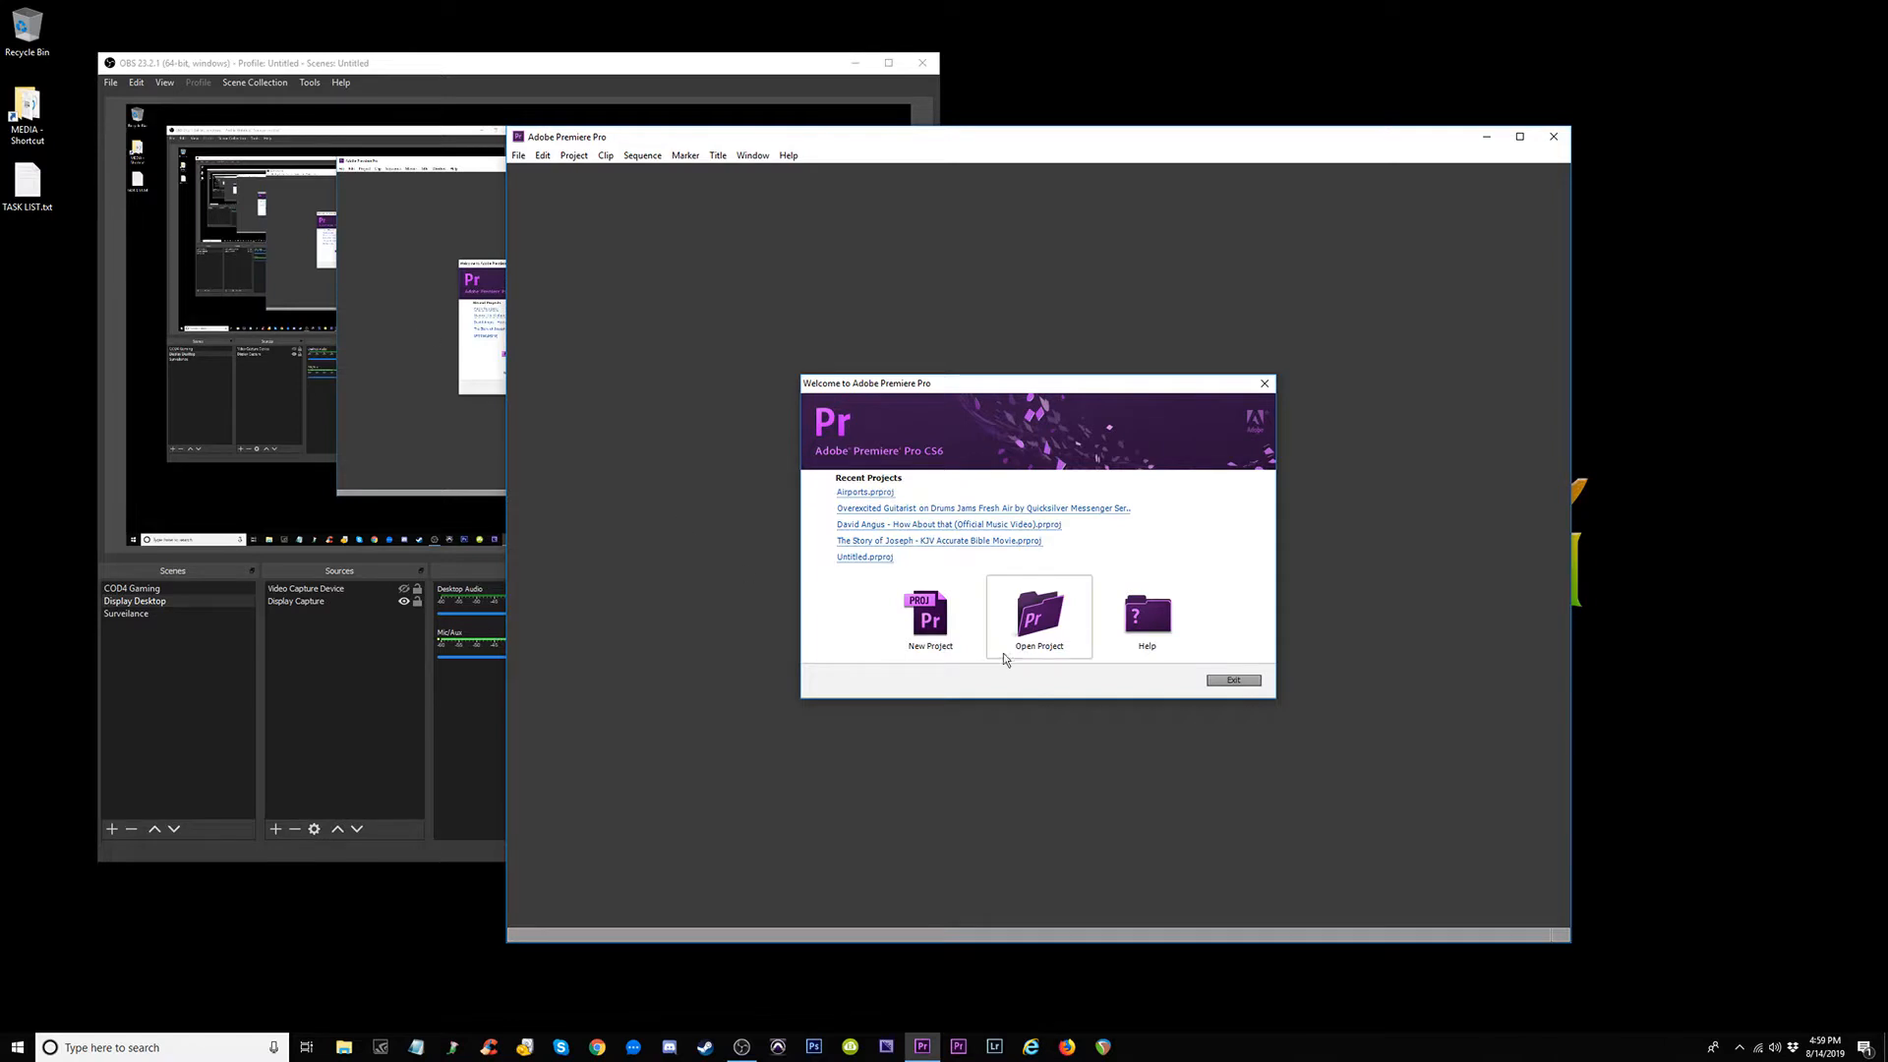
# Create a project named with the artist's name and "Keep Running", with a same-named sequence using the DSLR 1080p30 preset.
pyautogui.click(927, 635)
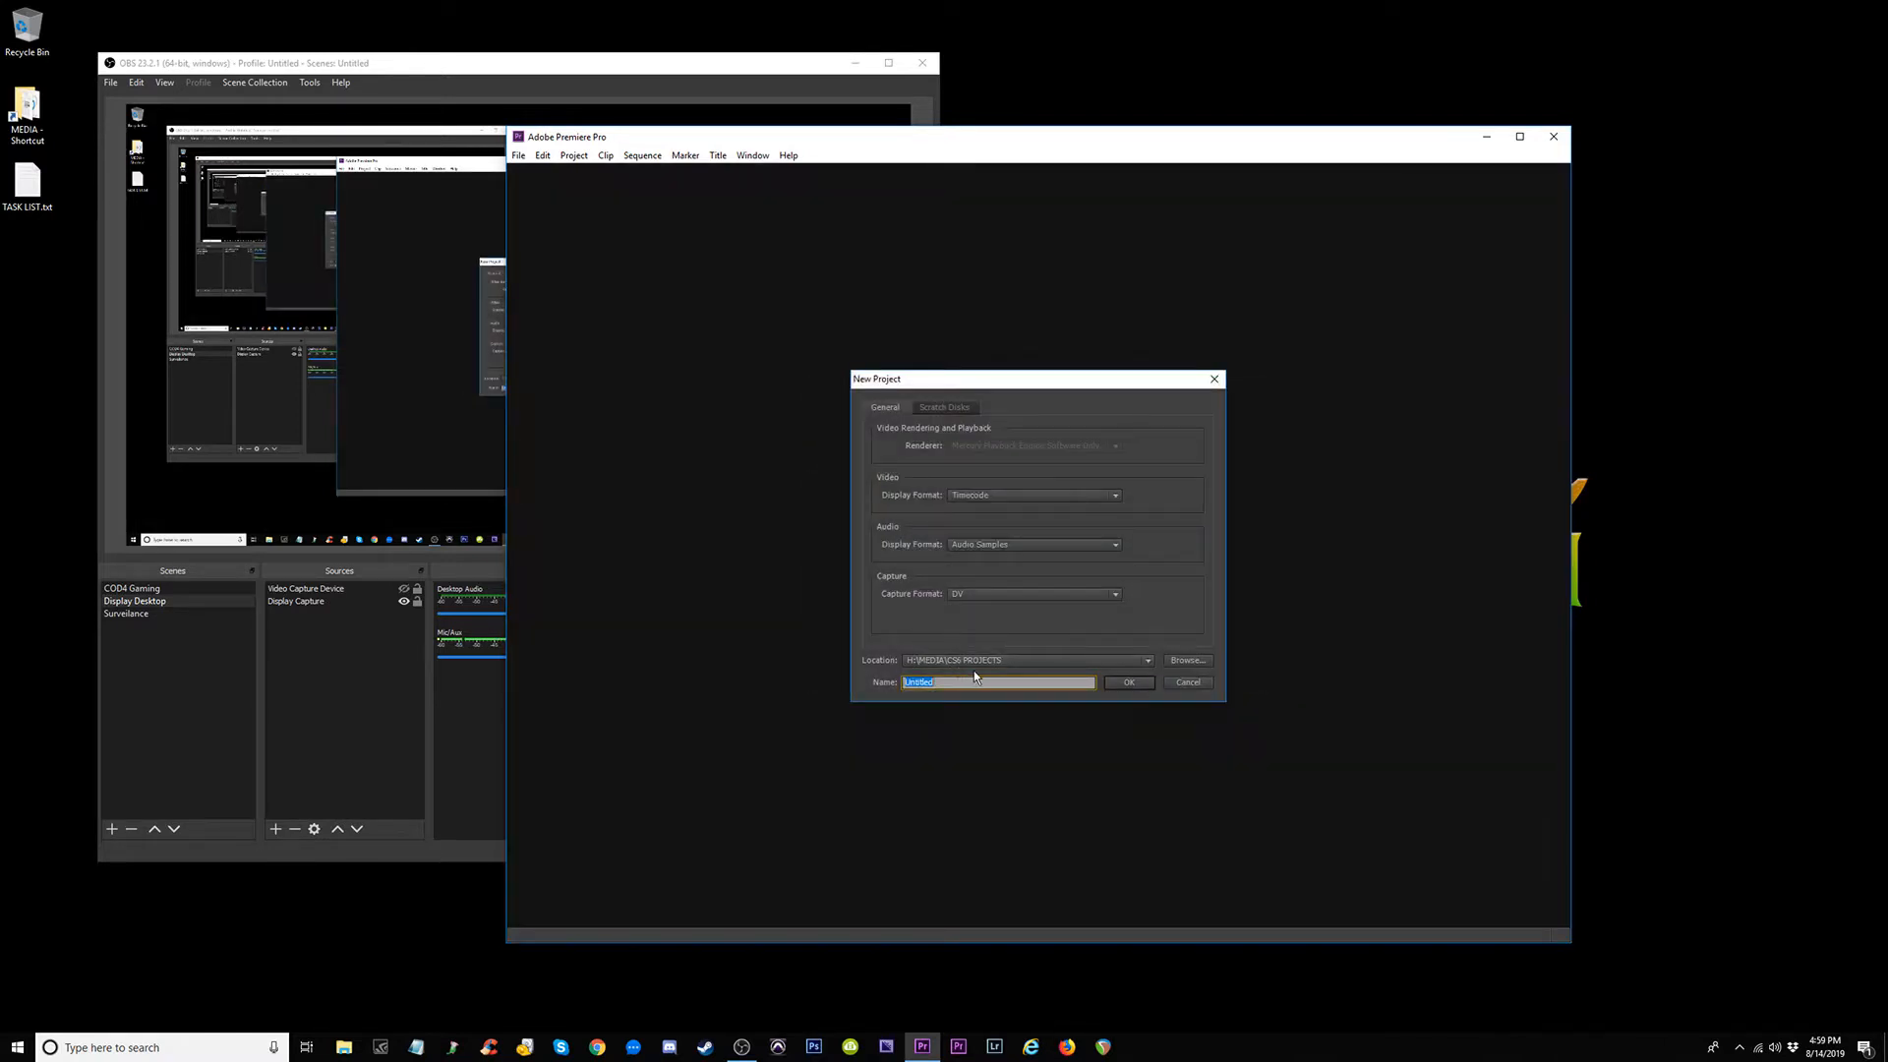
pyautogui.write('Ric Zweig - Keep Running')
pyautogui.click(1124, 683)
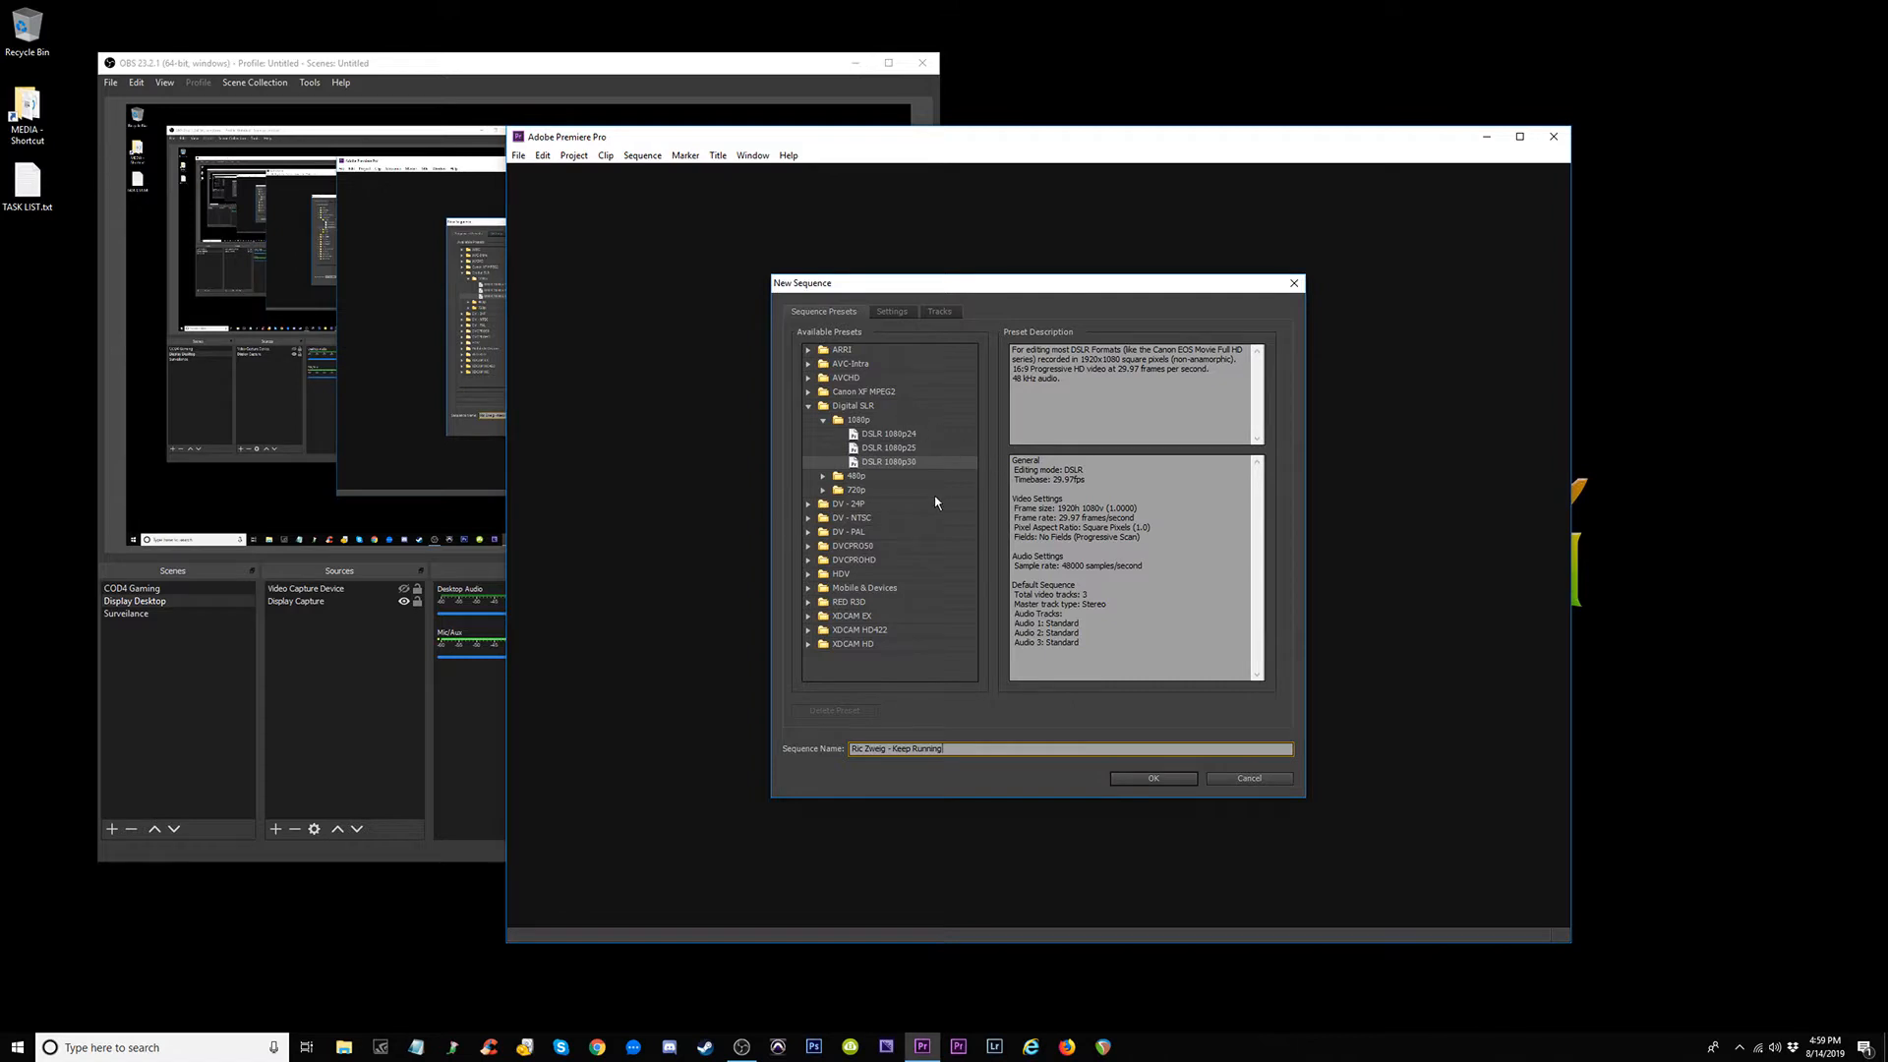
pyautogui.click(891, 465)
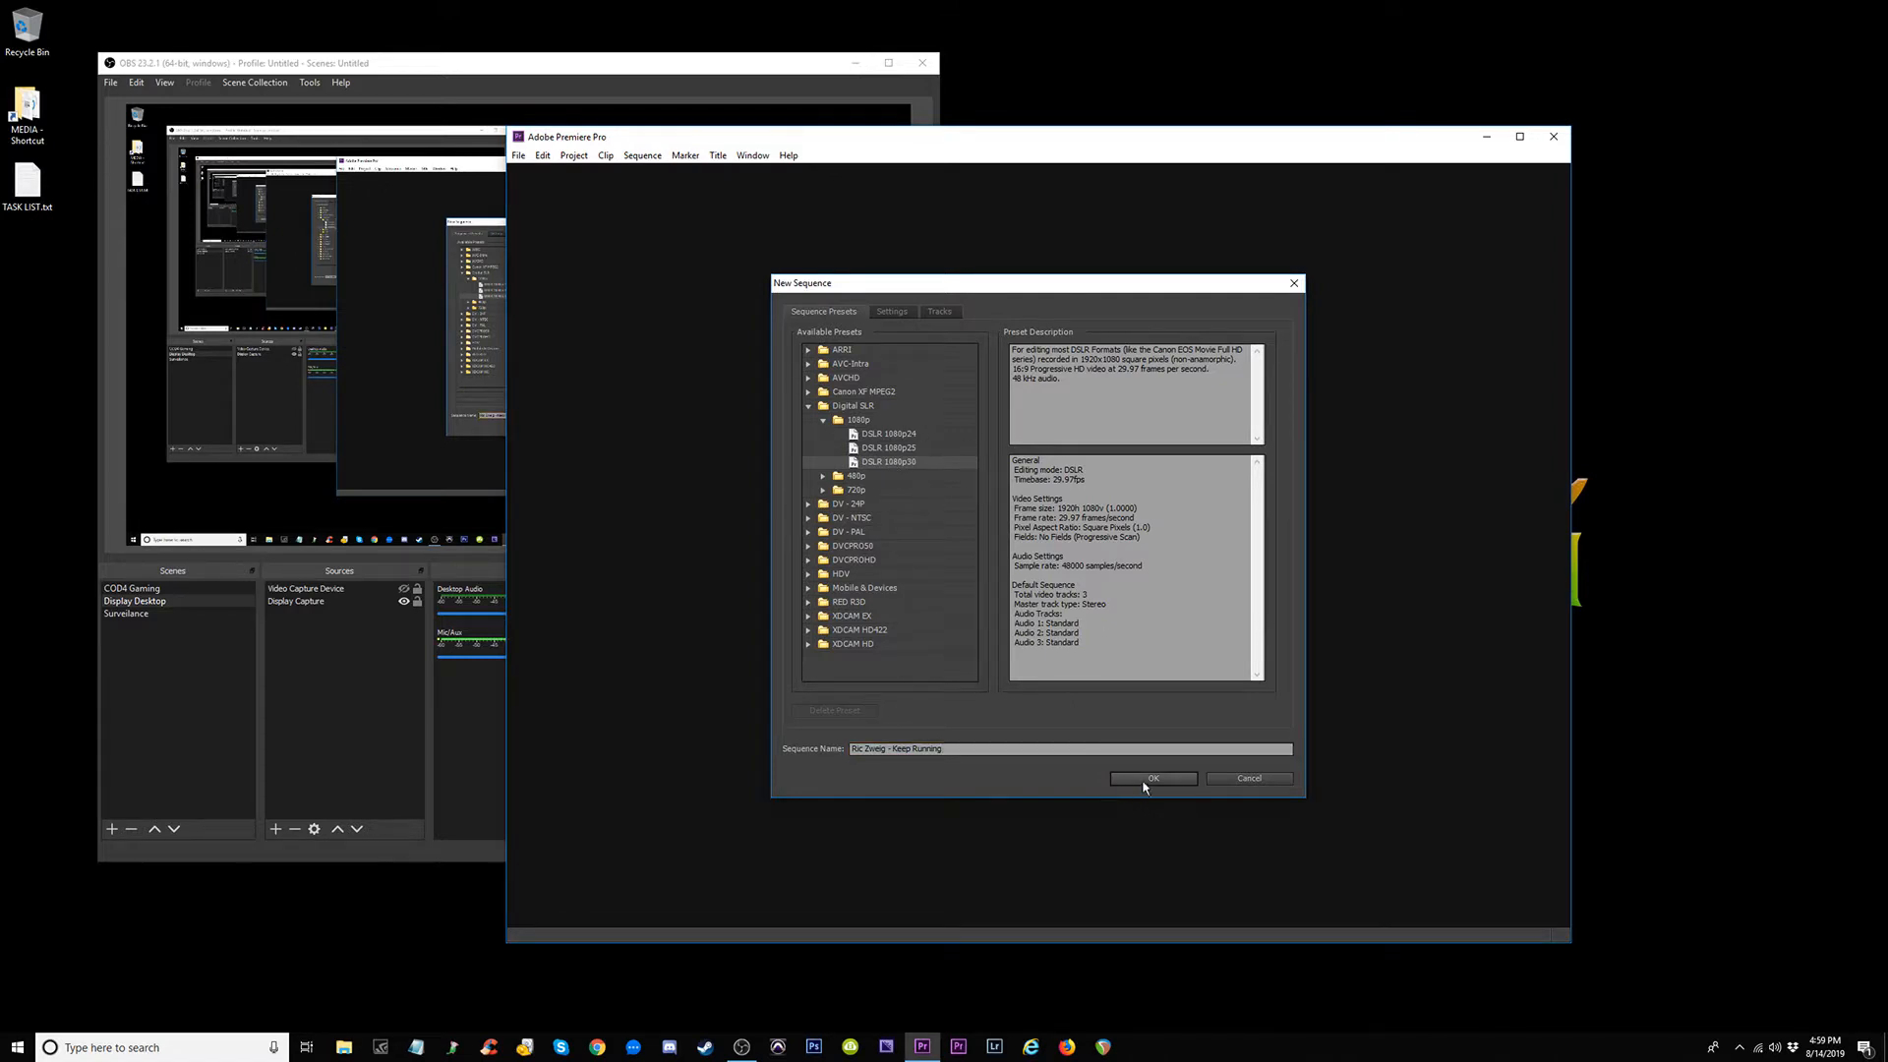
pyautogui.click(1161, 778)
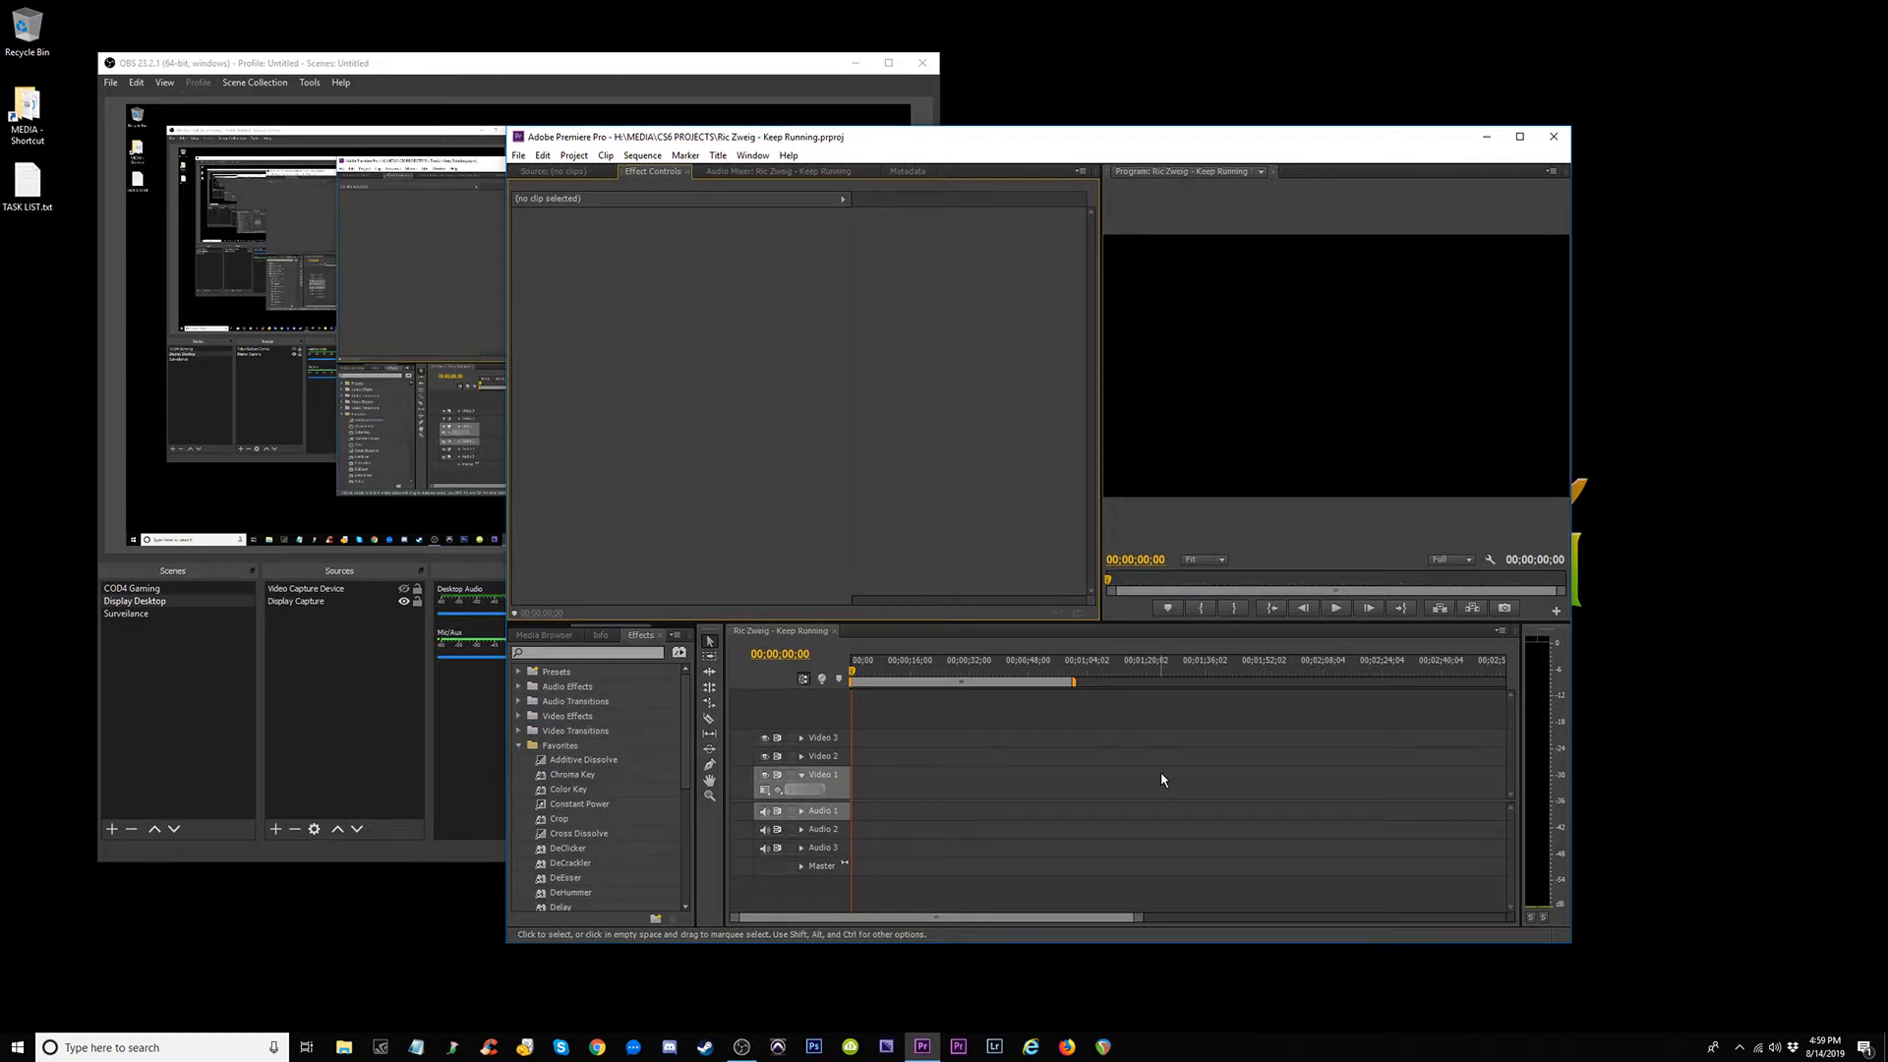
# Rearrange the open windows and open the artist's Keep Running music video folder within JOBS in the MEDIA folder.
pyautogui.moveTo(901, 142); pyautogui.dragTo(883, 100)
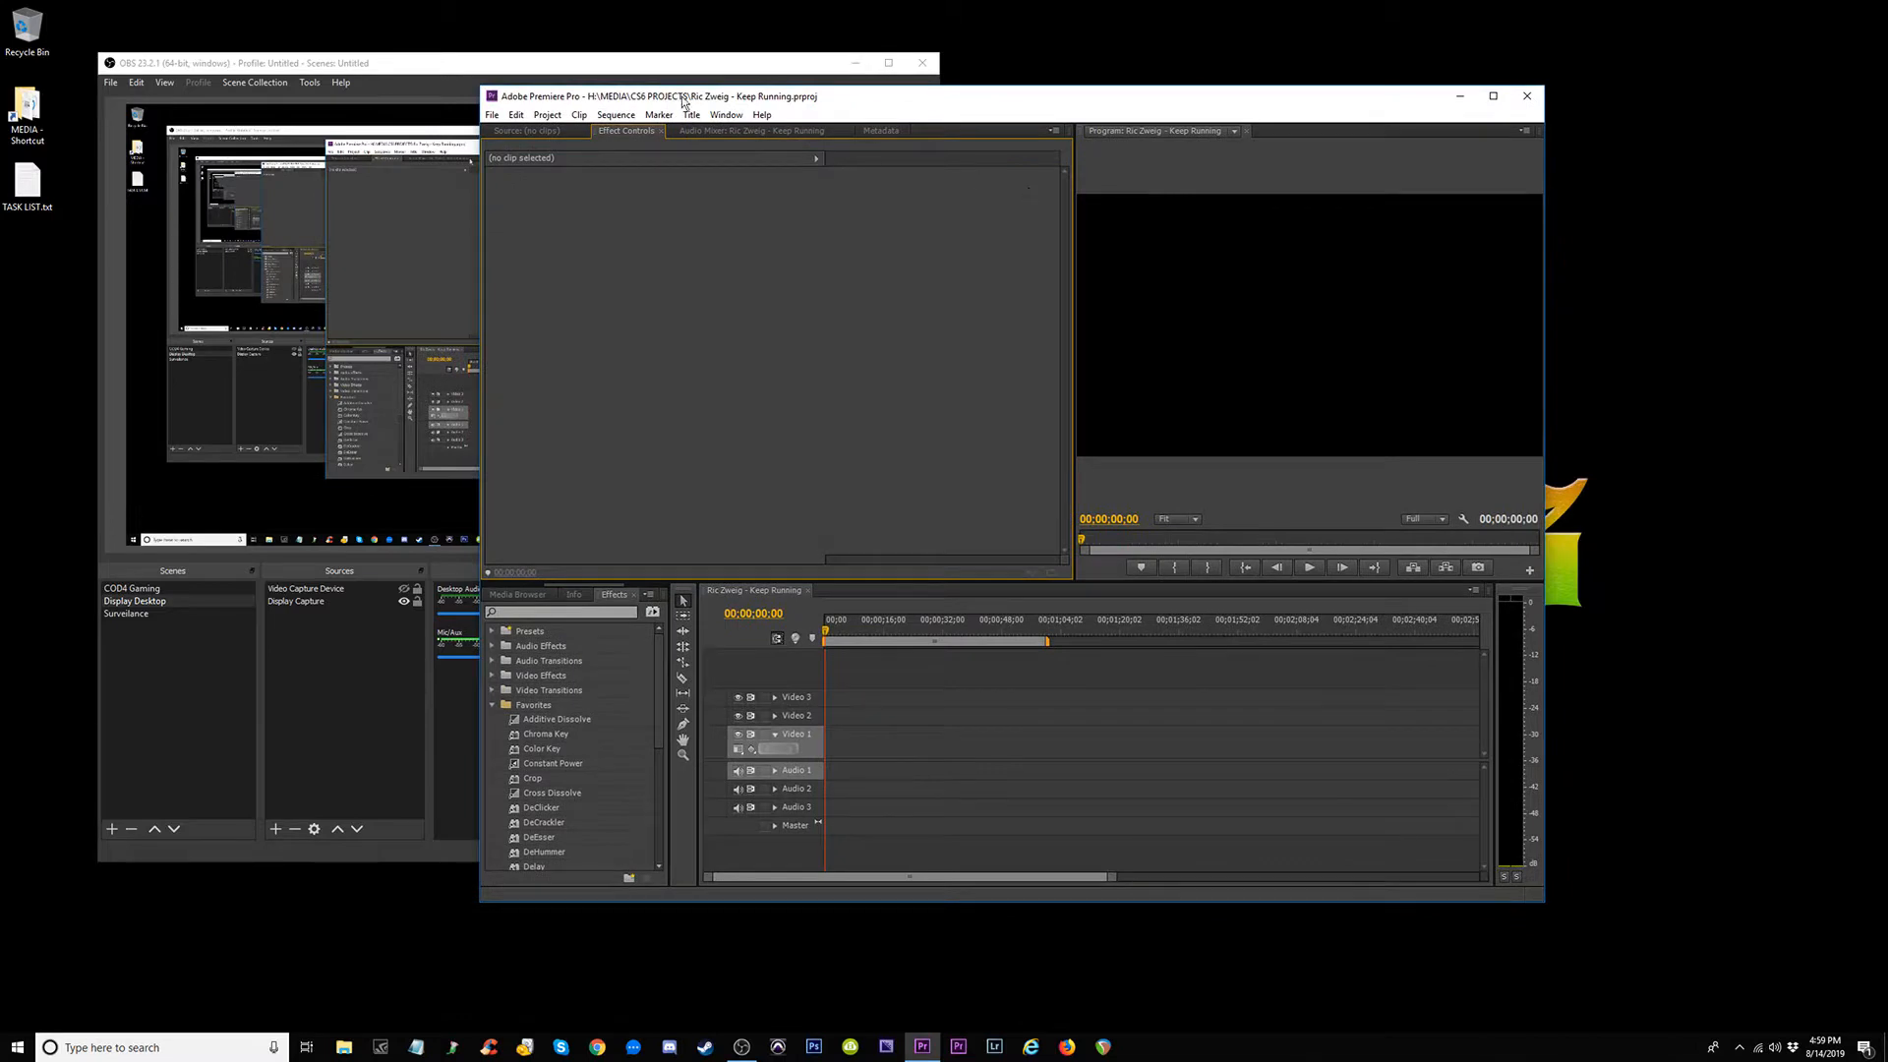
pyautogui.moveTo(428, 63); pyautogui.dragTo(437, 66)
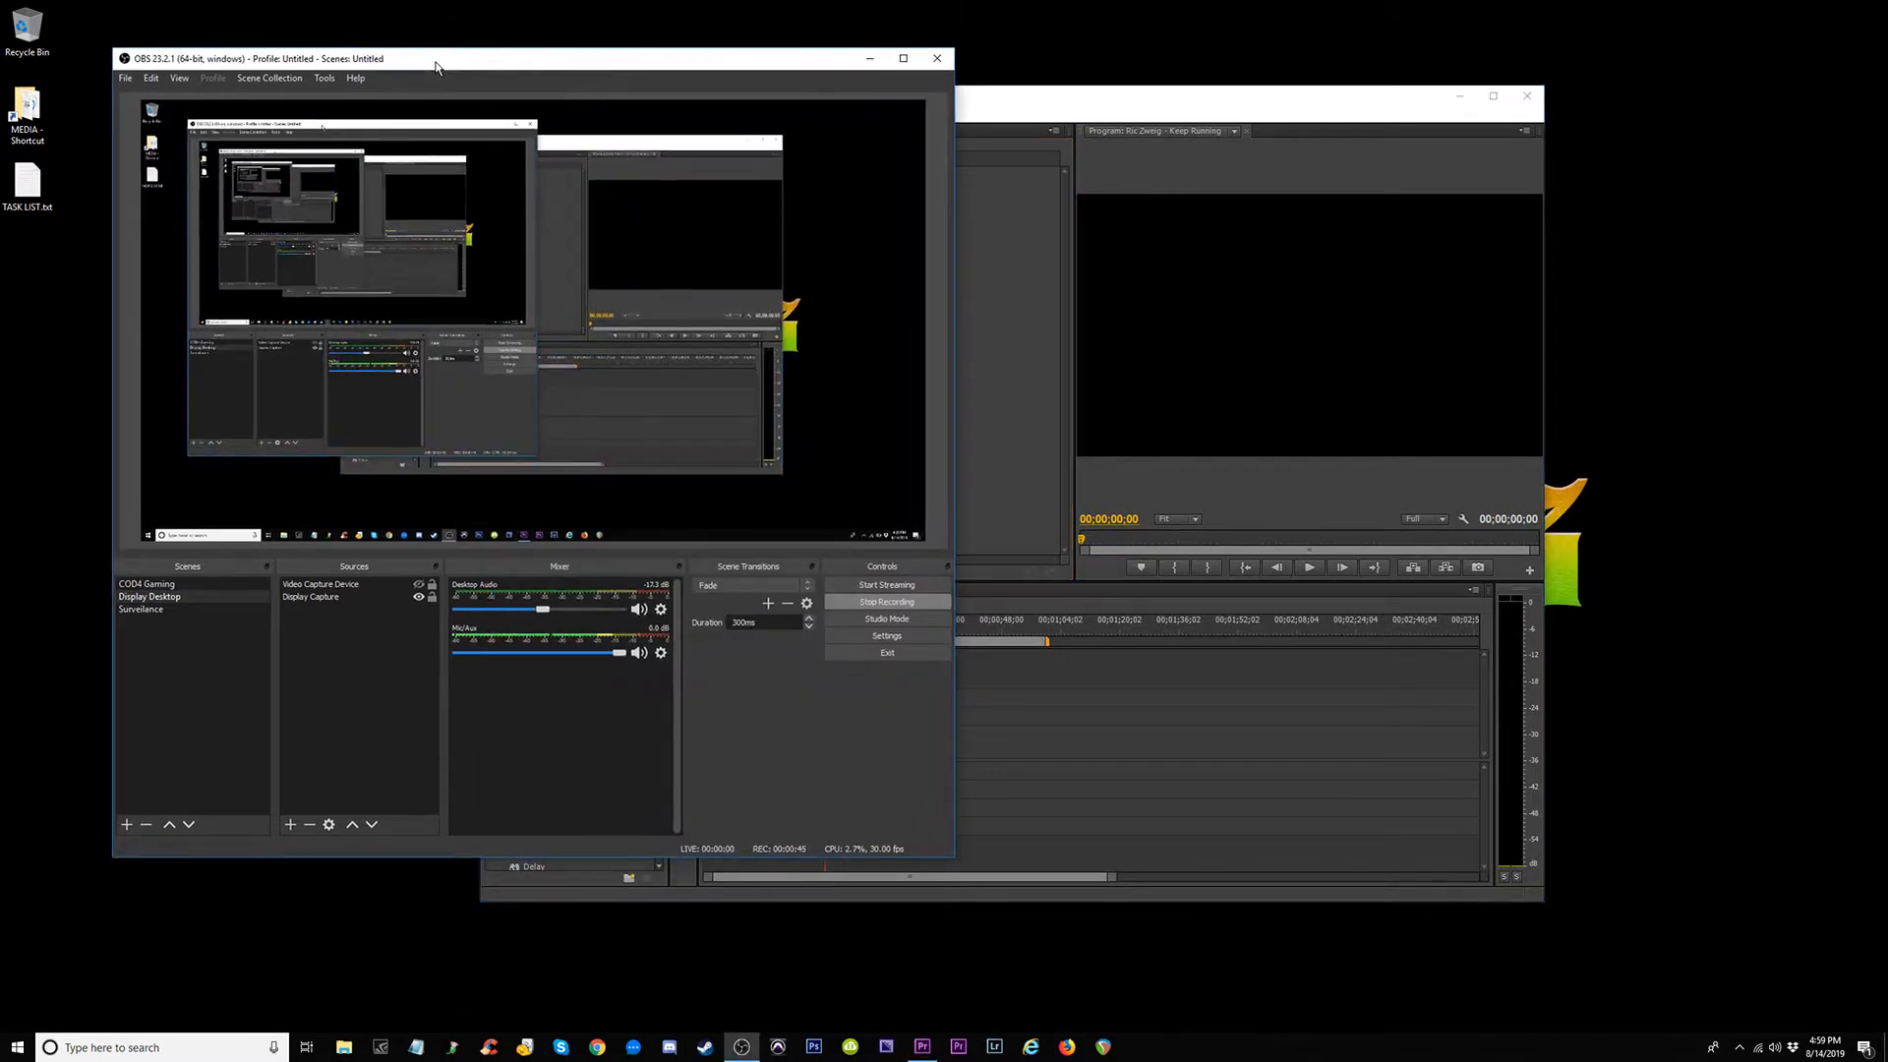
pyautogui.moveTo(1040, 98); pyautogui.dragTo(1024, 101)
pyautogui.doubleClick(28, 118)
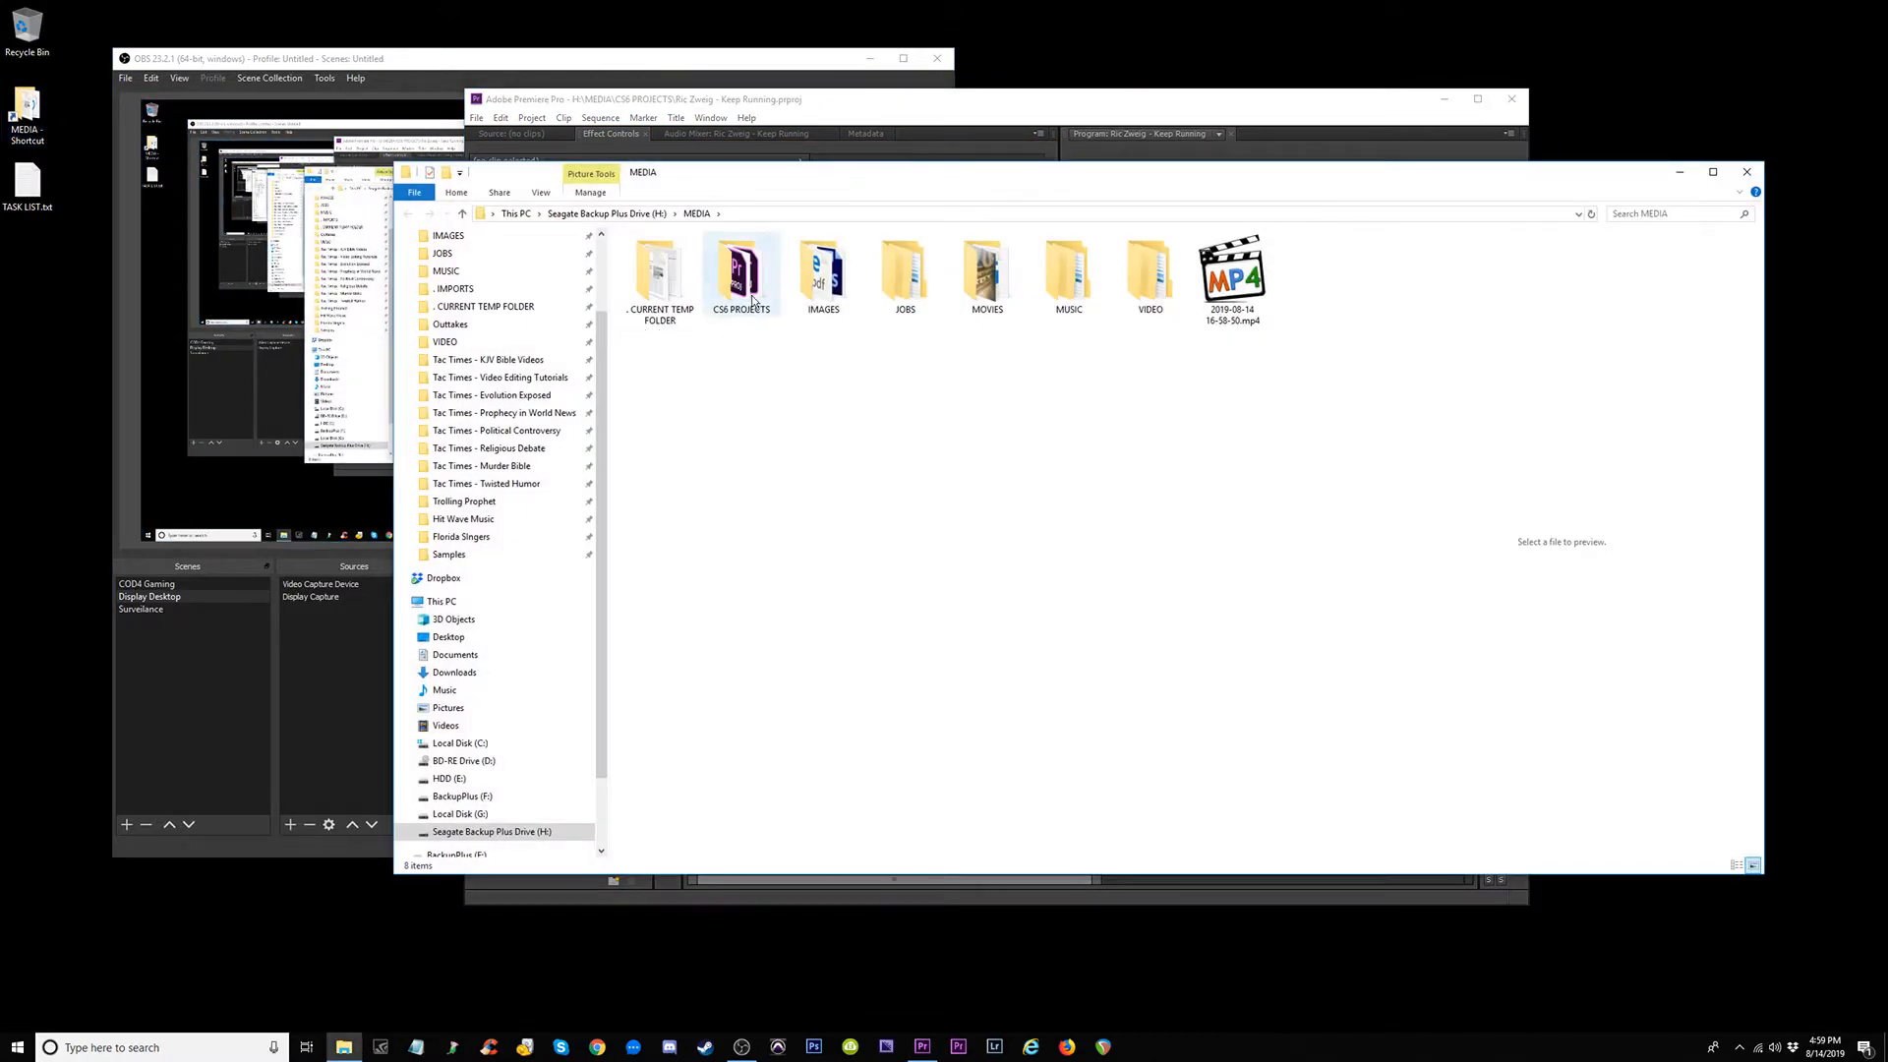
pyautogui.doubleClick(904, 281)
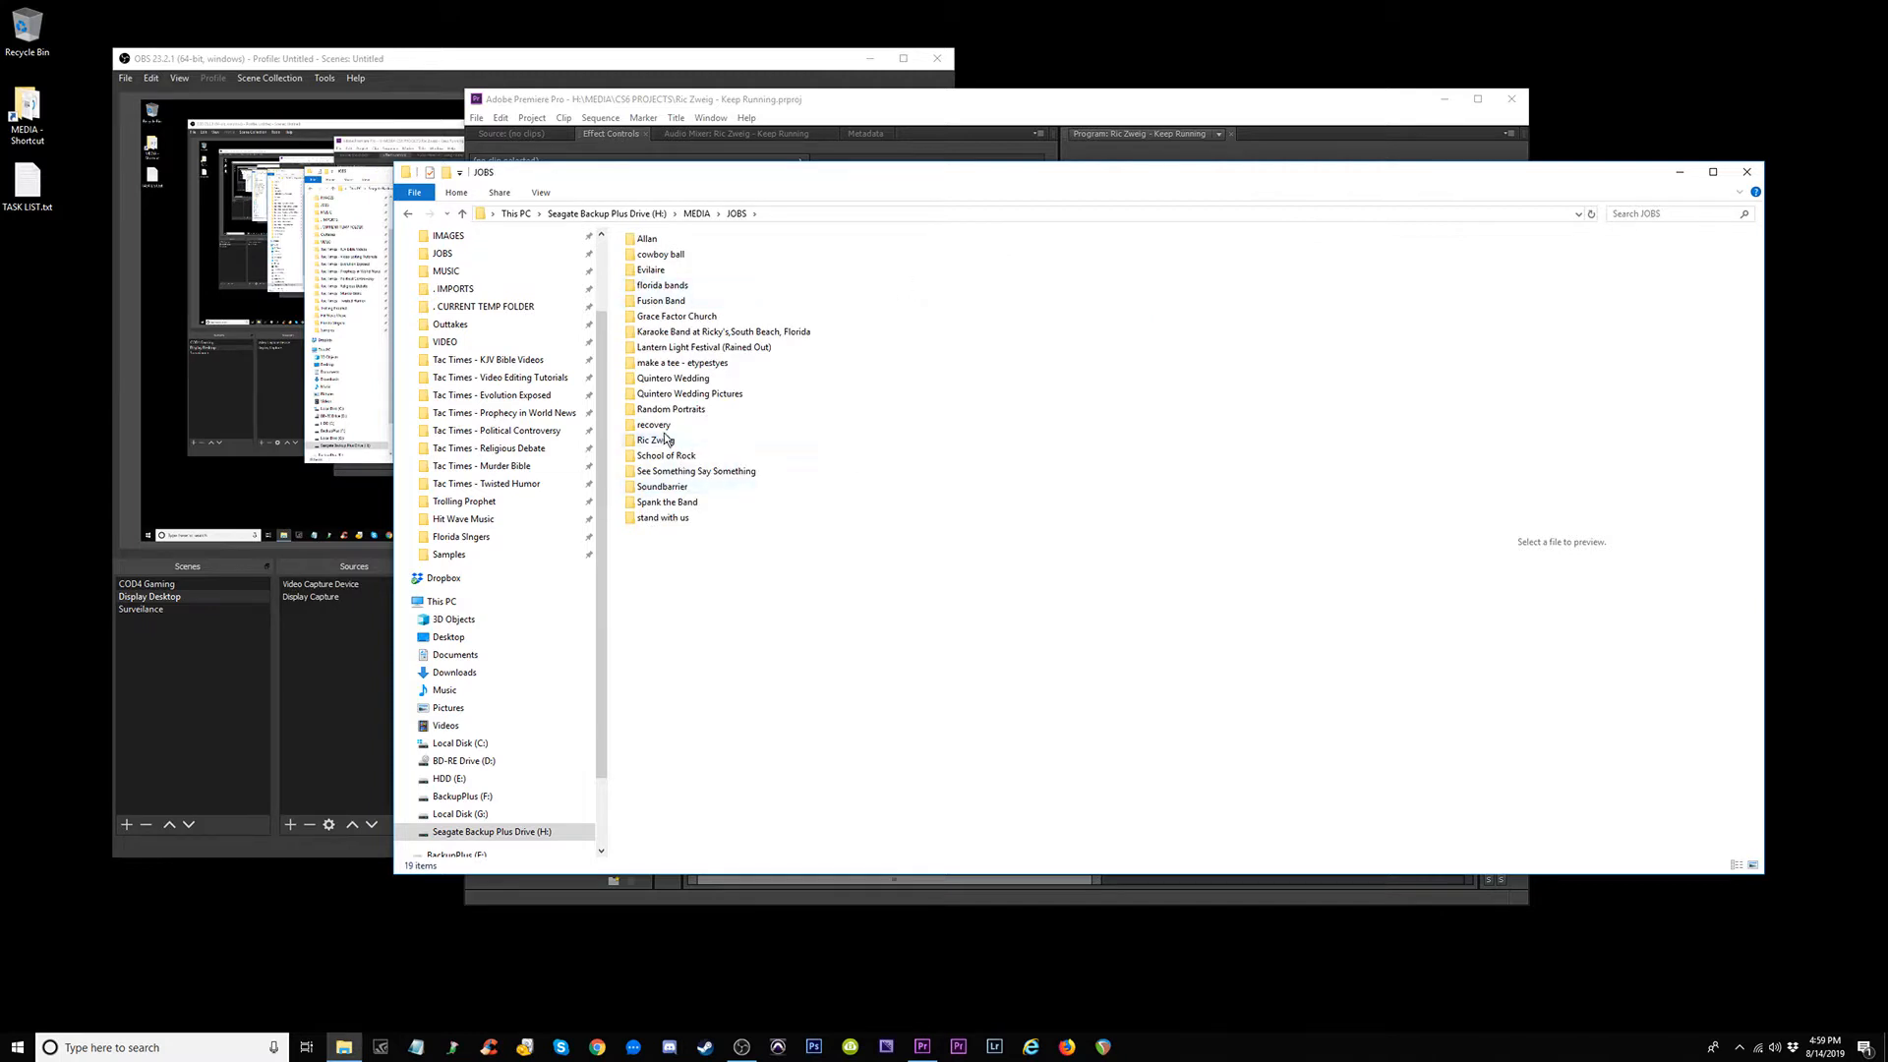
pyautogui.doubleClick(764, 440)
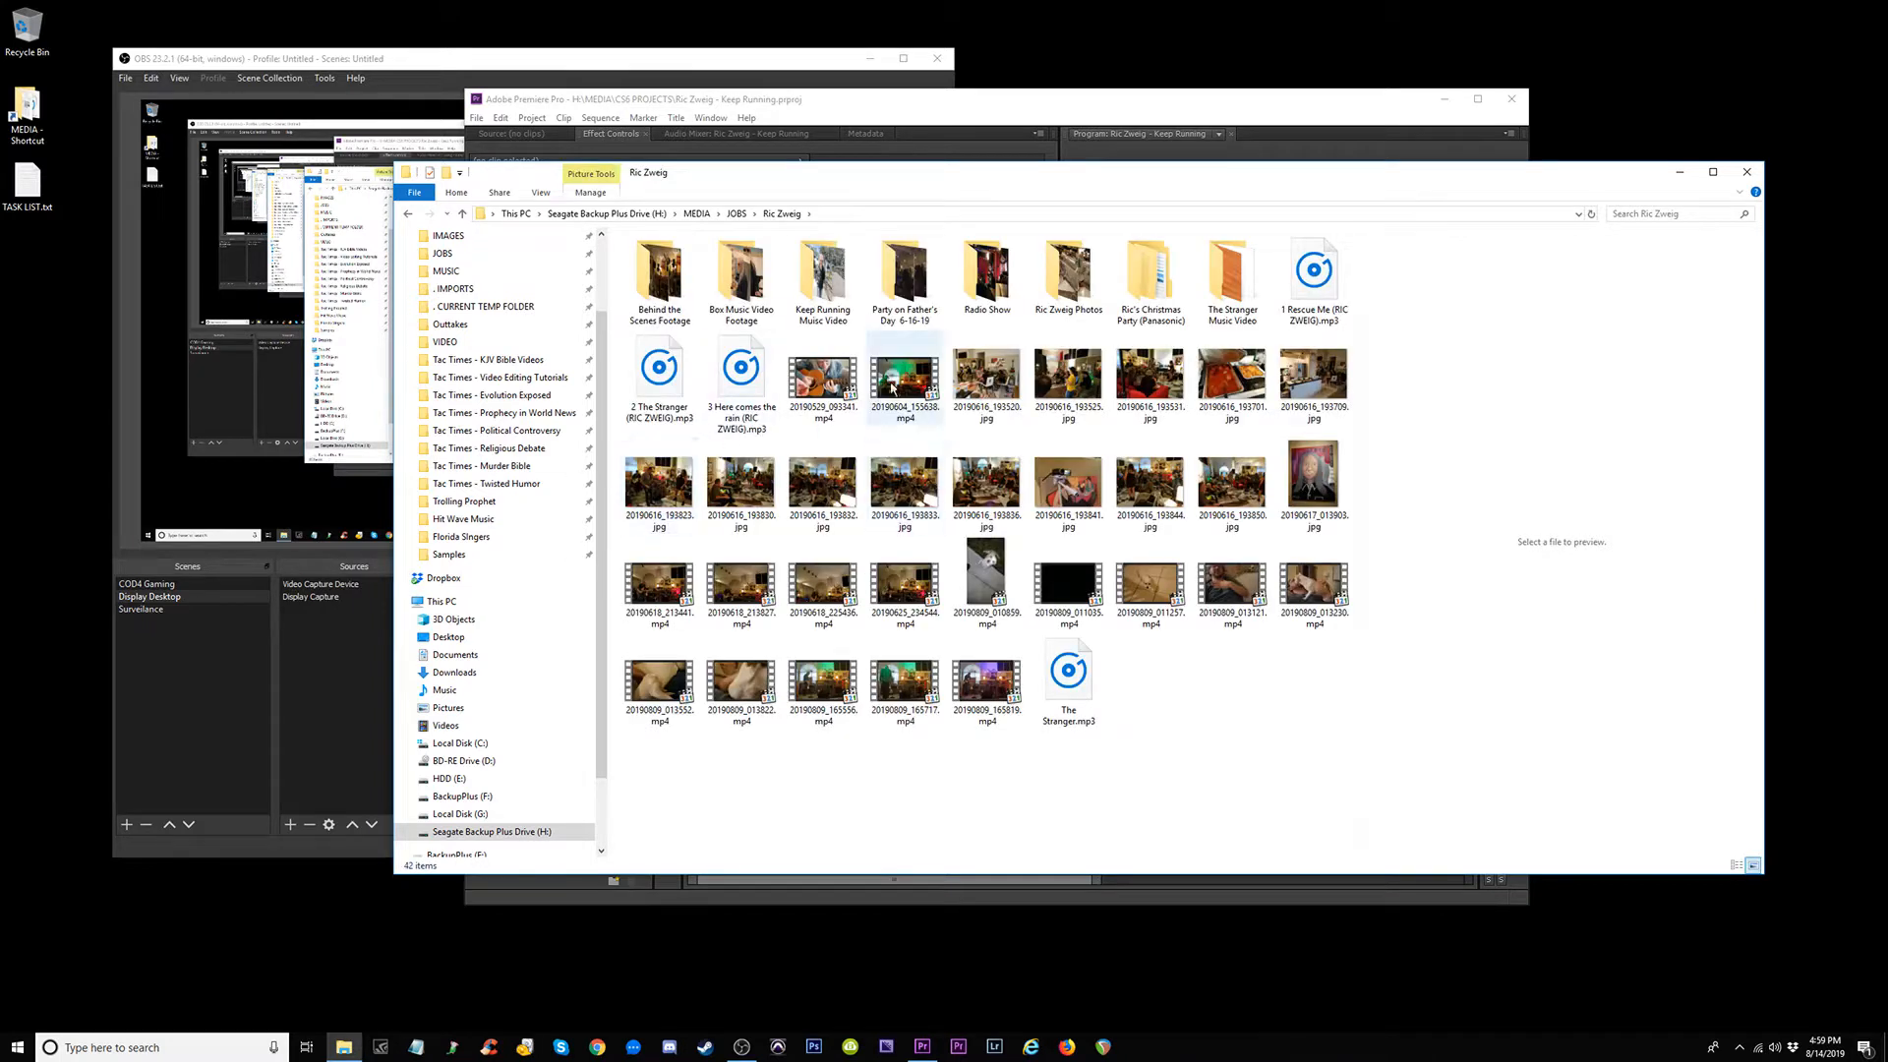
pyautogui.click(824, 278)
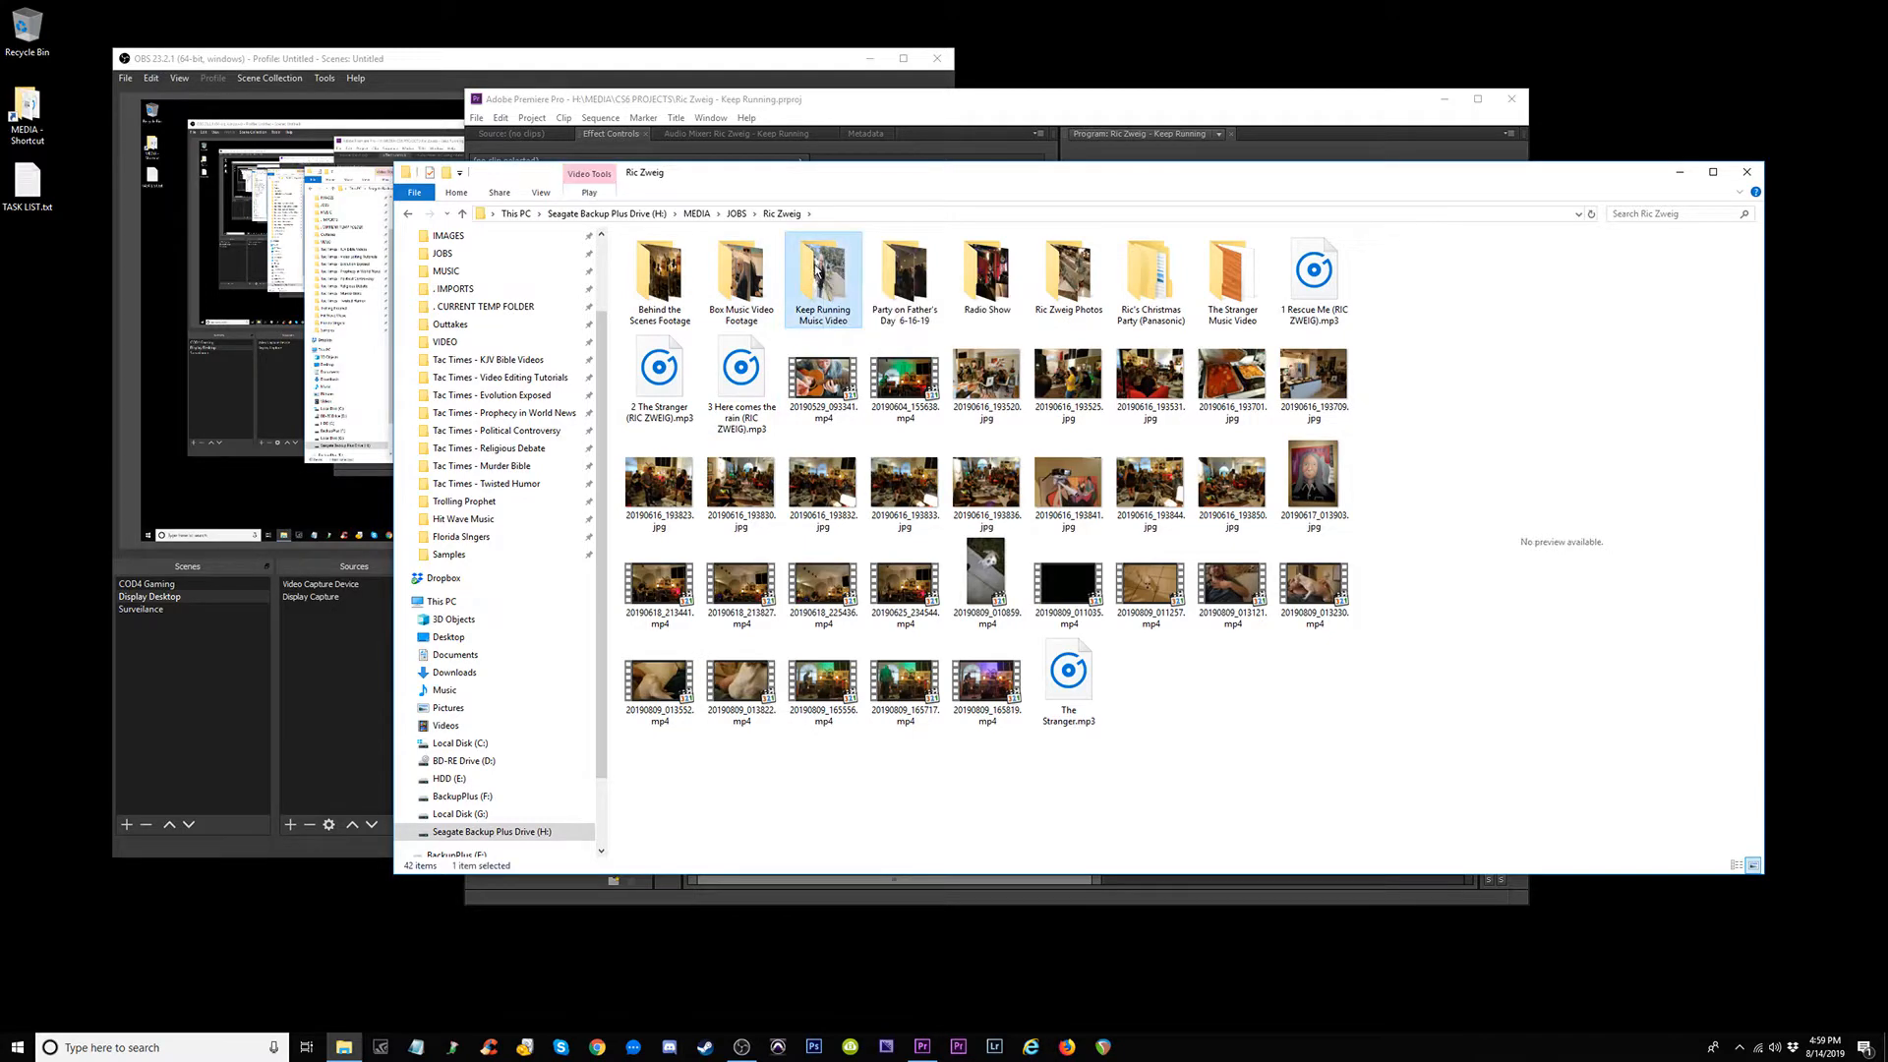
pyautogui.doubleClick(817, 271)
# Select the clips MVI_2601.MOV through MVI_2631.MOV to review the footage set, move the folder window aside and clear the selection.
pyautogui.click(755, 287)
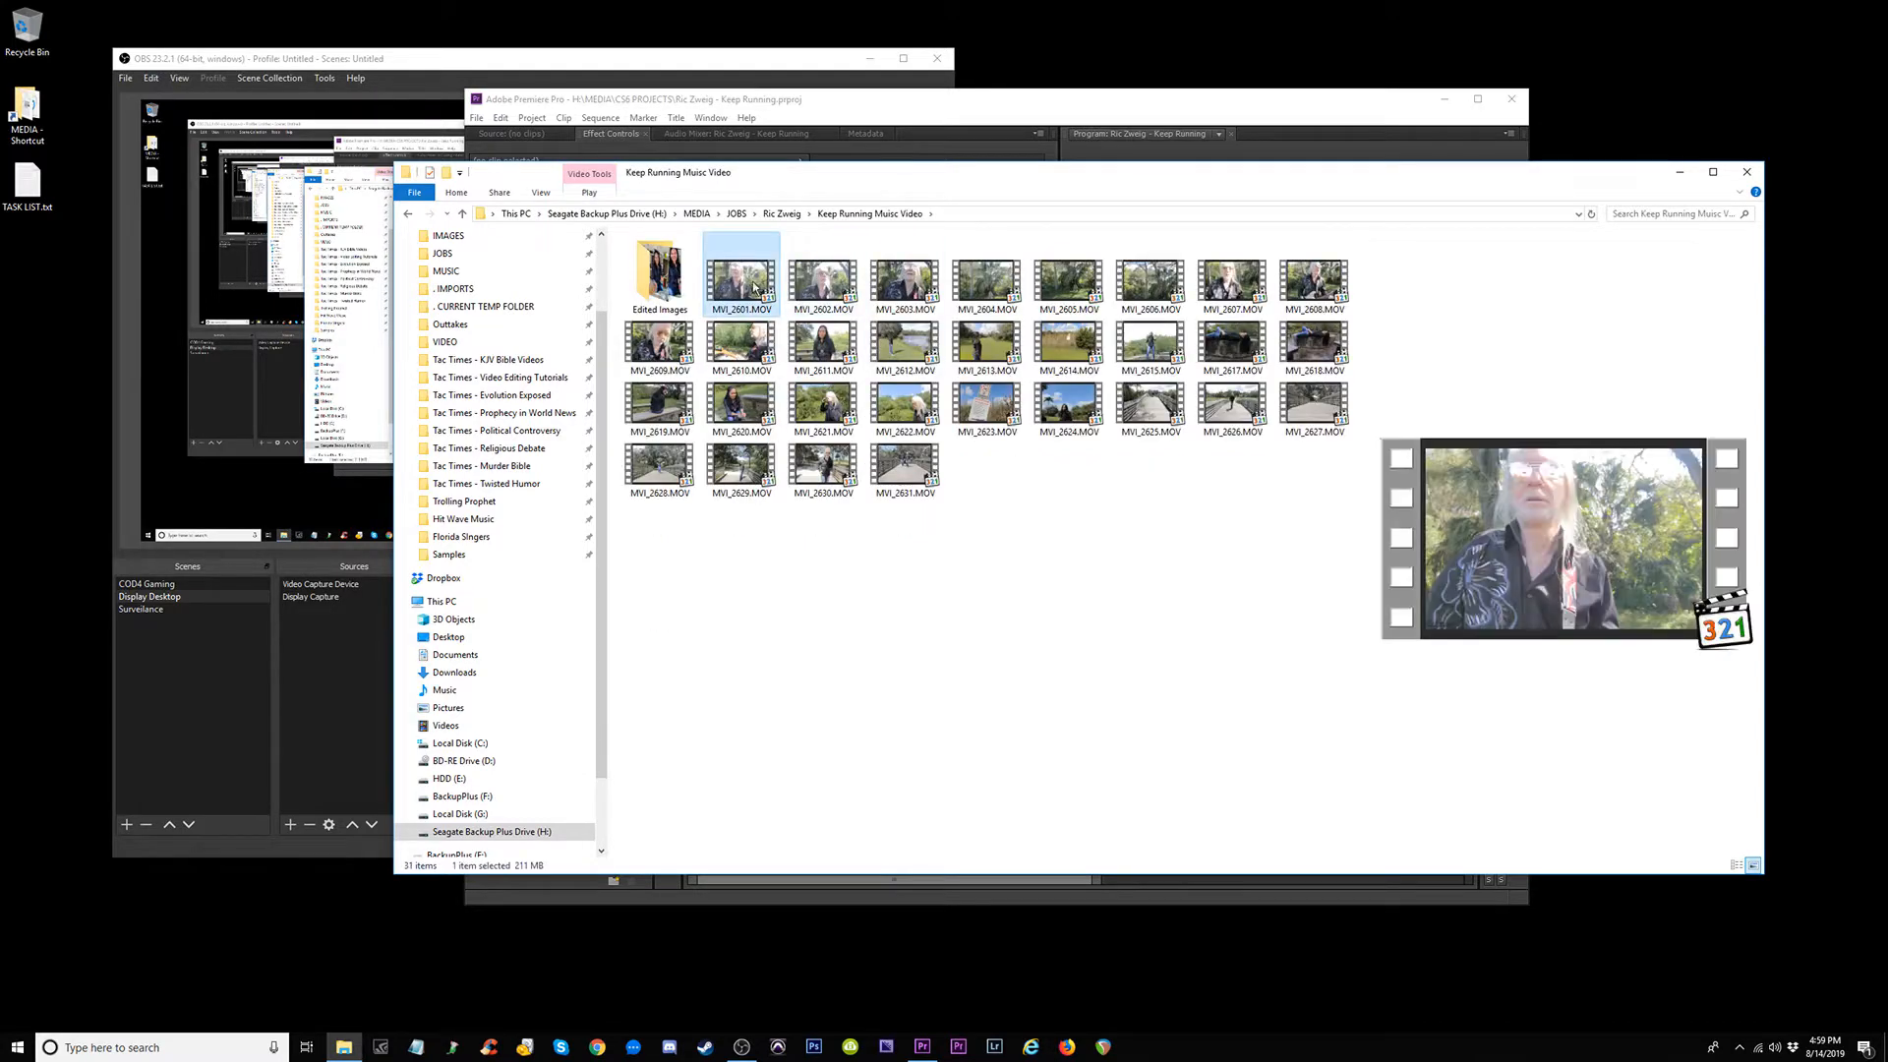
pyautogui.keyDown('shift'); pyautogui.click(897, 457); pyautogui.keyUp('shift')
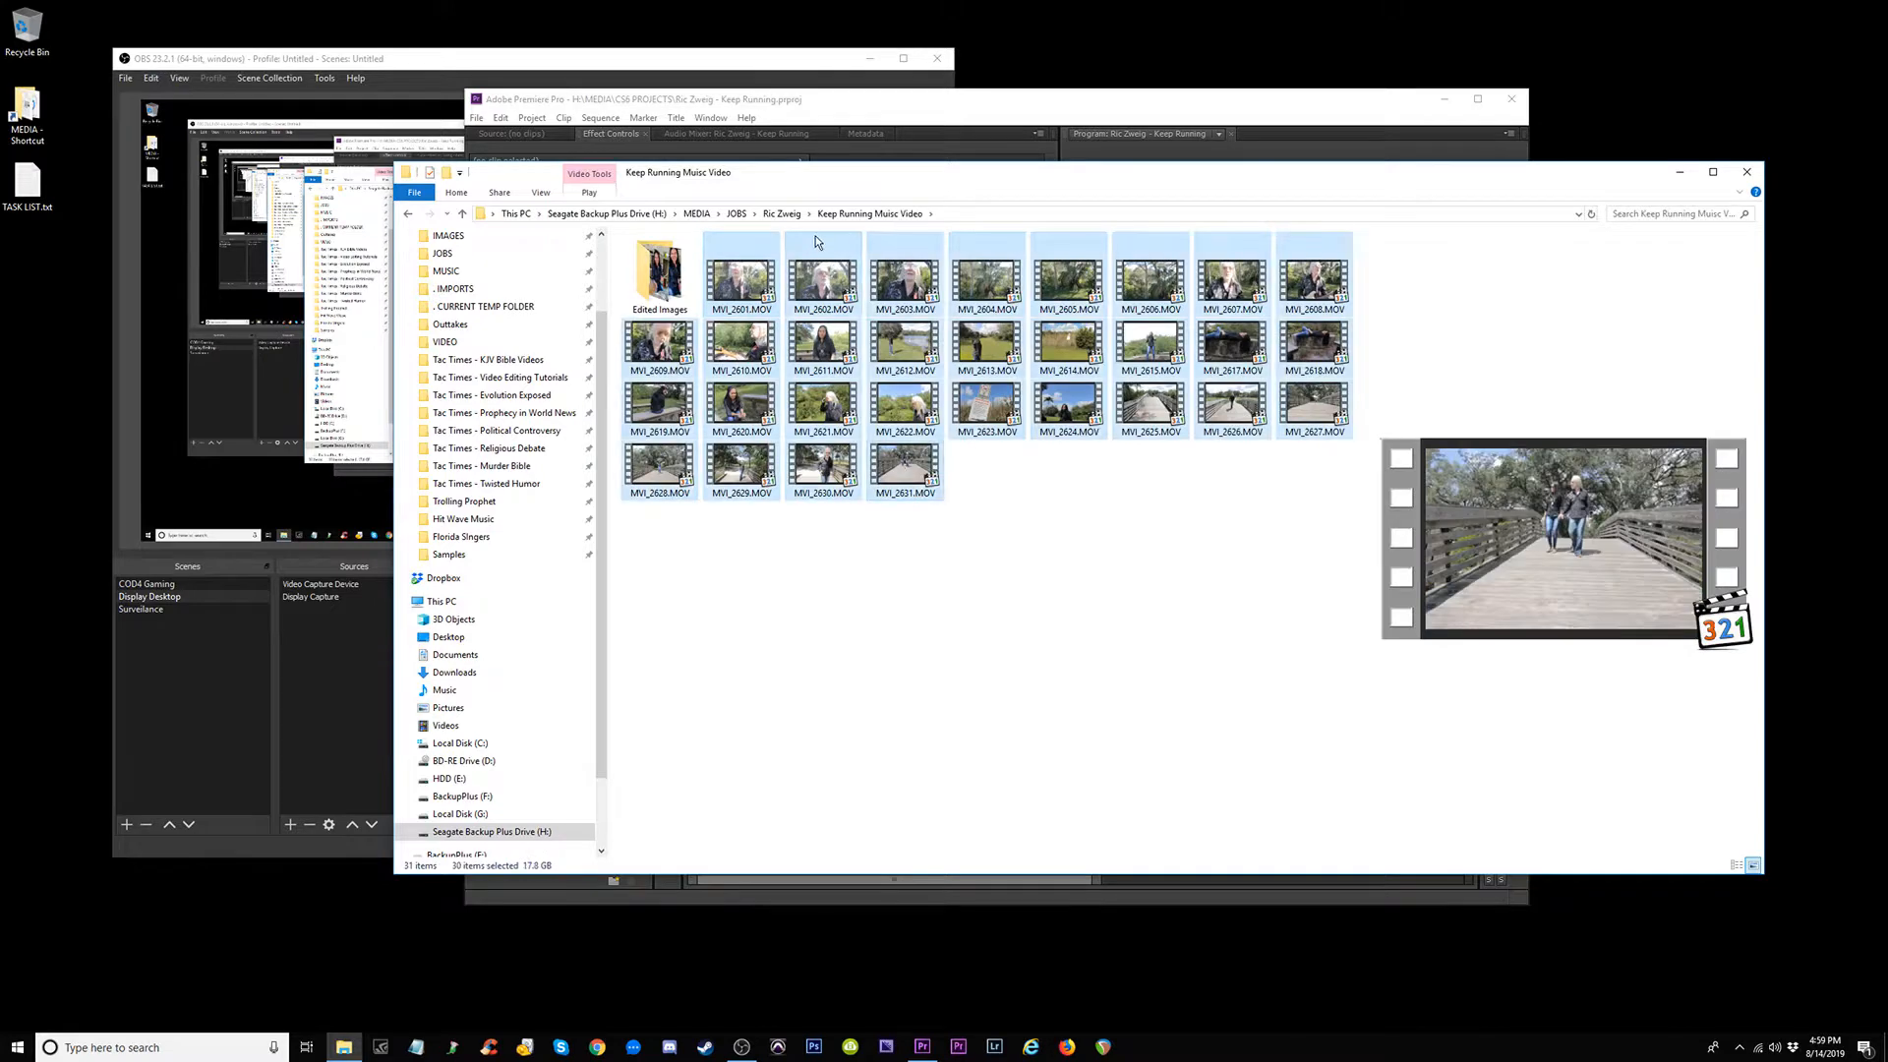
pyautogui.moveTo(722, 173); pyautogui.dragTo(1254, 294)
pyautogui.click(993, 537)
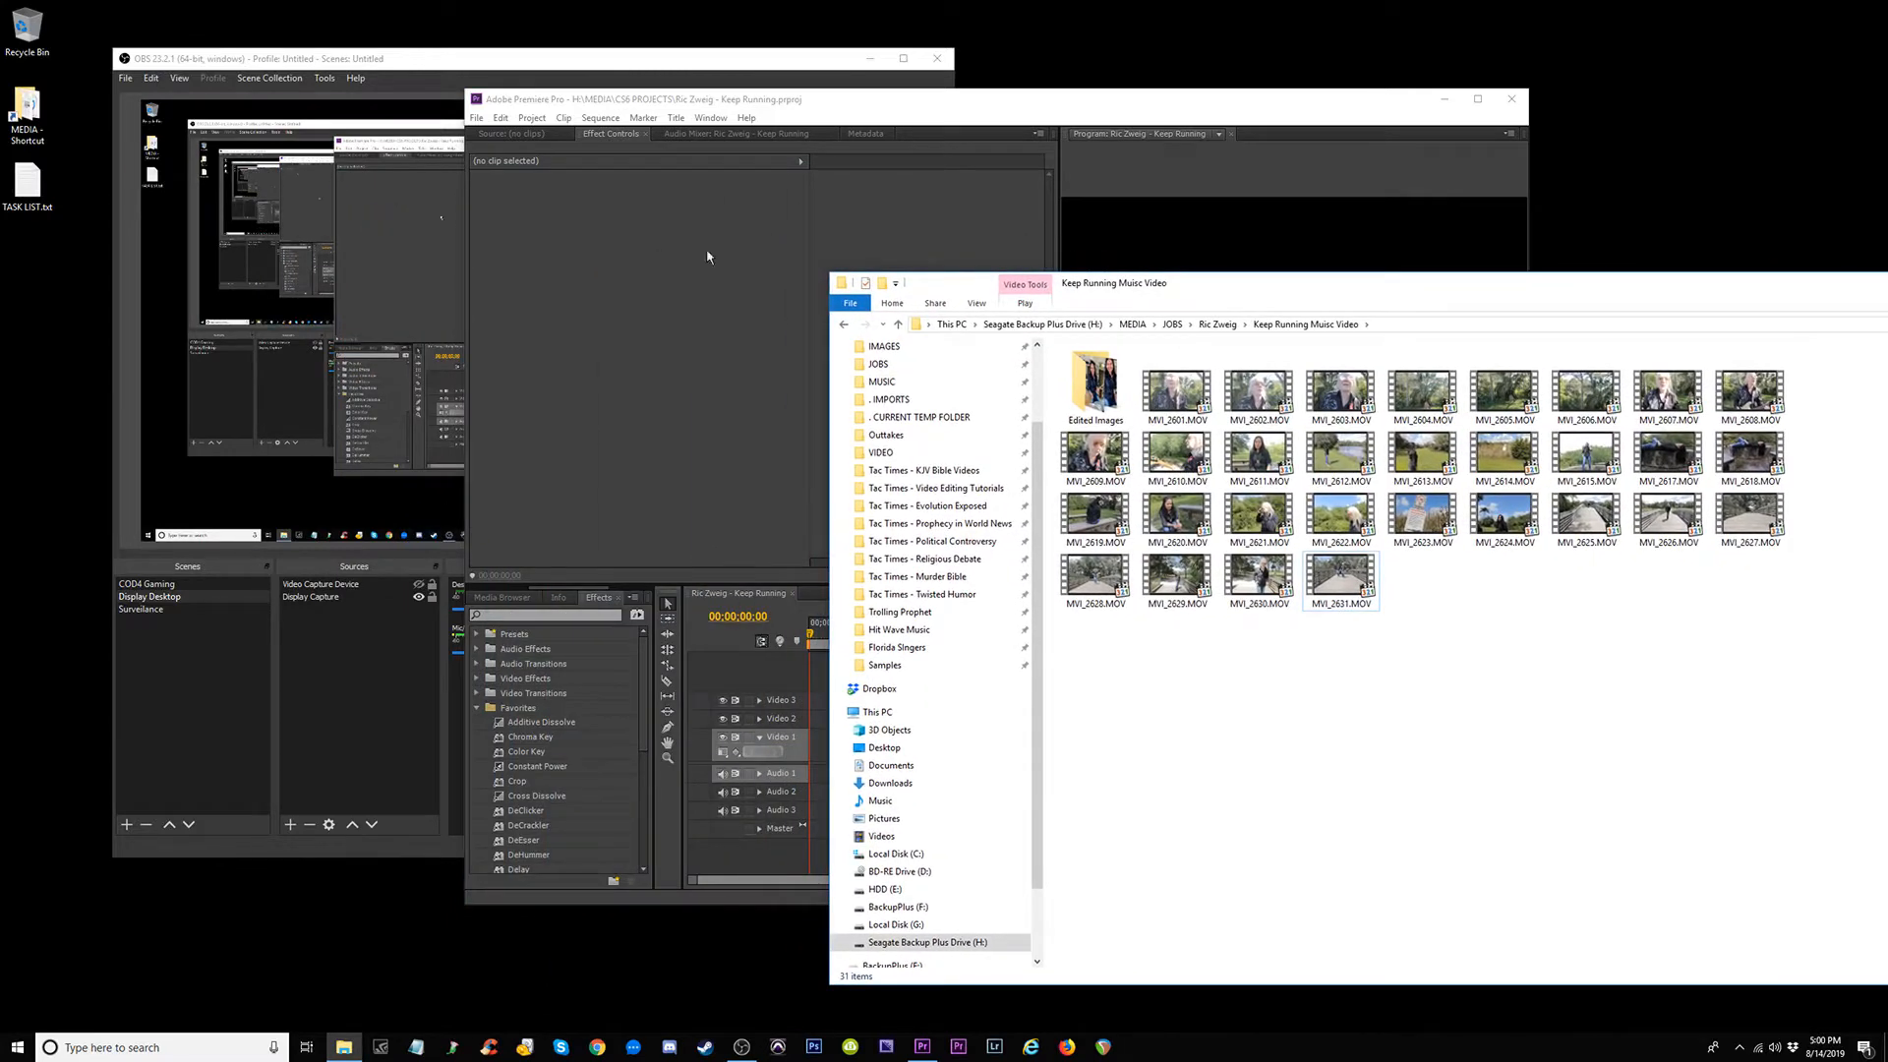
# Maximize the Premiere Pro window and place the footage folder window in front of it.
pyautogui.moveTo(806, 98); pyautogui.dragTo(680, 110)
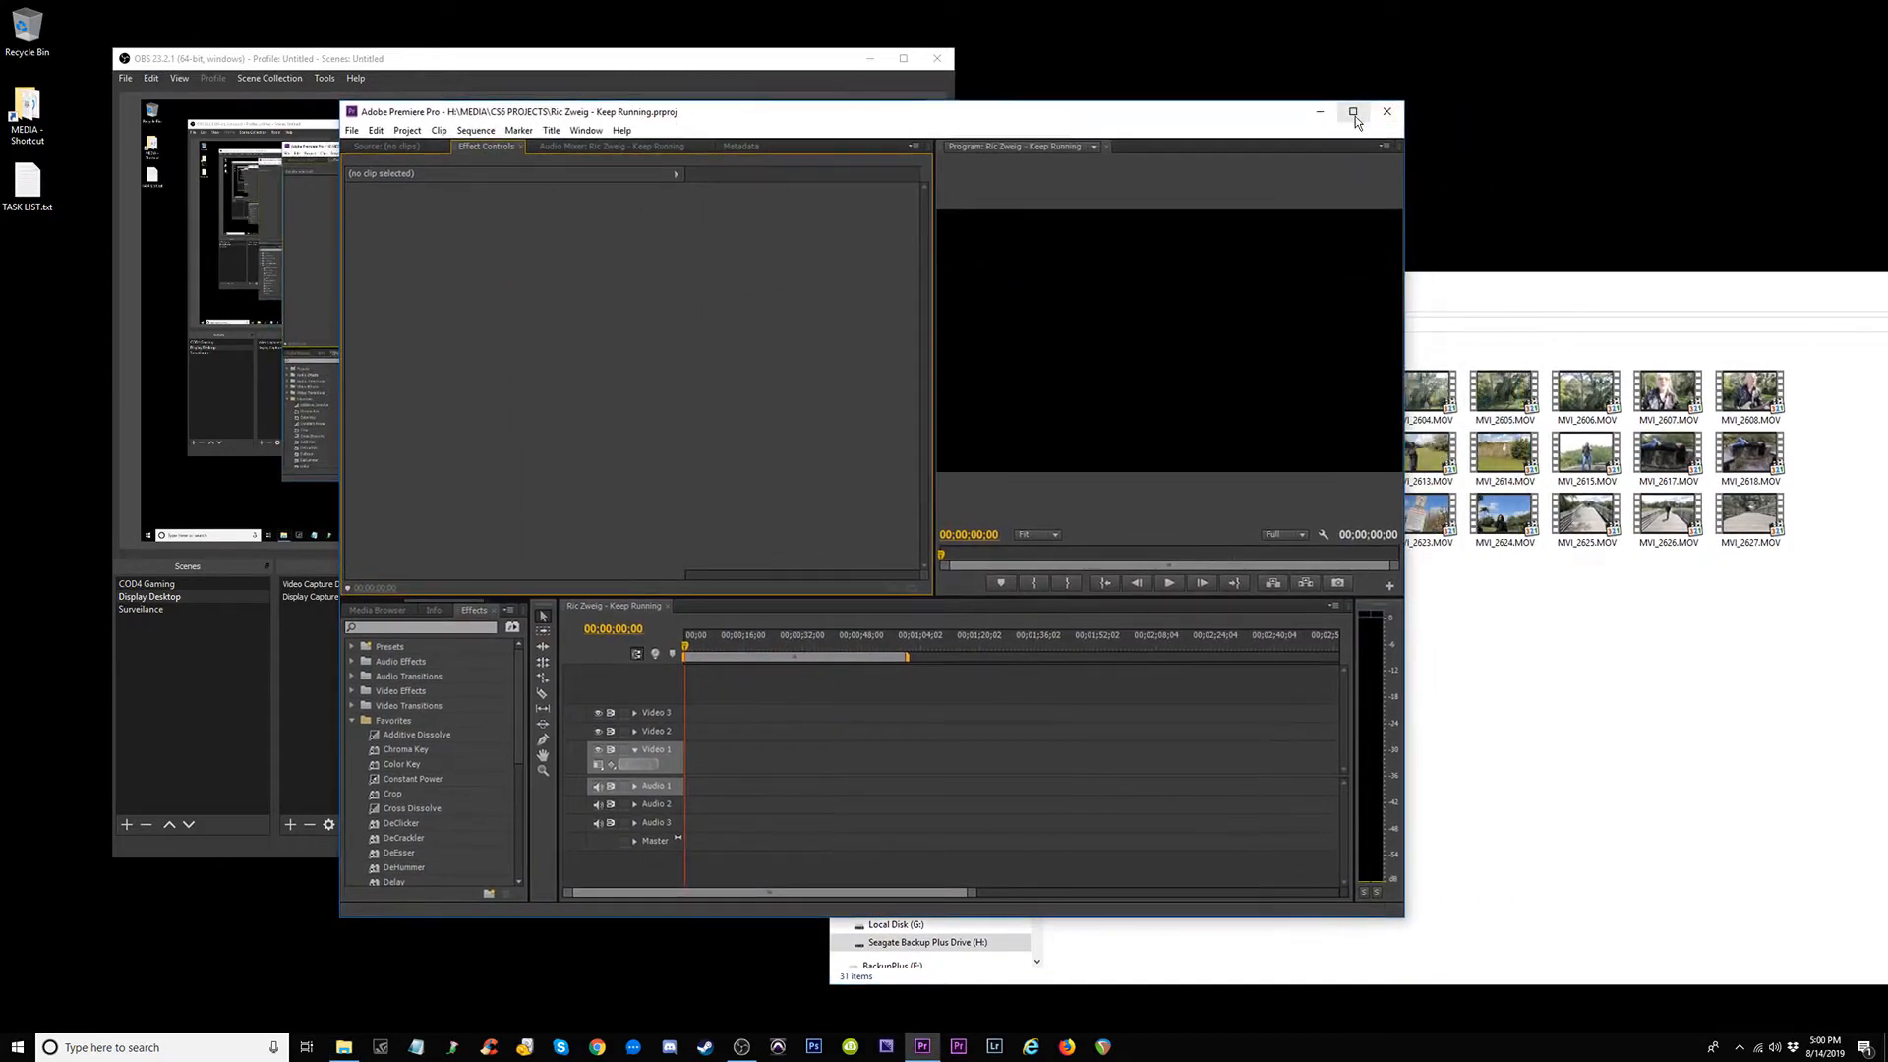
pyautogui.click(1354, 114)
pyautogui.click(346, 1048)
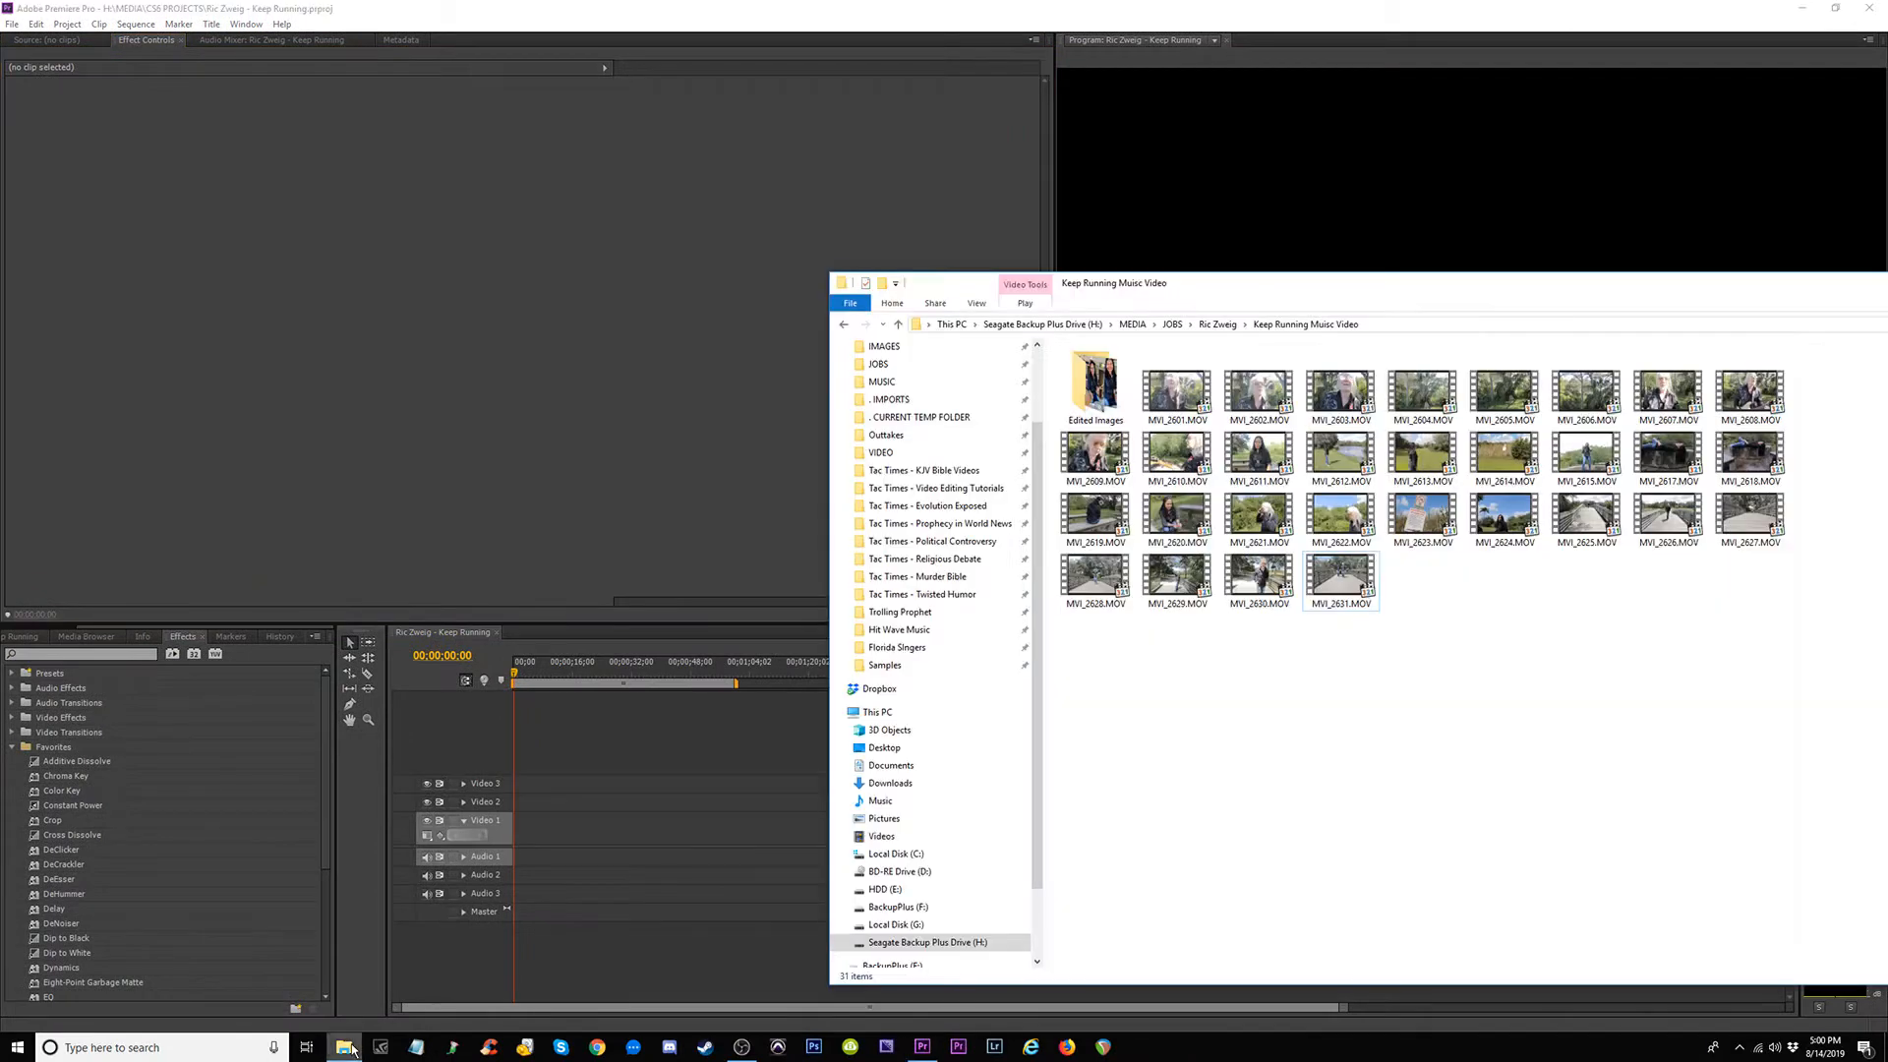
pyautogui.moveTo(1542, 295); pyautogui.dragTo(1016, 200)
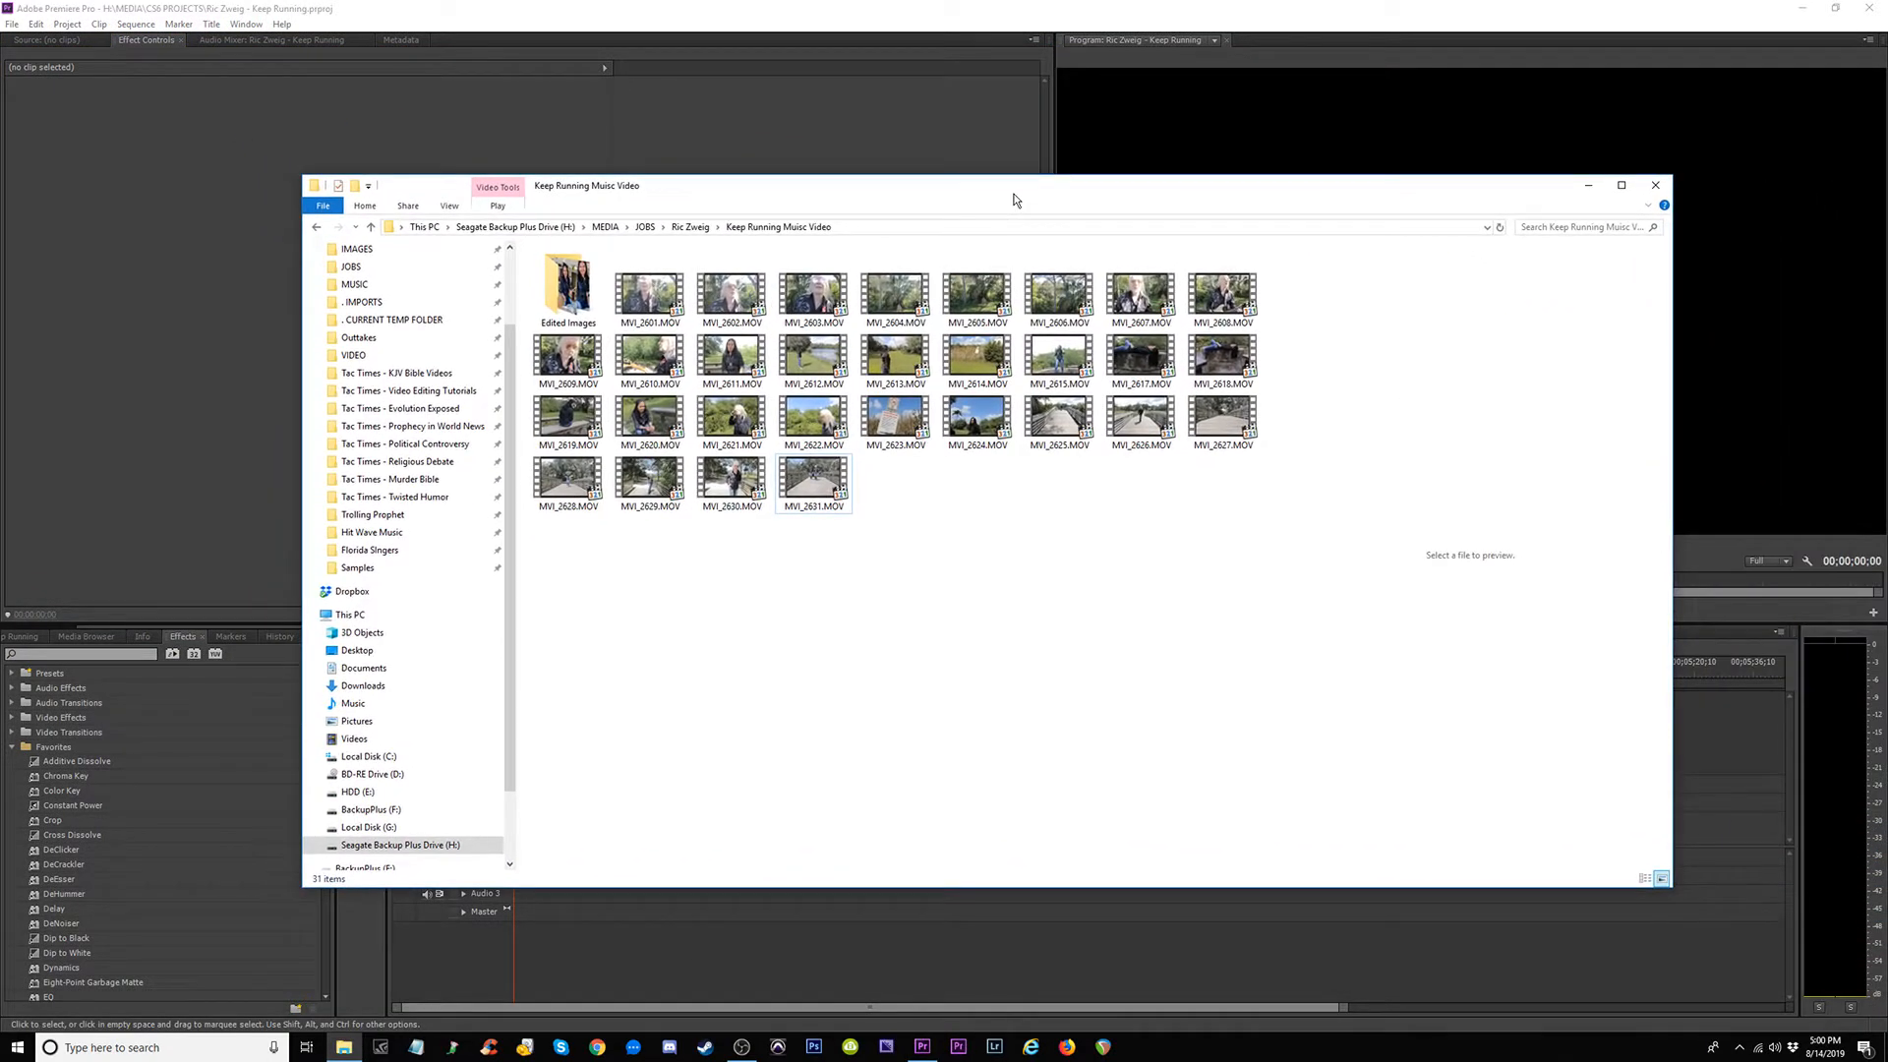
# Open MVI_2601.MOV in the media player, pause it and reposition the player window.
pyautogui.click(665, 294)
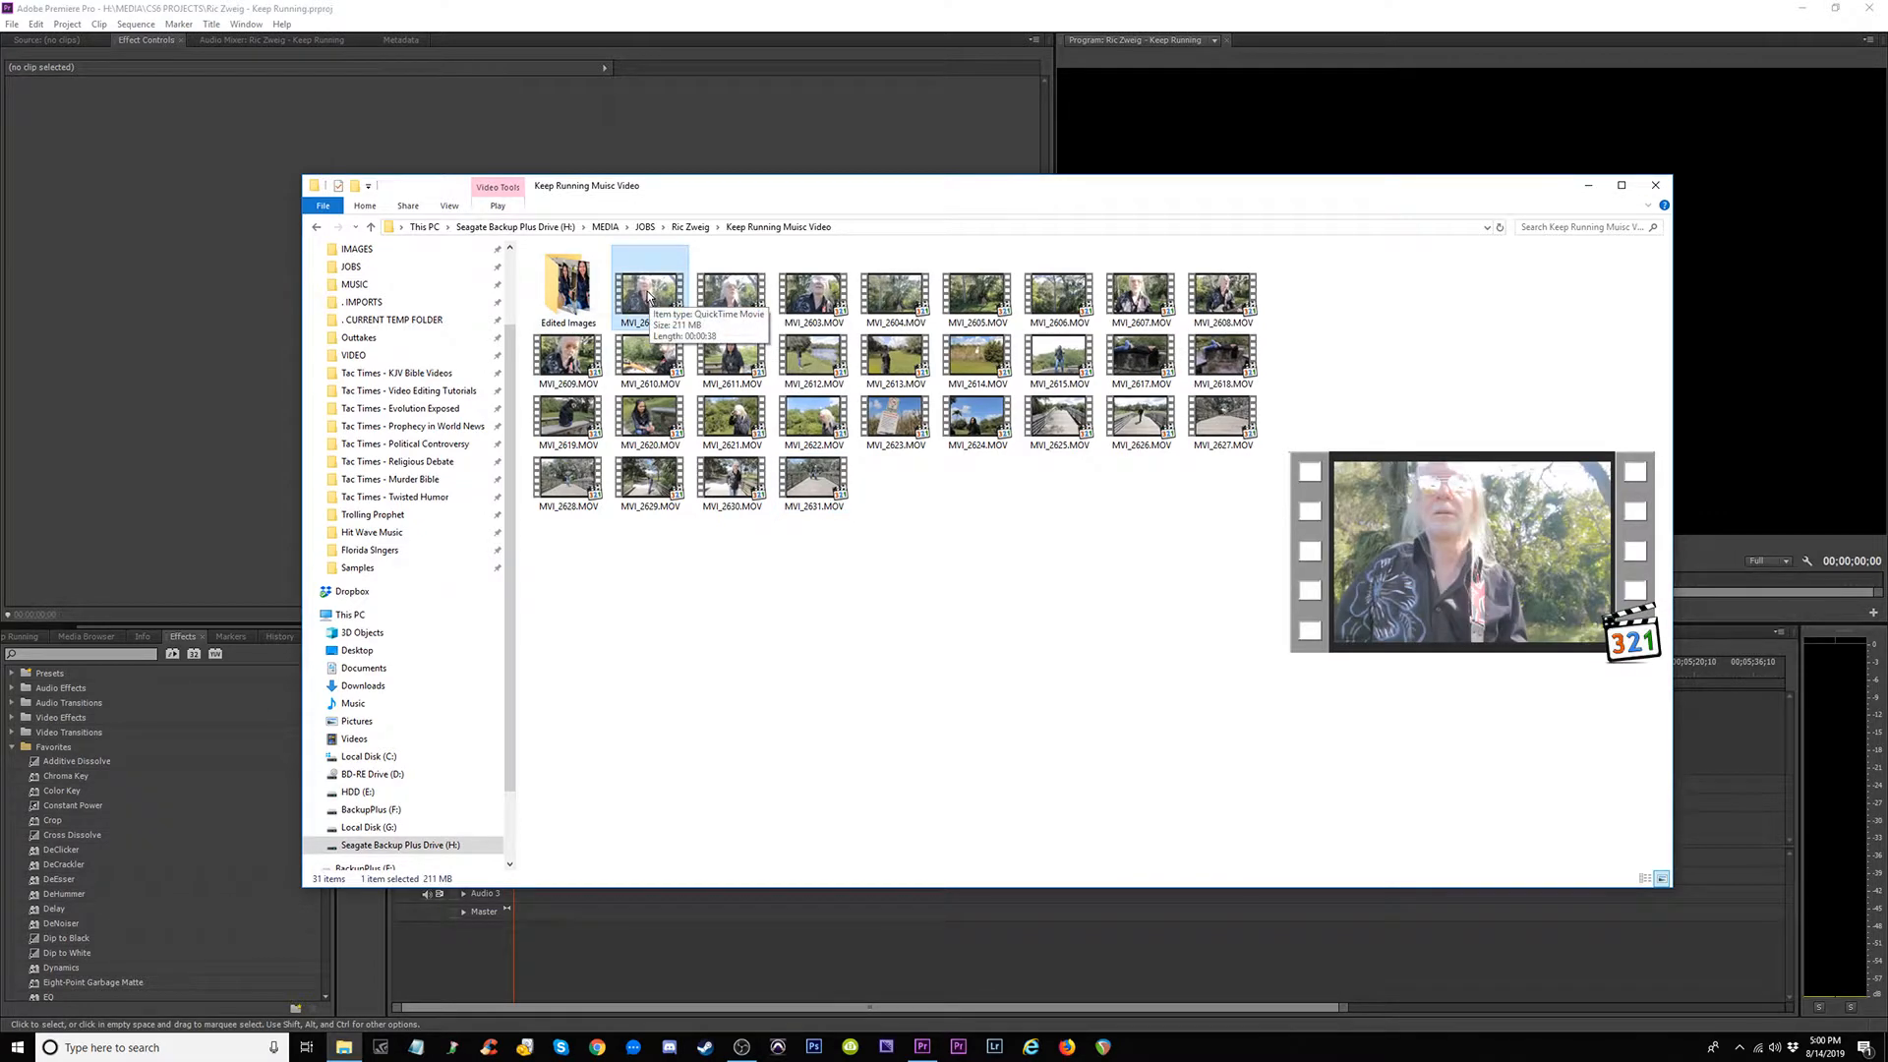
pyautogui.doubleClick(648, 297)
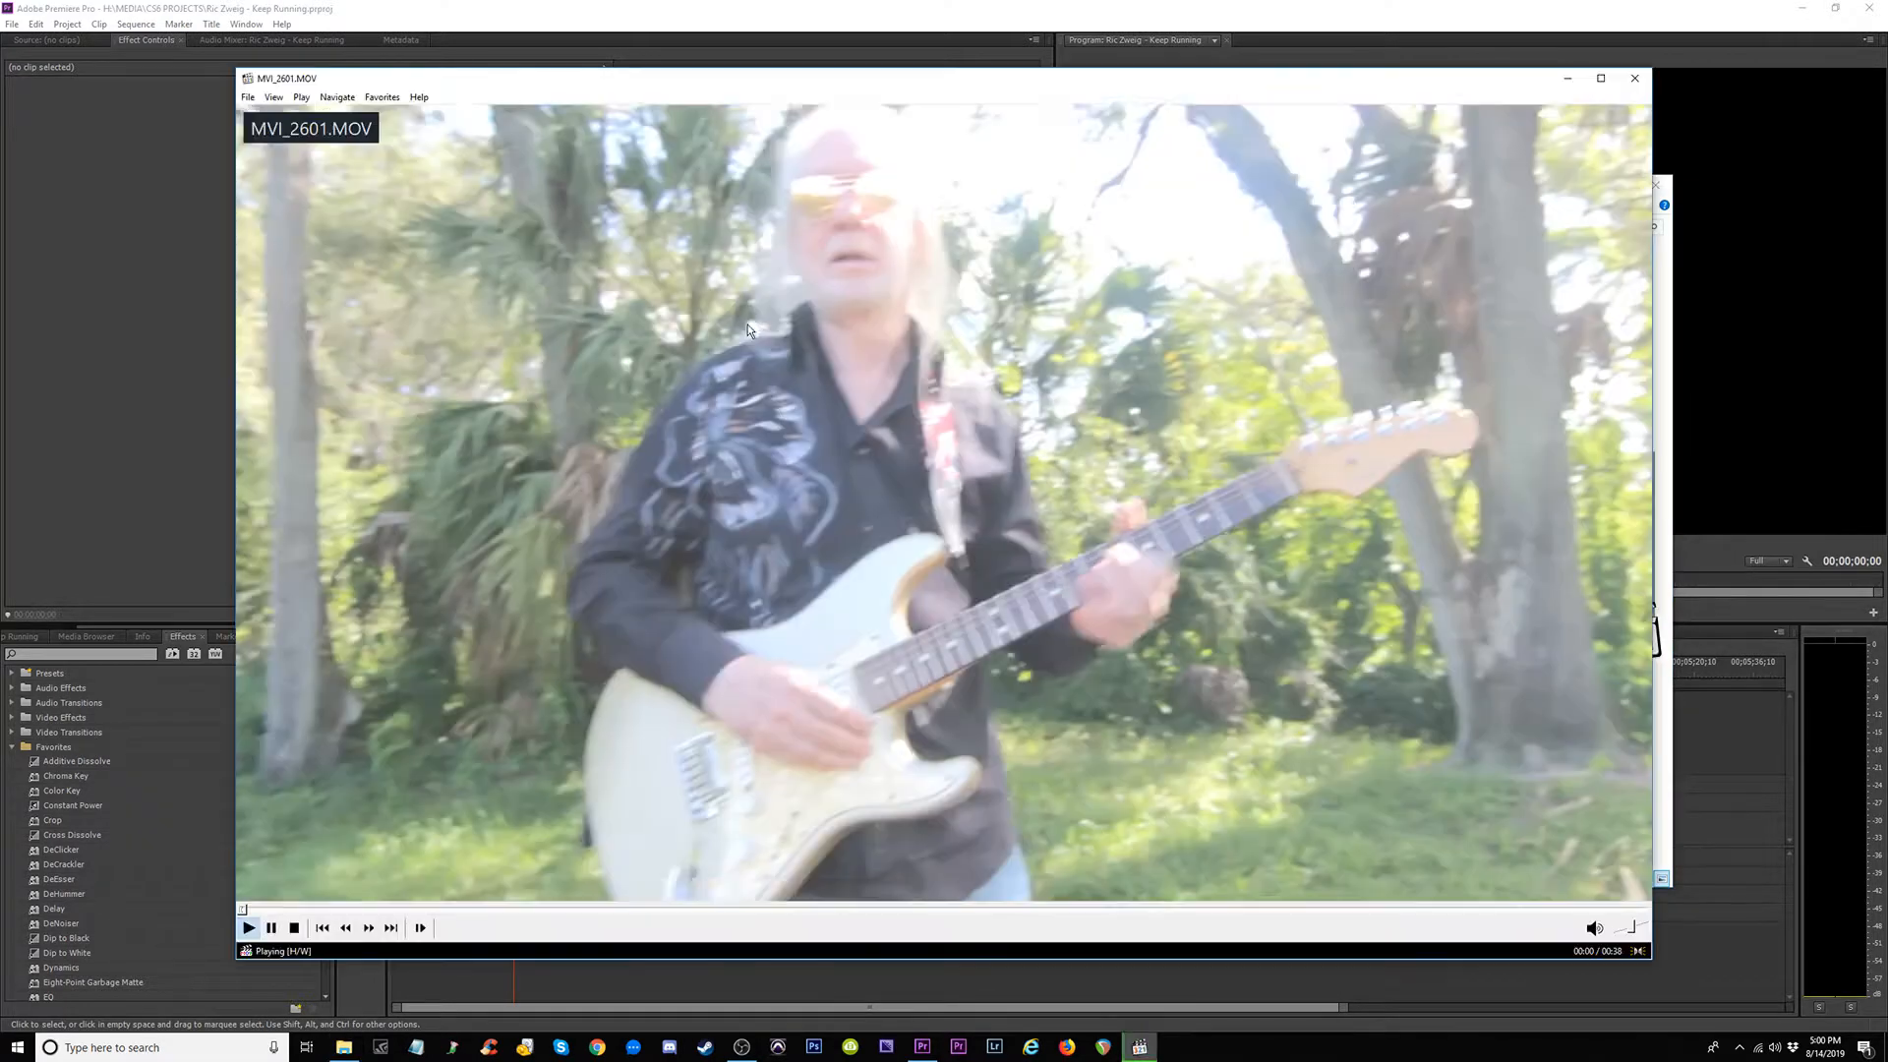
pyautogui.click(834, 420)
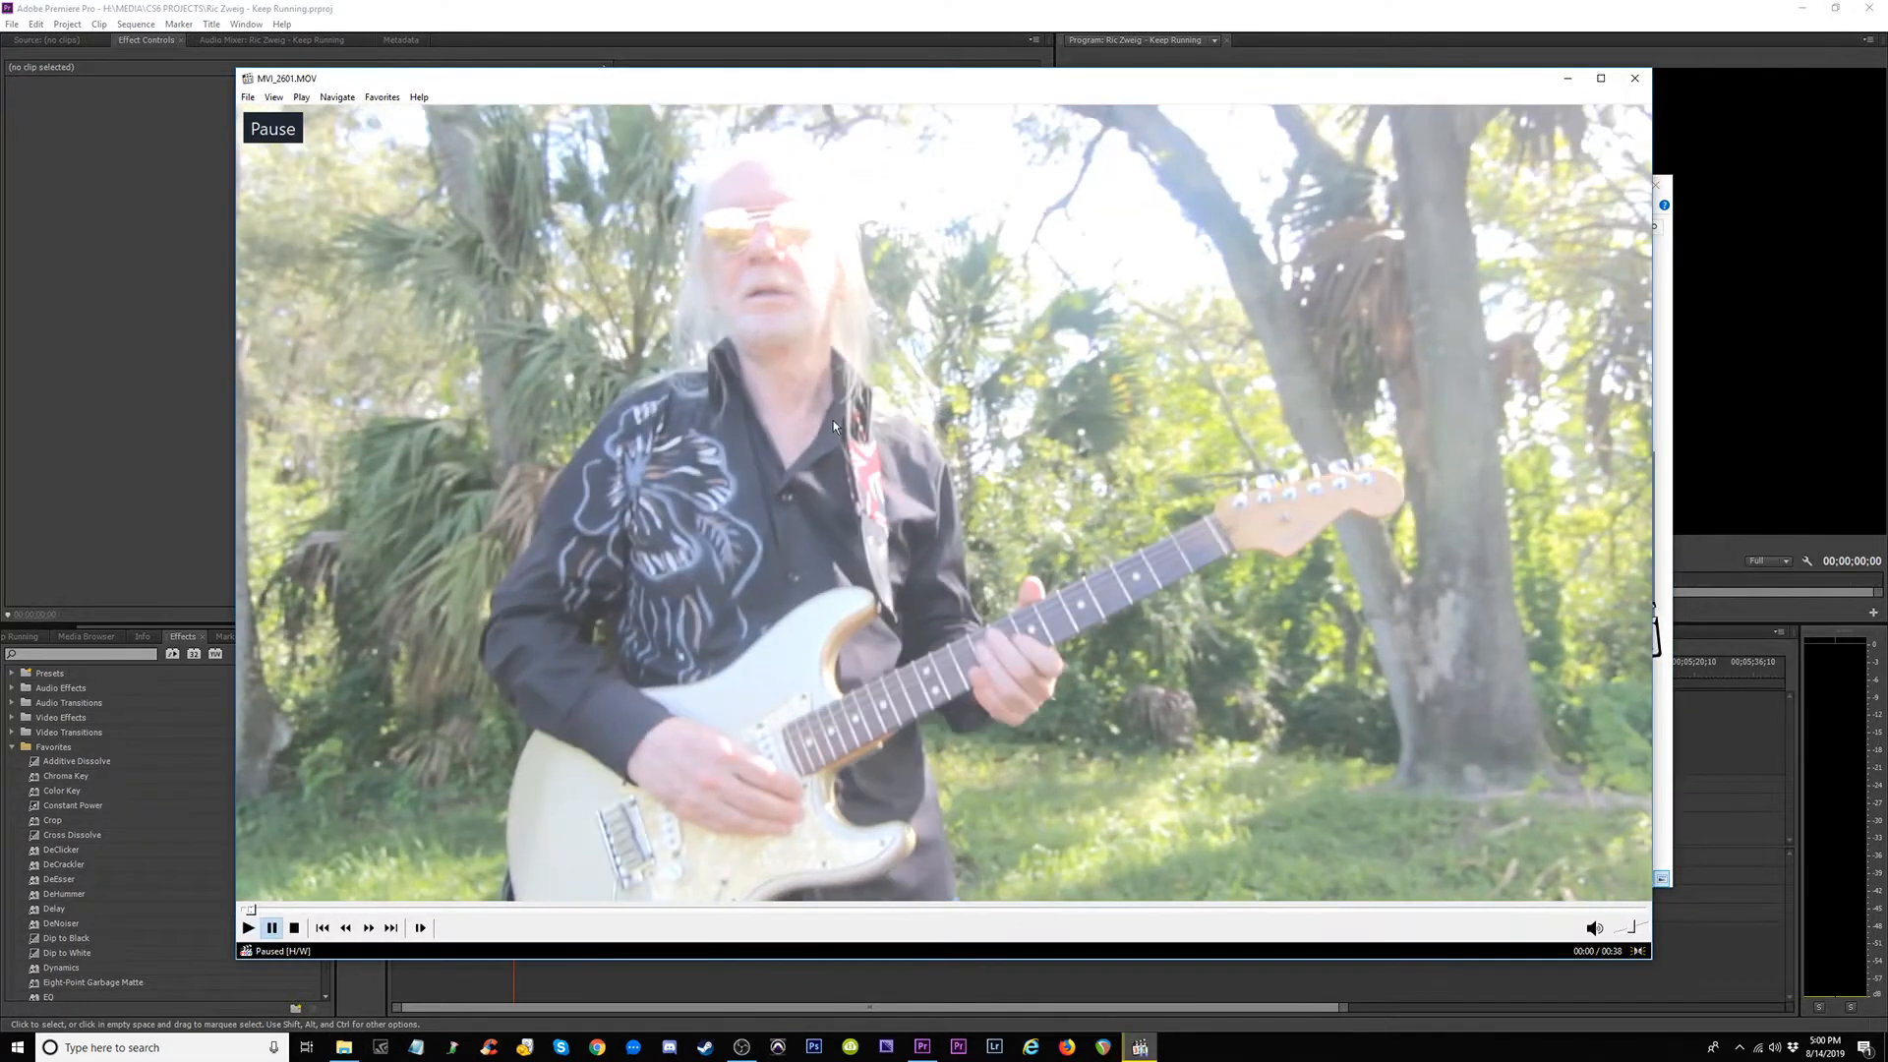
pyautogui.moveTo(425, 85); pyautogui.dragTo(466, 96)
# Reset the media player's brightness, contrast, hue and saturation to 0 in its Miscellaneous options.
pyautogui.click(316, 106)
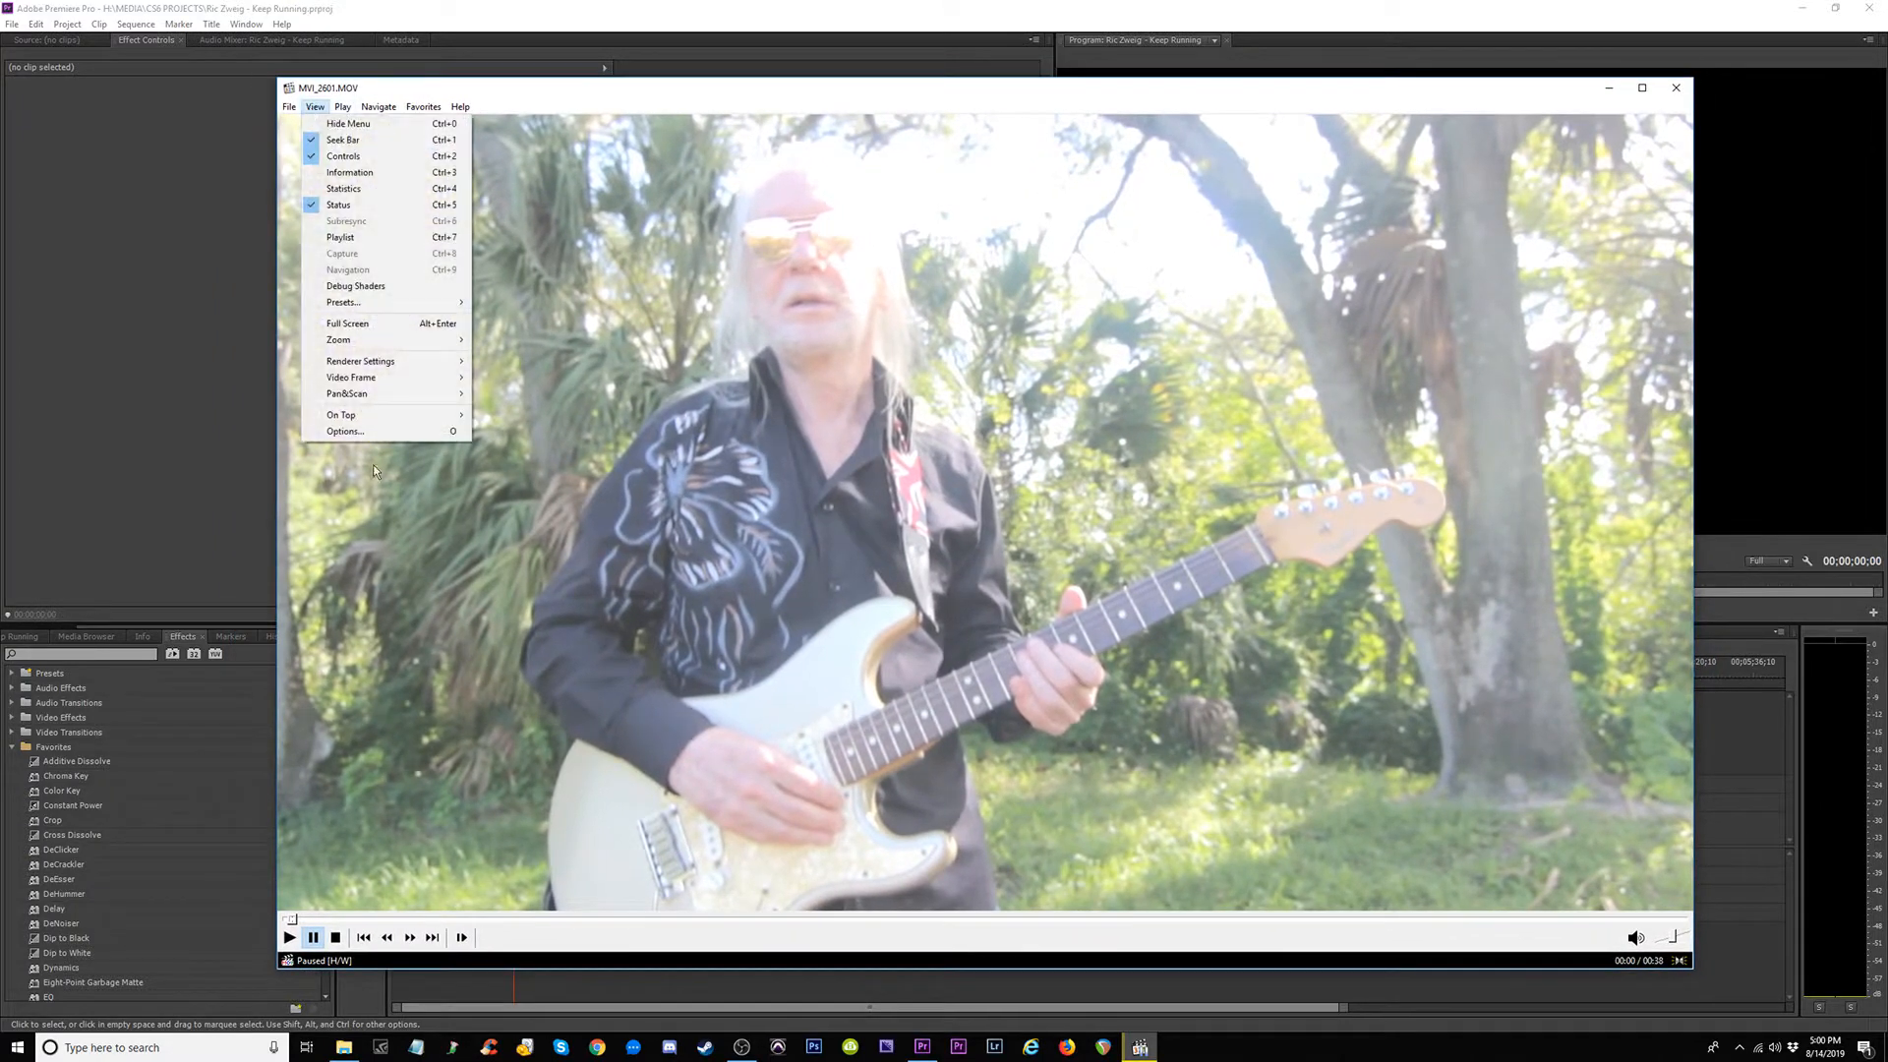
pyautogui.click(363, 432)
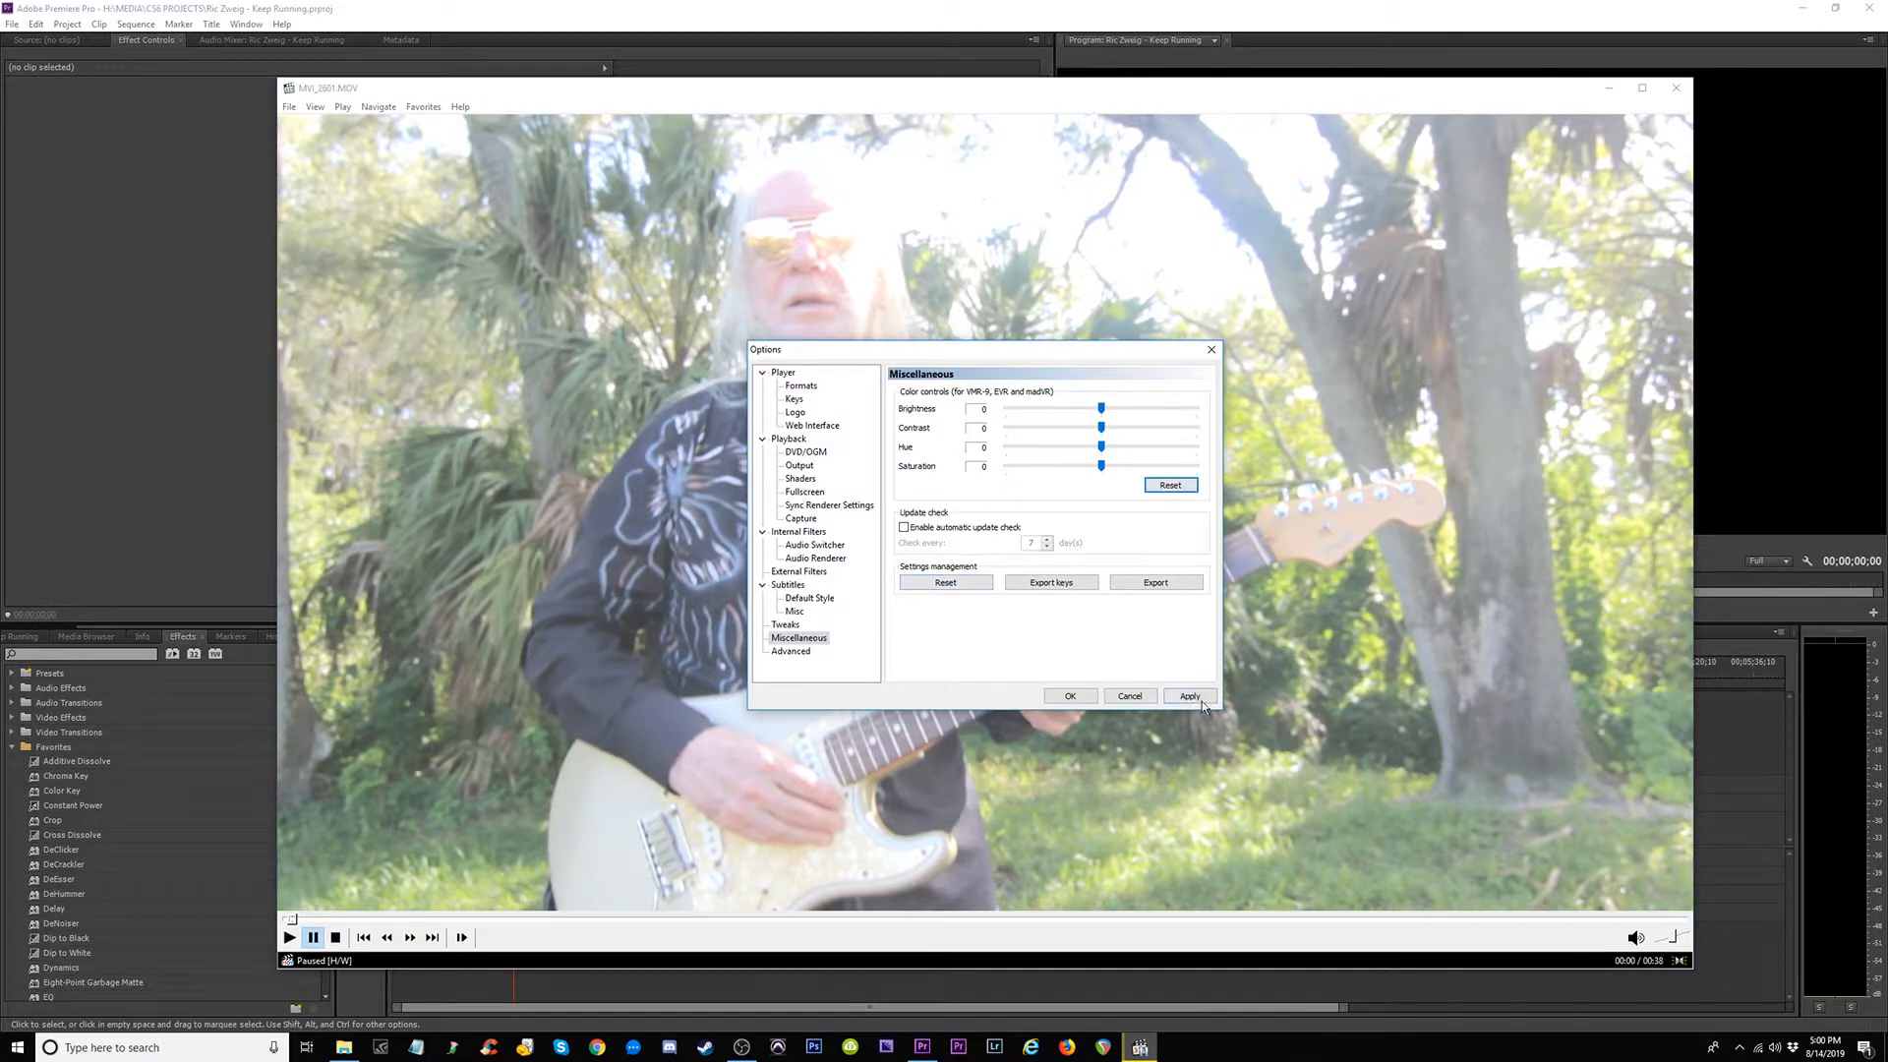
pyautogui.click(1069, 696)
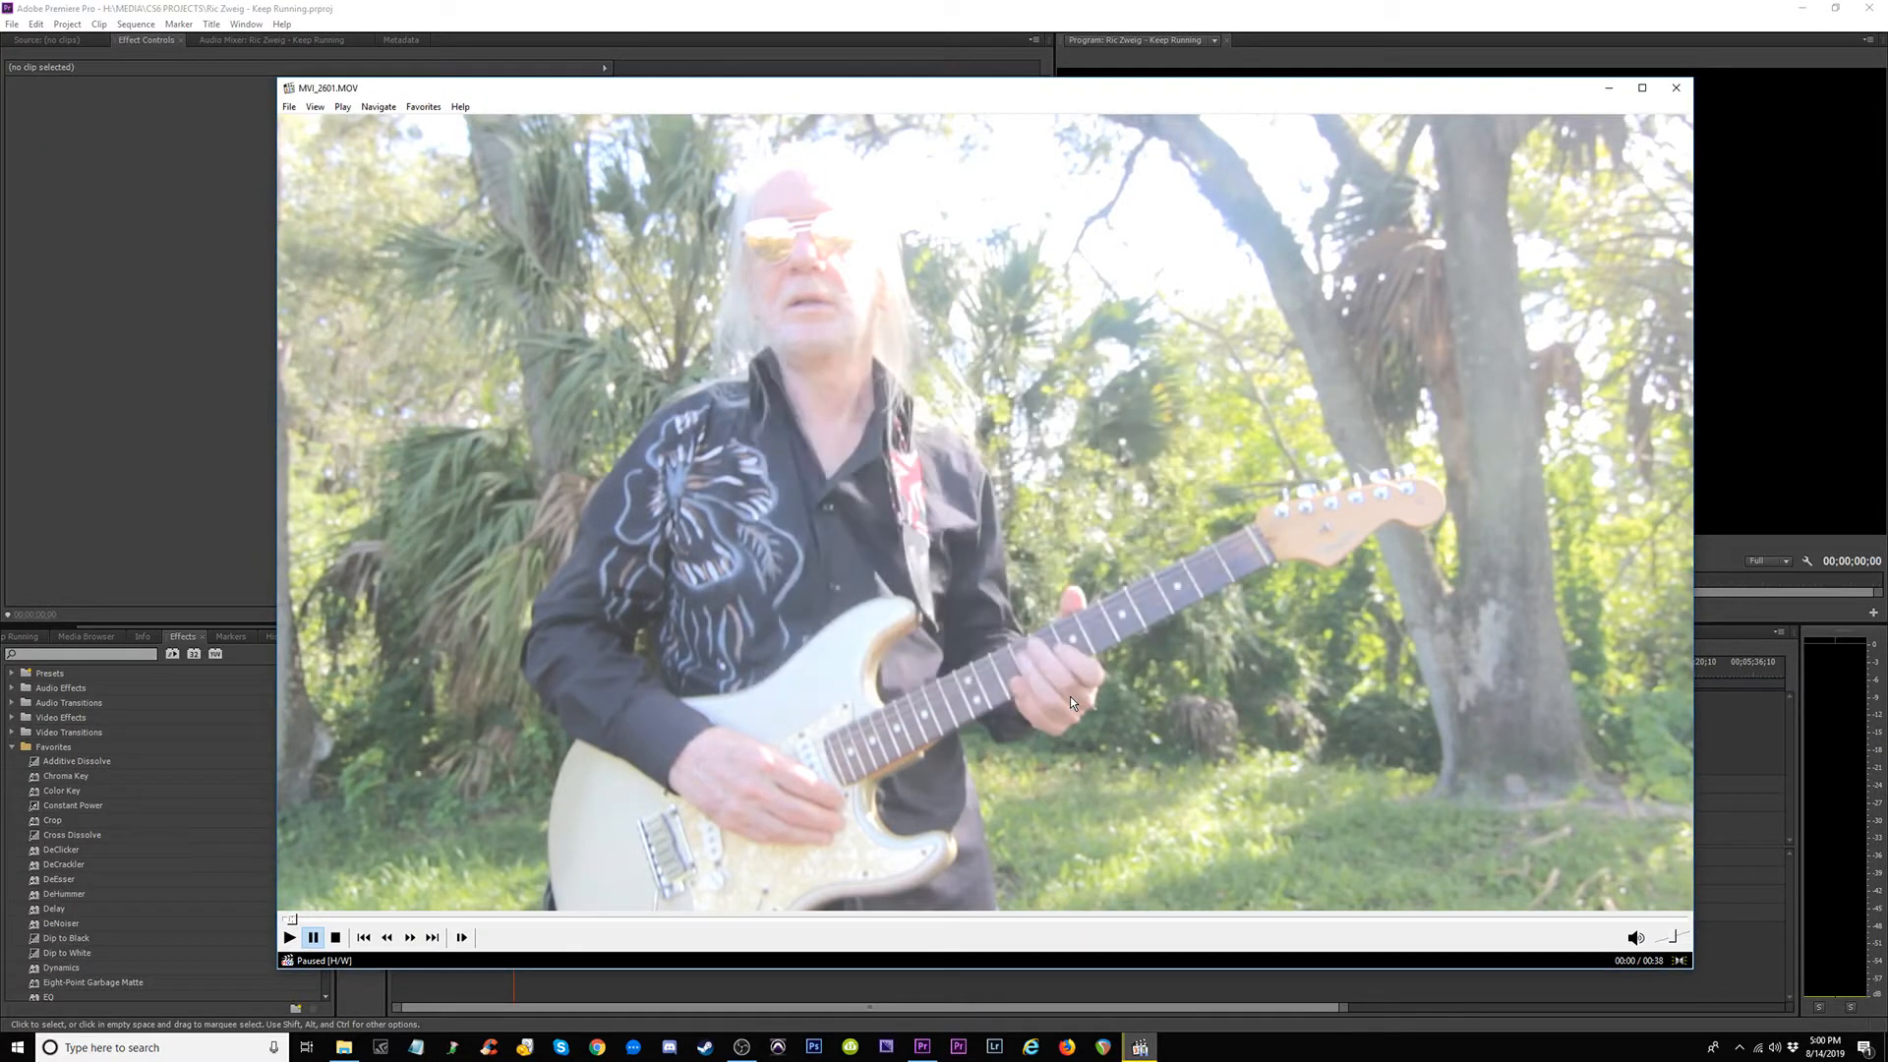
# Play short stretches of MVI_2601.MOV to check the picture, pause it and dismiss the player window.
pyautogui.click(1070, 696)
pyautogui.click(1070, 697)
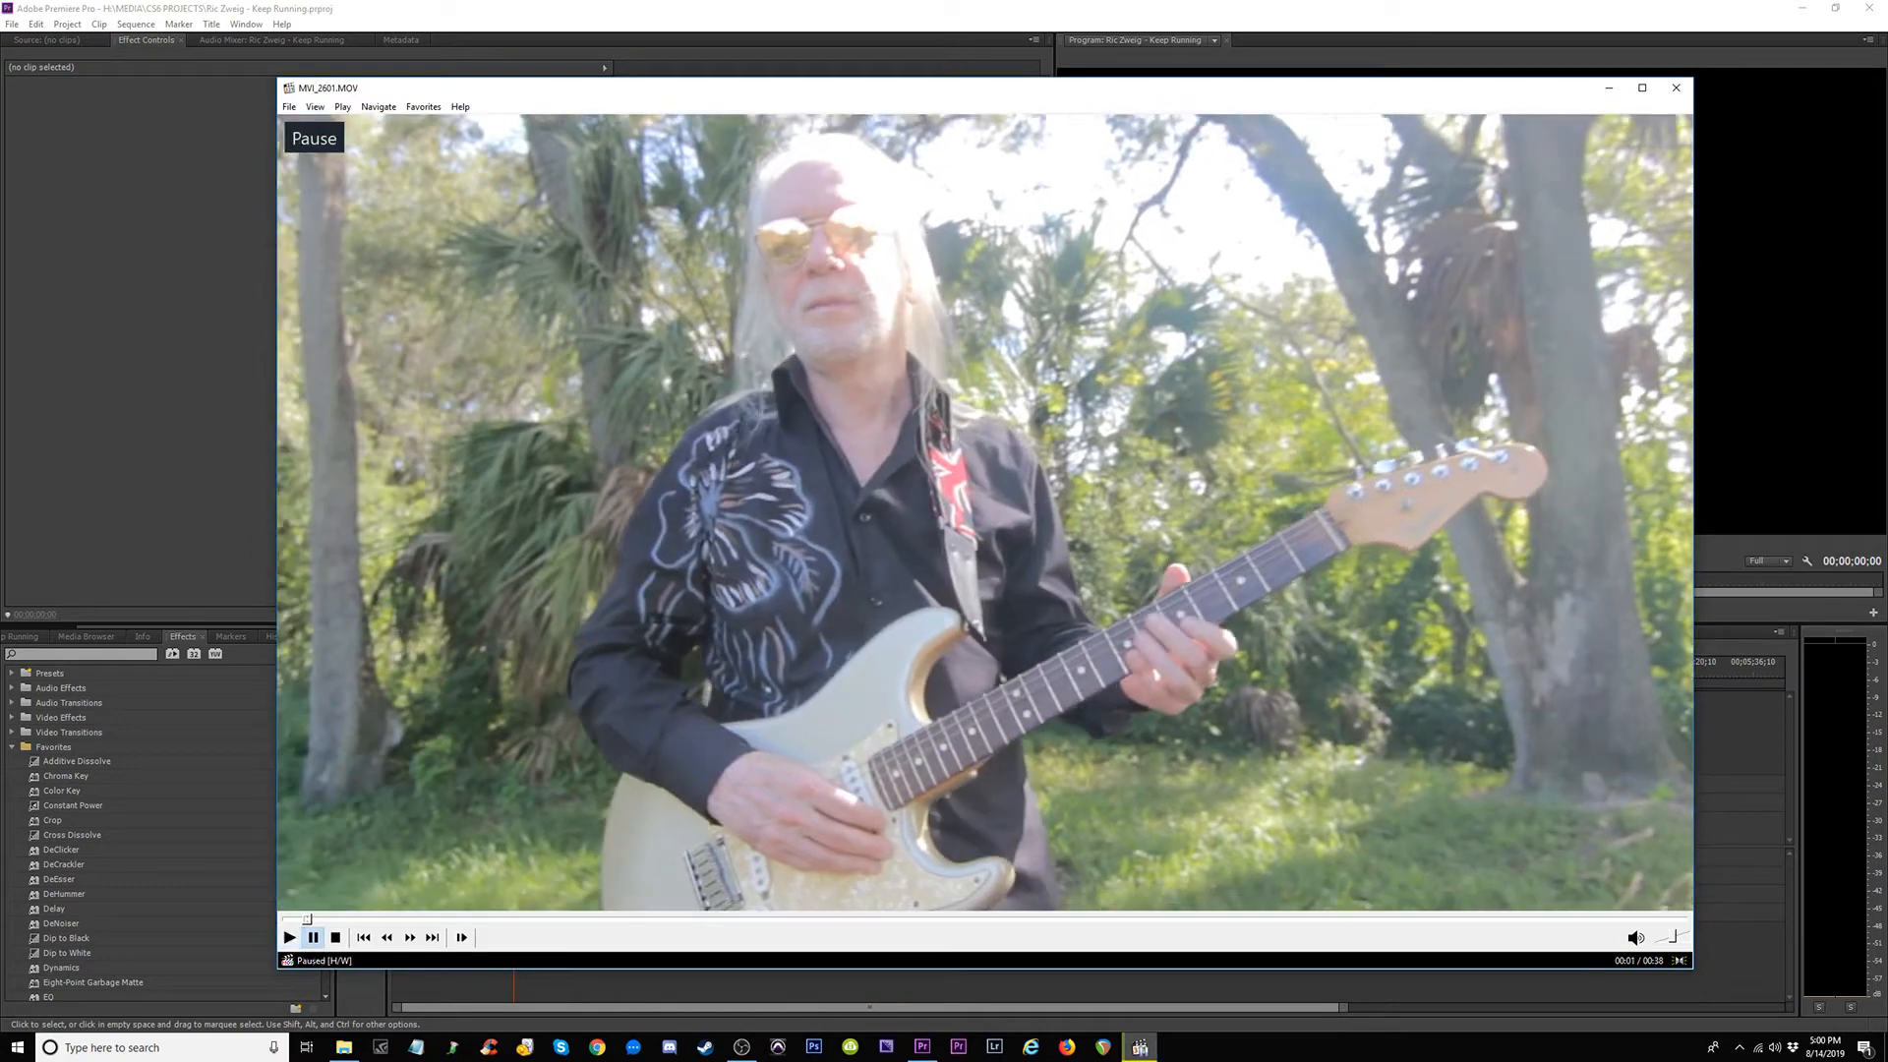
pyautogui.press('space')
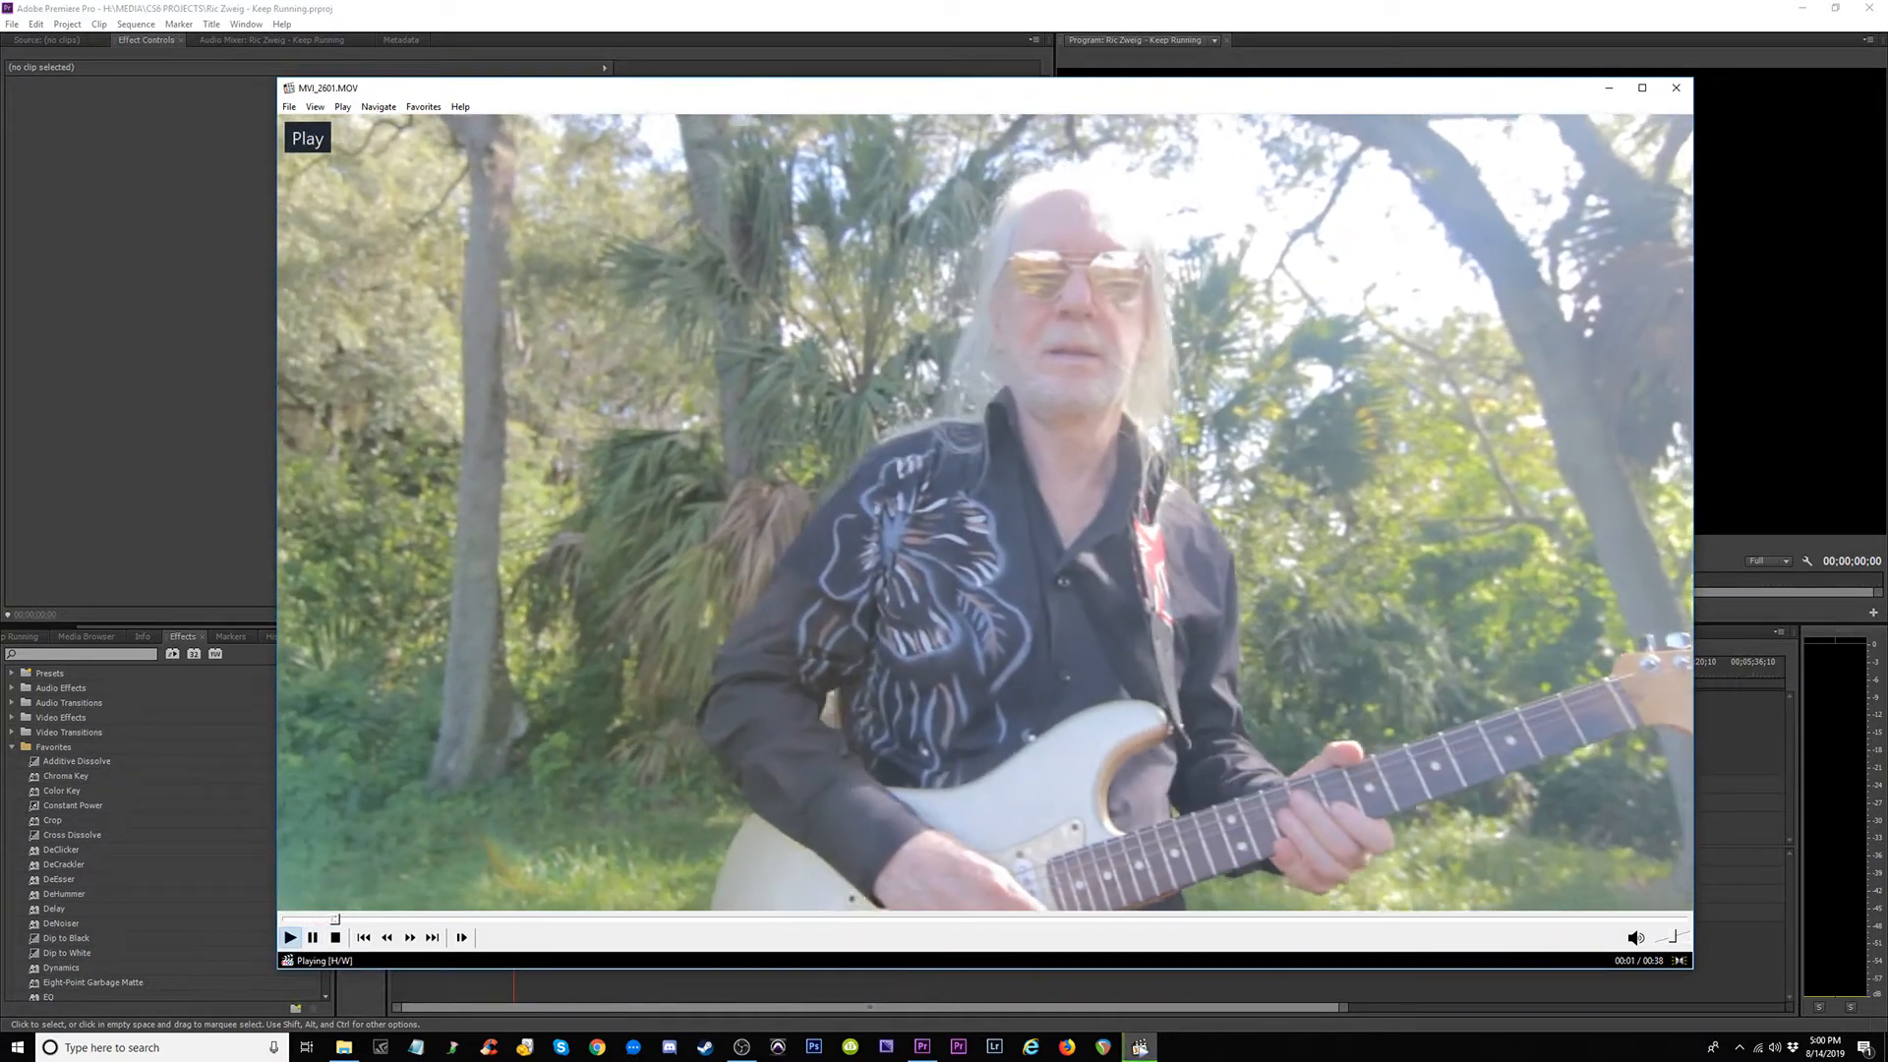
pyautogui.press('space')
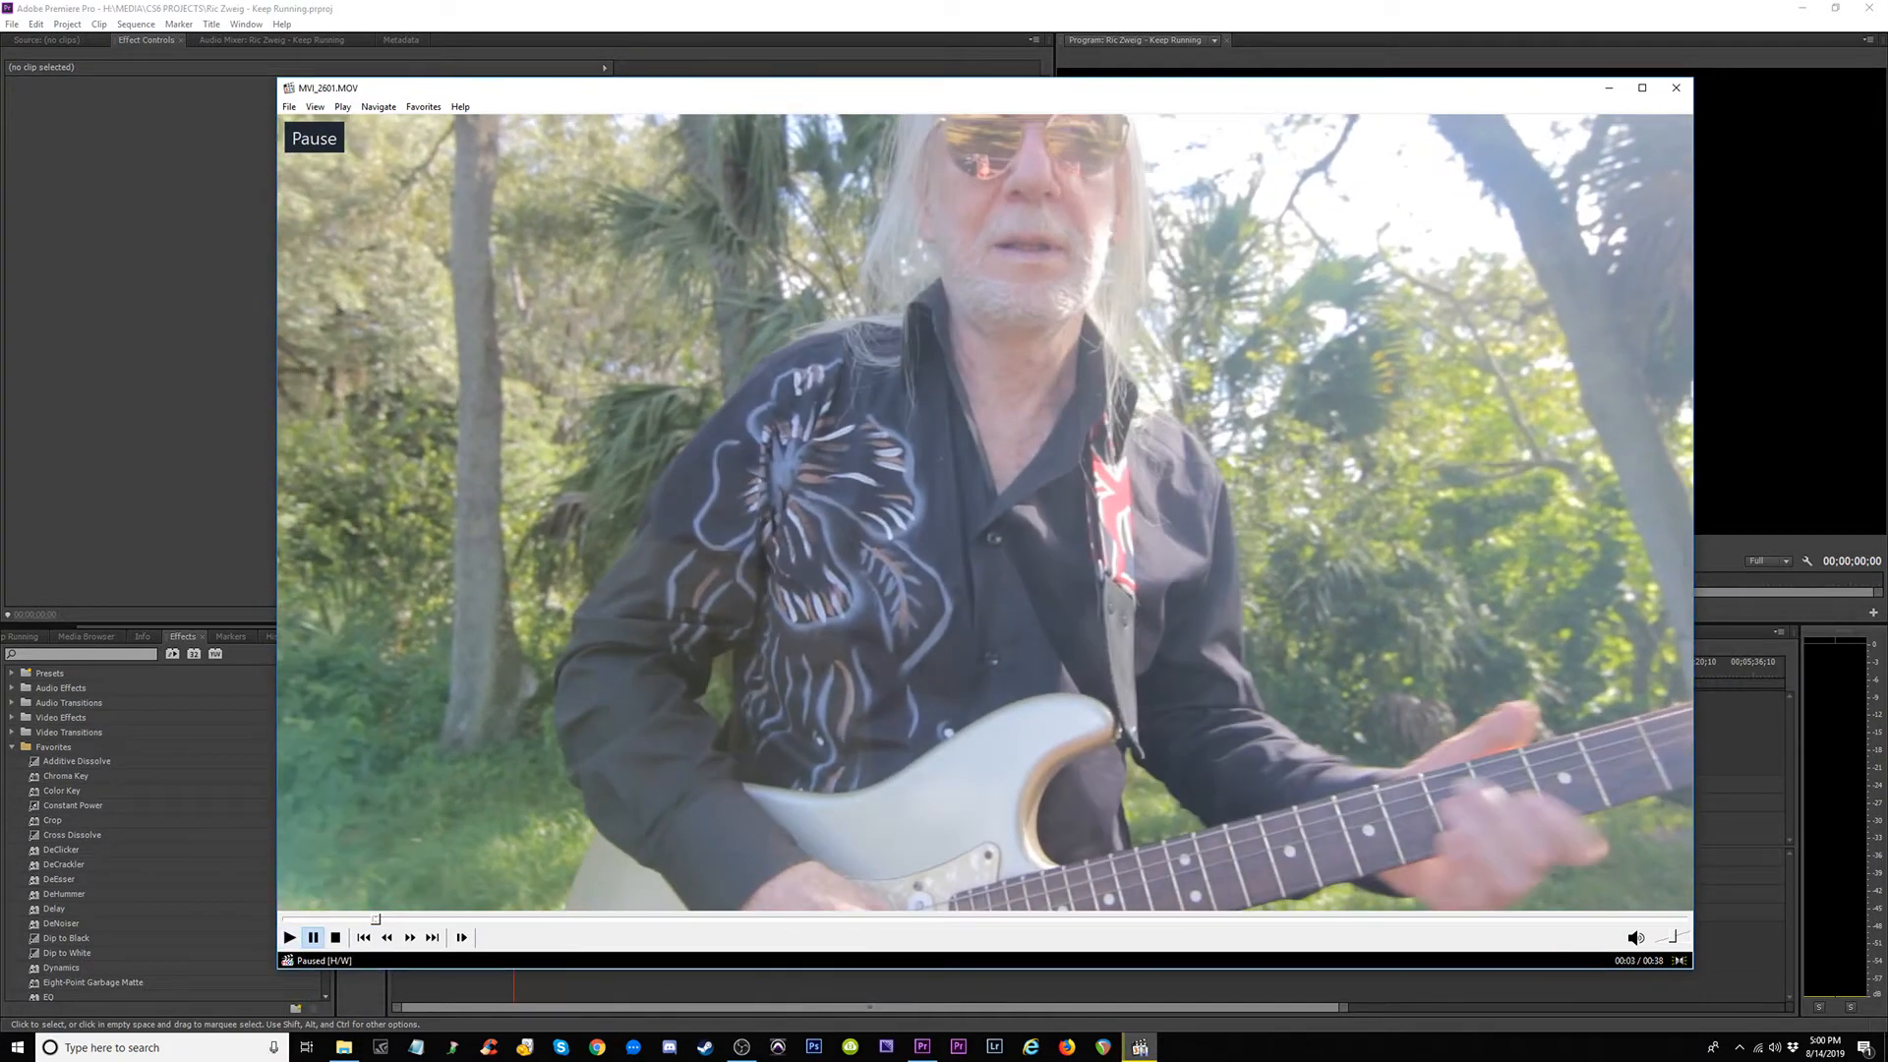
pyautogui.hotkey('alt', 'F4')
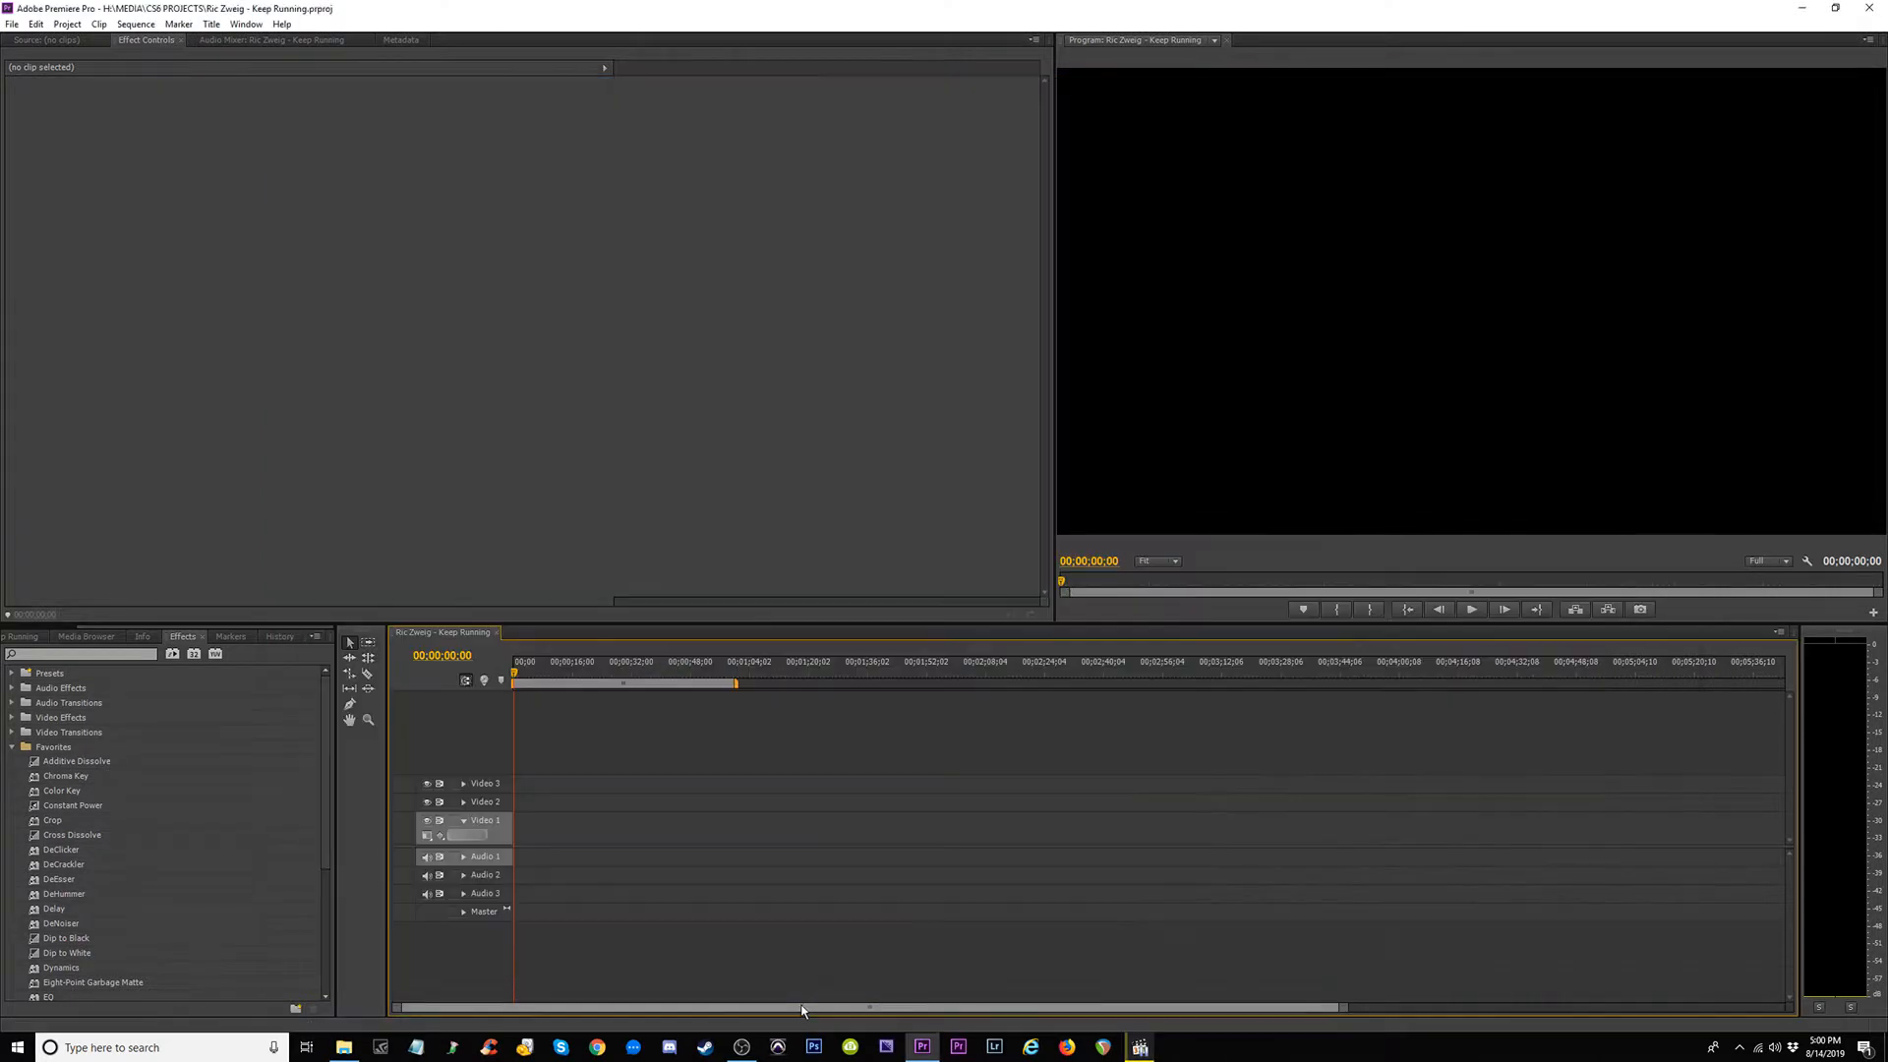
# Switch to OBS to check the audio mixer and choose the Logitech G933 headset speakers as the system playback device.
pyautogui.click(741, 1047)
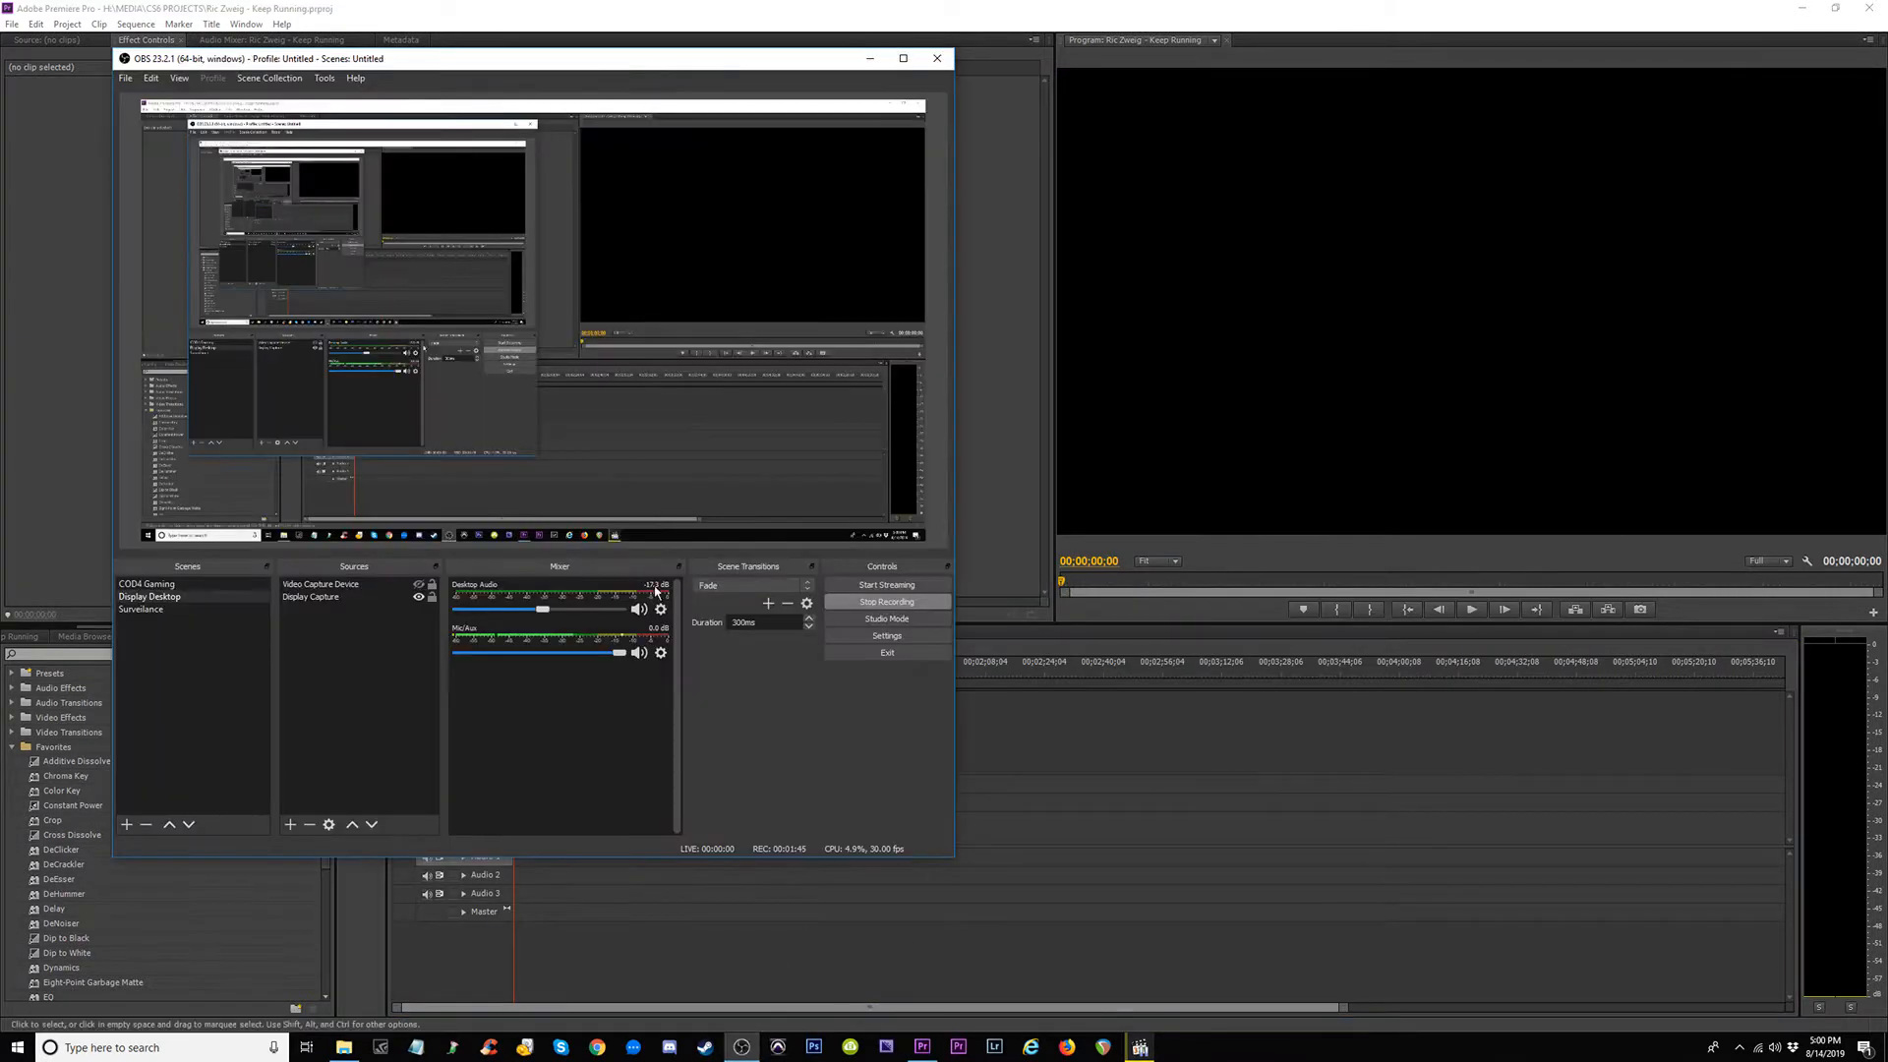
pyautogui.click(1775, 1047)
pyautogui.click(1775, 975)
pyautogui.click(1696, 924)
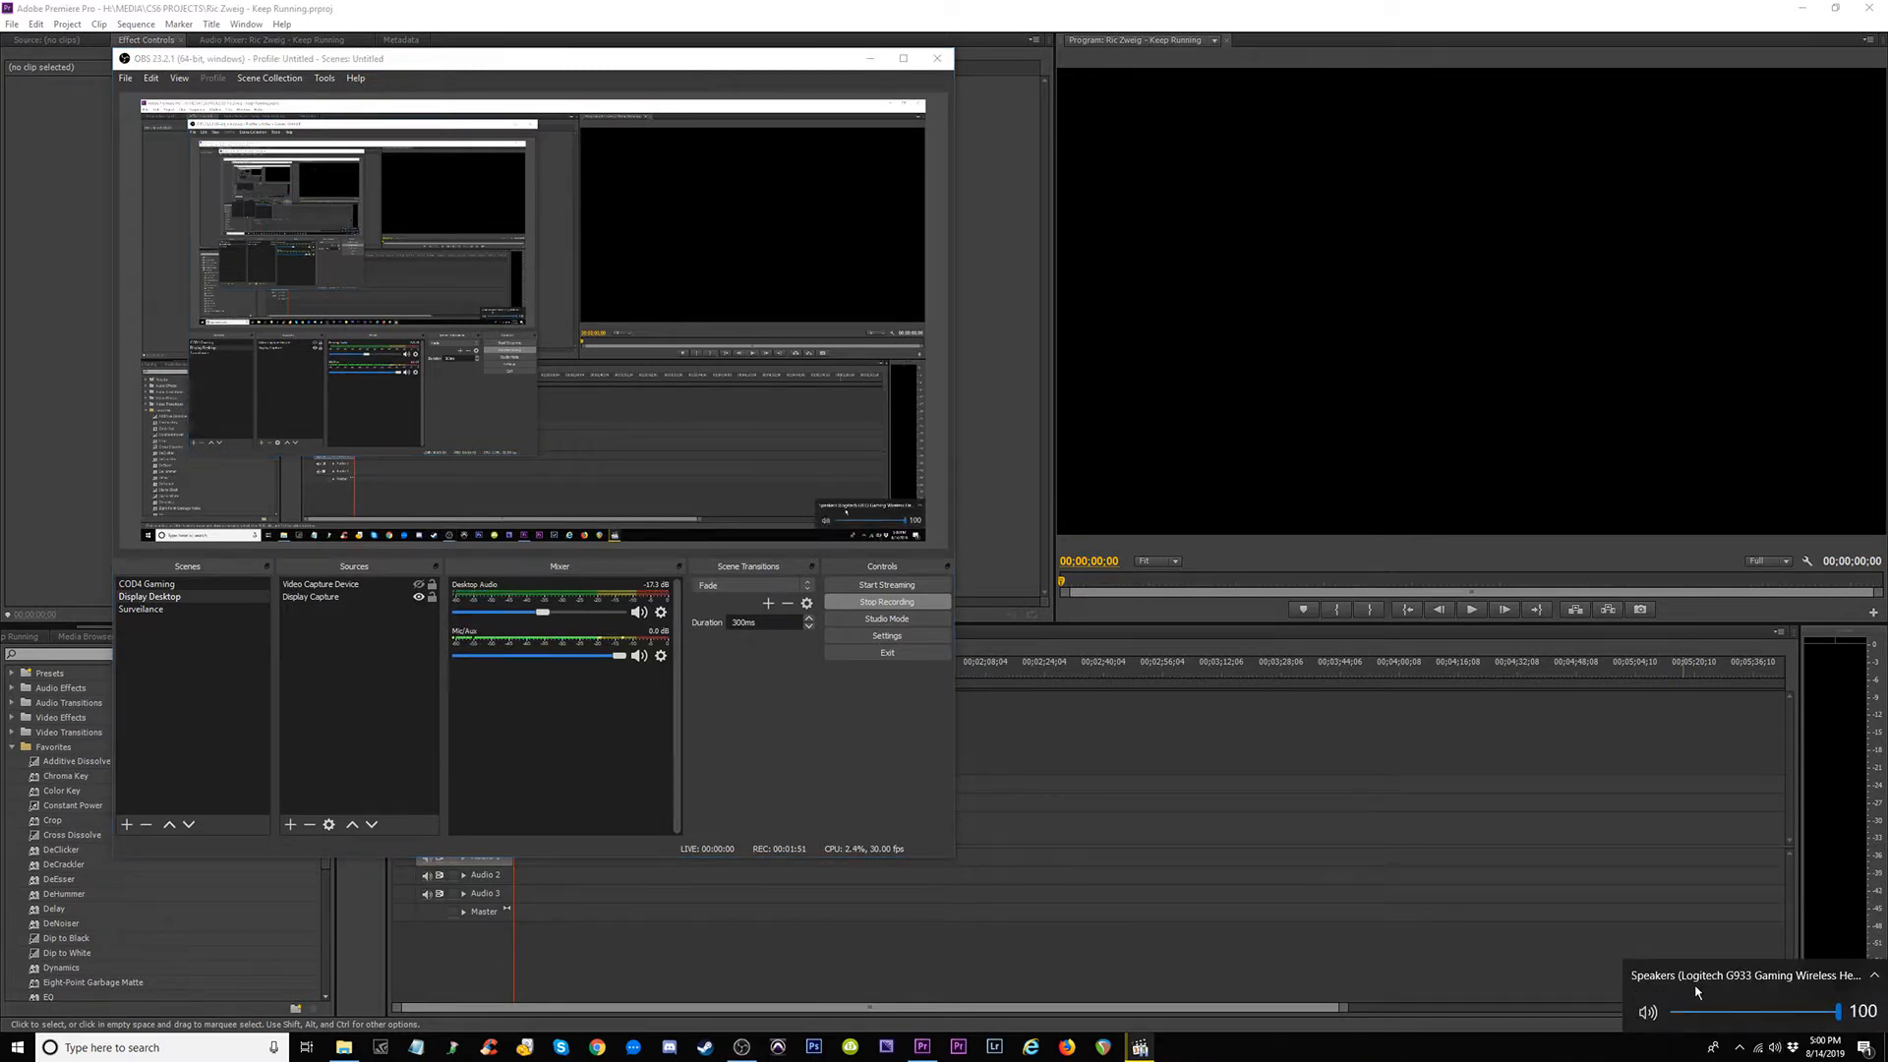
# Resume MVI_2601.MOV in the media player, enlarge the player to fill the screen and skip ahead through the clip.
pyautogui.click(1151, 1054)
pyautogui.press('space')
pyautogui.moveTo(792, 92); pyautogui.dragTo(1275, 113)
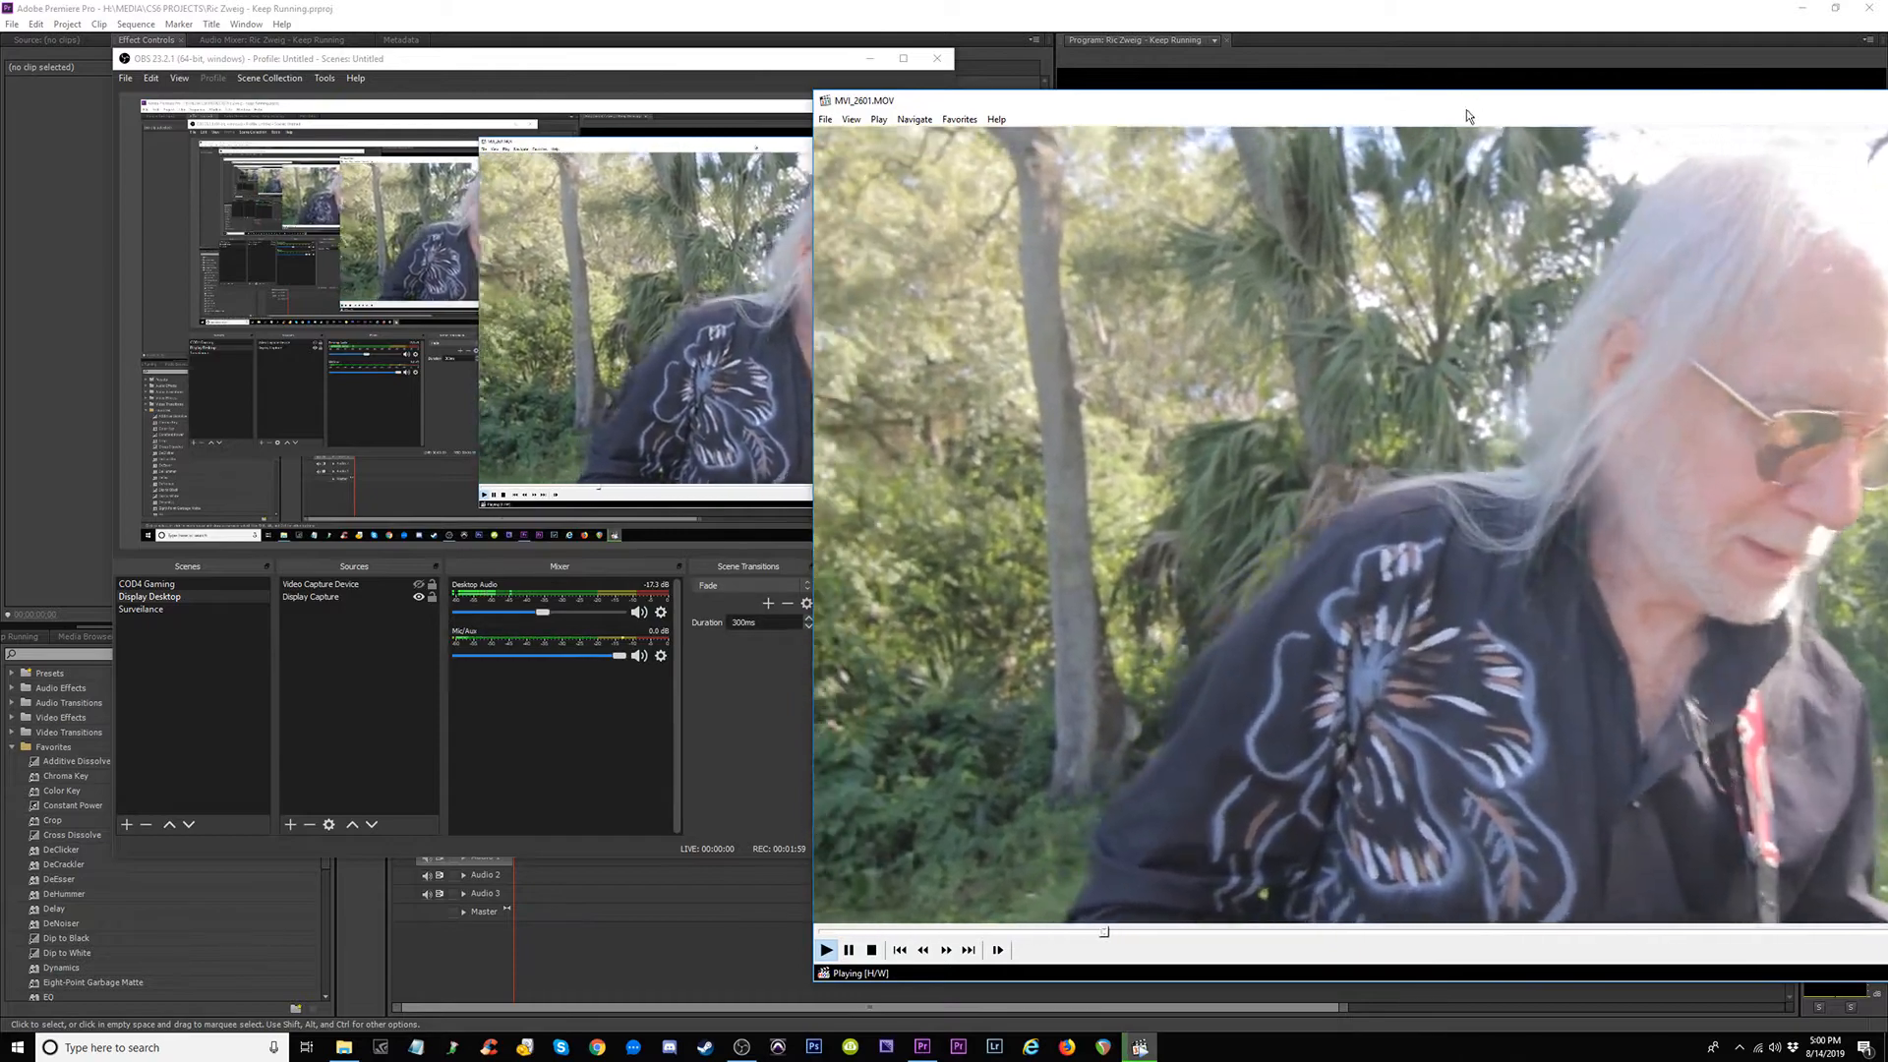
pyautogui.moveTo(1466, 109); pyautogui.dragTo(824, 74)
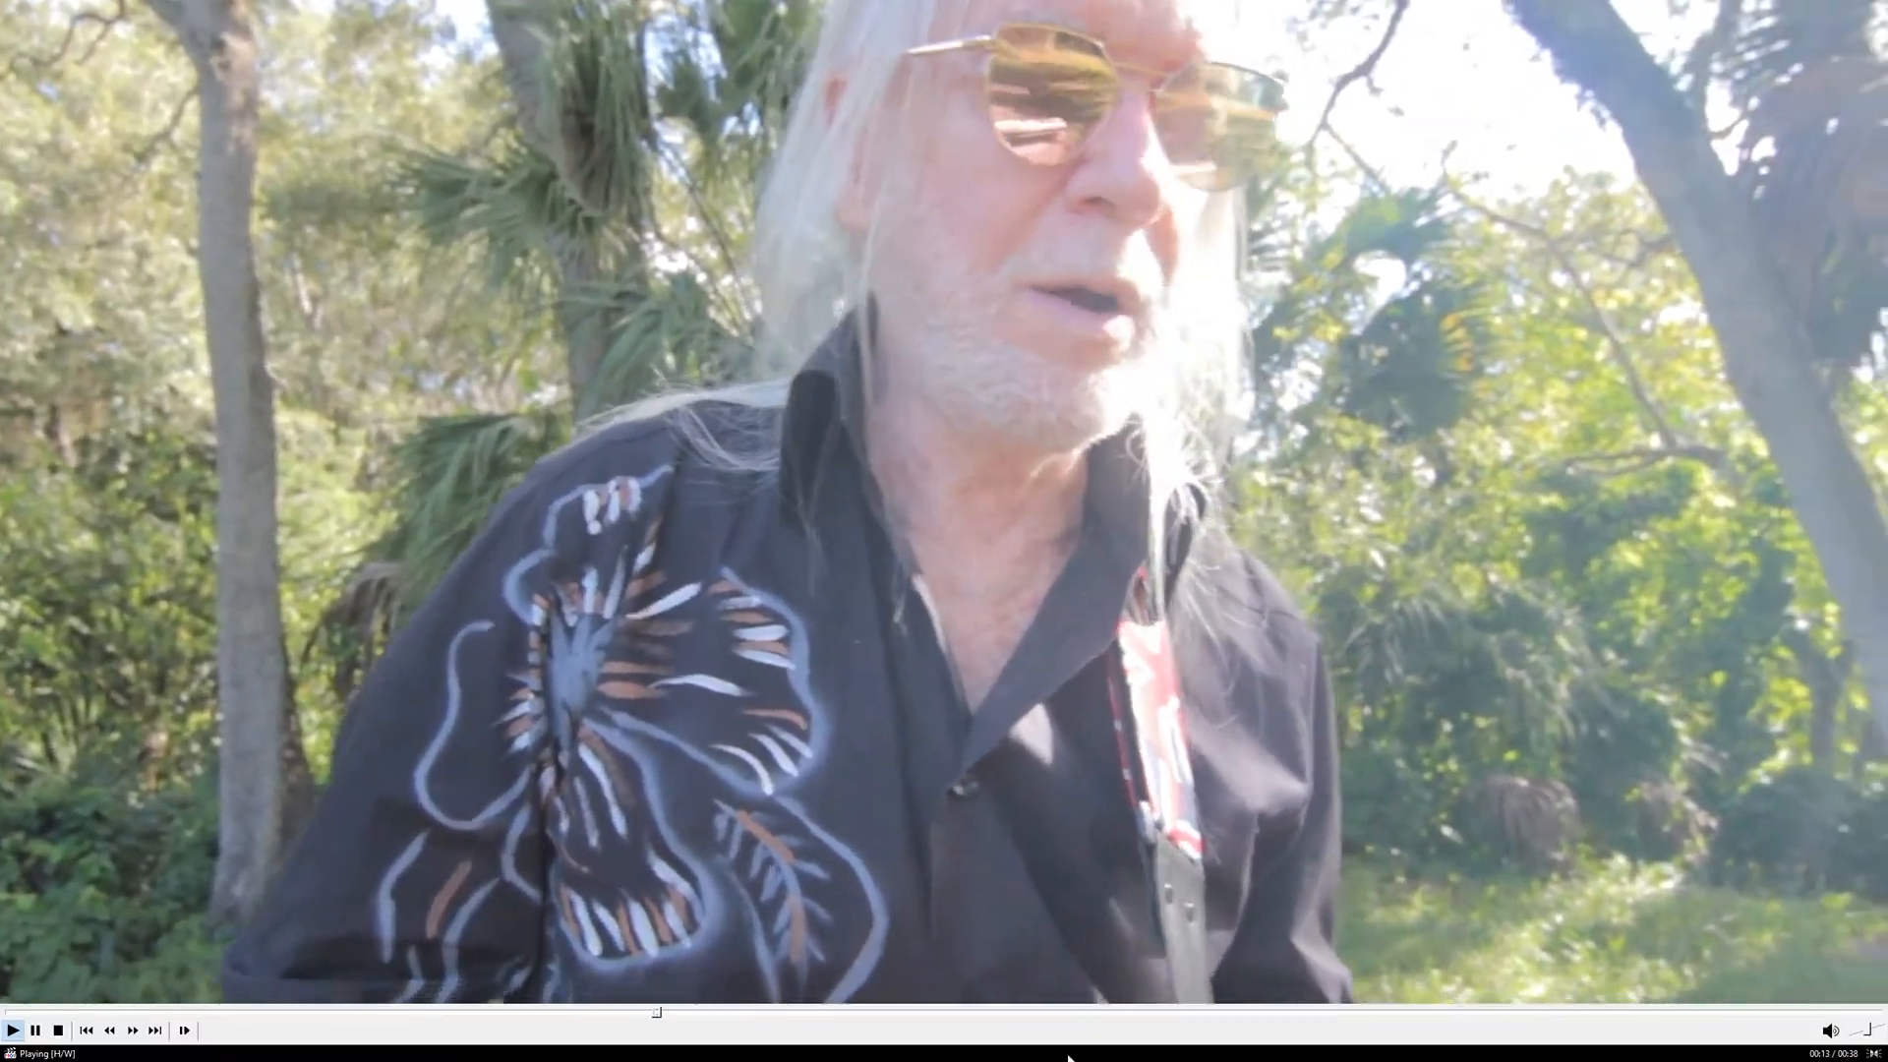
pyautogui.press('Right')
pyautogui.press('Right')
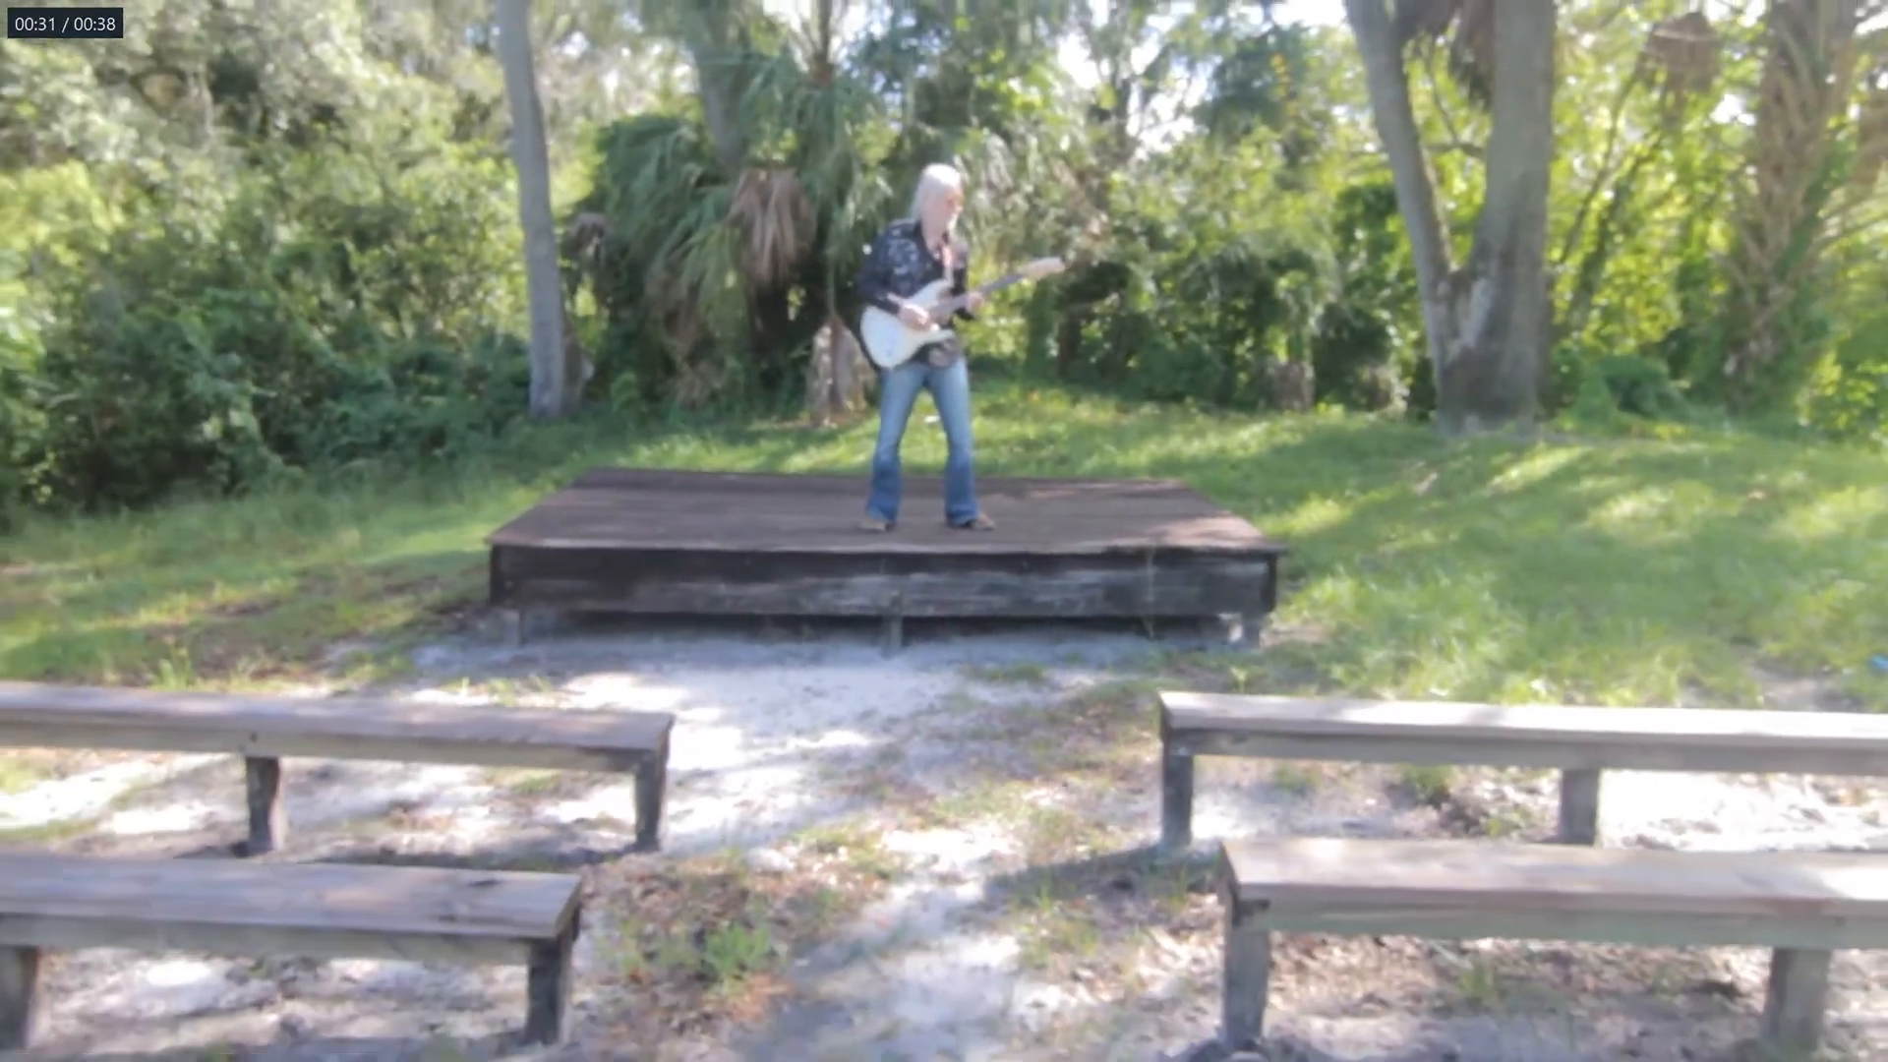
# Review MVI_2601.MOV, MVI_2602.MOV and the start of MVI_2603.MOV full screen, pausing and skipping as needed, and dismiss the player.
pyautogui.press('space')
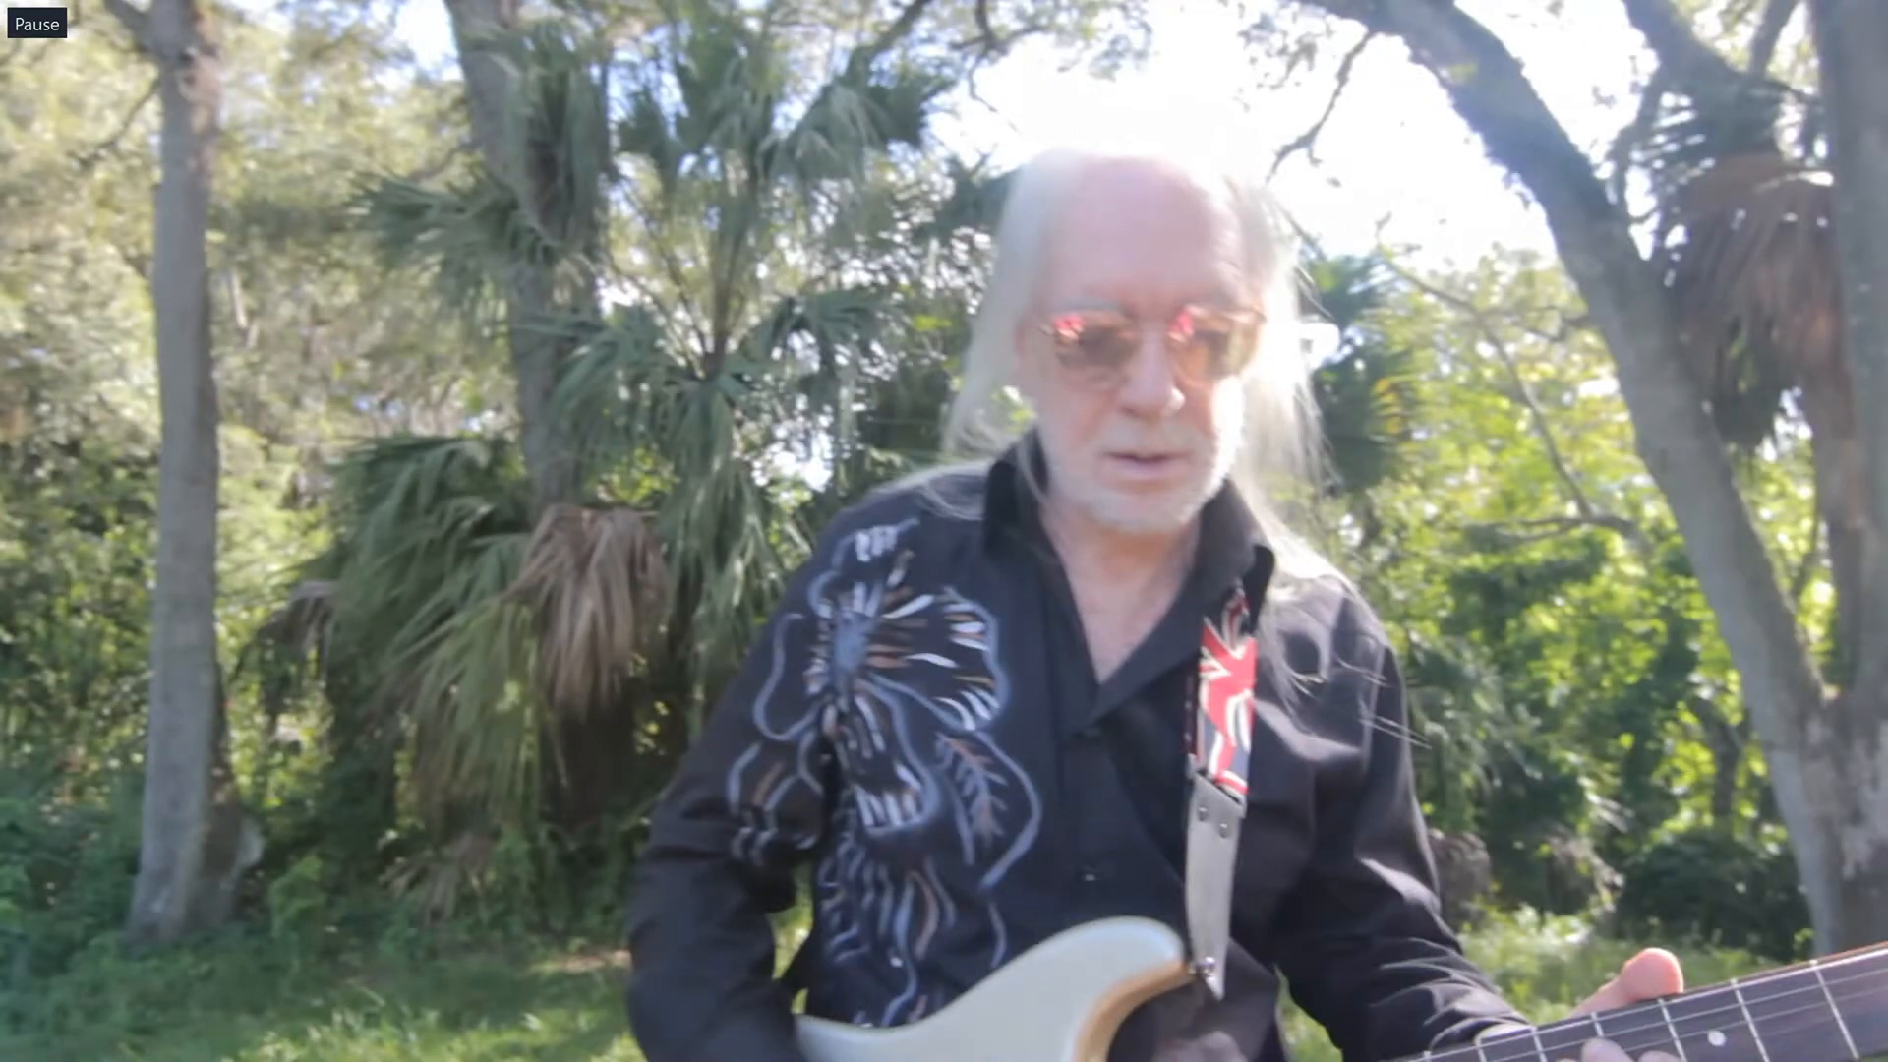
pyautogui.press('space')
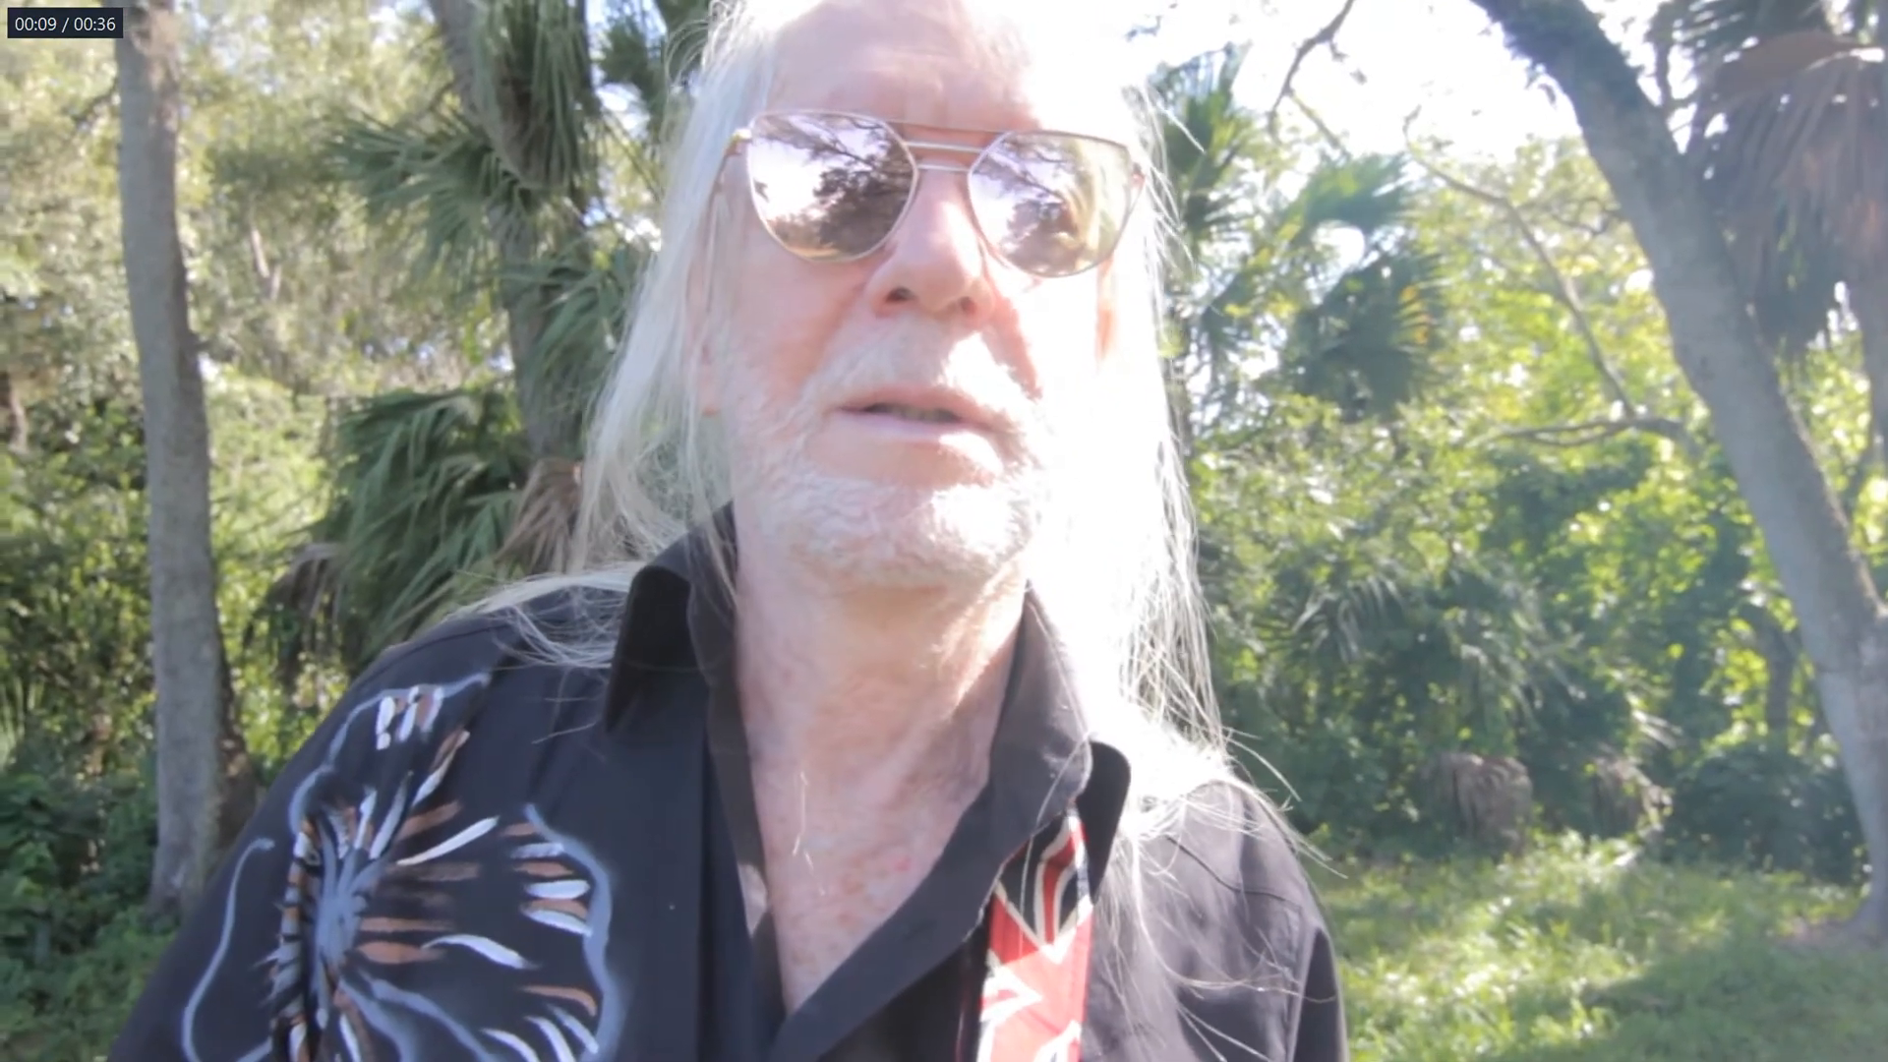
pyautogui.press('space')
pyautogui.press('space')
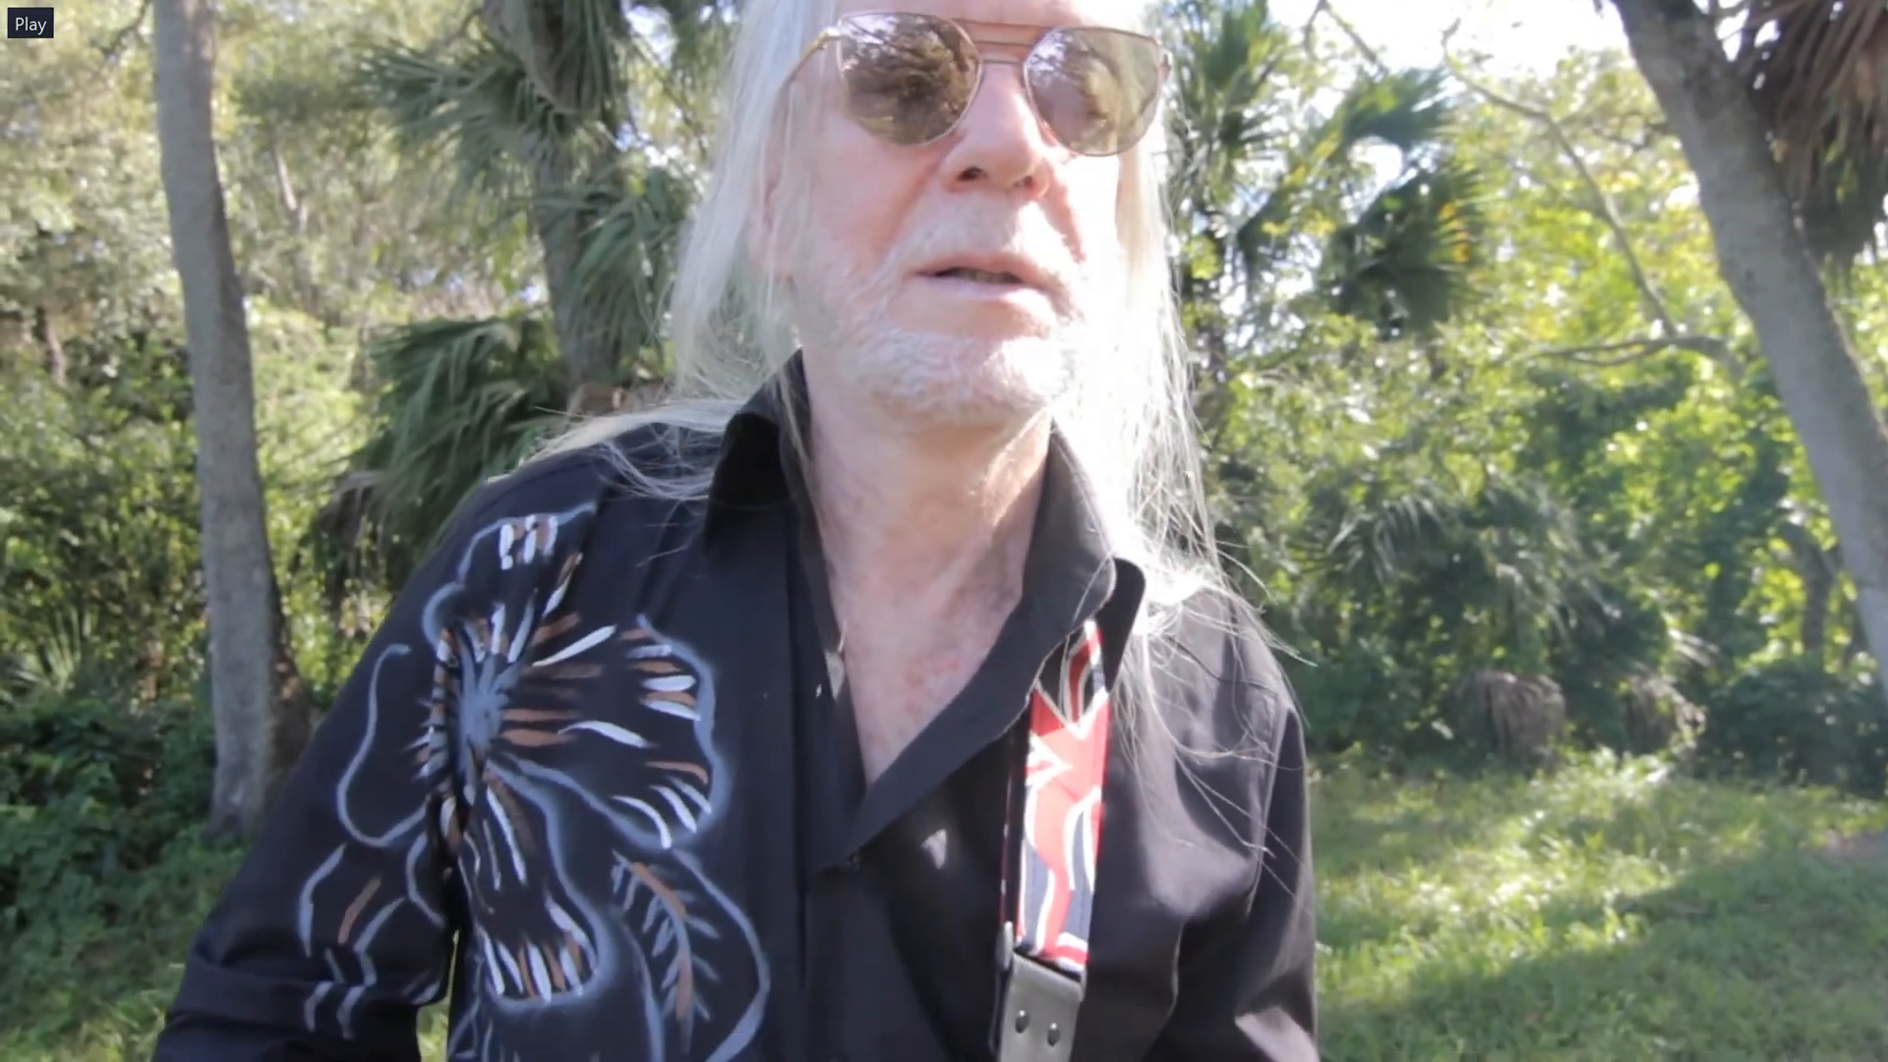
pyautogui.press('Right')
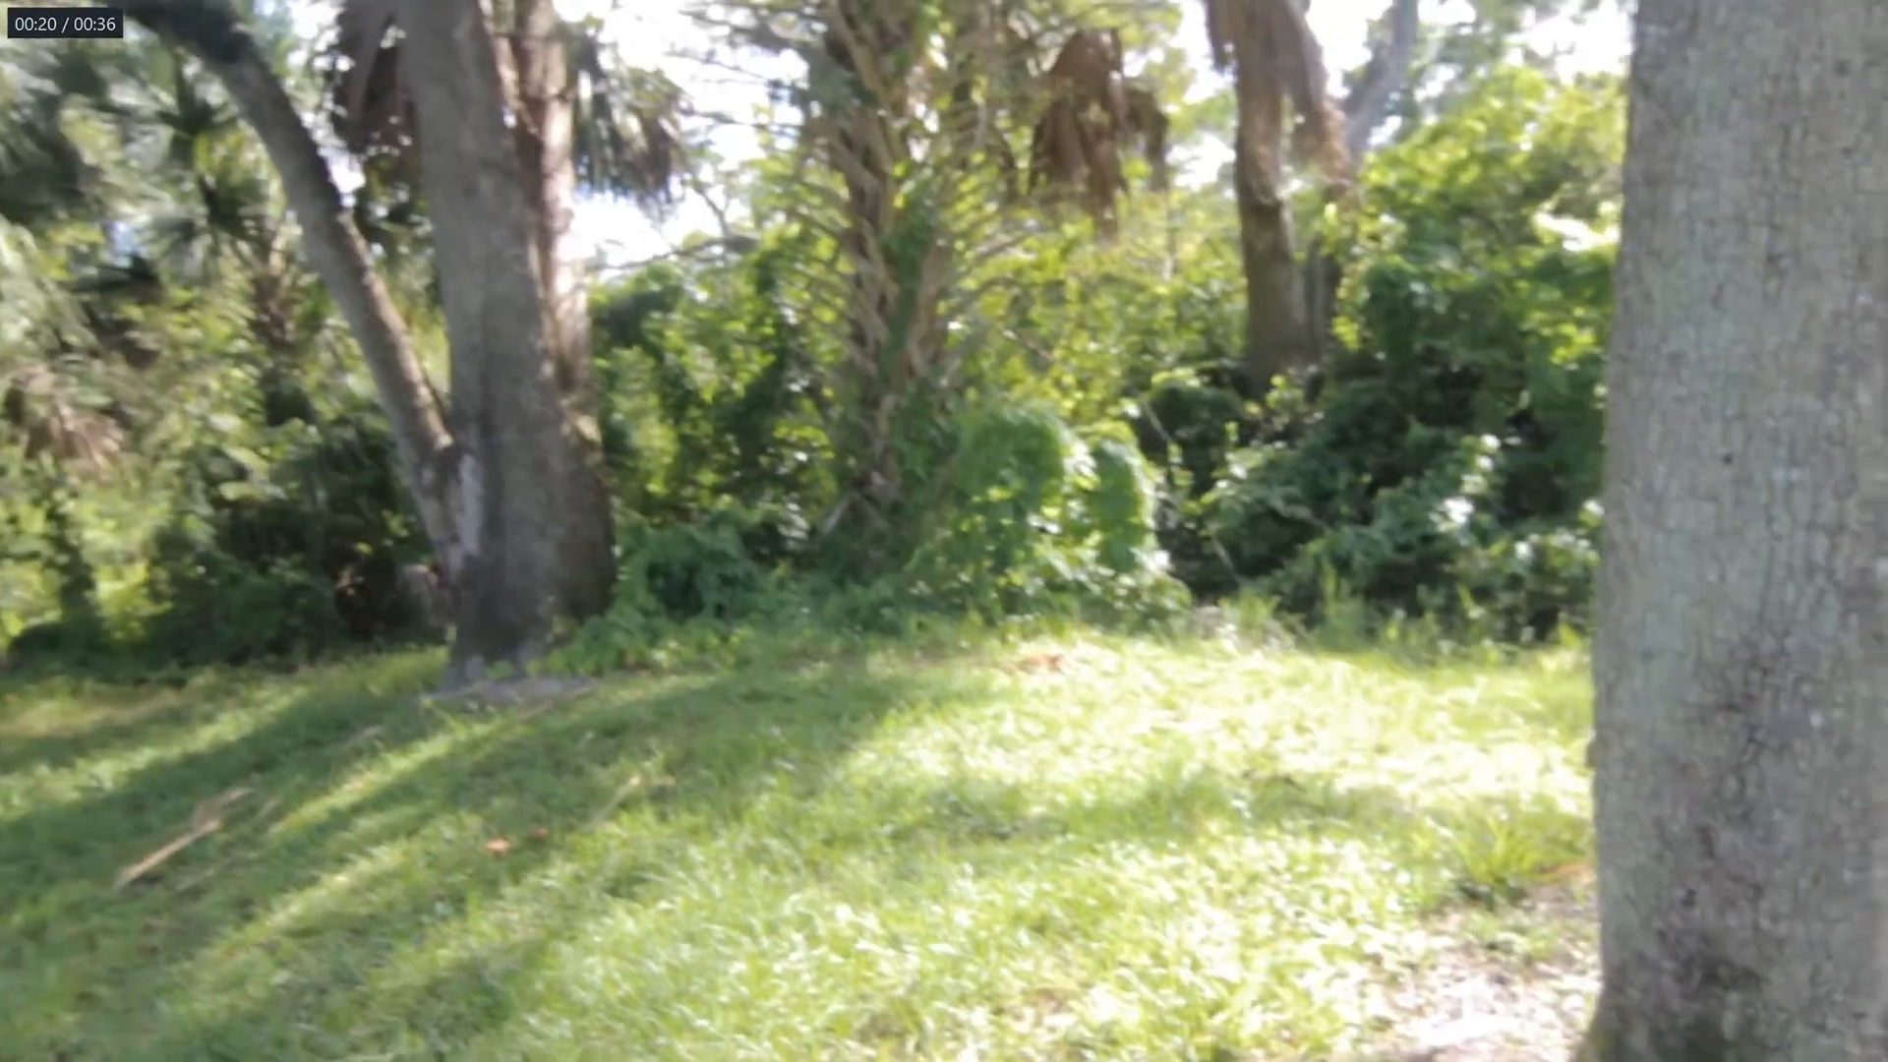
pyautogui.press('Right')
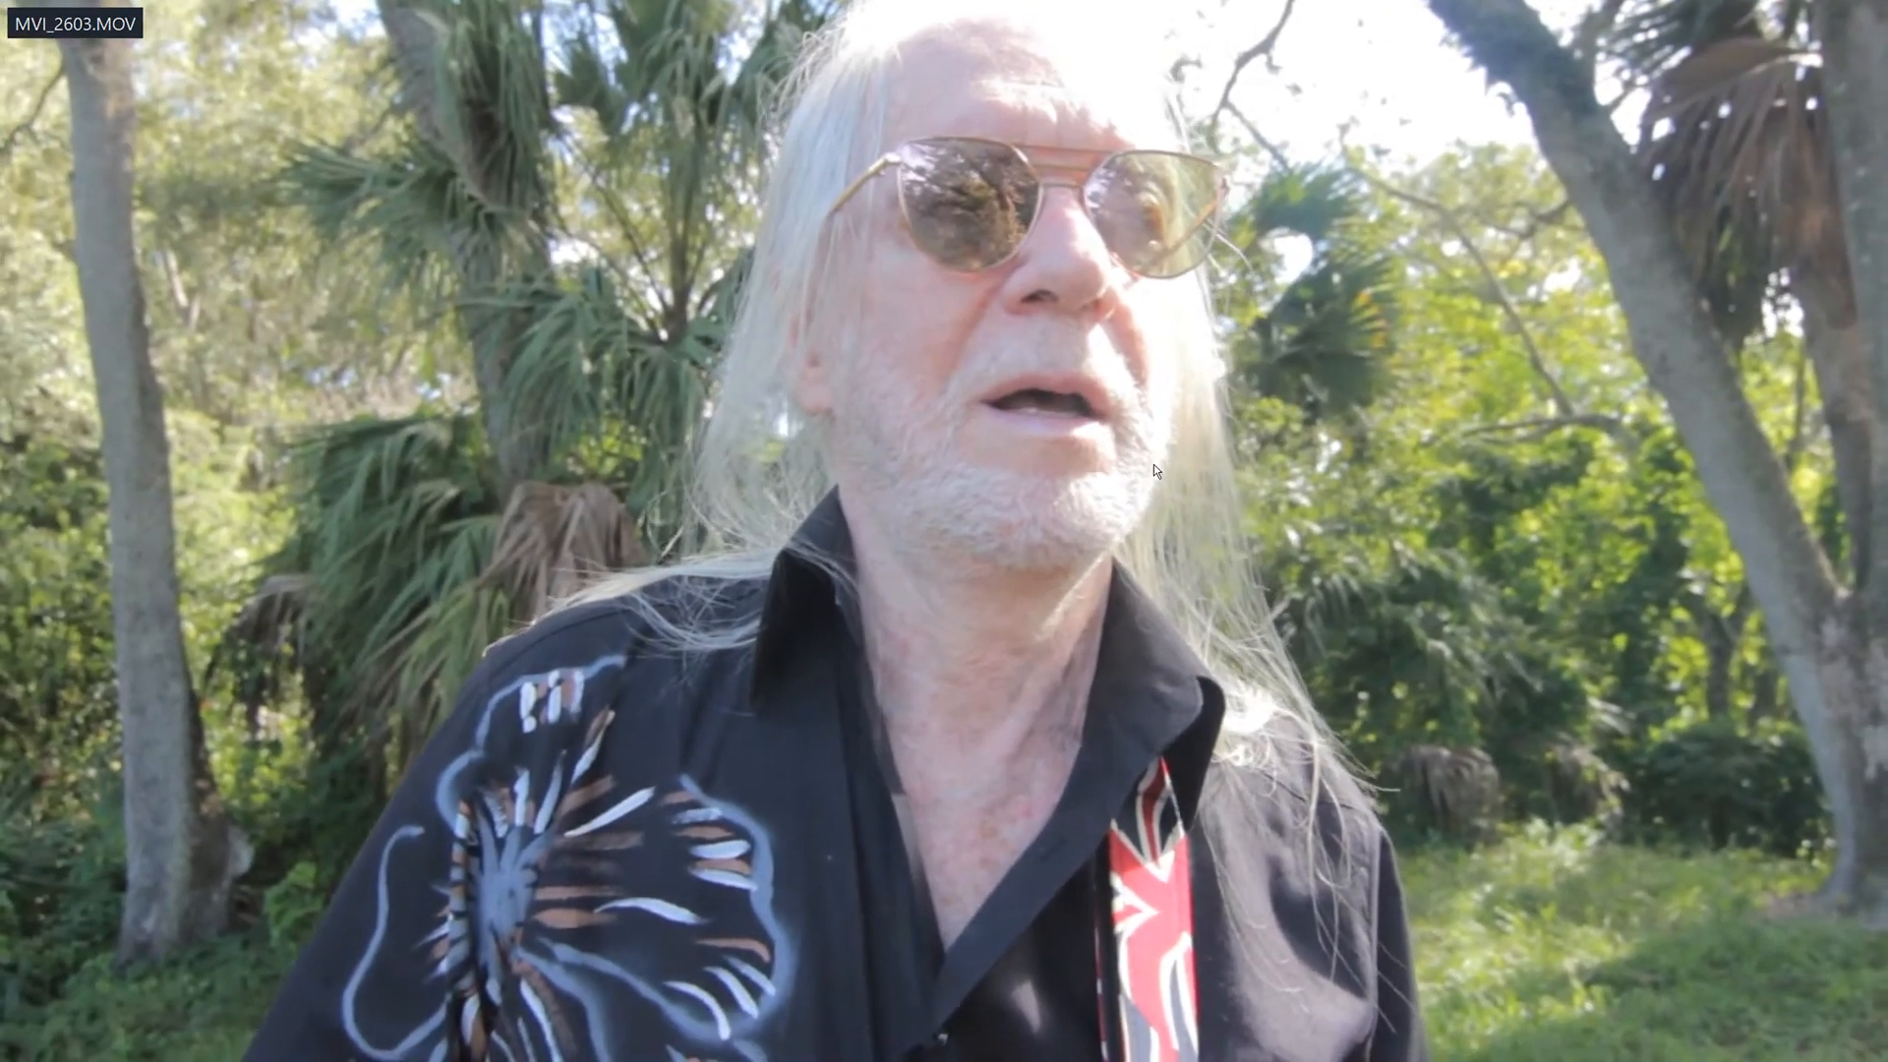
pyautogui.doubleClick(1153, 464)
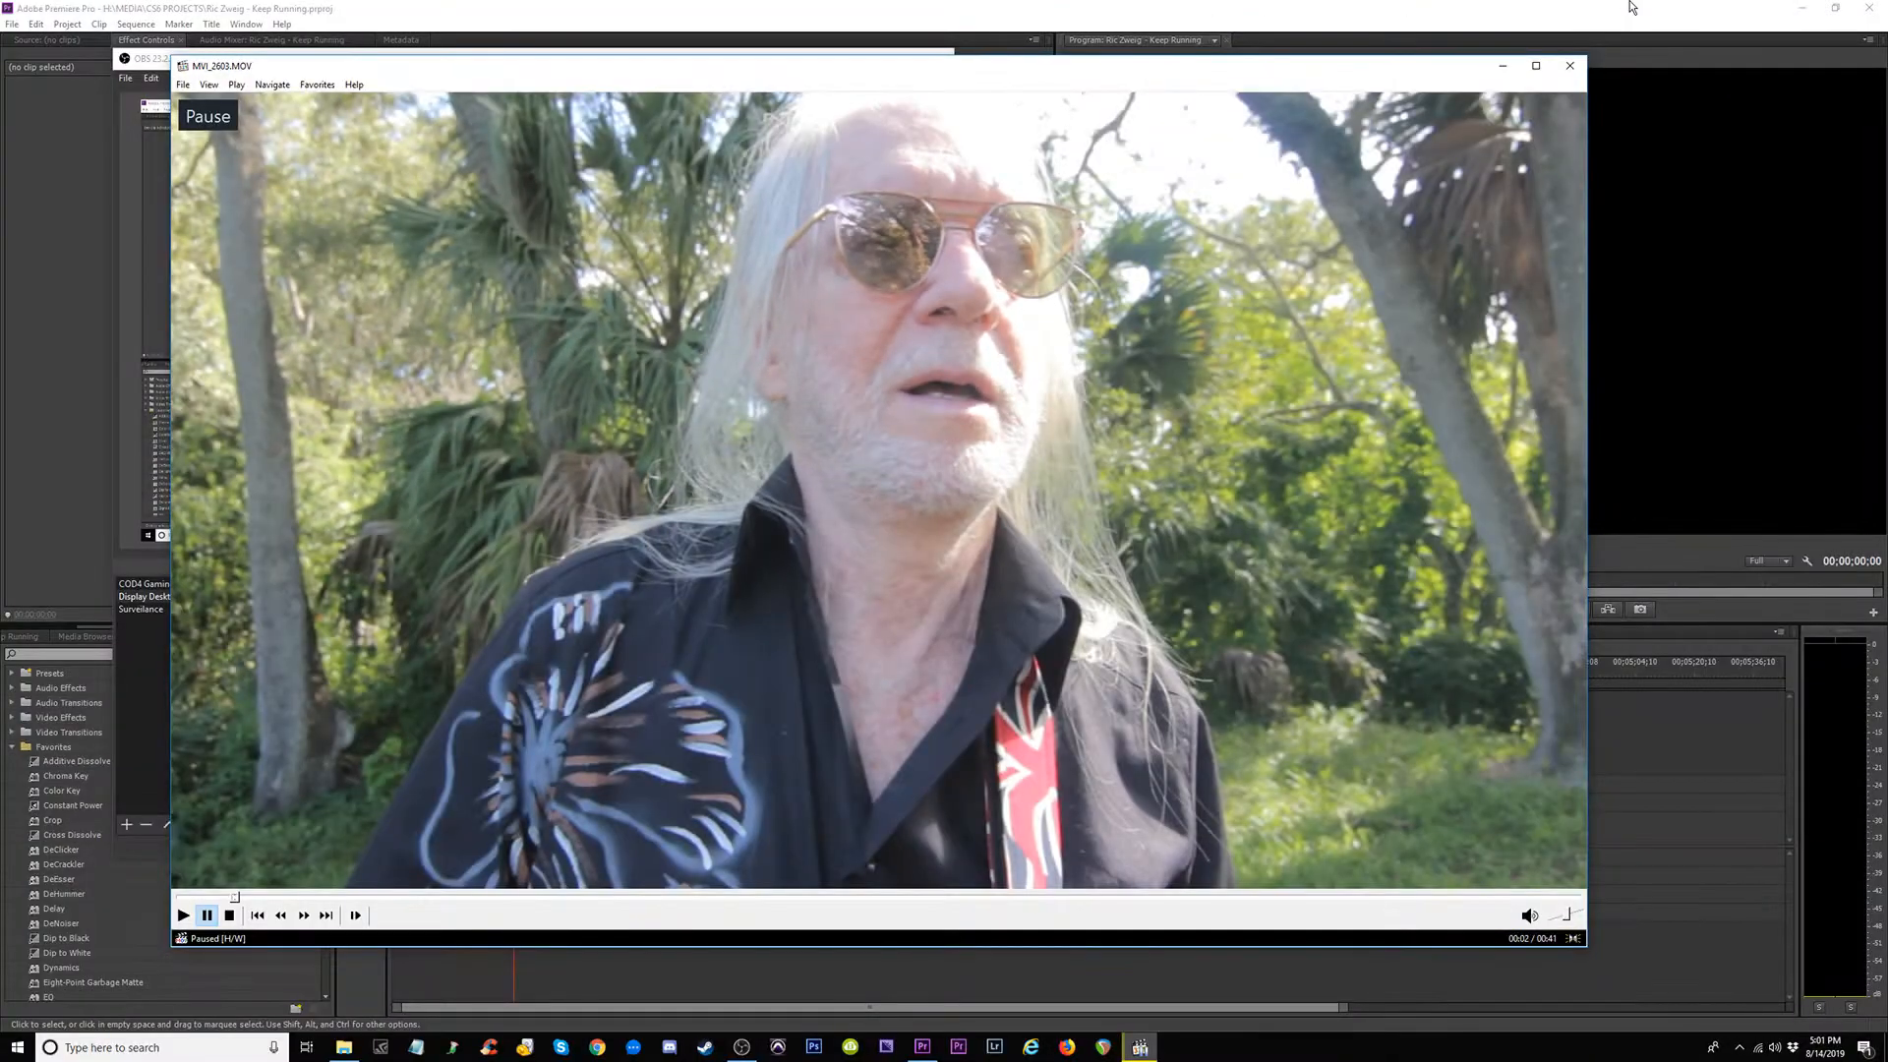
pyautogui.click(1569, 66)
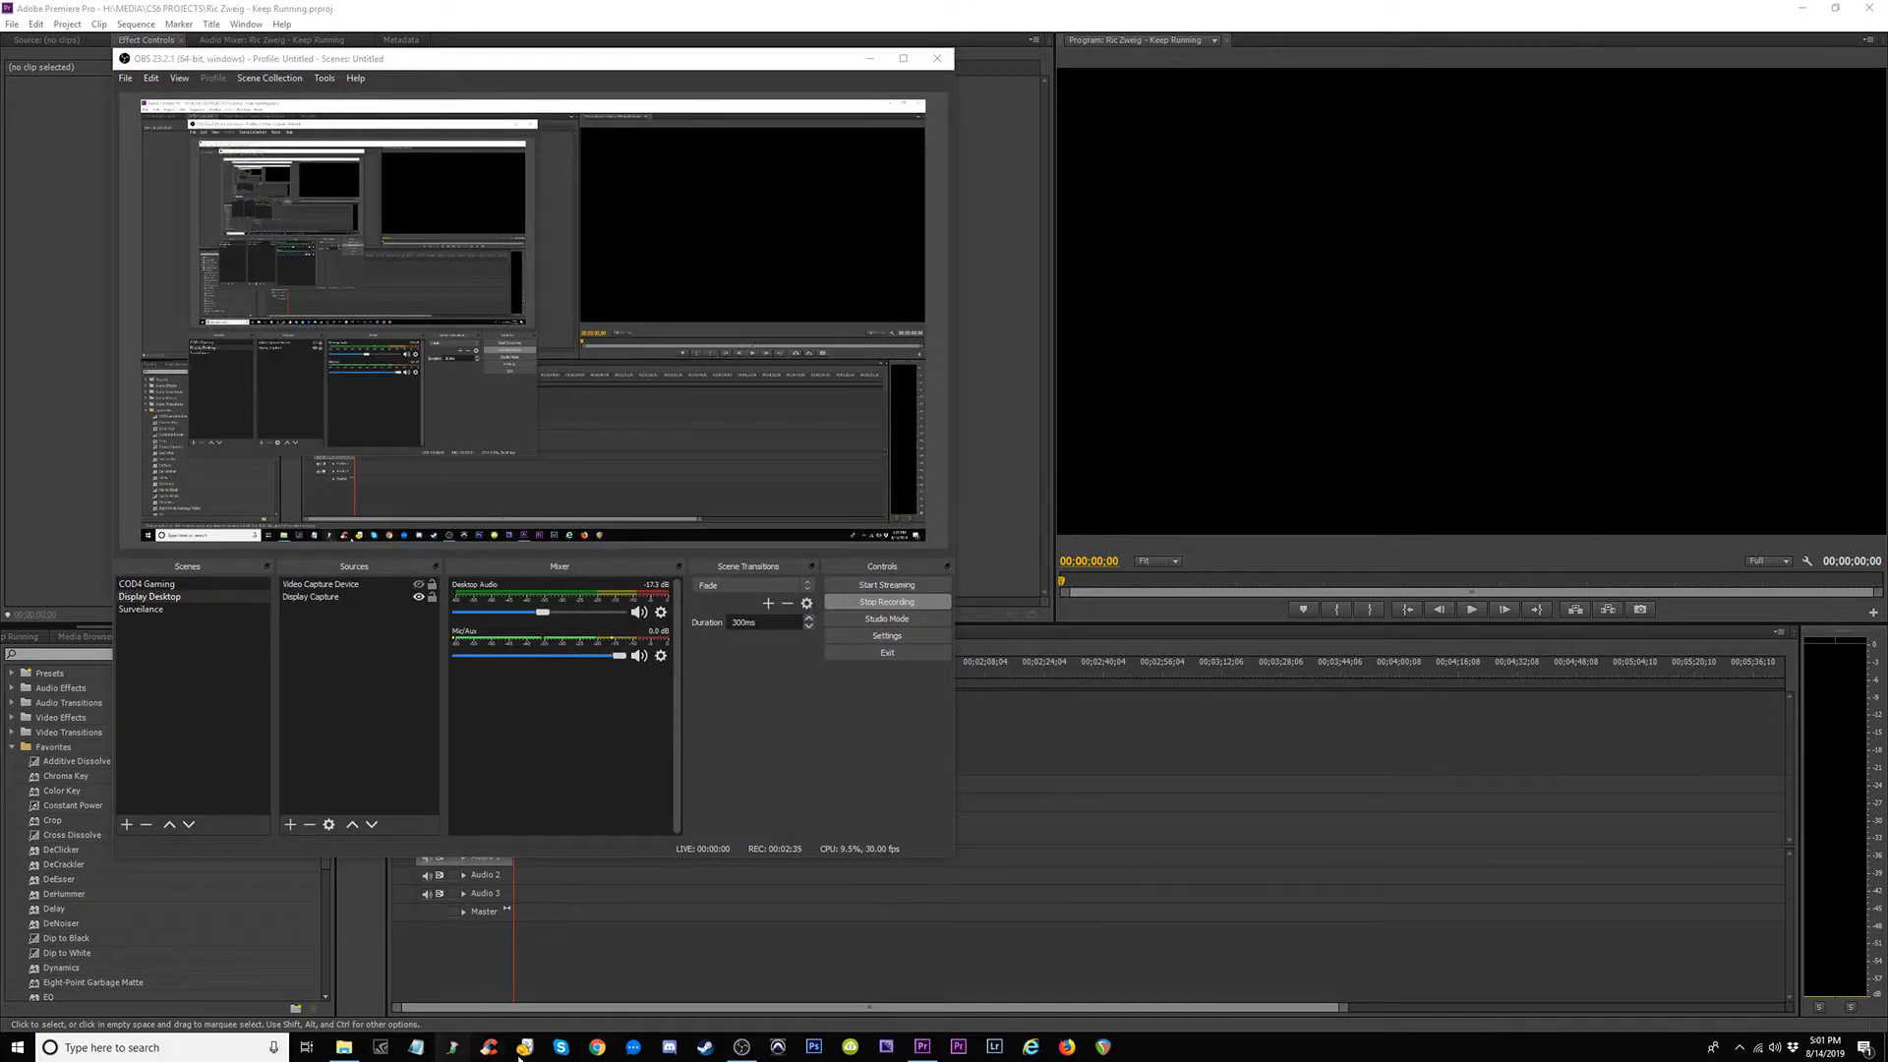
# Reopen MVI_2601.MOV from the footage folder, jump to about 00:32 to check its ending, and dismiss the player.
pyautogui.click(344, 1047)
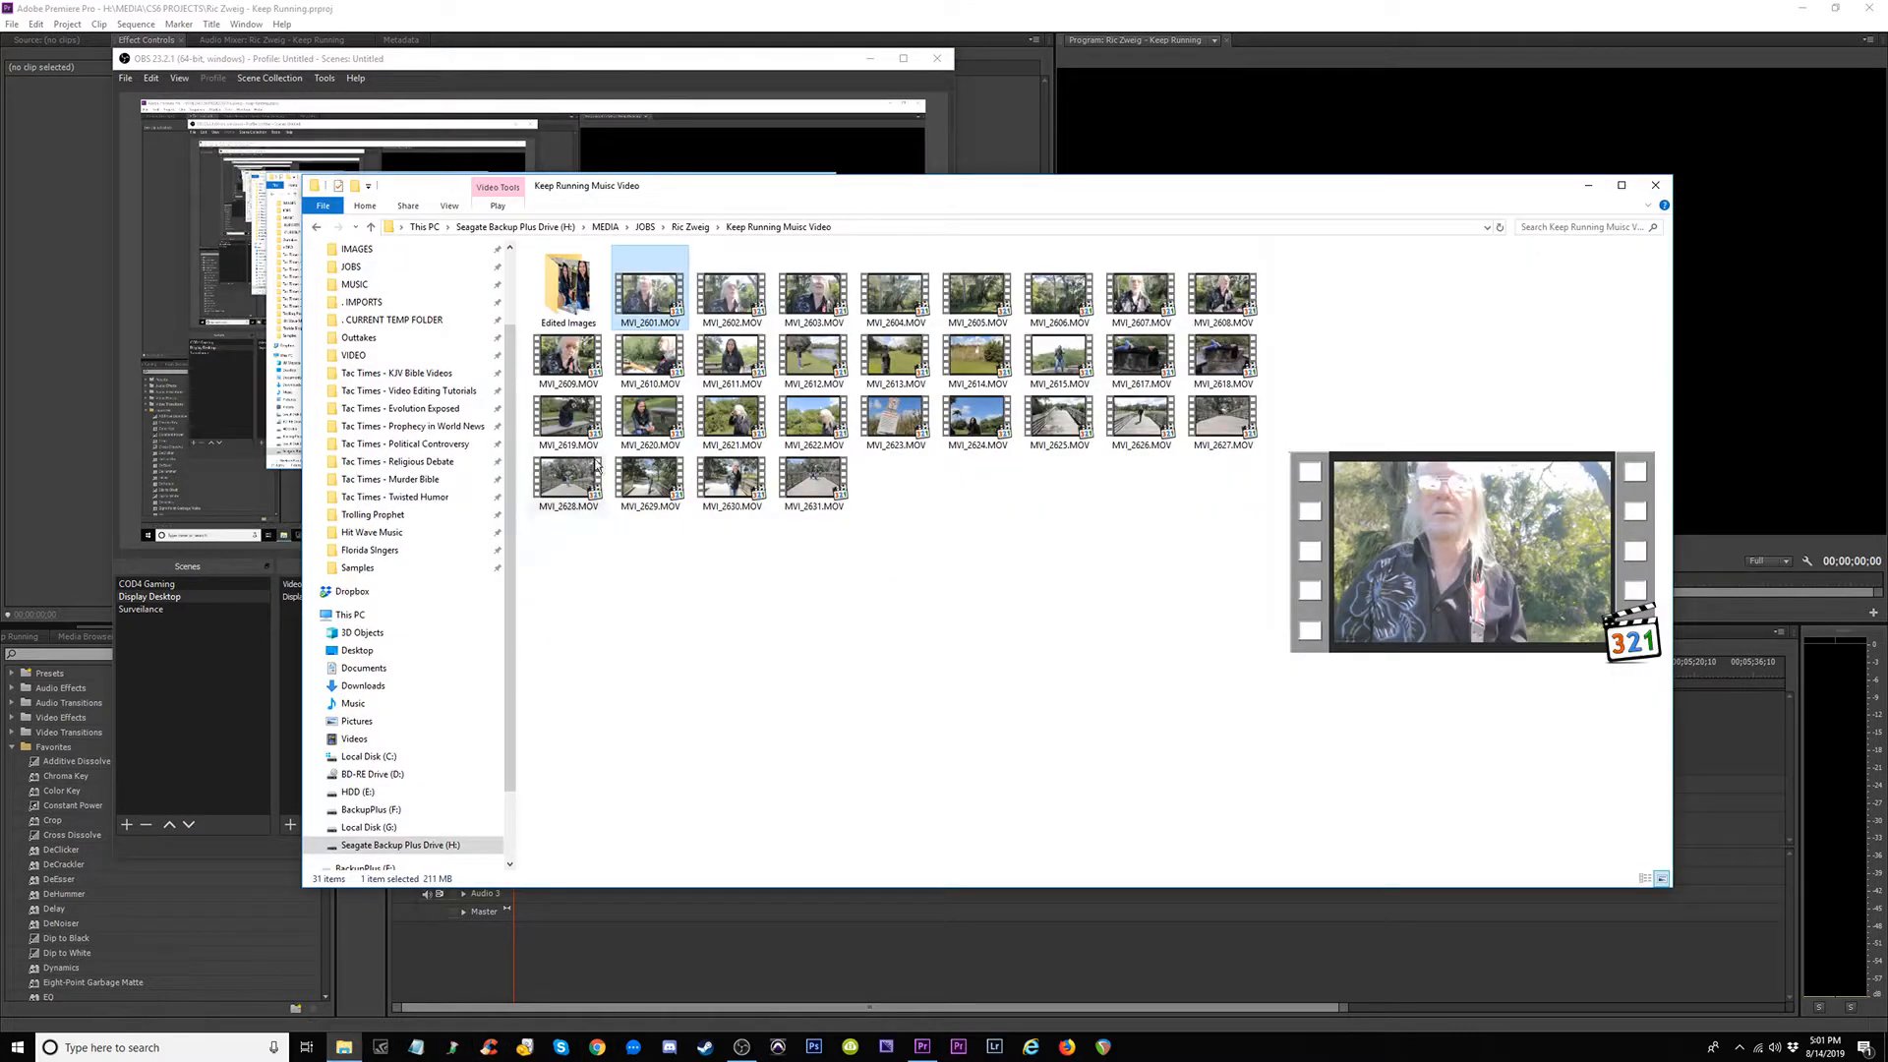
pyautogui.doubleClick(672, 295)
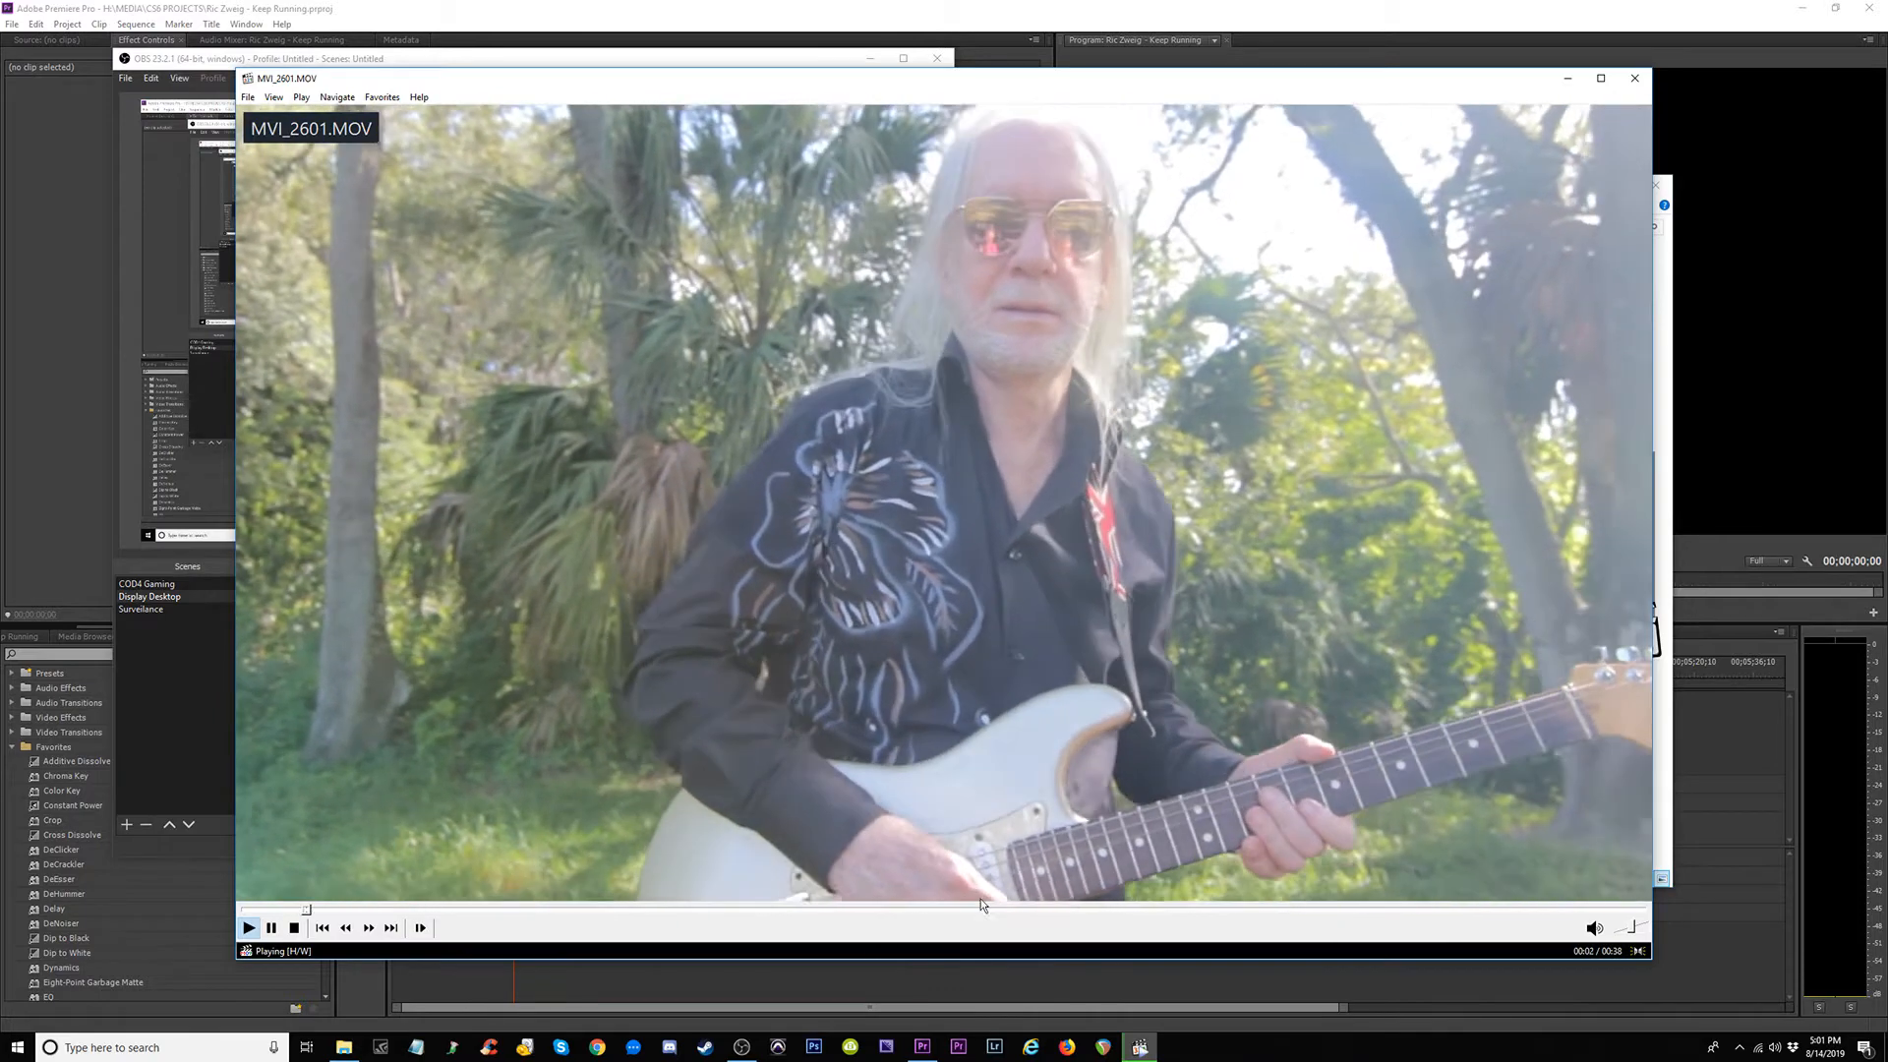
pyautogui.moveTo(1032, 889); pyautogui.dragTo(1492, 914)
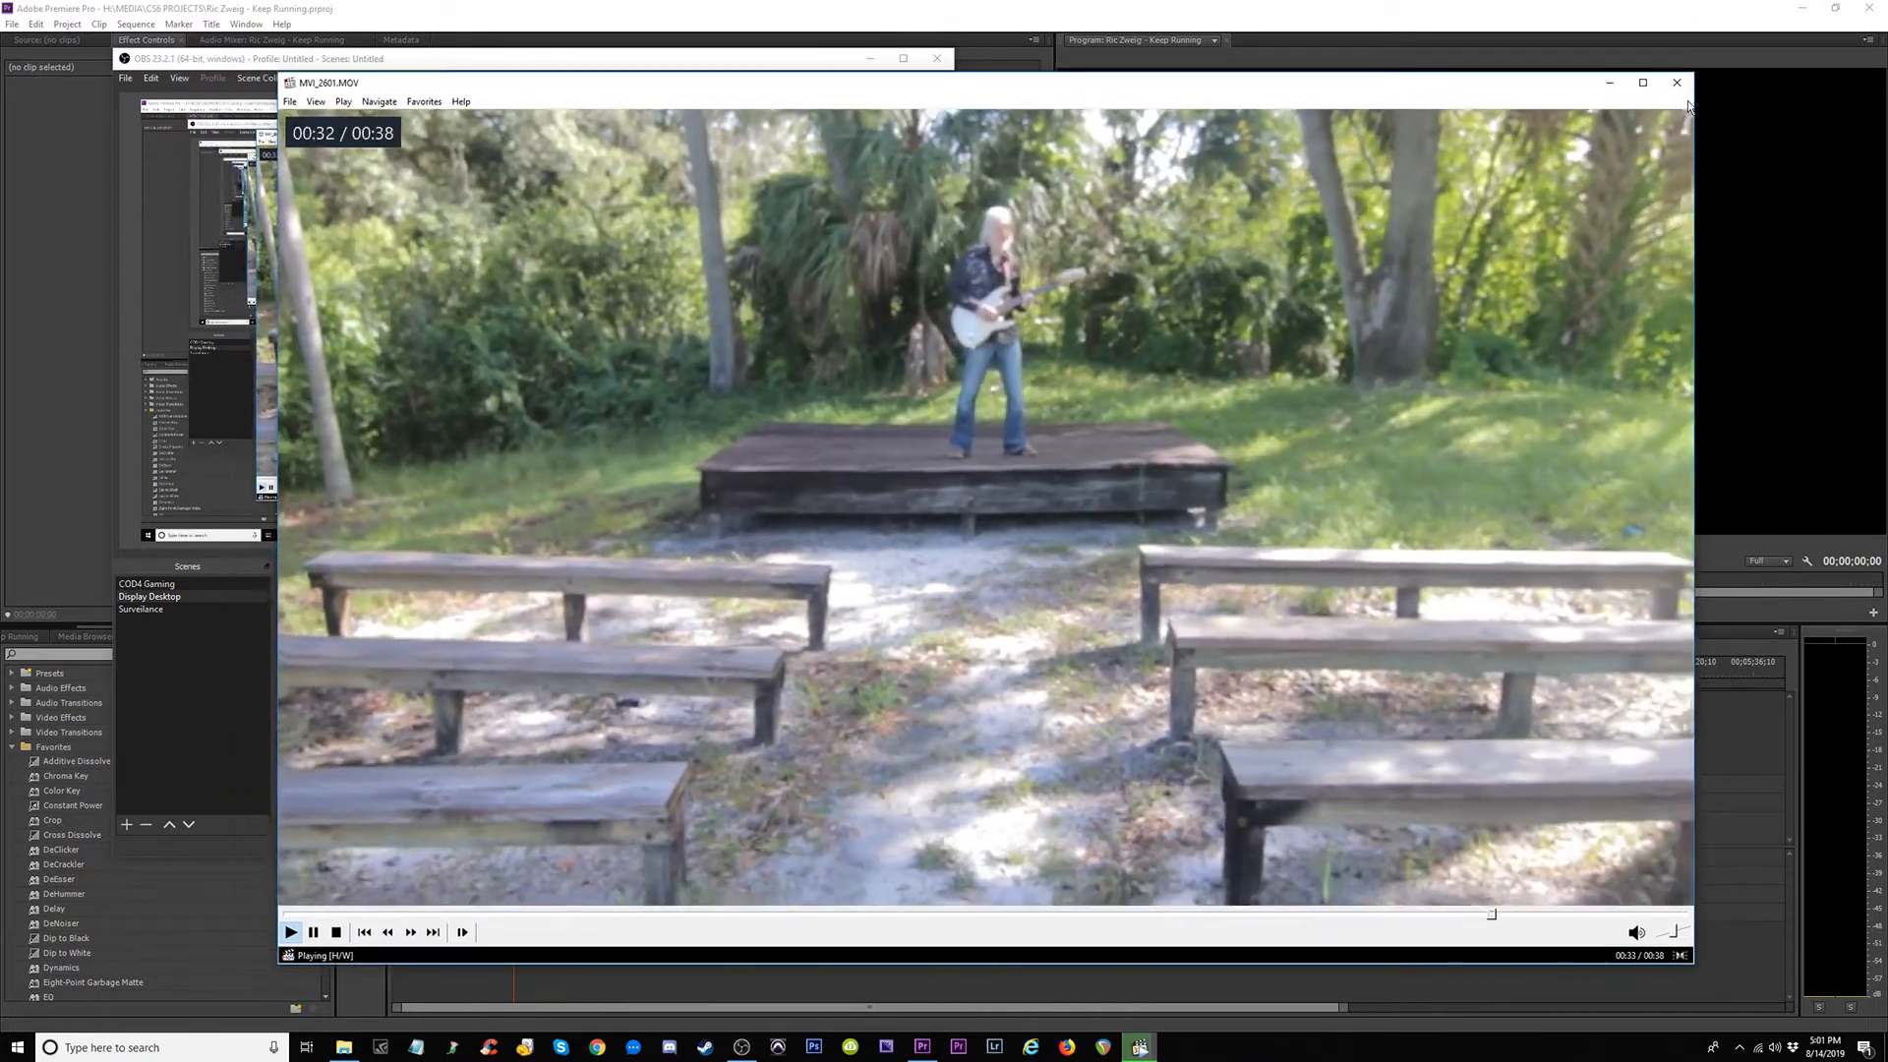
pyautogui.click(1677, 82)
# Create a new folder named UNUSED TRASH in the footage folder.
pyautogui.rightClick(951, 505)
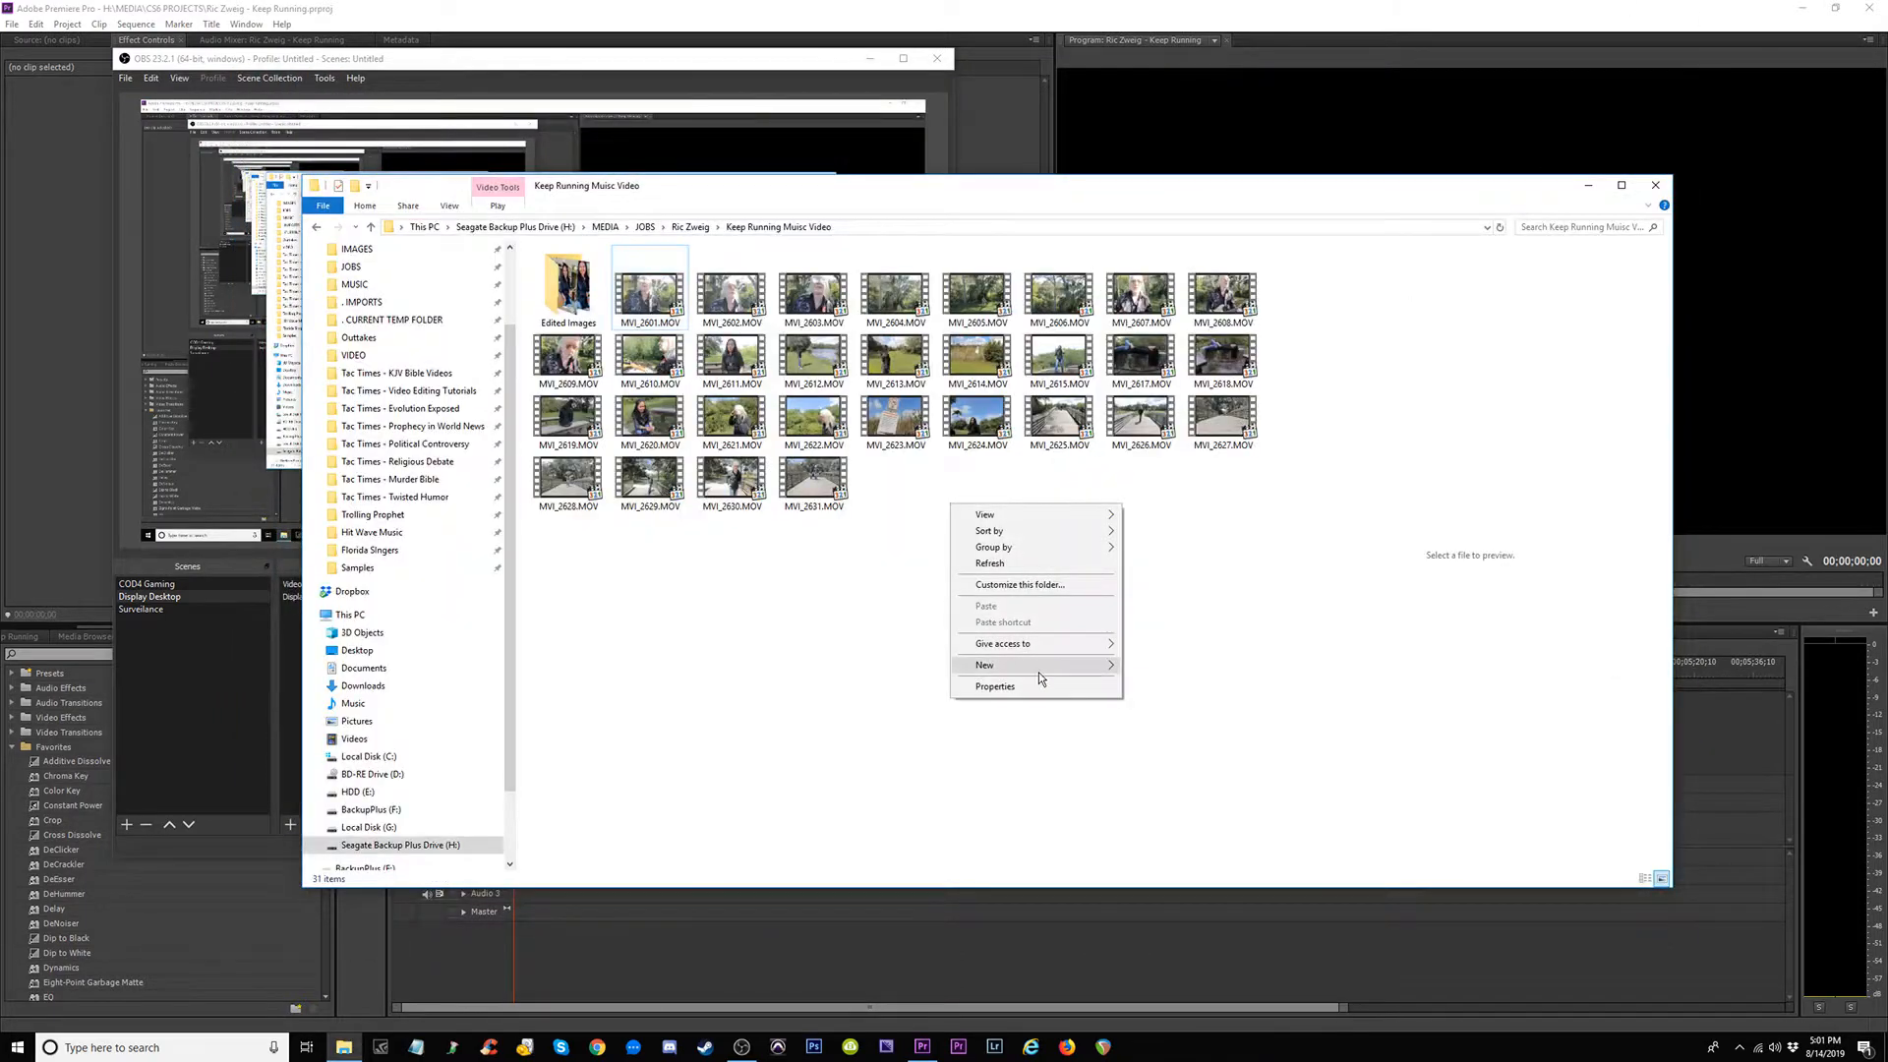
pyautogui.moveTo(1012, 665)
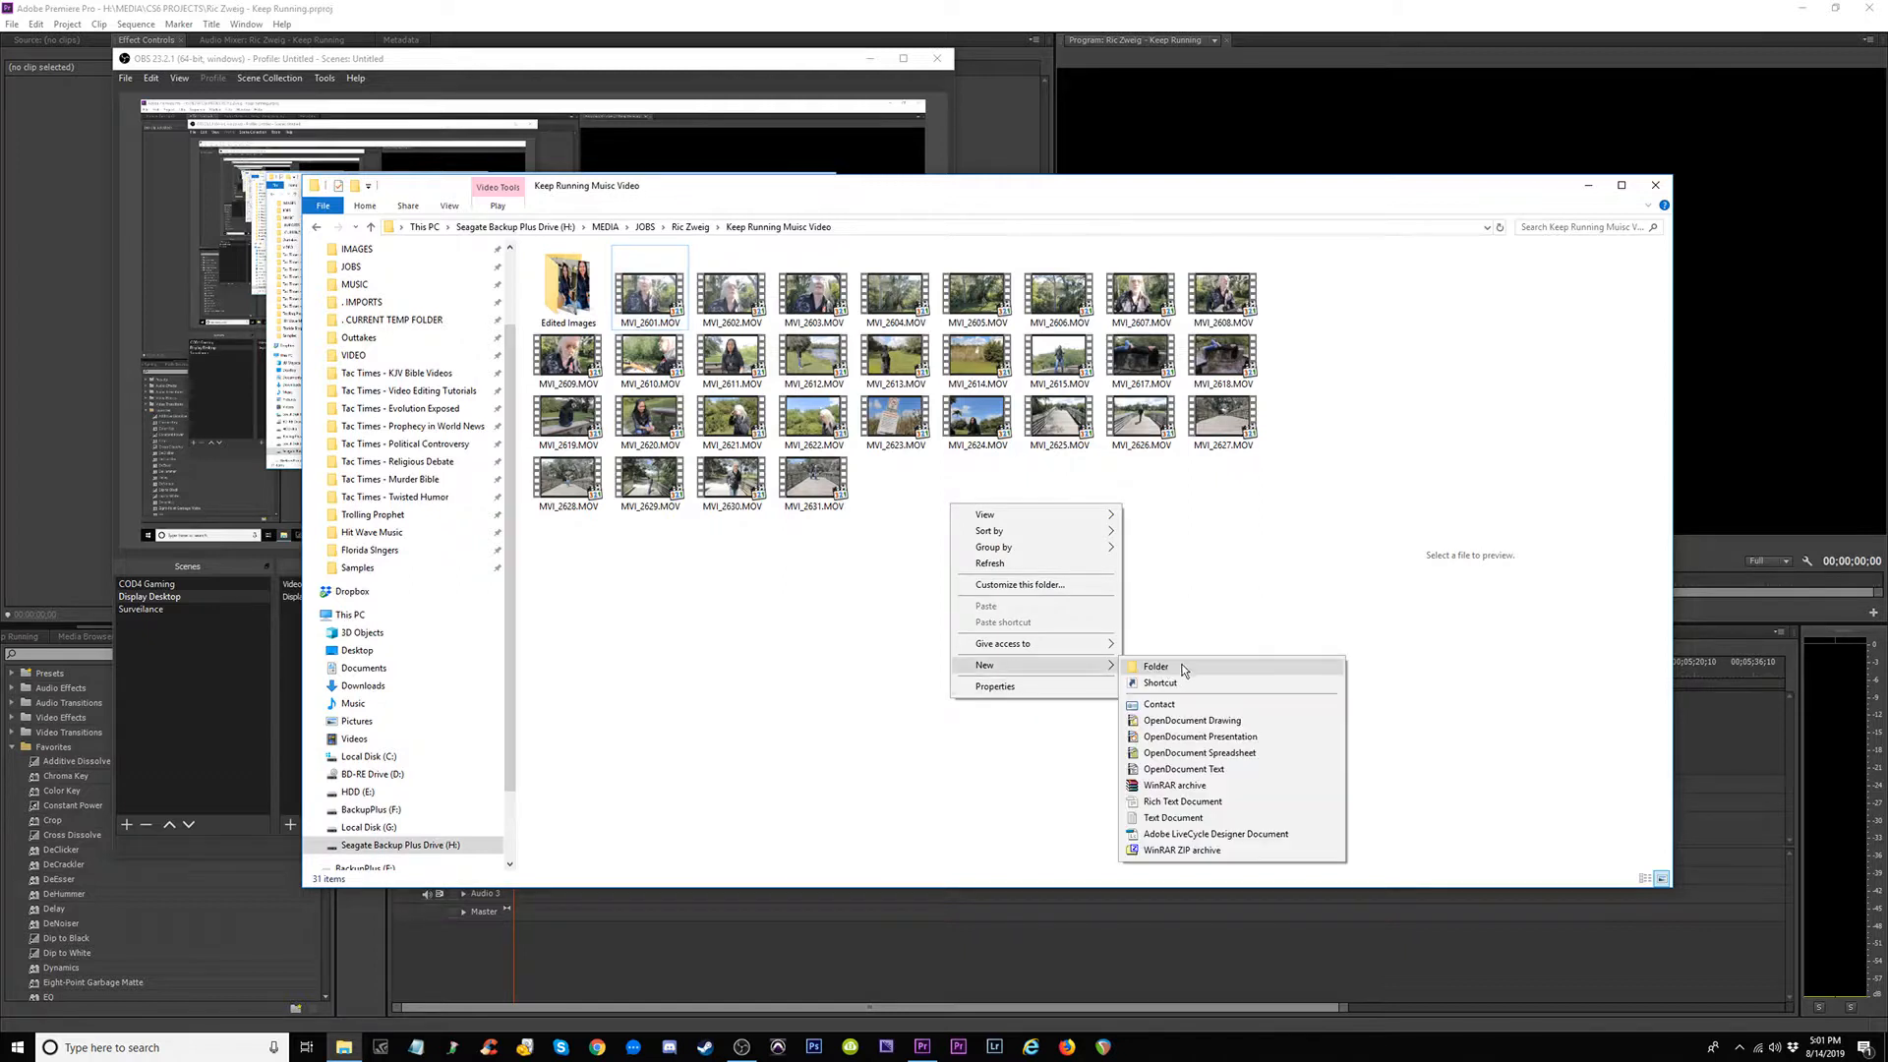
pyautogui.click(1183, 667)
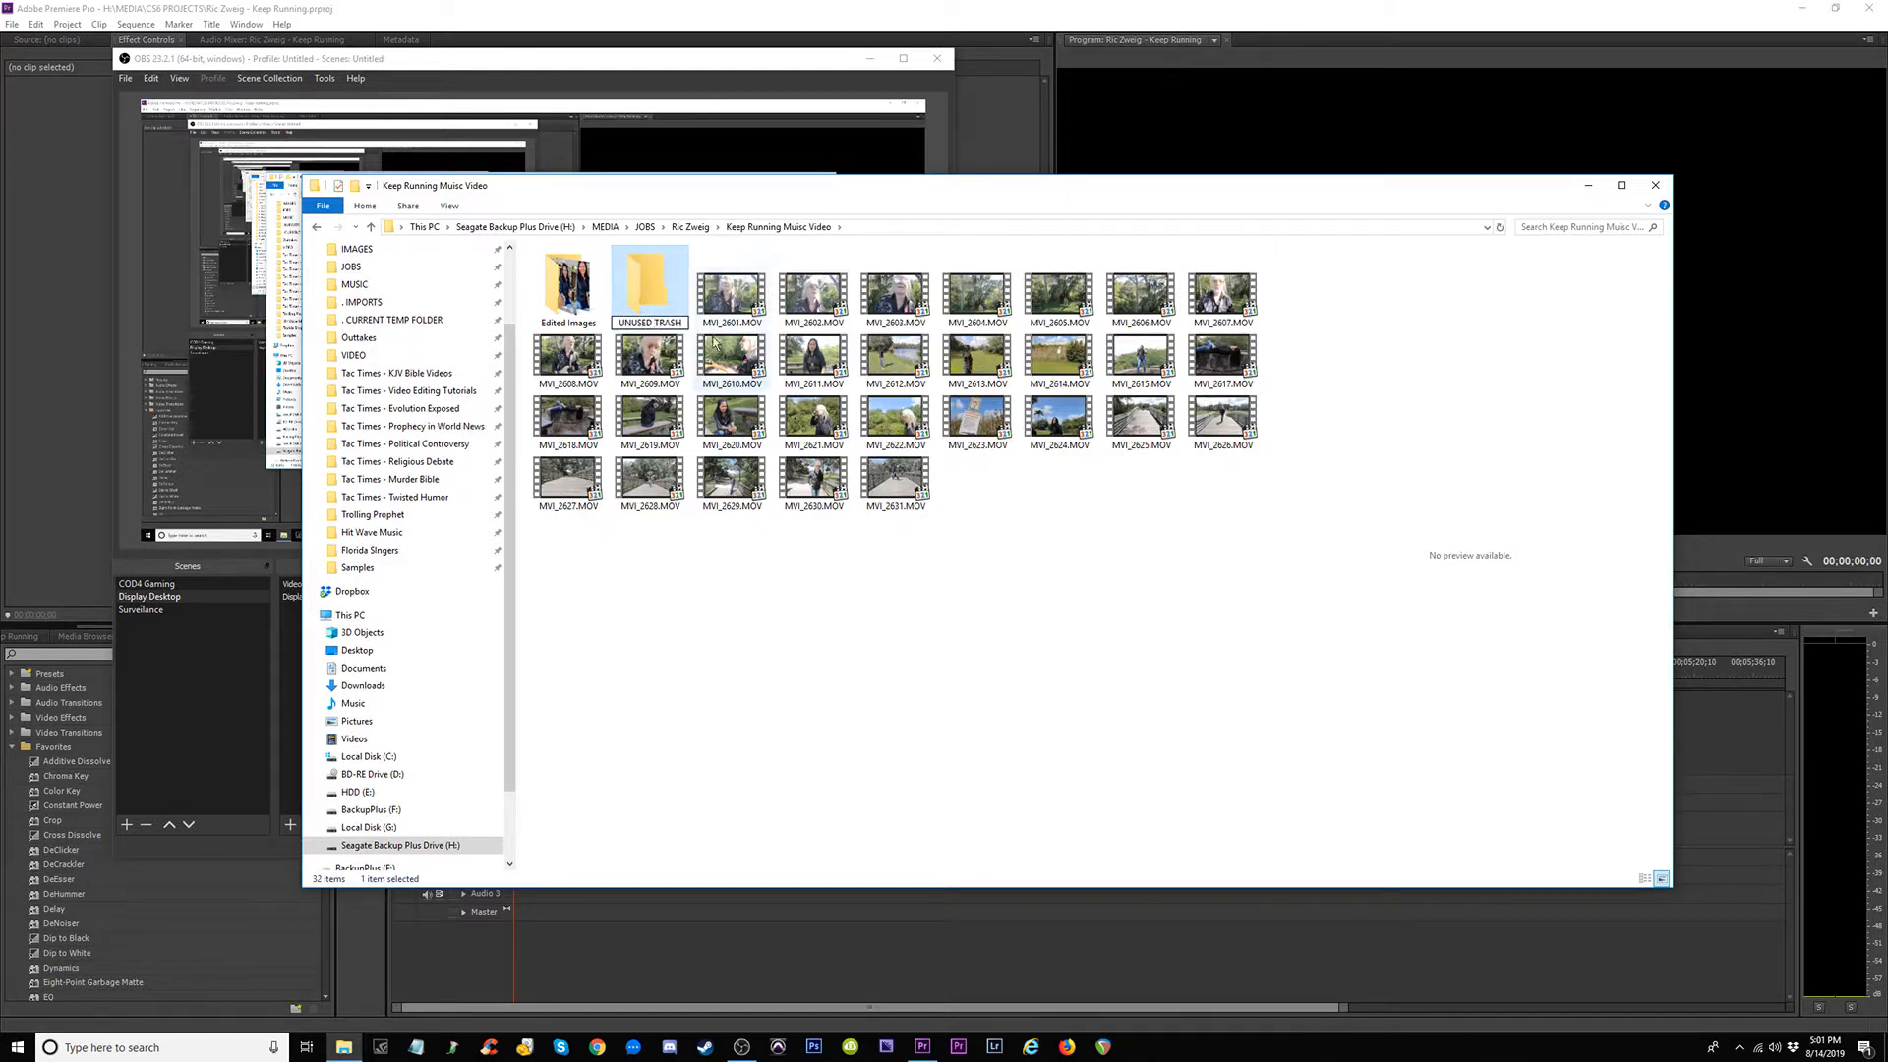
pyautogui.click(753, 303)
# Check the end of MVI_2602.MOV, dismiss the player, and move MVI_2601.MOV and MVI_2602.MOV into the UNUSED TRASH folder.
pyautogui.doubleClick(814, 295)
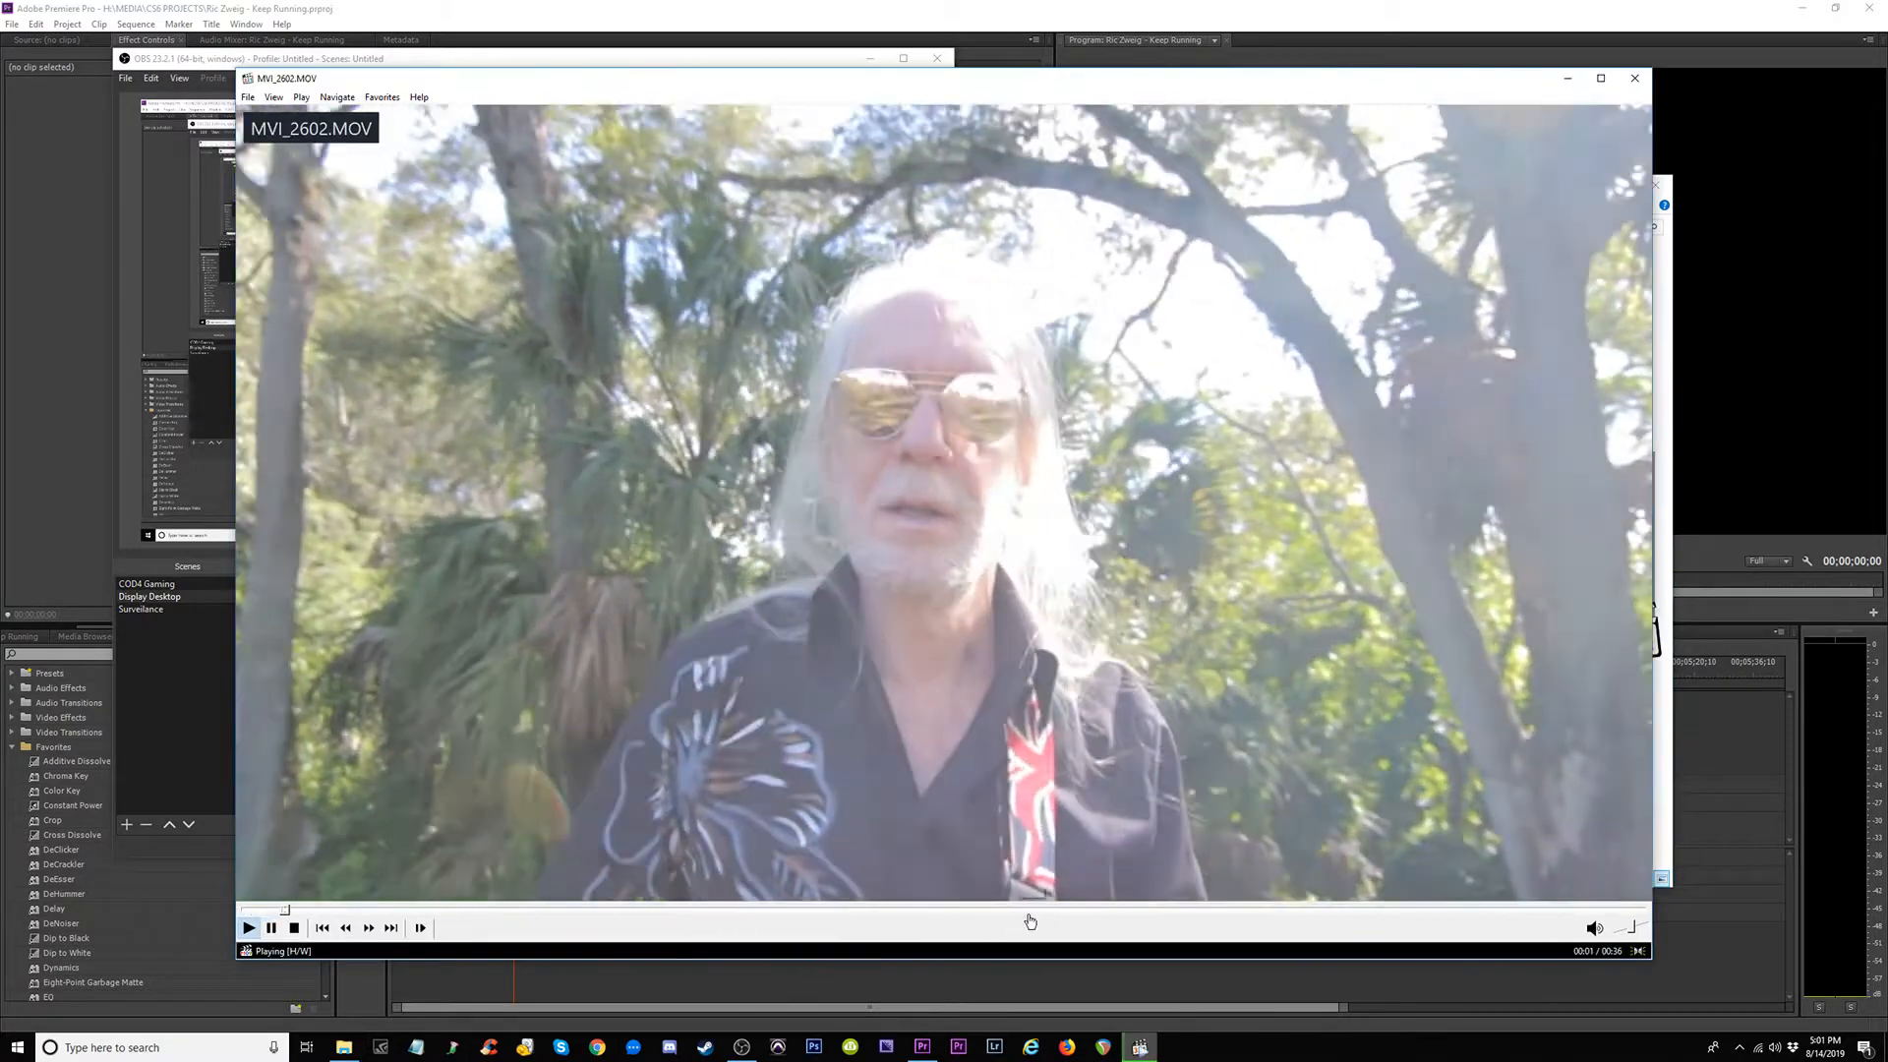
pyautogui.moveTo(1029, 909); pyautogui.dragTo(1534, 911)
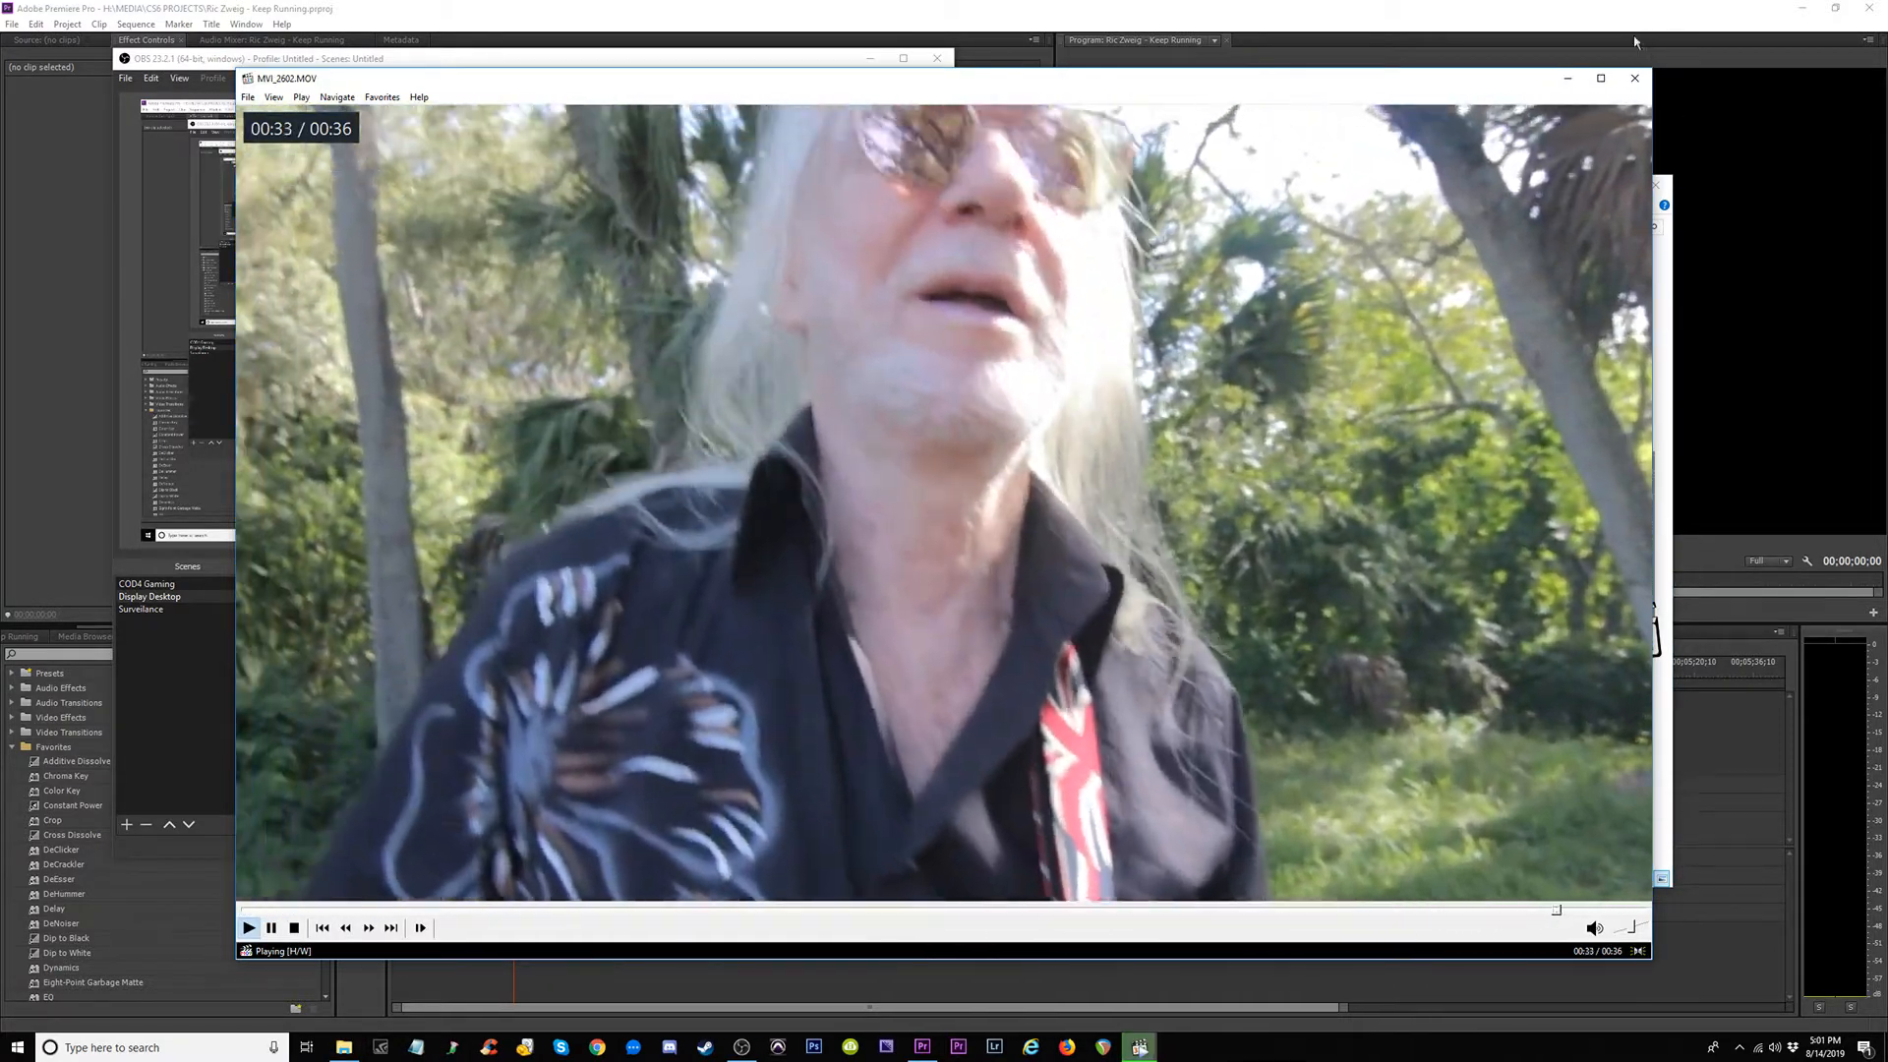
pyautogui.click(1637, 81)
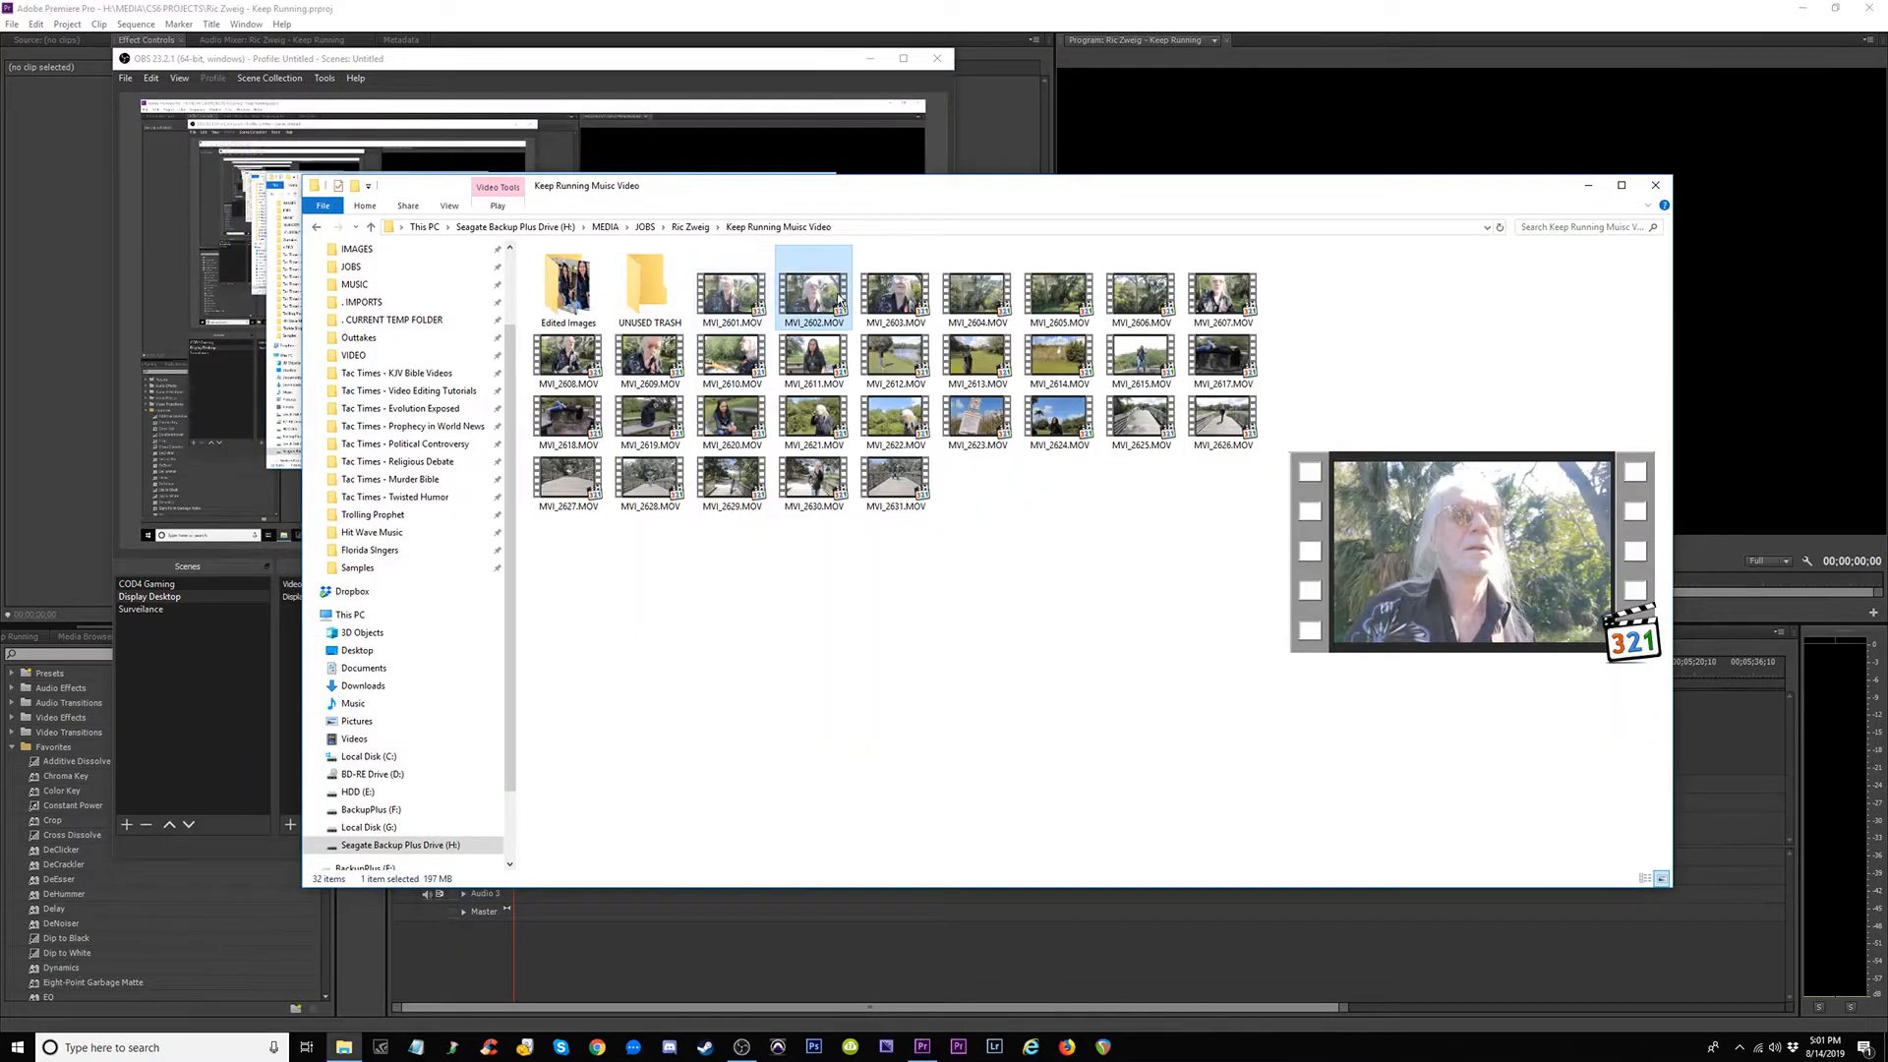
pyautogui.keyDown('ctrl'); pyautogui.click(747, 307); pyautogui.keyUp('ctrl')
pyautogui.moveTo(654, 299); pyautogui.dragTo(651, 297)
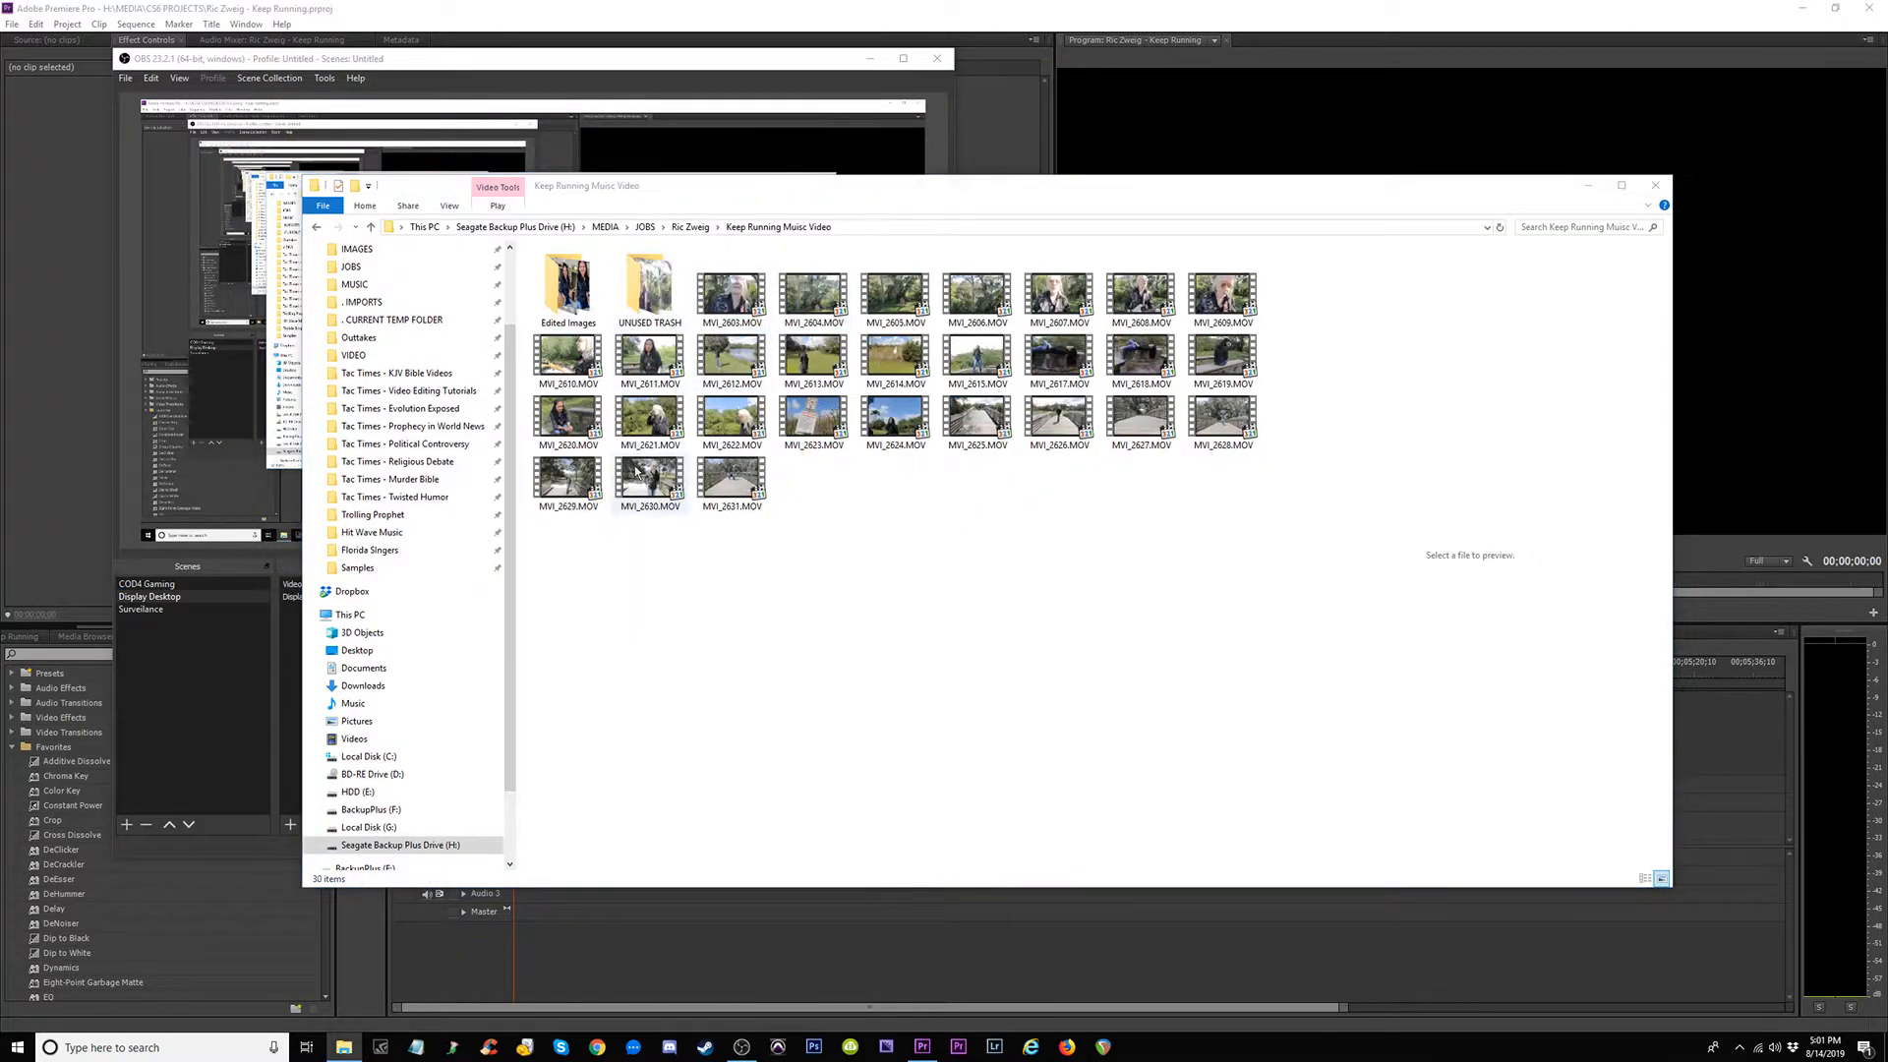
# Play MVI_2603.MOV full screen with the player volume at 100% and skip ahead through the clip.
pyautogui.doubleClick(728, 295)
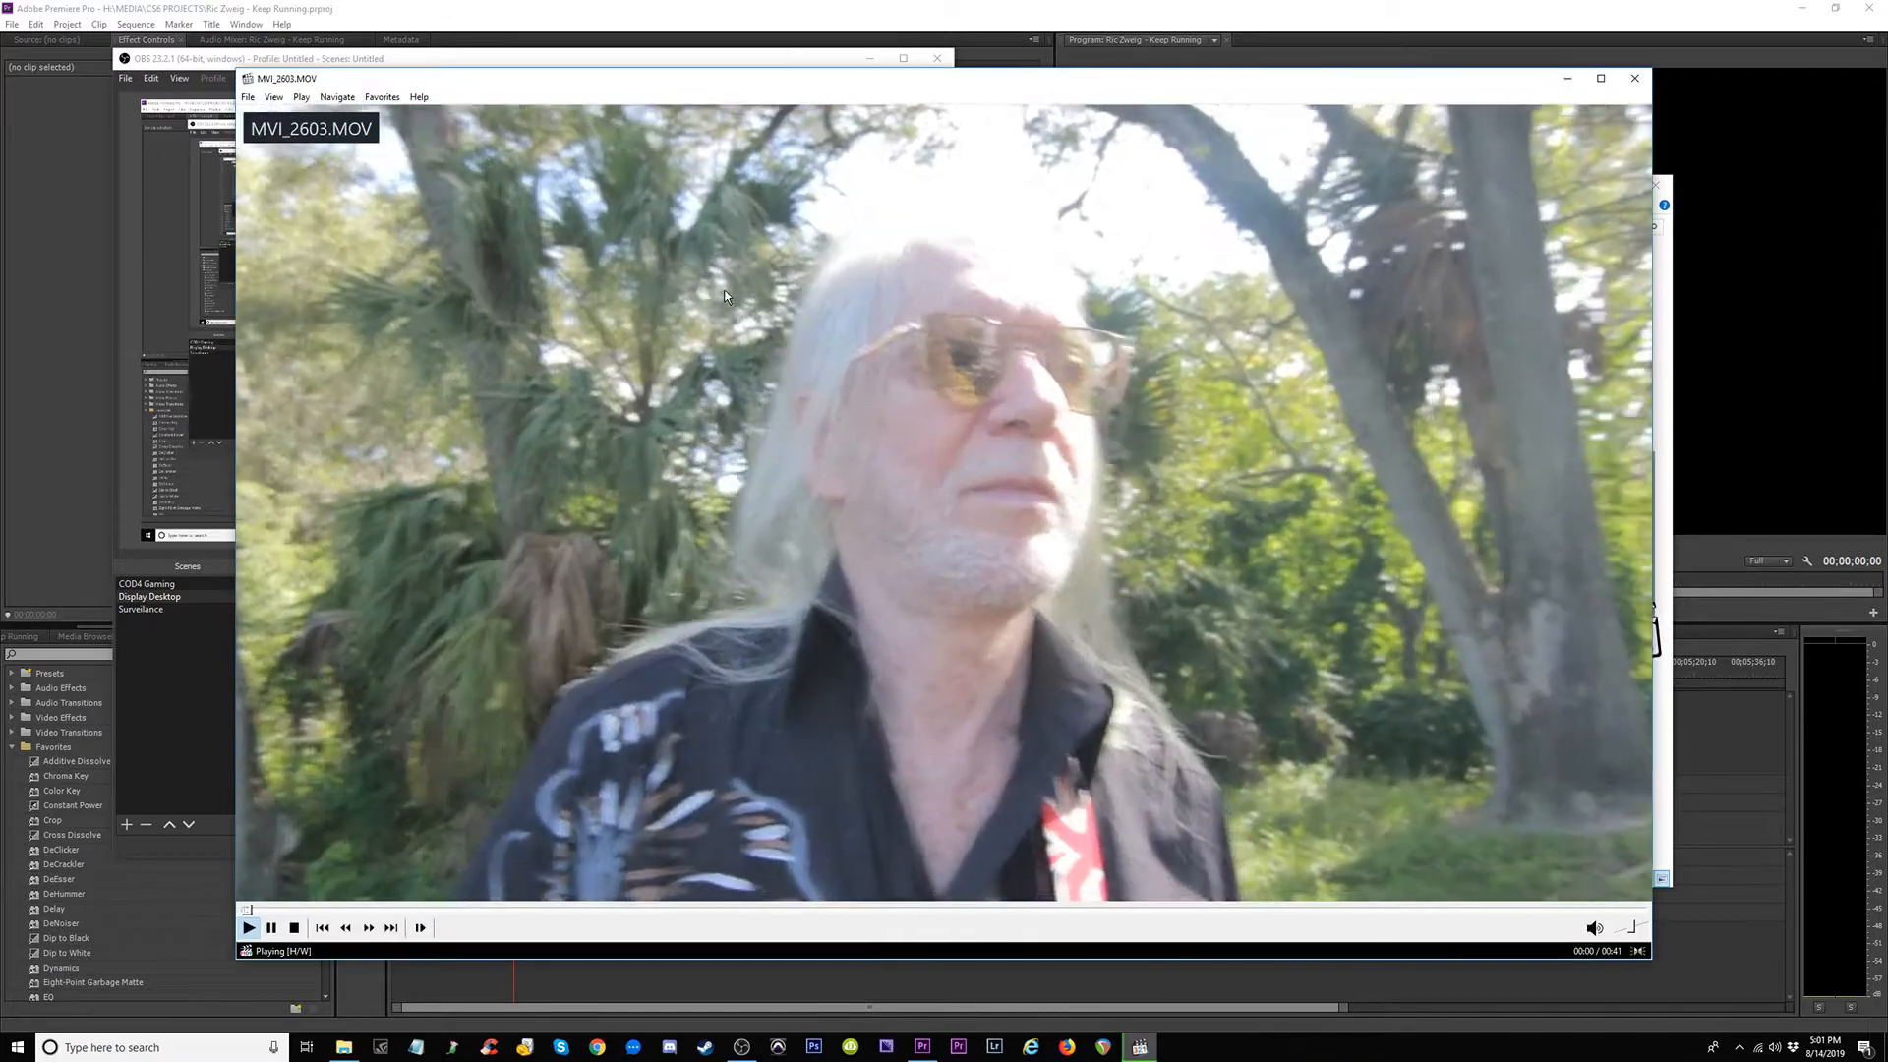
pyautogui.press('Right')
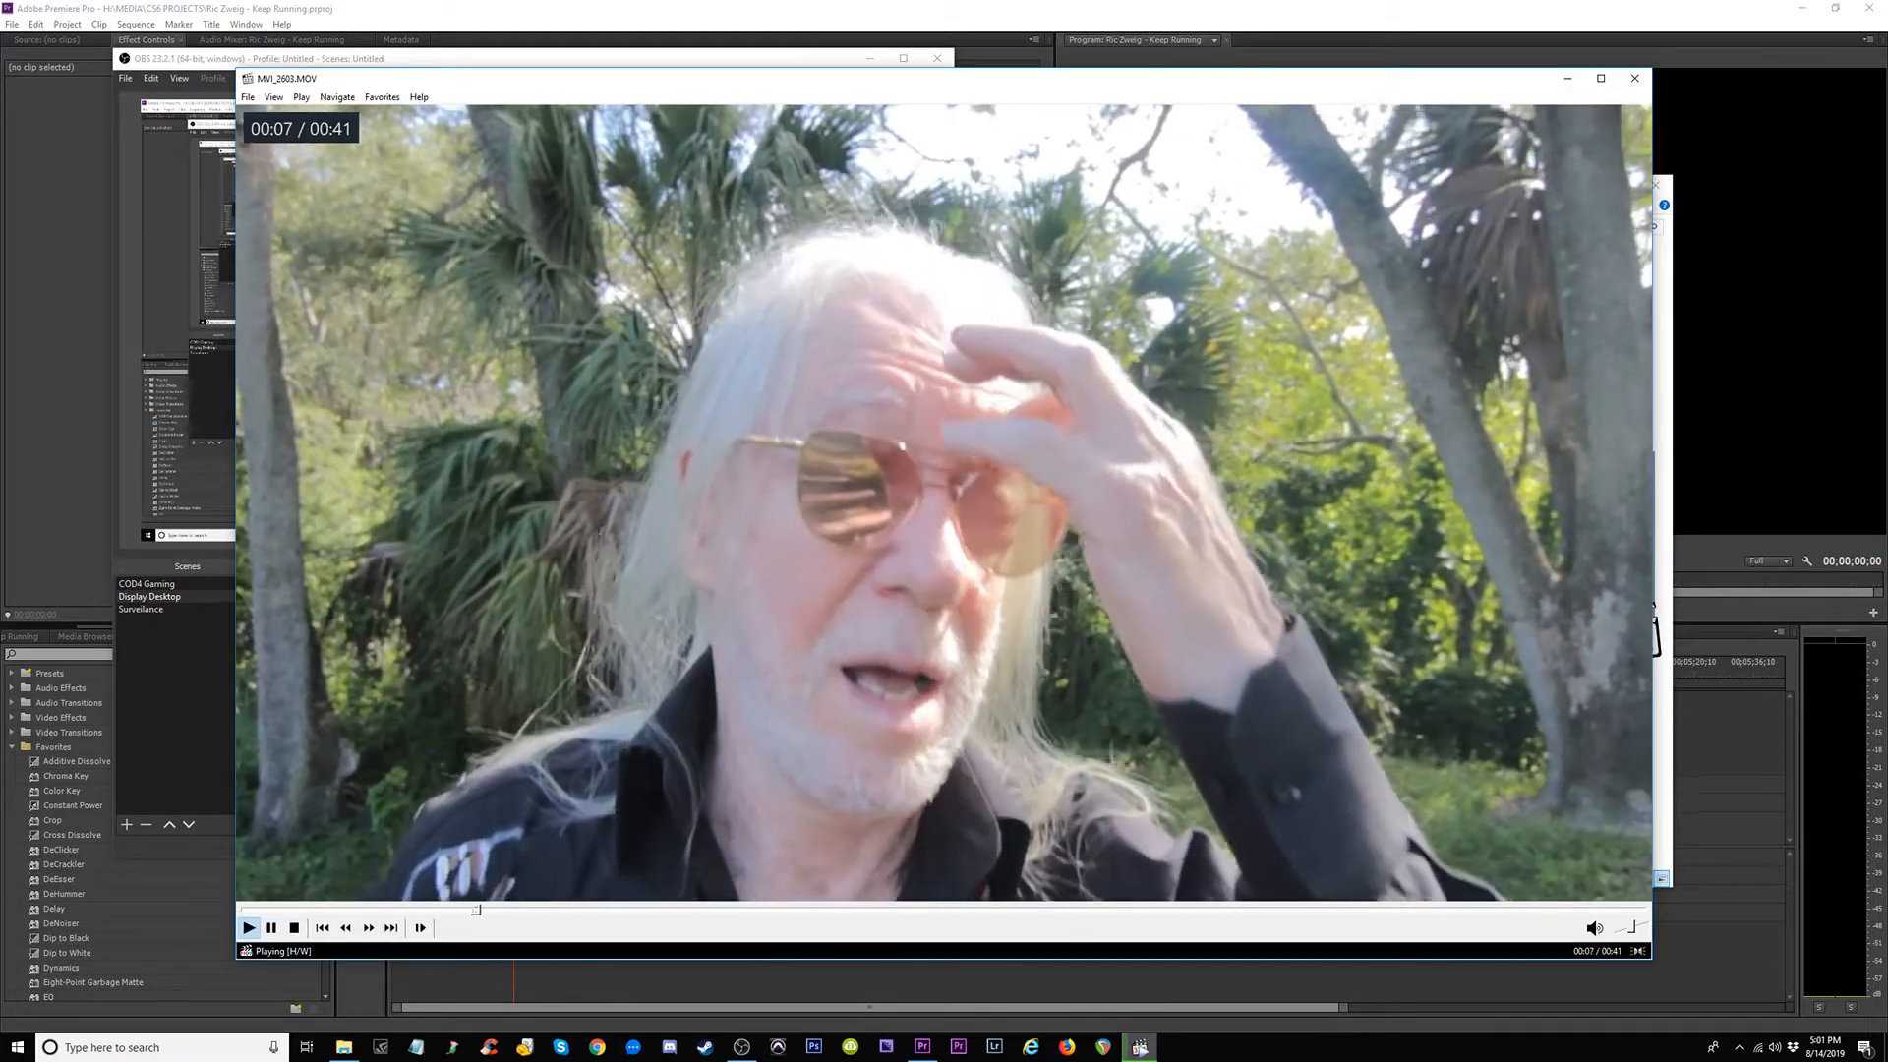
pyautogui.doubleClick(725, 295)
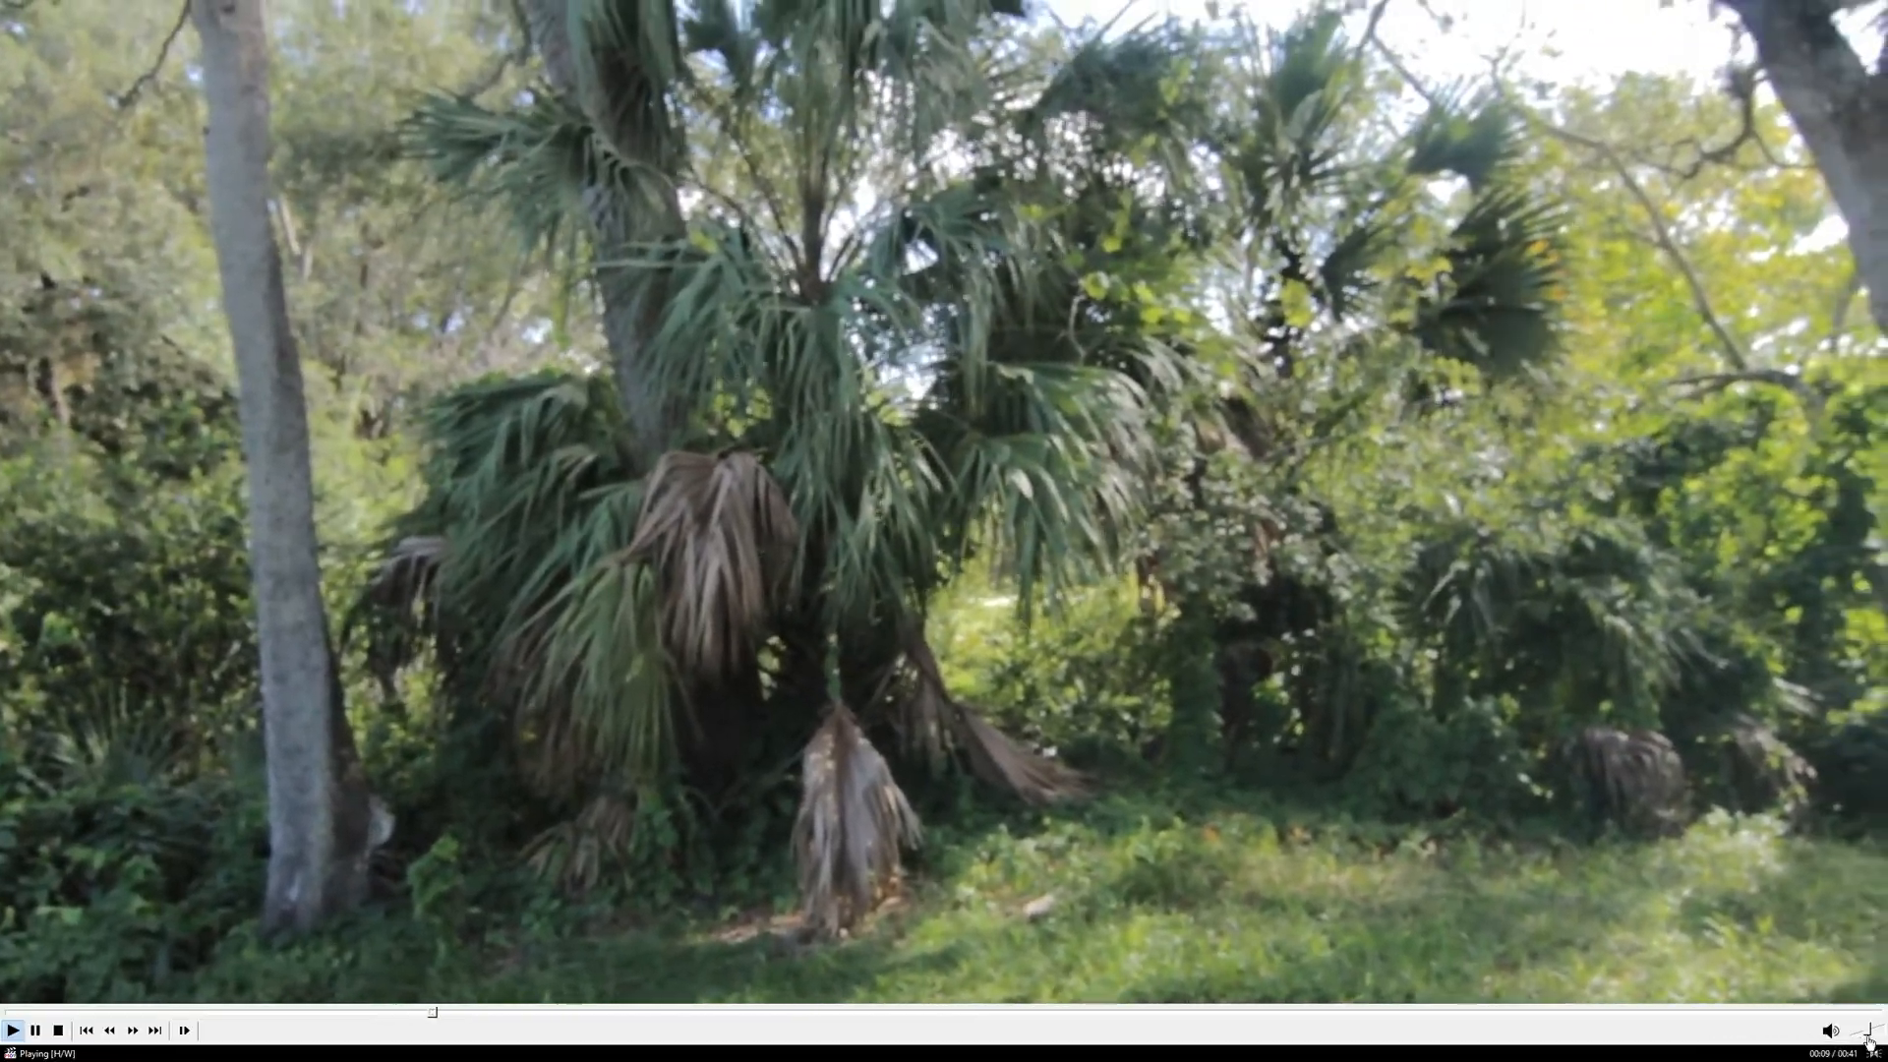
pyautogui.click(1870, 1040)
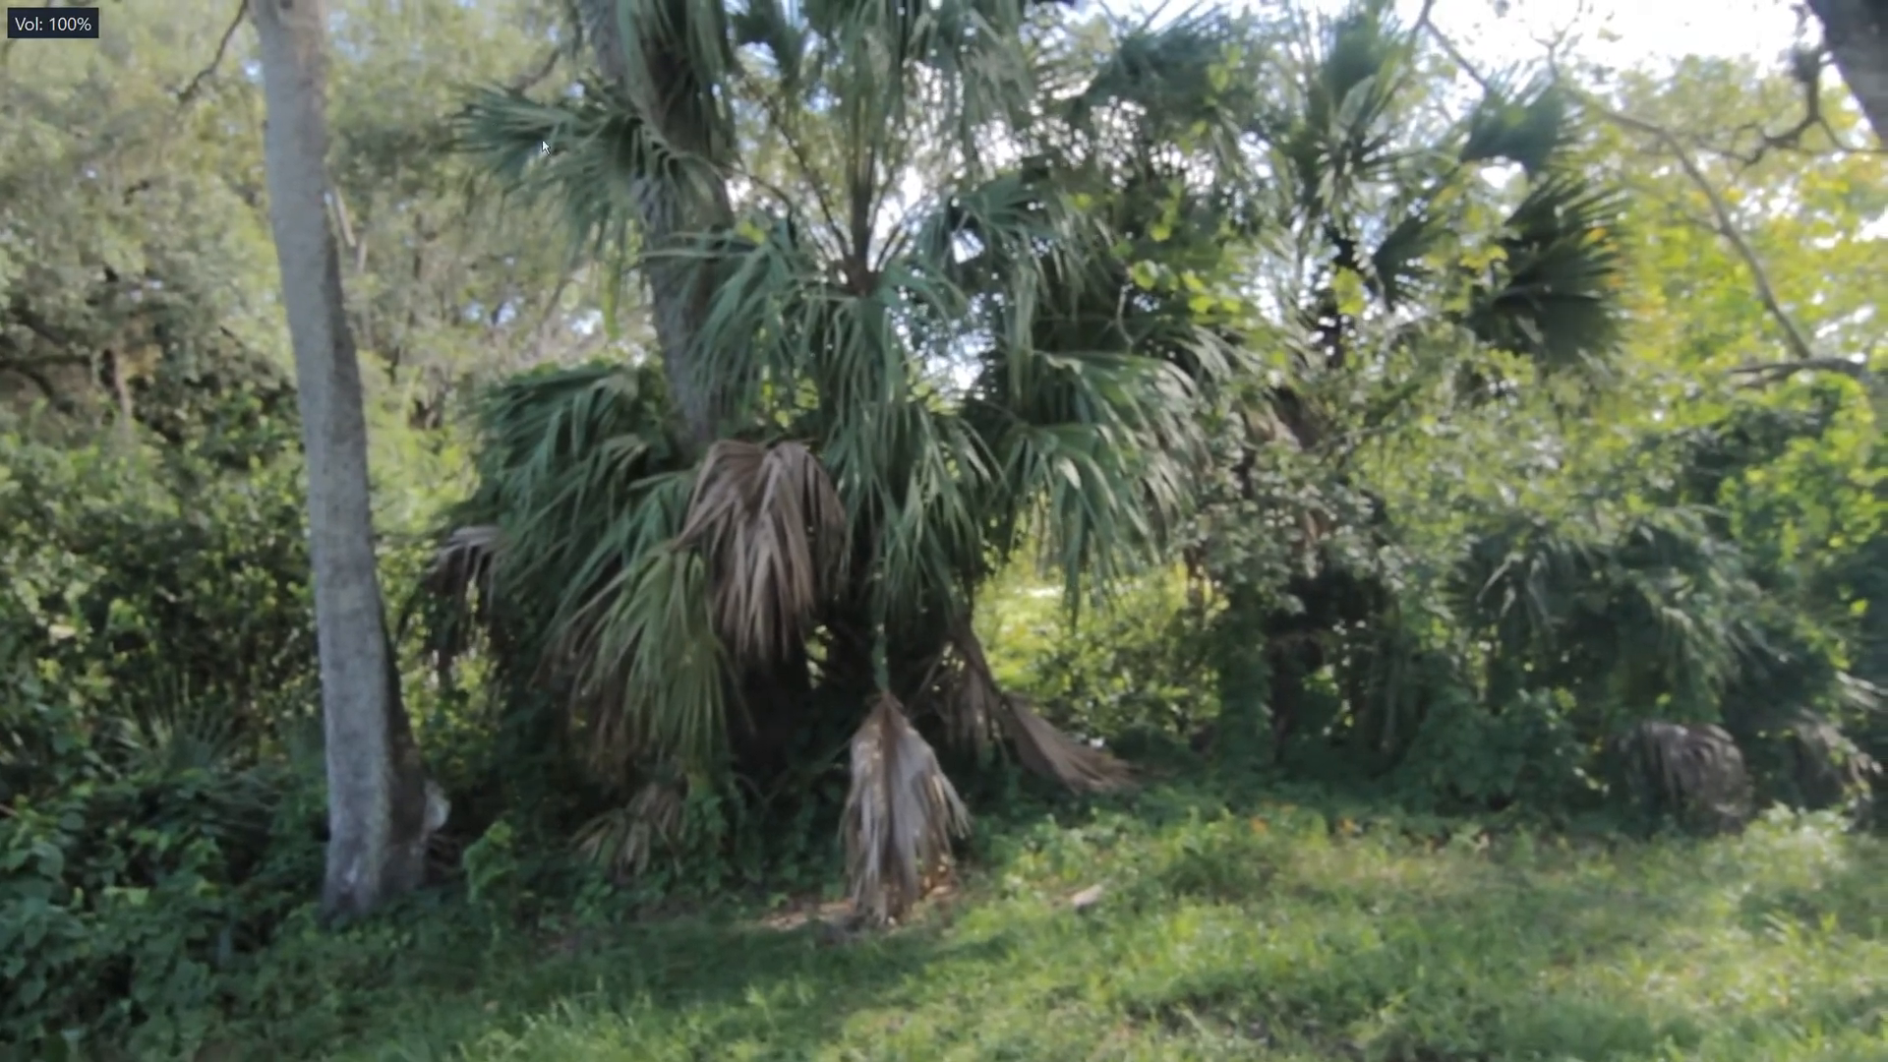
pyautogui.press('Right')
pyautogui.press('Right')
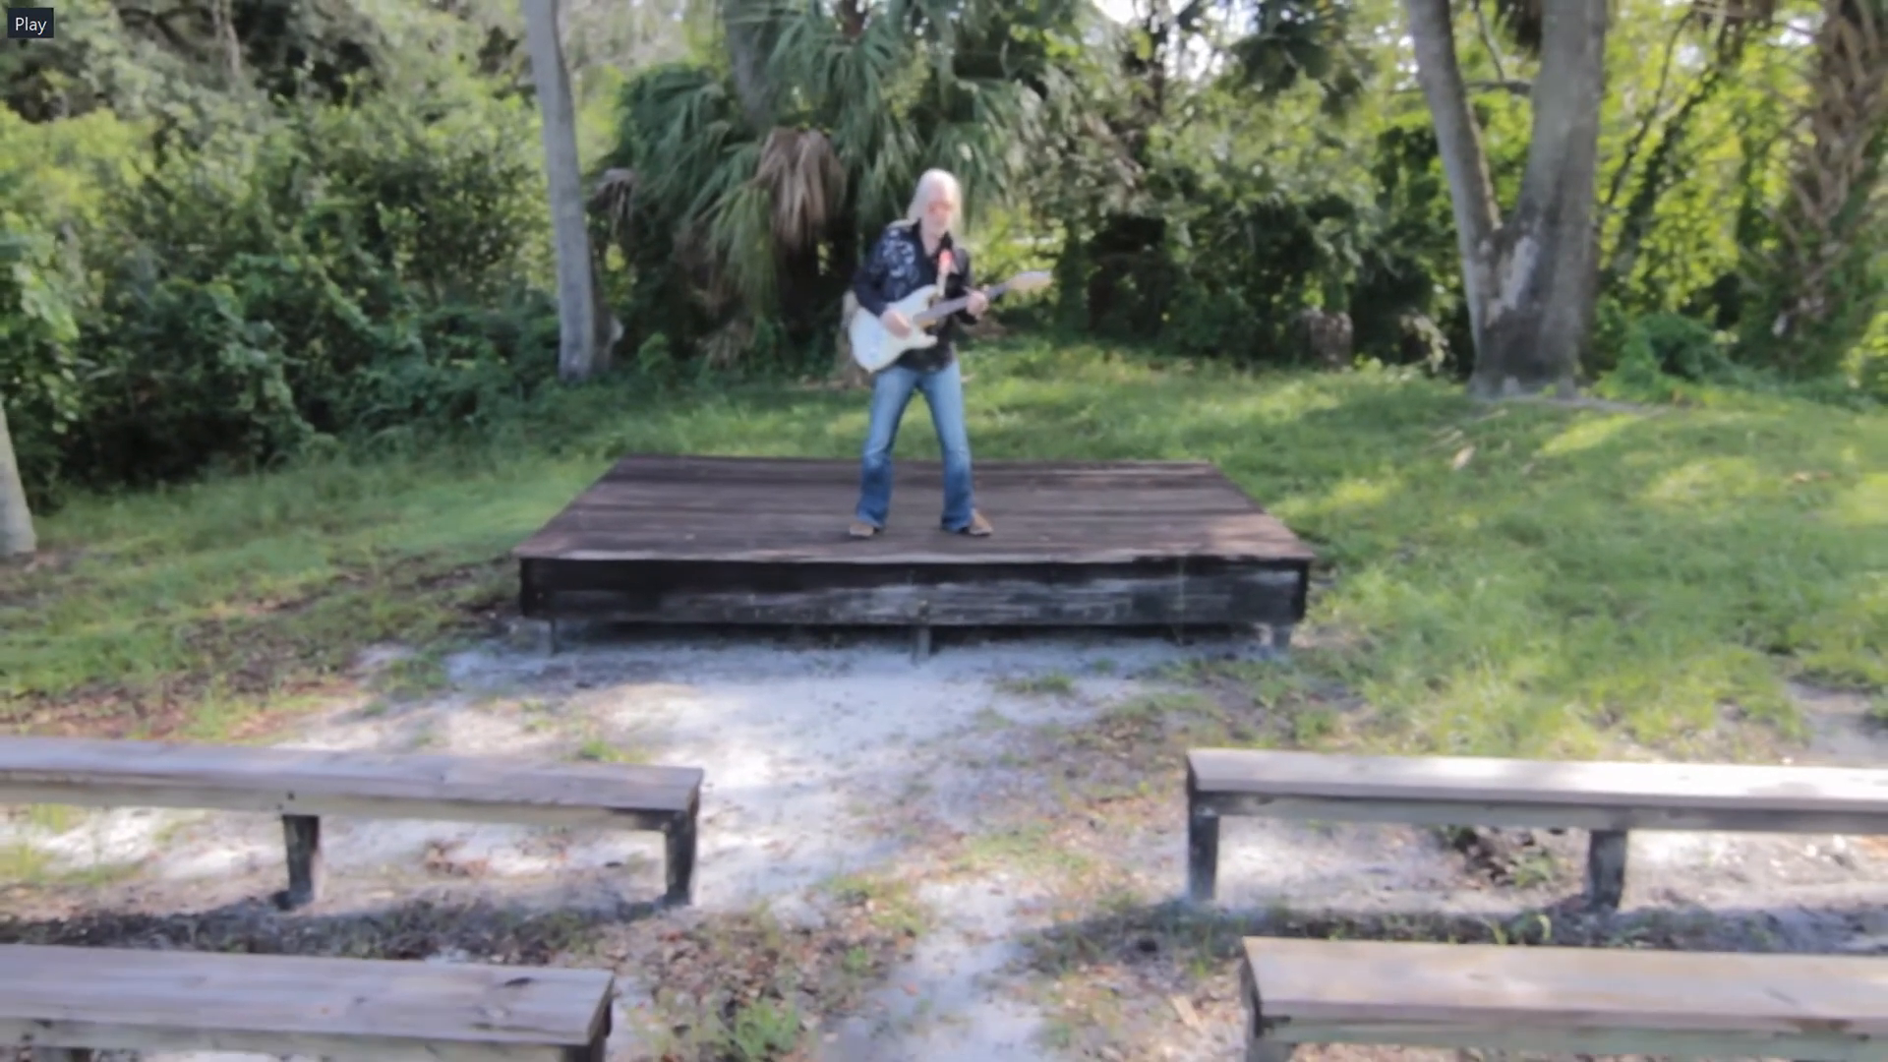
# Watch the remainder of MVI_2603.MOV with pauses, leave full screen and dismiss the player.
pyautogui.press('space')
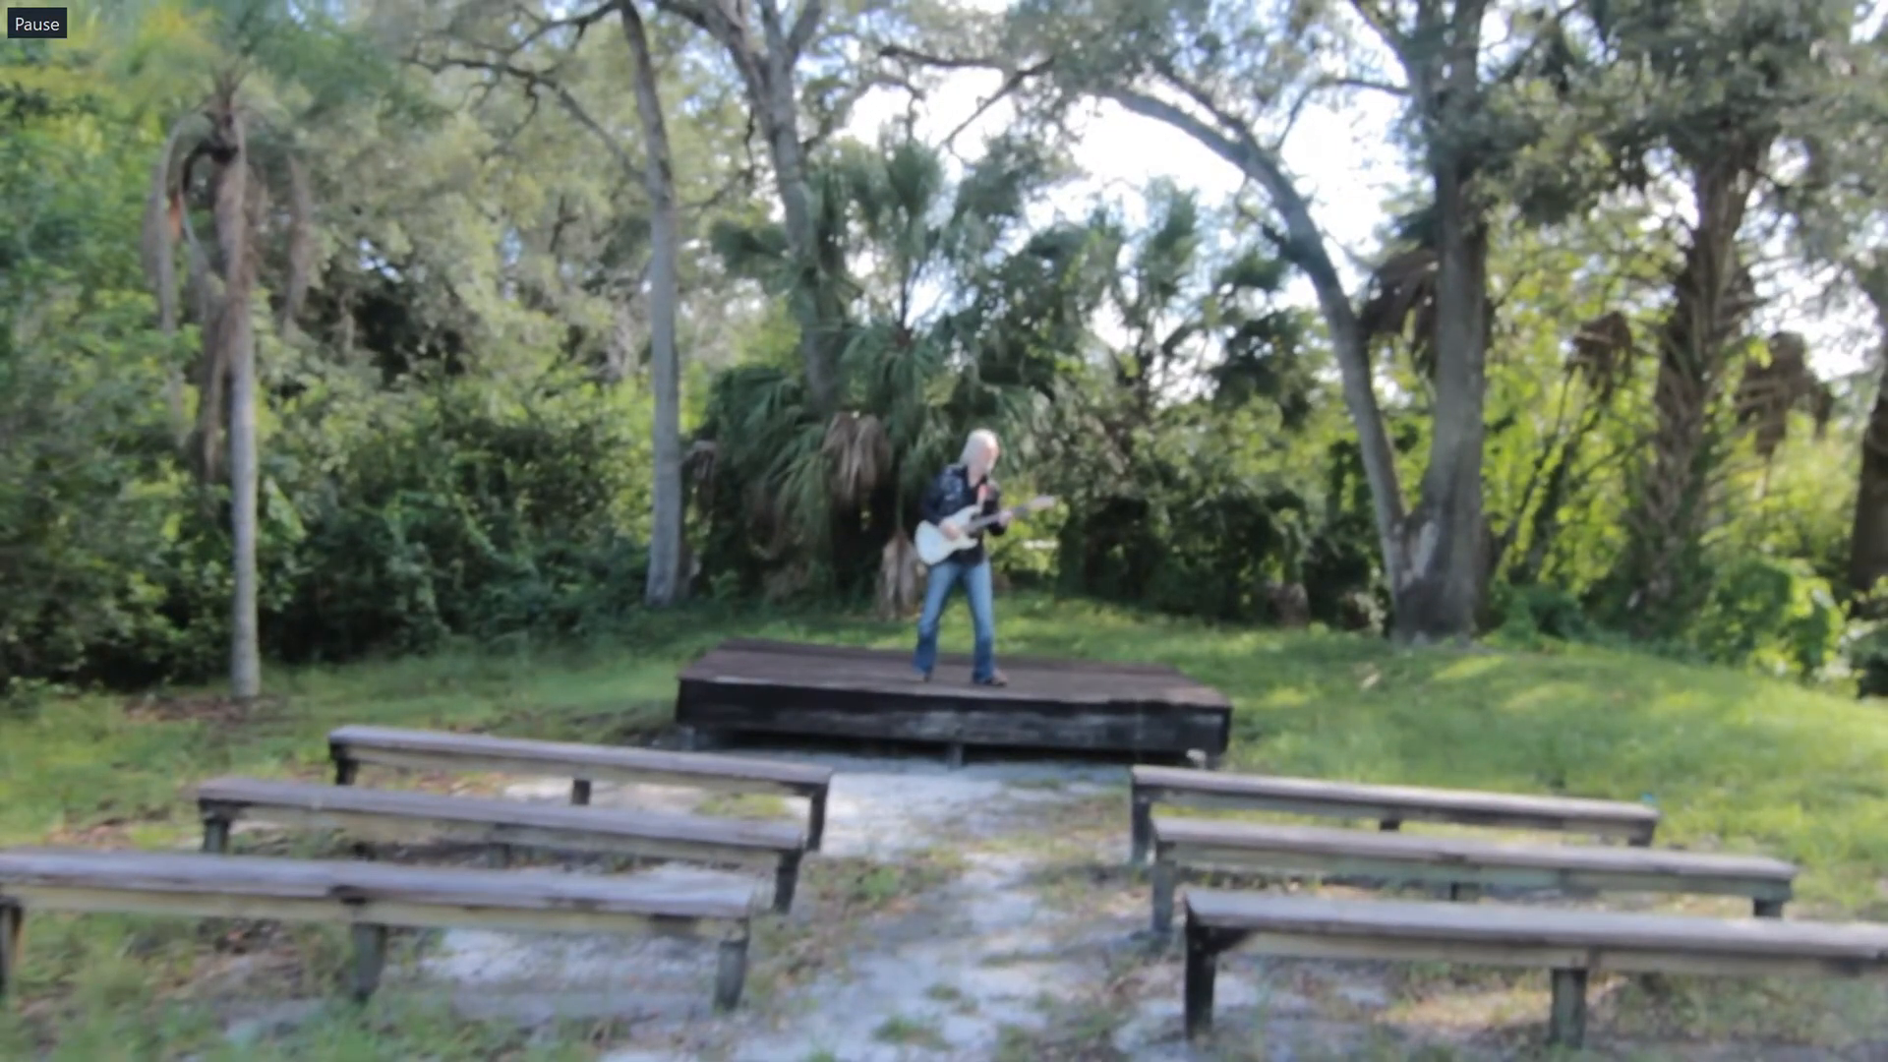
pyautogui.press('space')
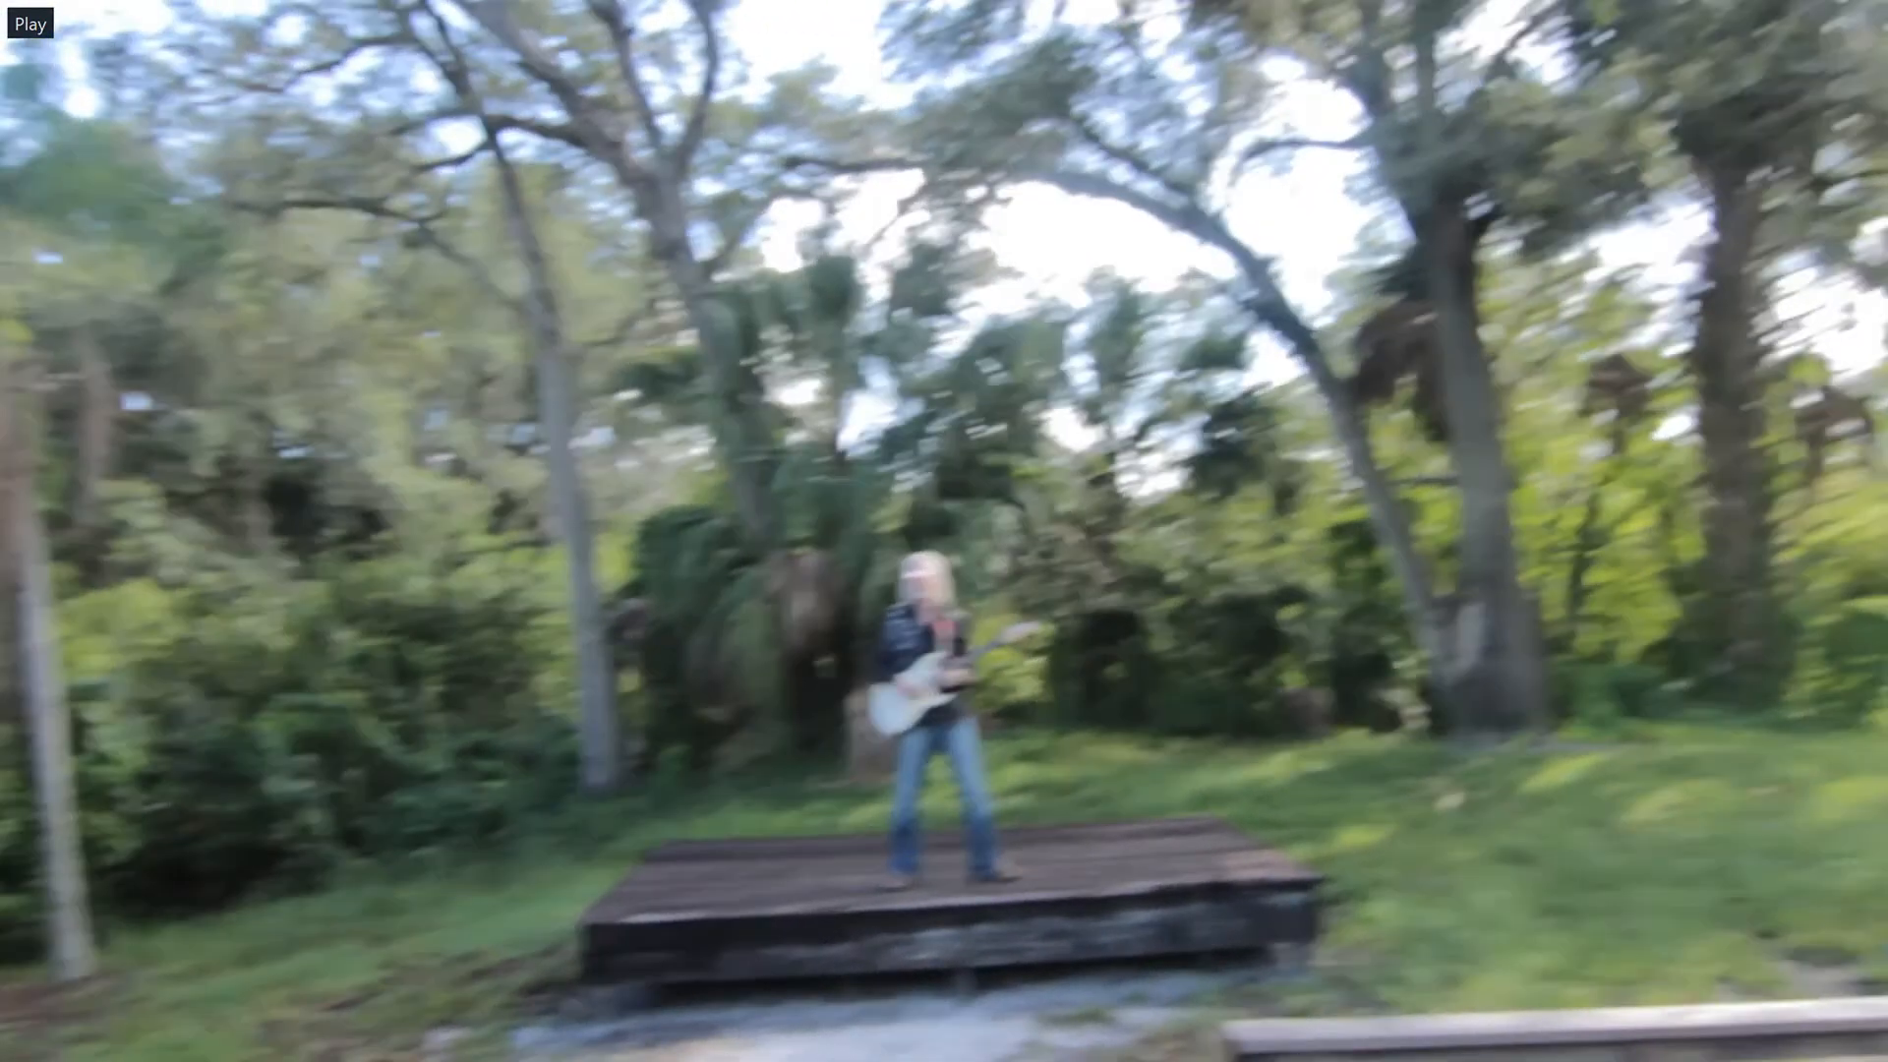
pyautogui.press('Escape')
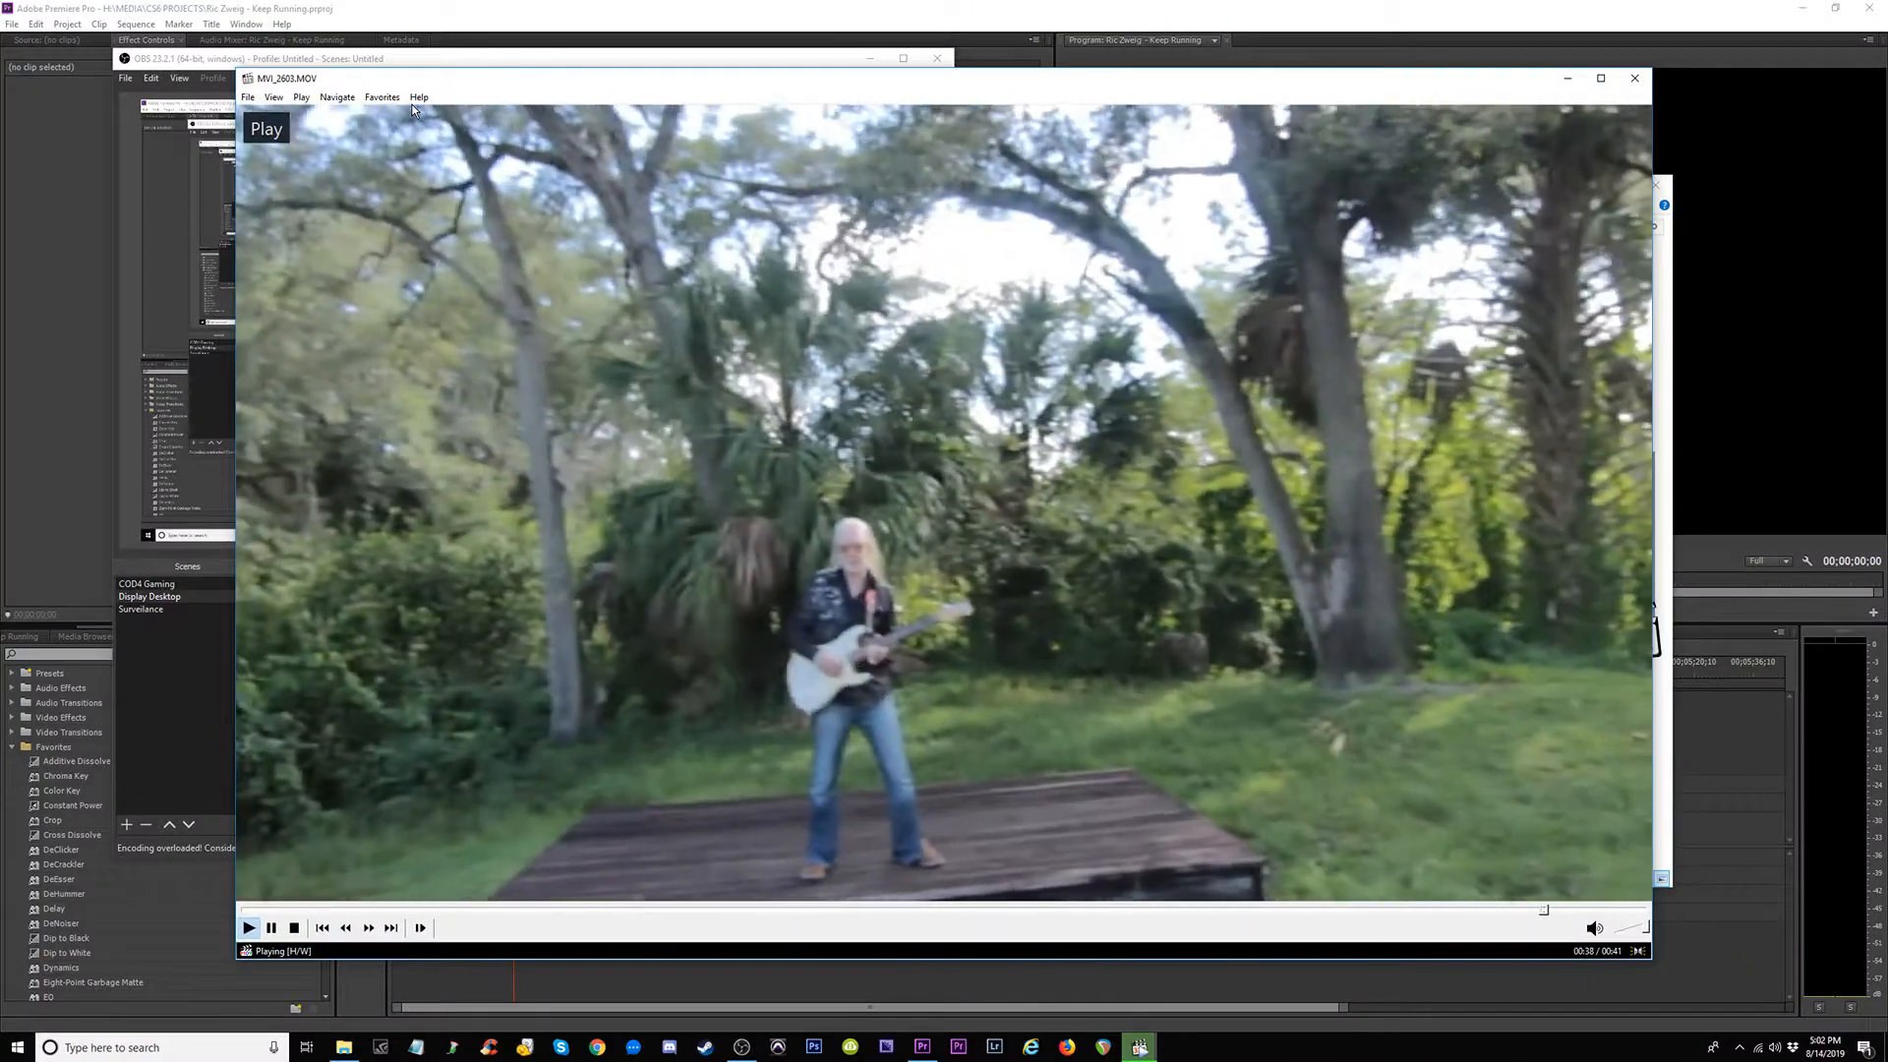
pyautogui.press('space')
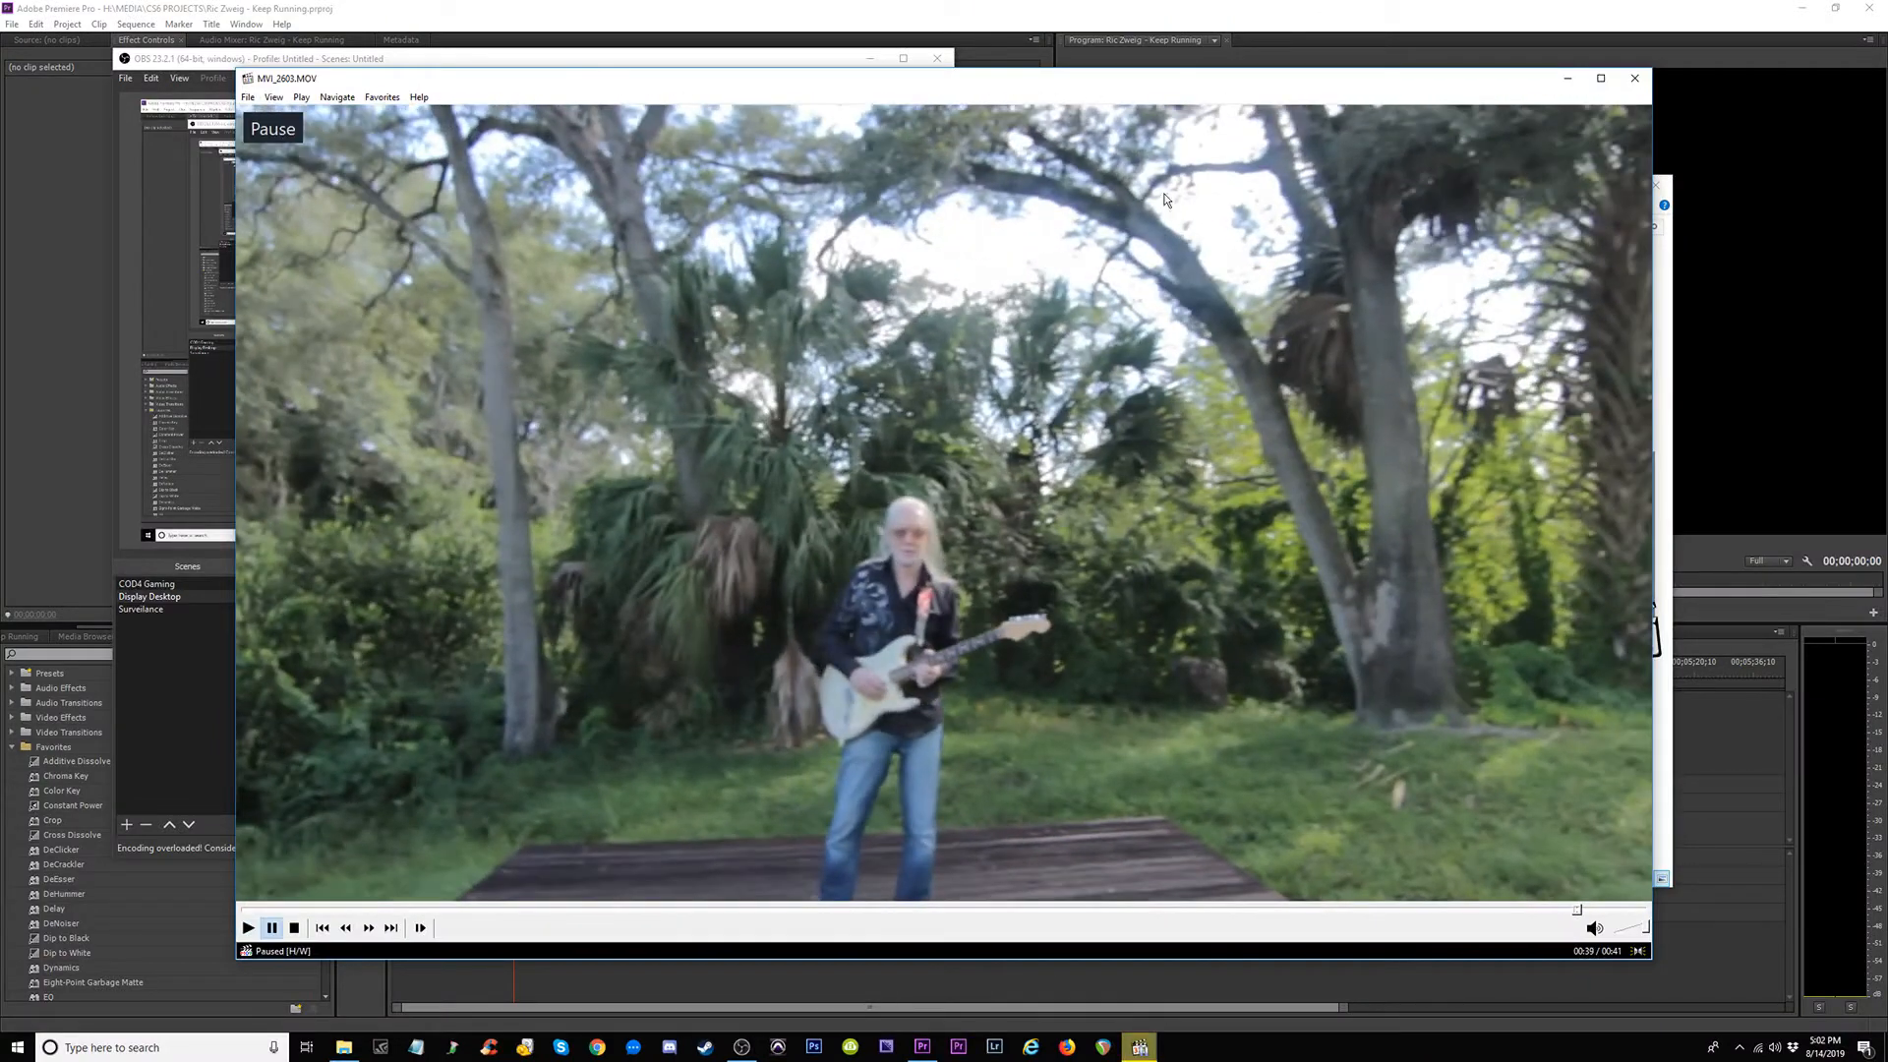
pyautogui.click(1634, 78)
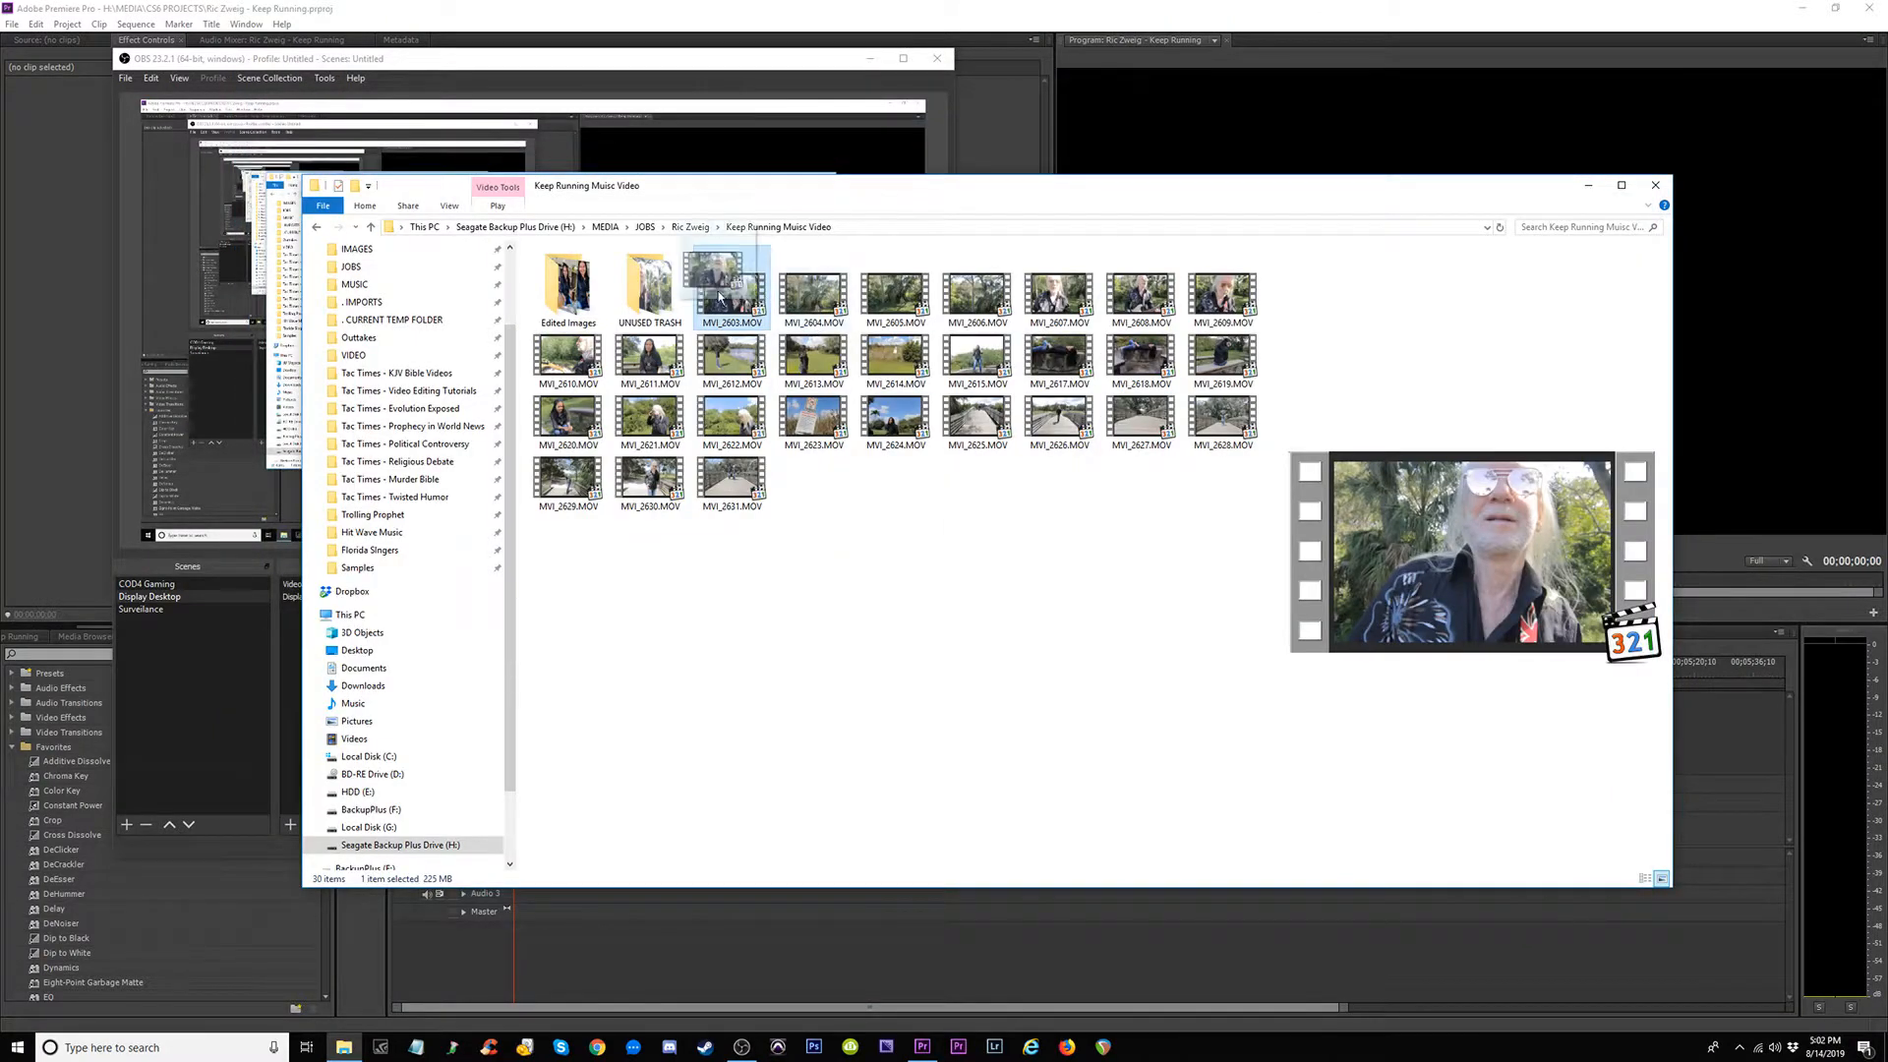
# Move MVI_2603.MOV into UNUSED TRASH and preview MVI_2604.MOV, skipping forward and back through it.
pyautogui.doubleClick(736, 300)
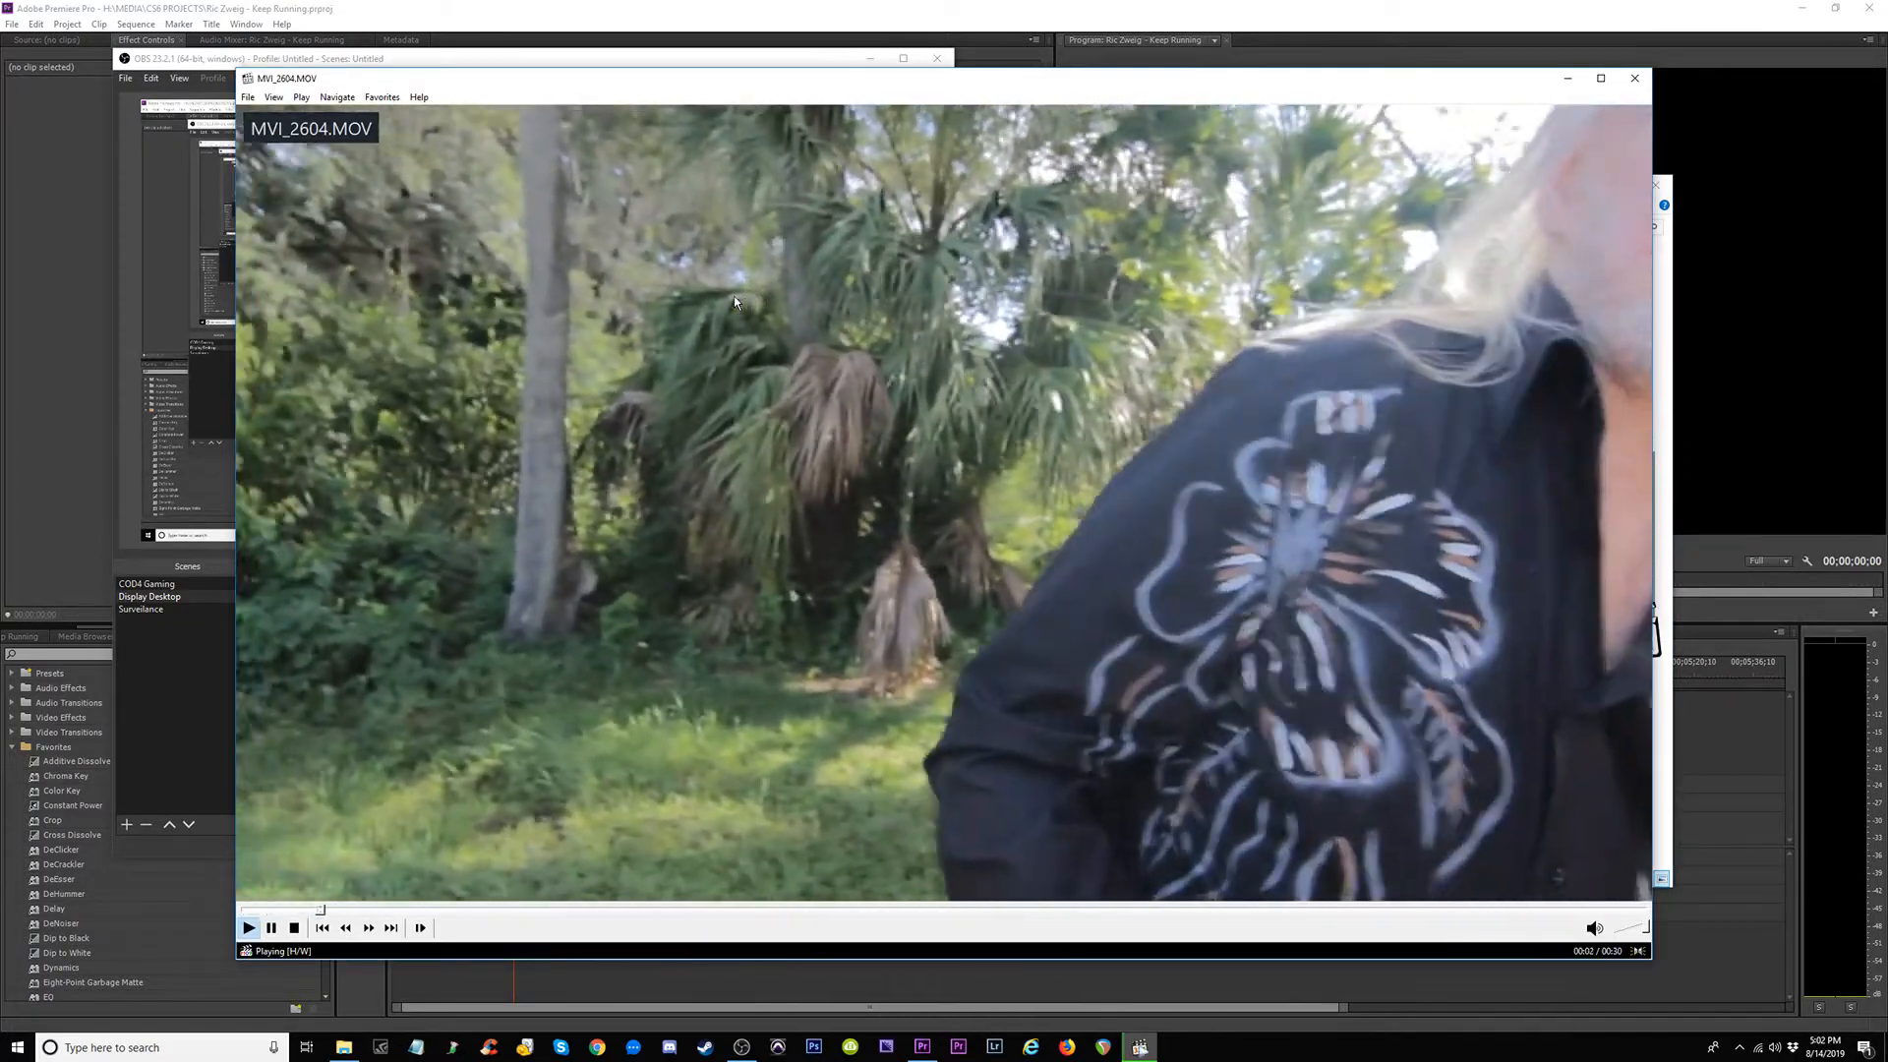
pyautogui.press('Right')
pyautogui.press('Right')
pyautogui.press('Right')
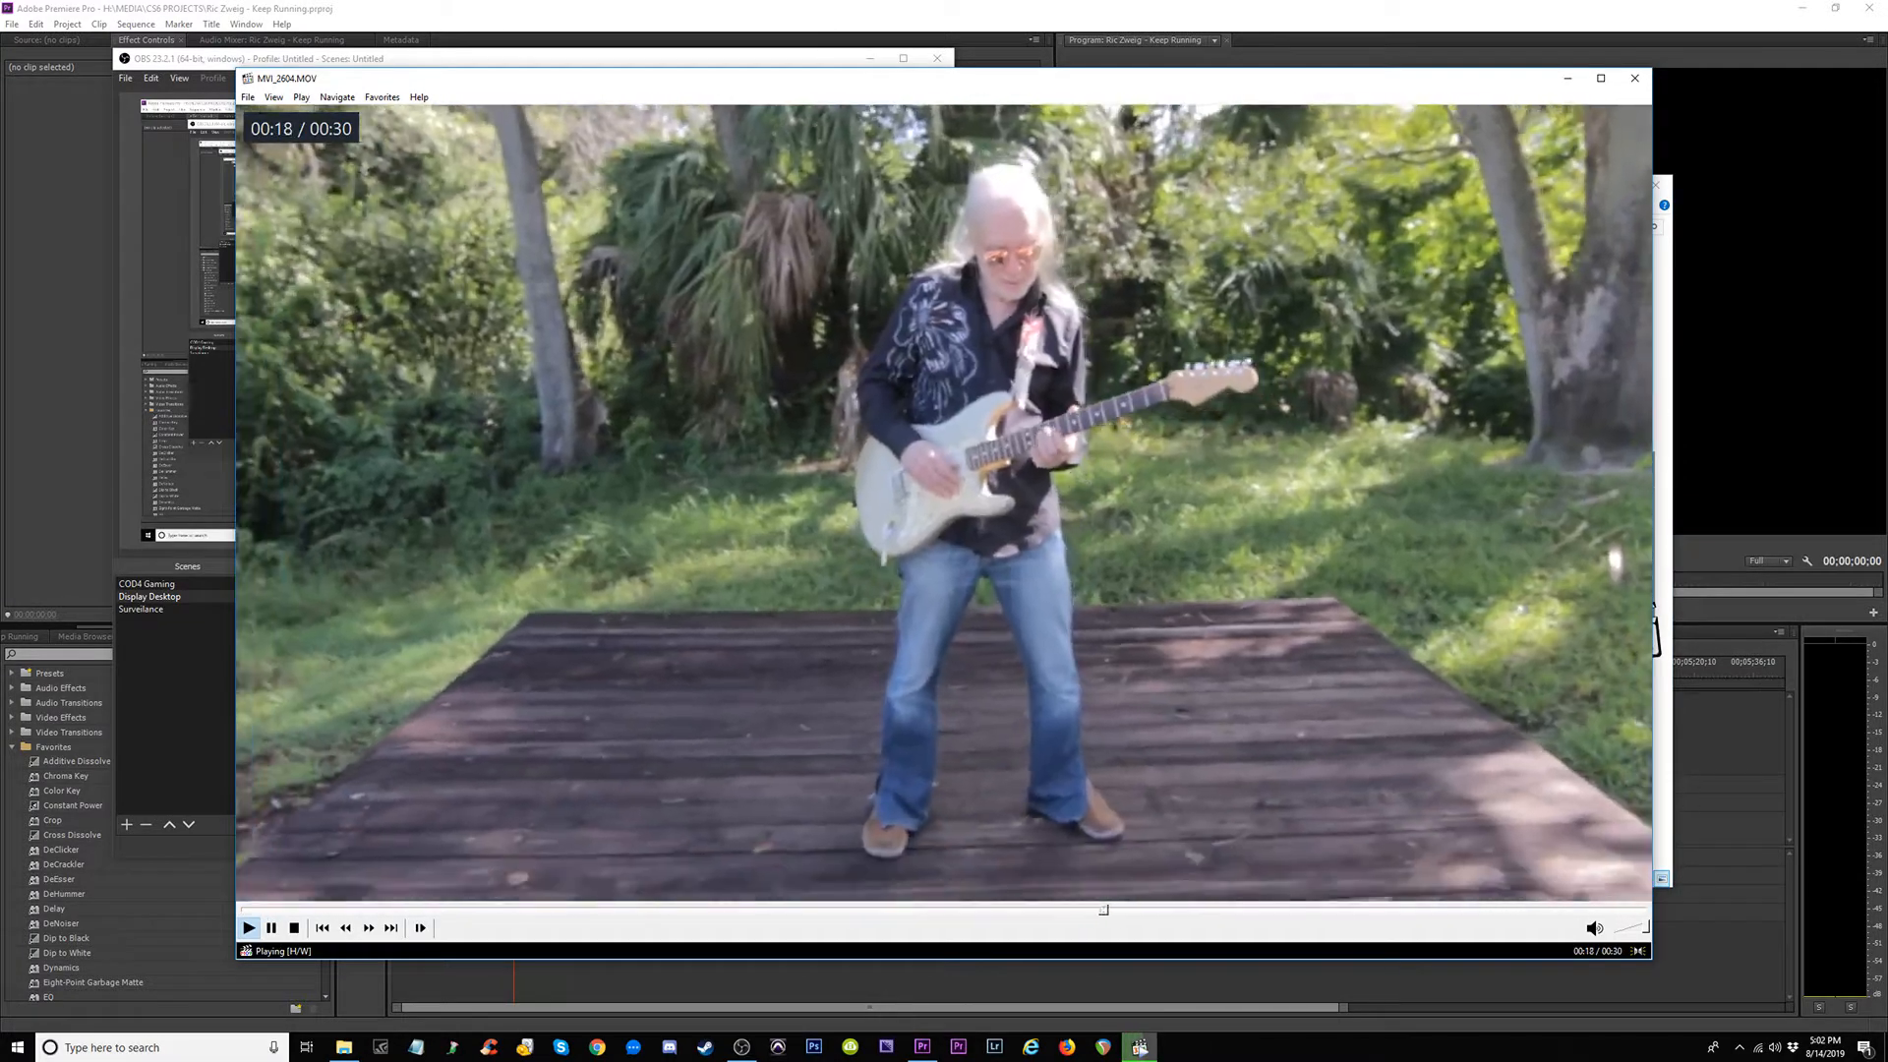
pyautogui.press('Left')
pyautogui.press('Left')
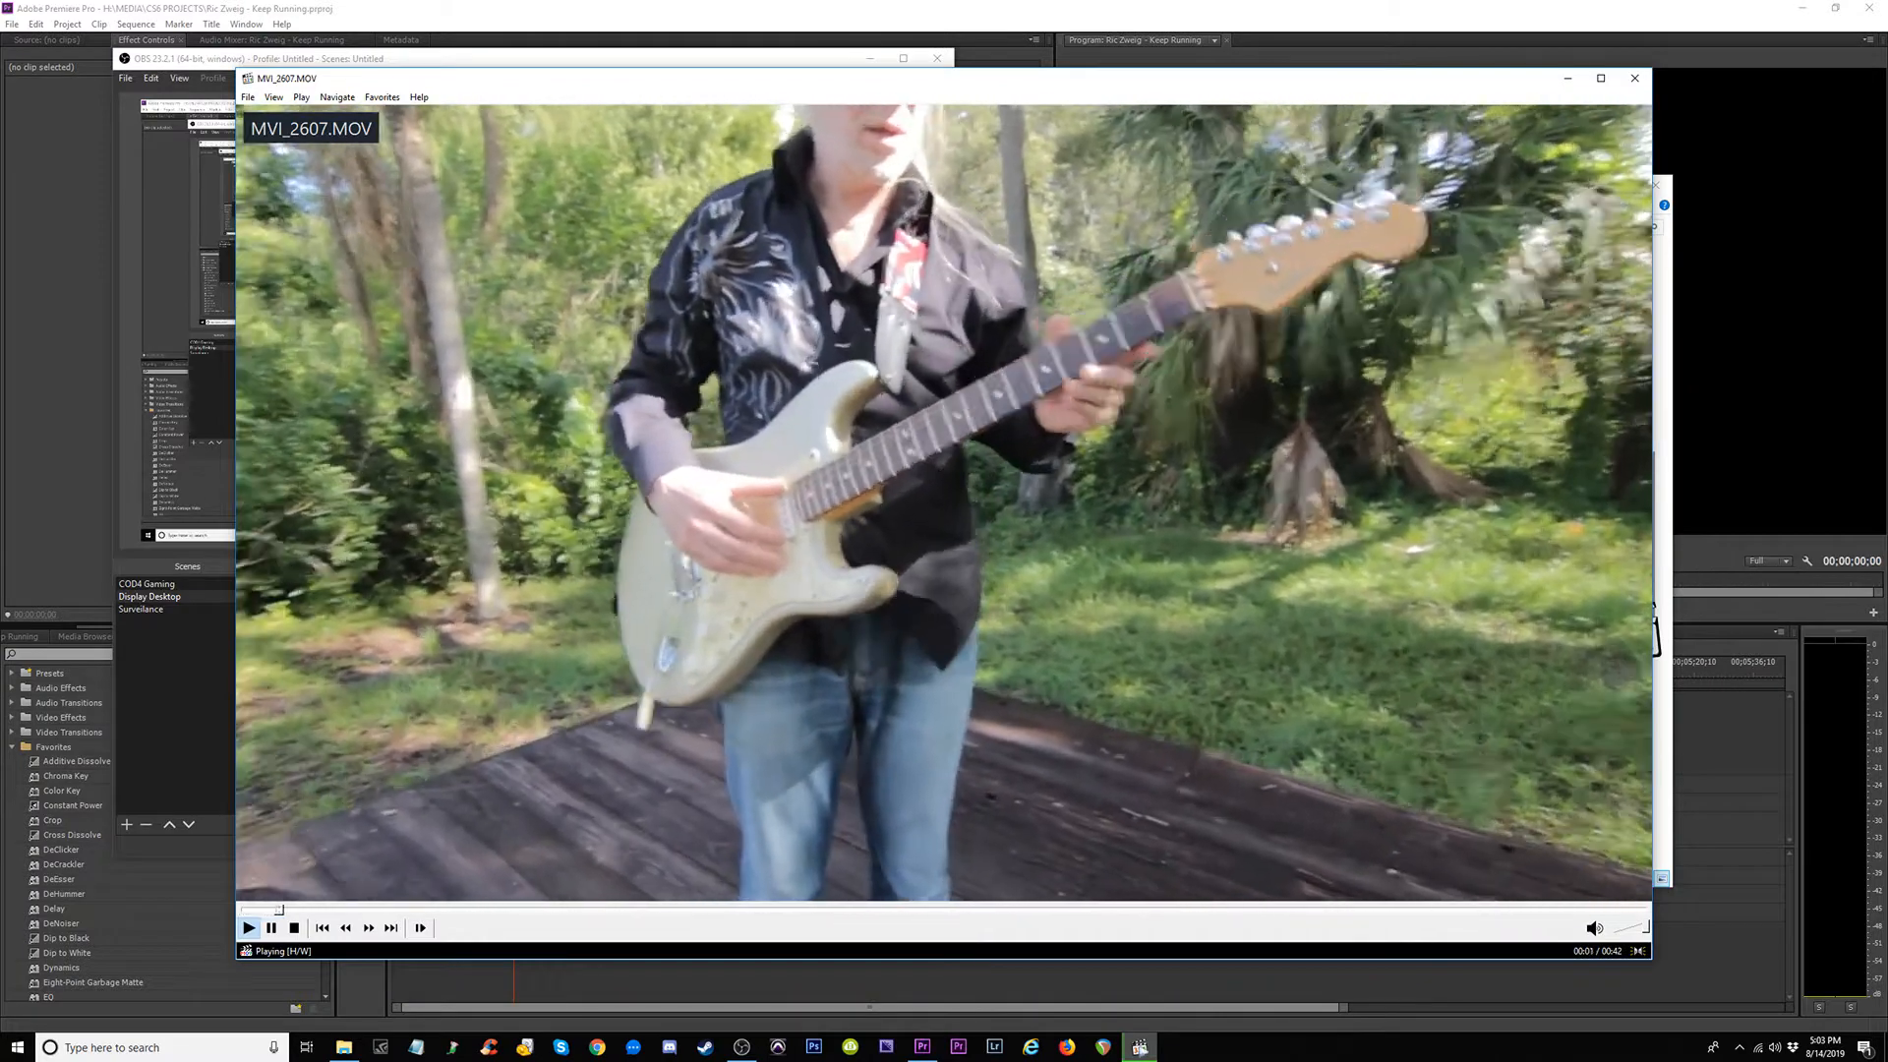
# Pause and dismiss MVI_2607.MOV, and move MVI_2604.MOV and MVI_2605.MOV into the UNUSED TRASH folder.
pyautogui.press('space')
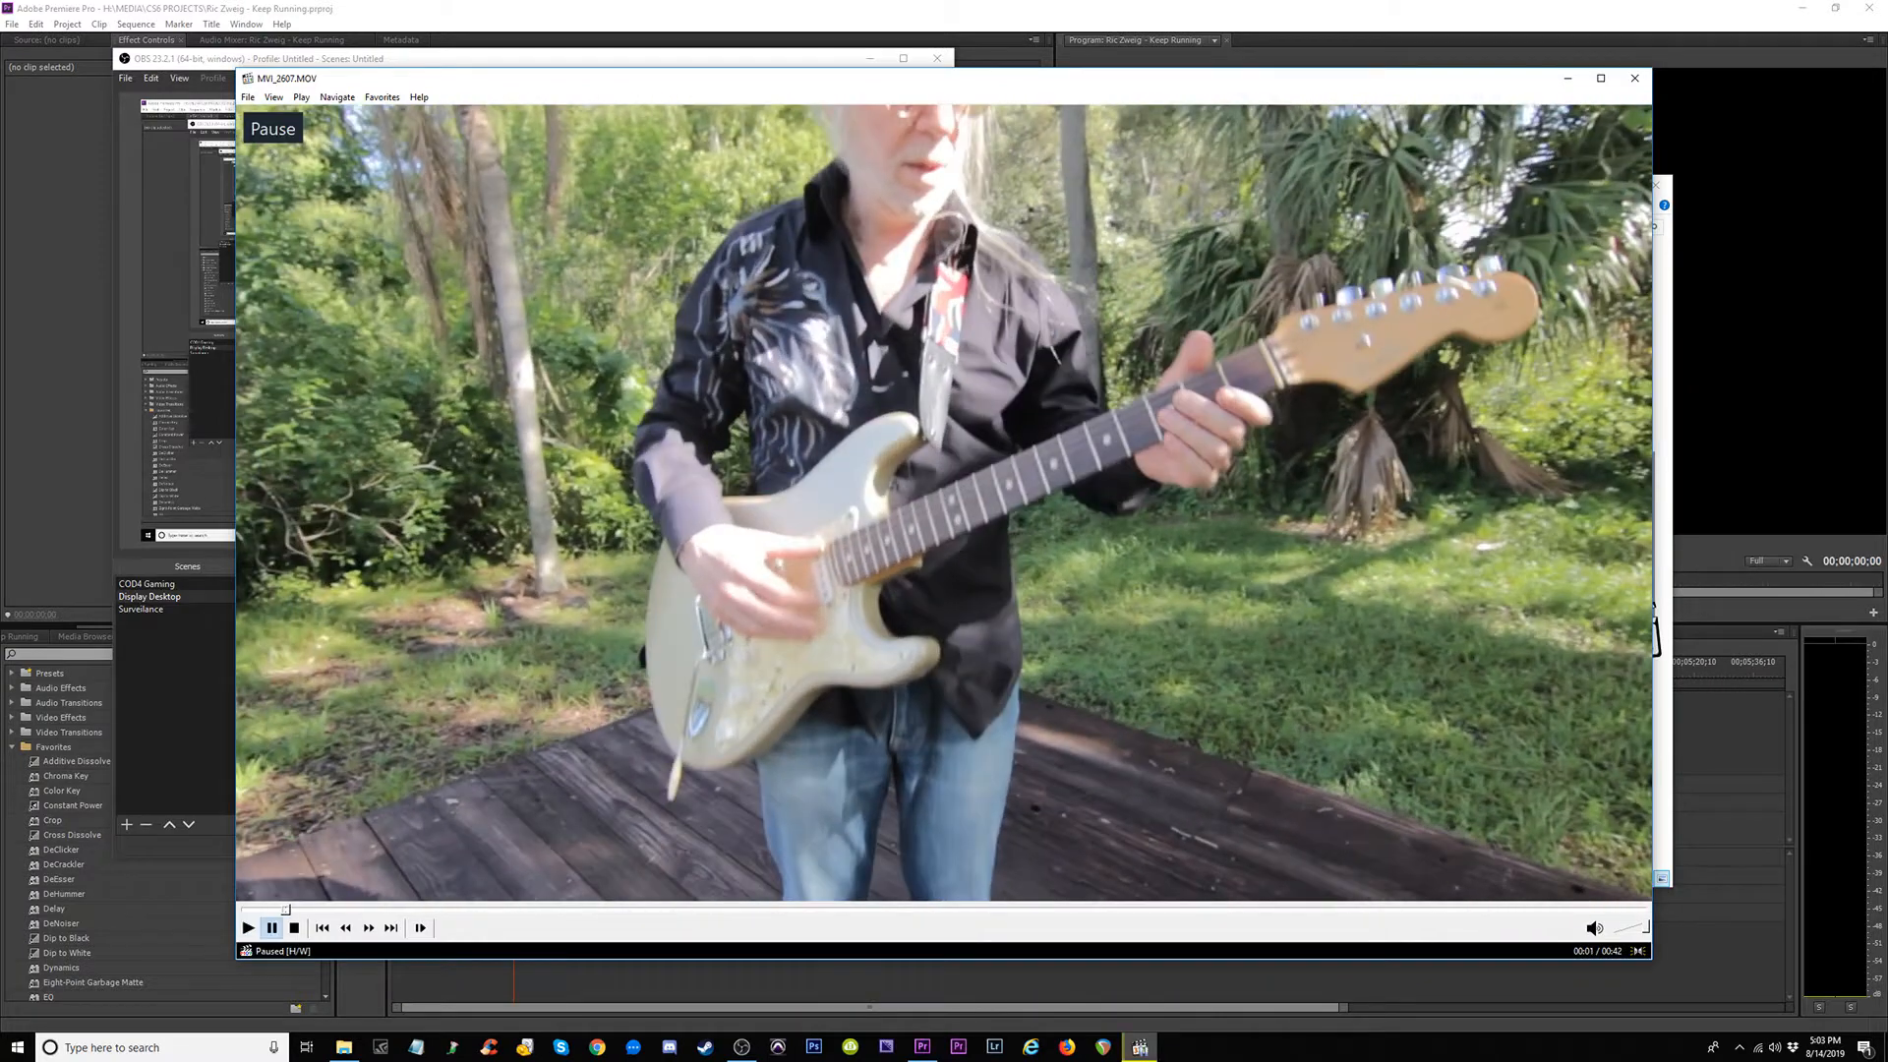
pyautogui.click(1627, 84)
pyautogui.click(796, 302)
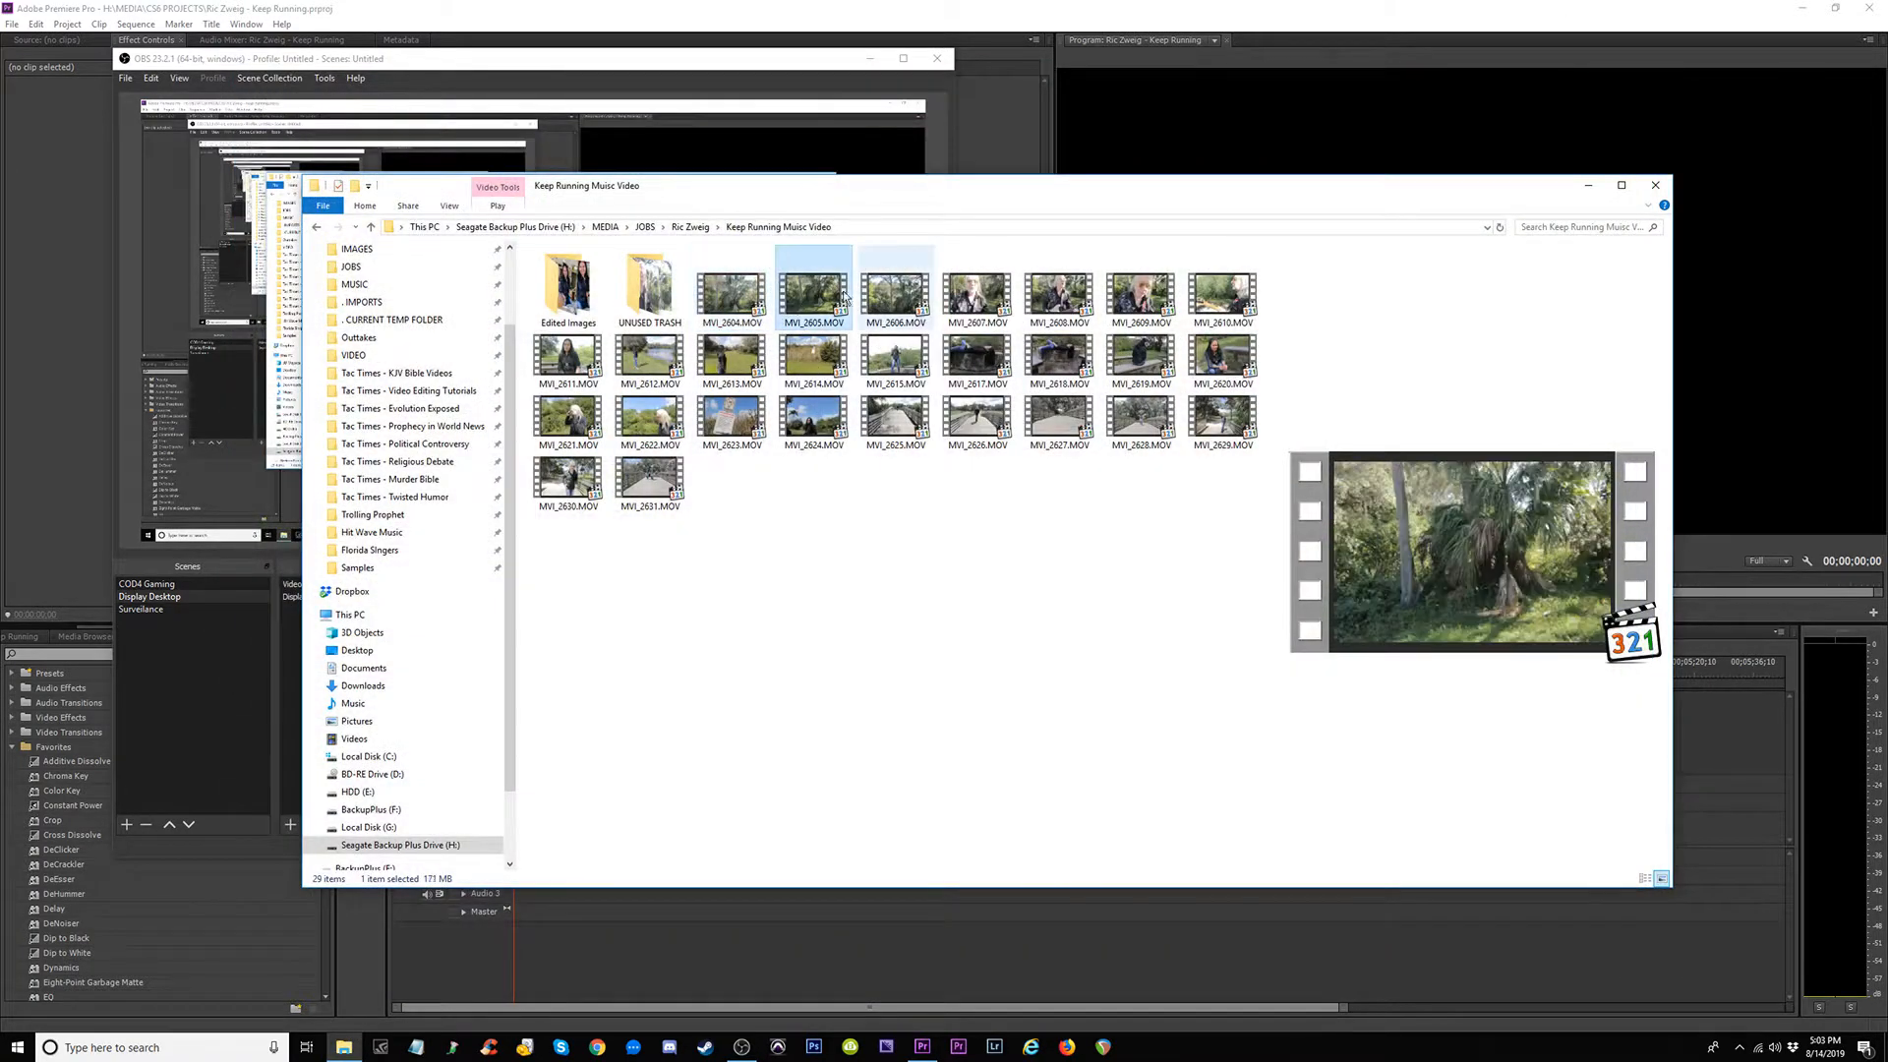
pyautogui.keyDown('ctrl'); pyautogui.click(734, 310); pyautogui.keyUp('ctrl')
pyautogui.moveTo(734, 307)
pyautogui.mouseDown()
pyautogui.moveTo(657, 293)
pyautogui.moveTo(752, 846)
pyautogui.moveTo(684, 885)
pyautogui.moveTo(615, 349)
pyautogui.moveTo(727, 292)
pyautogui.mouseUp()
# Clear OBS out of the way, place MVI_2606.MOV at the start of Premiere's Video 1 track, and move the playhead to 00;00;18;29.
pyautogui.moveTo(732, 184); pyautogui.dragTo(1351, 216)
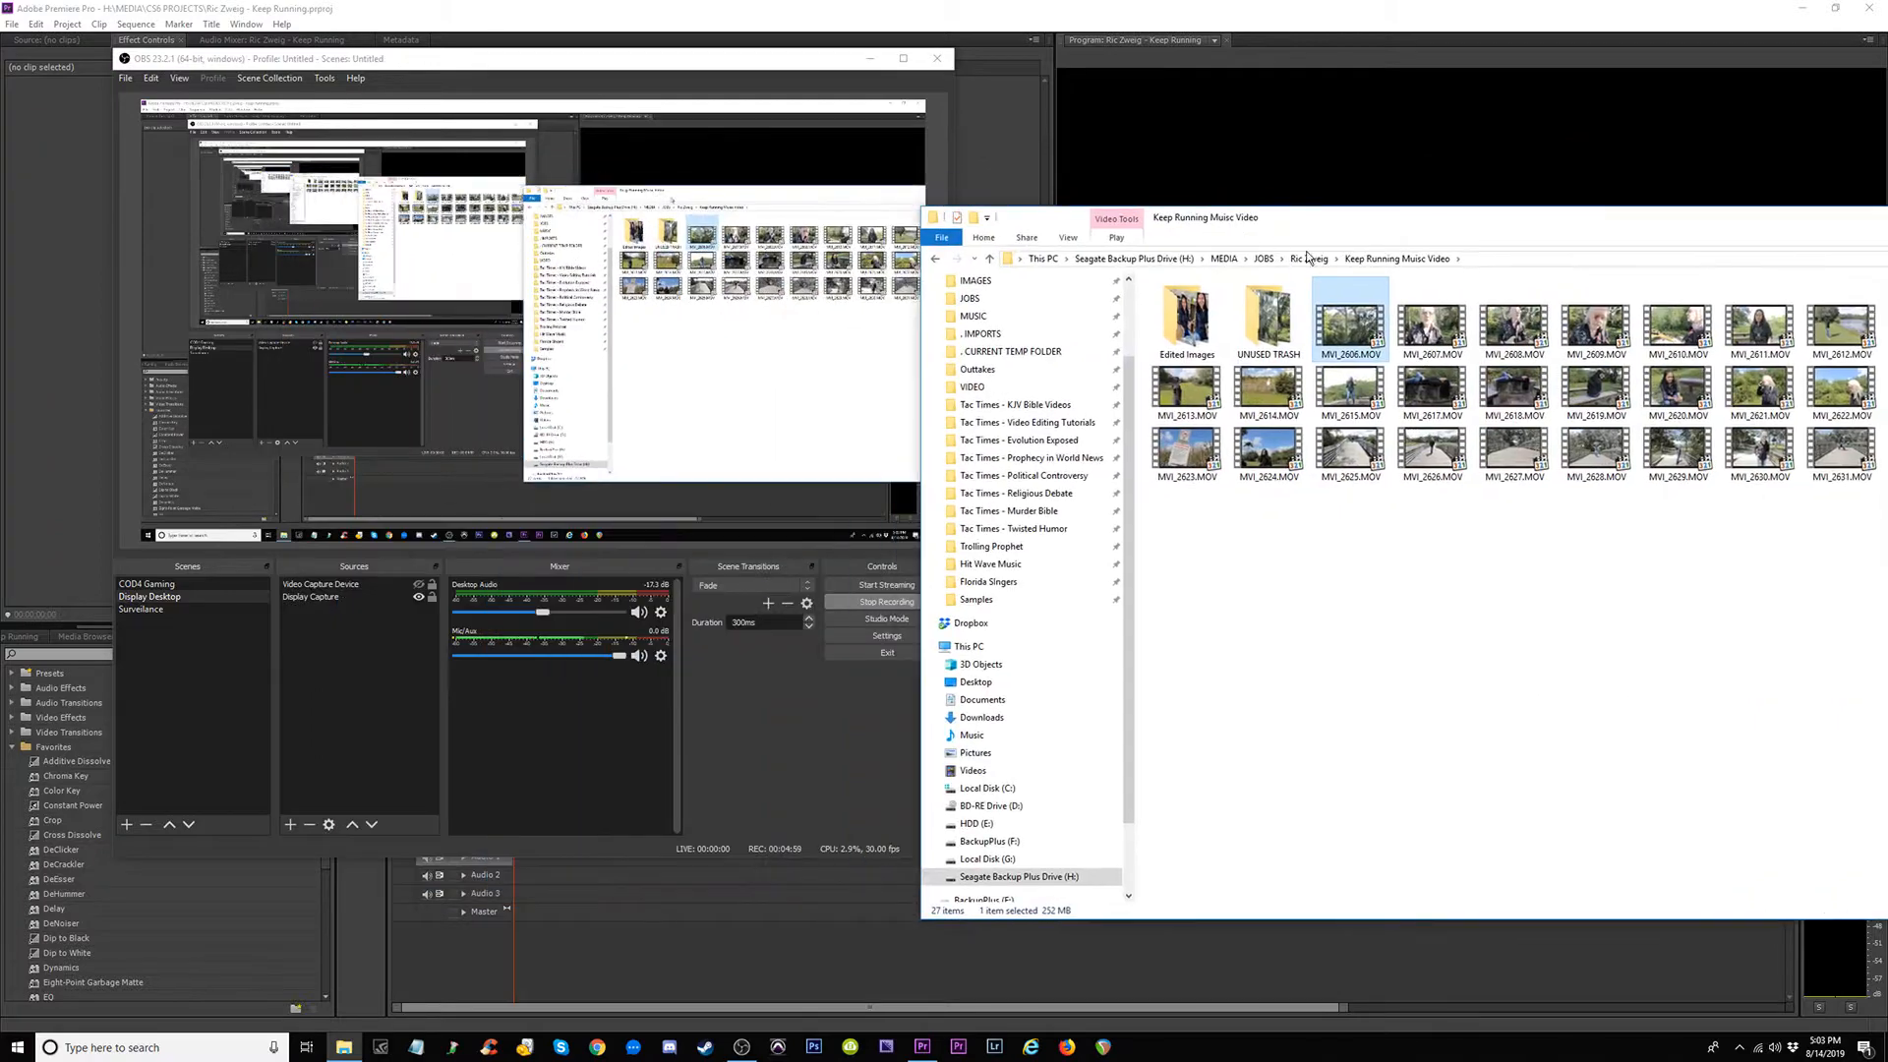
pyautogui.click(869, 58)
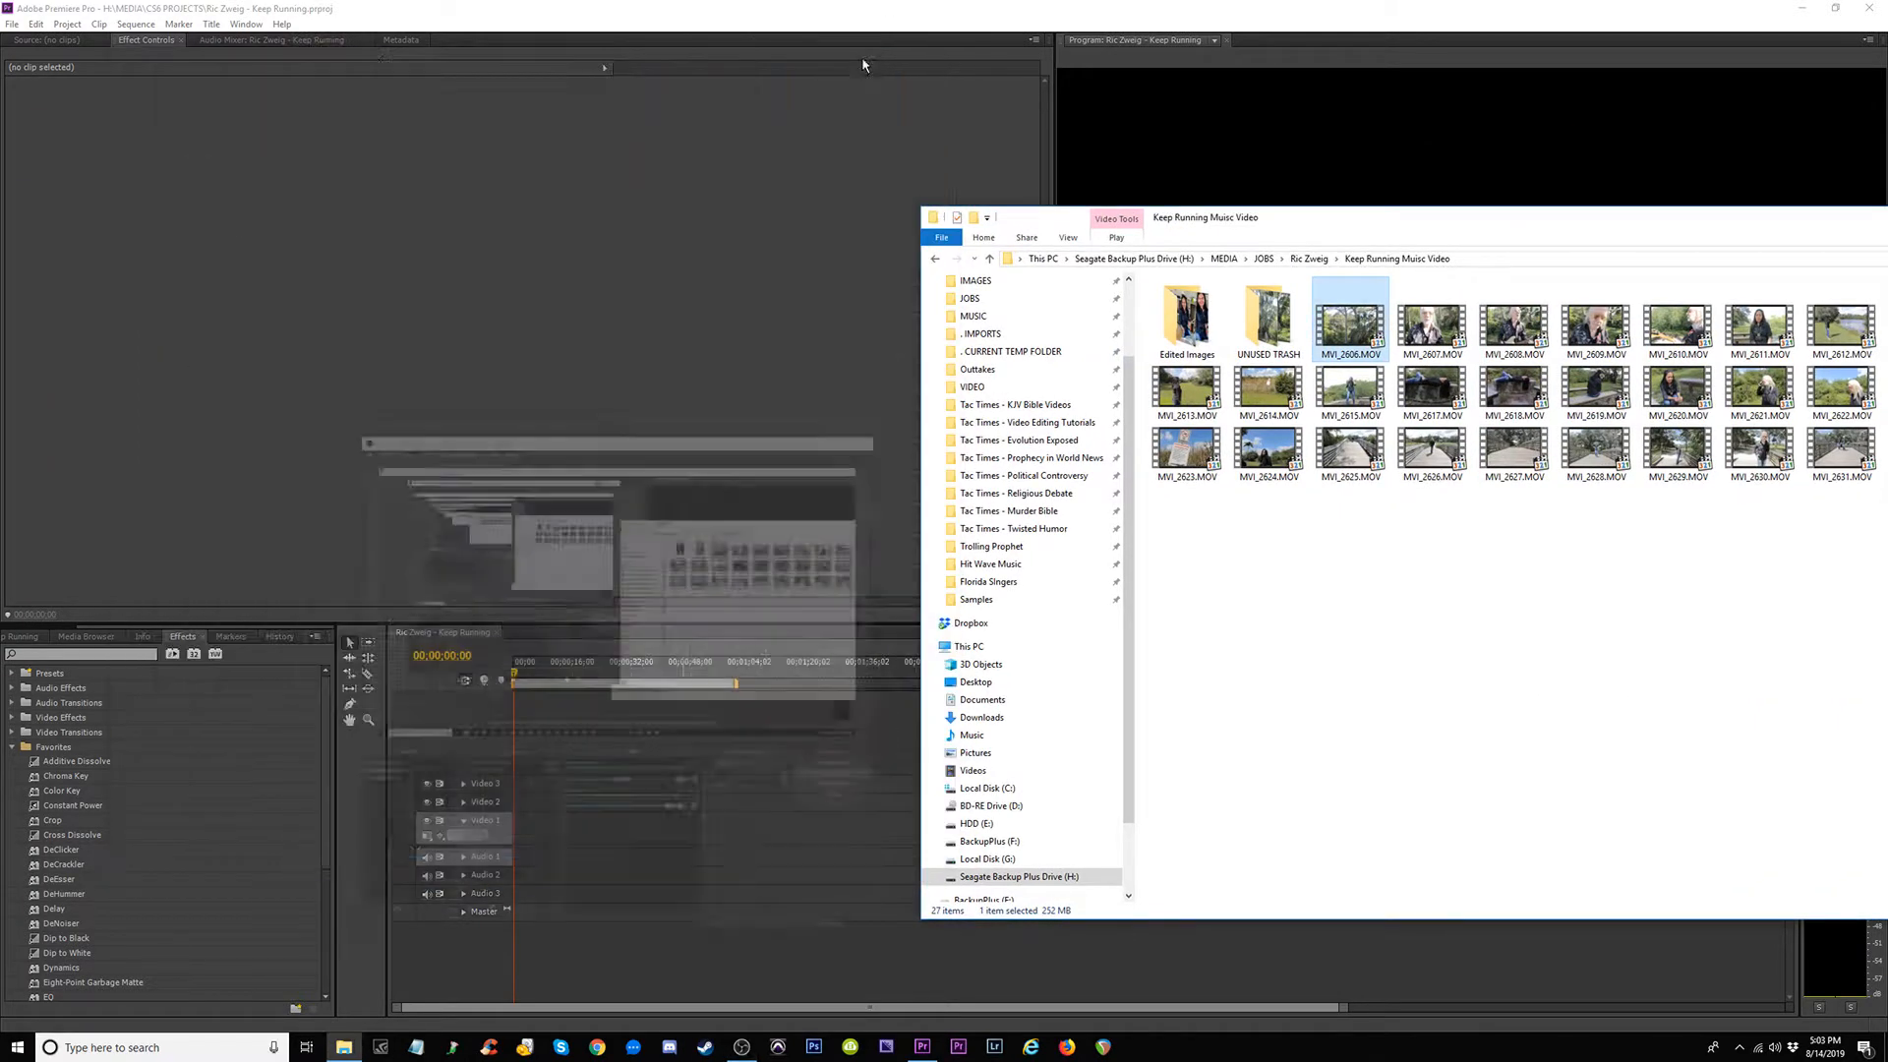
pyautogui.moveTo(1377, 349); pyautogui.dragTo(541, 856)
pyautogui.click(583, 672)
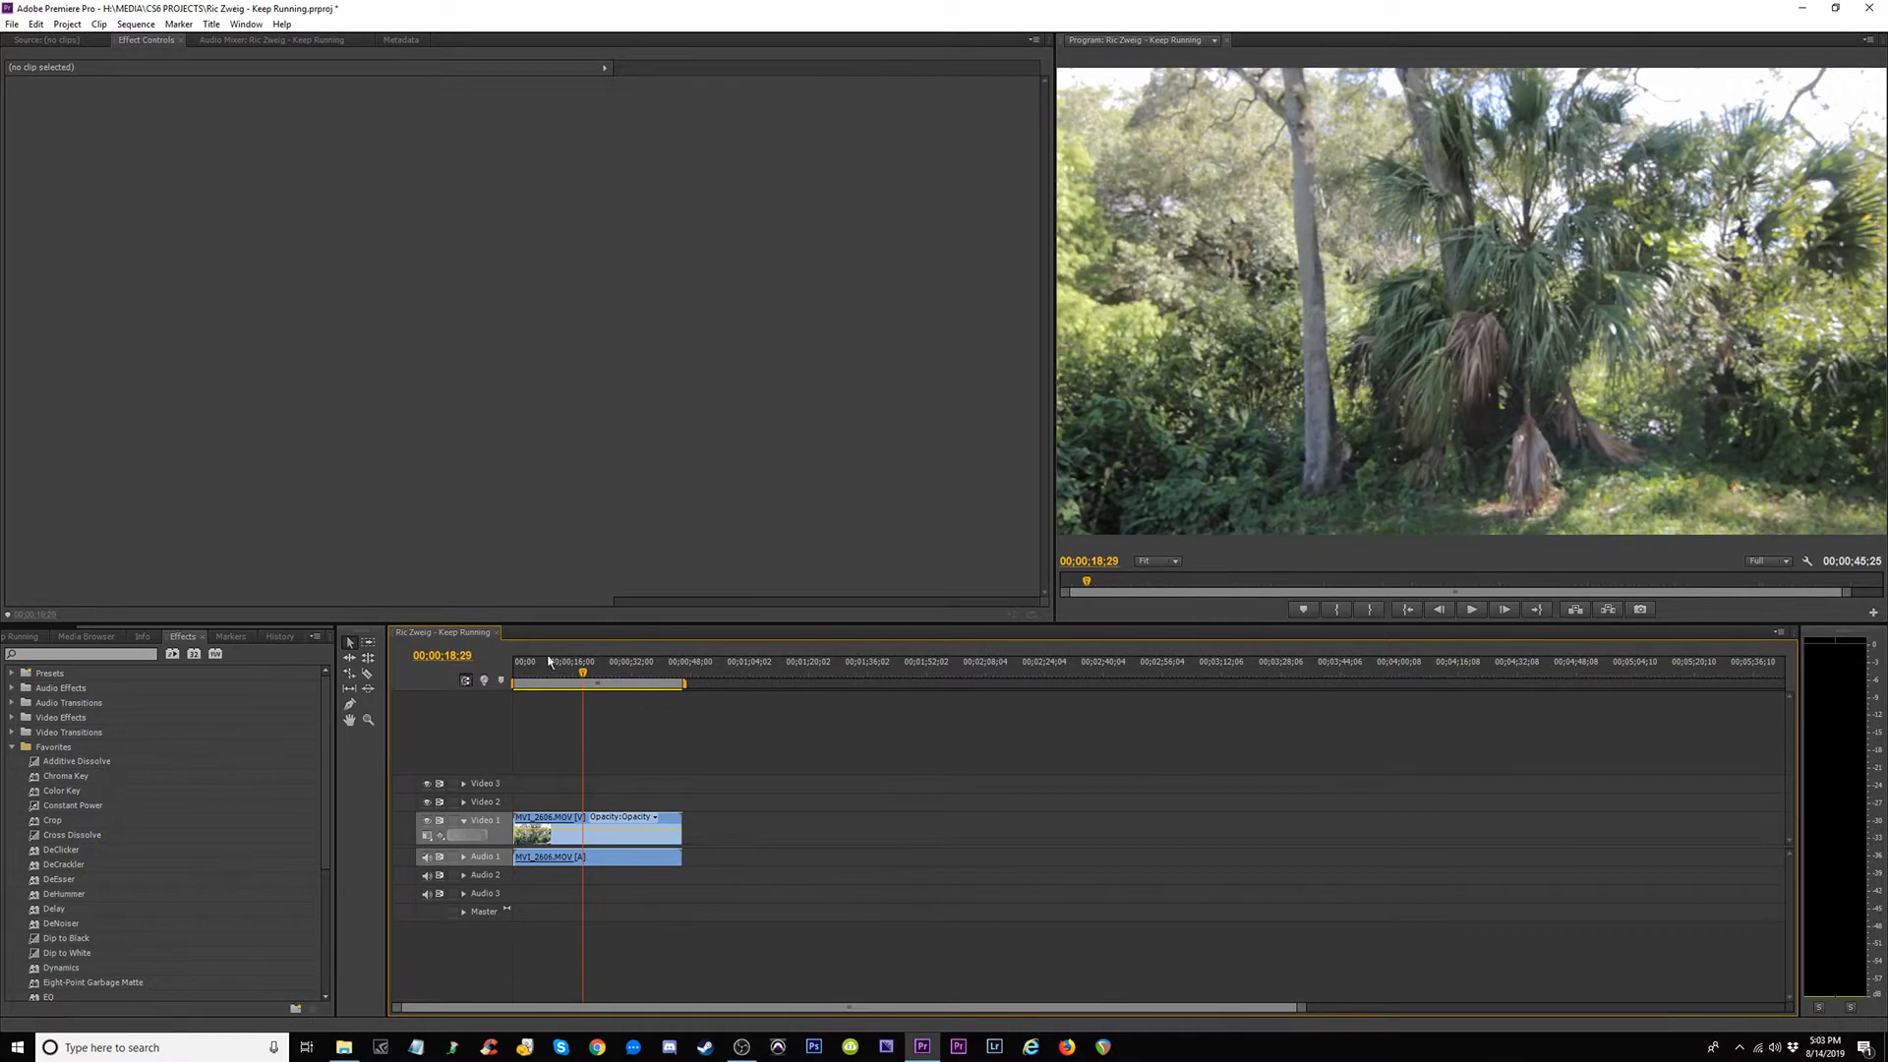
# Bring up the Keep Running Muisc Video folder, open Dropbox's HIT WAVE MUSIC folder separately, and select KEEP RUNNING D1.mp3.
pyautogui.click(343, 1048)
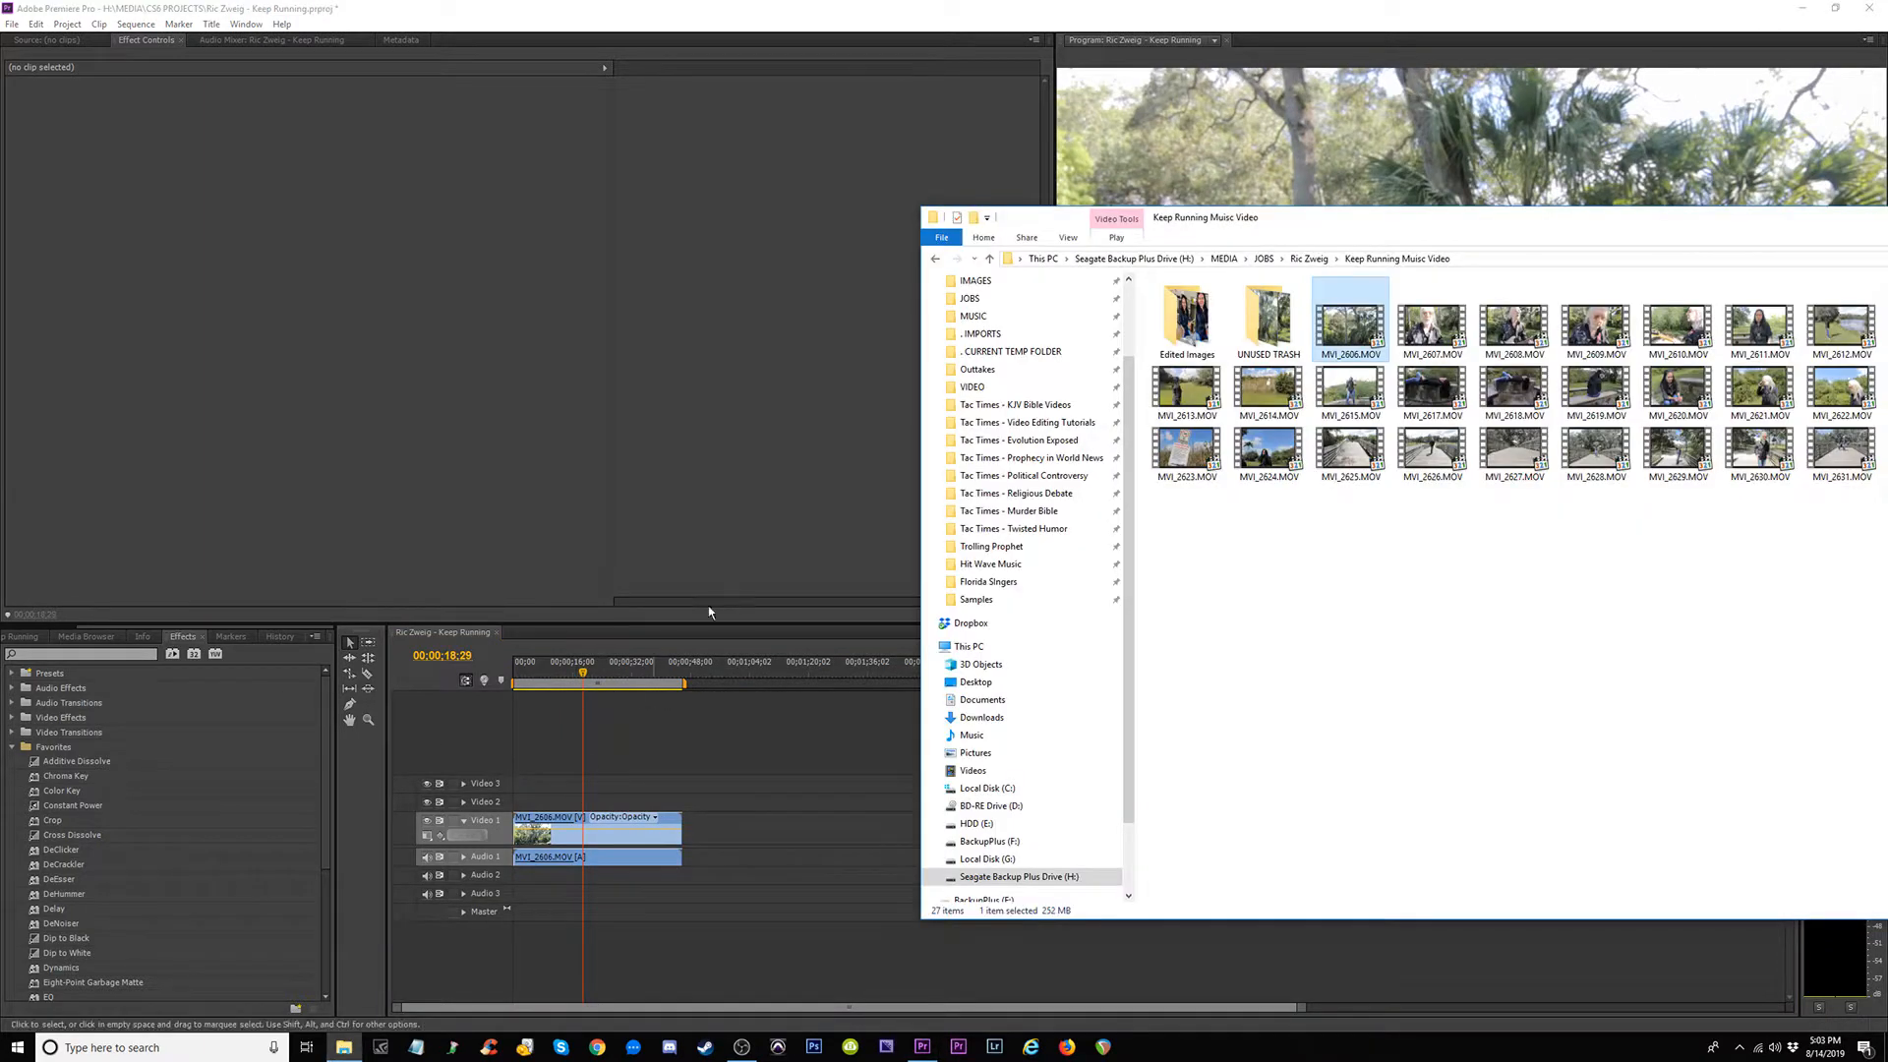
pyautogui.moveTo(1421, 224); pyautogui.dragTo(783, 164)
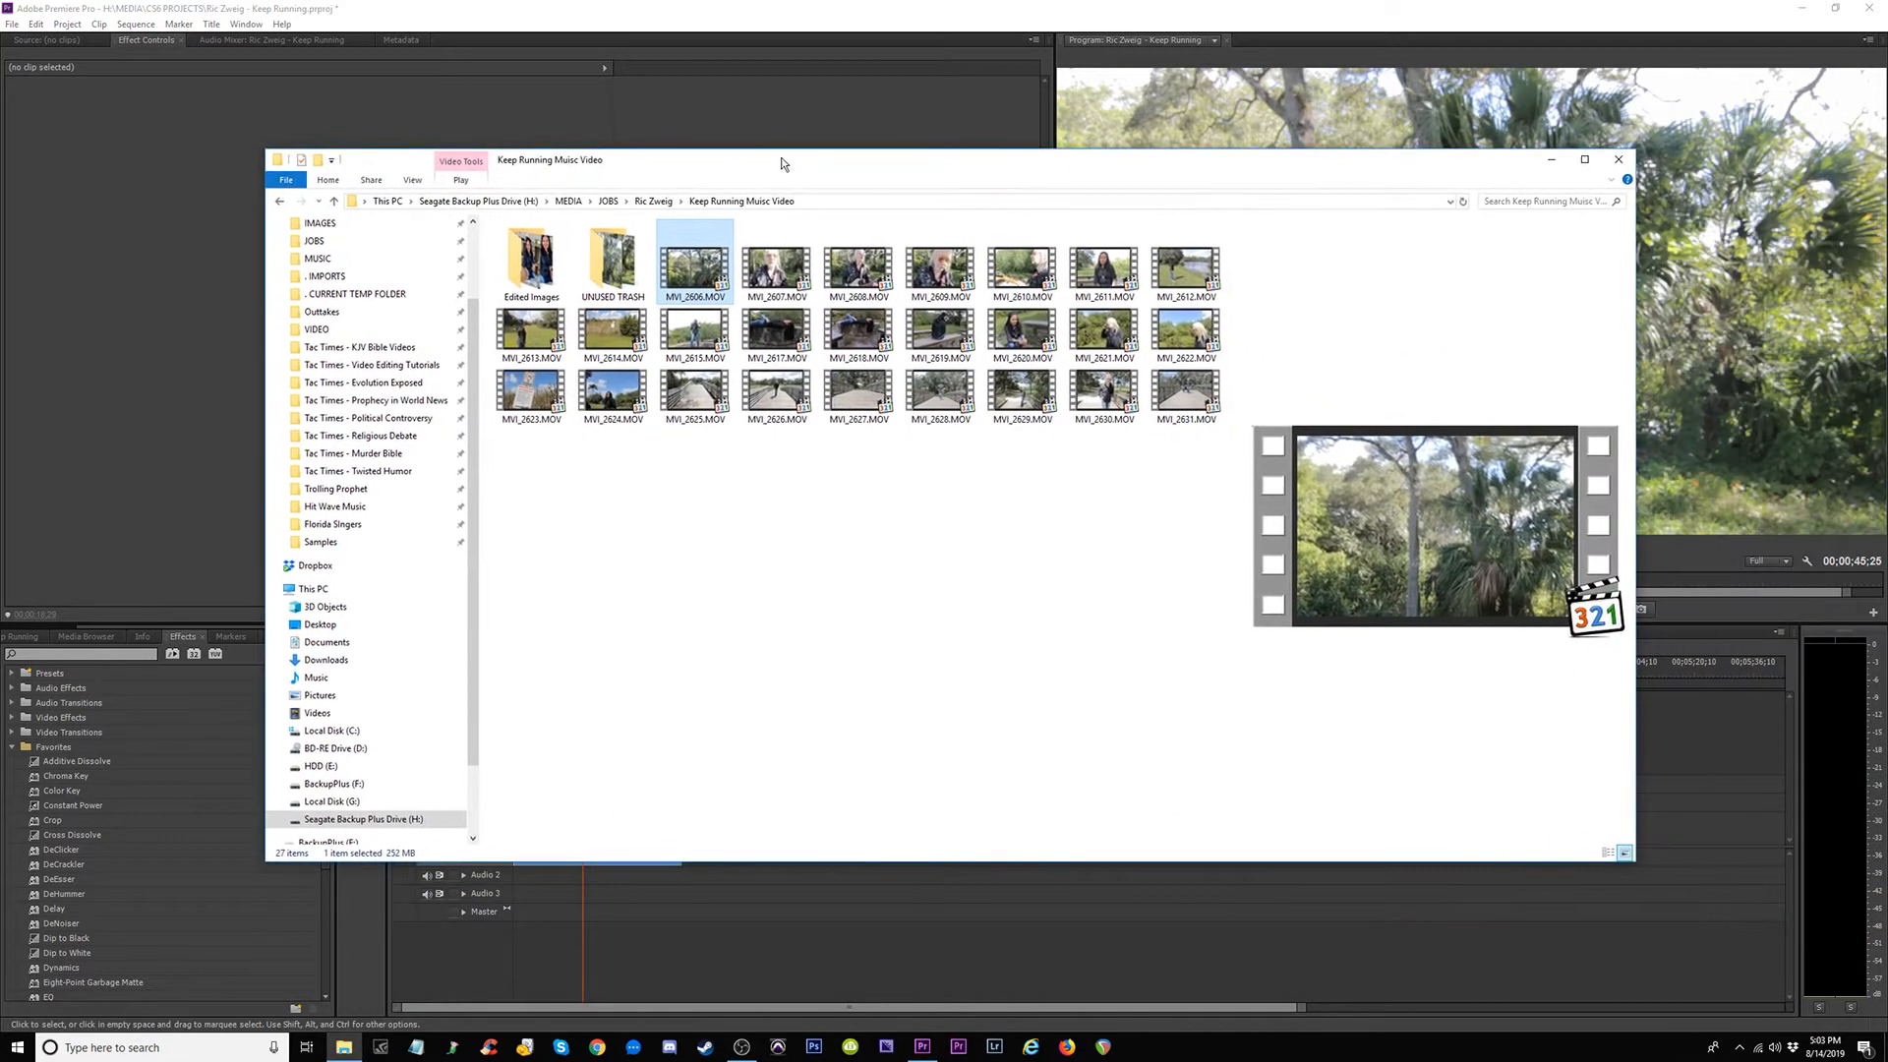
pyautogui.click(1792, 1048)
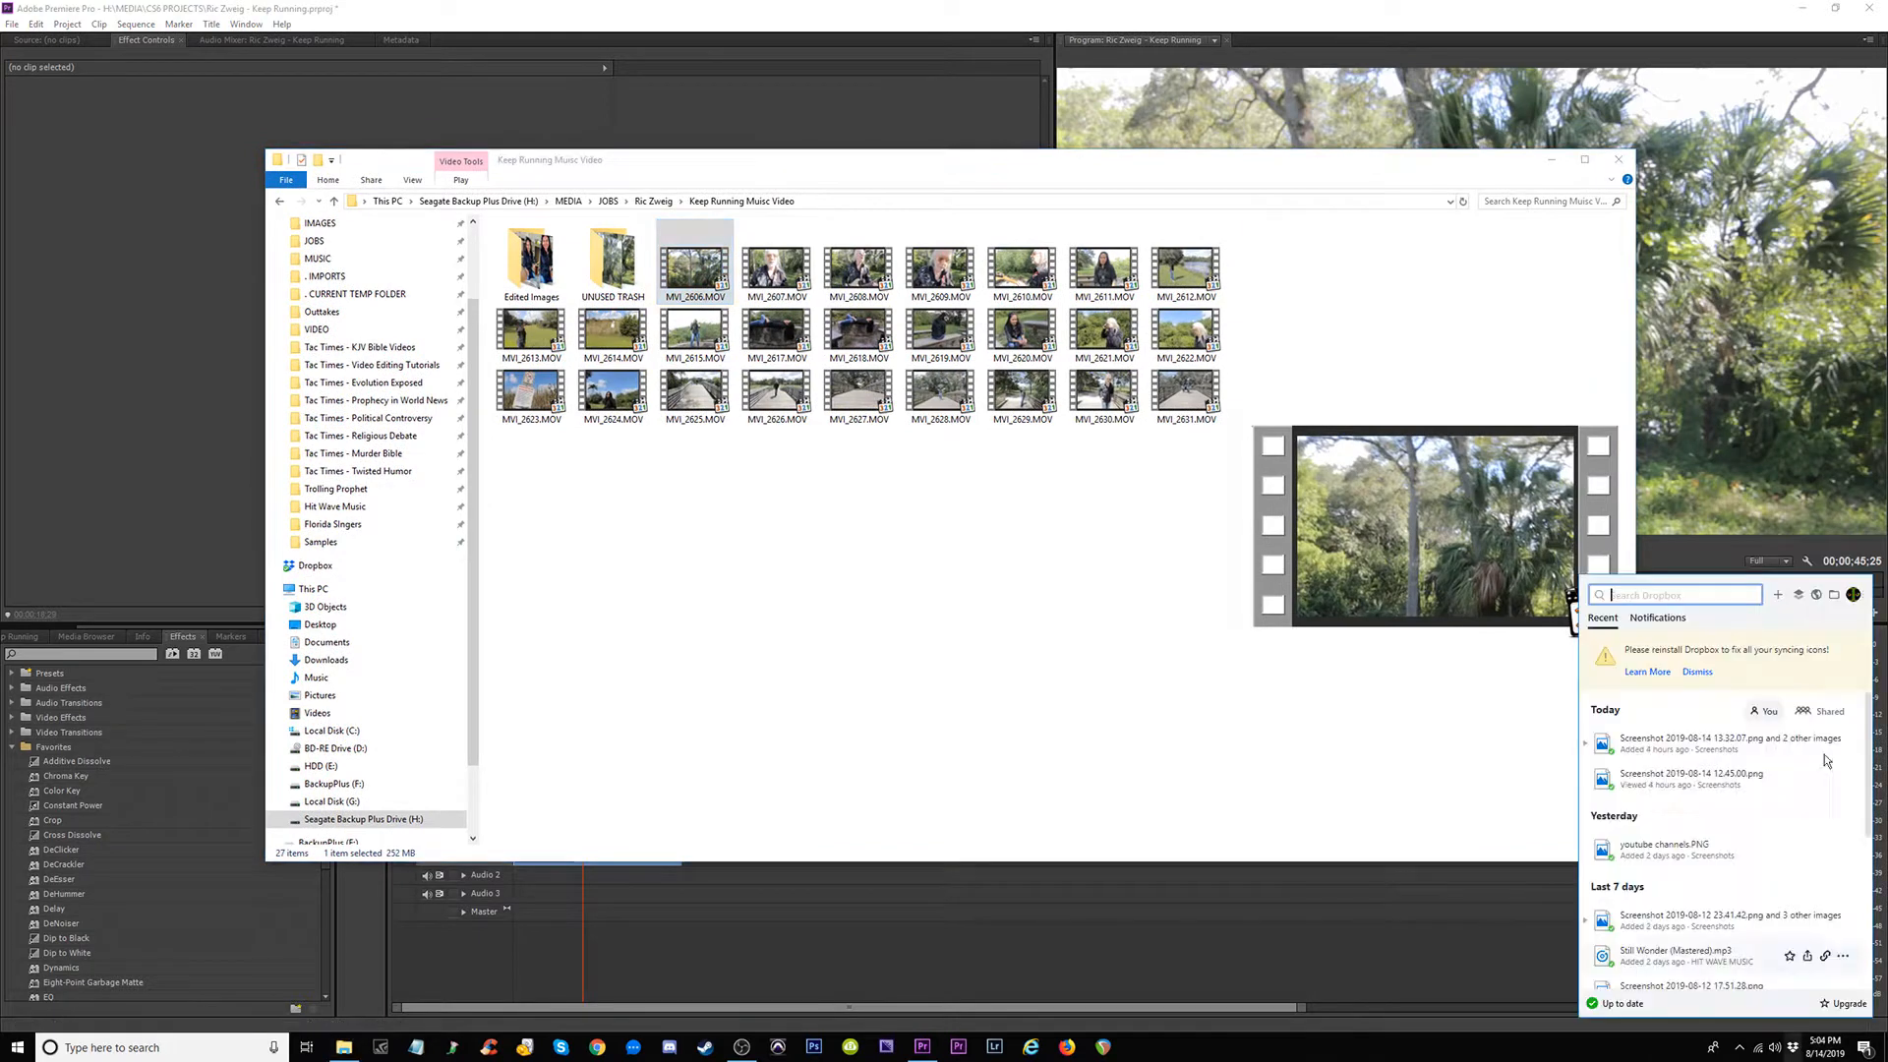
pyautogui.click(1832, 595)
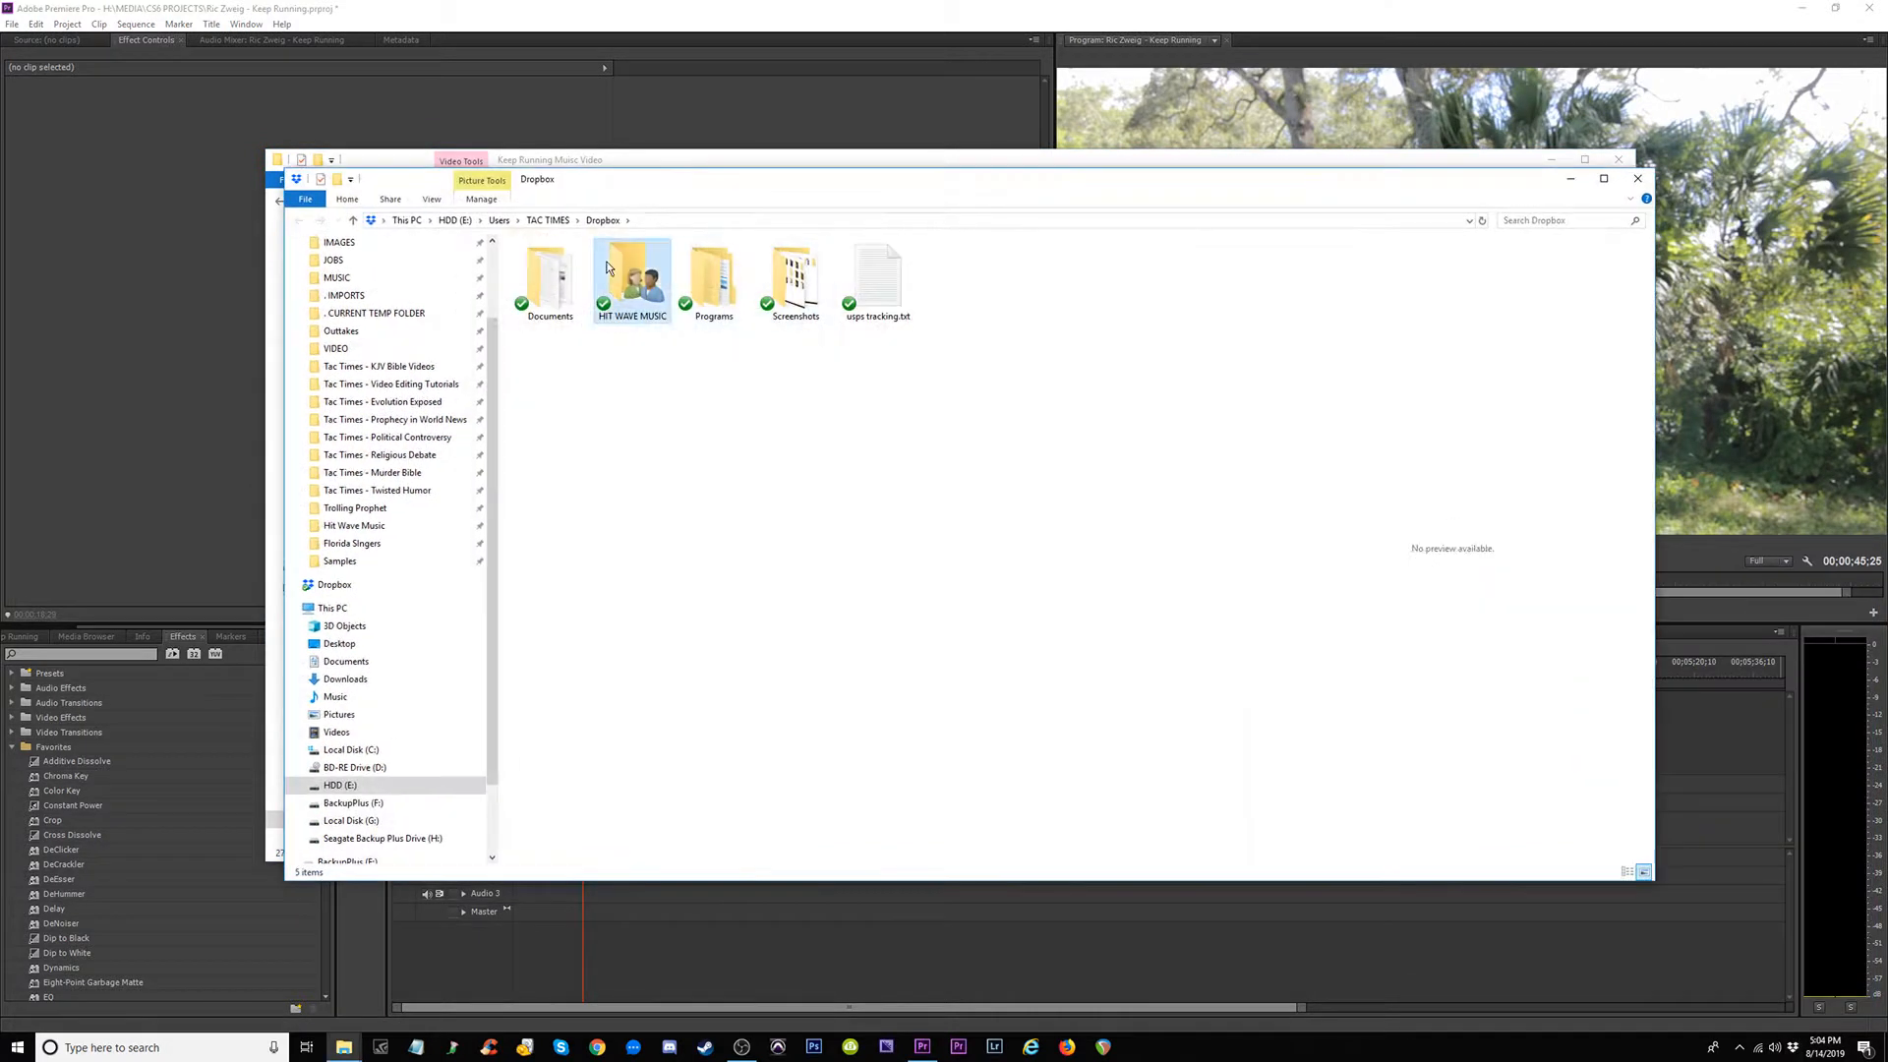
pyautogui.doubleClick(607, 268)
pyautogui.click(572, 296)
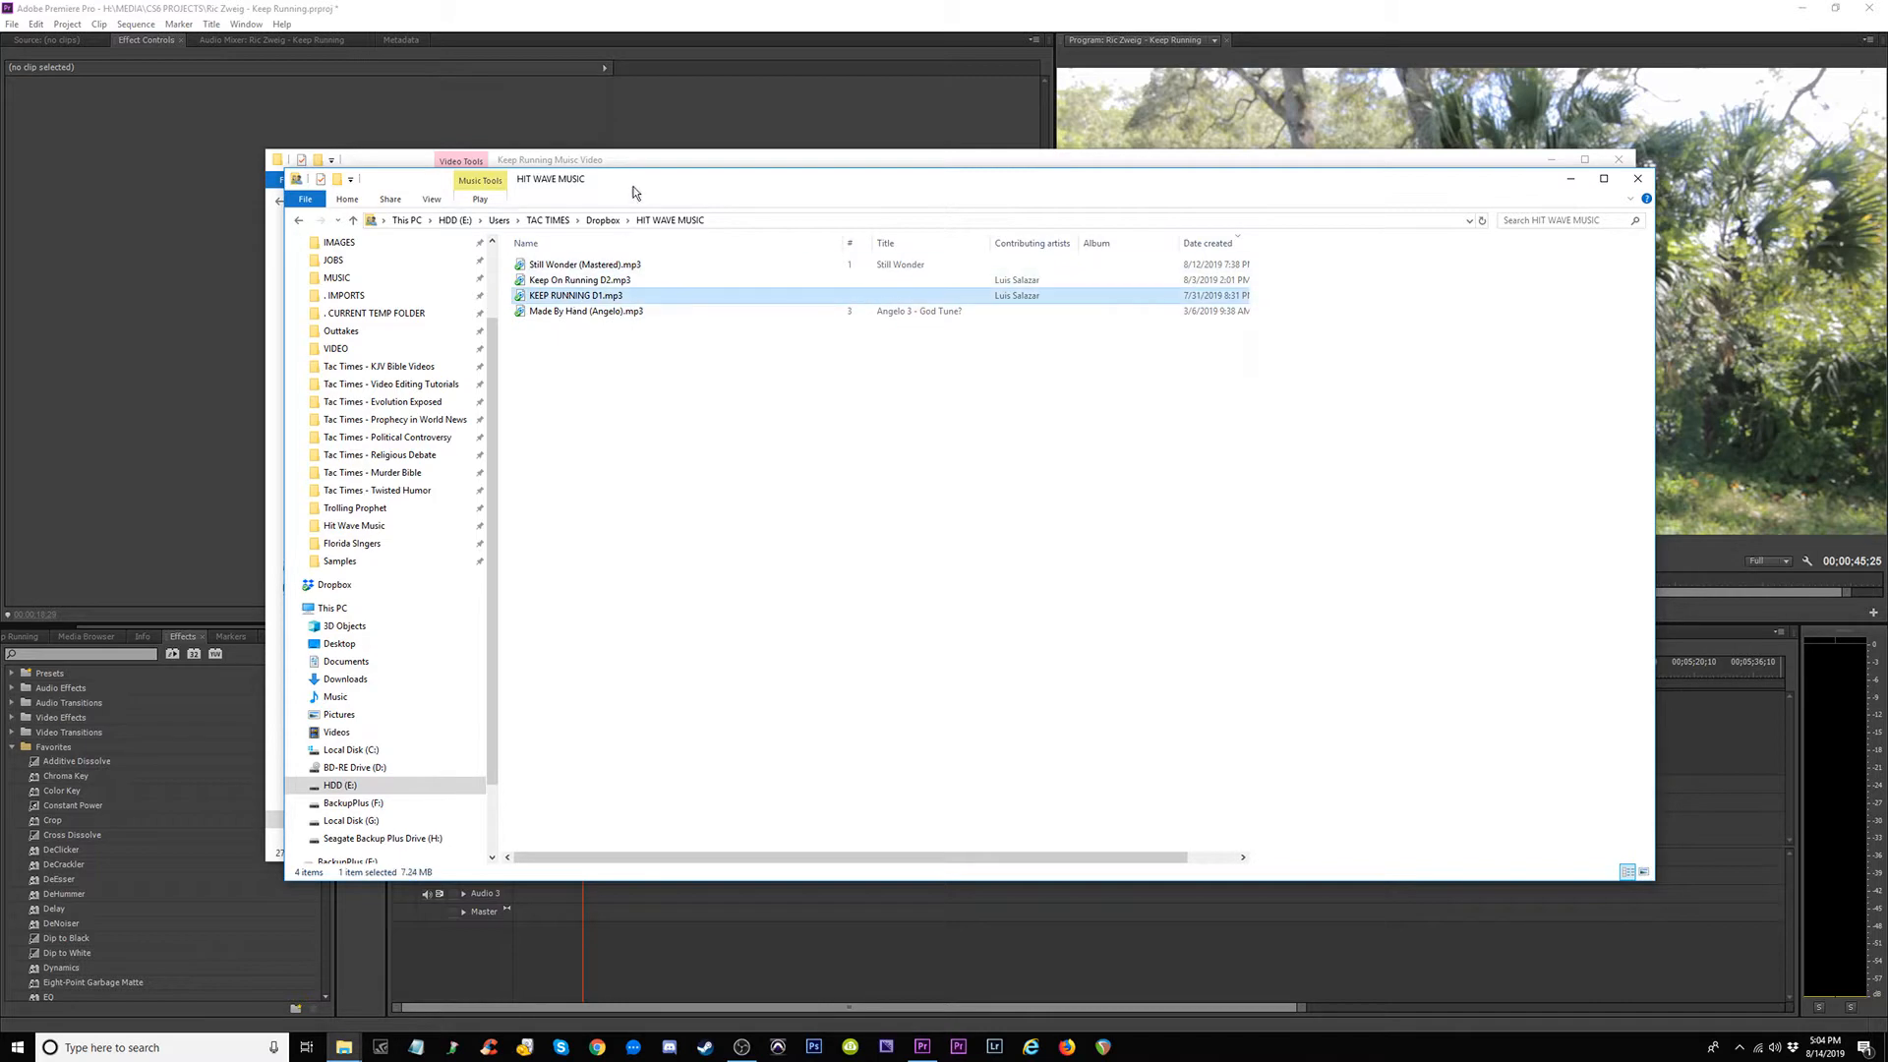
# Copy KEEP RUNNING D1.mp3 into the Keep Running Muisc Video folder and dismiss the HIT WAVE MUSIC window.
pyautogui.moveTo(632, 190); pyautogui.dragTo(1188, 312)
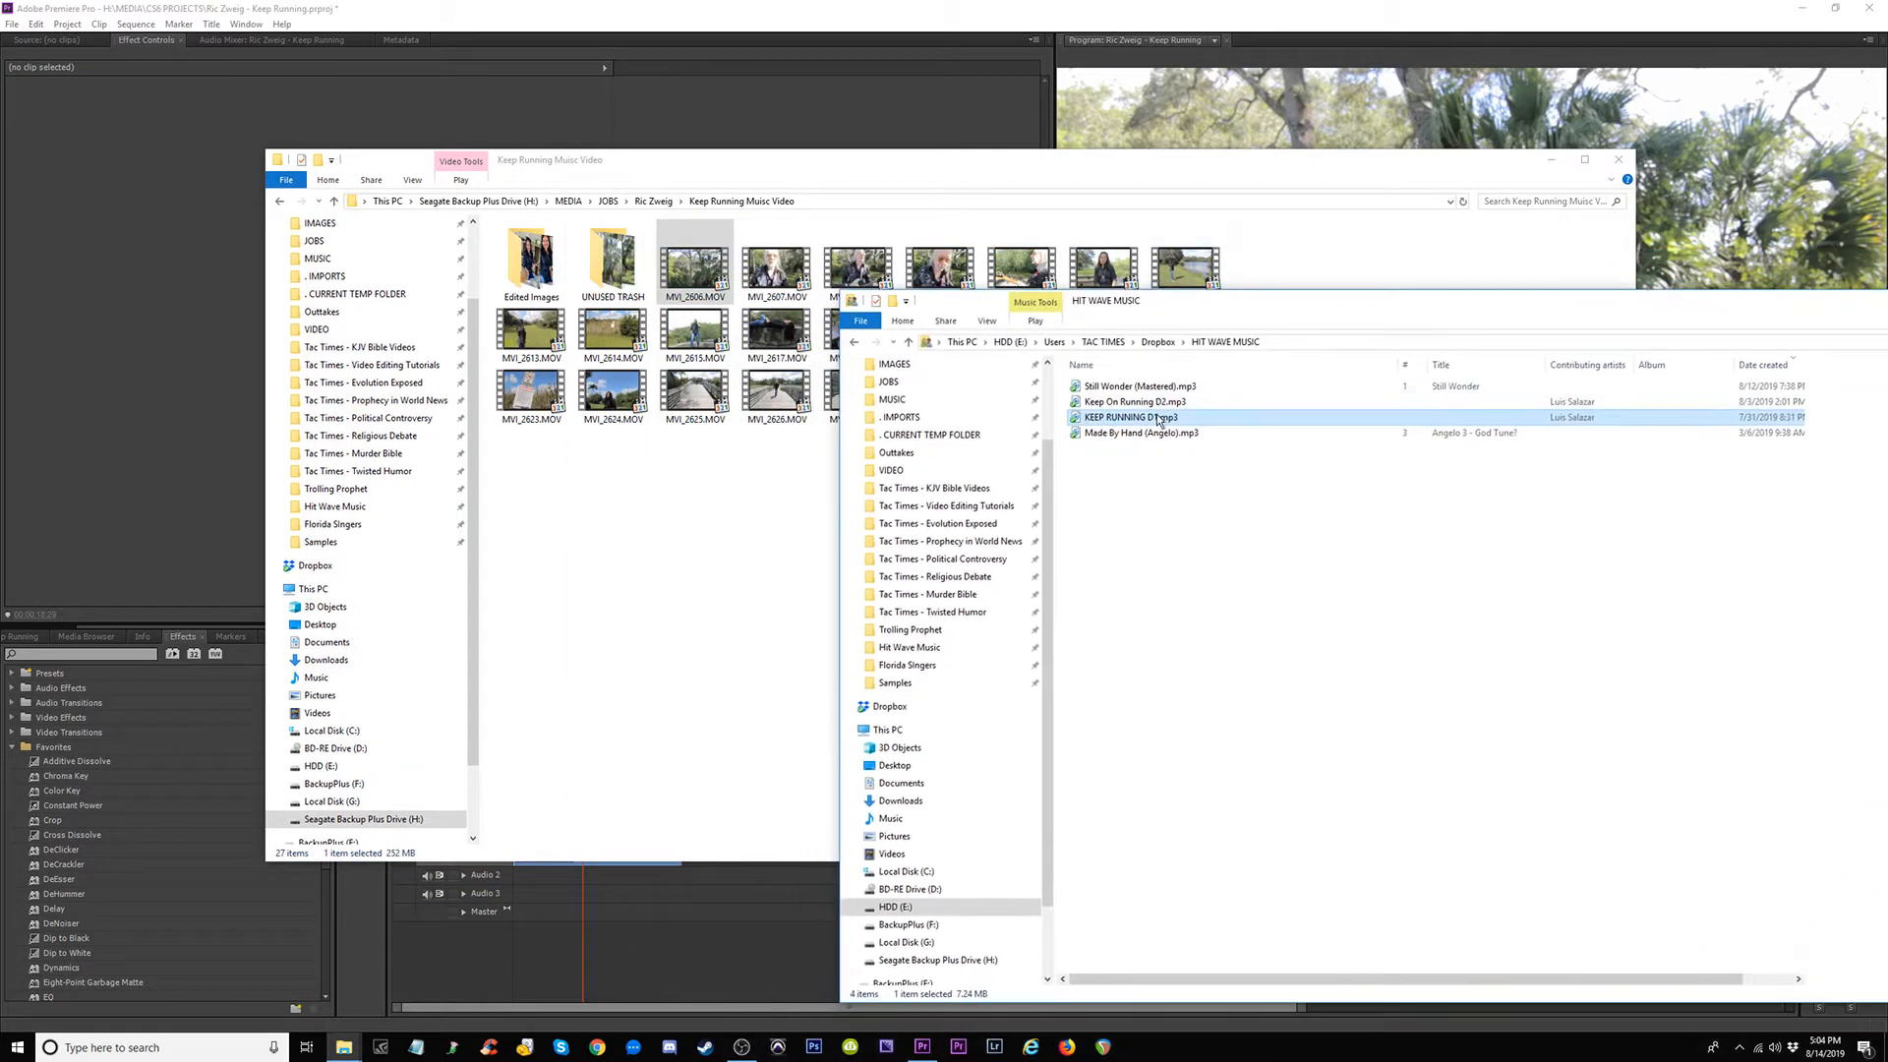
pyautogui.moveTo(1161, 421); pyautogui.dragTo(645, 623)
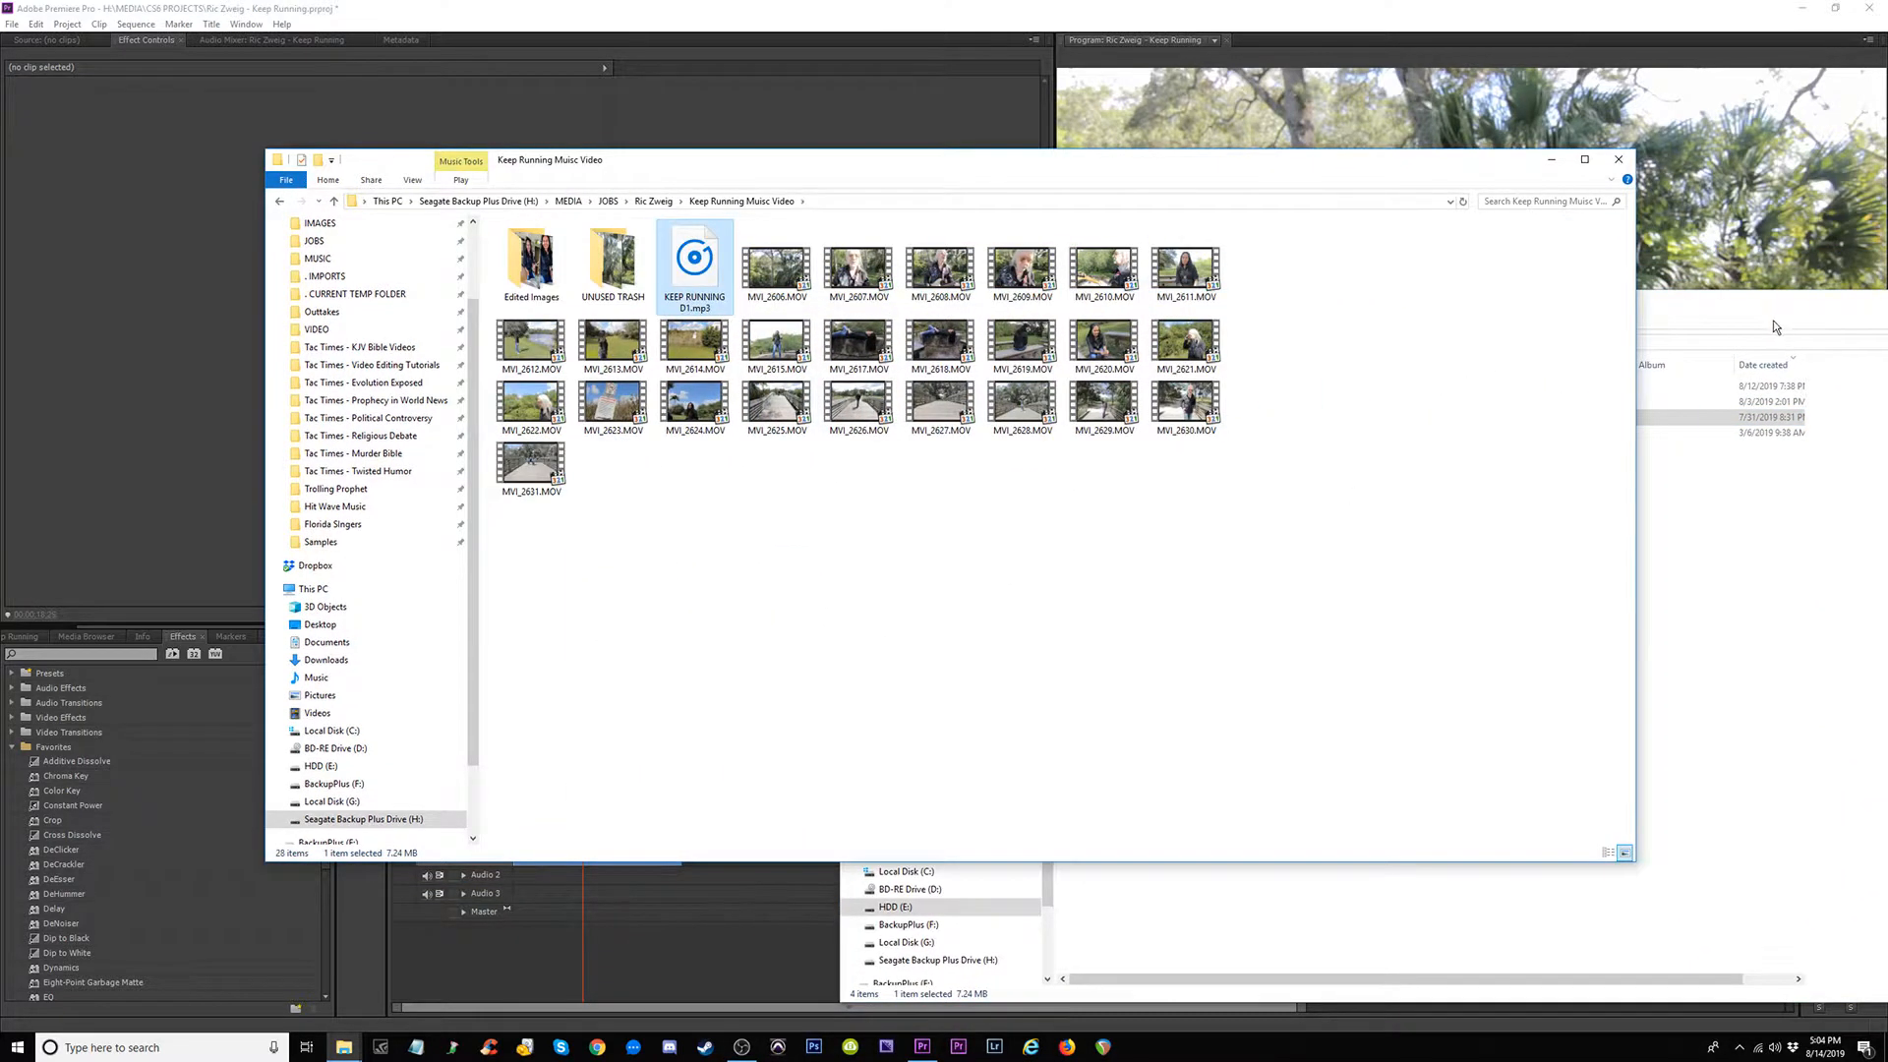
pyautogui.moveTo(1776, 307); pyautogui.dragTo(973, 295)
pyautogui.click(1402, 288)
# Place KEEP RUNNING D1.mp3 on Audio 2 directly after MVI_2606.MOV, enlarge that track to show its waveform, and widen the timeline.
pyautogui.moveTo(915, 163); pyautogui.dragTo(1441, 162)
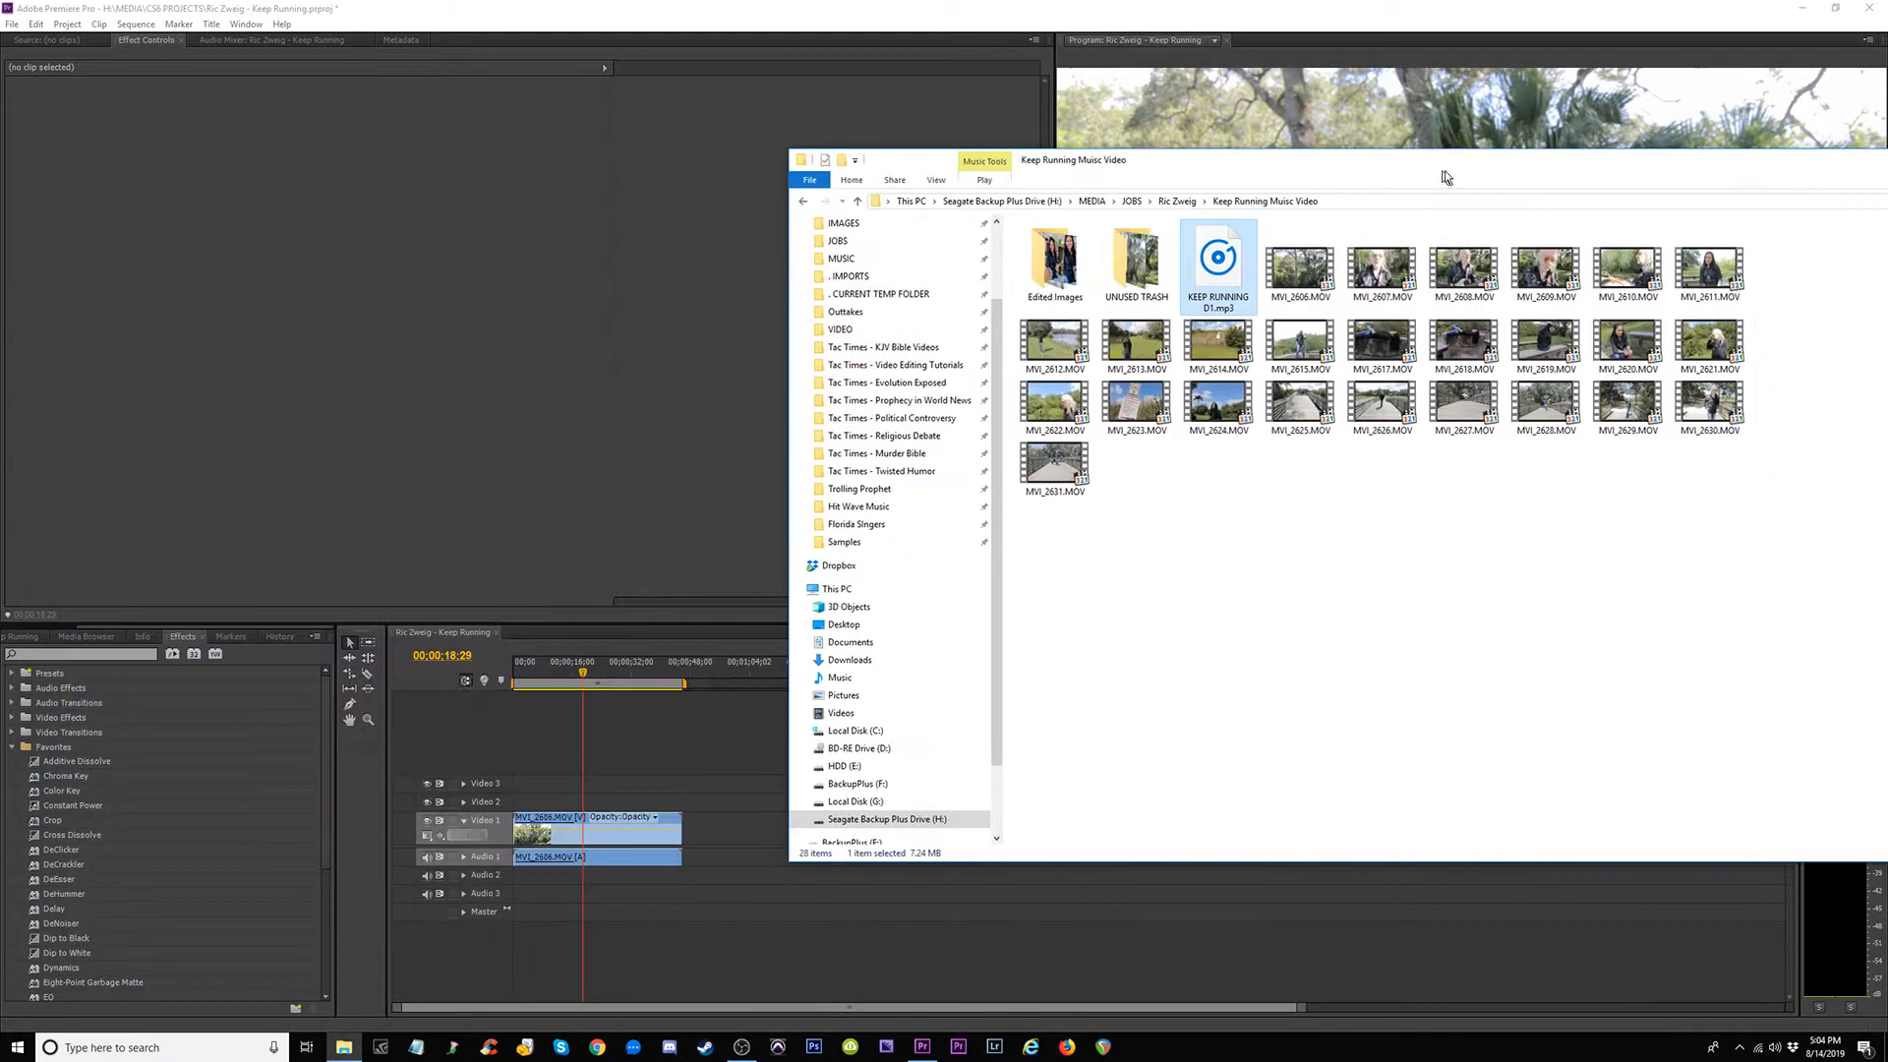
pyautogui.moveTo(1222, 266); pyautogui.dragTo(685, 874)
pyautogui.click(464, 876)
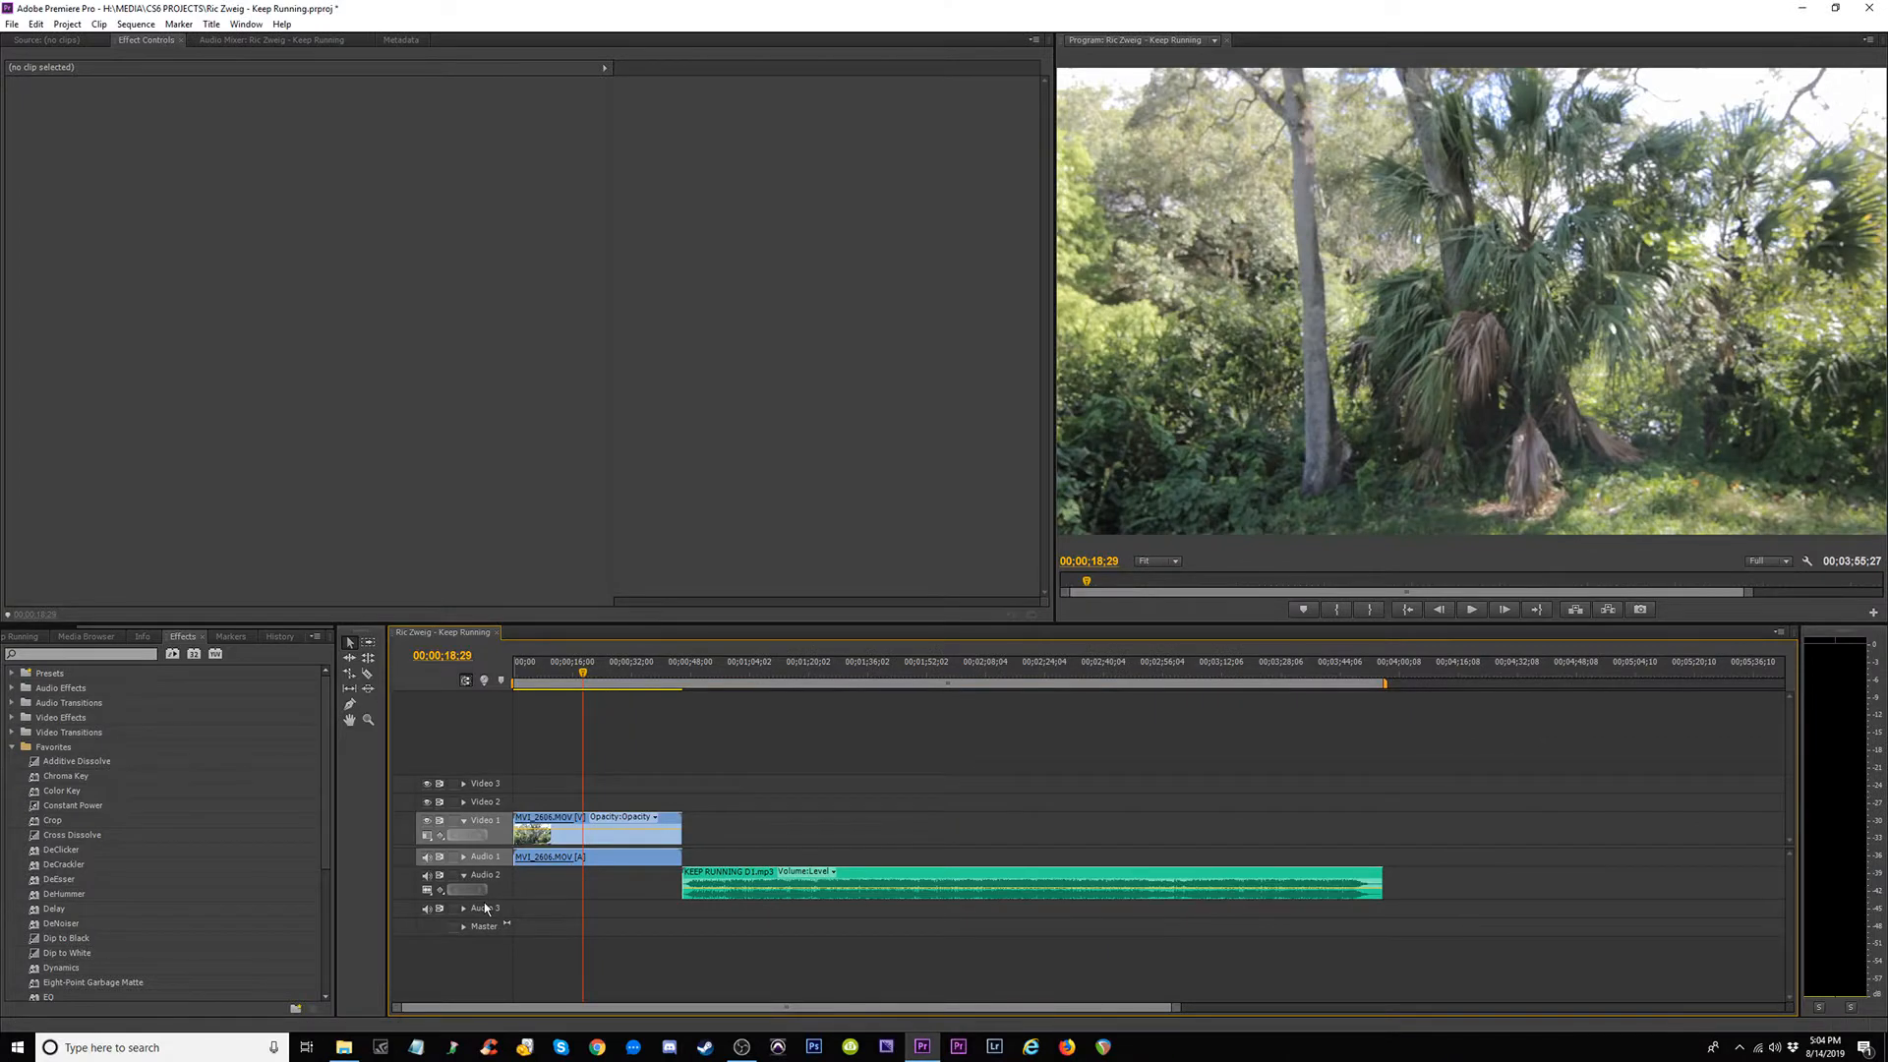
pyautogui.moveTo(485, 924); pyautogui.dragTo(485, 973)
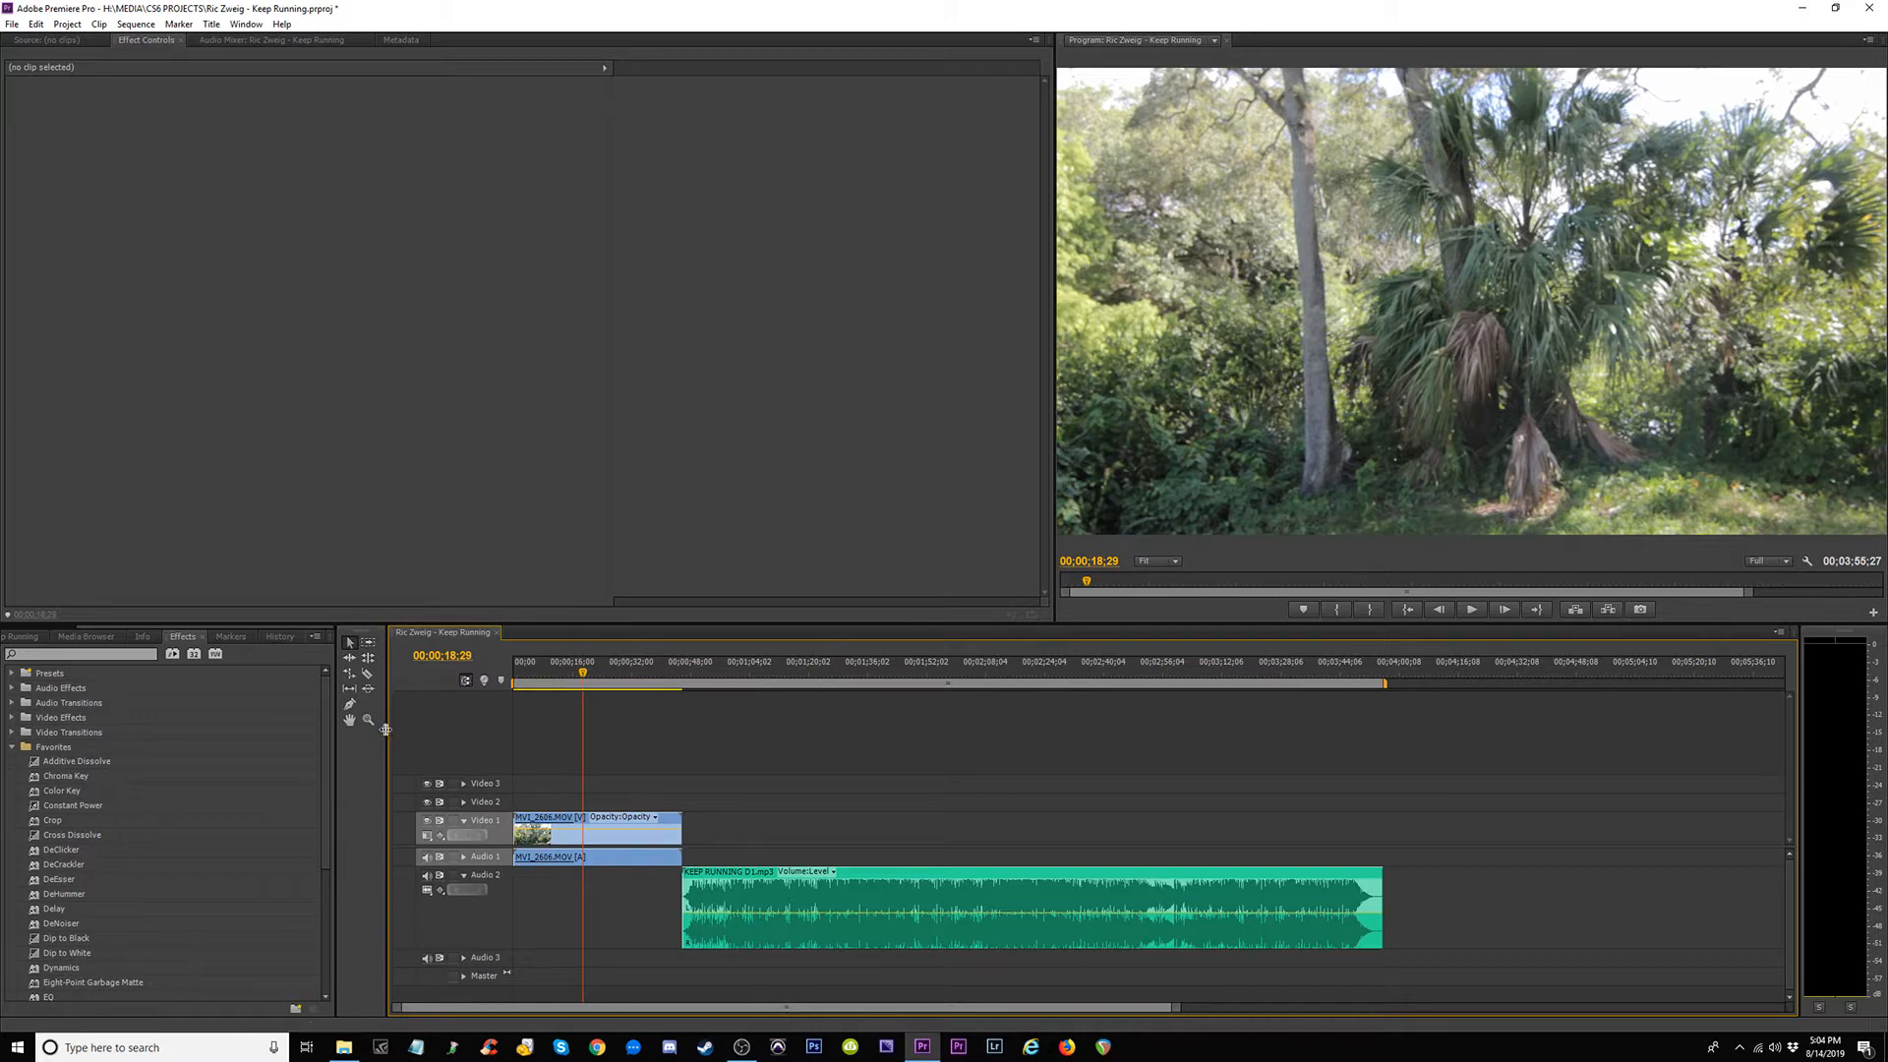
pyautogui.moveTo(388, 752); pyautogui.dragTo(315, 745)
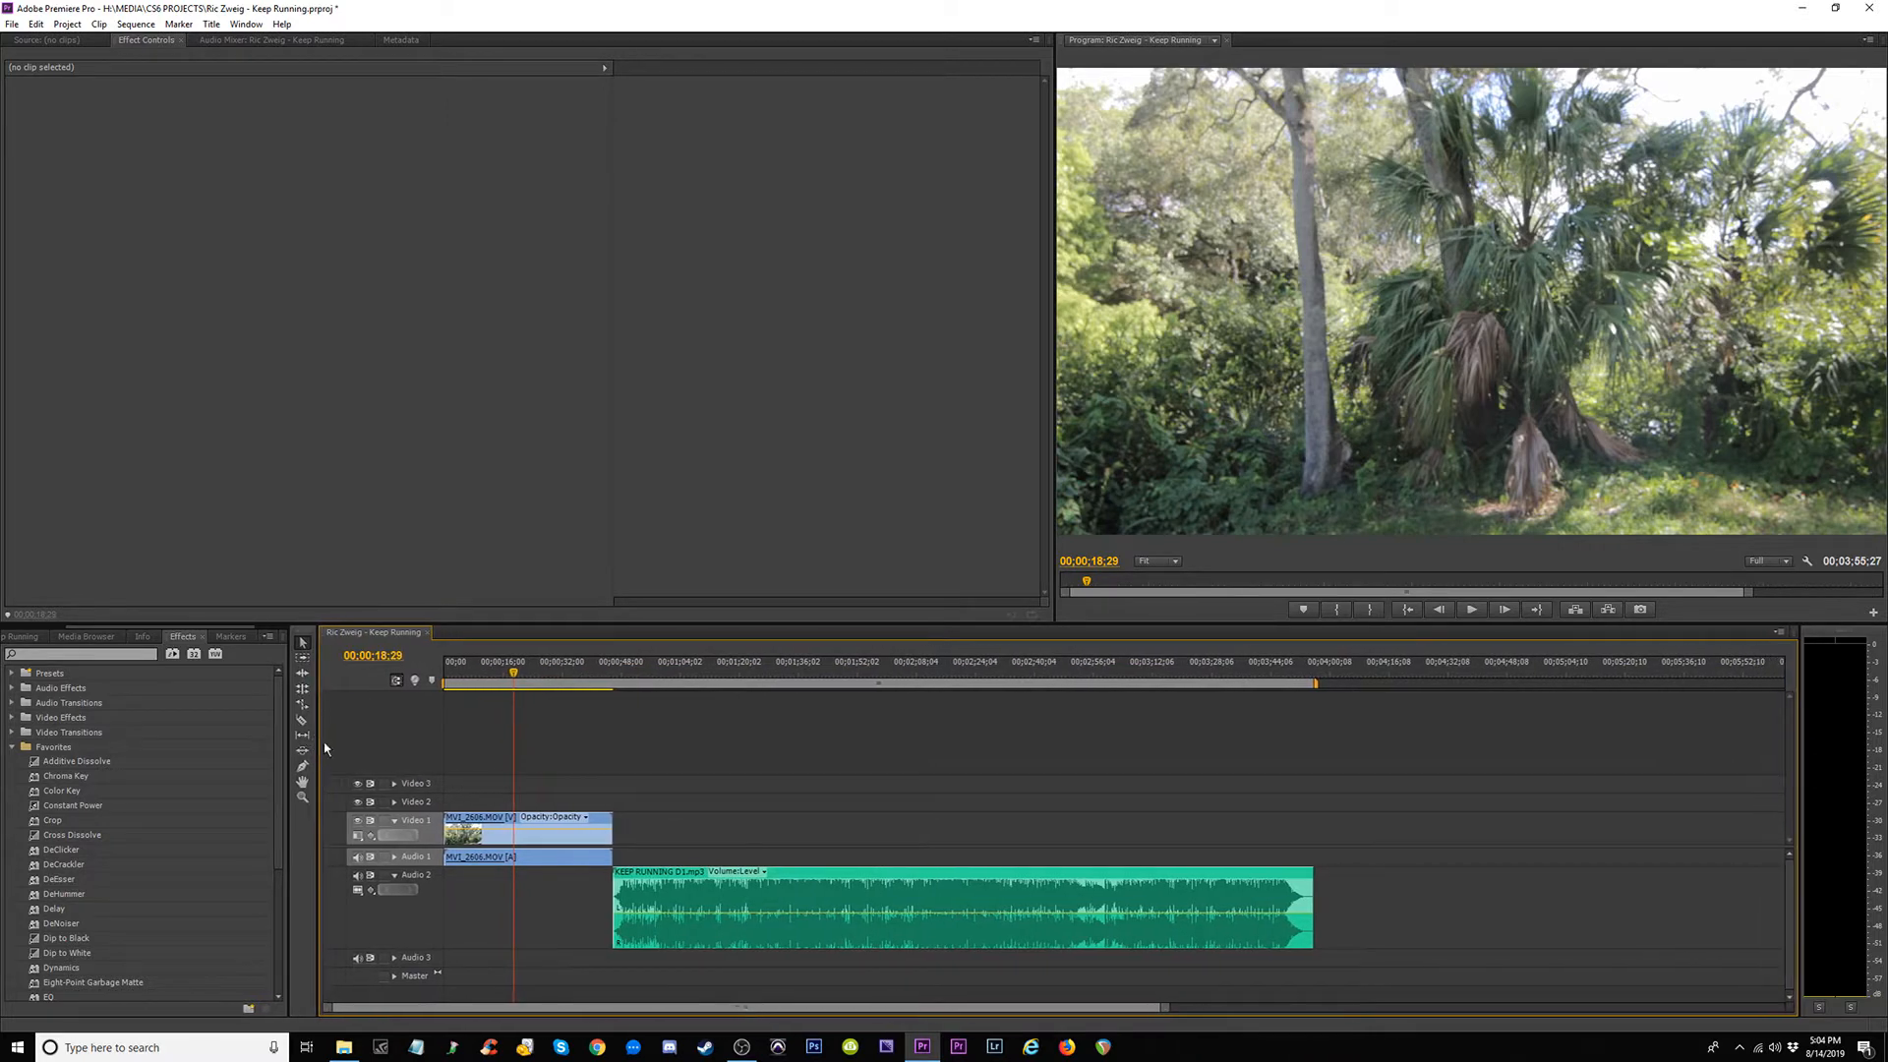
# Expand the Audio 1 track and trim the start of MVI_2606.MOV to 00;00;18;17.
pyautogui.moveTo(476, 671); pyautogui.dragTo(490, 674)
pyautogui.press('space')
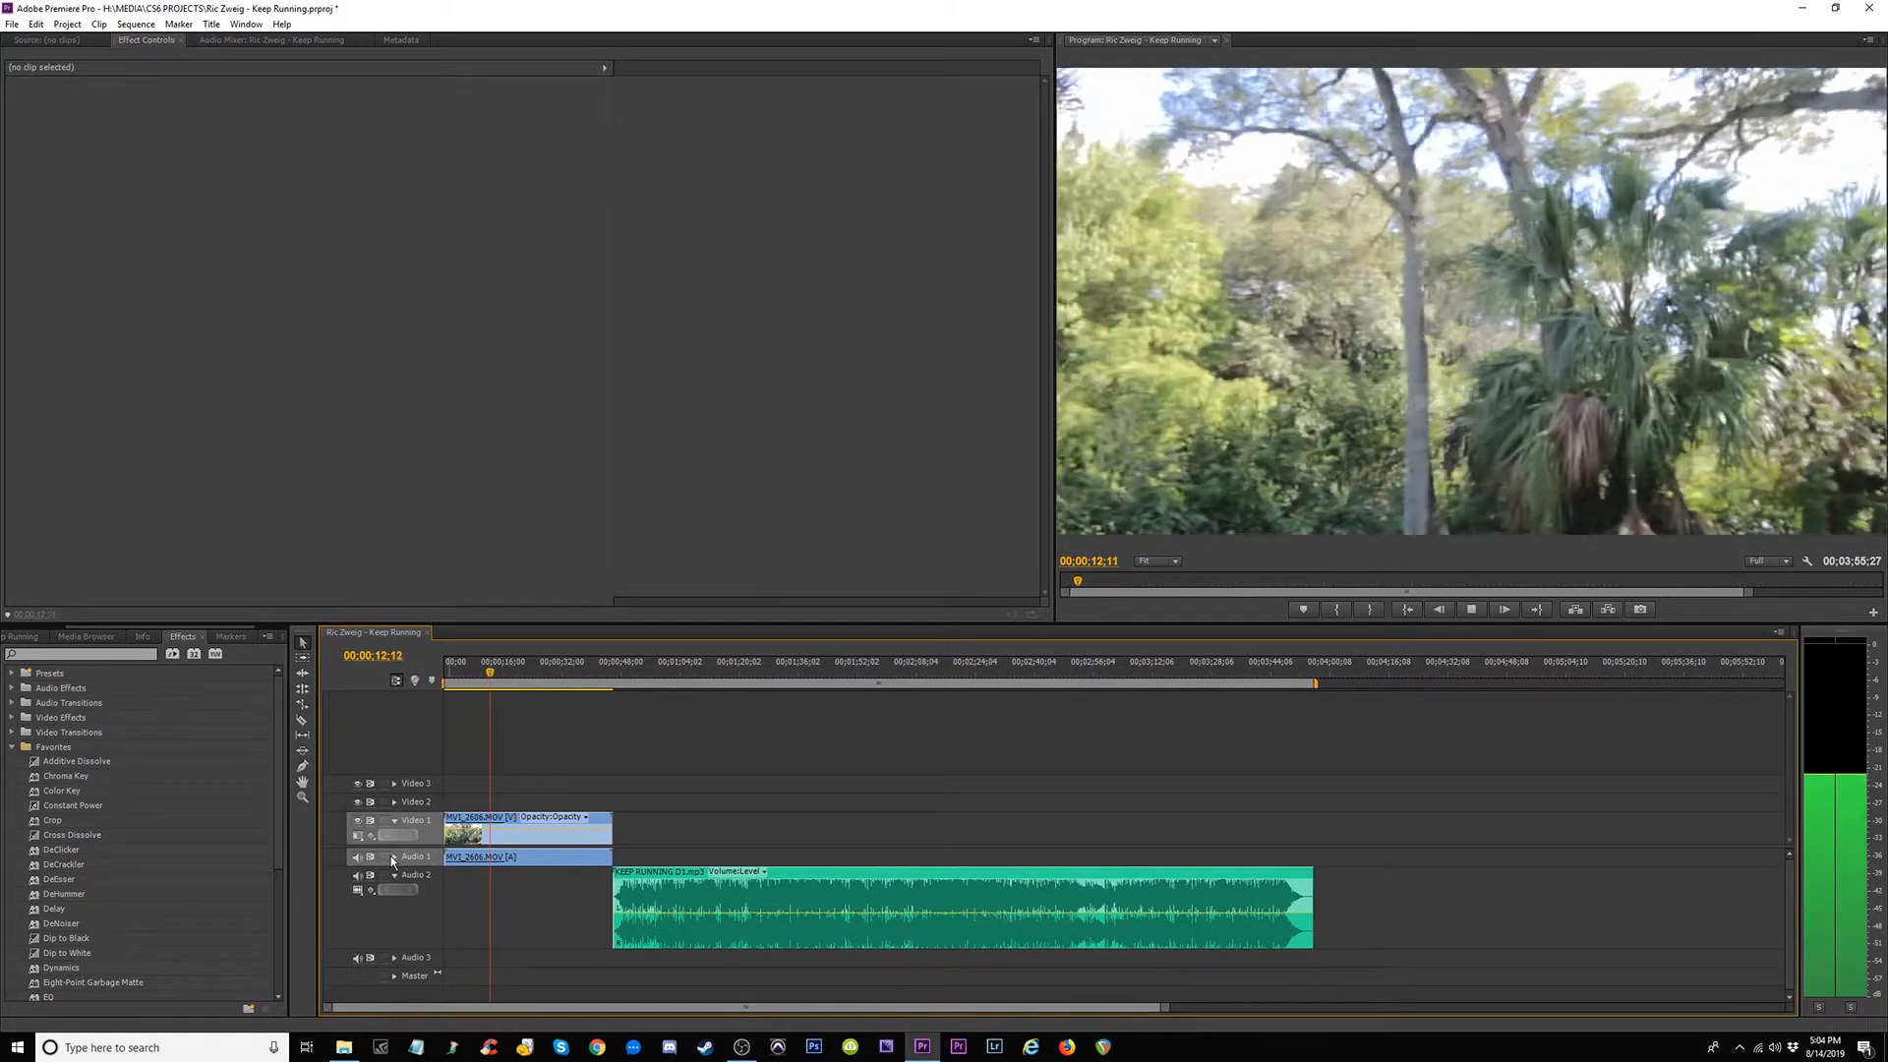
pyautogui.click(394, 857)
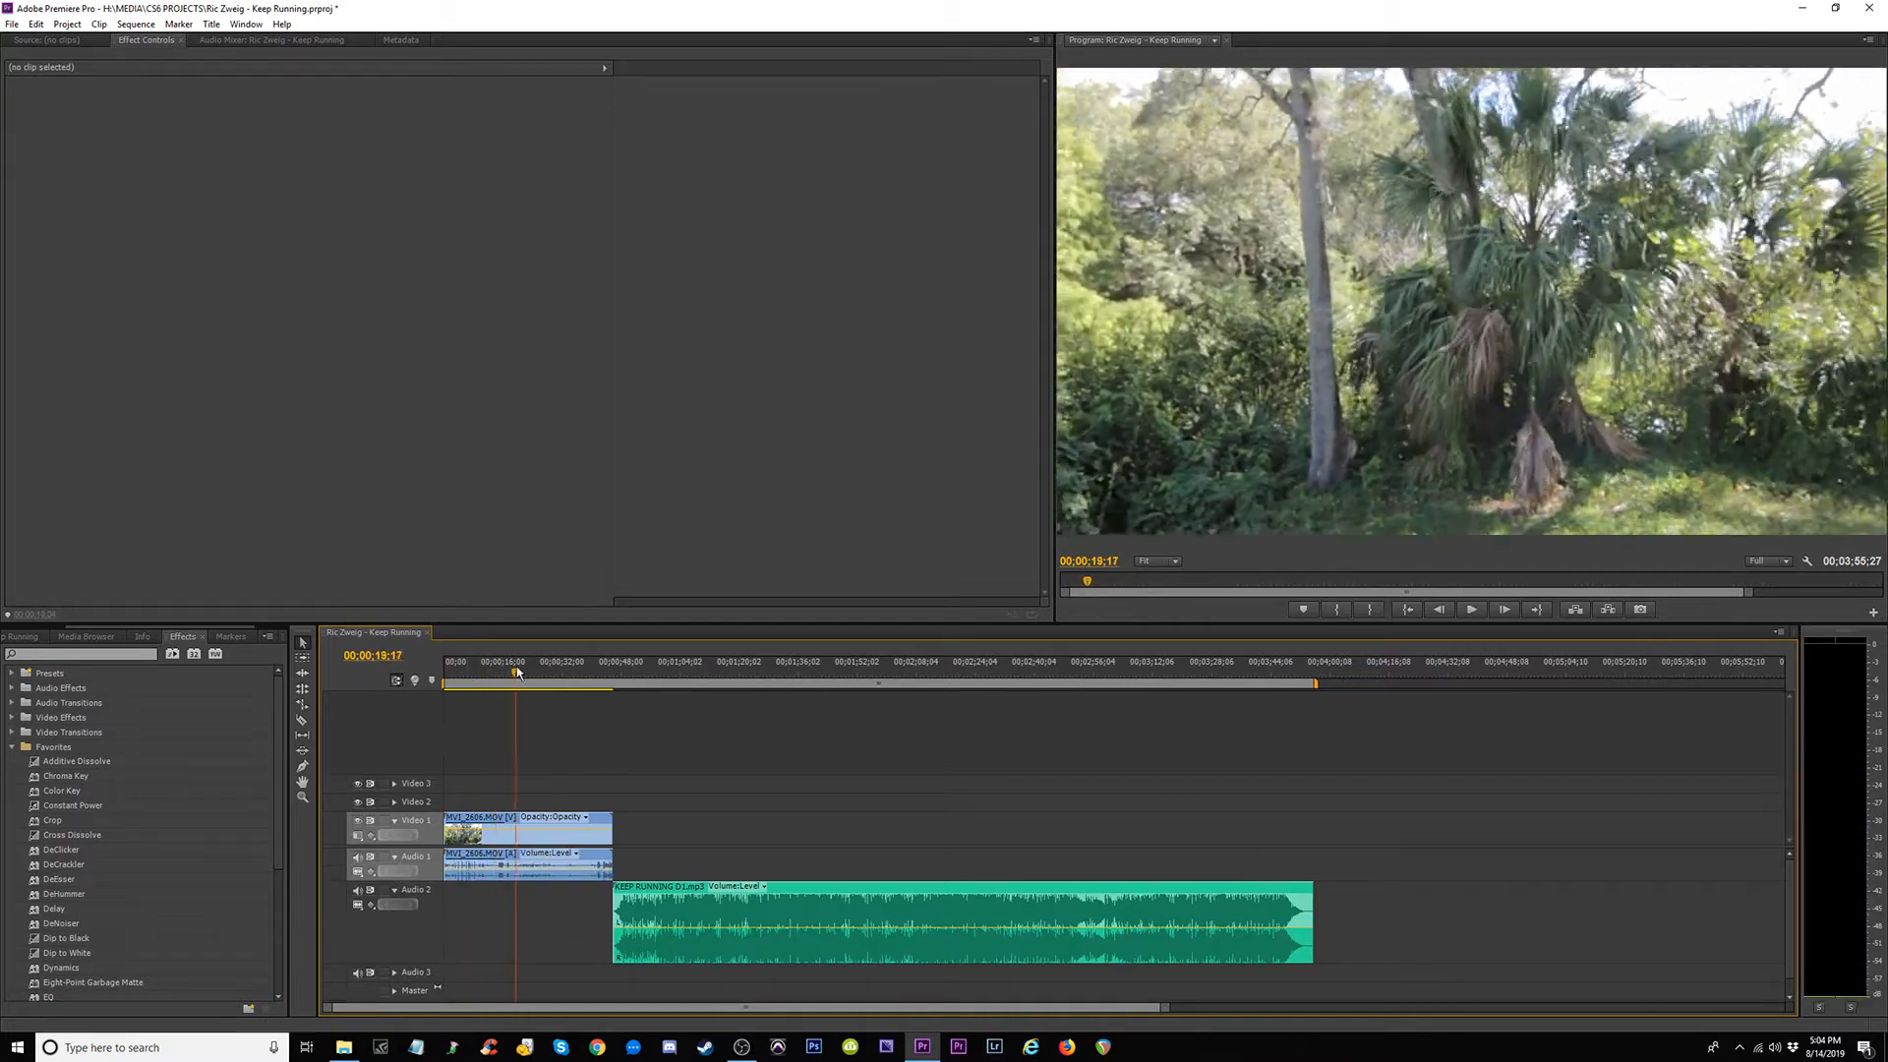
pyautogui.click(512, 677)
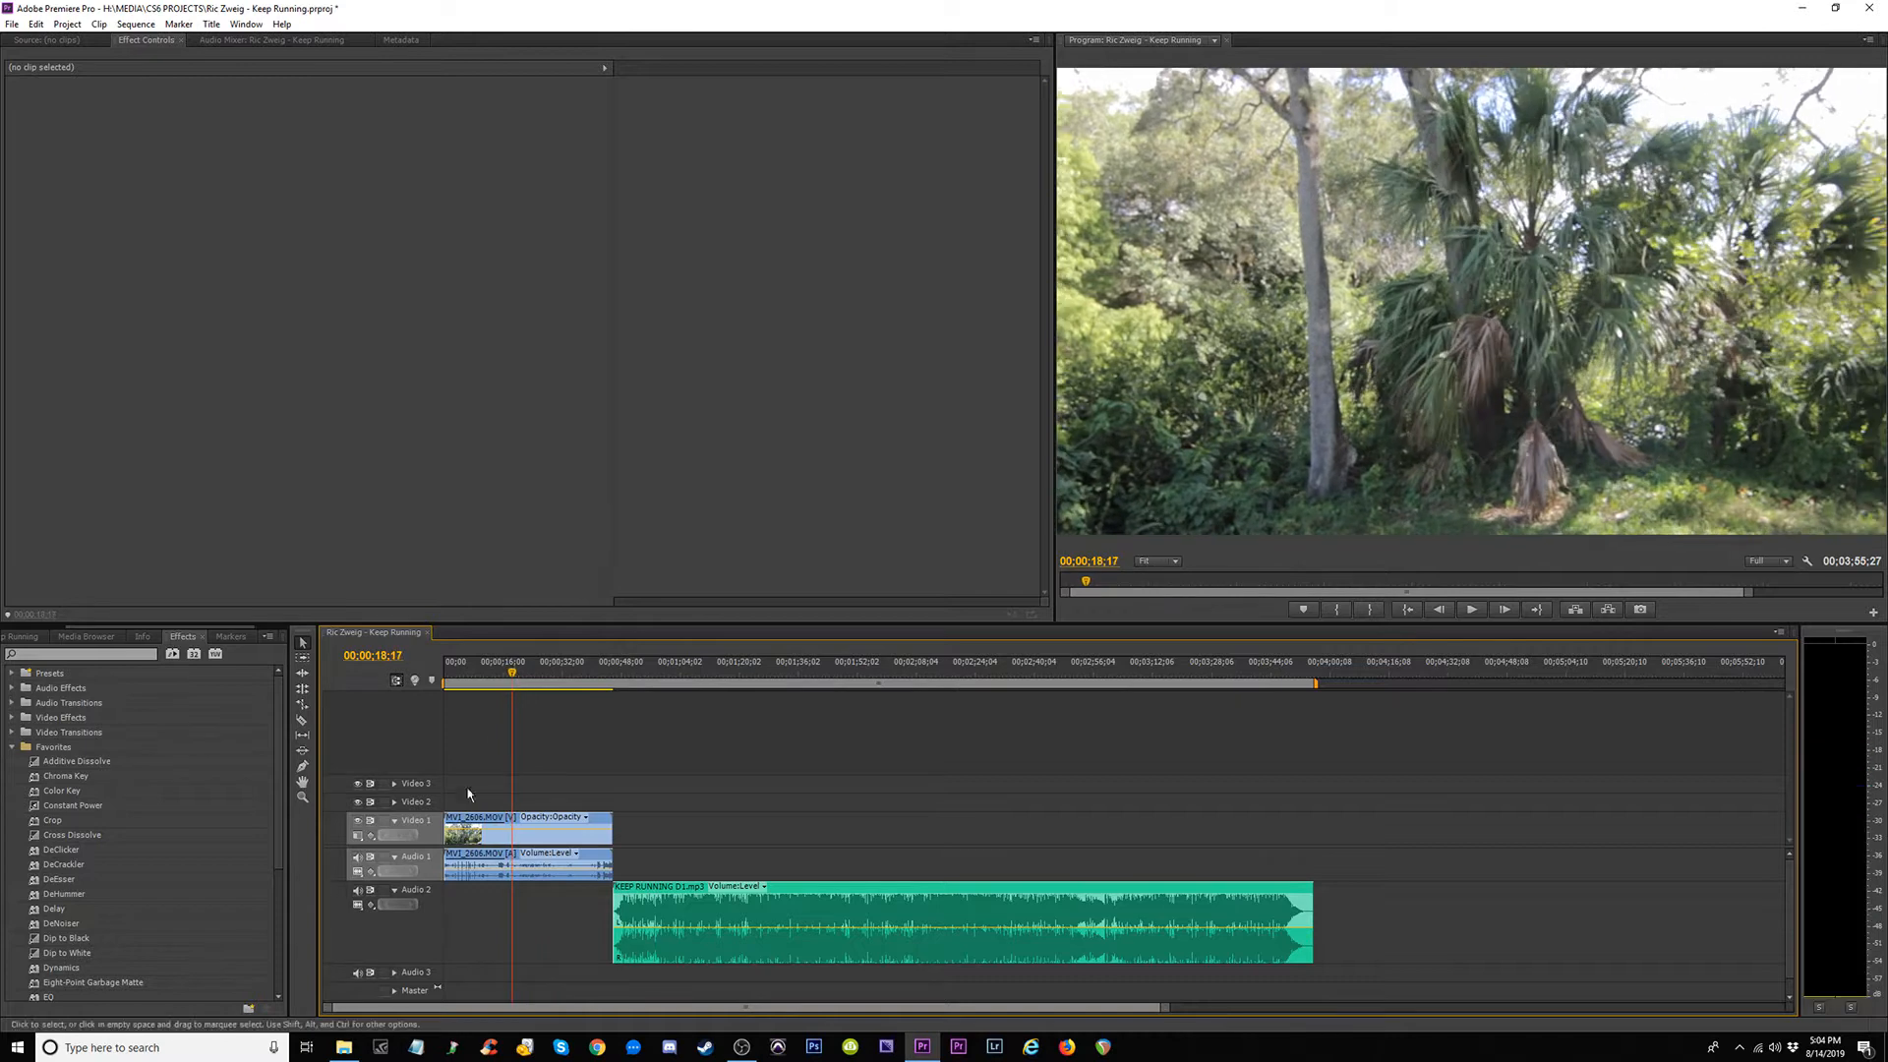
pyautogui.moveTo(450, 838); pyautogui.dragTo(516, 834)
# Listen to the song's opening, move MVI_2606.MOV to the start of the song, and play them together.
pyautogui.press('space')
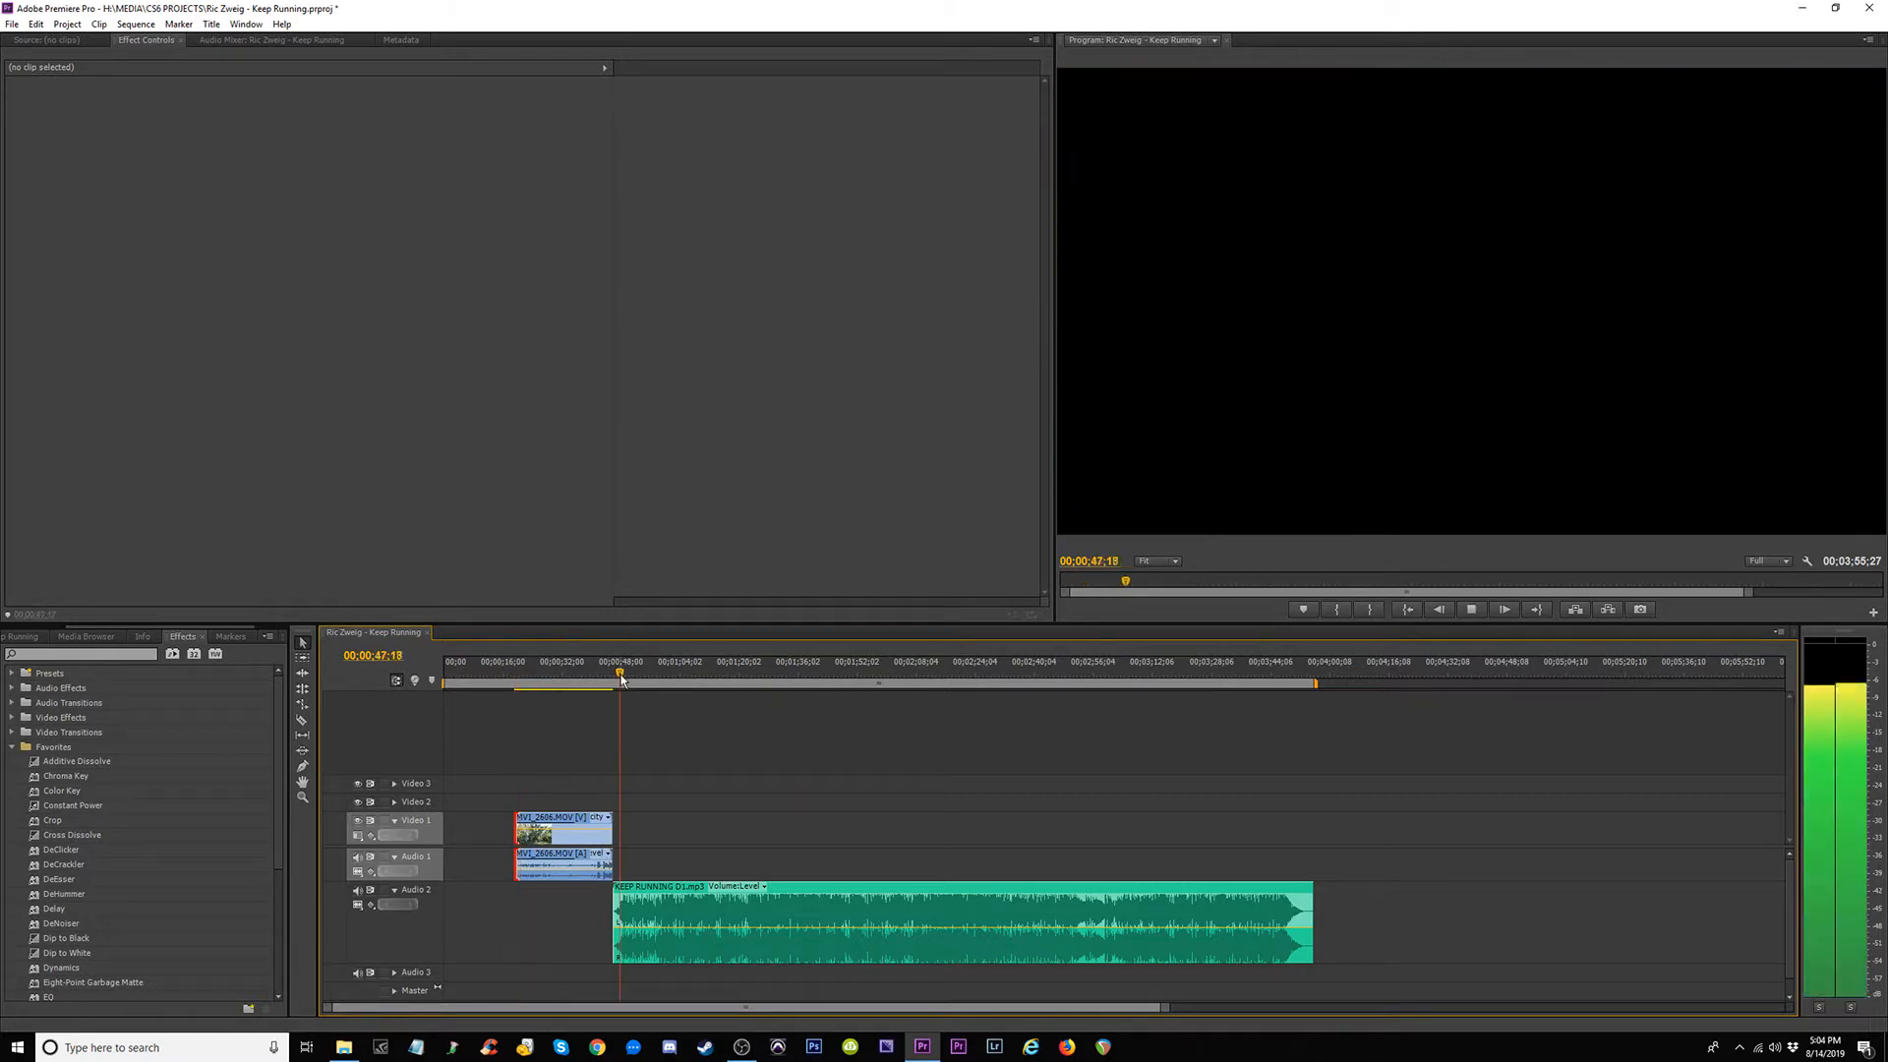
pyautogui.press('space')
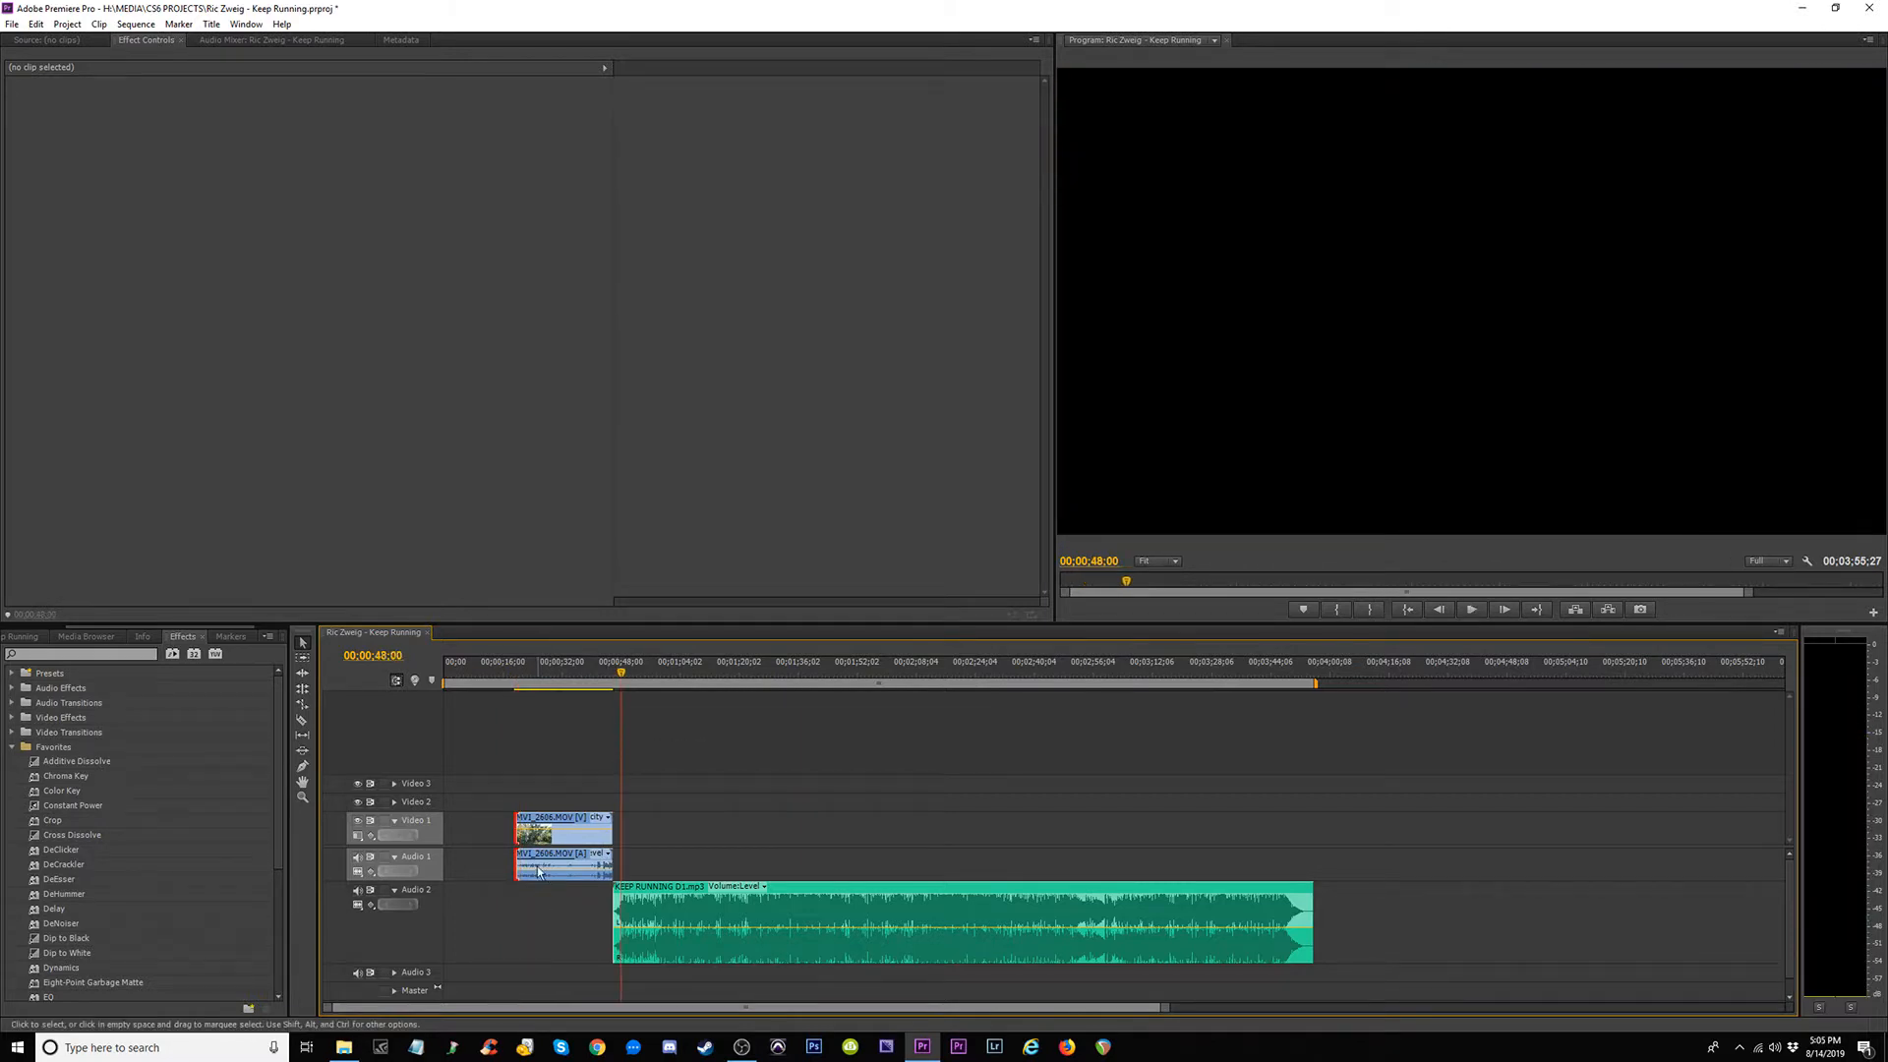
pyautogui.moveTo(538, 872); pyautogui.dragTo(638, 857)
pyautogui.press('space')
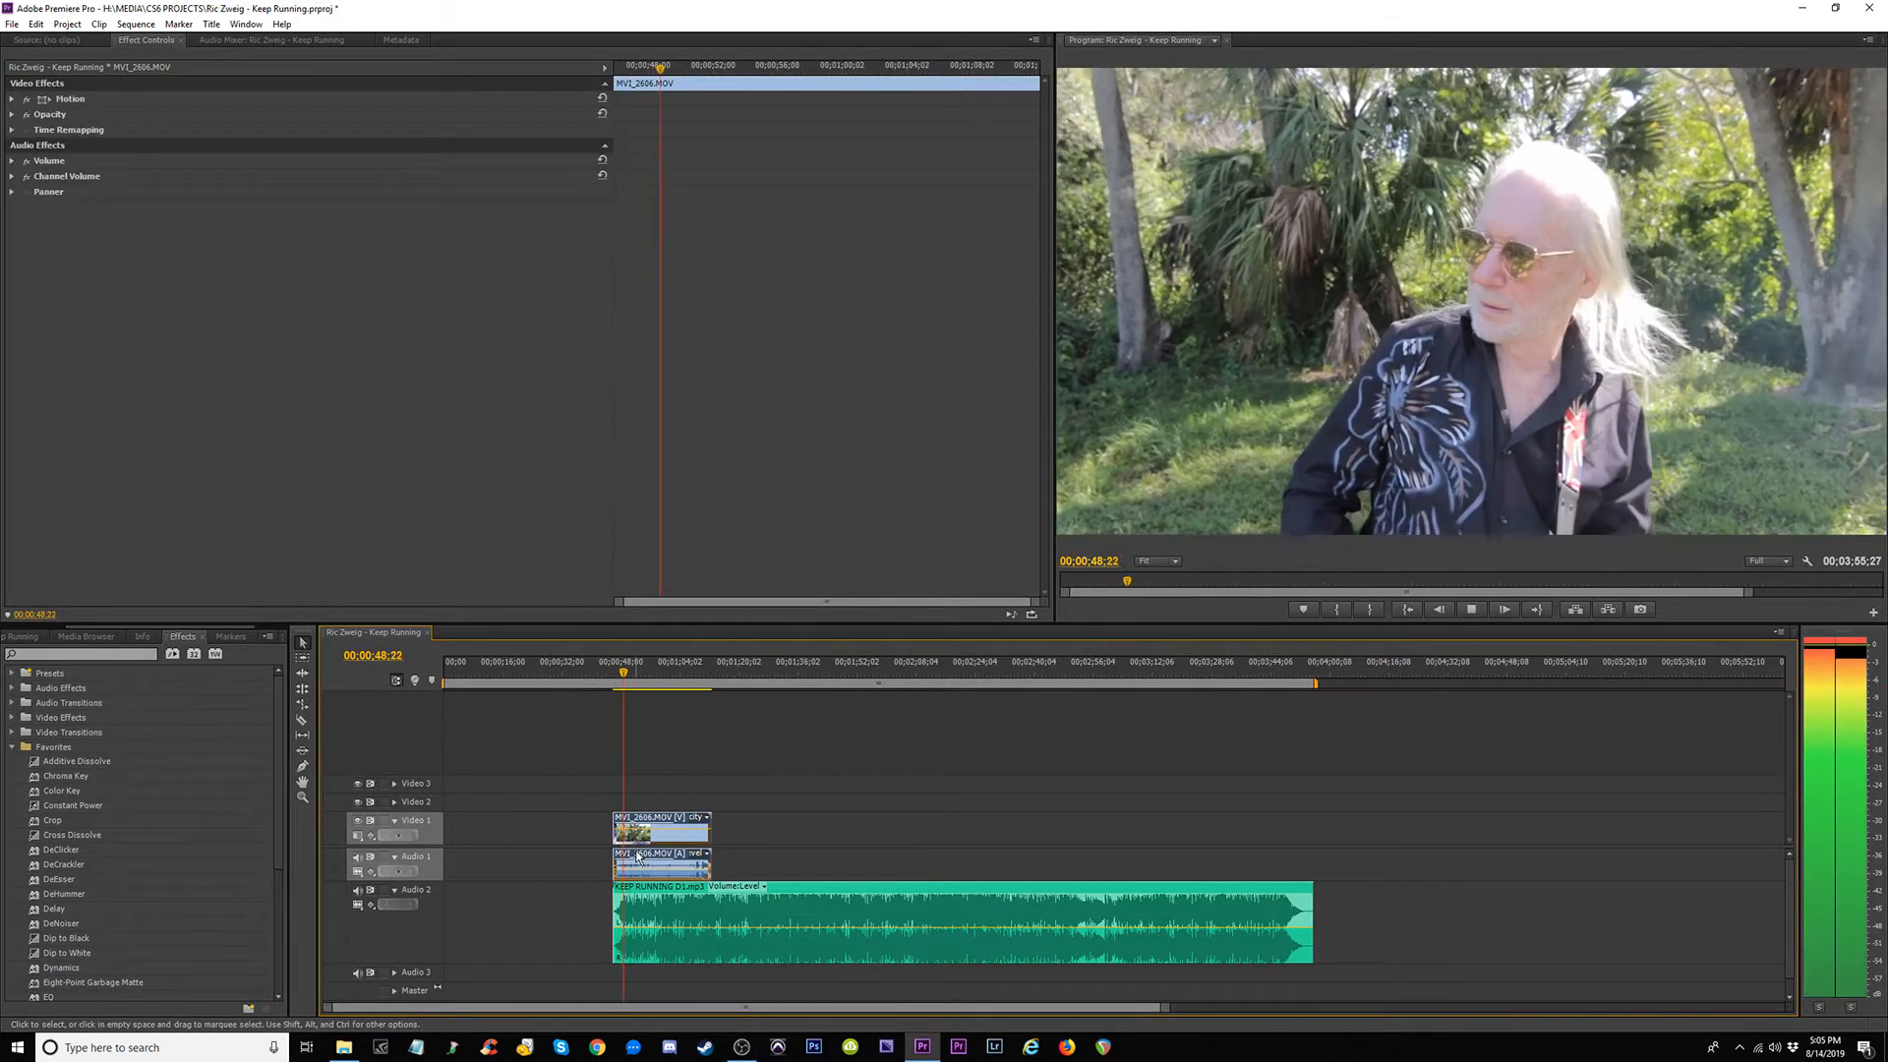
pyautogui.press('=')
pyautogui.press('=')
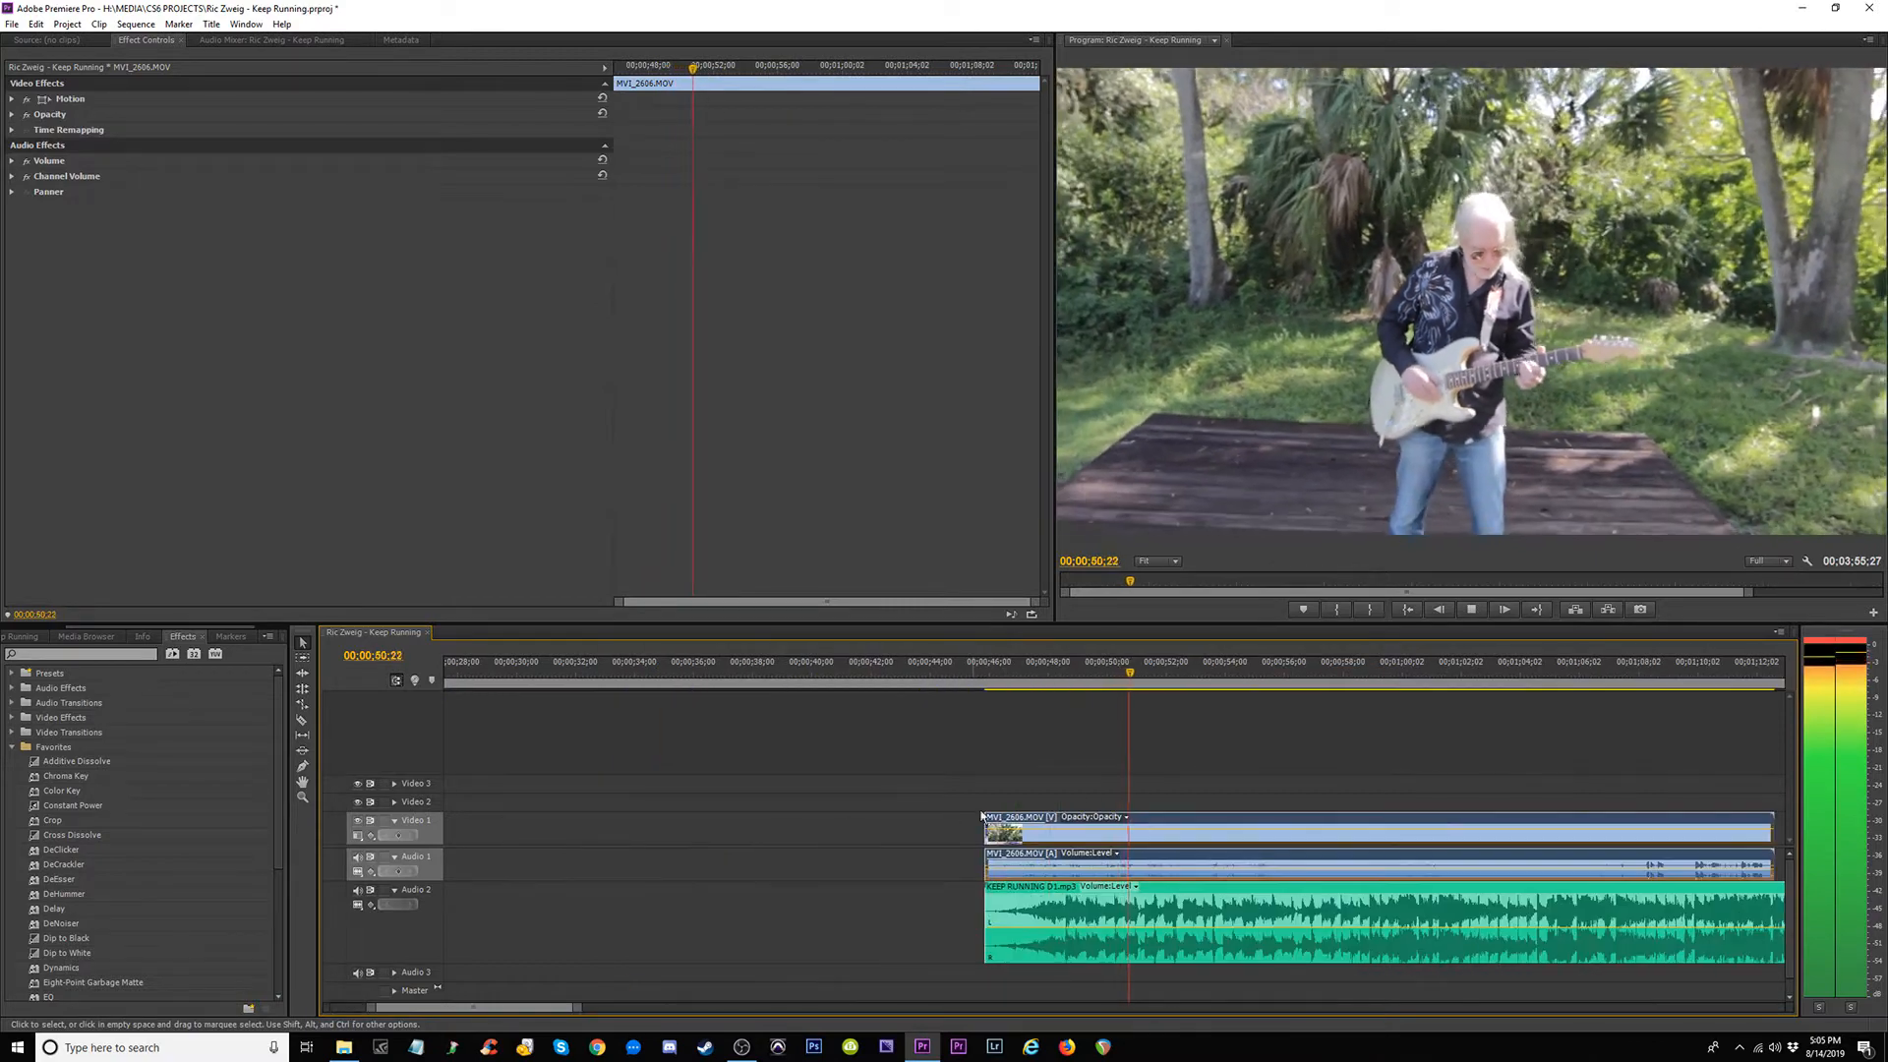
pyautogui.press('space')
# Slide MVI_2606.MOV earlier on Video 1, play its opening, and trim the clip's start to a frame just after 00;00;36.
pyautogui.moveTo(981, 837); pyautogui.dragTo(612, 711)
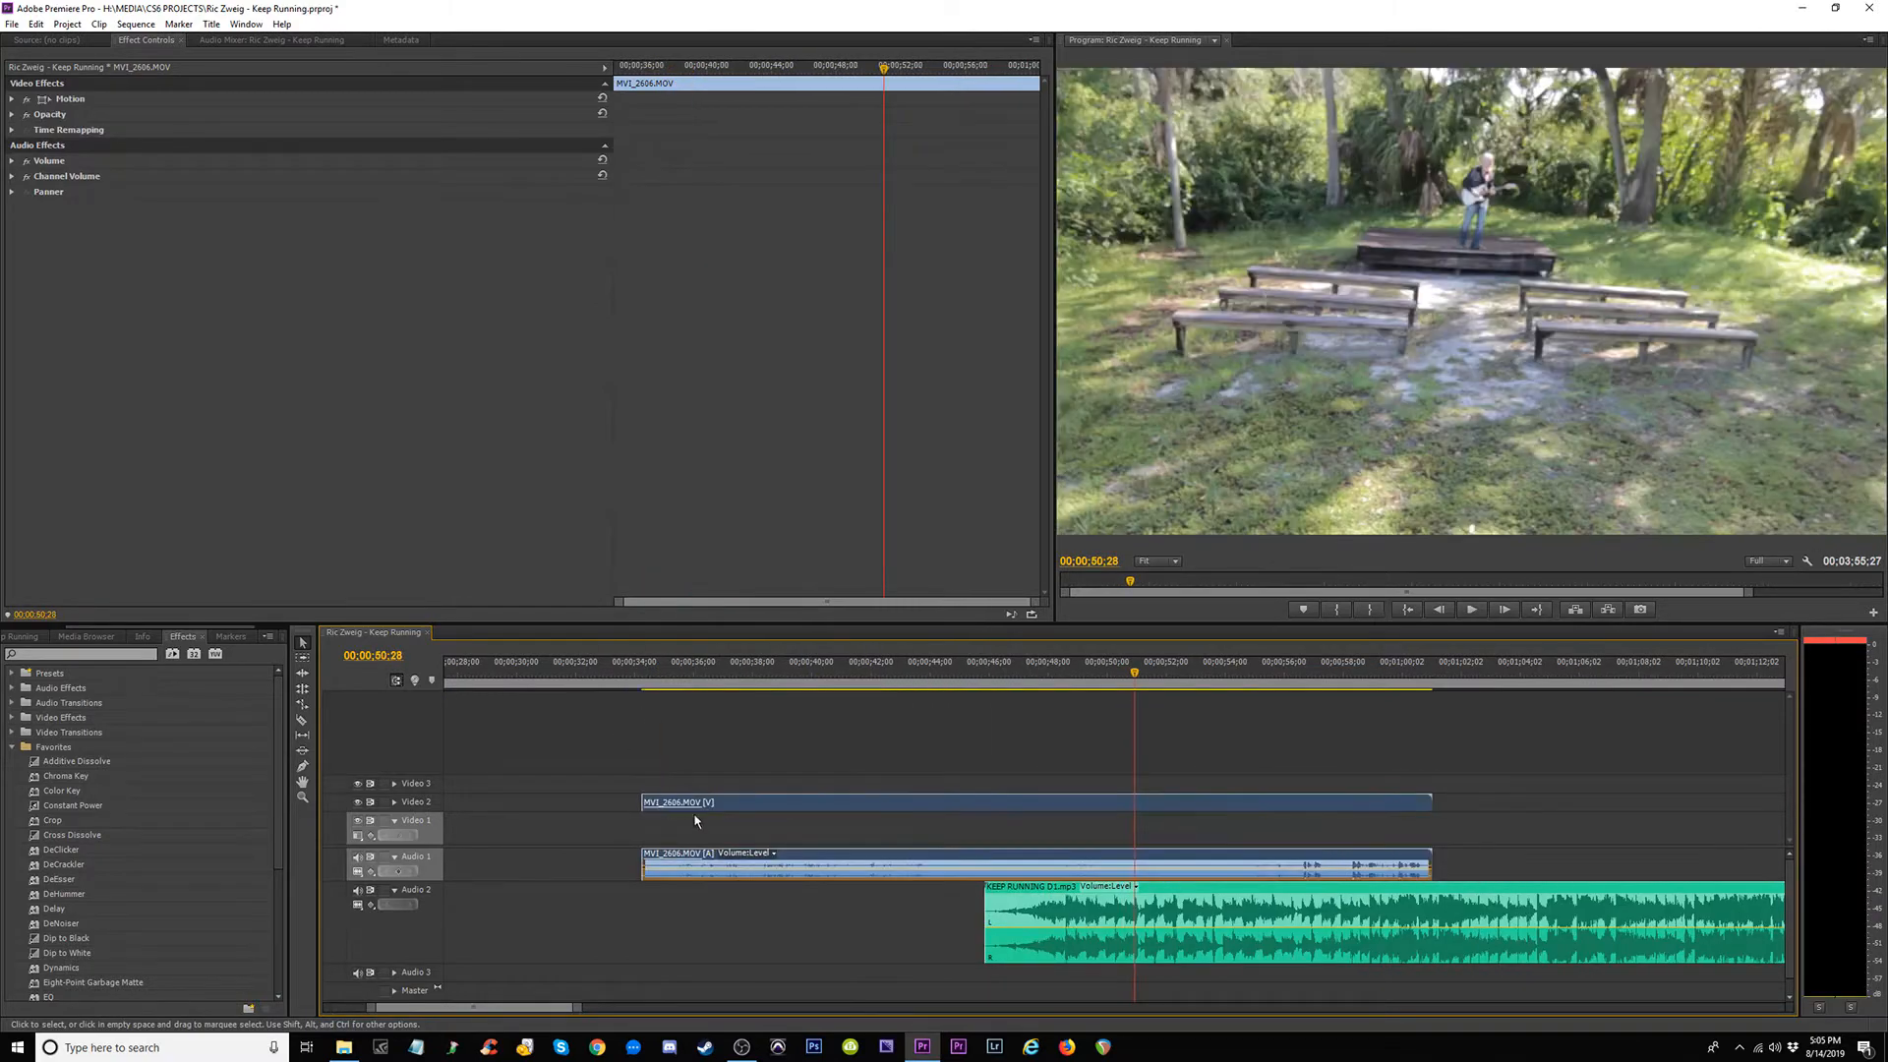
pyautogui.moveTo(695, 821); pyautogui.dragTo(685, 832)
pyautogui.click(649, 676)
pyautogui.press('space')
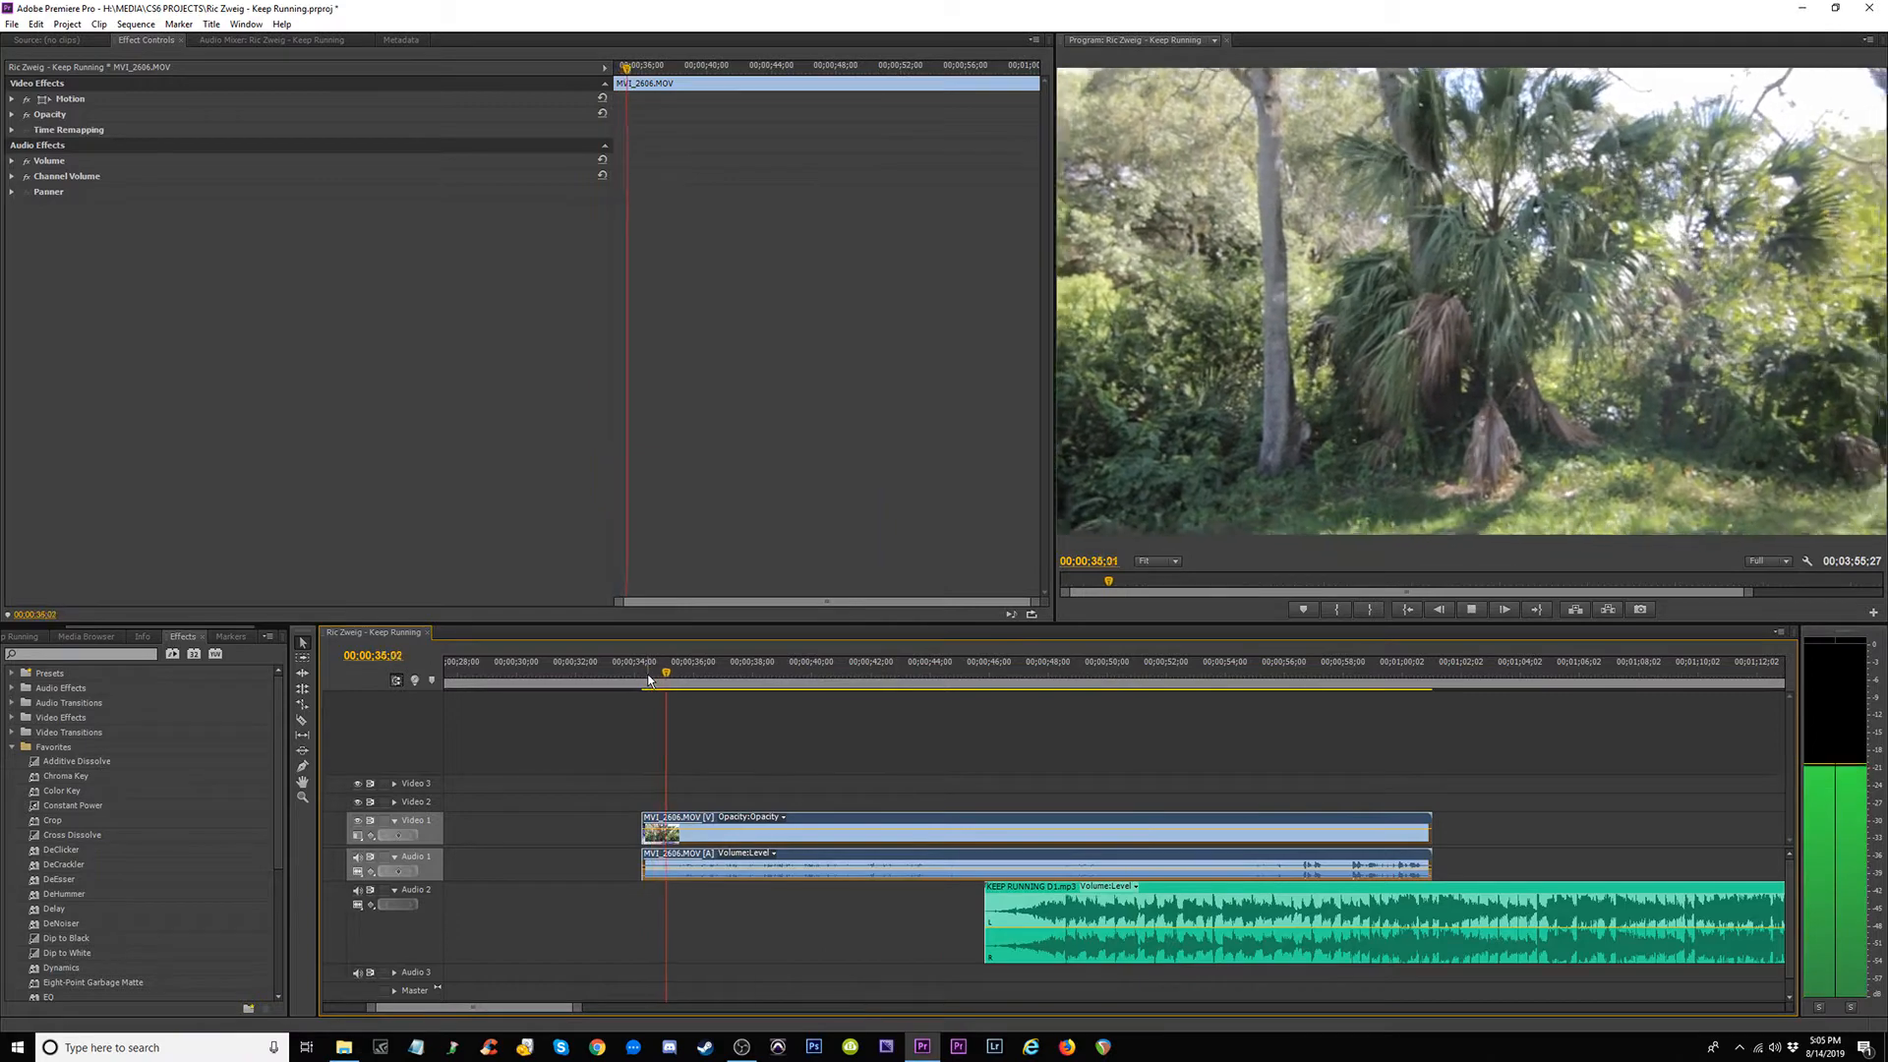
pyautogui.press('space')
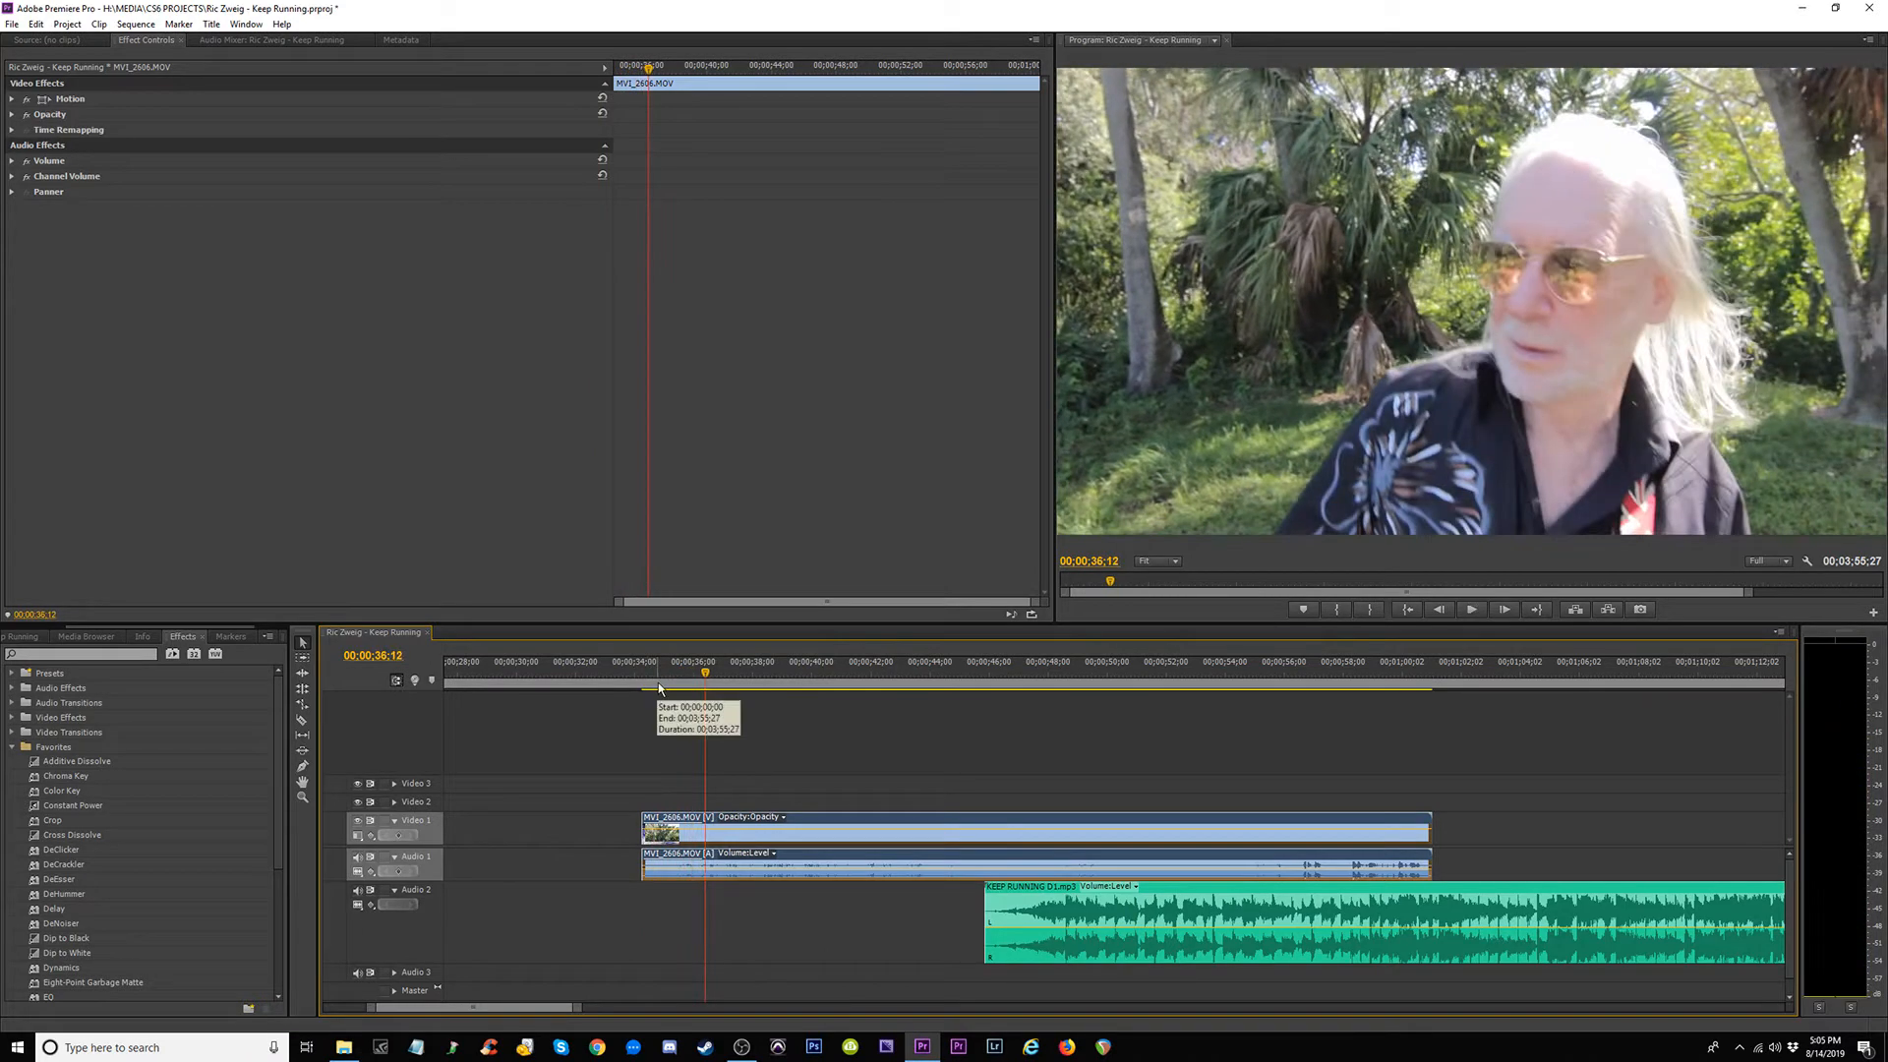
pyautogui.press('Left')
pyautogui.press('Left')
pyautogui.press('Left')
pyautogui.press('Left')
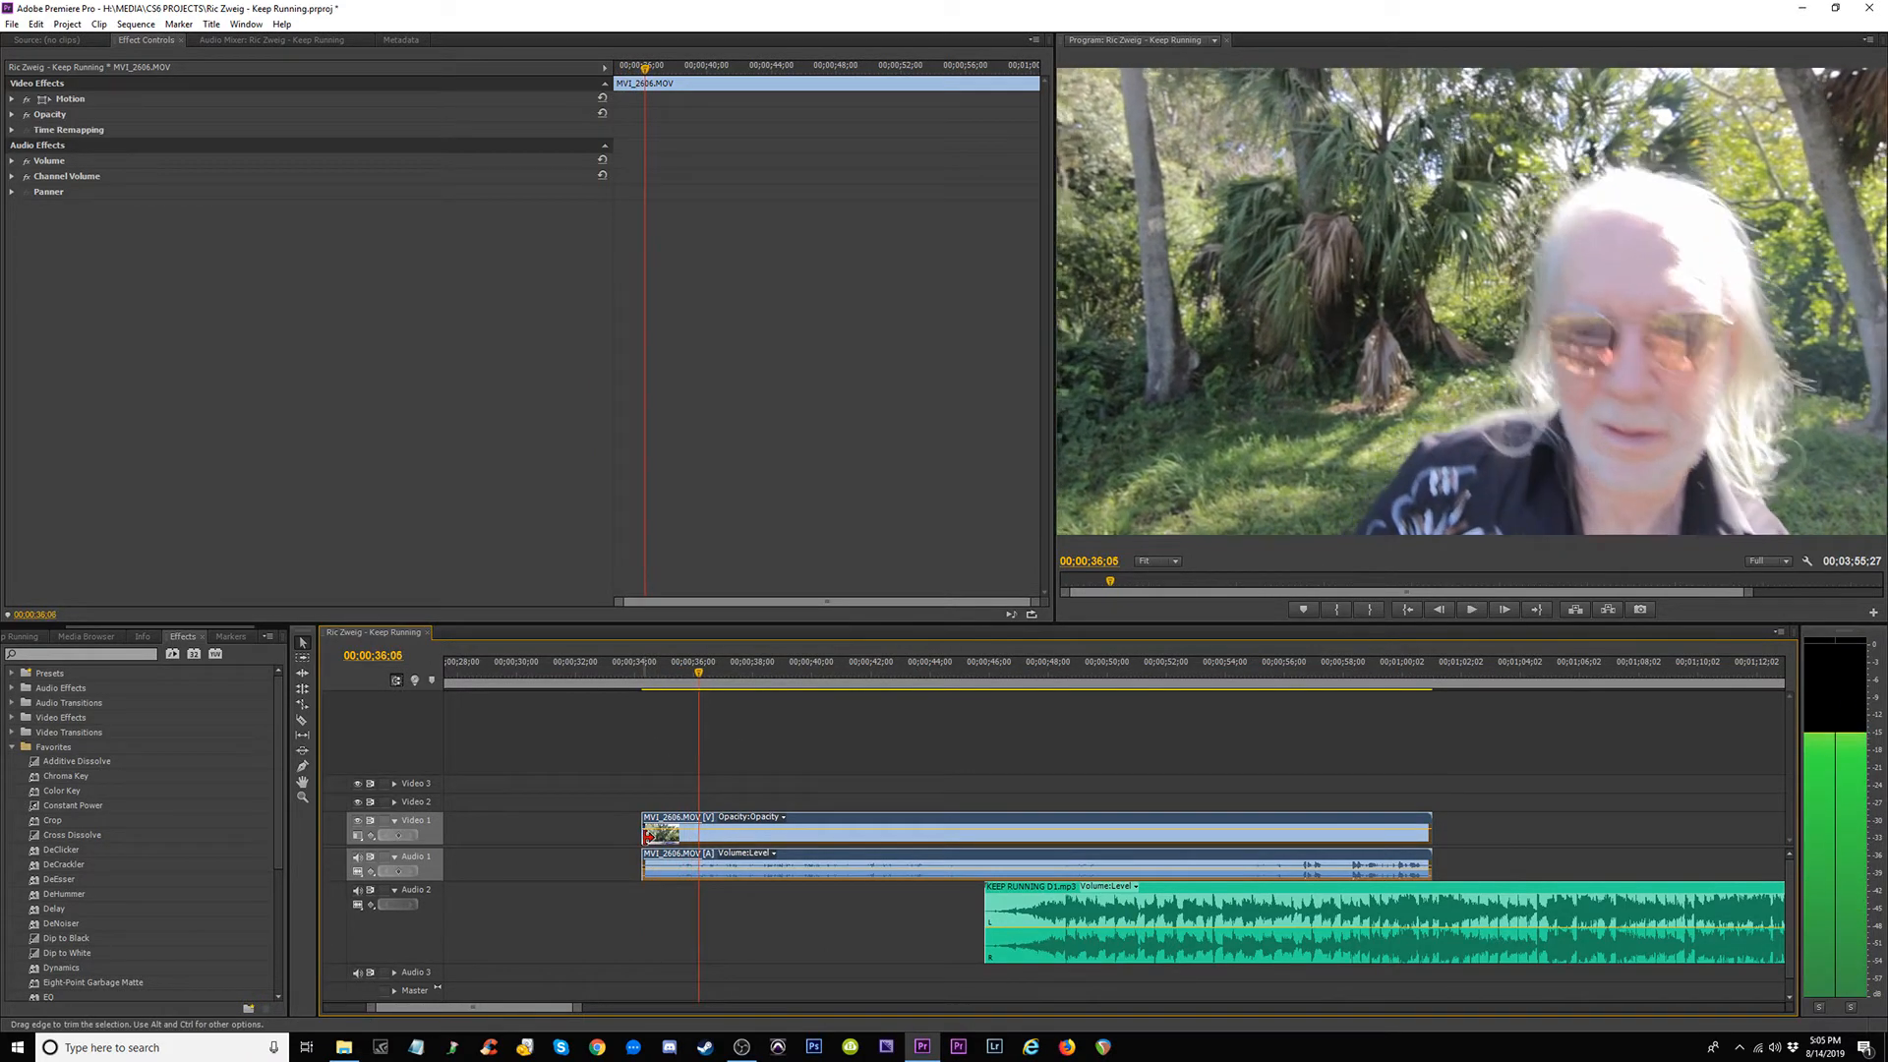
pyautogui.moveTo(649, 836); pyautogui.dragTo(701, 836)
# Play the song's opening from 00;00;46;01, and align the start of MVI_2606.MOV with the start of the song.
pyautogui.click(989, 678)
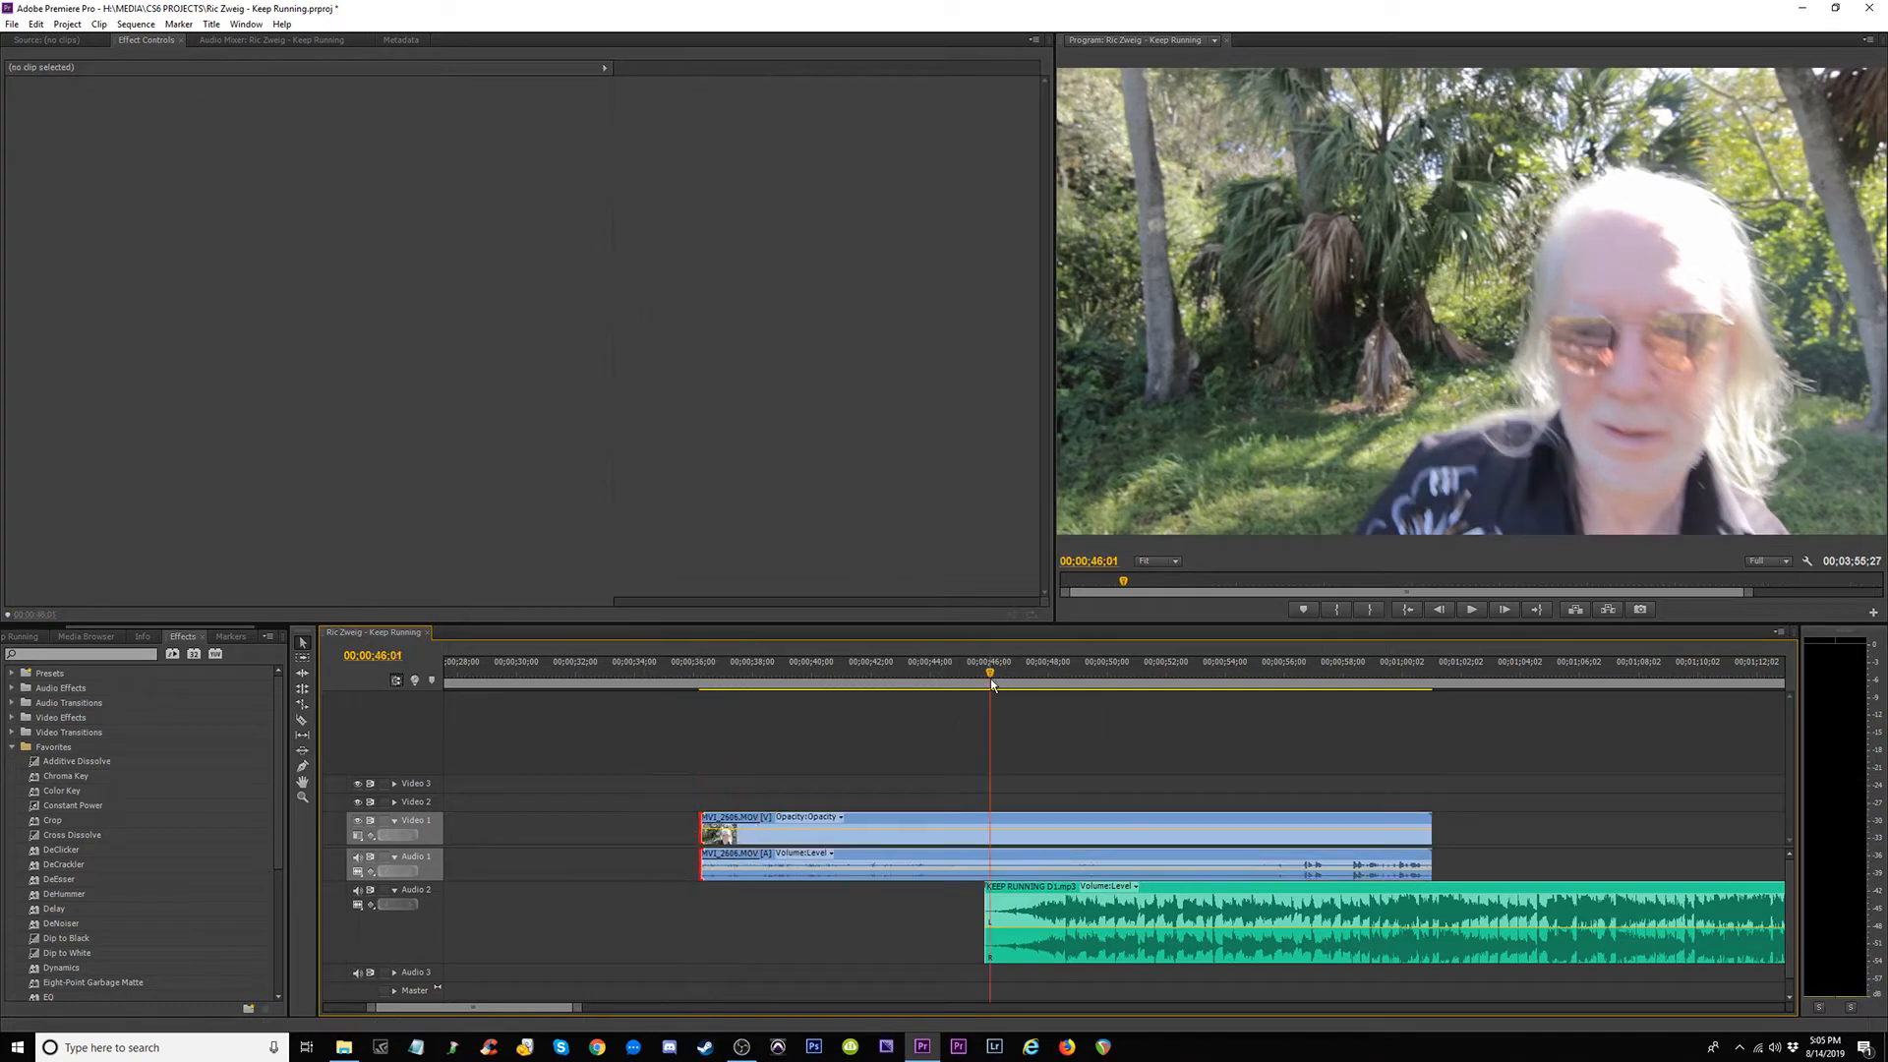
pyautogui.press('space')
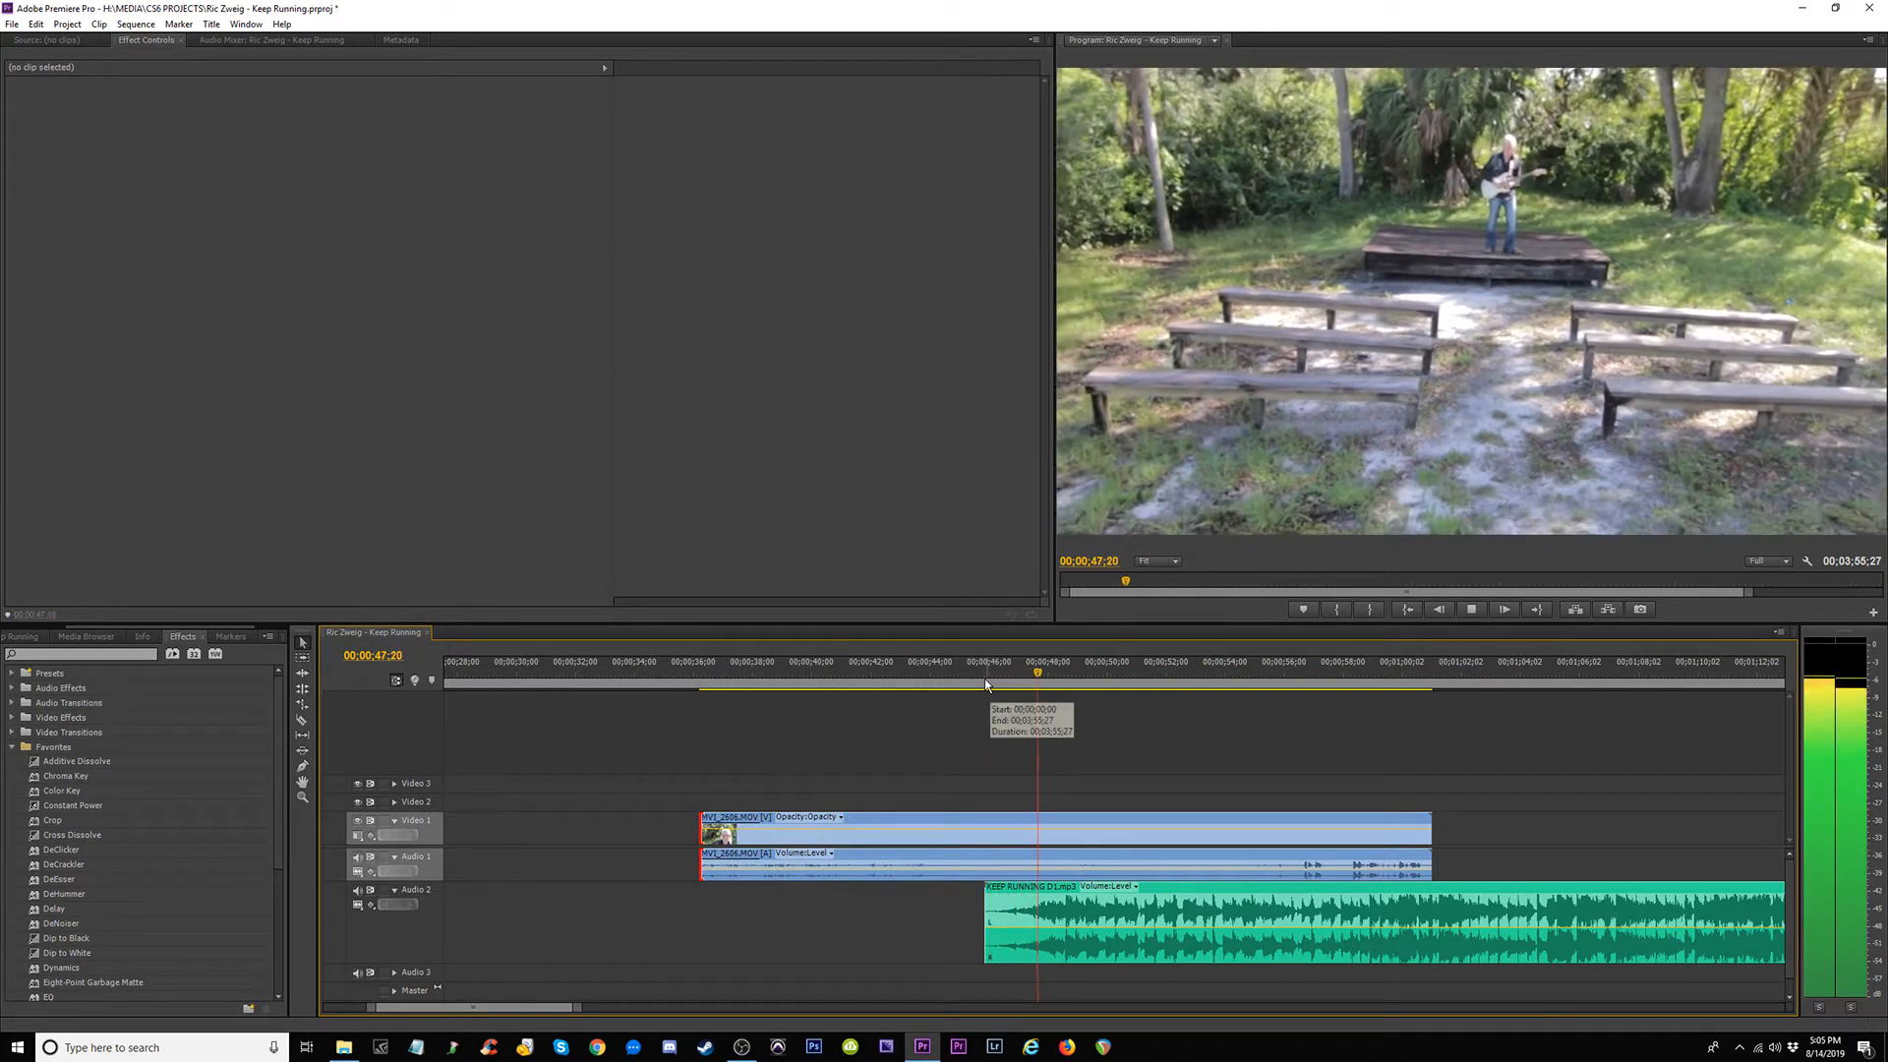
pyautogui.press('space')
pyautogui.moveTo(738, 838); pyautogui.dragTo(987, 838)
# Delete the empty gap before MVI_2606.MOV so that the clip and song begin at 00;00;00;00.
pyautogui.click(863, 839)
pyautogui.press('-')
pyautogui.press('-')
pyautogui.press('-')
pyautogui.press('-')
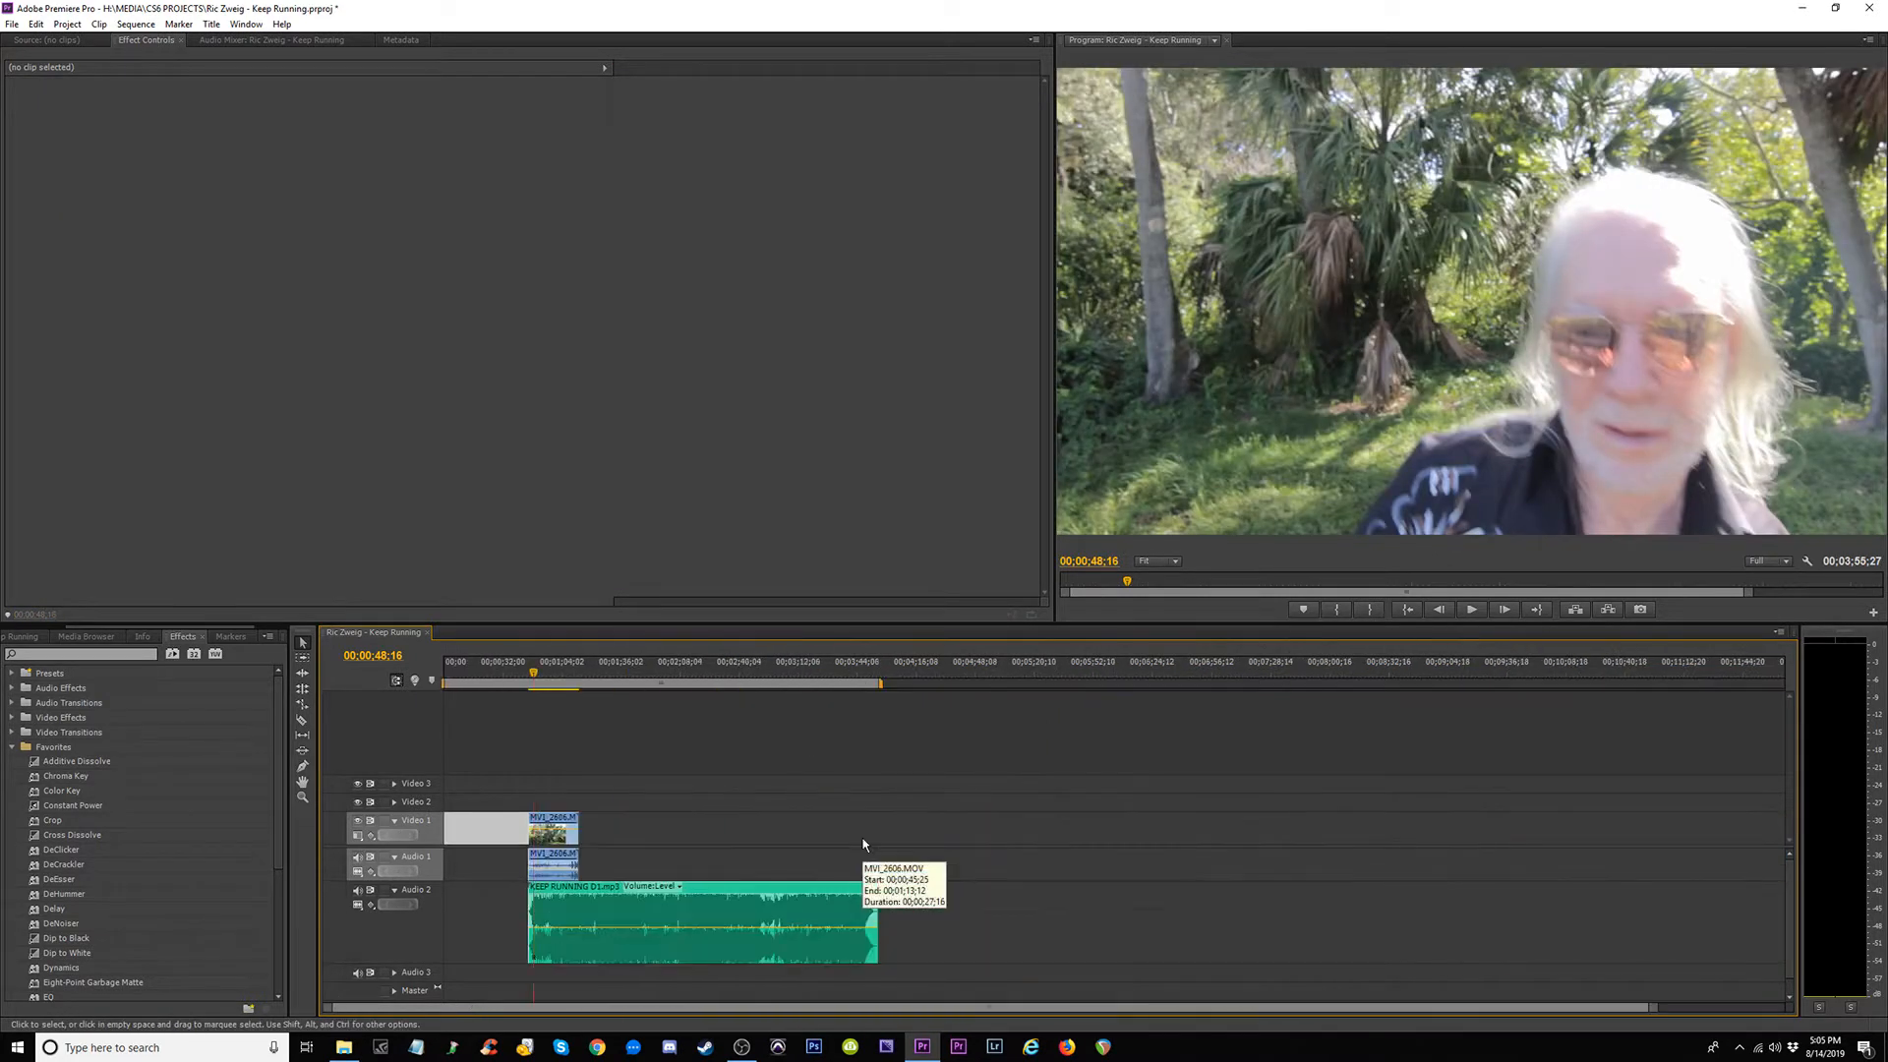
pyautogui.press('Delete')
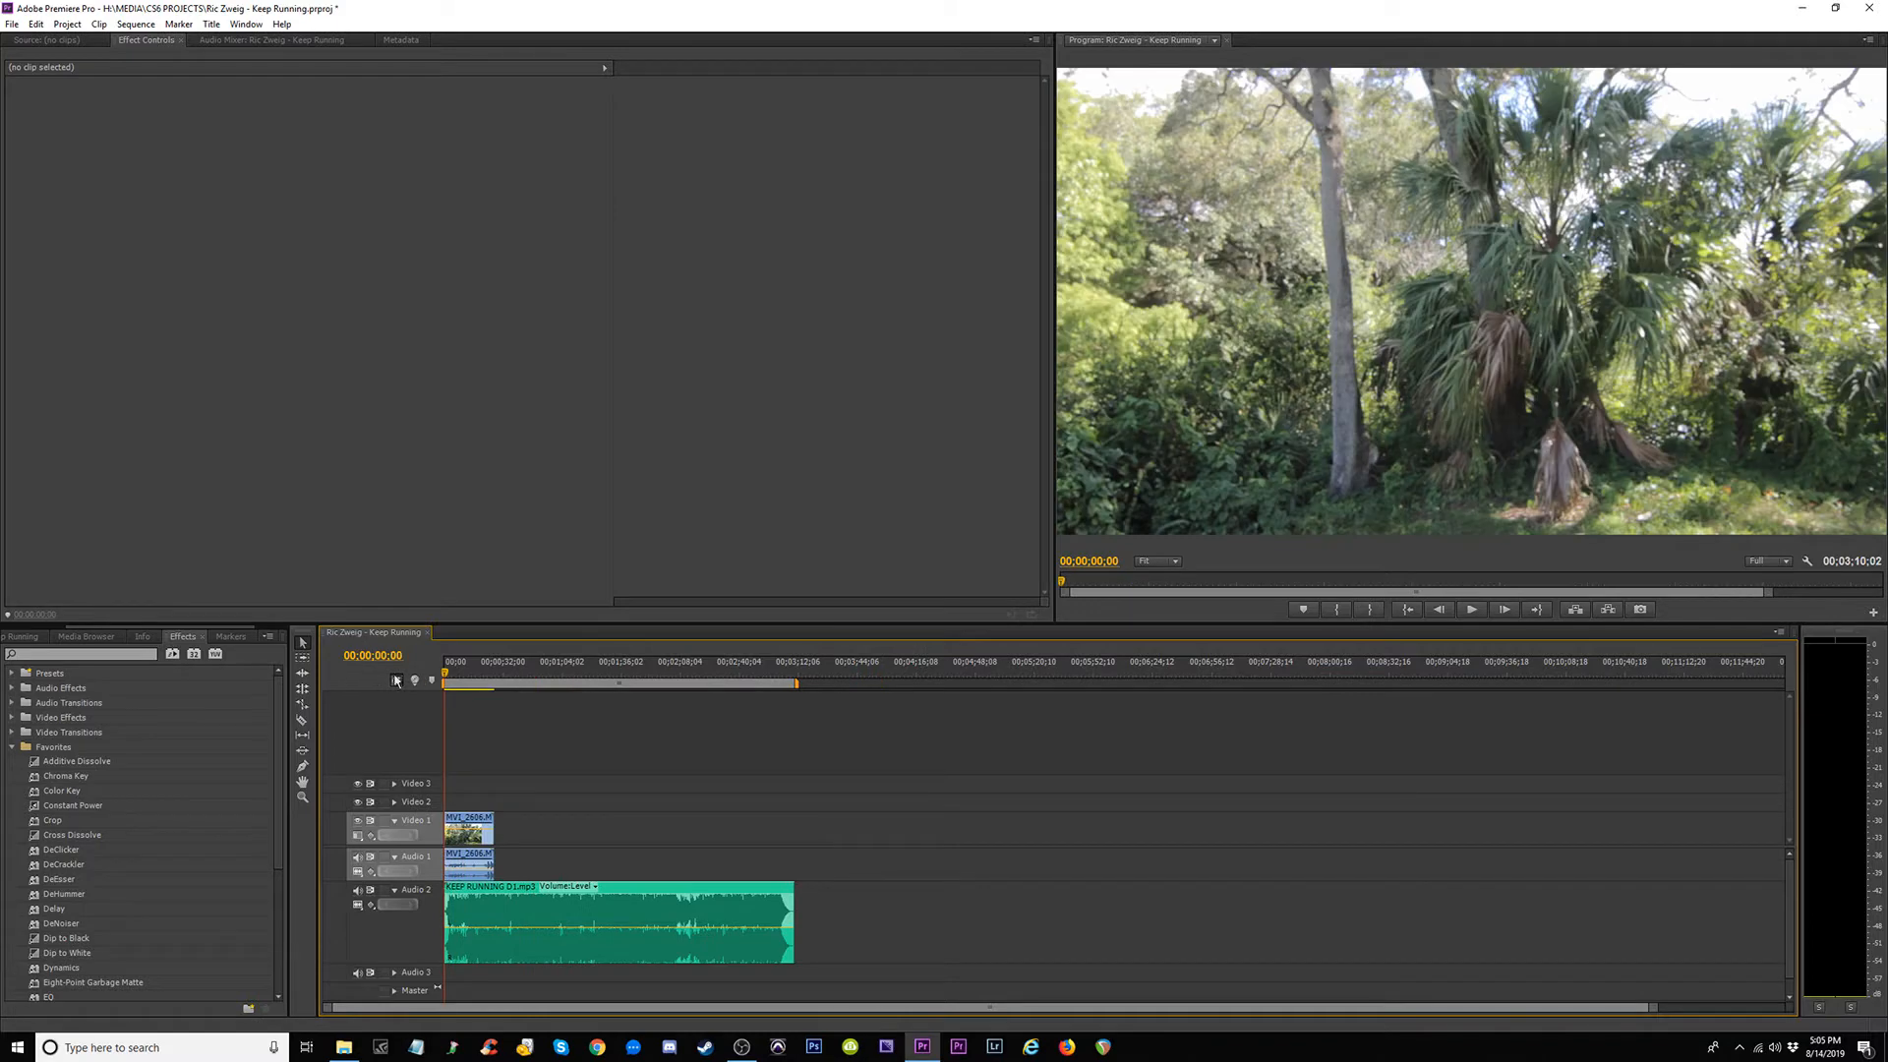
# Move the song from Audio 2 to the start of Audio 1, overwriting the camera audio, and play the sequence.
pyautogui.press('\\')
pyautogui.rightClick(580, 892)
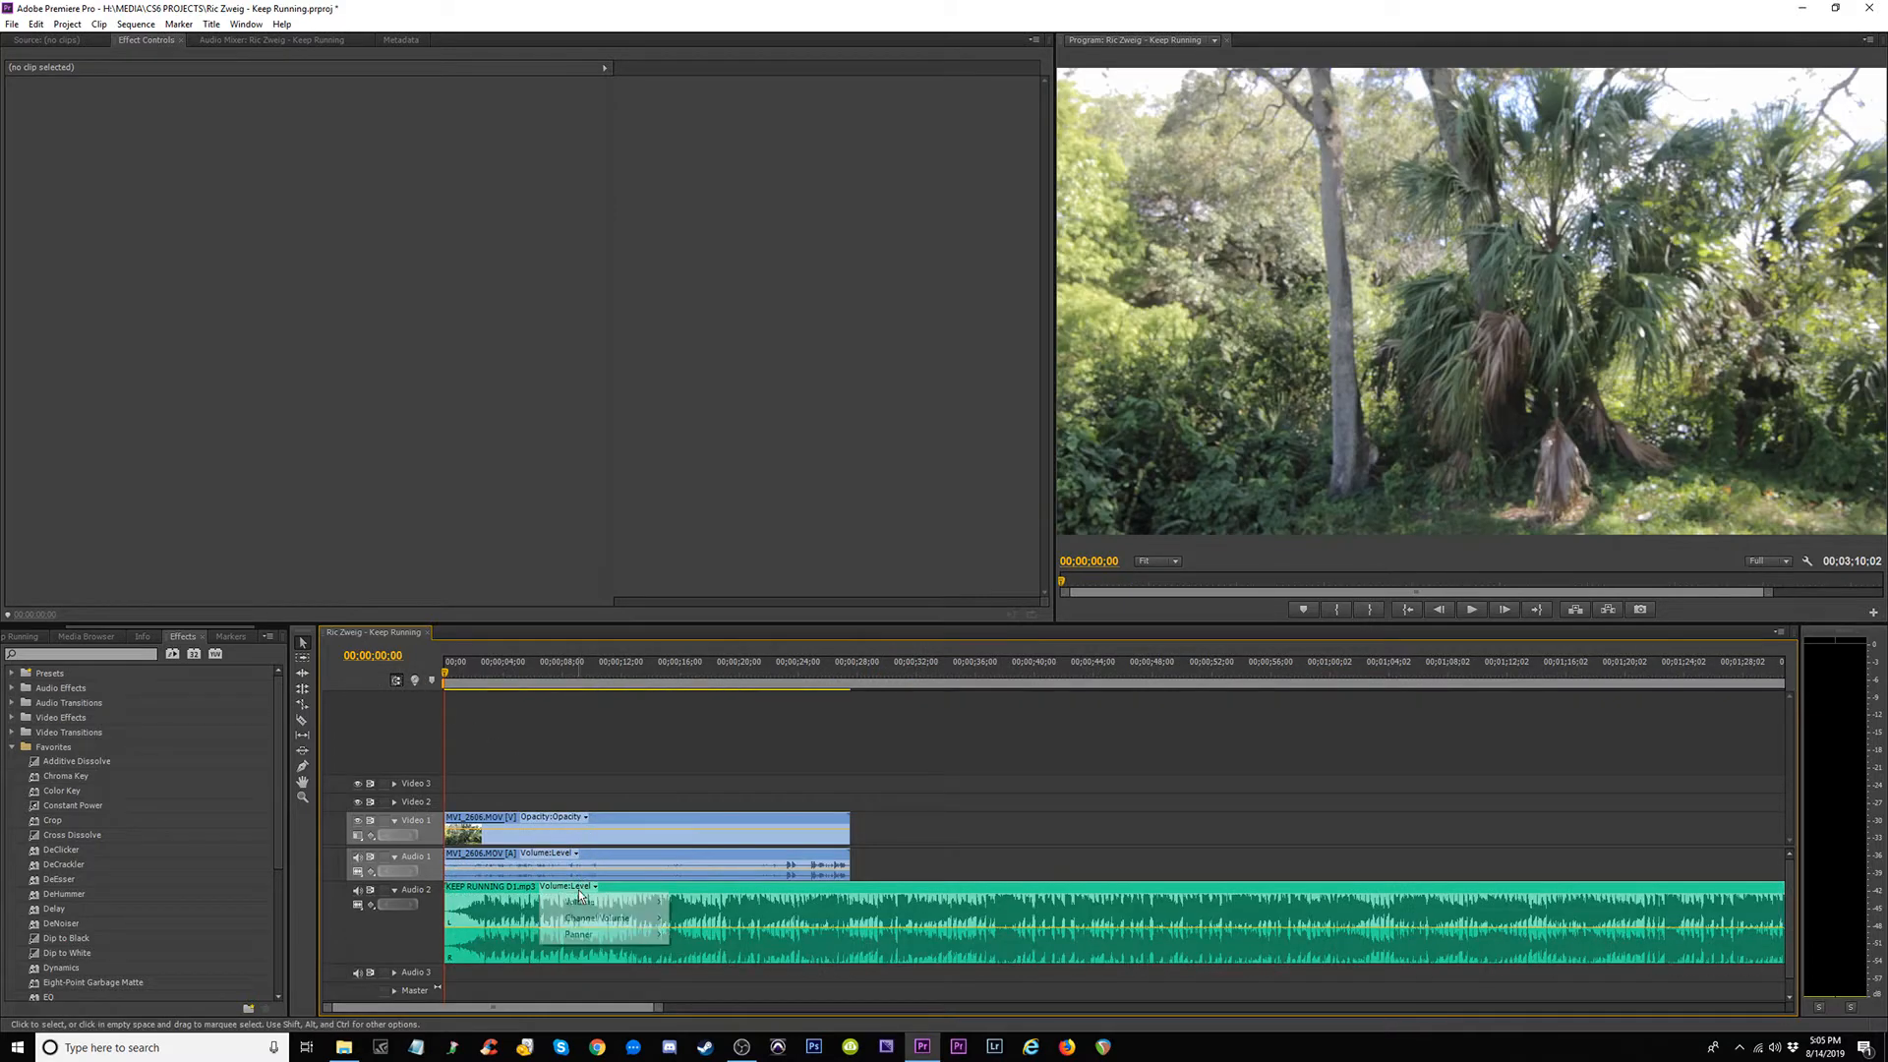
pyautogui.moveTo(506, 892); pyautogui.dragTo(491, 870)
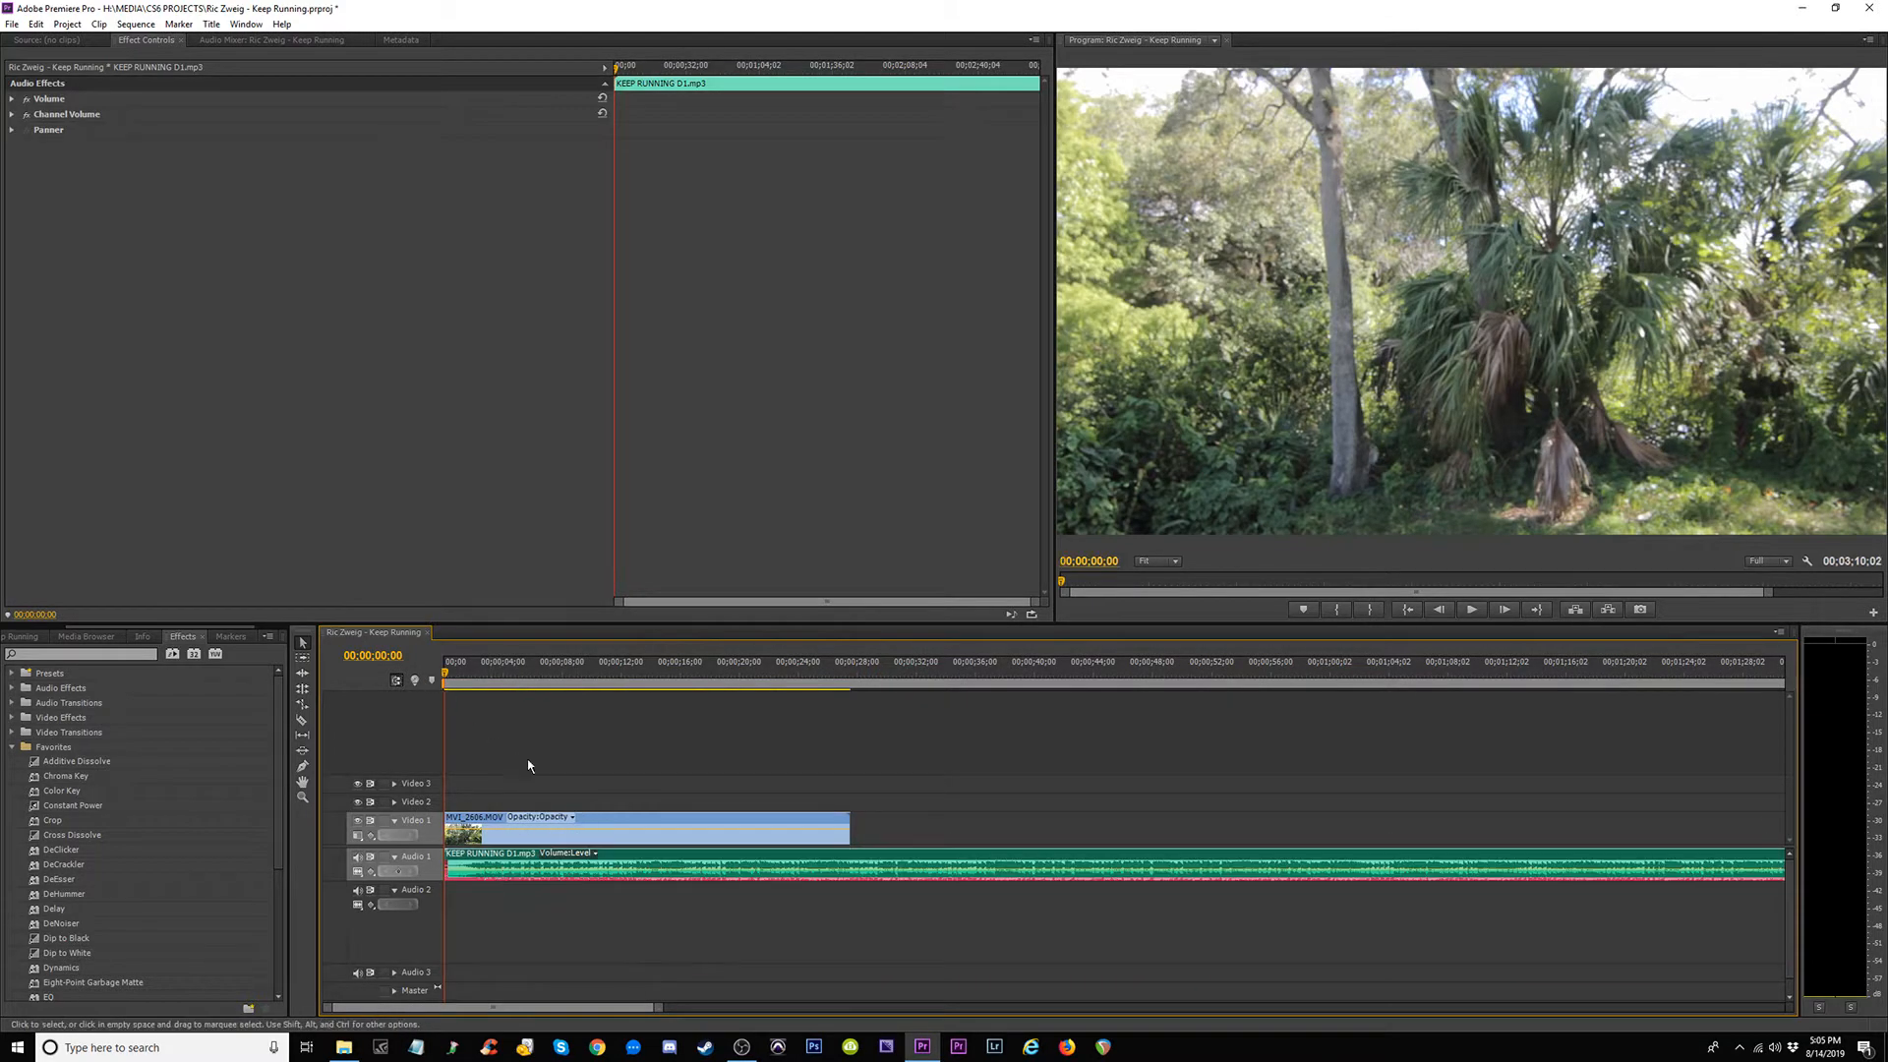
pyautogui.press('space')
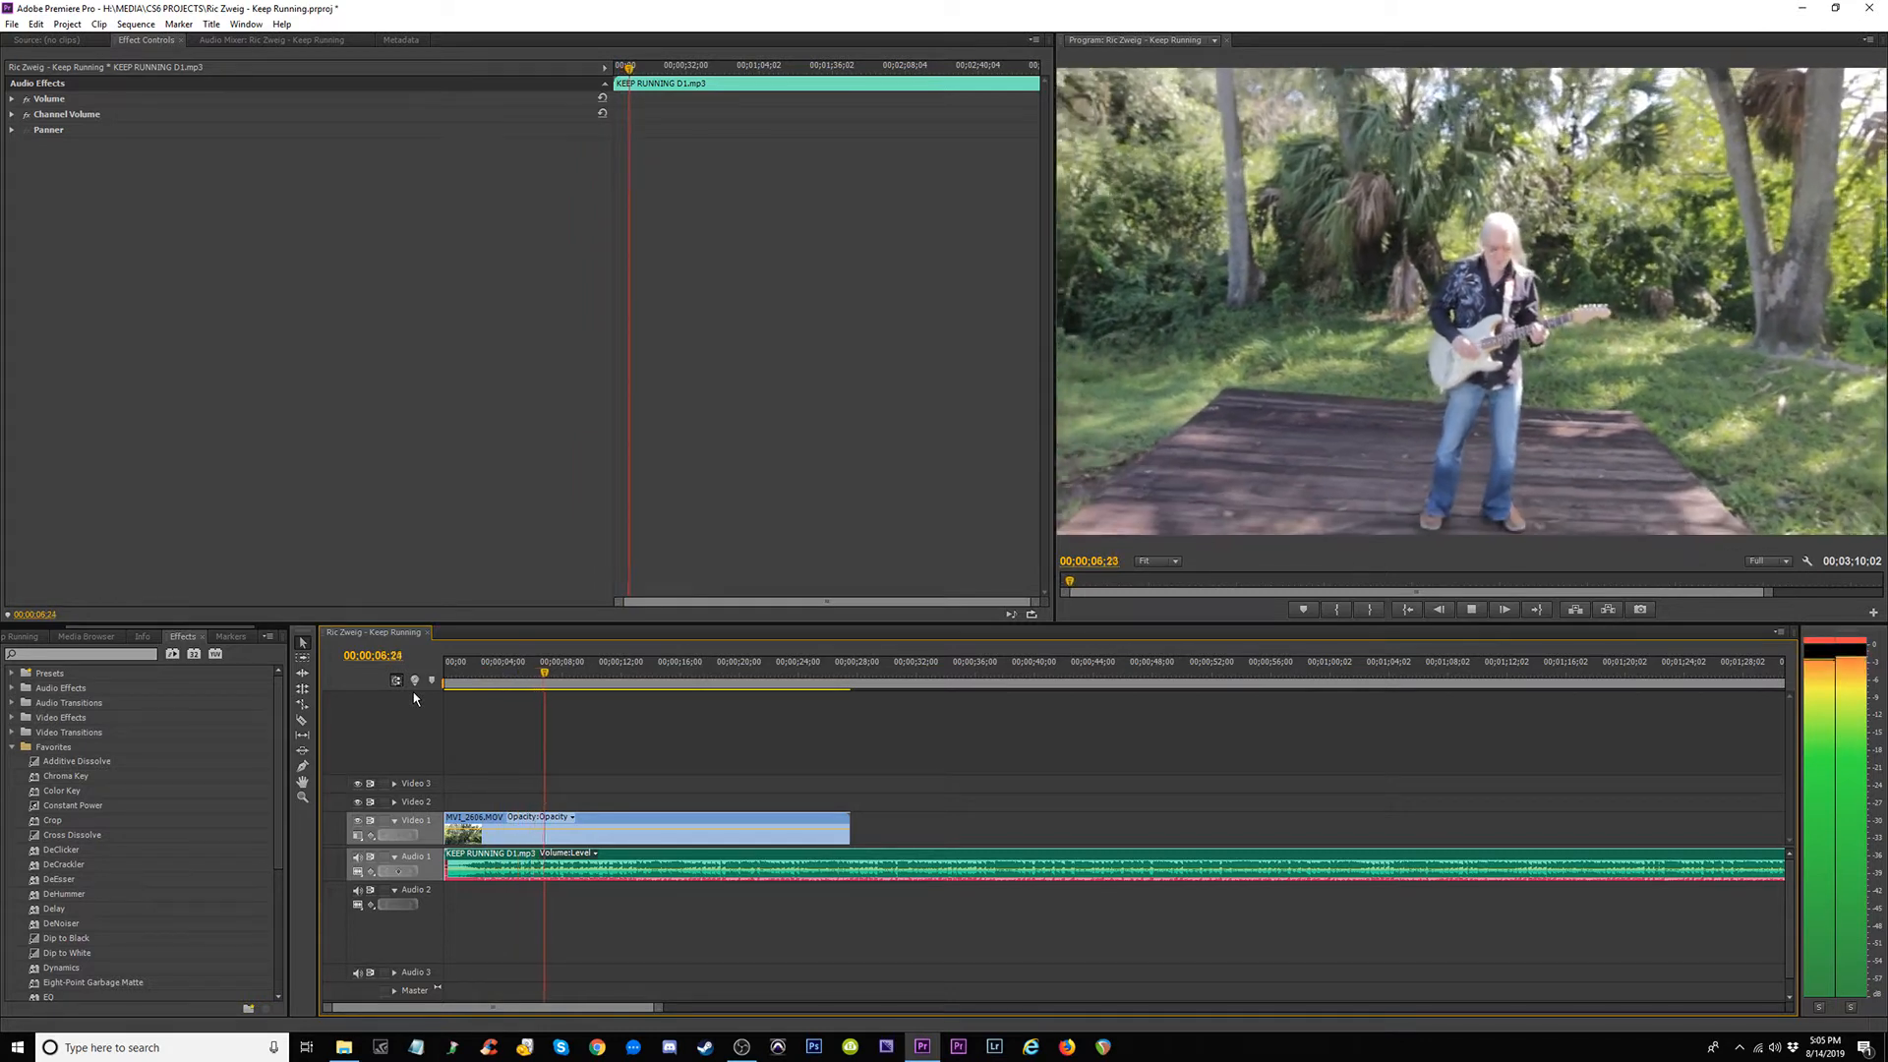
pyautogui.press('space')
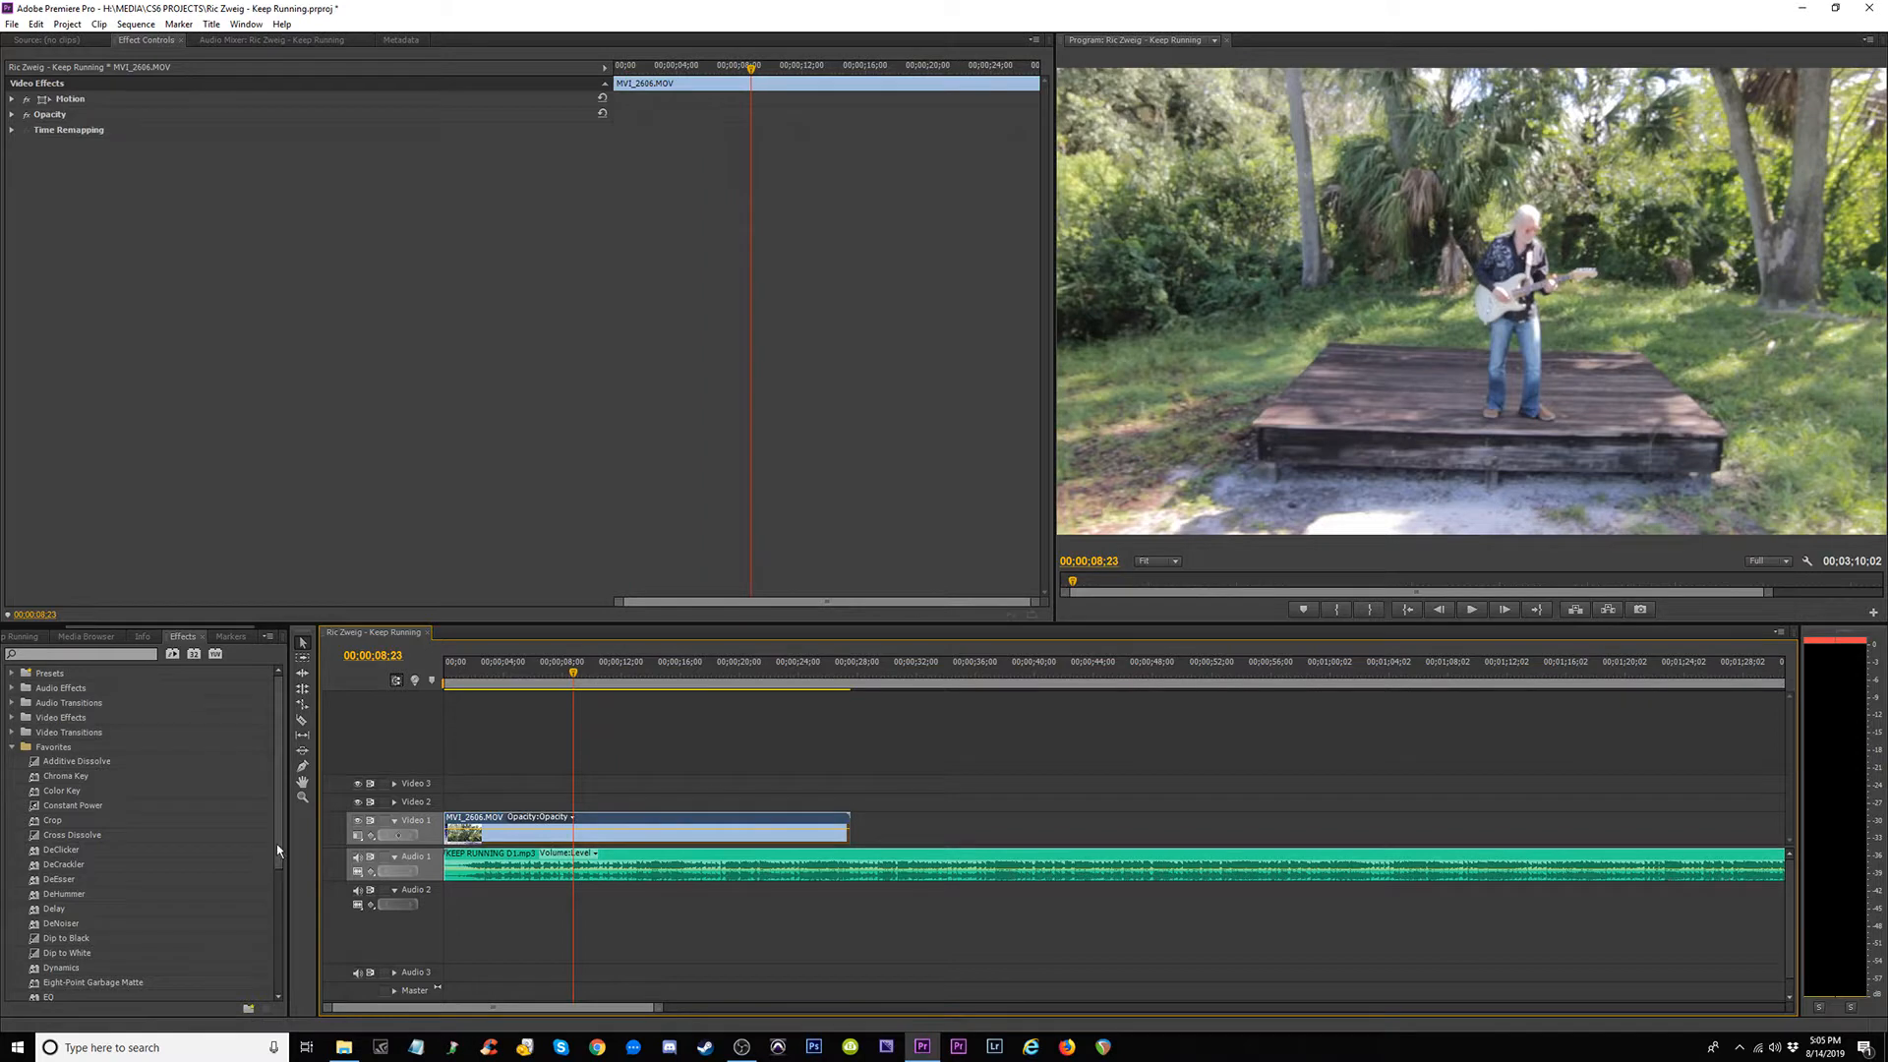
# Apply the Warp Stabilizer effect to MVI_2606.MOV and play back two later sections of the clip.
pyautogui.moveTo(278, 849); pyautogui.dragTo(275, 986)
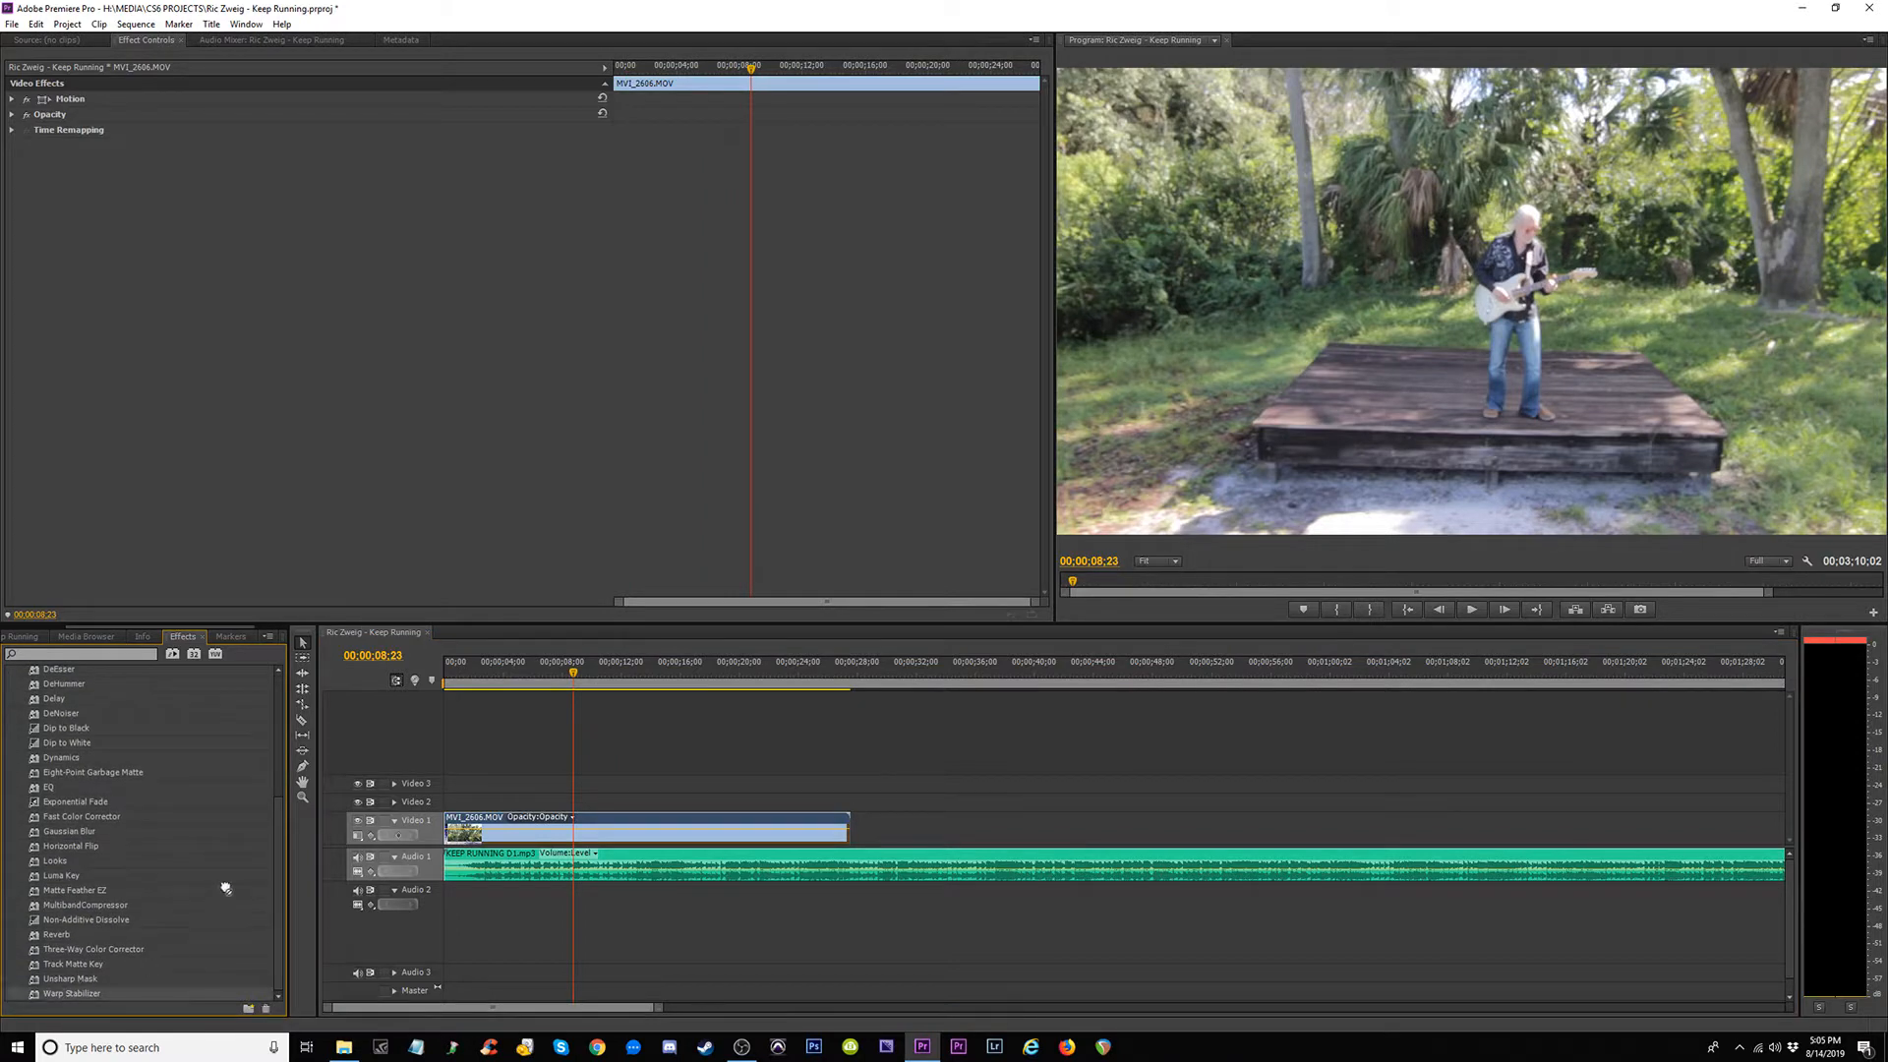
pyautogui.moveTo(225, 888); pyautogui.dragTo(588, 835)
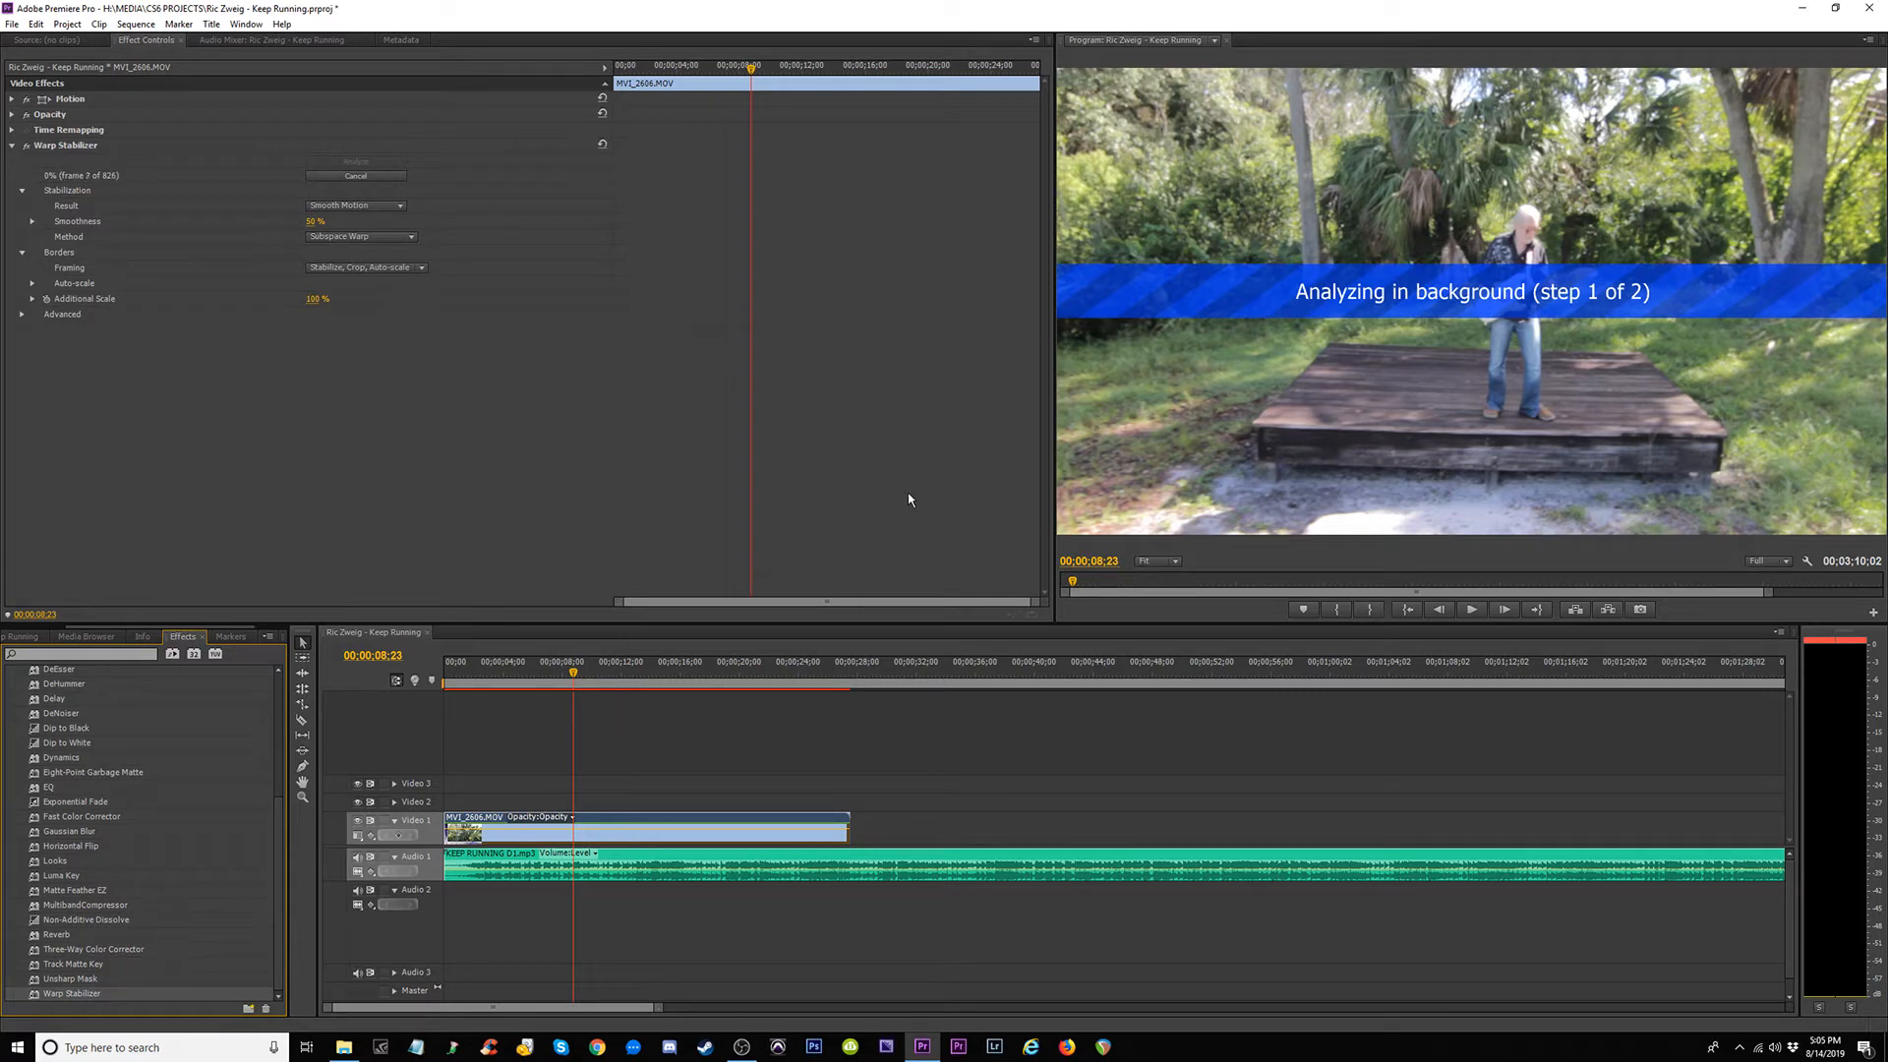
pyautogui.click(687, 672)
pyautogui.press('space')
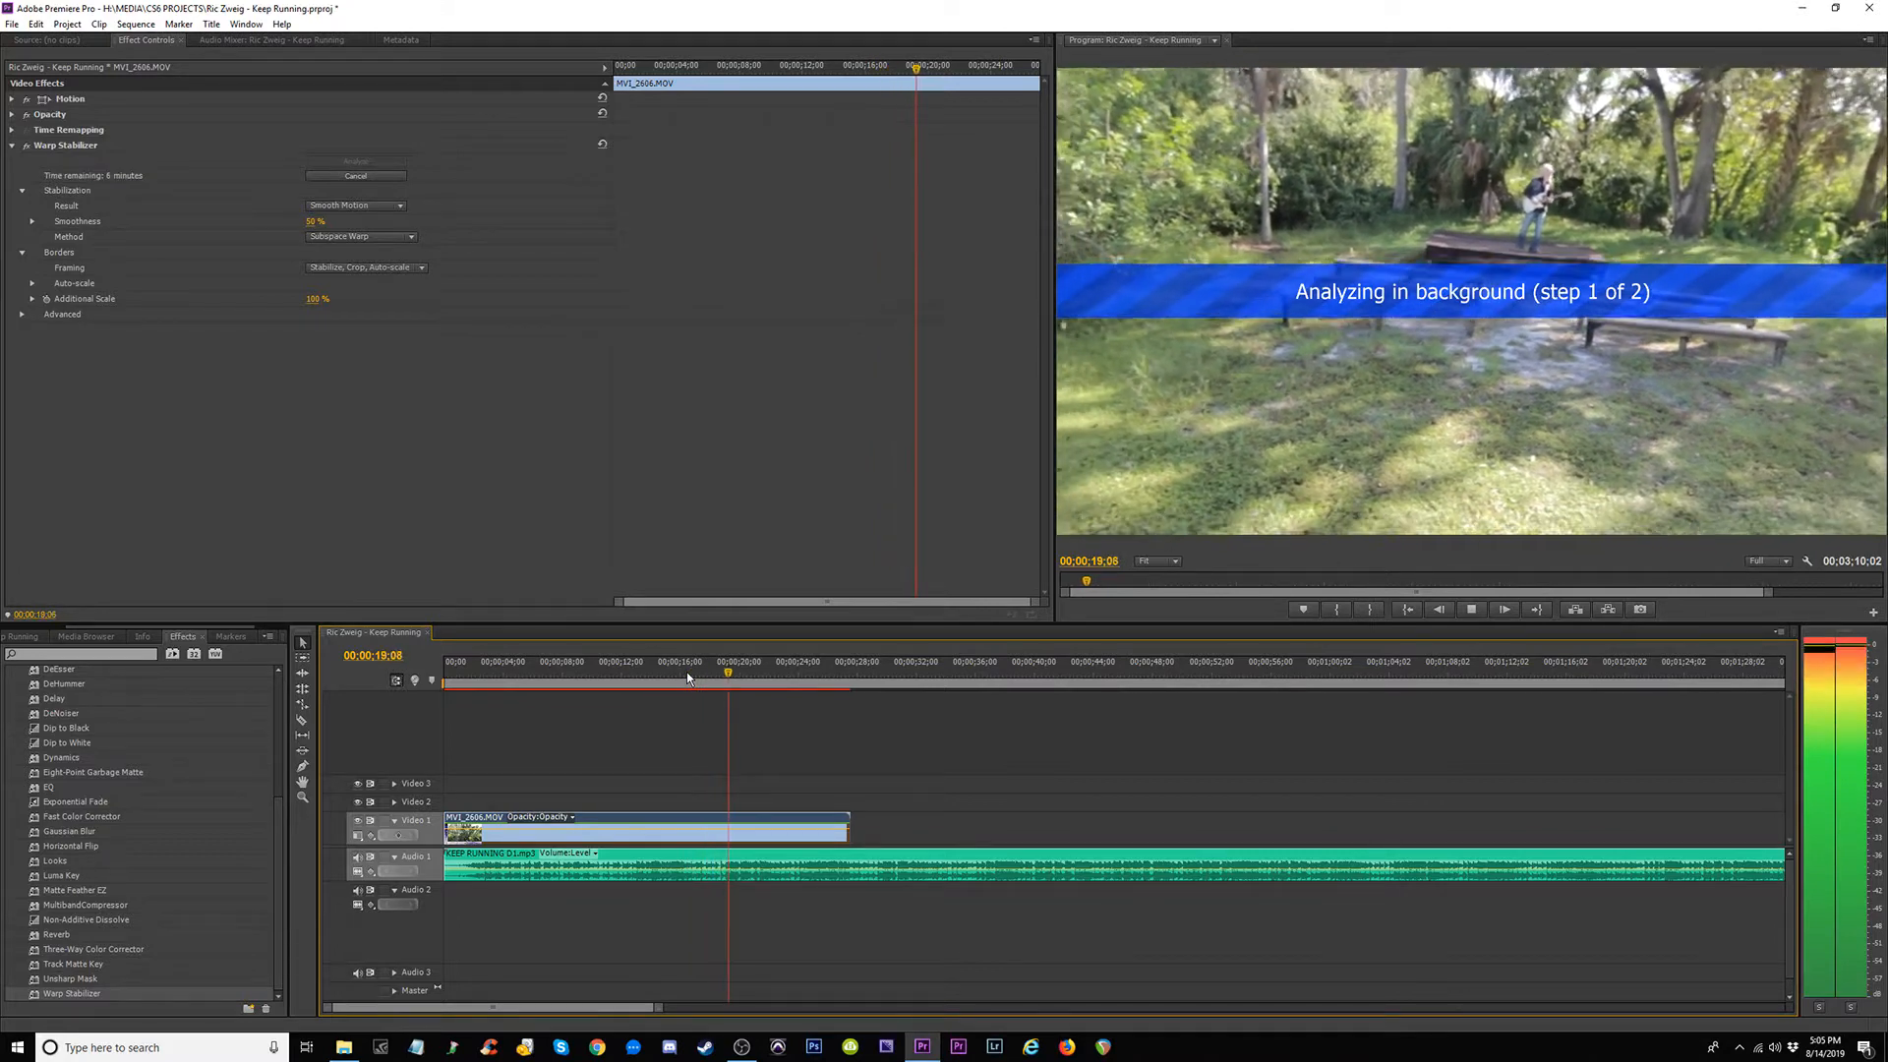
pyautogui.press('space')
pyautogui.click(616, 679)
pyautogui.press('space')
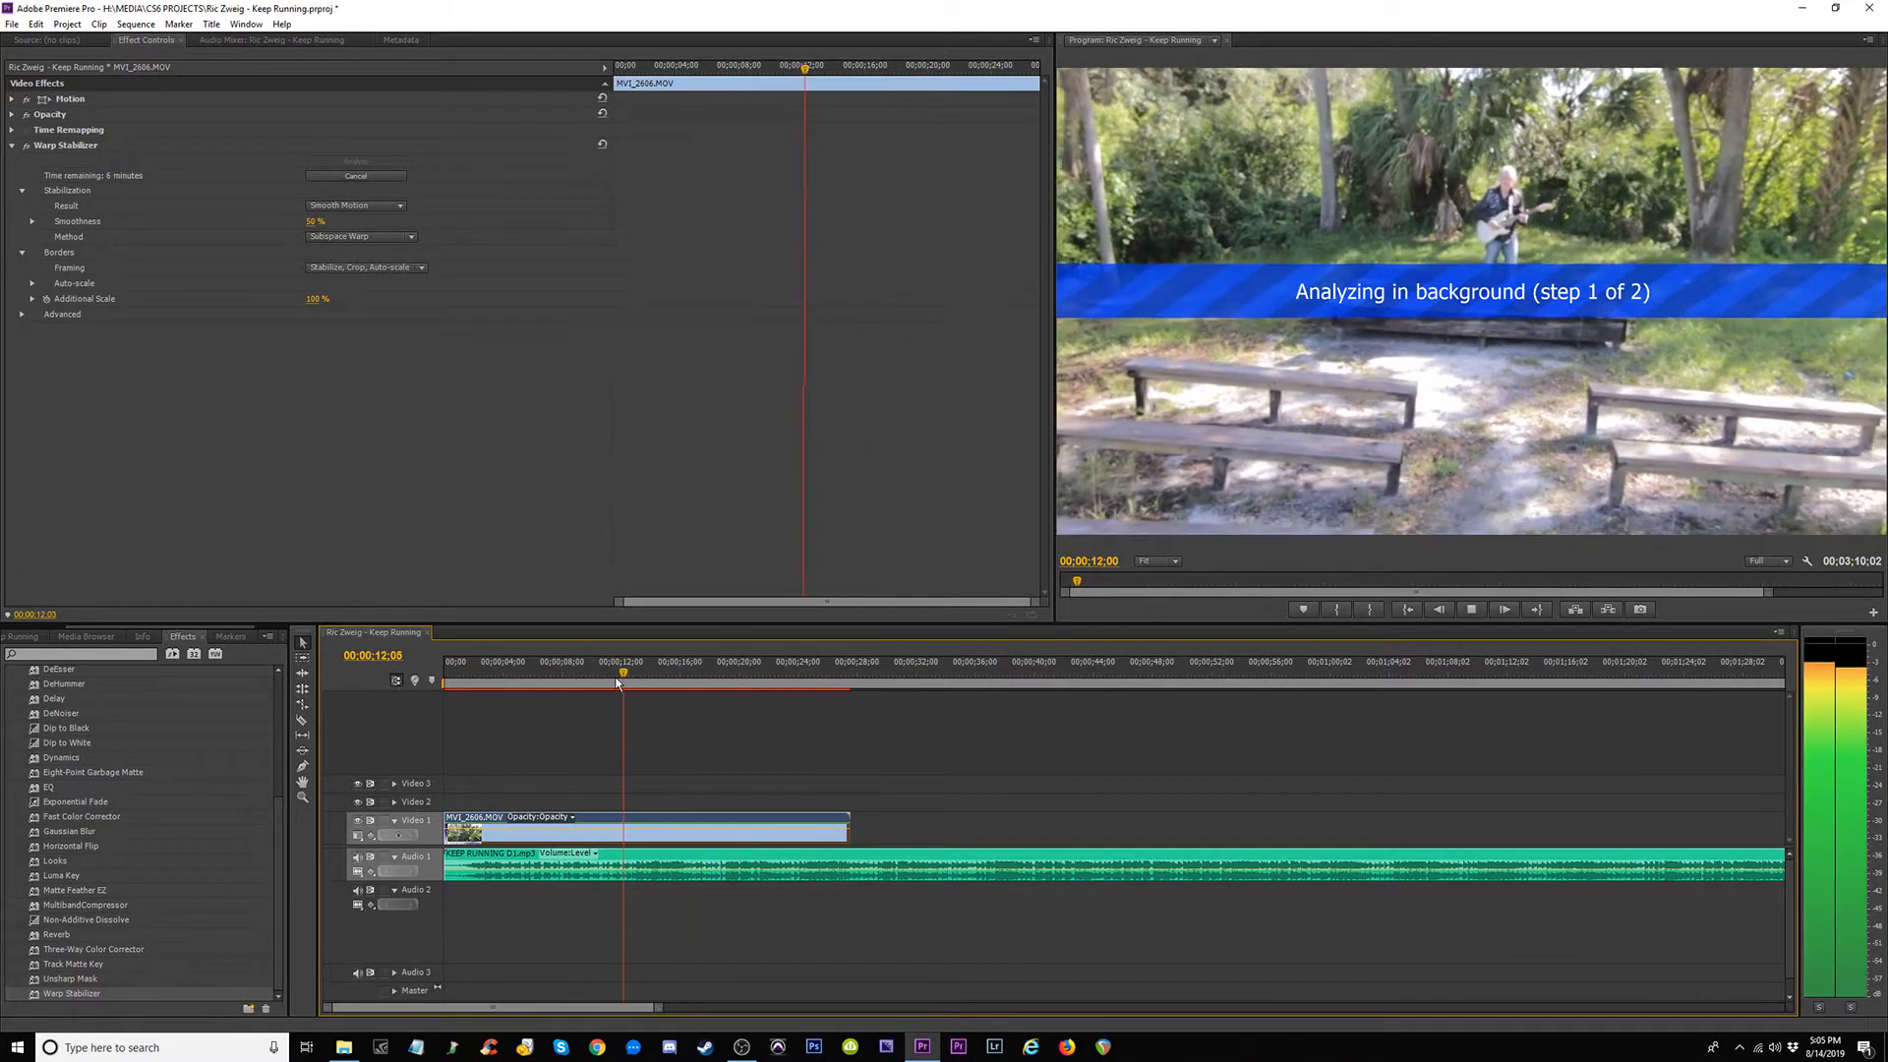
pyautogui.press('space')
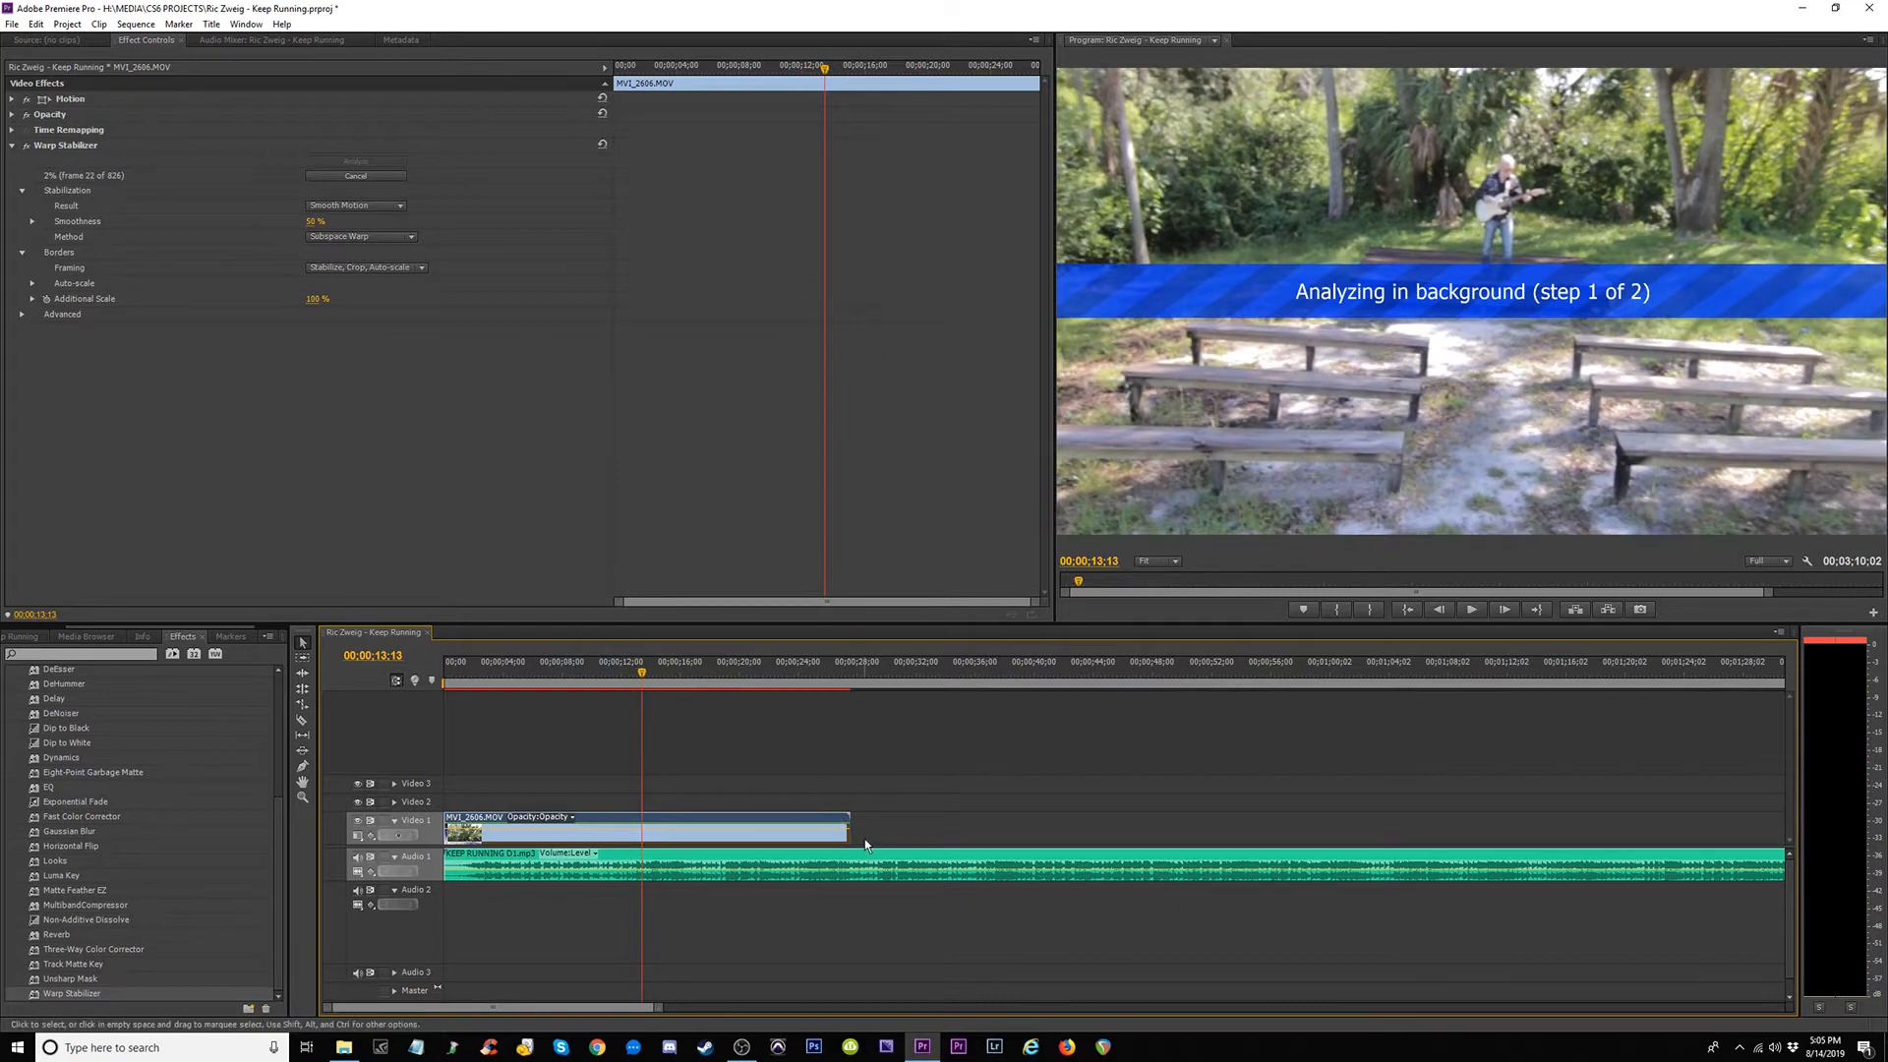
# Trim the end of MVI_2606.MOV back to 00;00;13;13, review the shortened clip, and restart its Warp Stabilizer analysis.
pyautogui.moveTo(850, 834); pyautogui.dragTo(641, 834)
pyautogui.click(586, 675)
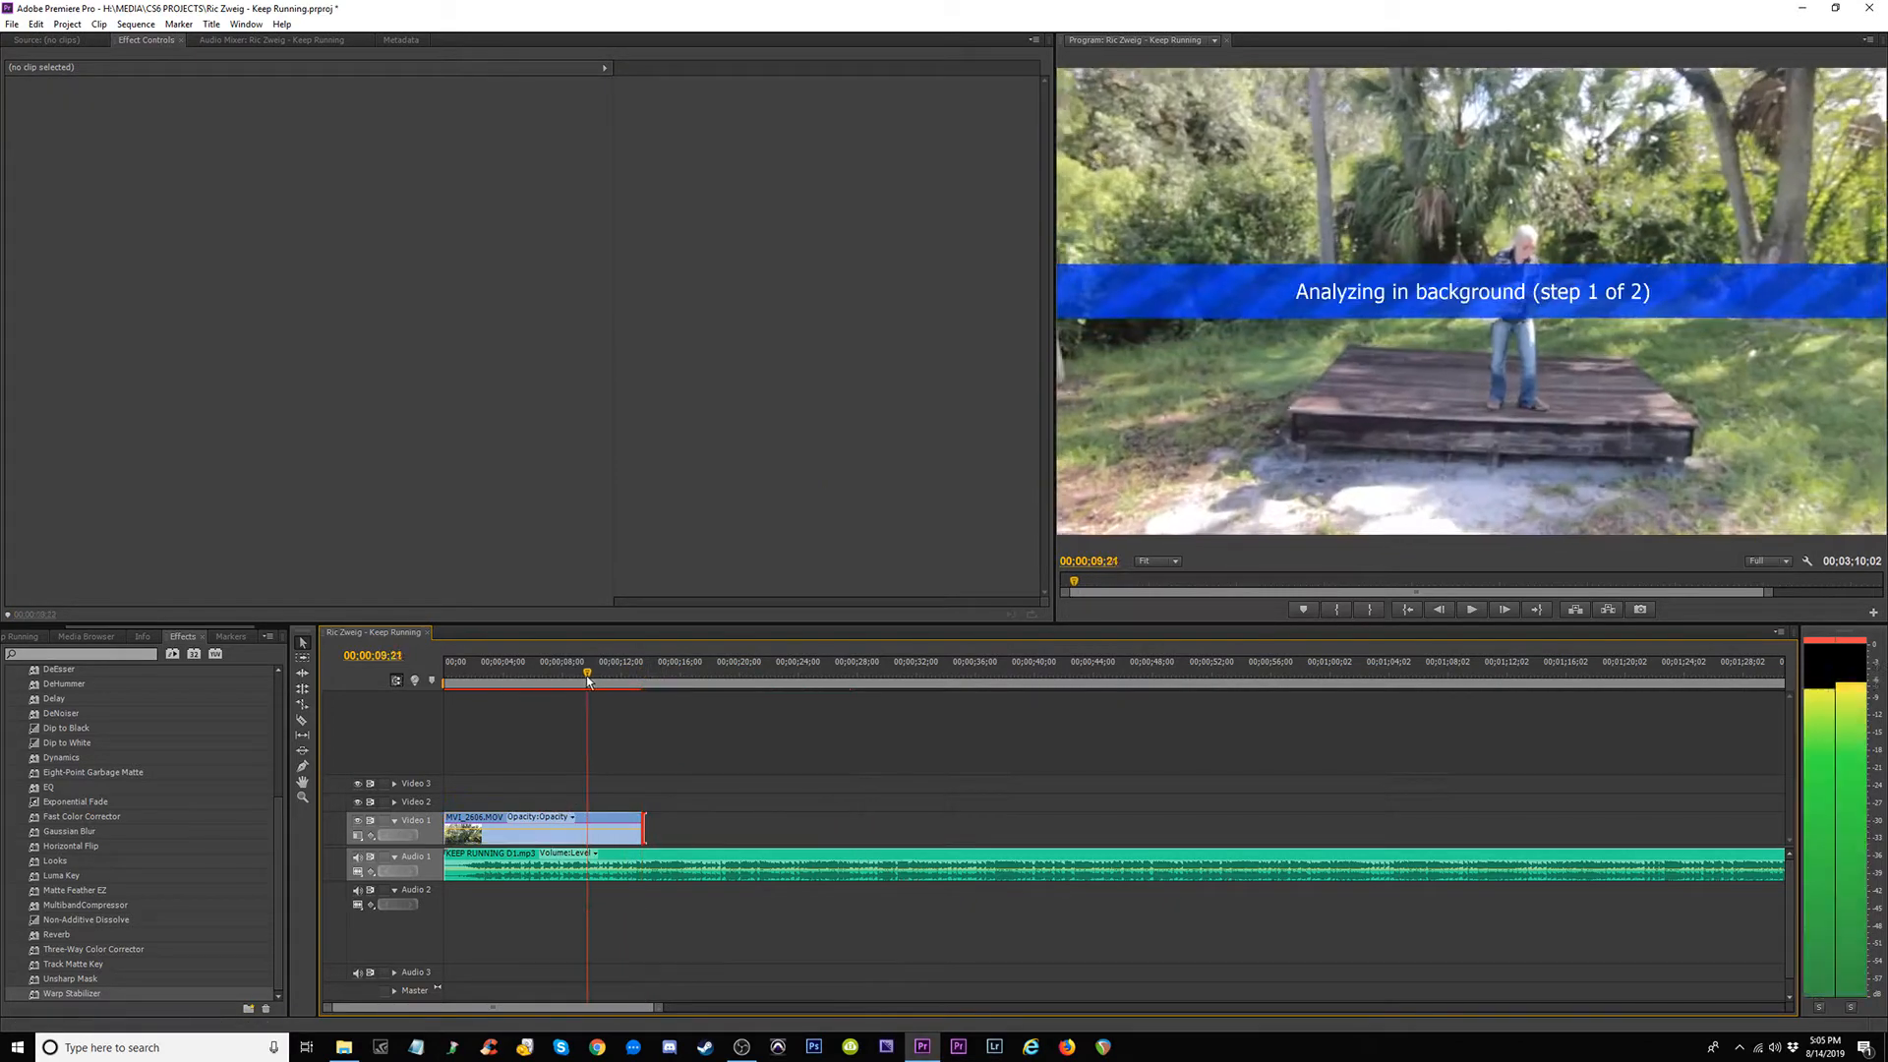
pyautogui.click(617, 677)
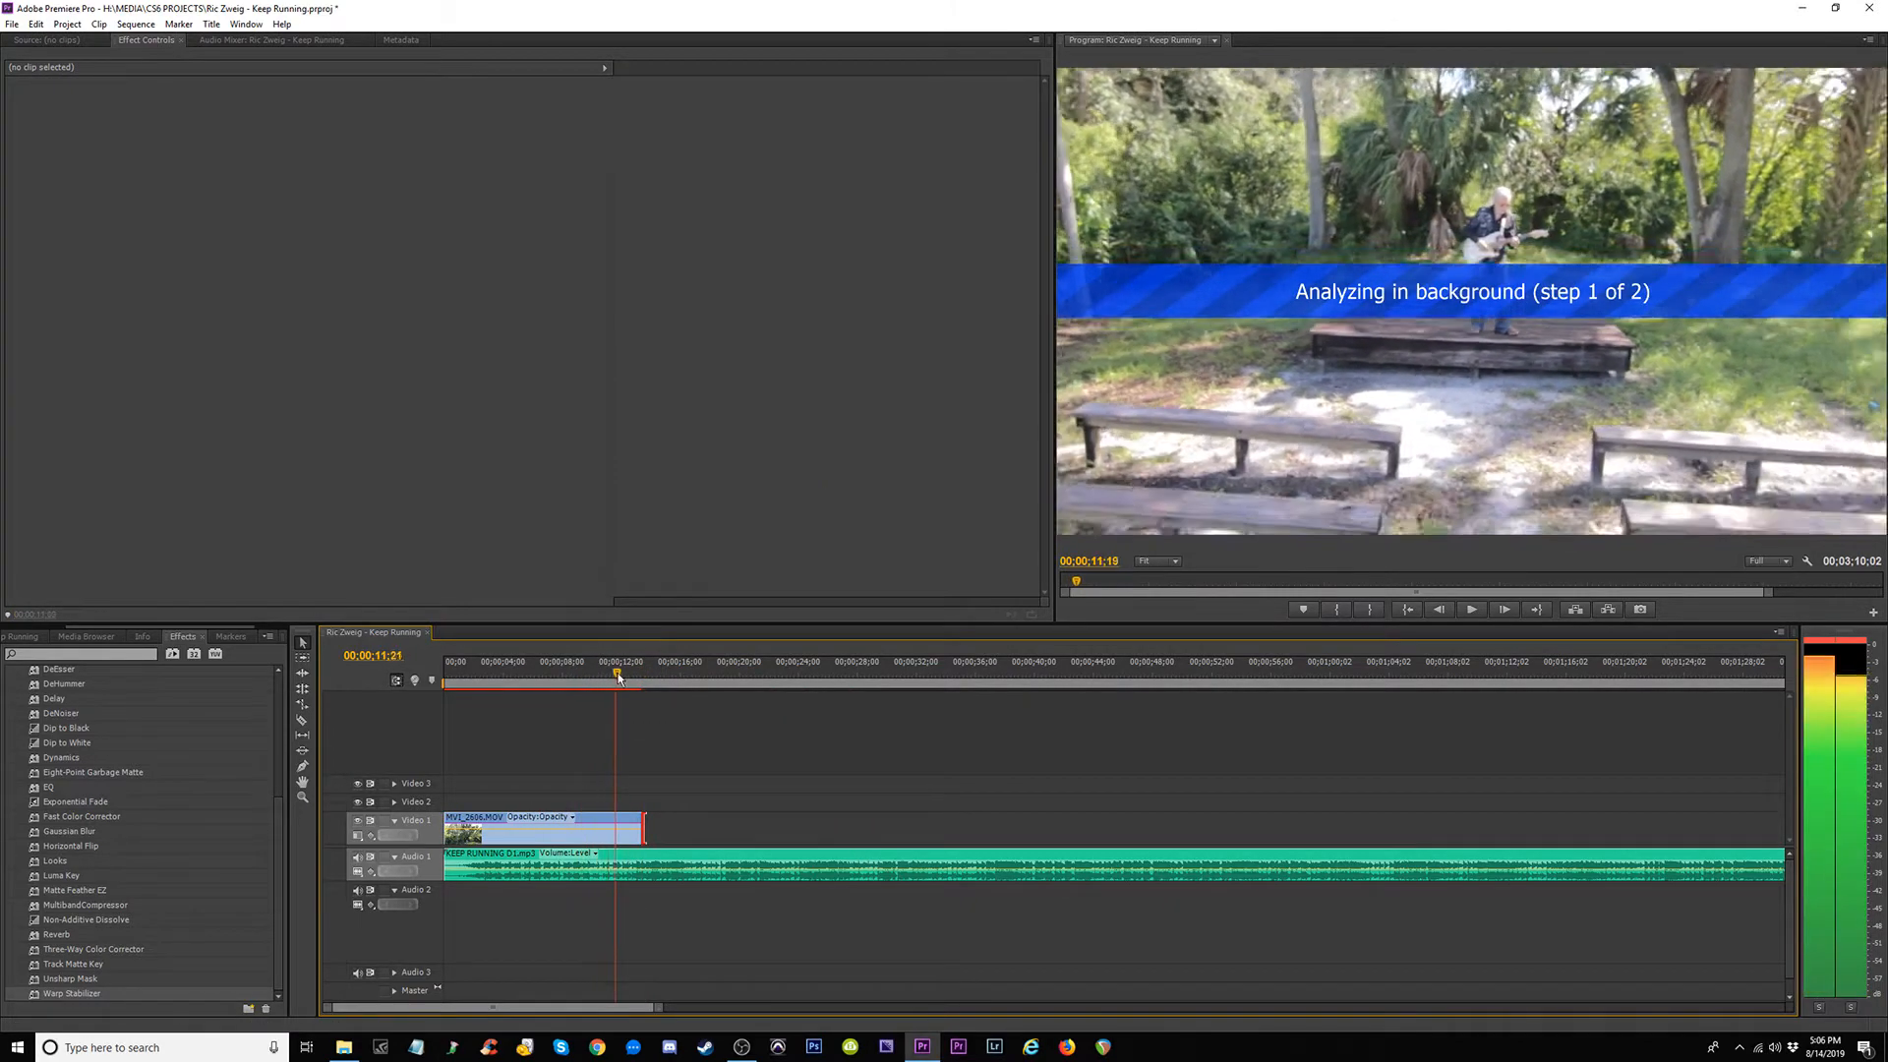
pyautogui.moveTo(618, 677); pyautogui.dragTo(448, 685)
pyautogui.press('space')
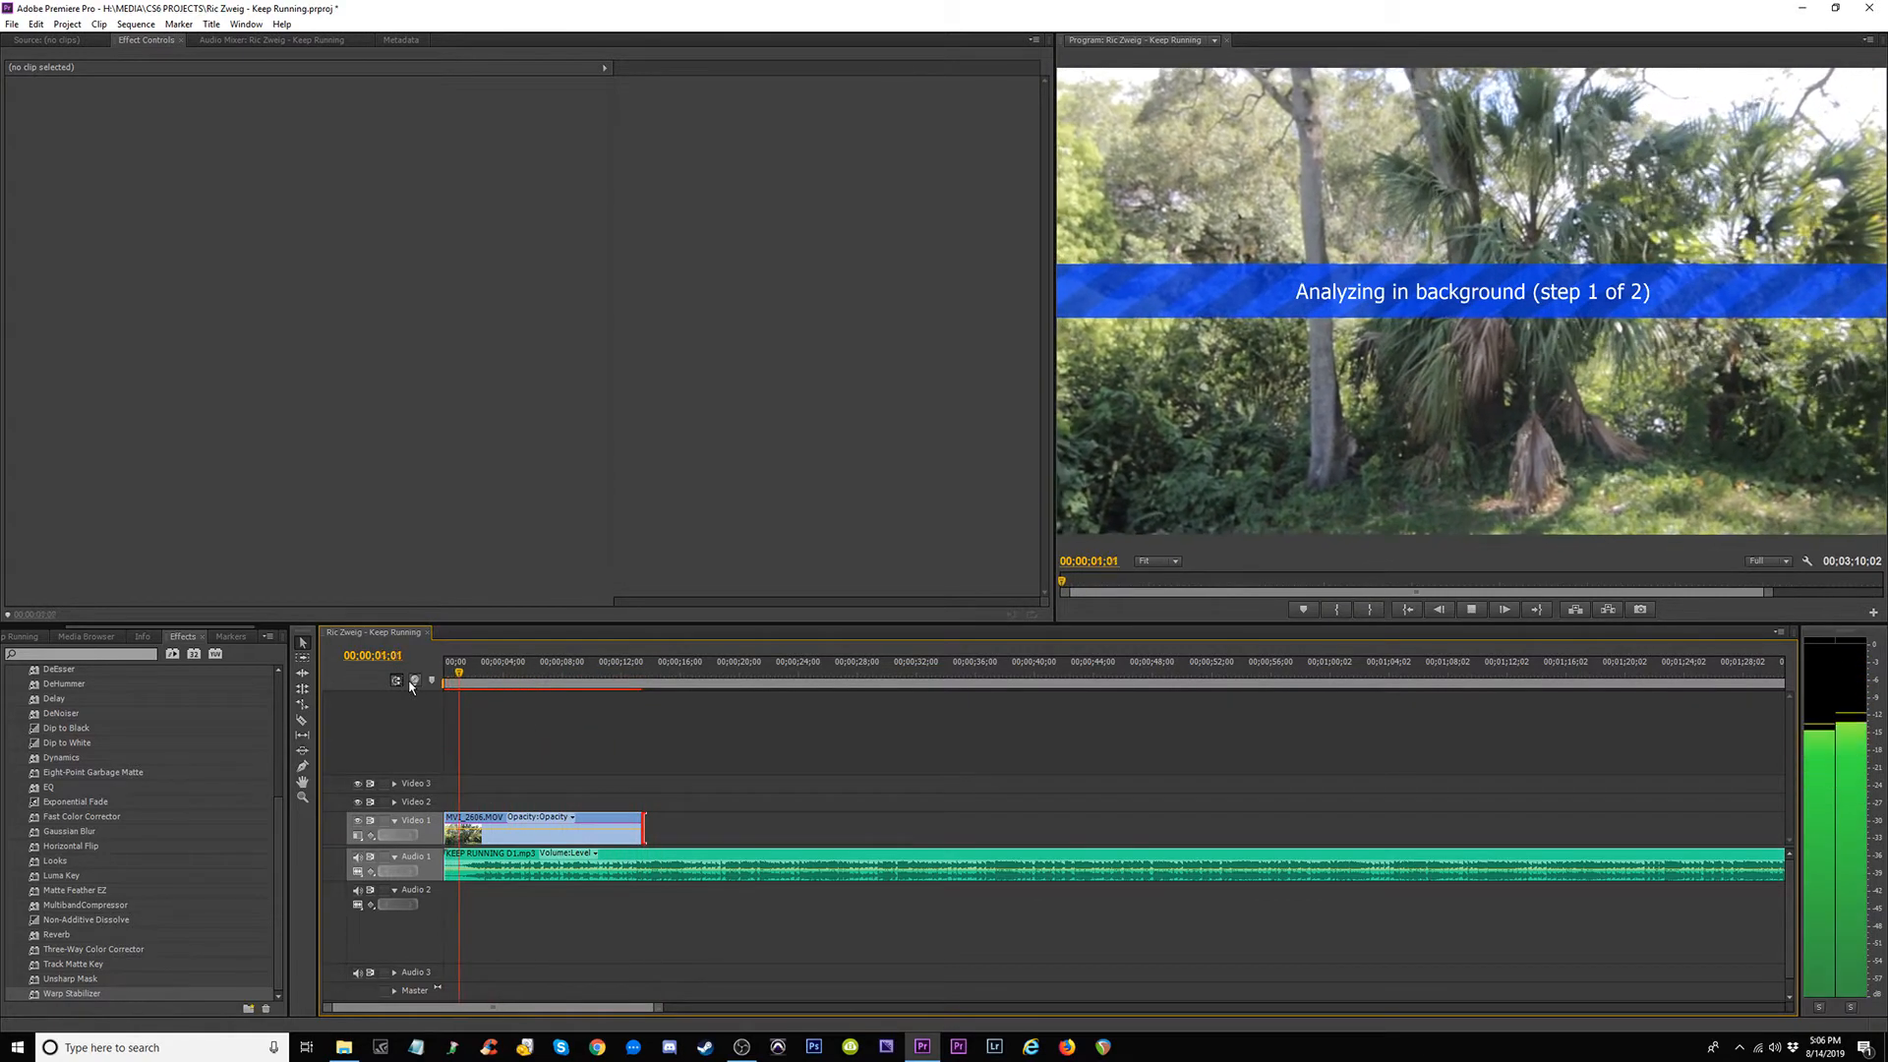
pyautogui.press('space')
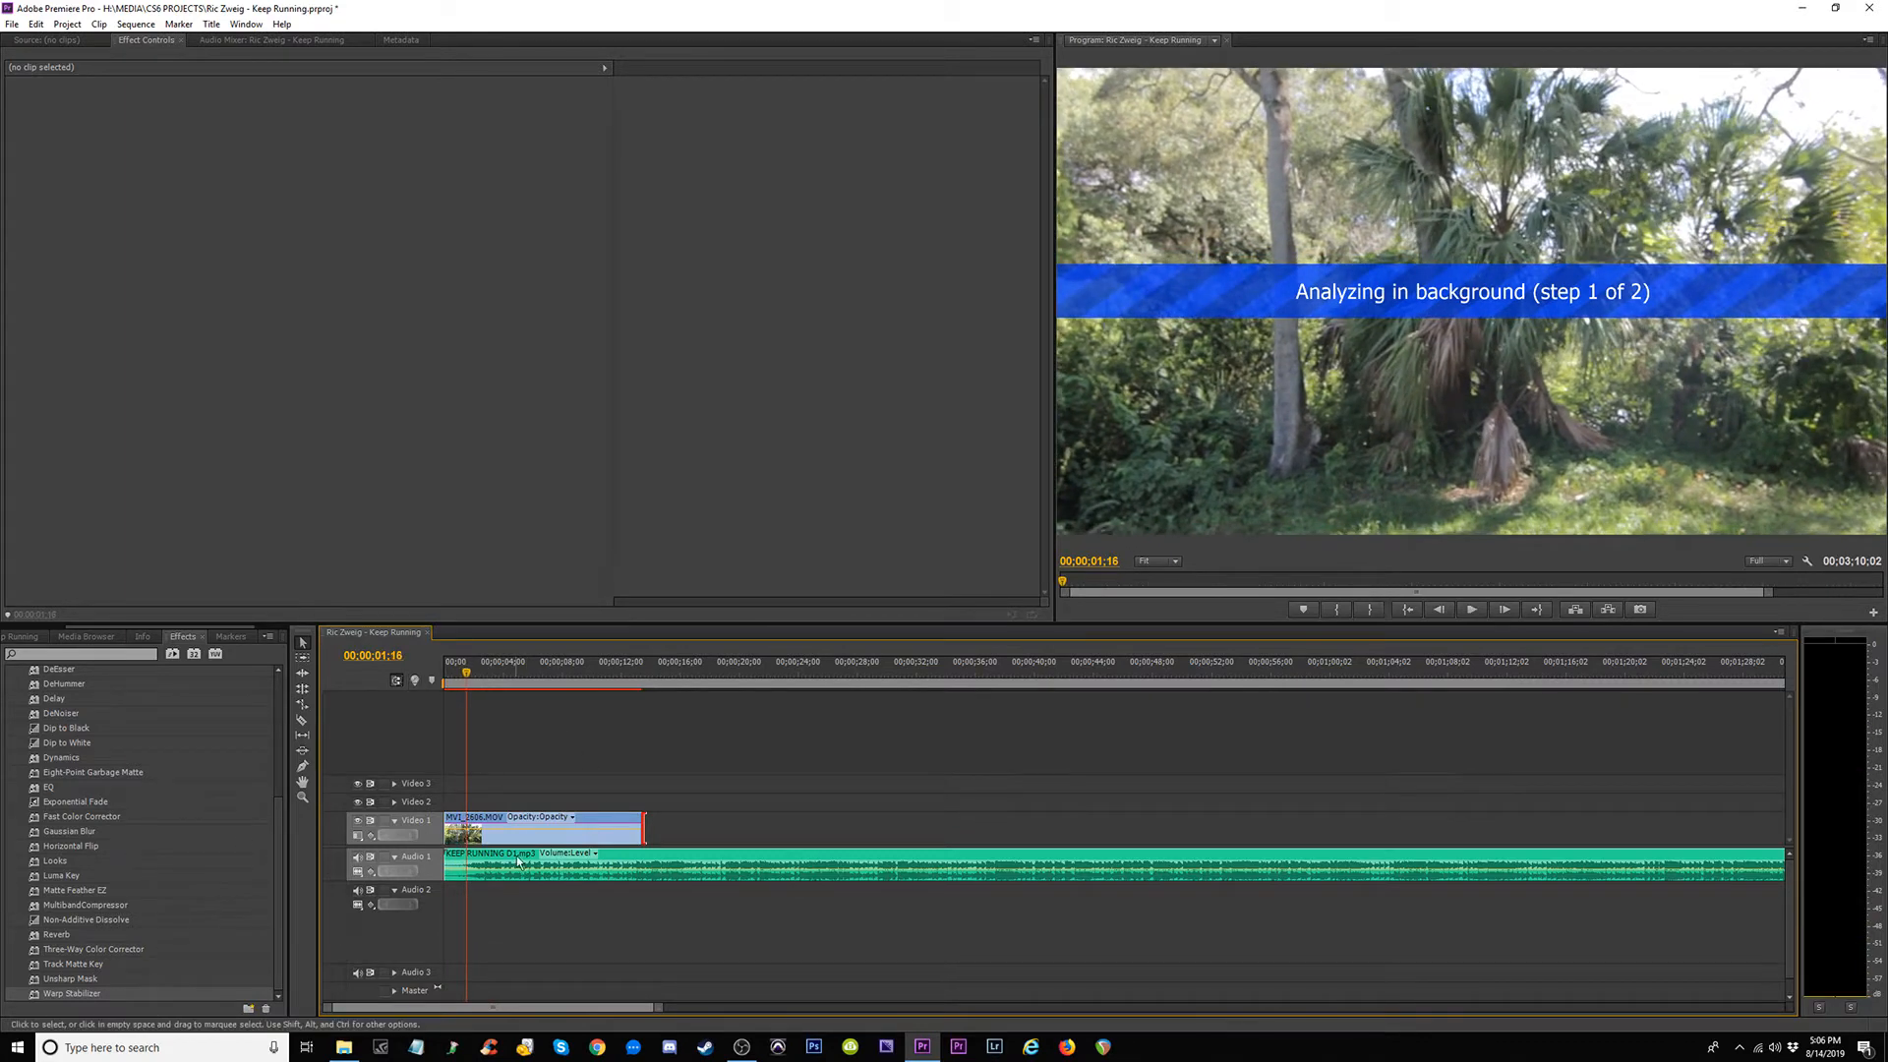
pyautogui.click(522, 834)
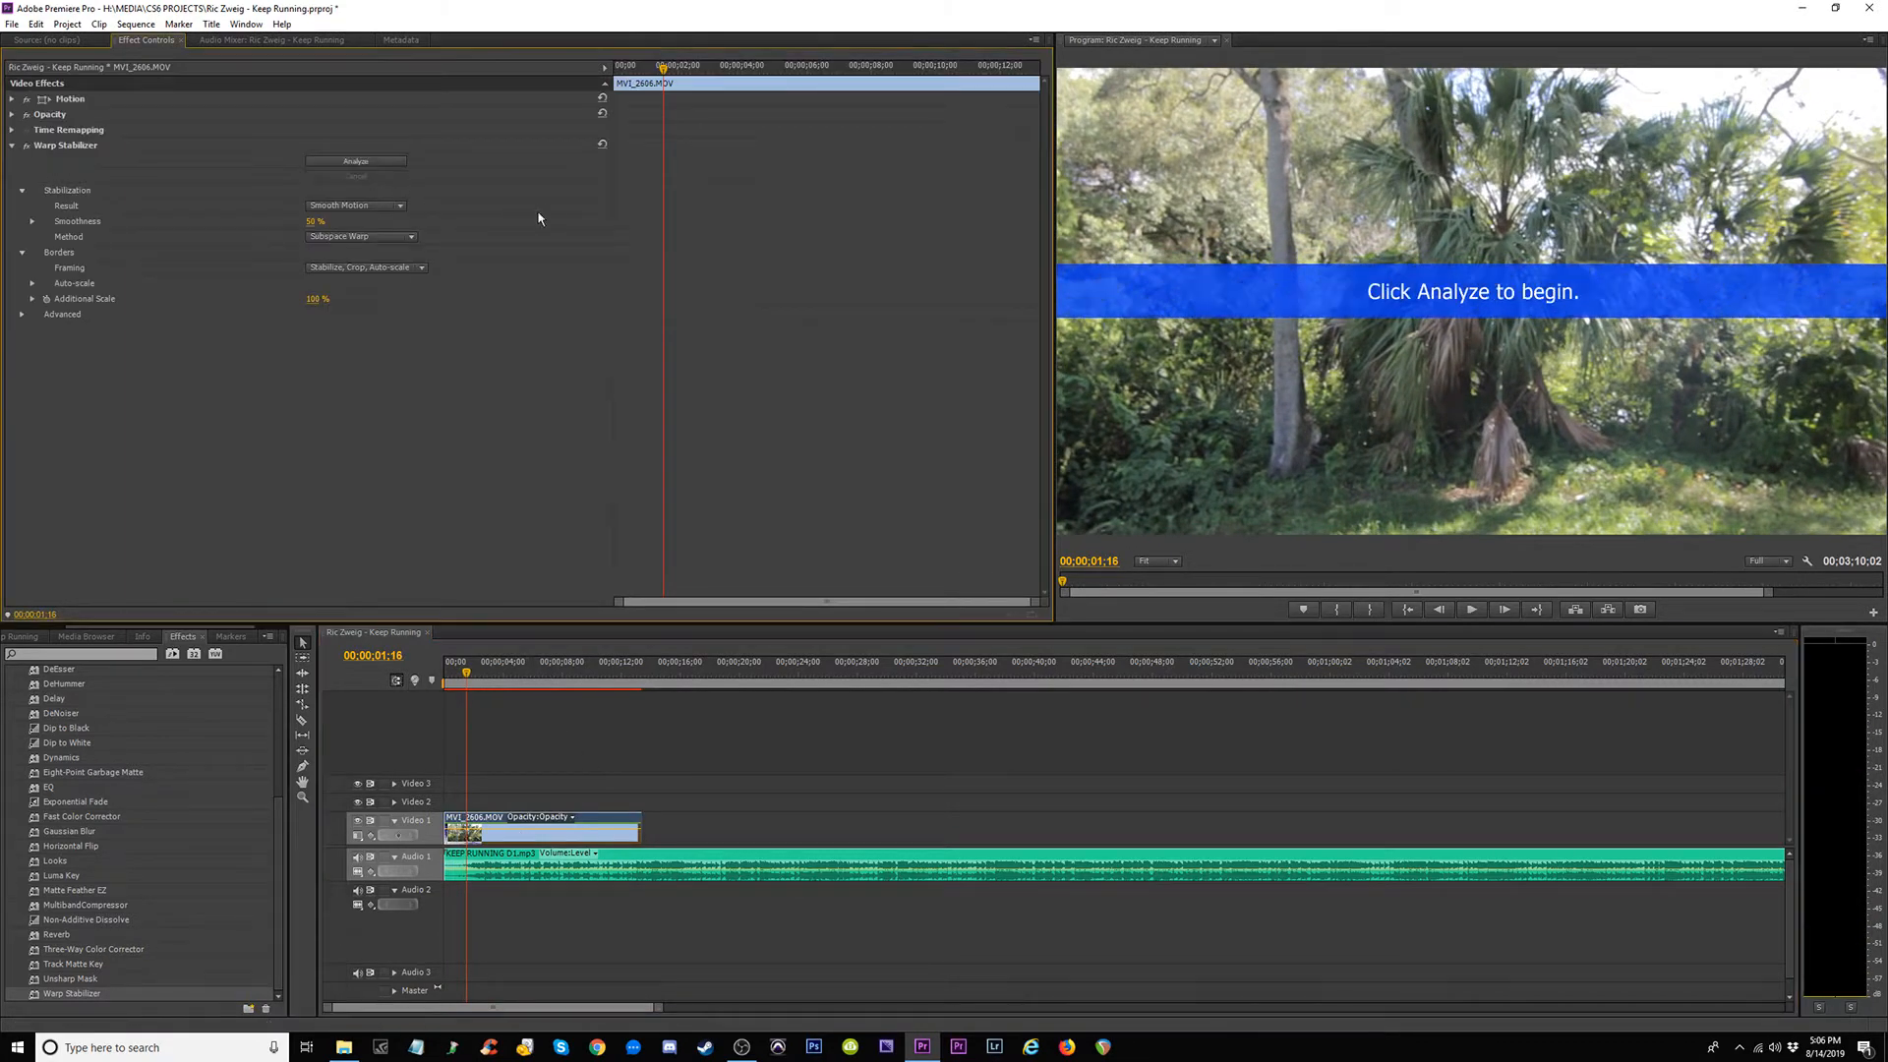
pyautogui.click(355, 161)
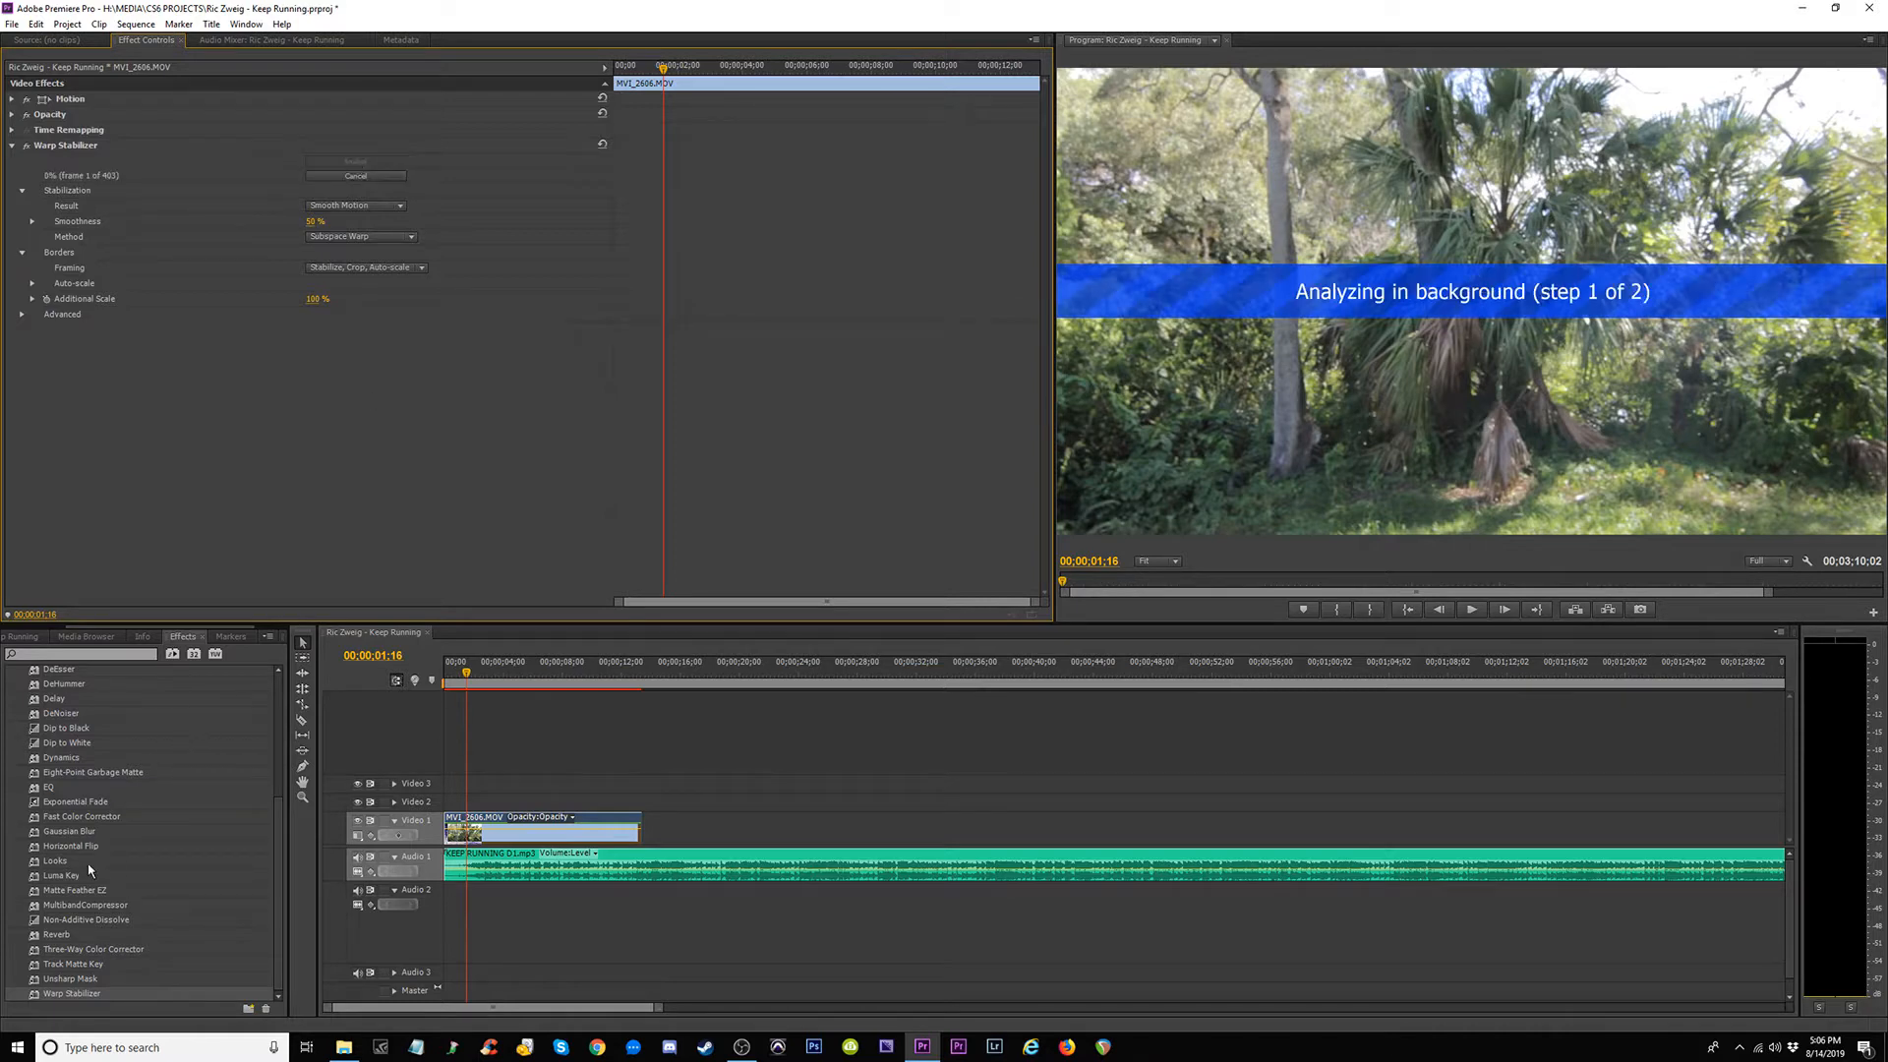
# Add a Cross Dissolve to the start of MVI_2606.MOV, and move the playhead to 00;00;06;01.
pyautogui.click(86, 729)
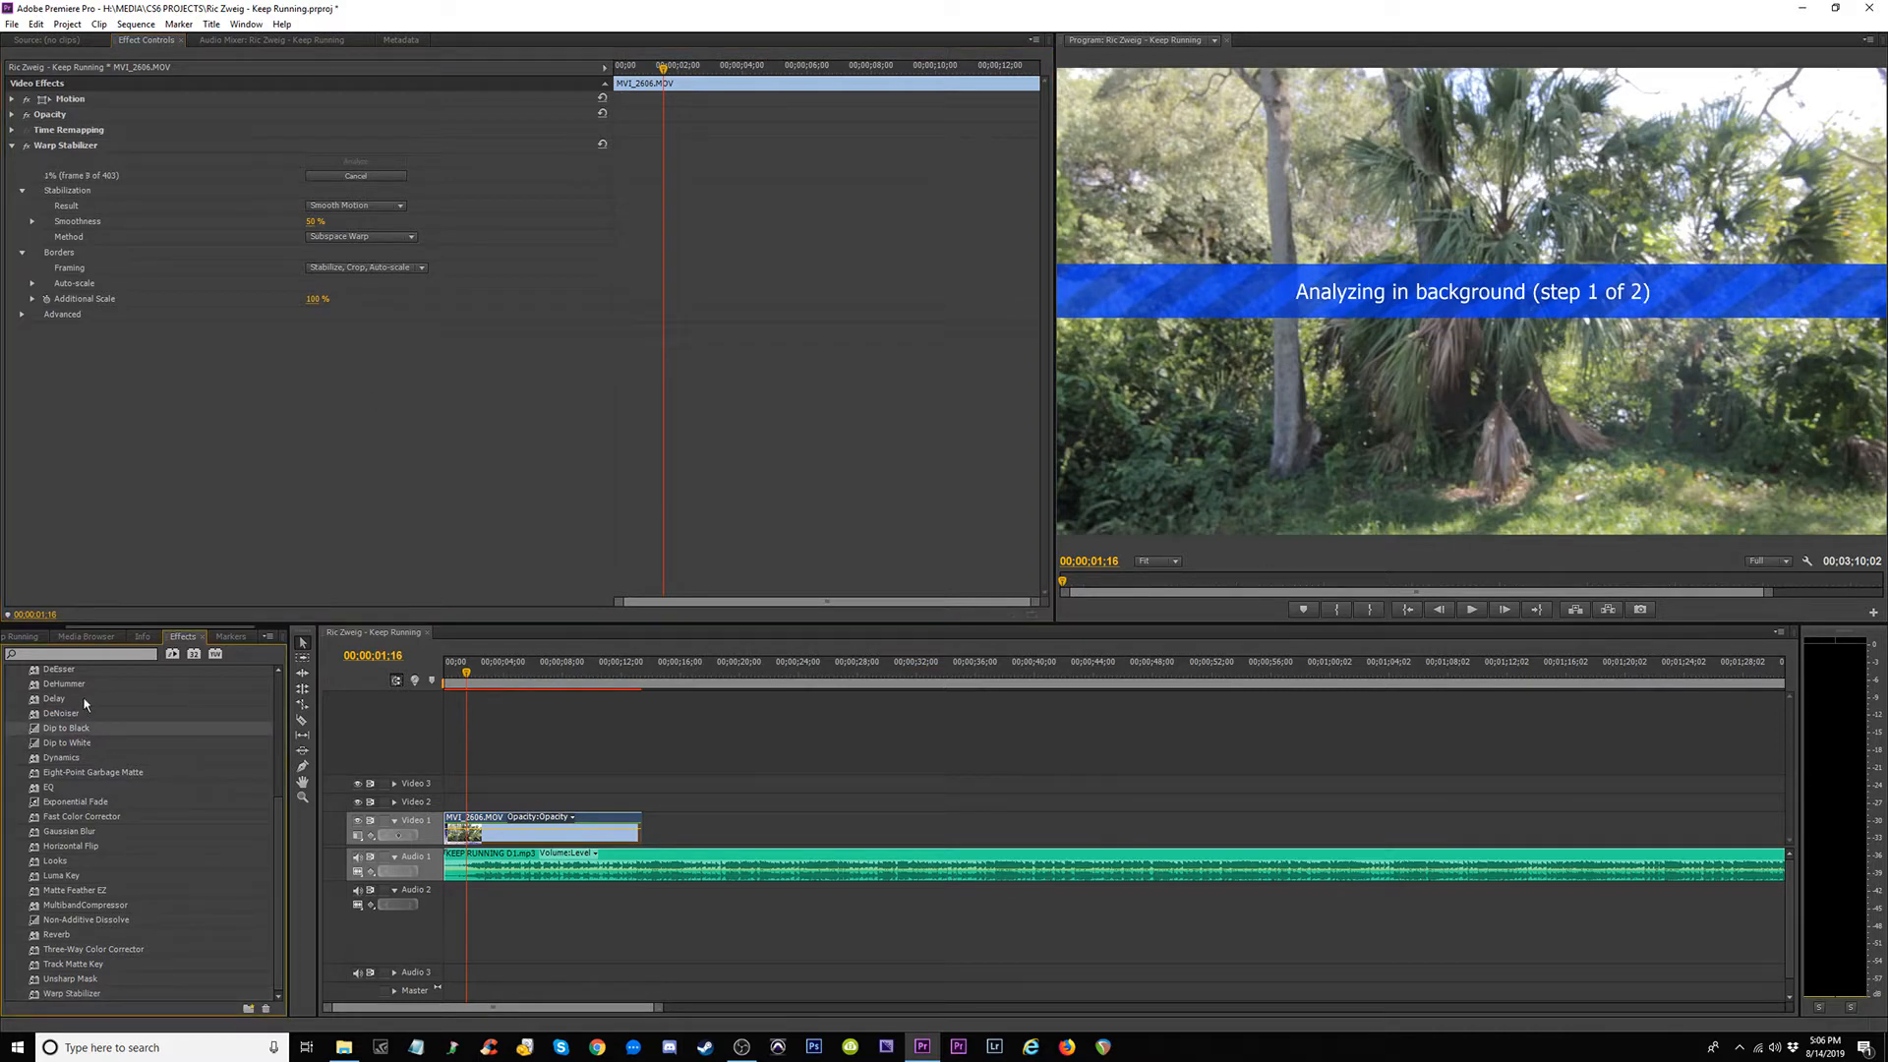
pyautogui.scroll(4, 71, 757)
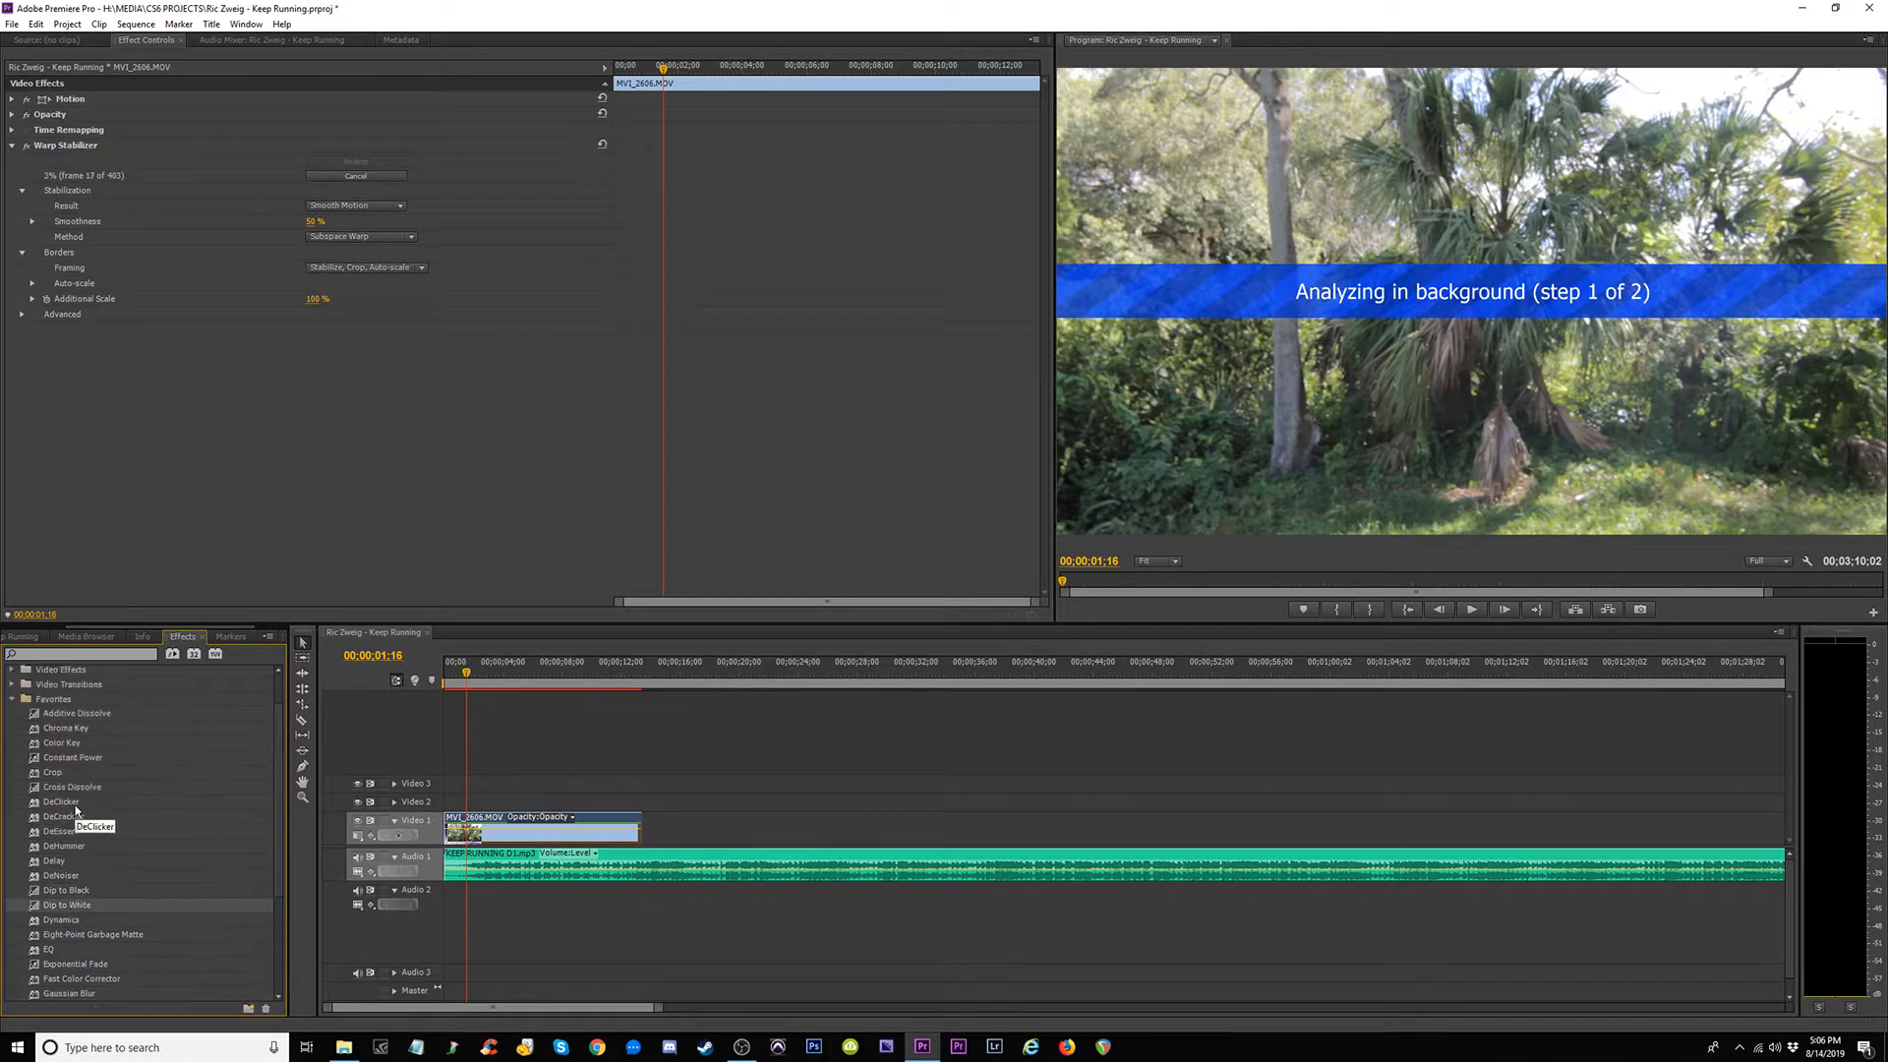
pyautogui.moveTo(451, 834); pyautogui.dragTo(448, 832)
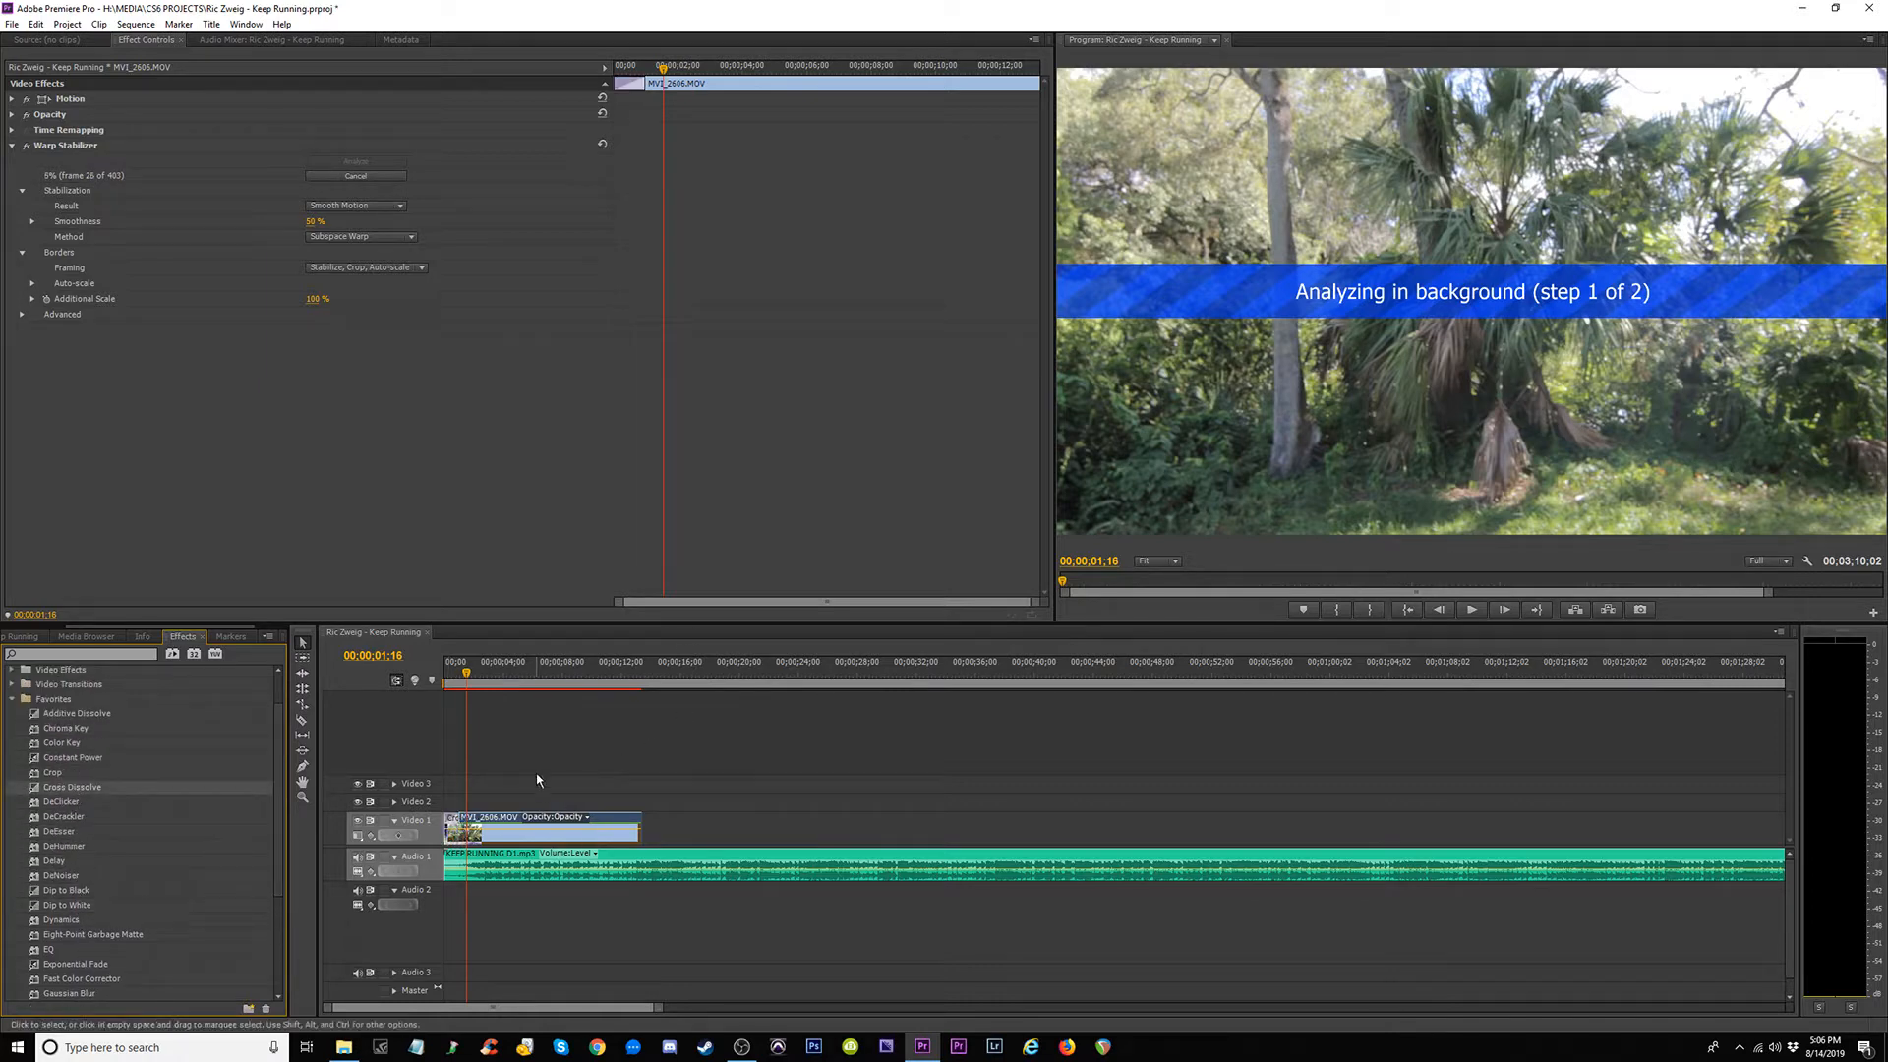
pyautogui.moveTo(465, 673); pyautogui.dragTo(535, 675)
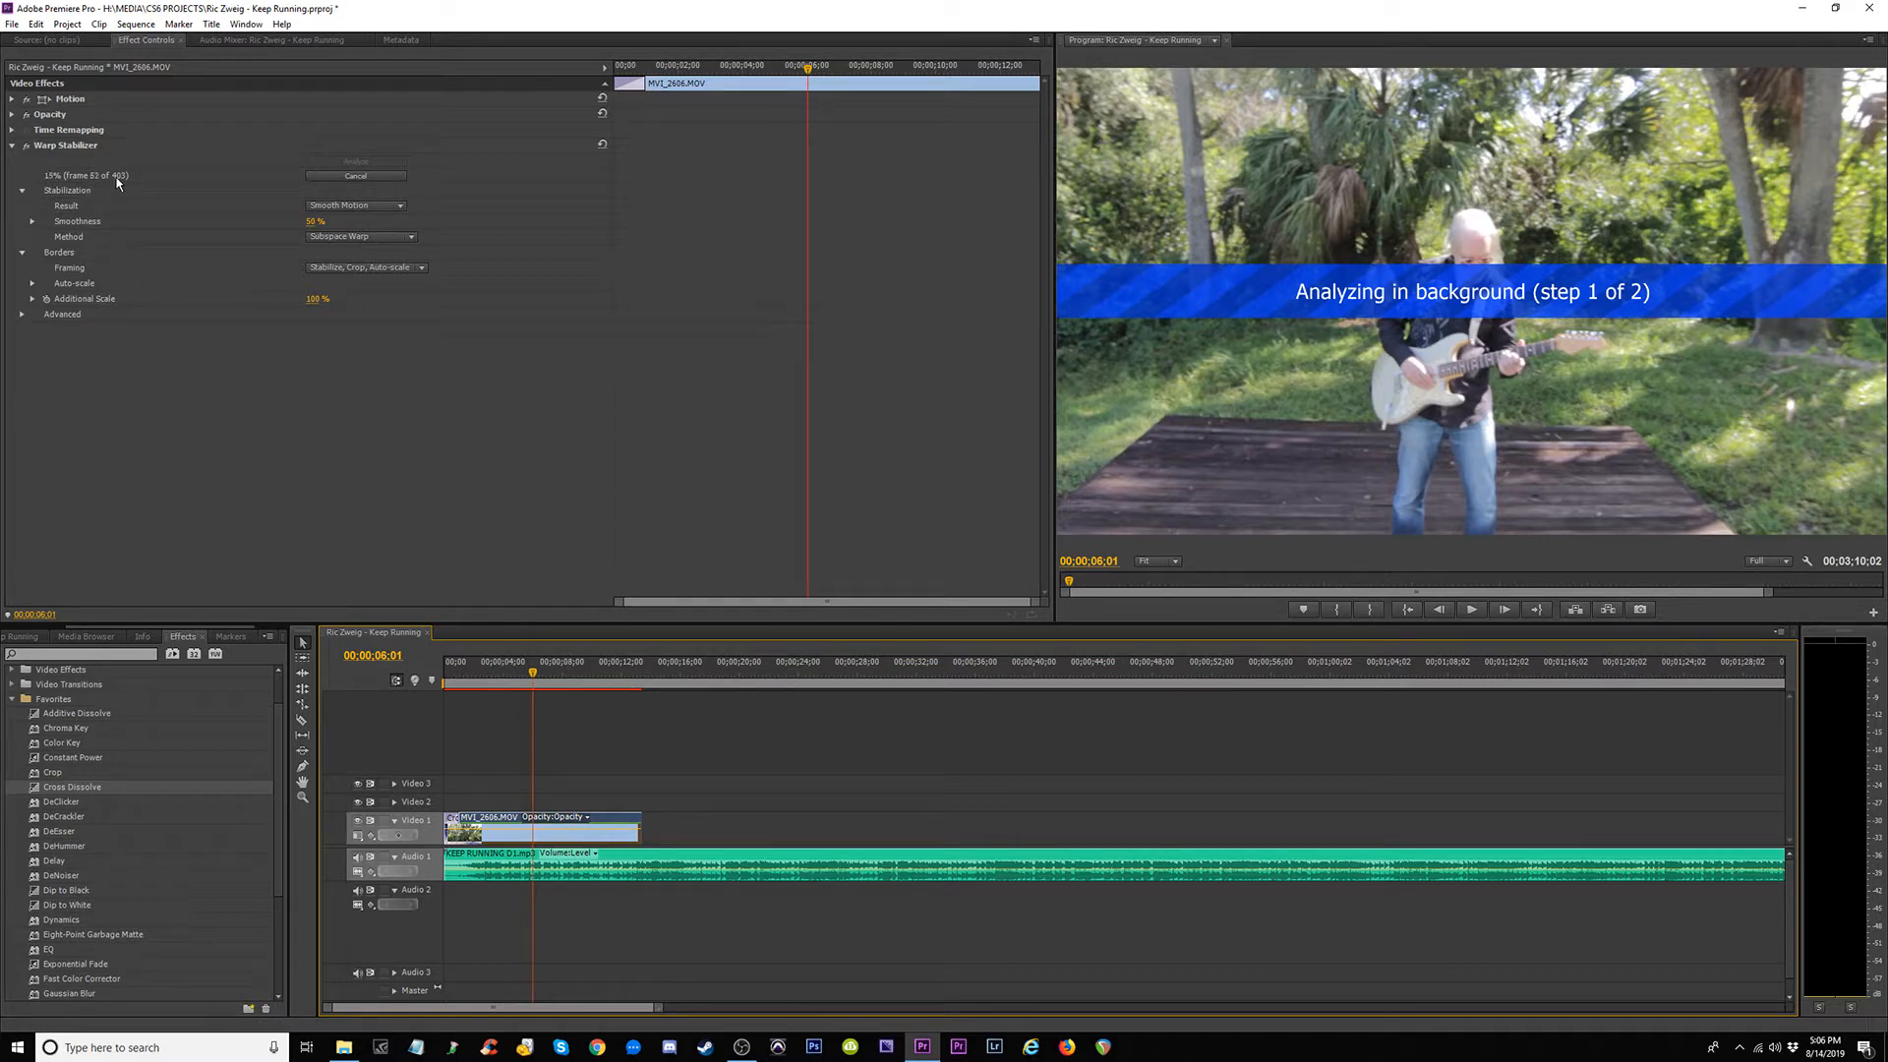
# Switch to the Keep Running Music Video folder in File Explorer and preview MVI_2607.MOV in the media player.
pyautogui.press('-')
pyautogui.press('-')
pyautogui.press('-')
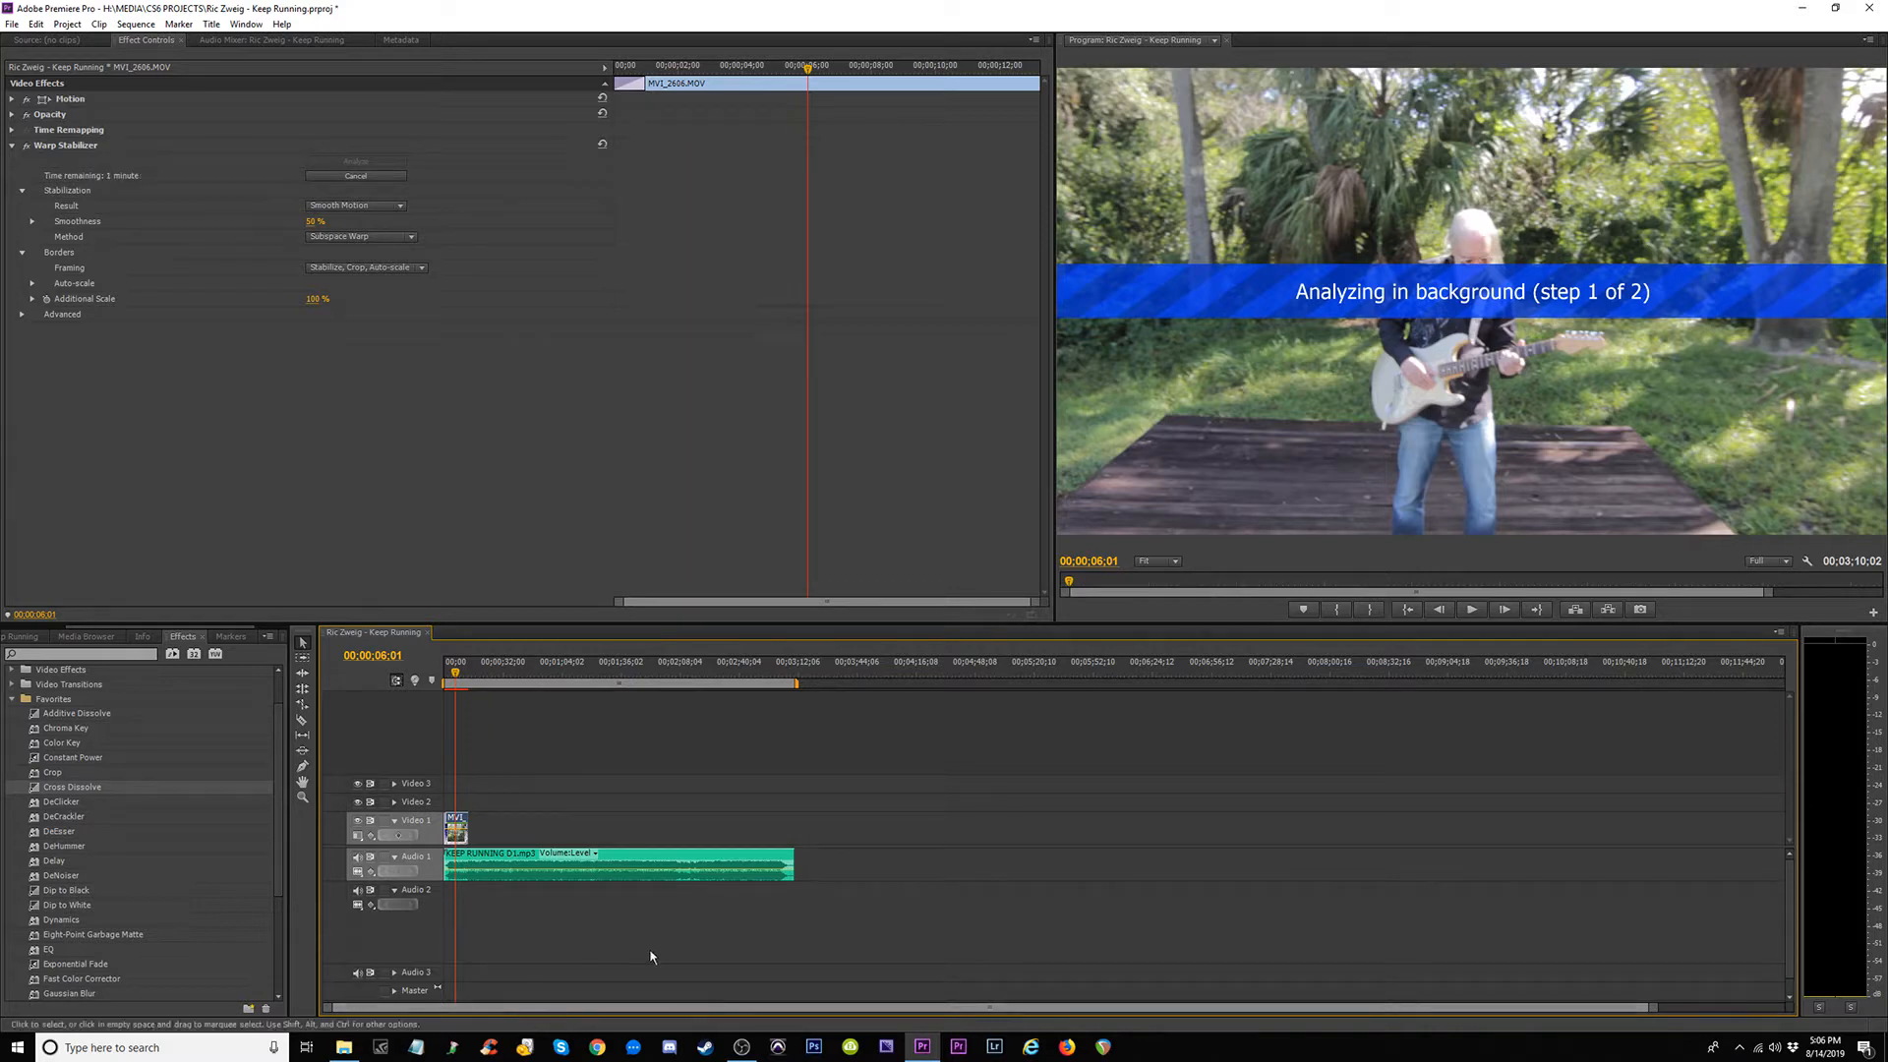
pyautogui.click(342, 1044)
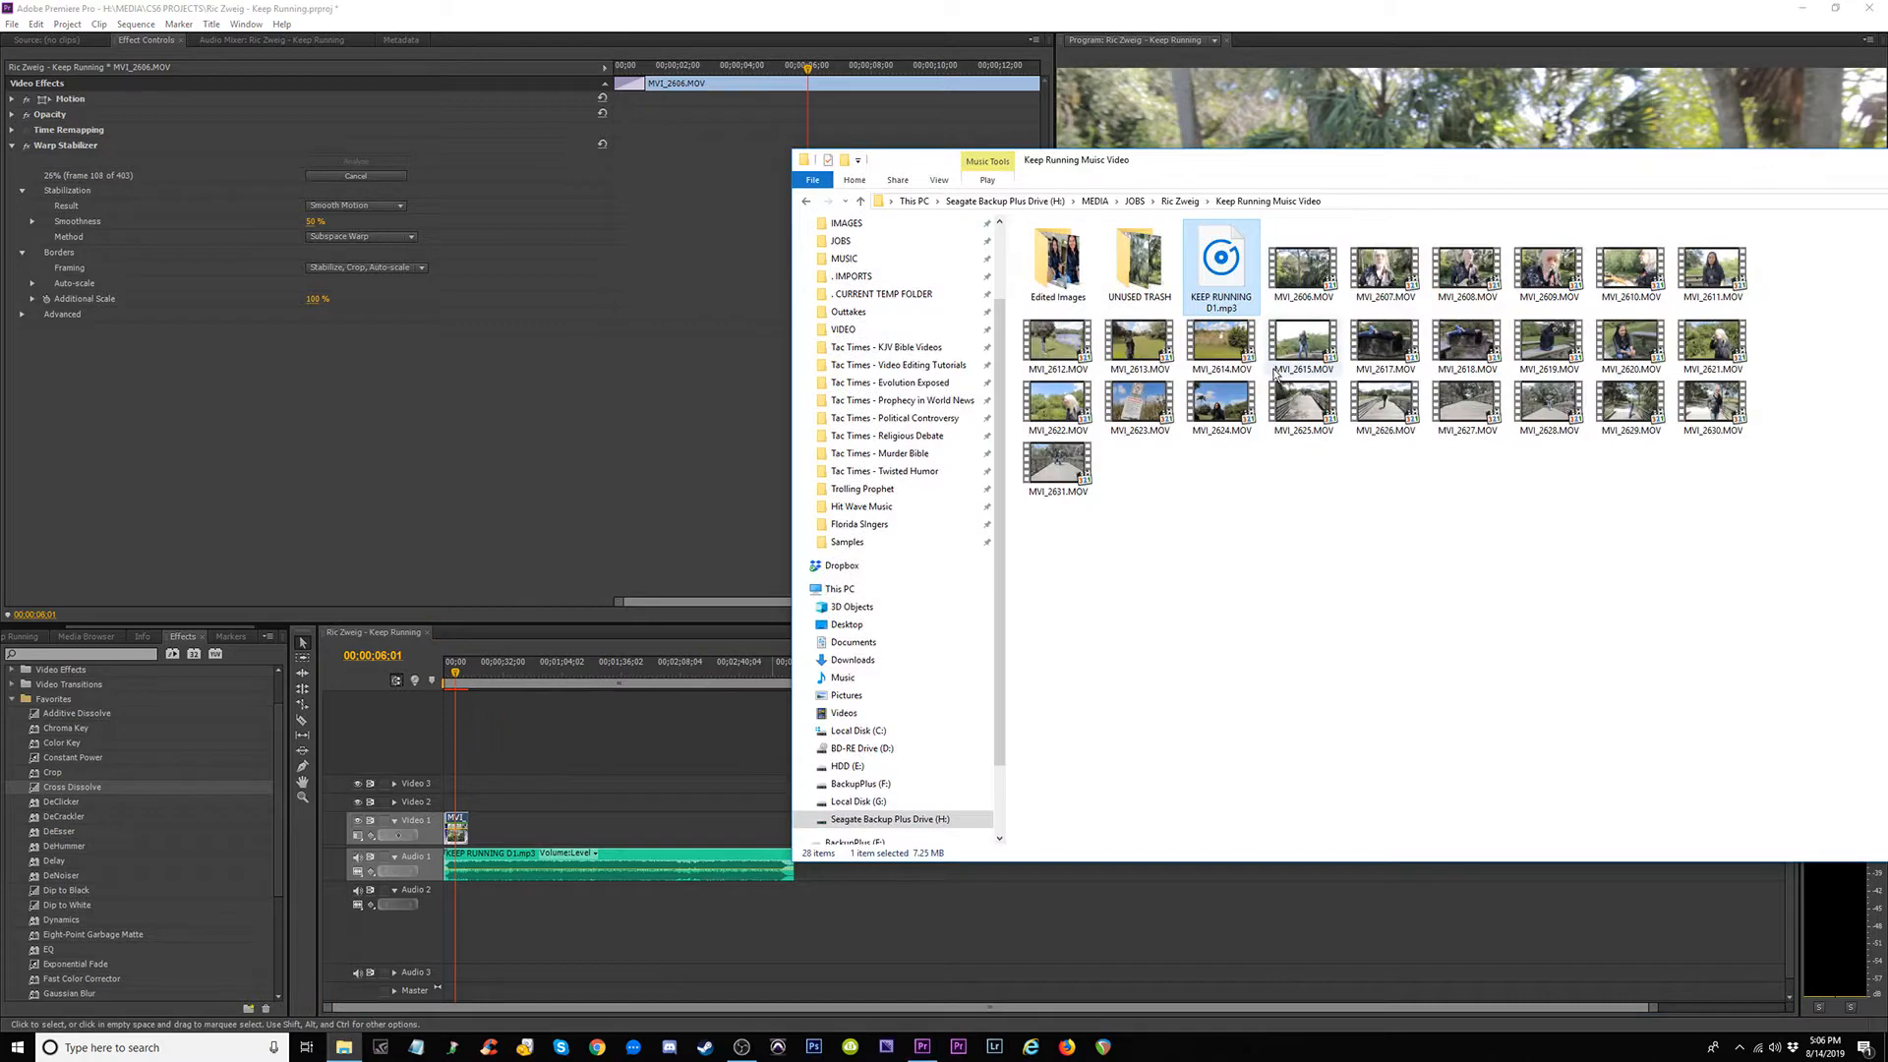
pyautogui.click(1293, 266)
pyautogui.click(1398, 260)
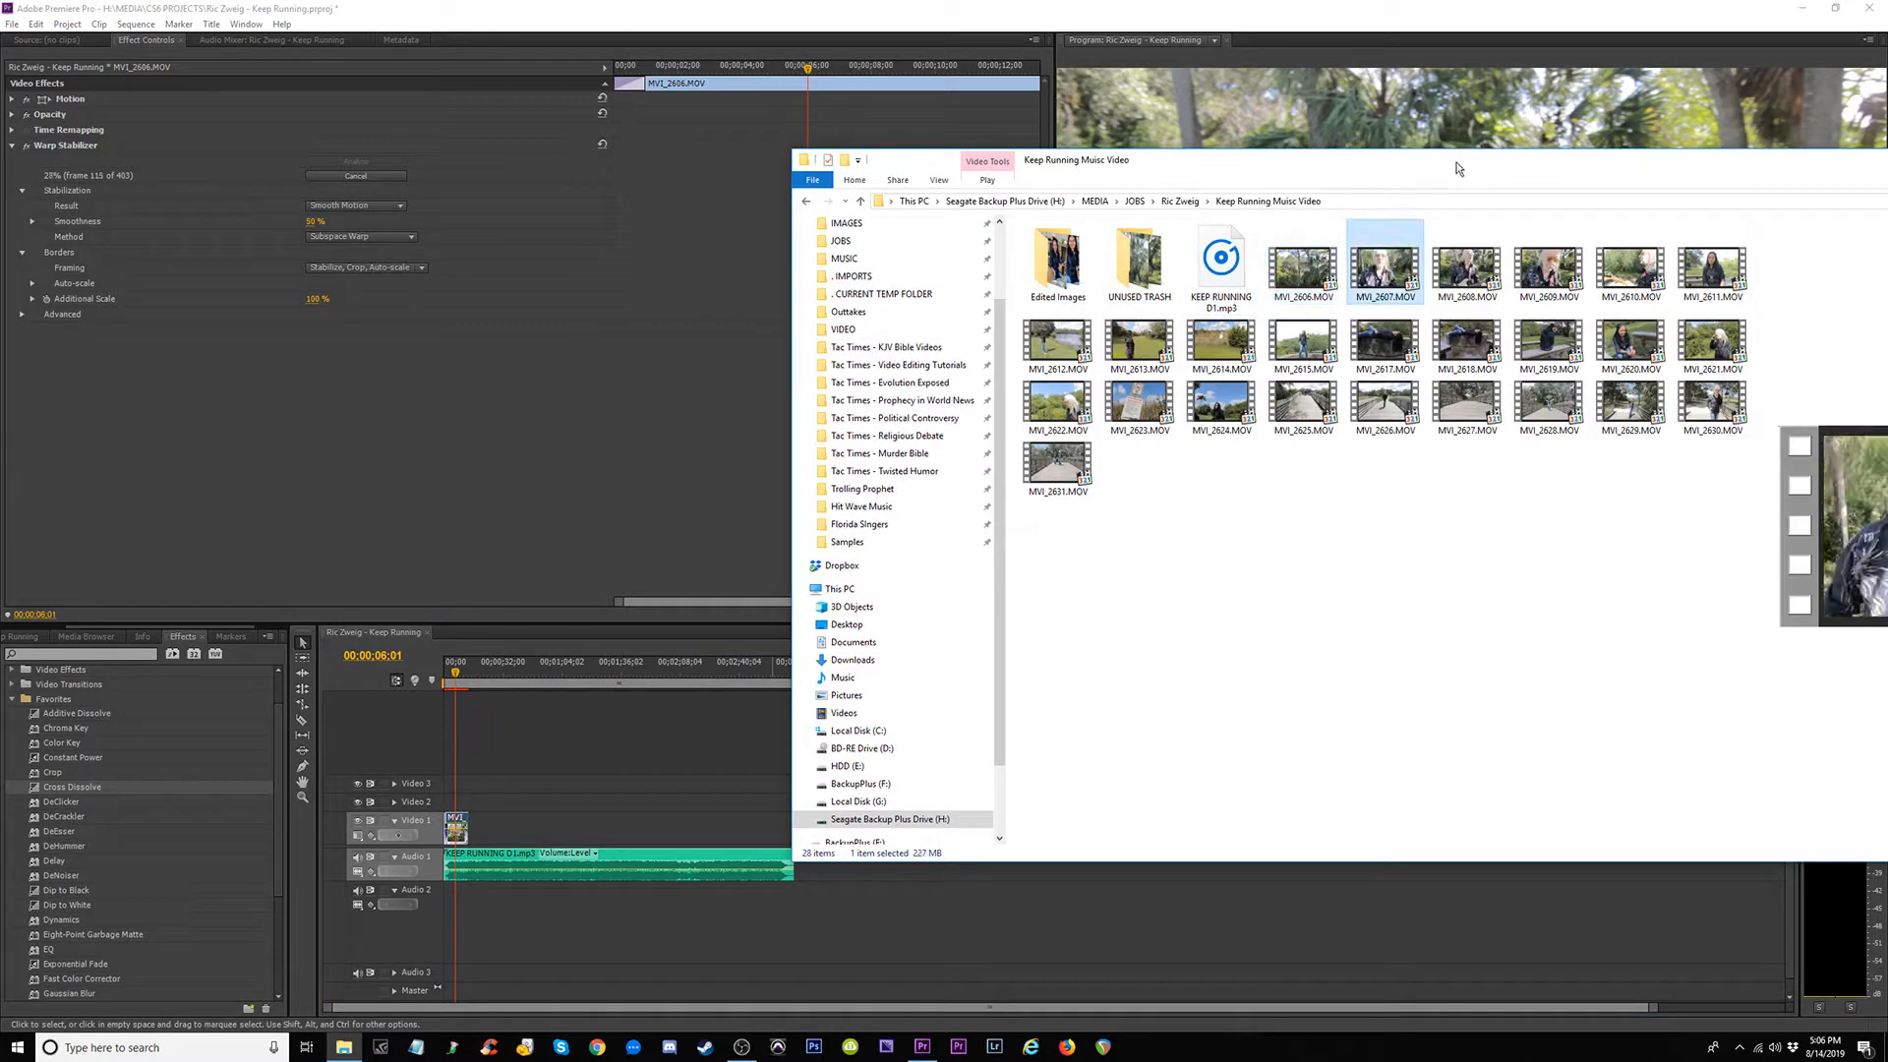
pyautogui.moveTo(1458, 168); pyautogui.dragTo(959, 129)
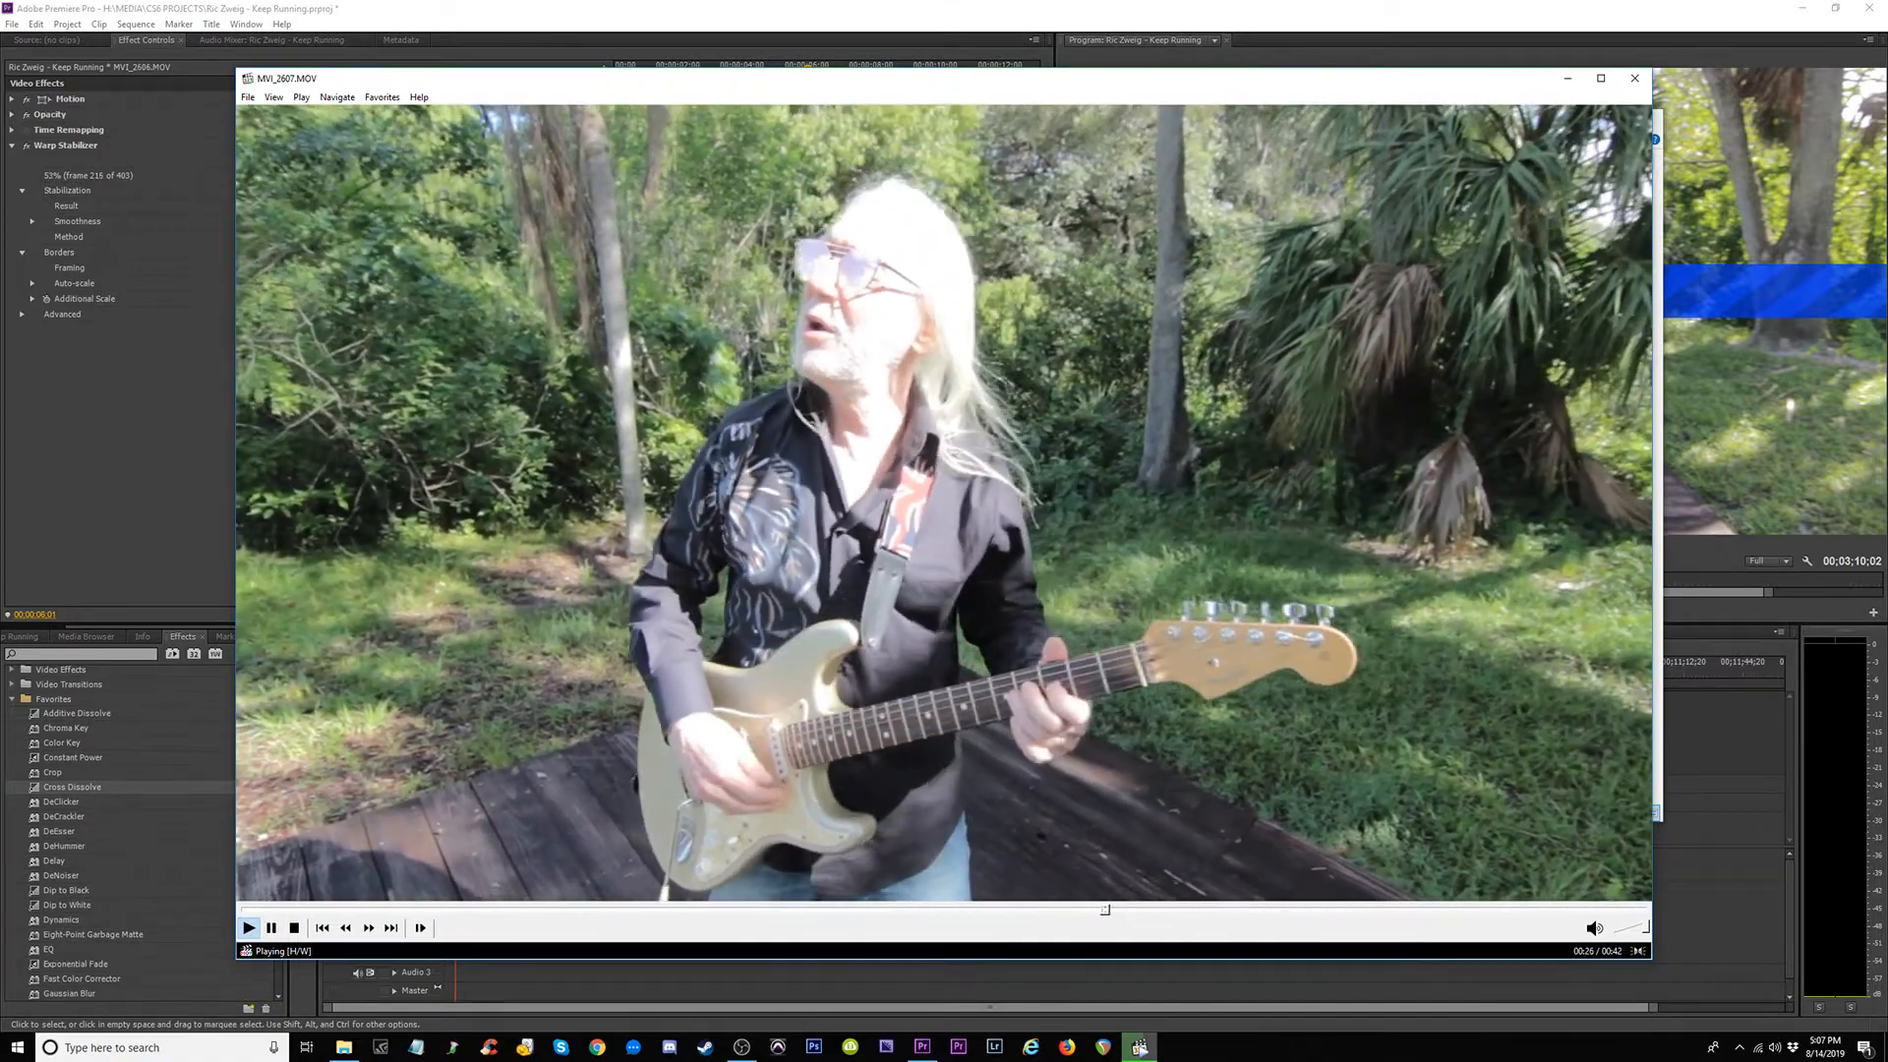
pyautogui.press('Left')
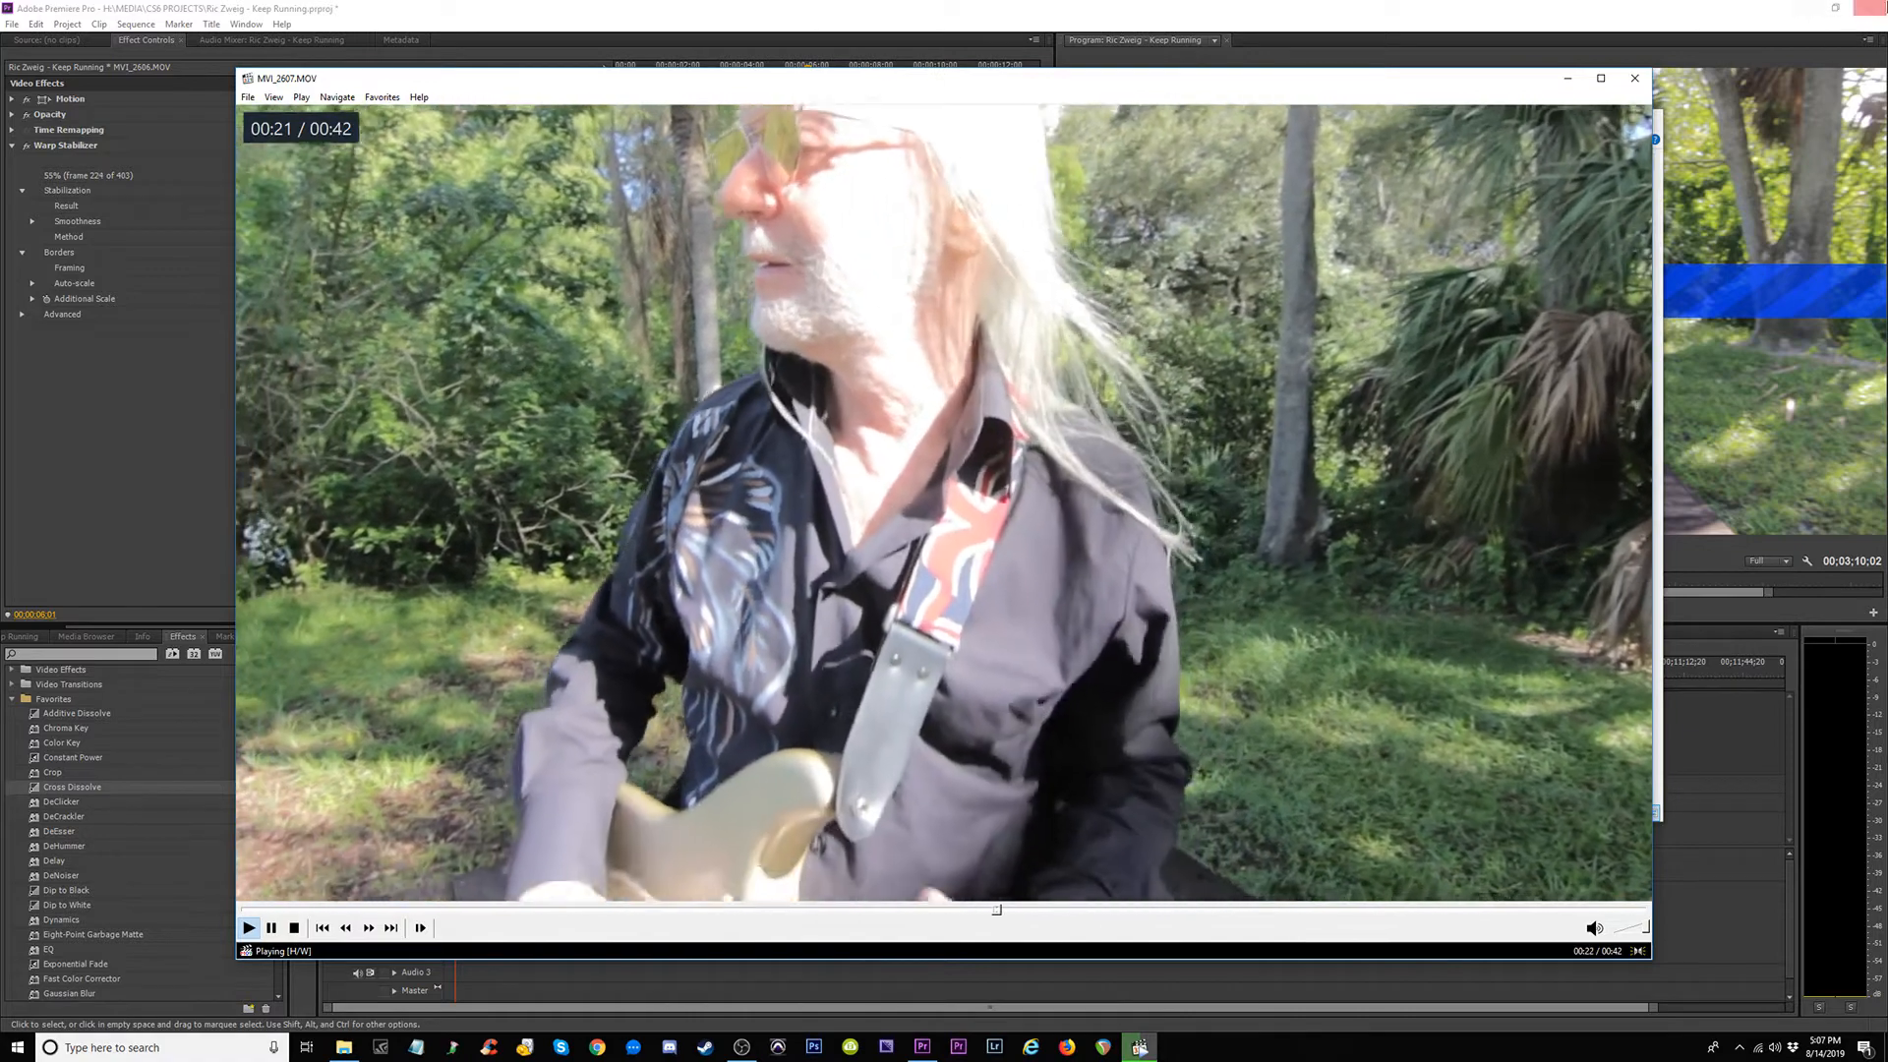
pyautogui.click(1635, 79)
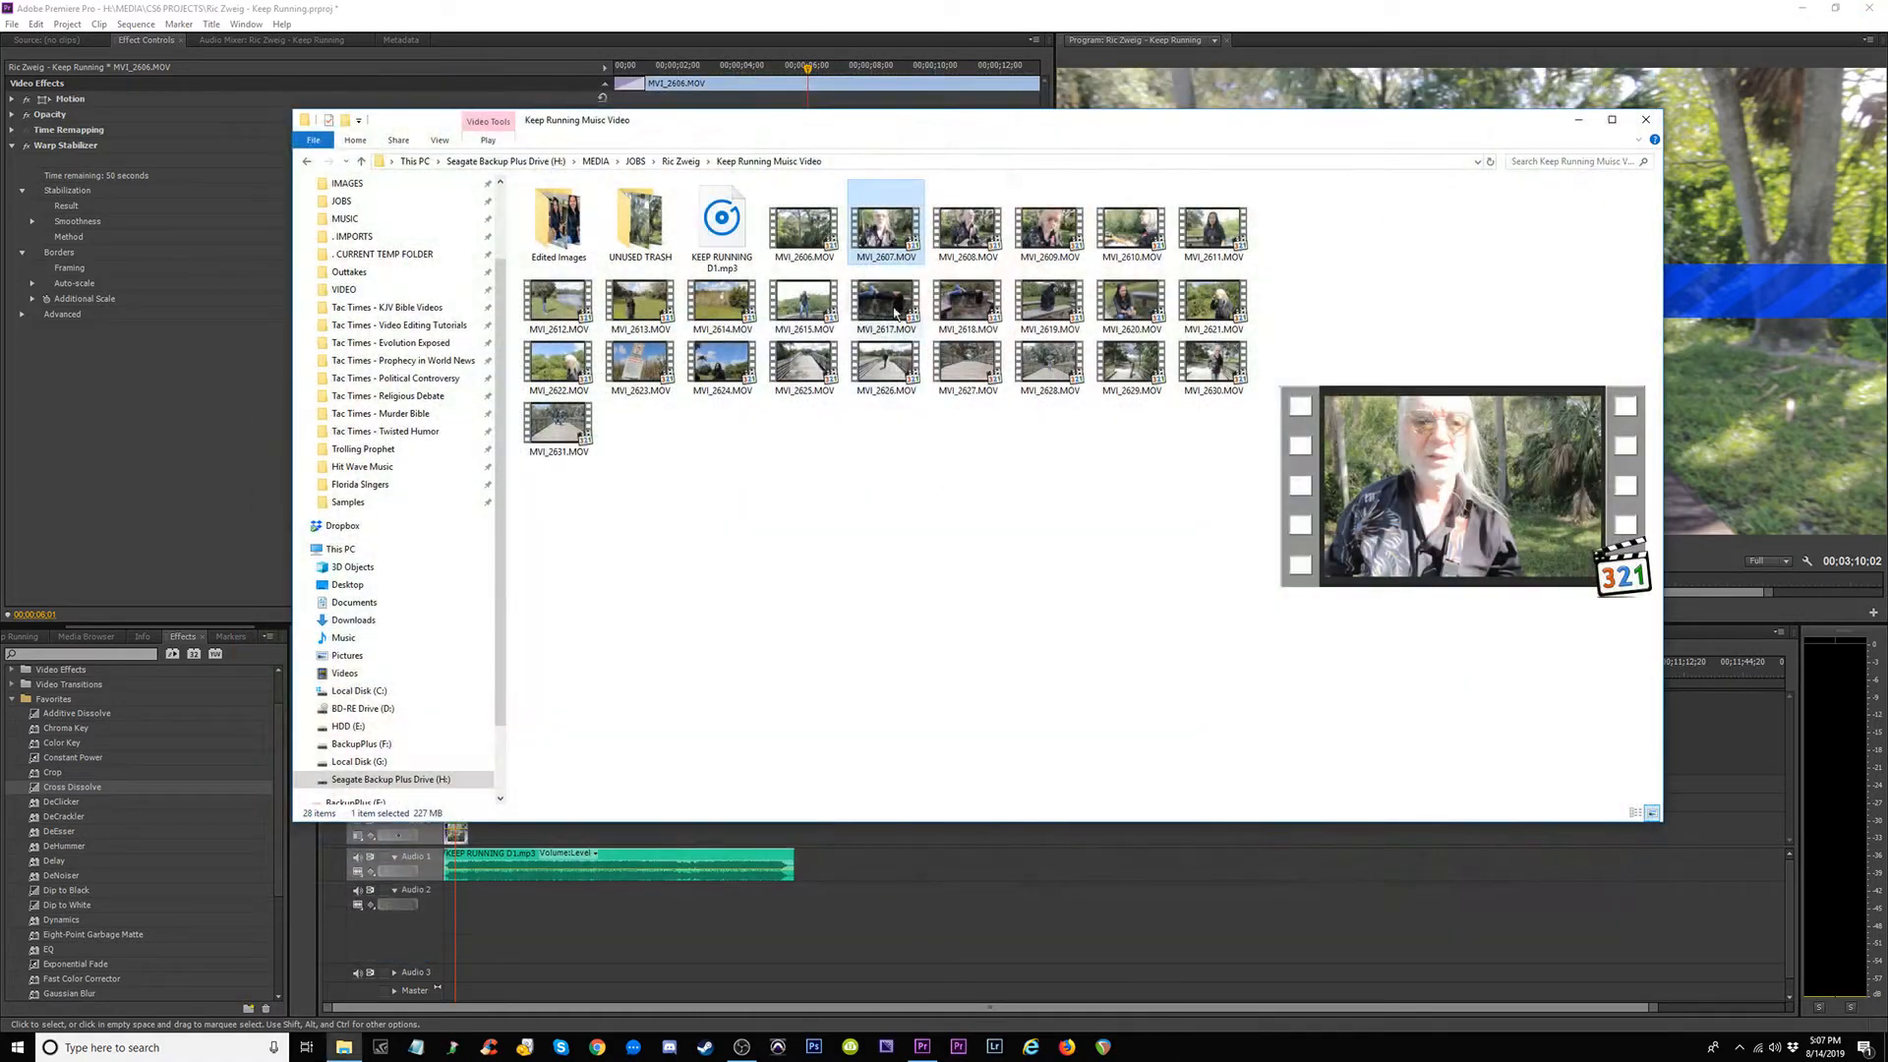
# Preview MVI_2608.MOV in the media player, skipping ahead to about 00:46.
pyautogui.click(966, 228)
pyautogui.click(1044, 234)
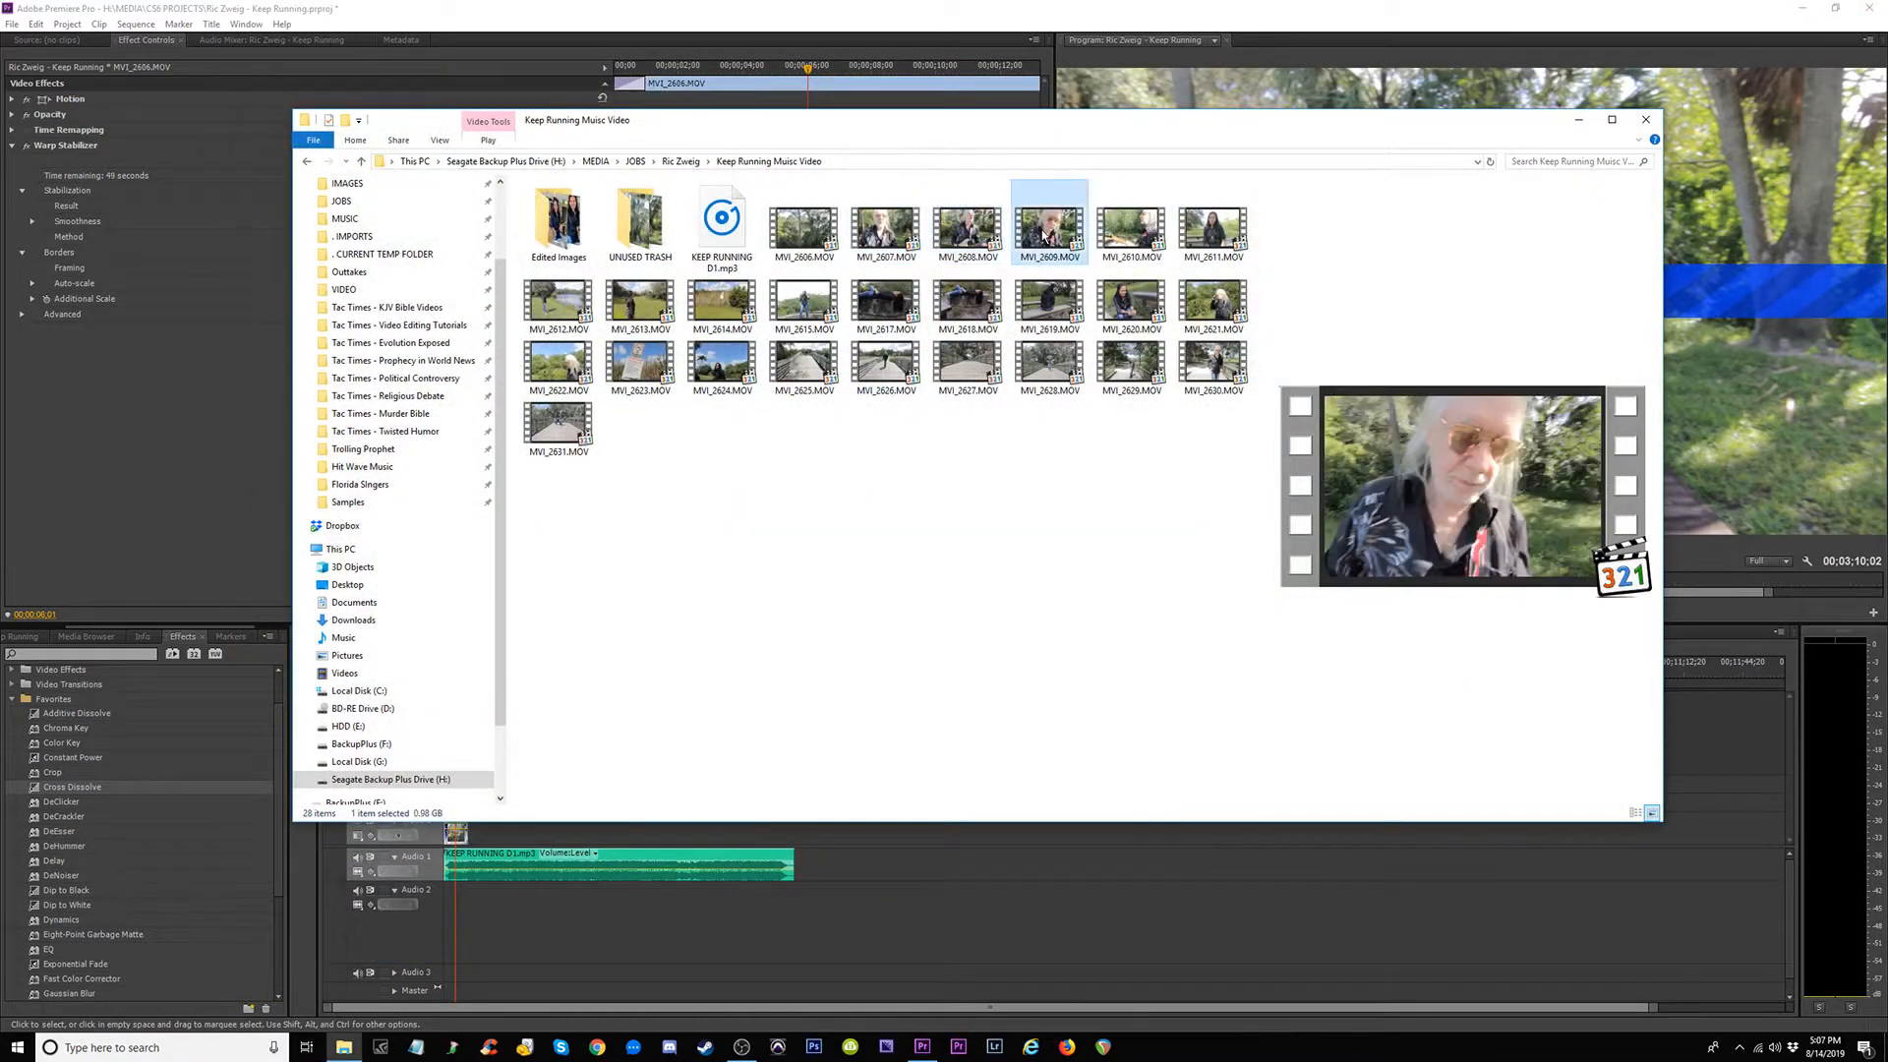
pyautogui.doubleClick(968, 234)
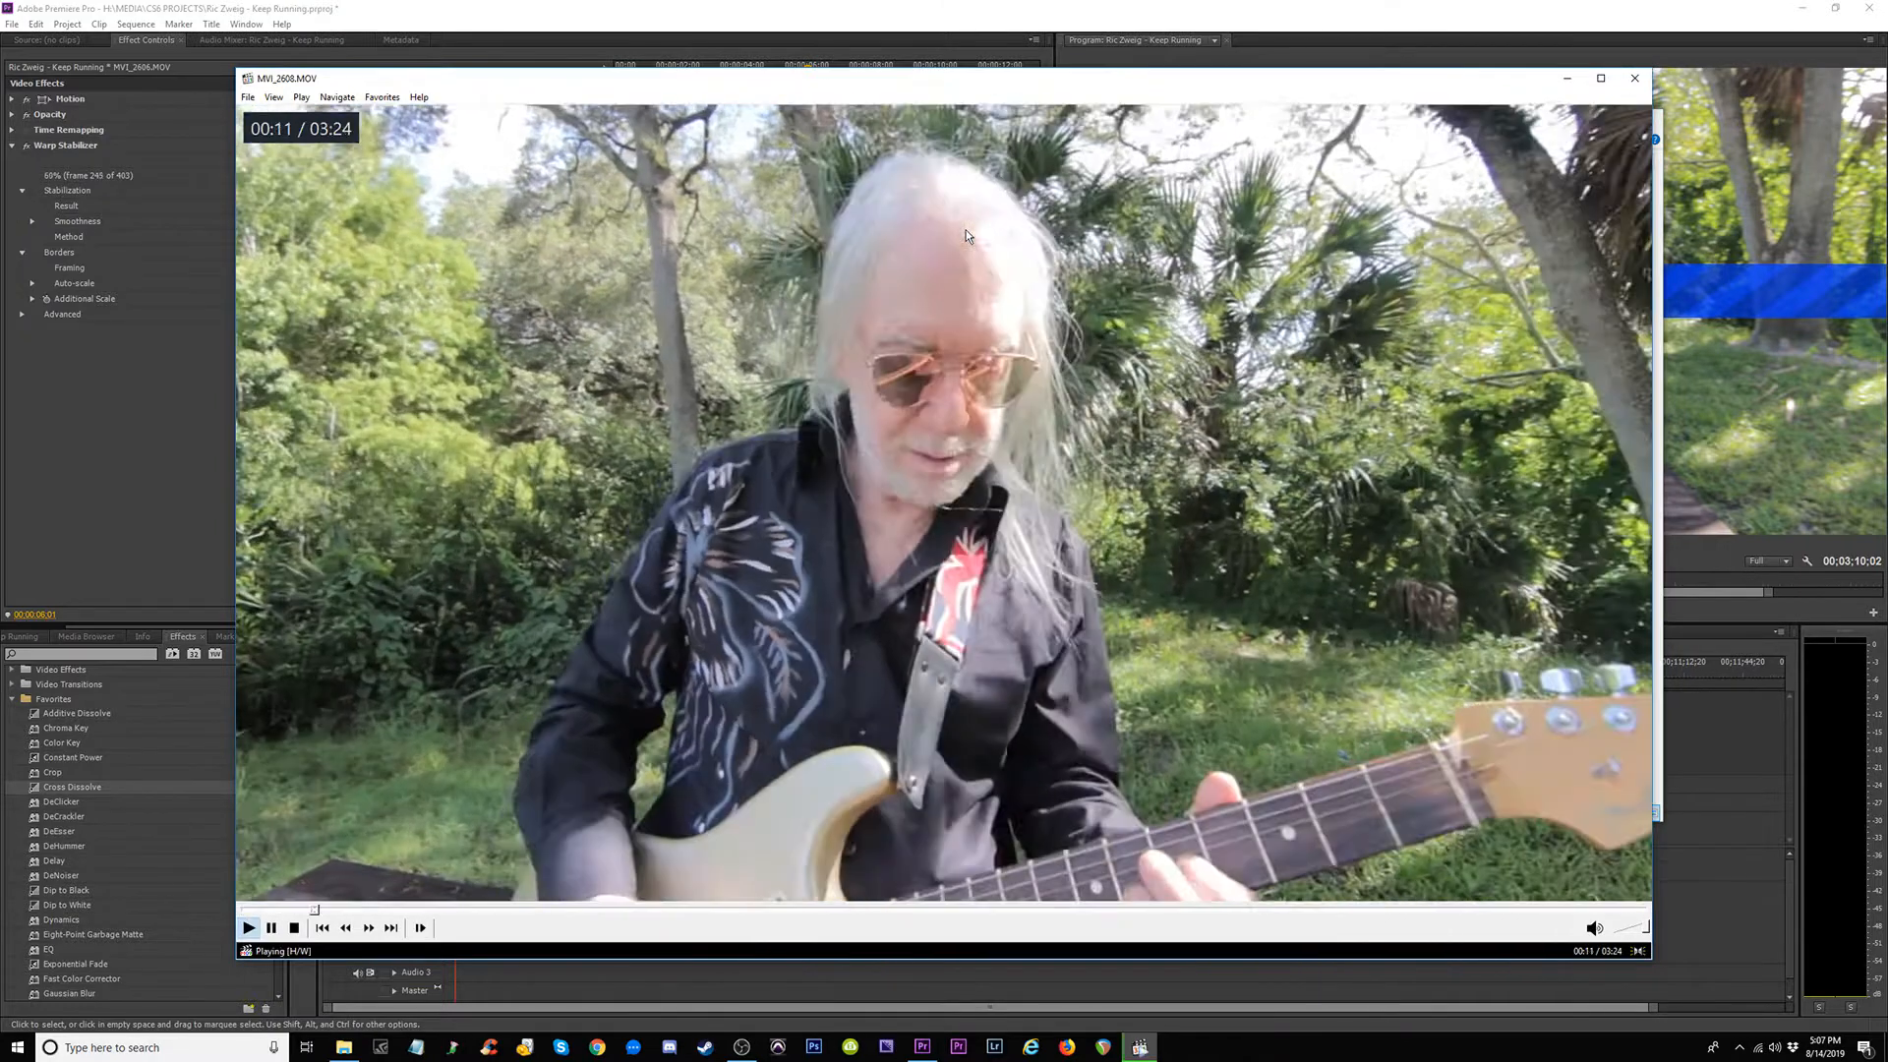
pyautogui.press('Right')
pyautogui.press('Right')
pyautogui.press('Right')
pyautogui.press('Right')
pyautogui.press('Right')
pyautogui.press('Right')
pyautogui.press('Right')
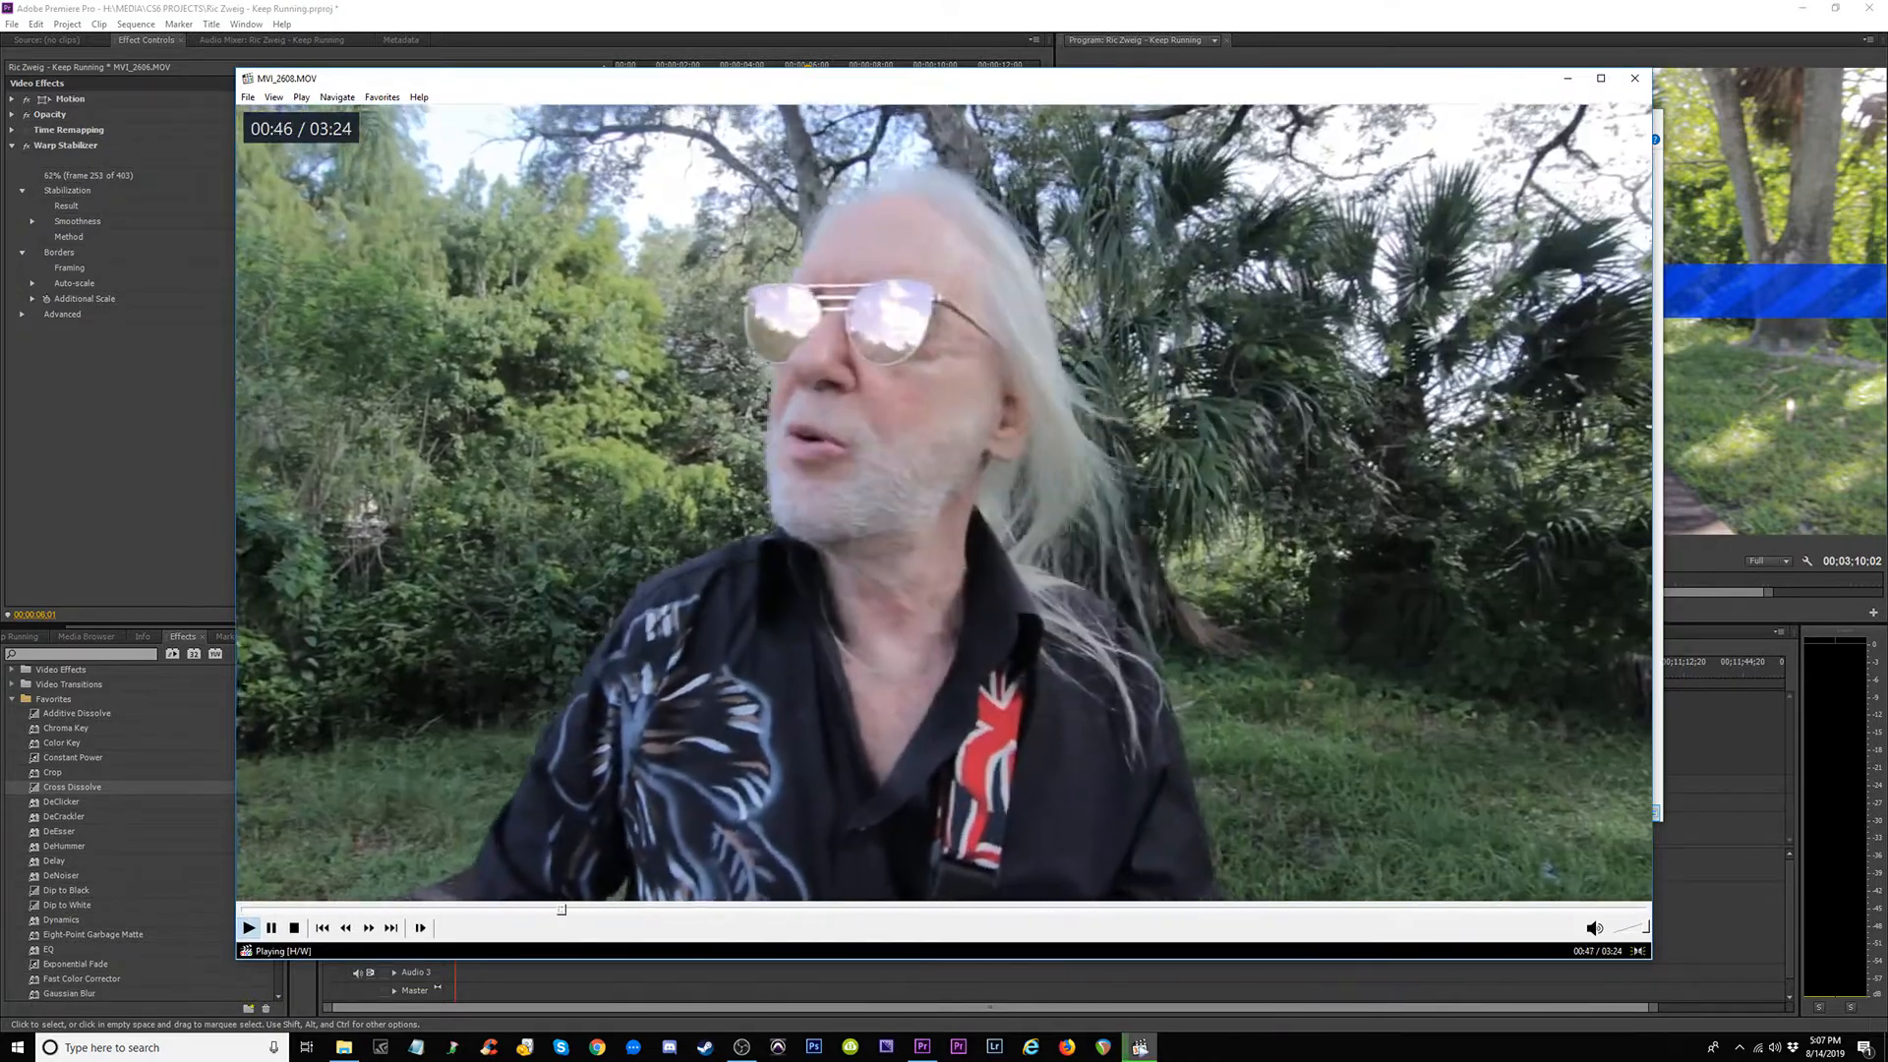
# Continue to MVI_2609.MOV and skim its footage up to about 00:47.
pyautogui.press('pagedown')
pyautogui.press('Right')
pyautogui.press('Right')
pyautogui.press('Right')
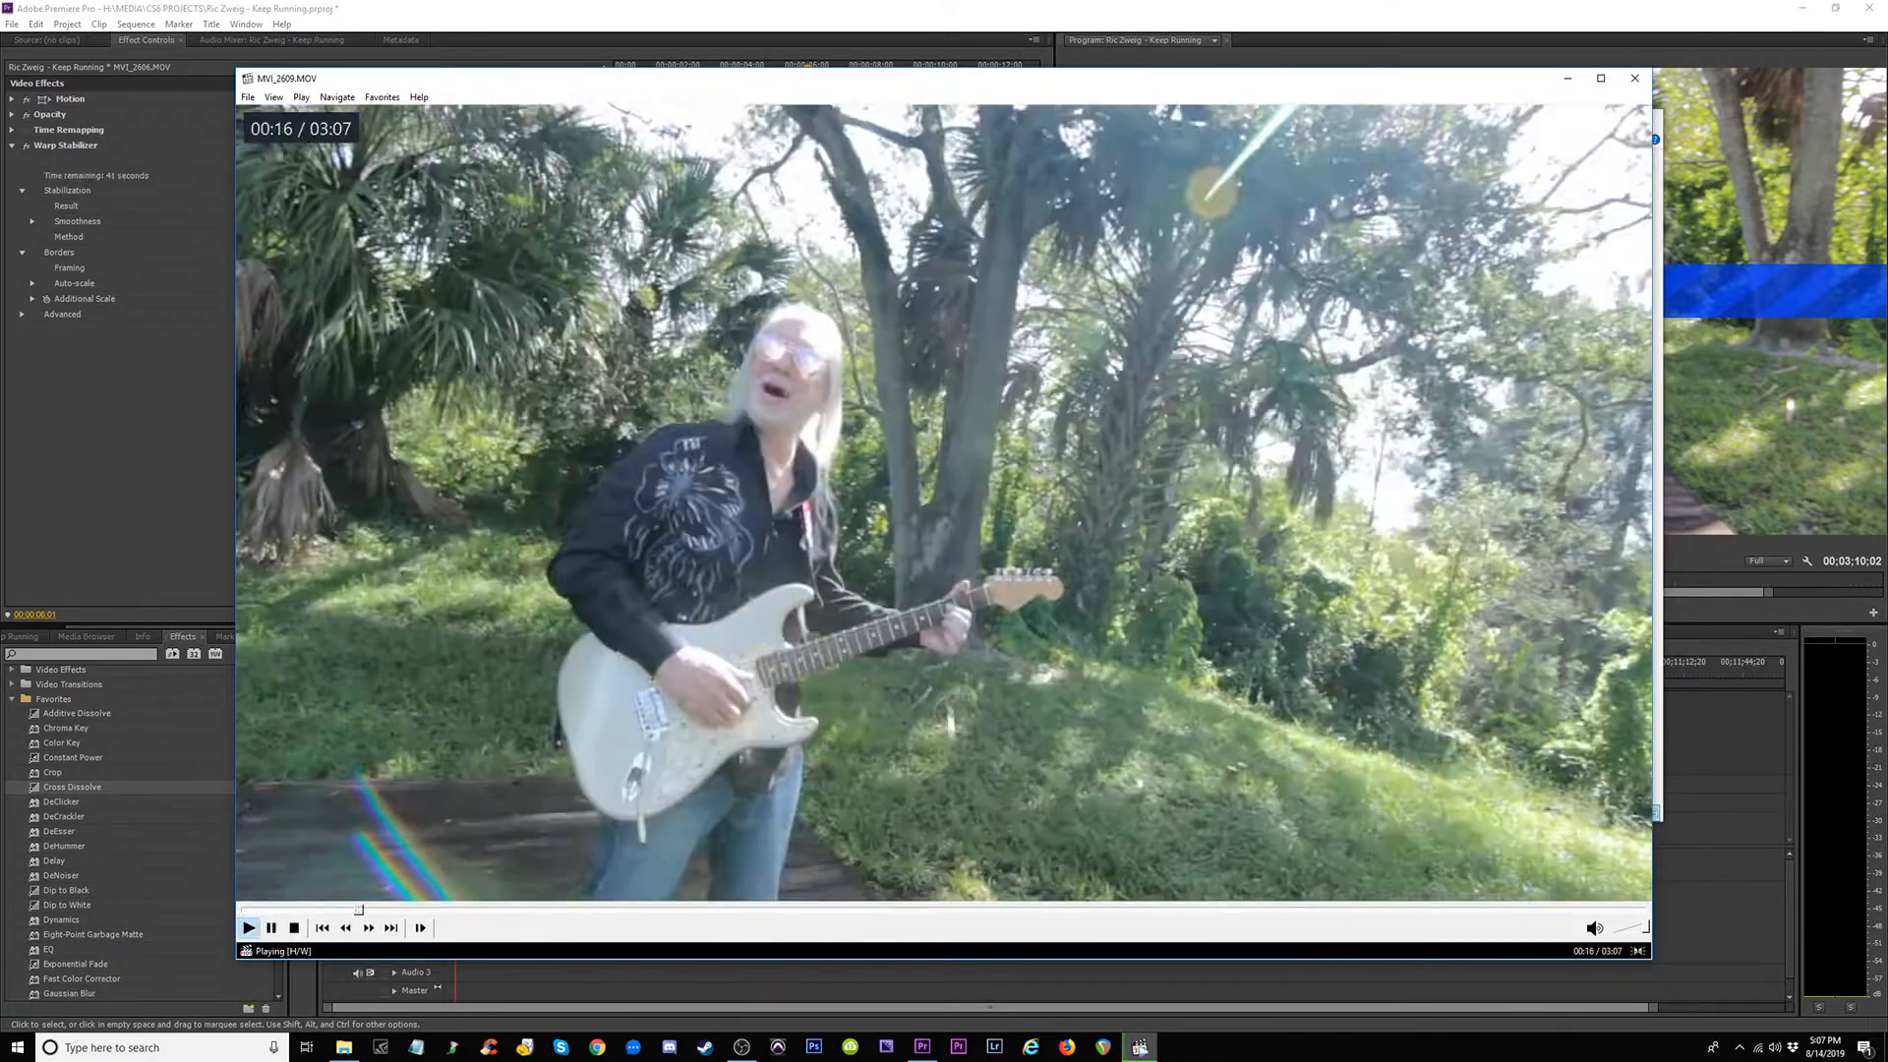
pyautogui.press('Right')
pyautogui.press('Right')
pyautogui.press('Right')
pyautogui.press('Right')
pyautogui.press('Right')
pyautogui.press('Right')
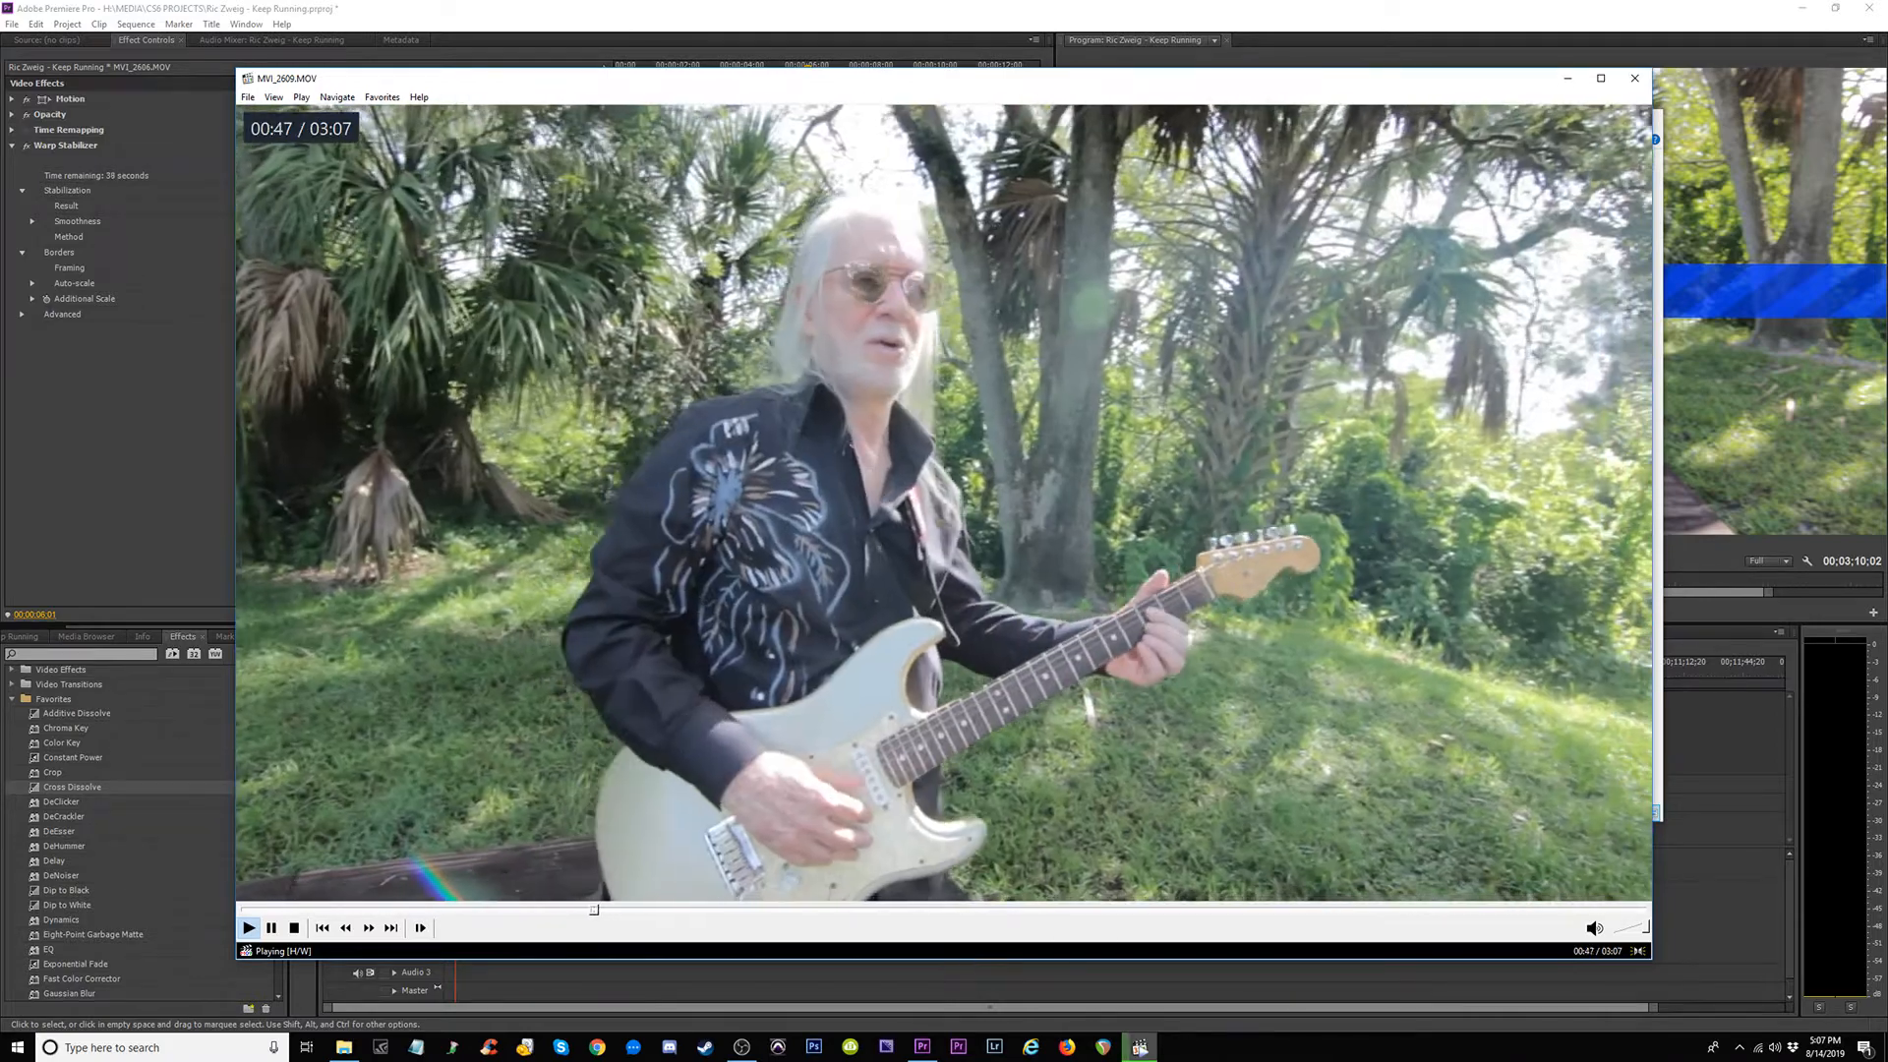
# Skim MVI_2610.MOV up to about 00:51, check the opening of MVI_2611.MOV, and close the media player.
pyautogui.press('pagedown')
pyautogui.press('Right')
pyautogui.press('Right')
pyautogui.press('Right')
pyautogui.press('Right')
pyautogui.press('Right')
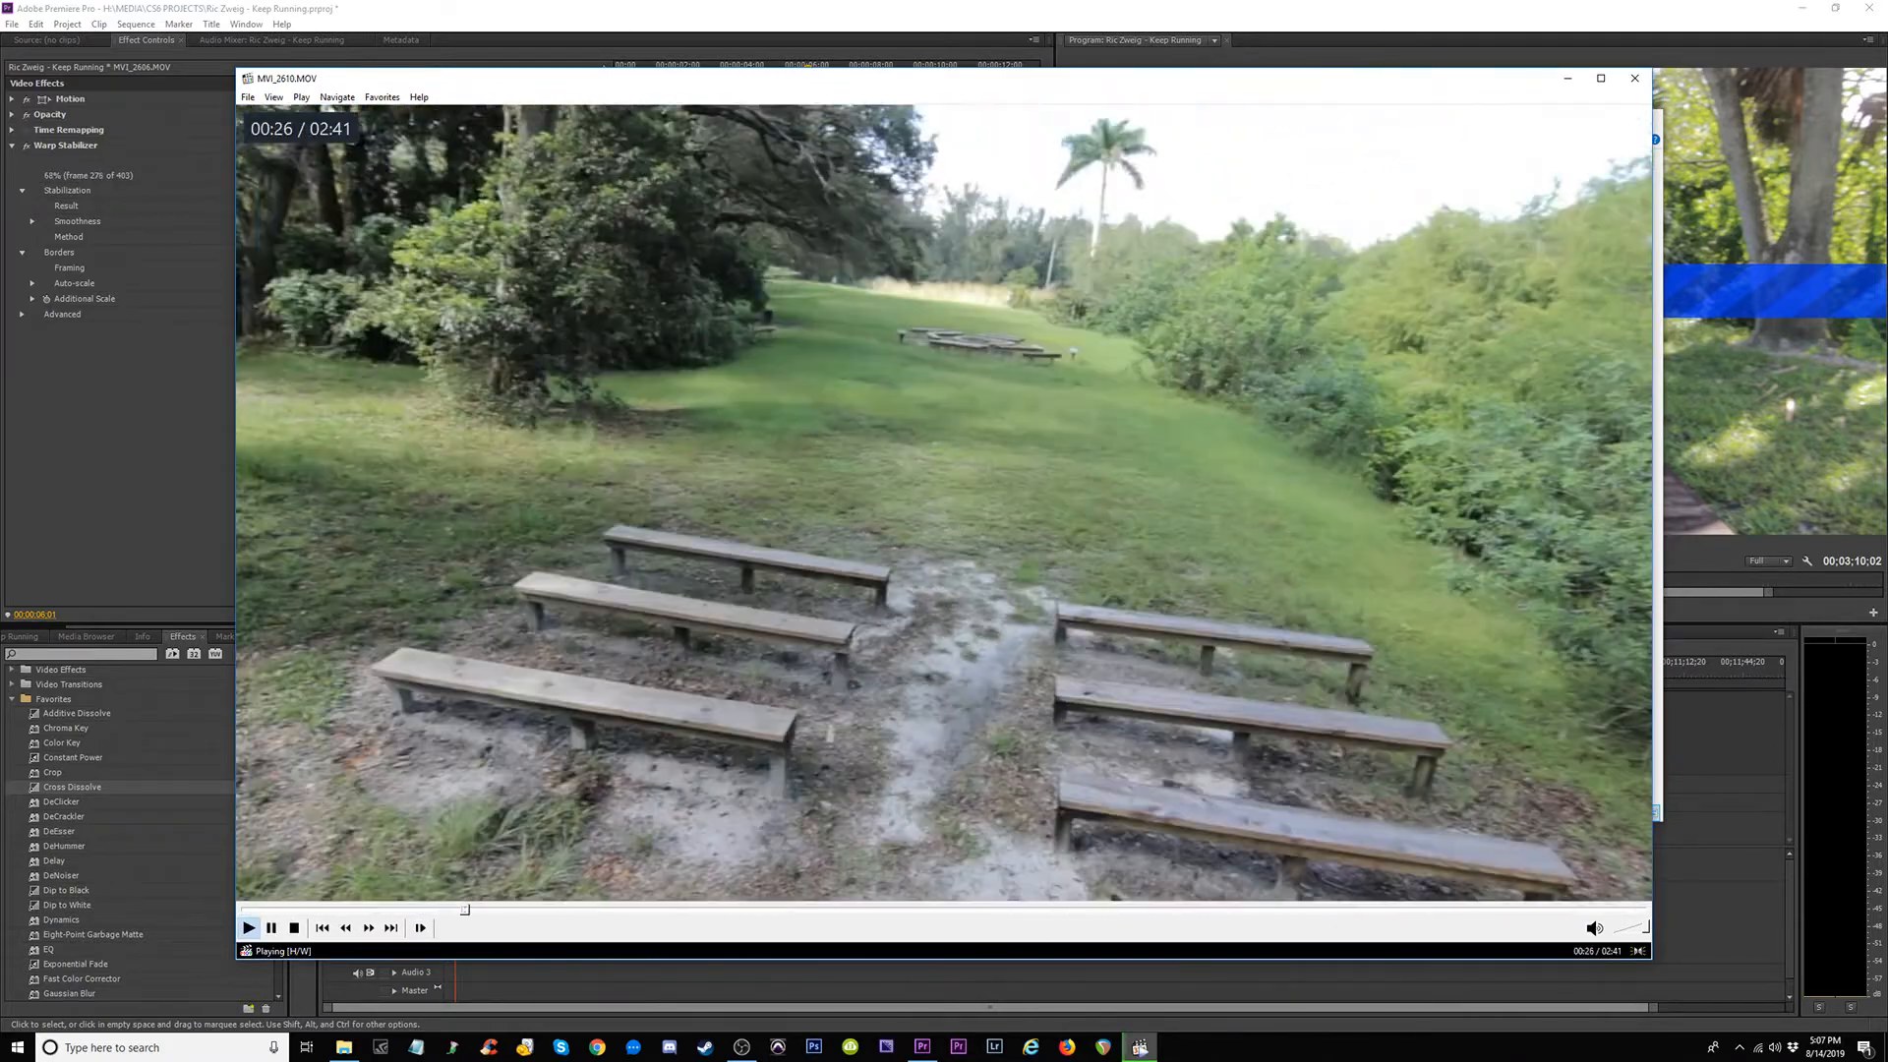
pyautogui.press('Right')
pyautogui.press('Right')
pyautogui.press('Right')
pyautogui.press('Right')
pyautogui.press('Right')
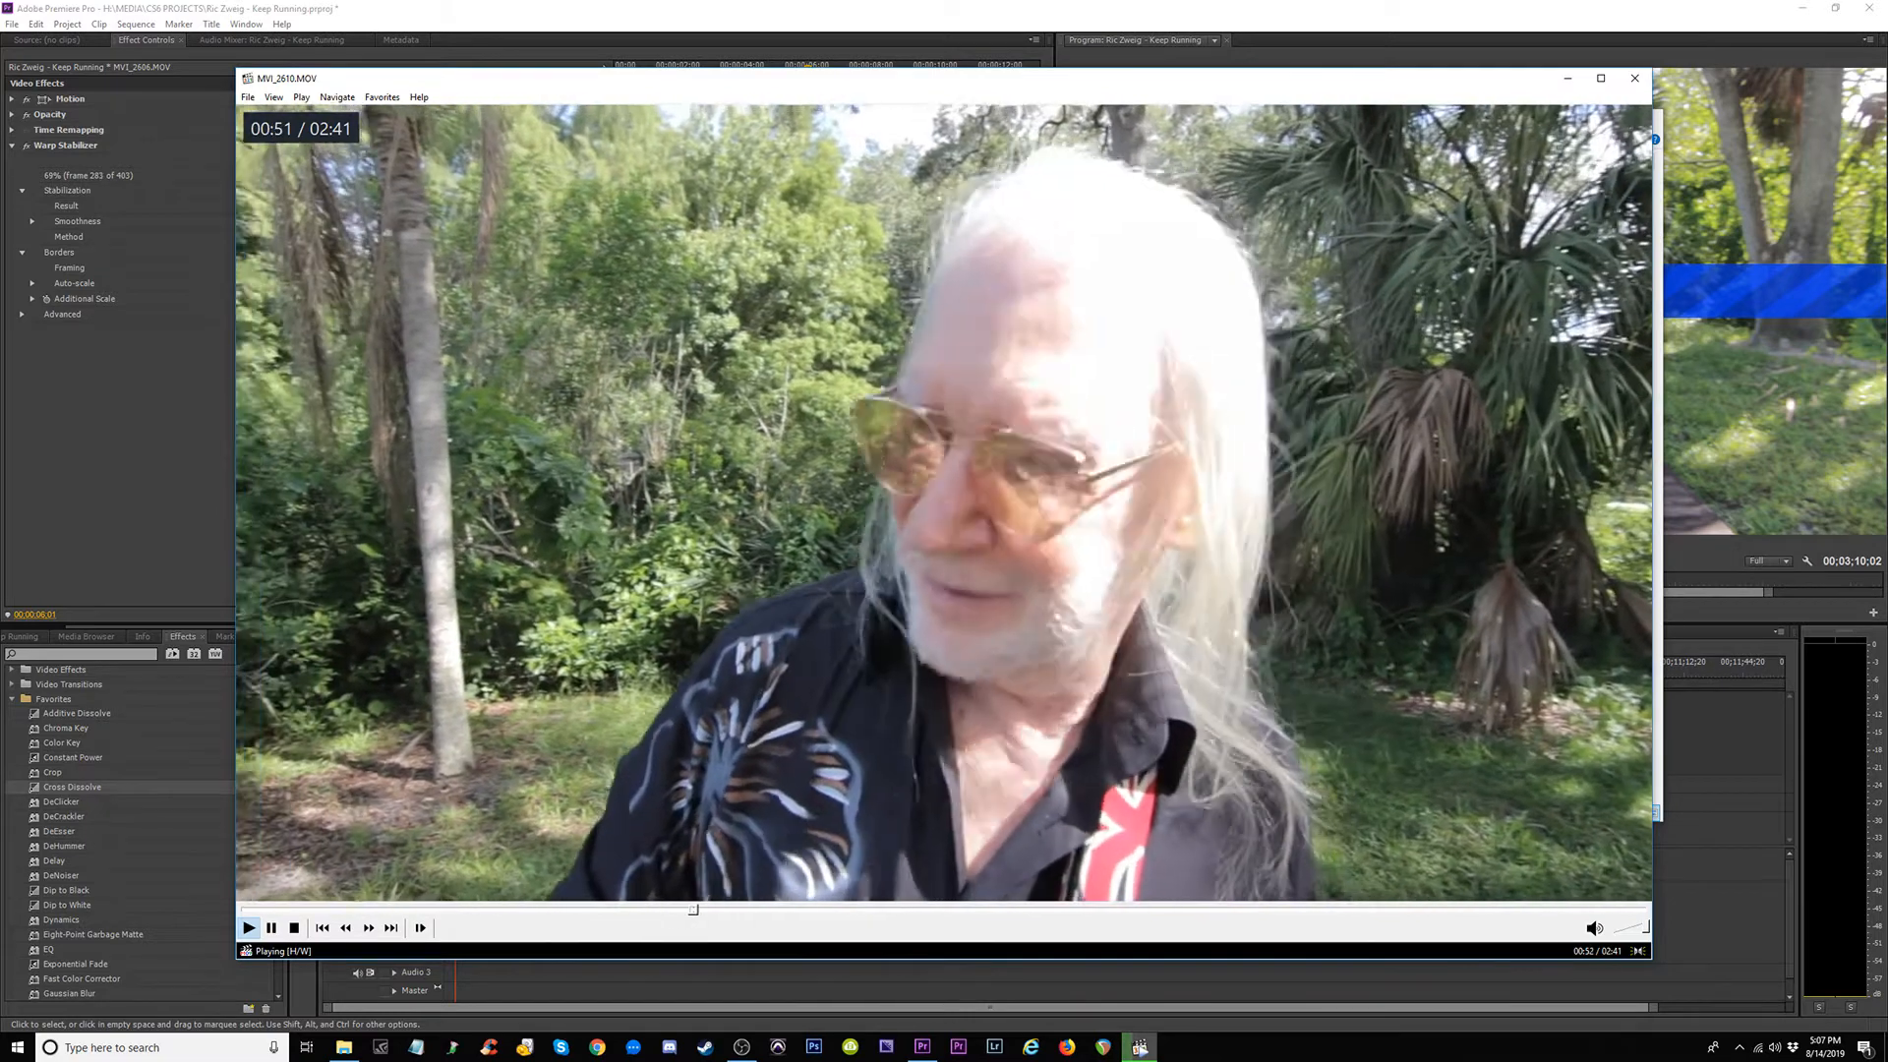
pyautogui.press('pagedown')
pyautogui.press('Right')
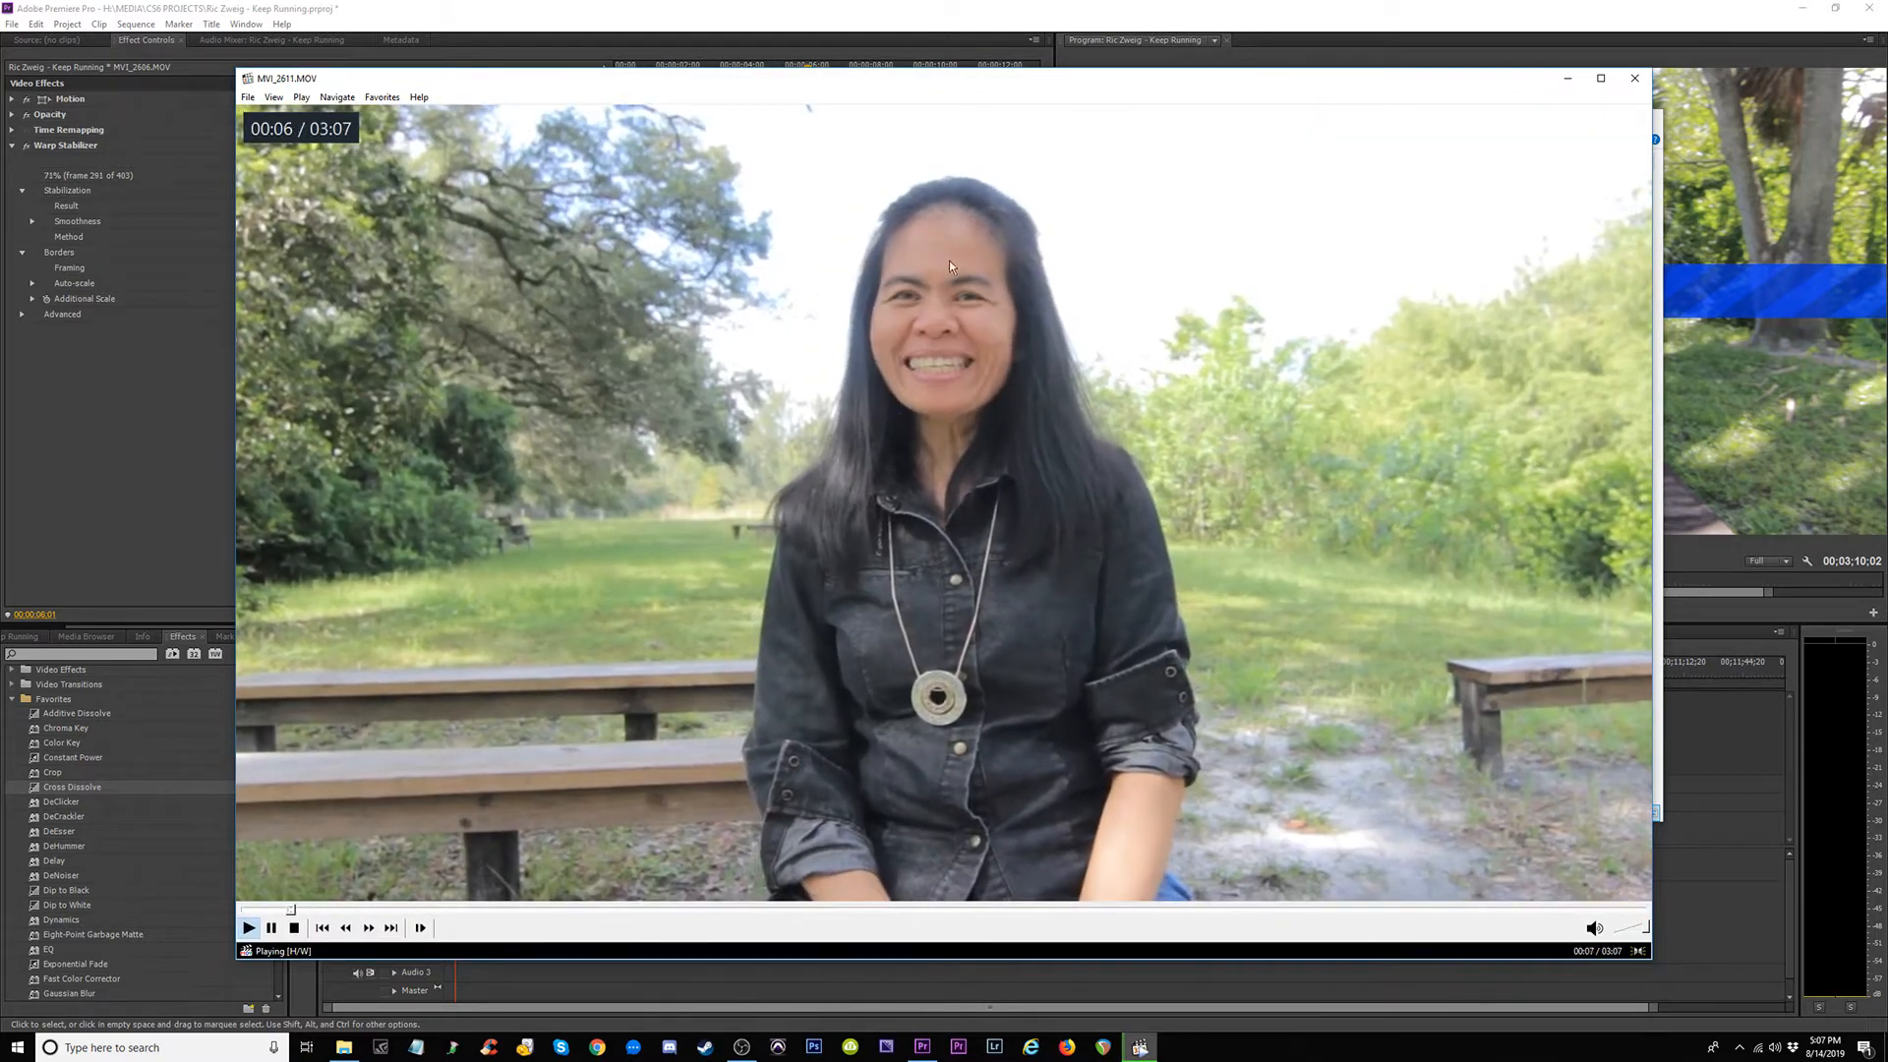
pyautogui.press('space')
pyautogui.click(1627, 84)
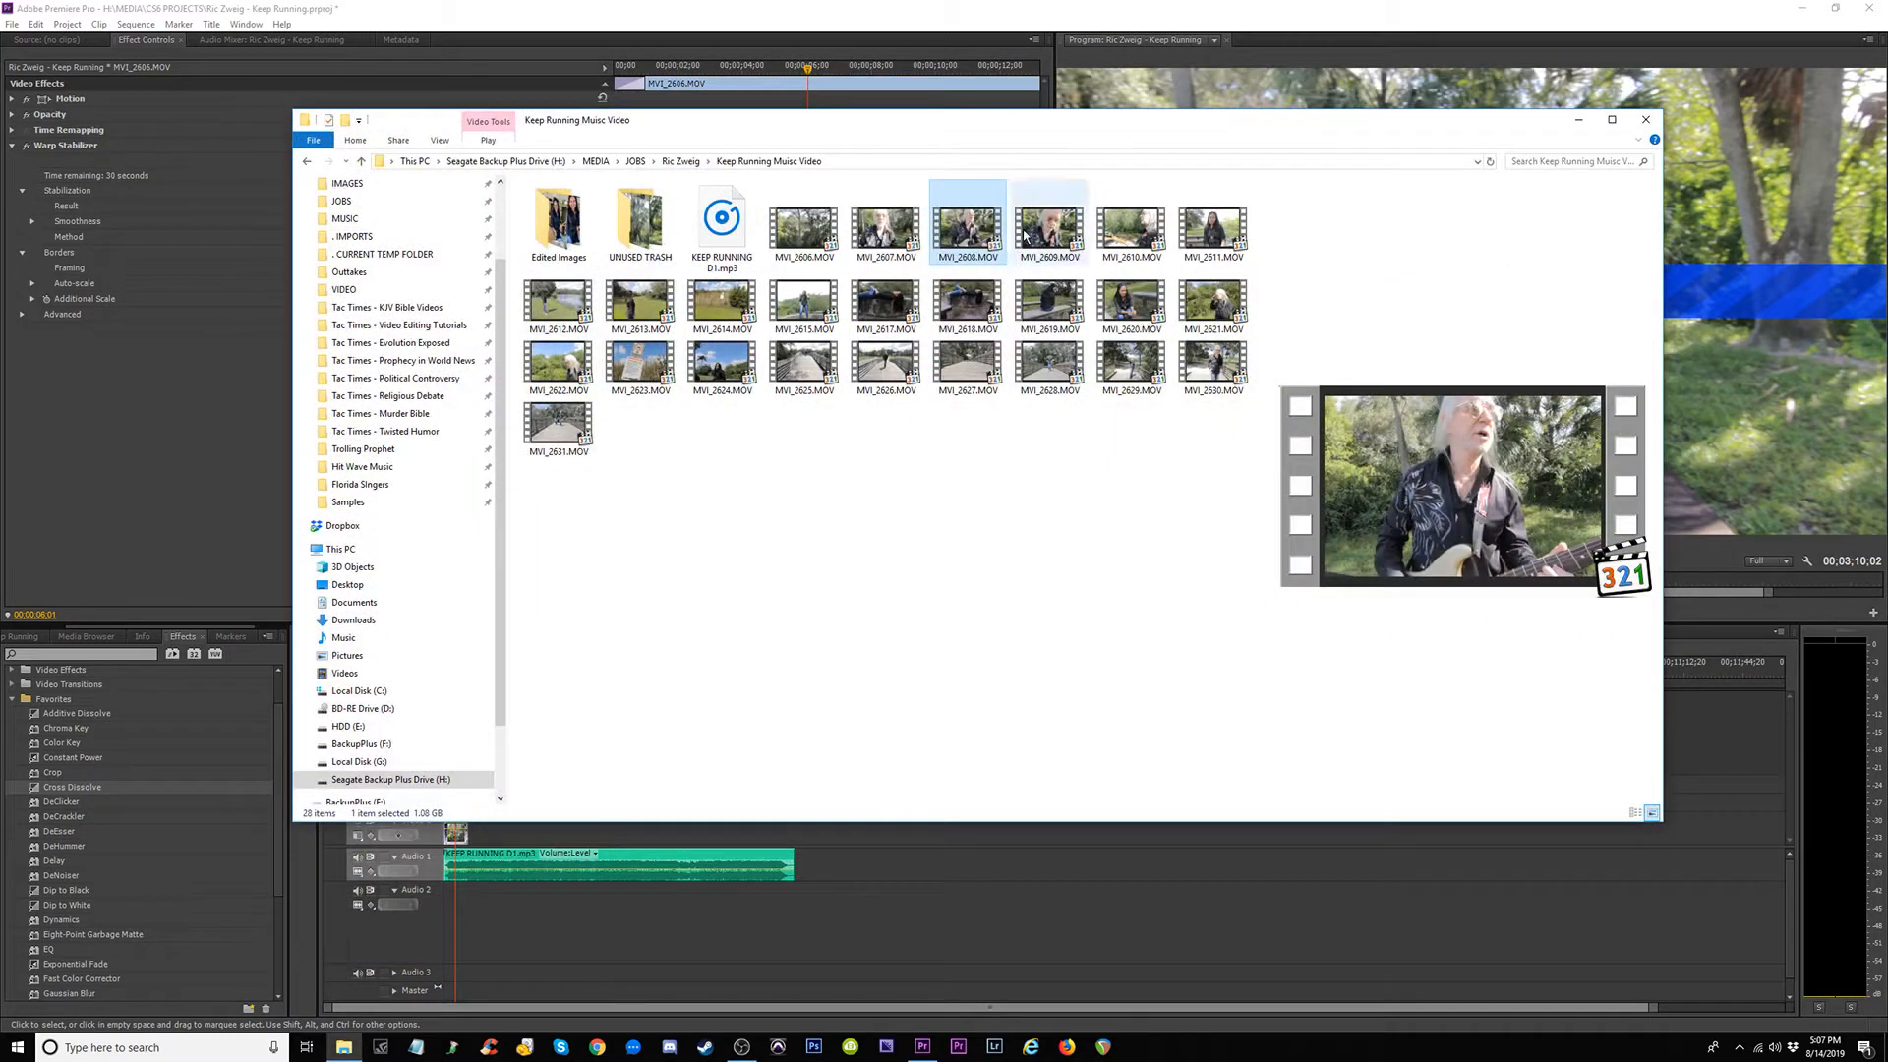
# Add MVI_2607.MOV through MVI_2610.MOV to Video 2 and Audio 2 in Premiere Pro, starting just after the song's end.
pyautogui.click(1074, 228)
pyautogui.click(1136, 226)
pyautogui.click(1202, 228)
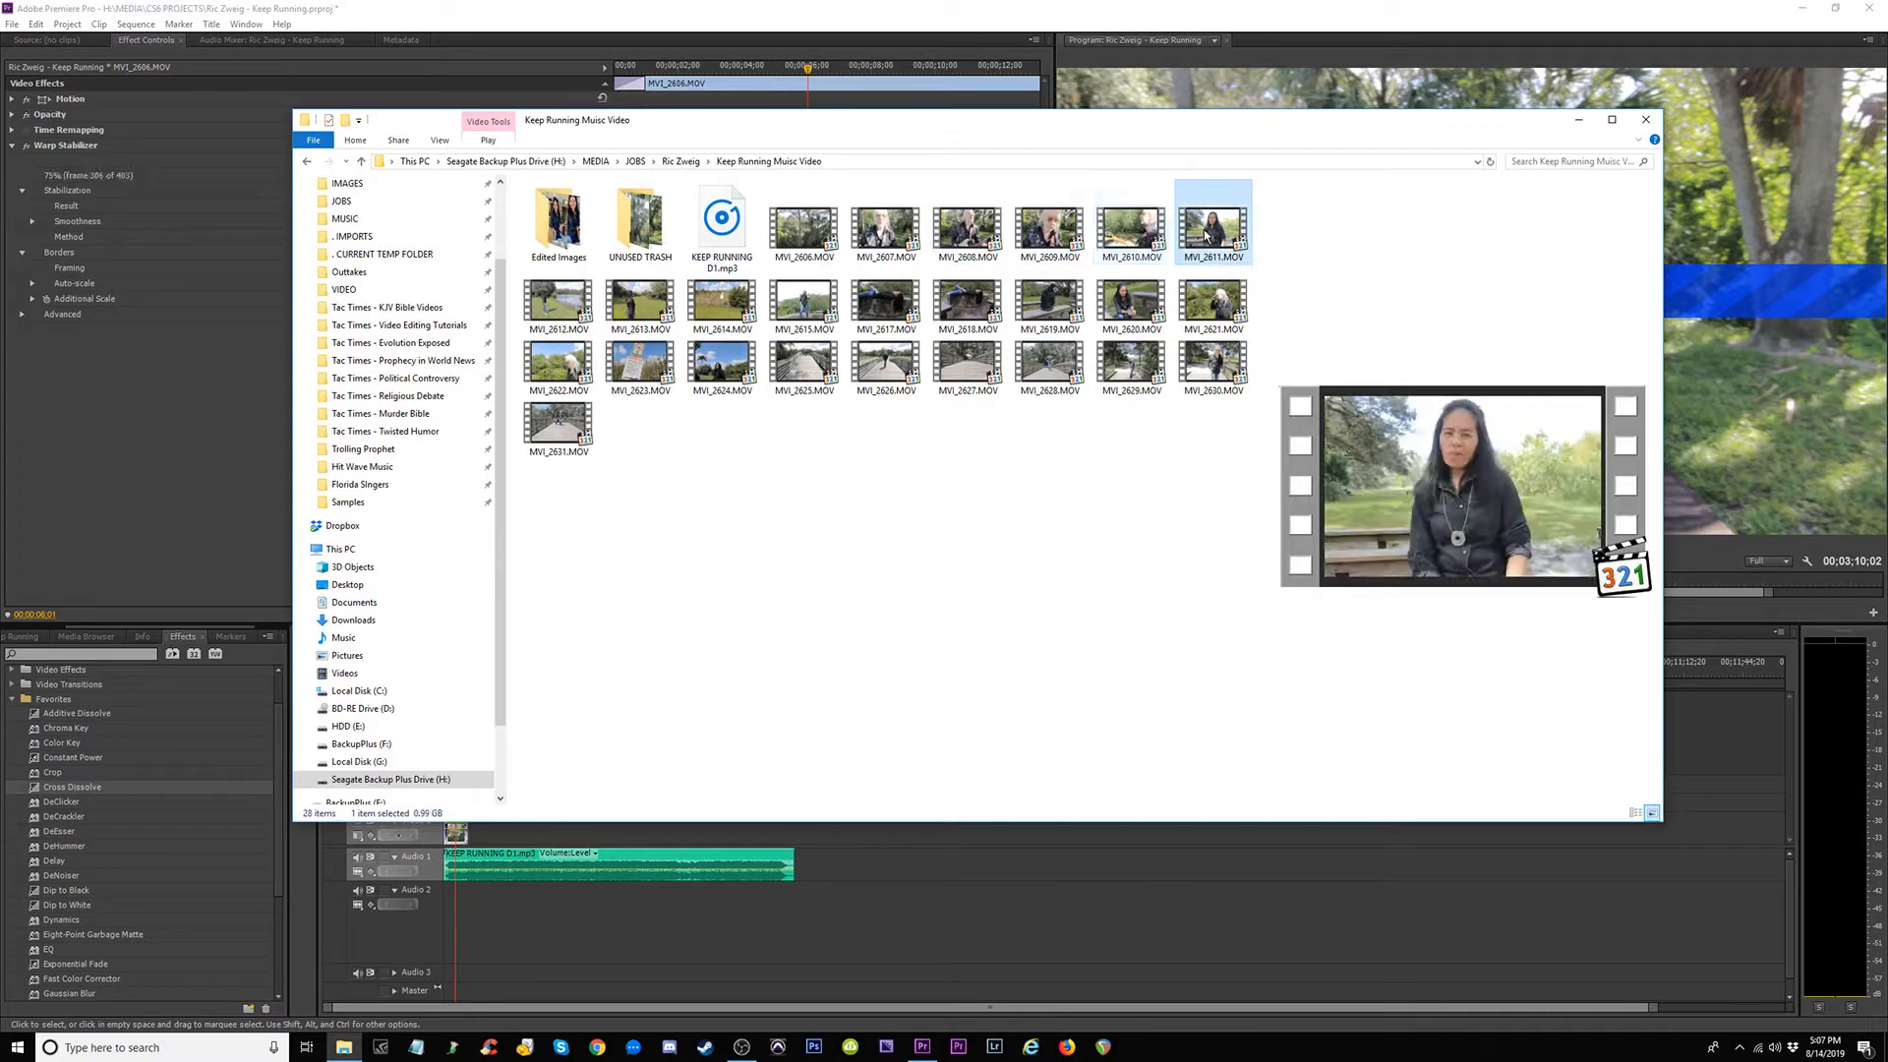
pyautogui.click(1123, 238)
pyautogui.keyDown('shift'); pyautogui.click(880, 242); pyautogui.keyUp('shift')
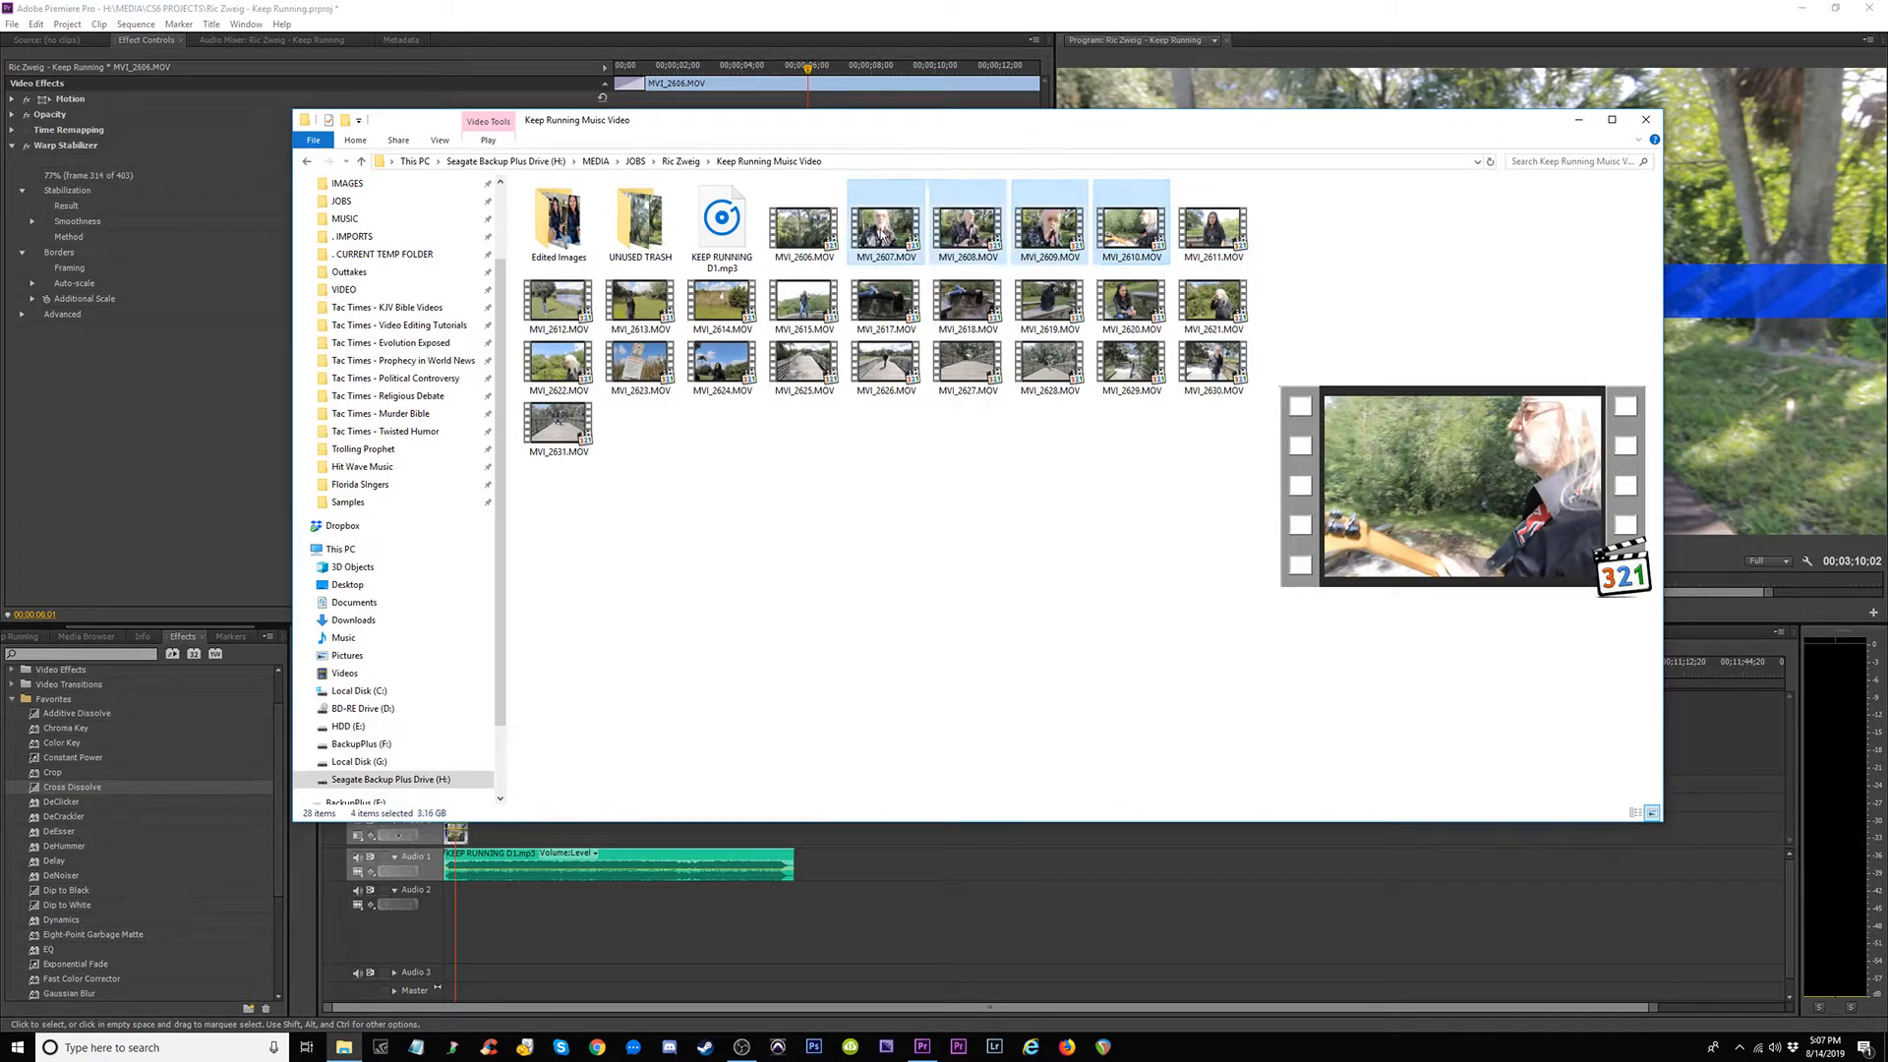
pyautogui.moveTo(953, 143); pyautogui.dragTo(744, 65)
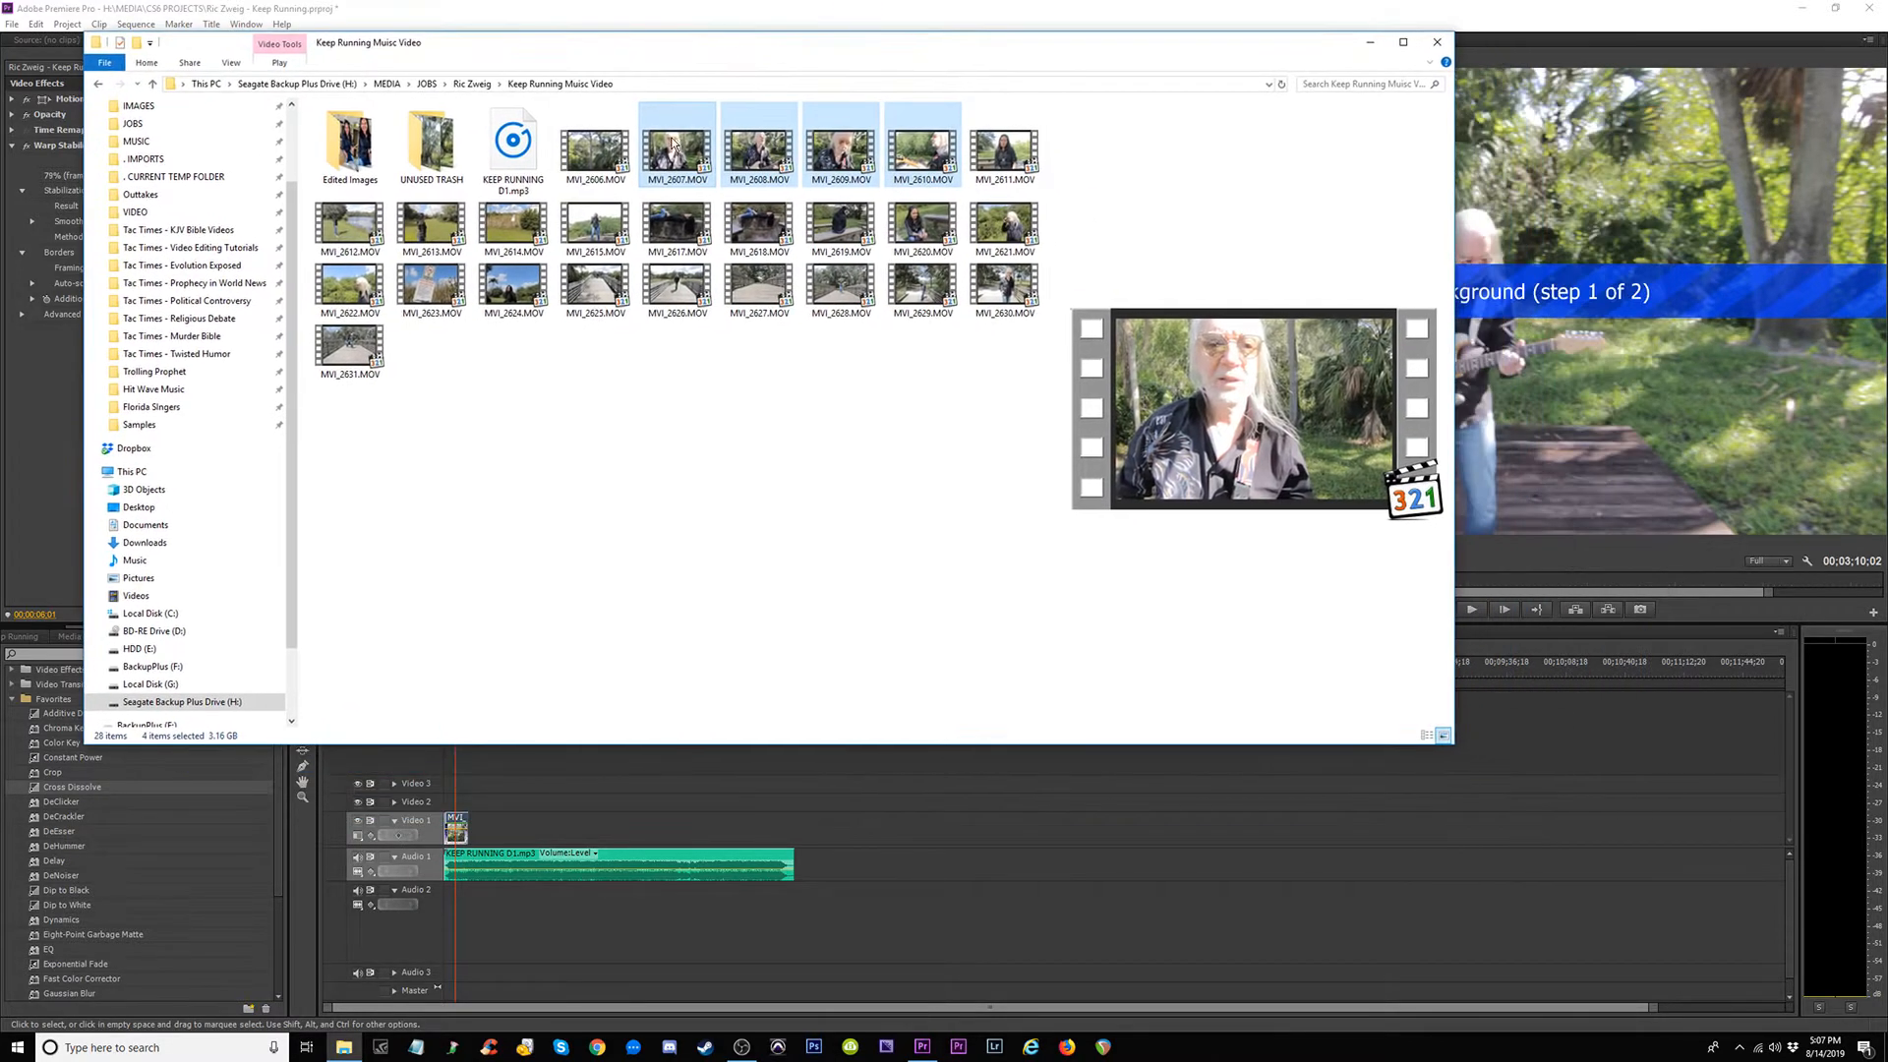
pyautogui.moveTo(841, 152); pyautogui.dragTo(1011, 701)
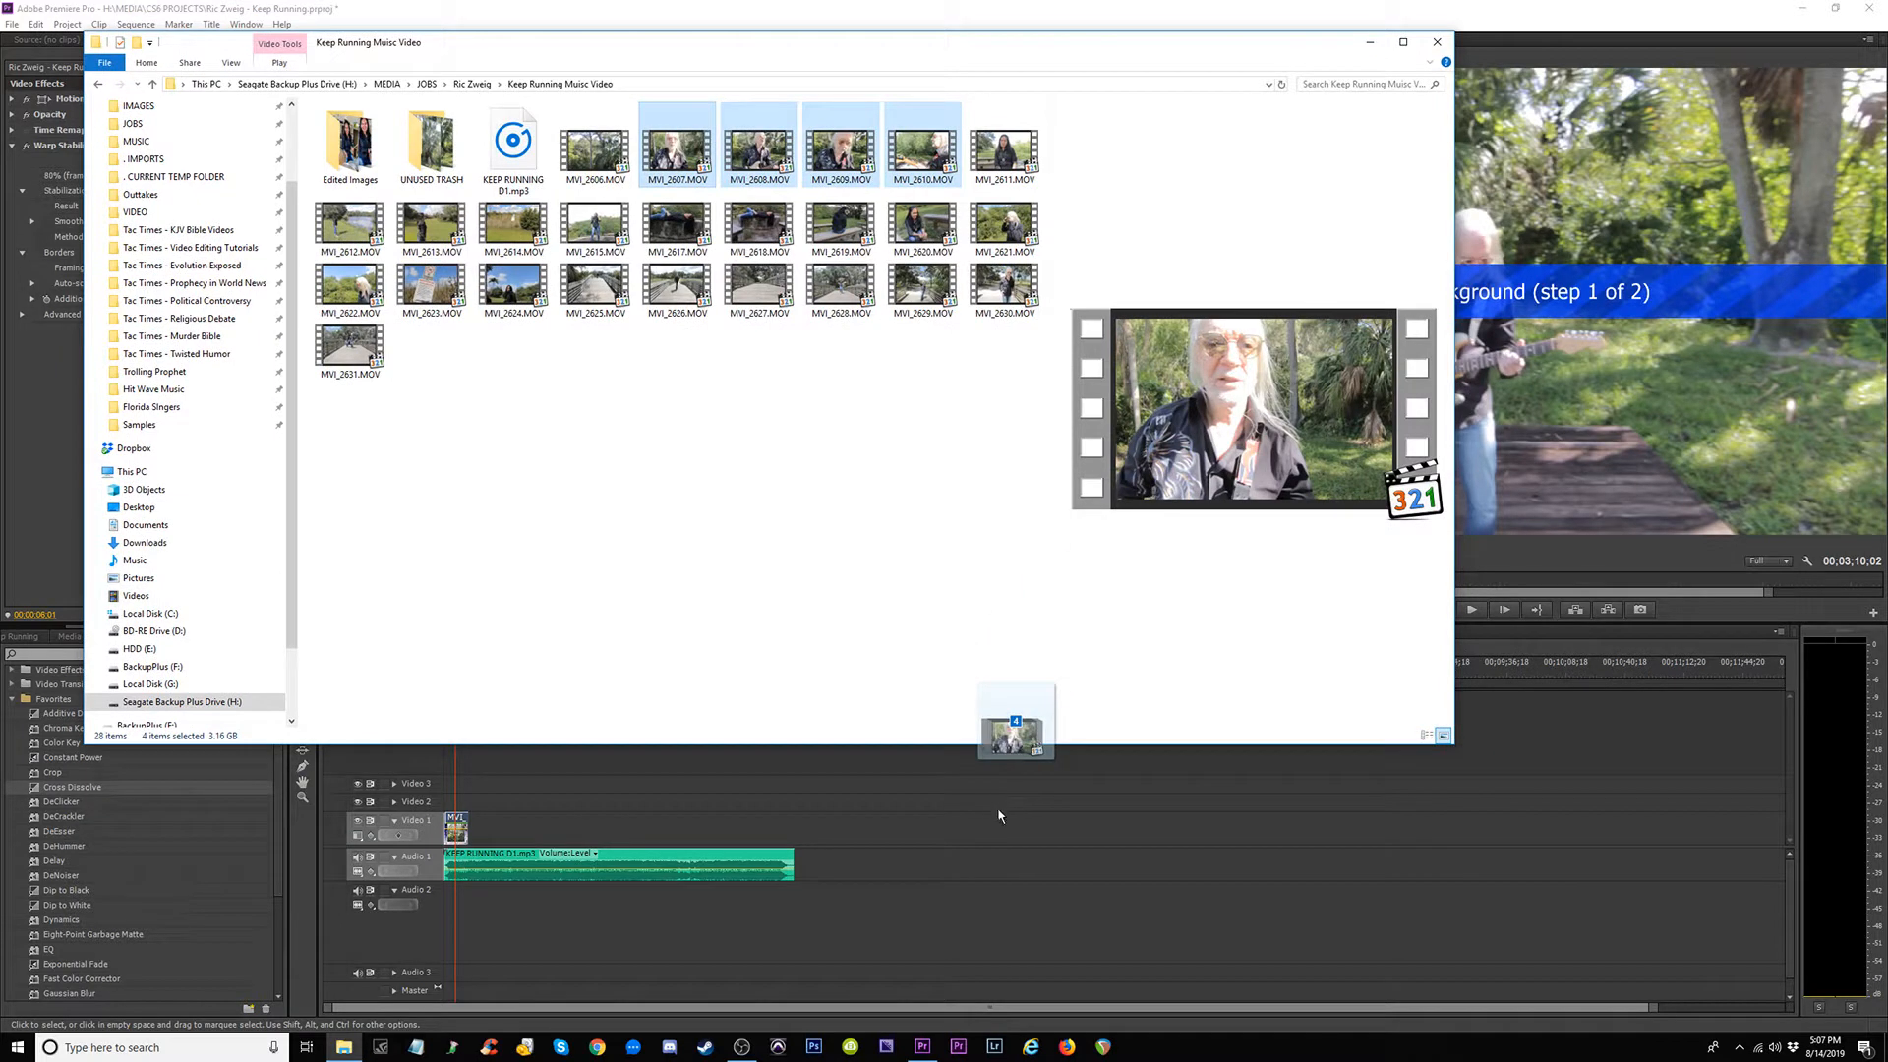
pyautogui.moveTo(998, 816); pyautogui.dragTo(1374, 806)
pyautogui.click(1294, 677)
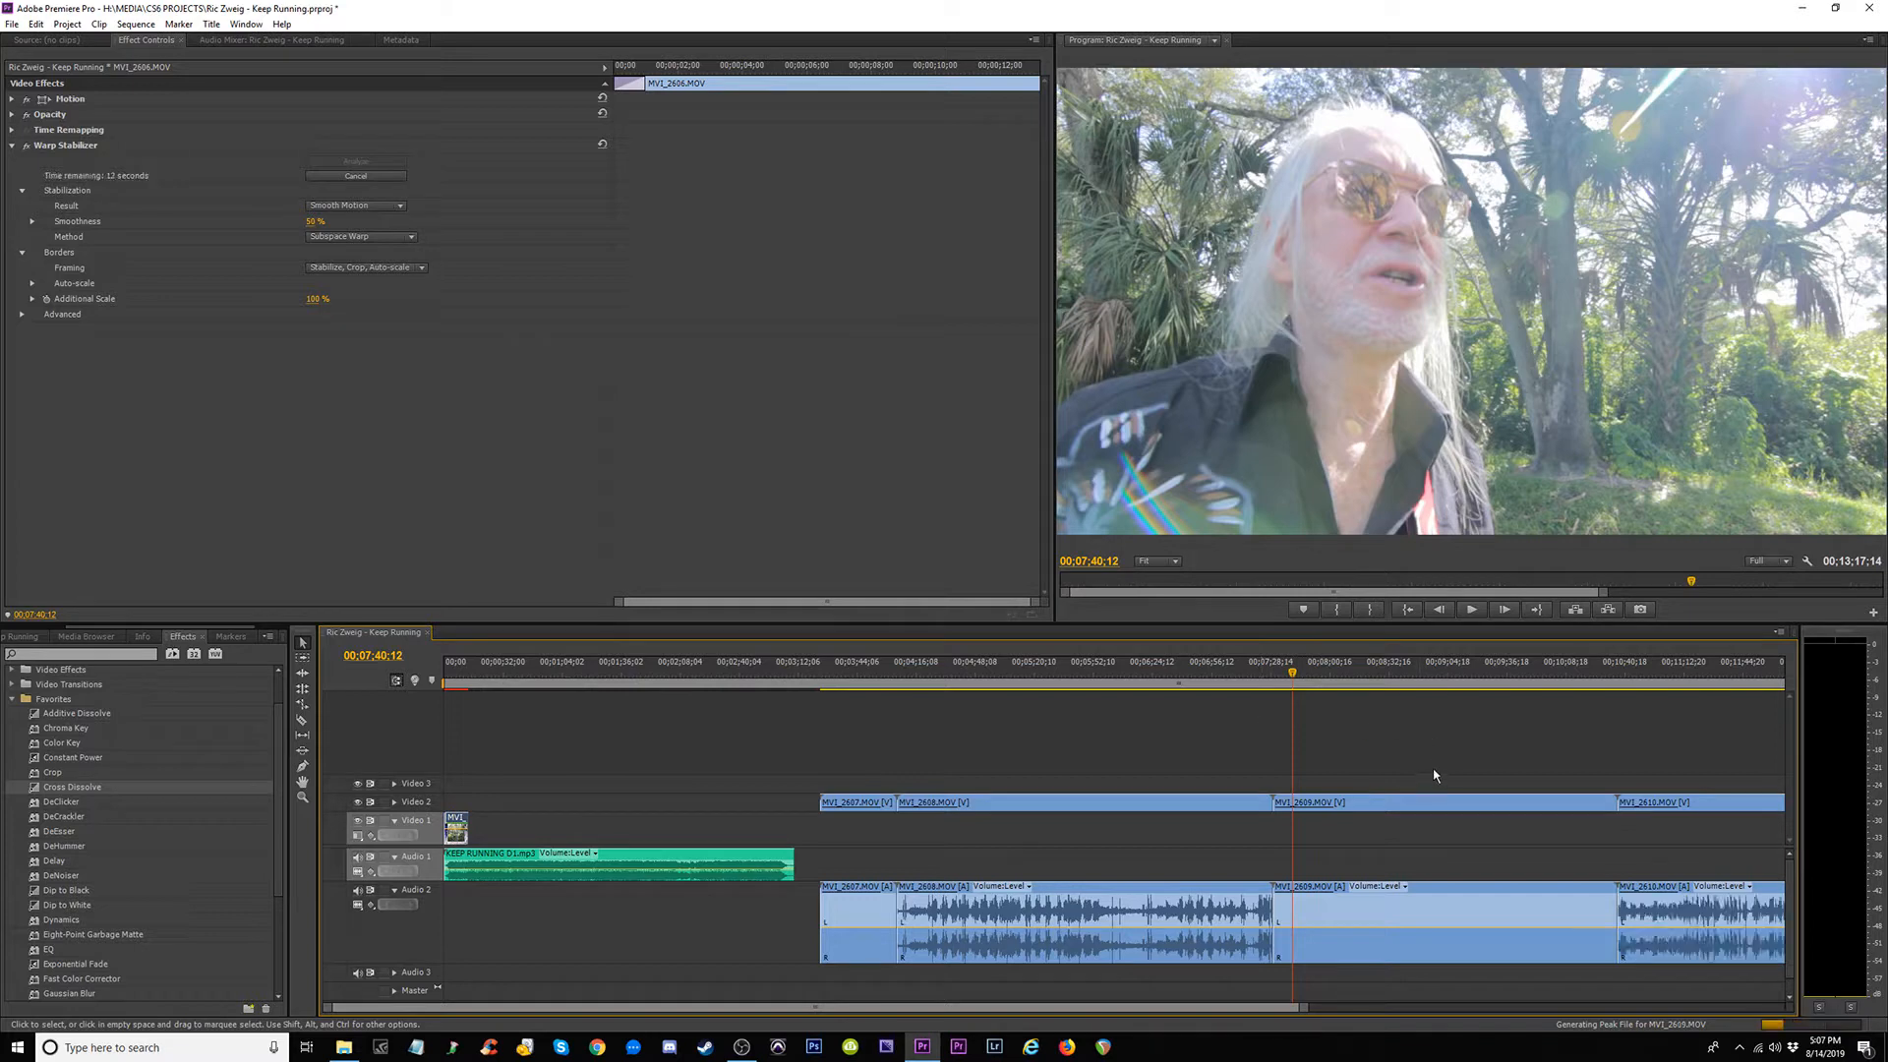
# Spread out MVI_2608.MOV, MVI_2609.MOV and MVI_2610.MOV on Video 2 so that gaps separate all four clips.
pyautogui.press('-')
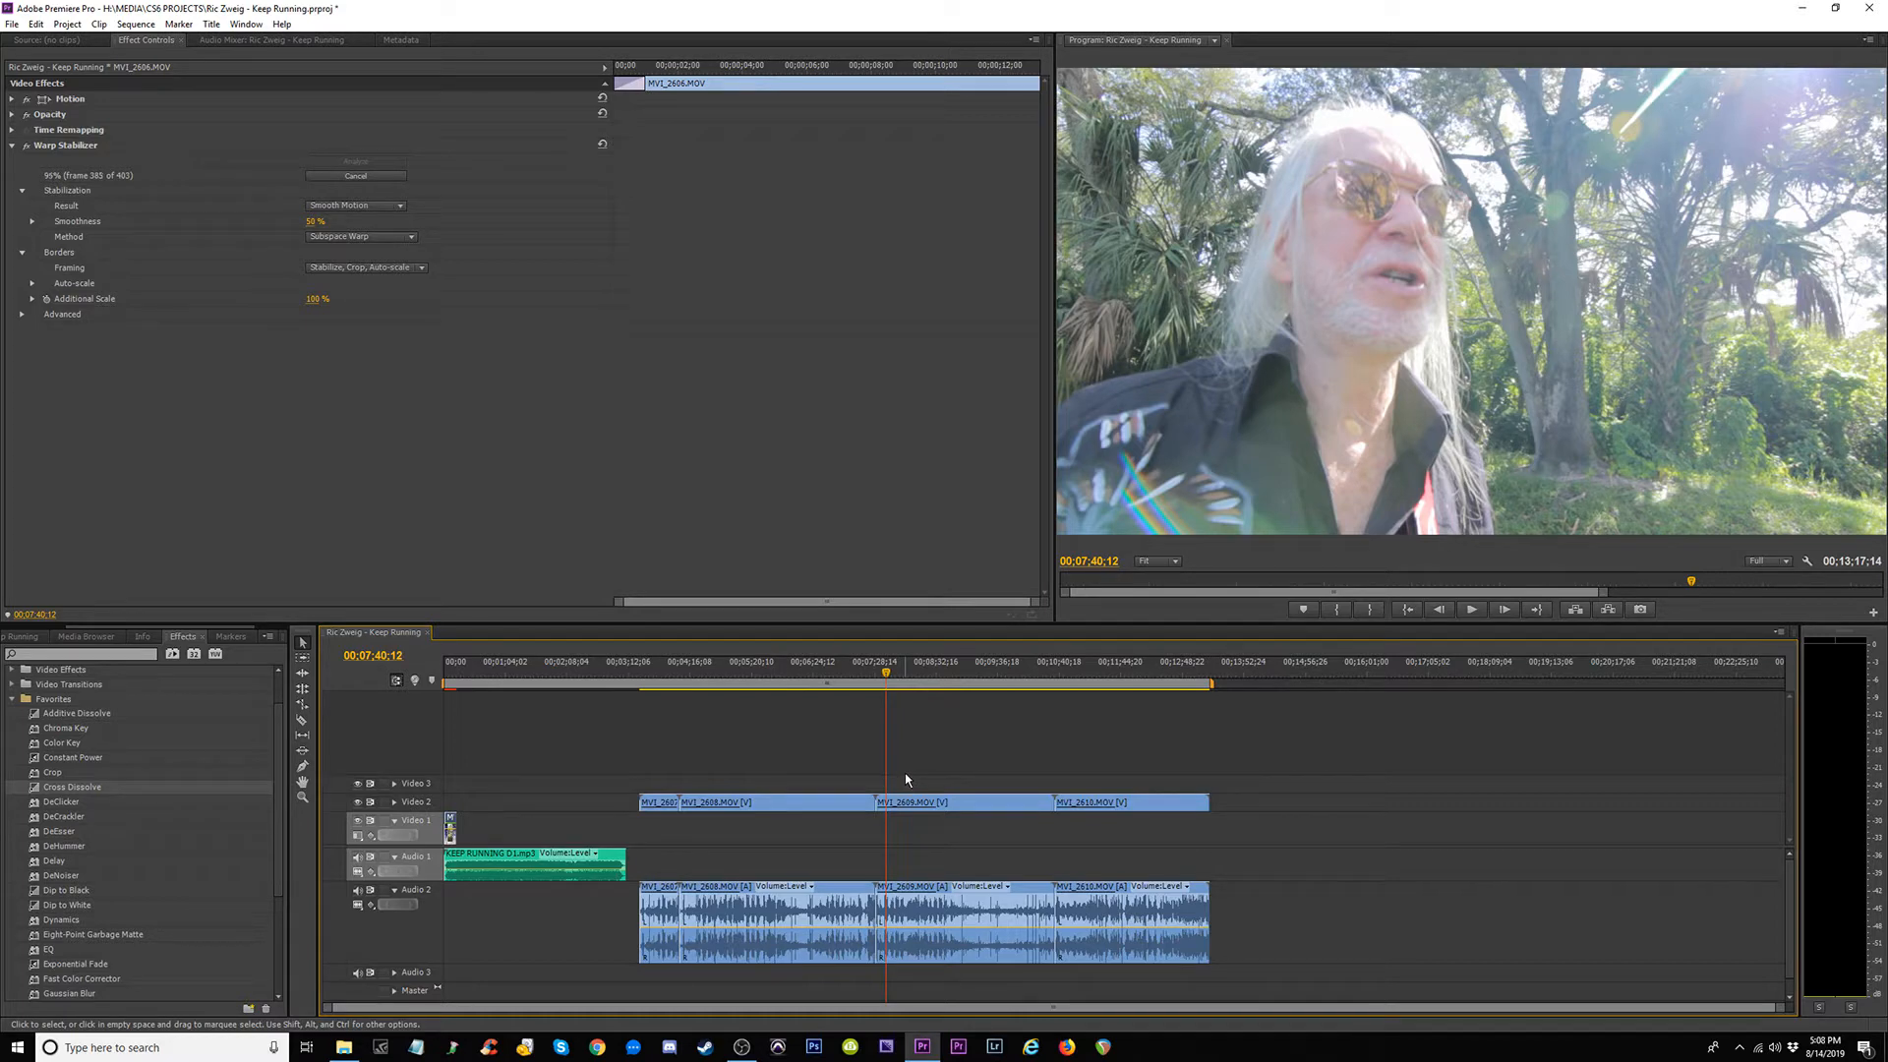
pyautogui.click(1101, 802)
pyautogui.moveTo(1132, 806); pyautogui.dragTo(1160, 806)
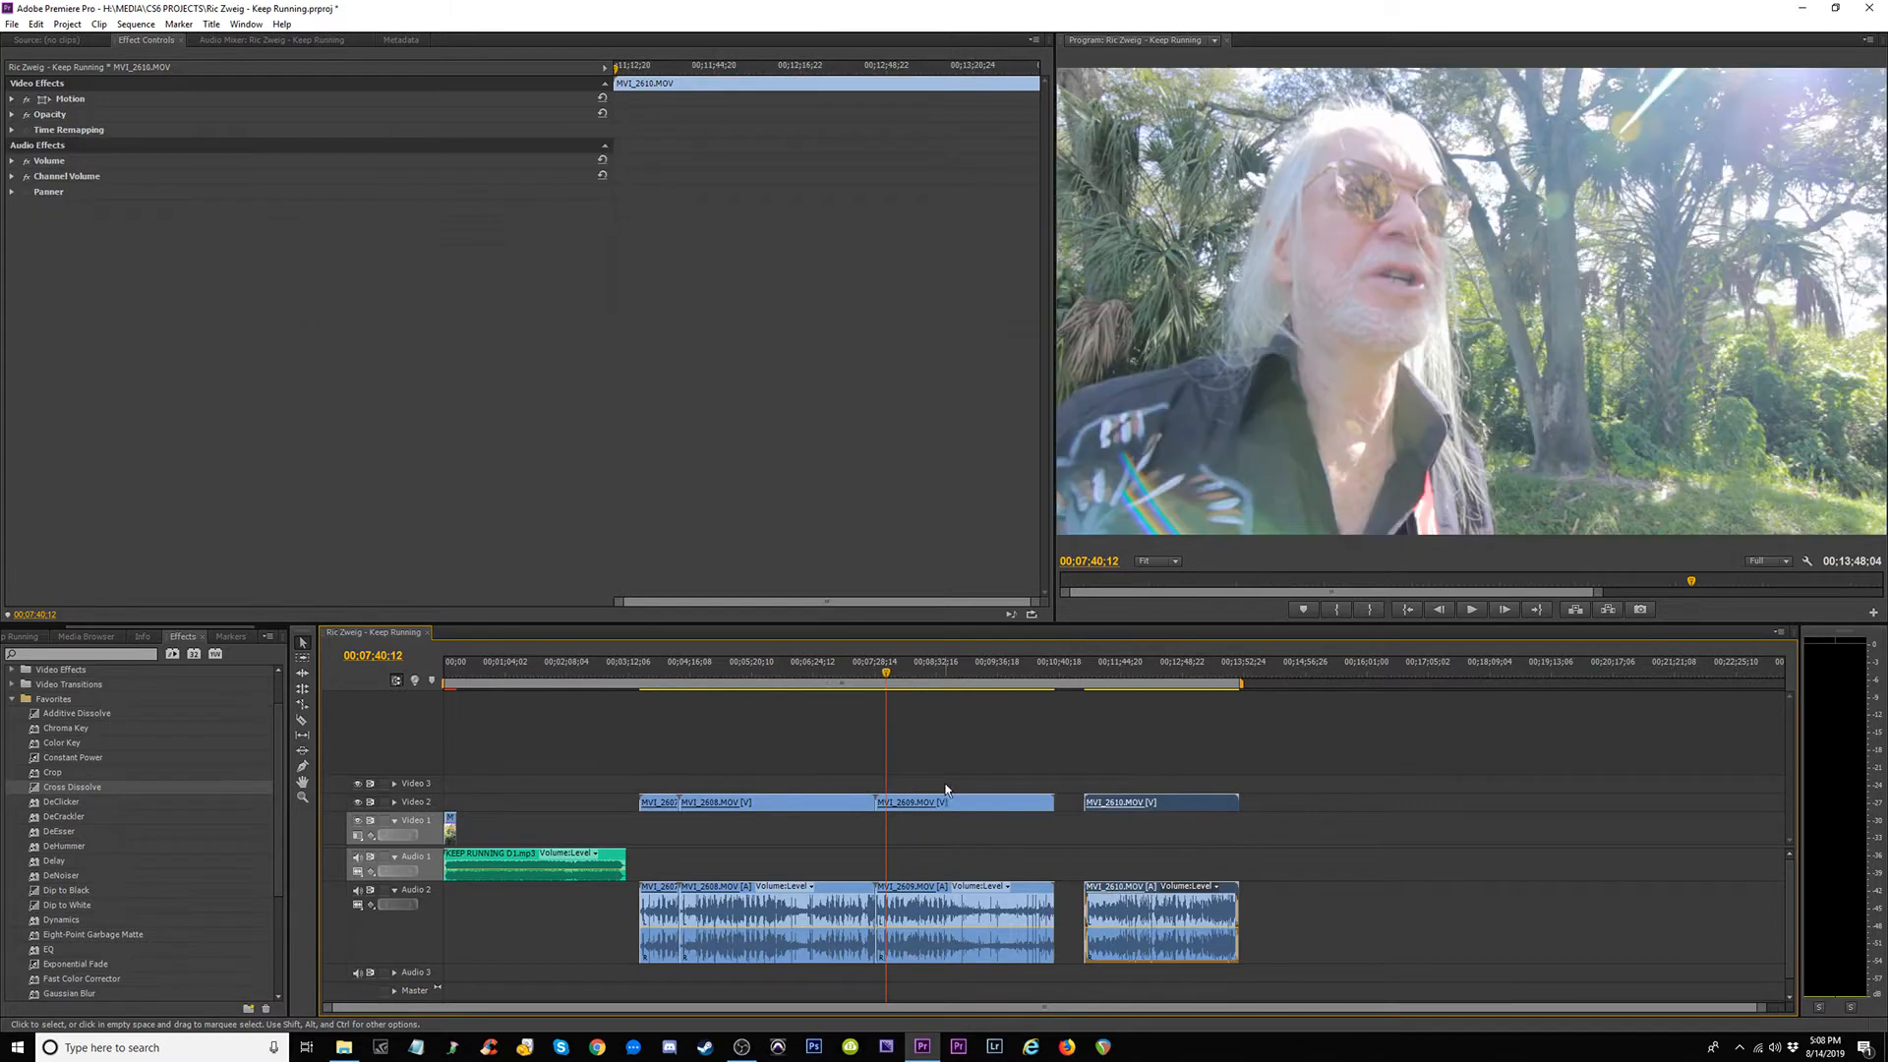
pyautogui.moveTo(942, 802); pyautogui.dragTo(953, 803)
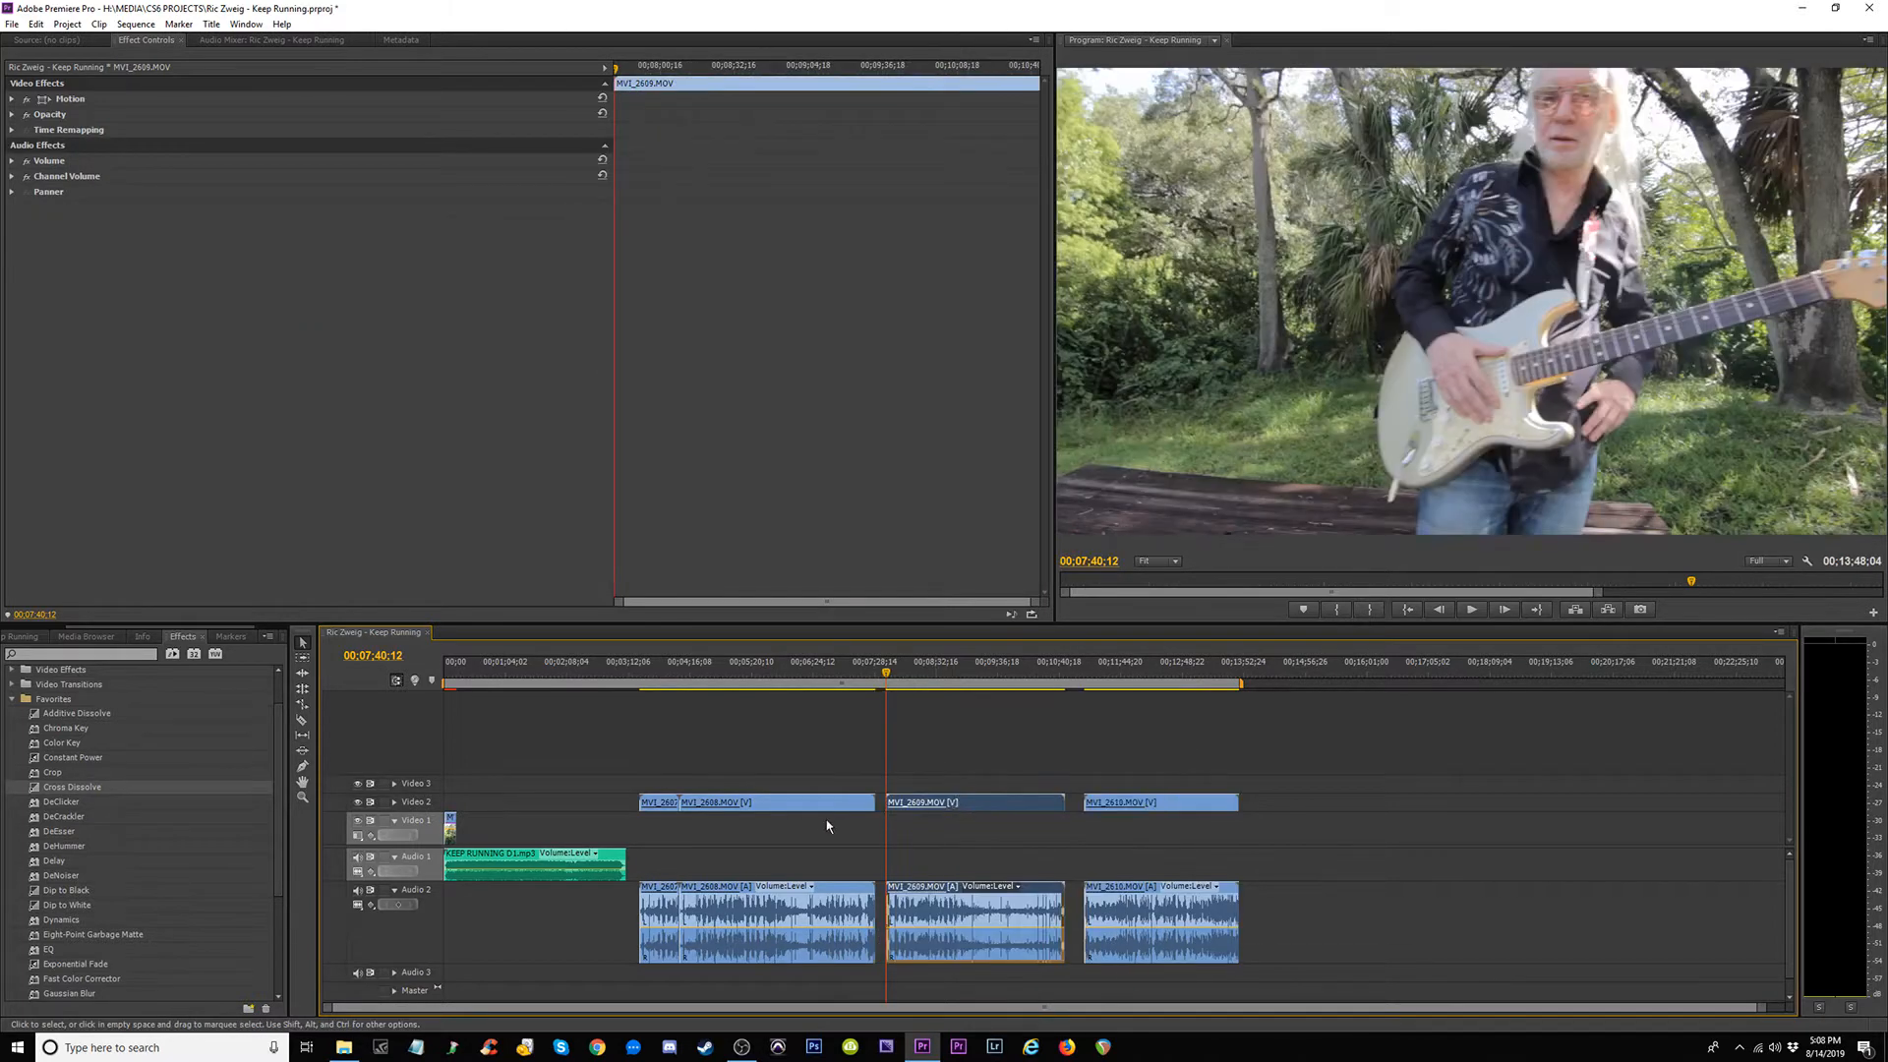
pyautogui.click(919, 756)
pyautogui.moveTo(1141, 806); pyautogui.dragTo(1160, 806)
pyautogui.click(979, 771)
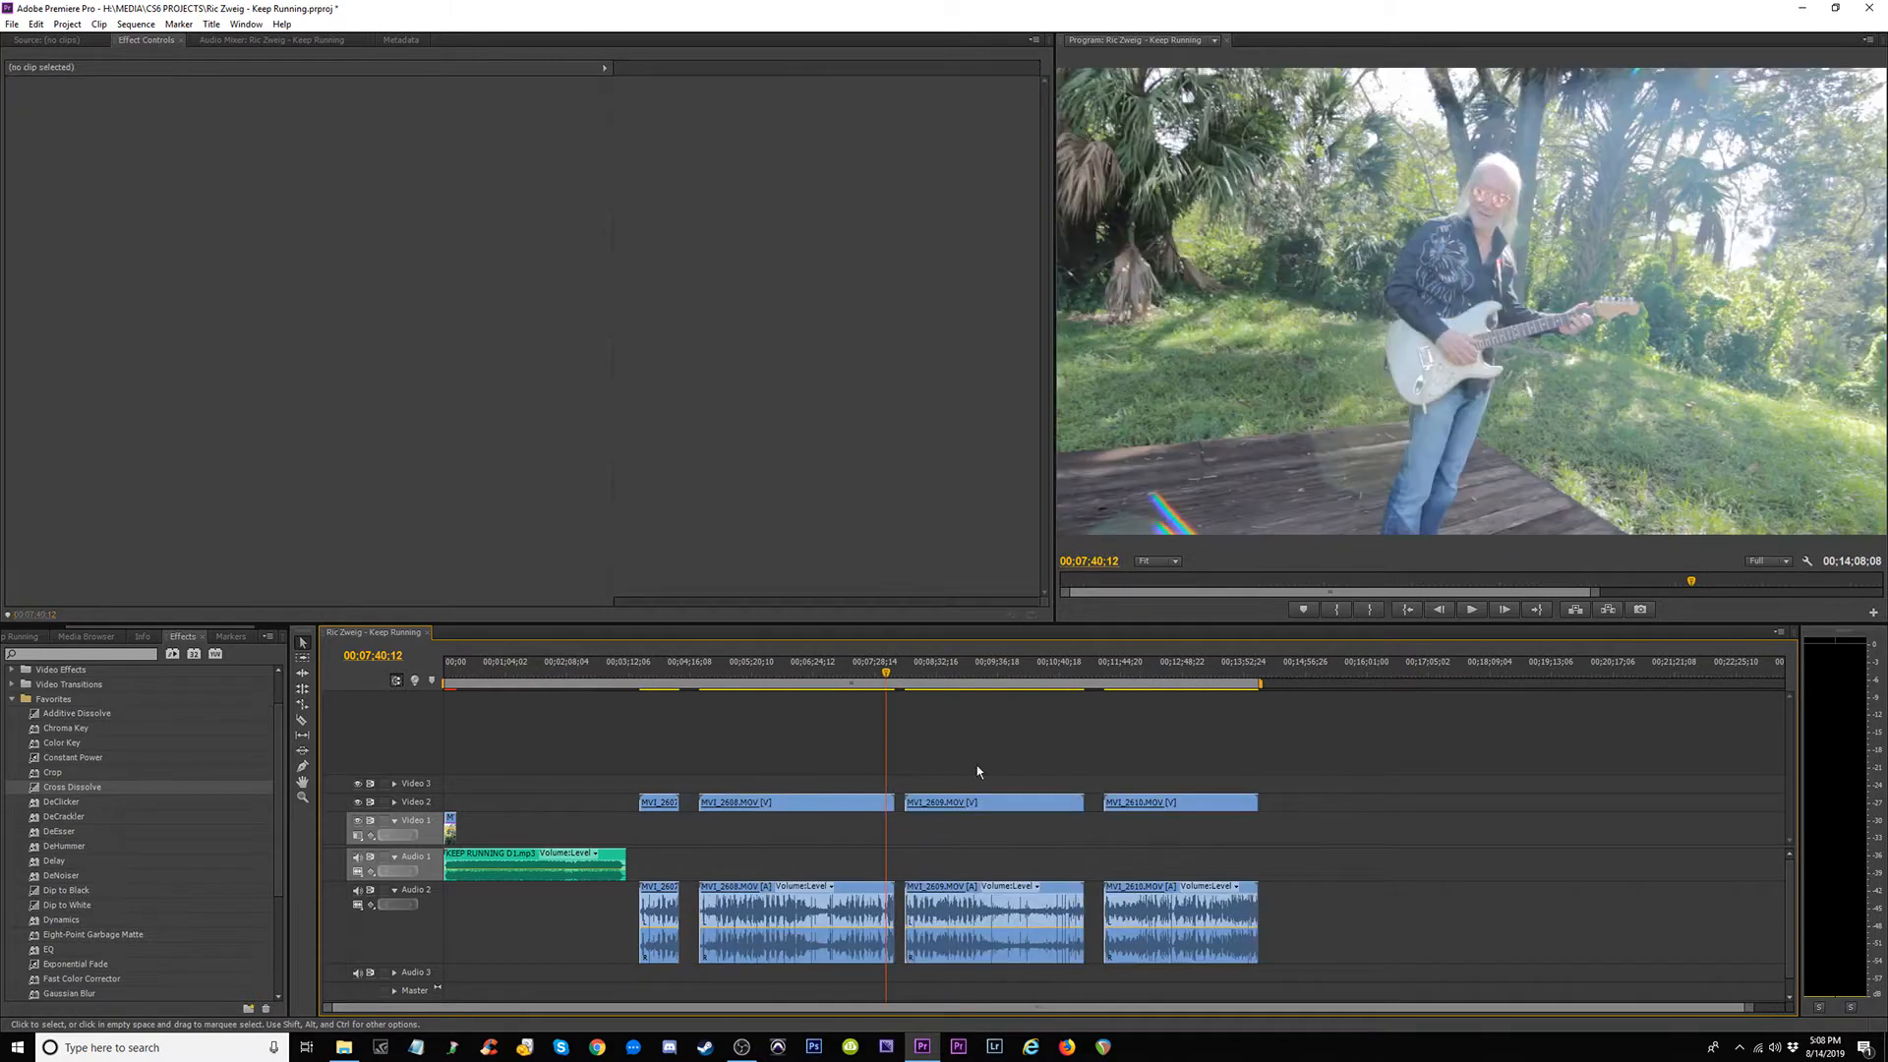
# Play the opening of MVI_2608.MOV on the timeline to check where the performance starts.
pyautogui.click(737, 677)
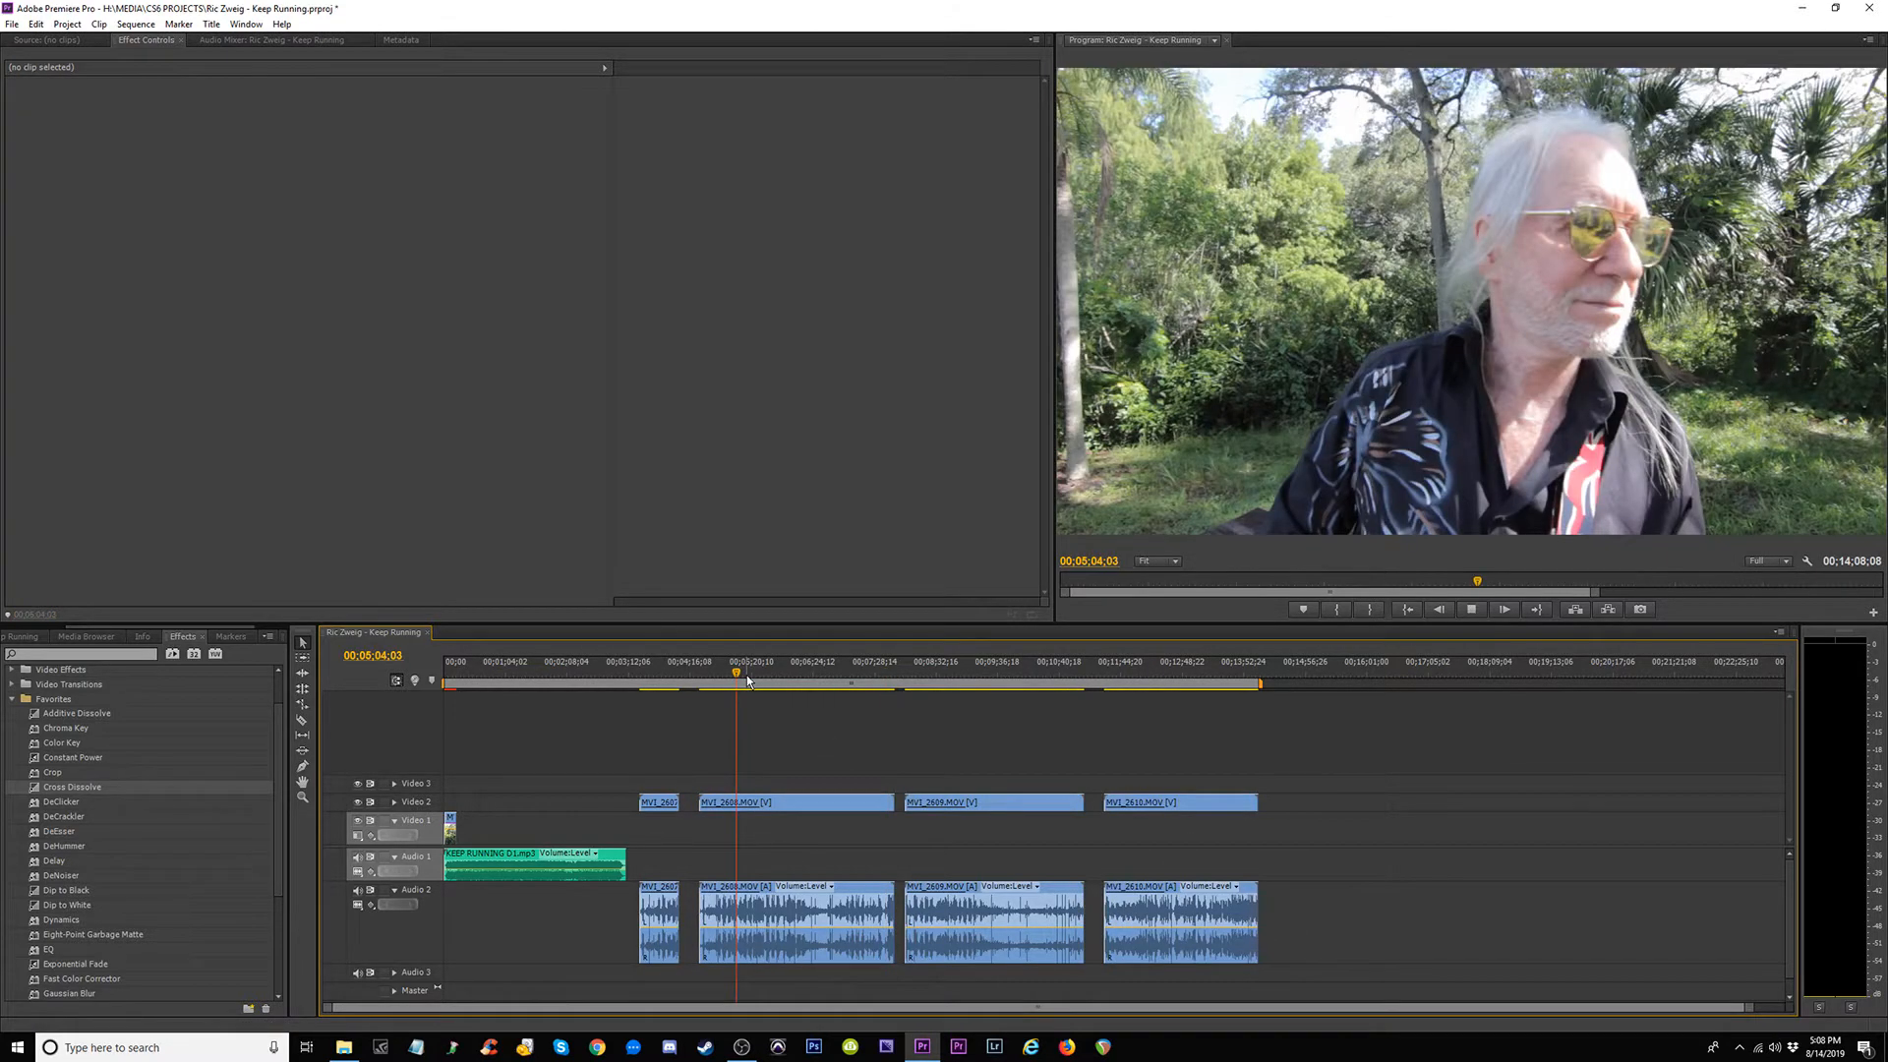
pyautogui.moveTo(748, 679); pyautogui.dragTo(703, 691)
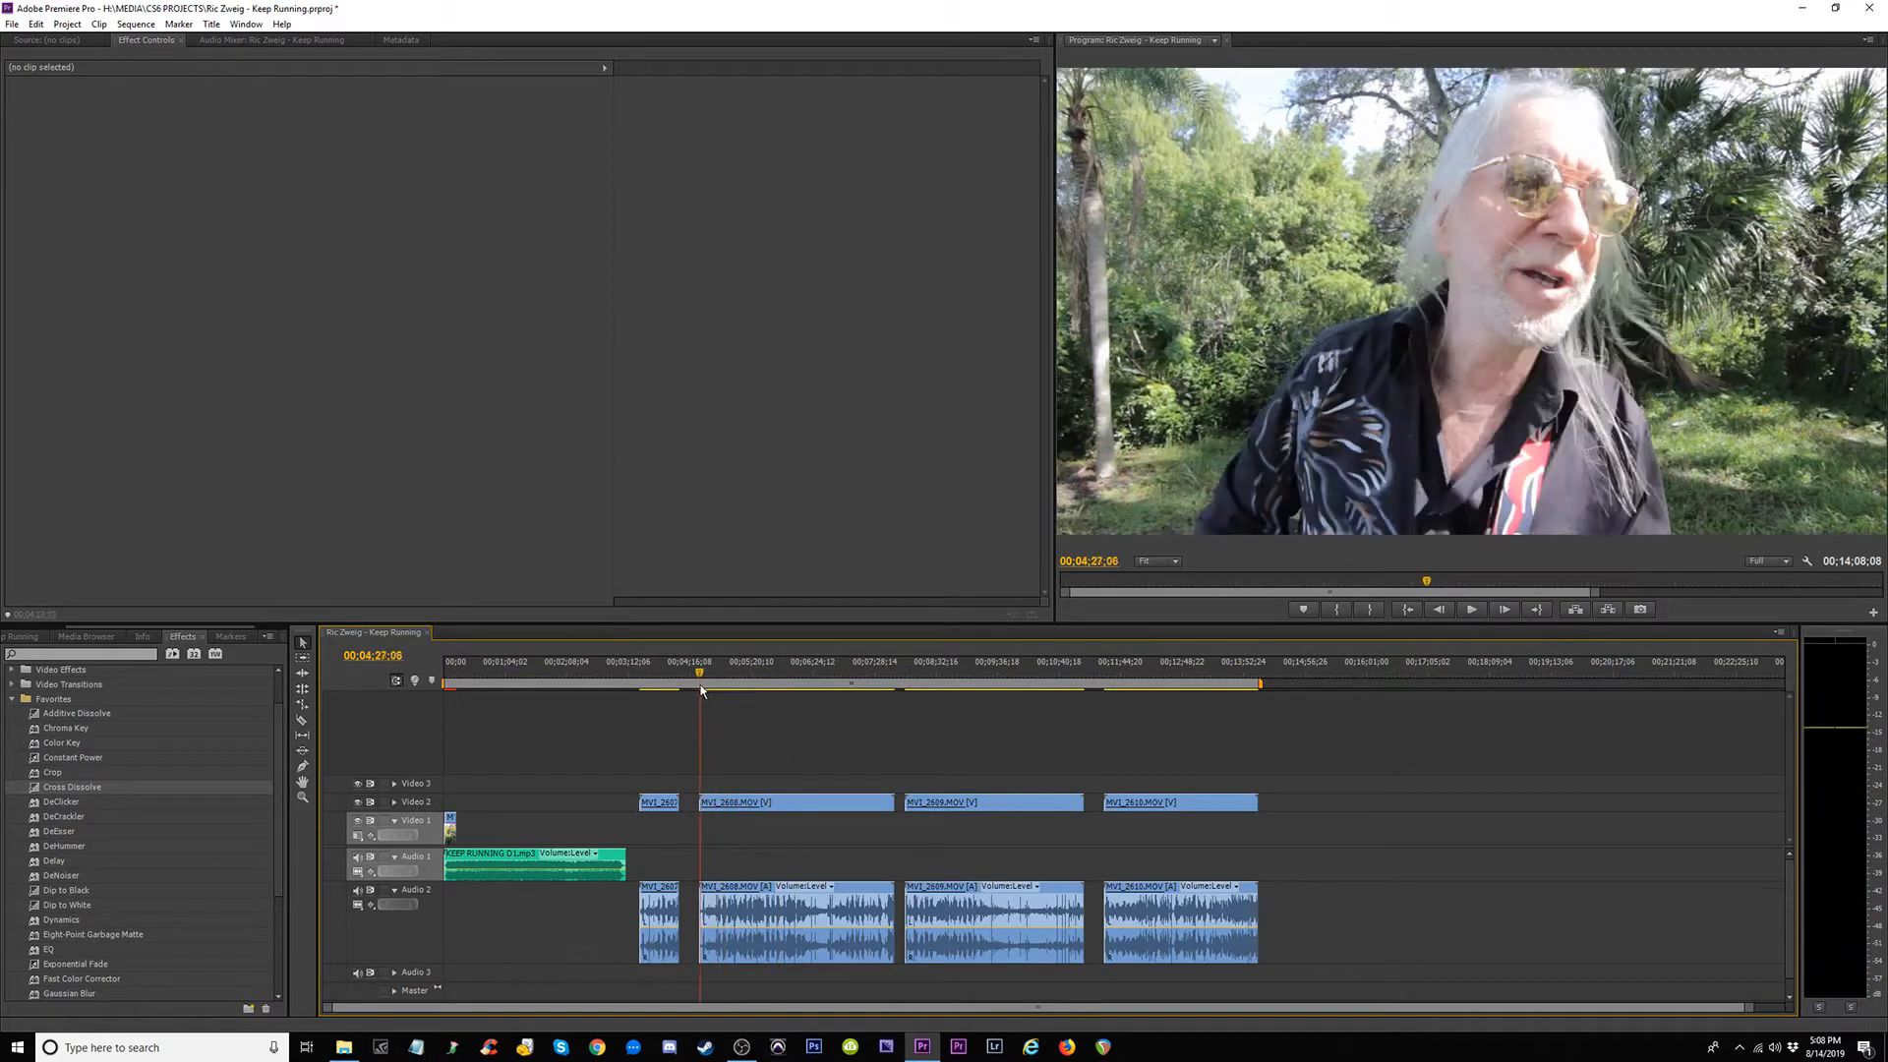
pyautogui.press('space')
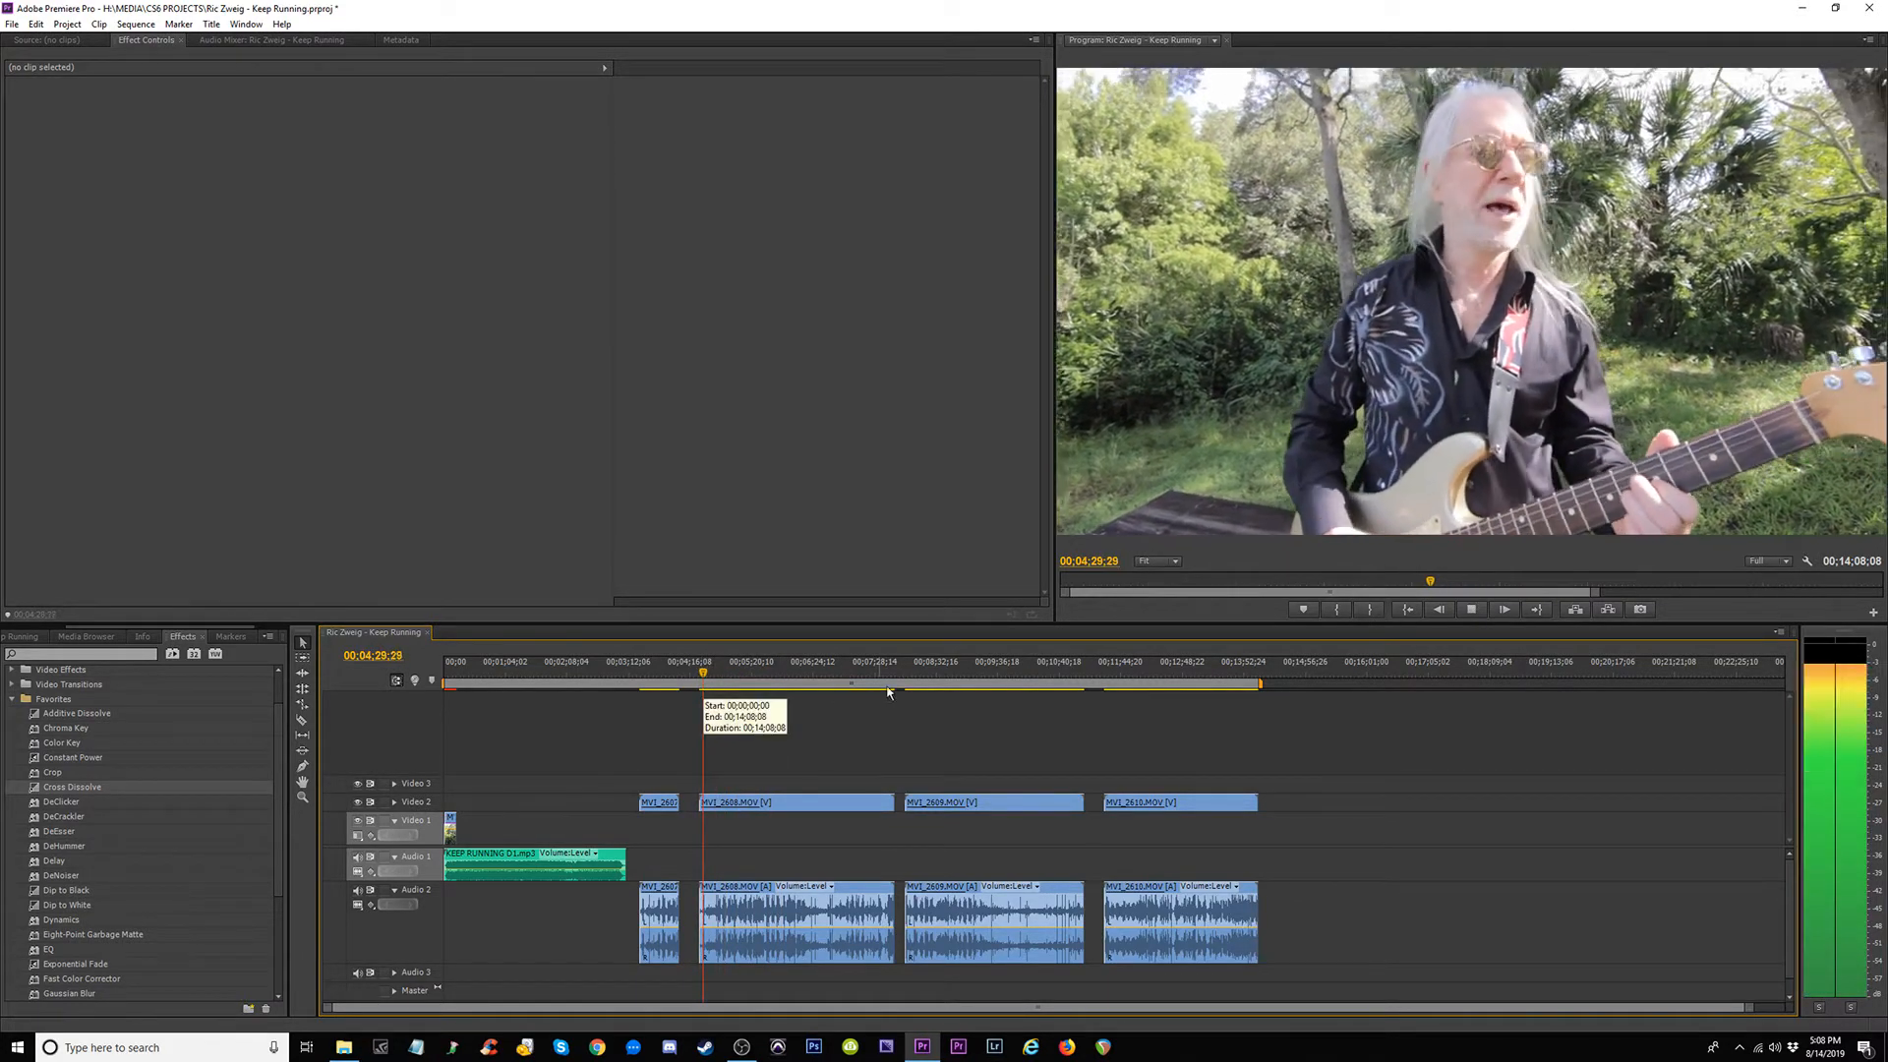
# Find where the performance begins in MVI_2609.MOV, trim the clip's start to 00;08;09;26, and save the project.
pyautogui.click(906, 677)
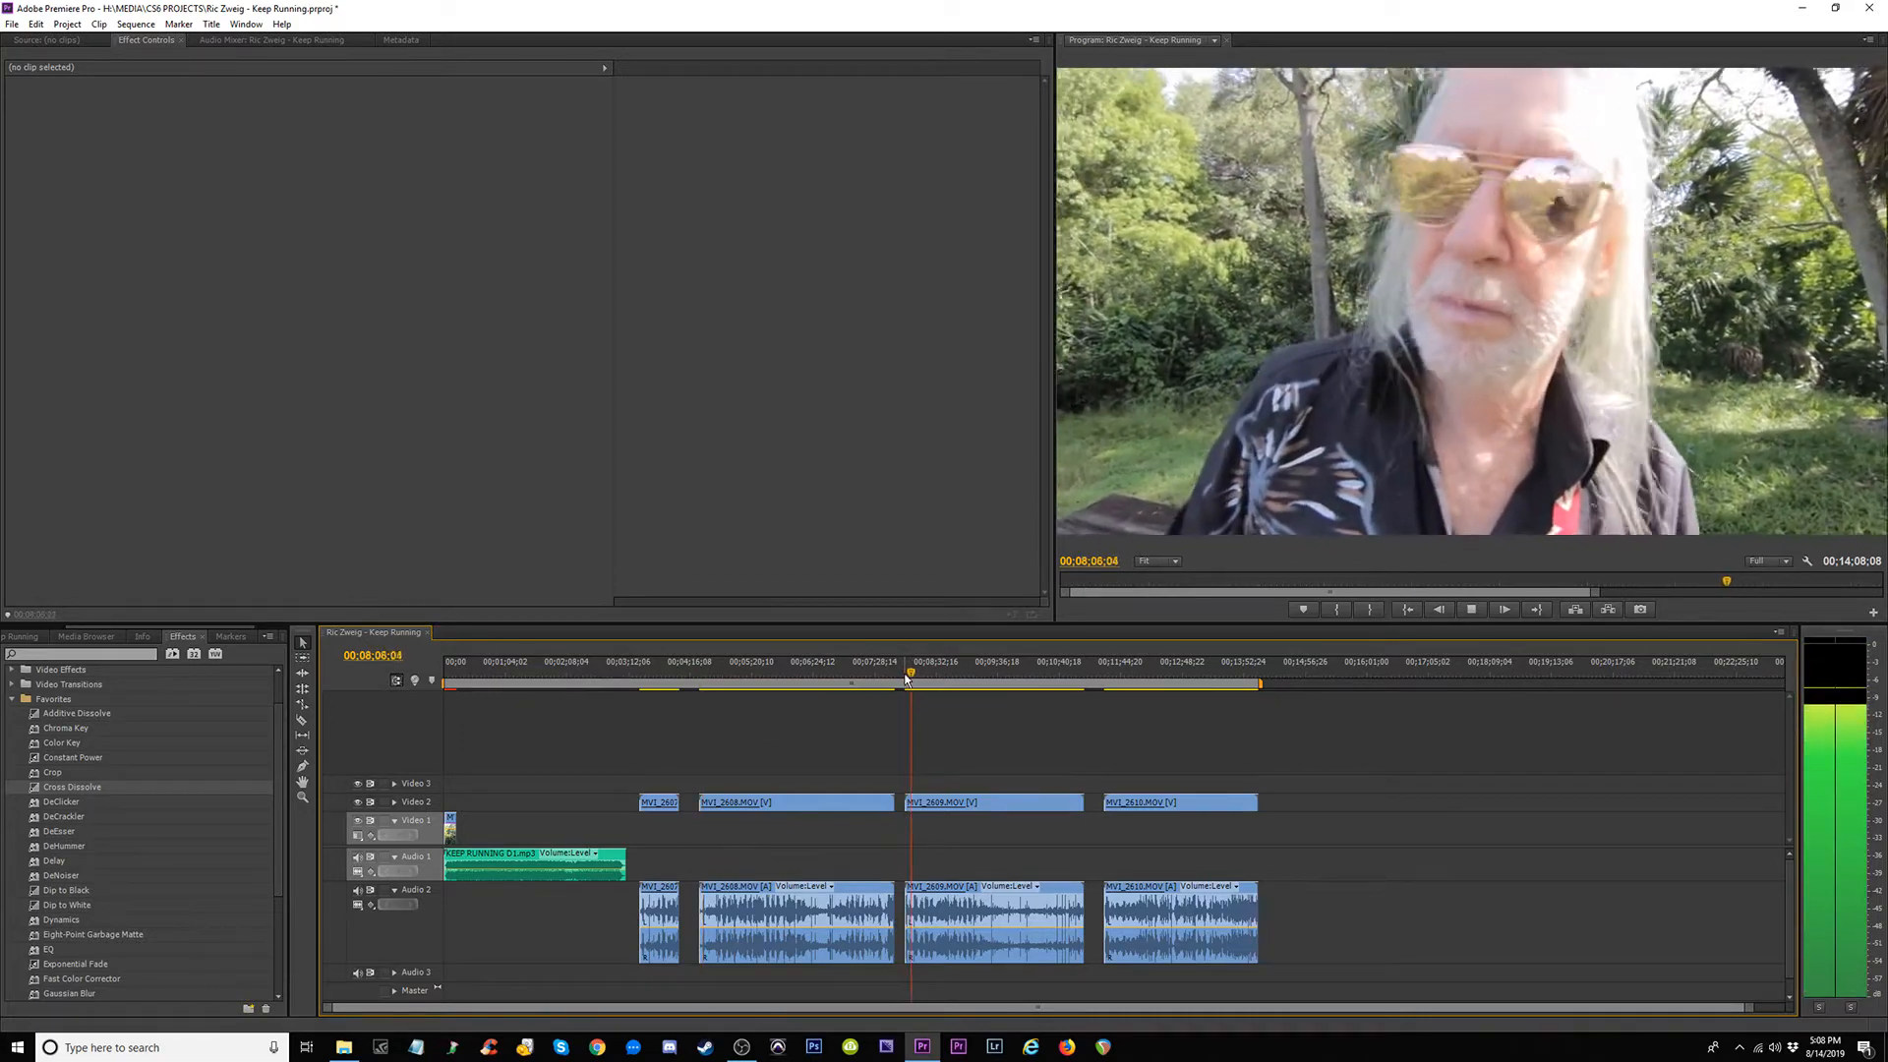
pyautogui.press('=')
pyautogui.press('=')
pyautogui.press('=')
pyautogui.press('=')
pyautogui.press('=')
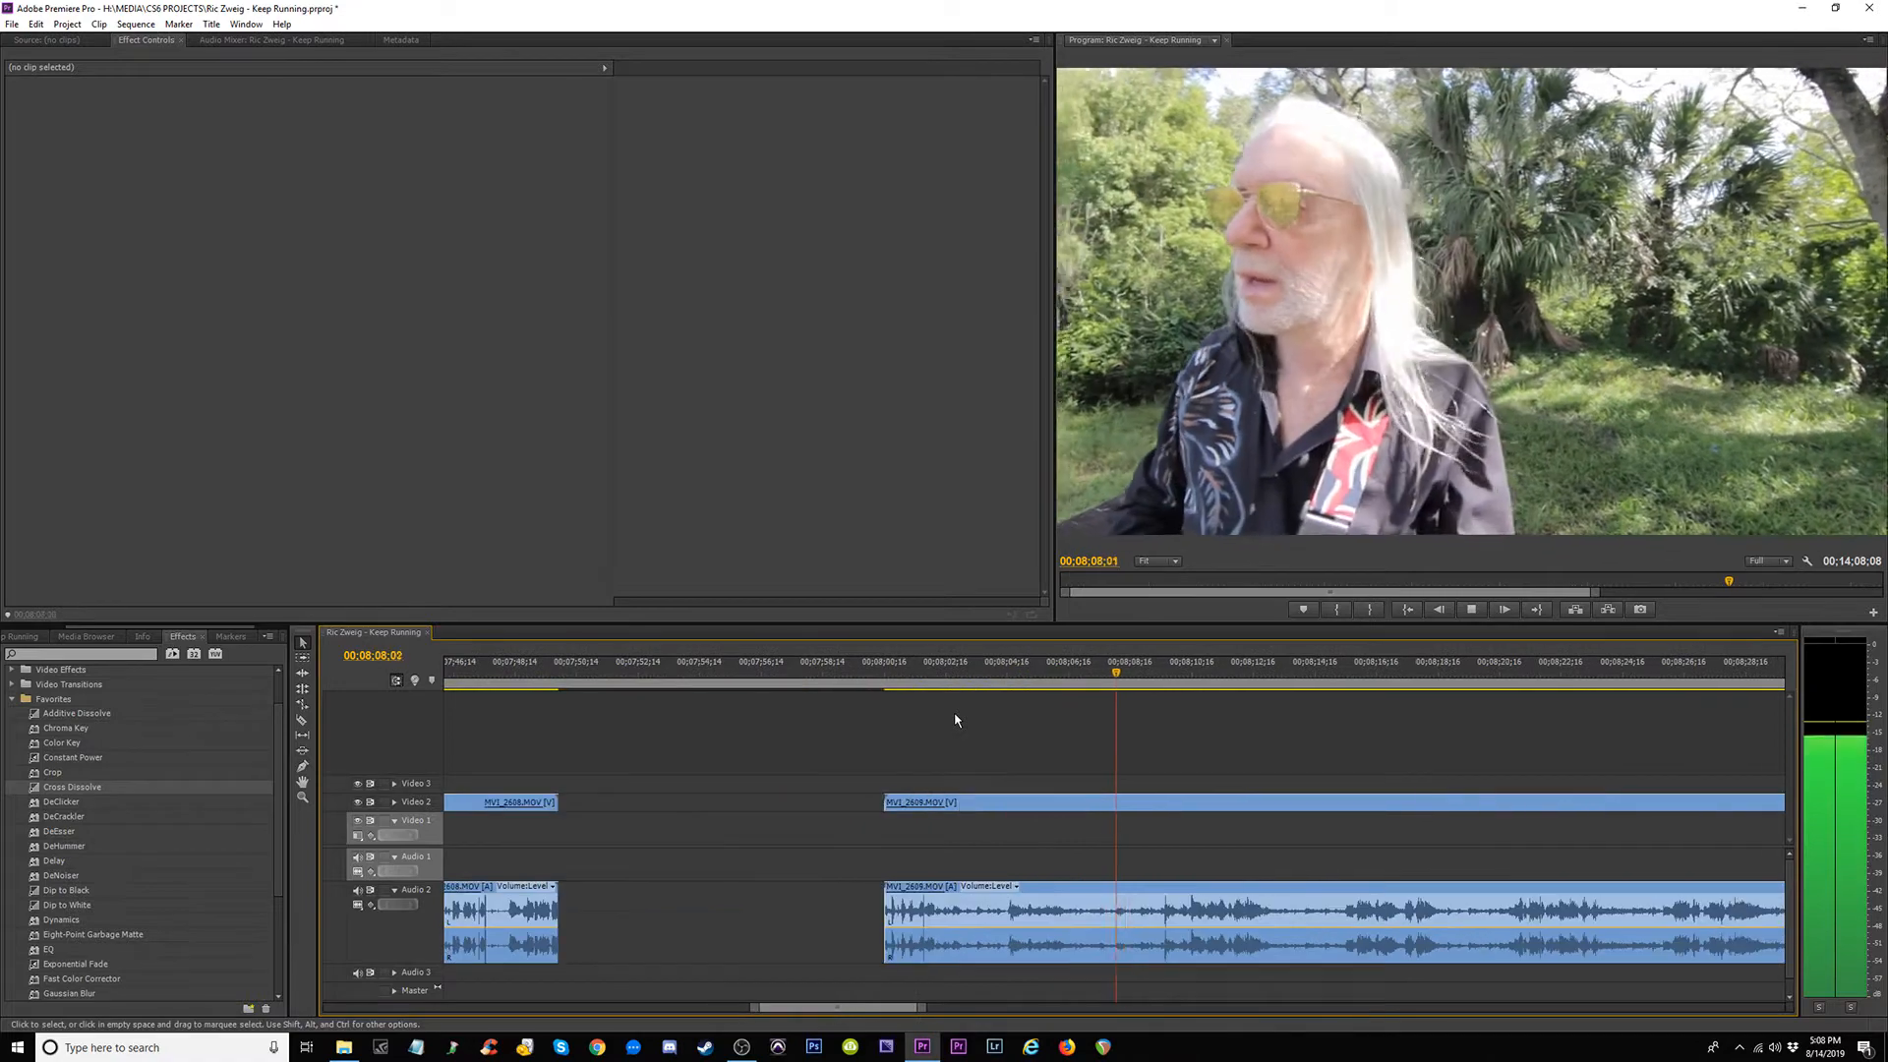
pyautogui.press('space')
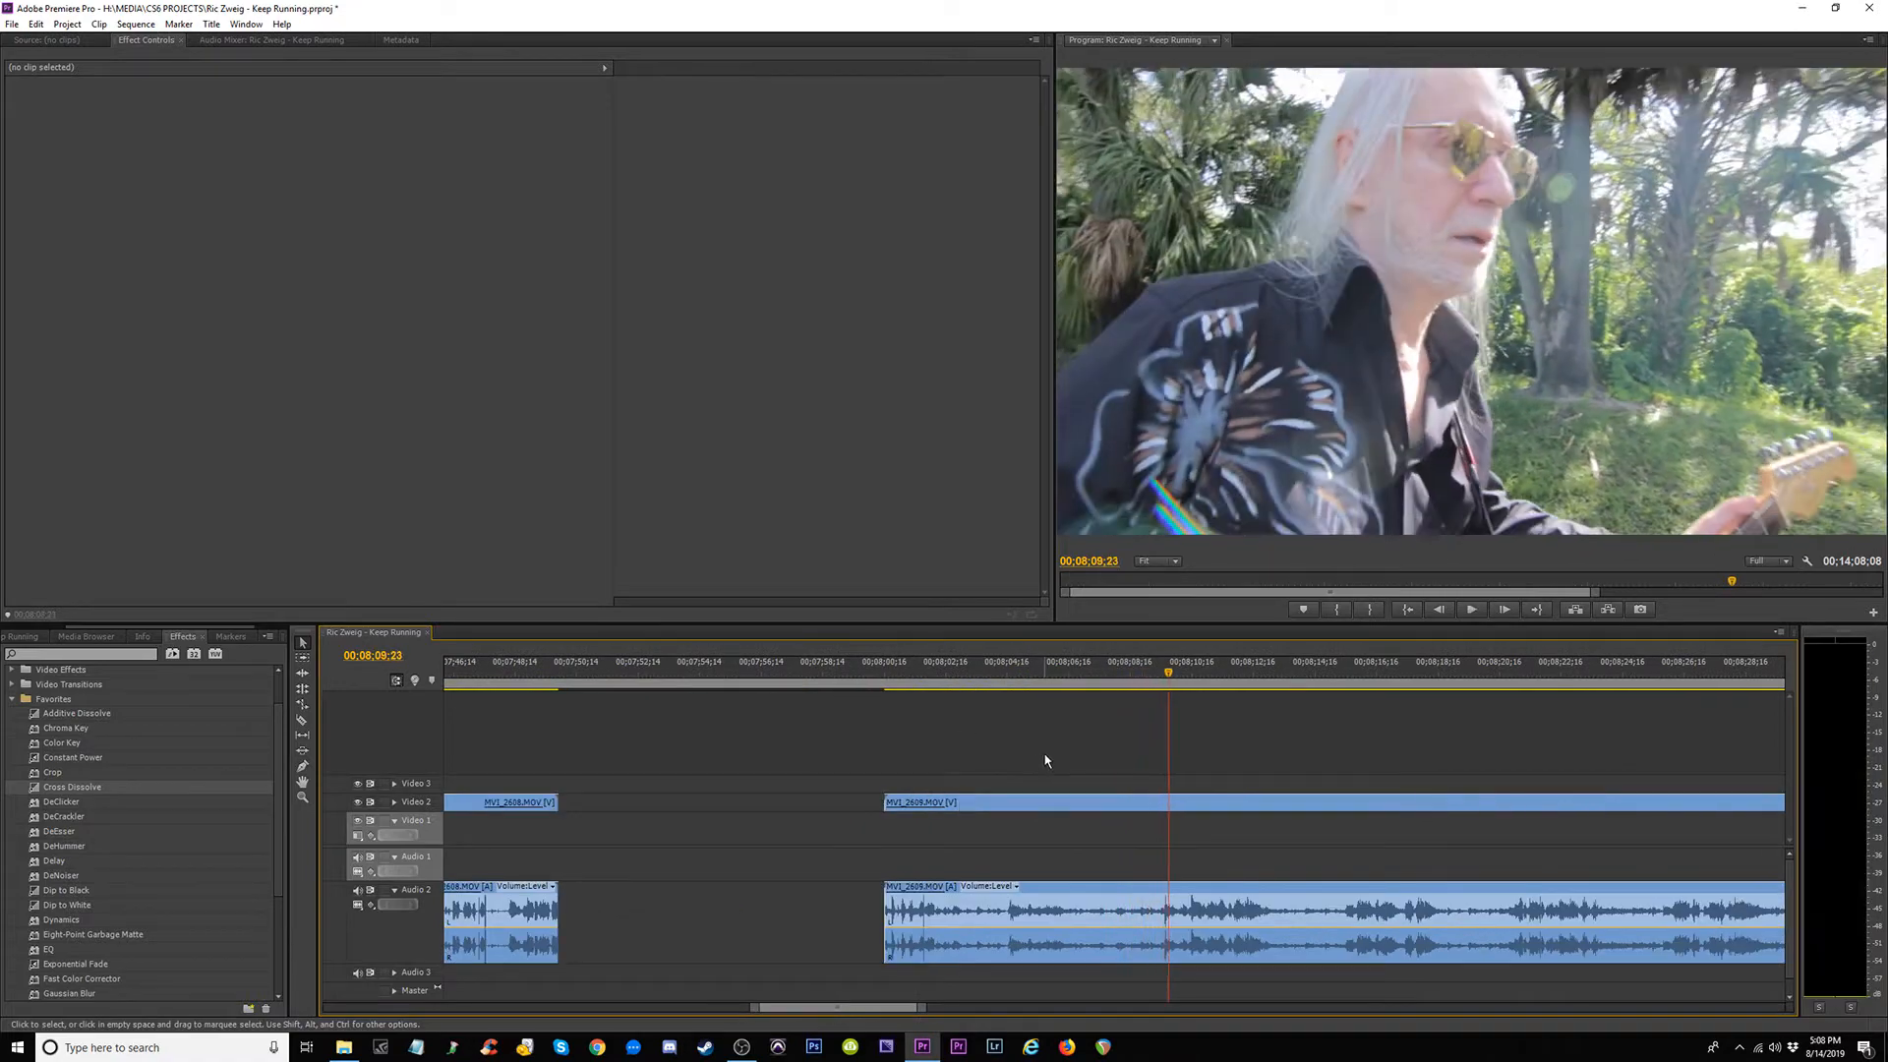
pyautogui.press('Left')
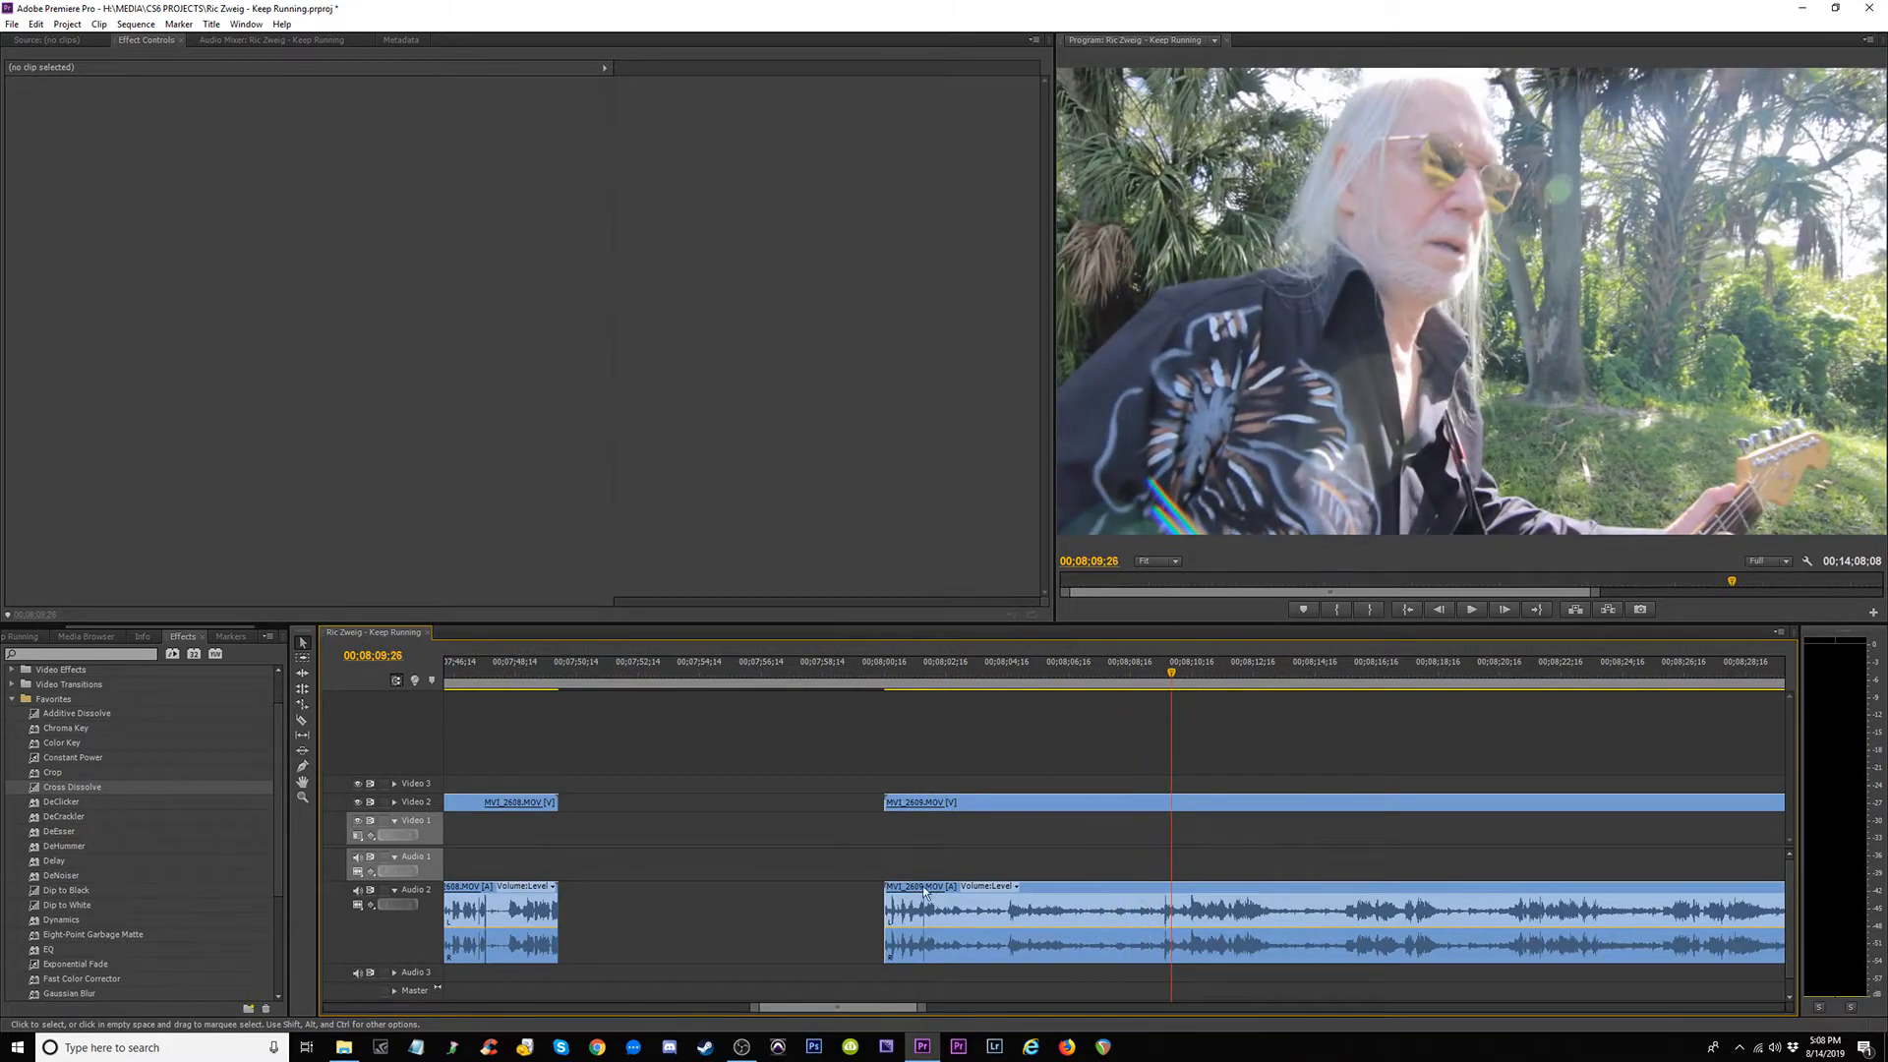
pyautogui.moveTo(893, 887); pyautogui.dragTo(1172, 885)
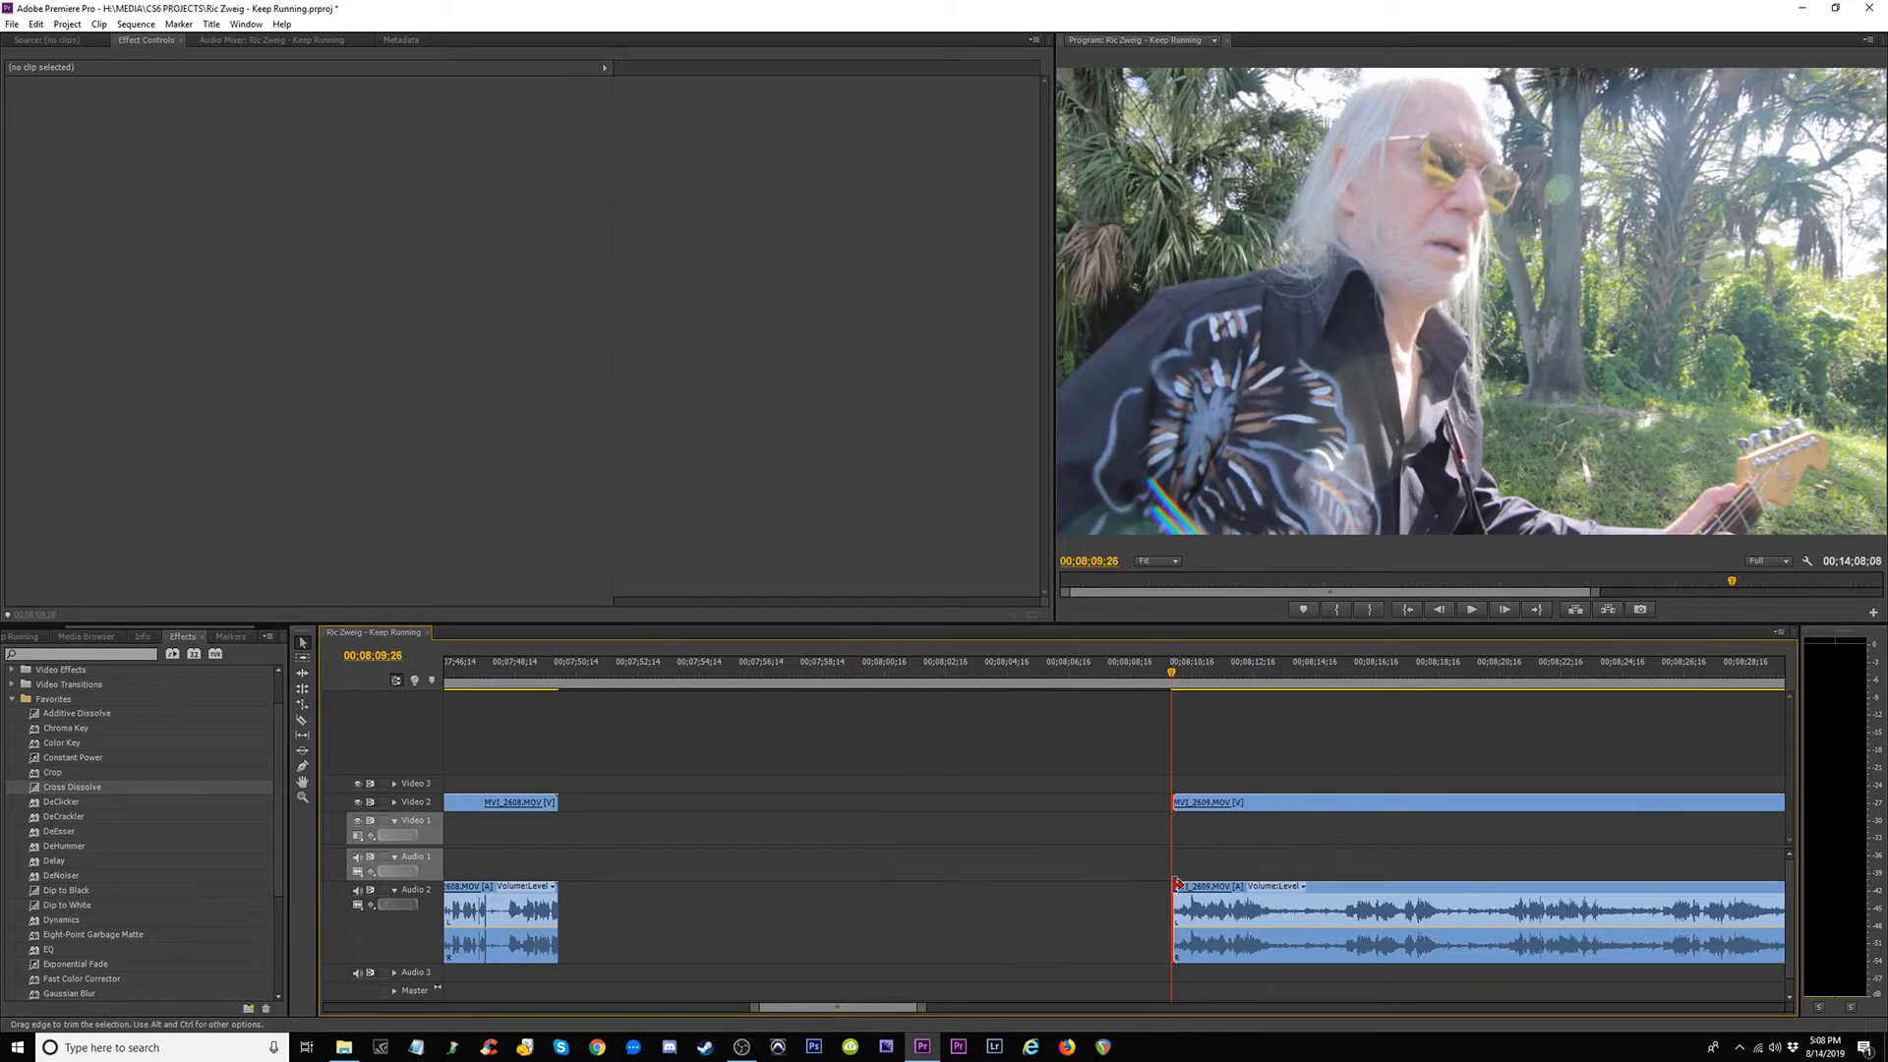
pyautogui.press('-')
pyautogui.hotkey('ctrl', 's')
# Play the opening of MVI_2608.MOV and trim the clip's start to 00;04;44;05.
pyautogui.press('-')
pyautogui.press('-')
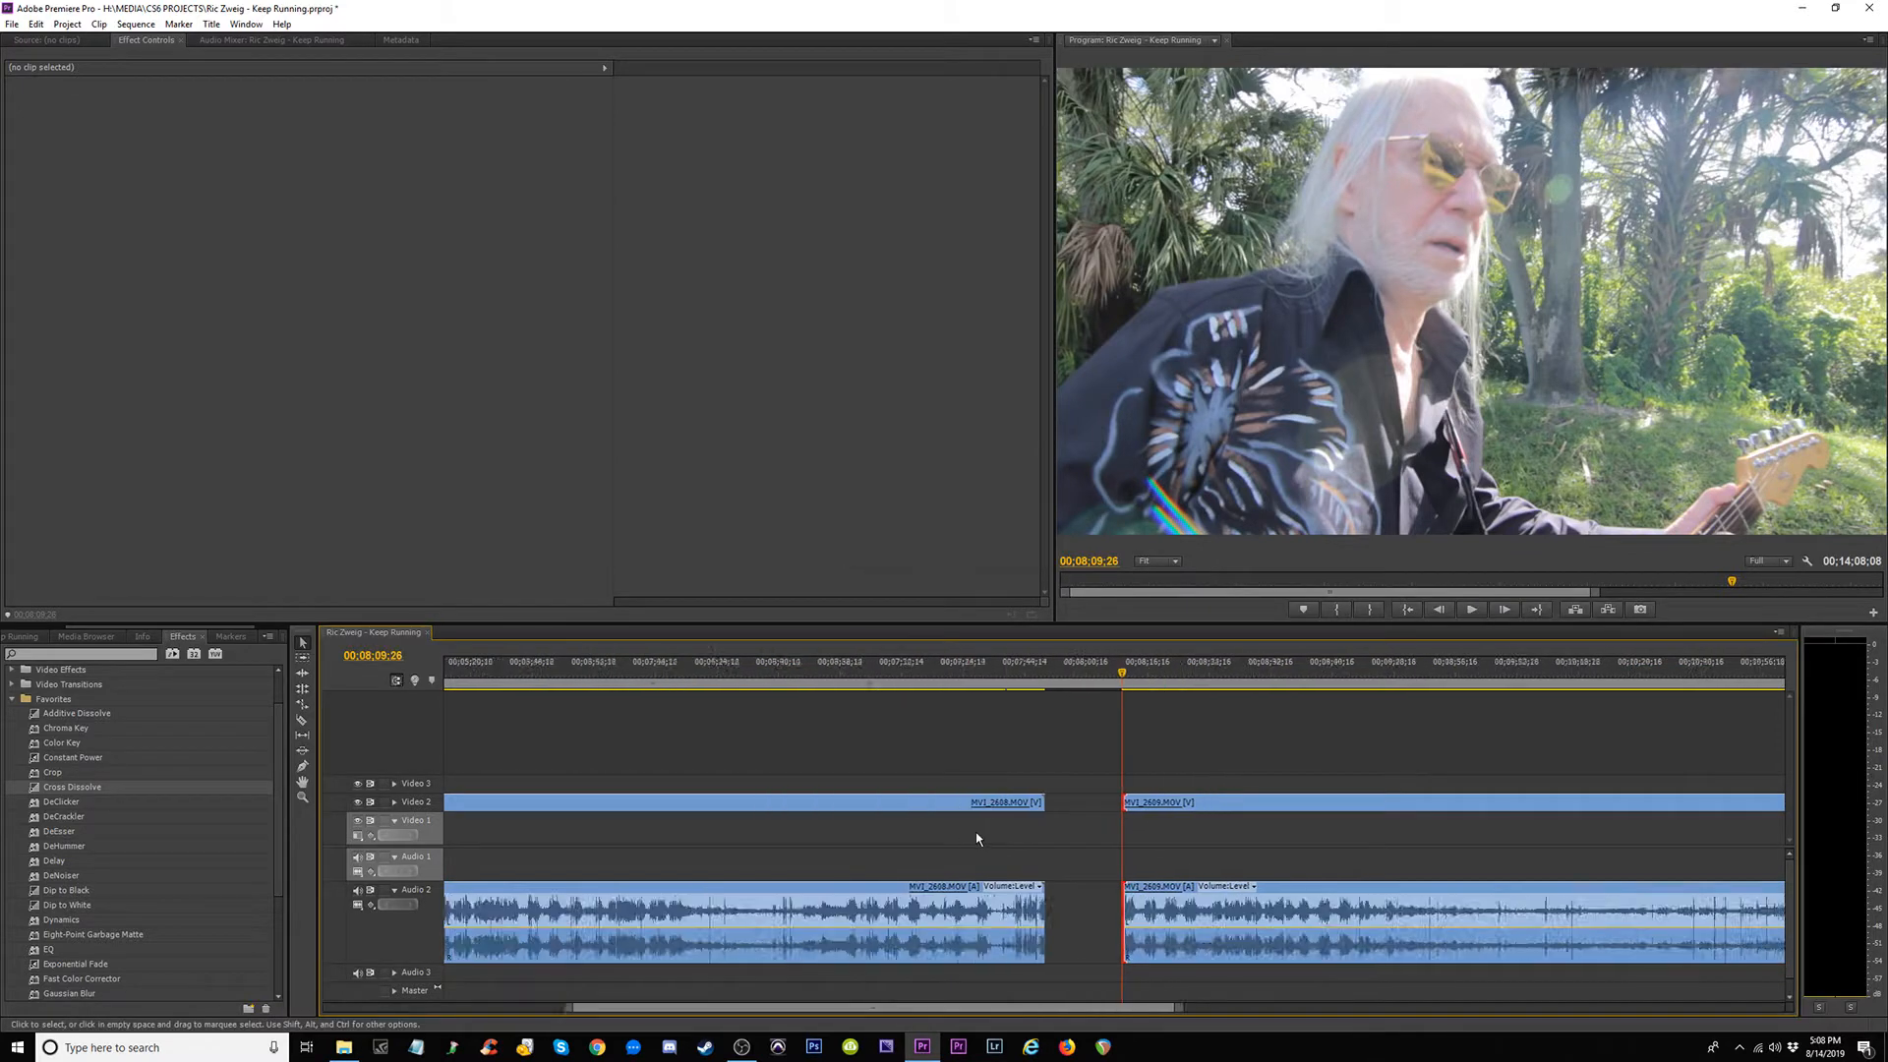
pyautogui.click(708, 677)
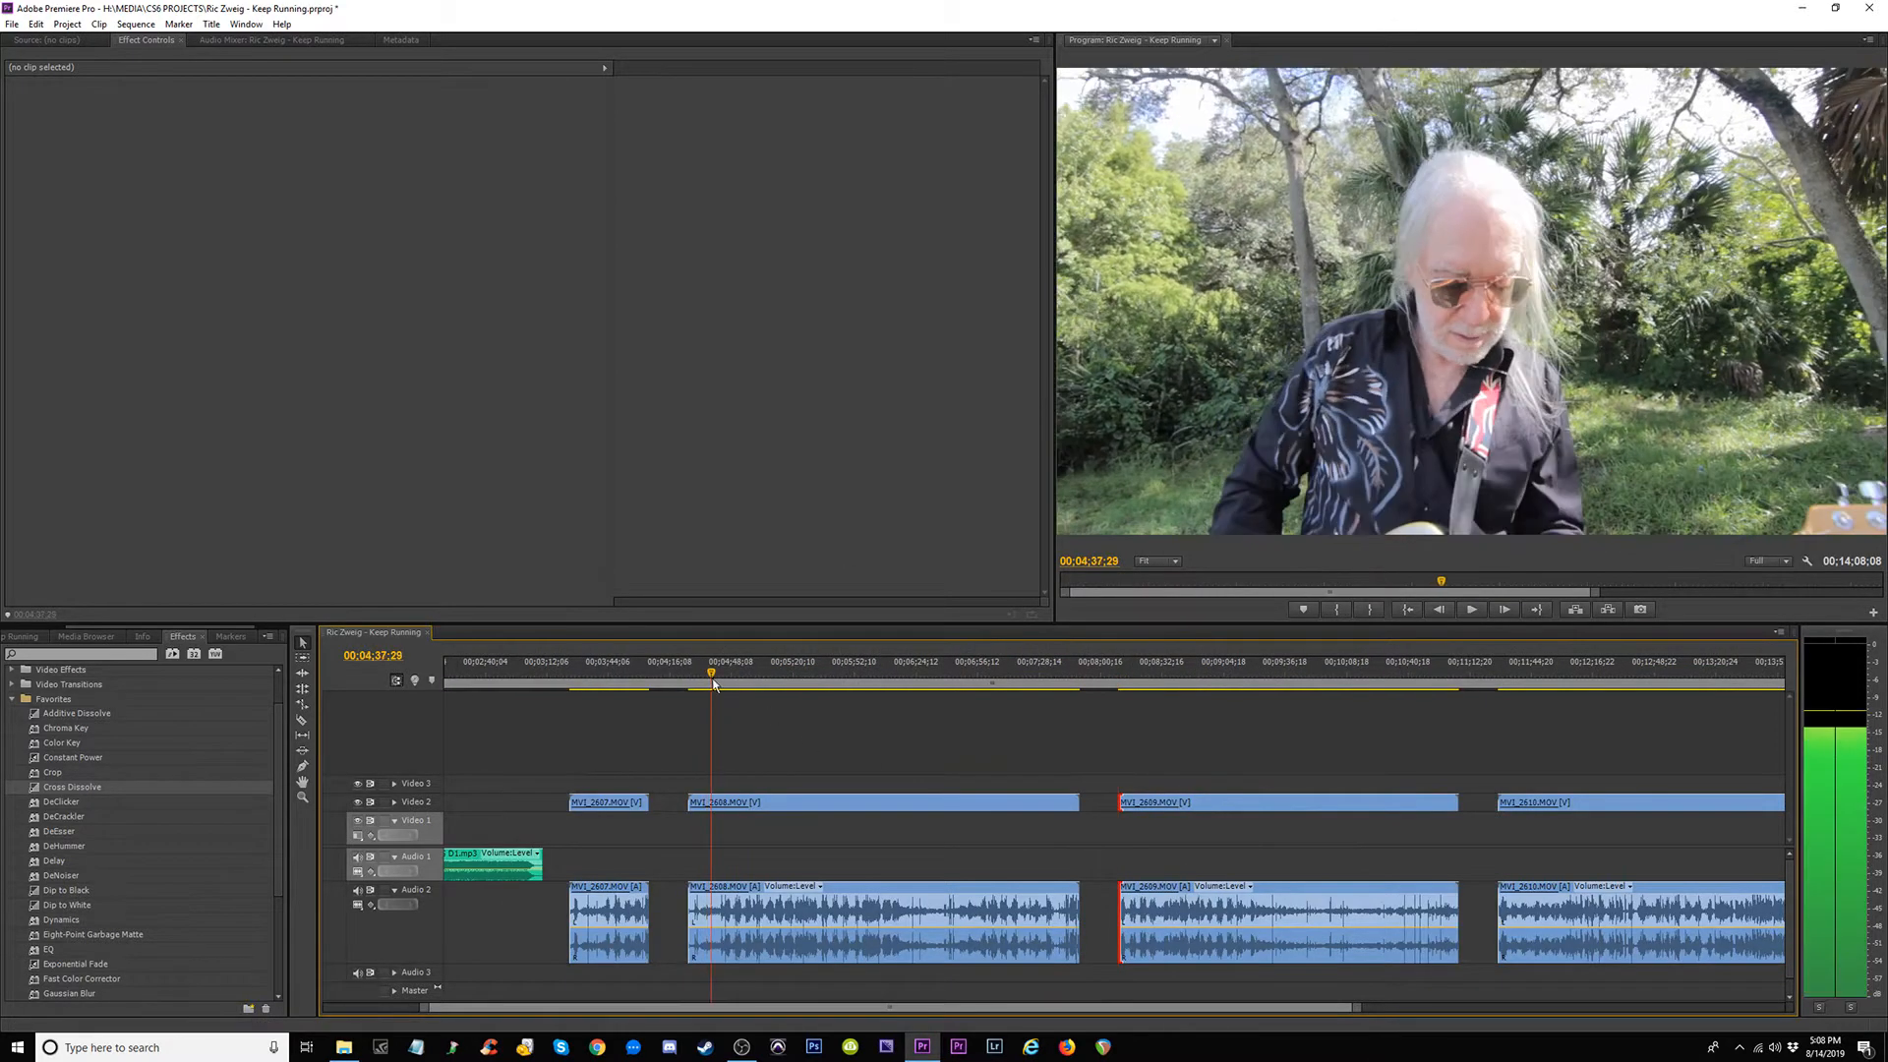
pyautogui.press('space')
pyautogui.click(705, 681)
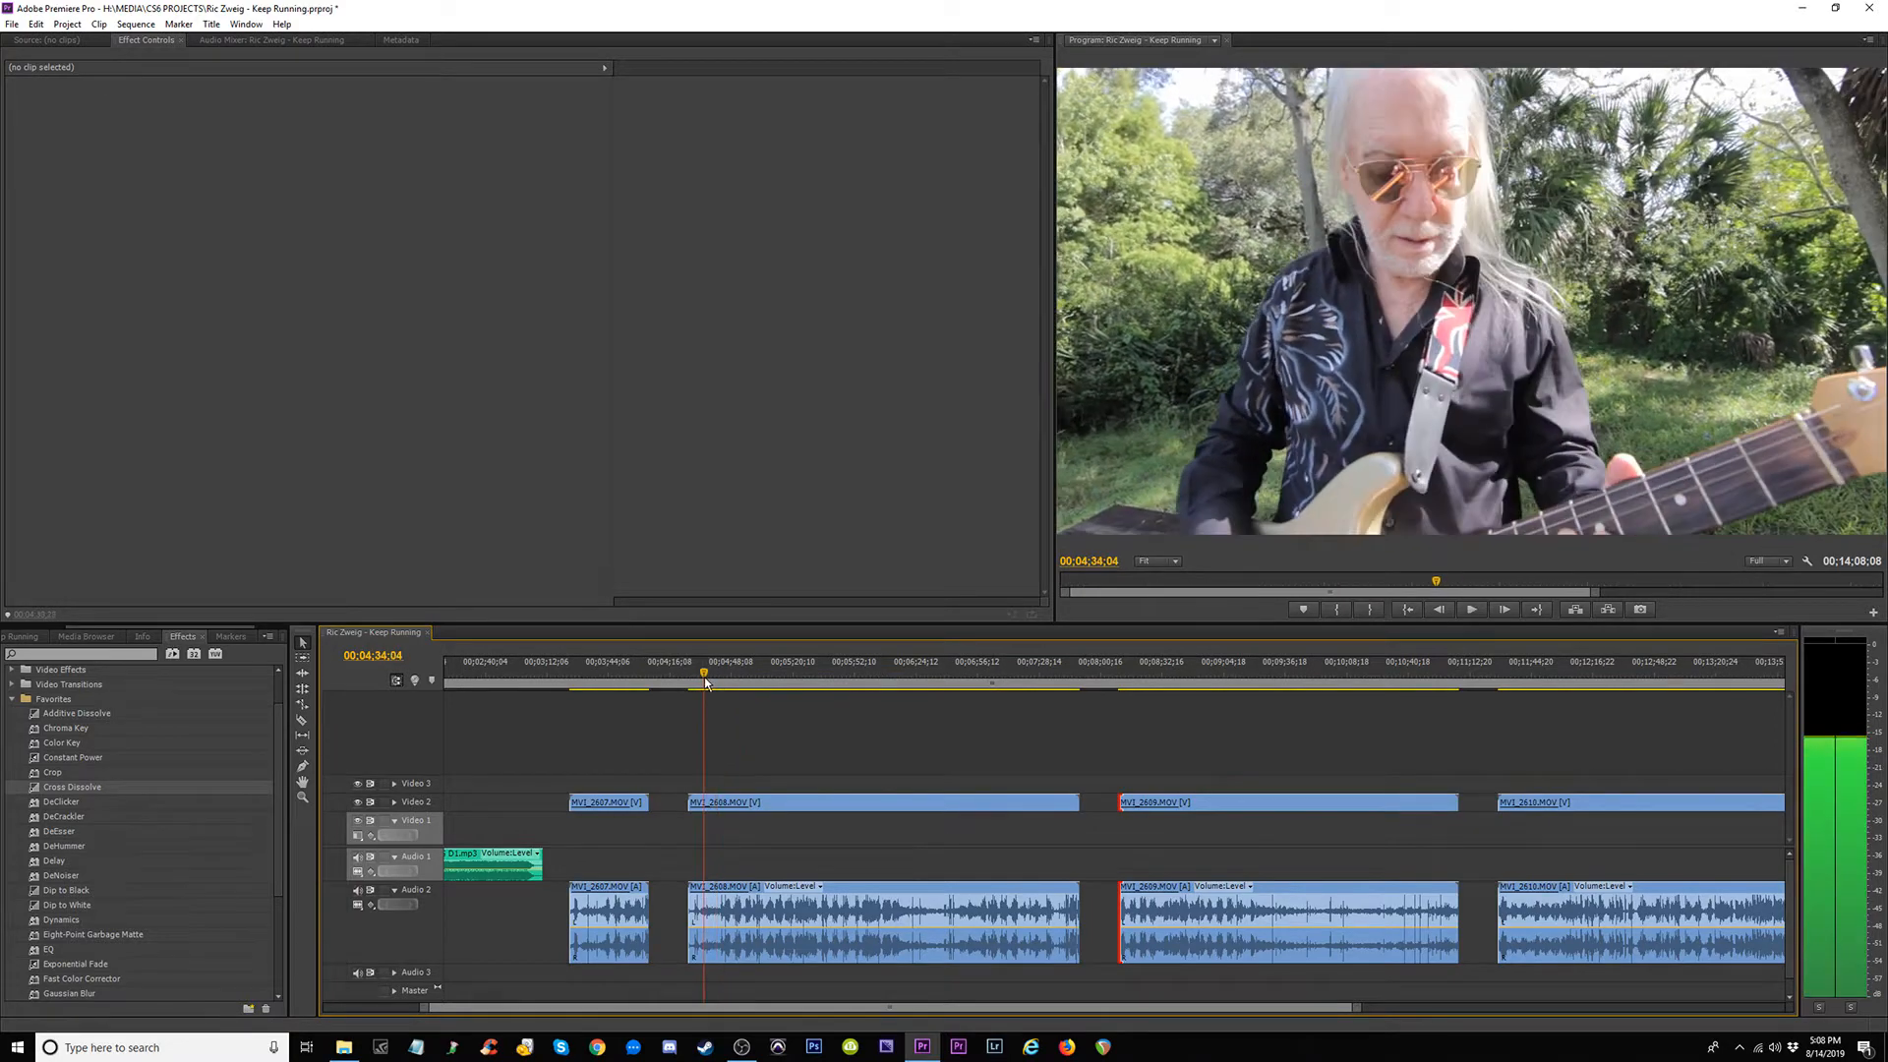
pyautogui.press('space')
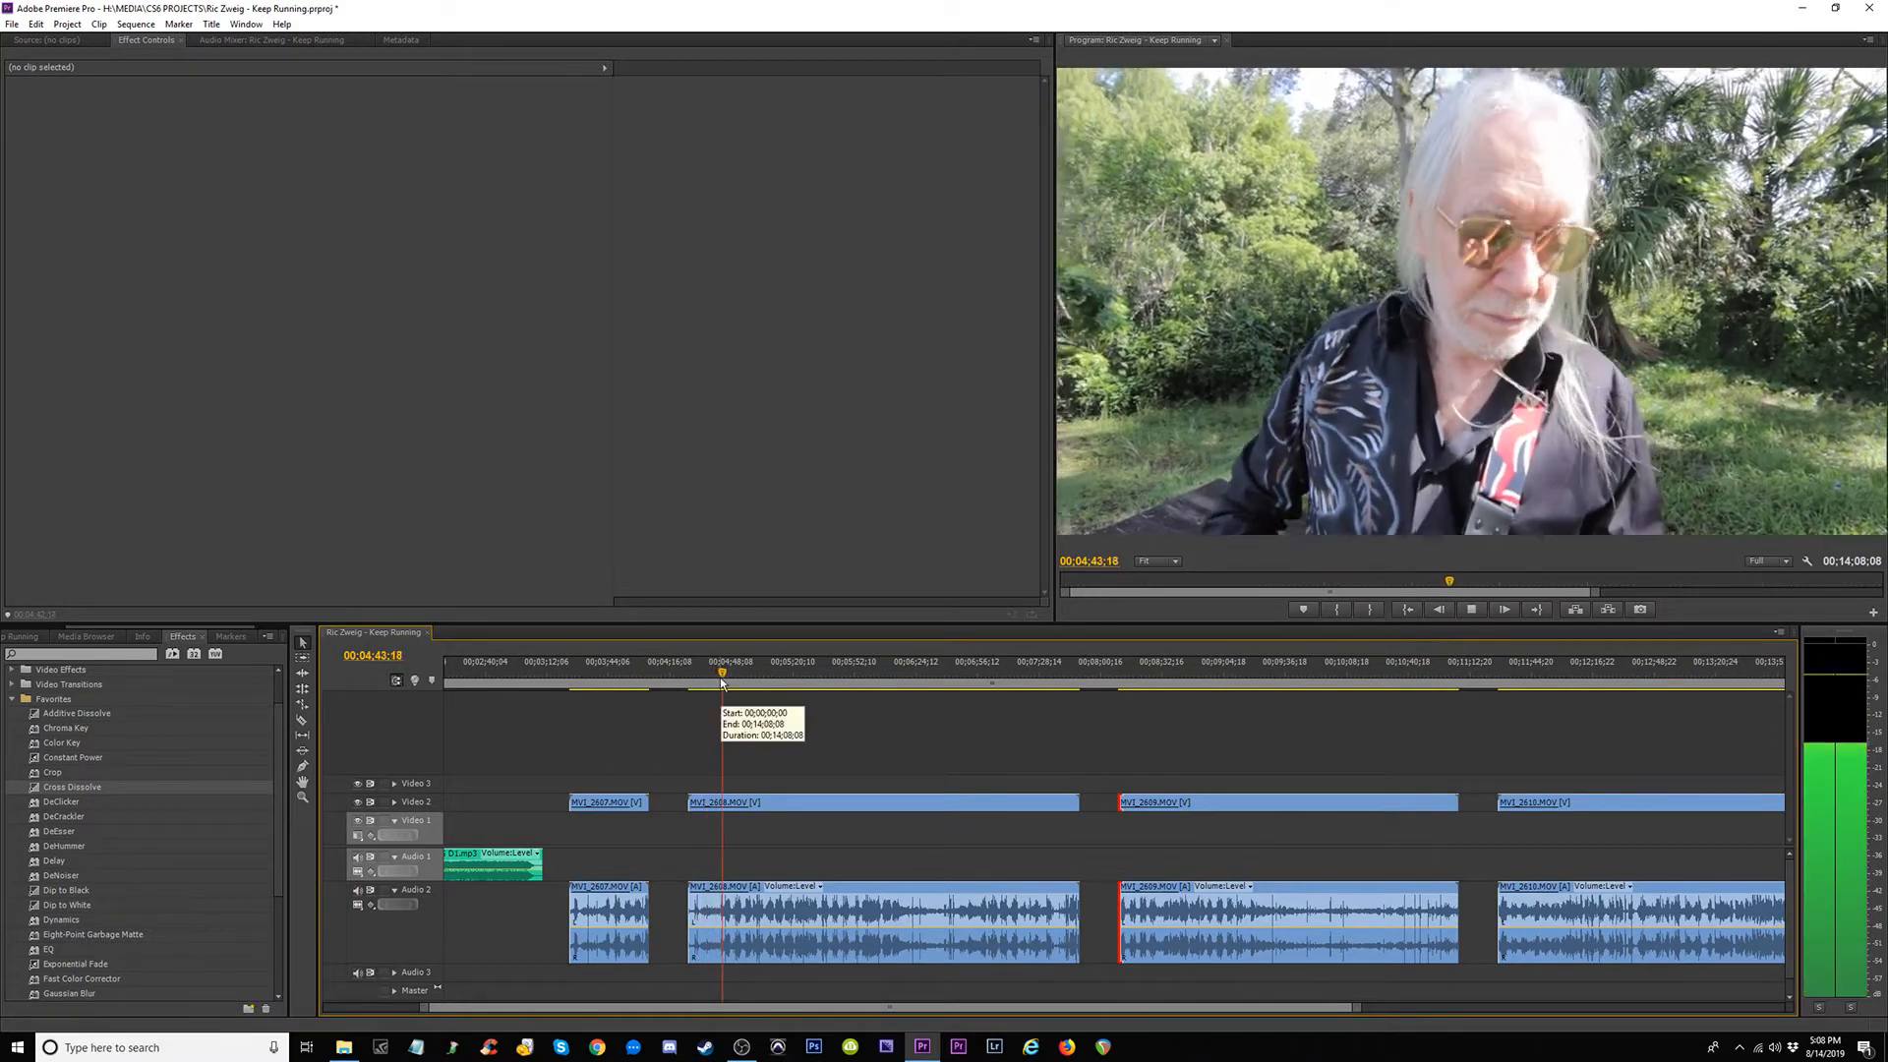
pyautogui.press('space')
pyautogui.moveTo(693, 904); pyautogui.dragTo(724, 905)
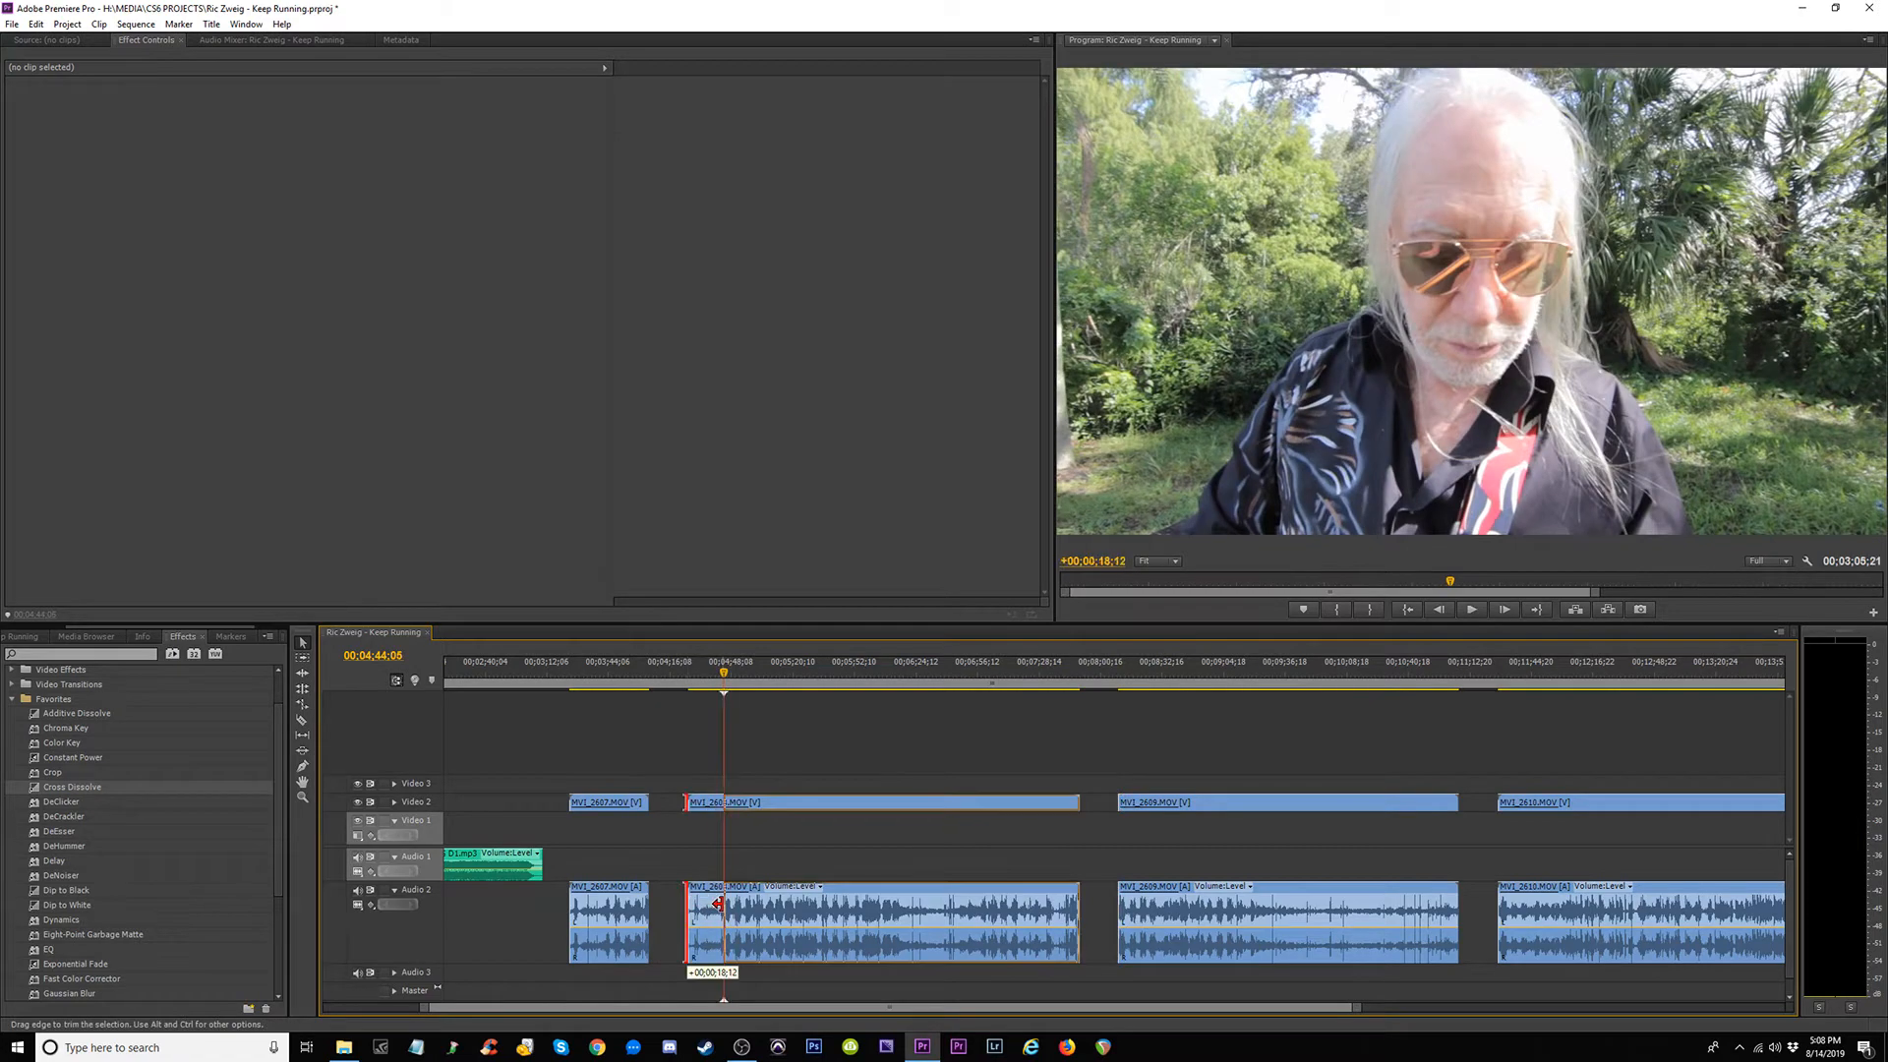
# Review MVI_2607.MOV and trim off its opening up to about 00;03;41.
pyautogui.click(577, 674)
pyautogui.press('space')
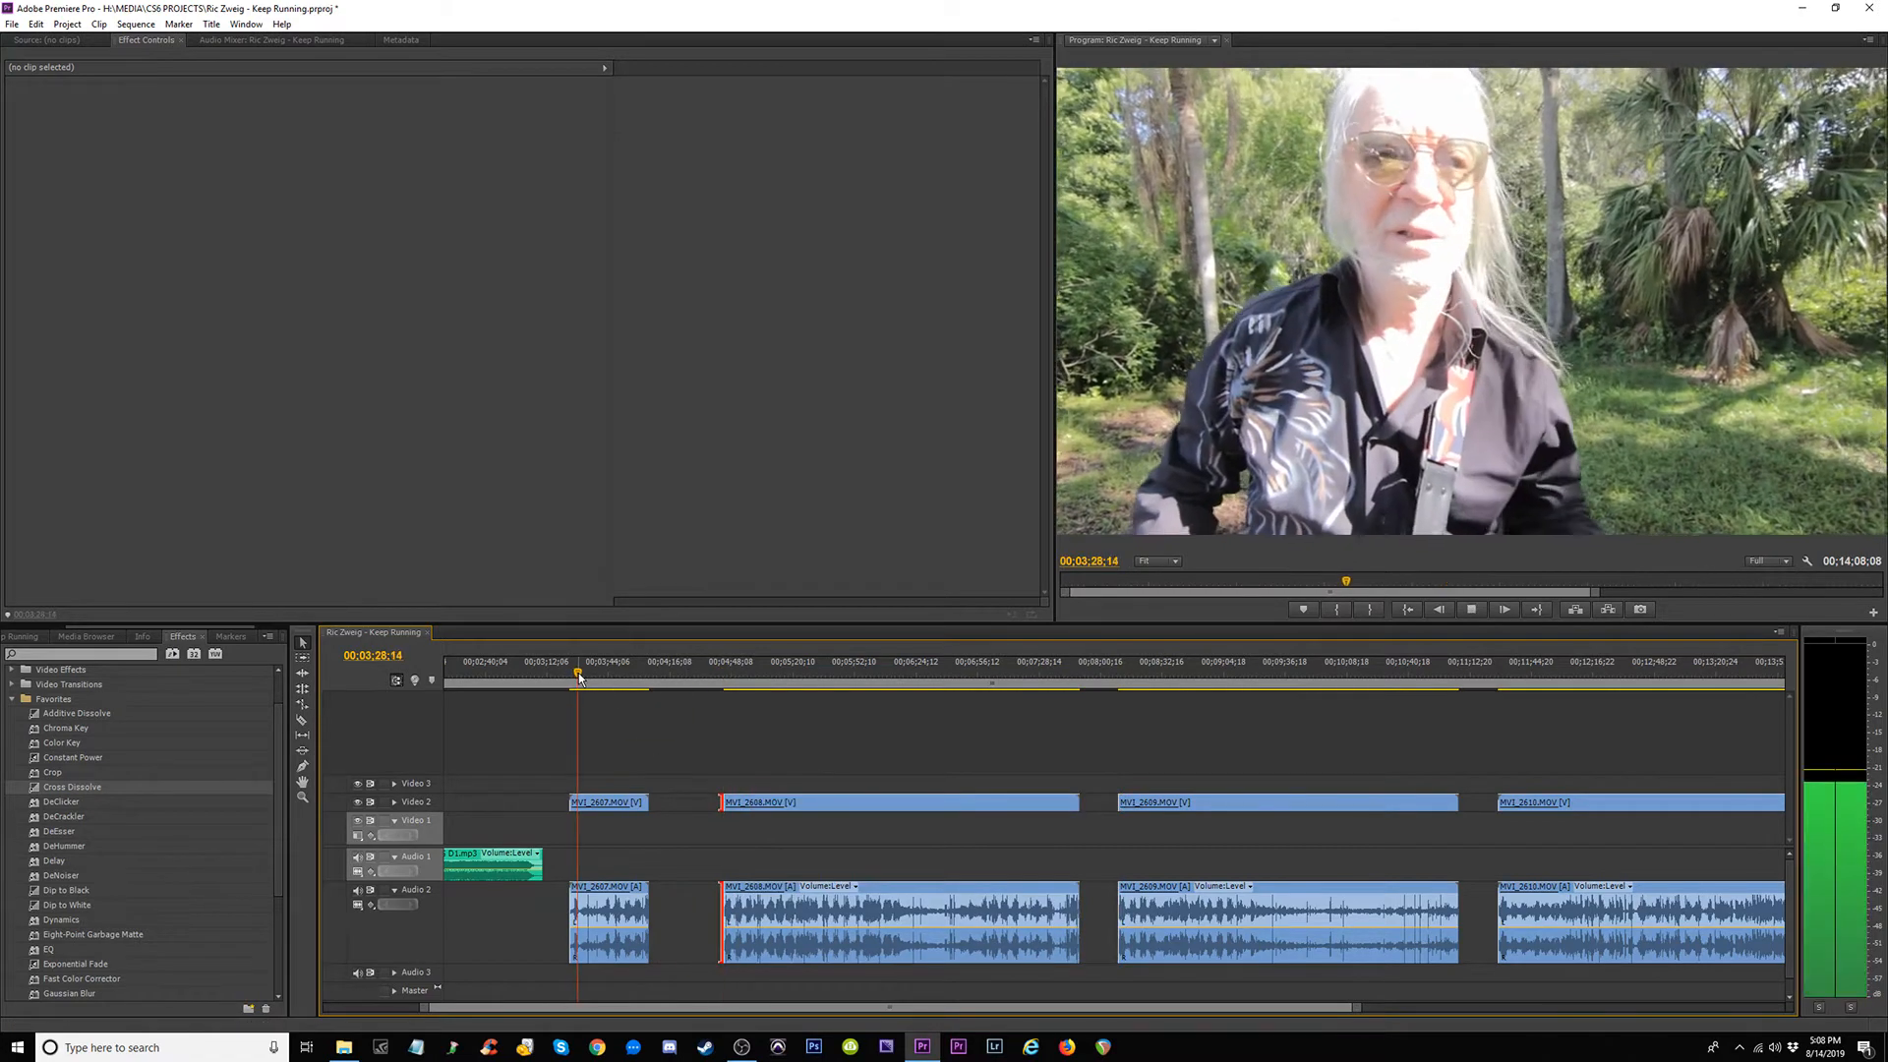
pyautogui.moveTo(578, 675); pyautogui.dragTo(608, 676)
pyautogui.press('space')
pyautogui.click(596, 682)
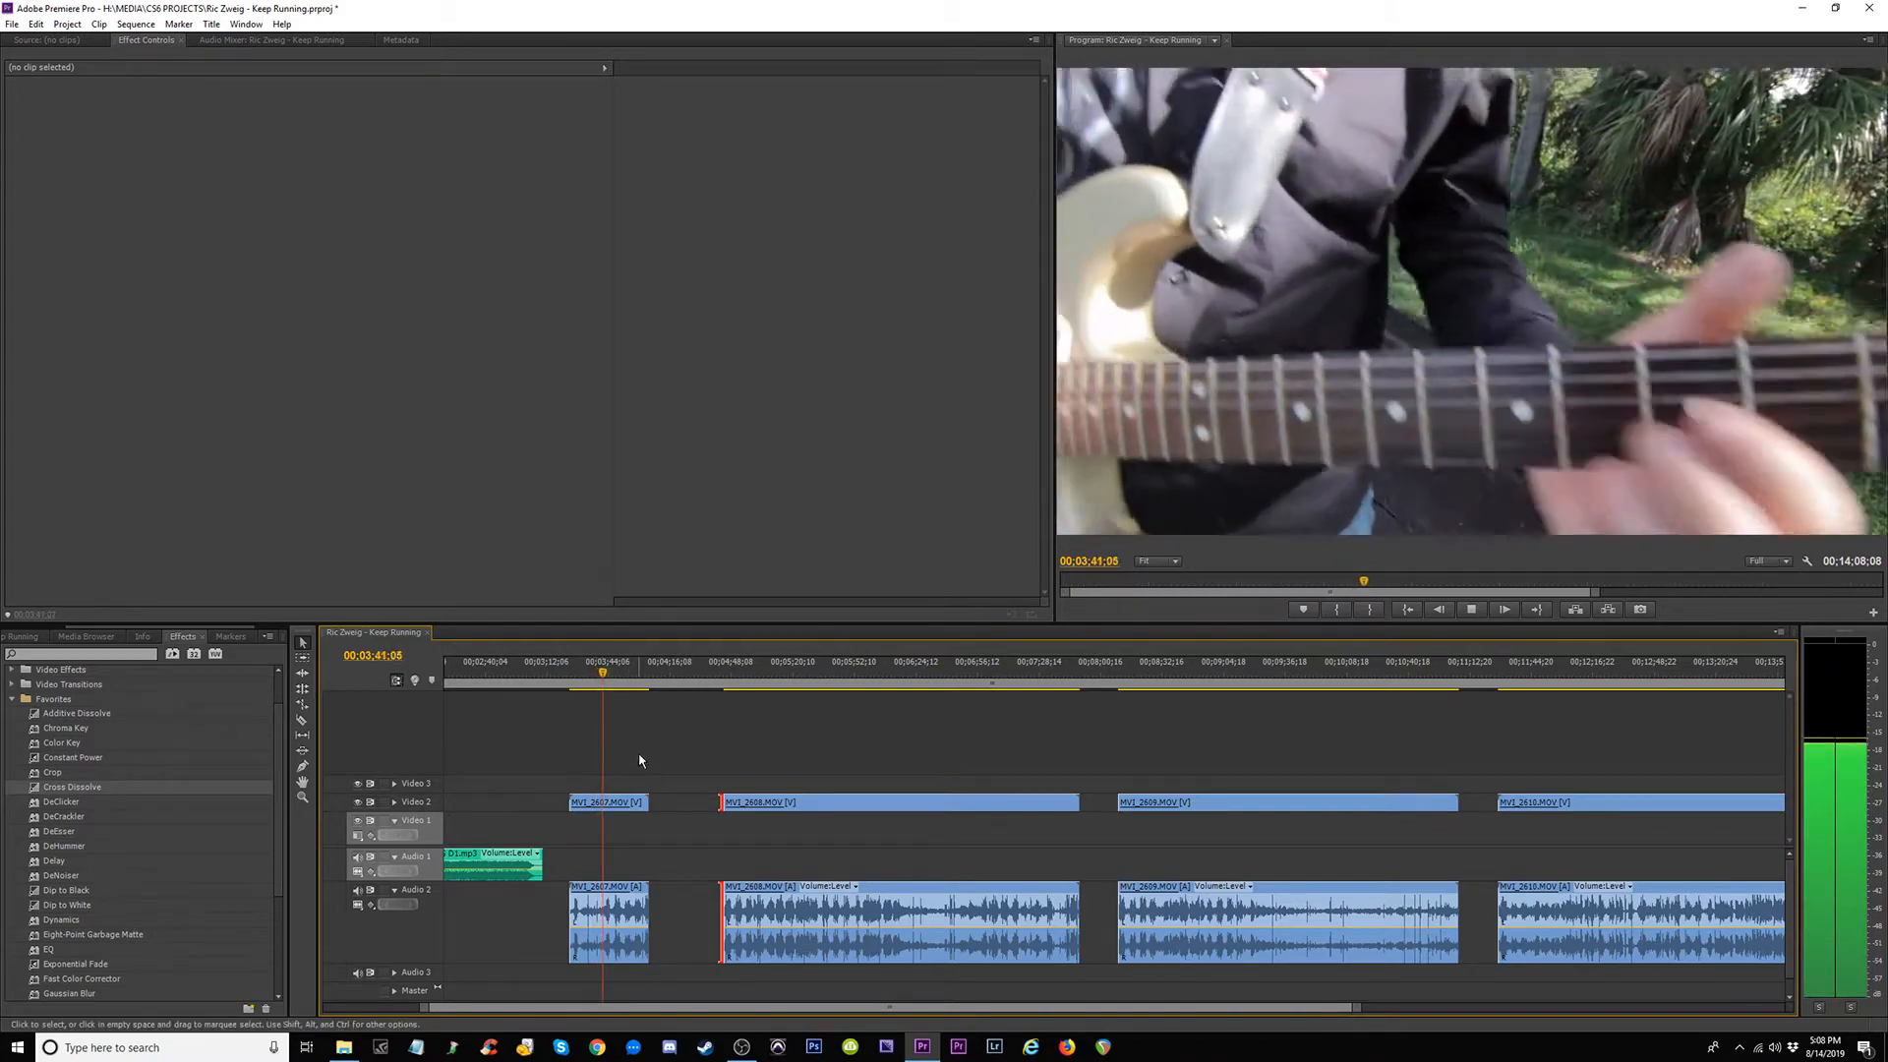
pyautogui.press('space')
pyautogui.moveTo(572, 801); pyautogui.dragTo(606, 803)
# Play the opening of MVI_2610.MOV and trim the clip's start to 00;11;33;18.
pyautogui.click(1504, 679)
pyautogui.press('space')
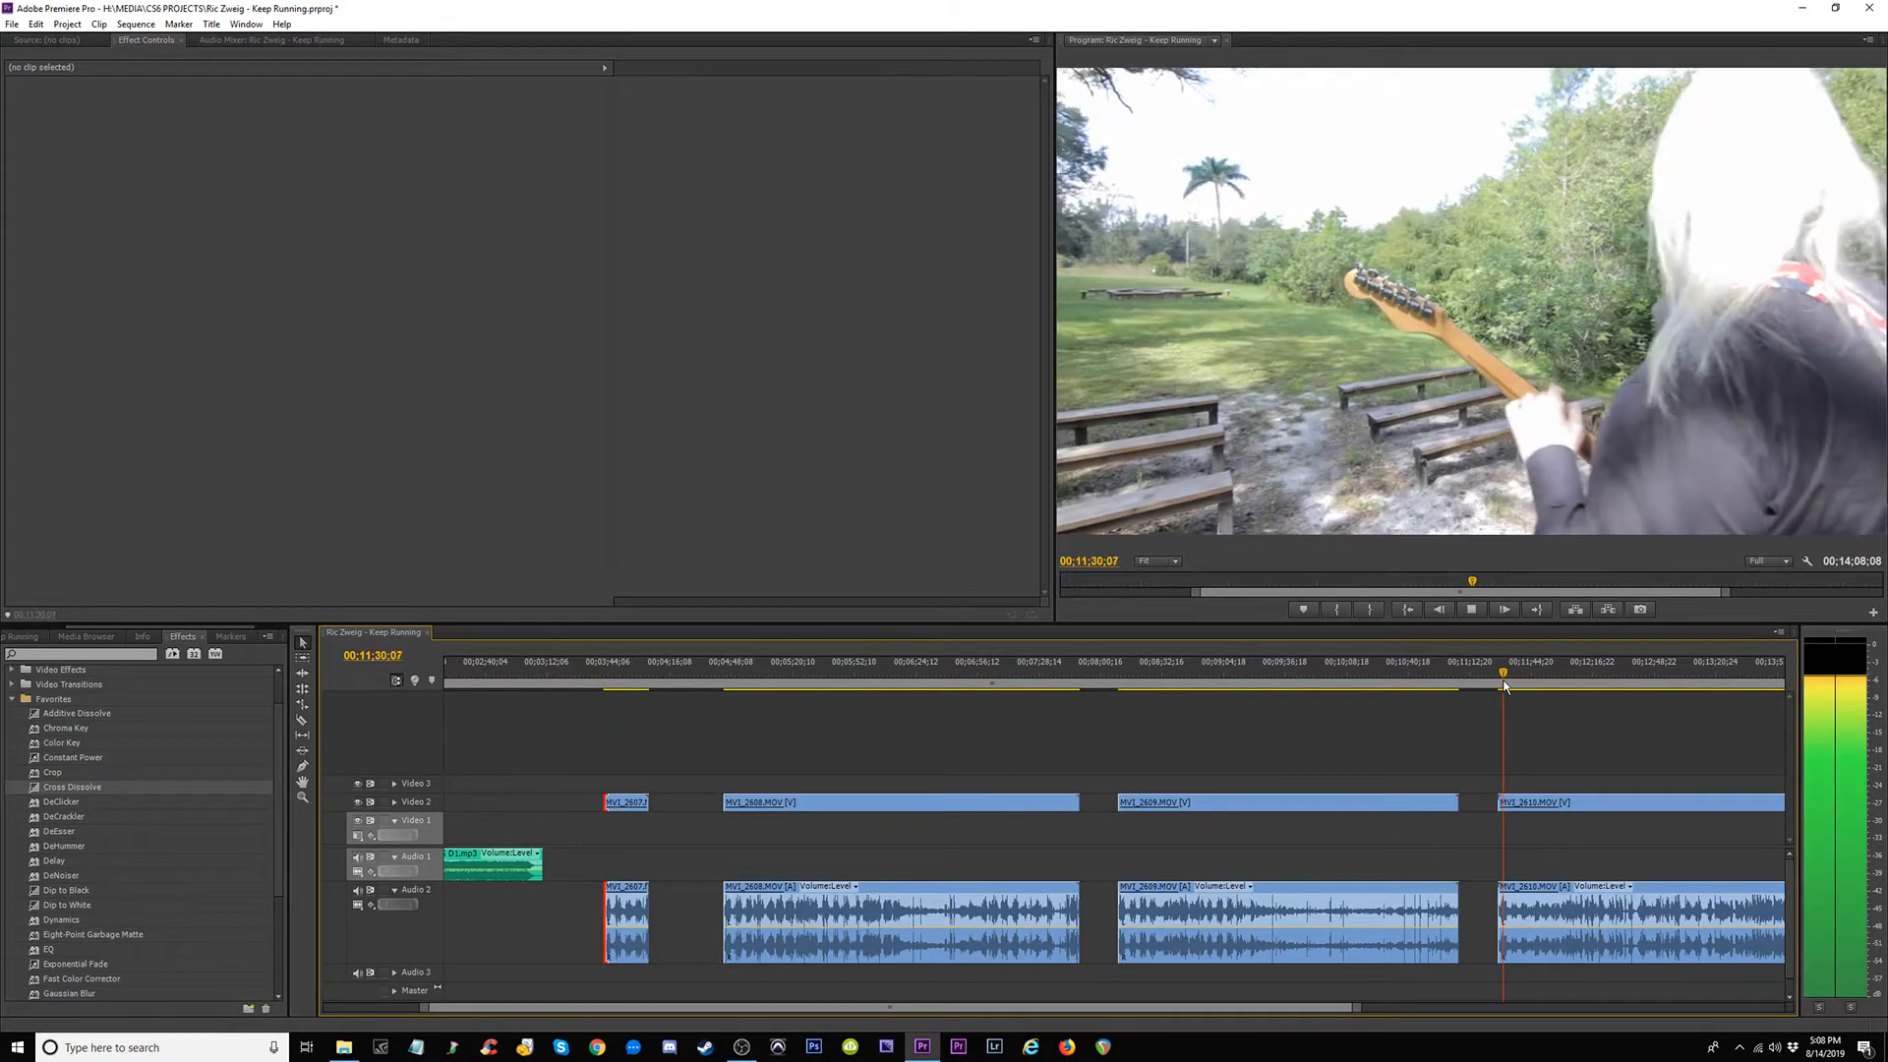
pyautogui.press('-')
pyautogui.press('=')
pyautogui.press('=')
pyautogui.press('=')
pyautogui.press('=')
pyautogui.press('space')
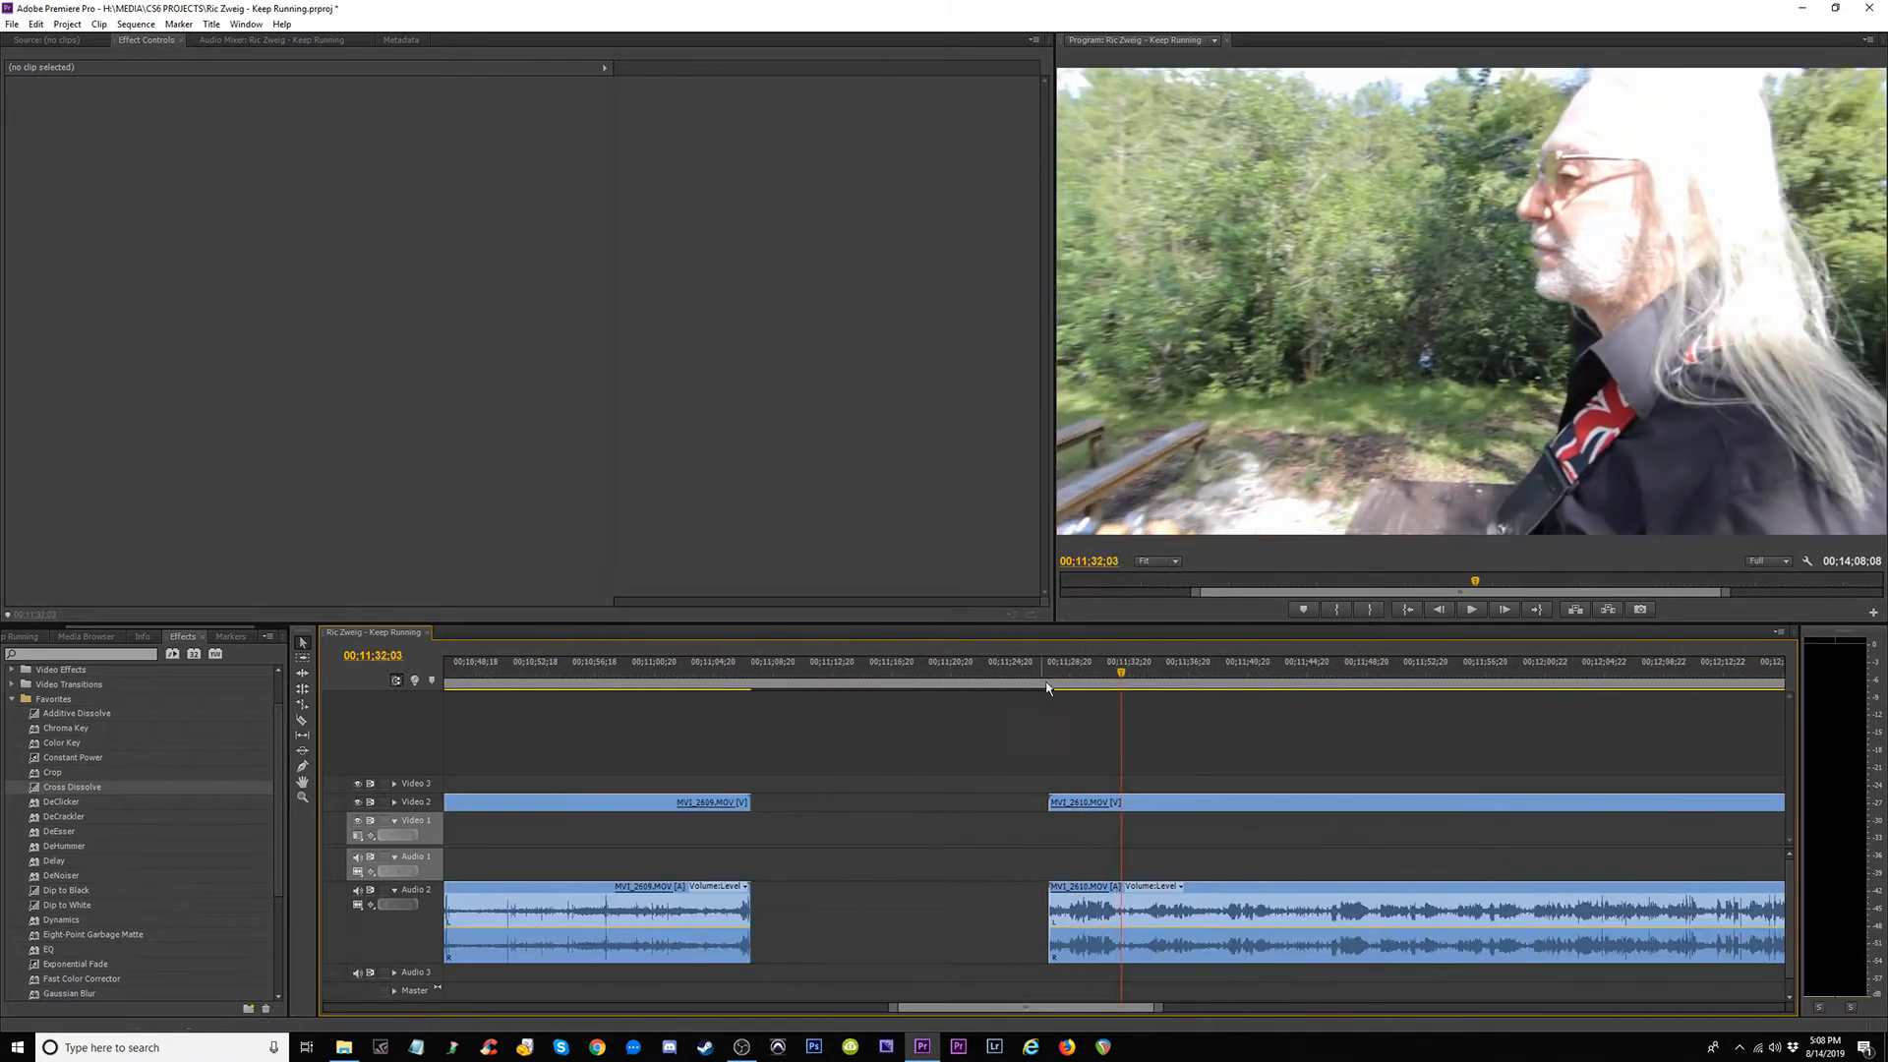
pyautogui.press('space')
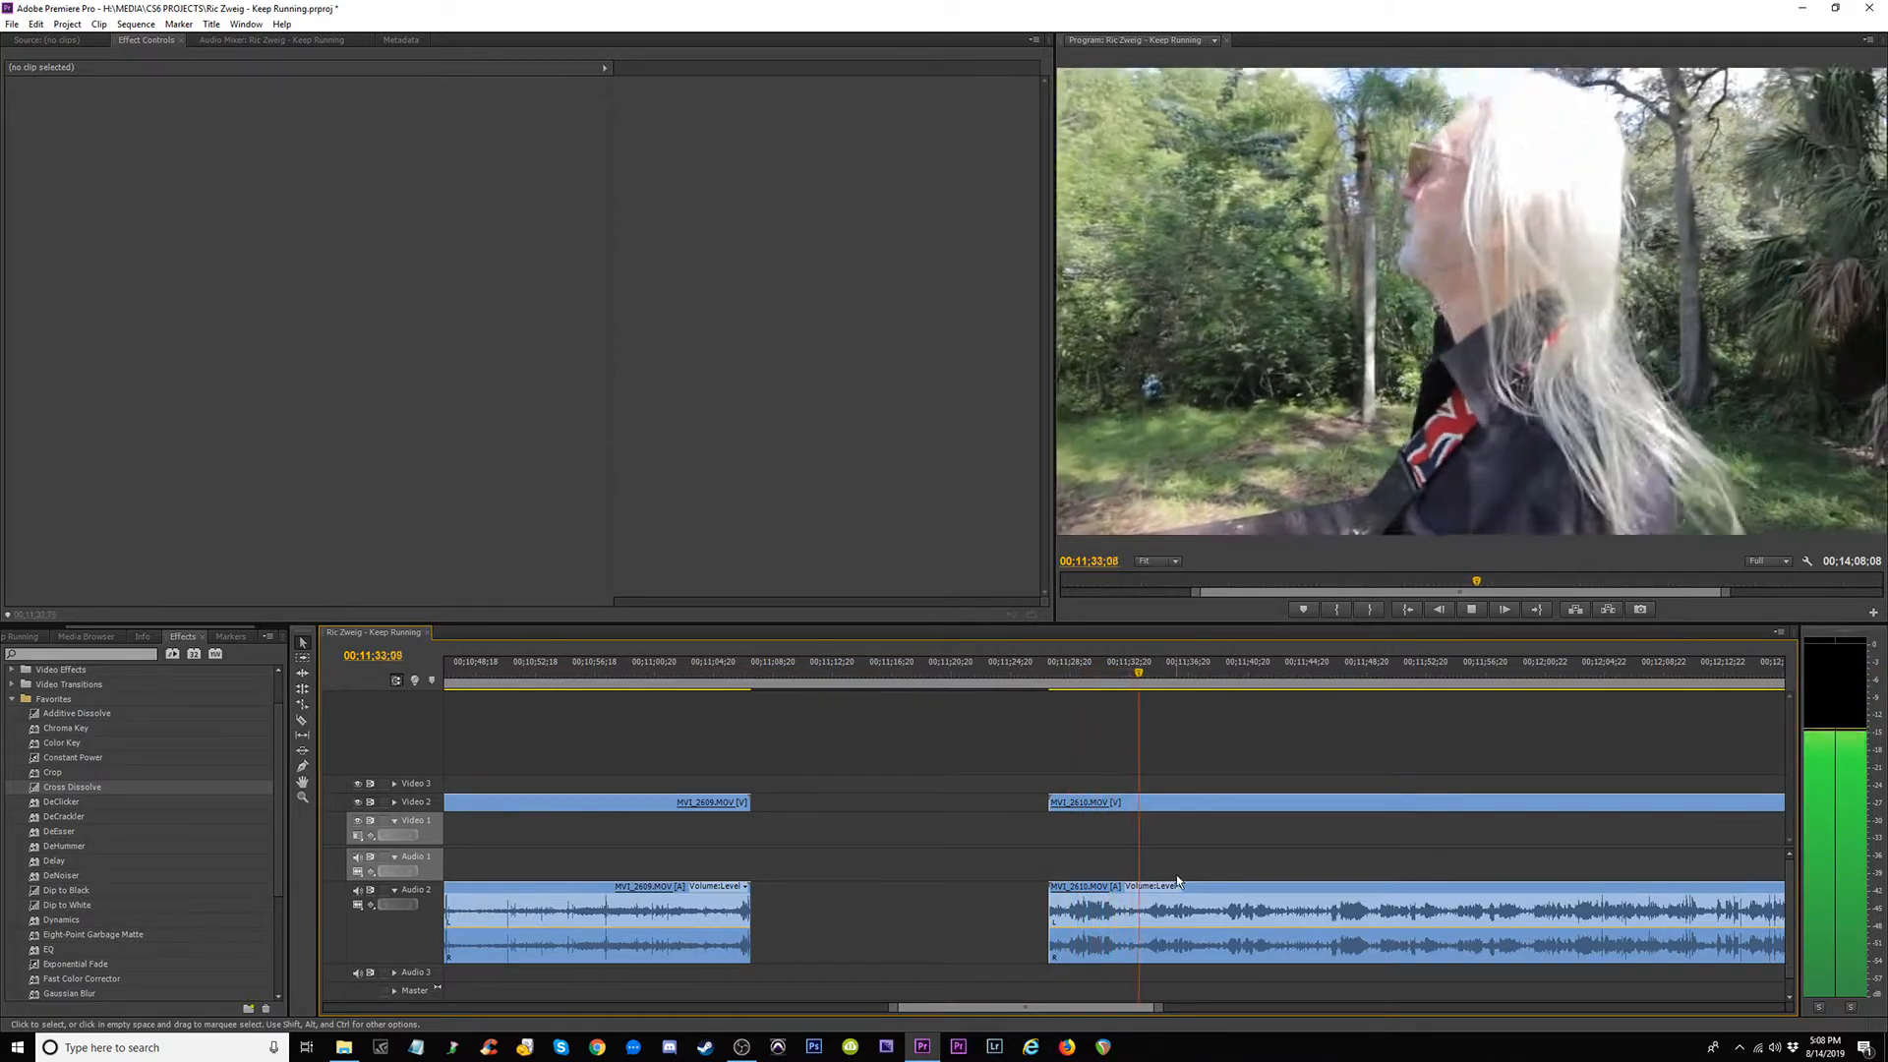
pyautogui.press('space')
pyautogui.moveTo(1050, 802); pyautogui.dragTo(1151, 801)
pyautogui.press('-')
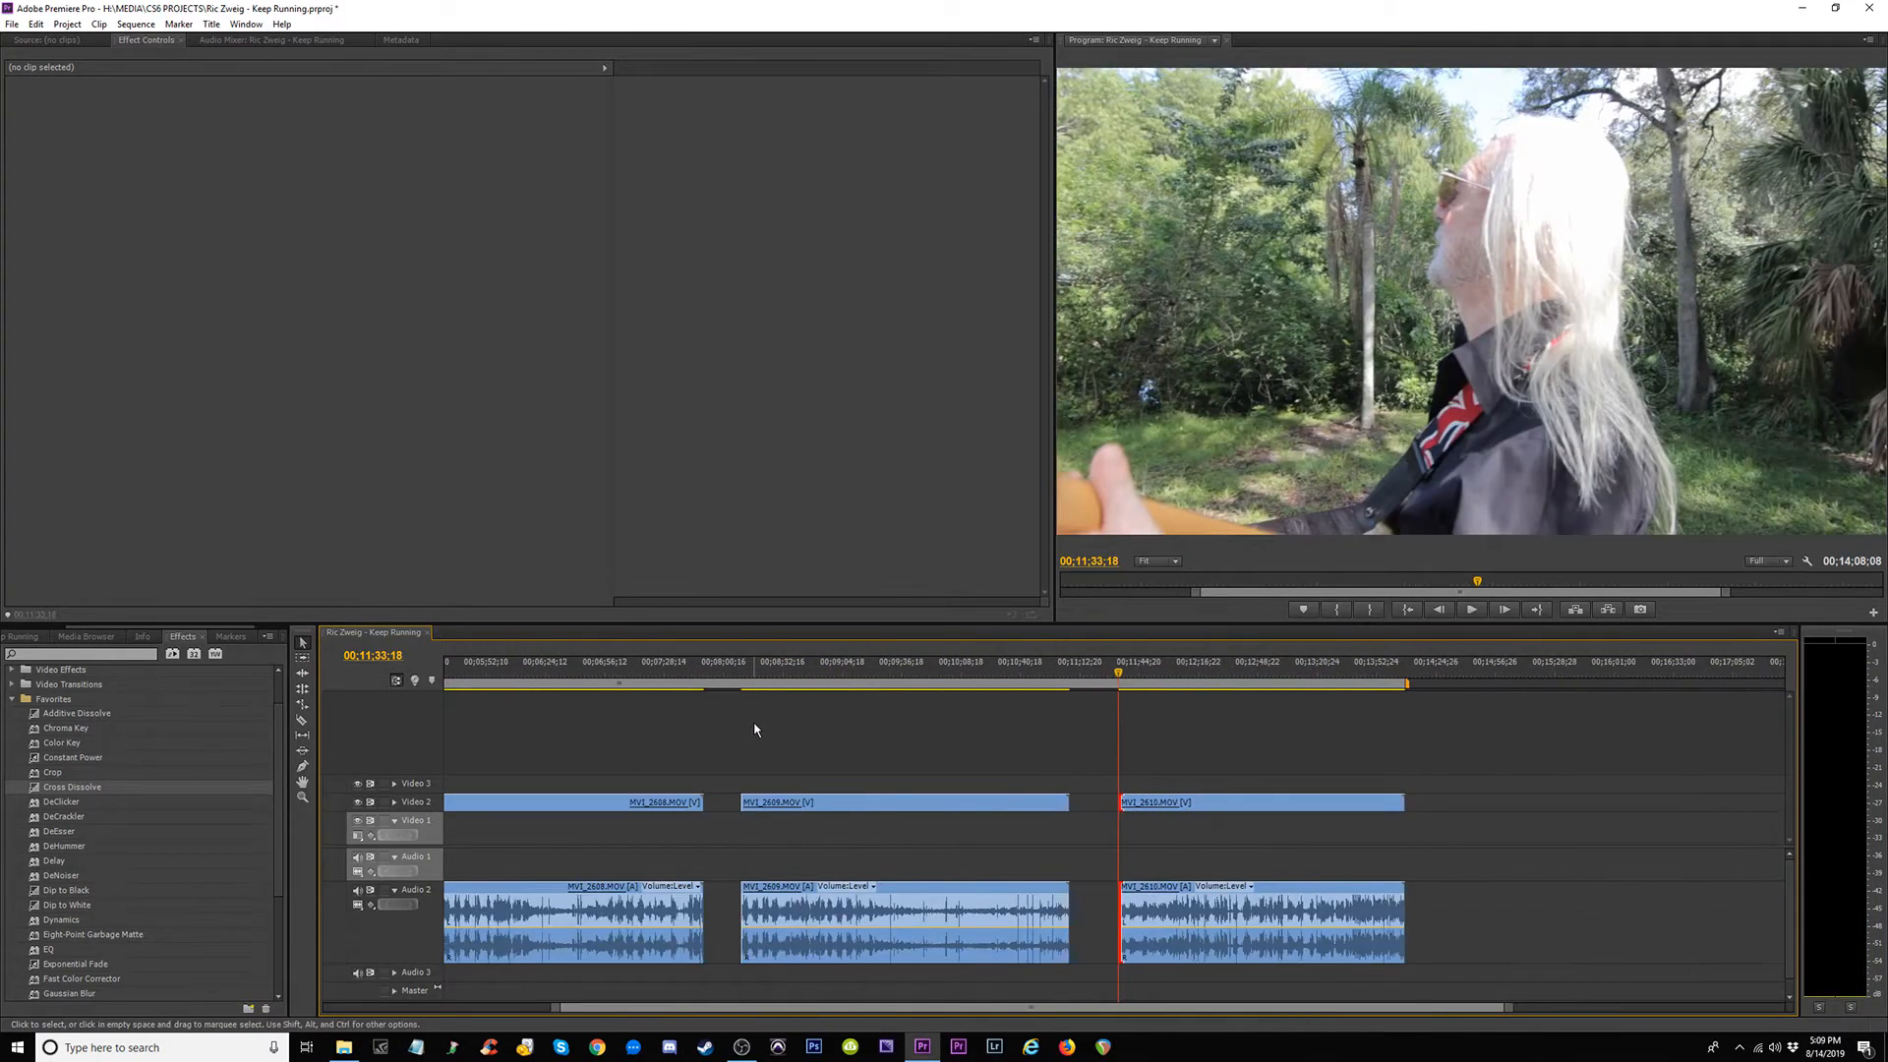
# Shift MVI_2610.MOV further along Video 2 to widen the gap after MVI_2609.MOV.
pyautogui.click(755, 669)
pyautogui.press('=')
pyautogui.press('=')
pyautogui.press('-')
pyautogui.press('-')
pyautogui.press('-')
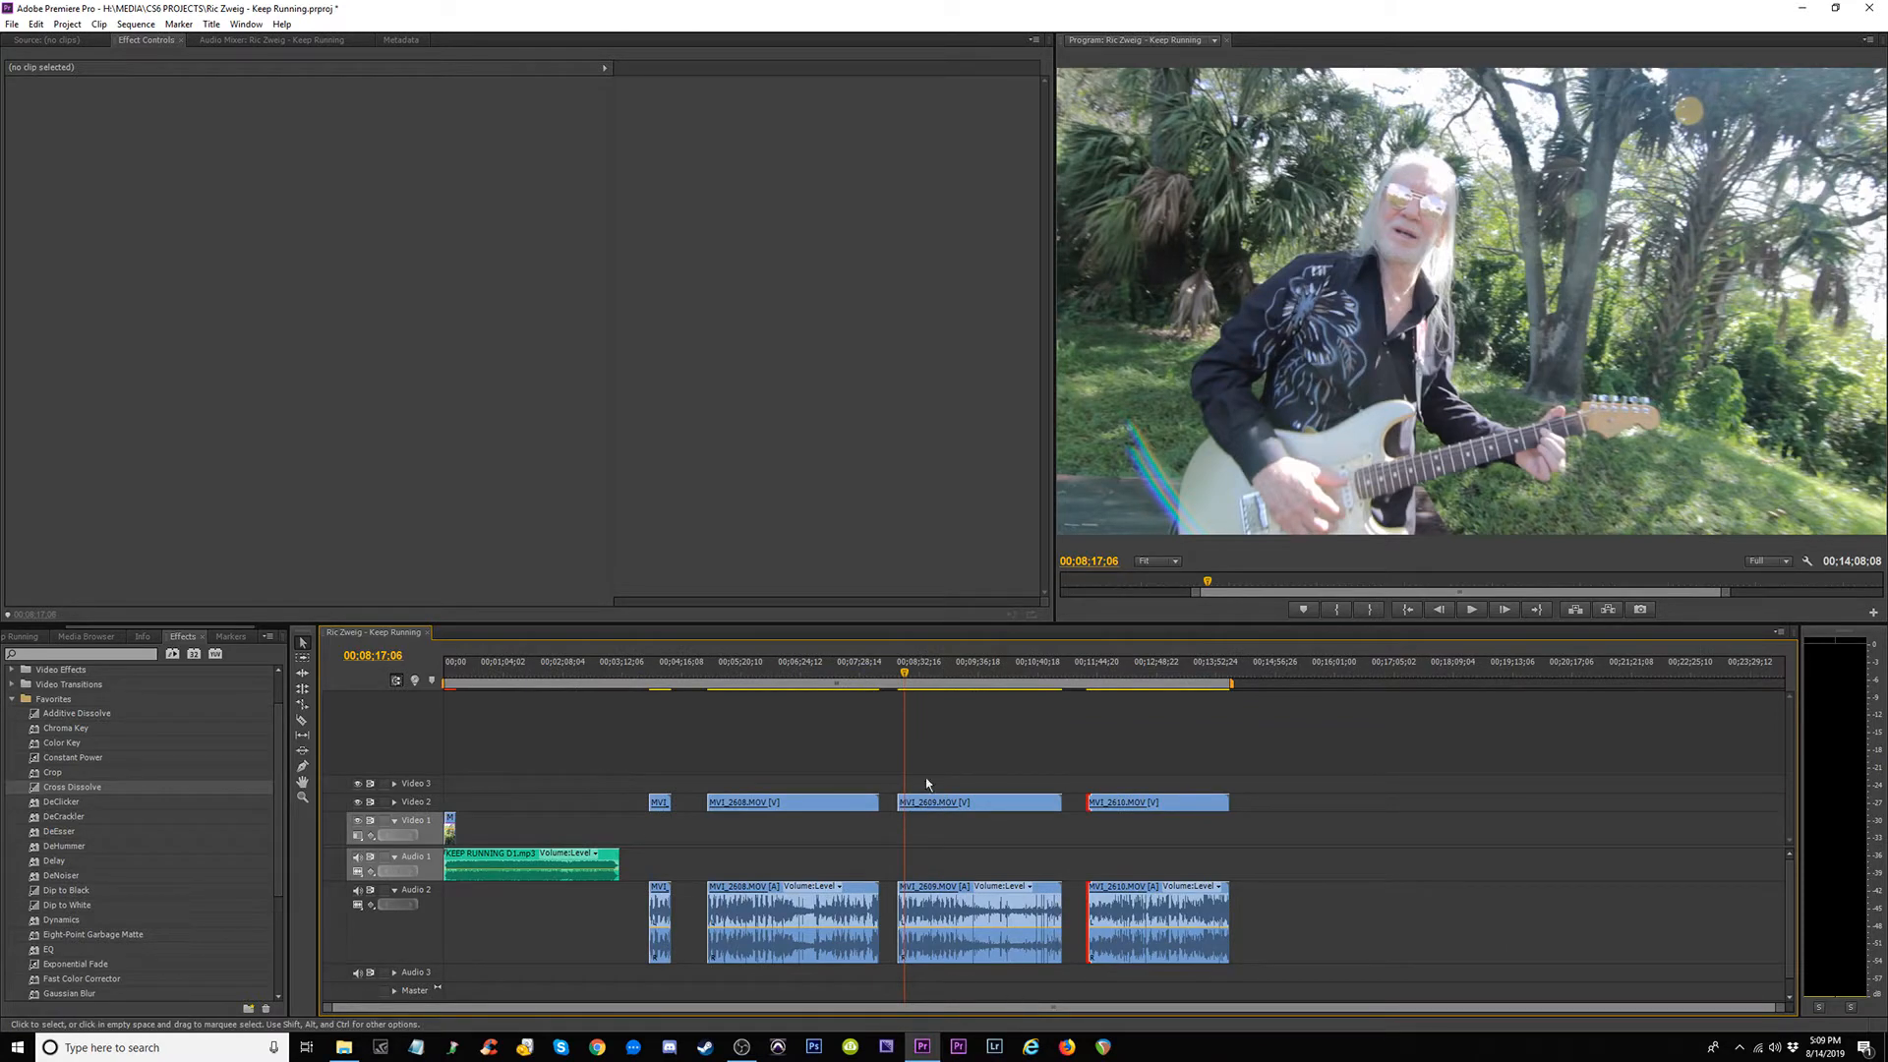
pyautogui.moveTo(1146, 802); pyautogui.dragTo(1182, 802)
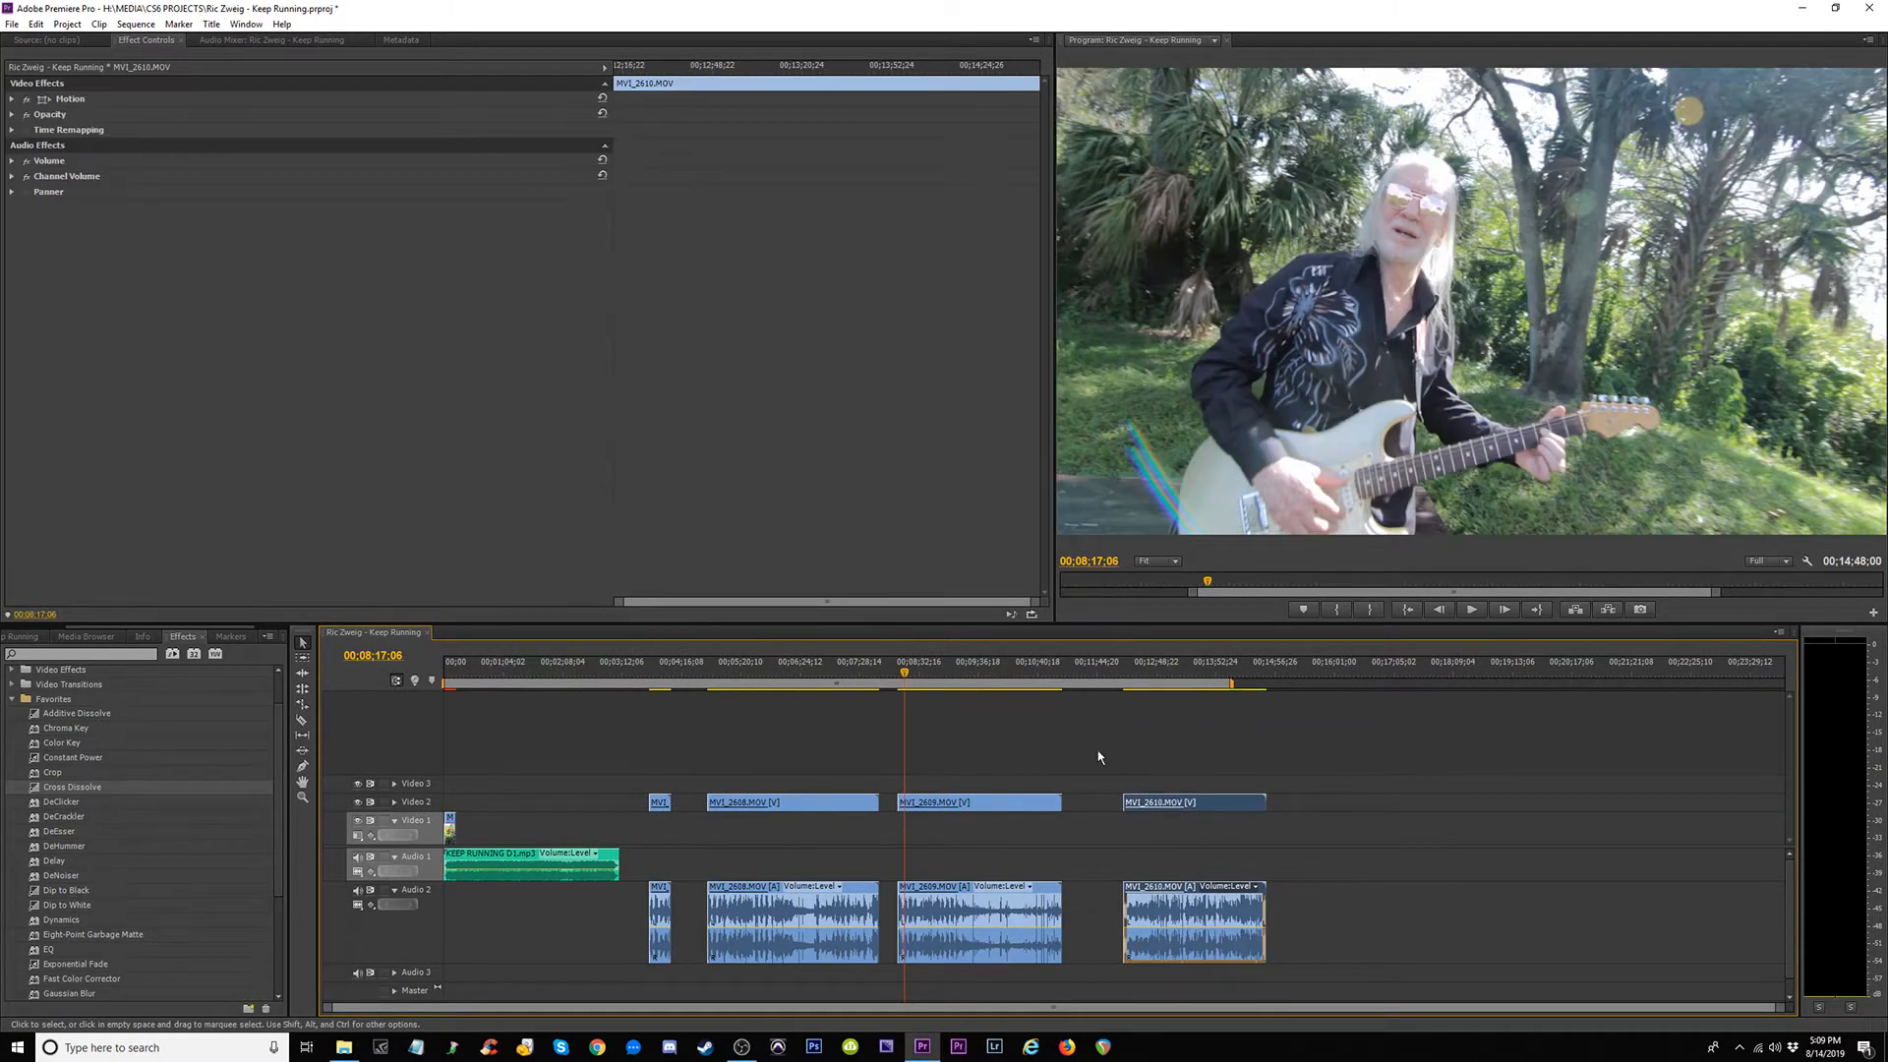
pyautogui.click(1037, 766)
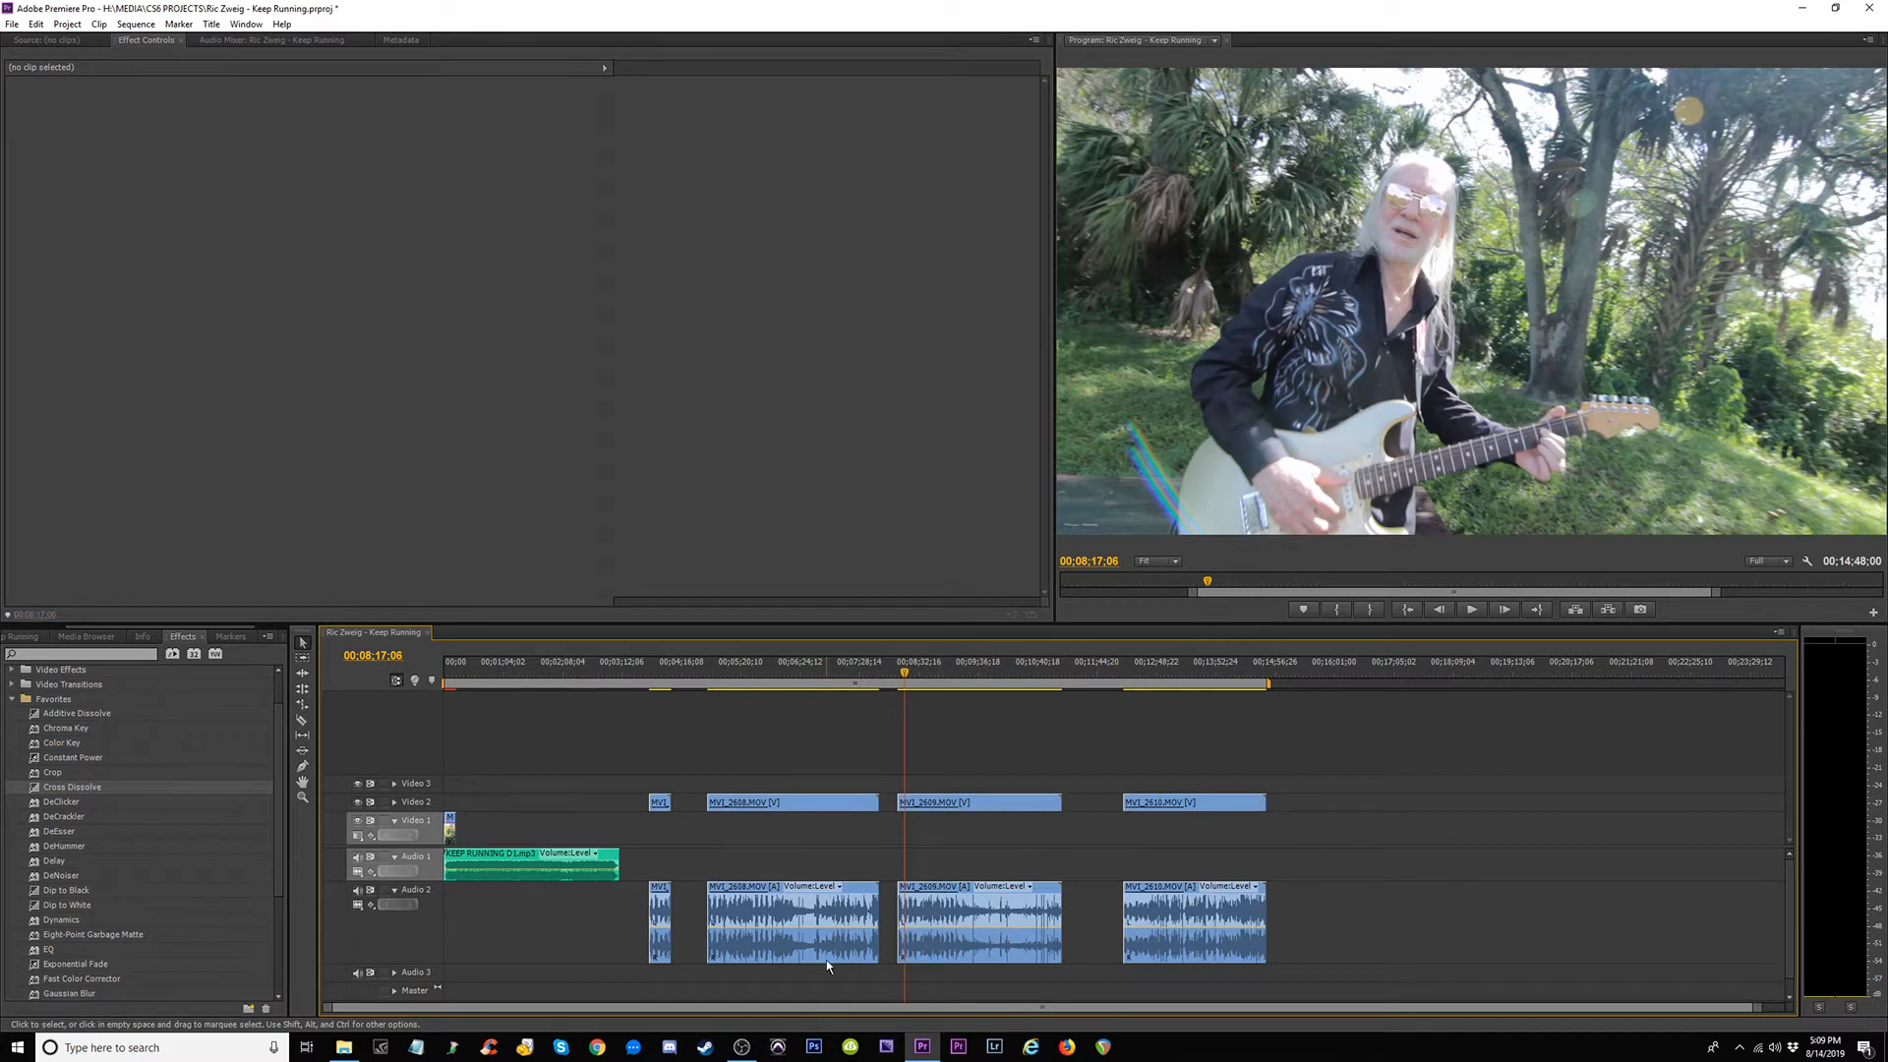
# Move MVI_2608.MOV to Video 3 and Audio 3, and align MVI_2609.MOV's start with it on Video 1 and Audio 2.
pyautogui.moveTo(826, 959); pyautogui.dragTo(816, 977)
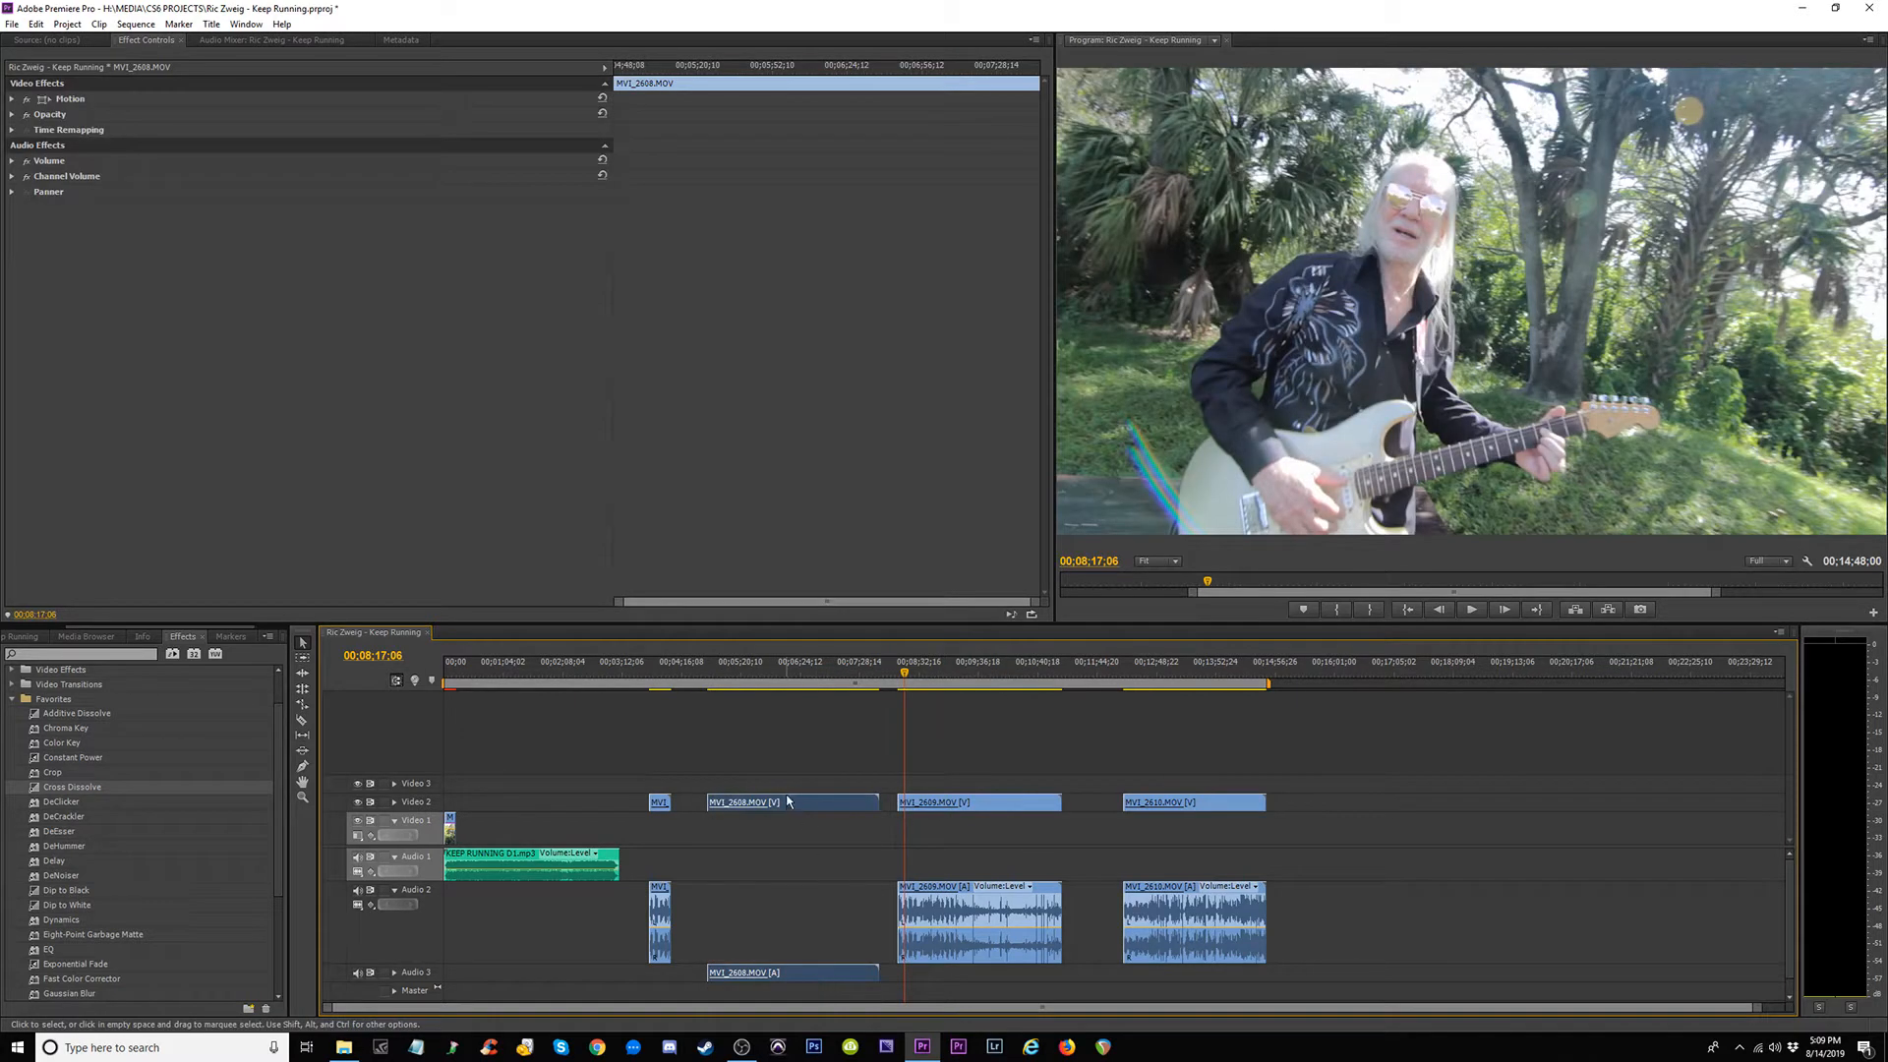
pyautogui.moveTo(788, 801); pyautogui.dragTo(787, 792)
pyautogui.moveTo(963, 804); pyautogui.dragTo(766, 862)
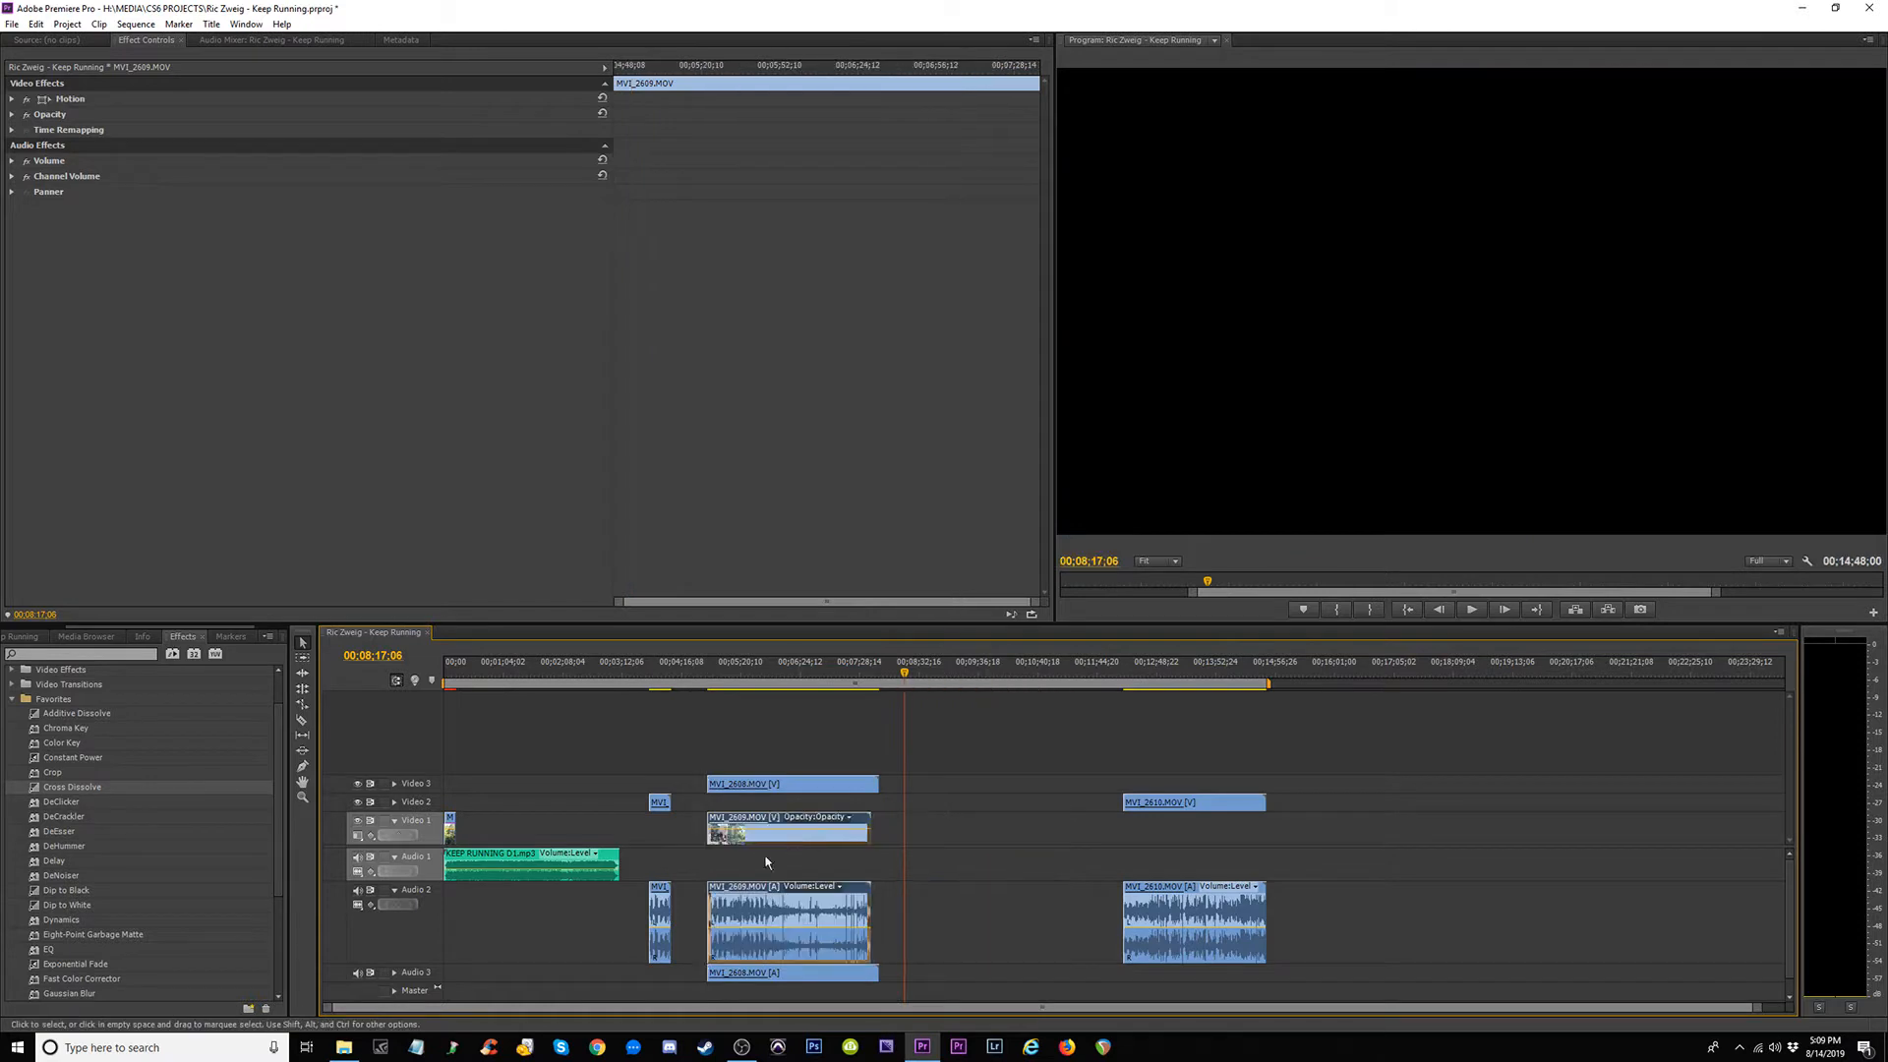
# Move the audio of MVI_2607.MOV to Audio 4 and align the clip's start with the two stacked takes.
pyautogui.click(661, 808)
pyautogui.moveTo(663, 966); pyautogui.dragTo(662, 1007)
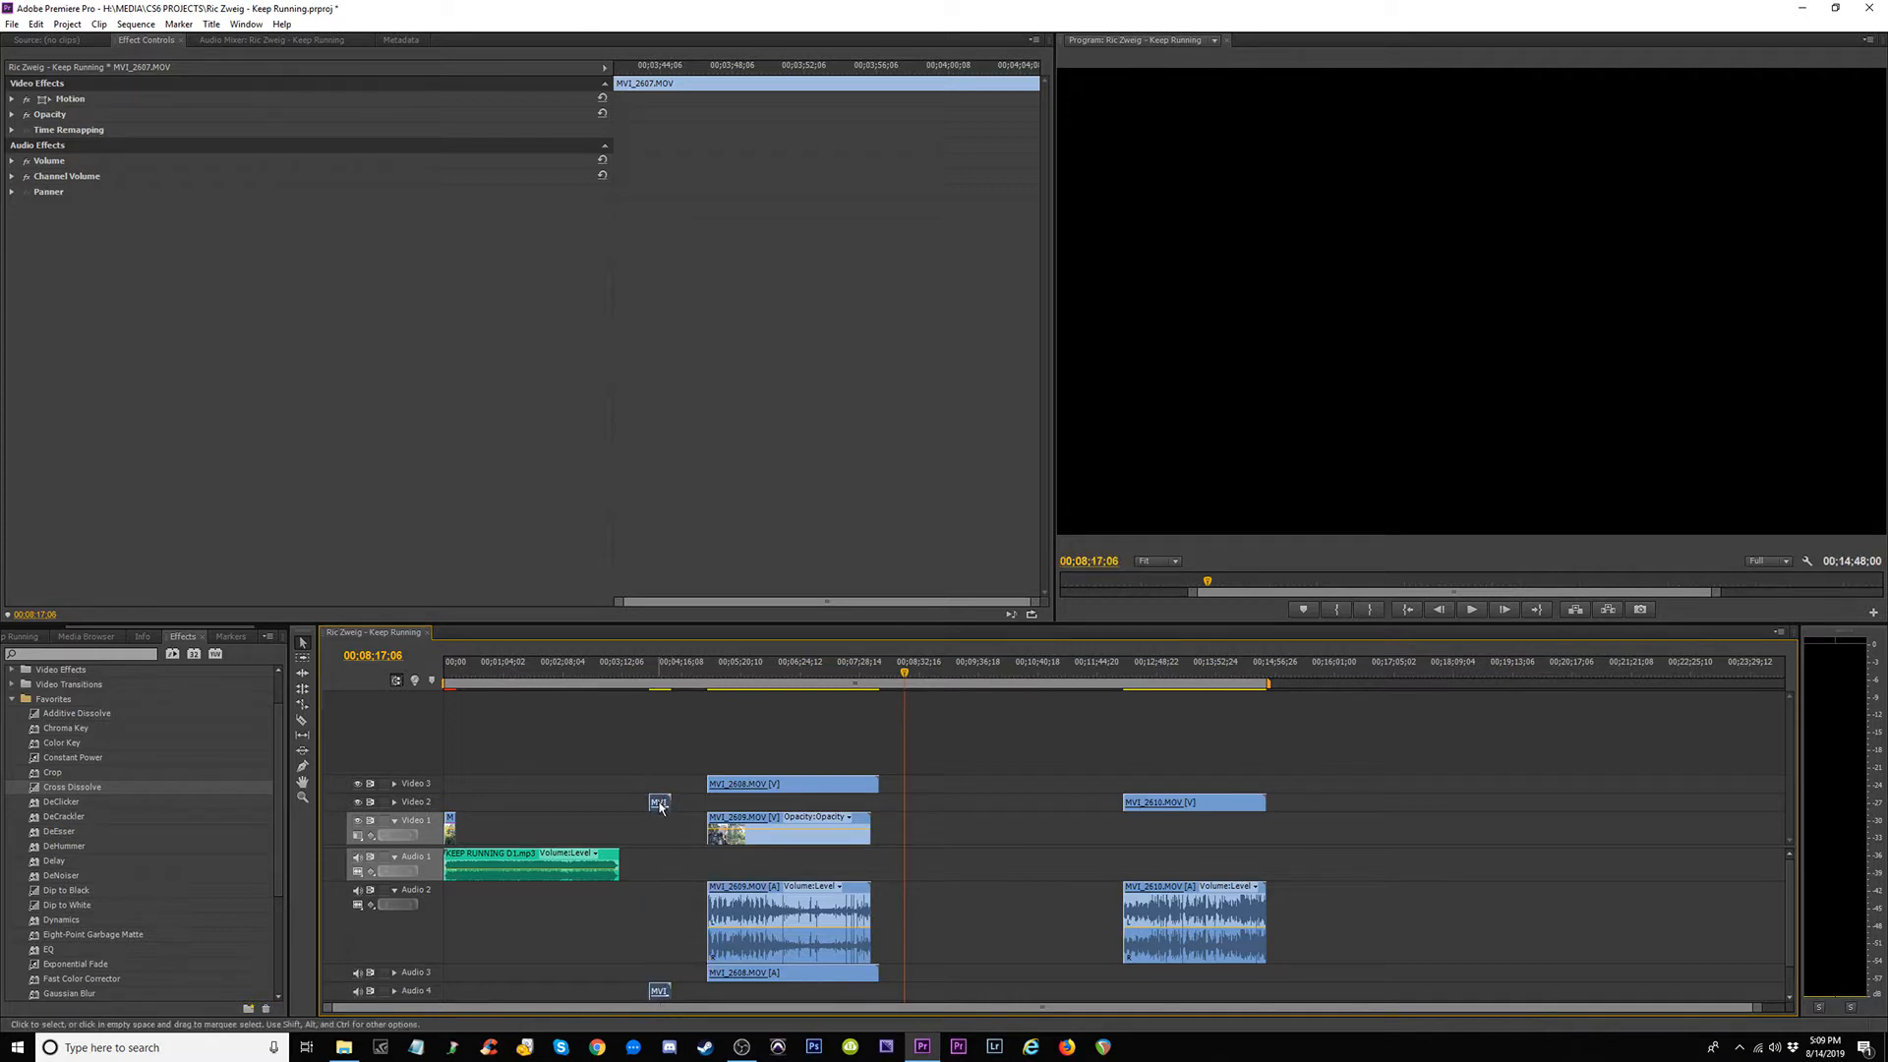
pyautogui.moveTo(659, 807); pyautogui.dragTo(717, 814)
# Play the three stacked takes from just before their common start, around 00;04;43.
pyautogui.click(702, 670)
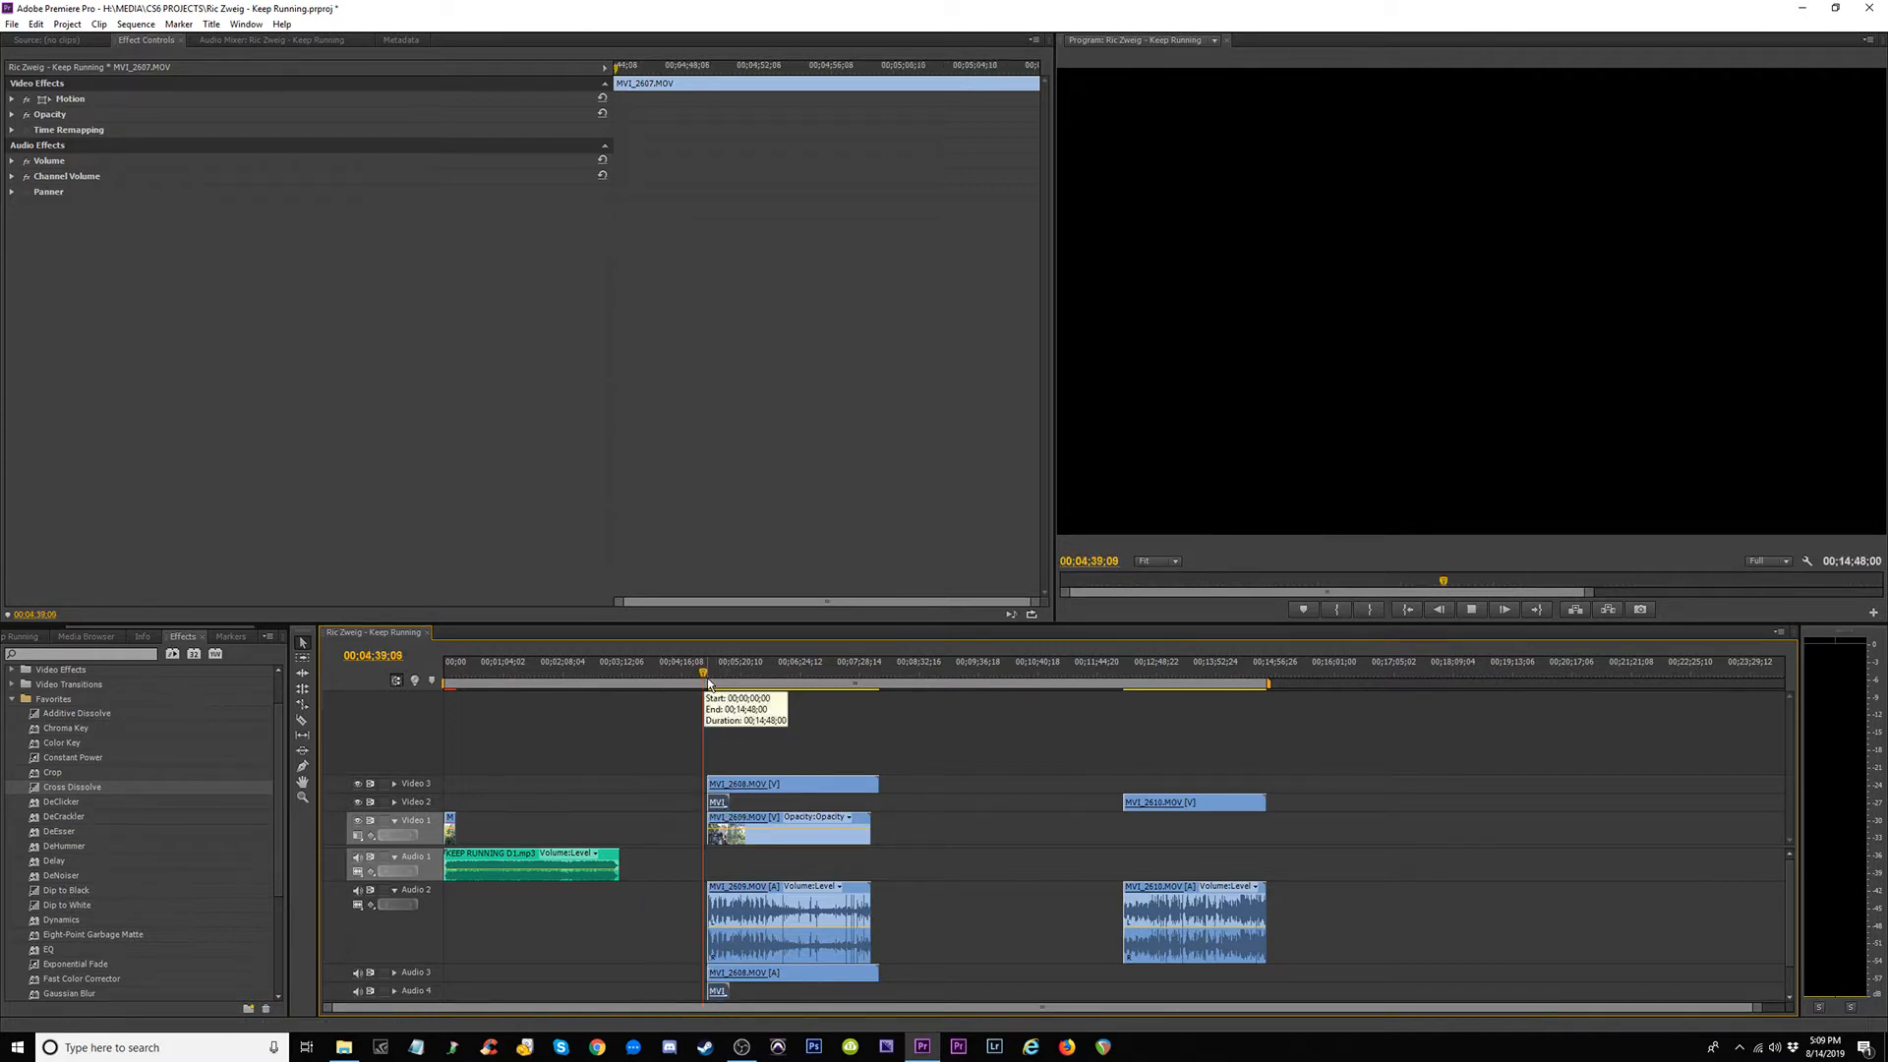
pyautogui.press('space')
pyautogui.press('=')
pyautogui.press('=')
pyautogui.press('=')
pyautogui.press('=')
pyautogui.click(1168, 669)
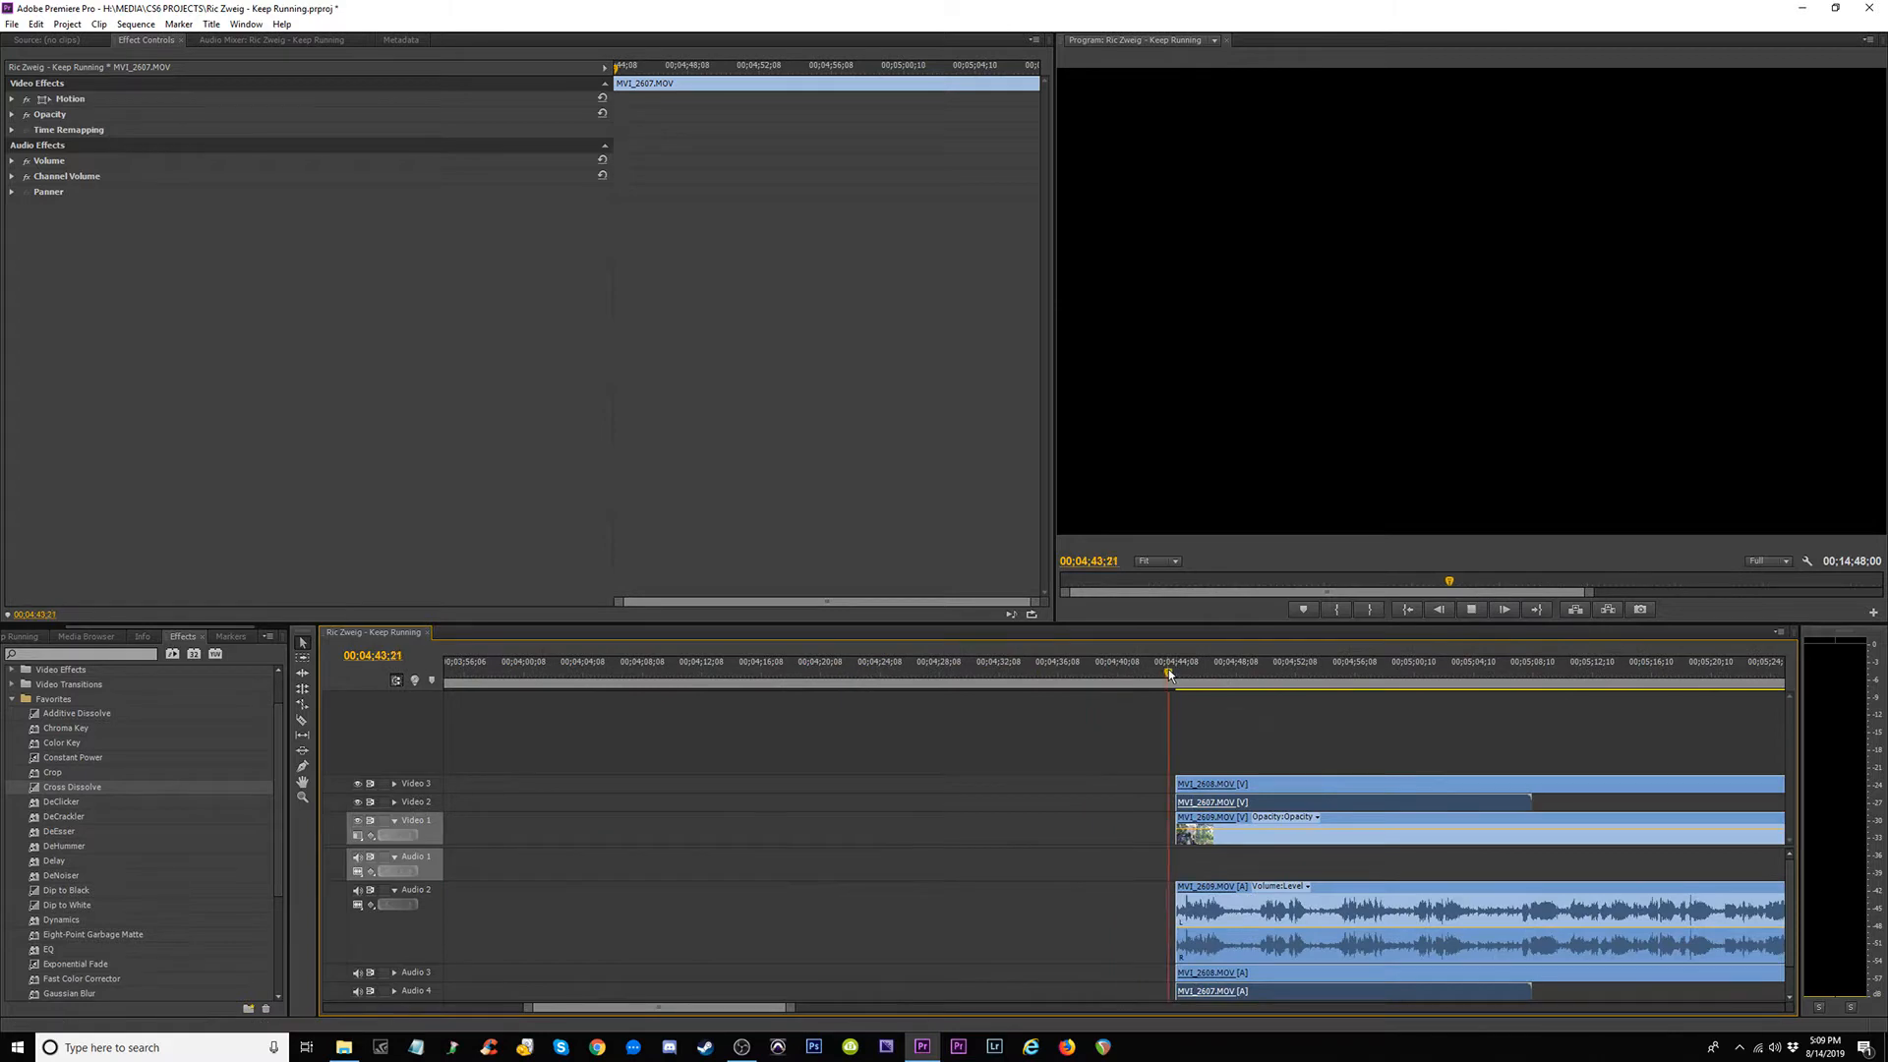
# Expand Audio 4 and increase its height to show the waveform of MVI_2607.MOV clearly.
pyautogui.click(394, 990)
pyautogui.moveTo(1789, 919); pyautogui.dragTo(1789, 958)
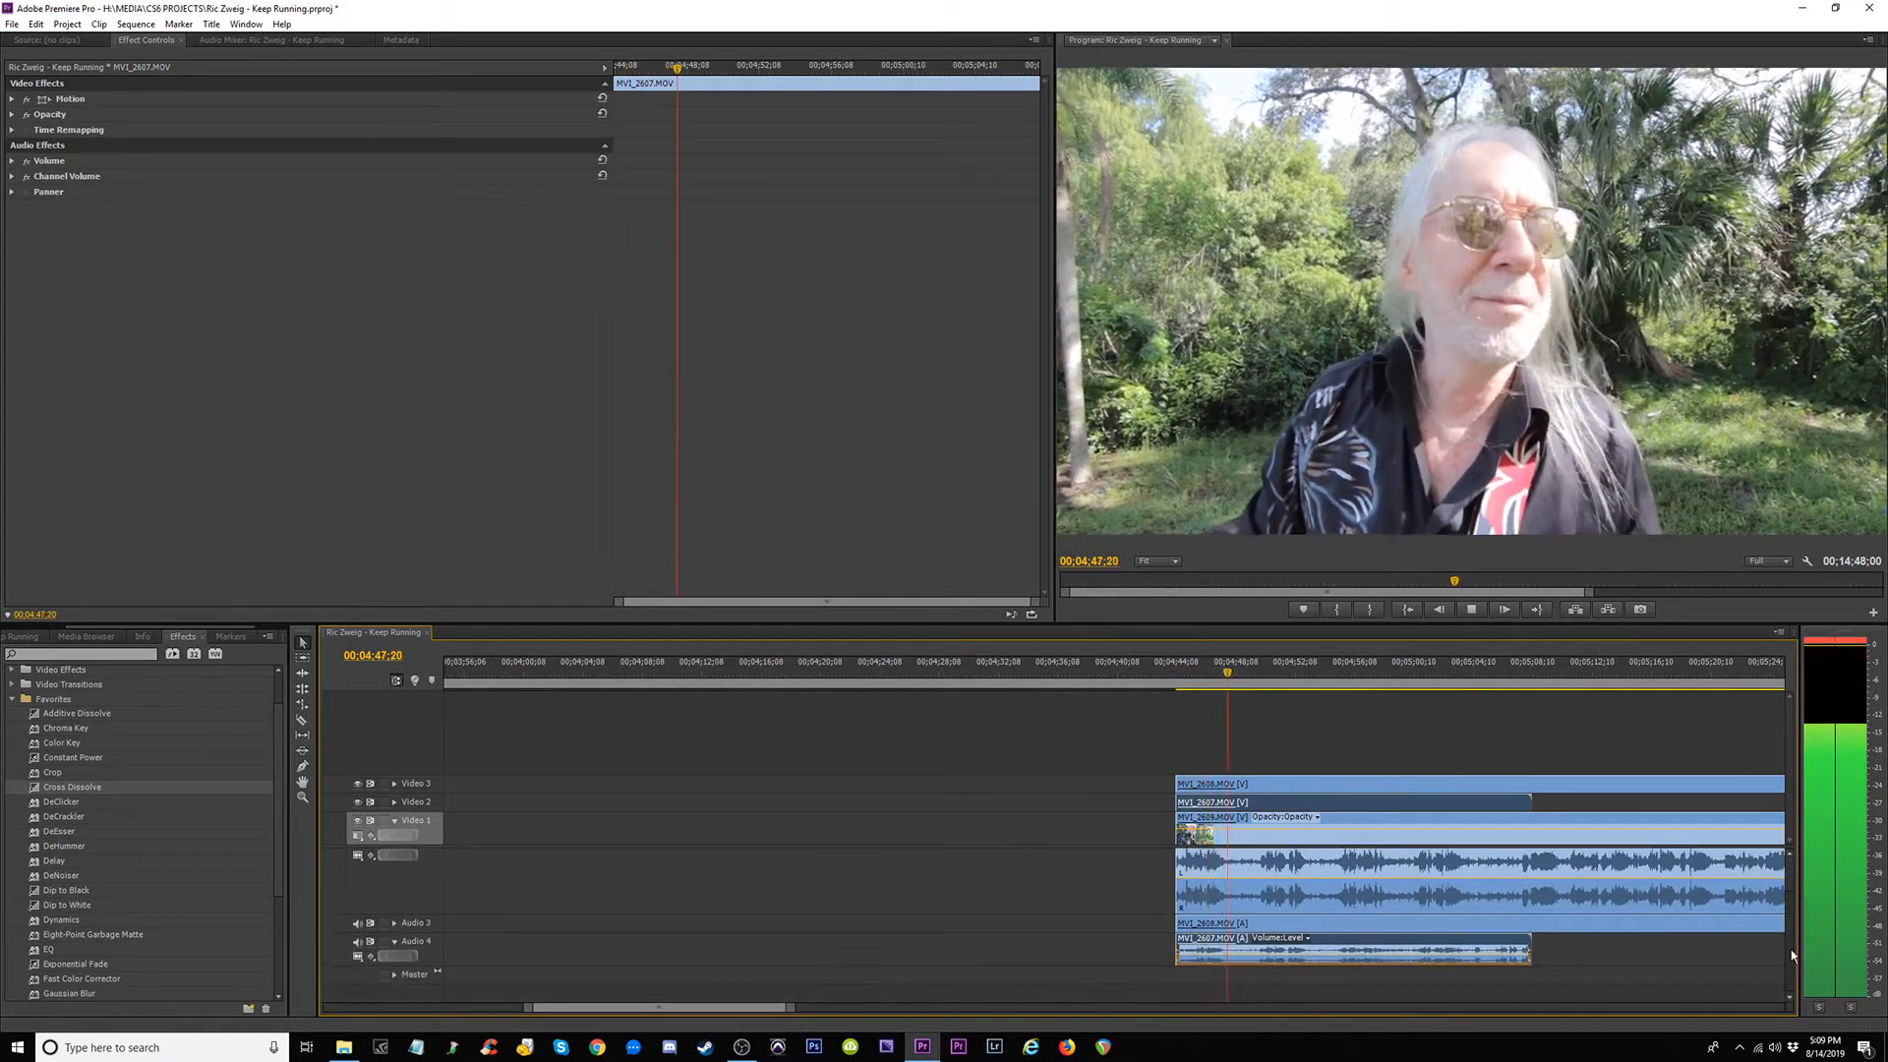
pyautogui.moveTo(411, 964); pyautogui.dragTo(411, 1000)
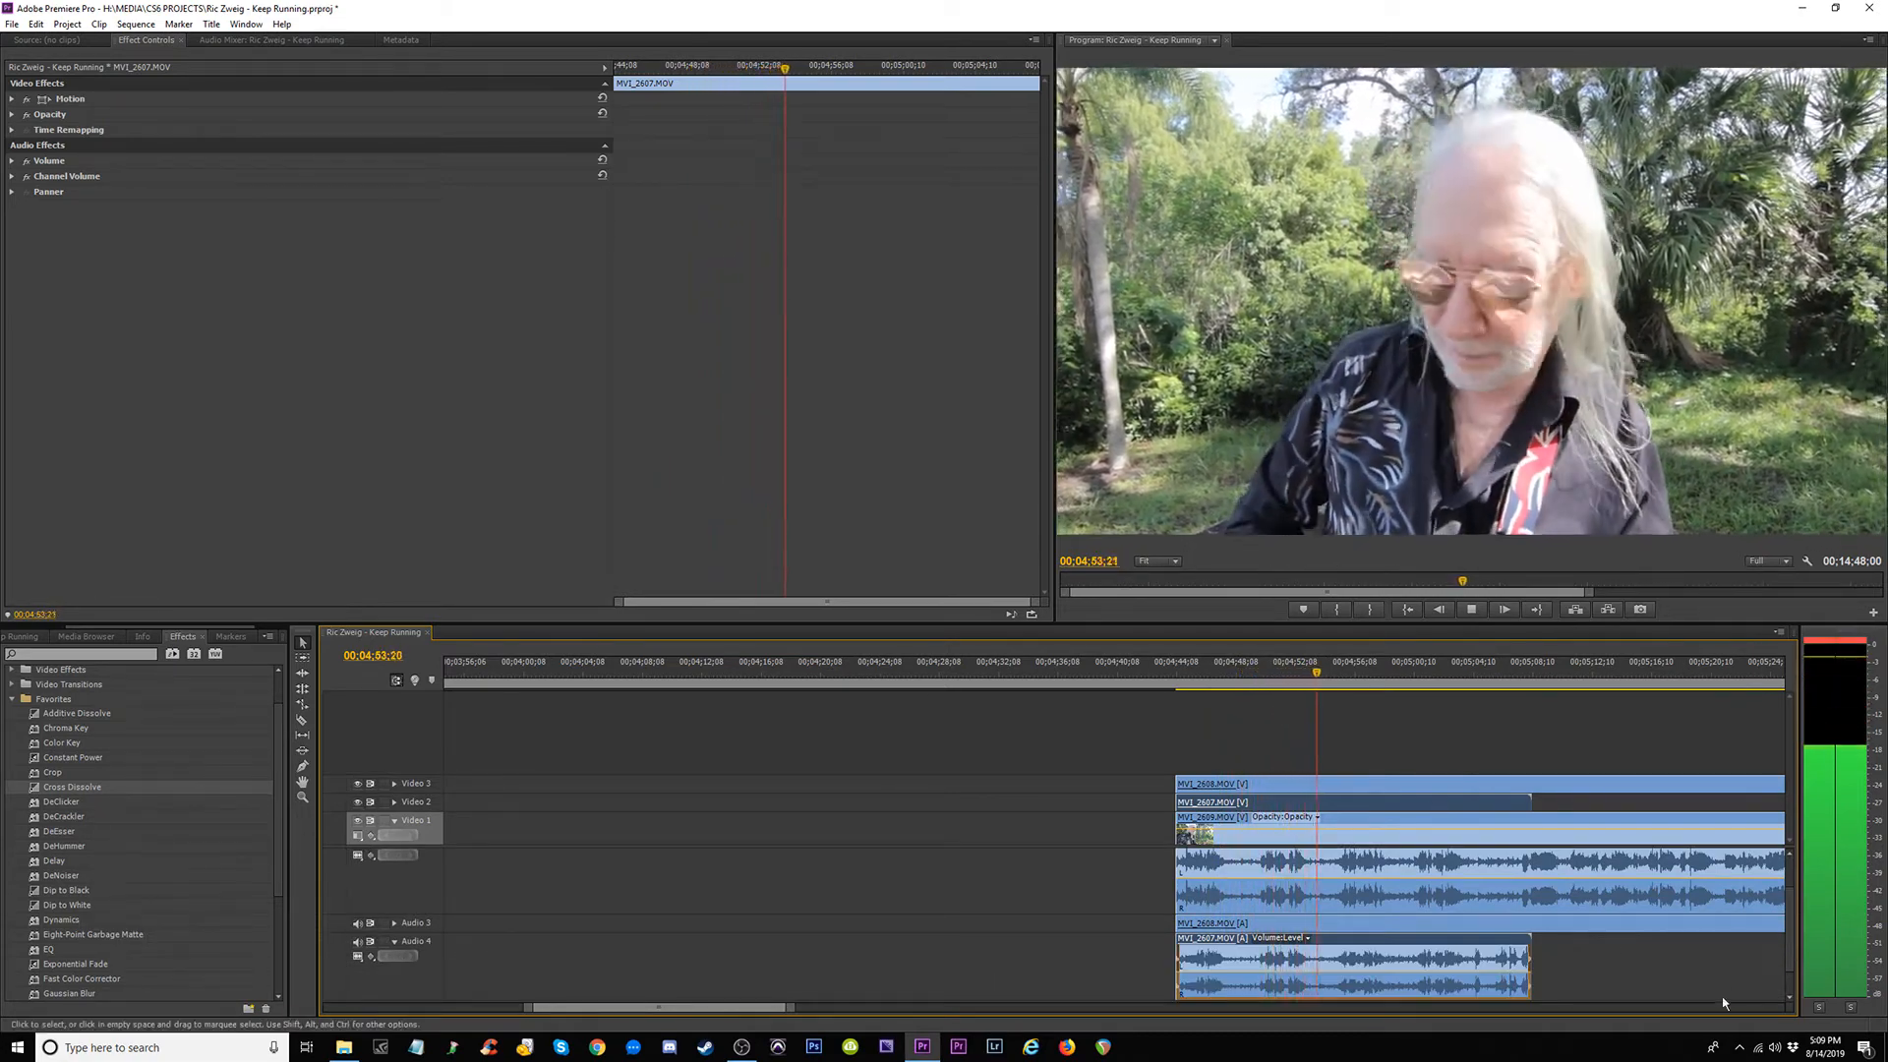
pyautogui.moveTo(1789, 961); pyautogui.dragTo(1788, 934)
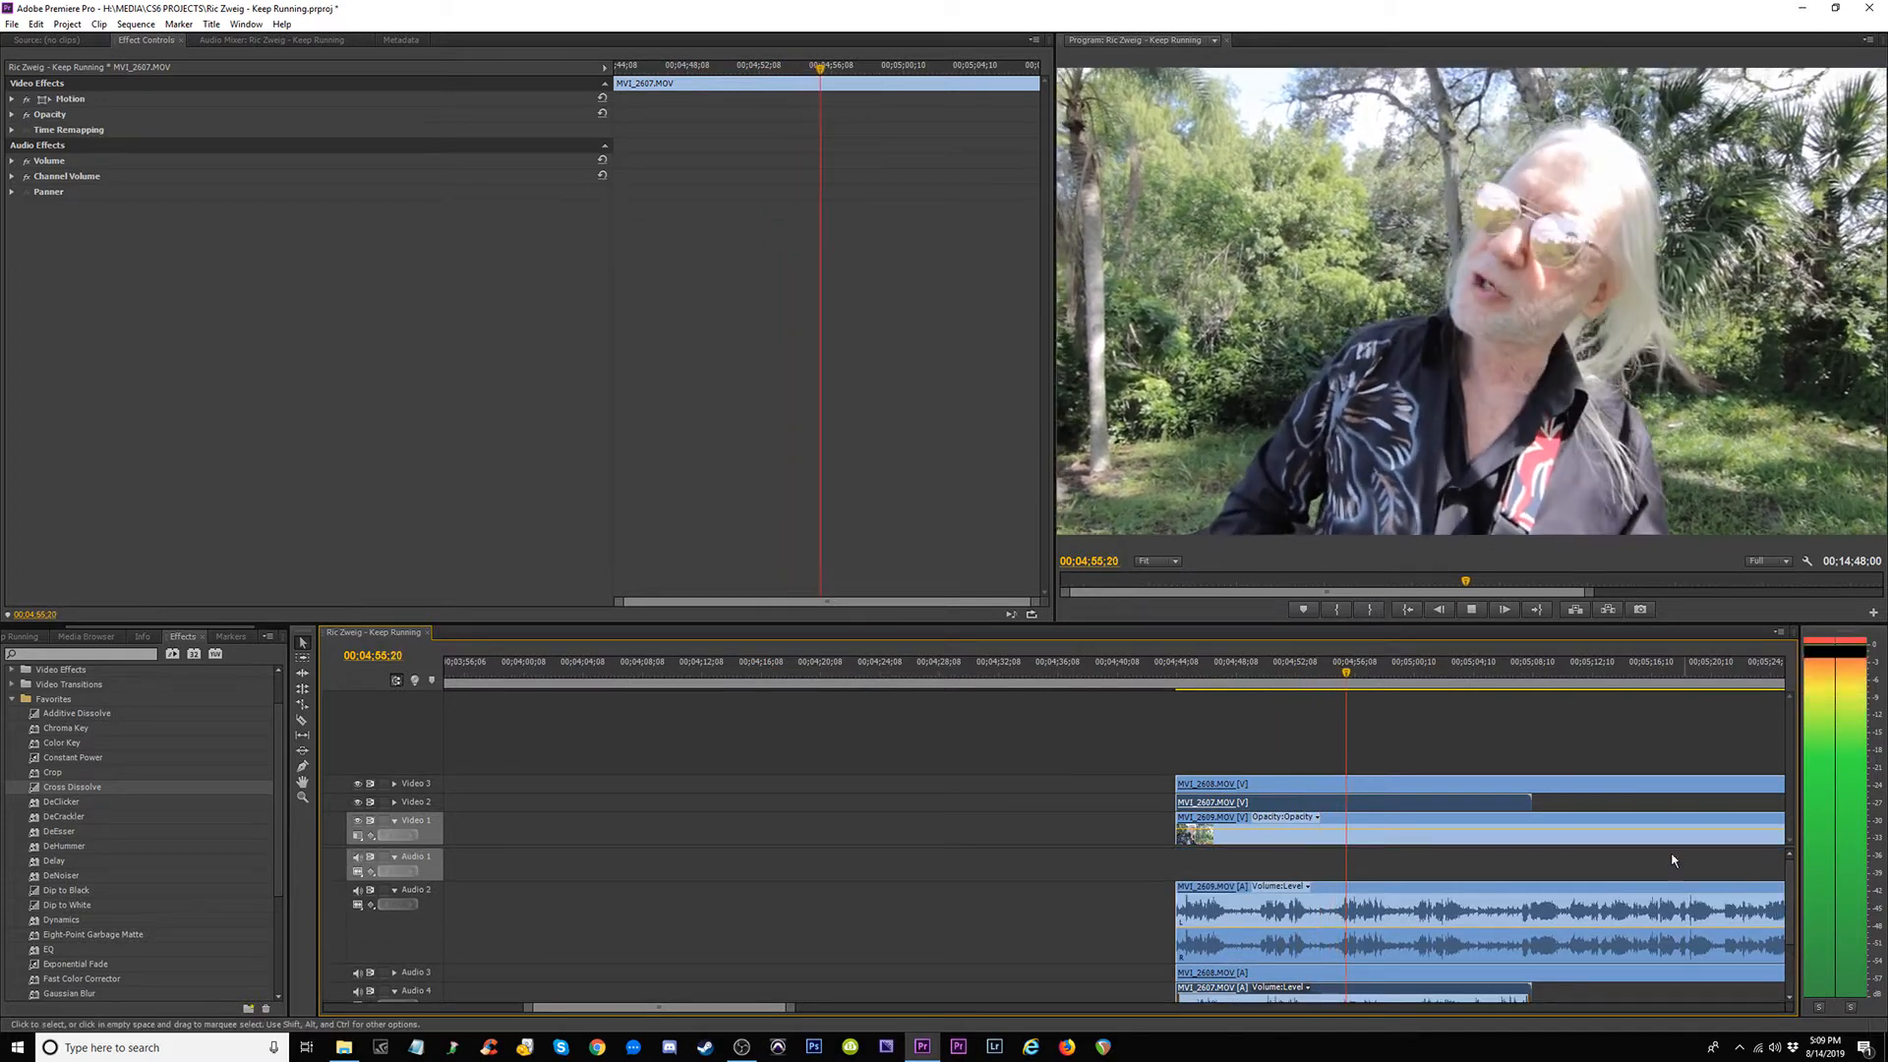
# Stop playback and expand Audio 3 to show the waveform of MVI_2608.MOV alongside the other takes.
pyautogui.press('space')
pyautogui.press('-')
pyautogui.press('-')
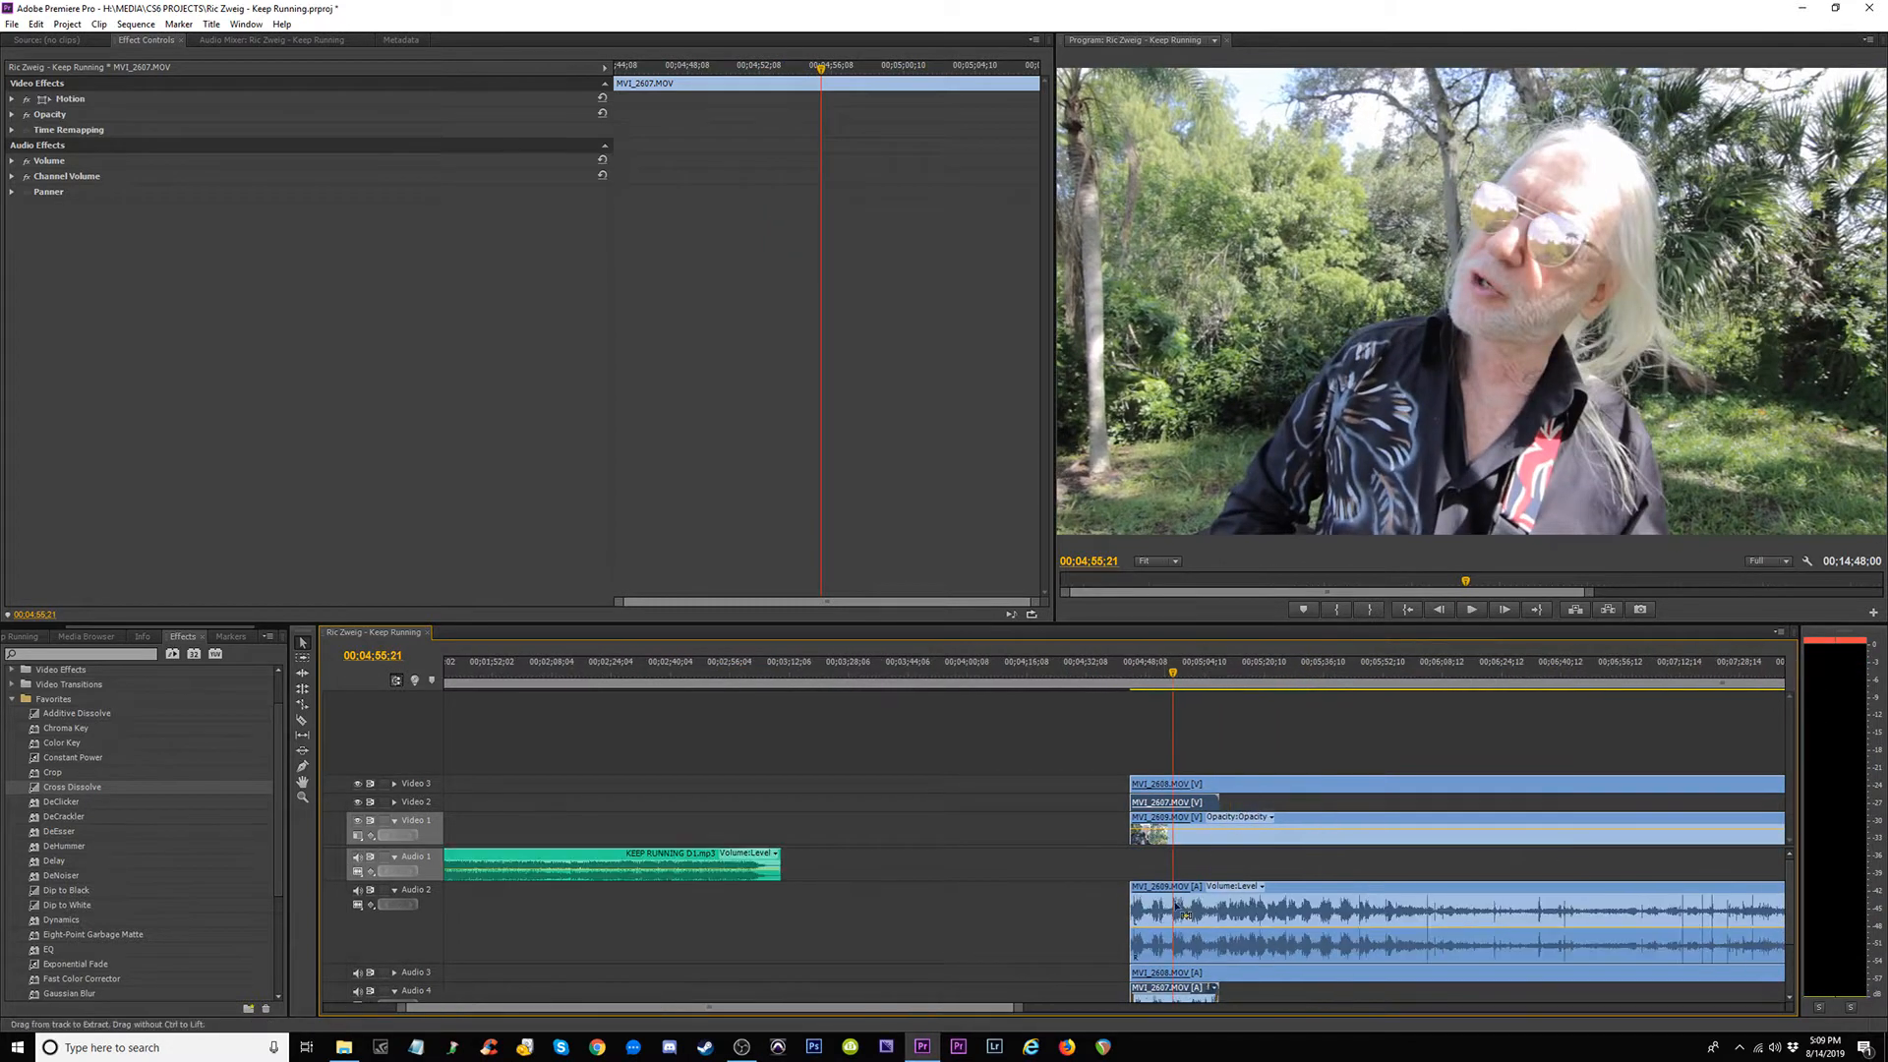
pyautogui.press('-')
pyautogui.press('=')
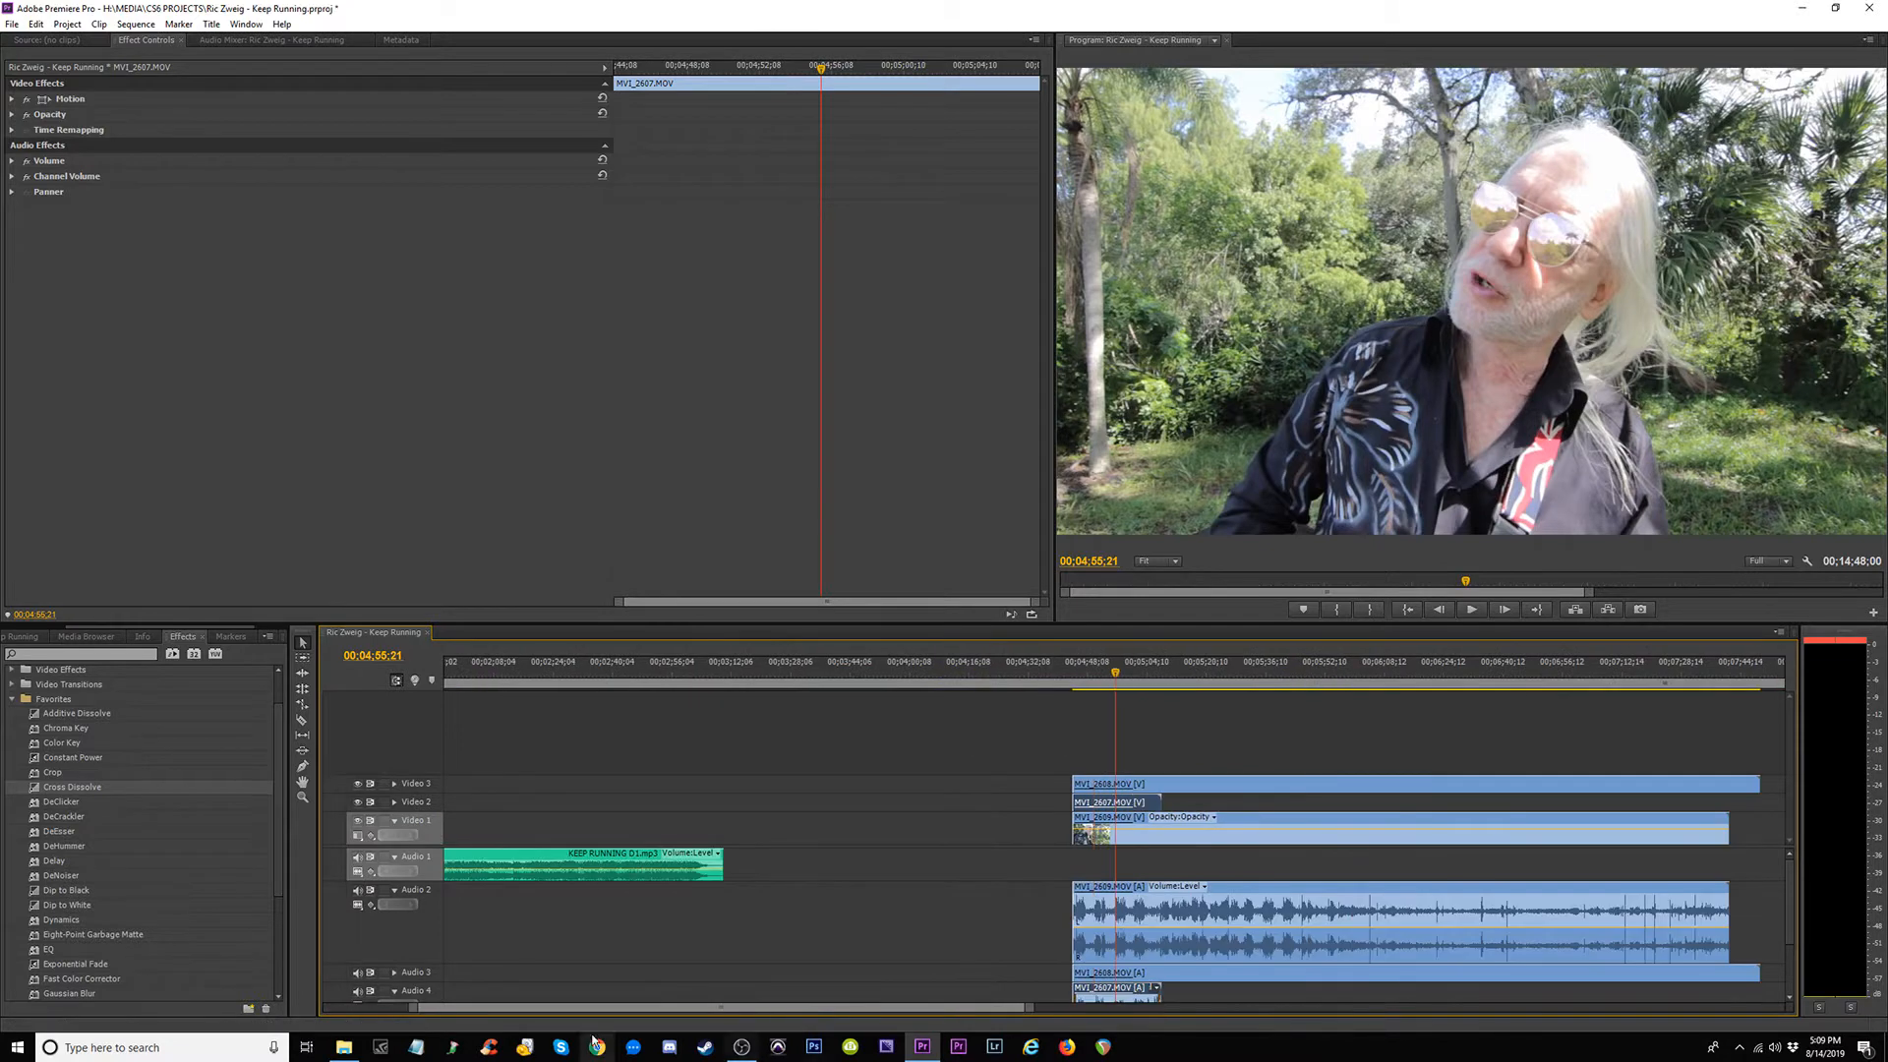
pyautogui.click(392, 973)
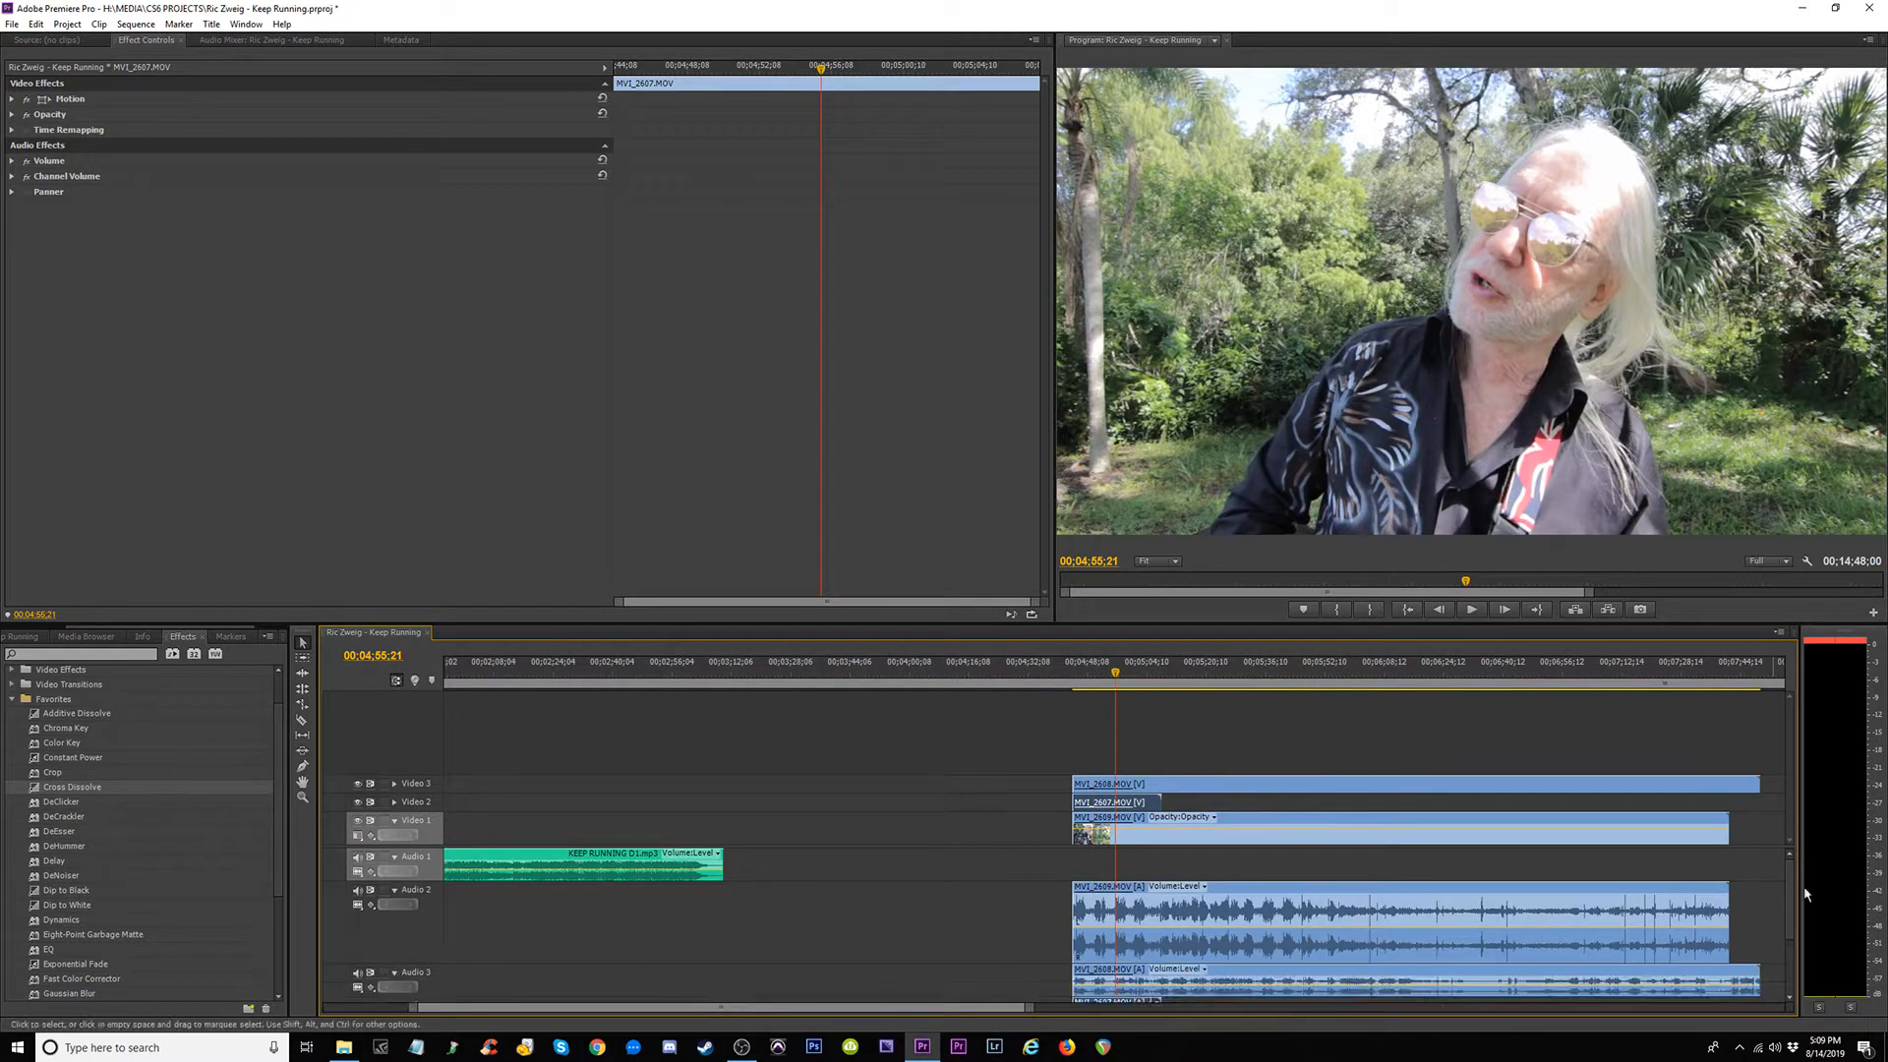
pyautogui.scroll(-1, 1789, 929)
pyautogui.moveTo(1790, 928); pyautogui.dragTo(1790, 939)
# Shift MVI_2607.MOV slightly later so its waveform peaks match the other takes around 00;04;50;23.
pyautogui.press('=')
pyautogui.press('=')
pyautogui.press('=')
pyautogui.press('=')
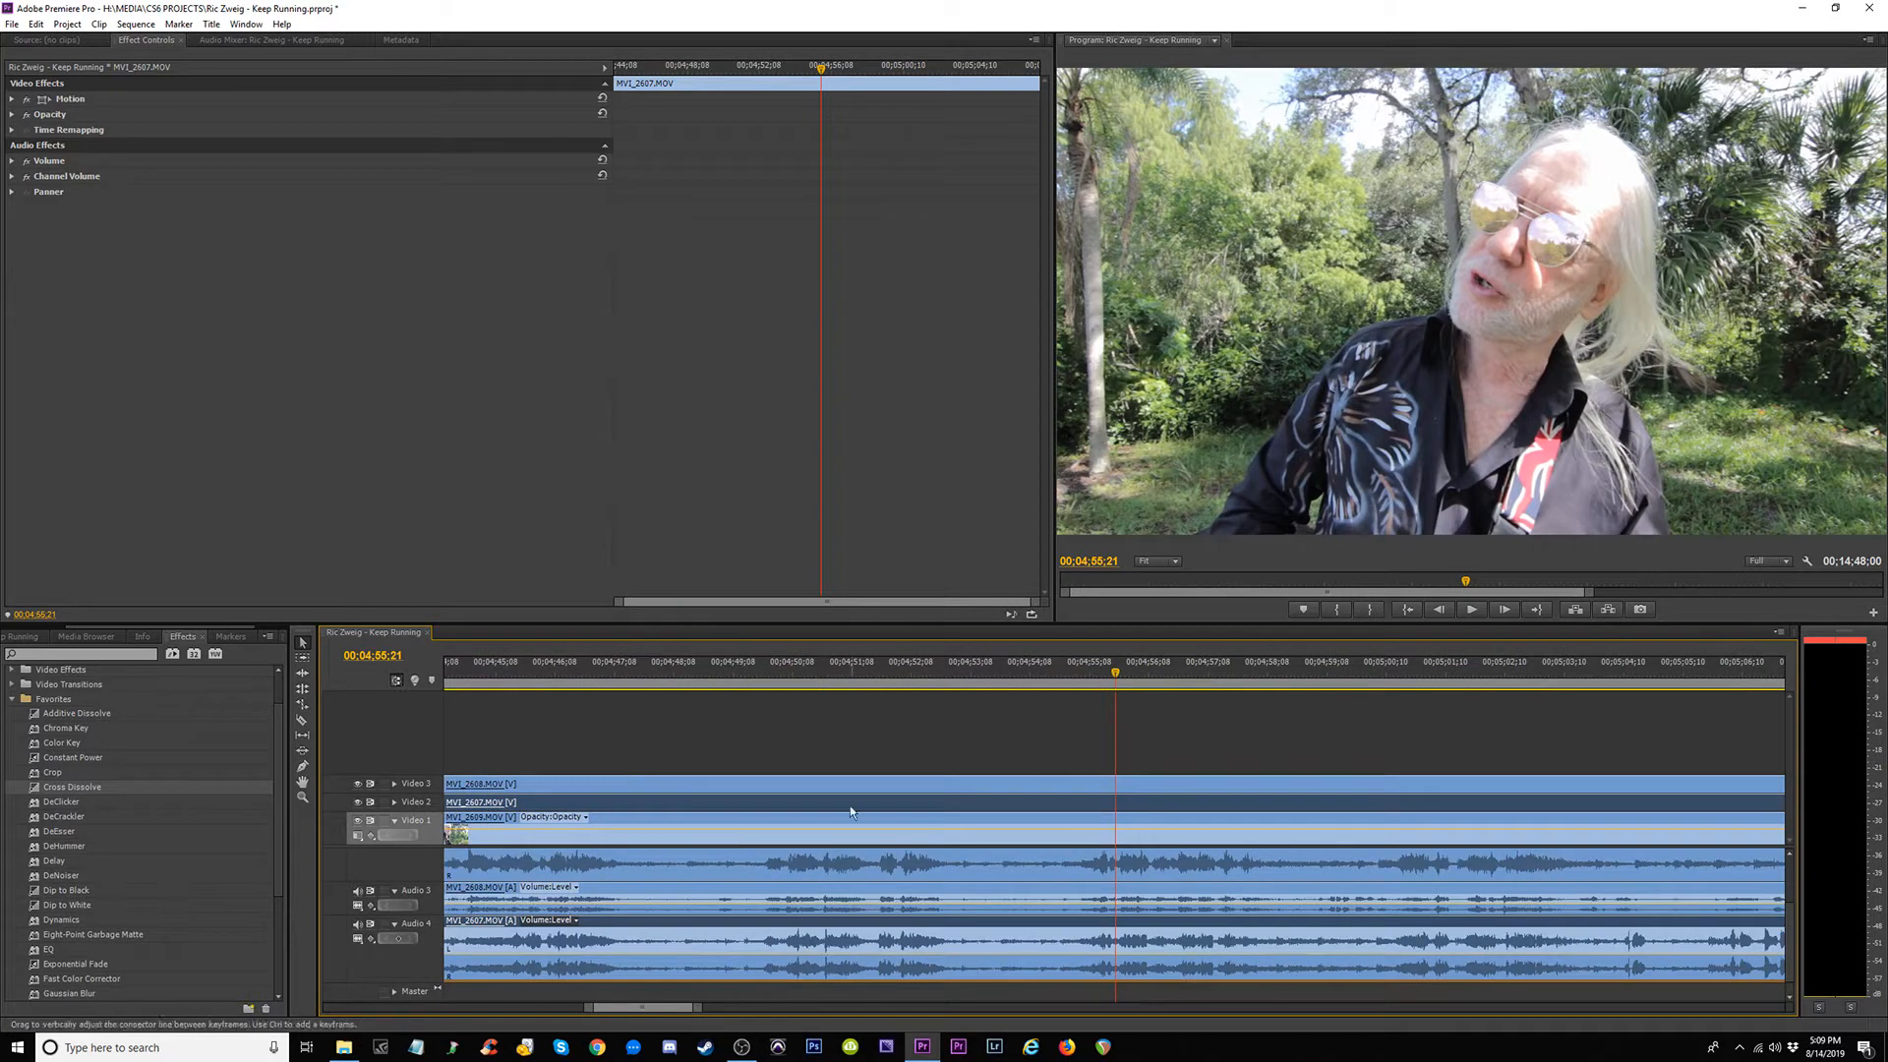
pyautogui.click(823, 676)
pyautogui.press('=')
pyautogui.press('=')
pyautogui.press('=')
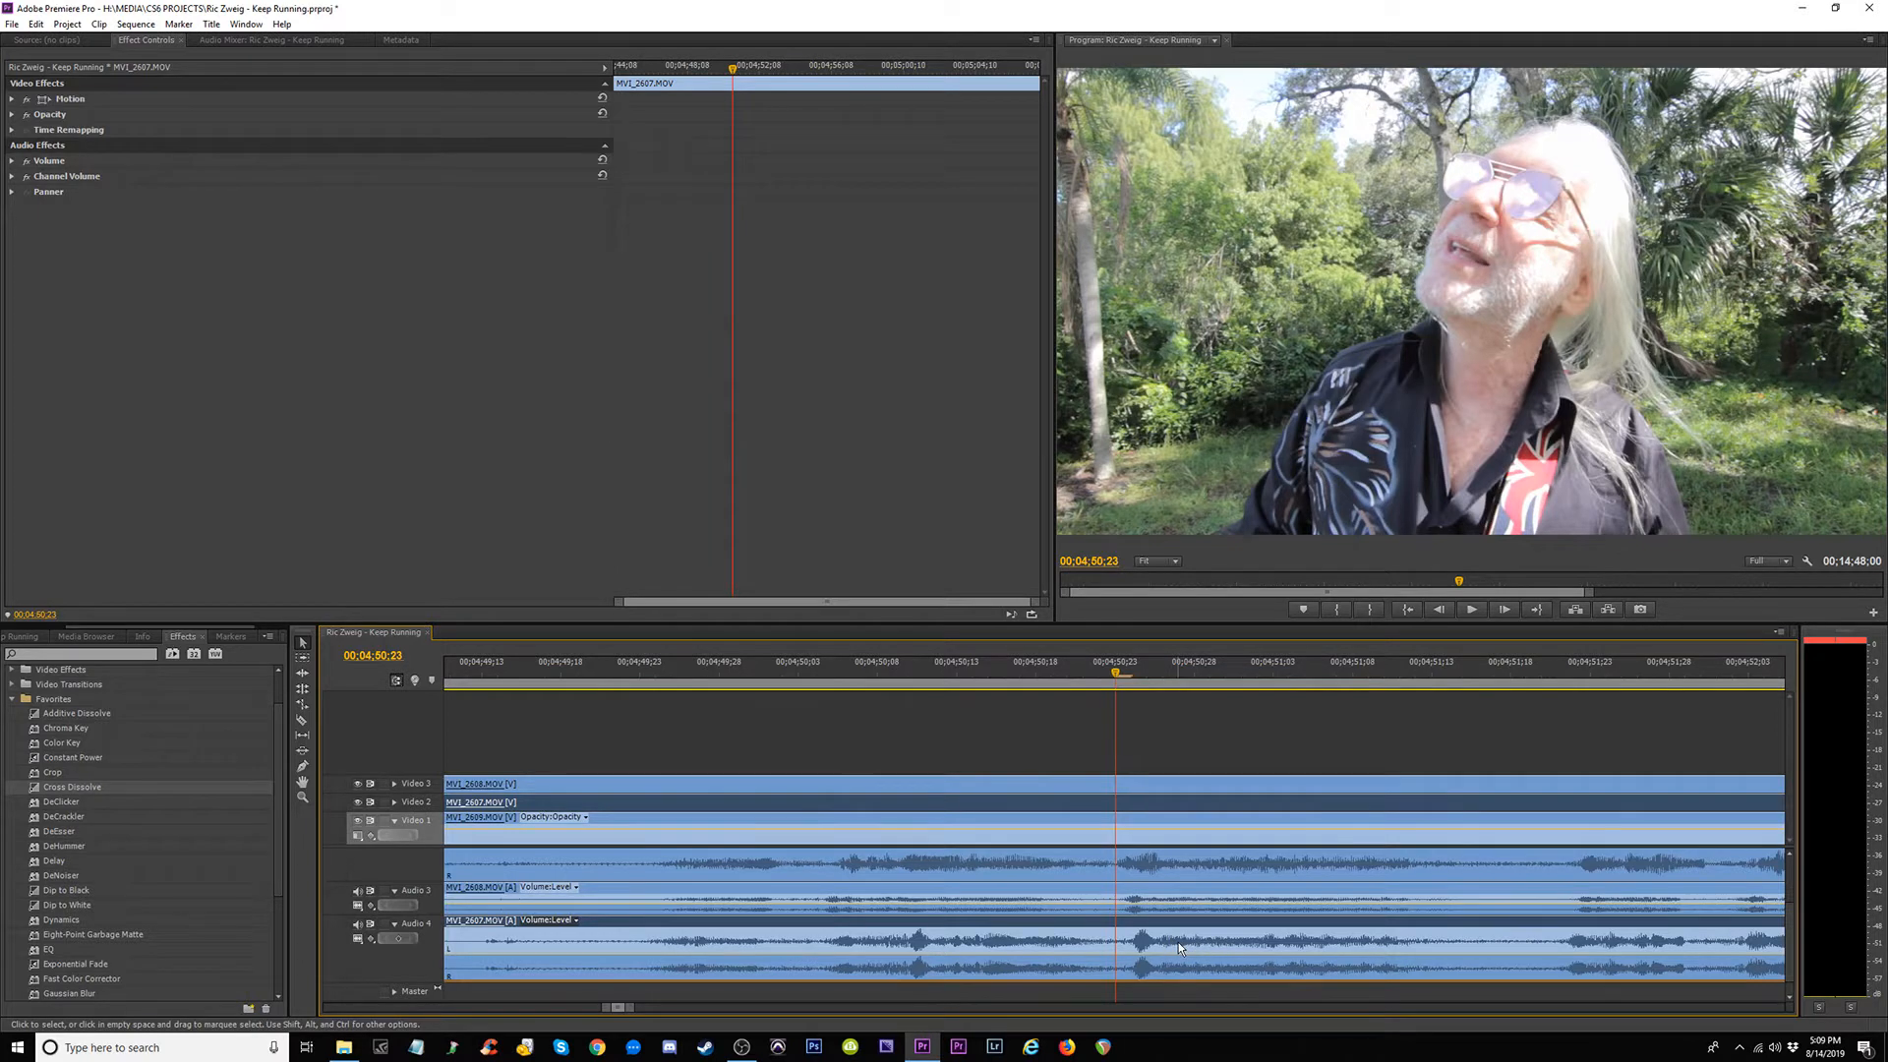
pyautogui.moveTo(1186, 942); pyautogui.dragTo(1194, 942)
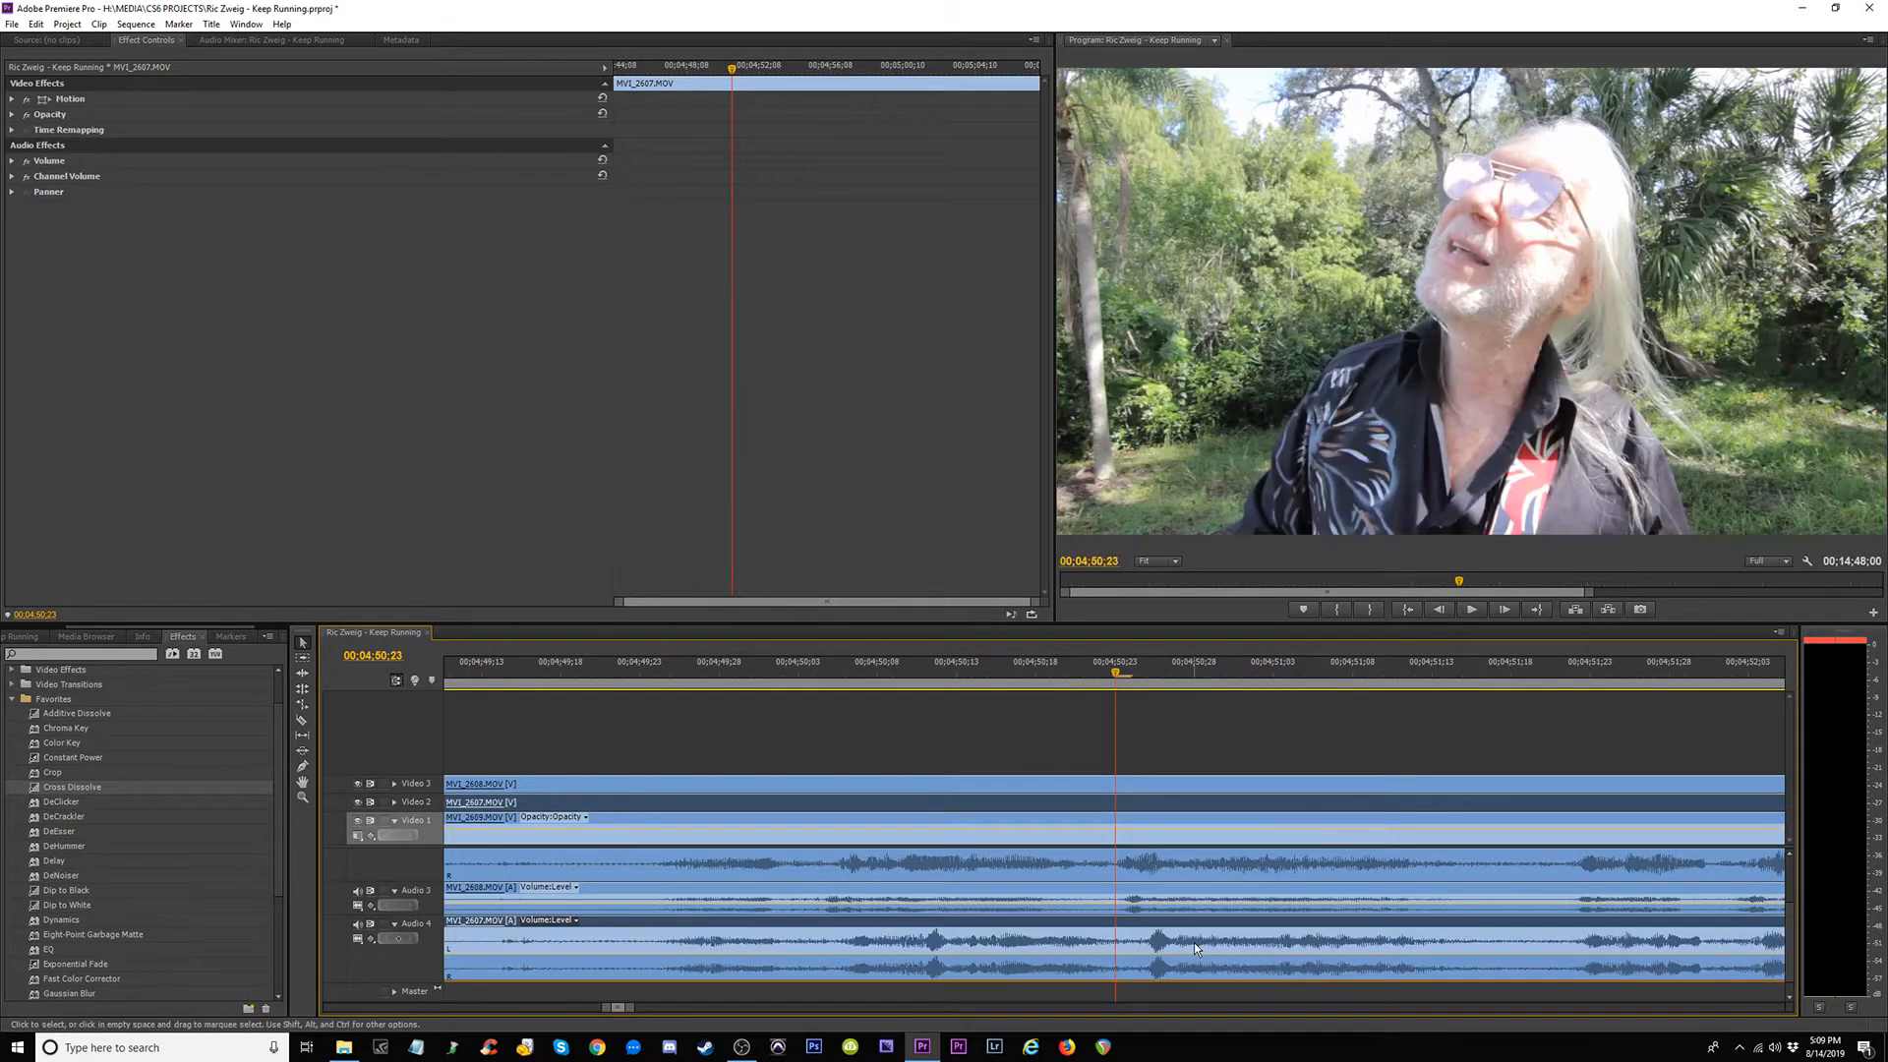
# Increase the height of Audio 3 and shift MVI_2608.MOV slightly later to match the other takes' waveforms.
pyautogui.click(1186, 878)
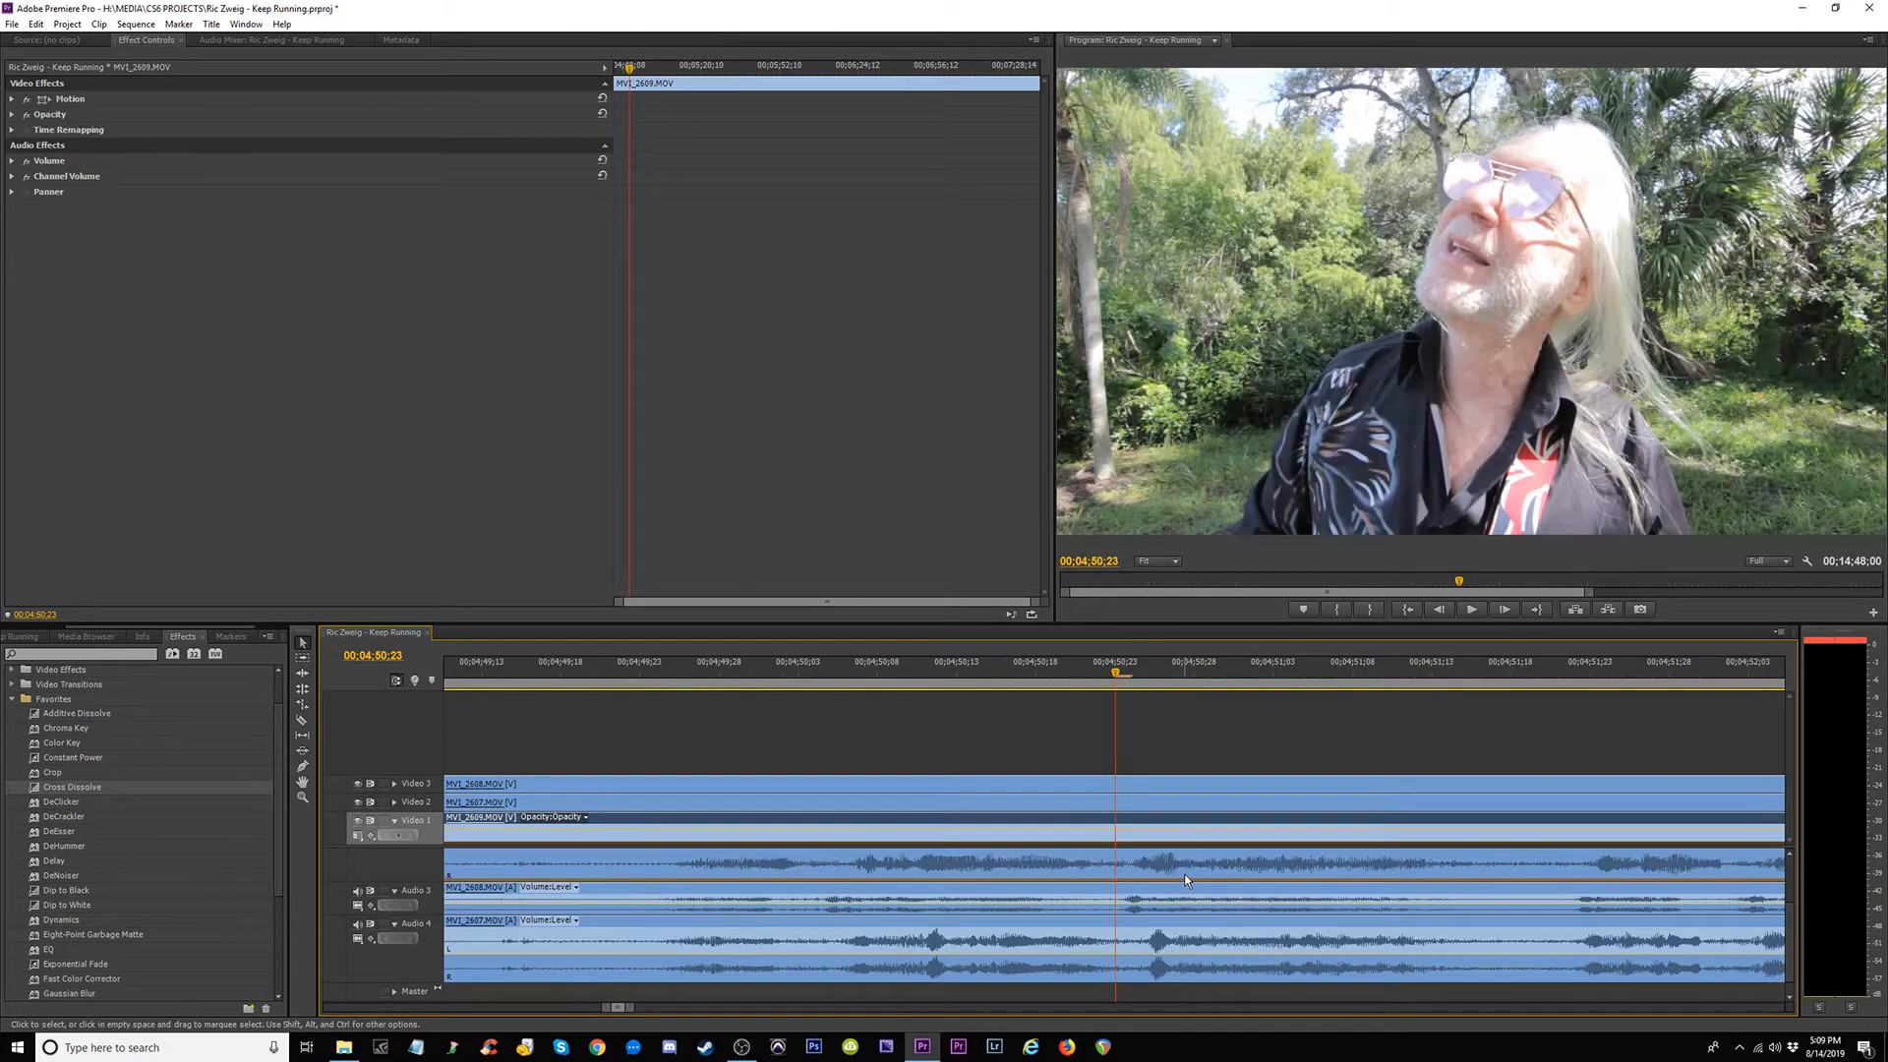
pyautogui.moveTo(1184, 878); pyautogui.dragTo(1168, 888)
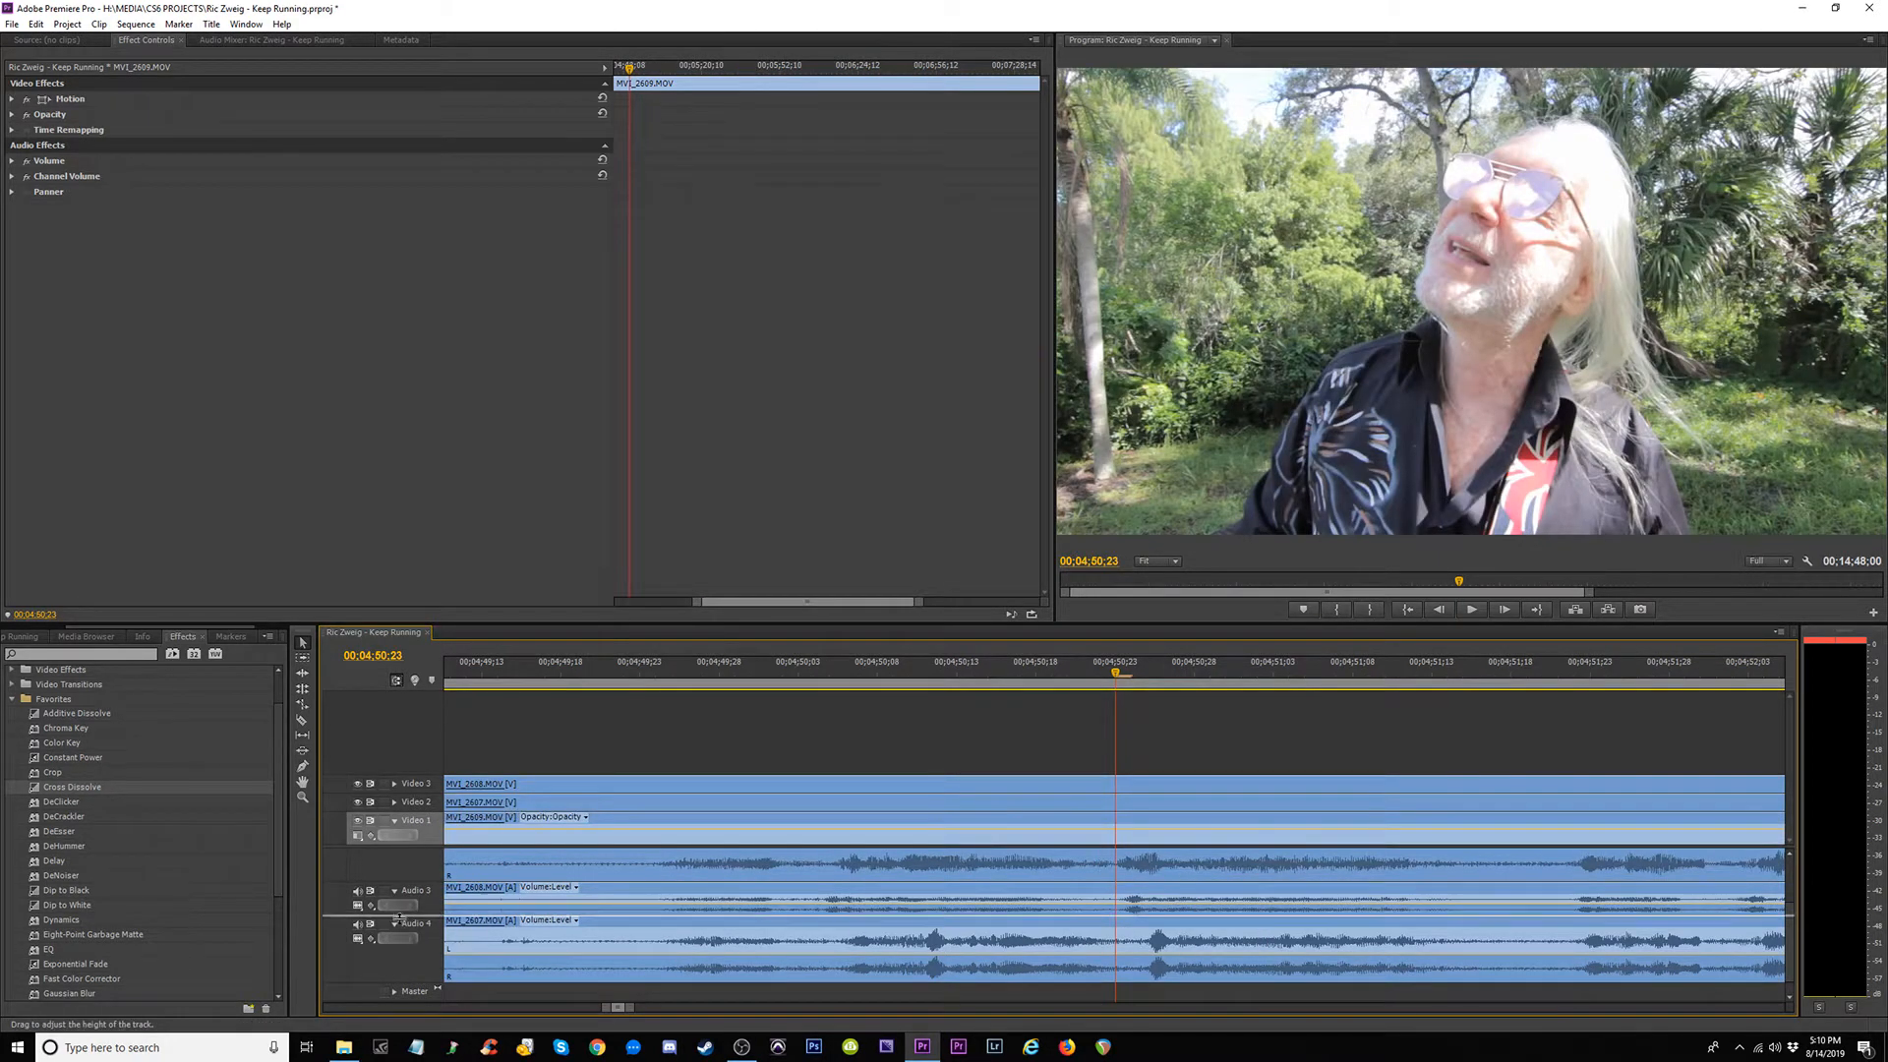
pyautogui.moveTo(397, 911); pyautogui.dragTo(398, 929)
pyautogui.moveTo(1031, 924)
pyautogui.mouseDown()
pyautogui.moveTo(1065, 924)
pyautogui.moveTo(1047, 924)
pyautogui.mouseUp()
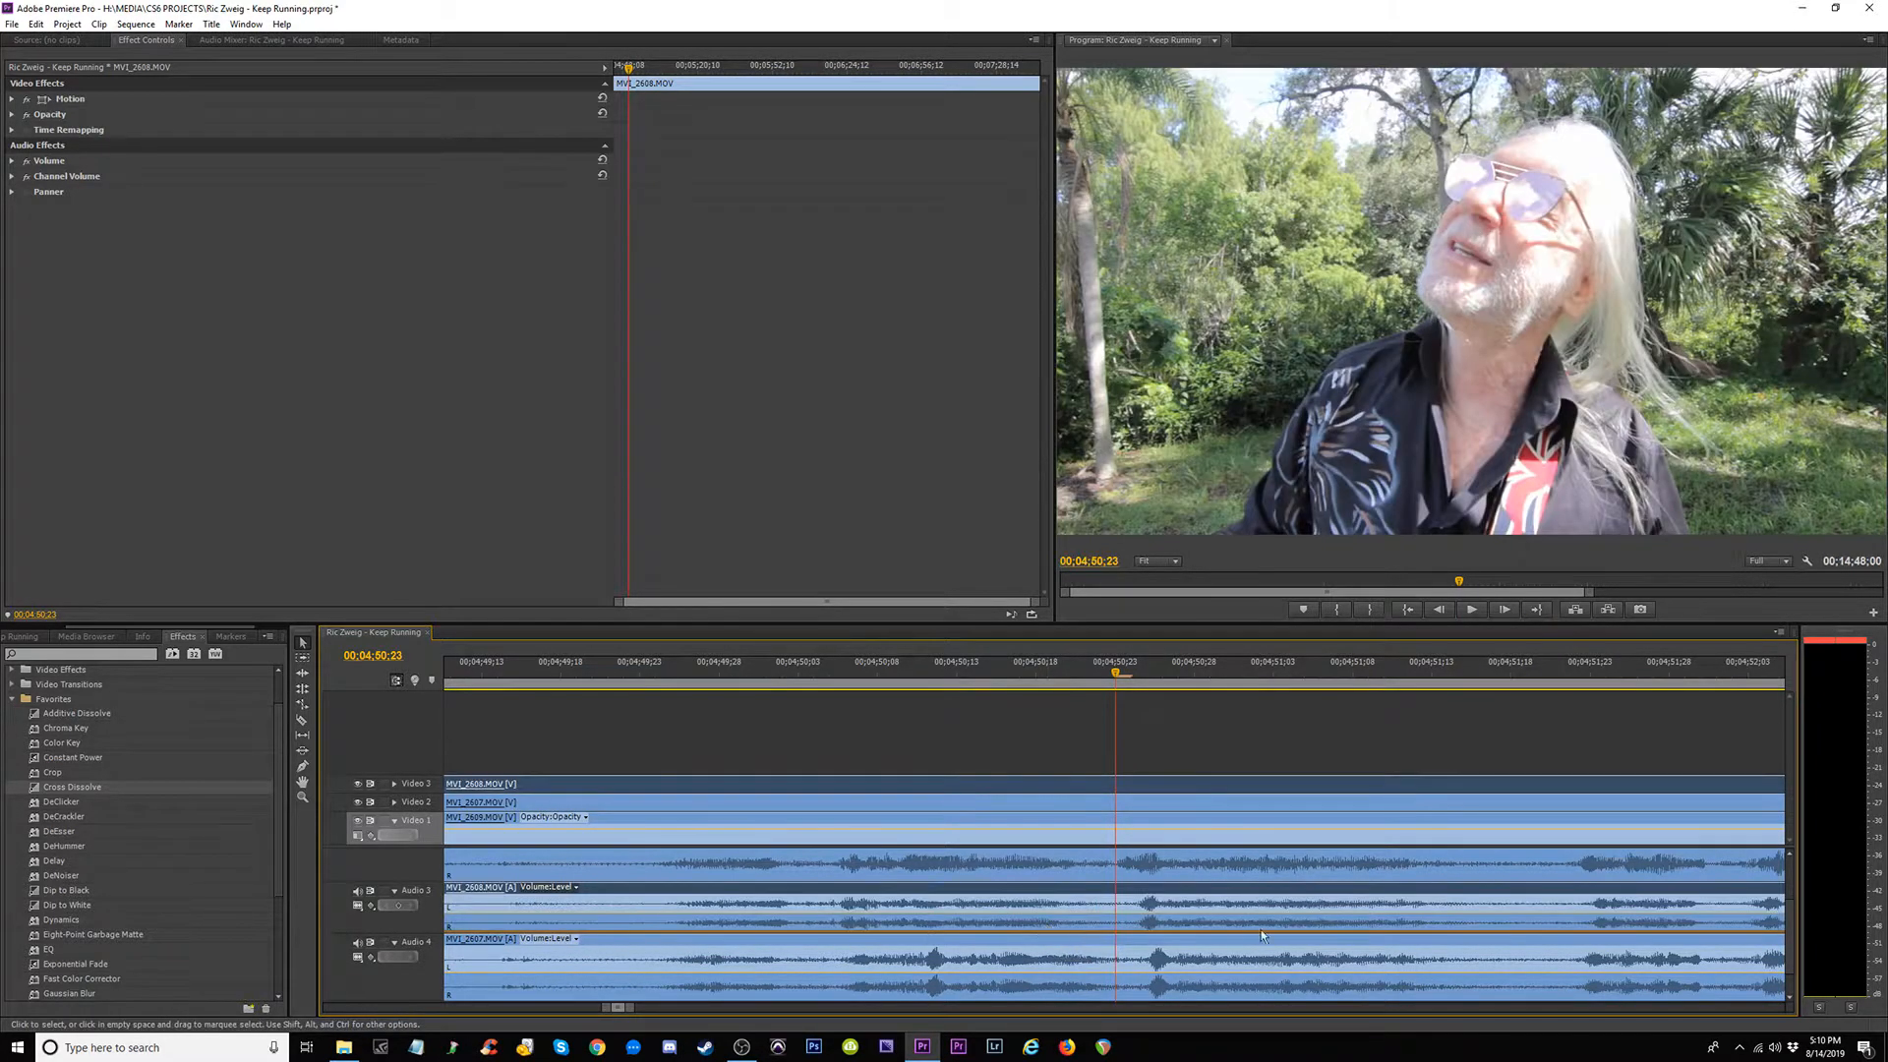
pyautogui.click(1398, 879)
# Compare the alignment of the three takes' waveforms around 00;04;52;03.
pyautogui.press('-')
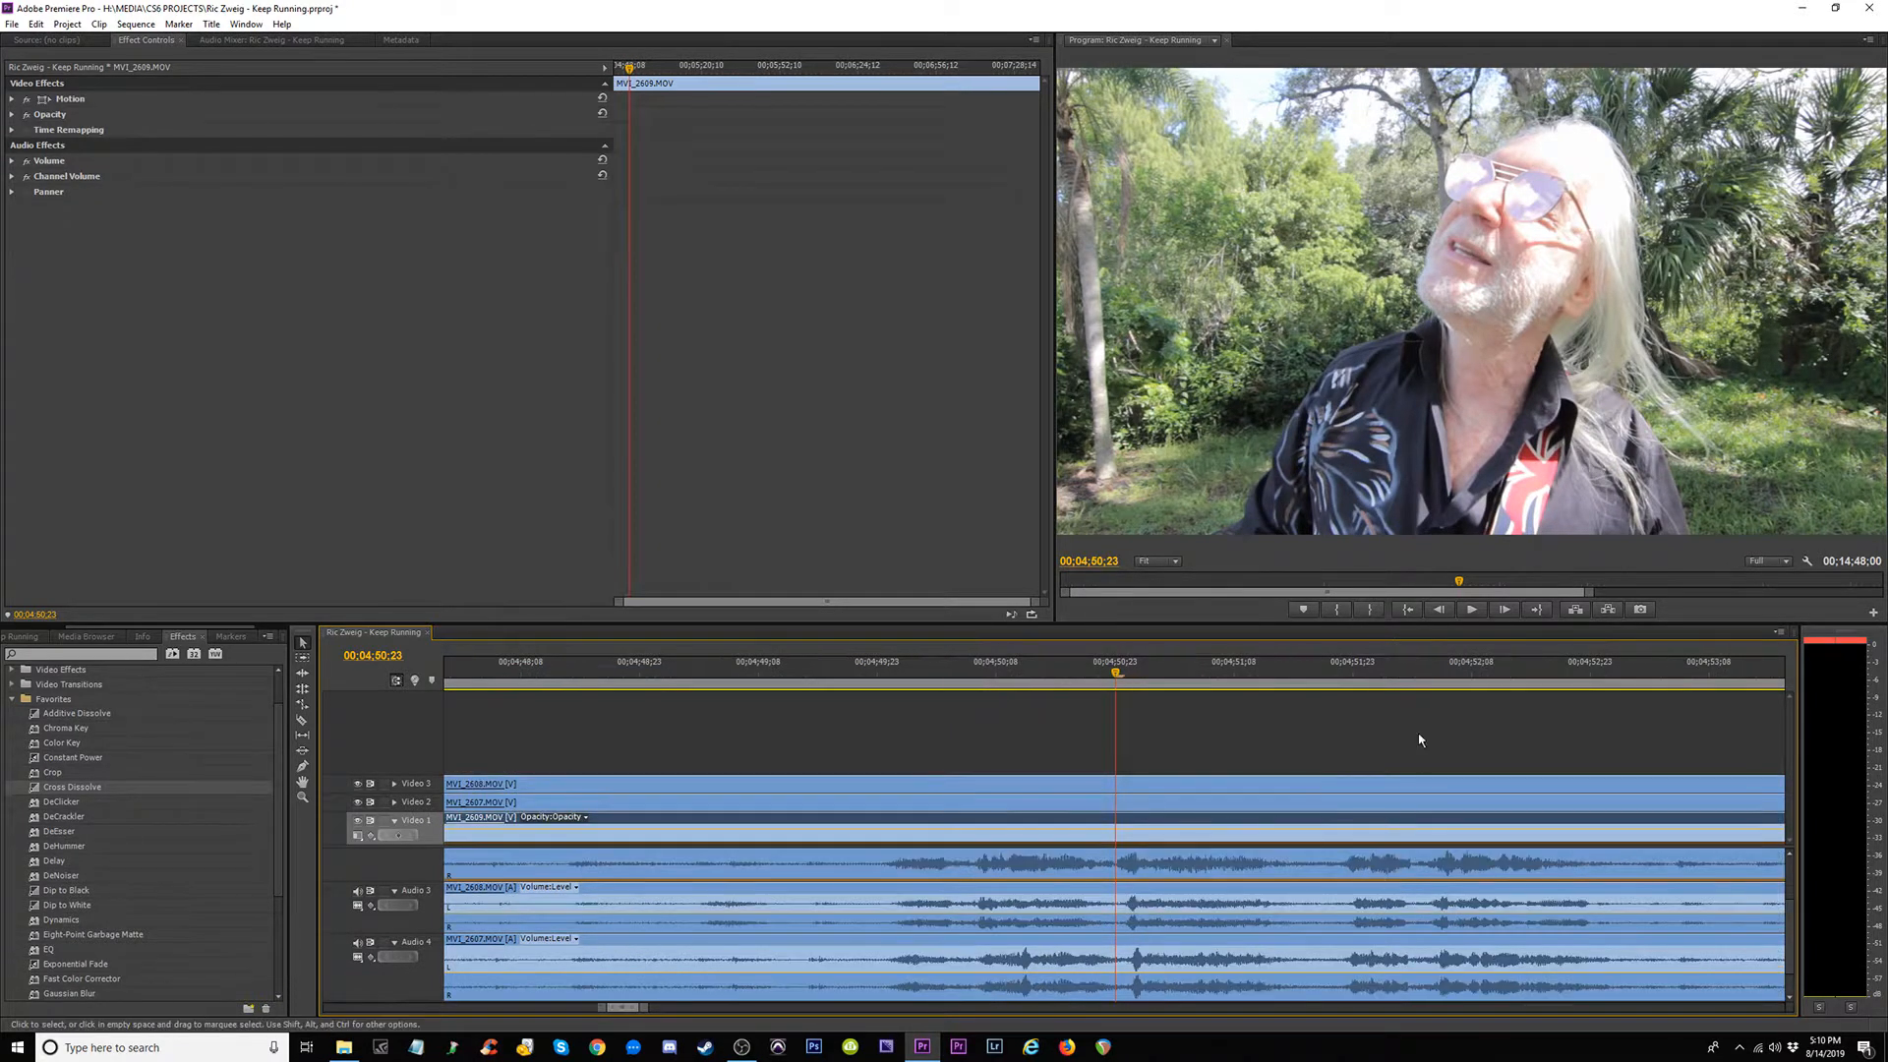
pyautogui.click(1432, 669)
pyautogui.press('=')
pyautogui.press('=')
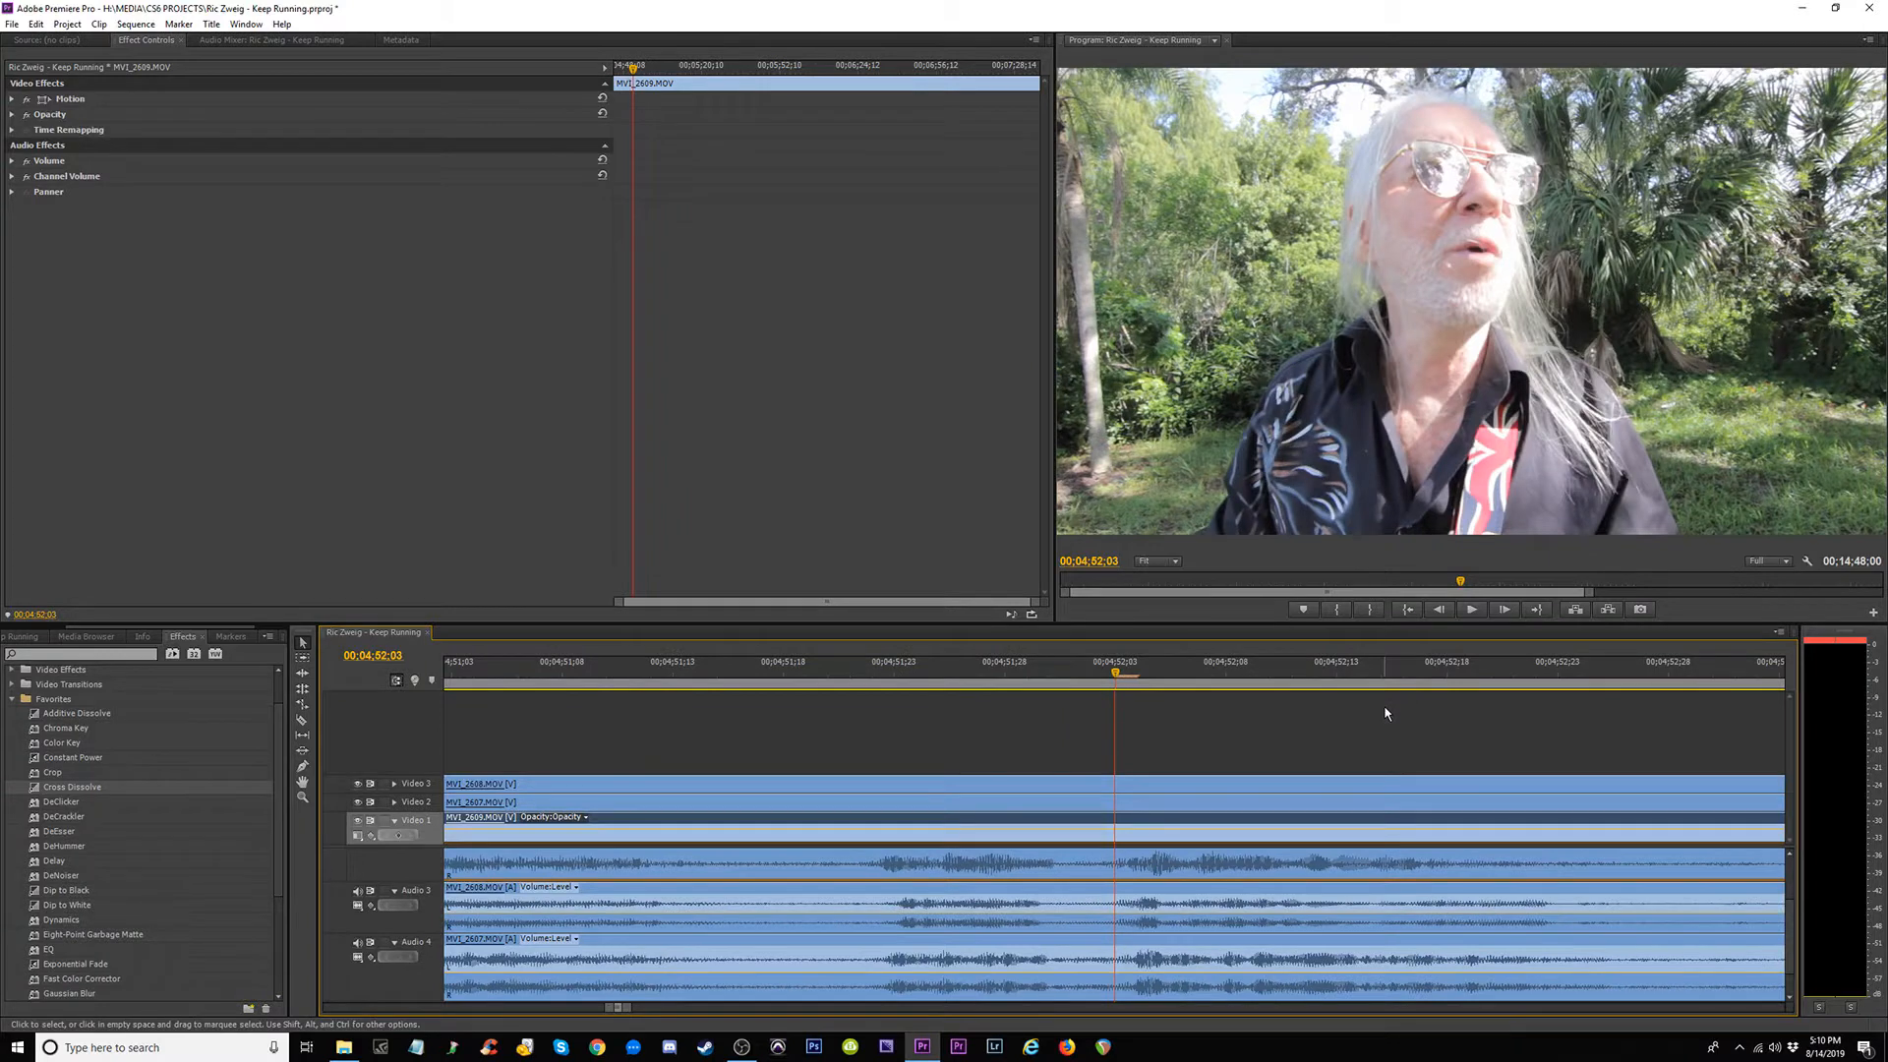
pyautogui.press('-')
pyautogui.press('-')
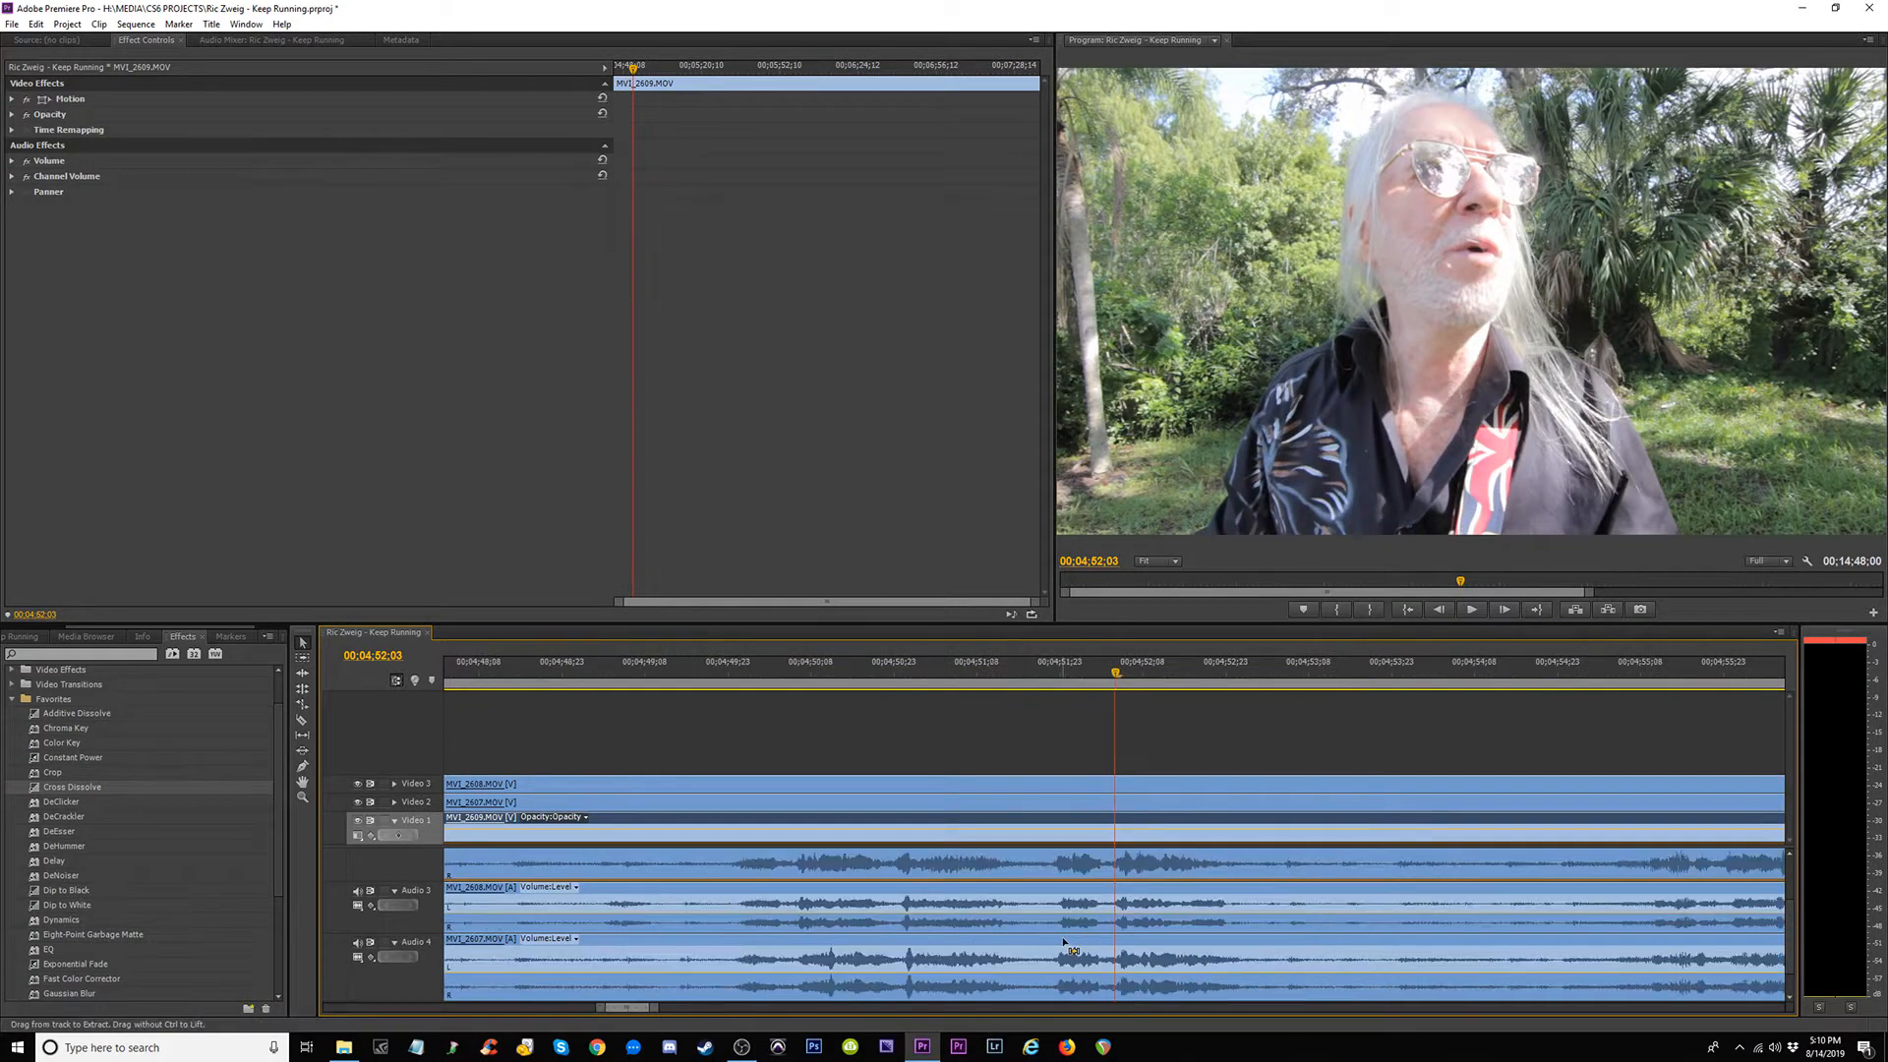
# Shift MVI_2608.MOV slightly earlier to fine-tune its waveform against the other takes around 00;04;55;15.
pyautogui.click(1678, 671)
pyautogui.press('=')
pyautogui.press('=')
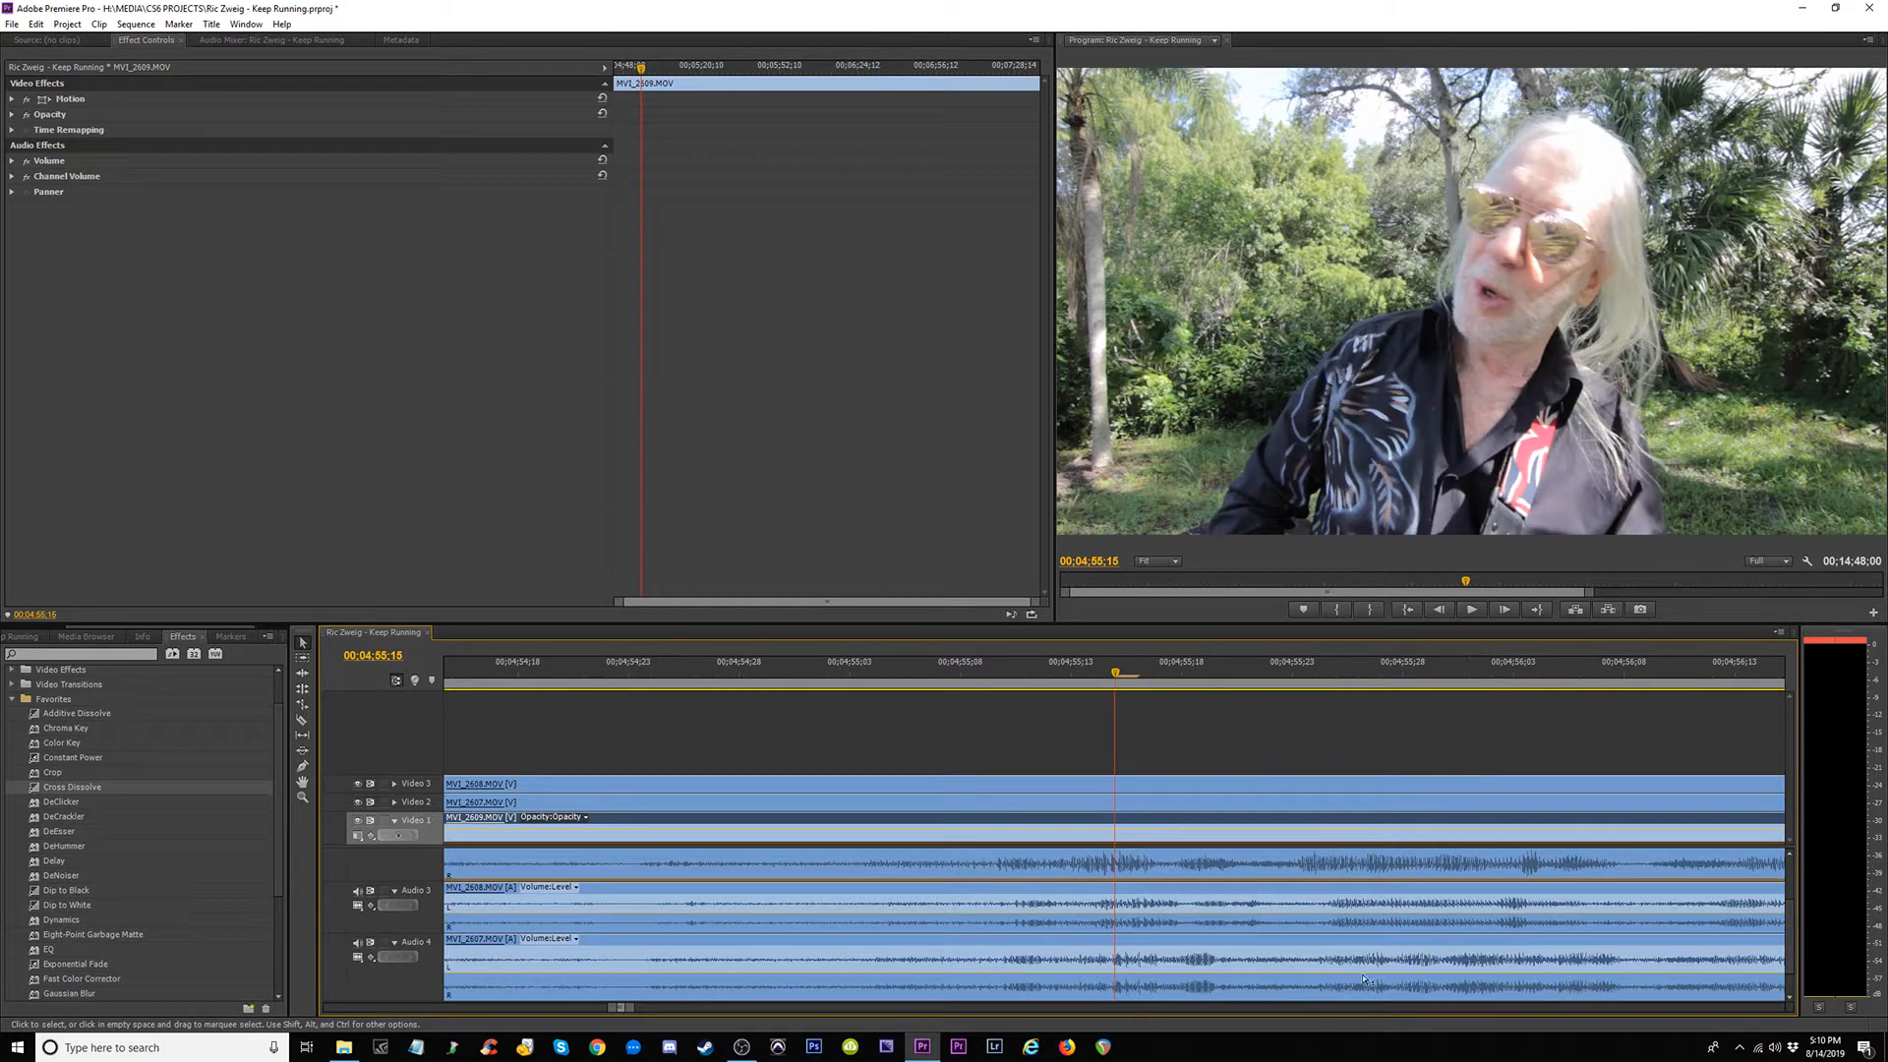
pyautogui.click(1216, 901)
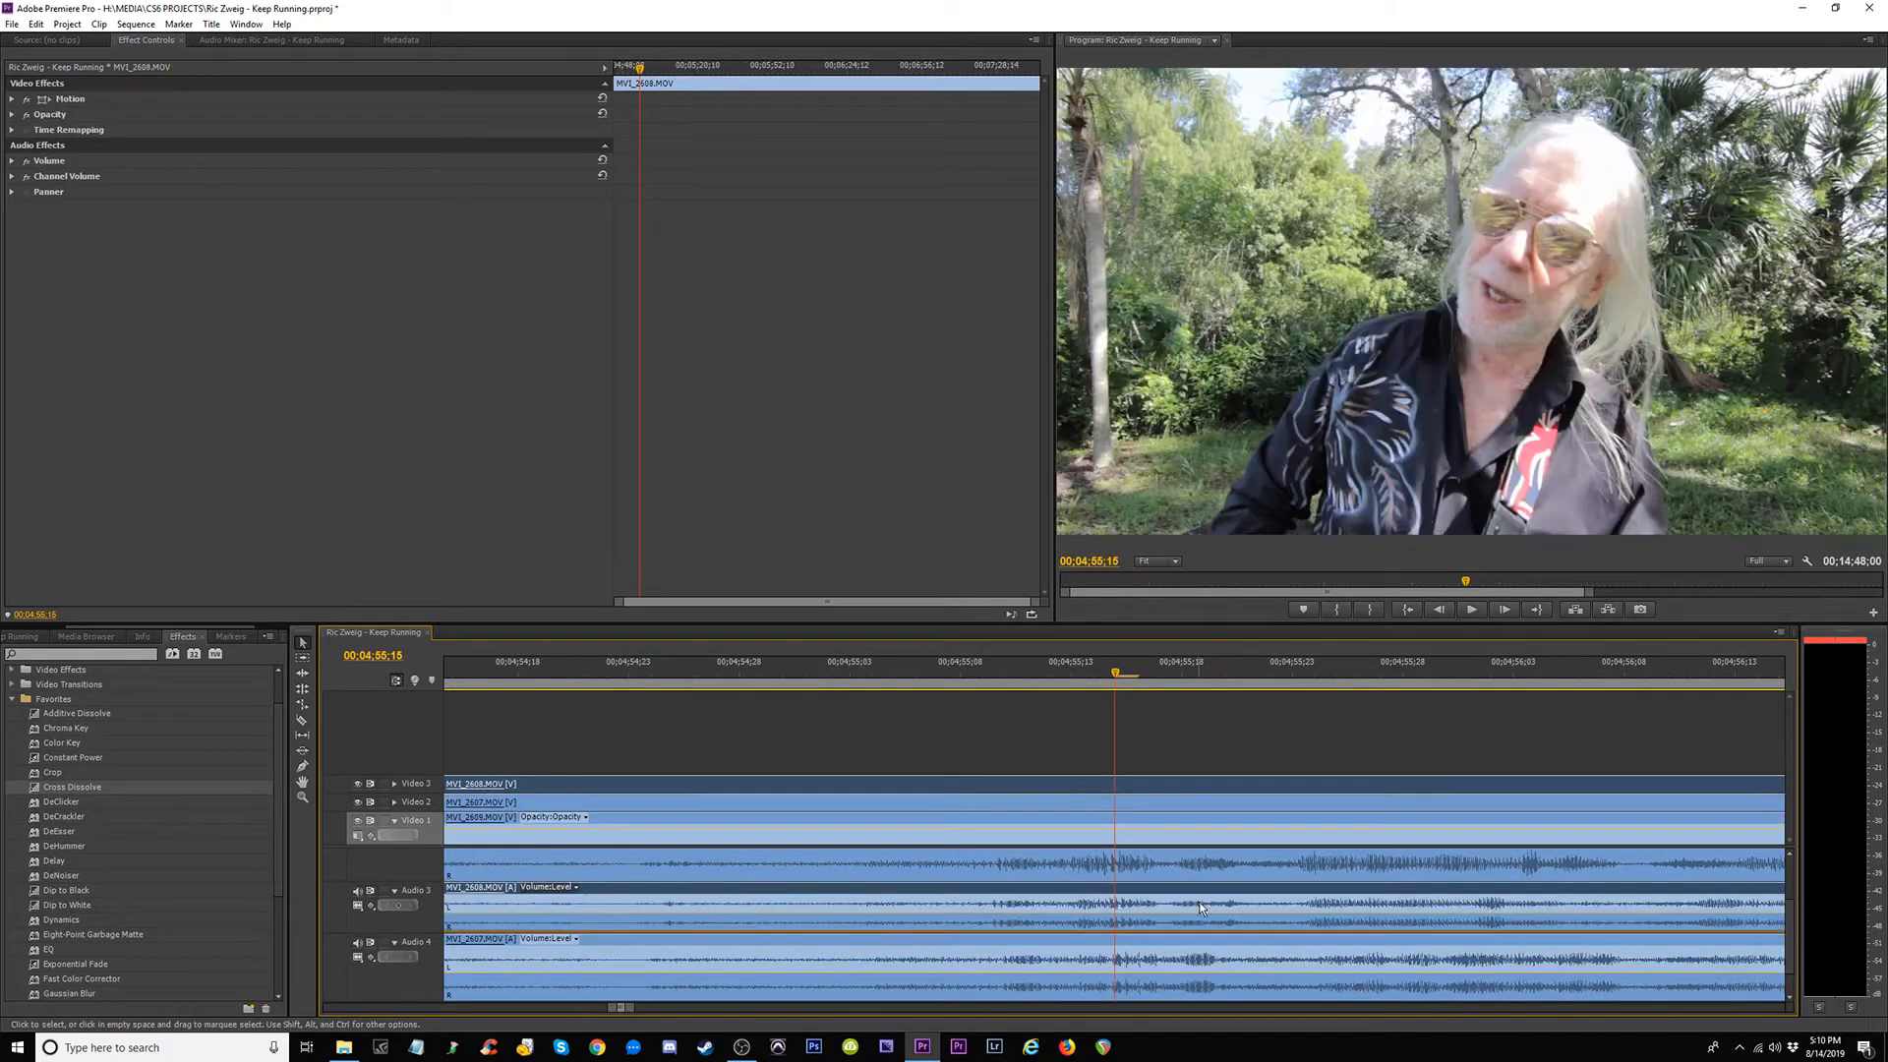
pyautogui.click(1187, 952)
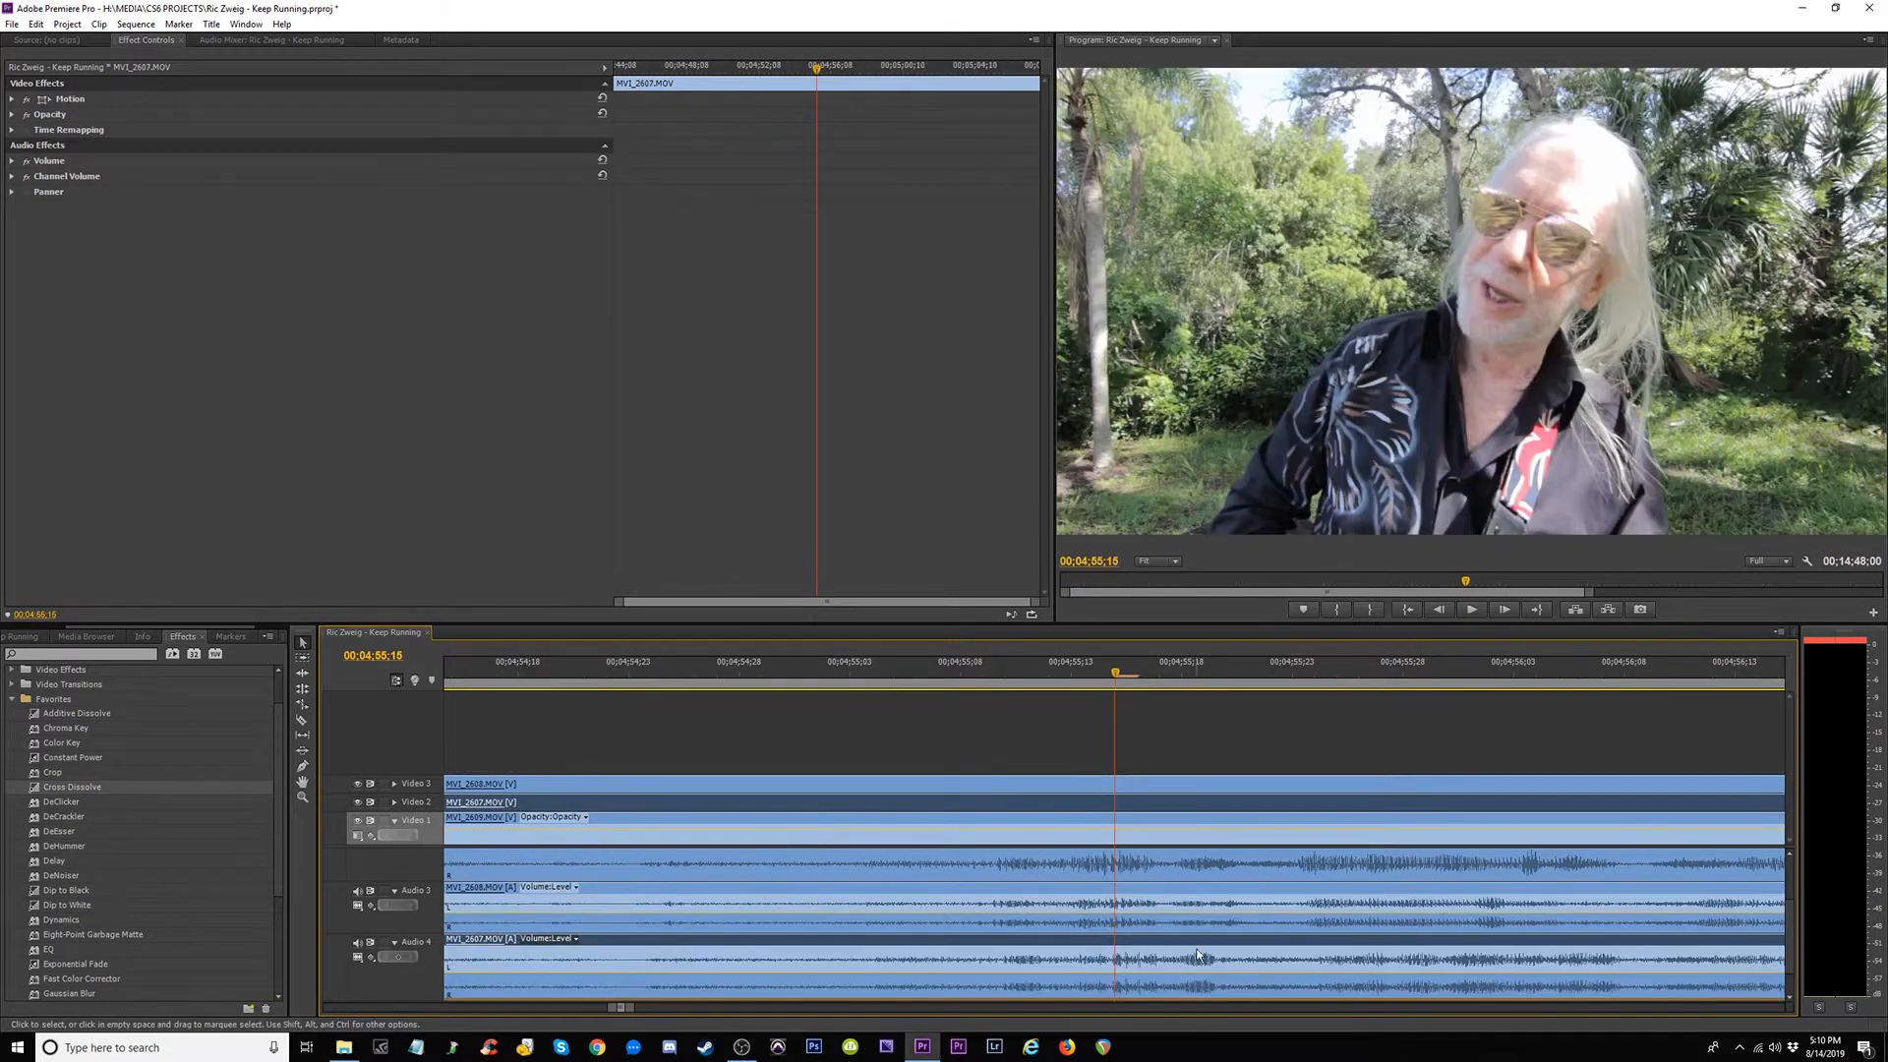
pyautogui.hotkey('alt', 'Right')
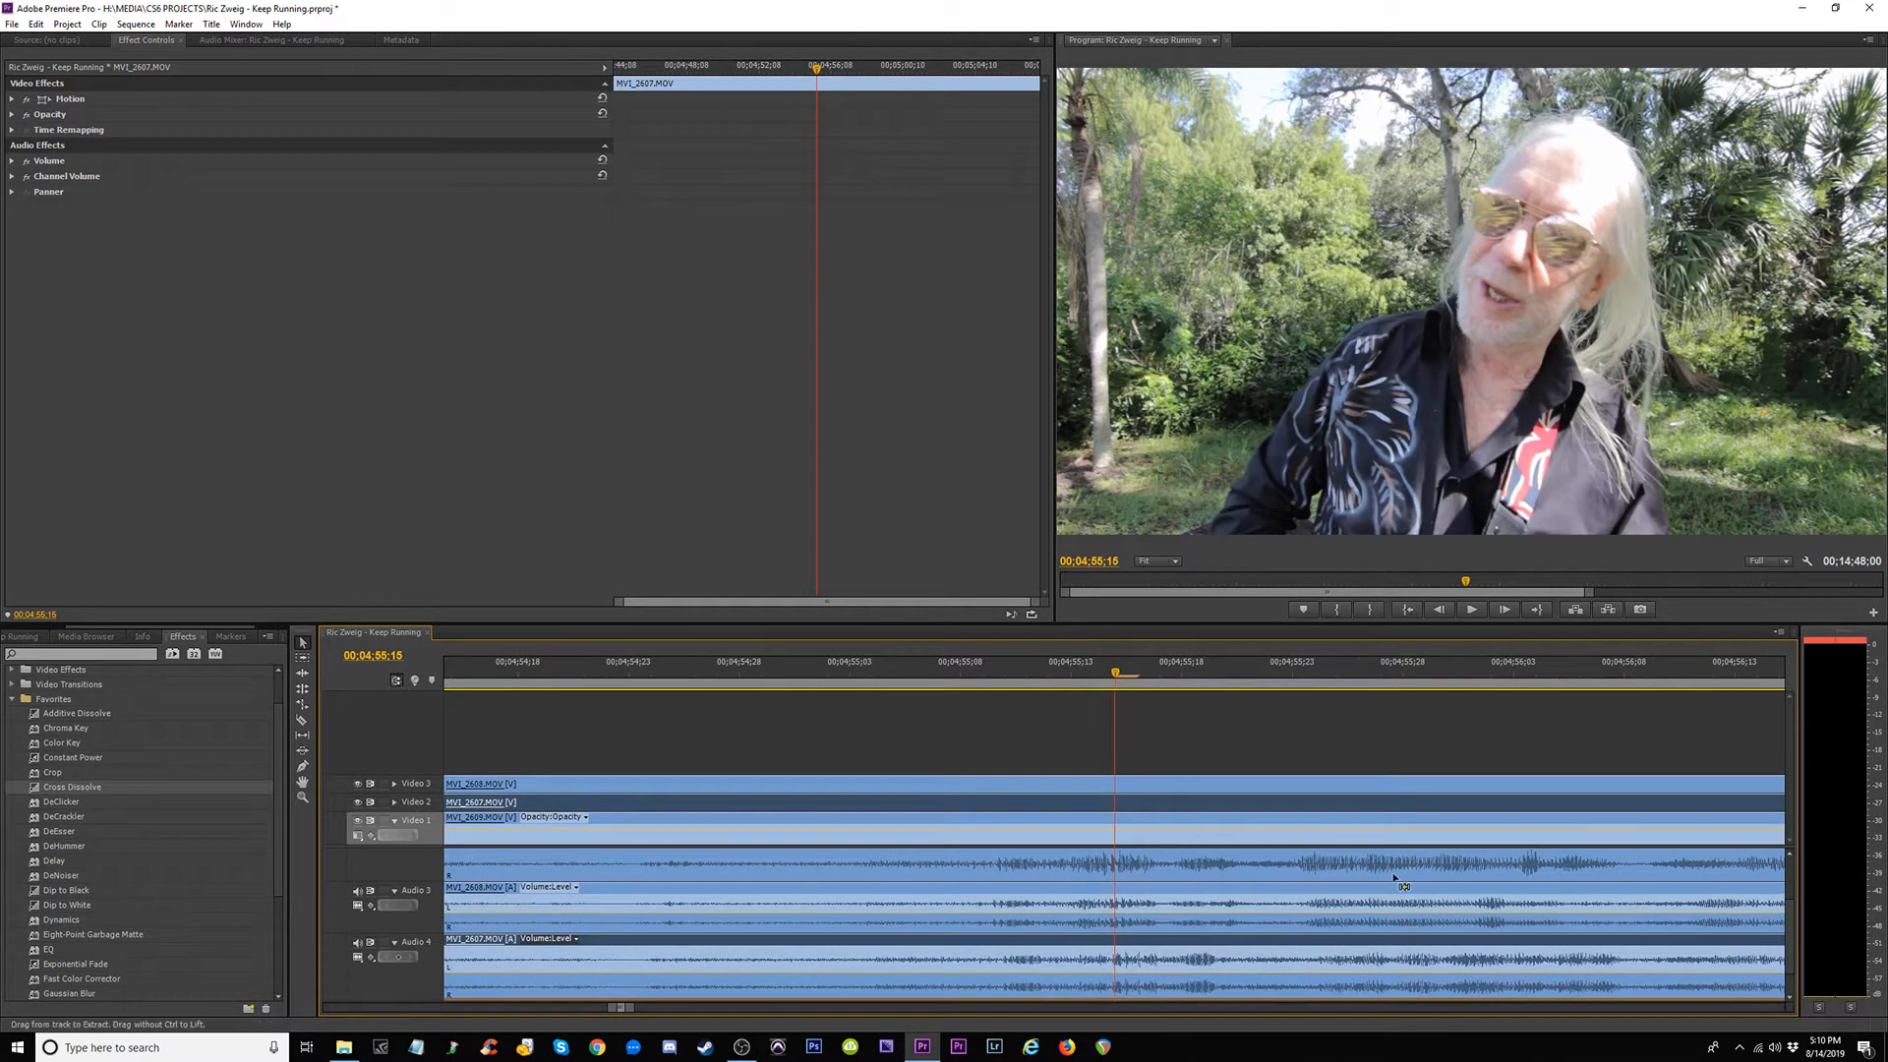
# Check the sync of the three takes' waveforms around 00;04;57;14 and 00;05;01;07.
pyautogui.press('-')
pyautogui.press('-')
pyautogui.press('-')
pyautogui.click(1277, 665)
pyautogui.press('=')
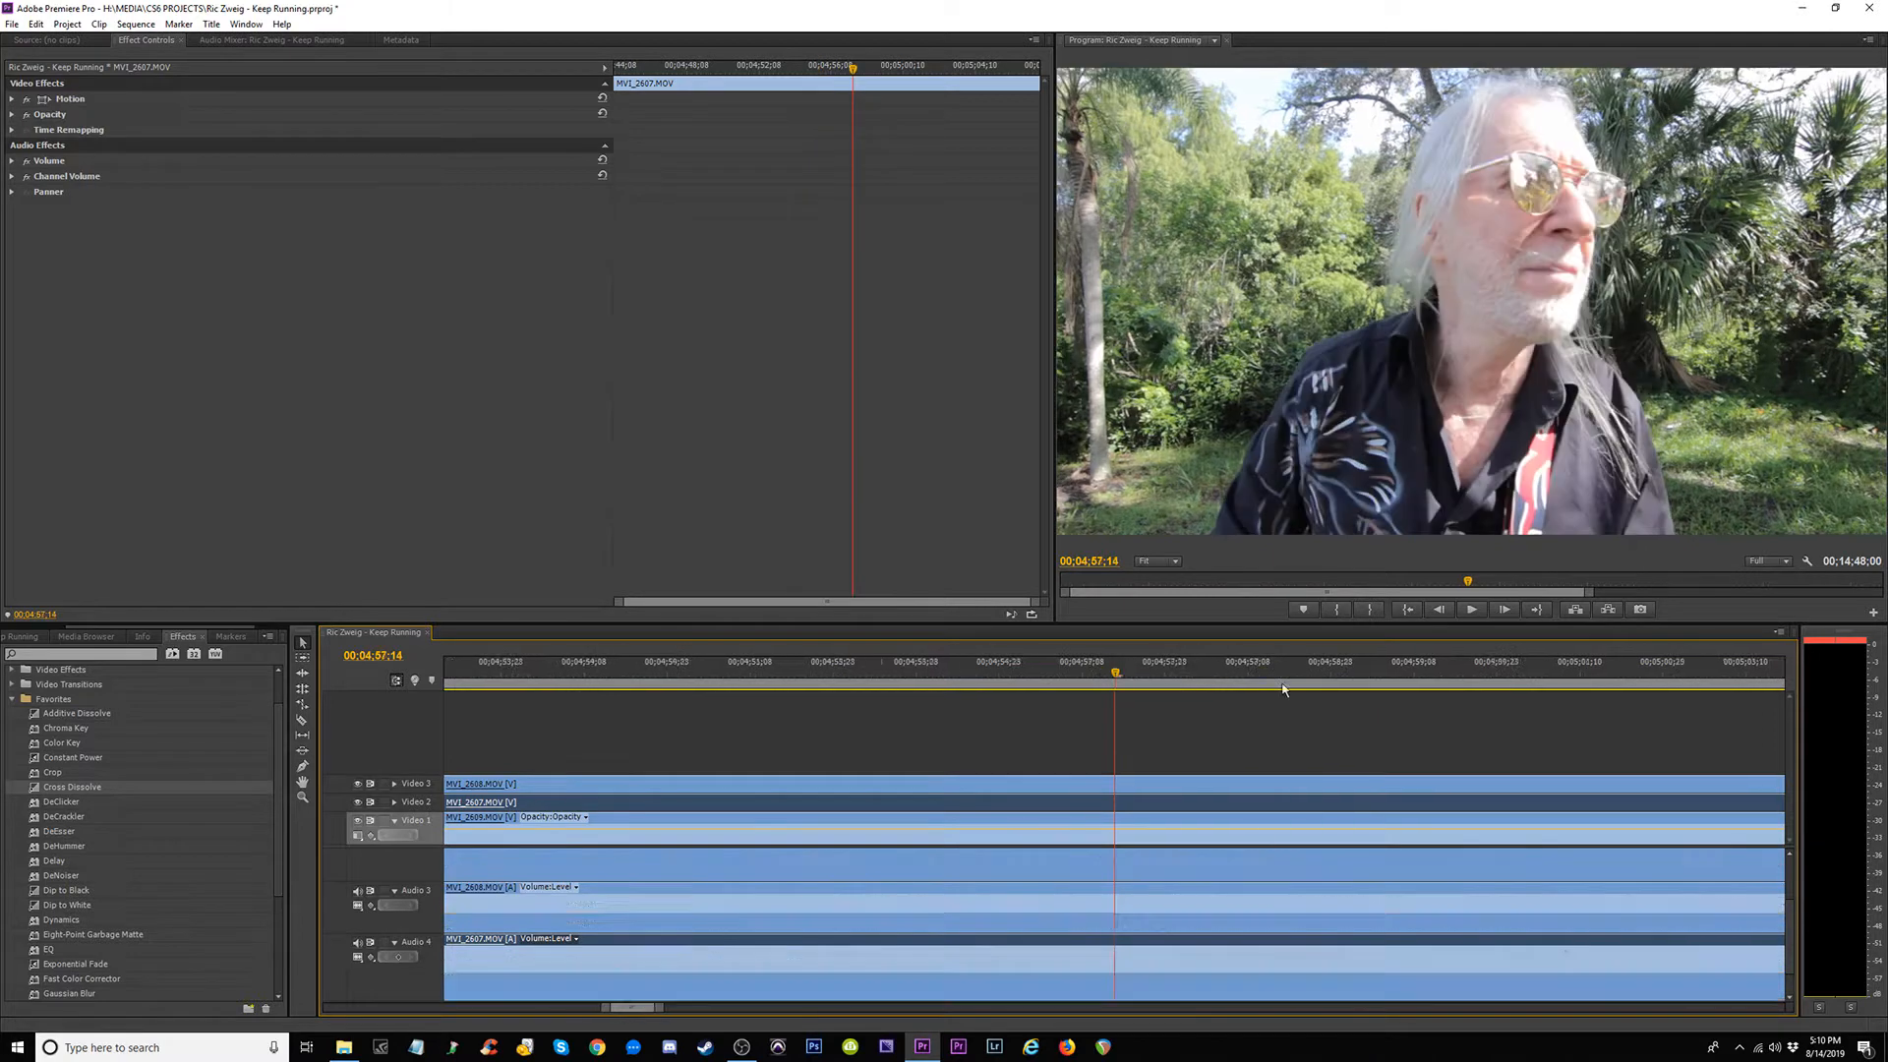
pyautogui.press('=')
pyautogui.press('=')
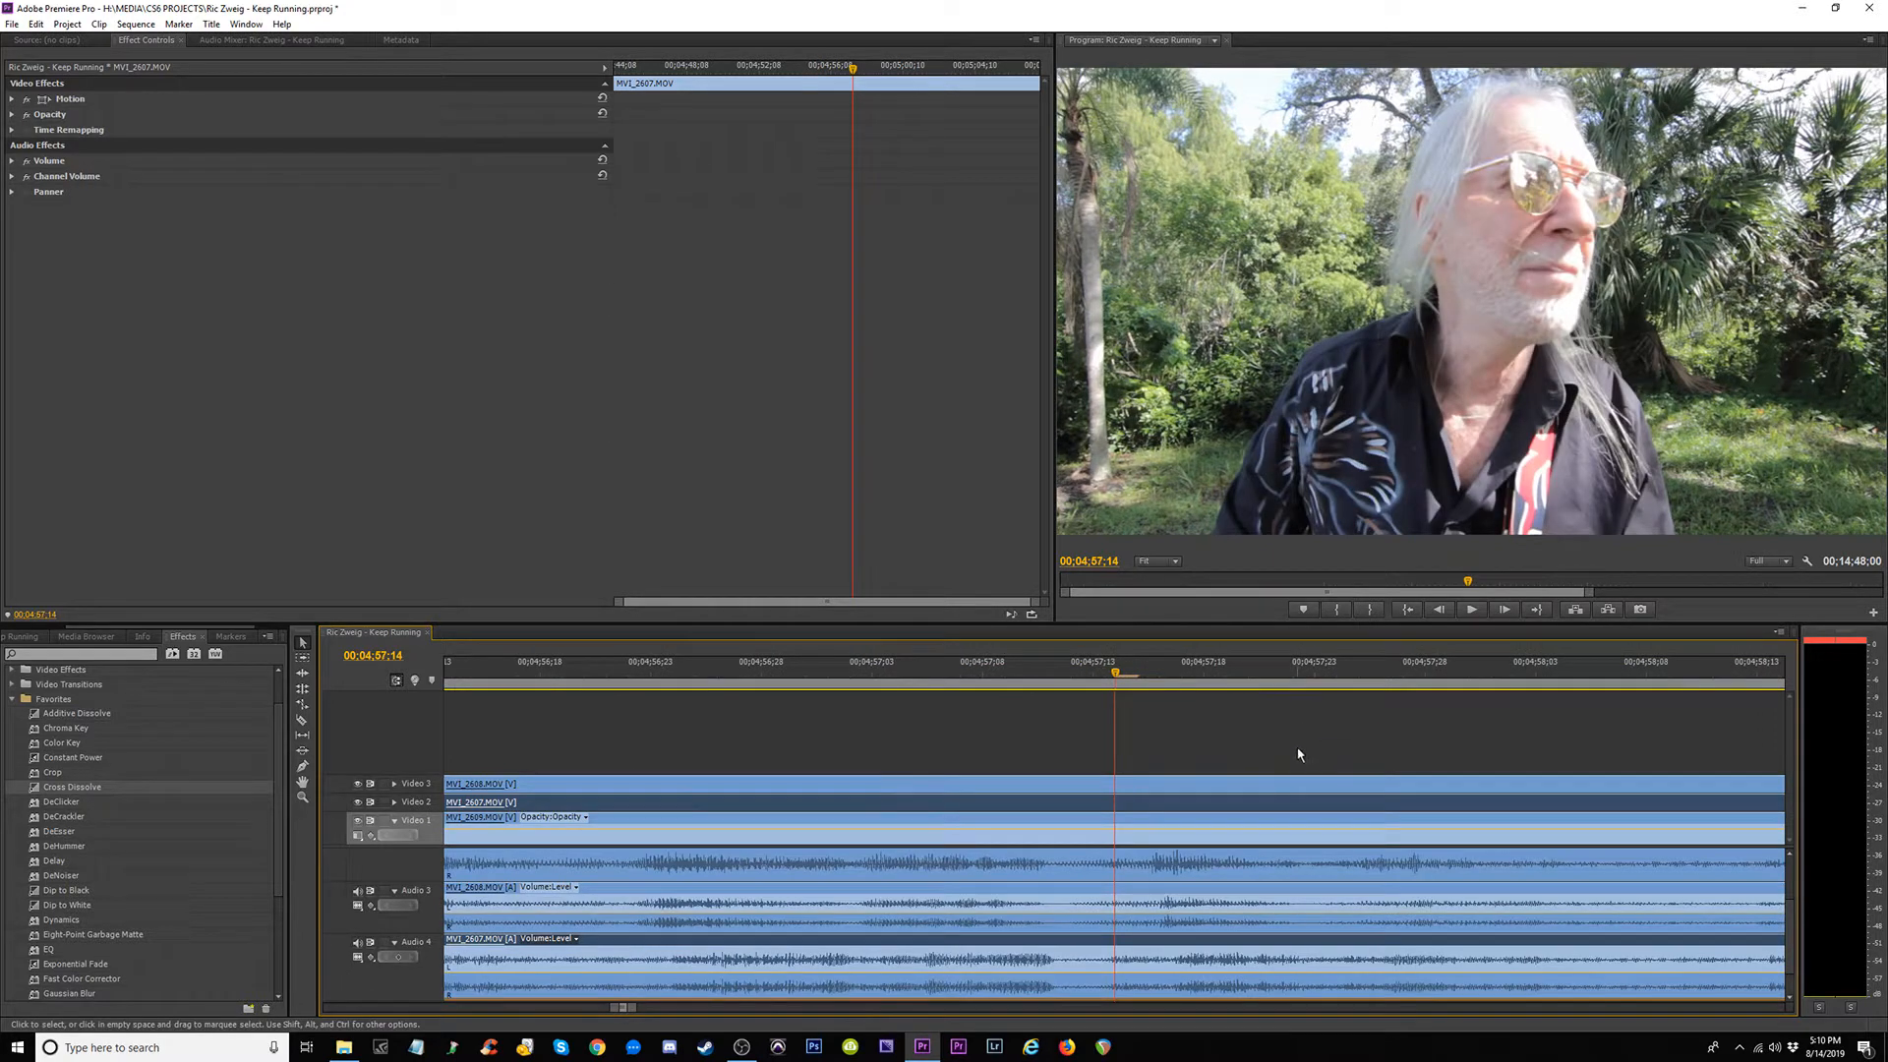
pyautogui.press('-')
pyautogui.press('-')
pyautogui.click(1429, 678)
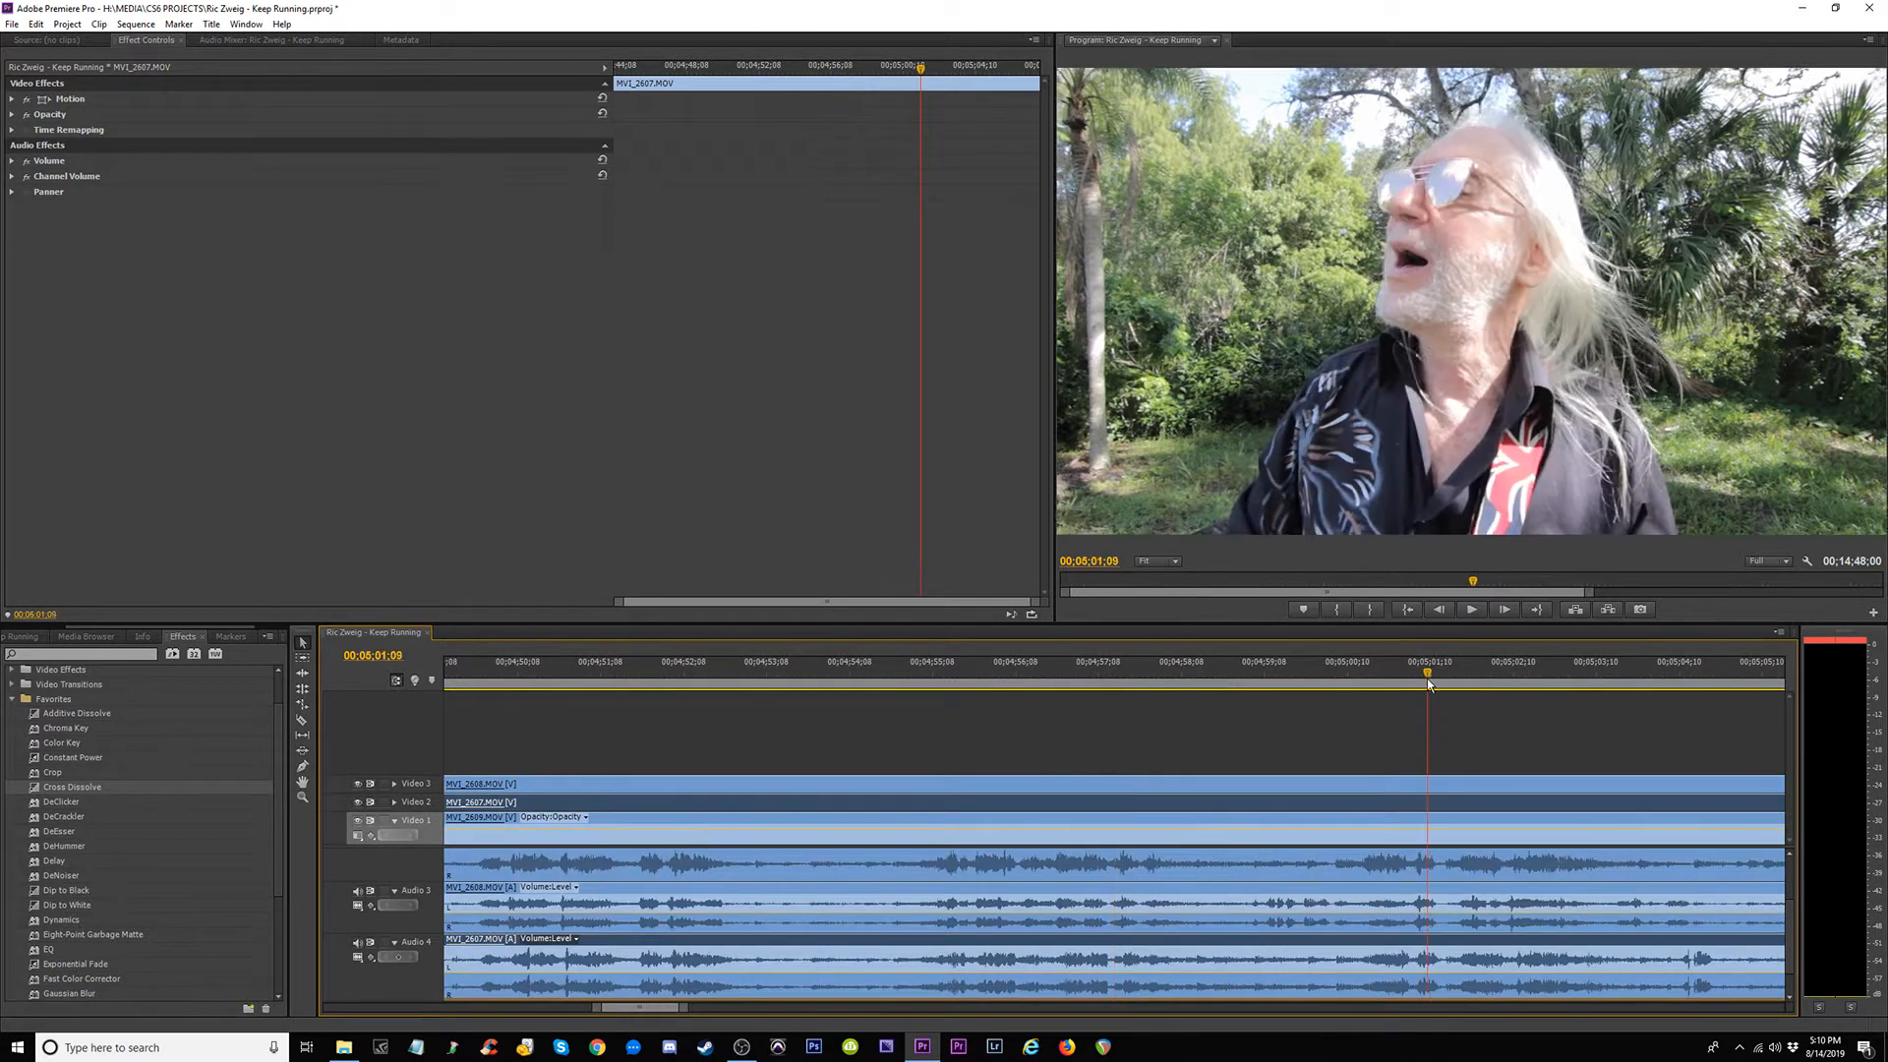
pyautogui.press('=')
pyautogui.press('=')
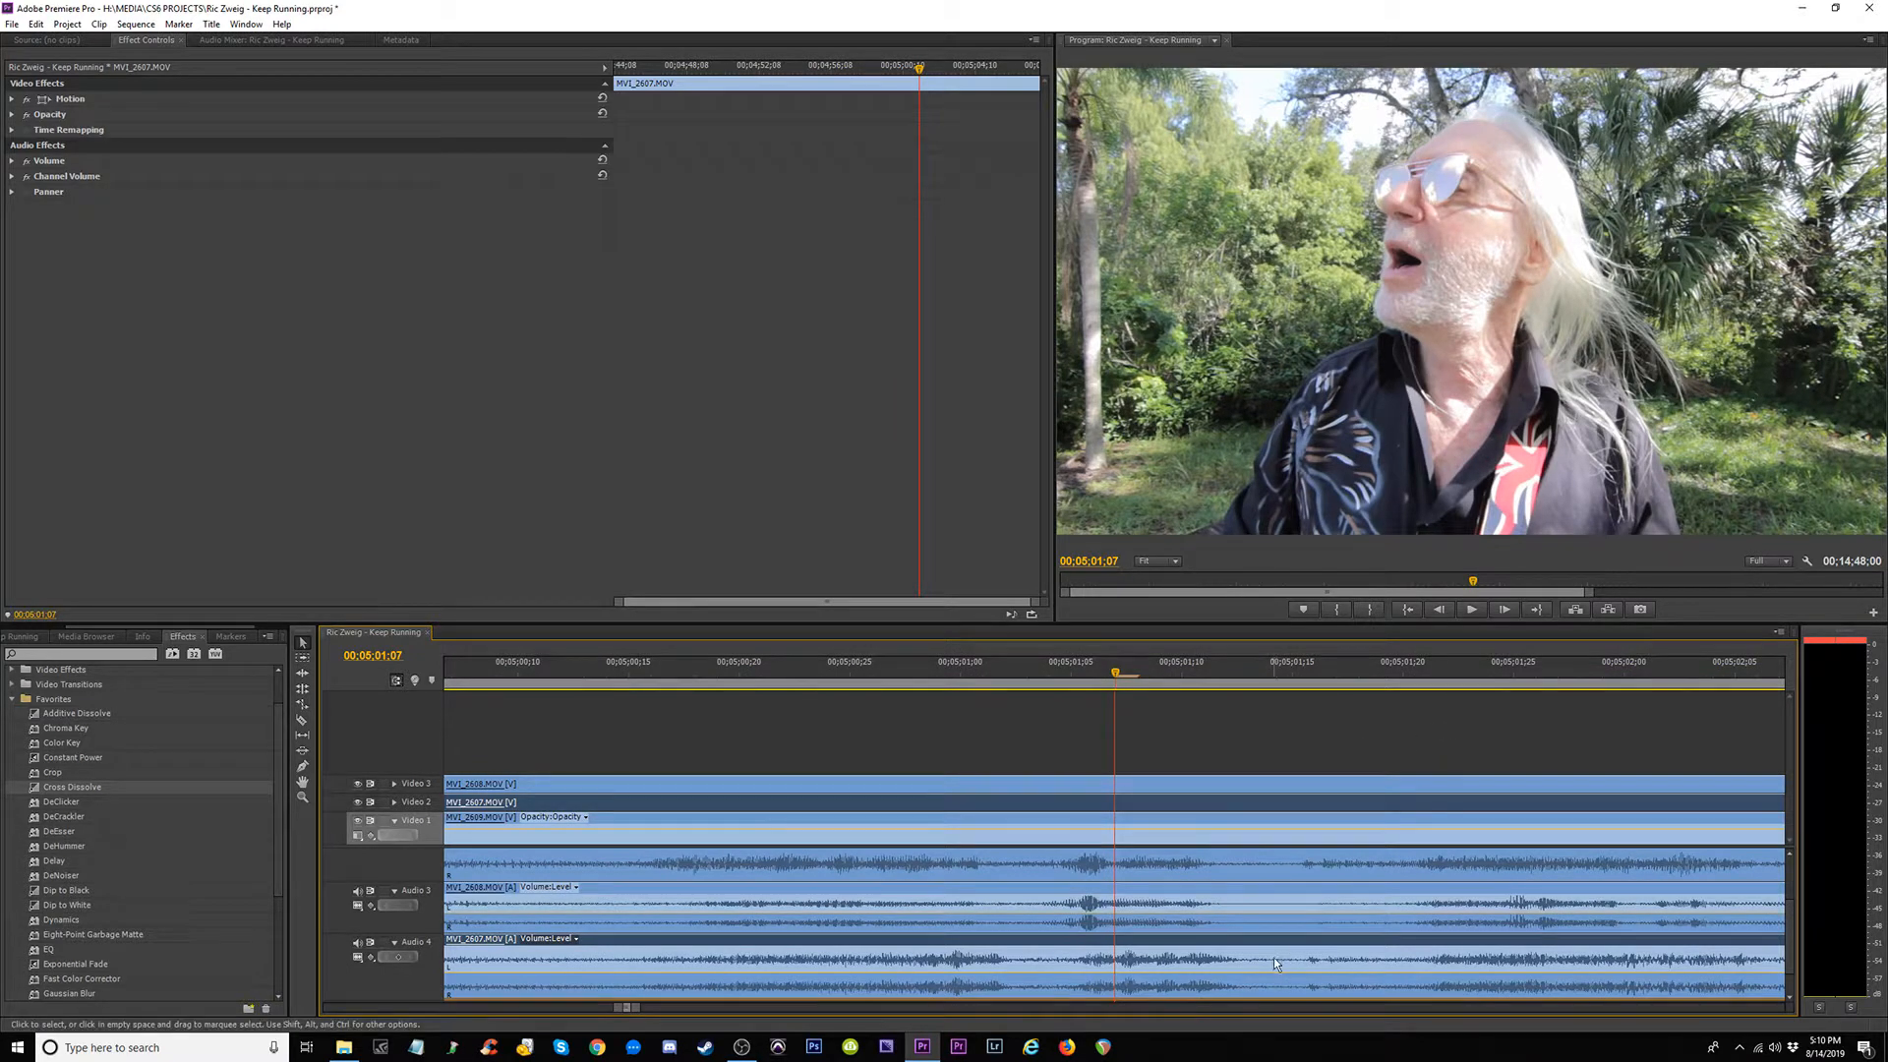
pyautogui.press('-')
pyautogui.press('-')
# Play the three takes past 00;05;01 and again from their common start around 00;04;44, stopping at 00;04;49;15.
pyautogui.press('space')
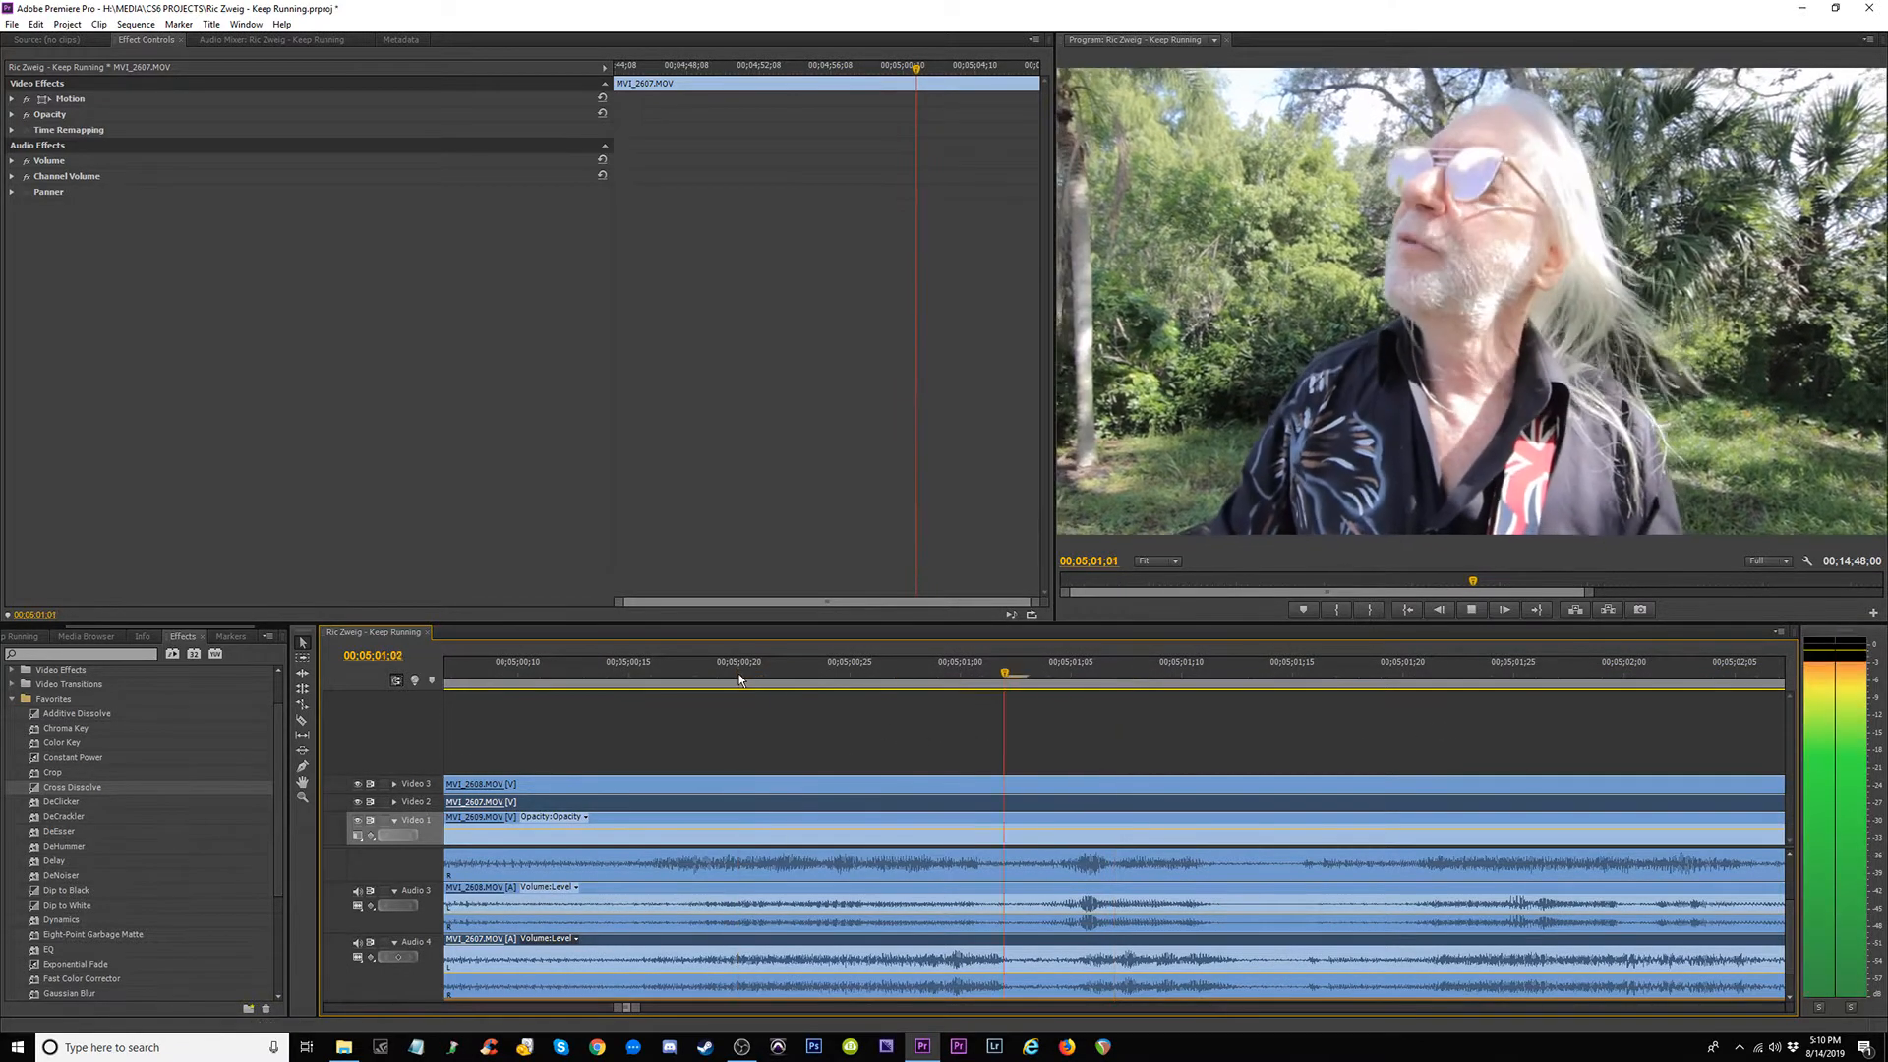
pyautogui.press('-')
pyautogui.press('-')
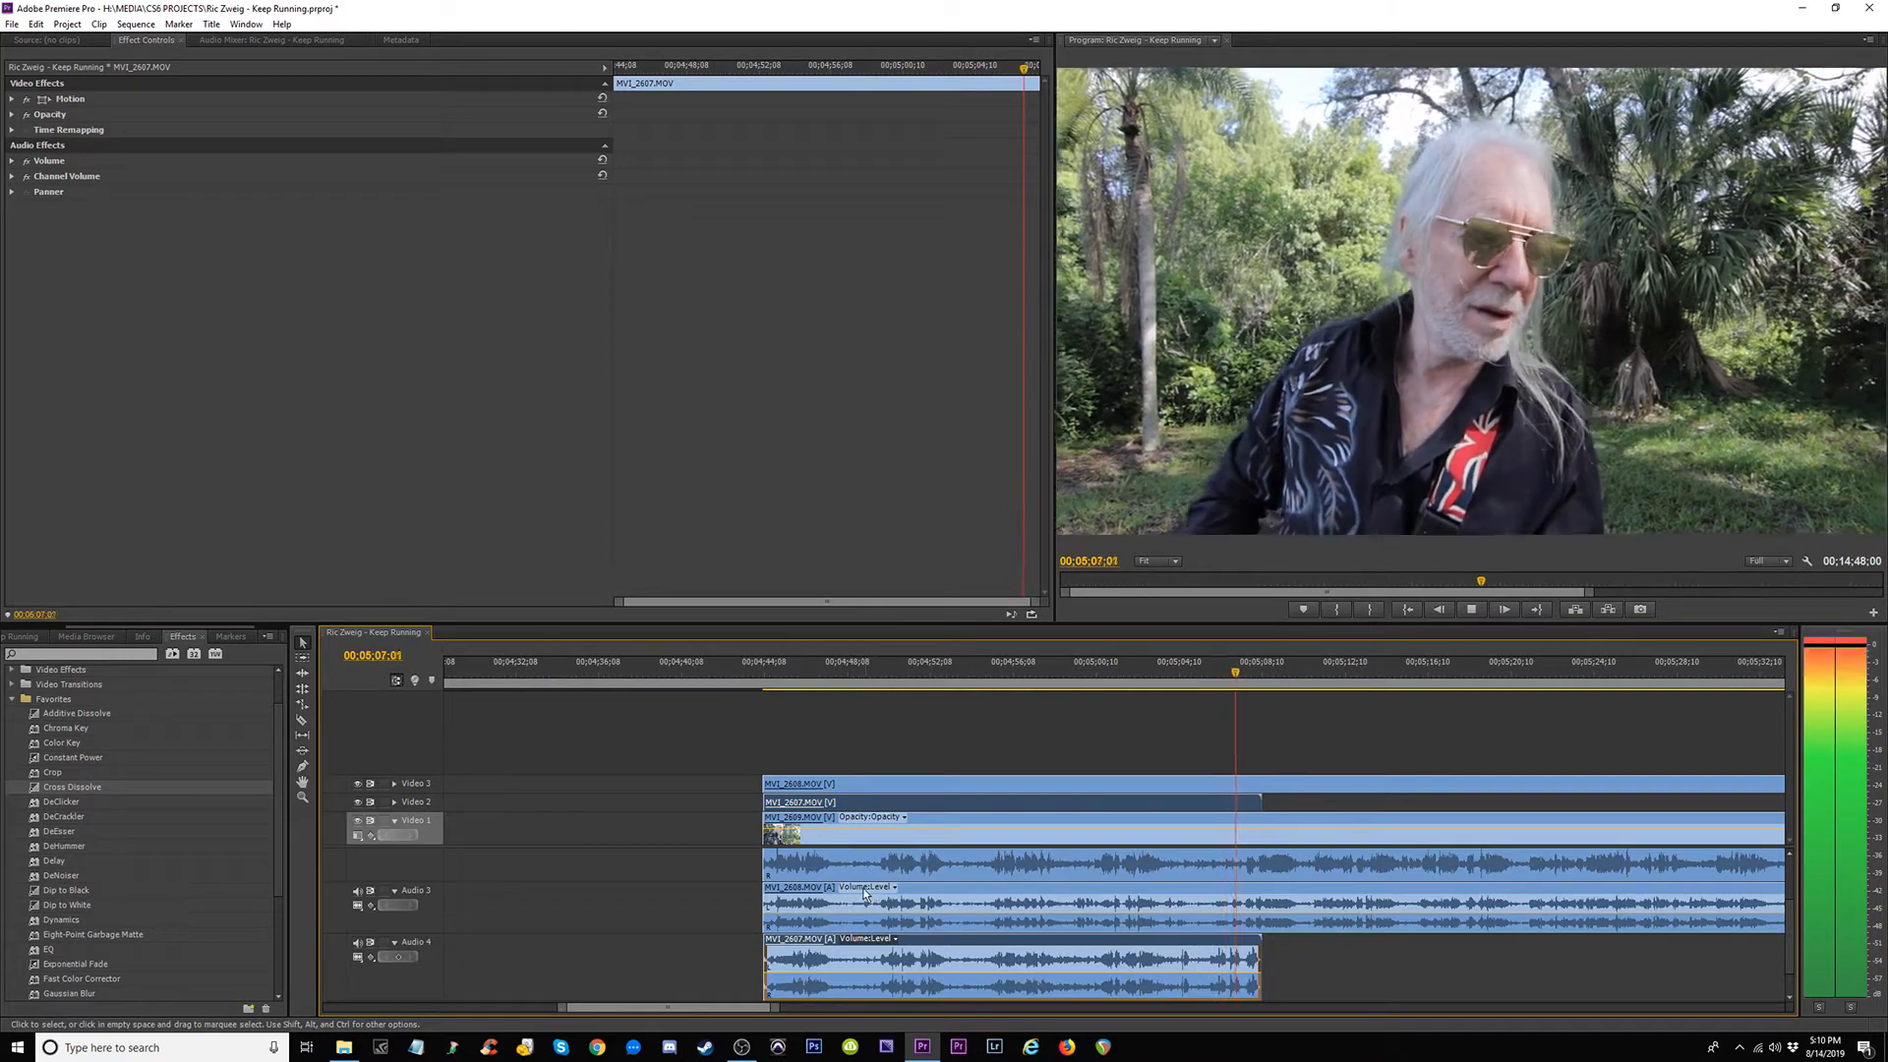
pyautogui.click(771, 677)
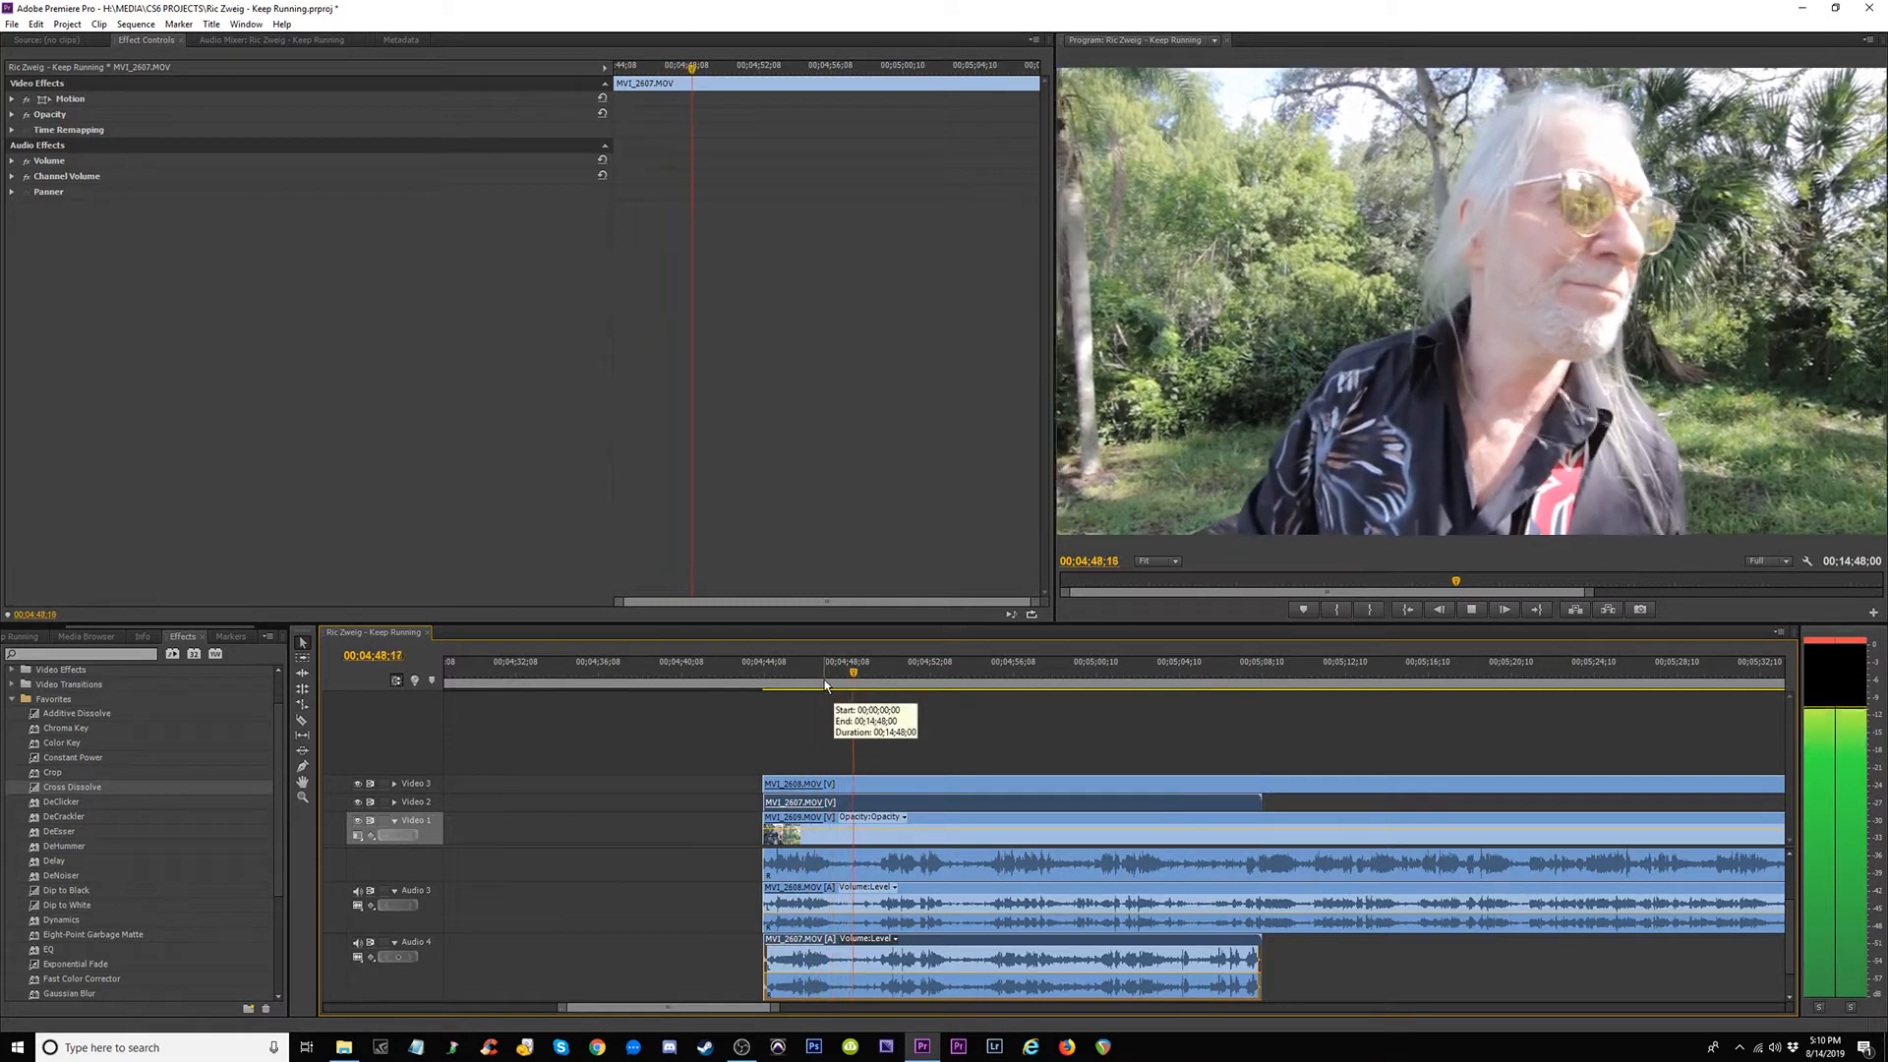
pyautogui.press('space')
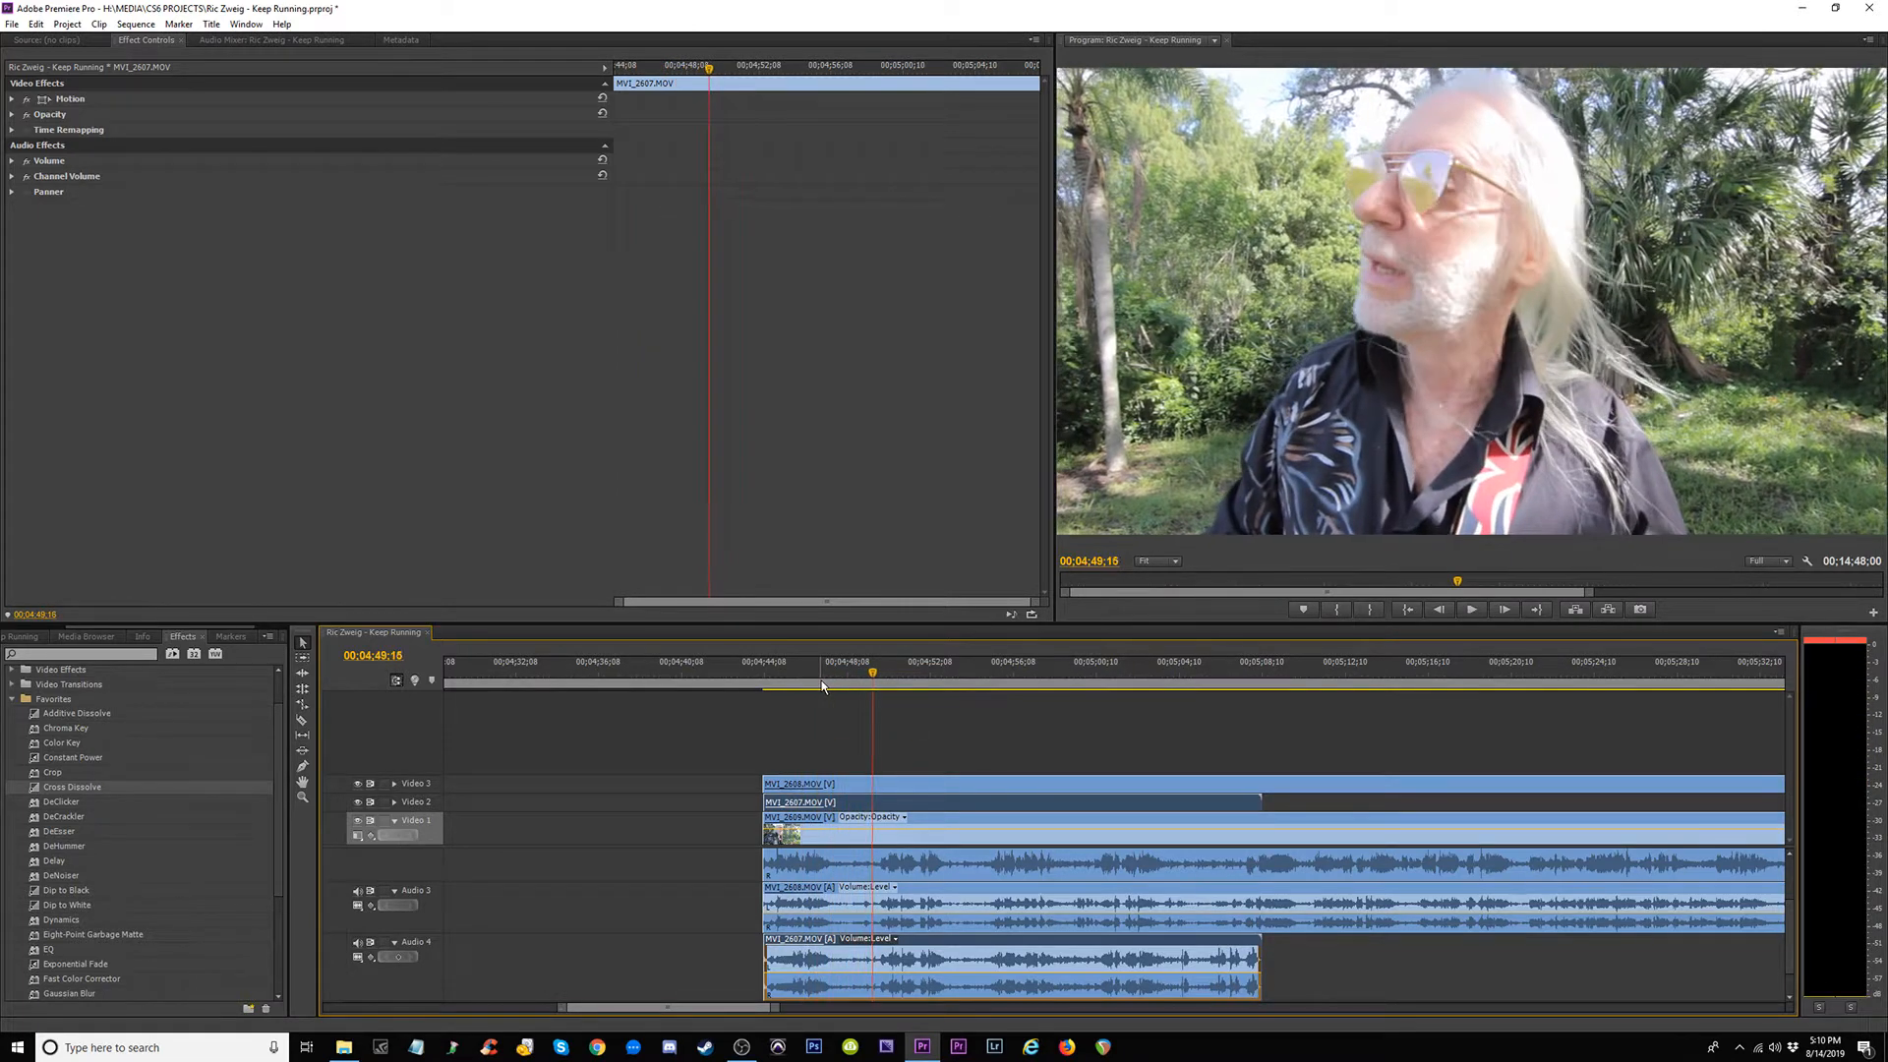
# Trim the starts of MVI_2608.MOV, MVI_2609.MOV and MVI_2607.MOV to the playhead at 00;04;49;15.
pyautogui.press('Right')
pyautogui.press('=')
pyautogui.press('=')
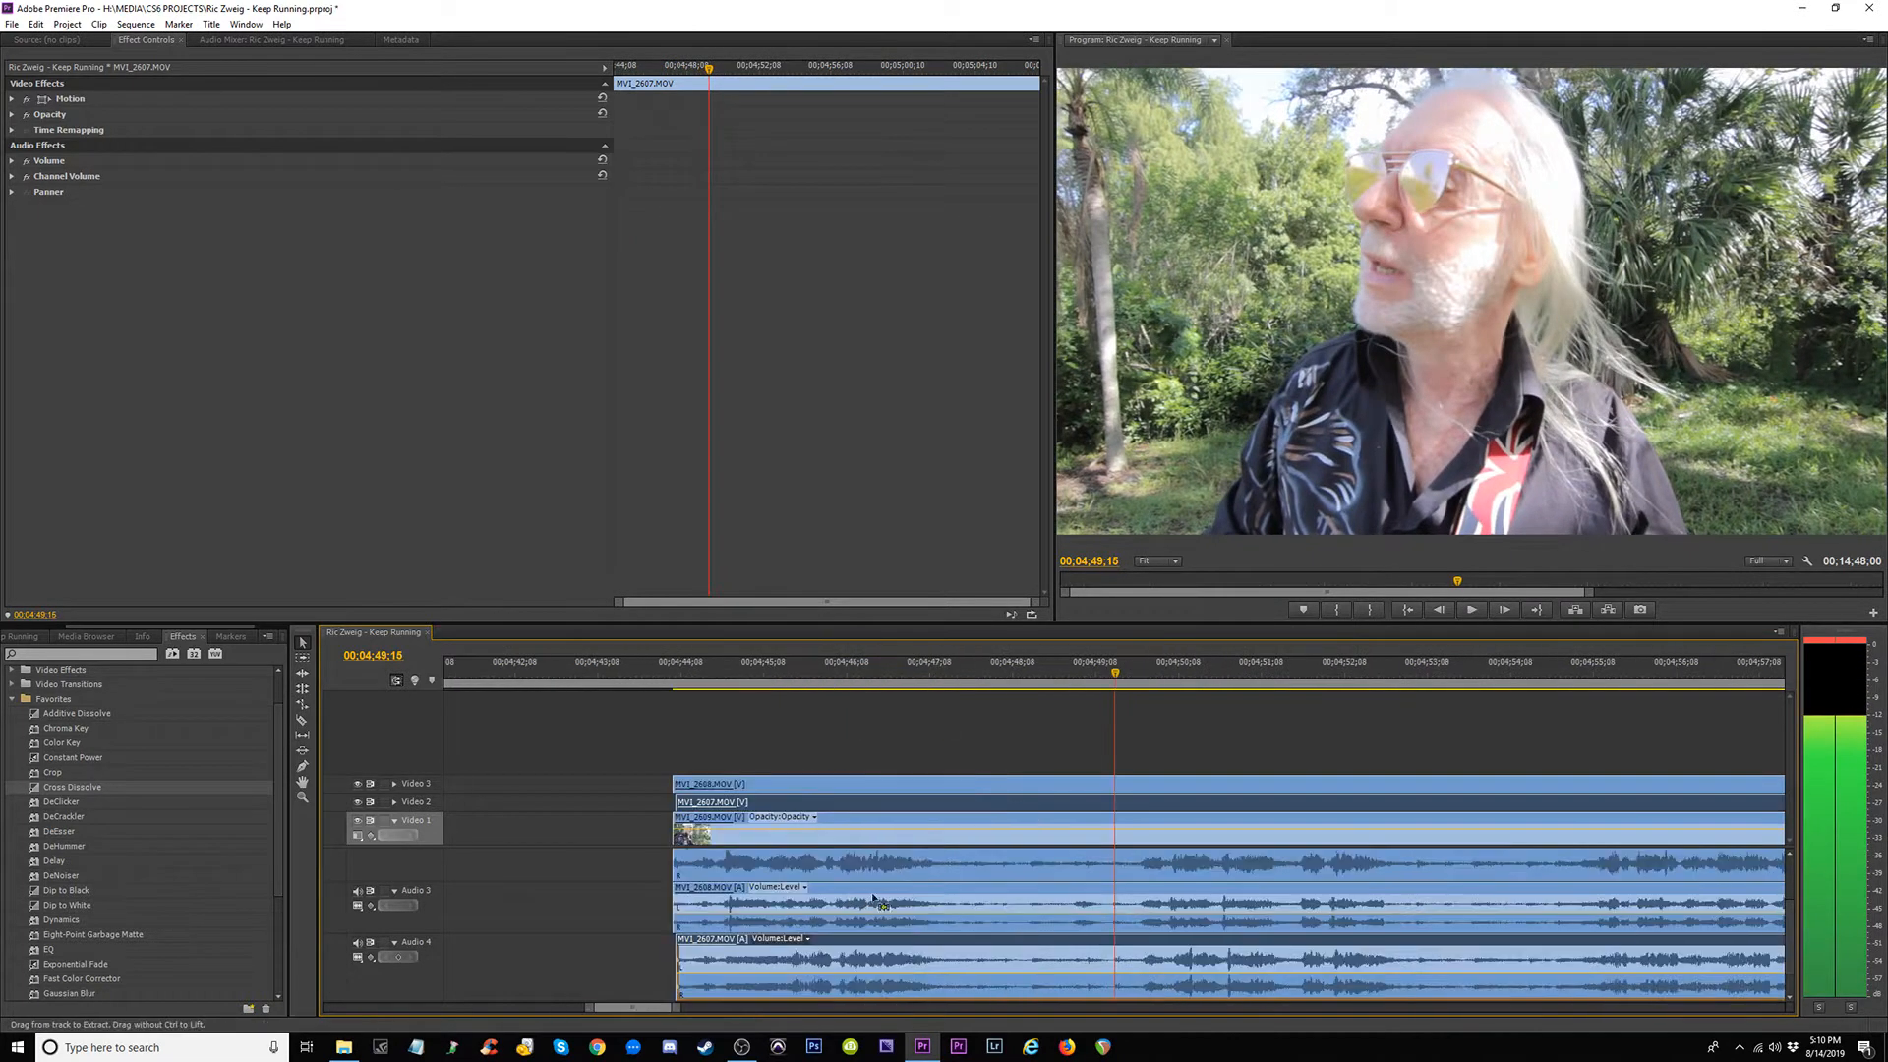
pyautogui.click(906, 758)
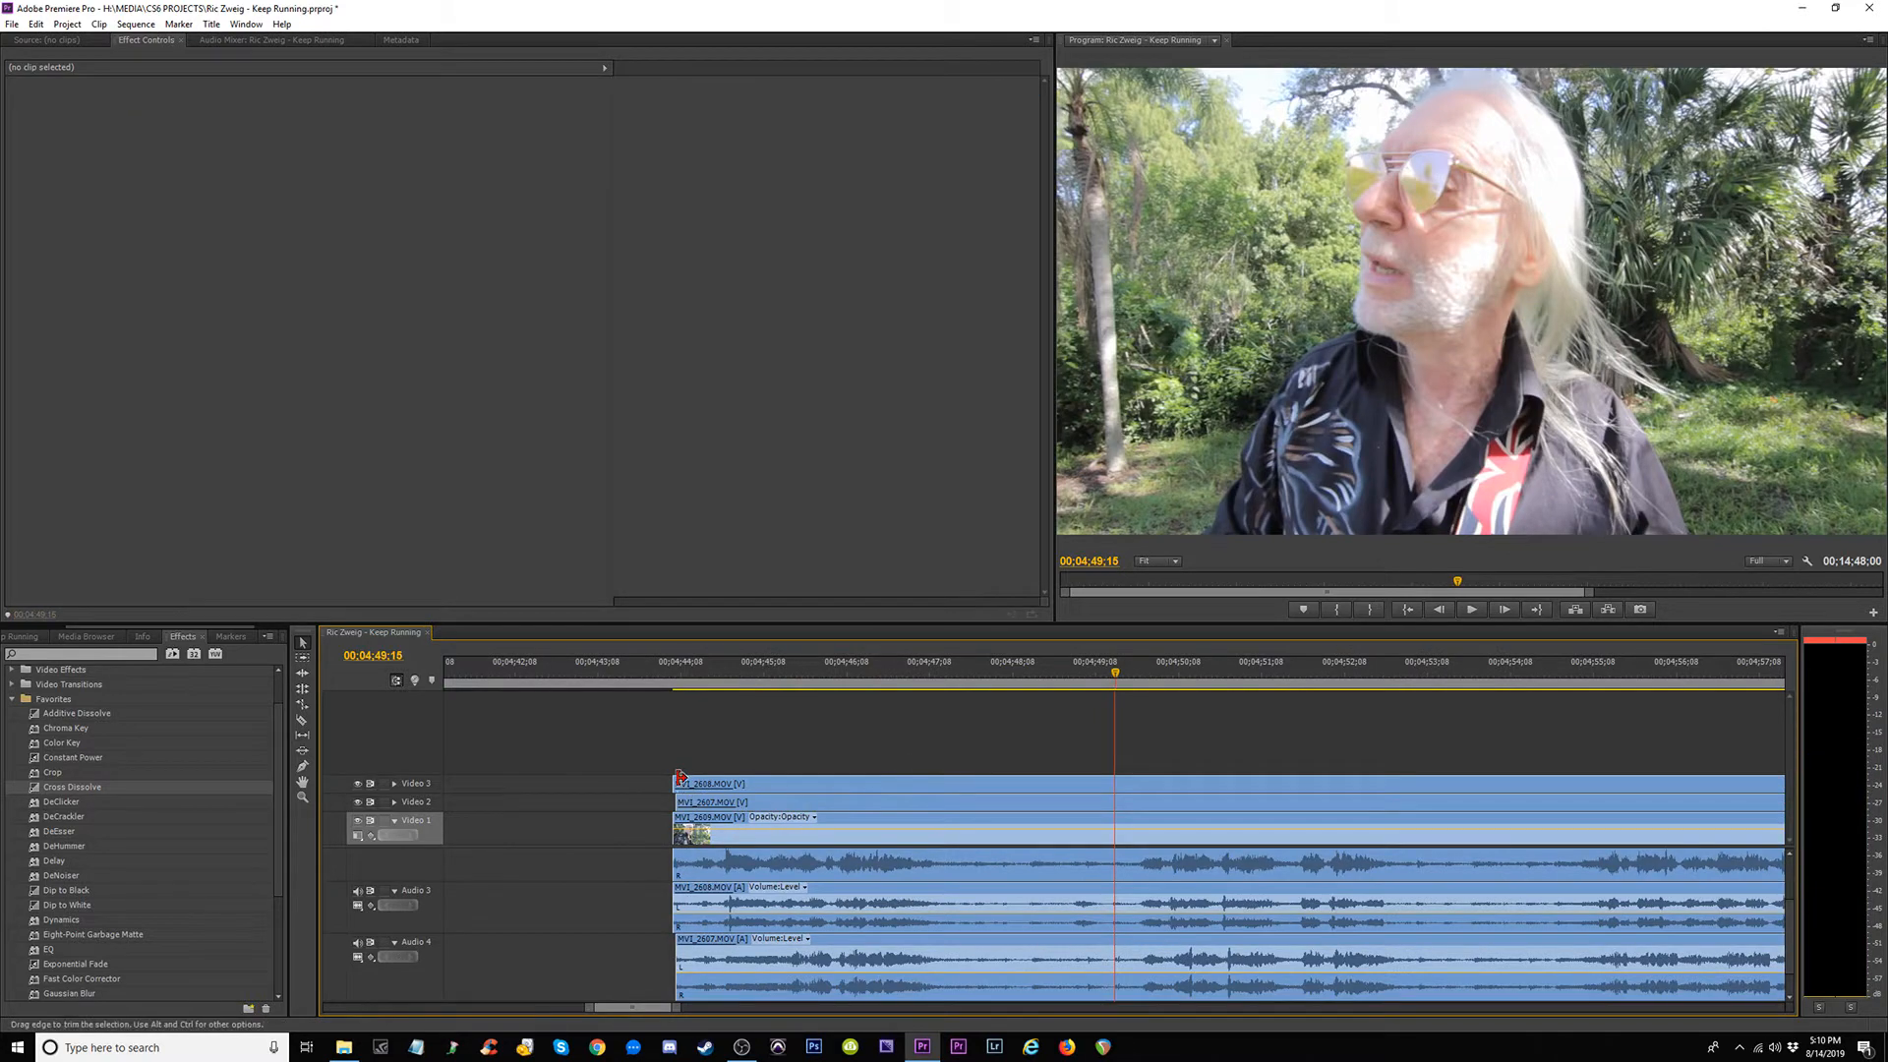
pyautogui.moveTo(675, 784); pyautogui.dragTo(1116, 784)
pyautogui.moveTo(678, 837); pyautogui.dragTo(1116, 845)
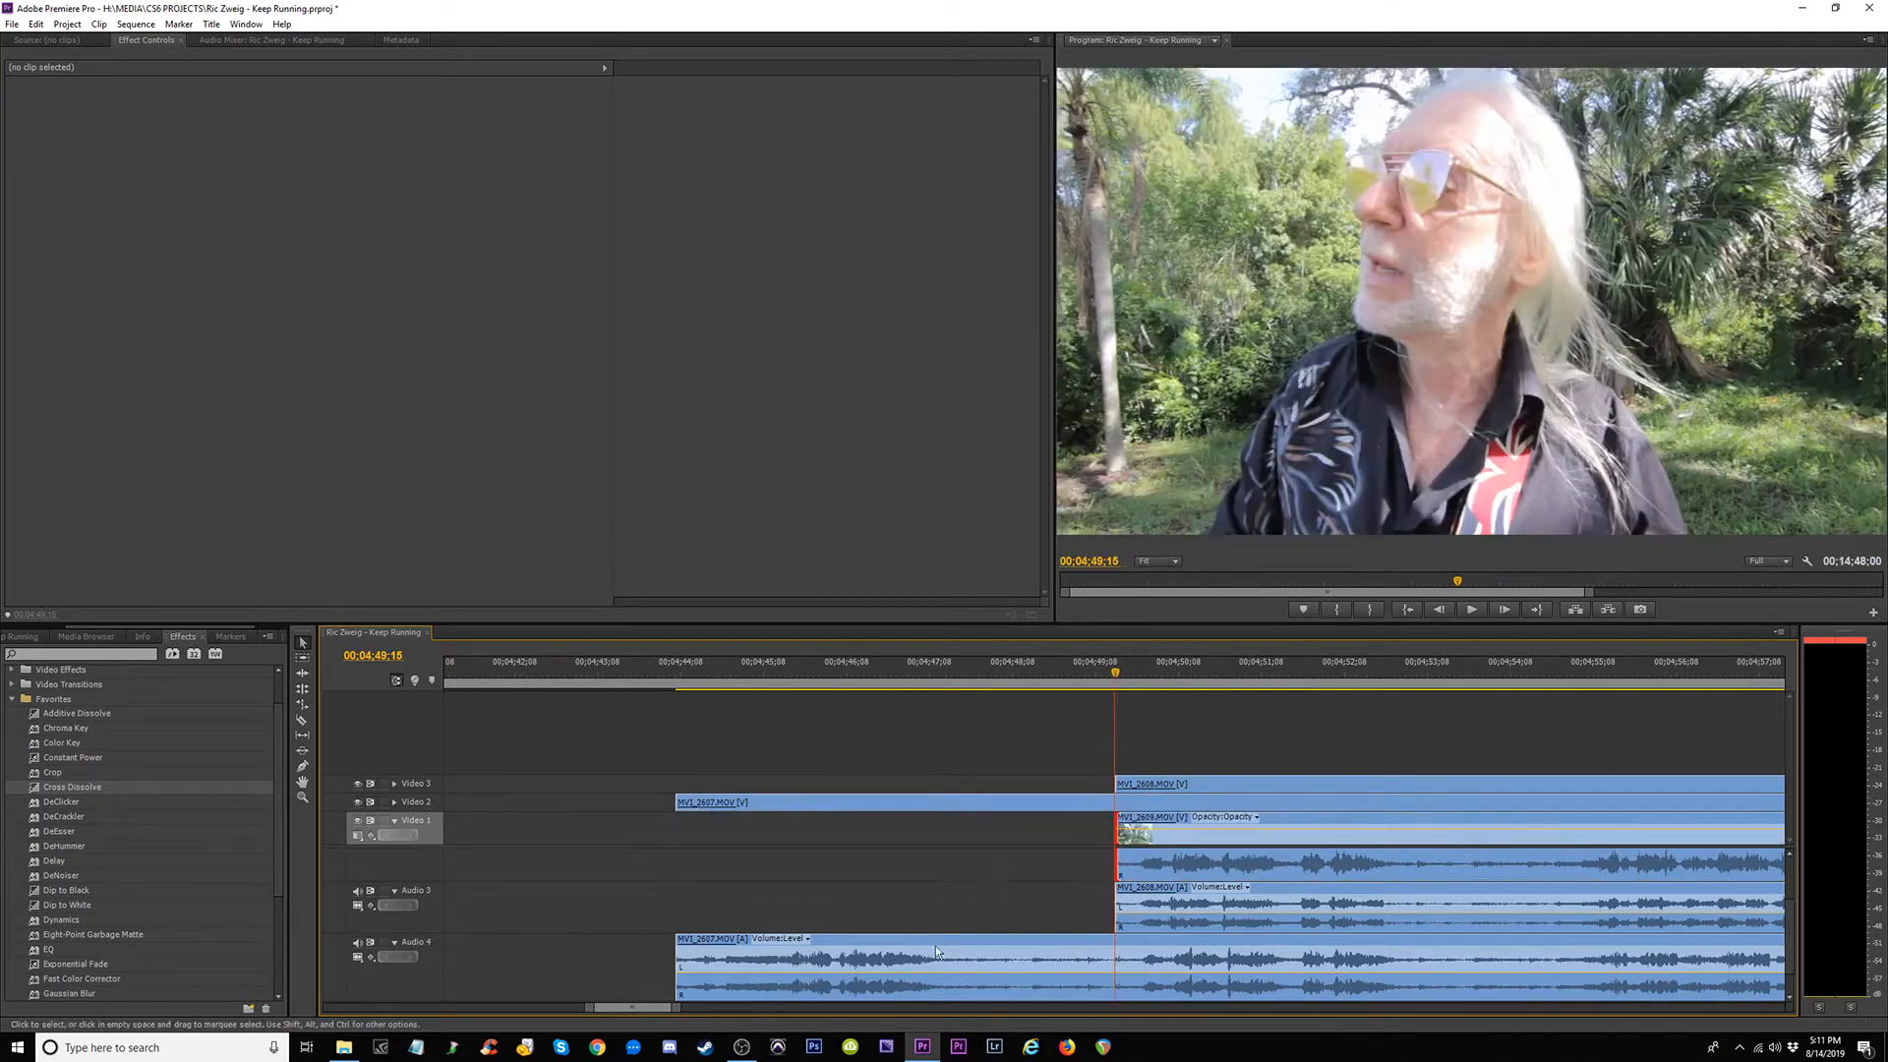
pyautogui.moveTo(685, 946); pyautogui.dragTo(1116, 948)
pyautogui.press('=')
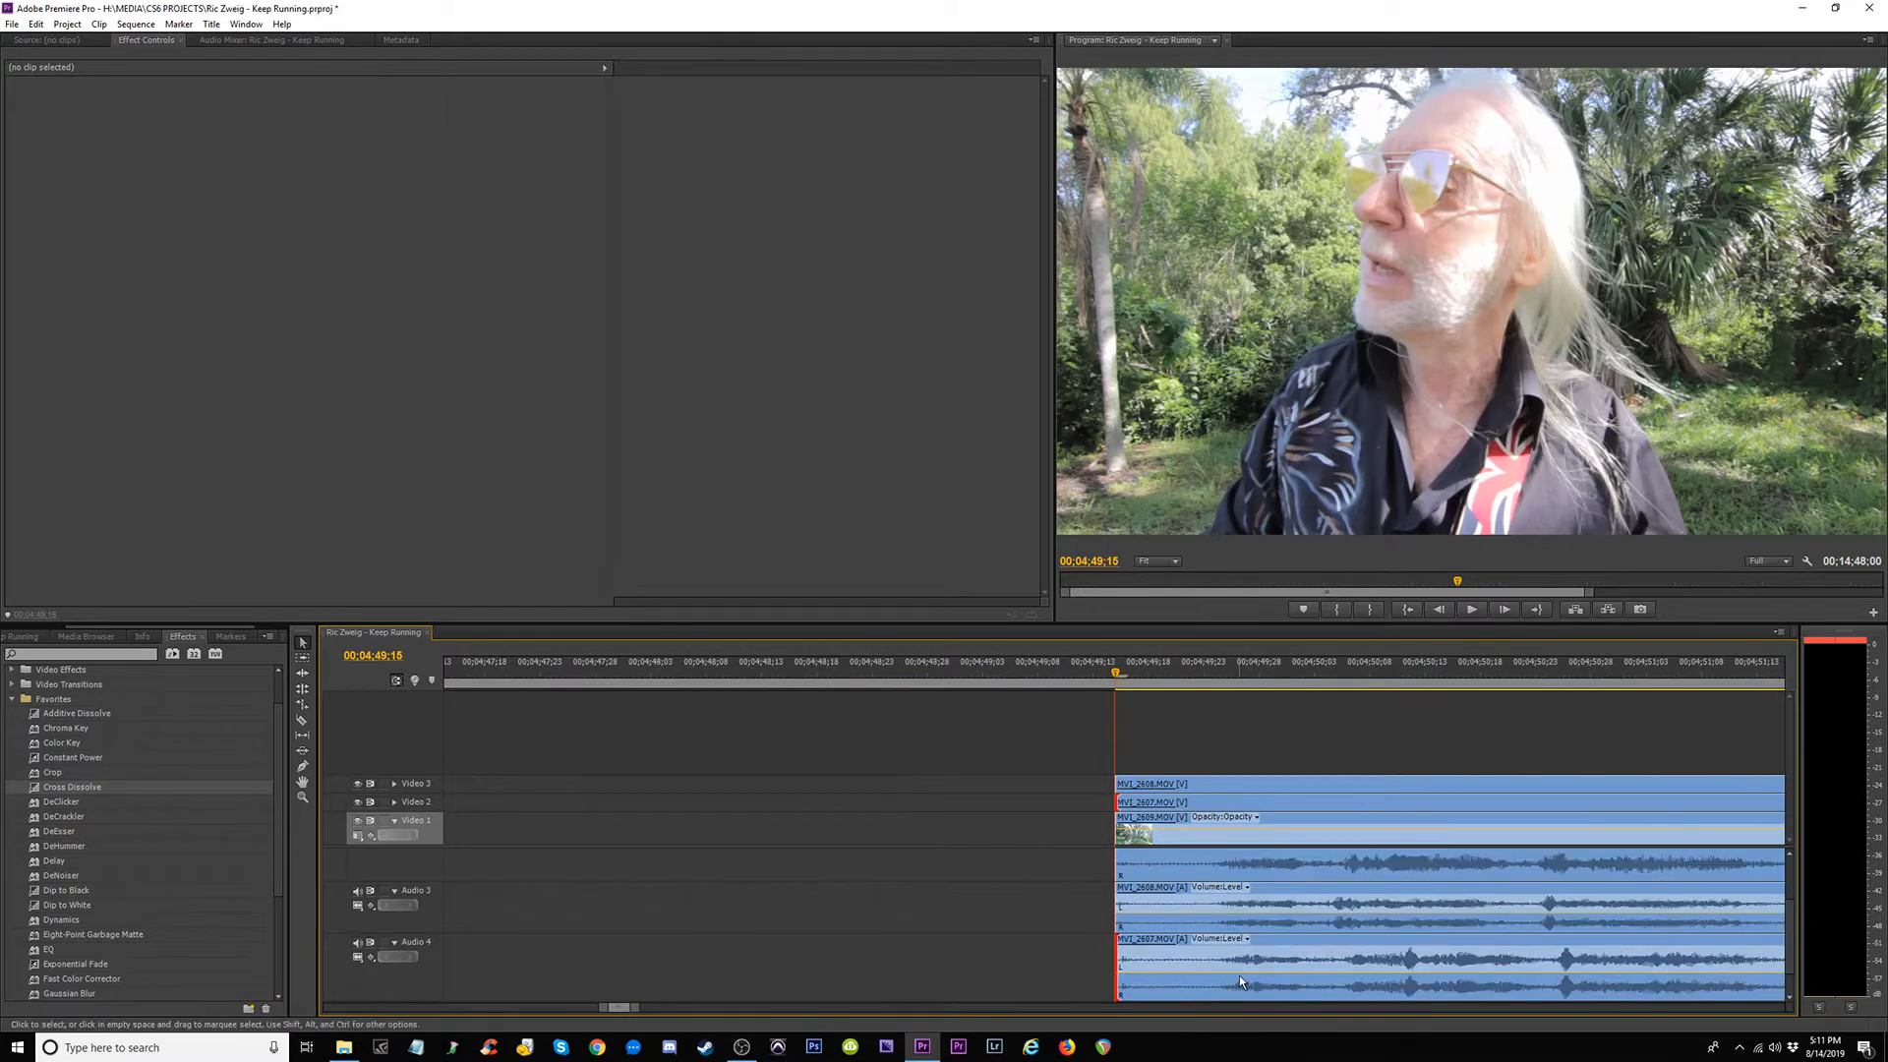
# Try to move MVI_2610.MOV onto Video 4 above the stacked takes, and undo the move.
pyautogui.press('-')
pyautogui.press('-')
pyautogui.press('-')
pyautogui.press('-')
pyautogui.press('-')
pyautogui.press('-')
pyautogui.press('-')
pyautogui.press('-')
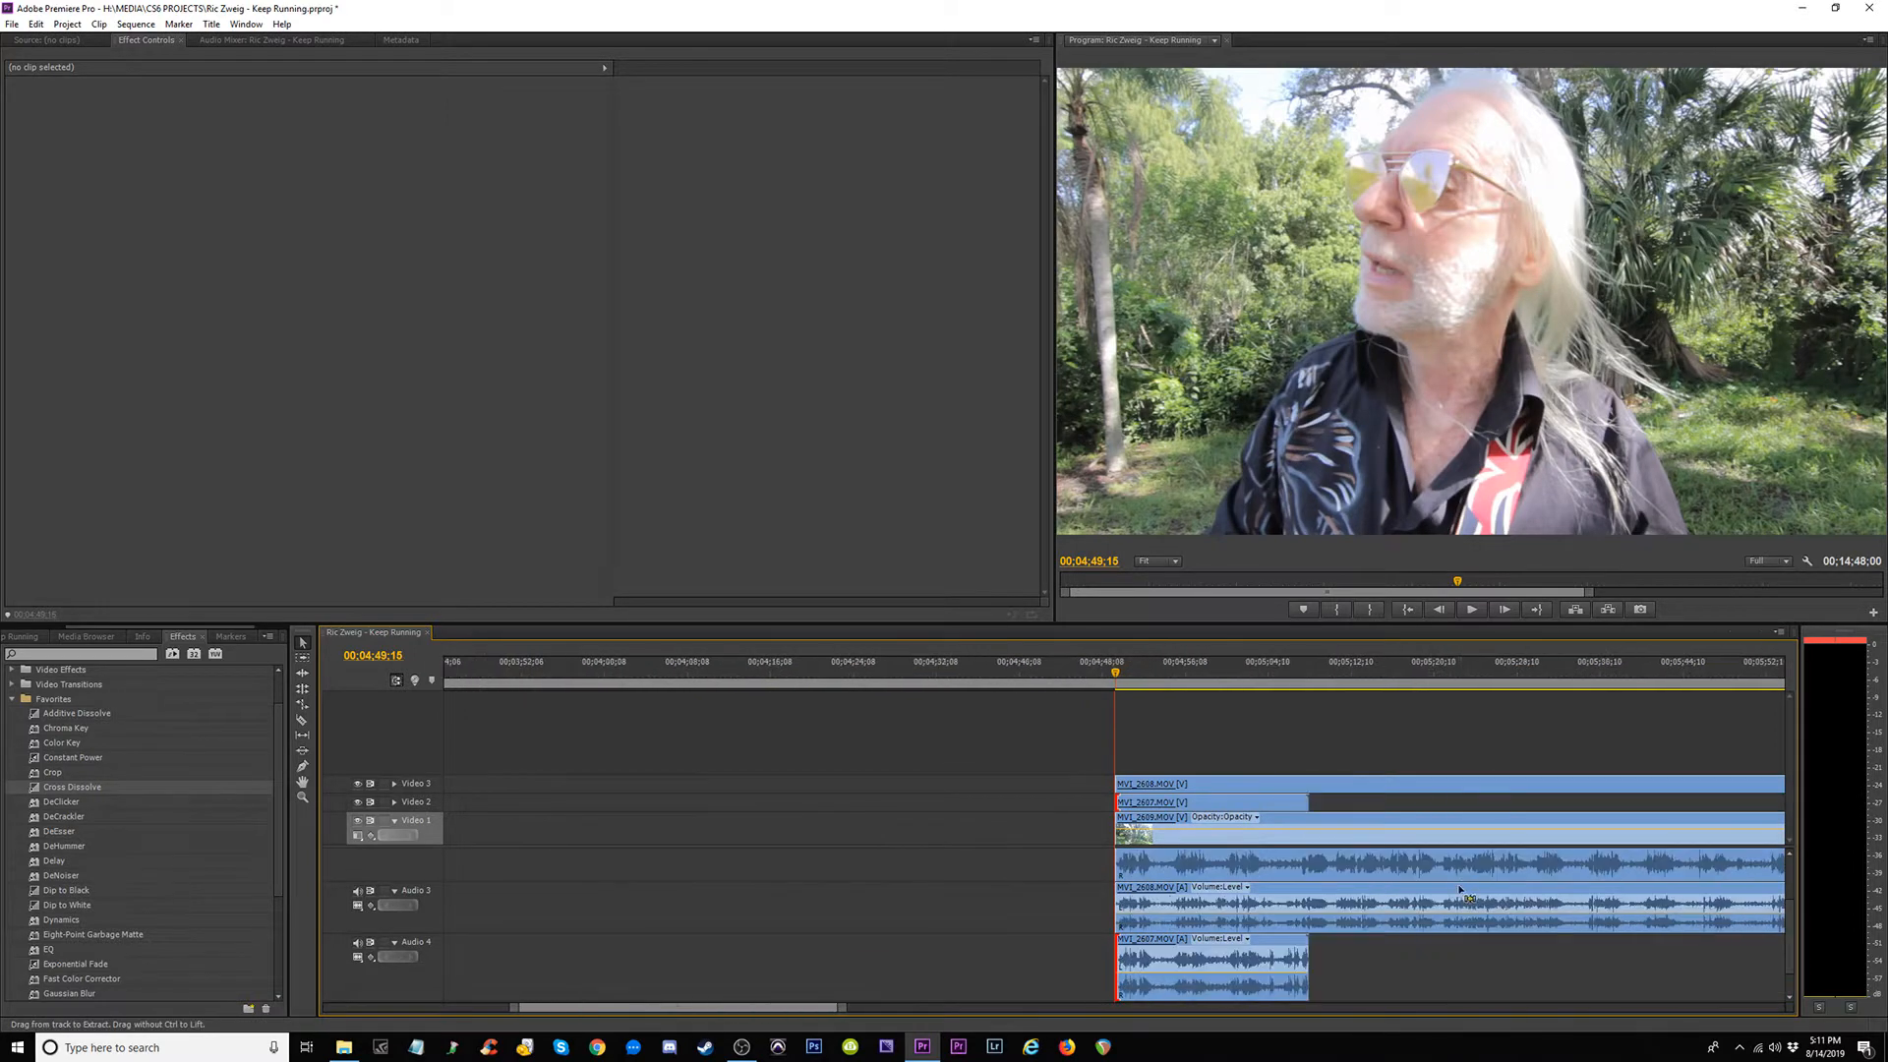
pyautogui.moveTo(1436, 878); pyautogui.dragTo(1082, 755)
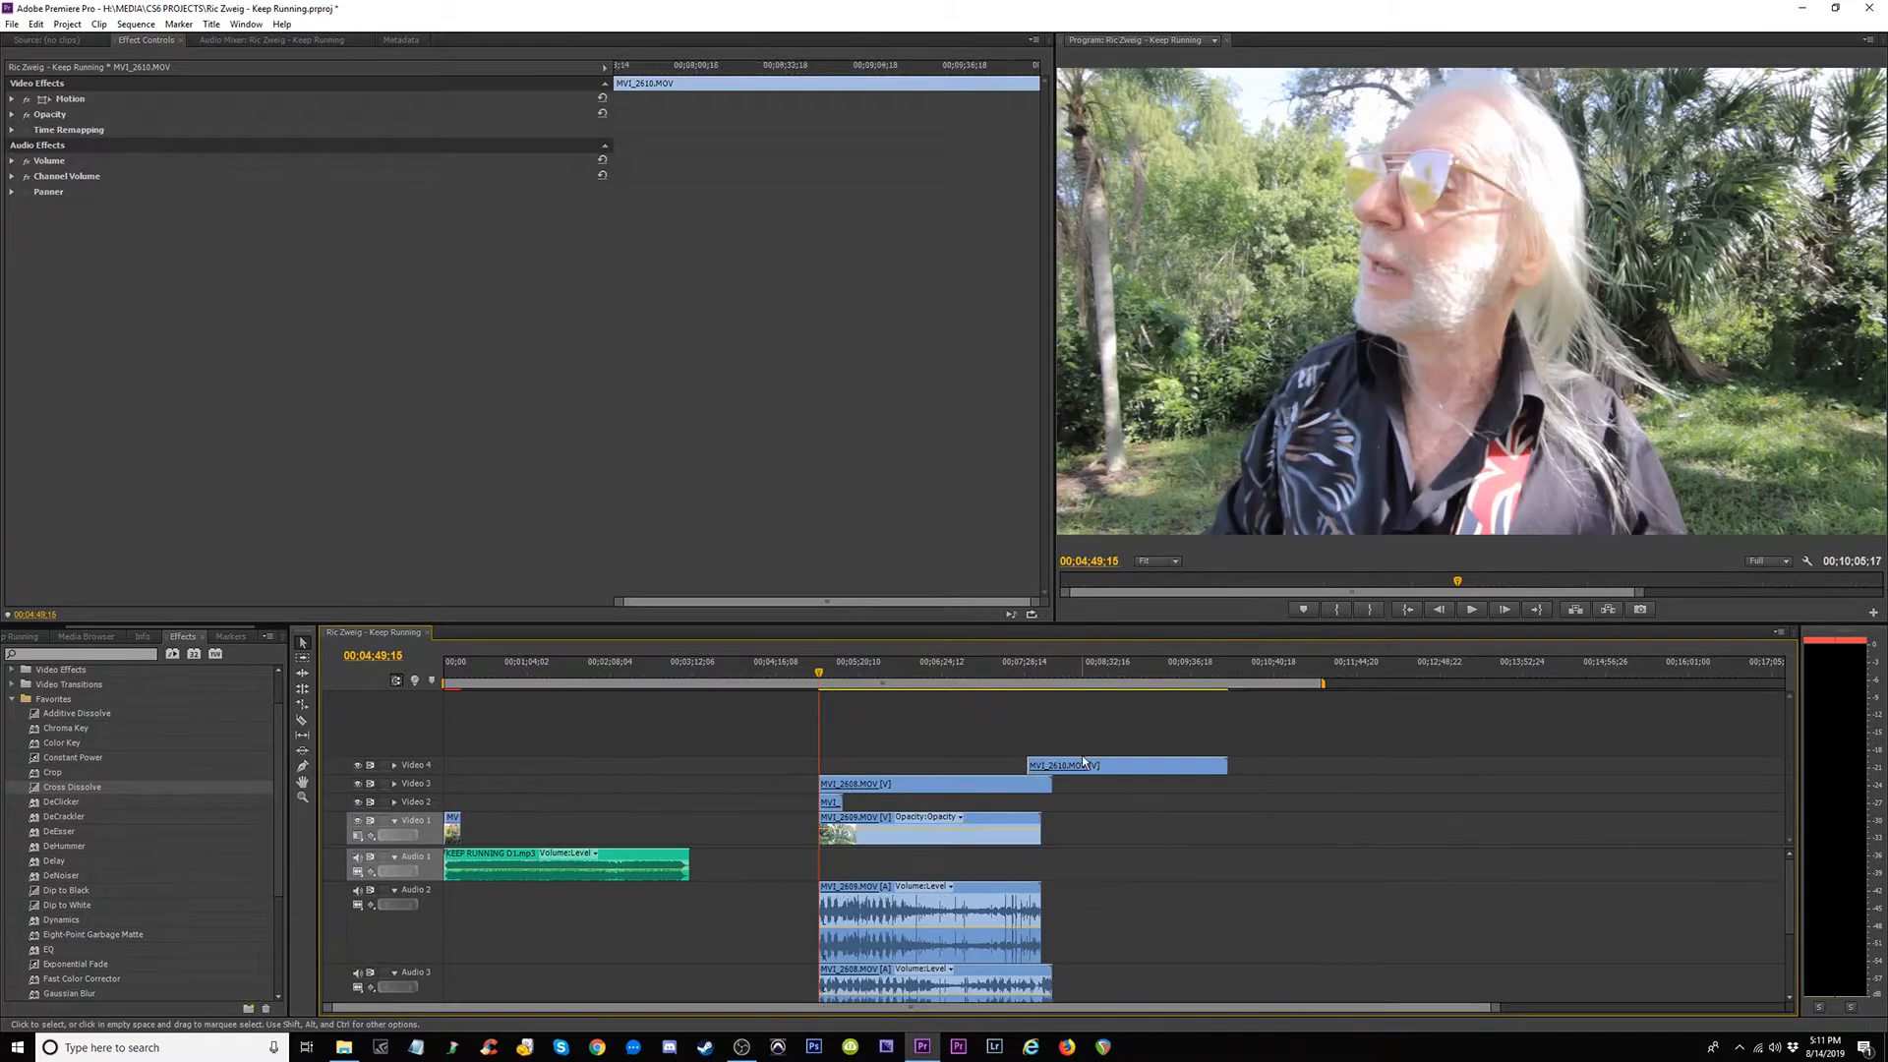
pyautogui.click(1112, 831)
pyautogui.hotkey('ctrl', 'z')
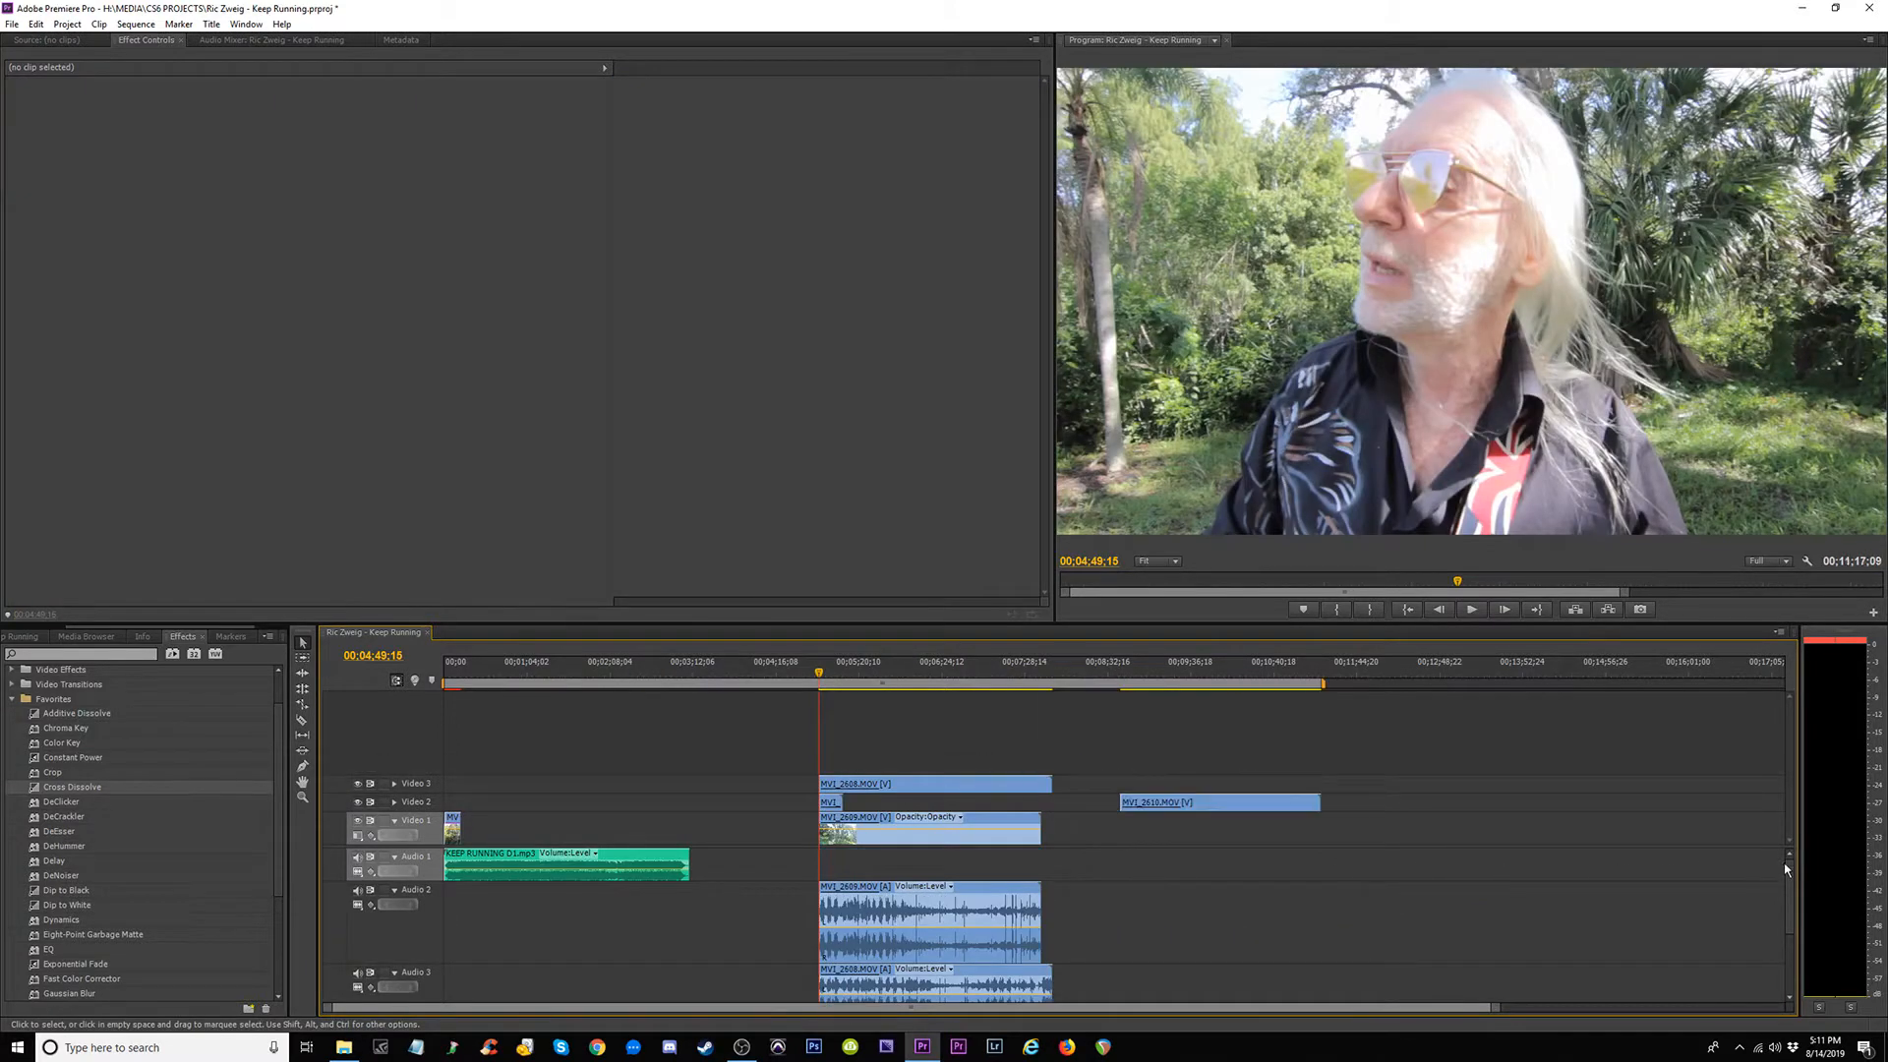
# Put MVI_2607.MOV on Video 4 and place MVI_2610.MOV on Video 2, starting with the stacked takes at 00;04;49;15.
pyautogui.moveTo(1790, 924); pyautogui.dragTo(1790, 981)
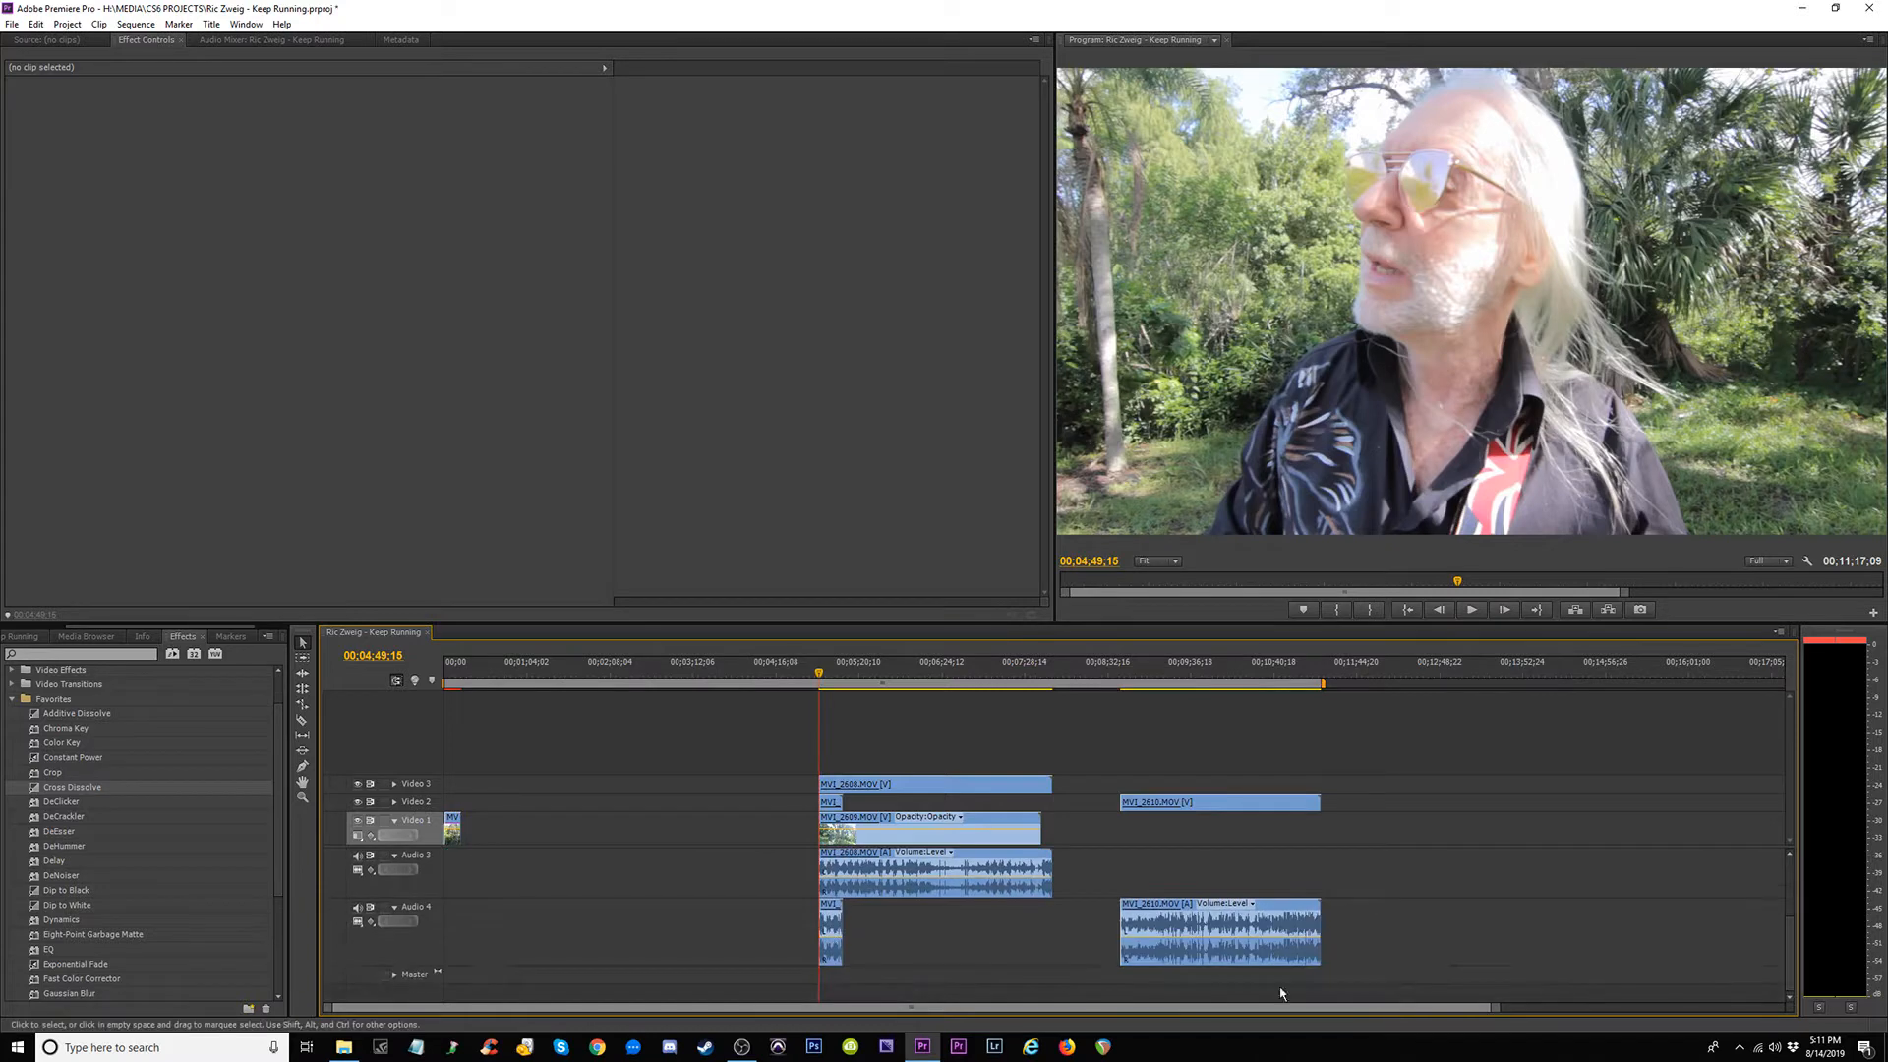
pyautogui.moveTo(1218, 955); pyautogui.dragTo(964, 991)
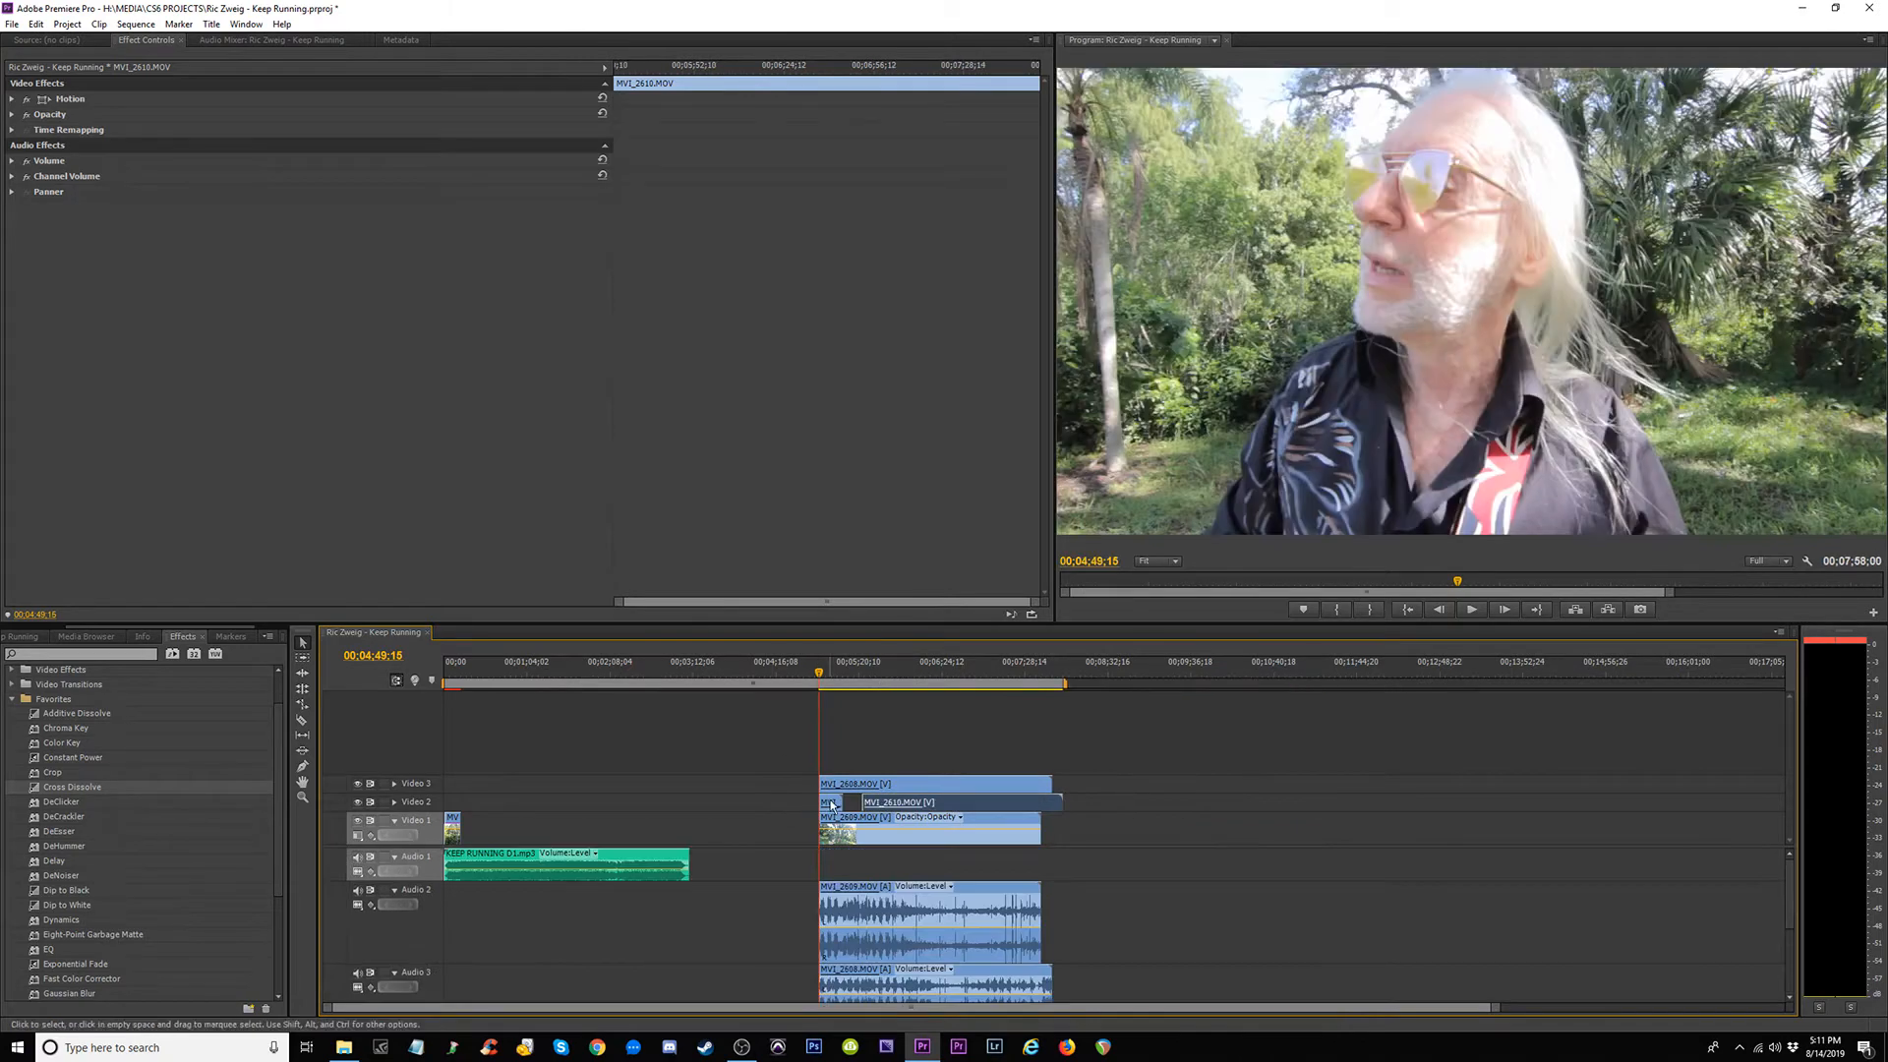
pyautogui.moveTo(832, 805); pyautogui.dragTo(883, 812)
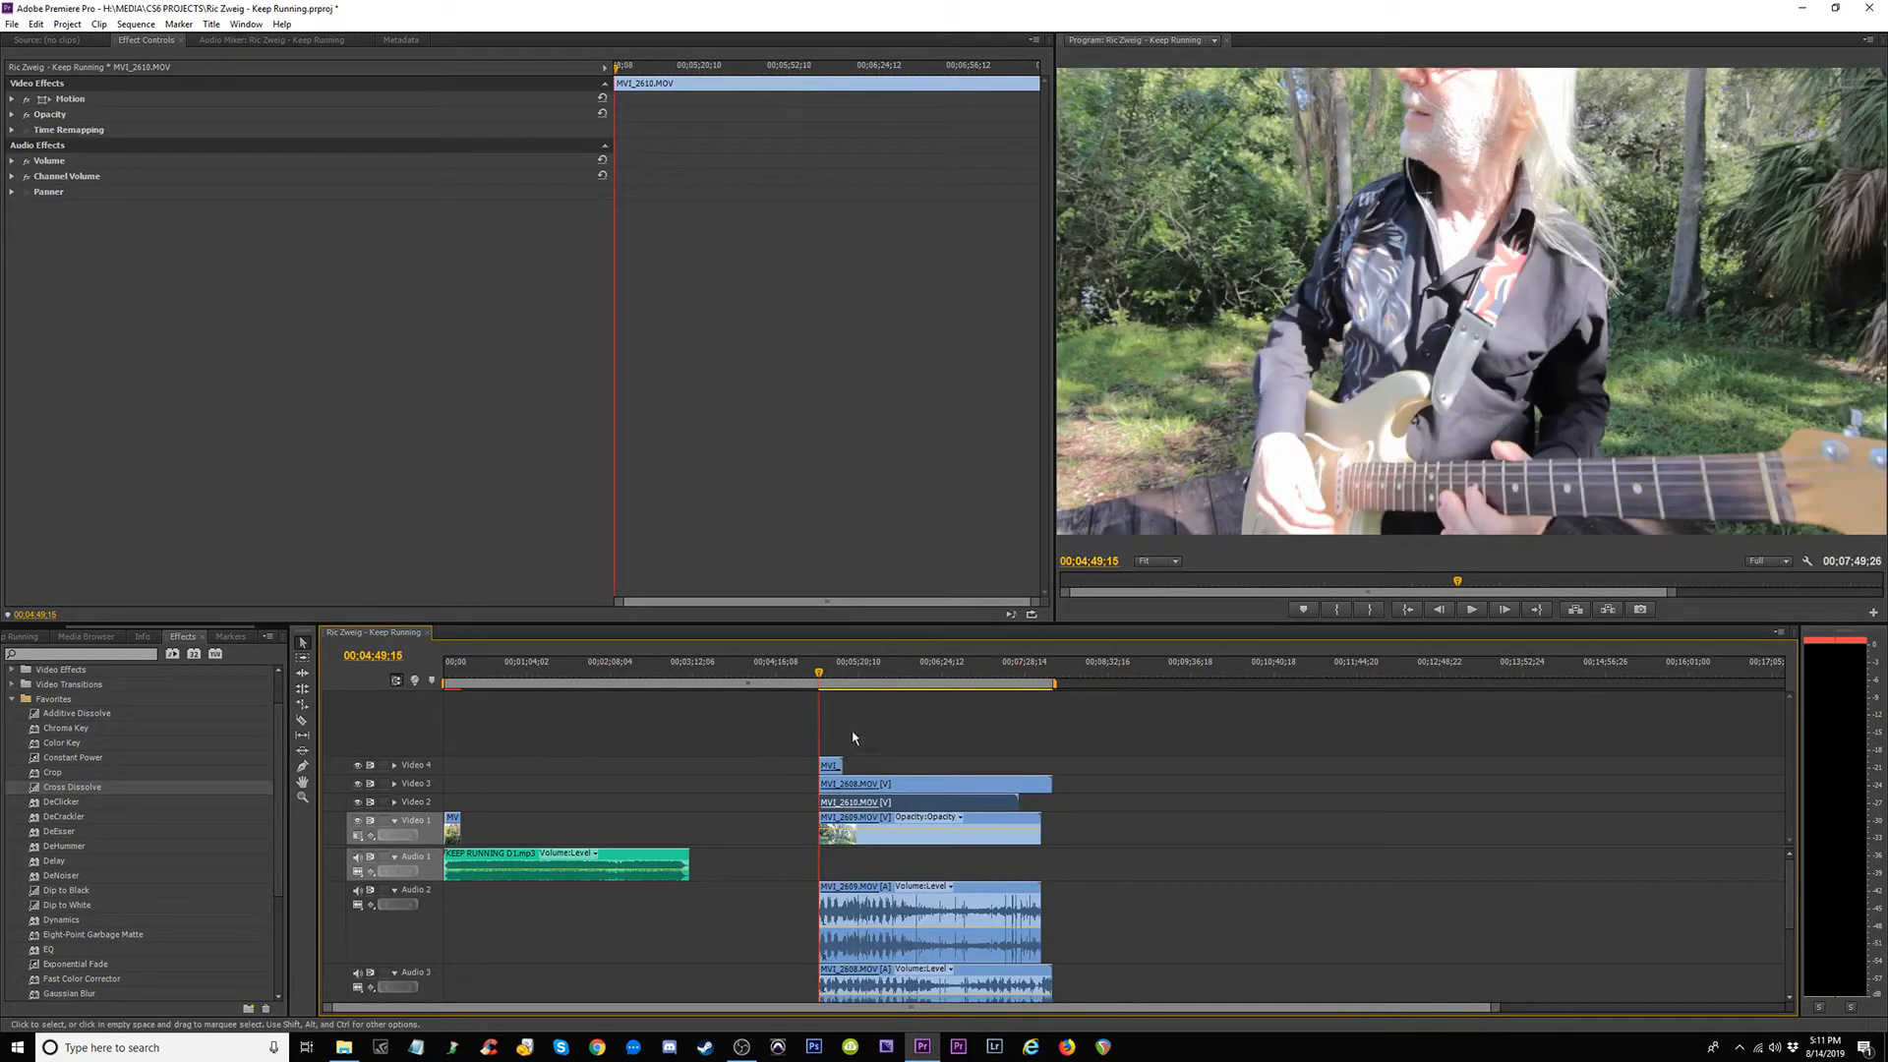
# Move the stacked takes' audio up one track, with MVI_2609.MOV on Audio 1, MVI_2608.MOV on Audio 2 and MVI_2607.MOV on Audio 3.
pyautogui.moveTo(1136, 731); pyautogui.dragTo(865, 801)
pyautogui.moveTo(1189, 758); pyautogui.dragTo(747, 866)
pyautogui.moveTo(939, 899); pyautogui.dragTo(941, 883)
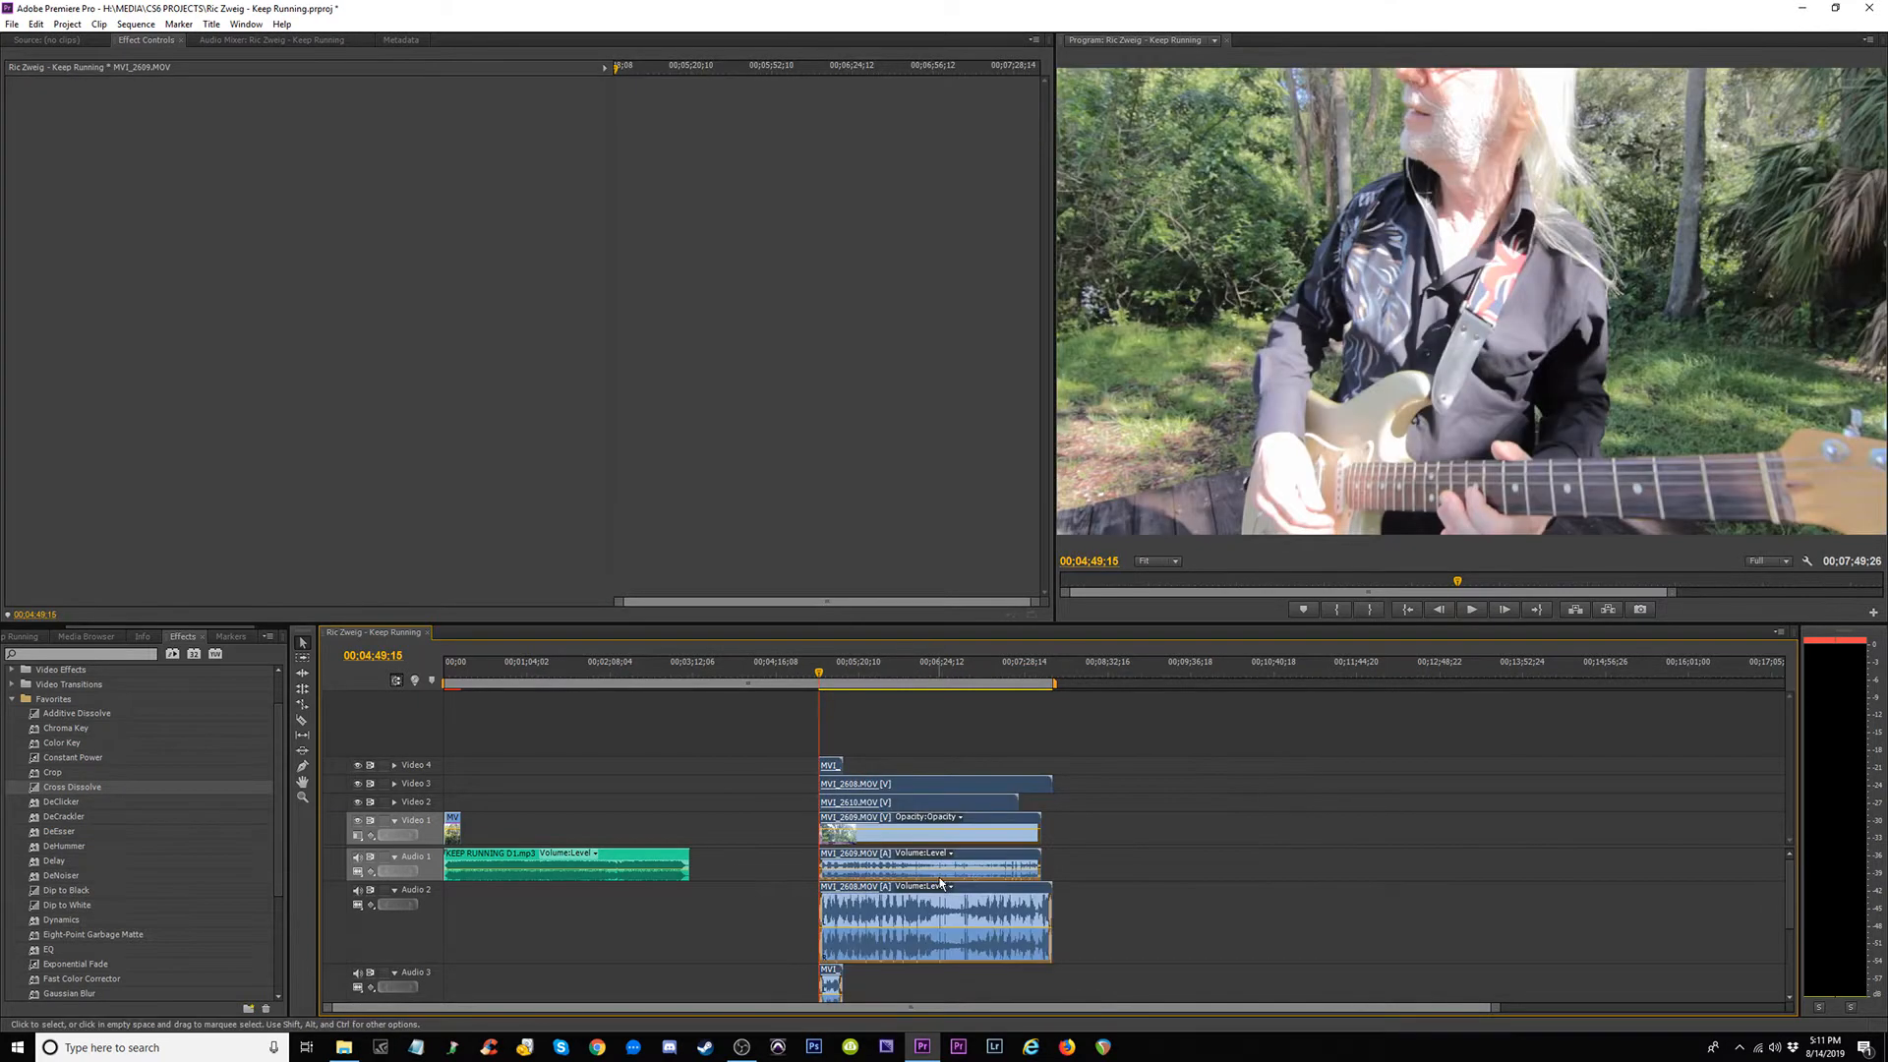
pyautogui.click(1249, 932)
# Play the four stacked takes from their common start at 00;04;49;15 to about 00;04;56.
pyautogui.moveTo(1792, 900)
pyautogui.mouseDown()
pyautogui.moveTo(1792, 962)
pyautogui.moveTo(1791, 867)
pyautogui.mouseUp()
pyautogui.press('=')
pyautogui.press('=')
pyautogui.press('=')
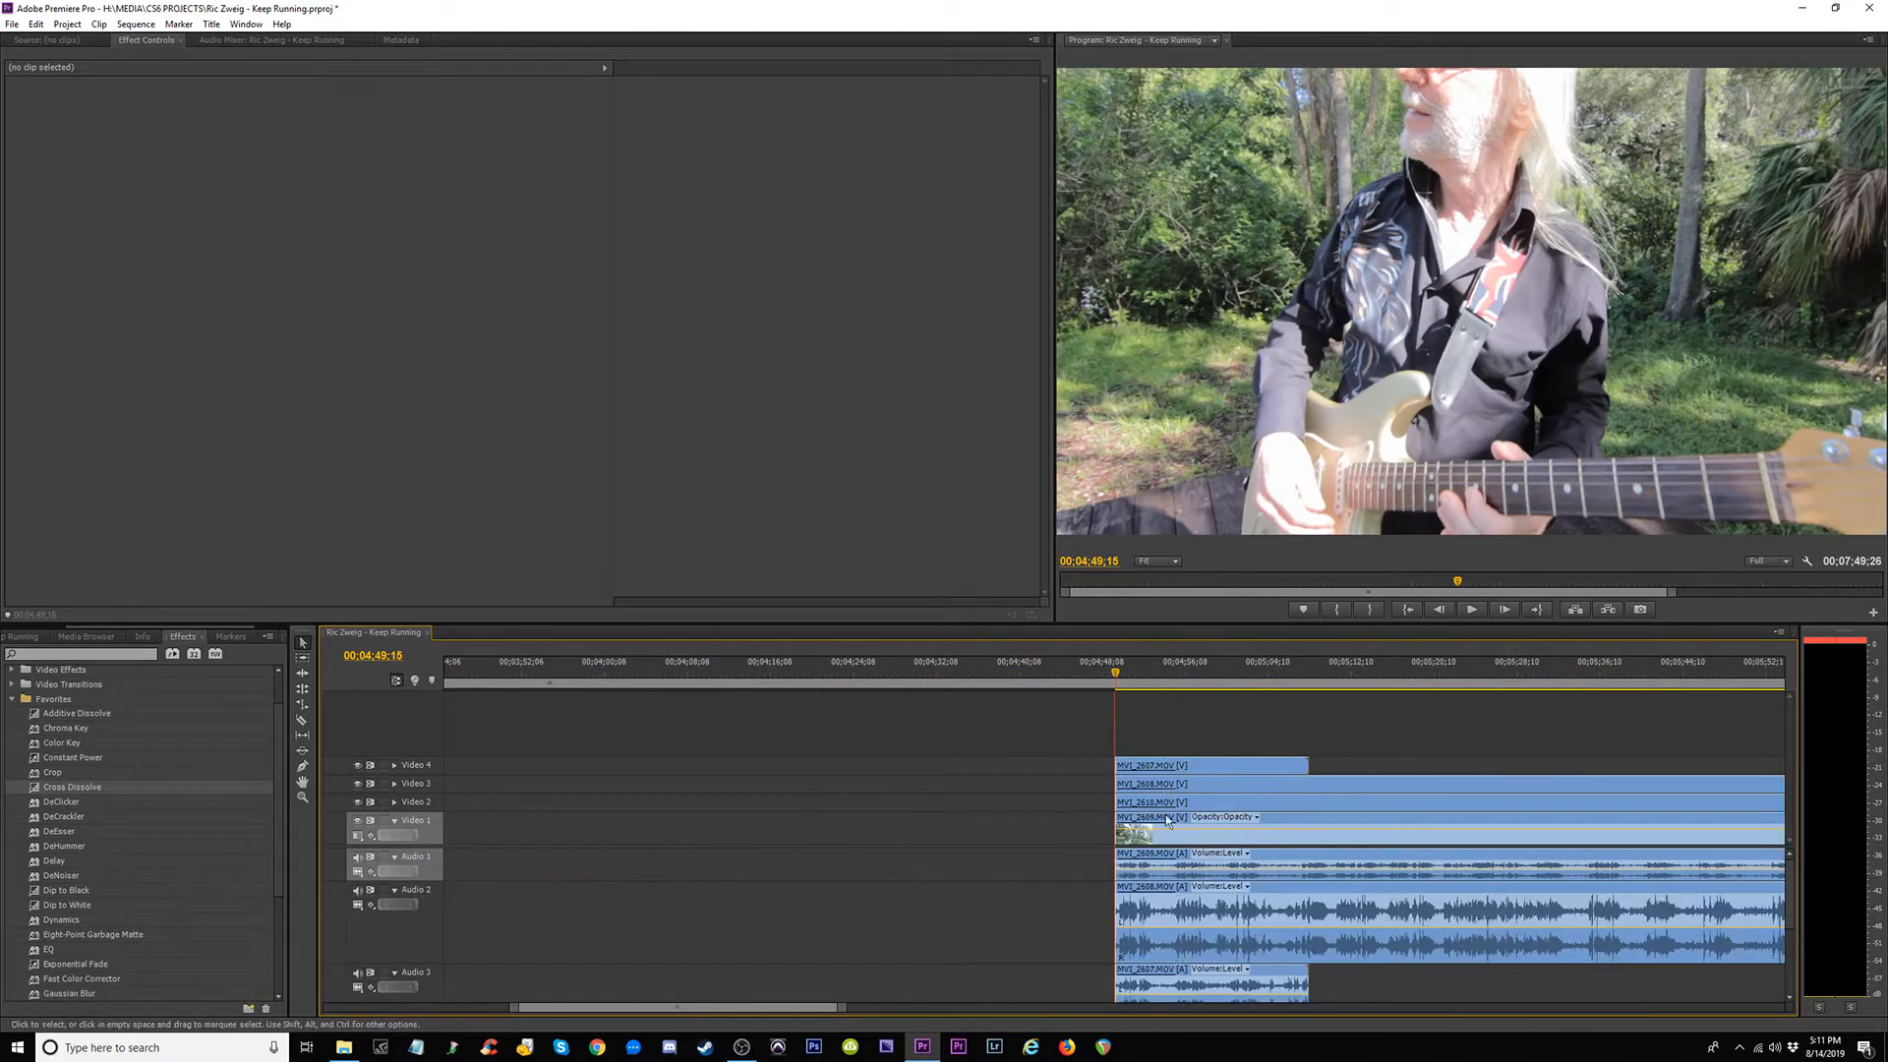
pyautogui.press('space')
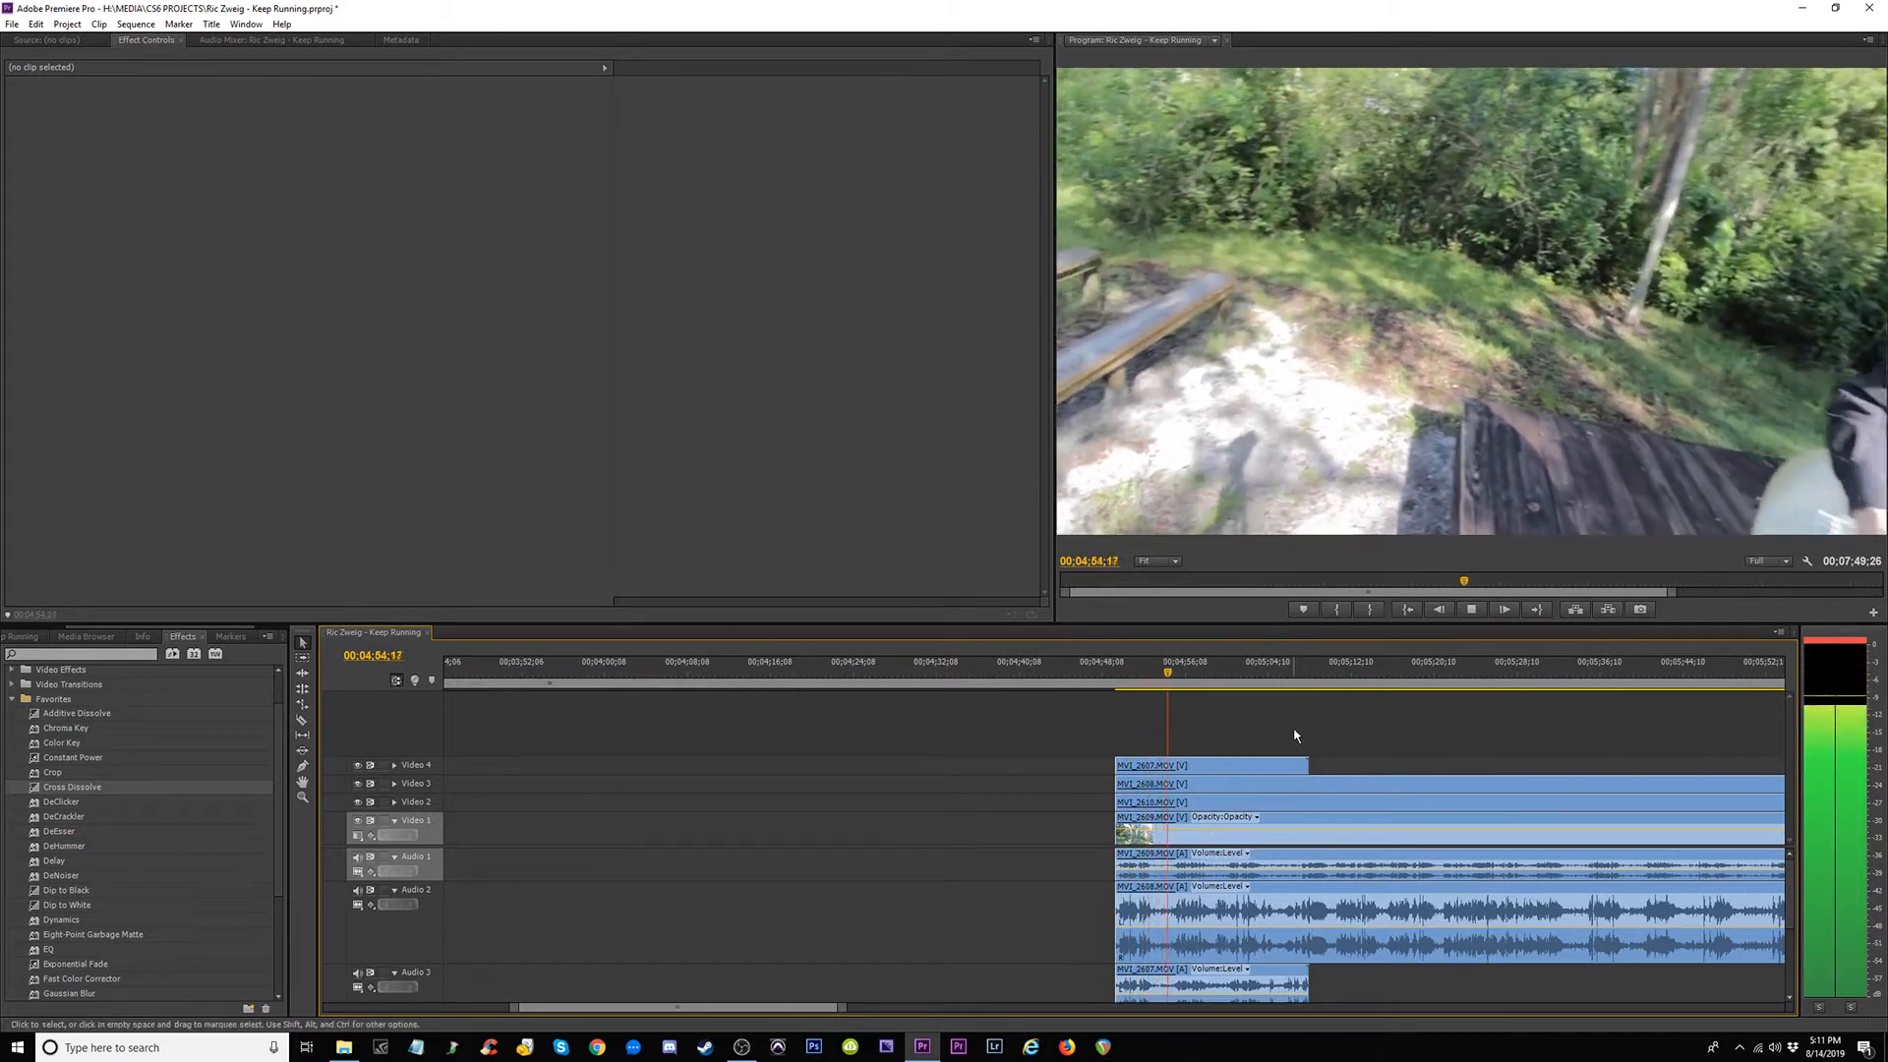
pyautogui.click(1226, 763)
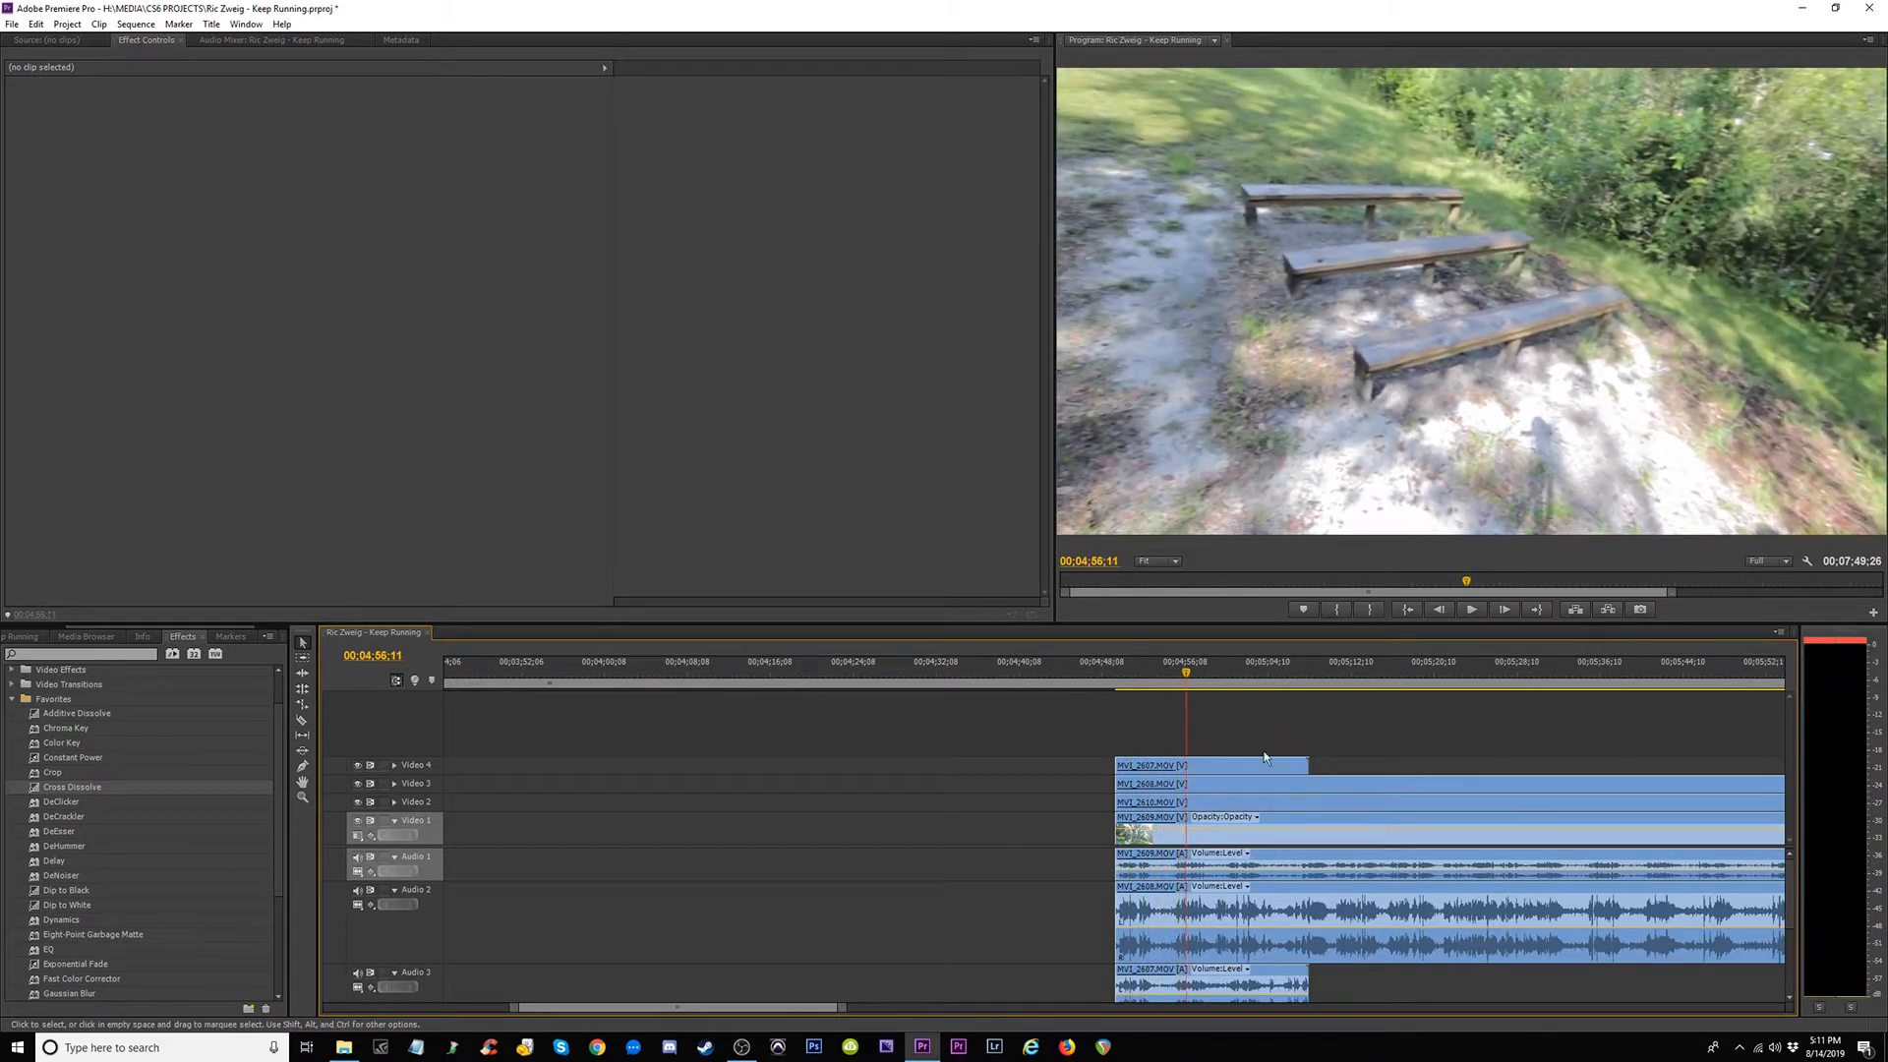
# Try moving MVI_2608.MOV clear of the stacked takes to preview it, and undo the move.
pyautogui.click(1234, 783)
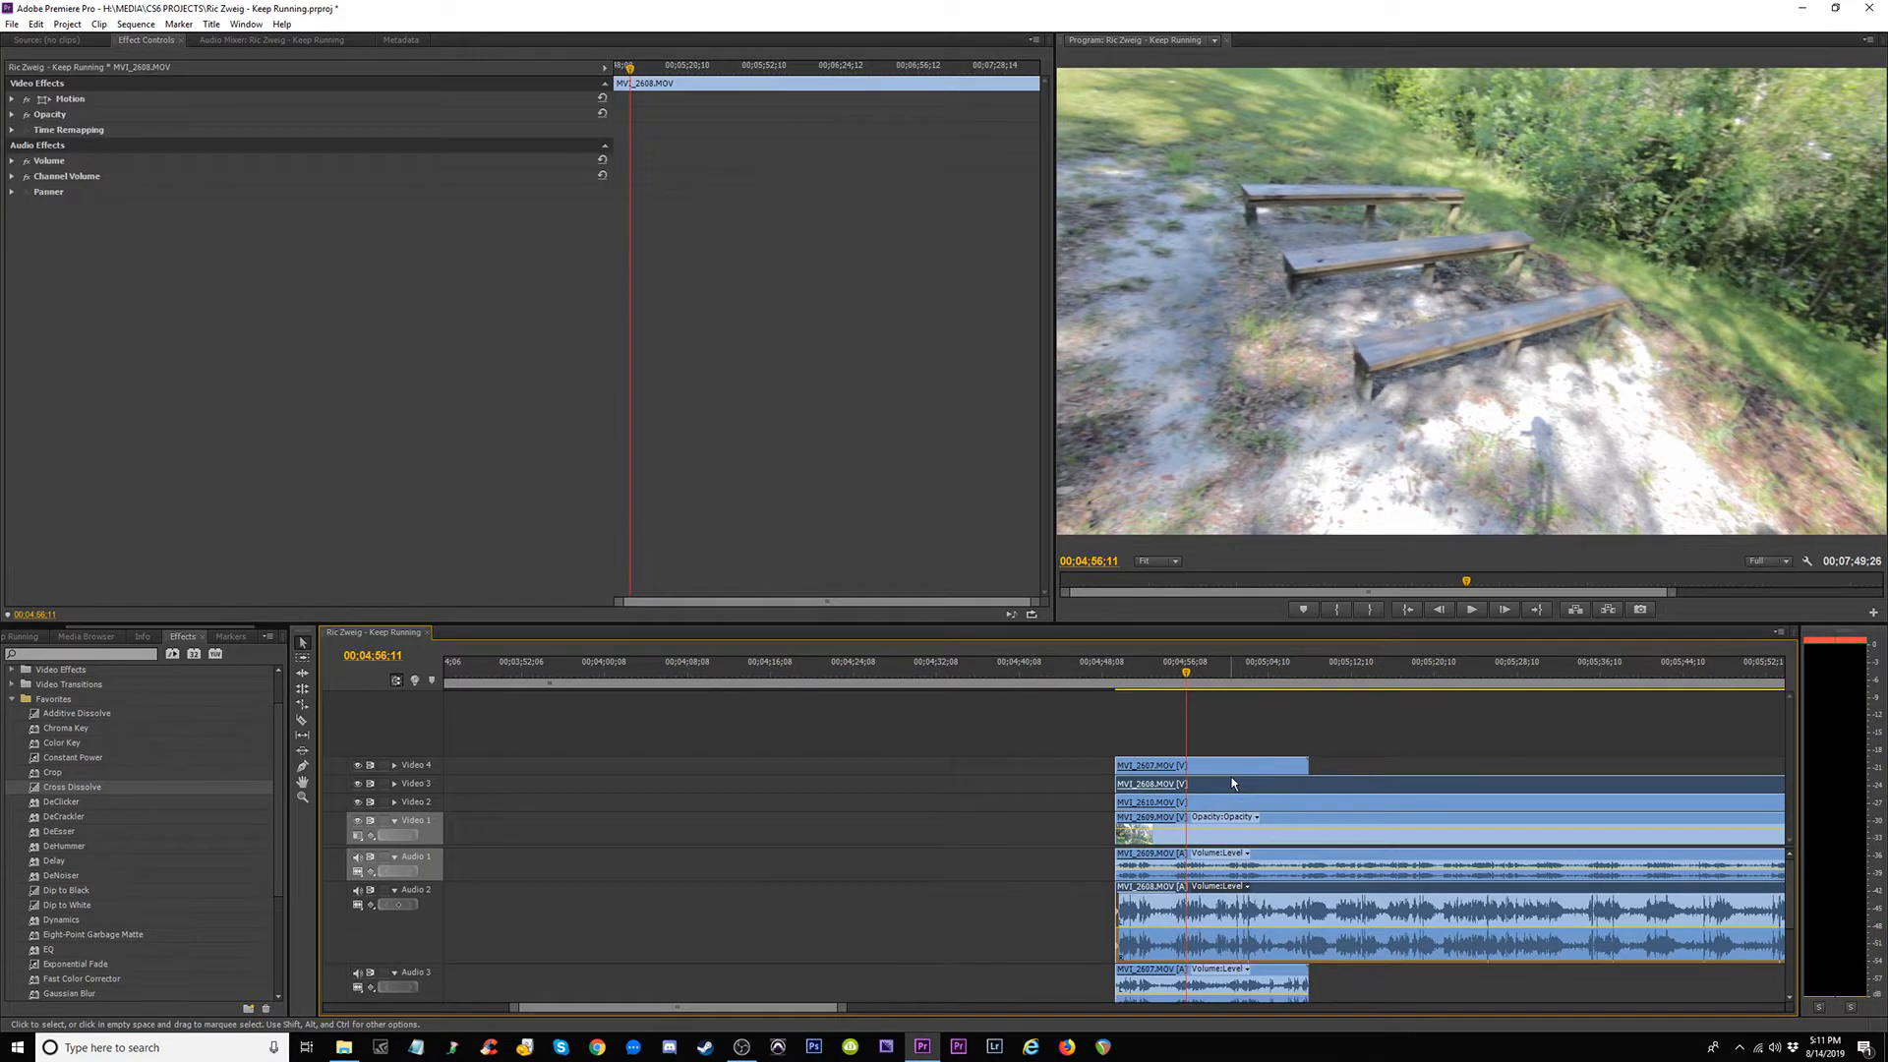
pyautogui.press('-')
pyautogui.press('-')
pyautogui.press('-')
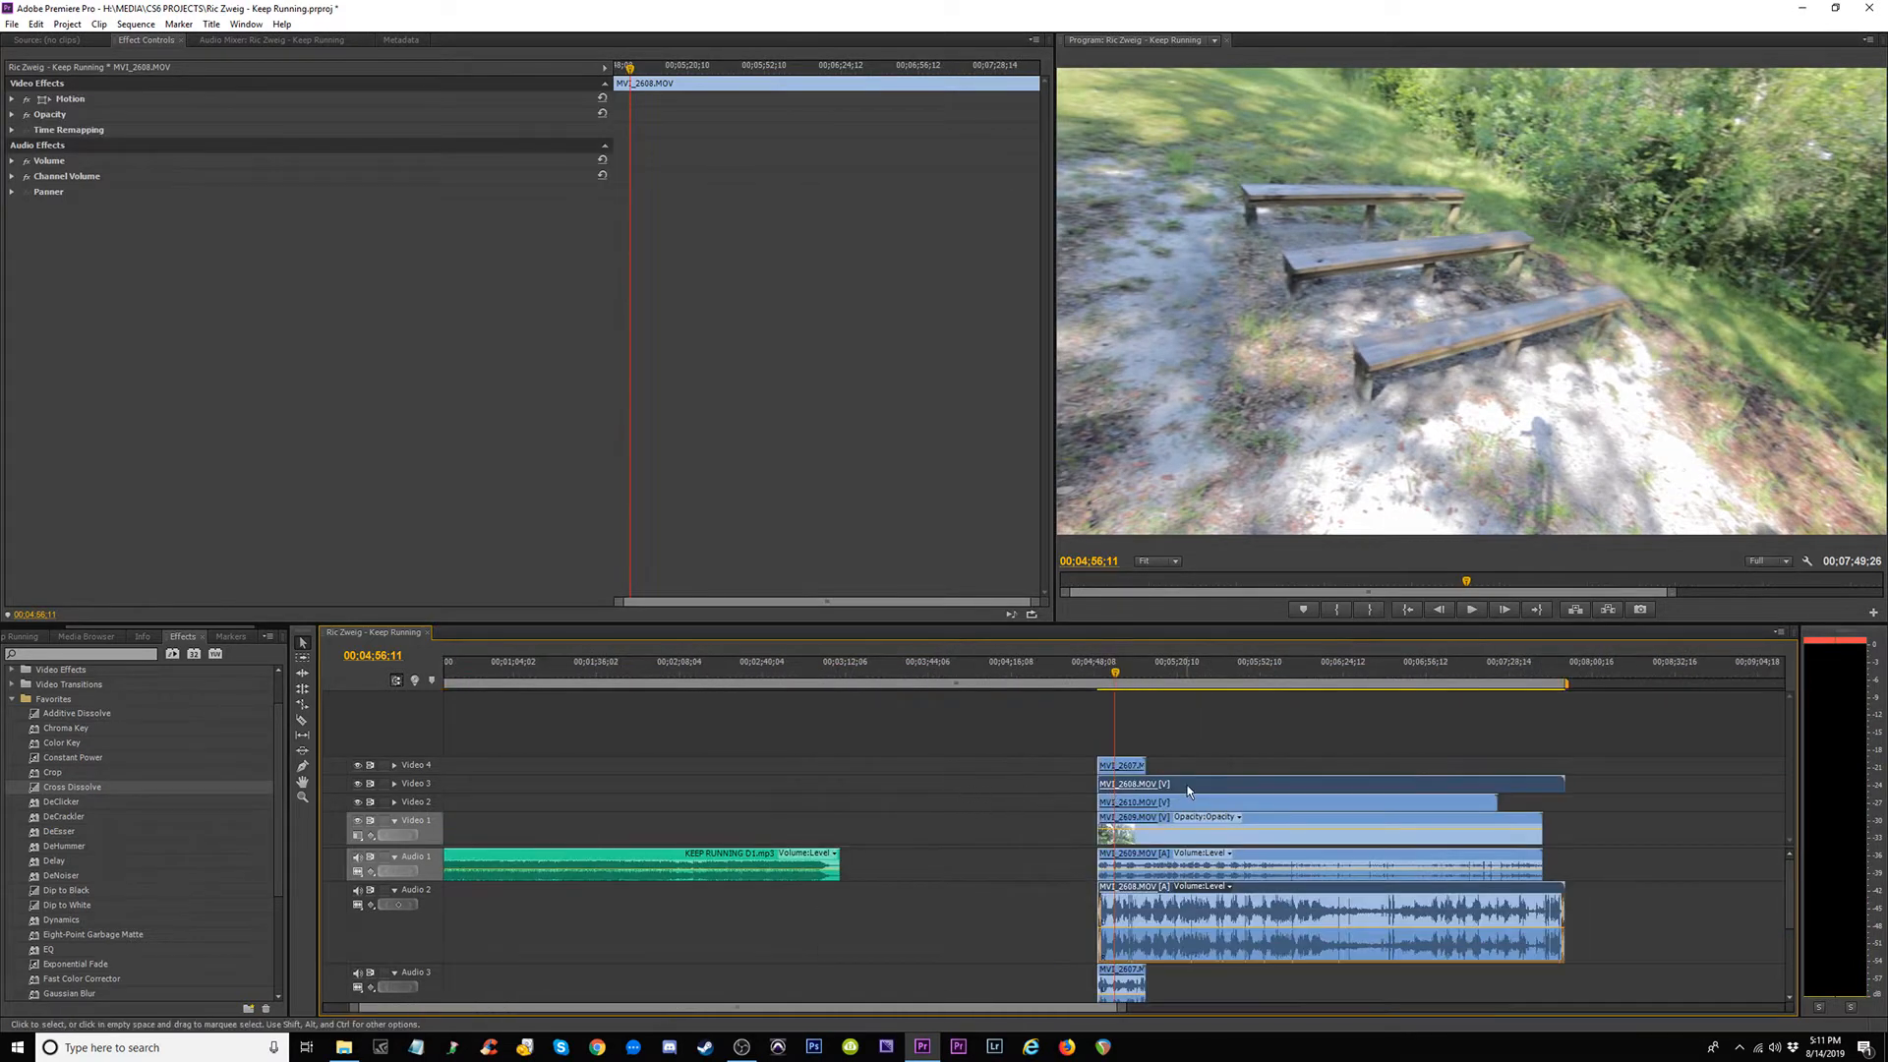
pyautogui.moveTo(1165, 786); pyautogui.dragTo(1633, 784)
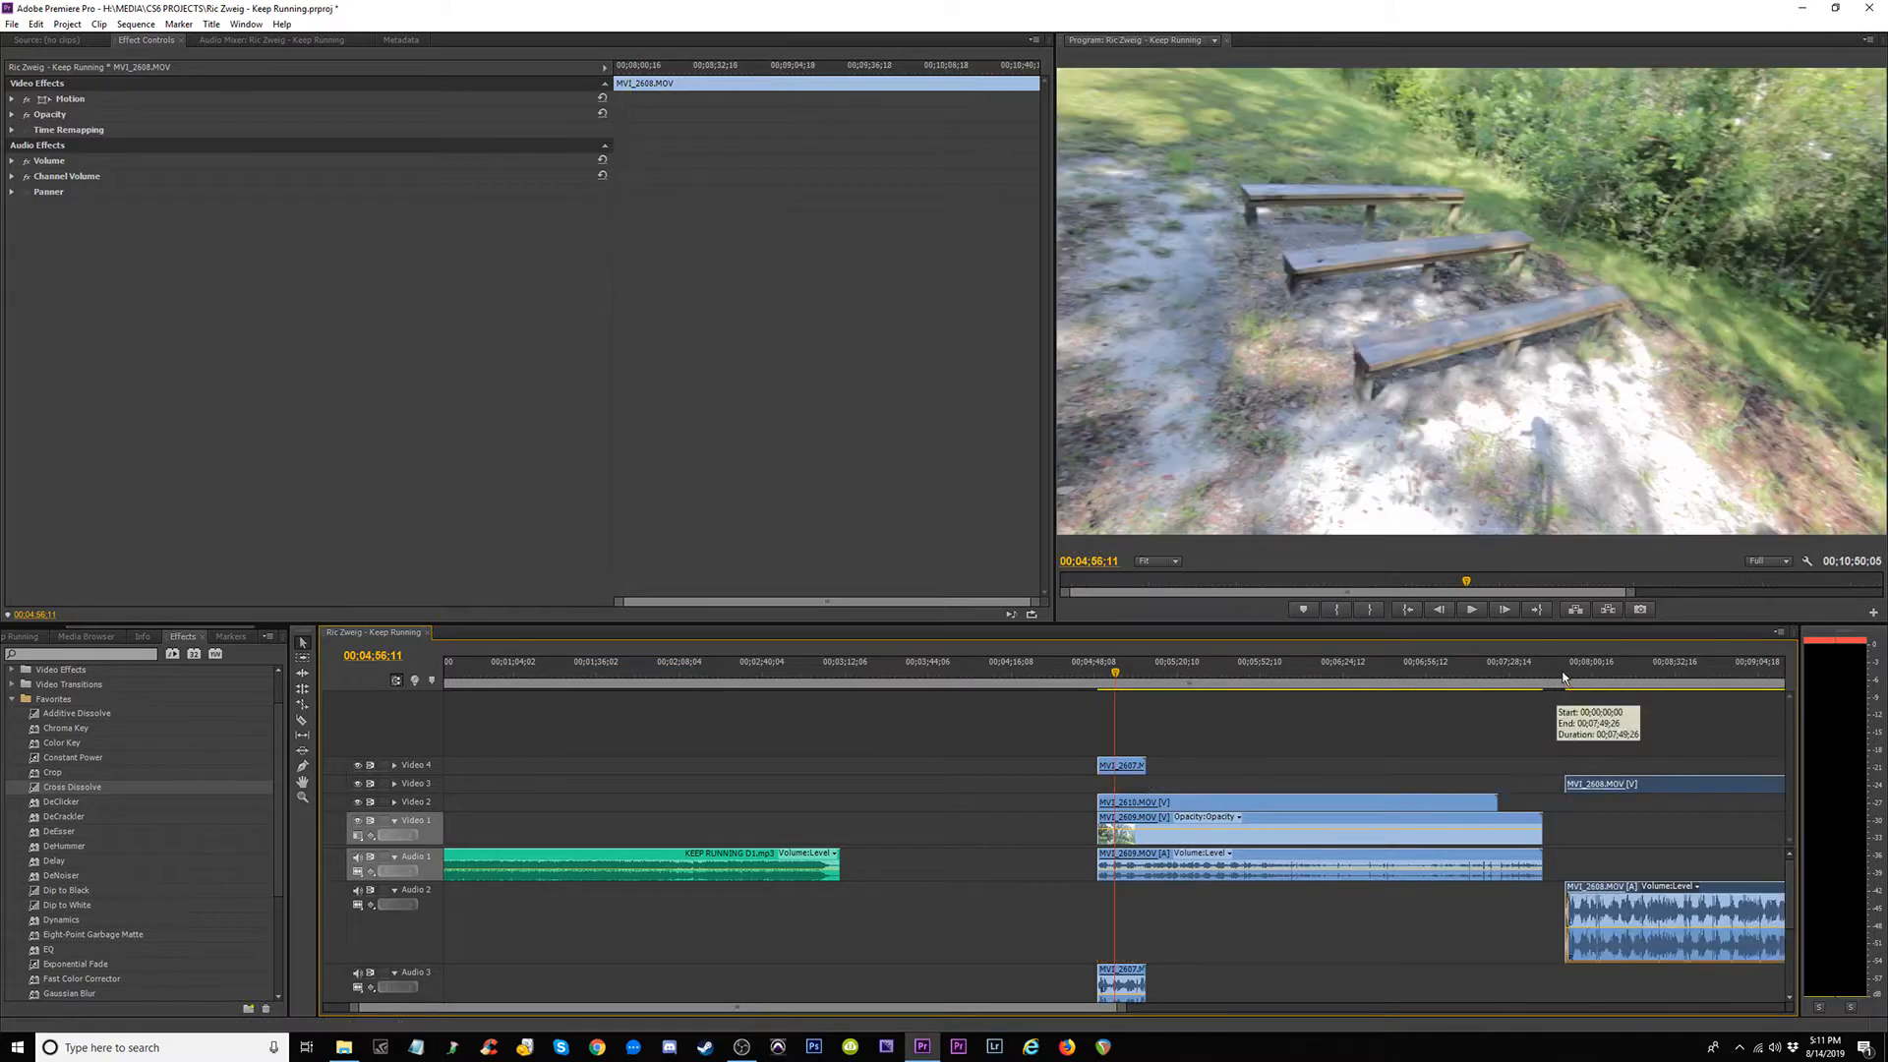
pyautogui.click(1573, 672)
pyautogui.press('space')
pyautogui.hotkey('ctrl', 'z')
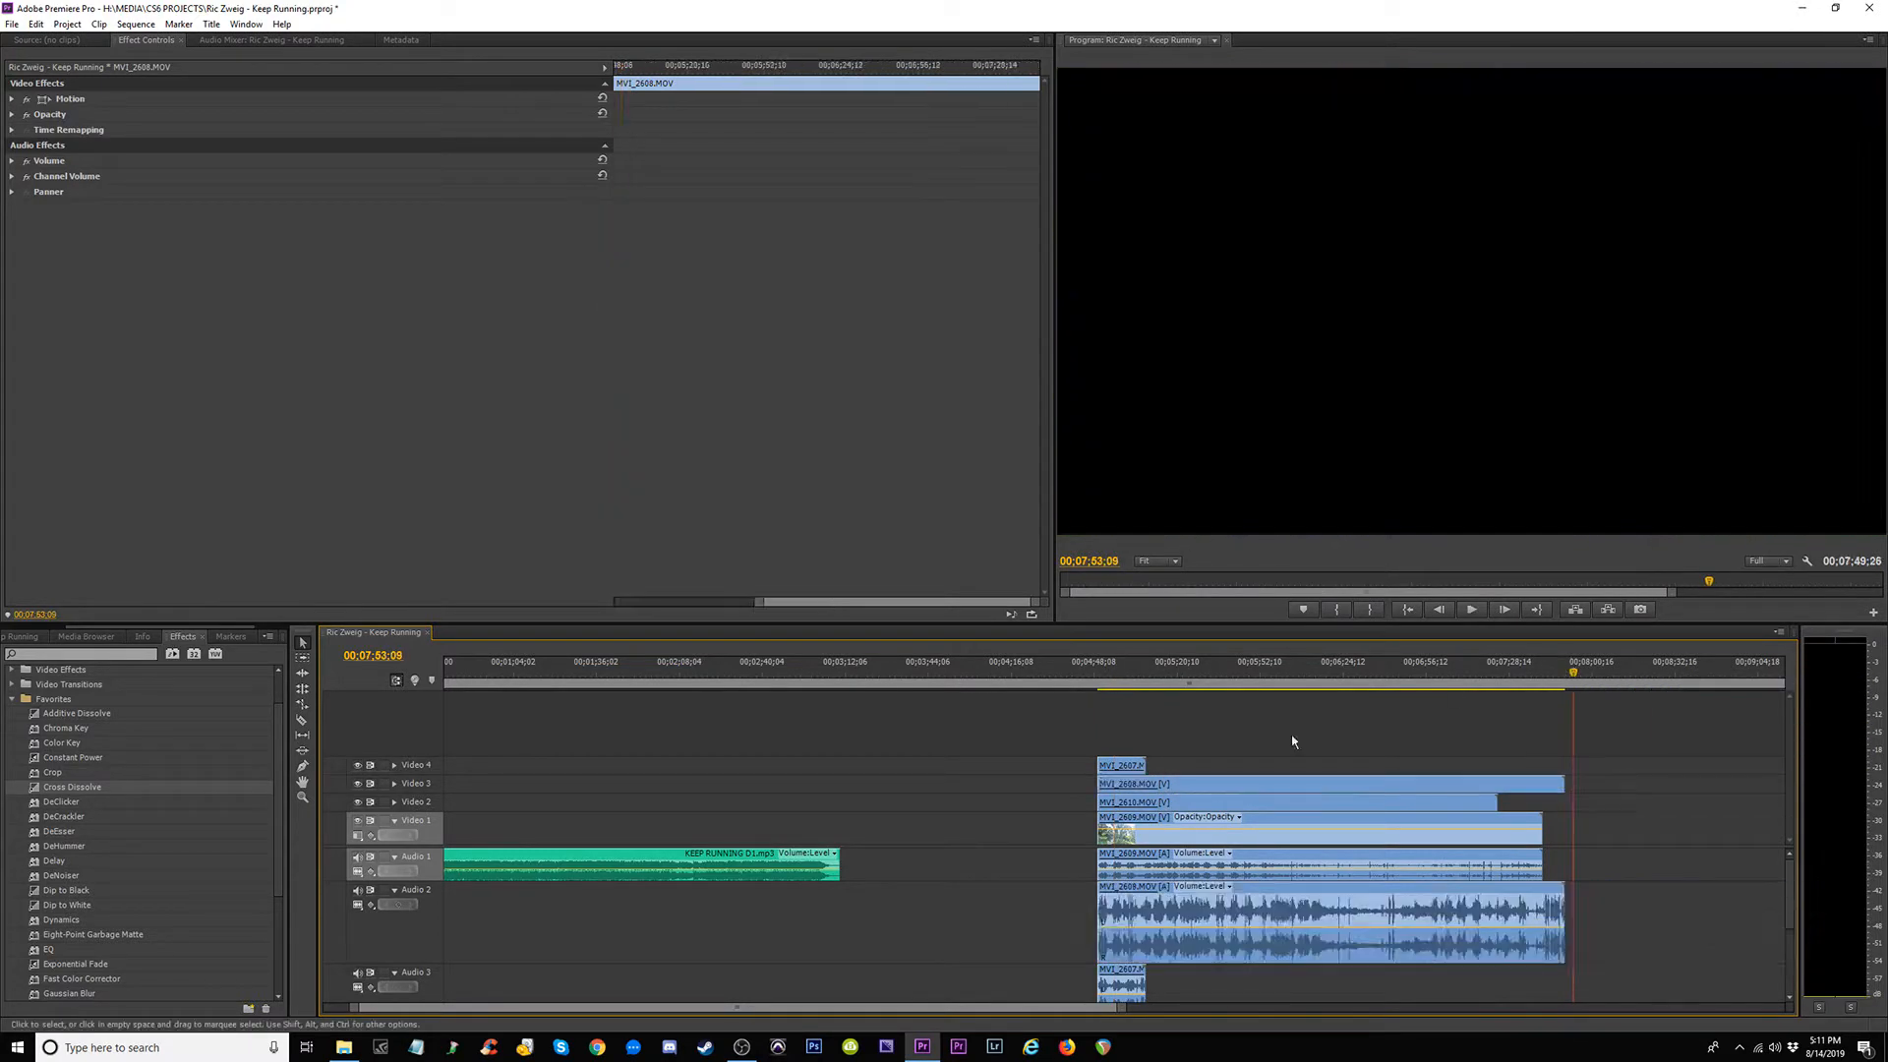
# Try moving MVI_2609.MOV past the stack to play it from 00;08;06;00, and undo the move.
pyautogui.click(1148, 836)
pyautogui.moveTo(1339, 841); pyautogui.dragTo(1844, 840)
pyautogui.click(1605, 676)
pyautogui.press('space')
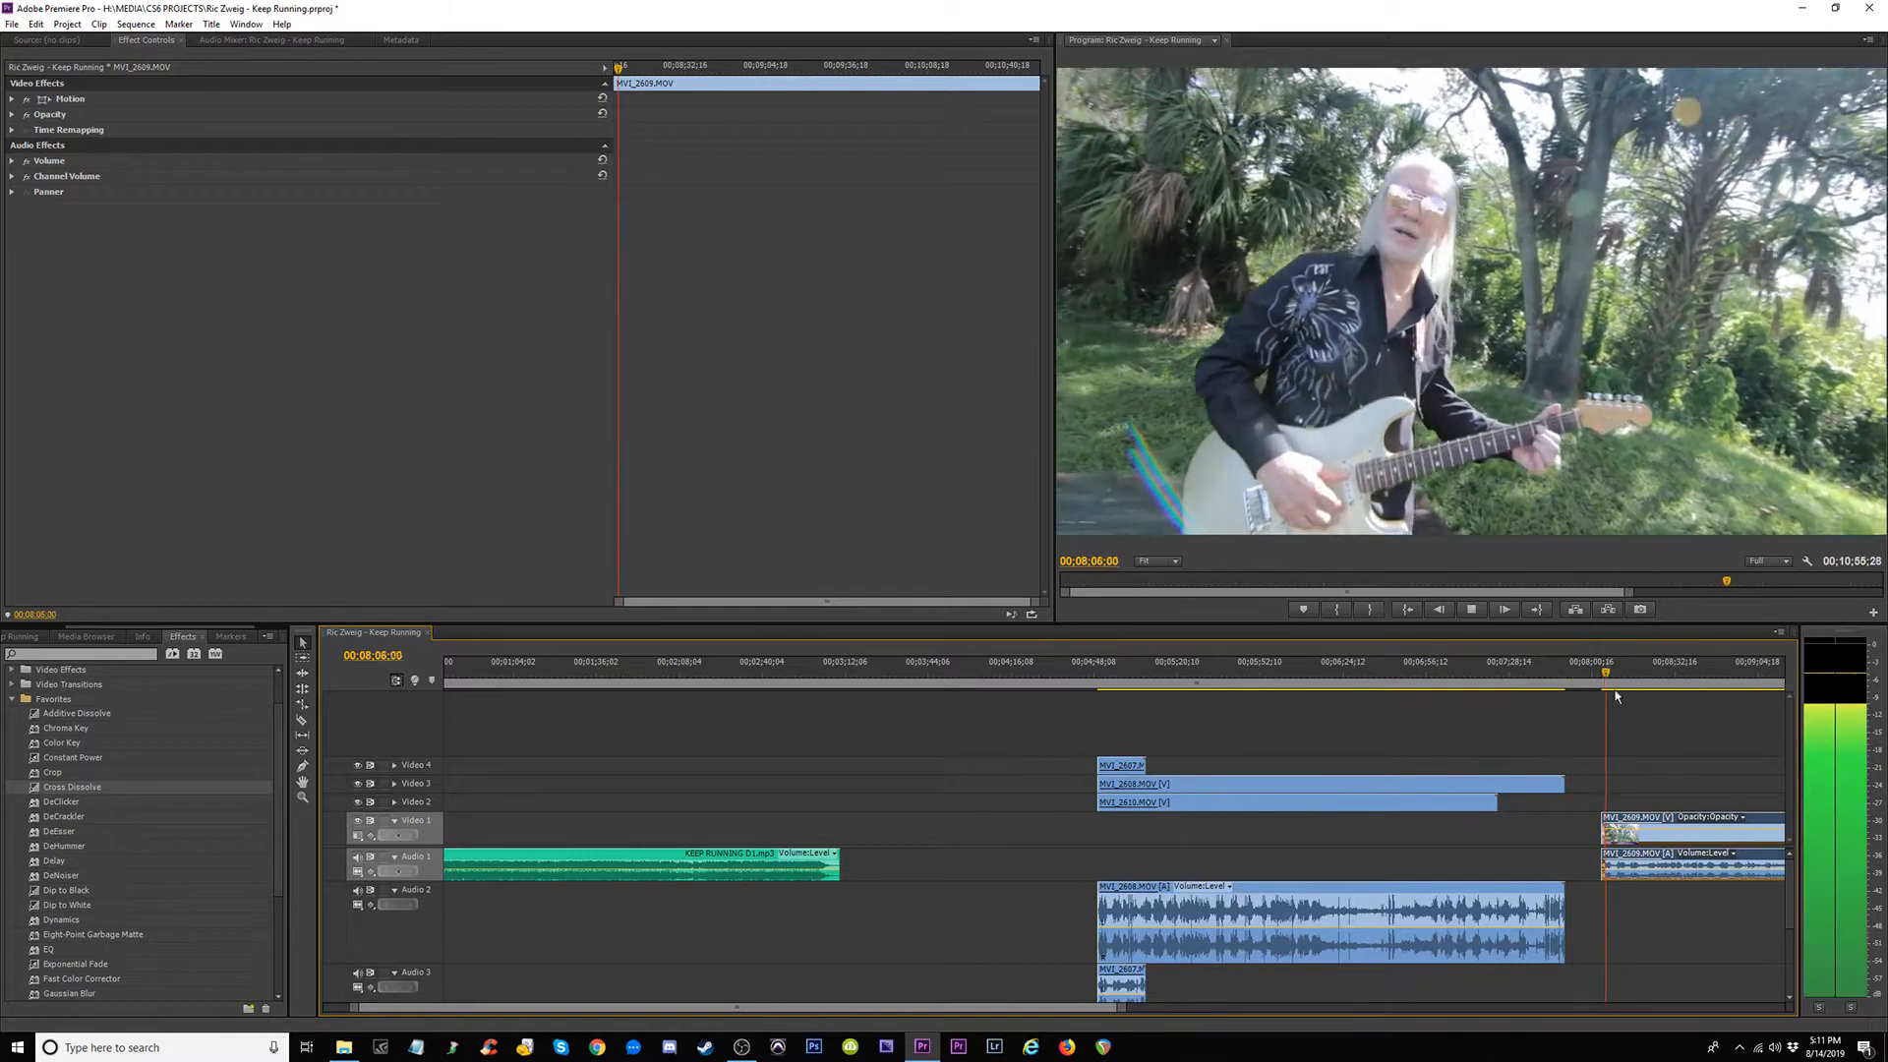
pyautogui.hotkey('ctrl', 'z')
# Move MVI_2610.MOV out of the stack to start at 00;08;06;00 on Video 2, and play its opening.
pyautogui.click(1218, 787)
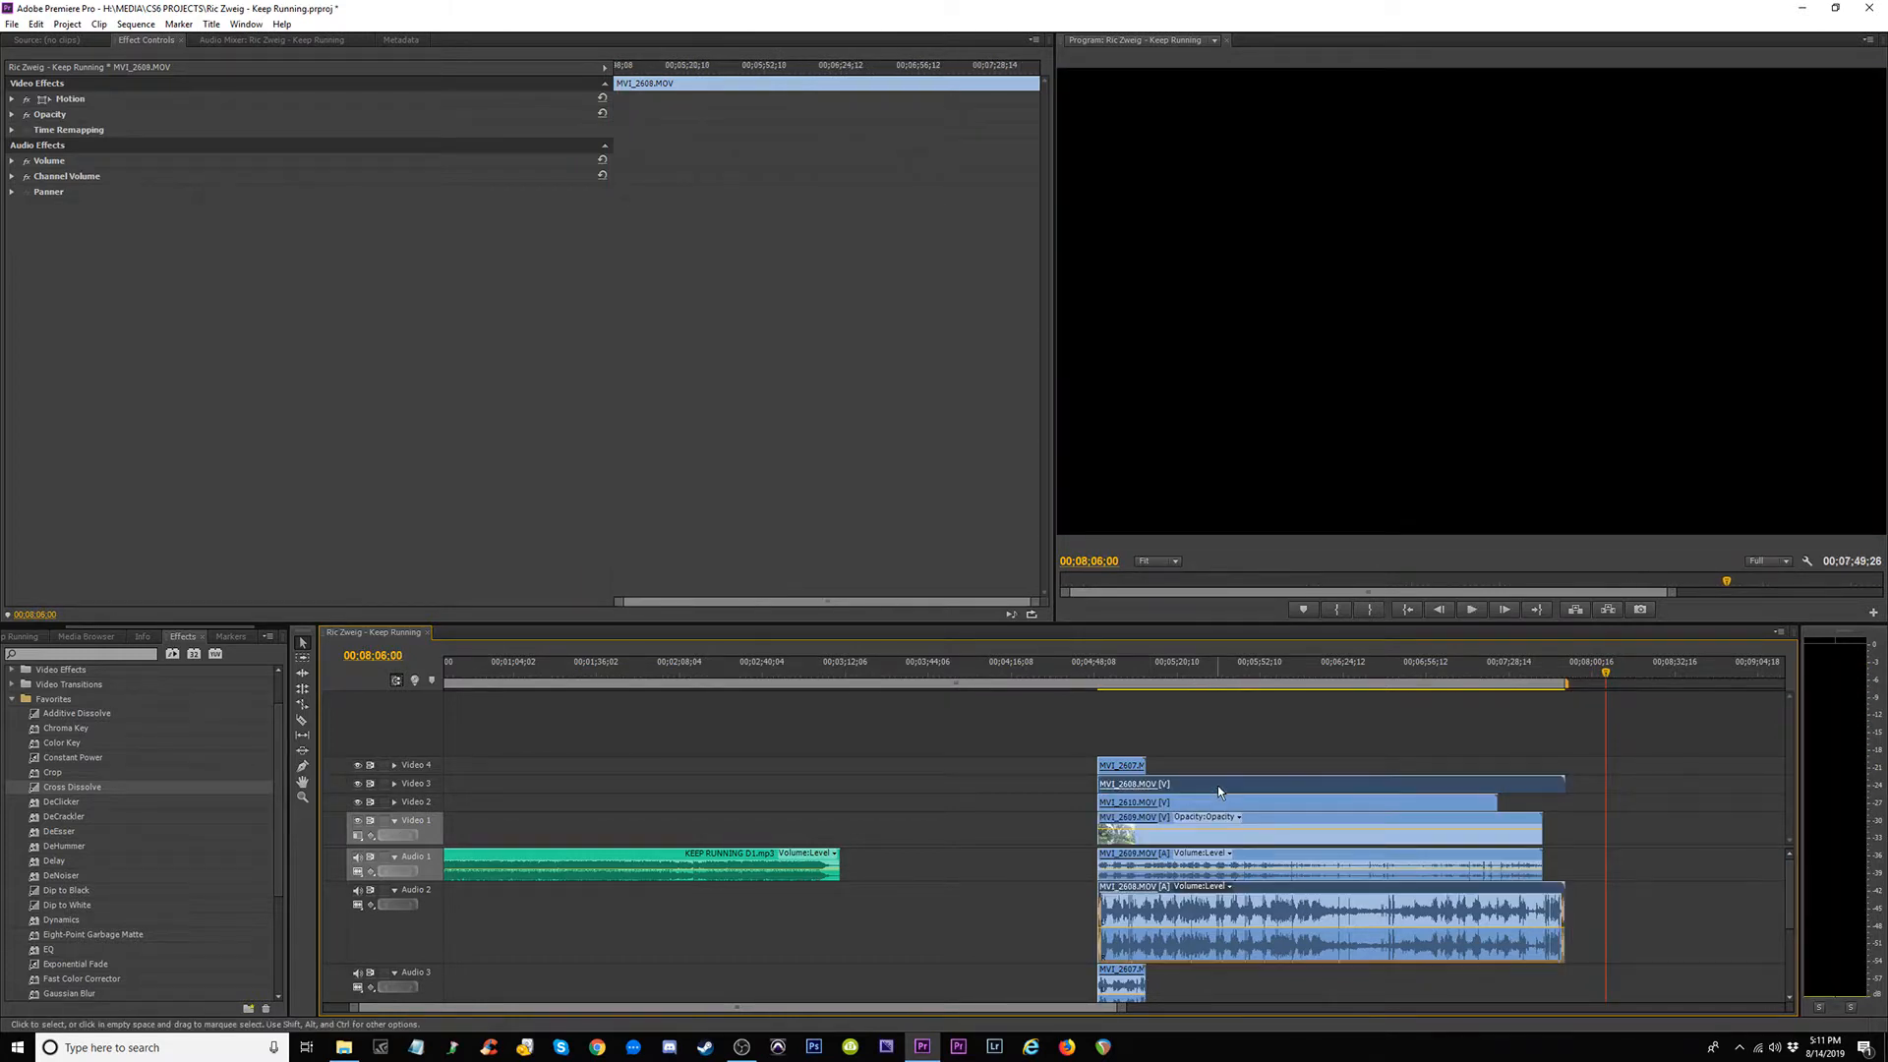
pyautogui.click(1224, 806)
pyautogui.moveTo(1131, 811); pyautogui.dragTo(1639, 806)
pyautogui.scroll(-3, 1798, 880)
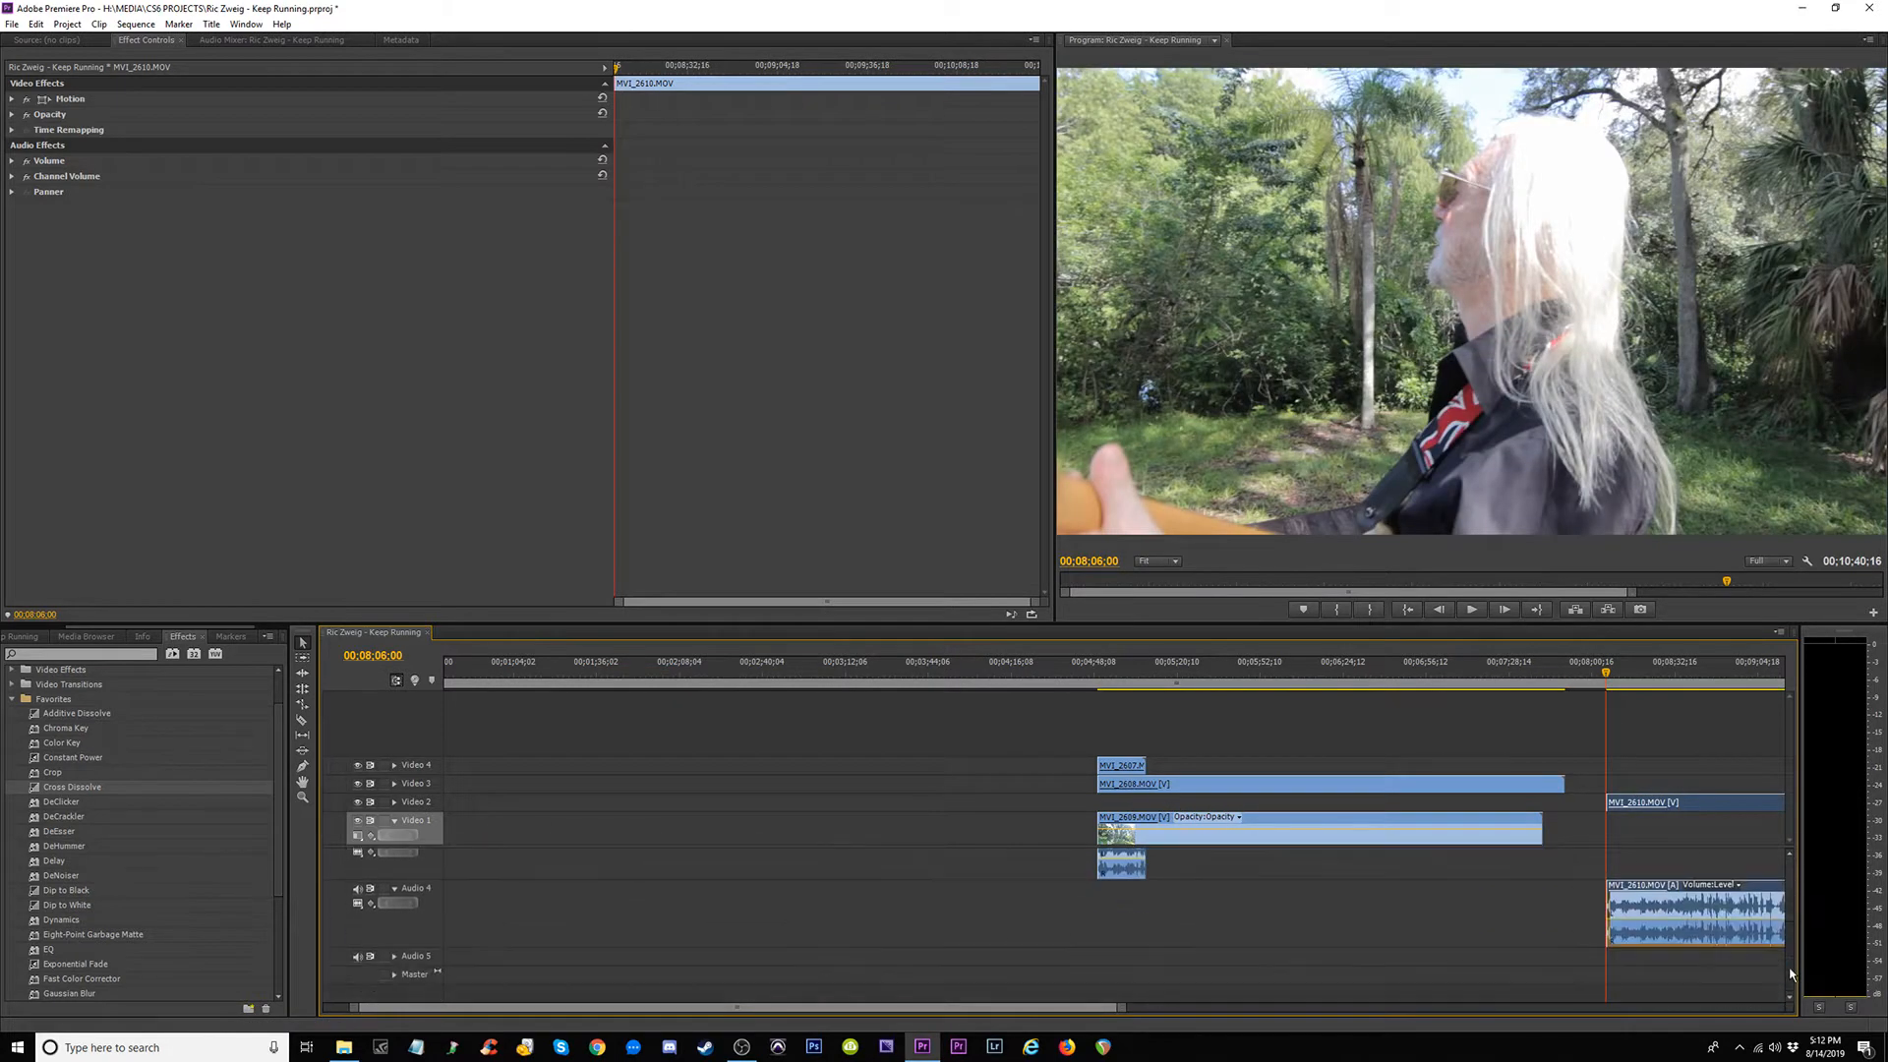
pyautogui.press('space')
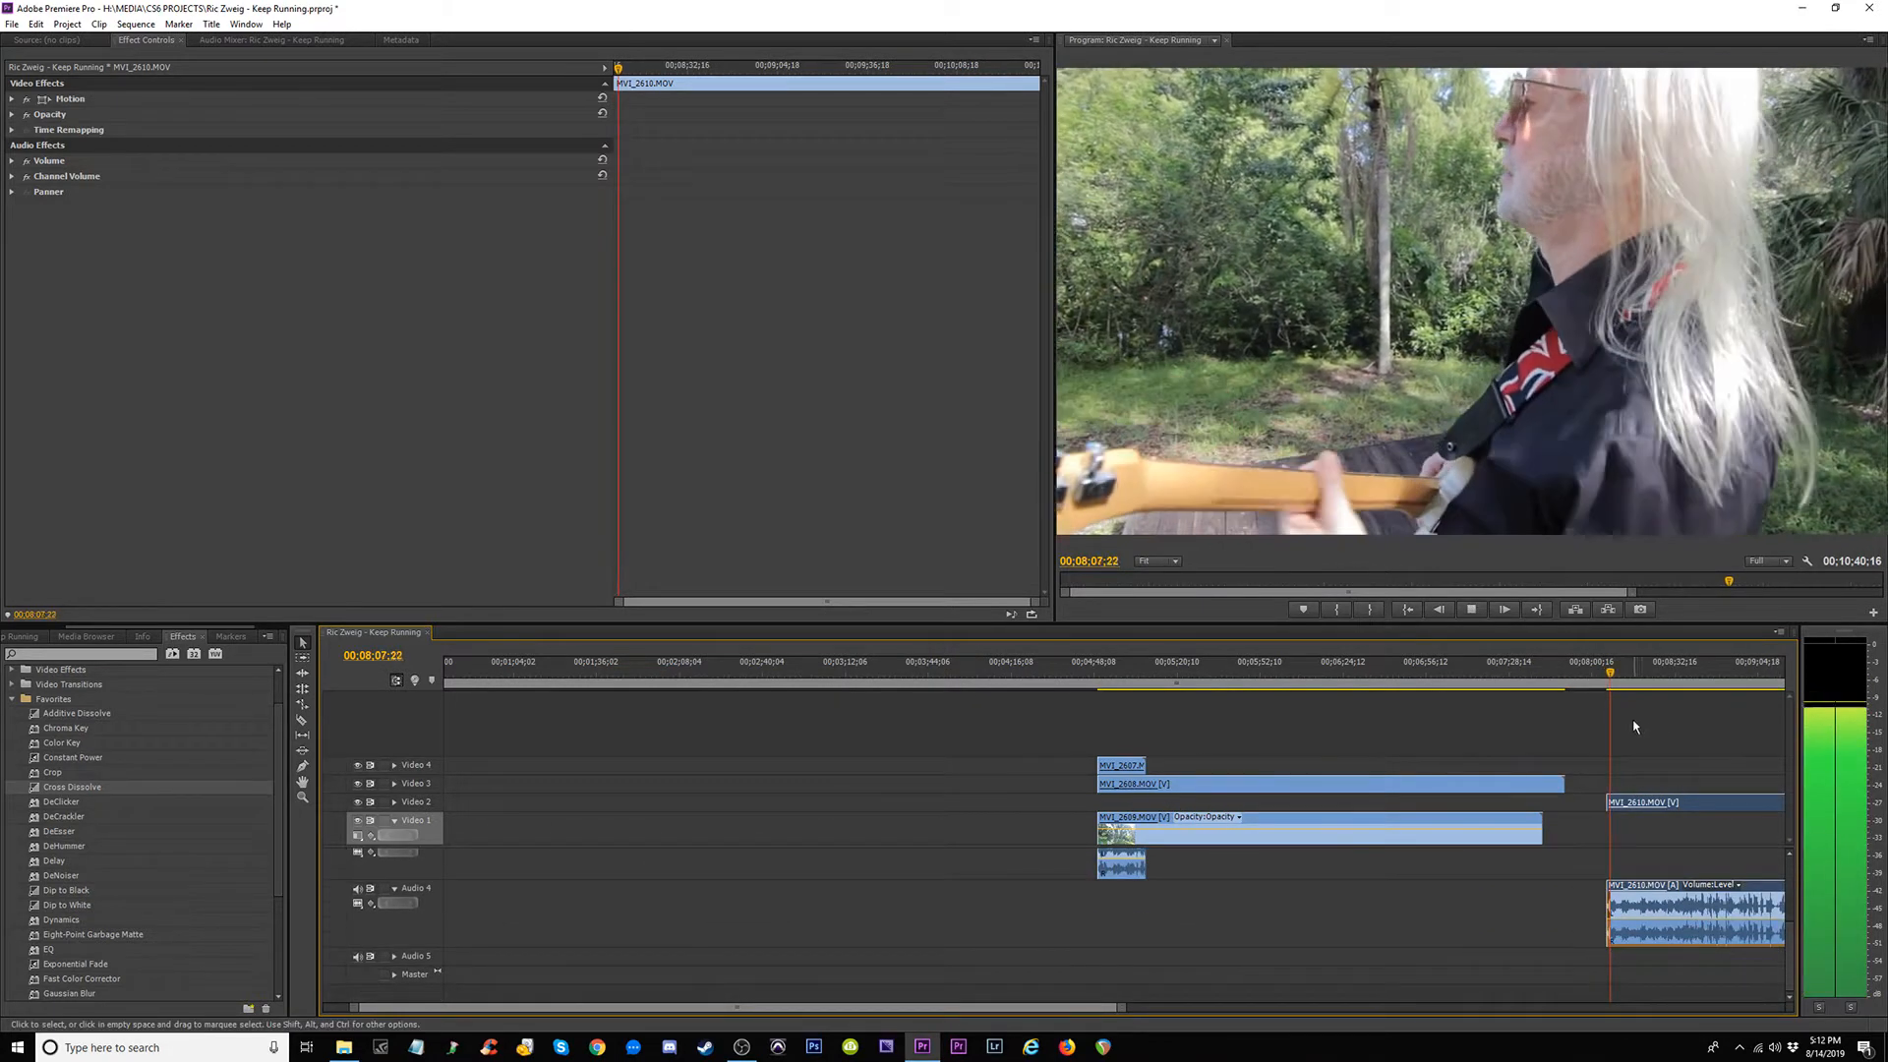
pyautogui.press('=')
pyautogui.press('=')
pyautogui.press('=')
pyautogui.press('=')
pyautogui.press('=')
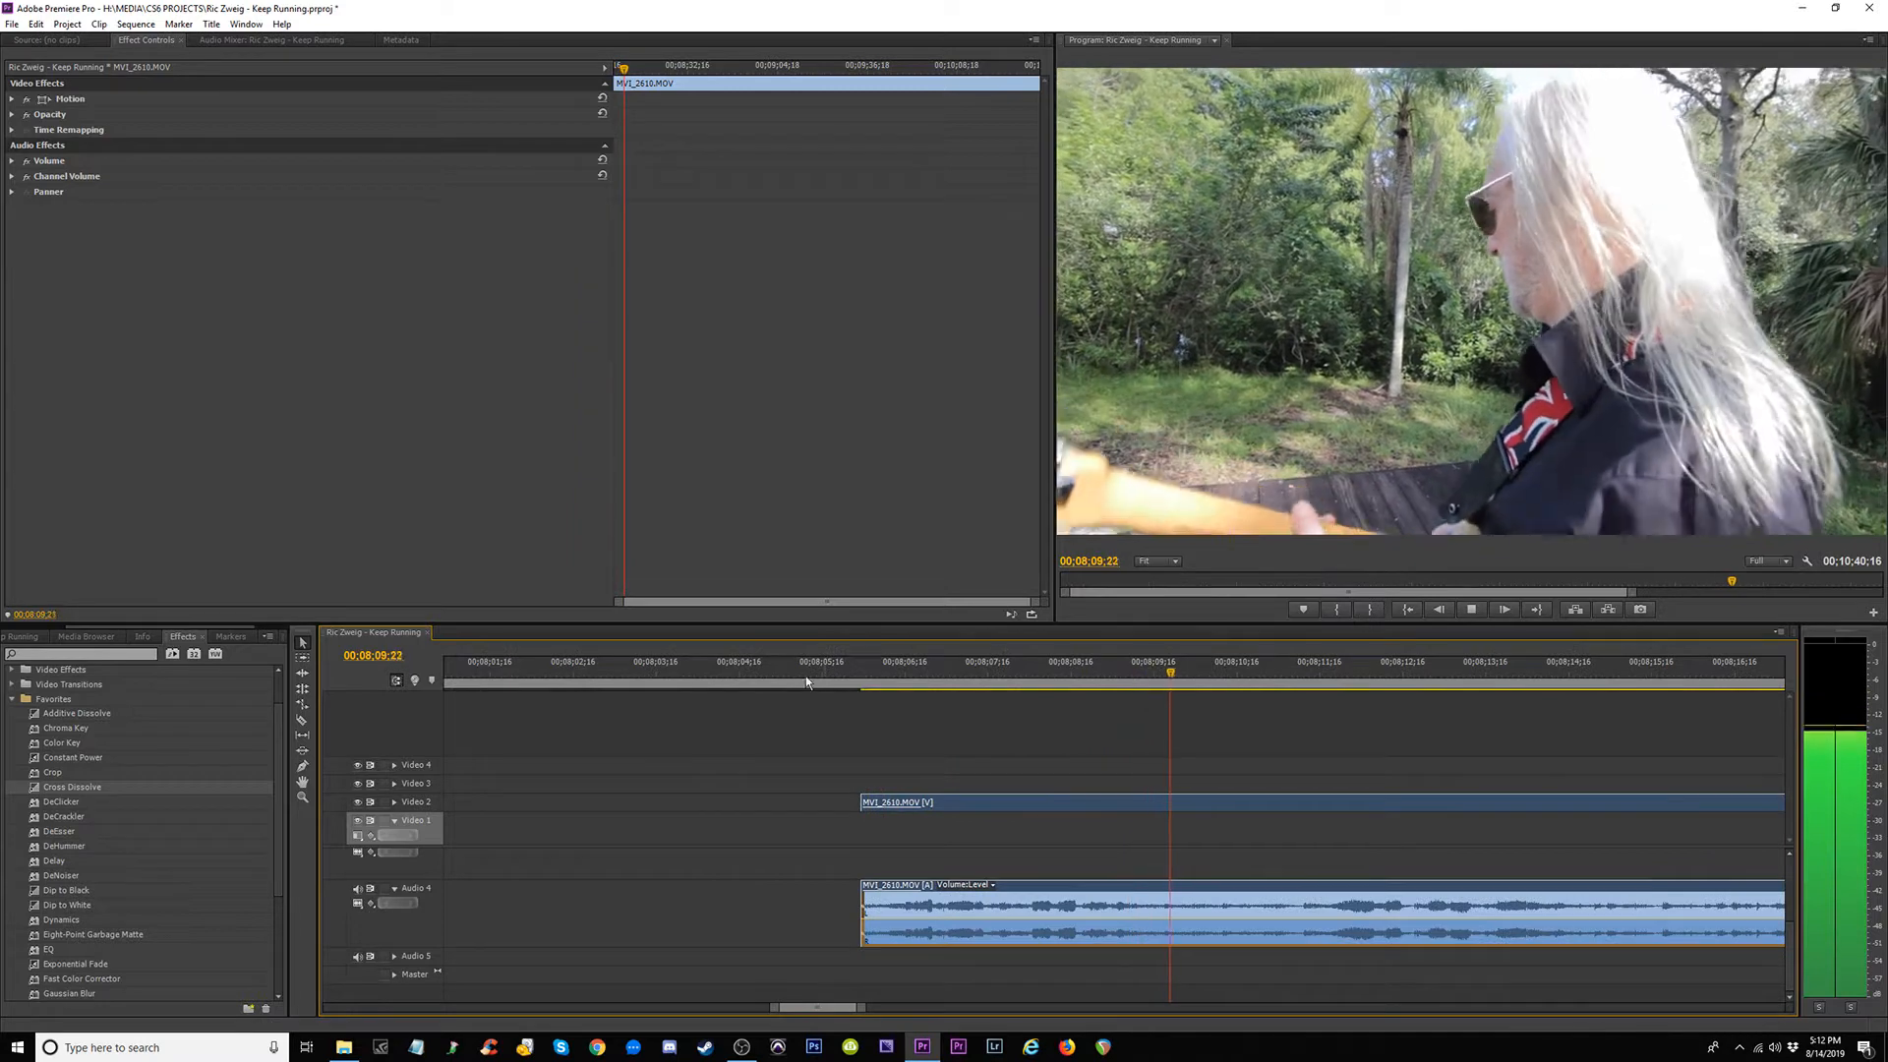
pyautogui.press('space')
# Extend the start of MVI_2610.MOV slightly earlier, play it, and trim the start back to 00;08;06;00.
pyautogui.moveTo(865, 940); pyautogui.dragTo(852, 940)
pyautogui.click(834, 671)
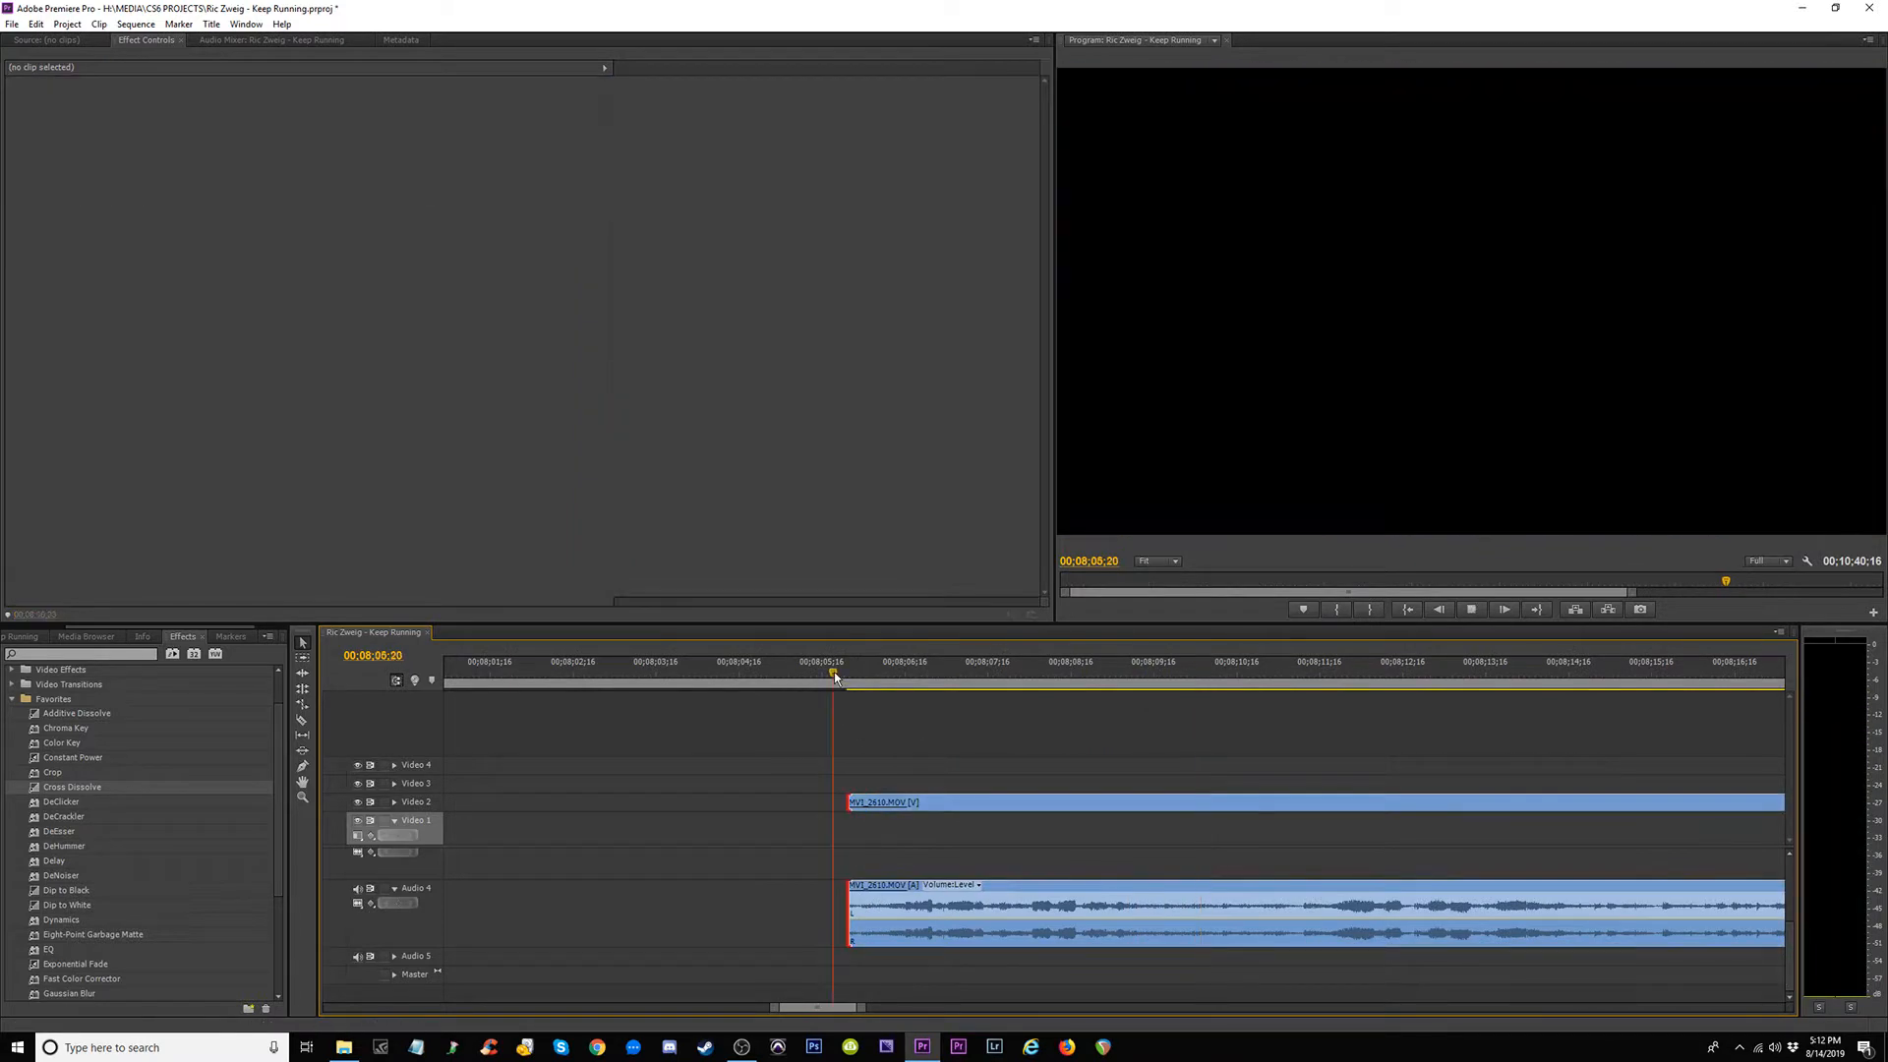
pyautogui.press('space')
pyautogui.click(853, 675)
pyautogui.moveTo(853, 675); pyautogui.dragTo(864, 682)
pyautogui.click(853, 798)
pyautogui.moveTo(849, 802); pyautogui.dragTo(862, 803)
pyautogui.press('-')
pyautogui.press('-')
pyautogui.press('-')
pyautogui.press('-')
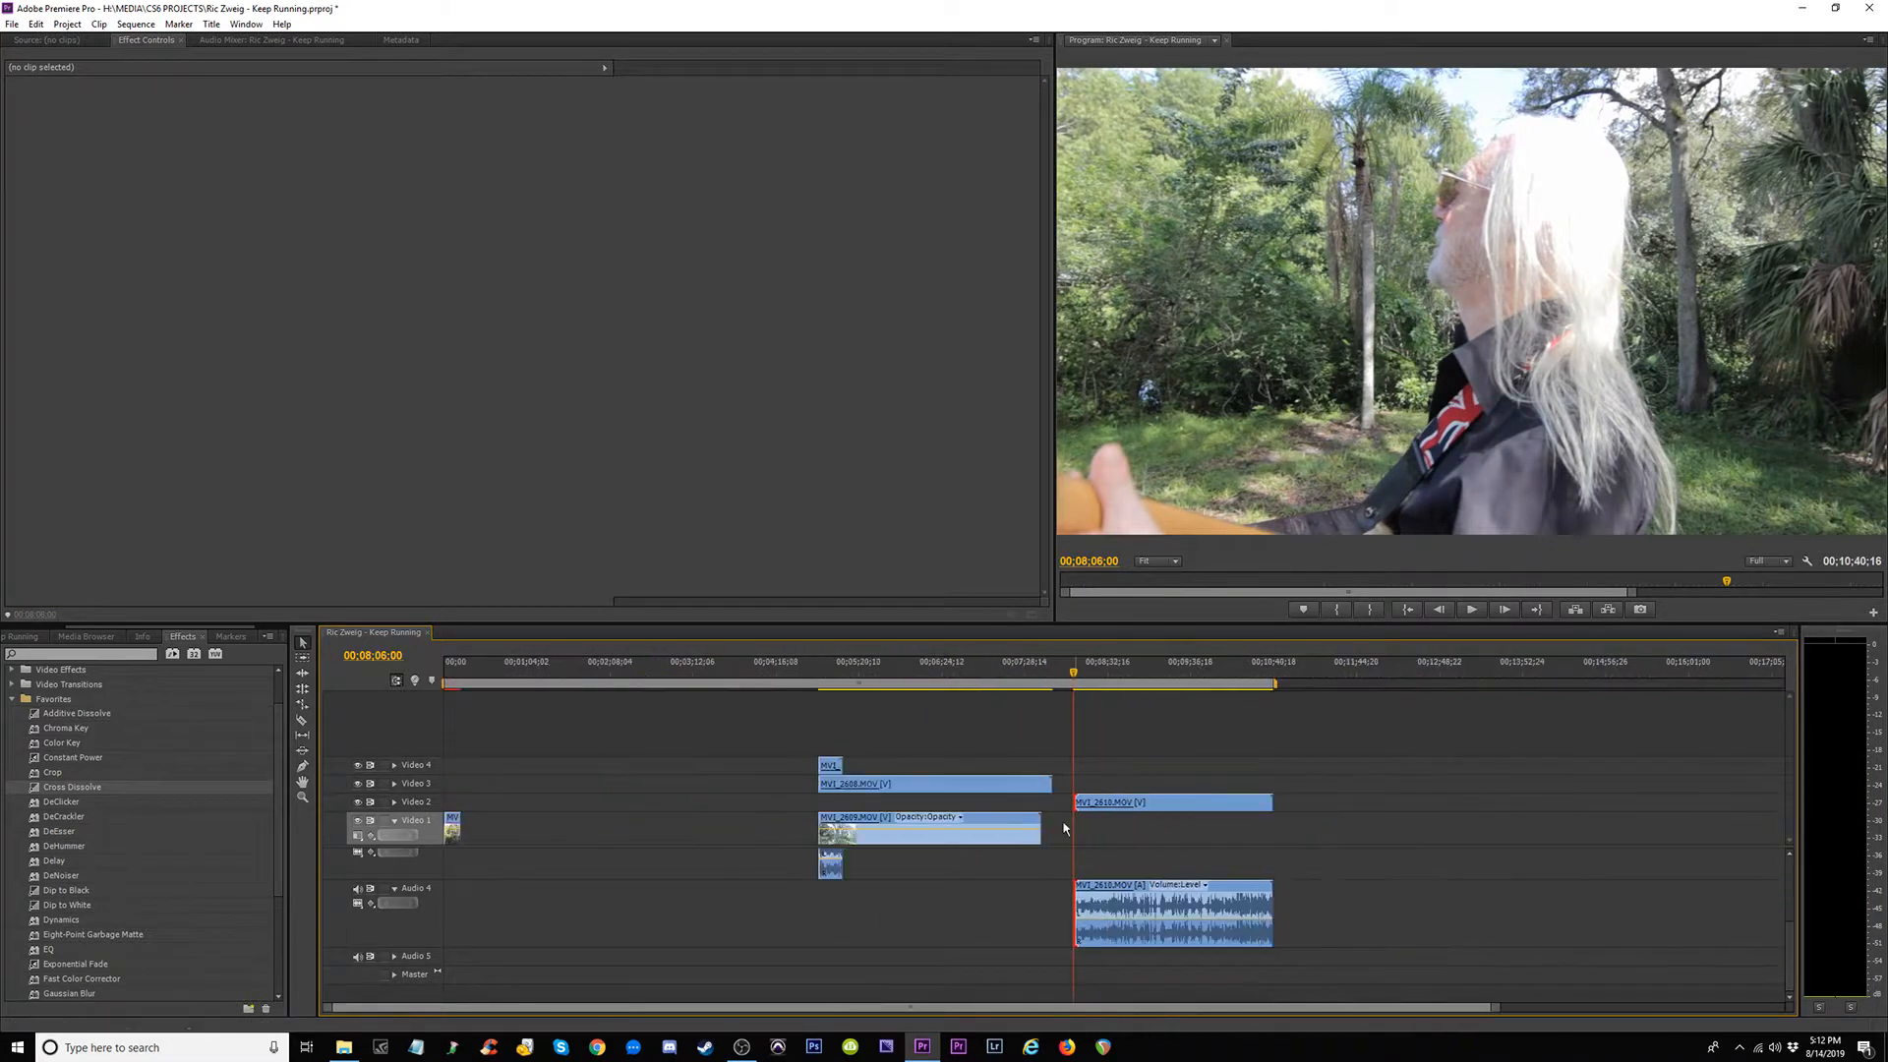
# Play the three remaining stacked takes from their common start to about 00;04;54.
pyautogui.click(815, 674)
pyautogui.press('=')
pyautogui.press('=')
pyautogui.press('=')
pyautogui.press('=')
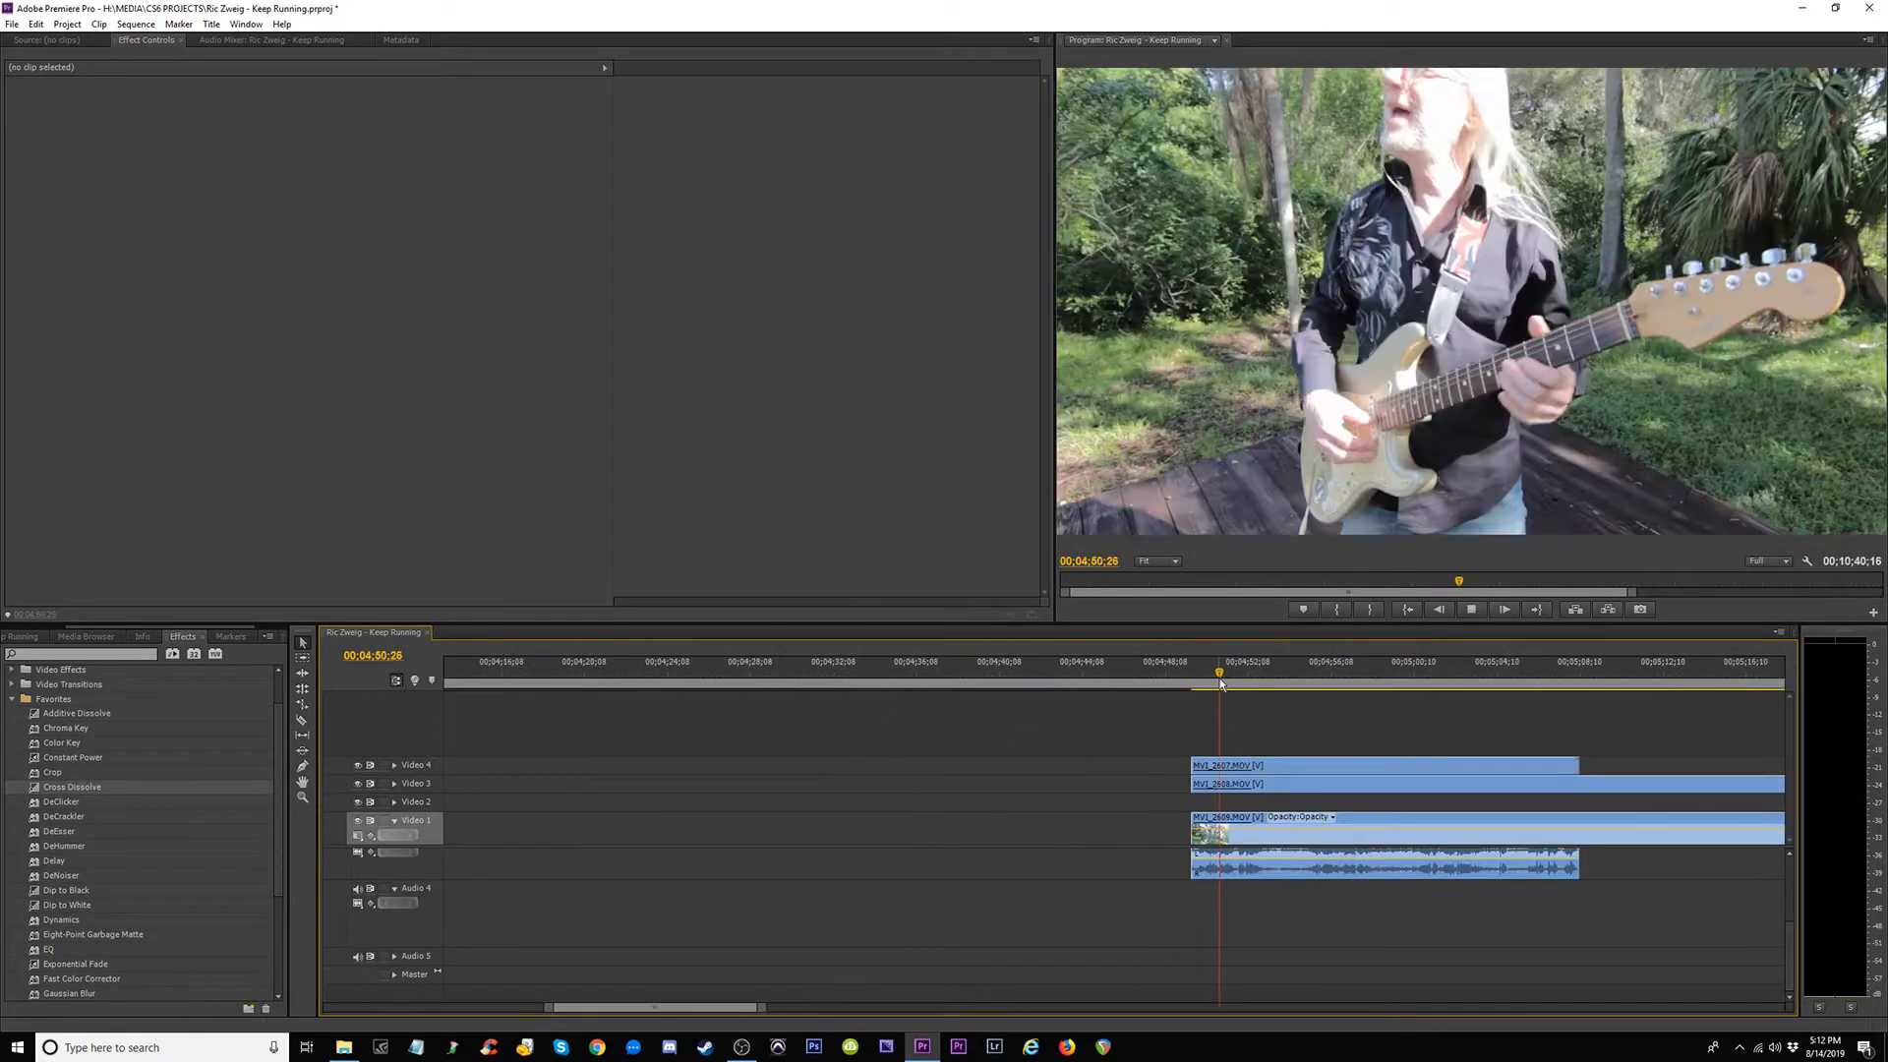
pyautogui.press('space')
pyautogui.scroll(2, 1783, 927)
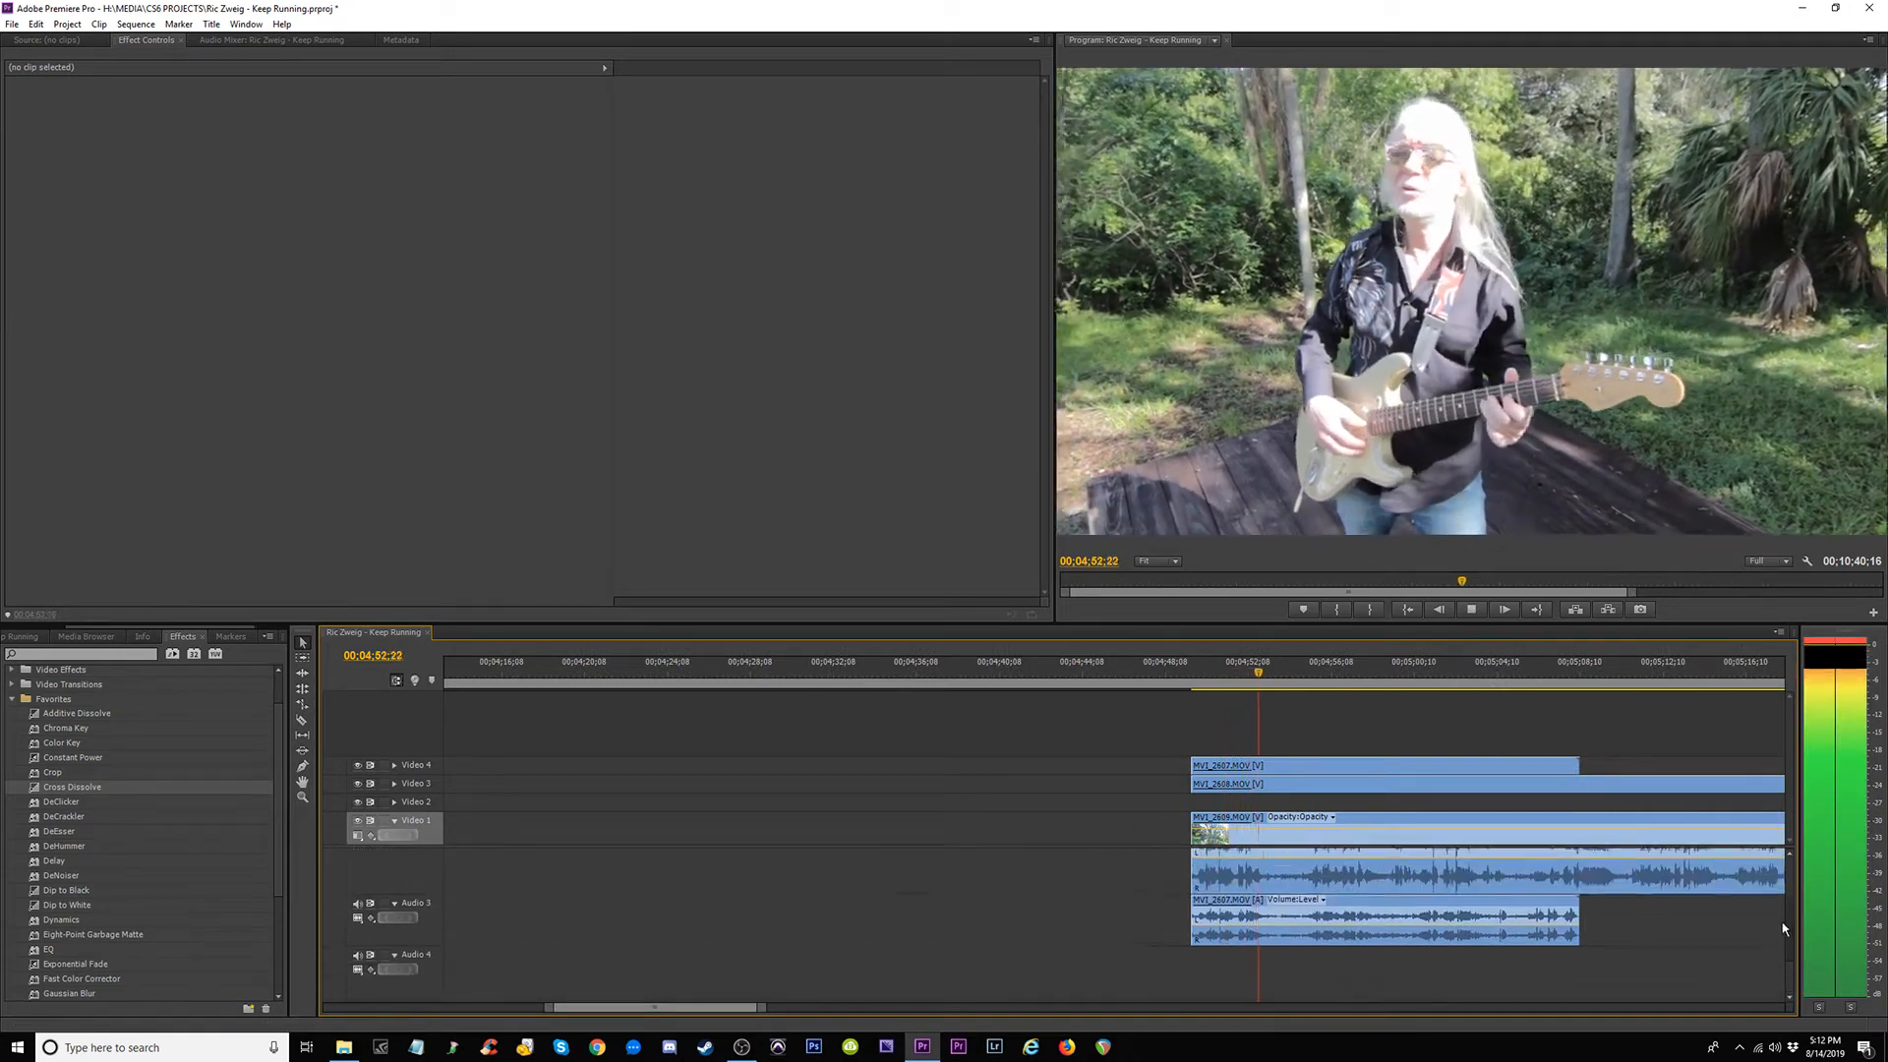
pyautogui.scroll(2, 1783, 927)
pyautogui.press('space')
# Move MVI_2607.MOV down to Video 3 and MVI_2608.MOV down to Video 2, and stop playback at 00;04;54;24.
pyautogui.moveTo(1284, 752); pyautogui.dragTo(1306, 802)
pyautogui.press('space')
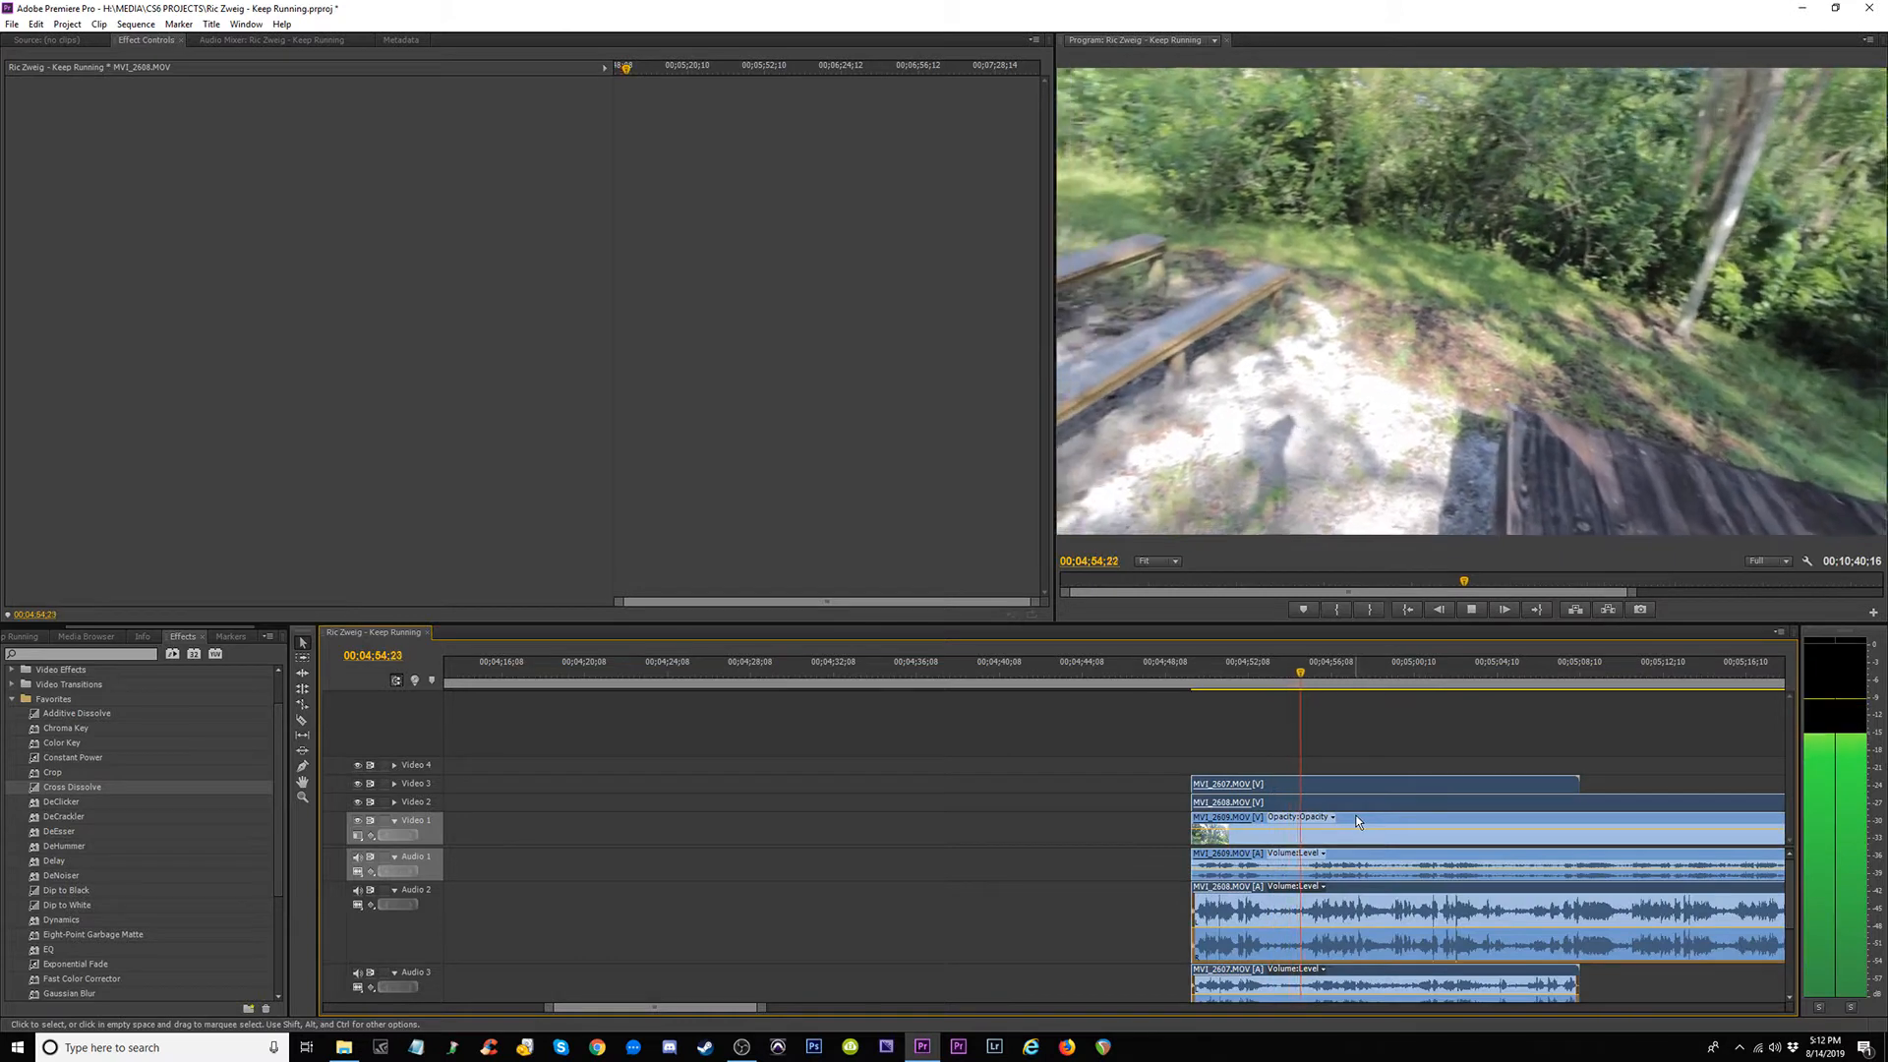
pyautogui.press('space')
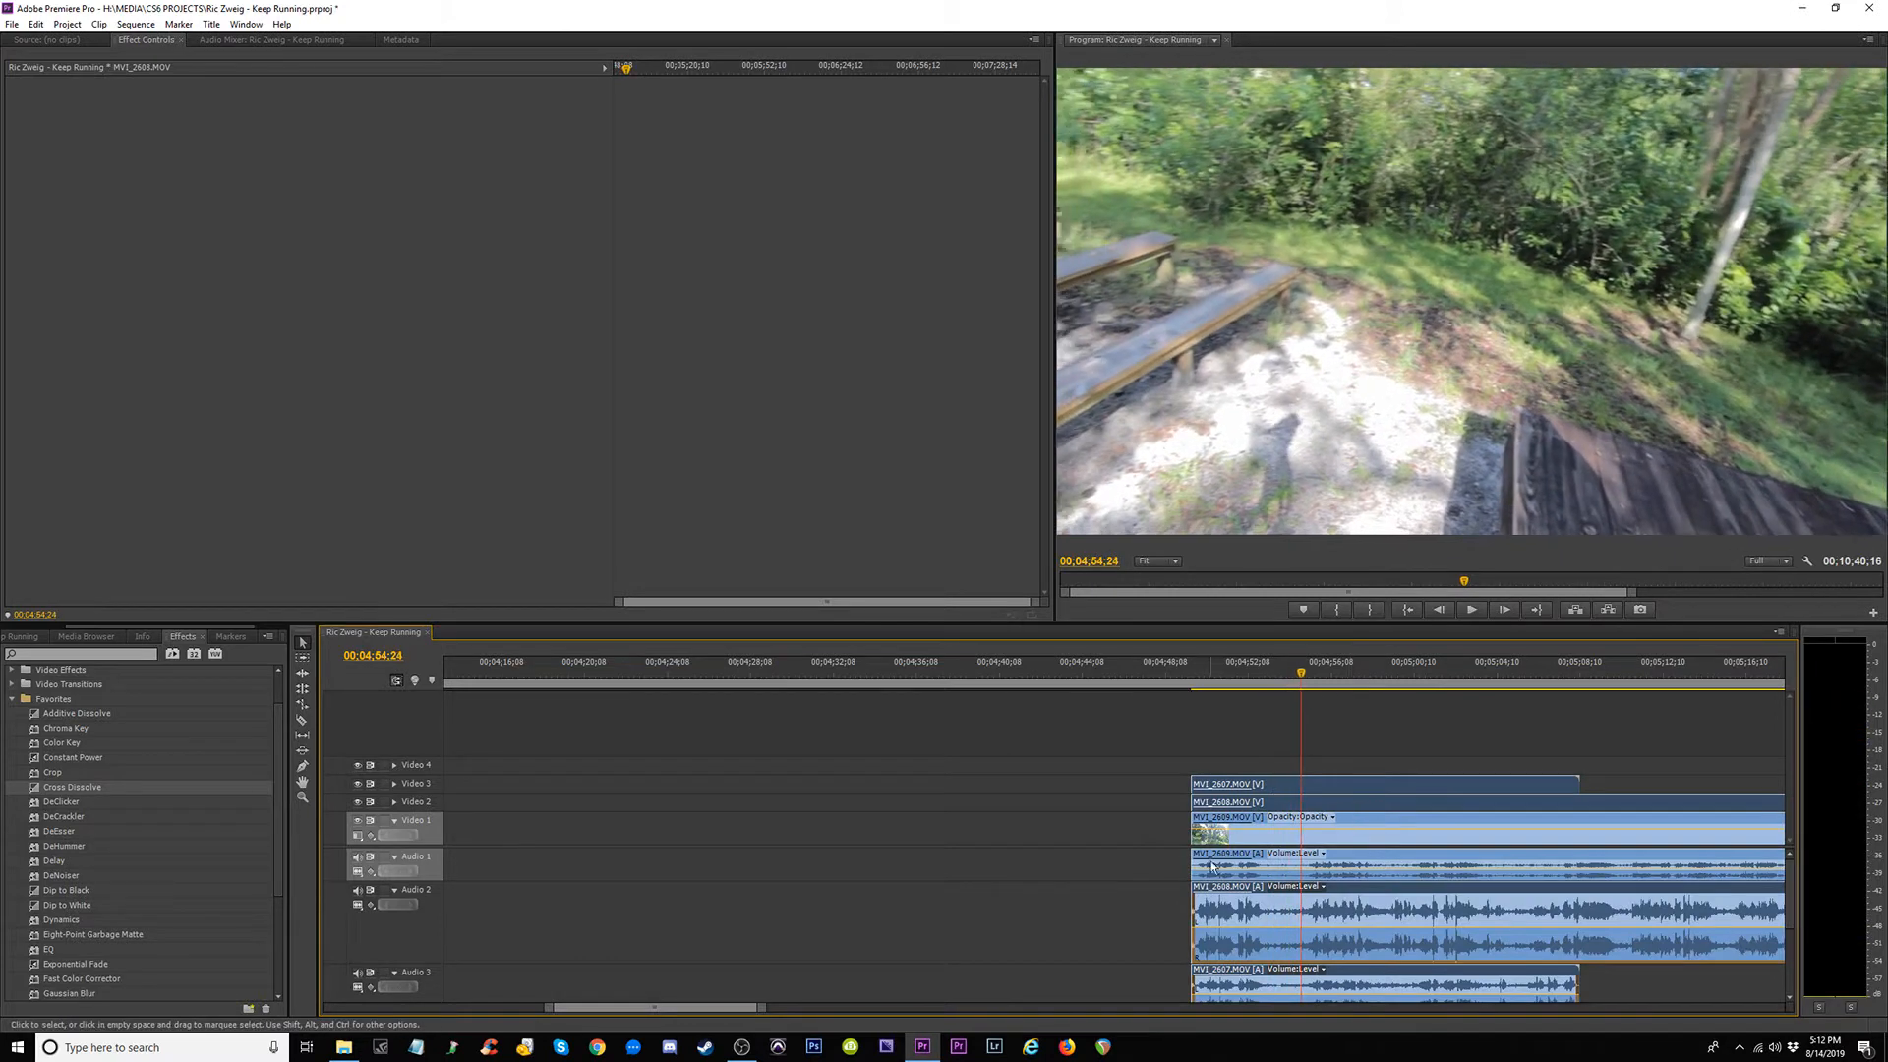
# Trim the starts of MVI_2609.MOV, MVI_2608.MOV and MVI_2607.MOV to the playhead at 00;04;54;24.
pyautogui.moveTo(1198, 834); pyautogui.dragTo(1301, 801)
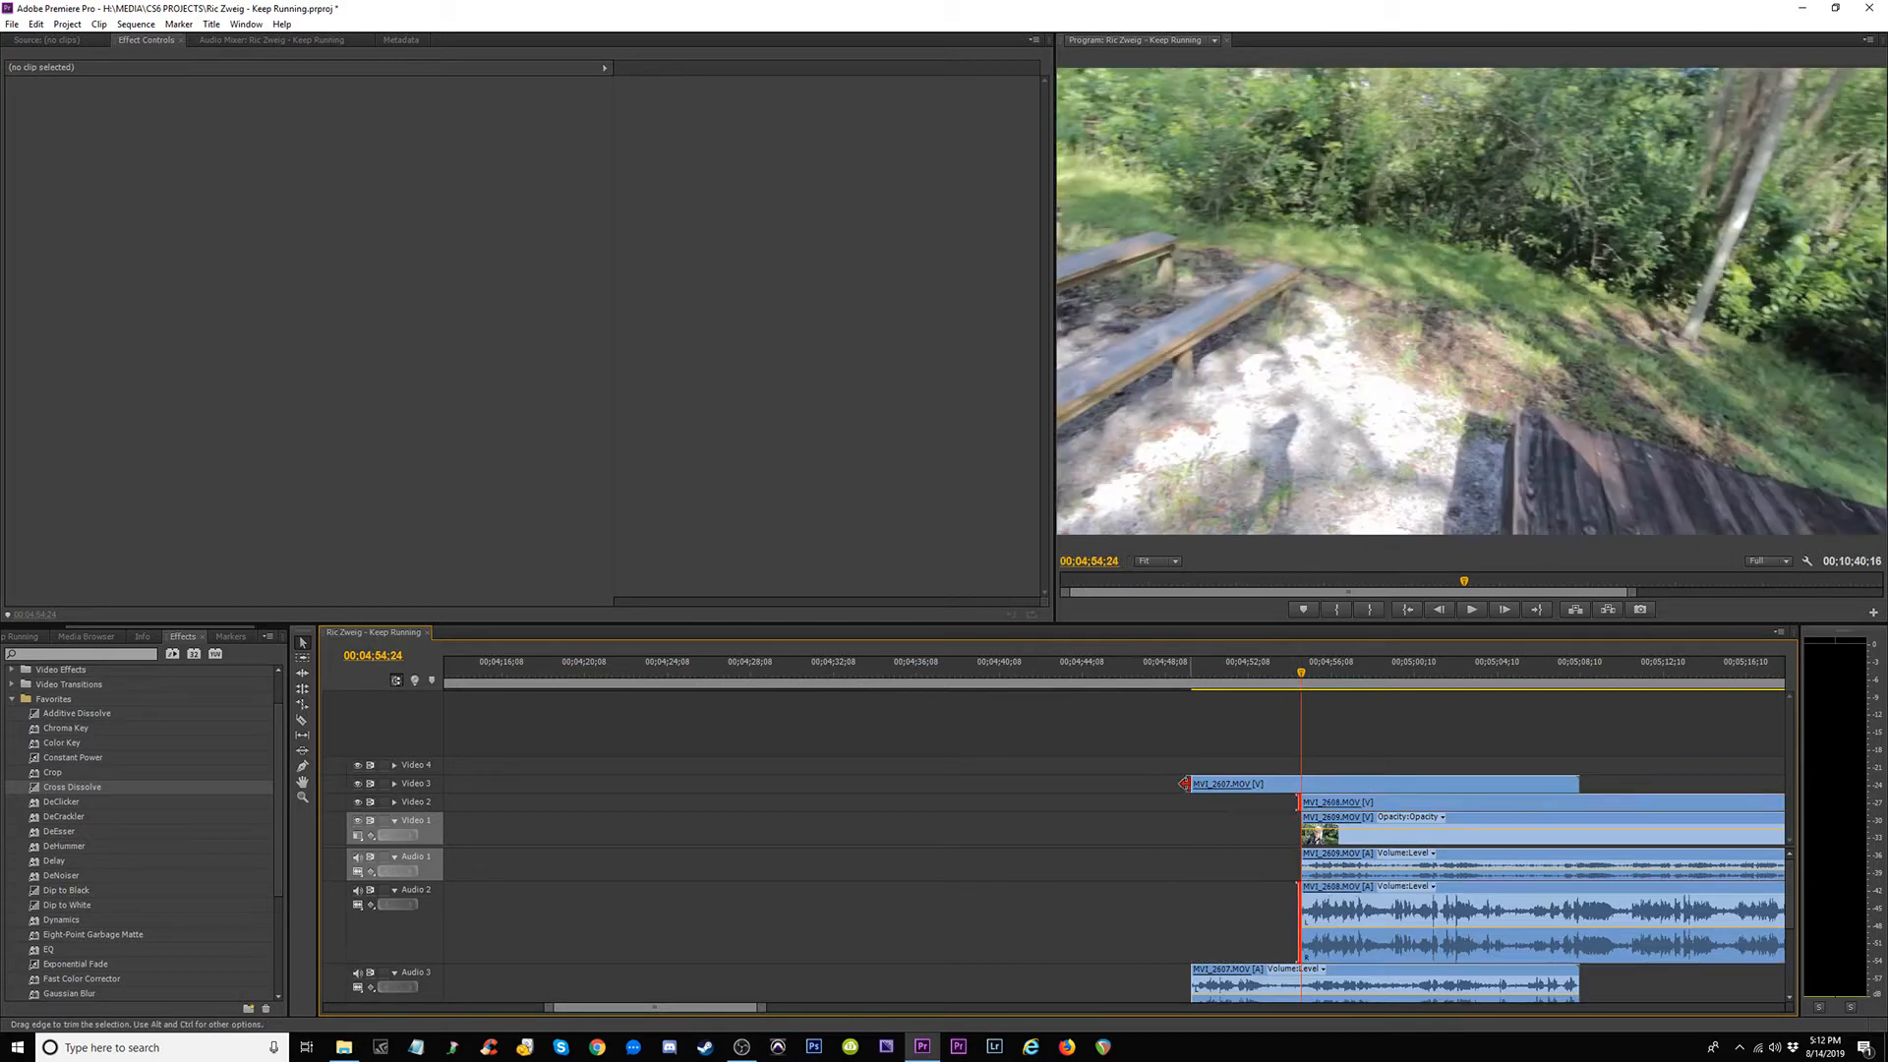
pyautogui.moveTo(1185, 783); pyautogui.dragTo(1298, 787)
pyautogui.press('-')
pyautogui.press('-')
pyautogui.press('-')
pyautogui.press('-')
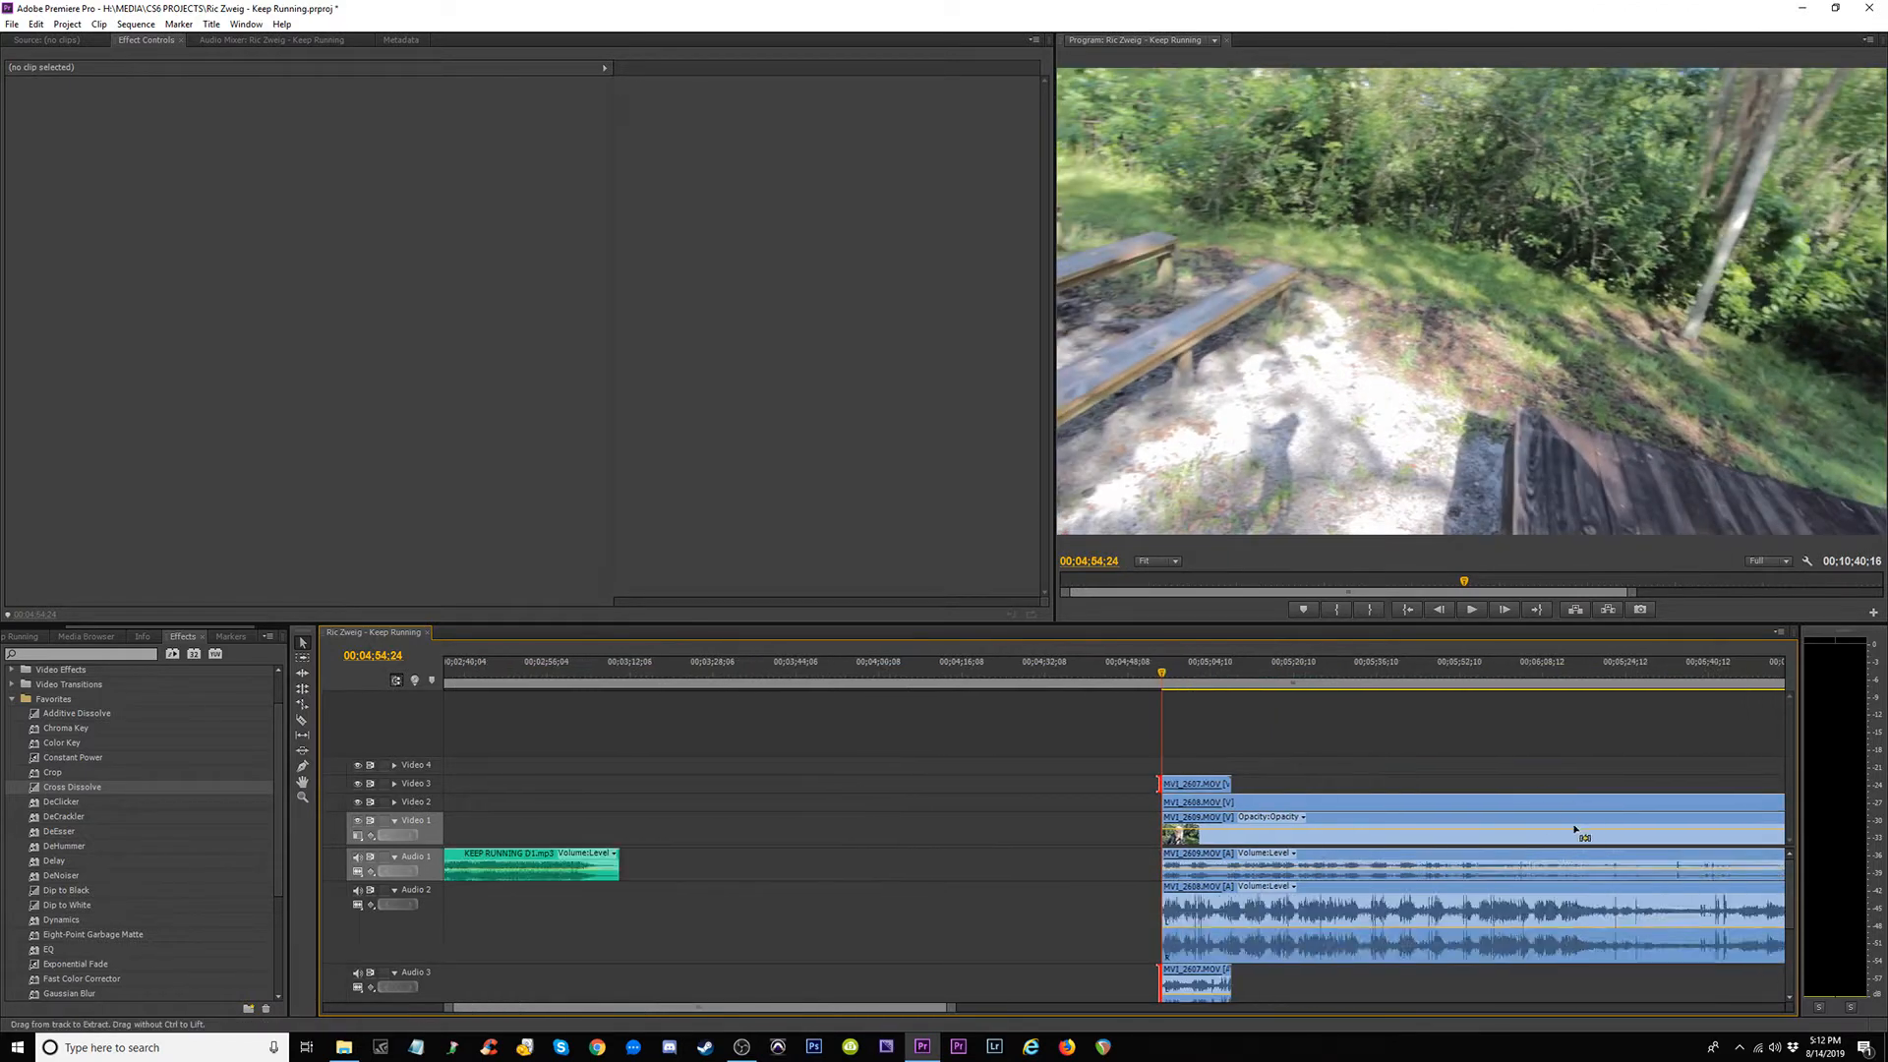
# Move MVI_2610.MOV to Video 4, starting with the other takes at 00;04;54;24, and make the timeline area taller.
pyautogui.moveTo(1167, 802); pyautogui.dragTo(1164, 768)
pyautogui.moveTo(1789, 895); pyautogui.dragTo(1794, 960)
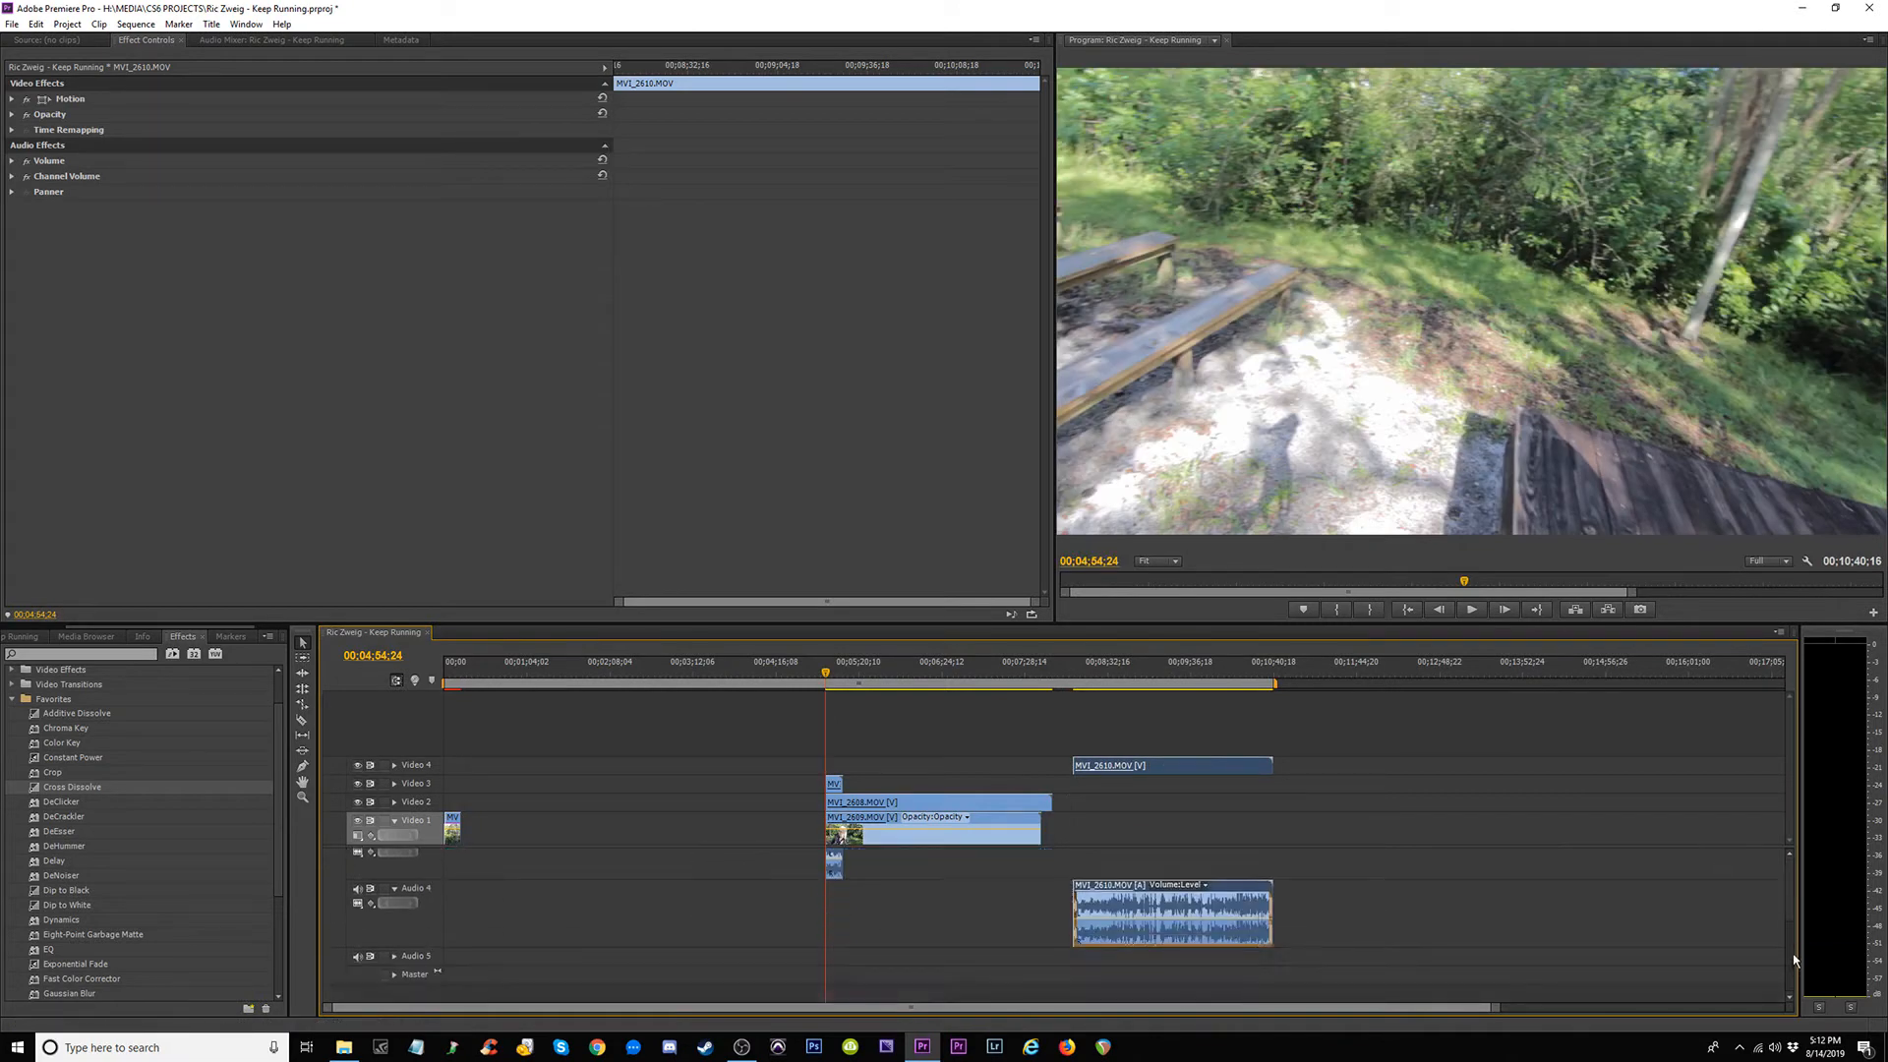
pyautogui.moveTo(310, 625); pyautogui.dragTo(310, 412)
pyautogui.moveTo(1127, 673); pyautogui.dragTo(879, 674)
pyautogui.press('=')
pyautogui.press('=')
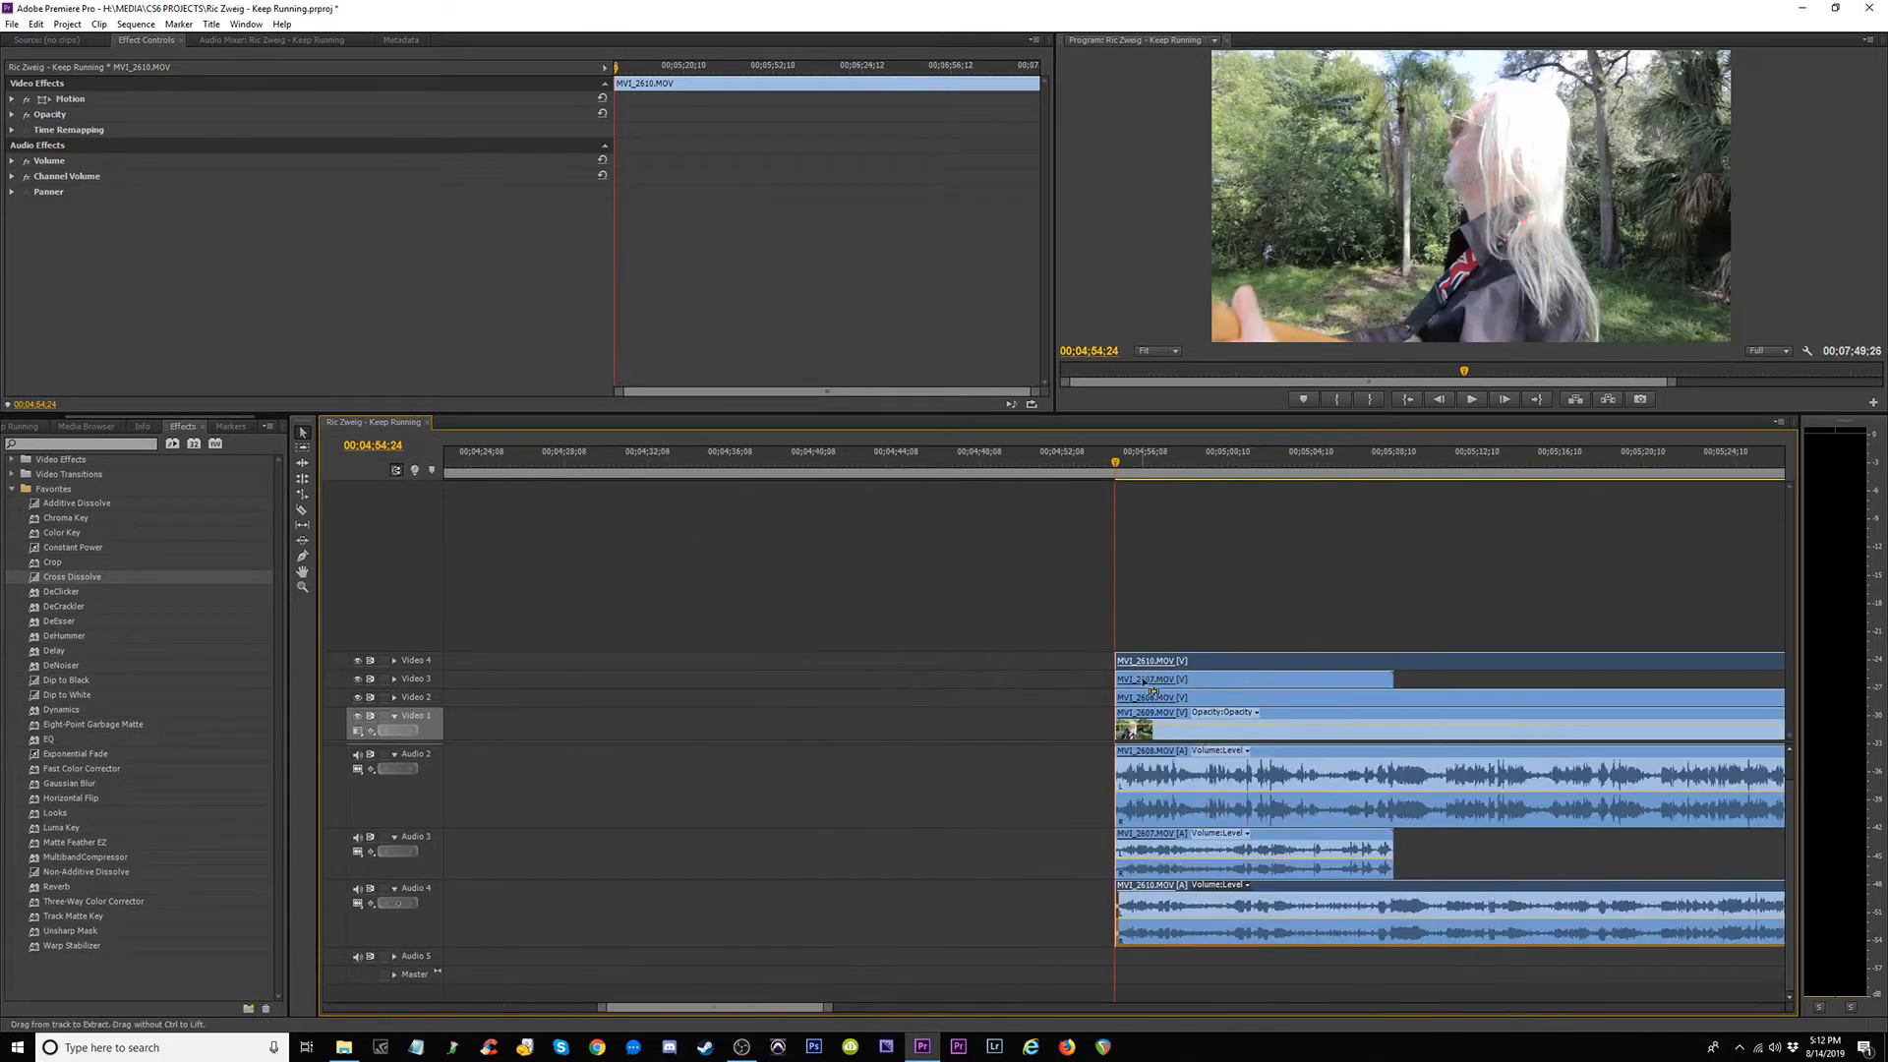
# Play the four aligned takes from 00;04;54;24 to 00;04;59;10.
pyautogui.press('space')
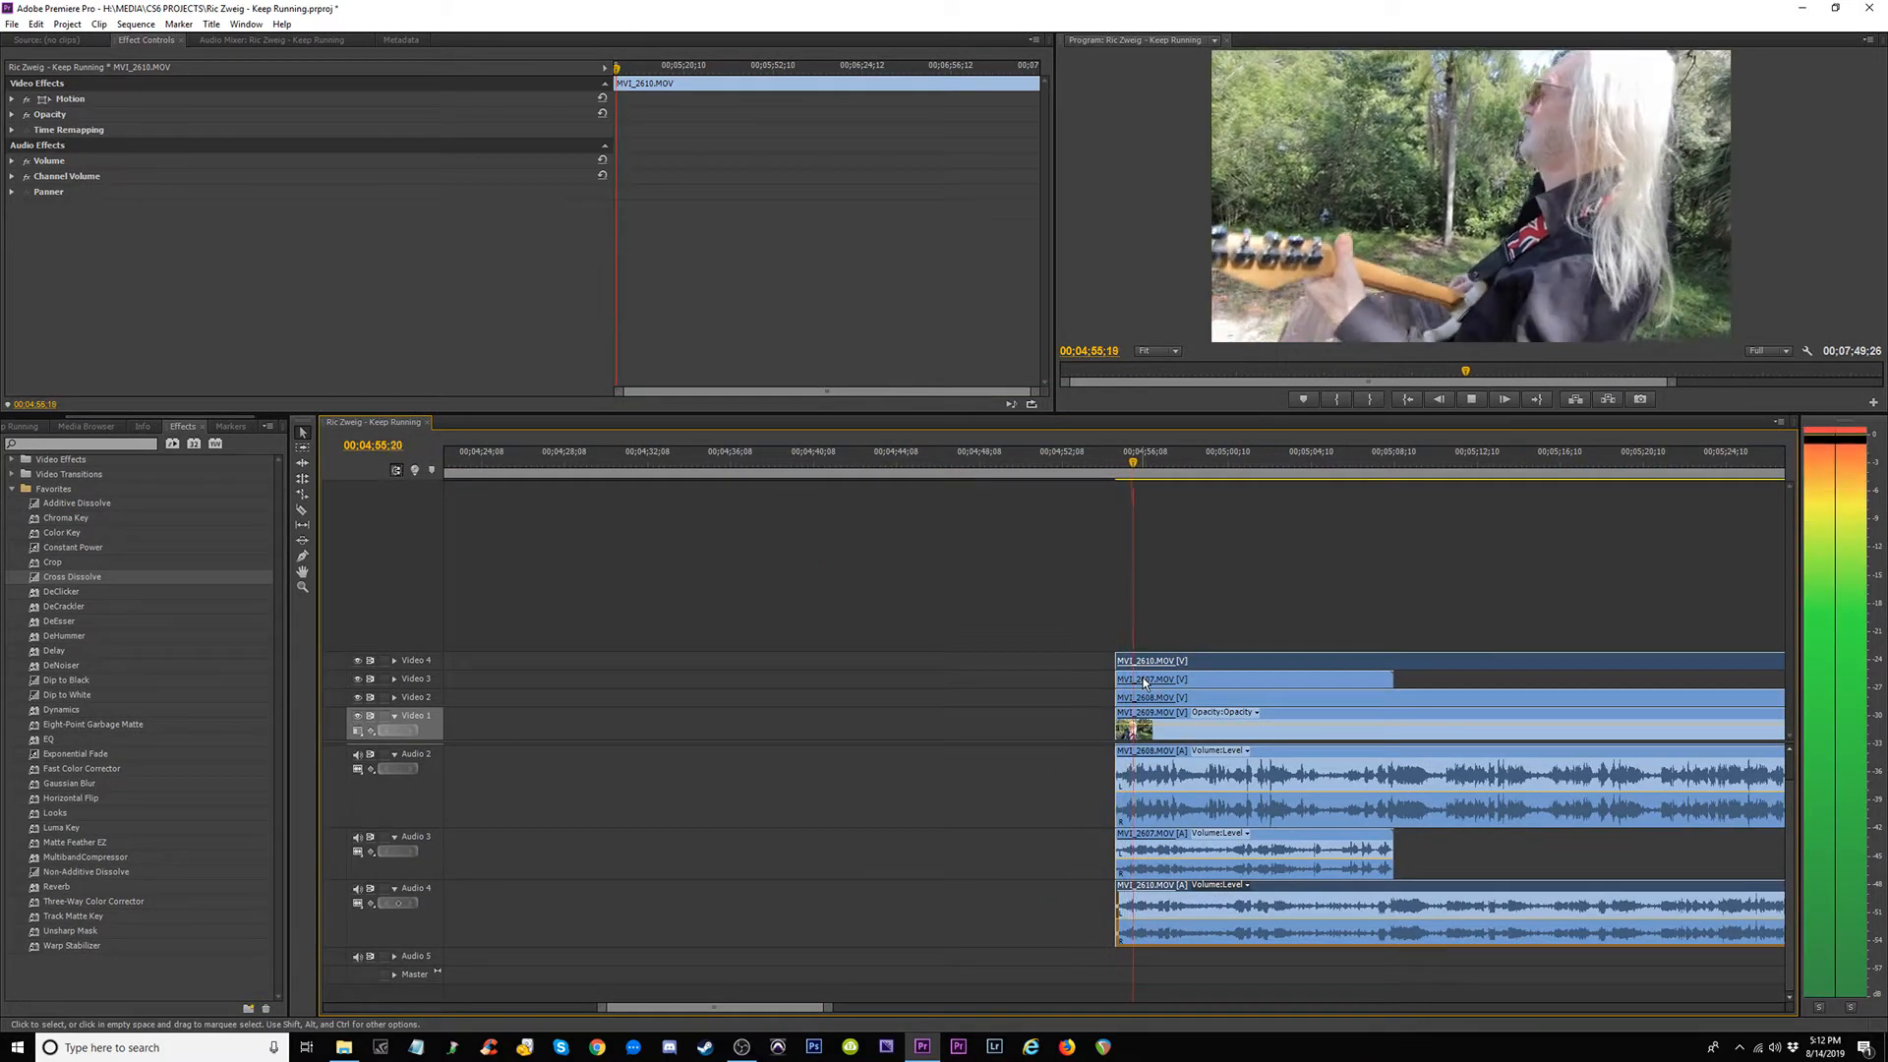
pyautogui.press('-')
pyautogui.press('-')
pyautogui.press('-')
pyautogui.press('-')
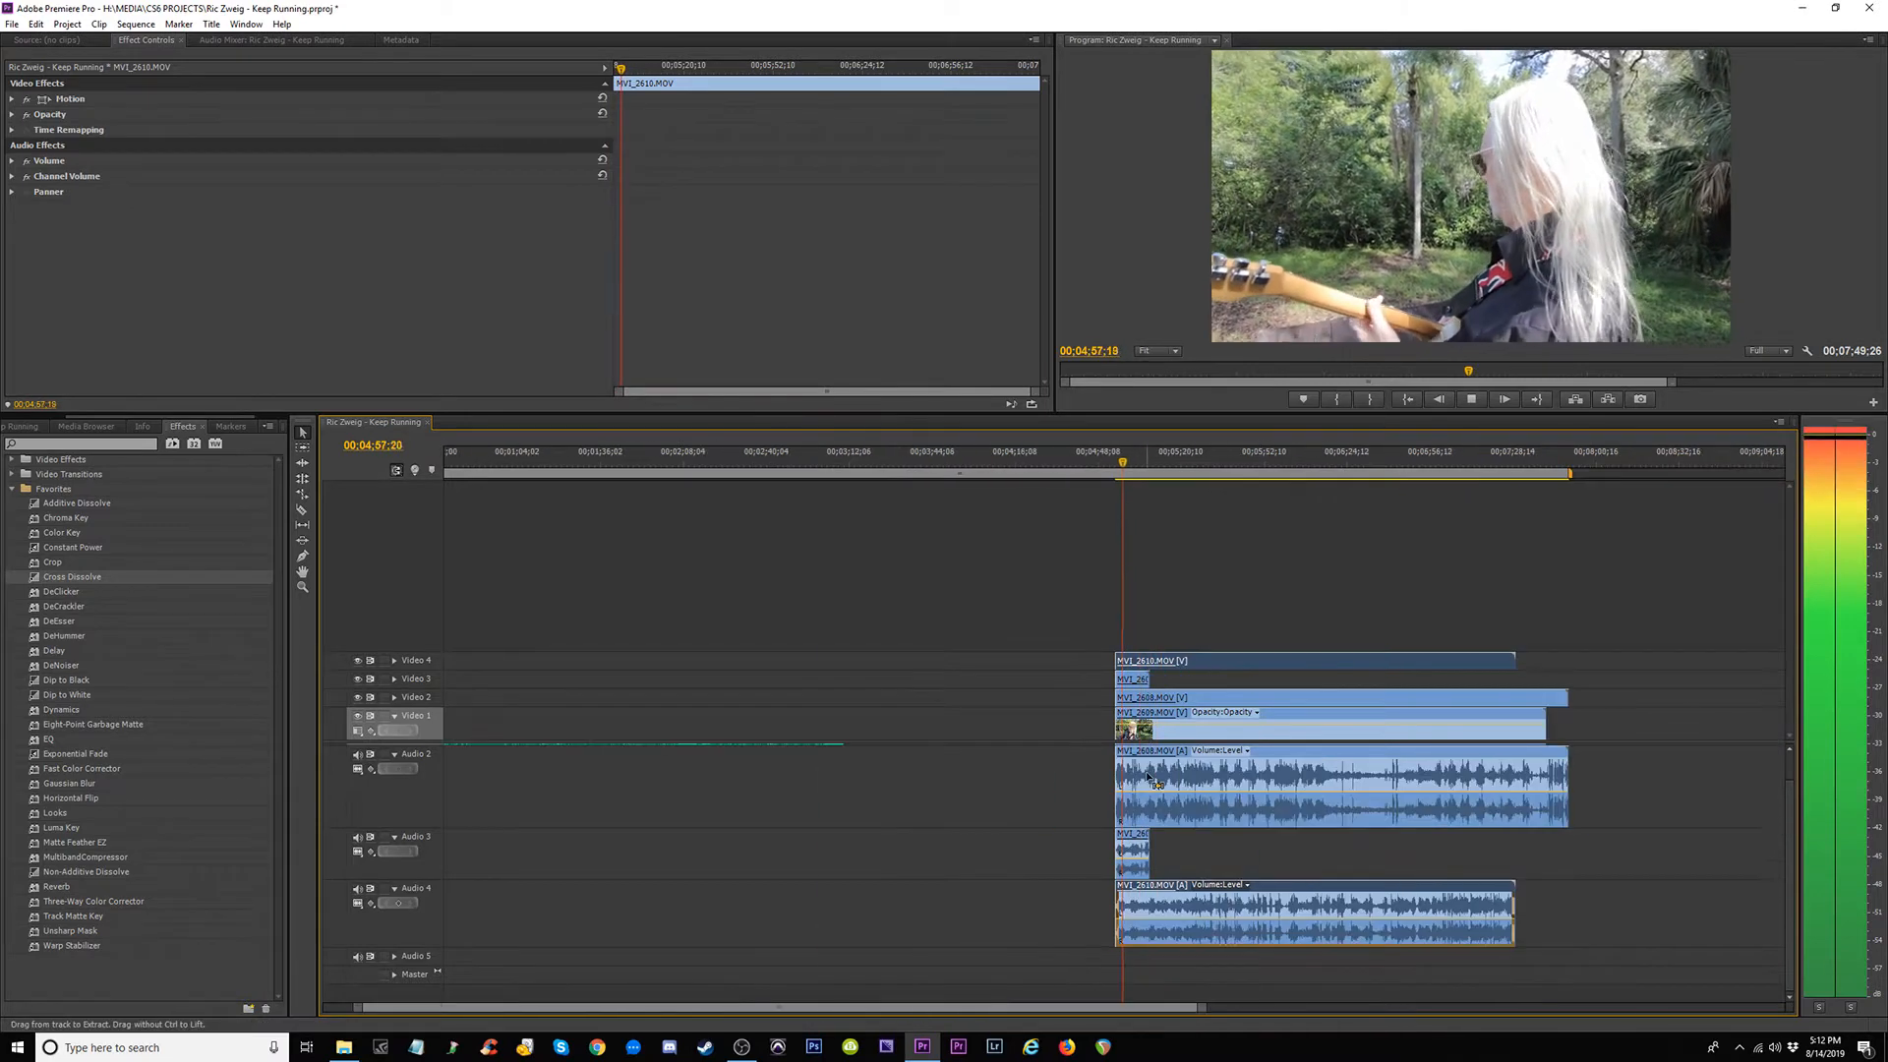
pyautogui.press('=')
pyautogui.press('=')
pyautogui.press('space')
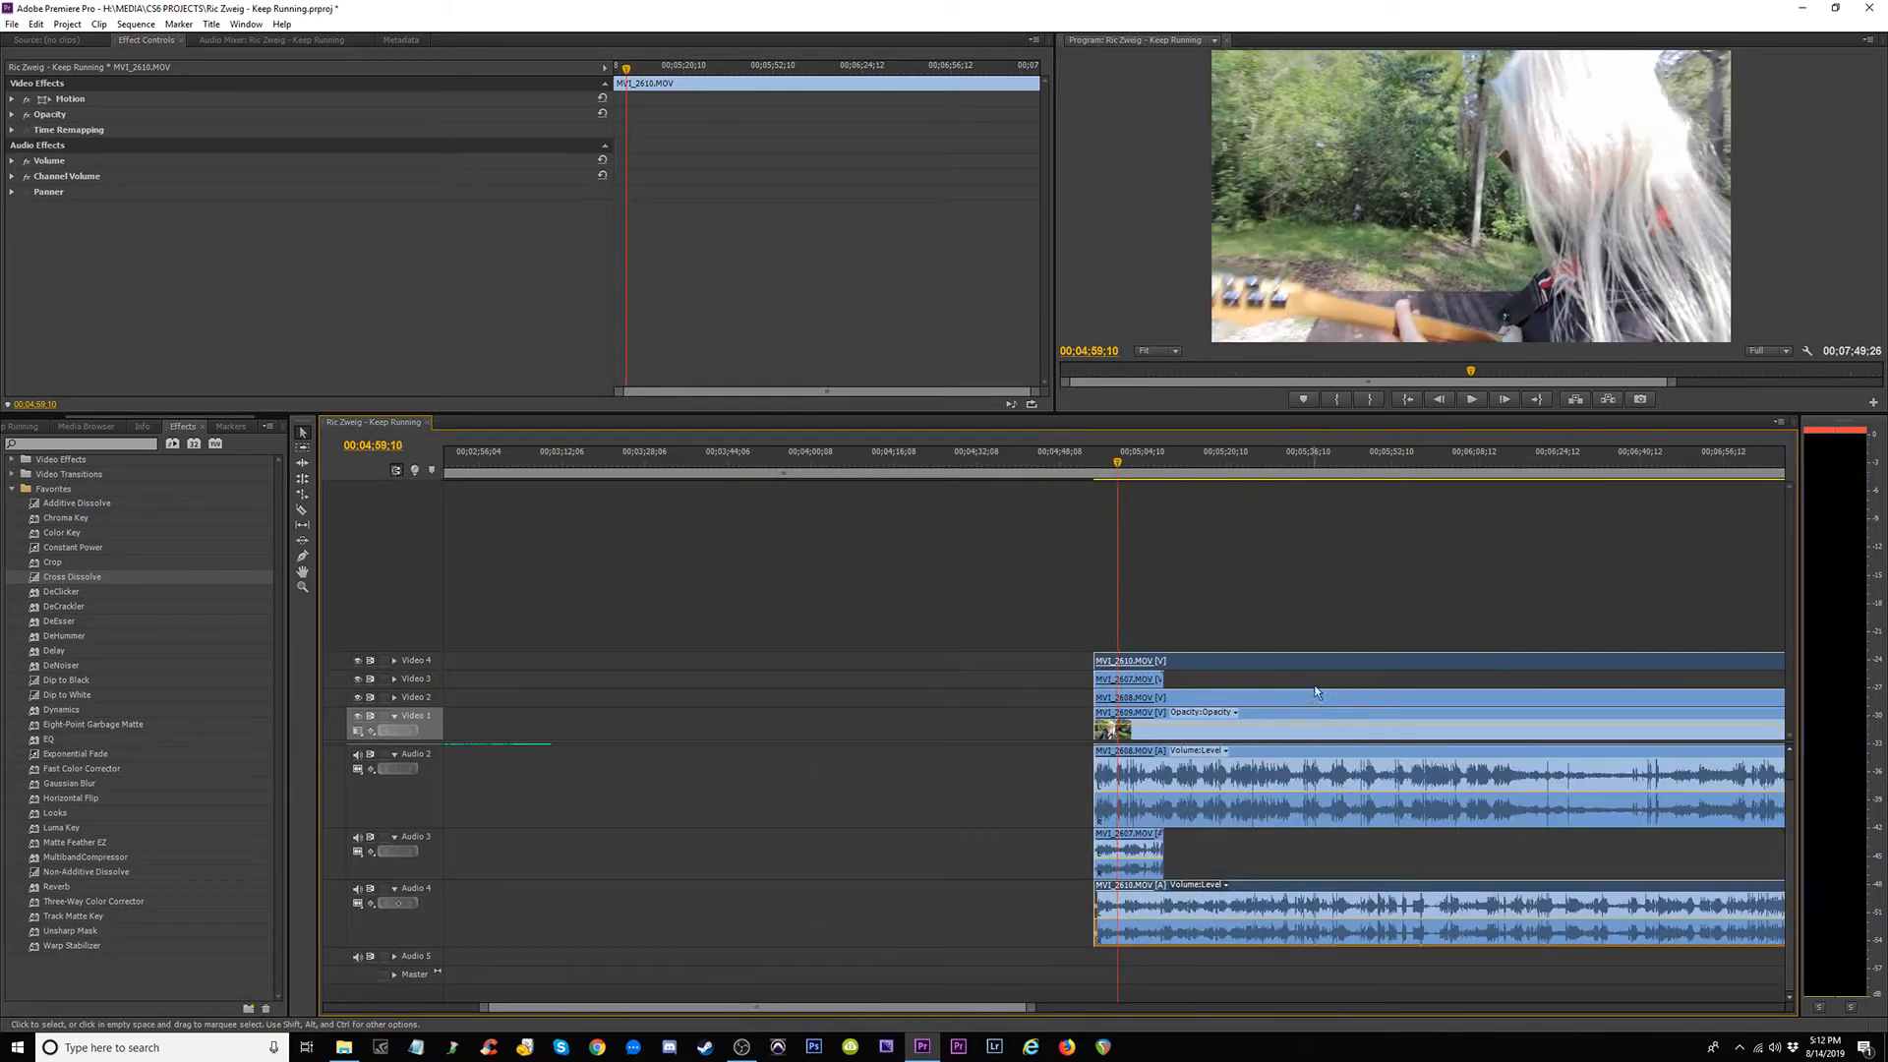
# Delete the camera audio of all four stacked takes, leaving only their video and the song.
pyautogui.press('-')
pyautogui.press('-')
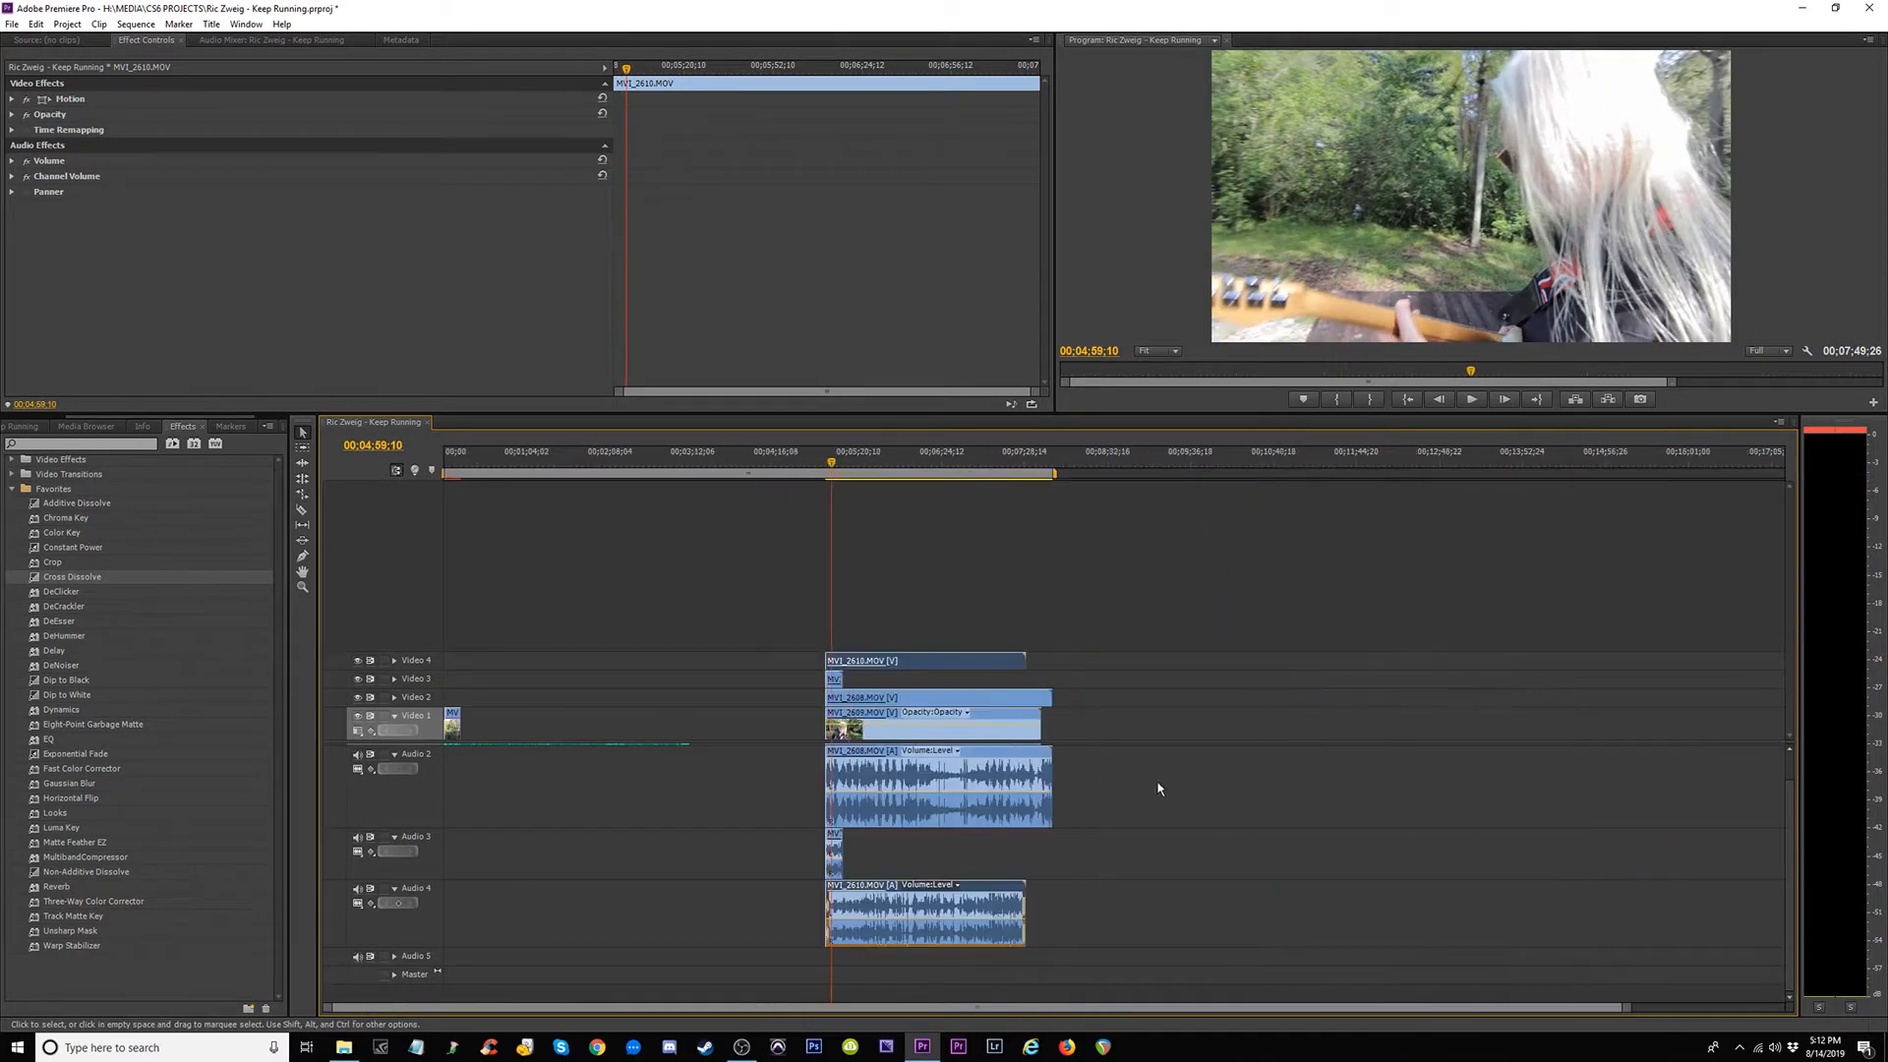
pyautogui.keyDown('alt'); pyautogui.moveTo(1174, 784); pyautogui.dragTo(745, 966); pyautogui.keyUp('alt')
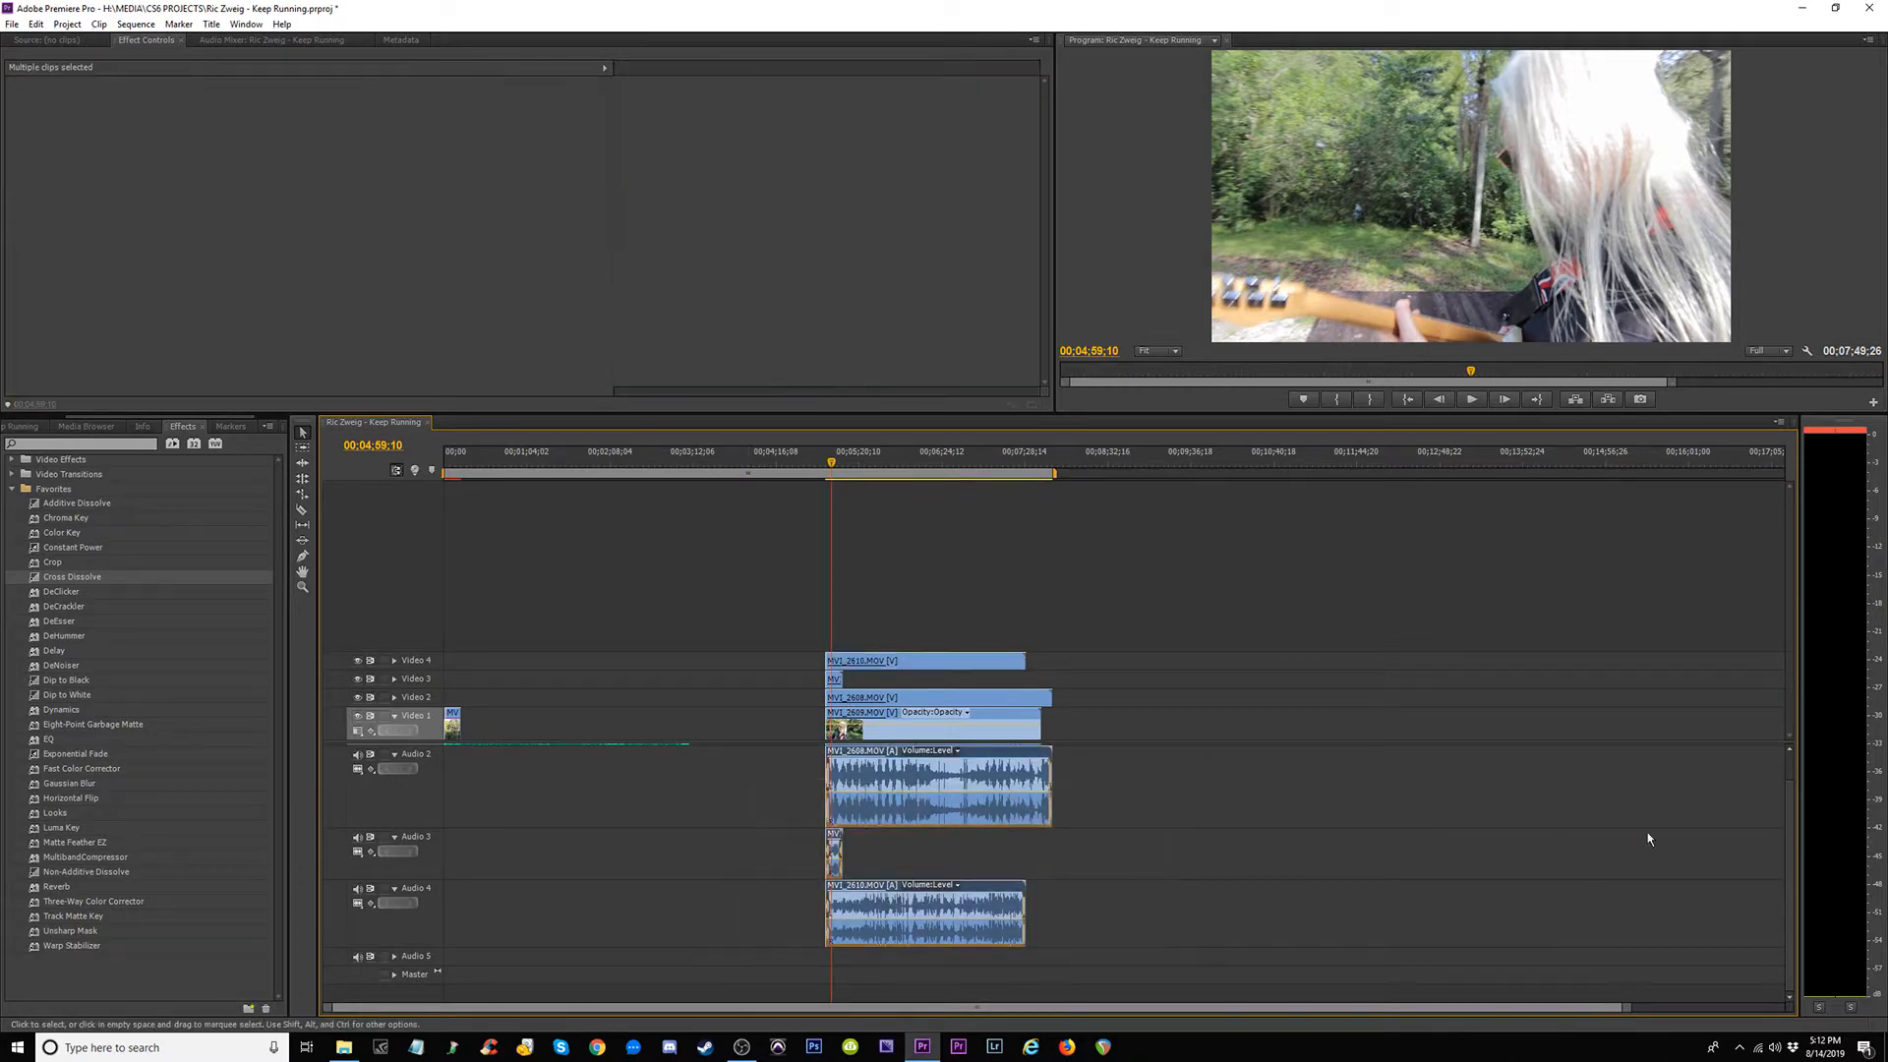
pyautogui.moveTo(1789, 886); pyautogui.dragTo(1783, 822)
pyautogui.keyDown('alt'); pyautogui.moveTo(1131, 752); pyautogui.dragTo(815, 957); pyautogui.keyUp('alt')
pyautogui.press('Delete')
# Move the four stacked video takes together over the song, starting at about 00;00;28.
pyautogui.moveTo(772, 627); pyautogui.dragTo(990, 741)
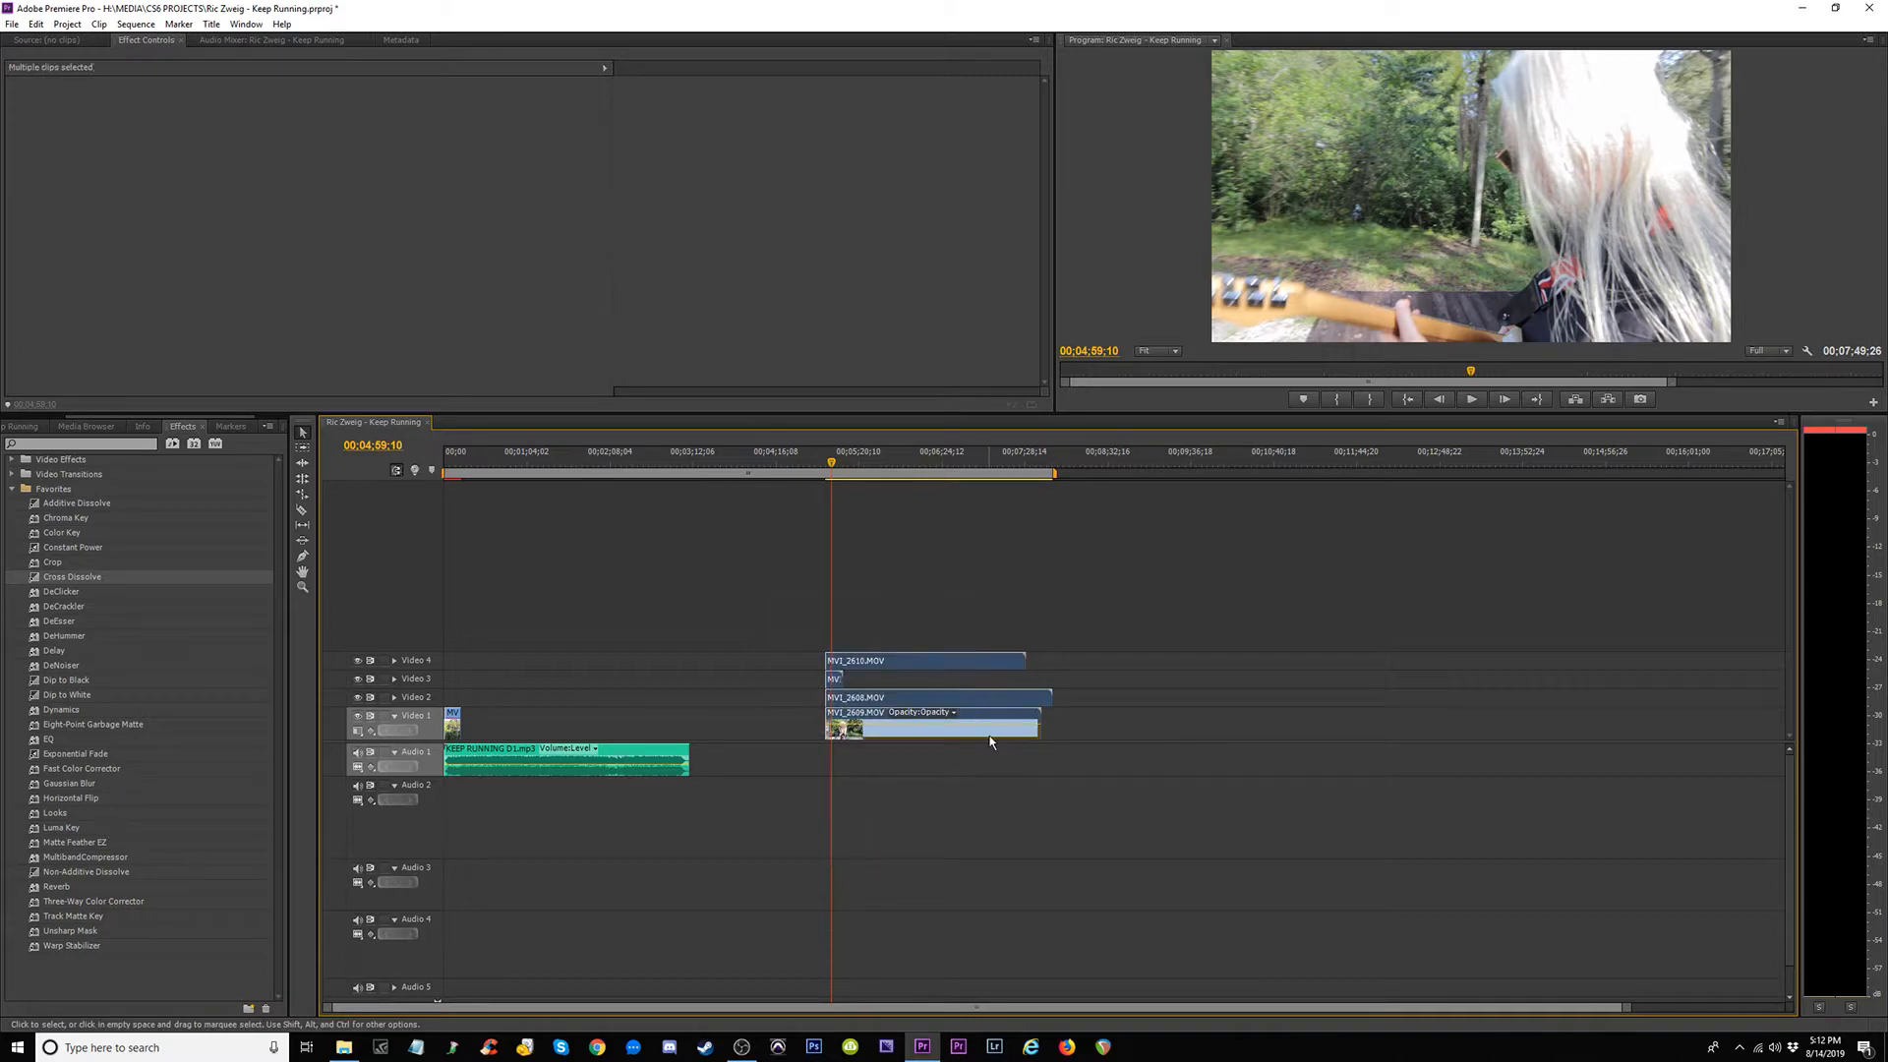
pyautogui.moveTo(468, 463)
pyautogui.mouseDown()
pyautogui.moveTo(358, 469)
pyautogui.moveTo(454, 464)
pyautogui.mouseUp()
pyautogui.press('=')
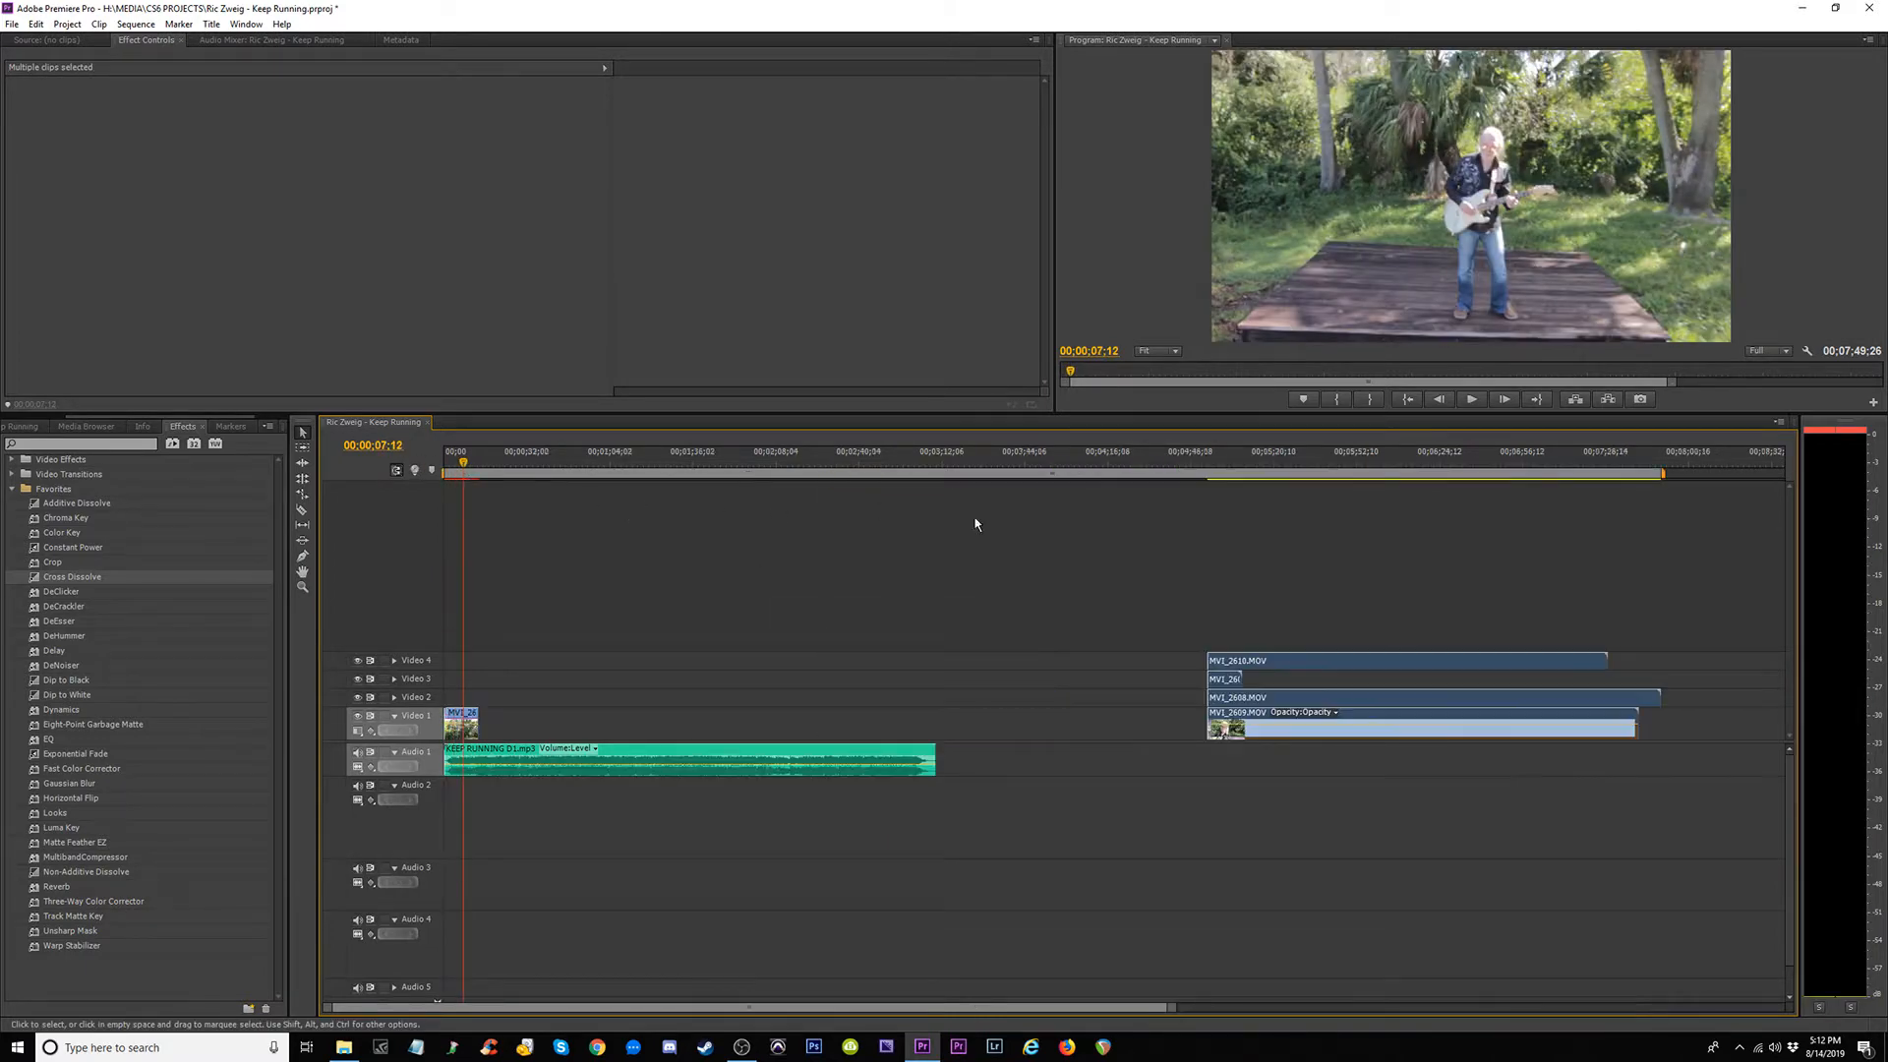
pyautogui.moveTo(1278, 744); pyautogui.dragTo(587, 718)
pyautogui.press('=')
pyautogui.press('=')
pyautogui.press('=')
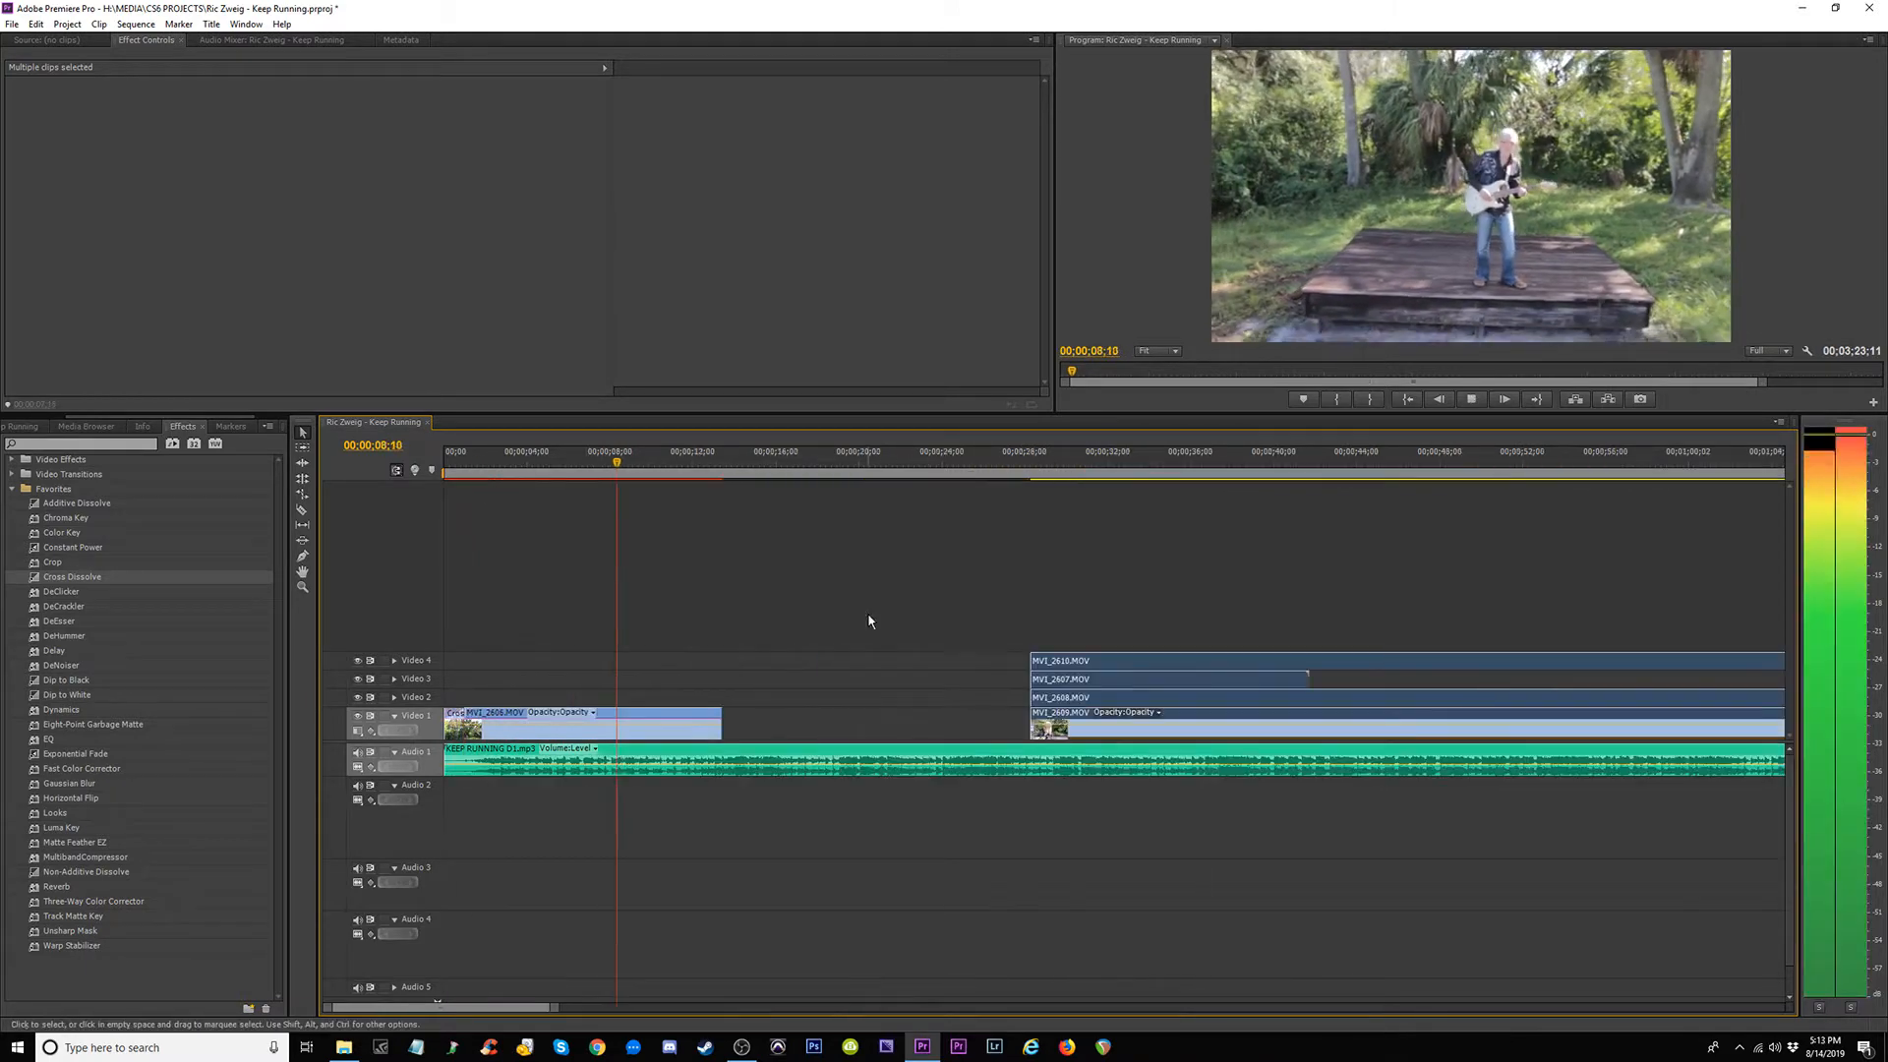
# Listen to the song between the opening shot and the takes, and stop the playhead at 00;00;24;00.
pyautogui.click(881, 466)
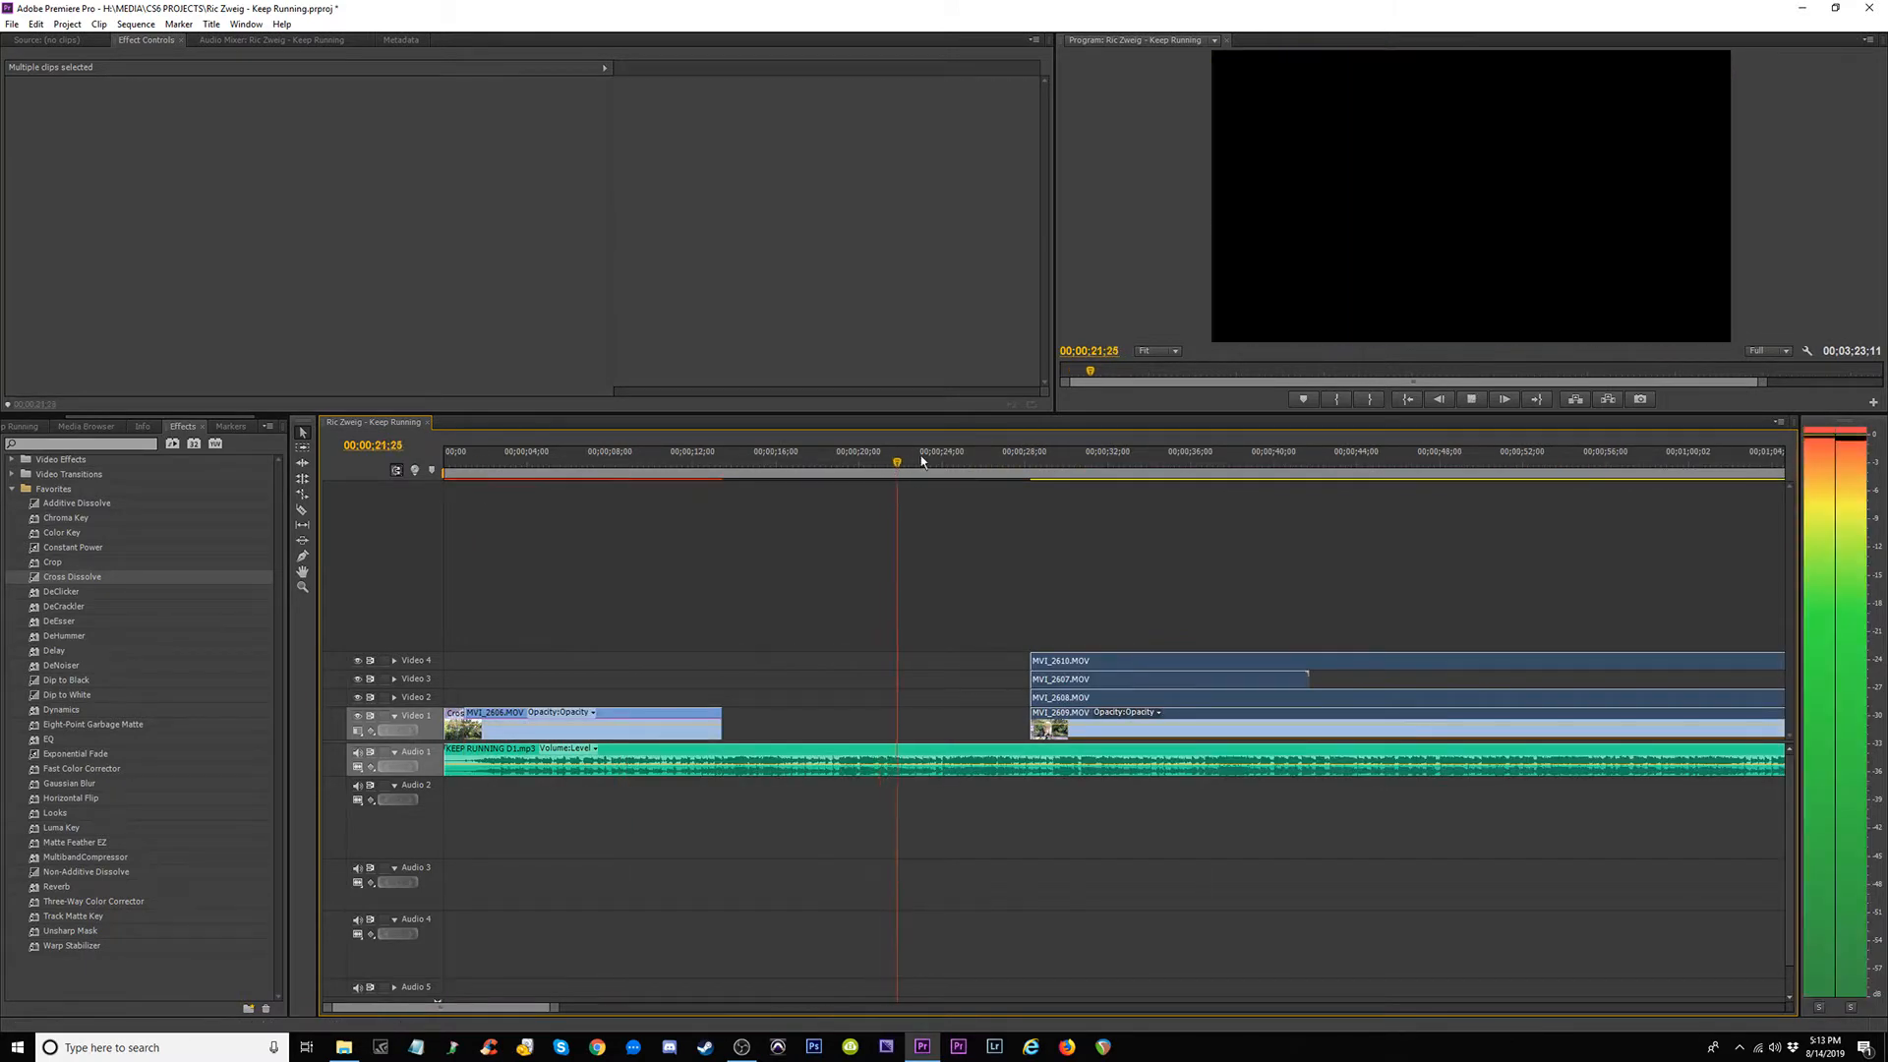
pyautogui.press('space')
pyautogui.click(829, 473)
pyautogui.press('space')
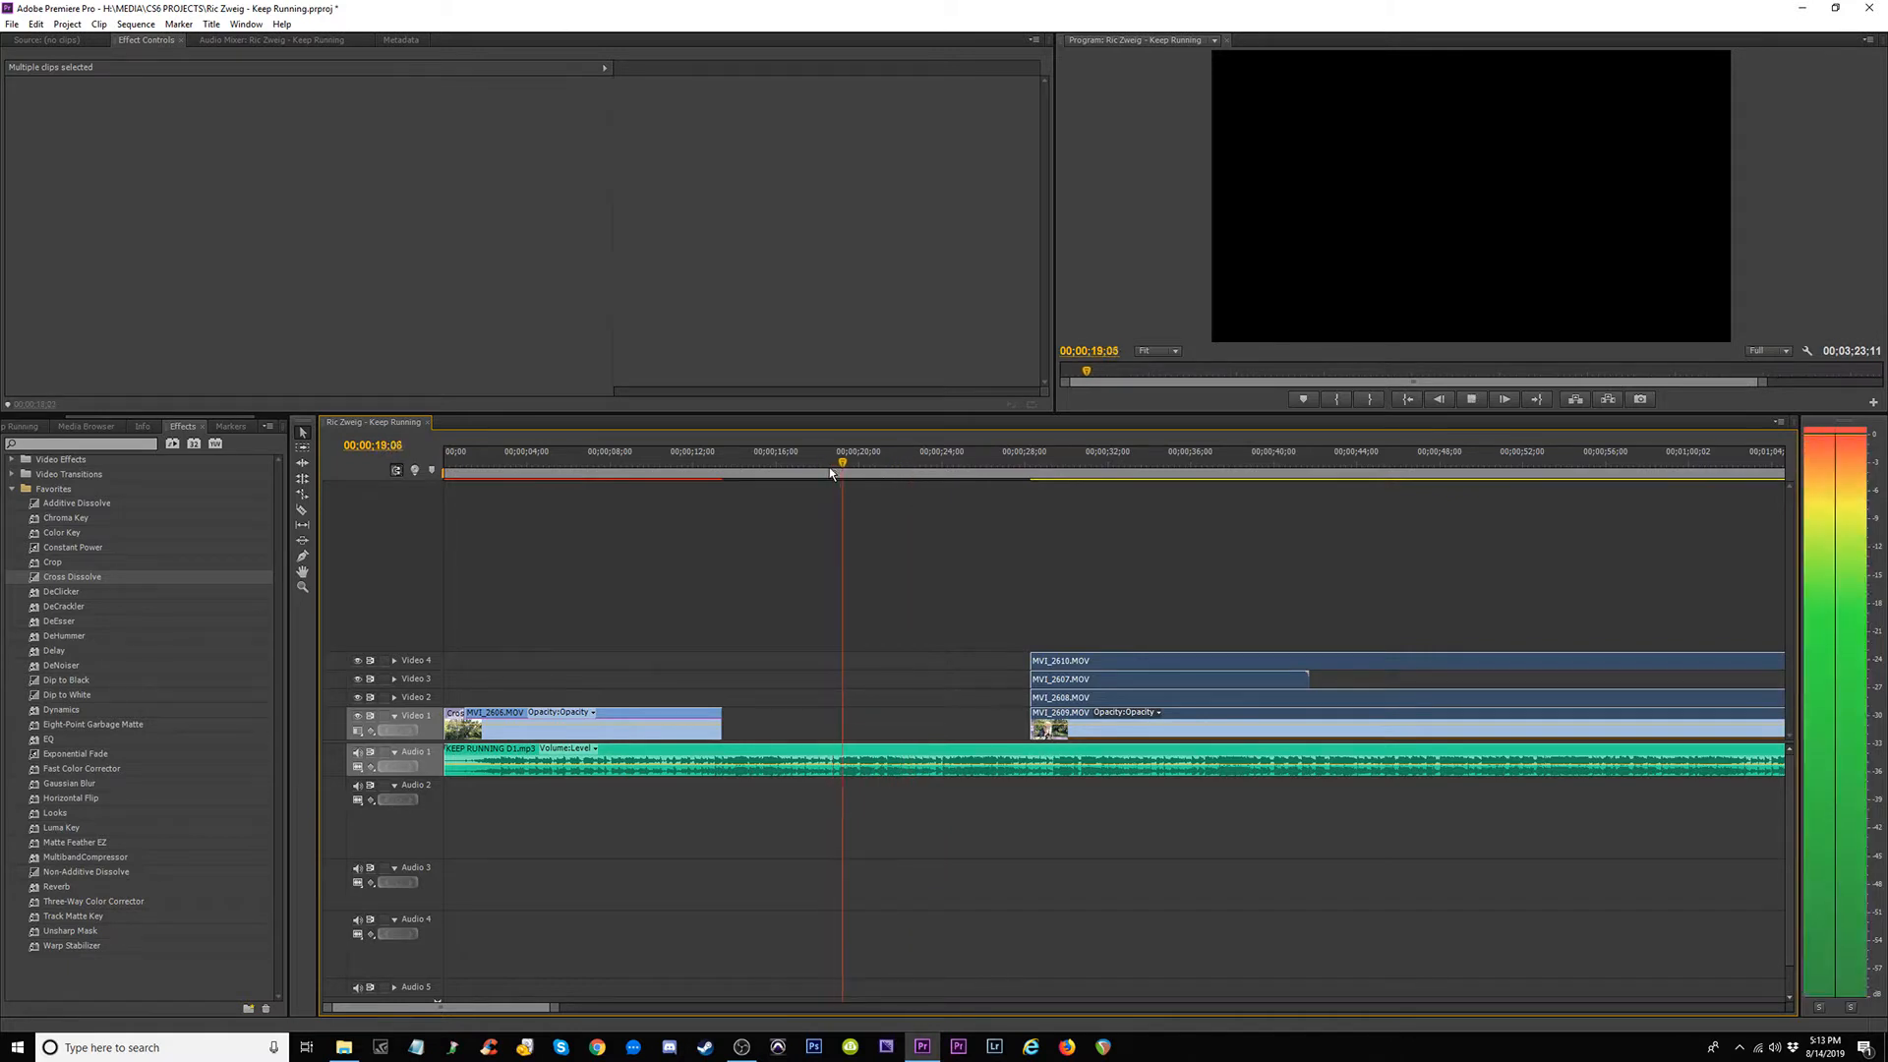
pyautogui.click(897, 470)
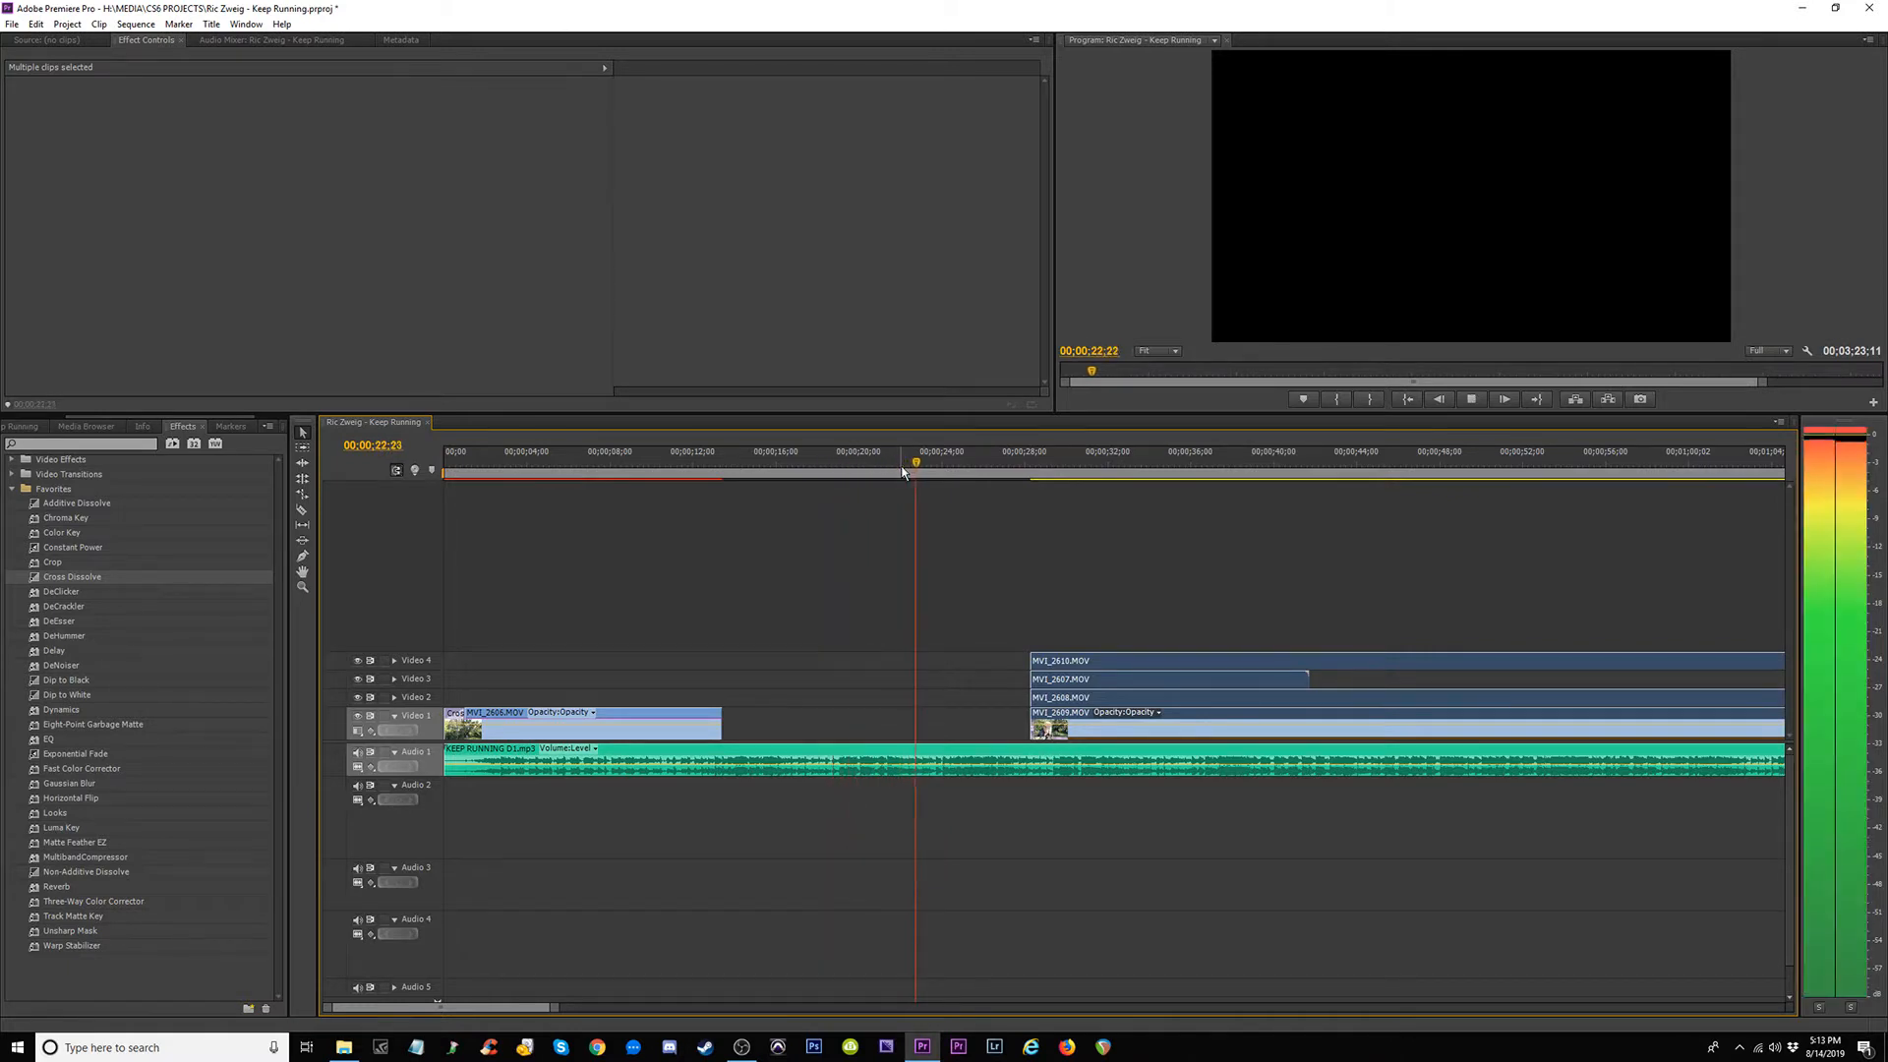
pyautogui.press('space')
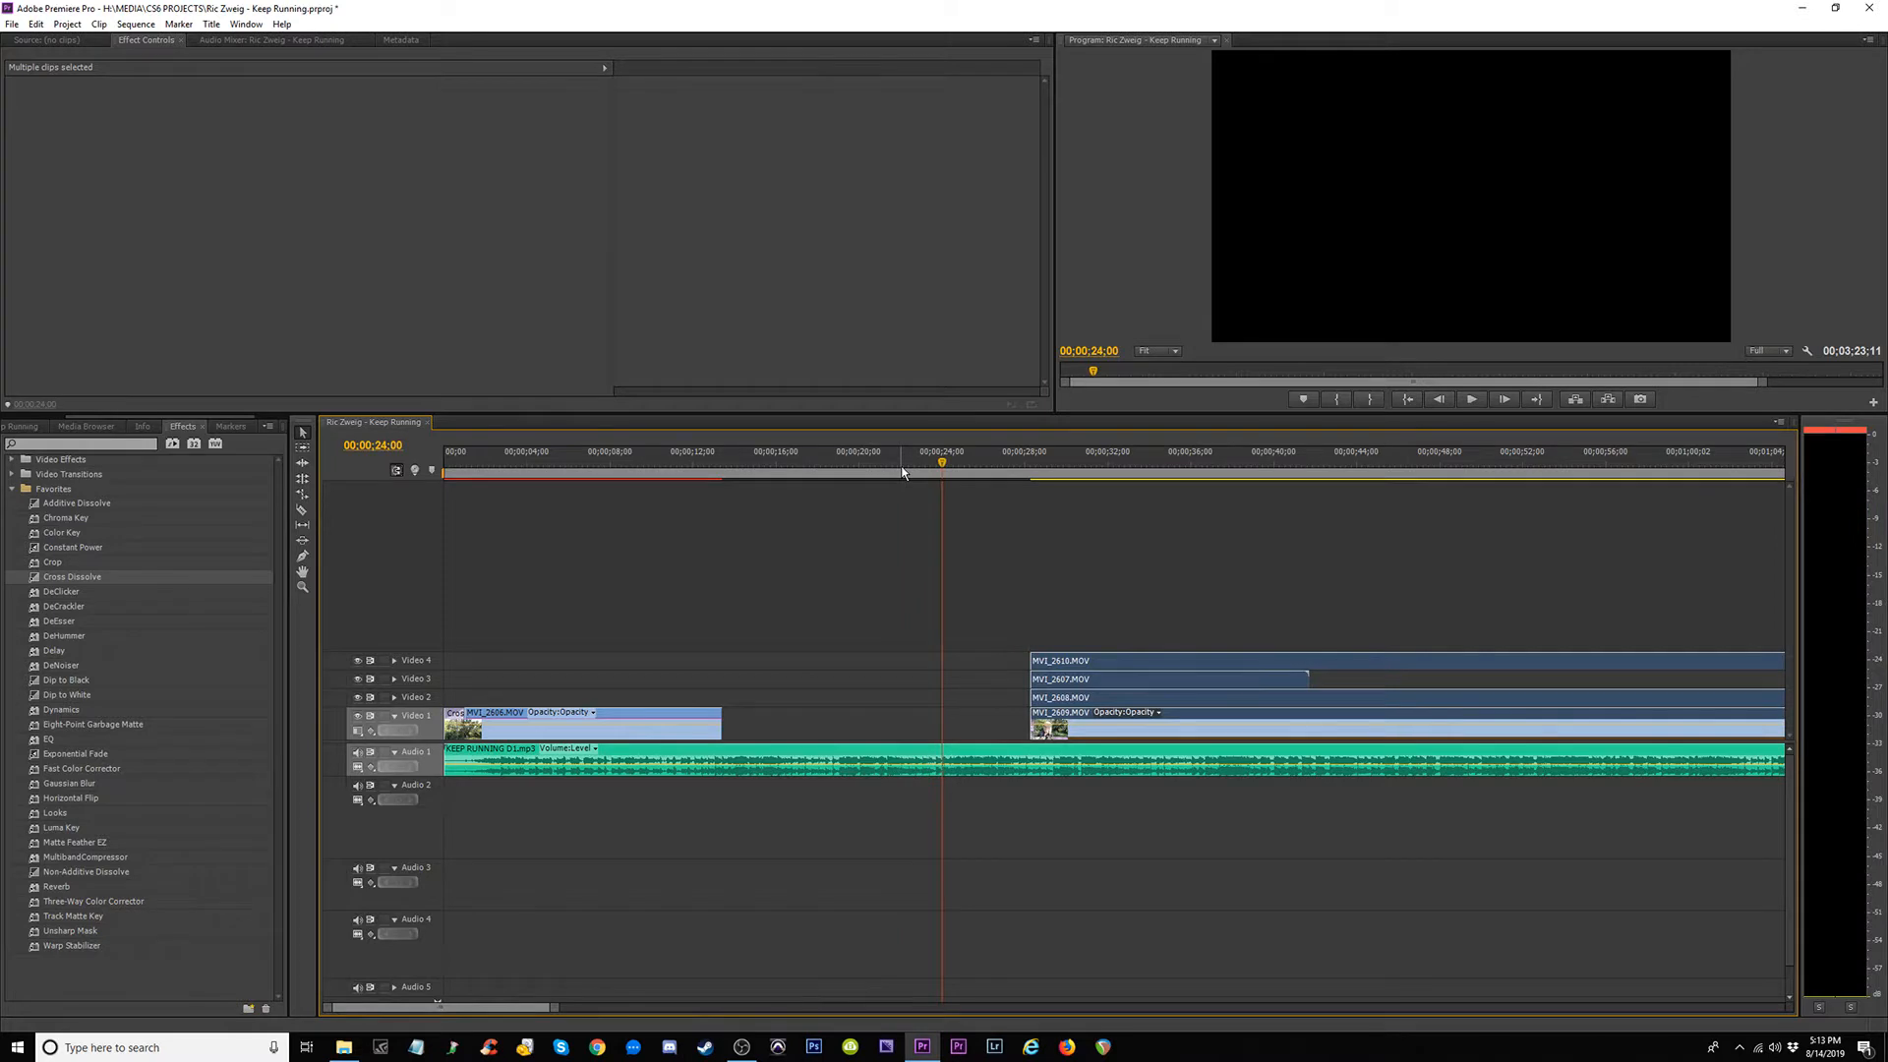
# Enlarge Audio 1 to show the song's waveform, and move the four takes to start at 00;00;24;00.
pyautogui.press('=')
pyautogui.moveTo(403, 780); pyautogui.dragTo(405, 848)
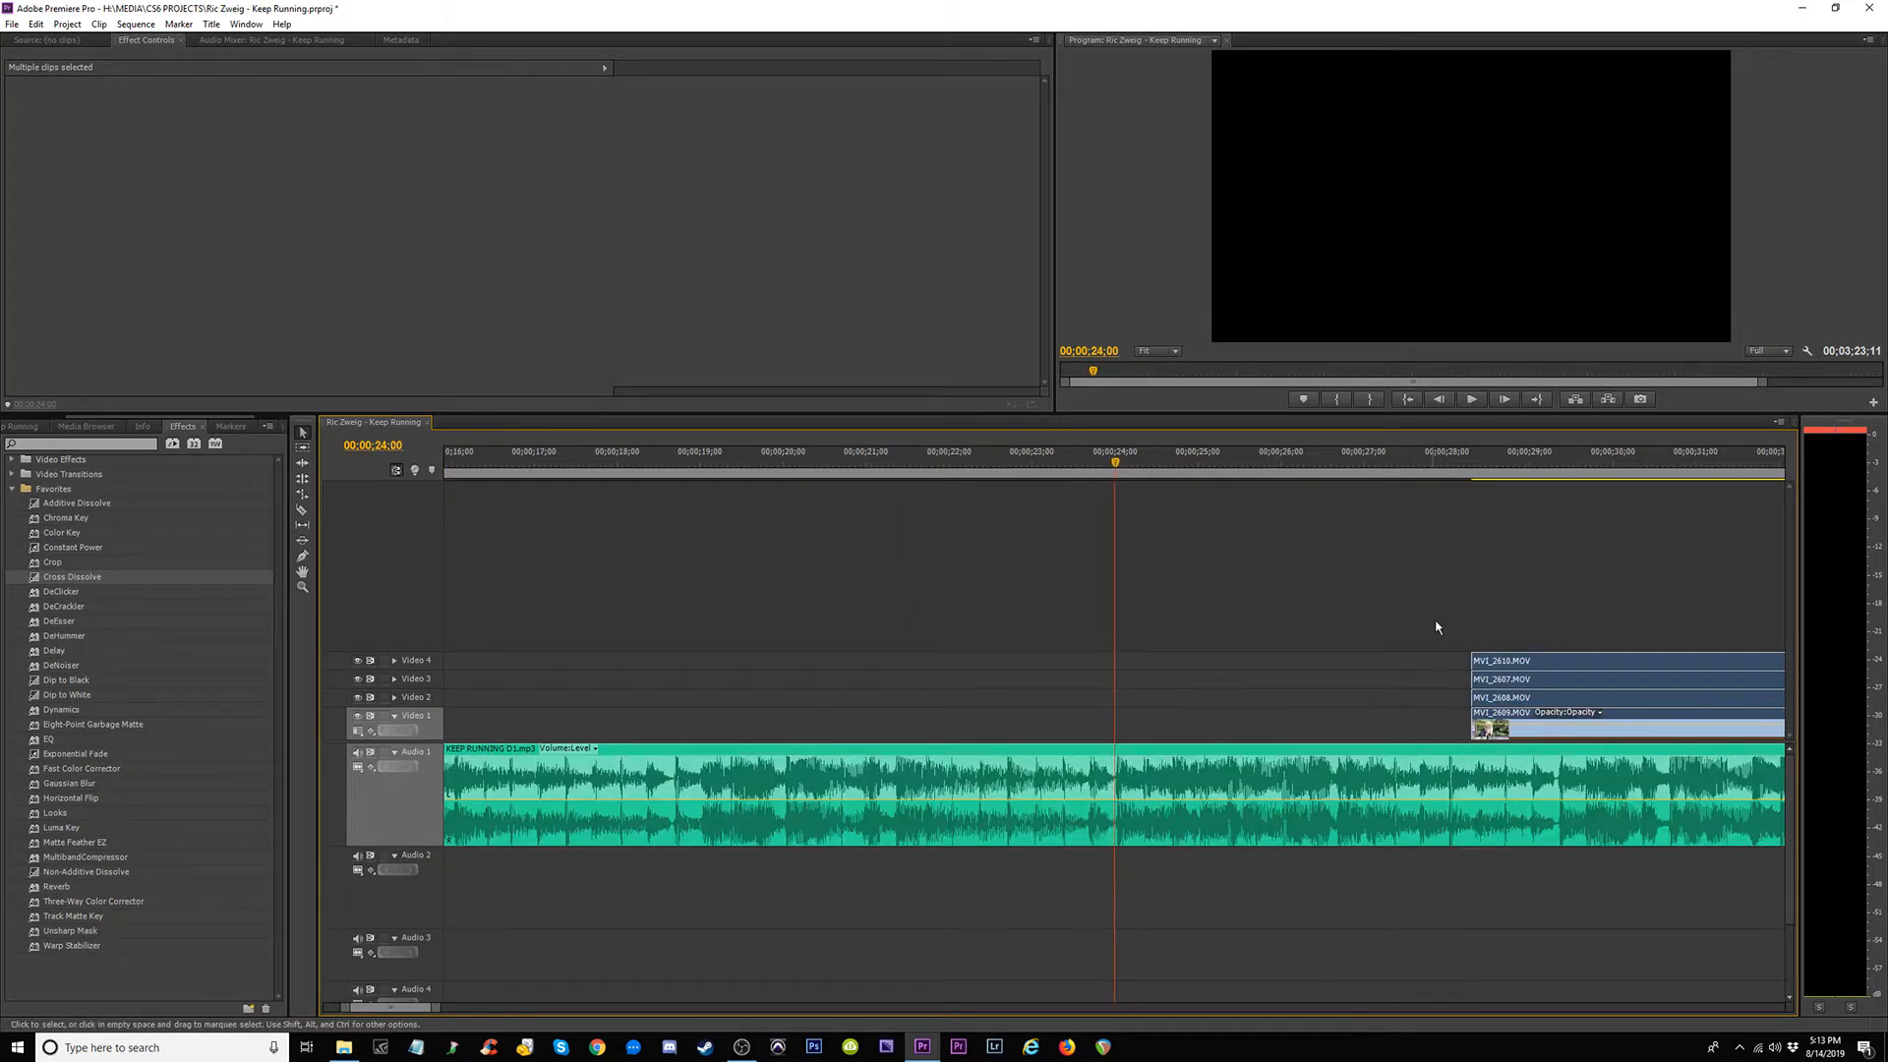
pyautogui.moveTo(1414, 674); pyautogui.dragTo(1180, 681)
# Play the moved takes against the song from 00;00;24;00 to check the sync, viewing more of the timeline.
pyautogui.press('space')
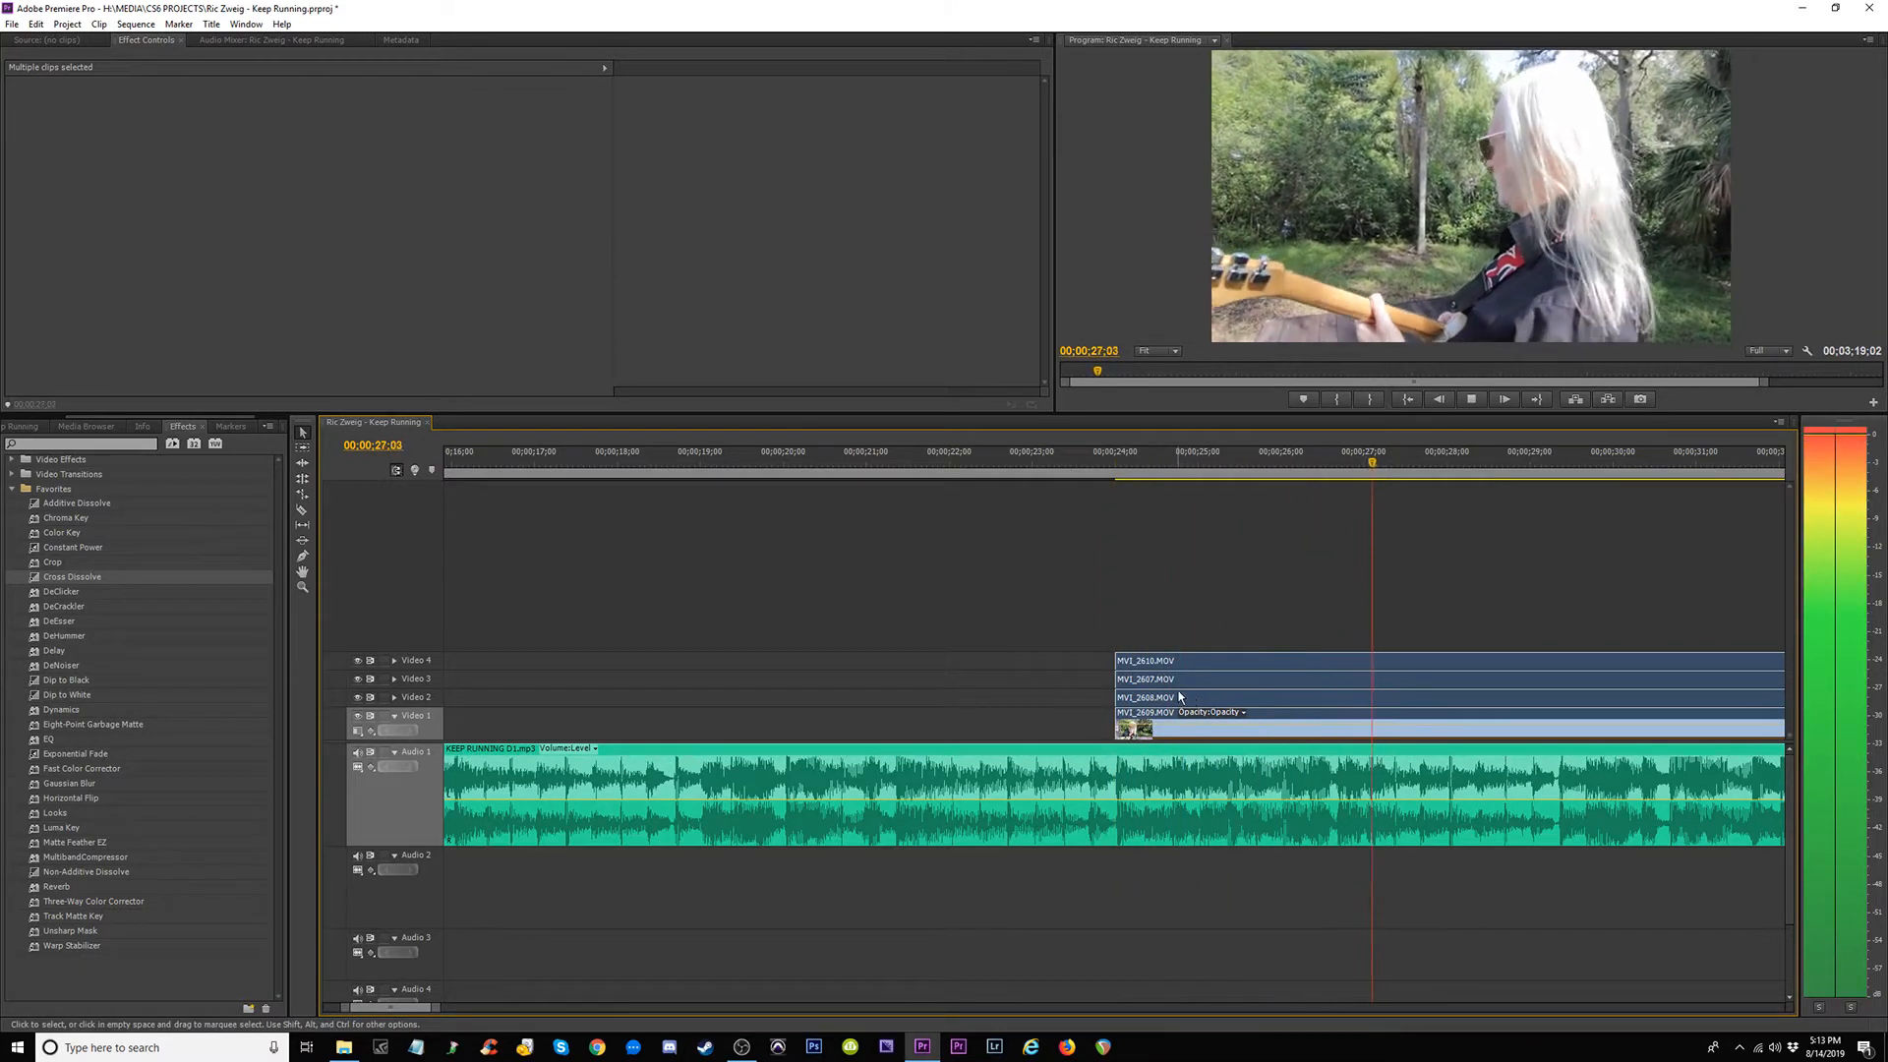
pyautogui.press('-')
pyautogui.press('-')
pyautogui.press('-')
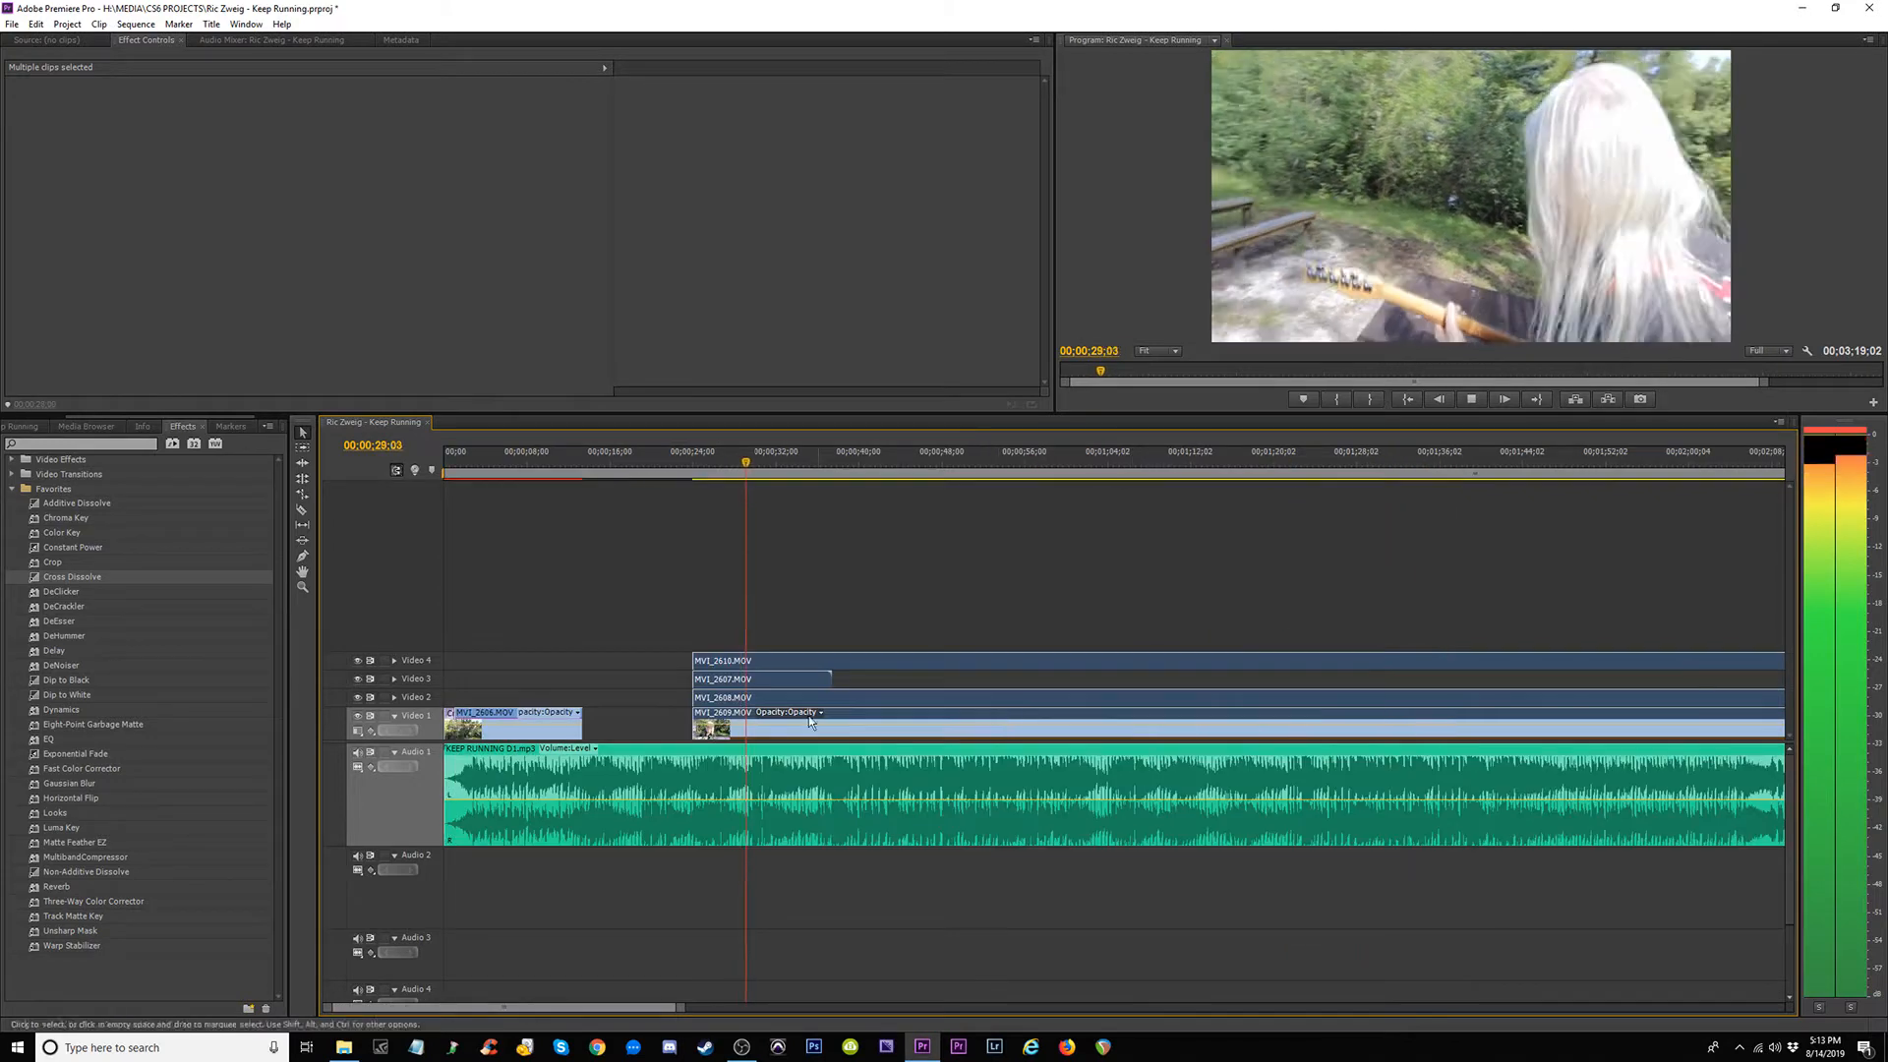
pyautogui.moveTo(657, 617); pyautogui.dragTo(735, 731)
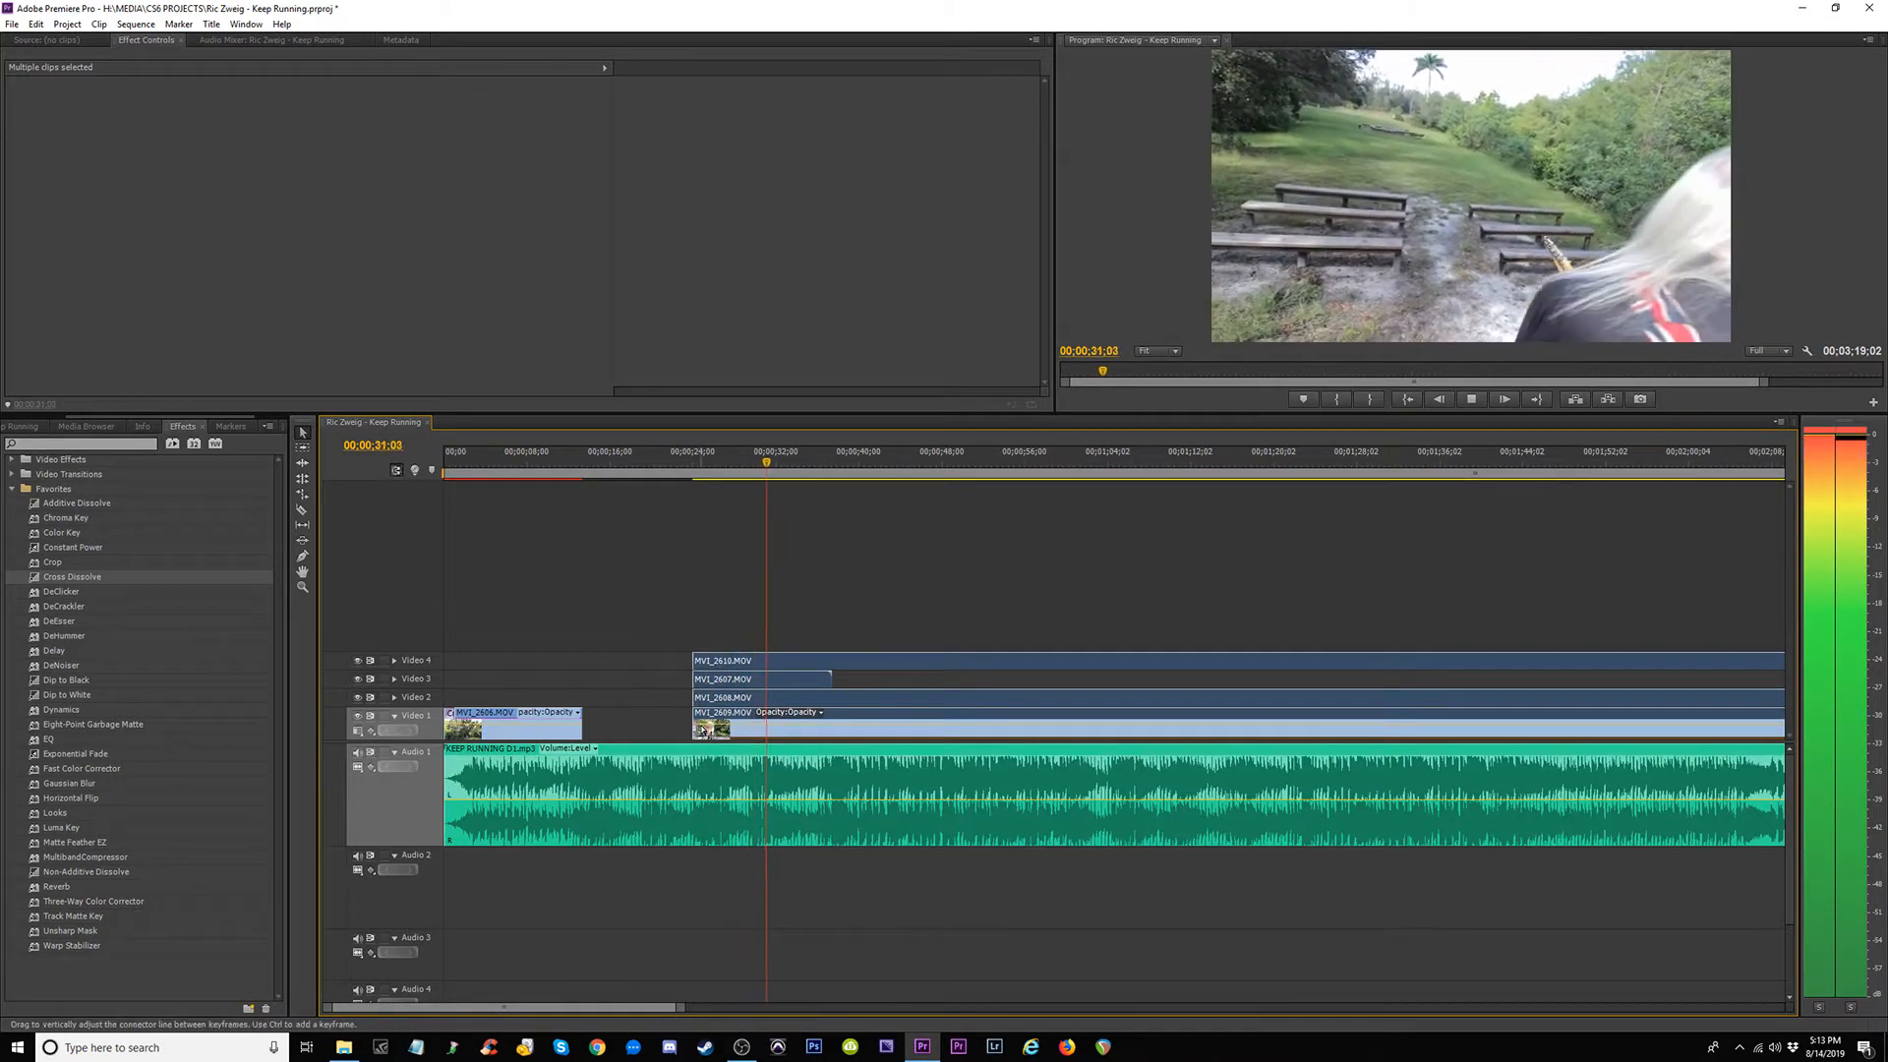
pyautogui.press('space')
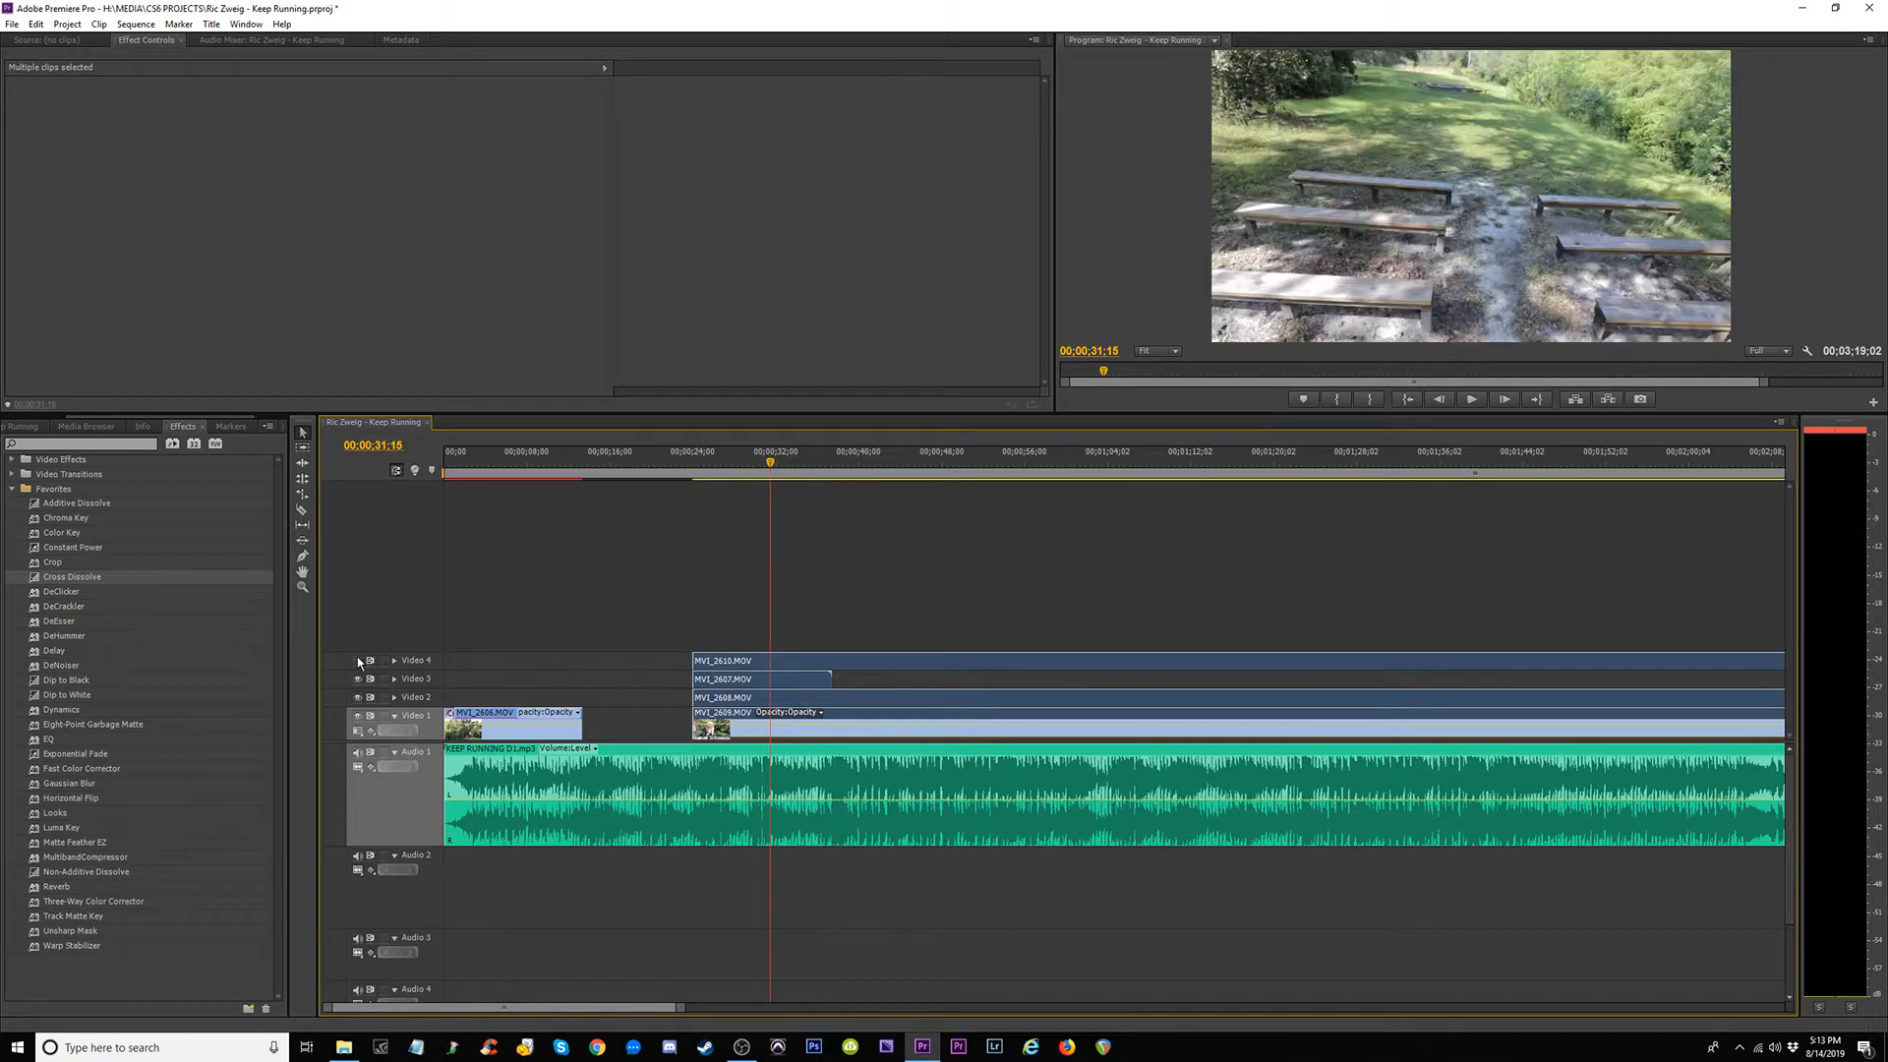
# Compare the lower takes in playback with Video 4 and Video 3 hidden, and restore the hidden tracks.
pyautogui.click(357, 661)
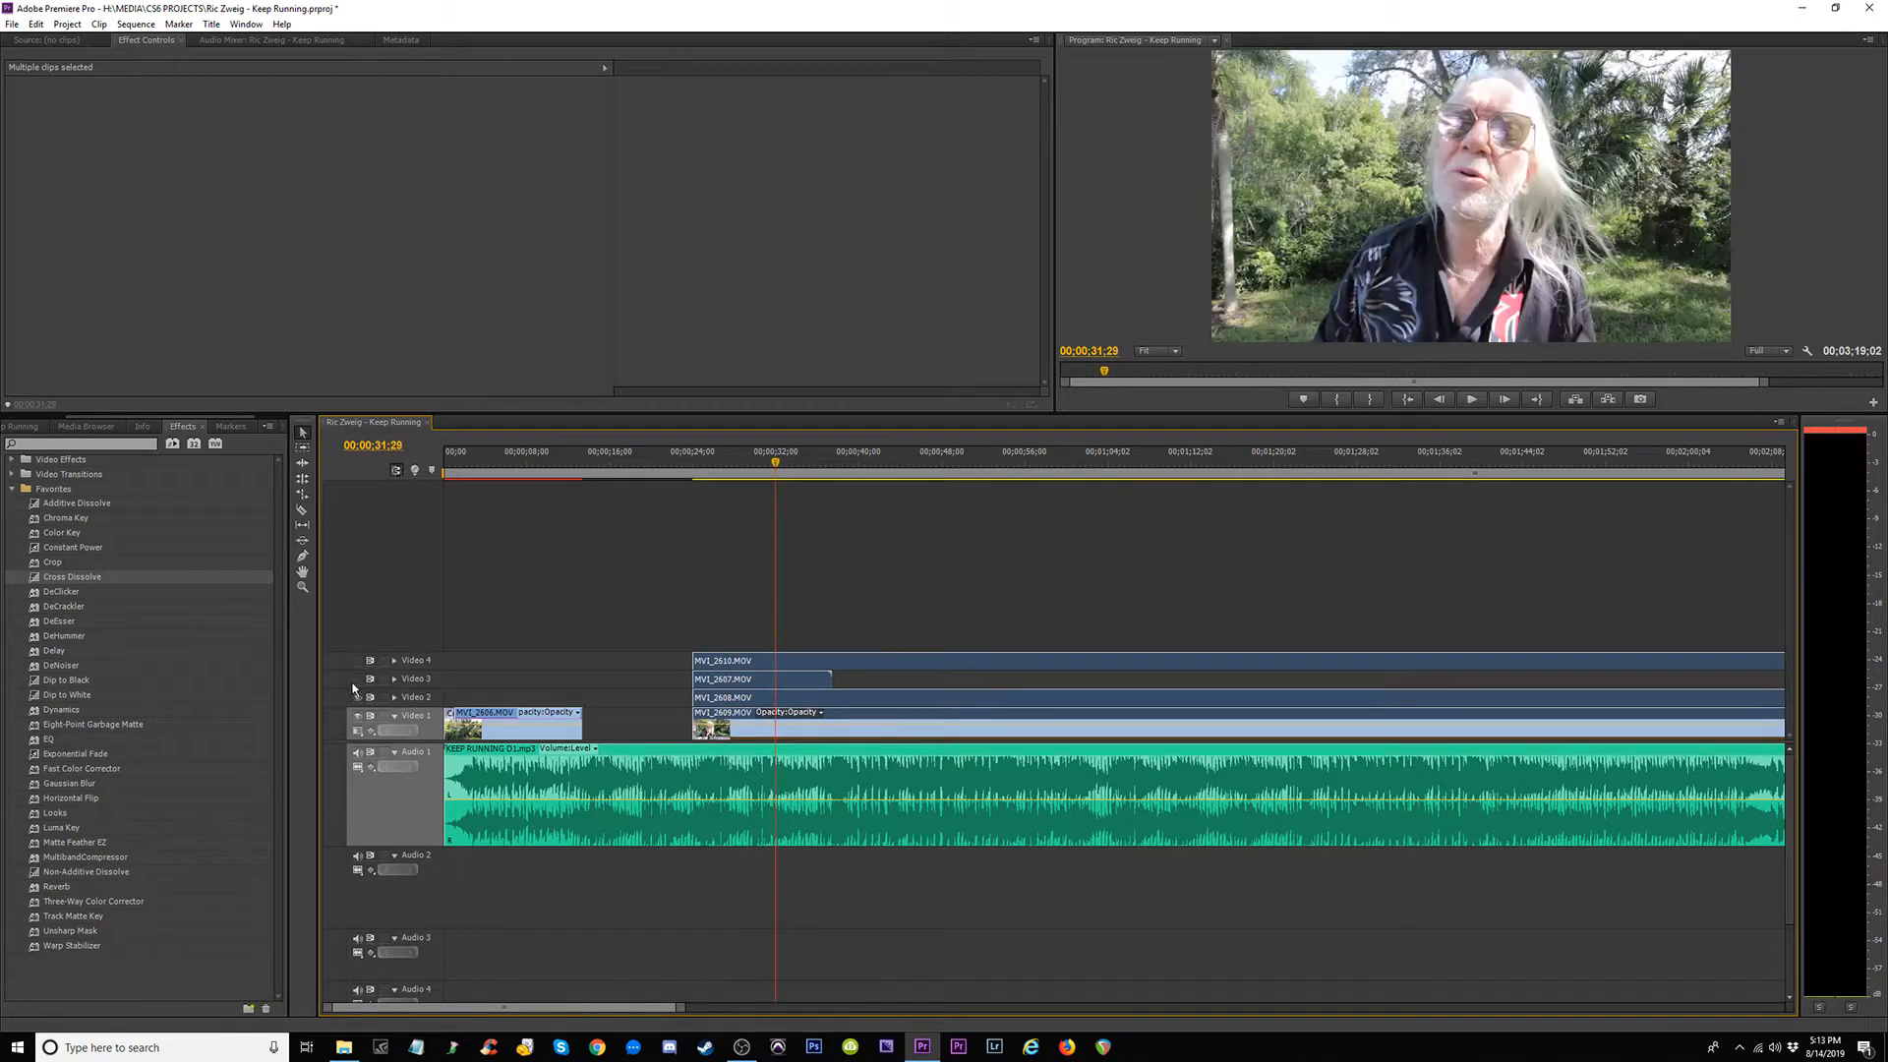
pyautogui.click(357, 694)
pyautogui.press('space')
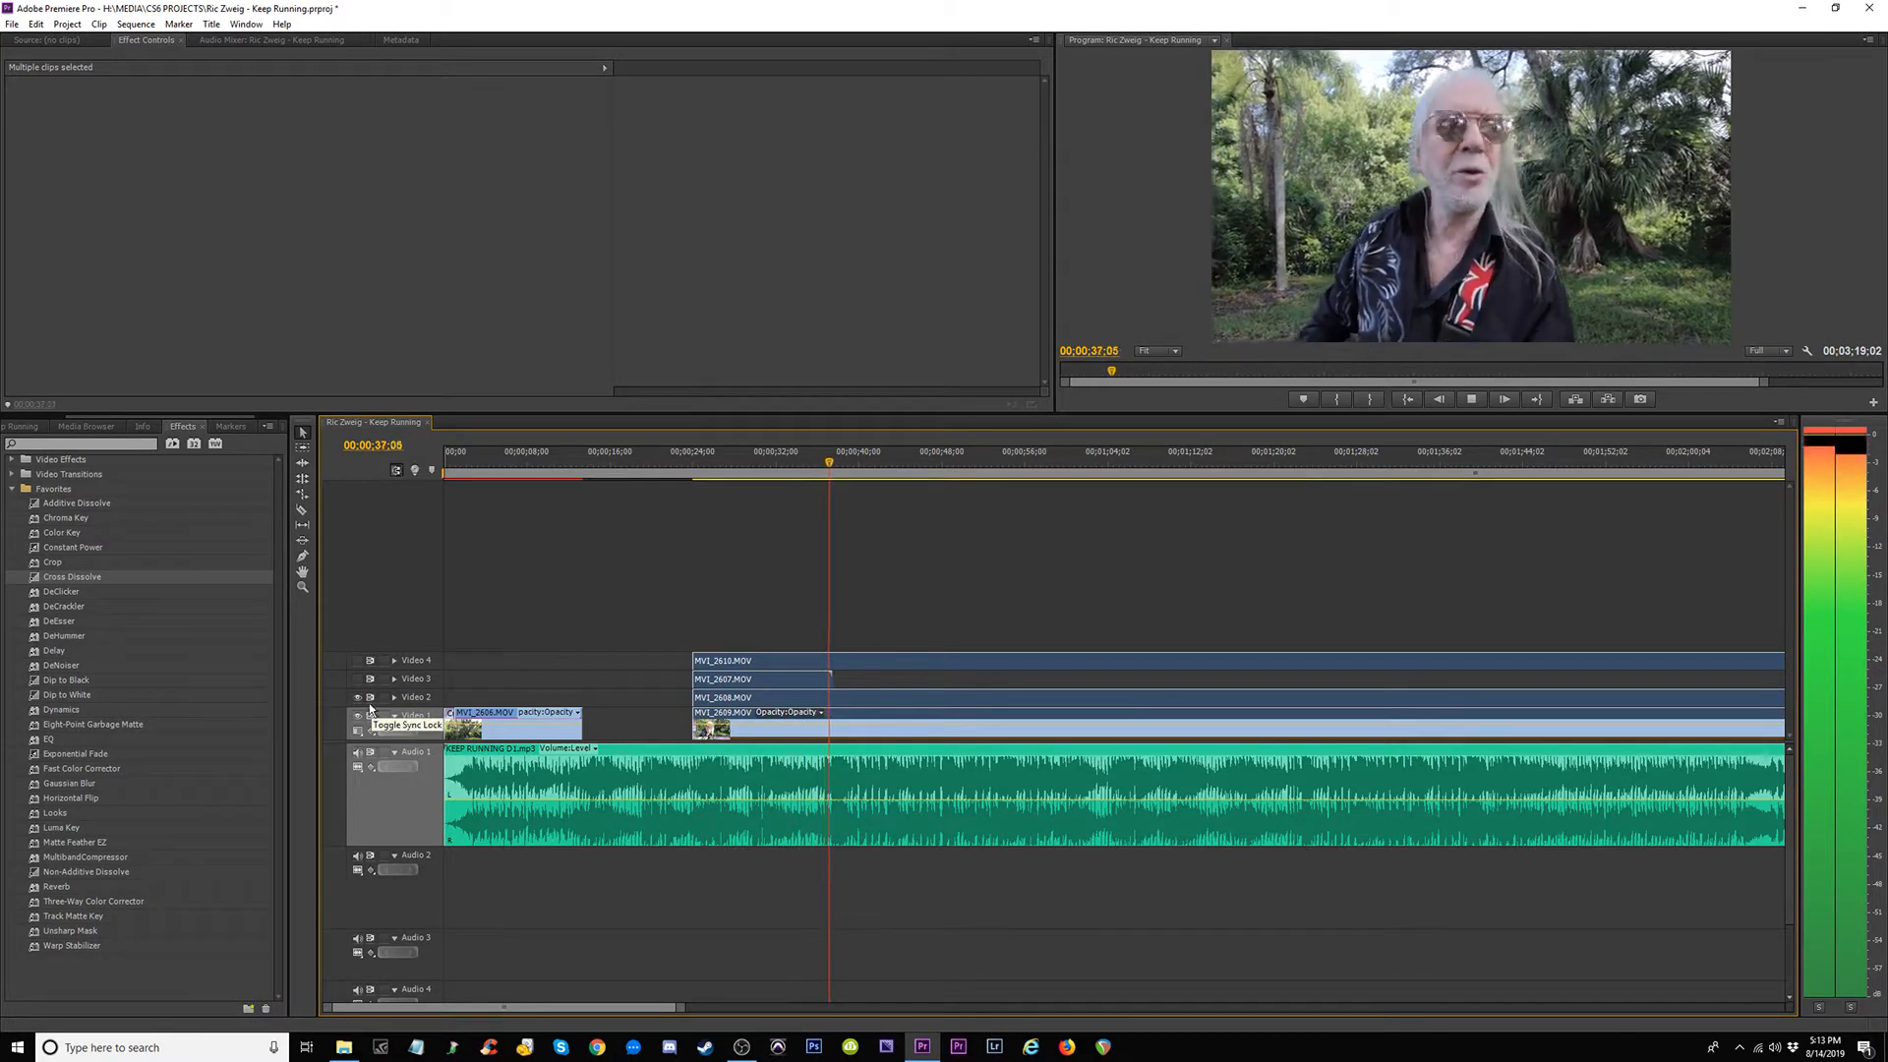
pyautogui.press('space')
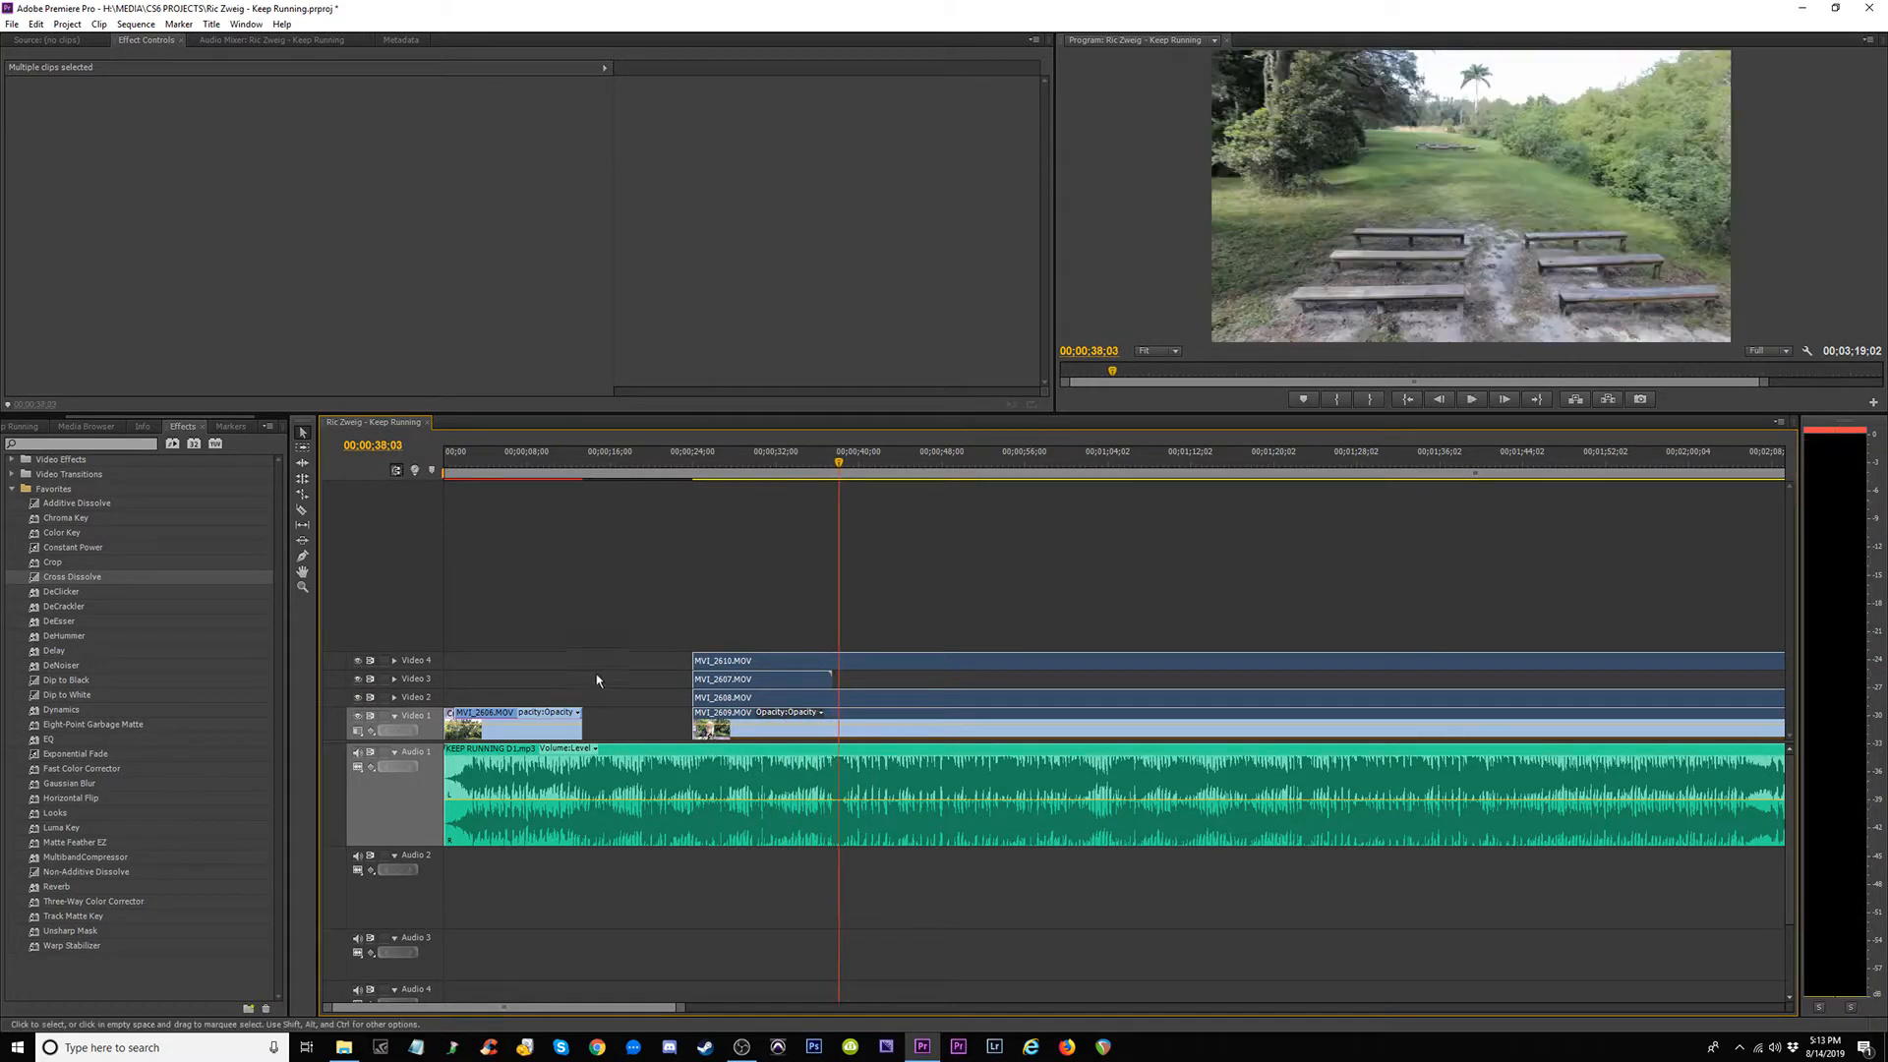
# Extend the starts of the four takes earlier, MVI_2609 back to the opening shot's end and MVI_2607 and MVI_2608 over the opening shot.
pyautogui.moveTo(655, 623); pyautogui.dragTo(759, 733)
pyautogui.moveTo(701, 657); pyautogui.dragTo(549, 660)
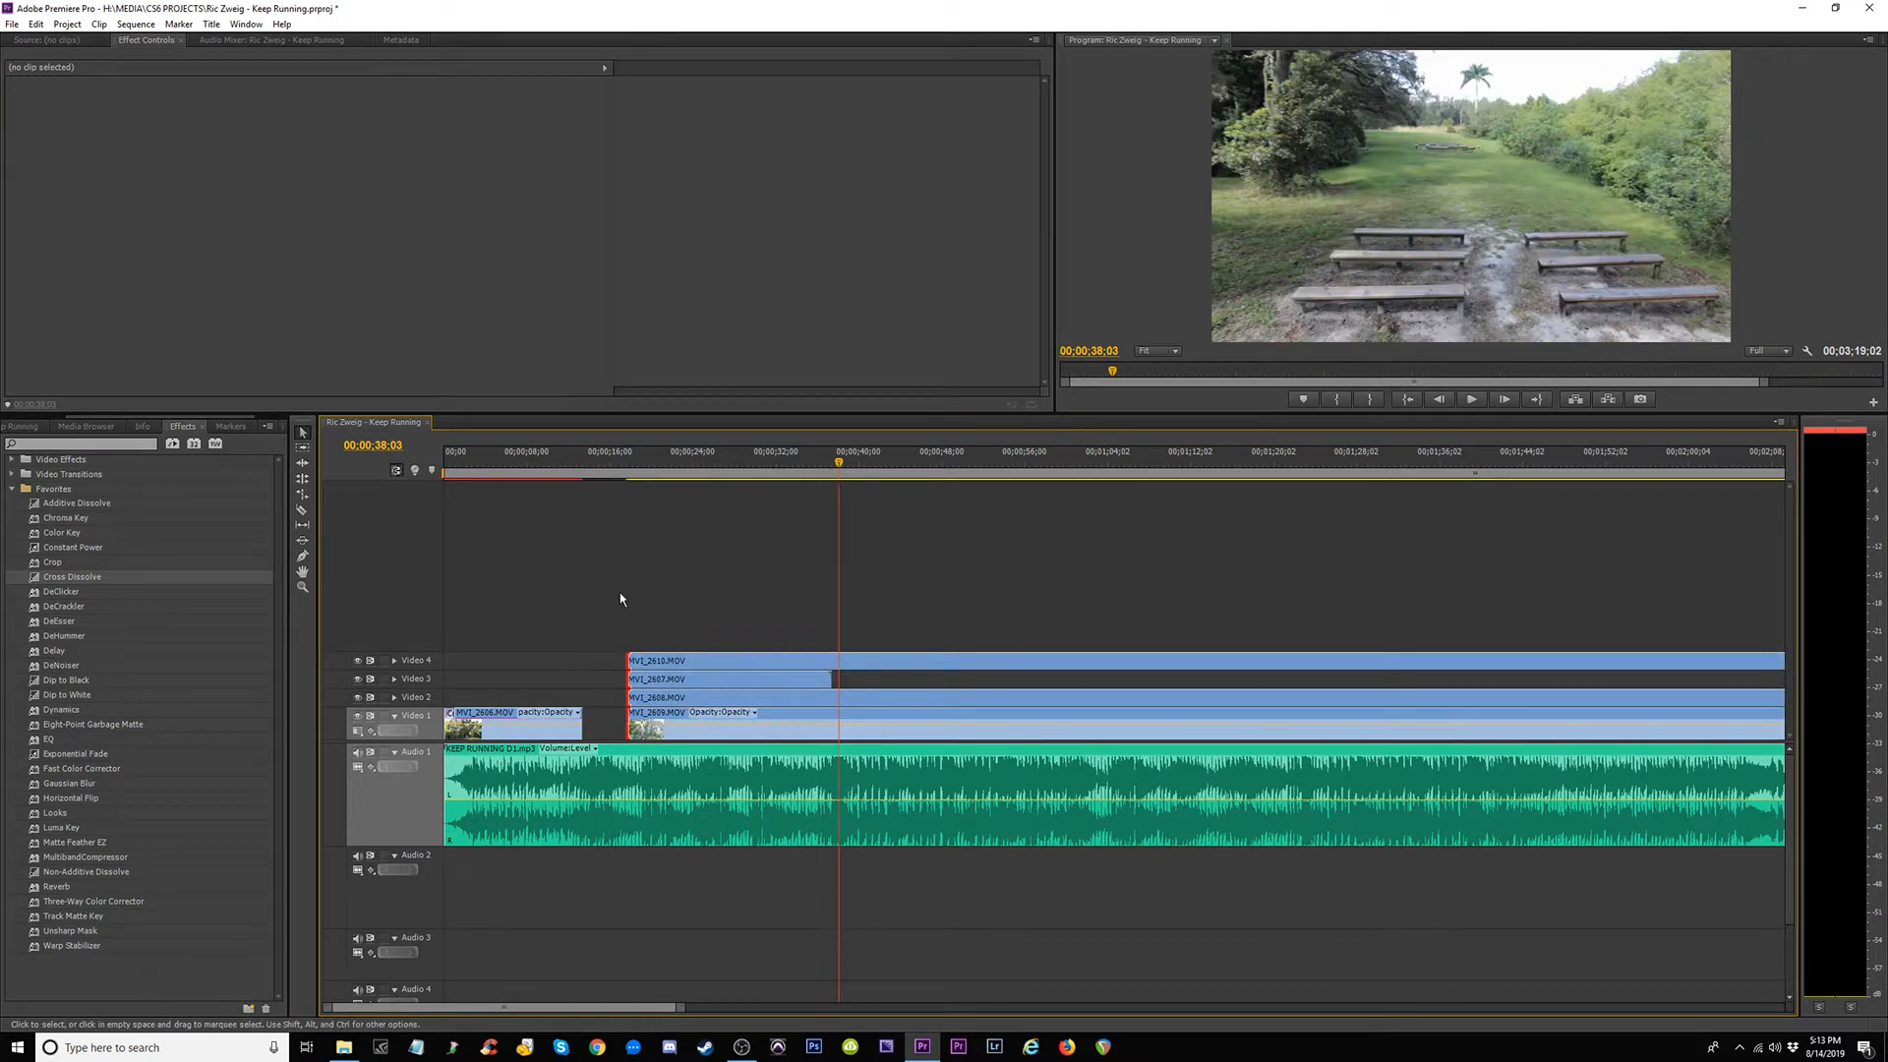
pyautogui.moveTo(612, 680); pyautogui.dragTo(465, 698)
pyautogui.moveTo(620, 719); pyautogui.dragTo(584, 718)
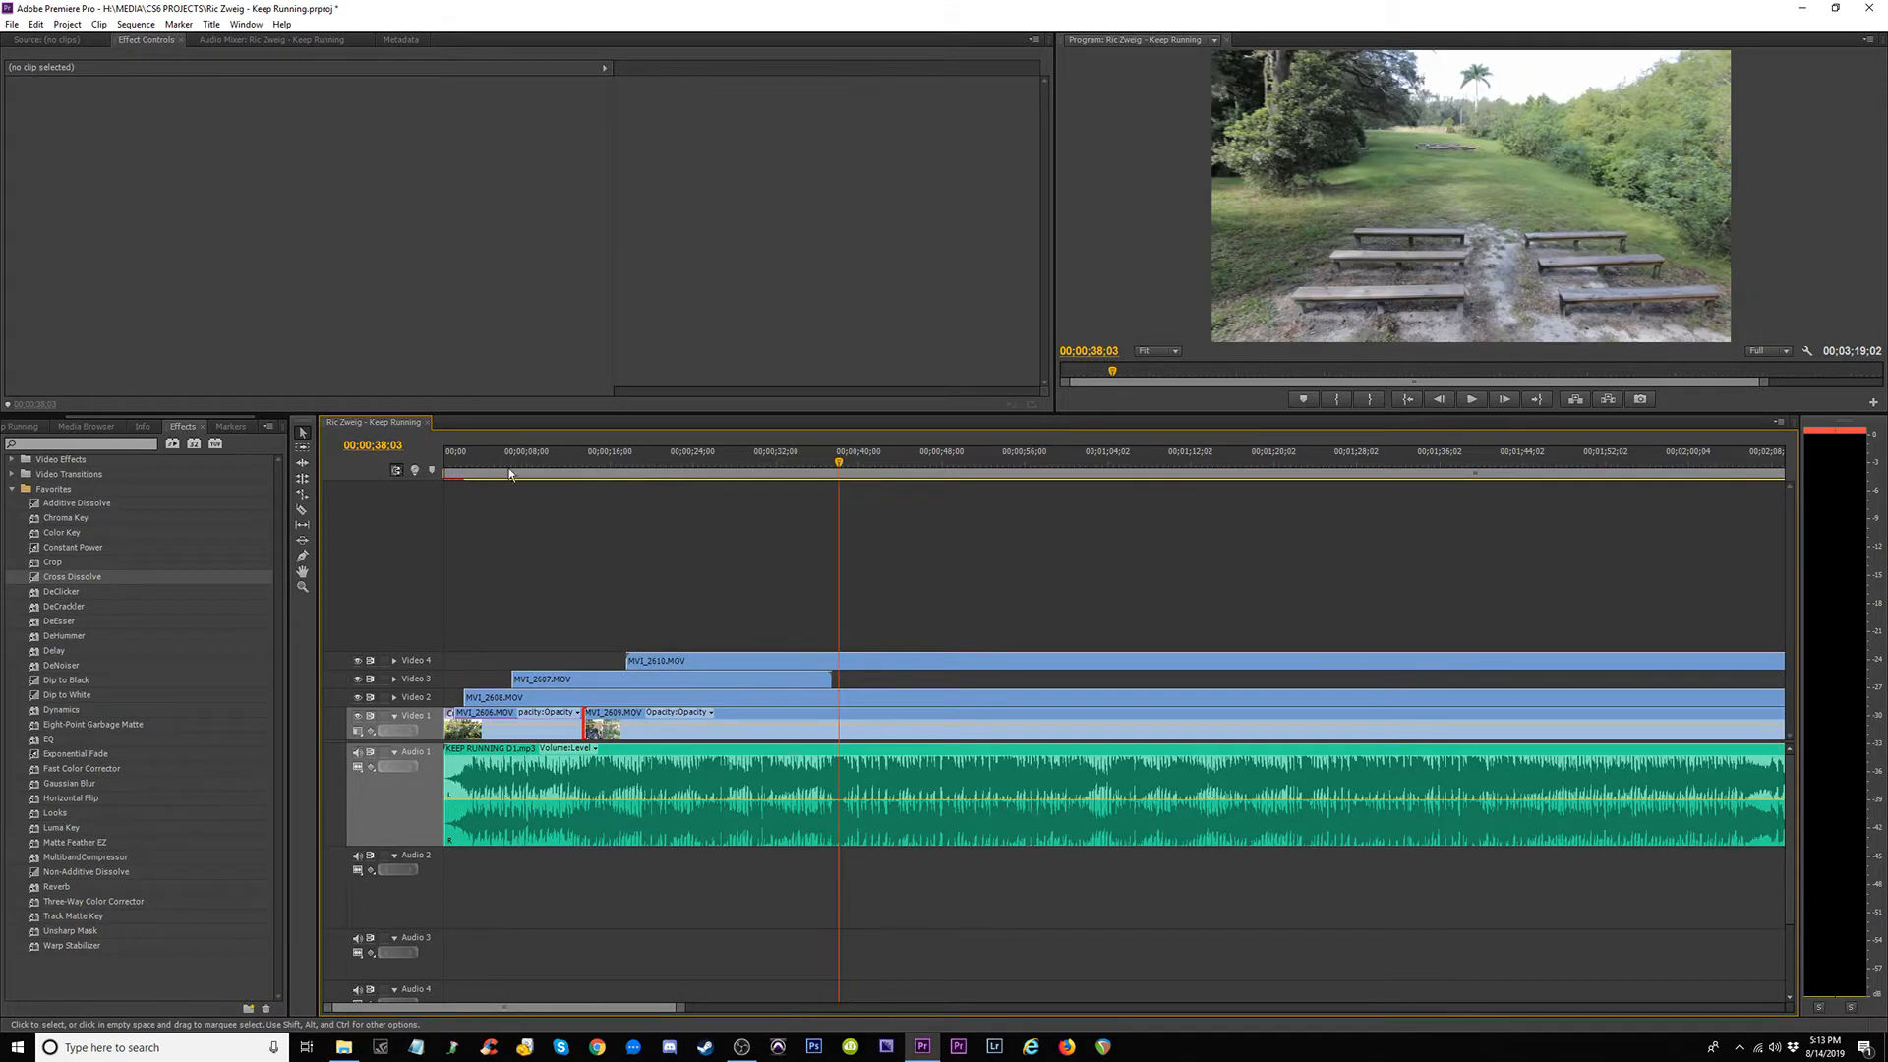
# Split MVI_2607 on Video 3 at 00;00;11;05 and trim the second part's start to the opening shot's end.
pyautogui.moveTo(519, 466); pyautogui.dragTo(697, 492)
pyautogui.press('-')
pyautogui.press('=')
pyautogui.press('=')
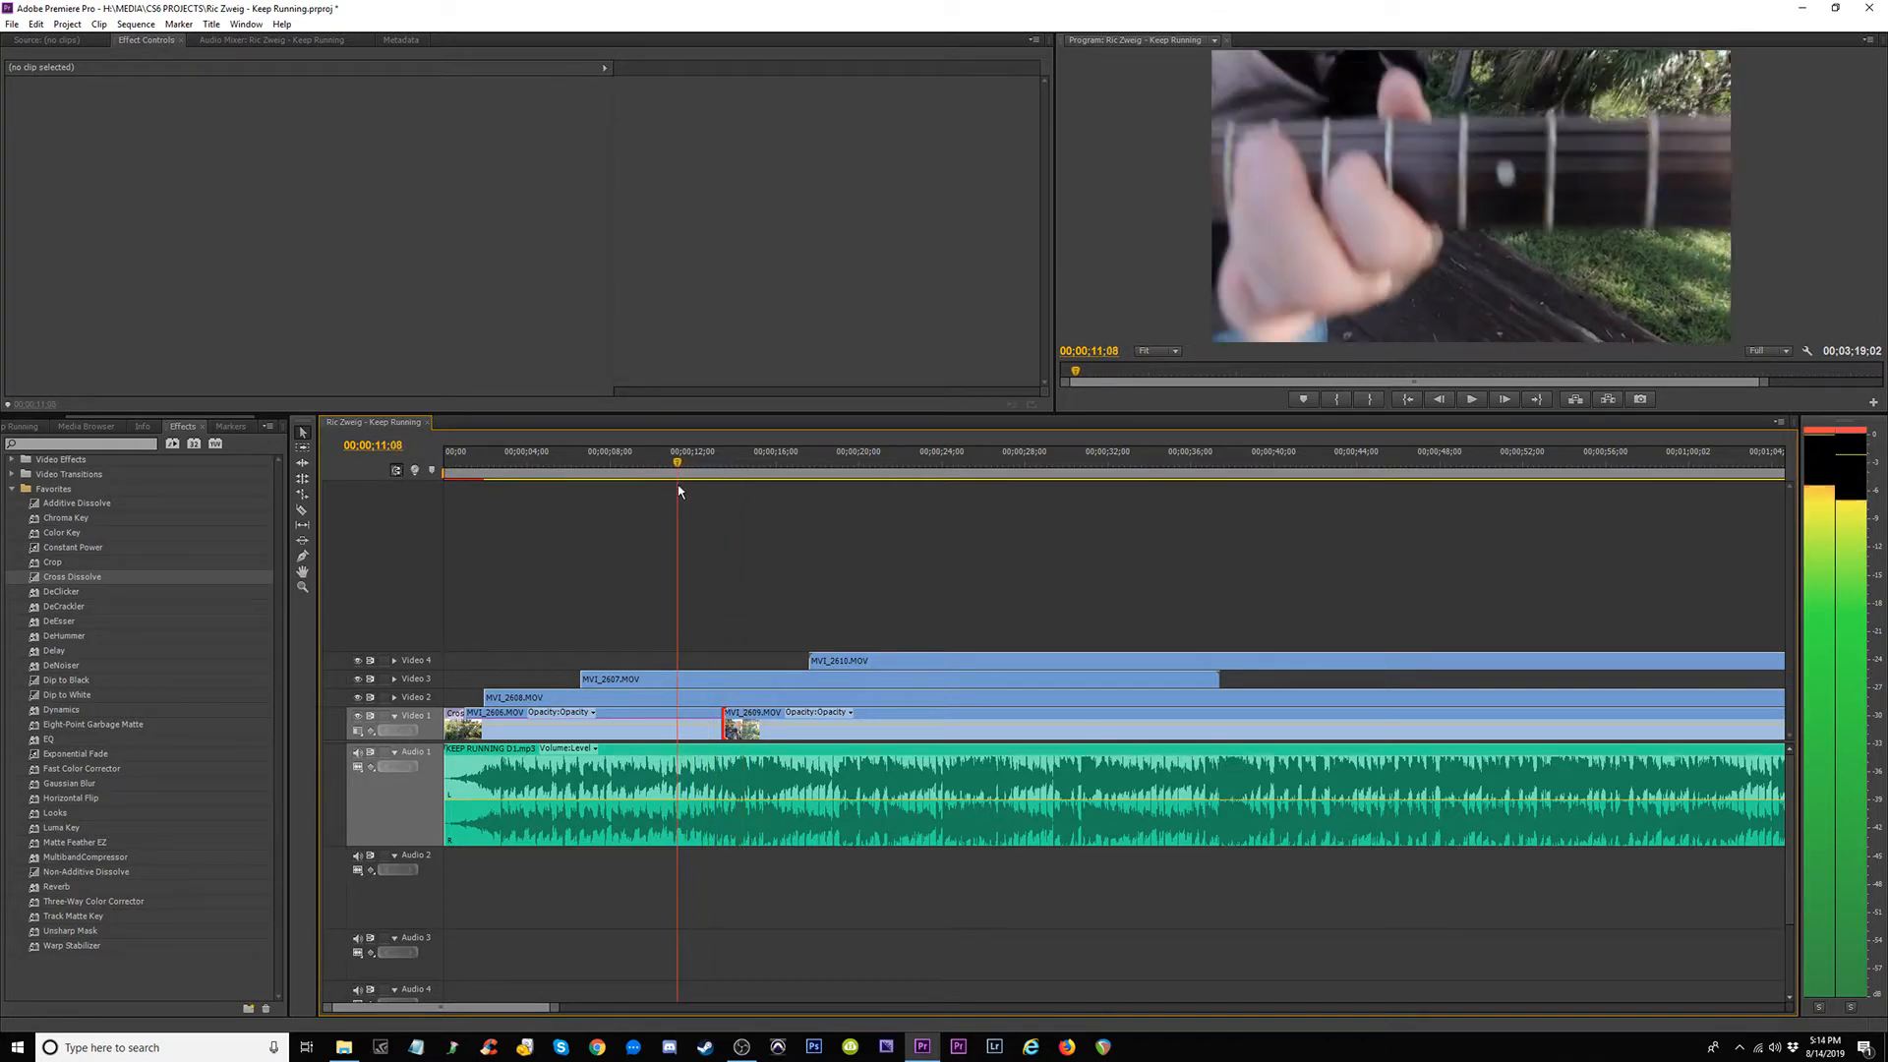
pyautogui.moveTo(678, 491); pyautogui.dragTo(675, 488)
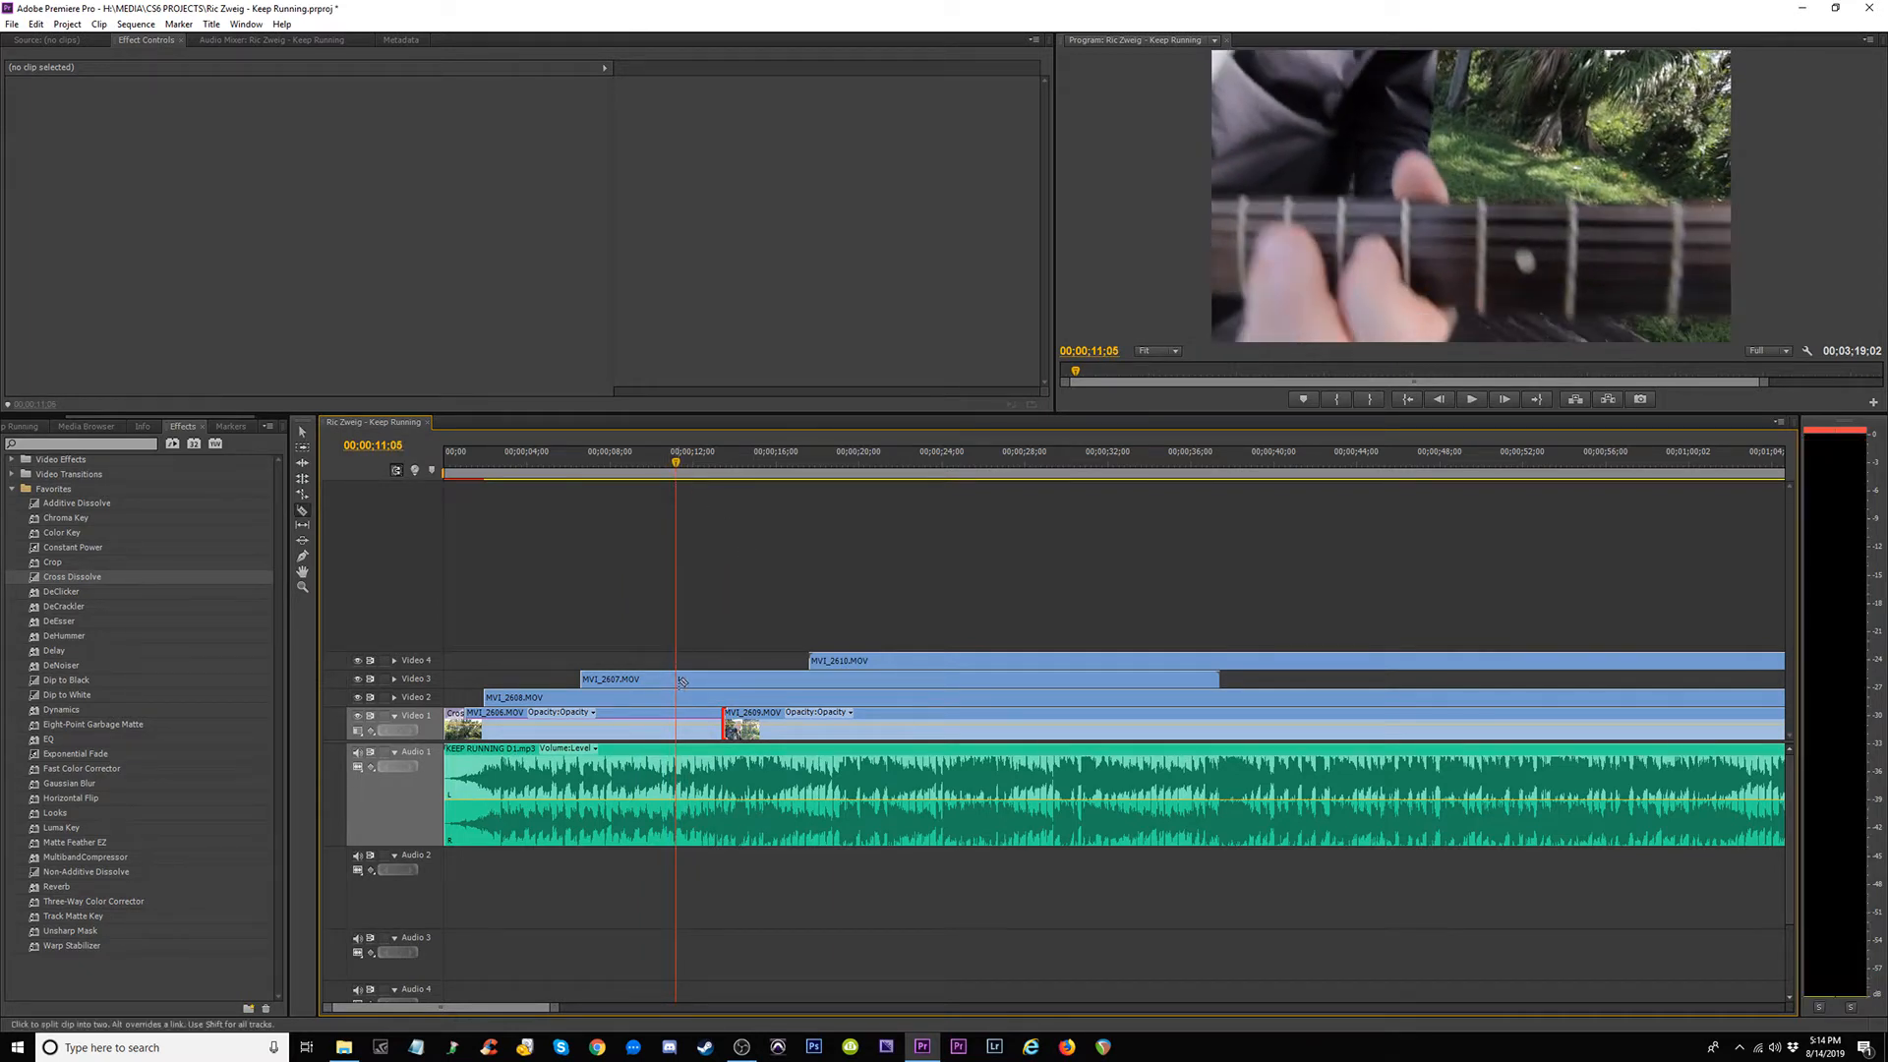
pyautogui.moveTo(692, 677); pyautogui.dragTo(739, 676)
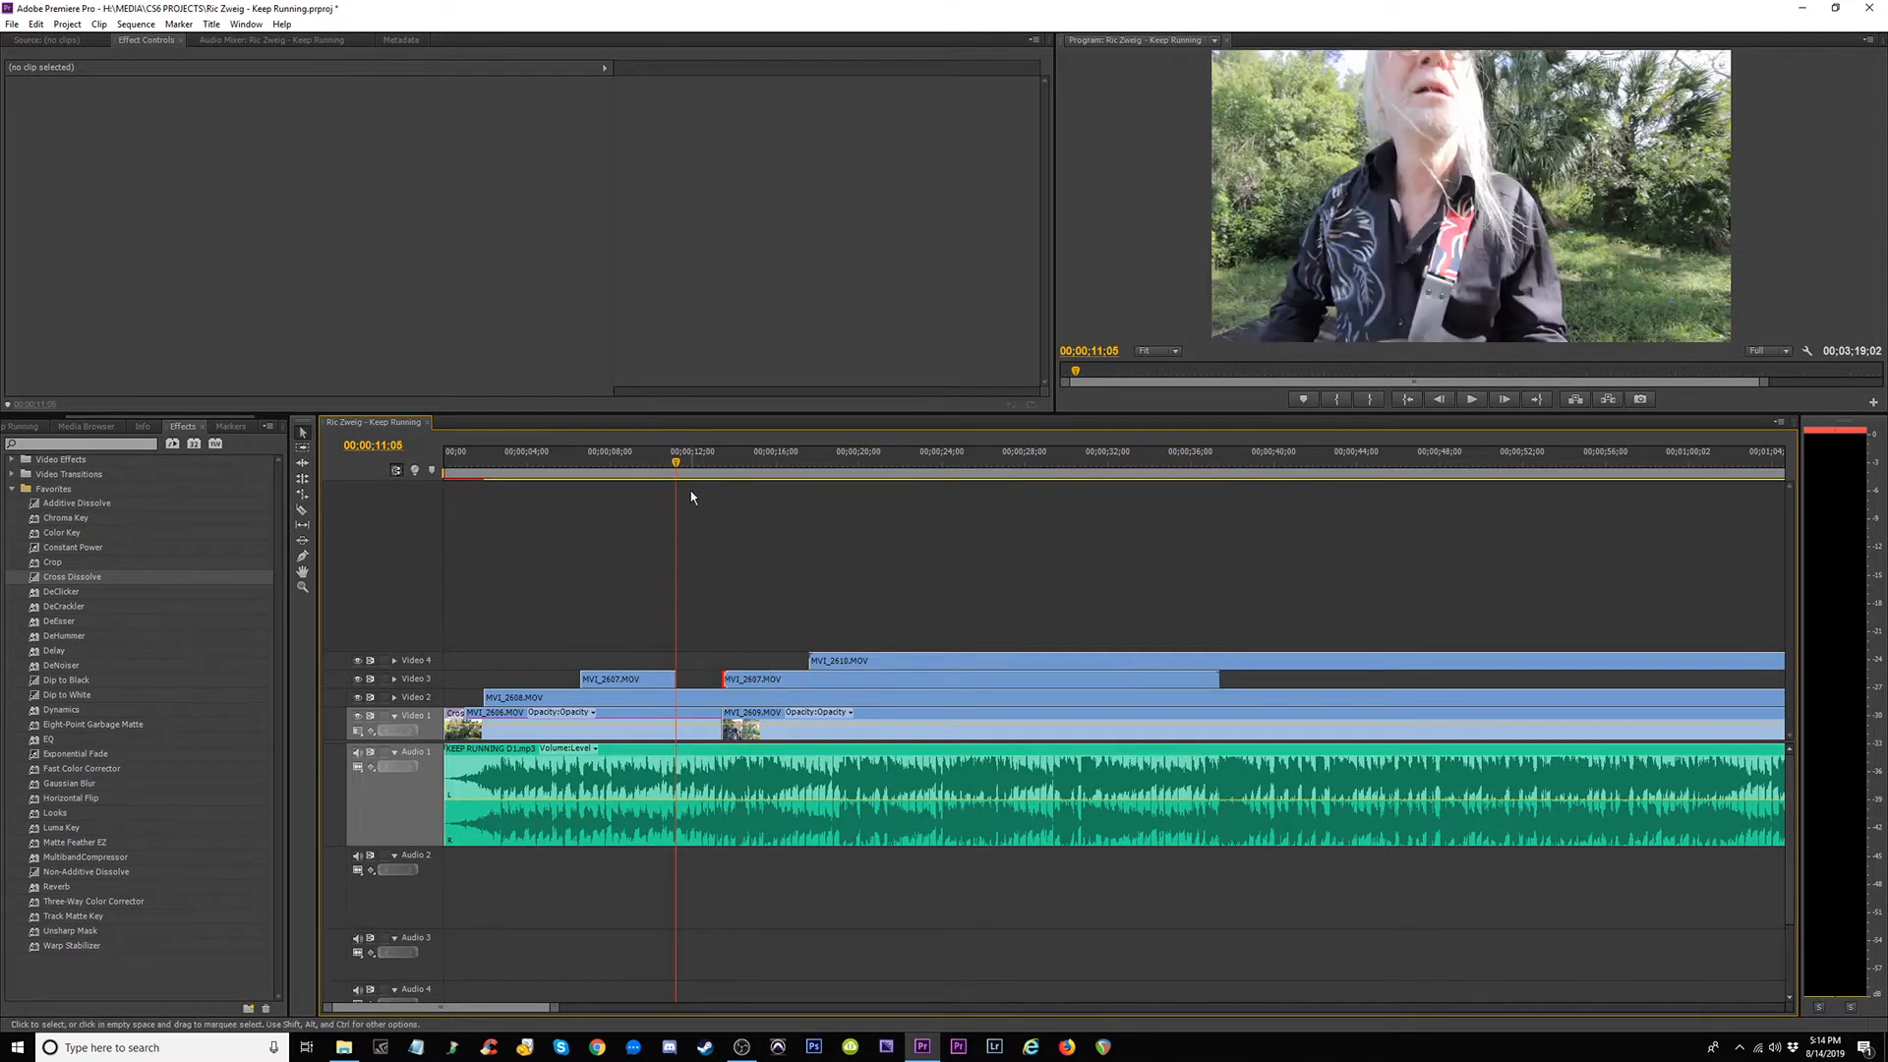
# Trim MVI_2608's start to the opening shot's end and move the short MVI_2607 piece down to Video 2.
pyautogui.press('space')
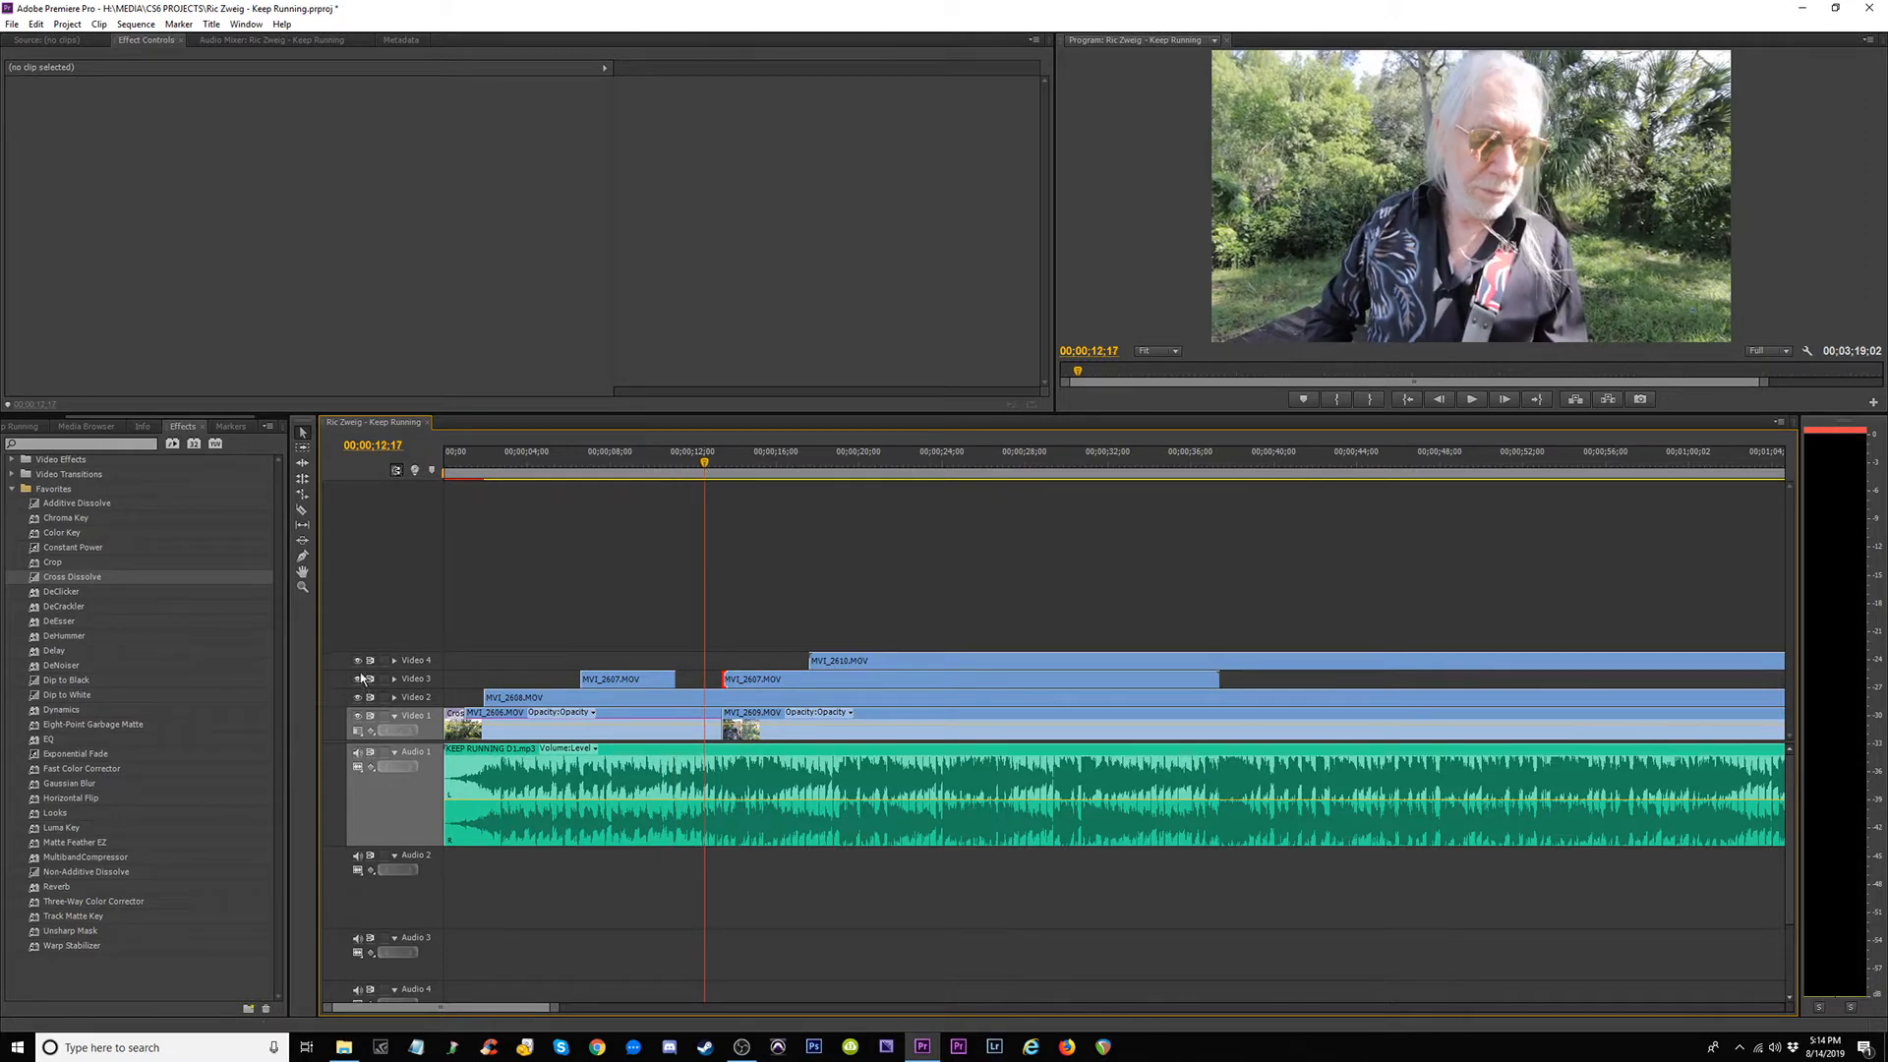
pyautogui.moveTo(519, 473); pyautogui.dragTo(698, 487)
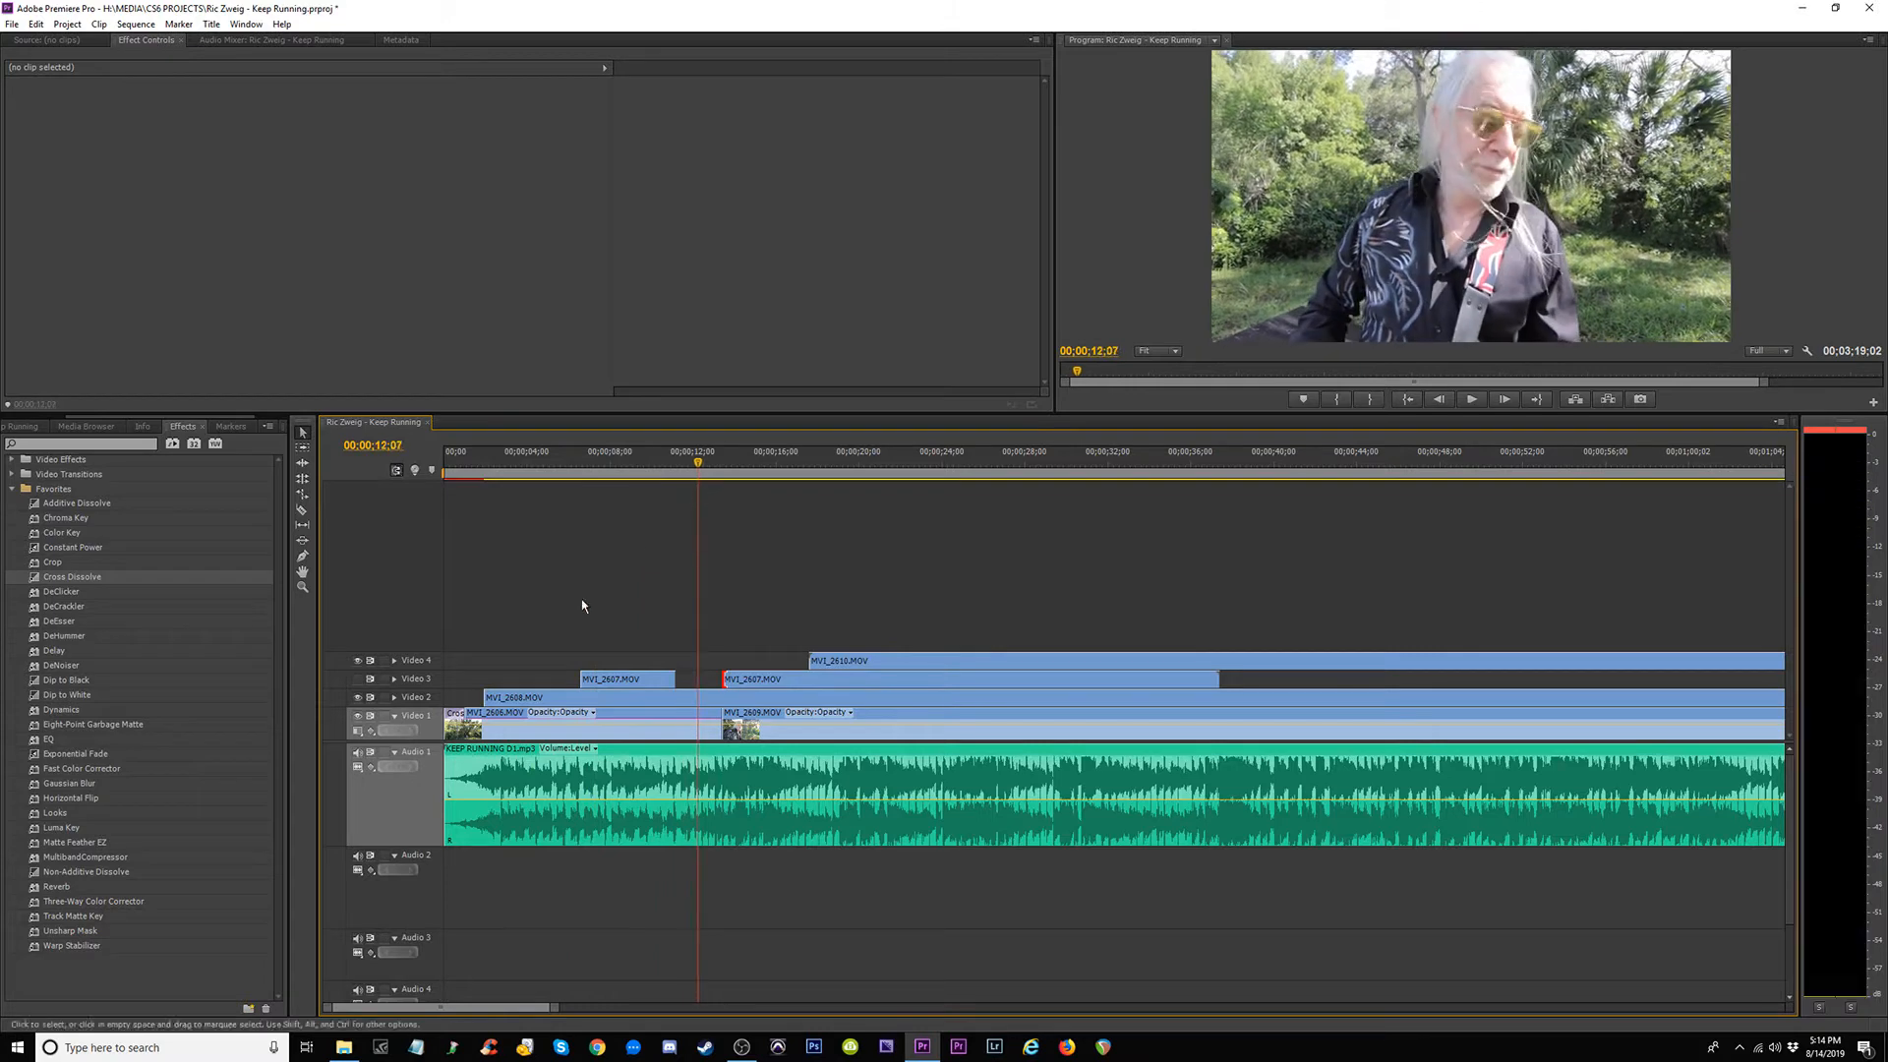
pyautogui.moveTo(476, 695); pyautogui.dragTo(630, 698)
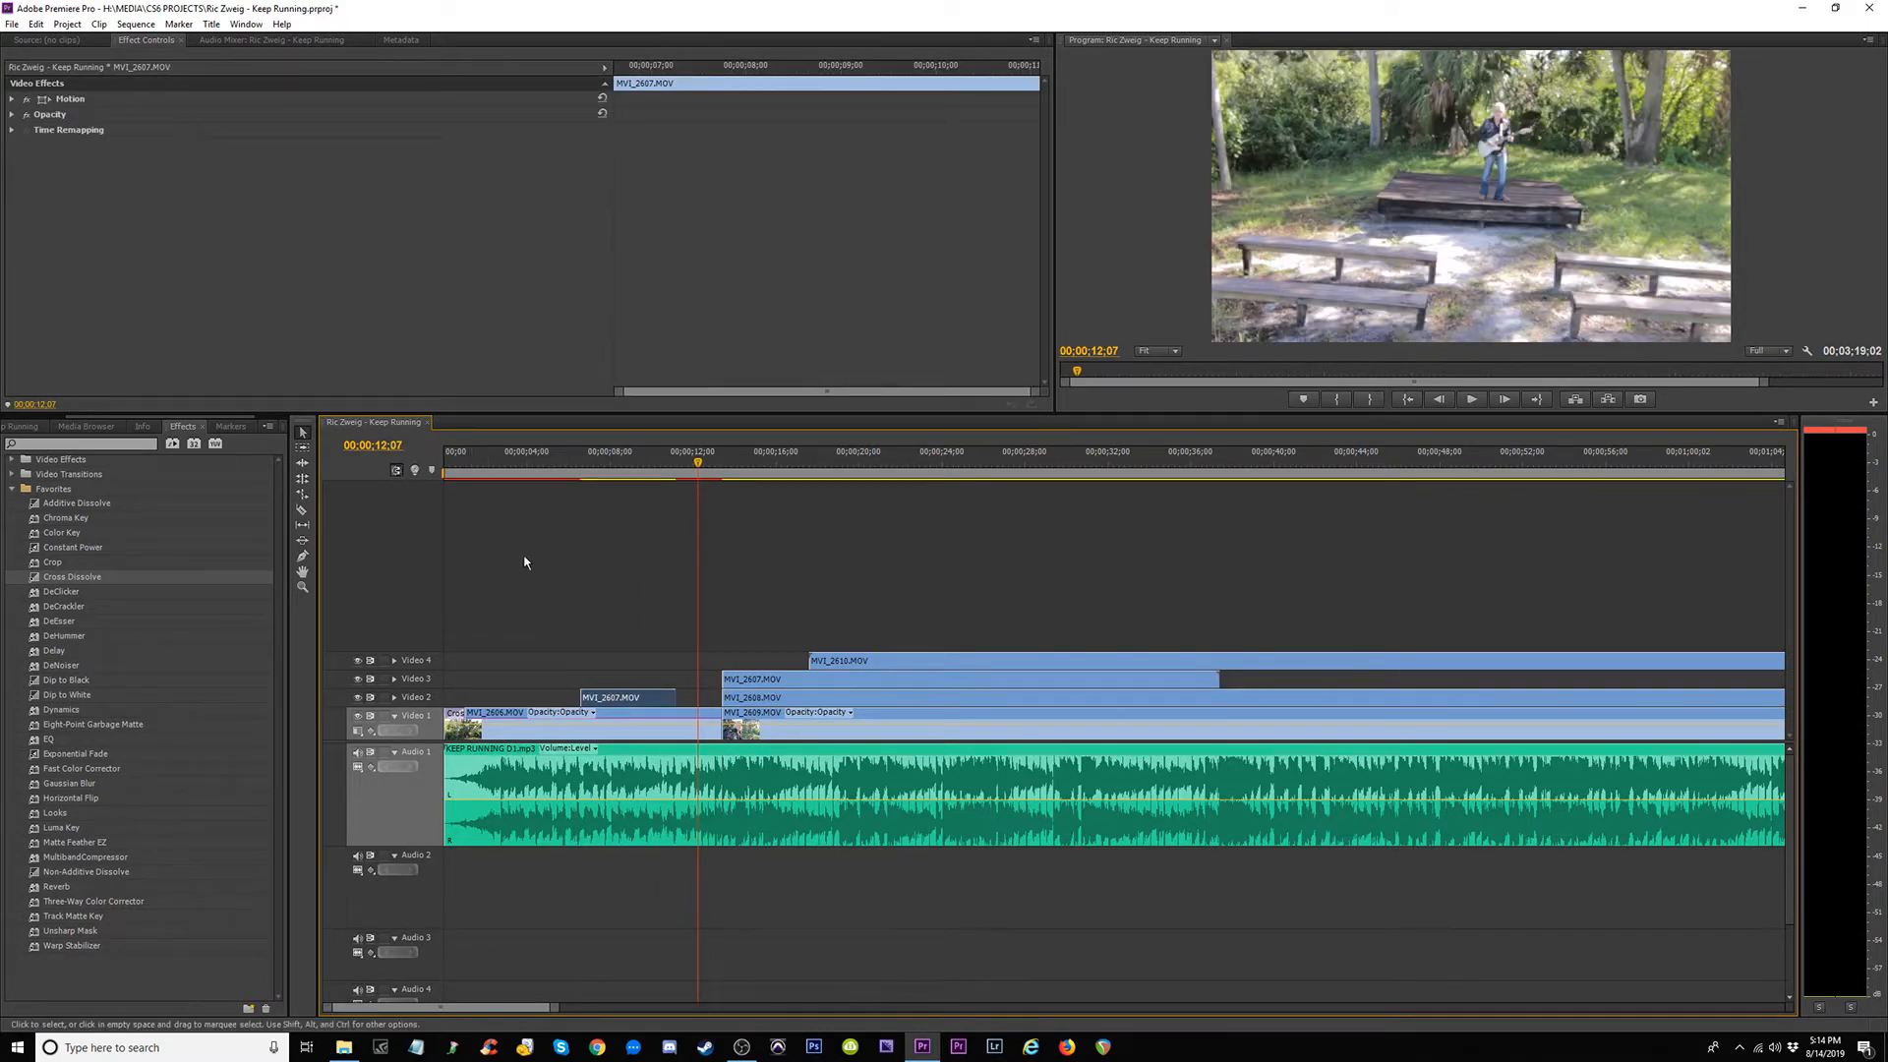
# Play the short MVI_2607 insert on Video 2 and trim its start to about 00;00;07;08.
pyautogui.press('space')
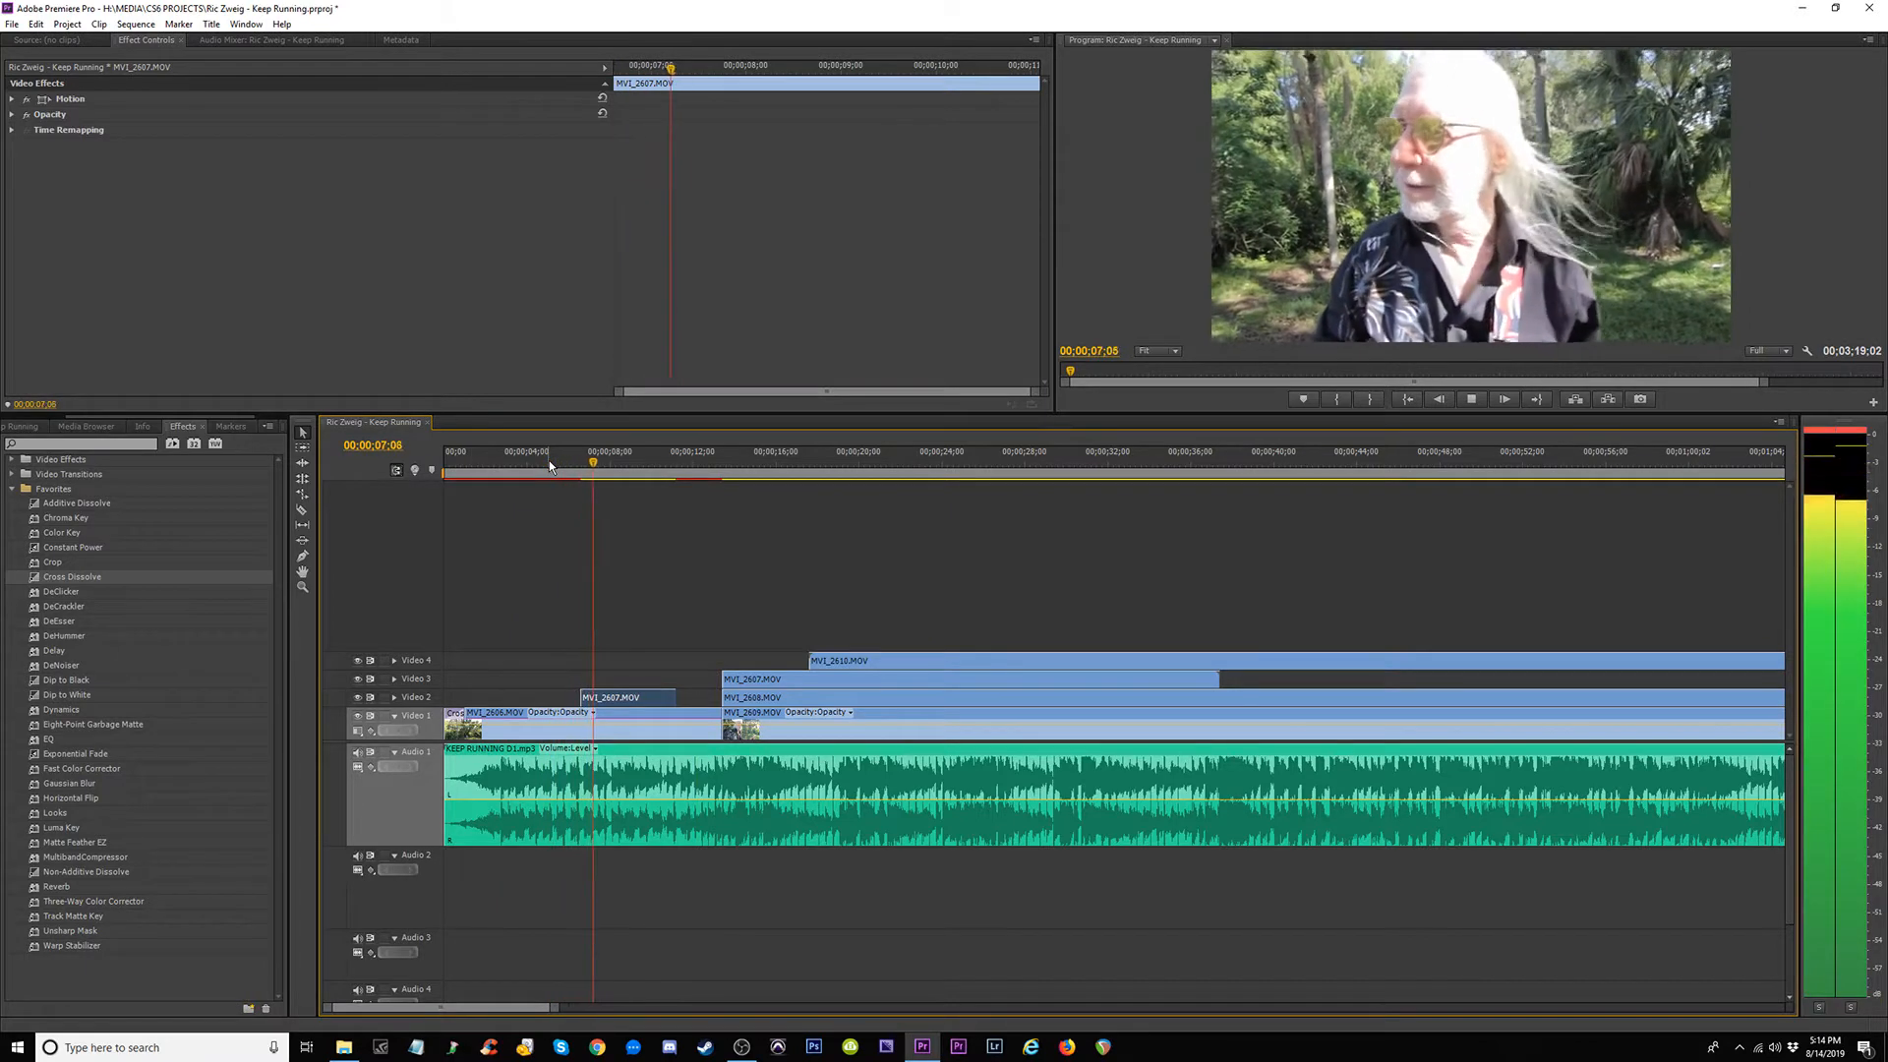
pyautogui.press('space')
pyautogui.press('=')
pyautogui.press('=')
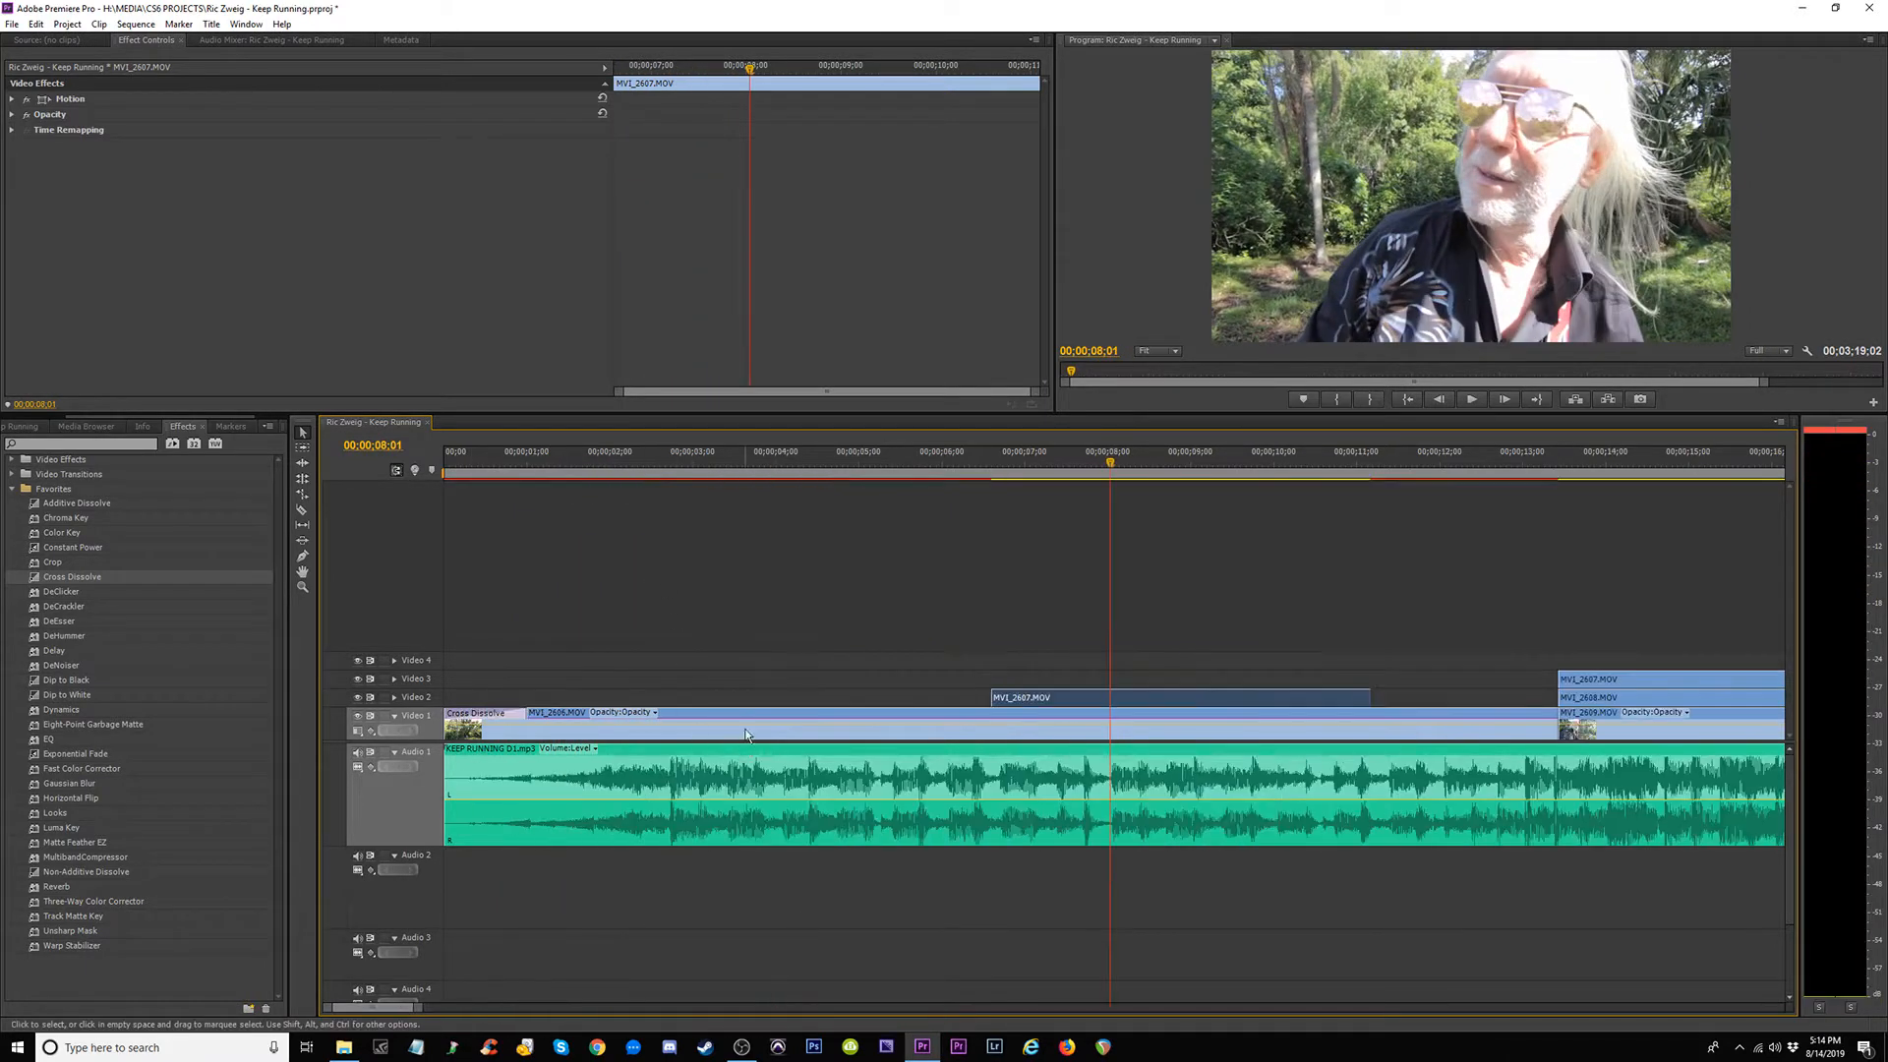
pyautogui.moveTo(979, 697); pyautogui.dragTo(1045, 698)
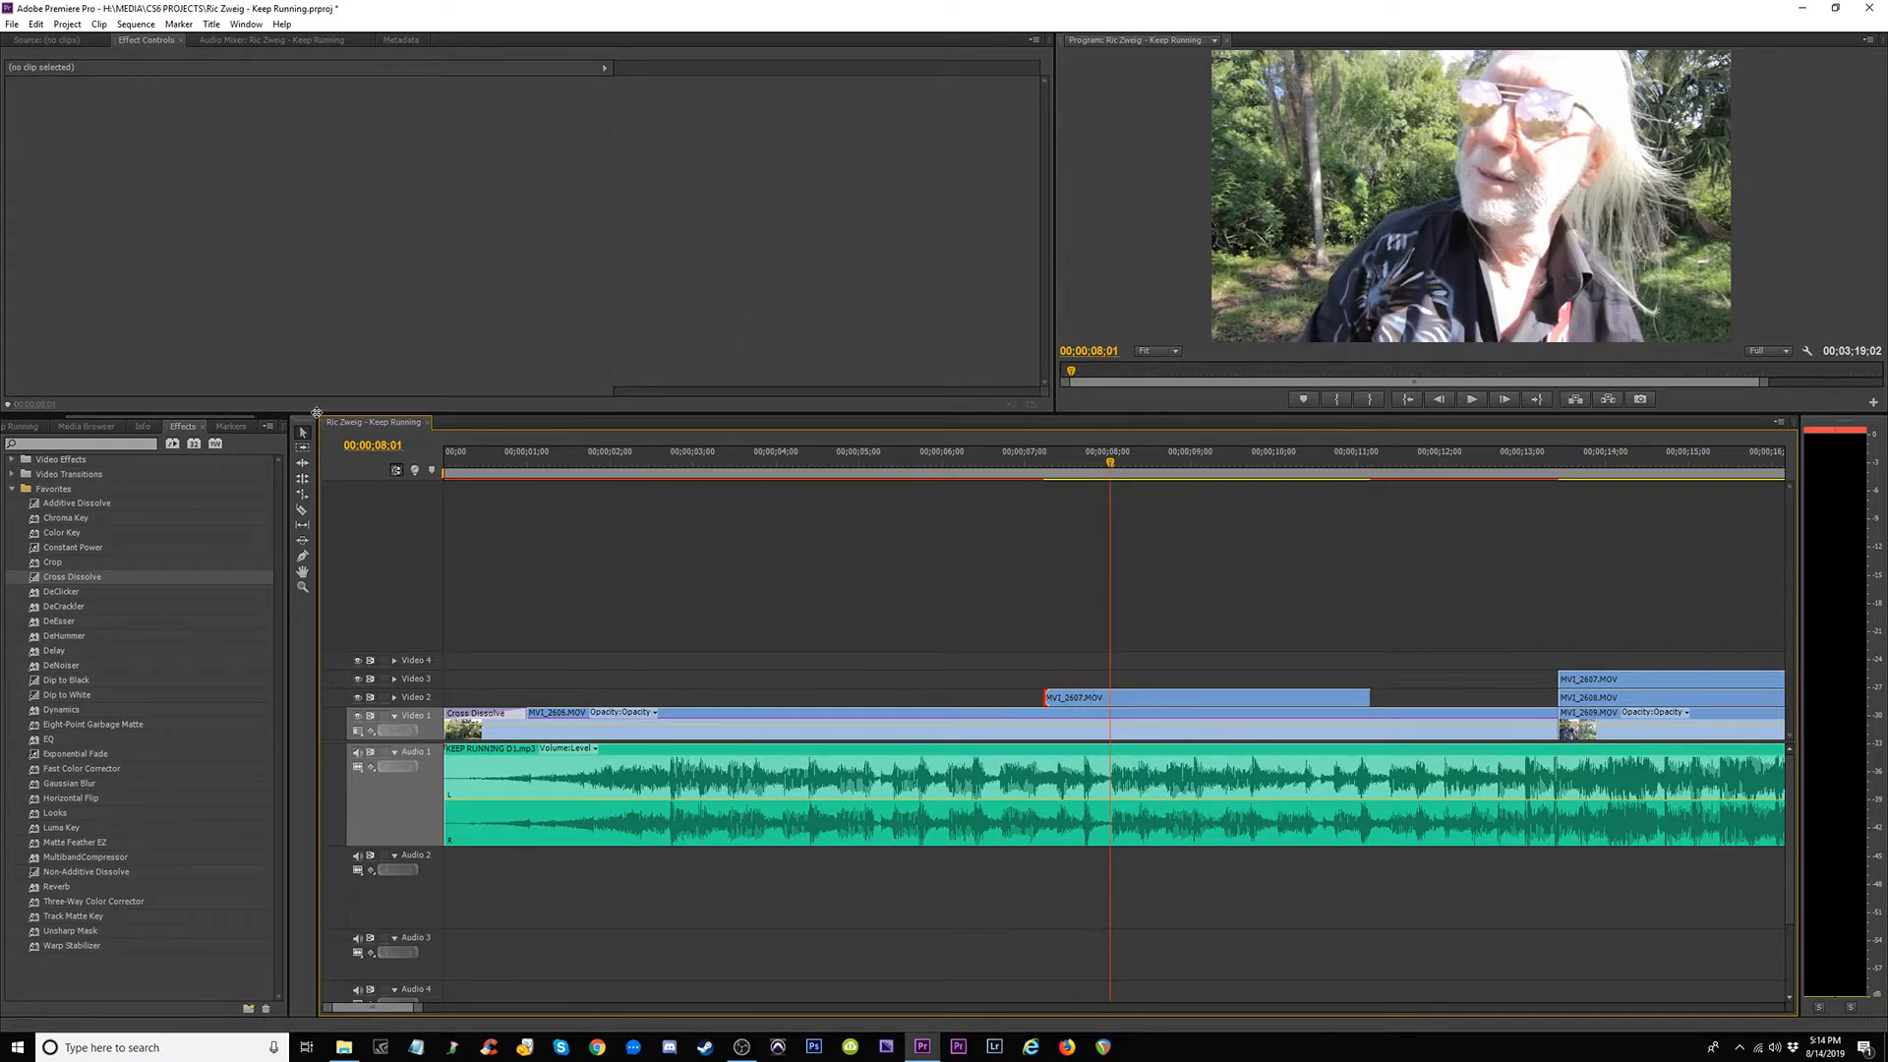
# Enlarge the Program Monitor and play the trimmed MVI_2607 insert over the opening shot.
pyautogui.moveTo(317, 414); pyautogui.dragTo(149, 651)
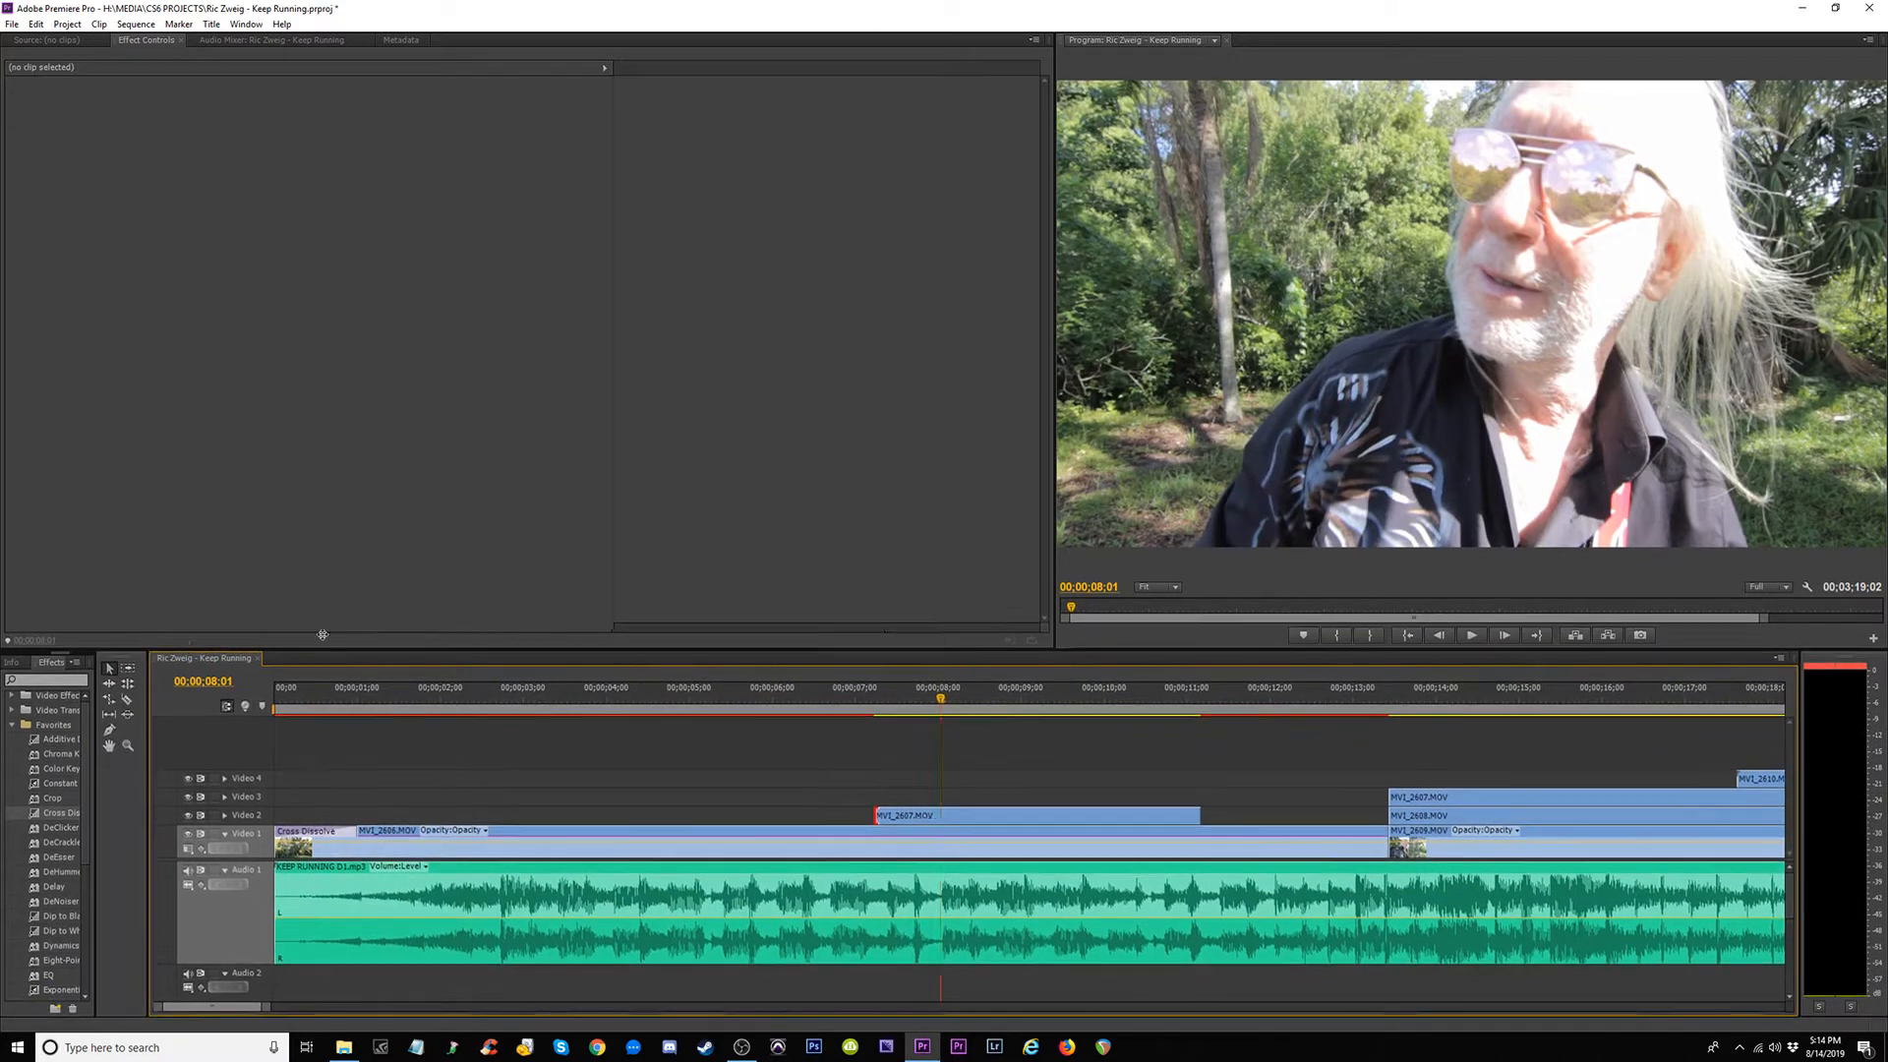
pyautogui.moveTo(1053, 640); pyautogui.dragTo(770, 617)
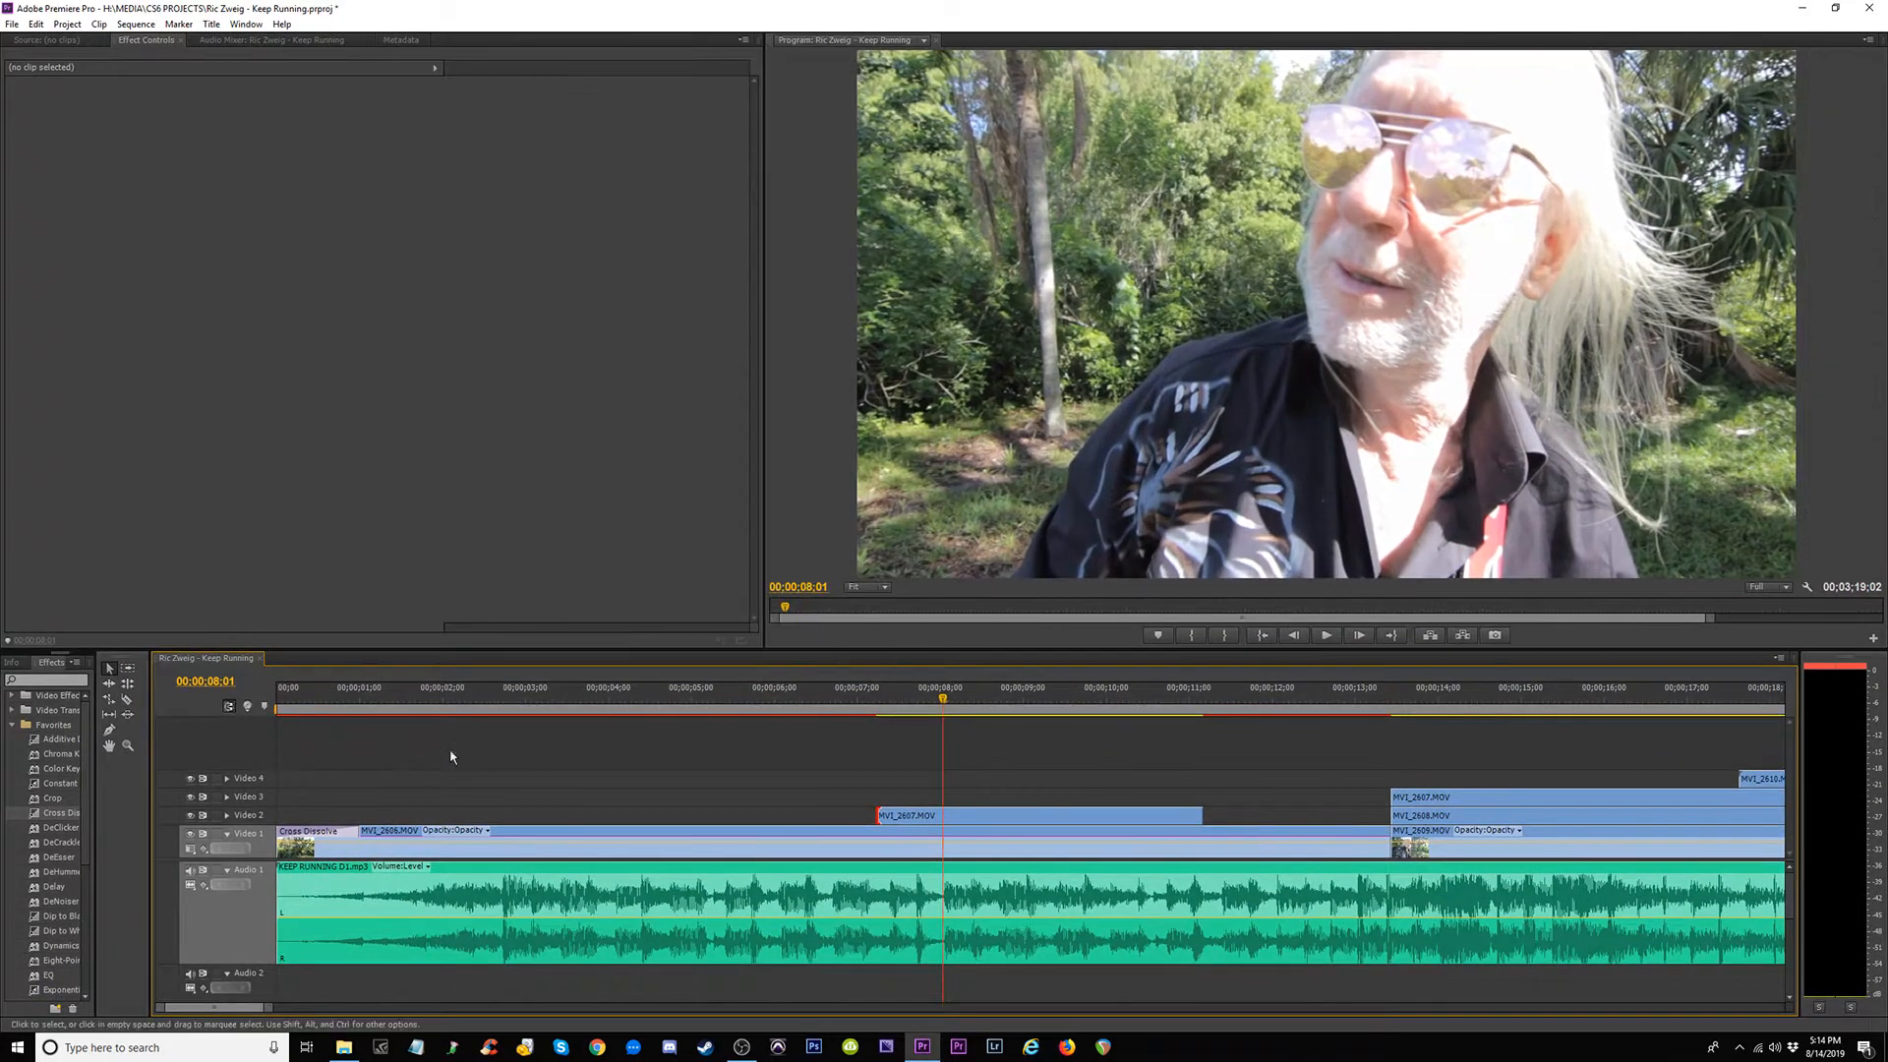
pyautogui.click(801, 694)
pyautogui.press('space')
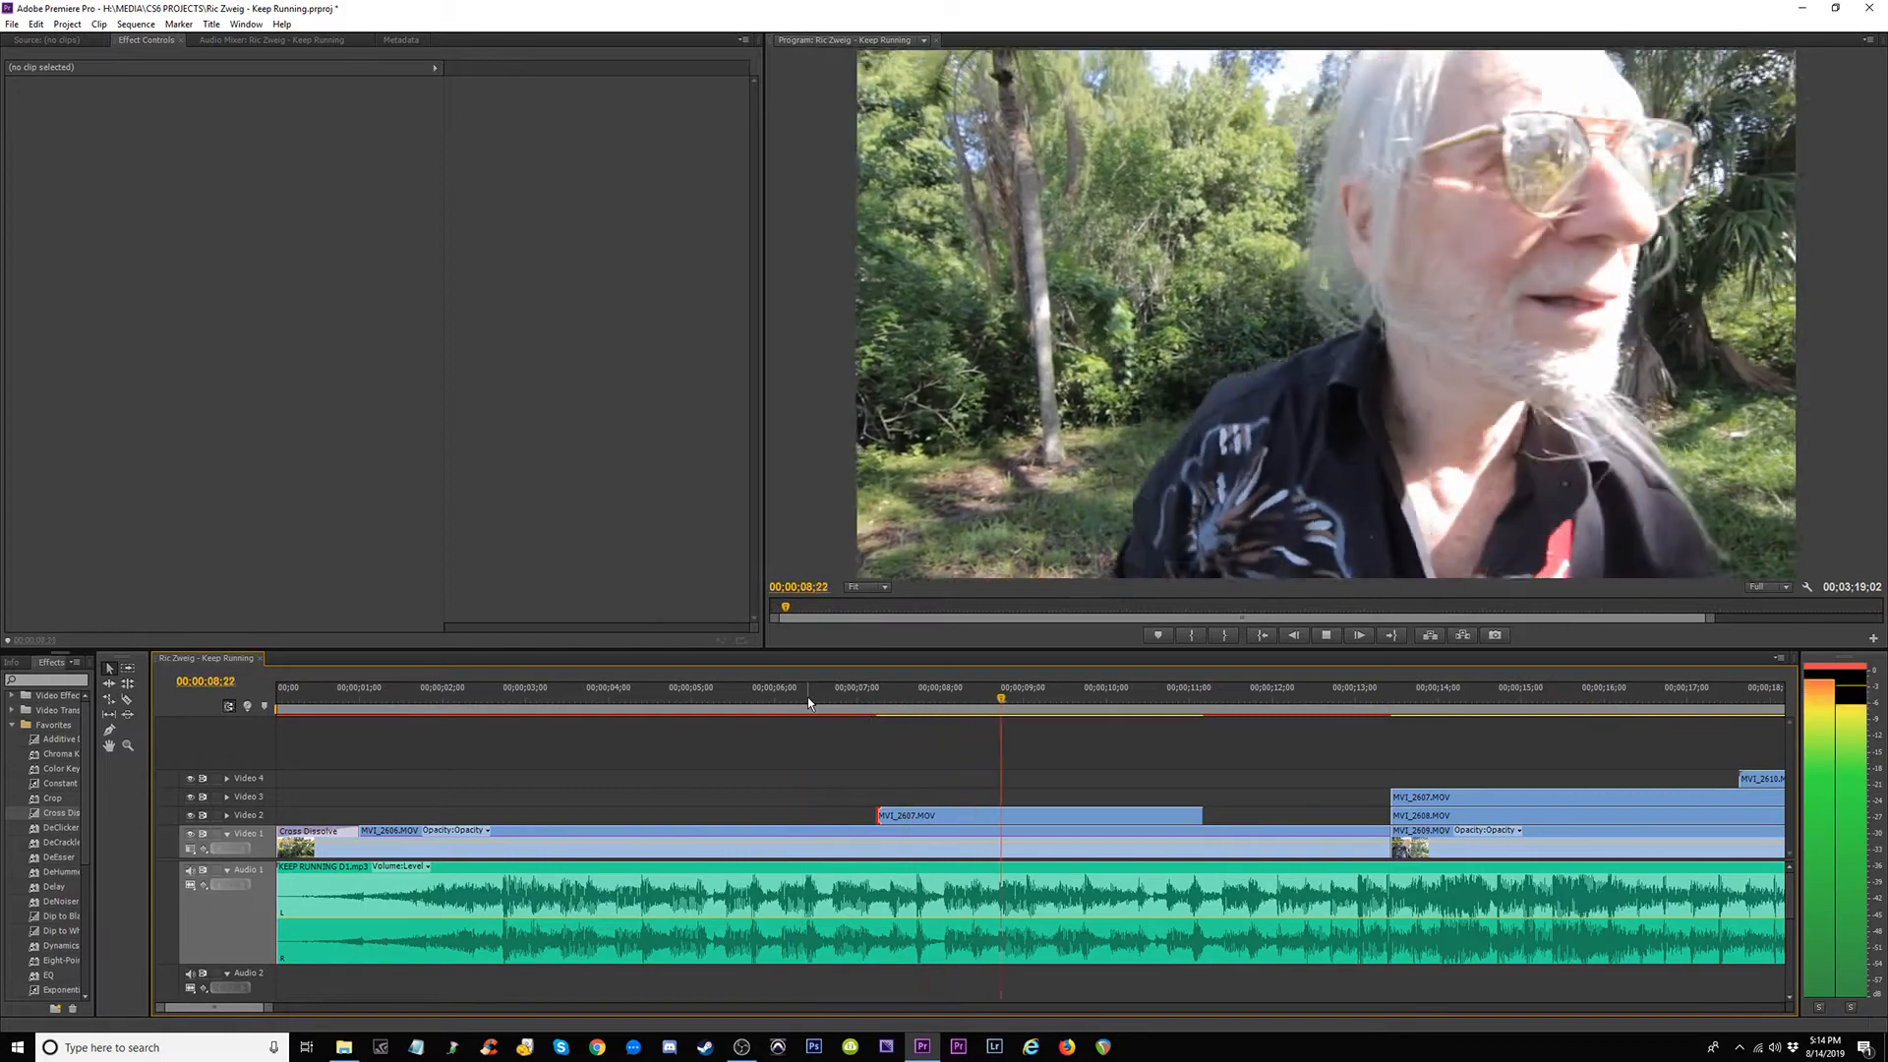
pyautogui.press('space')
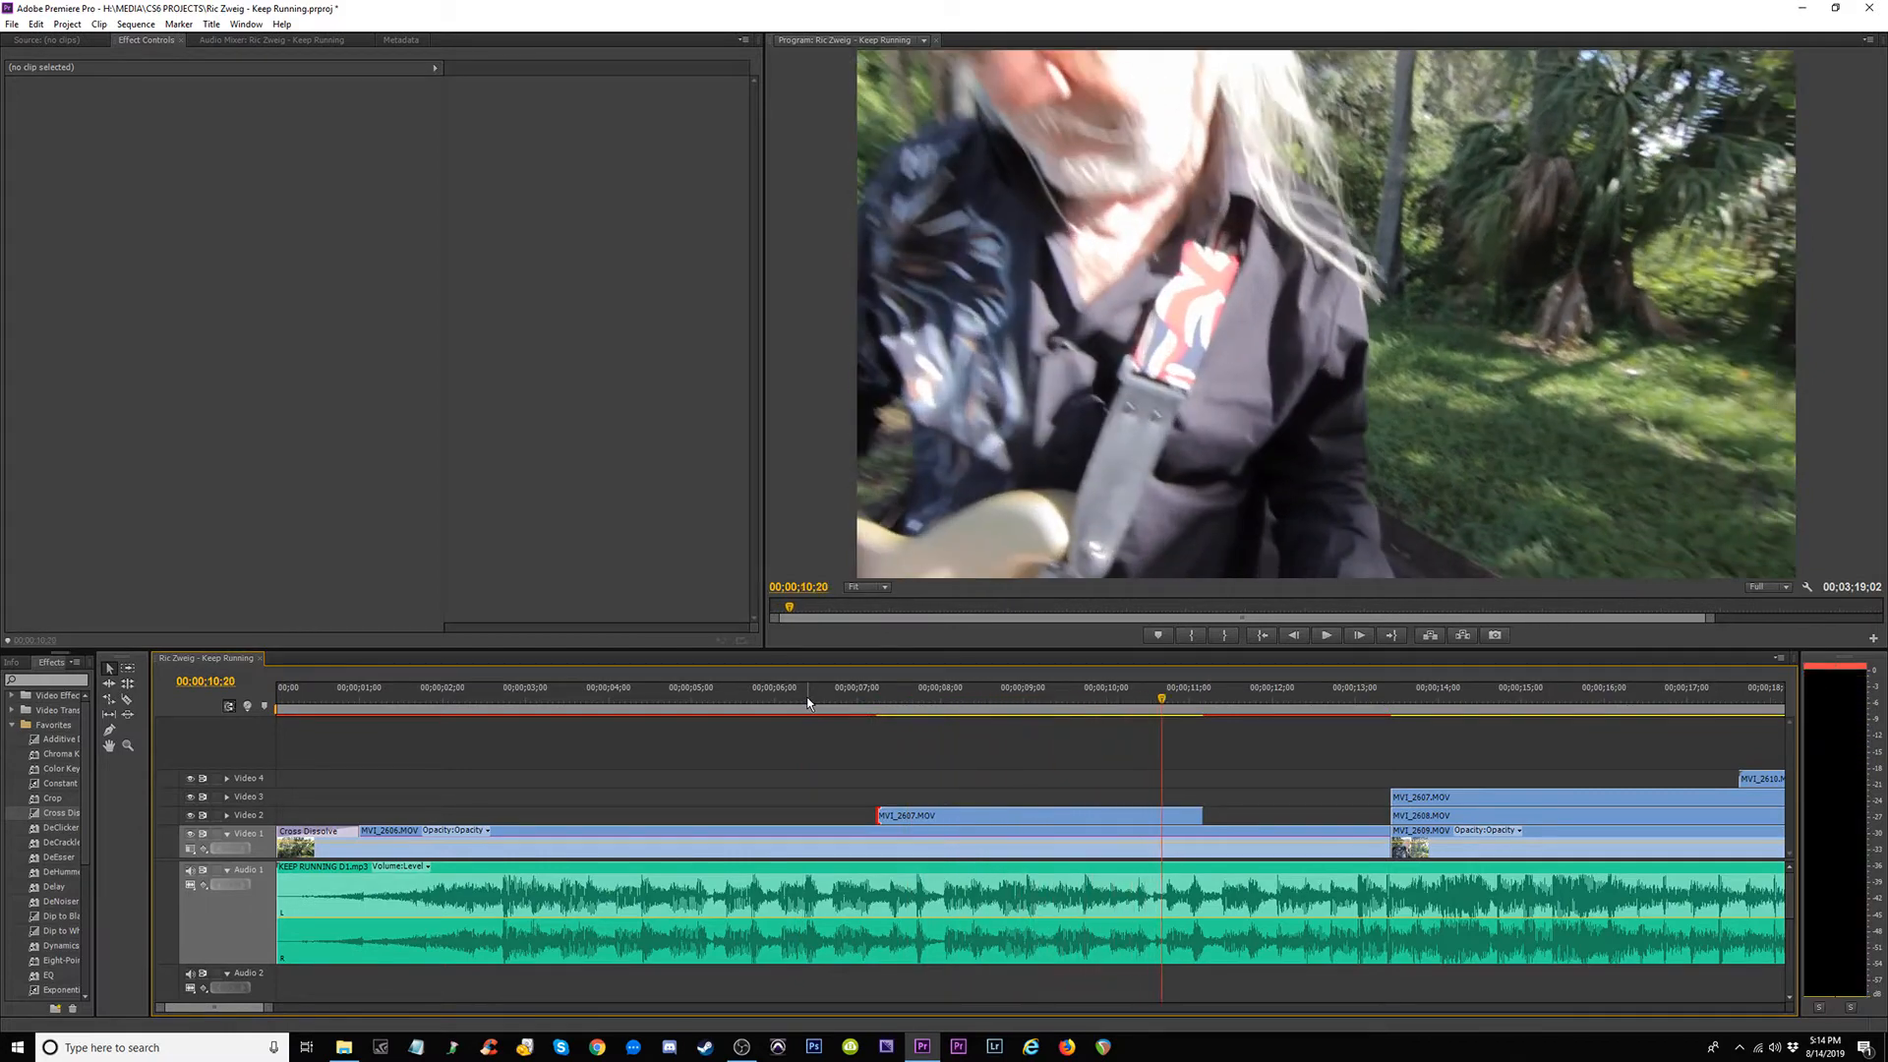
# Review the cut after the opening shot and trim the long MVI_2607 clip's start on Video 3 to 00;00;14;16.
pyautogui.press('space')
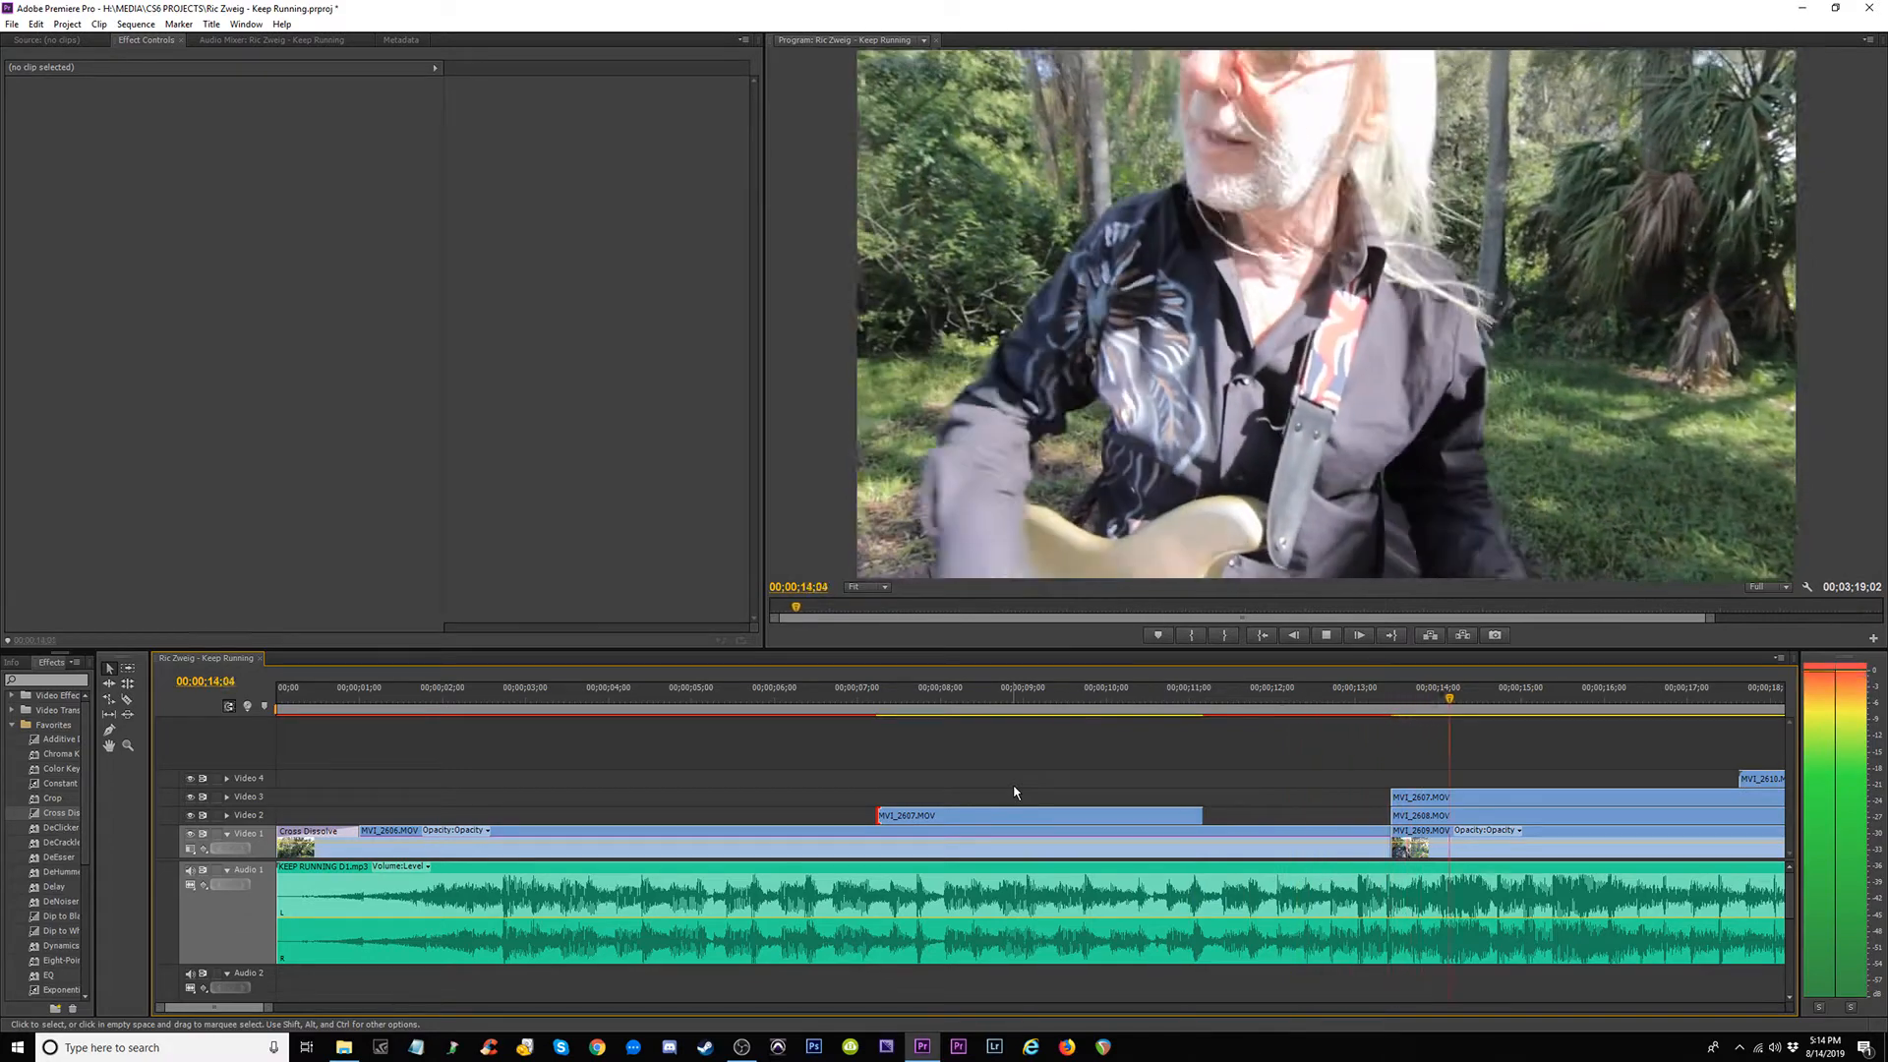
pyautogui.press('space')
pyautogui.click(1379, 697)
pyautogui.press('space')
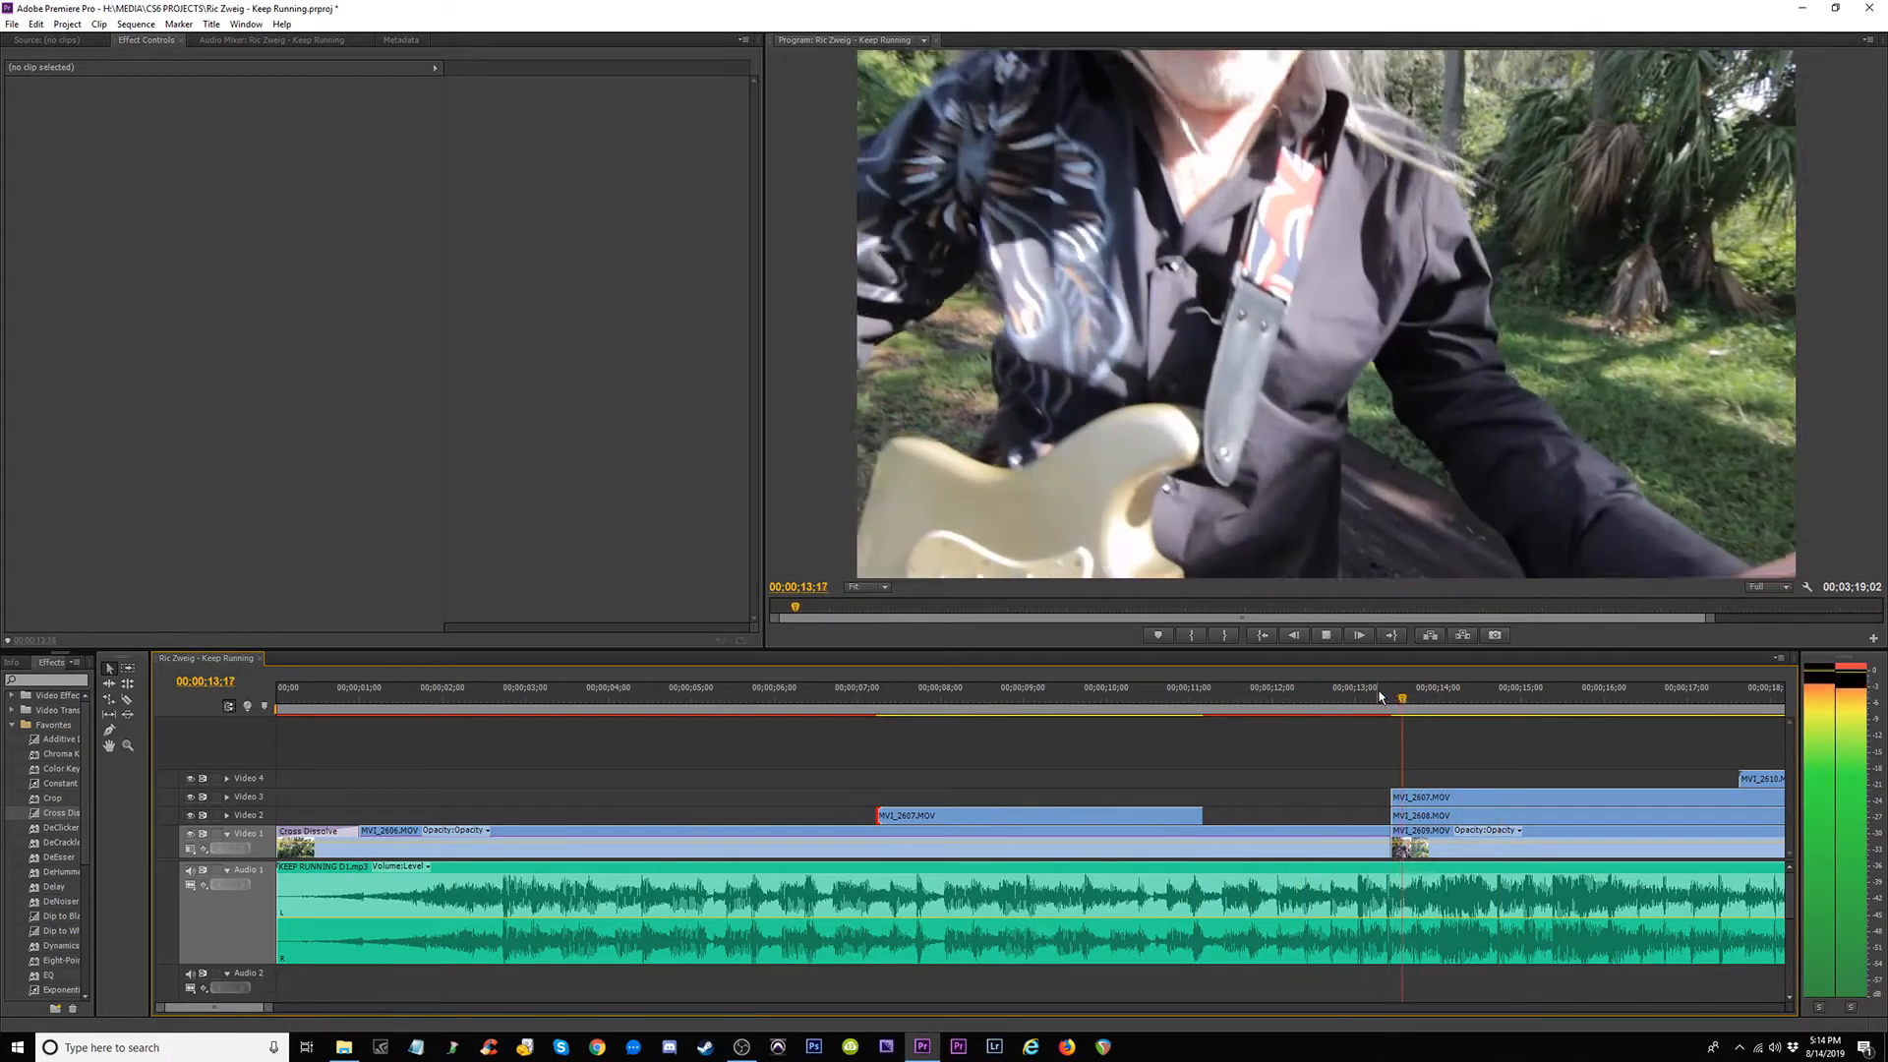
pyautogui.press('space')
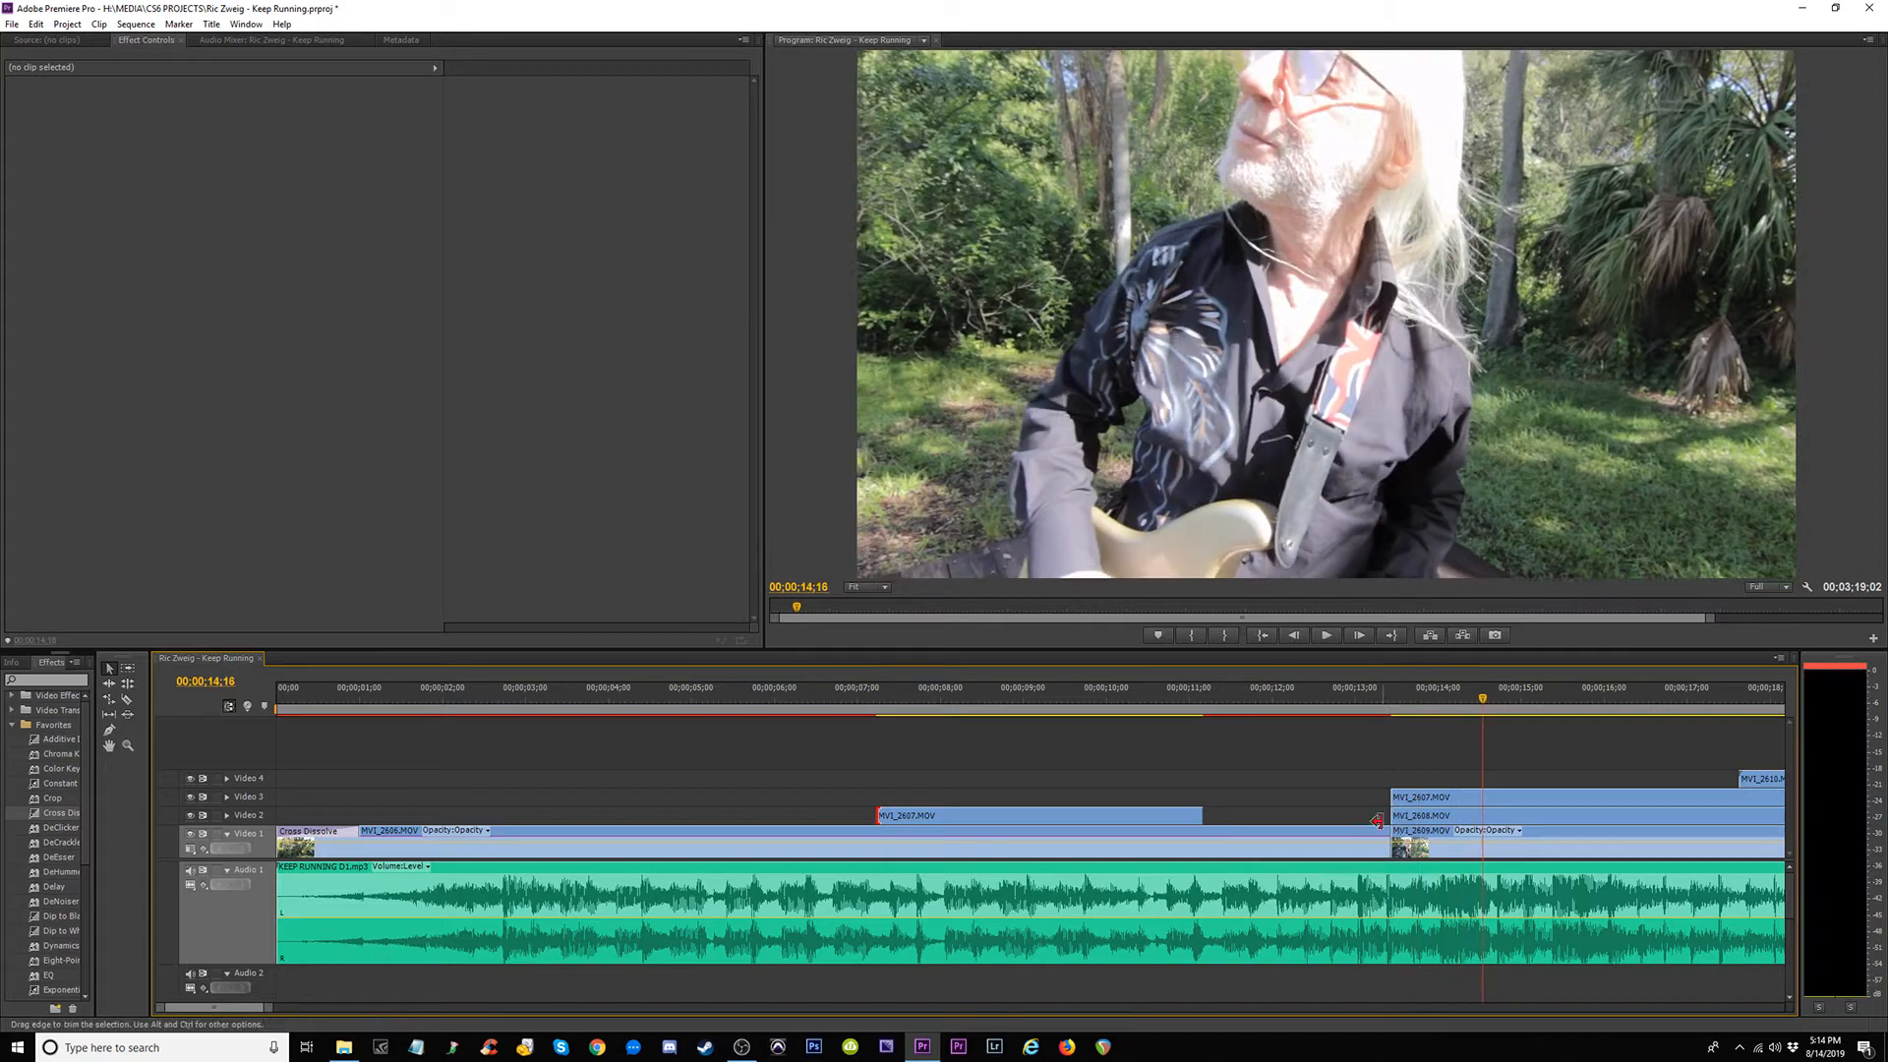
pyautogui.moveTo(1403, 797); pyautogui.dragTo(1485, 797)
# Replay the cut from 00;00;13;07 and trim MVI_2608's start on Video 2 to 00;00;14;16.
pyautogui.press('space')
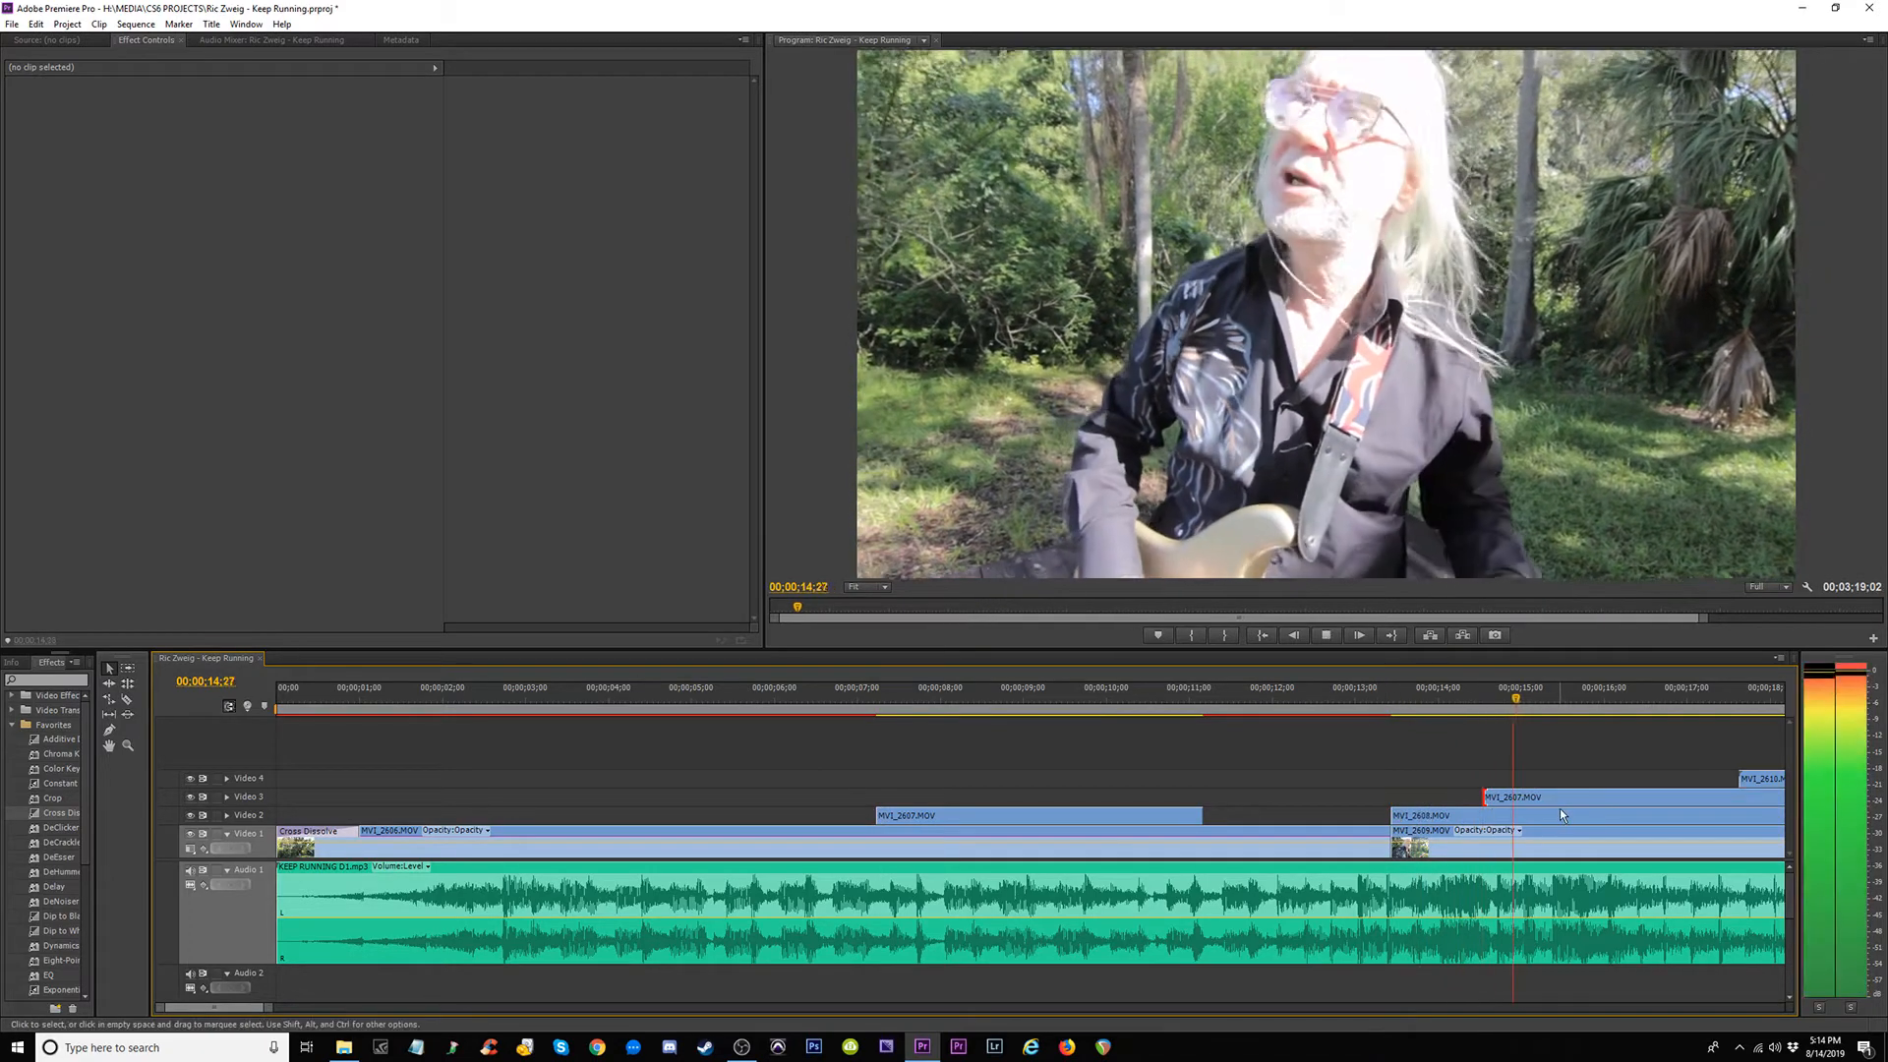
pyautogui.click(1374, 697)
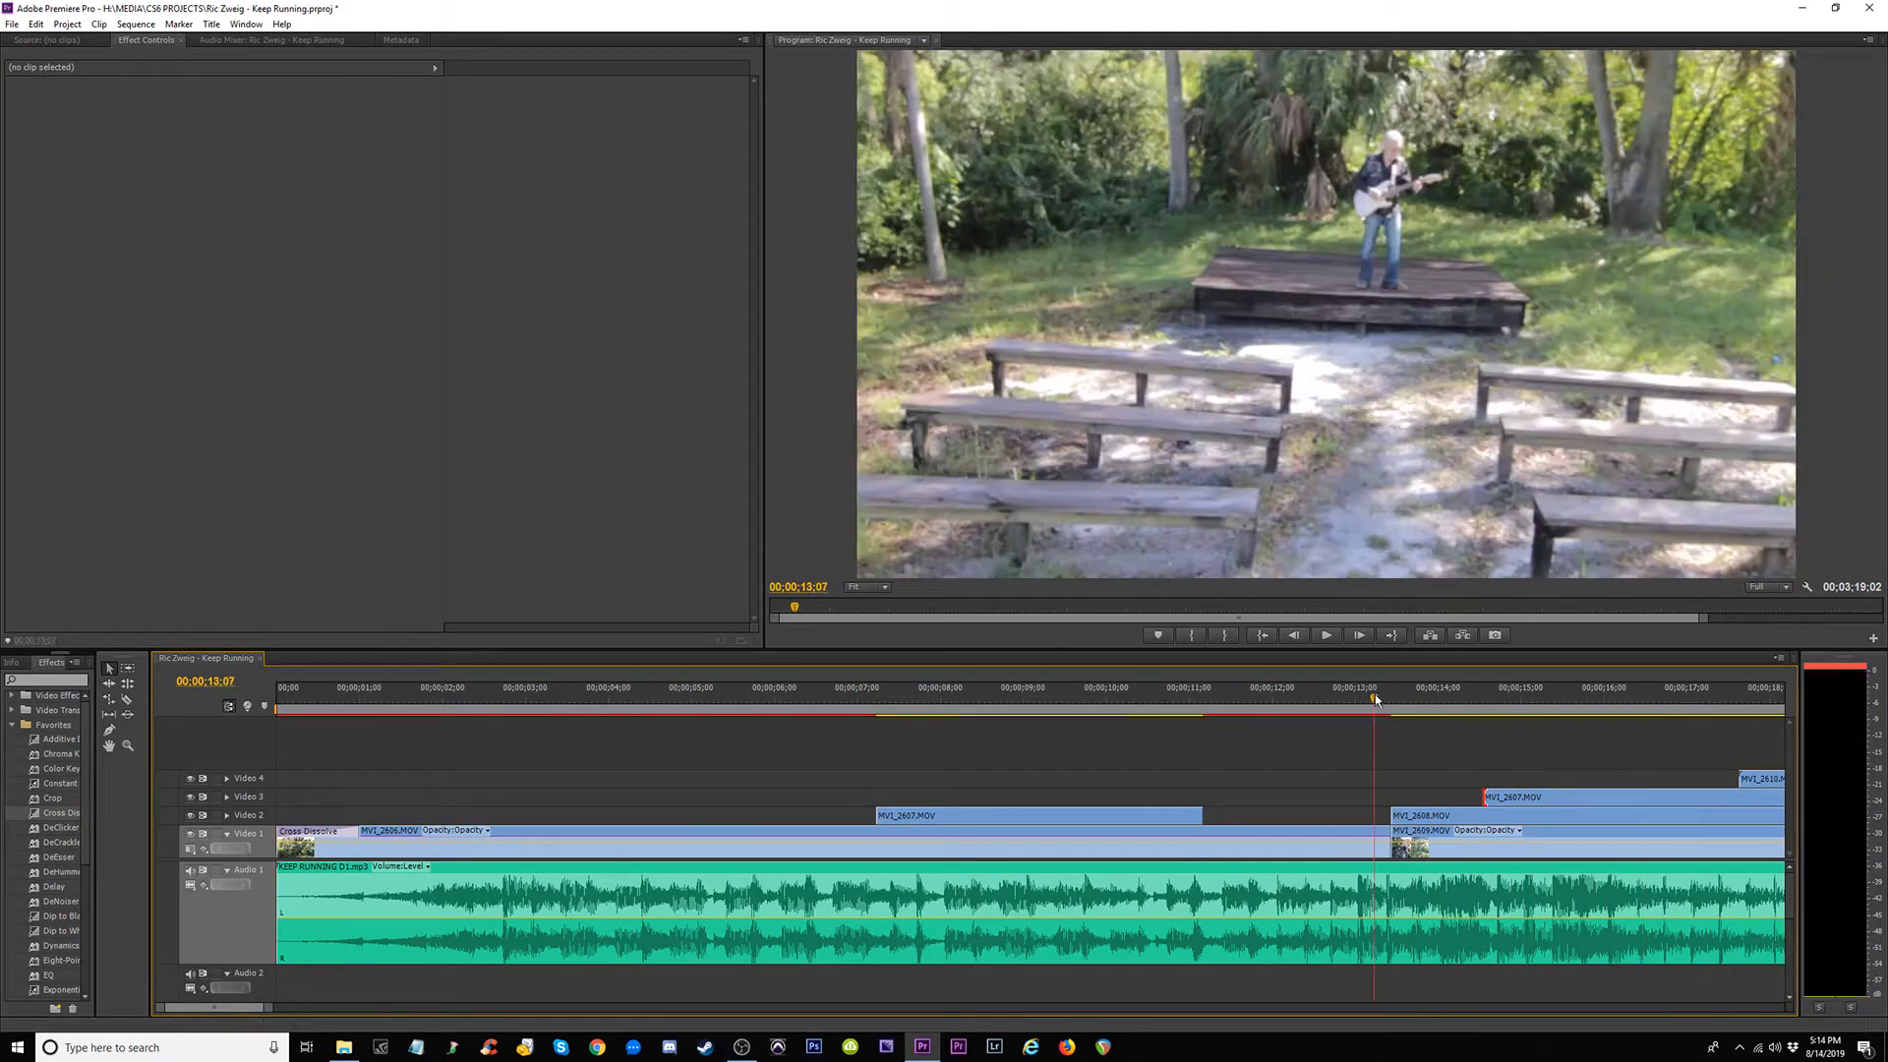
pyautogui.press('space')
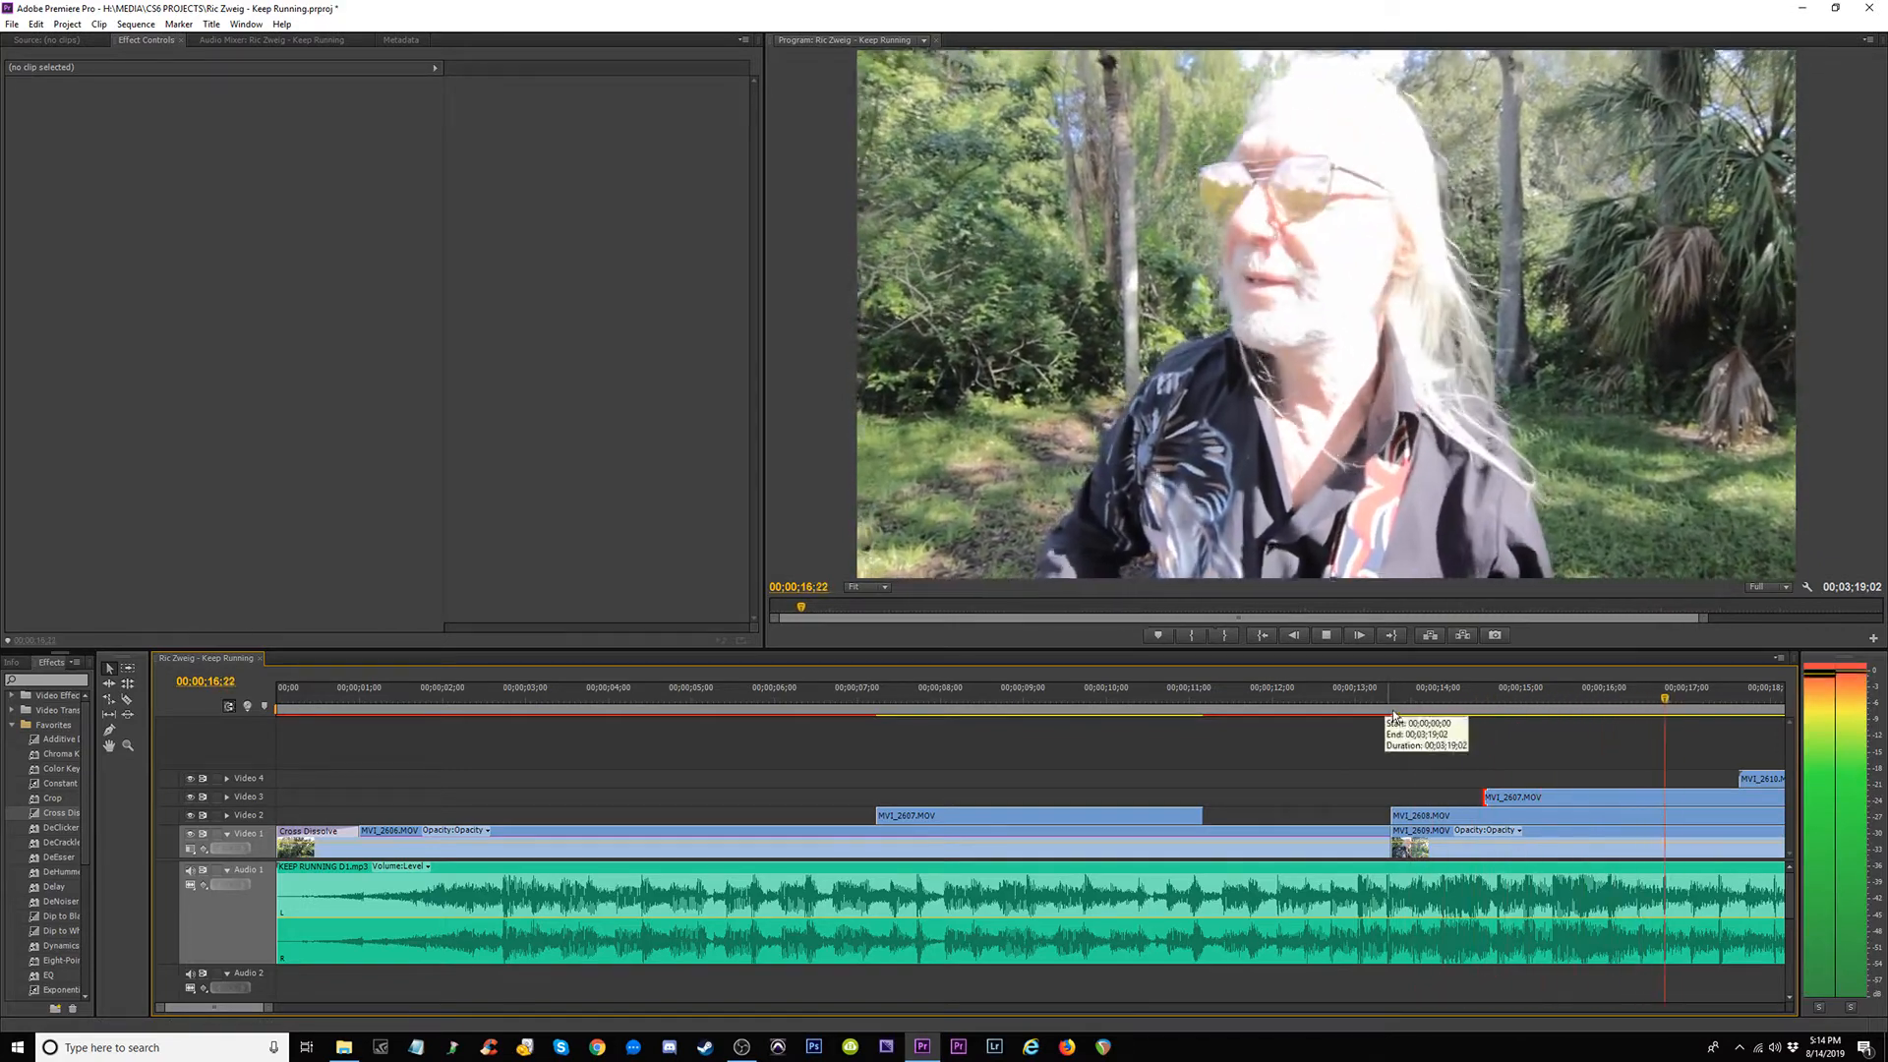
pyautogui.press('space')
pyautogui.moveTo(1402, 820); pyautogui.dragTo(1483, 816)
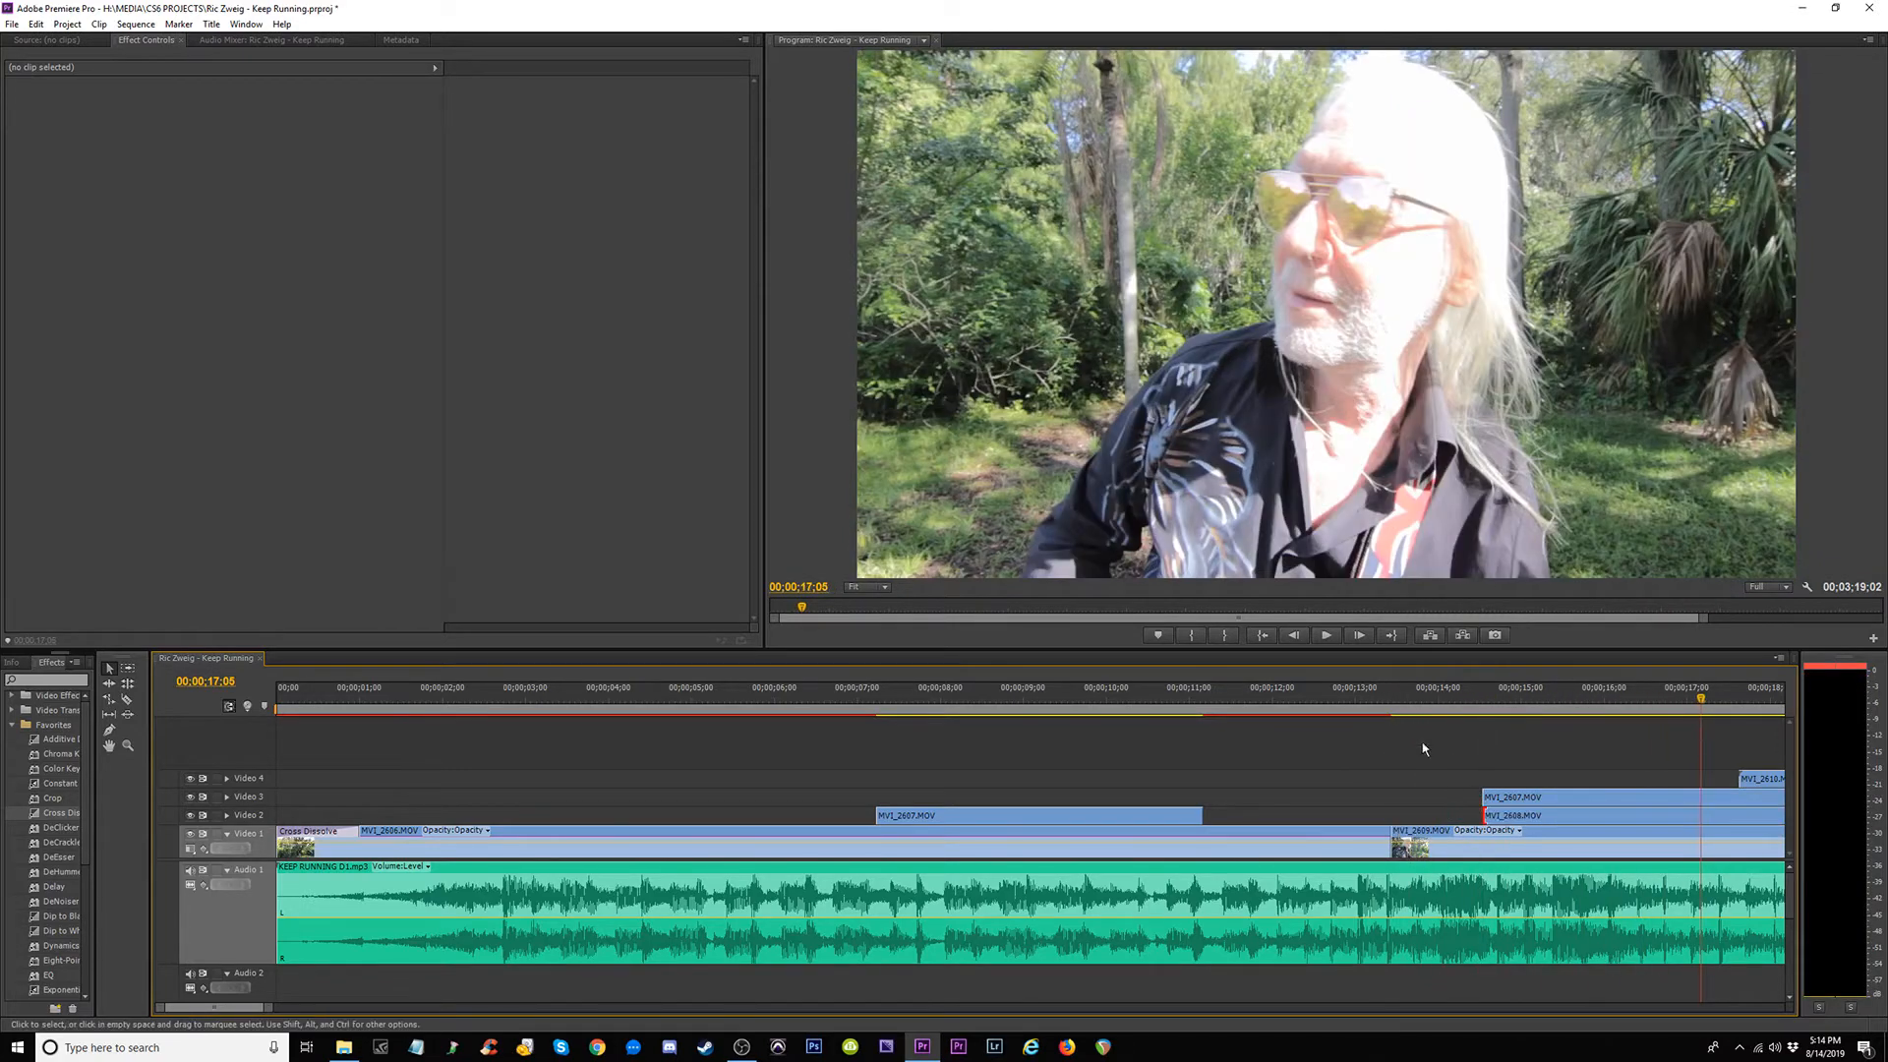
# Try extending MVI_2608's start back to 00;00;13;13, play the cut for comparison, and undo the extension.
pyautogui.click(1387, 694)
pyautogui.press('space')
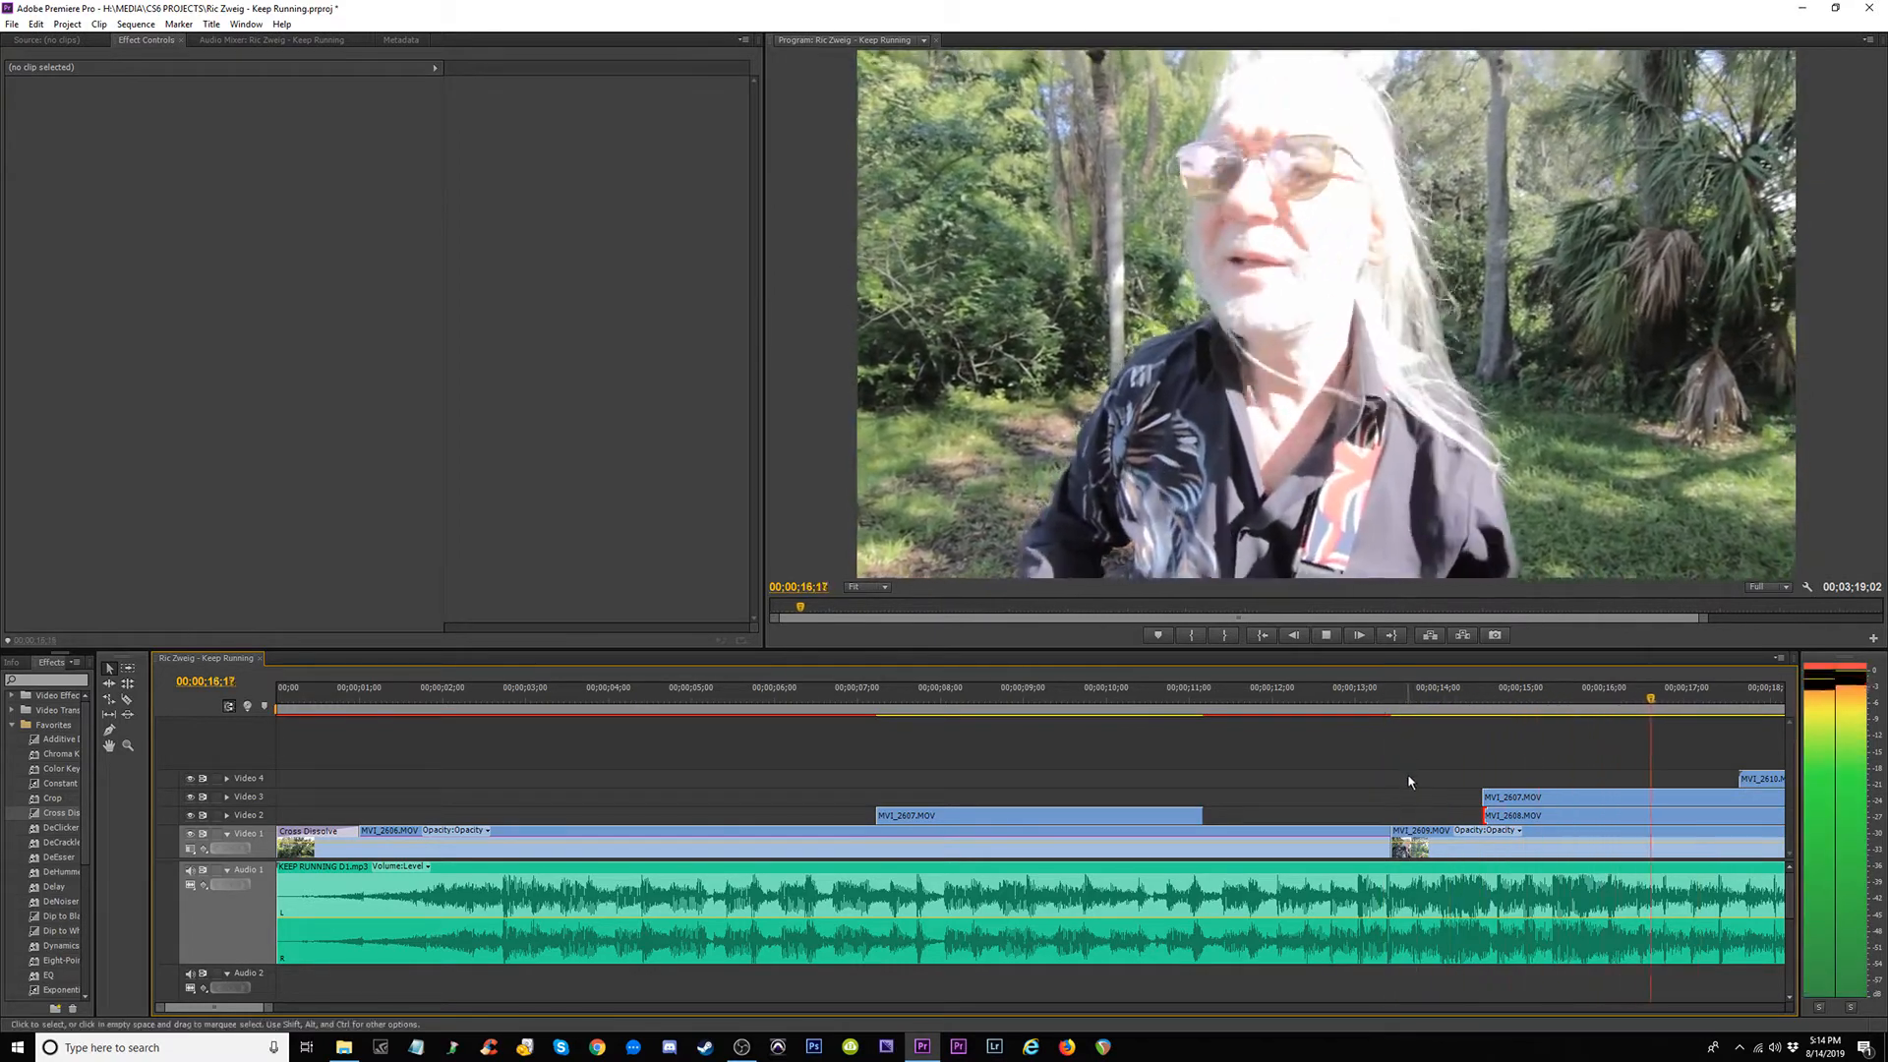
pyautogui.moveTo(1484, 815); pyautogui.dragTo(1392, 815)
pyautogui.click(1392, 694)
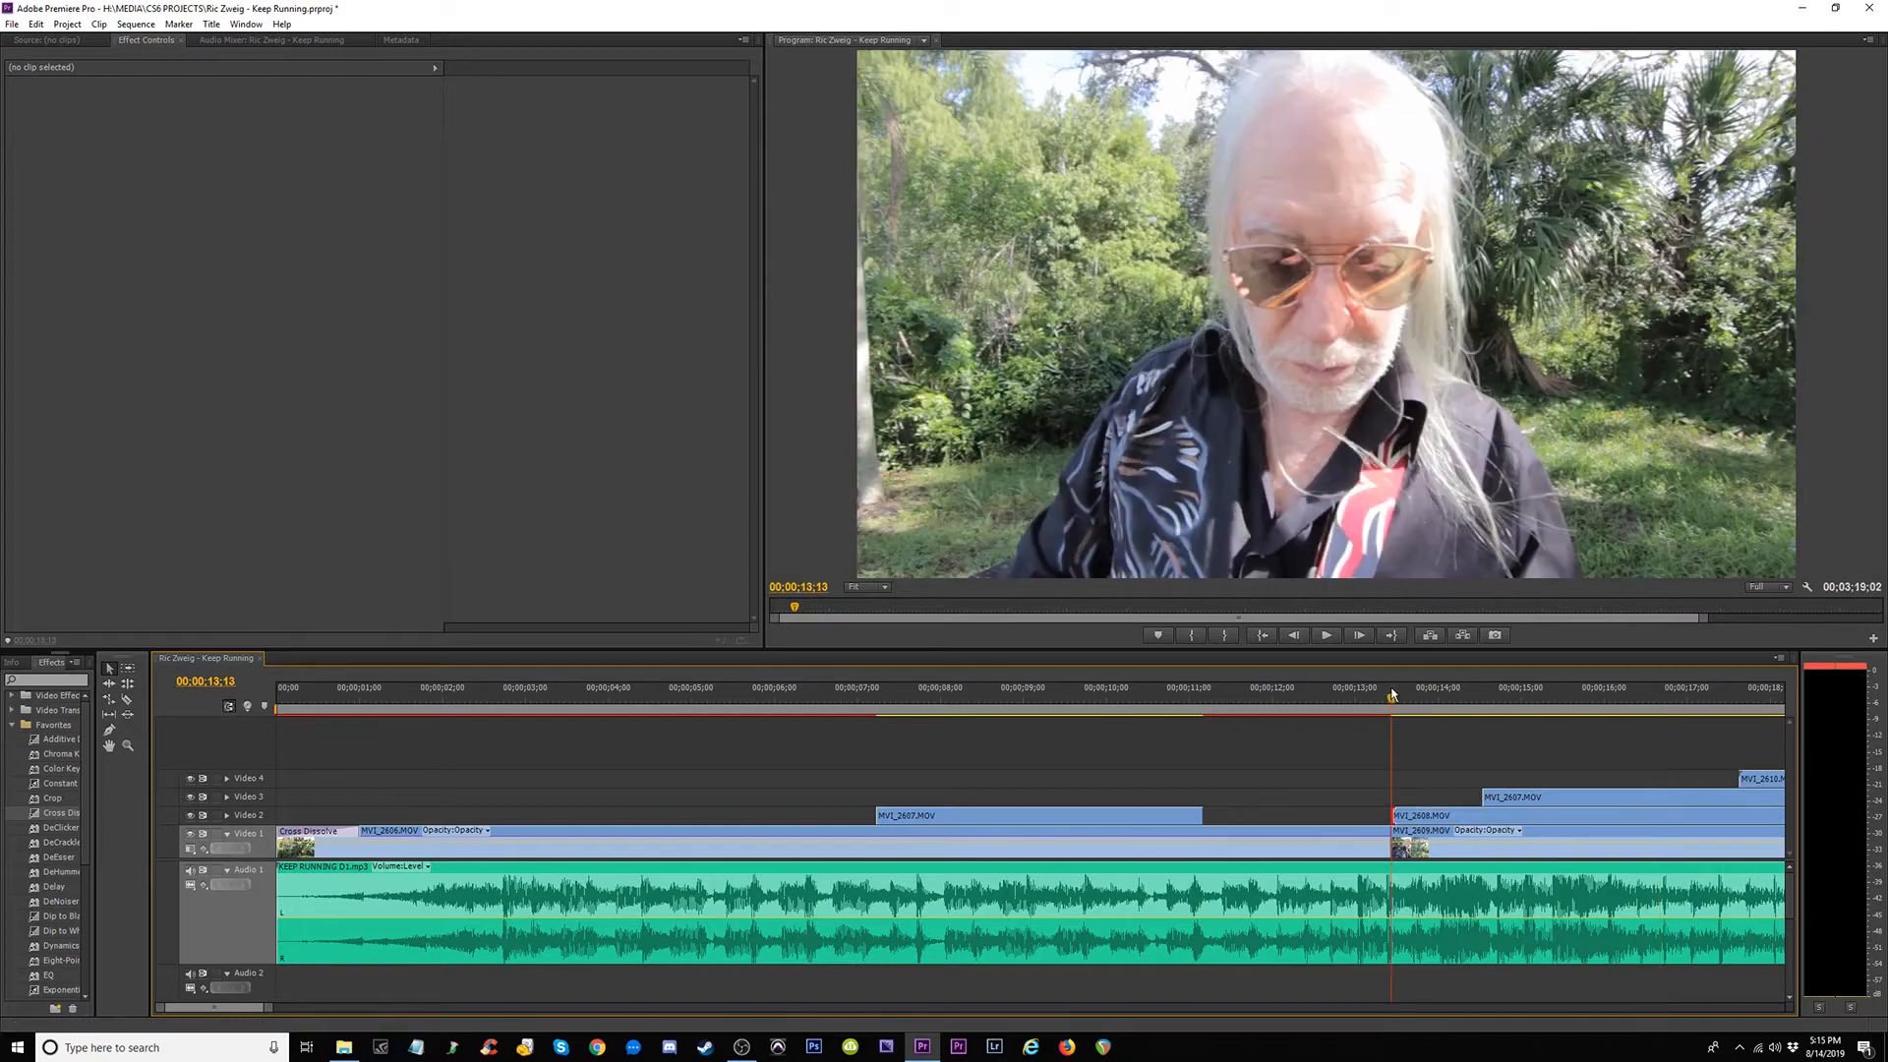
pyautogui.press('space')
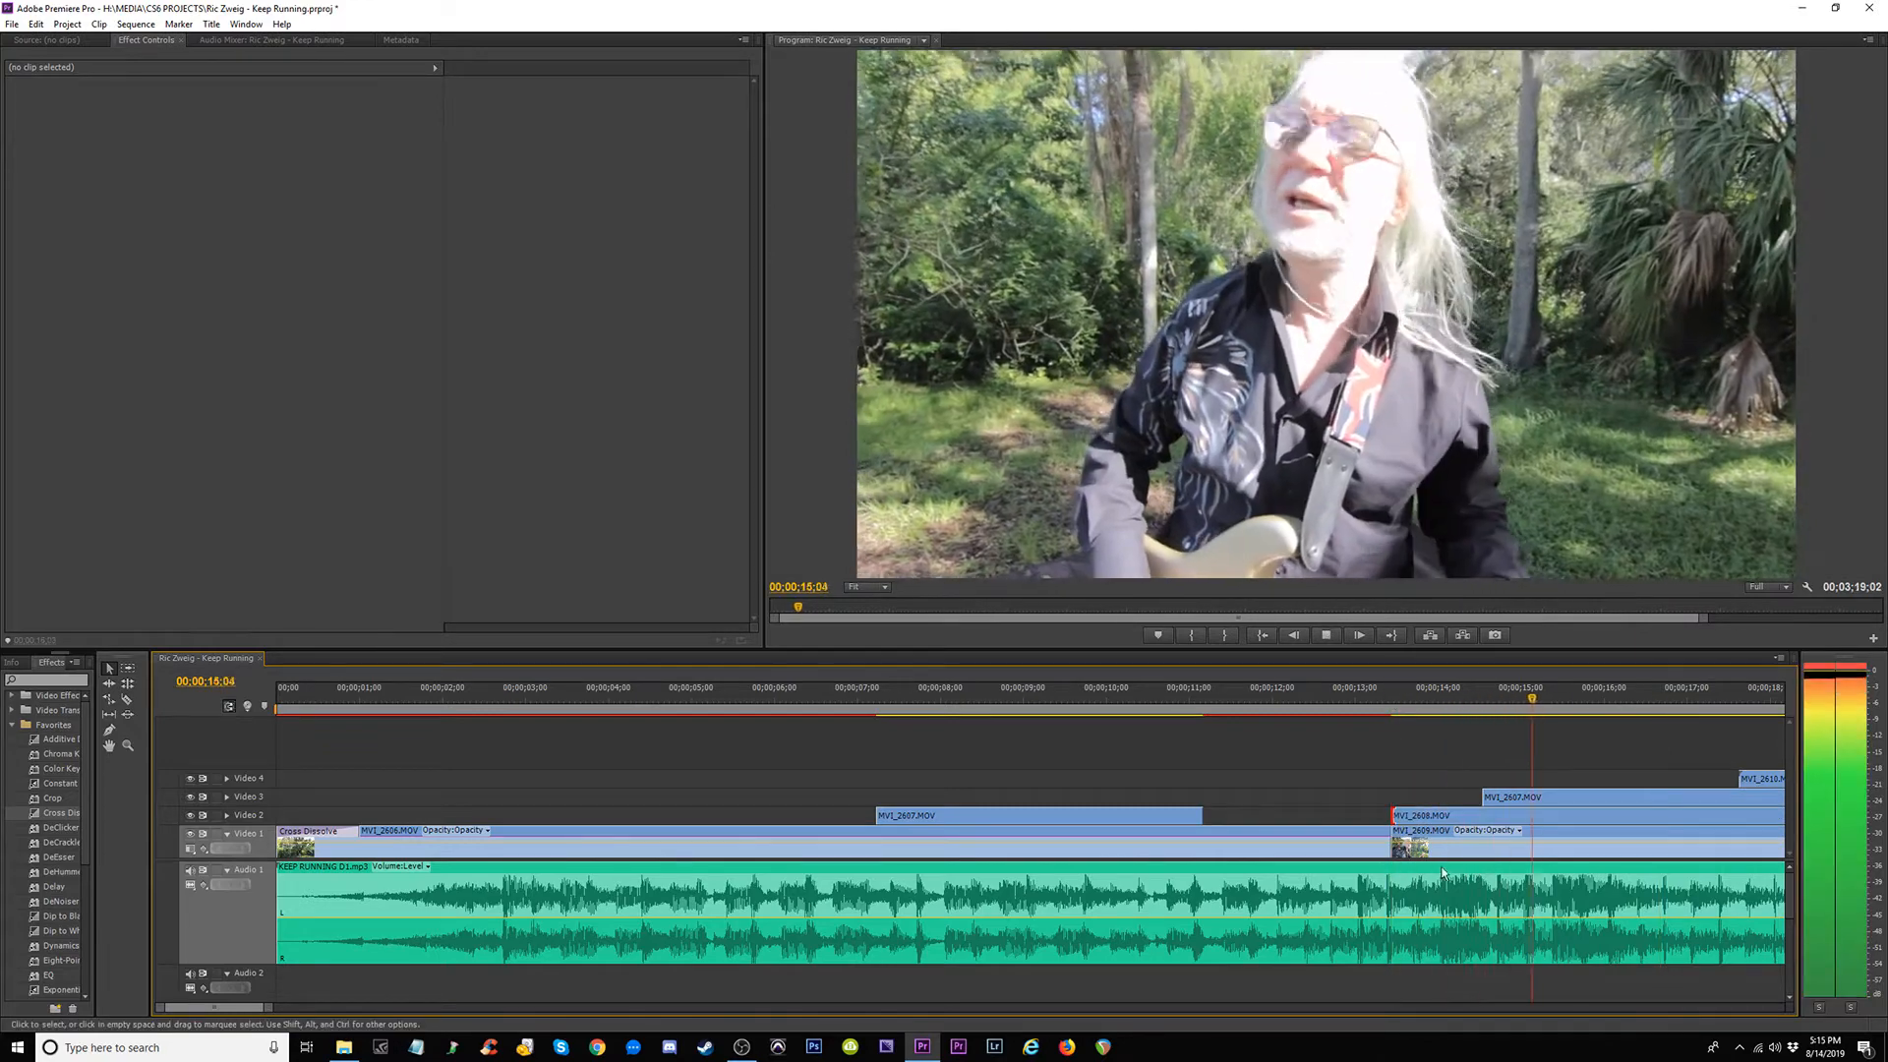
pyautogui.hotkey('ctrl', 'z')
# Play the edited cut from about 00;00;13 into the stacked takes, and return the playhead to 00;00;00;00.
pyautogui.click(1353, 699)
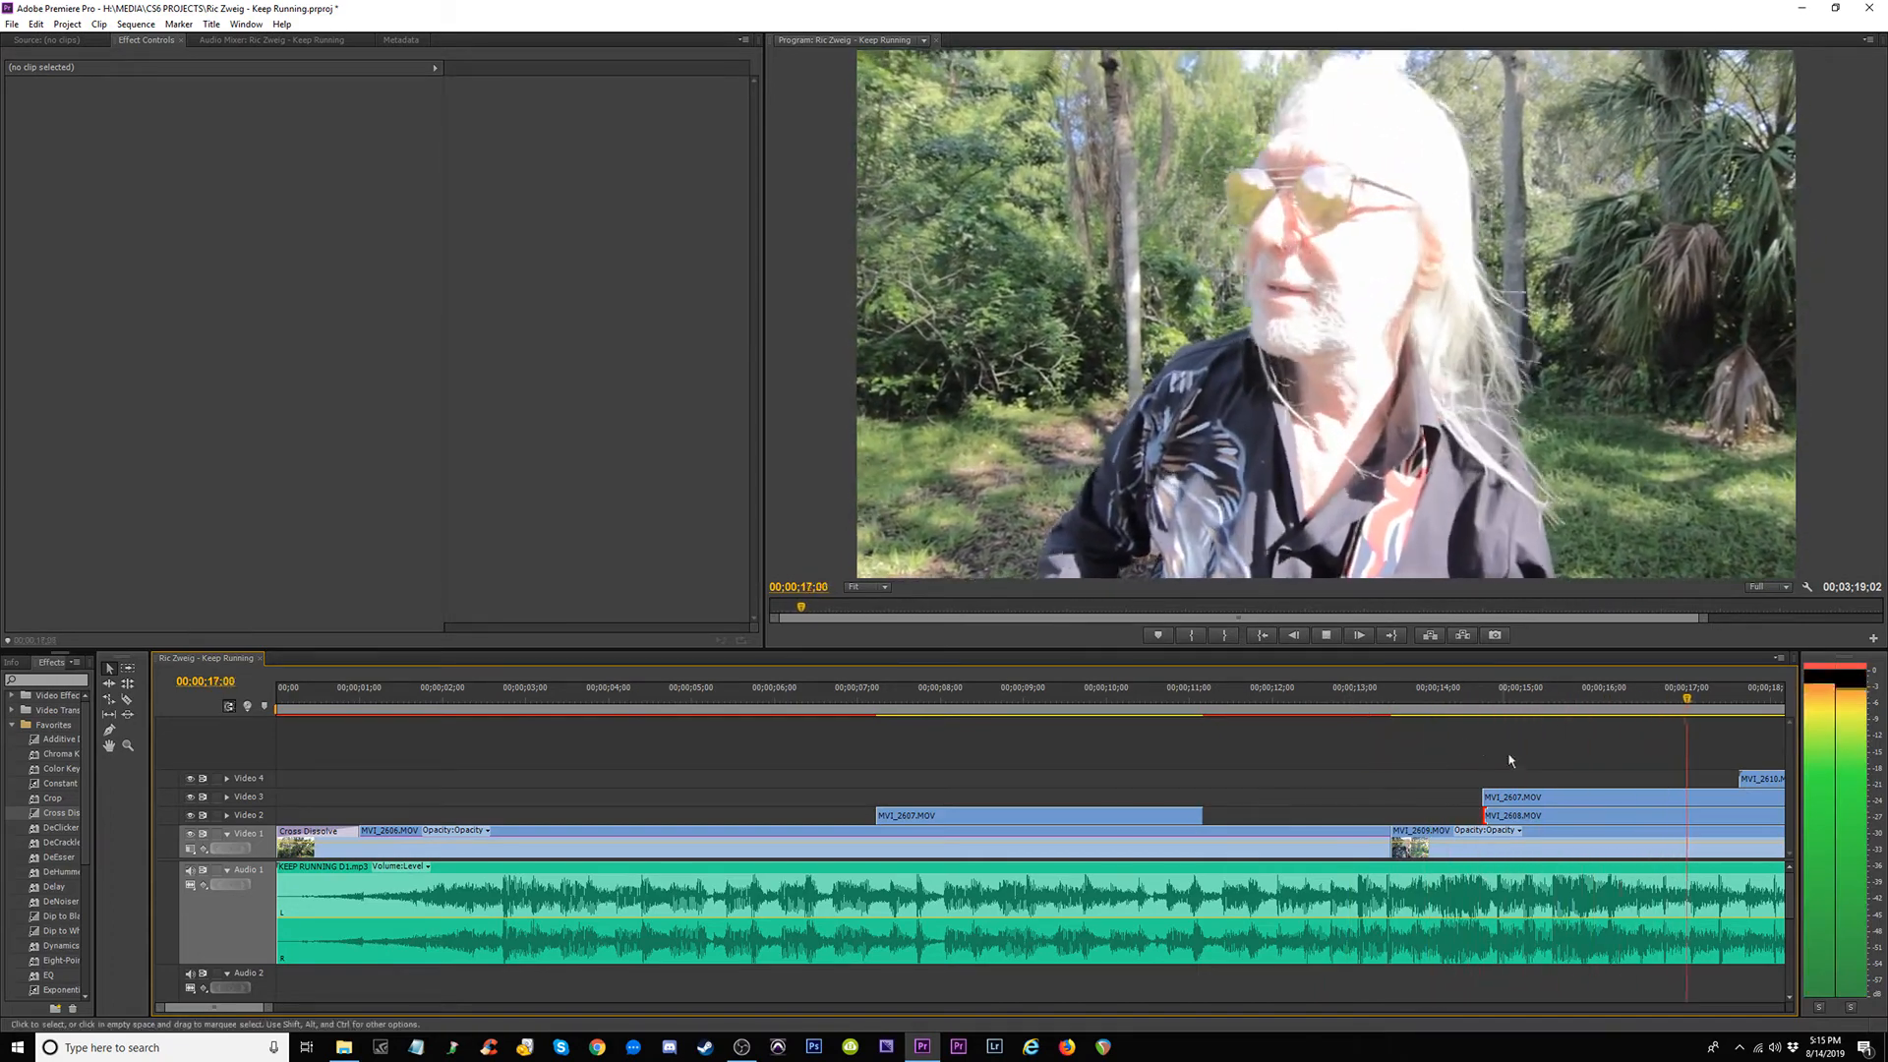
pyautogui.press('-')
pyautogui.press('-')
pyautogui.press('-')
pyautogui.press('-')
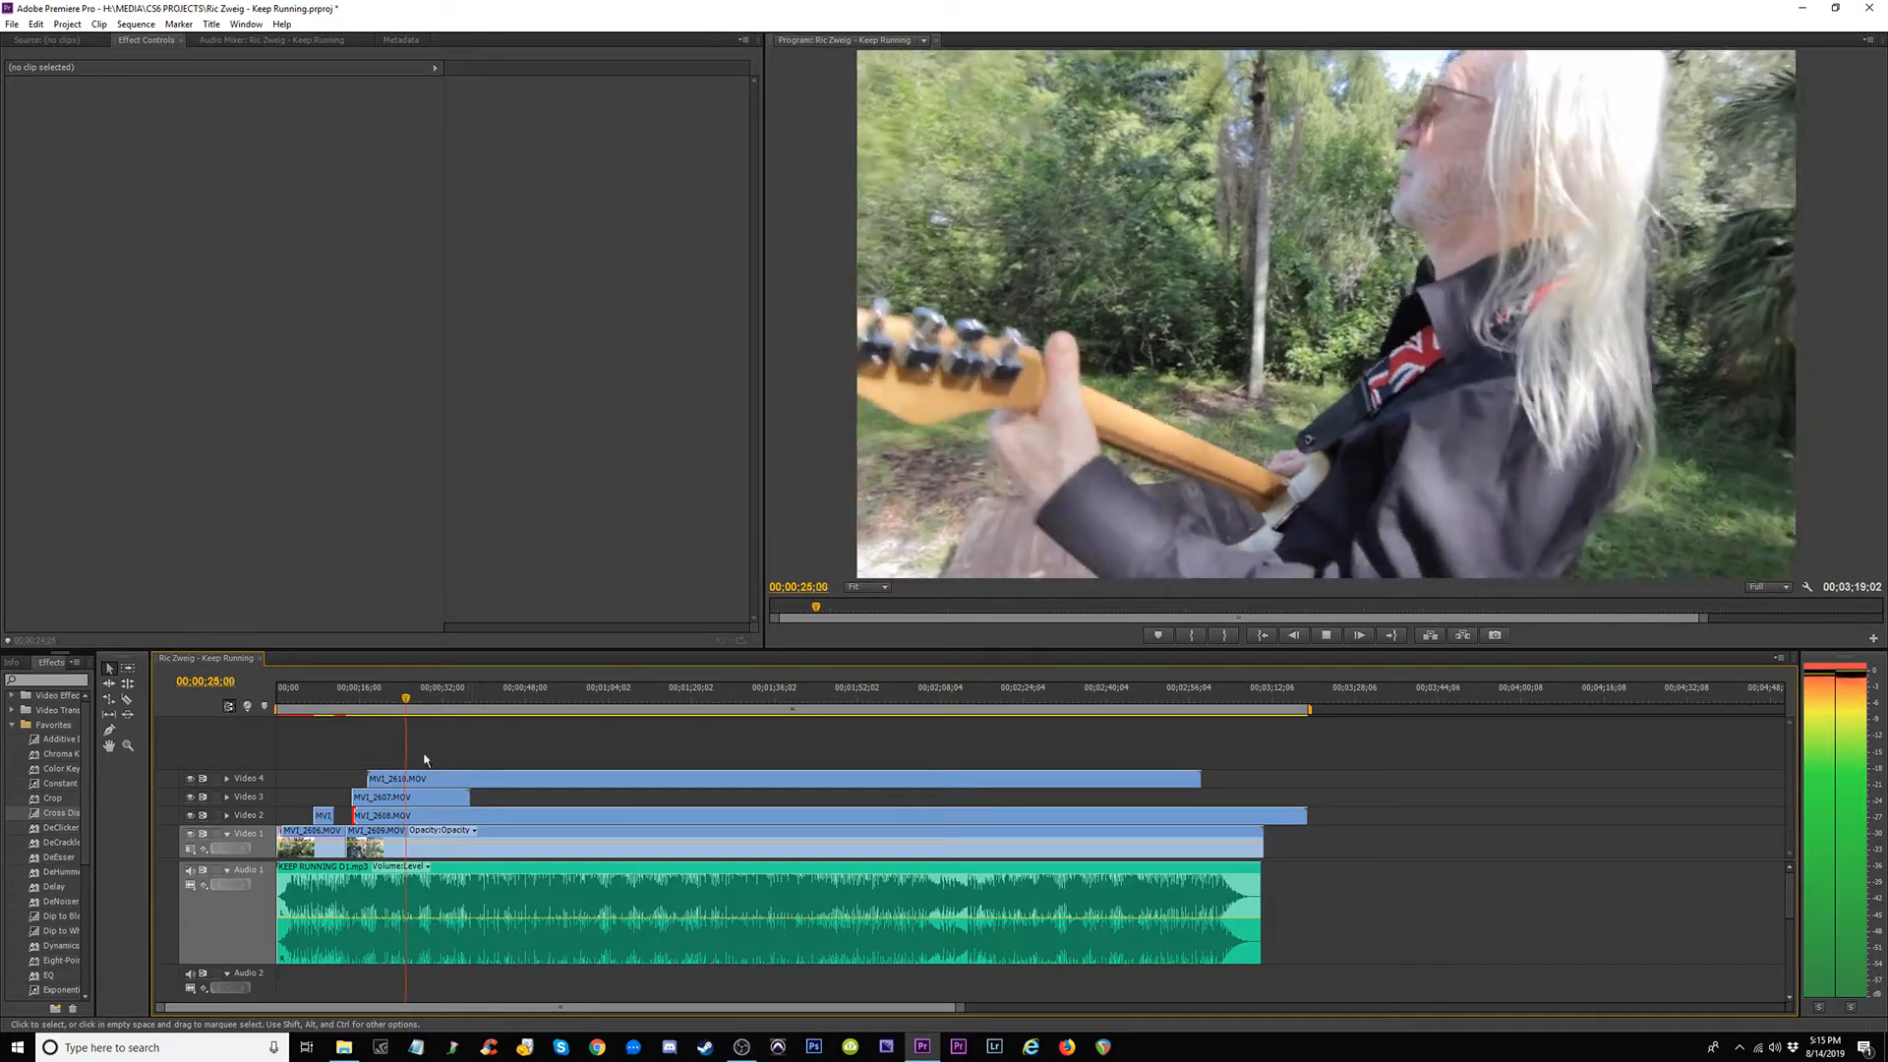
pyautogui.click(300, 696)
pyautogui.press('=')
pyautogui.press('=')
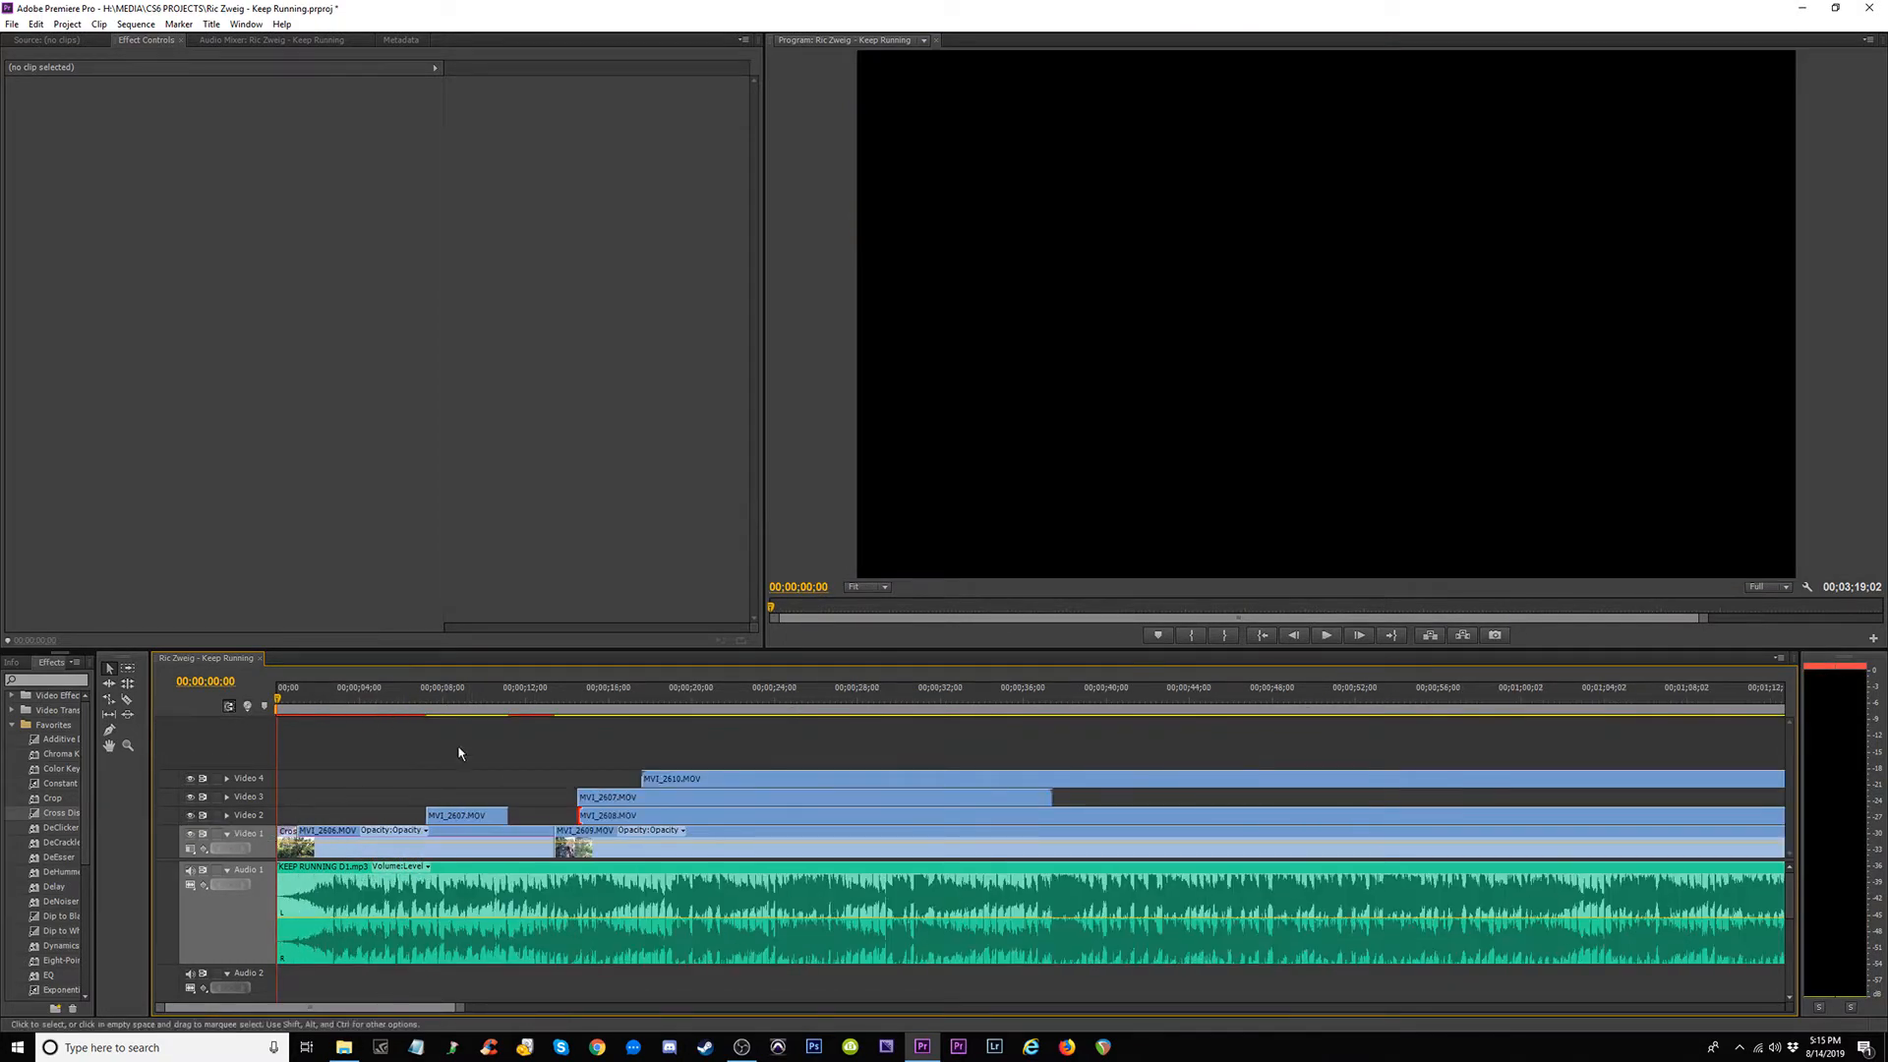
# Move the short MVI_2607 clip from Video 2 up to Video 5, above the start of MVI_2610, to clear it from the intro.
pyautogui.moveTo(458, 704); pyautogui.dragTo(462, 706)
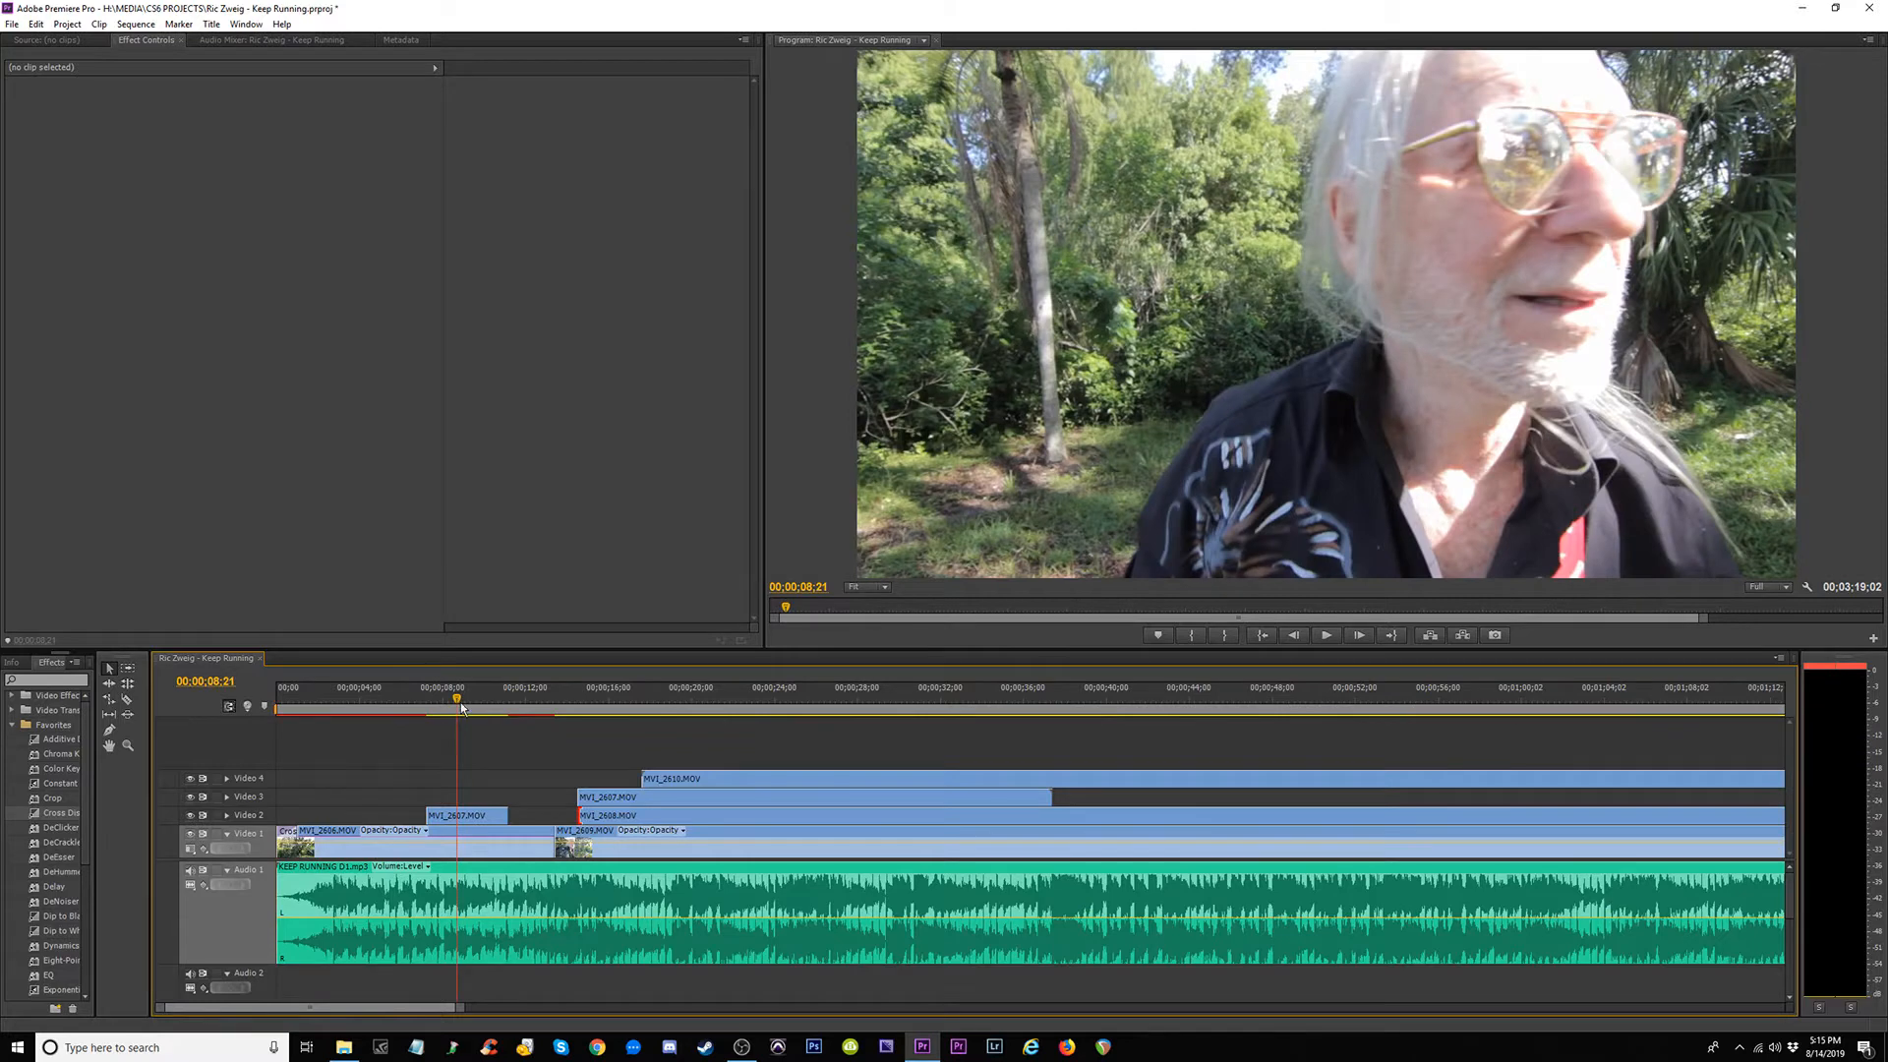
pyautogui.click(469, 815)
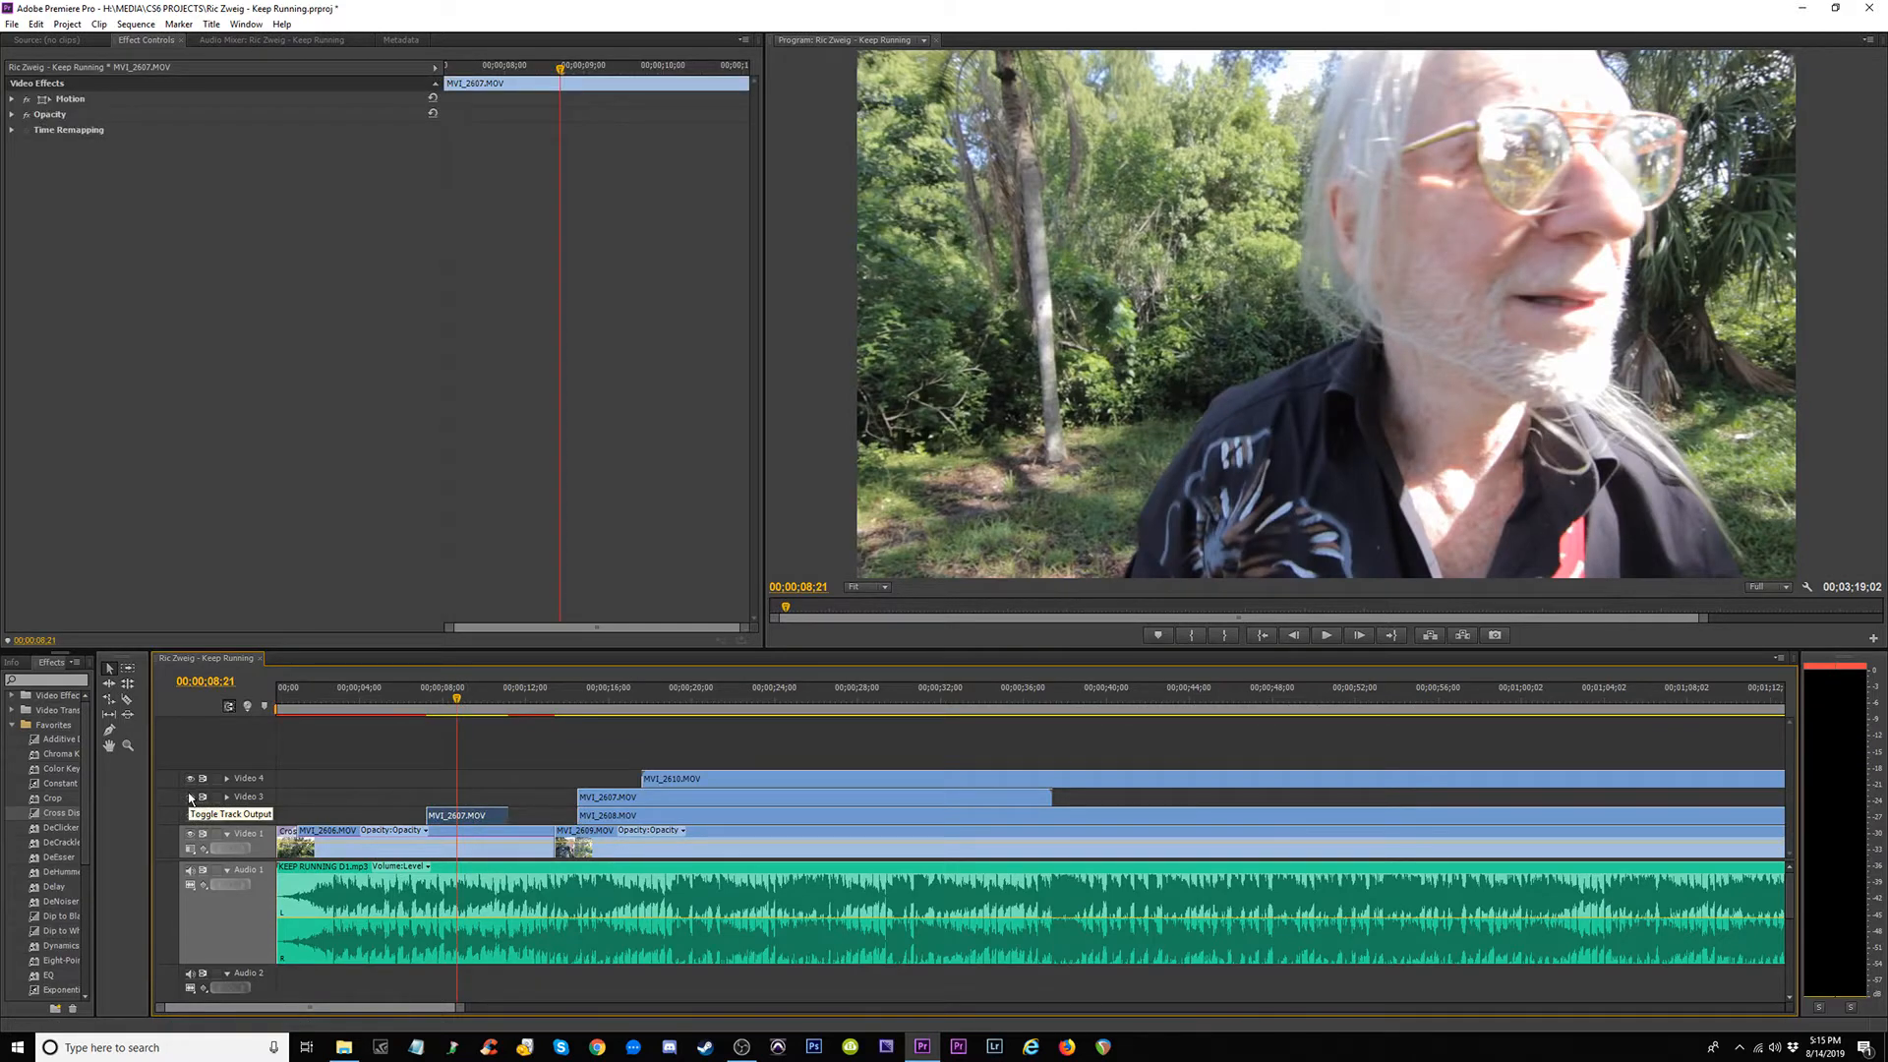
pyautogui.moveTo(456, 822); pyautogui.dragTo(538, 816)
pyautogui.moveTo(421, 698); pyautogui.dragTo(278, 705)
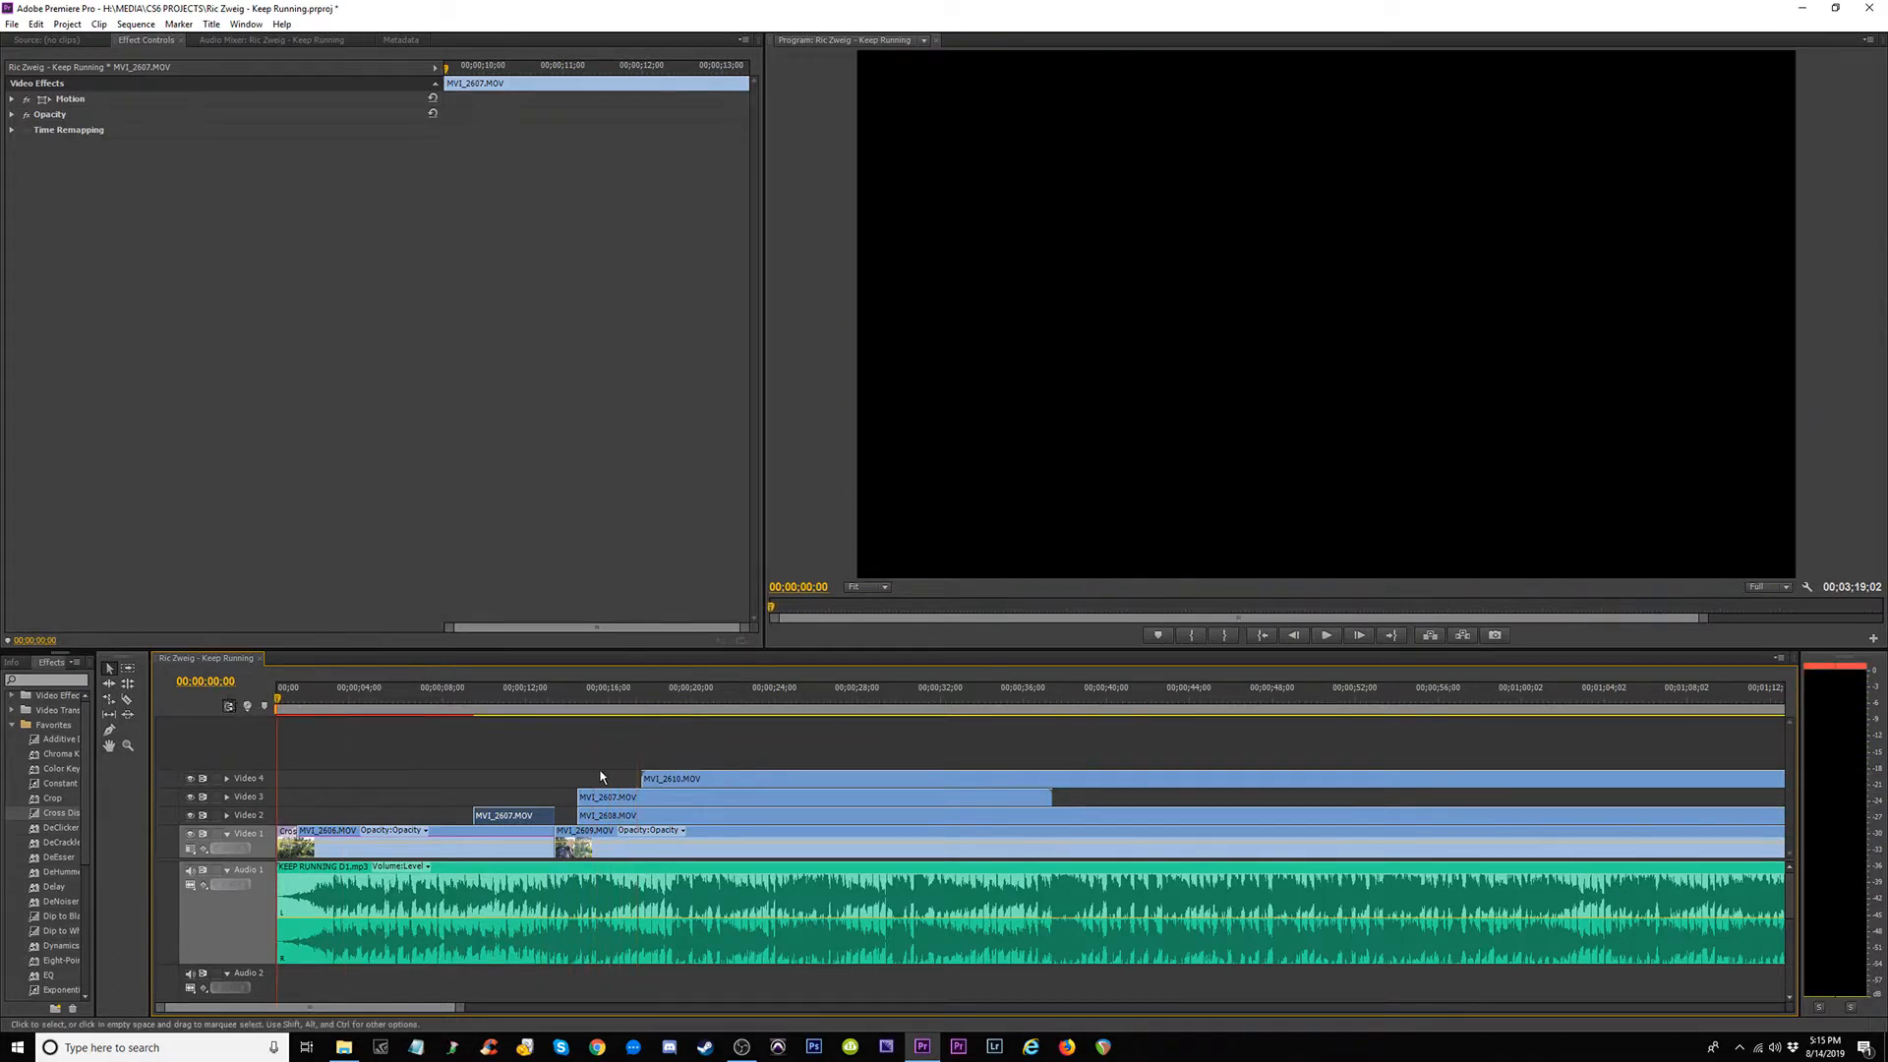
pyautogui.moveTo(636, 758); pyautogui.dragTo(635, 746)
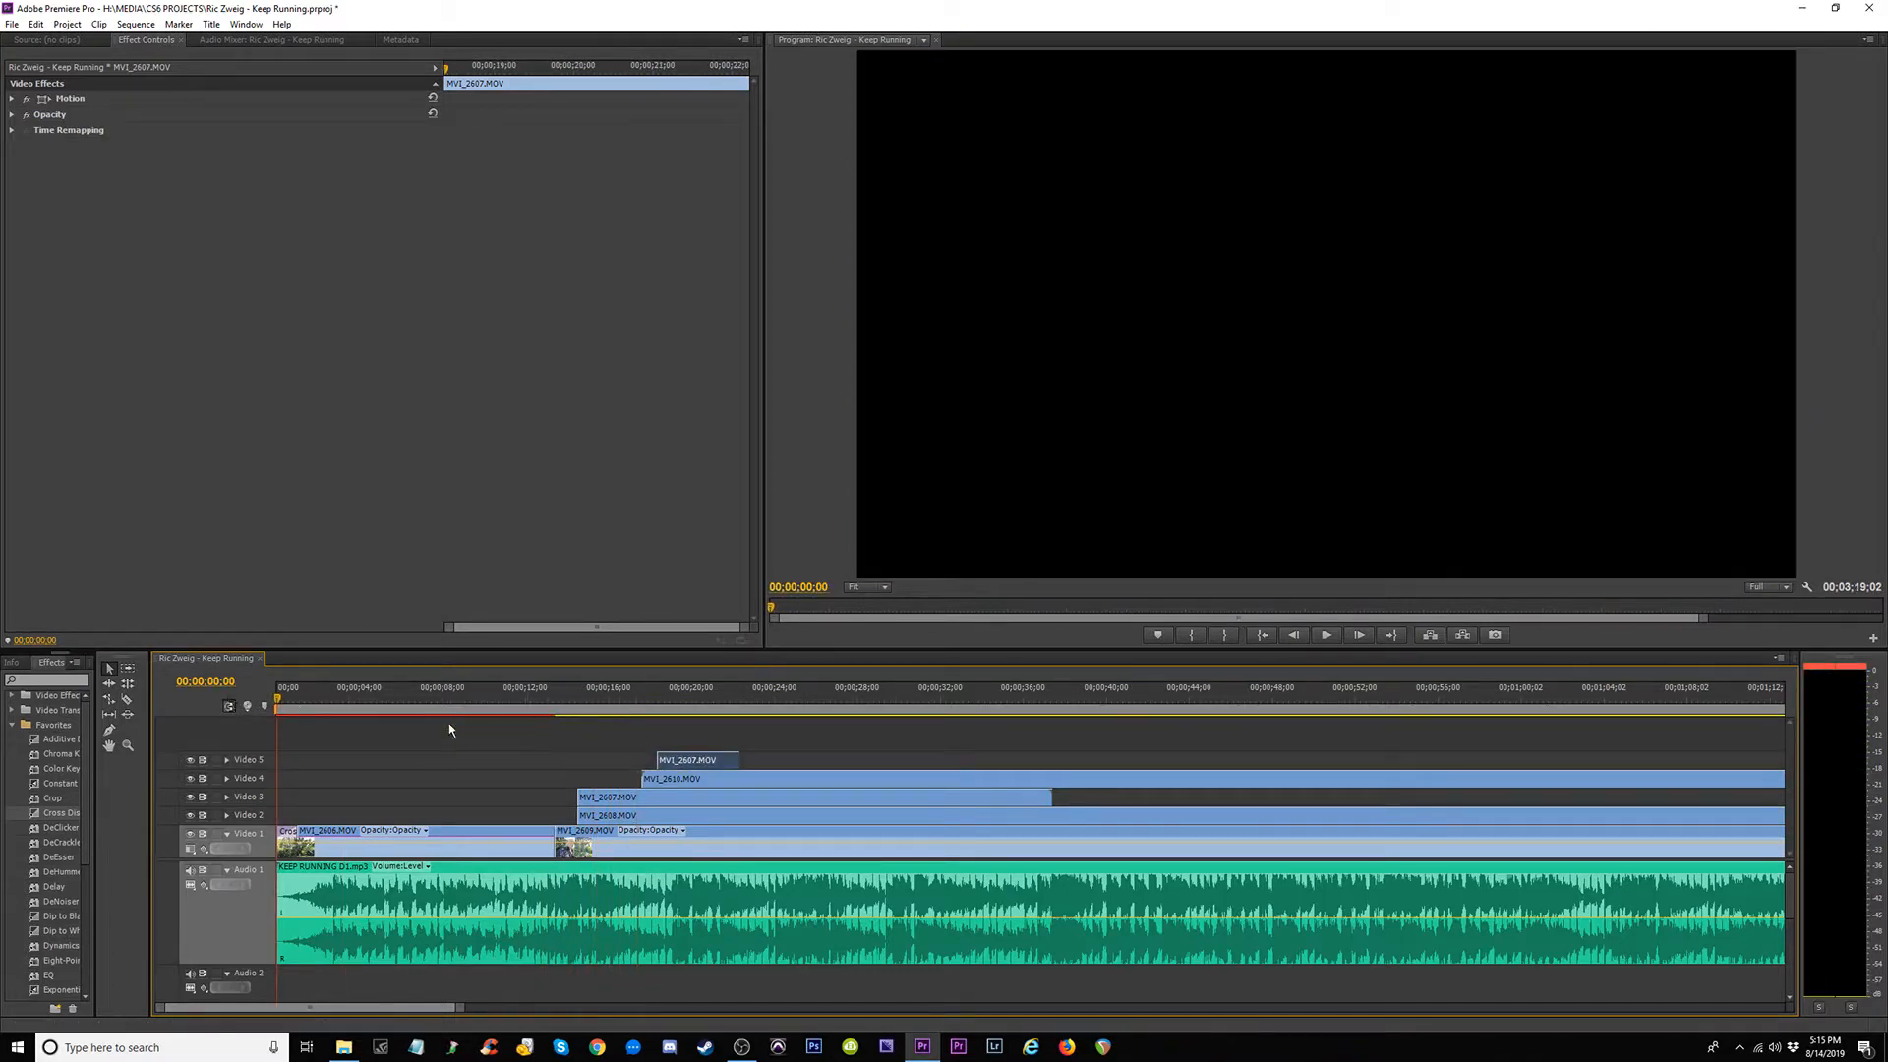
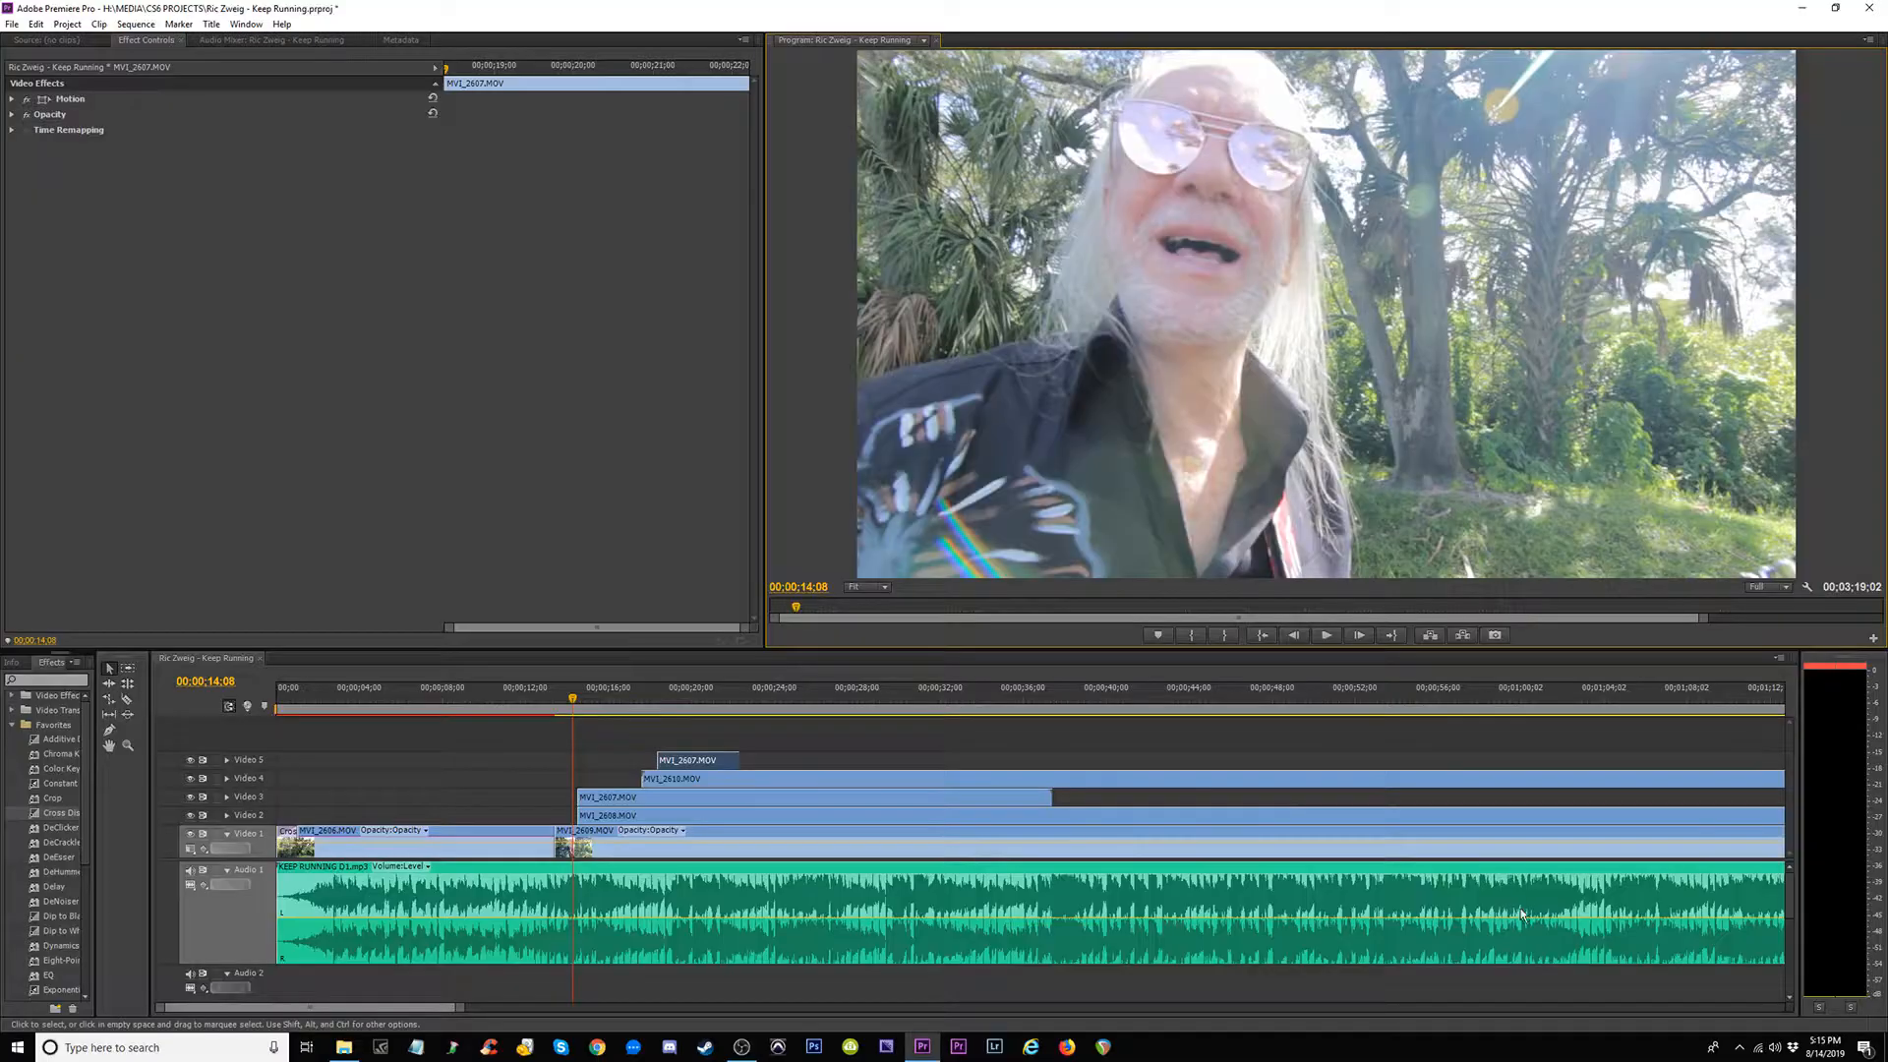
# Place the short MVI_2607 clip at 00;00;04;17, play through the cut, and overwrite it onto Video 1 within the MVI_2606 shot.
pyautogui.click(411, 698)
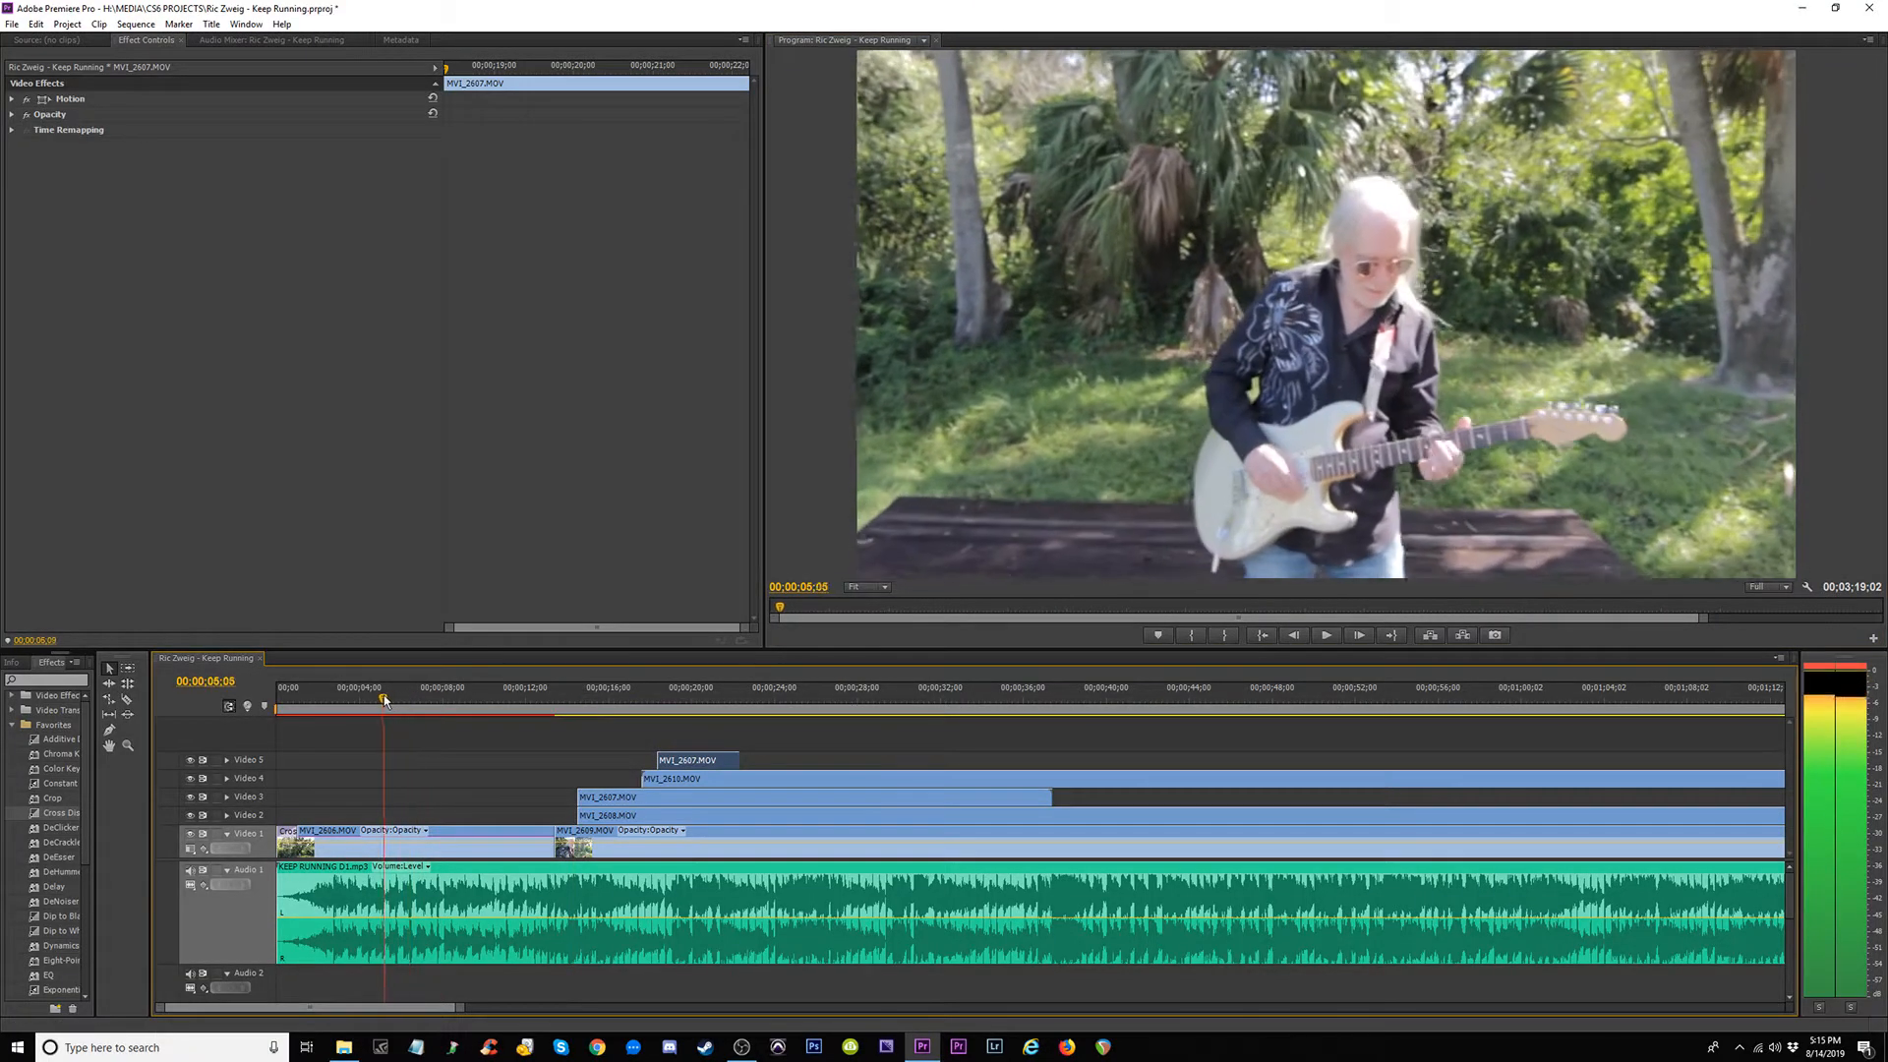
pyautogui.moveTo(374, 698); pyautogui.dragTo(371, 698)
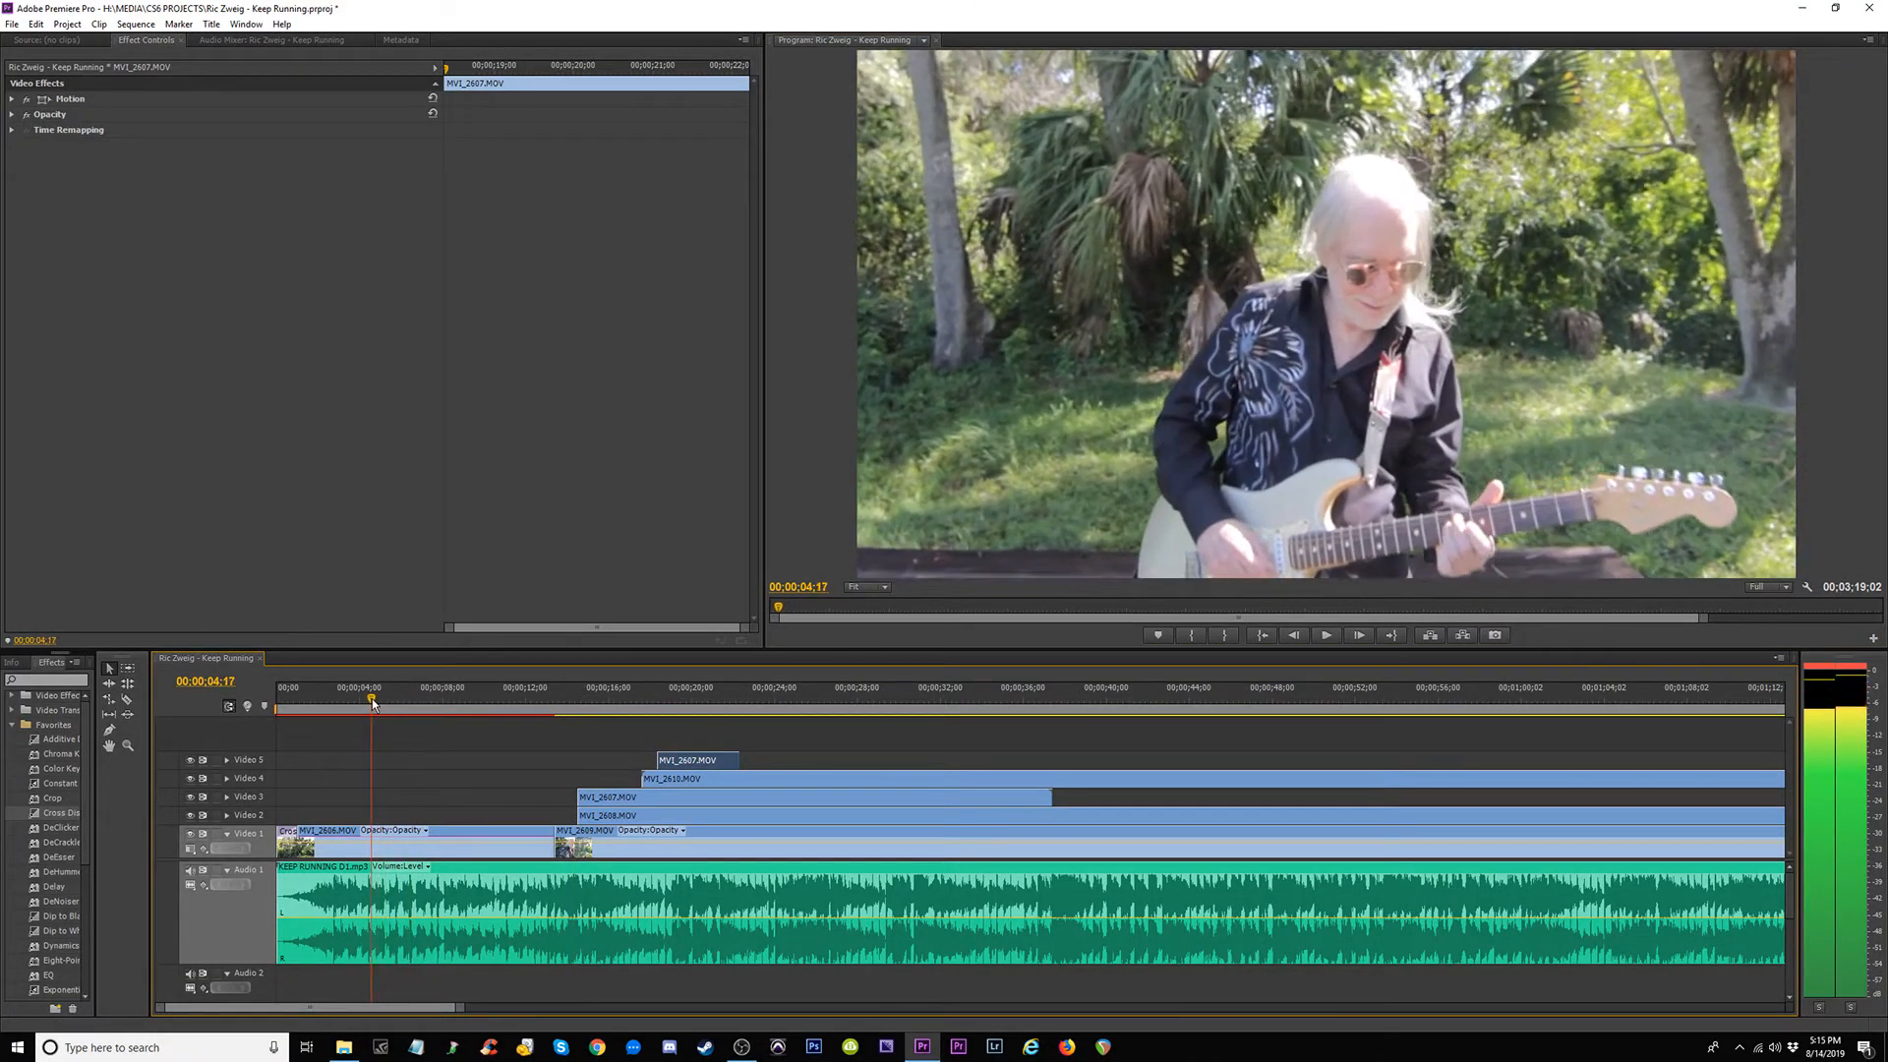
pyautogui.moveTo(693, 760); pyautogui.dragTo(407, 818)
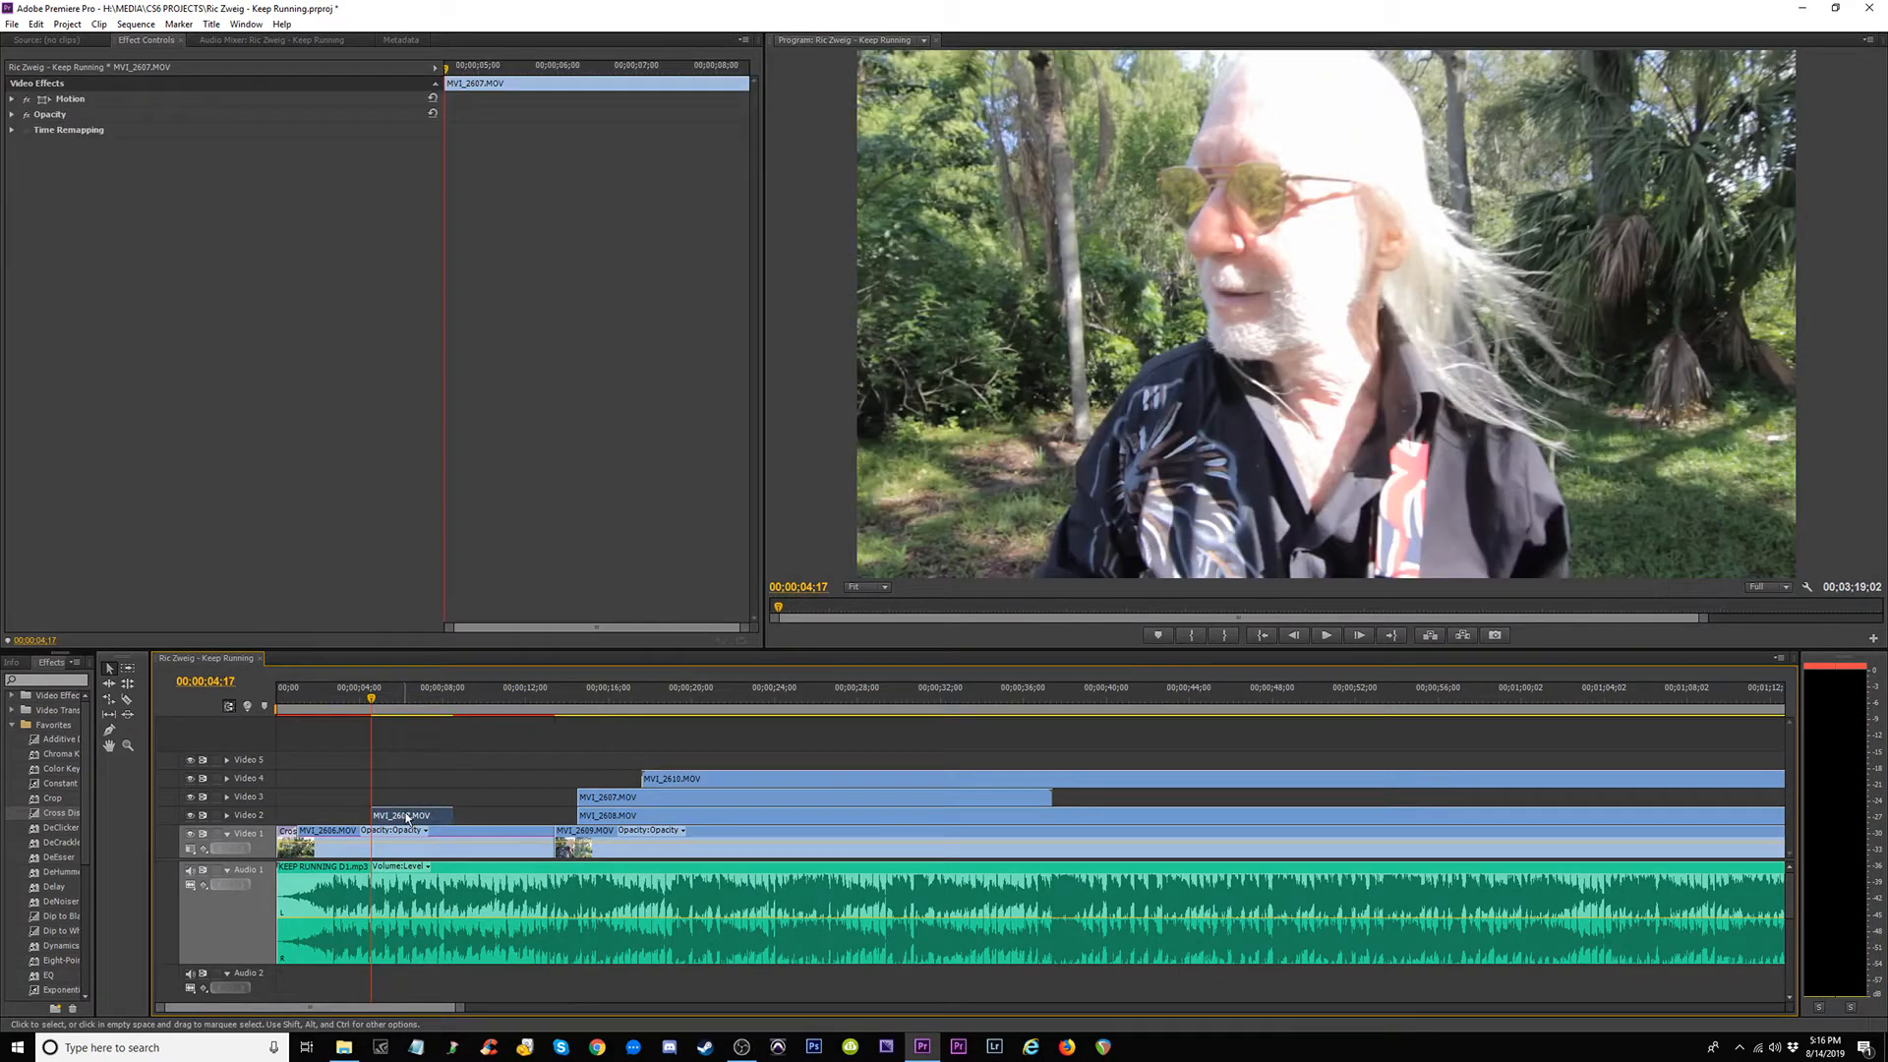
pyautogui.click(357, 697)
pyautogui.press('space')
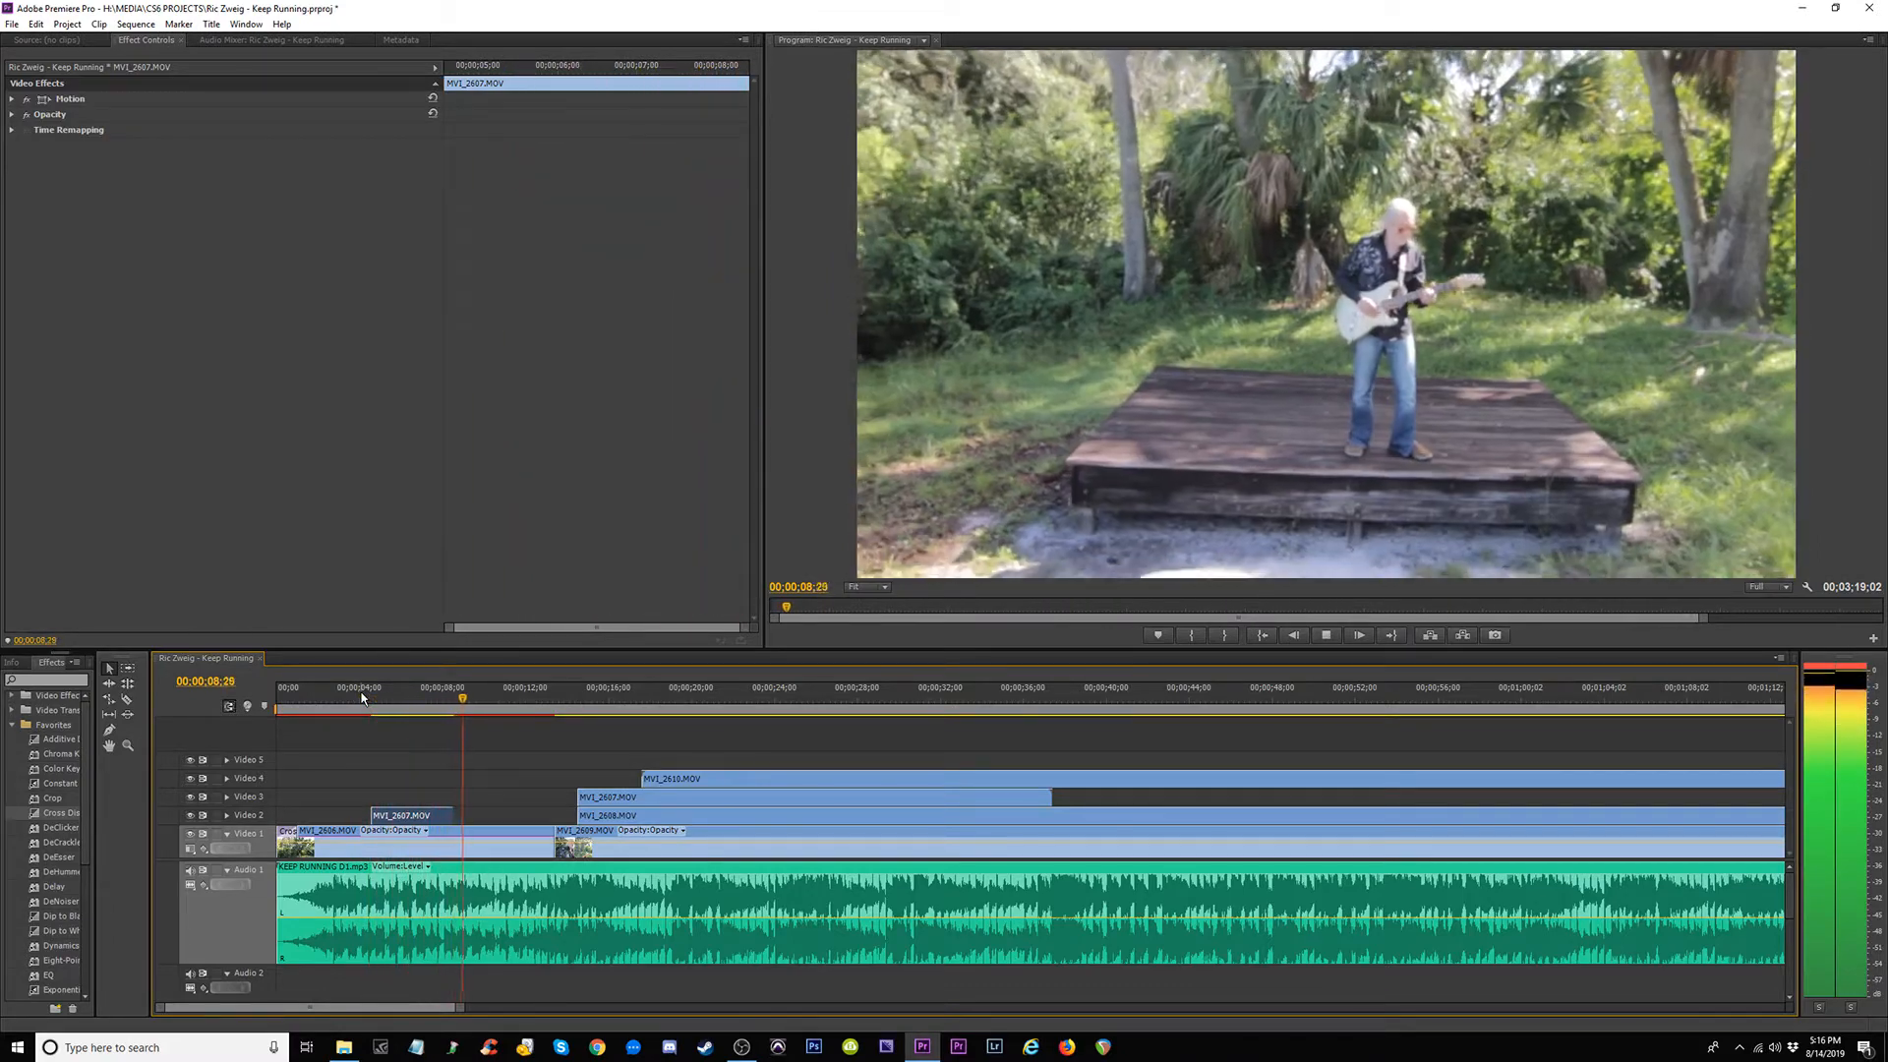
pyautogui.press('space')
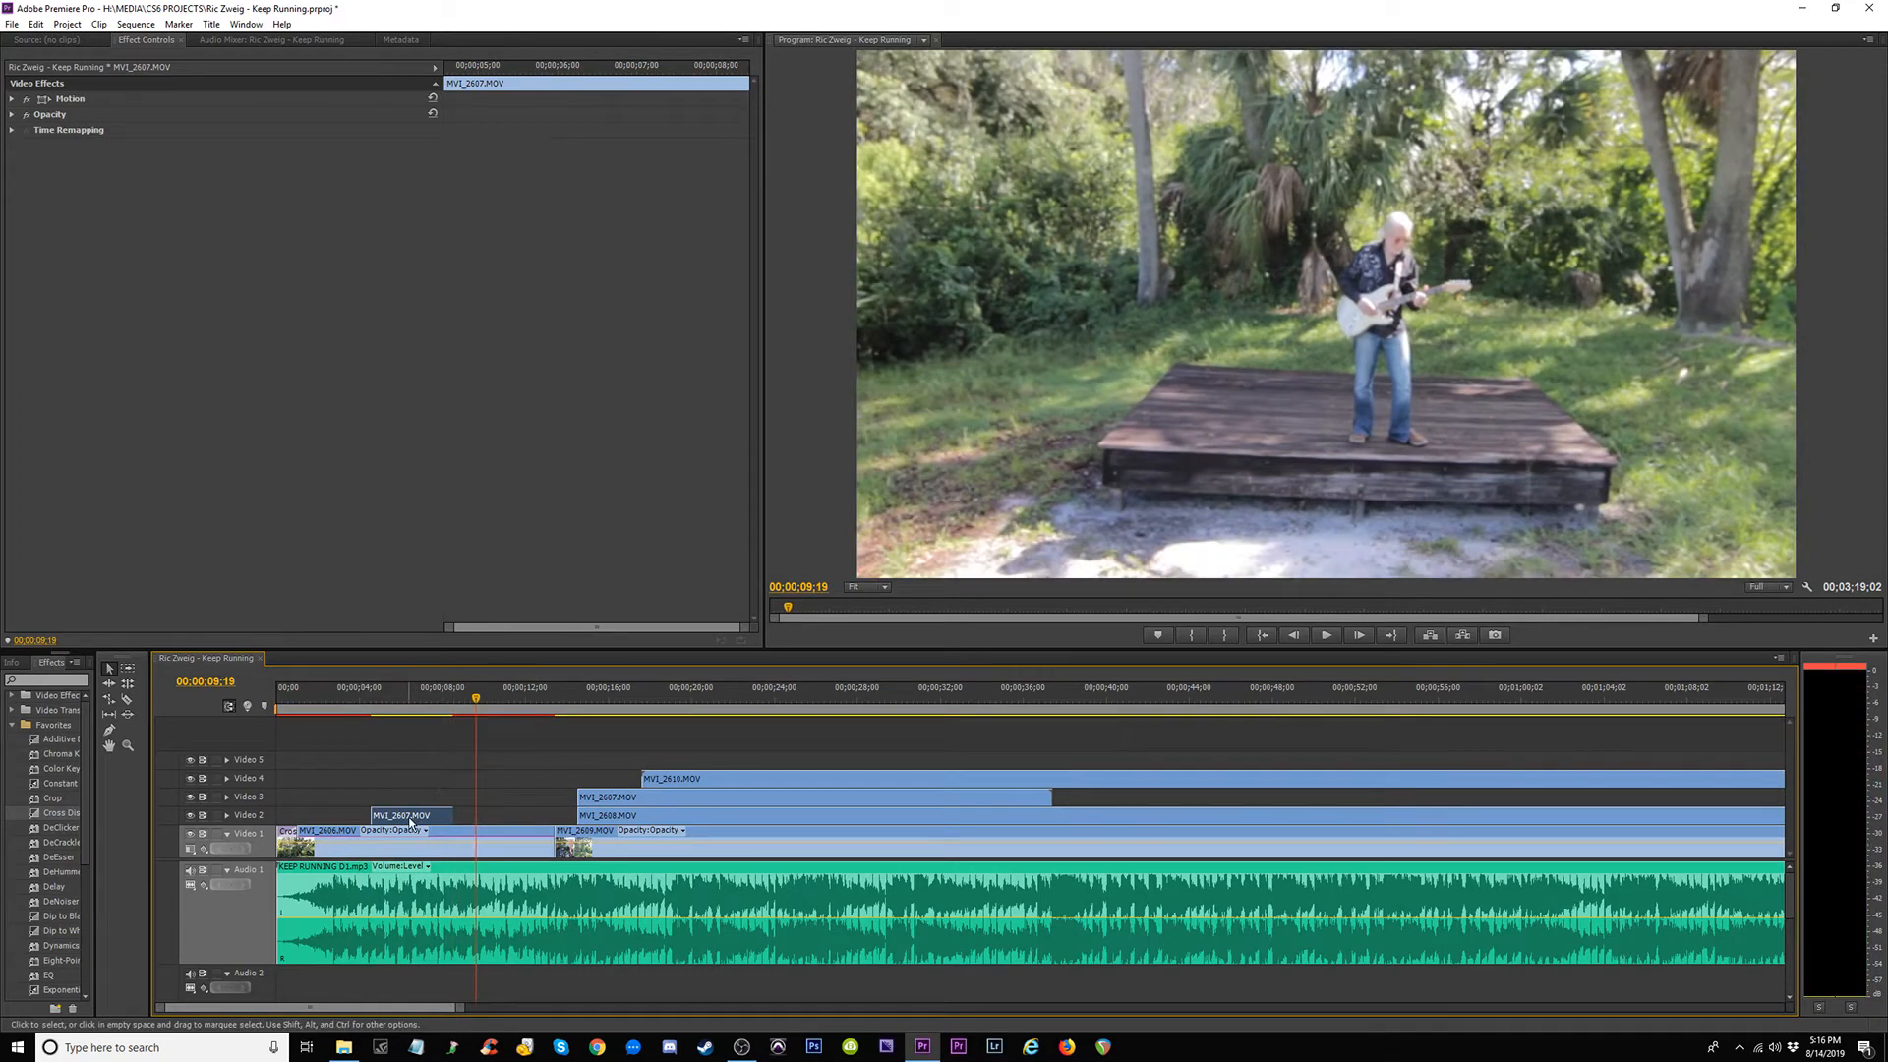
pyautogui.moveTo(410, 820); pyautogui.dragTo(405, 842)
# Remove the Warp Stabilizer effect from both MVI_2606 pieces on Video 1.
pyautogui.click(501, 852)
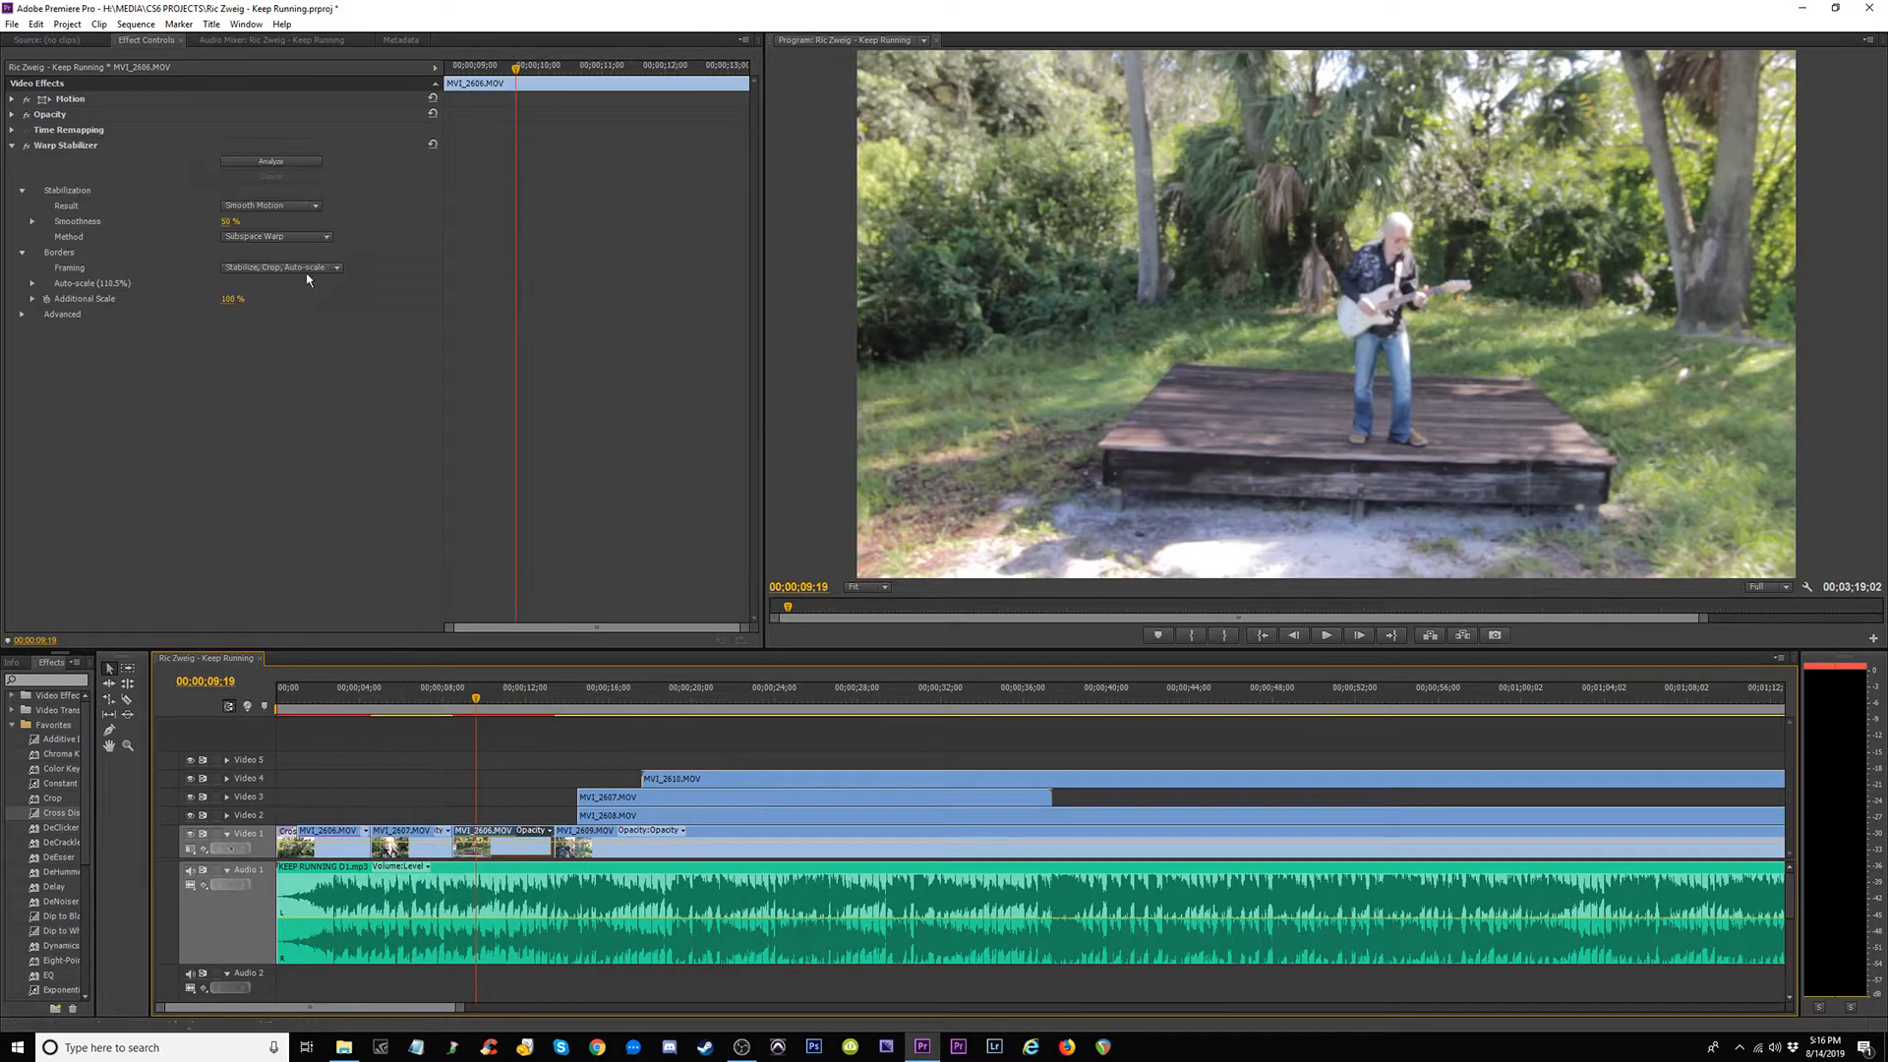
pyautogui.click(270, 161)
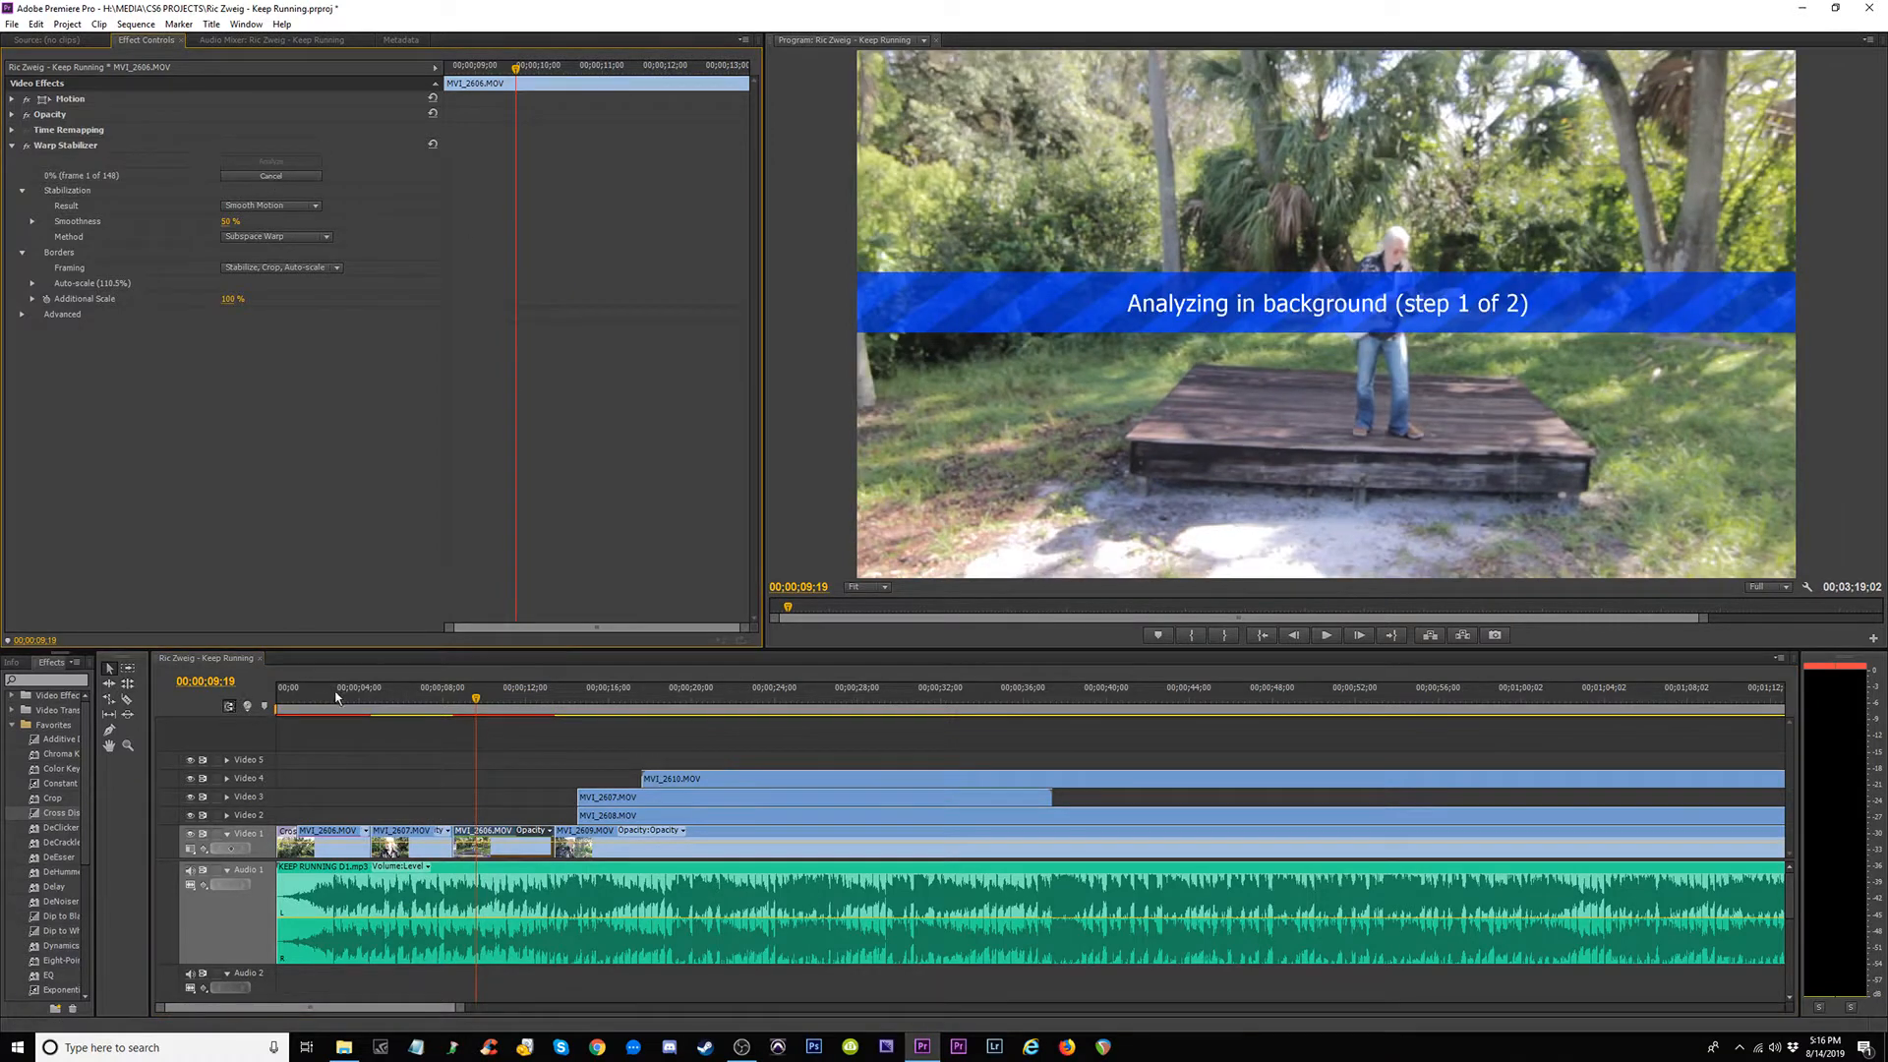
pyautogui.click(312, 700)
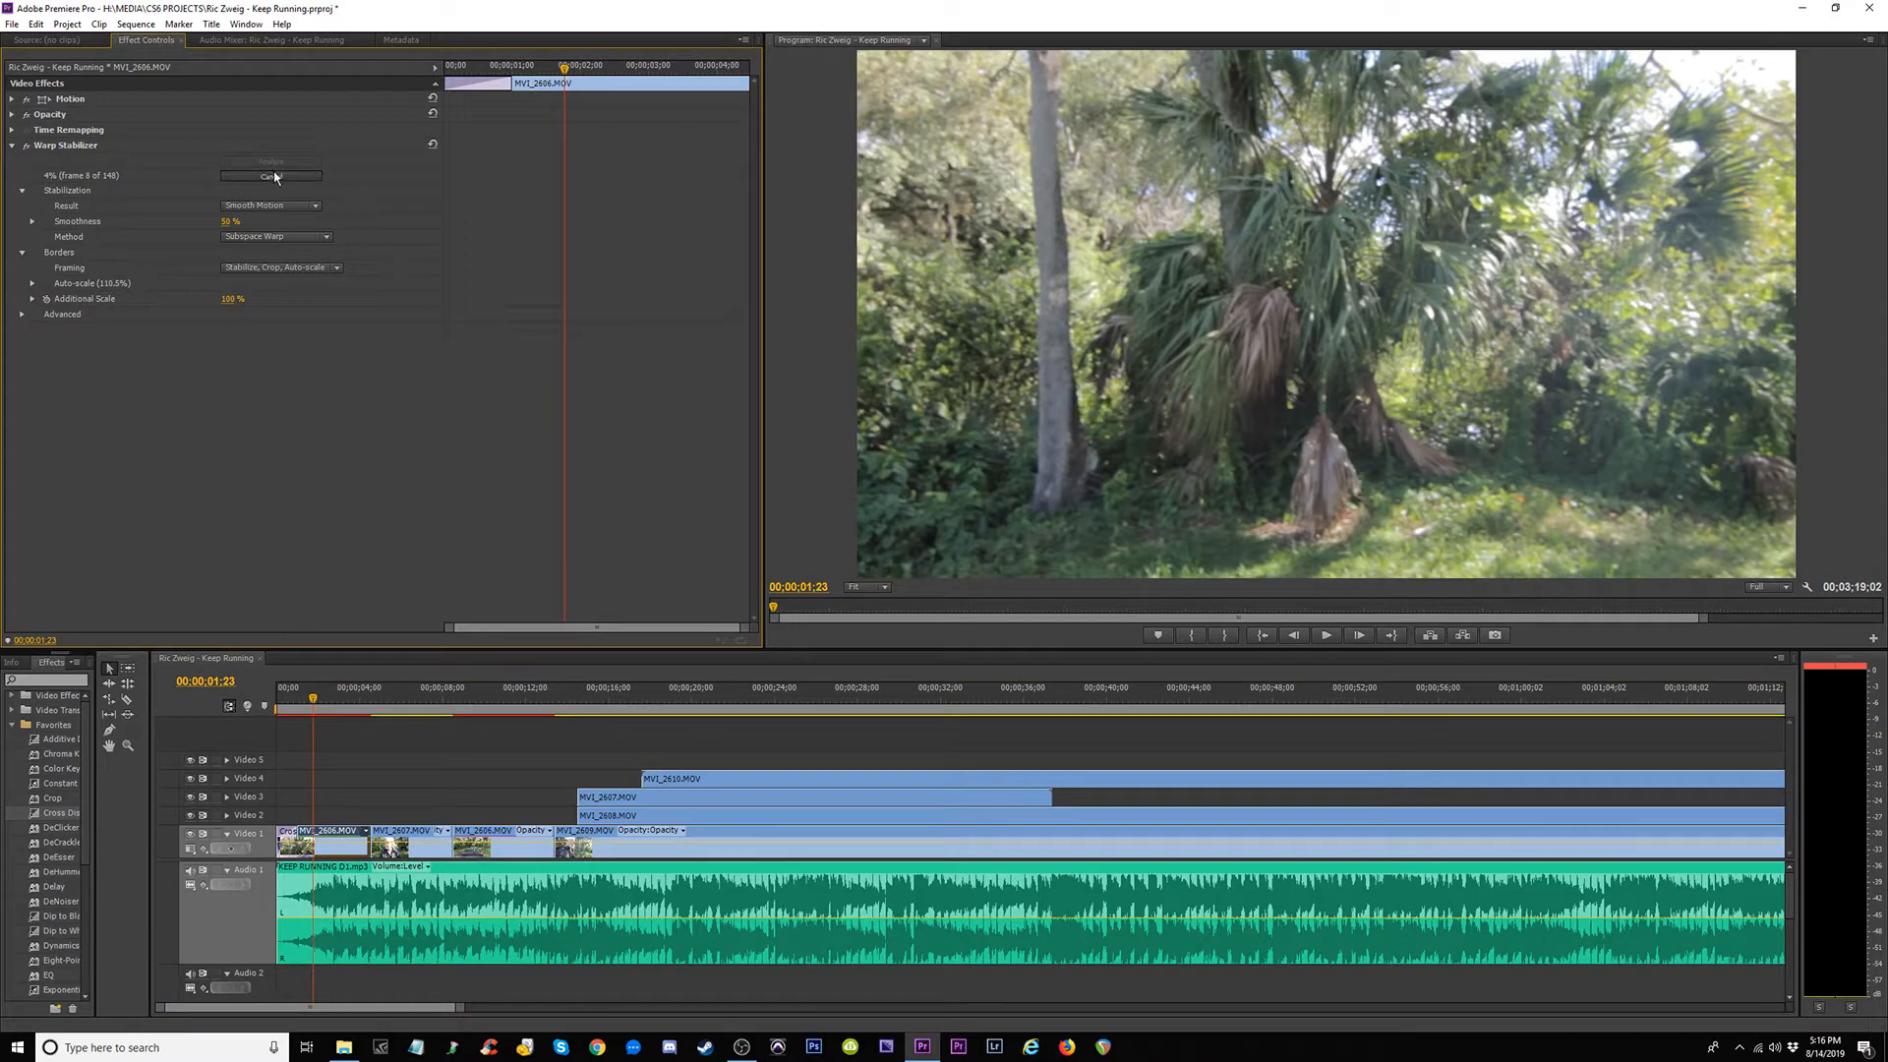
pyautogui.click(63, 145)
pyautogui.press('Delete')
pyautogui.click(498, 824)
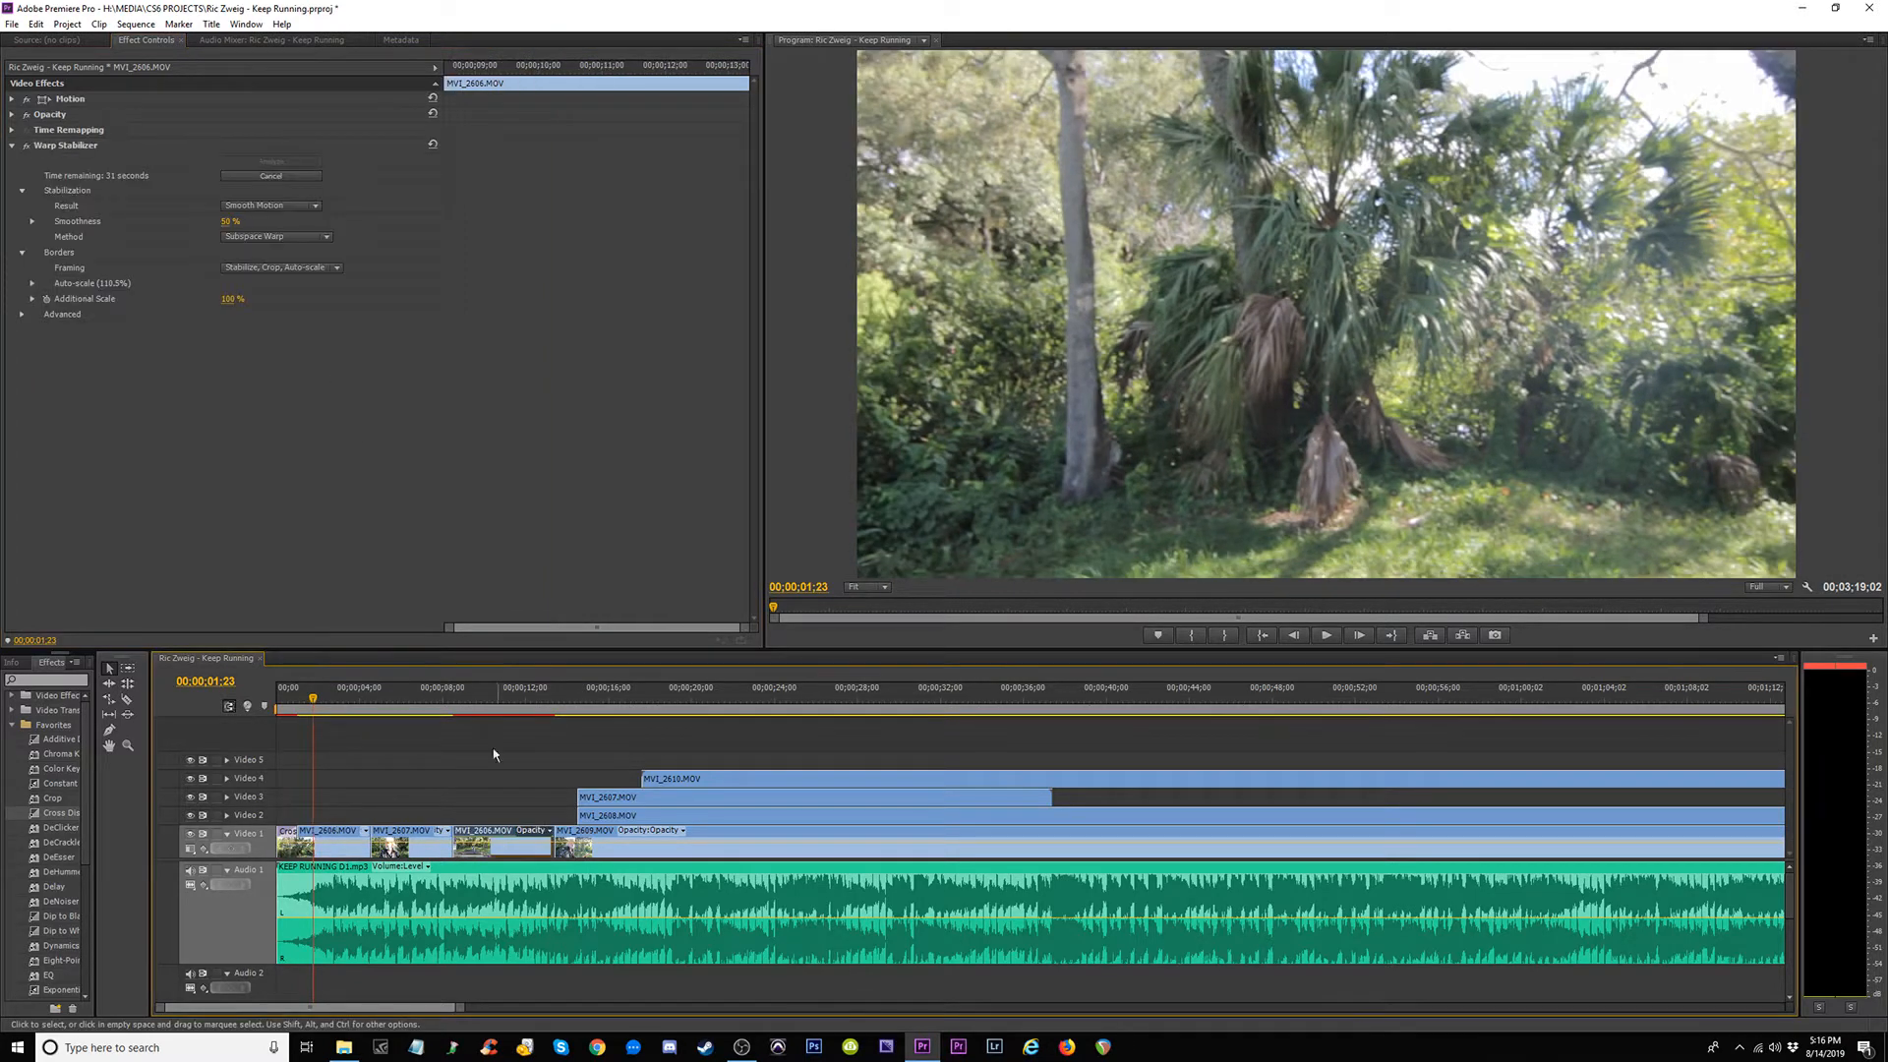
pyautogui.click(58, 150)
pyautogui.press('Delete')
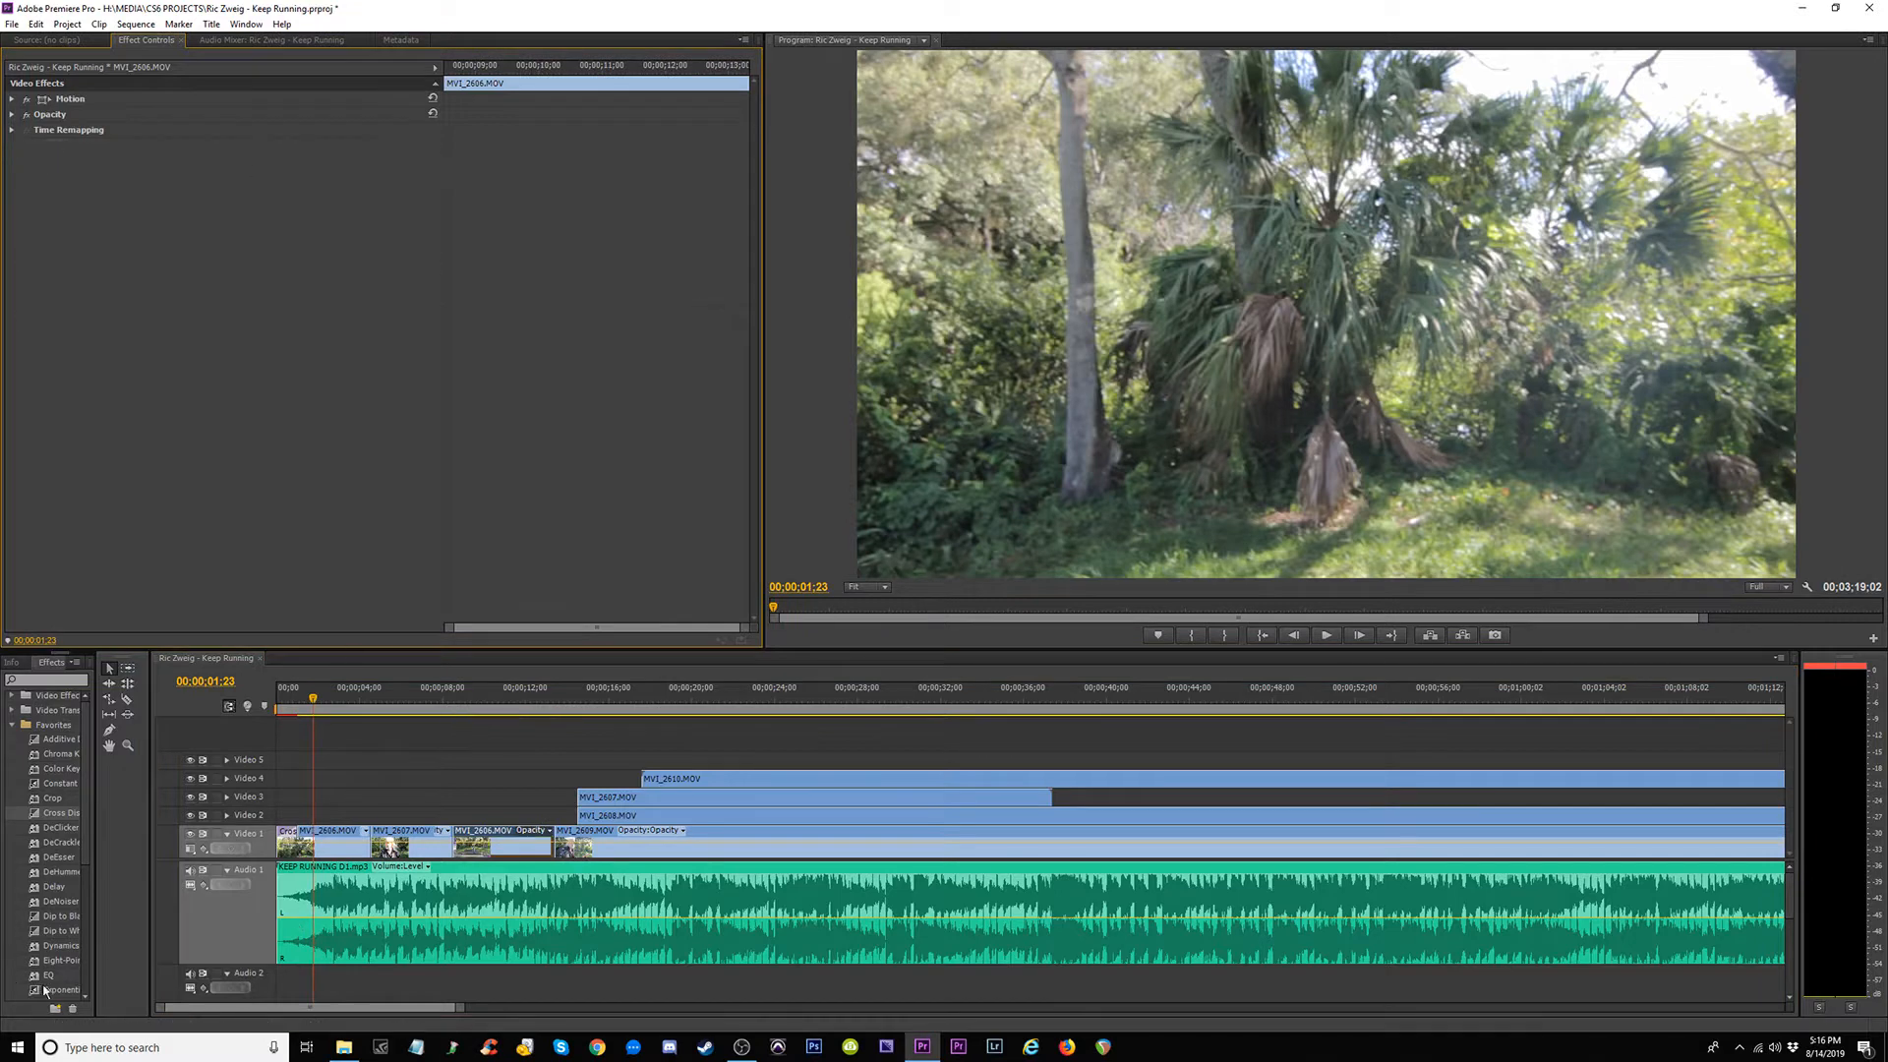
# Play the cuts between the MVI_2606 pieces and MVI_2607, replaying the transition into MVI_2607 from just before it.
pyautogui.scroll(-5, 61, 946)
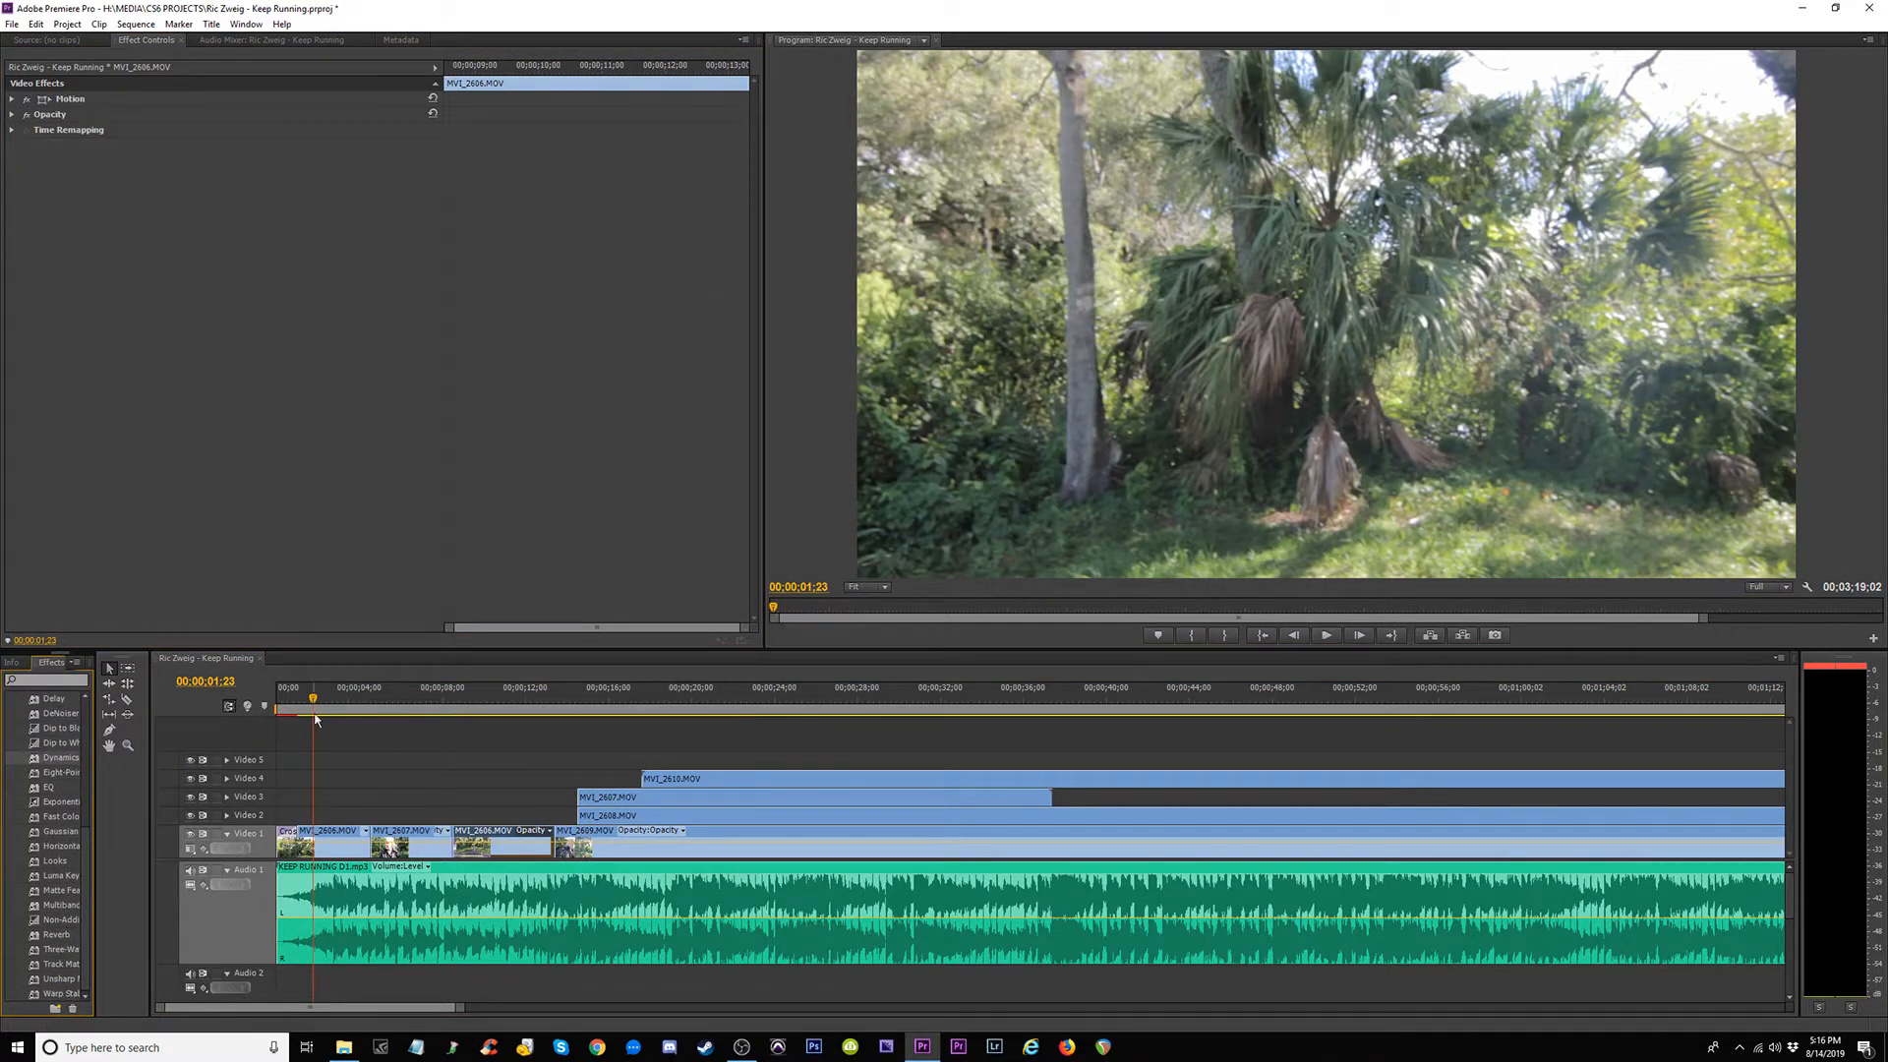
pyautogui.press('space')
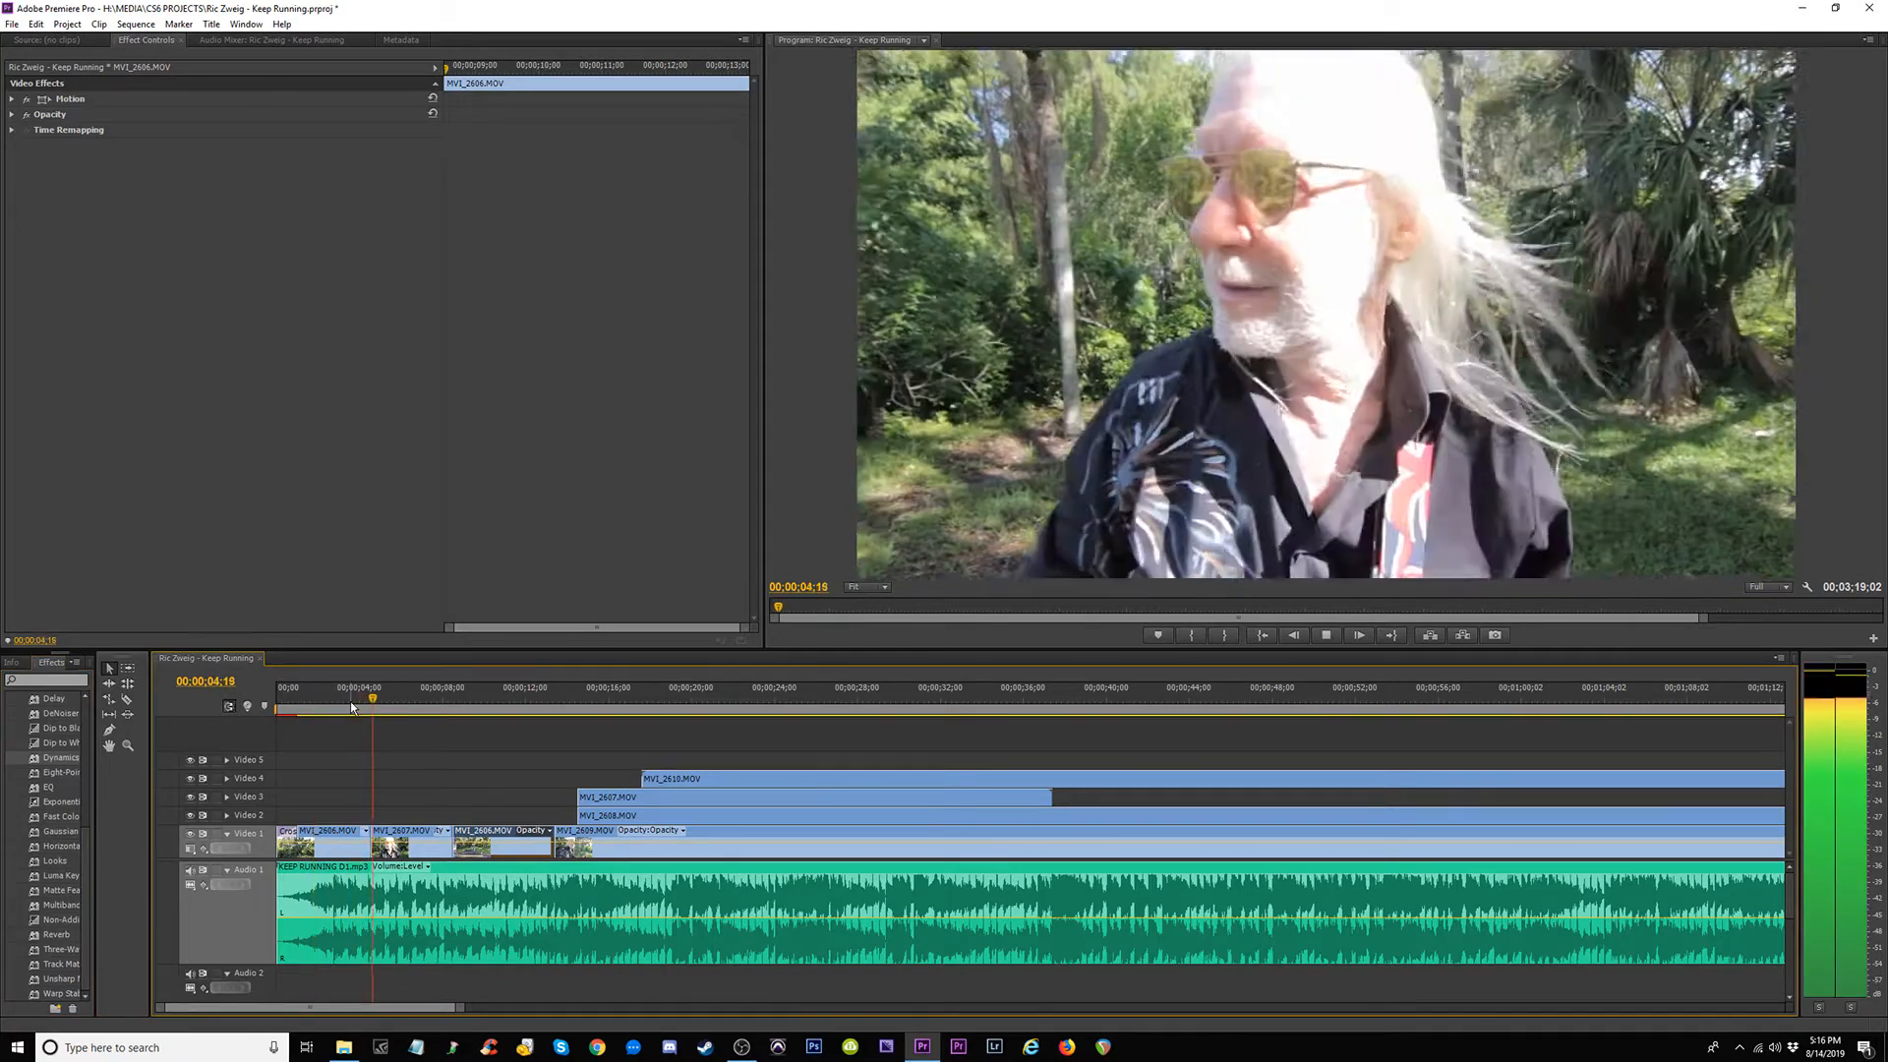
pyautogui.click(347, 702)
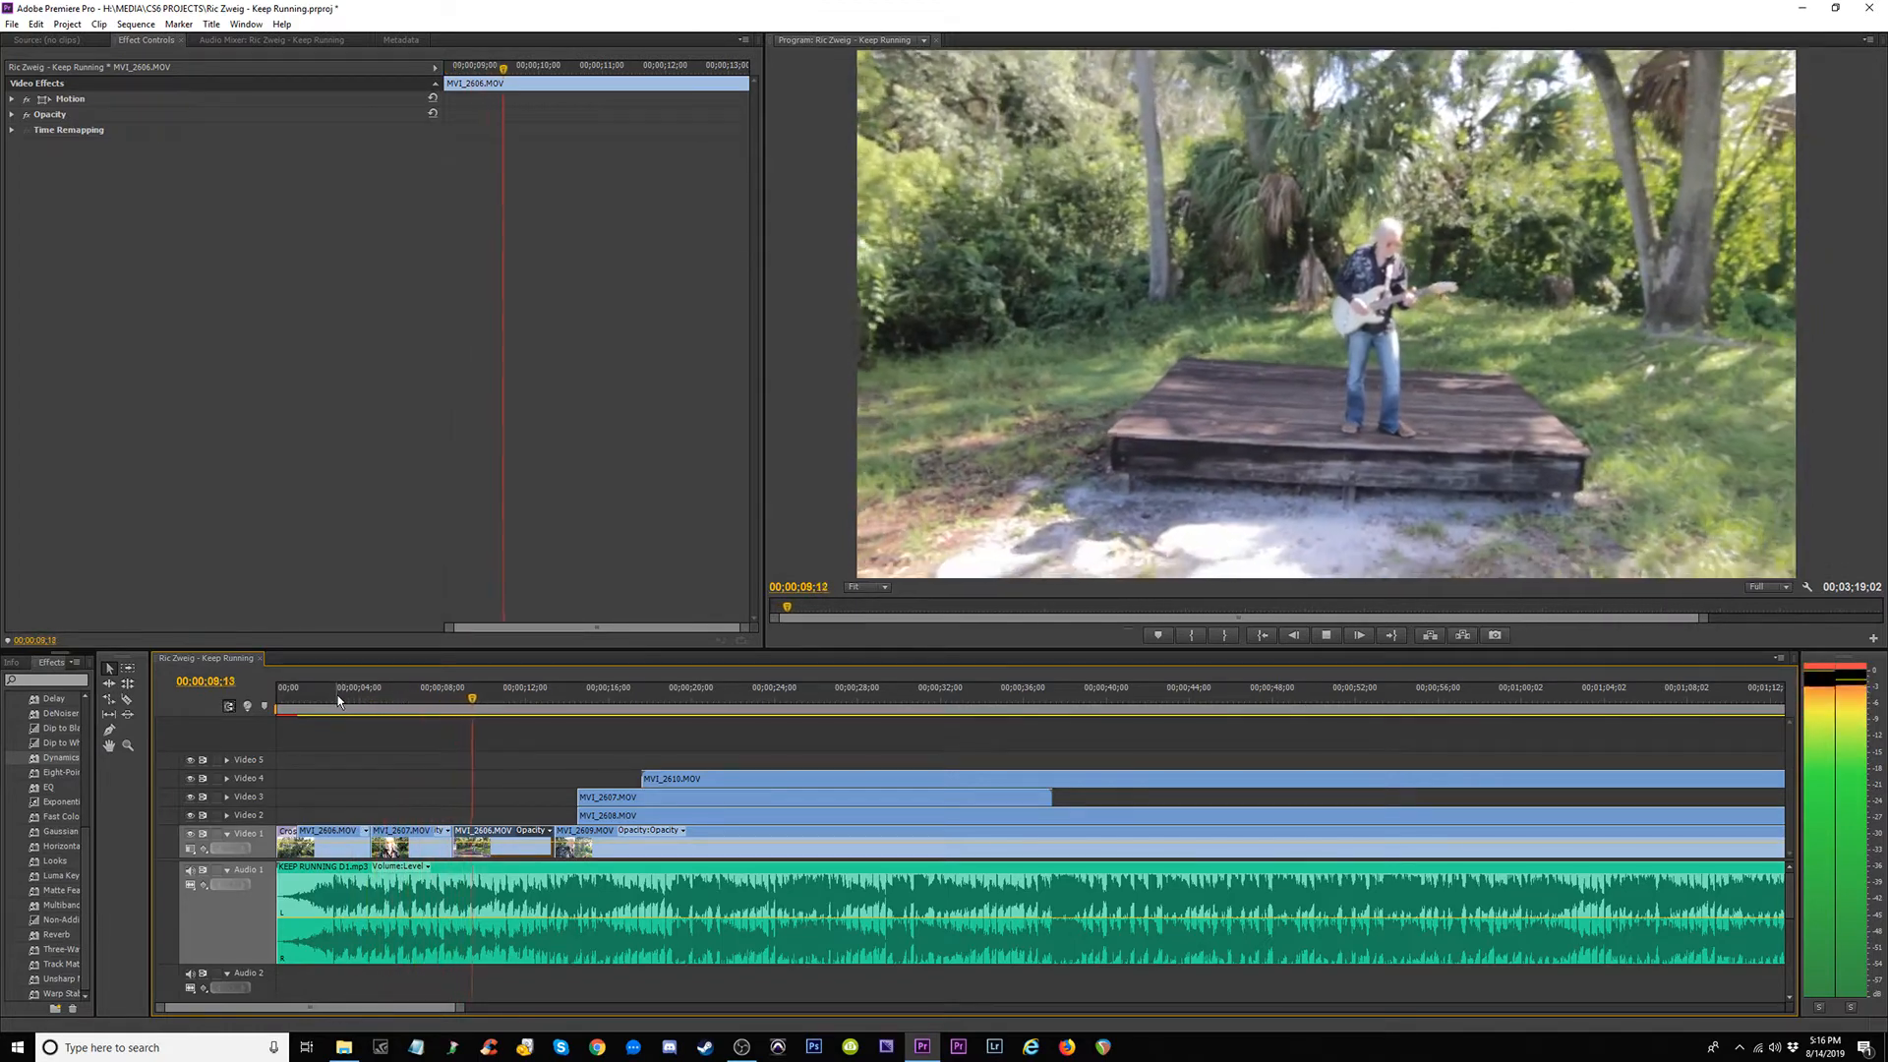
pyautogui.click(322, 699)
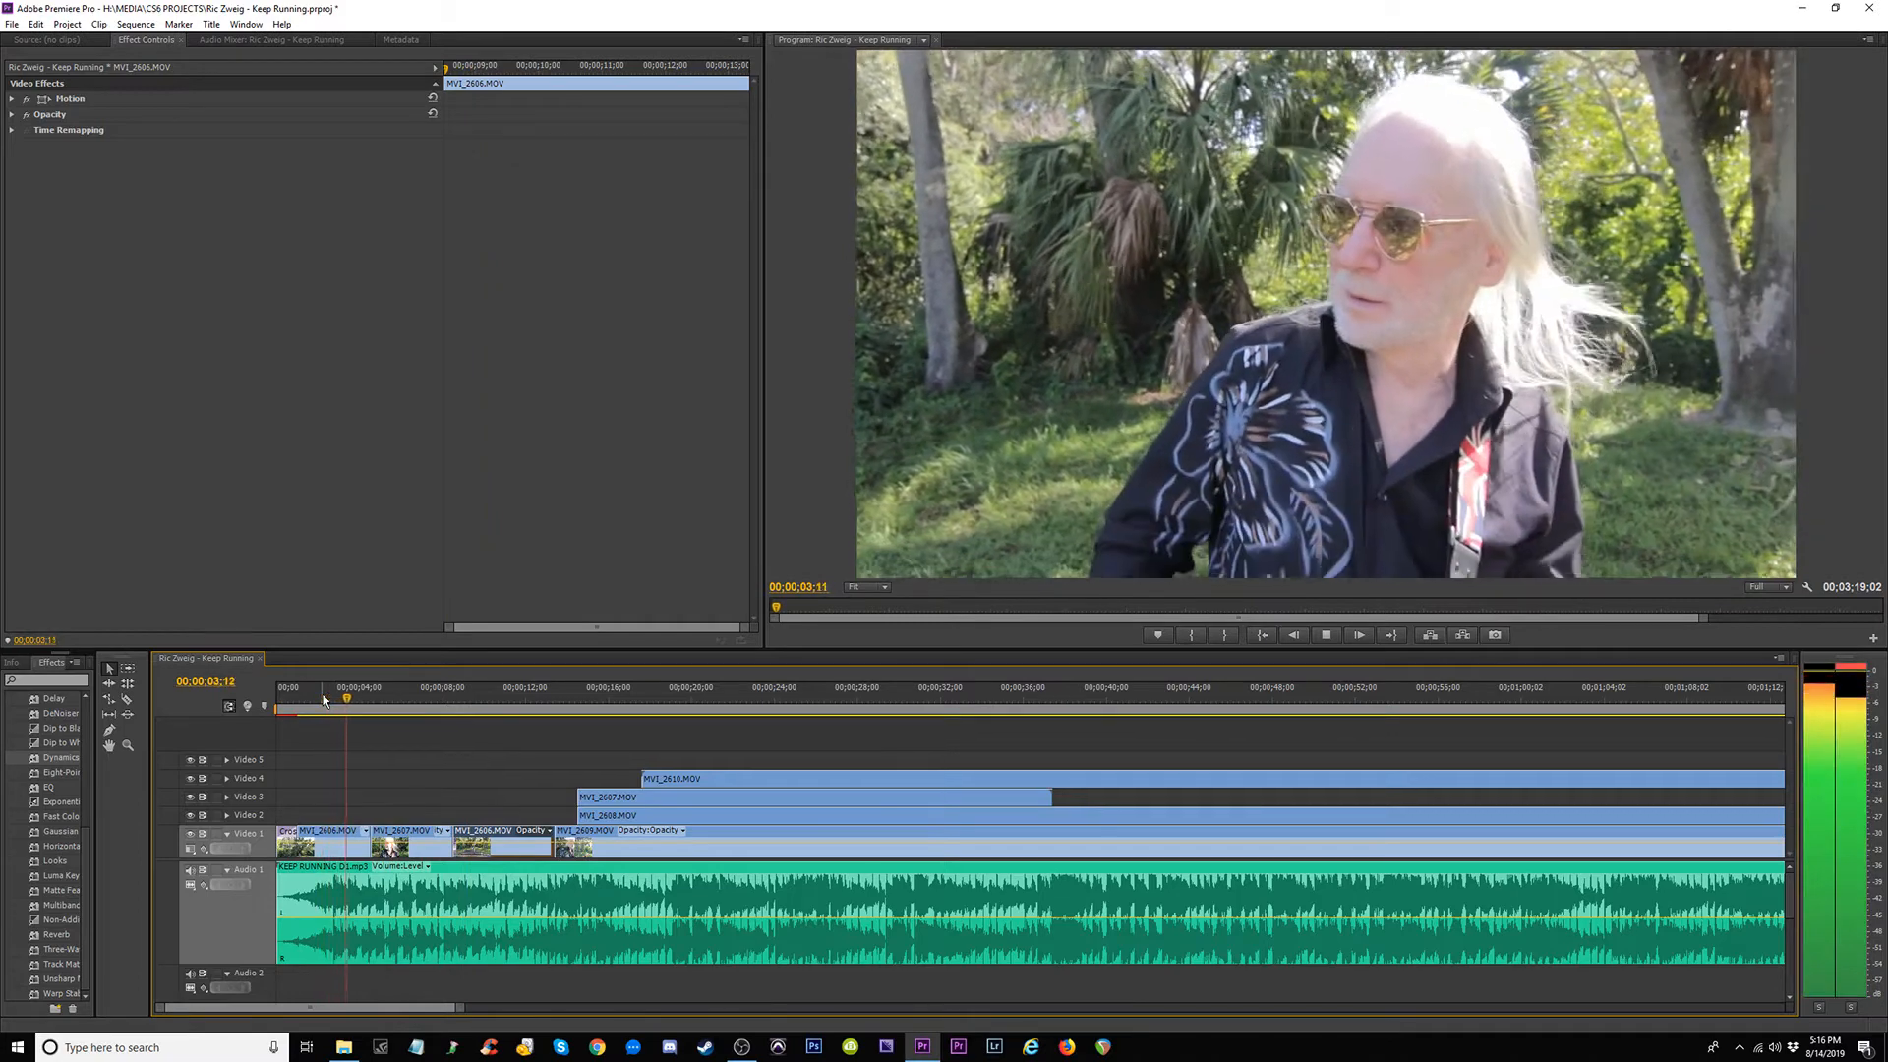
pyautogui.press('space')
# Shift MVI_2607 on Video 1 to start at 00;00;03;23 and extend the second MVI_2606 piece's start back to meet its end.
pyautogui.moveTo(363, 706); pyautogui.dragTo(354, 701)
pyautogui.moveTo(408, 837)
pyautogui.mouseDown()
pyautogui.moveTo(392, 838)
pyautogui.moveTo(440, 834)
pyautogui.mouseUp()
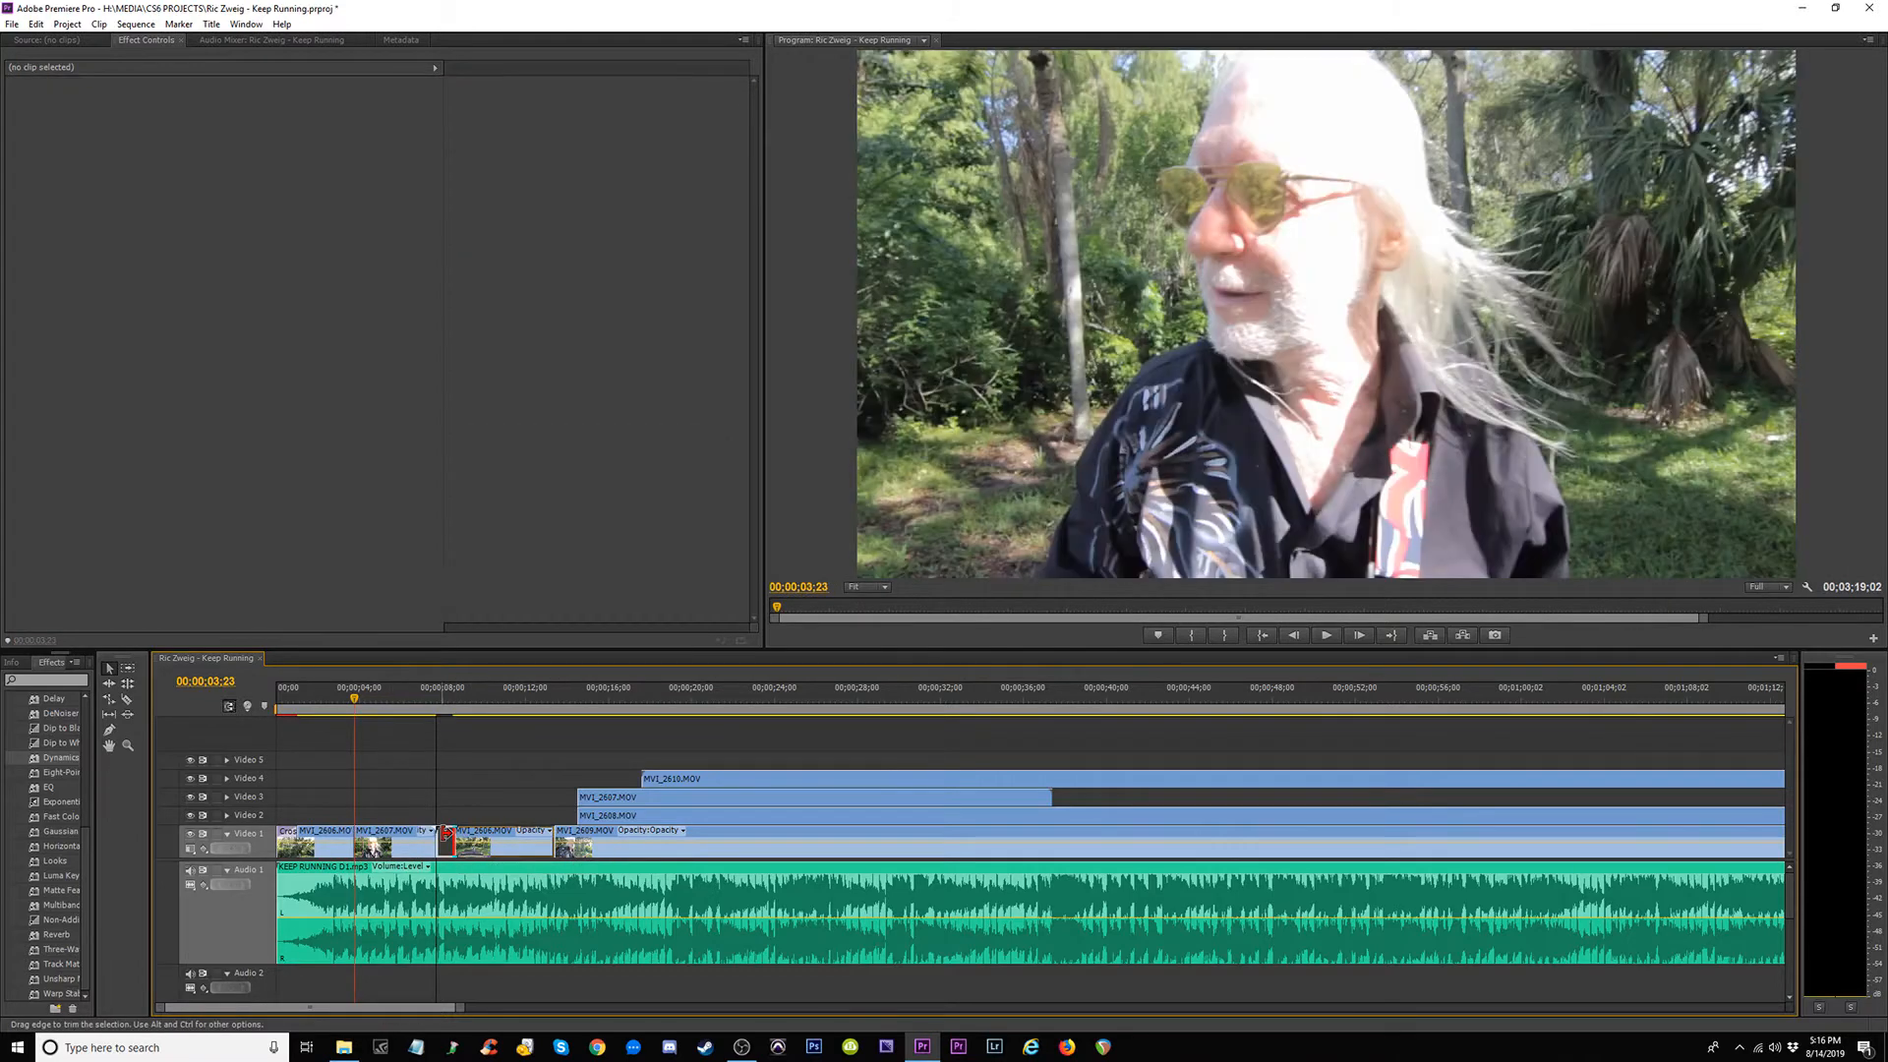
pyautogui.press('Home')
pyautogui.press('space')
pyautogui.press('space')
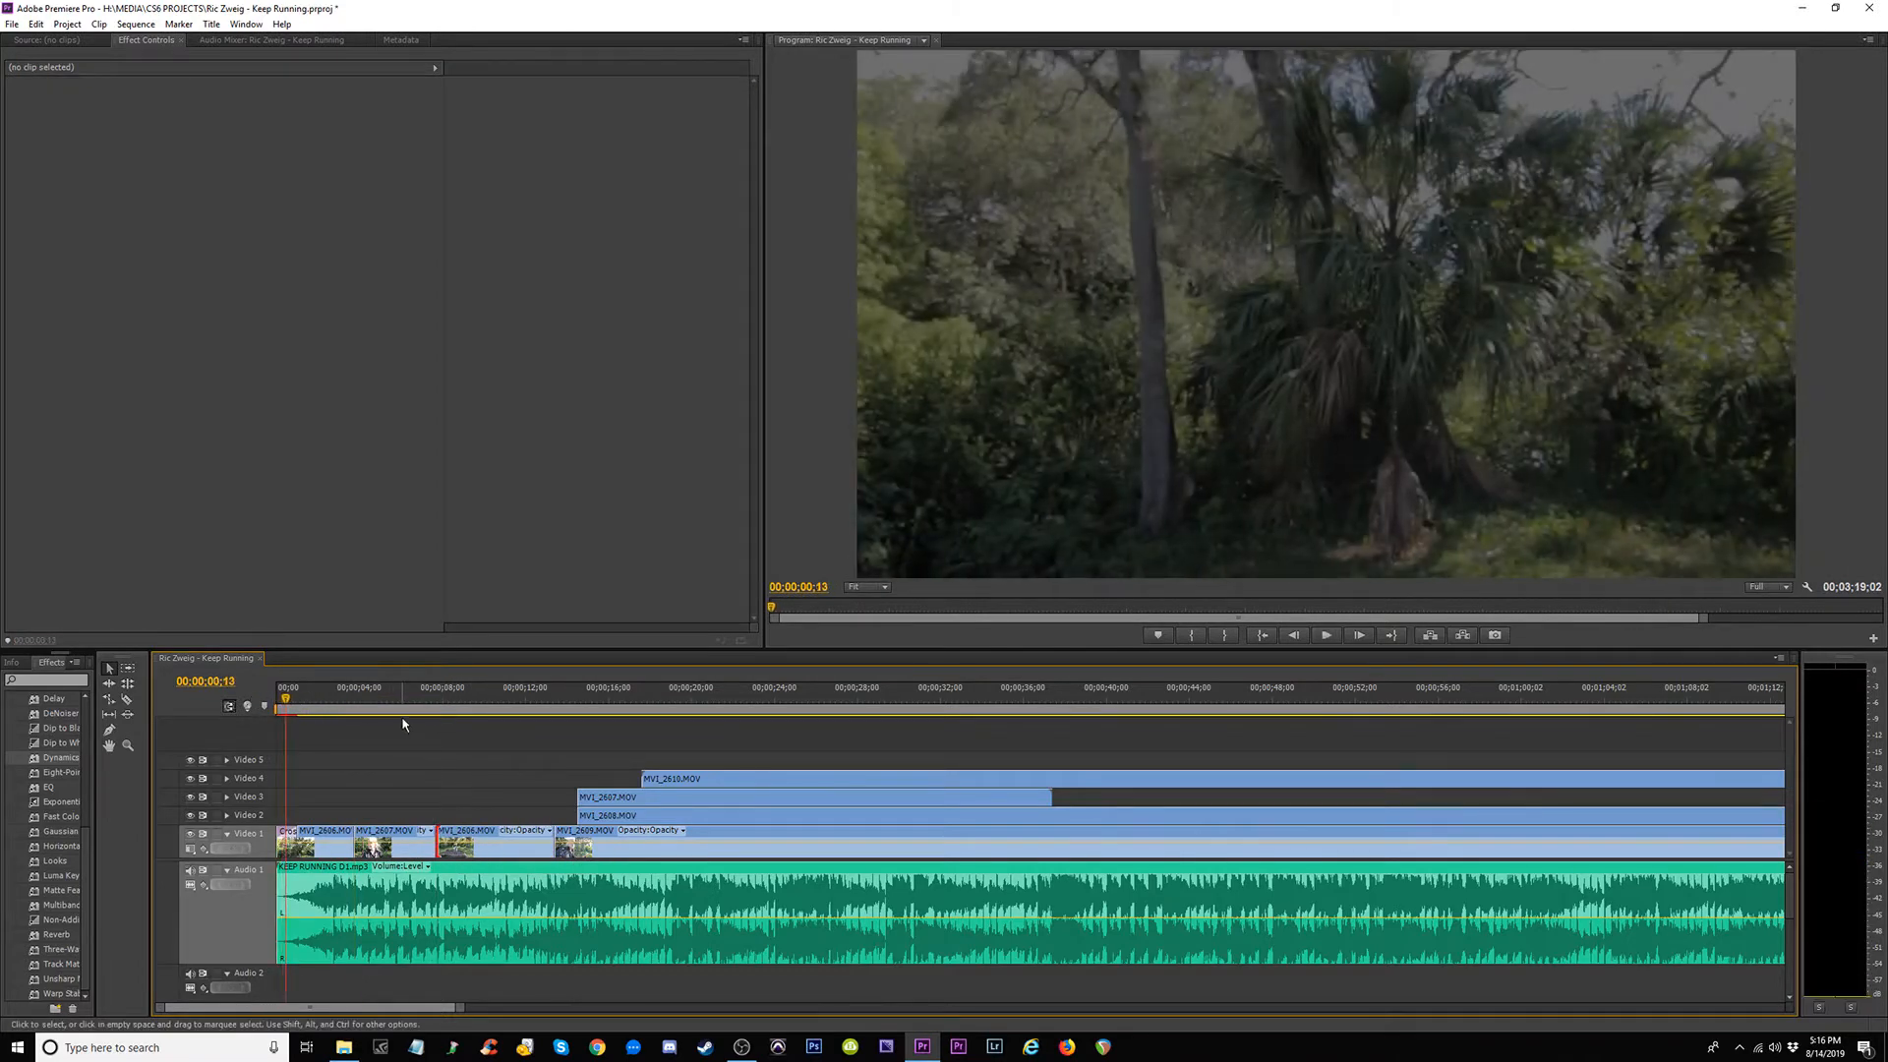
# Select the edit point at the end of the second MVI_2606 piece and play the opening from 00;00;00;00.
pyautogui.moveTo(482, 861); pyautogui.dragTo(553, 843)
pyautogui.click(555, 843)
pyautogui.press('Home')
pyautogui.press('space')
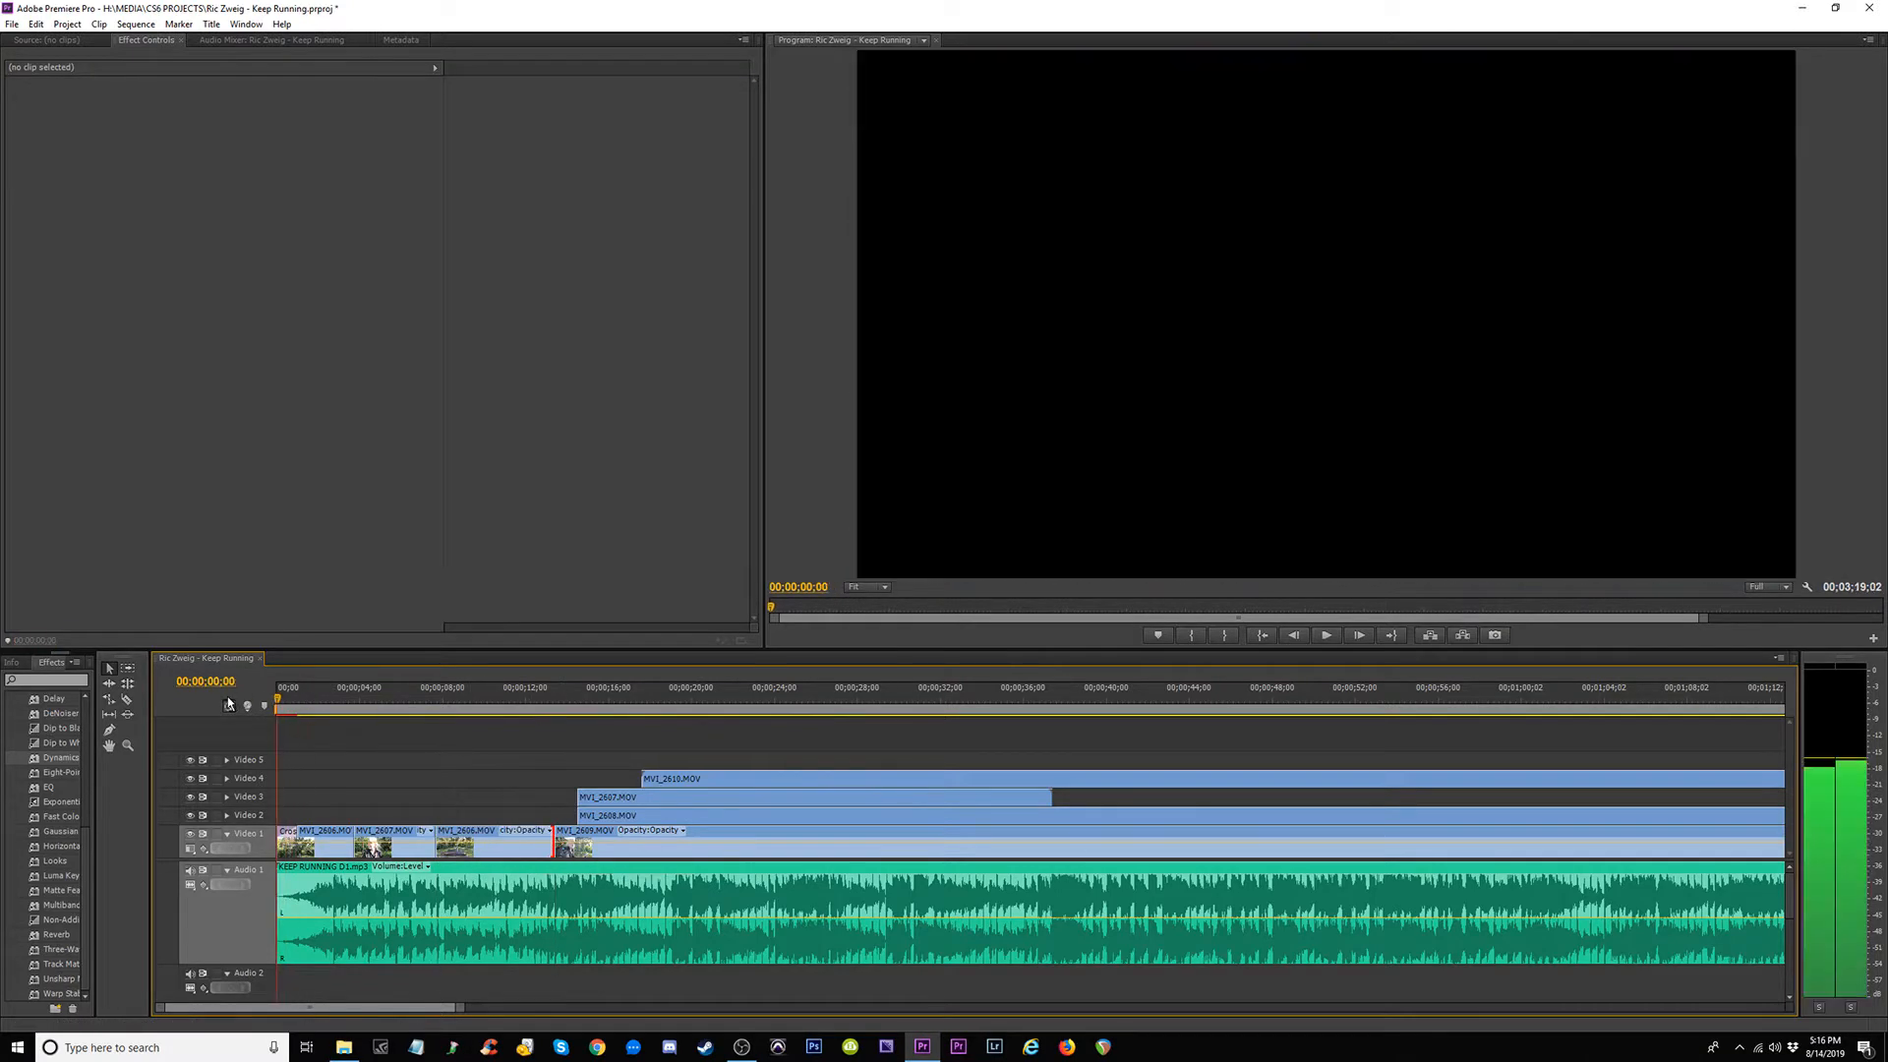
pyautogui.press('space')
# Apply Warp Stabilizer to both MVI_2606 pieces and the MVI_2607 clip between them on Video 1.
pyautogui.click(316, 842)
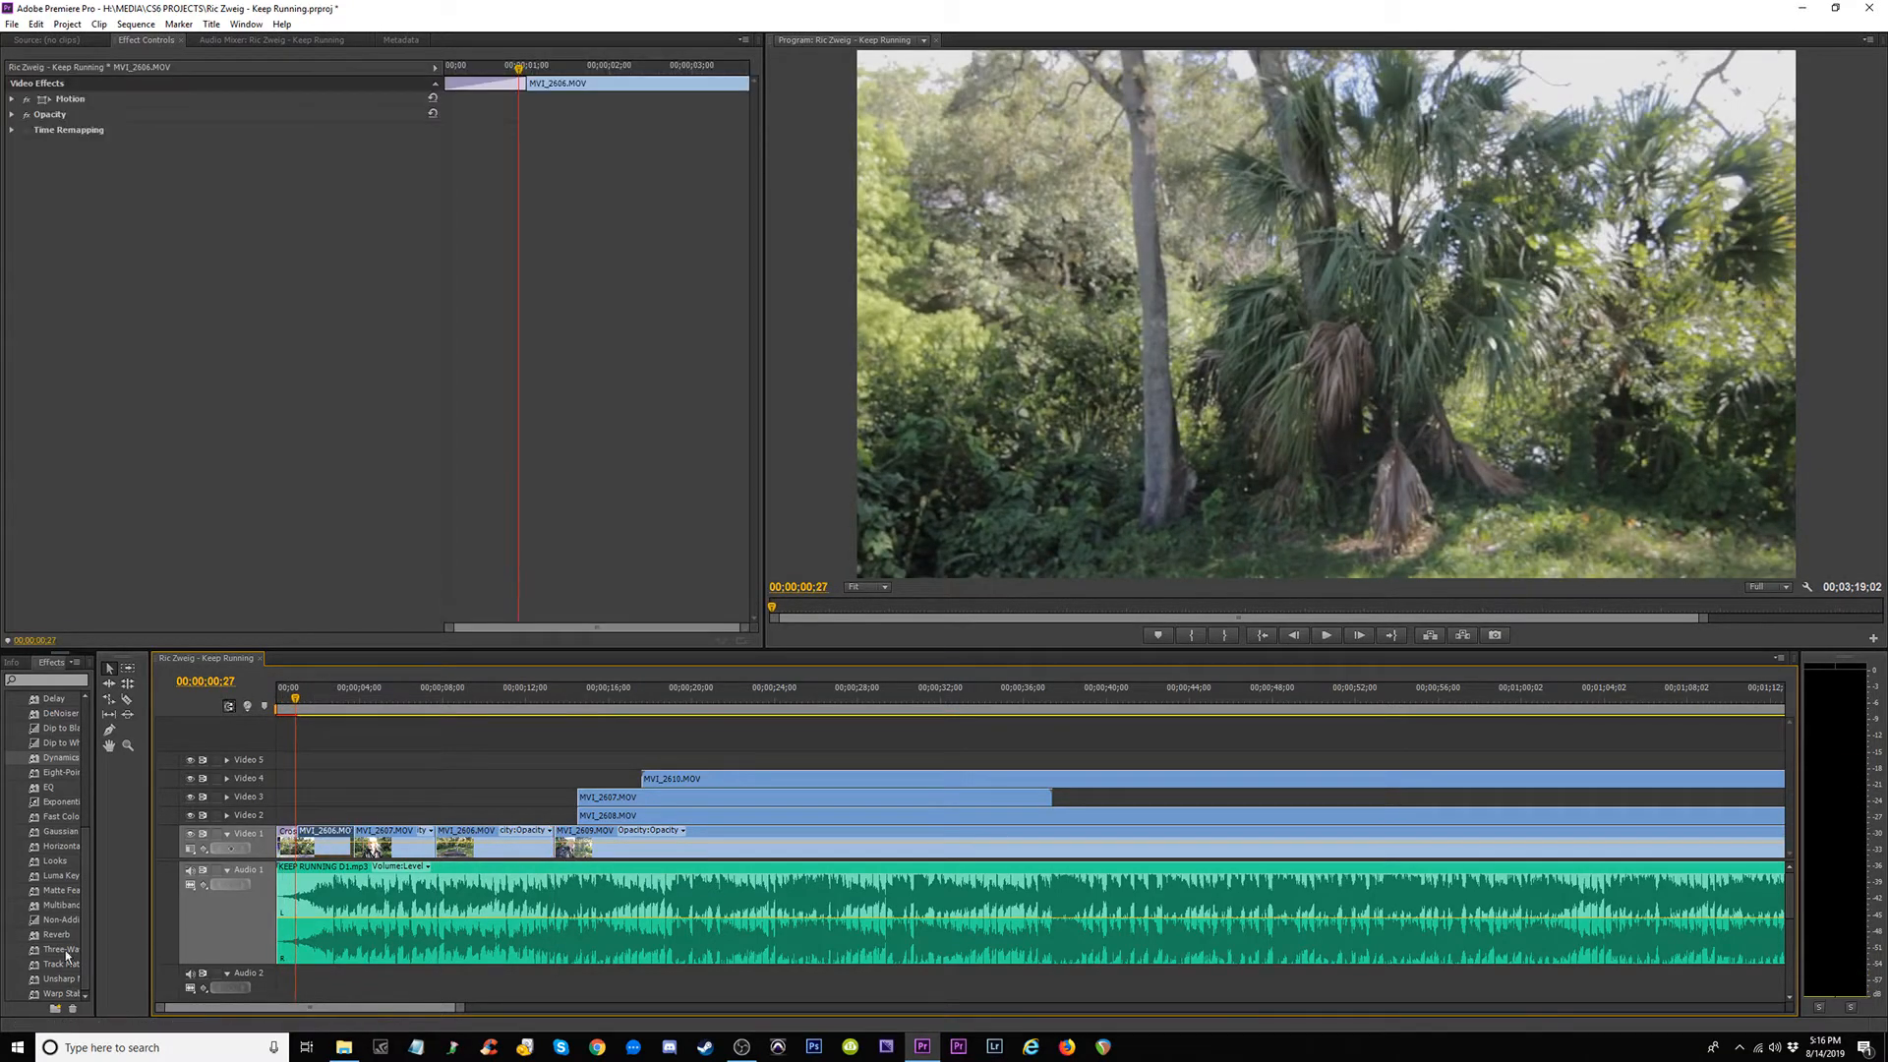
pyautogui.moveTo(50, 983); pyautogui.dragTo(295, 844)
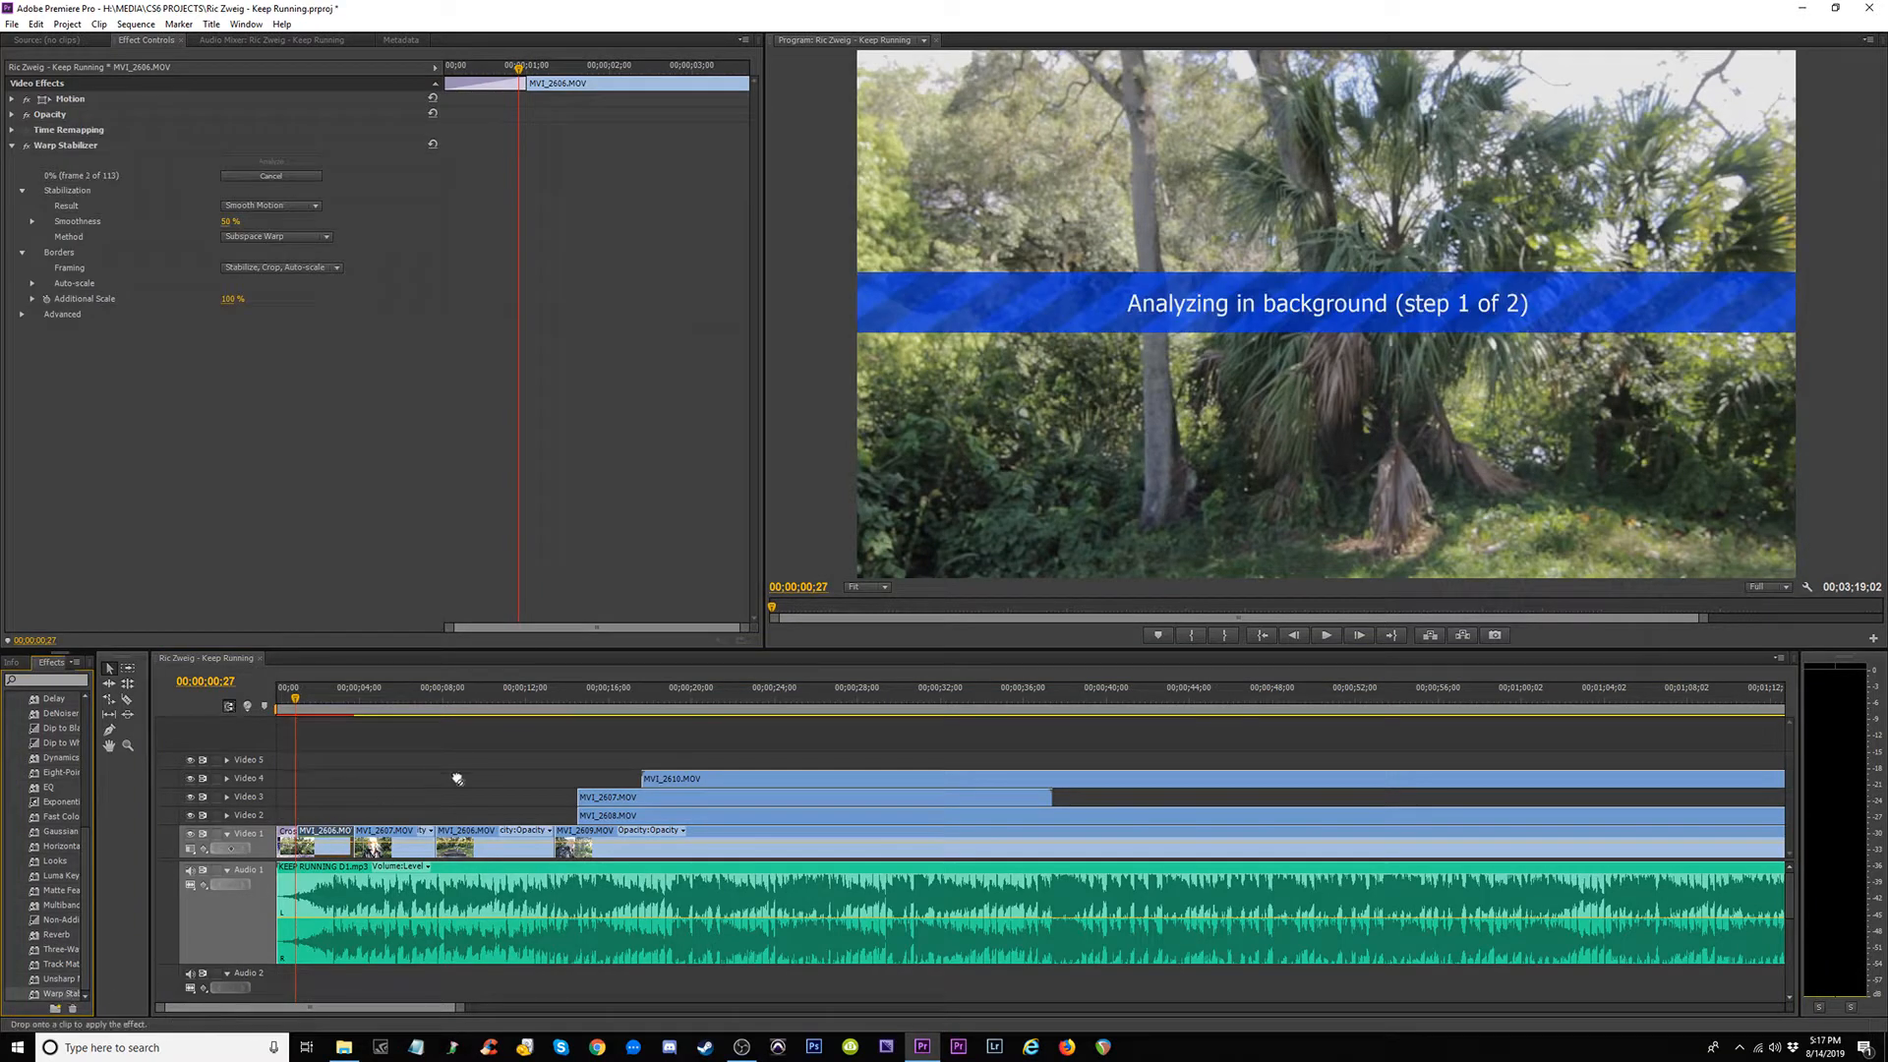
pyautogui.moveTo(457, 779); pyautogui.dragTo(420, 824)
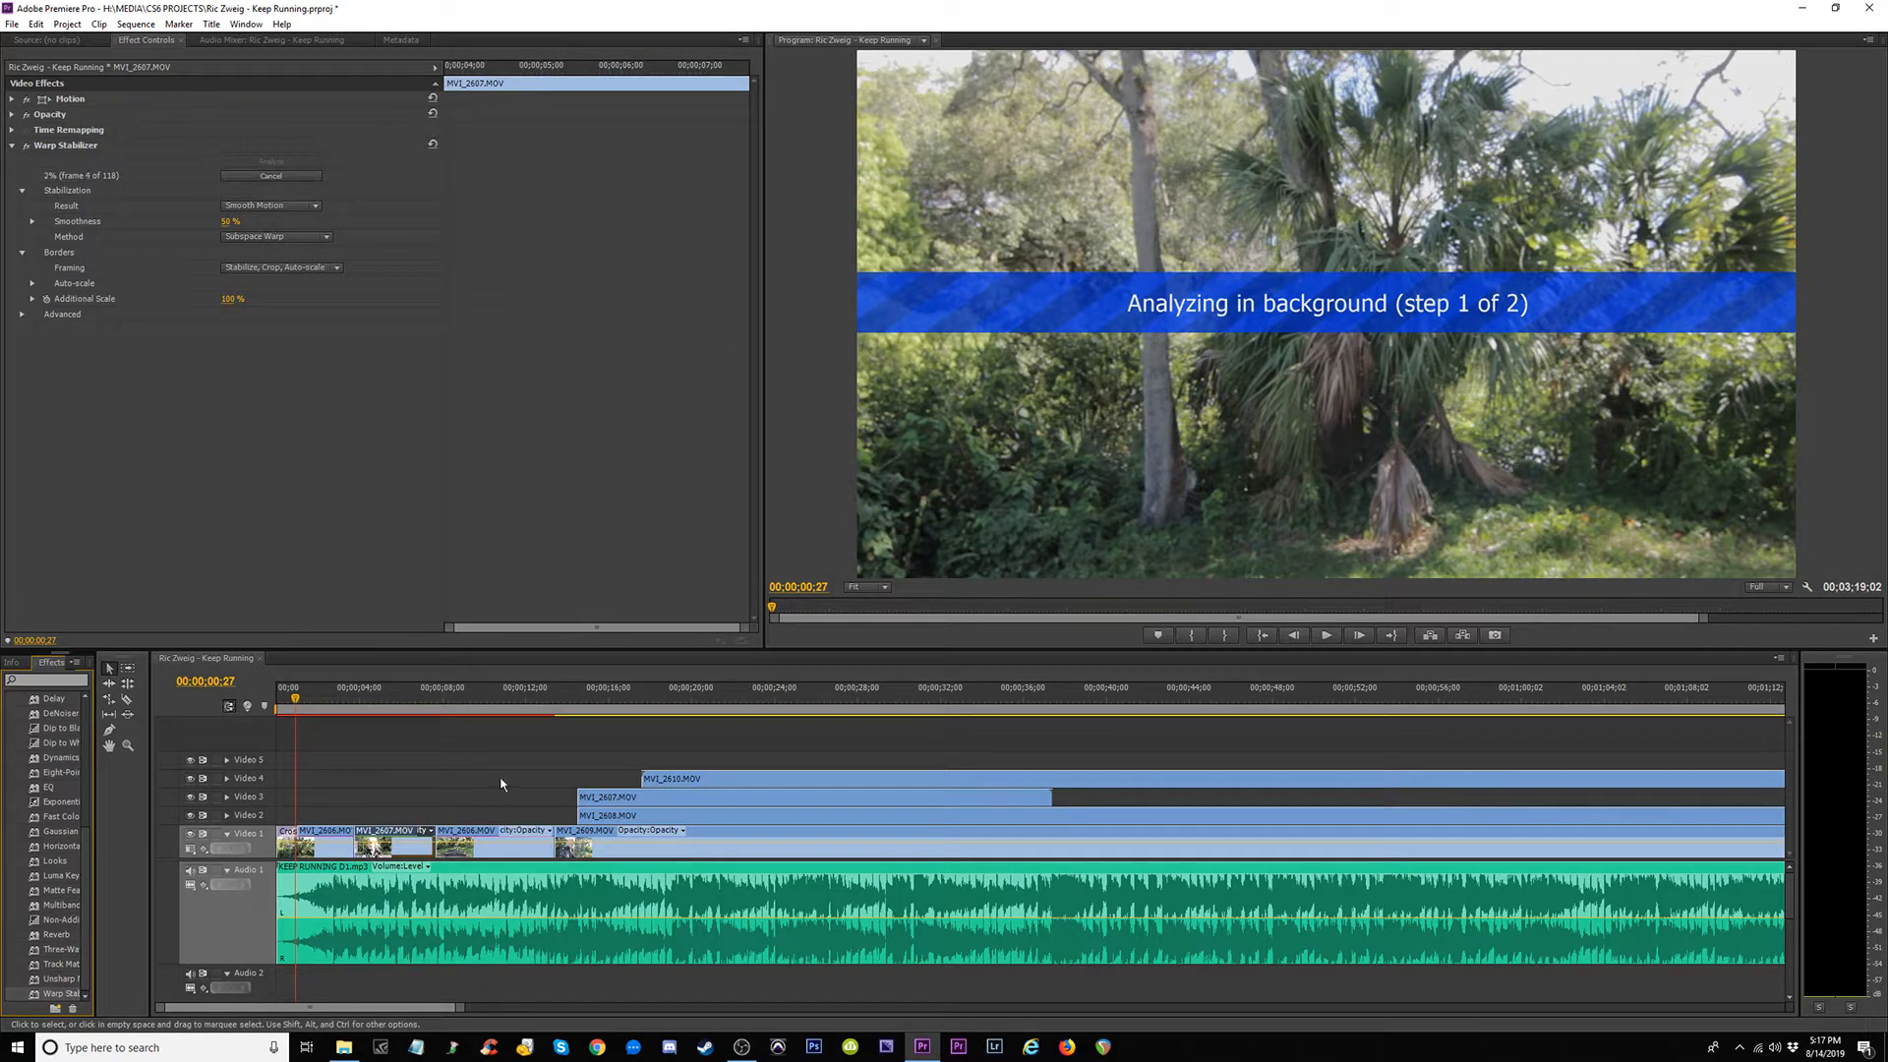
# Increase the Video 1 track's height, enlarge the timeline area vertically, and widen the effects list so its names are readable.
pyautogui.click(250, 814)
pyautogui.moveTo(250, 816); pyautogui.dragTo(252, 805)
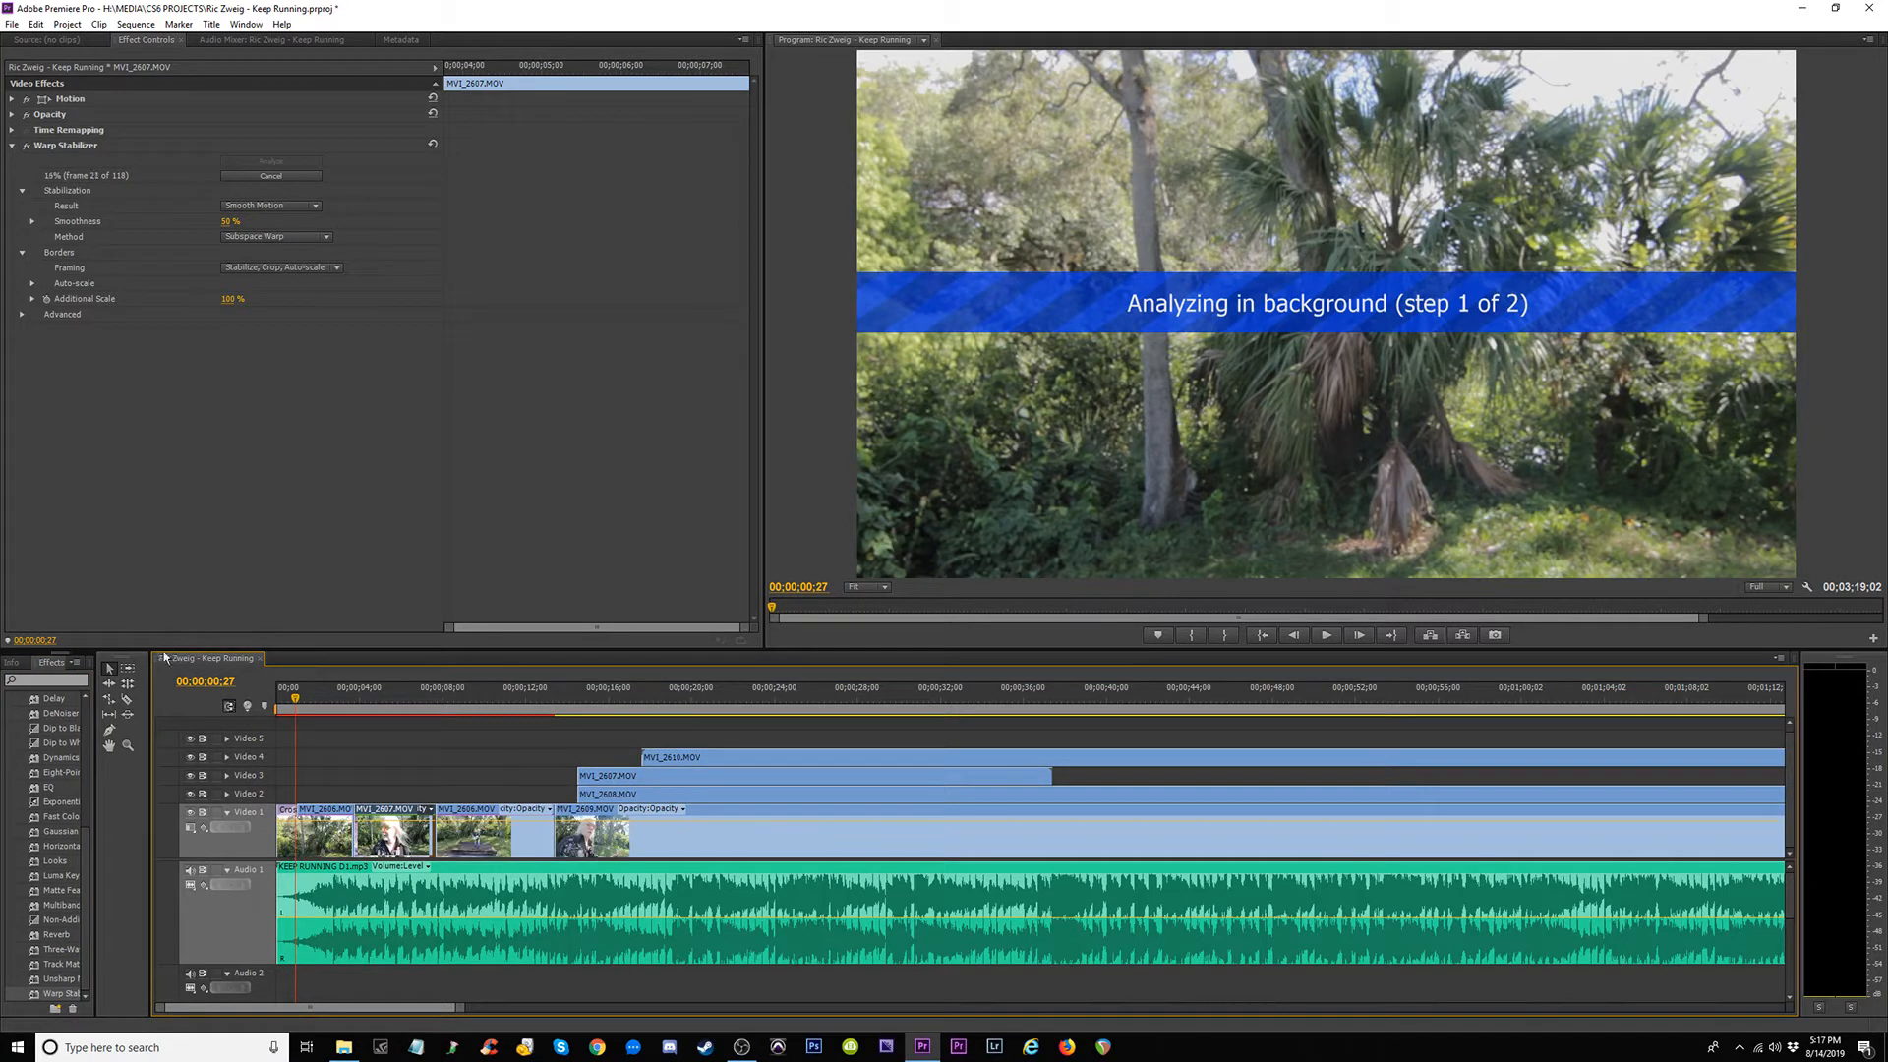
pyautogui.moveTo(167, 649); pyautogui.dragTo(166, 618)
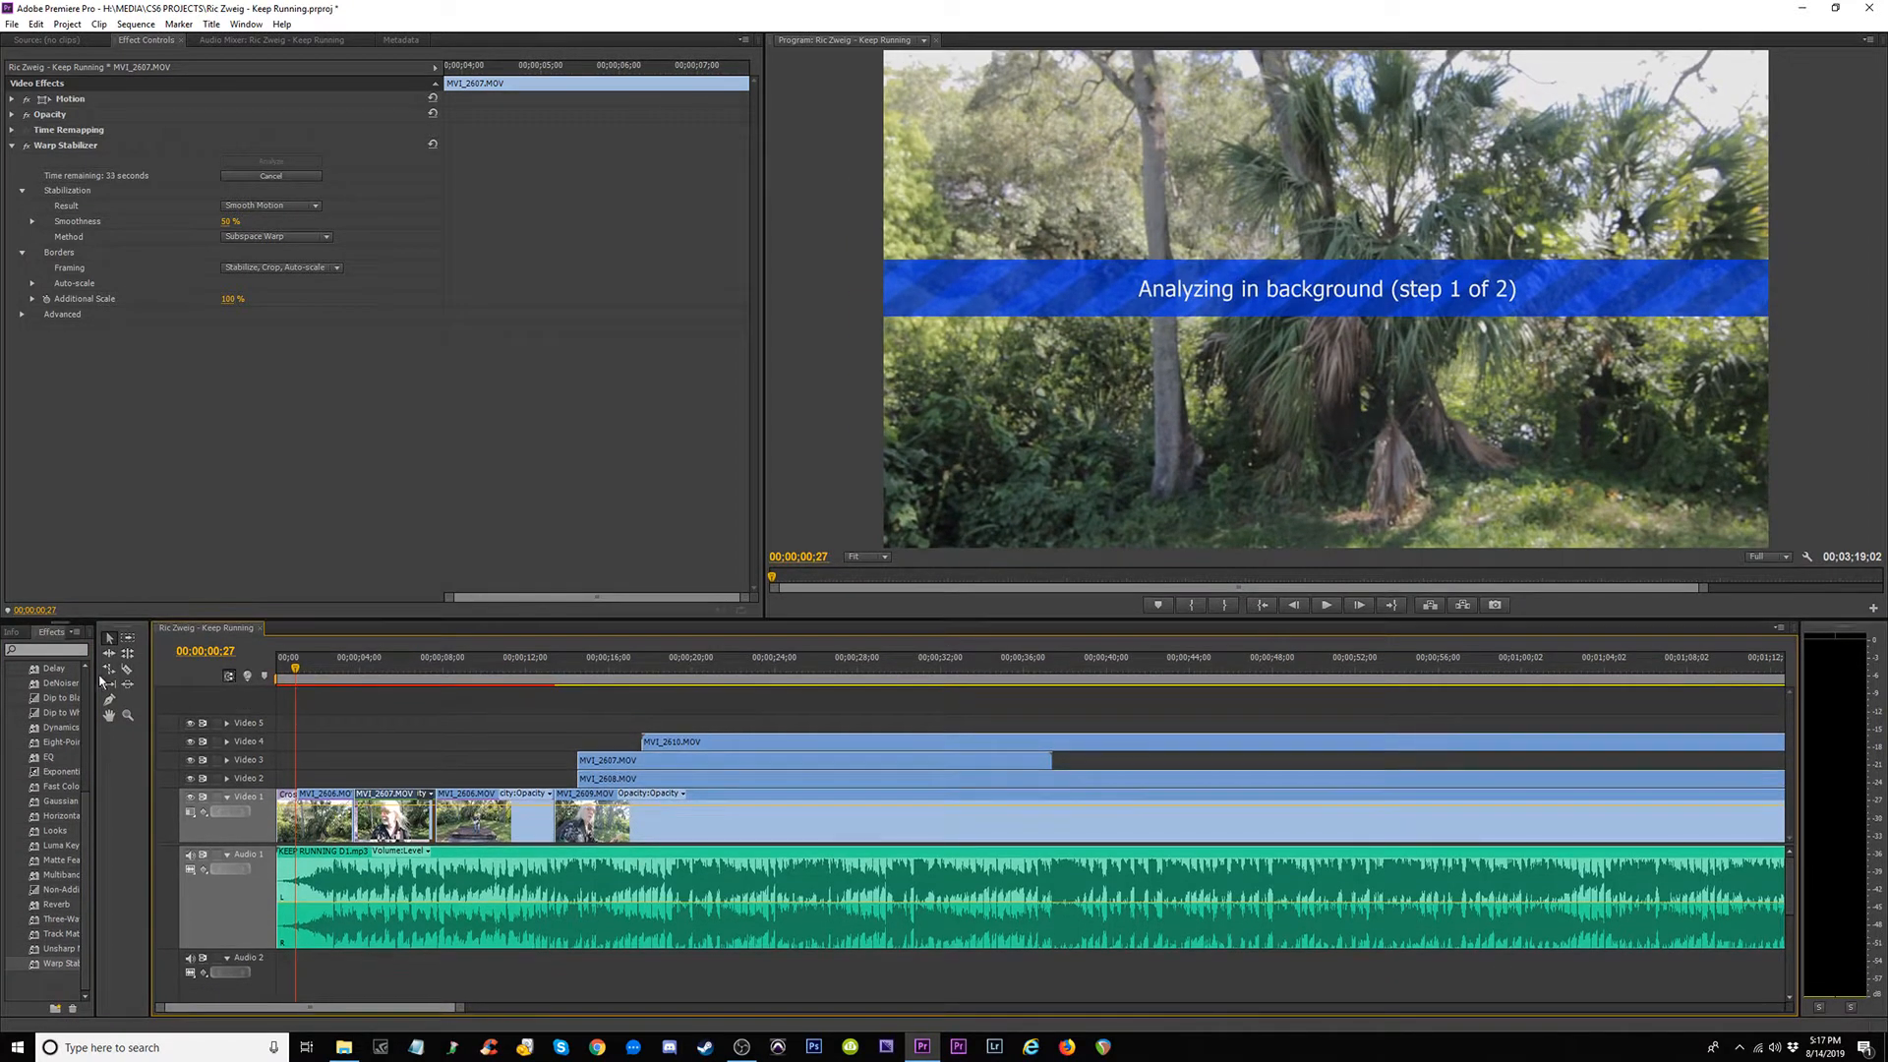
pyautogui.moveTo(98, 678); pyautogui.dragTo(190, 720)
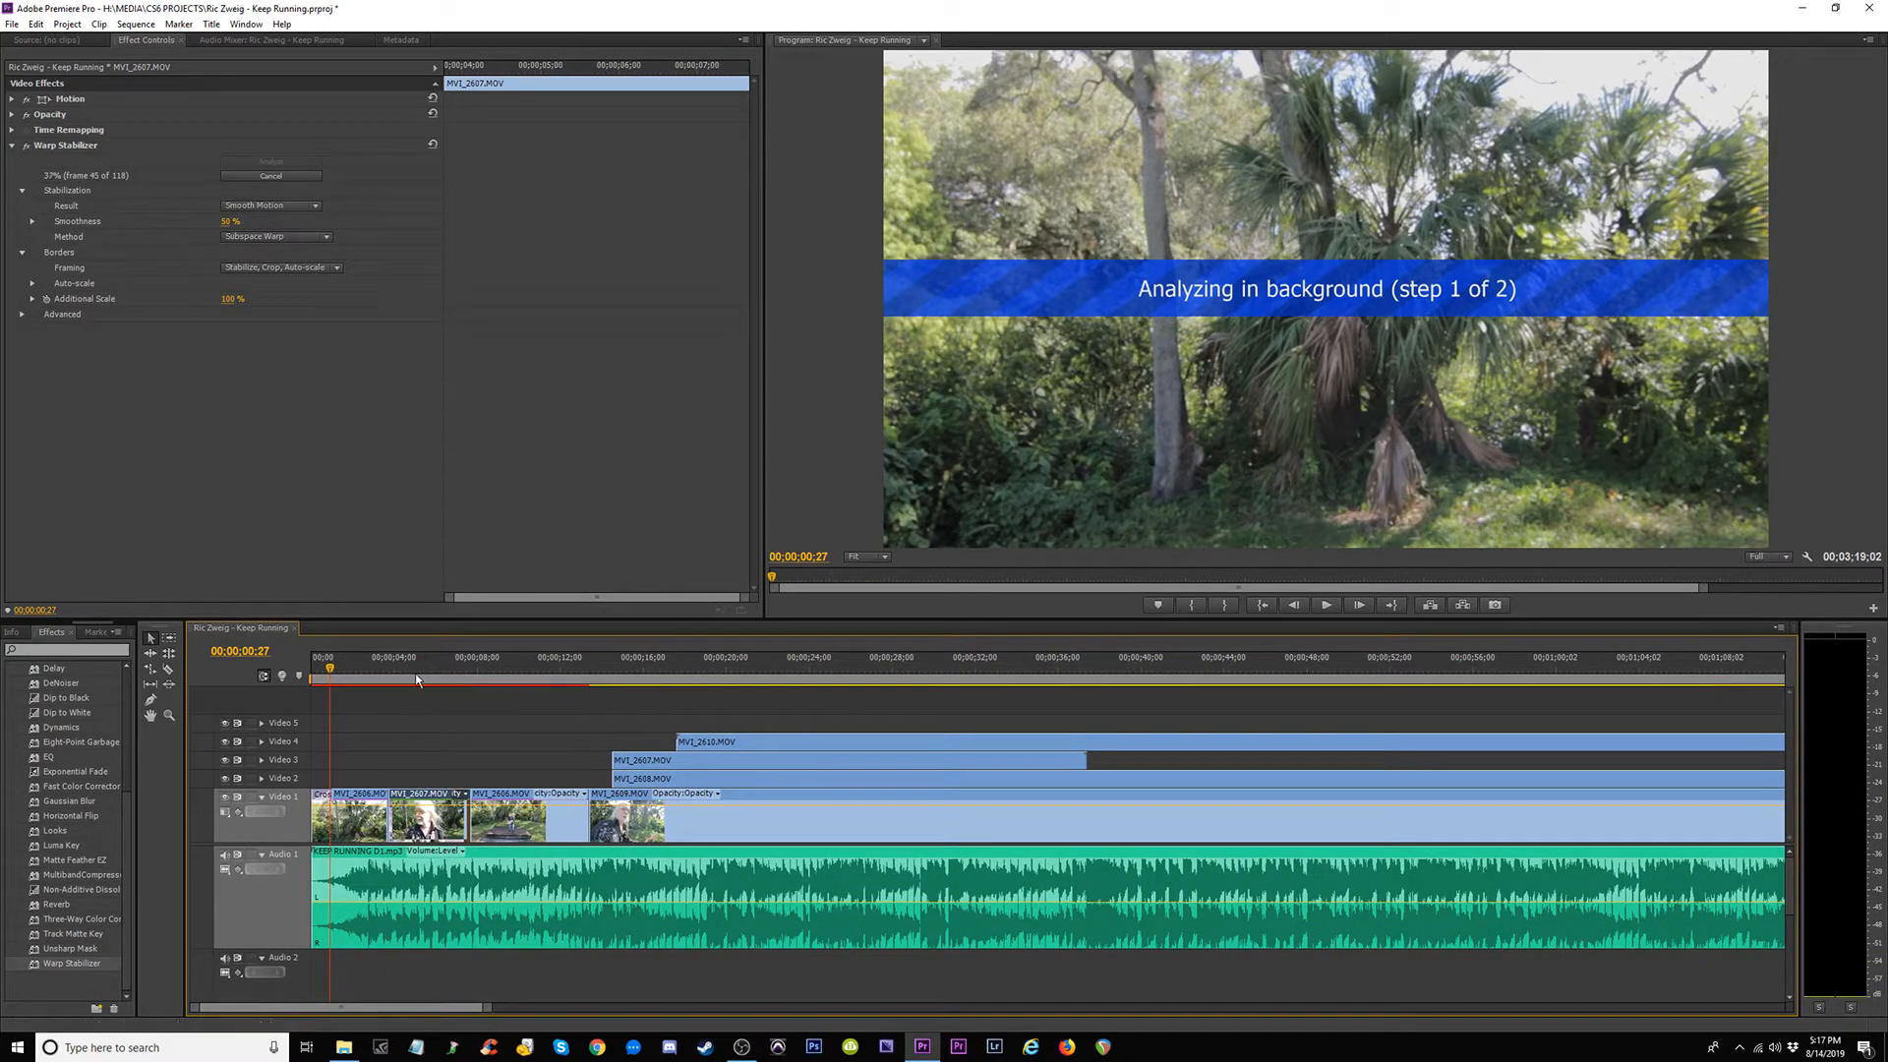
# Move the playhead to 00;00;13;20 and save the project.
pyautogui.moveTo(444, 669); pyautogui.dragTo(596, 689)
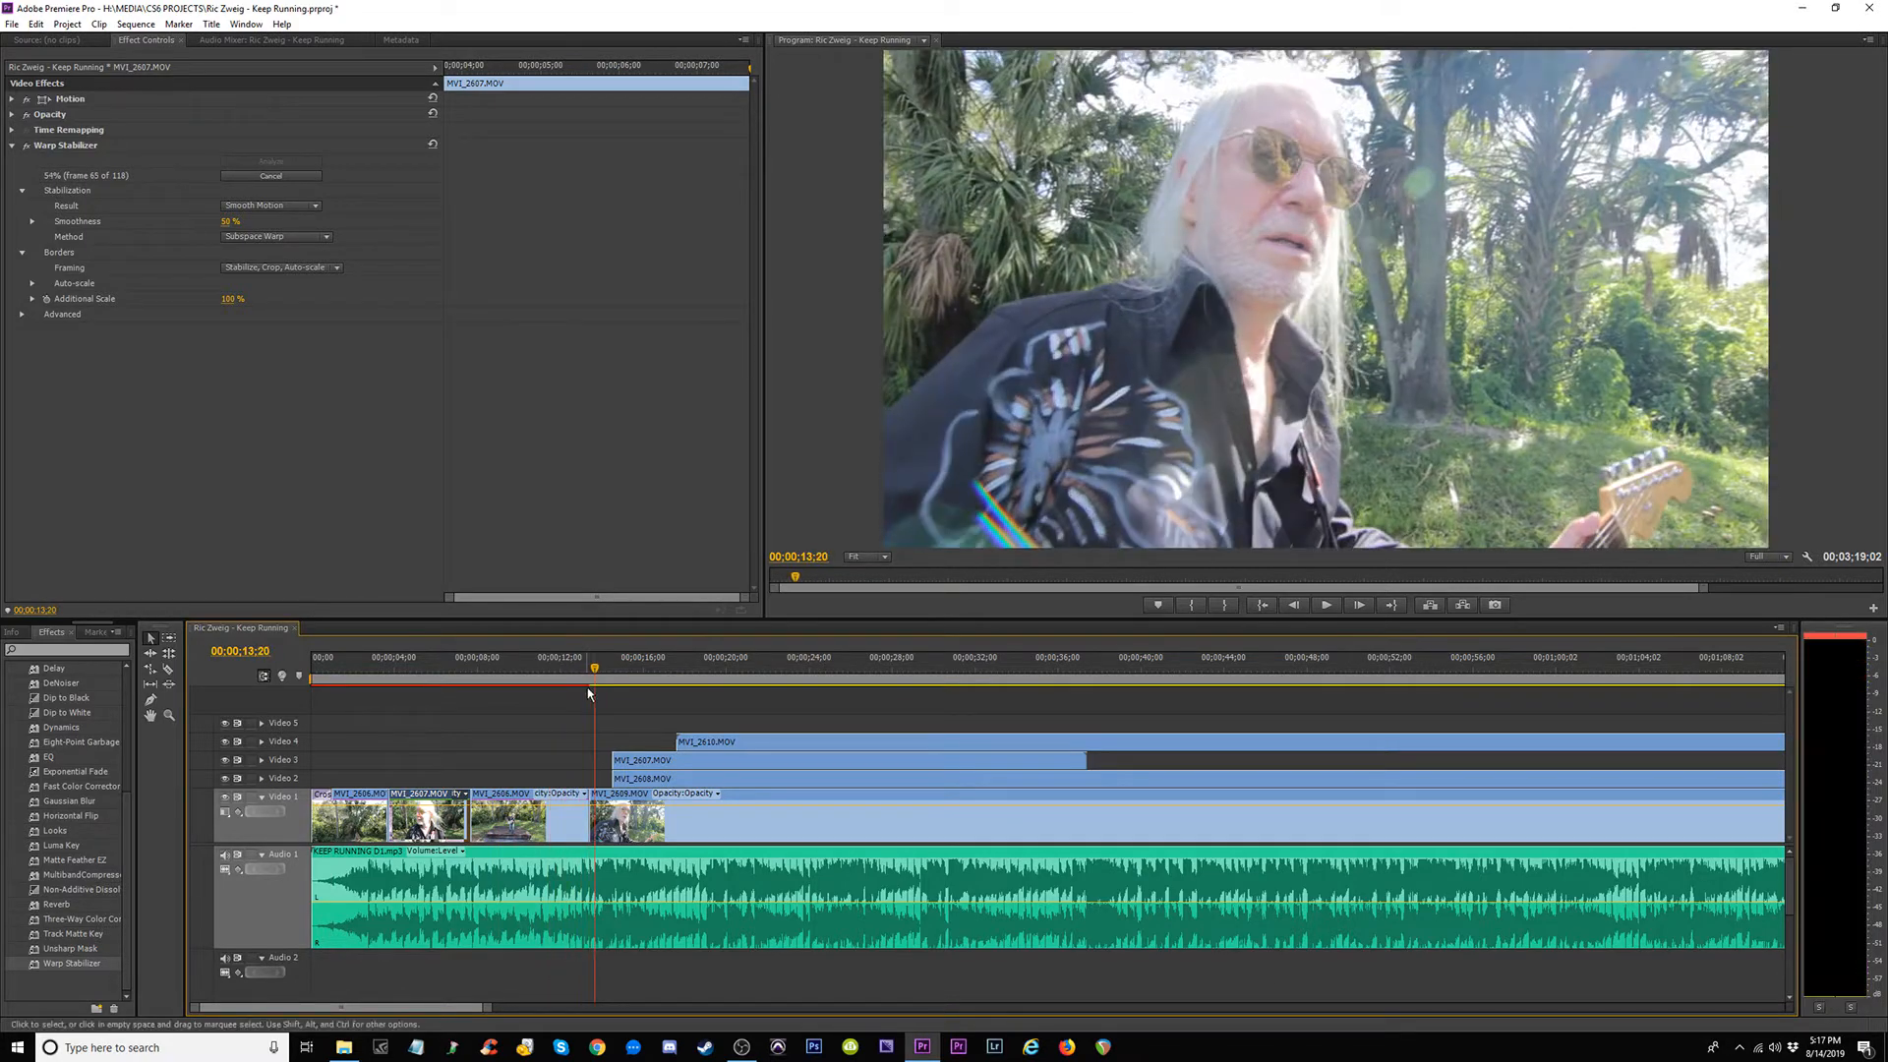
pyautogui.press('-')
pyautogui.press('-')
pyautogui.press('-')
pyautogui.press('=')
pyautogui.hotkey('ctrl', 's')
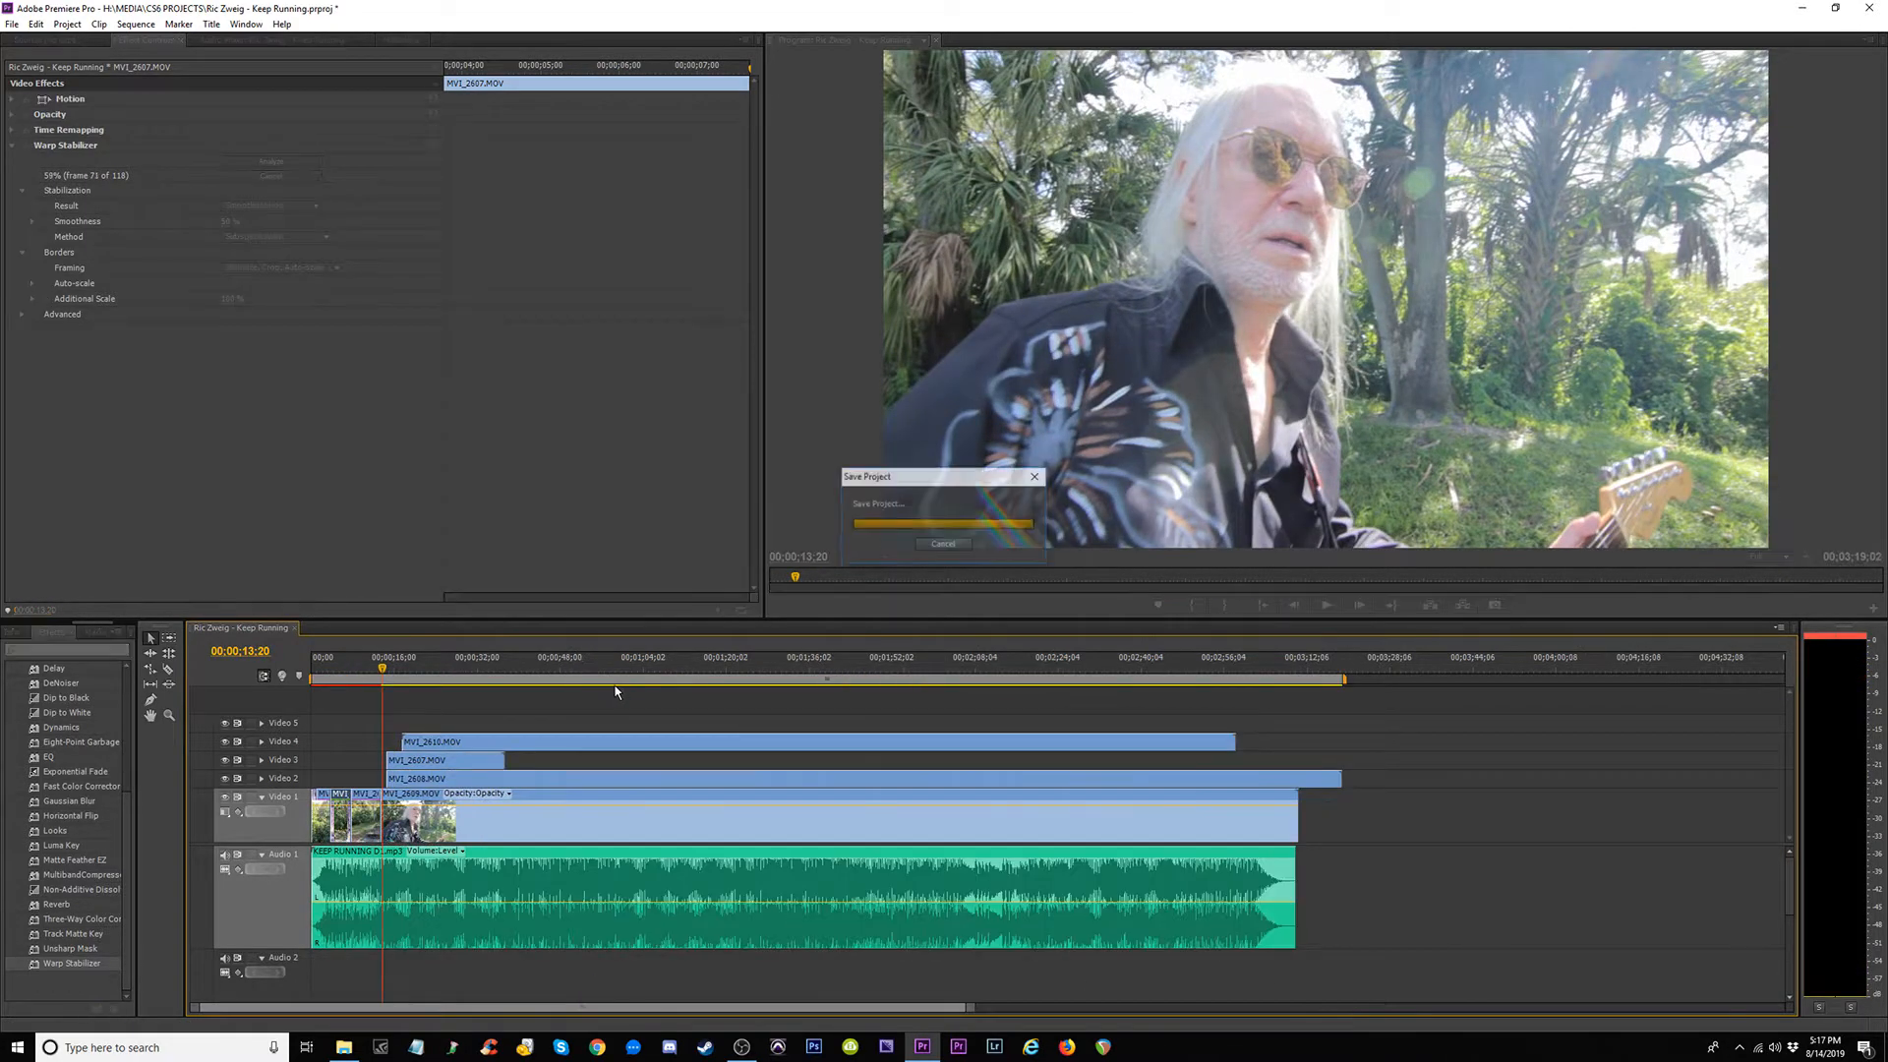
pyautogui.press('=')
pyautogui.press('=')
pyautogui.press('-')
pyautogui.press('-')
pyautogui.press('-')
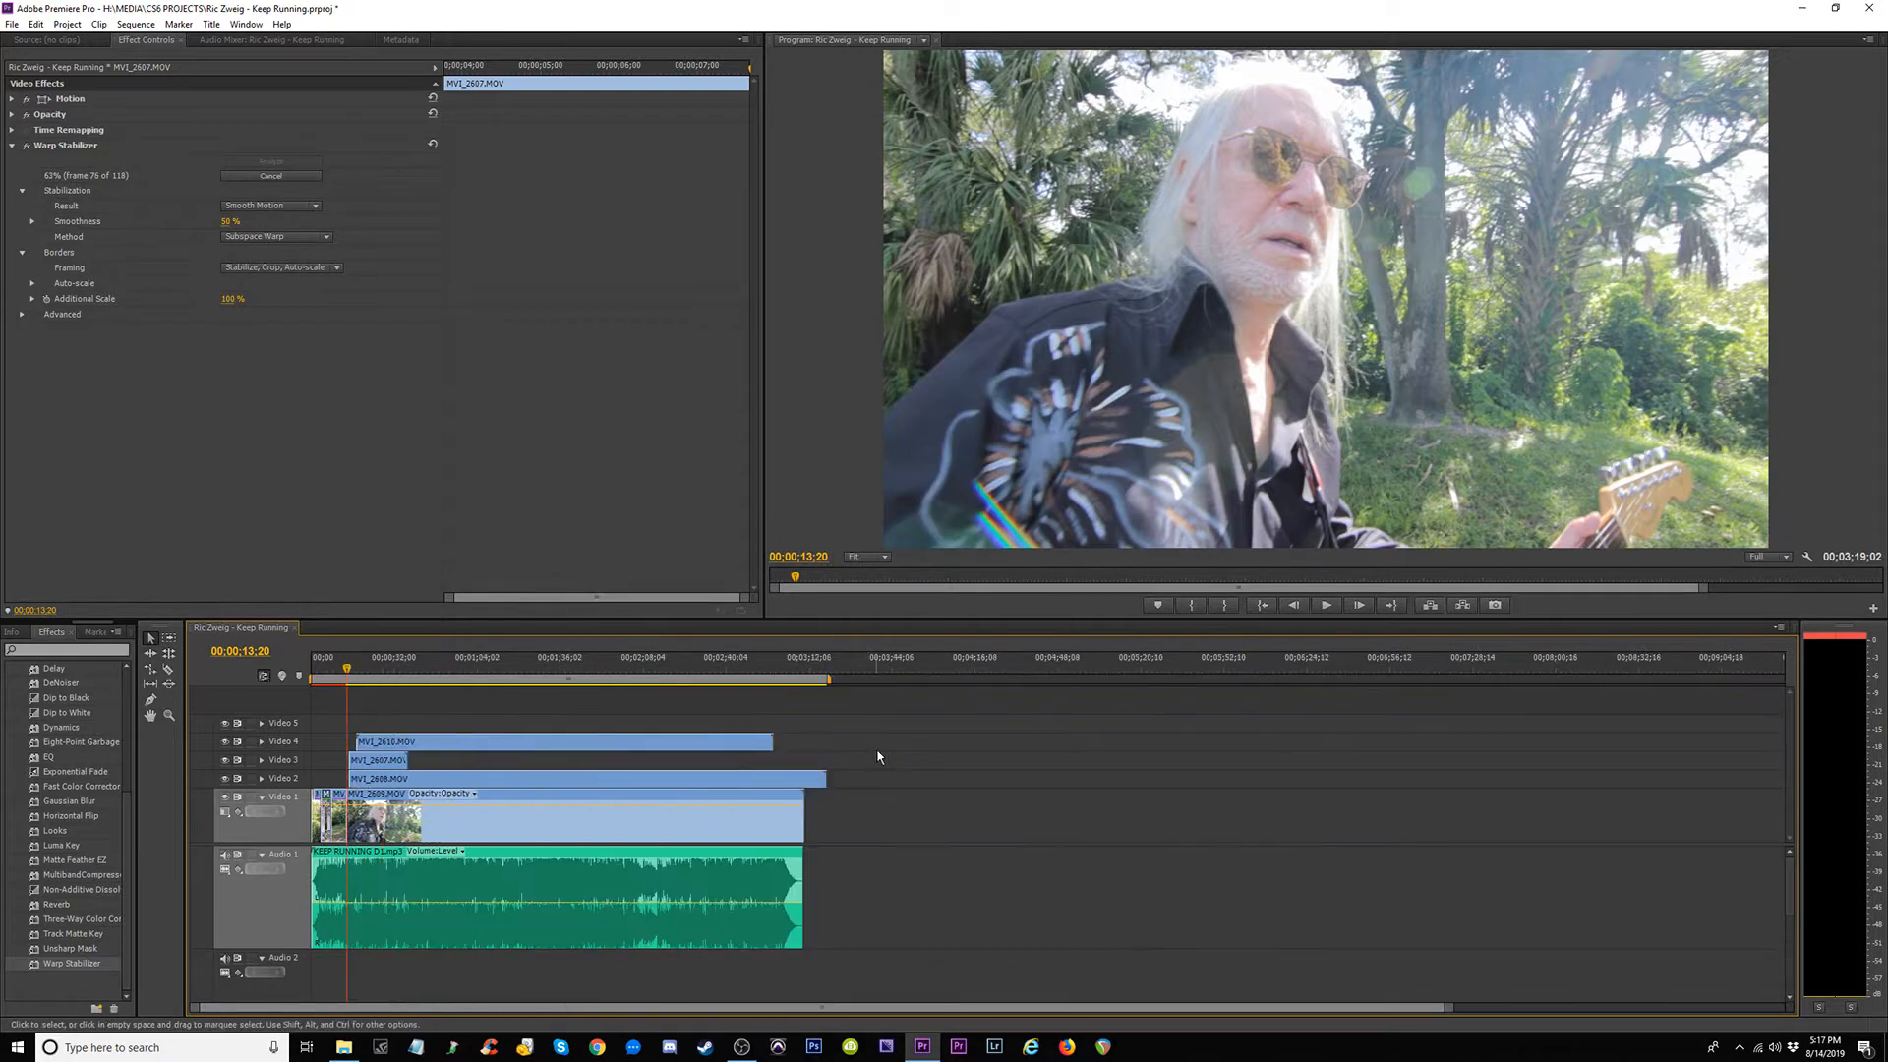
pyautogui.press('=')
pyautogui.press('=')
pyautogui.press('=')
pyautogui.press('=')
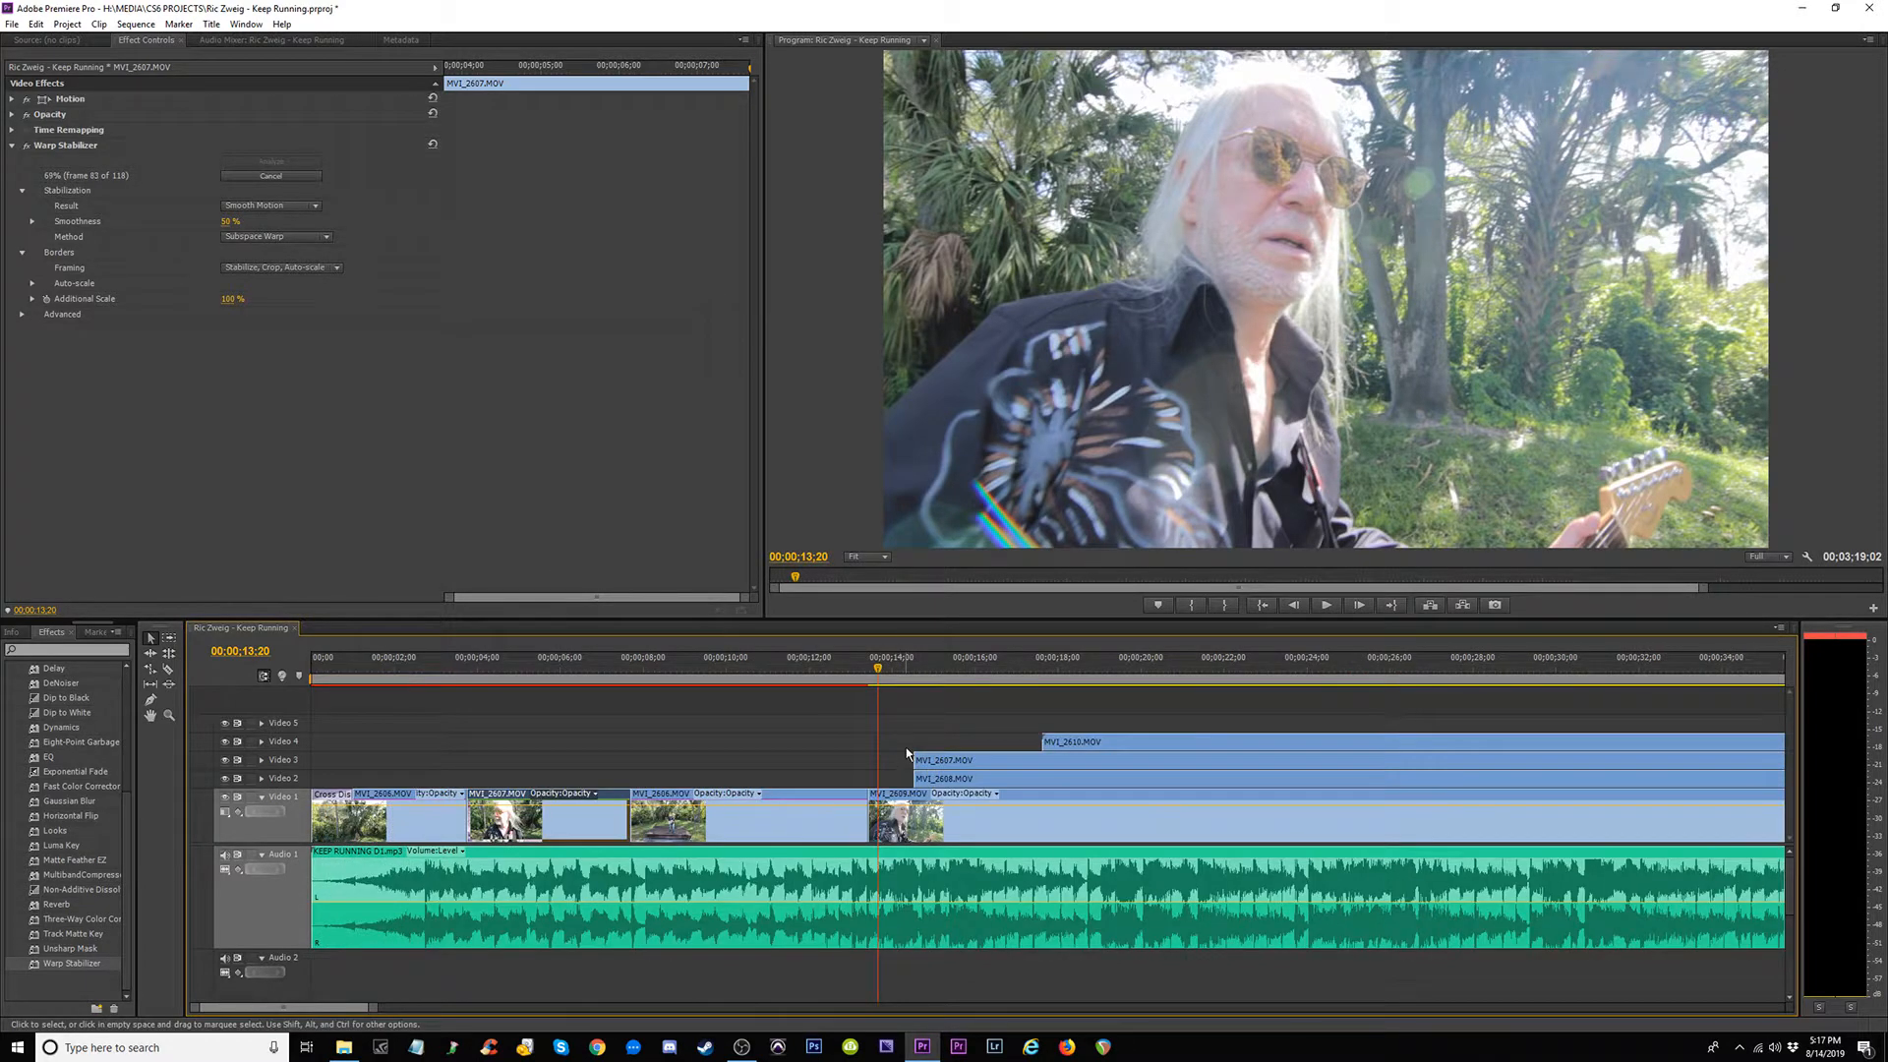
pyautogui.press('-')
pyautogui.press('-')
pyautogui.press('-')
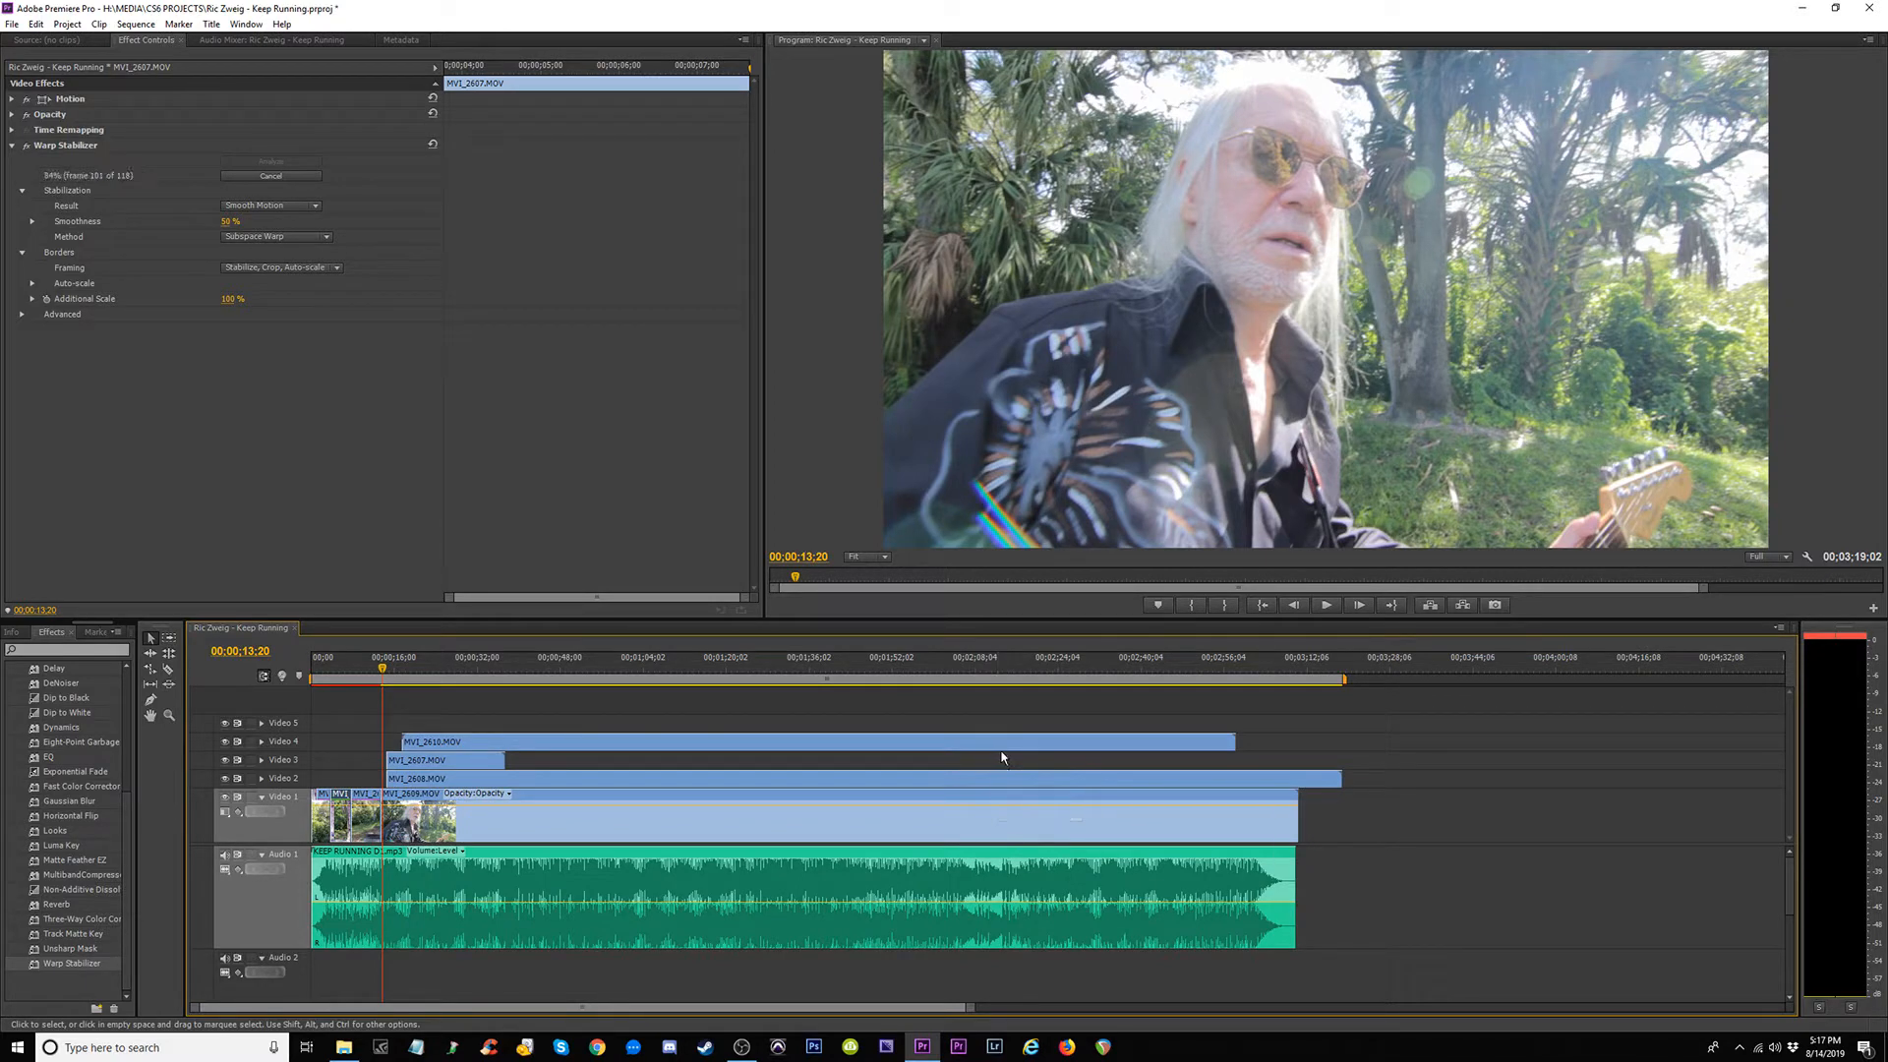
pyautogui.press('-')
pyautogui.click(343, 1046)
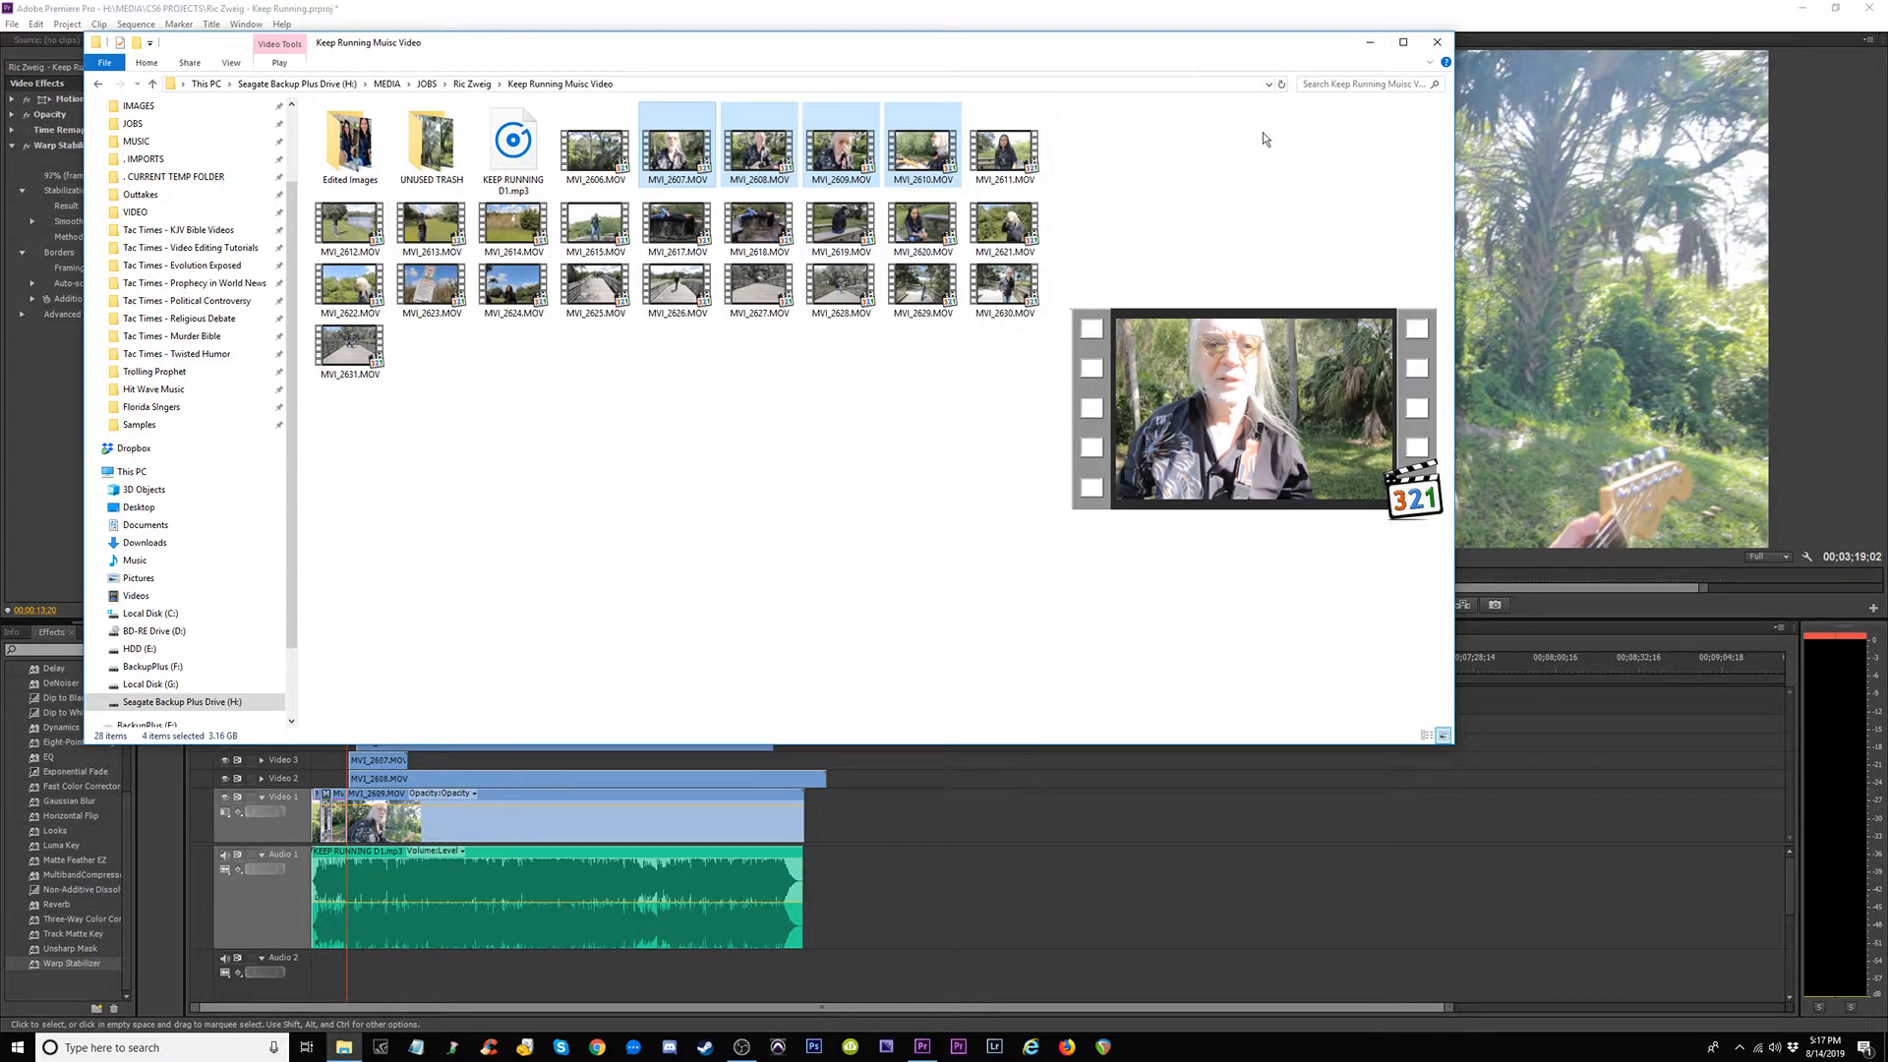
pyautogui.click(1373, 44)
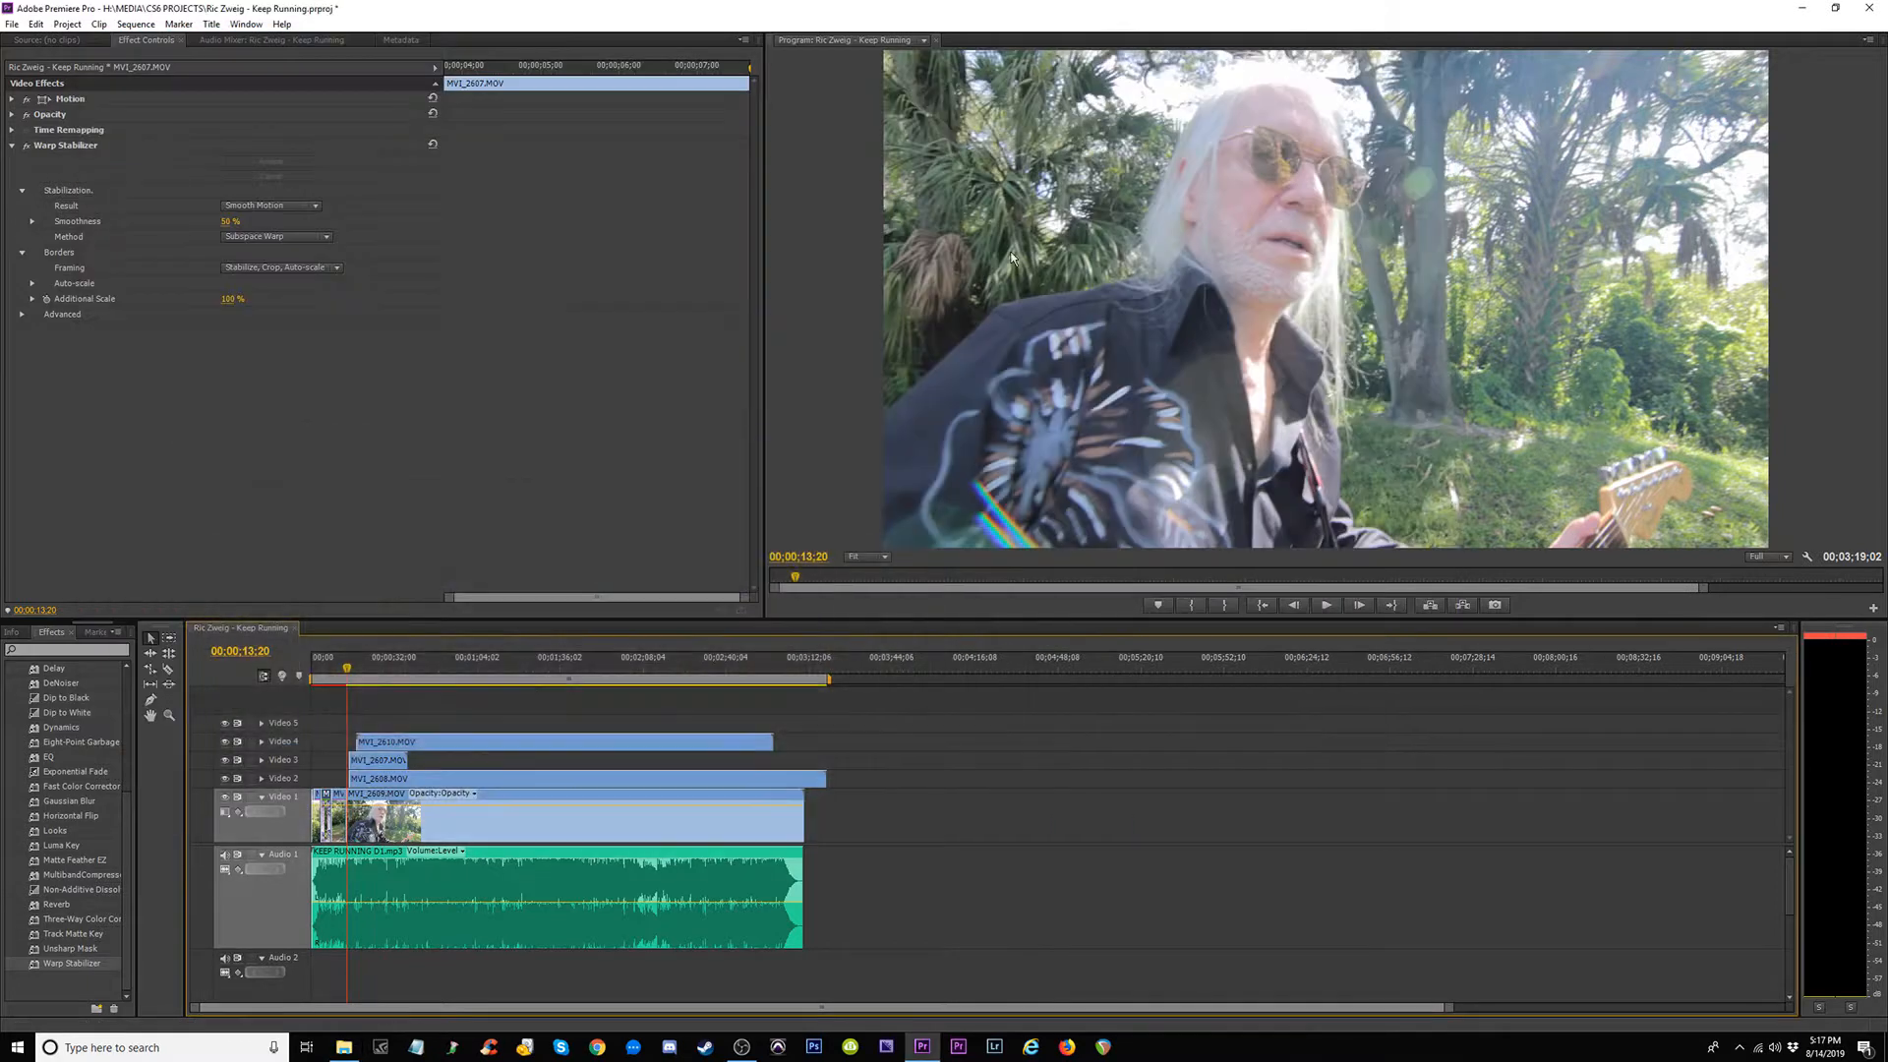
# Trim the starts of MVI_2608, MVI_2607 and MVI_2610 on Video 2, 3 and 4 to about 19 seconds.
pyautogui.press('=')
pyautogui.press('=')
pyautogui.press('=')
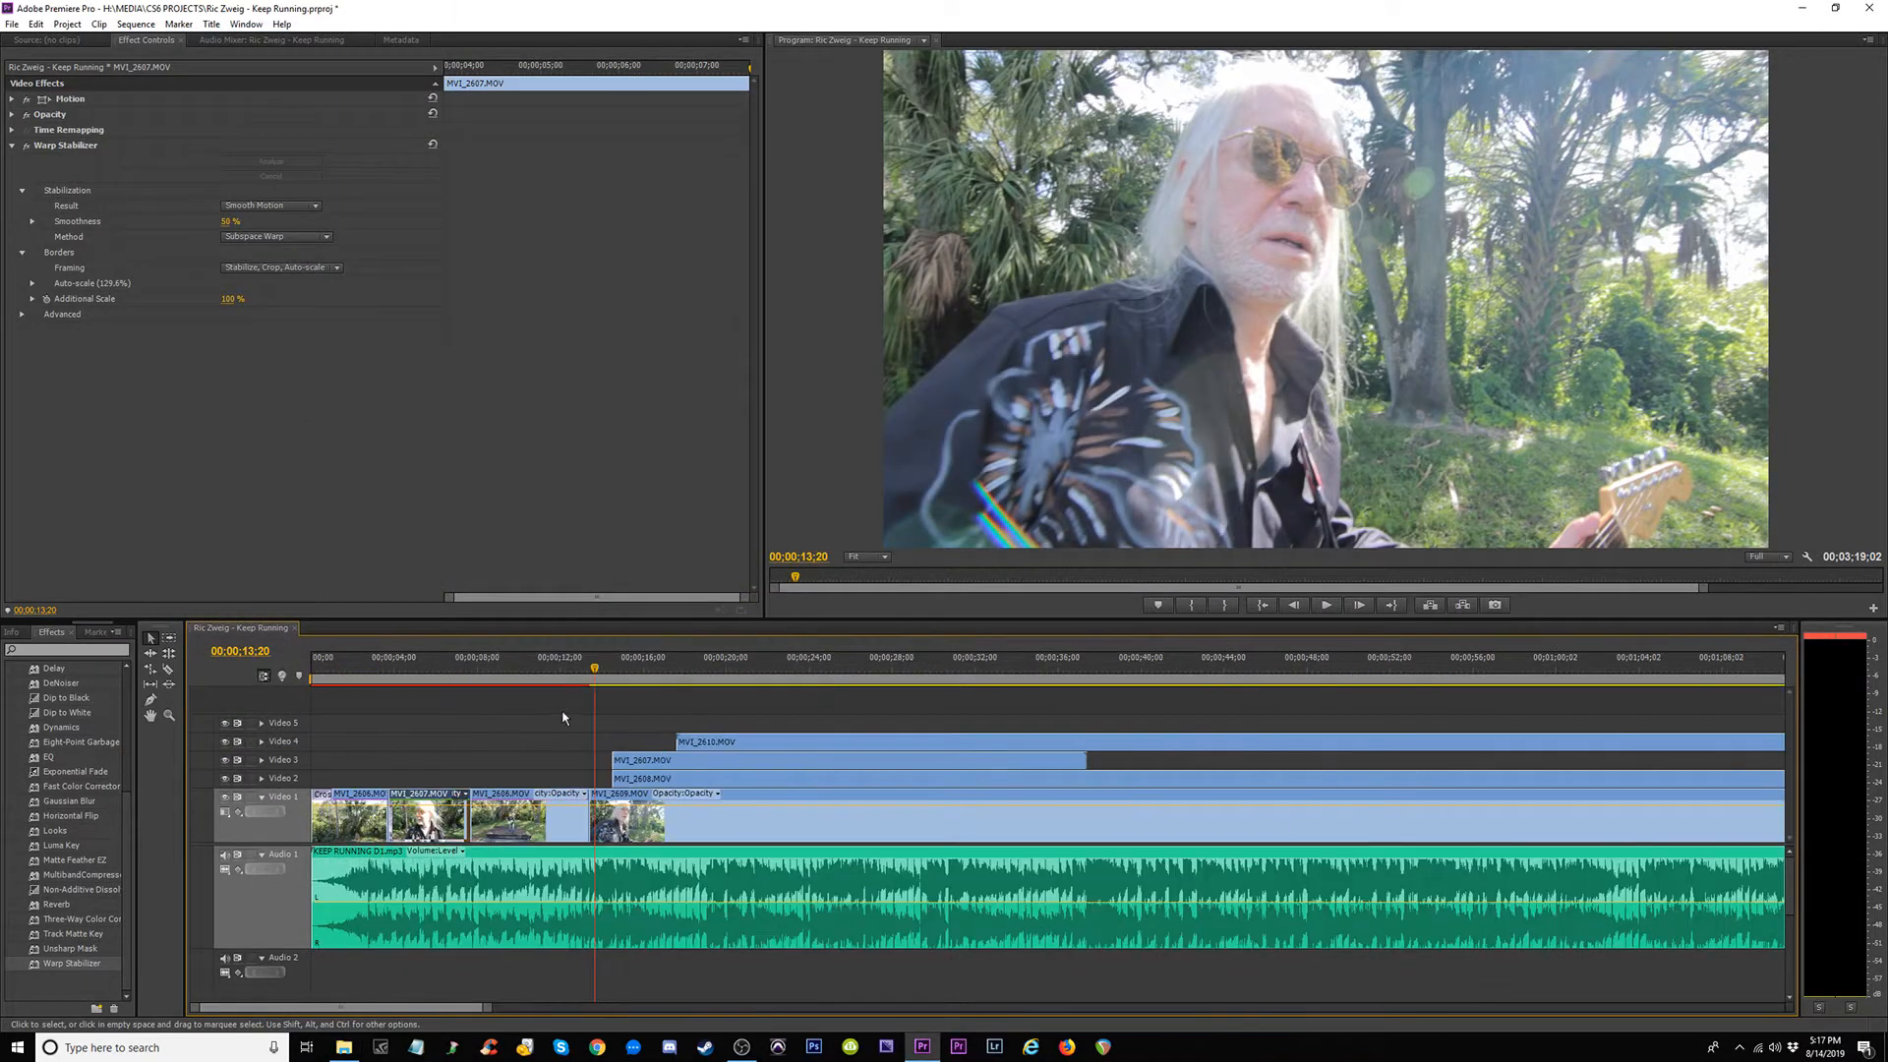
pyautogui.moveTo(556, 672); pyautogui.dragTo(699, 688)
pyautogui.click(606, 762)
pyautogui.moveTo(606, 761); pyautogui.dragTo(710, 741)
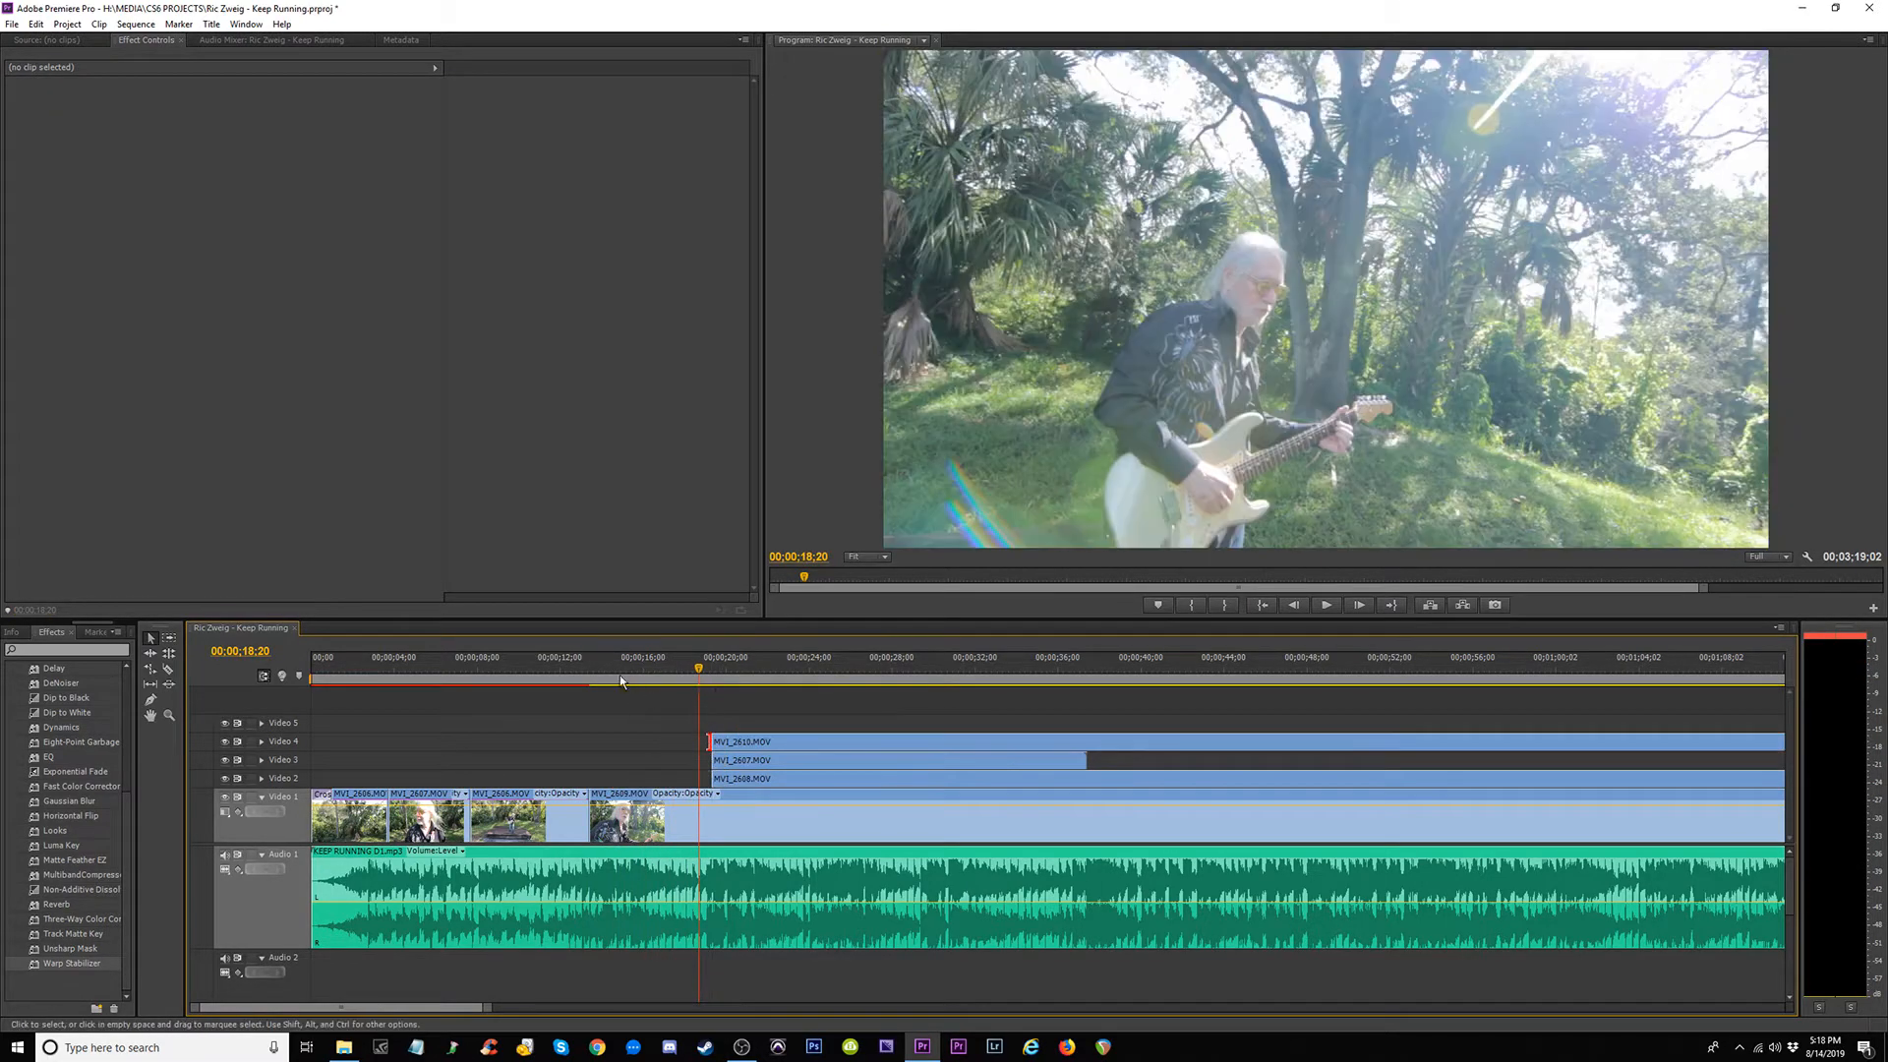
# Play the sequence from about 14 seconds to 00;01;13;28 to review the transition and the MVI_2610 footage.
pyautogui.click(610, 672)
pyautogui.press('space')
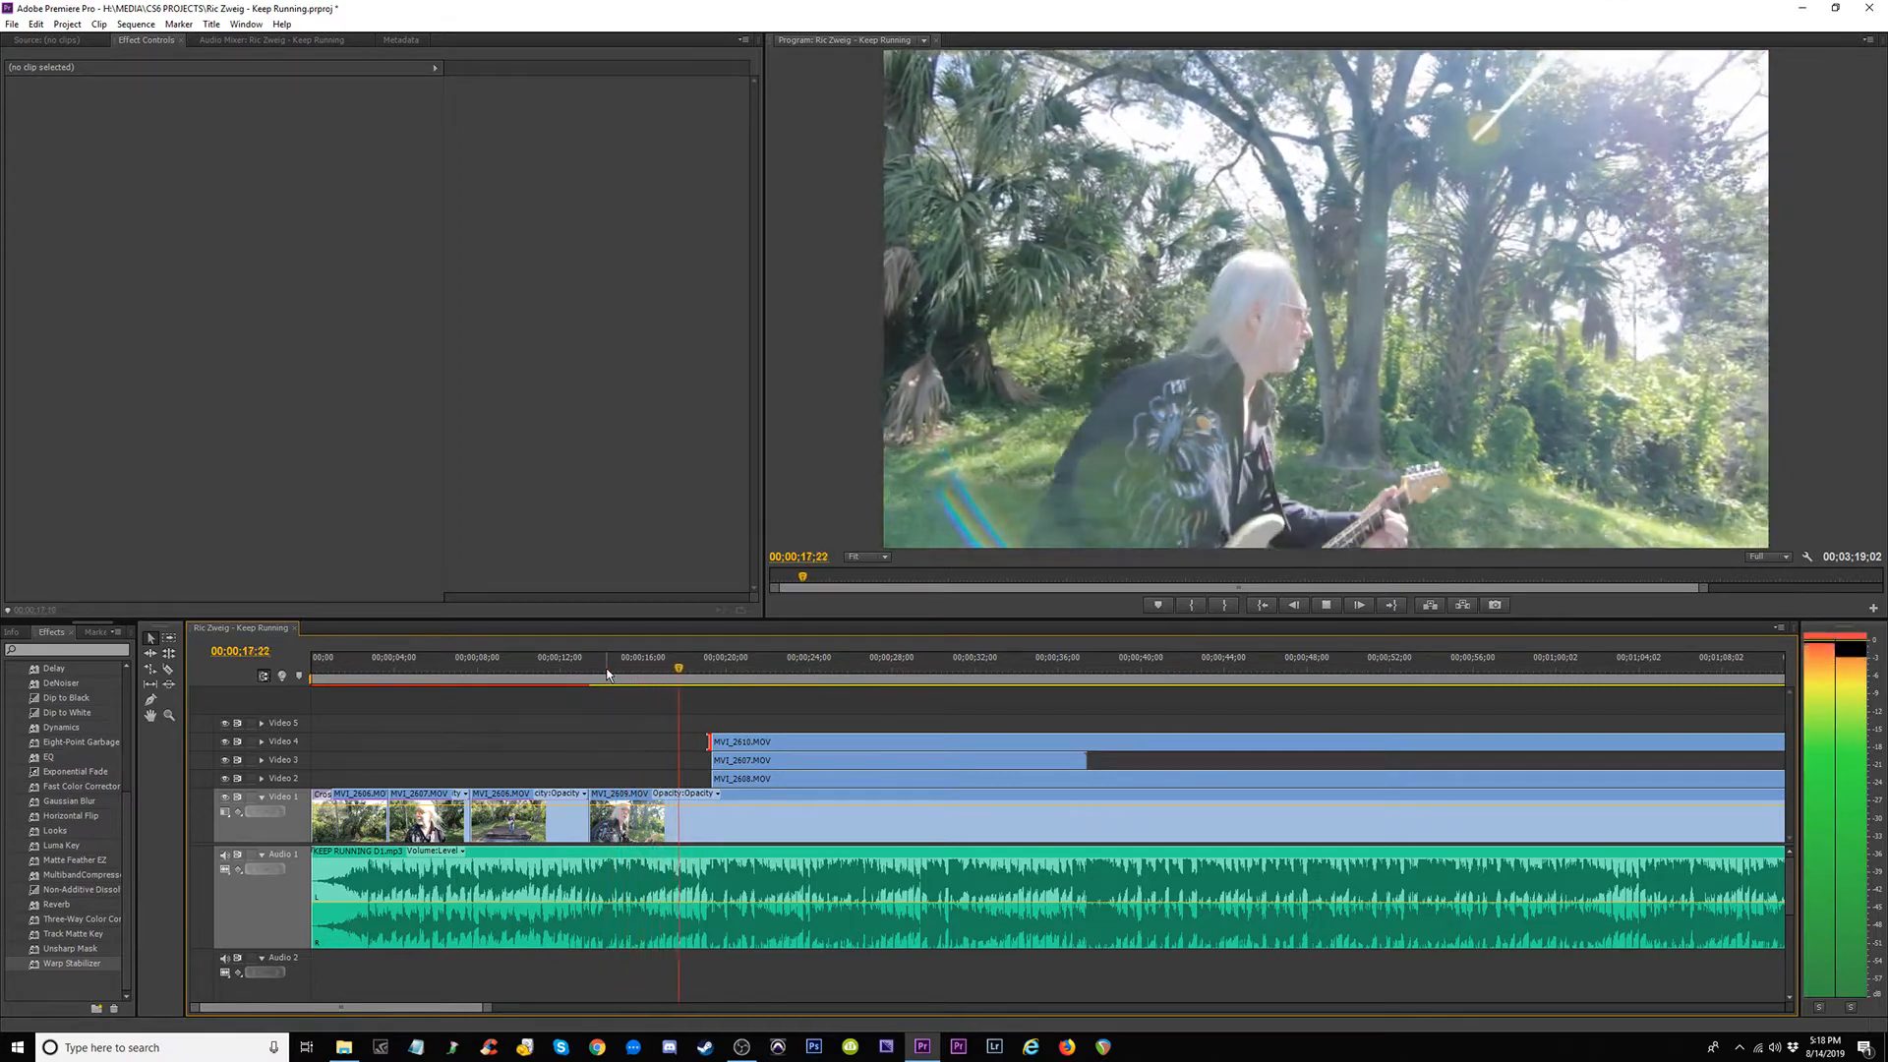
pyautogui.press('space')
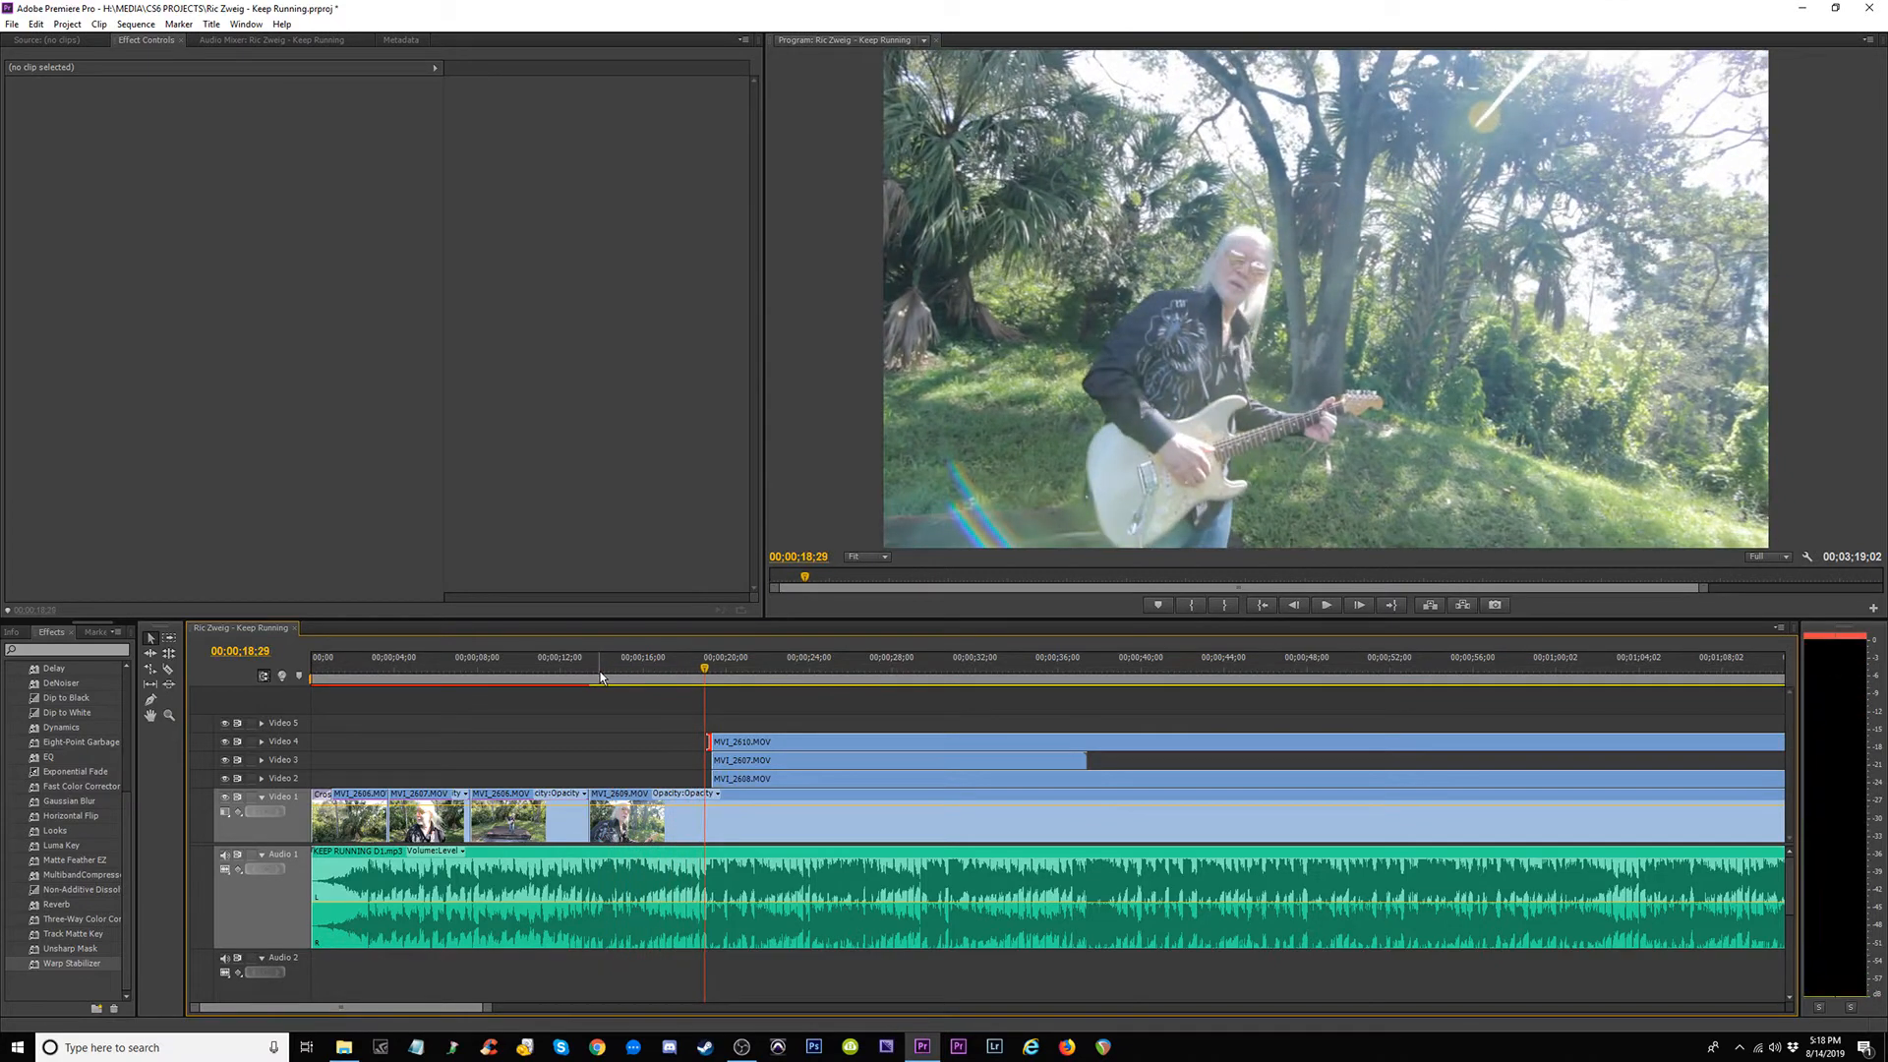
pyautogui.press('space')
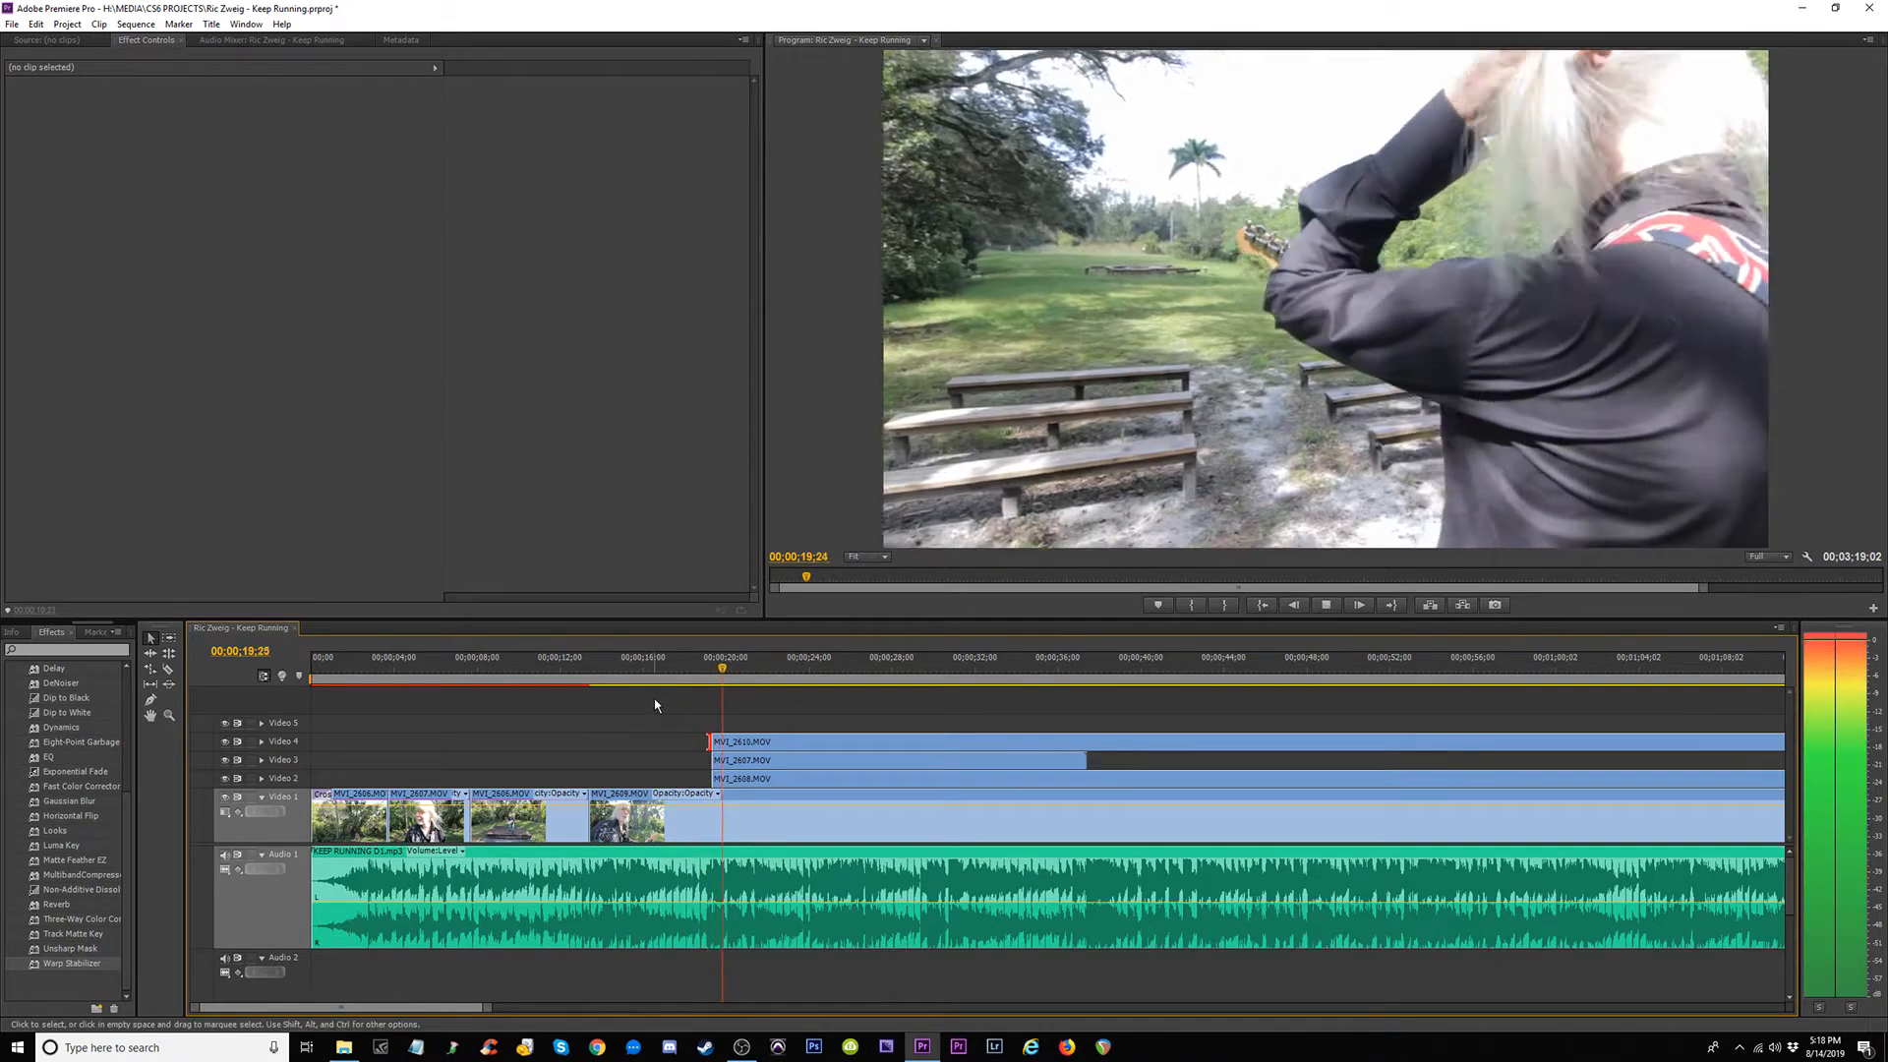
pyautogui.moveTo(710, 742); pyautogui.dragTo(1658, 701)
pyautogui.press('space')
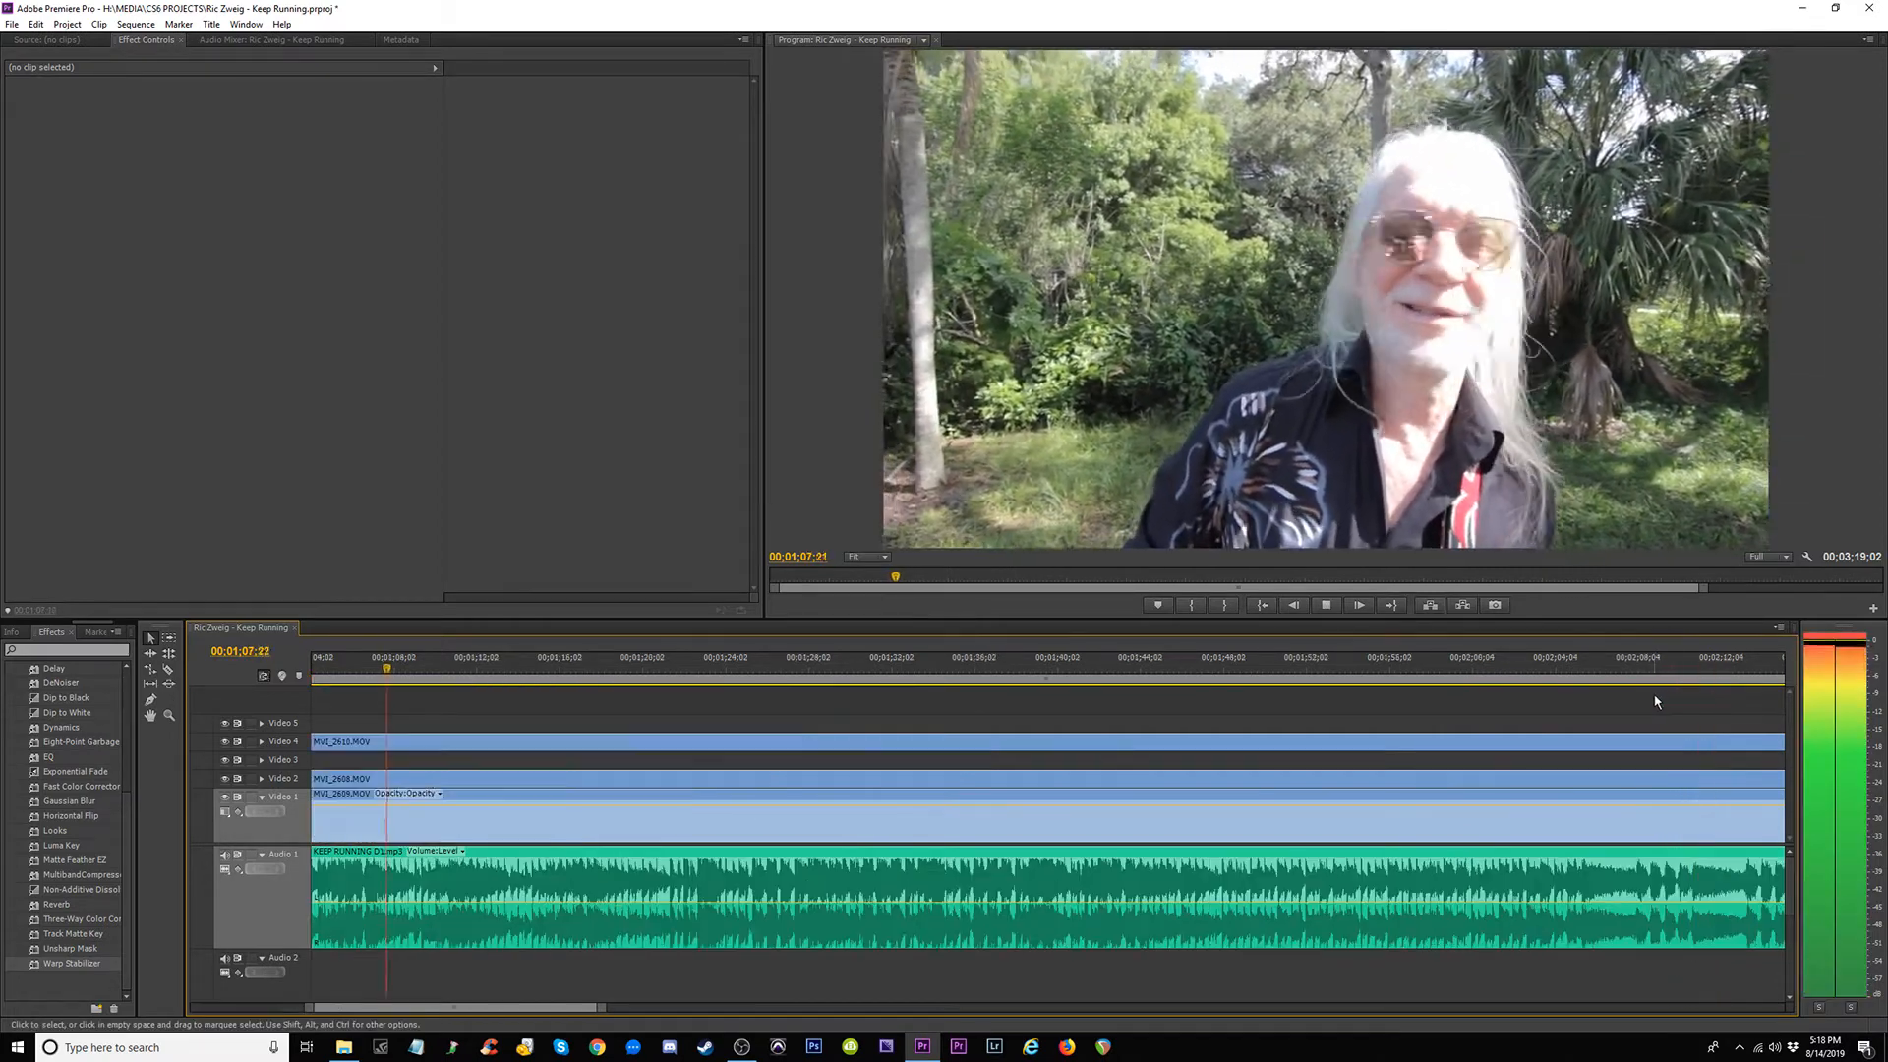
pyautogui.press('-')
pyautogui.press('-')
pyautogui.press('-')
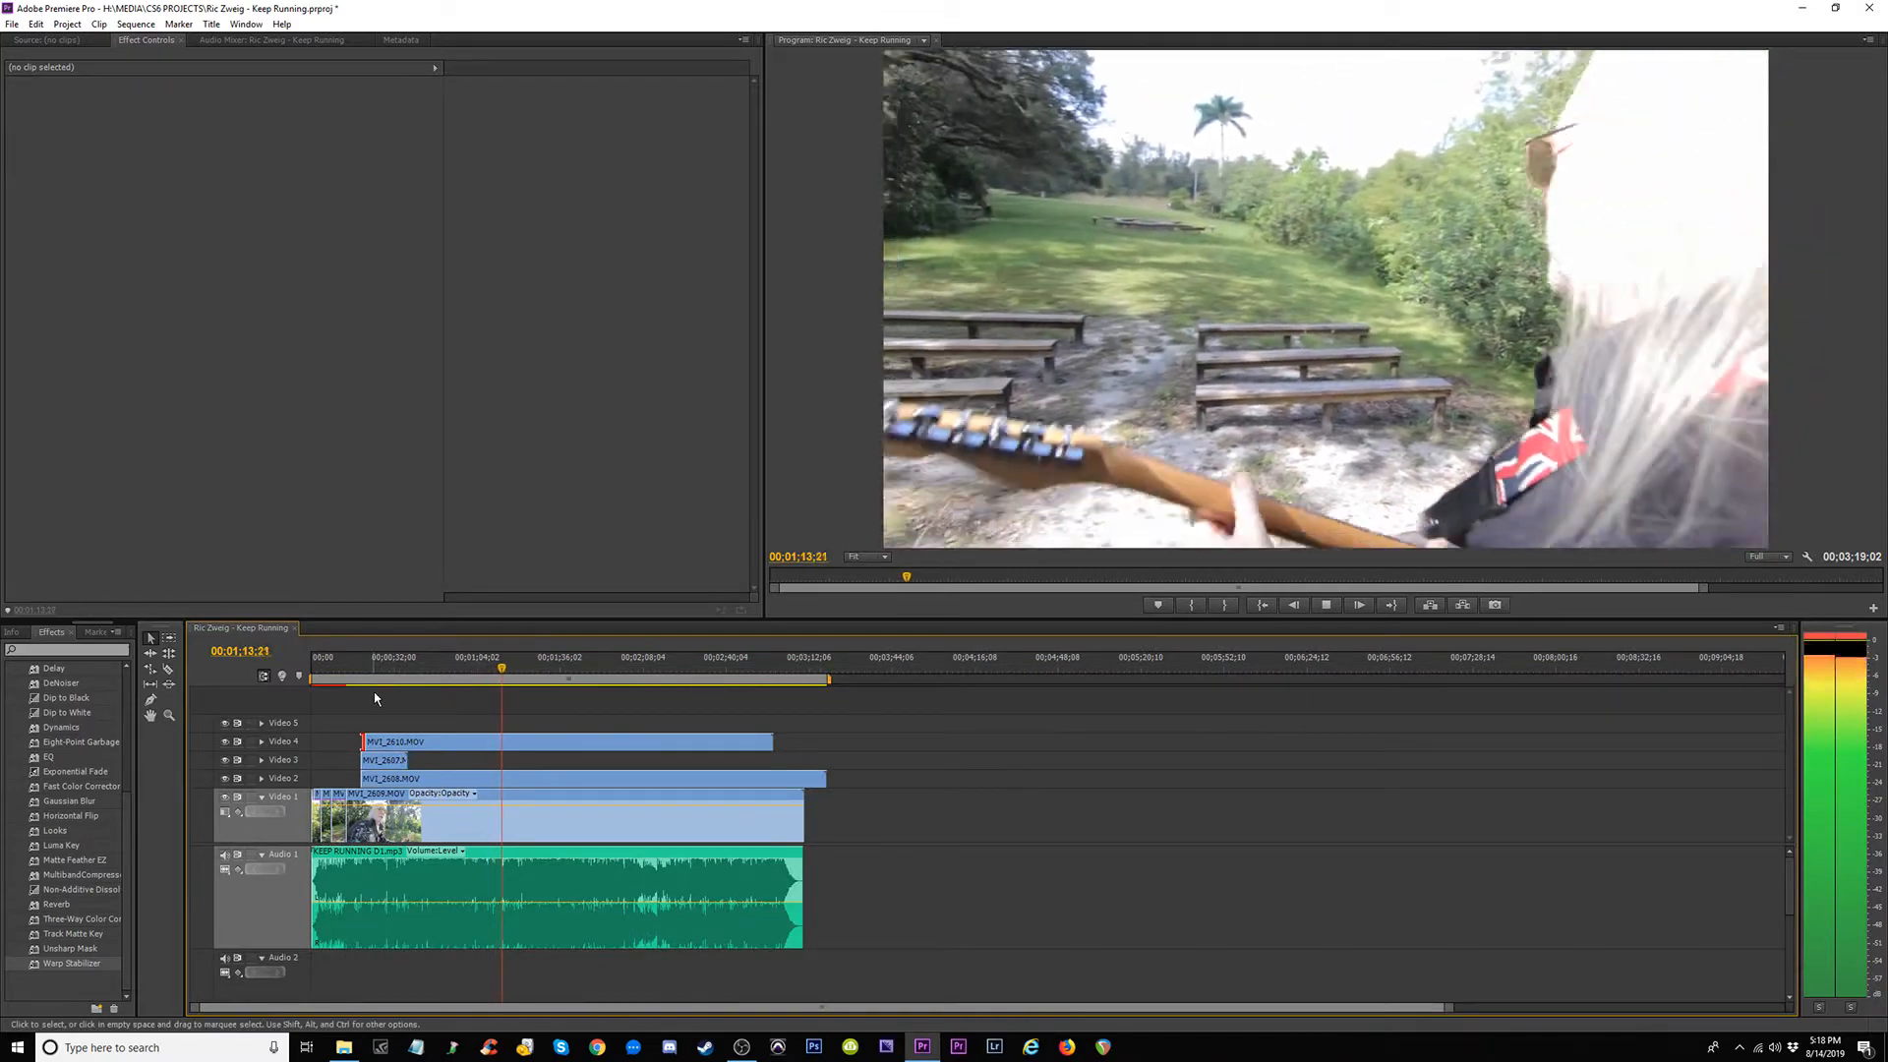
pyautogui.press('space')
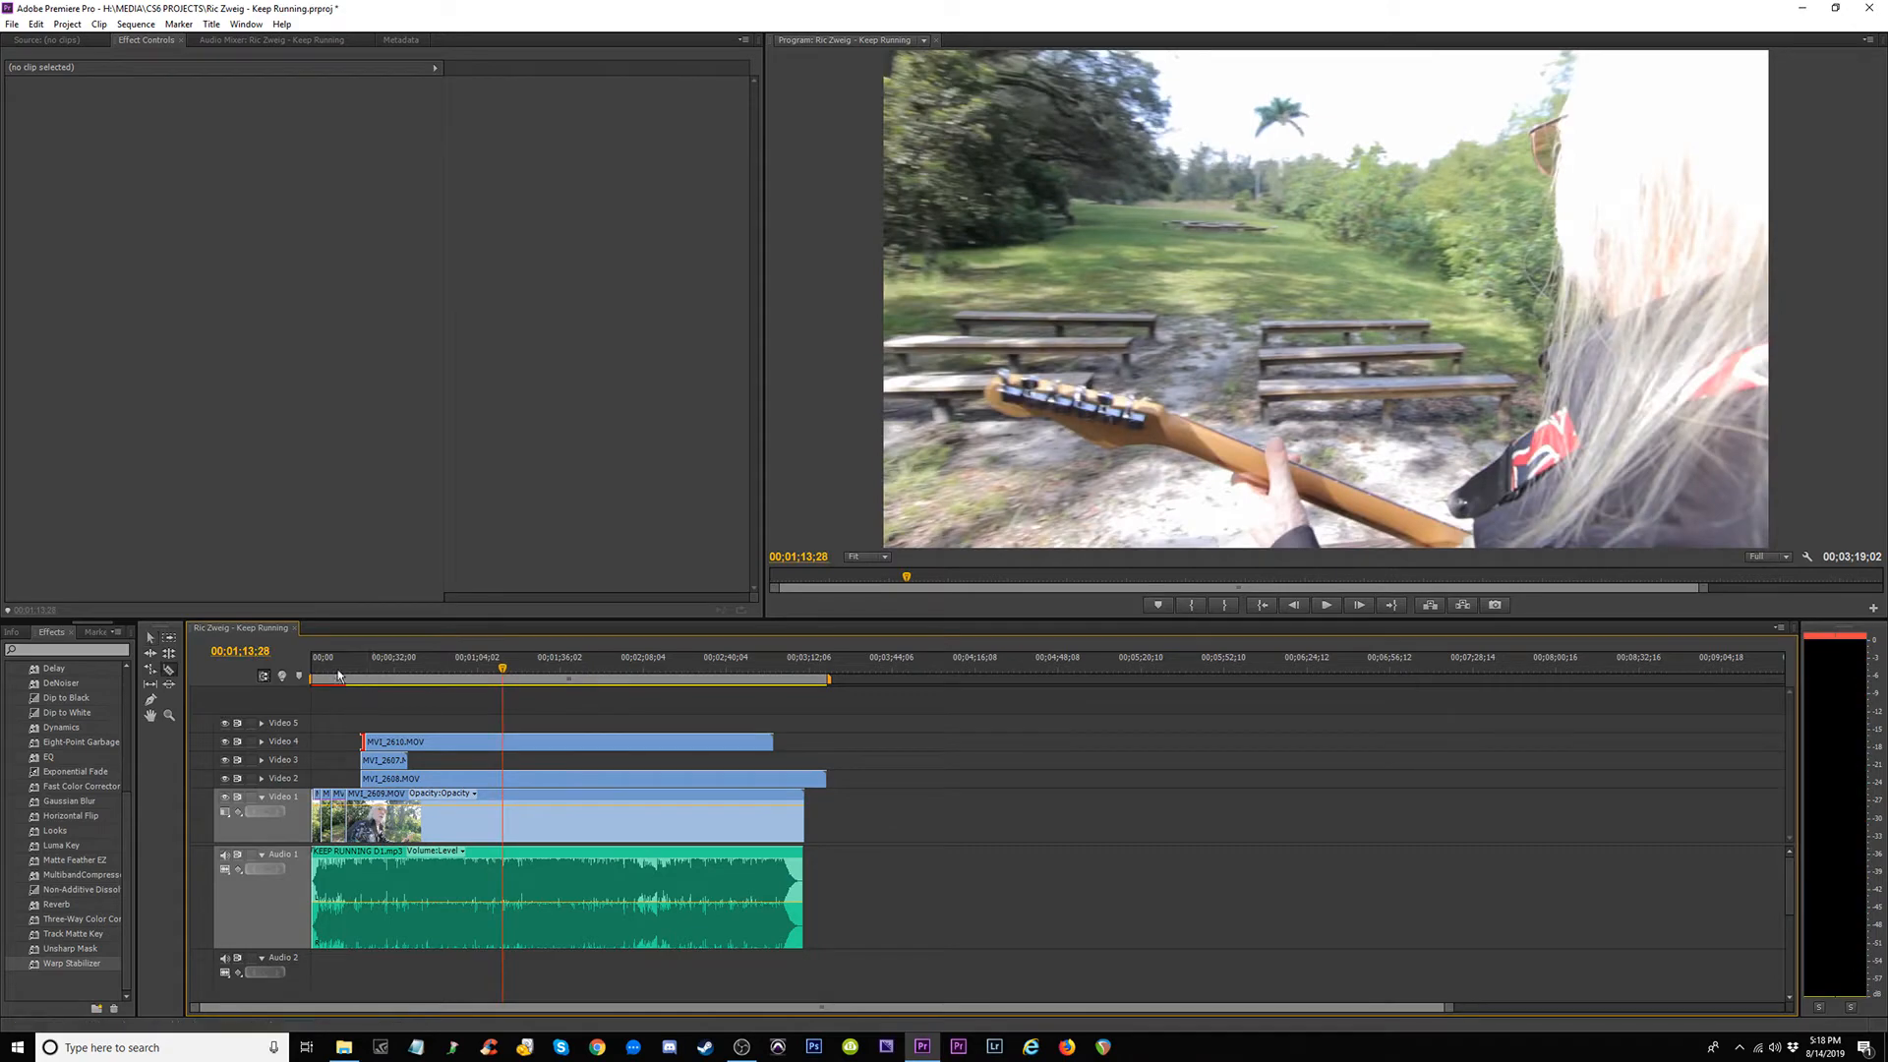
# Split MVI_2610 on Video 4 at 00;01;09;14 and delete the part before the cut.
pyautogui.press('=')
pyautogui.press('=')
pyautogui.press('=')
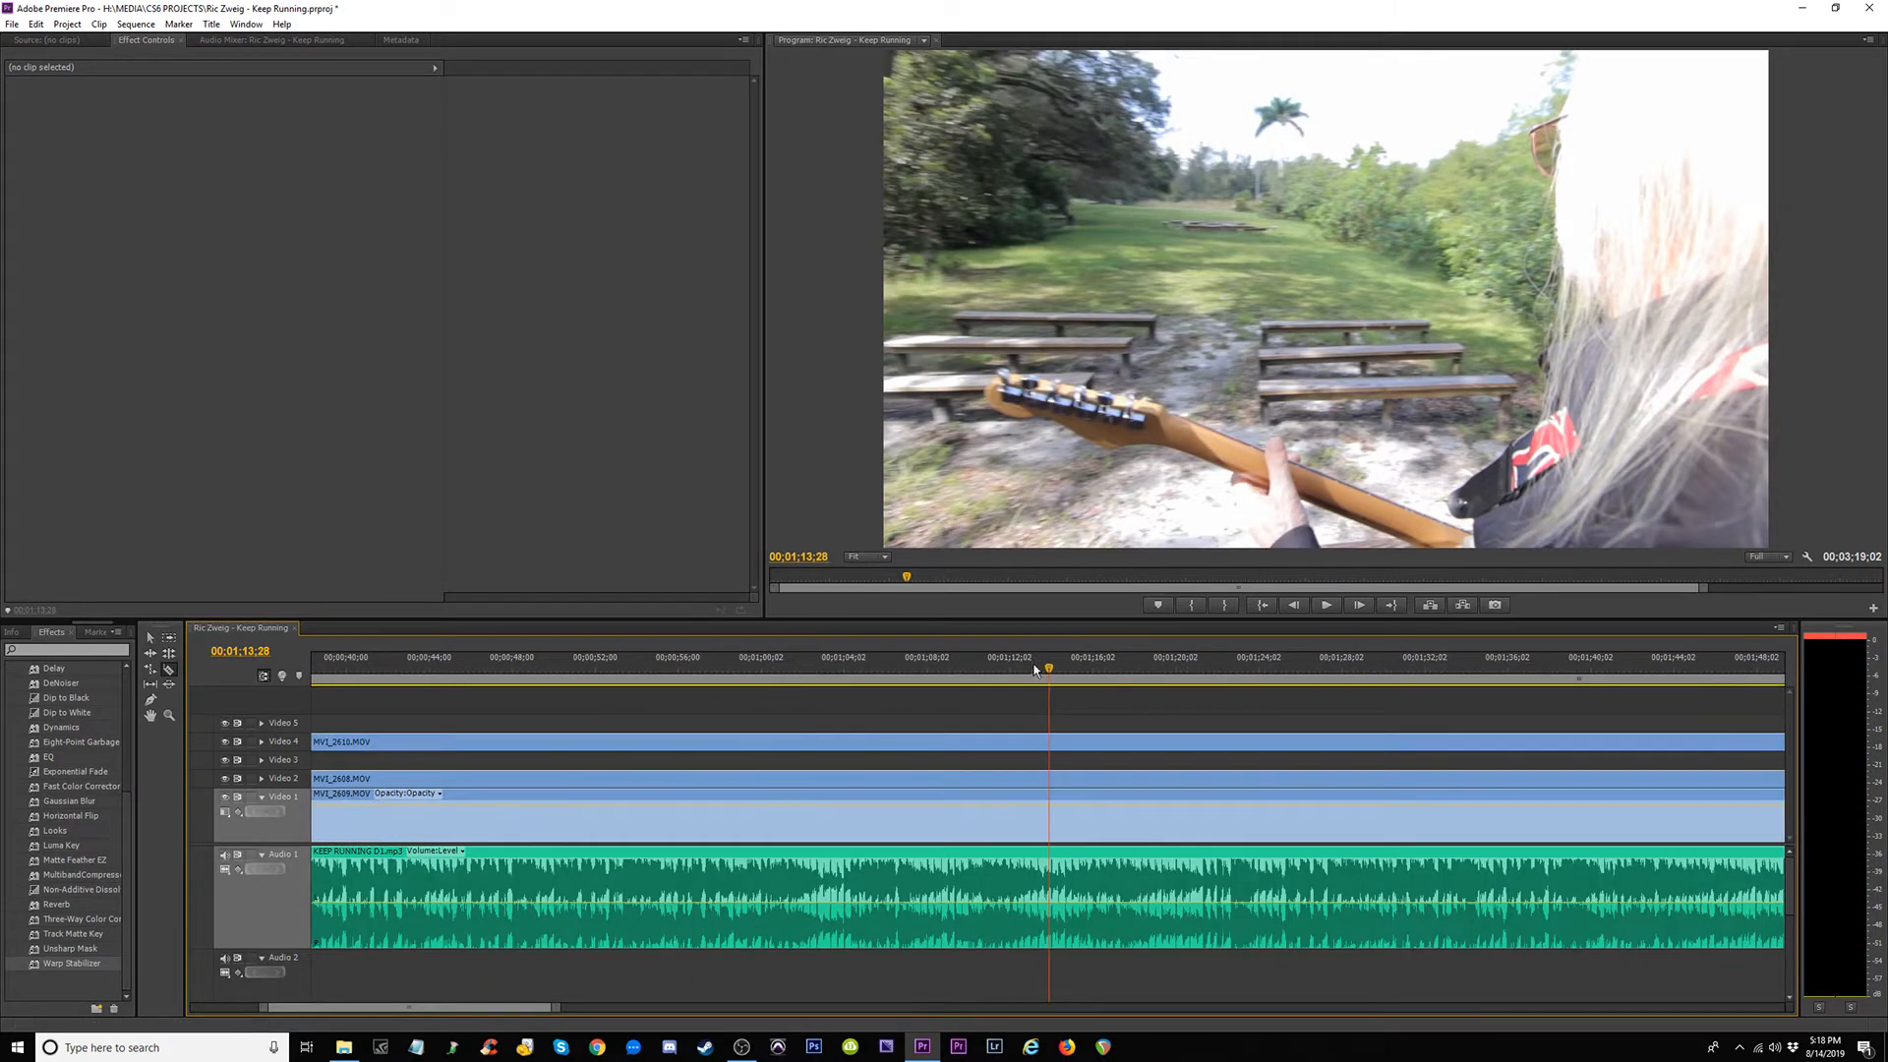
pyautogui.click(1032, 669)
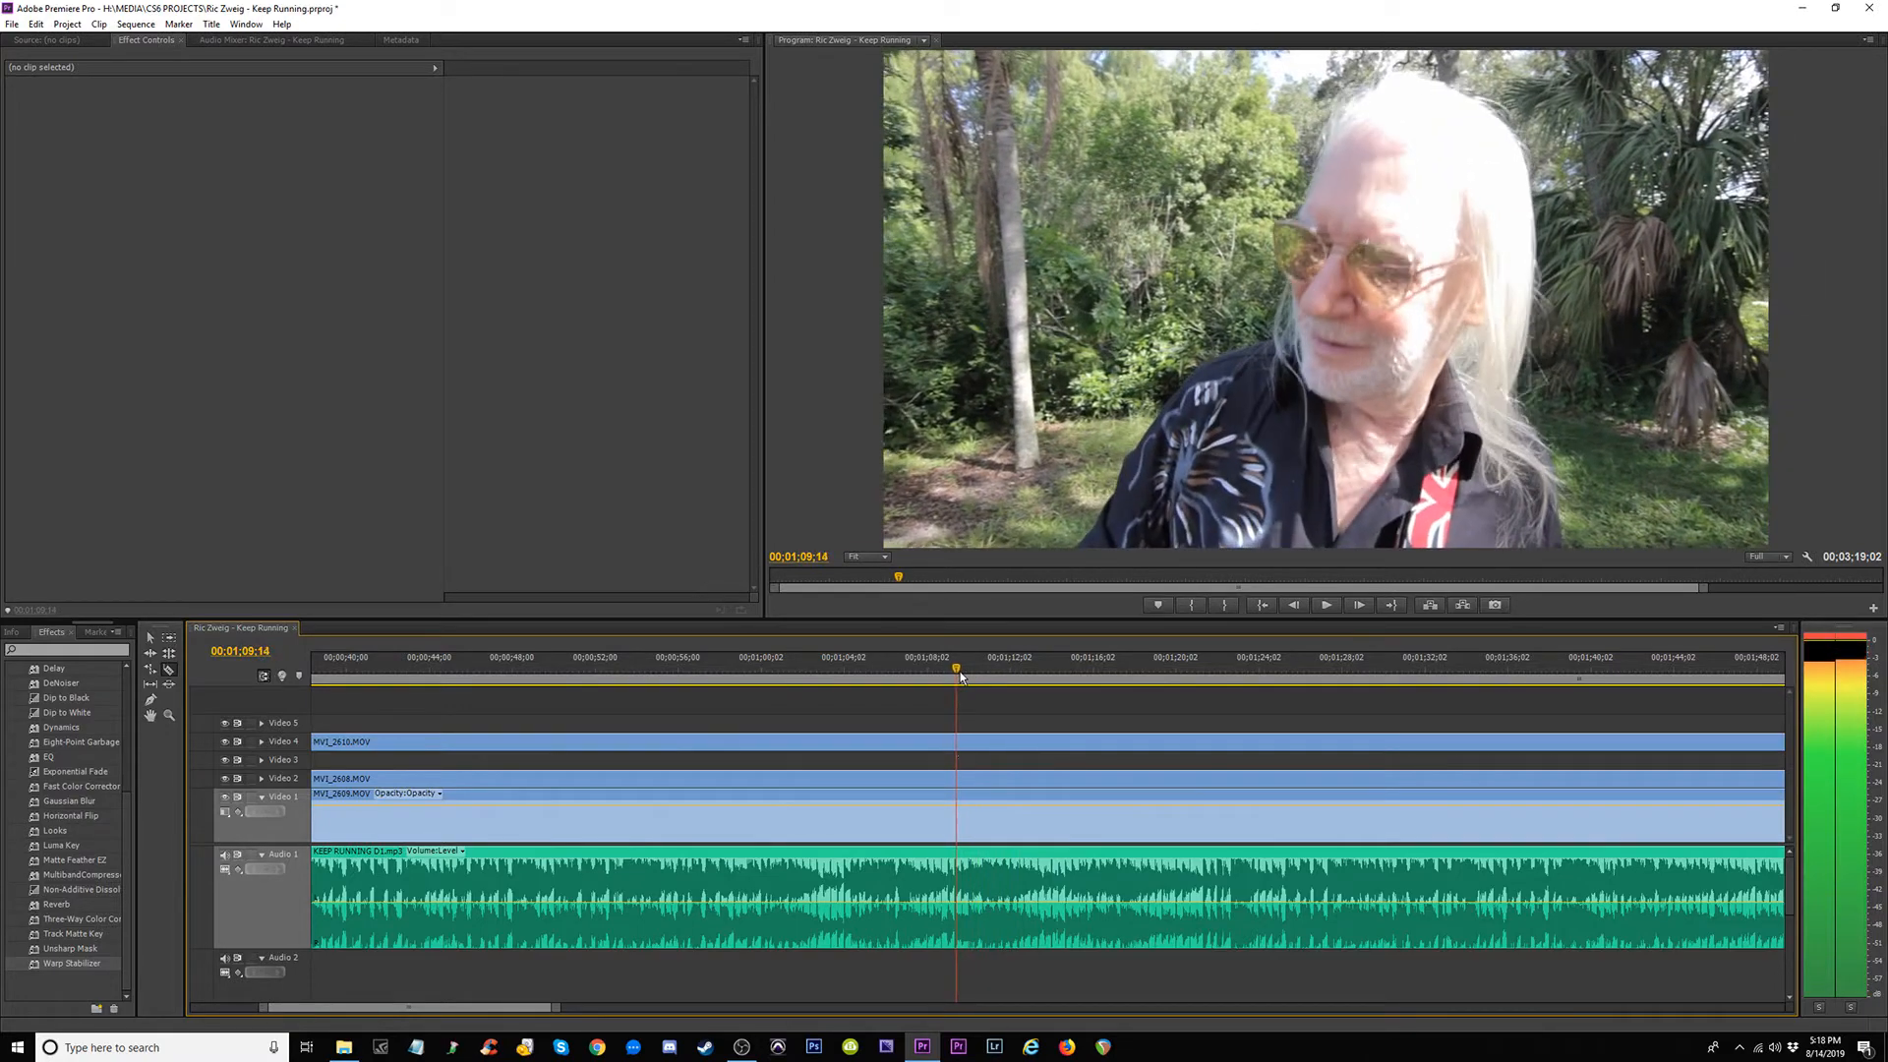
pyautogui.press('v')
pyautogui.click(879, 745)
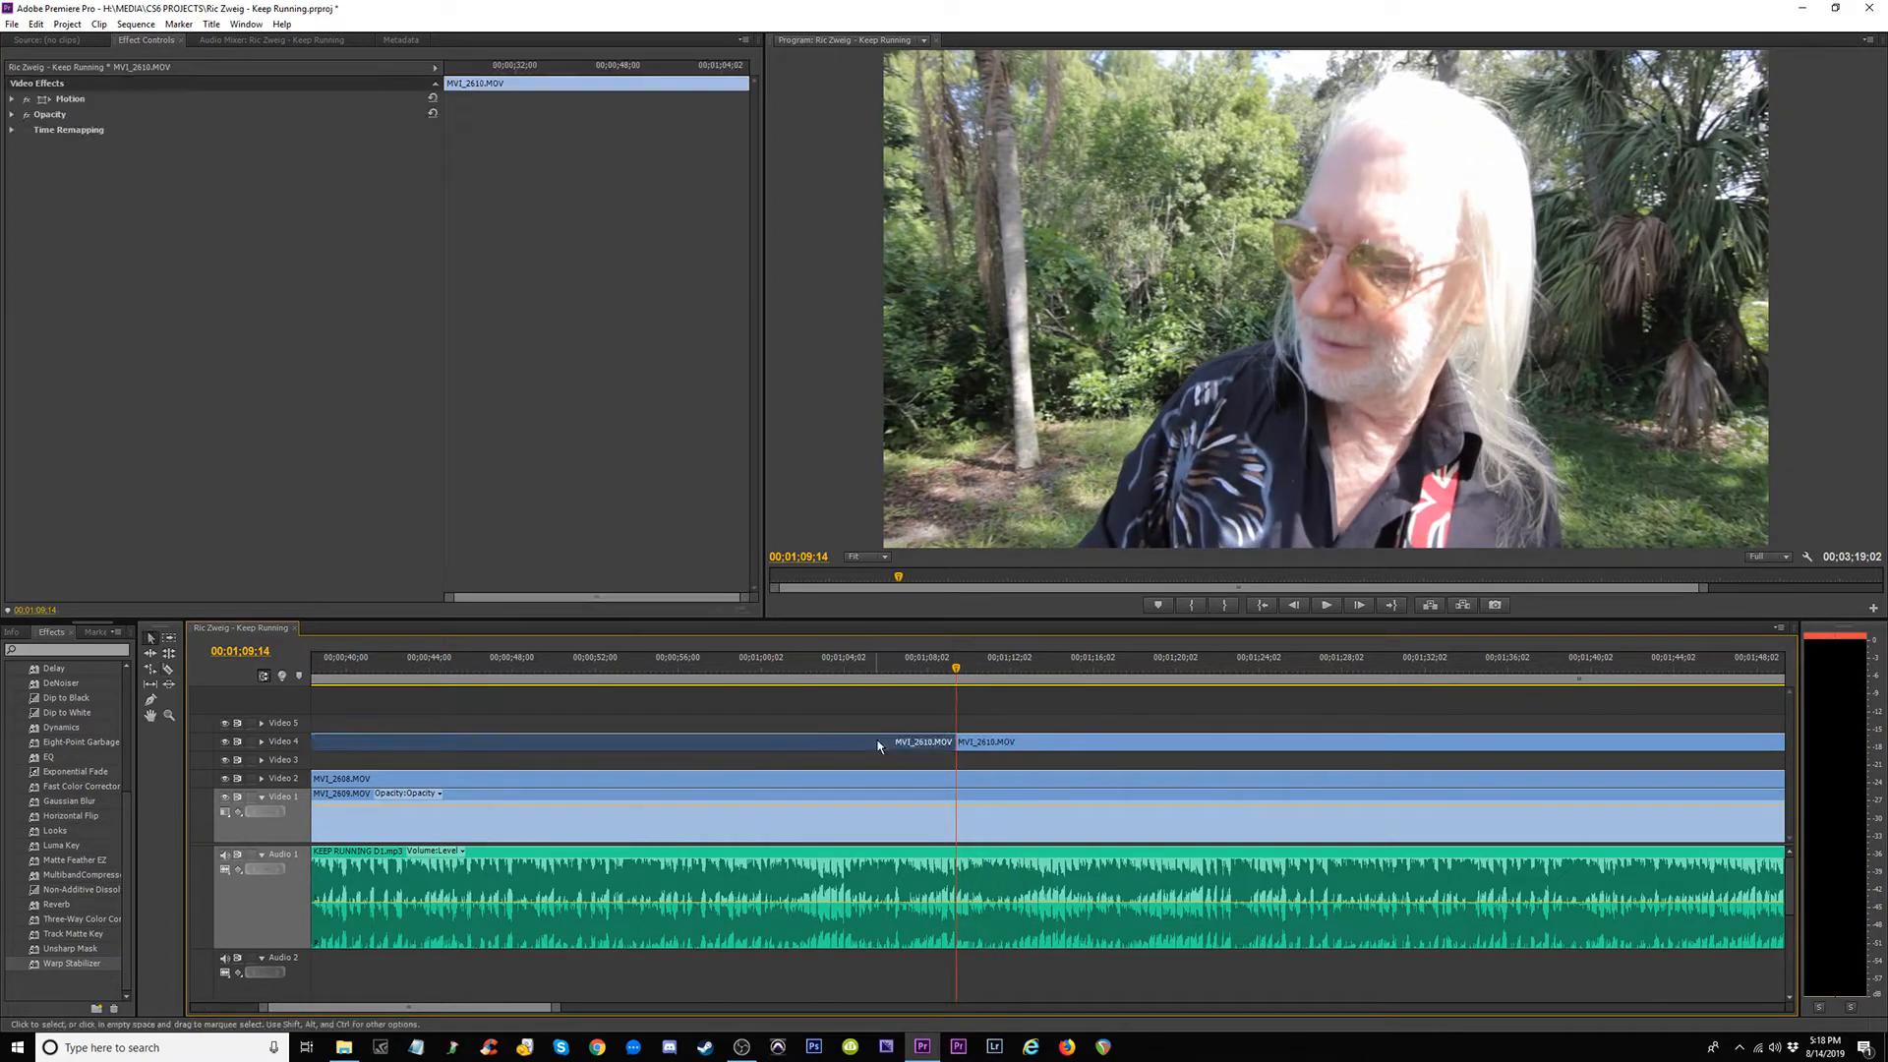
pyautogui.press('Delete')
# Play the remaining MVI_2610 footage and split the Video 4 clip at about 00;01;38;00.
pyautogui.moveTo(957, 671); pyautogui.dragTo(1071, 690)
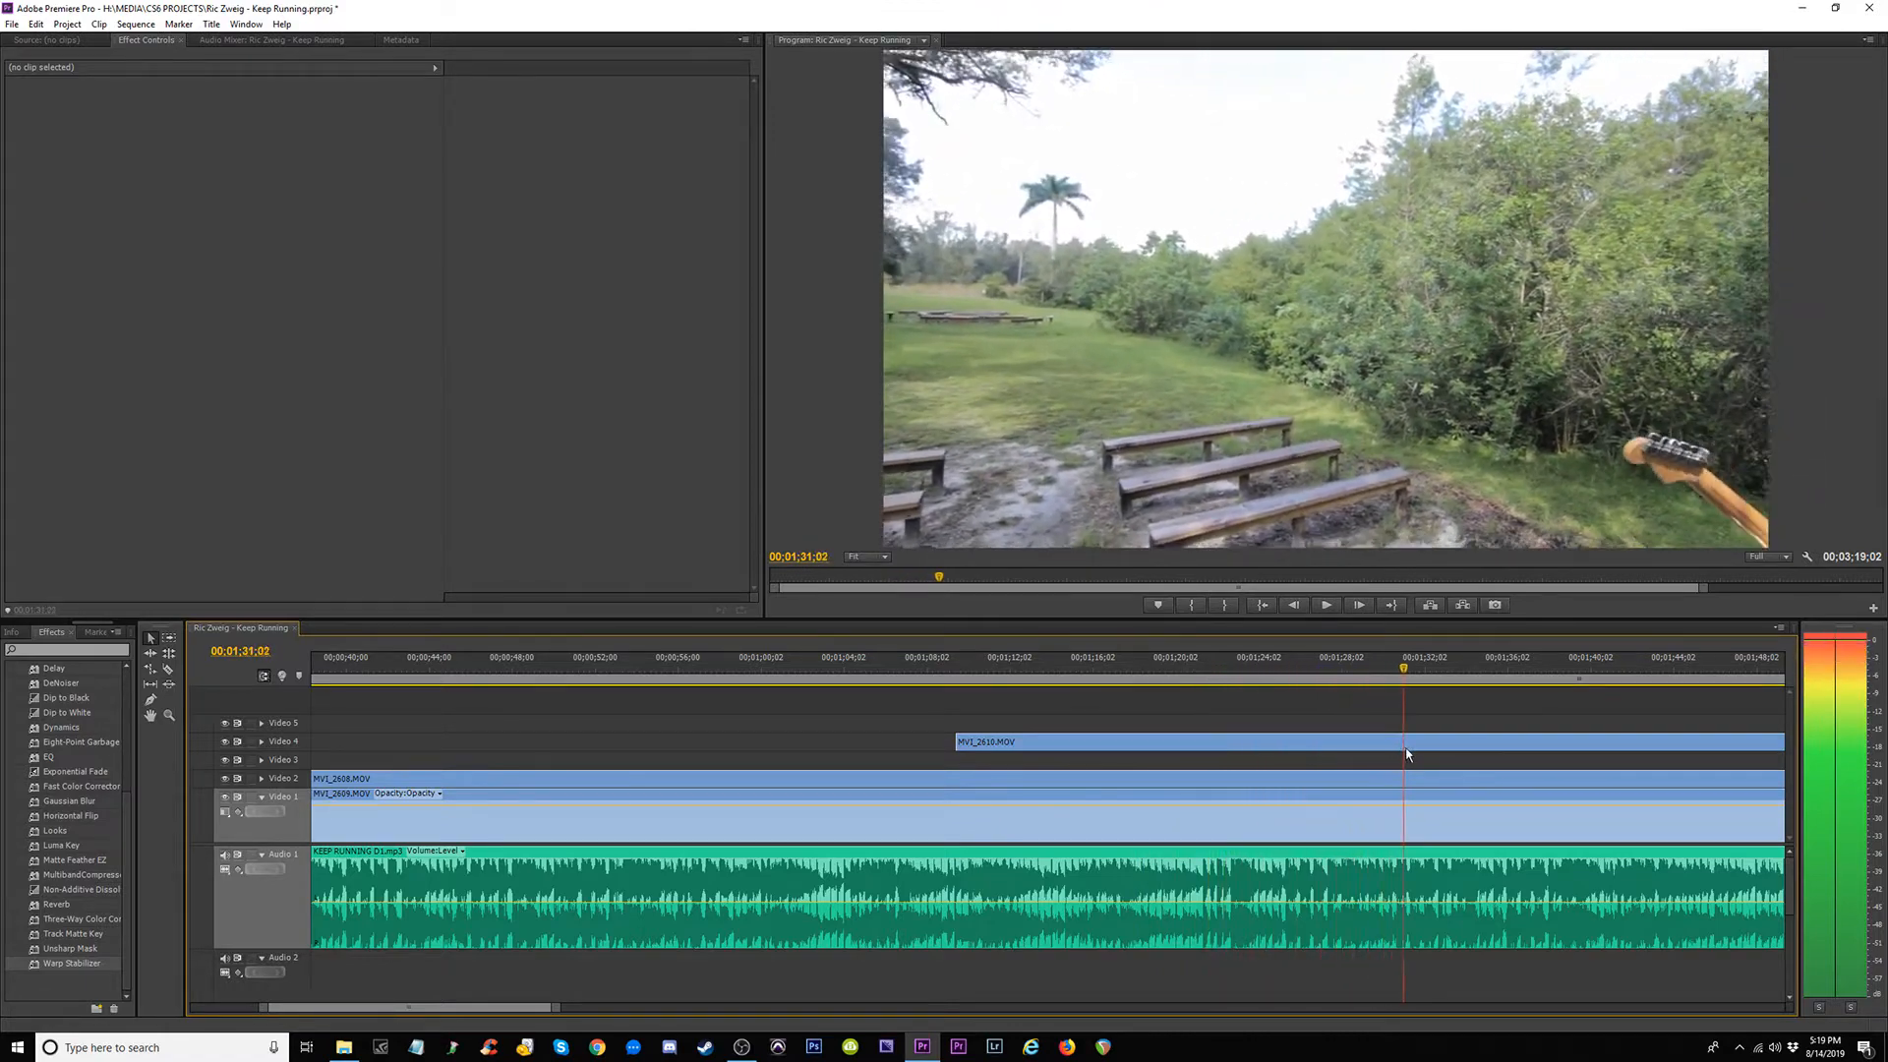
pyautogui.press('space')
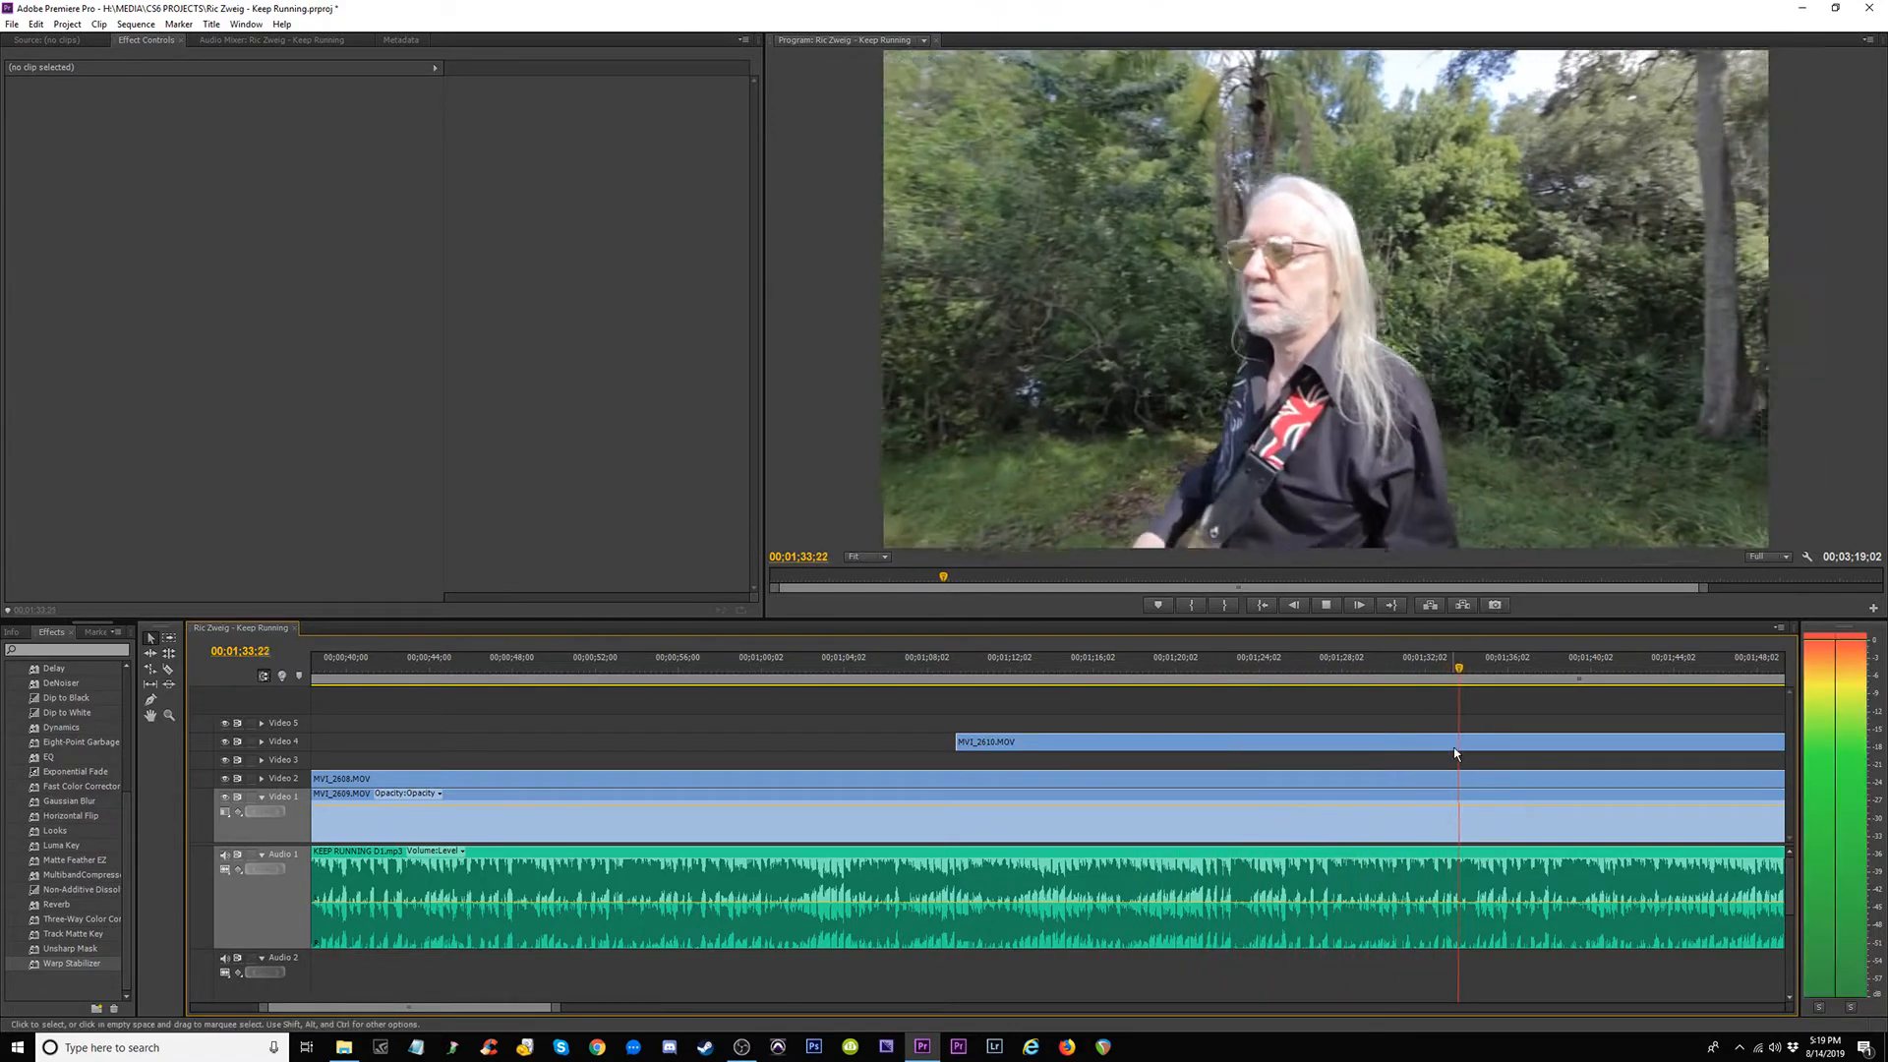
pyautogui.press('c')
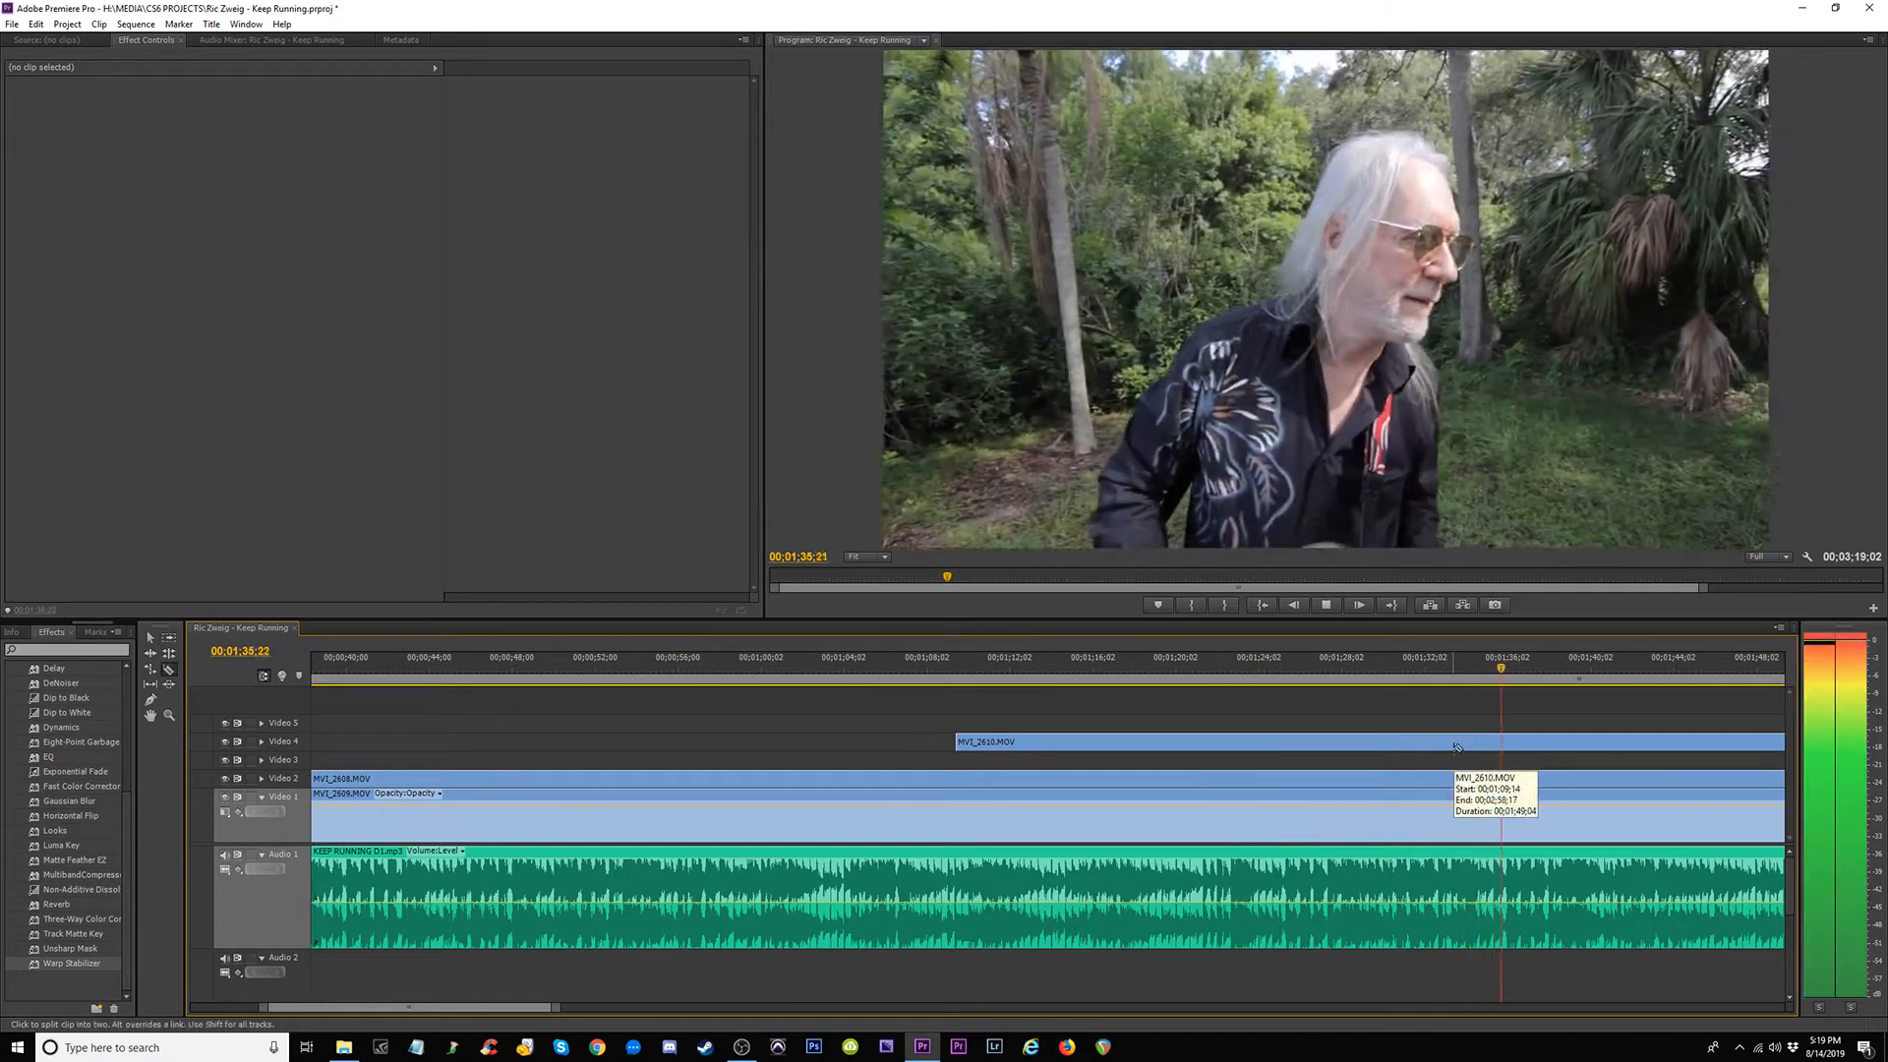
pyautogui.click(1564, 746)
pyautogui.press('v')
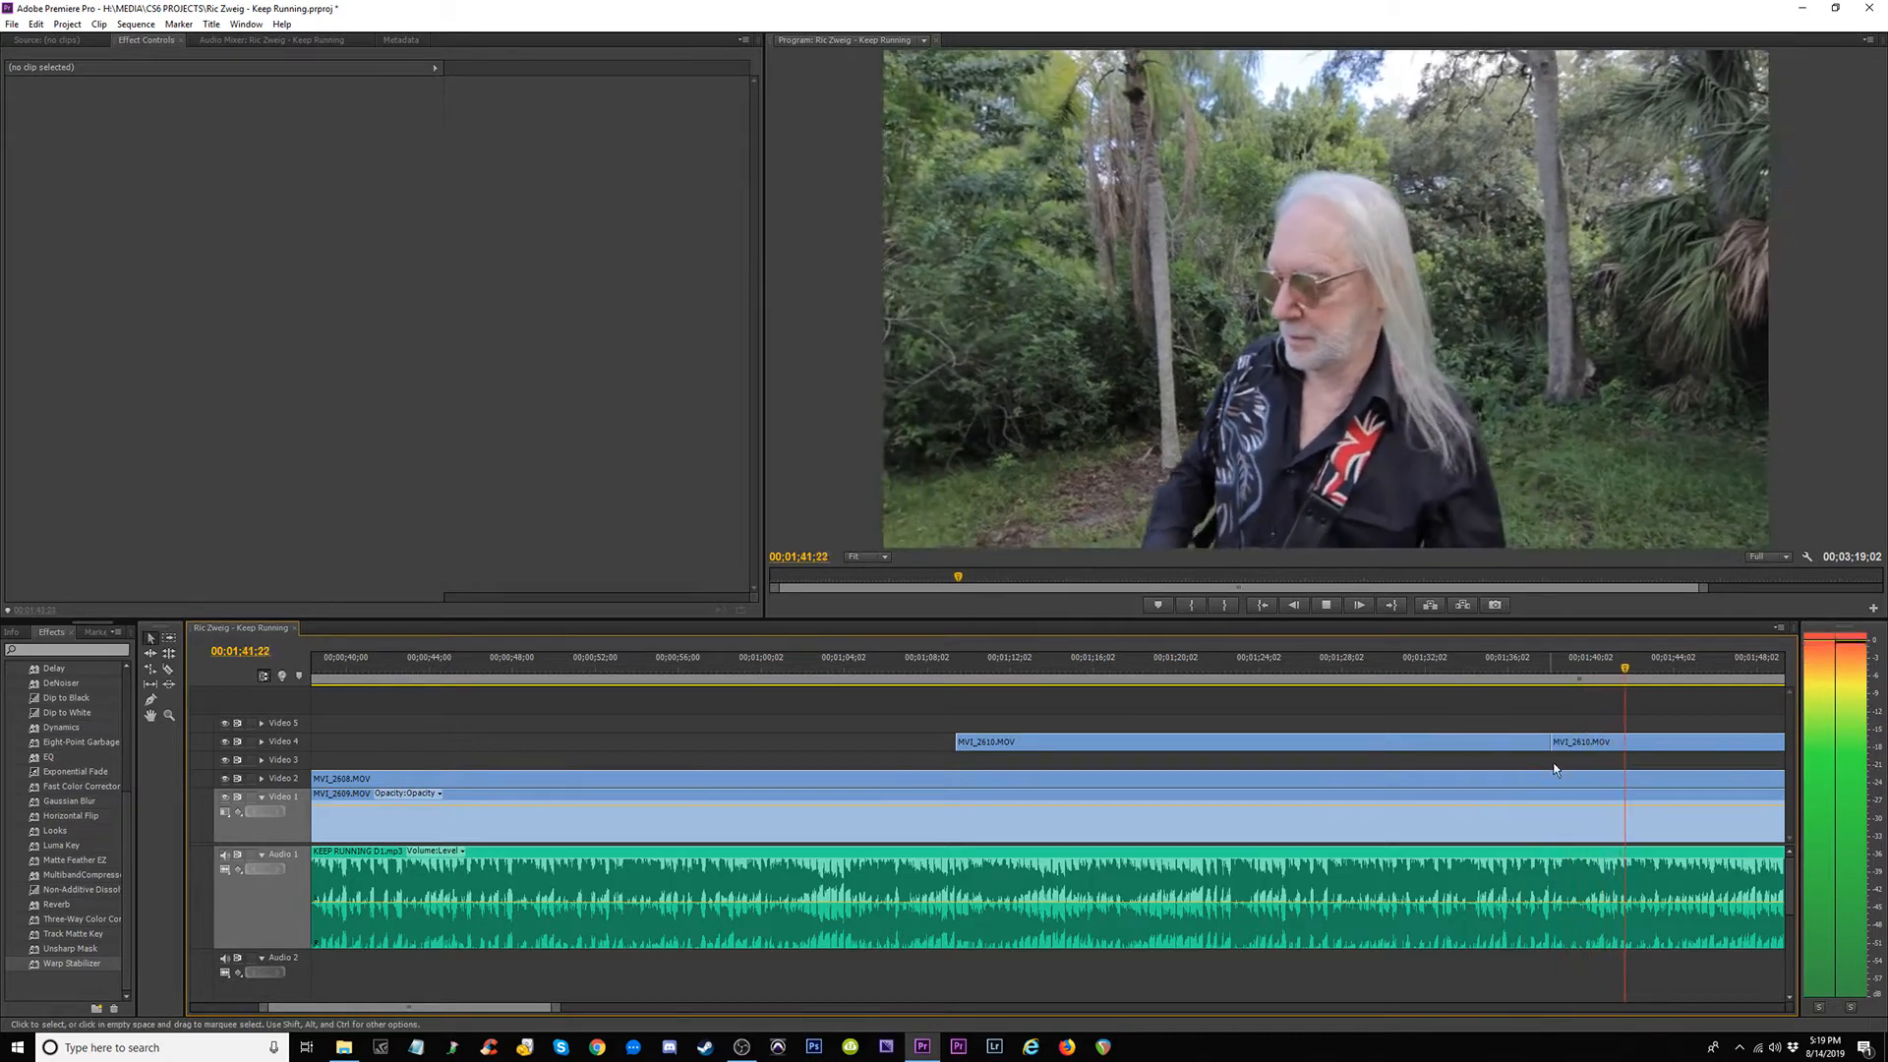
# Trim the start of the second MVI_2610 segment and move it to Video 5, starting at 00;00;59;20.
pyautogui.press('-')
pyautogui.press('-')
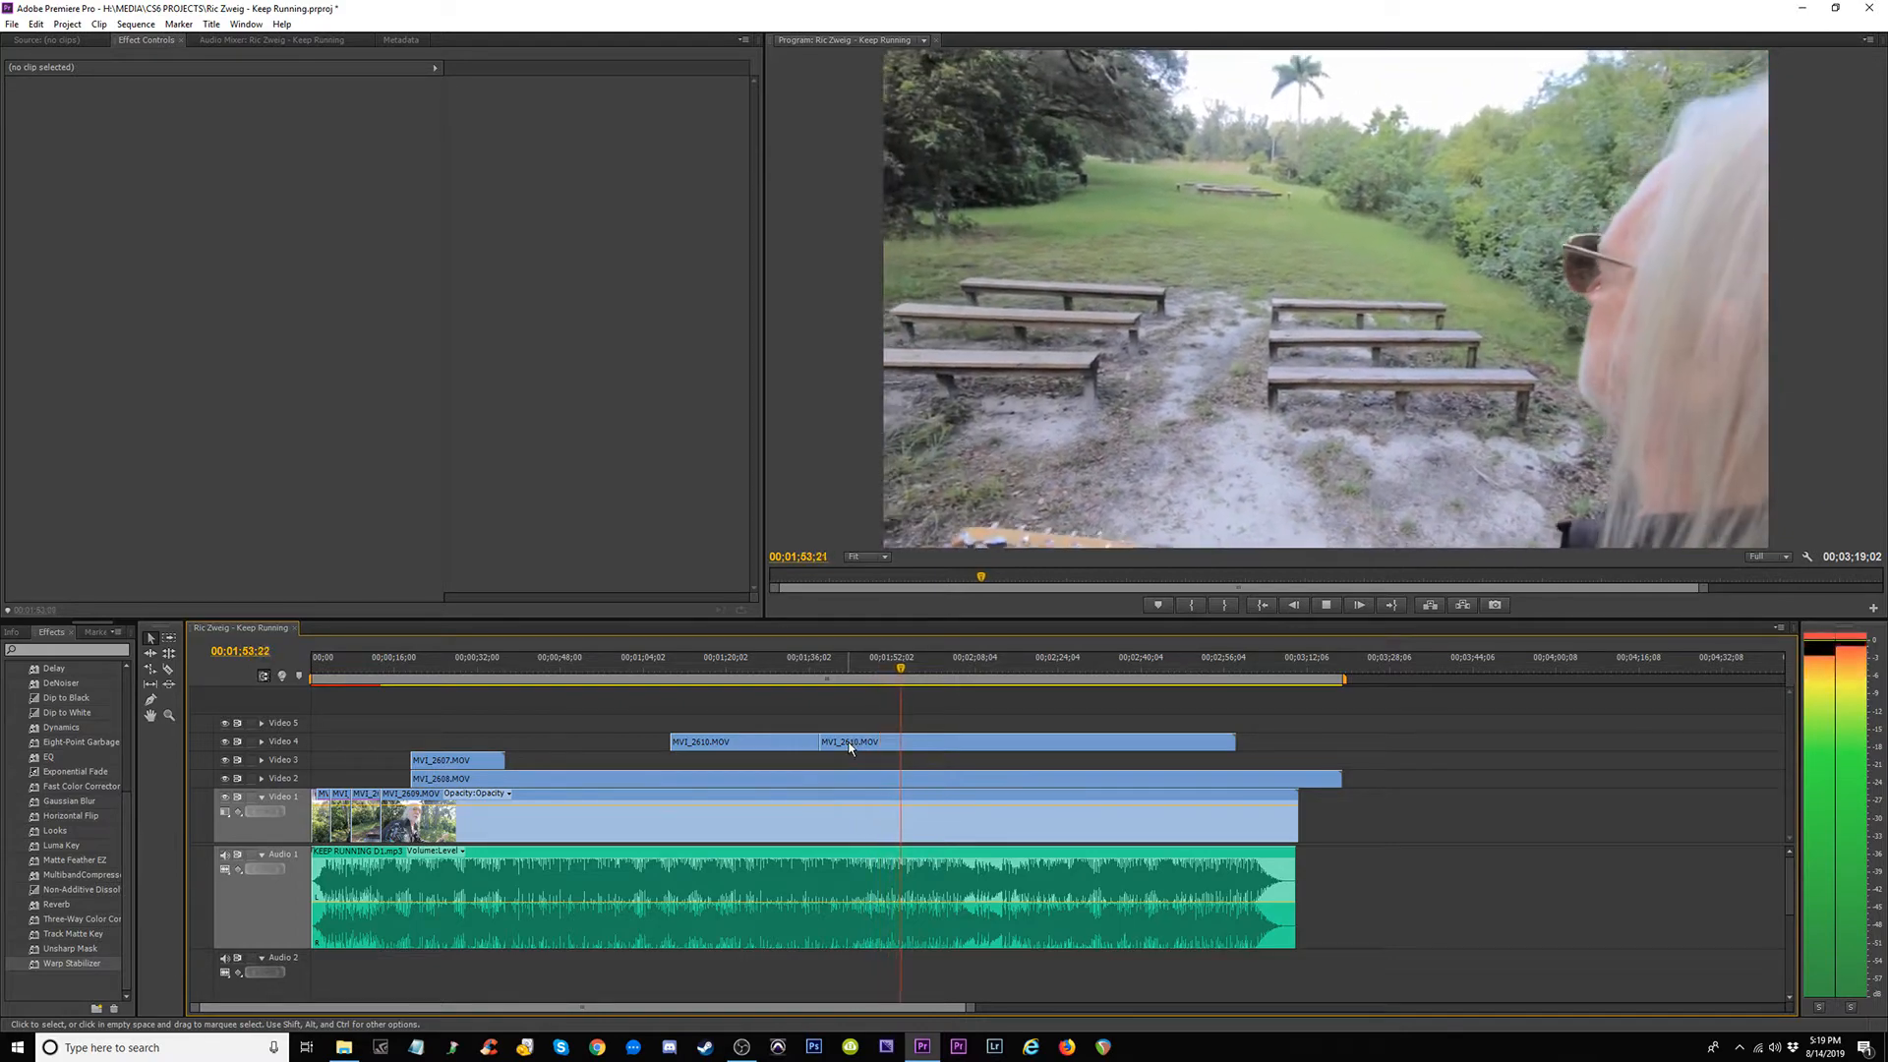
pyautogui.press('space')
pyautogui.moveTo(825, 743); pyautogui.dragTo(735, 739)
pyautogui.moveTo(923, 743); pyautogui.dragTo(686, 726)
# Play the Video 5 segment from its start to check how the performance matches the music.
pyautogui.click(626, 658)
pyautogui.press('space')
pyautogui.press('=')
pyautogui.press('=')
pyautogui.press('=')
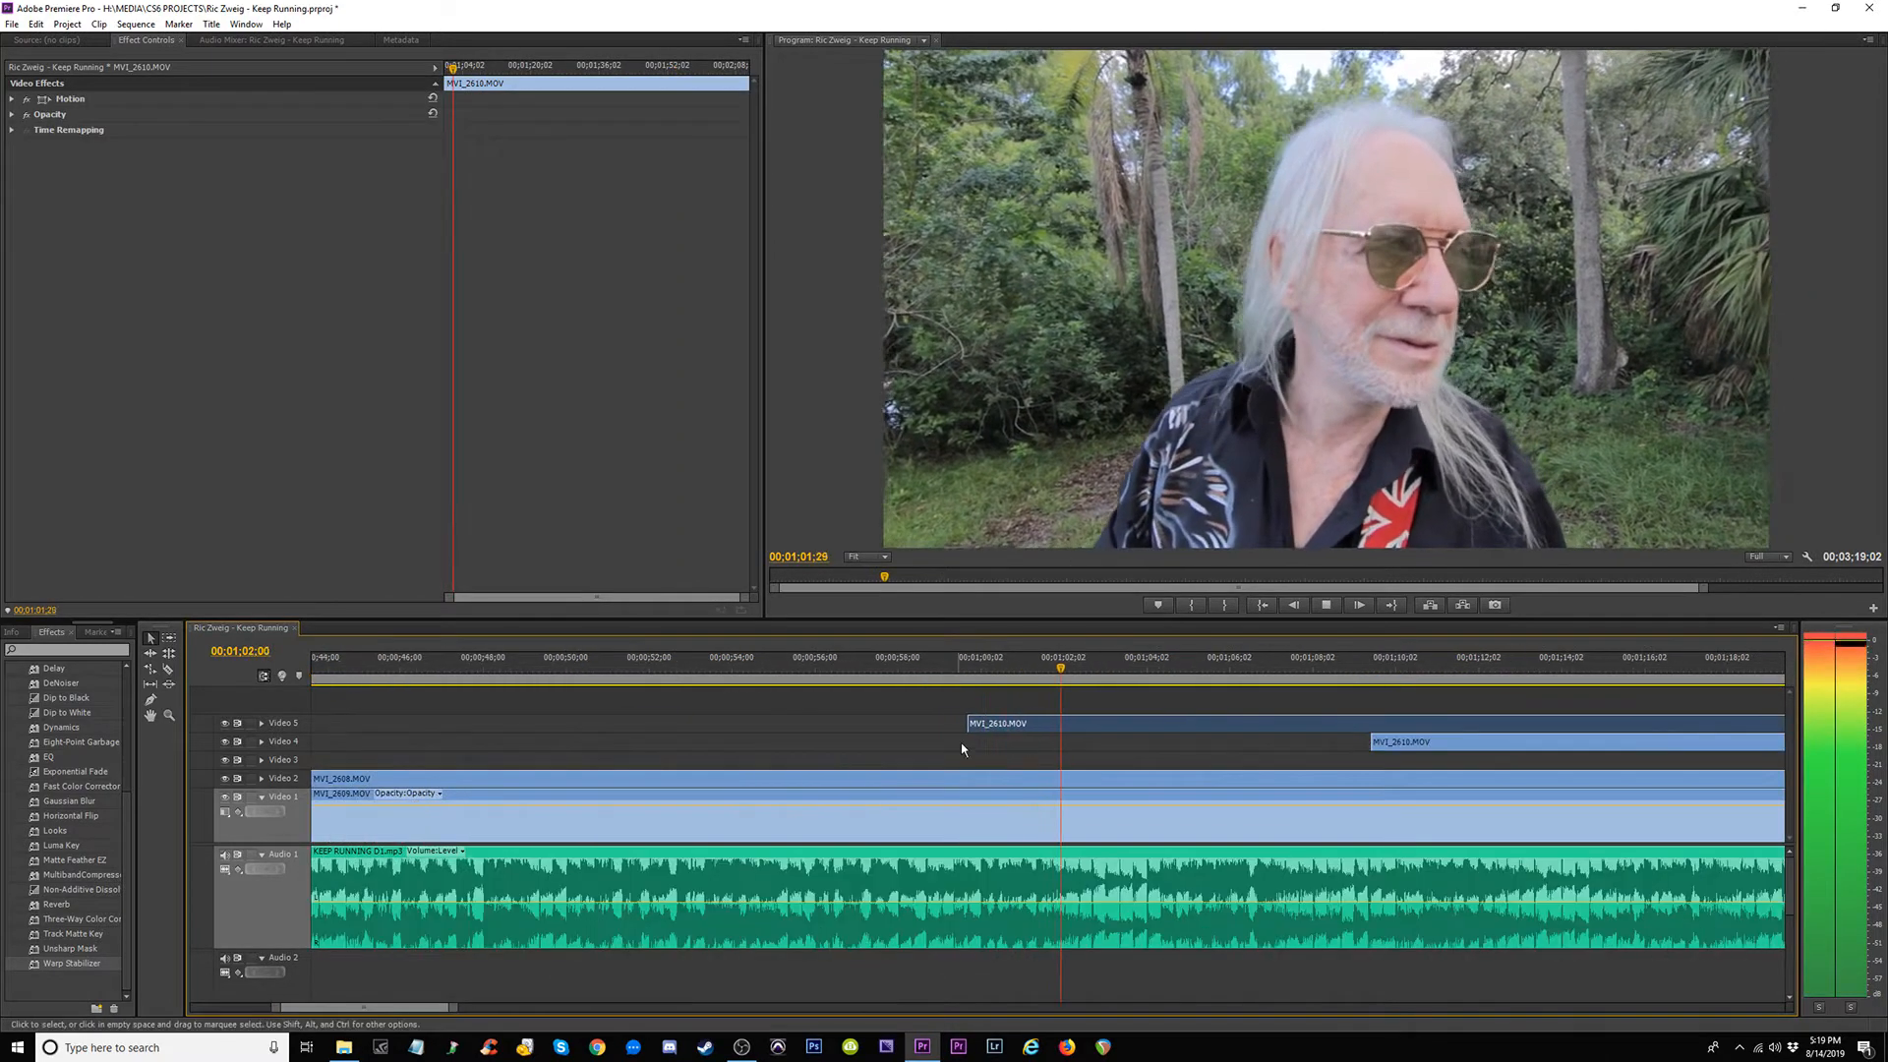
pyautogui.press('space')
pyautogui.click(954, 667)
pyautogui.press('space')
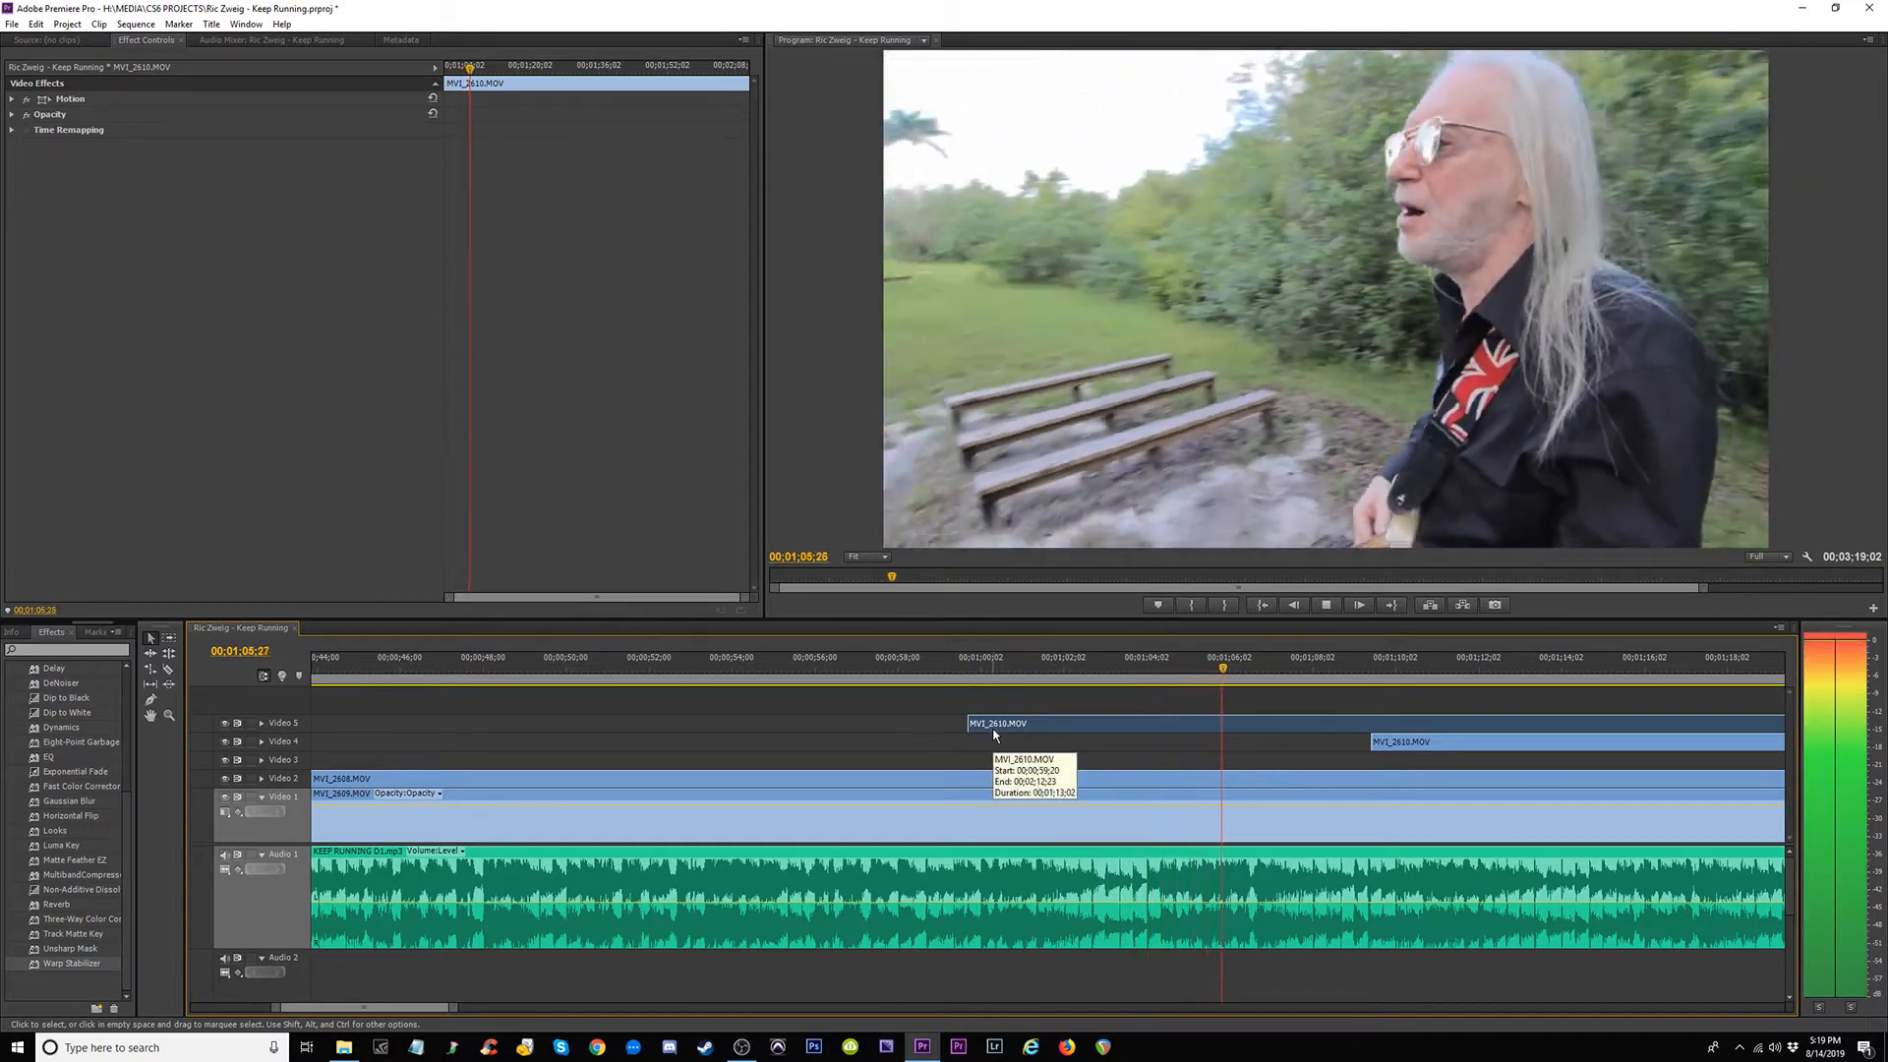
pyautogui.press('space')
# Shift the Video 5 segment to start at about 00;01;00;20 and play its beginning to check the sync.
pyautogui.moveTo(1041, 725)
pyautogui.mouseDown()
pyautogui.moveTo(1103, 726)
pyautogui.moveTo(1042, 725)
pyautogui.mouseUp()
pyautogui.click(1031, 664)
pyautogui.press('space')
pyautogui.press('space')
pyautogui.click(1001, 668)
pyautogui.press('space')
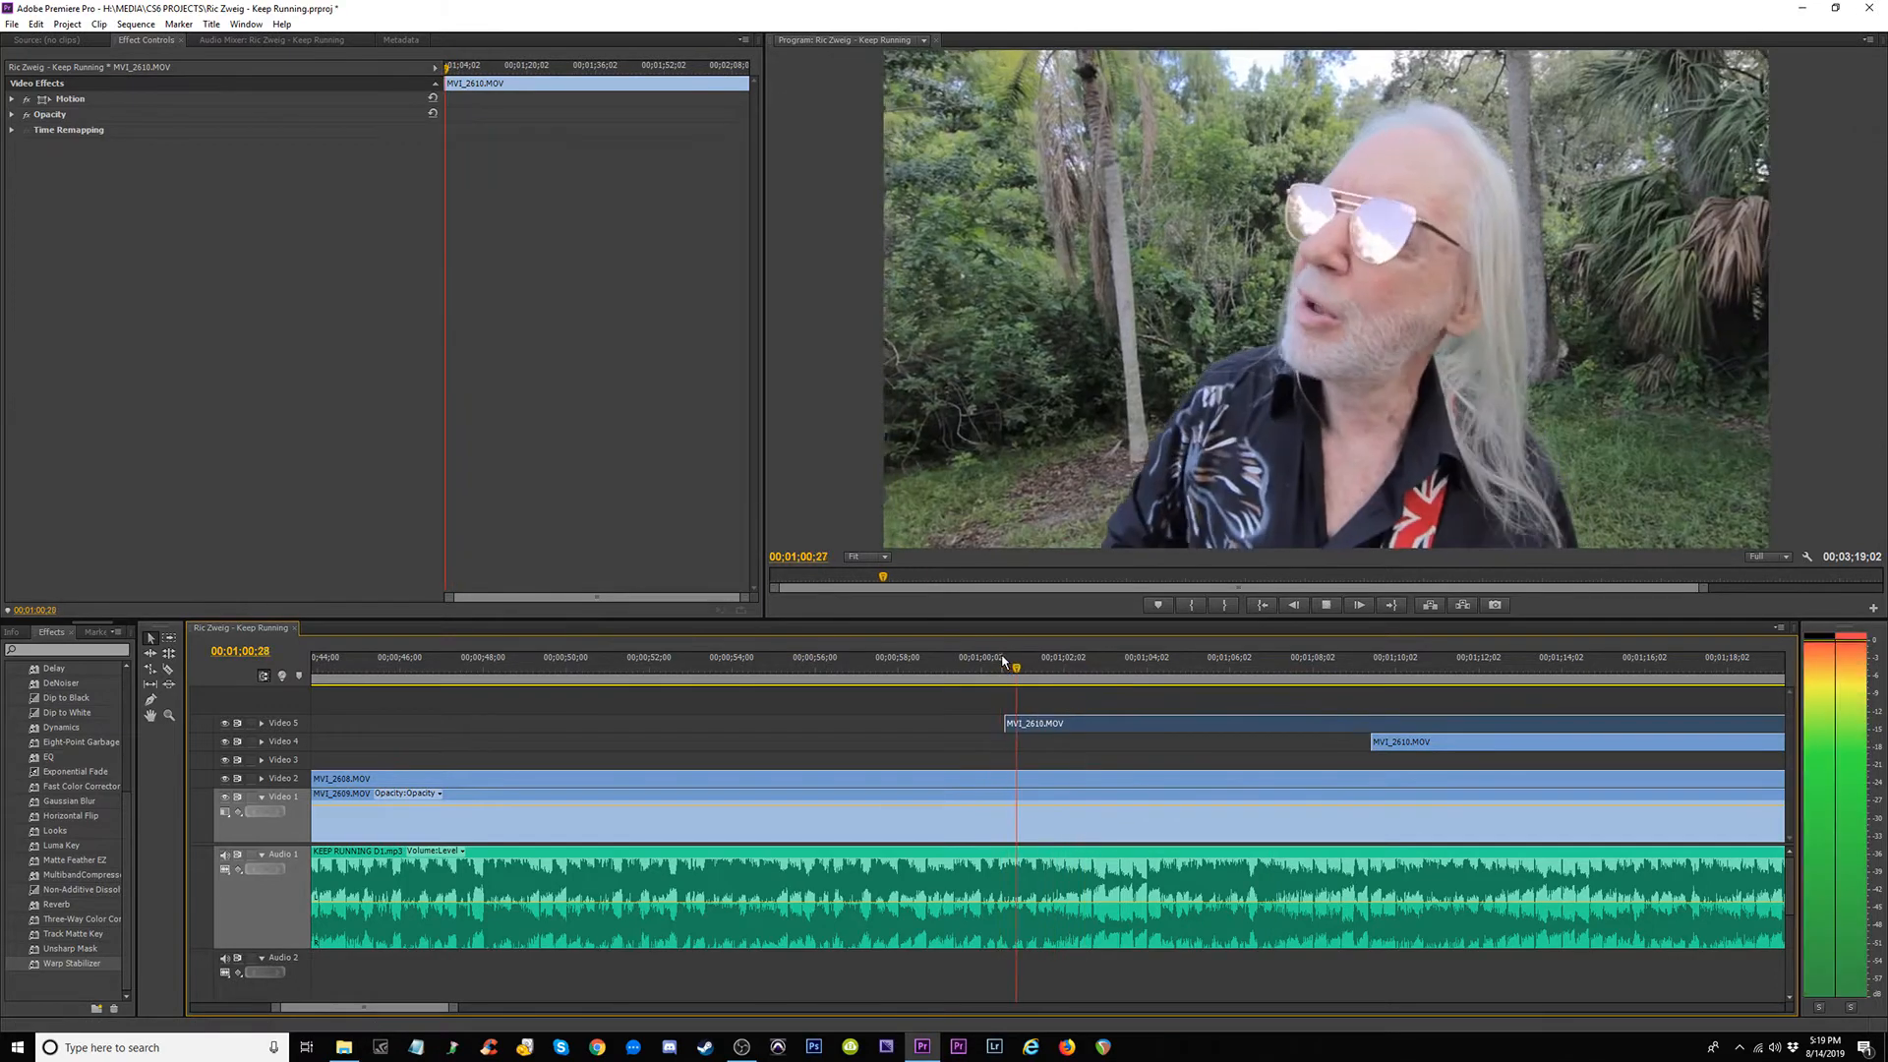
pyautogui.press('space')
# Extend the start of the Video 5 segment to review earlier footage, and trim it to about 00;00;59;24.
pyautogui.moveTo(1013, 724); pyautogui.dragTo(897, 724)
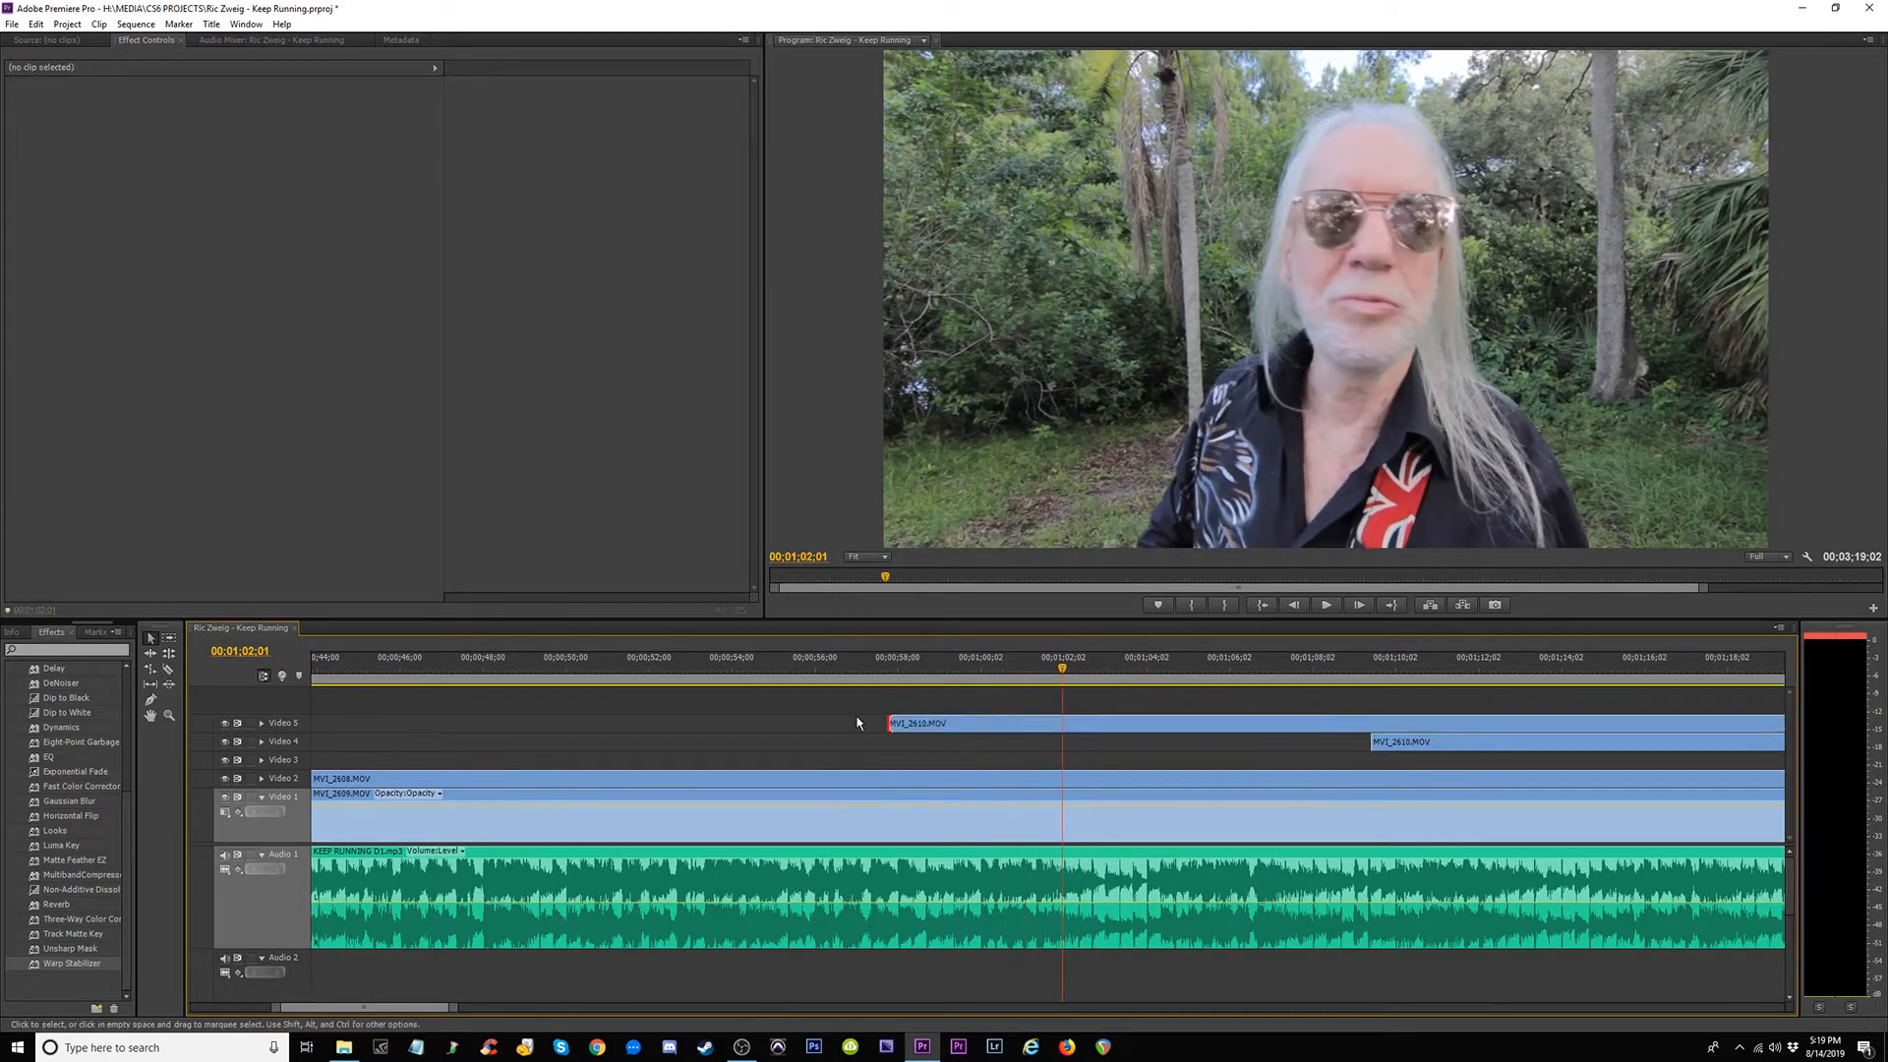
pyautogui.click(883, 670)
pyautogui.press('space')
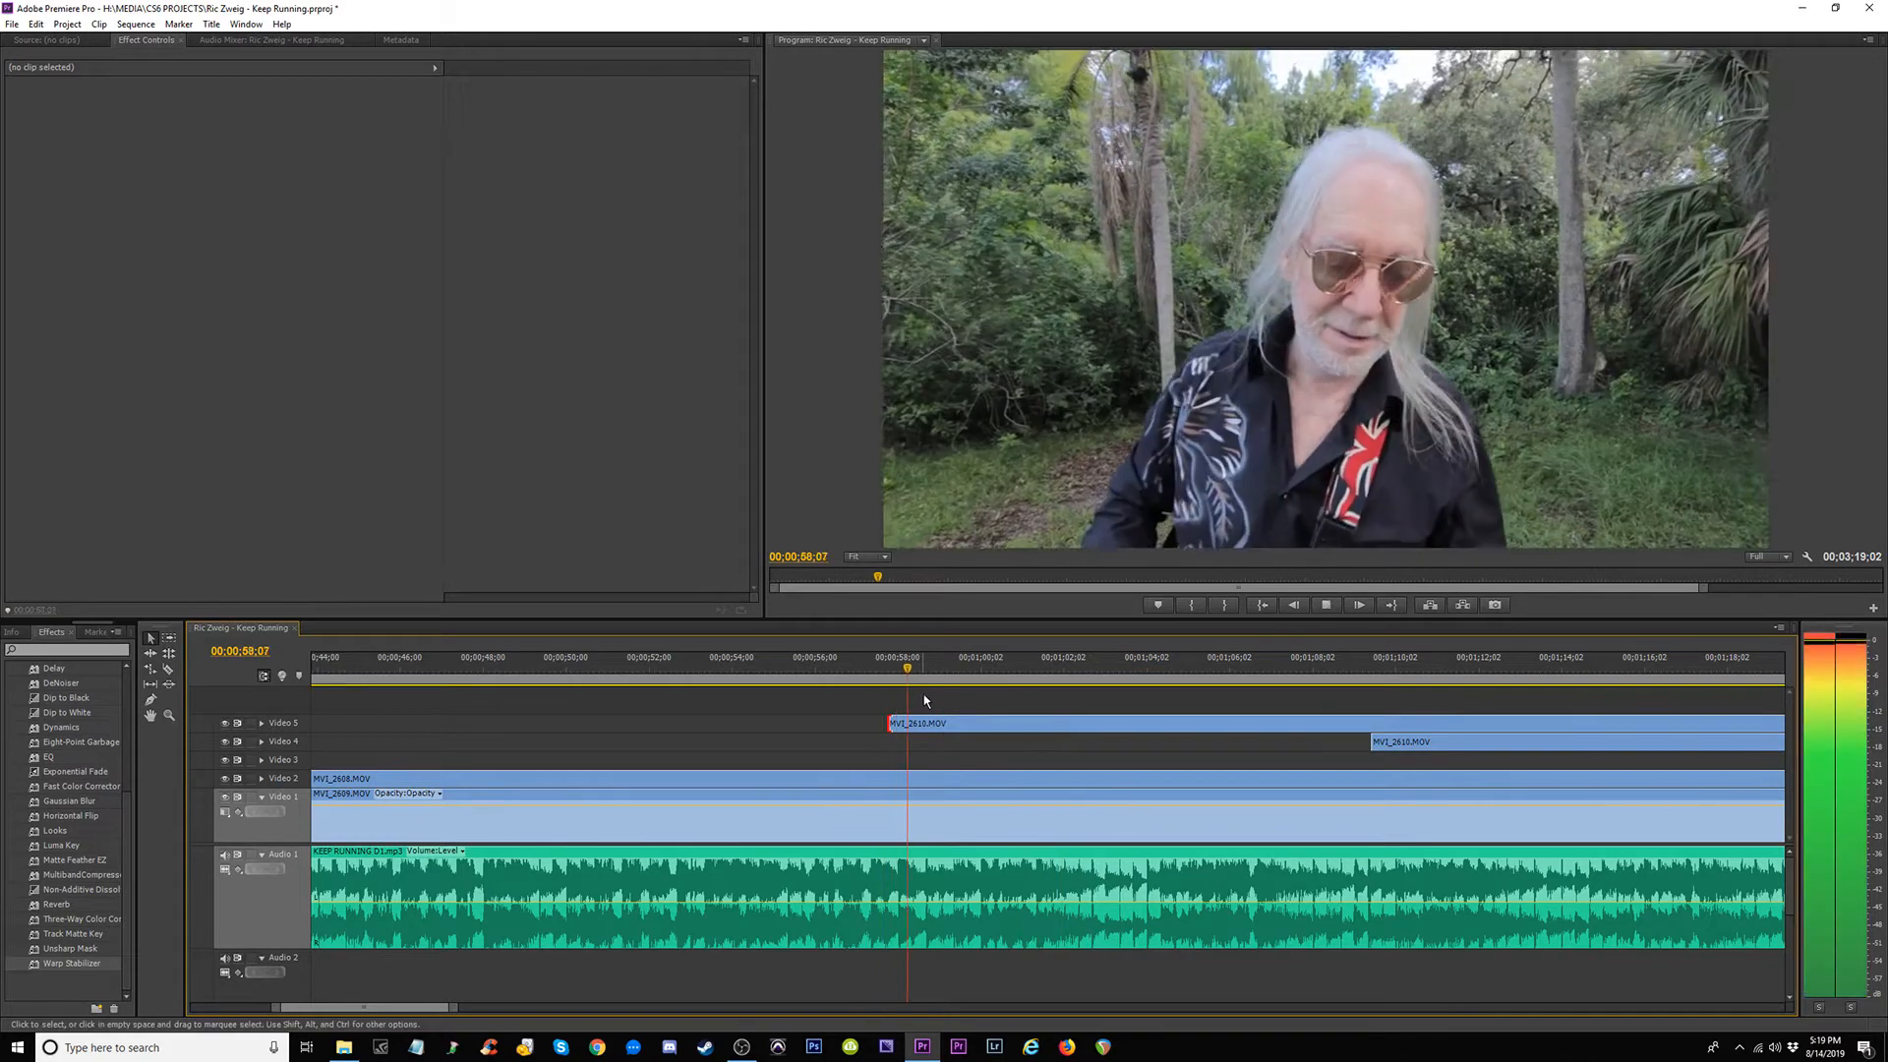
pyautogui.press('space')
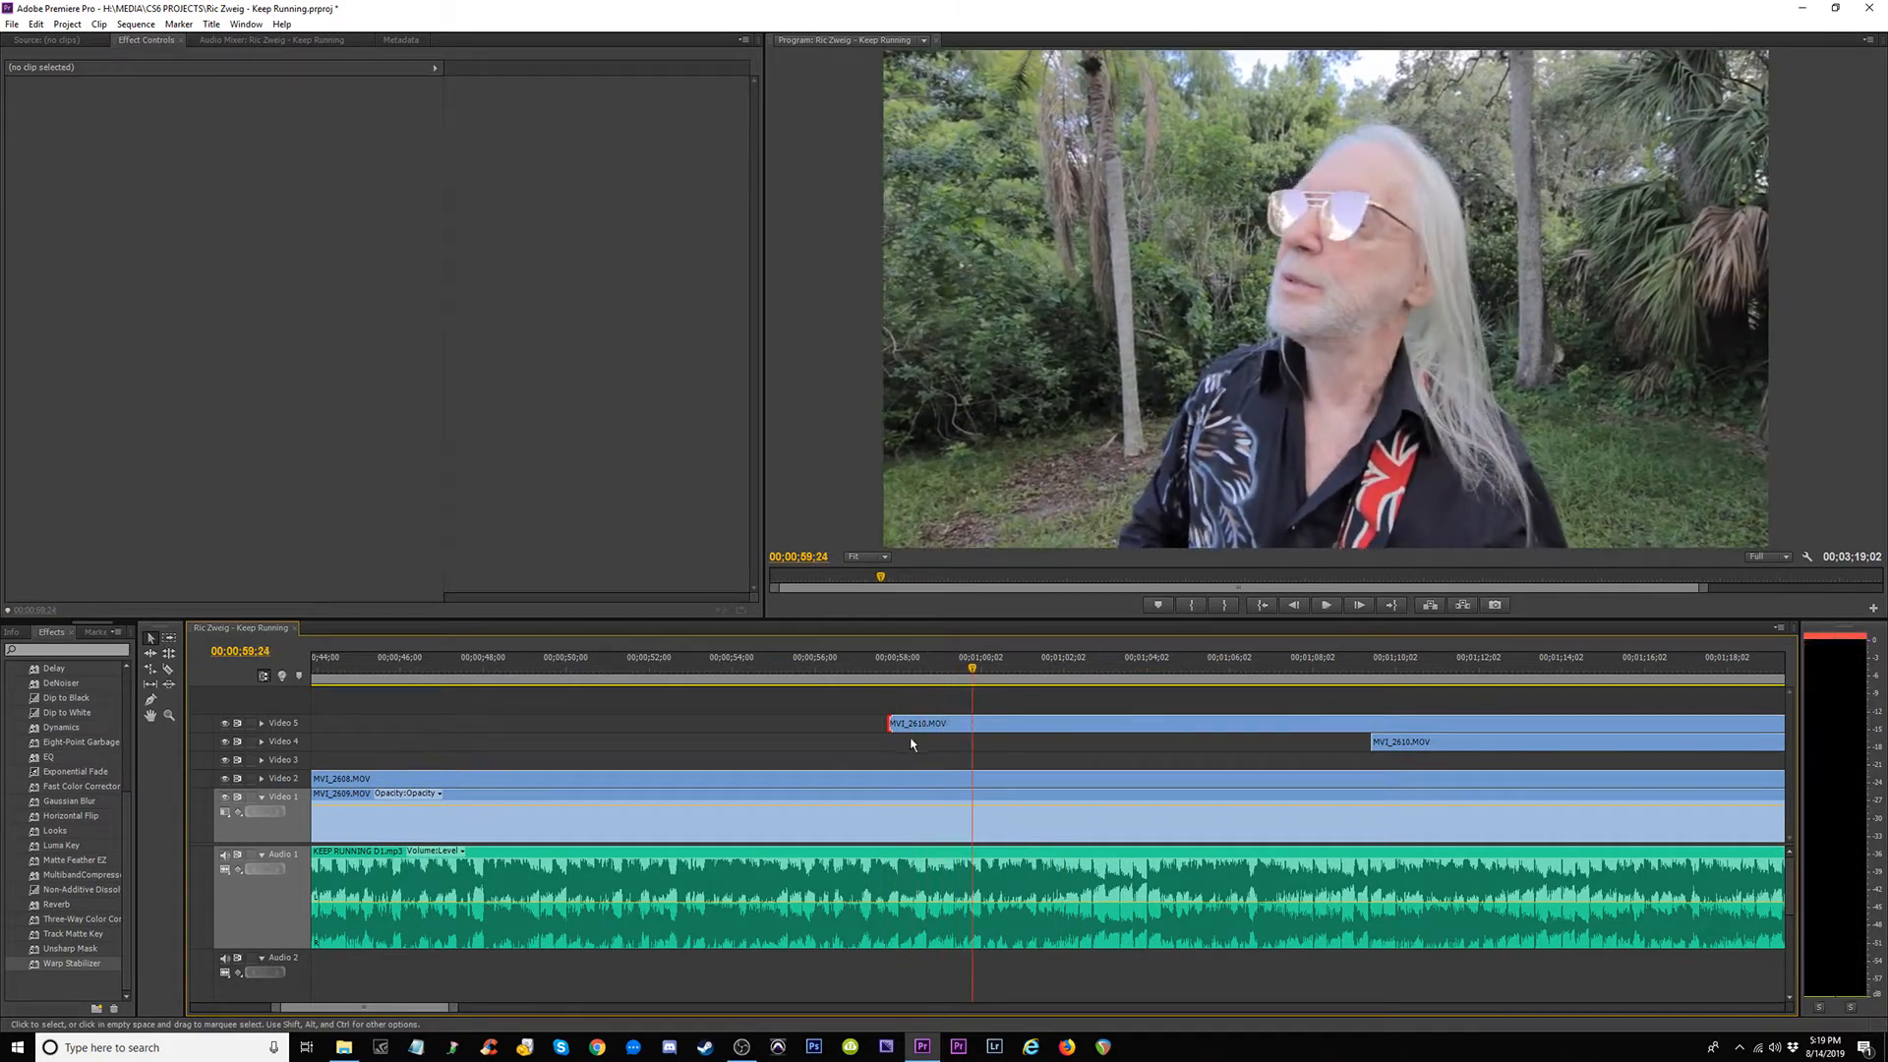
pyautogui.moveTo(889, 724); pyautogui.dragTo(980, 715)
# Split the Video 5 segment where the Video 4 clip starts and trim the later part's start to about 00;01;16;00.
pyautogui.press('space')
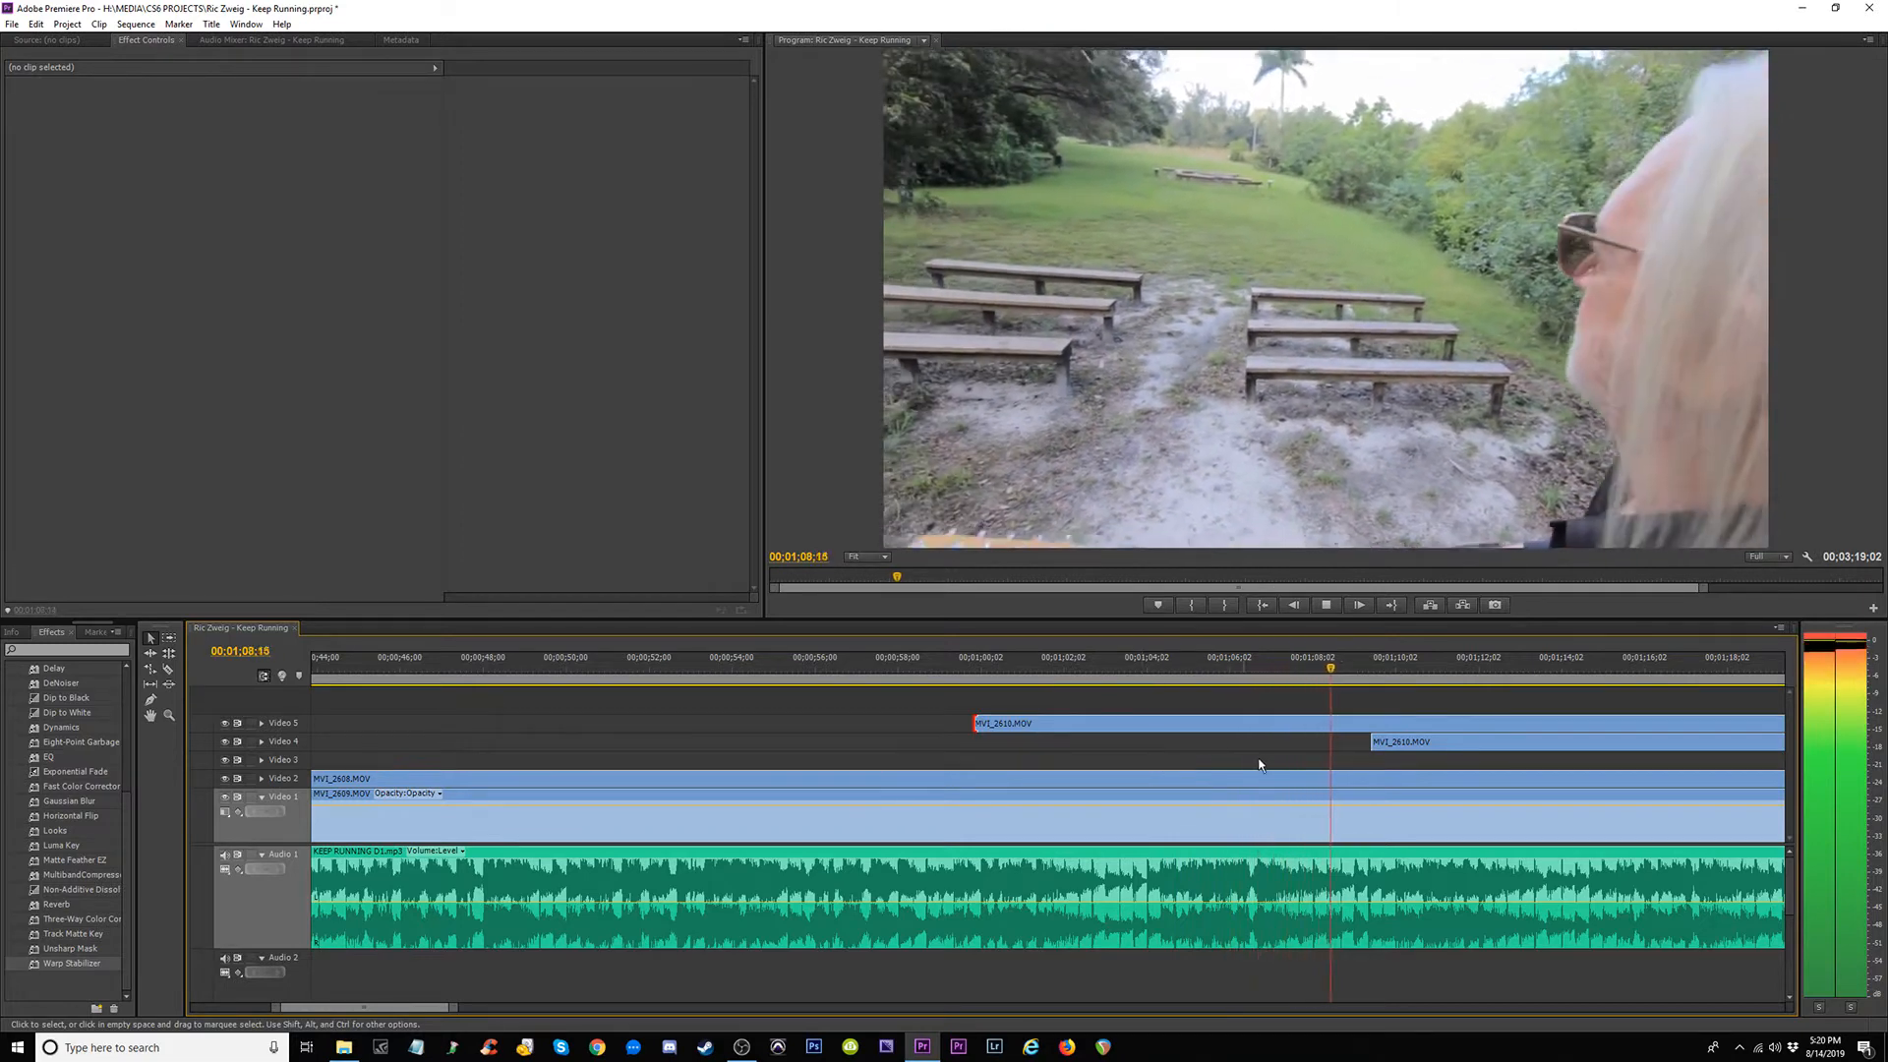
pyautogui.press('-')
pyautogui.press('-')
pyautogui.press('c')
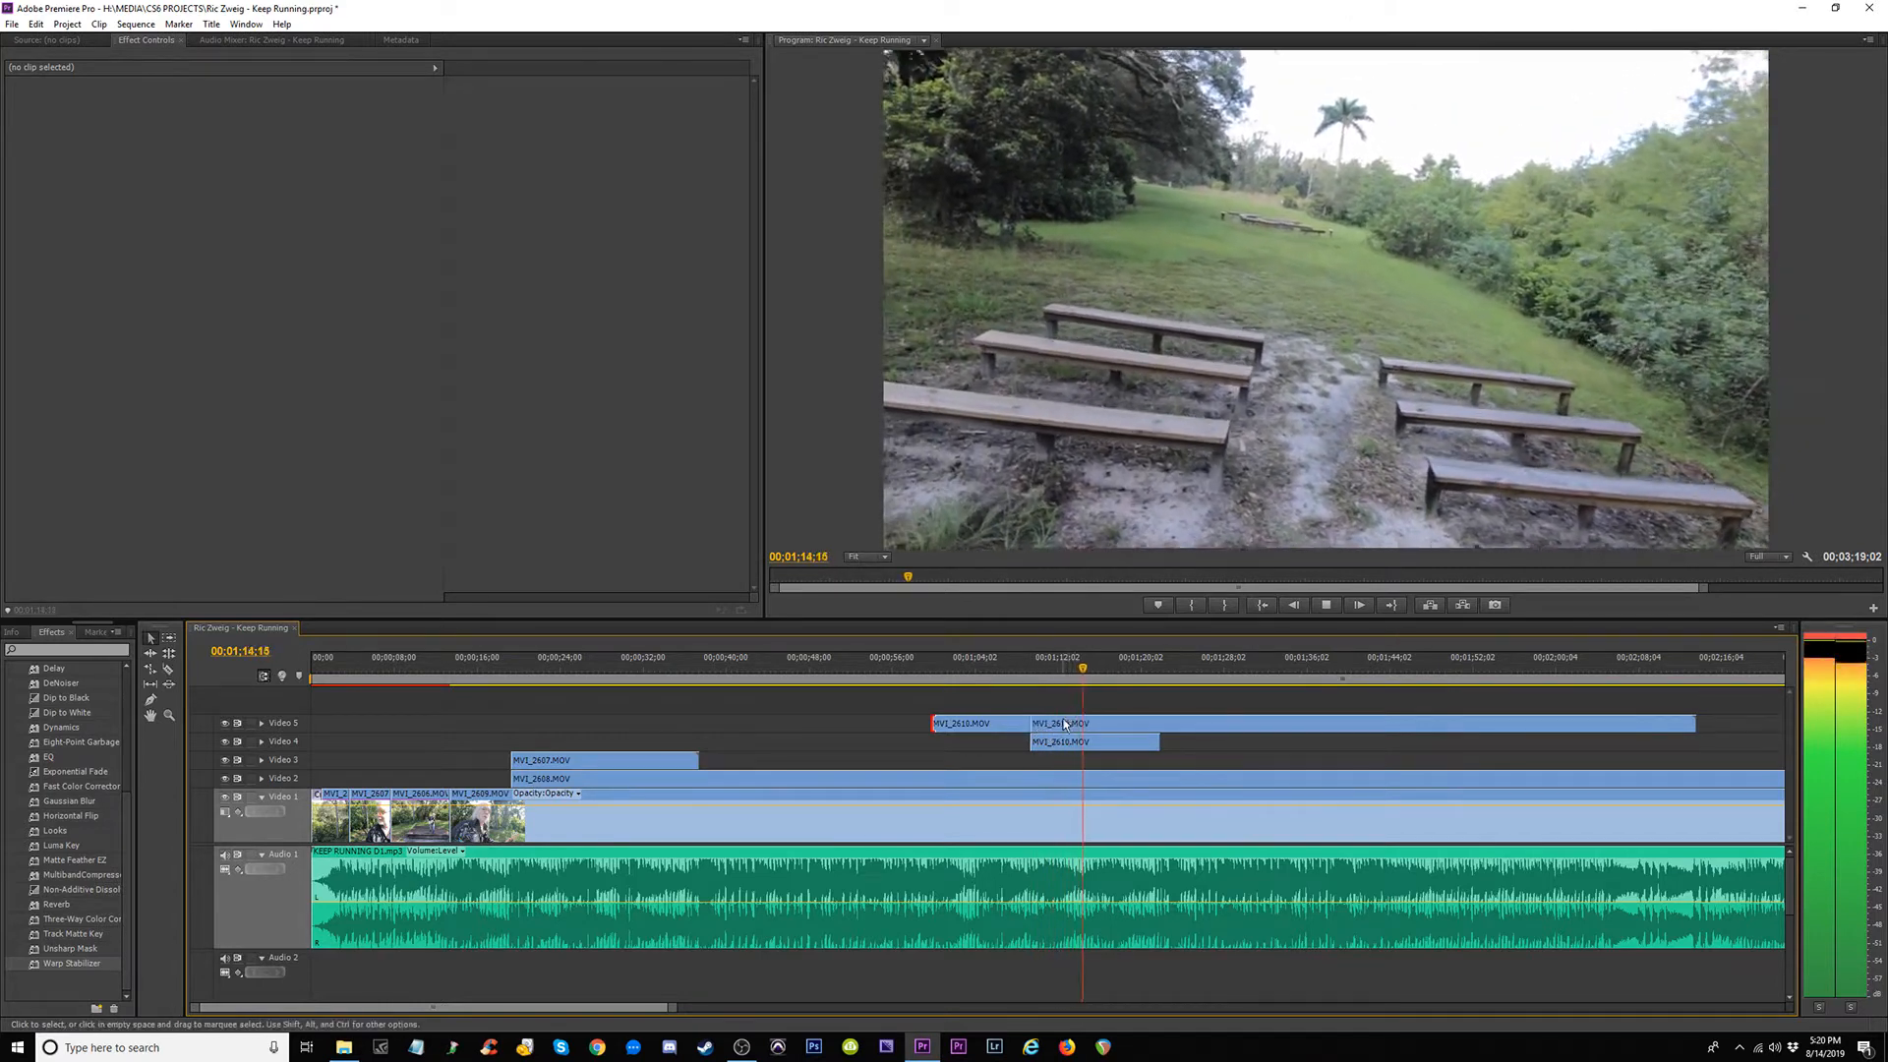
pyautogui.press('v')
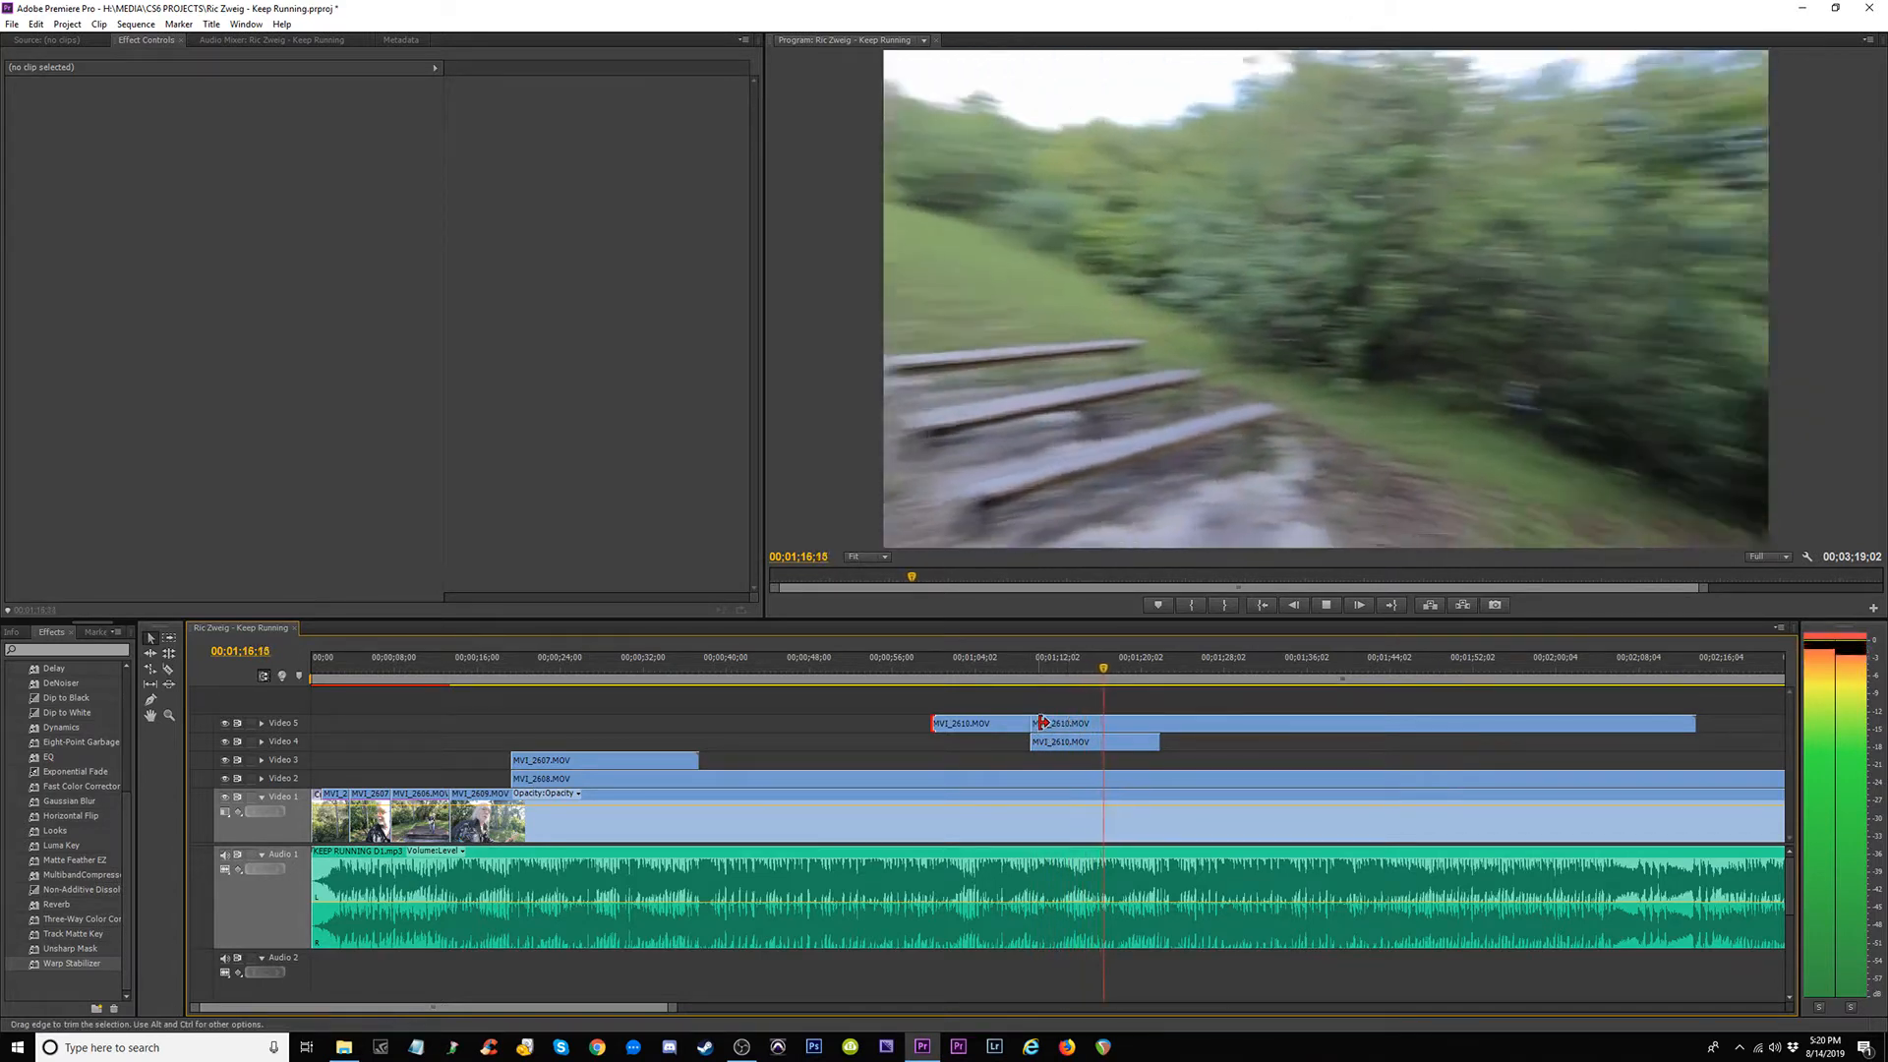
pyautogui.moveTo(1043, 723); pyautogui.dragTo(1108, 717)
# Cut the later Video 5 segment at 00;01;49;12, delete the part after the cut, and trim the remaining end to about 00;01;46.
pyautogui.click(1086, 676)
pyautogui.press('space')
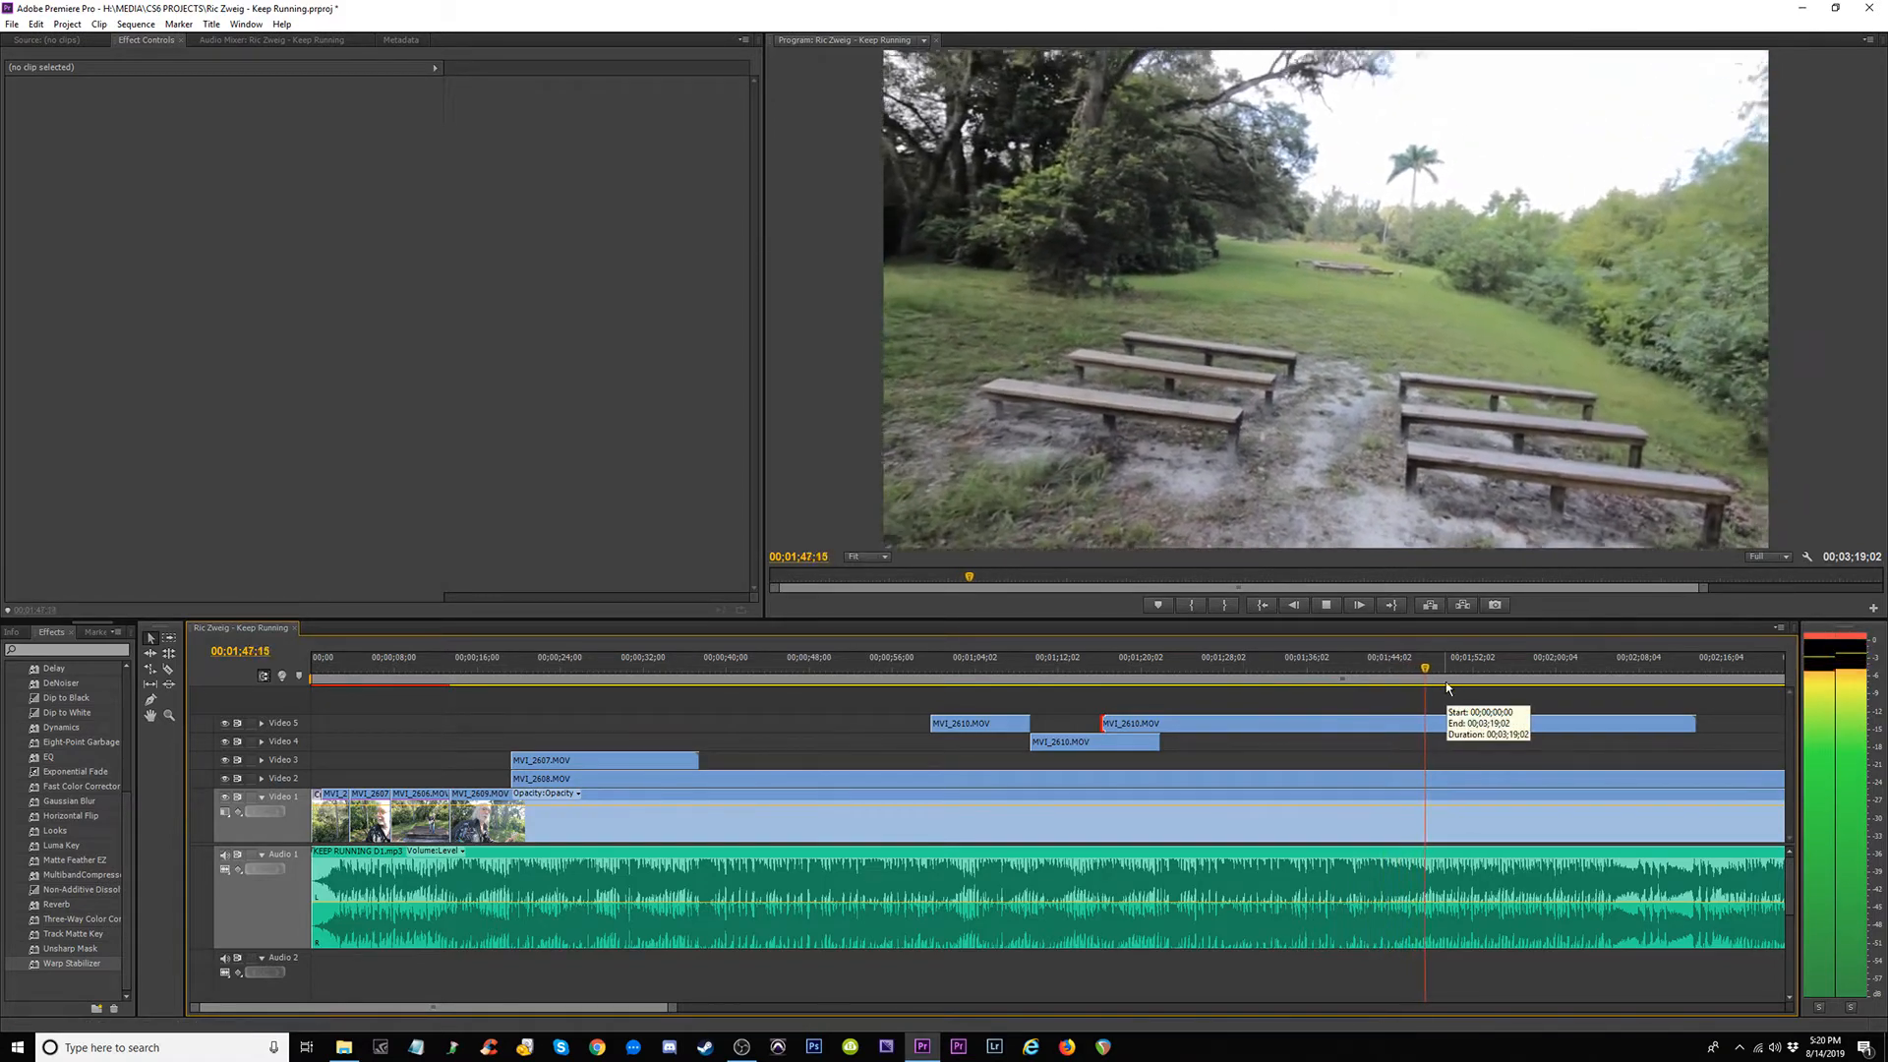
pyautogui.press('space')
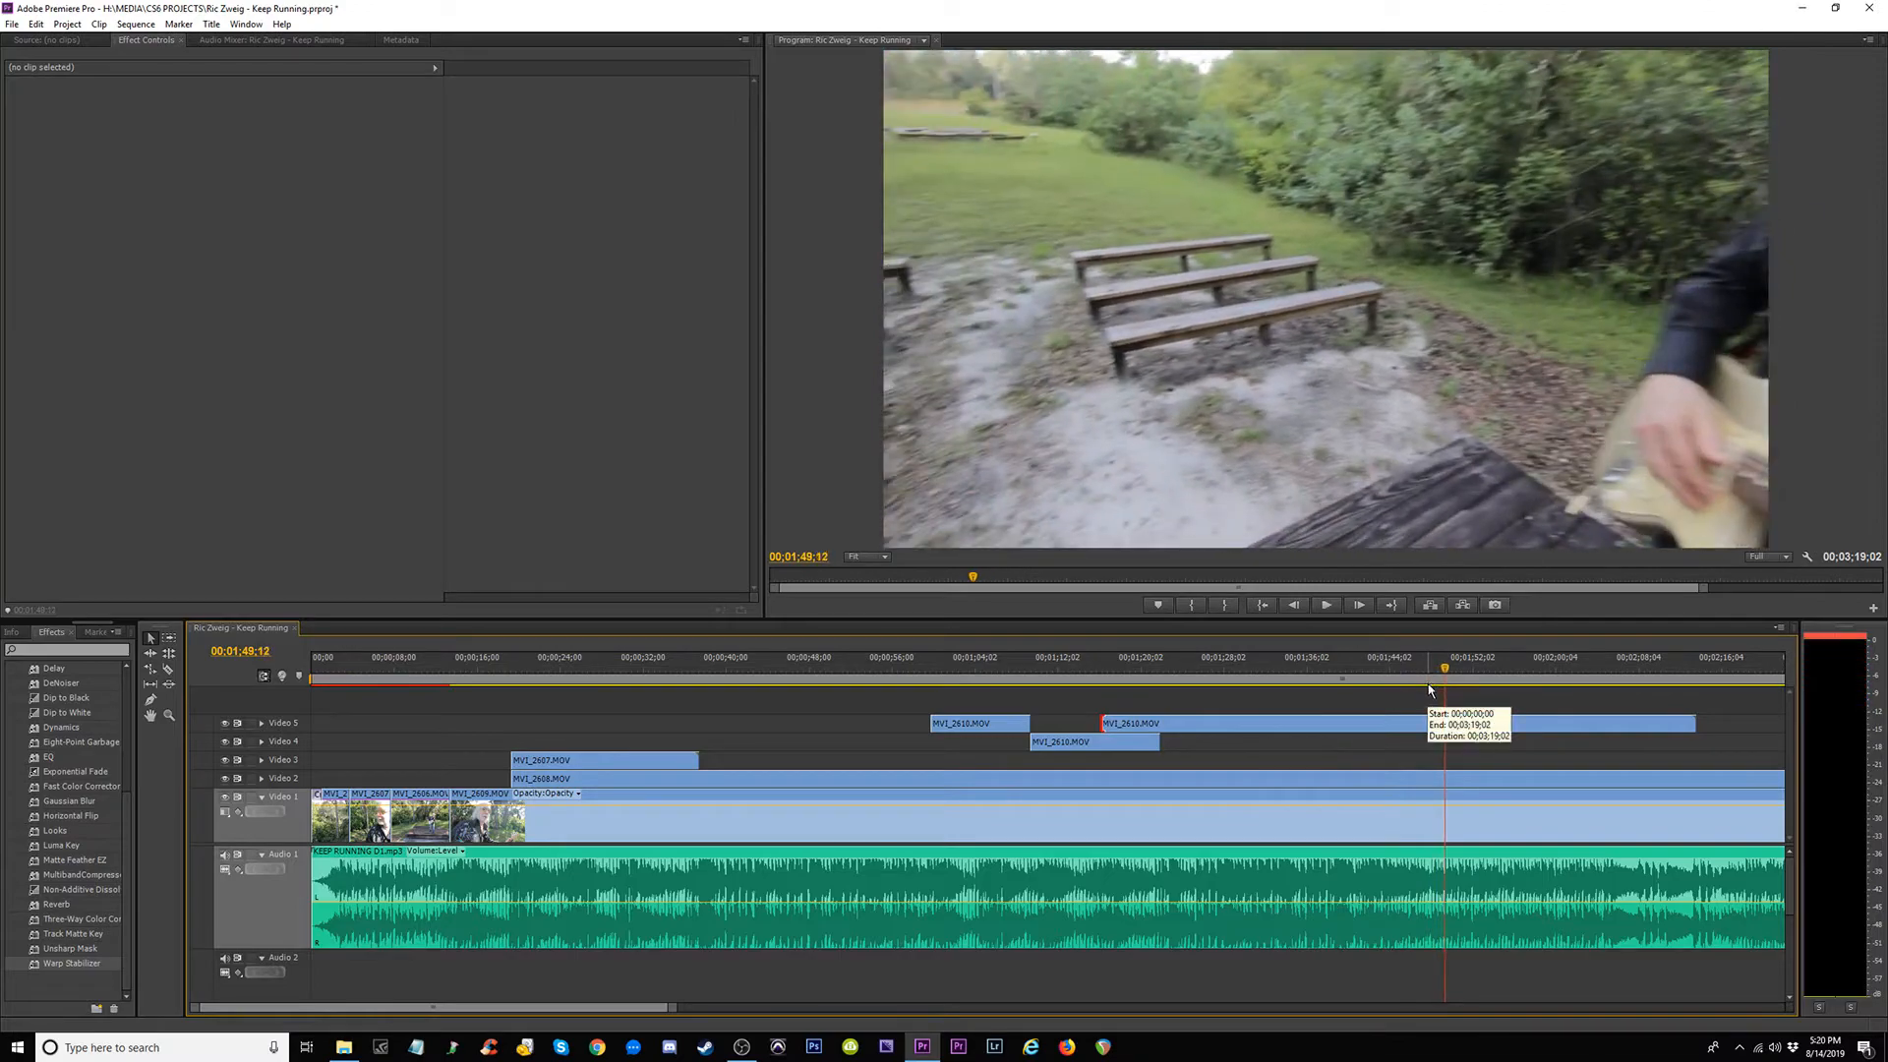
pyautogui.press('c')
pyautogui.moveTo(1446, 674); pyautogui.dragTo(1681, 693)
pyautogui.click(1602, 726)
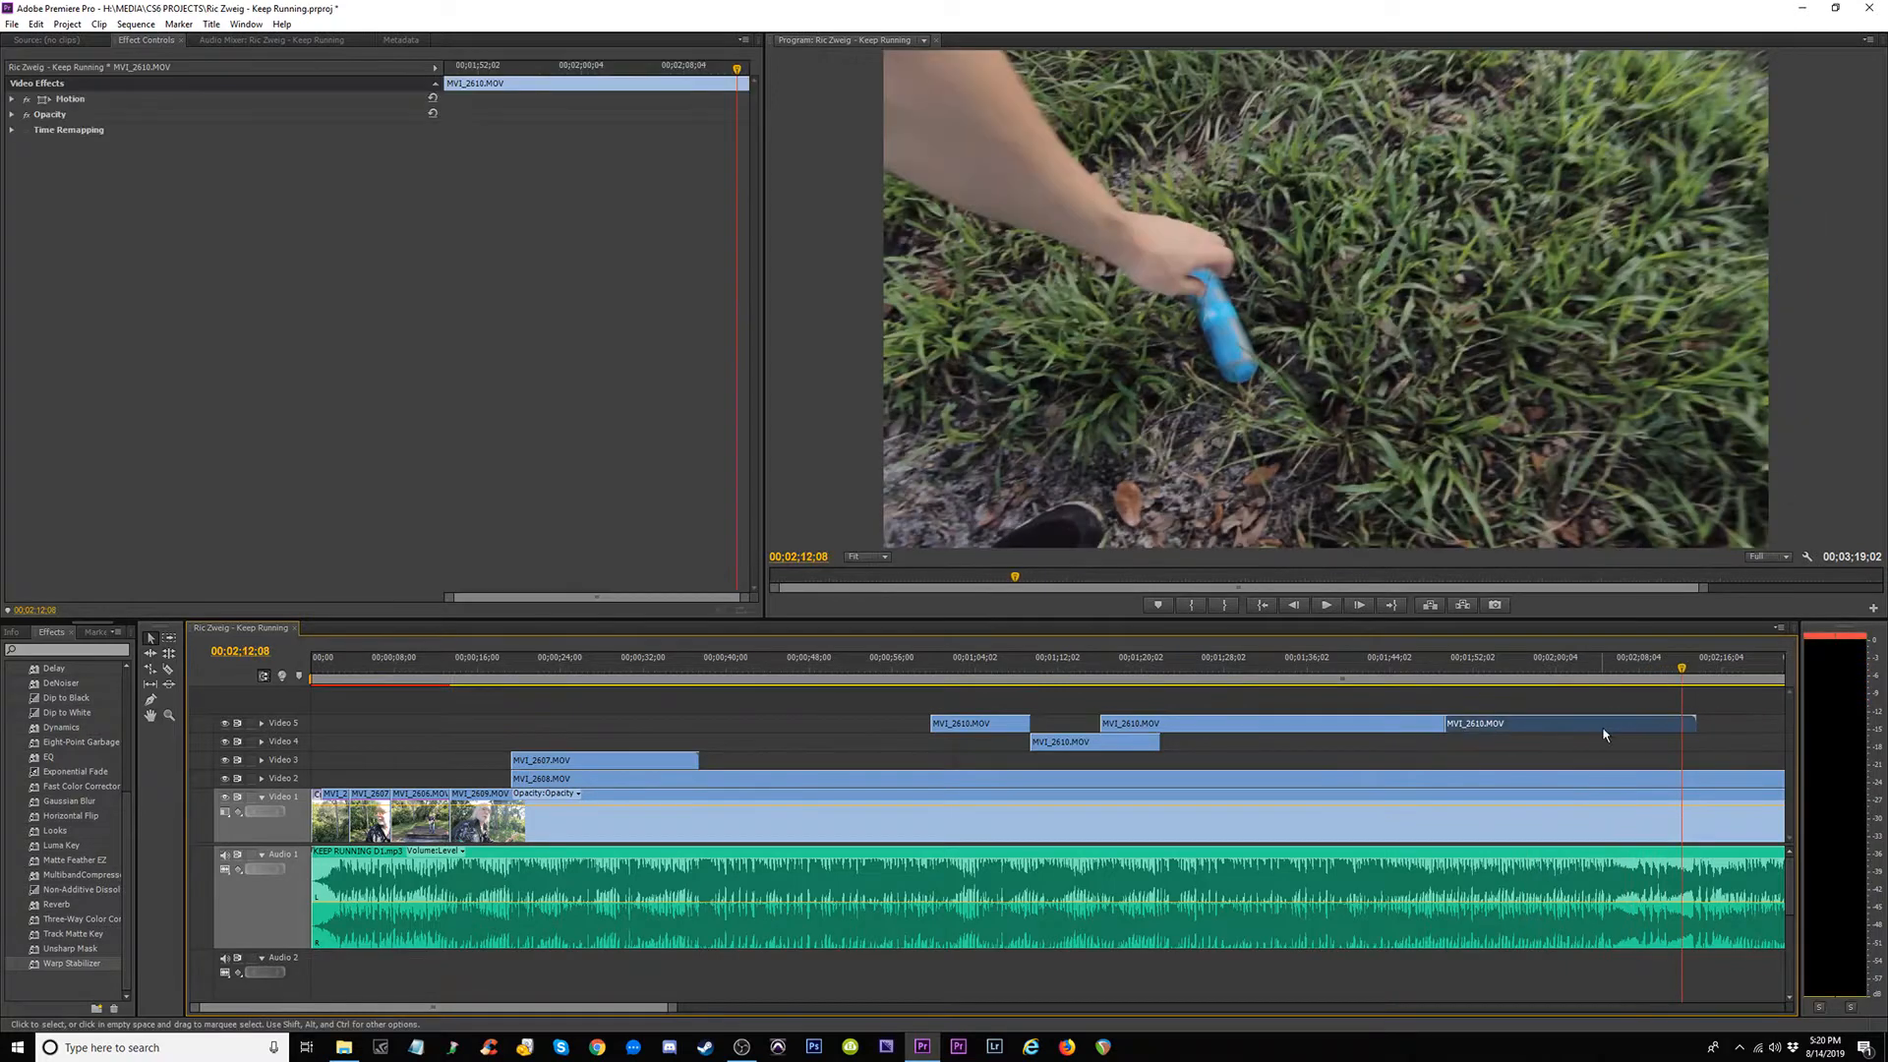
pyautogui.press('Delete')
pyautogui.moveTo(1475, 669); pyautogui.dragTo(1408, 724)
# Move both MVI_2610 segments from Video 5 down to Video 3, keeping their timing.
pyautogui.moveTo(1037, 669); pyautogui.dragTo(1072, 668)
pyautogui.click(1216, 729)
pyautogui.moveTo(1216, 730); pyautogui.dragTo(1214, 759)
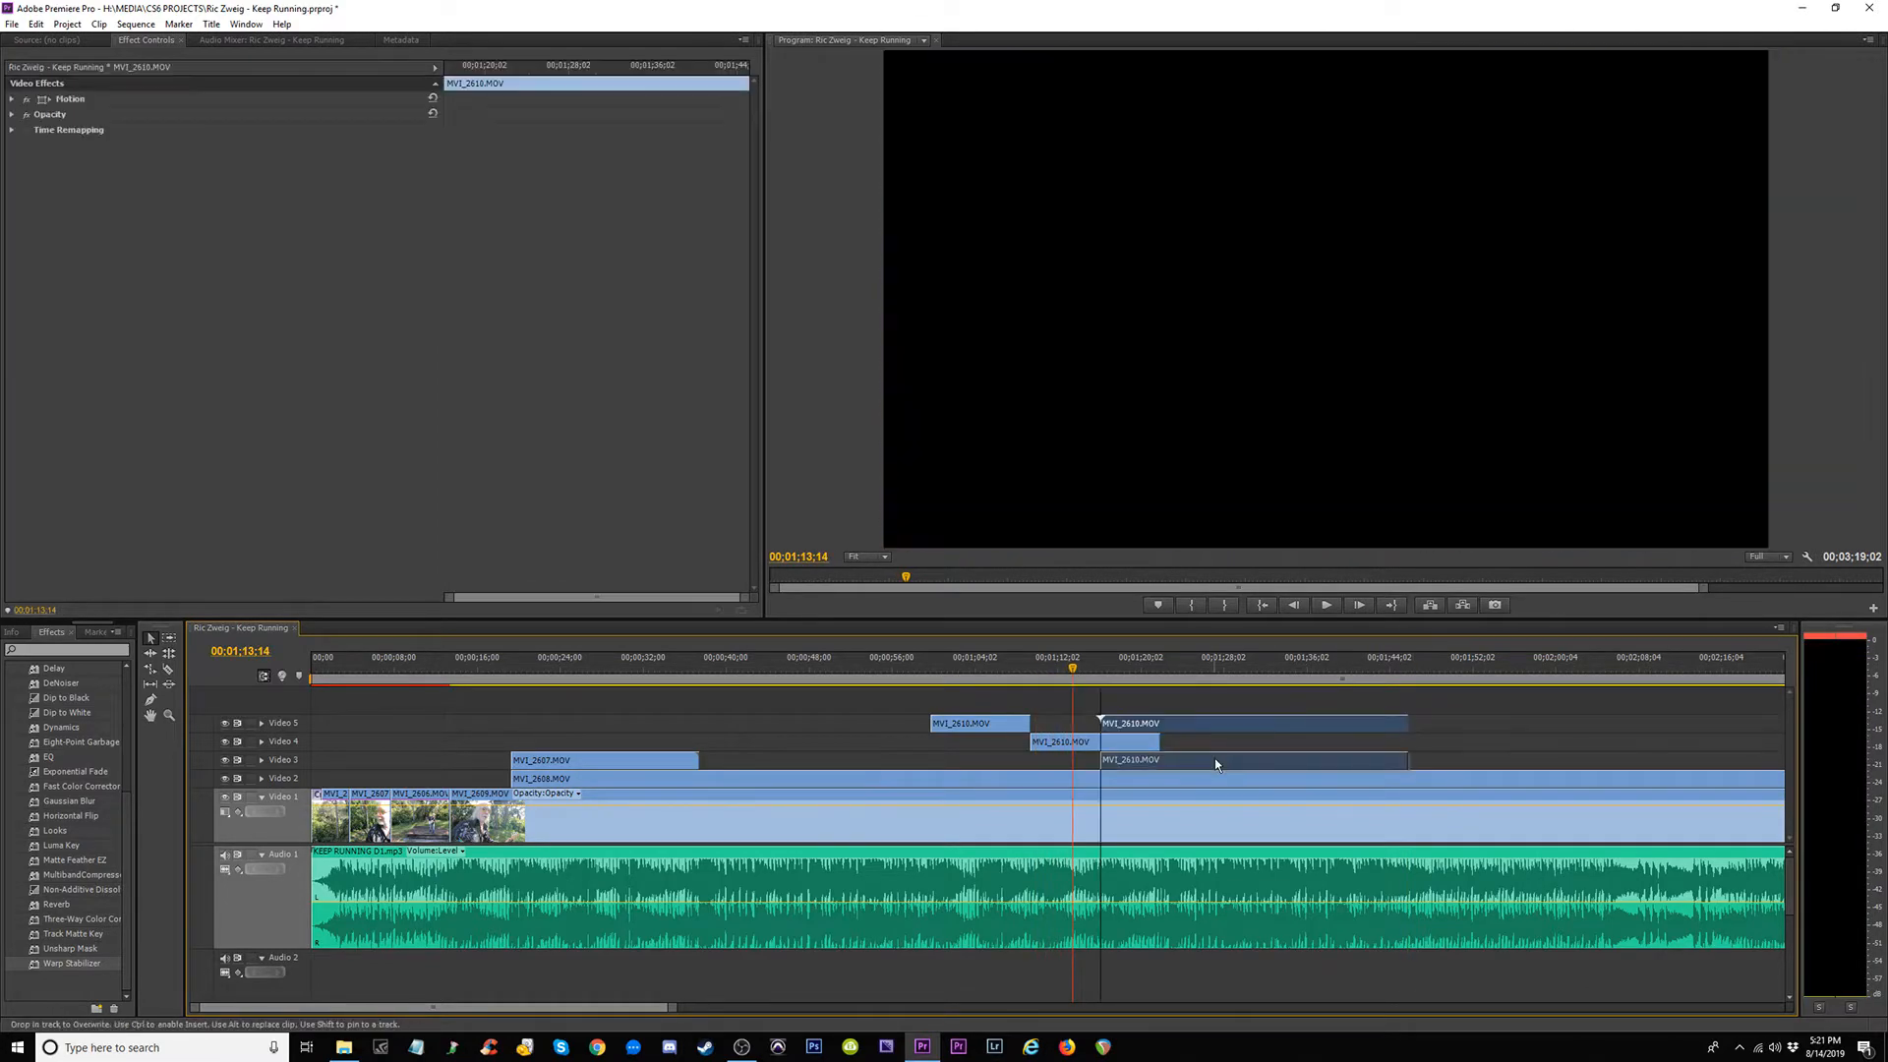
pyautogui.moveTo(966, 723); pyautogui.dragTo(980, 763)
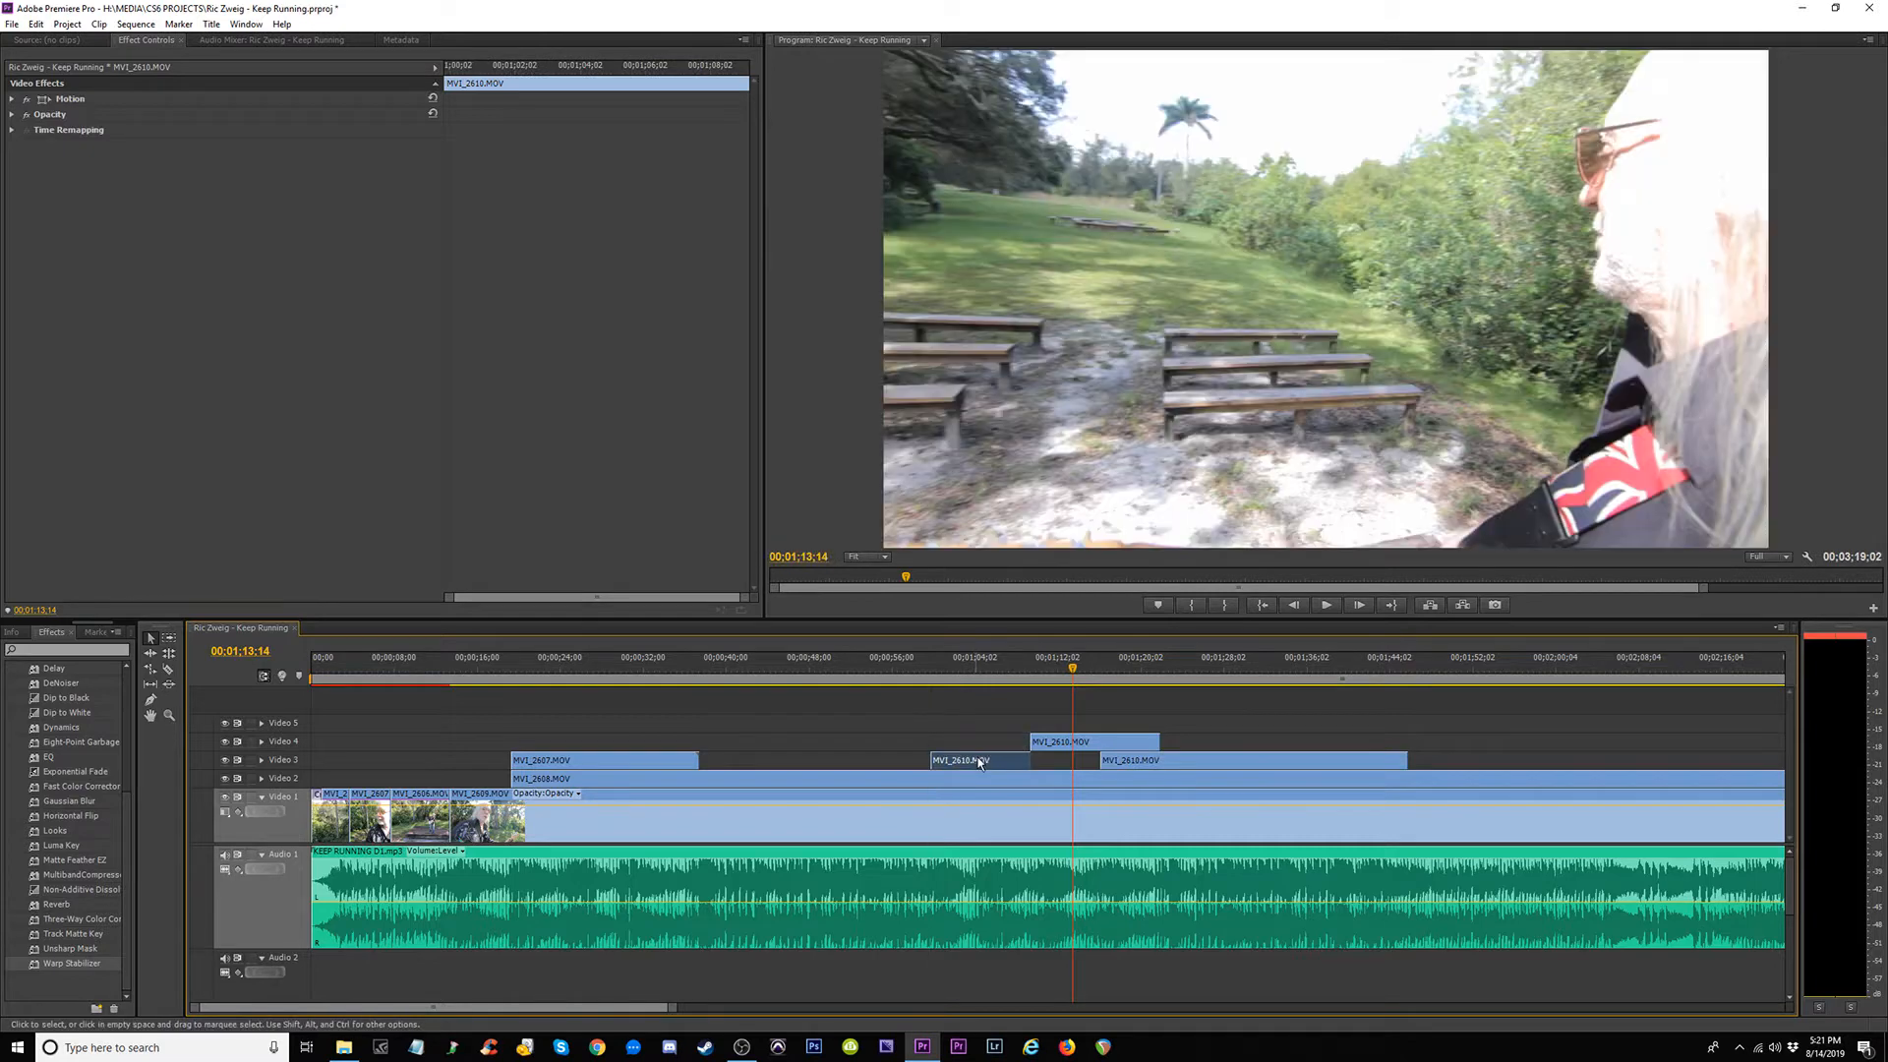
pyautogui.press('-')
pyautogui.press('-')
pyautogui.press('=')
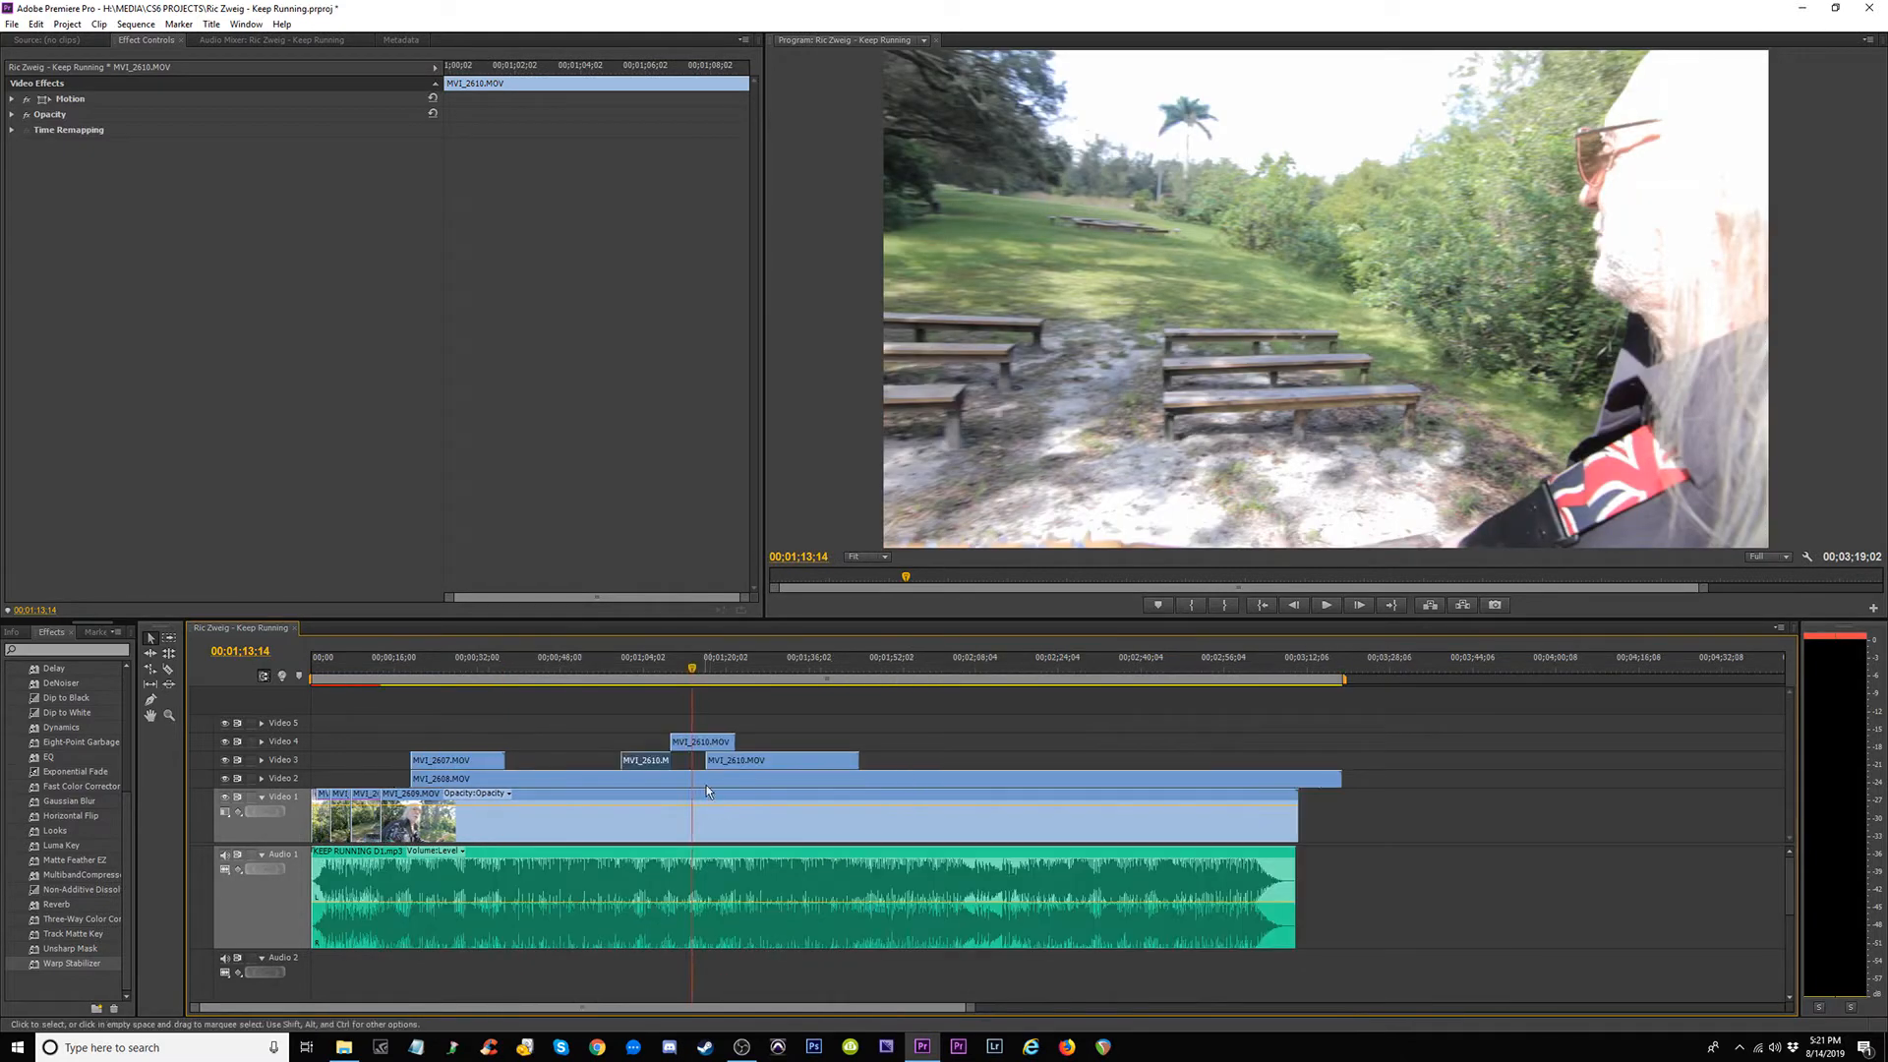
pyautogui.press('=')
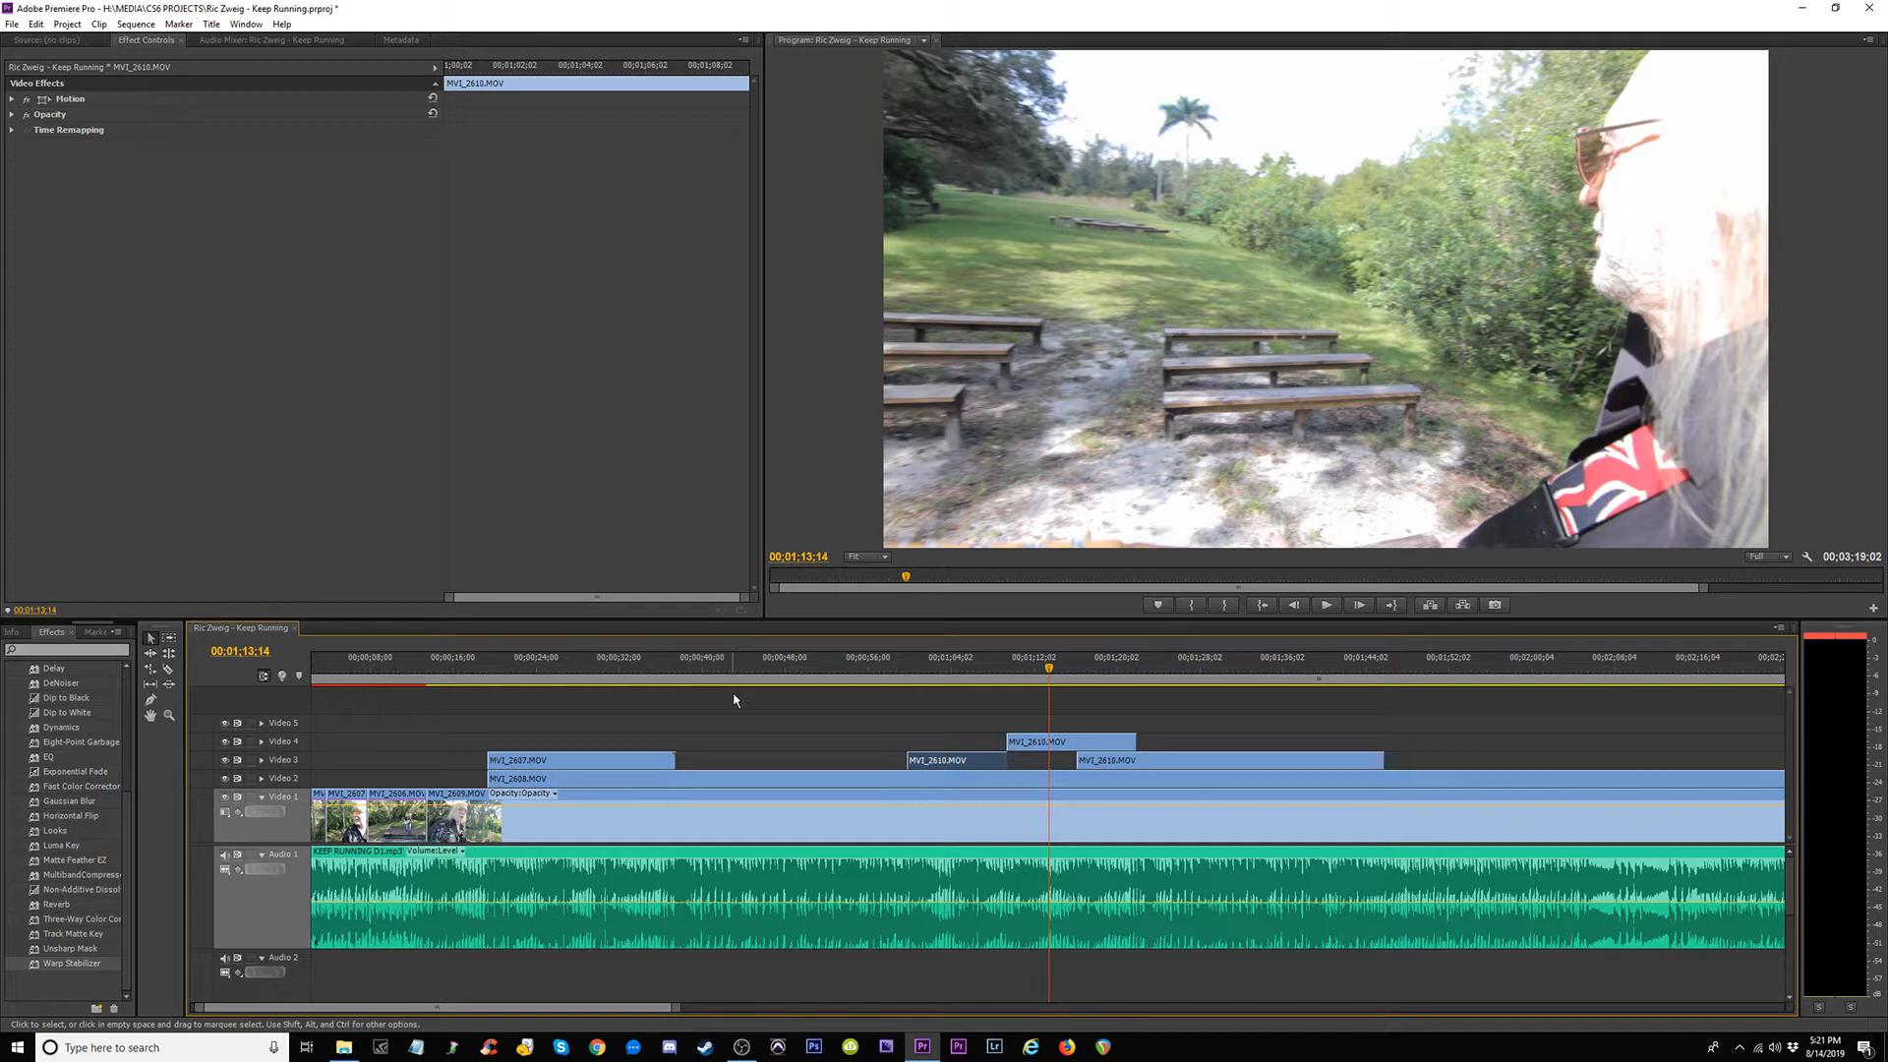
pyautogui.press('-')
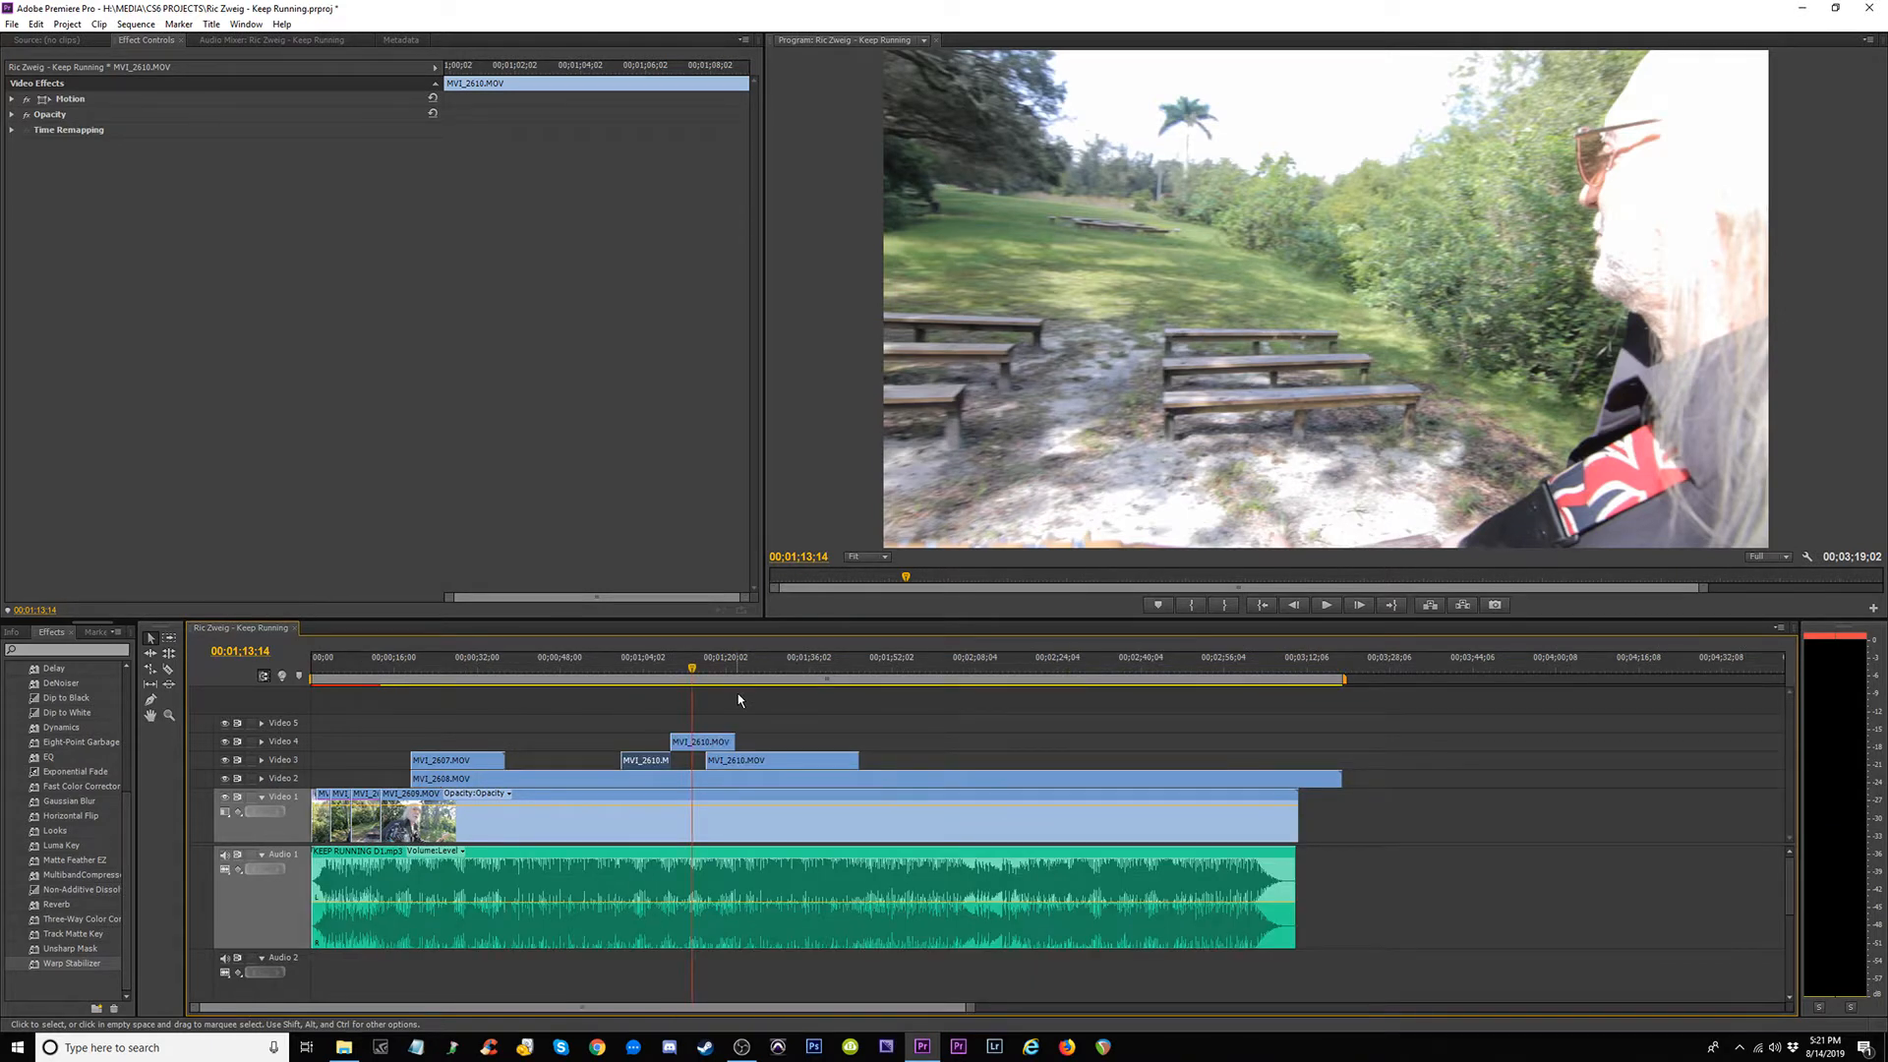
# Trim the Video 4 clip's end to the start of the next MVI_2610 segment and move it down to Video 3 between the two segments.
pyautogui.press('=')
pyautogui.press('=')
pyautogui.press('=')
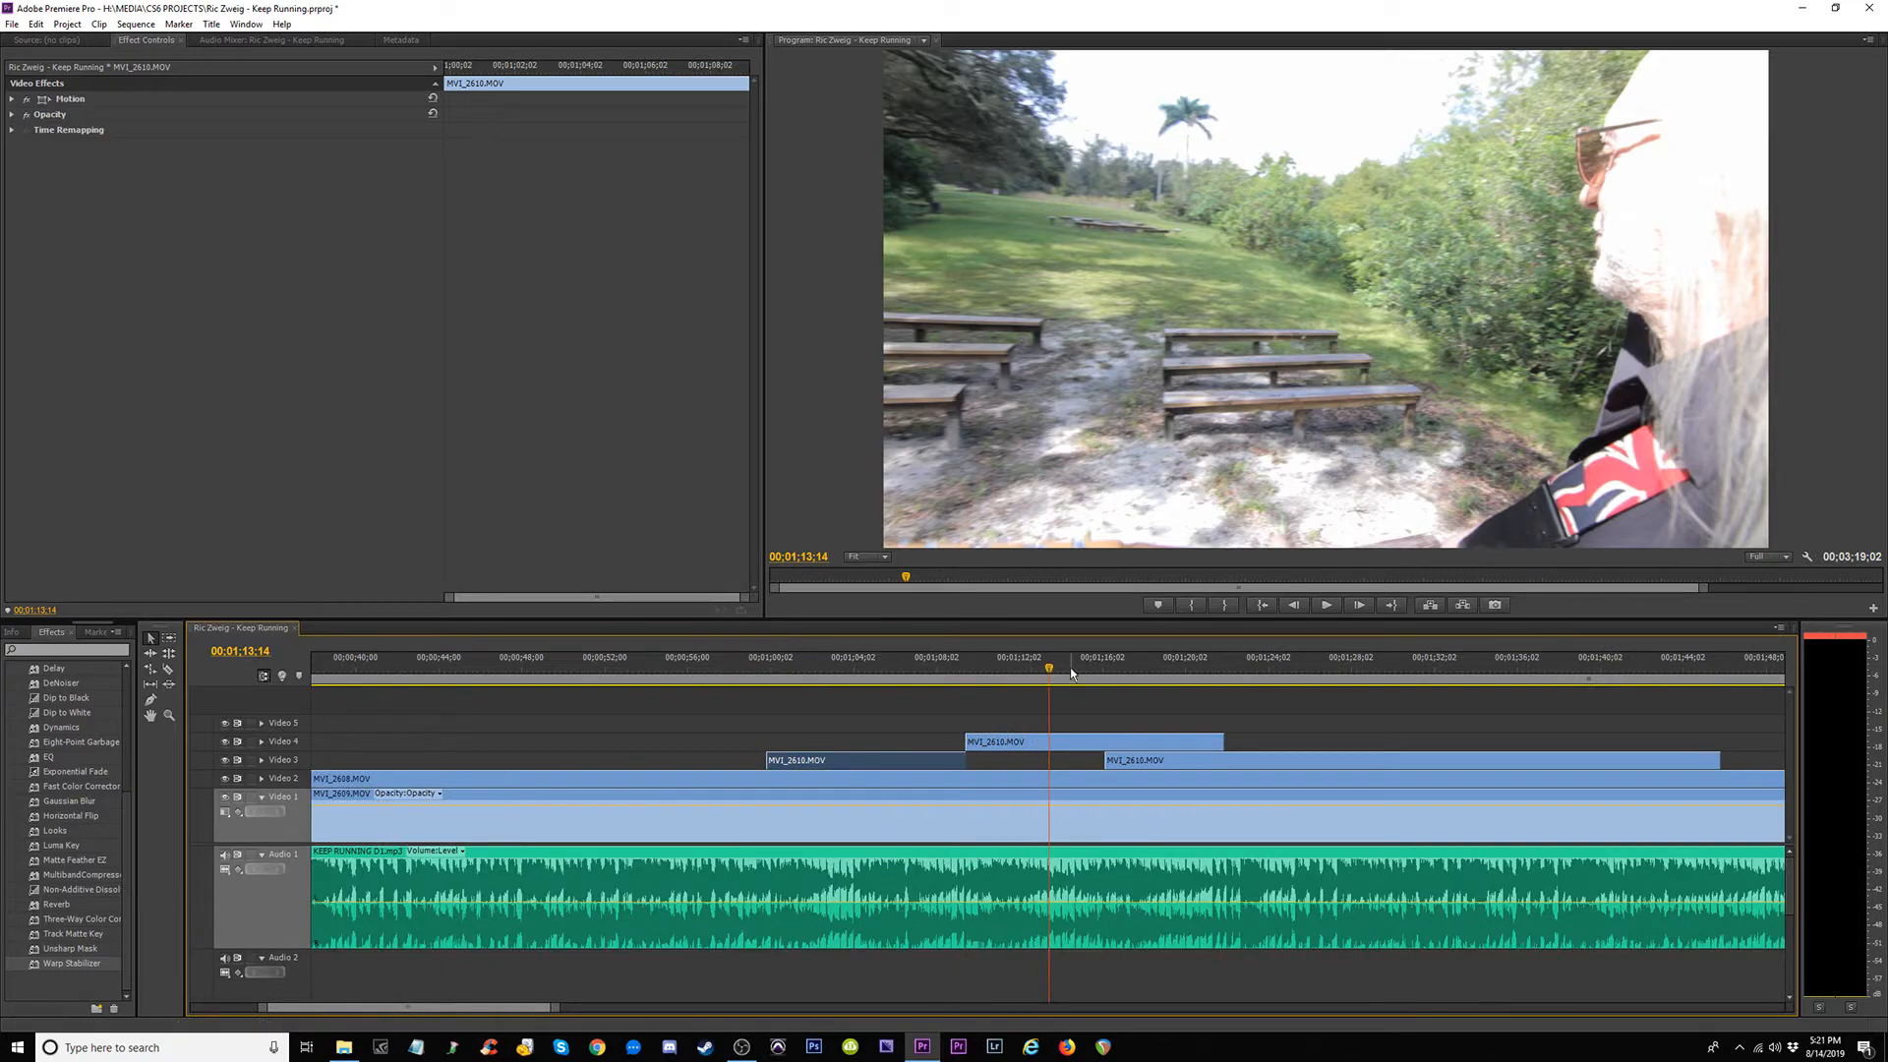
pyautogui.moveTo(1072, 673); pyautogui.dragTo(1254, 687)
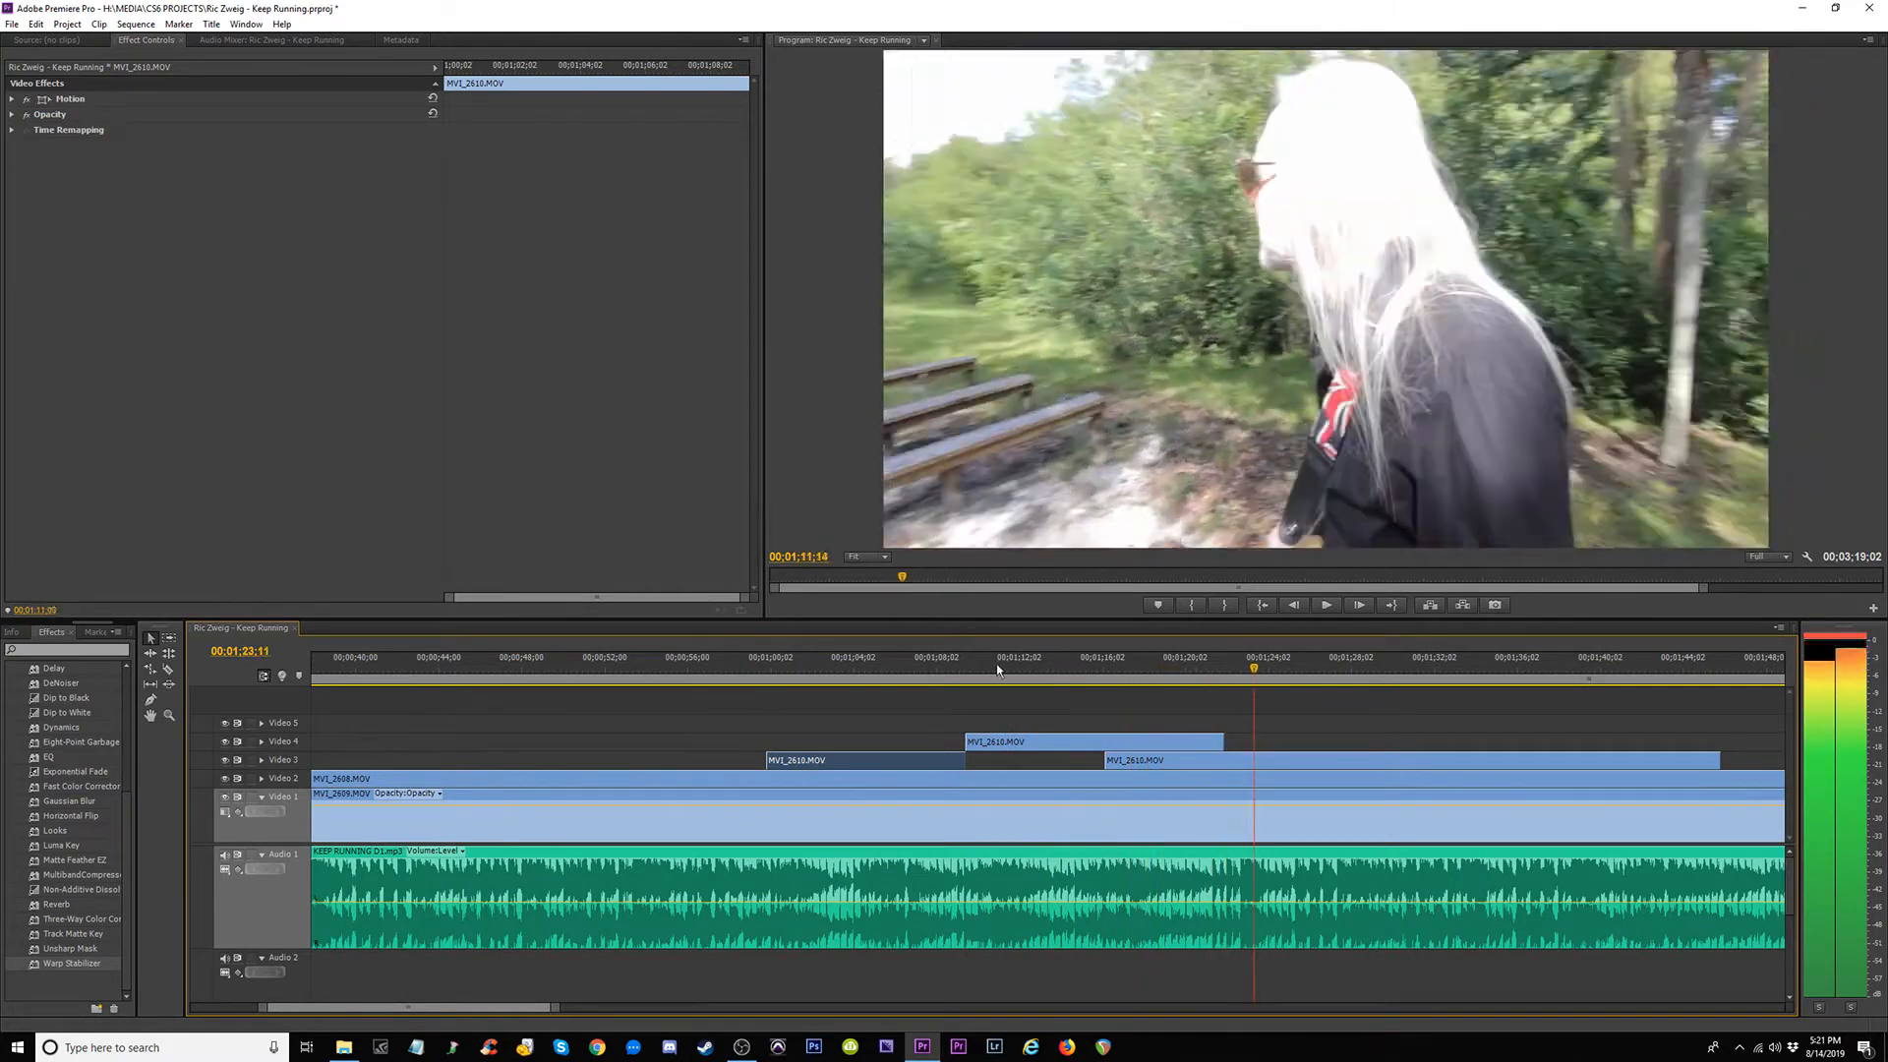
pyautogui.press('space')
pyautogui.moveTo(998, 670); pyautogui.dragTo(1093, 668)
pyautogui.moveTo(1220, 741); pyautogui.dragTo(1108, 737)
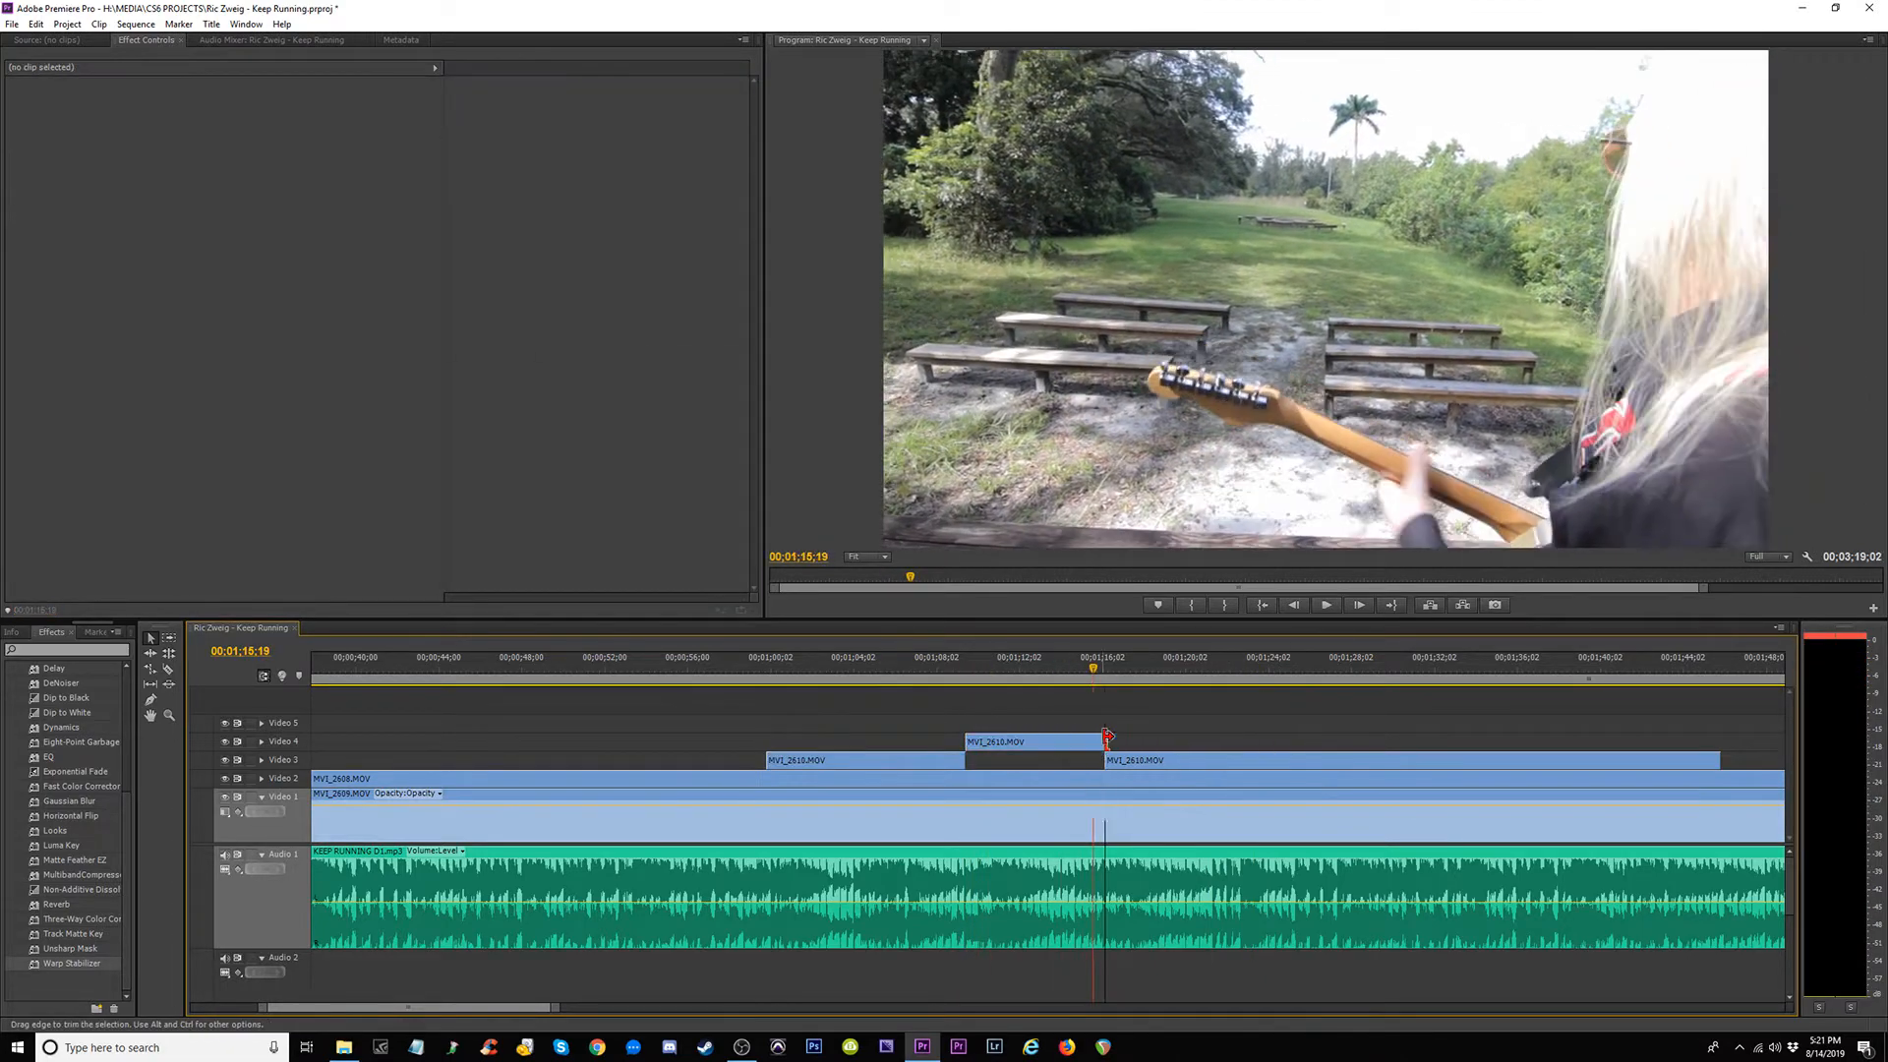
pyautogui.press('space')
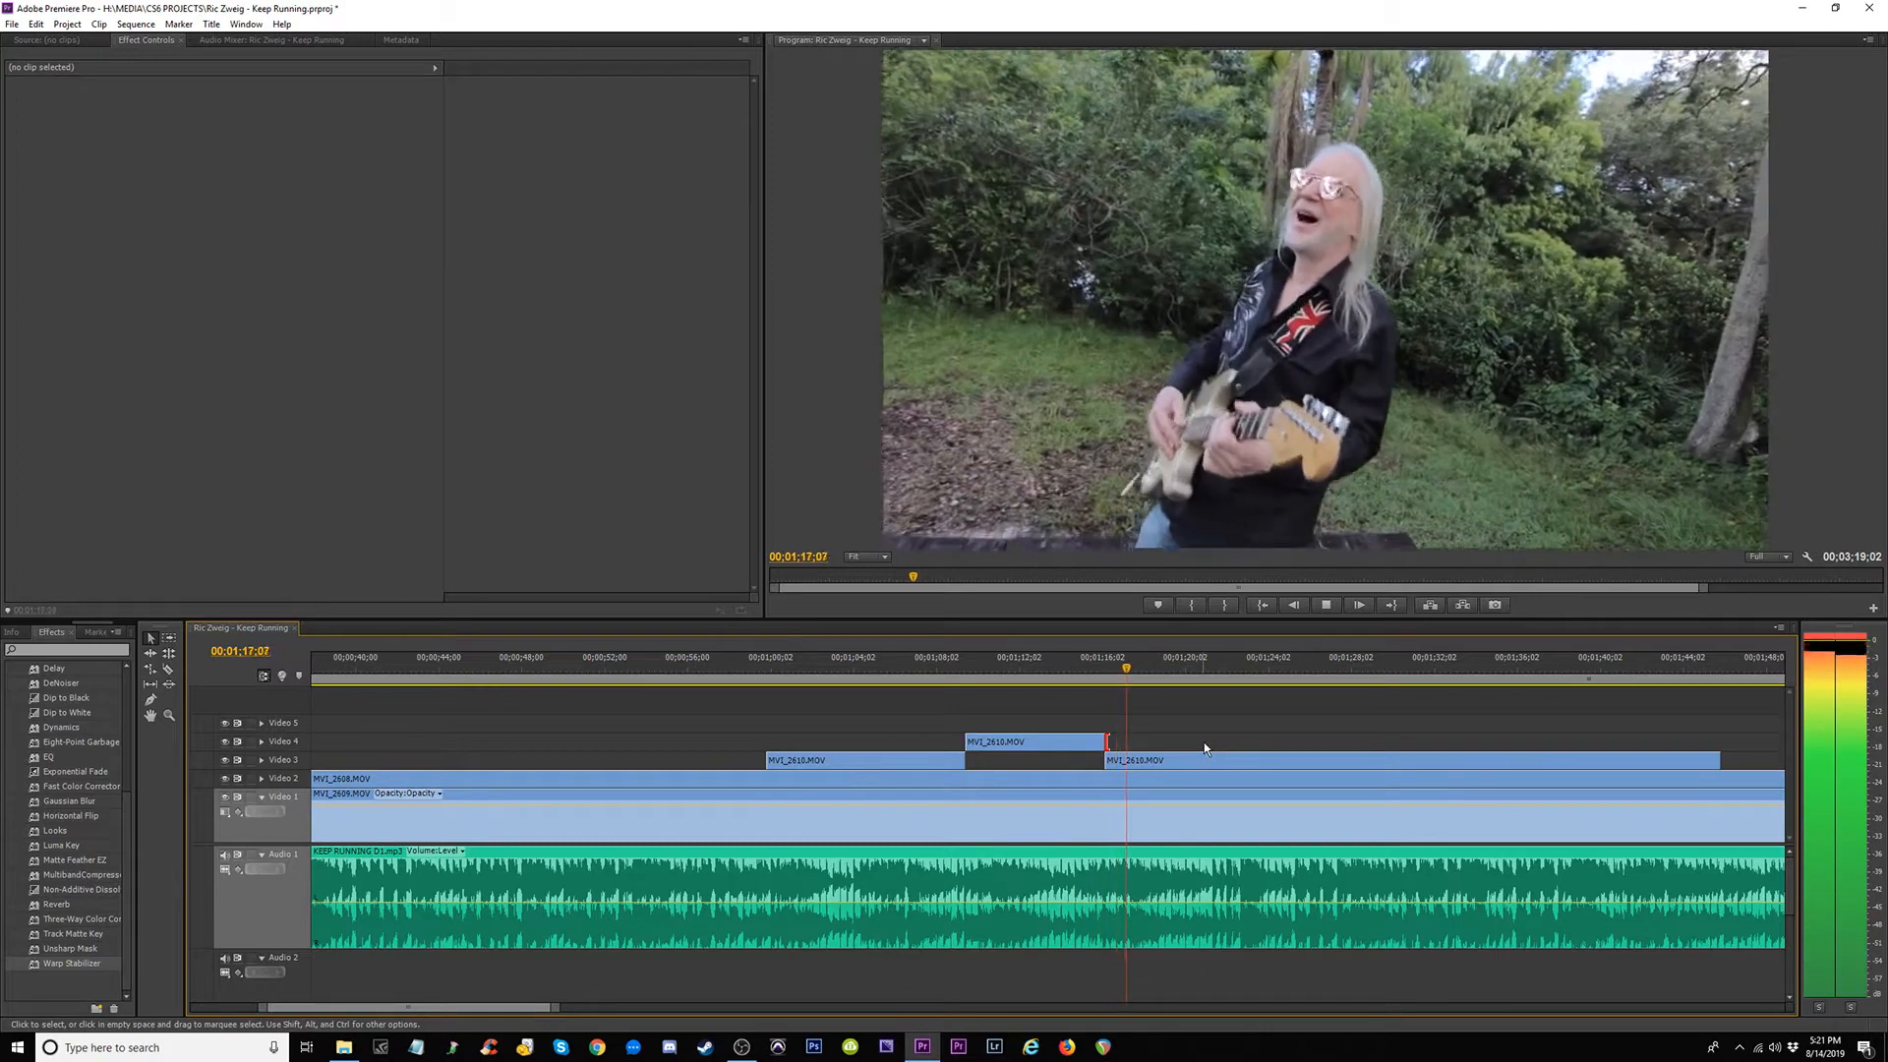
pyautogui.press('space')
pyautogui.moveTo(1050, 742); pyautogui.dragTo(1051, 760)
# Review the MVI_2607 clip on Video 3 against the music and delete it.
pyautogui.press('\\')
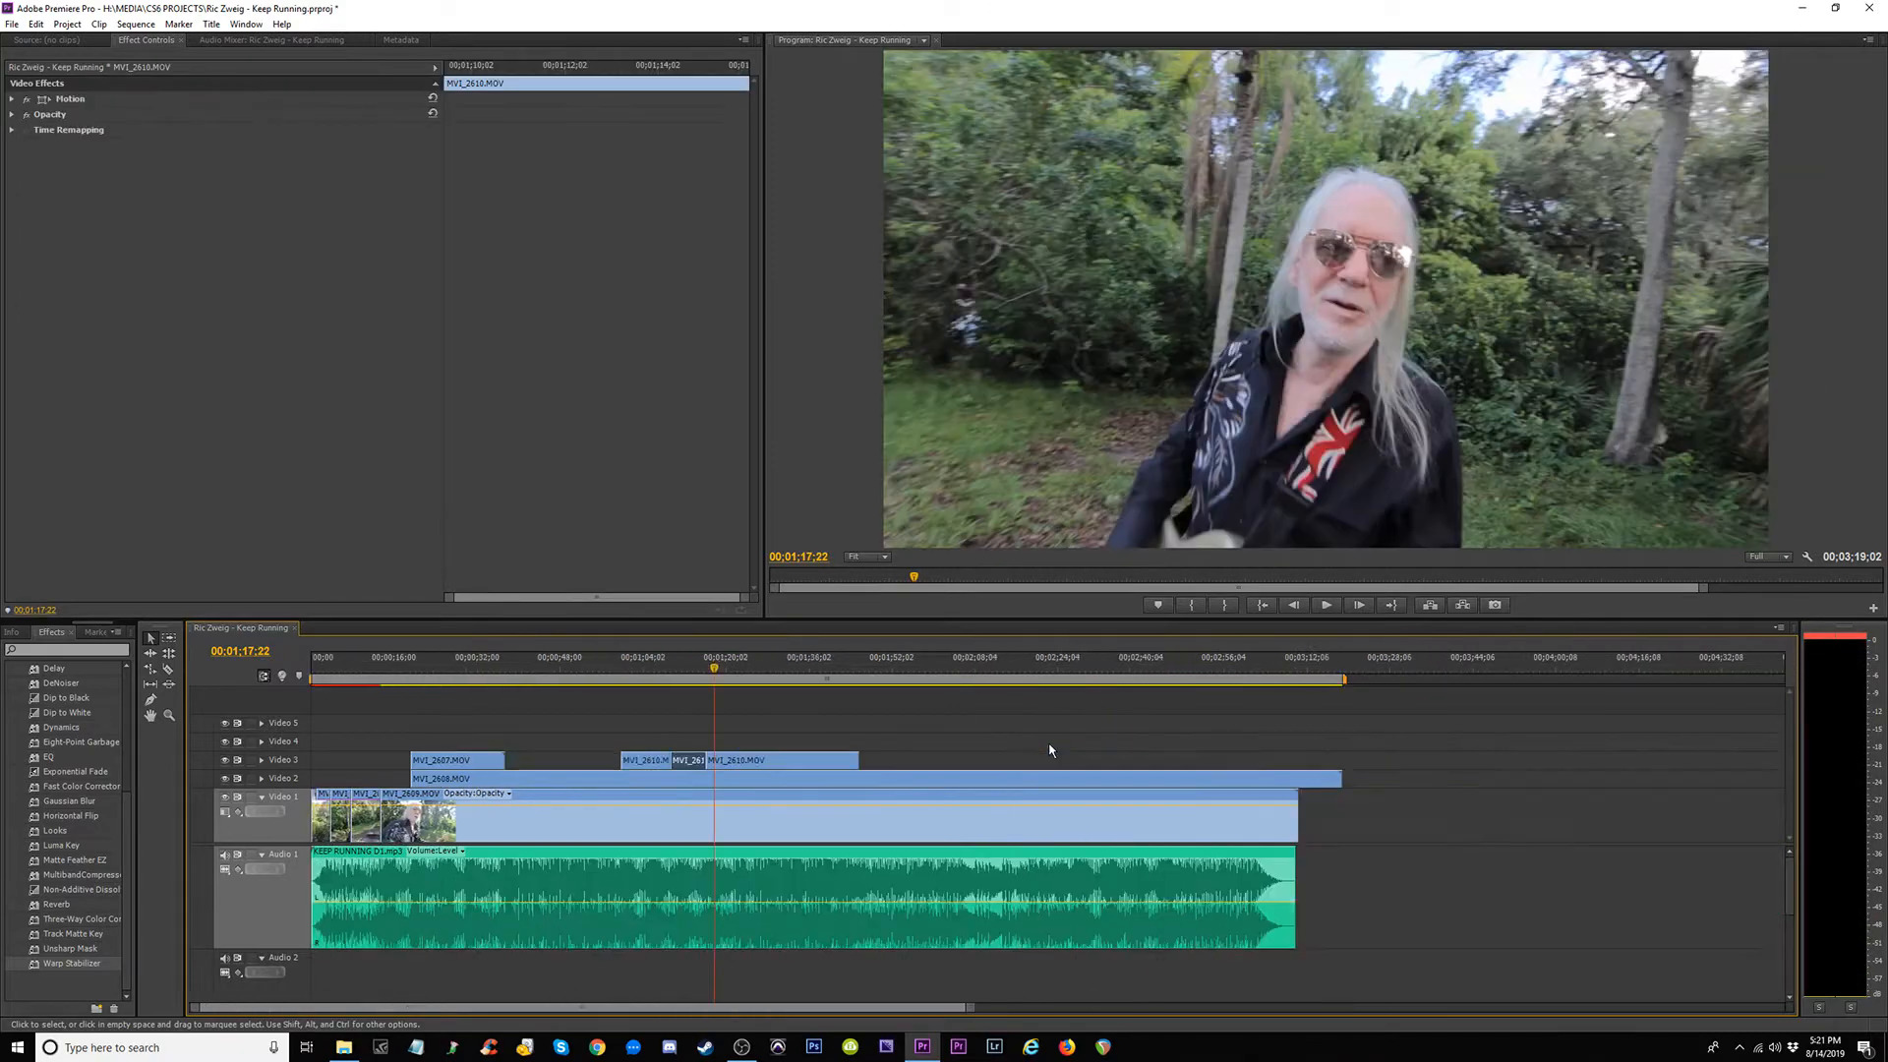
pyautogui.press('space')
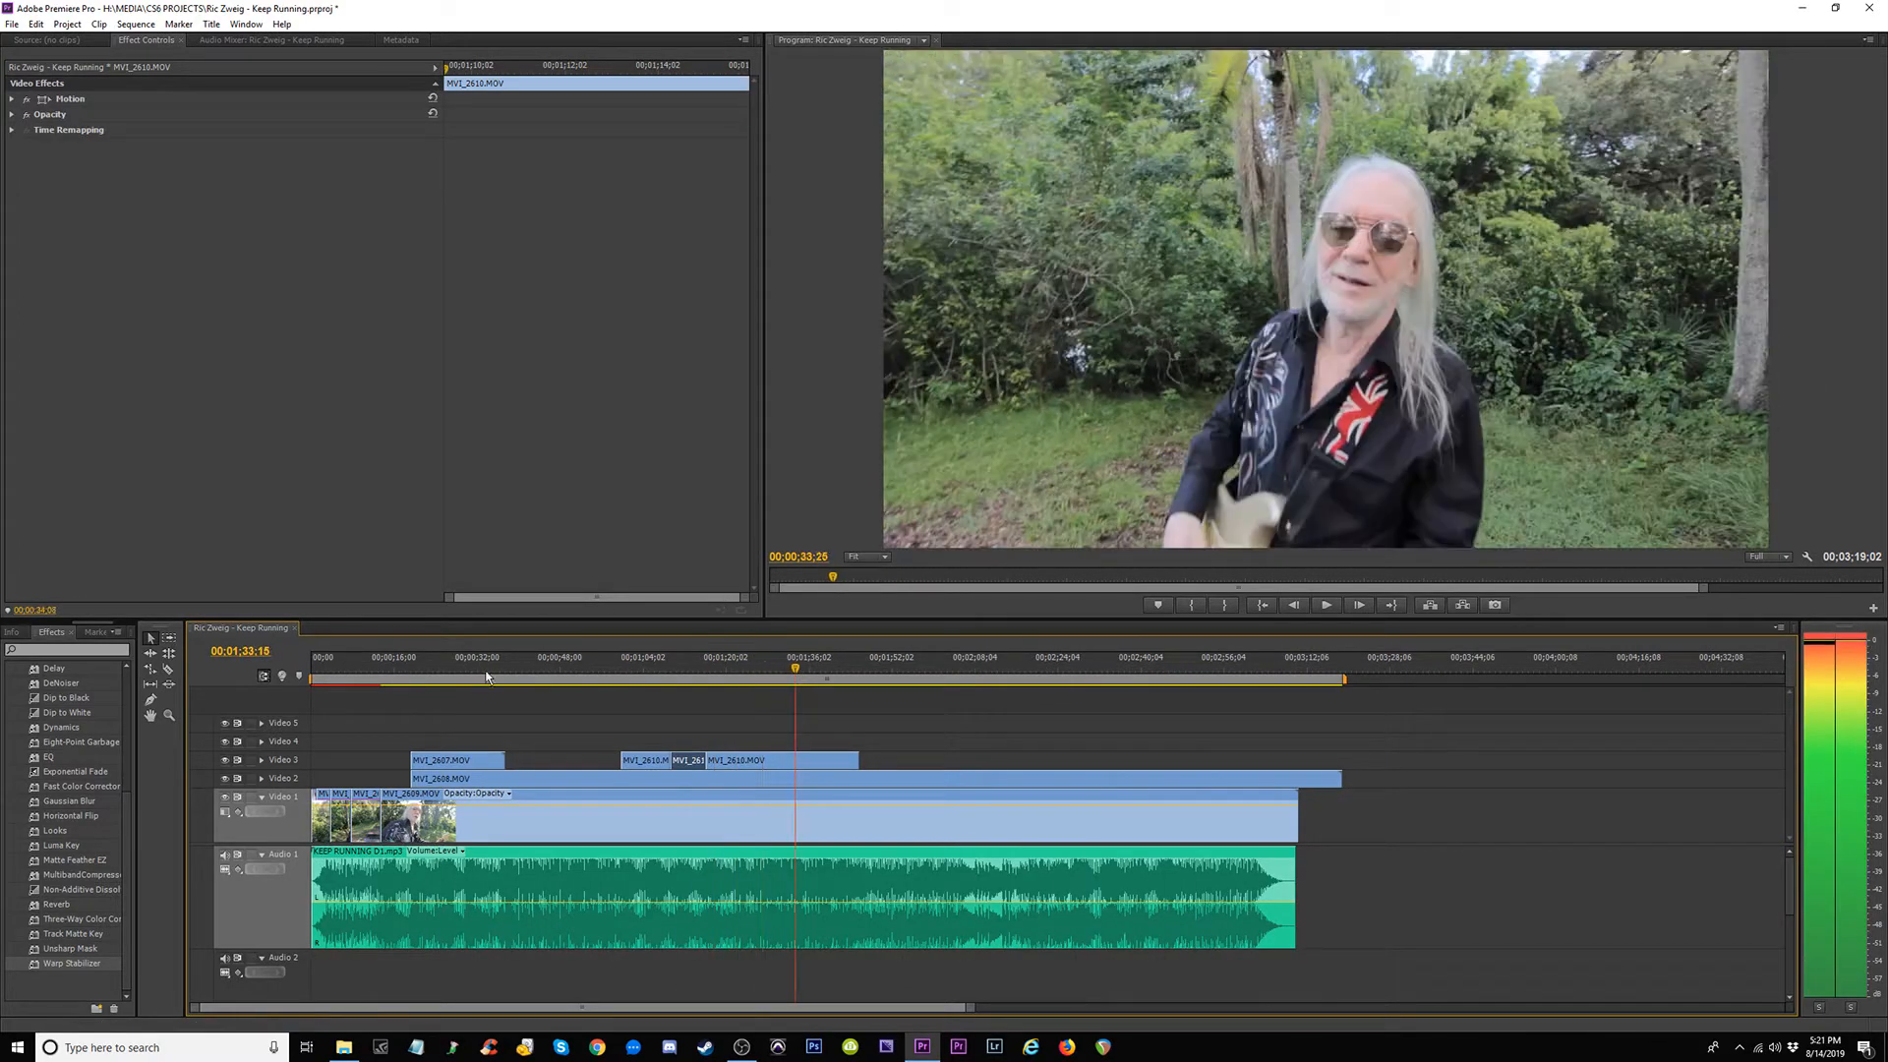
pyautogui.click(425, 679)
pyautogui.moveTo(425, 680)
pyautogui.mouseDown()
pyautogui.moveTo(518, 692)
pyautogui.moveTo(418, 686)
pyautogui.mouseUp()
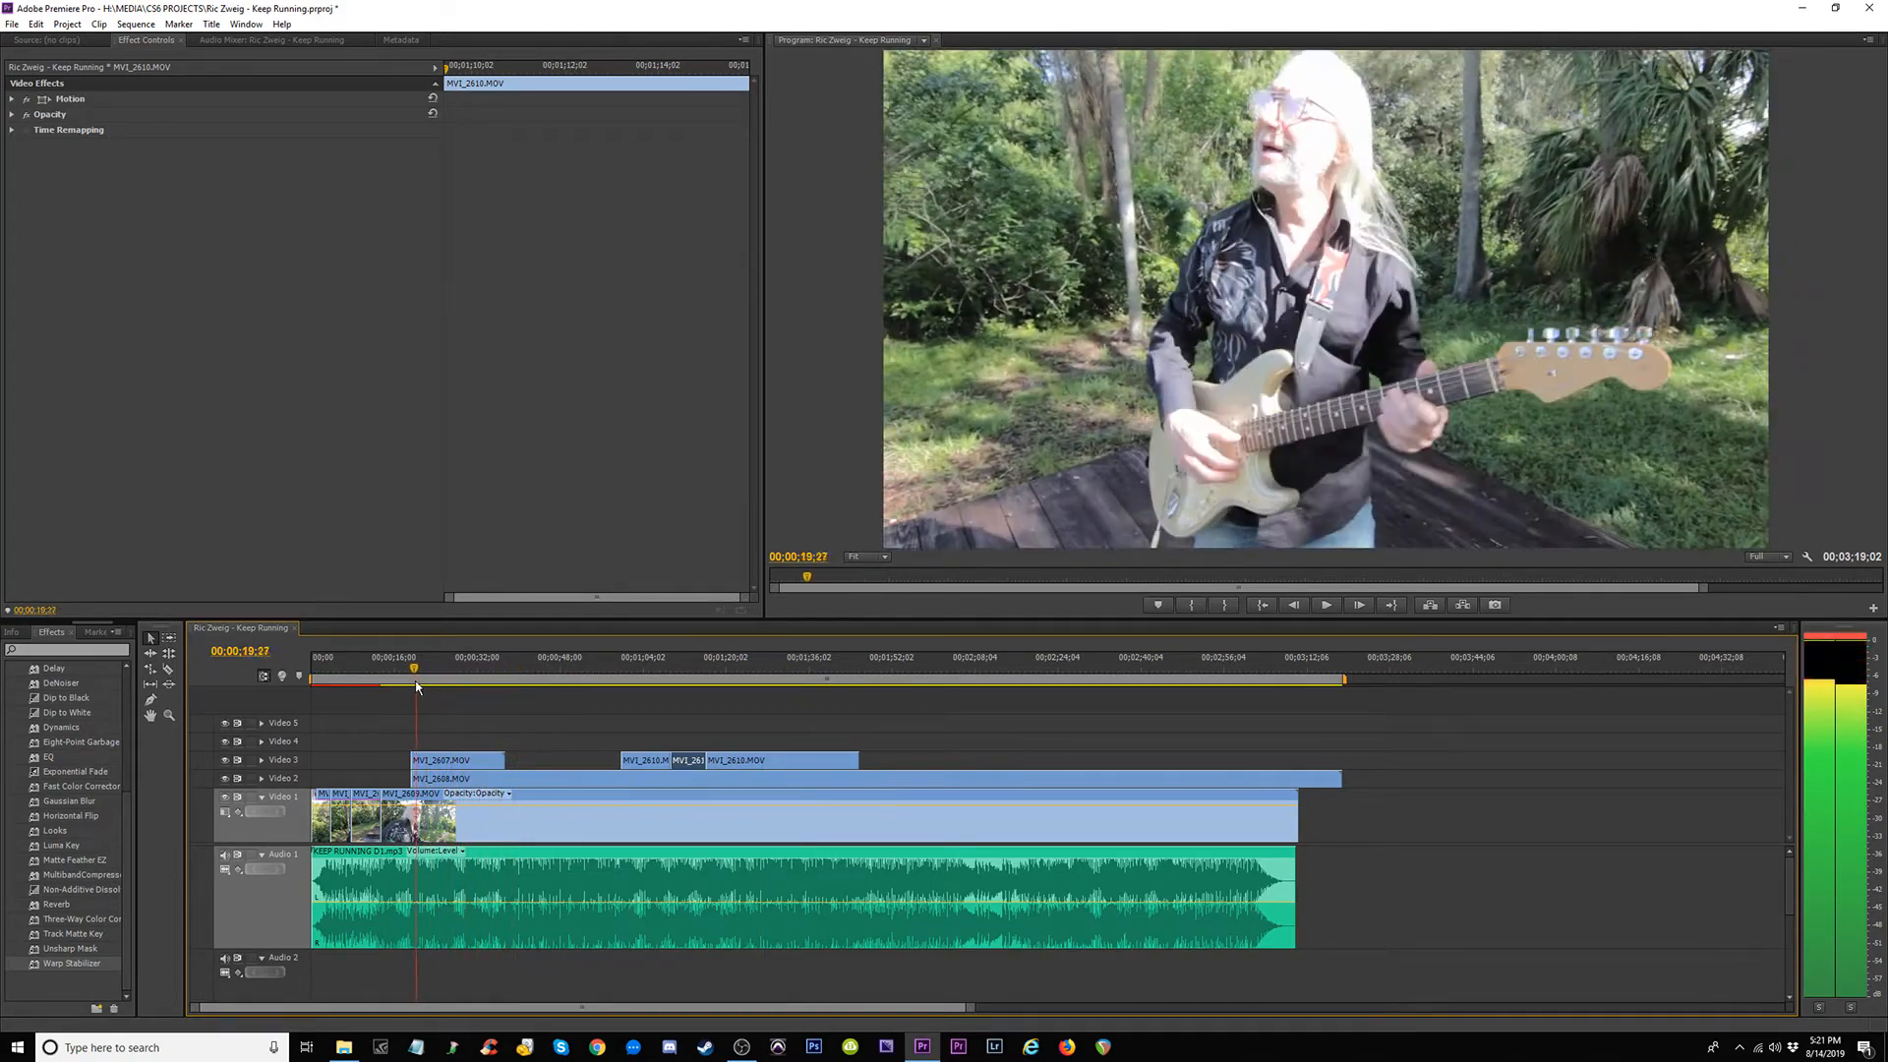
pyautogui.press('space')
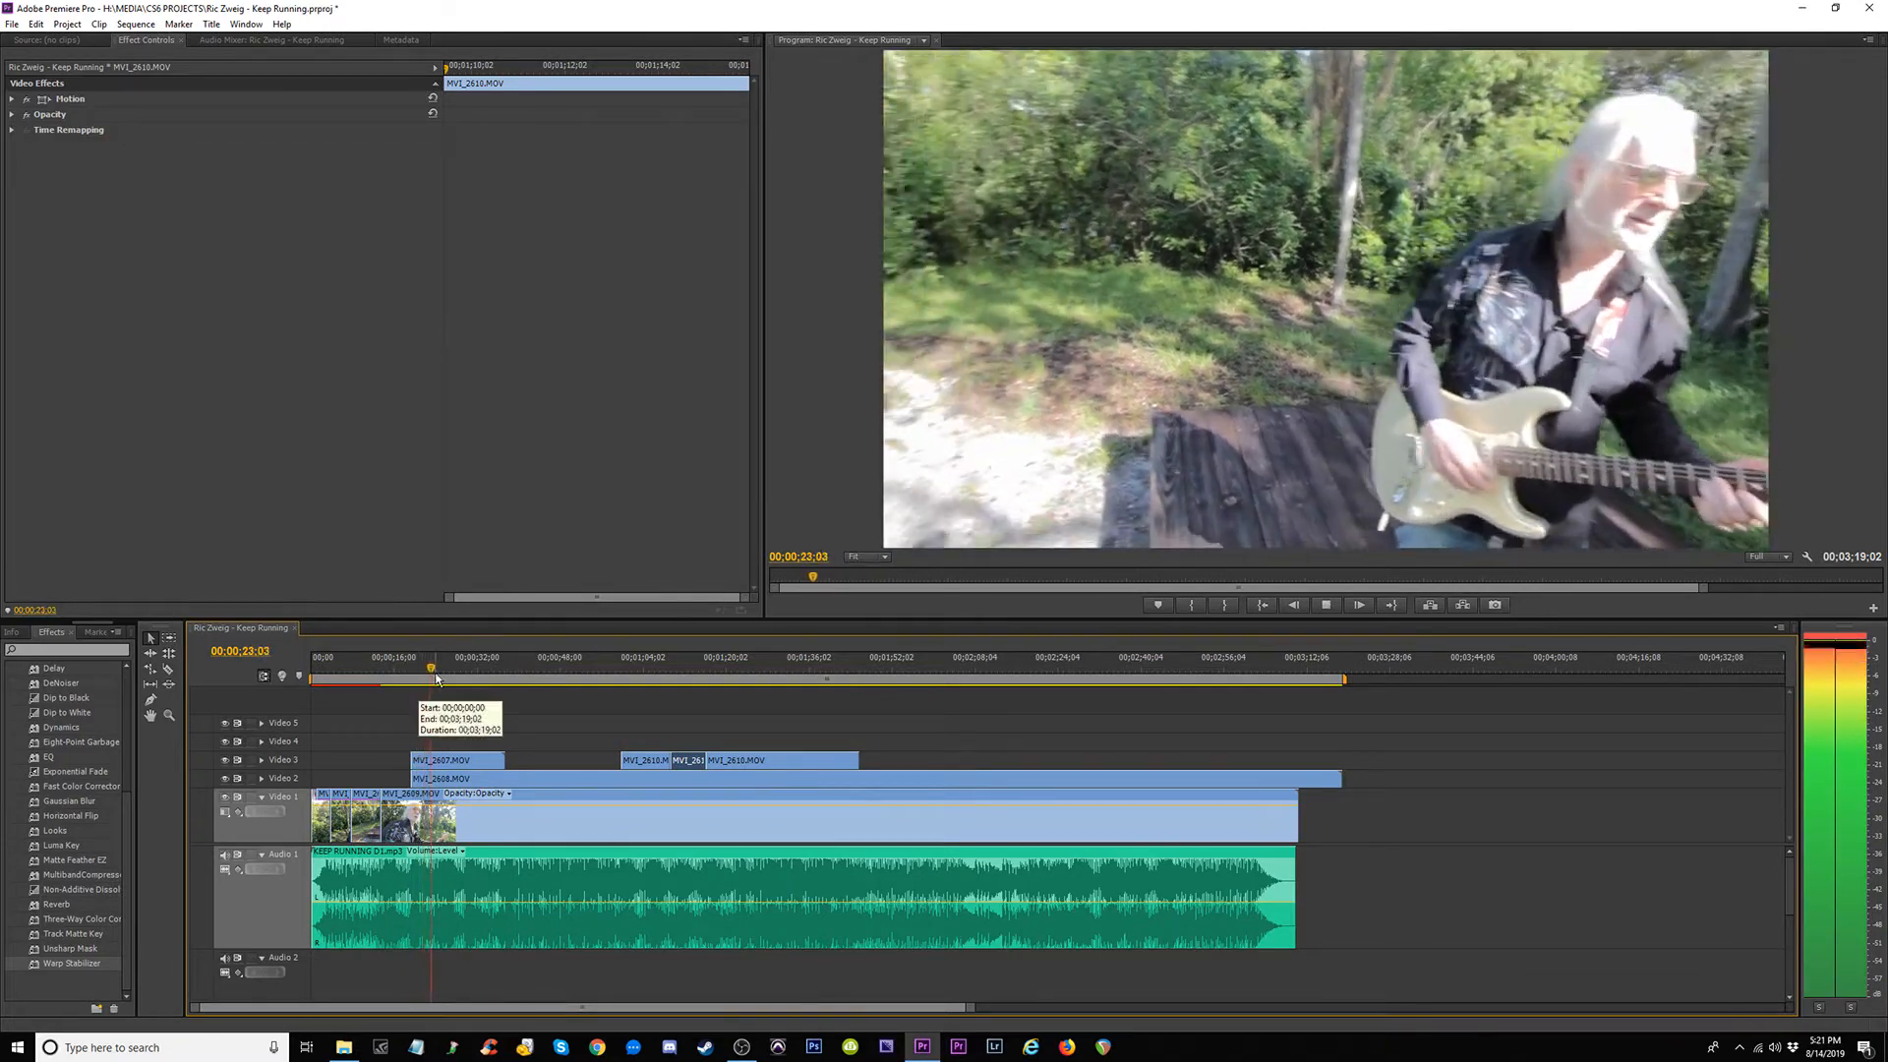
pyautogui.click(441, 668)
pyautogui.moveTo(471, 674); pyautogui.dragTo(482, 679)
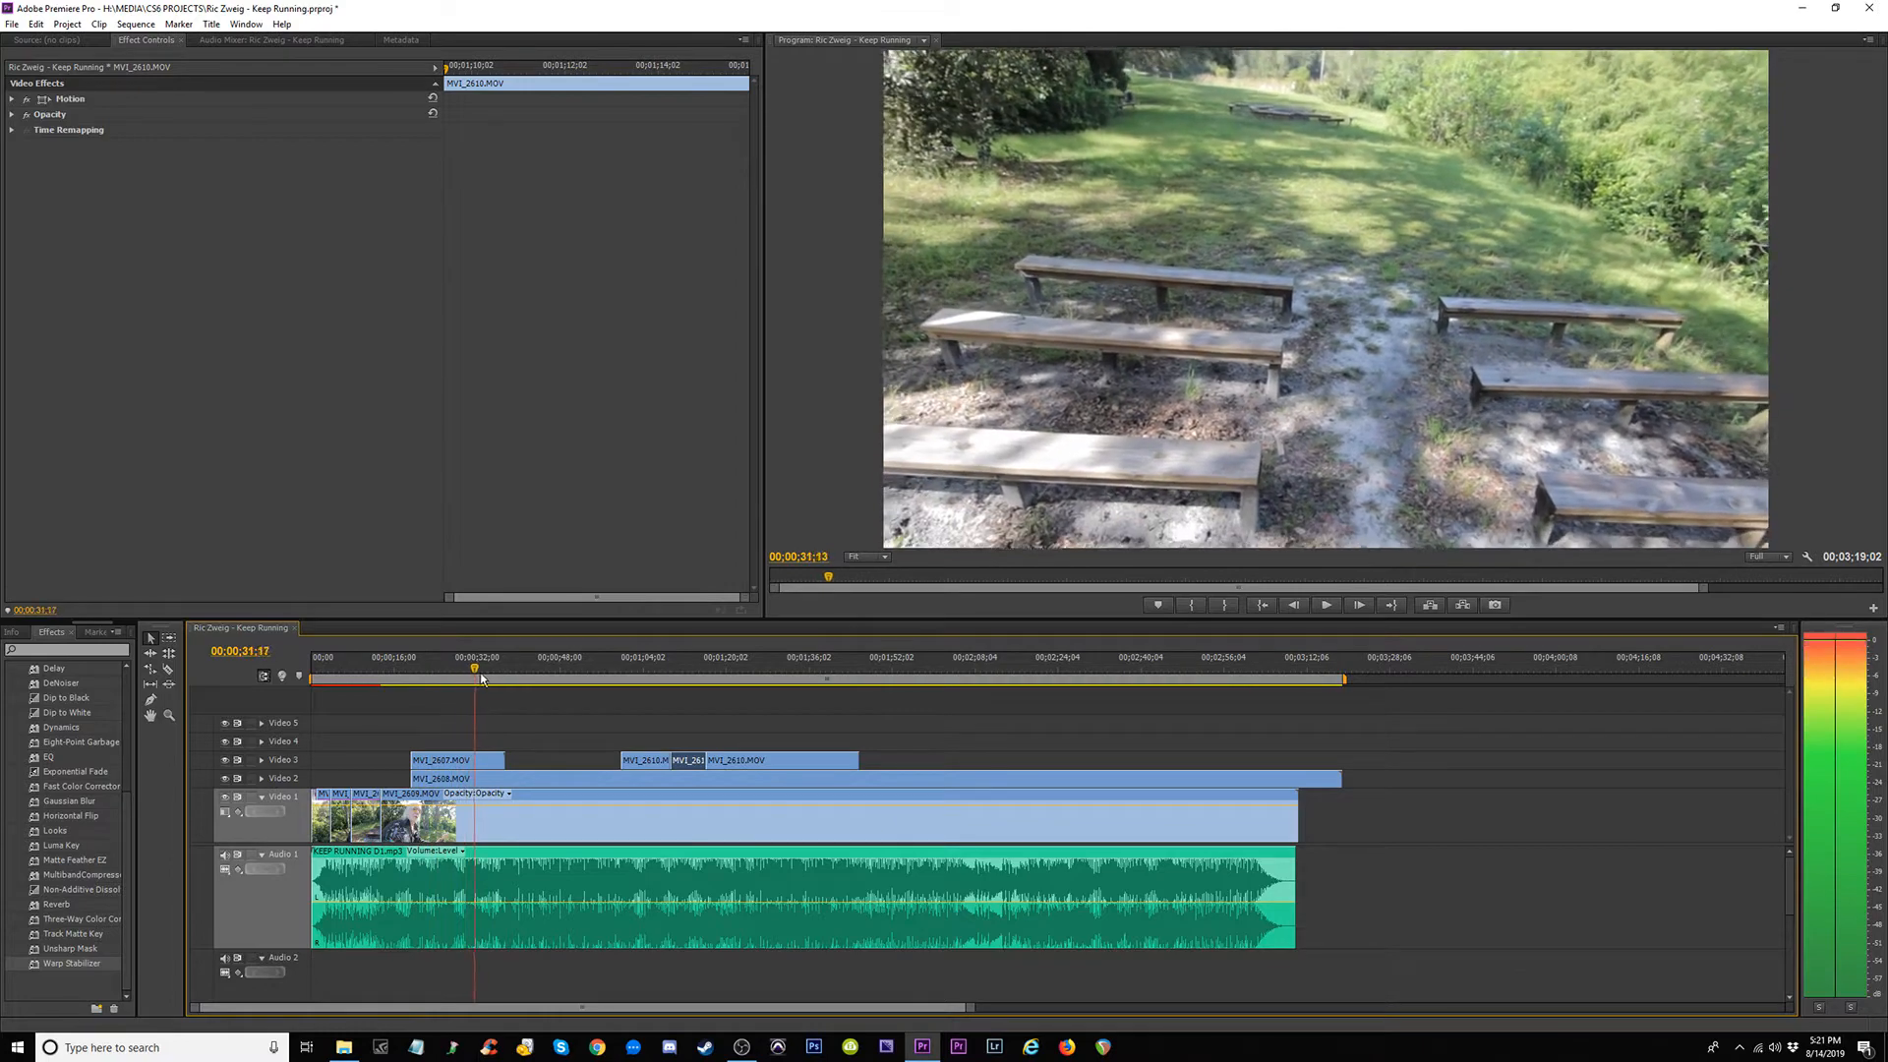
pyautogui.click(497, 679)
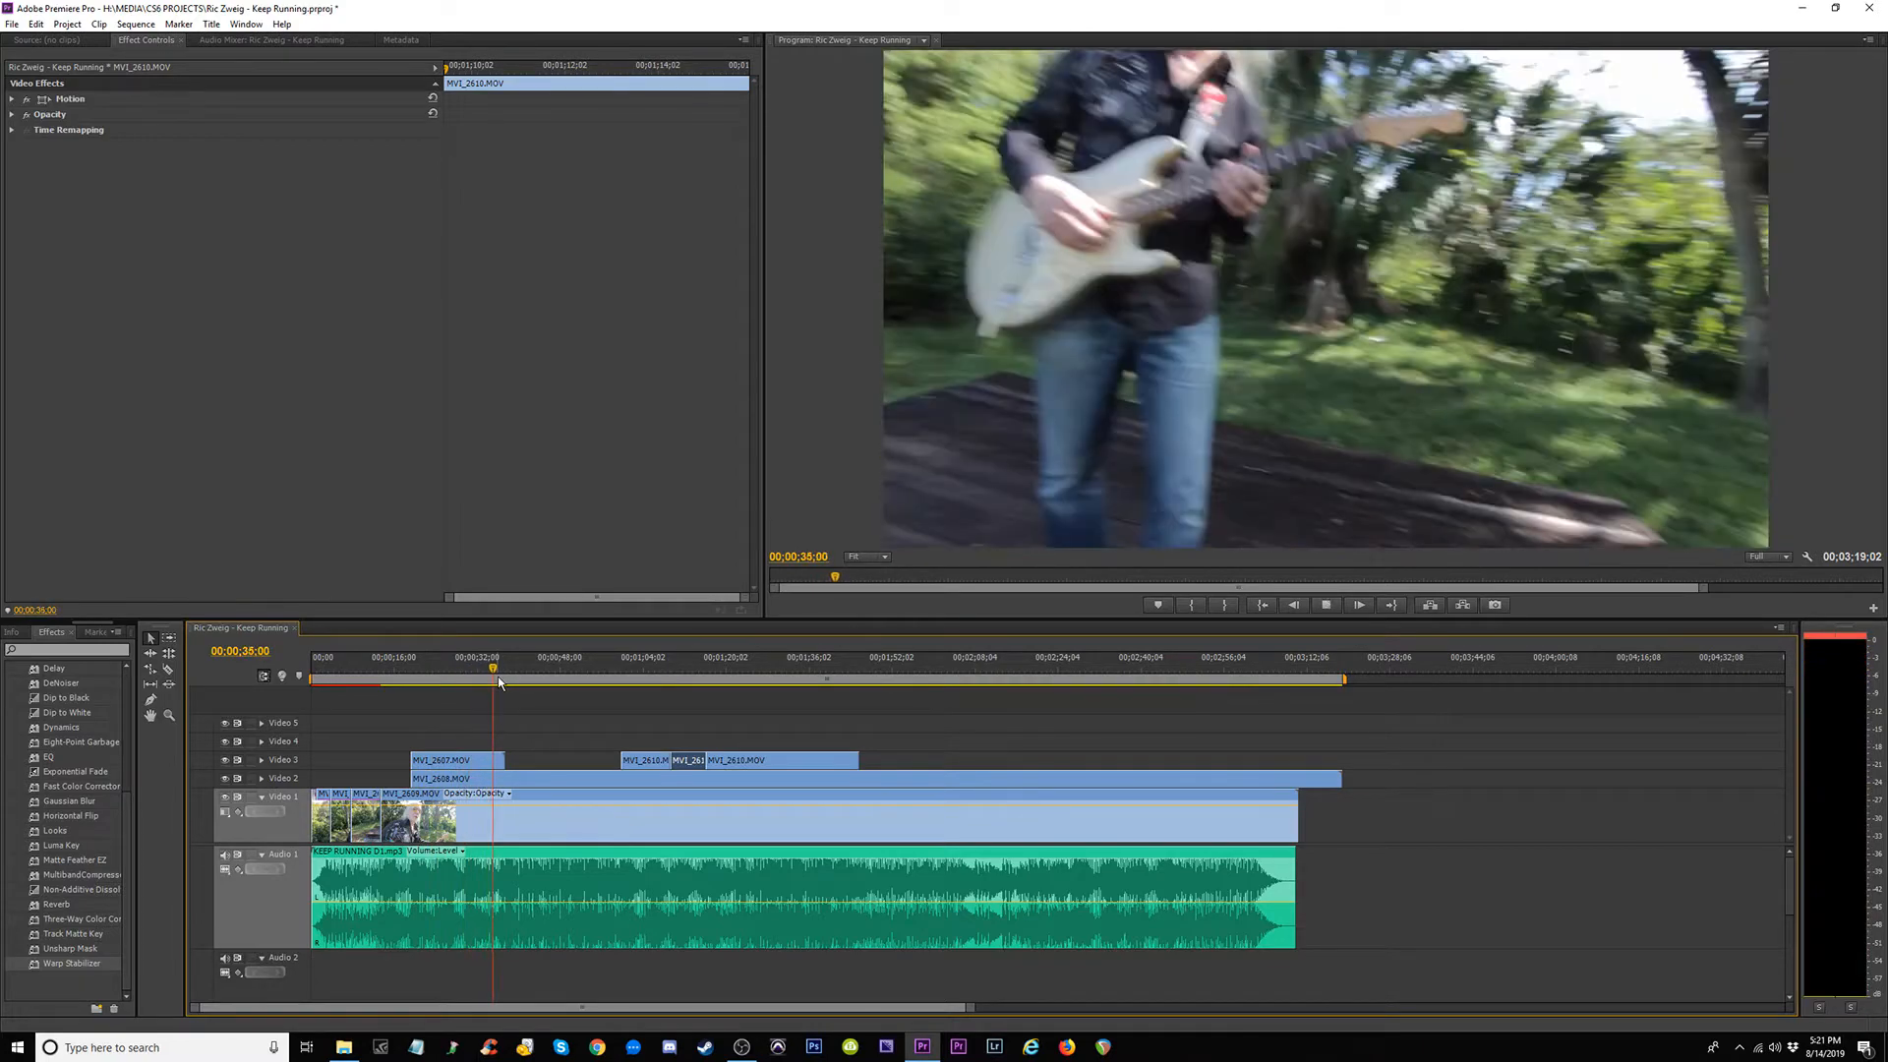
pyautogui.click(452, 764)
pyautogui.press('Delete')
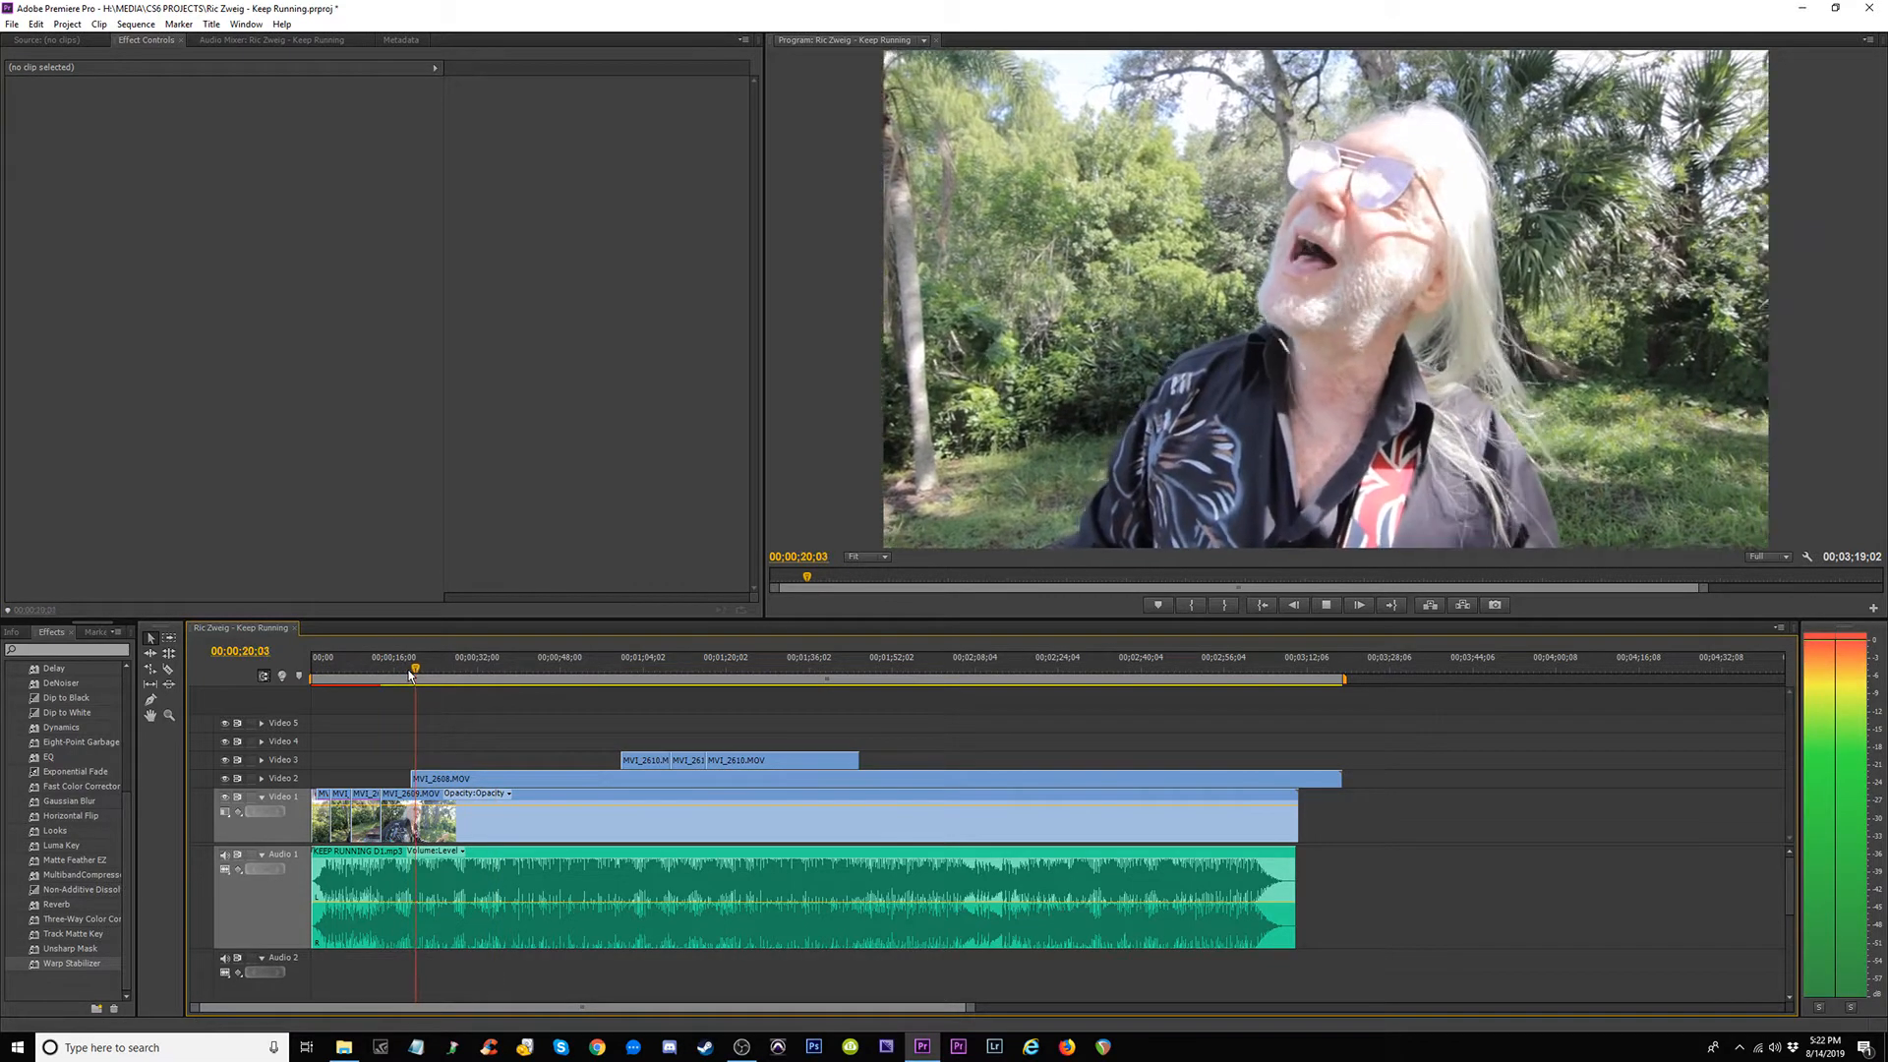
pyautogui.press('space')
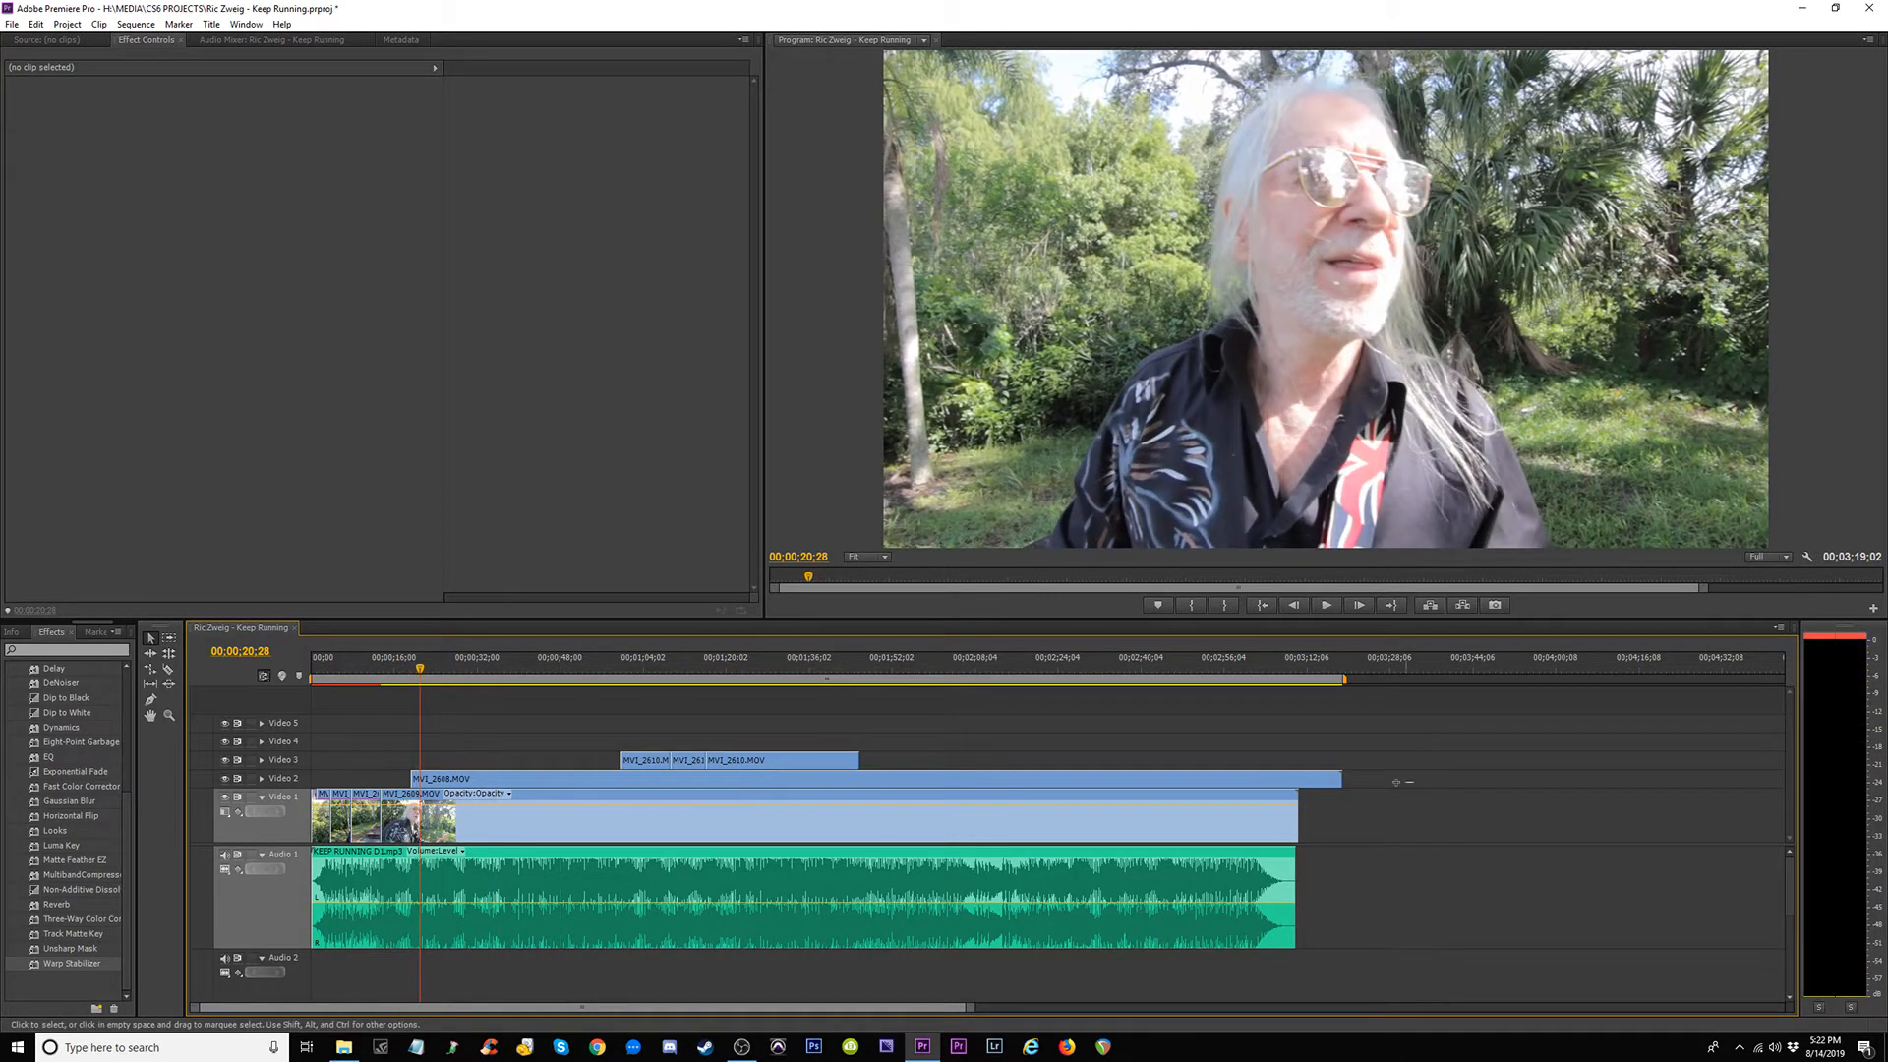
# Rearrange the tracks with the MVI_2610 segments on Video 1, the long MVI_2609 clip on Video 2 and MVI_2608 on Video 3.
pyautogui.moveTo(1396, 782); pyautogui.dragTo(526, 731)
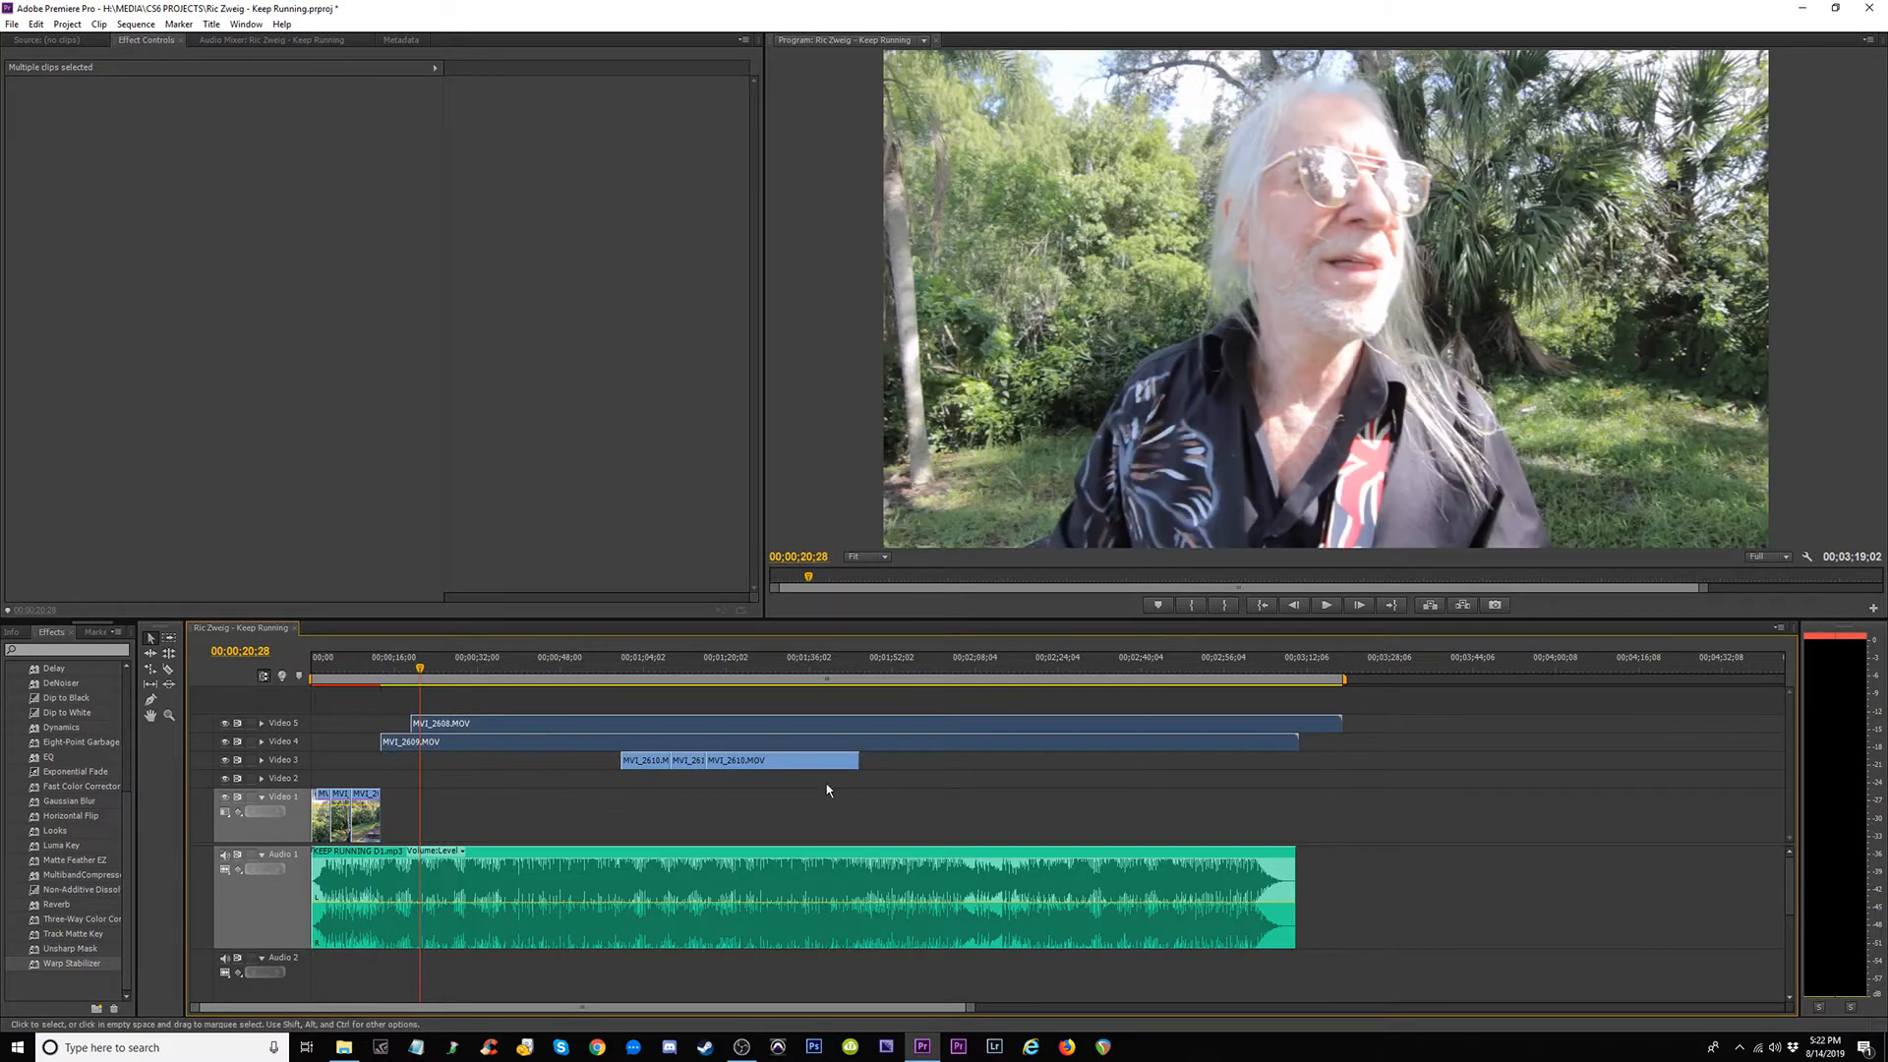
pyautogui.moveTo(840, 792); pyautogui.dragTo(642, 755)
pyautogui.moveTo(776, 772); pyautogui.dragTo(713, 863)
pyautogui.moveTo(680, 738); pyautogui.dragTo(727, 776)
pyautogui.click(723, 720)
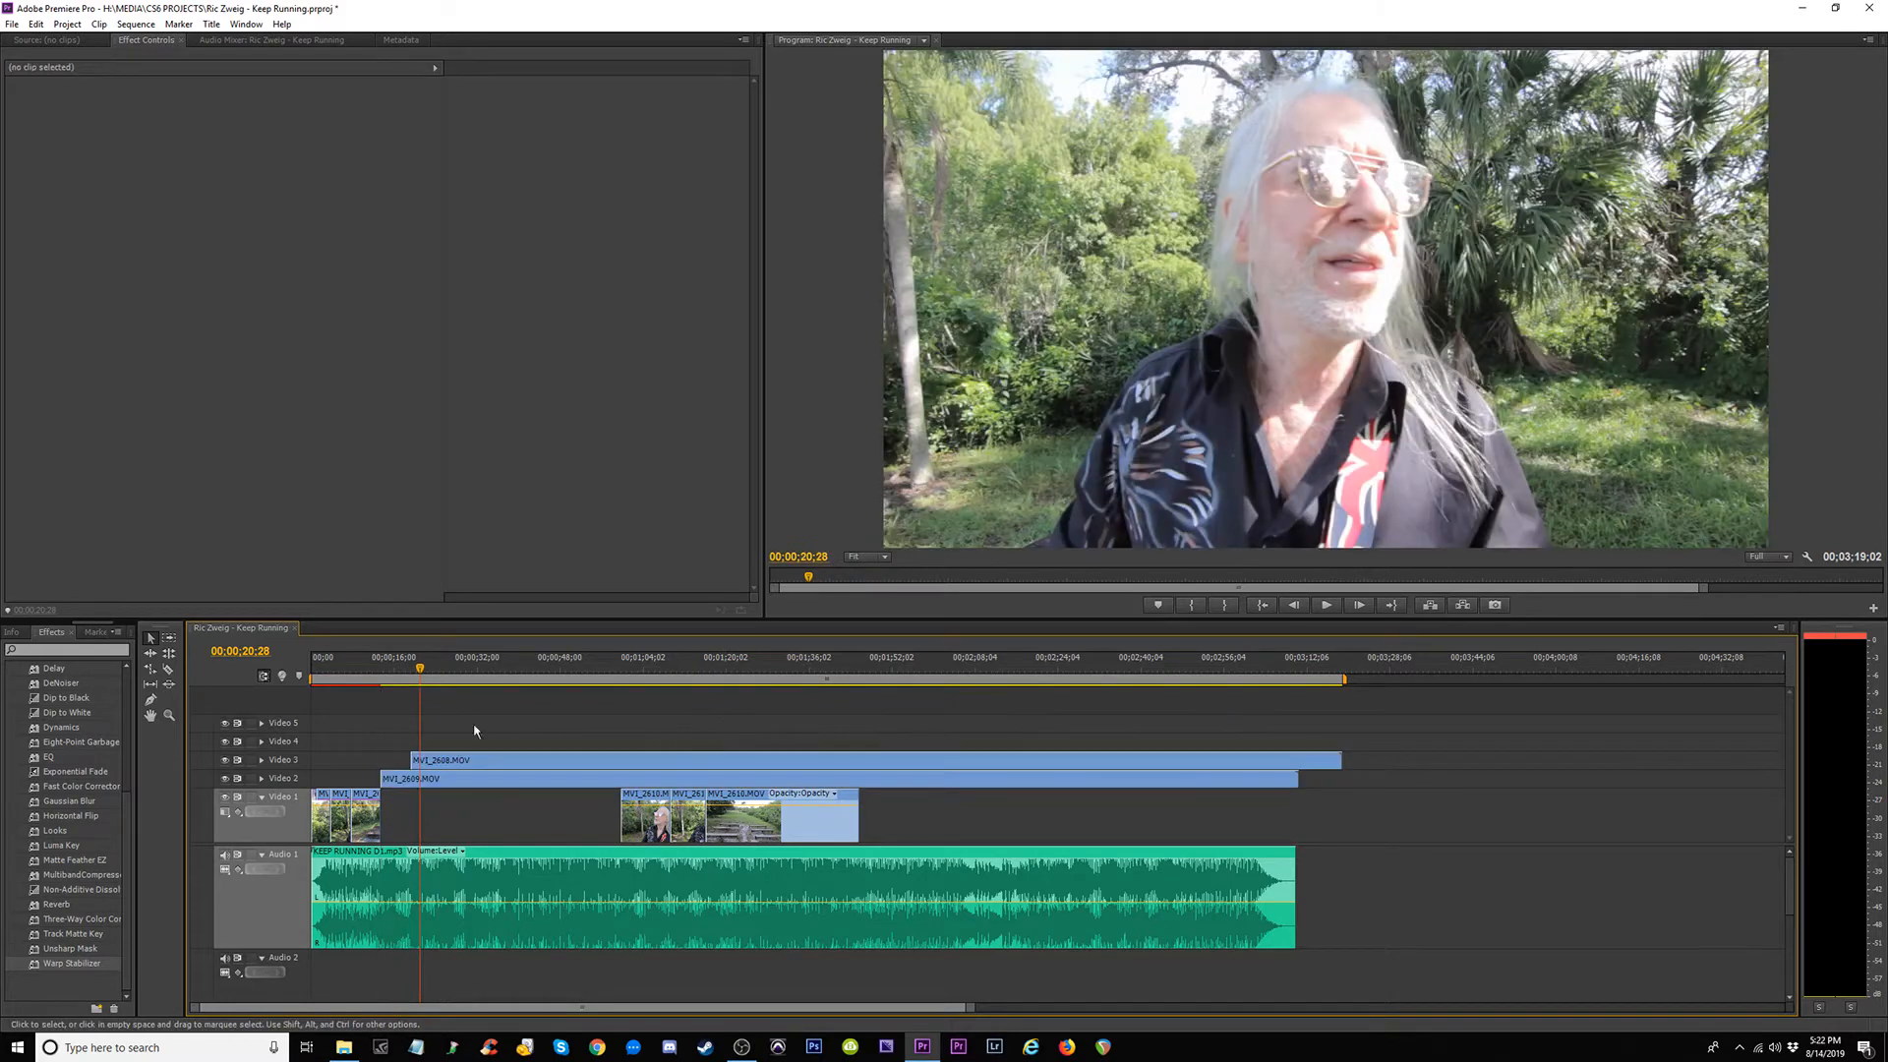
# Save the project, and play MVI_2608 on Video 3 from 00;00;19;19 to split it at about 00;00;49;26.
pyautogui.click(414, 670)
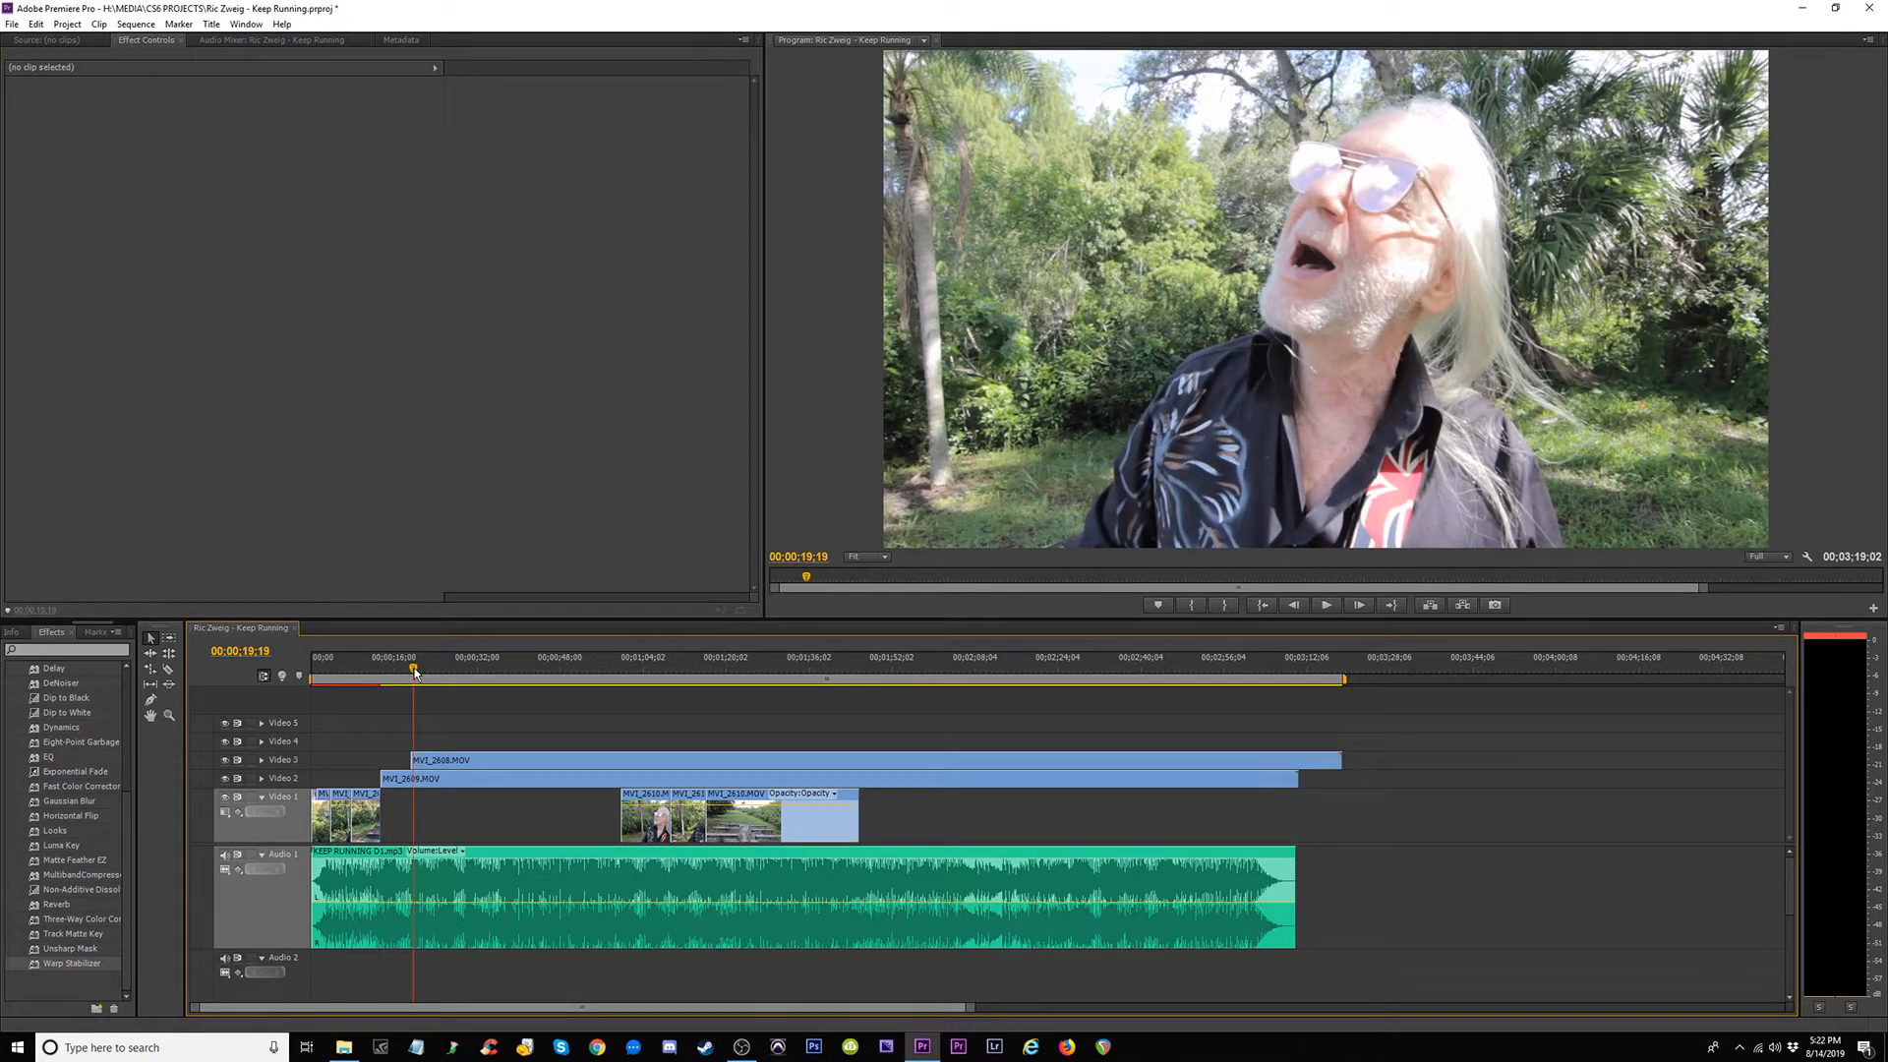
pyautogui.press('-')
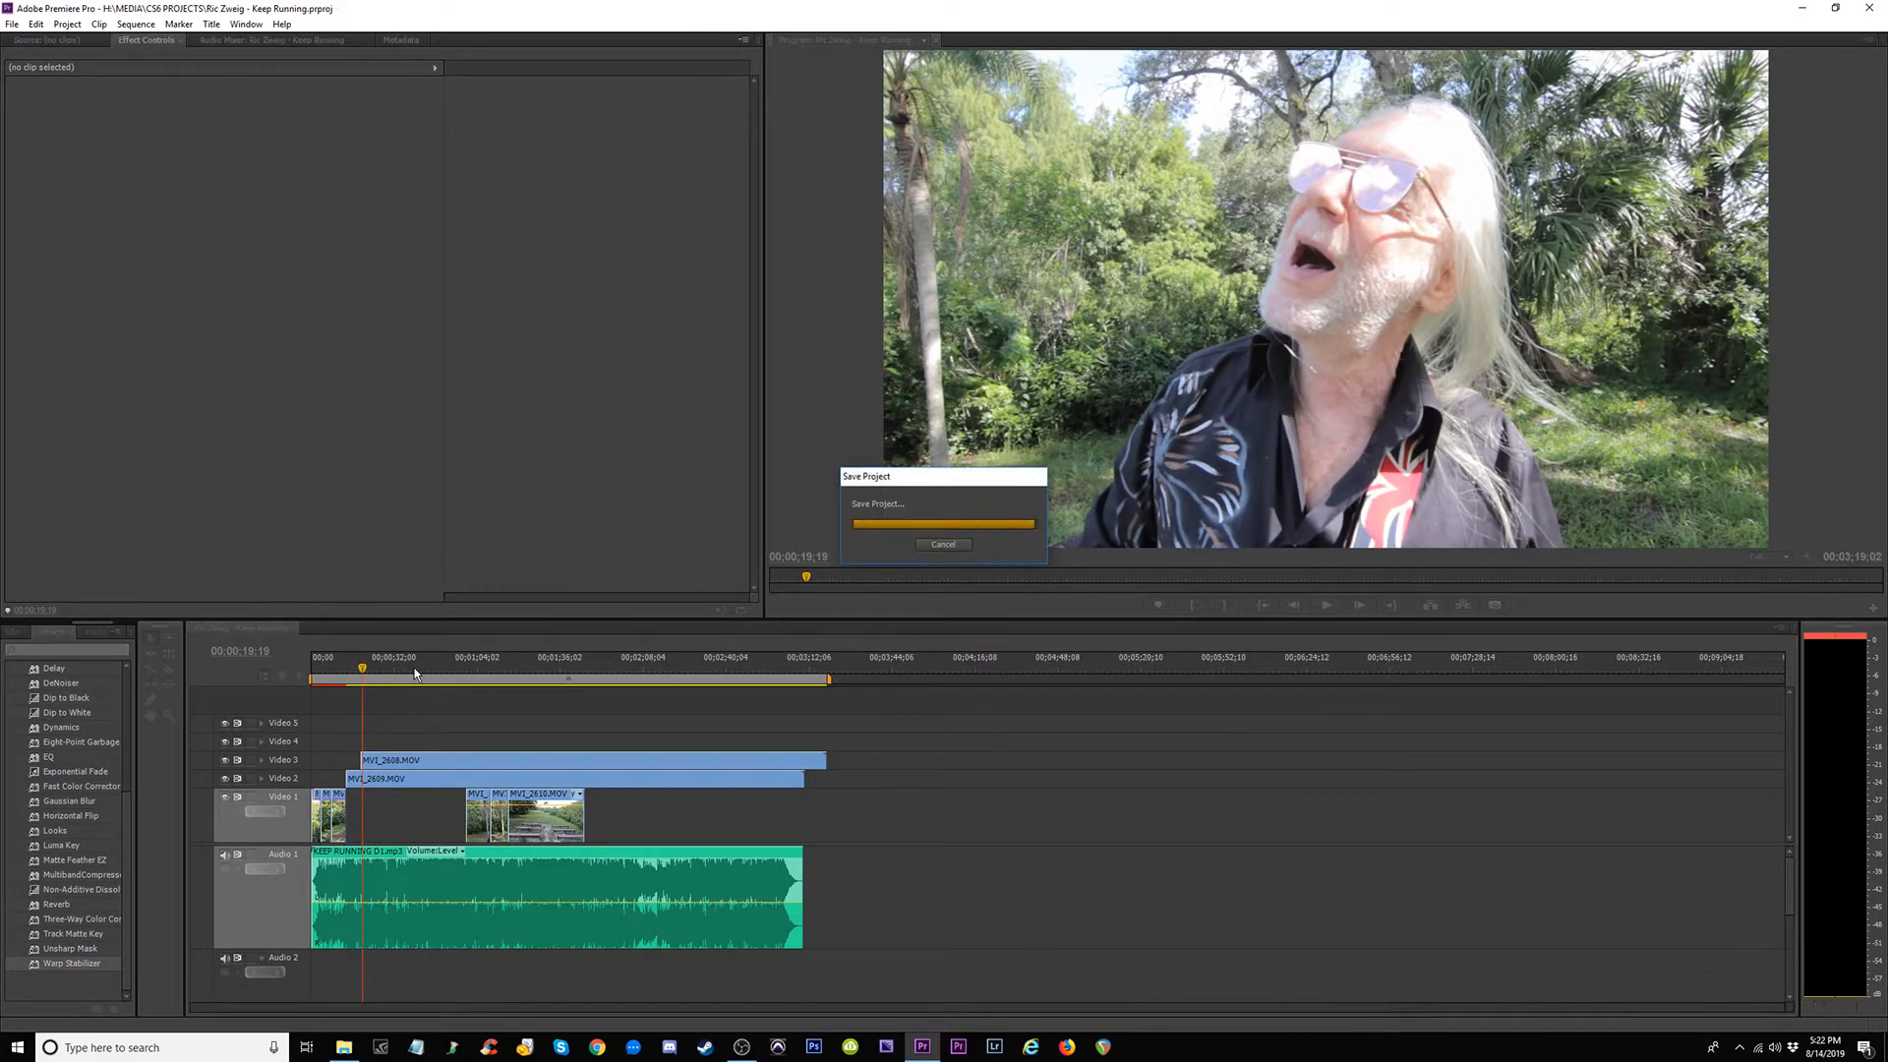
pyautogui.press('=')
pyautogui.press('=')
pyautogui.press('space')
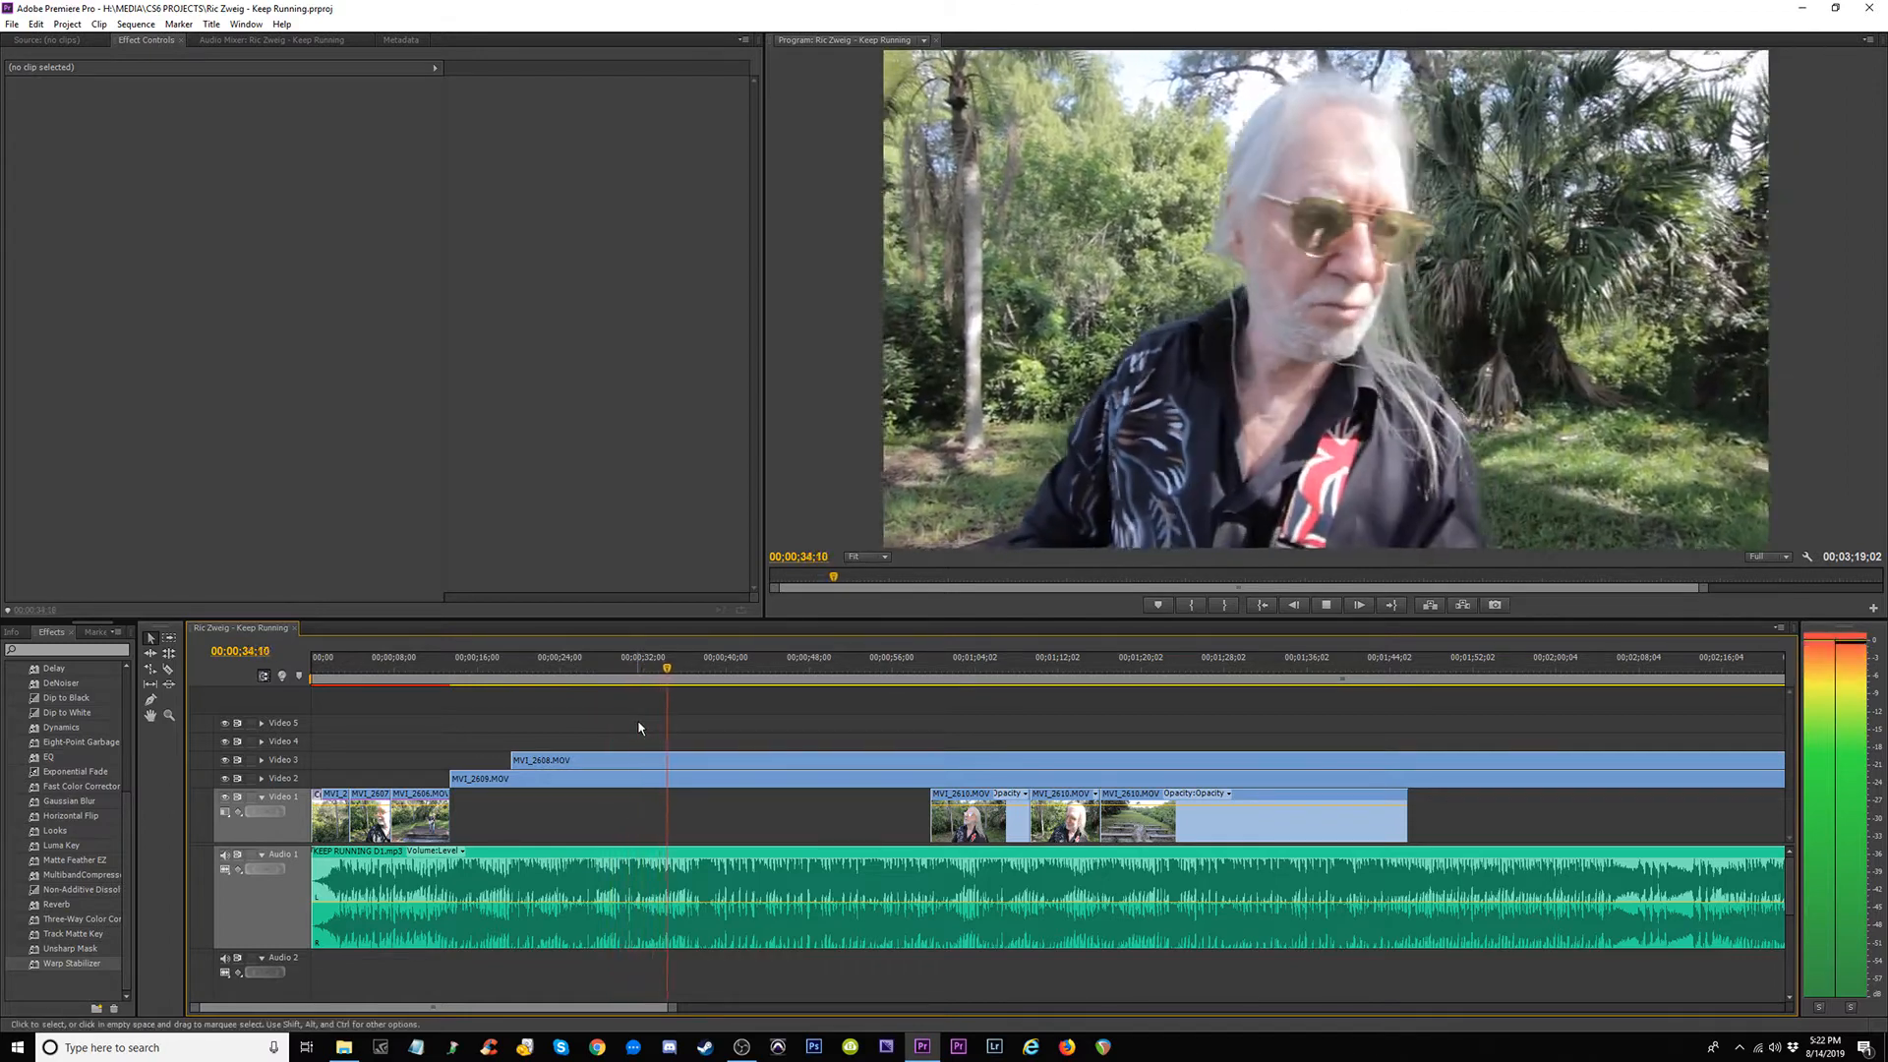
pyautogui.press('c')
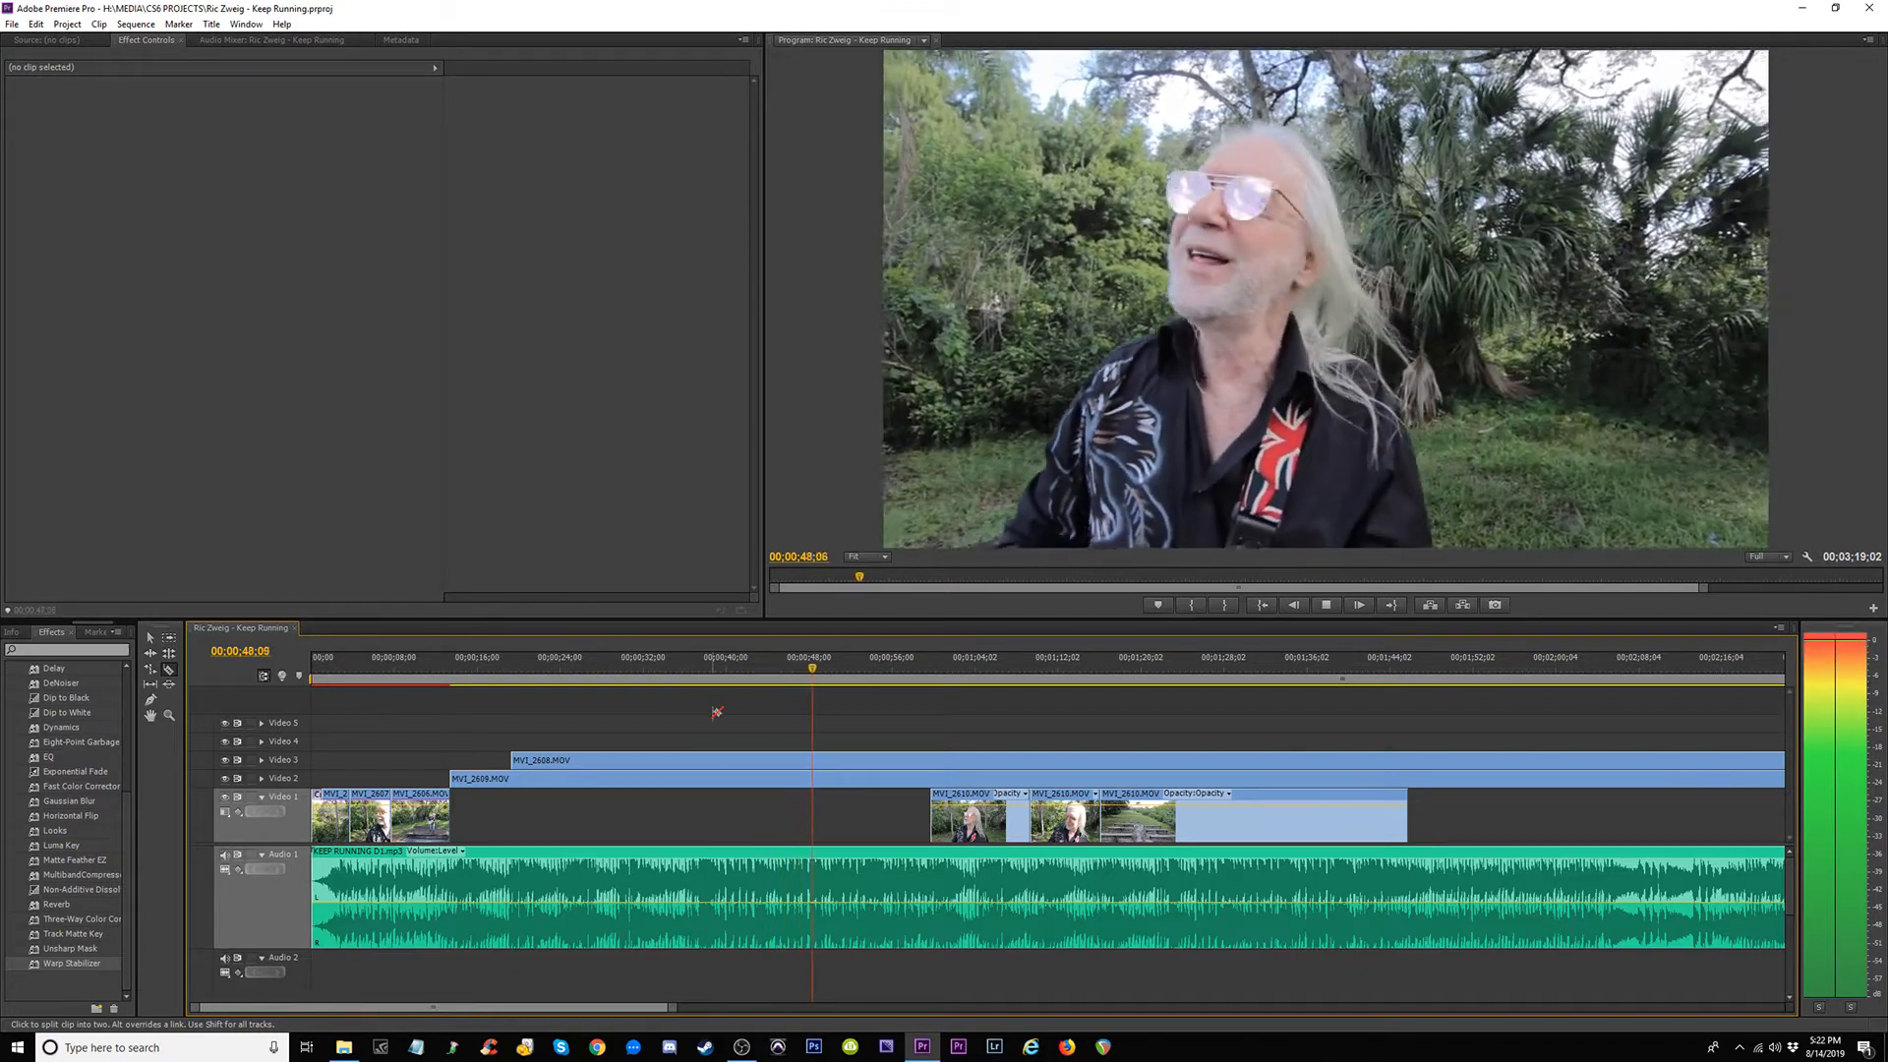
pyautogui.press('space')
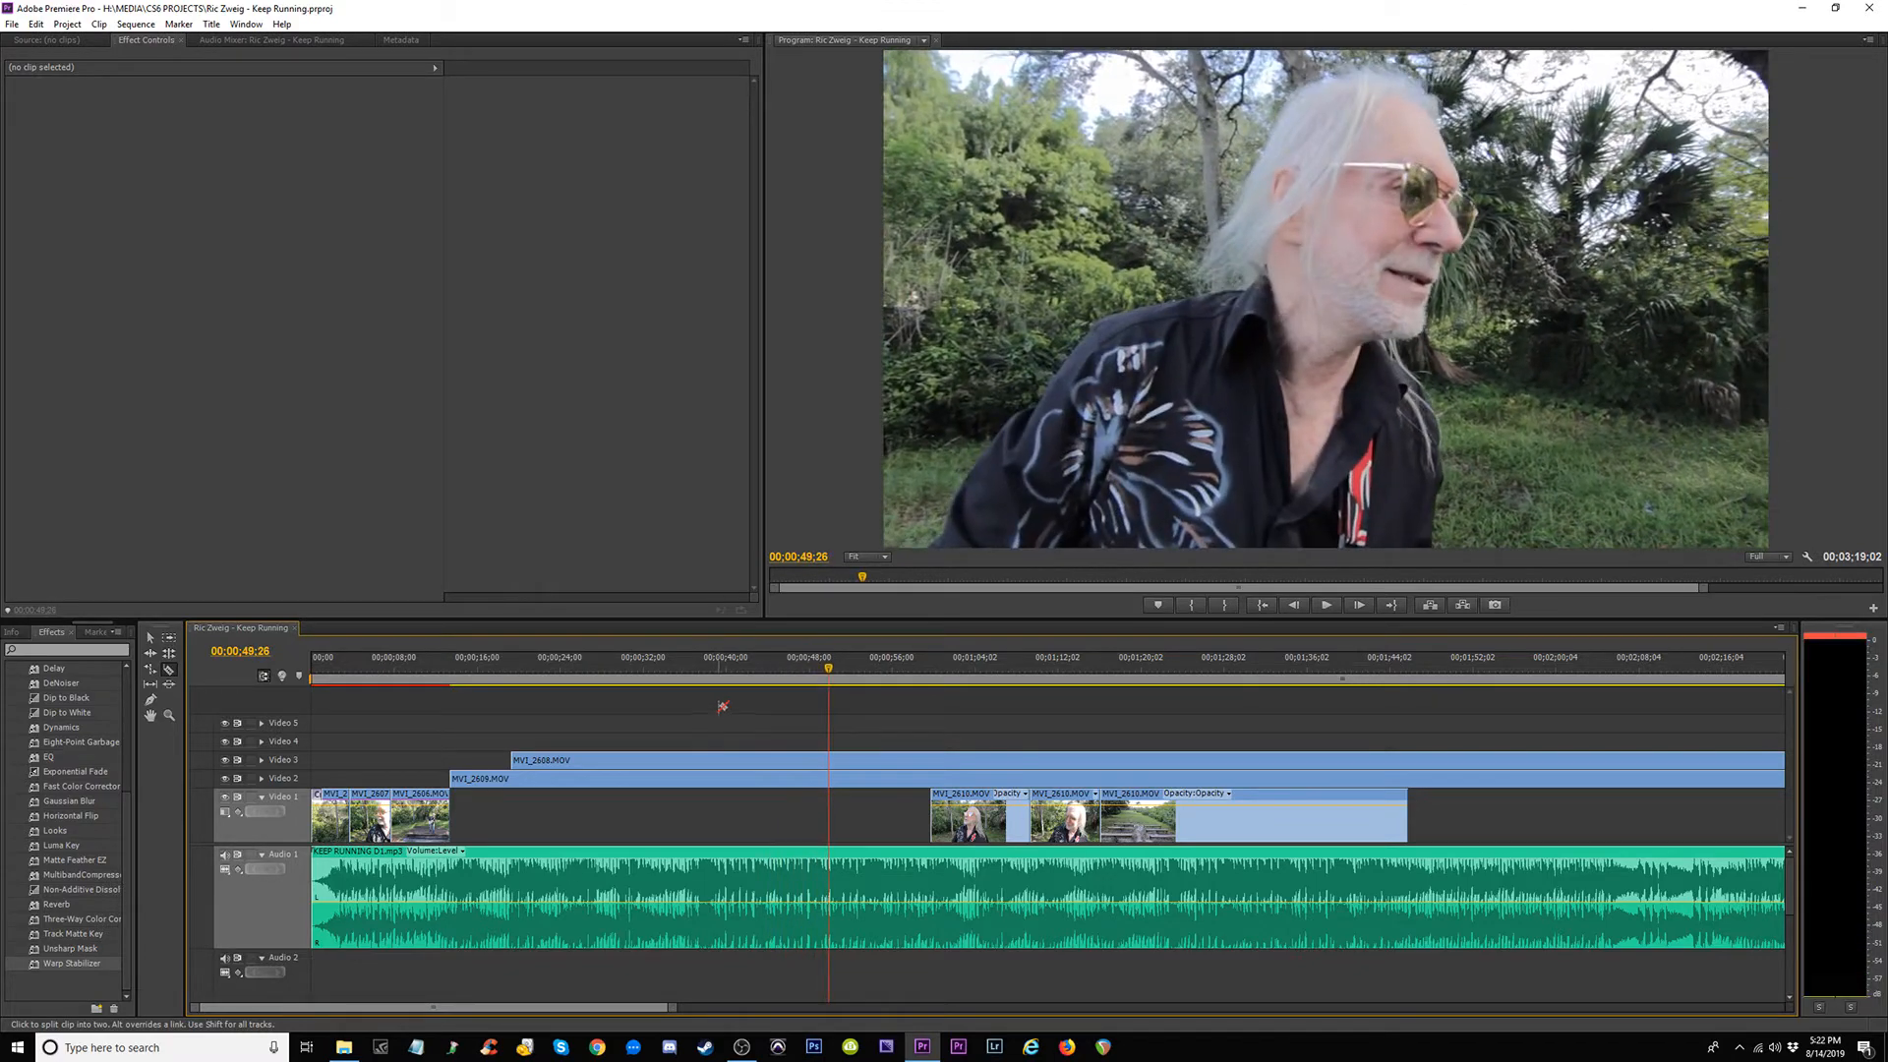
pyautogui.press('=')
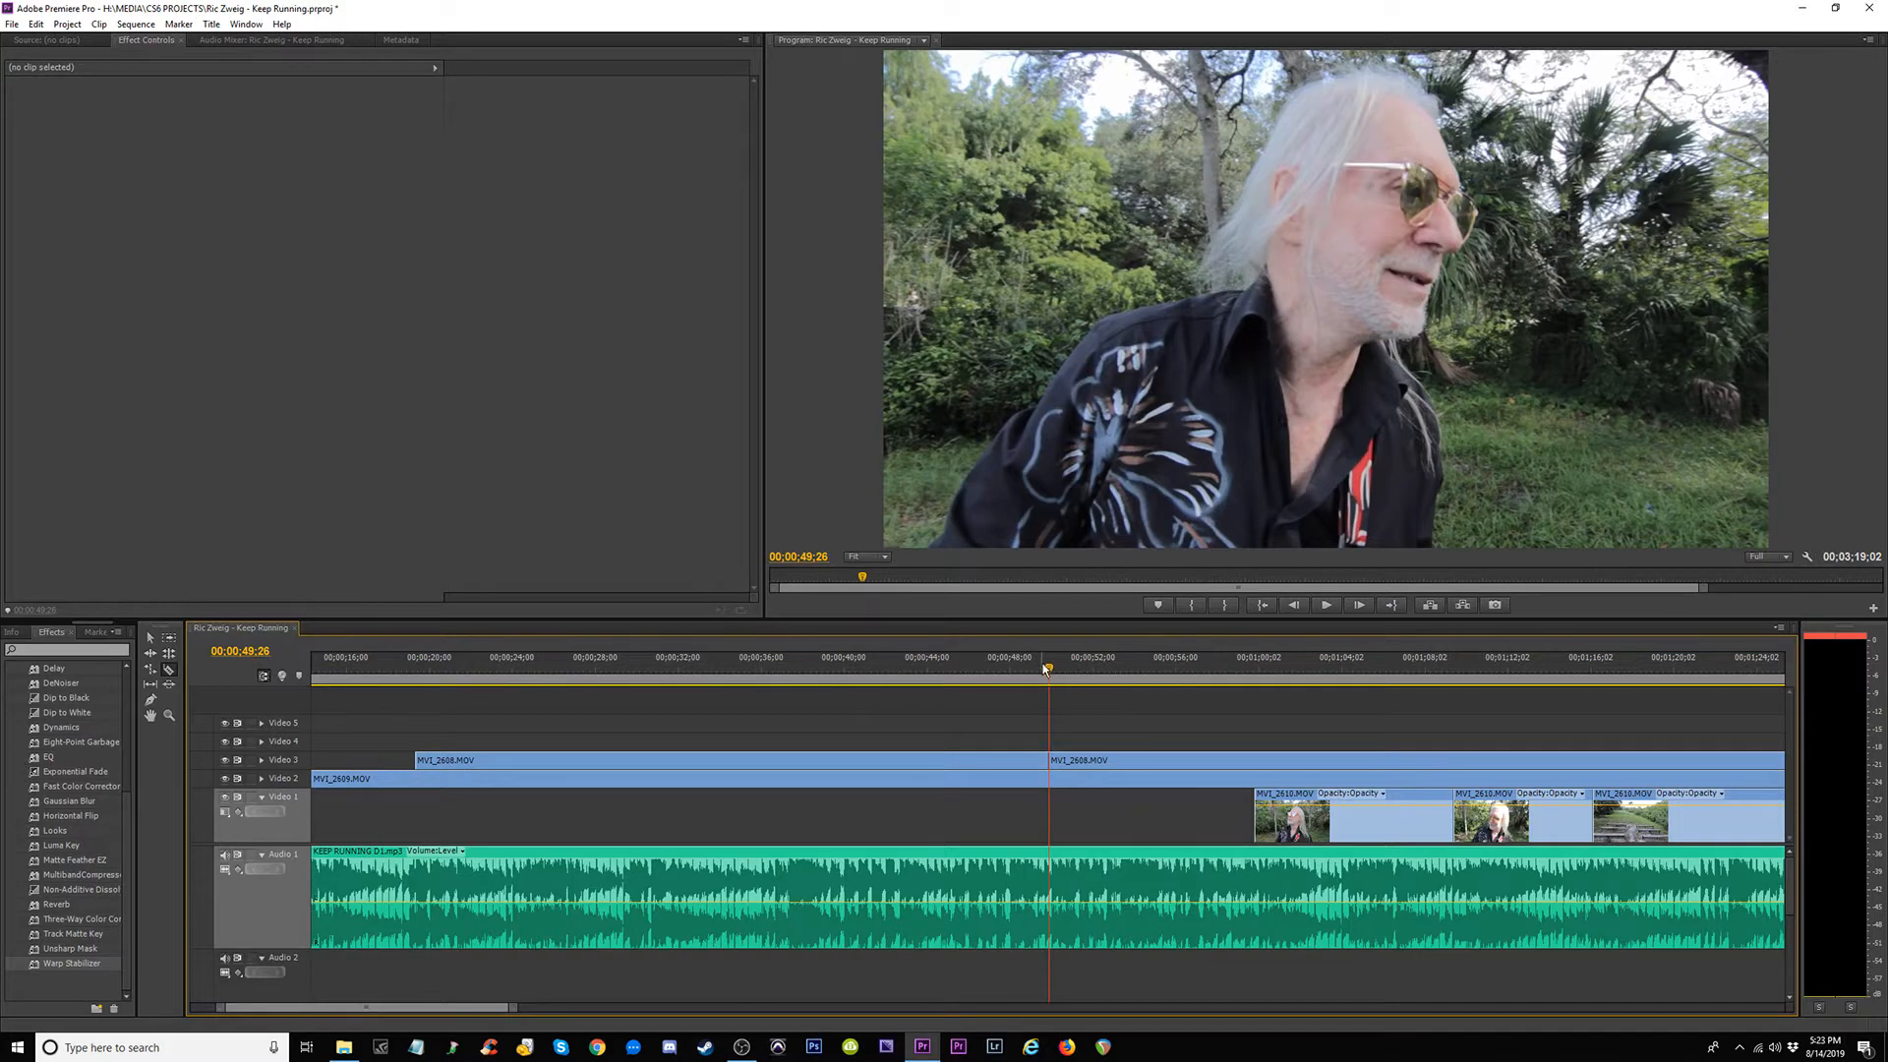
# Split the earlier MVI_2608 part again at about 00;00;39;22 and play through the new middle segment.
pyautogui.moveTo(1045, 669); pyautogui.dragTo(1005, 668)
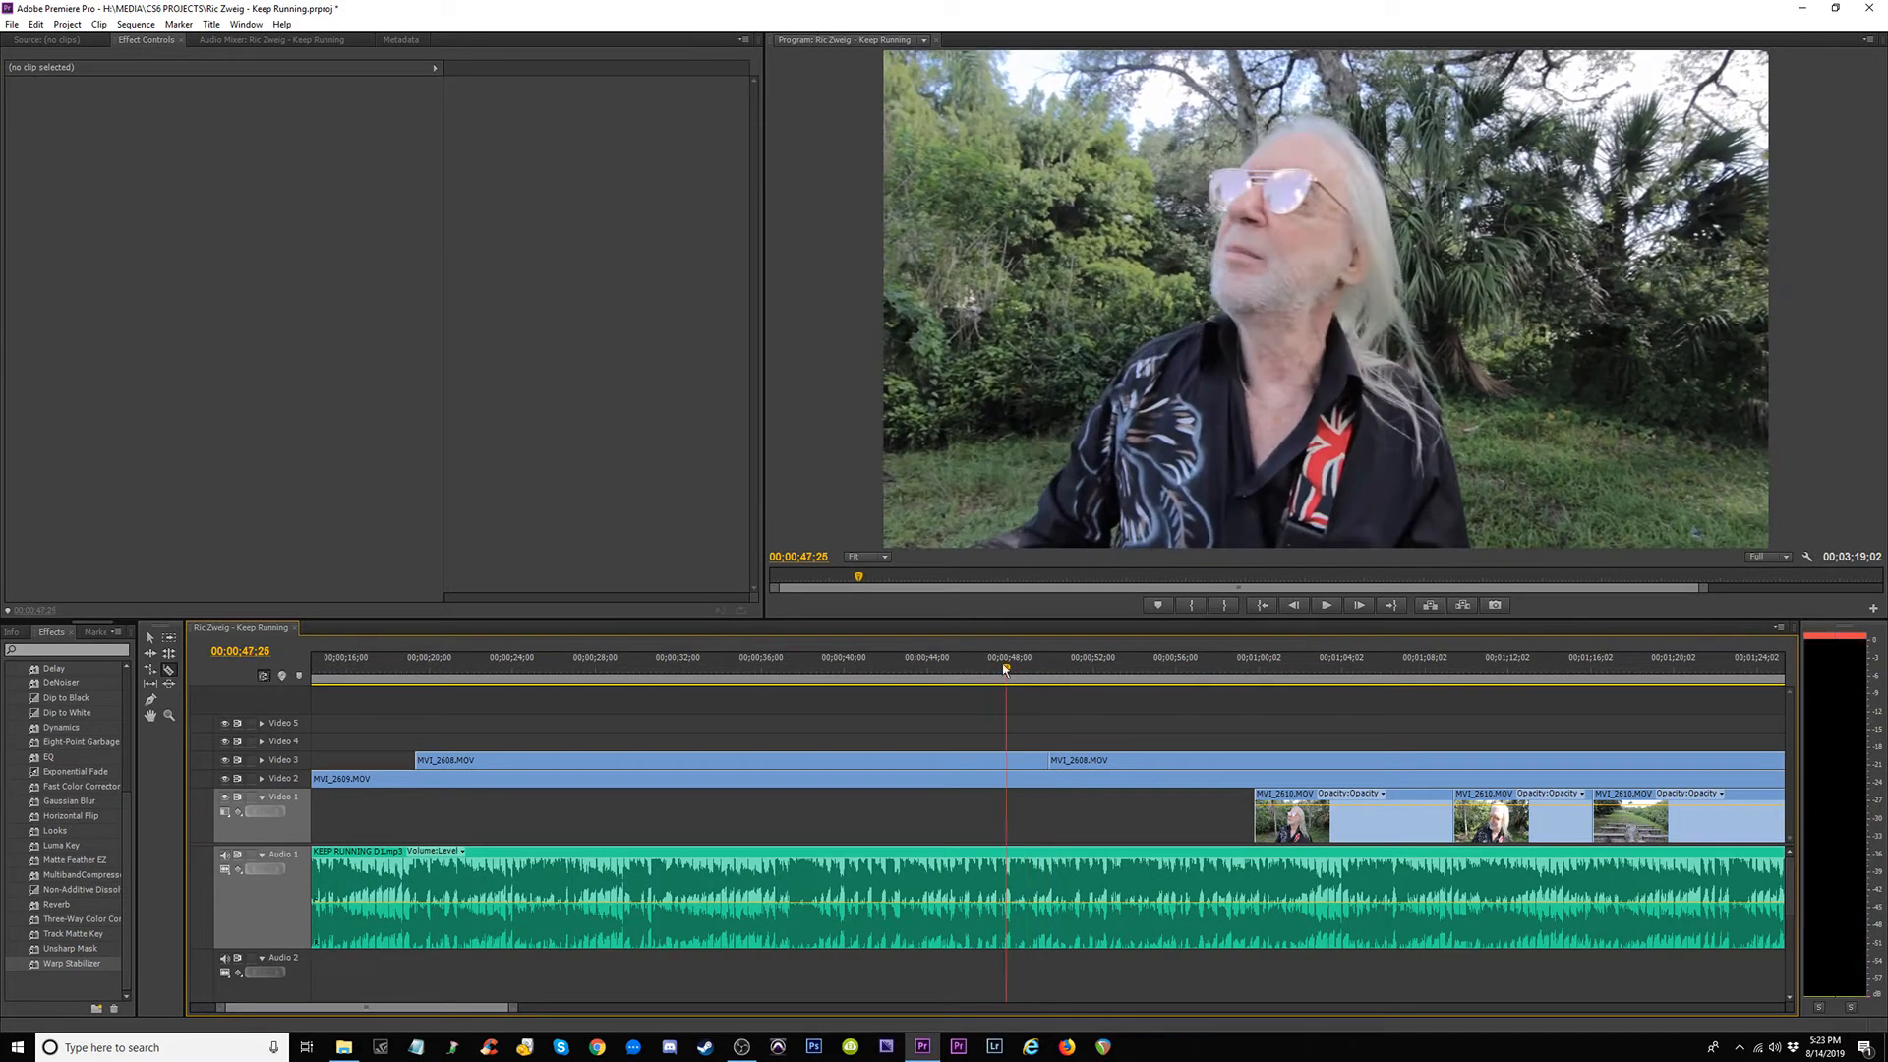
pyautogui.click(714, 669)
pyautogui.press('space')
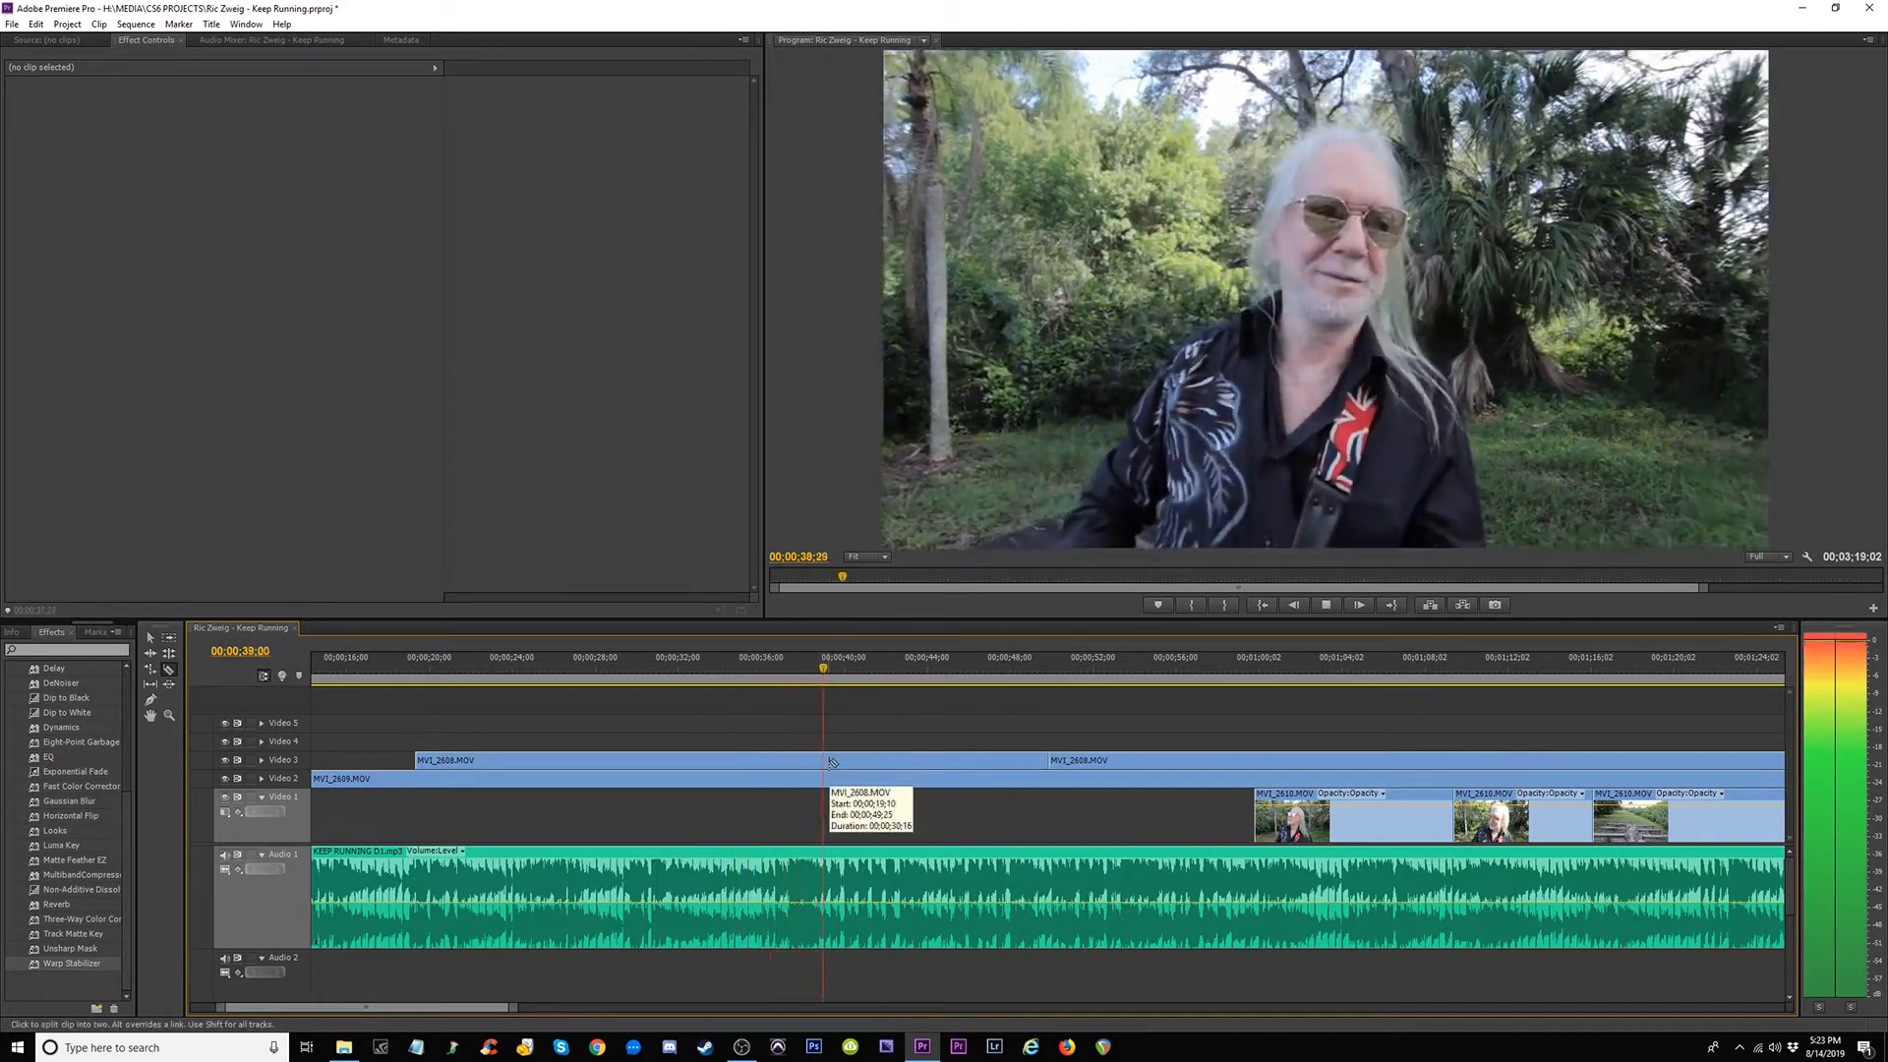
pyautogui.press('space')
pyautogui.click(837, 763)
pyautogui.press('space')
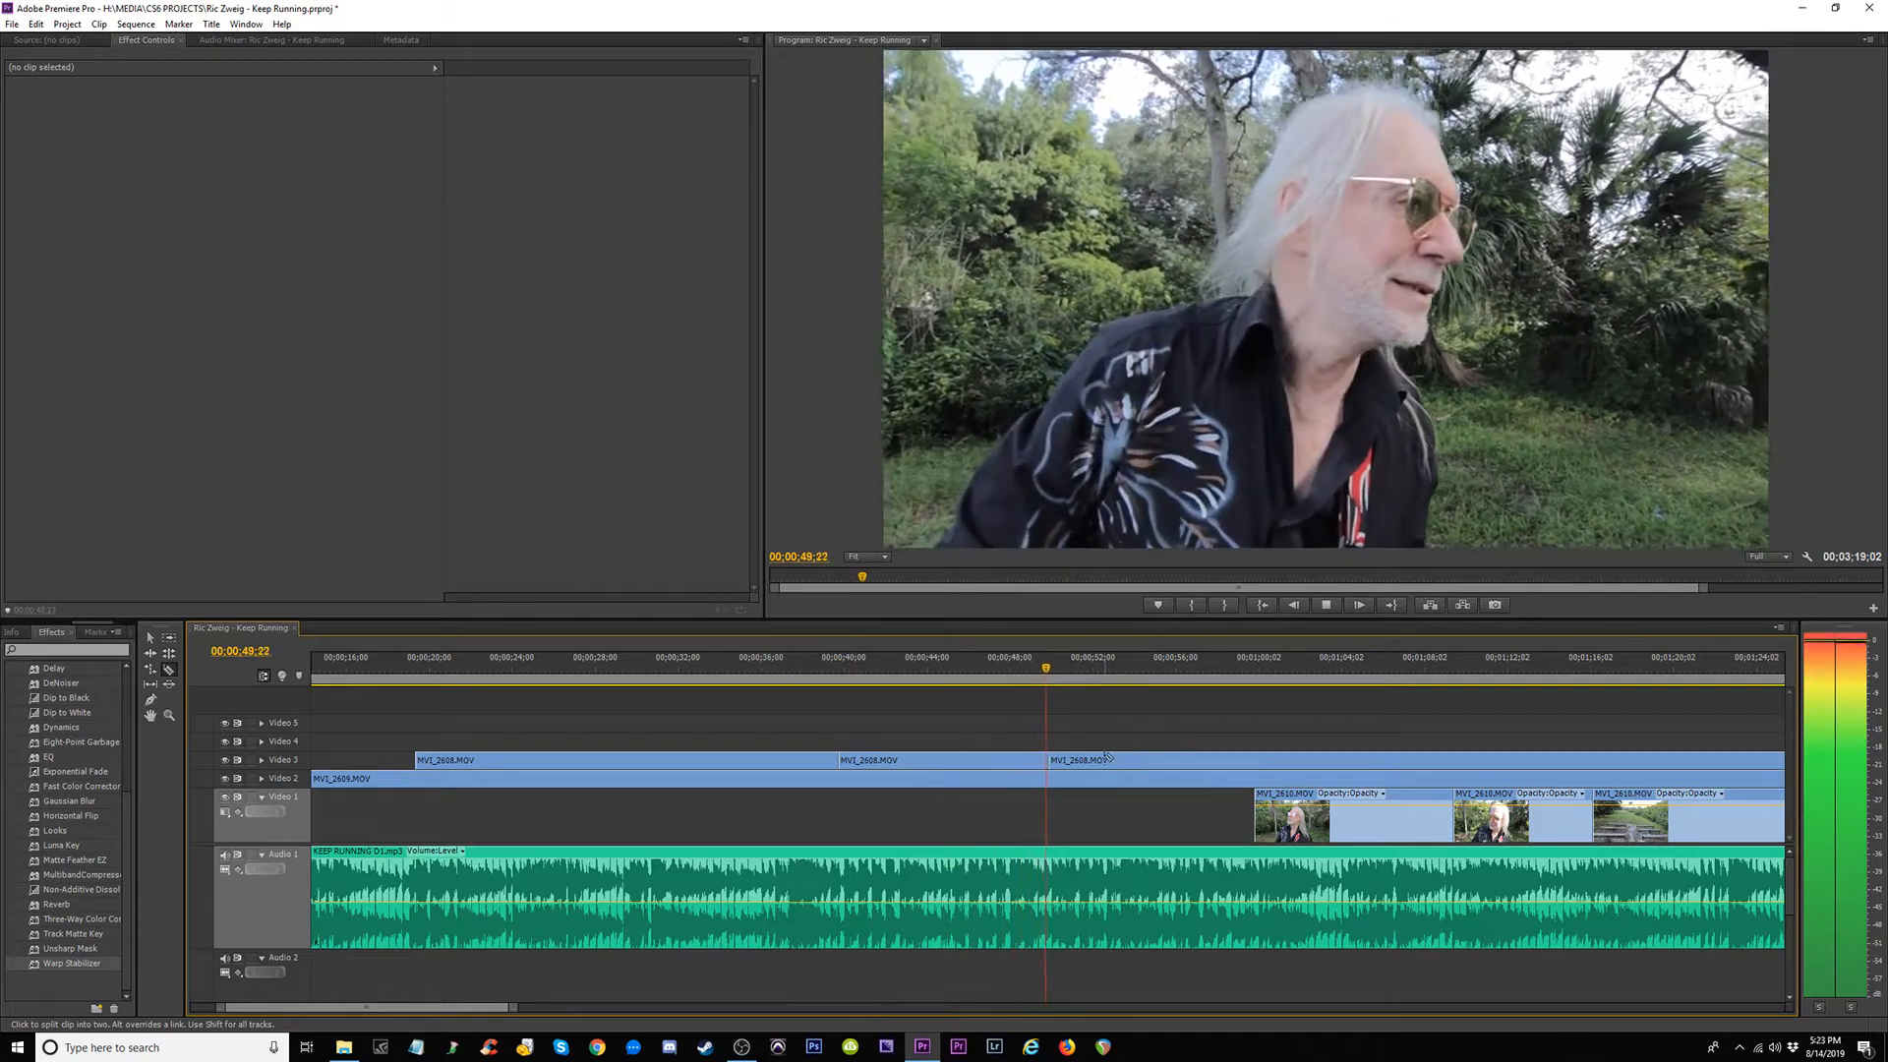
pyautogui.press('v')
pyautogui.press('space')
# Try deleting the middle MVI_2608 segment on Video 3, preview the footage beneath it, and undo the deletion.
pyautogui.click(944, 760)
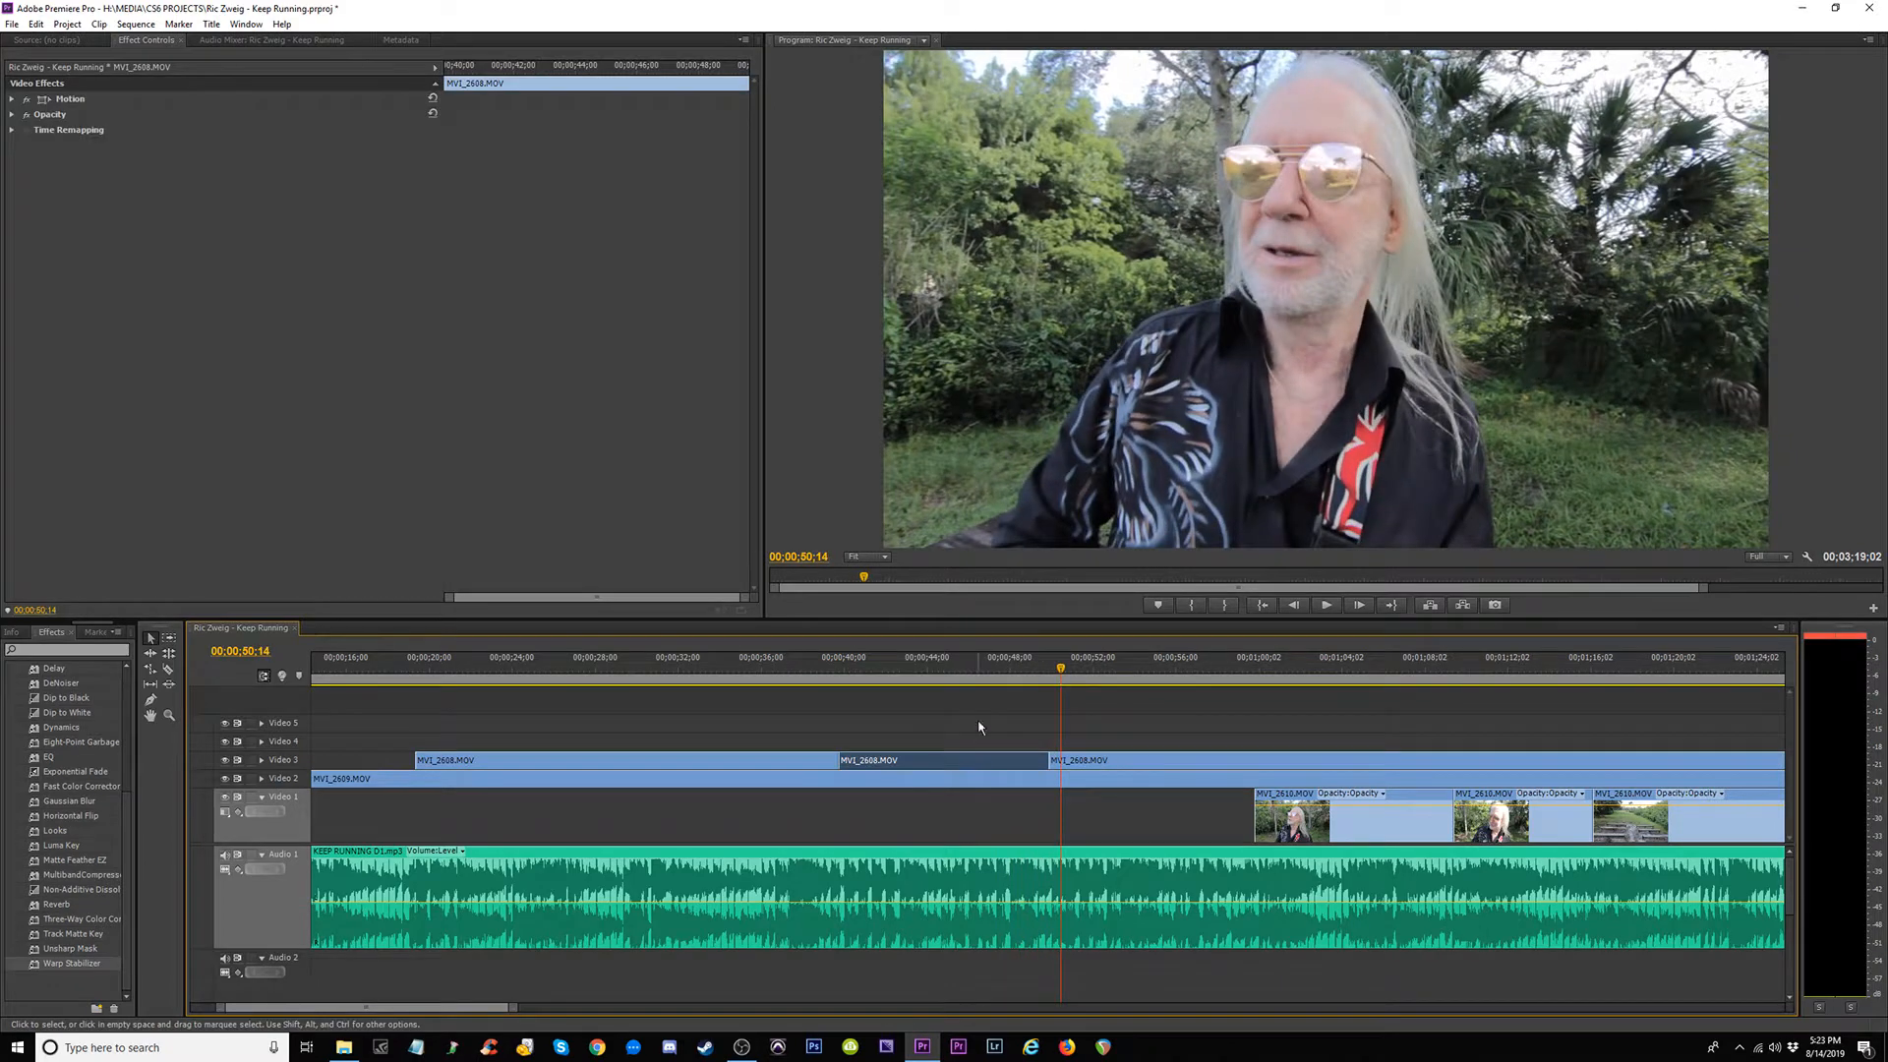
pyautogui.press('Delete')
pyautogui.click(816, 668)
pyautogui.press('space')
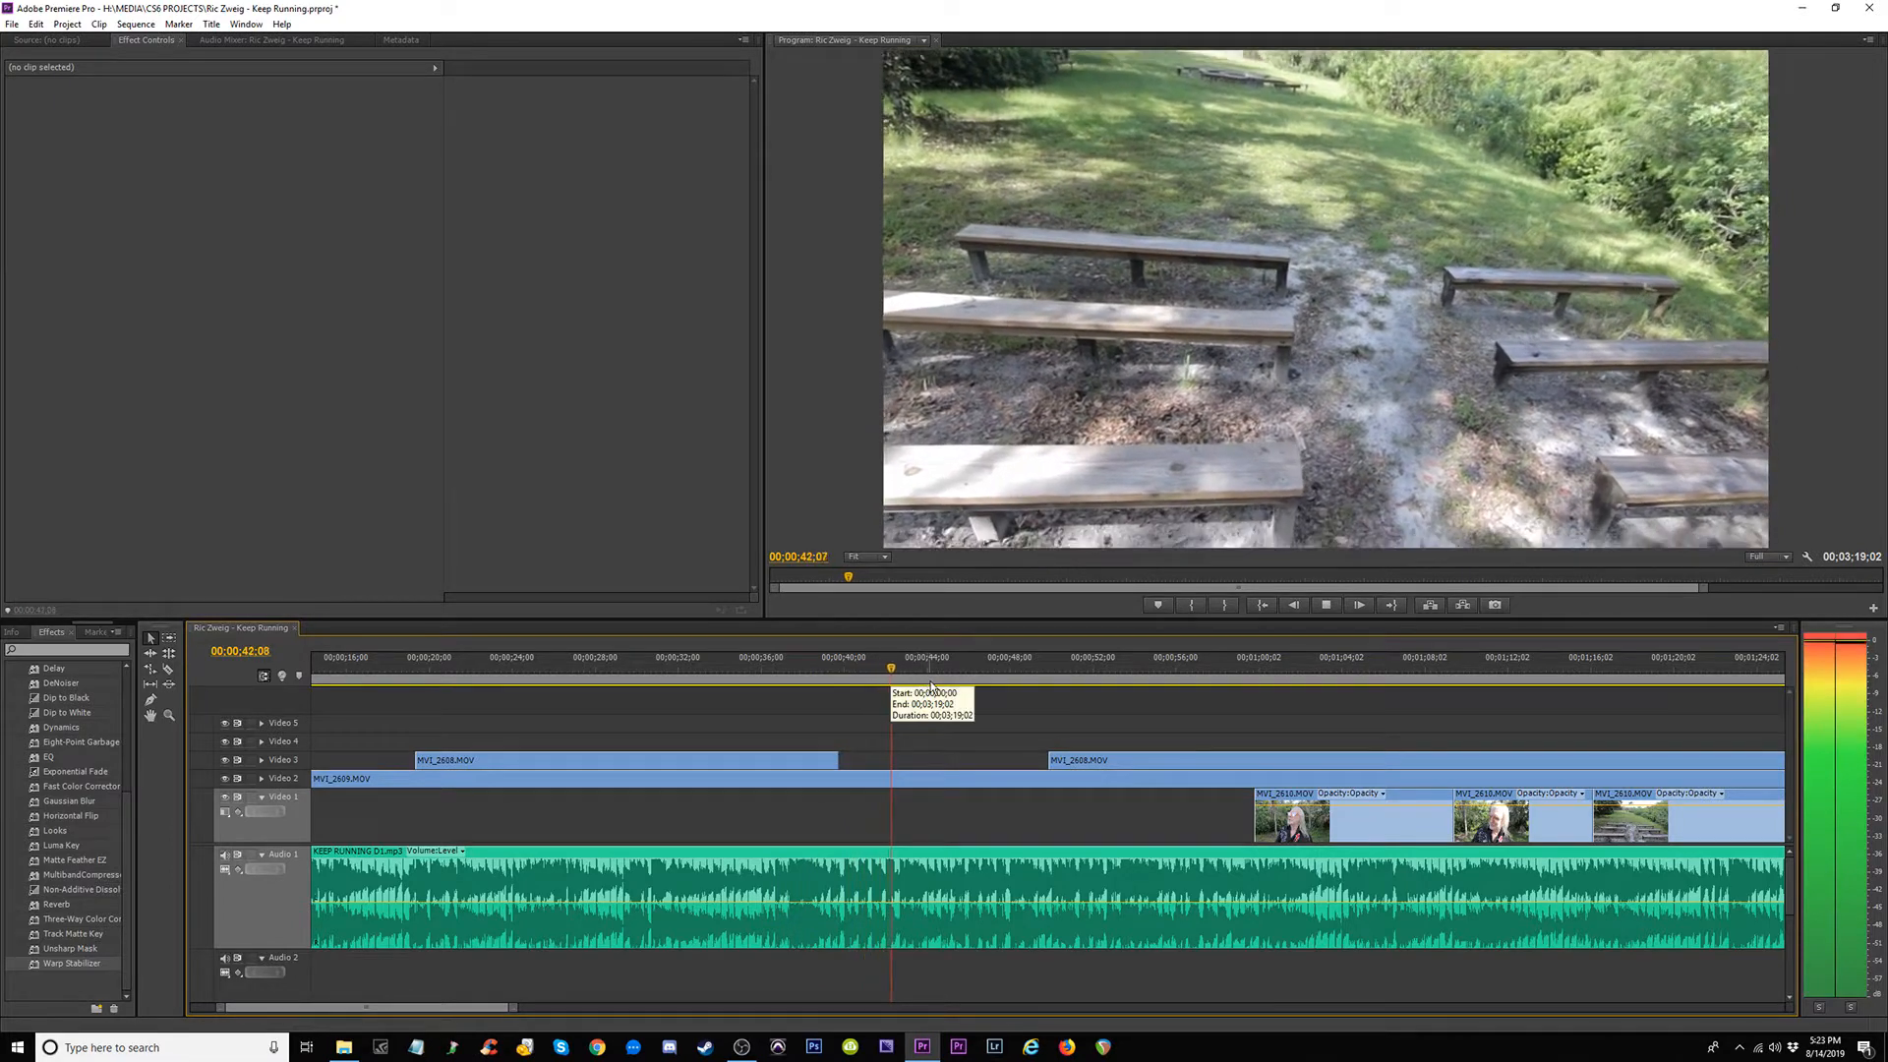
pyautogui.press('space')
pyautogui.hotkey('ctrl', 'z')
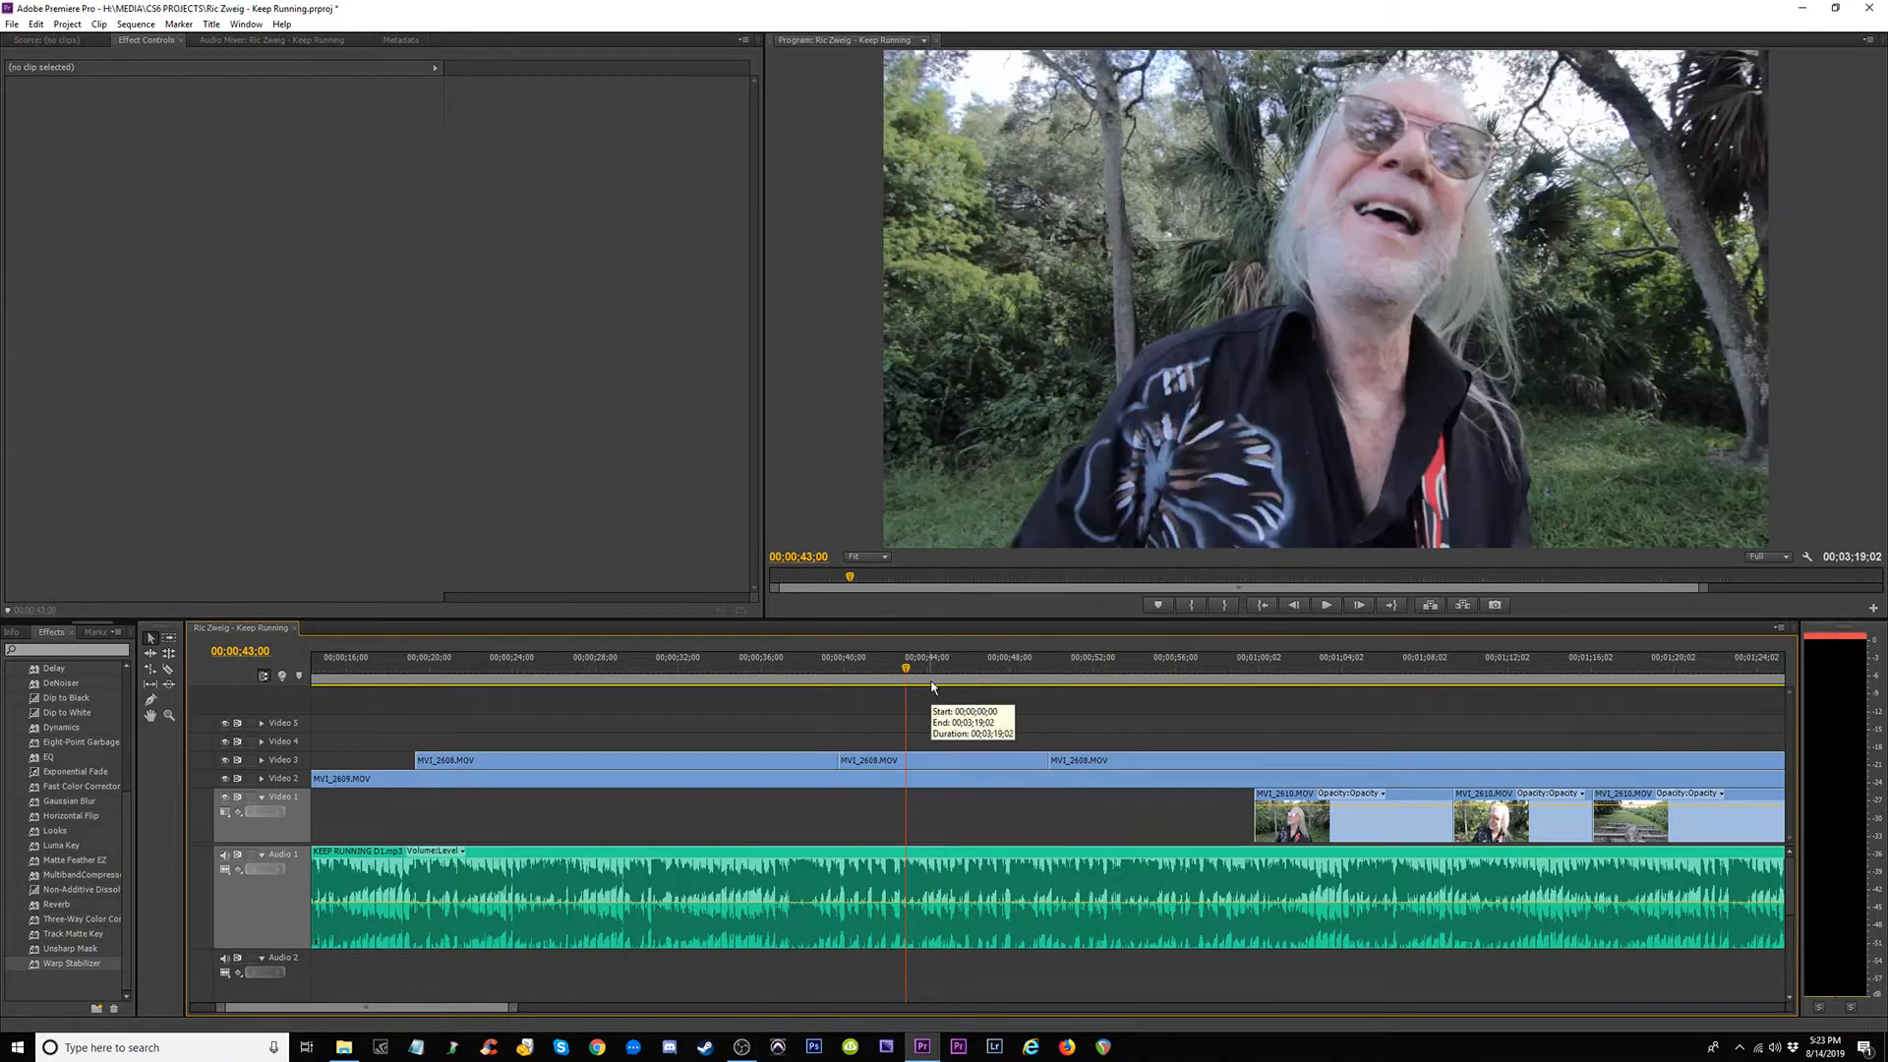
pyautogui.press('-')
pyautogui.press('-')
pyautogui.press('=')
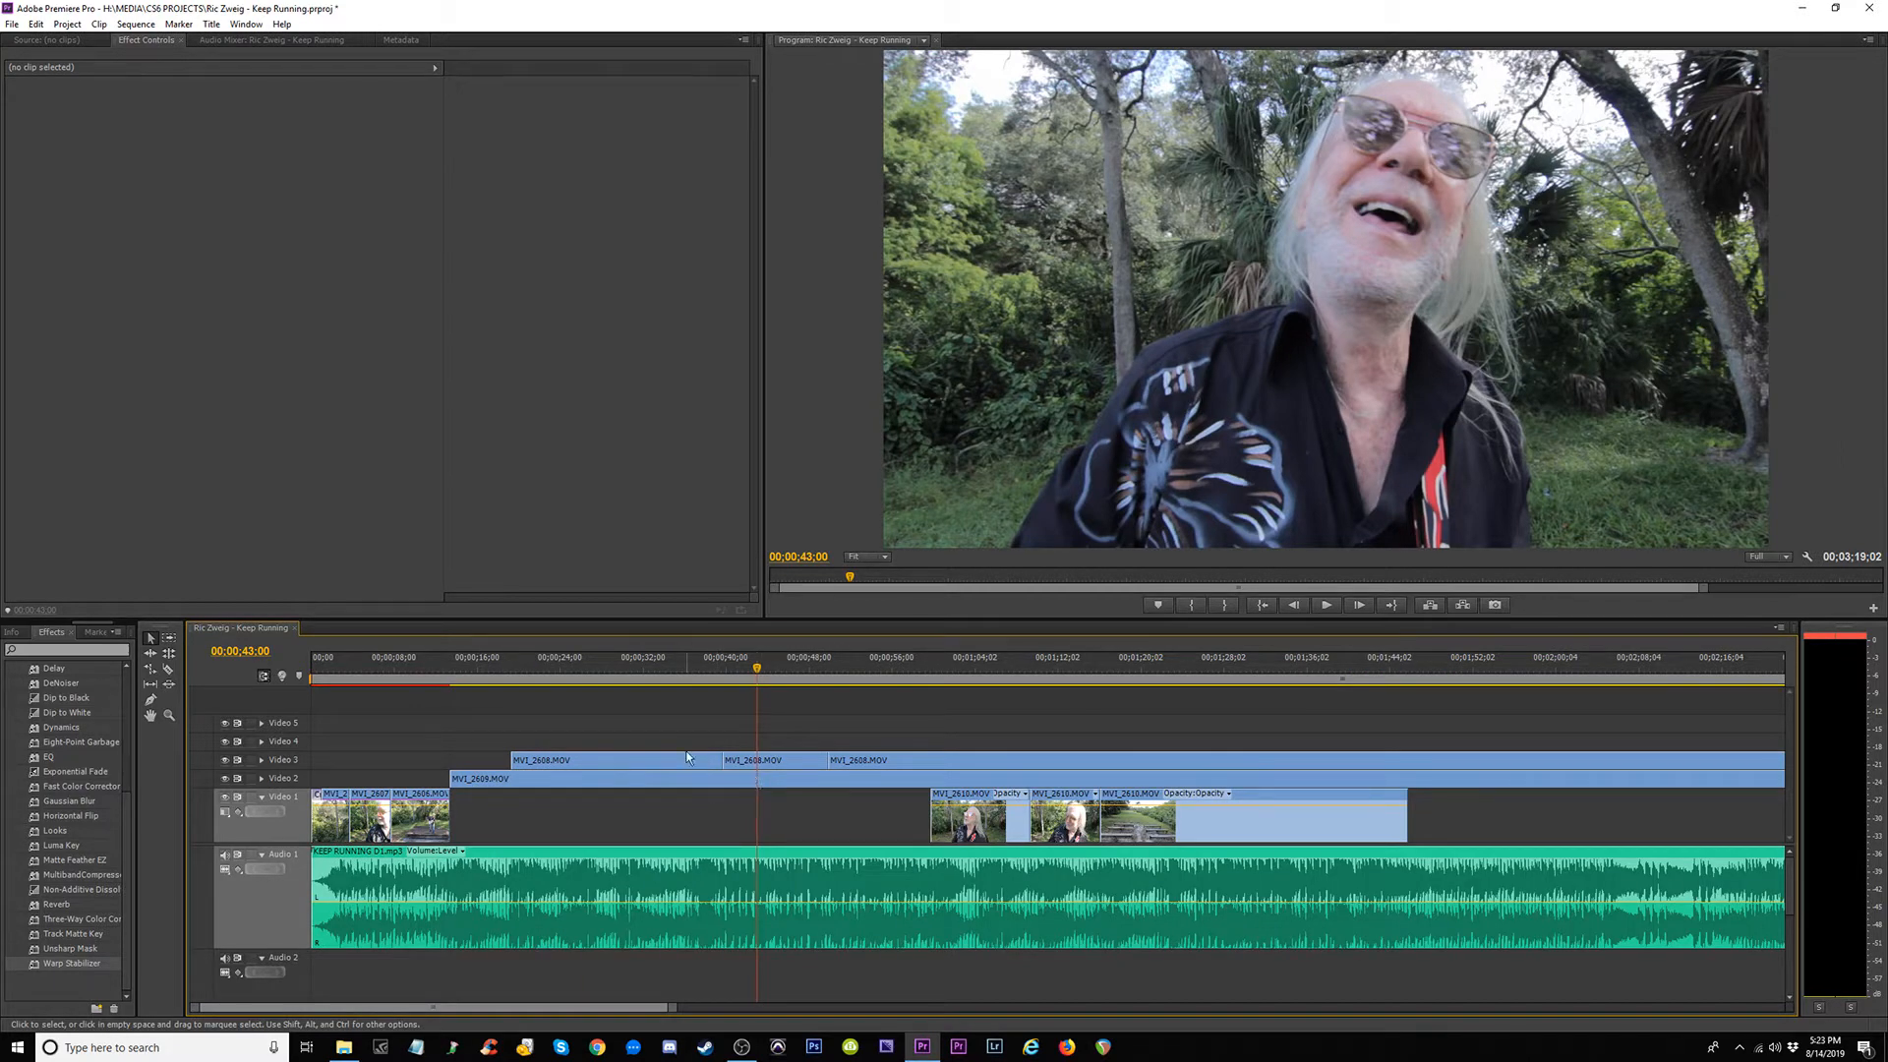
# Move the long MVI_2609 clip from Video 2 up to Video 4, keeping its timing, and preview its opening.
pyautogui.moveTo(629, 709); pyautogui.dragTo(948, 749)
pyautogui.moveTo(797, 776); pyautogui.dragTo(784, 754)
pyautogui.moveTo(759, 669); pyautogui.dragTo(449, 677)
pyautogui.press('space')
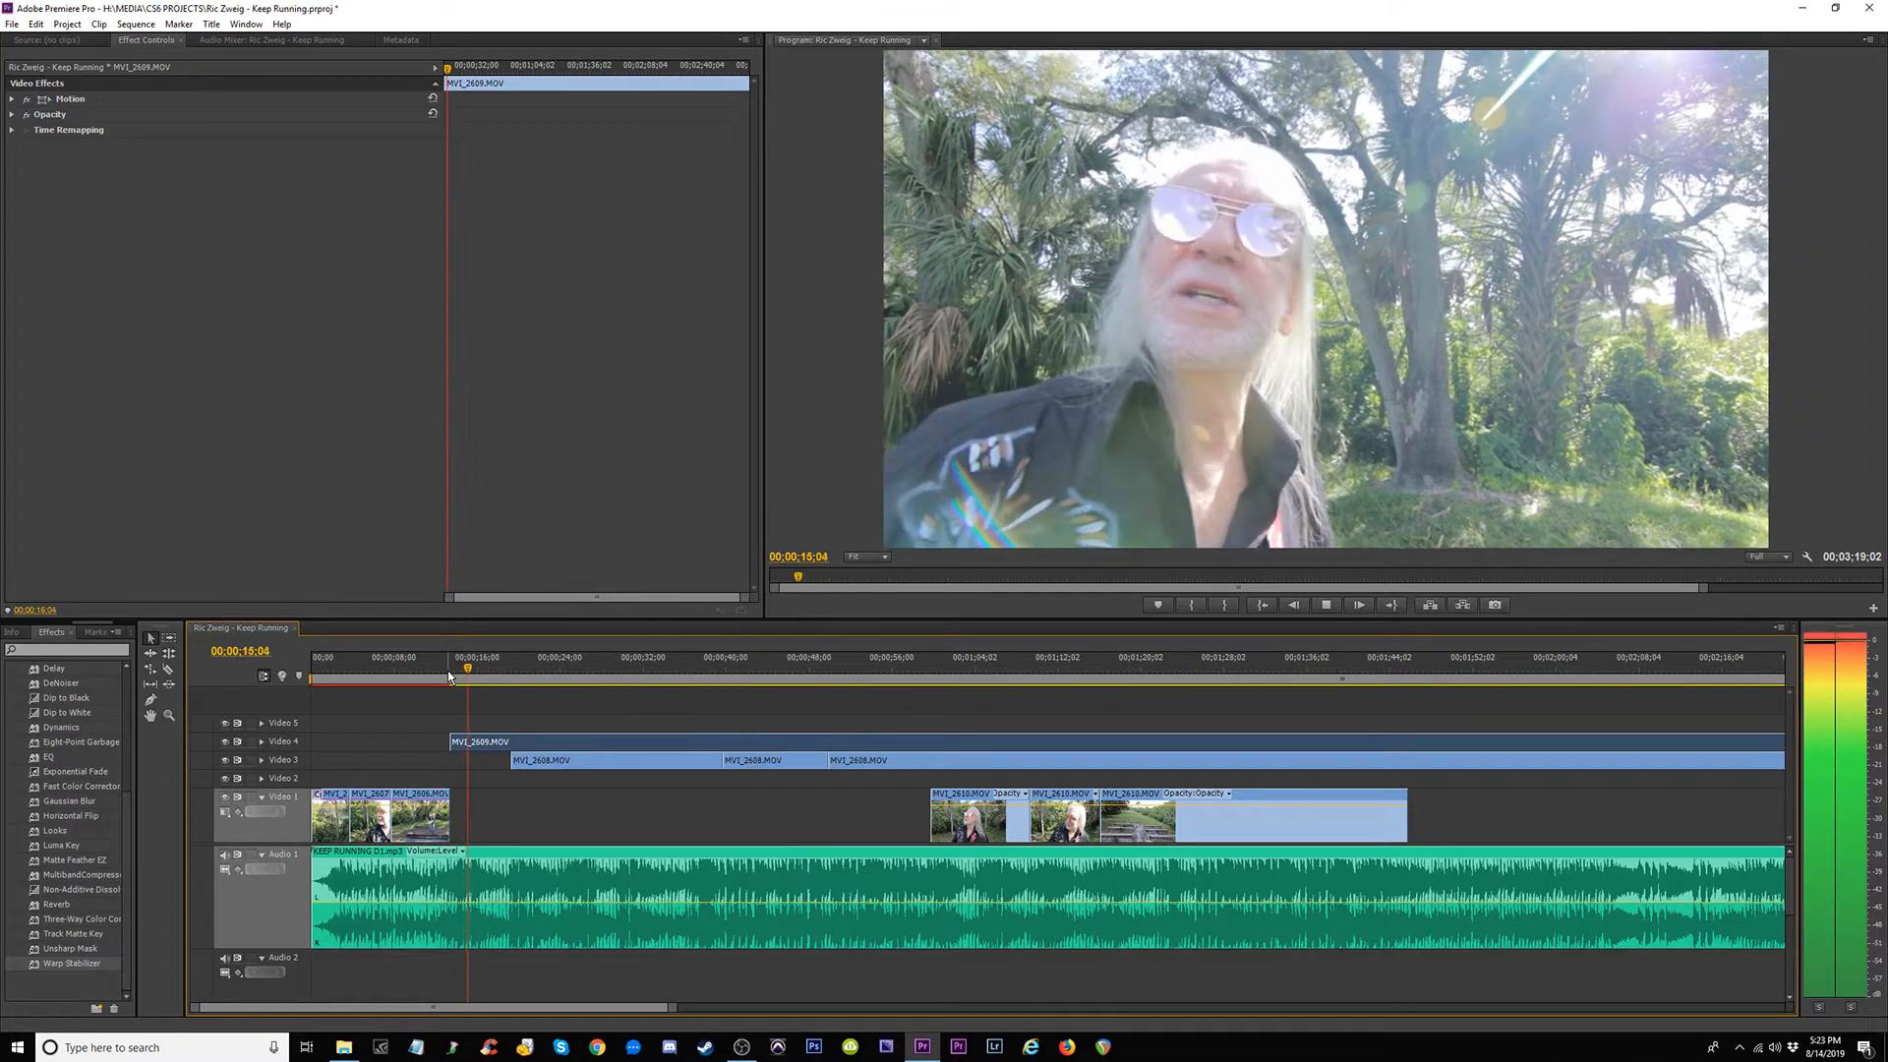
pyautogui.press('space')
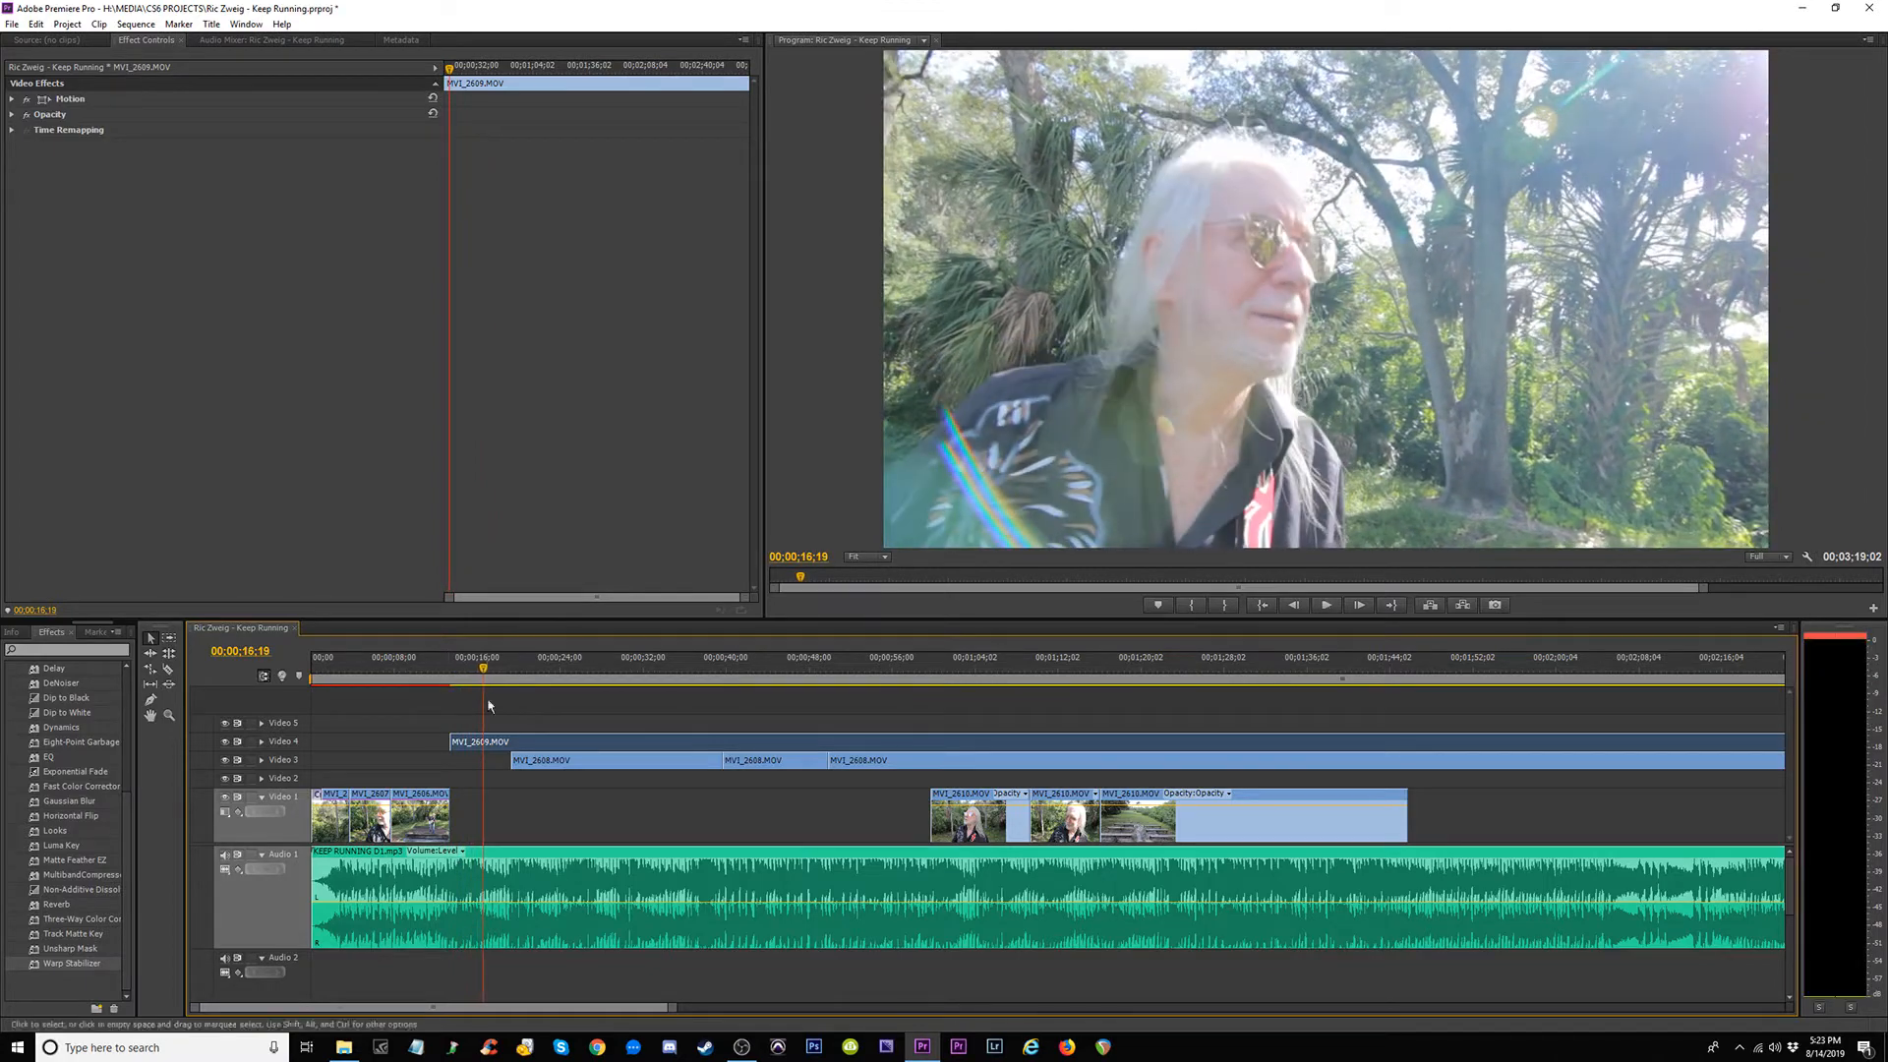
# Examine the transition into MVI_2609 on Video 4 by replaying the footage from around 00;00;13;00.
pyautogui.press('=')
pyautogui.press('=')
pyautogui.click(857, 669)
pyautogui.press('space')
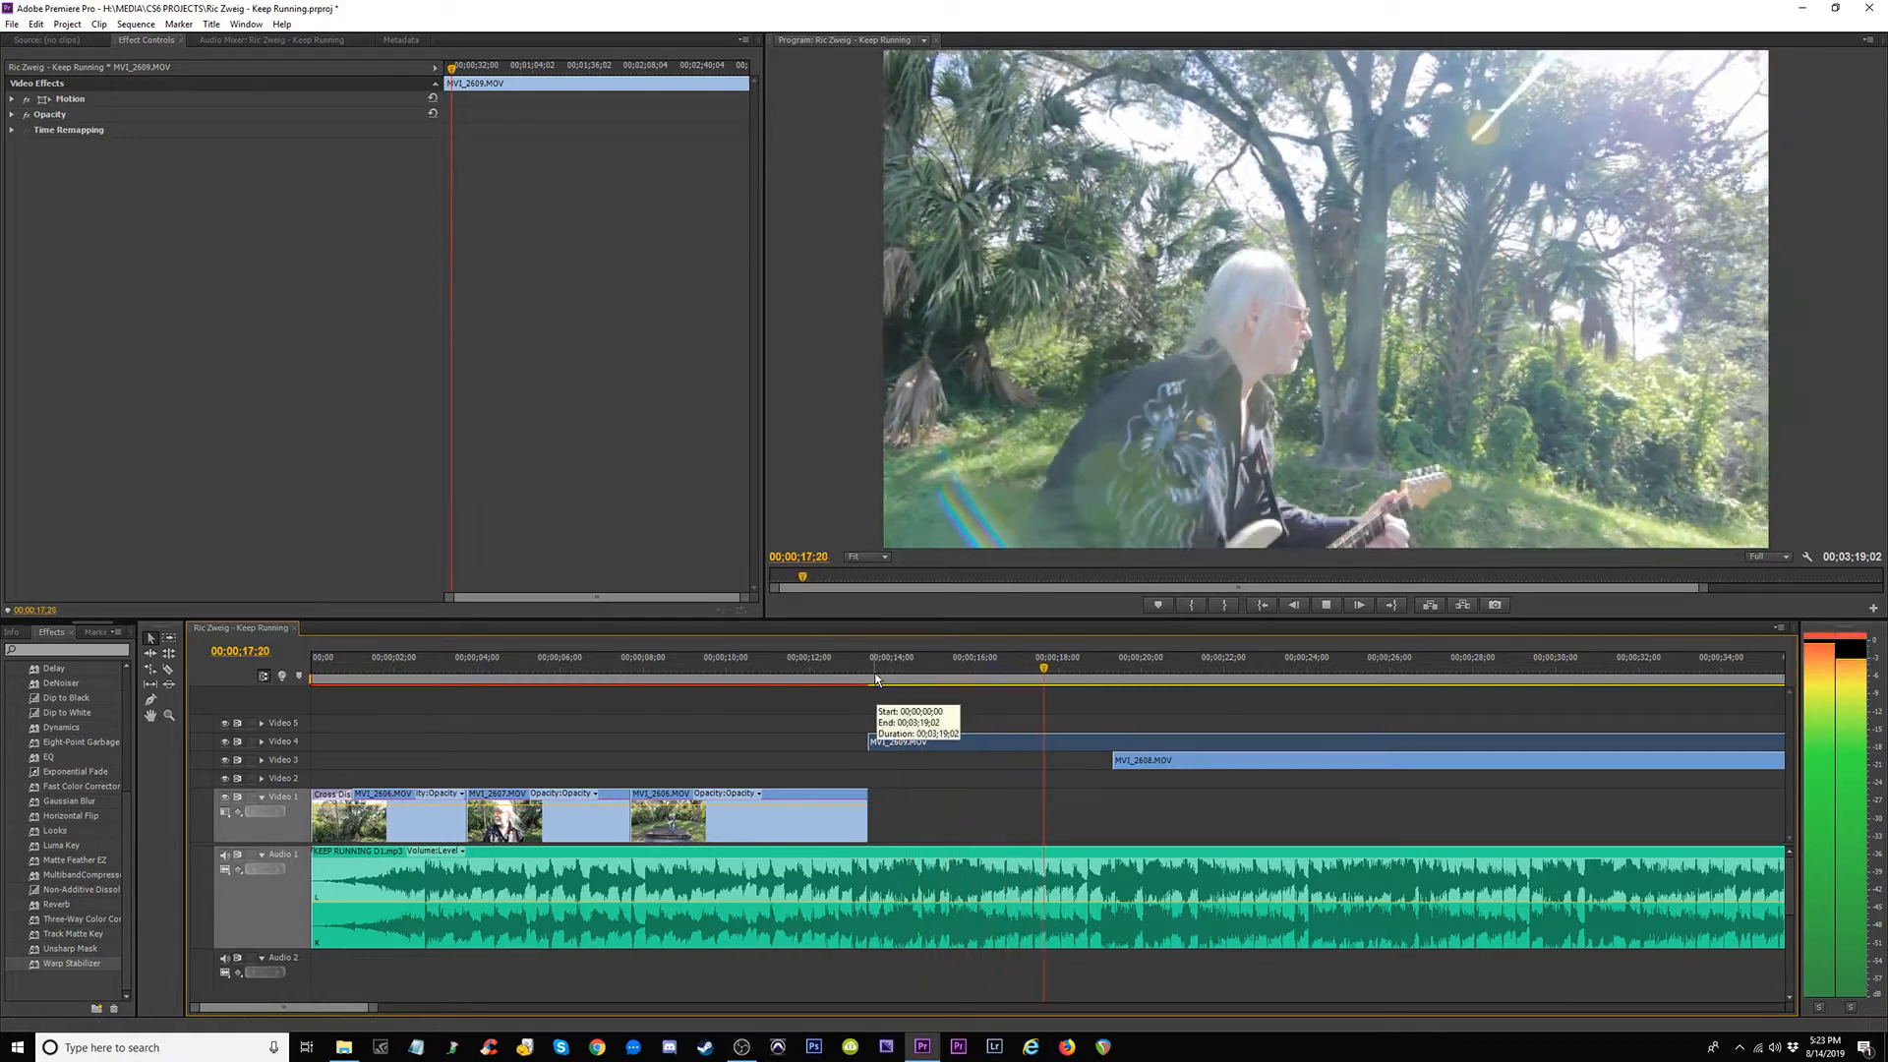
pyautogui.click(889, 669)
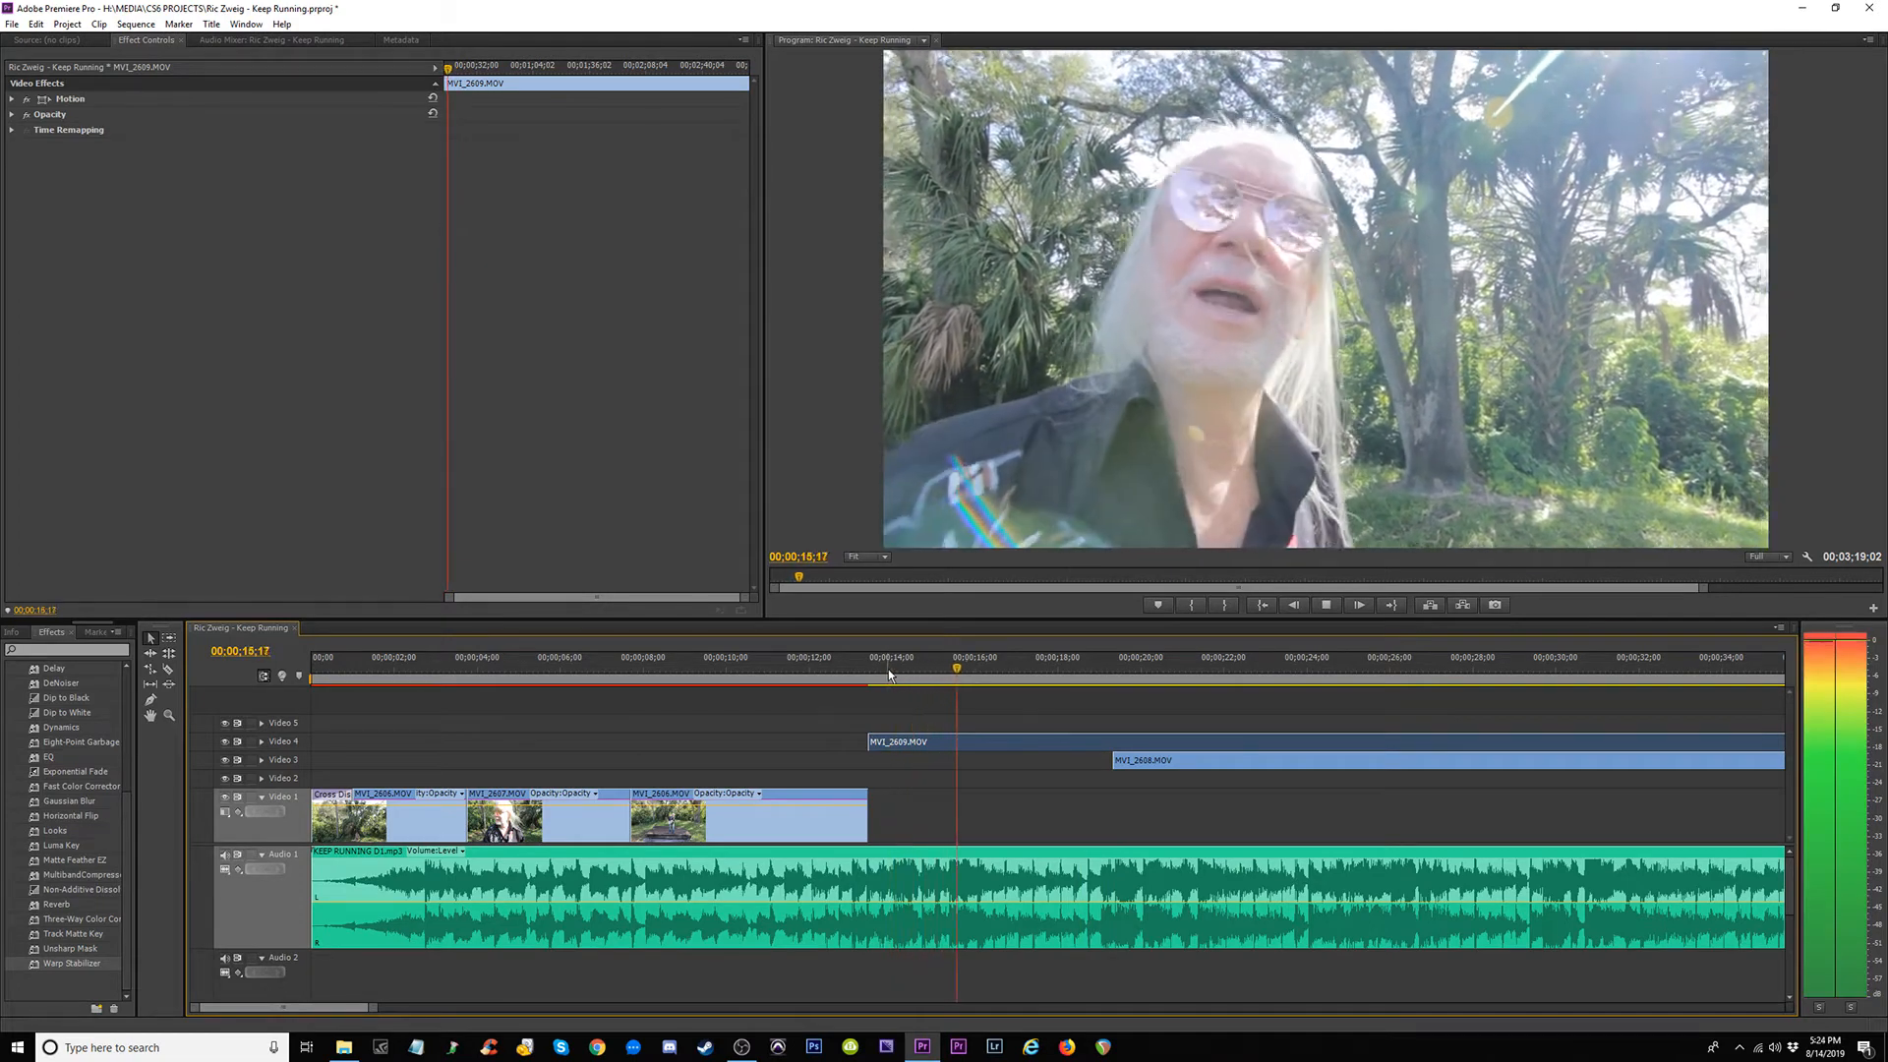
pyautogui.click(870, 671)
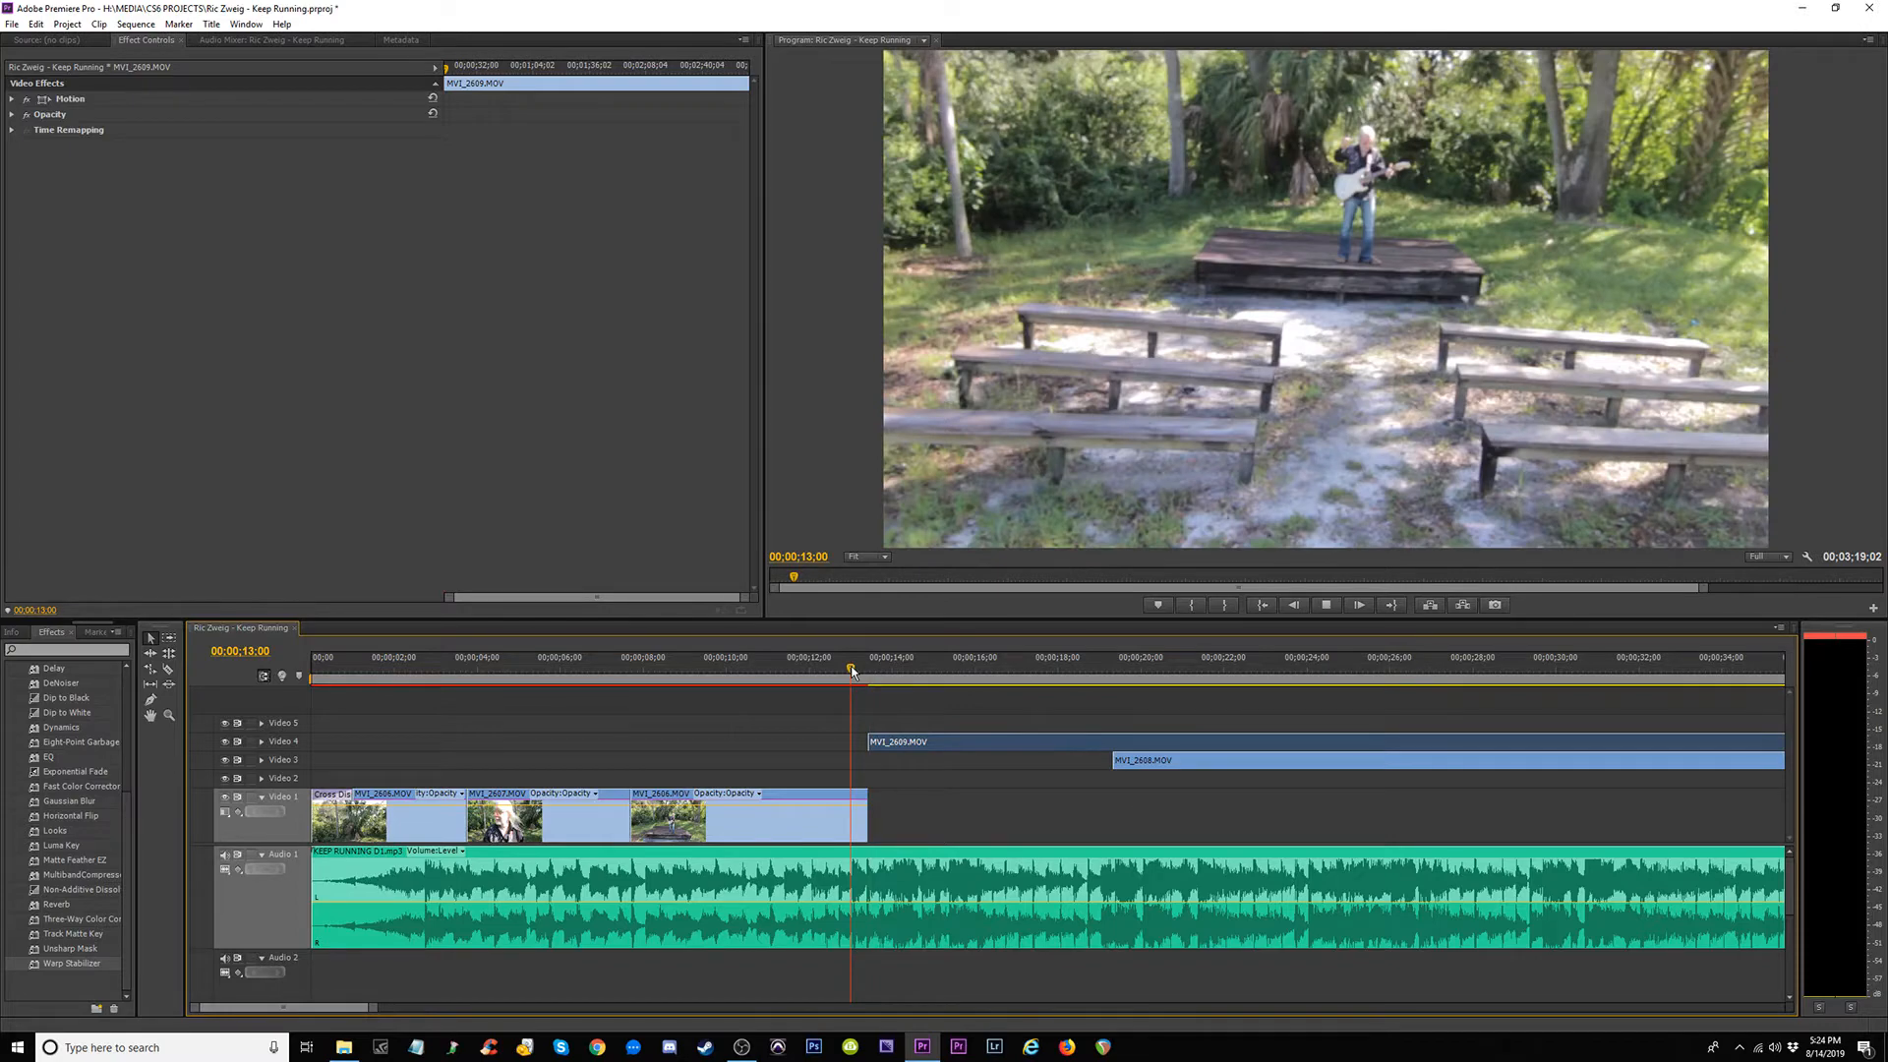
pyautogui.press('space')
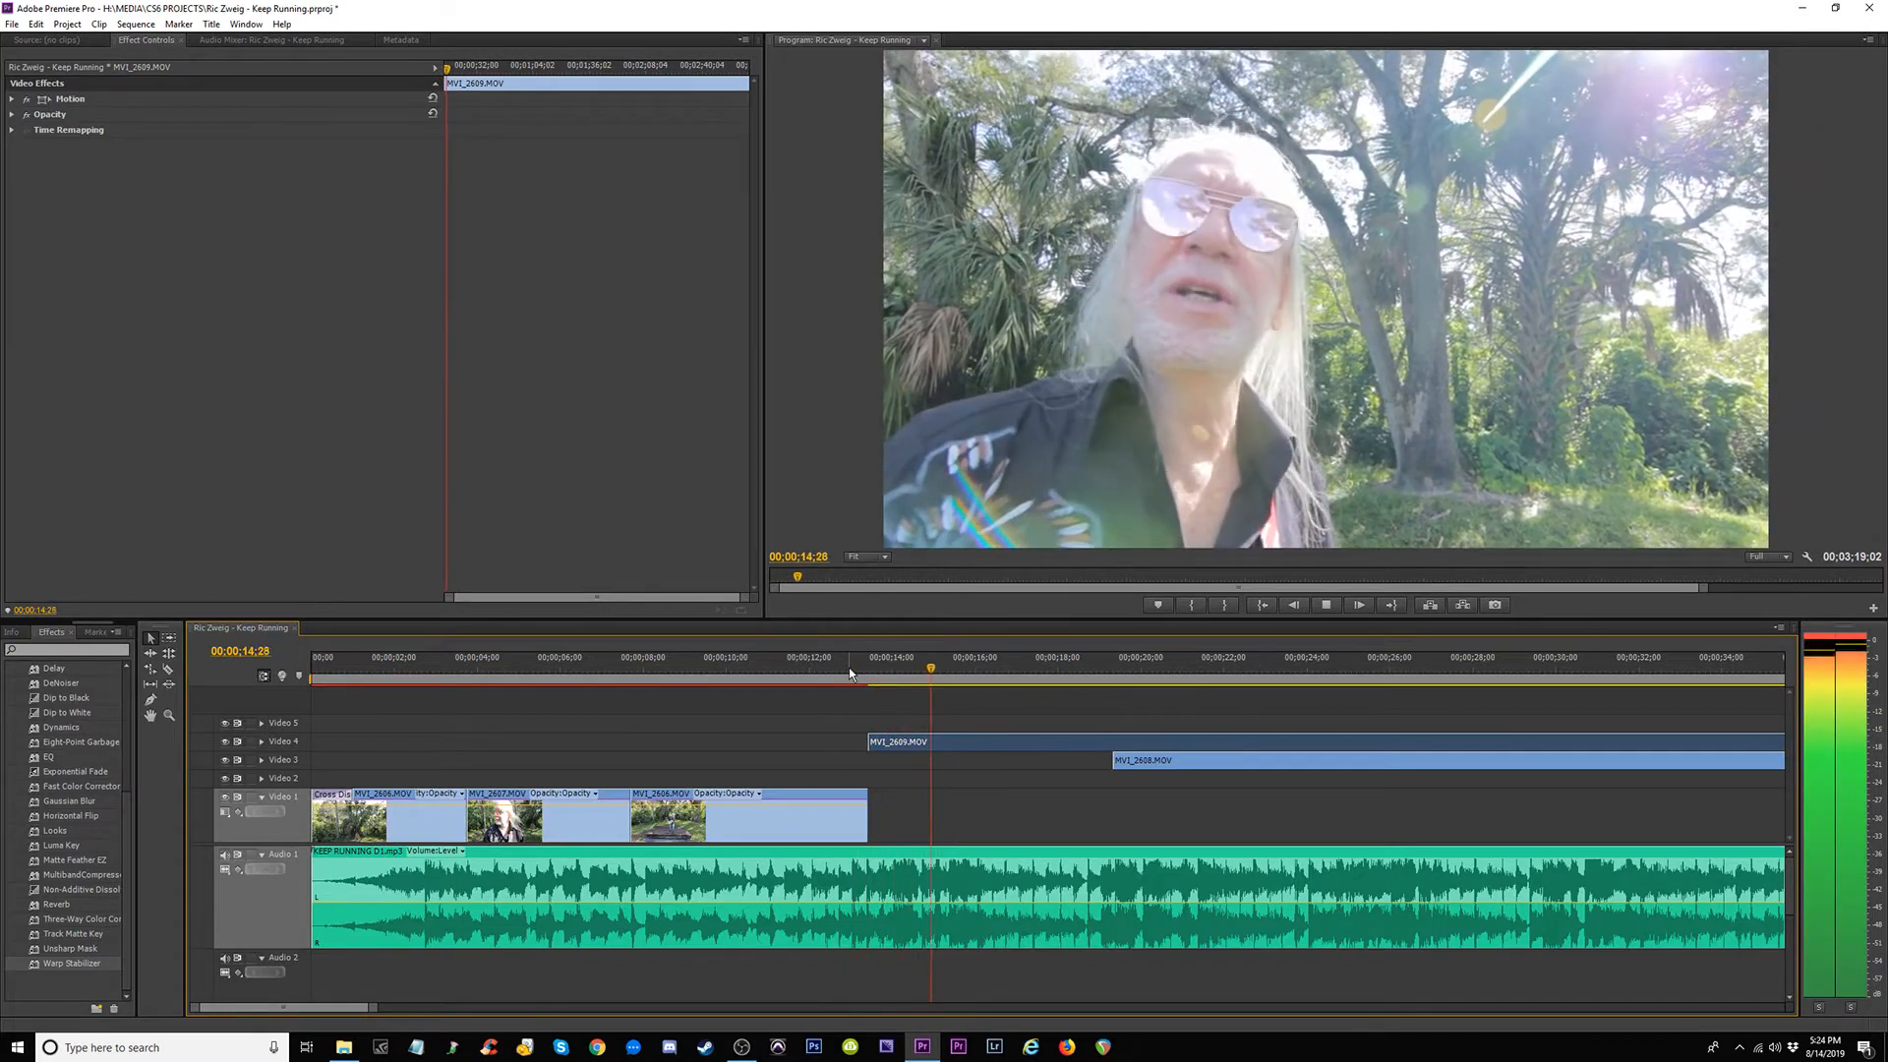
pyautogui.press('space')
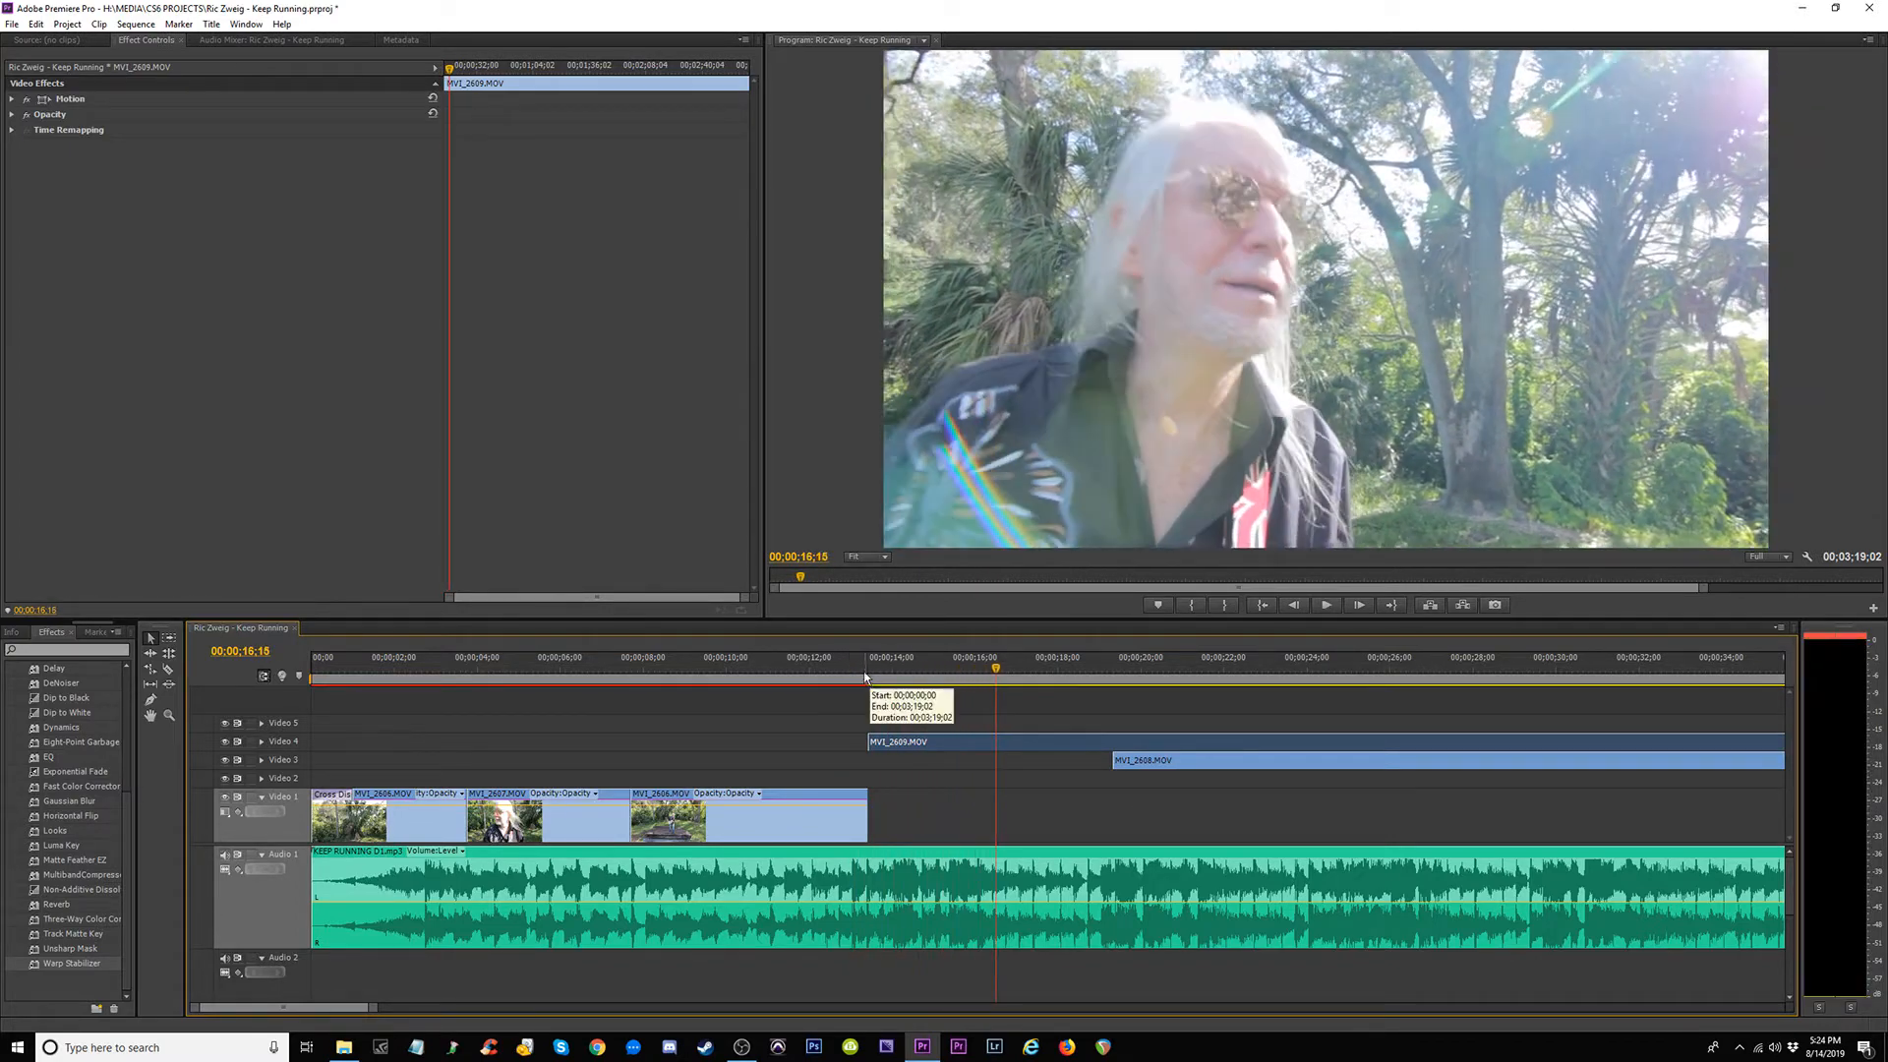
# Trim the start edge of MVI_2609 on Video 4 to meet the end of the last opening clip on Video 1, and preview the transition.
pyautogui.click(864, 669)
pyautogui.press('=')
pyautogui.press('=')
pyautogui.press('=')
pyautogui.moveTo(1119, 747); pyautogui.dragTo(1104, 743)
pyautogui.click(1122, 770)
pyautogui.press('space')
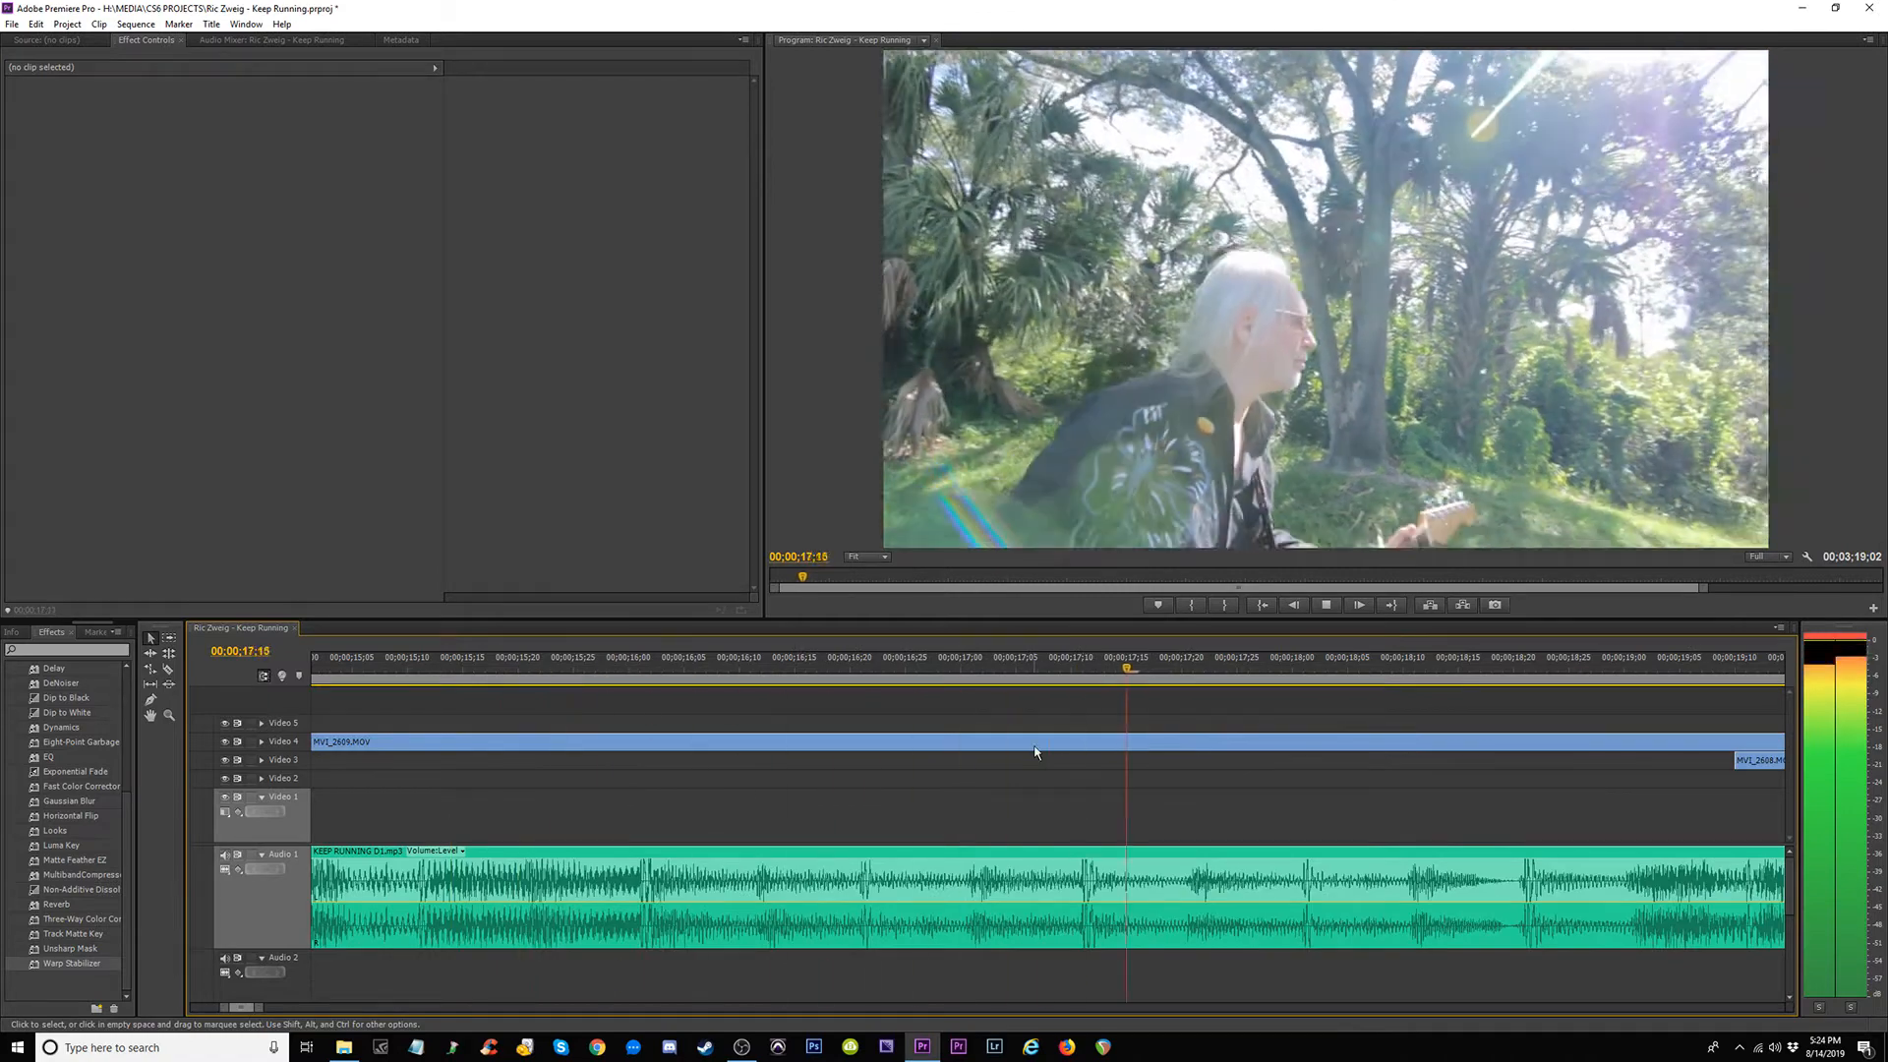
pyautogui.scroll(-2, 1028, 746)
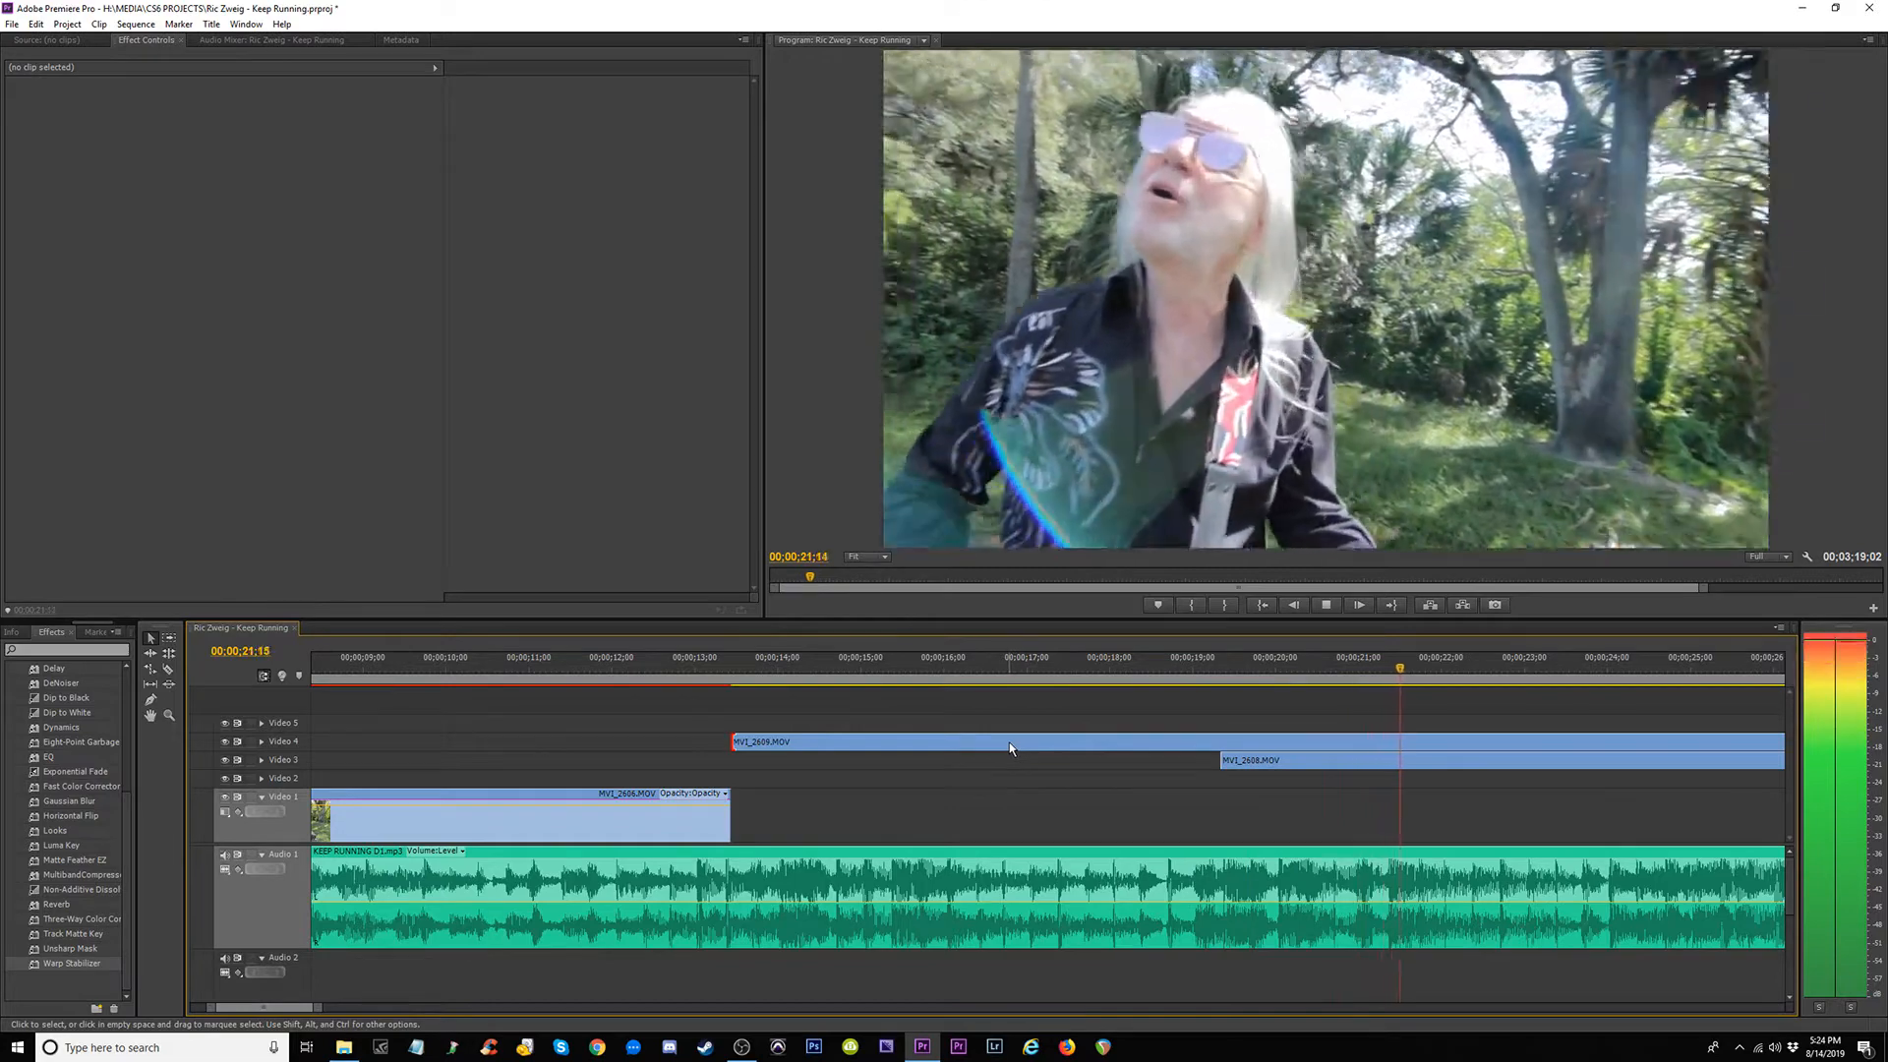
pyautogui.press('space')
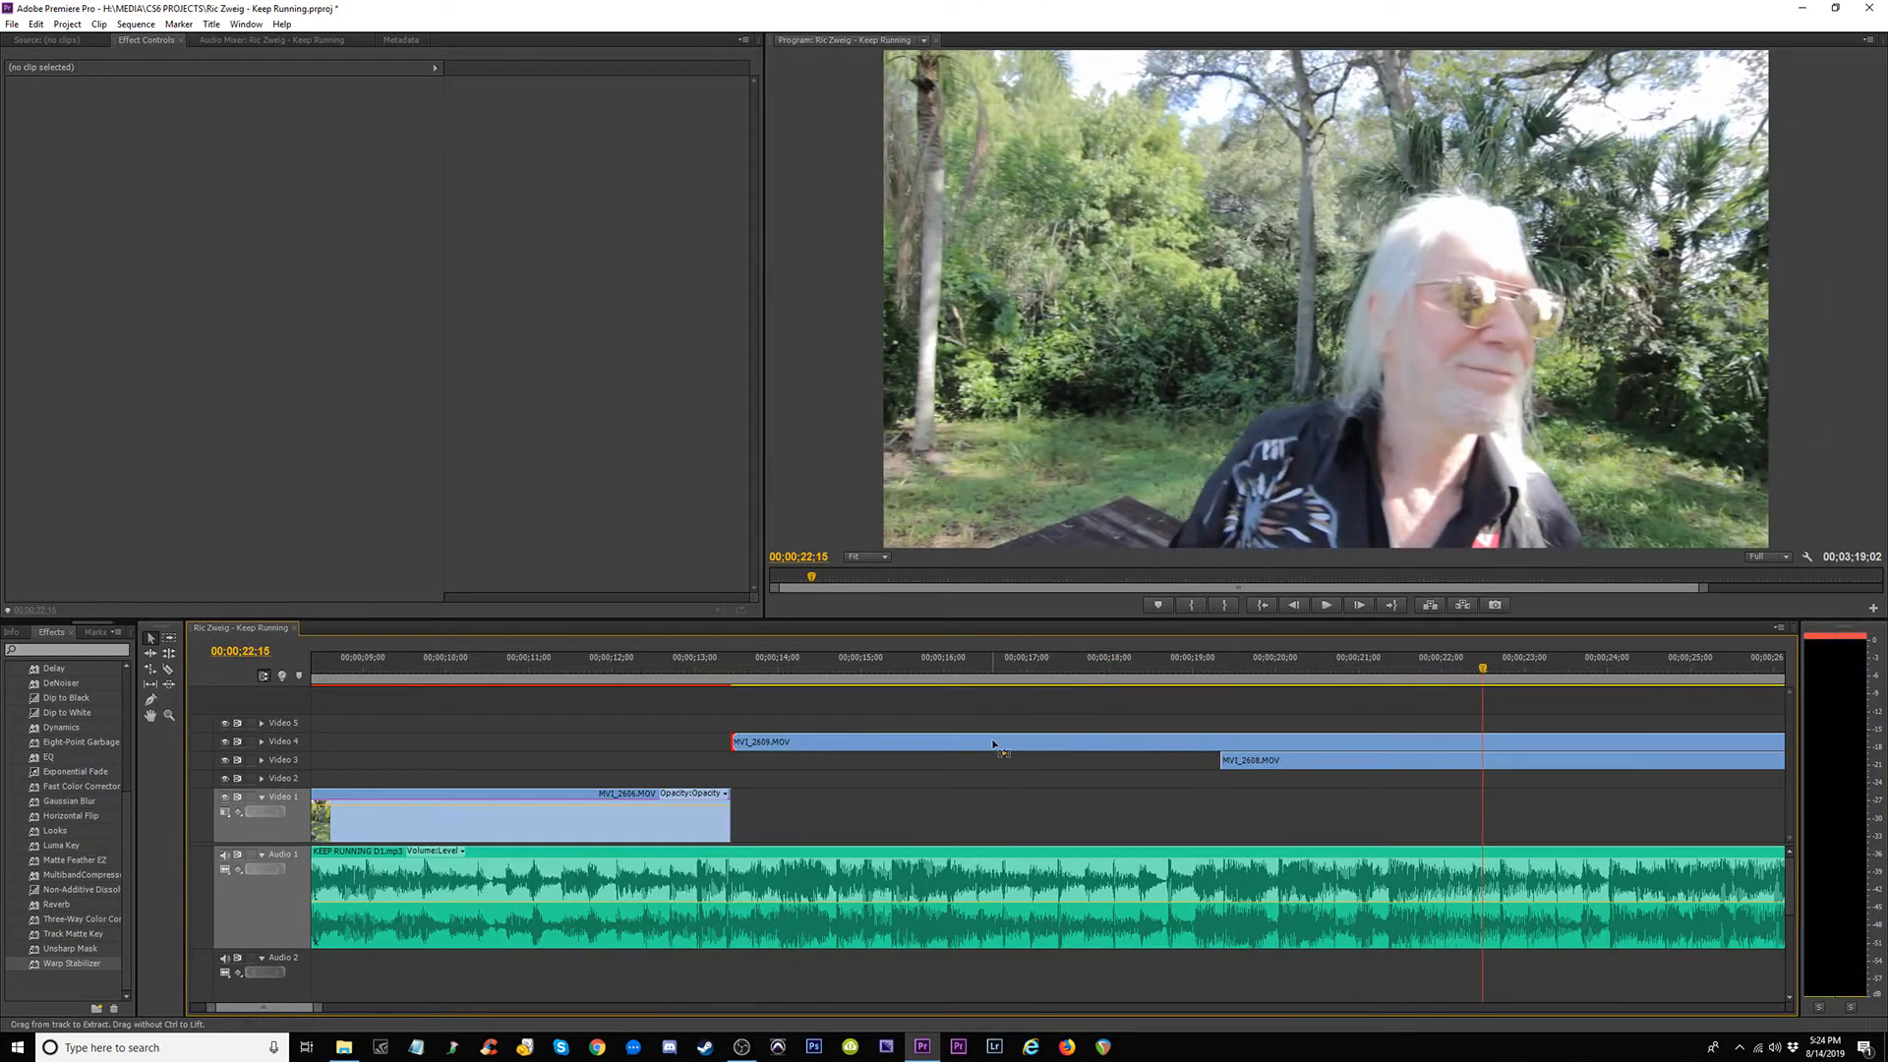
# Split MVI_2609 on Video 4 at 00;00;29;18 and trim both parts apart, leaving a gap from about 00;00;26;28 to 00;00;31;13.
pyautogui.click(722, 679)
pyautogui.press('space')
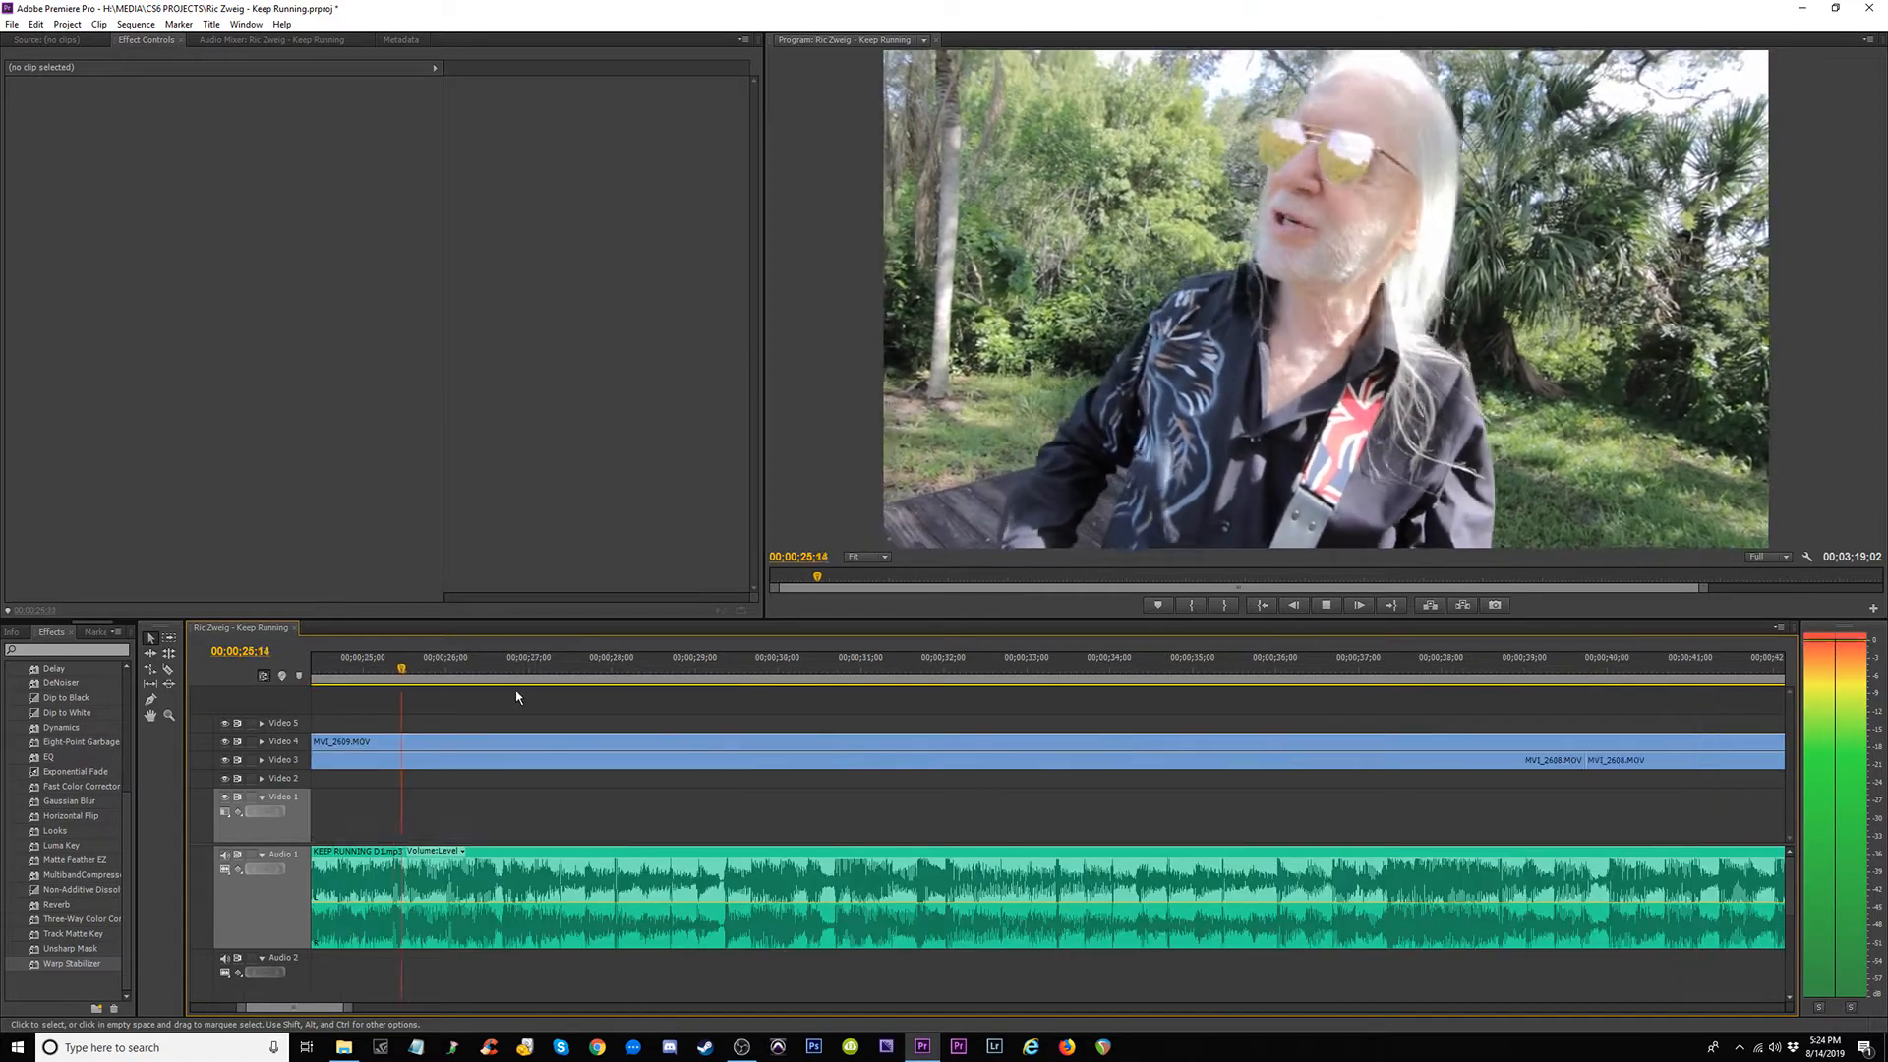
pyautogui.press('-')
pyautogui.press('-')
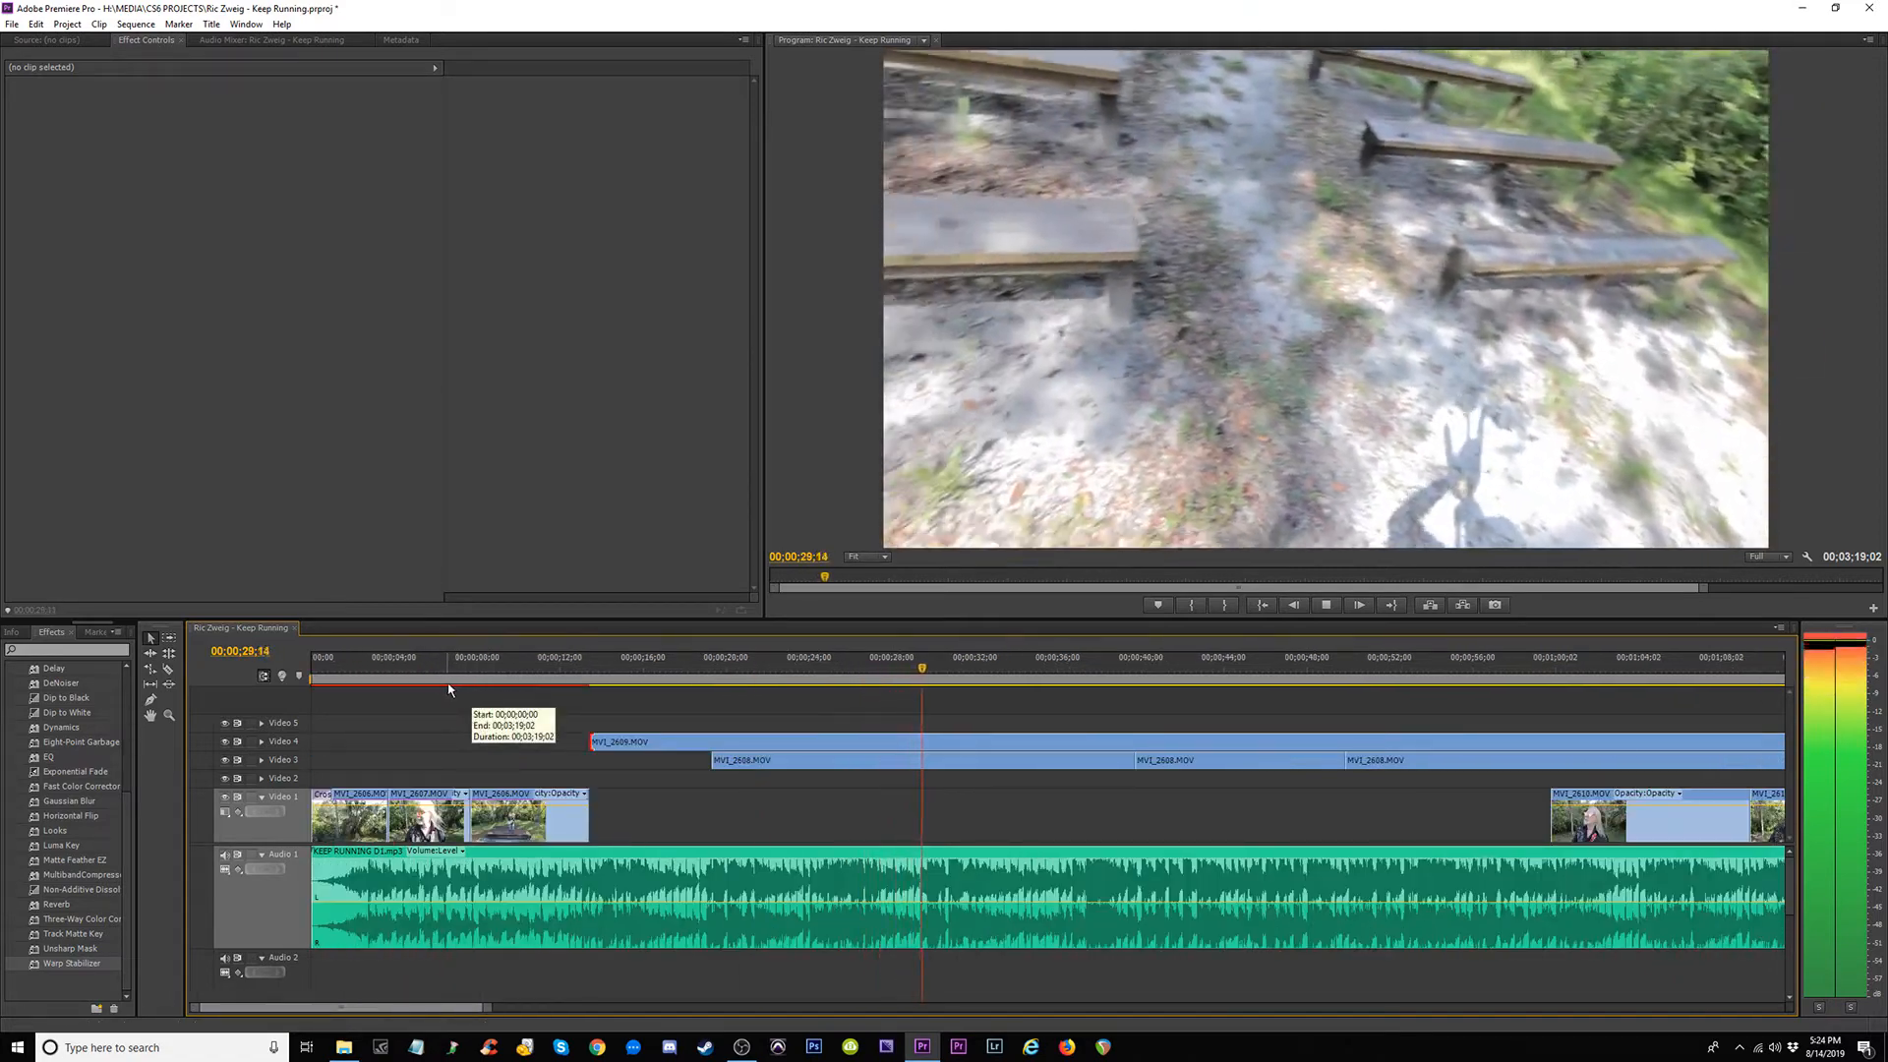
pyautogui.press('space')
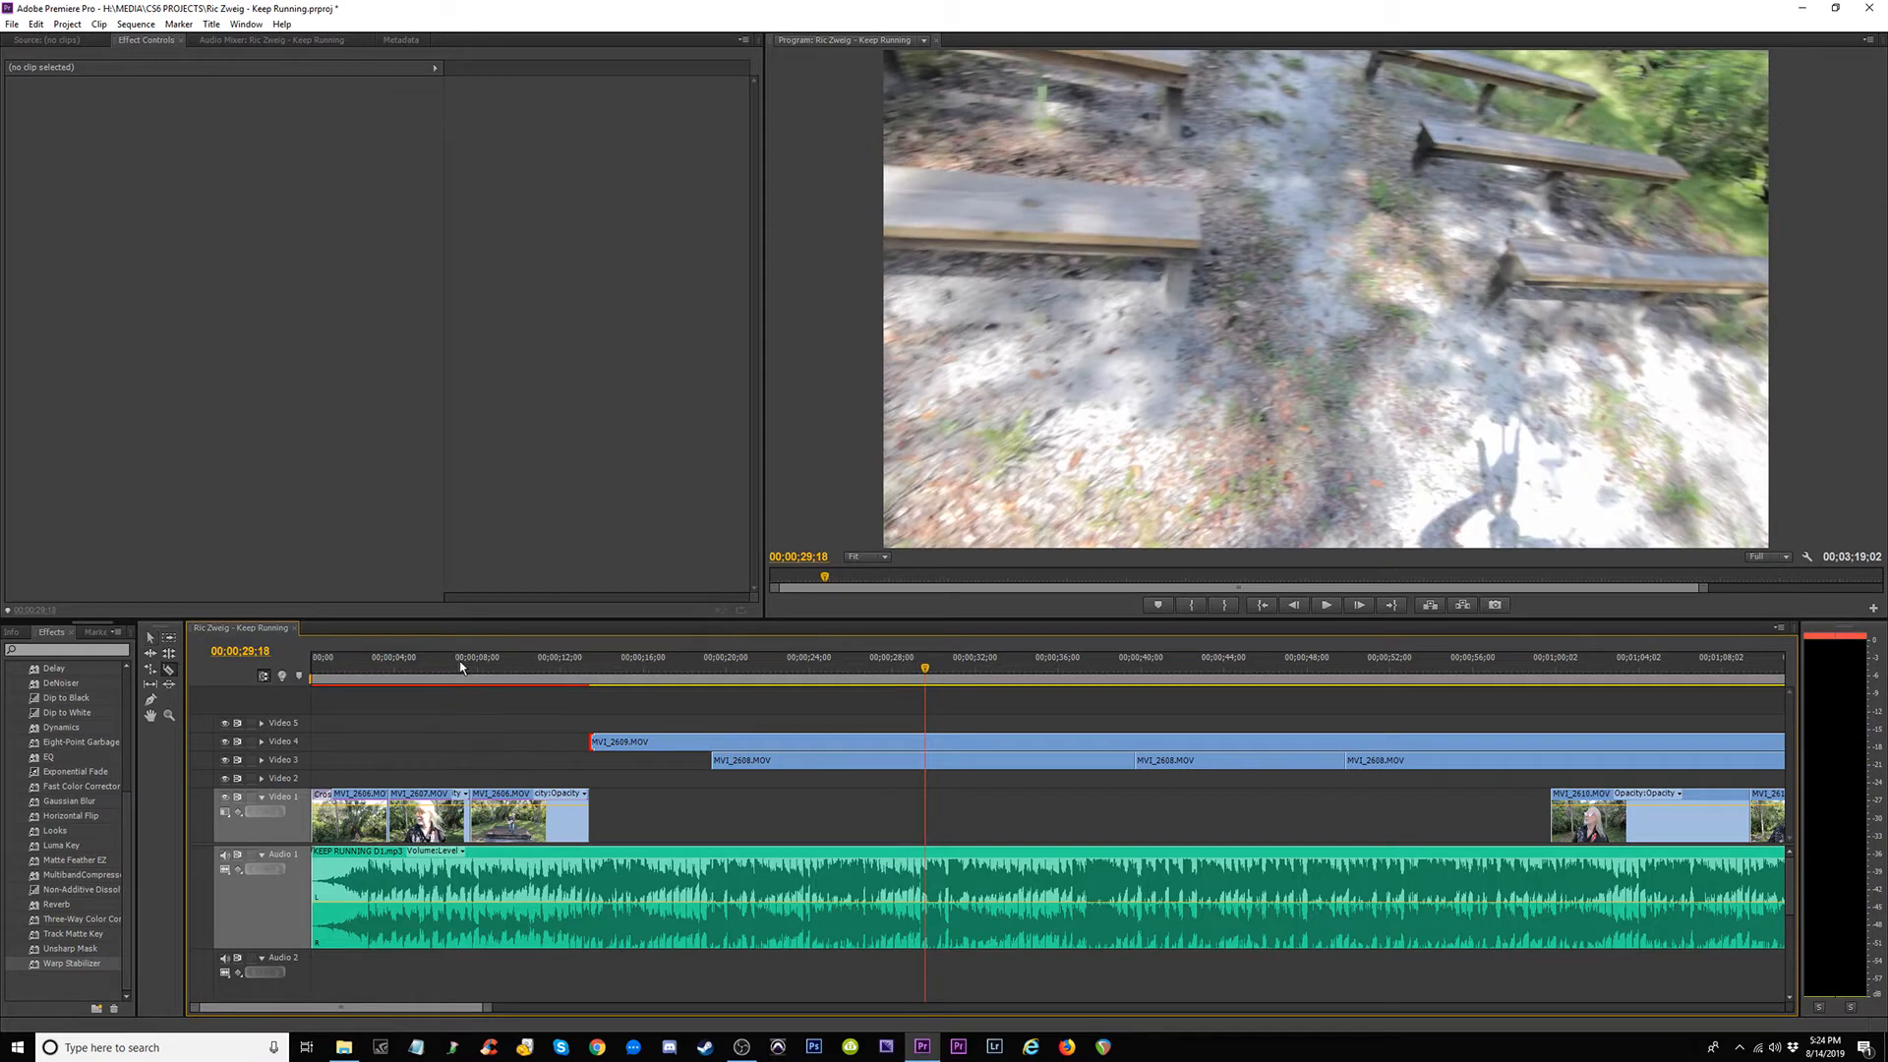
pyautogui.press('=')
pyautogui.press('=')
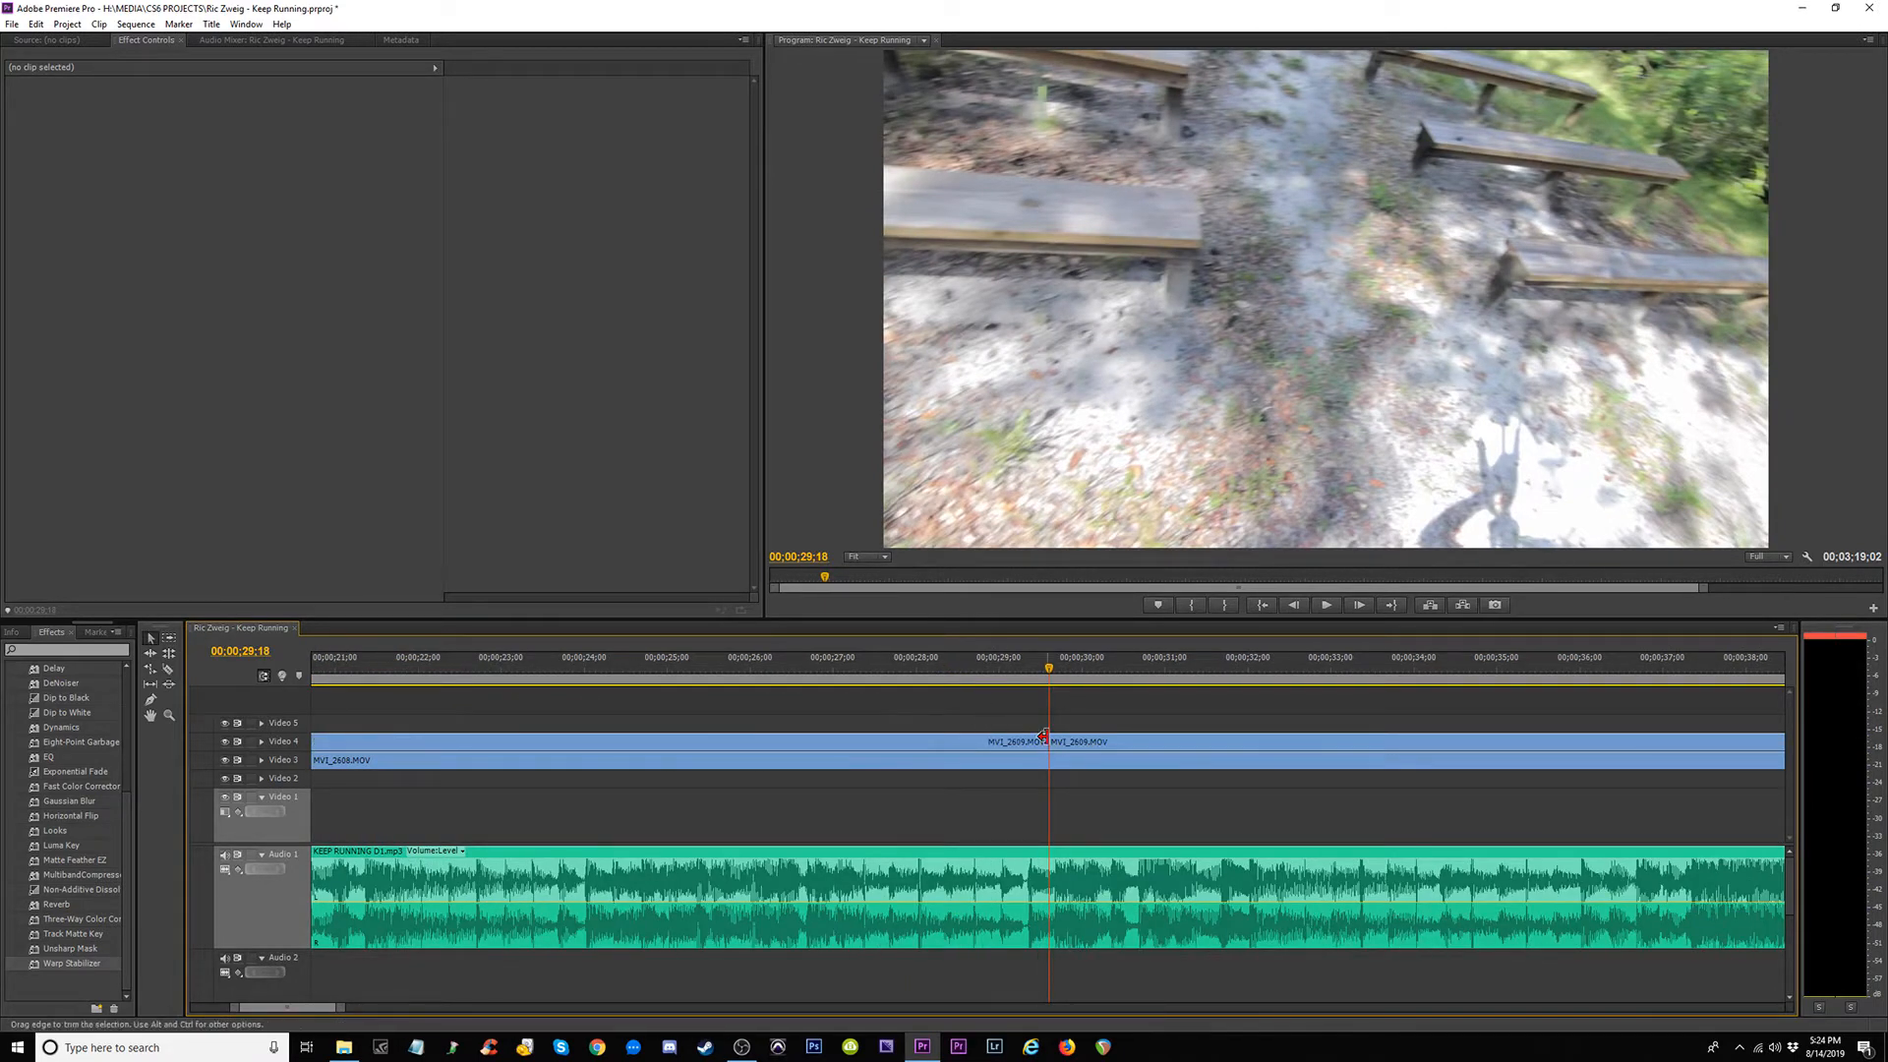
pyautogui.moveTo(1043, 735); pyautogui.dragTo(828, 747)
pyautogui.moveTo(1048, 743); pyautogui.dragTo(1203, 737)
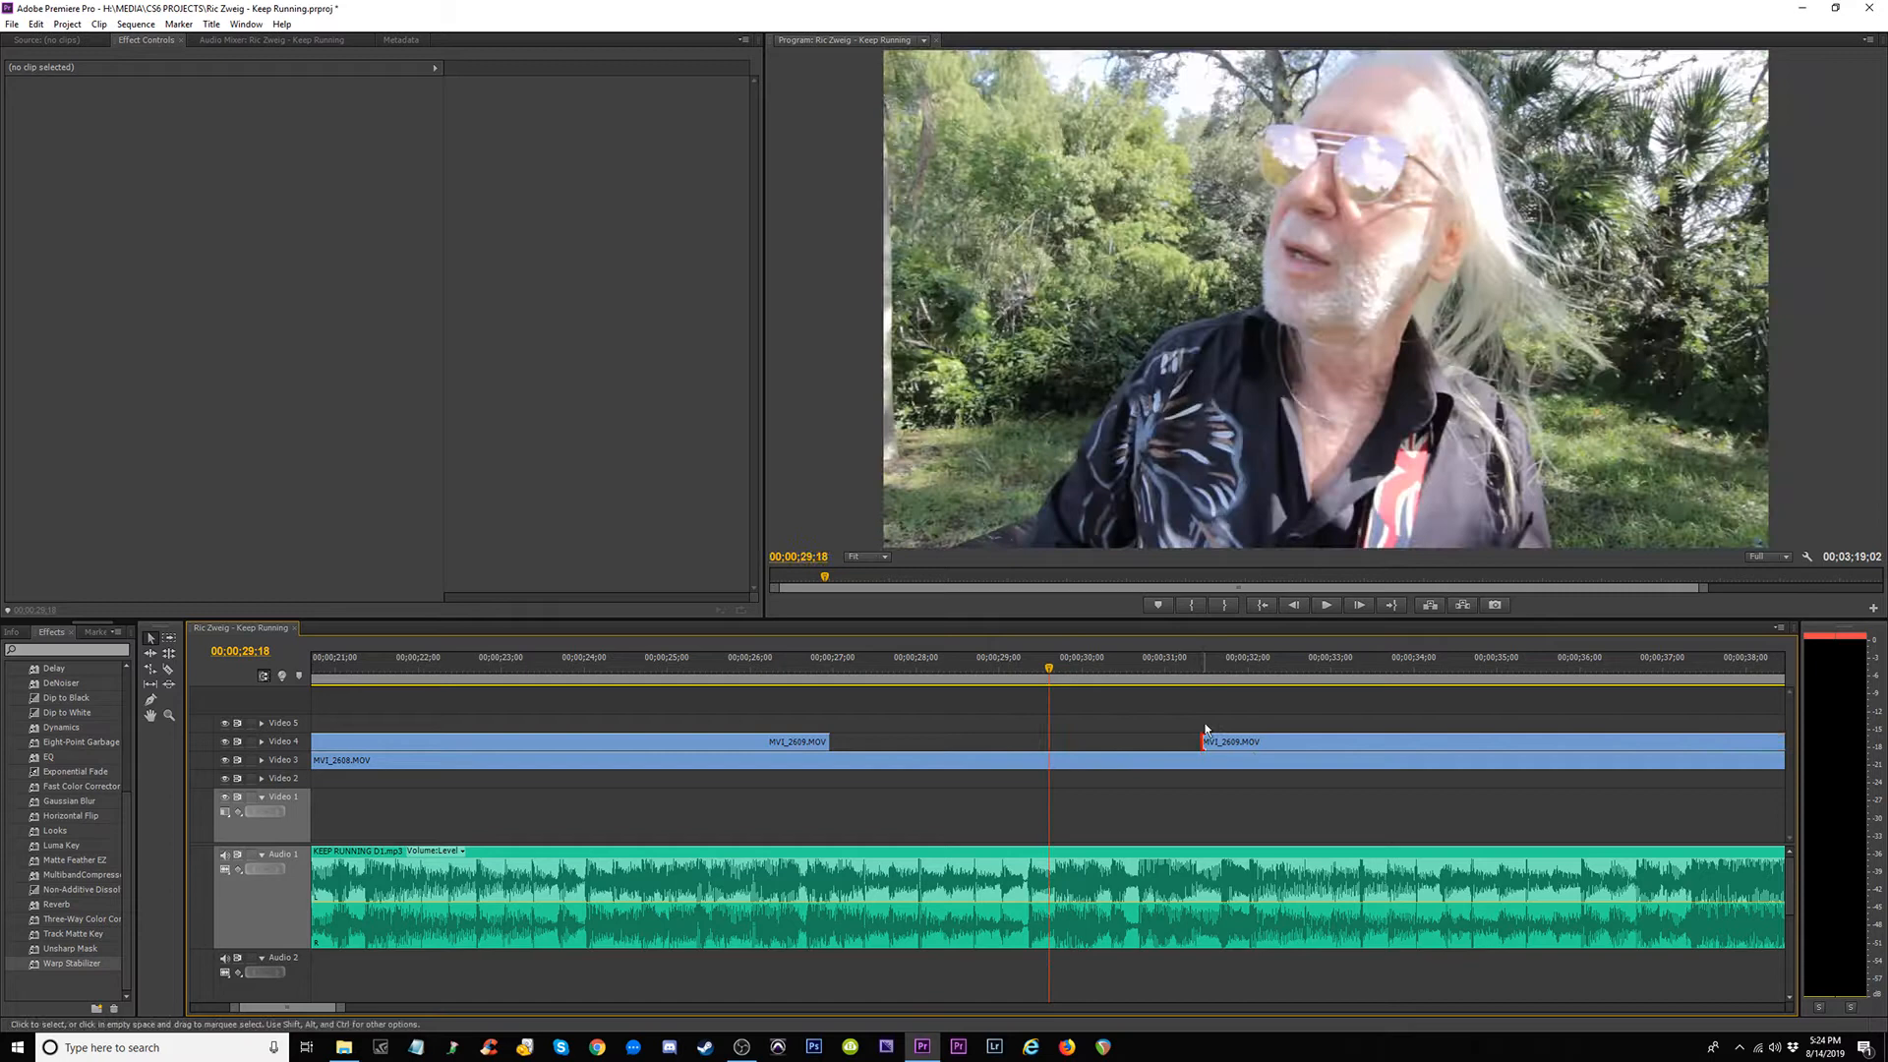
# Play on from the gap, split MVI_2609 on Video 4 at about 00;00;39;14, and trim the earlier part's end back to about 00;00;35;23.
pyautogui.click(1188, 670)
pyautogui.press('space')
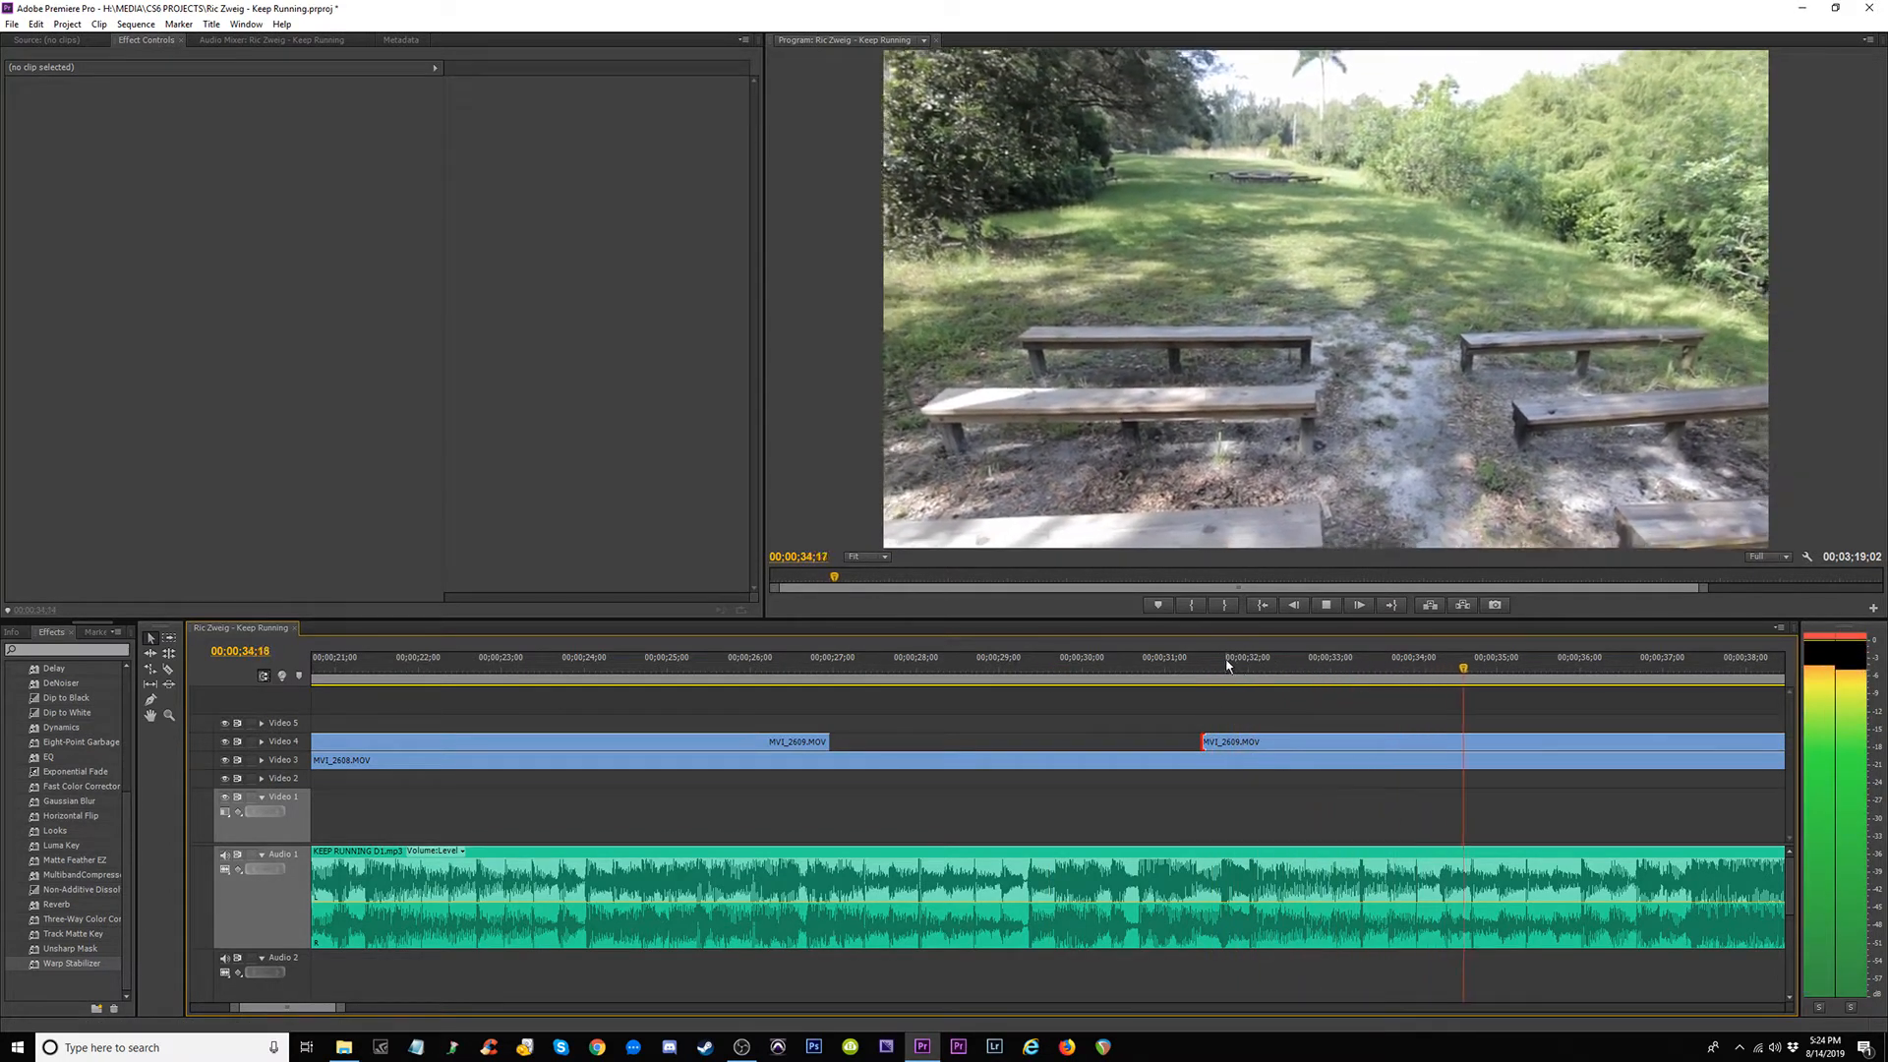
pyautogui.press('-')
pyautogui.press('-')
pyautogui.press('-')
pyautogui.press('-')
pyautogui.press('-')
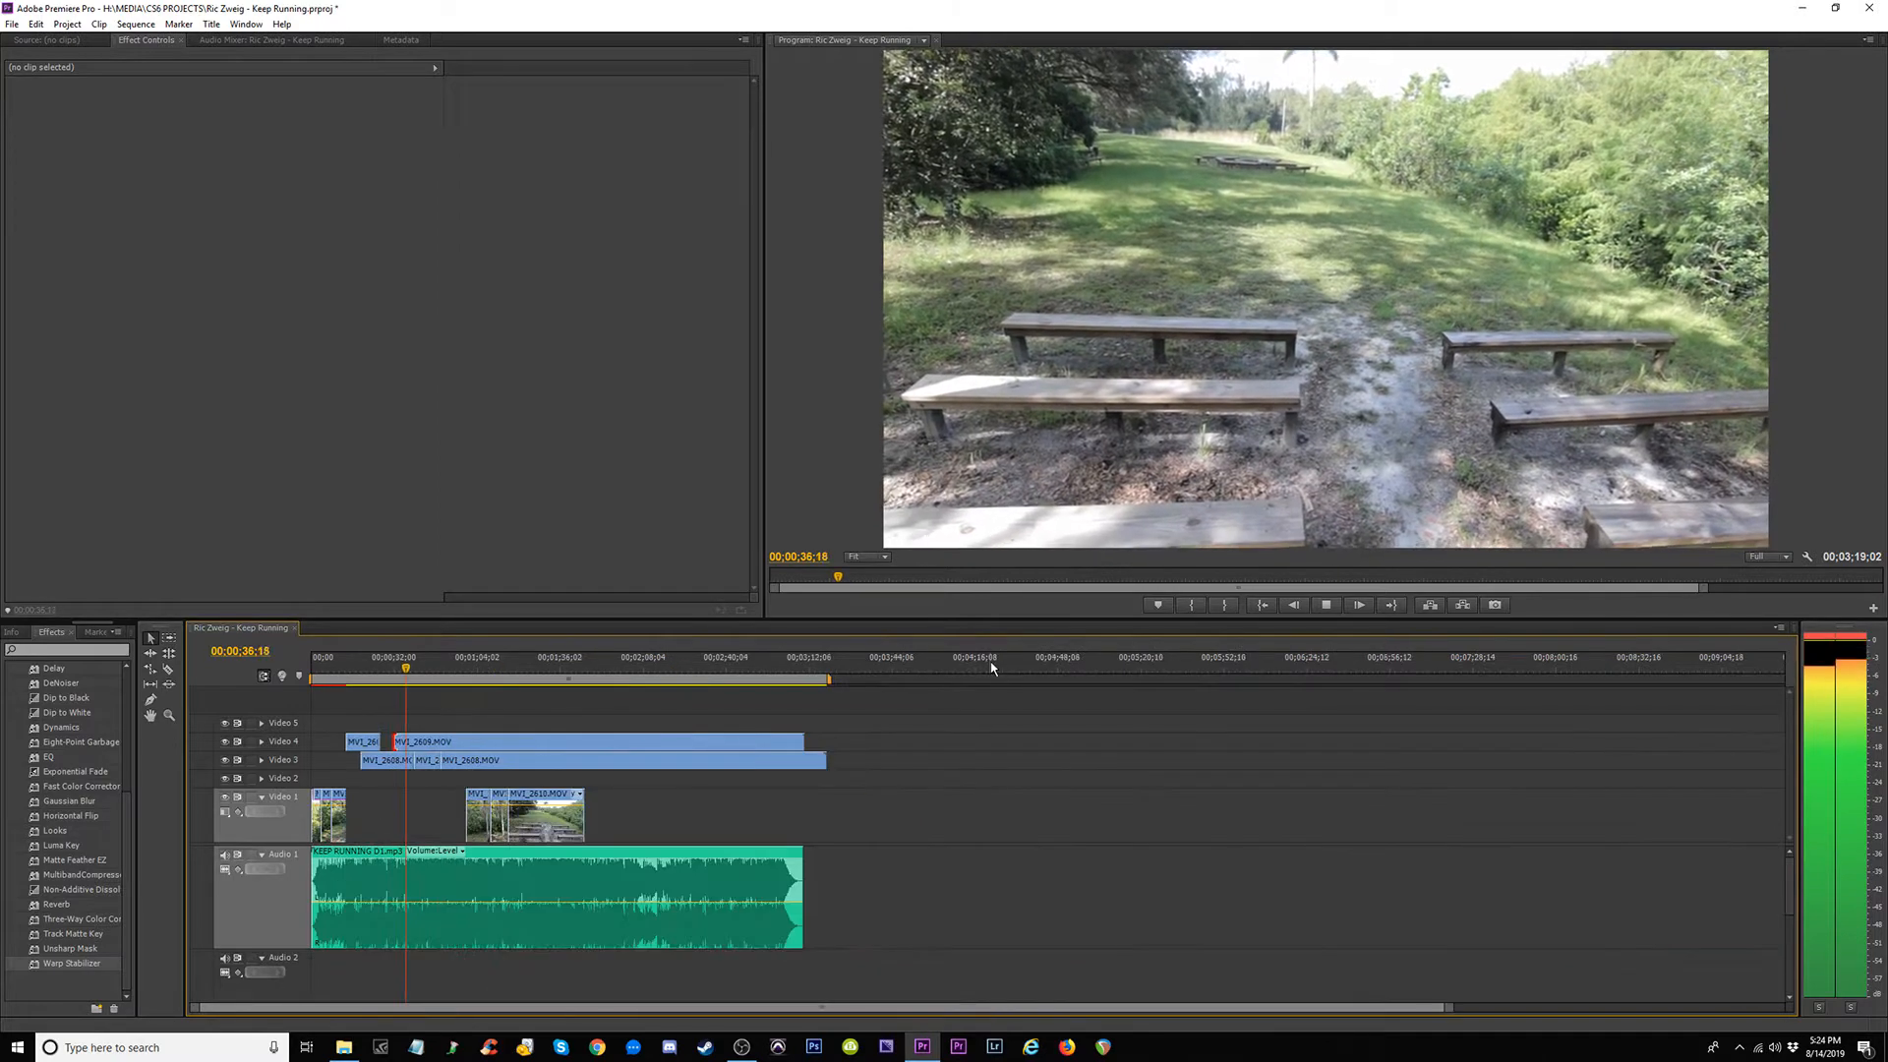
pyautogui.press('=')
pyautogui.press('=')
pyautogui.press('=')
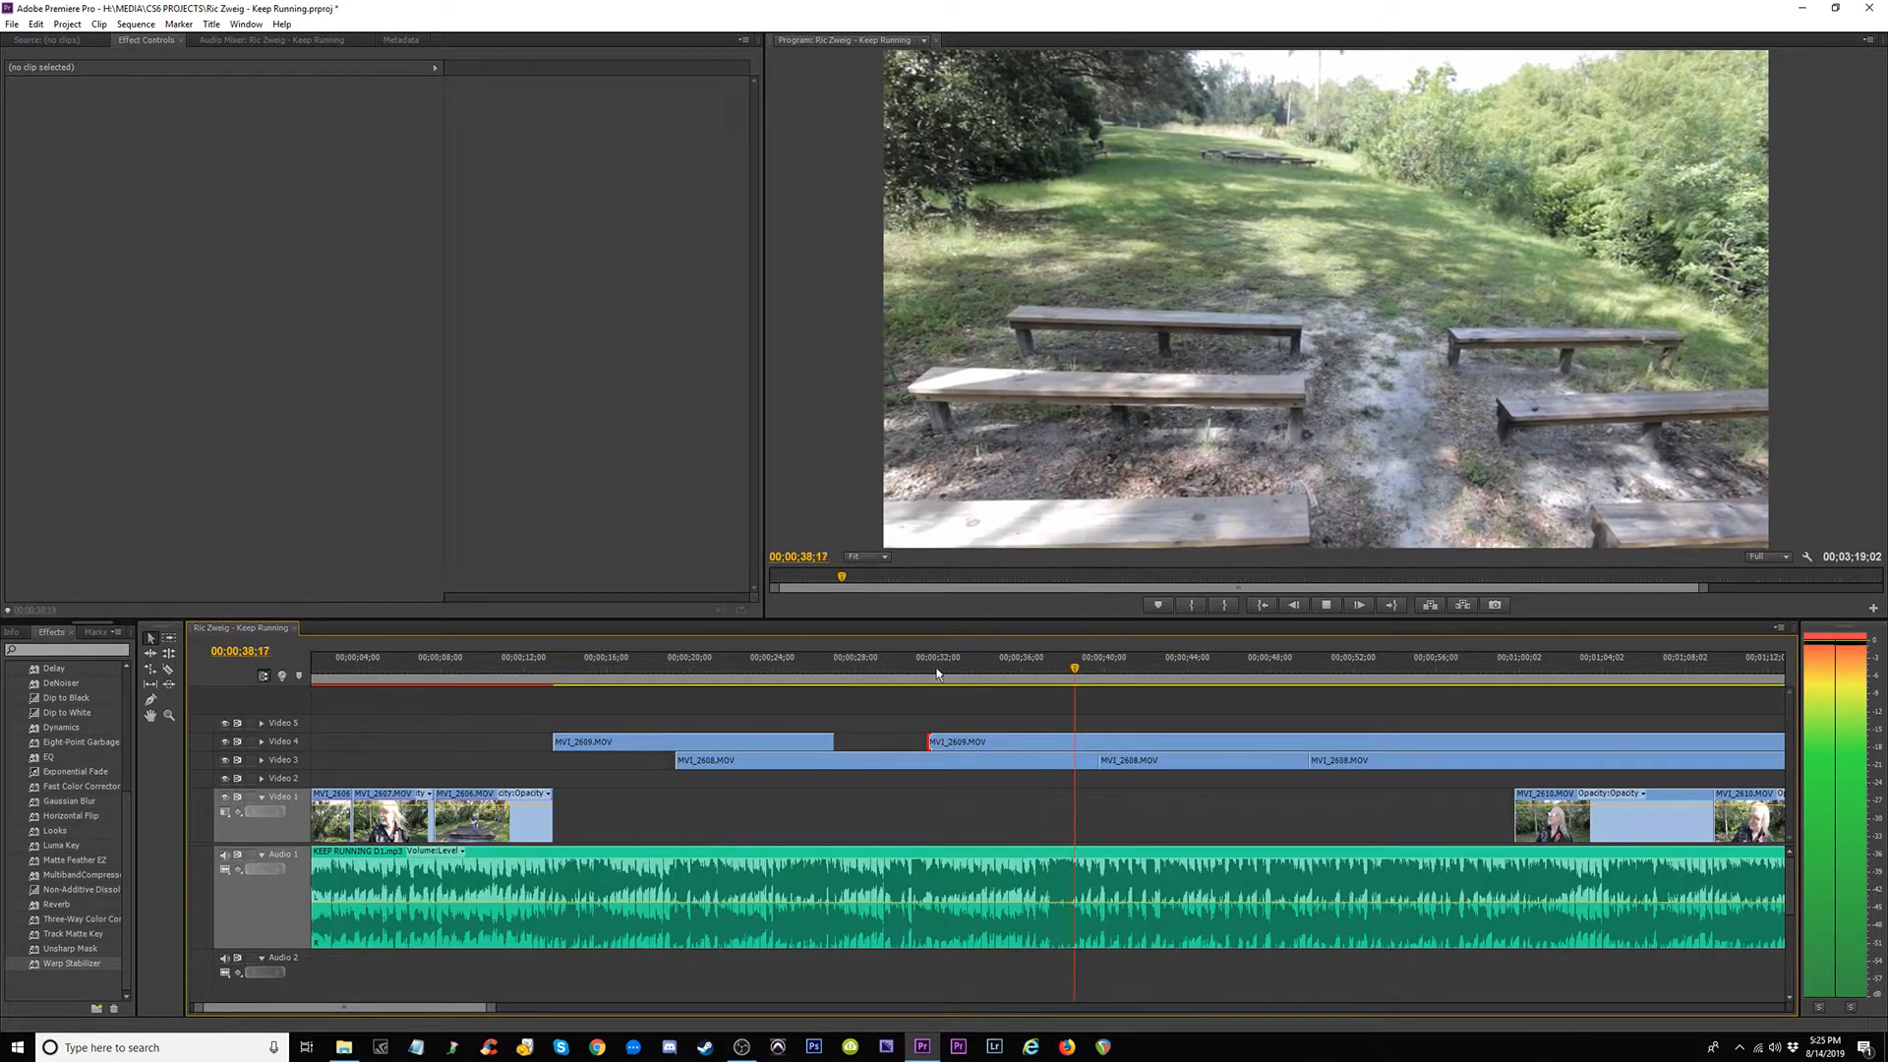
pyautogui.press('=')
pyautogui.press('space')
pyautogui.press('c')
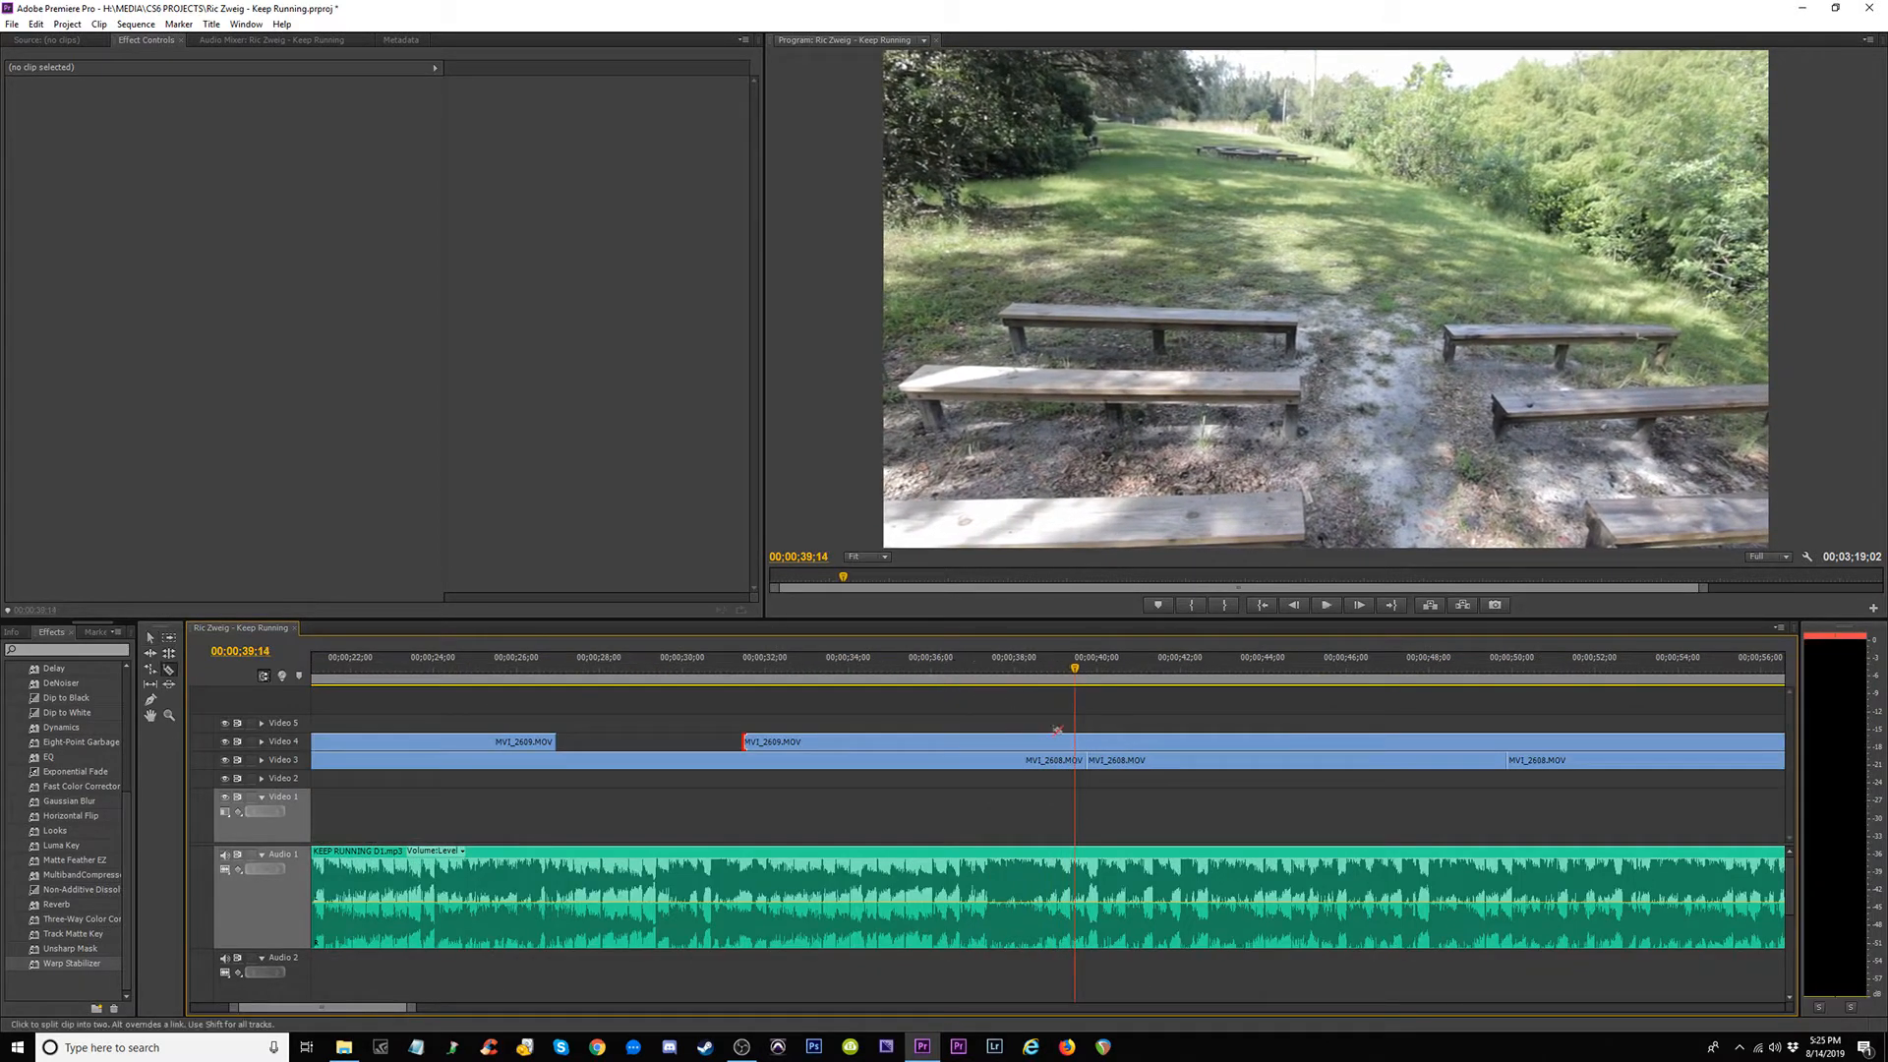
pyautogui.press('v')
pyautogui.moveTo(1074, 743); pyautogui.dragTo(922, 744)
# Trim the start of the following MVI_2609 part on Video 4 to 00;00;43;09, extend the trim to about 00;00;44;28, and preview the cut.
pyautogui.press('space')
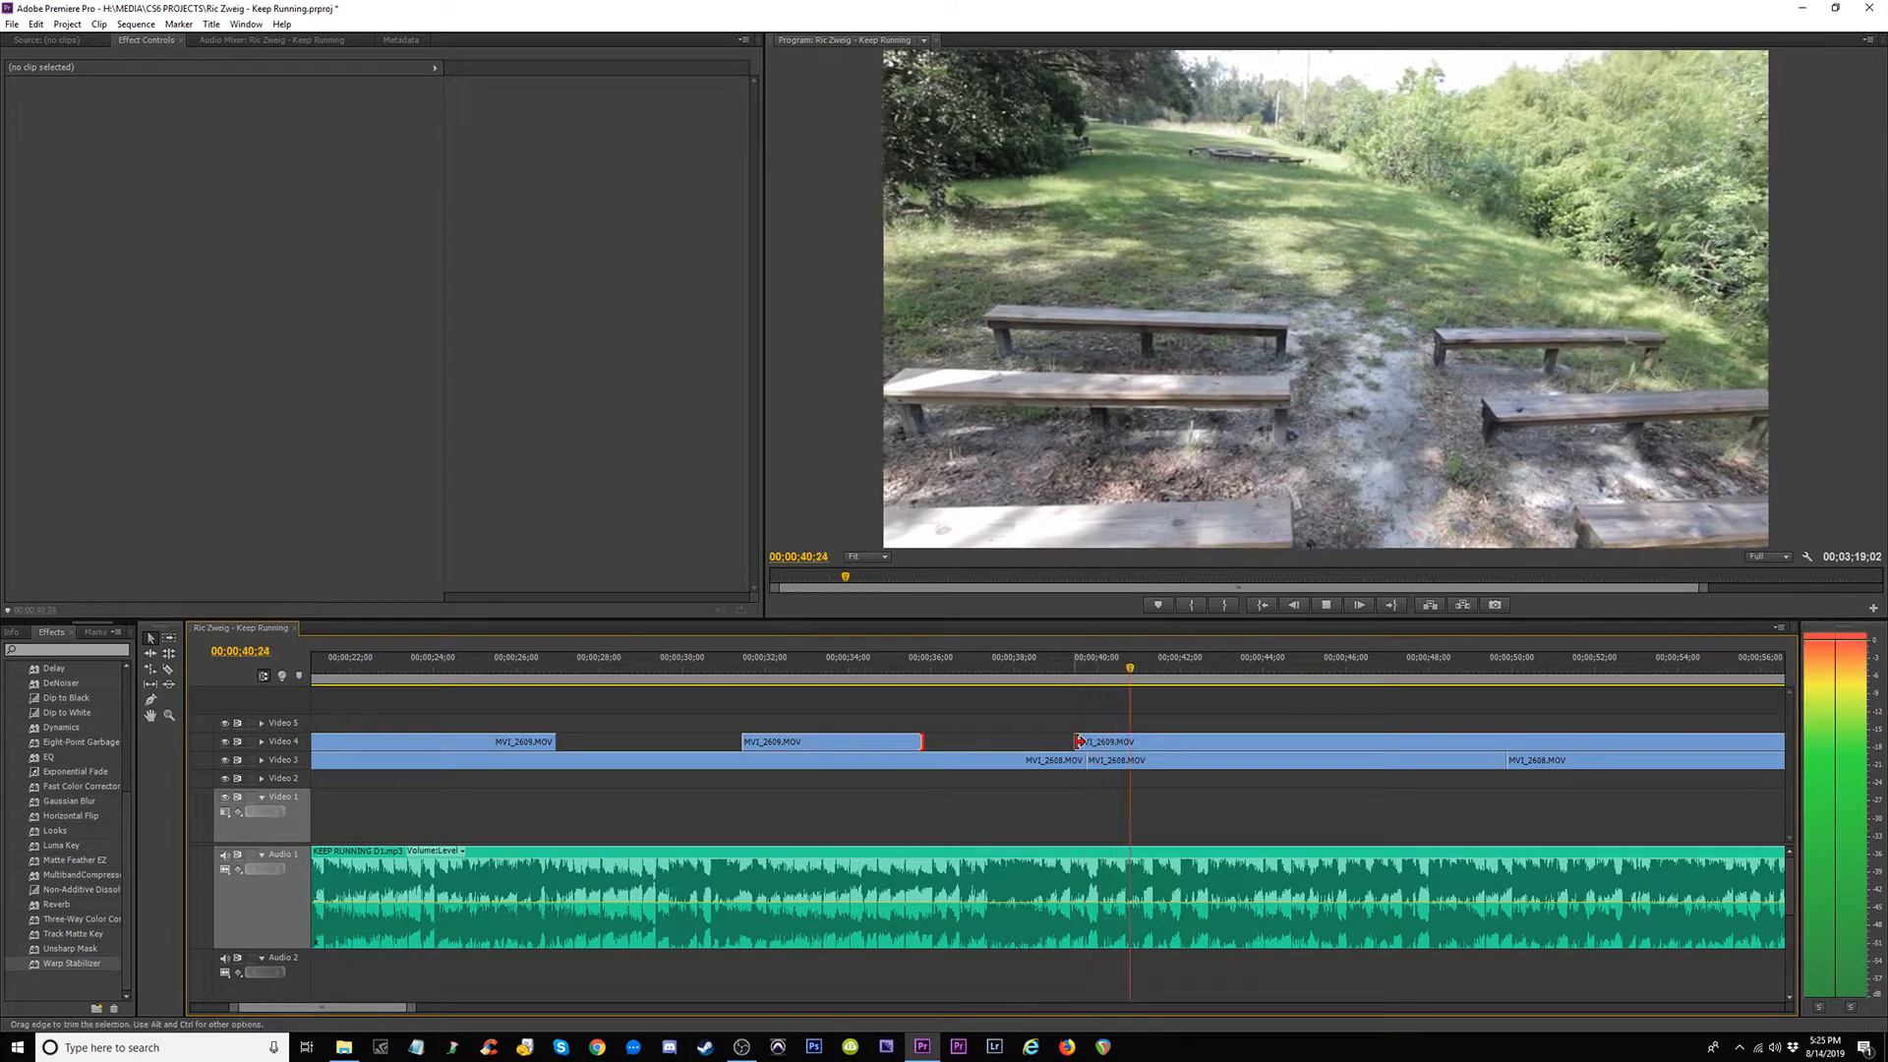
pyautogui.click(1251, 678)
pyautogui.moveTo(1253, 680)
pyautogui.mouseDown()
pyautogui.moveTo(1392, 686)
pyautogui.moveTo(1234, 683)
pyautogui.mouseUp()
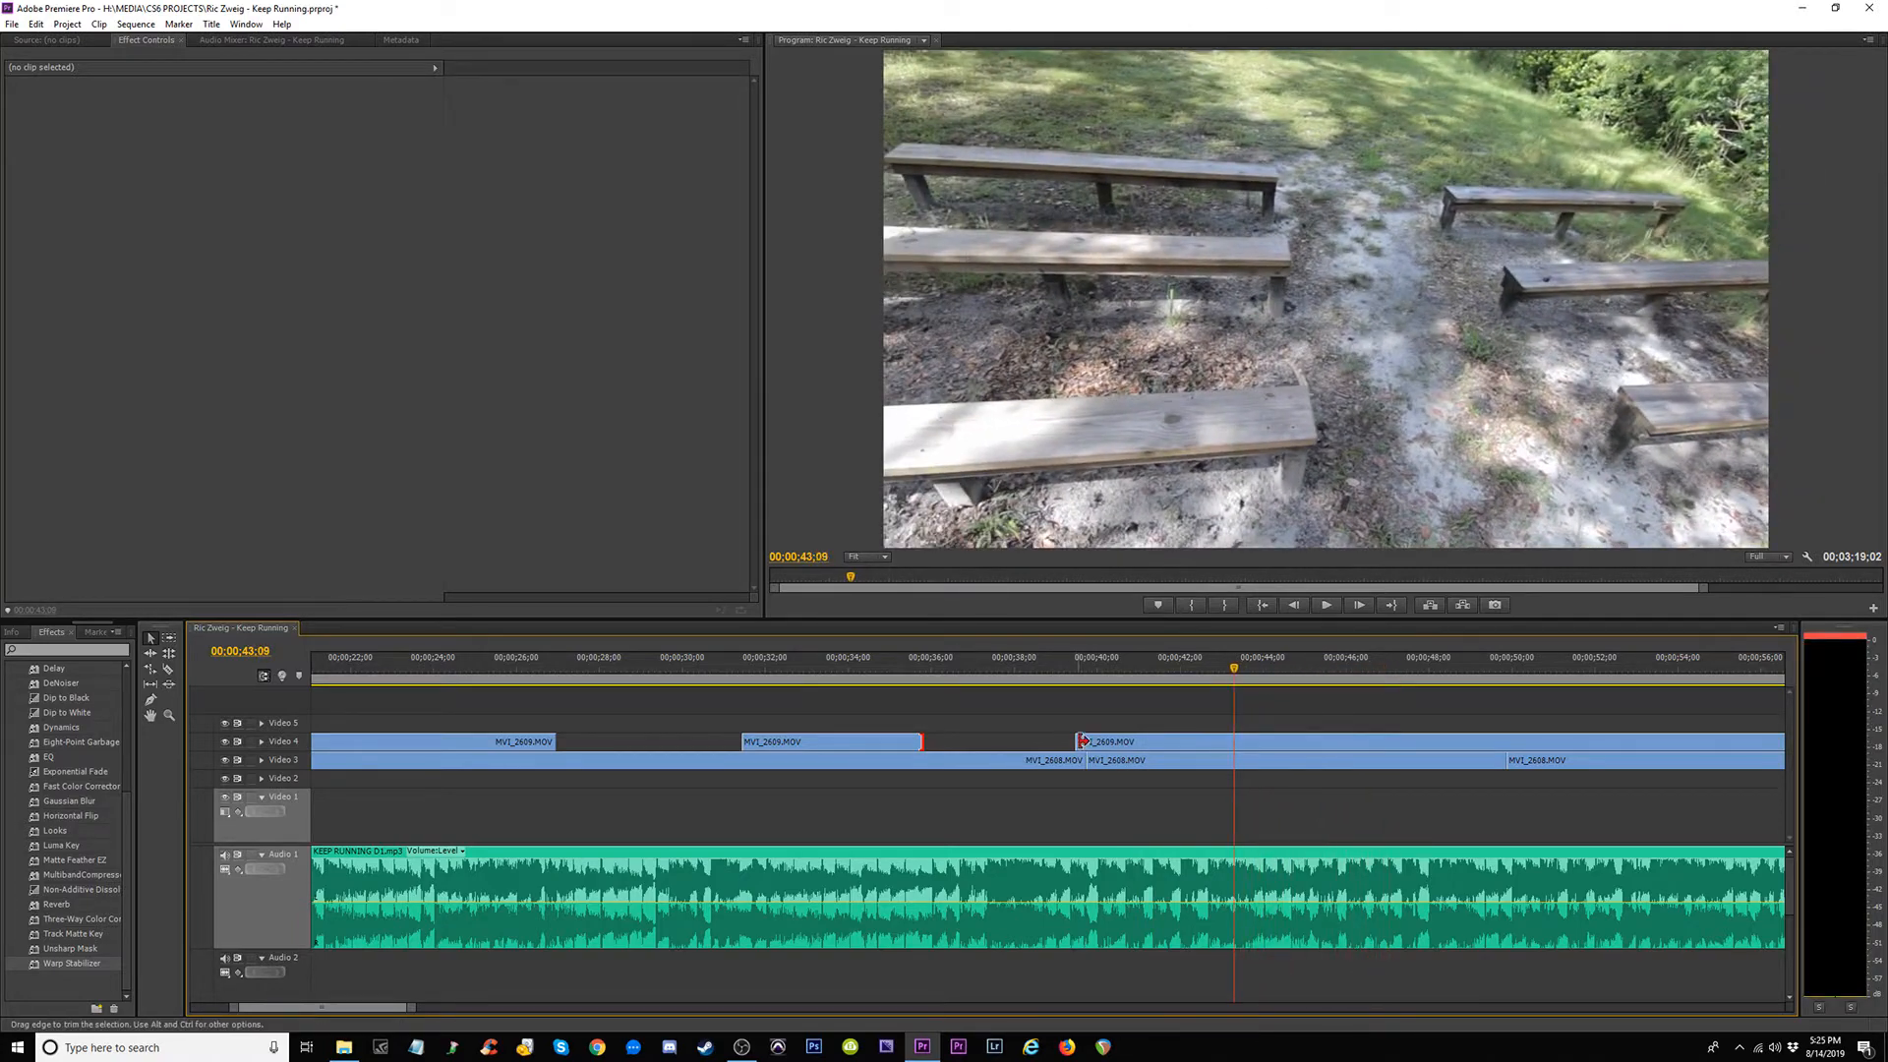
pyautogui.moveTo(1075, 741); pyautogui.dragTo(1235, 742)
pyautogui.press('space')
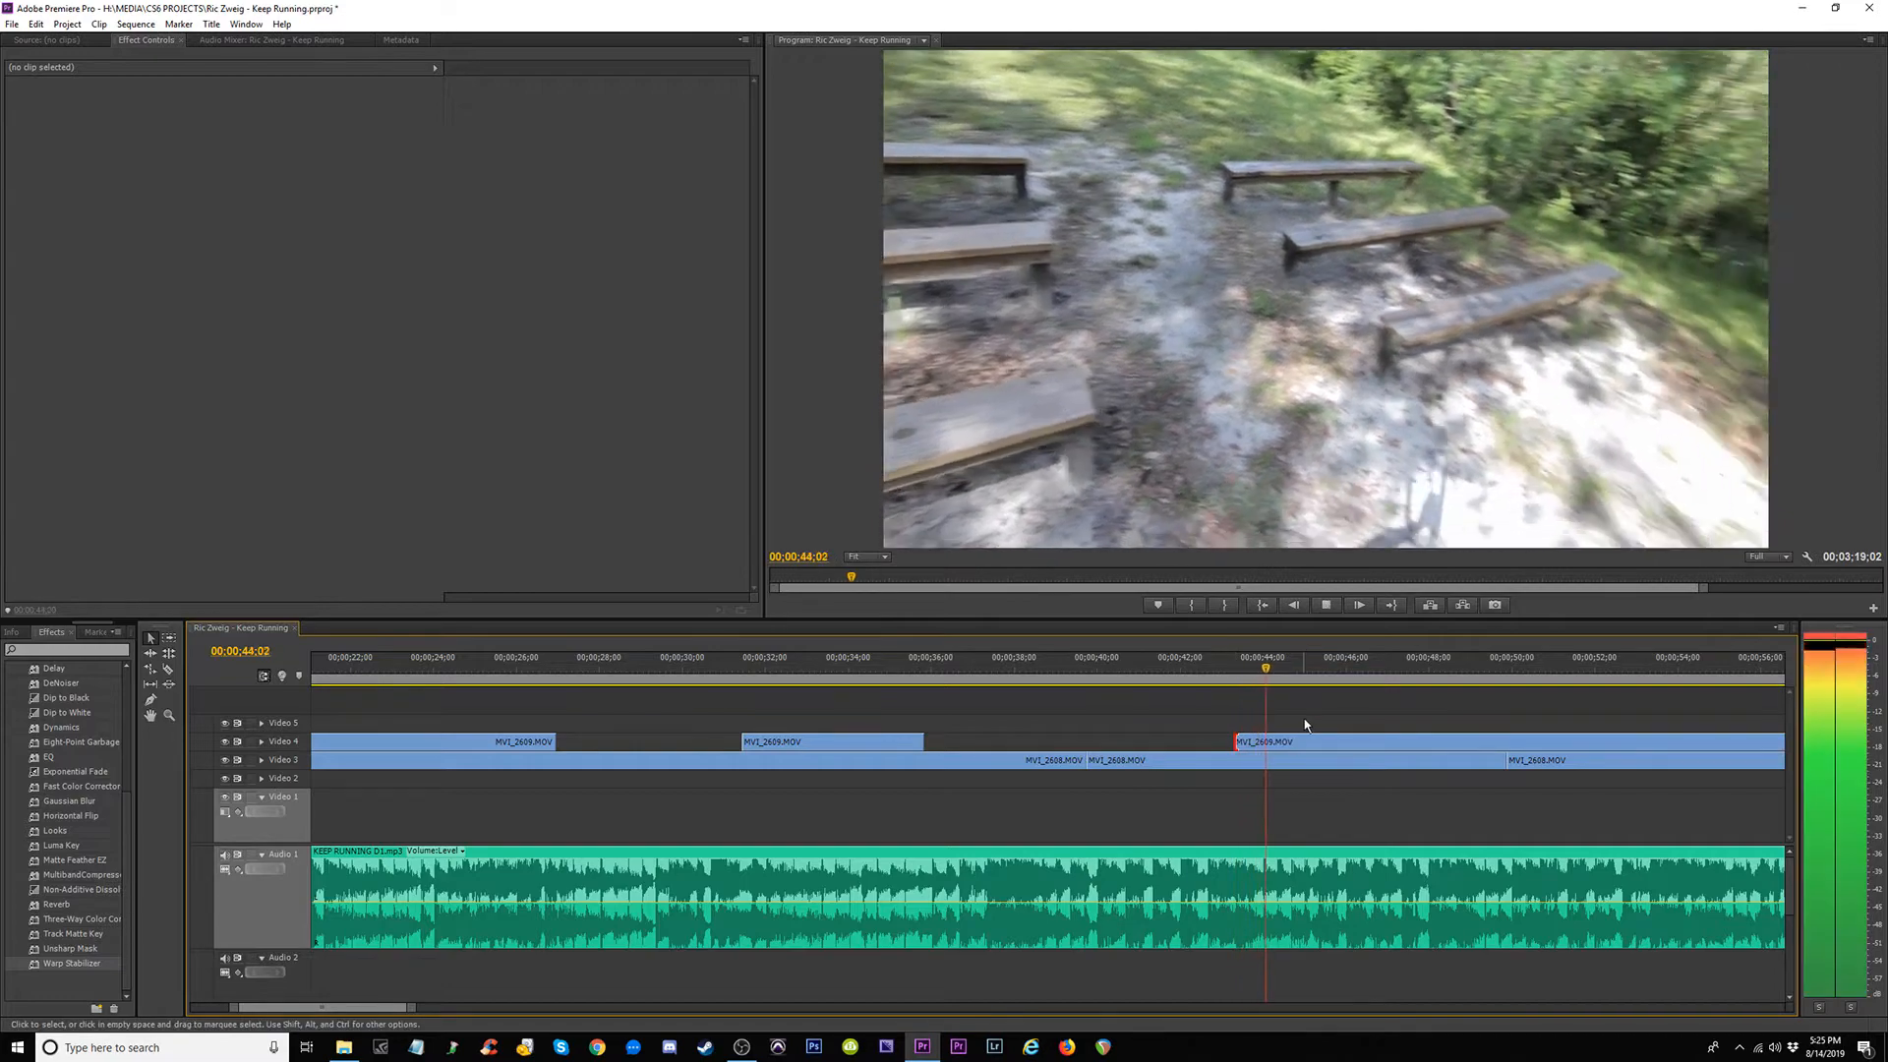
pyautogui.press('space')
pyautogui.moveTo(1256, 672); pyautogui.dragTo(1342, 675)
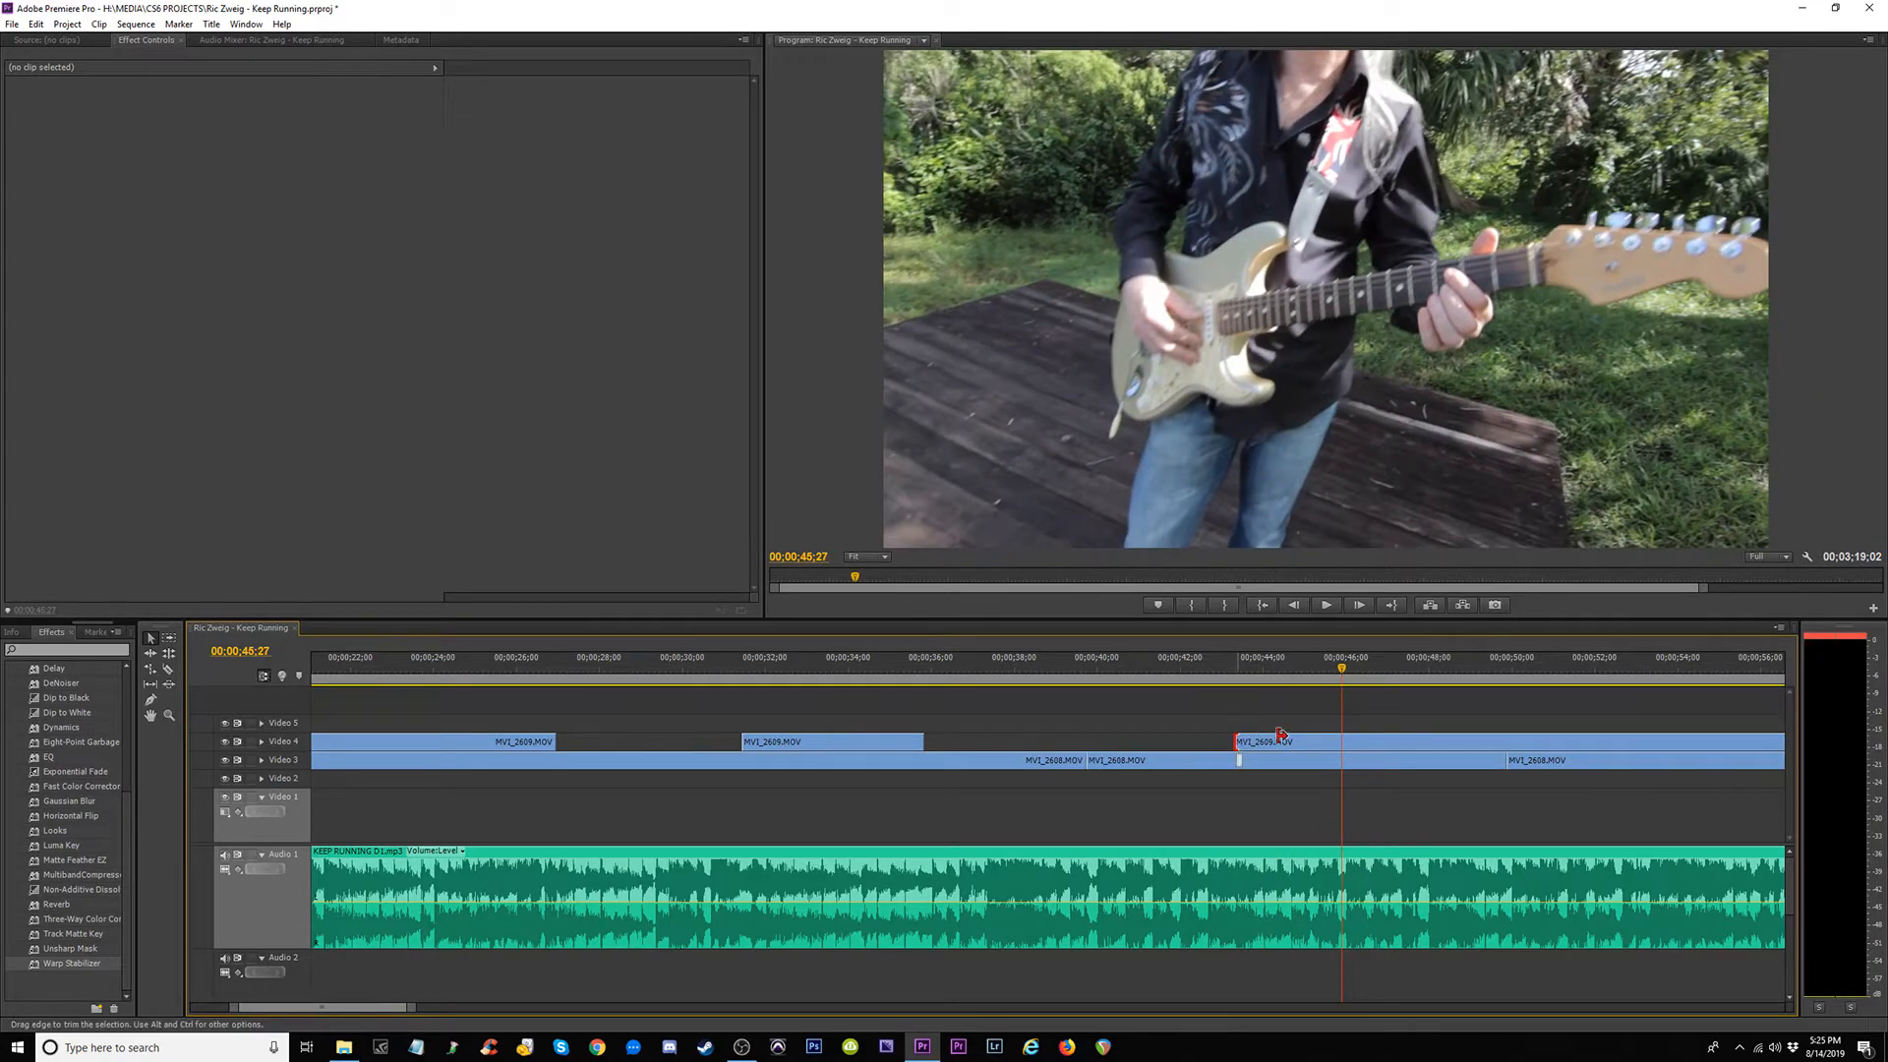
pyautogui.moveTo(1281, 735)
pyautogui.mouseDown()
pyautogui.moveTo(1327, 733)
pyautogui.moveTo(1303, 735)
pyautogui.mouseUp()
pyautogui.press('space')
pyautogui.click(1295, 672)
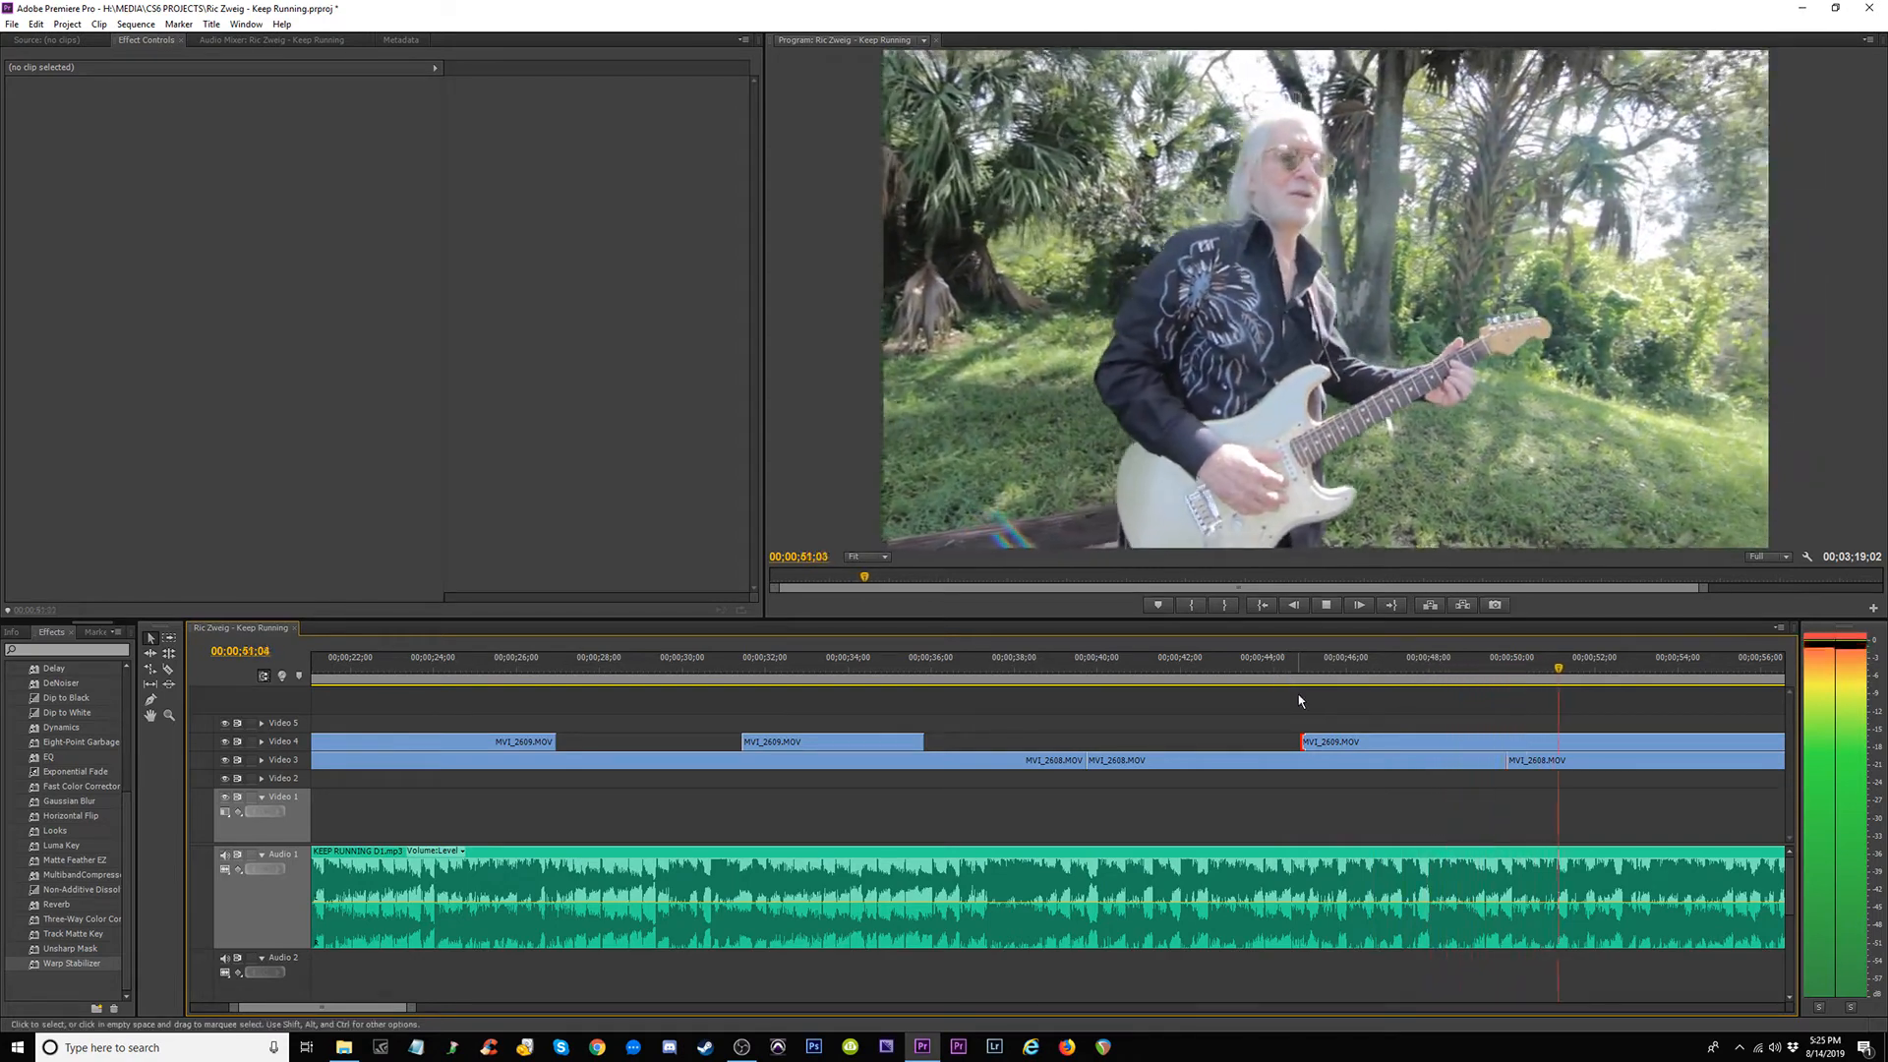
pyautogui.press('space')
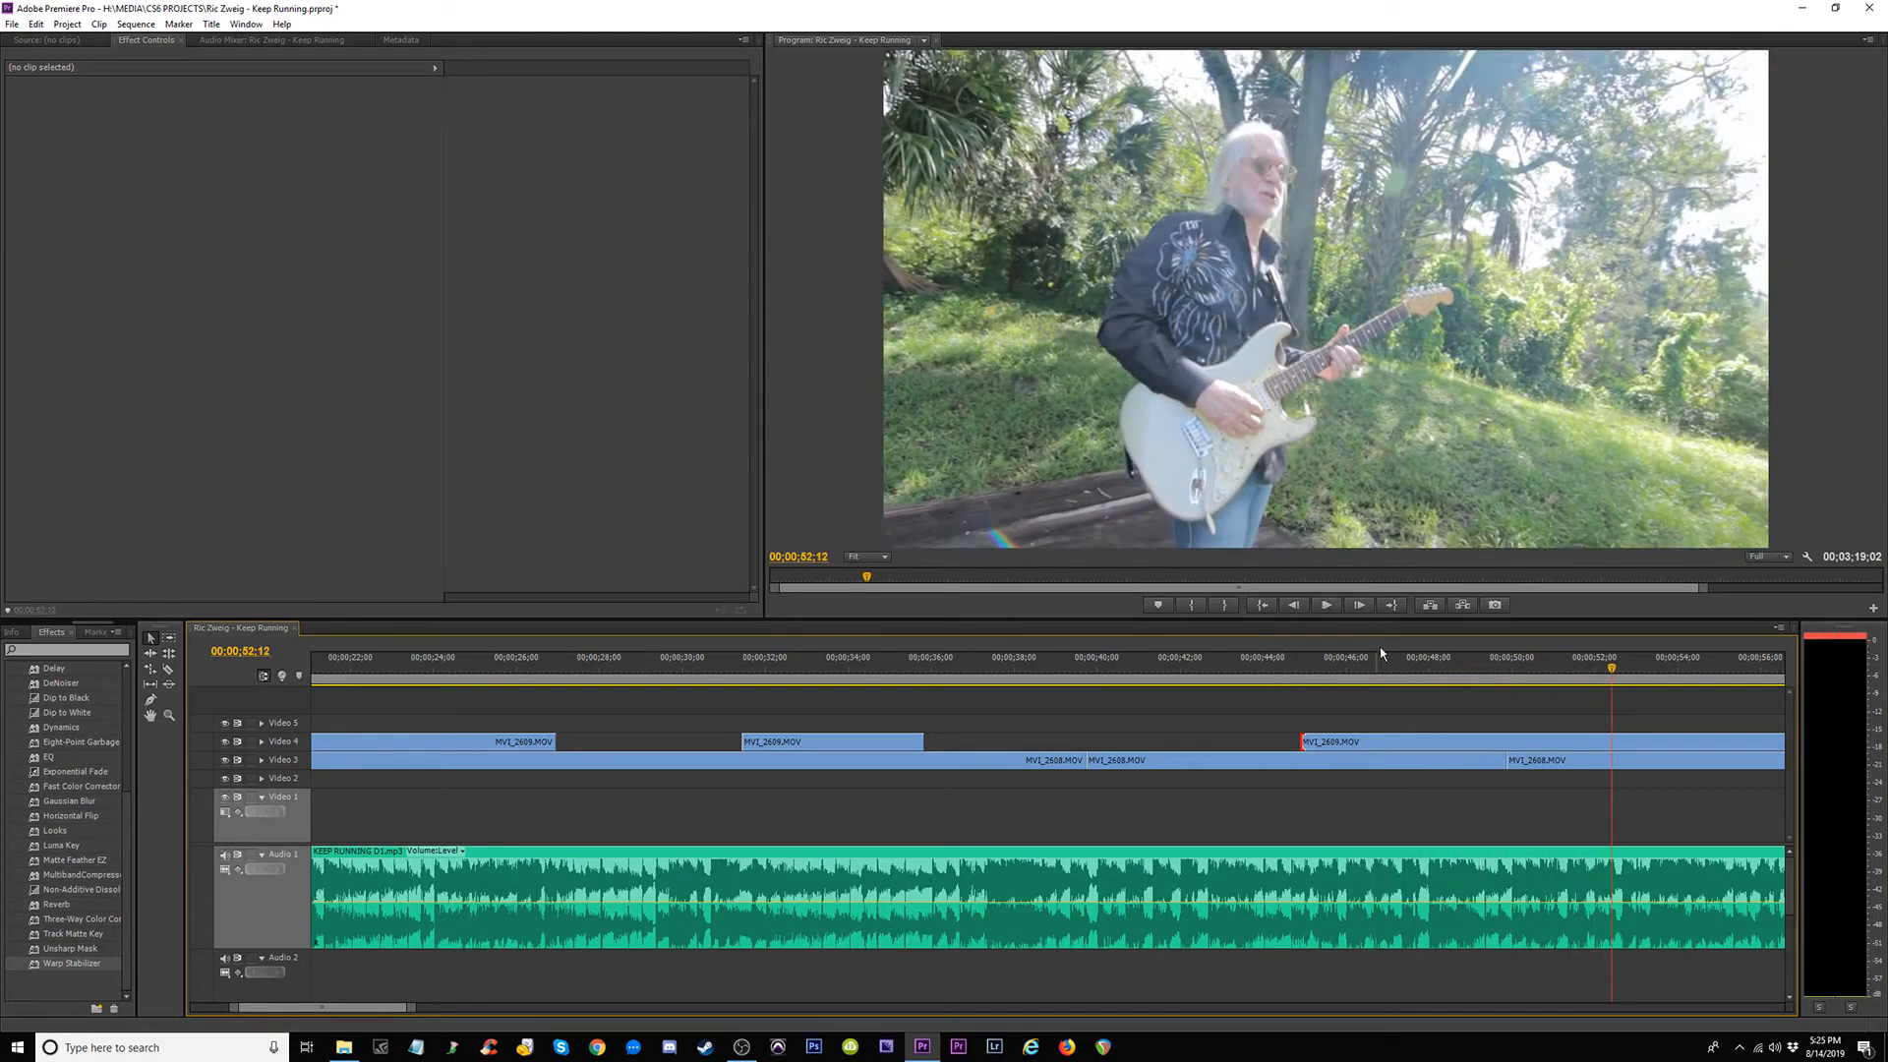
# Split MVI_2609 on Video 4 at about 00;00;49;26, in line with the MVI_2608 cut on Video 3.
pyautogui.press('c')
pyautogui.click(1451, 668)
pyautogui.press('space')
pyautogui.press('space')
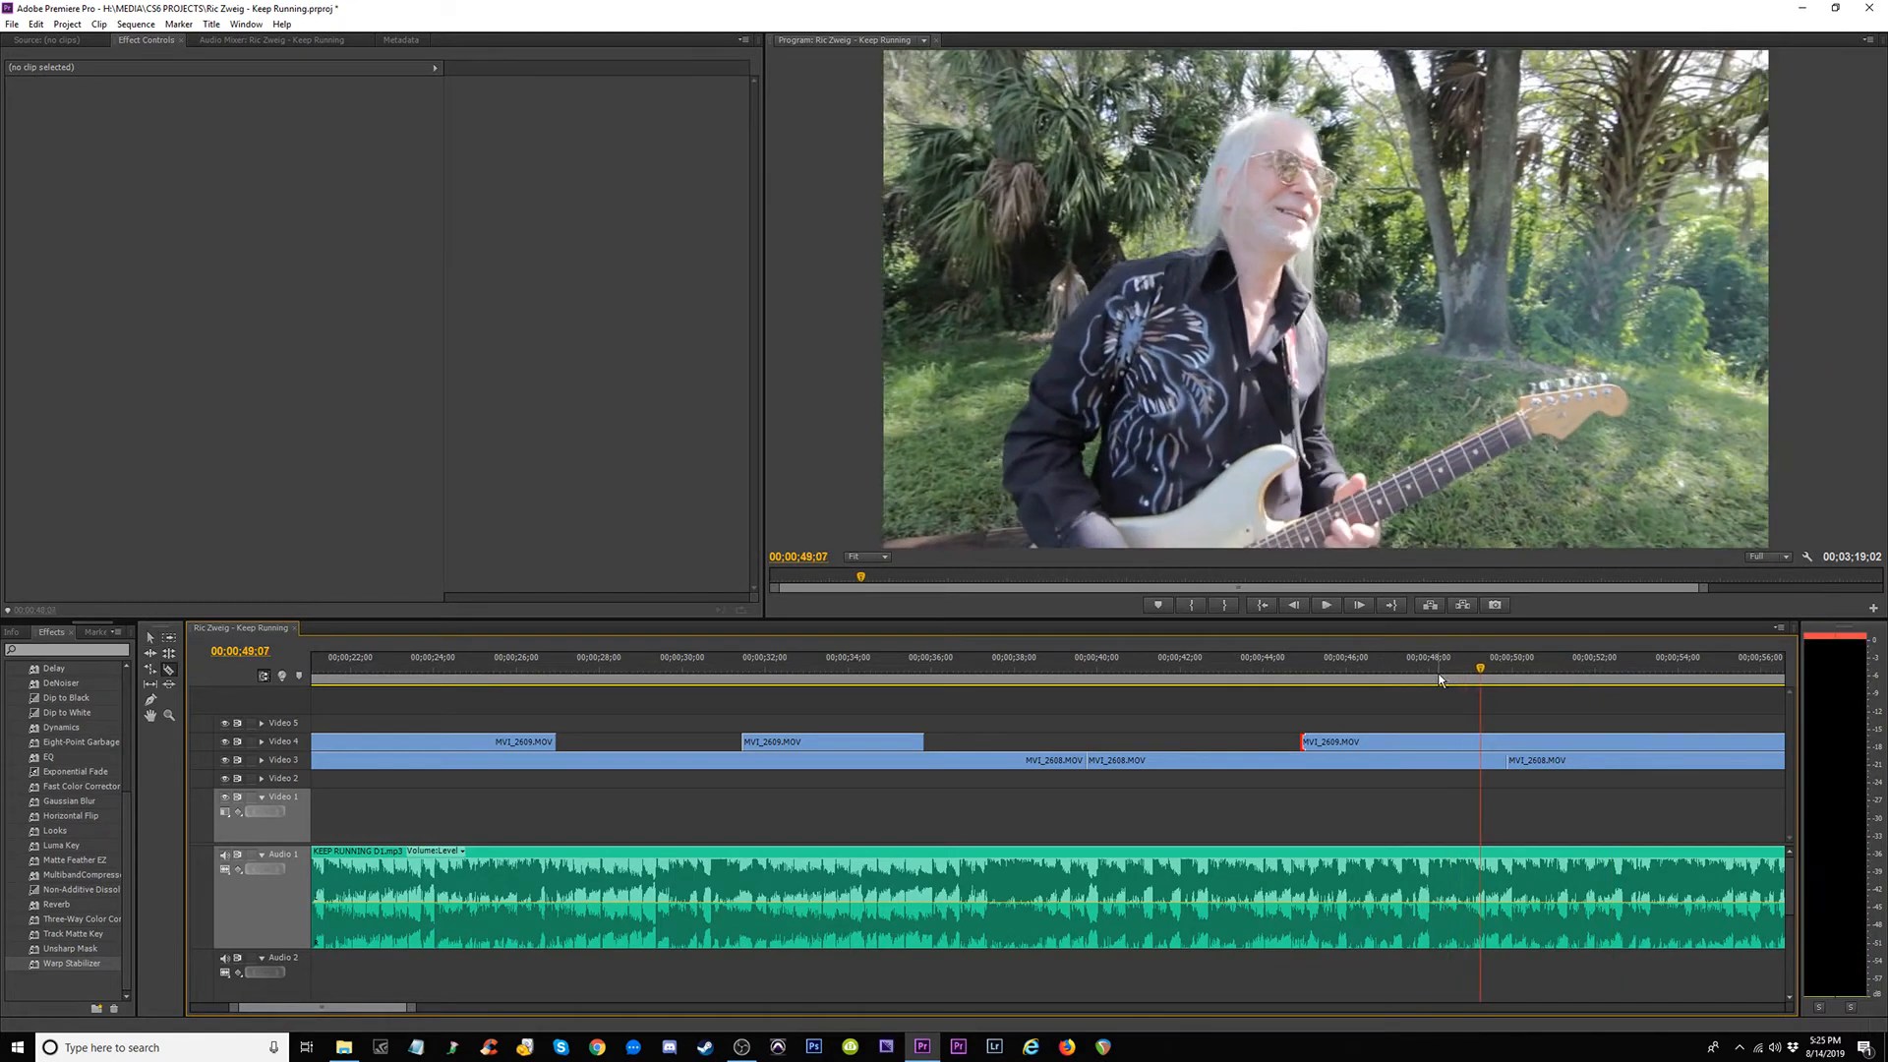
pyautogui.click(1507, 742)
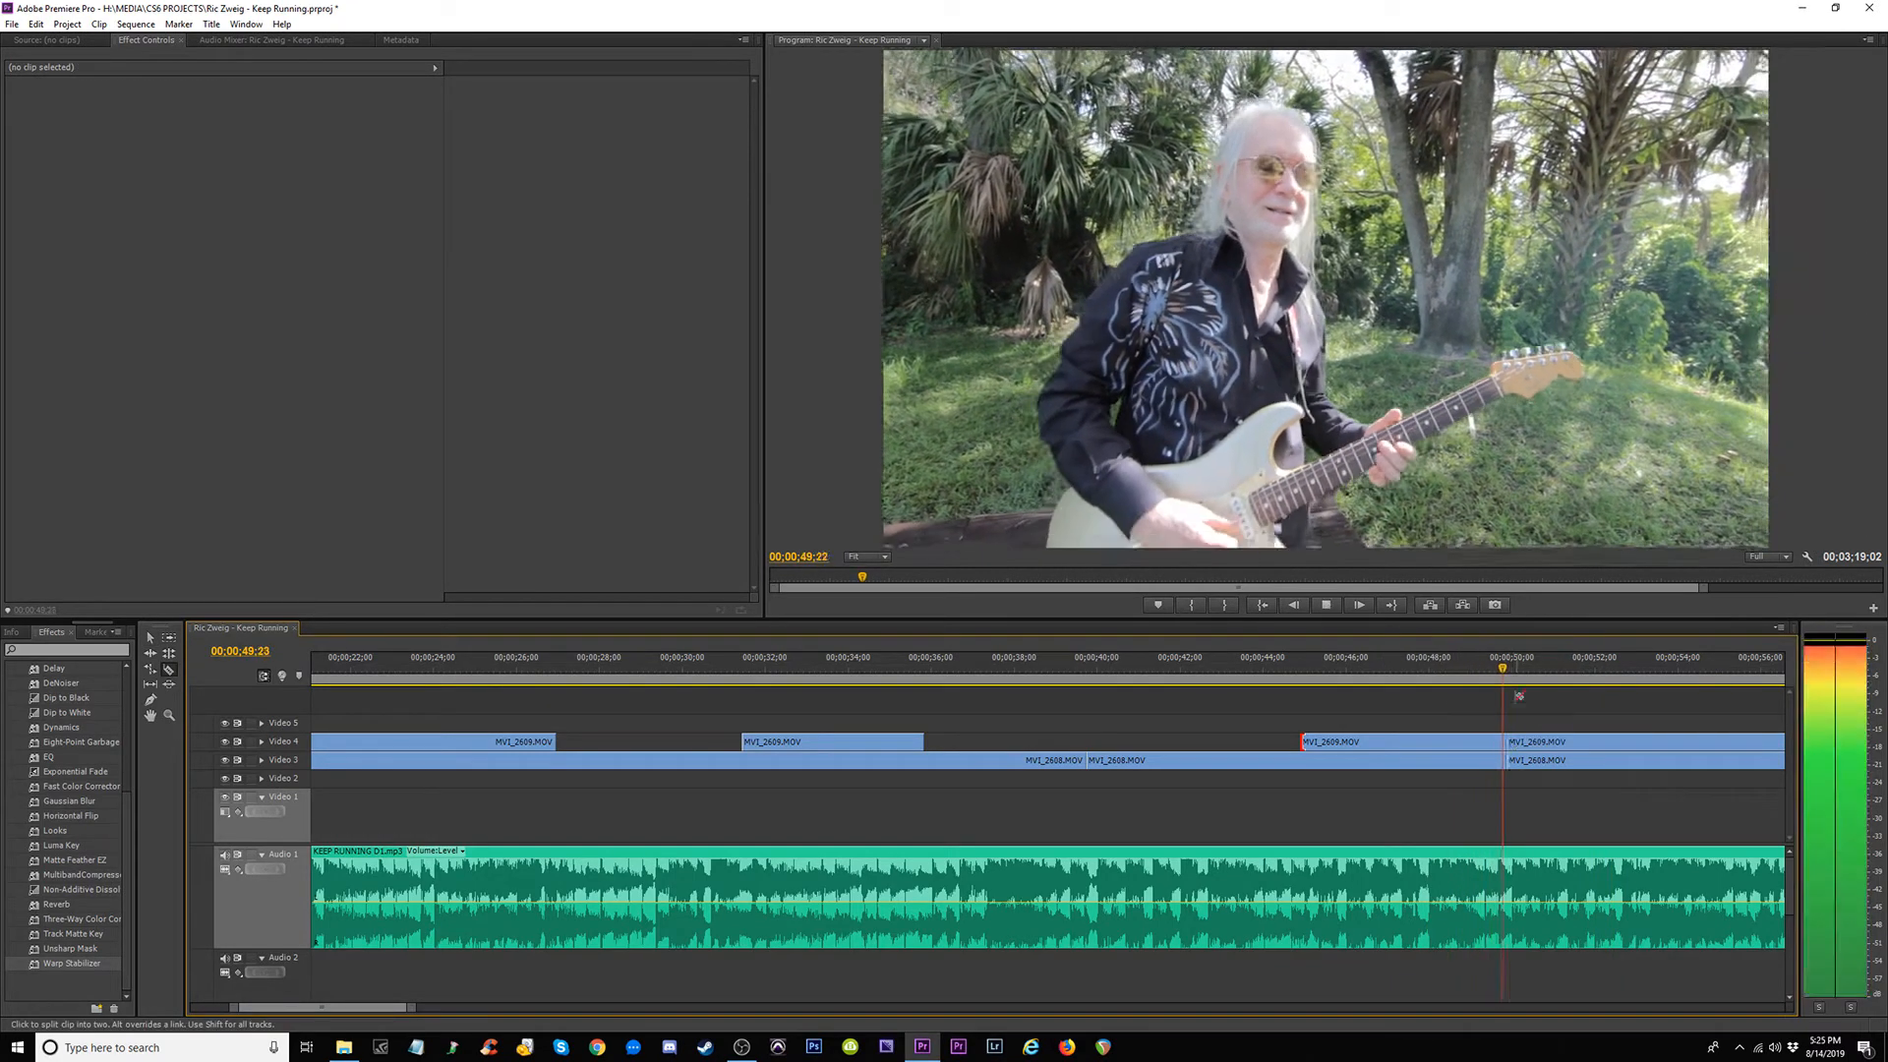
# Split MVI_2609 on Video 4 again at about 00;00;47;04, move the piece after that cut to Video 5 near 00;00;39;00, and preview the gap.
pyautogui.click(1348, 674)
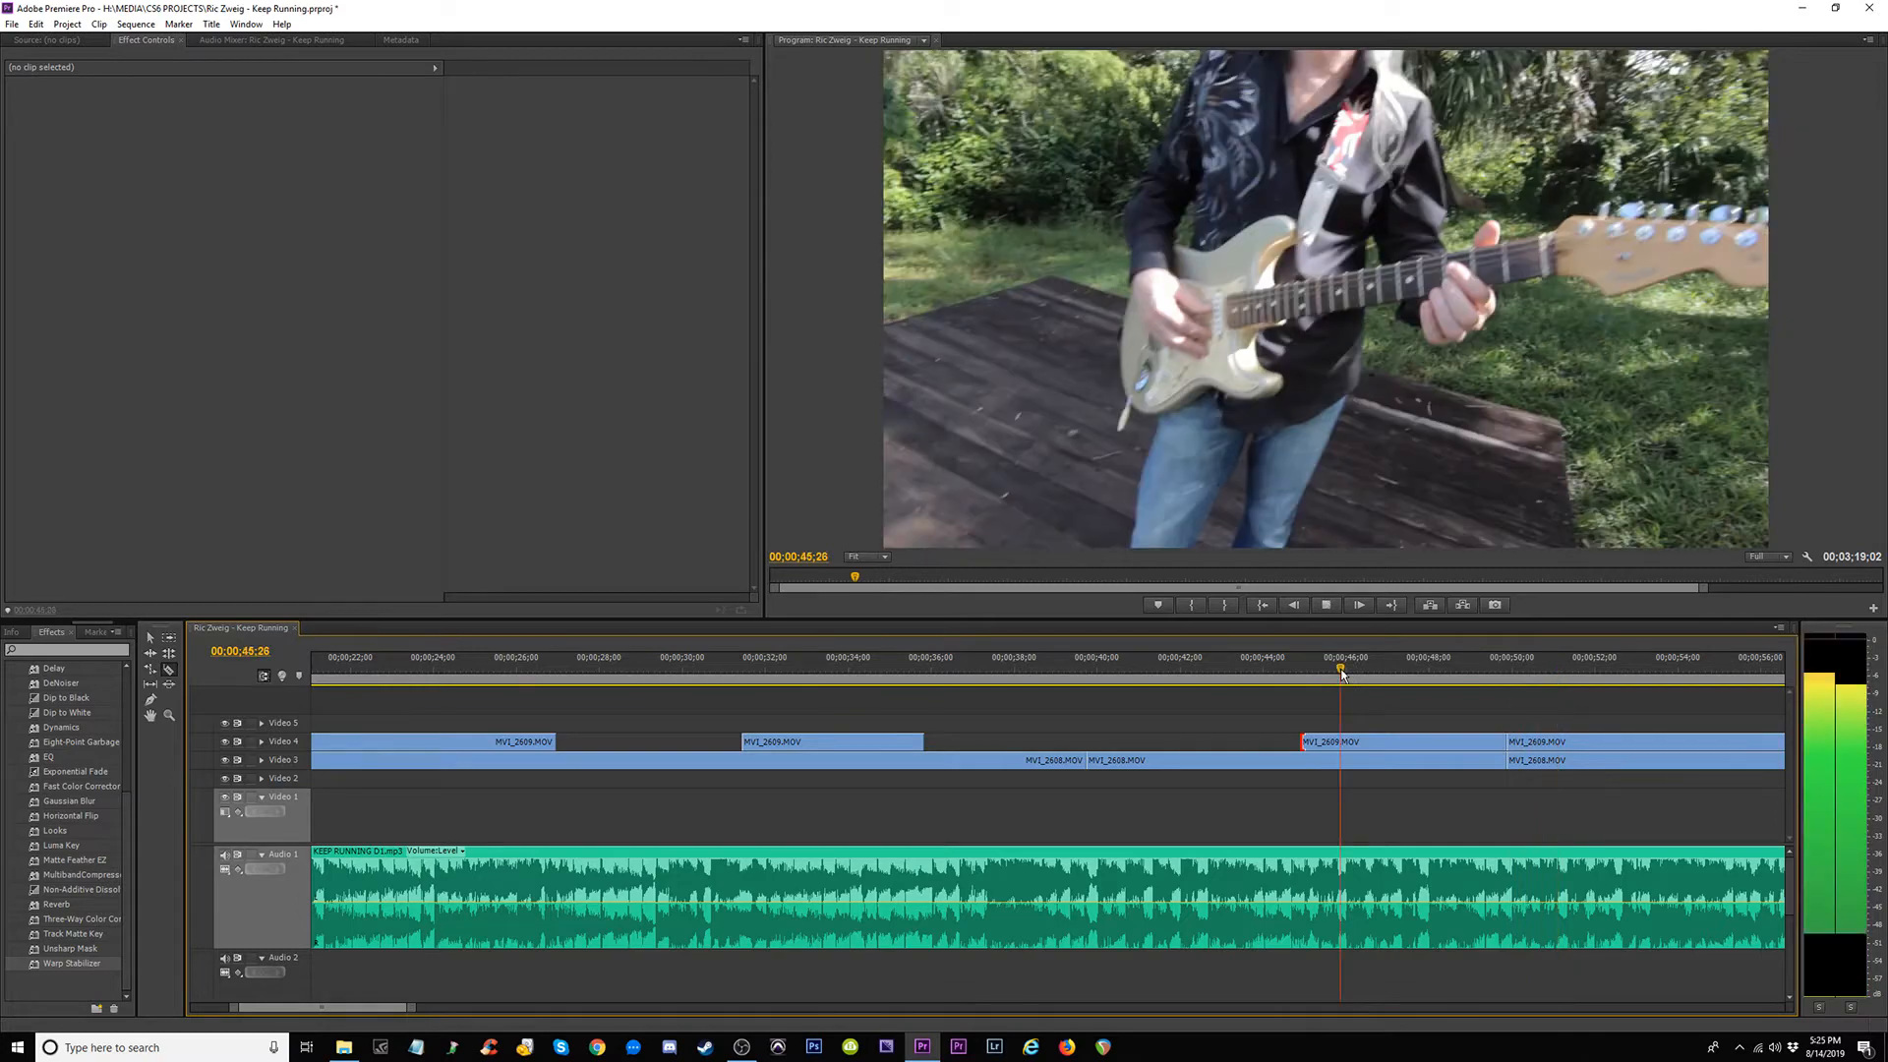
pyautogui.press('v')
pyautogui.click(1397, 739)
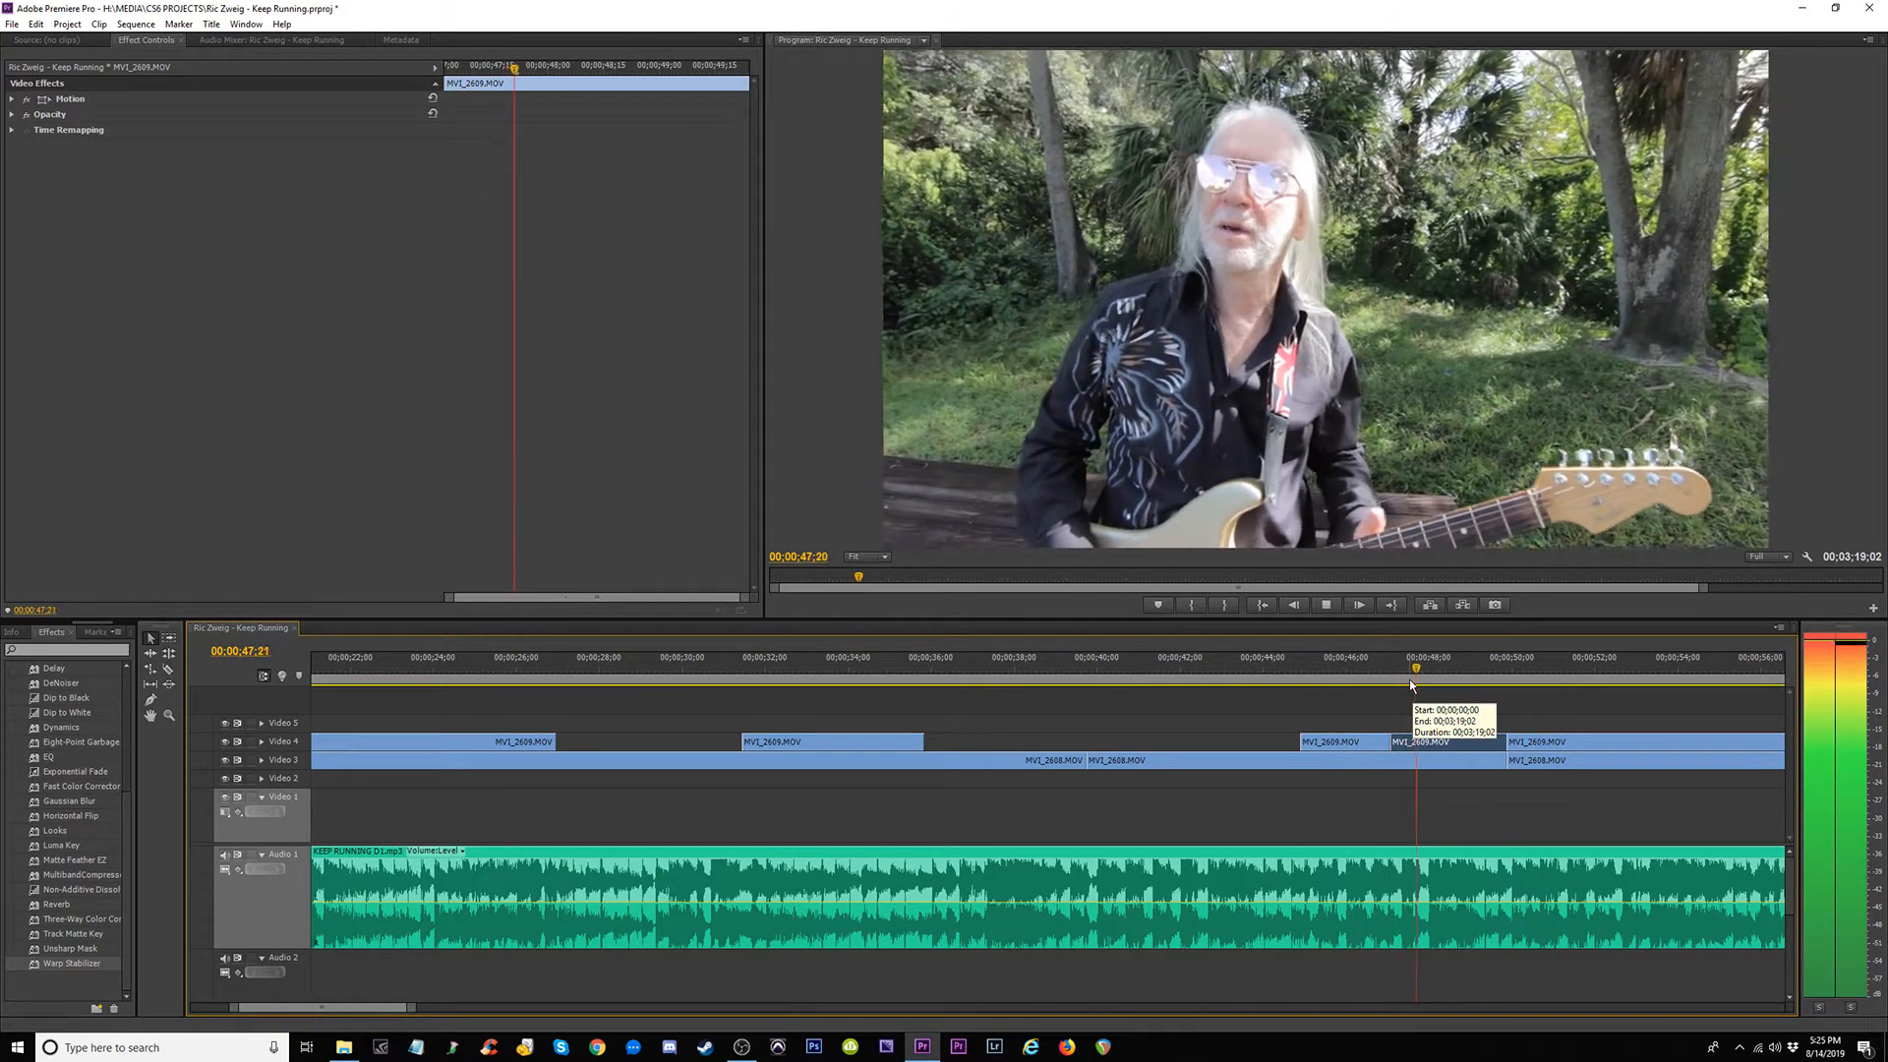
pyautogui.press('space')
pyautogui.moveTo(1454, 742); pyautogui.dragTo(1123, 723)
pyautogui.click(1401, 668)
pyautogui.press('space')
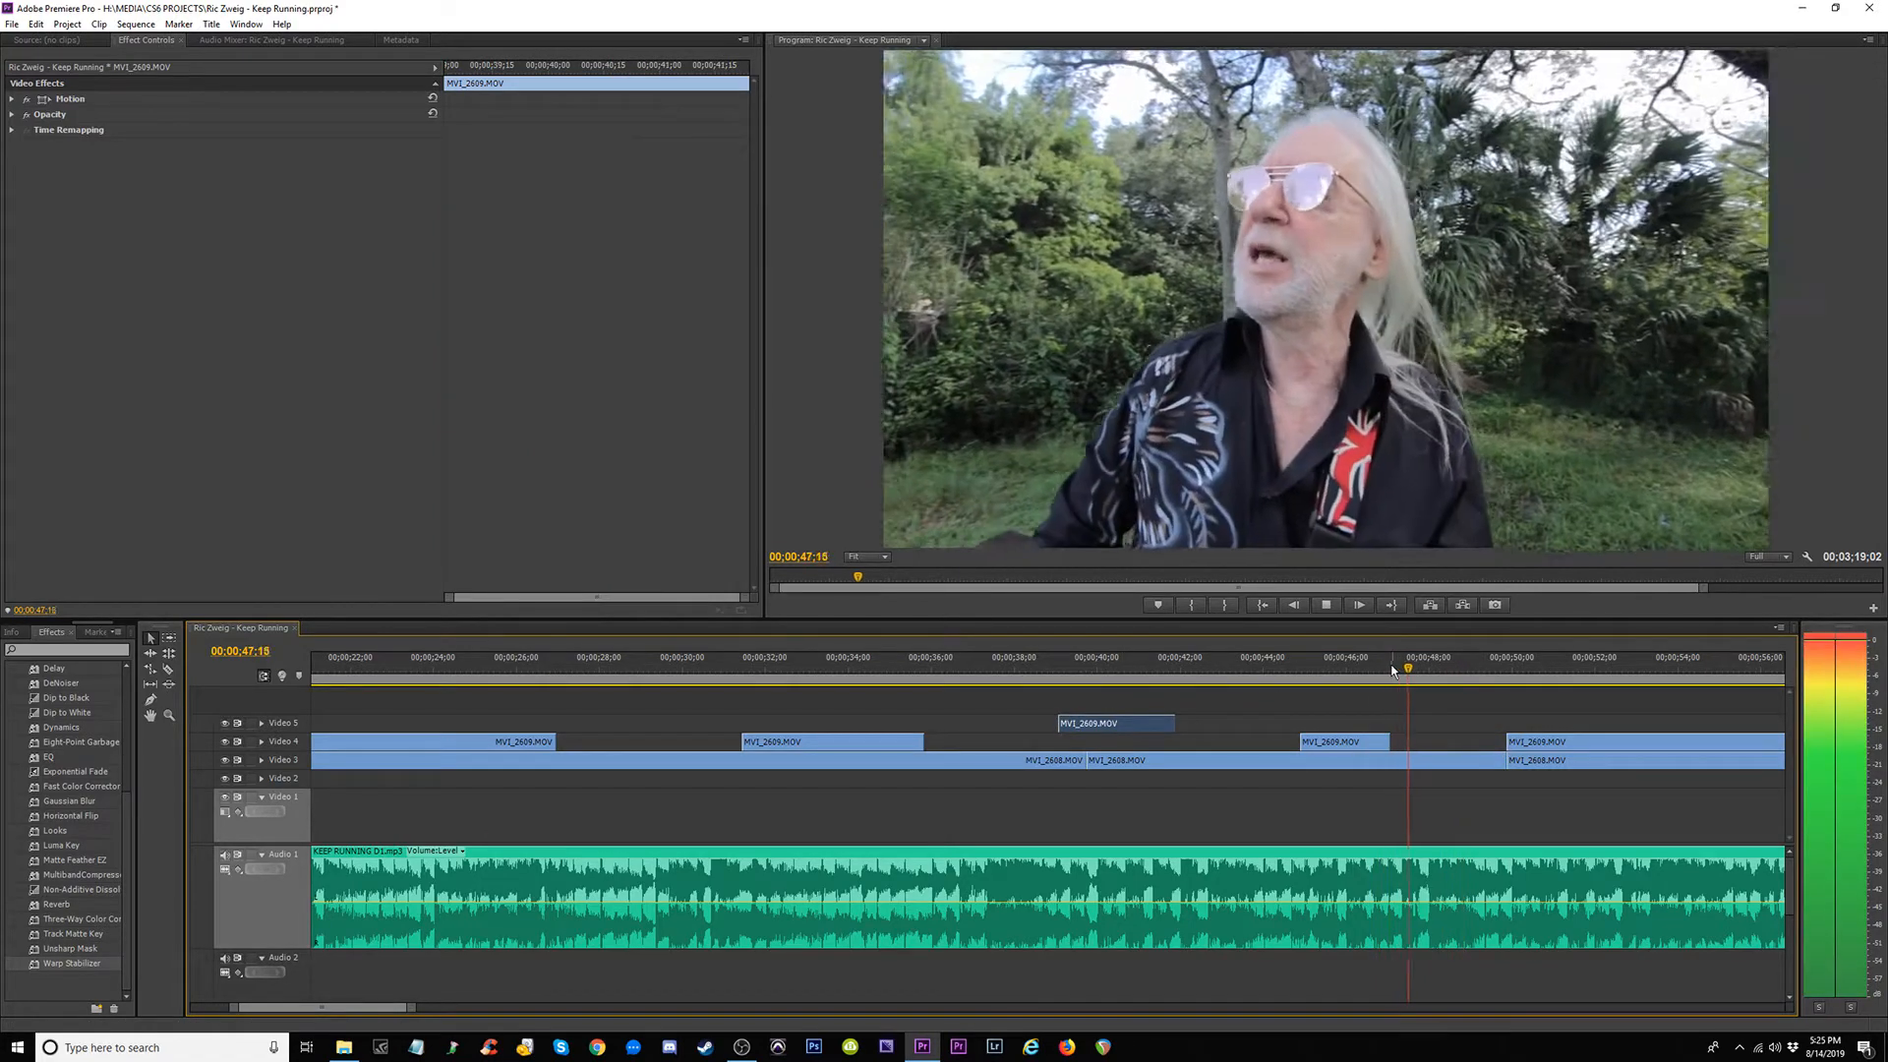
pyautogui.press('space')
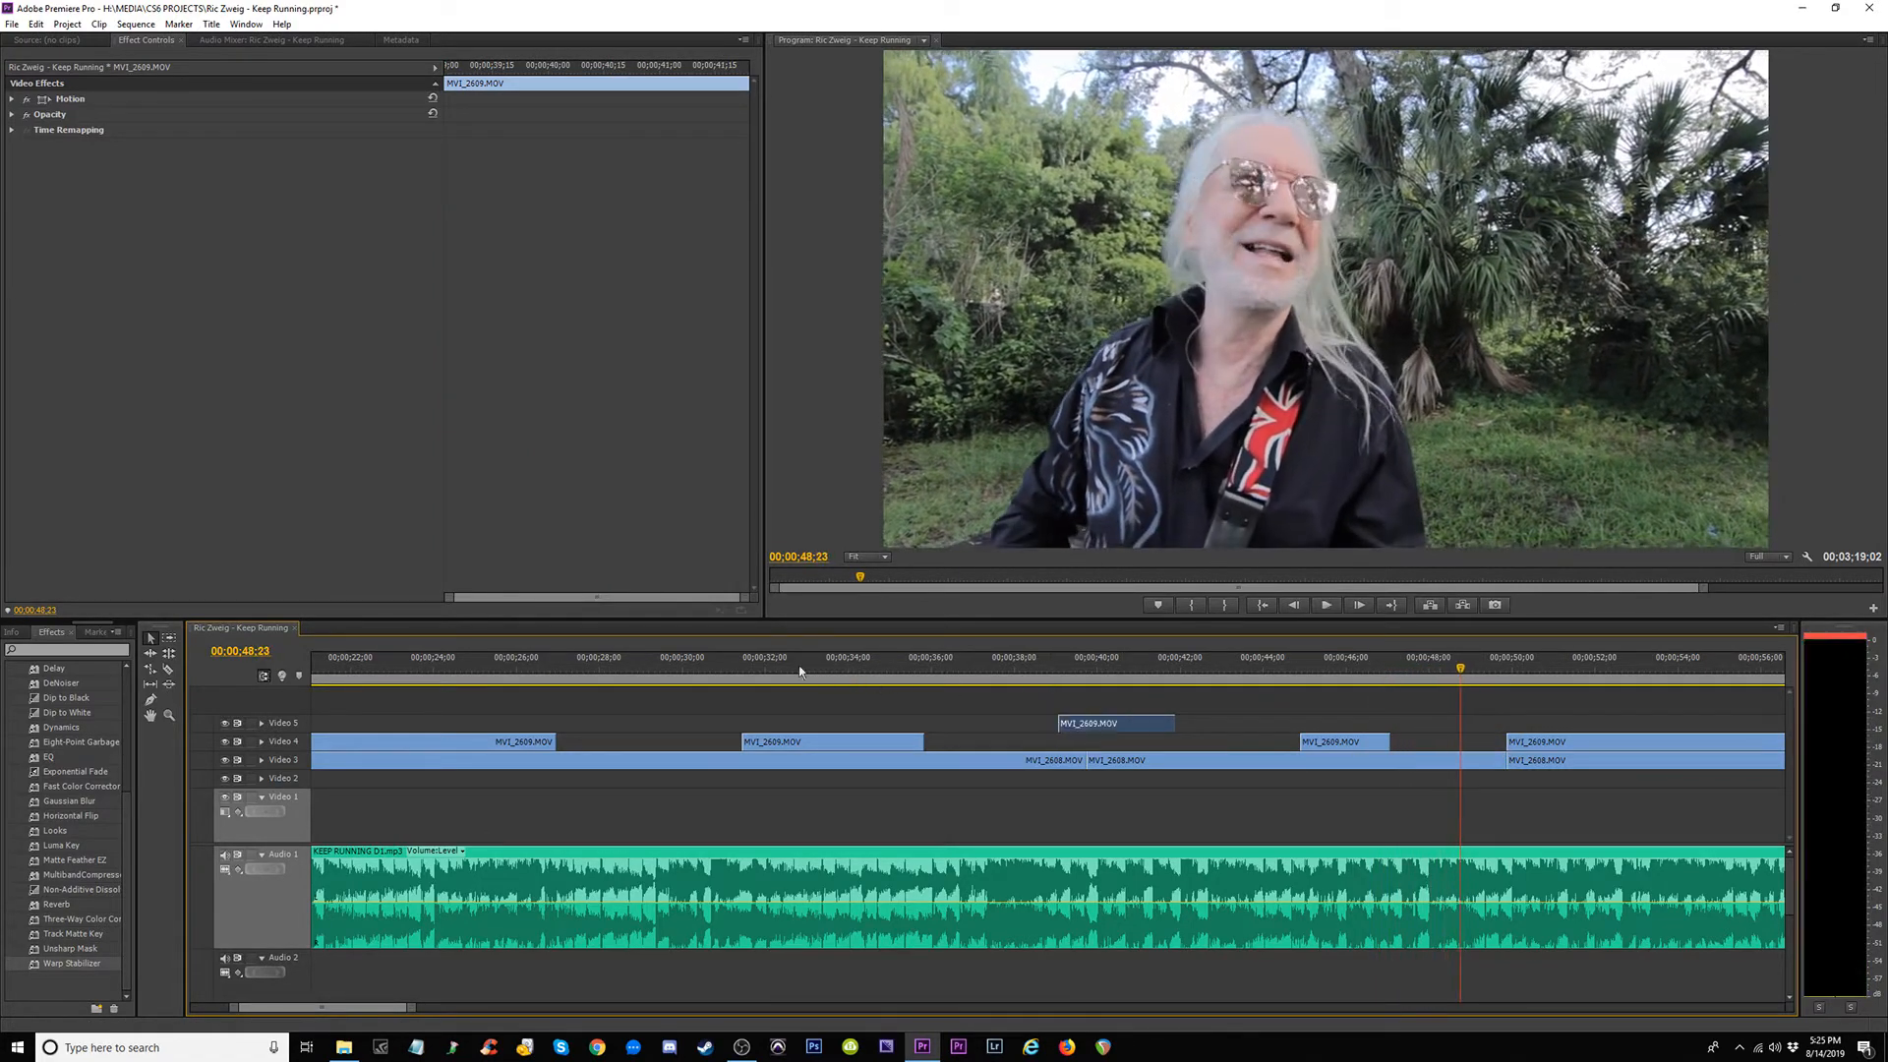
# Shift the MVI_2609 piece on Video 5 to start at about 00;00;35;14, and play the edit through to 00;00;56;11.
pyautogui.click(758, 669)
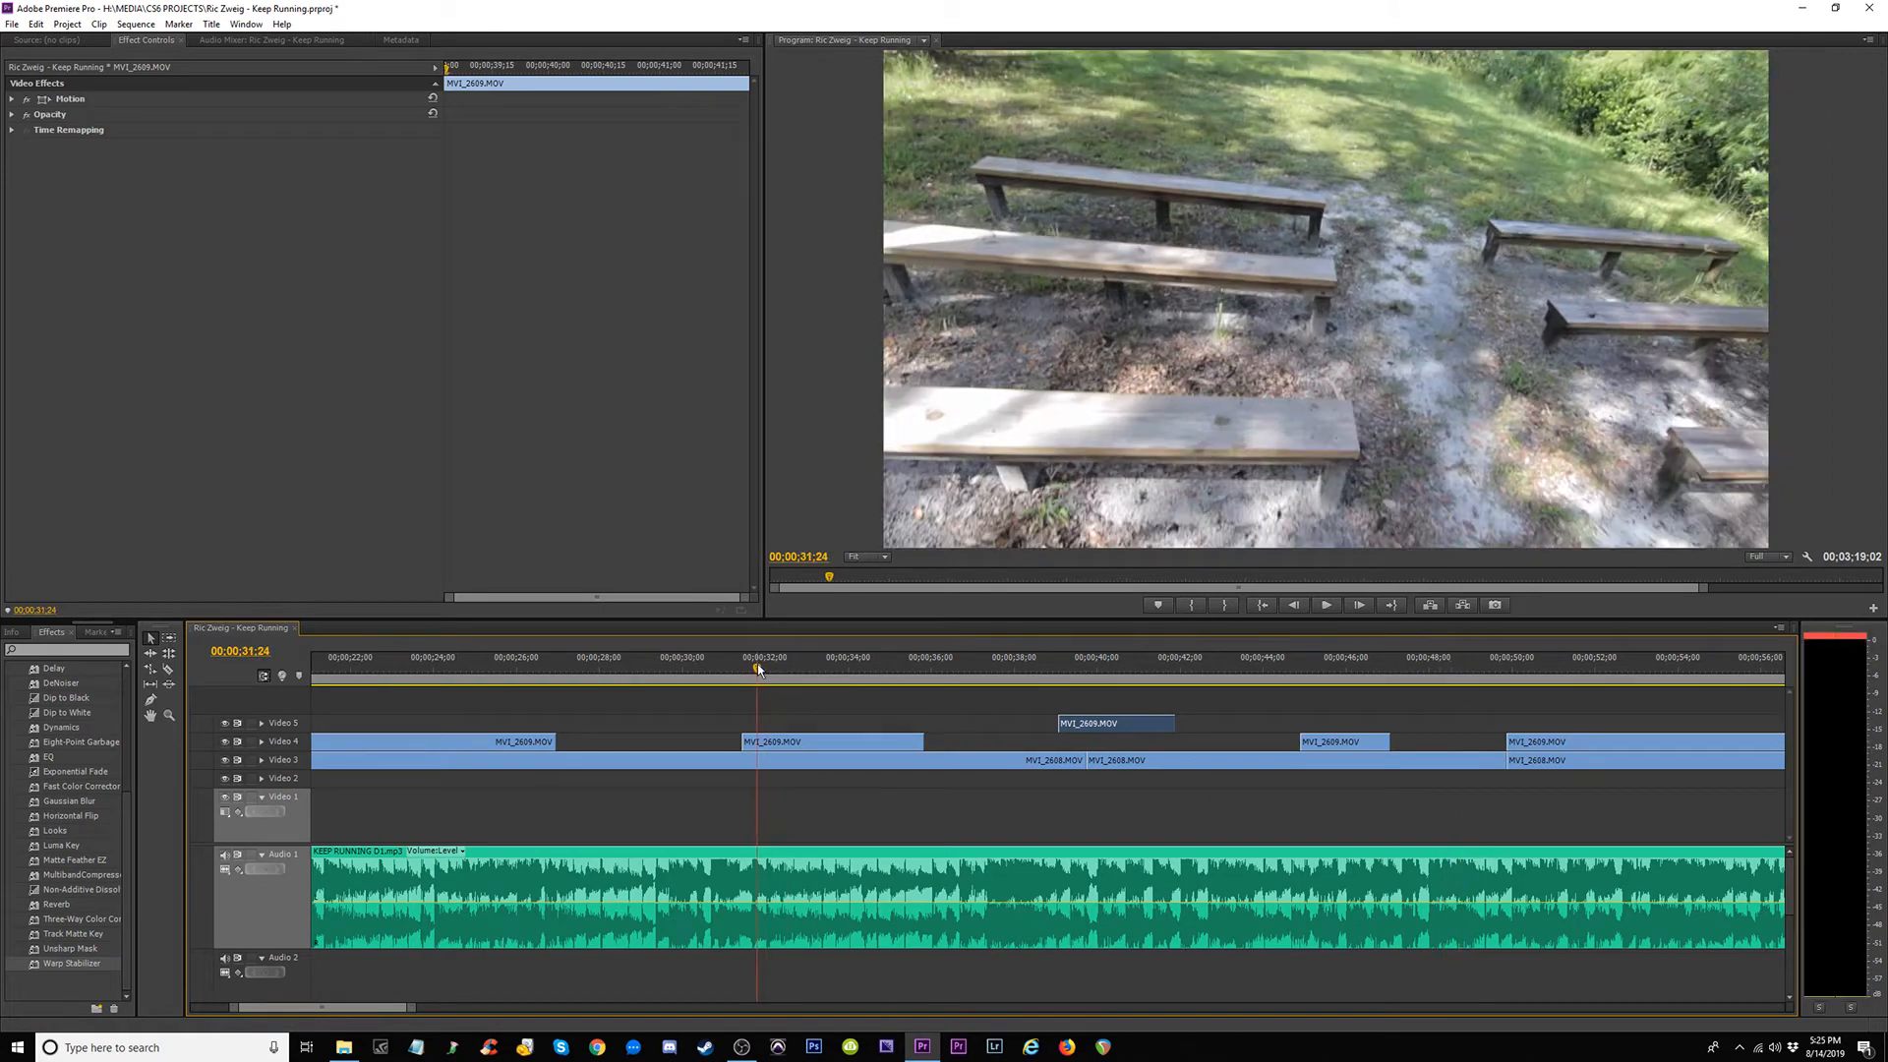
pyautogui.click(935, 669)
pyautogui.press('space')
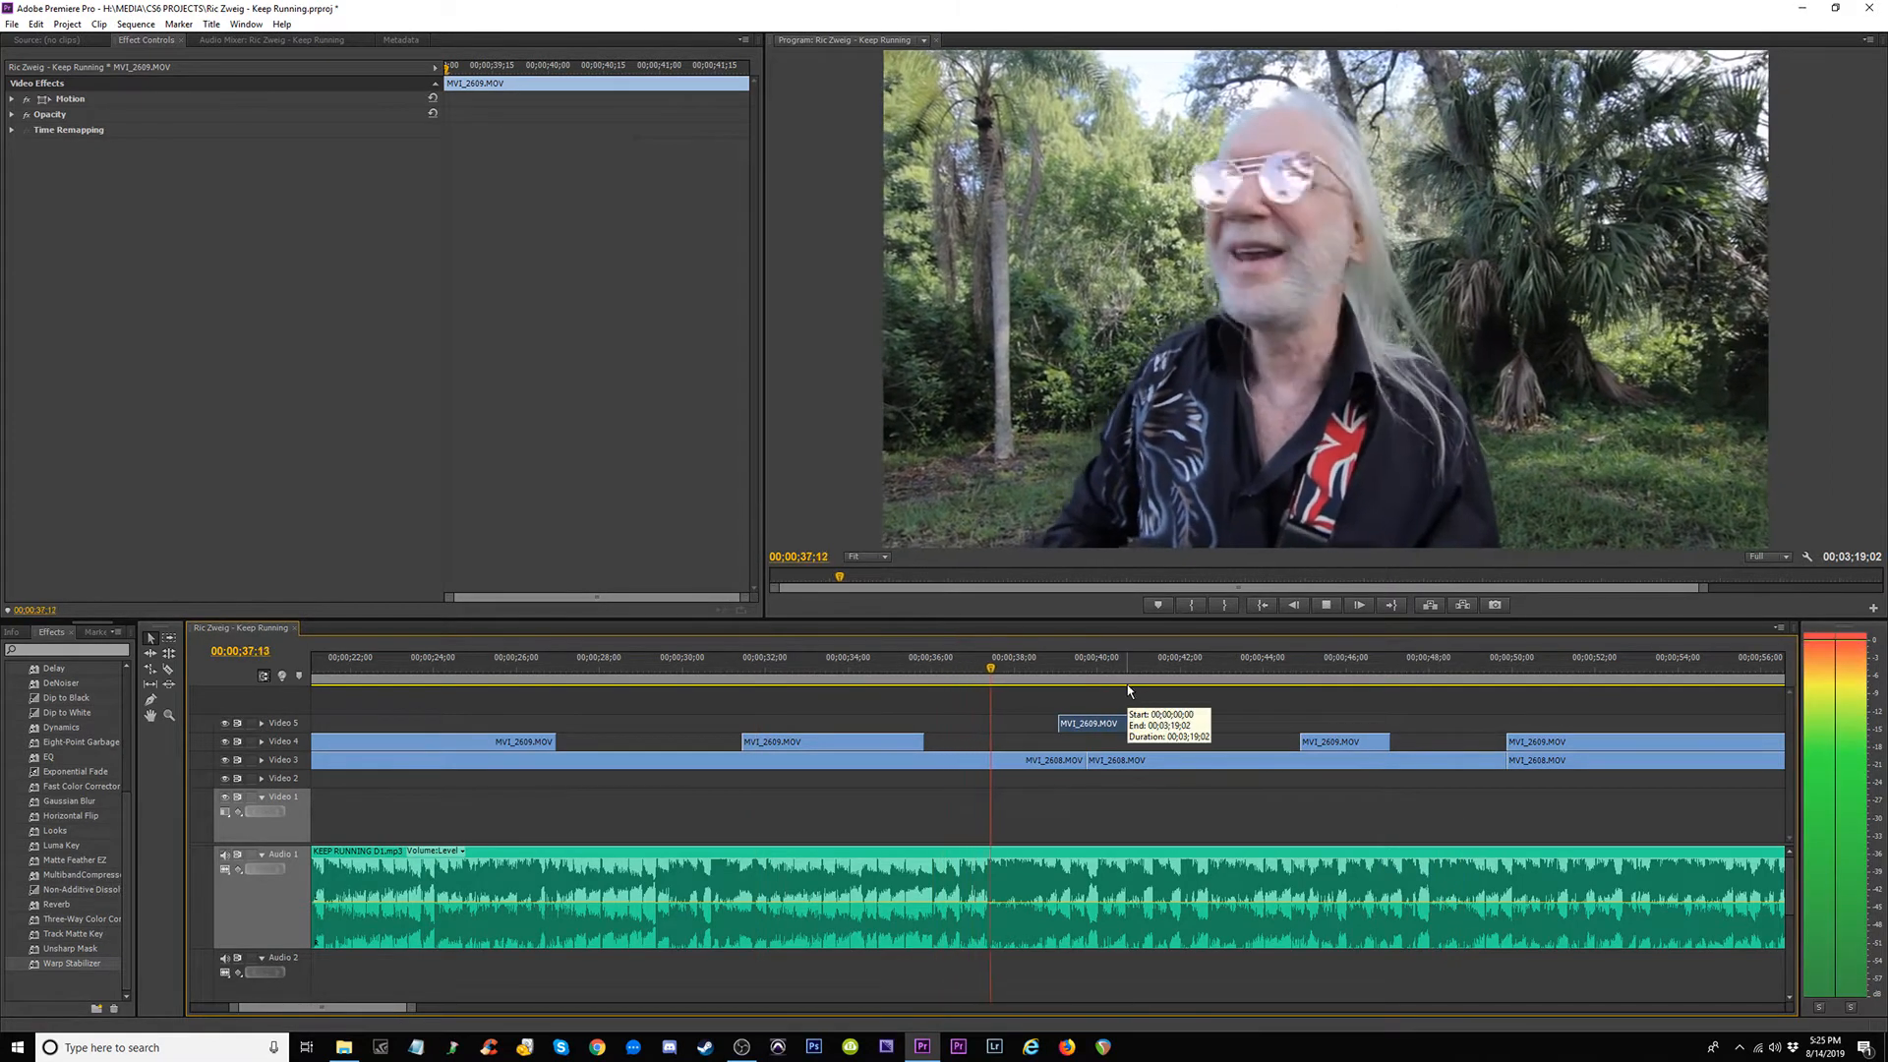
pyautogui.moveTo(1124, 723); pyautogui.dragTo(976, 723)
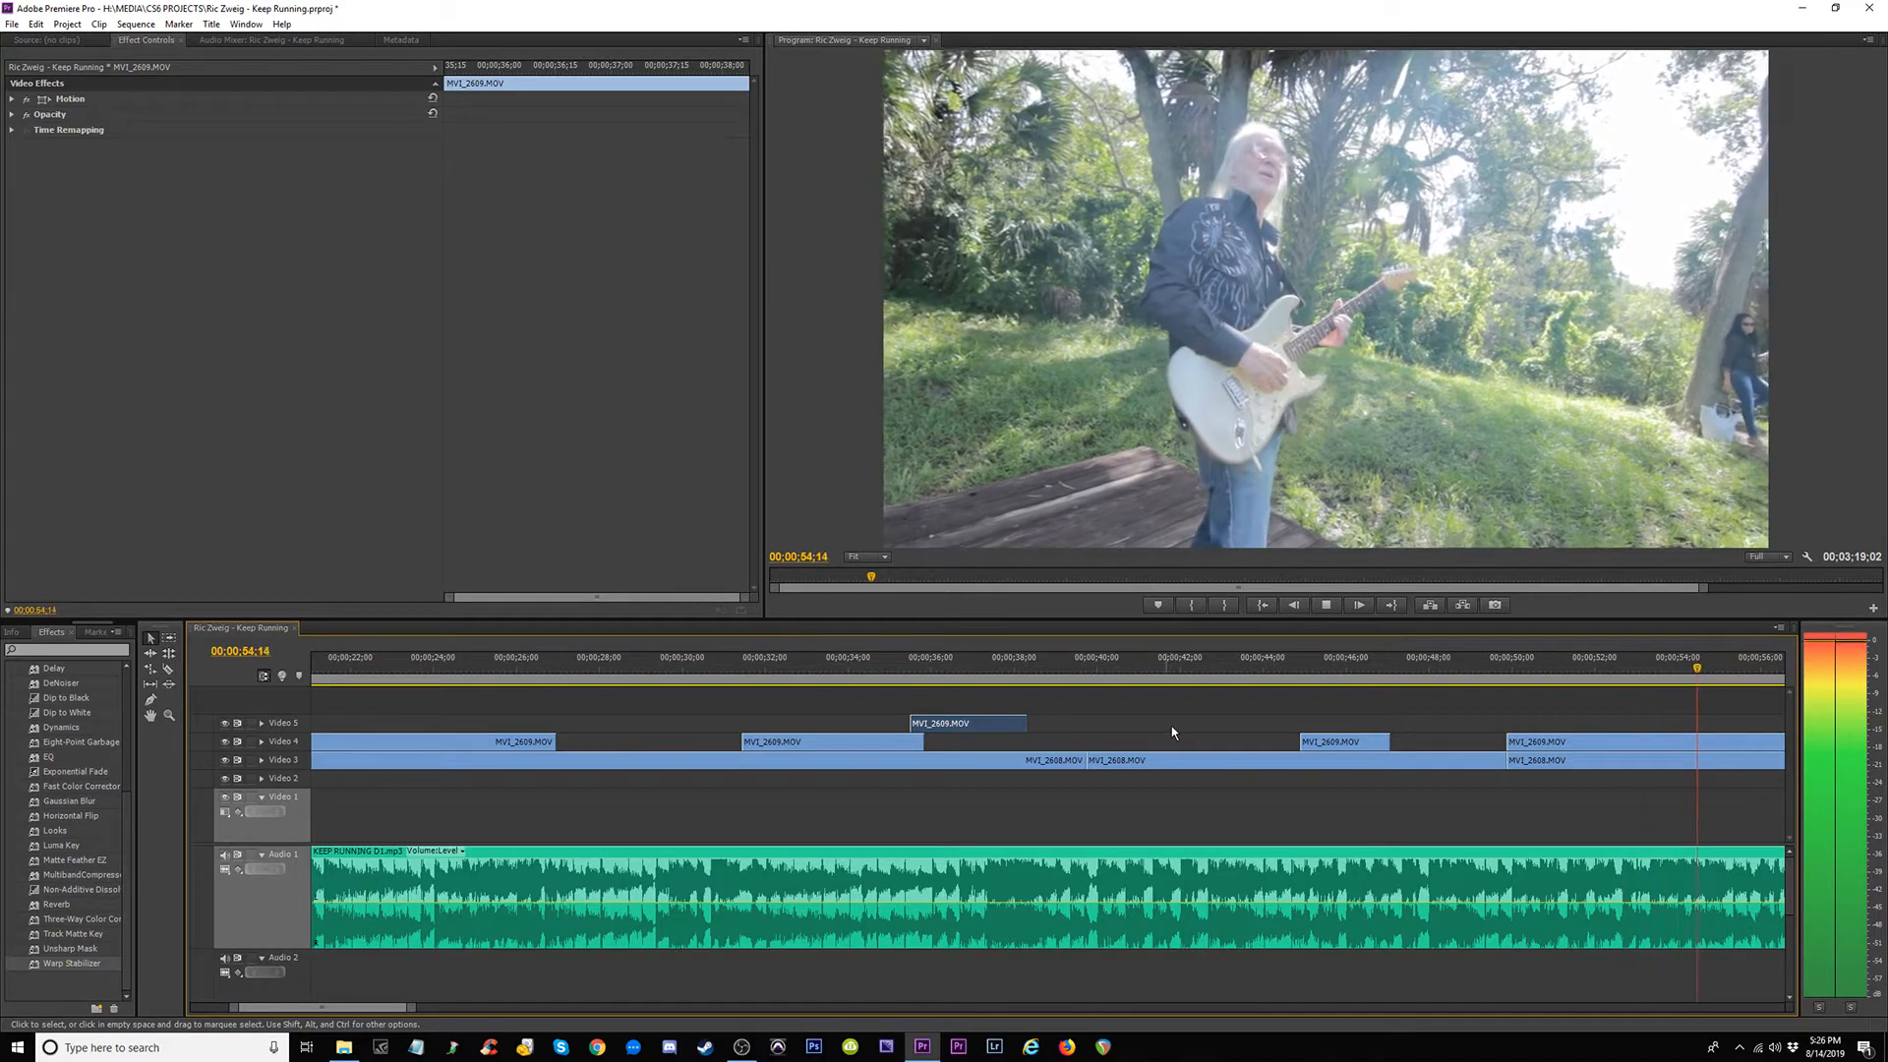
pyautogui.press('space')
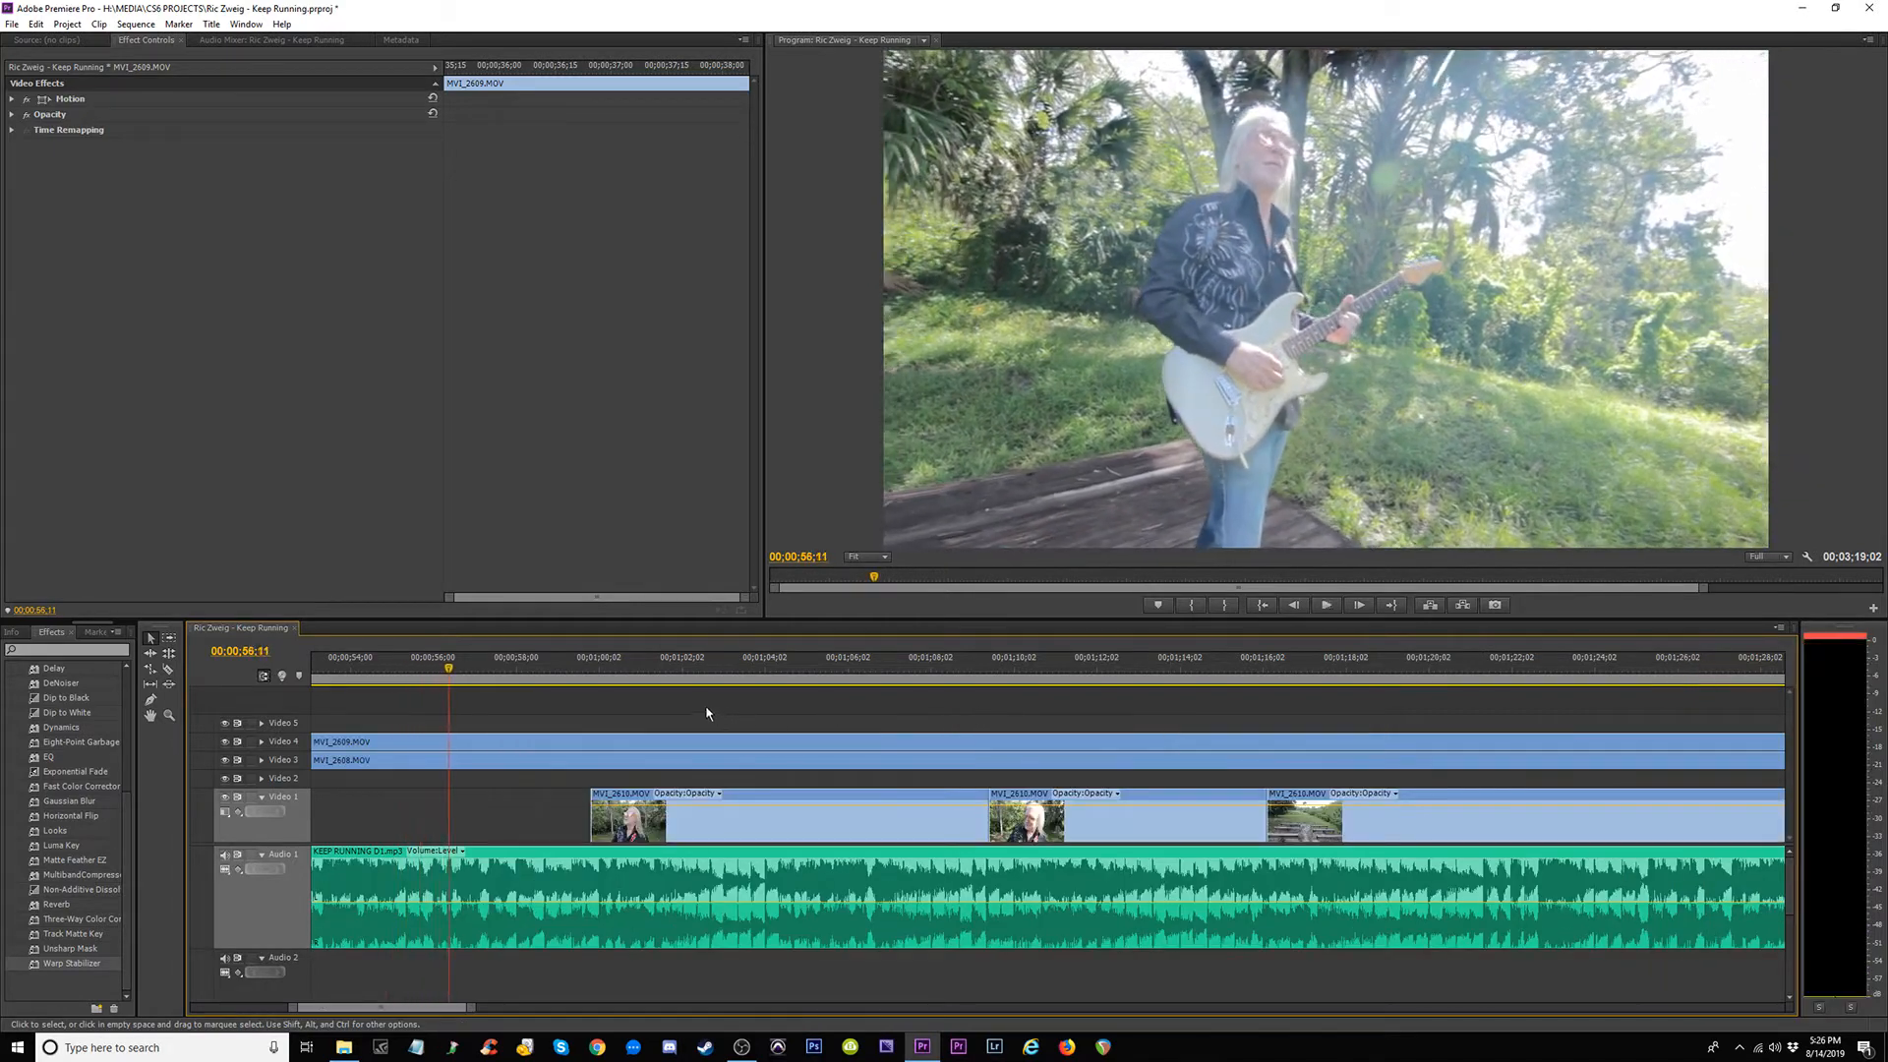
# Replay the edit around 00;00;36 to 00;00;40 and again from about 00;00;26 to review the MVI_2609 cutaways on Video 4 and Video 5.
pyautogui.press('-')
pyautogui.press('-')
pyautogui.click(678, 671)
pyautogui.press('space')
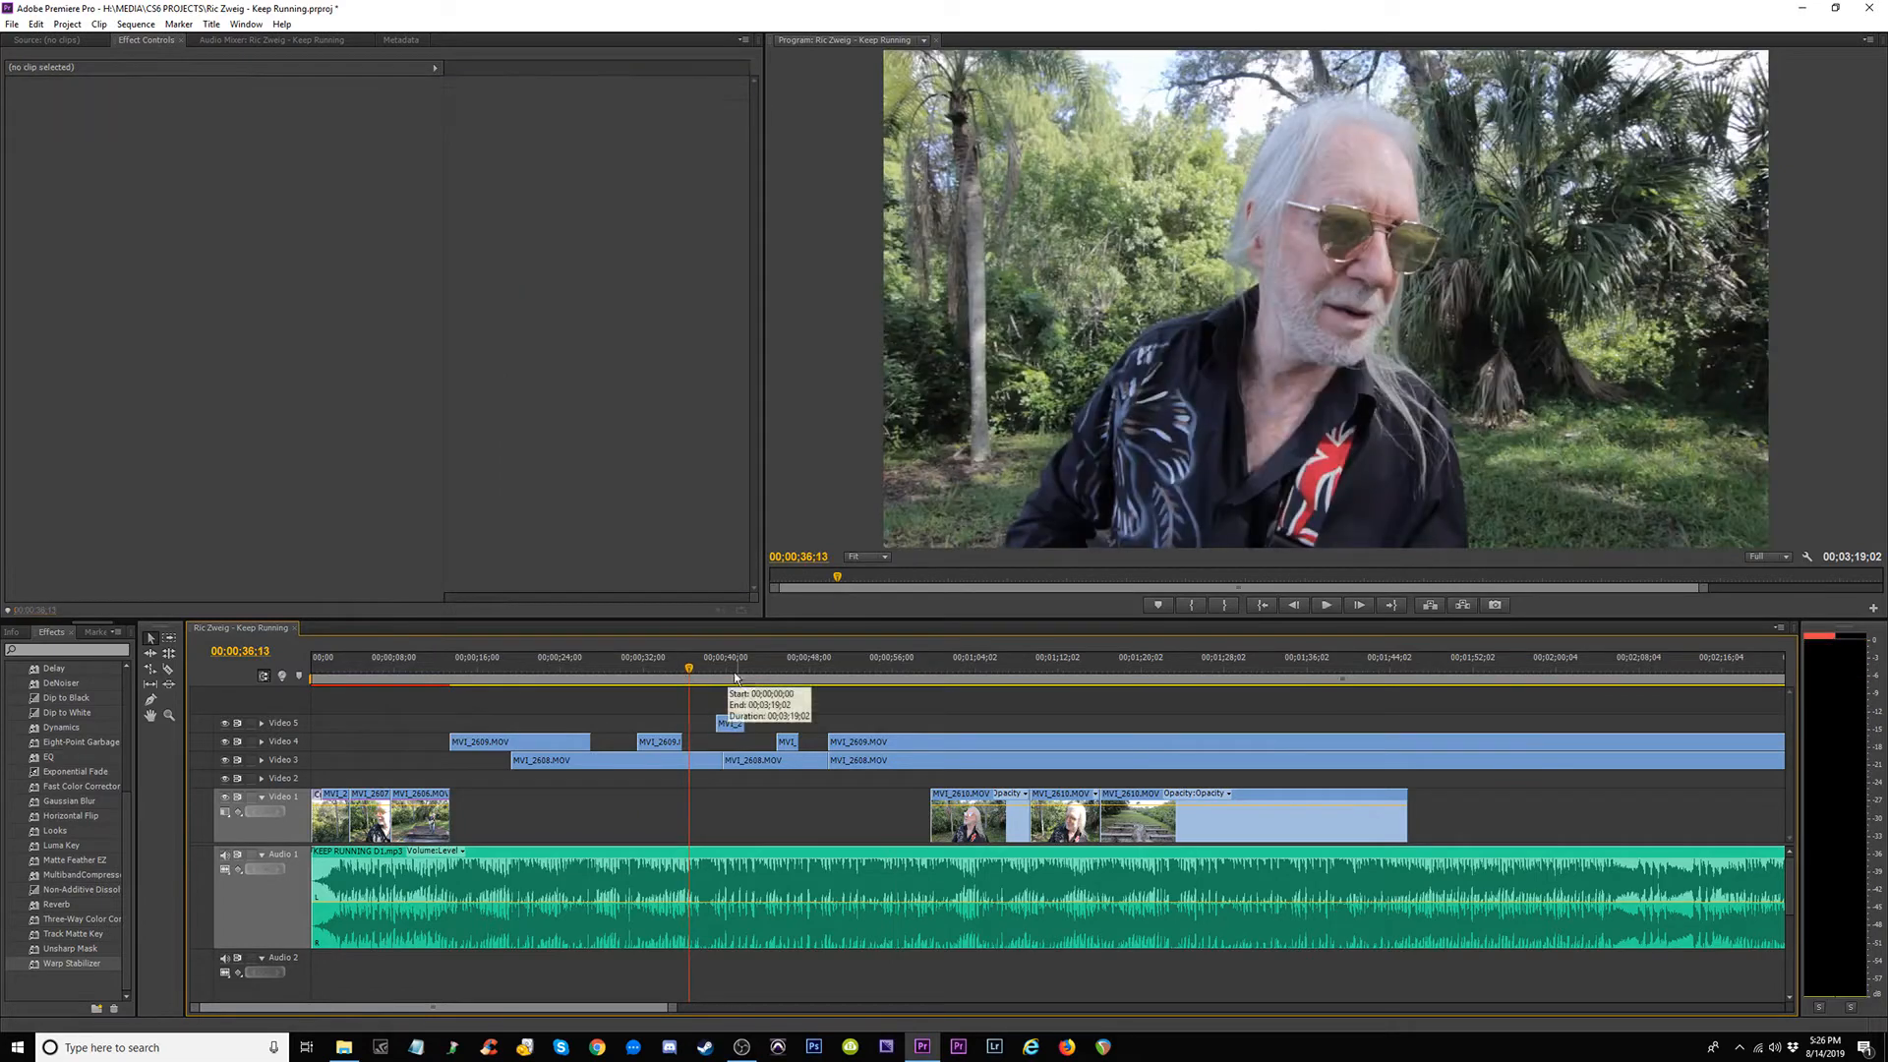
pyautogui.click(710, 670)
pyautogui.press('space')
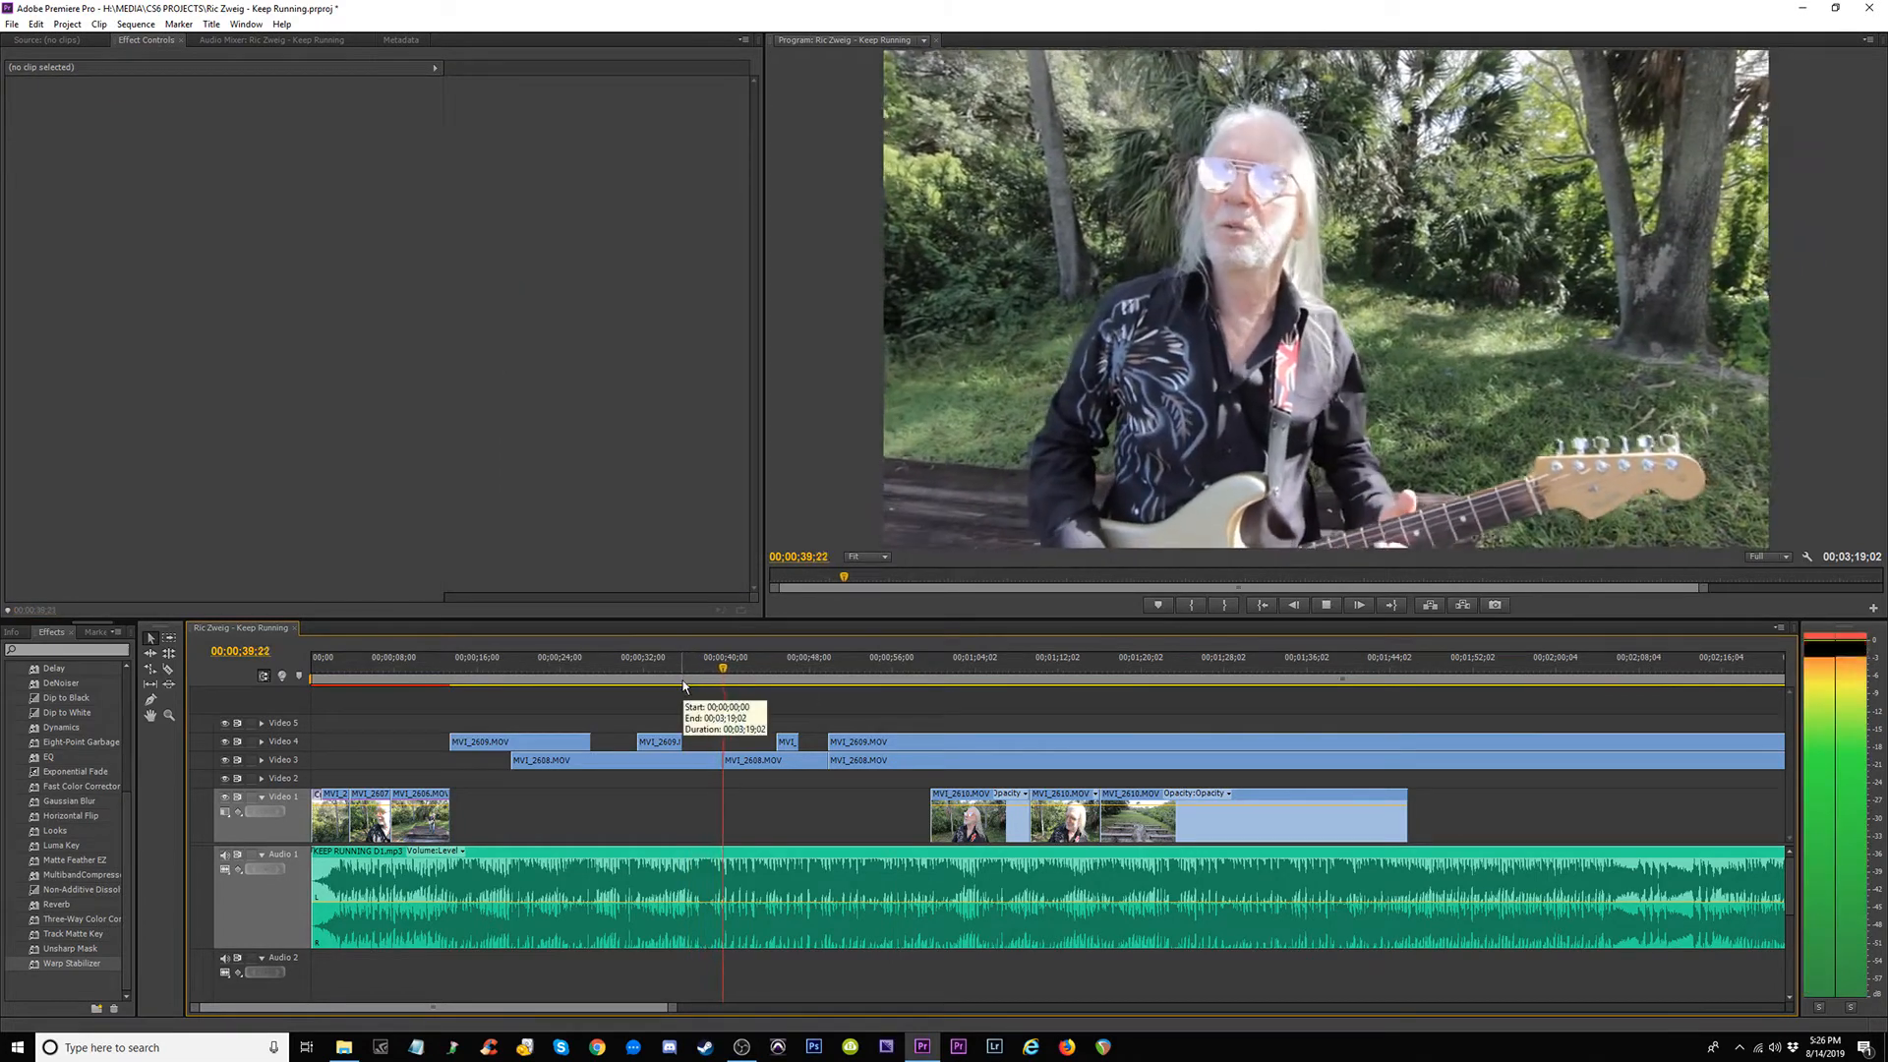
pyautogui.click(580, 669)
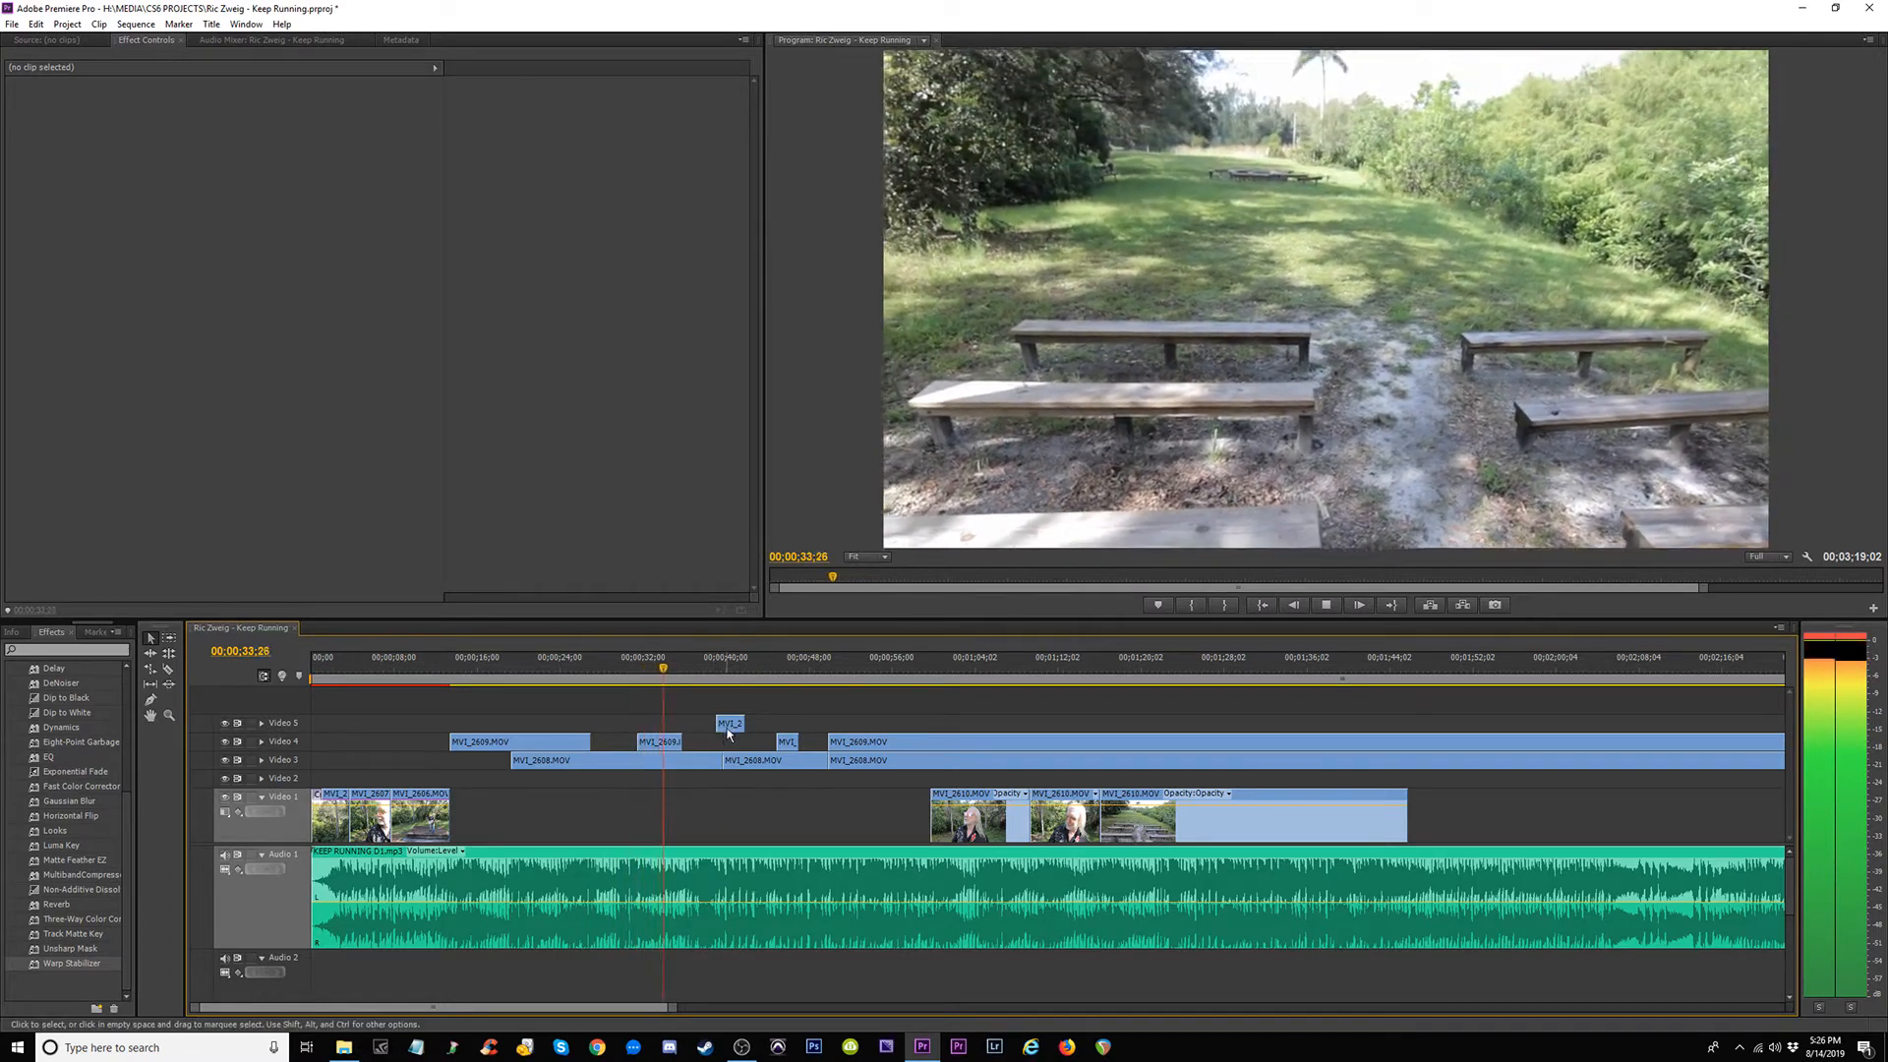
pyautogui.click(644, 663)
pyautogui.press('space')
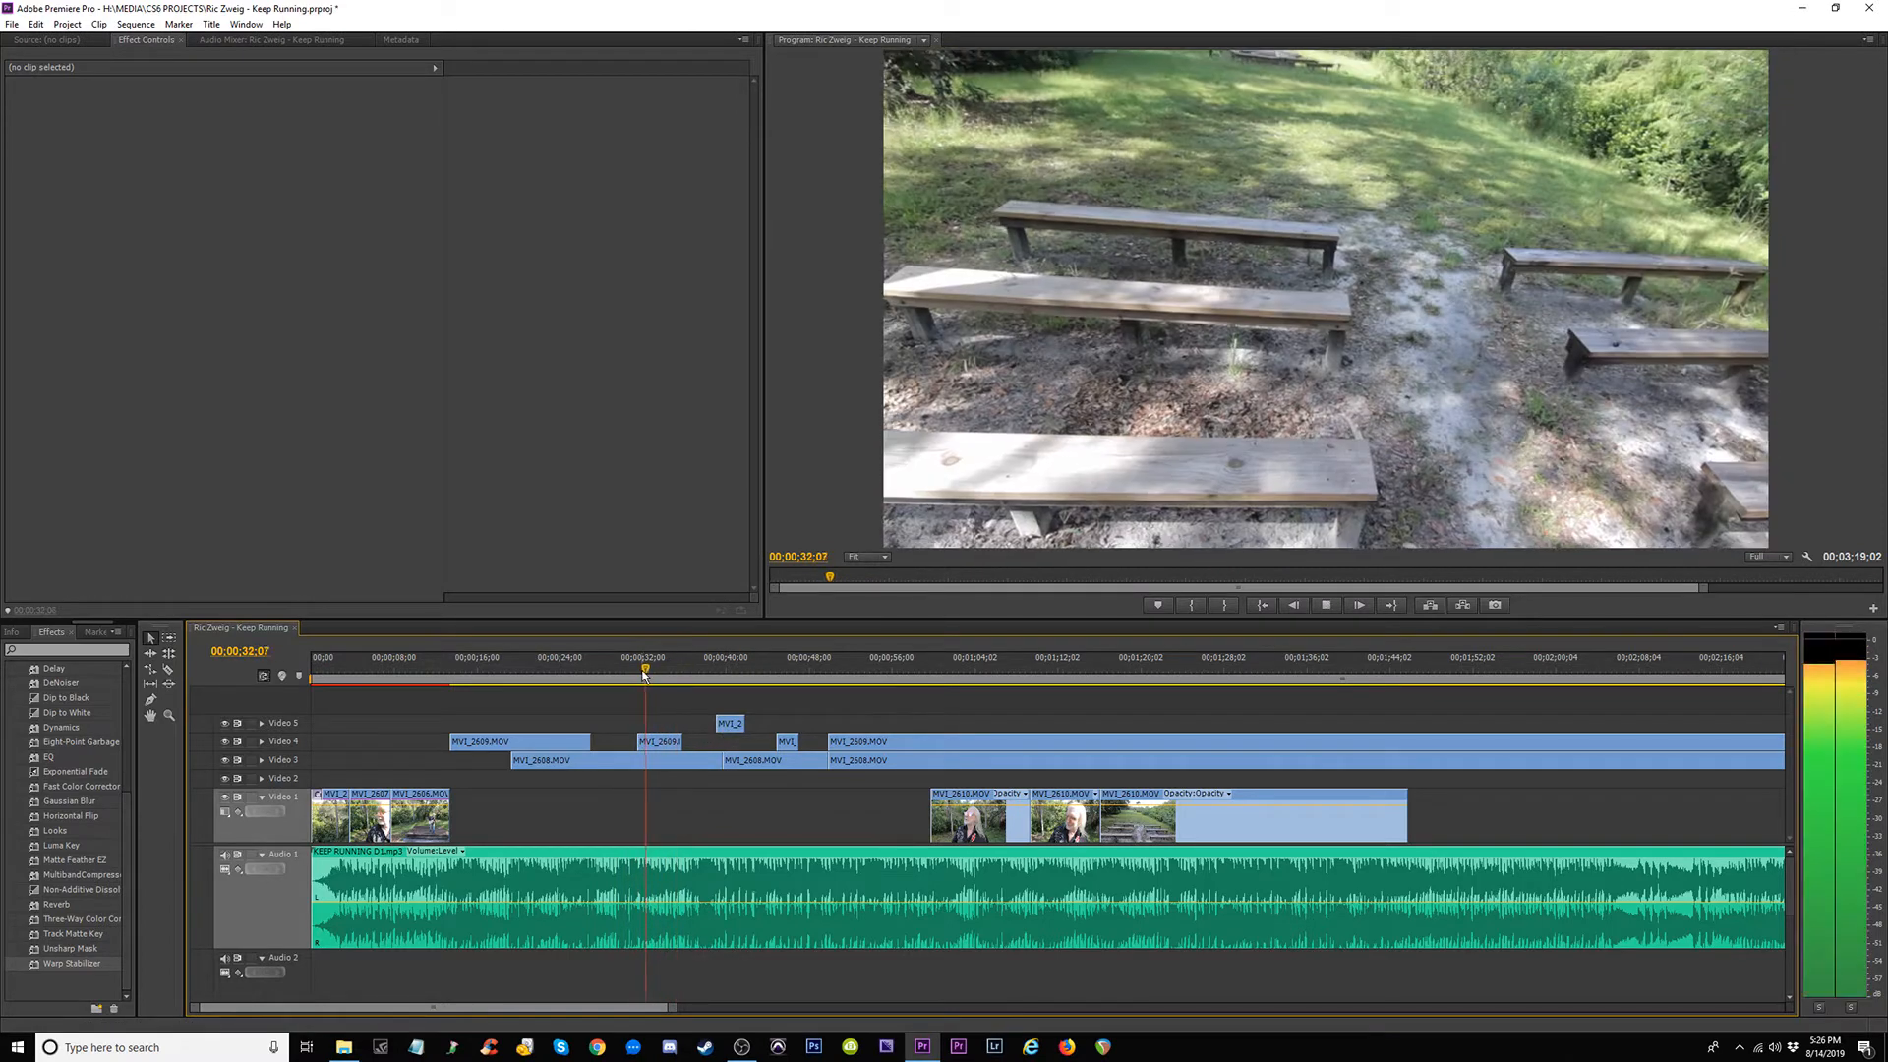
# Shift the short MVI_2609 piece on Video 4 to start at about 00;00;32;18, and preview it.
pyautogui.press('=')
pyautogui.press('=')
pyautogui.press('space')
pyautogui.moveTo(1008, 742); pyautogui.dragTo(1055, 743)
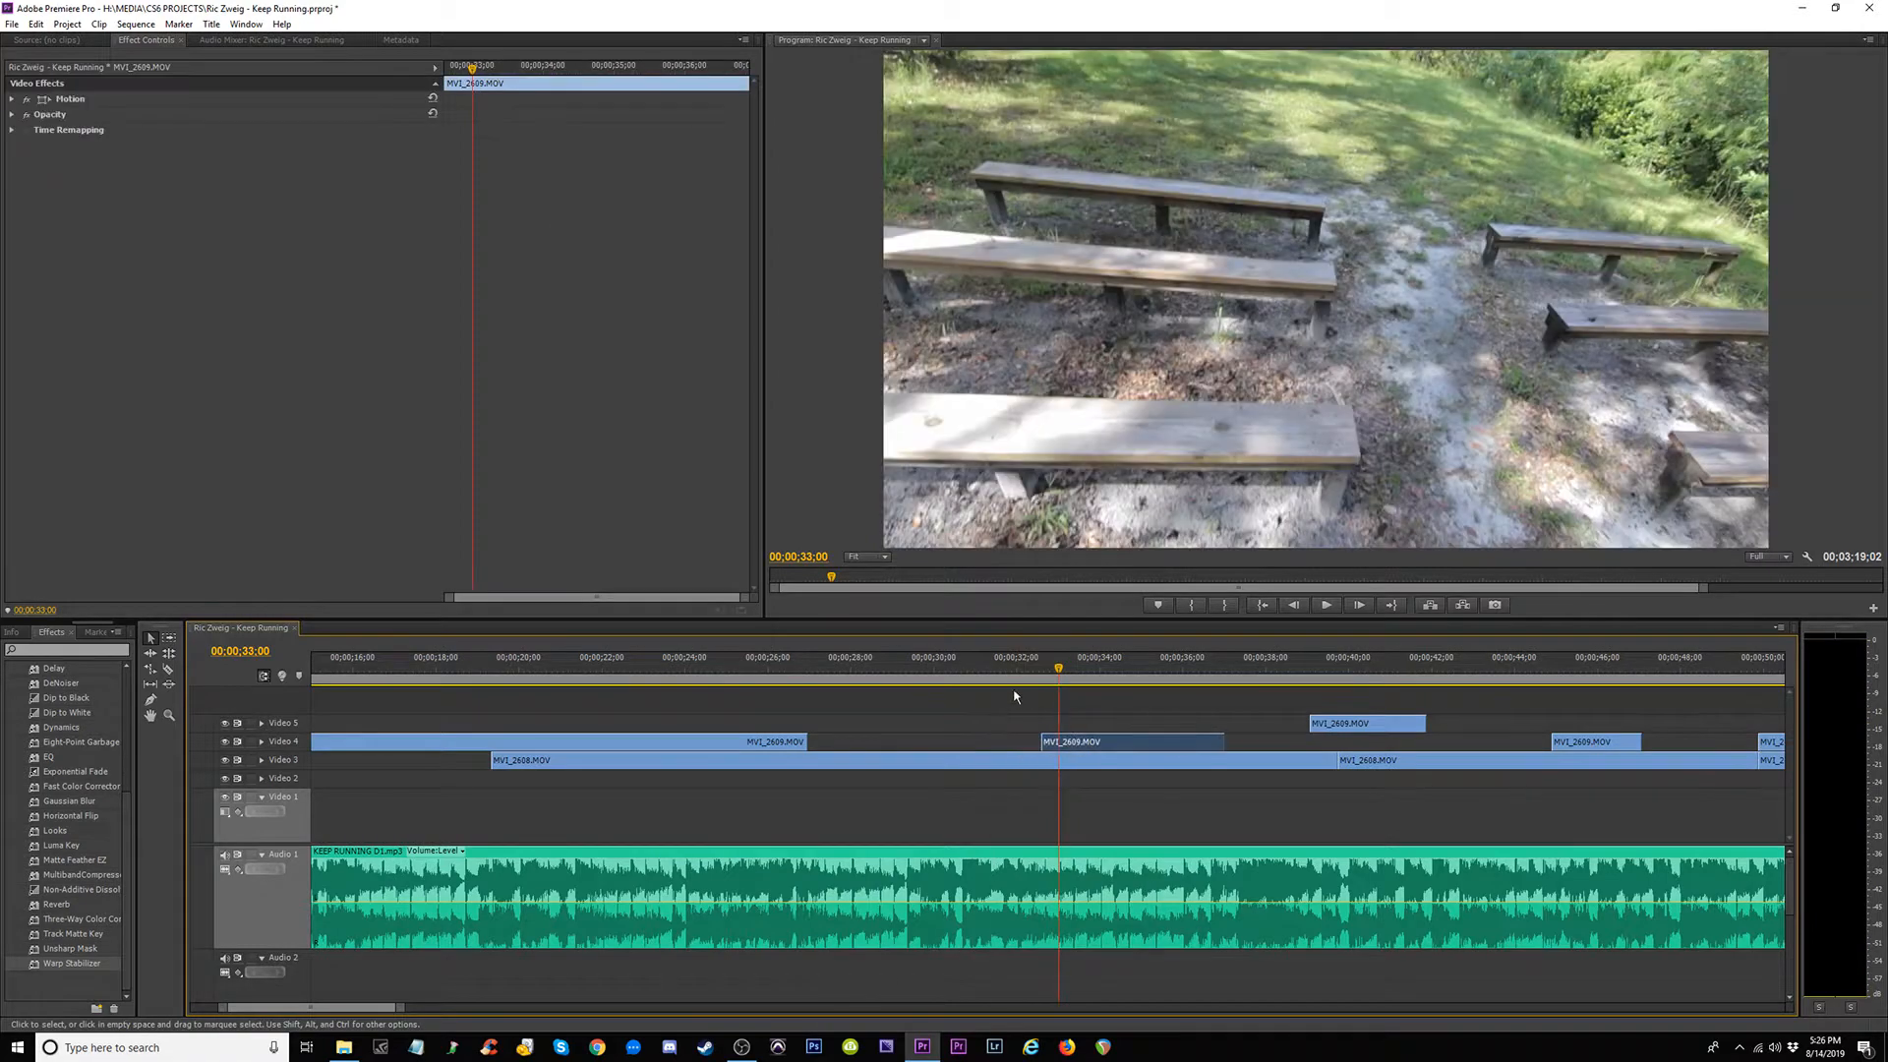
pyautogui.click(977, 671)
pyautogui.press('space')
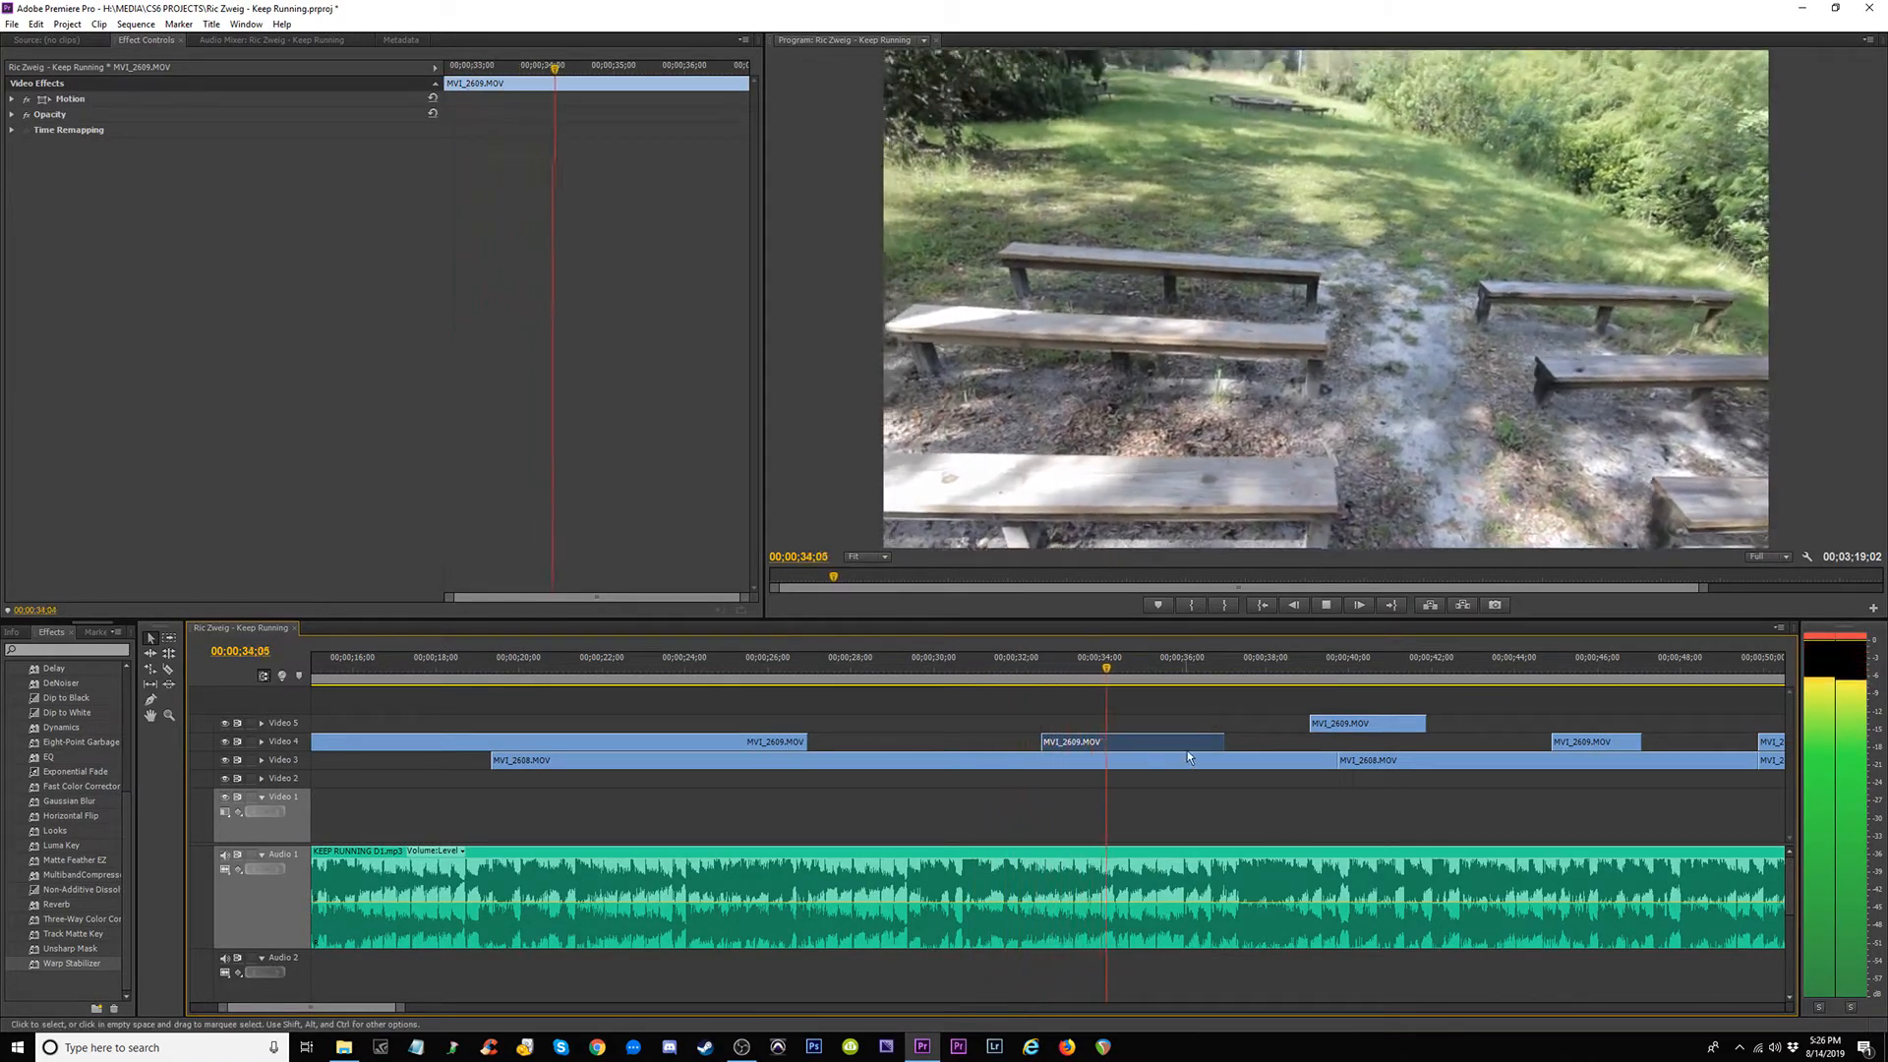
# Play through the shifted MVI_2609 piece on Video 4 and trim its end back to about 00;00;34;28.
pyautogui.press('space')
pyautogui.press('space')
pyautogui.press('space')
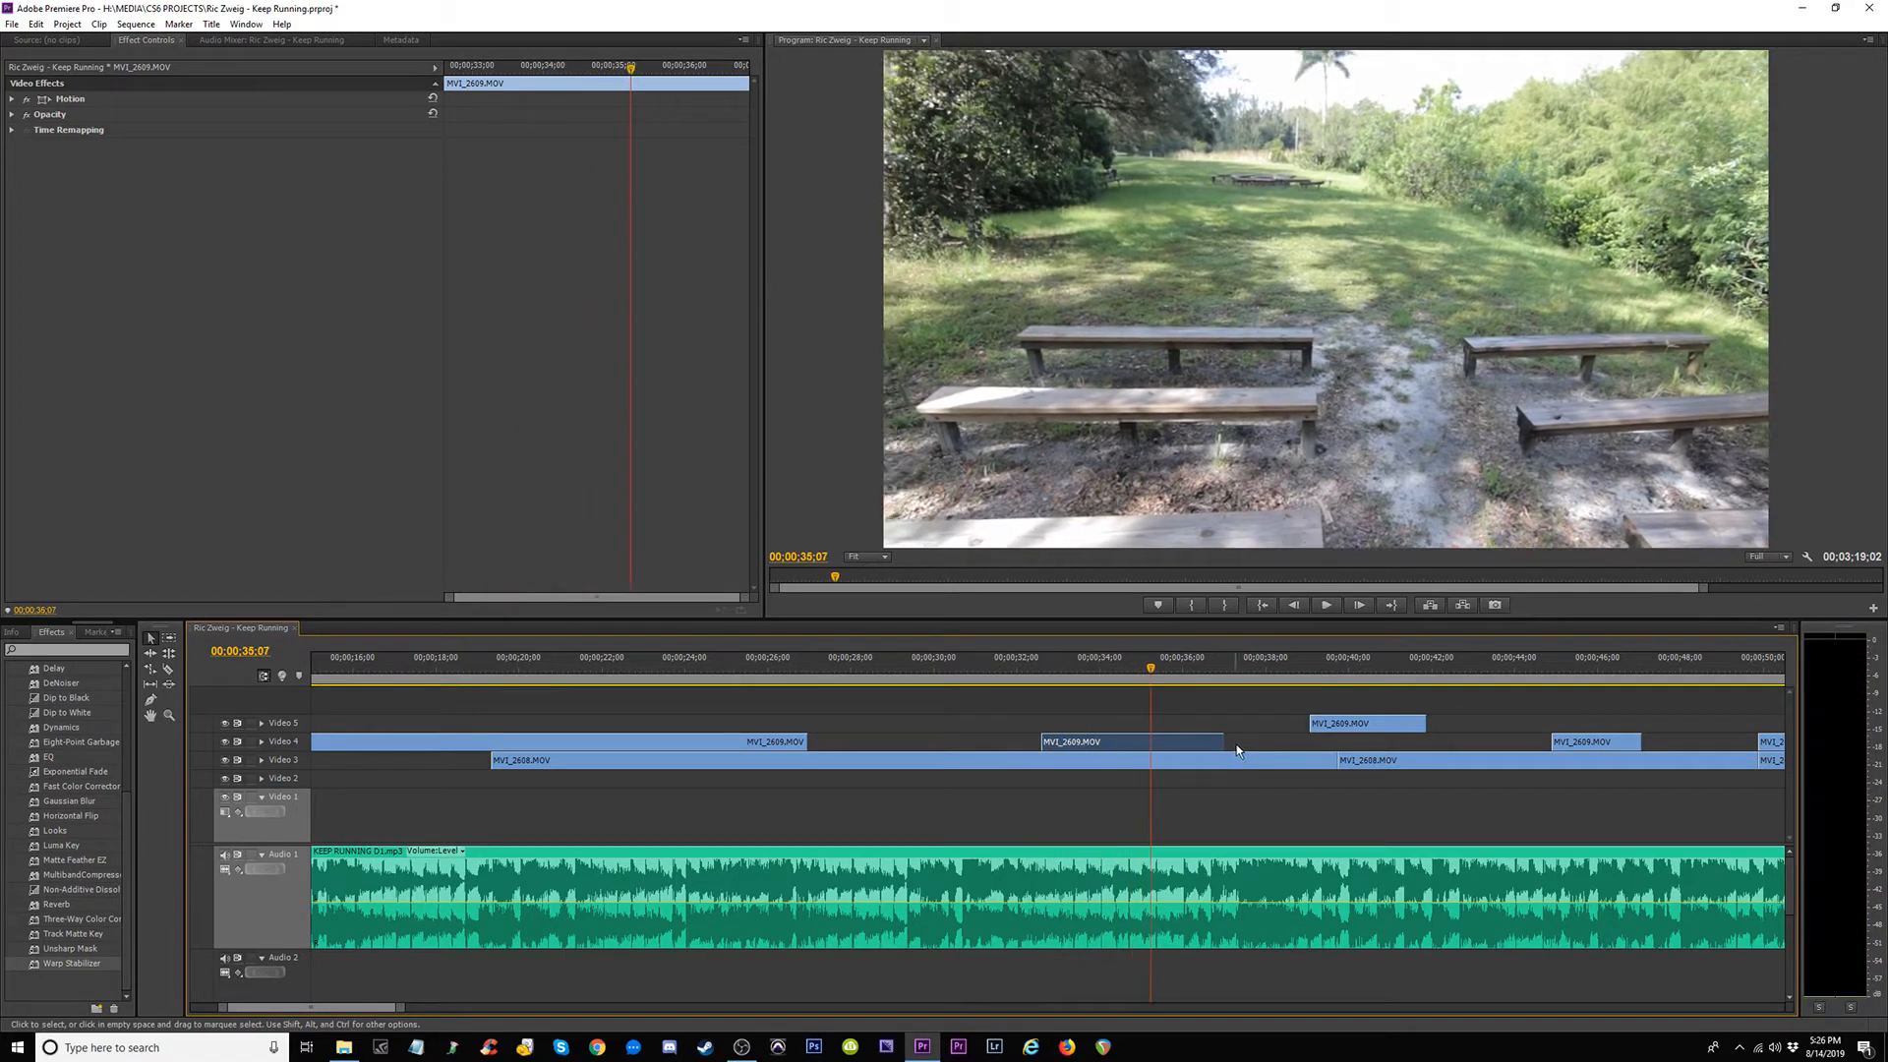
pyautogui.press('space')
pyautogui.press('space')
pyautogui.moveTo(1230, 742); pyautogui.dragTo(1141, 742)
# Apply Warp Stabilizer to the trimmed MVI_2609 piece on Video 4, and preview the edit from about 00;00;35 to 00;00;40.
pyautogui.click(1072, 677)
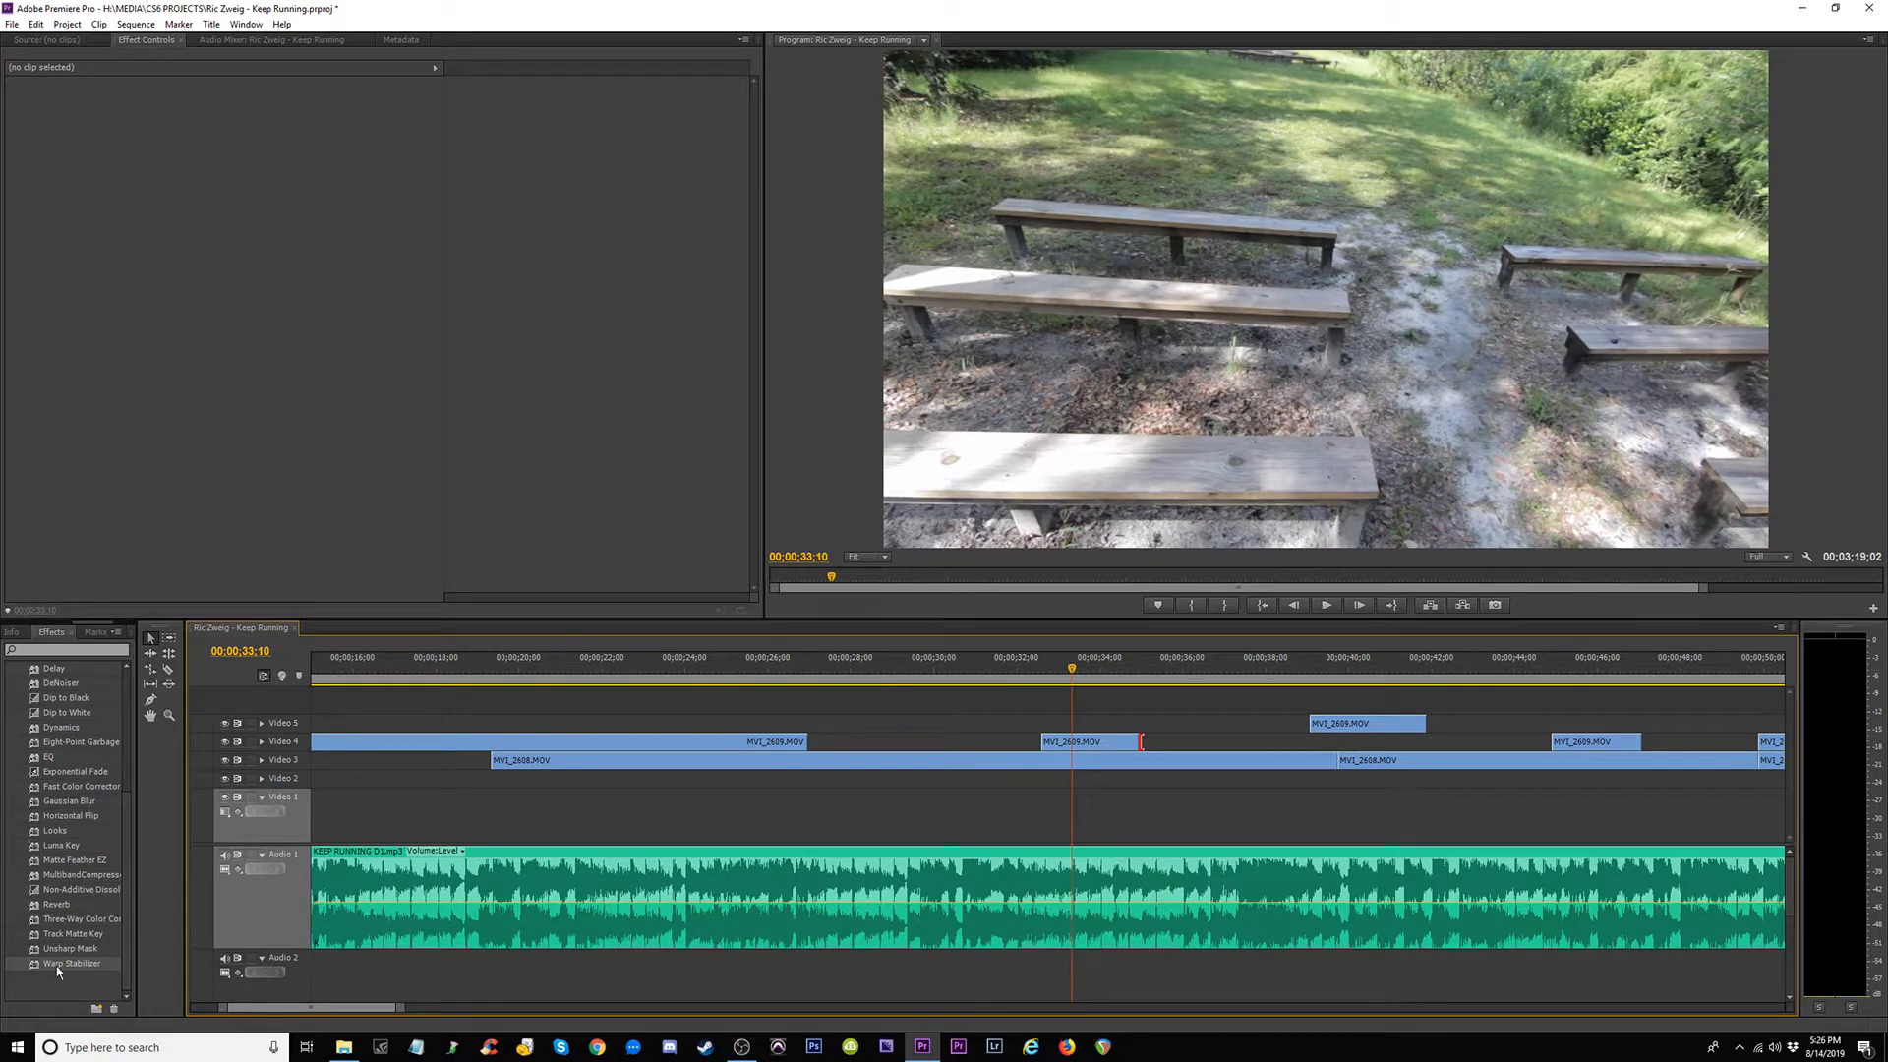
pyautogui.moveTo(57, 972); pyautogui.dragTo(1086, 742)
pyautogui.click(1326, 672)
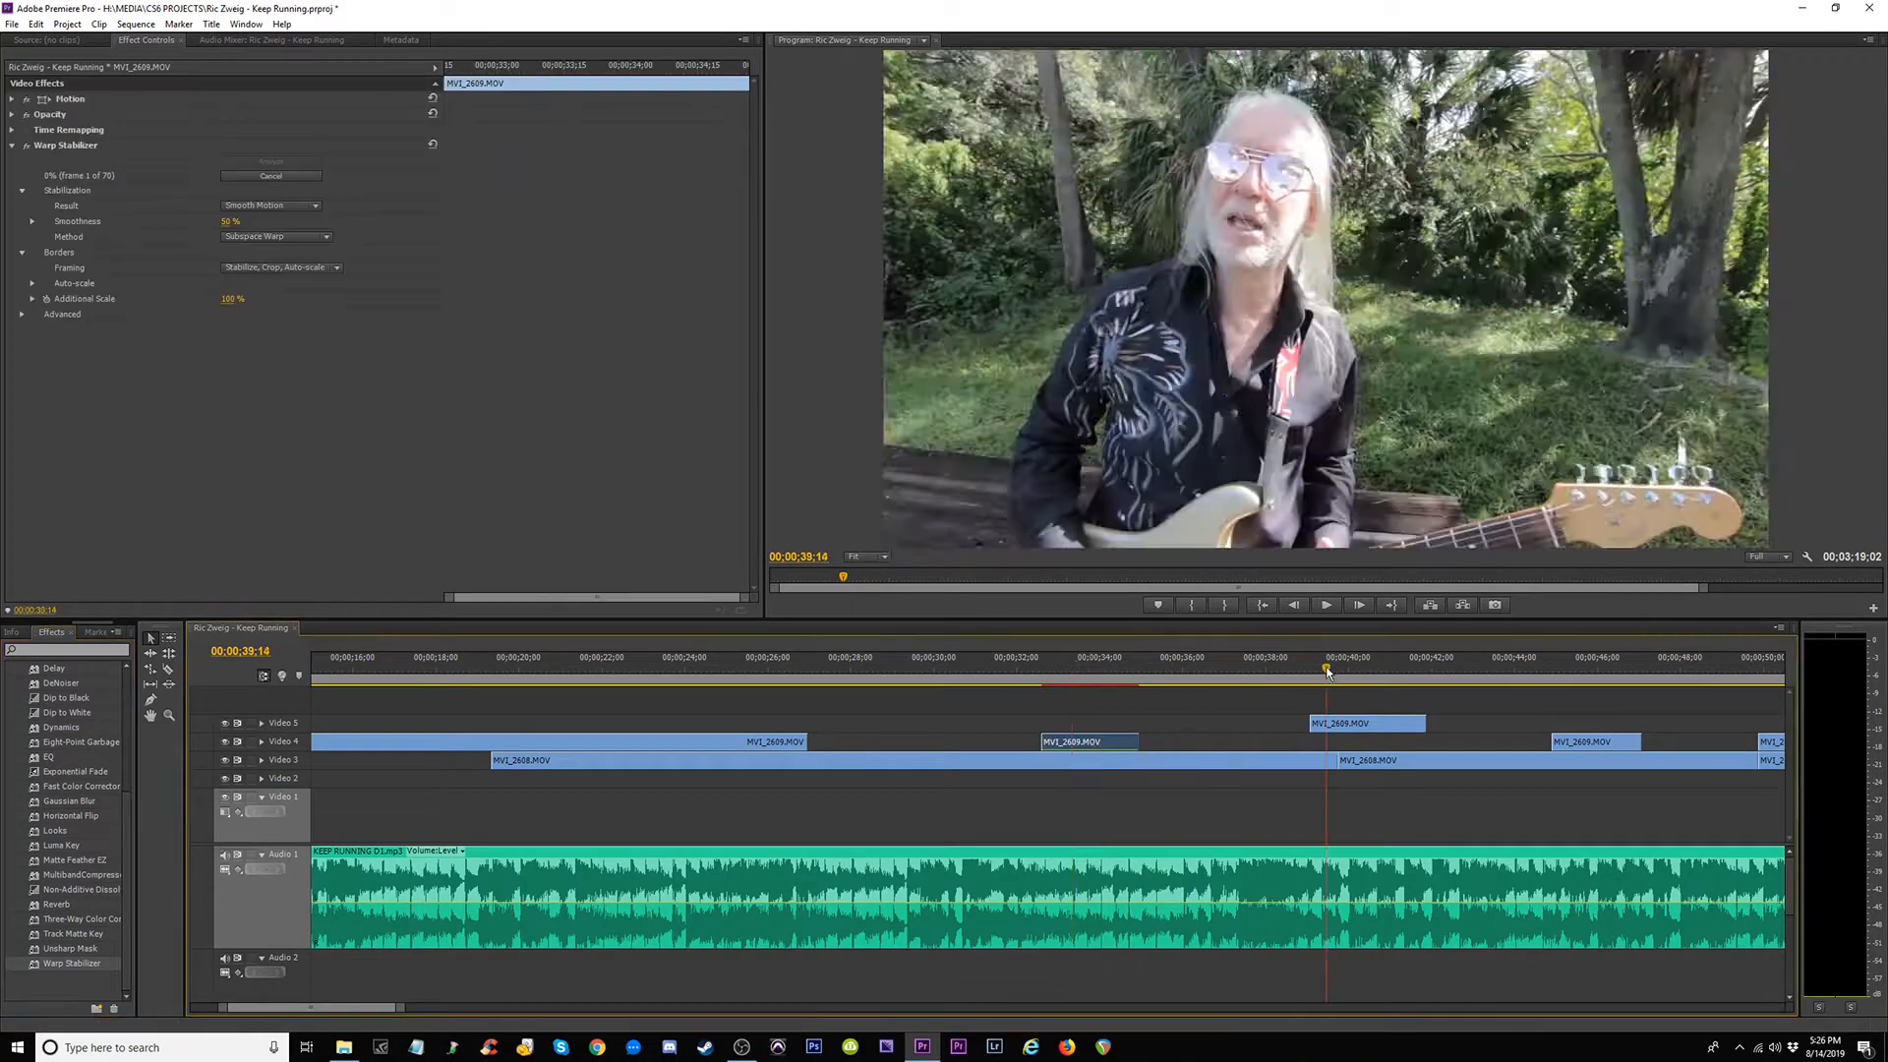
pyautogui.click(1151, 672)
pyautogui.press('space')
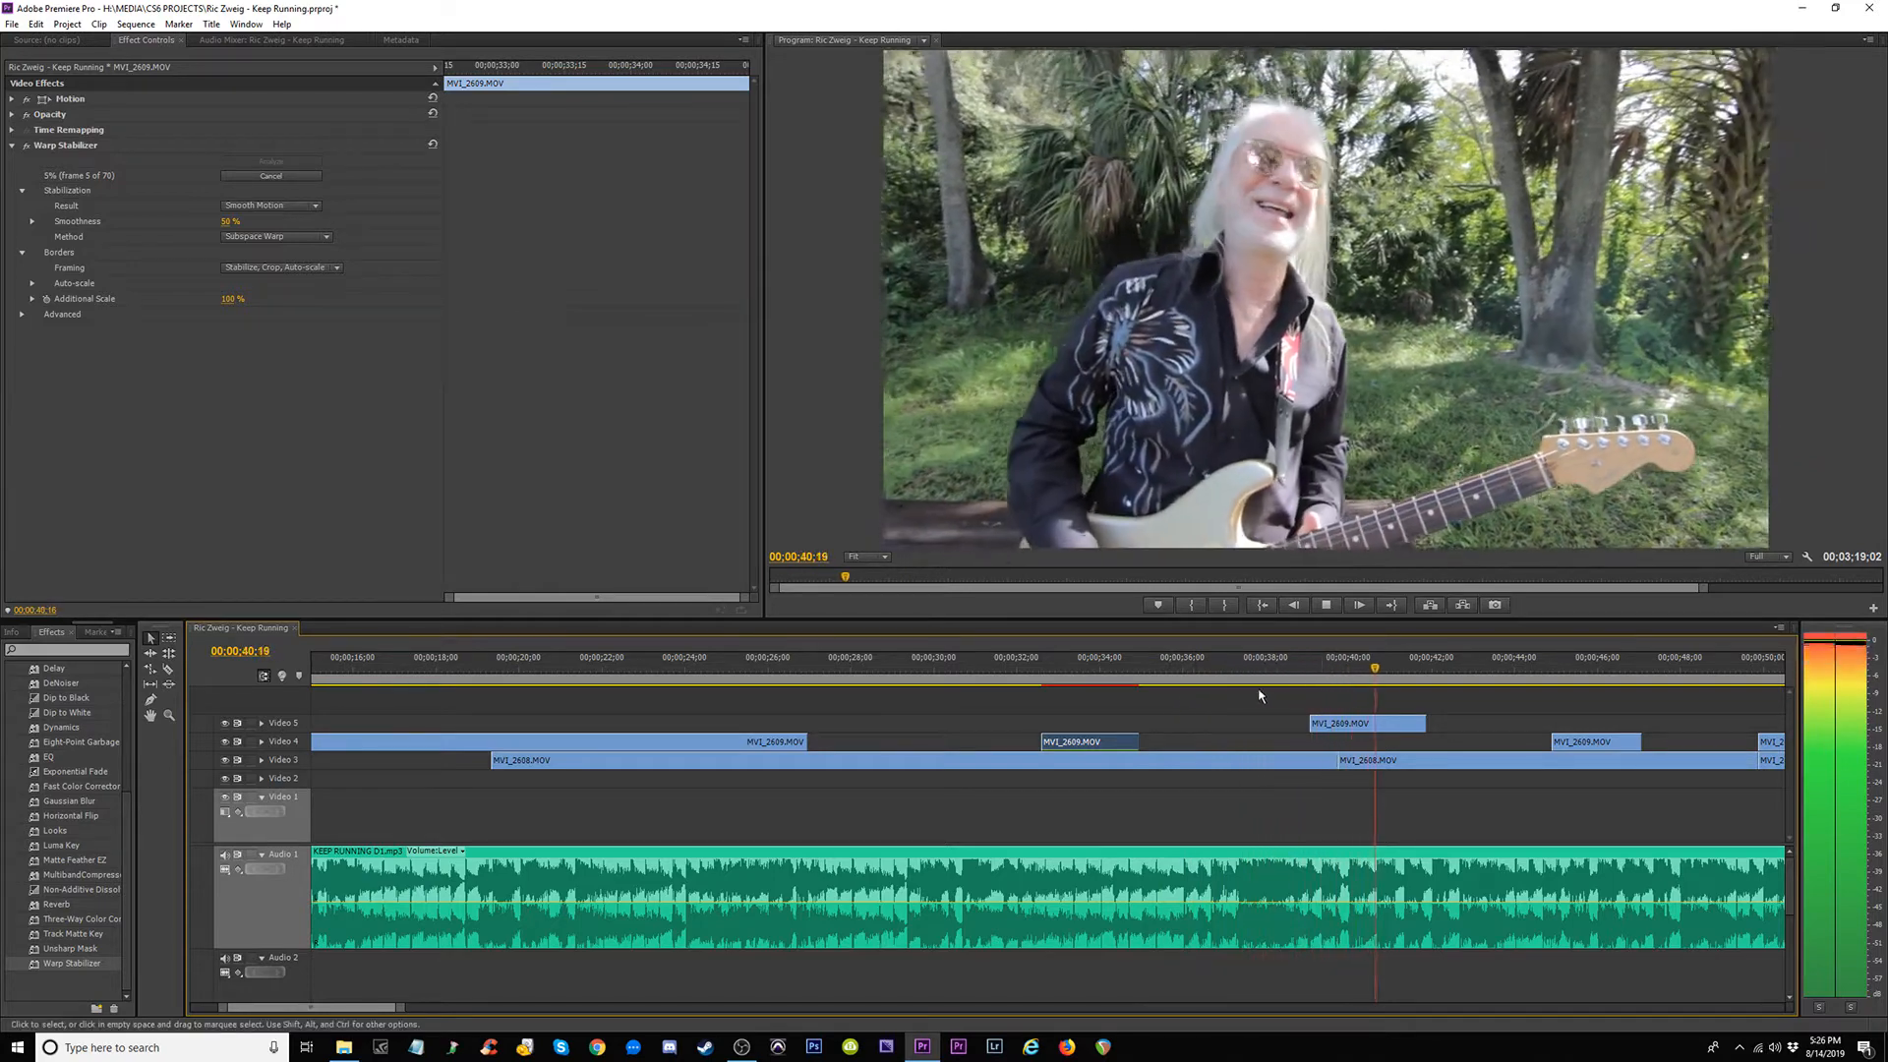
pyautogui.click(1127, 670)
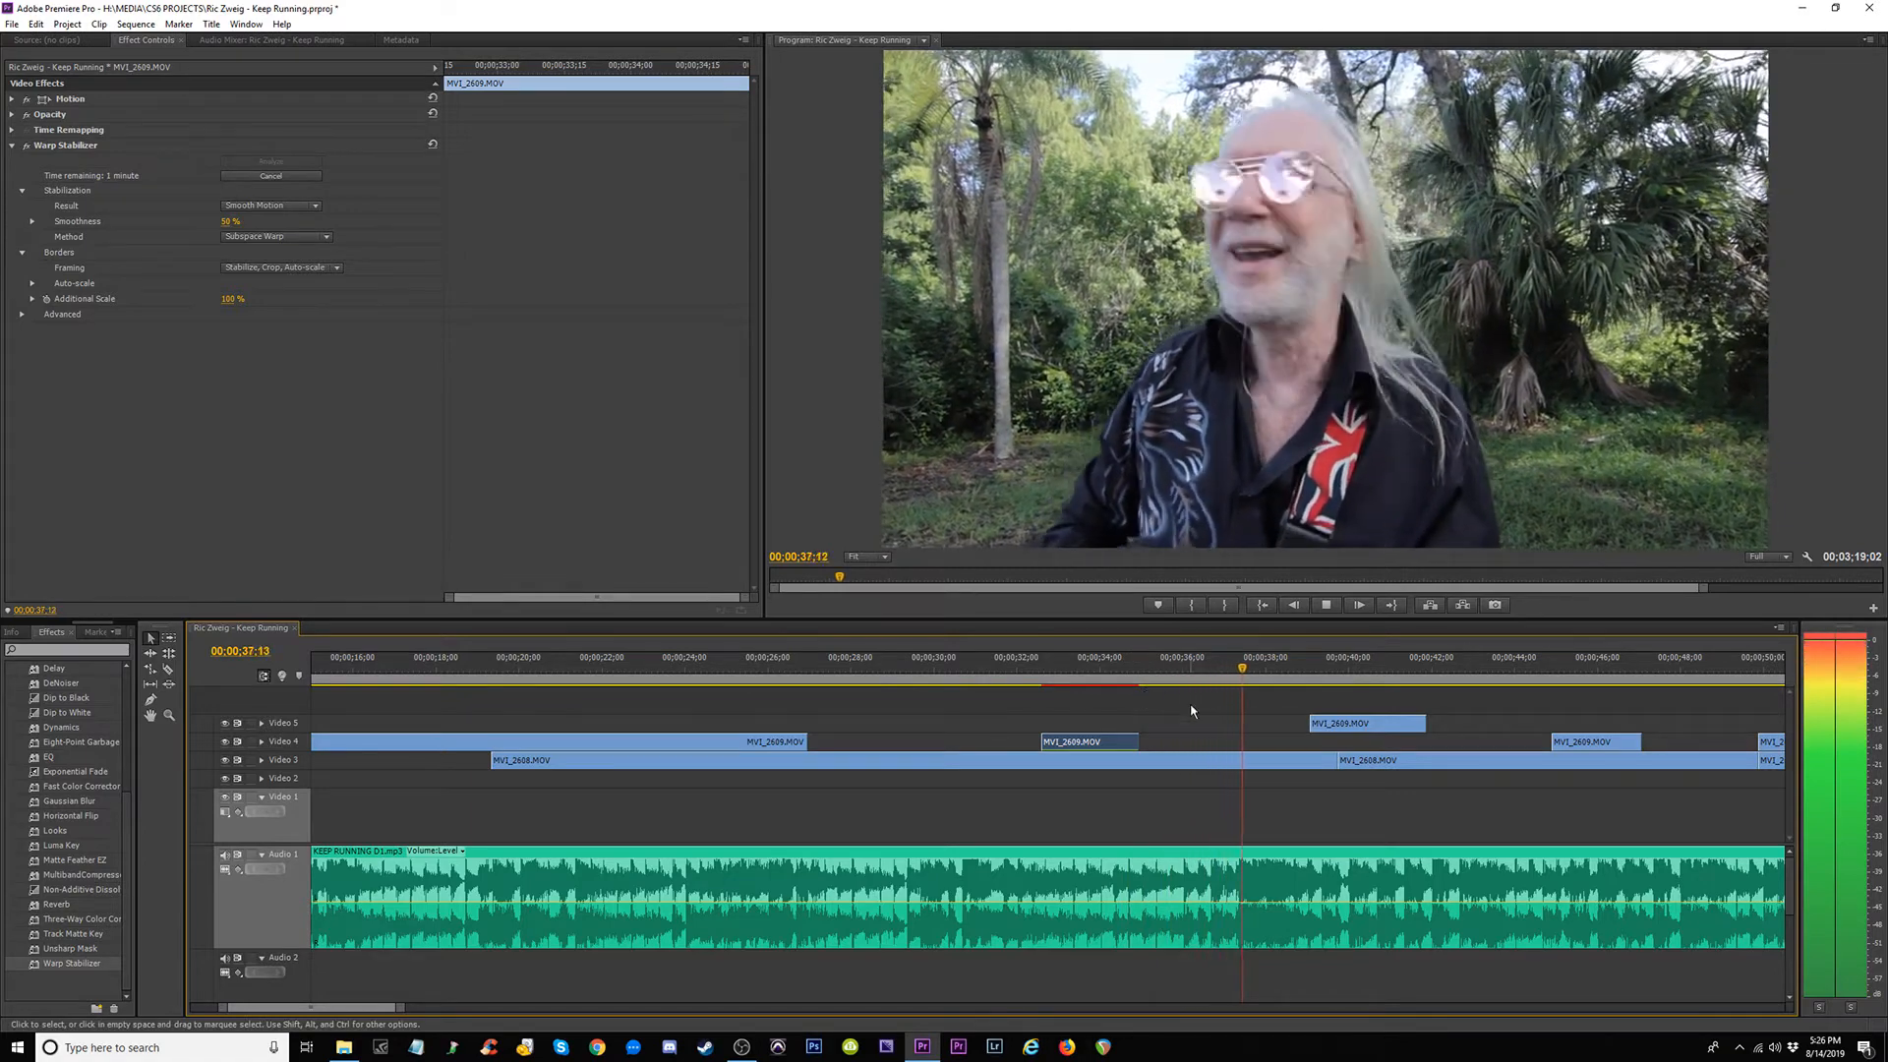
pyautogui.press('space')
# Park the Video 5 MVI_2609 piece on Video 3 near 00;03;22, and move the remaining Video 4 and Video 3 clips down one track.
pyautogui.press('-')
pyautogui.press('-')
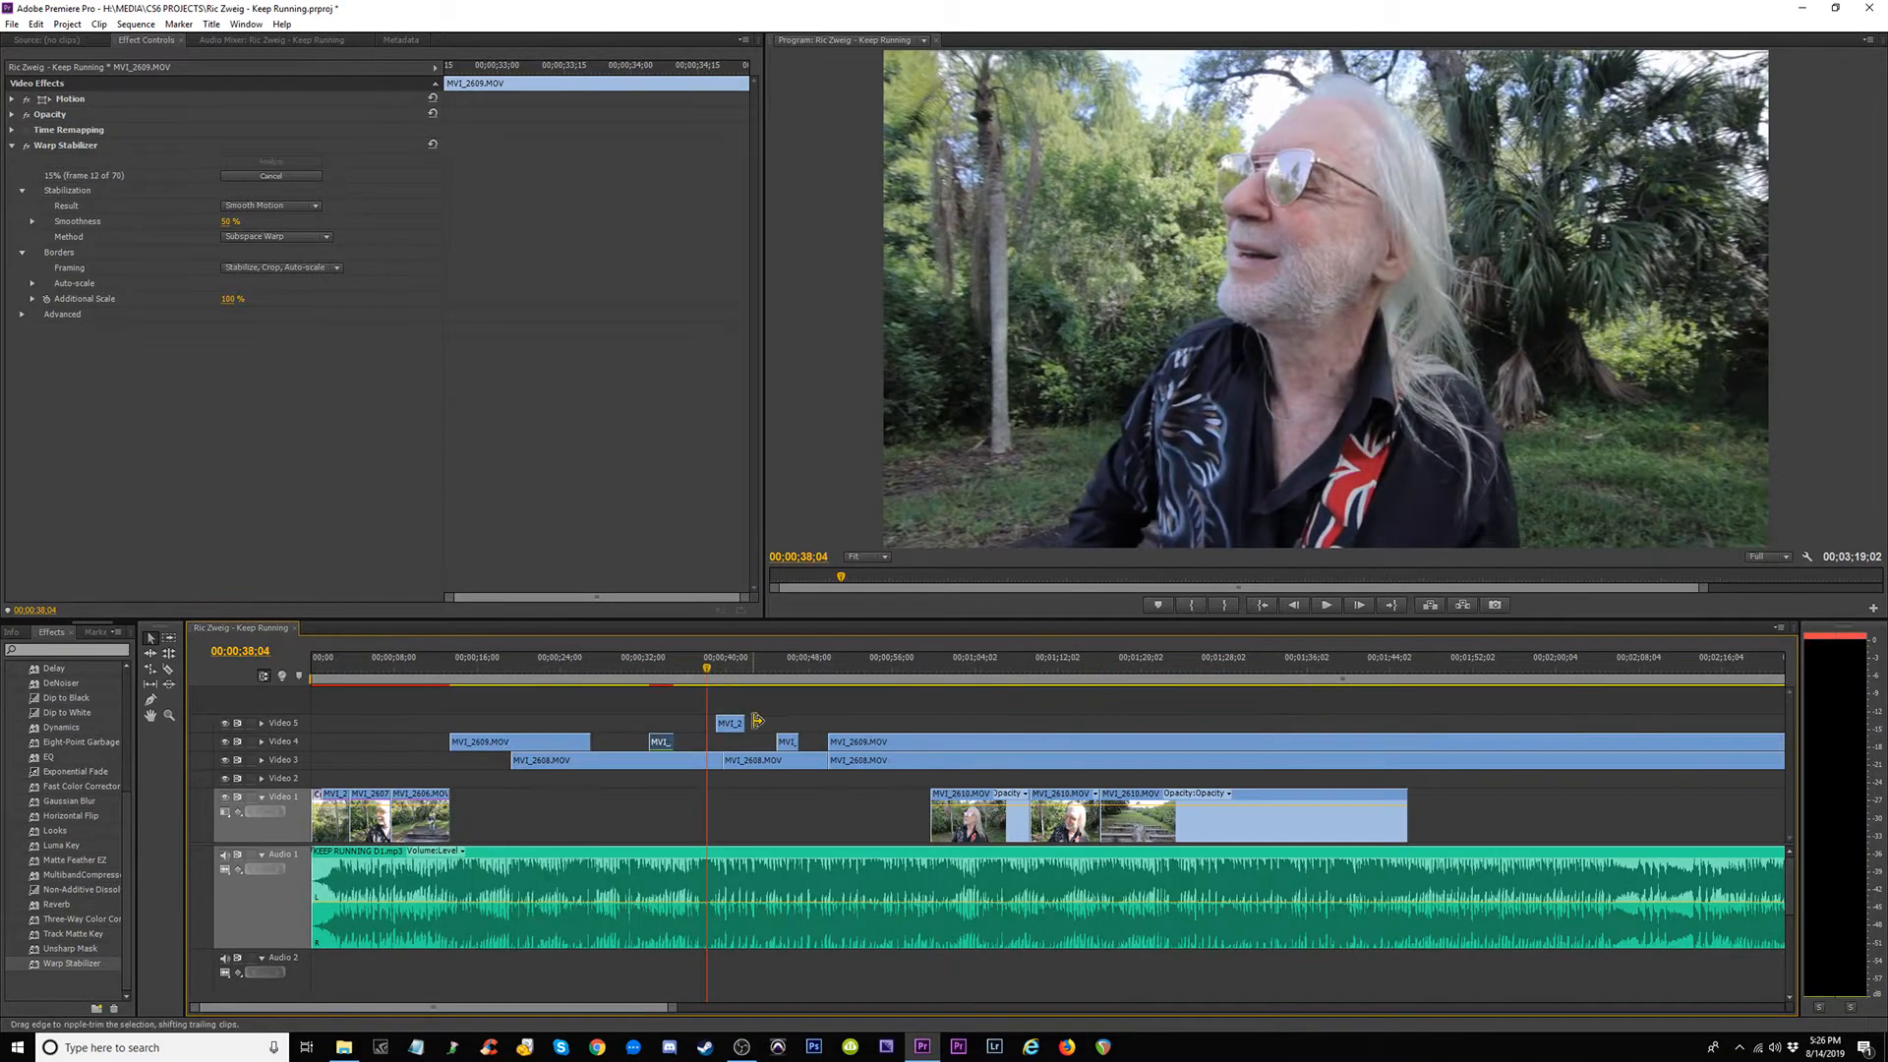
pyautogui.press('-')
pyautogui.moveTo(522, 725); pyautogui.dragTo(1058, 716)
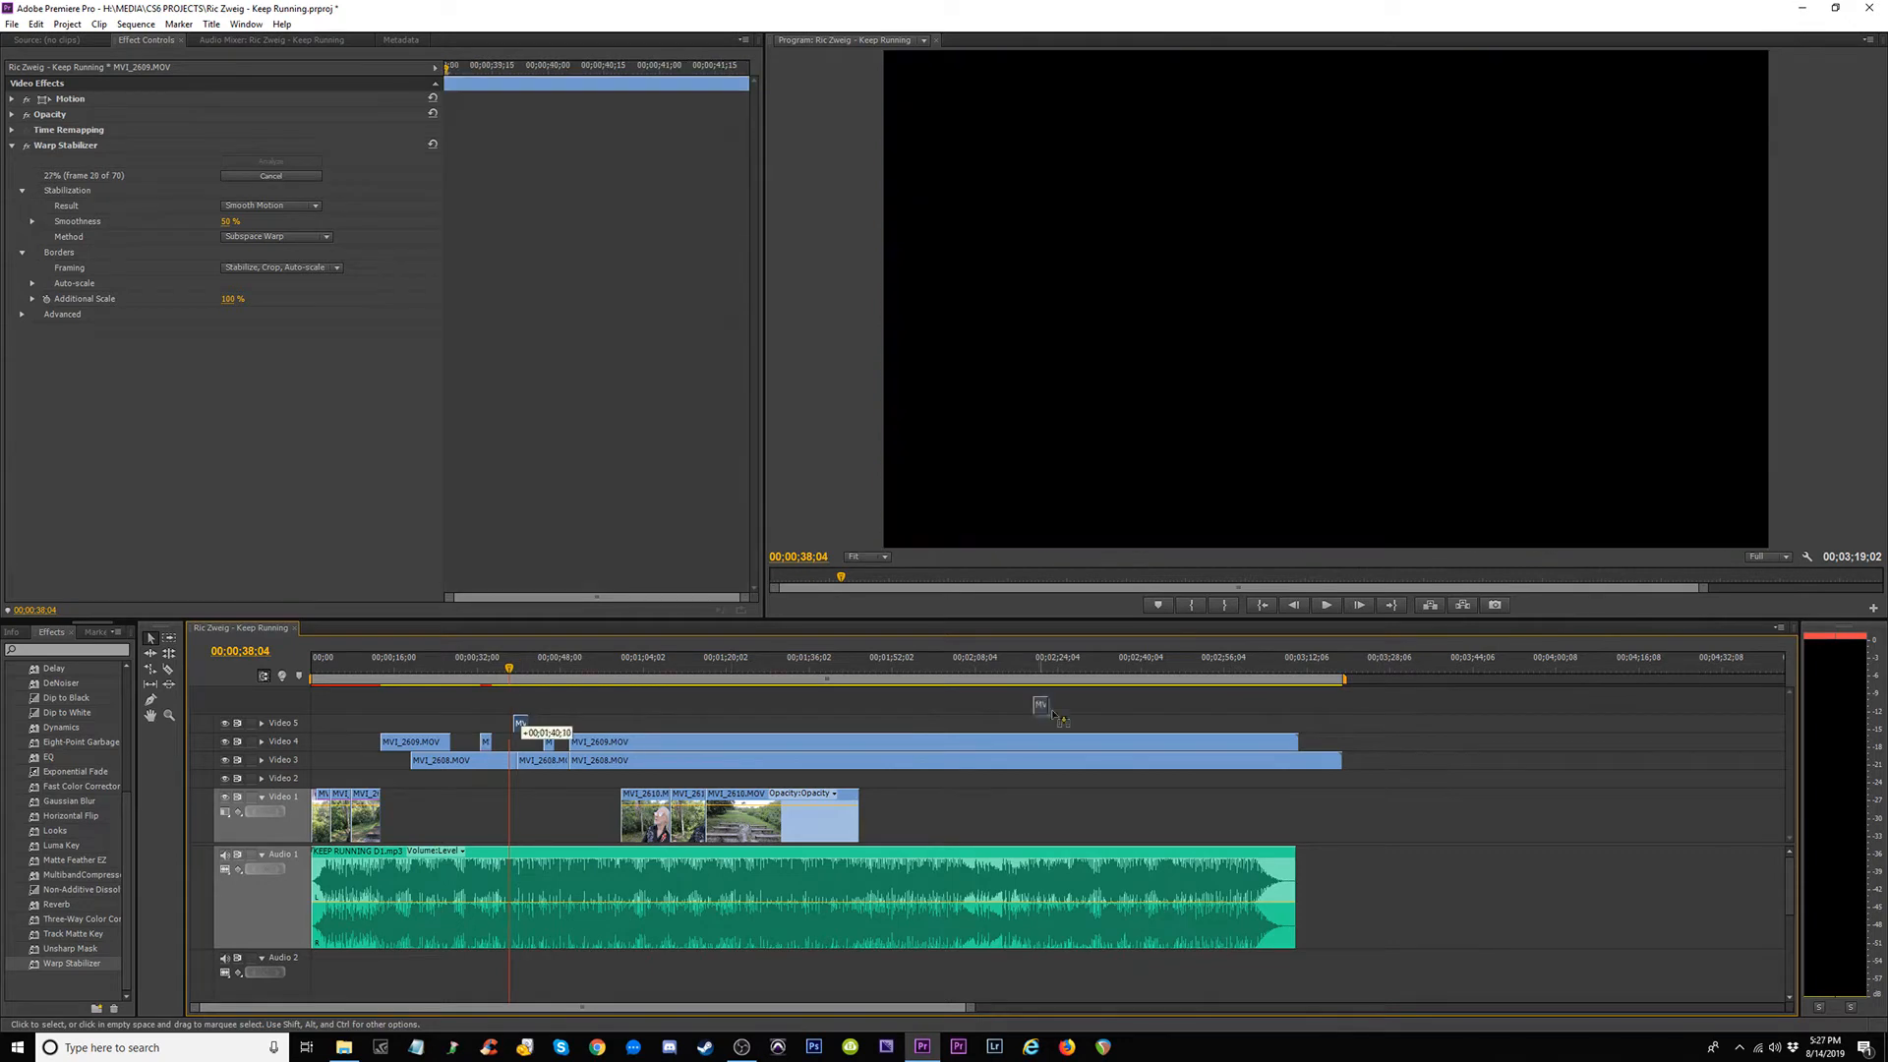
pyautogui.moveTo(1362, 757); pyautogui.dragTo(1356, 758)
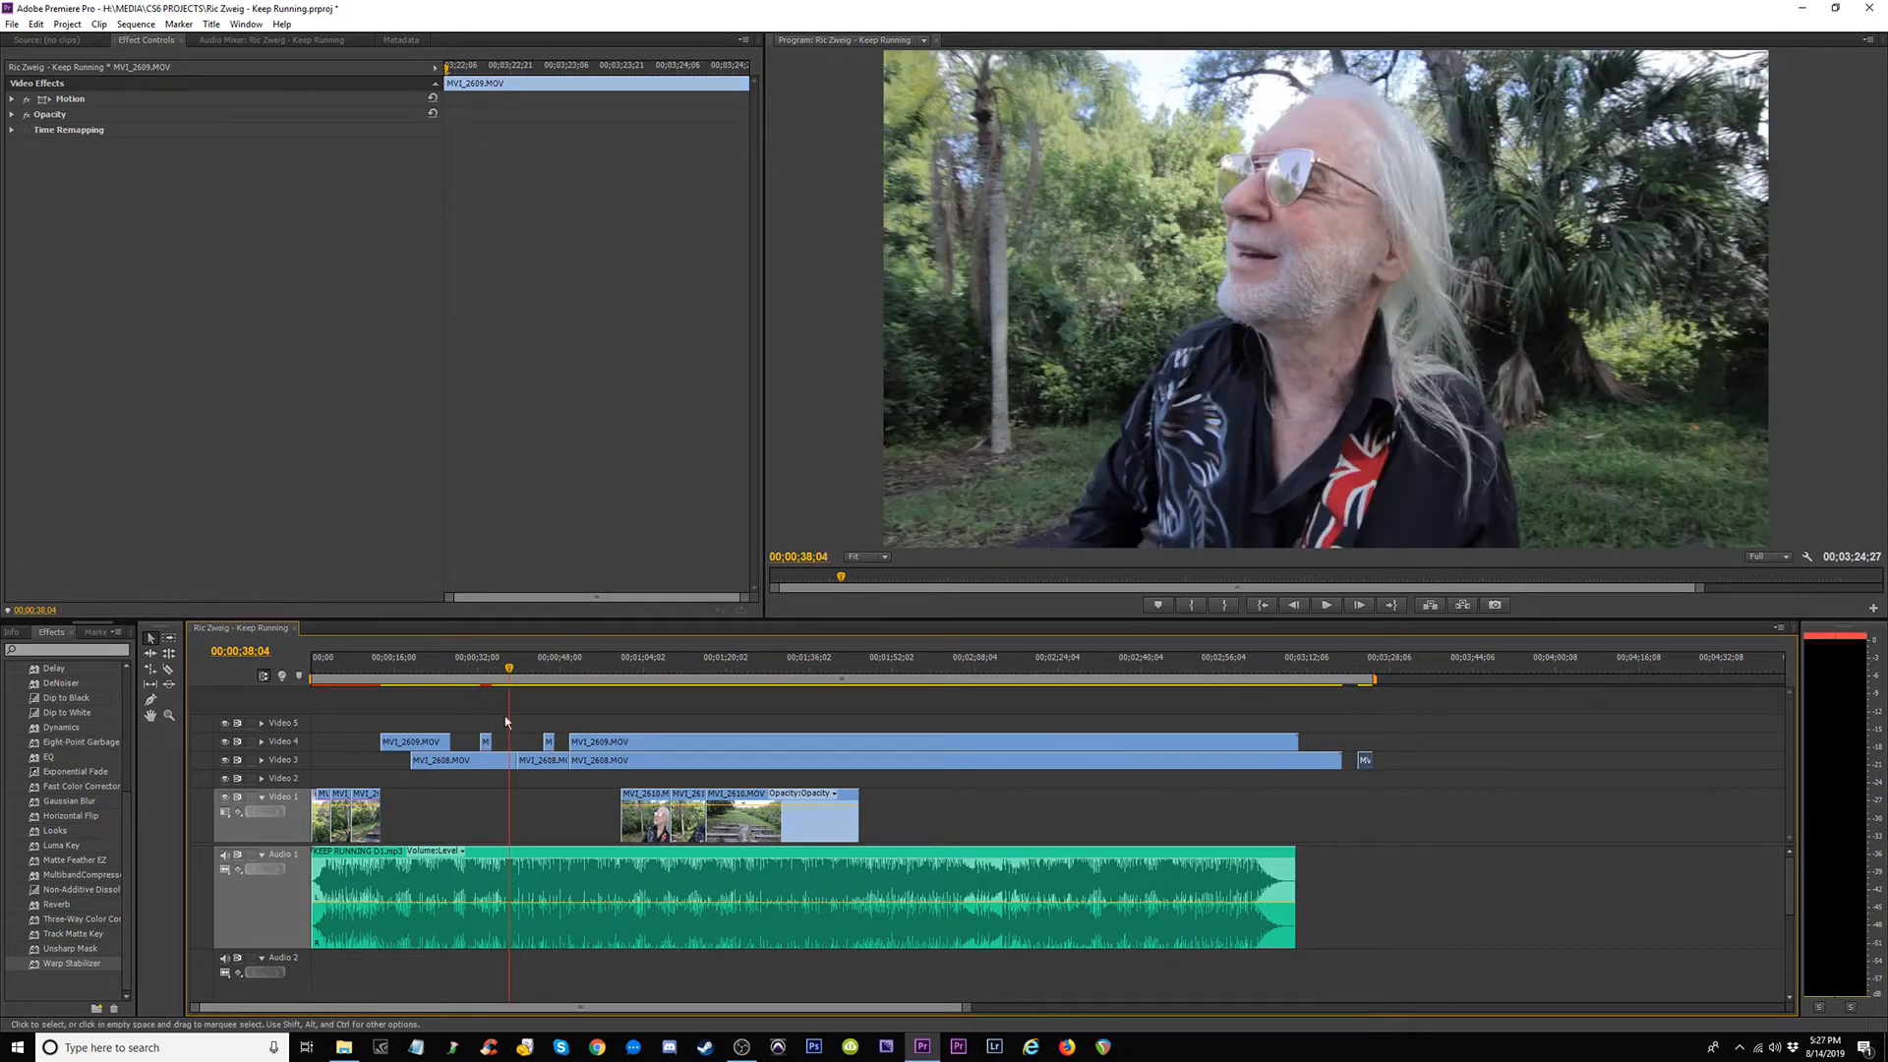
pyautogui.moveTo(390, 720); pyautogui.dragTo(683, 779)
pyautogui.click(557, 719)
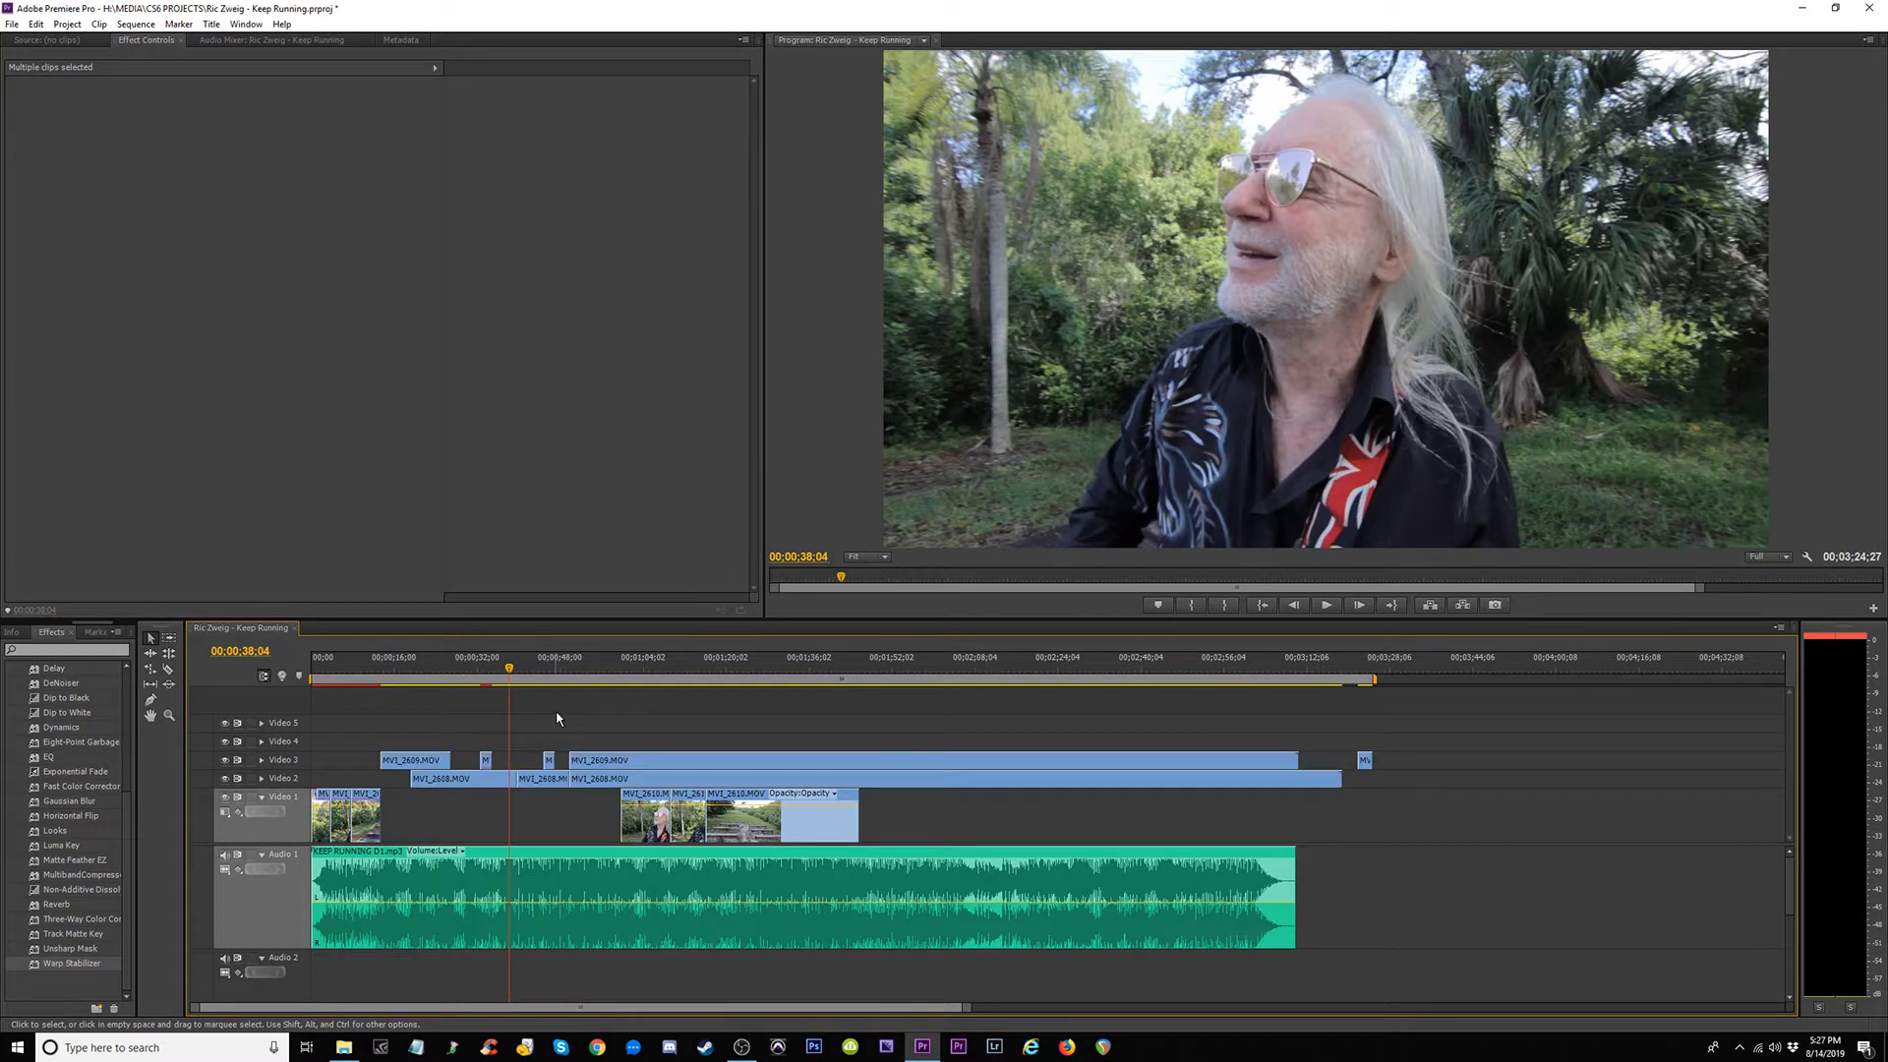
# Move the stabilized MVI_2609 piece at 00;00;33;00 past the end of the song on Video 3, near 00;03;29.
pyautogui.click(482, 676)
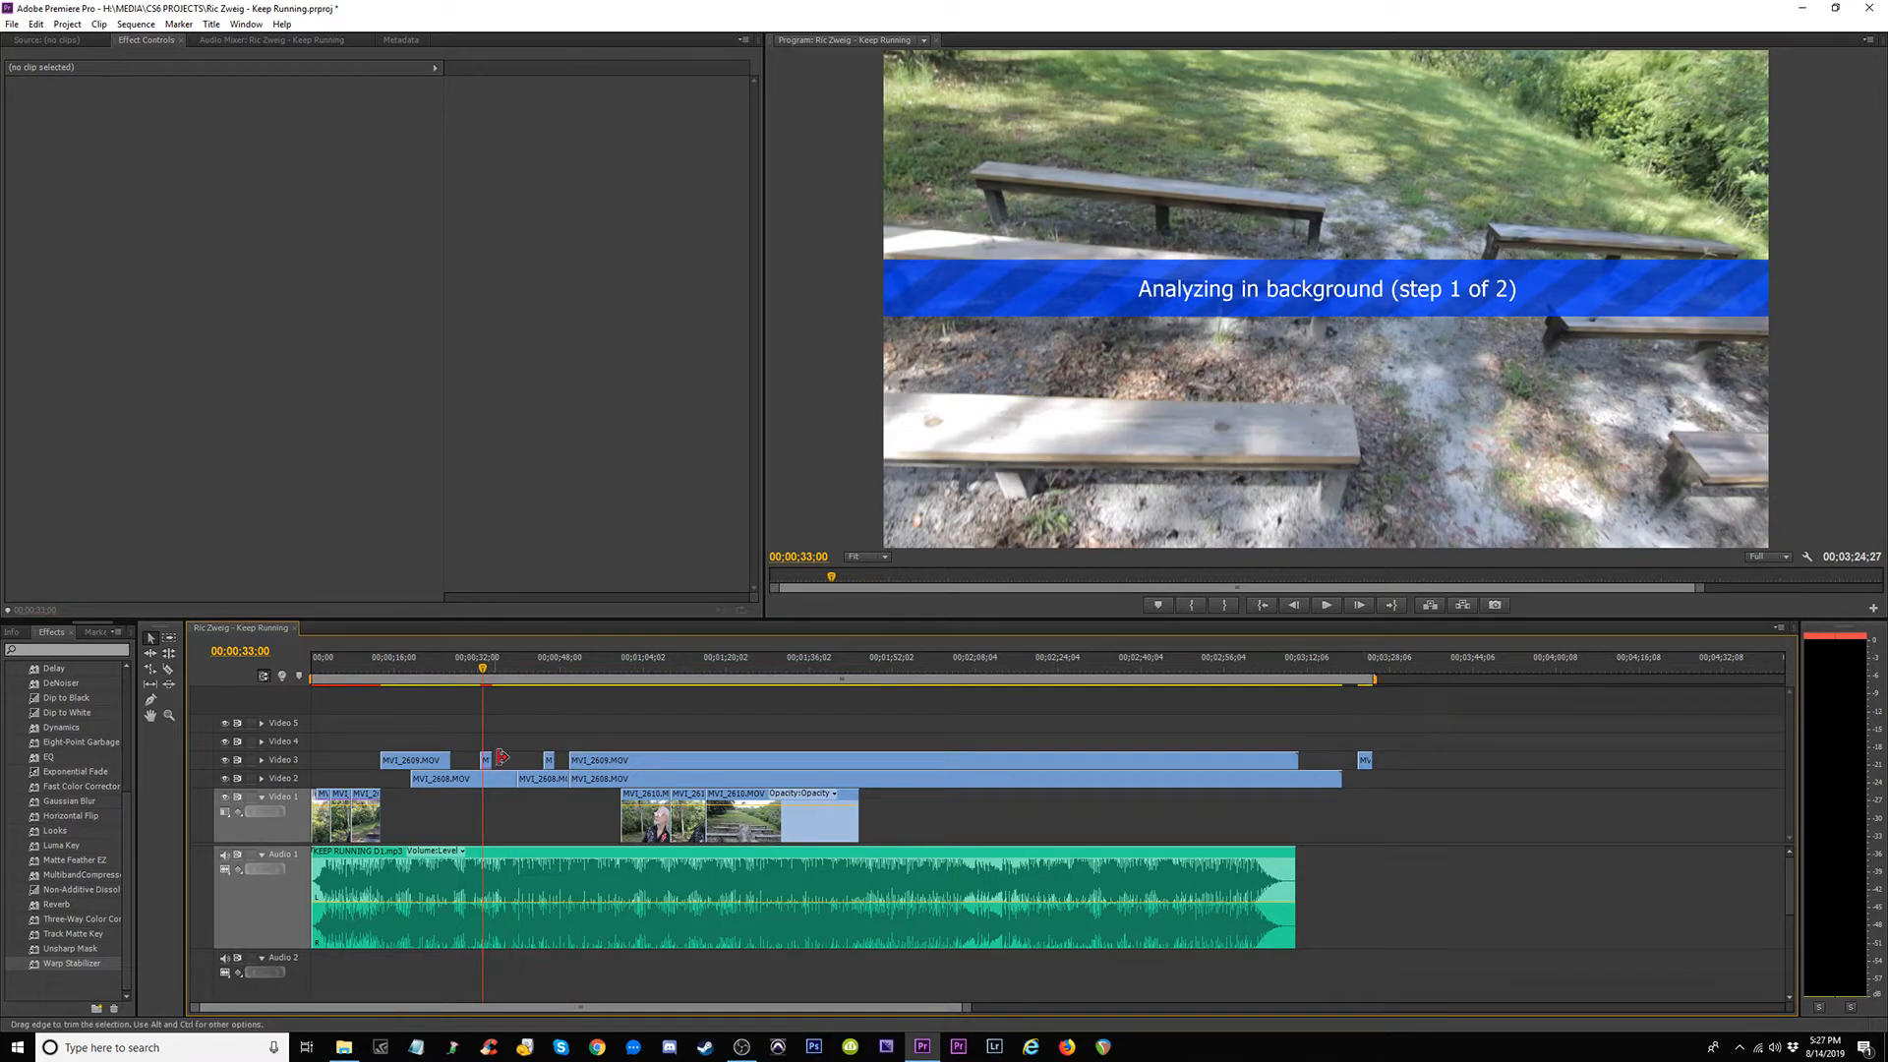
pyautogui.moveTo(486, 767); pyautogui.dragTo(1200, 720)
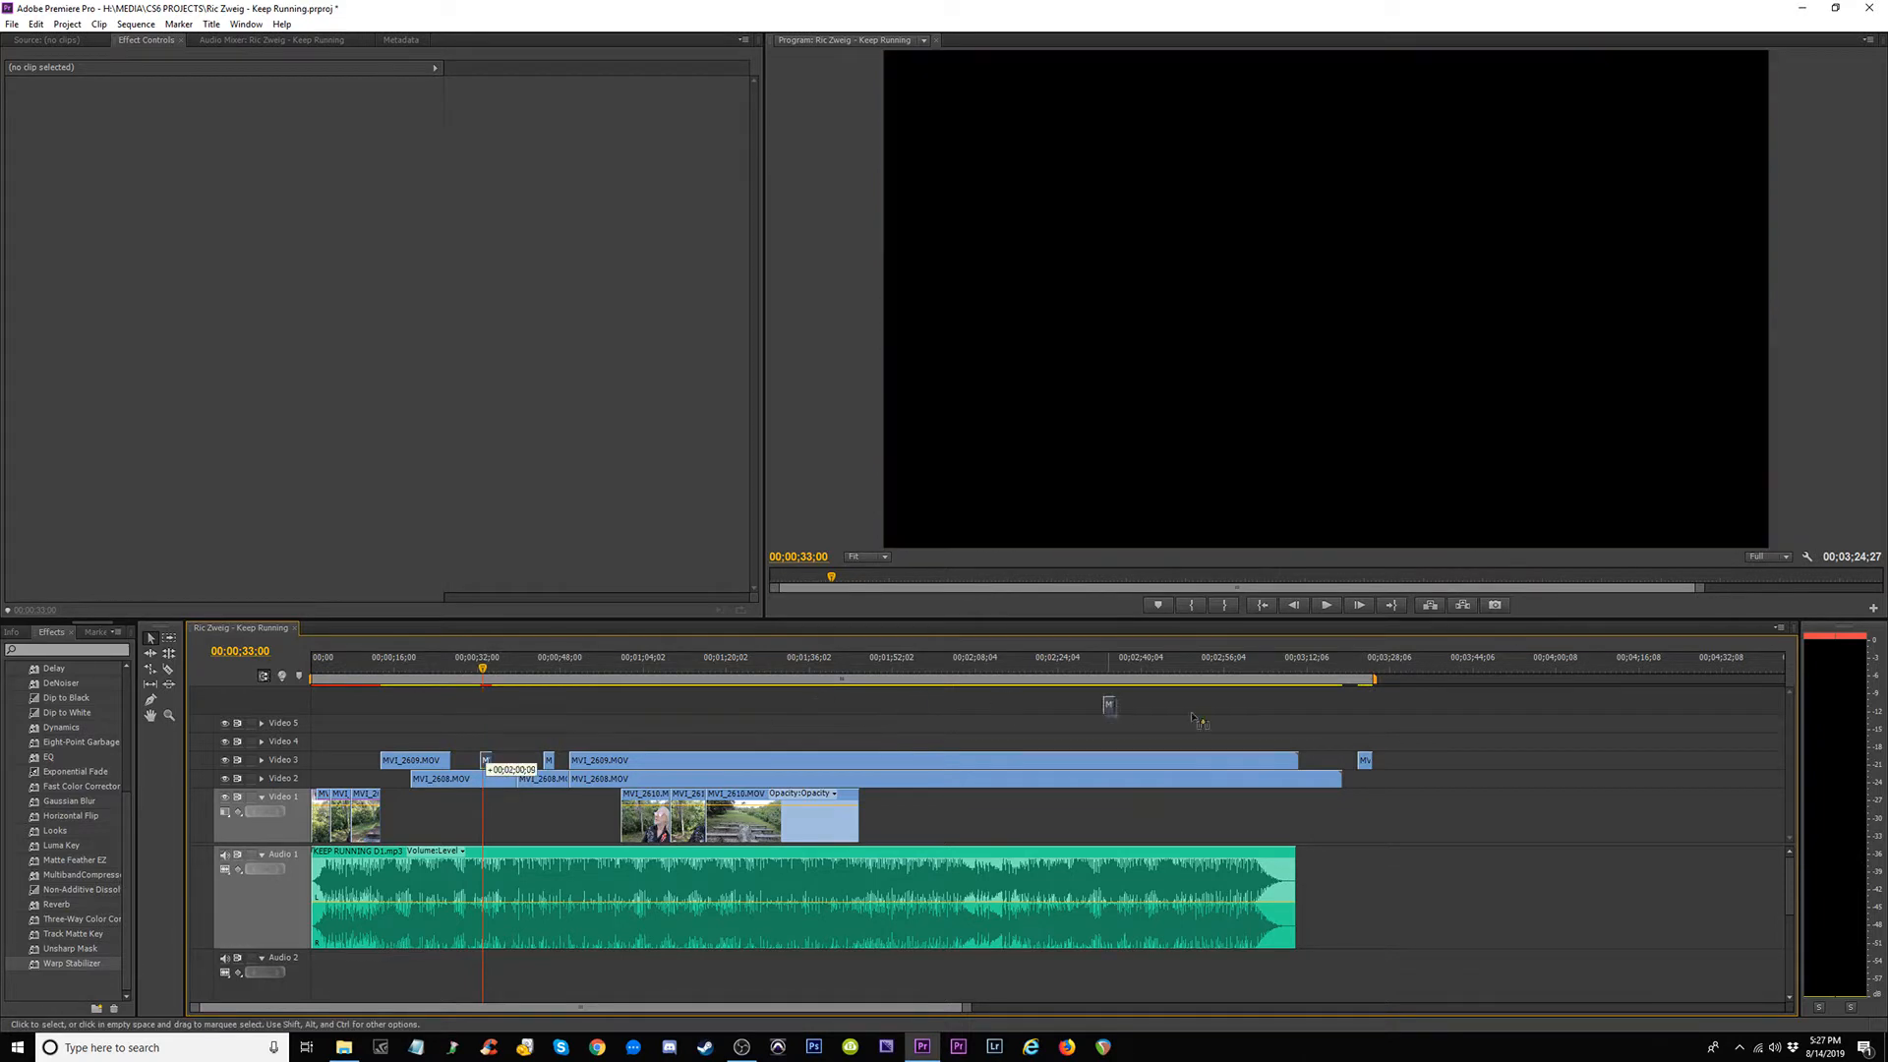
pyautogui.moveTo(1378, 748); pyautogui.dragTo(1414, 752)
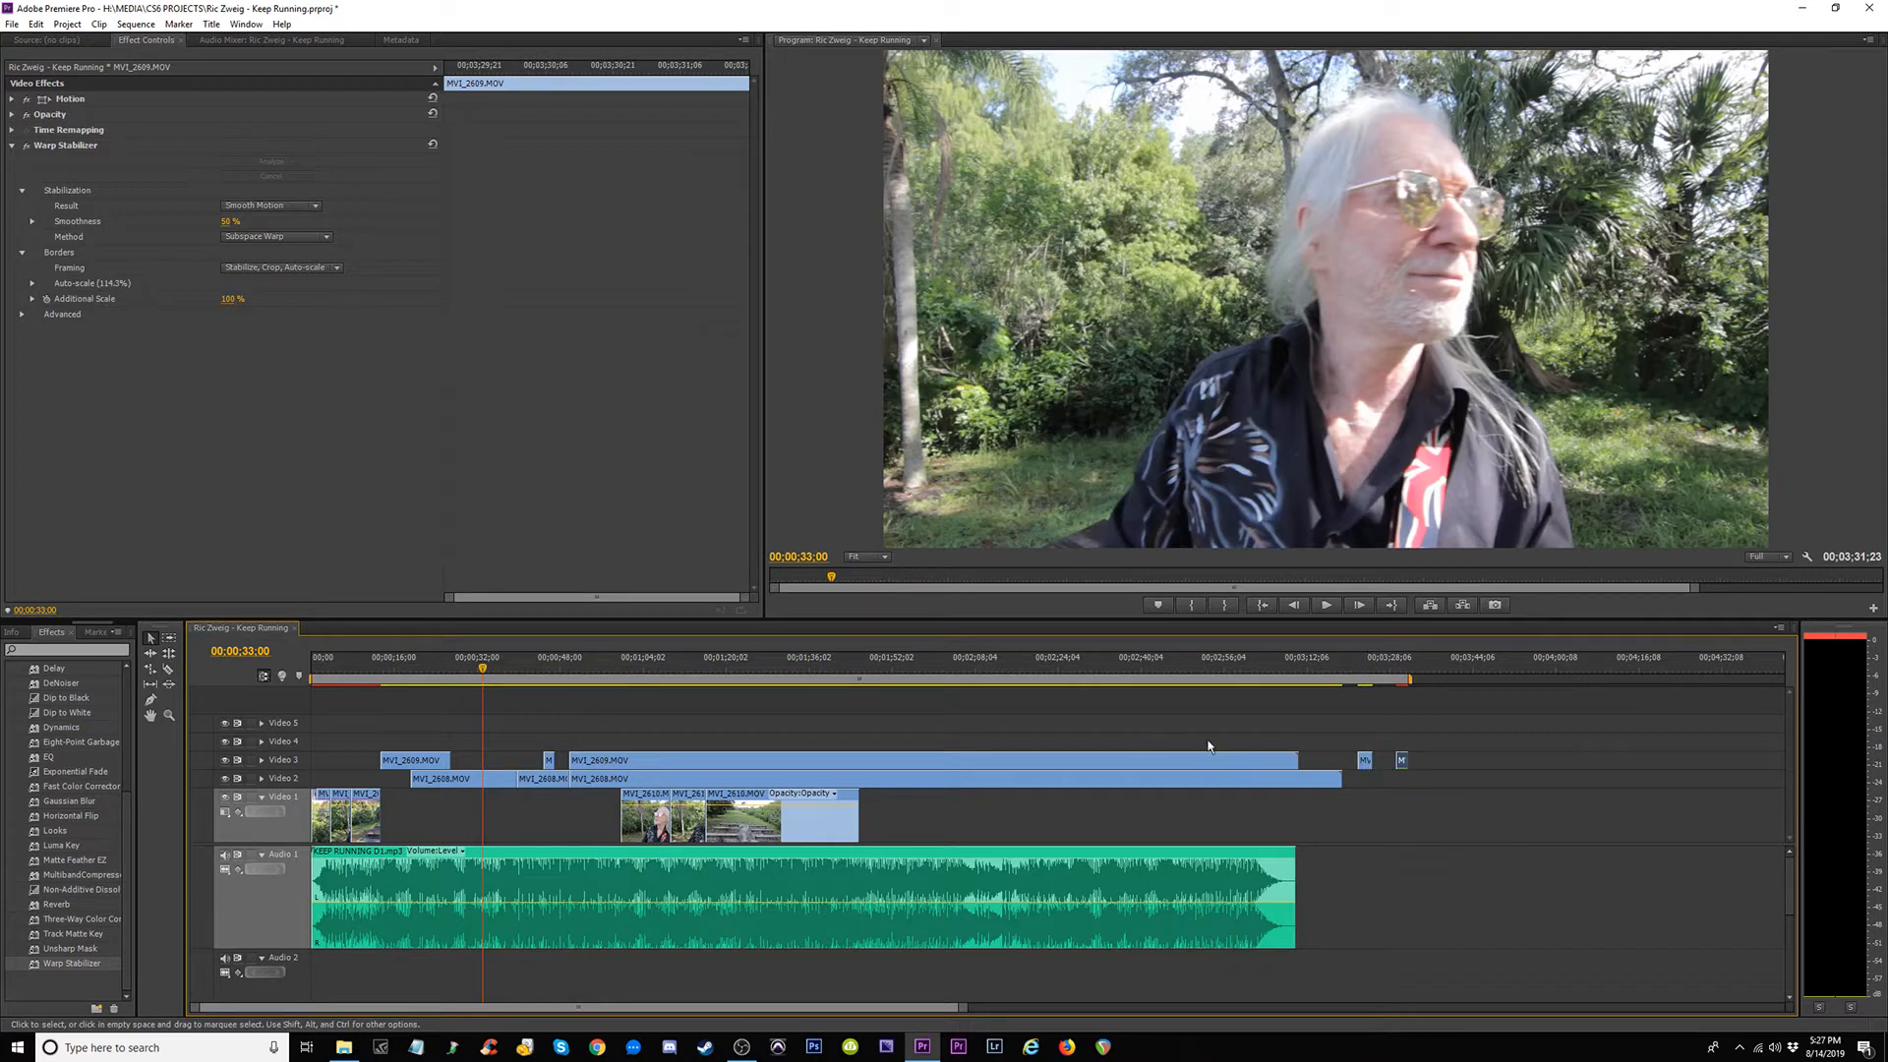
# Split MVI_2608 on Video 2 at about 00;00;36;08 and again at 00;00;37;06 while playing the section.
pyautogui.press('space')
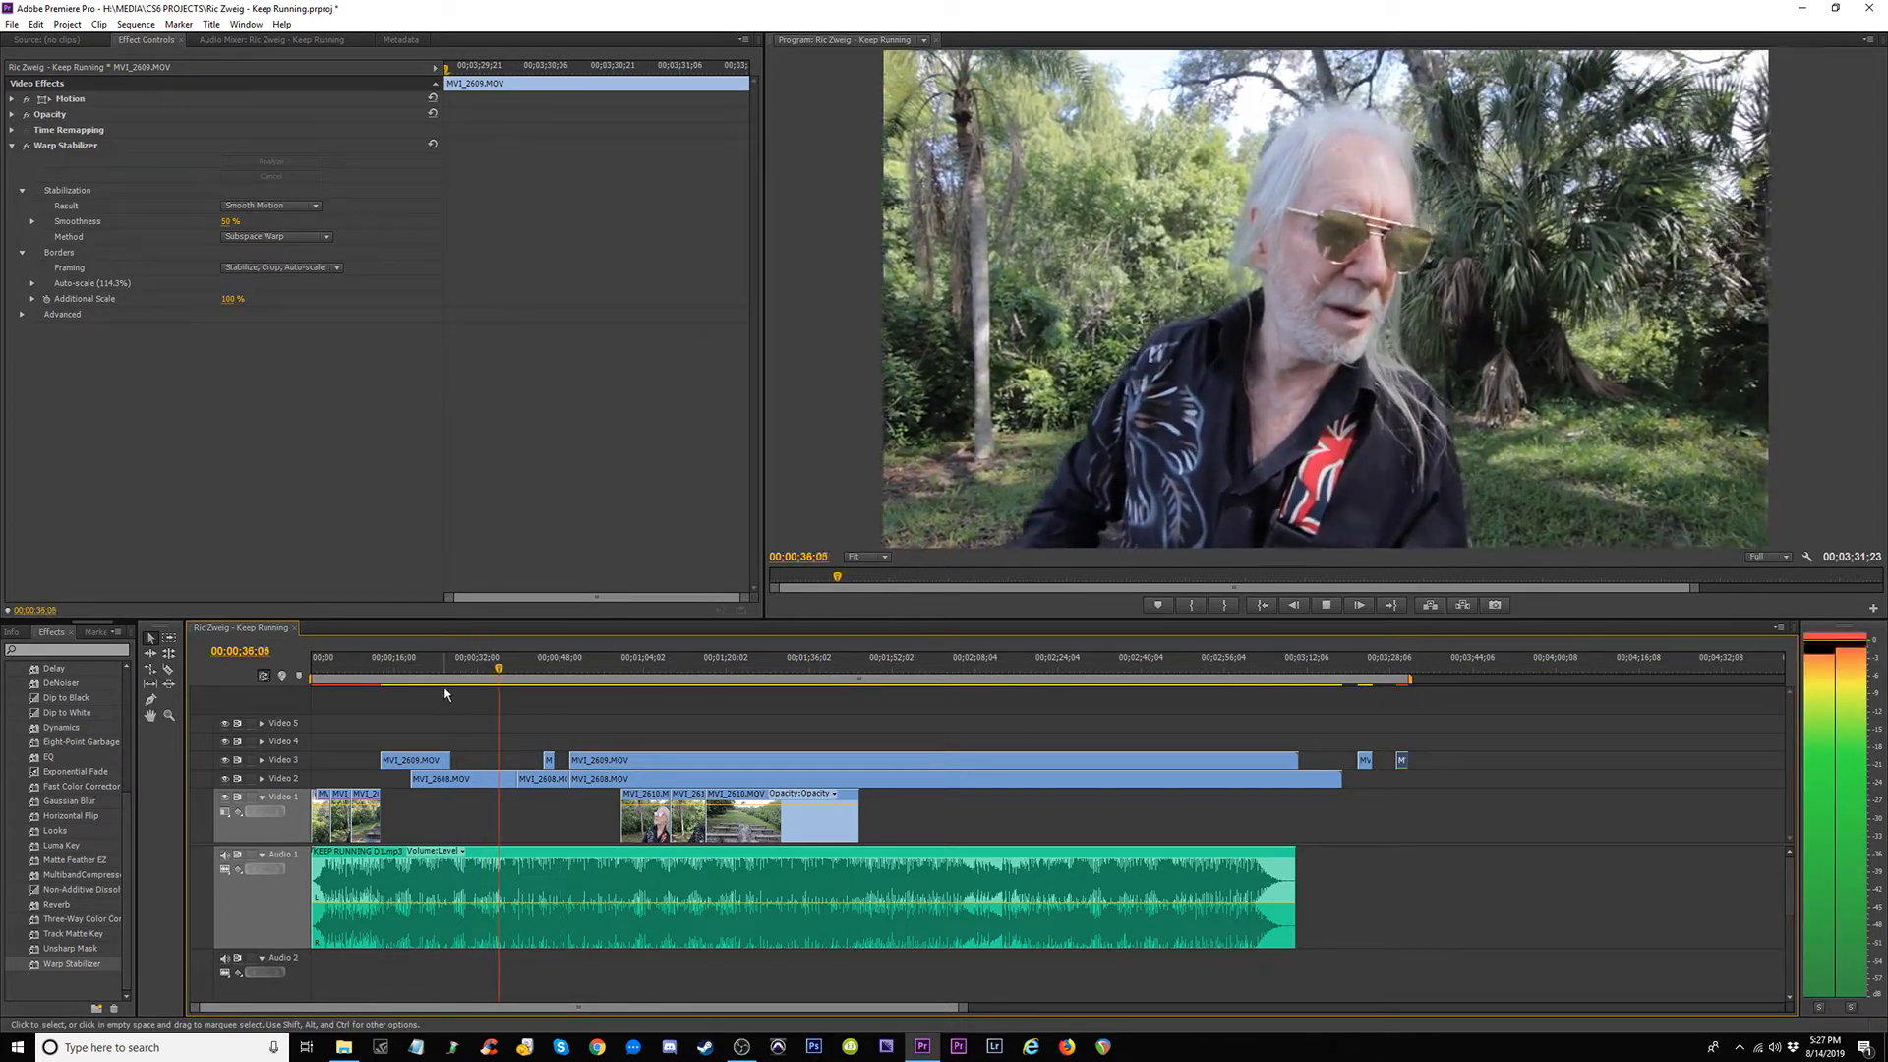
pyautogui.press('space')
pyautogui.press('c')
pyautogui.press('=')
pyautogui.press('=')
pyautogui.press('=')
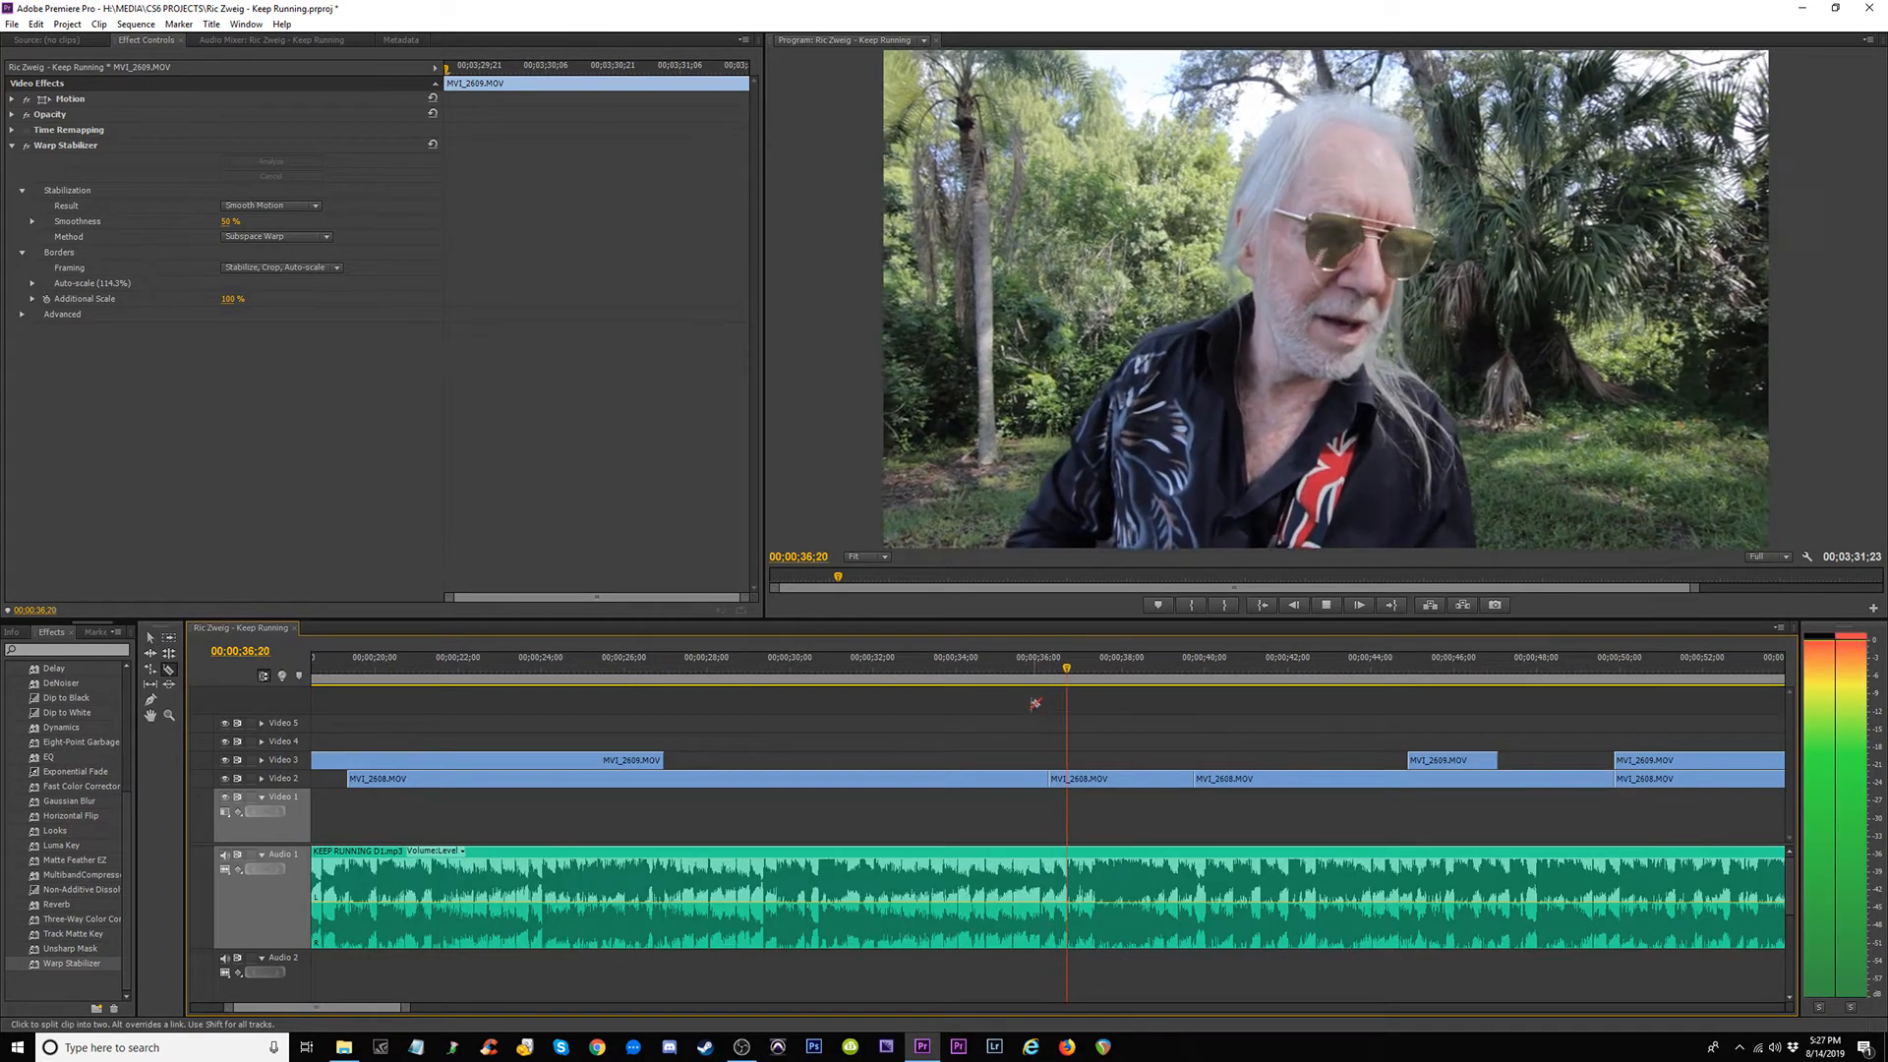
pyautogui.press('space')
pyautogui.click(1059, 663)
pyautogui.press('space')
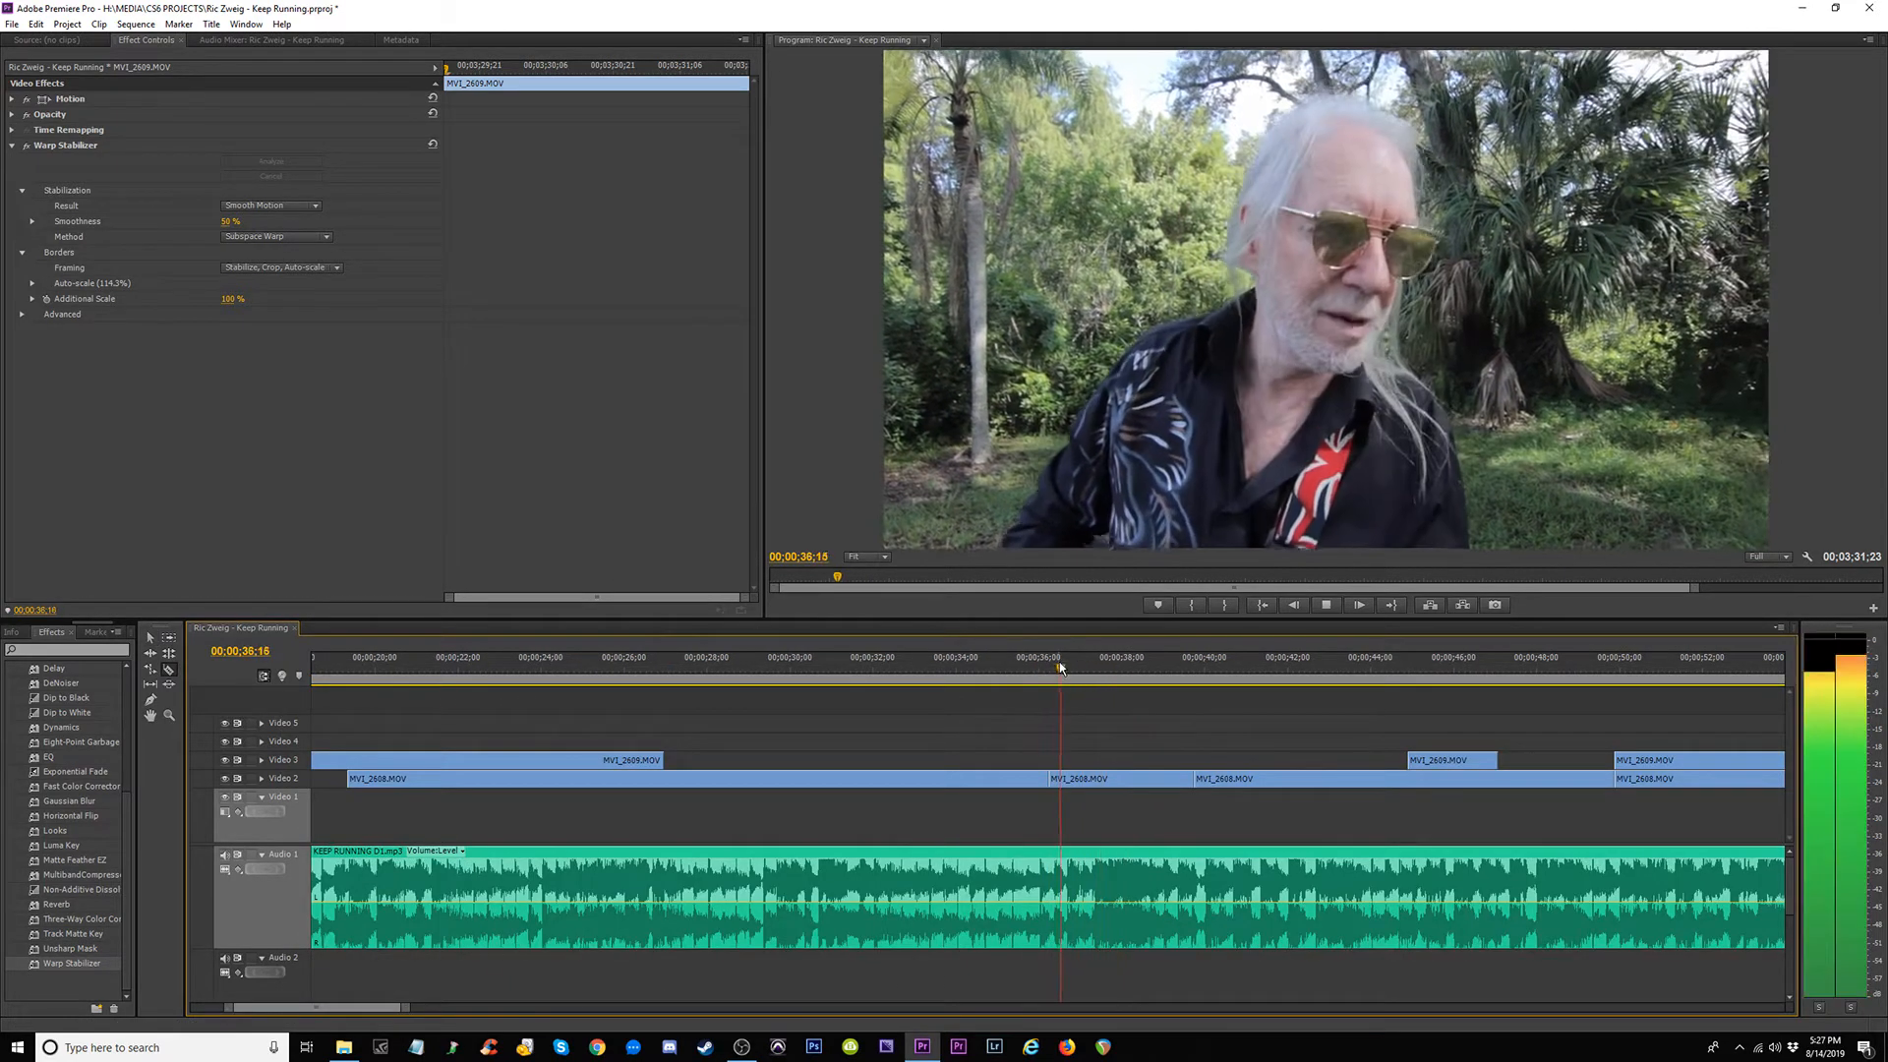
pyautogui.press('space')
pyautogui.click(1089, 779)
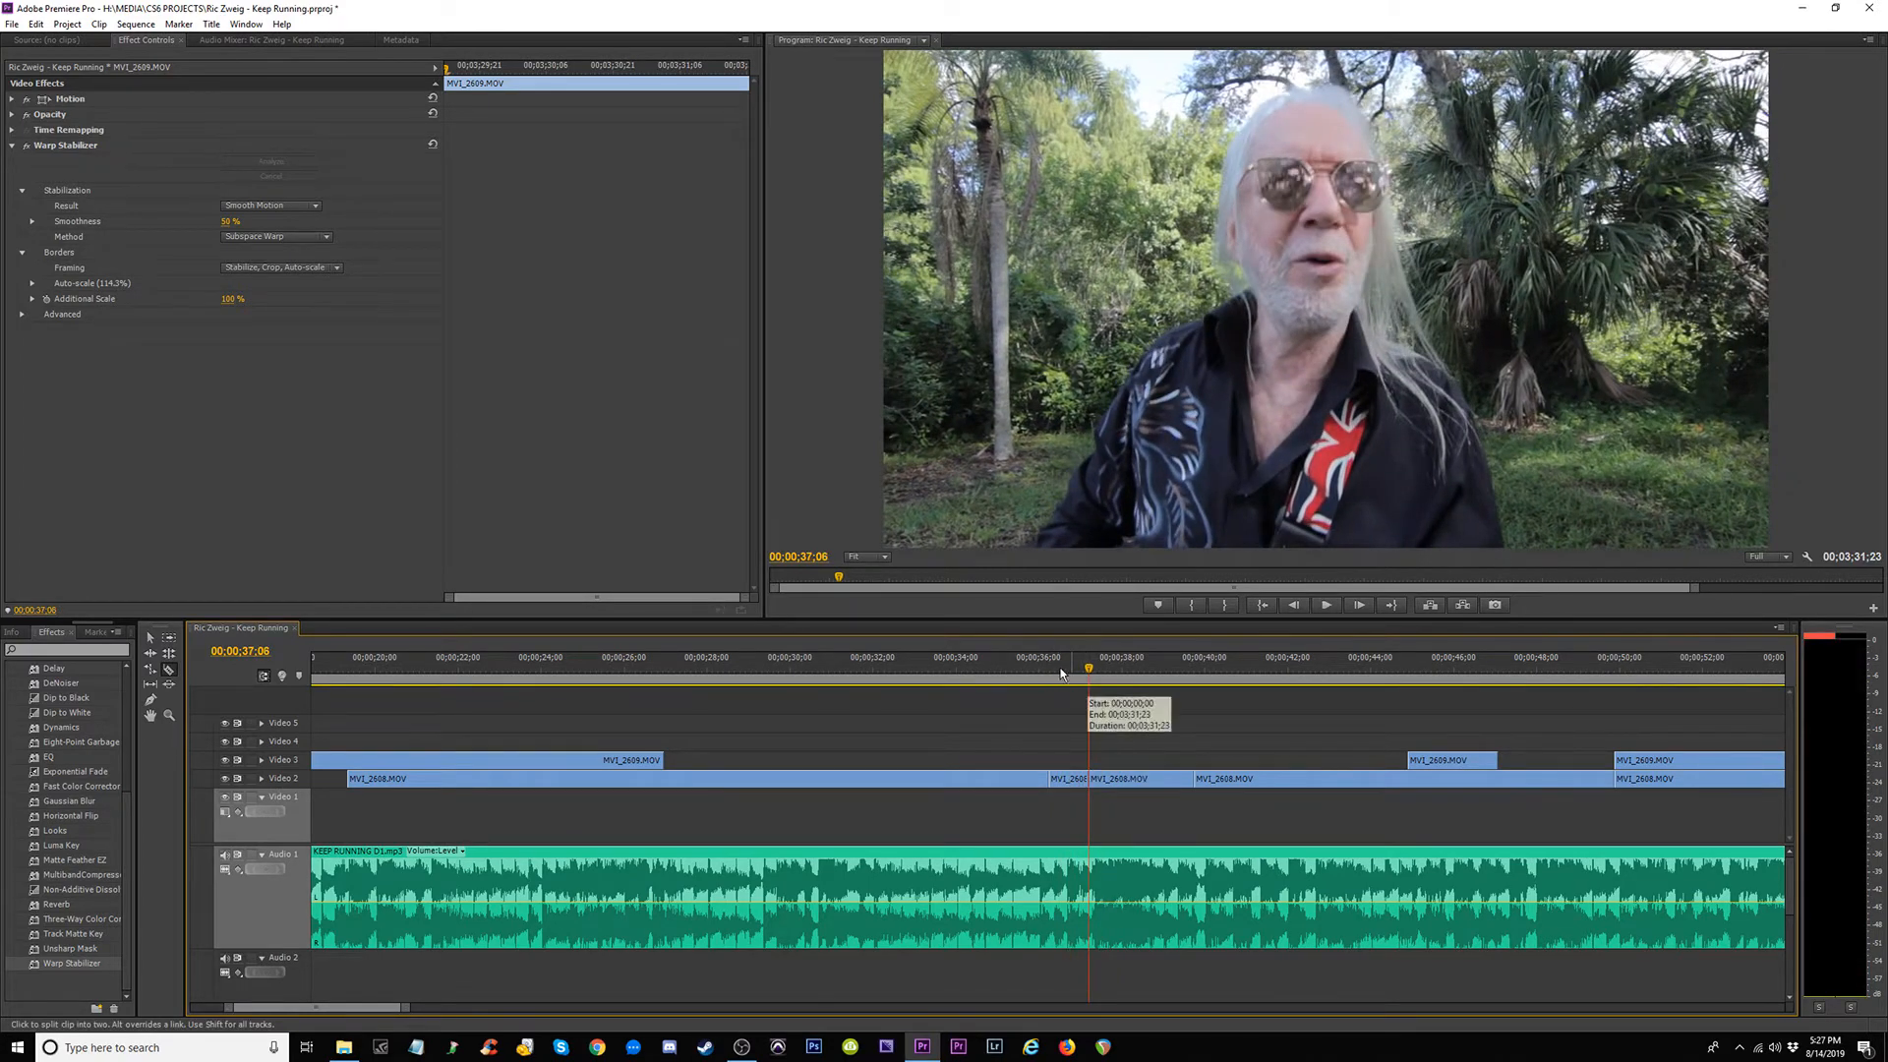
# Split MVI_2608 on Video 2 at 00;00;32;22 and delete the footage from there to 00;00;37;06, leaving a gap.
pyautogui.moveTo(983, 668); pyautogui.dragTo(873, 668)
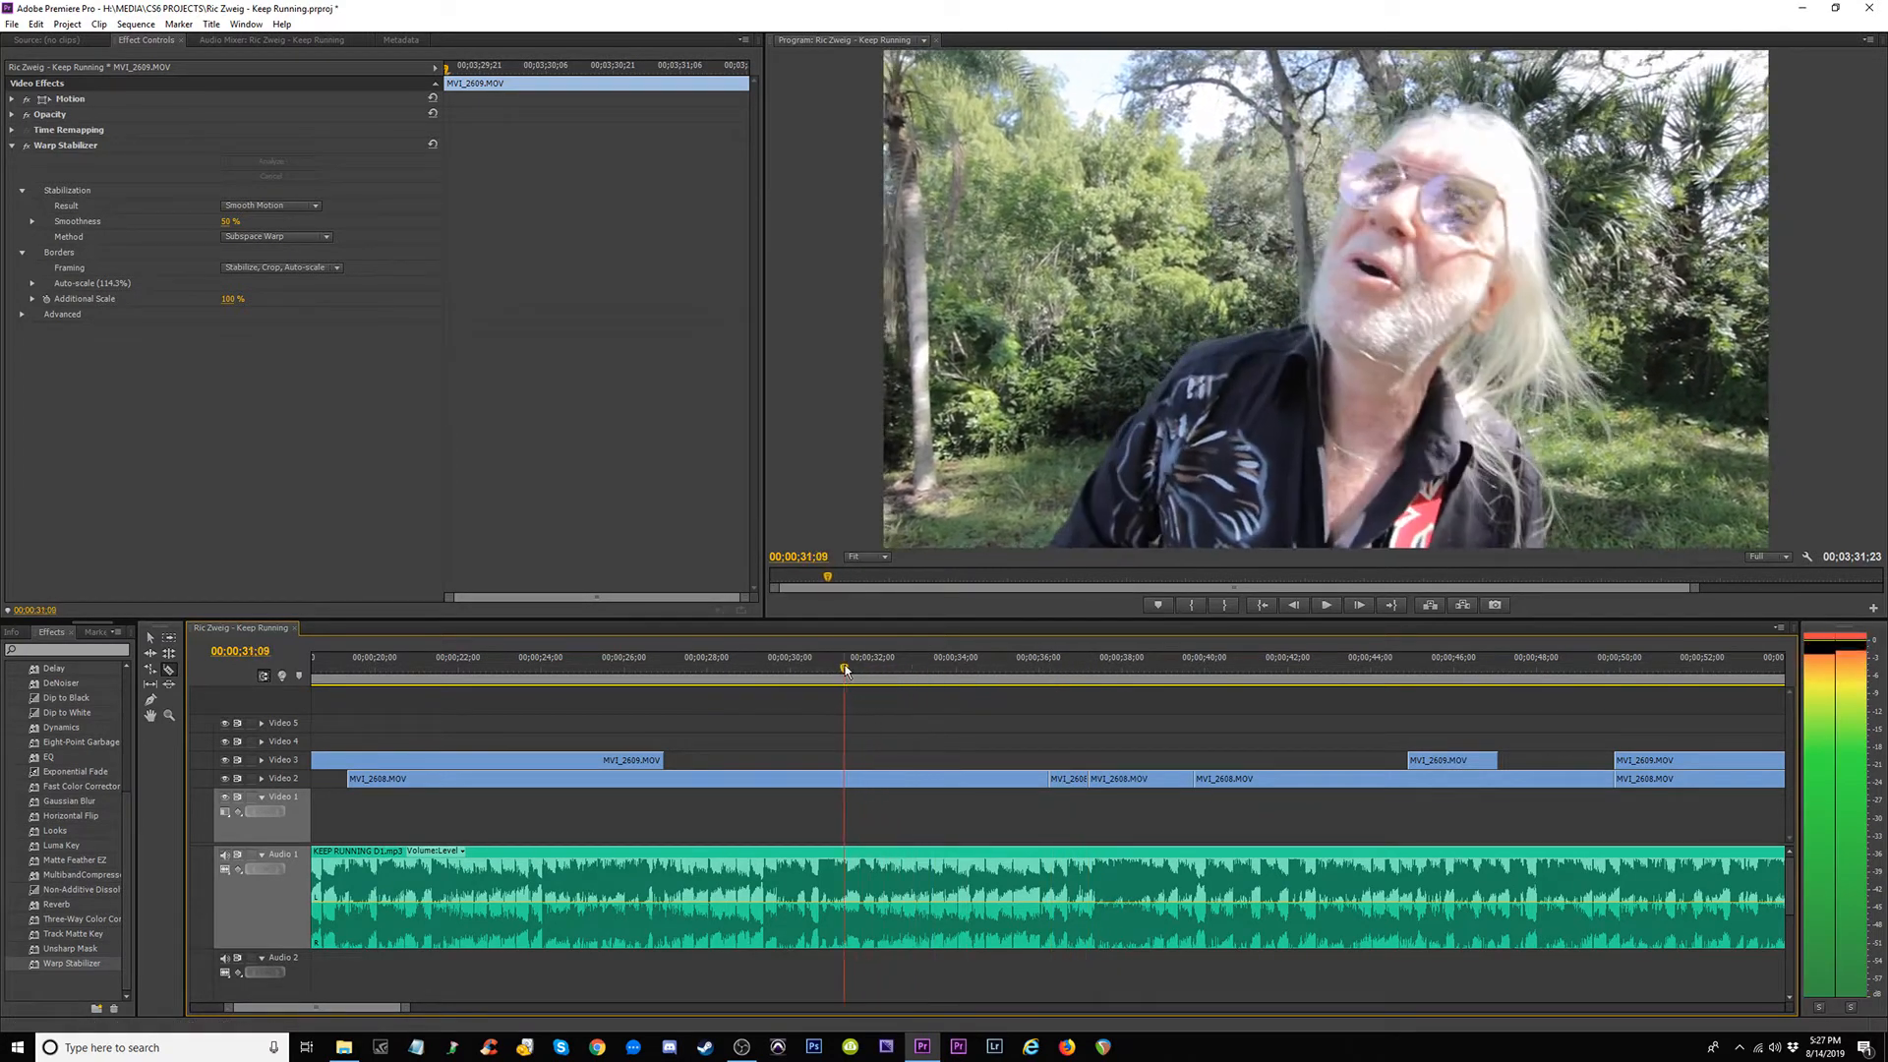
pyautogui.press('space')
pyautogui.press('space')
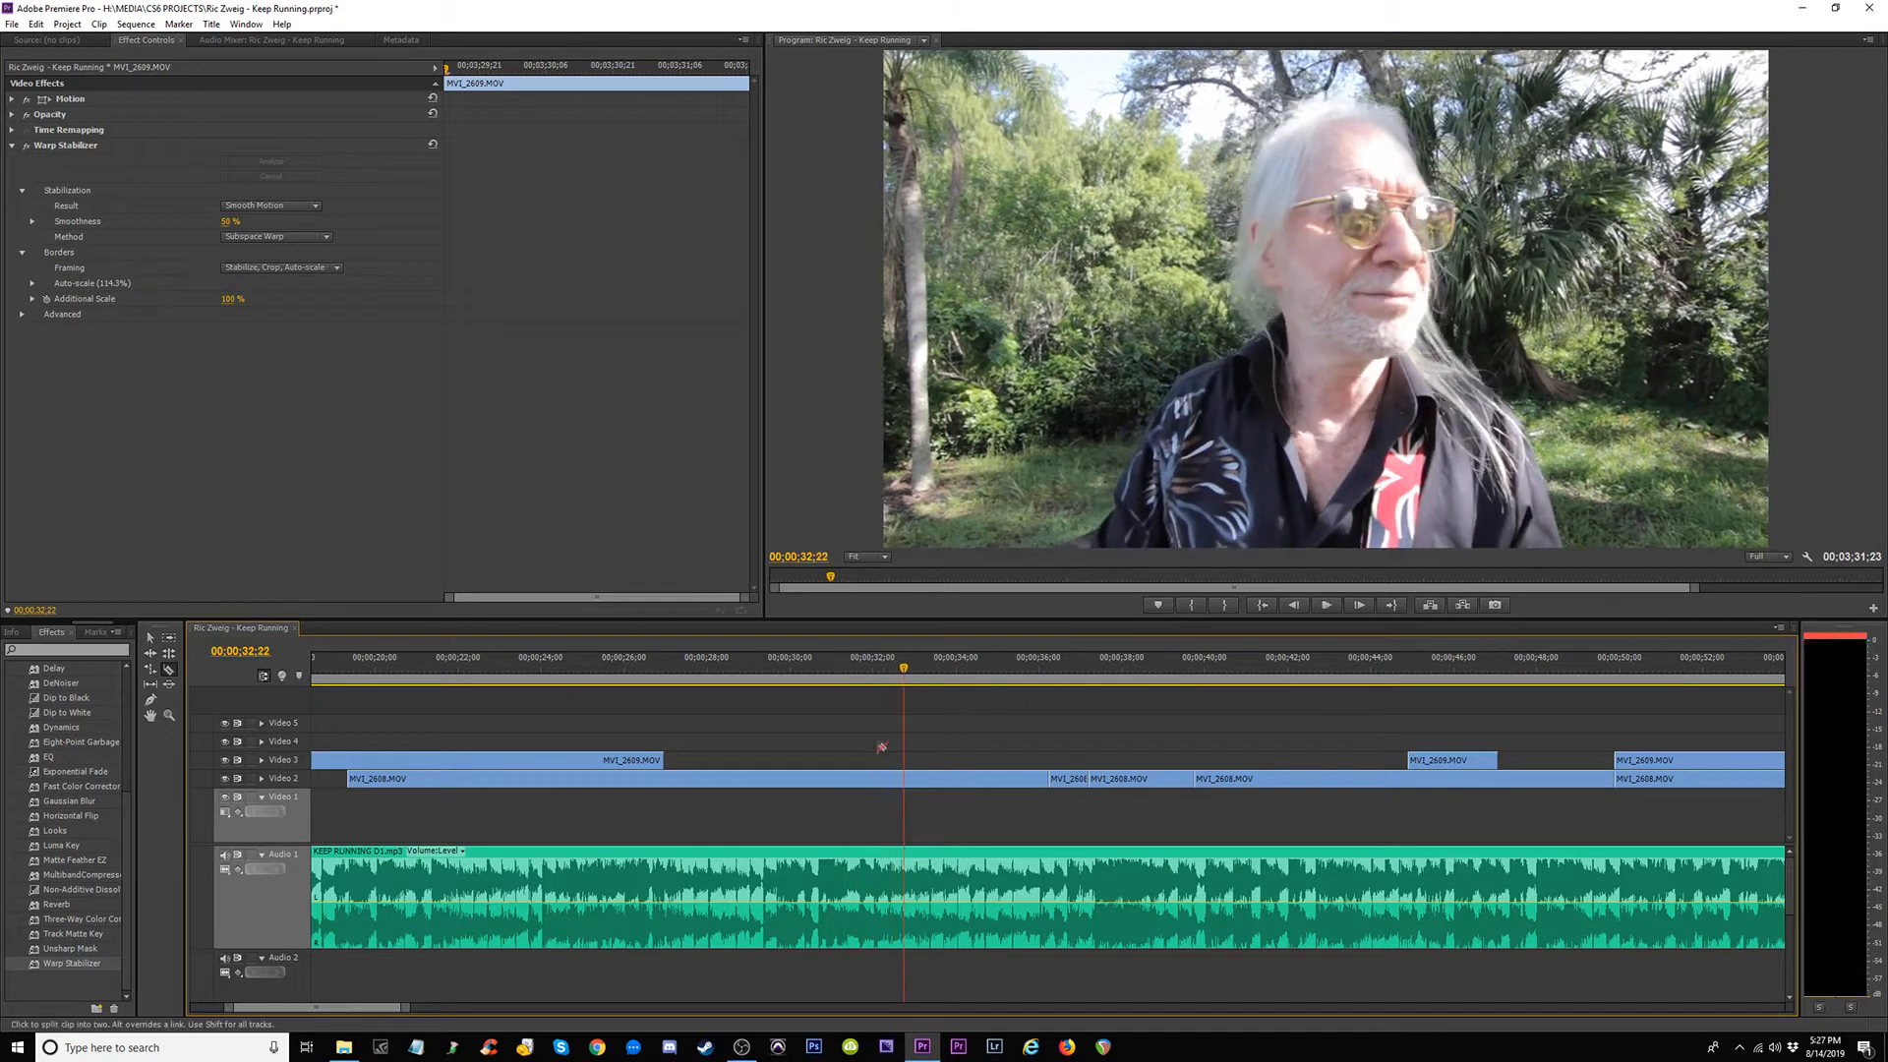
pyautogui.press('v')
pyautogui.moveTo(937, 720); pyautogui.dragTo(1077, 791)
pyautogui.press('Delete')
# Play the edit from about 00;00;16;22 and again from about 00;00;24 to check the change from MVI_2609 to MVI_2608.
pyautogui.press('-')
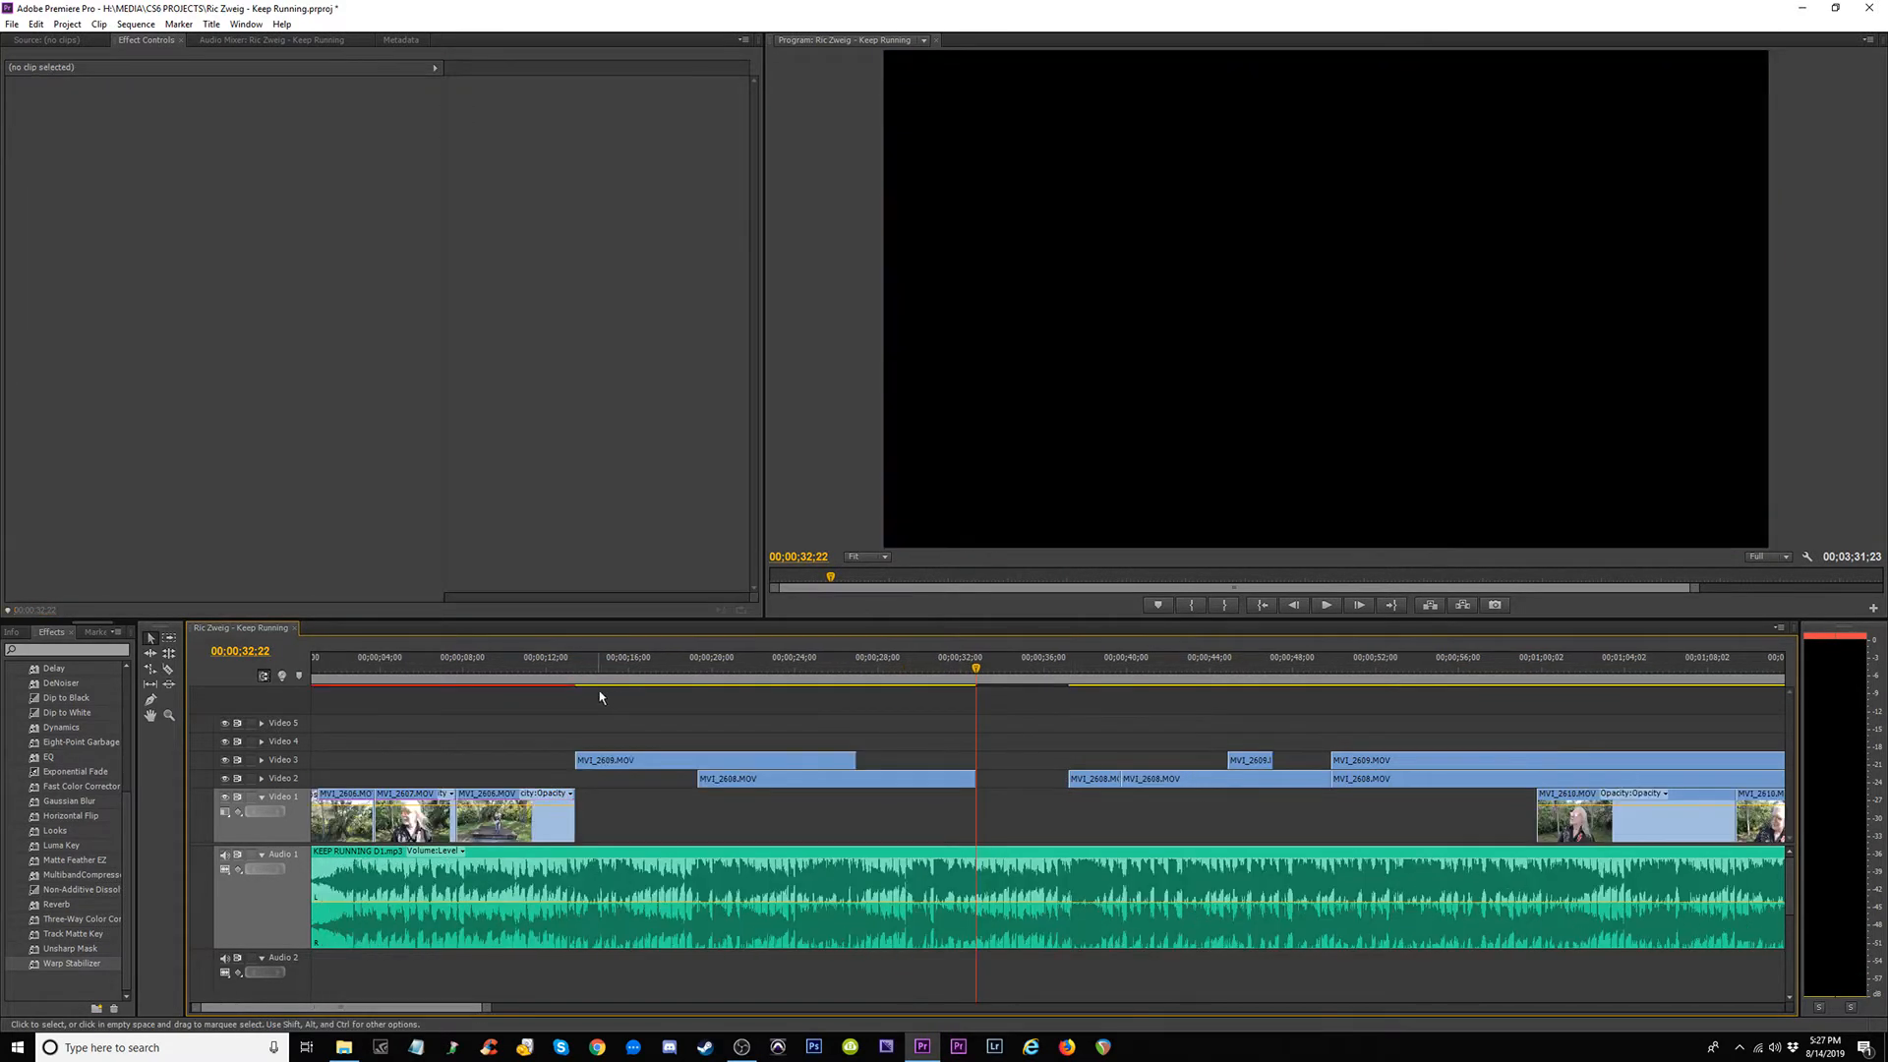
pyautogui.moveTo(628, 668); pyautogui.dragTo(643, 672)
pyautogui.press('space')
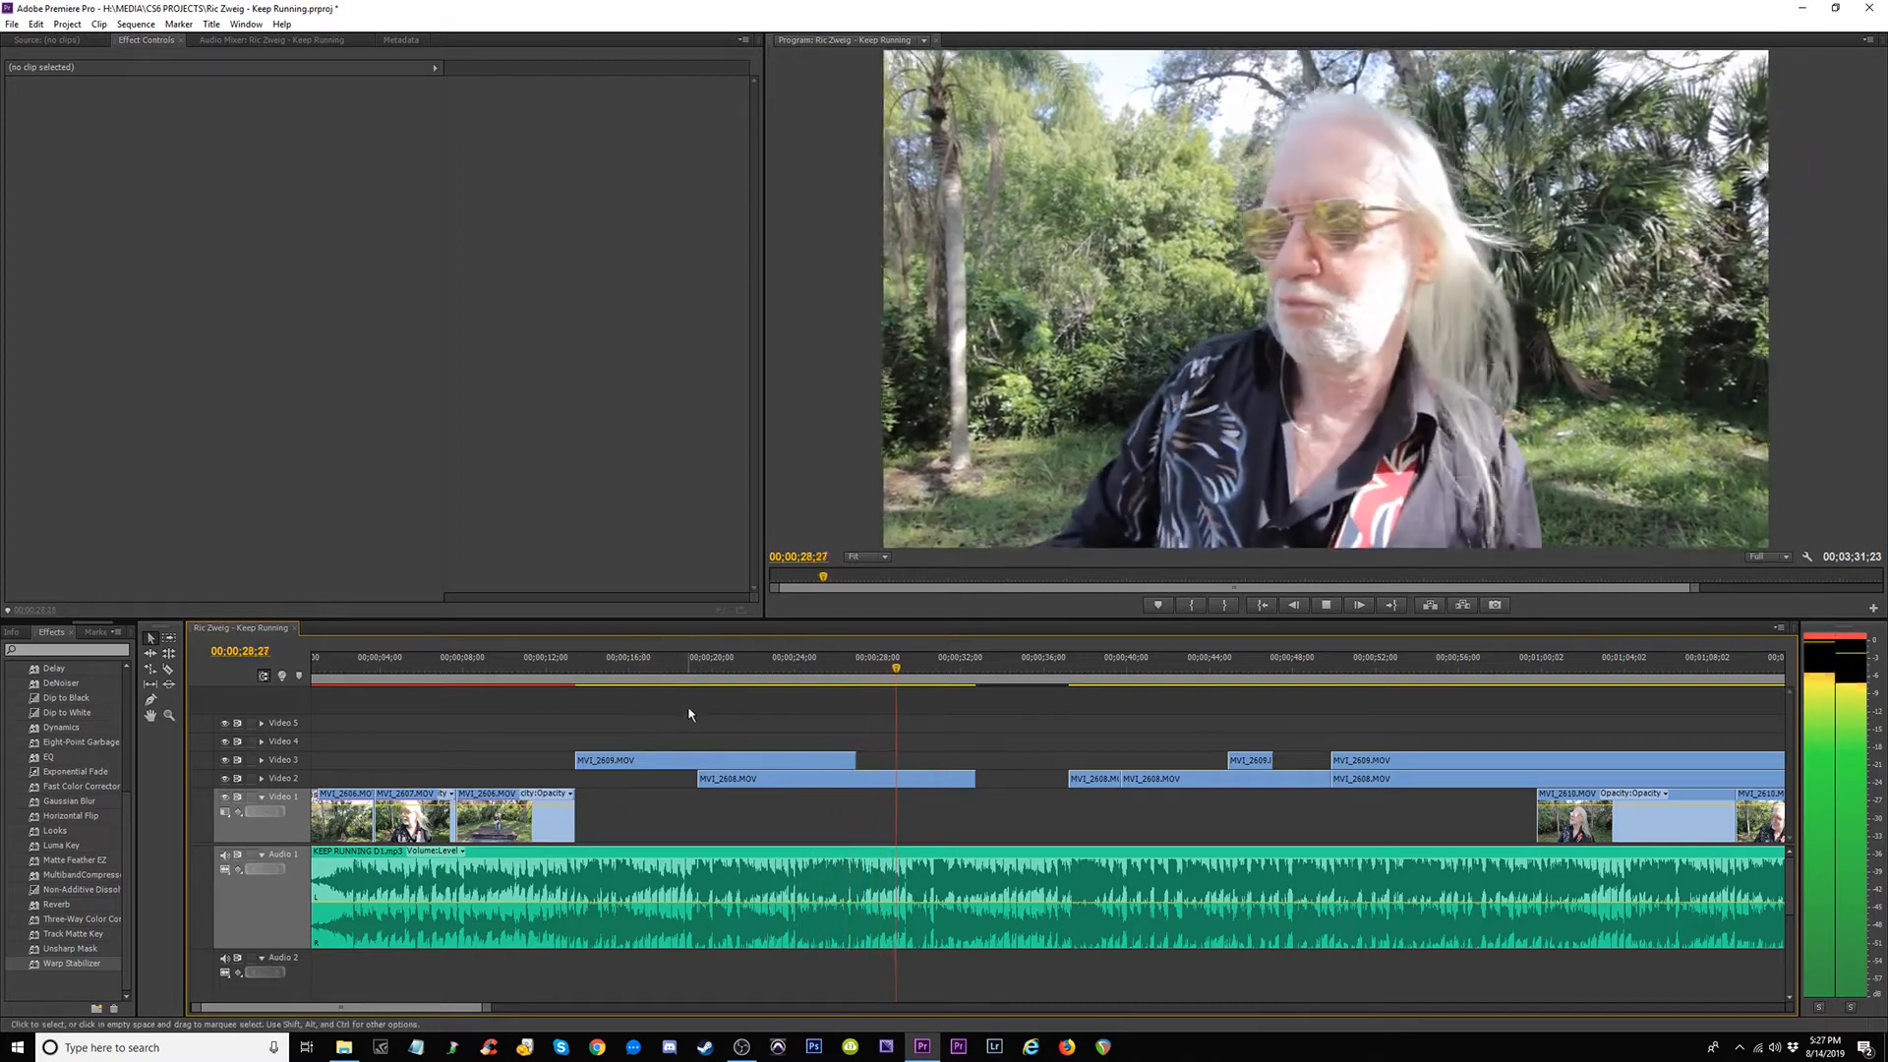
pyautogui.click(797, 668)
pyautogui.moveTo(871, 758)
pyautogui.mouseDown()
pyautogui.moveTo(939, 758)
pyautogui.moveTo(858, 758)
pyautogui.mouseUp()
pyautogui.press('space')
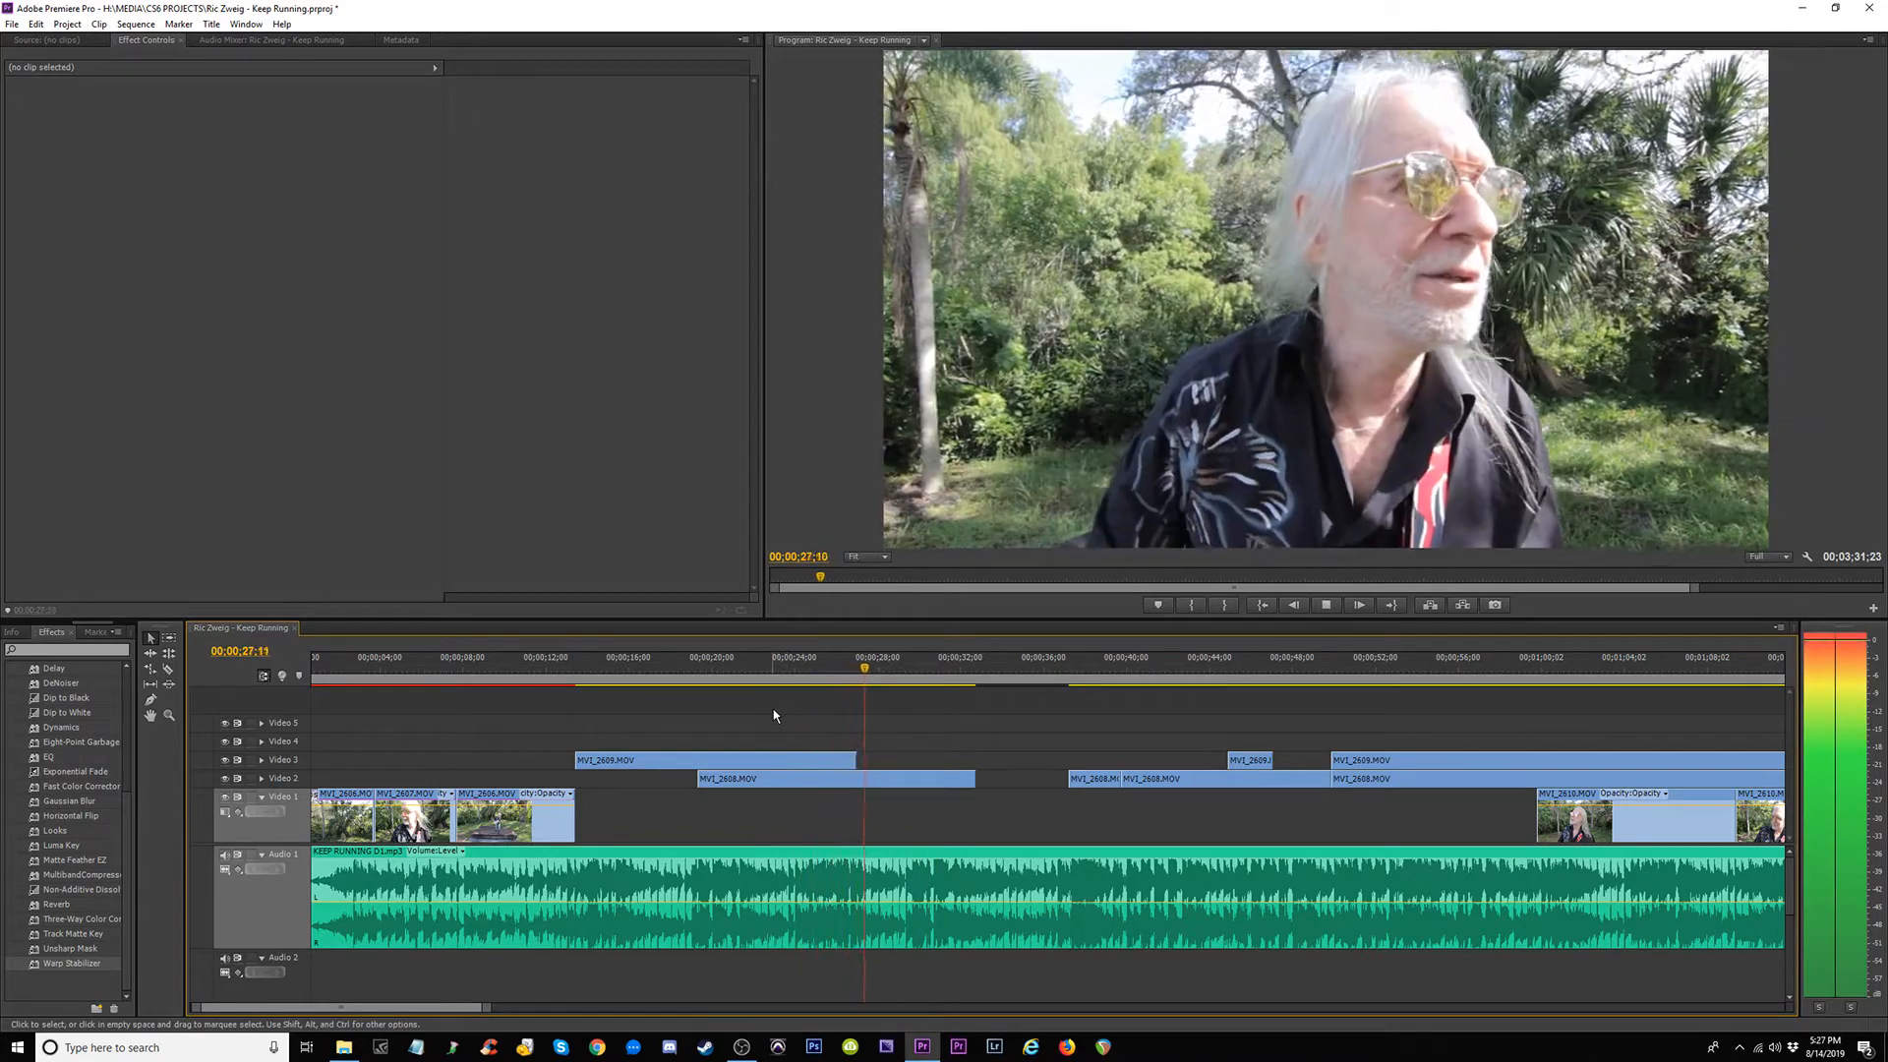
pyautogui.press('space')
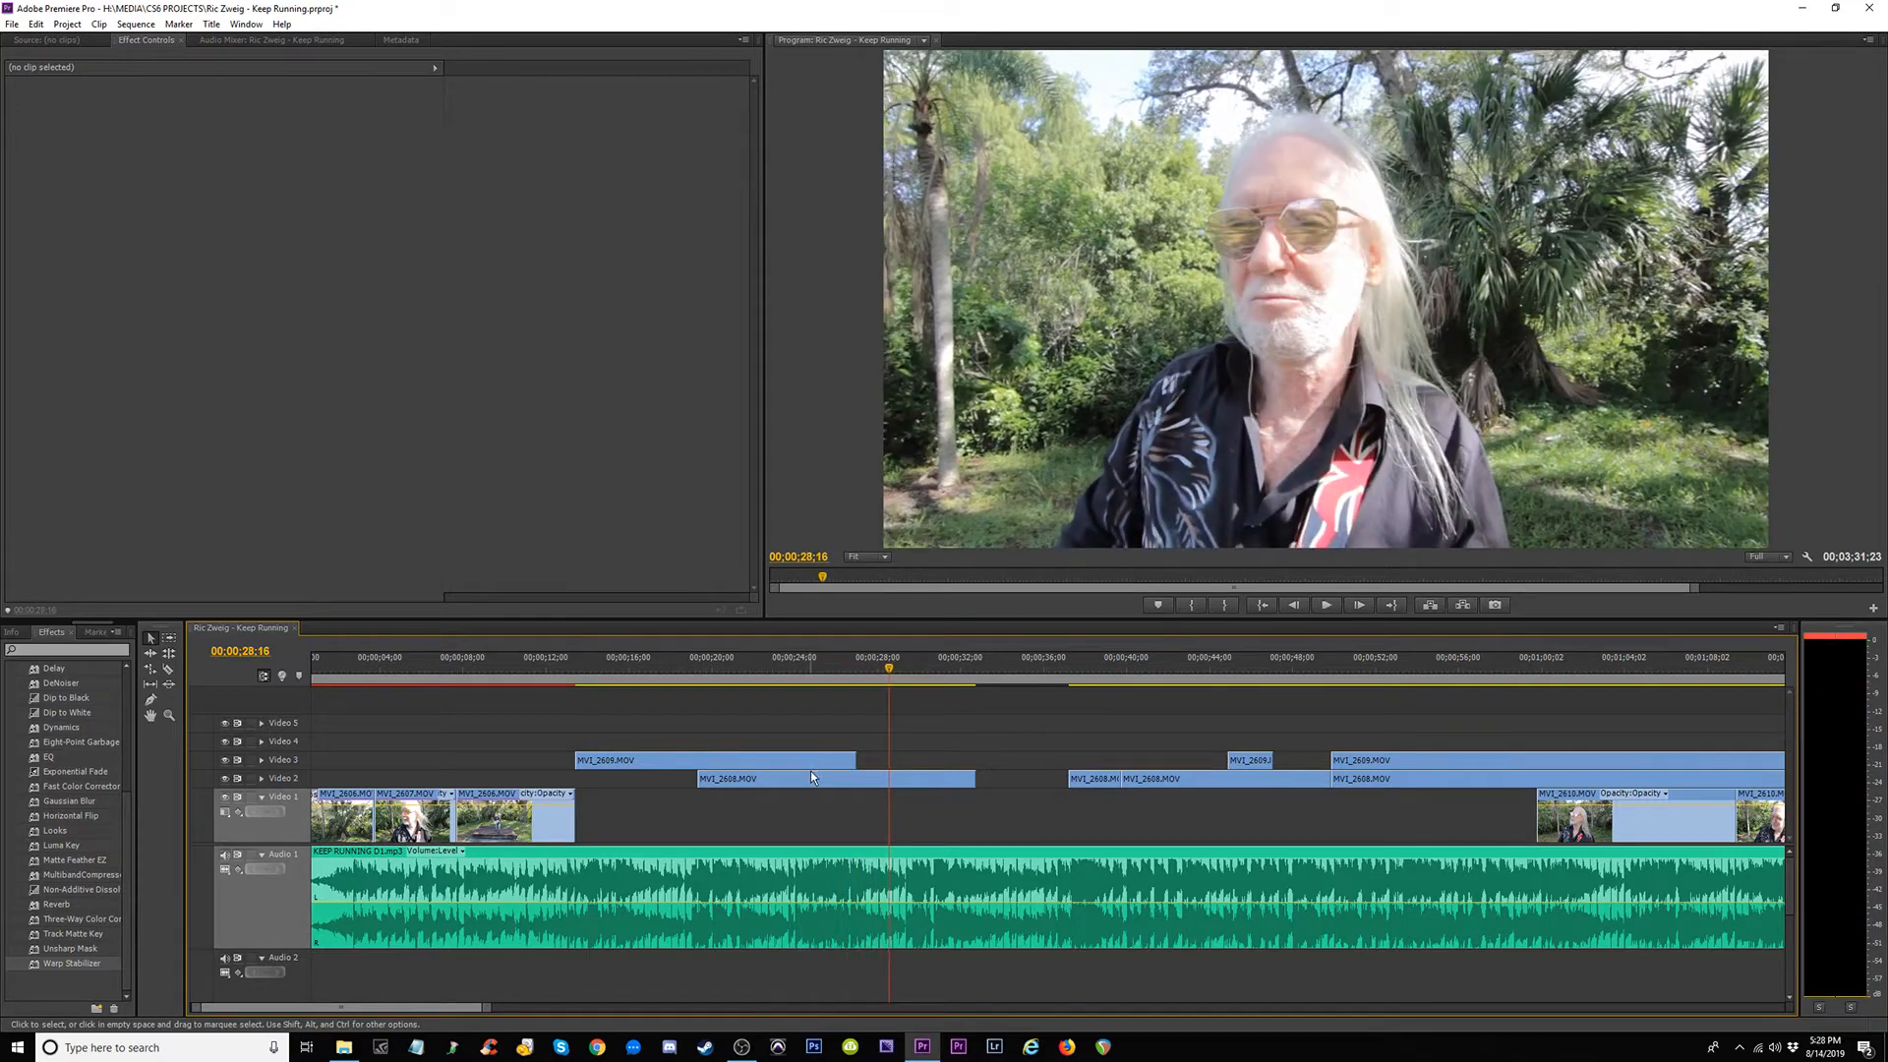
# Move the MVI_2608 part ending at 00;00;32;22 from Video 2 to Video 4, above MVI_2609, and preview the overlap.
pyautogui.moveTo(810, 771); pyautogui.dragTo(807, 675)
pyautogui.click(796, 671)
pyautogui.press('space')
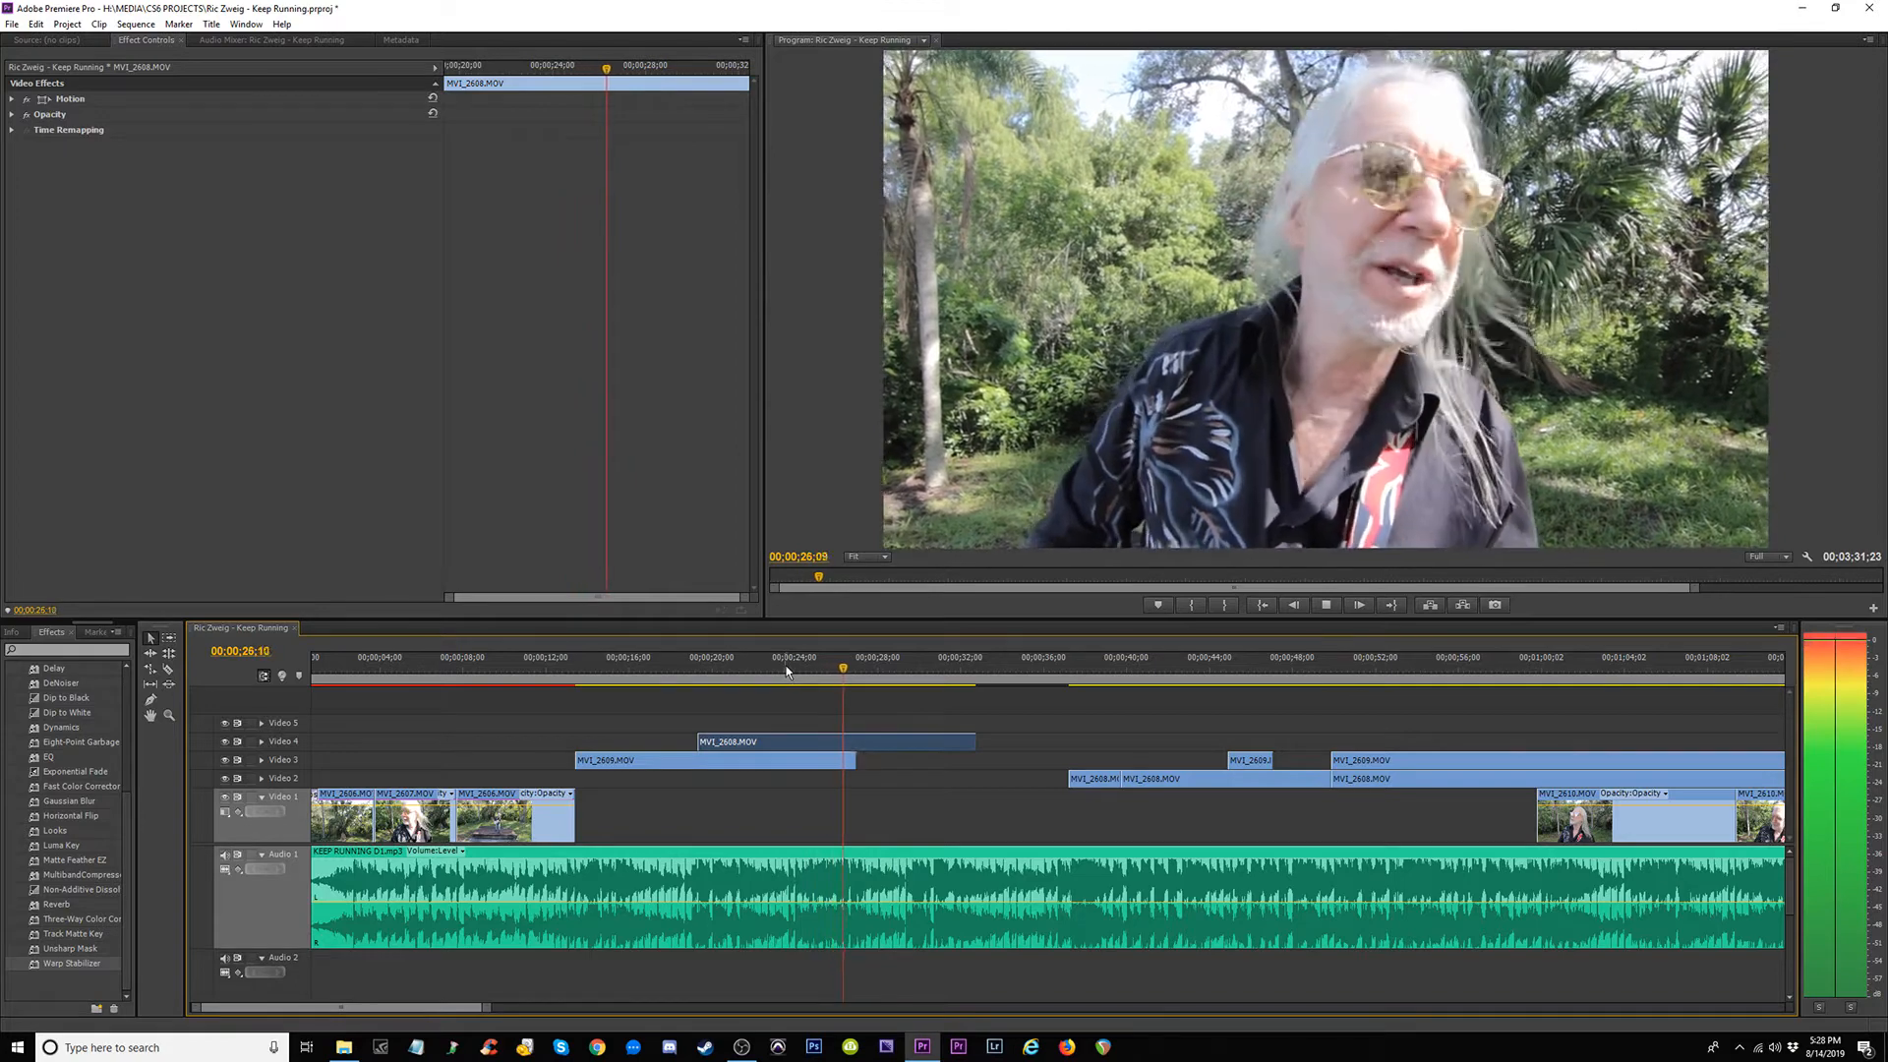
pyautogui.press('space')
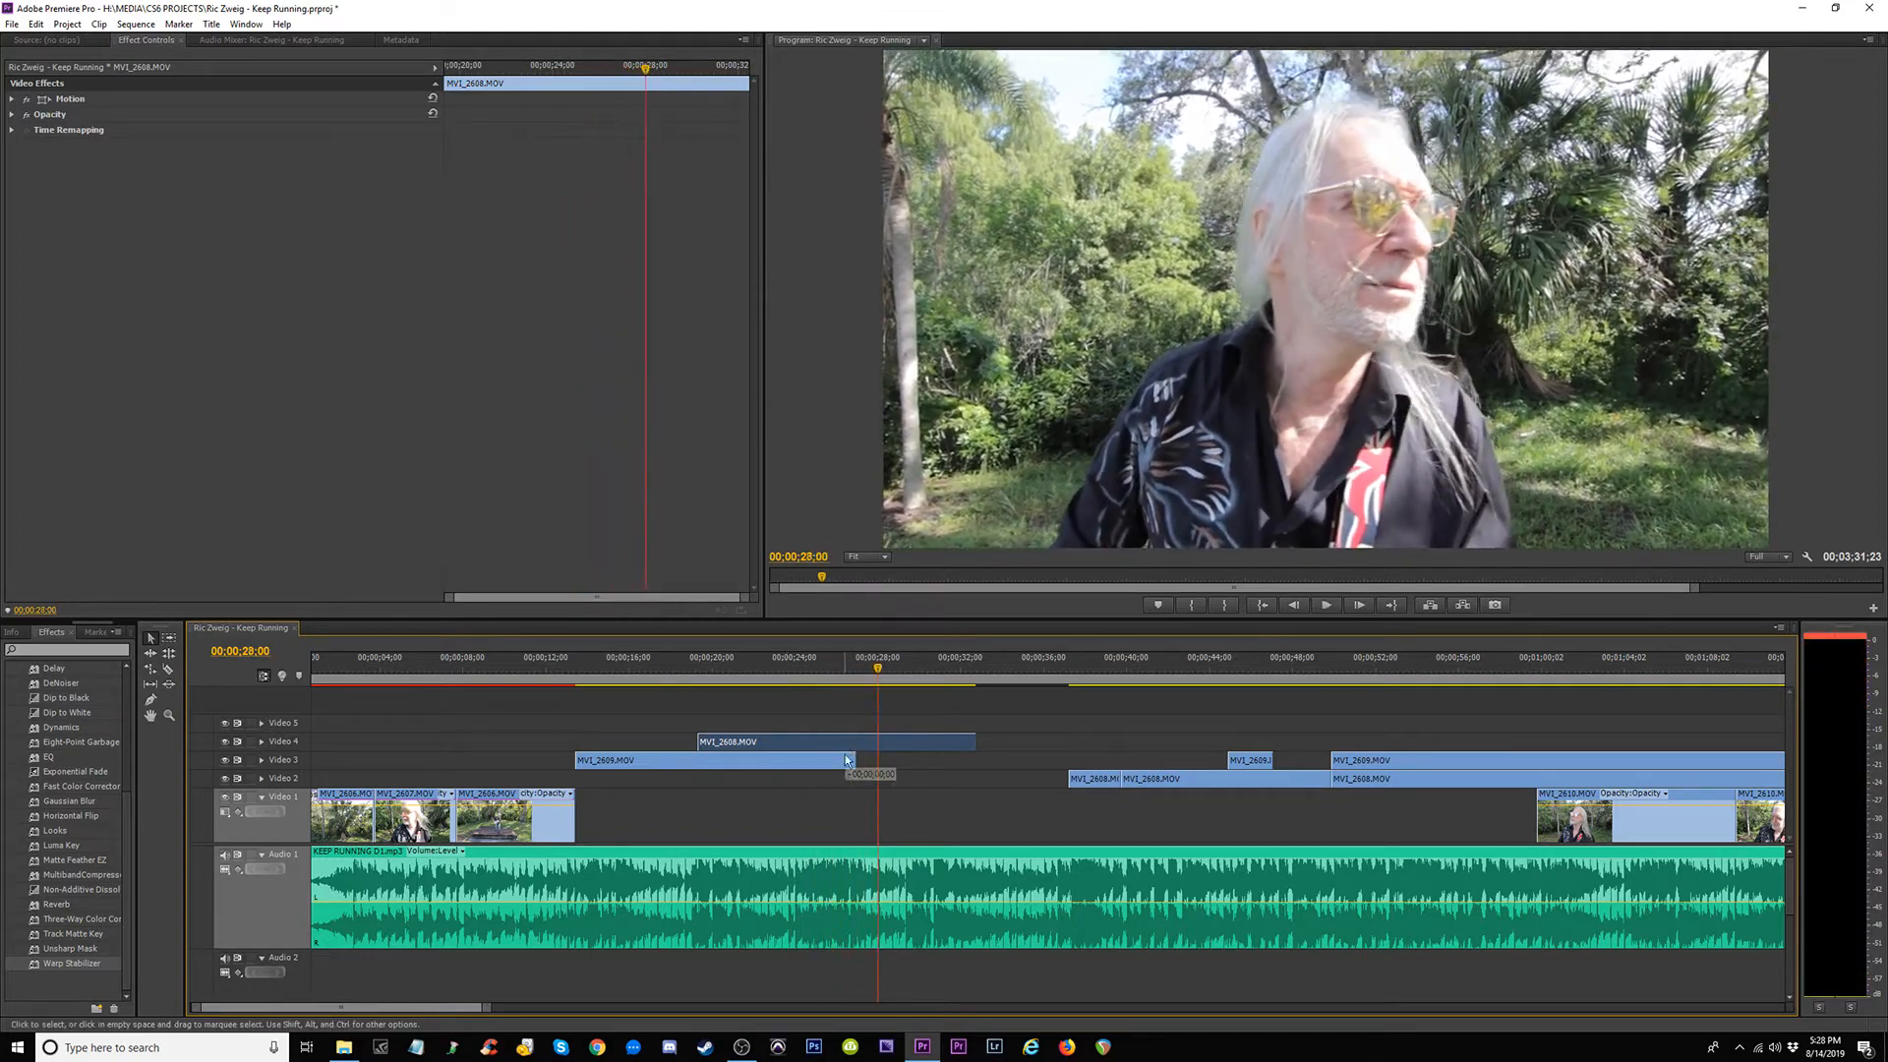
# Move that MVI_2608 part down to Video 1 and the overlapping MVI_2609 part to Video 2, and play from about 00;00;18.
pyautogui.moveTo(836, 742); pyautogui.dragTo(836, 798)
pyautogui.moveTo(735, 762); pyautogui.dragTo(738, 782)
pyautogui.click(683, 669)
pyautogui.press('space')
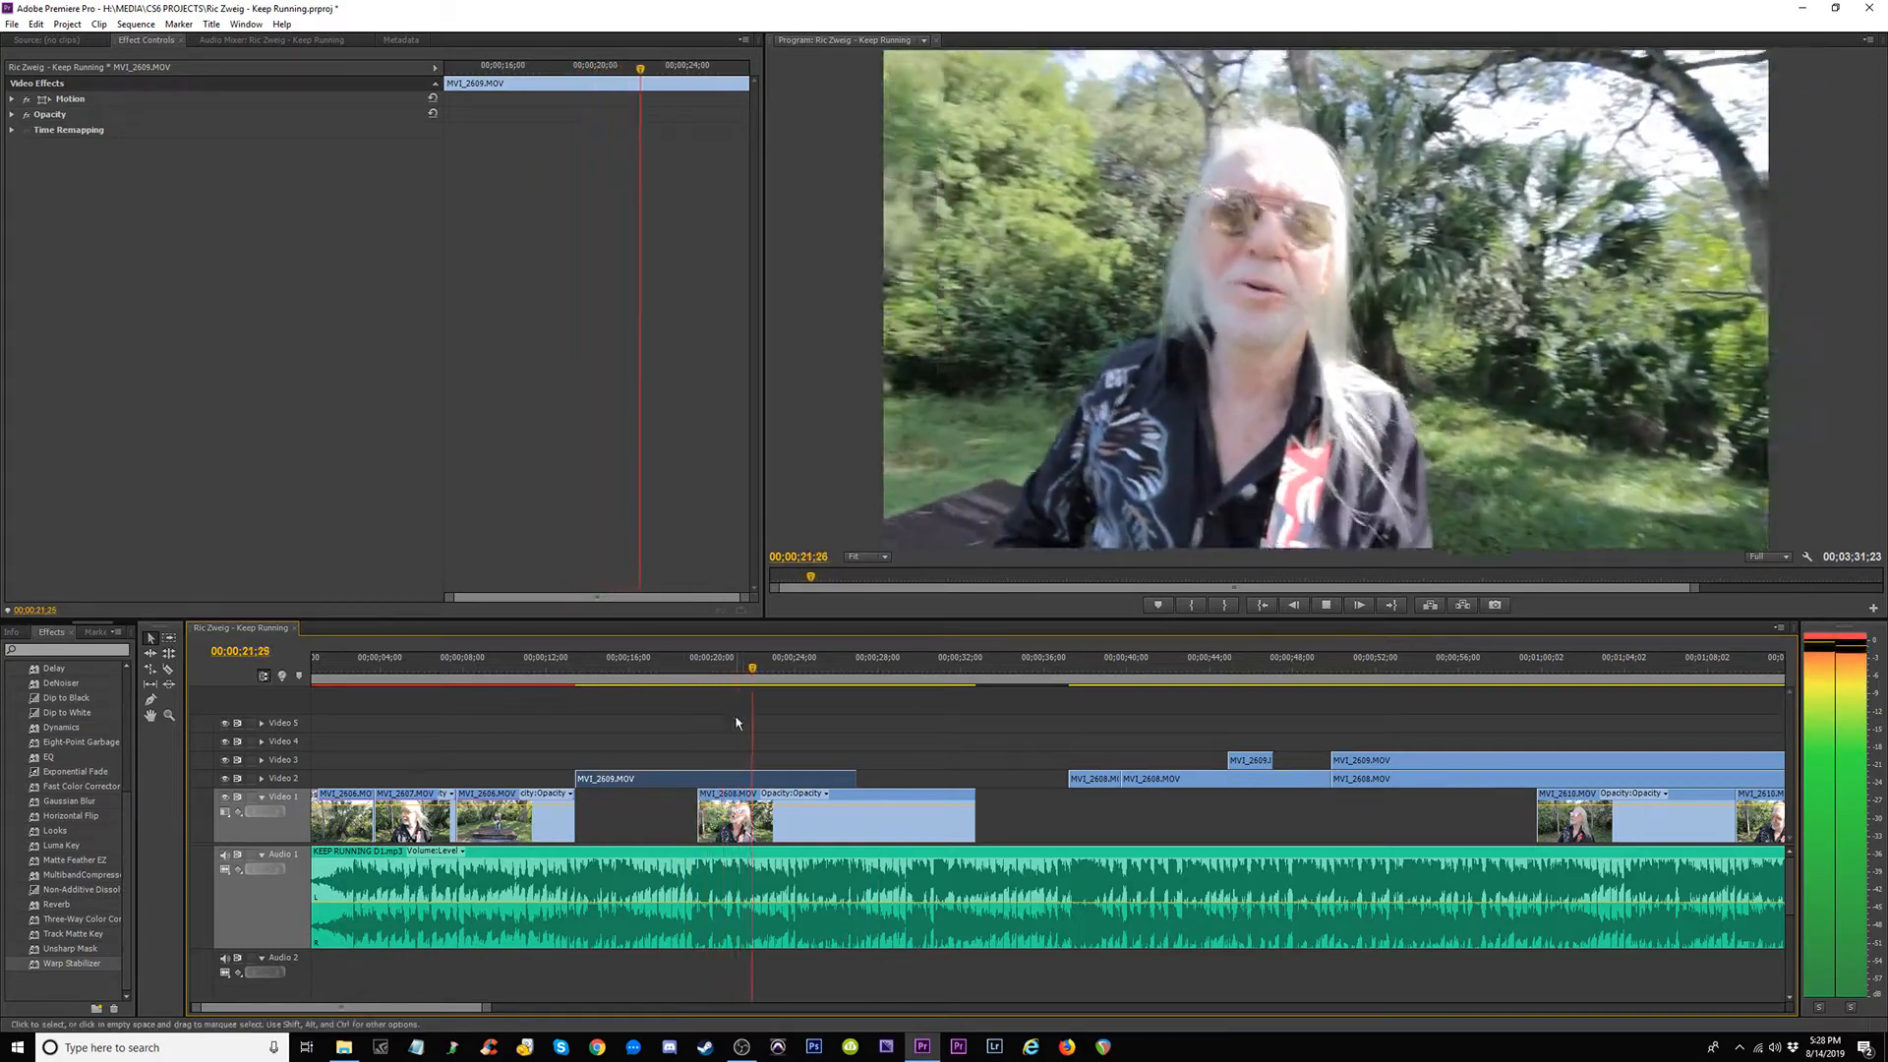
pyautogui.press('space')
# Place the MVI_2609 part on Video 1 with the overlapping MVI_2608 part above it on Video 2, and play the overlap to 00;00;25;18.
pyautogui.click(761, 793)
pyautogui.moveTo(729, 795)
pyautogui.mouseDown()
pyautogui.moveTo(726, 761)
pyautogui.moveTo(724, 810)
pyautogui.mouseUp()
pyautogui.press('Up')
pyautogui.press('space')
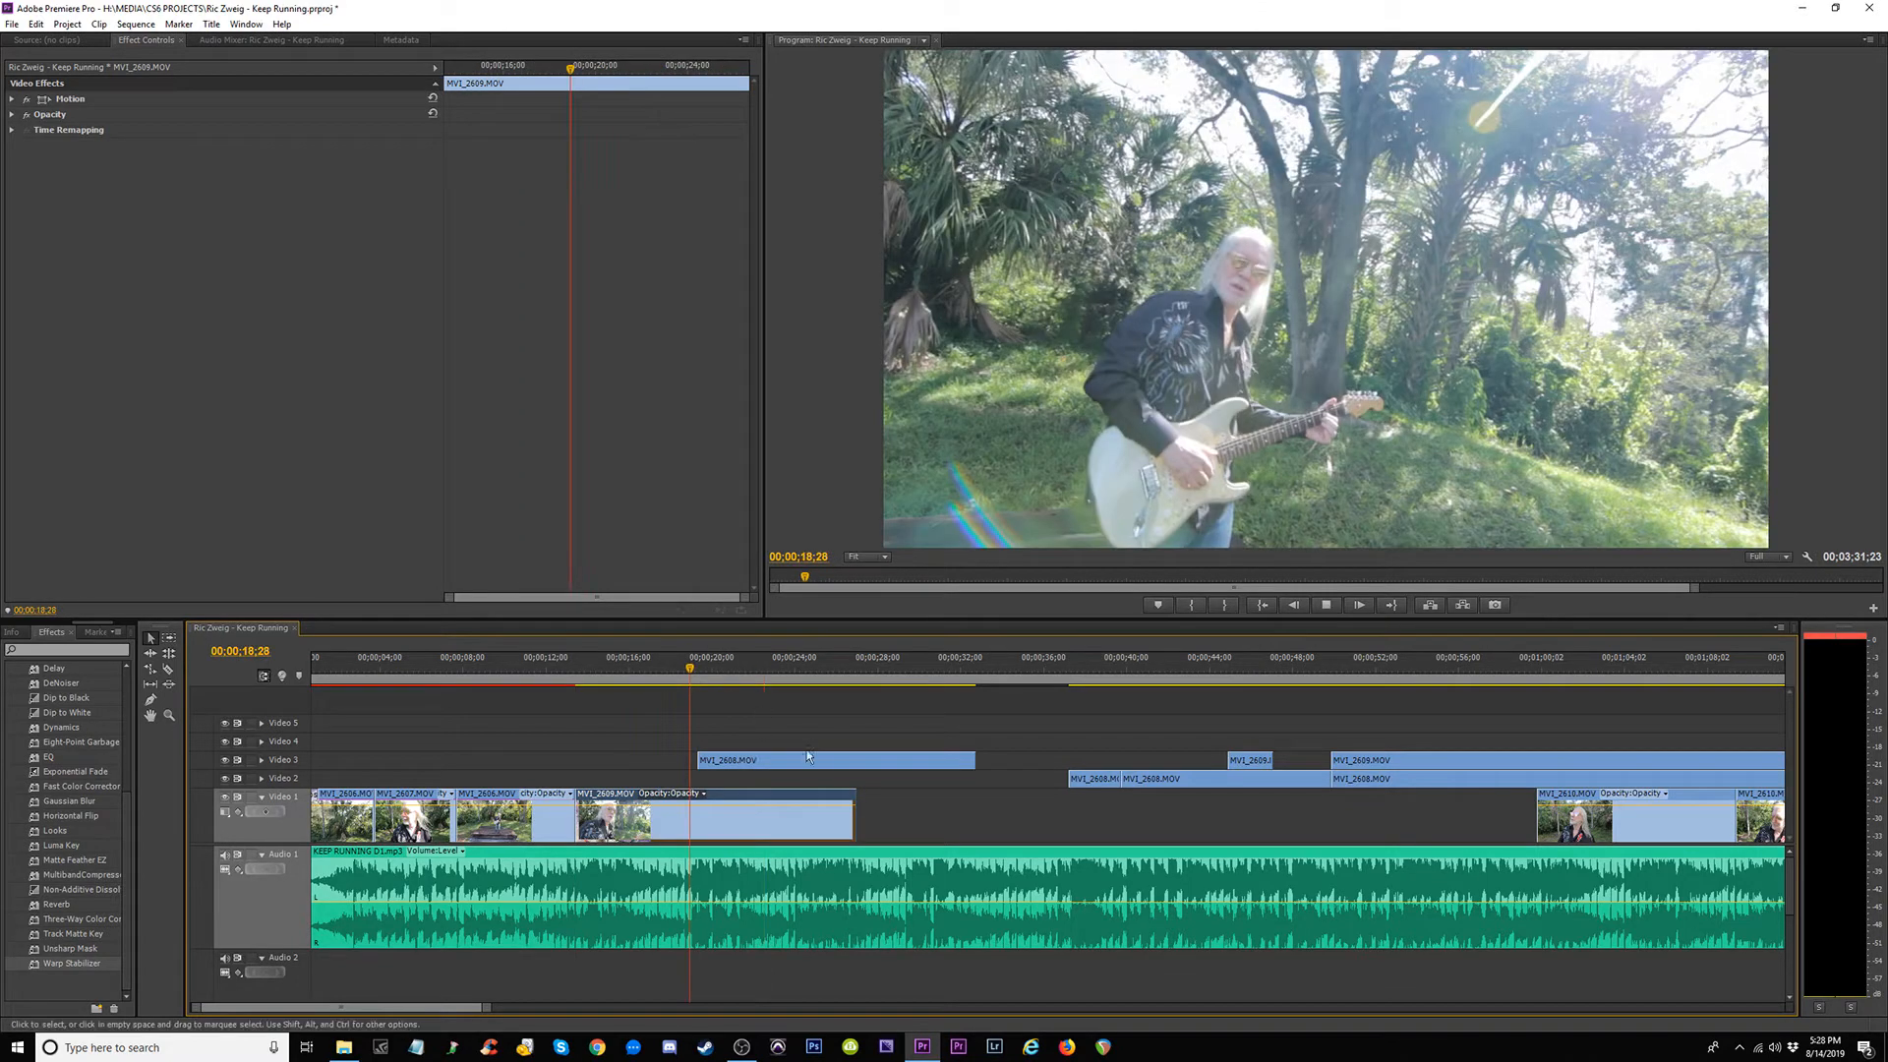
pyautogui.moveTo(819, 774); pyautogui.dragTo(817, 780)
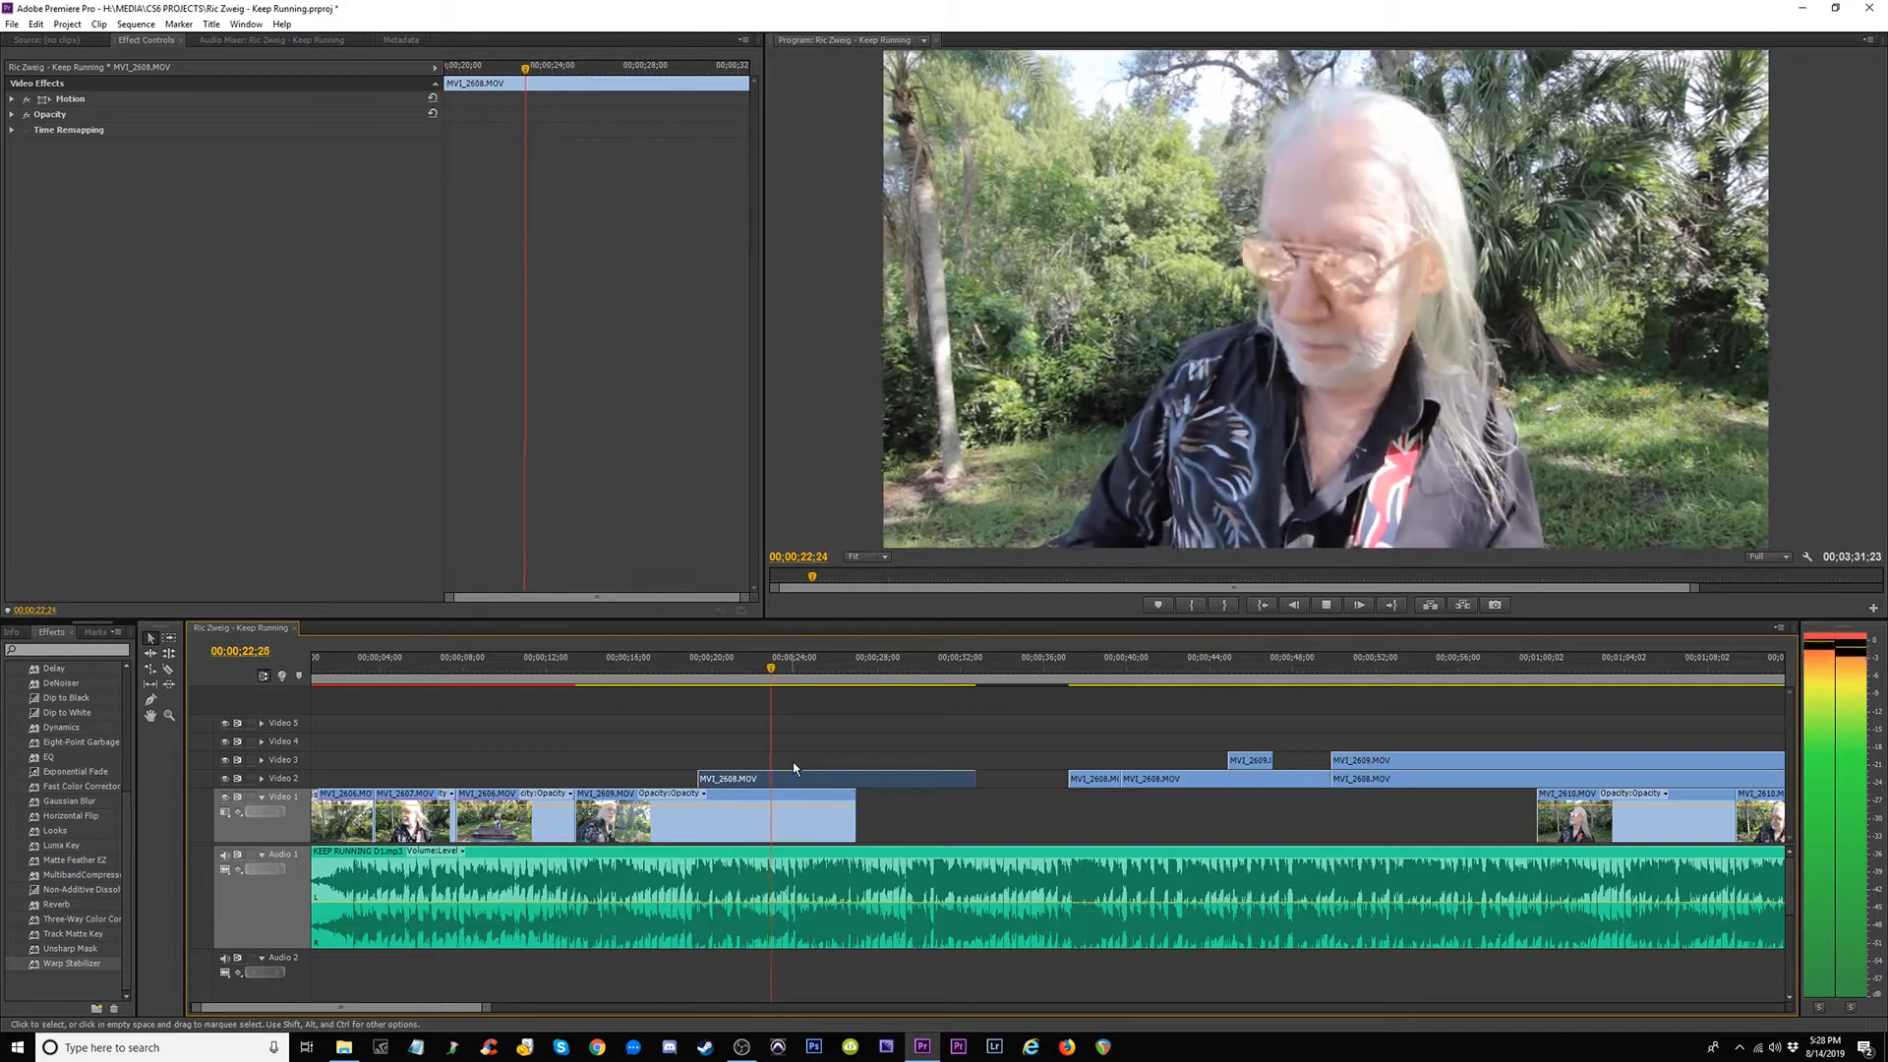
pyautogui.press('space')
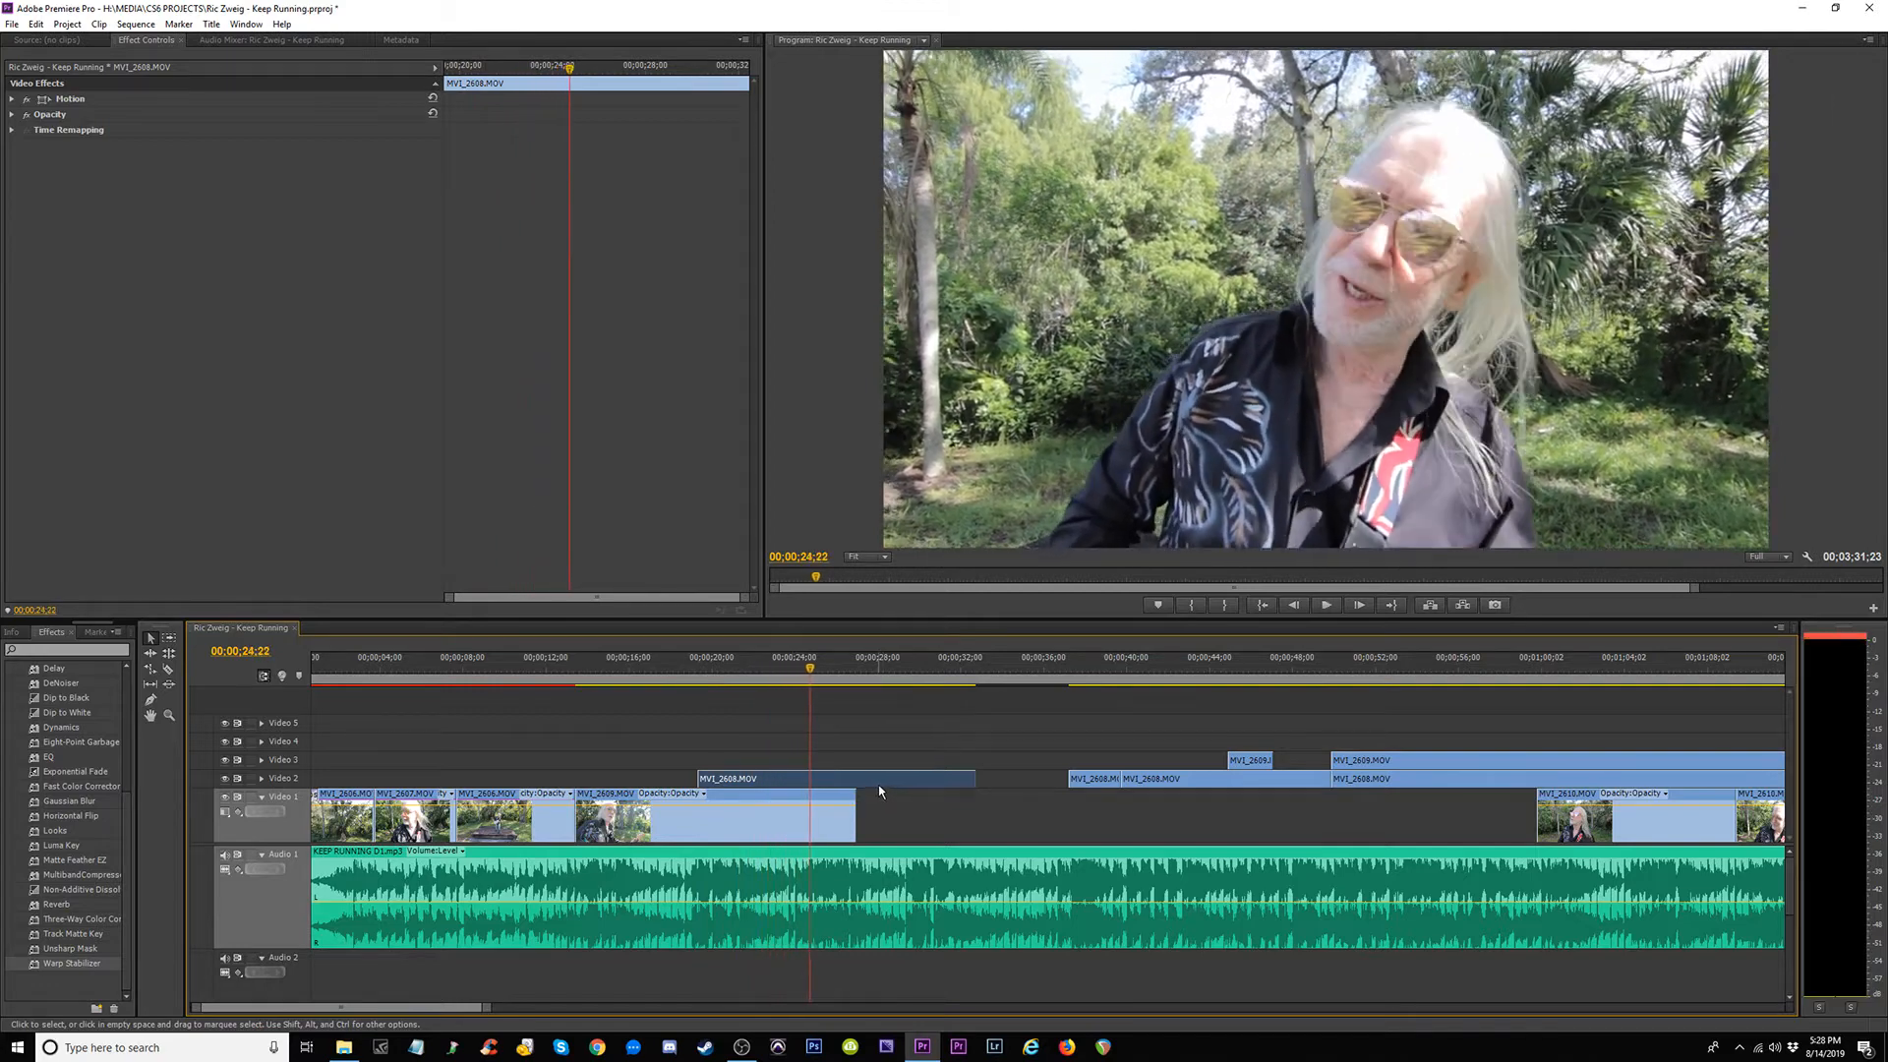
pyautogui.press('space')
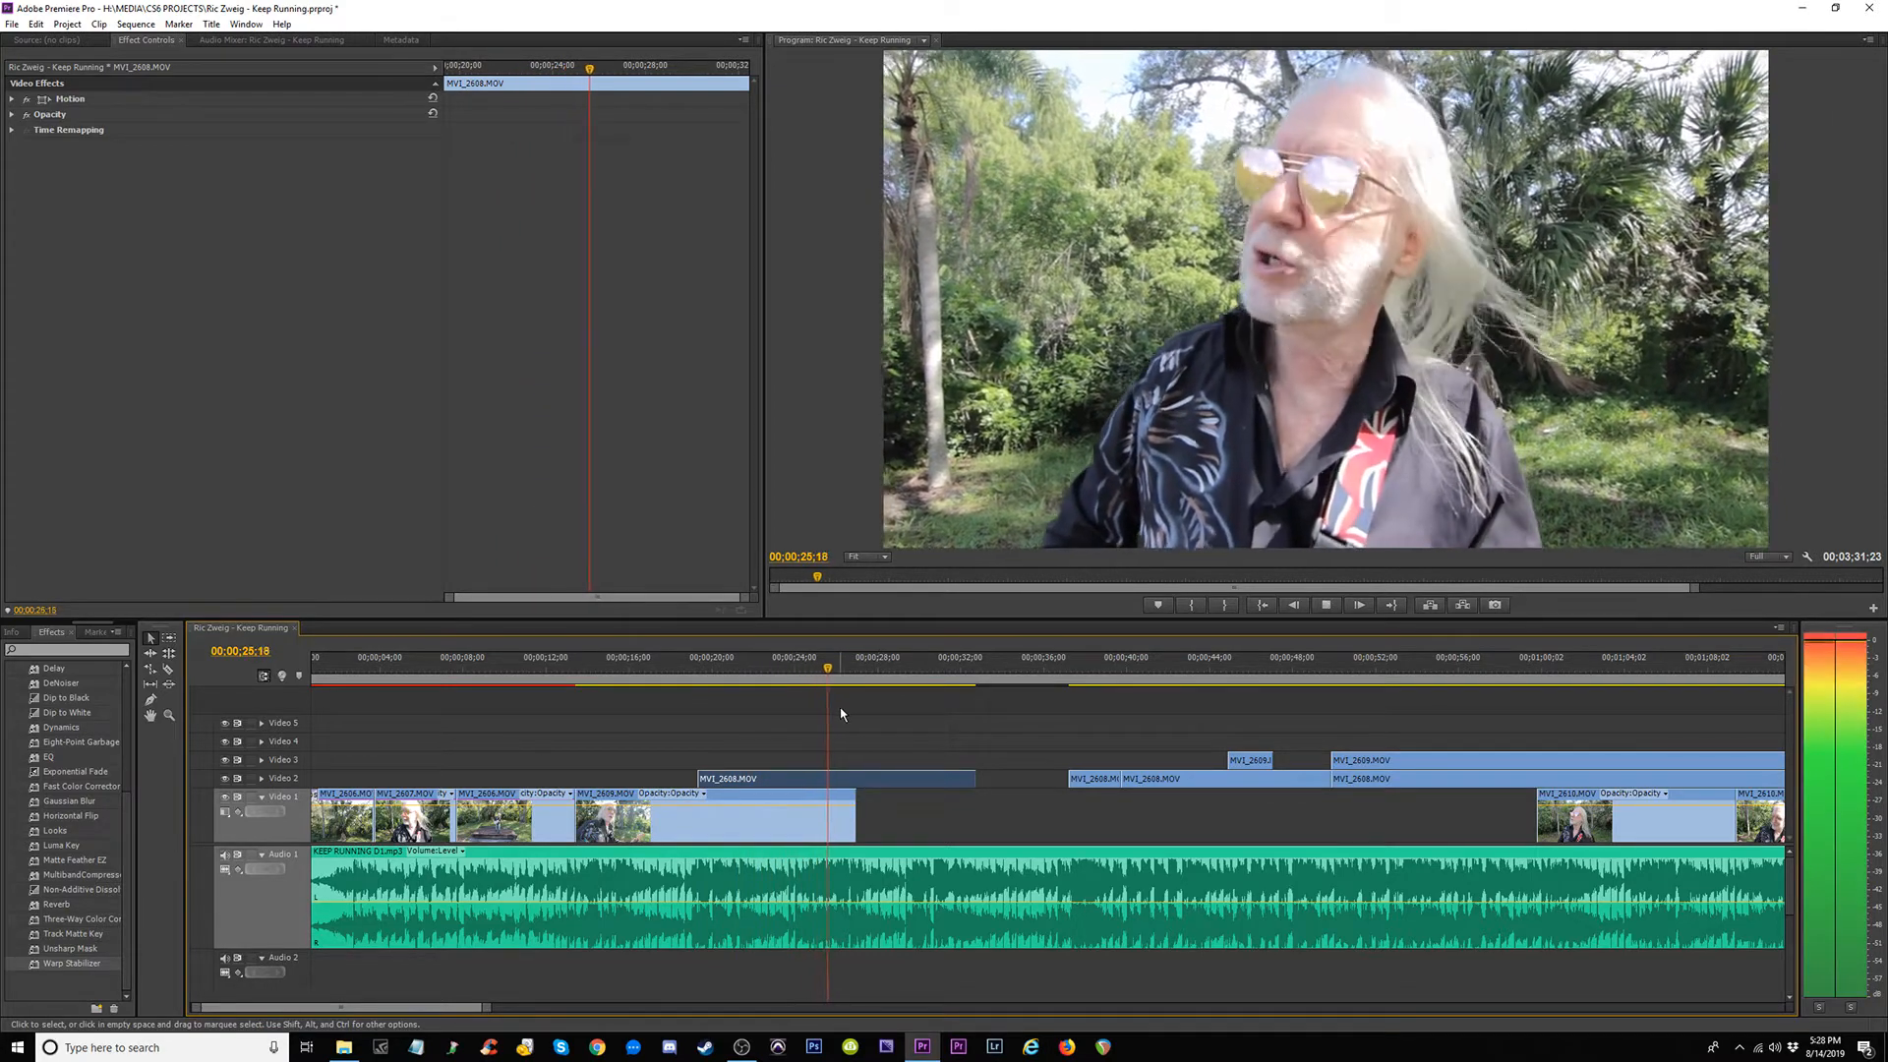
# Play the overlap around 00;00;24 and cut the MVI_2608 part on Video 2 at 00;00;24;28.
pyautogui.press('space')
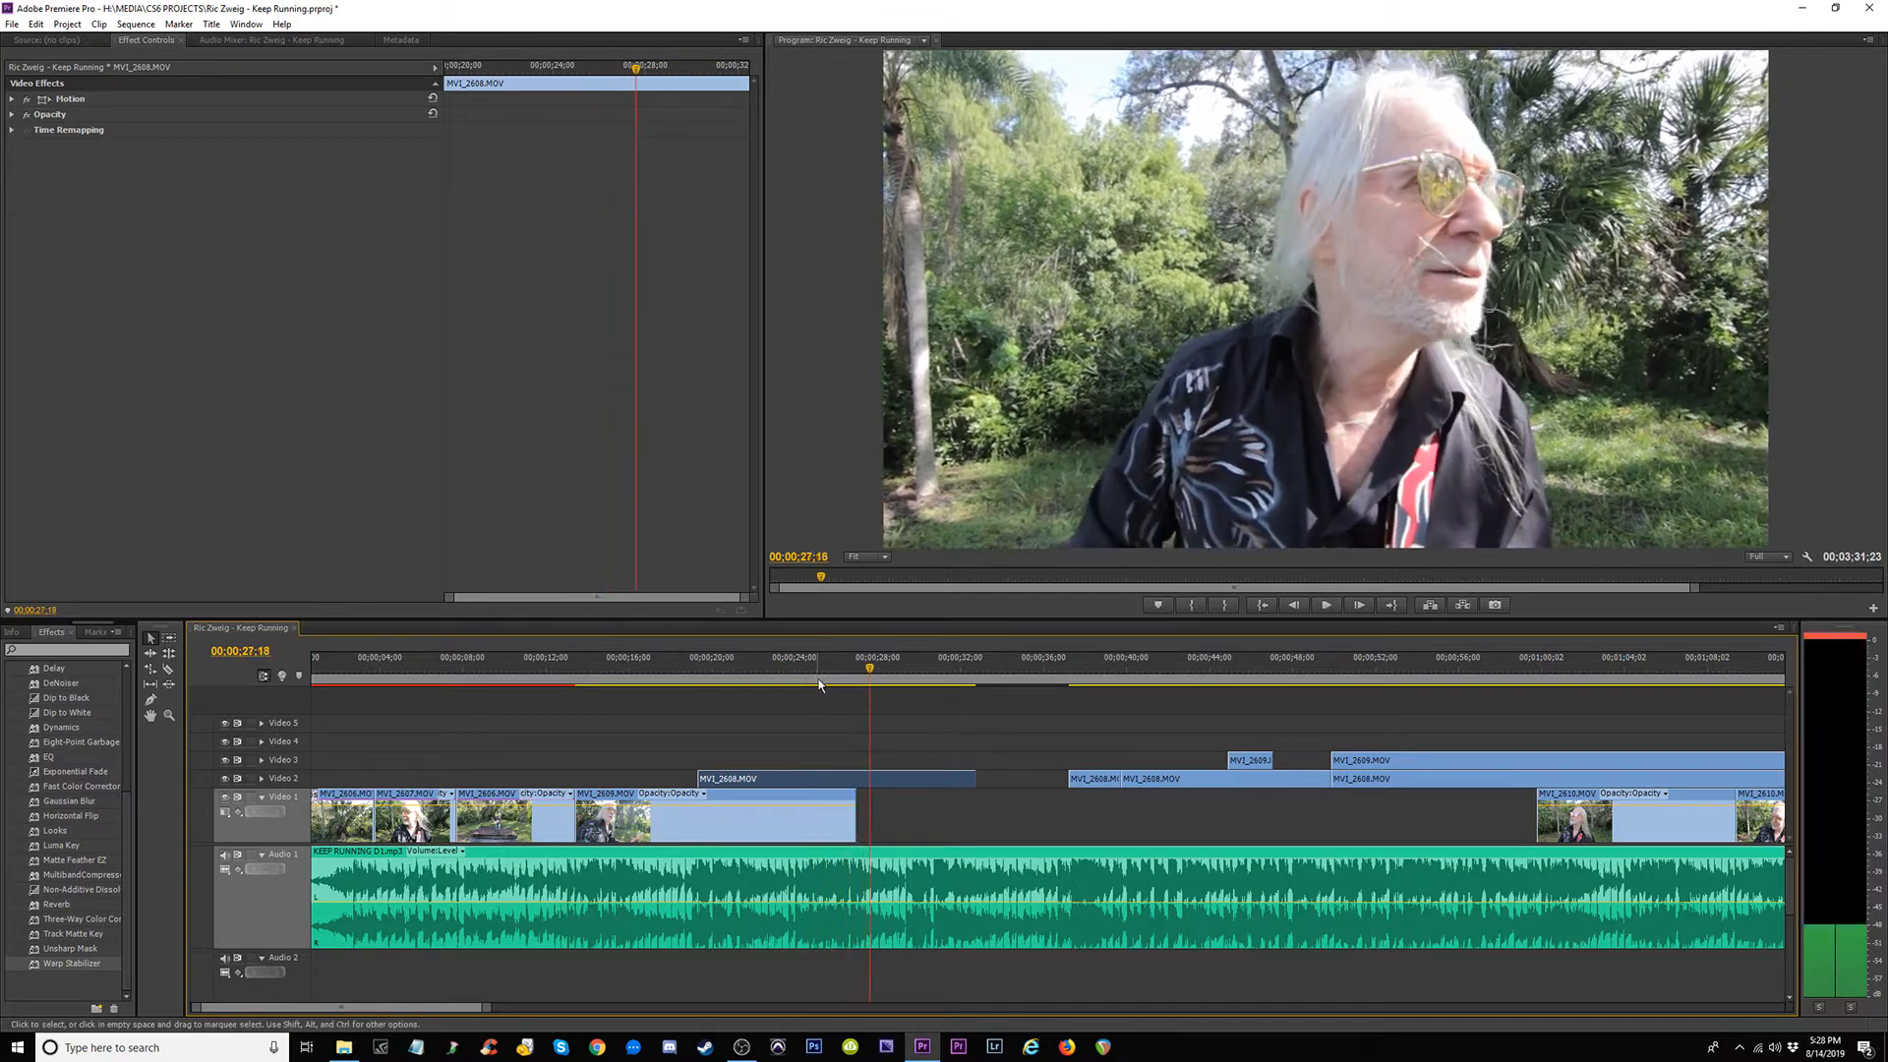
pyautogui.click(817, 672)
pyautogui.press('space')
pyautogui.press('space')
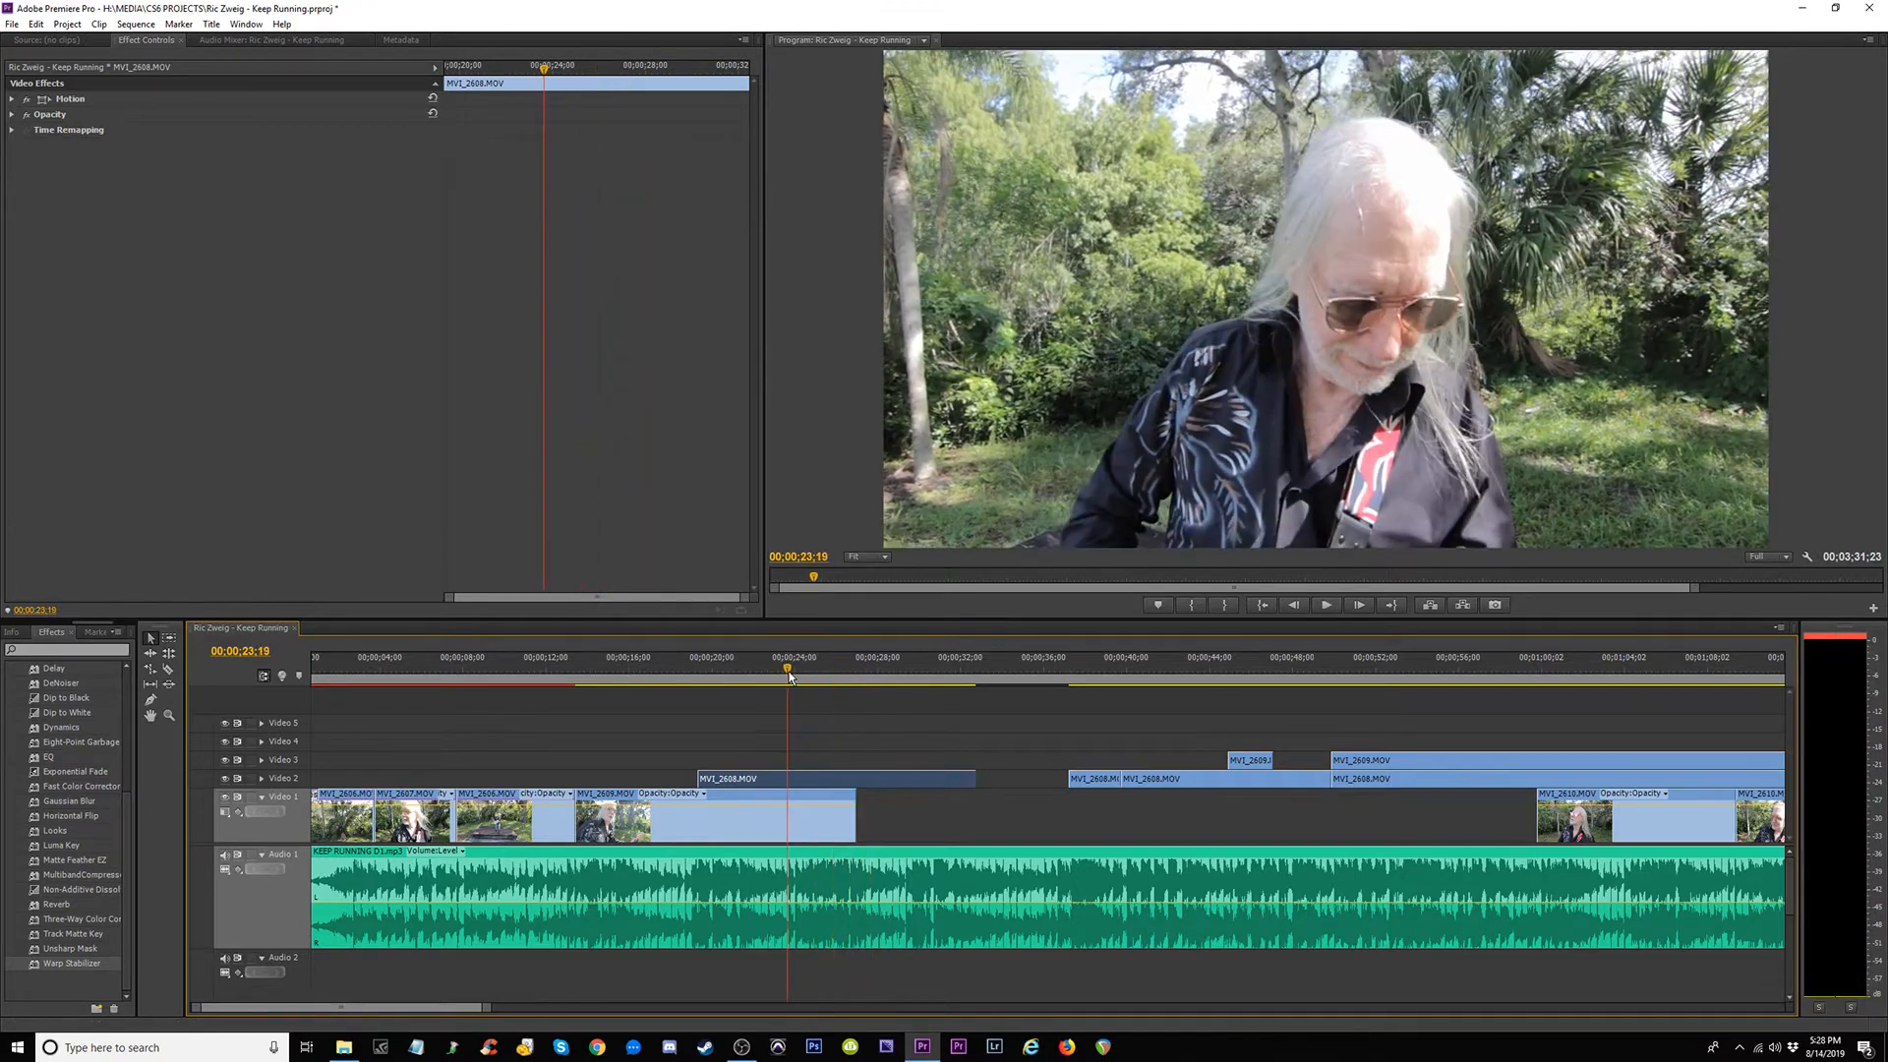
pyautogui.press('space')
pyautogui.press('space')
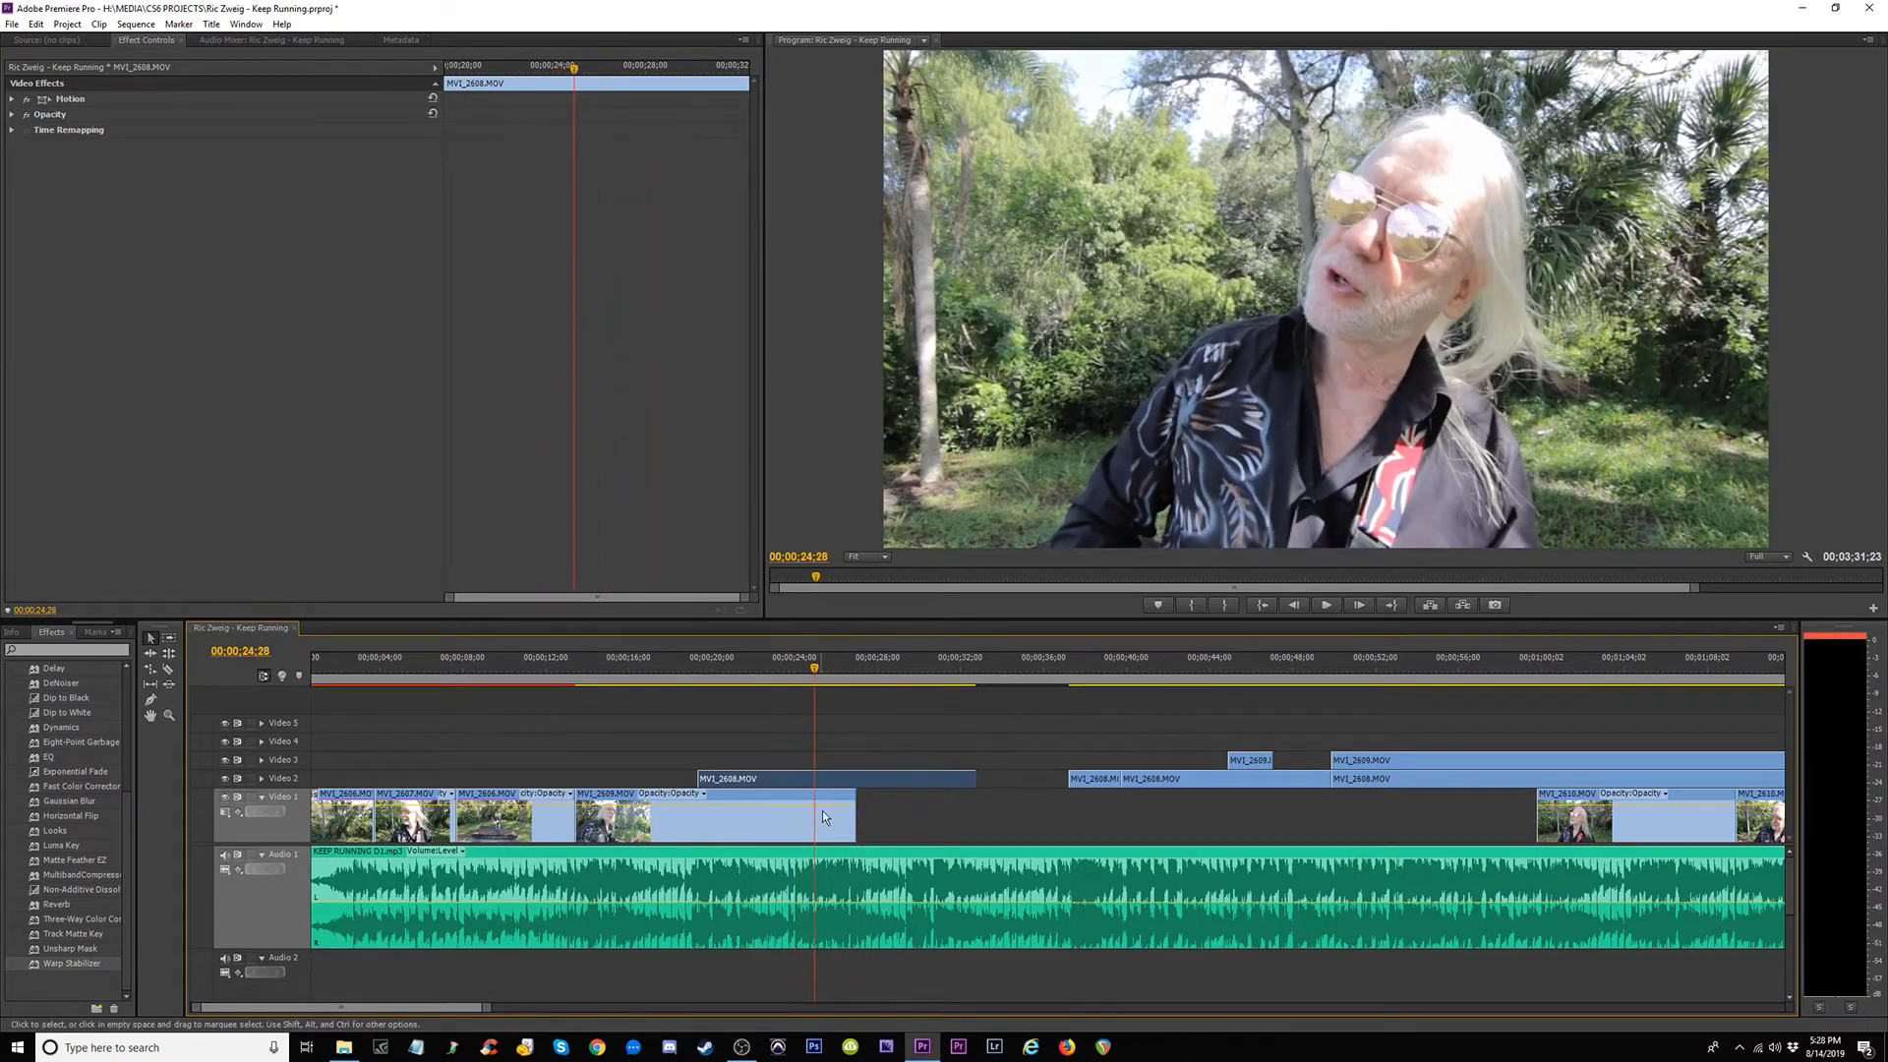
pyautogui.press('c')
pyautogui.click(815, 779)
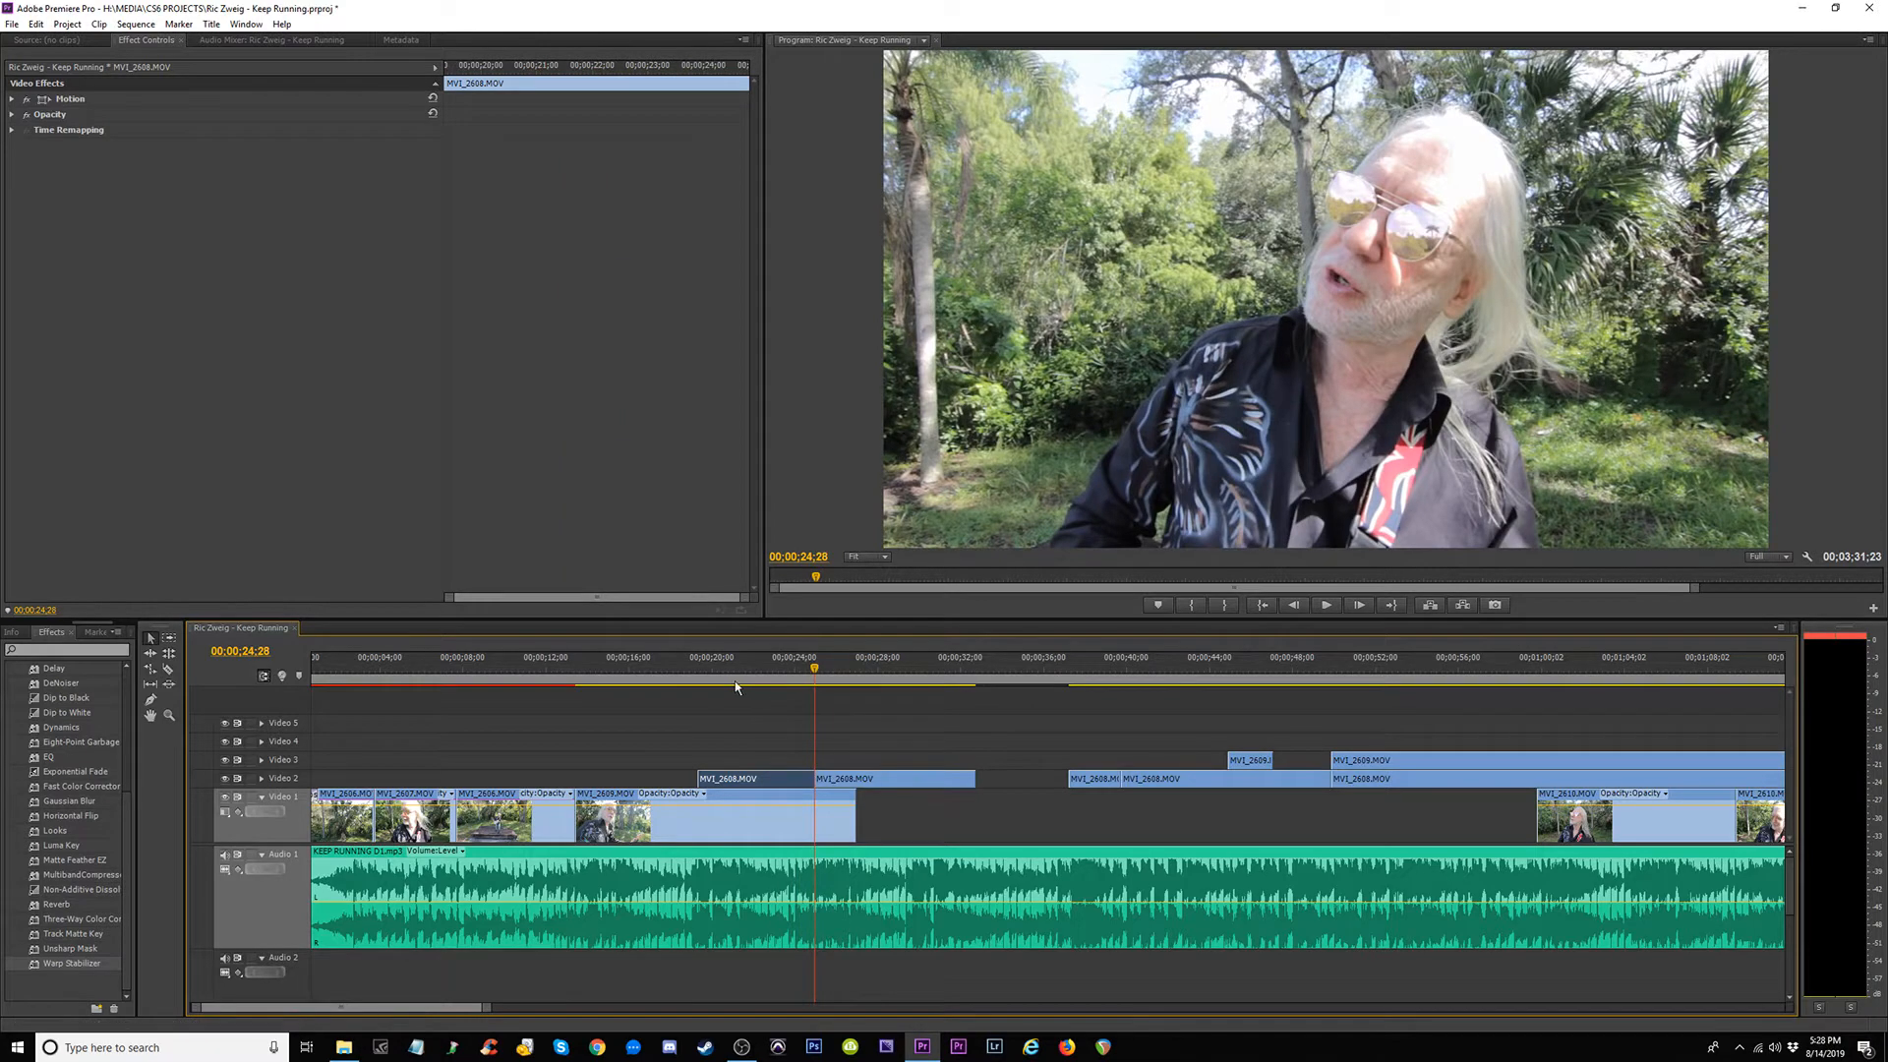
# Trim the end of the first MVI_2608 piece on Video 2 back to about 00;00;22;03 and play the result.
pyautogui.press('space')
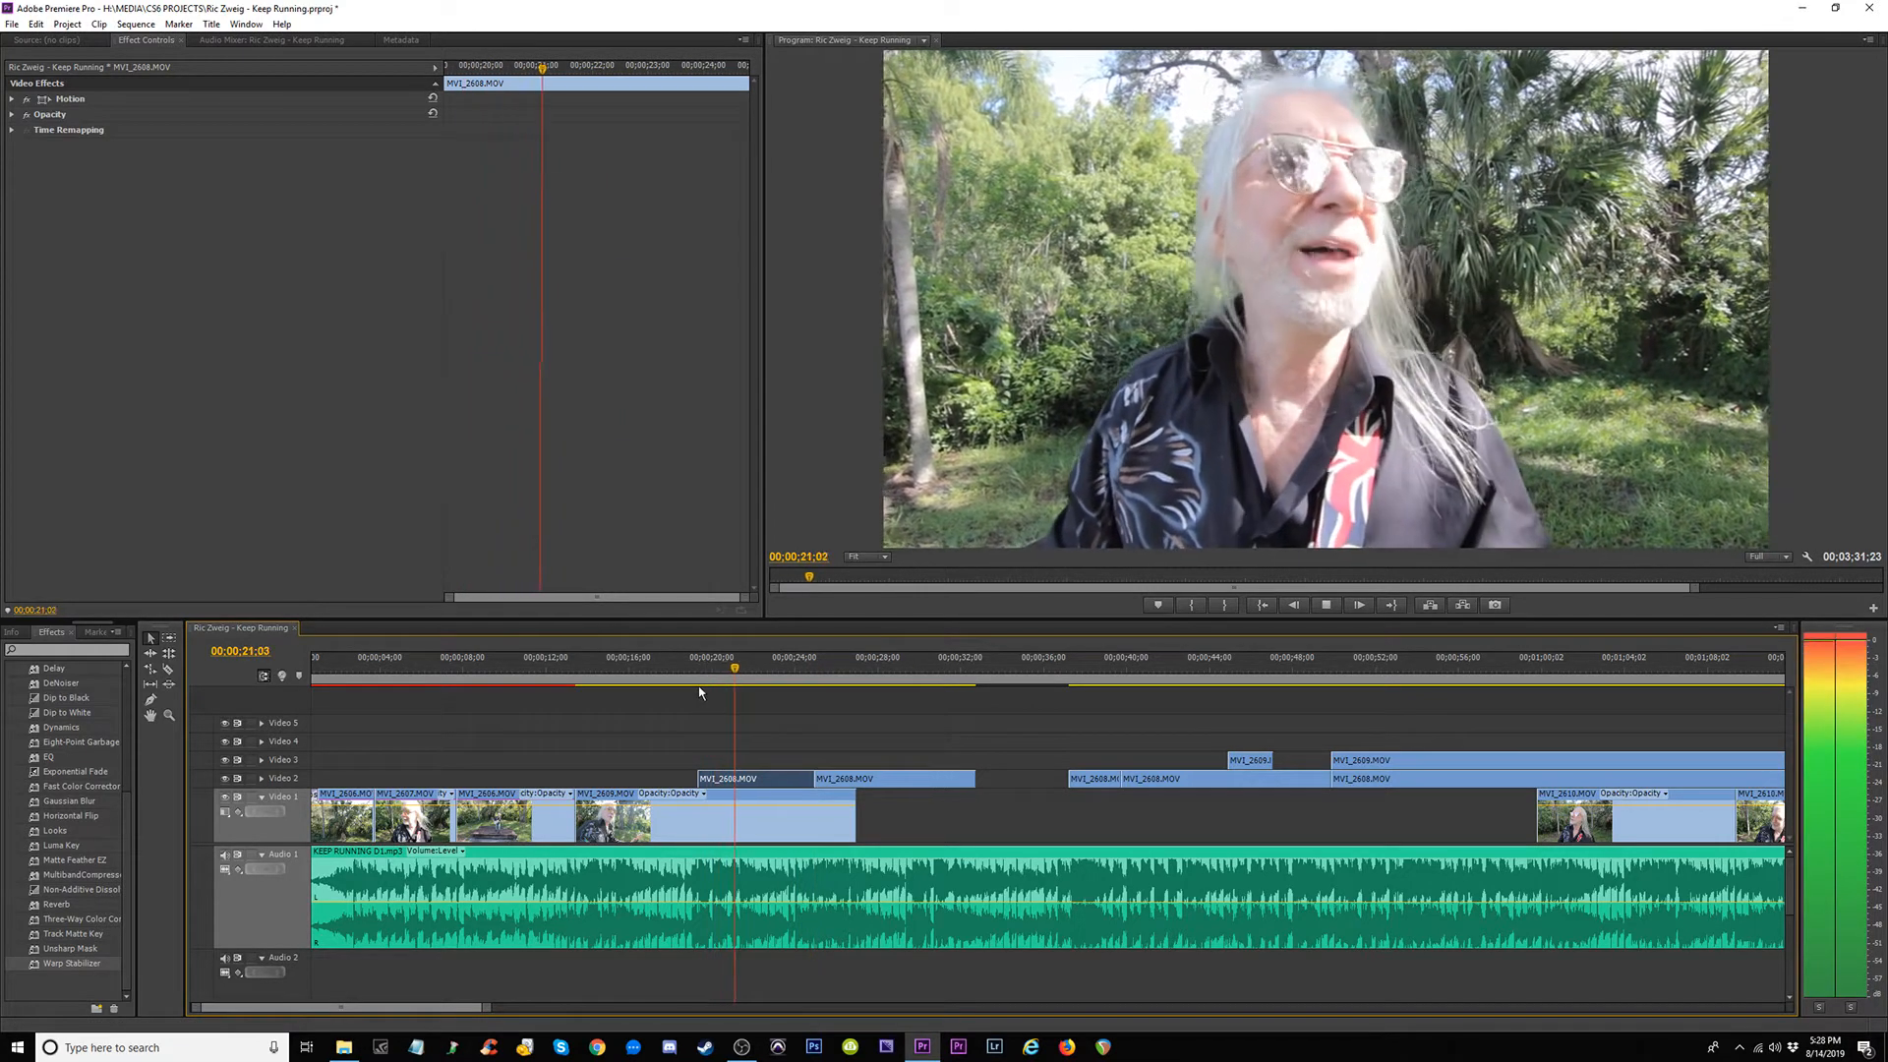
pyautogui.press('space')
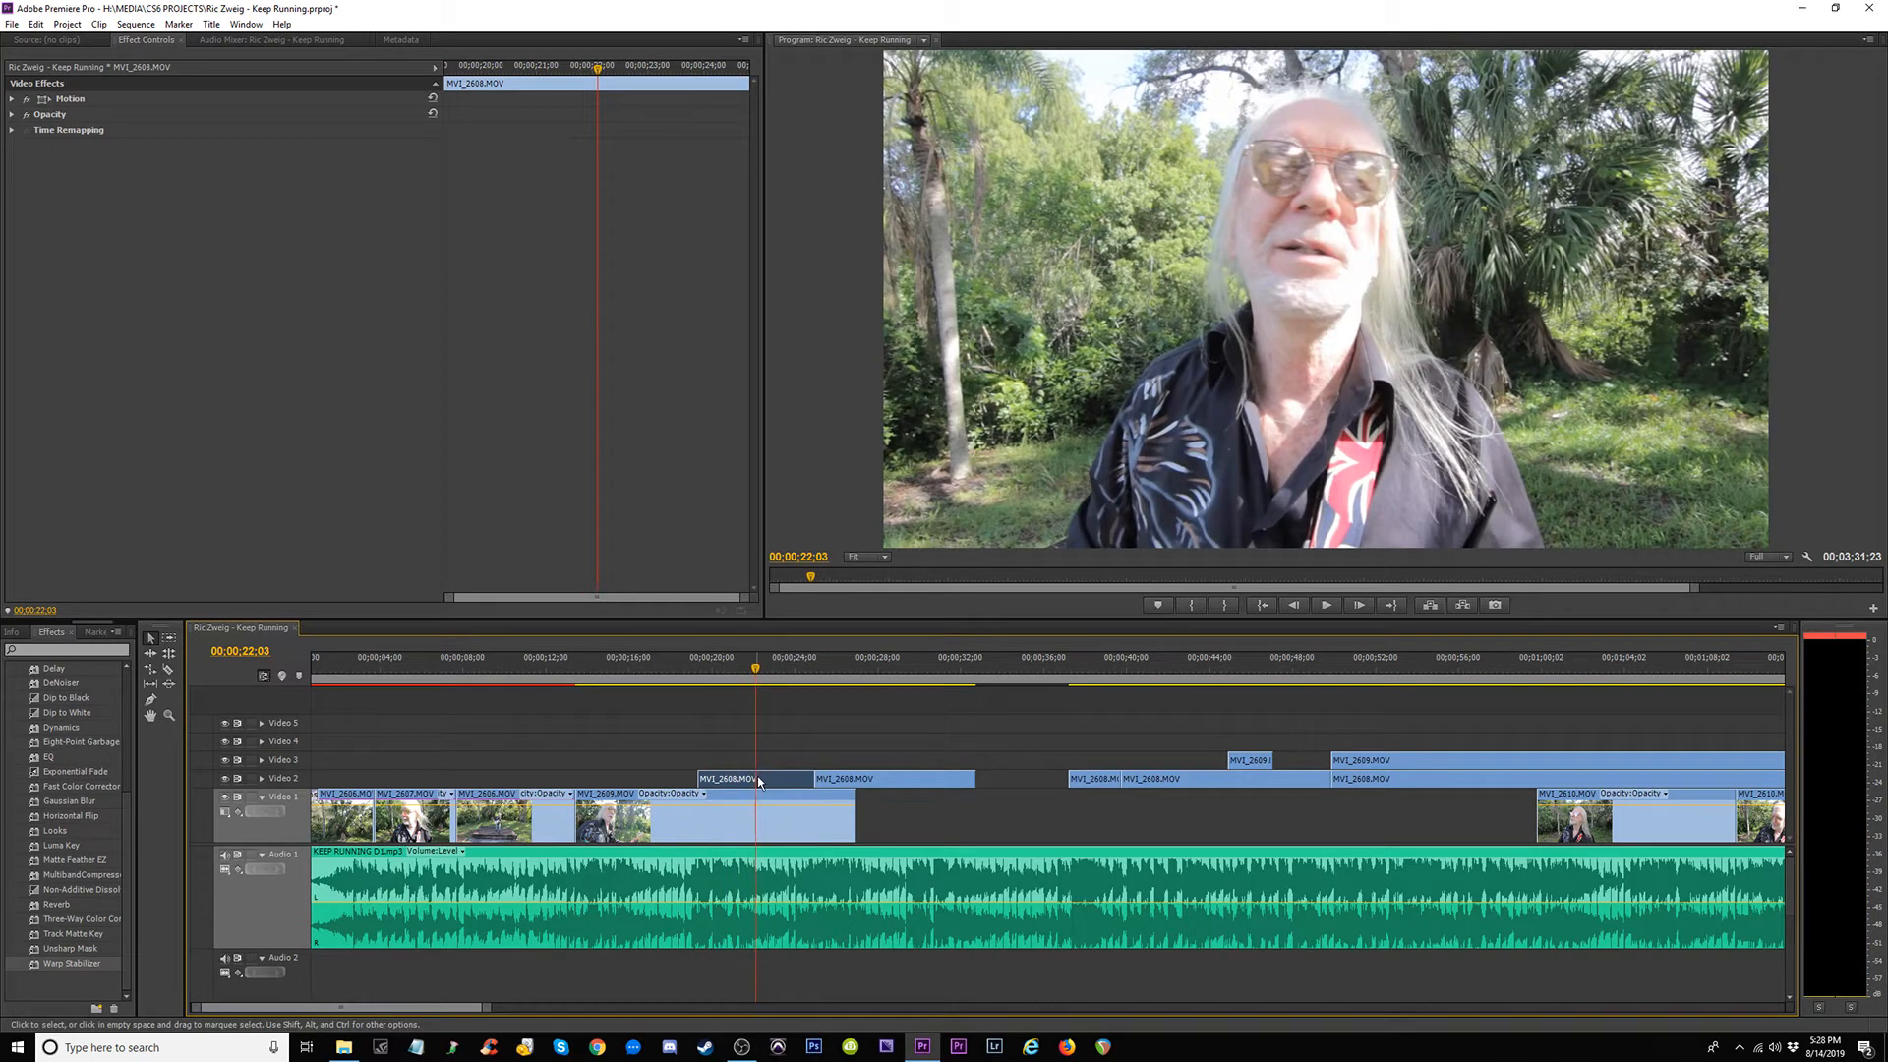
pyautogui.moveTo(805, 779); pyautogui.dragTo(751, 778)
pyautogui.press('space')
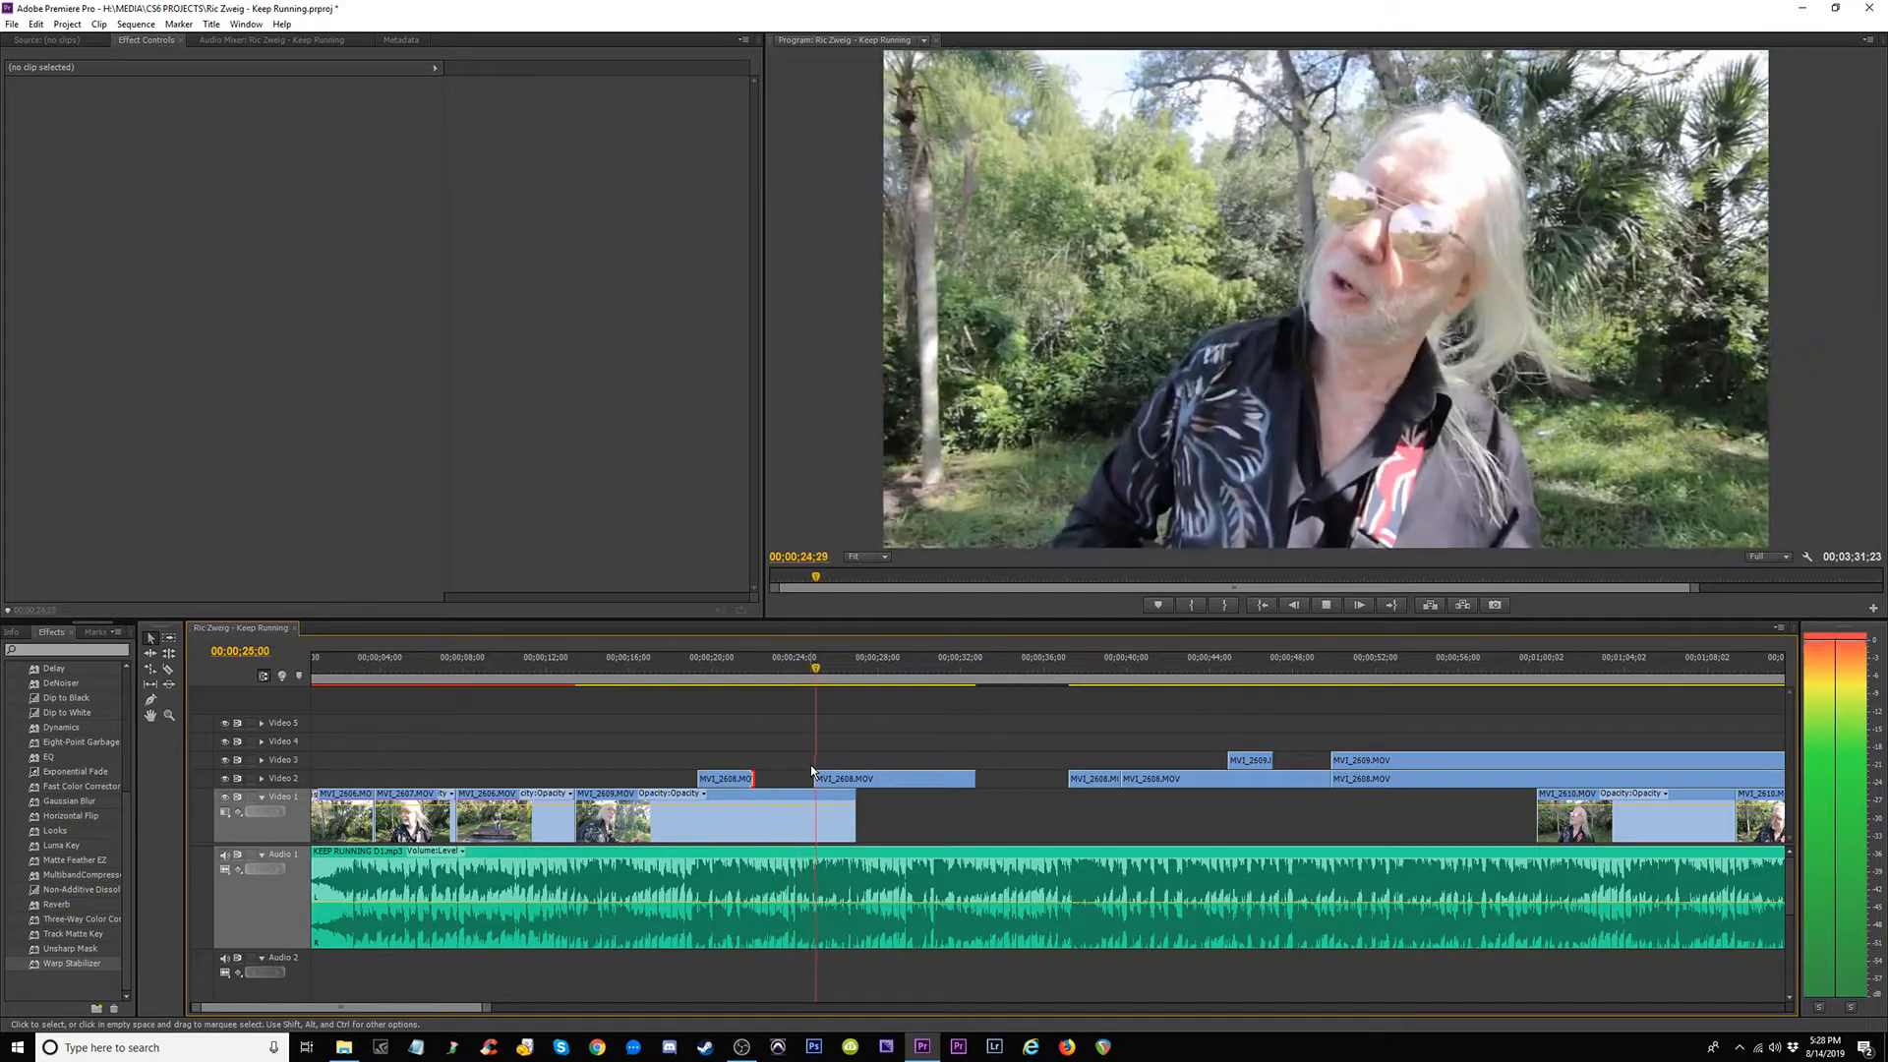
pyautogui.click(685, 678)
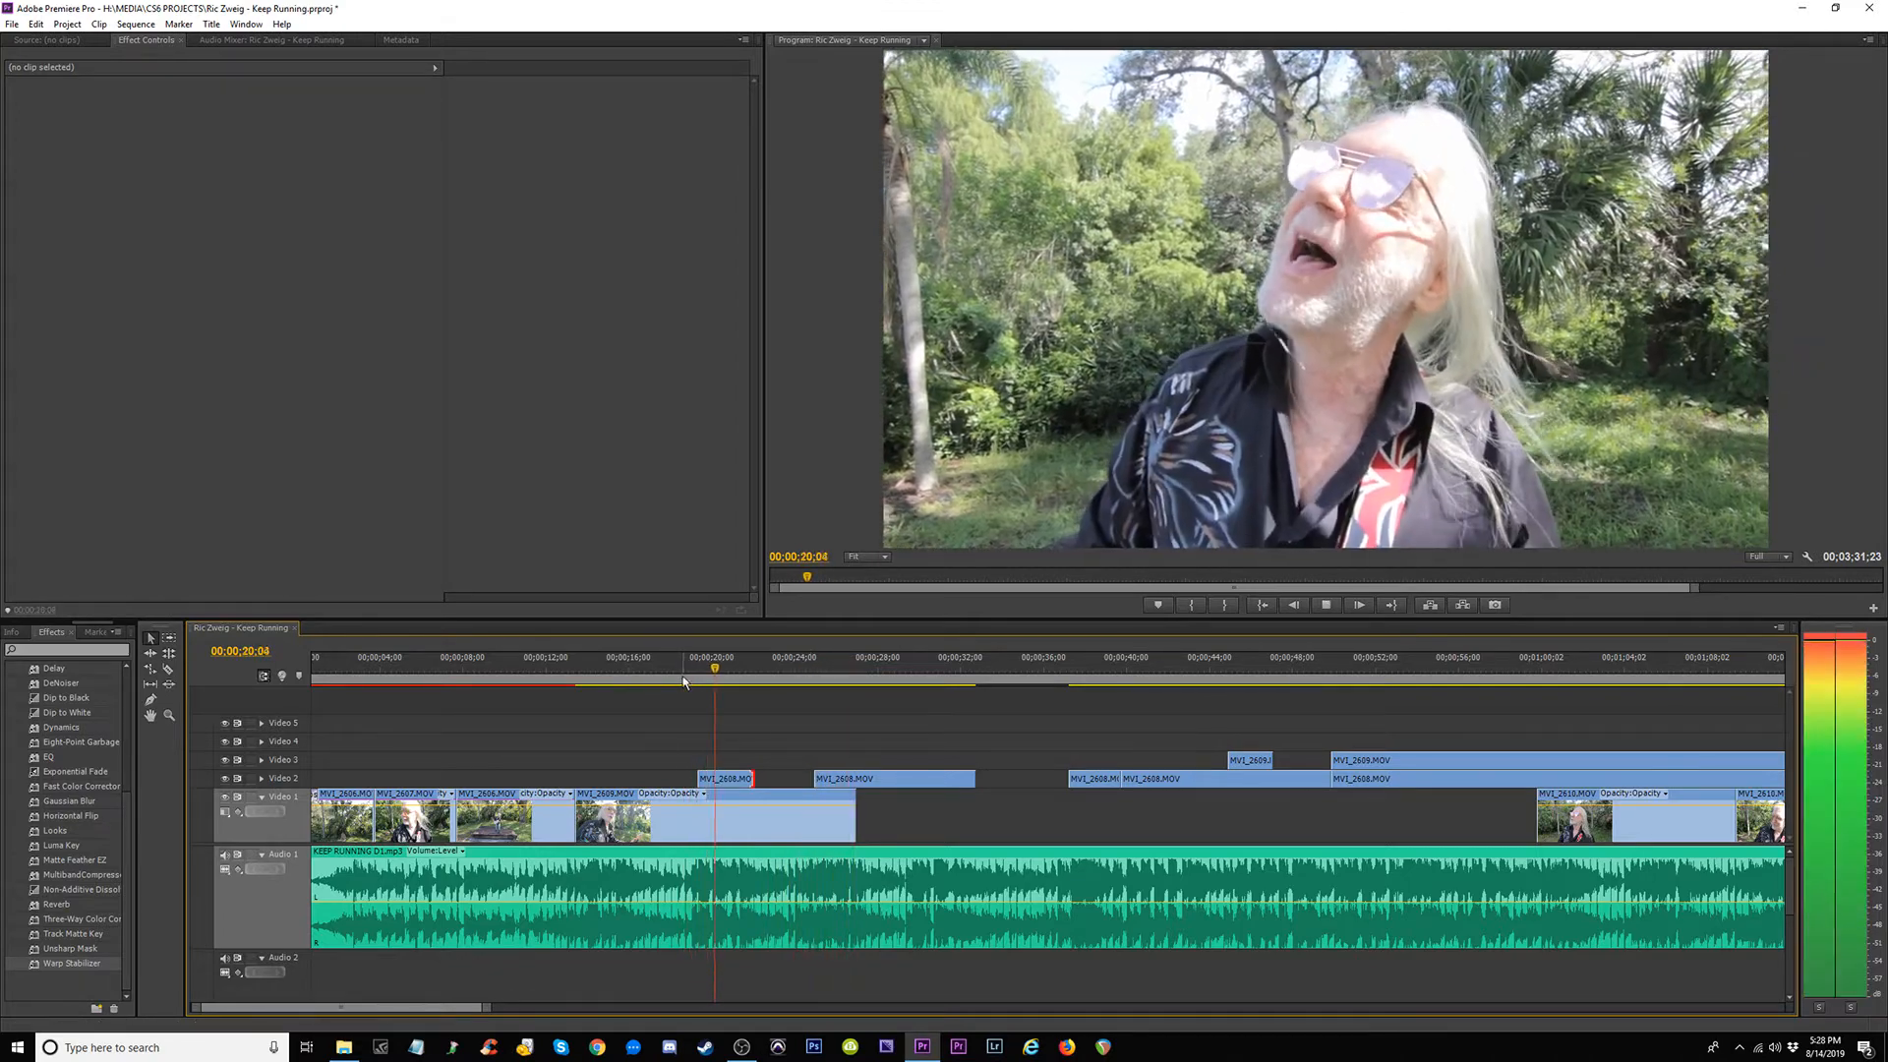
# Extend the start of the first overlapping MVI_2608 piece on Video 2 to 00;00;18;24 and play through to 00;00;22;04.
pyautogui.click(665, 675)
pyautogui.press('space')
pyautogui.press('space')
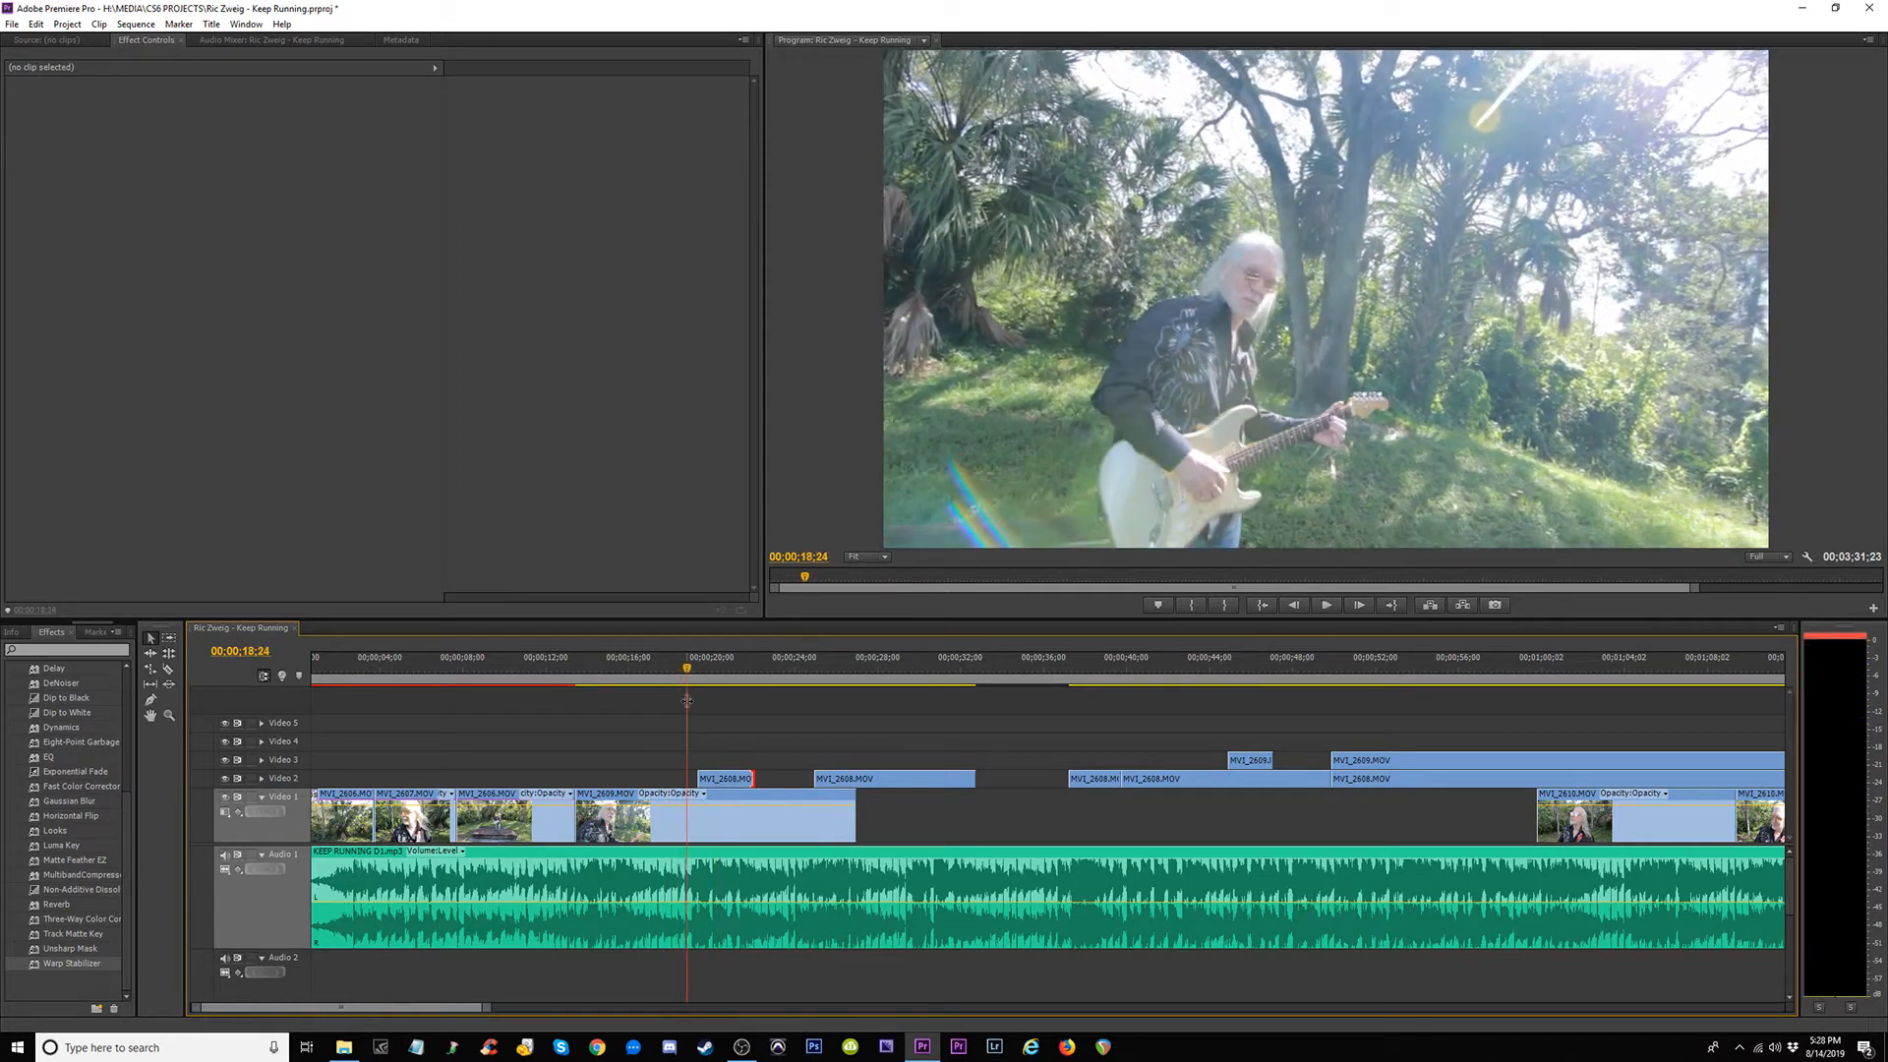
pyautogui.moveTo(701, 776); pyautogui.dragTo(689, 777)
pyautogui.press('space')
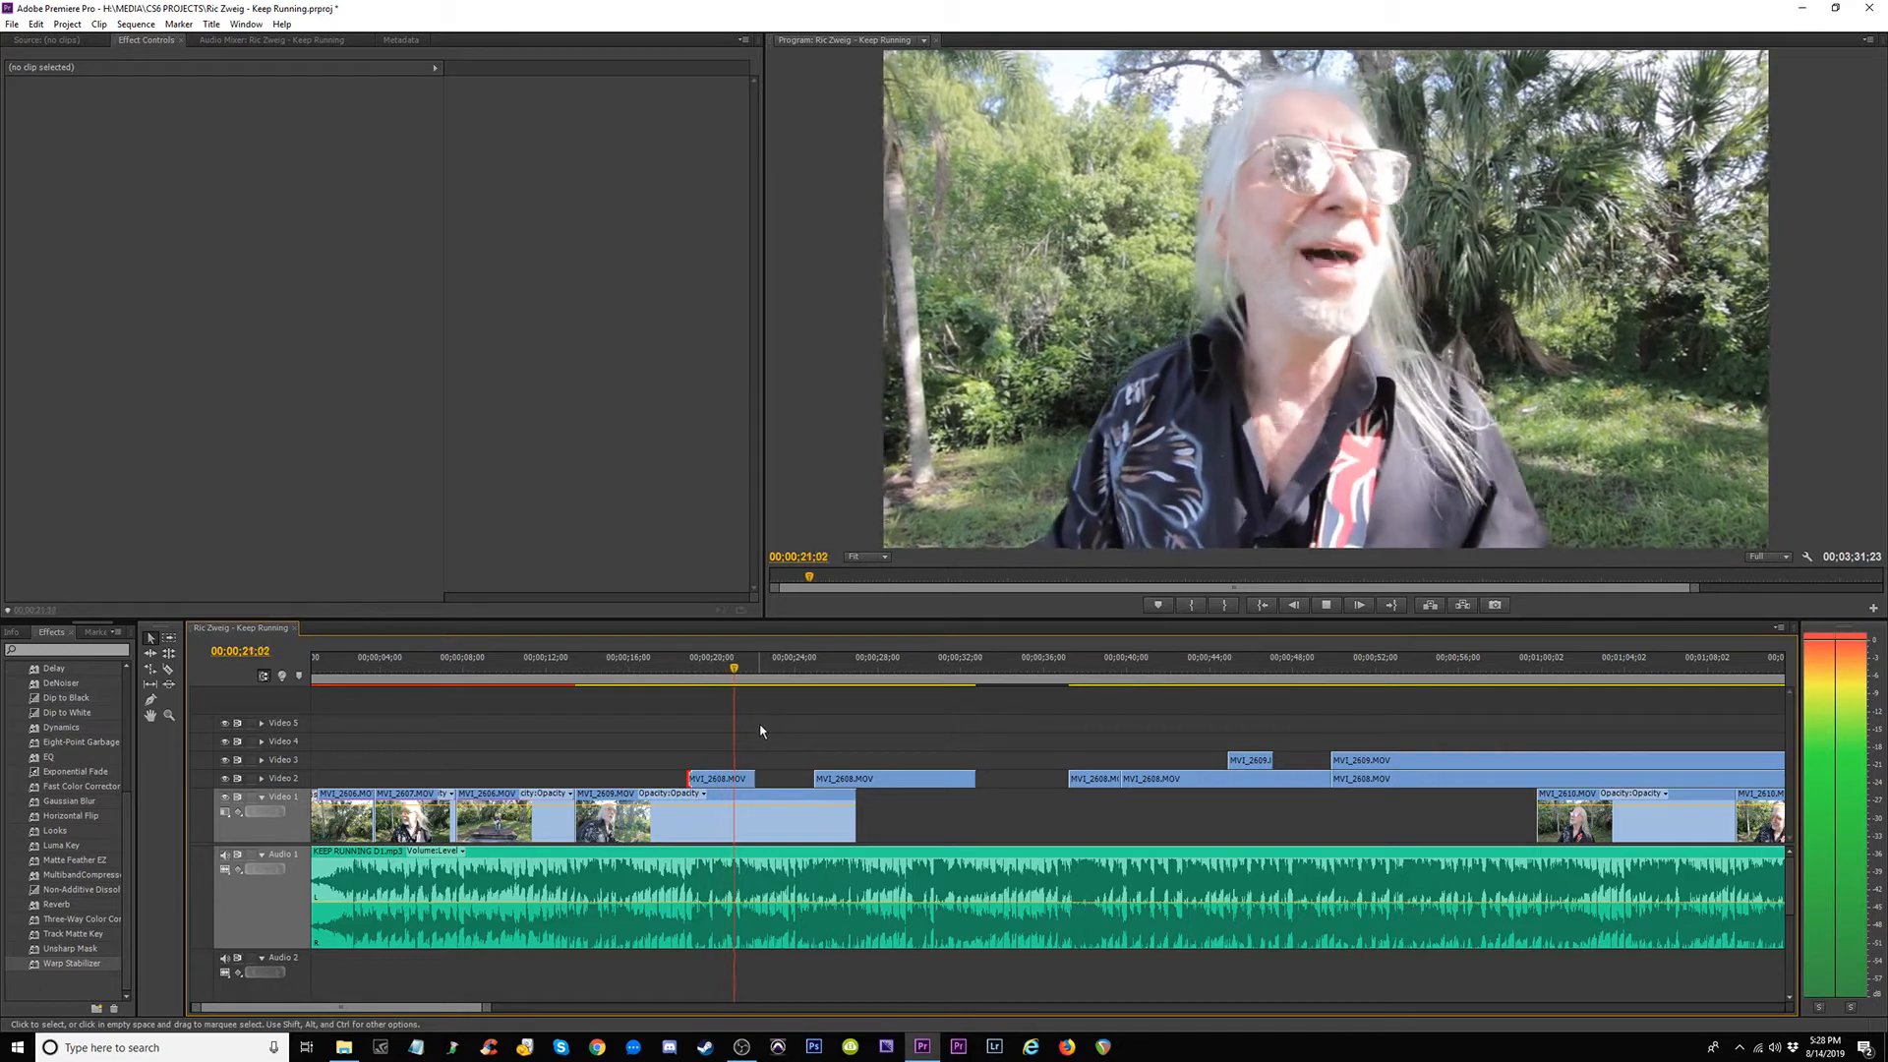
pyautogui.press('space')
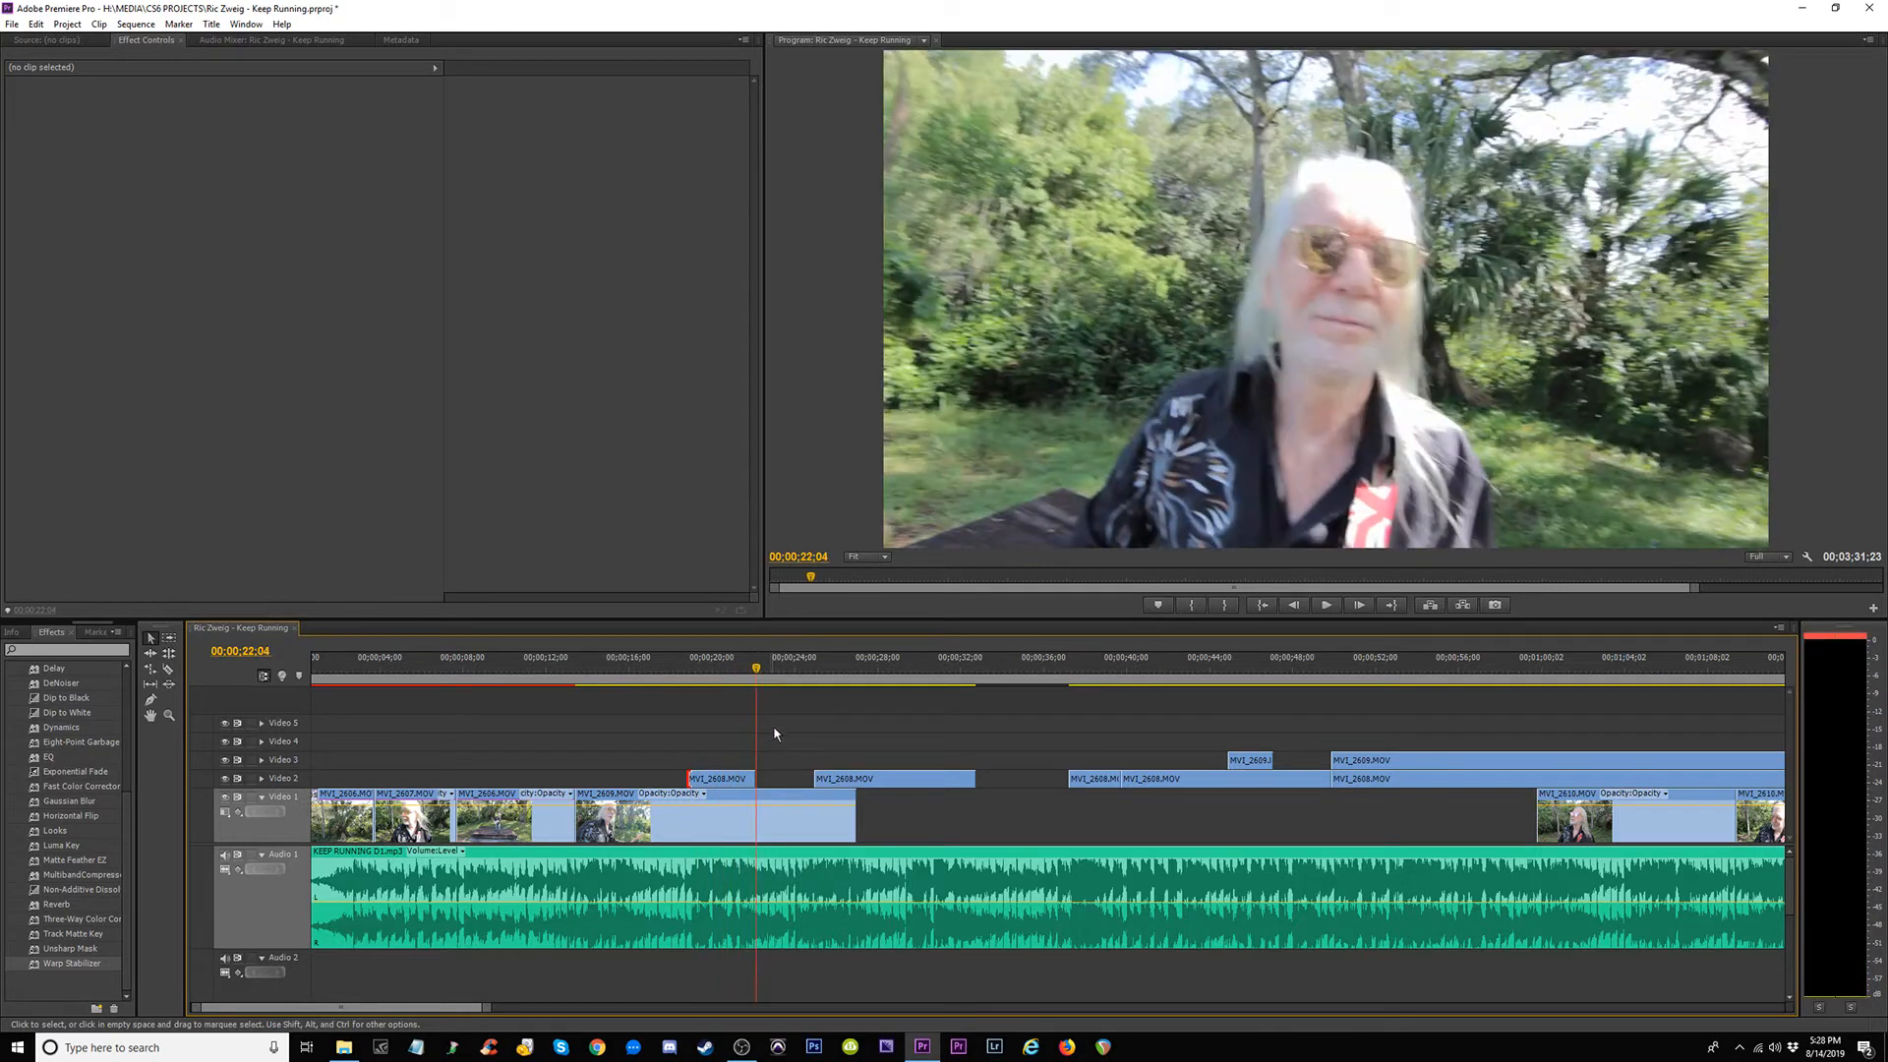
# Split the MVI_2609 part on Video 1 between 00;00;20 and 00;00;21, beneath the overlapping MVI_2608 piece.
pyautogui.press('c')
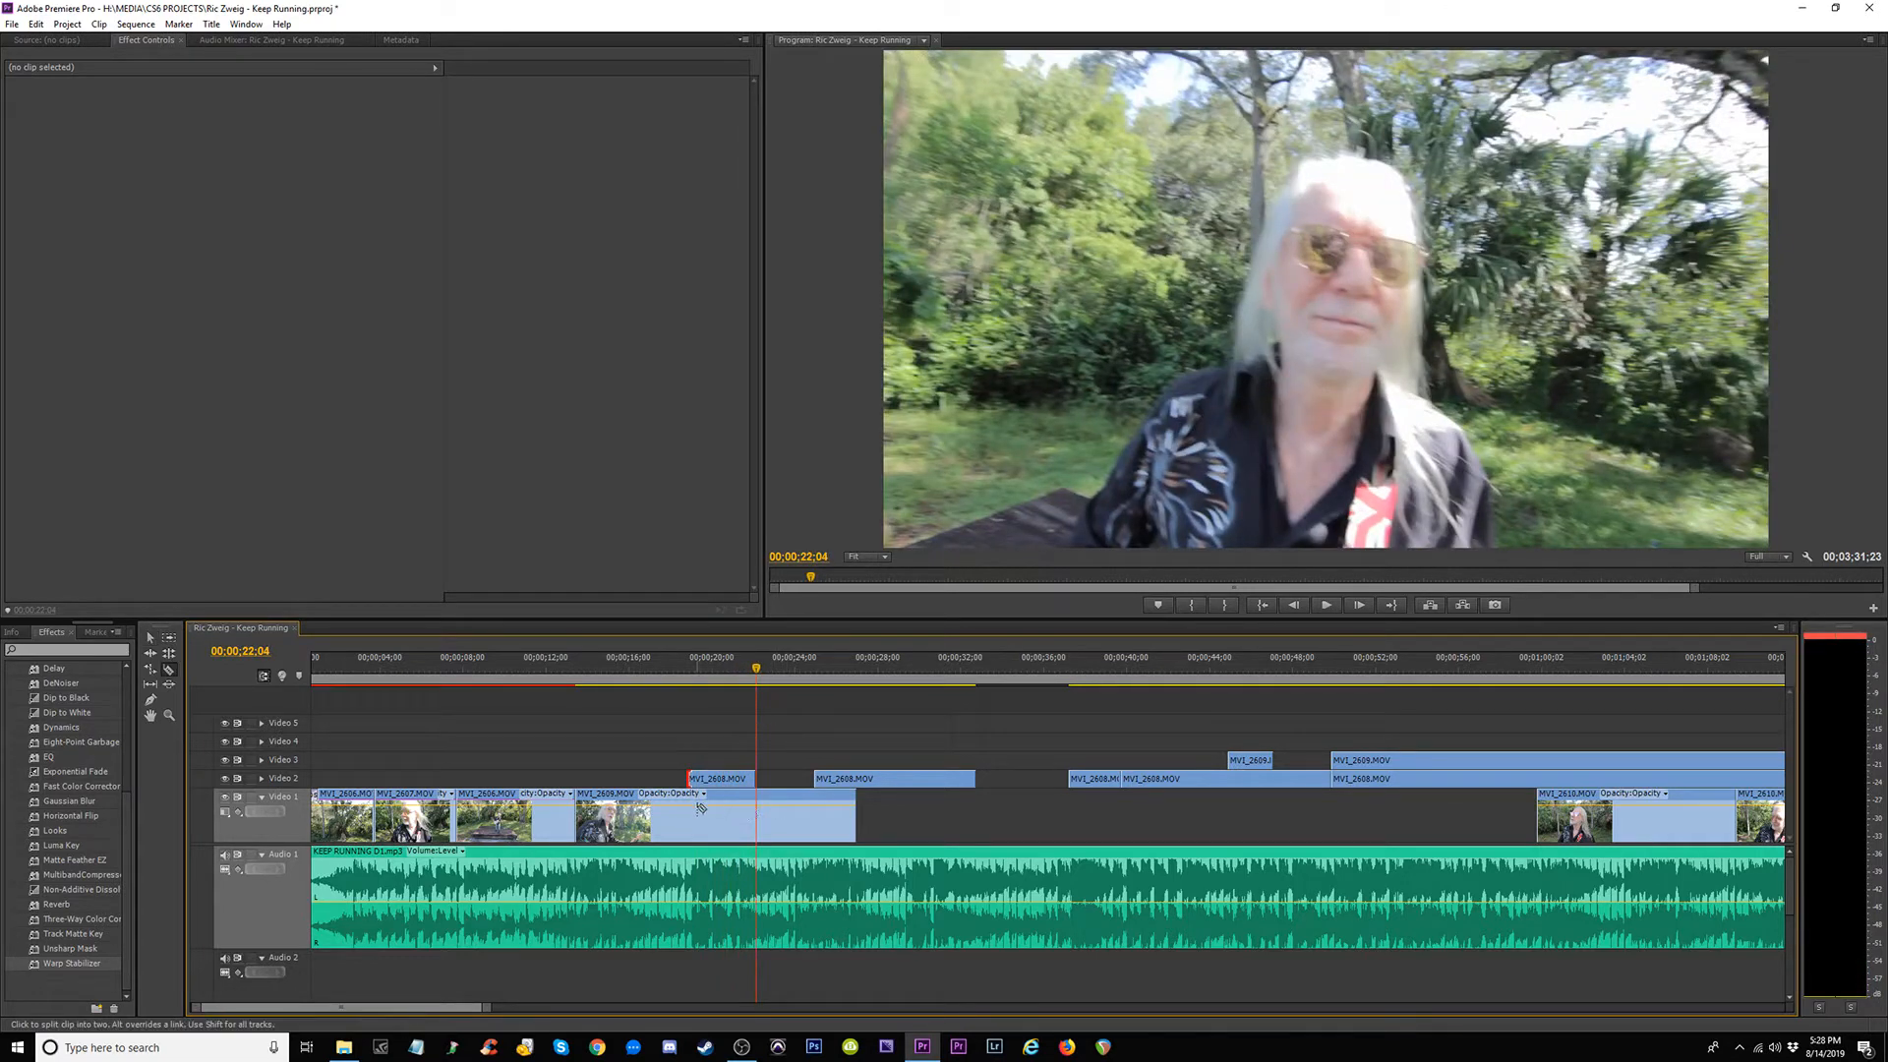
pyautogui.click(726, 803)
pyautogui.press('v')
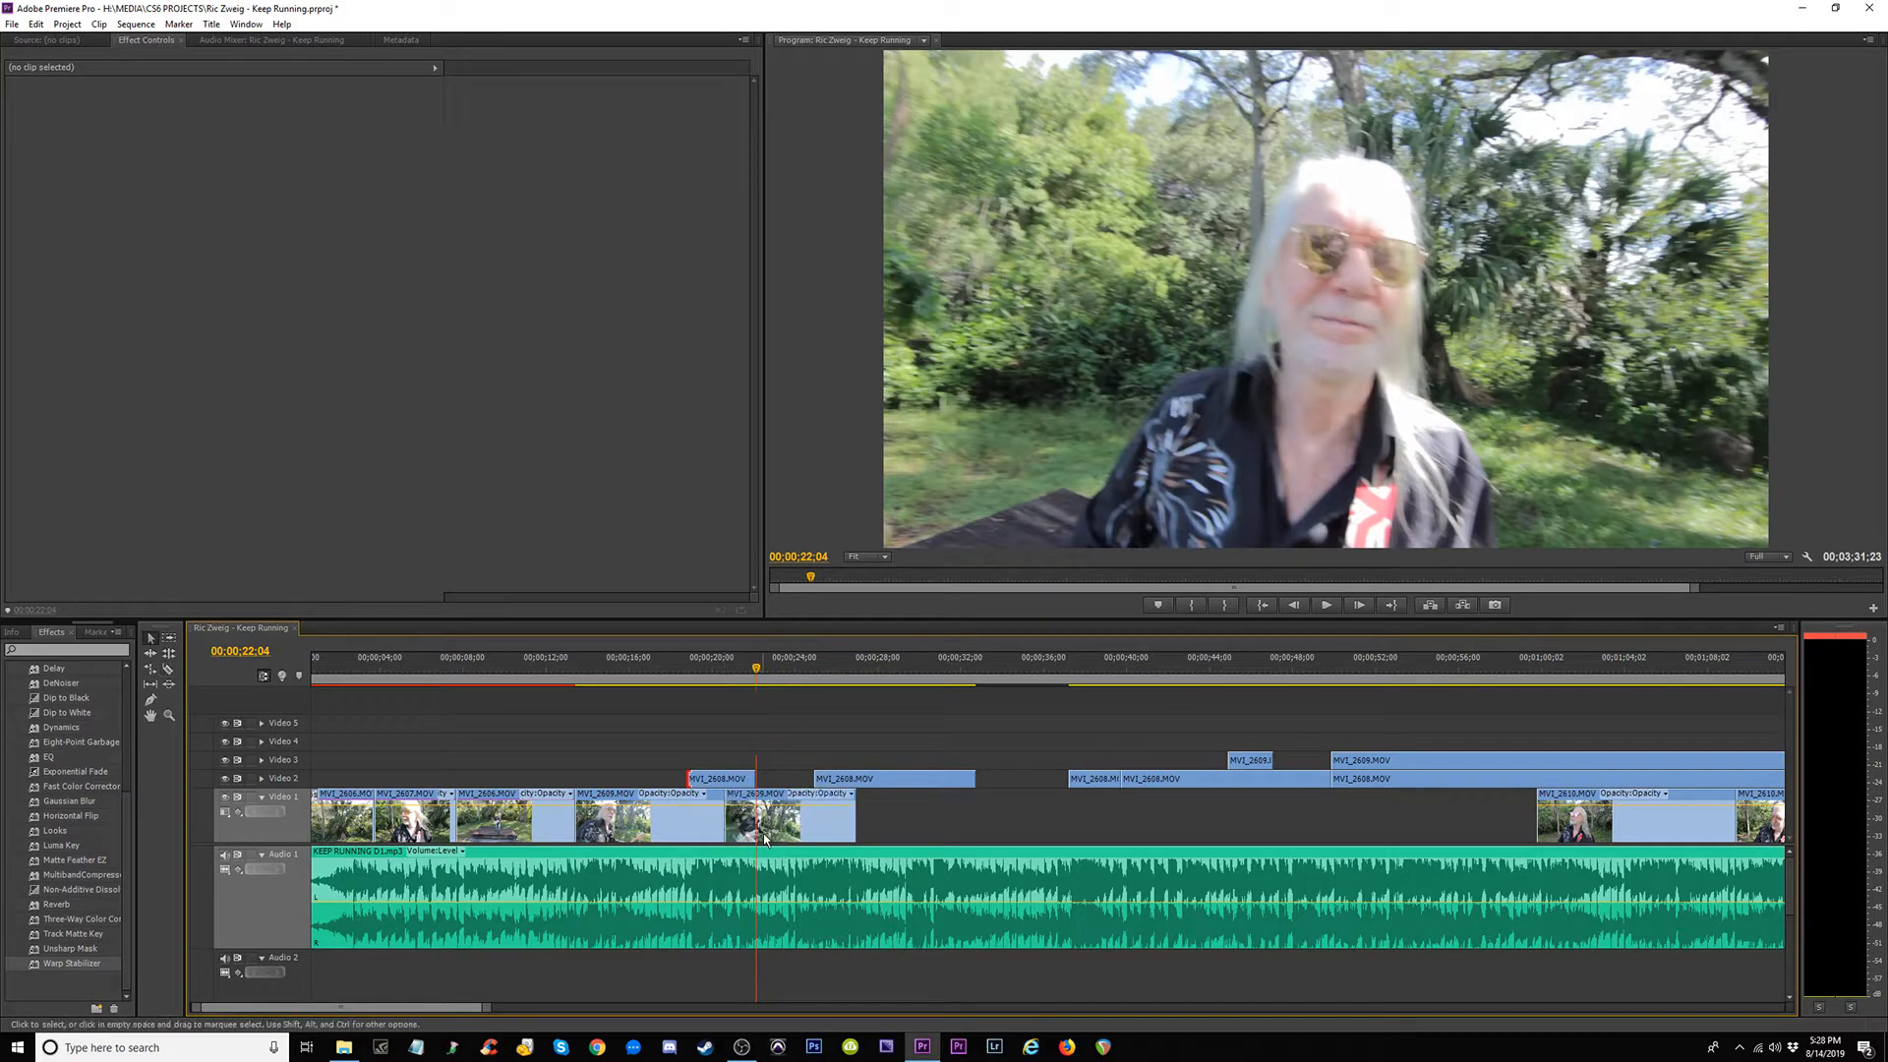
# Try shifting the second MVI_2609 piece on Video 1 to start at 00;00;22;04, preview it, and undo the move.
pyautogui.moveTo(762, 801); pyautogui.dragTo(805, 837)
pyautogui.press('space')
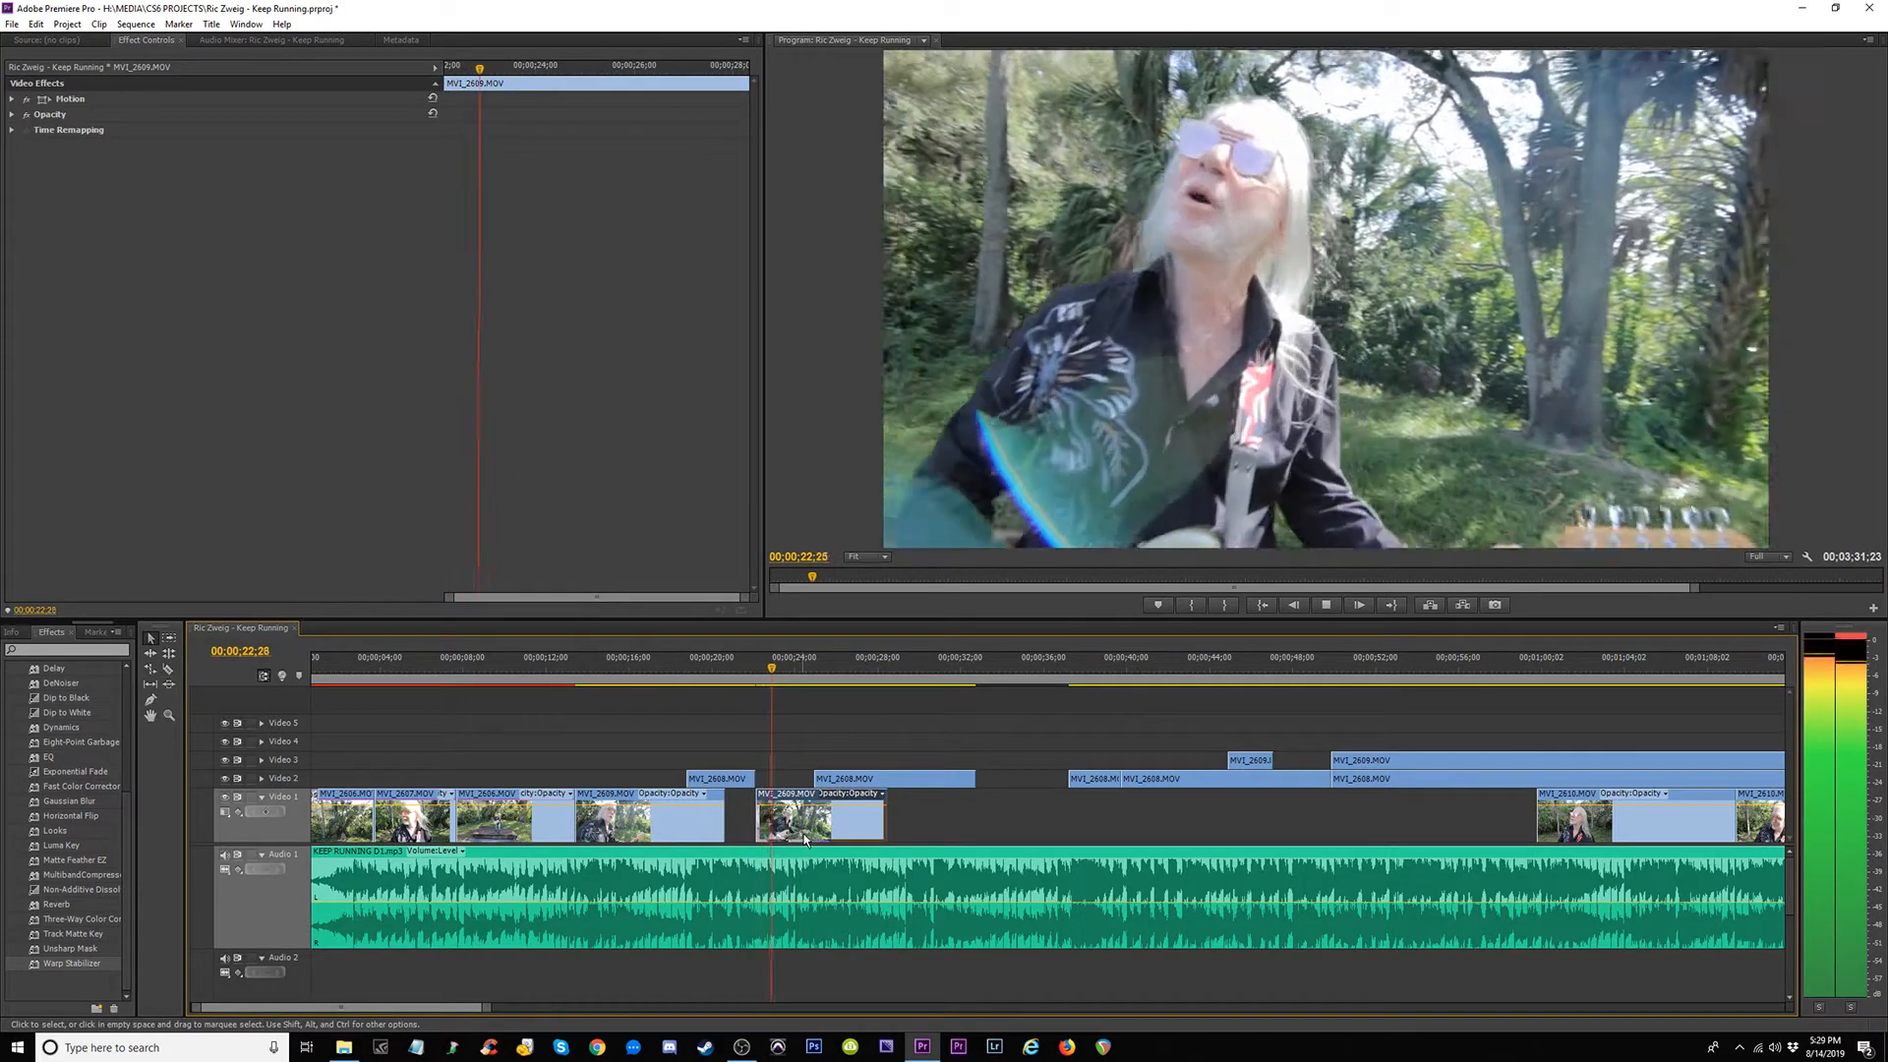
pyautogui.press('space')
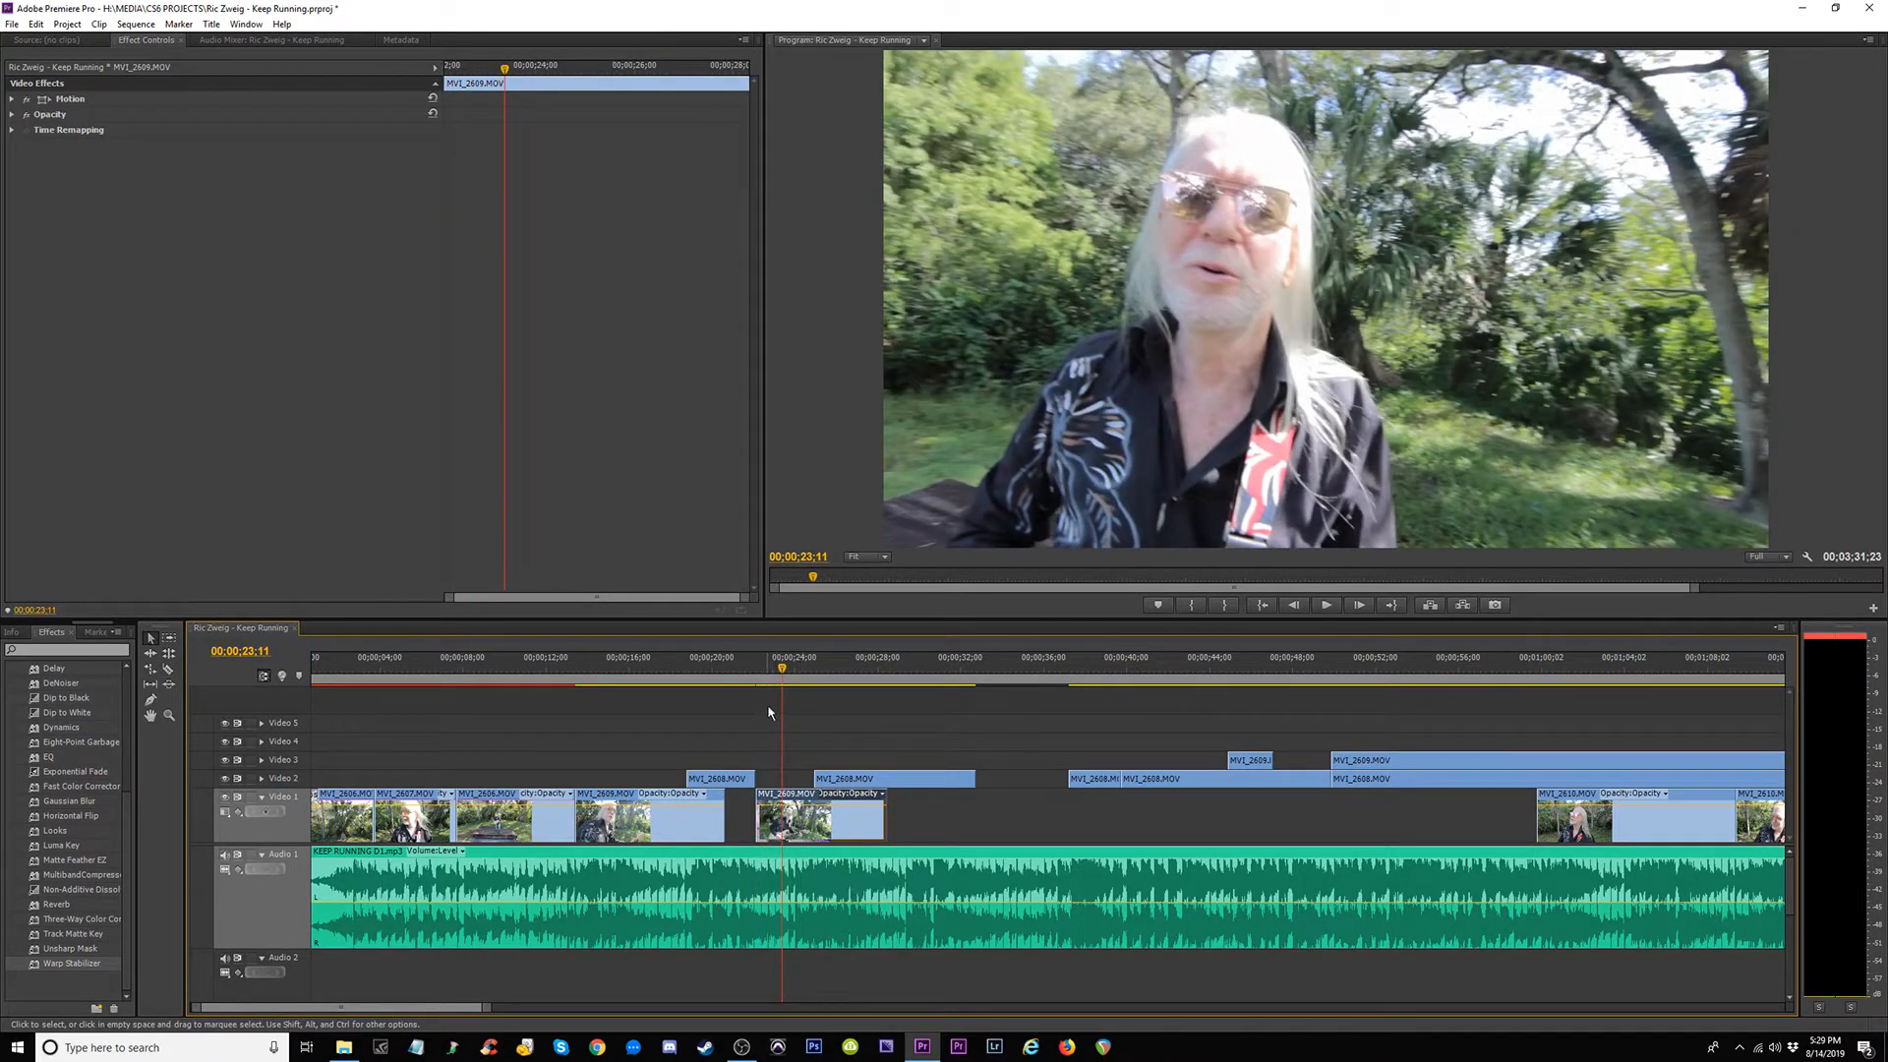
pyautogui.hotkey('ctrl', 'z')
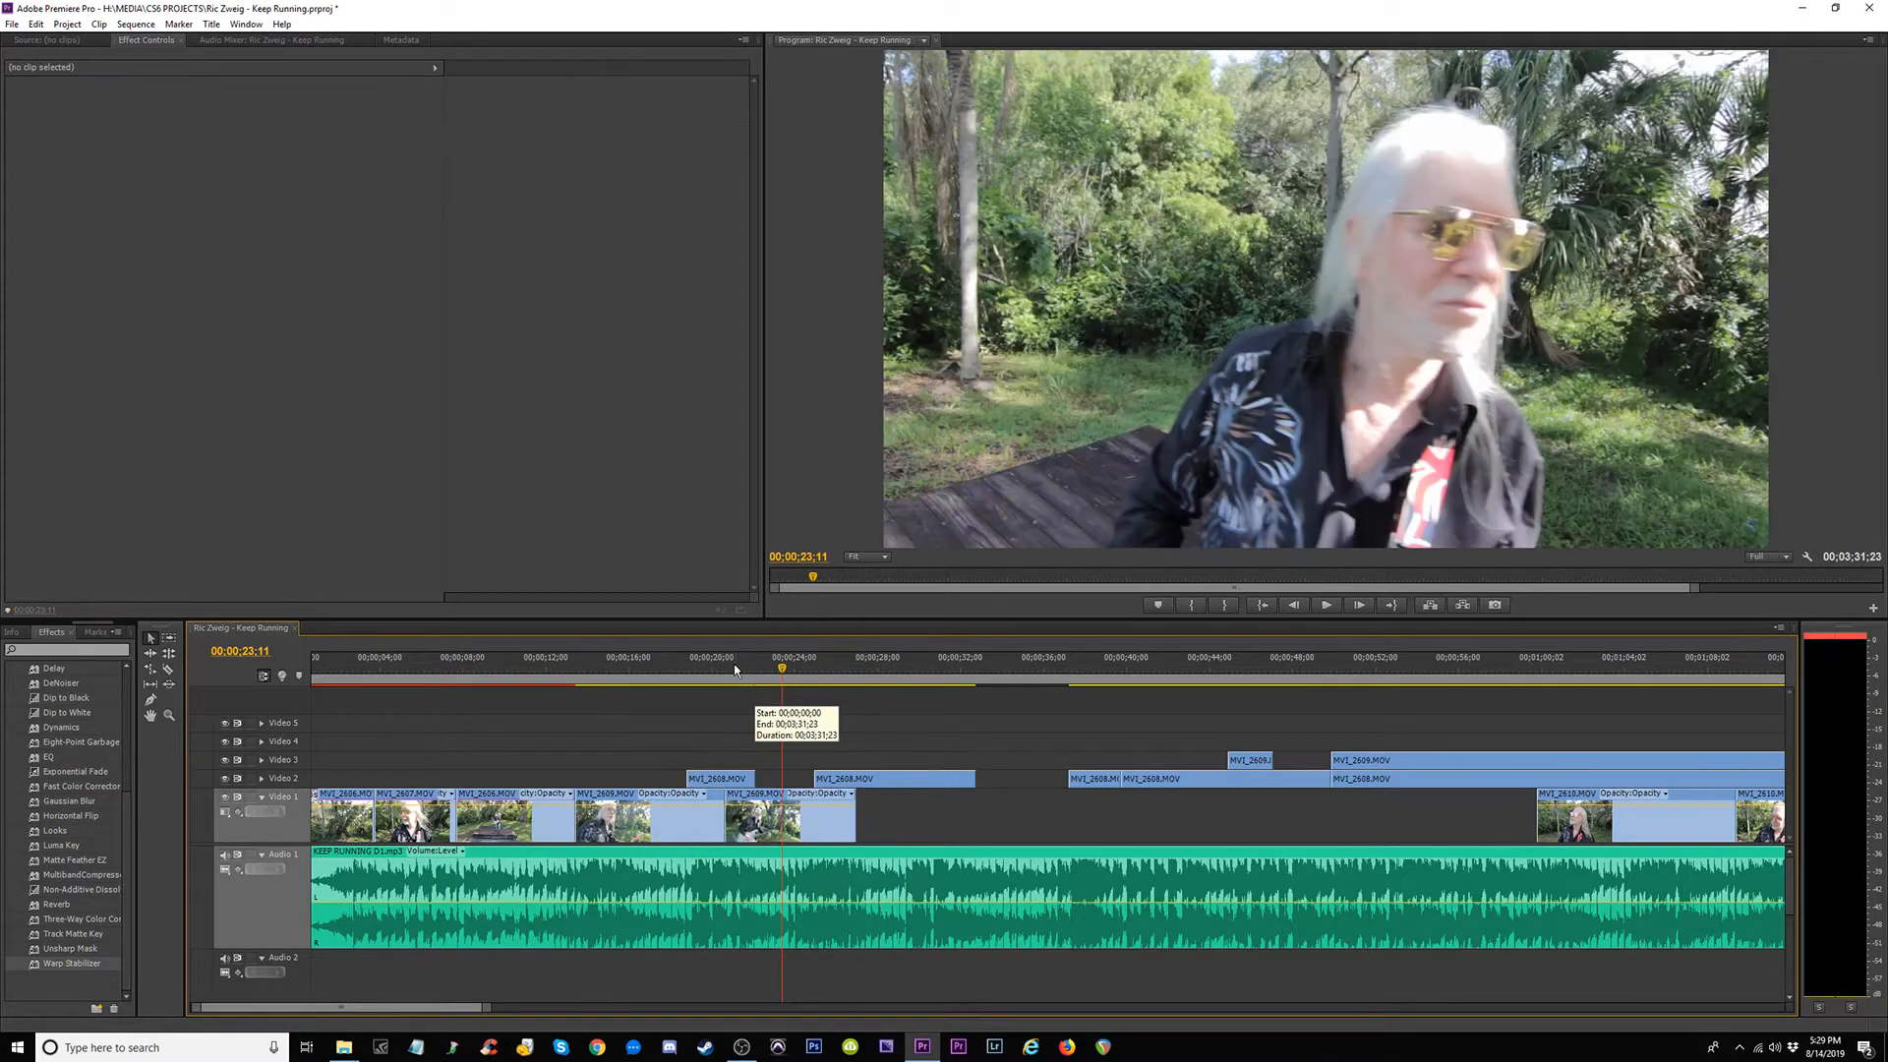
# Move the second MVI_2609 piece from Video 1 up to Video 3, above the MVI_2608 pieces, and preview from about 00;00;20.
pyautogui.click(716, 665)
pyautogui.press('space')
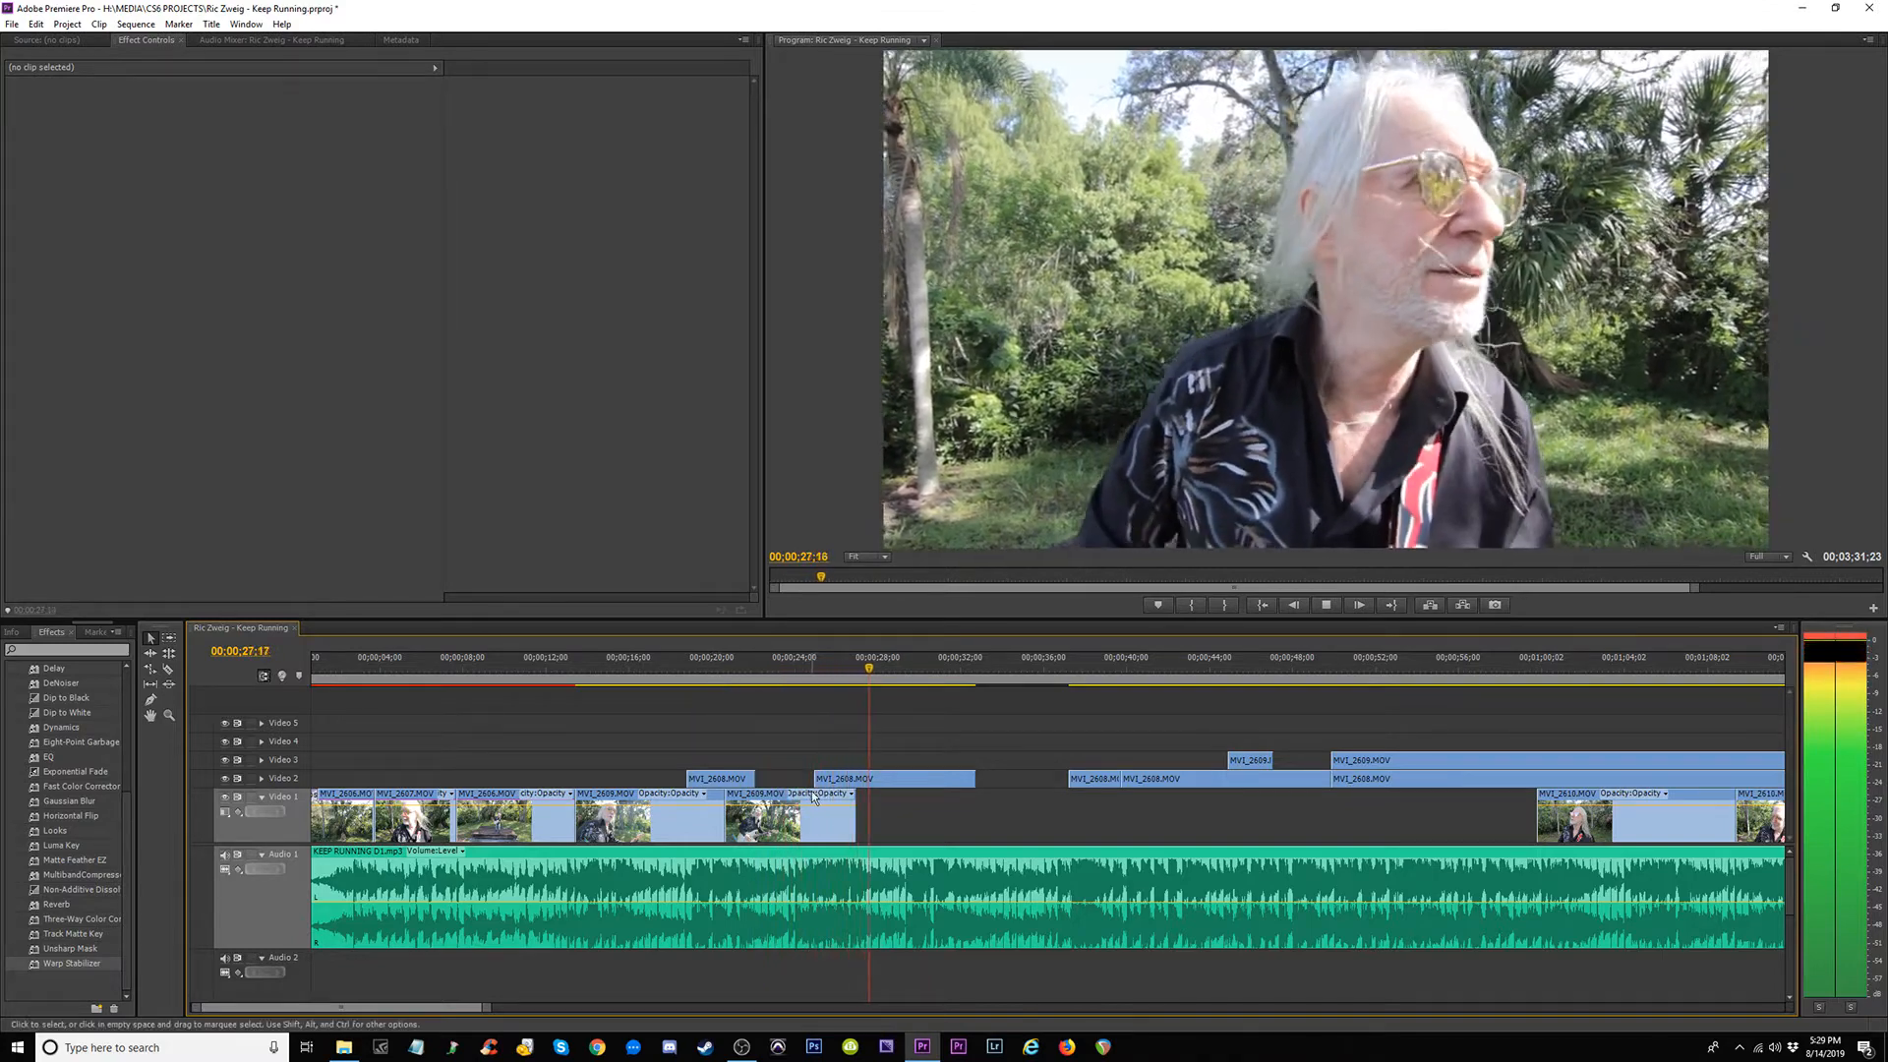
pyautogui.press('space')
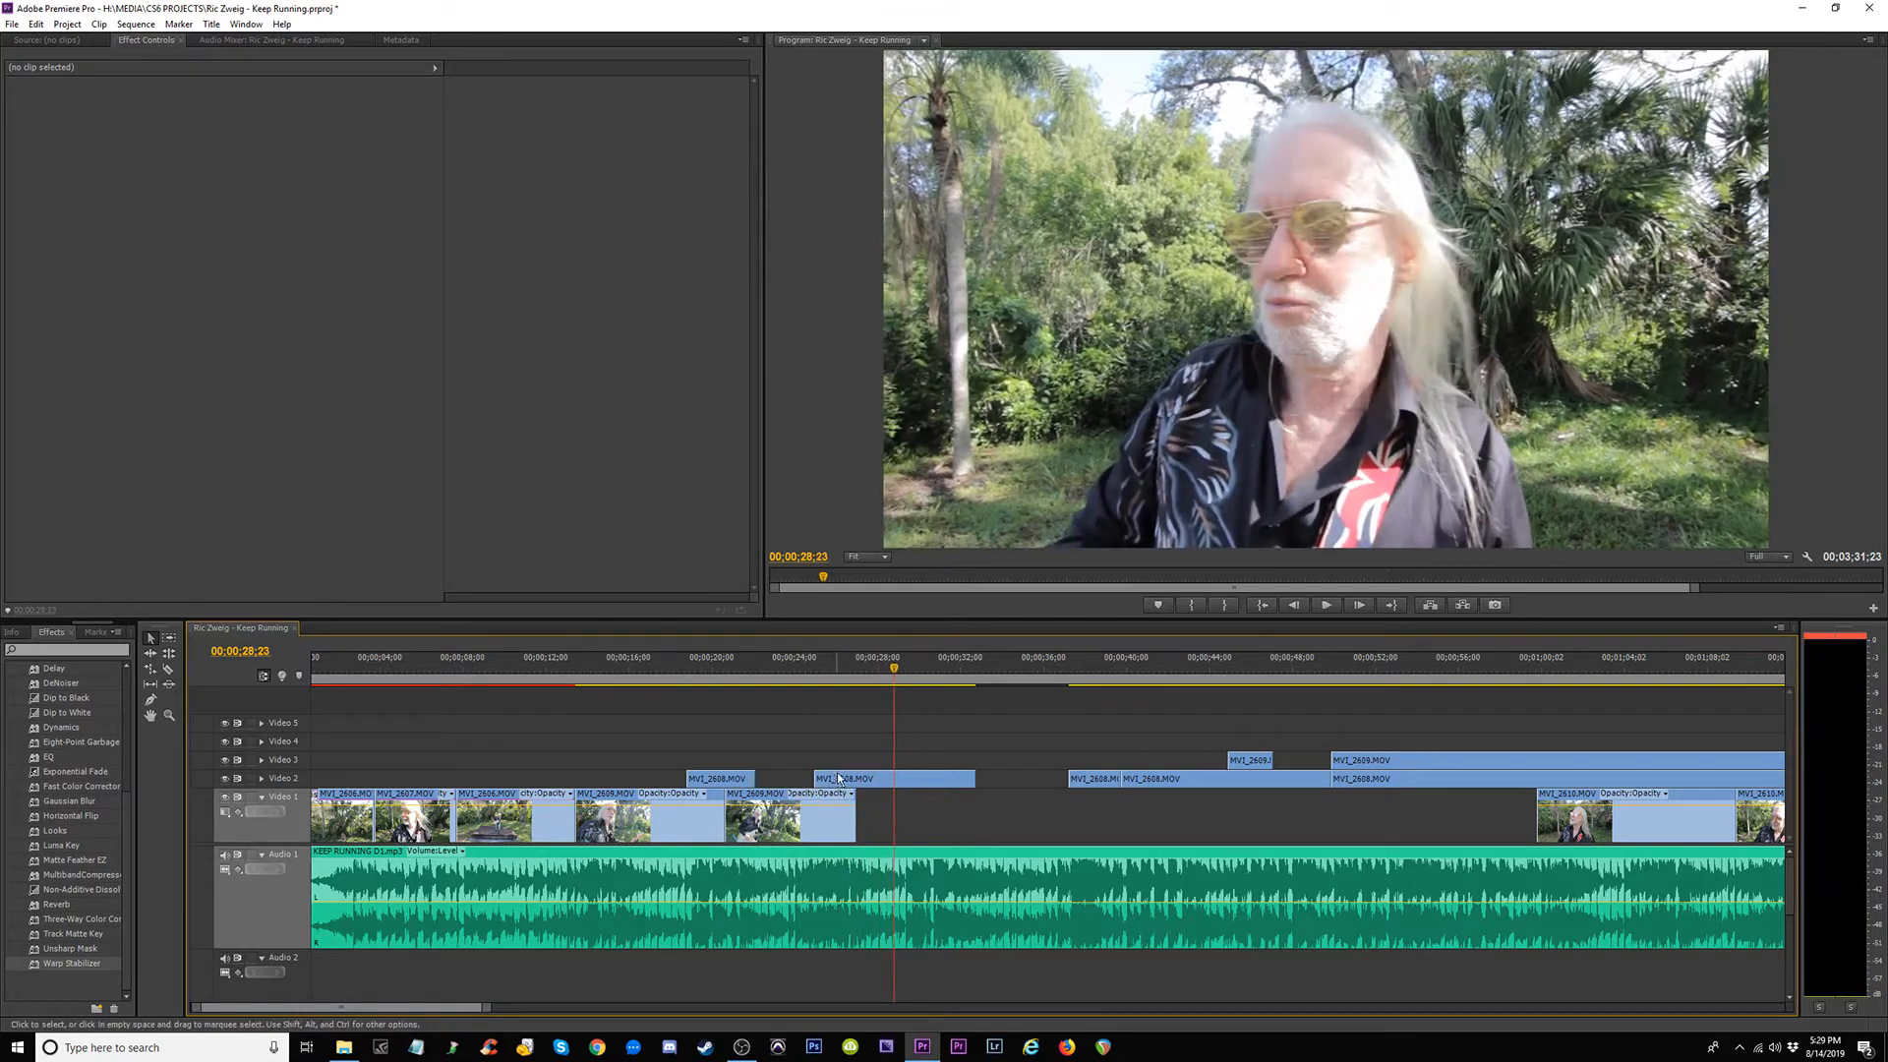
pyautogui.moveTo(787, 801); pyautogui.dragTo(787, 762)
pyautogui.click(714, 663)
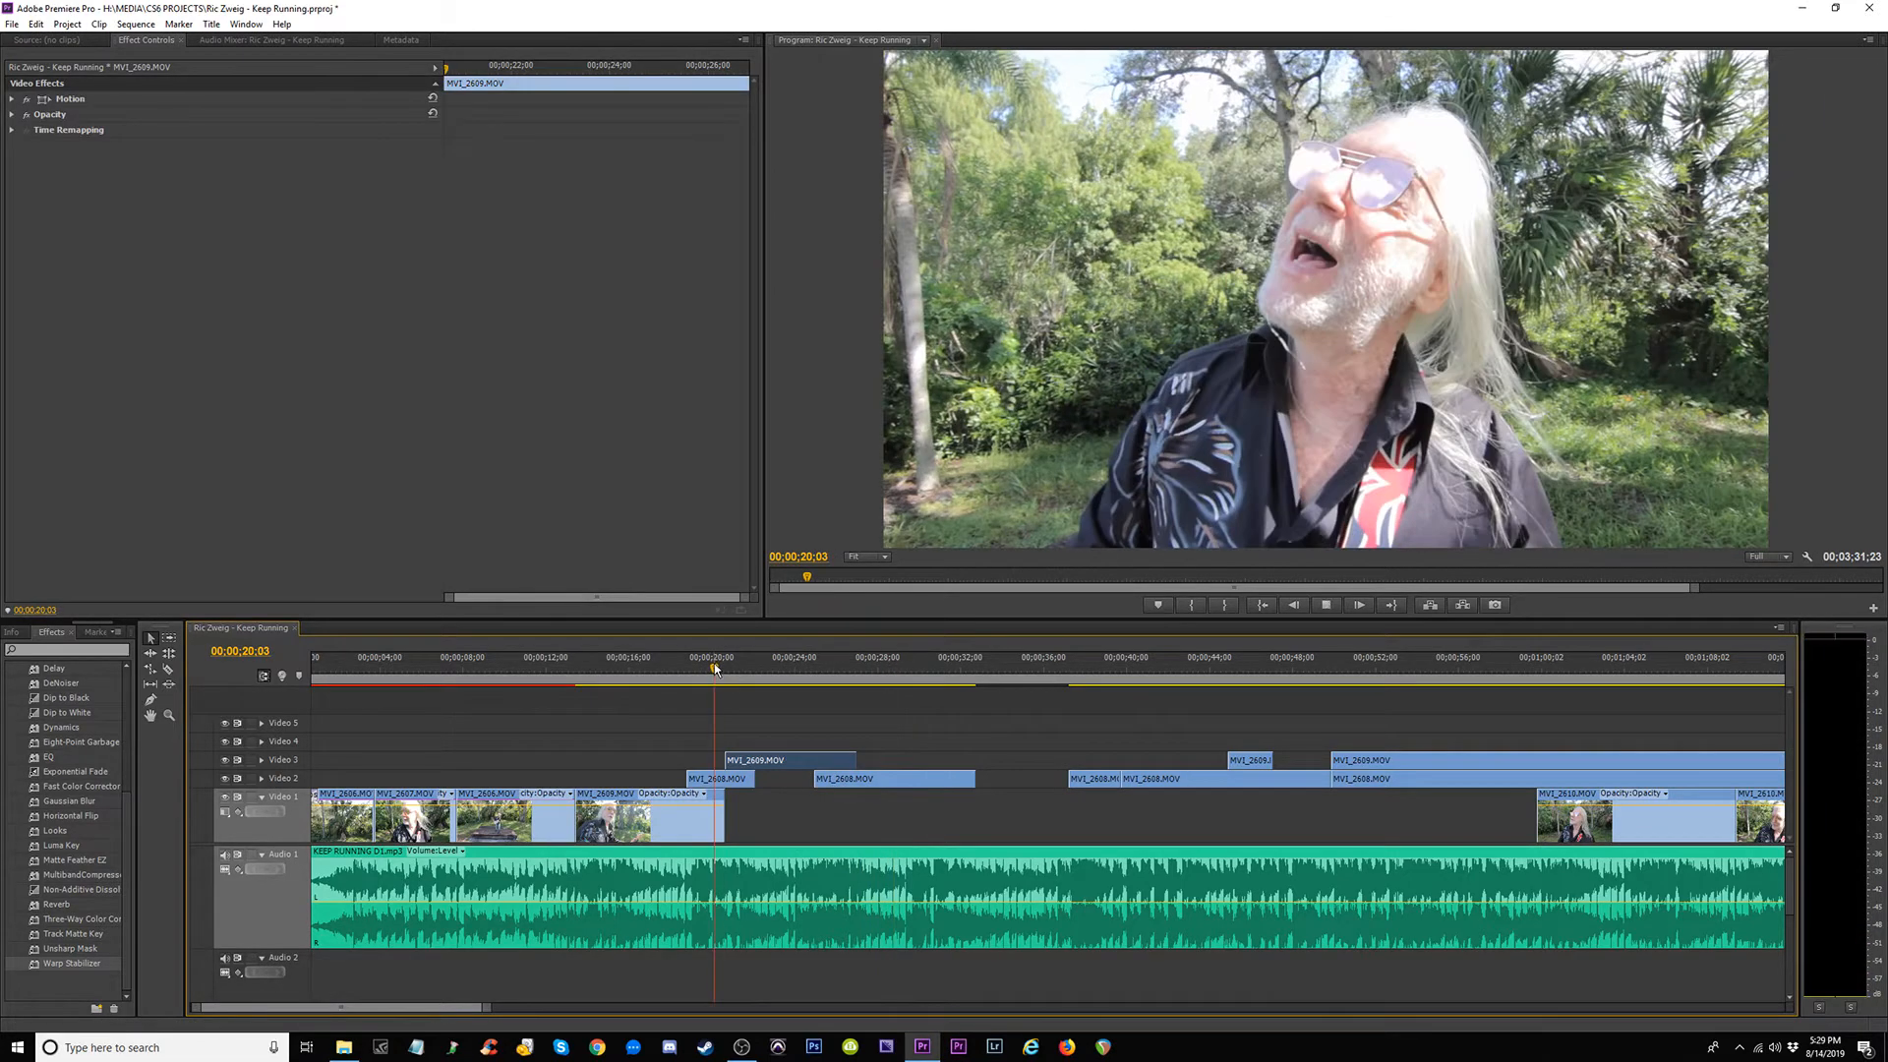
pyautogui.press('space')
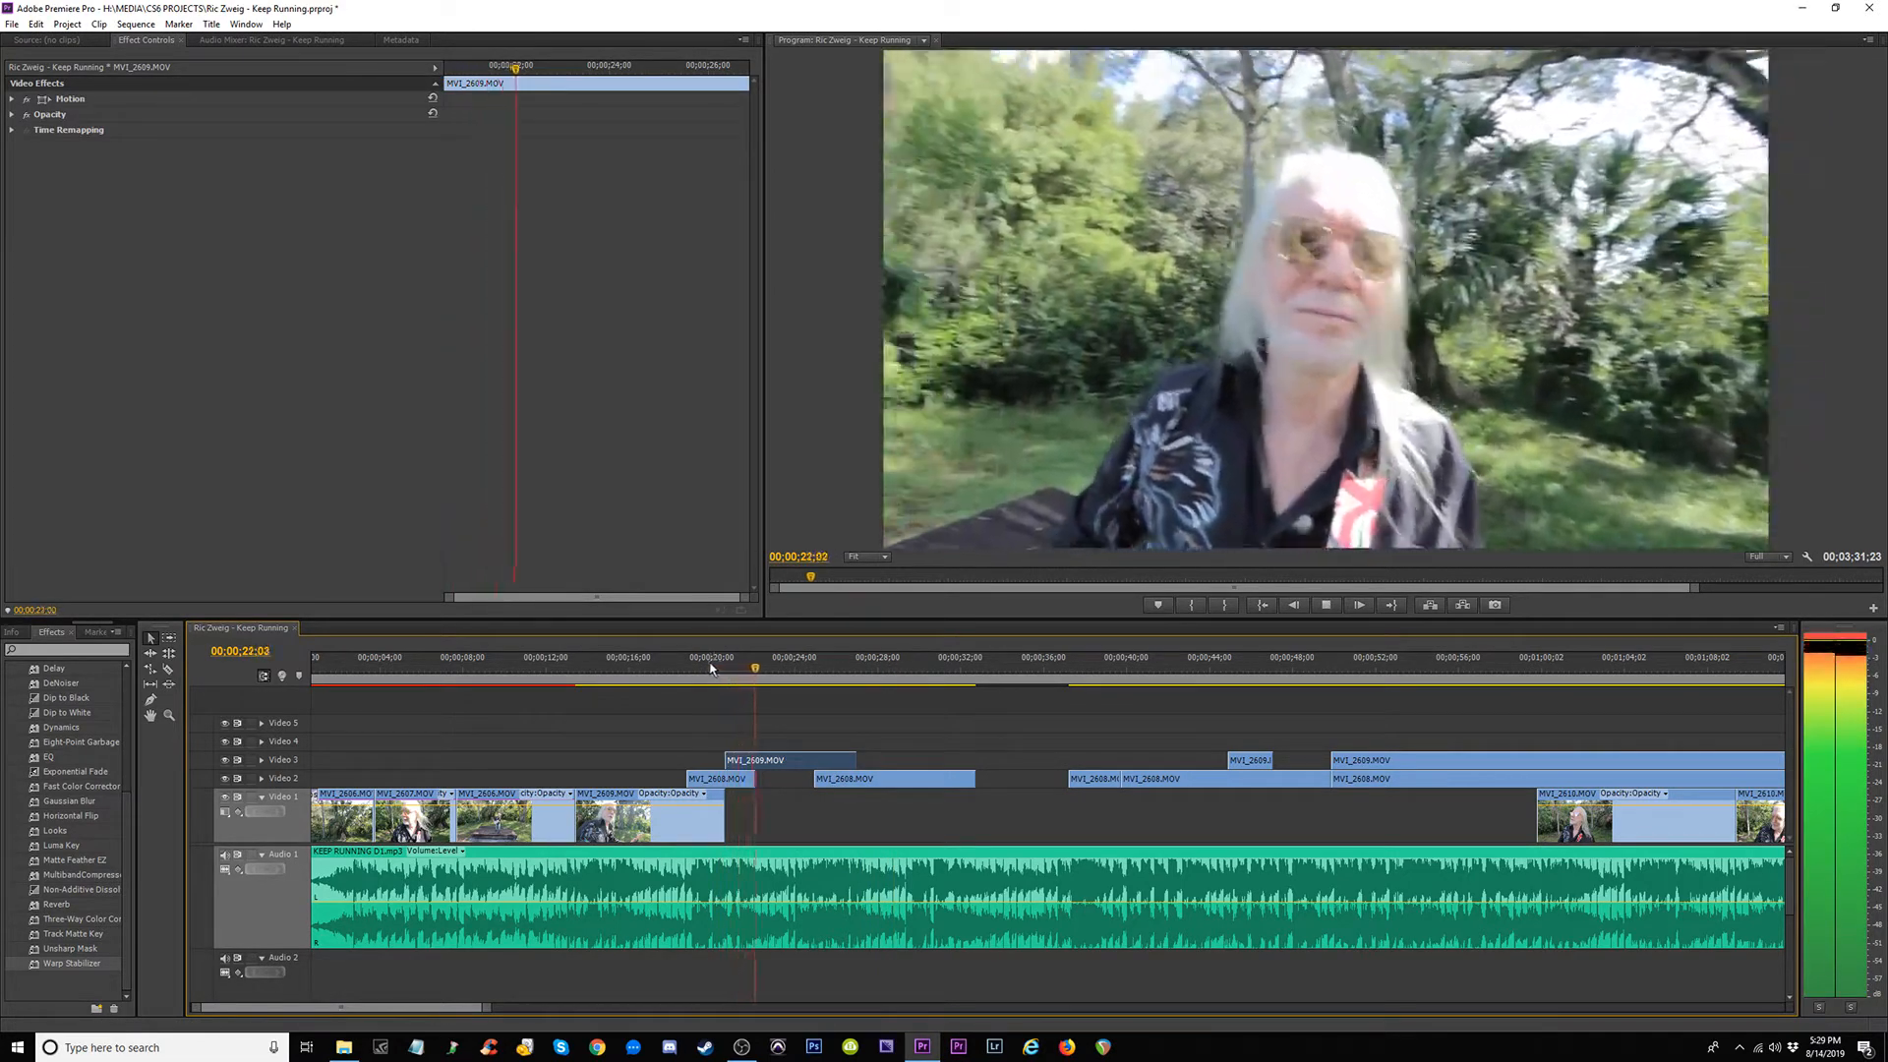
pyautogui.press('space')
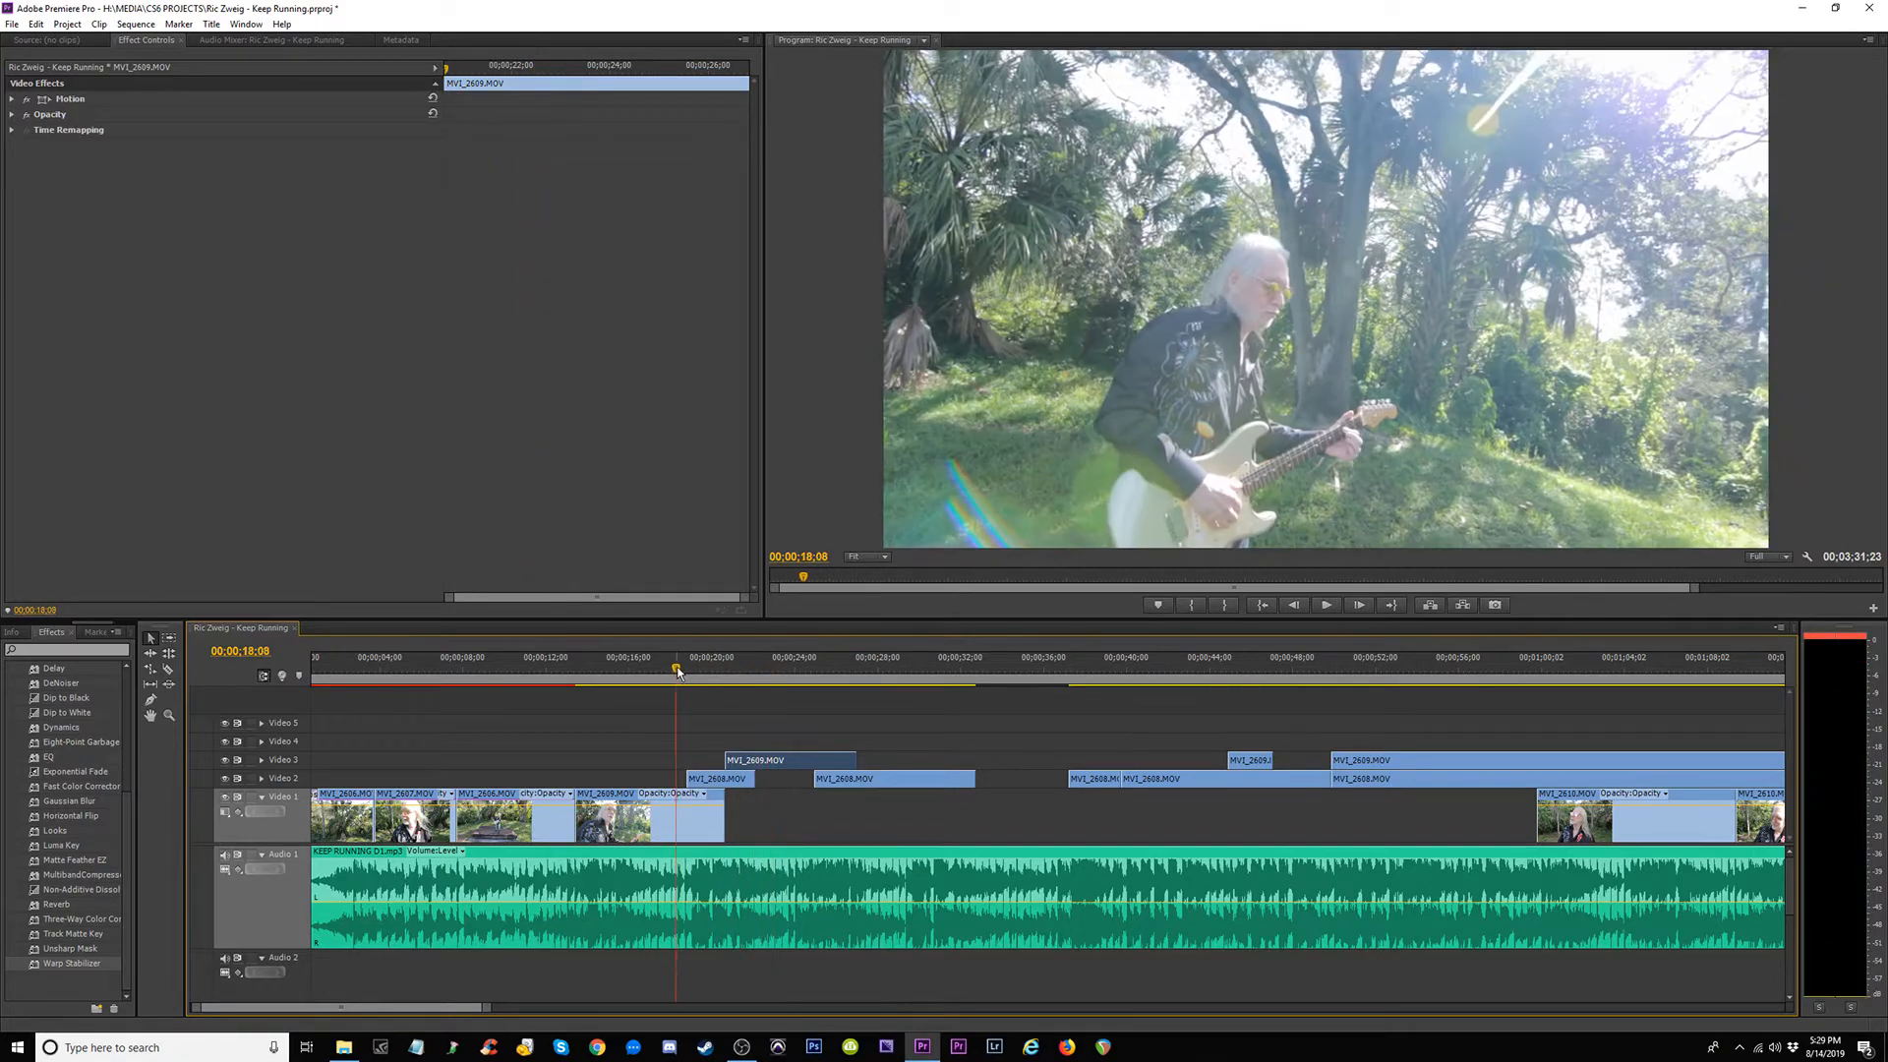
# Cut the MVI_2609 piece on Video 3 at 00;00;21;16, trim the following piece's start to about 00;00;22;04, and play the edit.
pyautogui.press('space')
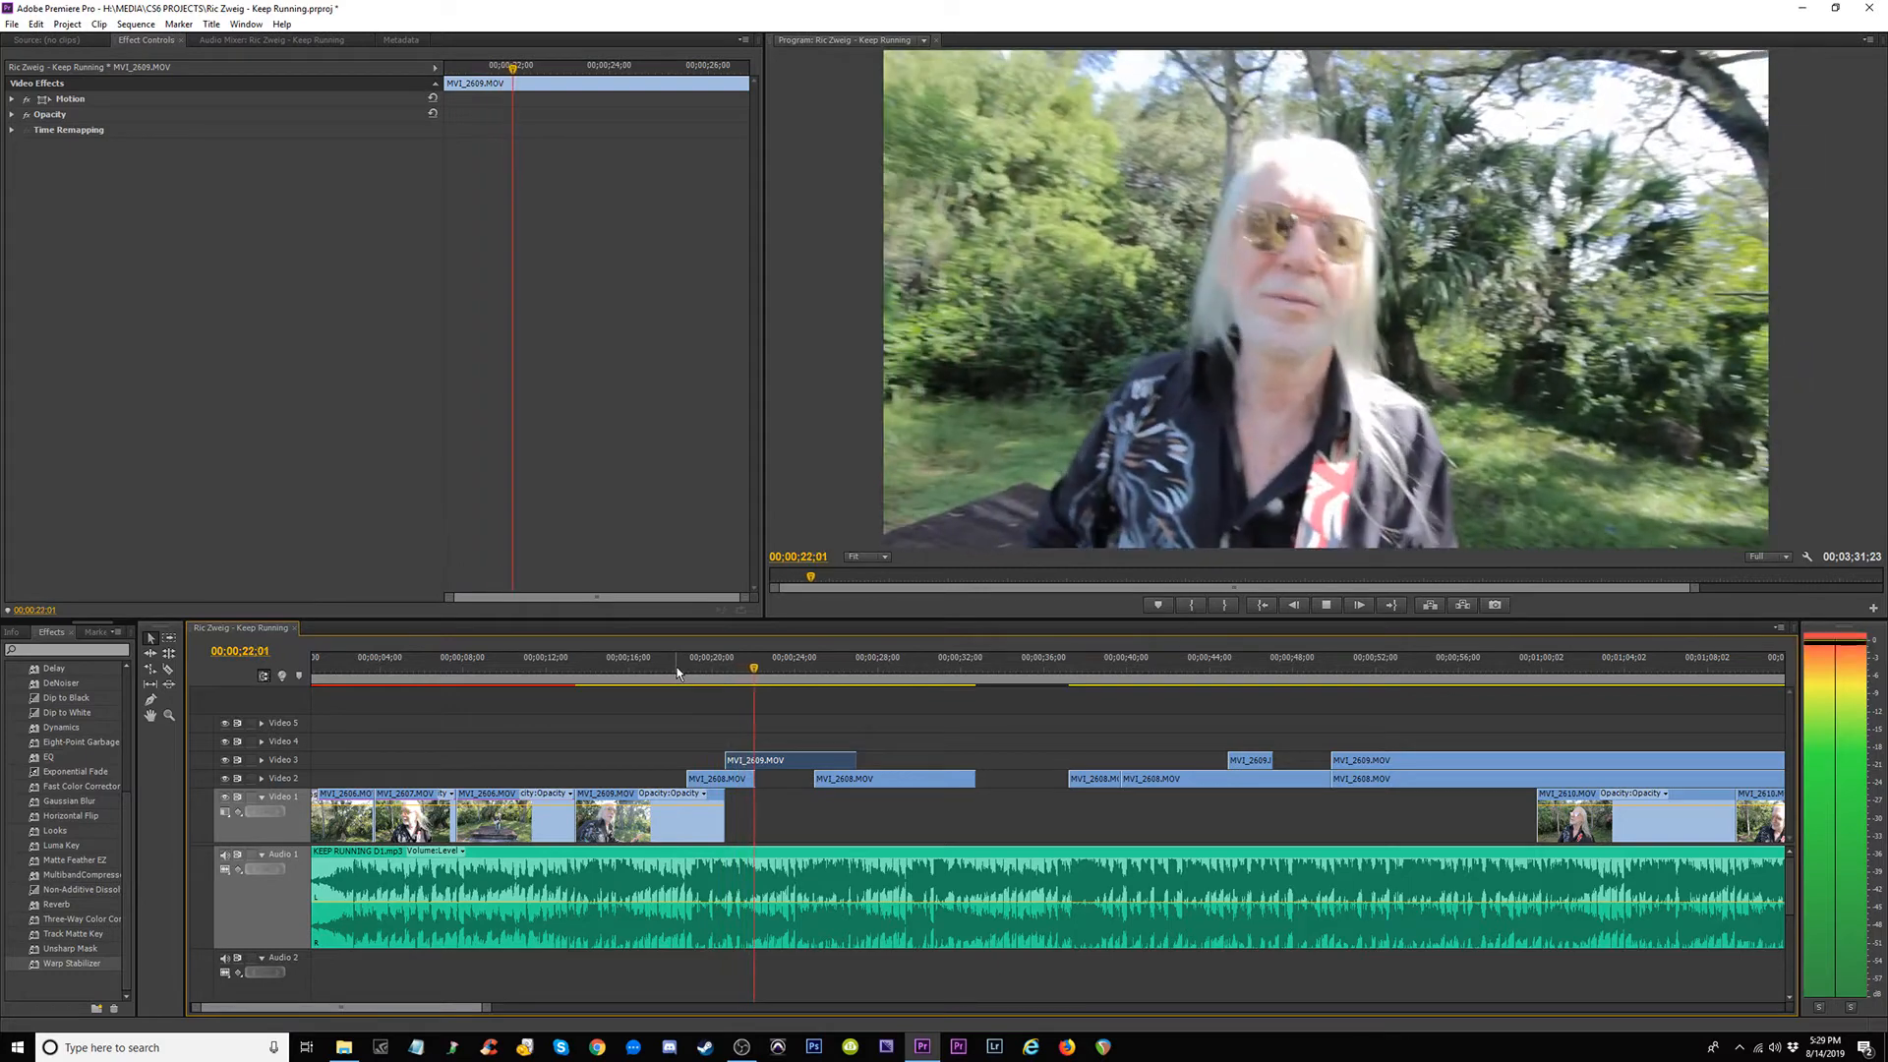
pyautogui.click(717, 670)
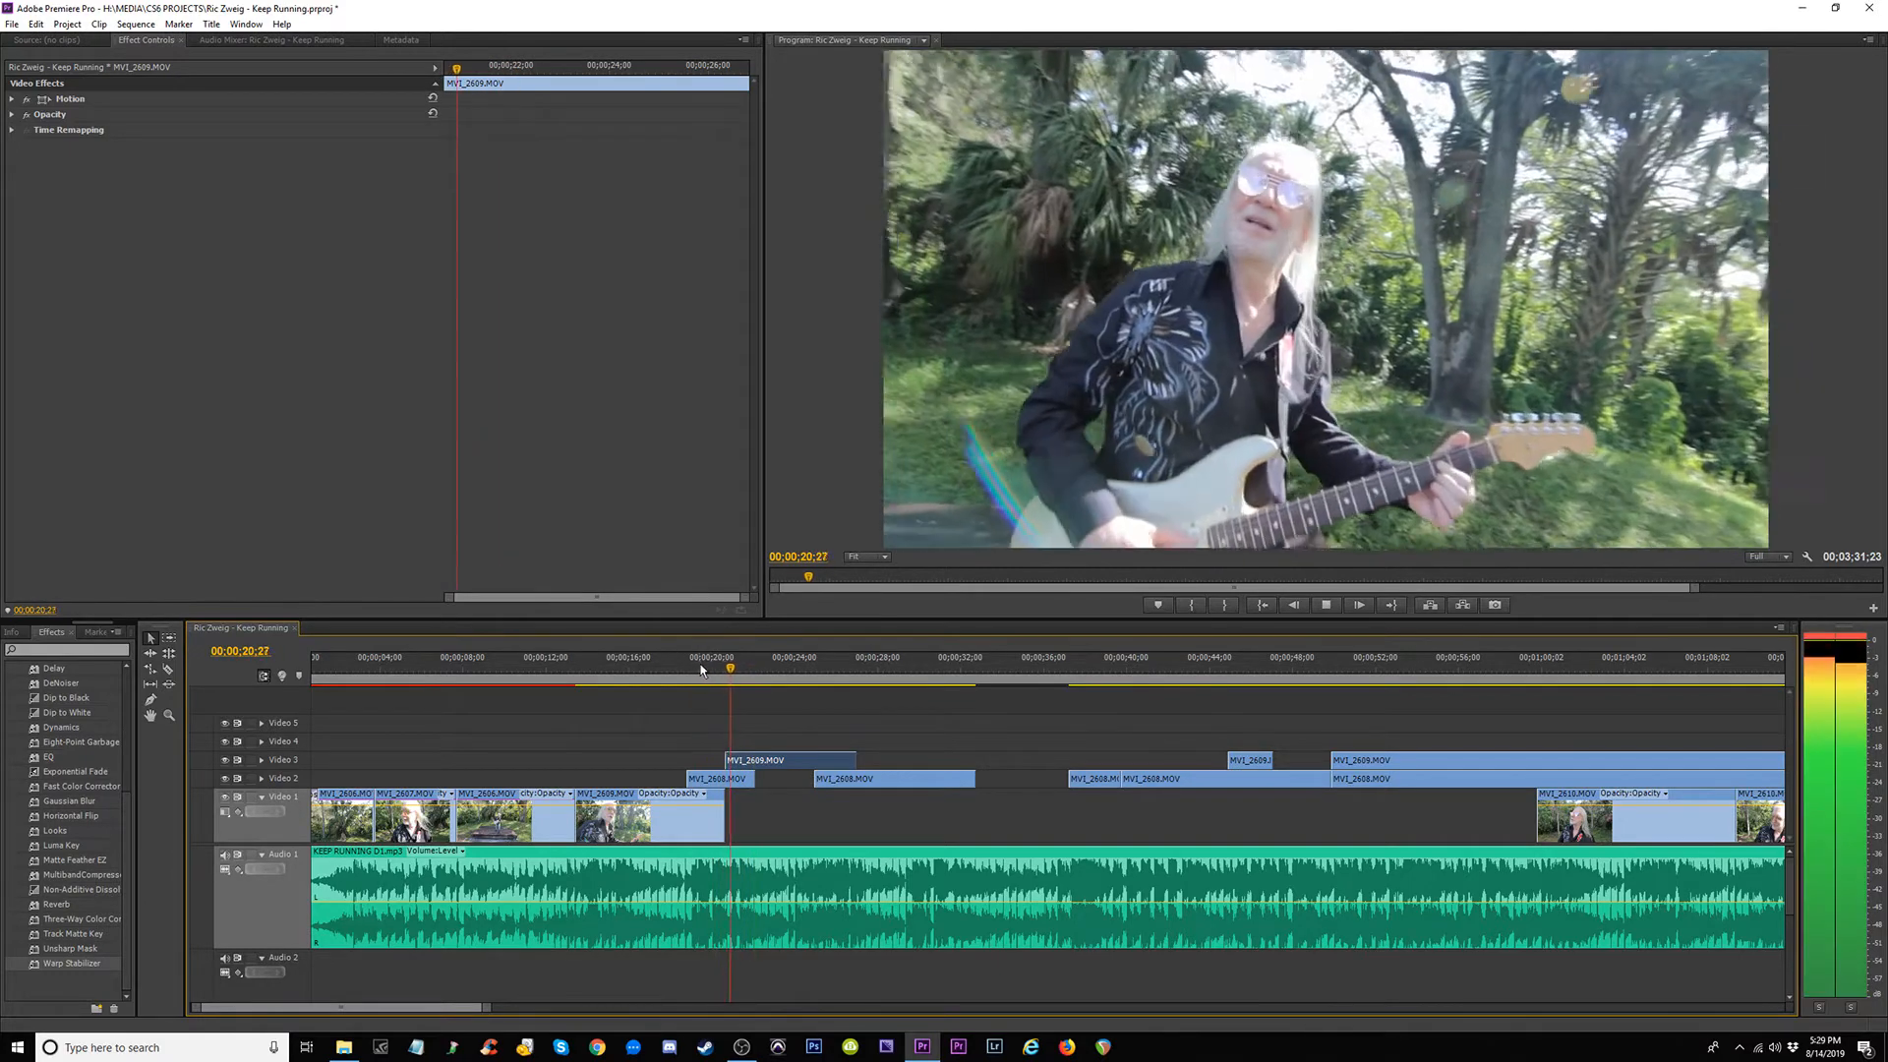
pyautogui.press('space')
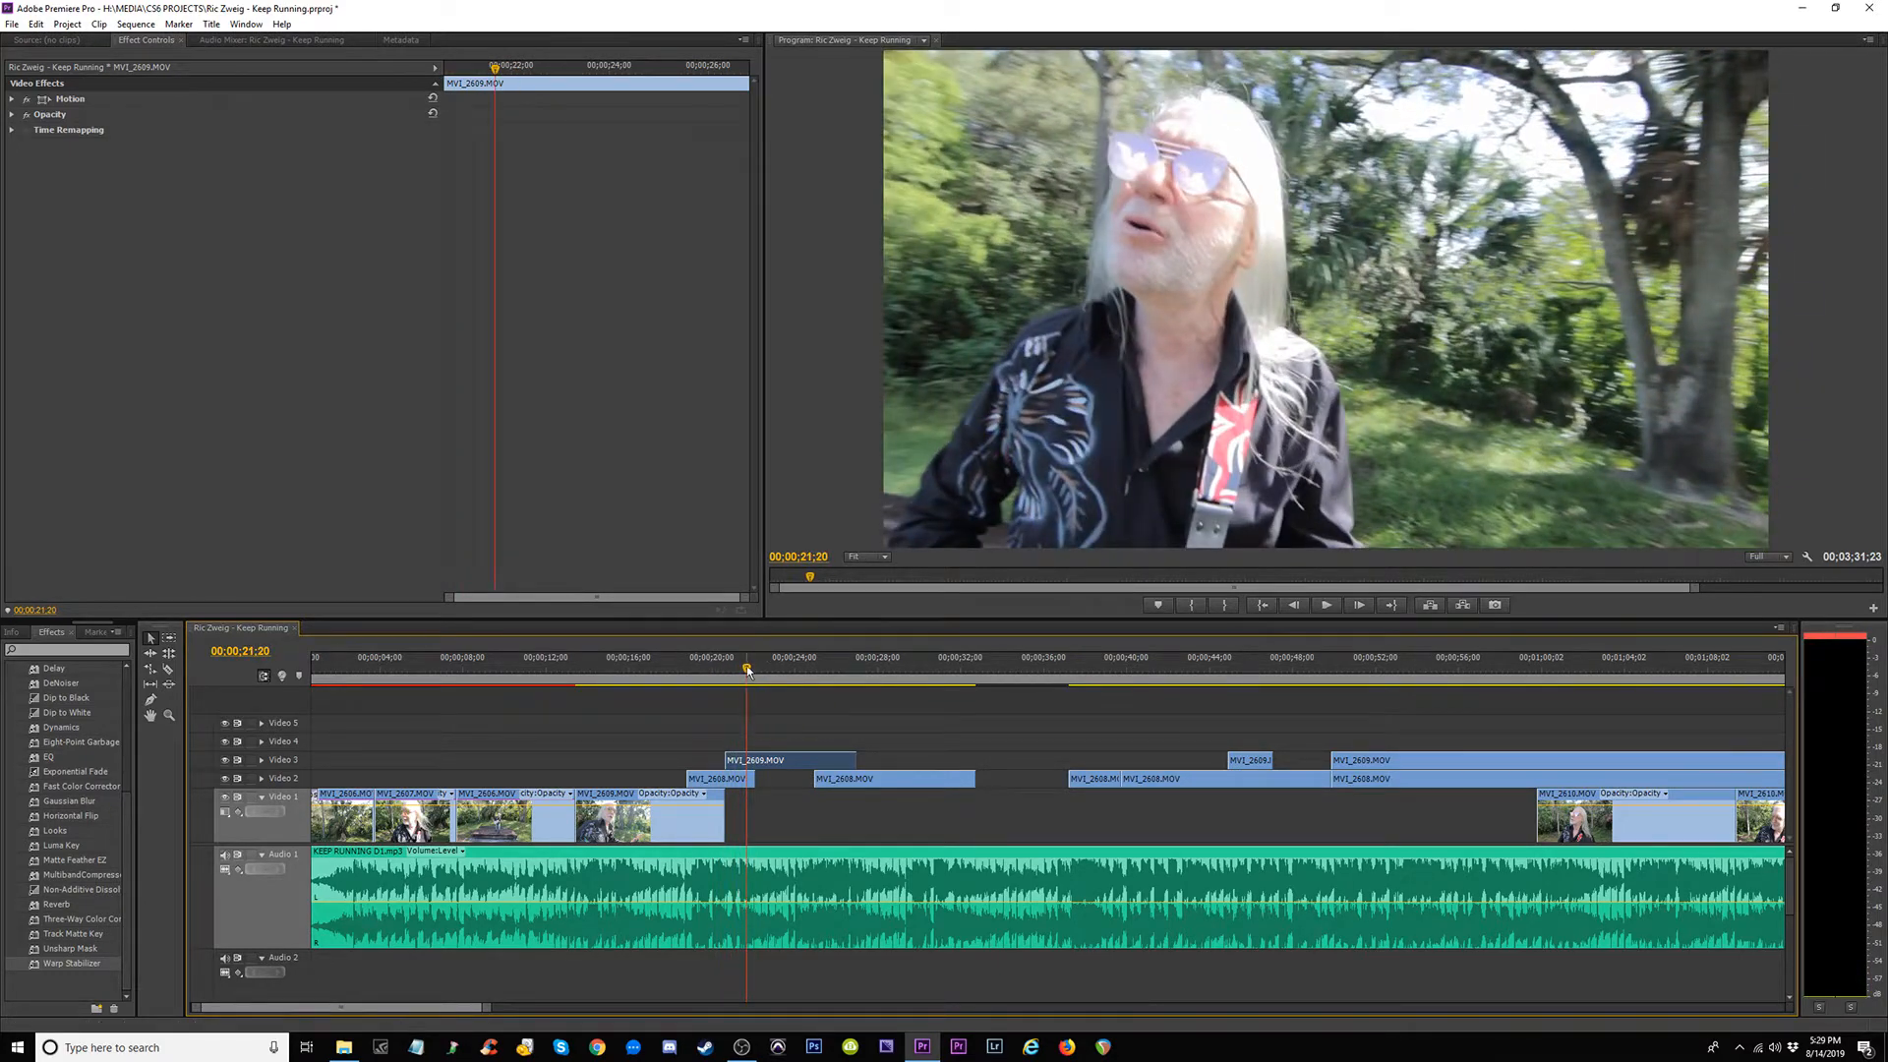
pyautogui.hotkey('ctrl', 's')
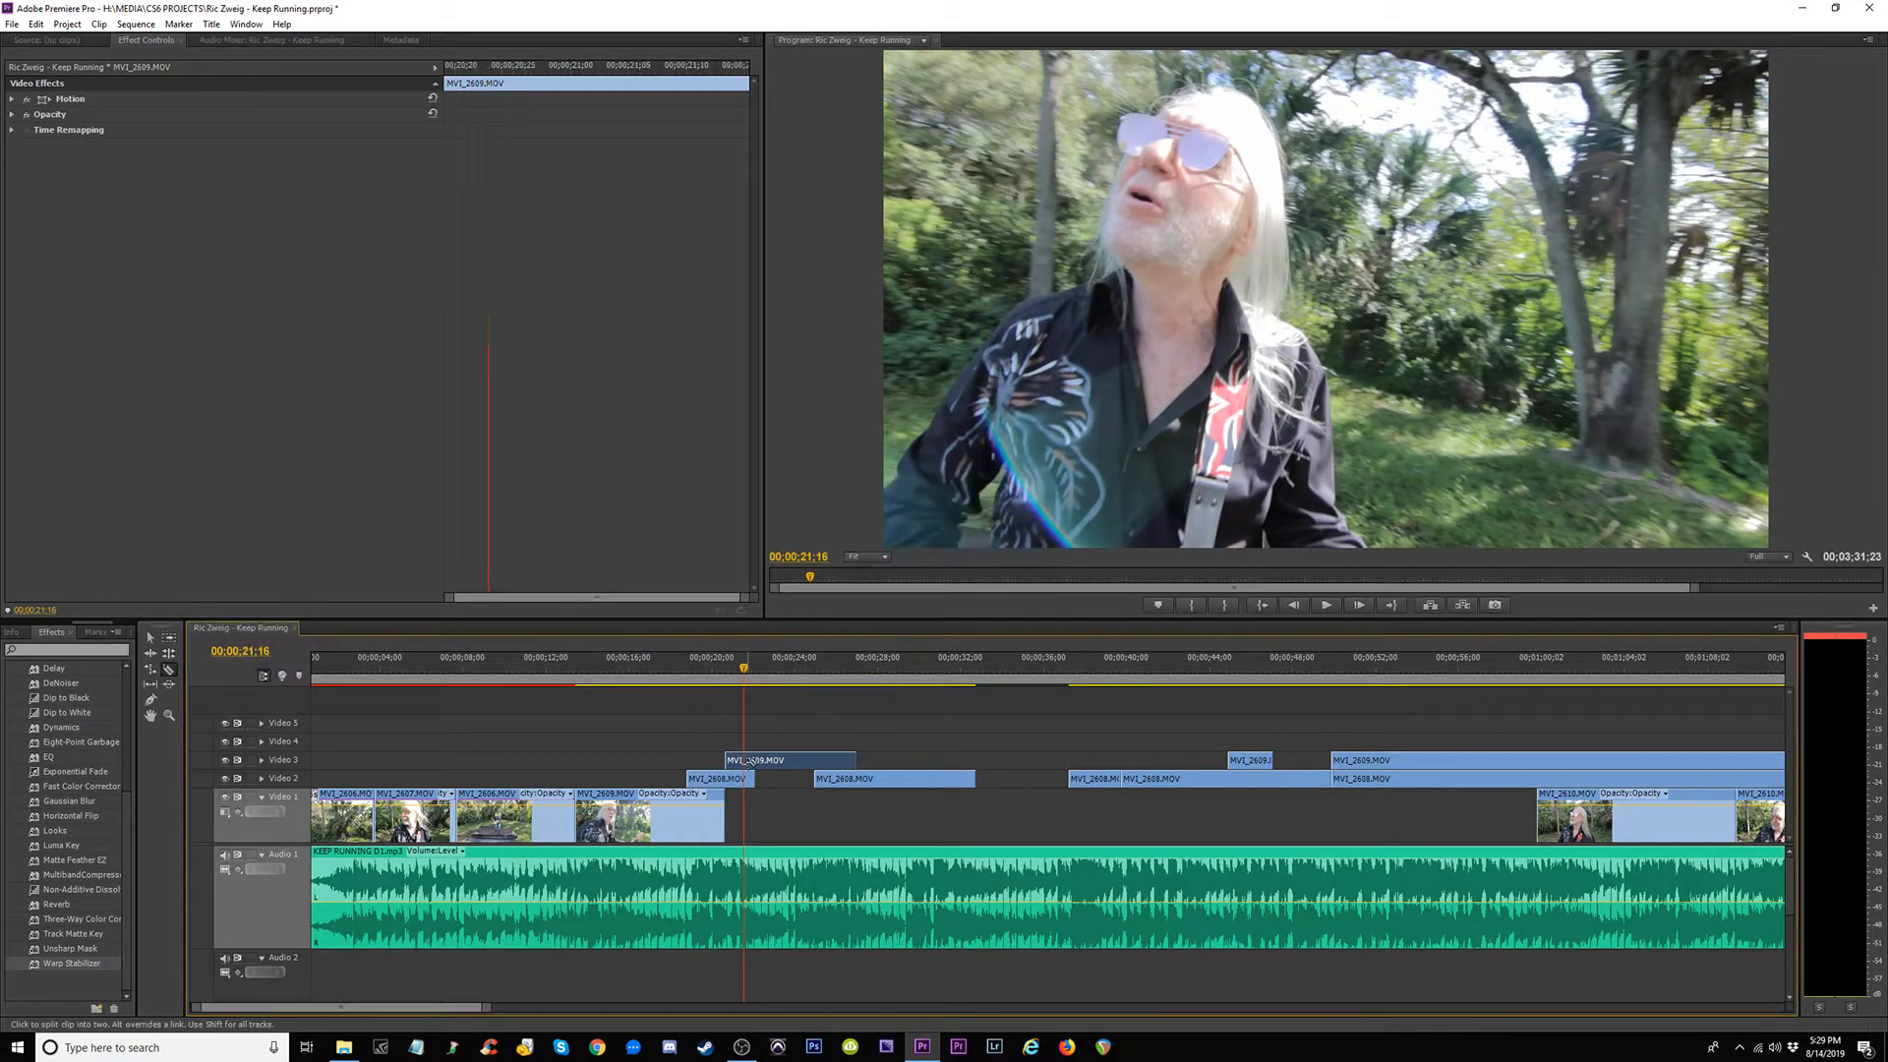
pyautogui.click(750, 762)
pyautogui.press('space')
pyautogui.press('v')
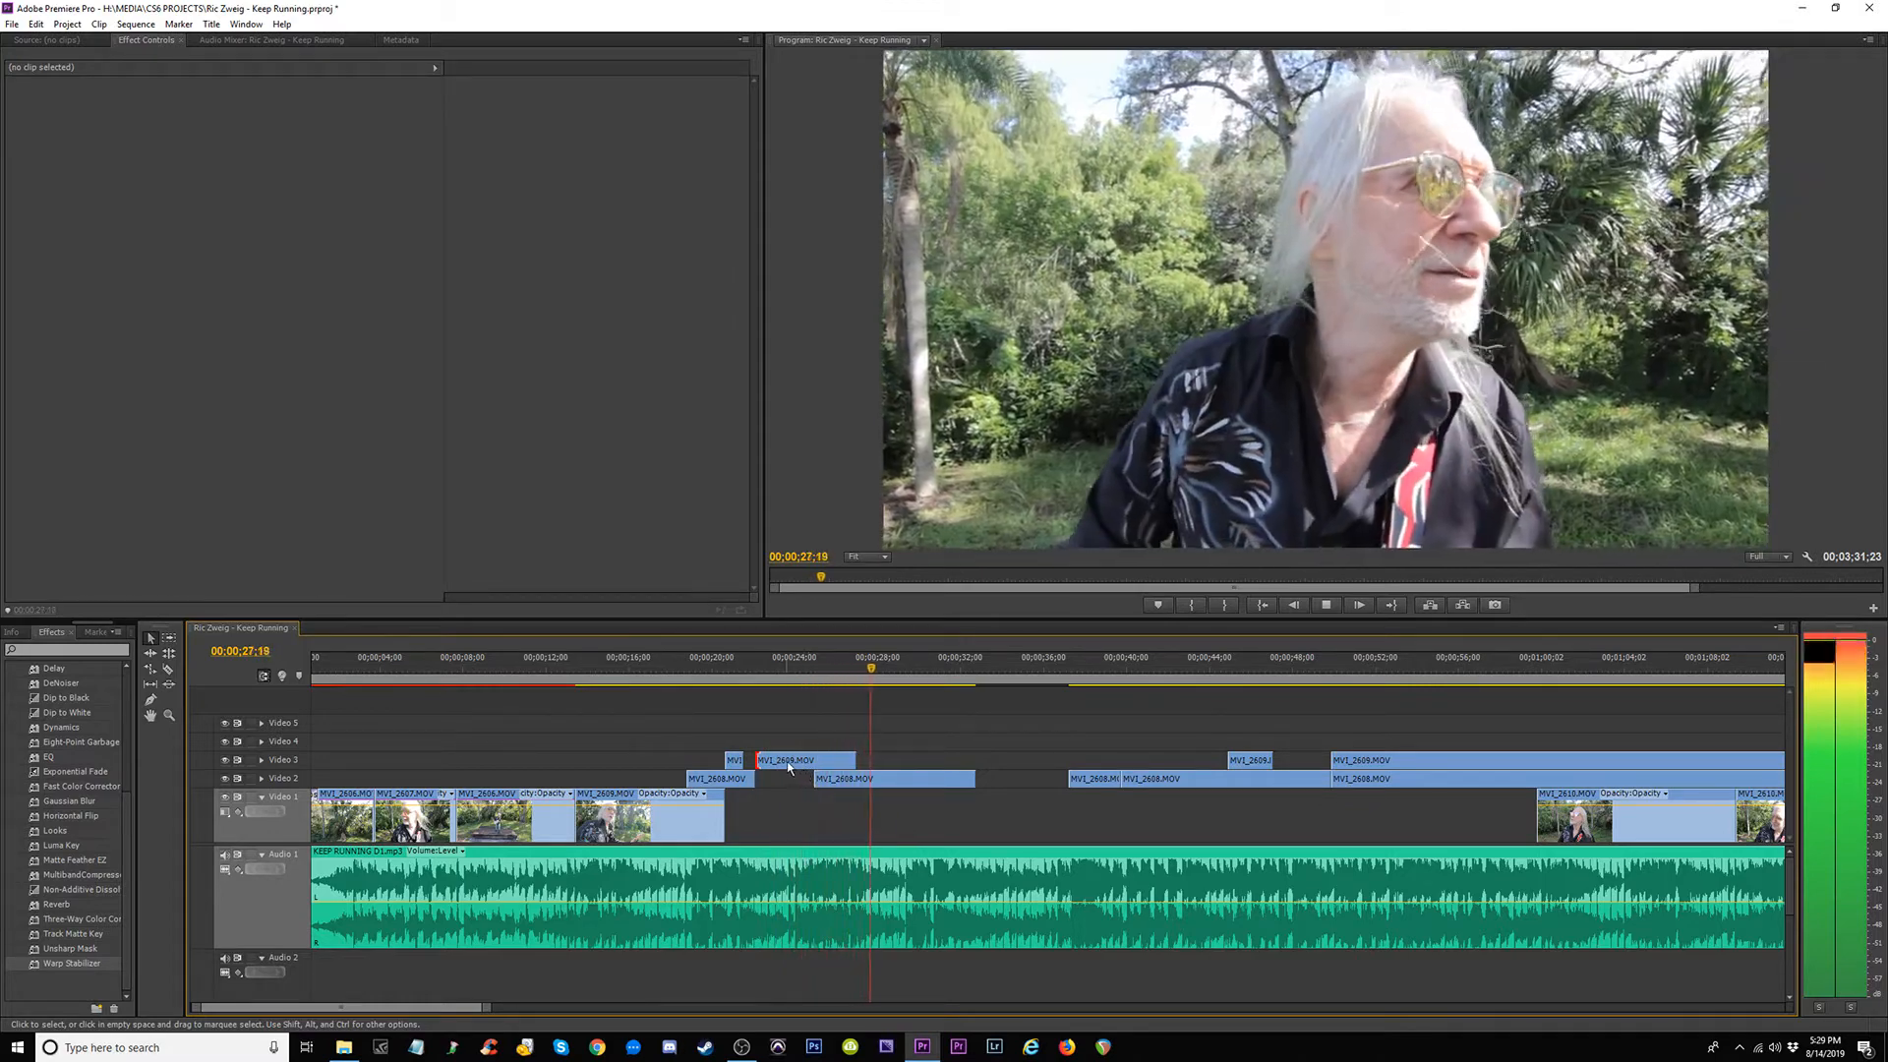
# Cut the longer MVI_2609 piece on Video 3 just before 00;00;26 and trim the remainder's start to about 00;00;26;18.
pyautogui.click(805, 669)
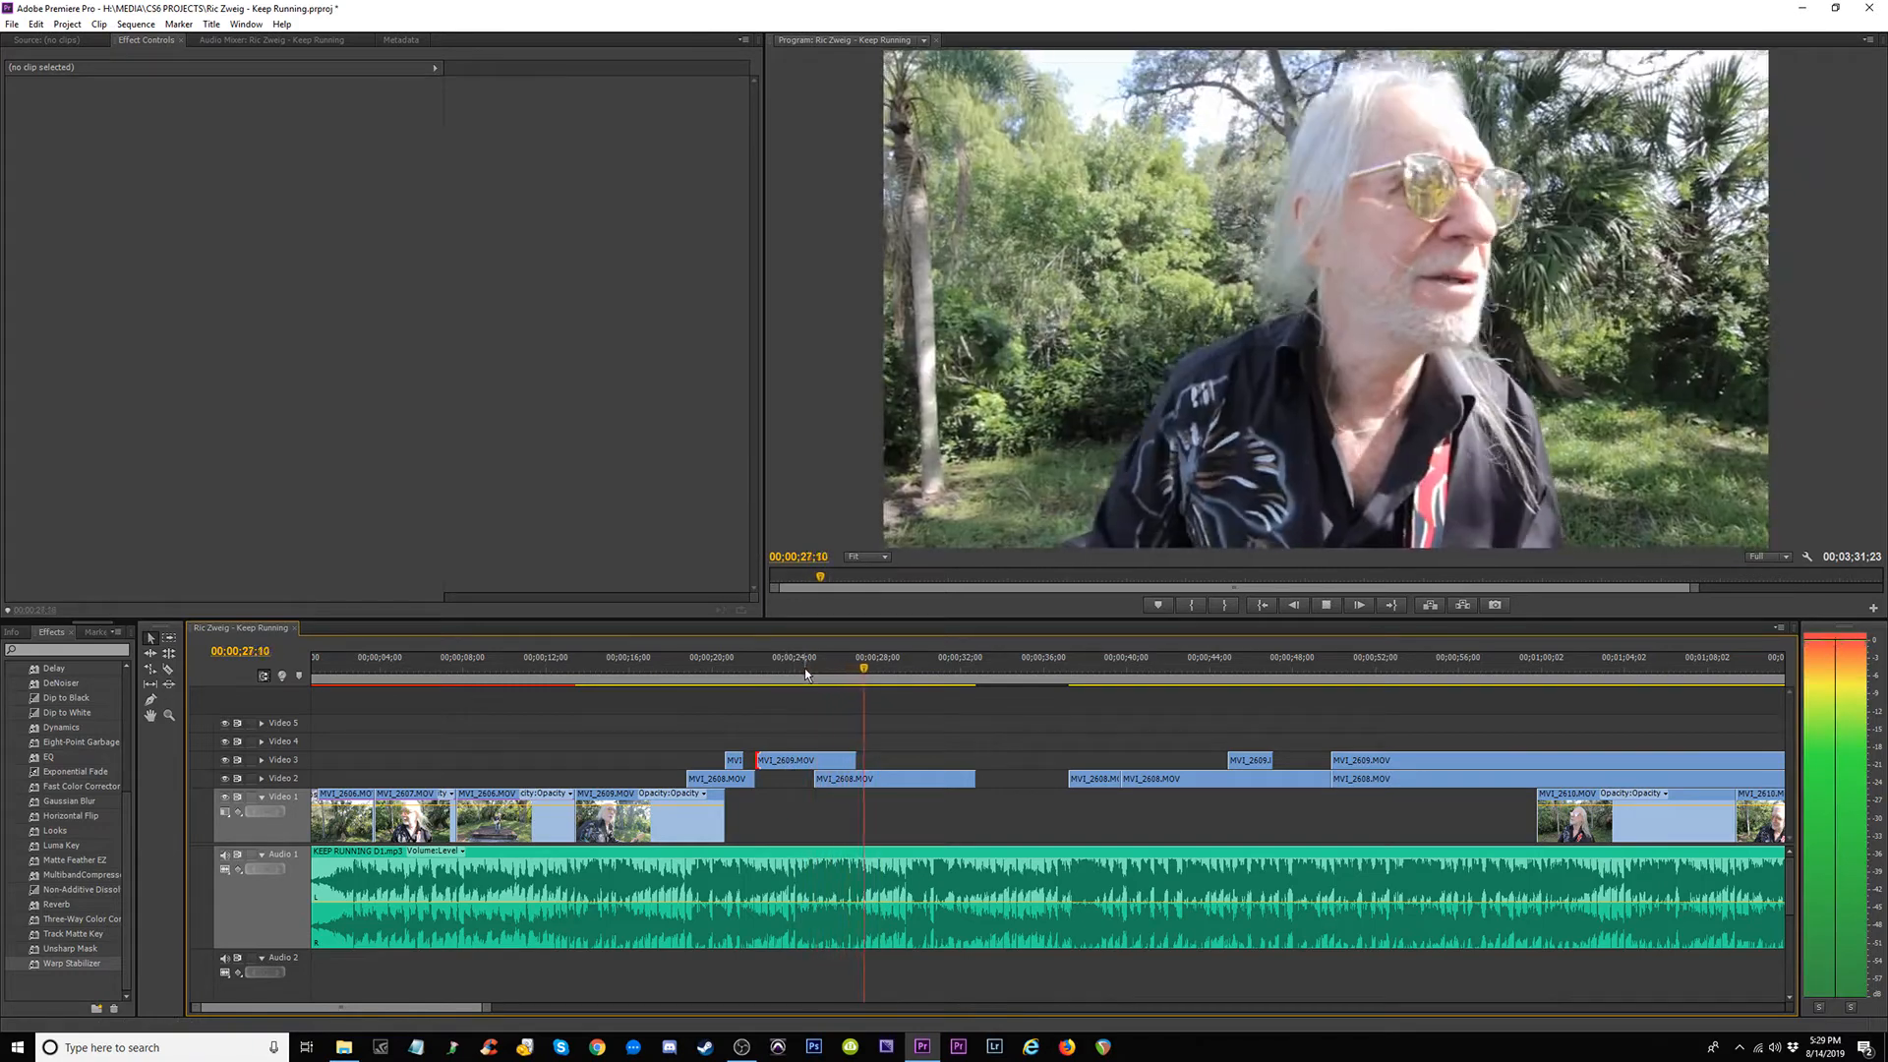
pyautogui.moveTo(804, 668); pyautogui.dragTo(826, 677)
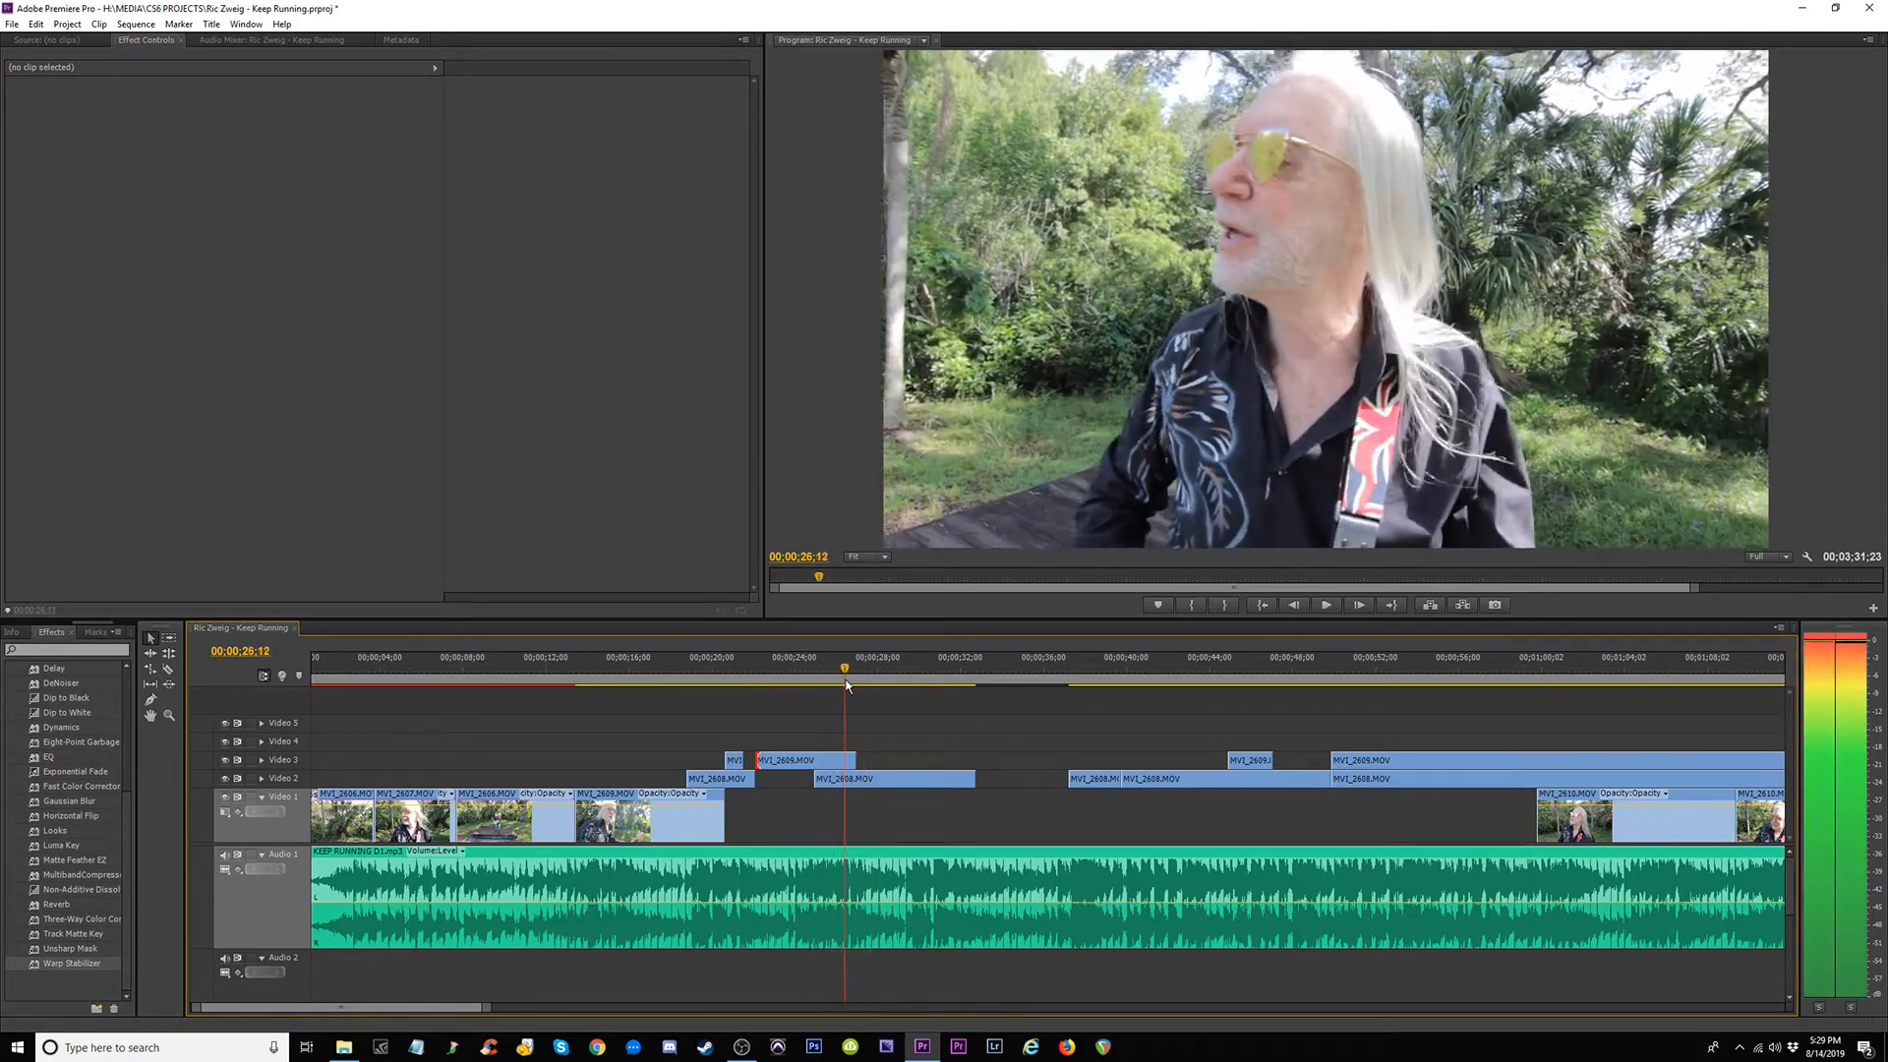
pyautogui.moveTo(814, 686); pyautogui.dragTo(806, 686)
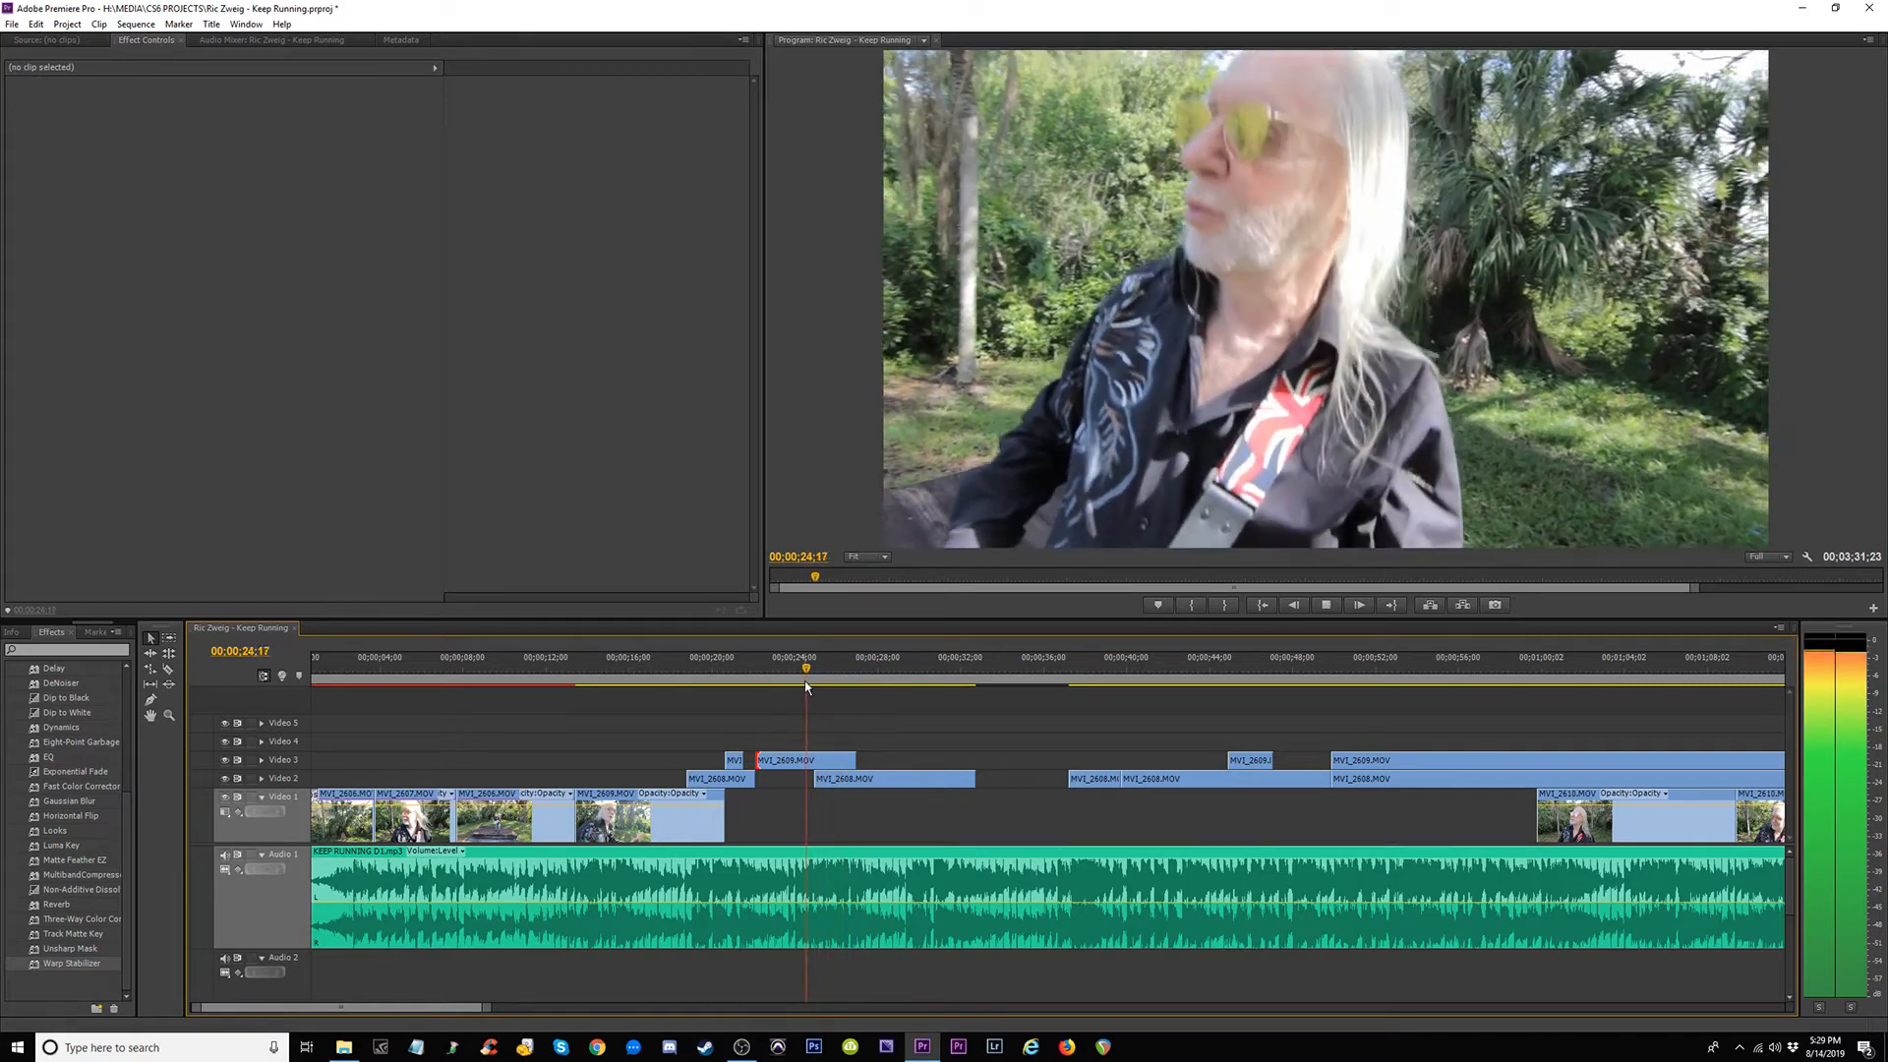
pyautogui.press('space')
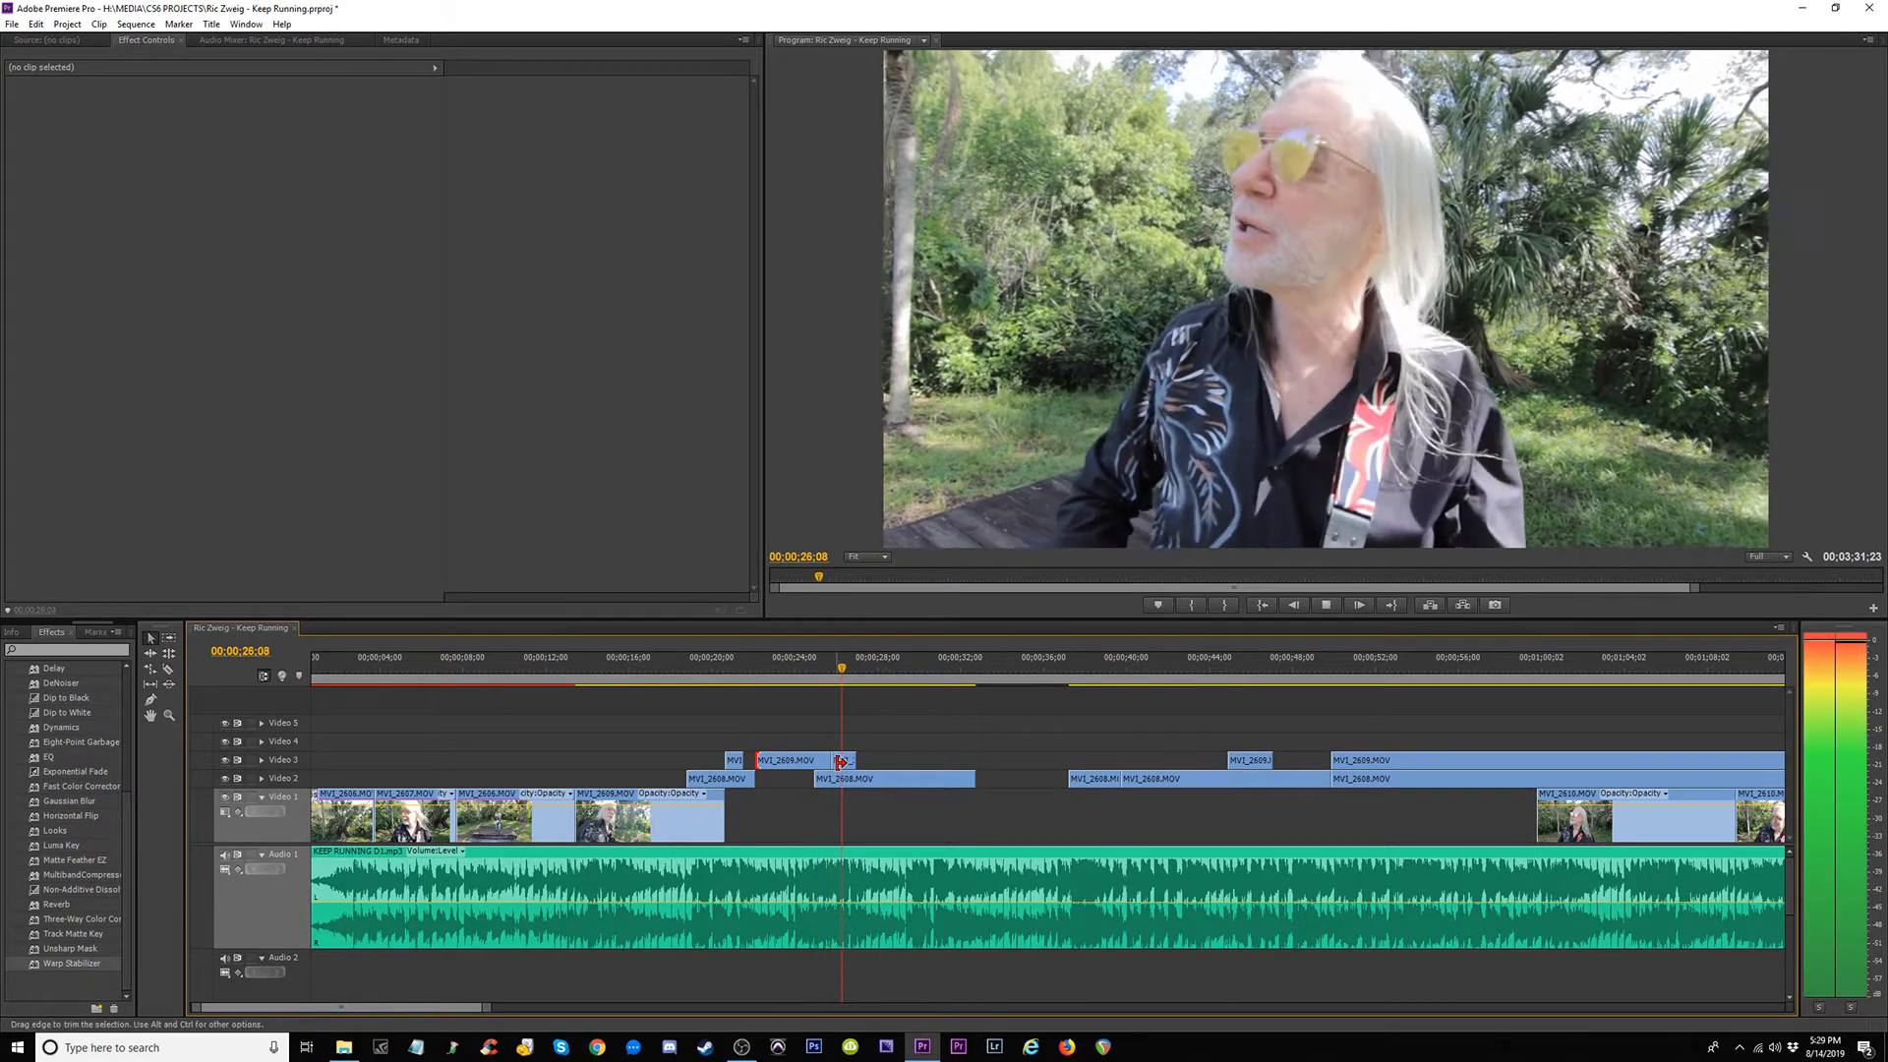
pyautogui.press('space')
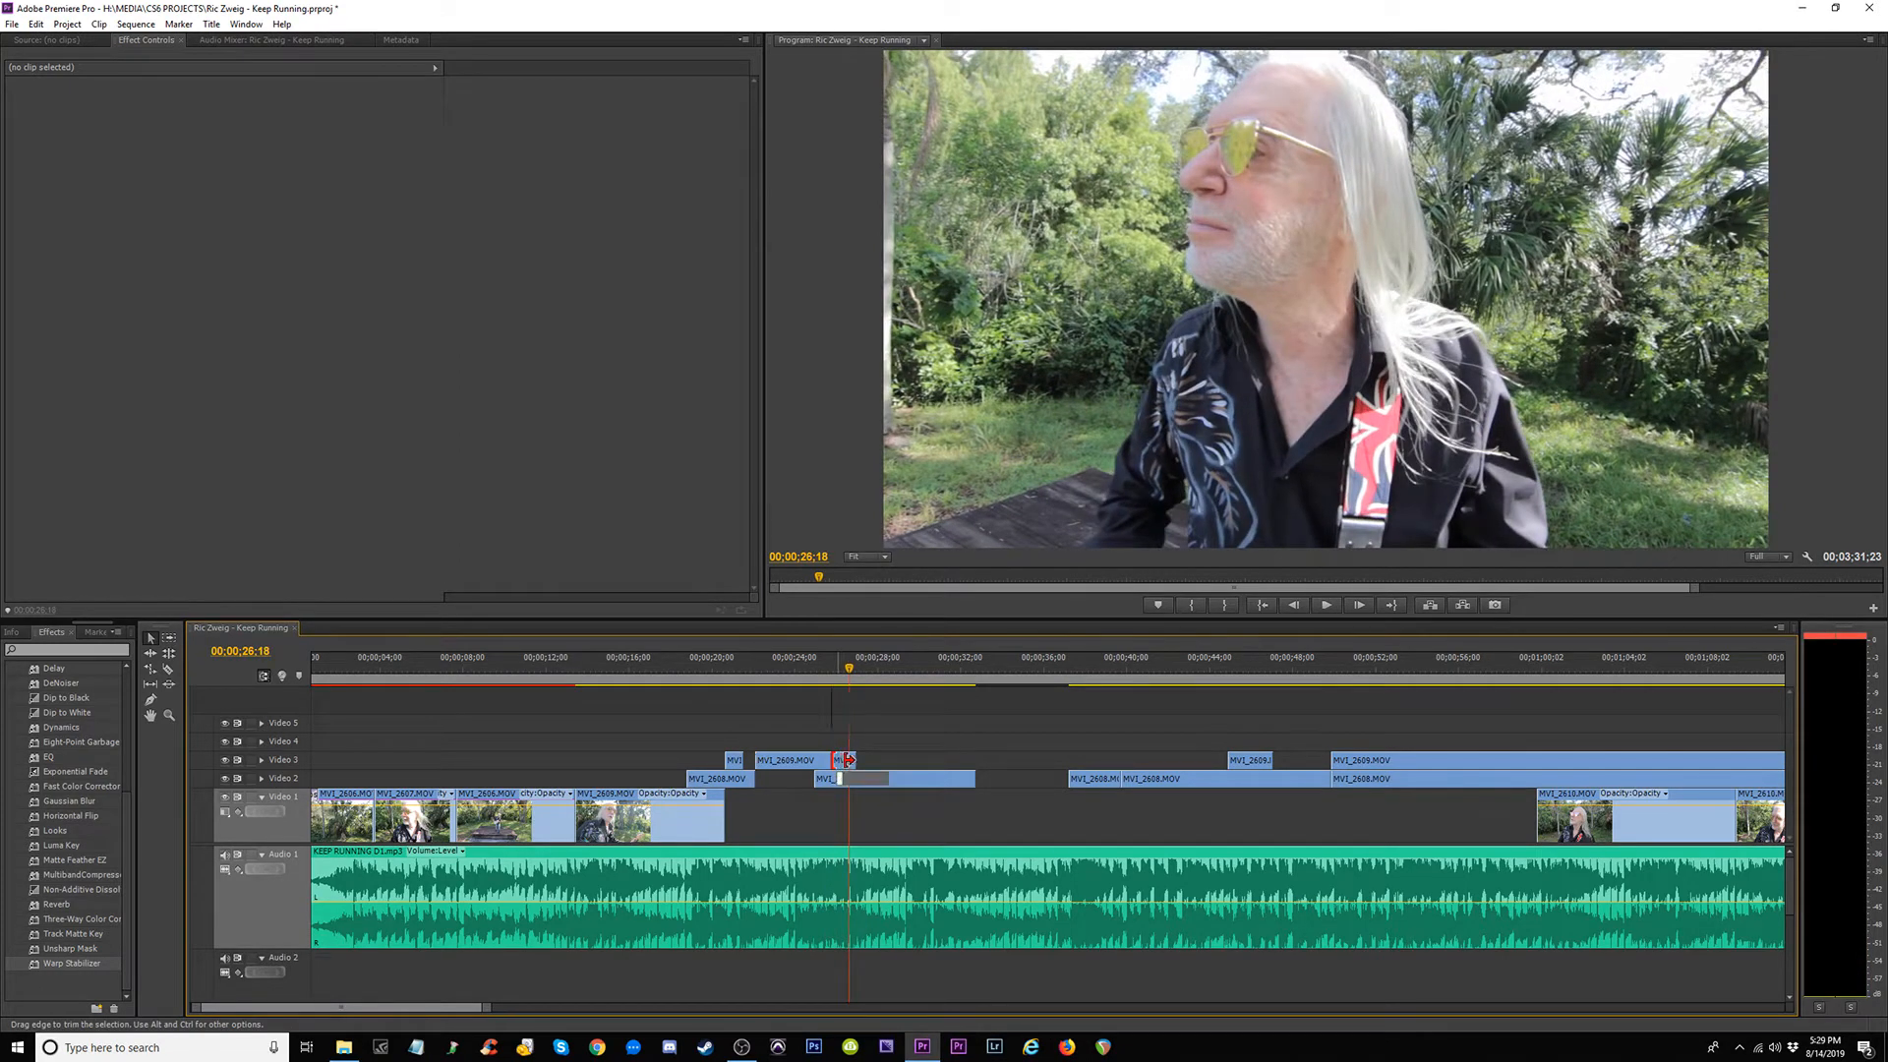
# Preview the change back to MVI_2608, delete the leftover MVI_2609 sliver on Video 3, and play from about 00;00;21.
pyautogui.click(831, 667)
pyautogui.press('space')
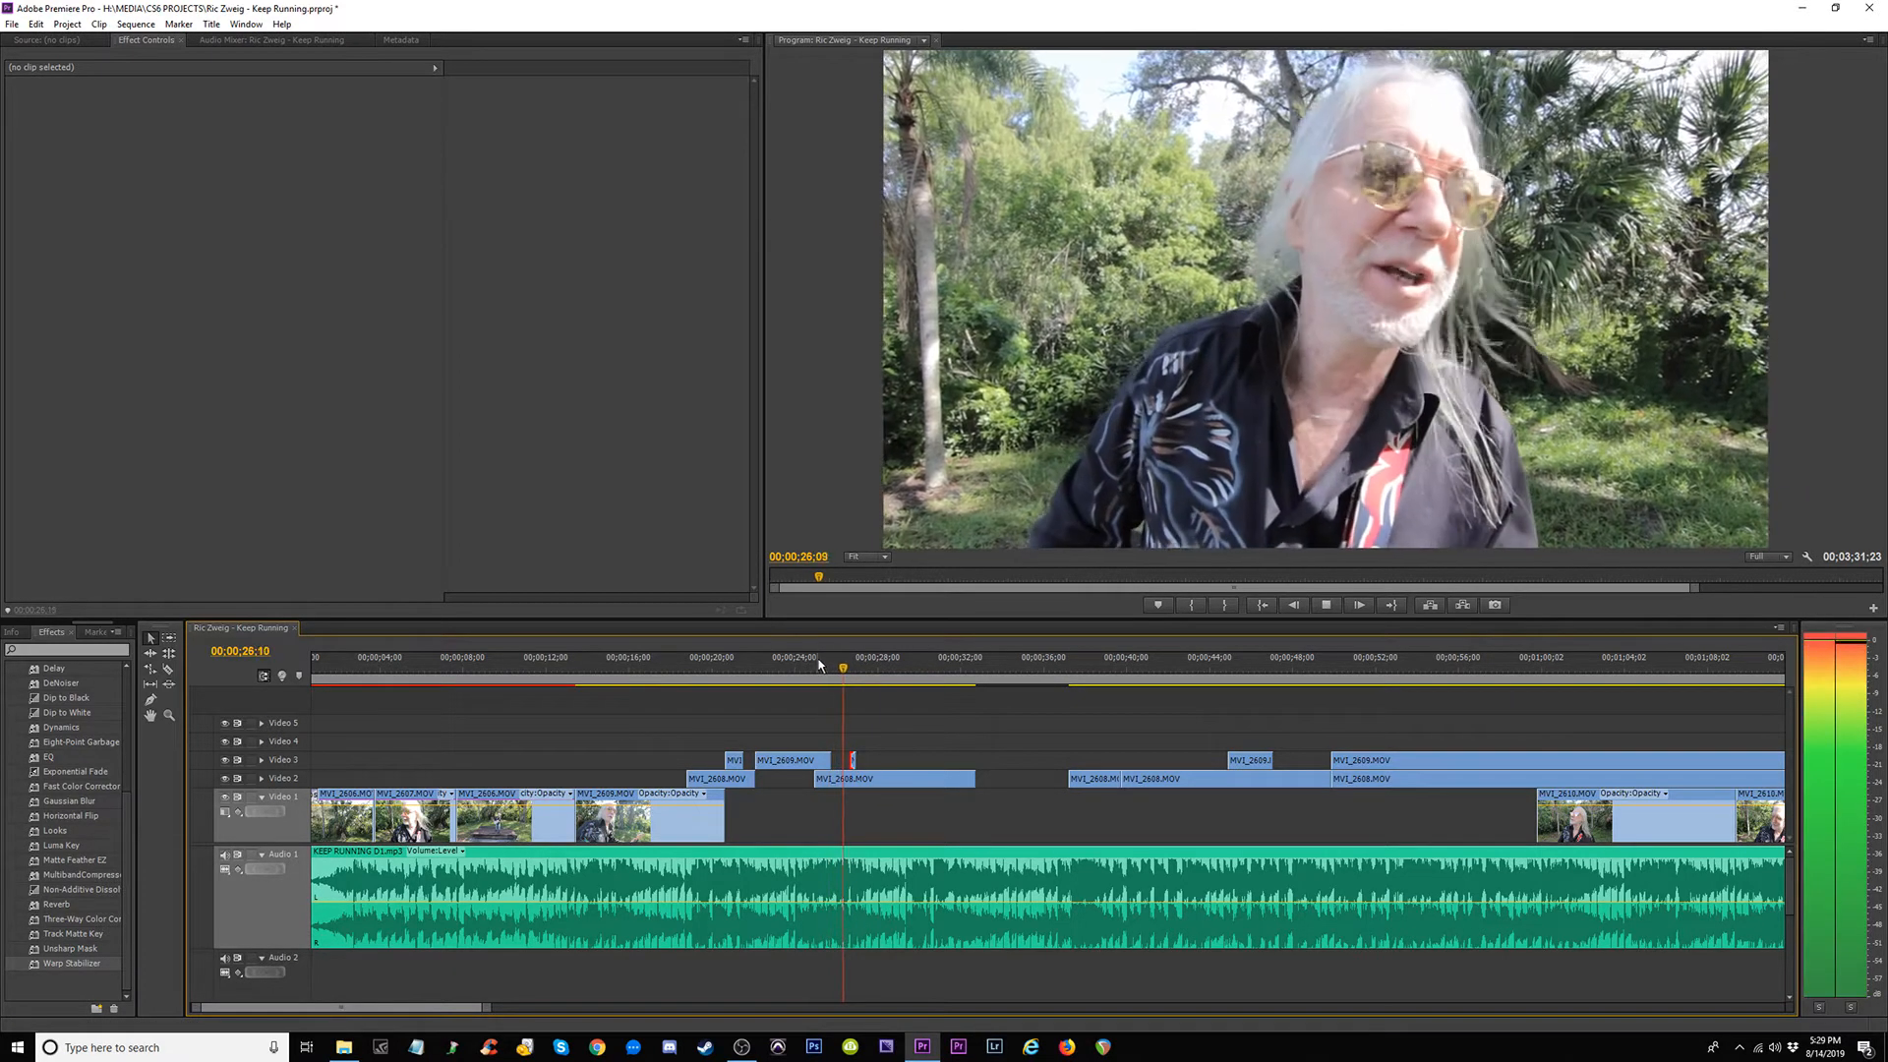
pyautogui.click(822, 667)
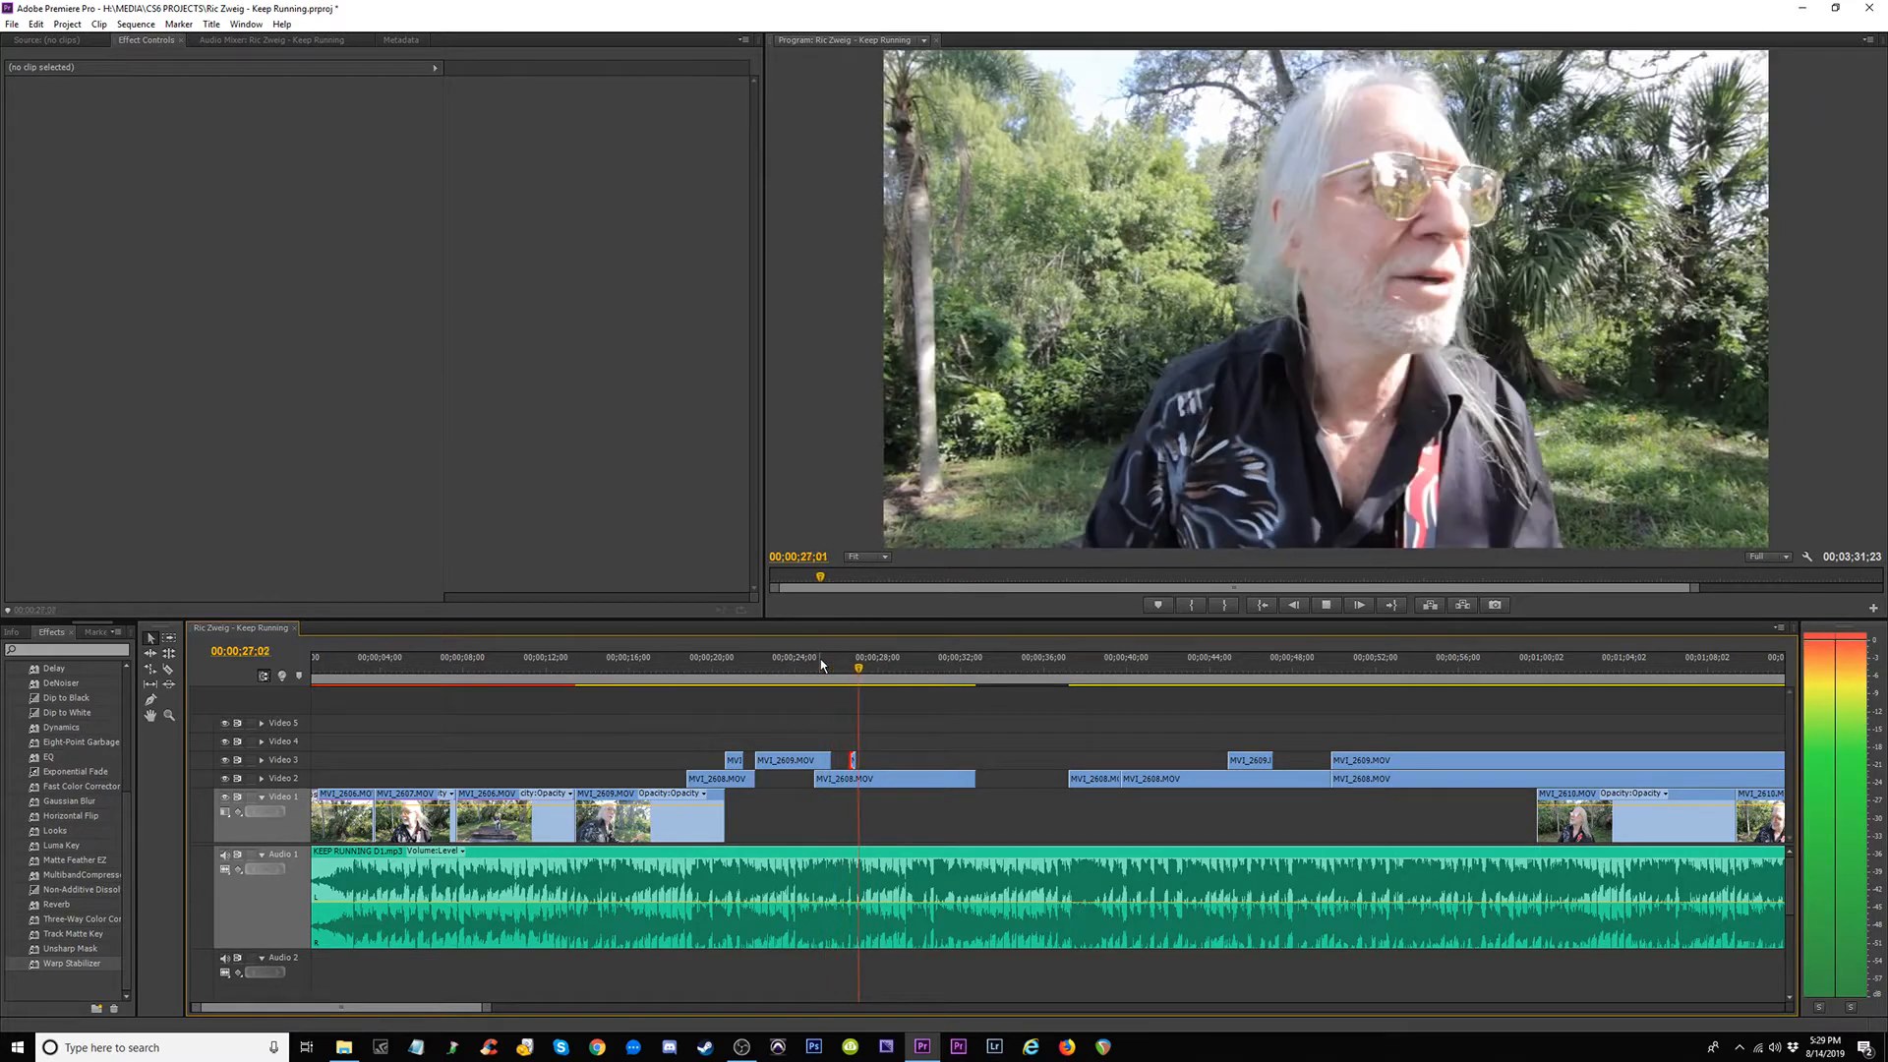
pyautogui.press('space')
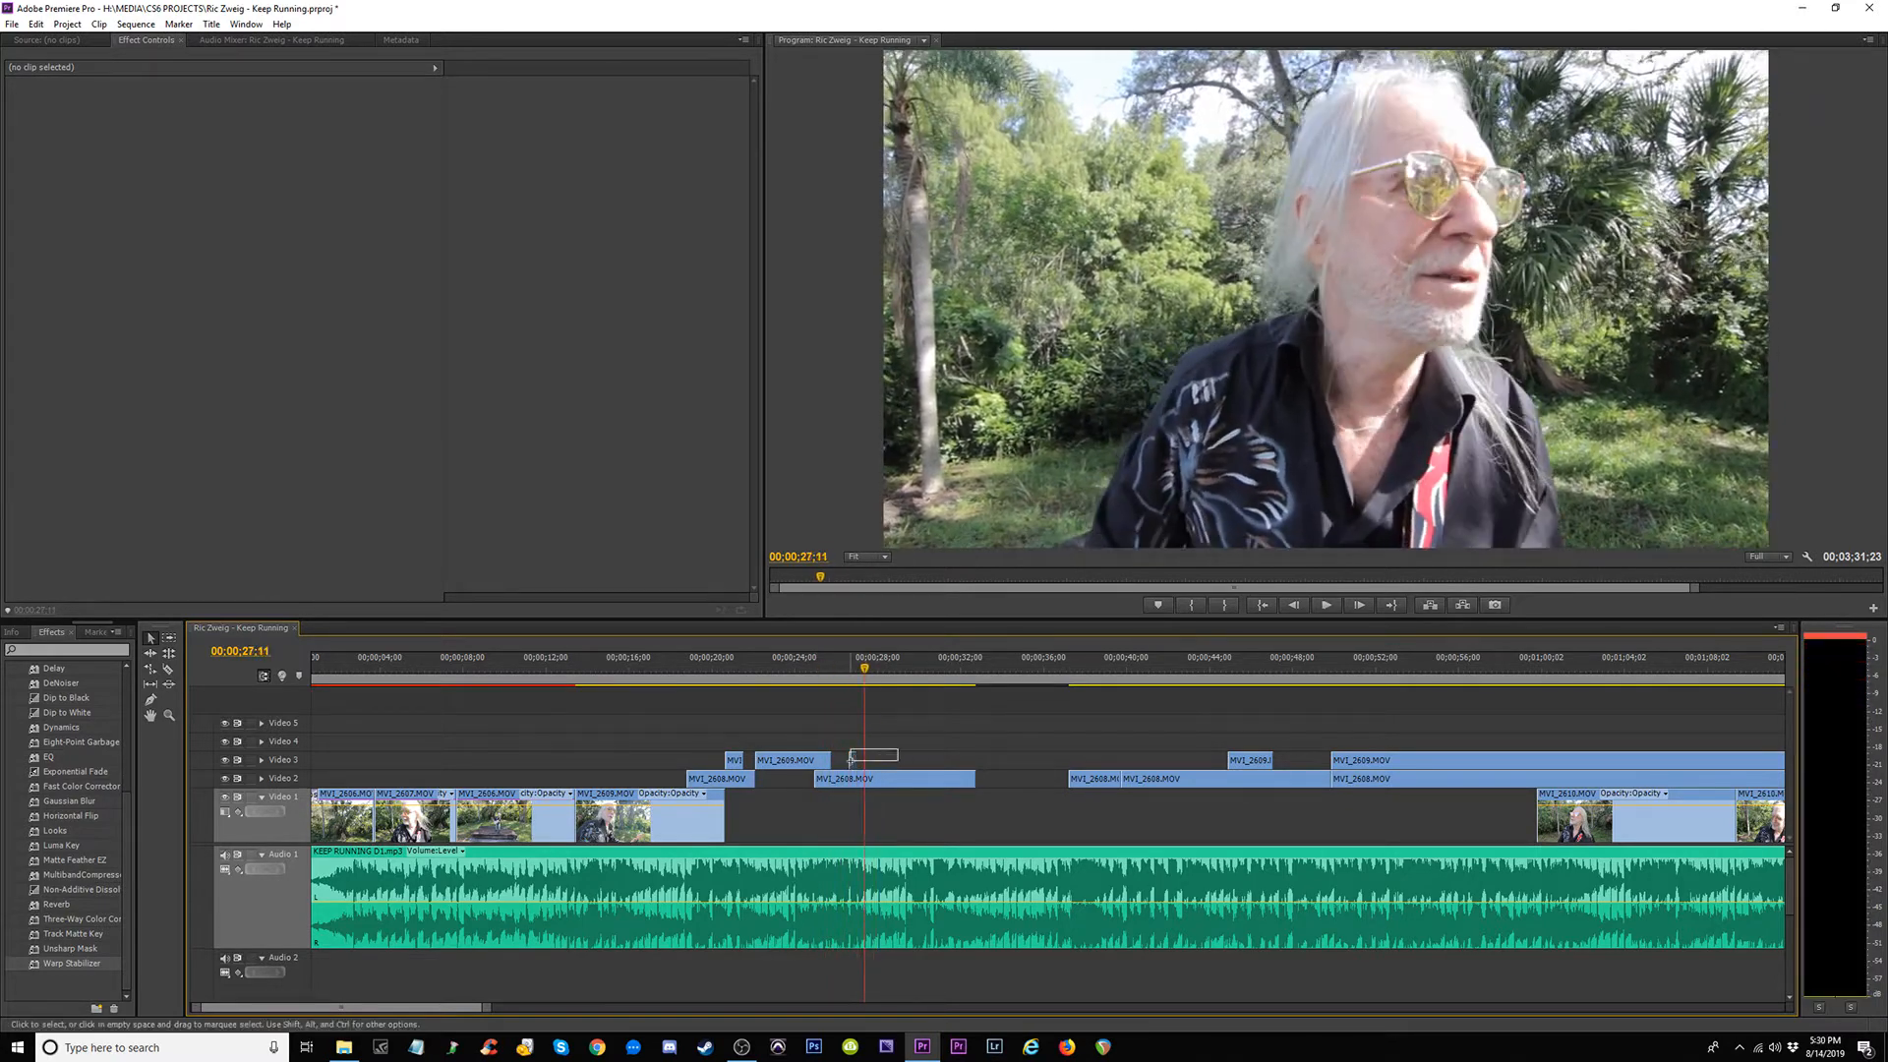
pyautogui.moveTo(851, 761); pyautogui.dragTo(850, 763)
pyautogui.press('Delete')
pyautogui.click(738, 667)
pyautogui.press('space')
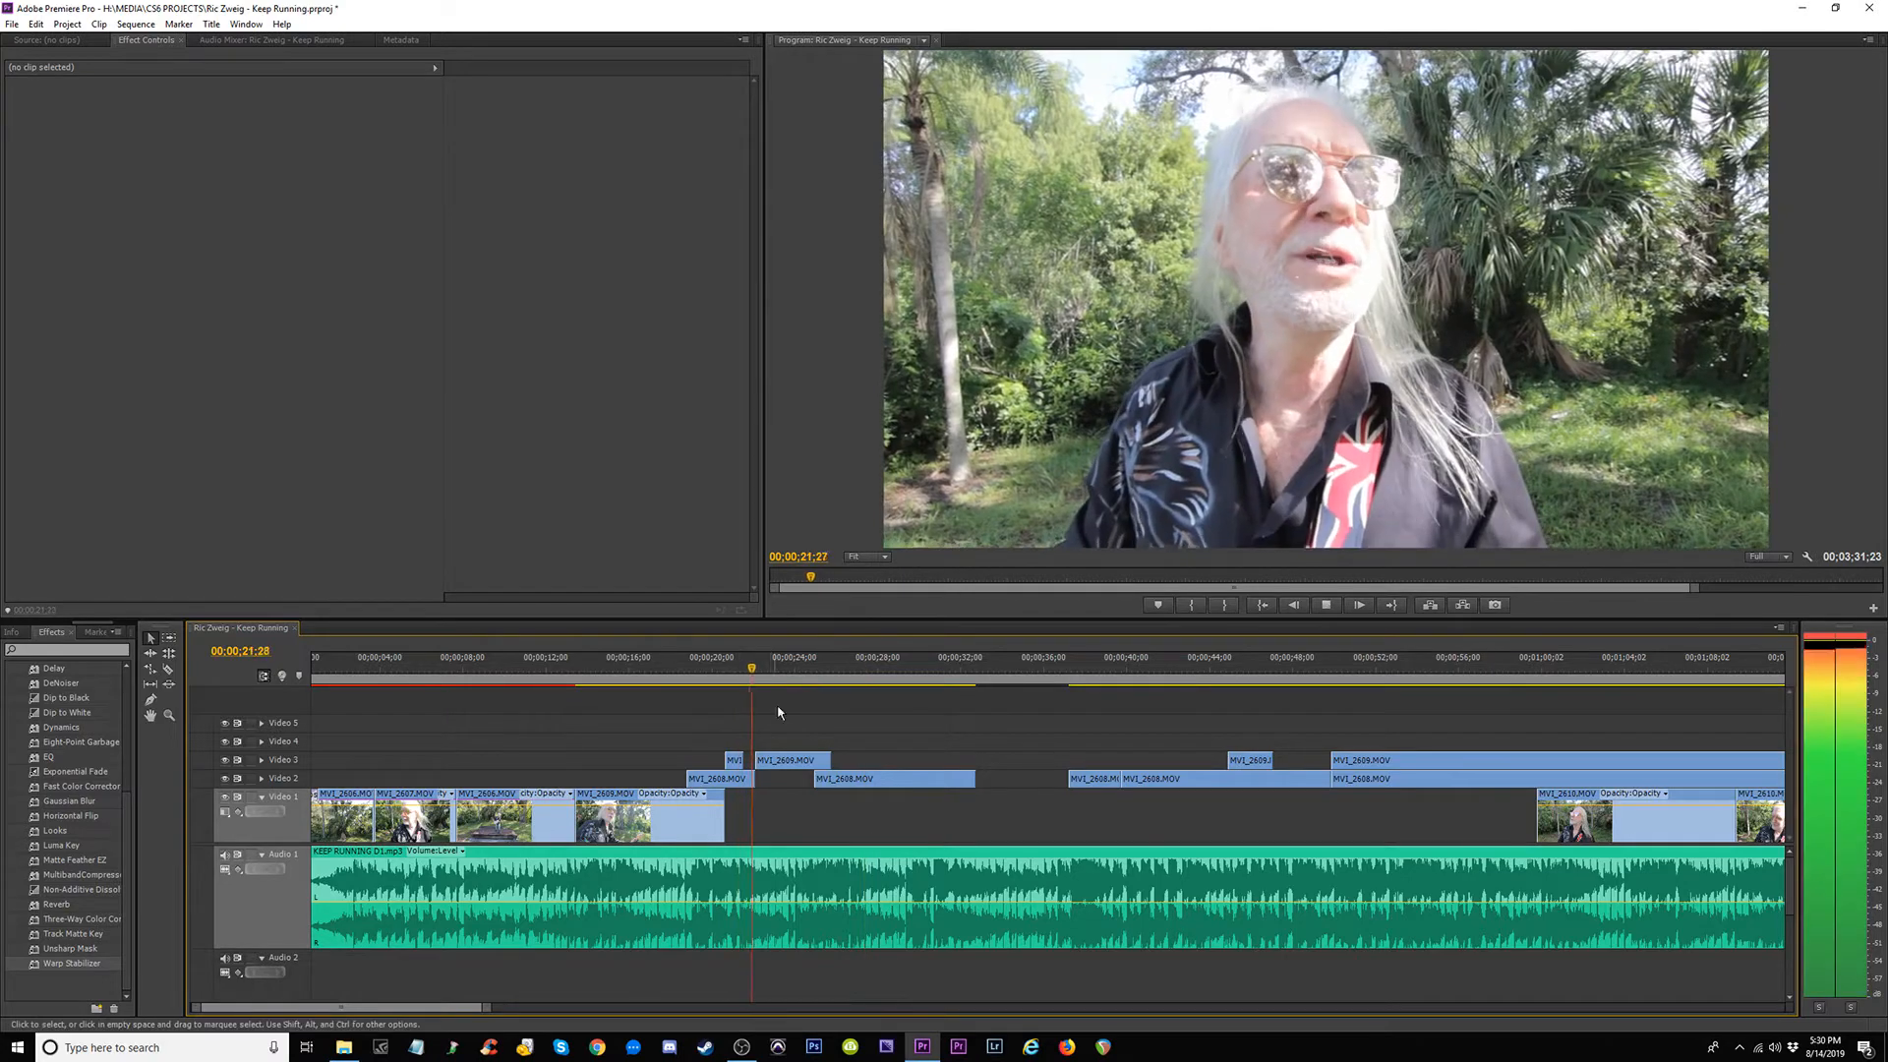
# Fine-trim the start of the longer MVI_2609 piece on Video 3 near 00;00;22;05 and preview the transition around it.
pyautogui.press('space')
pyautogui.press('=')
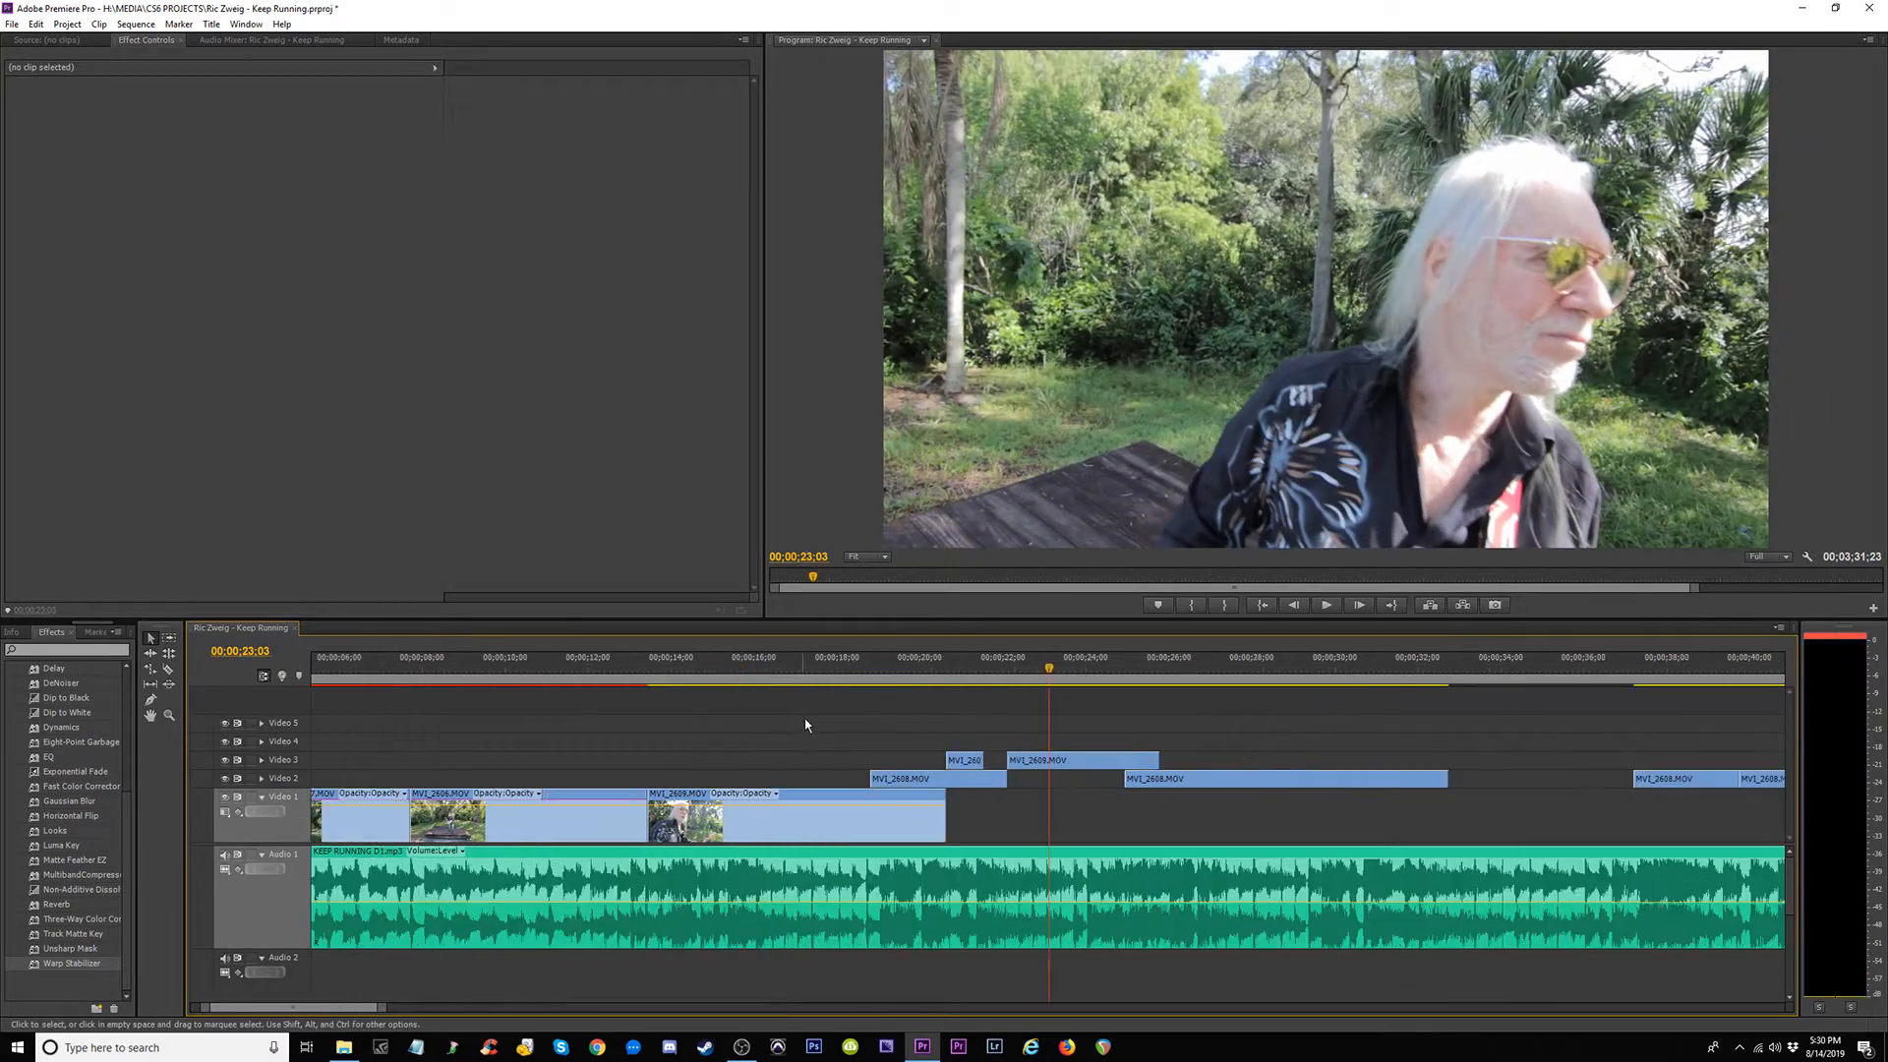
pyautogui.moveTo(1010, 760)
pyautogui.mouseDown()
pyautogui.moveTo(1045, 753)
pyautogui.moveTo(1016, 755)
pyautogui.mouseUp()
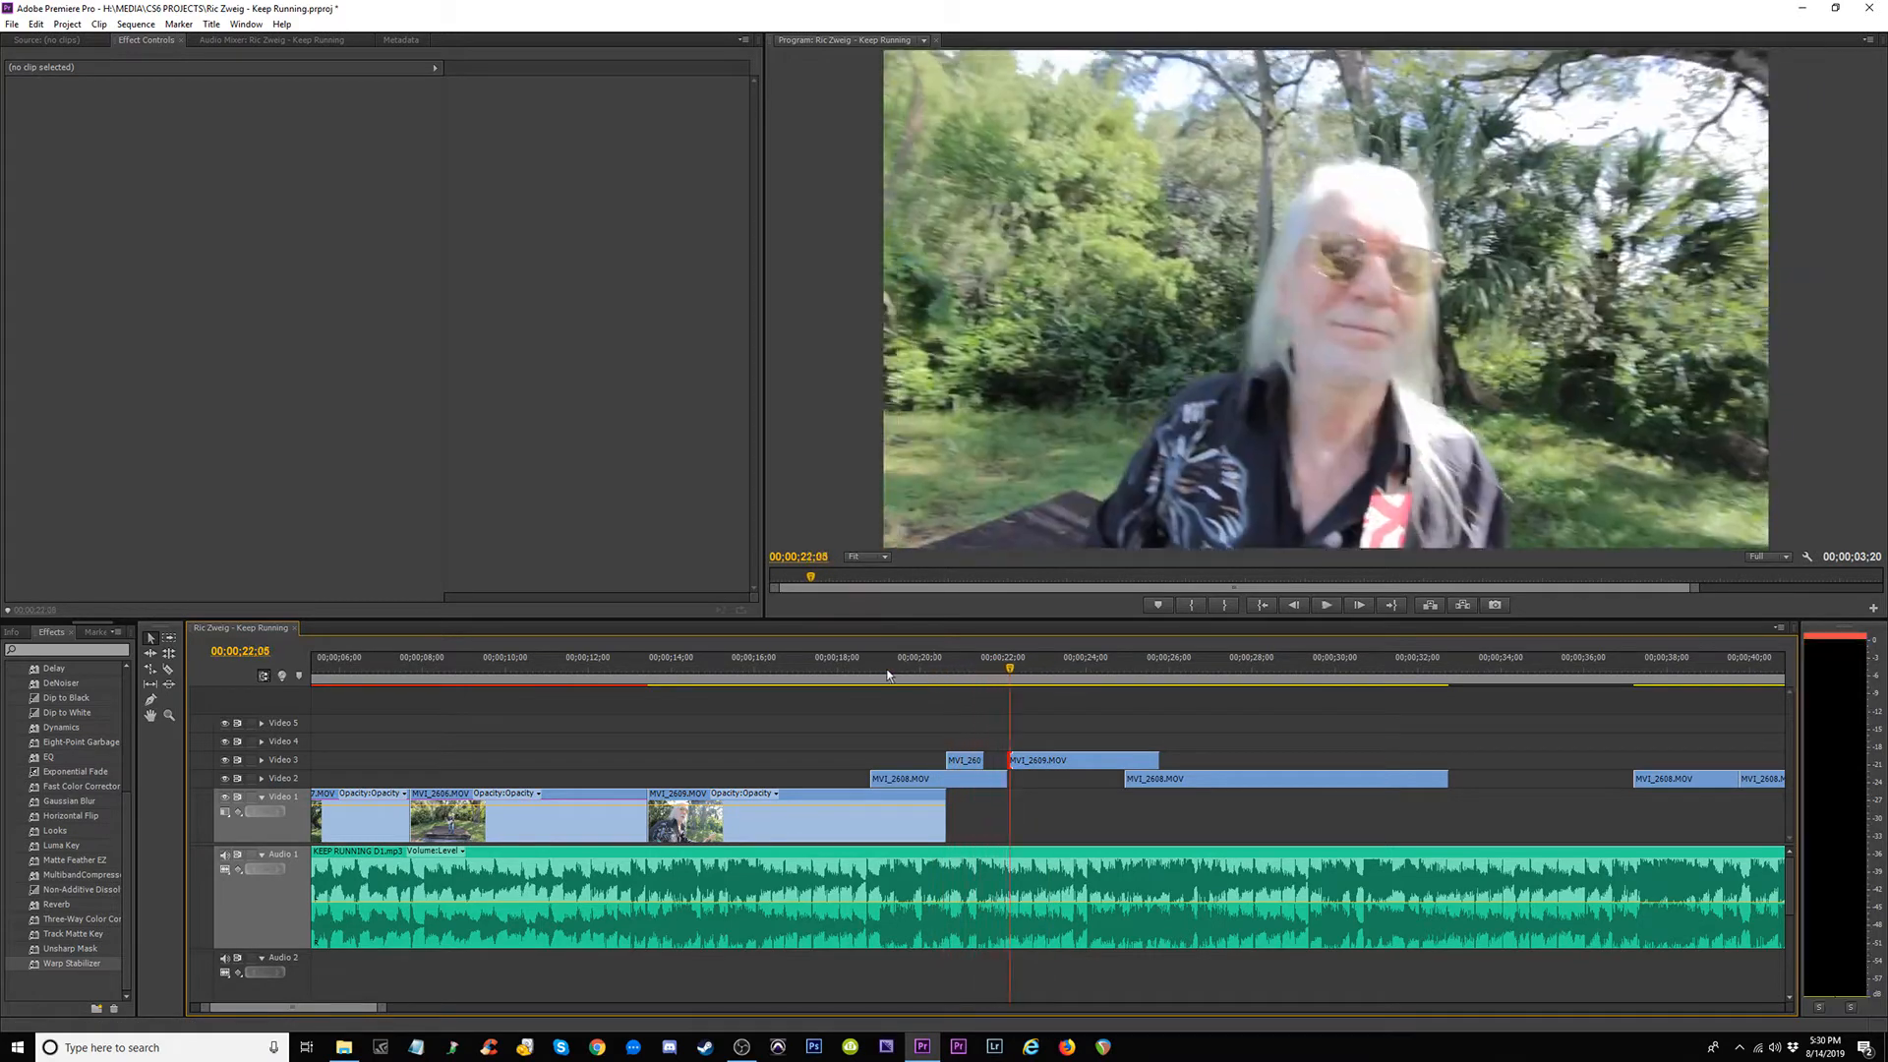
pyautogui.click(828, 675)
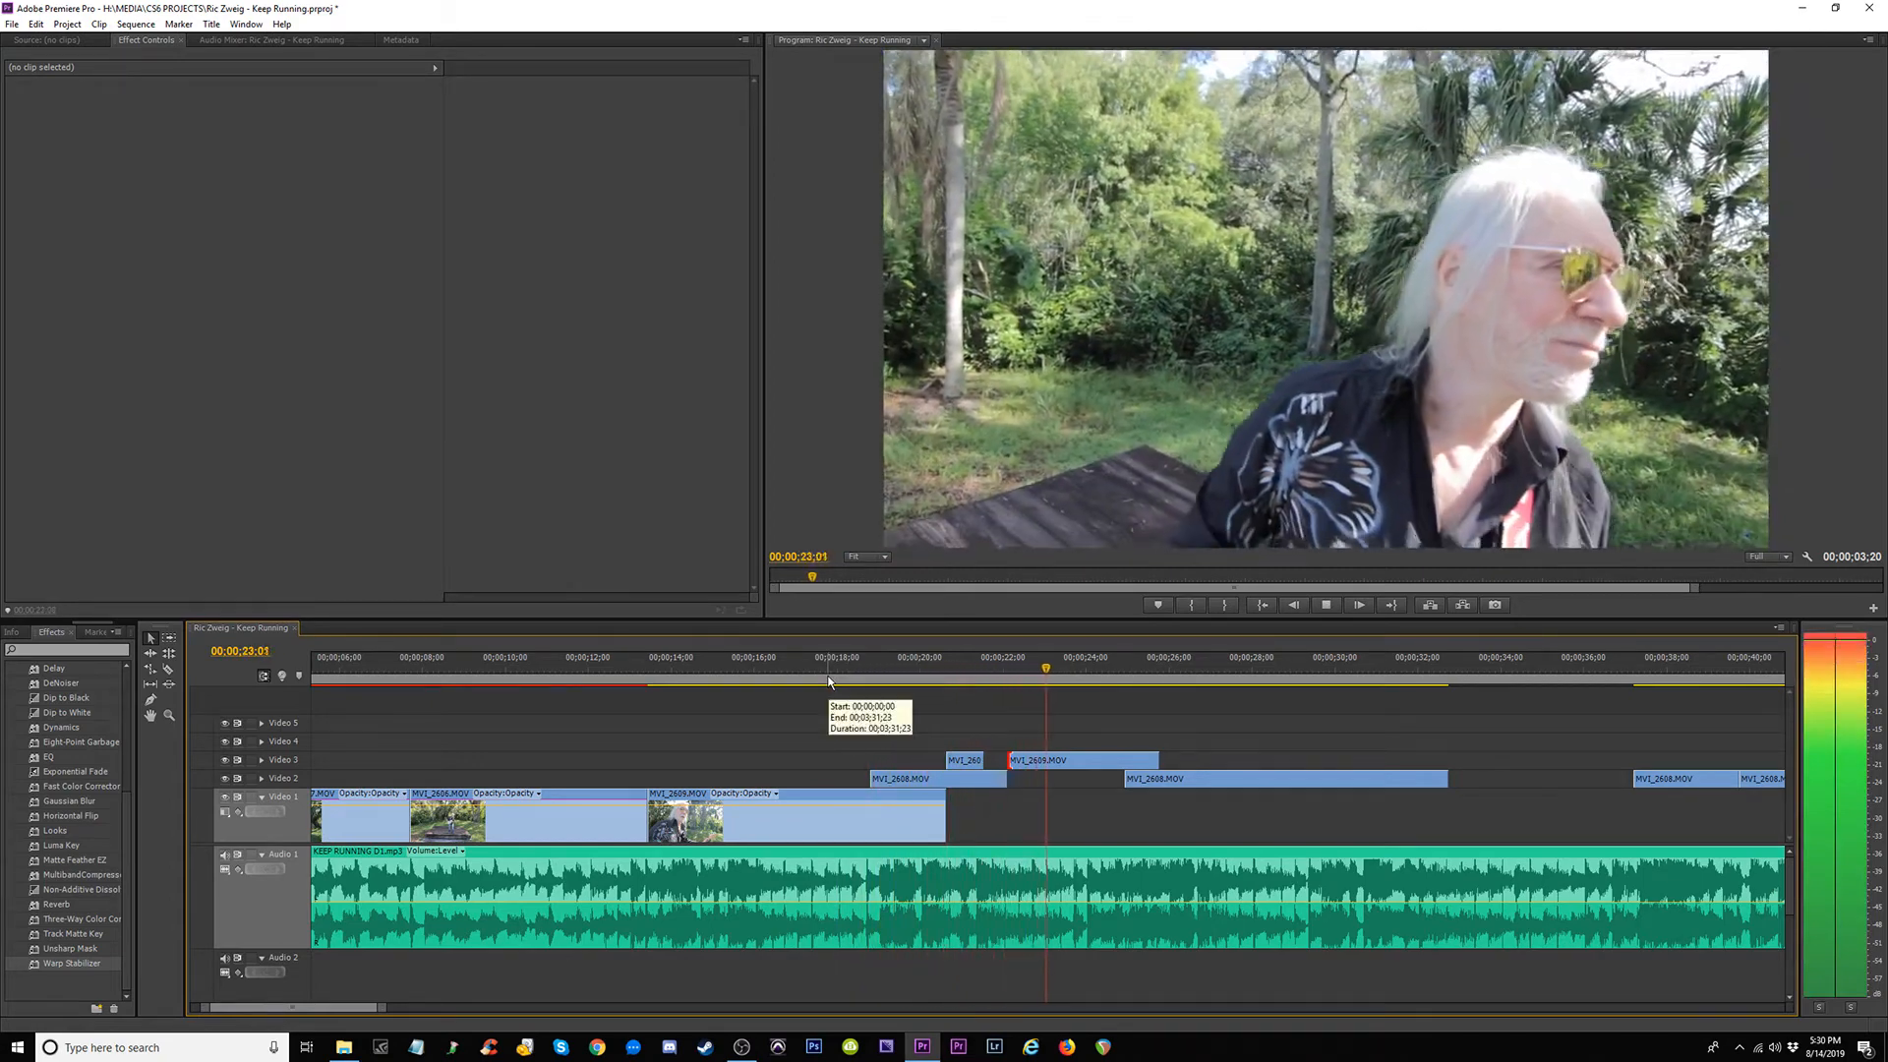
pyautogui.click(950, 673)
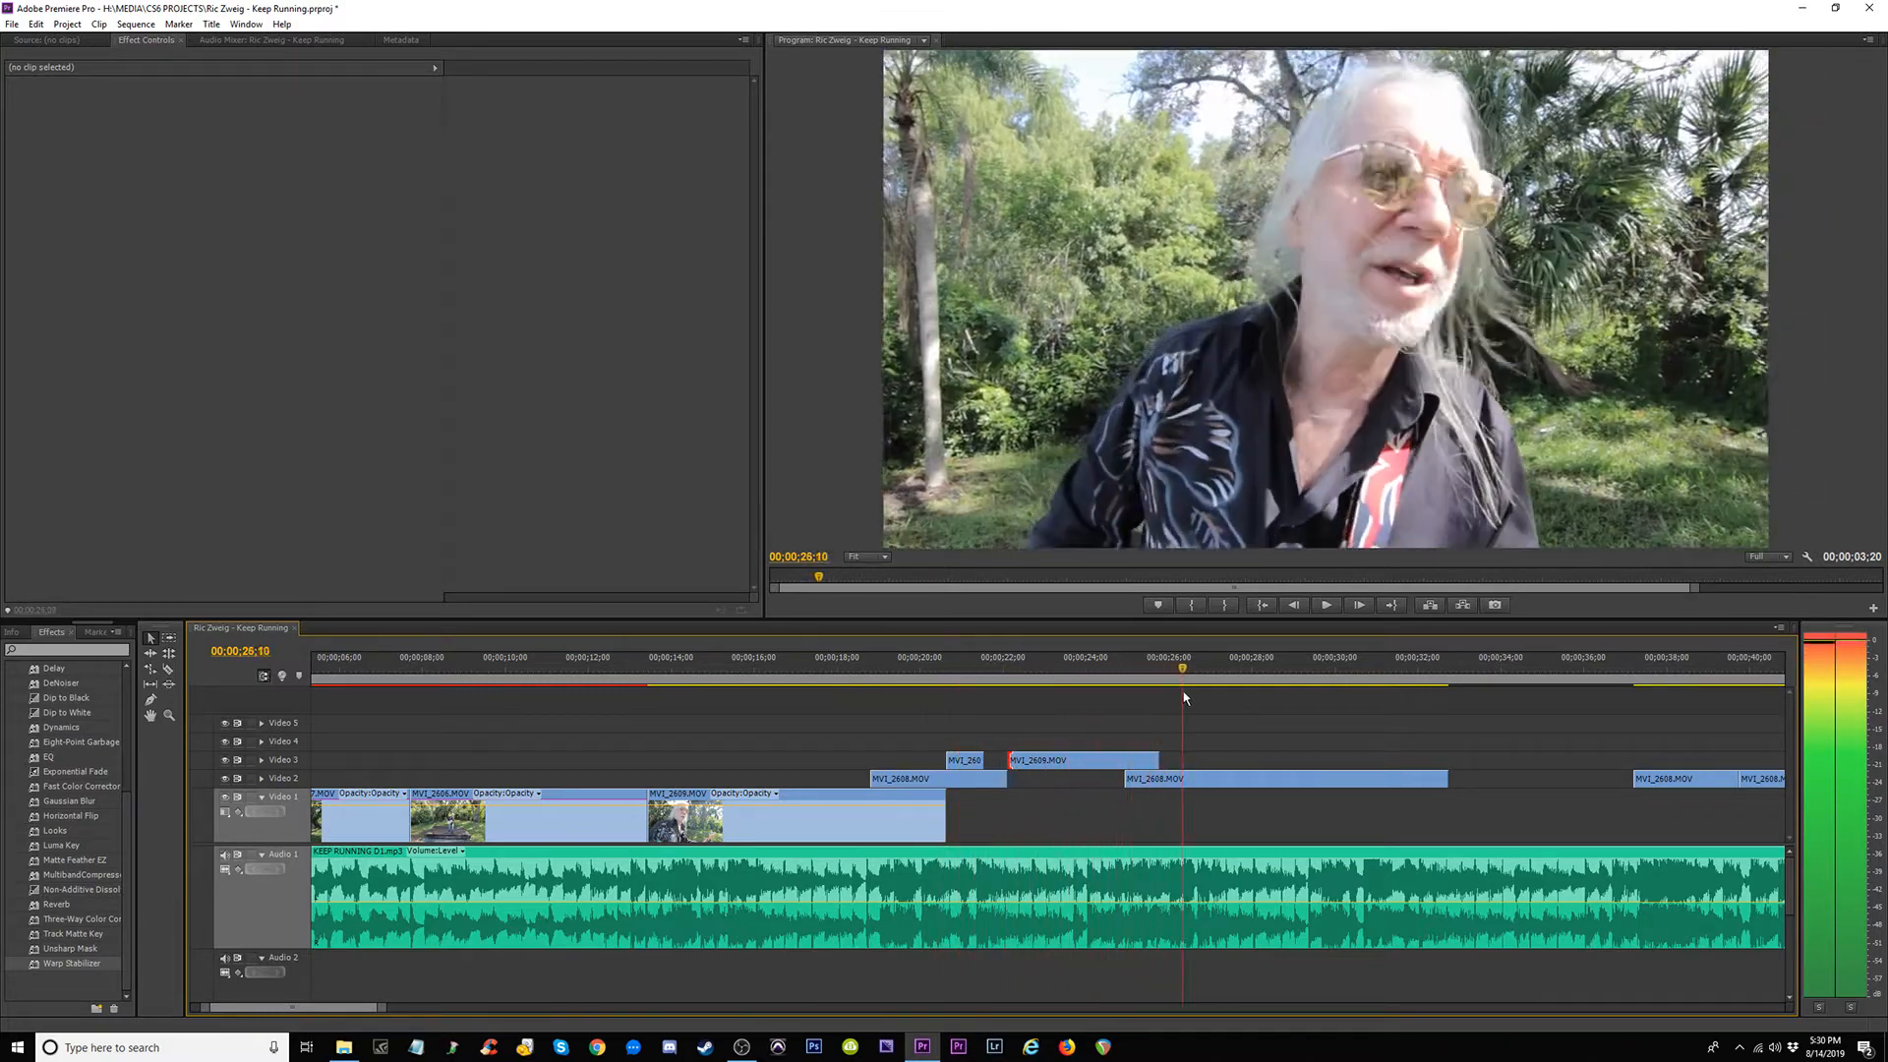
pyautogui.click(950, 673)
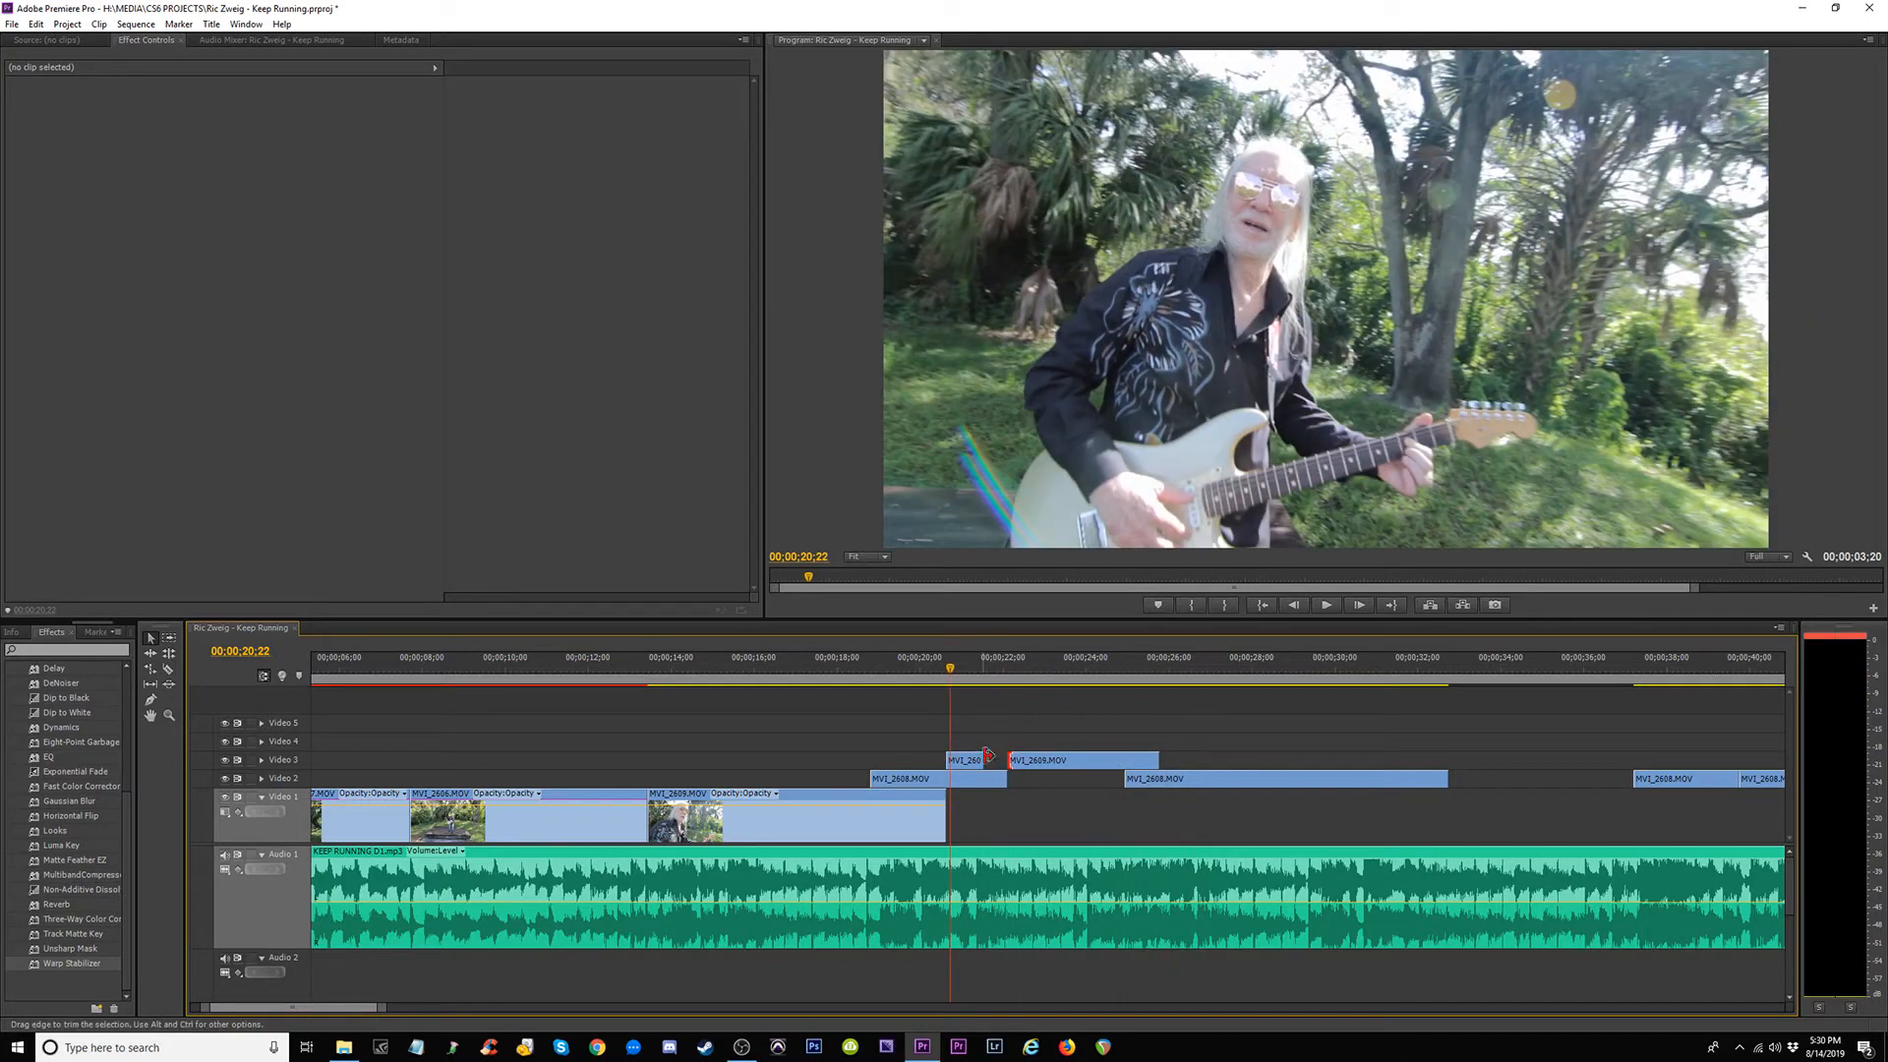
# Move the short MVI_2609 piece from Video 3 to Video 1, extend its end to about 00;00;22;04, and preview from about 00;00;20.
pyautogui.moveTo(986, 760); pyautogui.dragTo(976, 817)
pyautogui.click(963, 674)
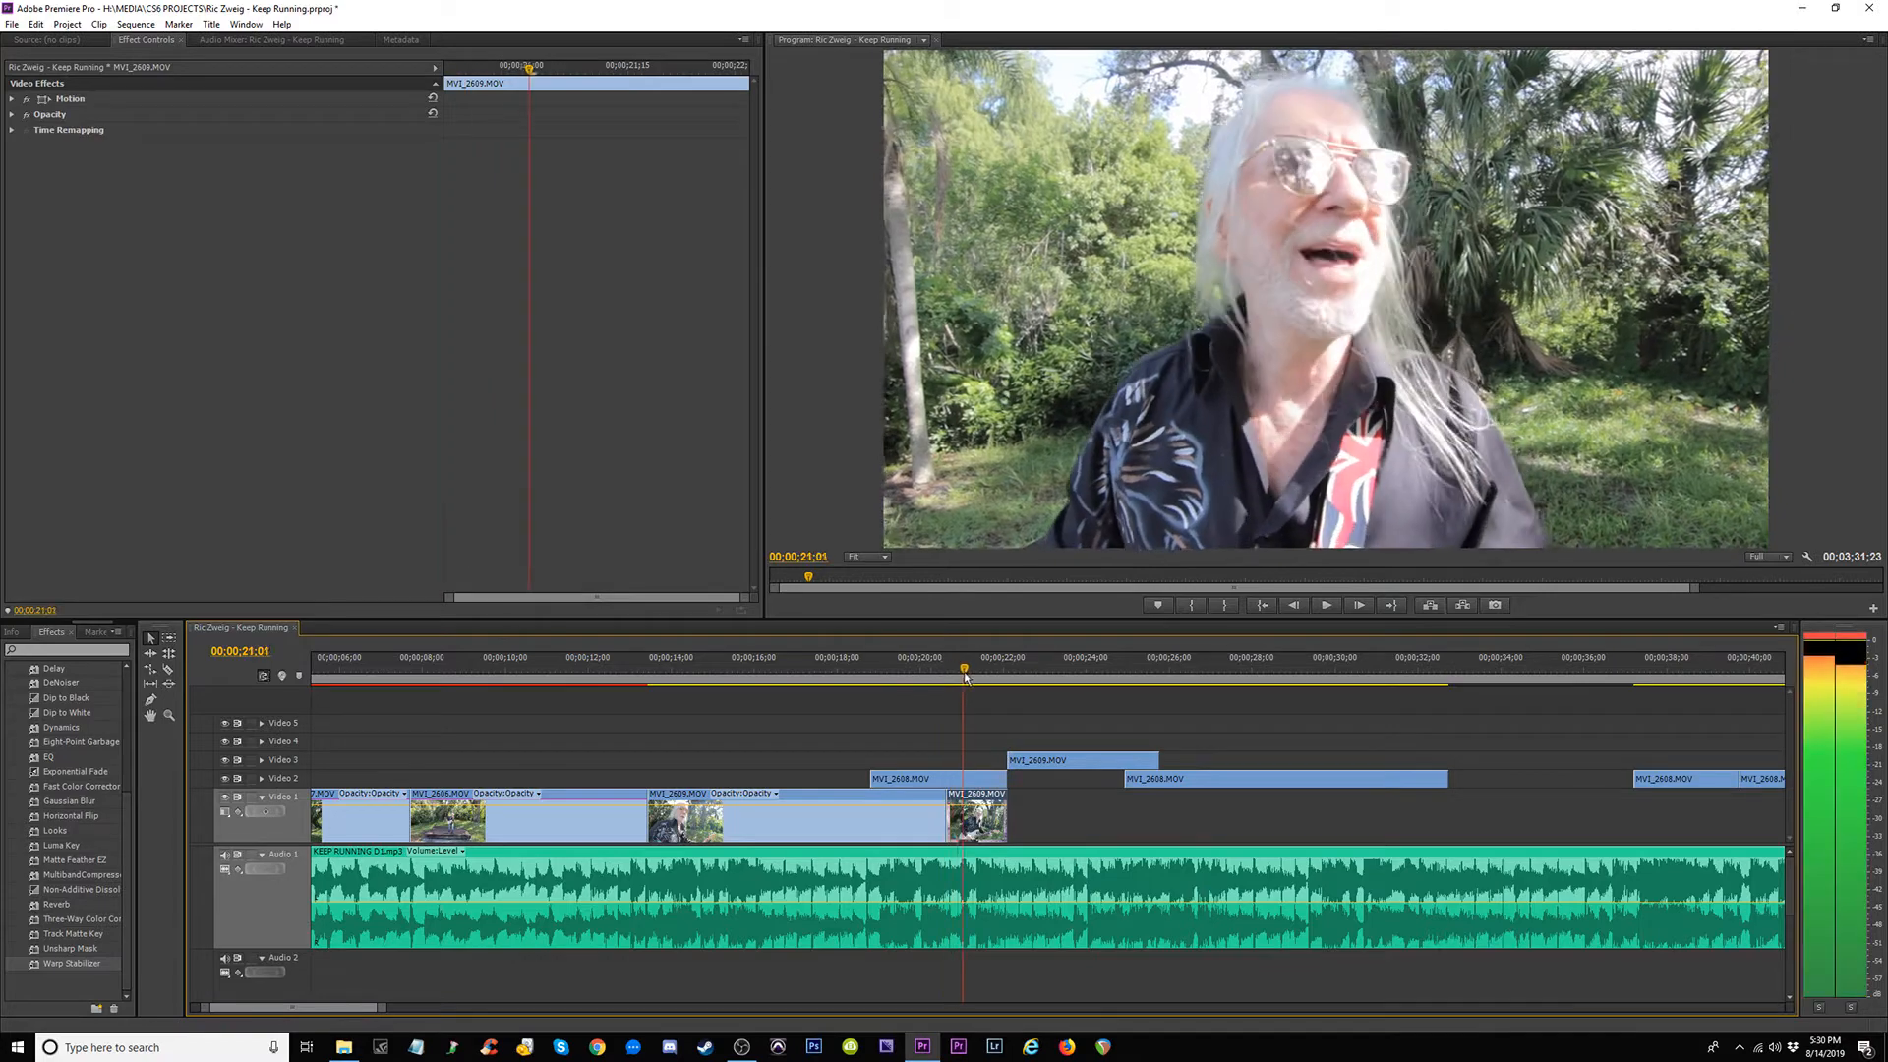
pyautogui.moveTo(964, 673); pyautogui.dragTo(919, 674)
pyautogui.press('space')
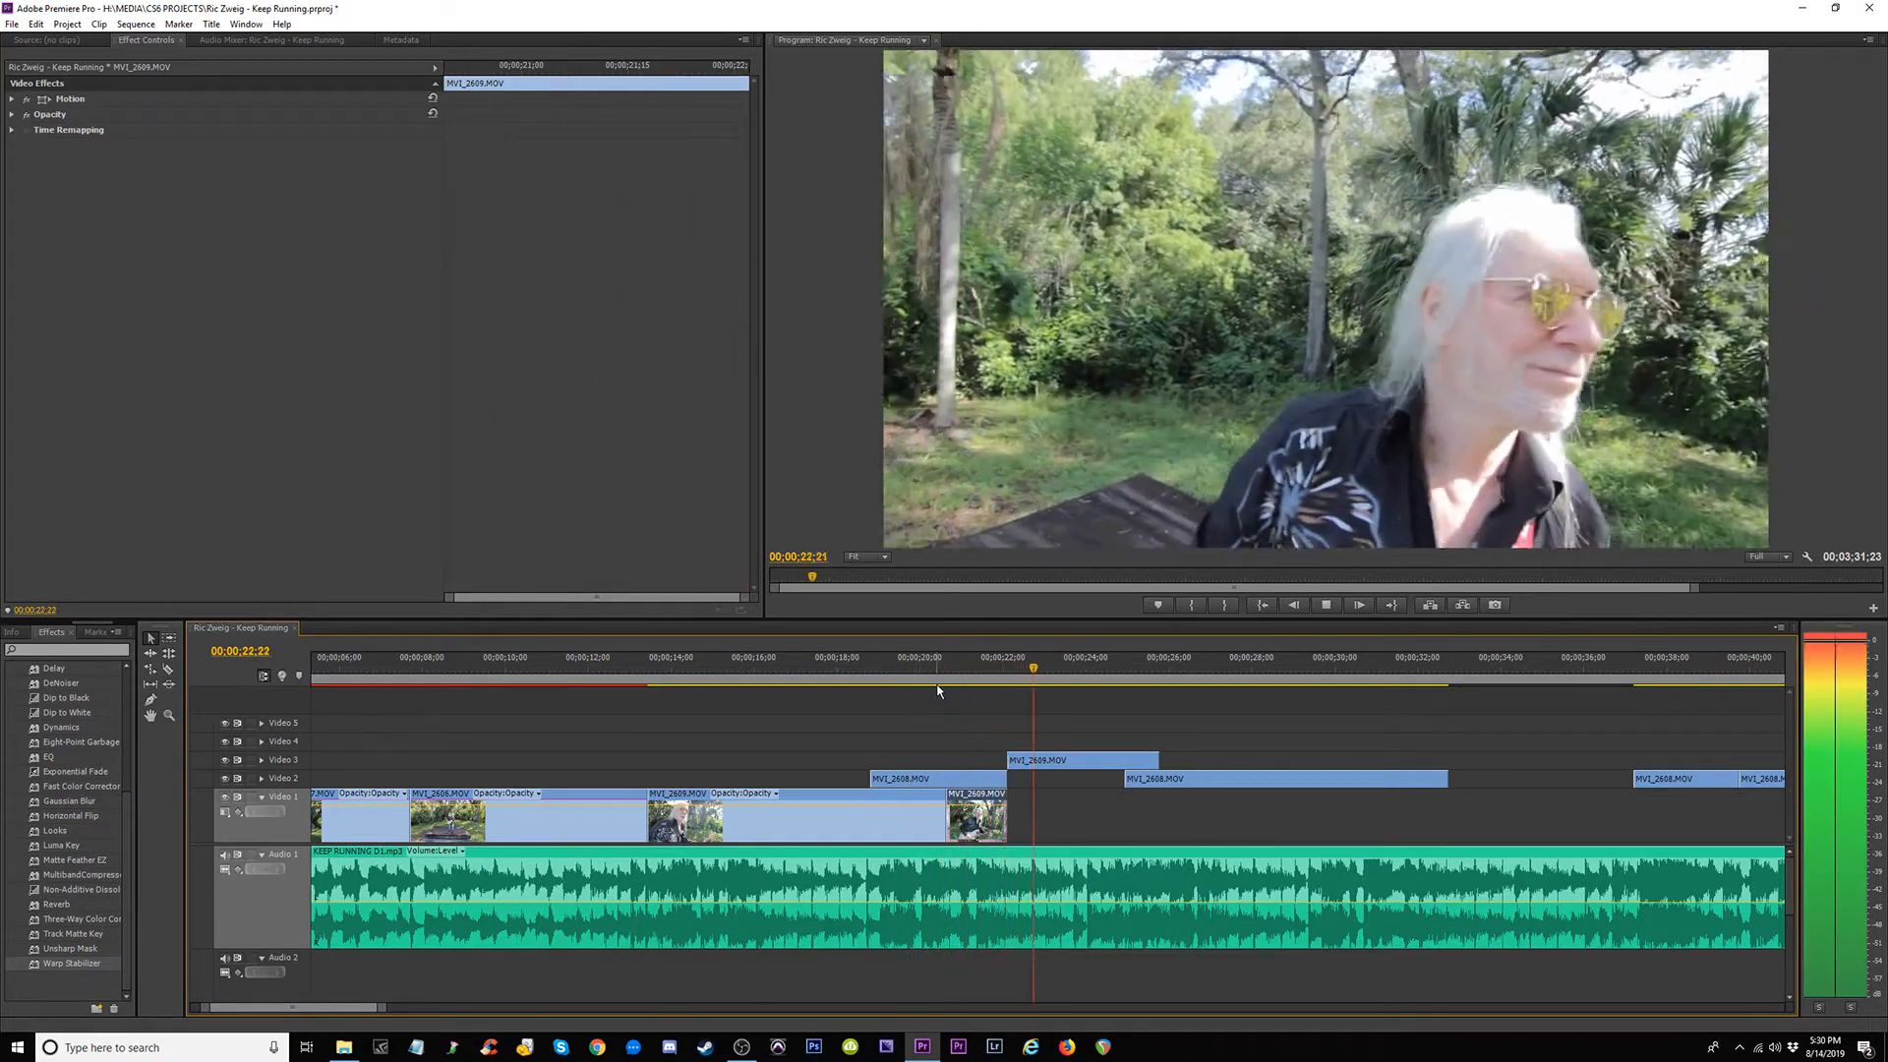
pyautogui.press('space')
# Move the longer MVI_2609 piece from Video 3 down to Video 1 and preview its end from about 00;00;24;14.
pyautogui.moveTo(1078, 763); pyautogui.dragTo(1079, 814)
pyautogui.moveTo(1102, 677)
pyautogui.mouseDown()
pyautogui.moveTo(1167, 679)
pyautogui.moveTo(1103, 688)
pyautogui.mouseUp()
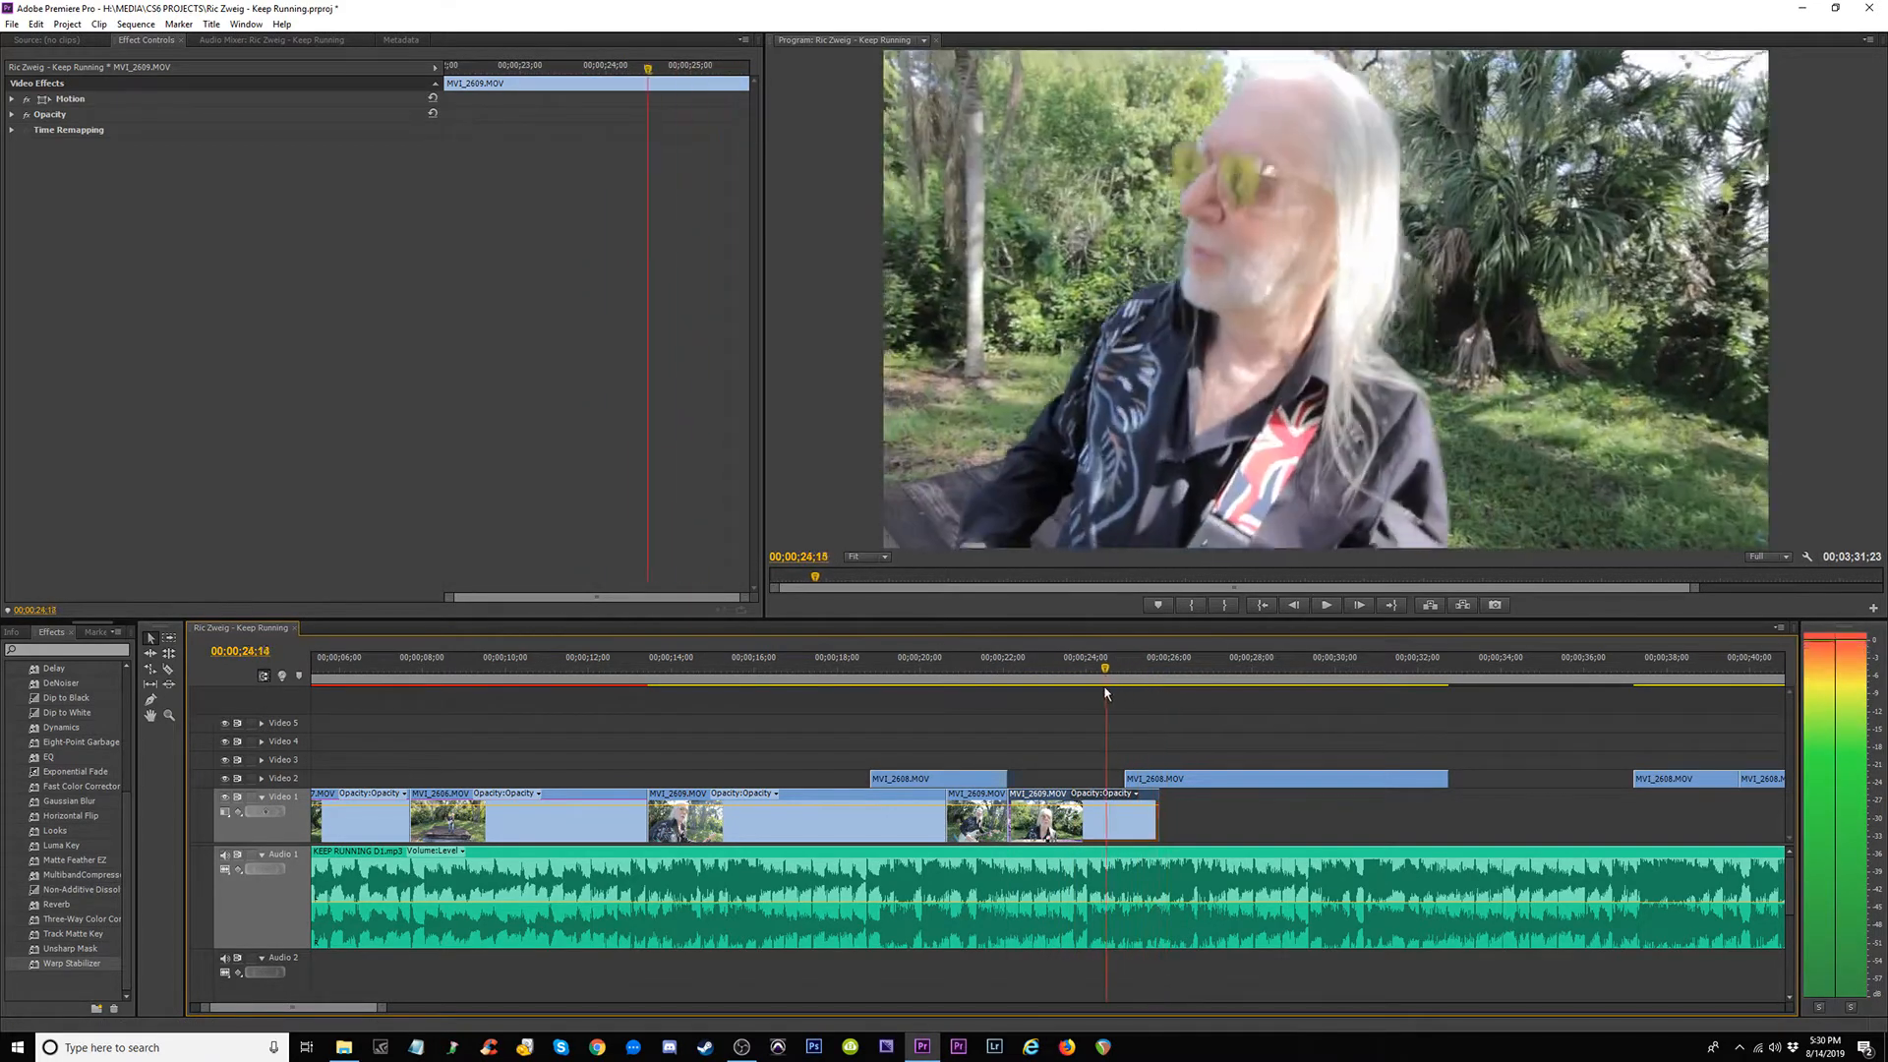
pyautogui.press('space')
pyautogui.press('space')
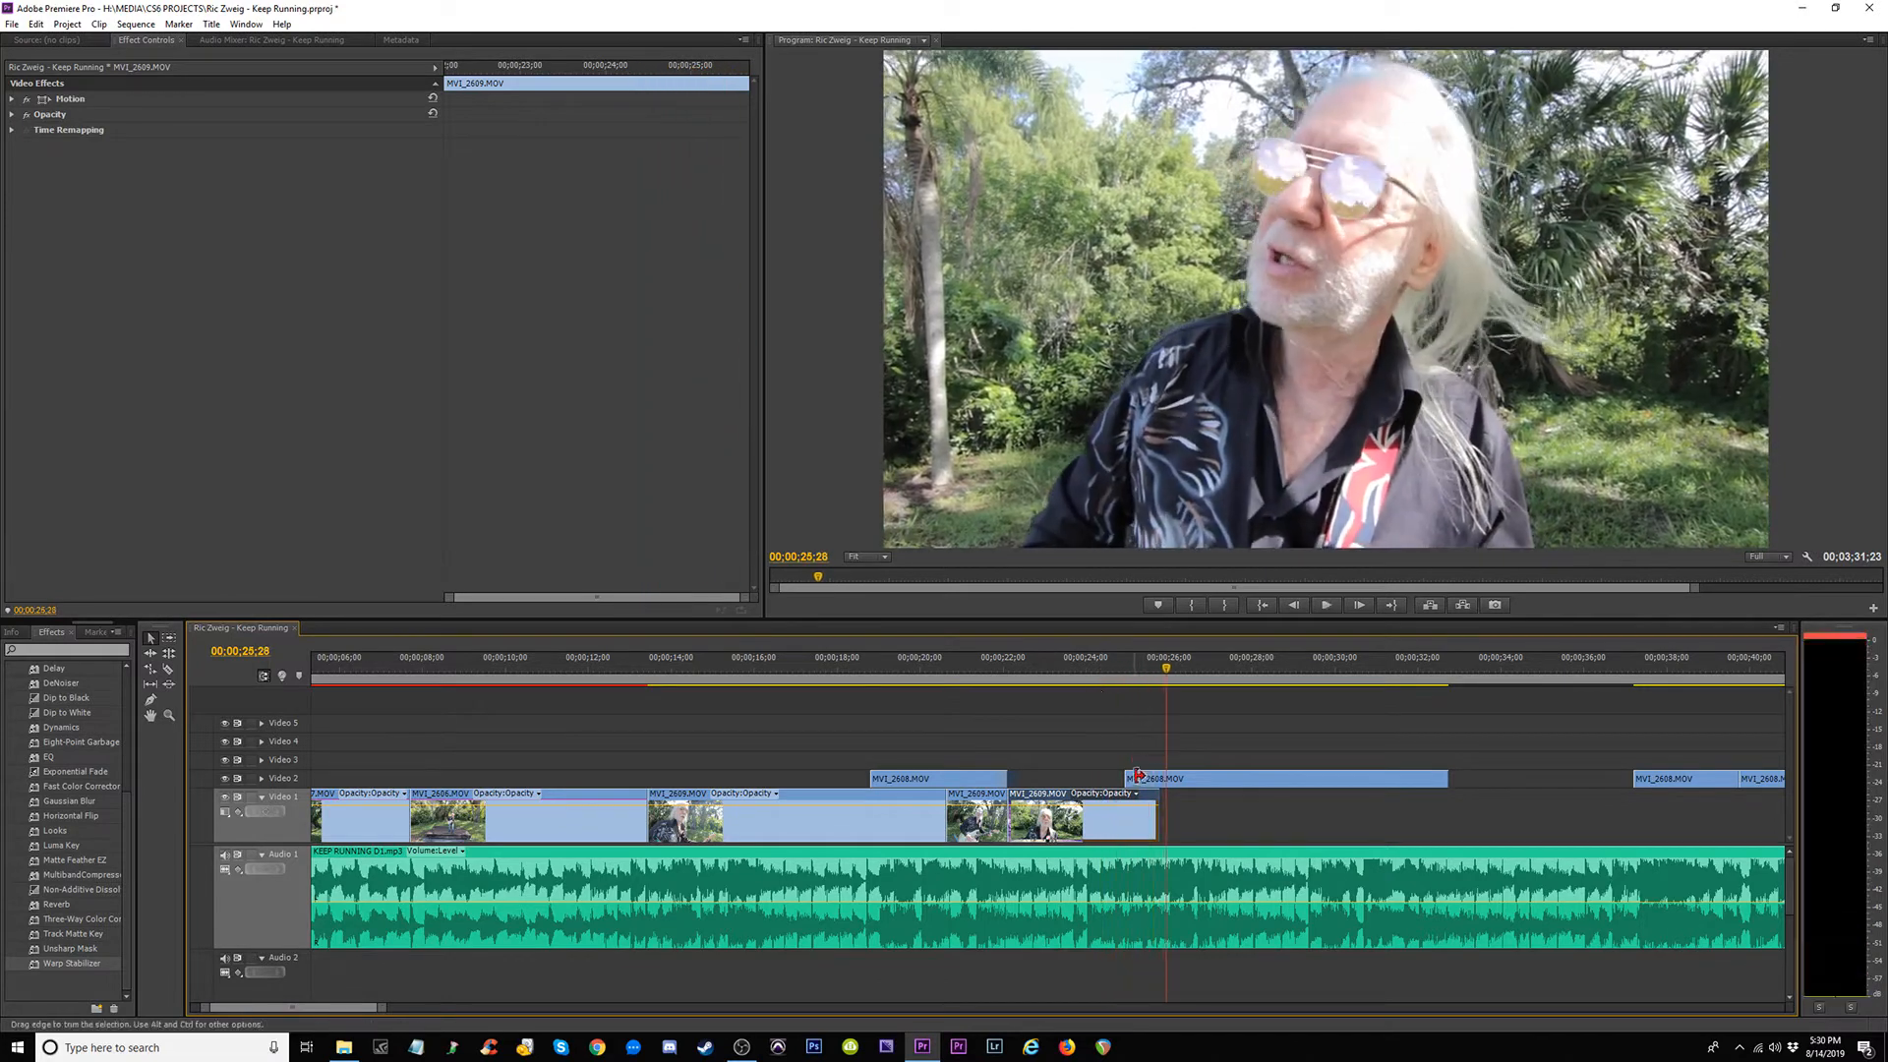
# Trim the start of the MVI_2608 piece on Video 2 to about 00;00;25;24, where the MVI_2609 piece ends, and preview the cut.
pyautogui.moveTo(1127, 778); pyautogui.dragTo(1160, 777)
pyautogui.click(1118, 677)
pyautogui.press('space')
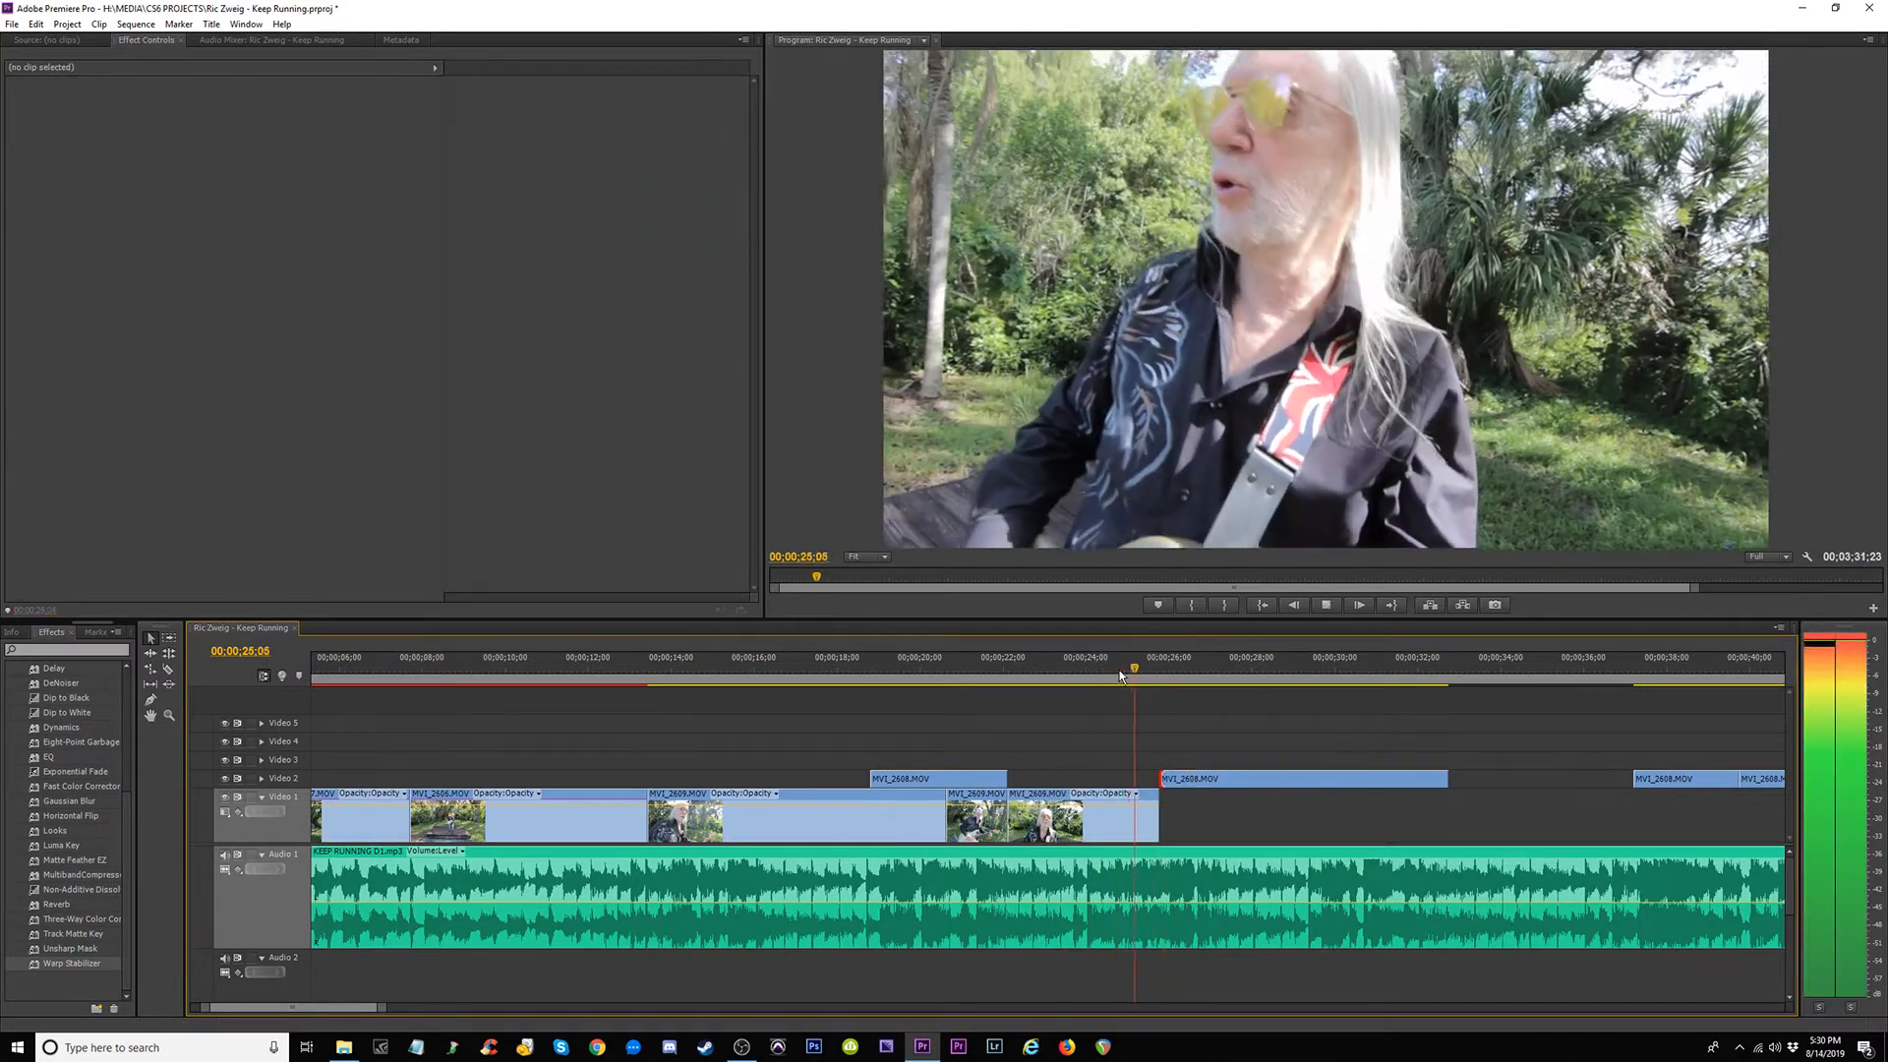
pyautogui.click(1089, 677)
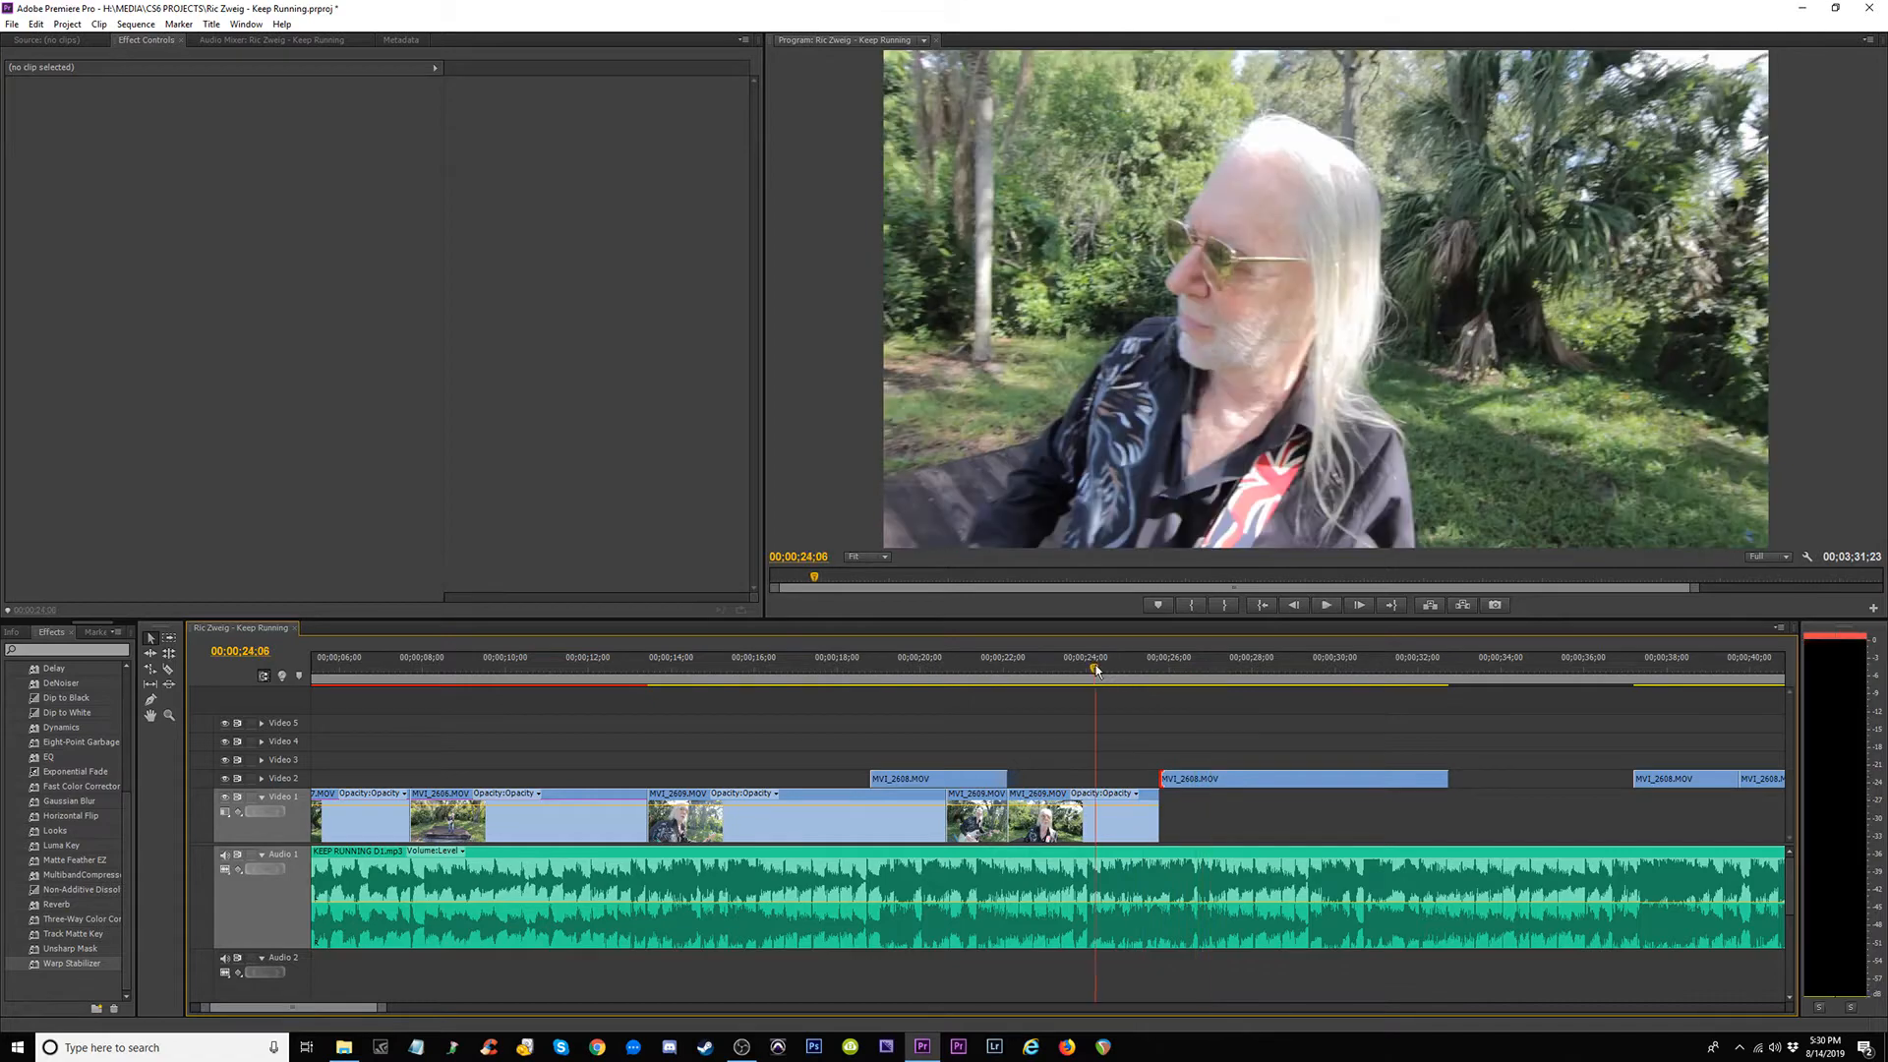
pyautogui.press('space')
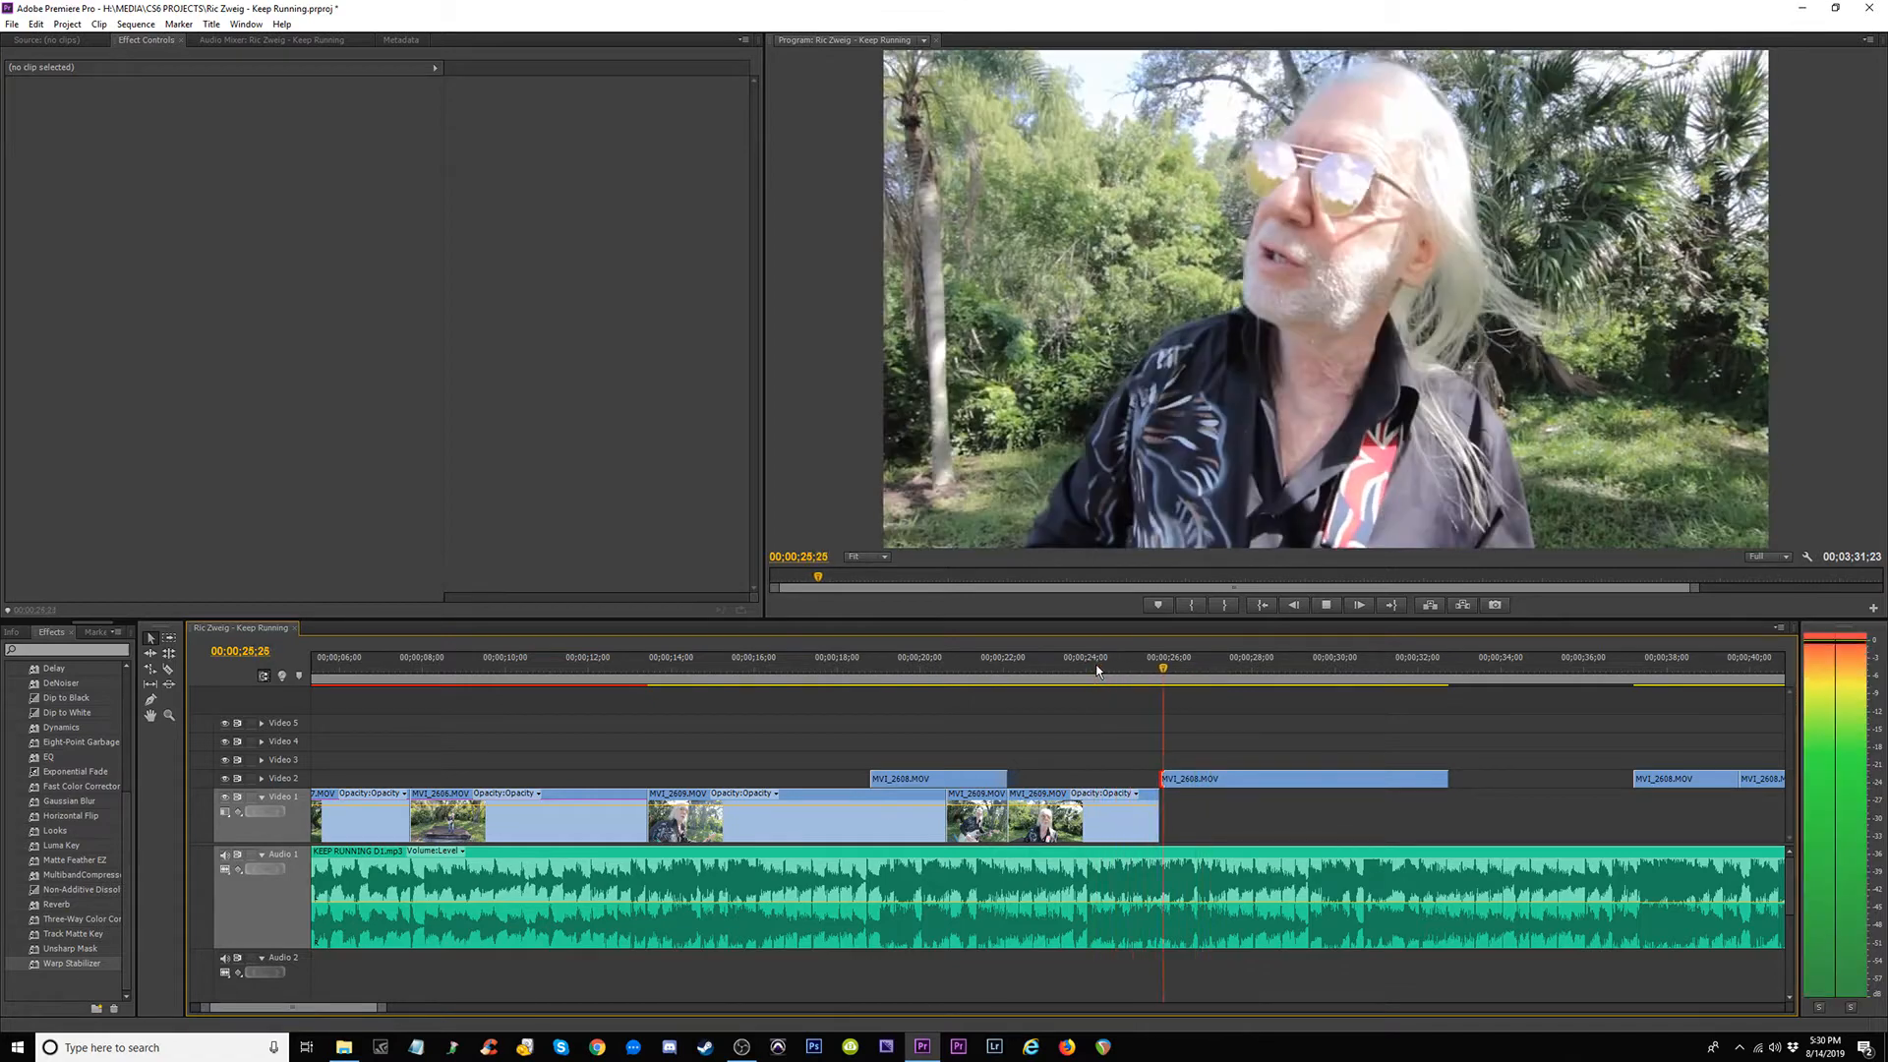
pyautogui.press('space')
# Move the trimmed MVI_2608 piece from Video 2 to Video 1 directly after MVI_2609 and play across the cut.
pyautogui.moveTo(1193, 780); pyautogui.dragTo(1190, 816)
pyautogui.moveTo(1120, 668); pyautogui.dragTo(1101, 667)
pyautogui.press('space')
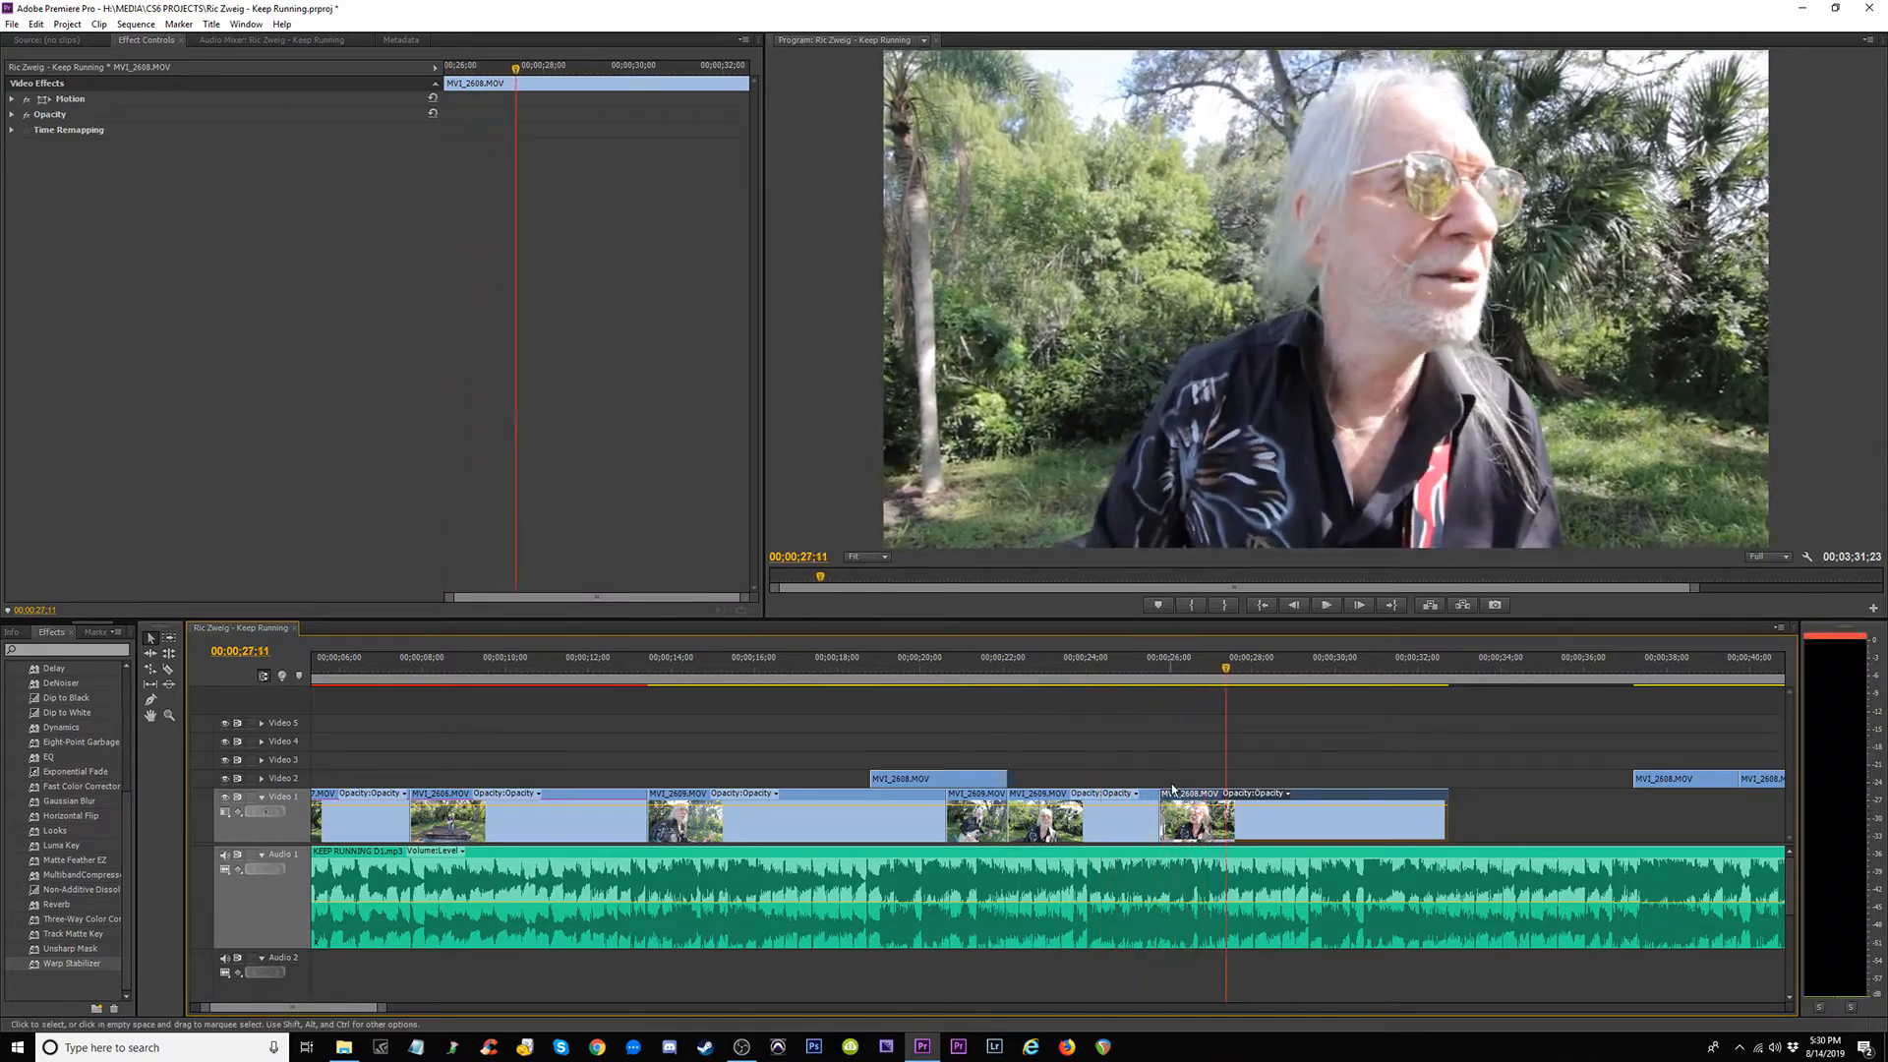
pyautogui.click(1070, 674)
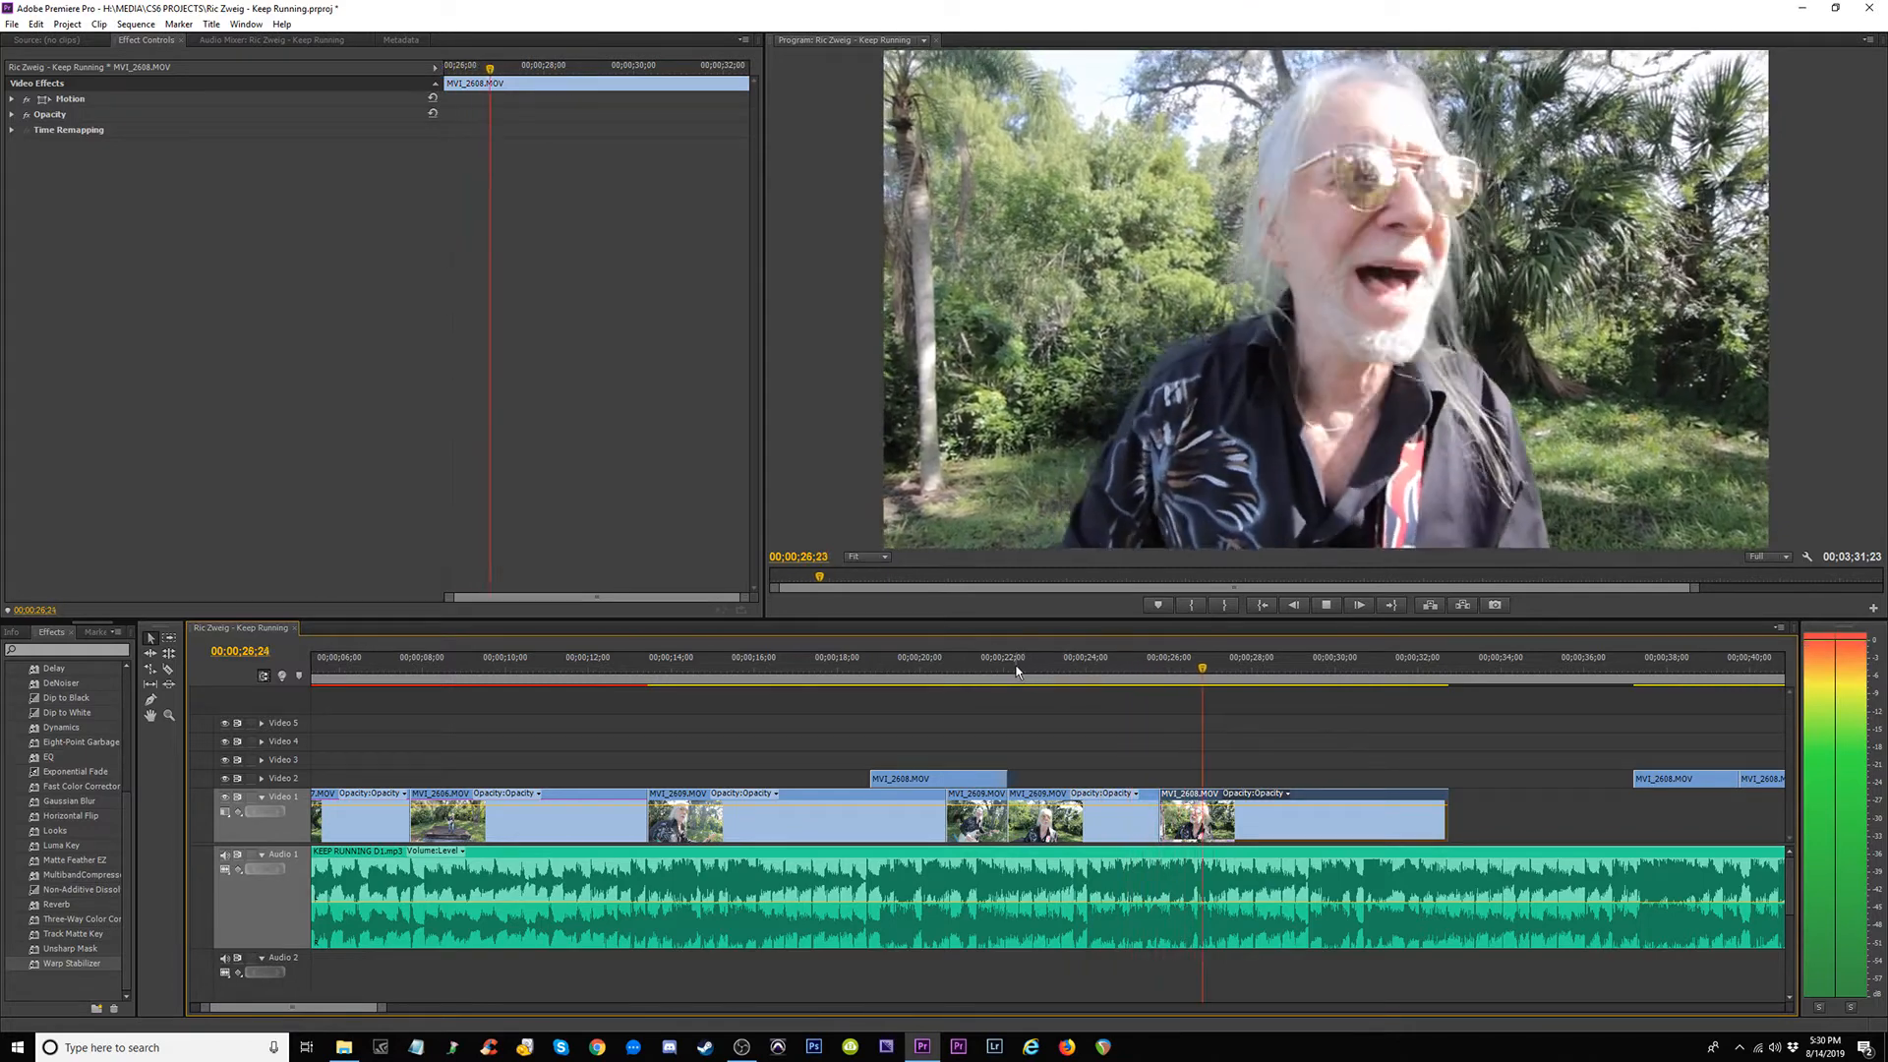
# Stop playback and move the longer MVI_2609 piece from Video 1 up to Video 2.
pyautogui.press('space')
pyautogui.click(1054, 778)
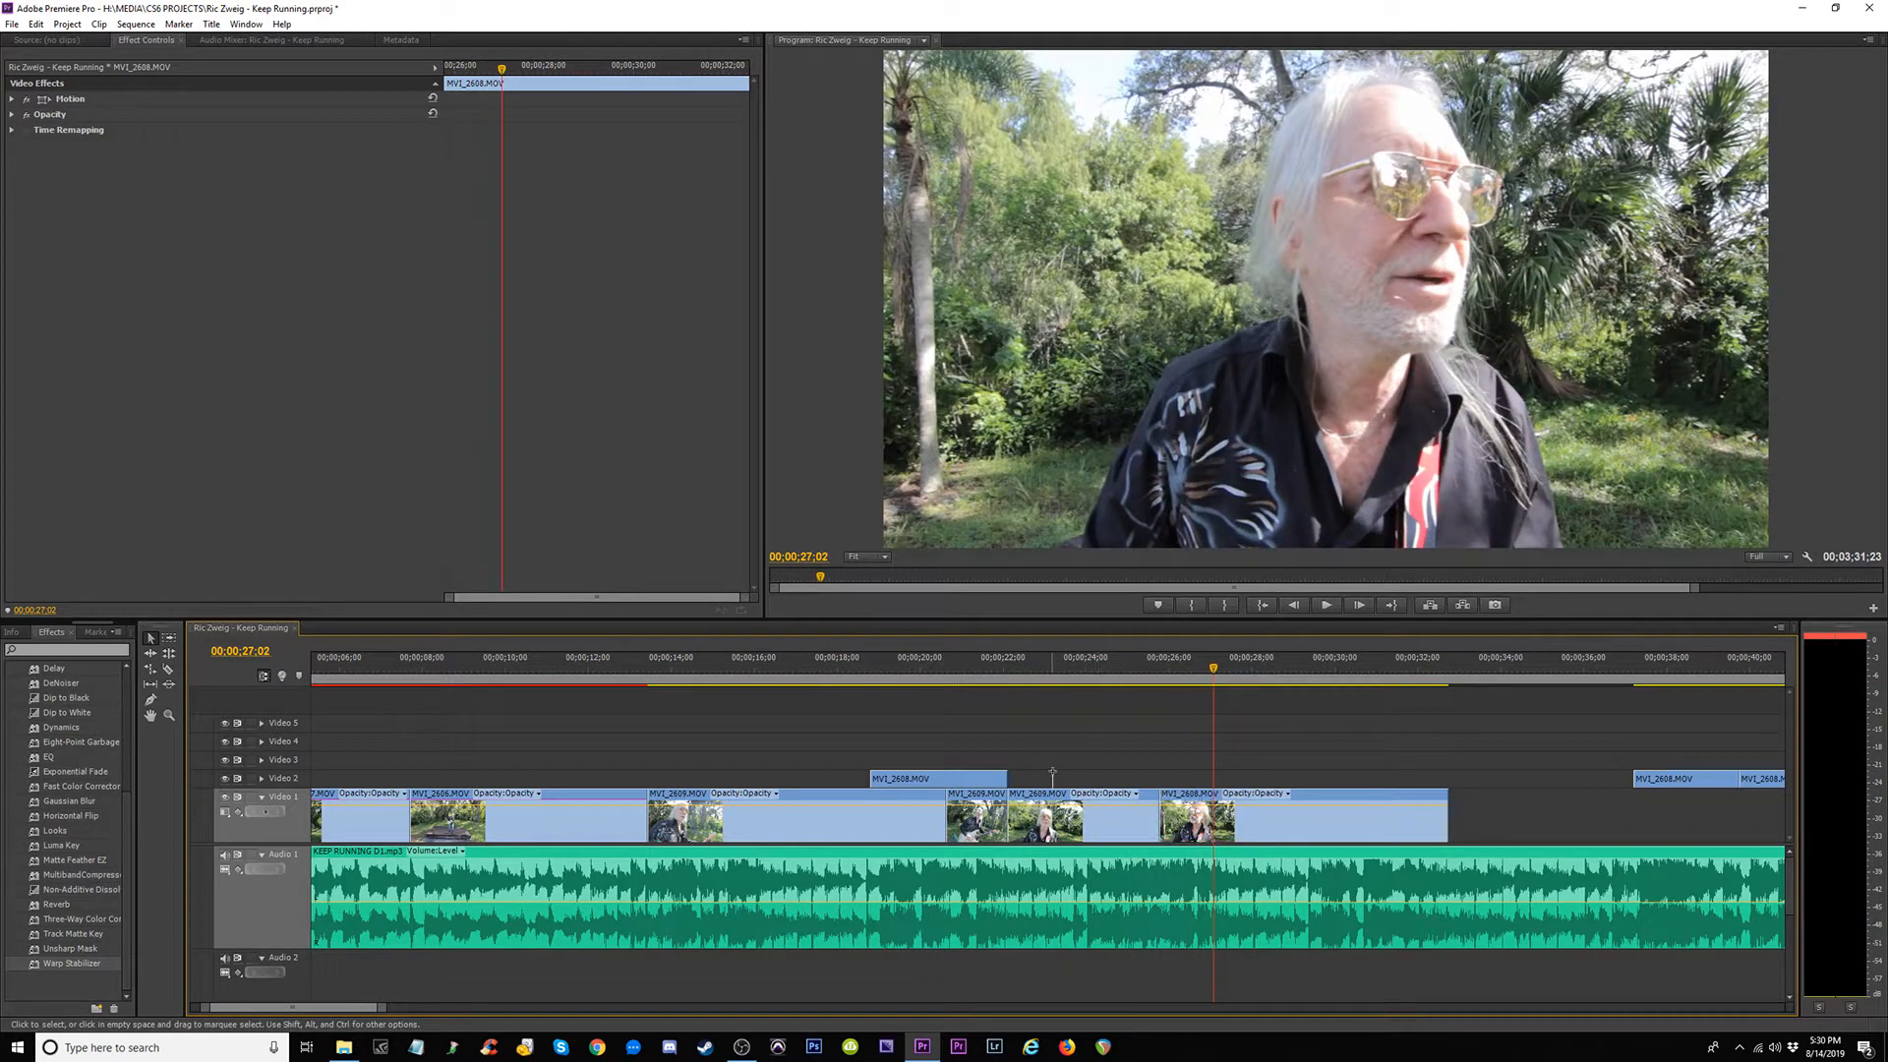
pyautogui.moveTo(1039, 793); pyautogui.dragTo(1039, 778)
# Try extending the end of the MVI_2609 piece on Video 2 to about 00;00;31;13, preview it, and undo the extension.
pyautogui.moveTo(1158, 779); pyautogui.dragTo(1393, 778)
pyautogui.press('space')
pyautogui.press('space')
pyautogui.click(1154, 679)
pyautogui.press('space')
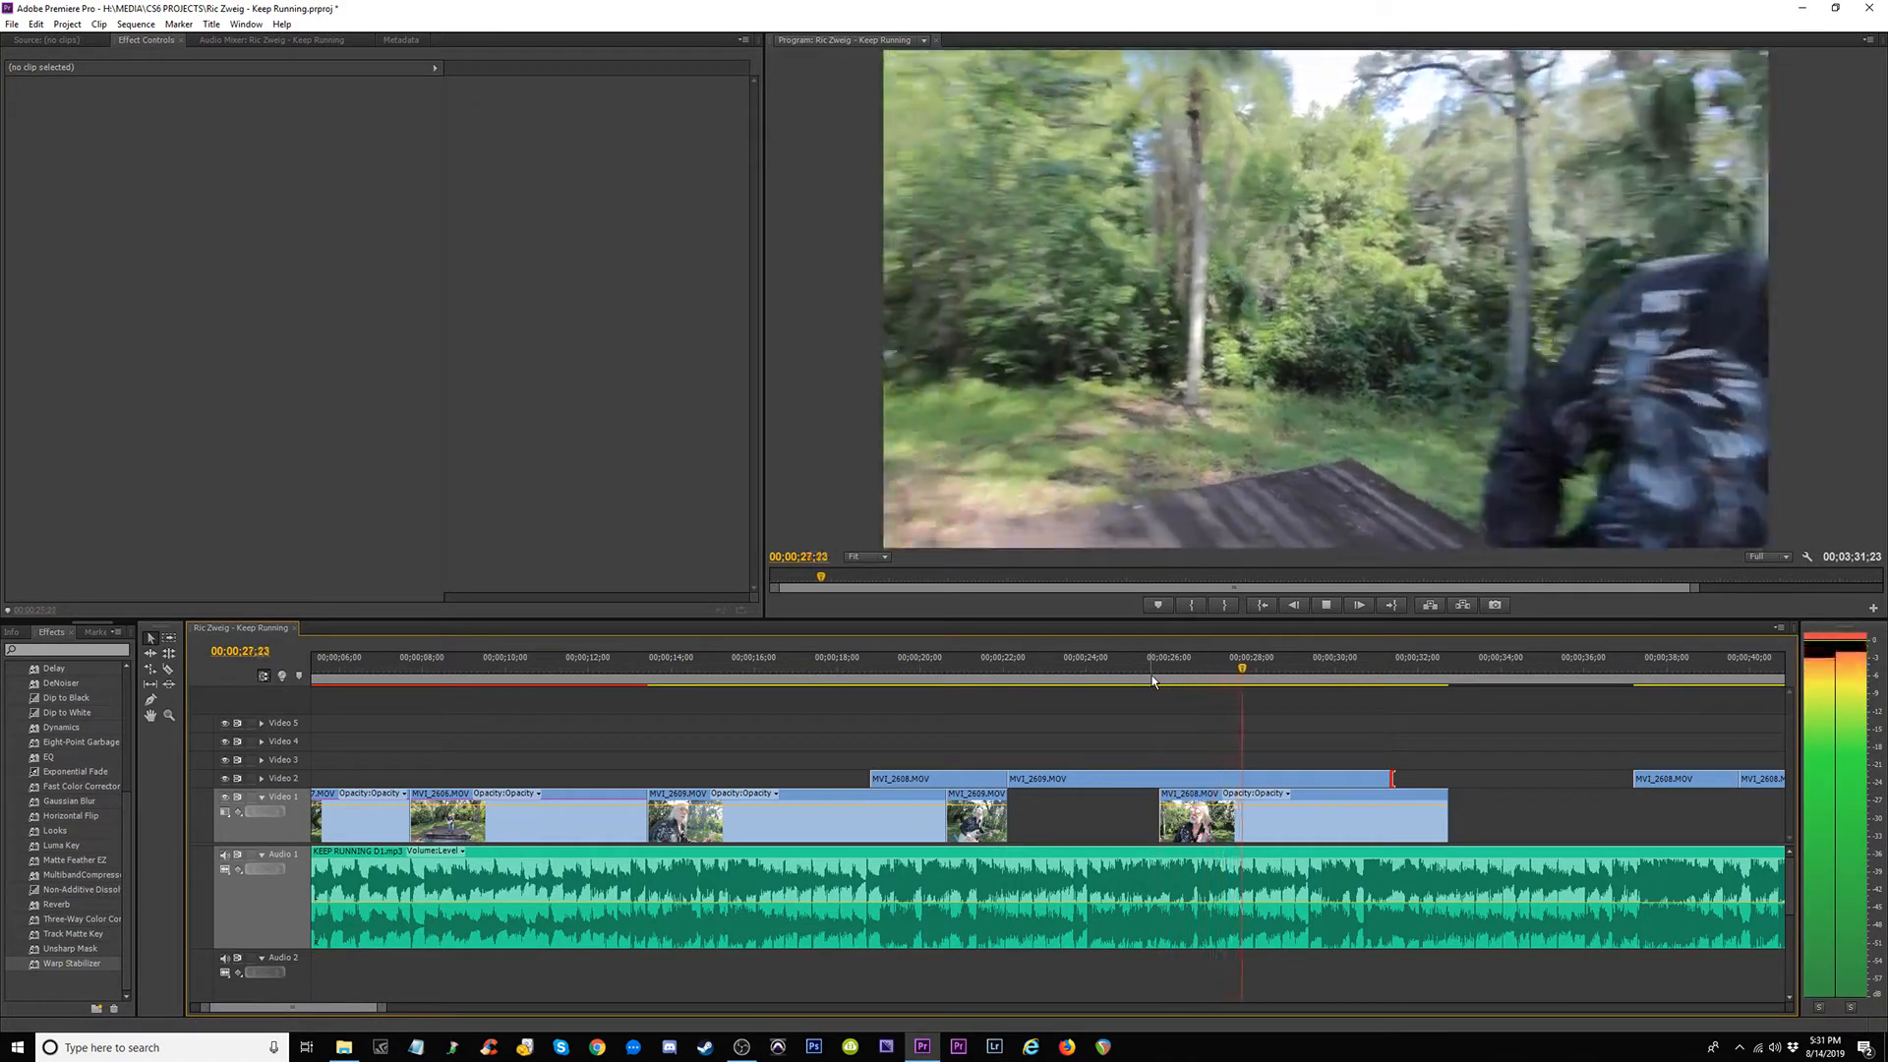
pyautogui.press('space')
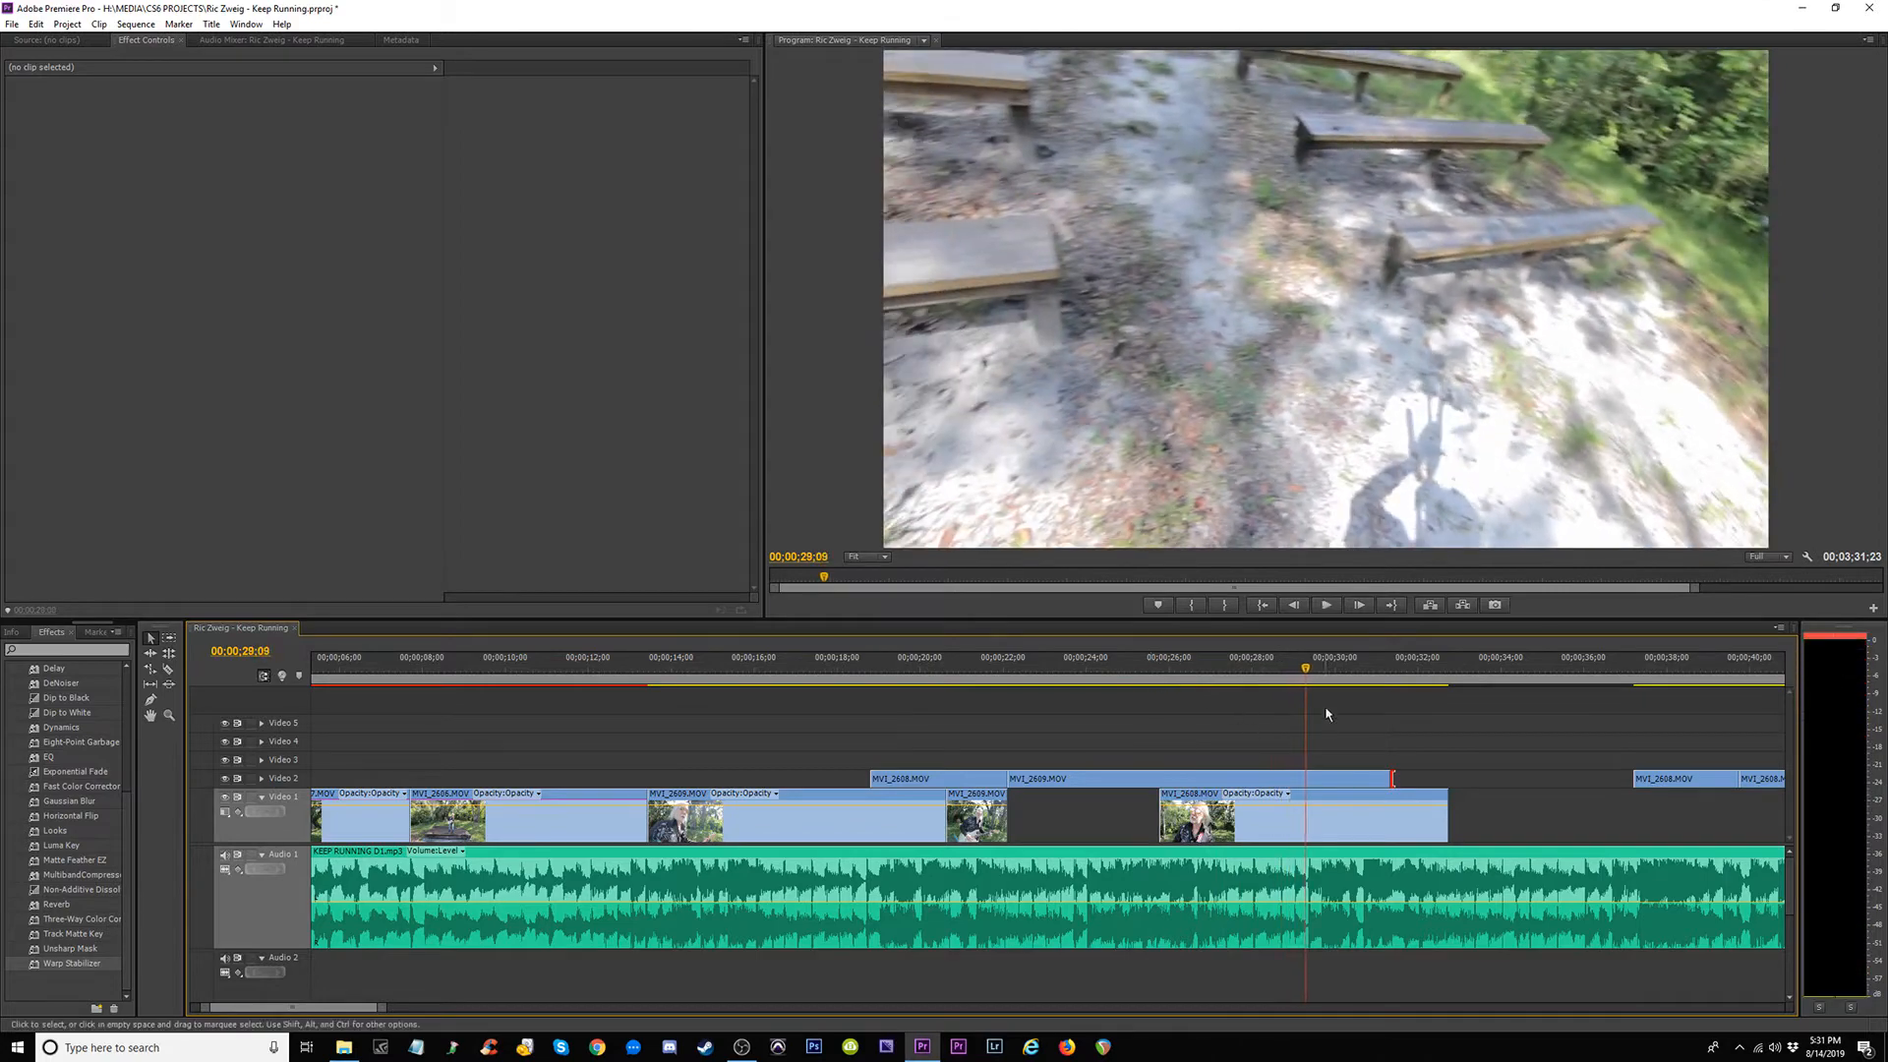
pyautogui.hotkey('ctrl', 'z')
# Extend the end of the MVI_2609 piece on Video 2 to about 00;00;29;02 and preview for a better cut point near 00;00;27.
pyautogui.moveTo(1237, 664); pyautogui.dragTo(1178, 667)
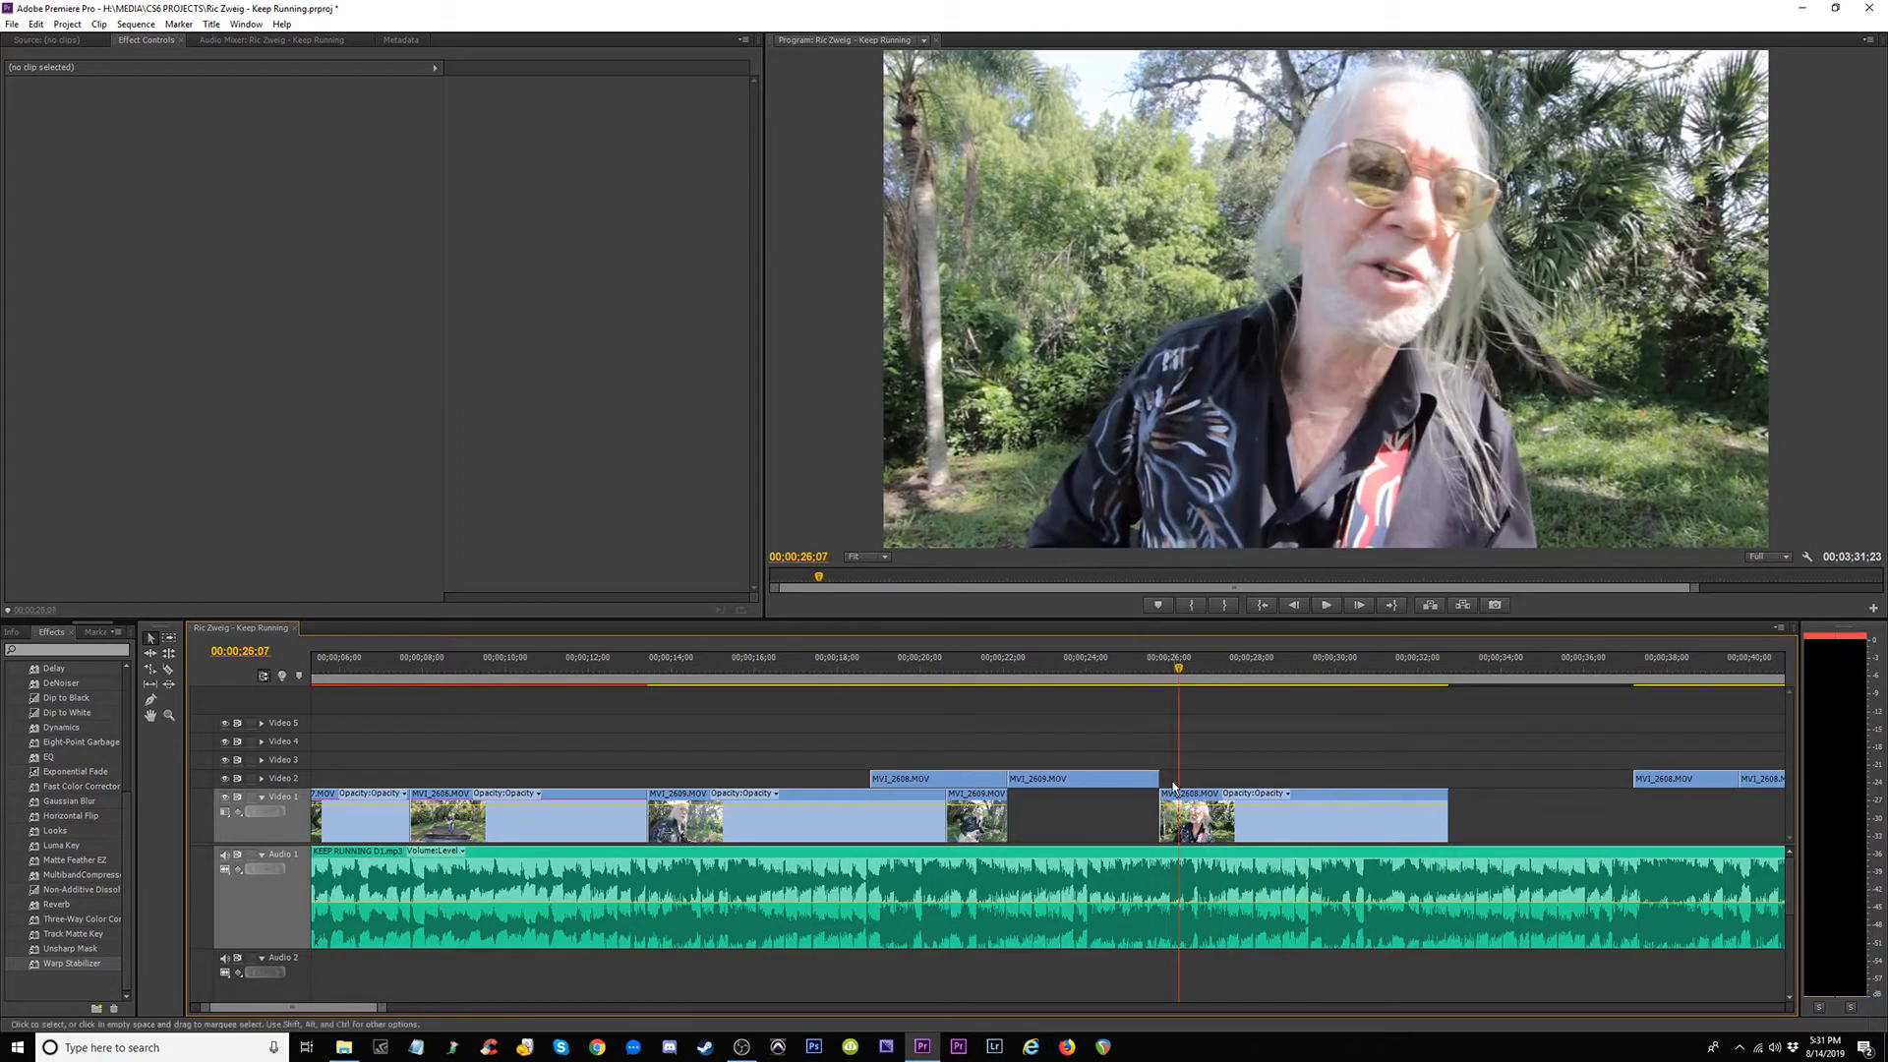
pyautogui.moveTo(1158, 778); pyautogui.dragTo(1297, 778)
pyautogui.press('space')
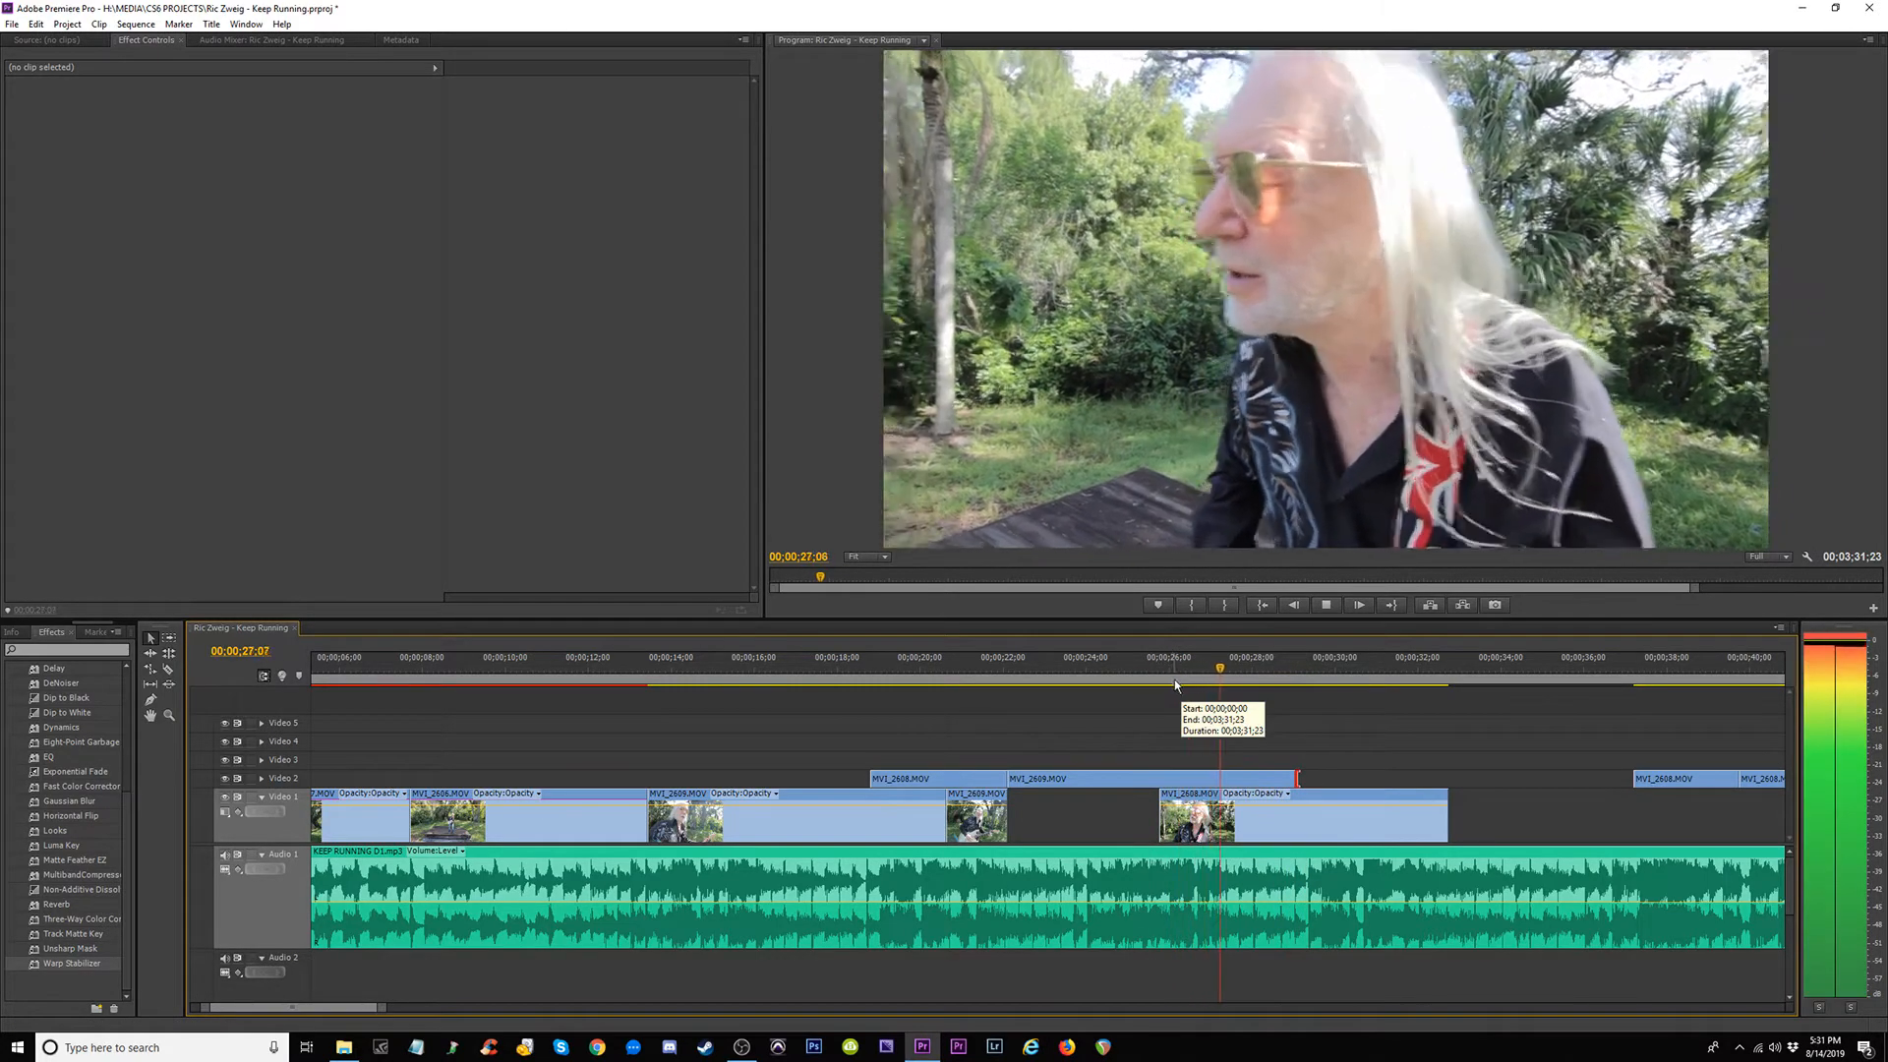
pyautogui.click(1229, 667)
pyautogui.moveTo(1229, 667)
pyautogui.mouseDown()
pyautogui.moveTo(1272, 669)
pyautogui.moveTo(1194, 673)
pyautogui.moveTo(1214, 670)
pyautogui.mouseUp()
pyautogui.press('space')
pyautogui.press('space')
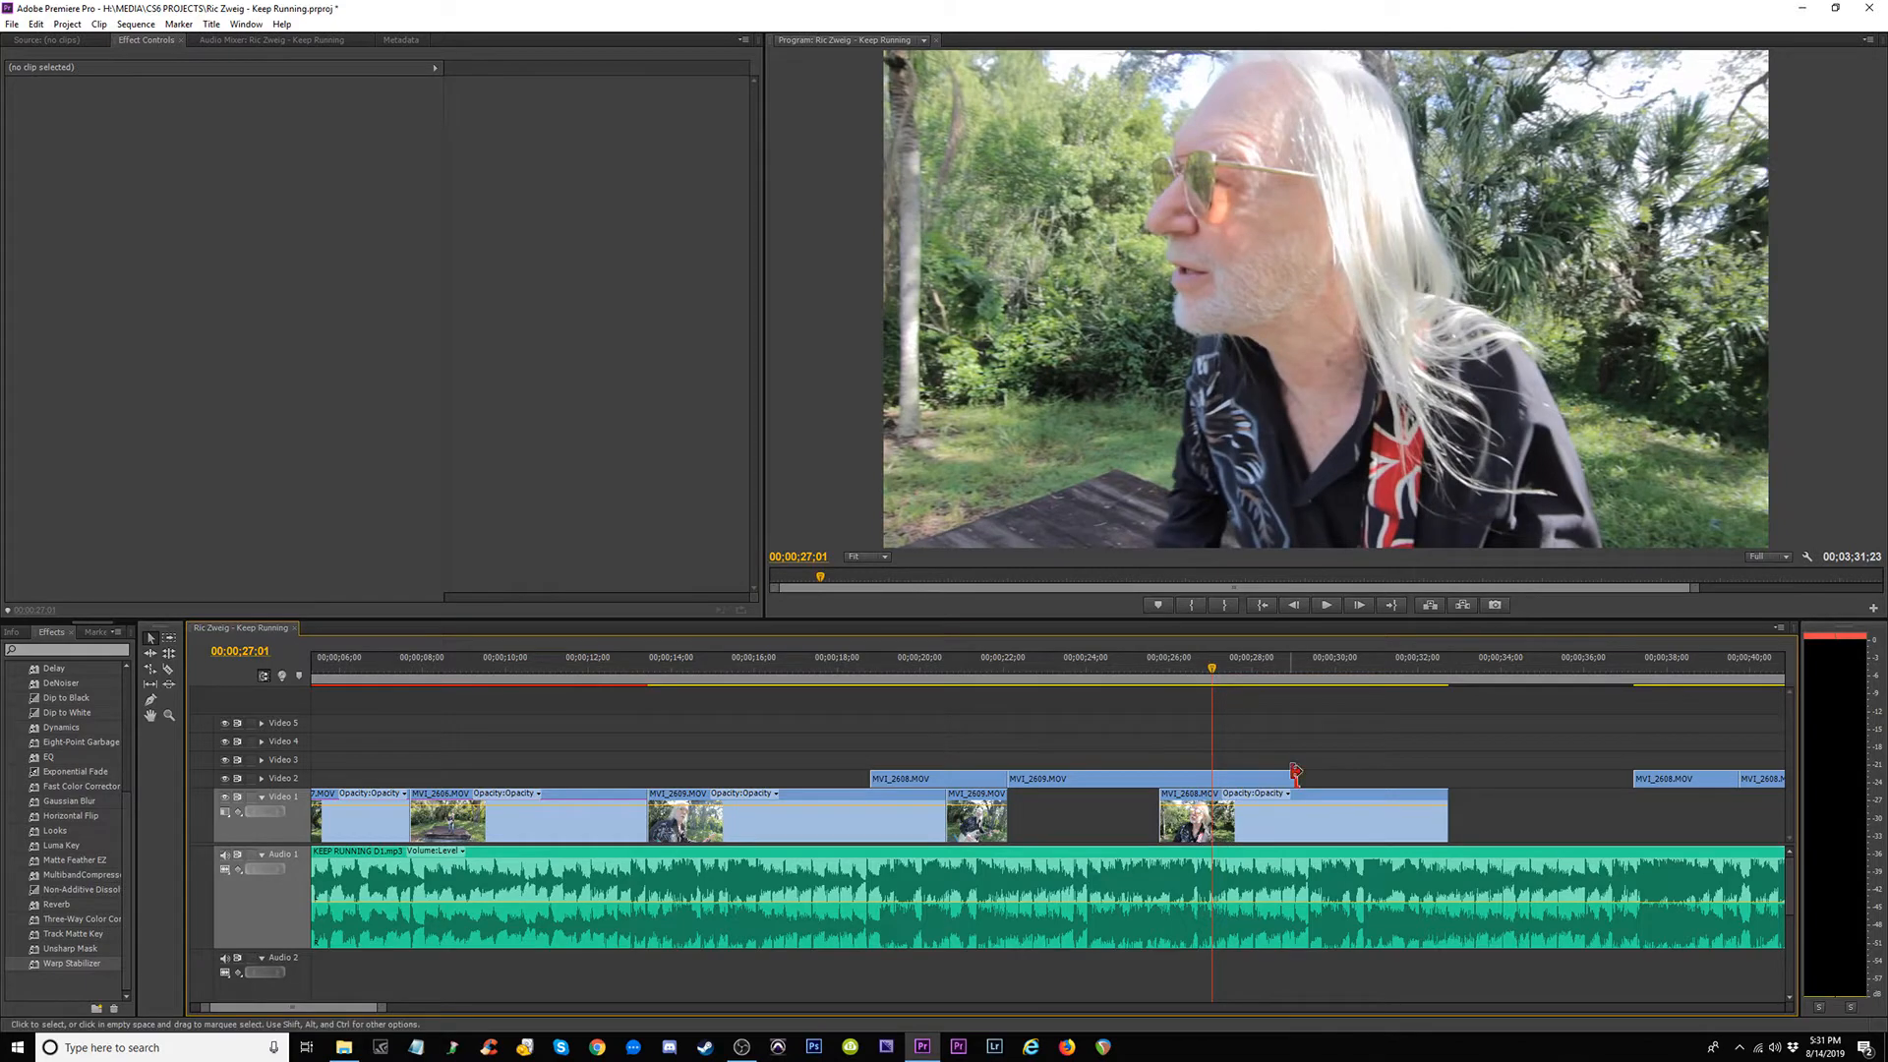
# Shorten the end of the MVI_2609 piece on Video 2 to about 00;00;26;27 while previewing the cut back to MVI_2608.
pyautogui.moveTo(1296, 778); pyautogui.dragTo(1220, 773)
pyautogui.press('space')
pyautogui.click(1164, 669)
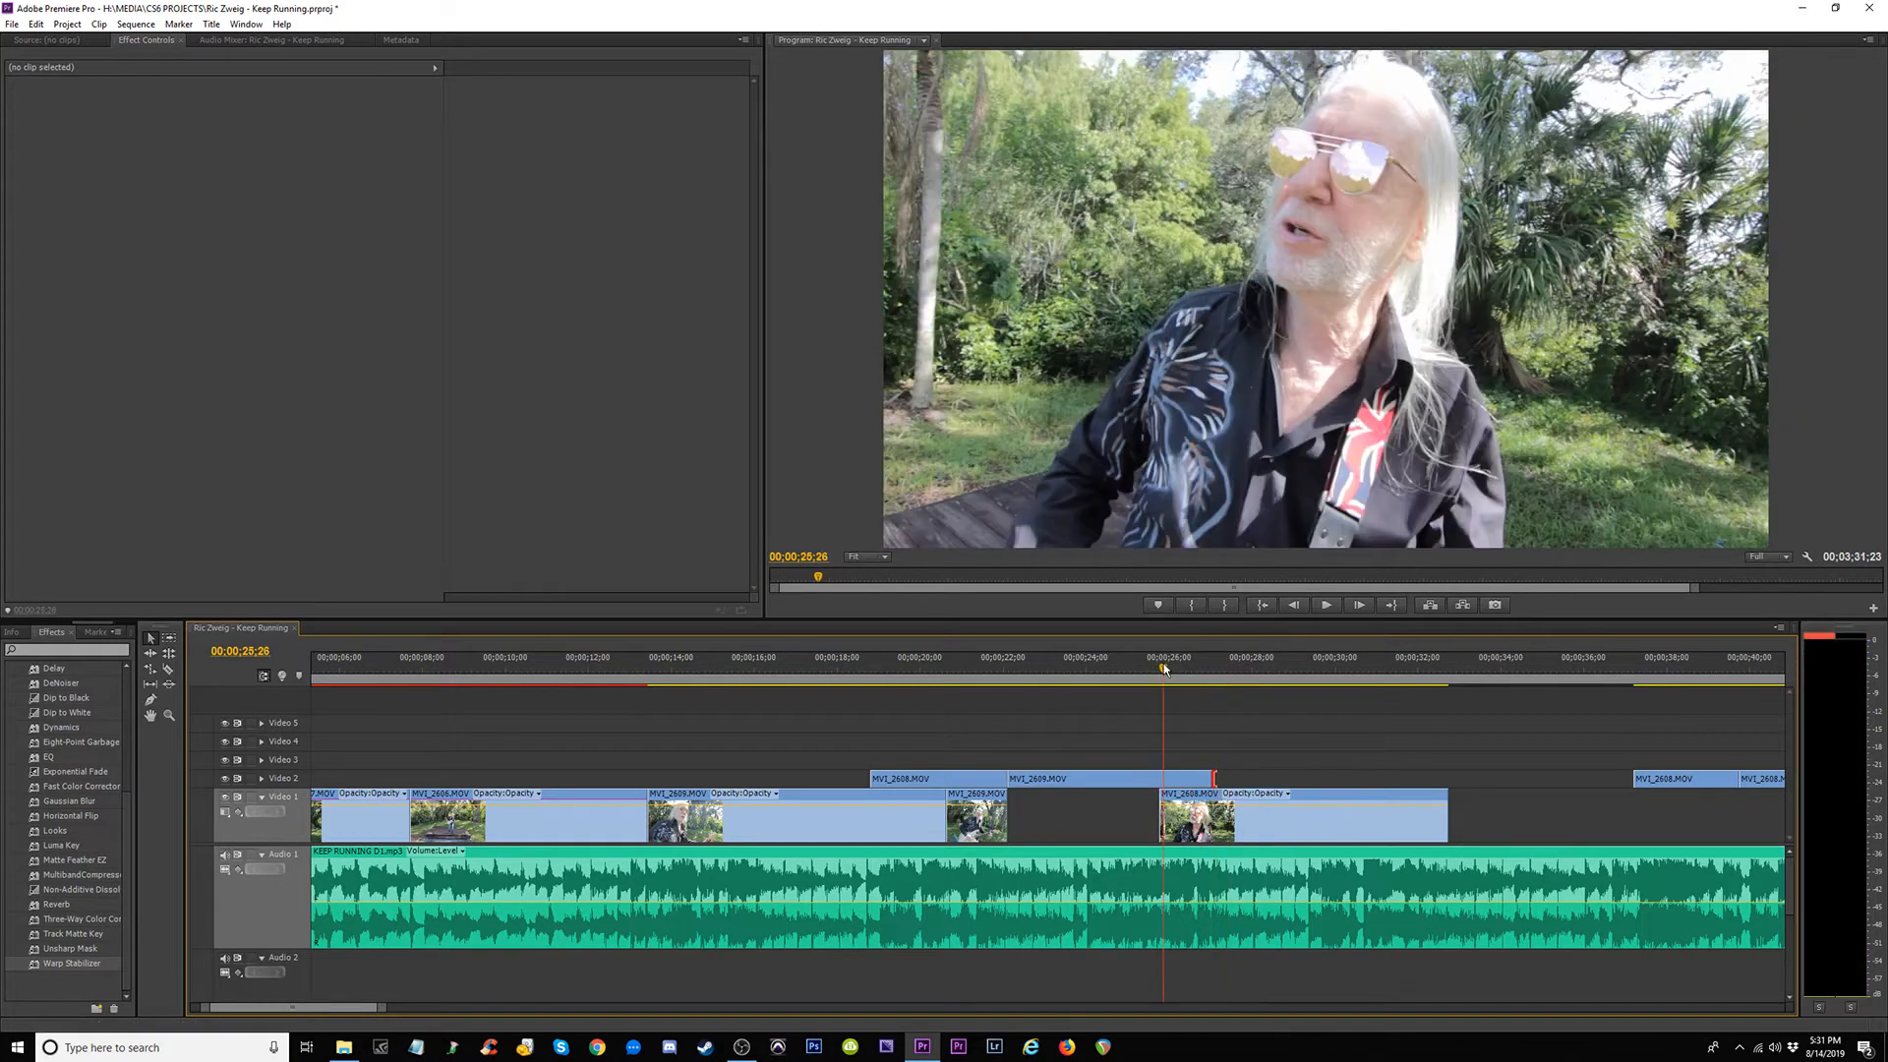
pyautogui.press('space')
pyautogui.press('space')
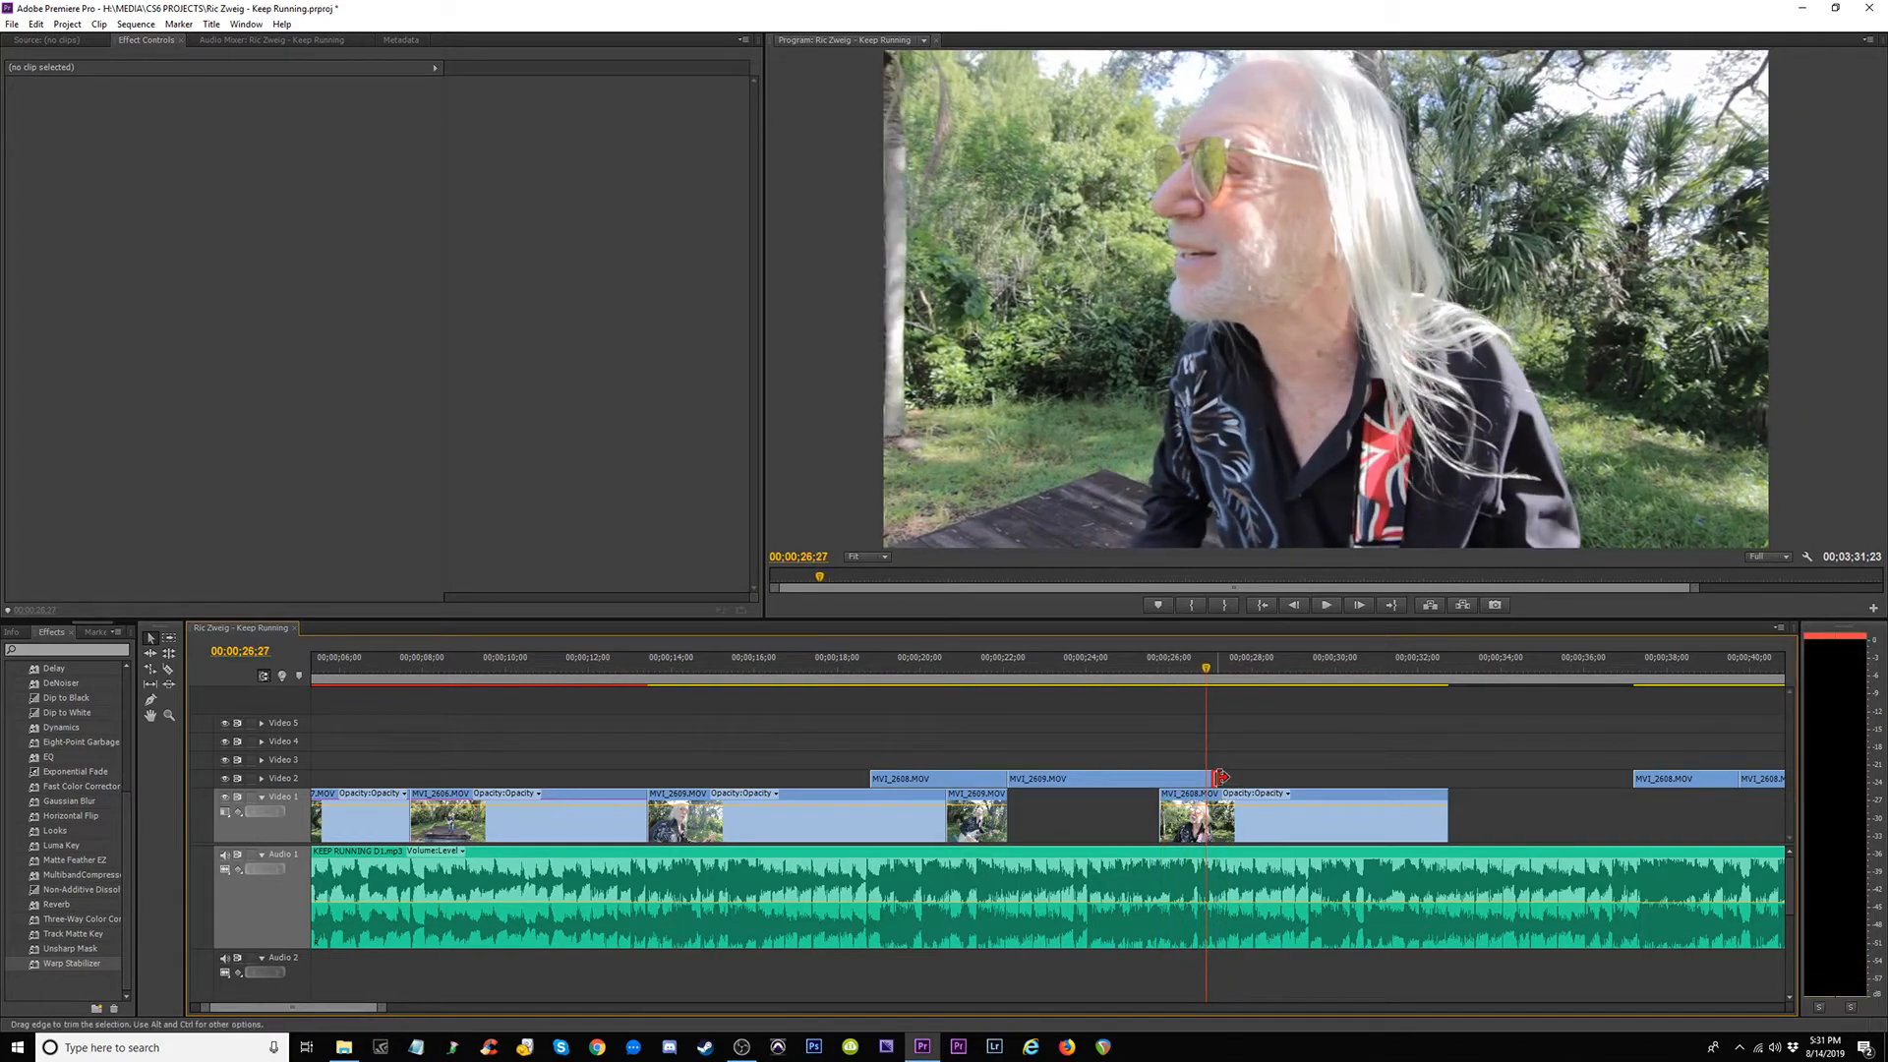
pyautogui.press('space')
pyautogui.click(1164, 670)
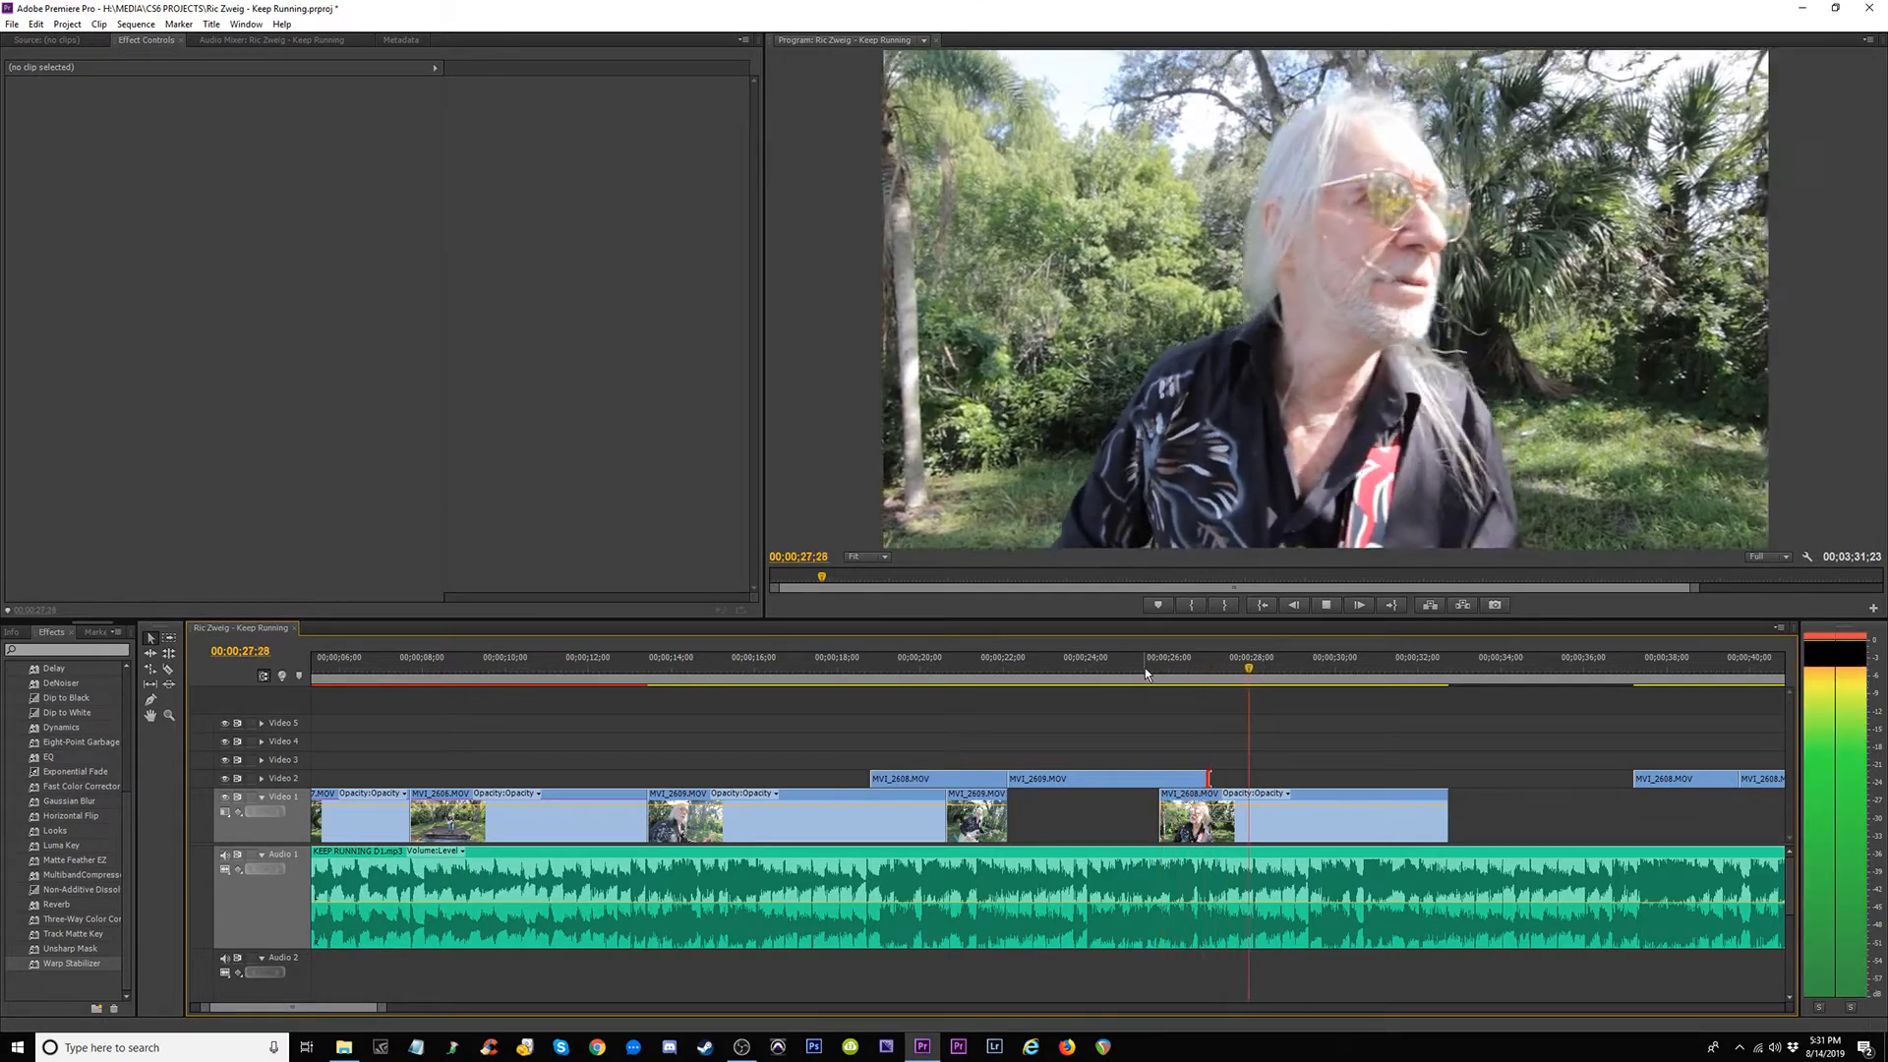
pyautogui.click(1115, 668)
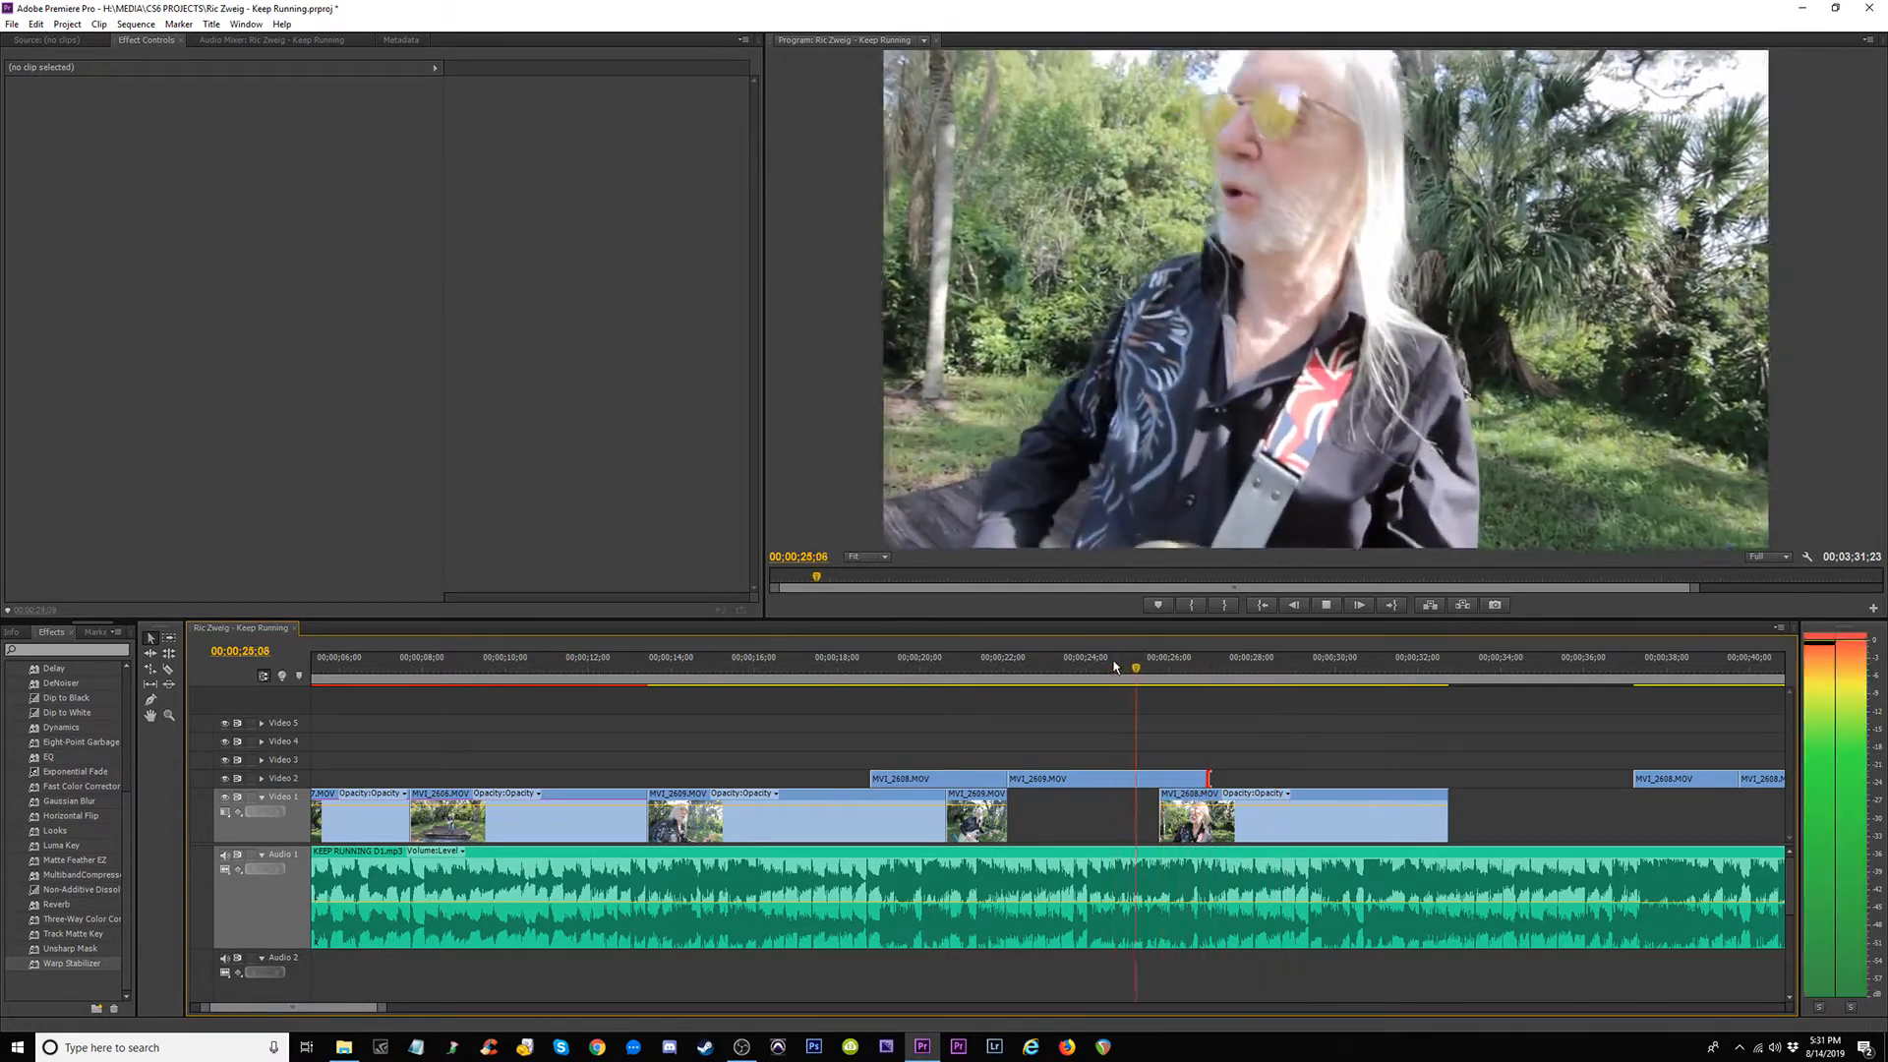
pyautogui.press('space')
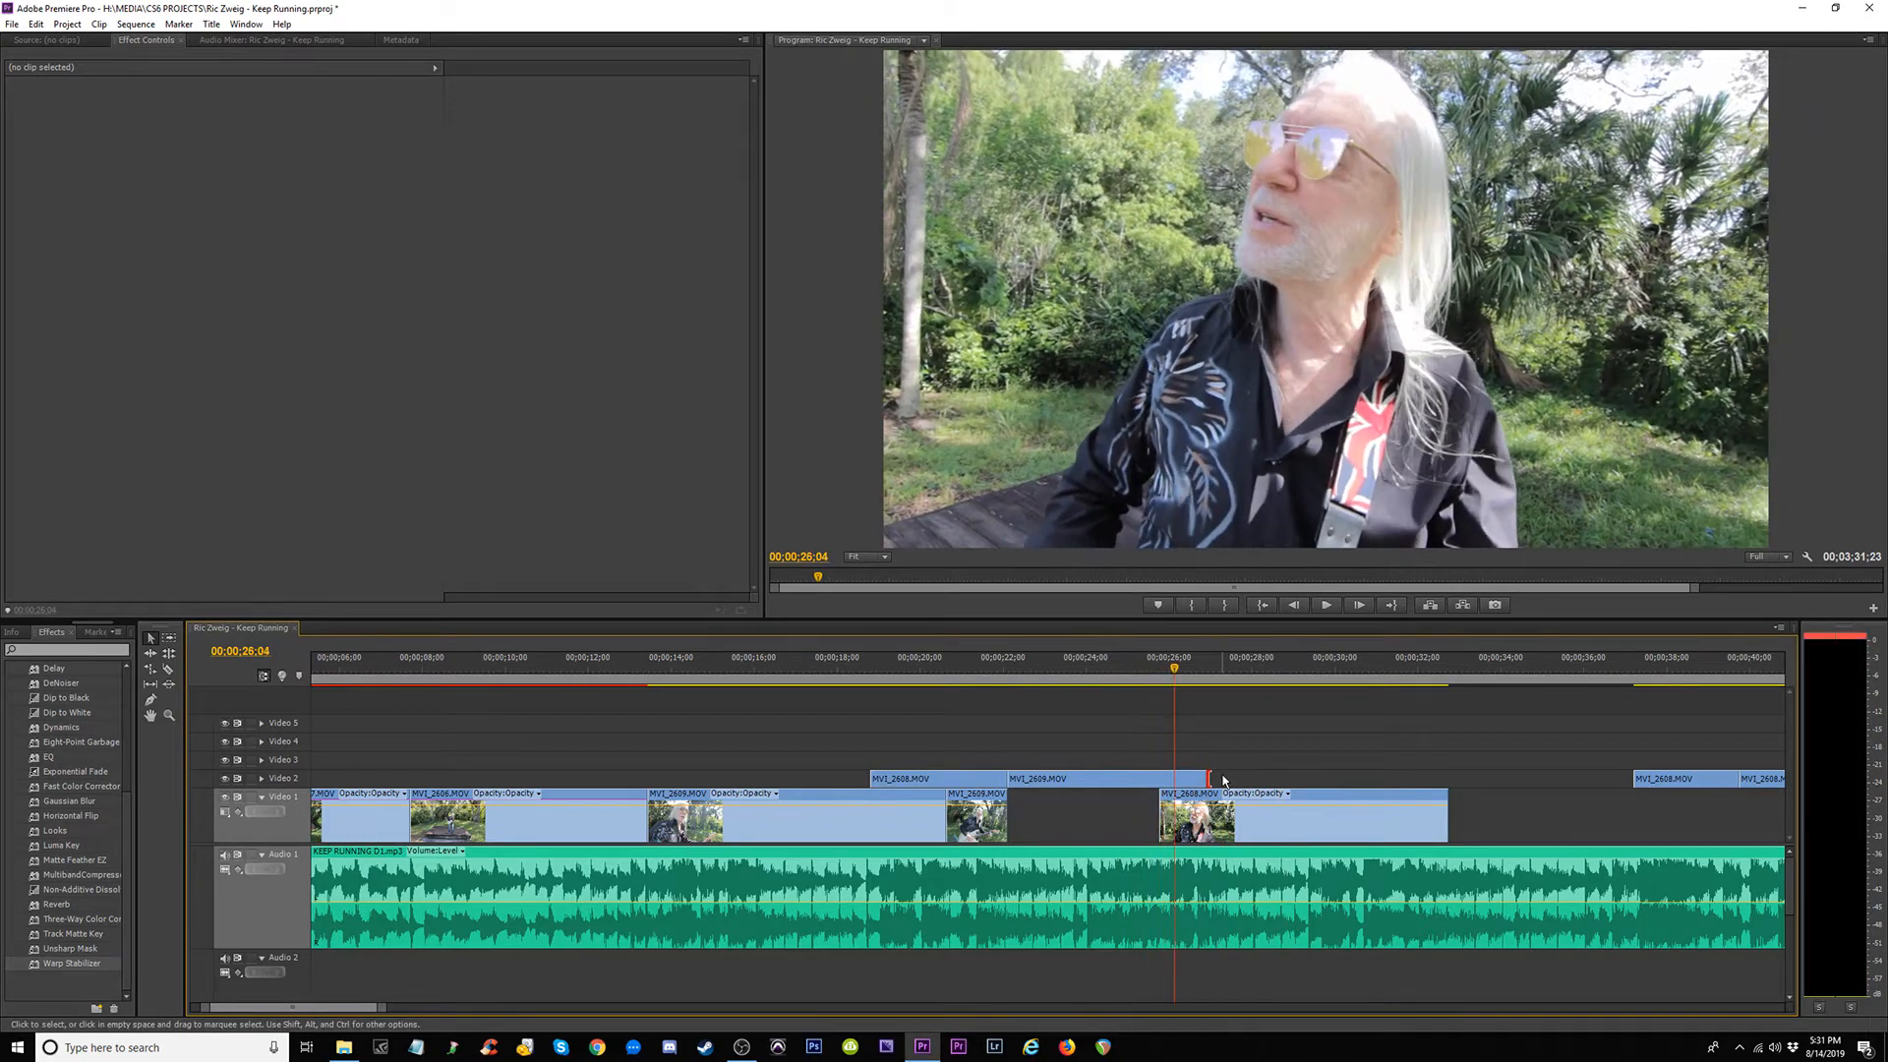
# Trim the end of the MVI_2609 piece on Video 2 to about 00;00;26;15 and play across the cut into MVI_2608.
pyautogui.press('space')
pyautogui.moveTo(1219, 787); pyautogui.dragTo(1202, 787)
pyautogui.press('space')
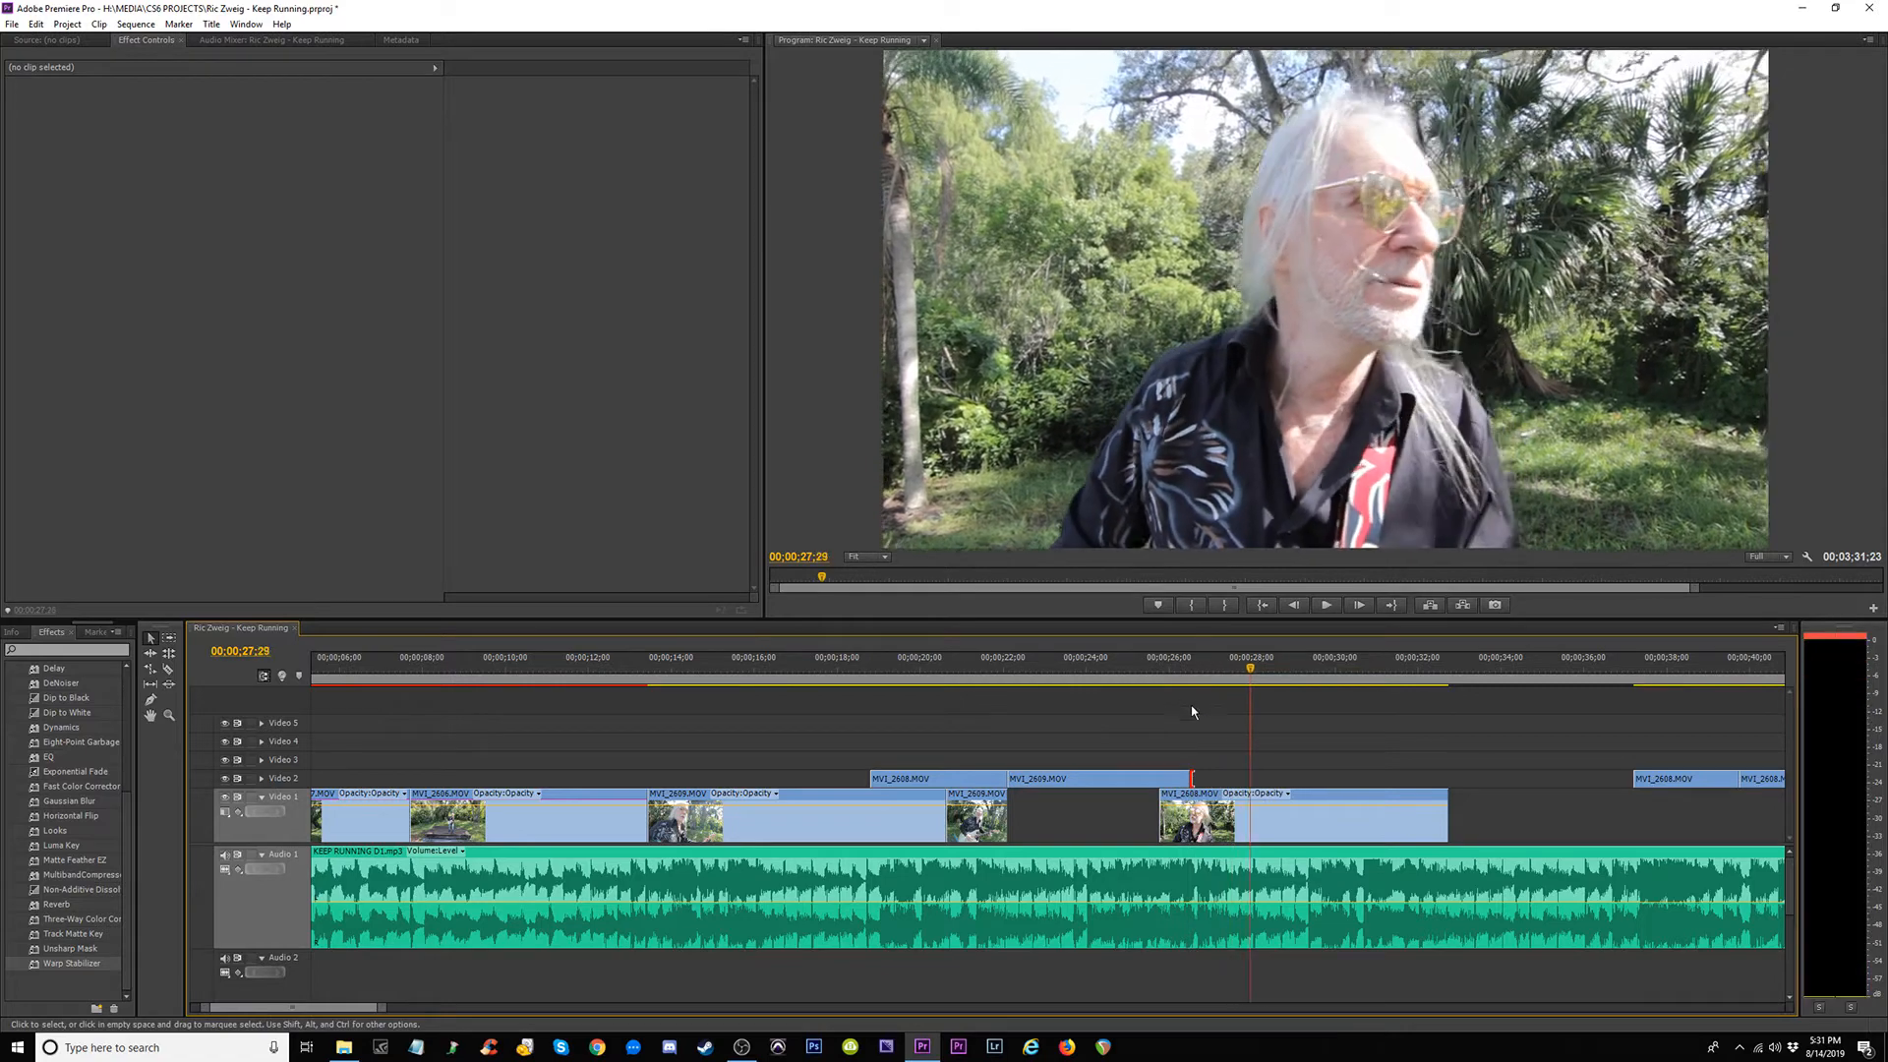
pyautogui.click(1132, 668)
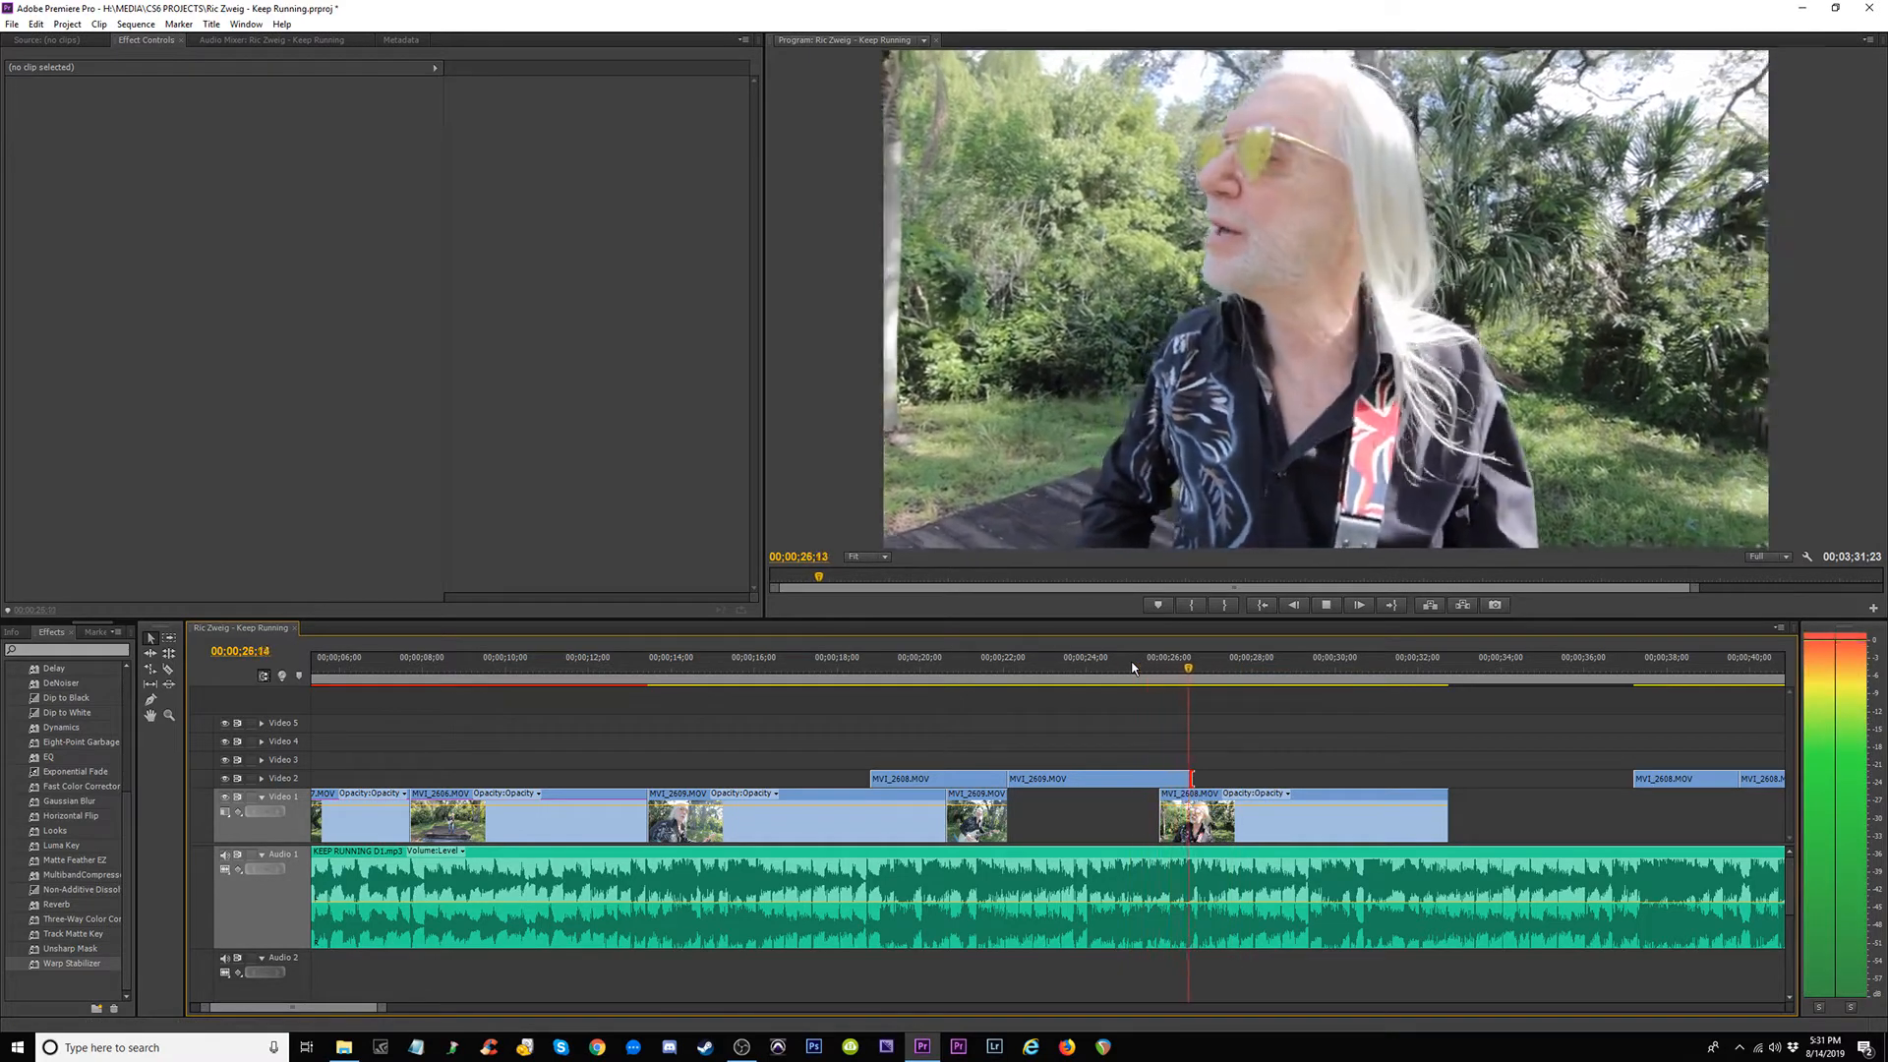
pyautogui.press('space')
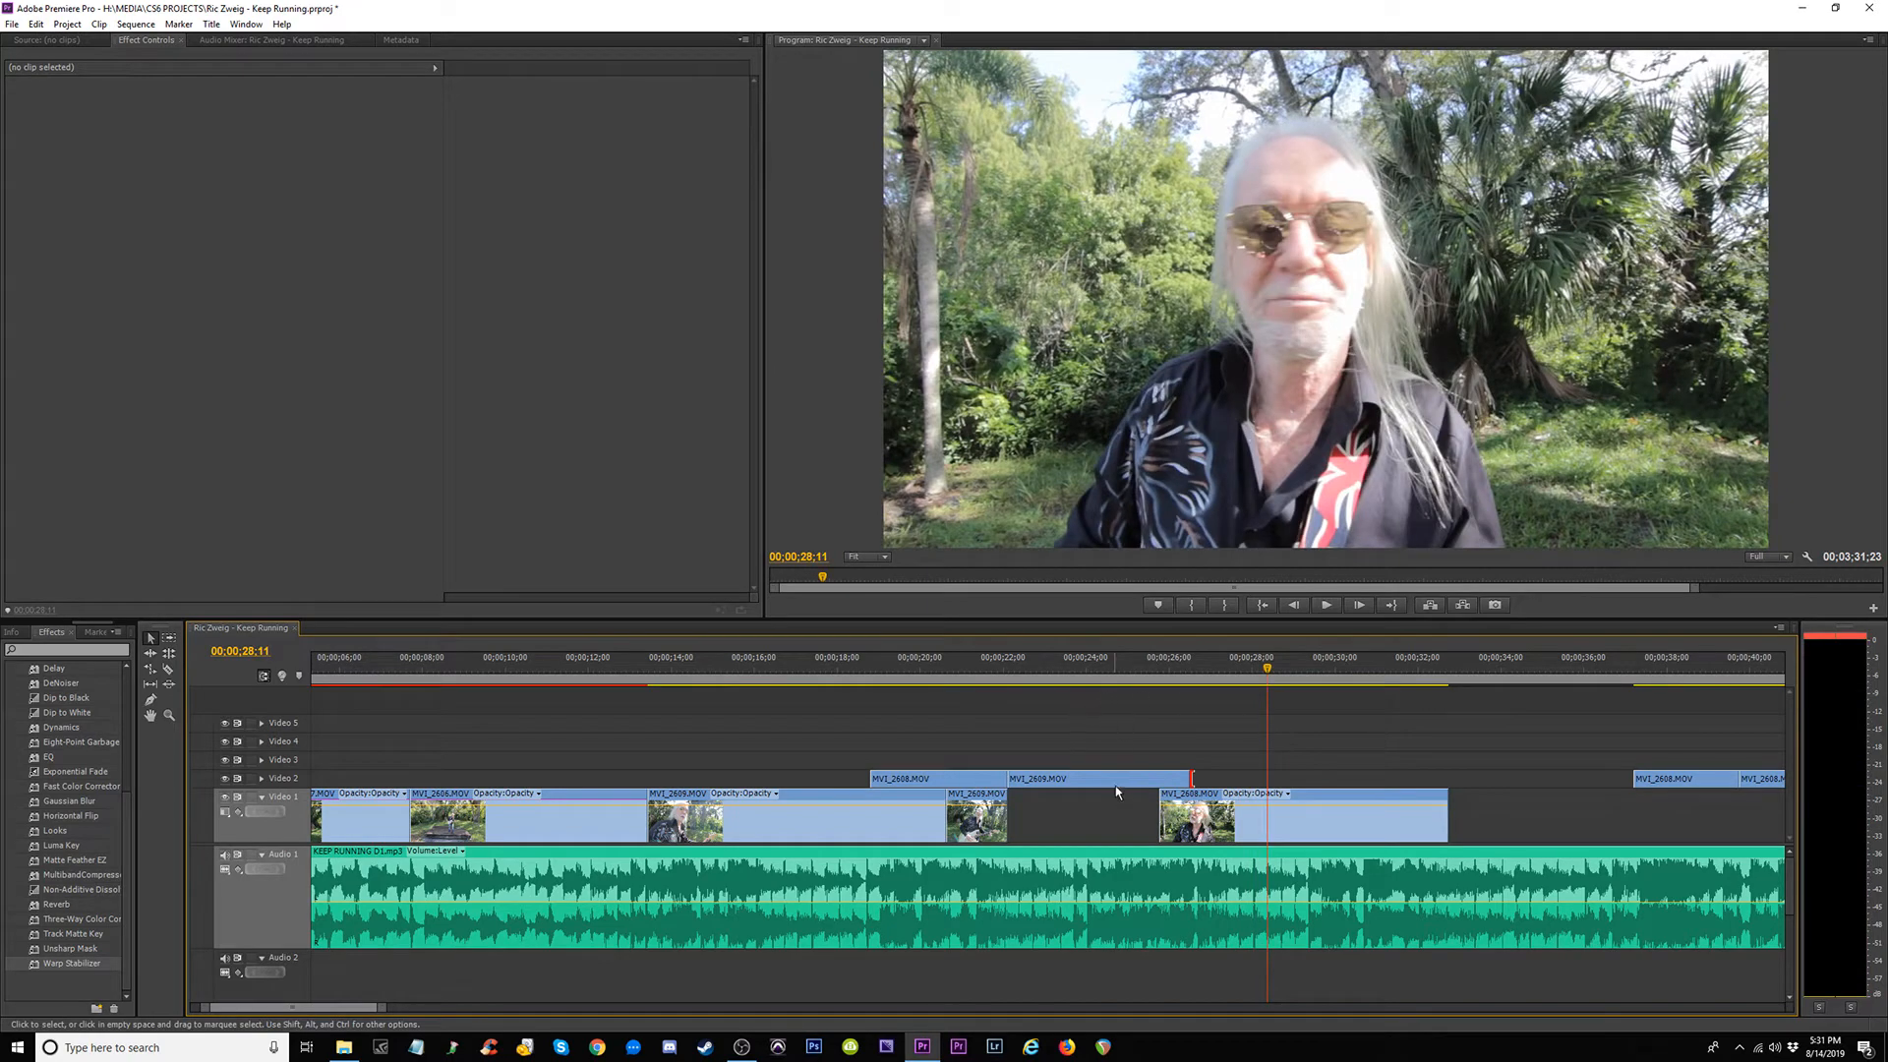
# Move the MVI_2609 piece from Video 2 to Video 1 over the start of MVI_2608 and preview the sequence from about 00;00;19.
pyautogui.moveTo(1117, 775); pyautogui.dragTo(1120, 795)
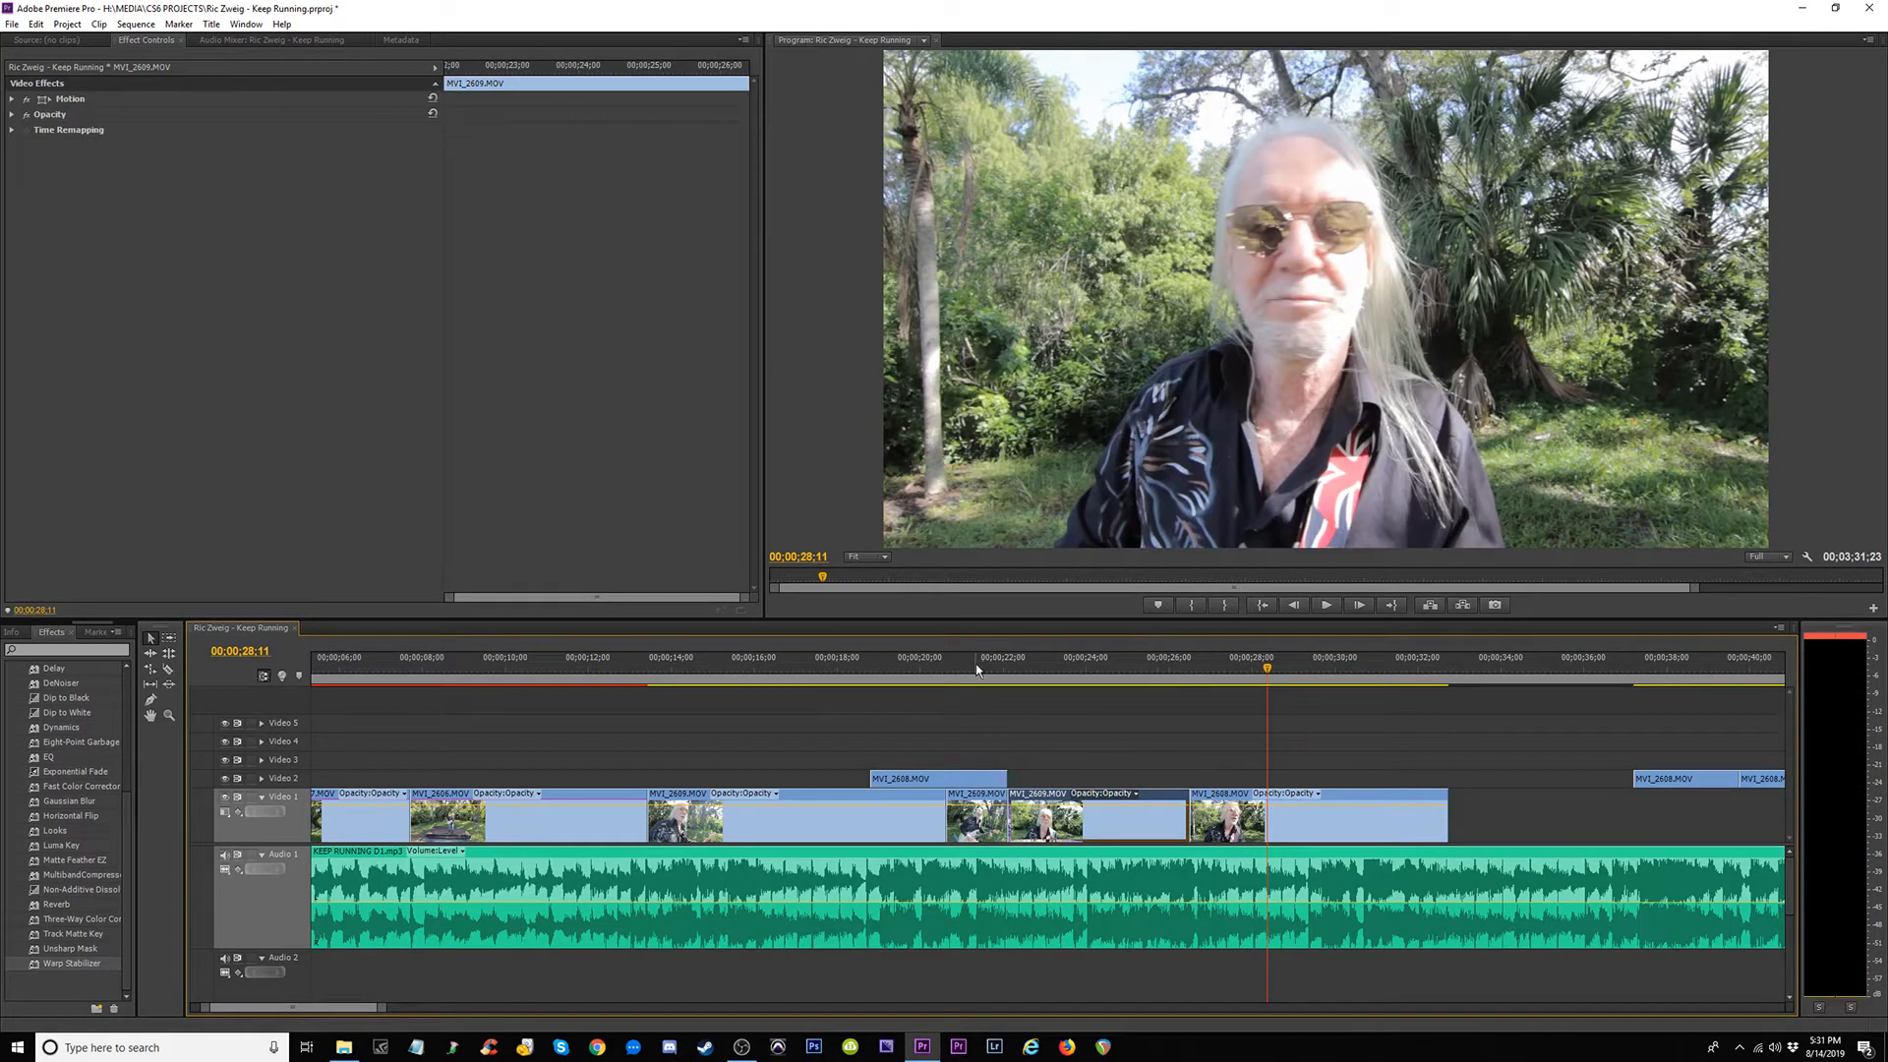
pyautogui.click(870, 665)
pyautogui.press('space')
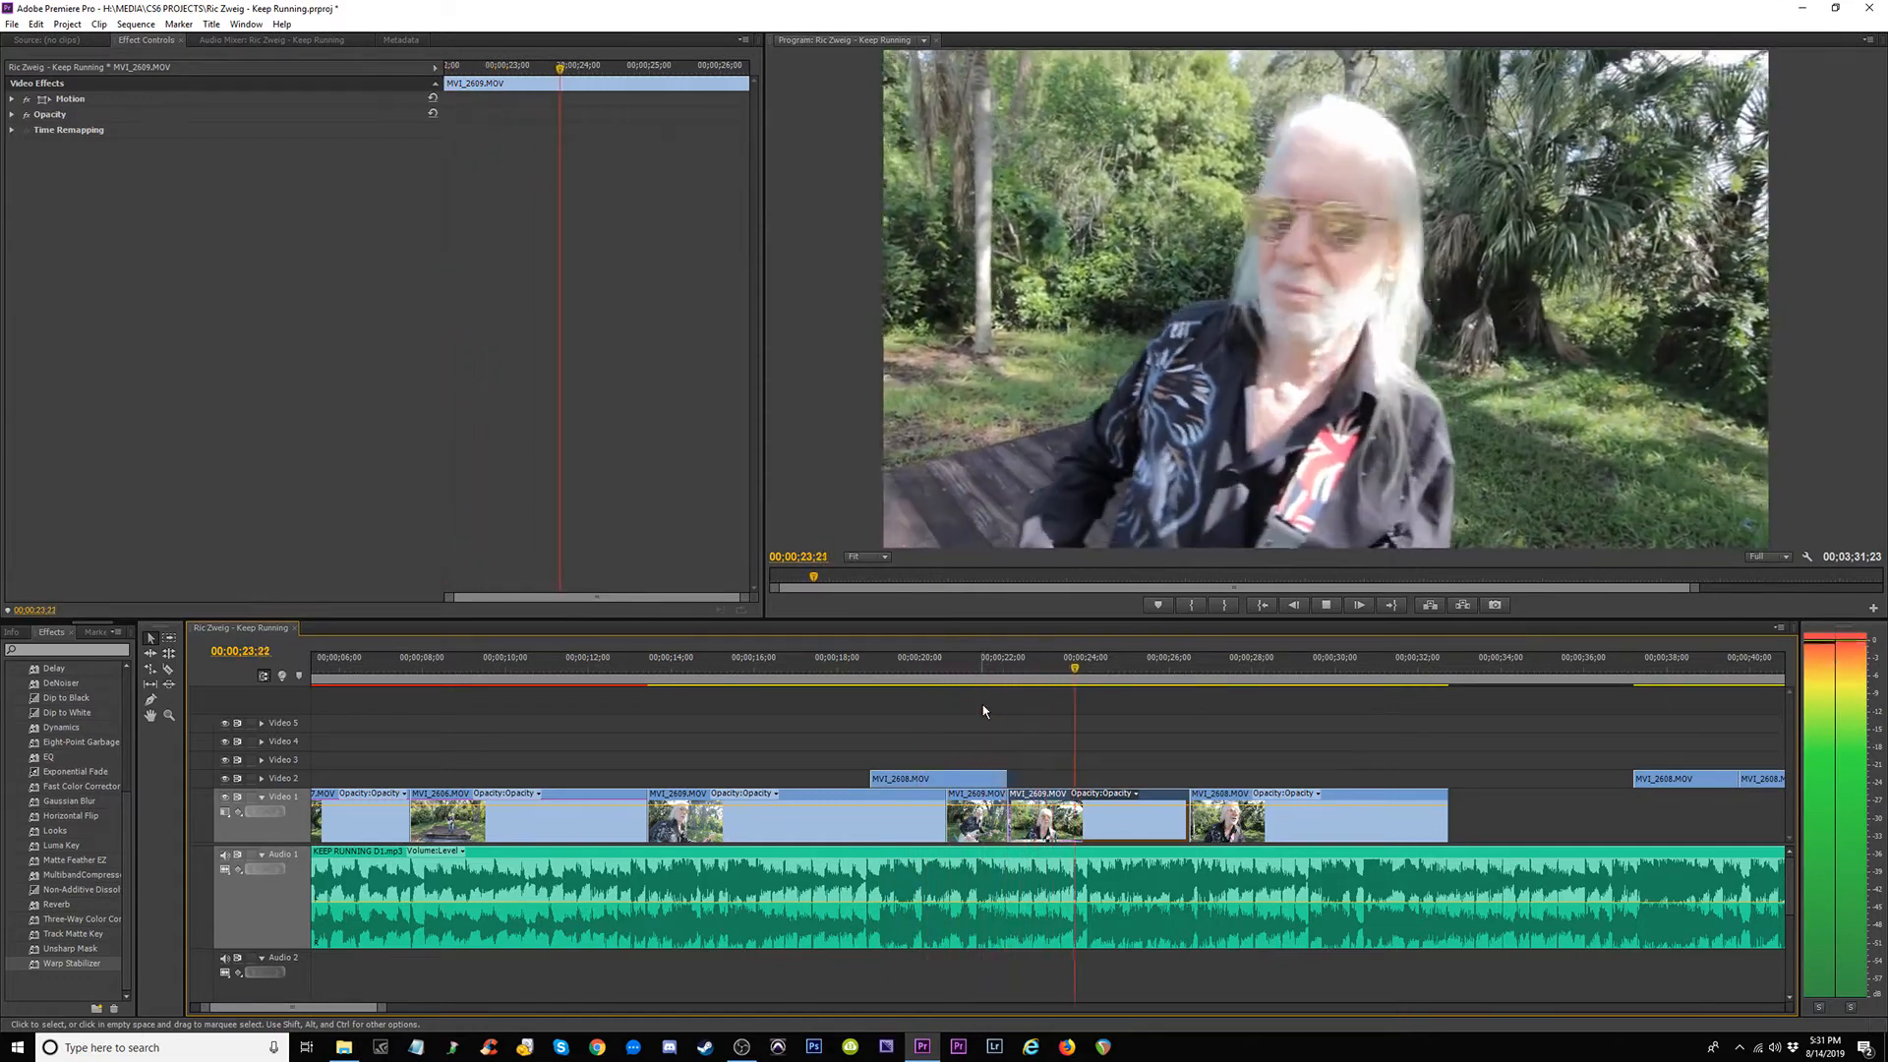
pyautogui.press('space')
pyautogui.click(905, 666)
pyautogui.press('space')
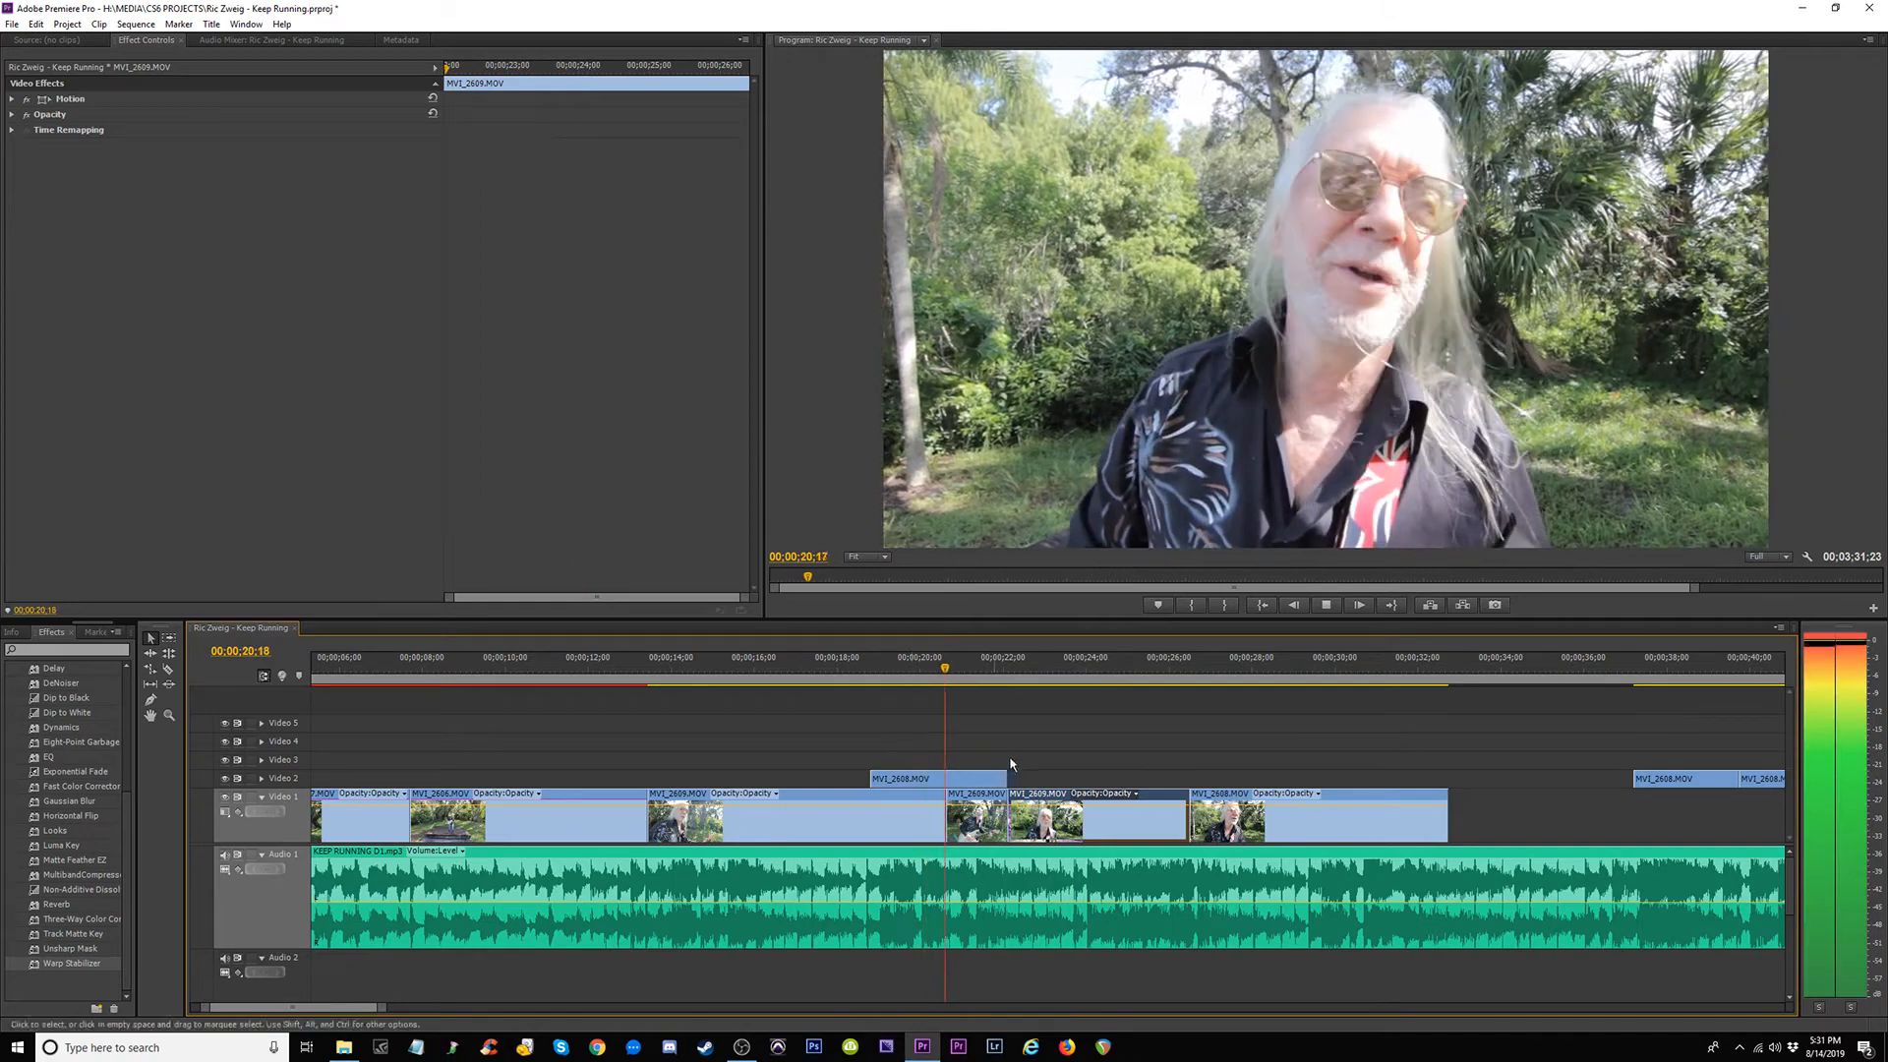
# Trim the end of the MVI_2608 piece on Video 2 to about 00;00;20;19 and play through the following MVI_2609 shots.
pyautogui.press('space')
pyautogui.moveTo(1007, 775); pyautogui.dragTo(946, 776)
pyautogui.press('space')
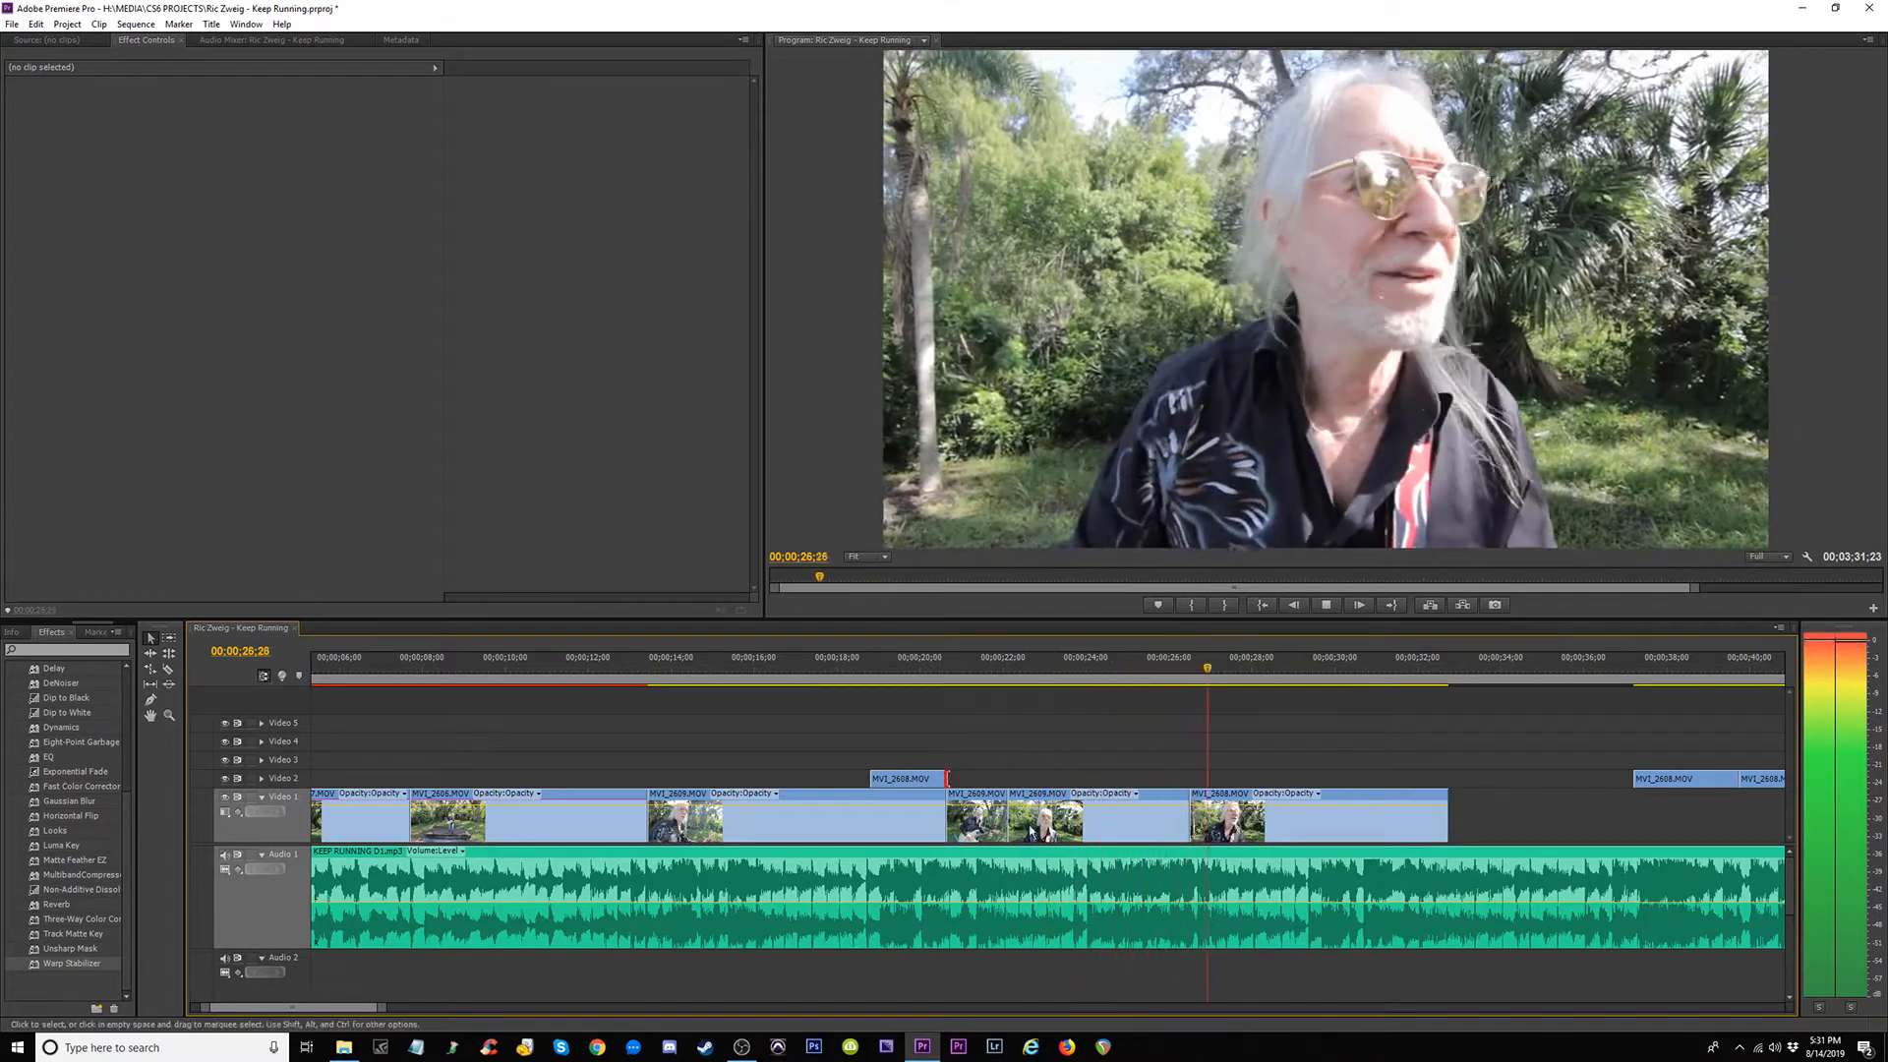
pyautogui.press('space')
# Move the longer MVI_2609 piece up to Video 3, extend the start of MVI_2608 on Video 1 back to about 00;00;22;04, and play the edit.
pyautogui.moveTo(1050, 798); pyautogui.dragTo(1051, 762)
pyautogui.moveTo(1191, 817); pyautogui.dragTo(998, 820)
pyautogui.click(999, 669)
pyautogui.press('space')
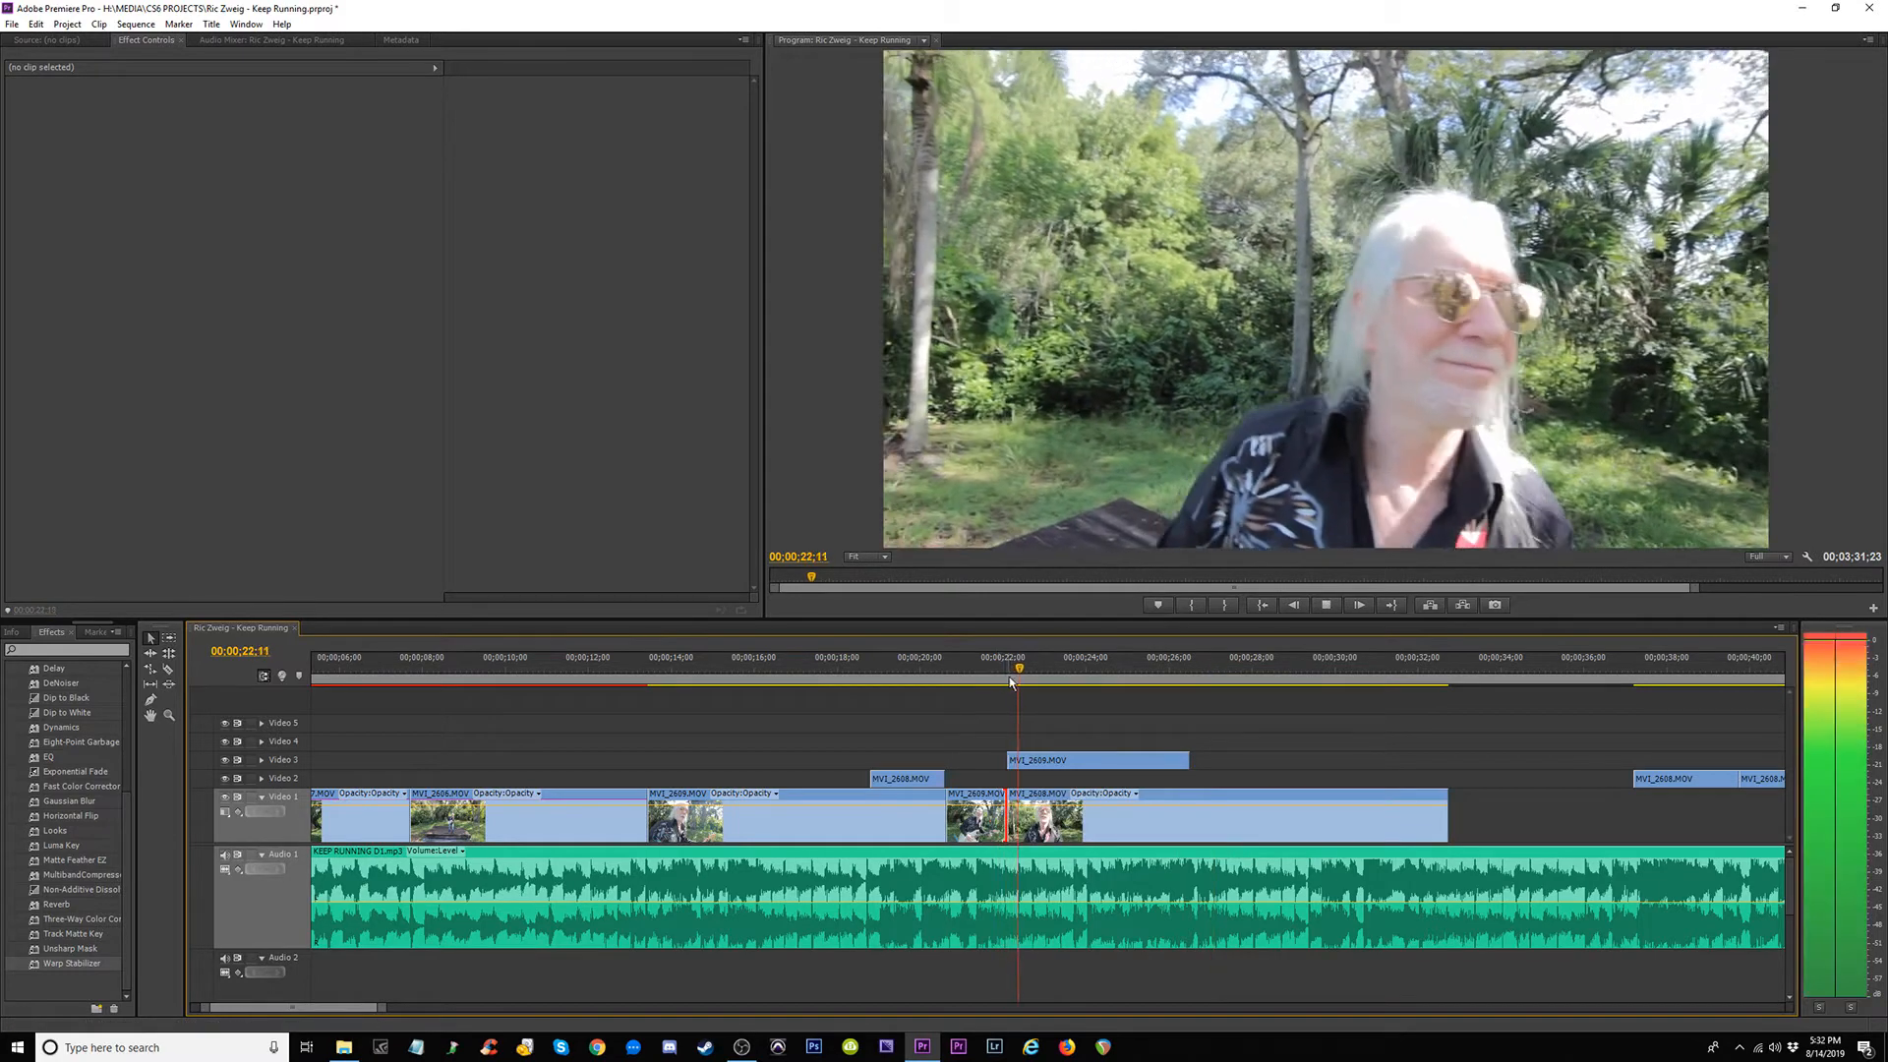
# Cut the MVI_2609 piece on Video 3 at 00;00;23;28.
pyautogui.press('space')
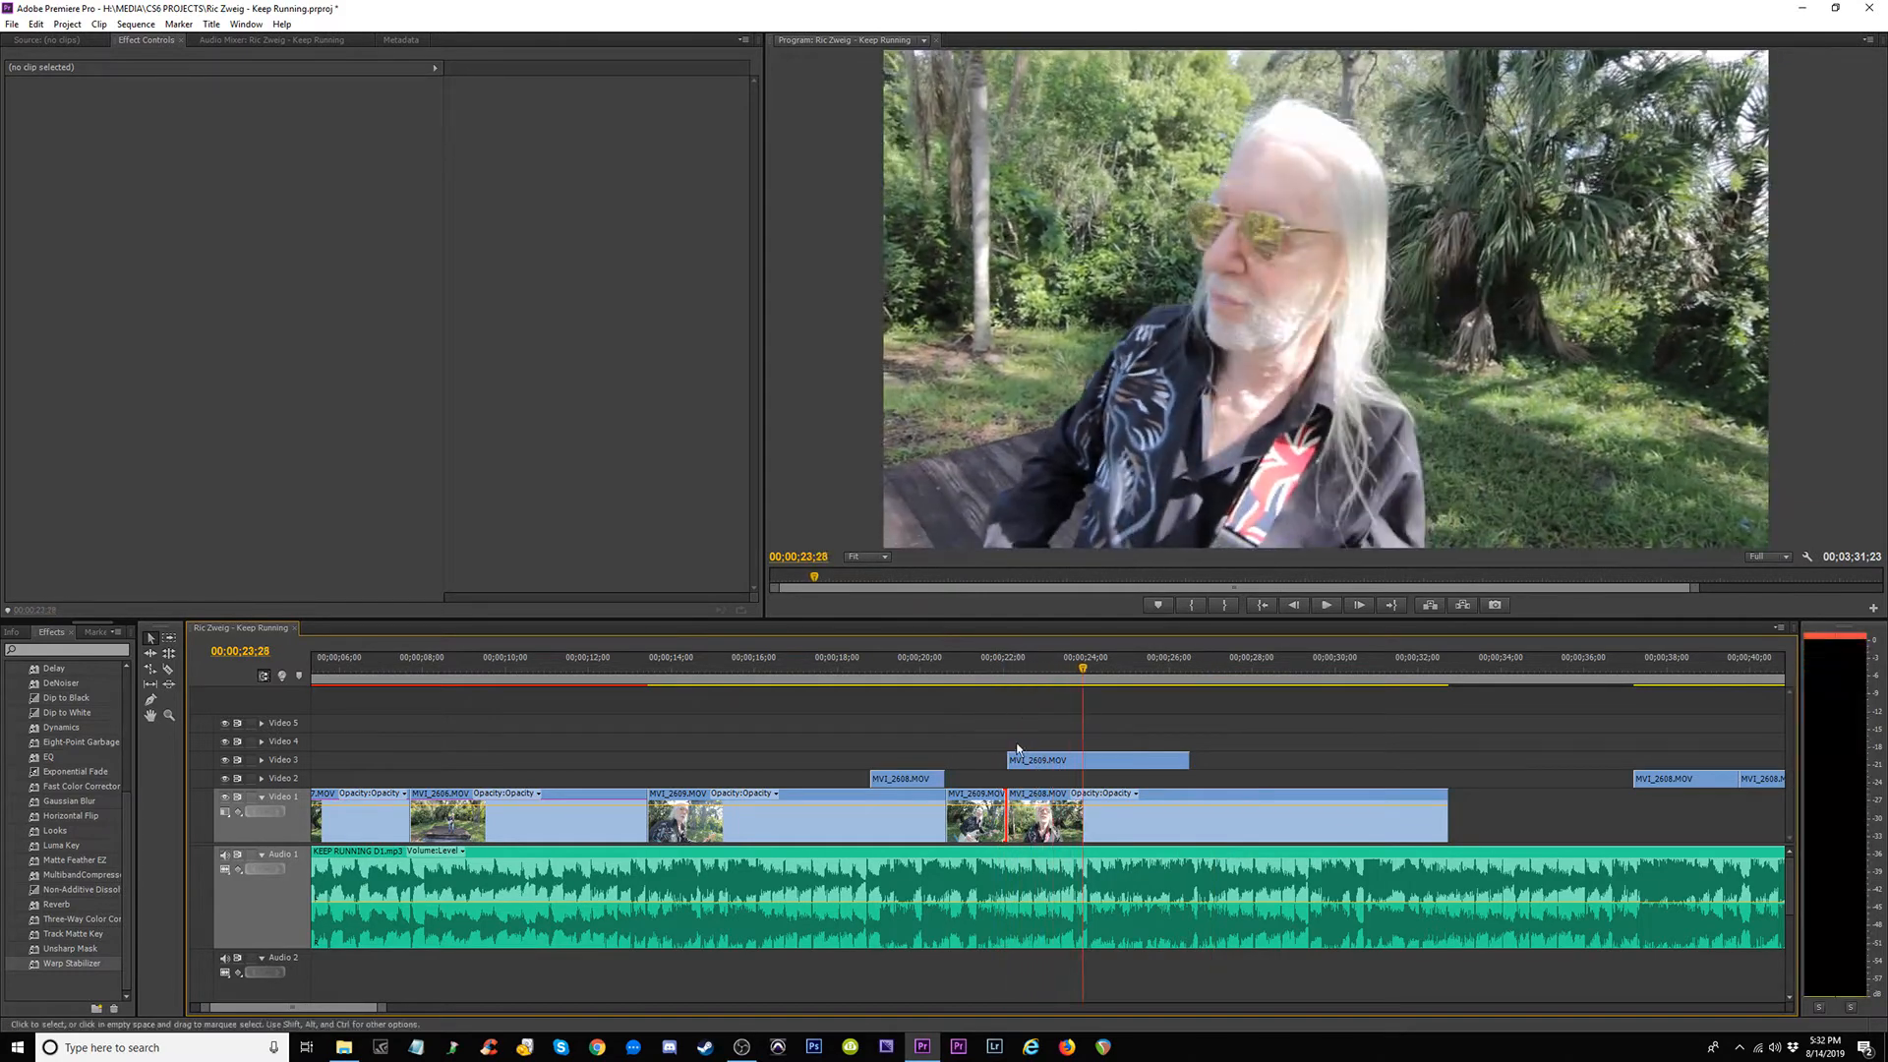
pyautogui.moveTo(1016, 755)
pyautogui.mouseDown()
pyautogui.moveTo(1048, 759)
pyautogui.moveTo(1030, 766)
pyautogui.mouseUp()
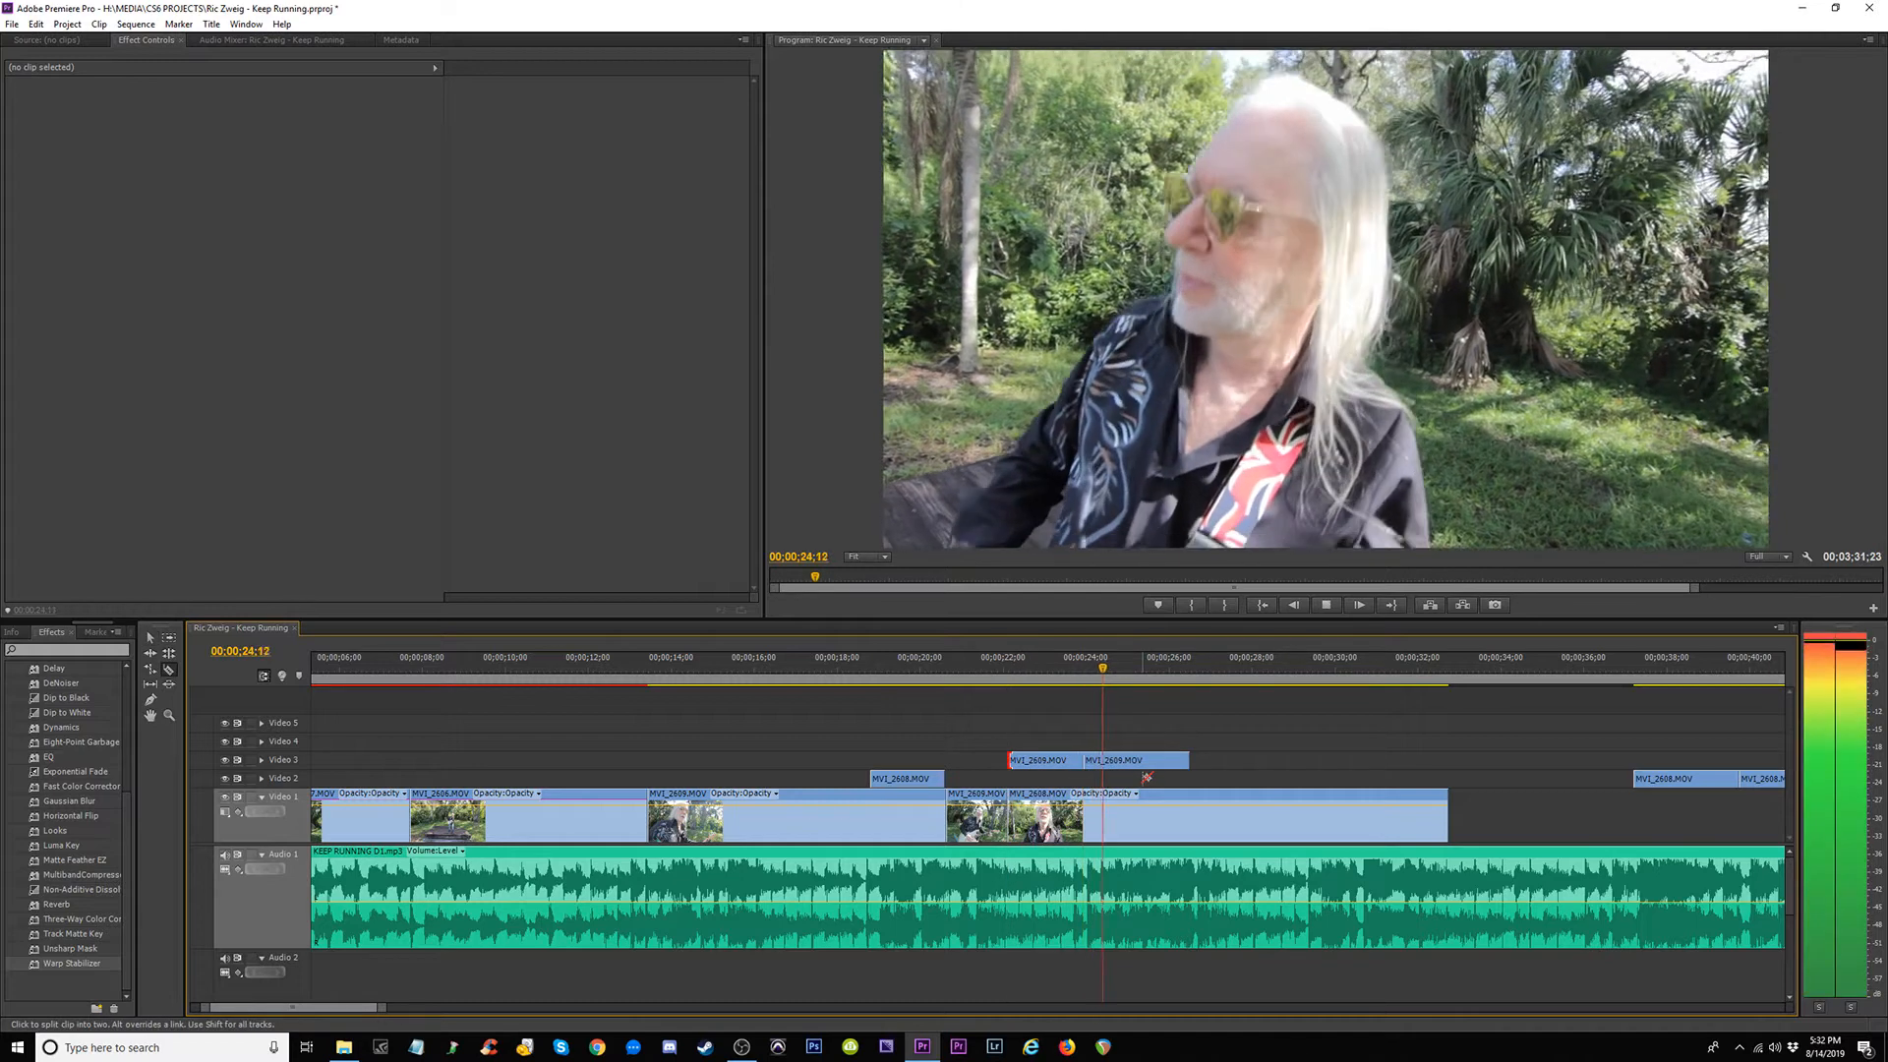
# Cut the MVI_2609 piece on Video 3 at 00;00;25;24, delete the section between 00;00;23;28 and that cut, and preview the edit.
pyautogui.press('space')
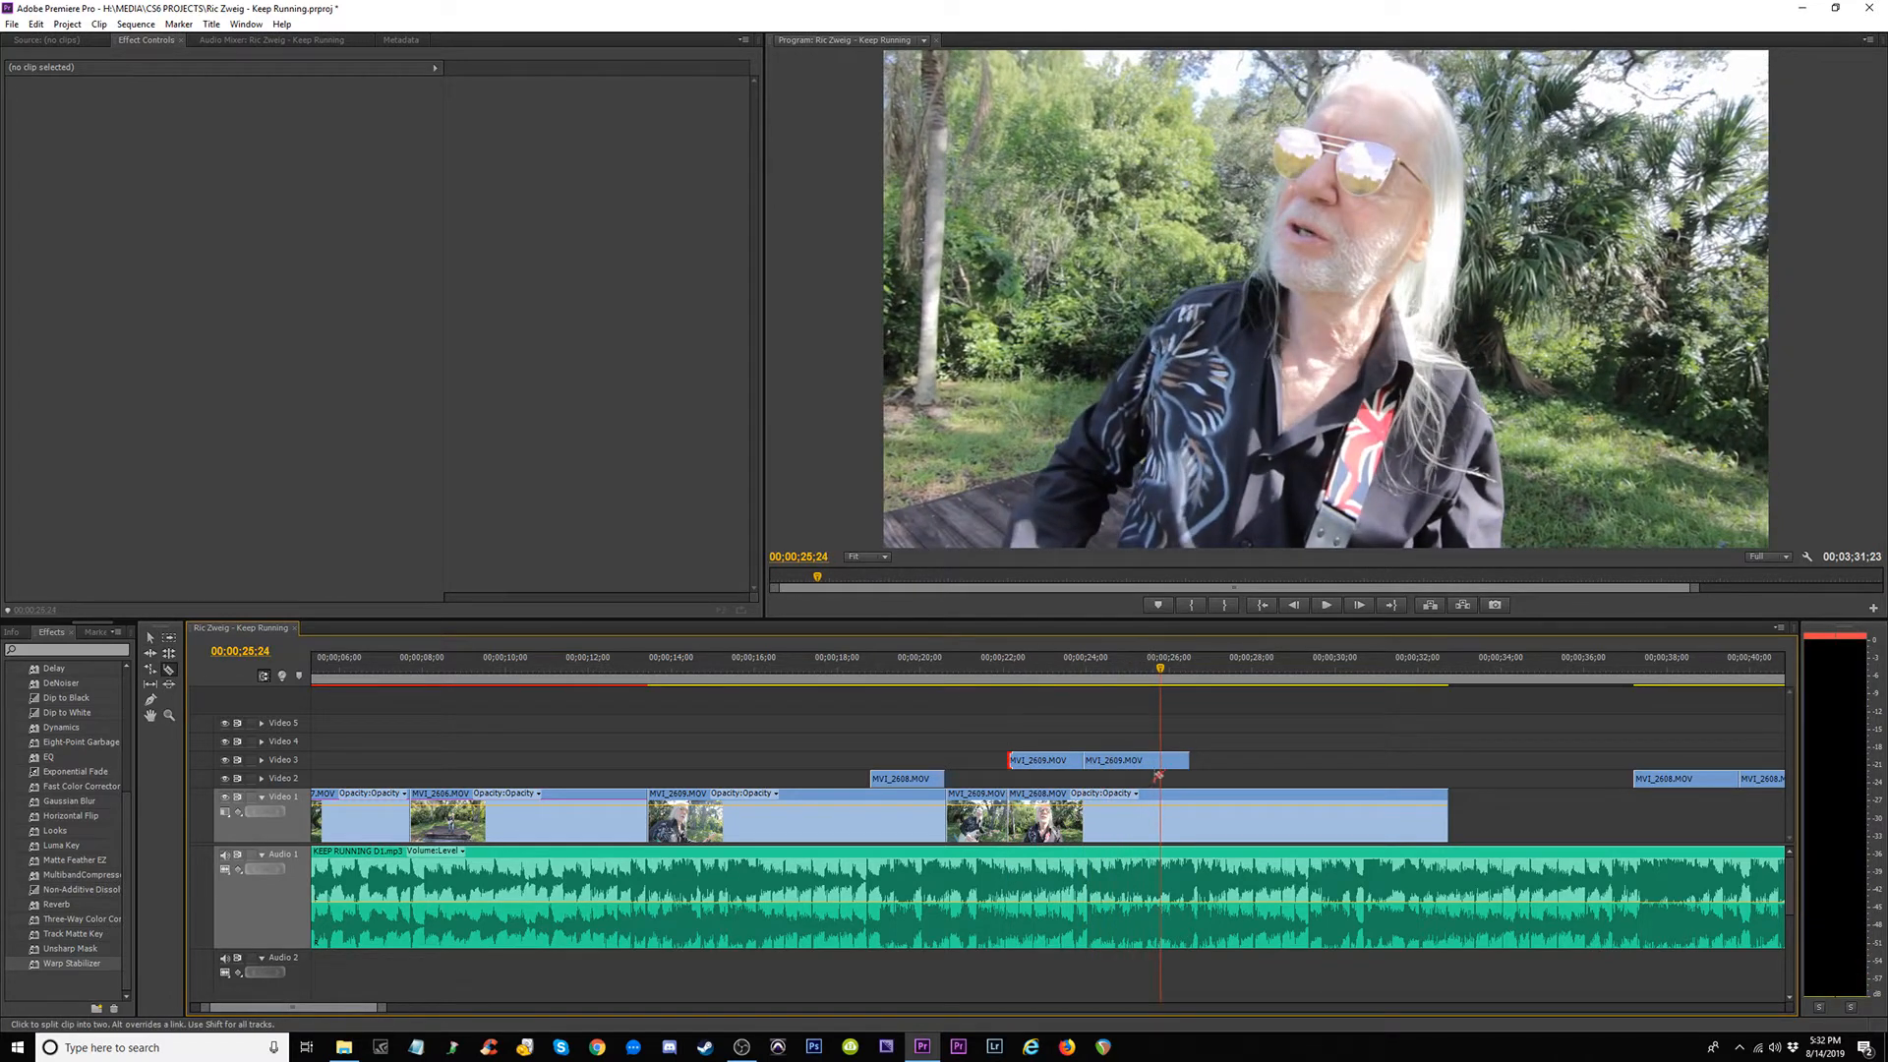
pyautogui.press('v')
pyautogui.click(1121, 767)
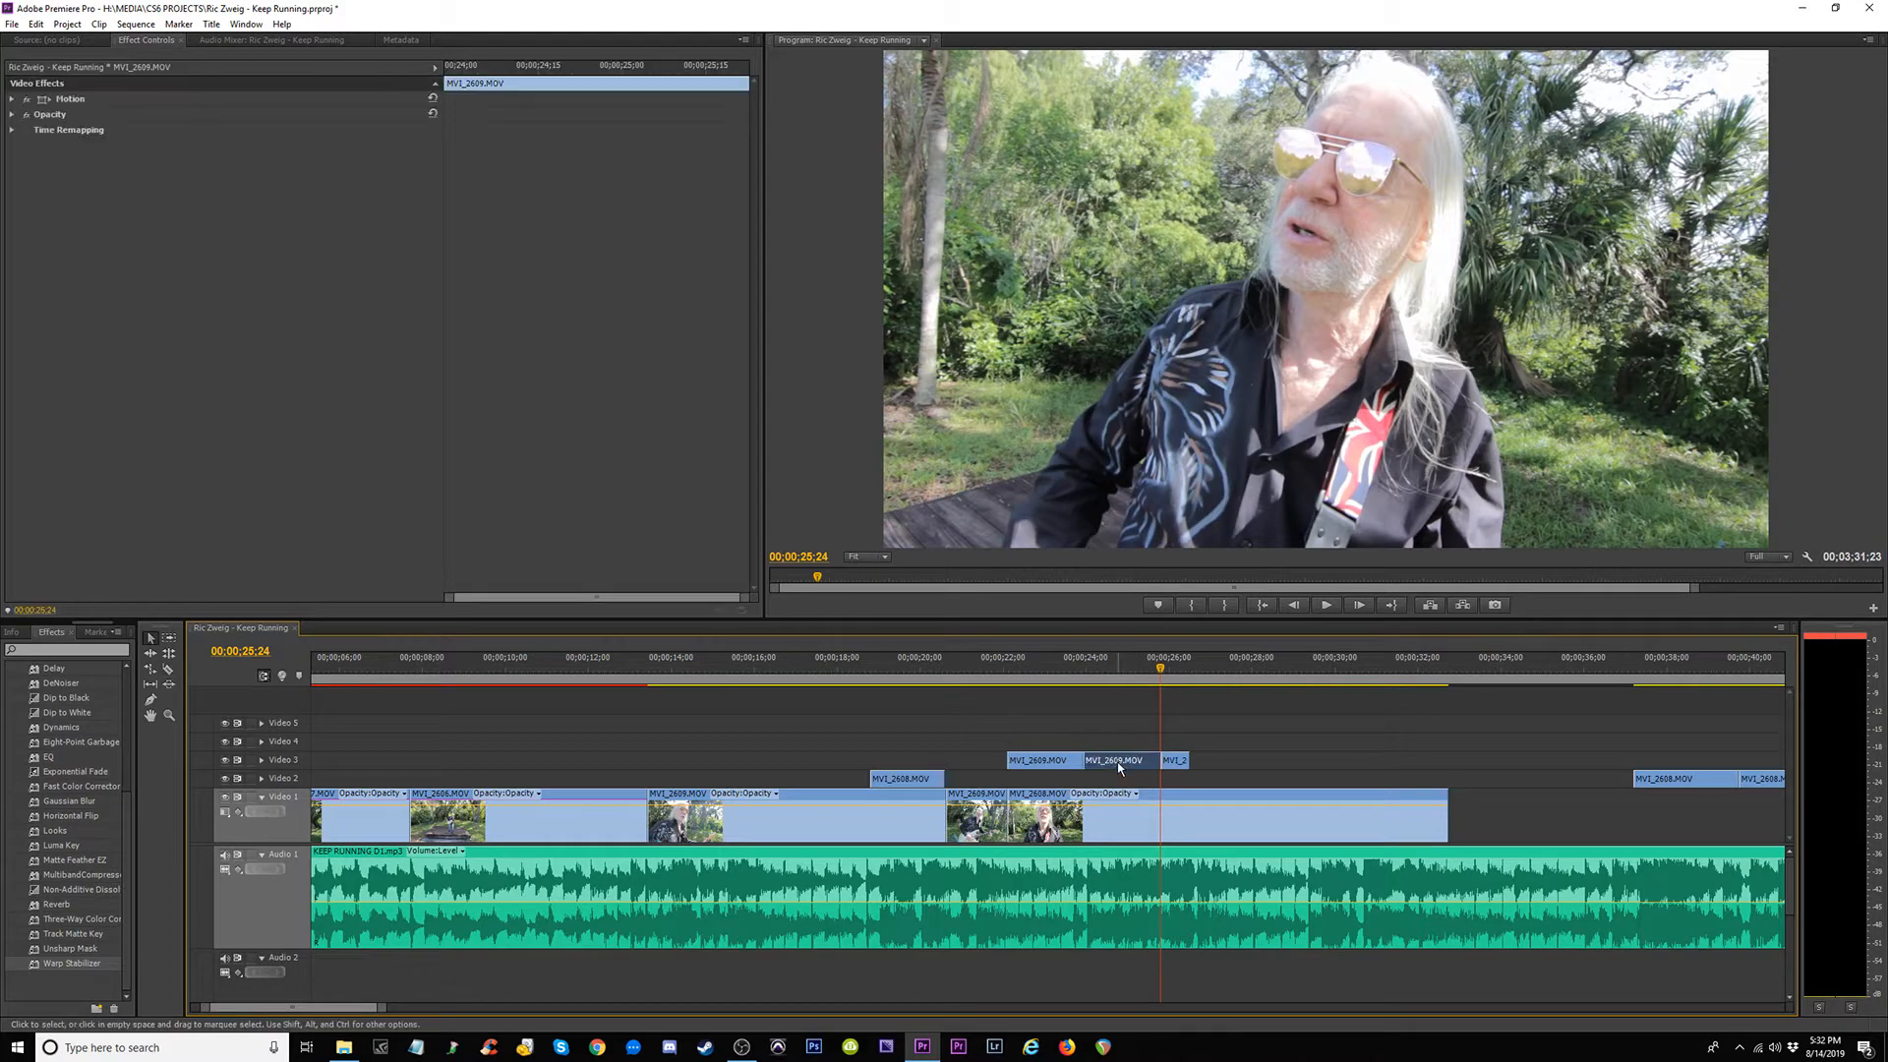
pyautogui.press('Delete')
pyautogui.click(1134, 672)
pyautogui.press('space')
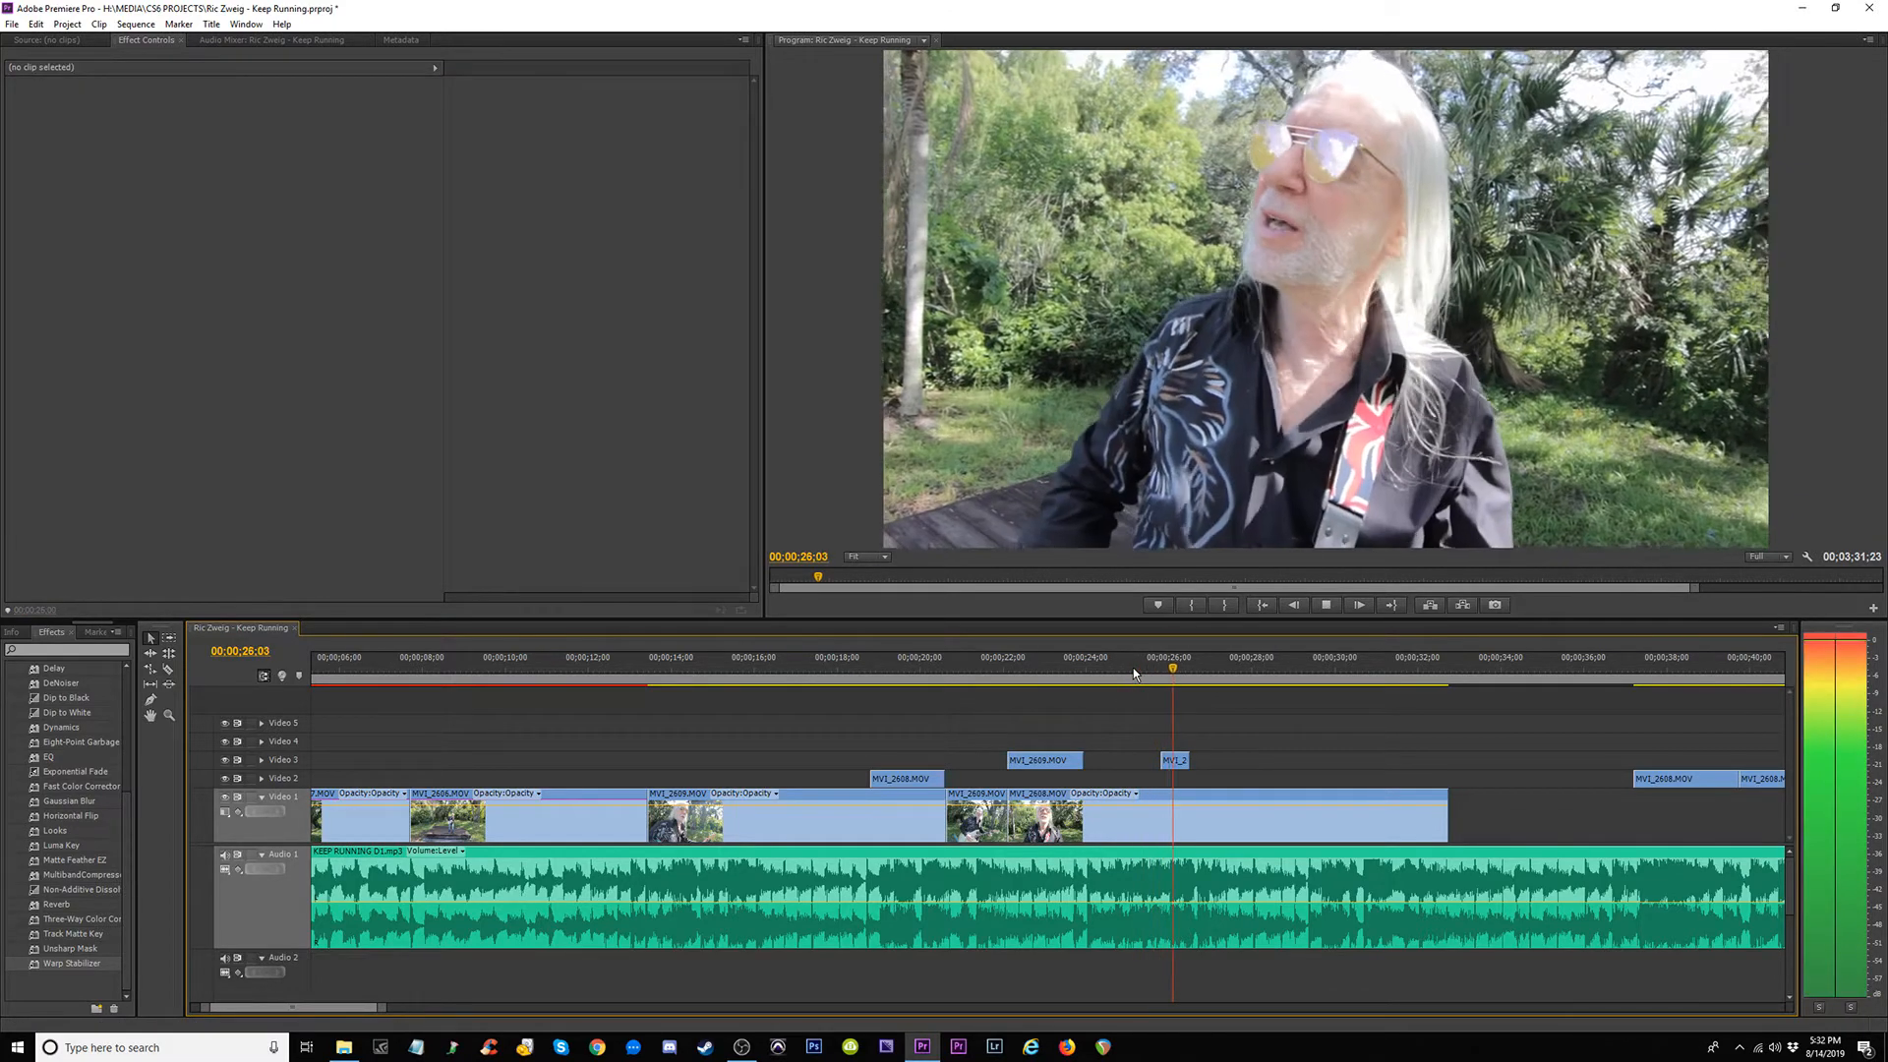
pyautogui.click(1132, 670)
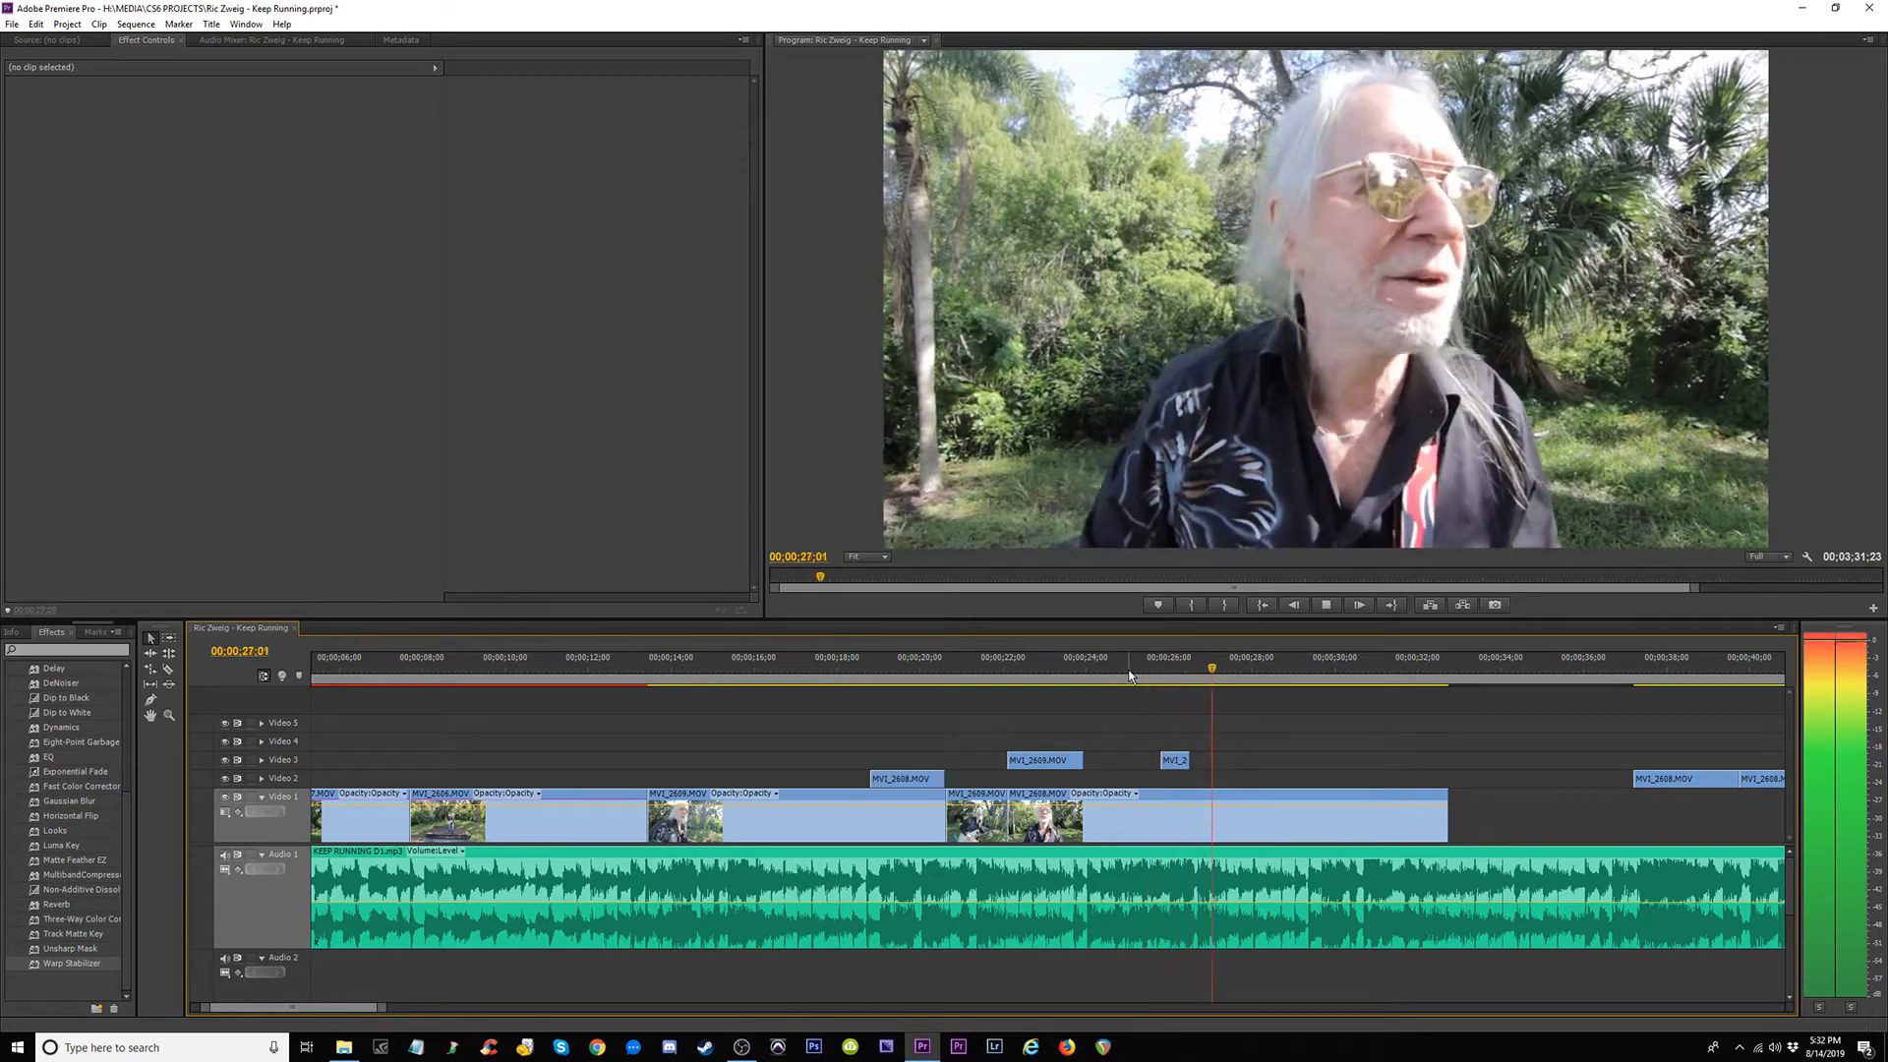
pyautogui.click(1032, 671)
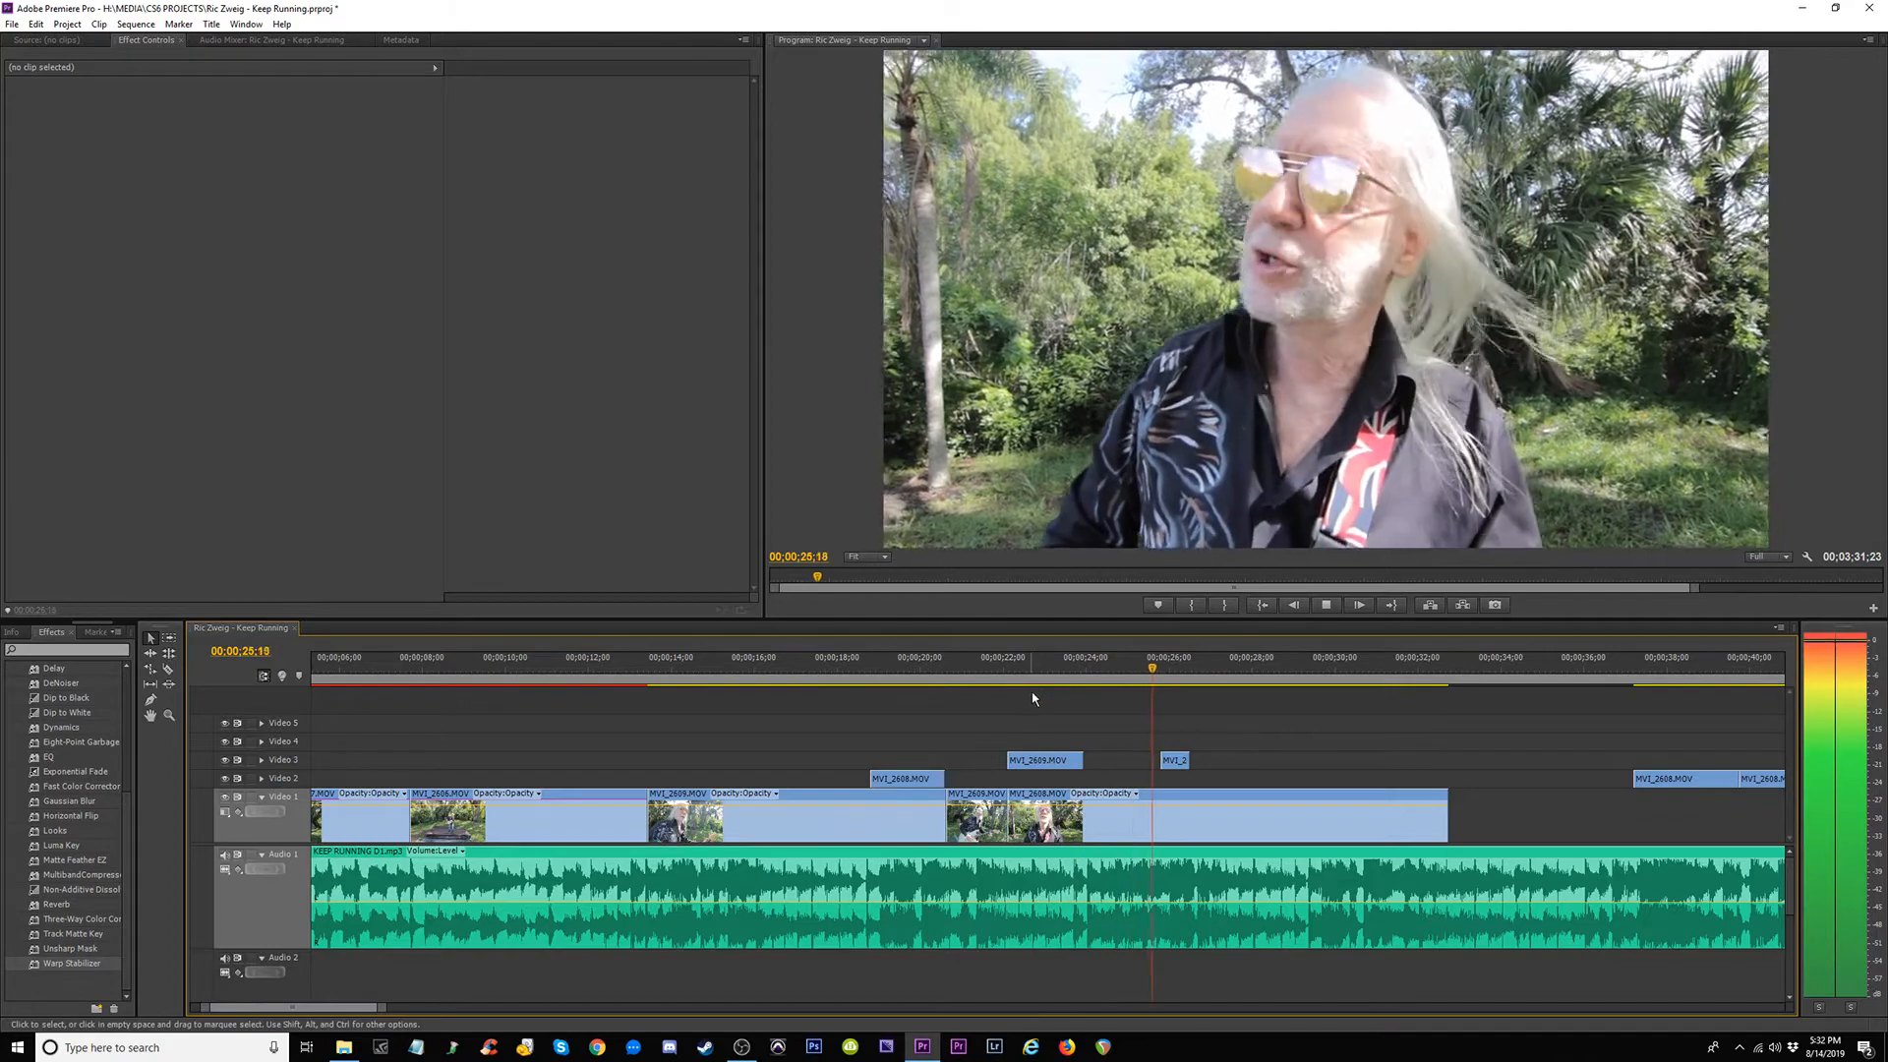
pyautogui.press('space')
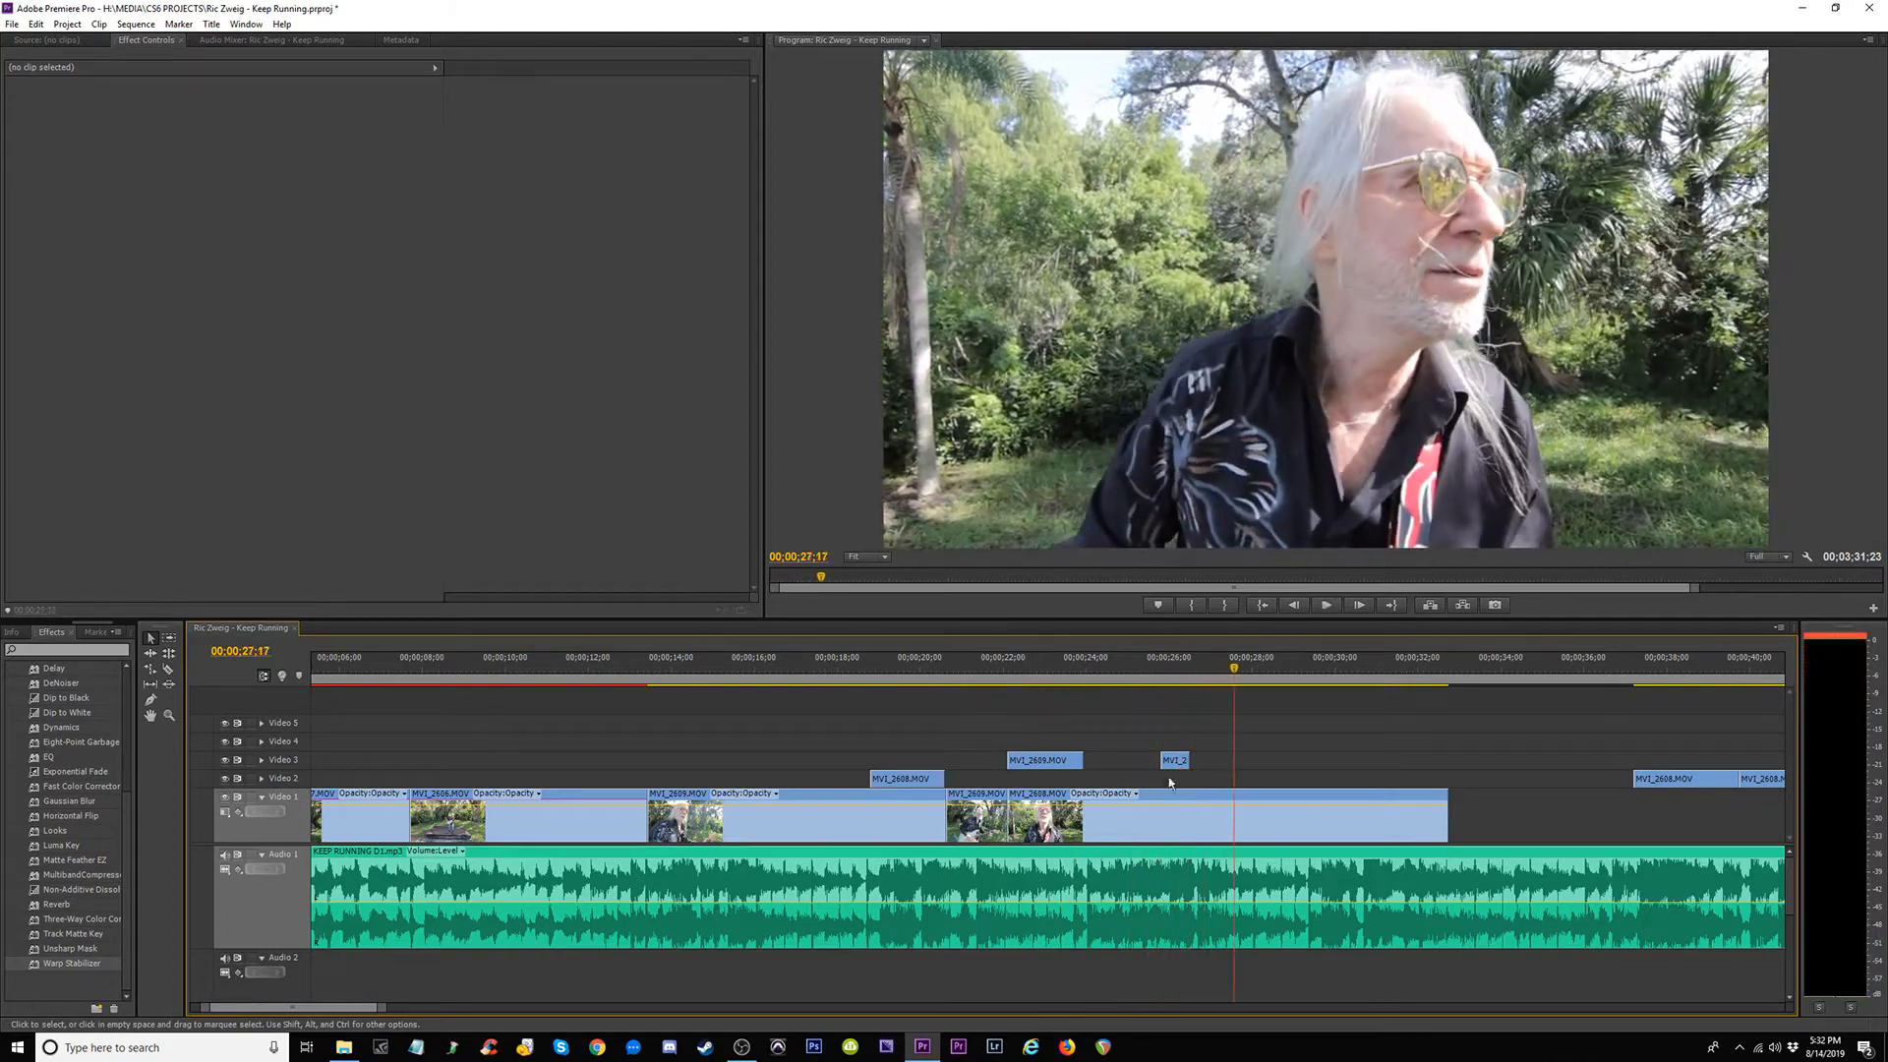
# Move the short MVI_2609 piece at 00;00;25;24 from Video 3 down onto Video 1 over MVI_2608 and play the result.
pyautogui.moveTo(1172, 785); pyautogui.dragTo(1173, 801)
pyautogui.click(976, 672)
pyautogui.press('space')
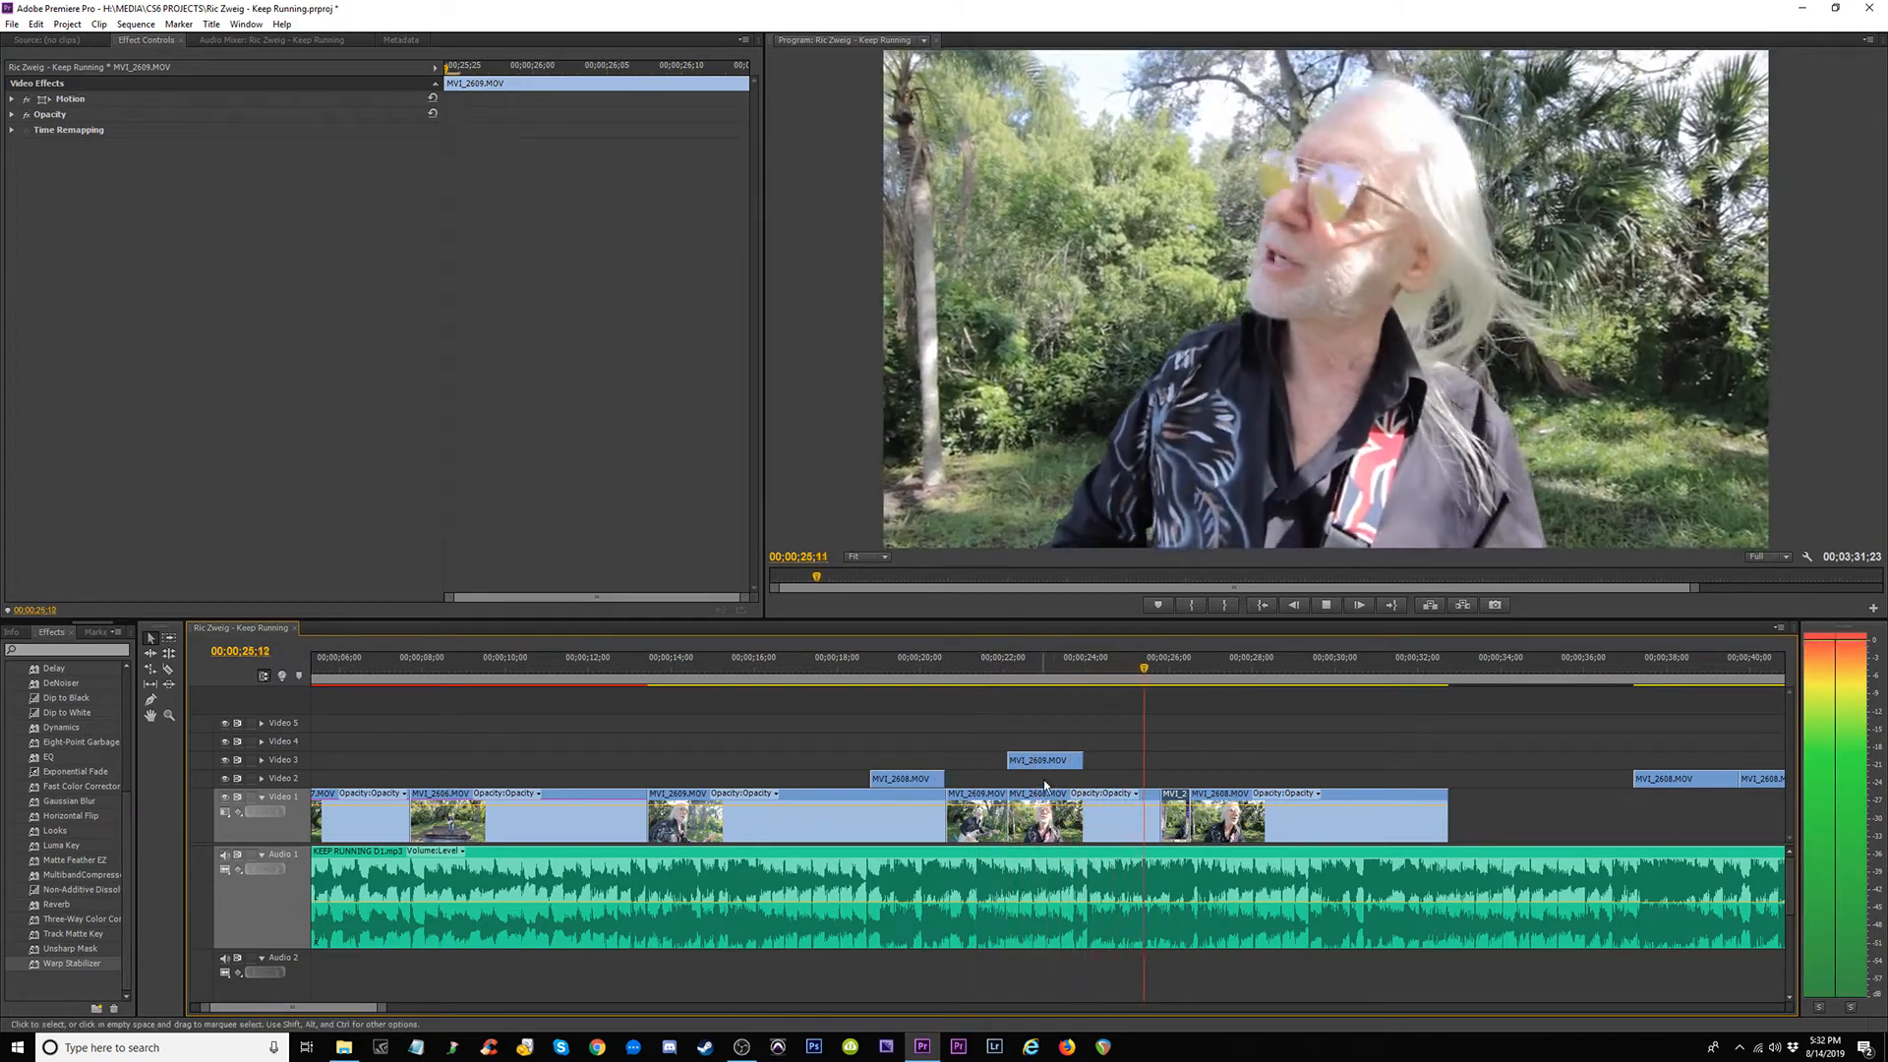
pyautogui.press('space')
# Move the remaining MVI_2609 piece from Video 3 to Video 1, replacing the short MVI_2609 piece before it so it starts at about 00;00;20;19.
pyautogui.moveTo(1044, 760); pyautogui.dragTo(946, 801)
pyautogui.click(976, 798)
pyautogui.hotkey('ctrl', 's')
pyautogui.press('Delete')
# Preview from 00;00;17;28 and extend the start of MVI_2609 on Video 1 back to the end of the MVI_2608 piece on Video 2.
pyautogui.click(838, 675)
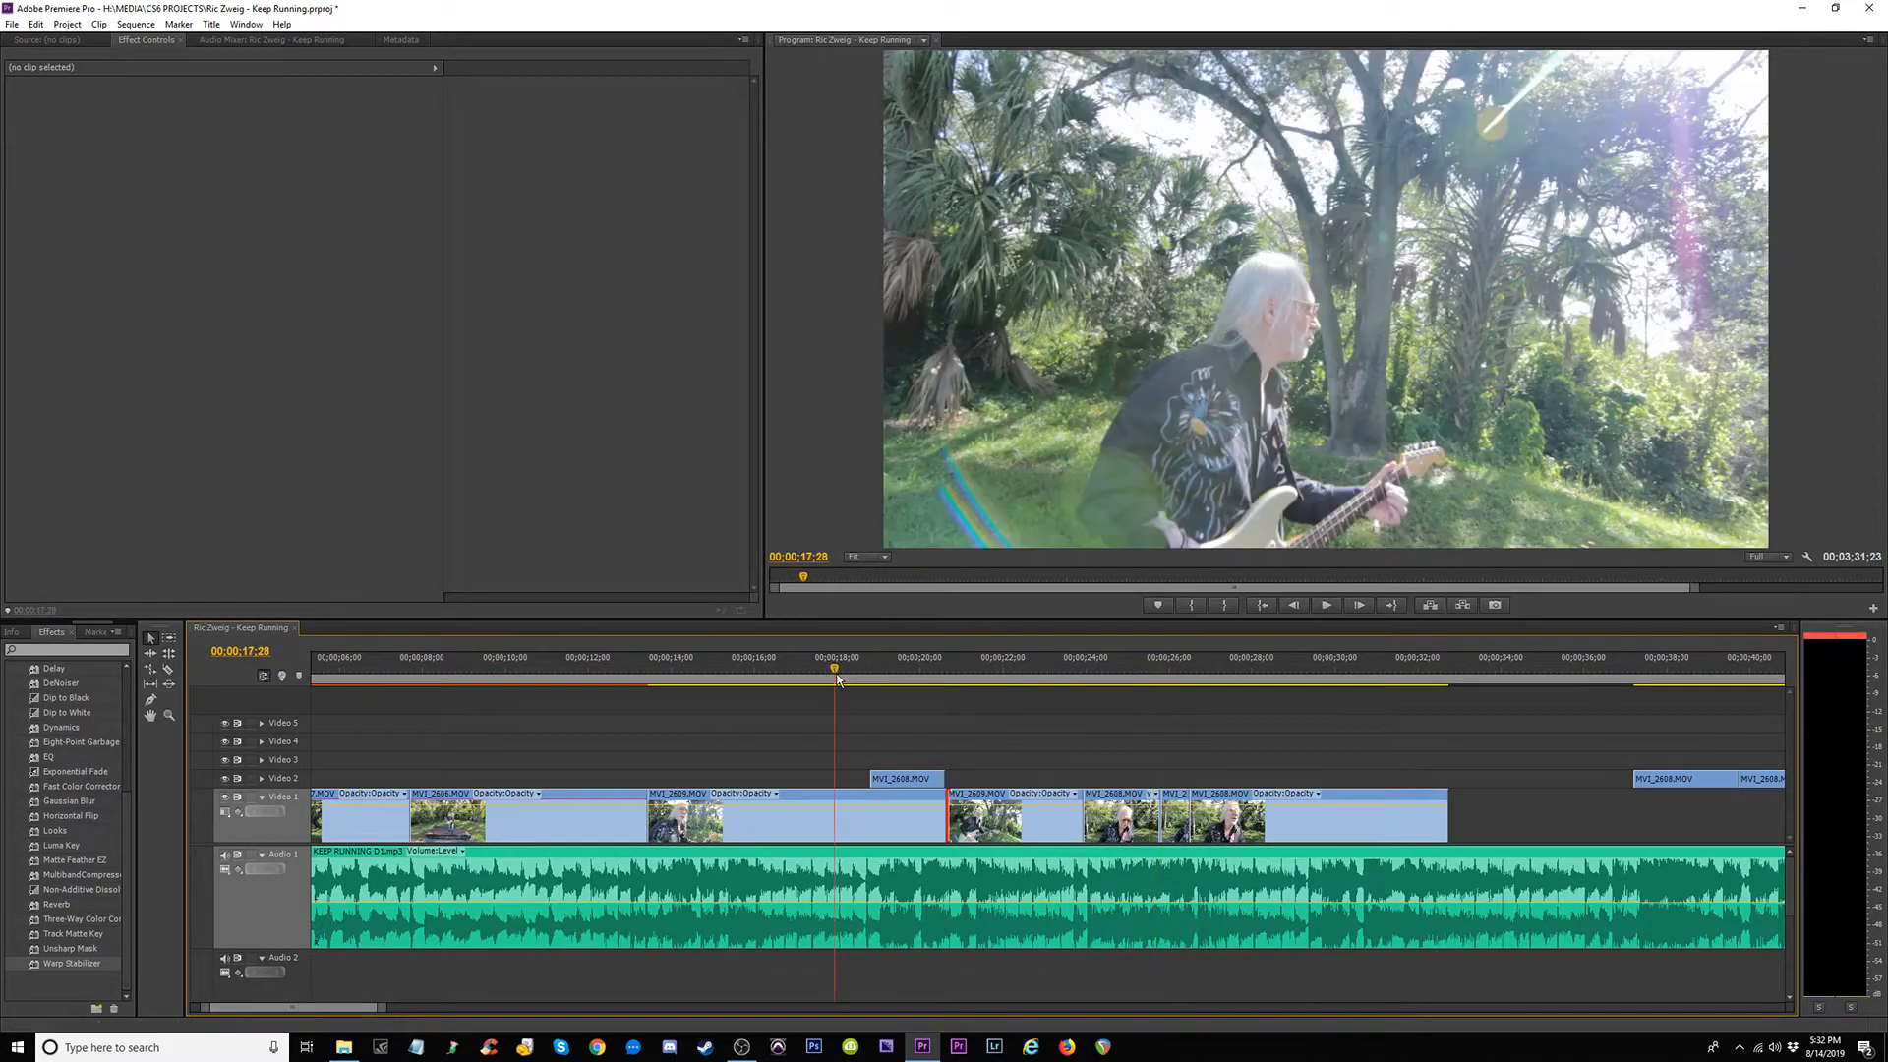
pyautogui.press('space')
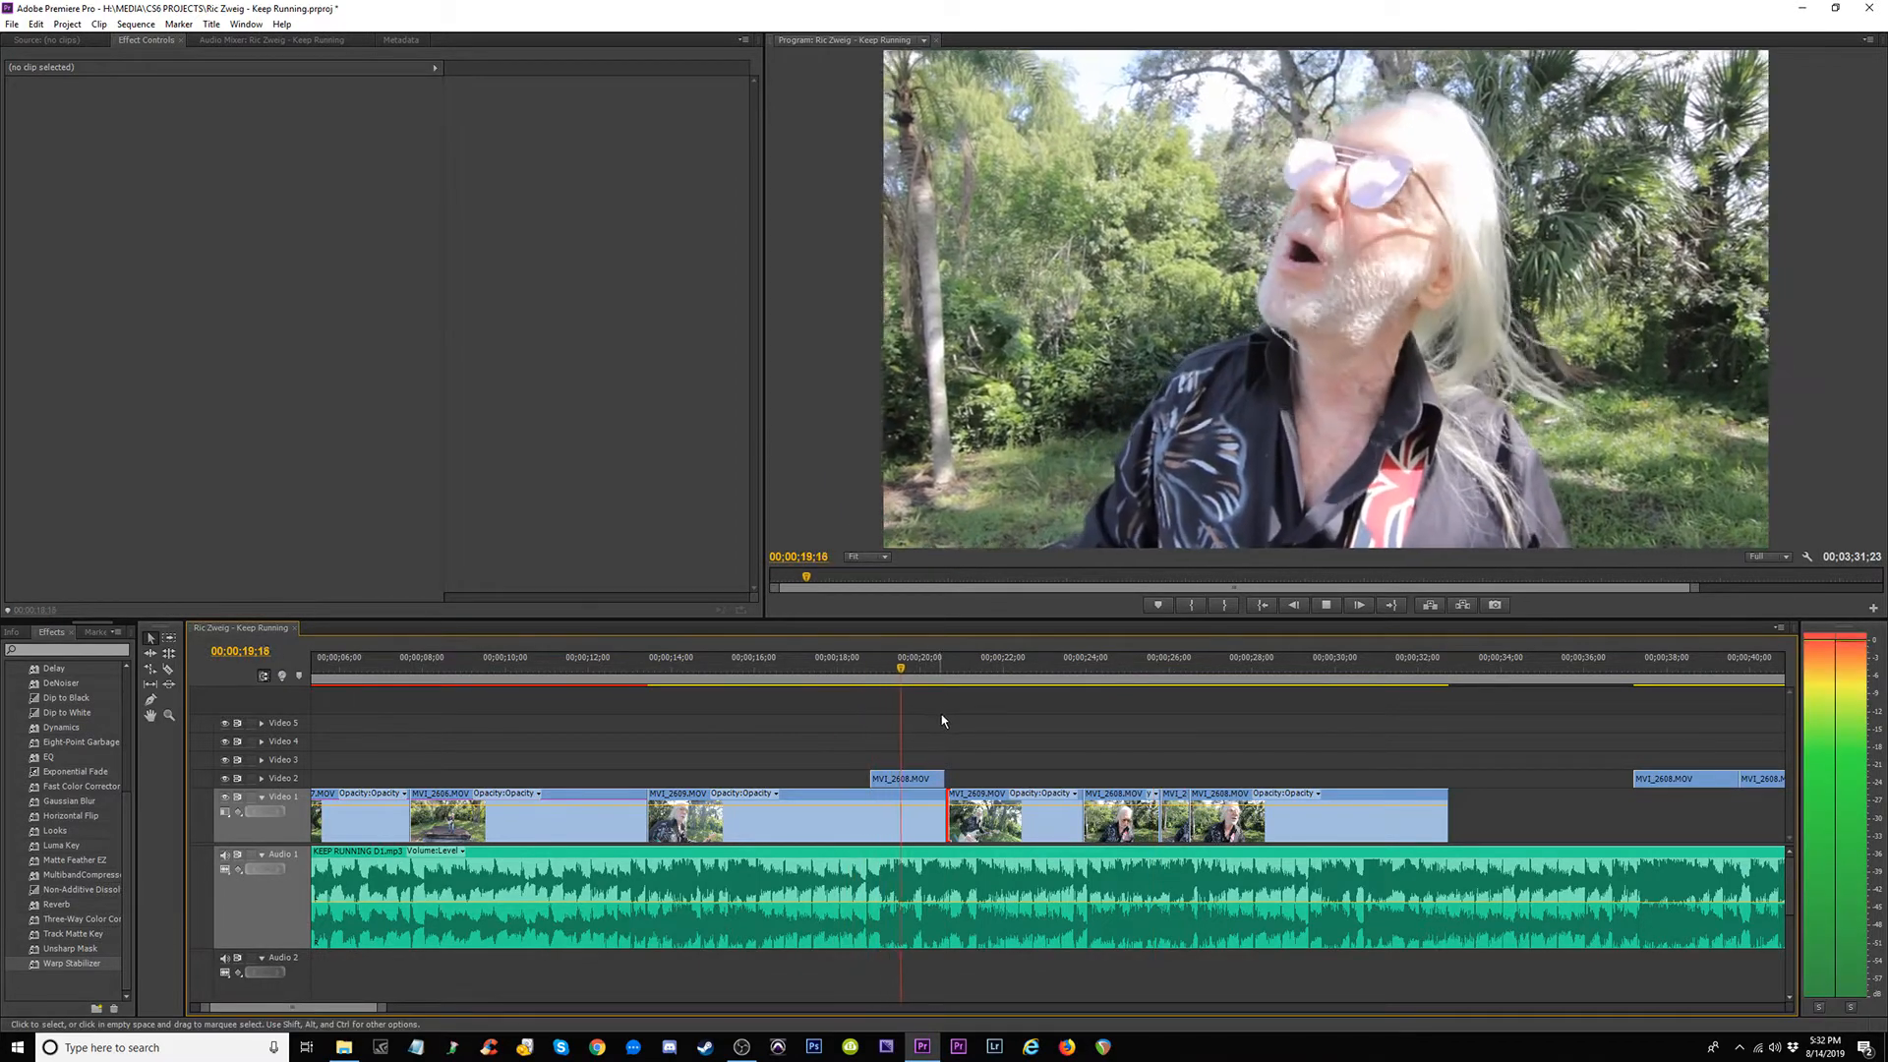
pyautogui.press('=')
pyautogui.press('=')
pyautogui.press('space')
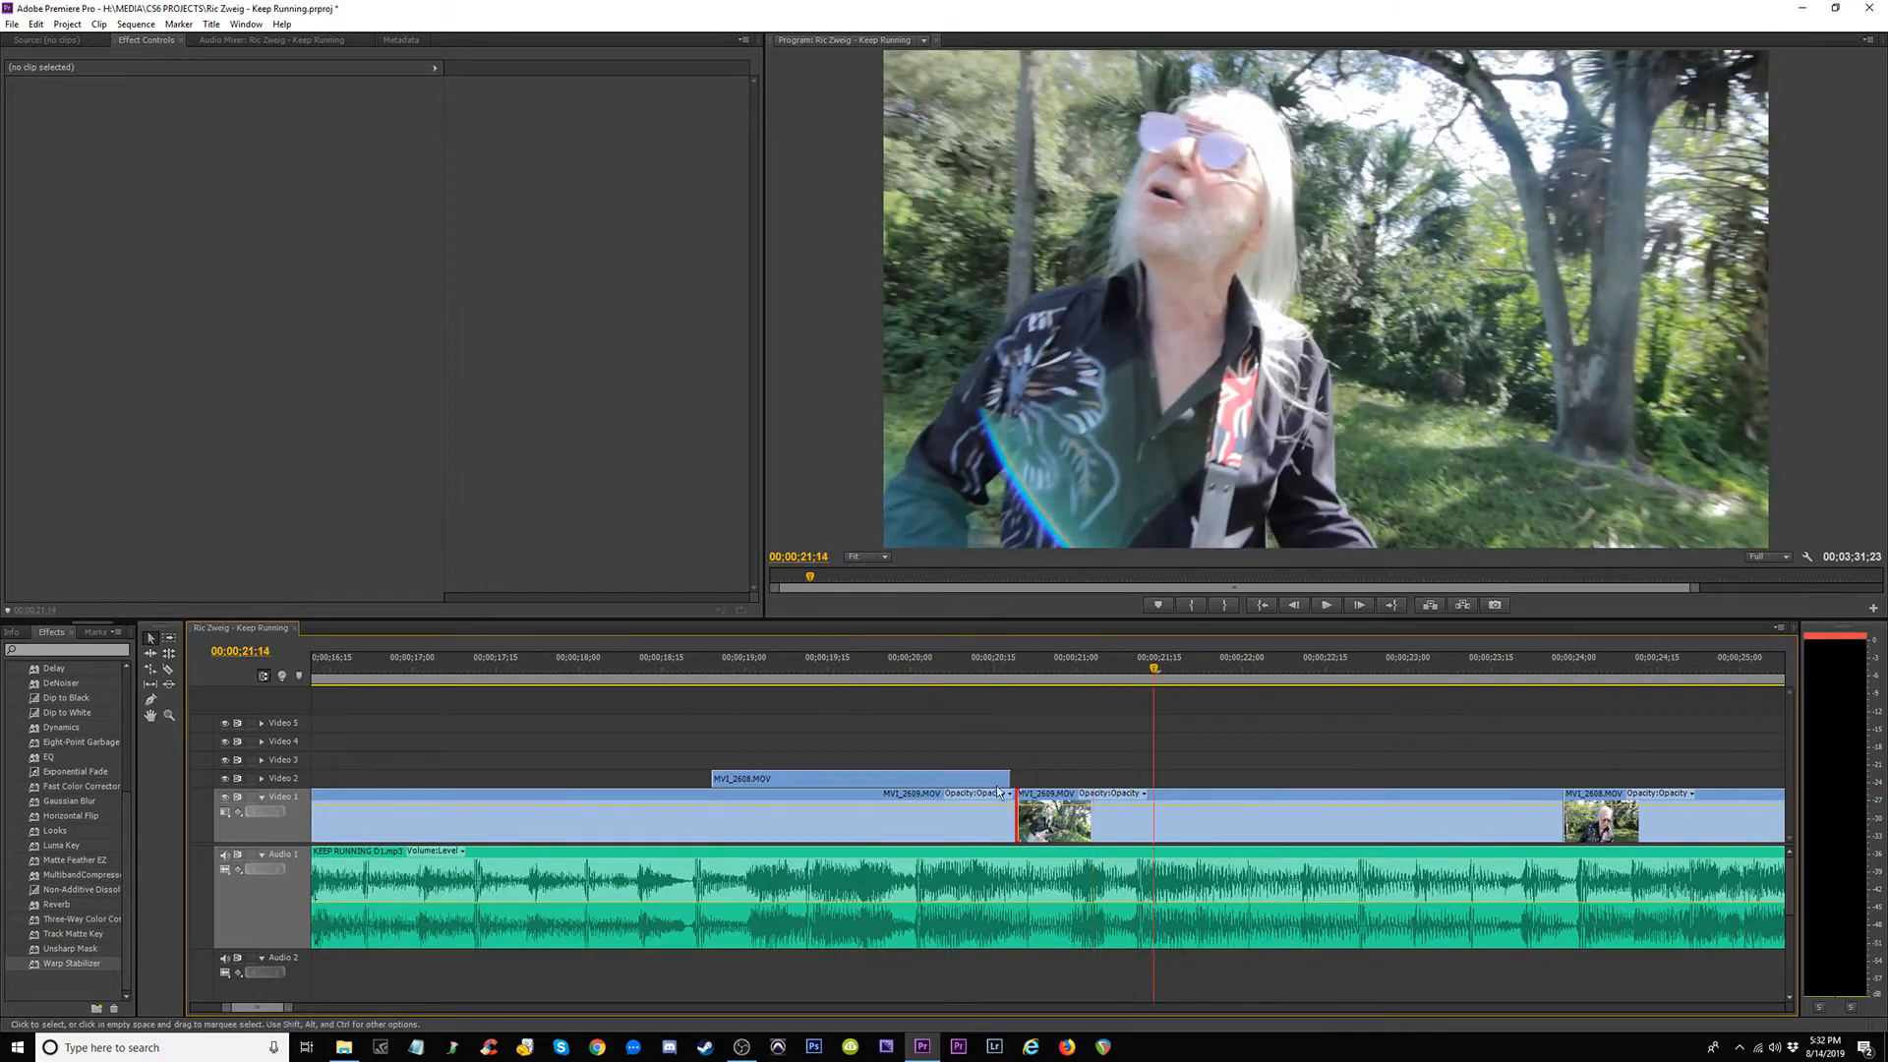
pyautogui.moveTo(1017, 823); pyautogui.dragTo(1010, 820)
# Compare playback from about 00;00;18;17 with Video 2 hidden and shown.
pyautogui.click(672, 667)
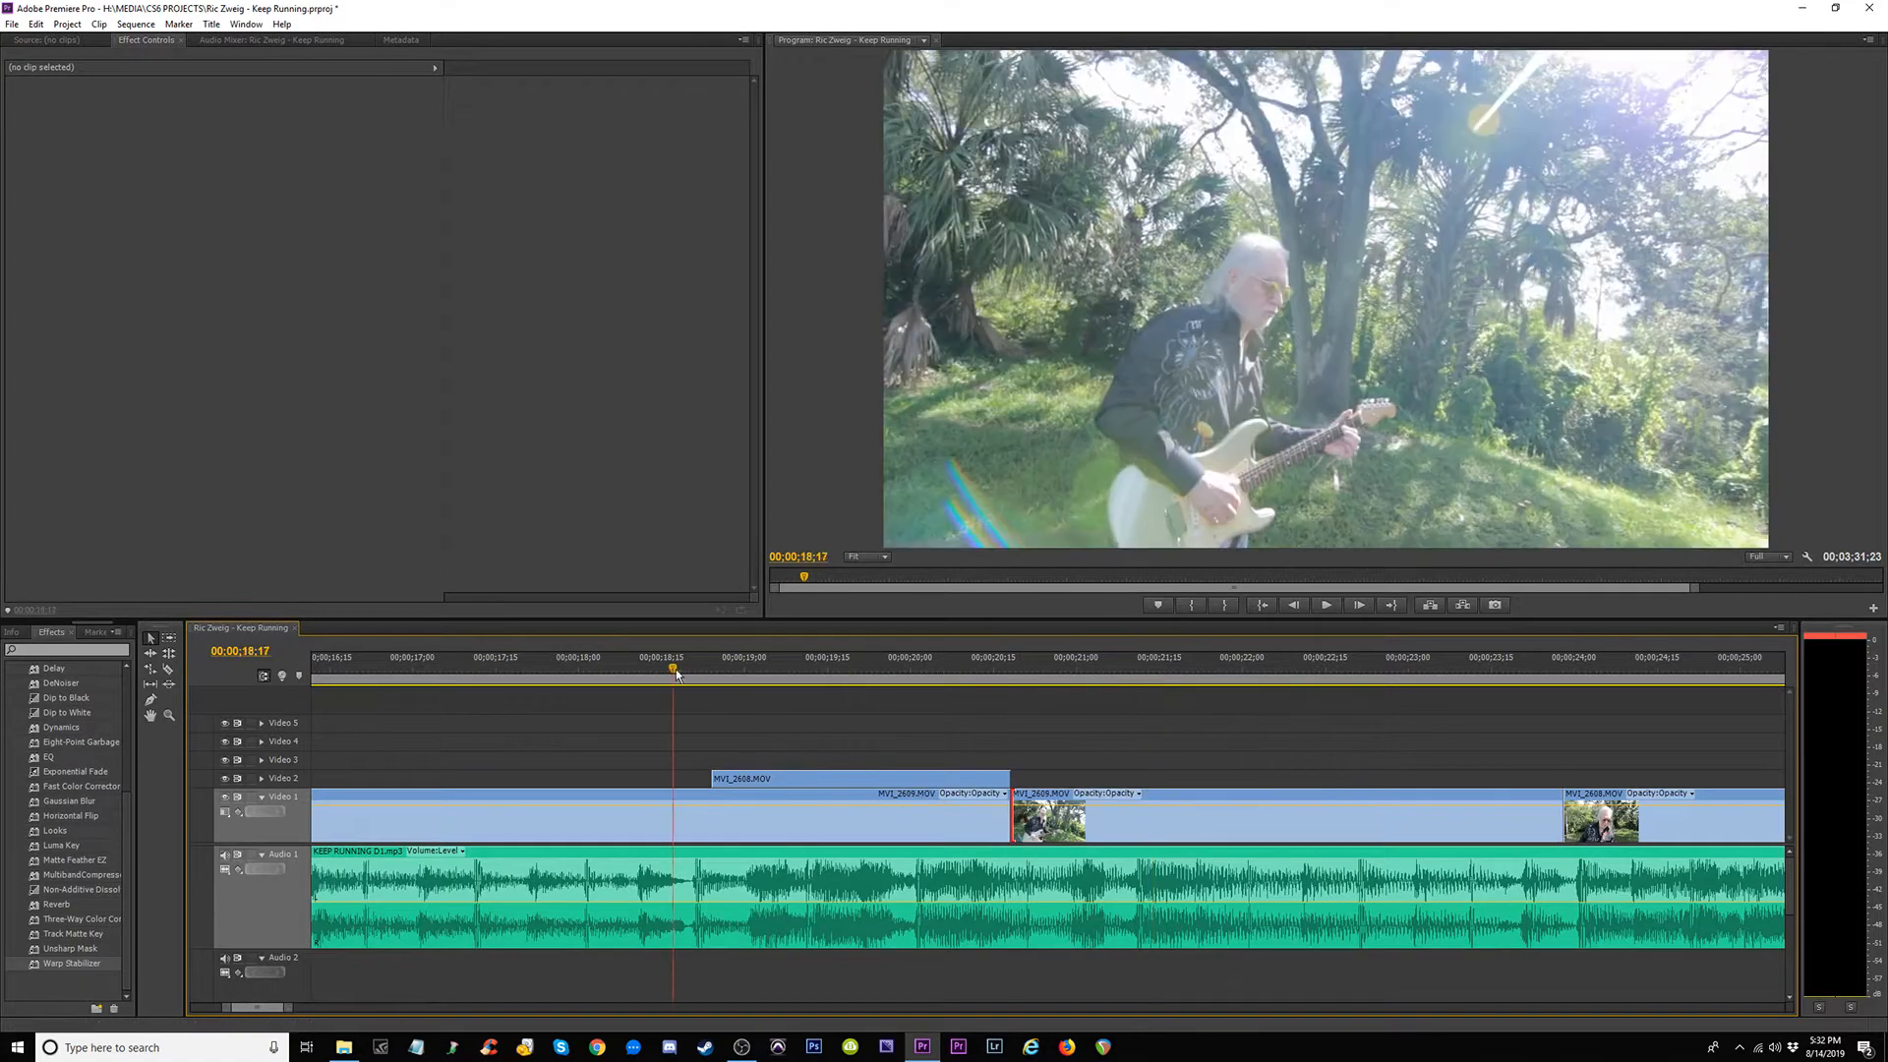
pyautogui.press('space')
pyautogui.press('space')
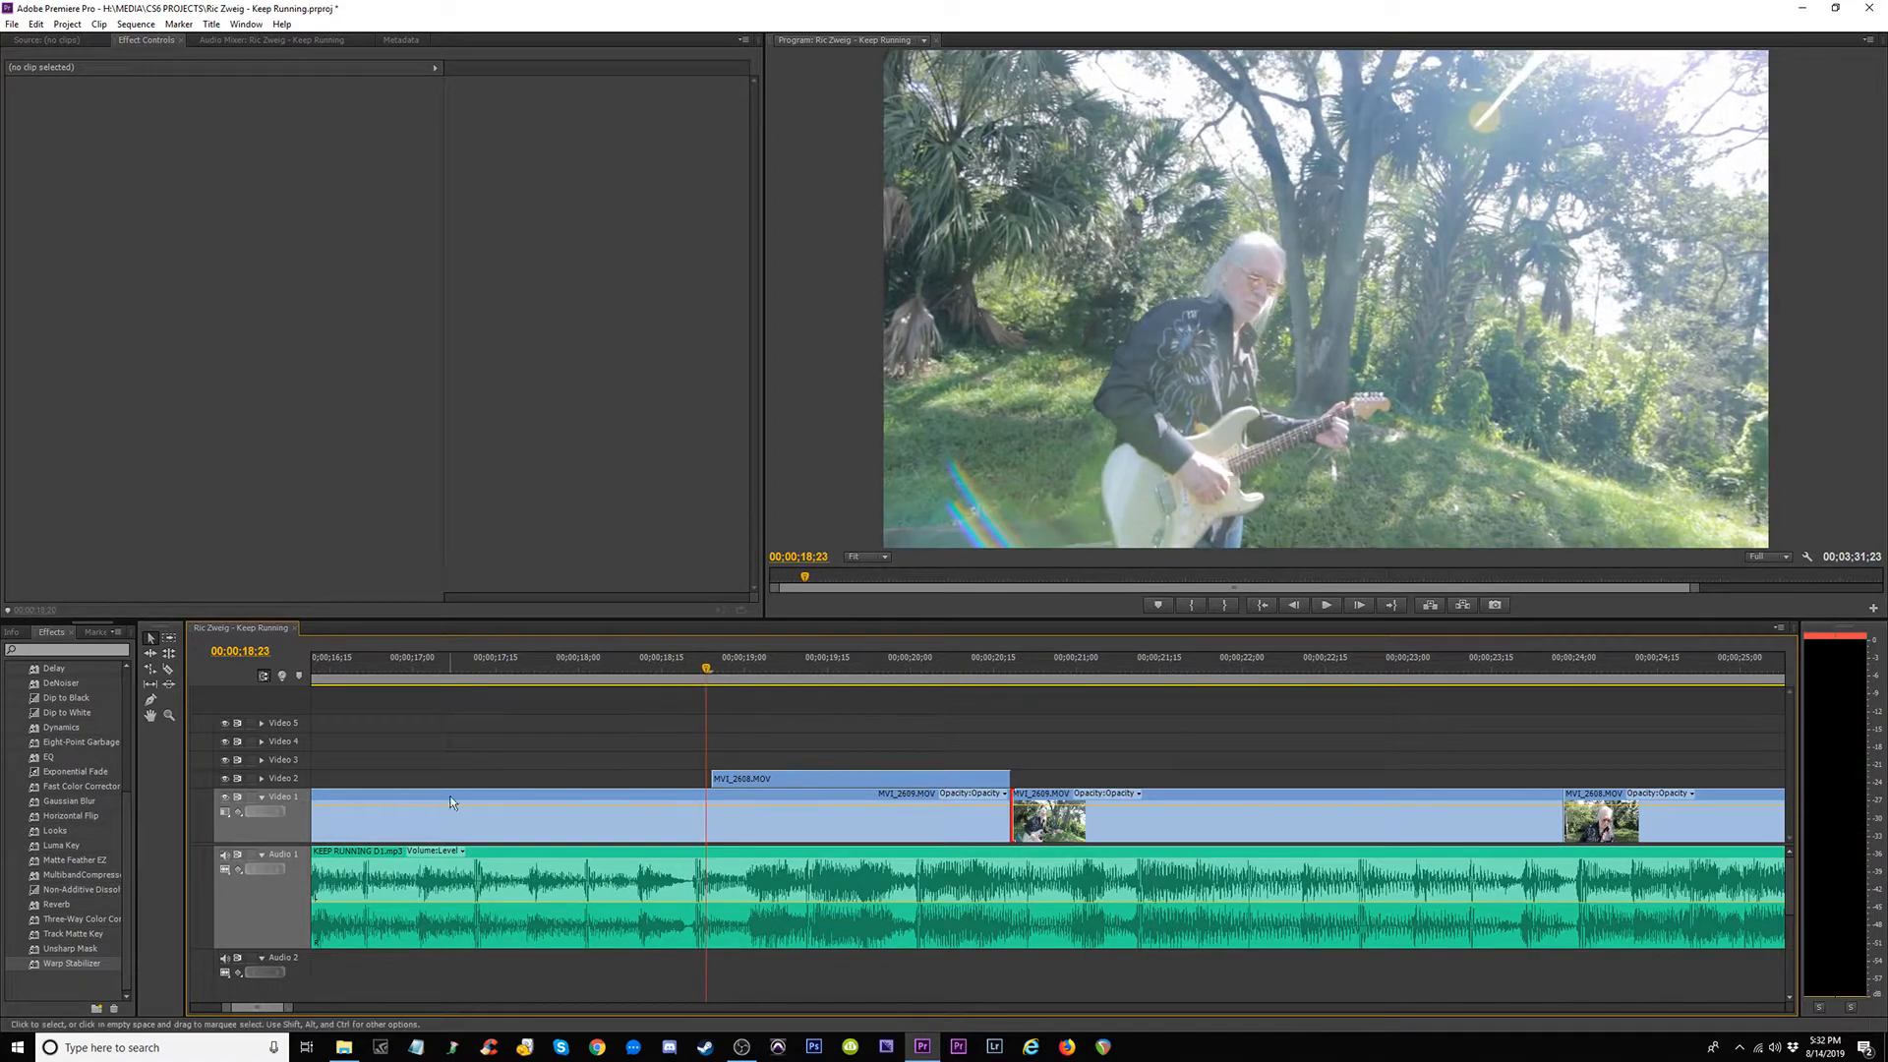
pyautogui.click(225, 779)
pyautogui.press('space')
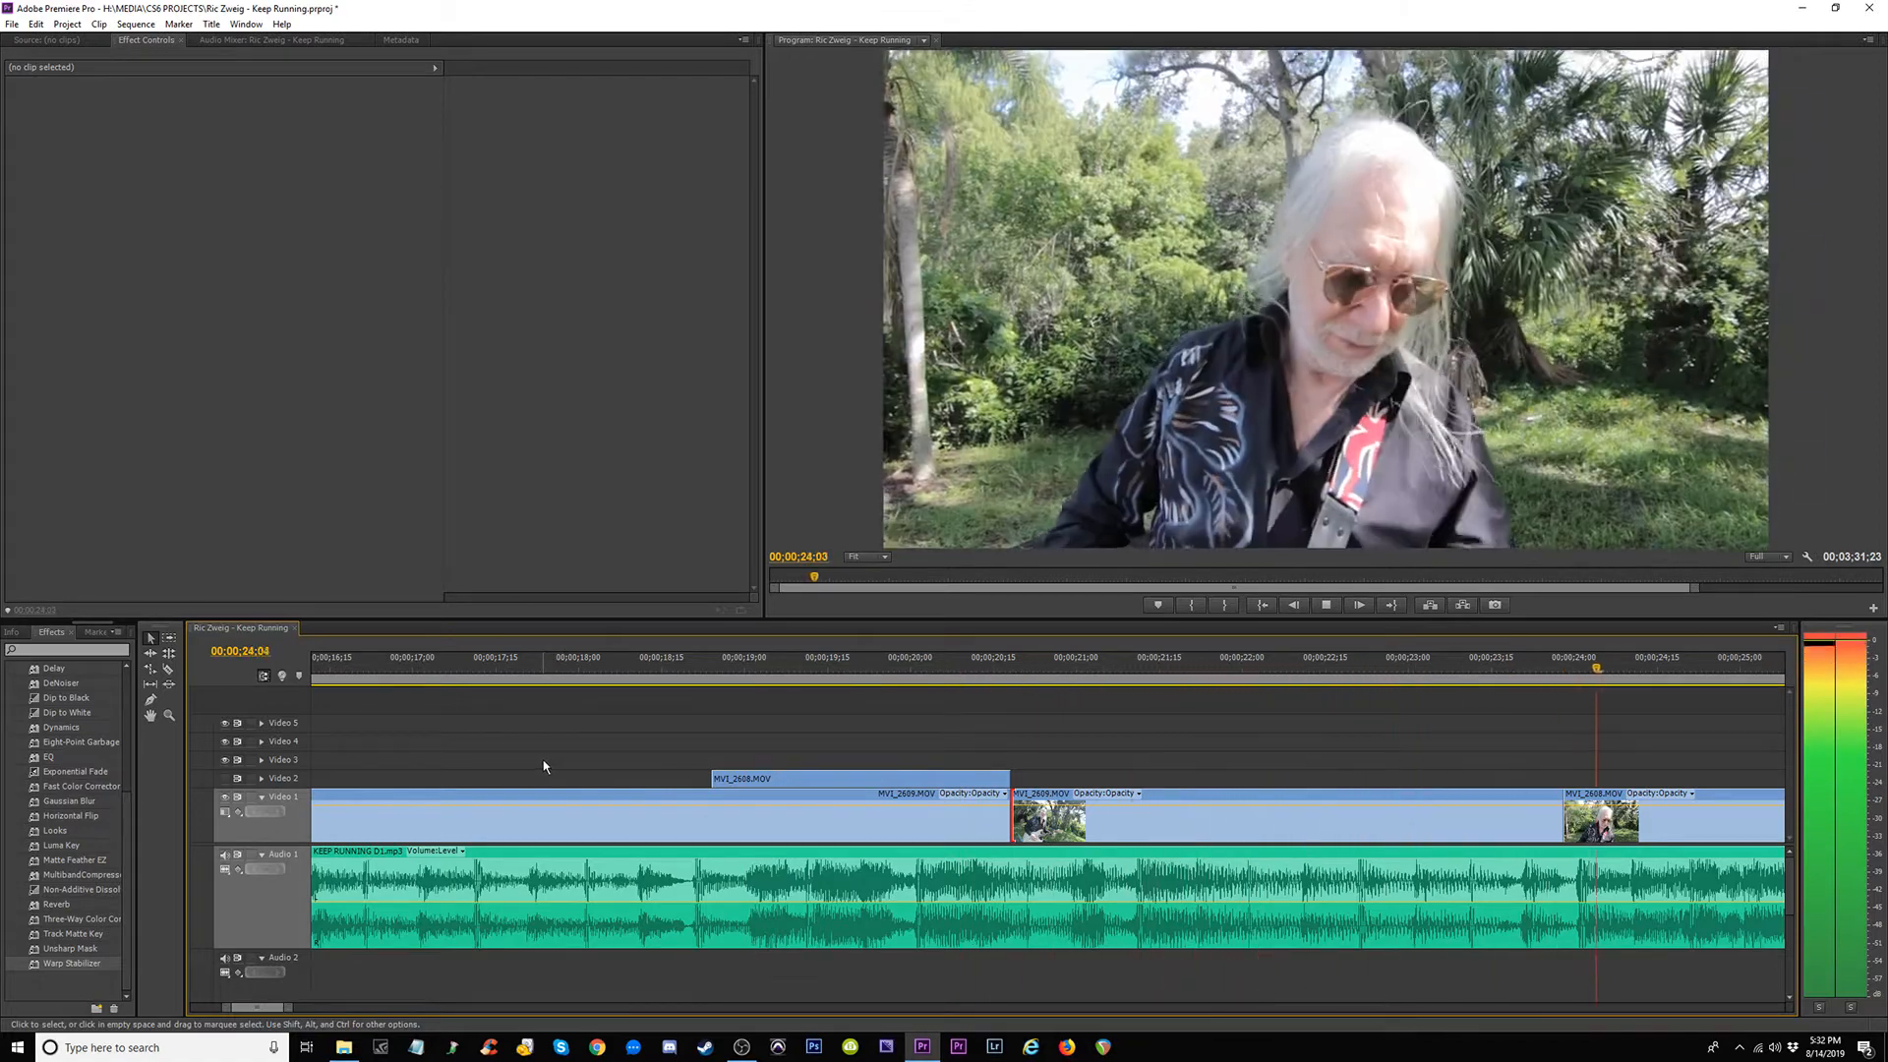
pyautogui.press('space')
pyautogui.click(688, 670)
pyautogui.press('space')
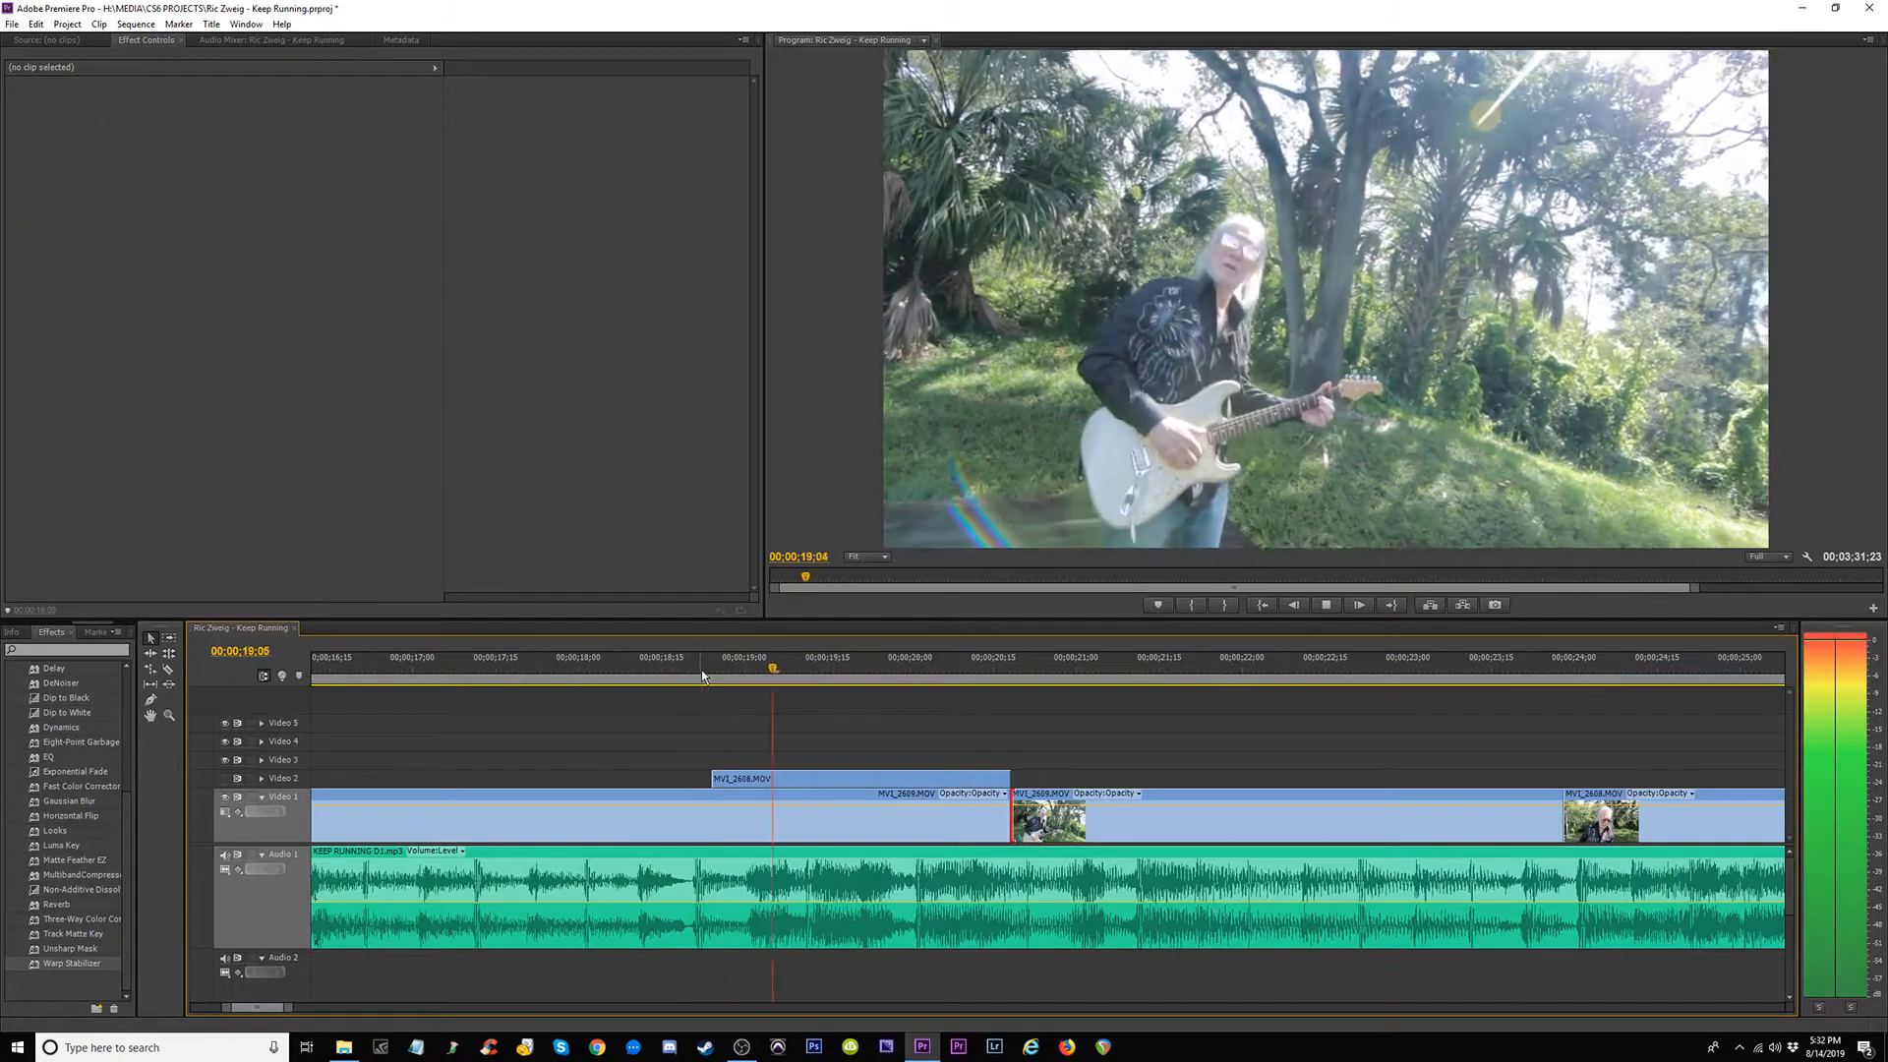
pyautogui.press('space')
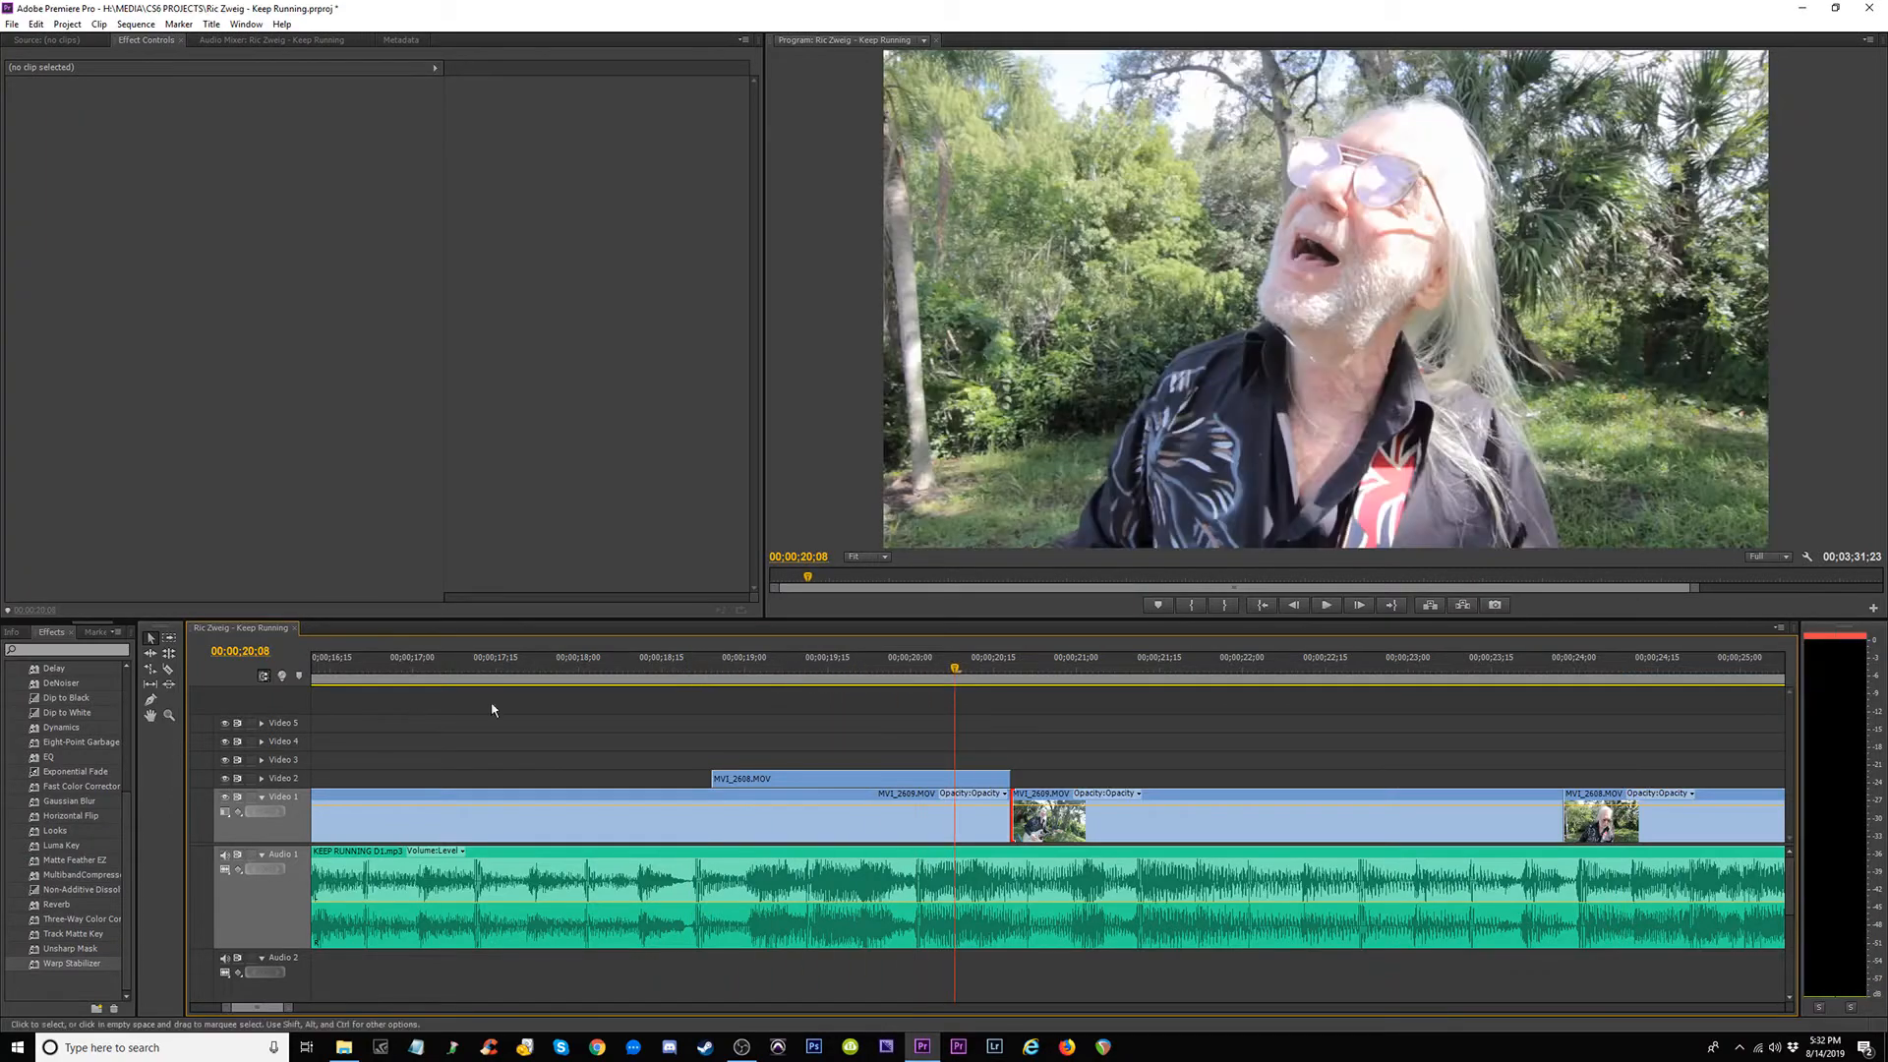
# Trim the end of MVI_2608 on Video 2 and the start of MVI_2609 on Video 1 back to 00;00;20;06, and play the edit.
pyautogui.click(688, 675)
pyautogui.press('space')
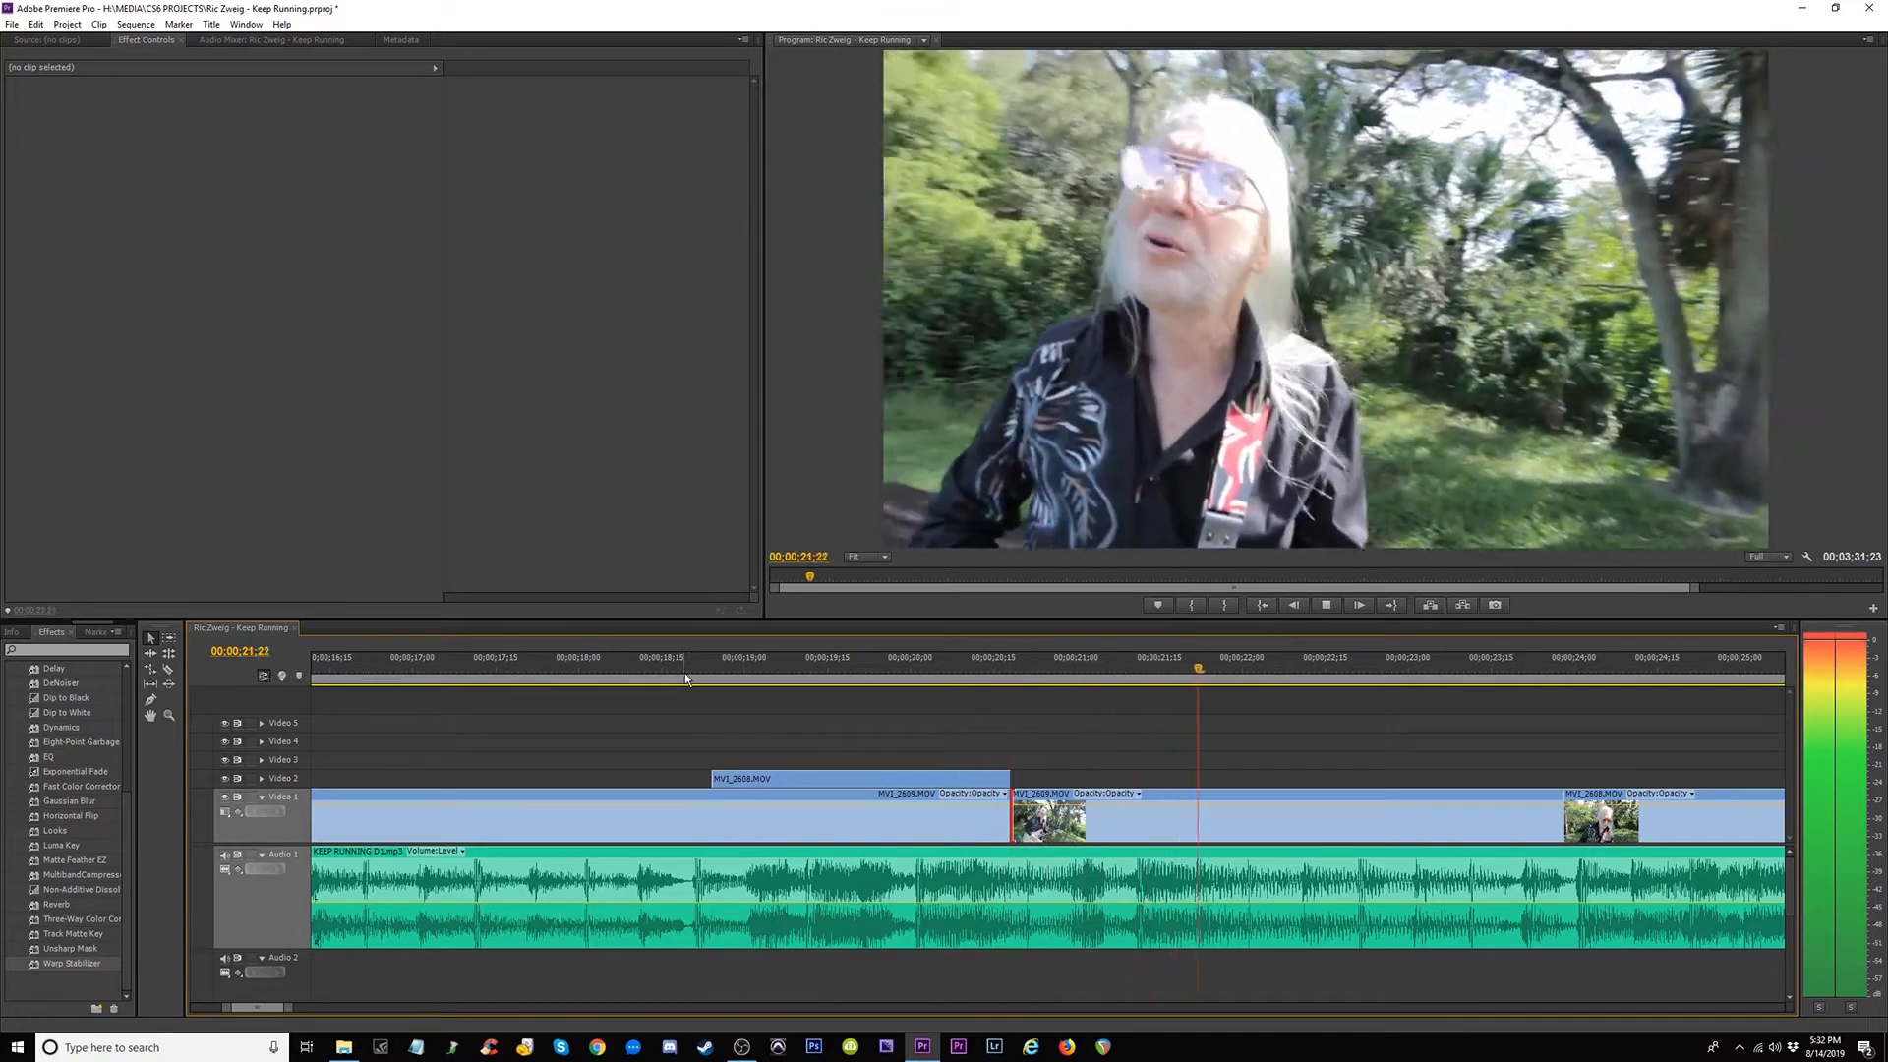
pyautogui.click(707, 675)
pyautogui.press('space')
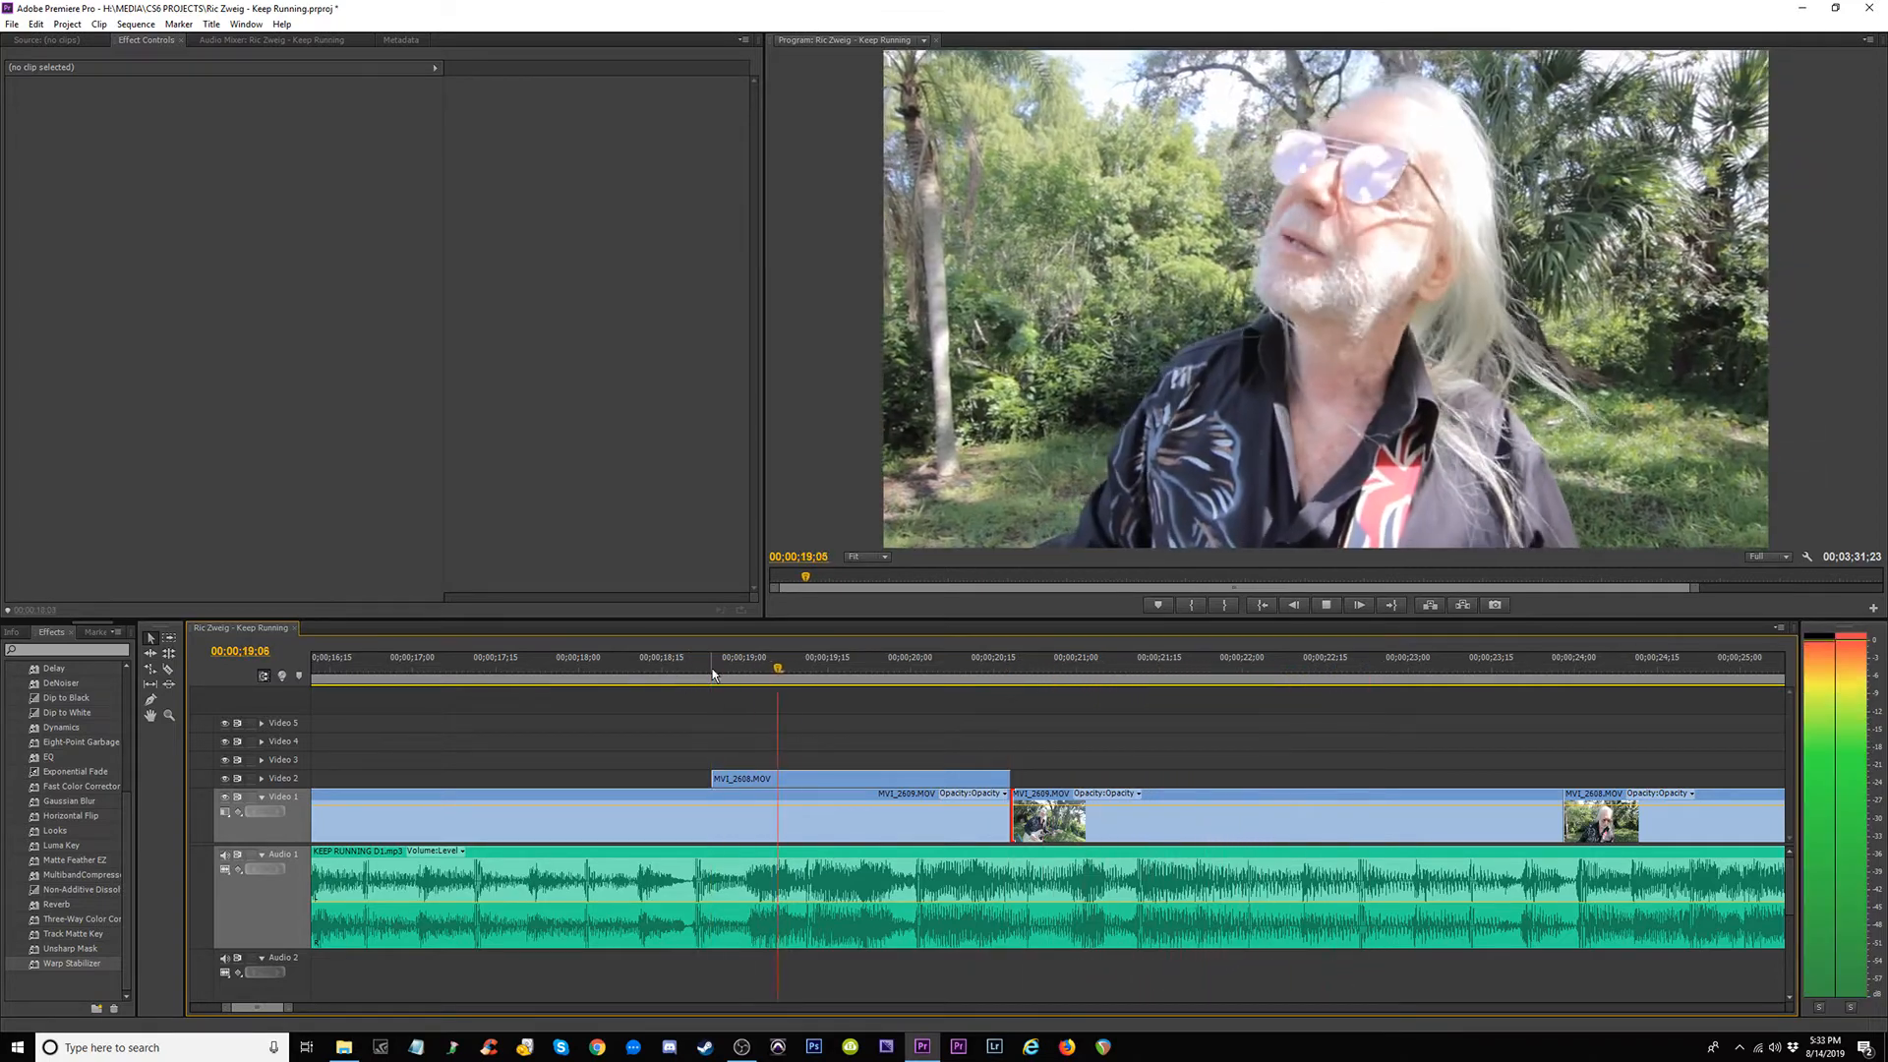
pyautogui.press('space')
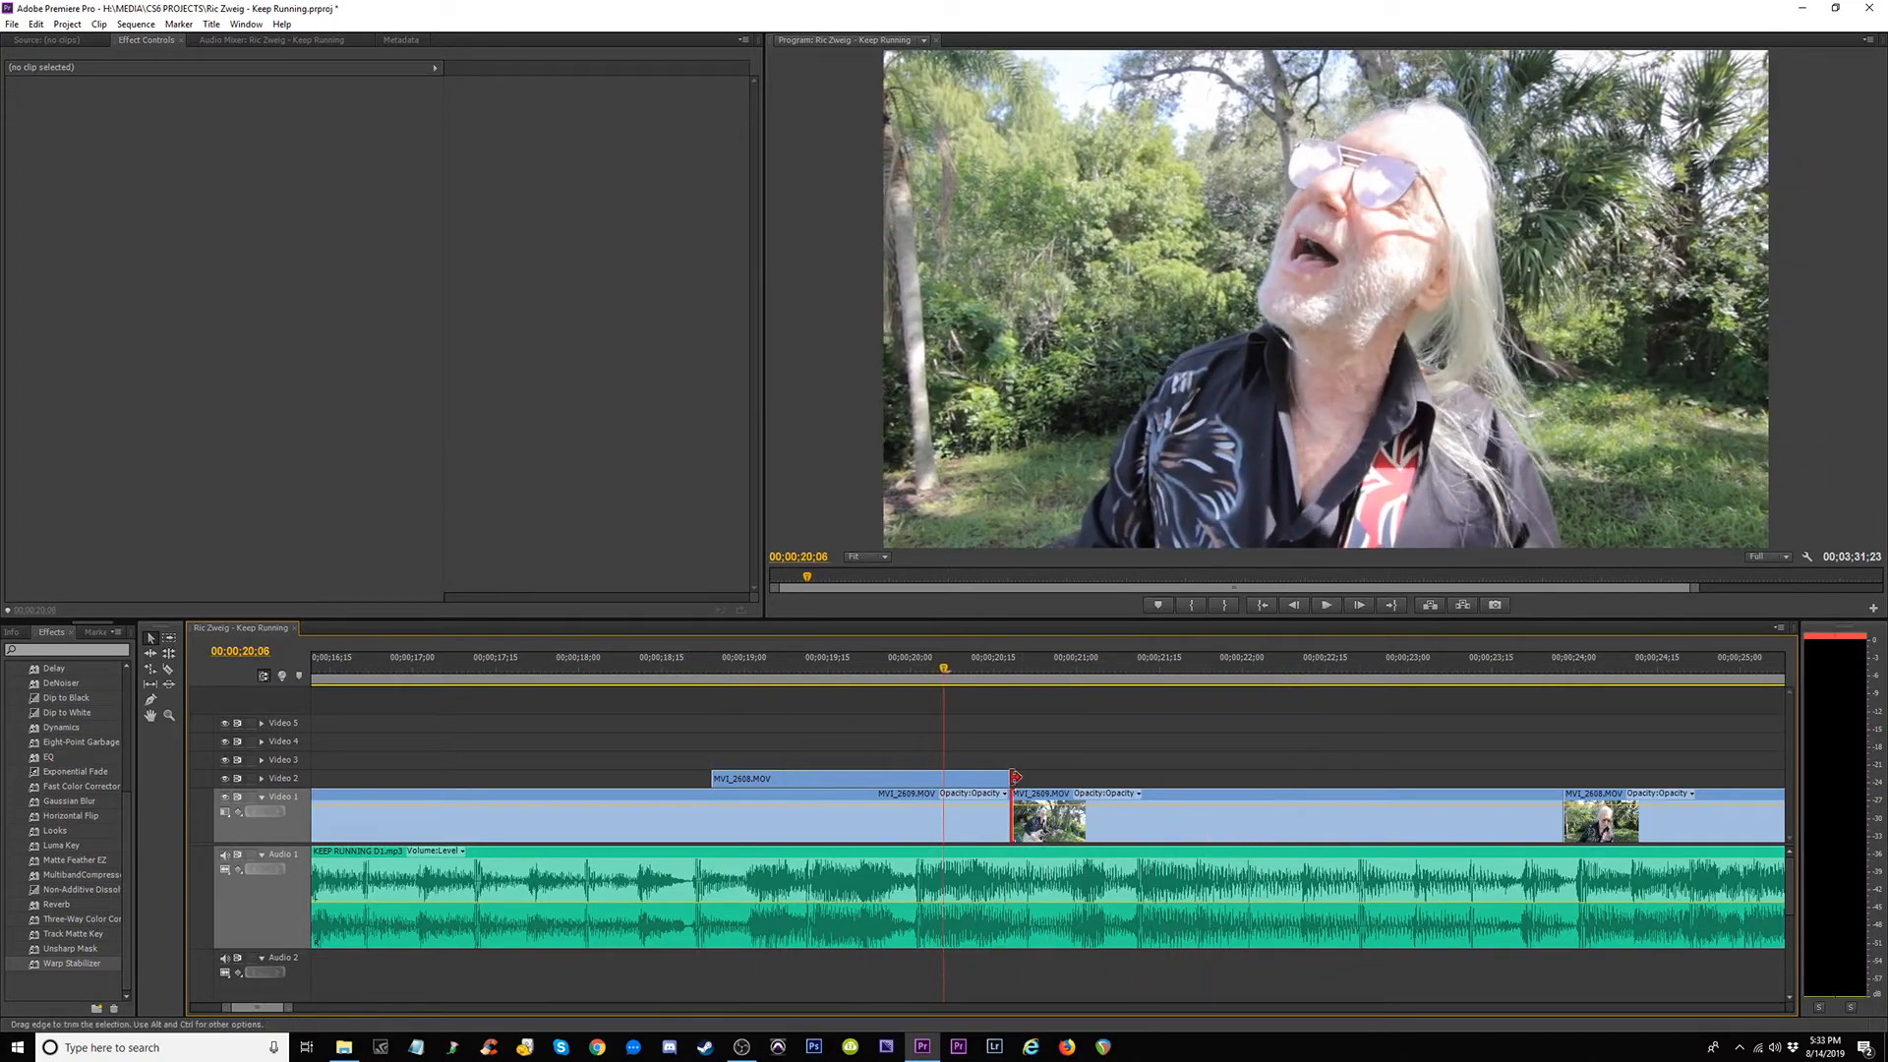
pyautogui.moveTo(1015, 777); pyautogui.dragTo(945, 826)
pyautogui.press('space')
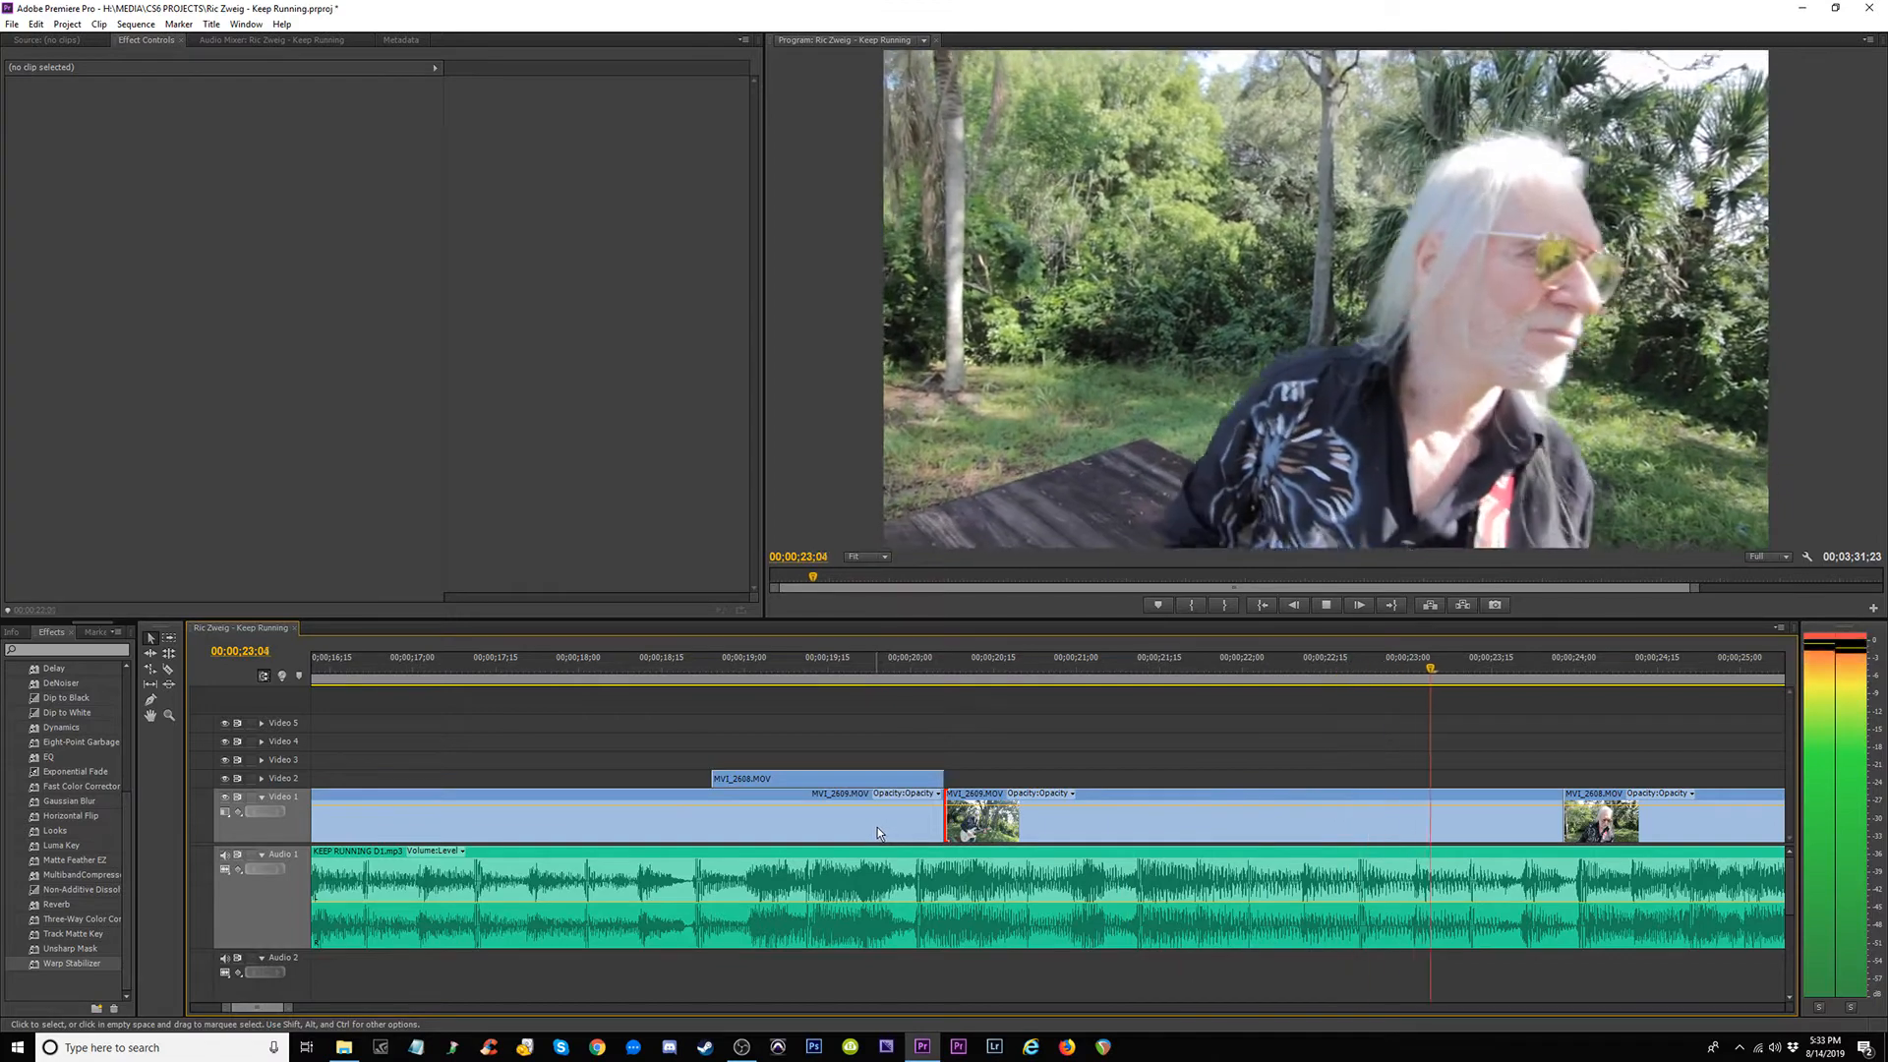
# Try moving the cut between MVI_2609 and MVI_2608 near 00;00;24 on Video 1 earlier, and undo the trim.
pyautogui.click(1119, 673)
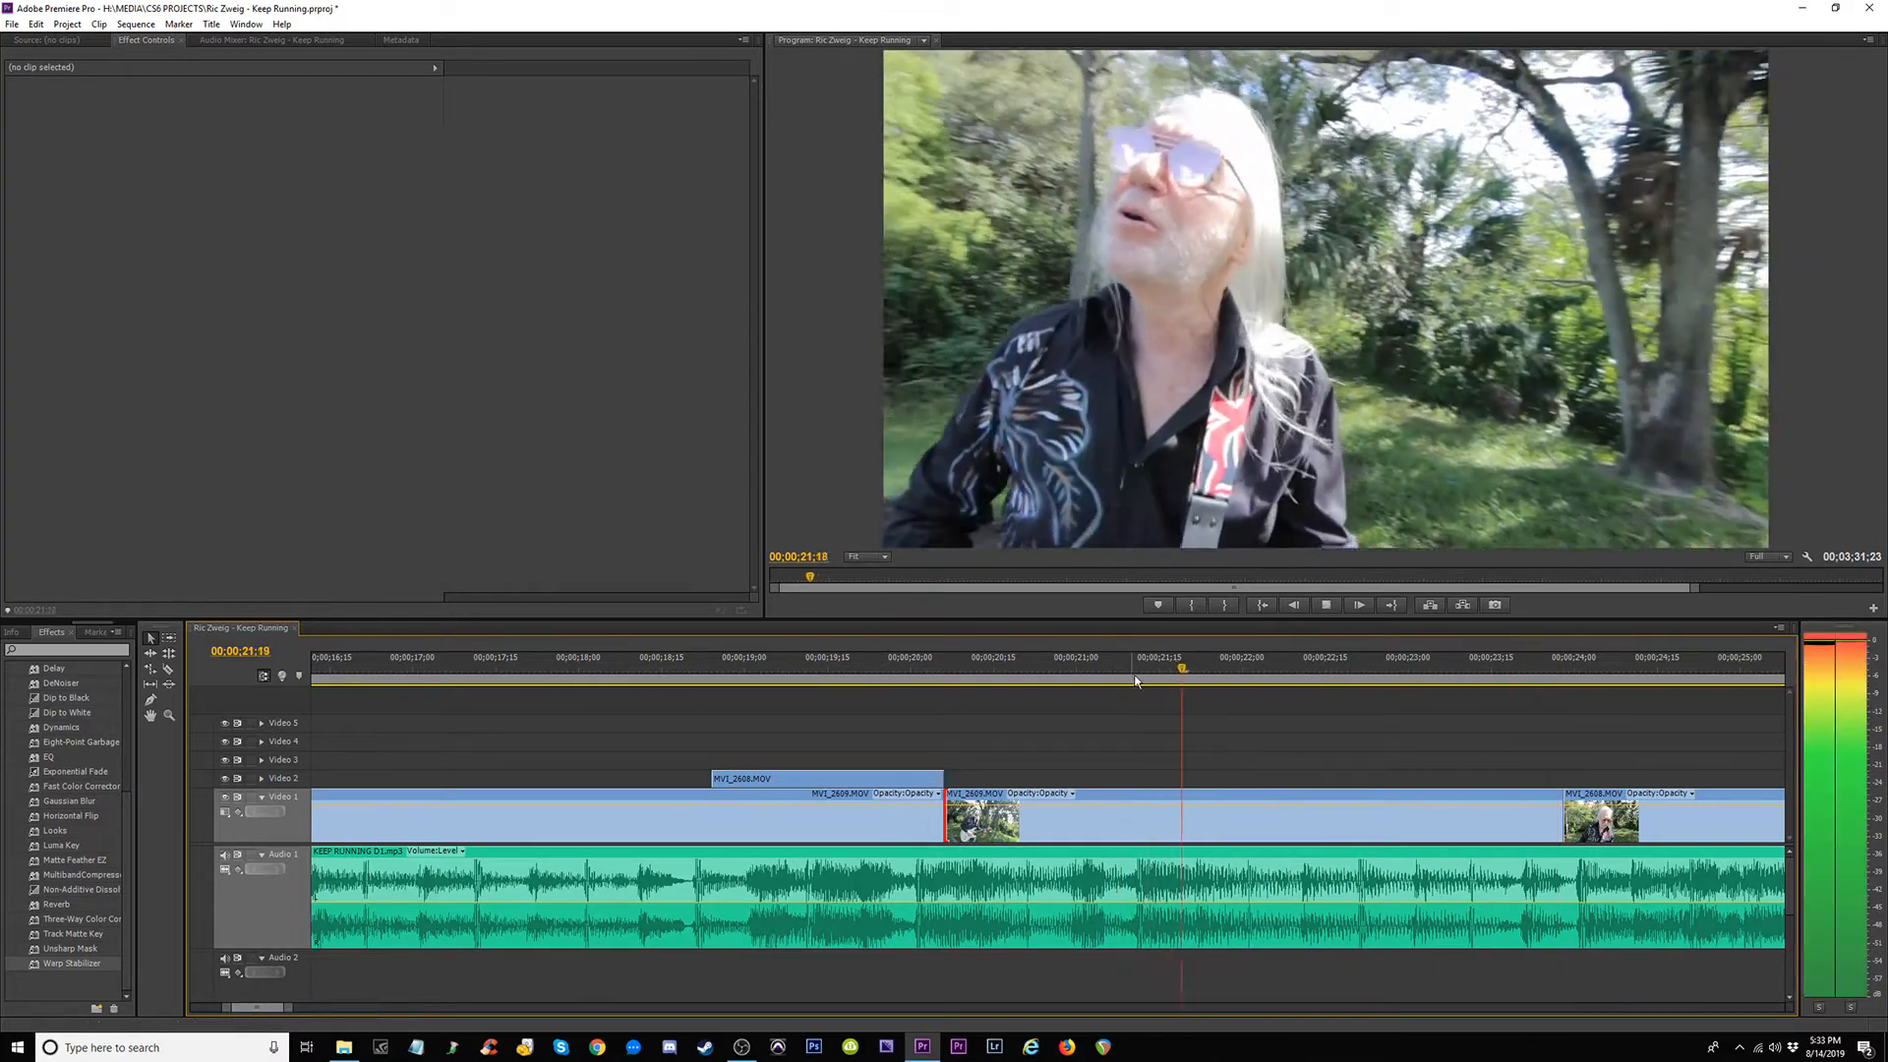
pyautogui.press('space')
pyautogui.moveTo(1555, 839); pyautogui.dragTo(1414, 837)
pyautogui.hotkey('ctrl', 'z')
pyautogui.click(1049, 794)
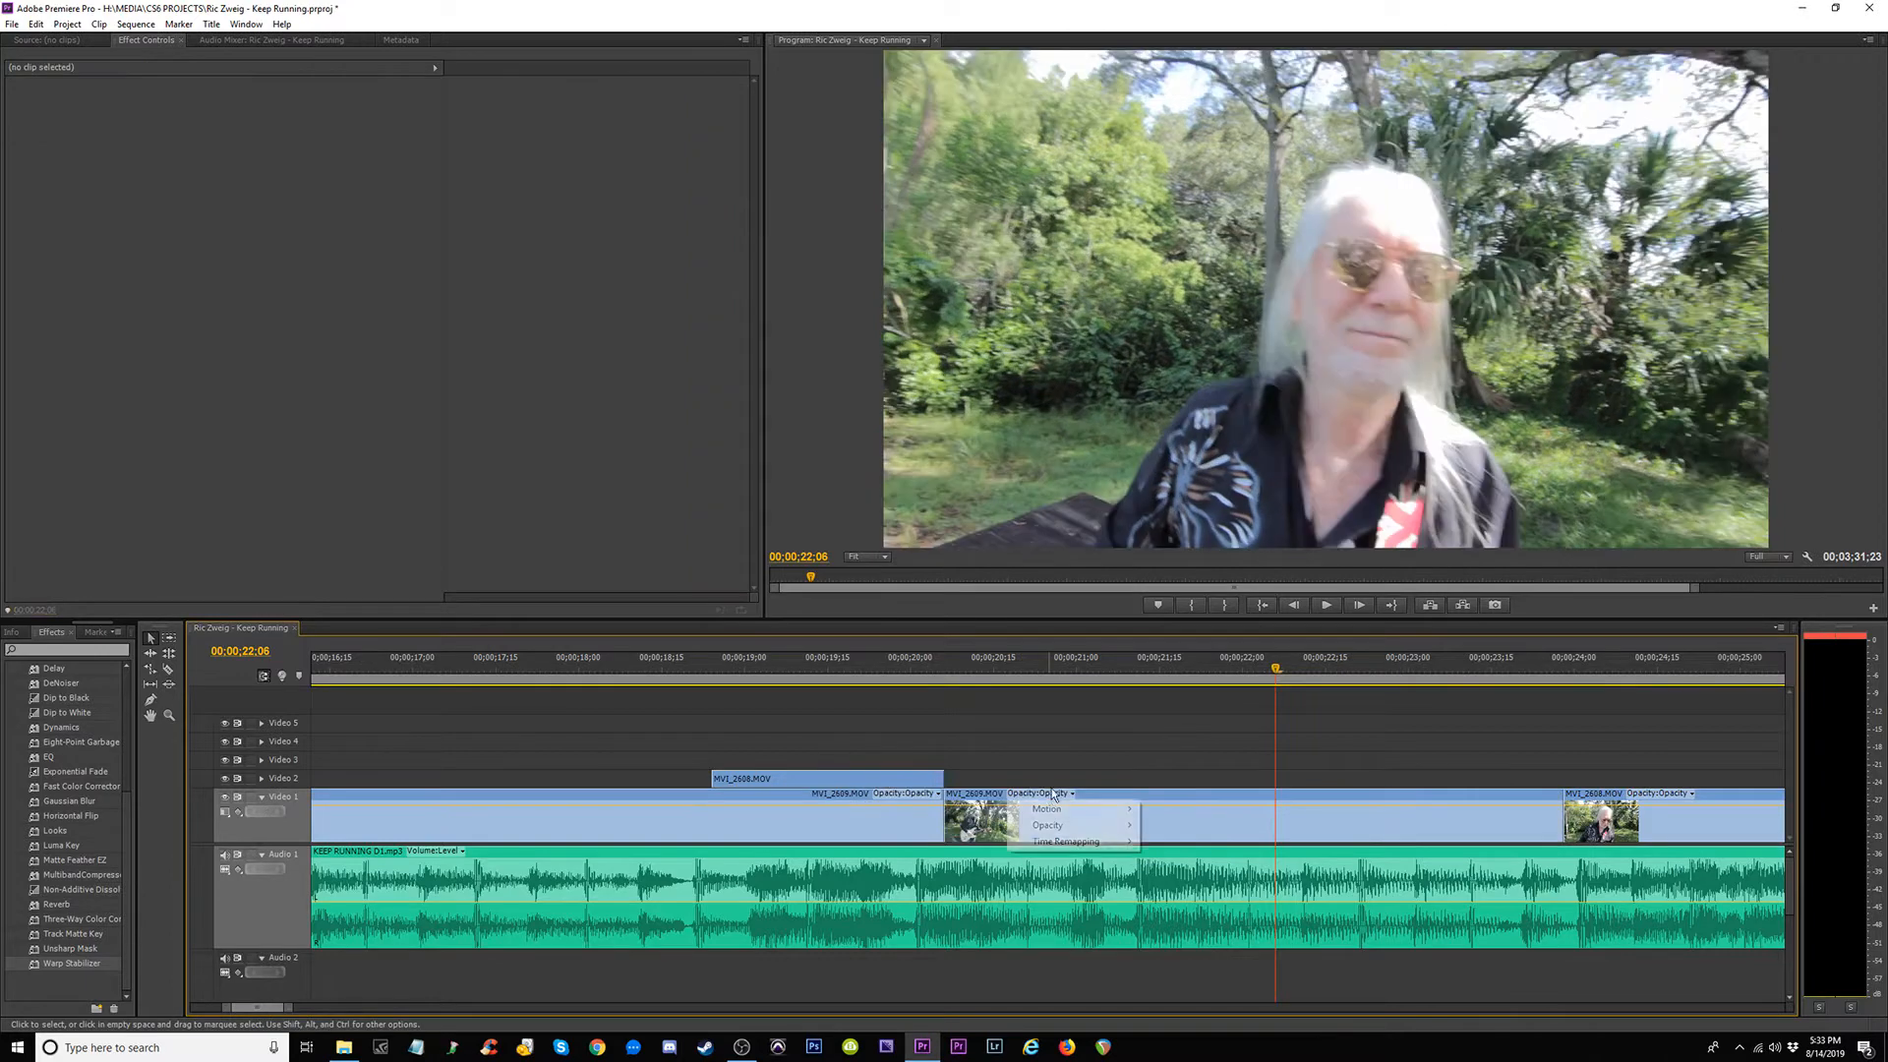
pyautogui.click(1561, 838)
# Move the cut between MVI_2609 and MVI_2608 on Video 1 back to 00;00;21;21 and preview it.
pyautogui.moveTo(1278, 671); pyautogui.dragTo(1451, 682)
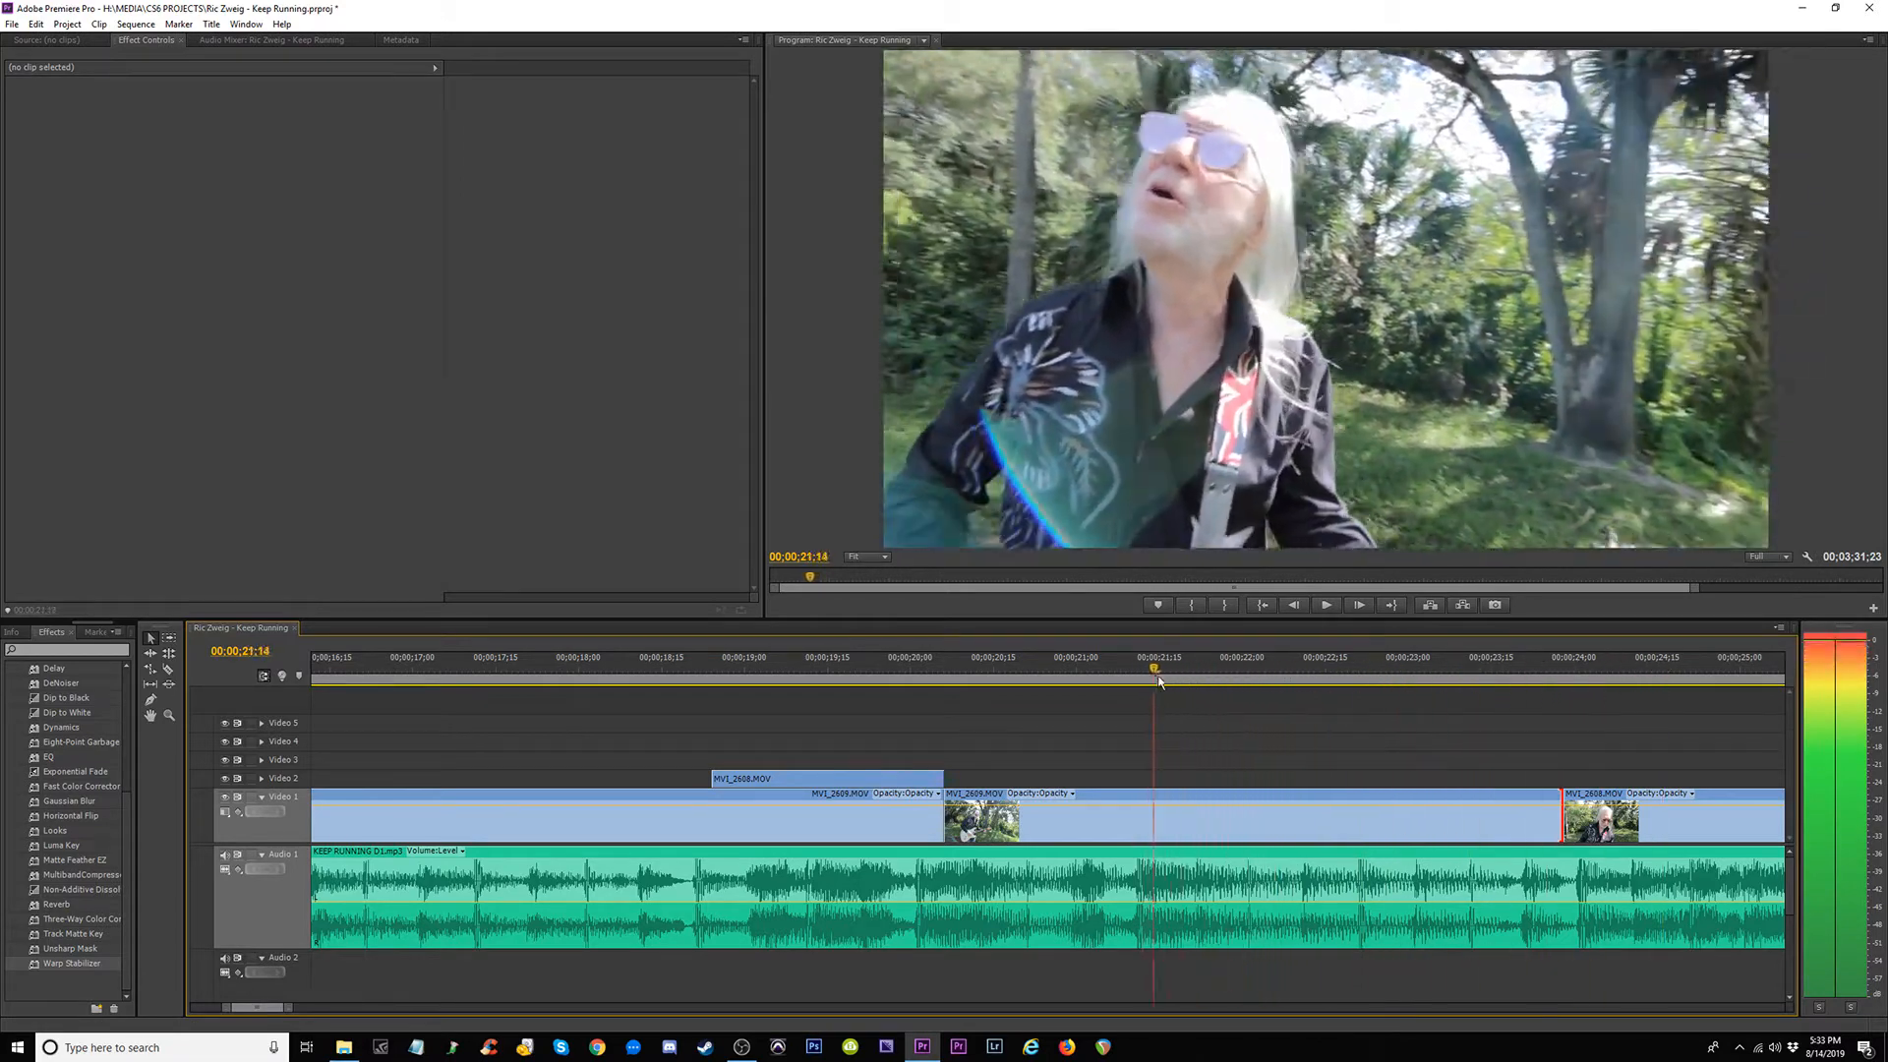
pyautogui.moveTo(1217, 681)
pyautogui.mouseDown()
pyautogui.moveTo(1251, 683)
pyautogui.moveTo(1140, 678)
pyautogui.moveTo(1222, 674)
pyautogui.moveTo(1193, 671)
pyautogui.mouseUp()
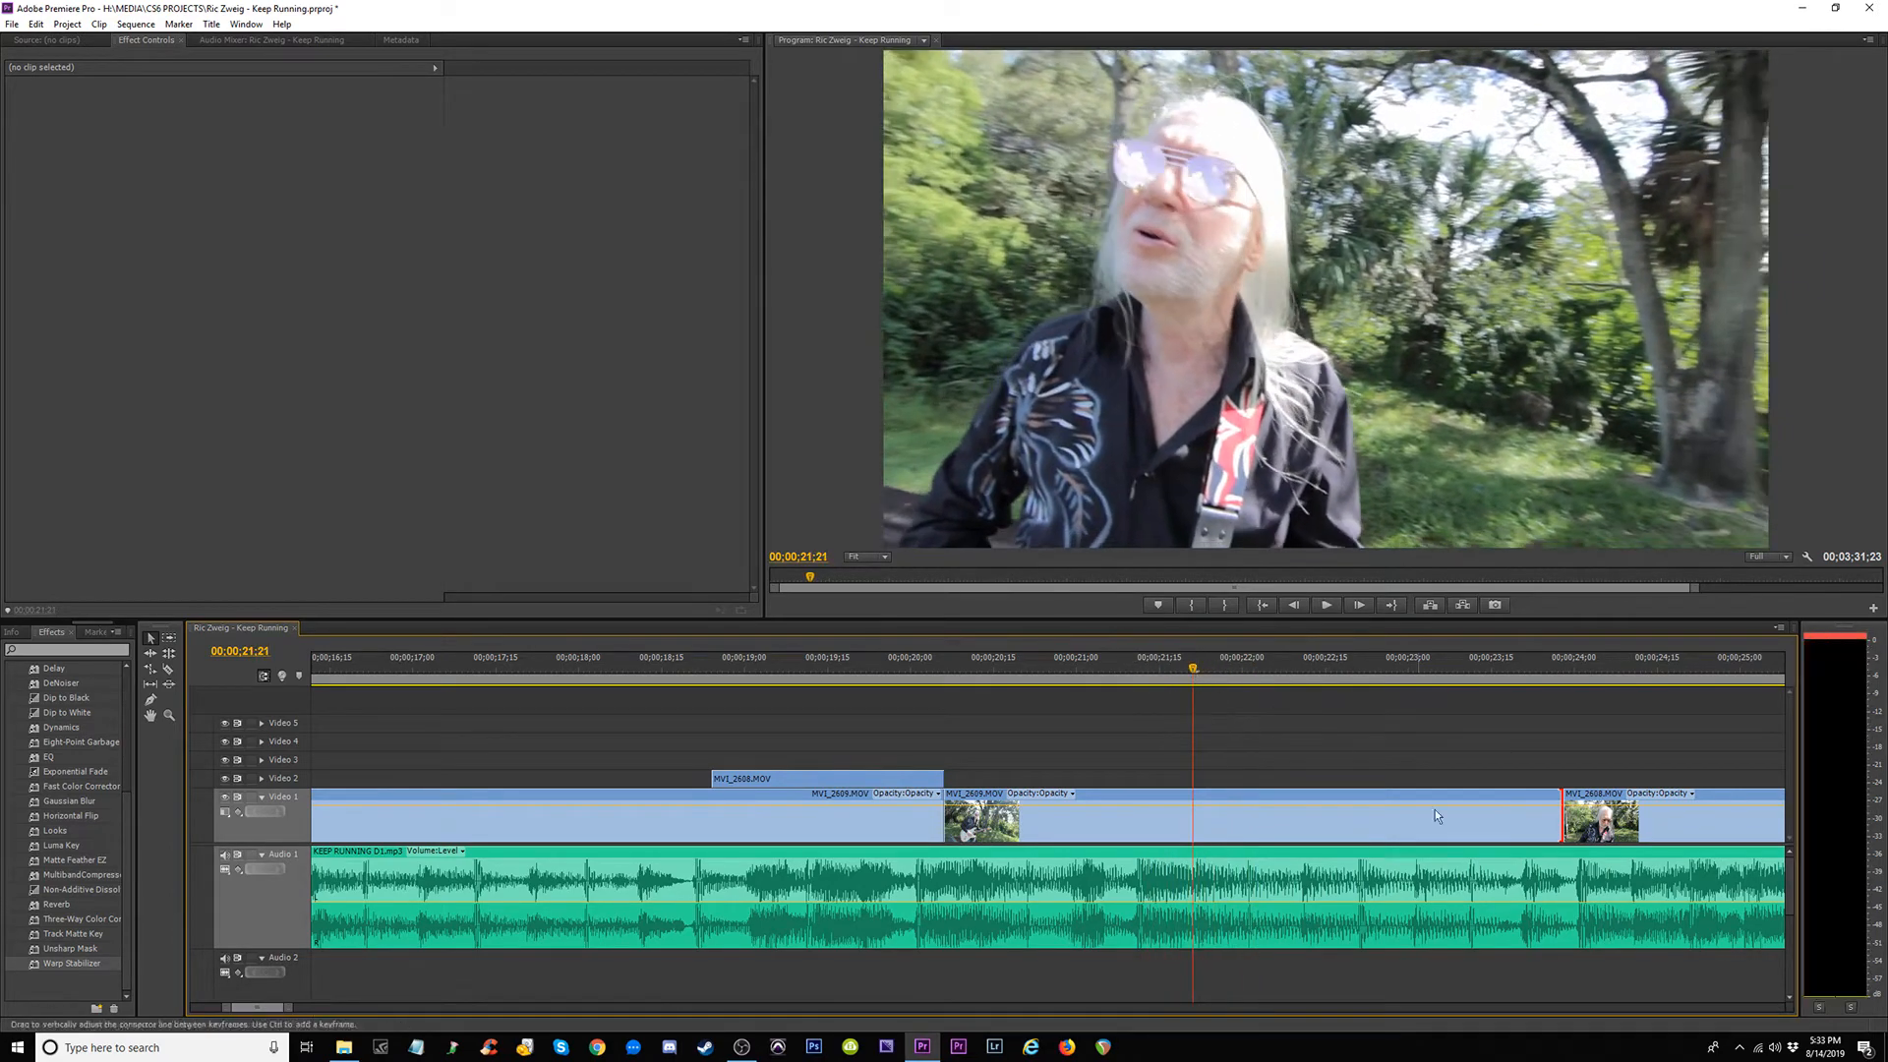
pyautogui.moveTo(1557, 834); pyautogui.dragTo(1152, 820)
pyautogui.press('space')
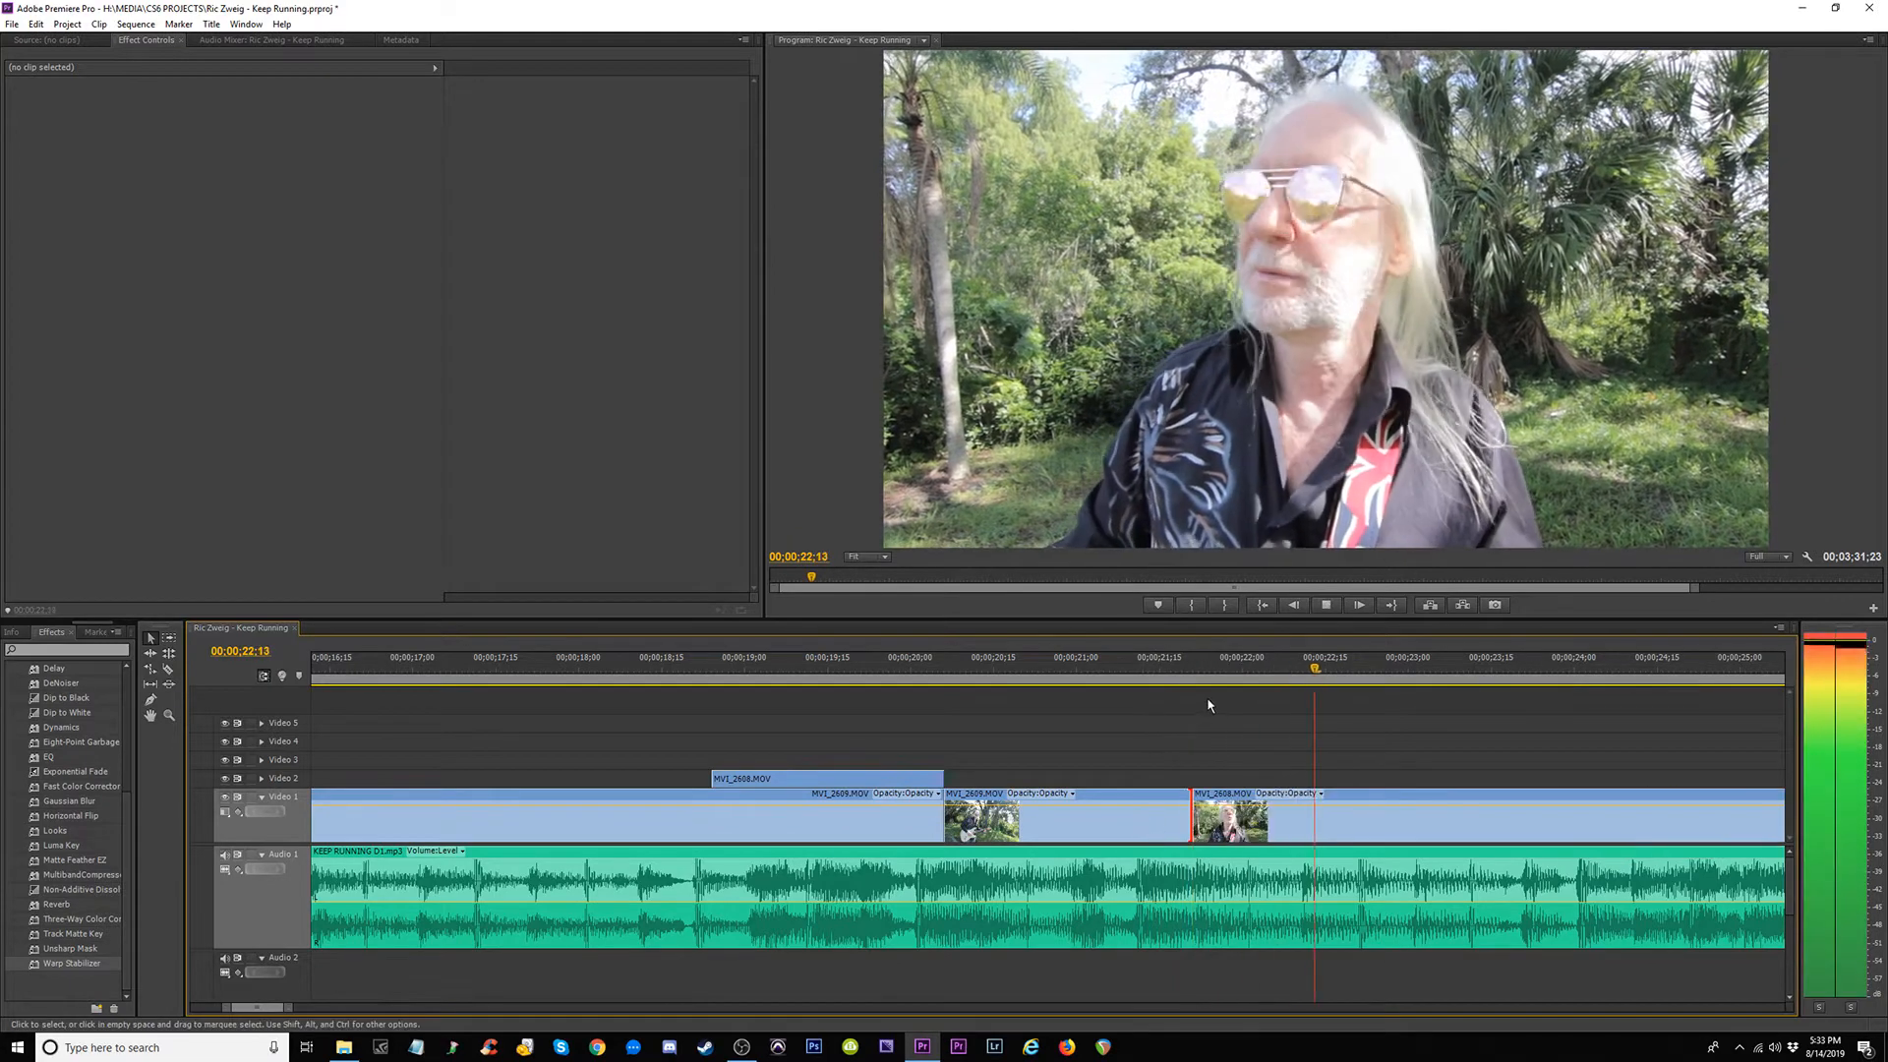
pyautogui.press('space')
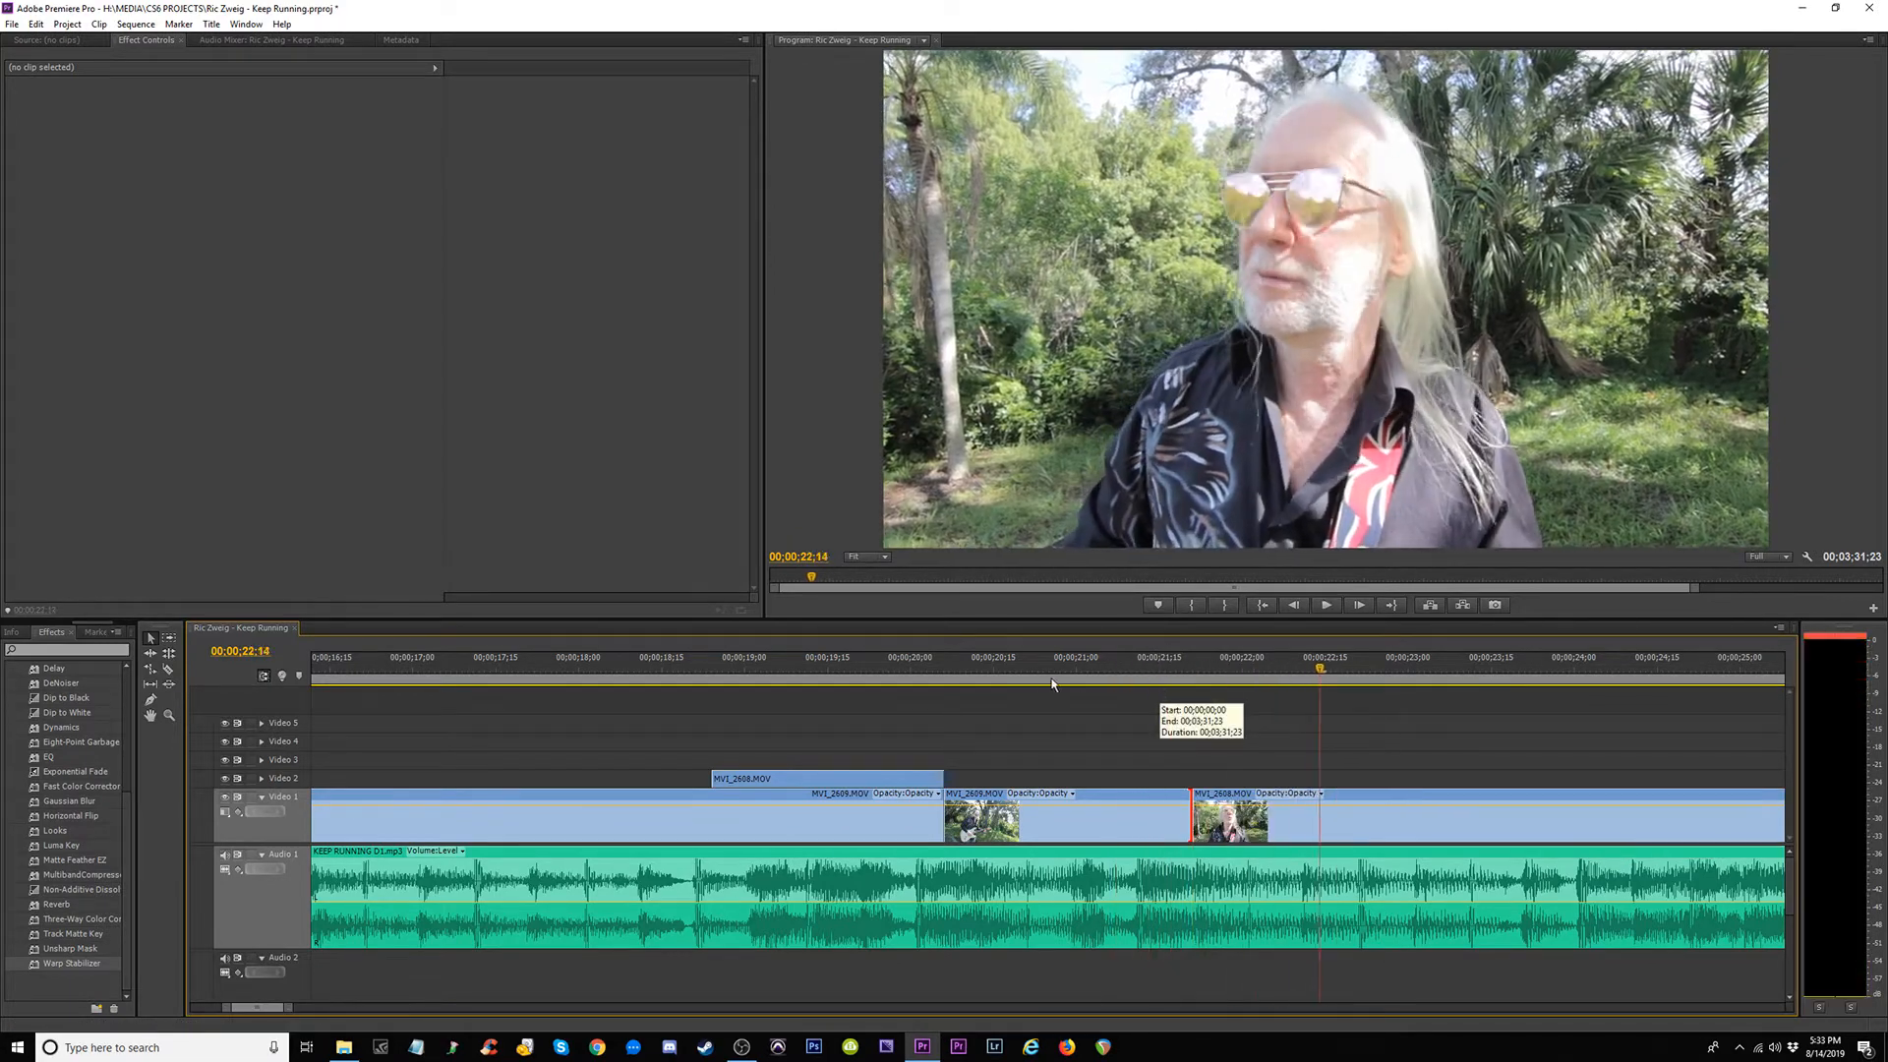
# Shift the cut from MVI_2609 to MVI_2608 on Video 1 earlier to 00;00;21;12 and play across it.
pyautogui.click(1032, 670)
pyautogui.press('space')
pyautogui.press('space')
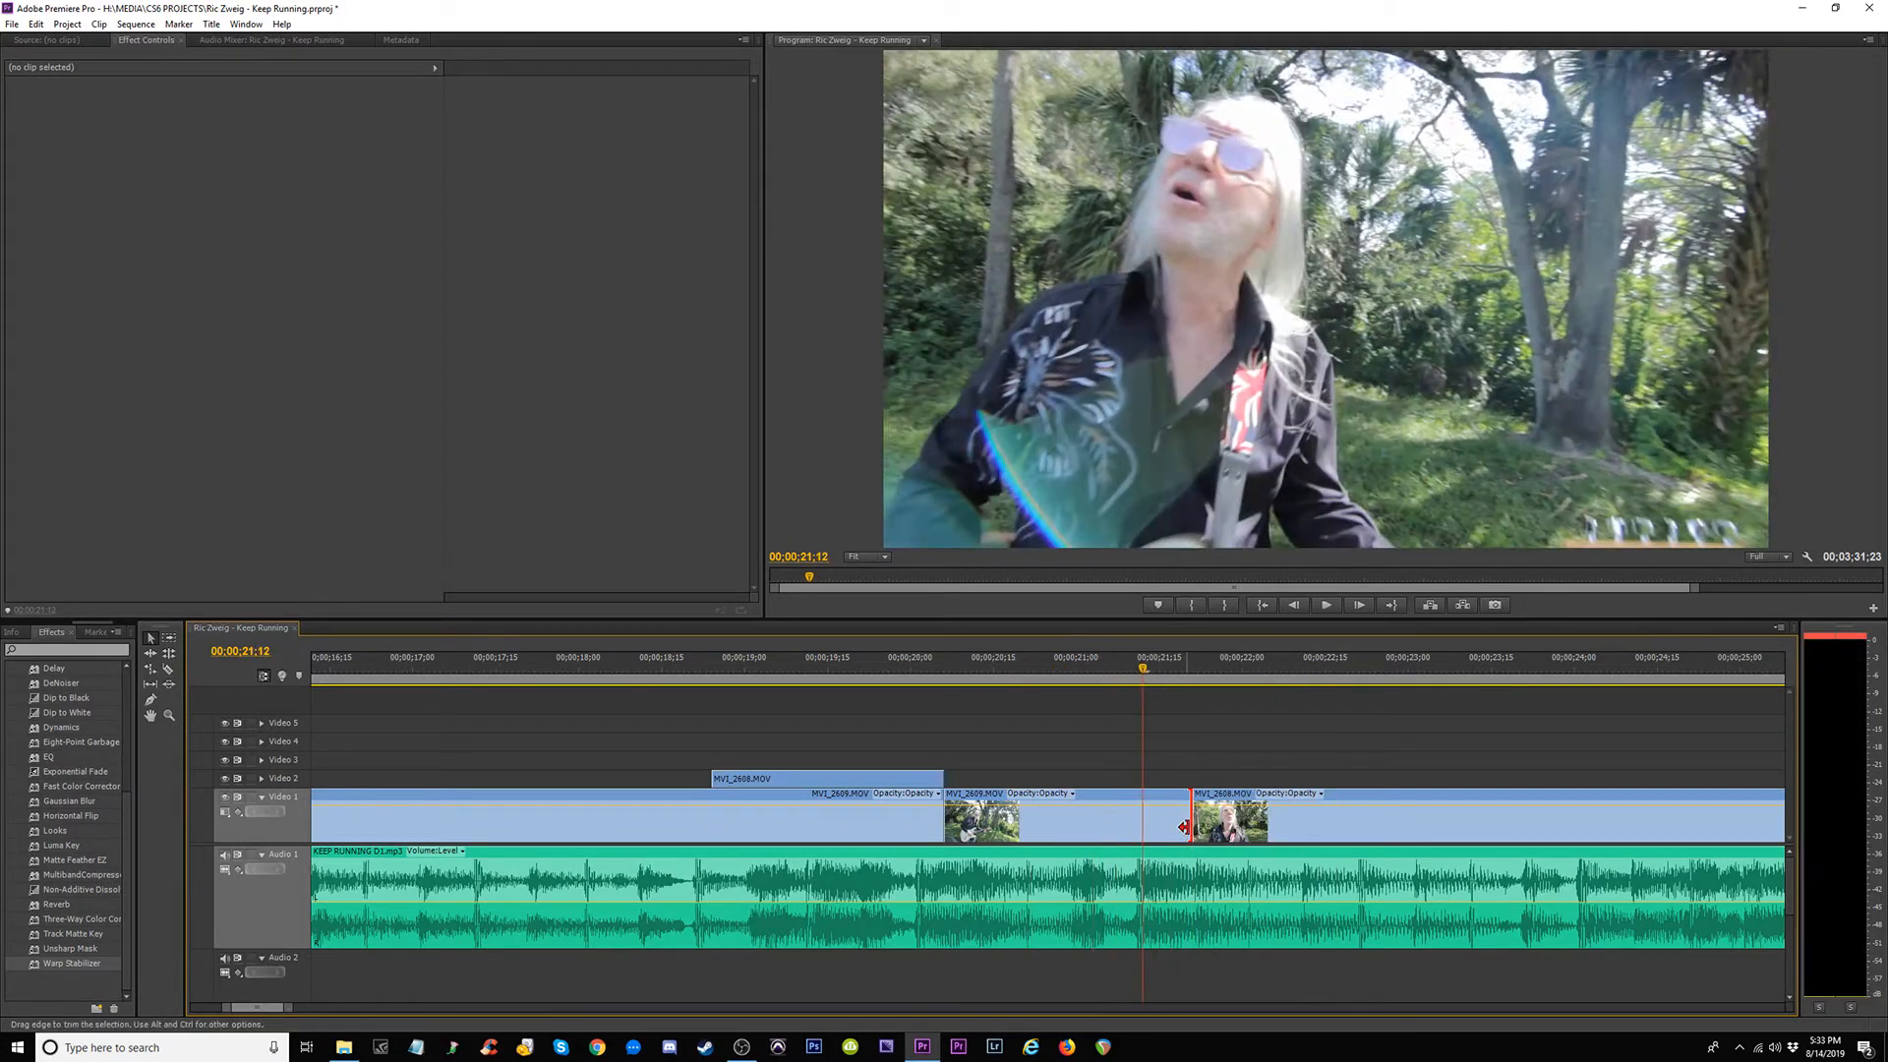
pyautogui.moveTo(1184, 827); pyautogui.dragTo(1144, 827)
pyautogui.click(1079, 673)
pyautogui.press('space')
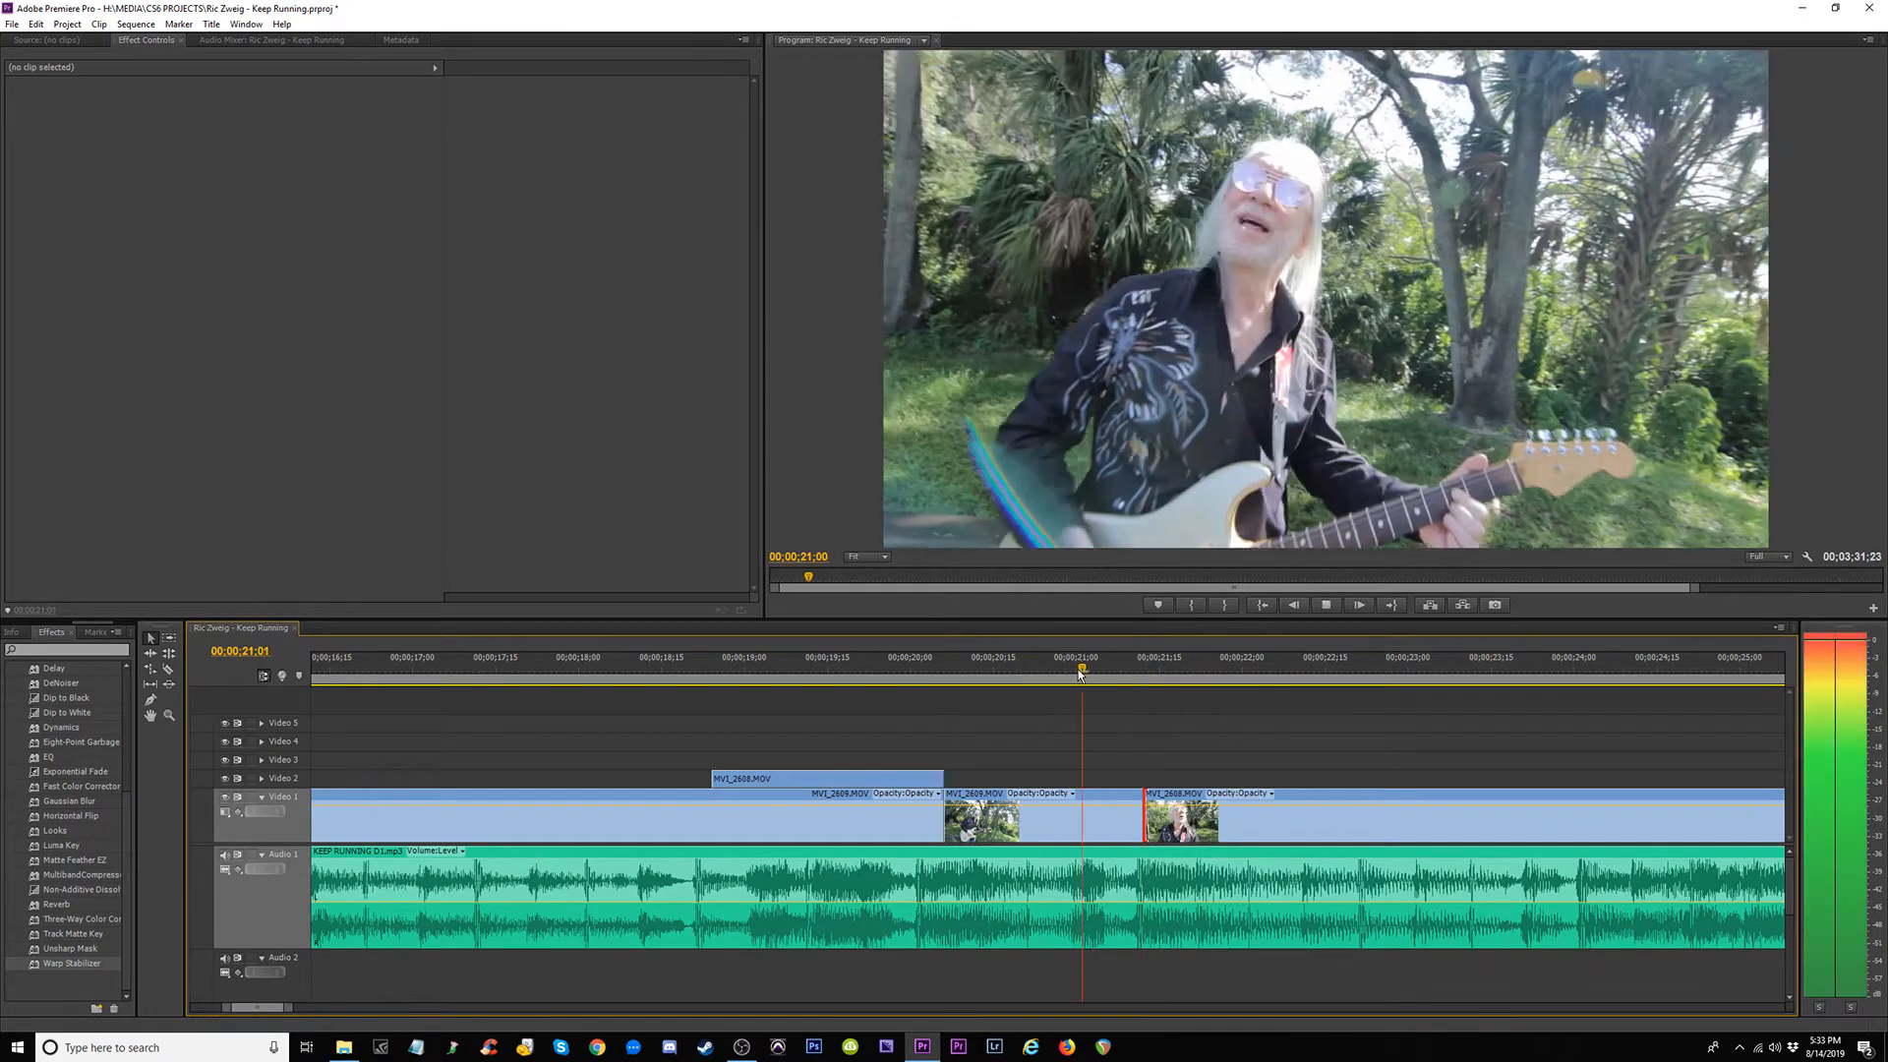
# Find the earlier beat by playback and set the cut from MVI_2609 to MVI_2608 on Video 1 at 00;00;21;06.
pyautogui.click(1022, 675)
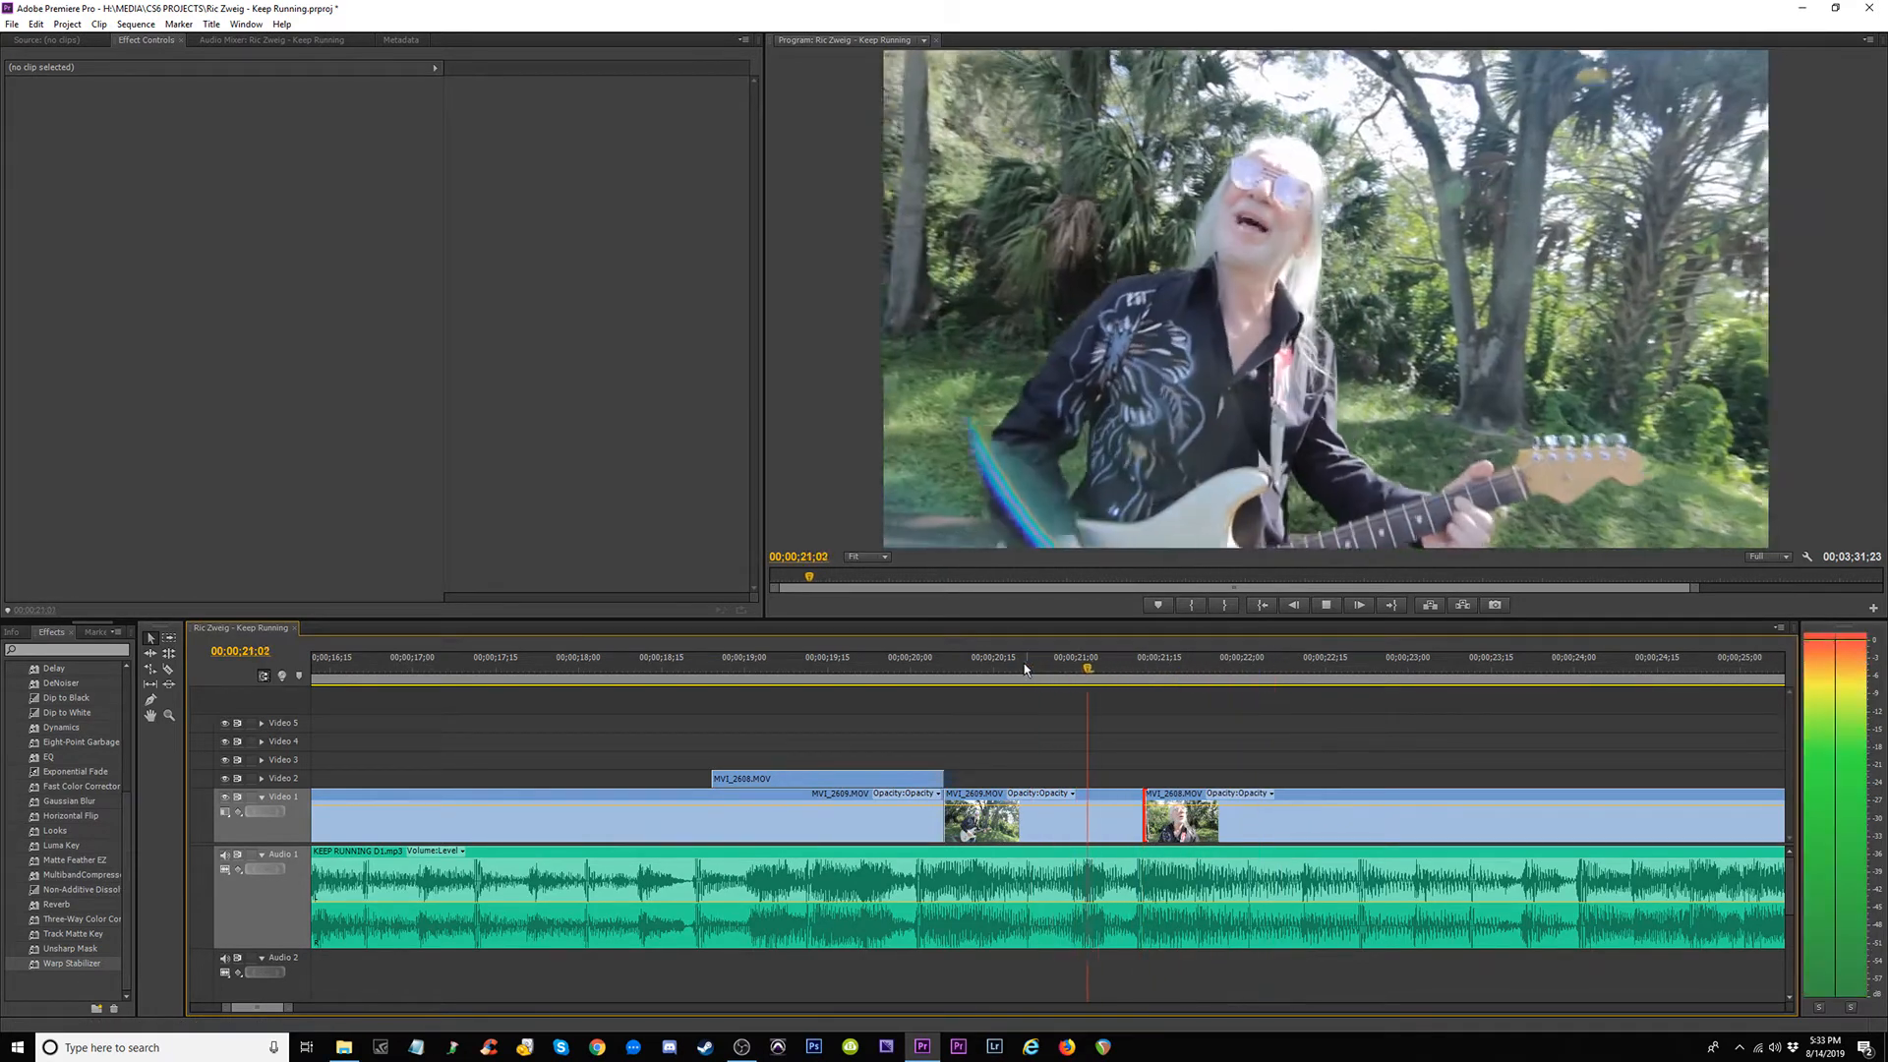
pyautogui.press('space')
pyautogui.click(1021, 679)
pyautogui.press('space')
pyautogui.press('space')
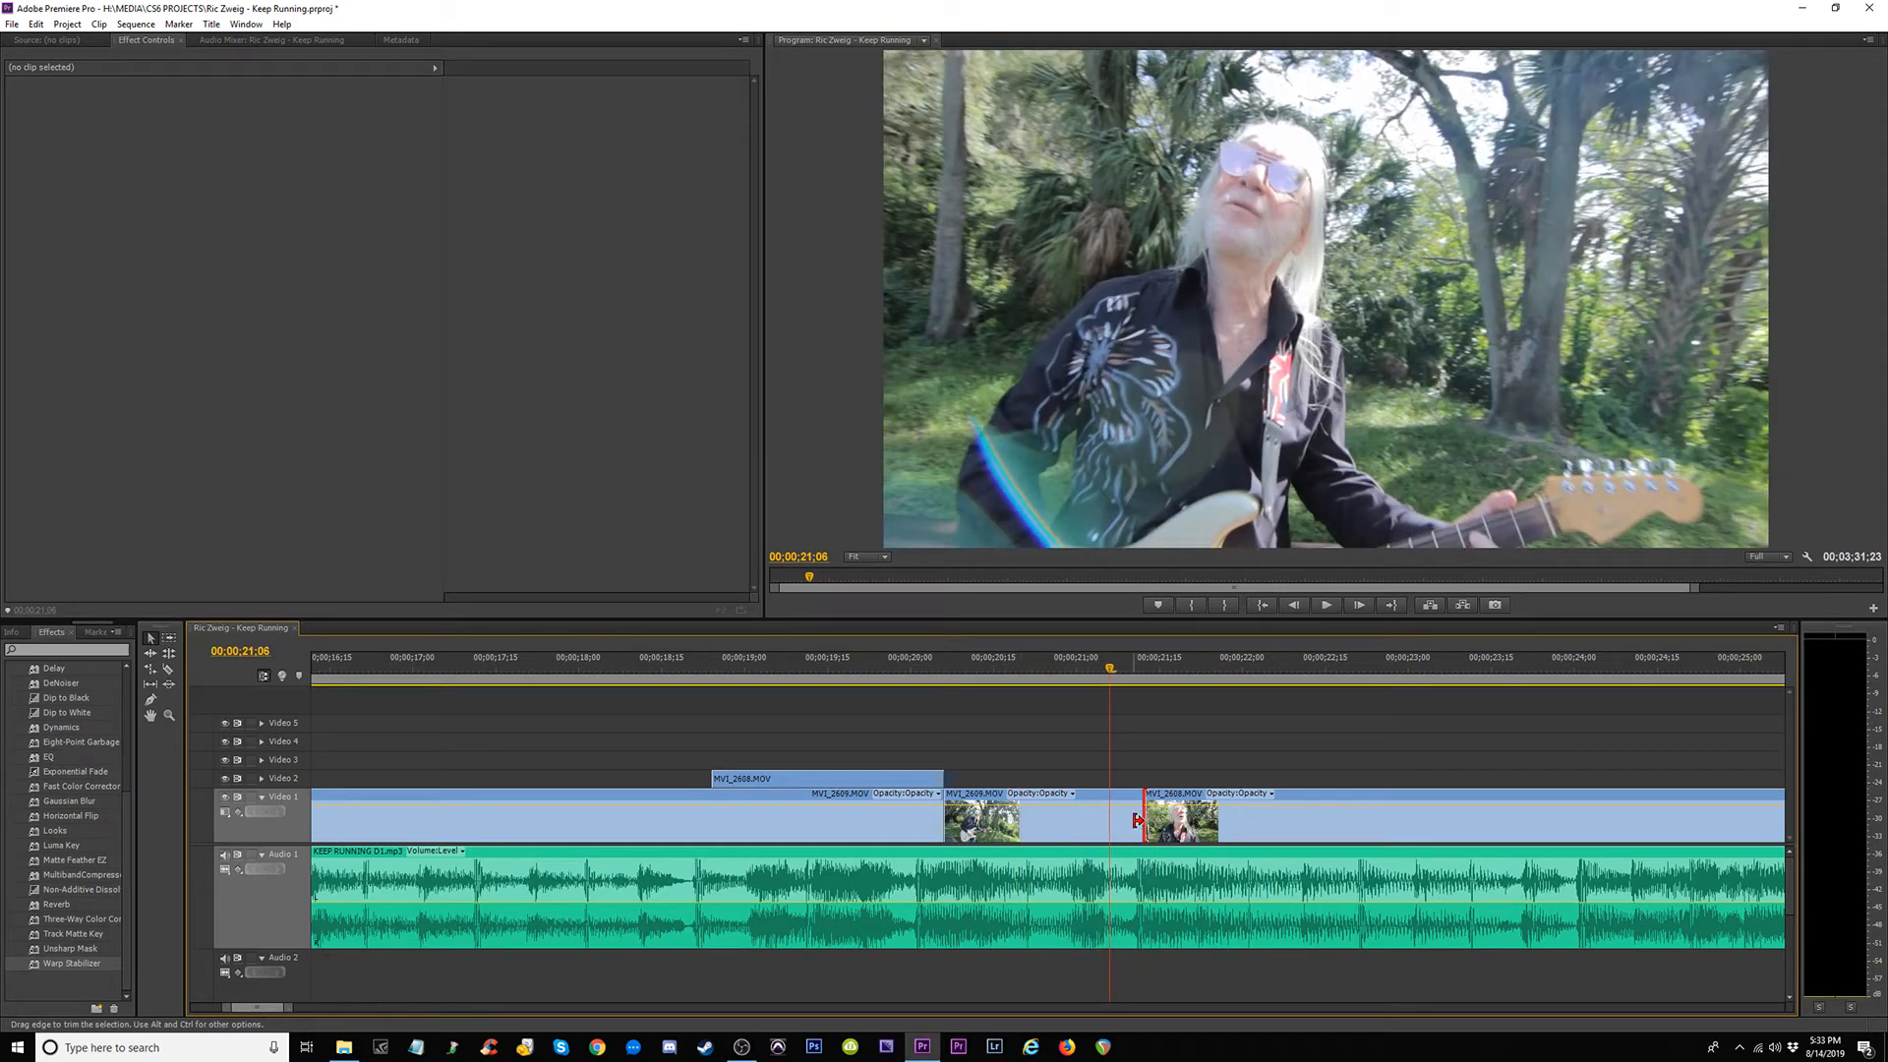
pyautogui.moveTo(1138, 821); pyautogui.dragTo(1111, 824)
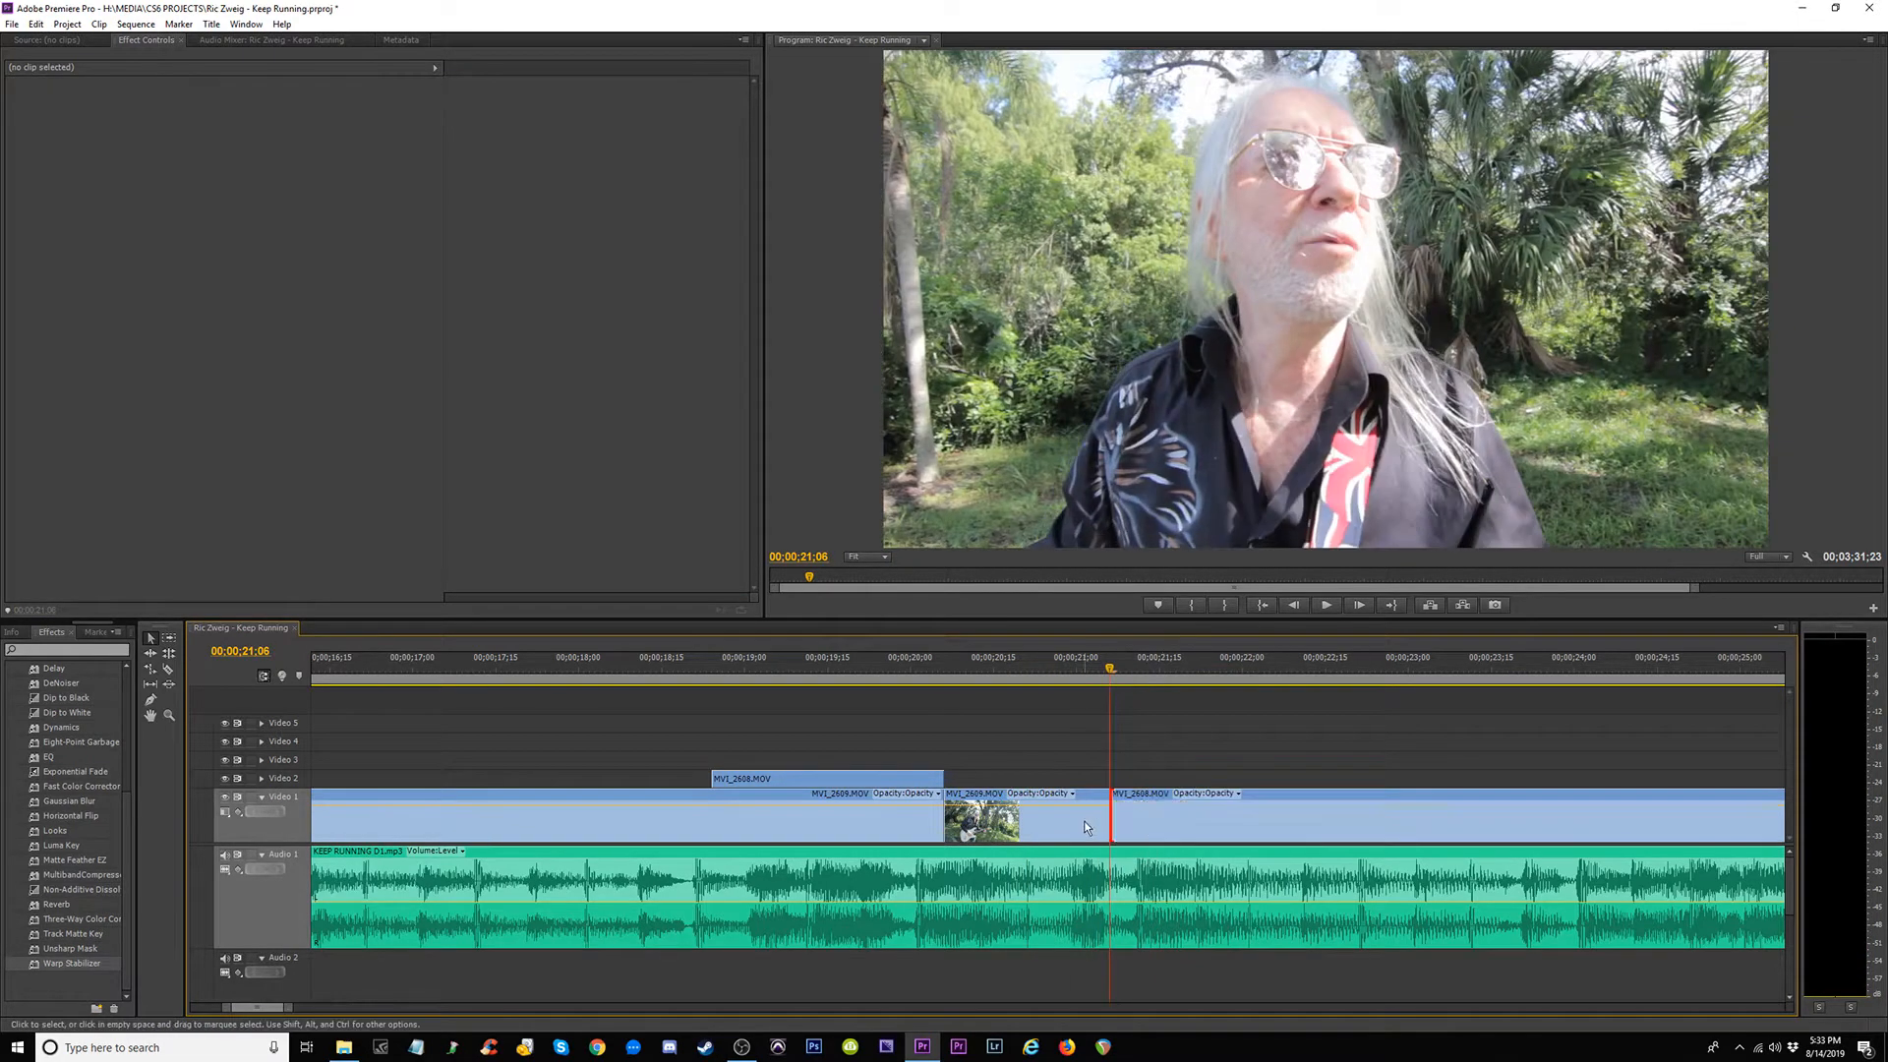
# Play the Video 1 edit from 00;00;21;06 to about 00;00;27;06 and replay the short MVI_2609 insert near 00;00;26.
pyautogui.press('space')
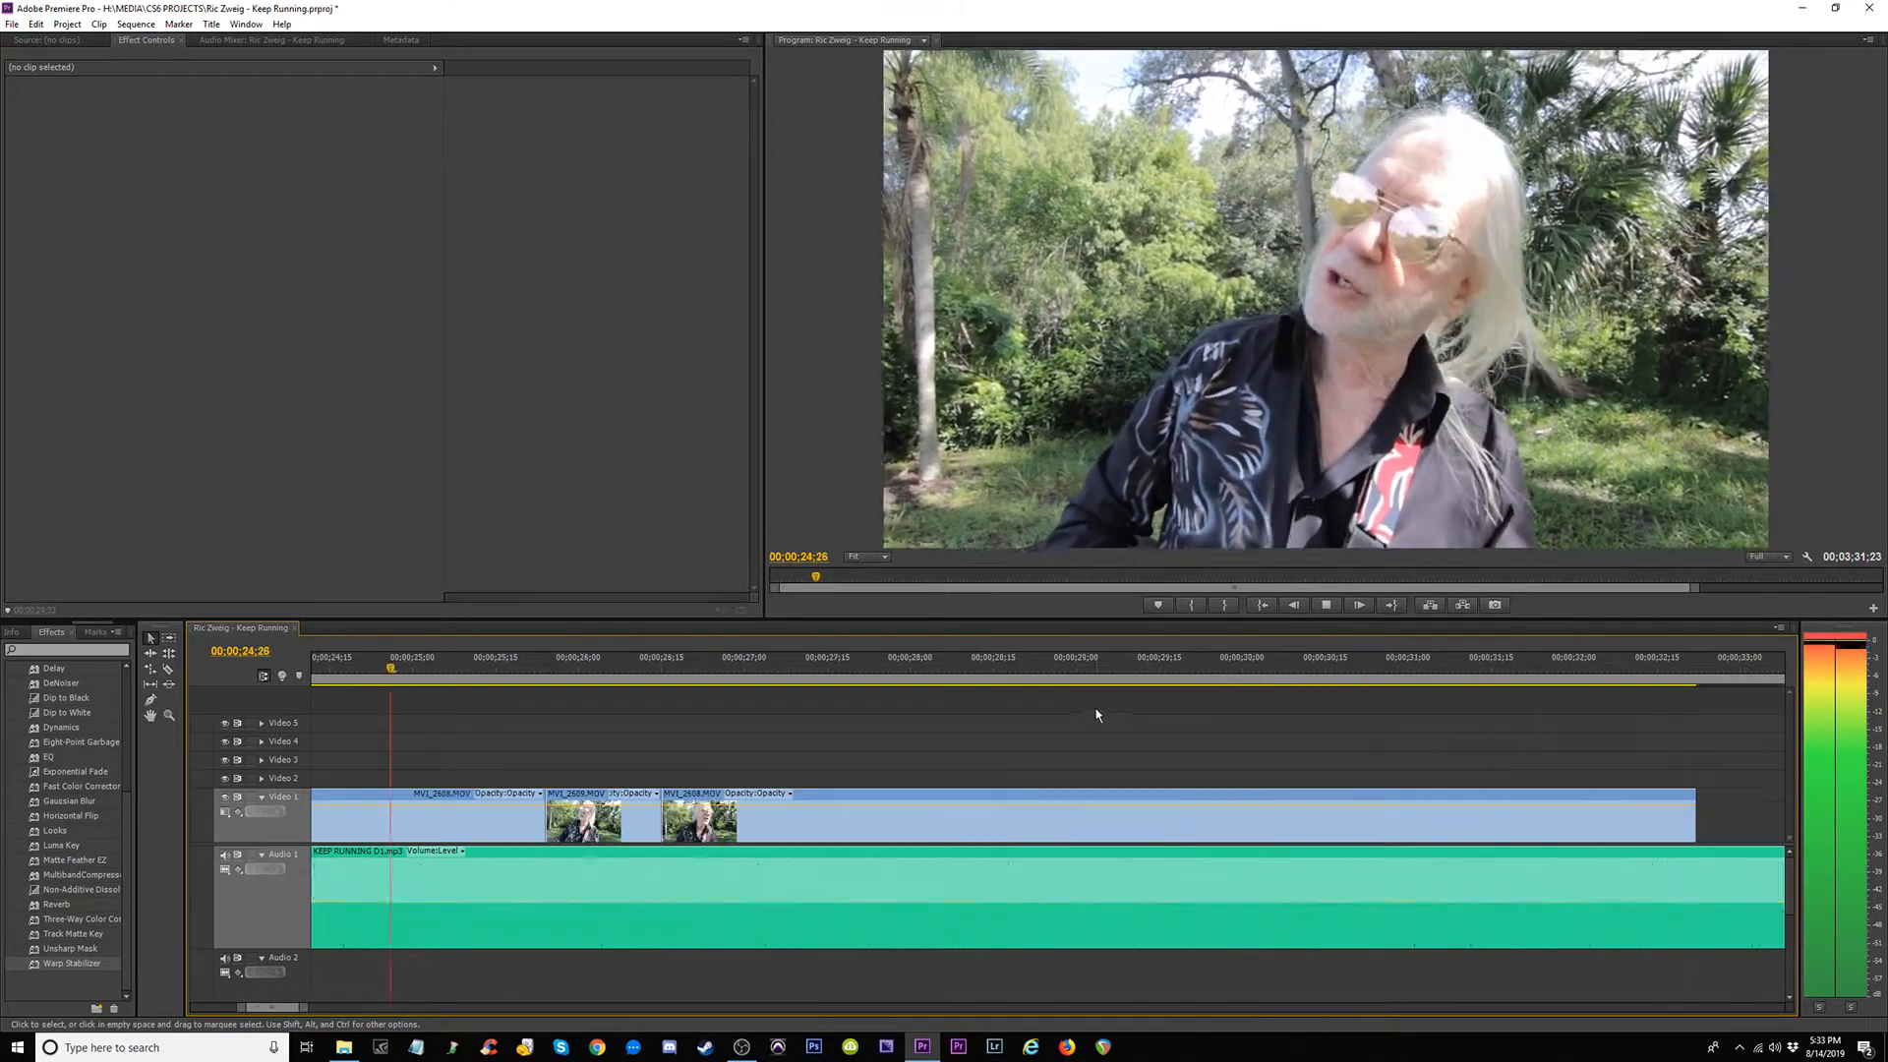
pyautogui.press('space')
pyautogui.press('-')
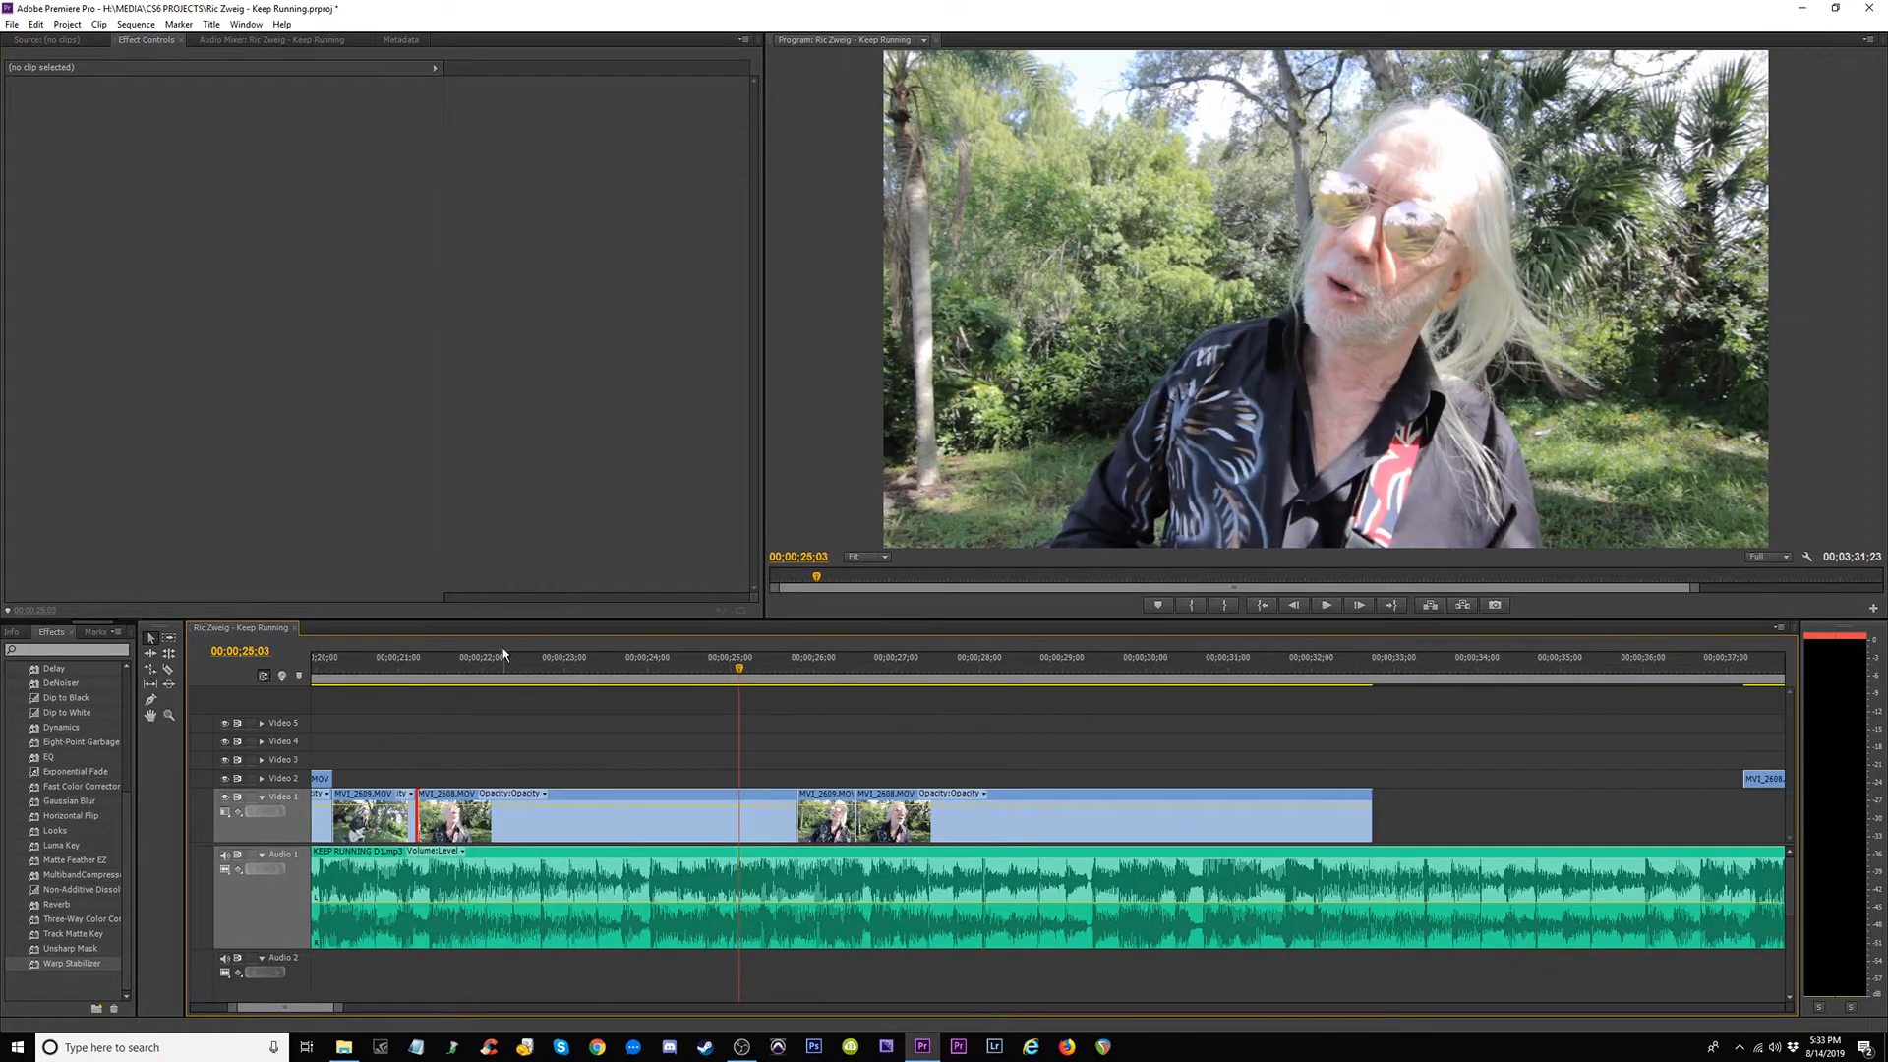
pyautogui.press('-')
pyautogui.click(599, 662)
pyautogui.press('=')
pyautogui.press('space')
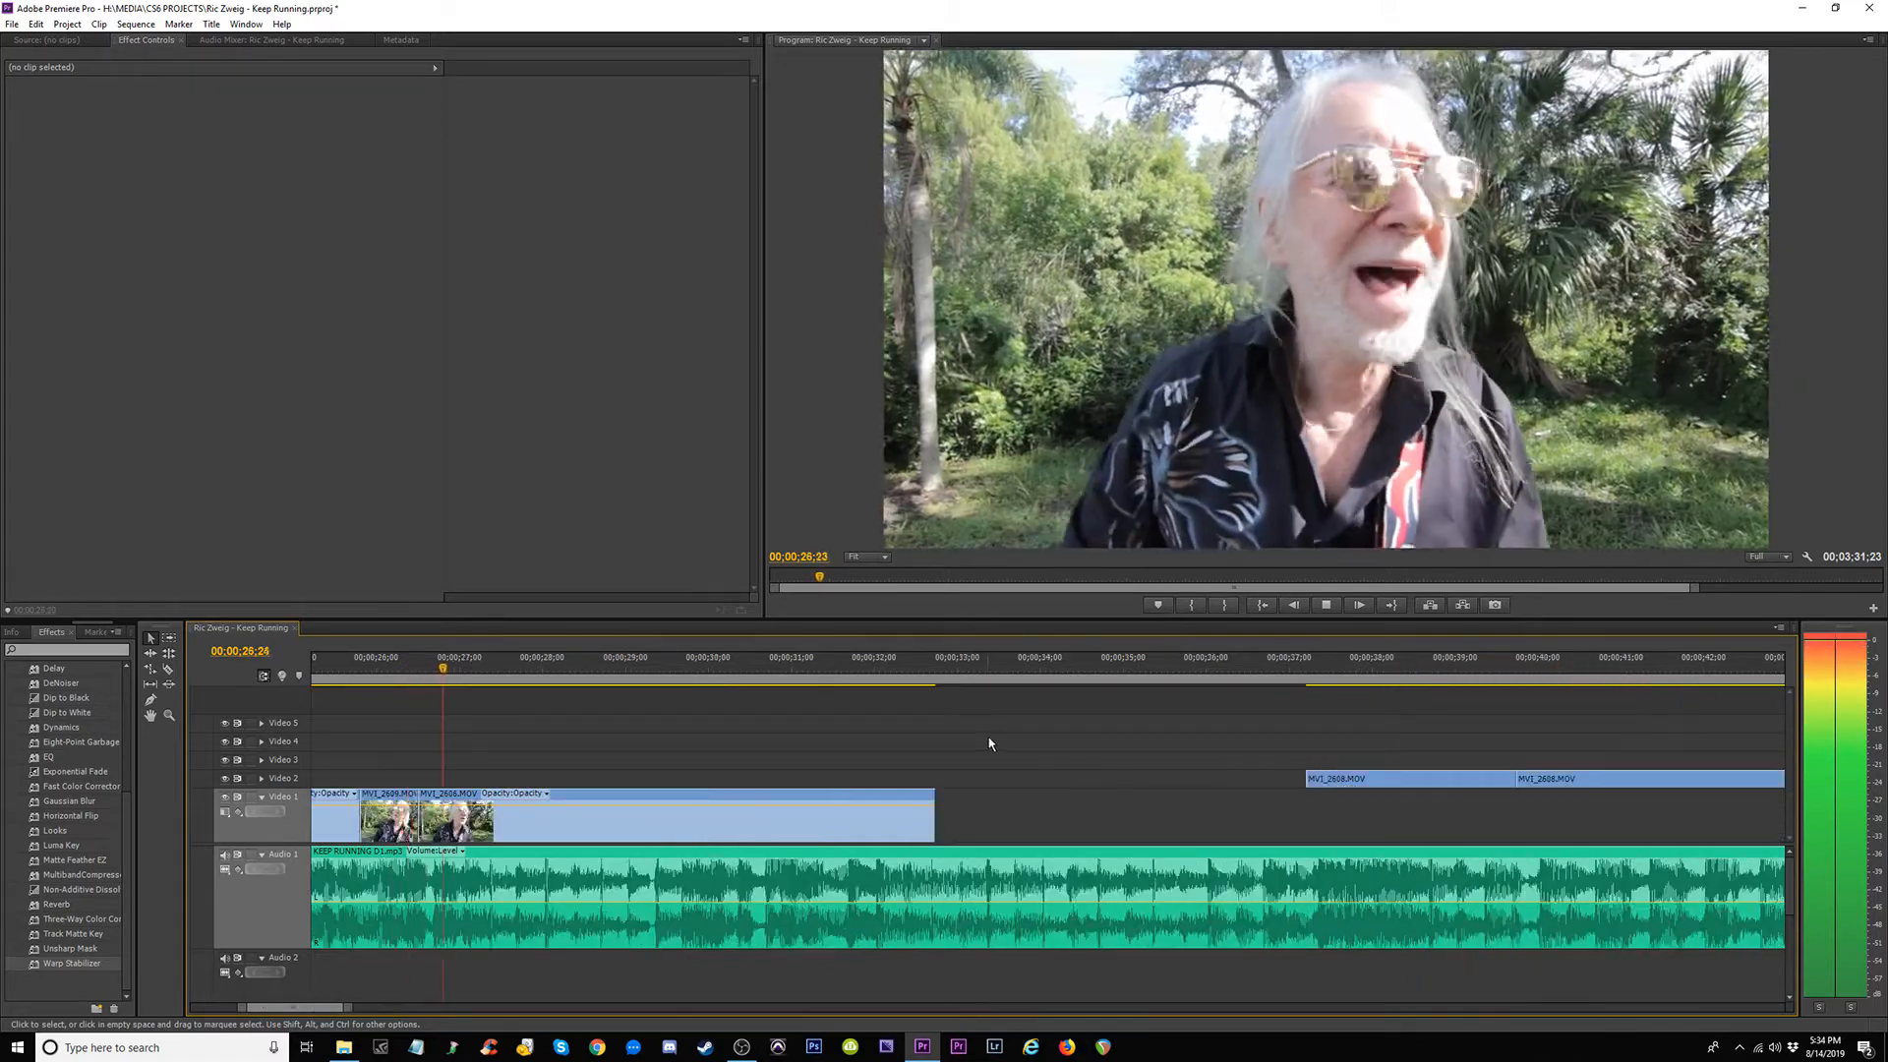
pyautogui.press('space')
pyautogui.scroll(3, 843, 708)
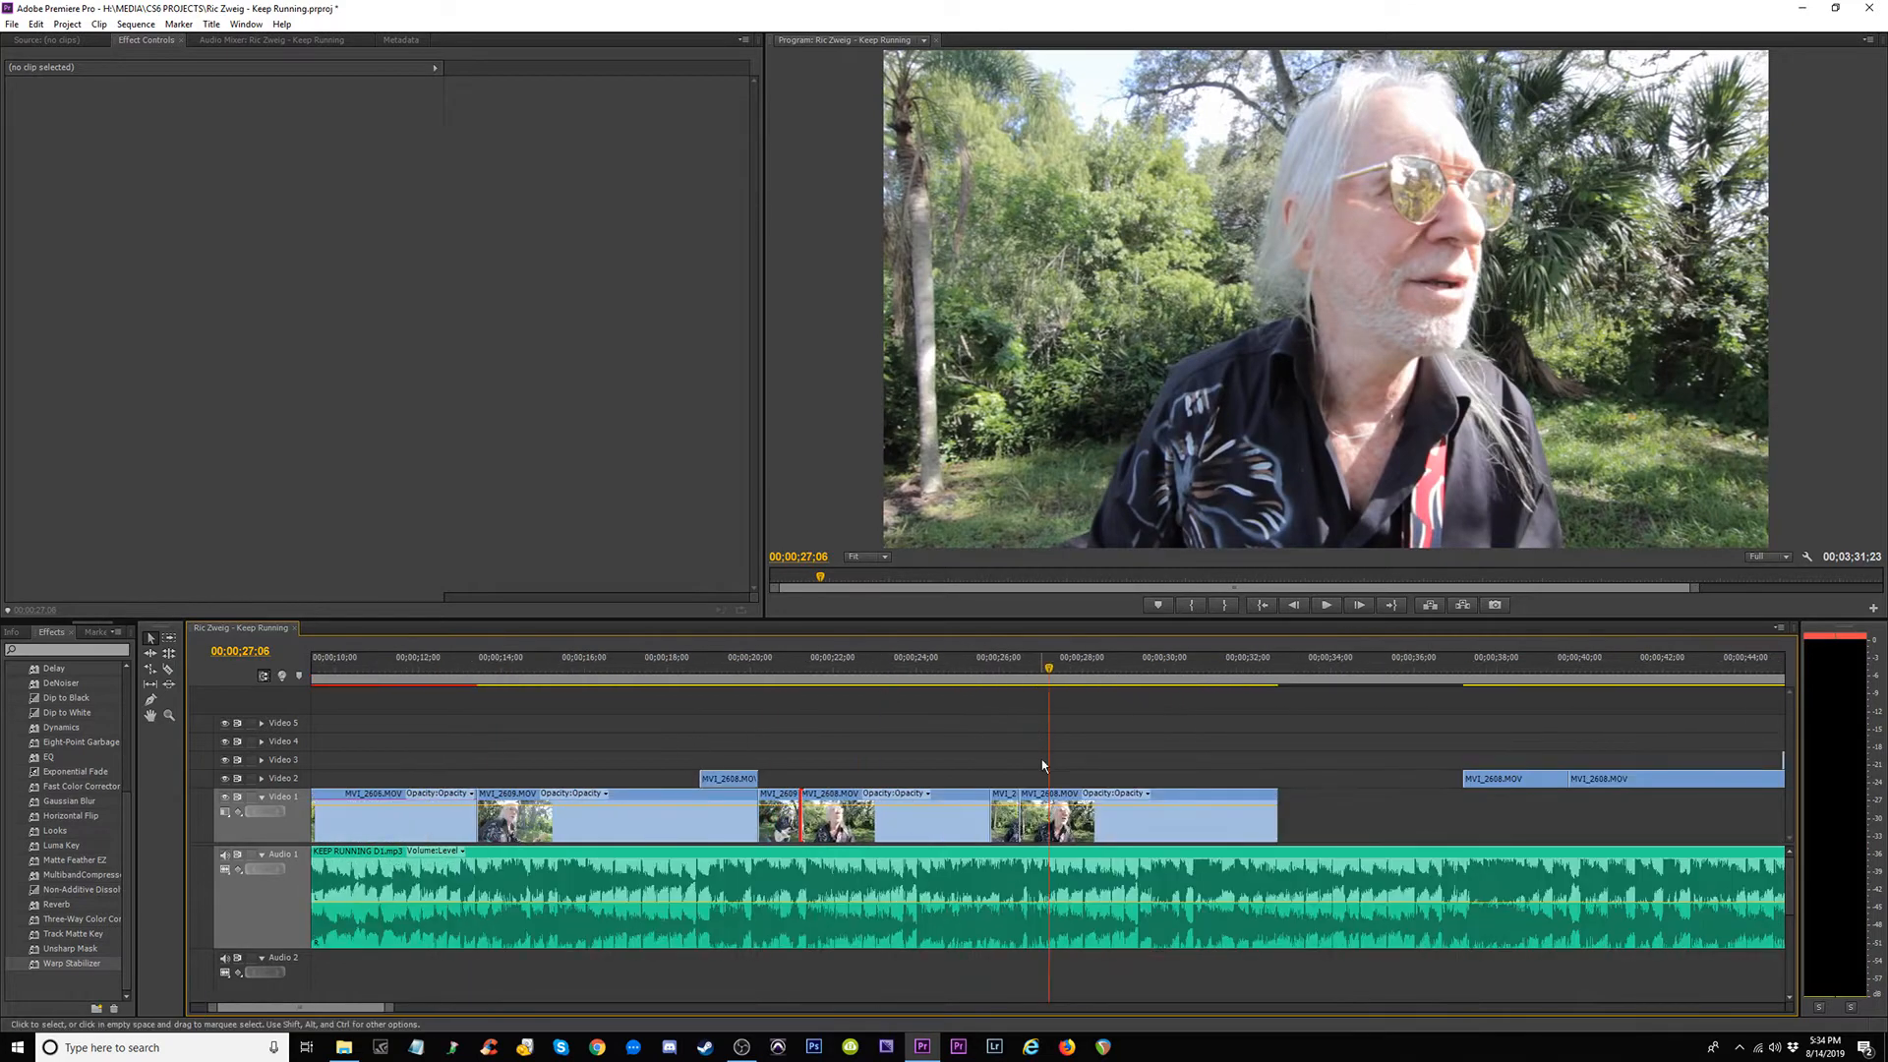
pyautogui.moveTo(1048, 668); pyautogui.dragTo(981, 668)
pyautogui.press('space')
pyautogui.press('space')
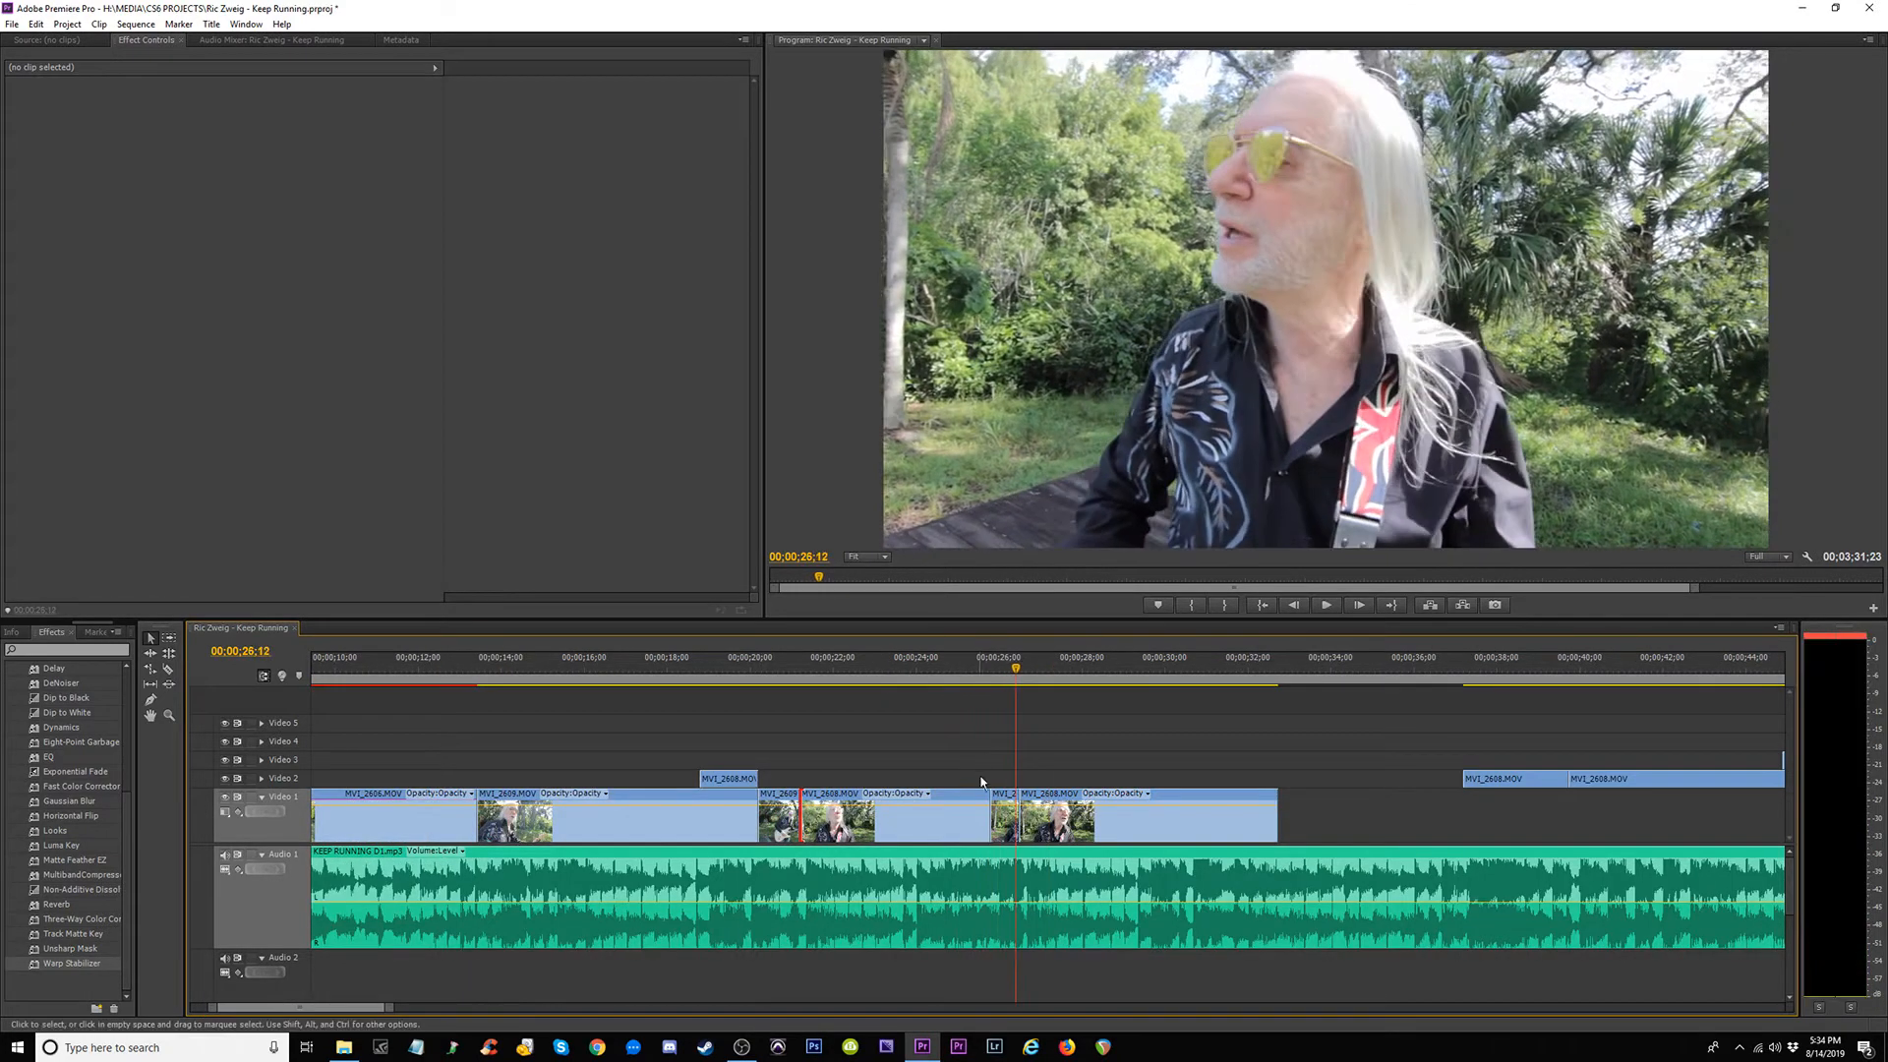
# Move the short MVI_2609 insert from Video 1 up to Video 2, extend its start back to about 00;00;22;26 and play it.
pyautogui.moveTo(1005, 799); pyautogui.dragTo(867, 764)
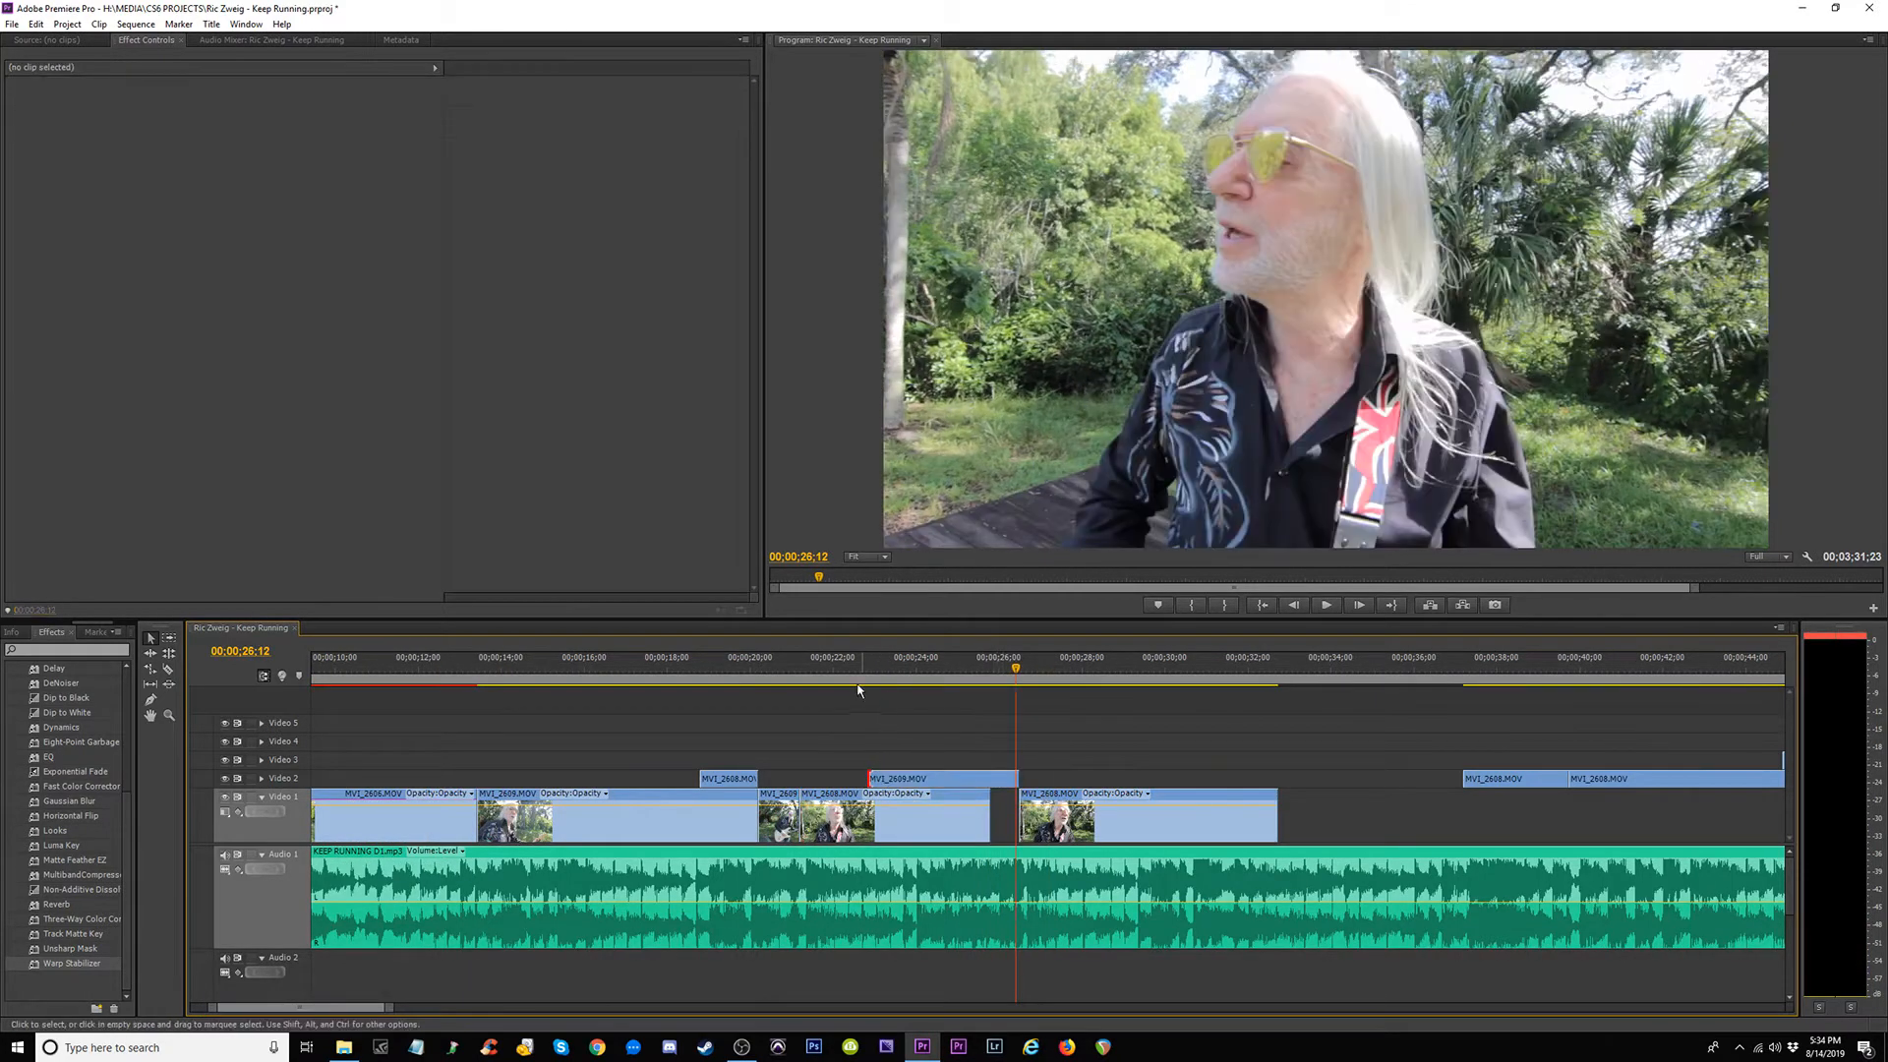
pyautogui.click(856, 672)
pyautogui.press('space')
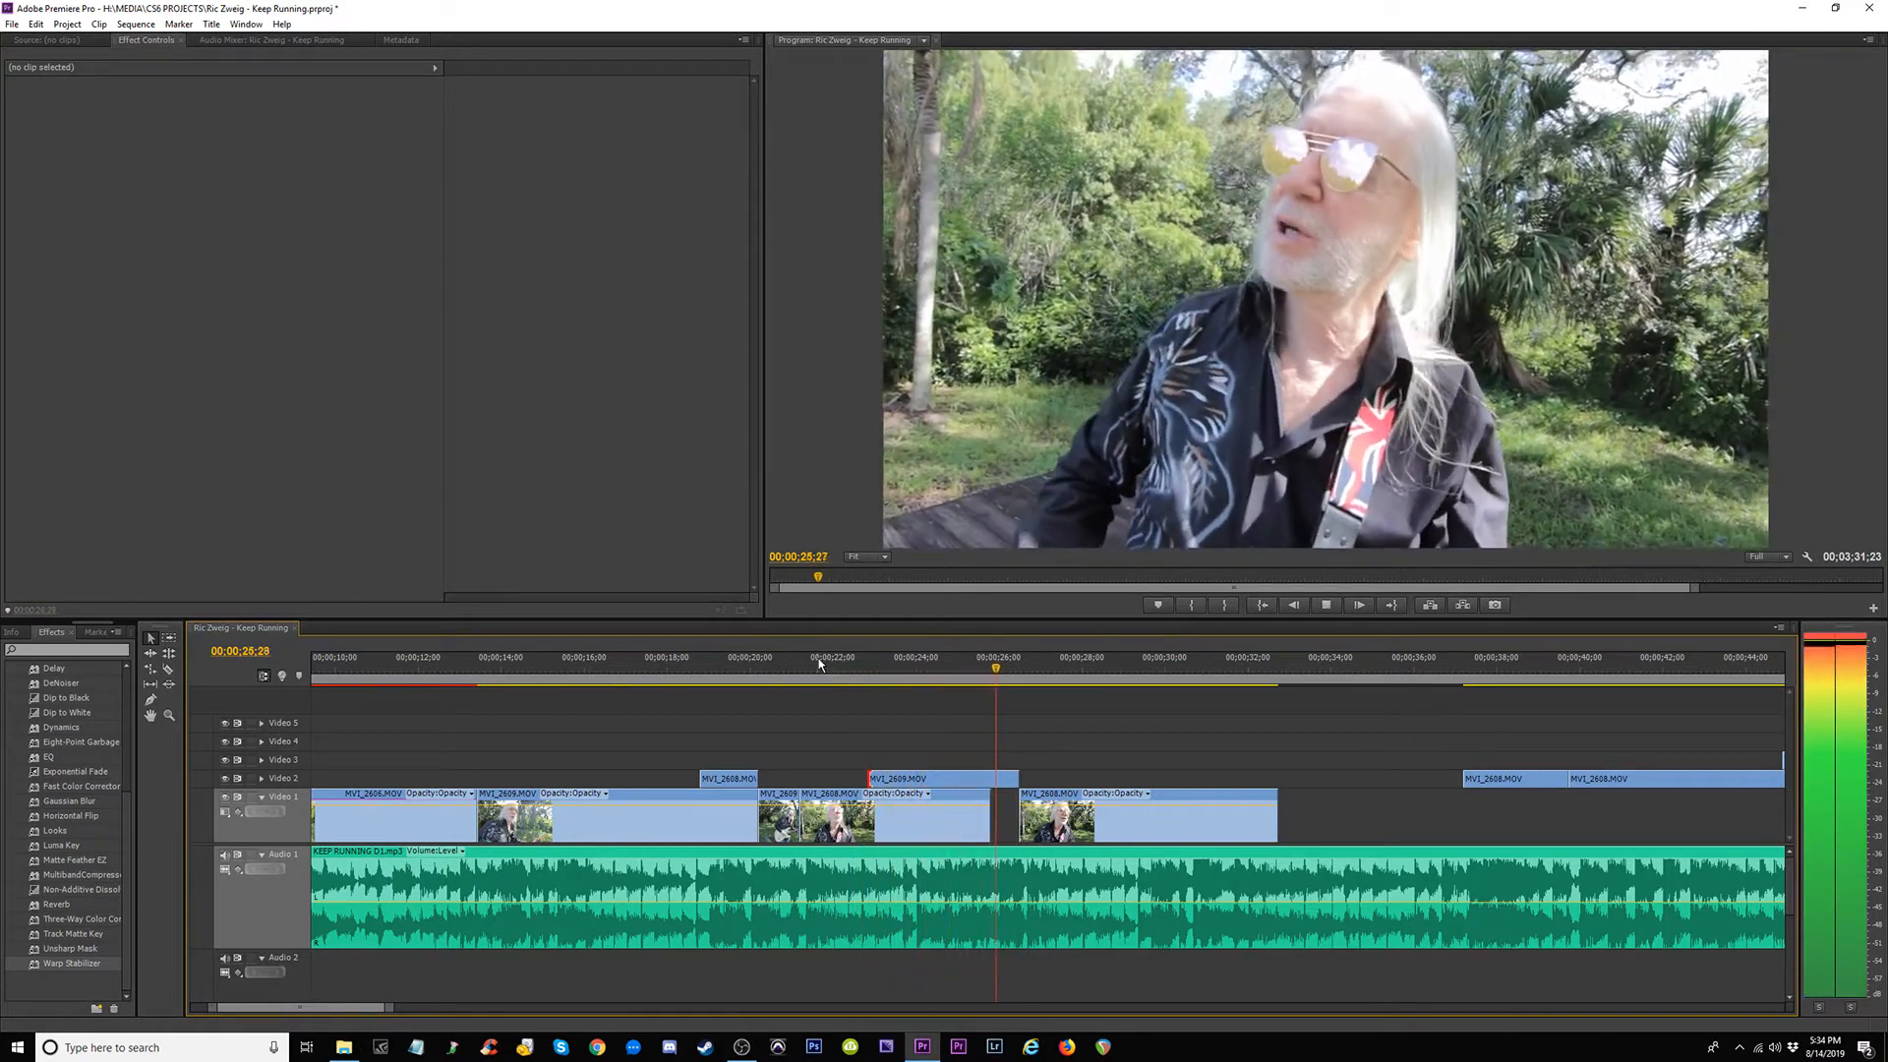
pyautogui.press('space')
pyautogui.click(854, 671)
pyautogui.press('space')
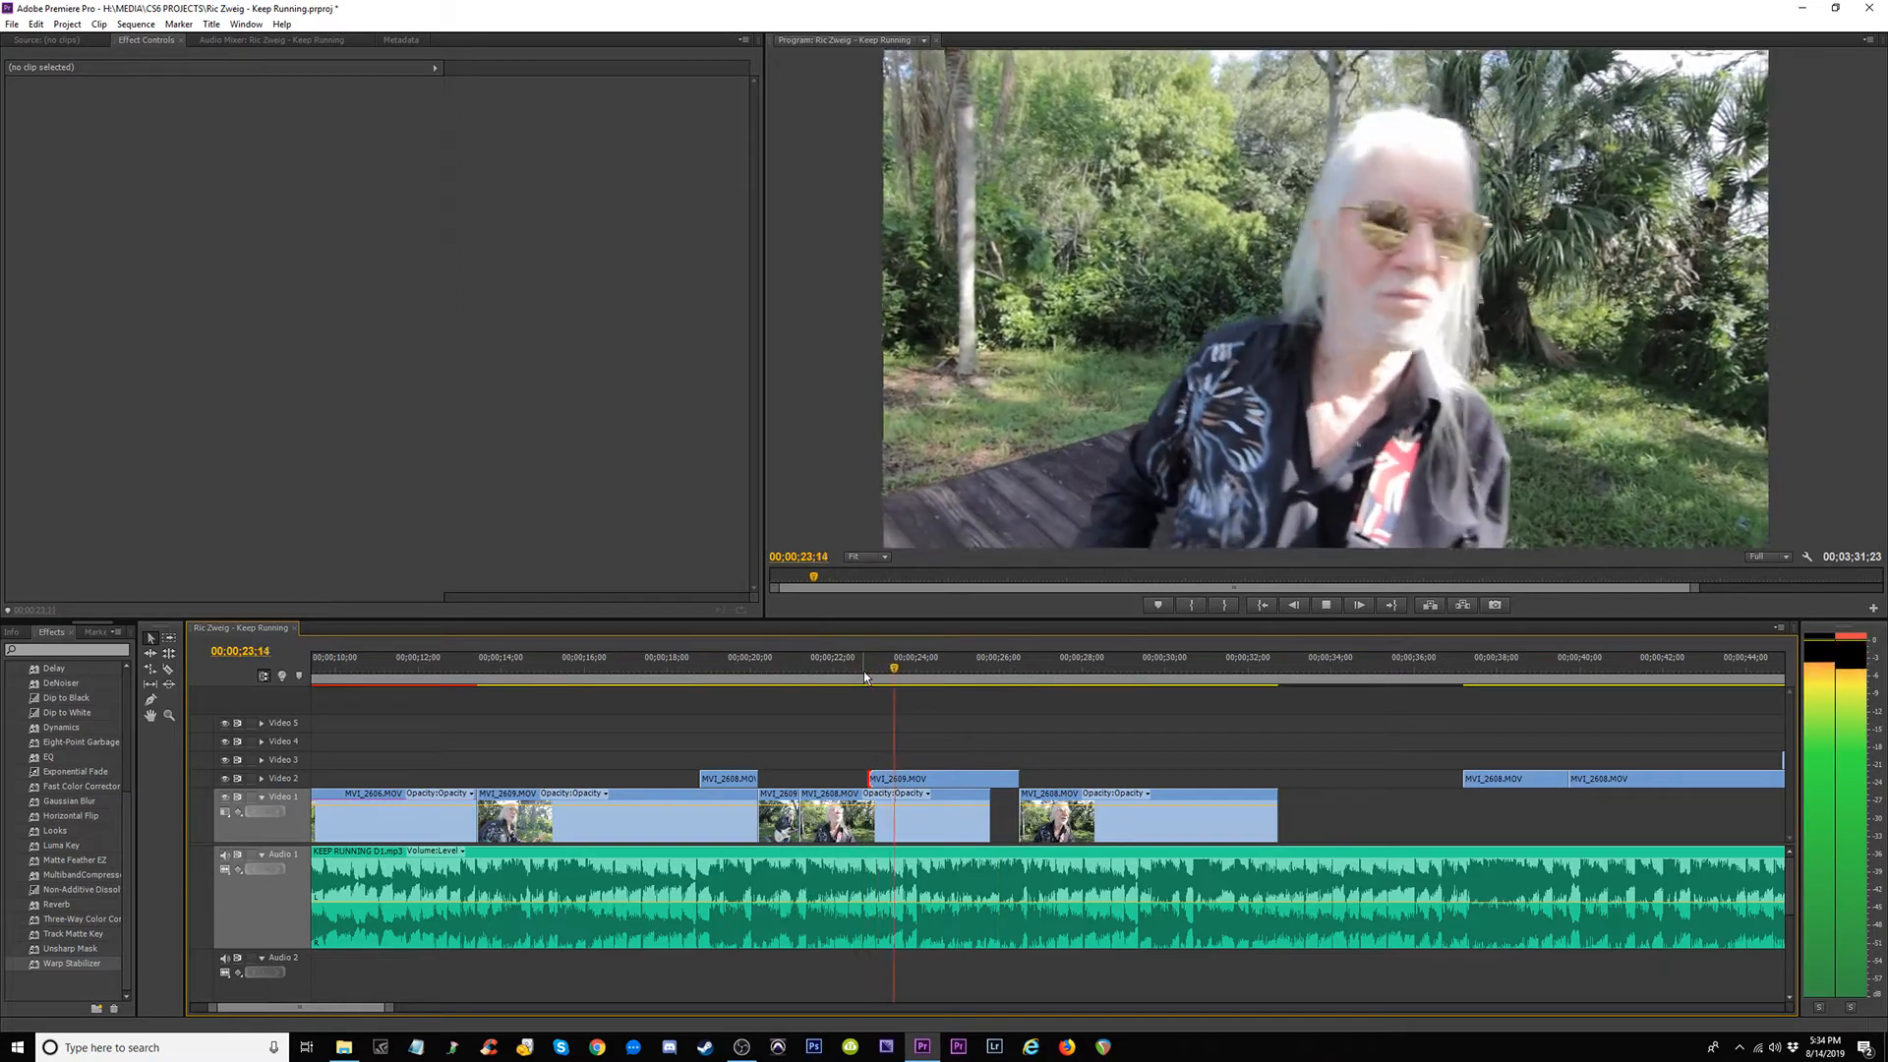
pyautogui.press('space')
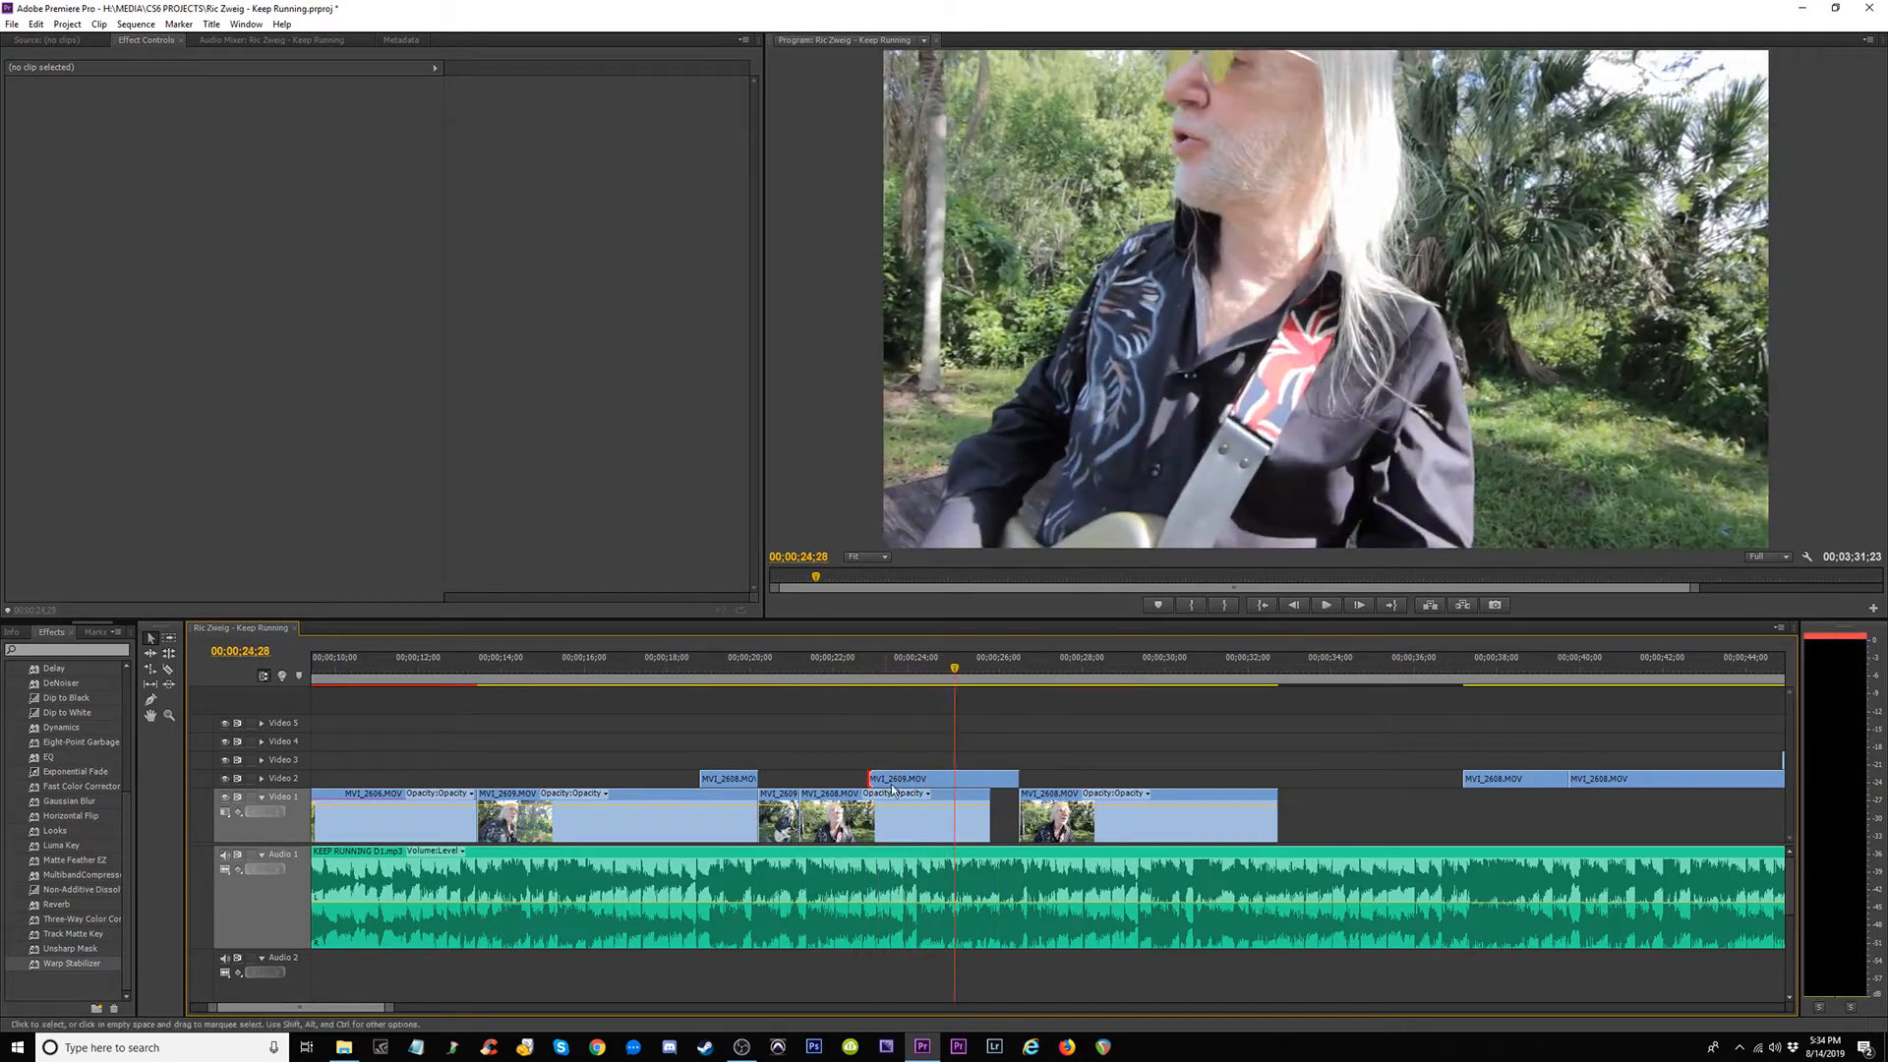
# Trim the start of MVI_2609 on Video 2 to 00;00;25;00 and drop it and the earlier short MVI_2608 clip onto Video 1.
pyautogui.press('e')
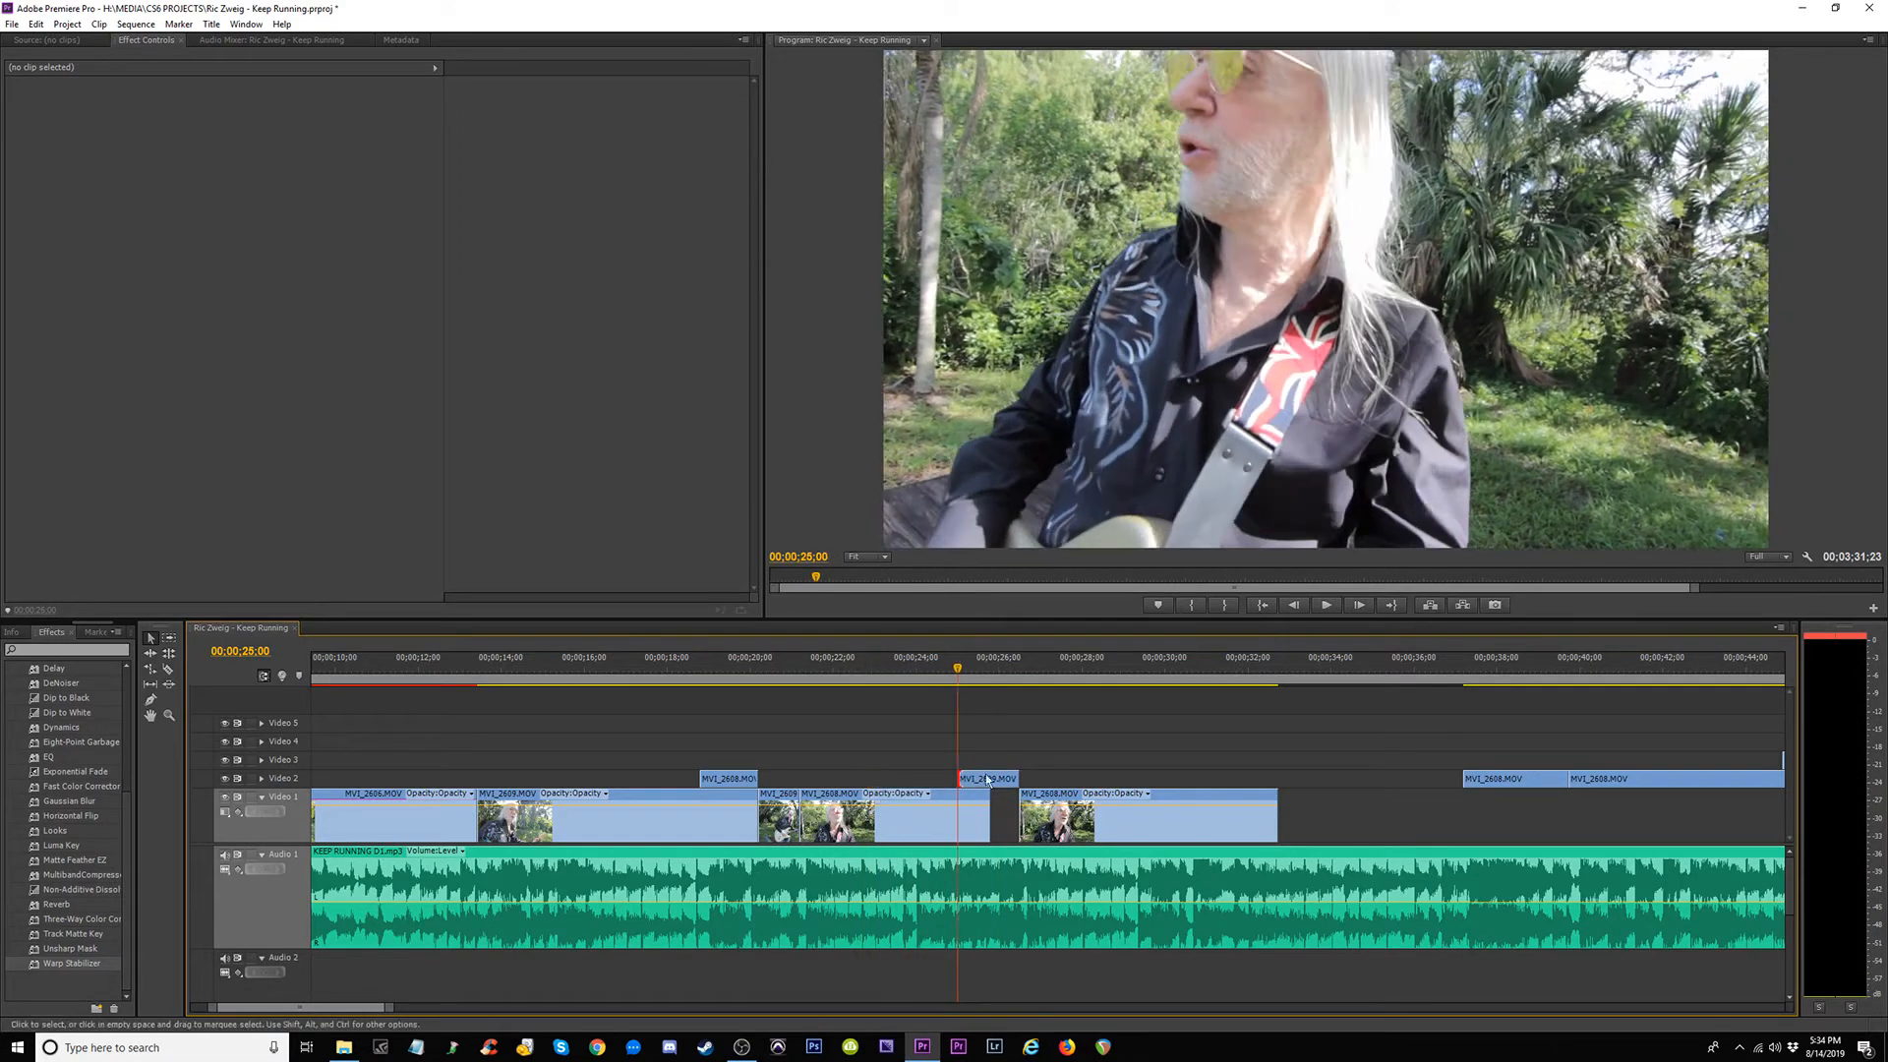
pyautogui.press('space')
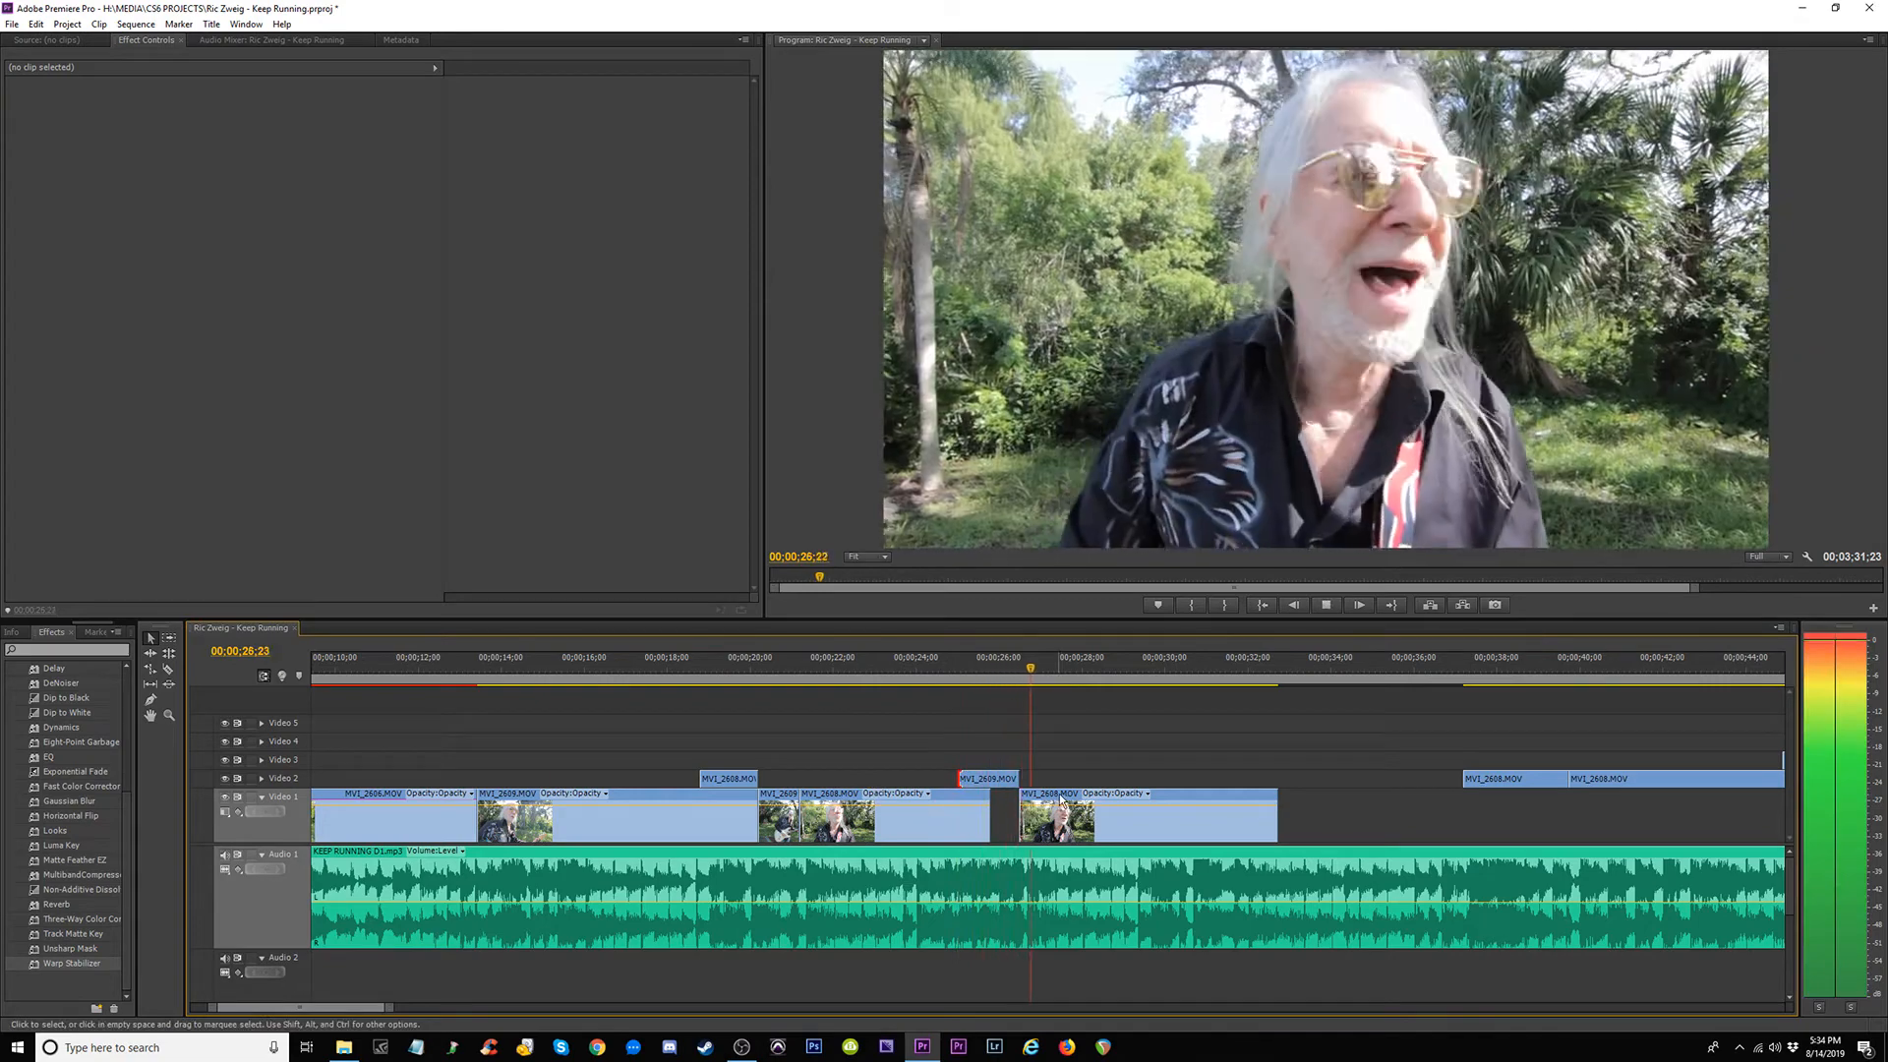
pyautogui.press('space')
pyautogui.moveTo(979, 778); pyautogui.dragTo(979, 816)
pyautogui.moveTo(728, 777); pyautogui.dragTo(729, 817)
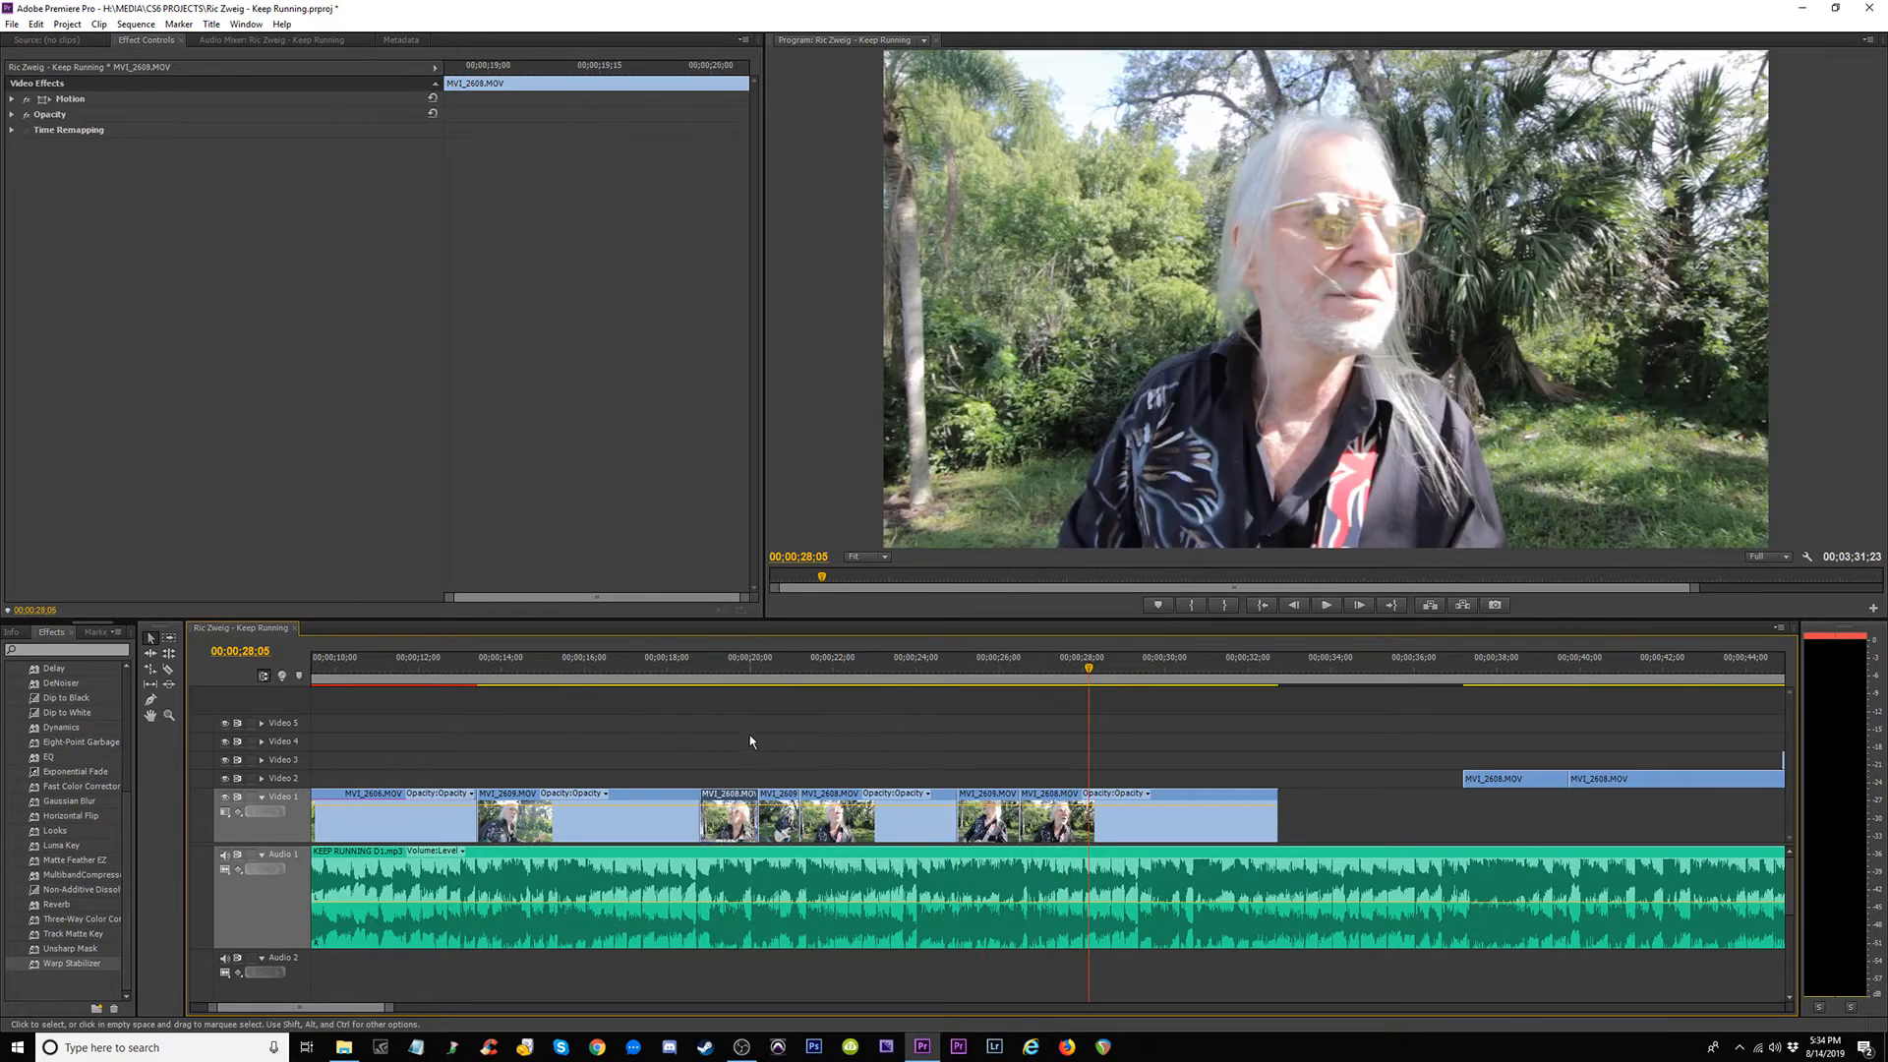
# Apply Warp Stabilizer to the six consecutive MVI_2609 and MVI_2608 clips on Video 1, from the MVI_2609 near 00;00;14 through the last MVI_2608.
pyautogui.click(581, 668)
pyautogui.click(606, 700)
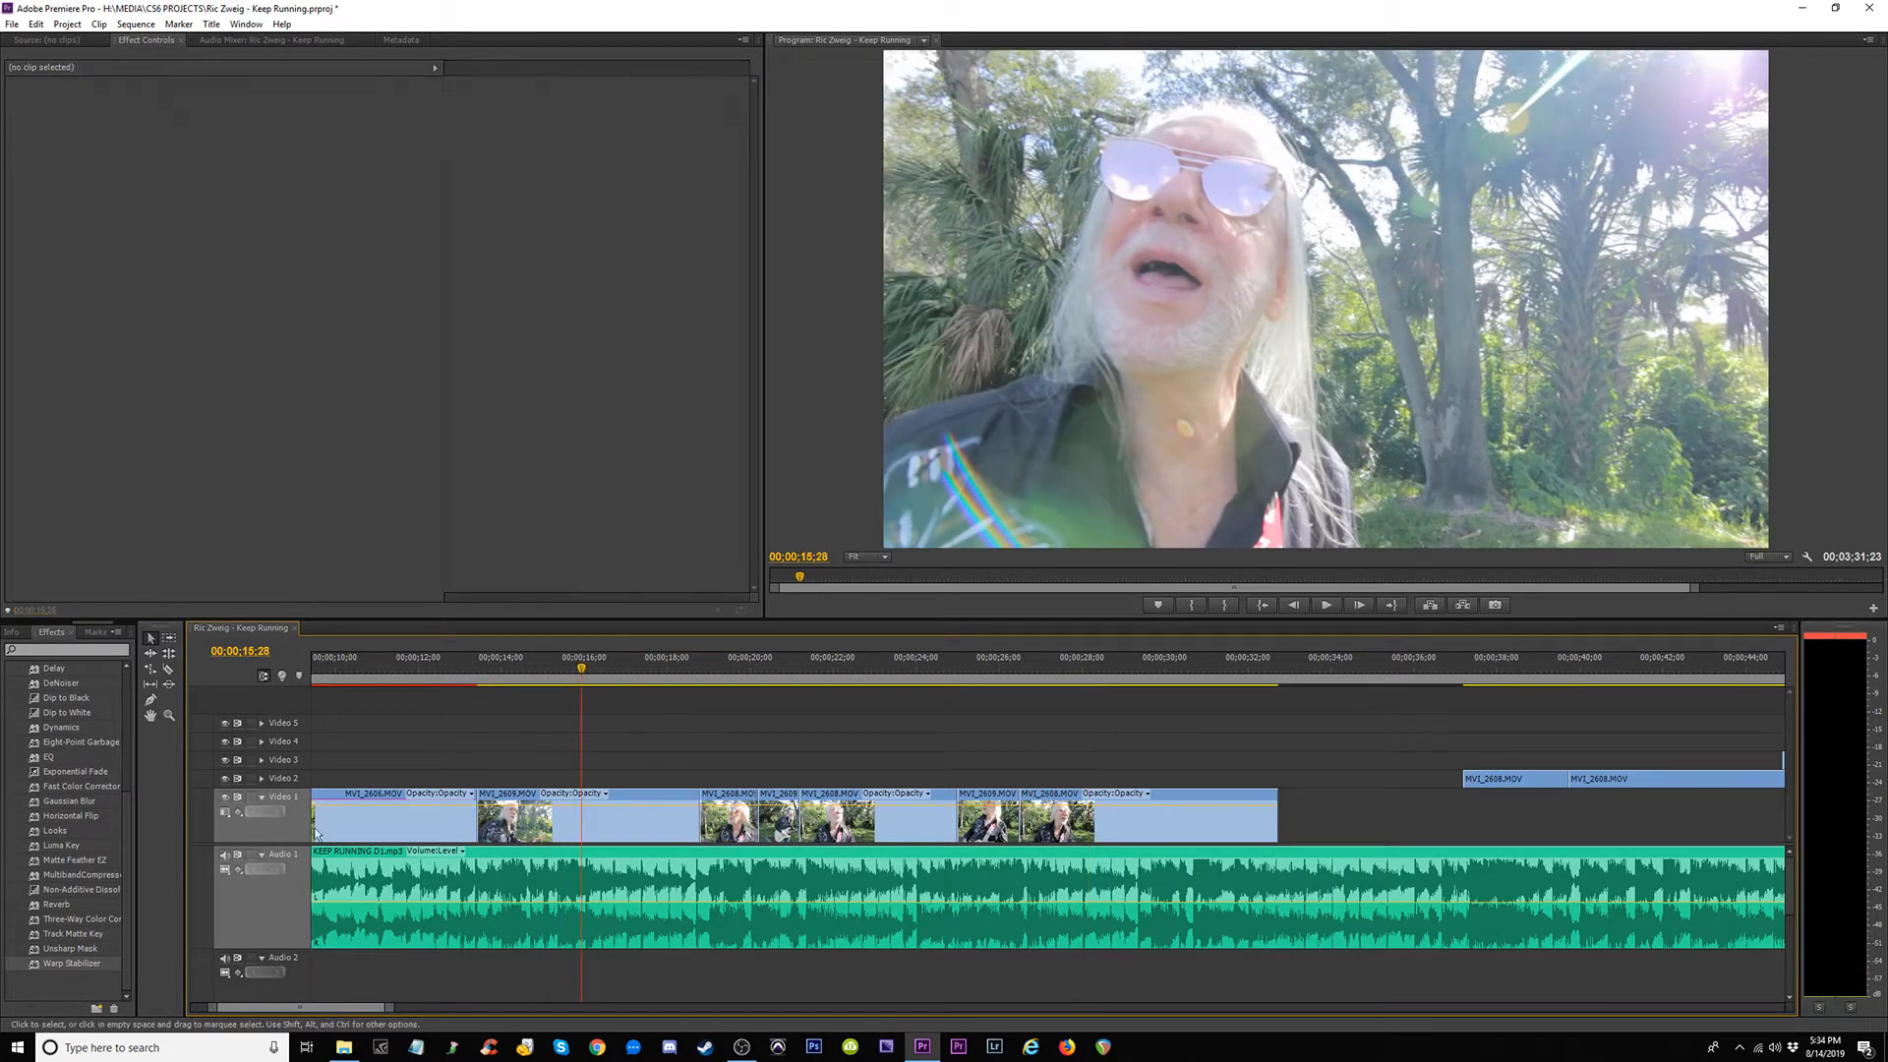
pyautogui.moveTo(73, 963); pyautogui.dragTo(590, 821)
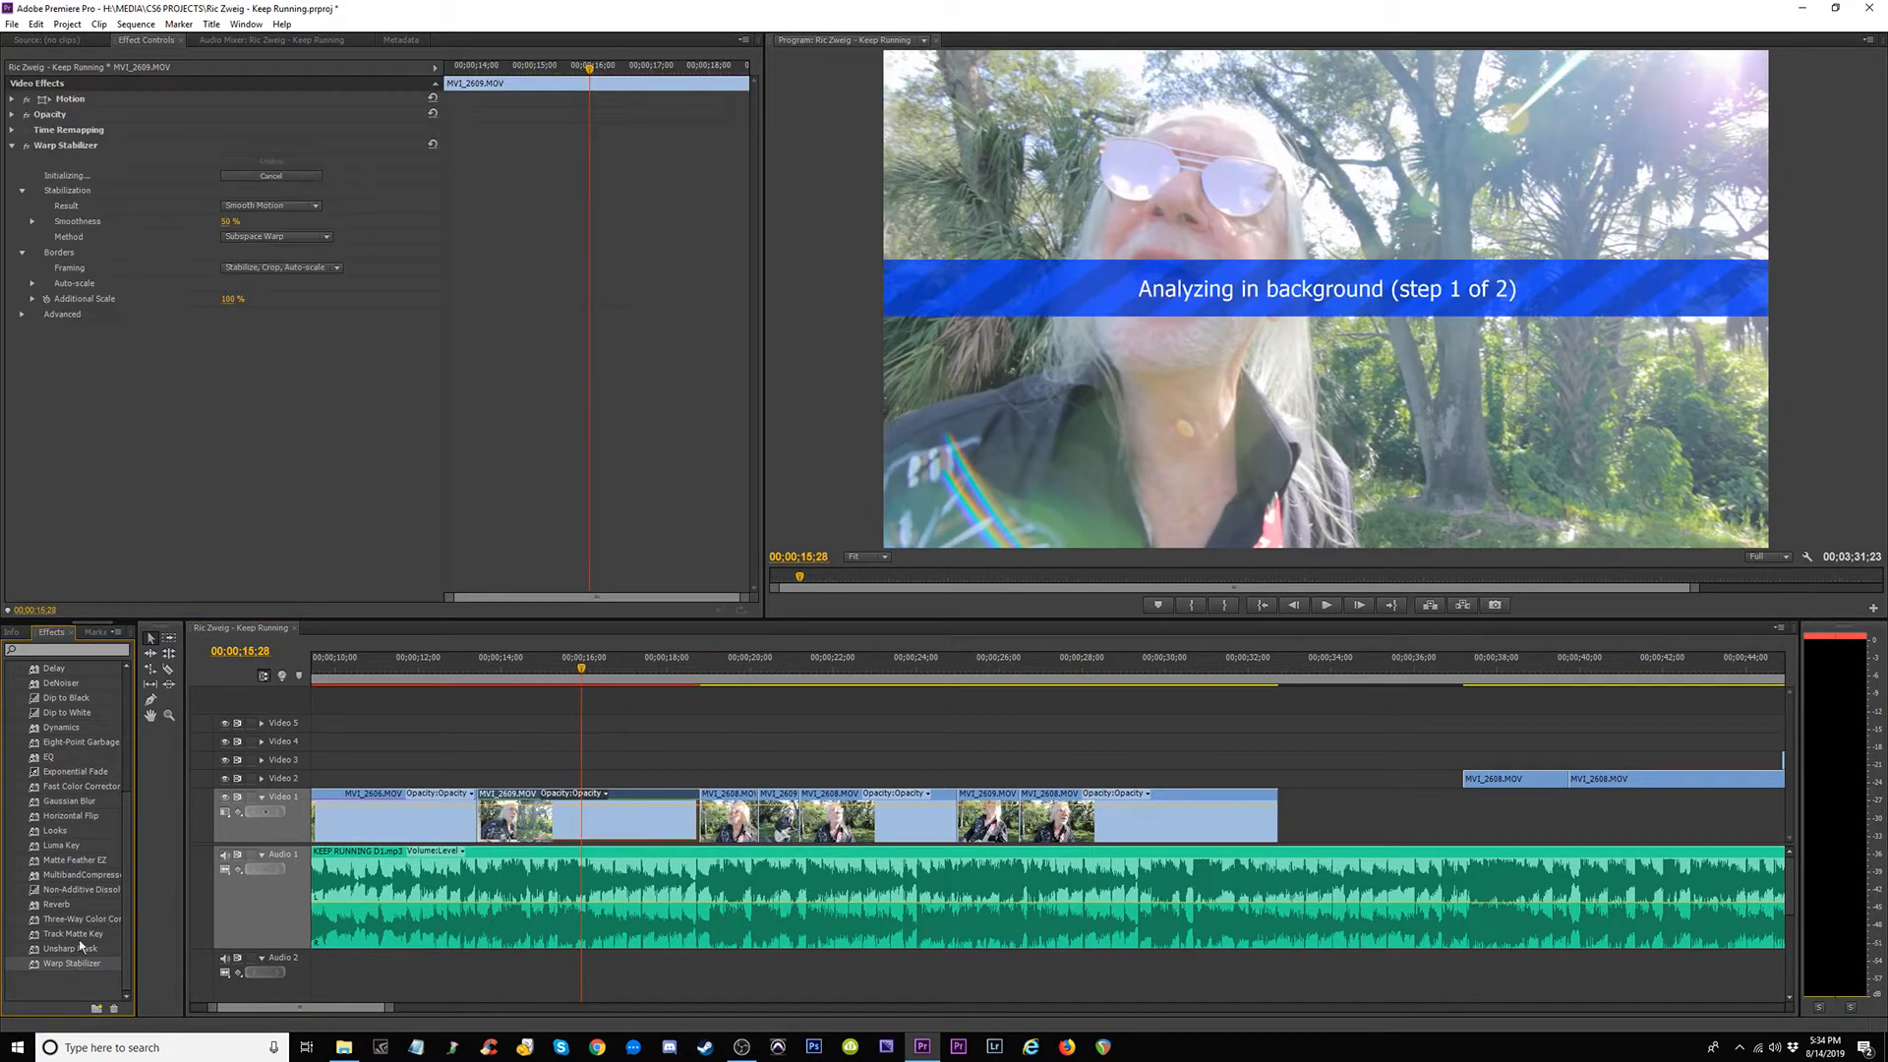
pyautogui.click(703, 801)
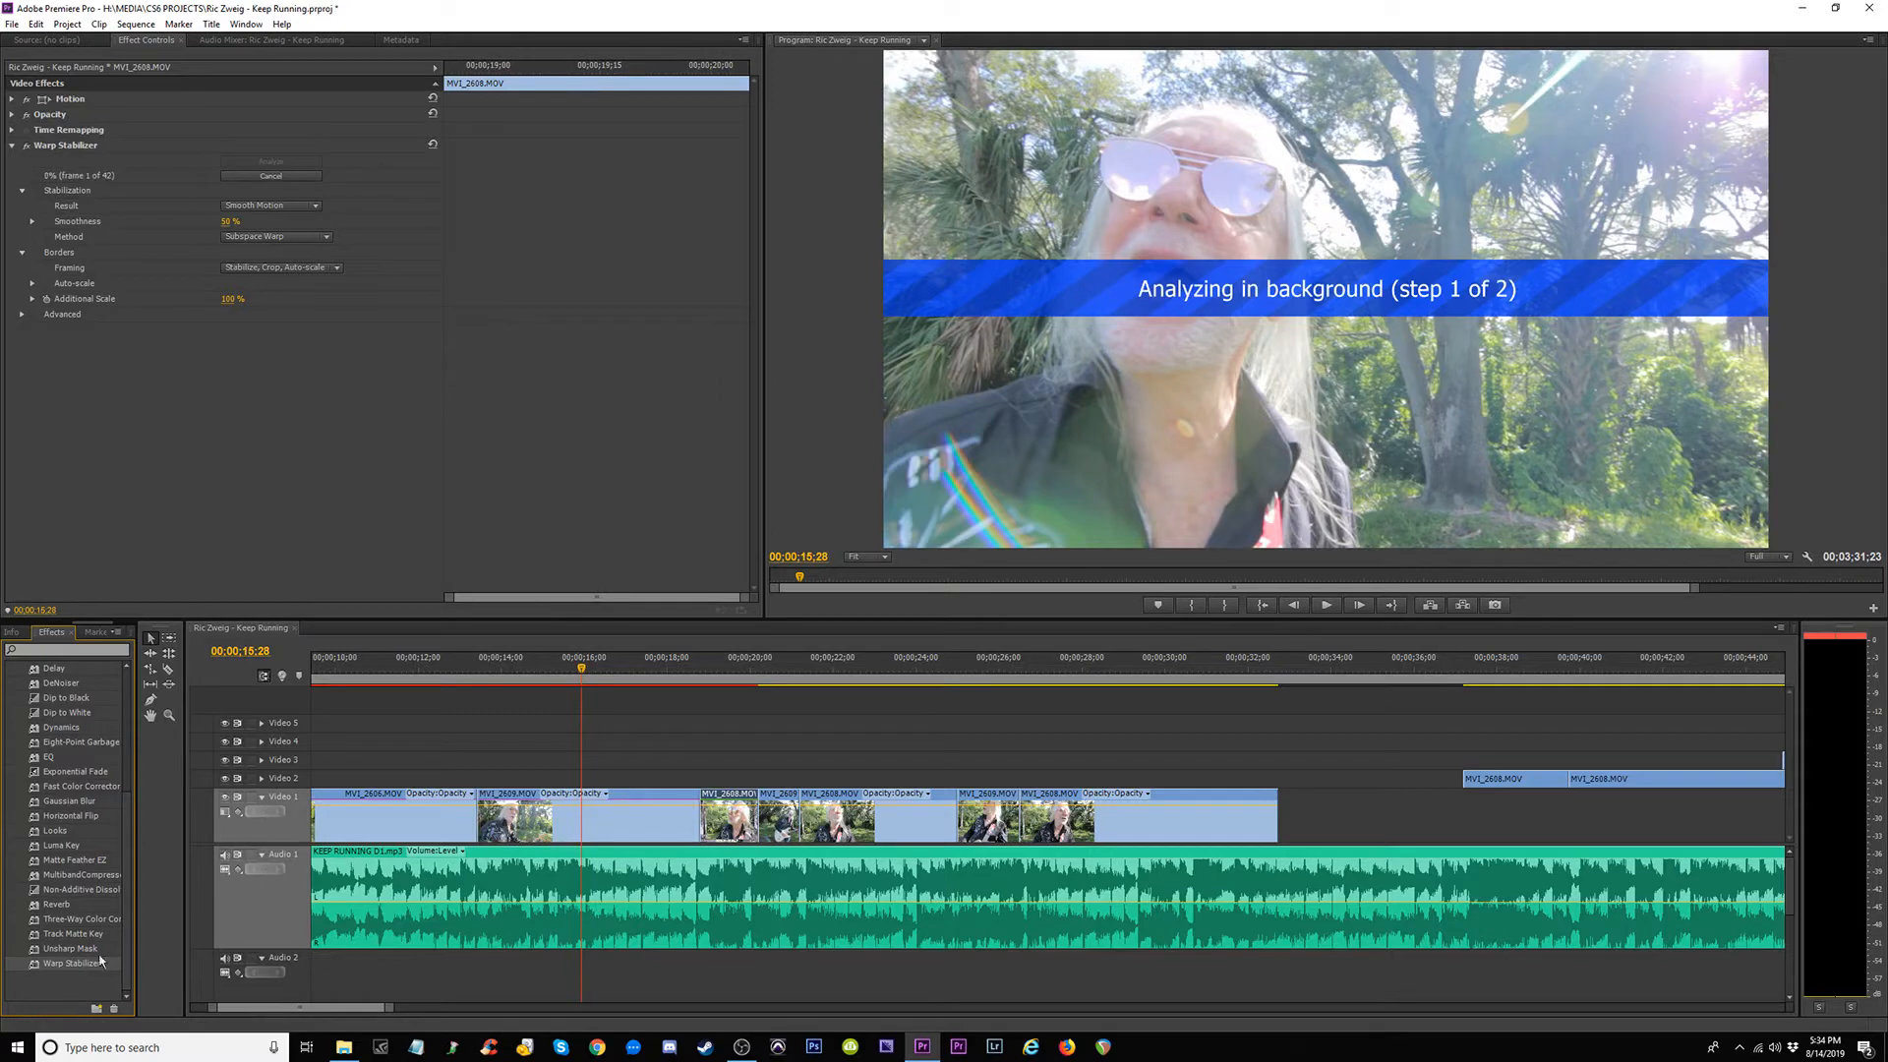
pyautogui.moveTo(779, 792); pyautogui.dragTo(779, 794)
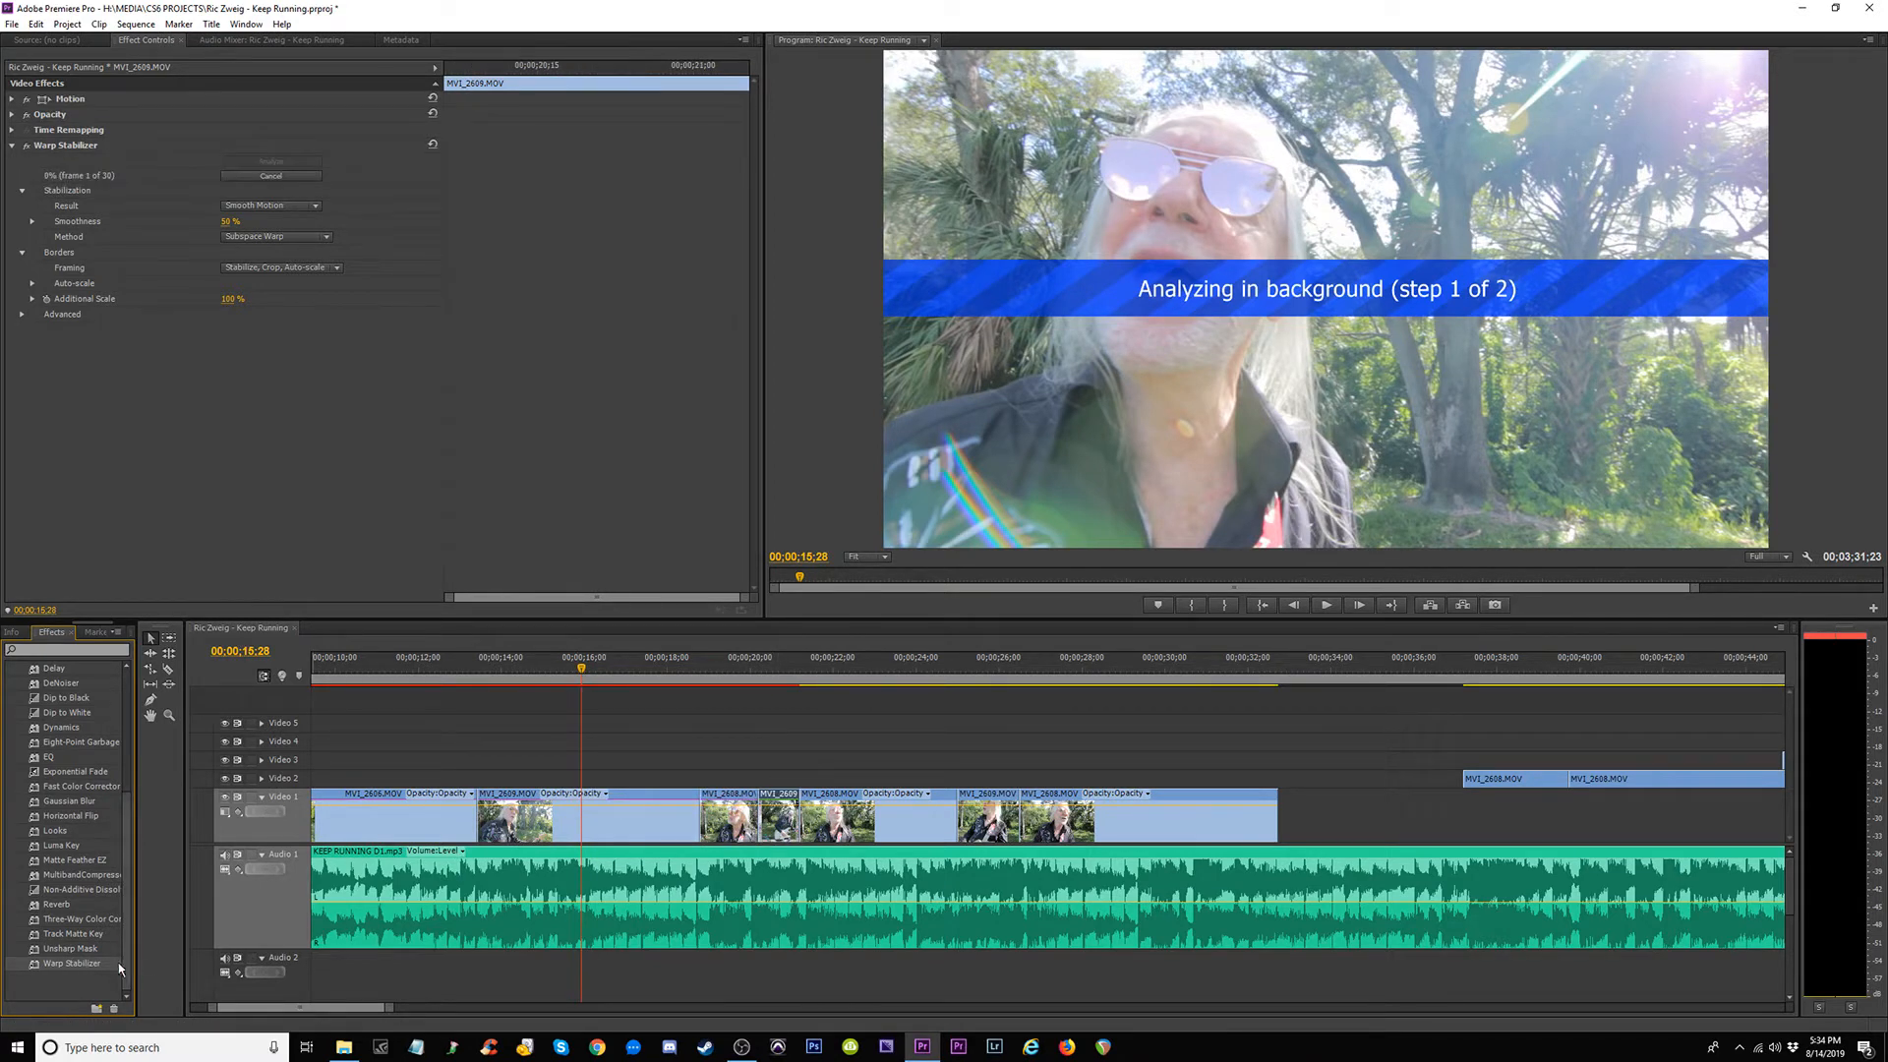
pyautogui.moveTo(754, 695); pyautogui.dragTo(865, 816)
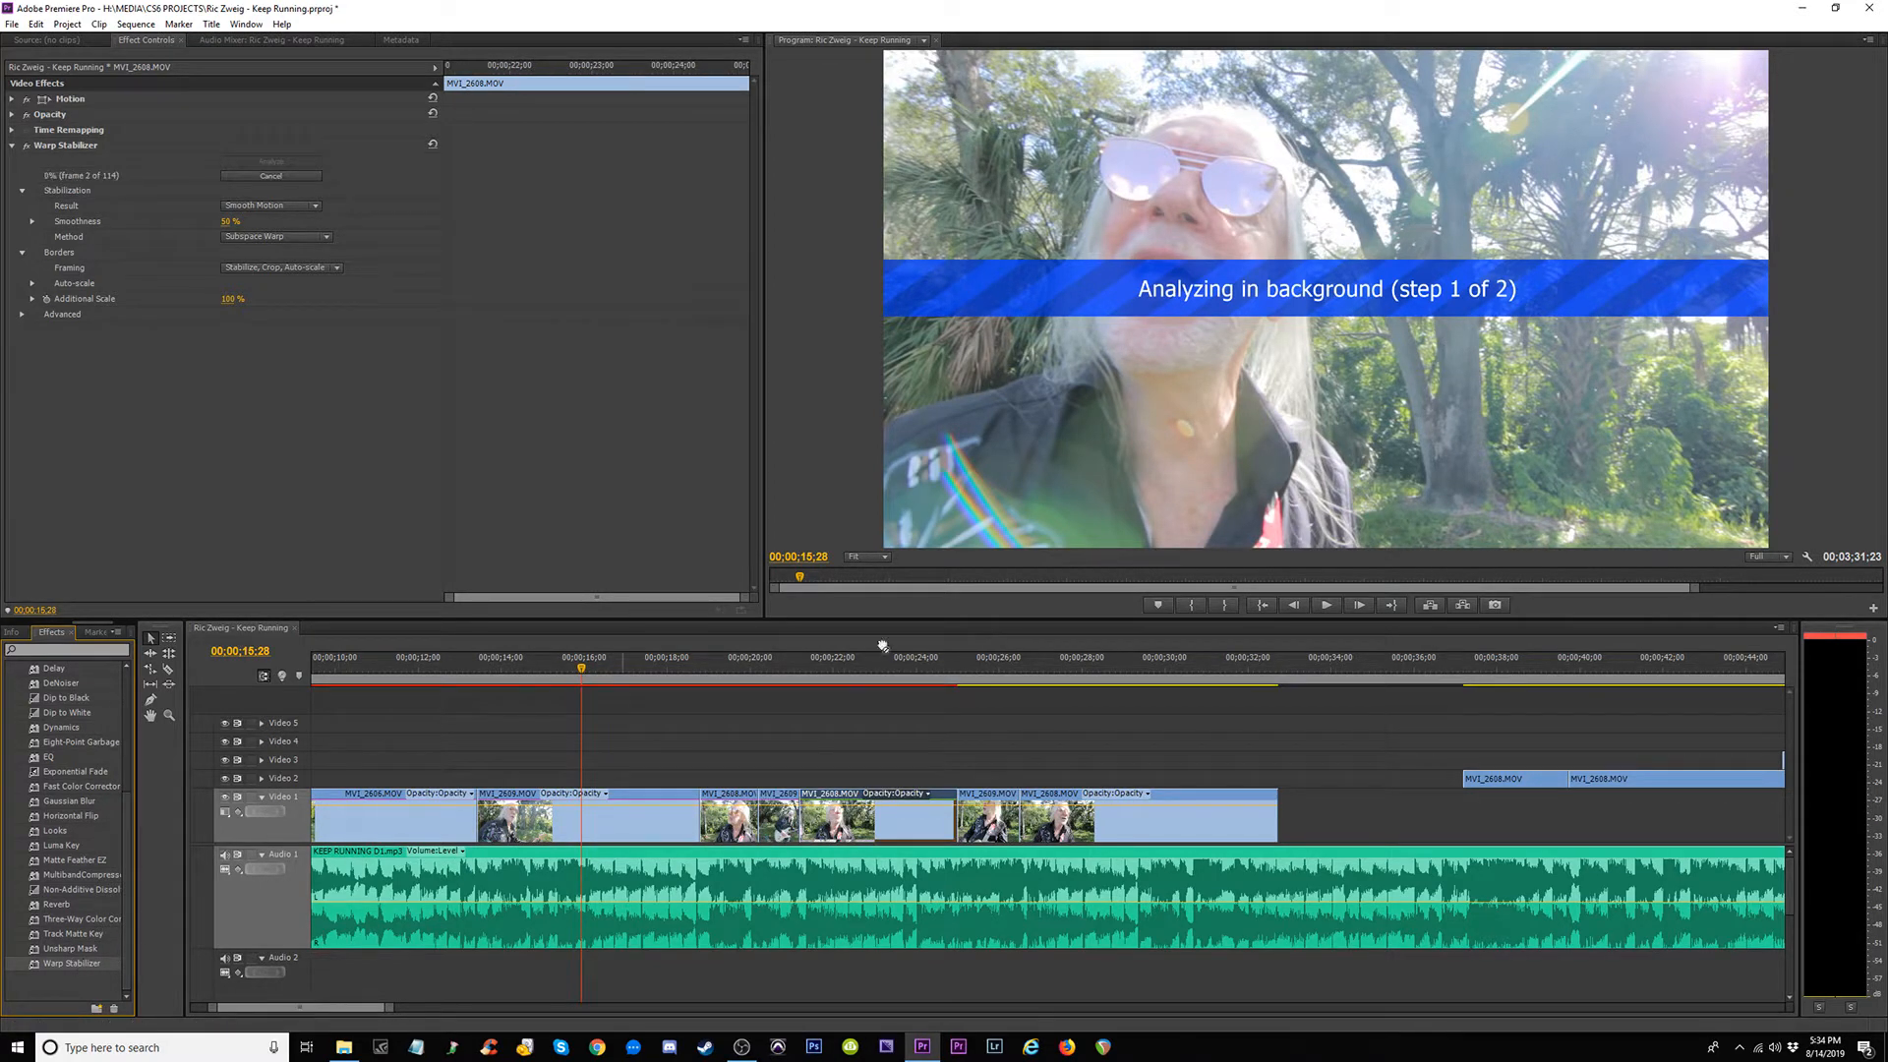
pyautogui.moveTo(991, 807); pyautogui.dragTo(989, 813)
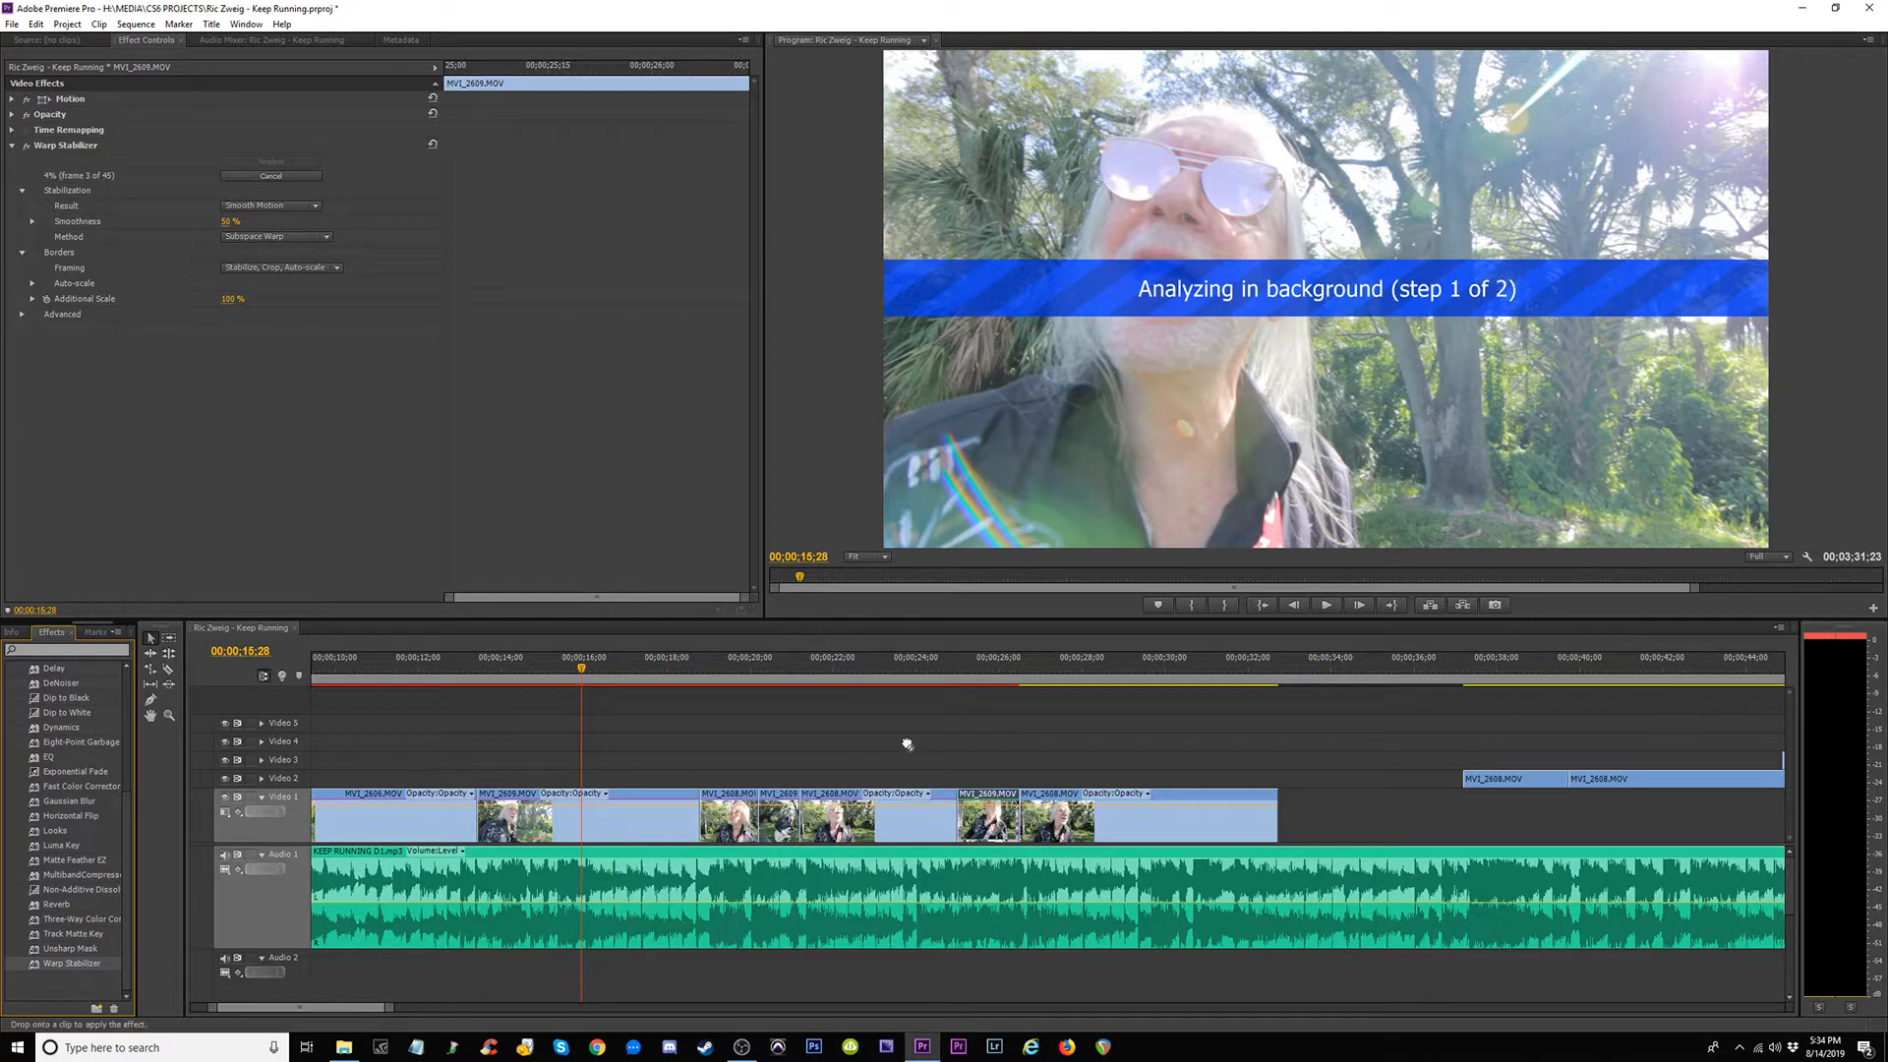
pyautogui.moveTo(906, 745); pyautogui.dragTo(1114, 823)
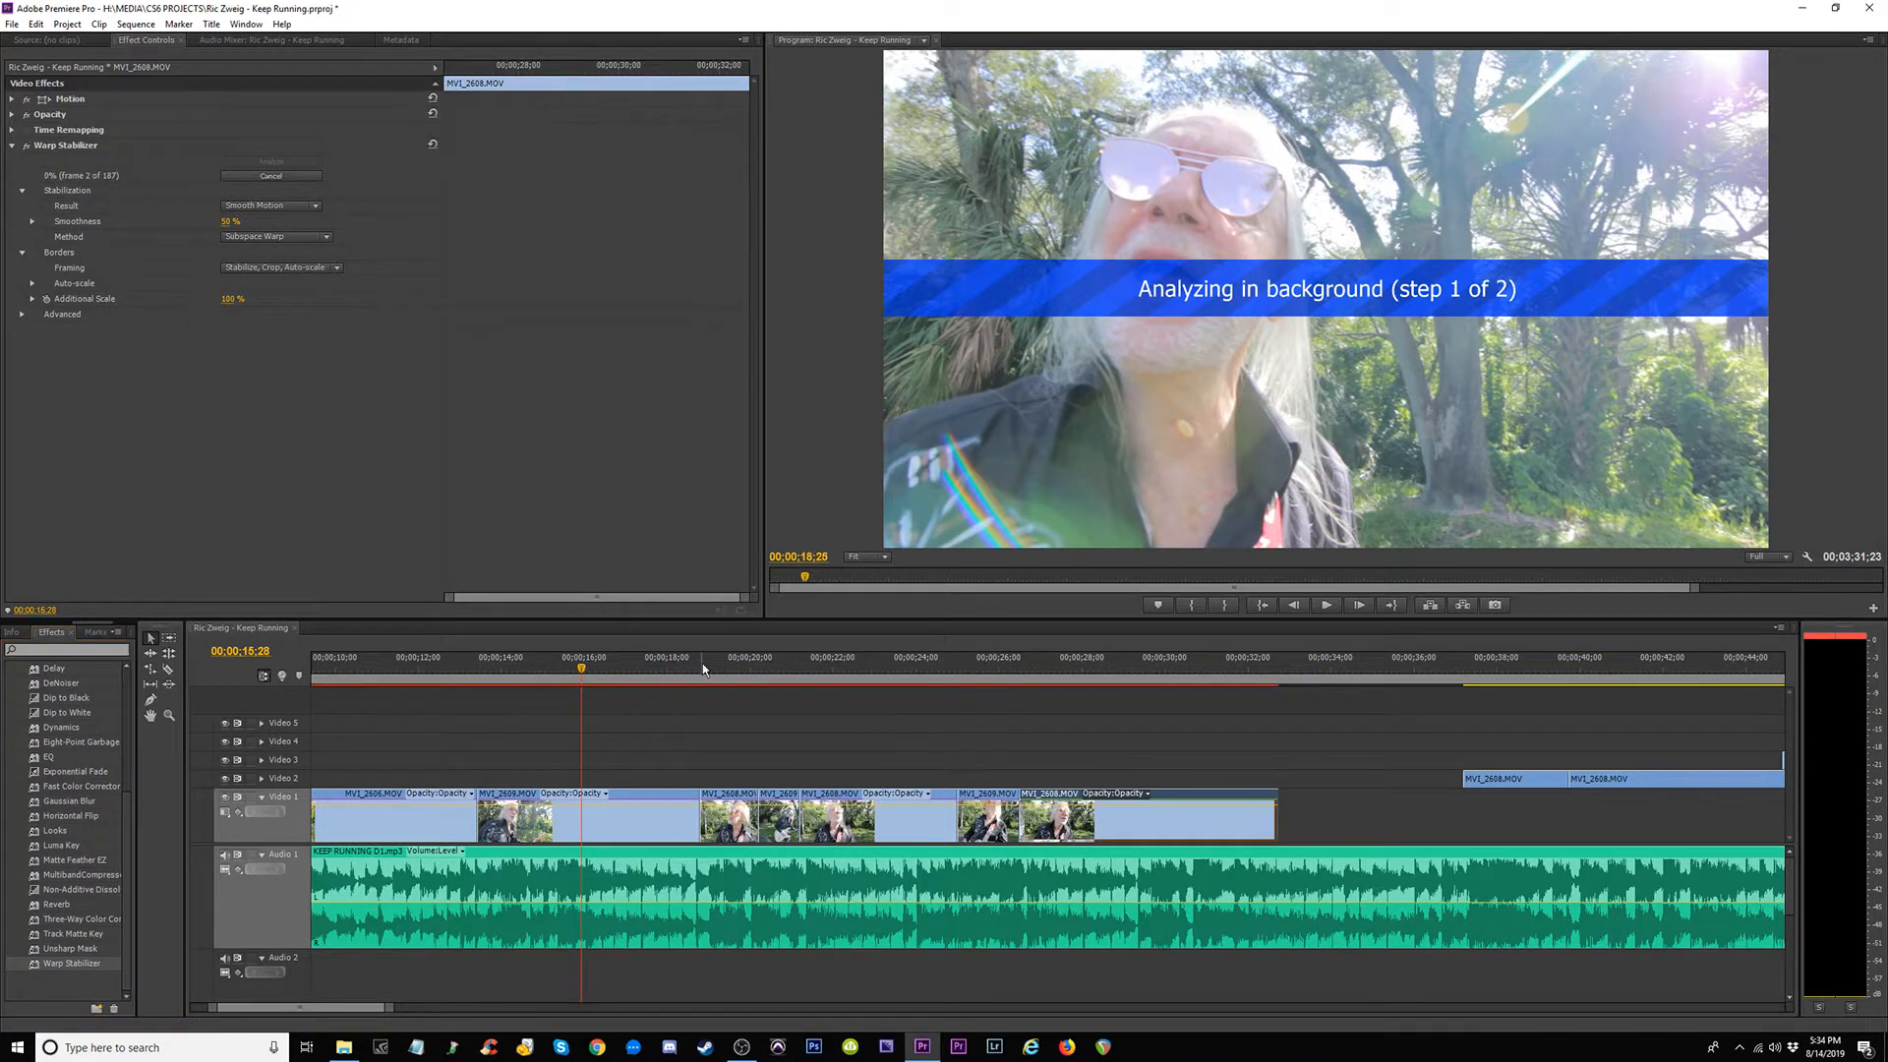
# Check the stabilization progress of the Video 1 clips between about 00;00;15;15 and 00;00;22;26.
pyautogui.click(702, 663)
pyautogui.click(719, 670)
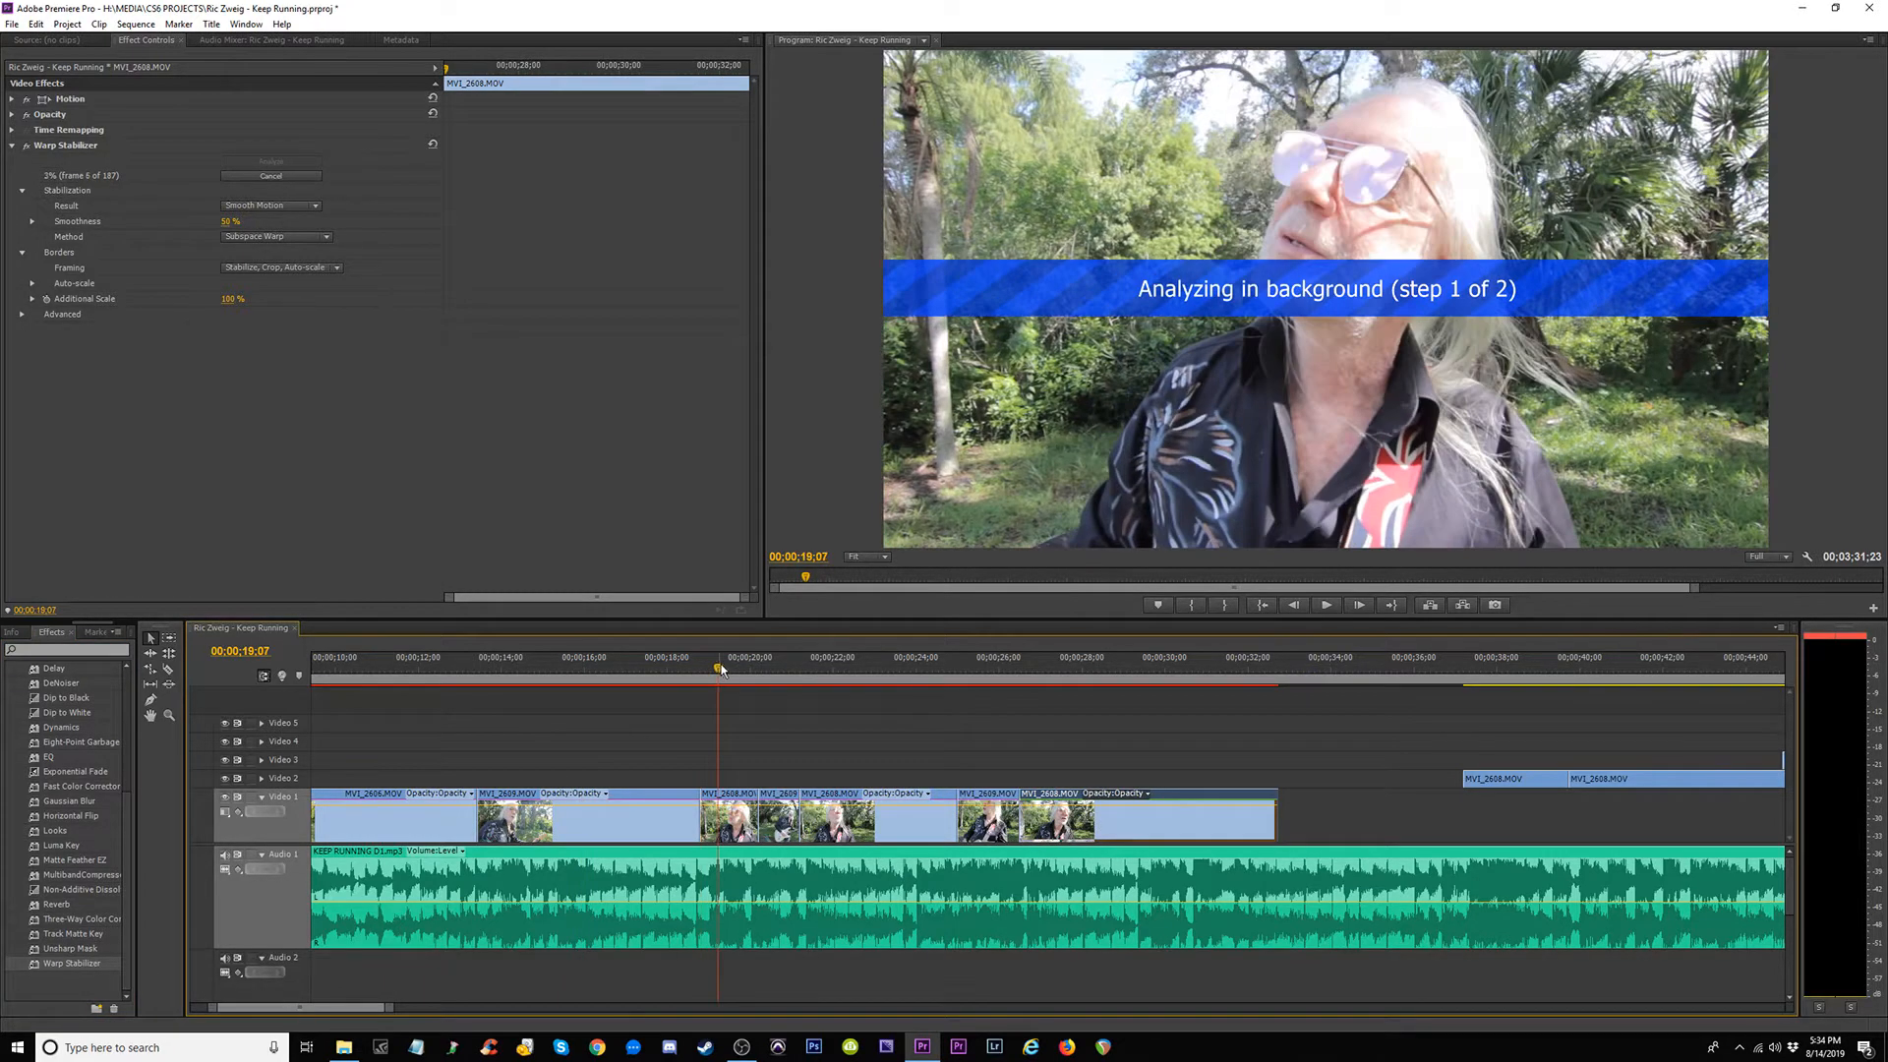
pyautogui.click(737, 669)
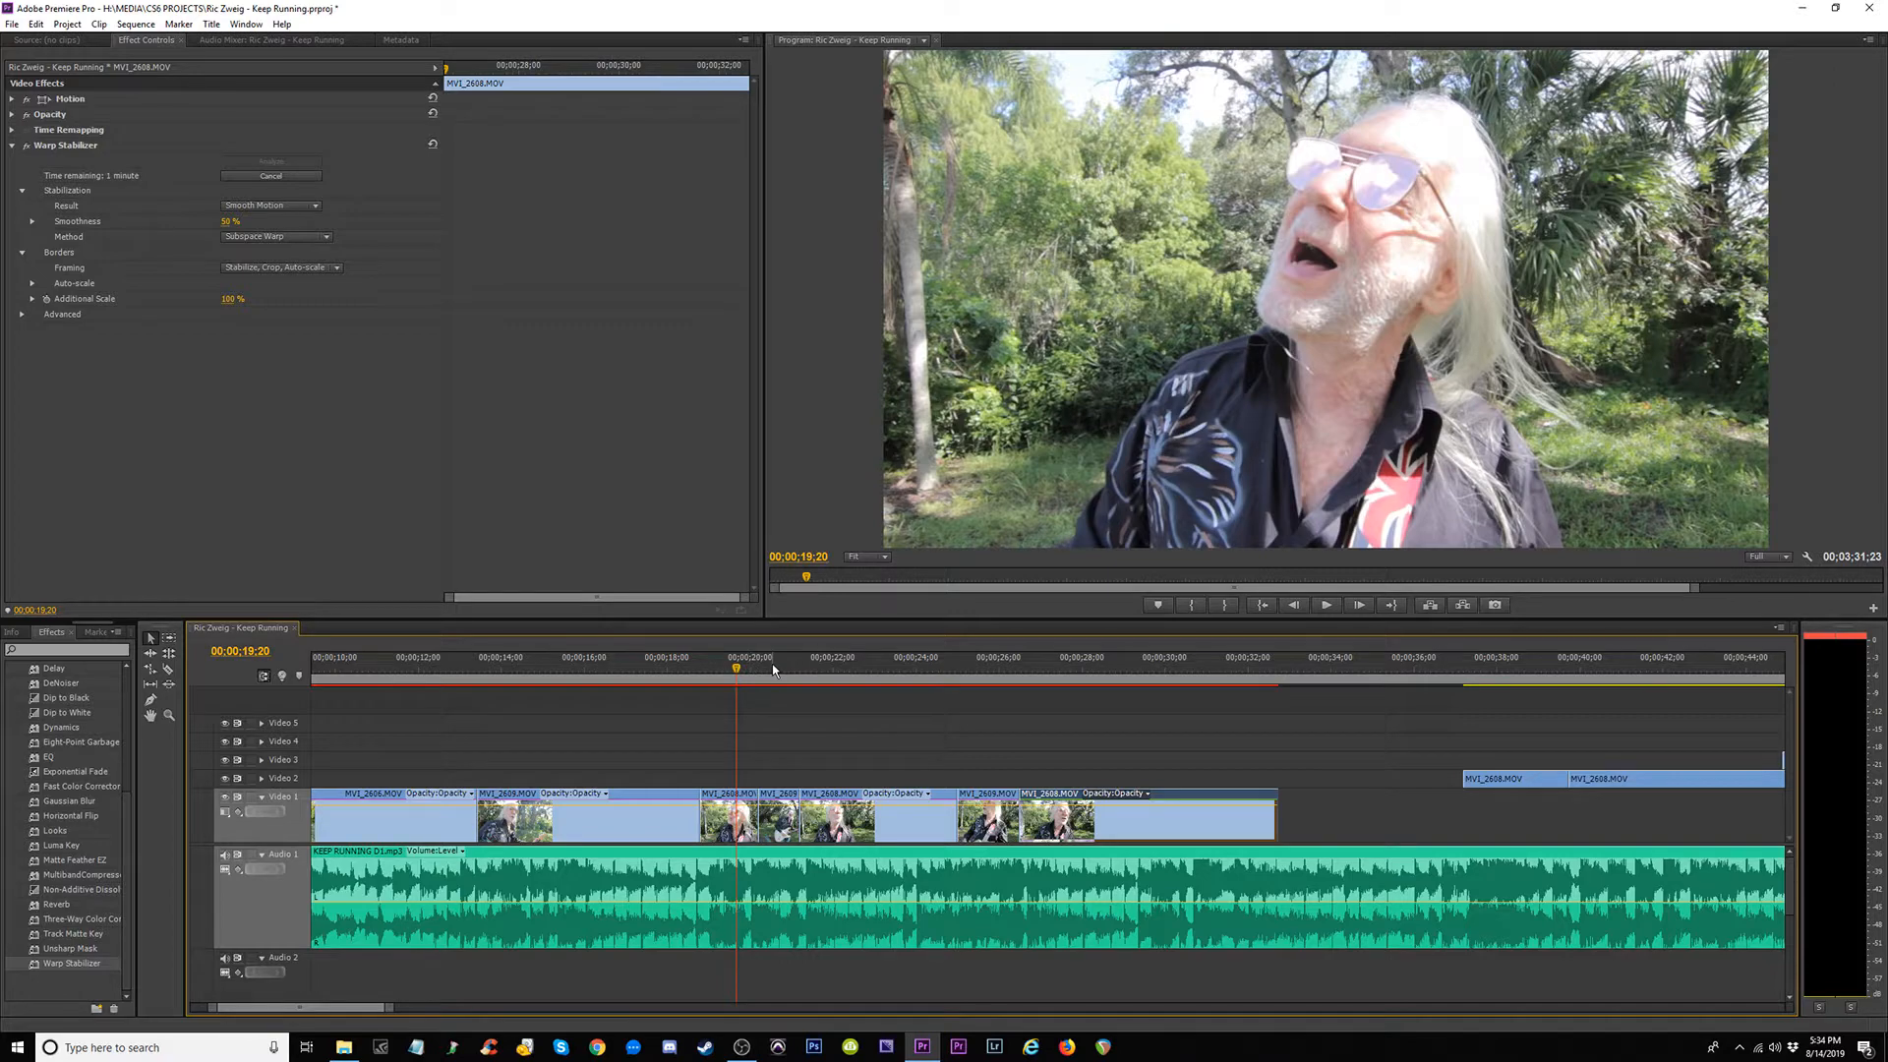
pyautogui.moveTo(773, 673); pyautogui.dragTo(869, 689)
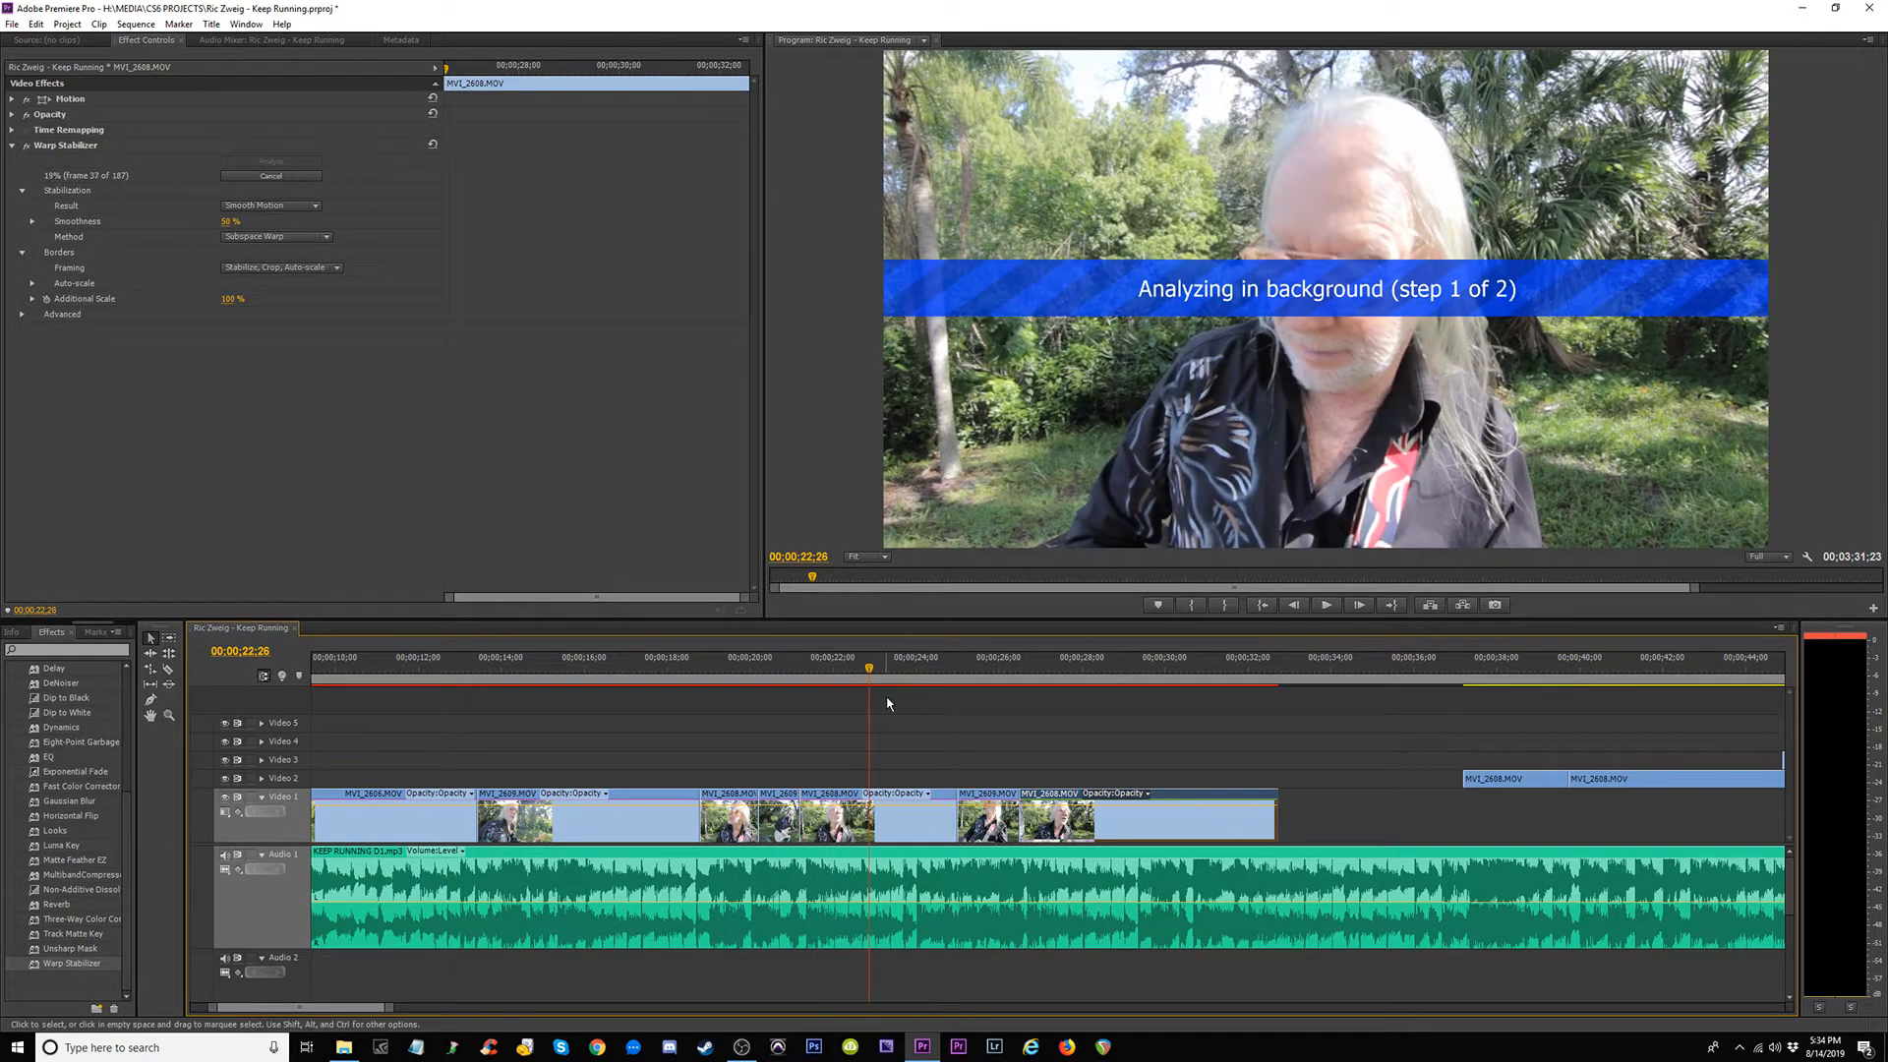
pyautogui.press('-')
pyautogui.click(632, 667)
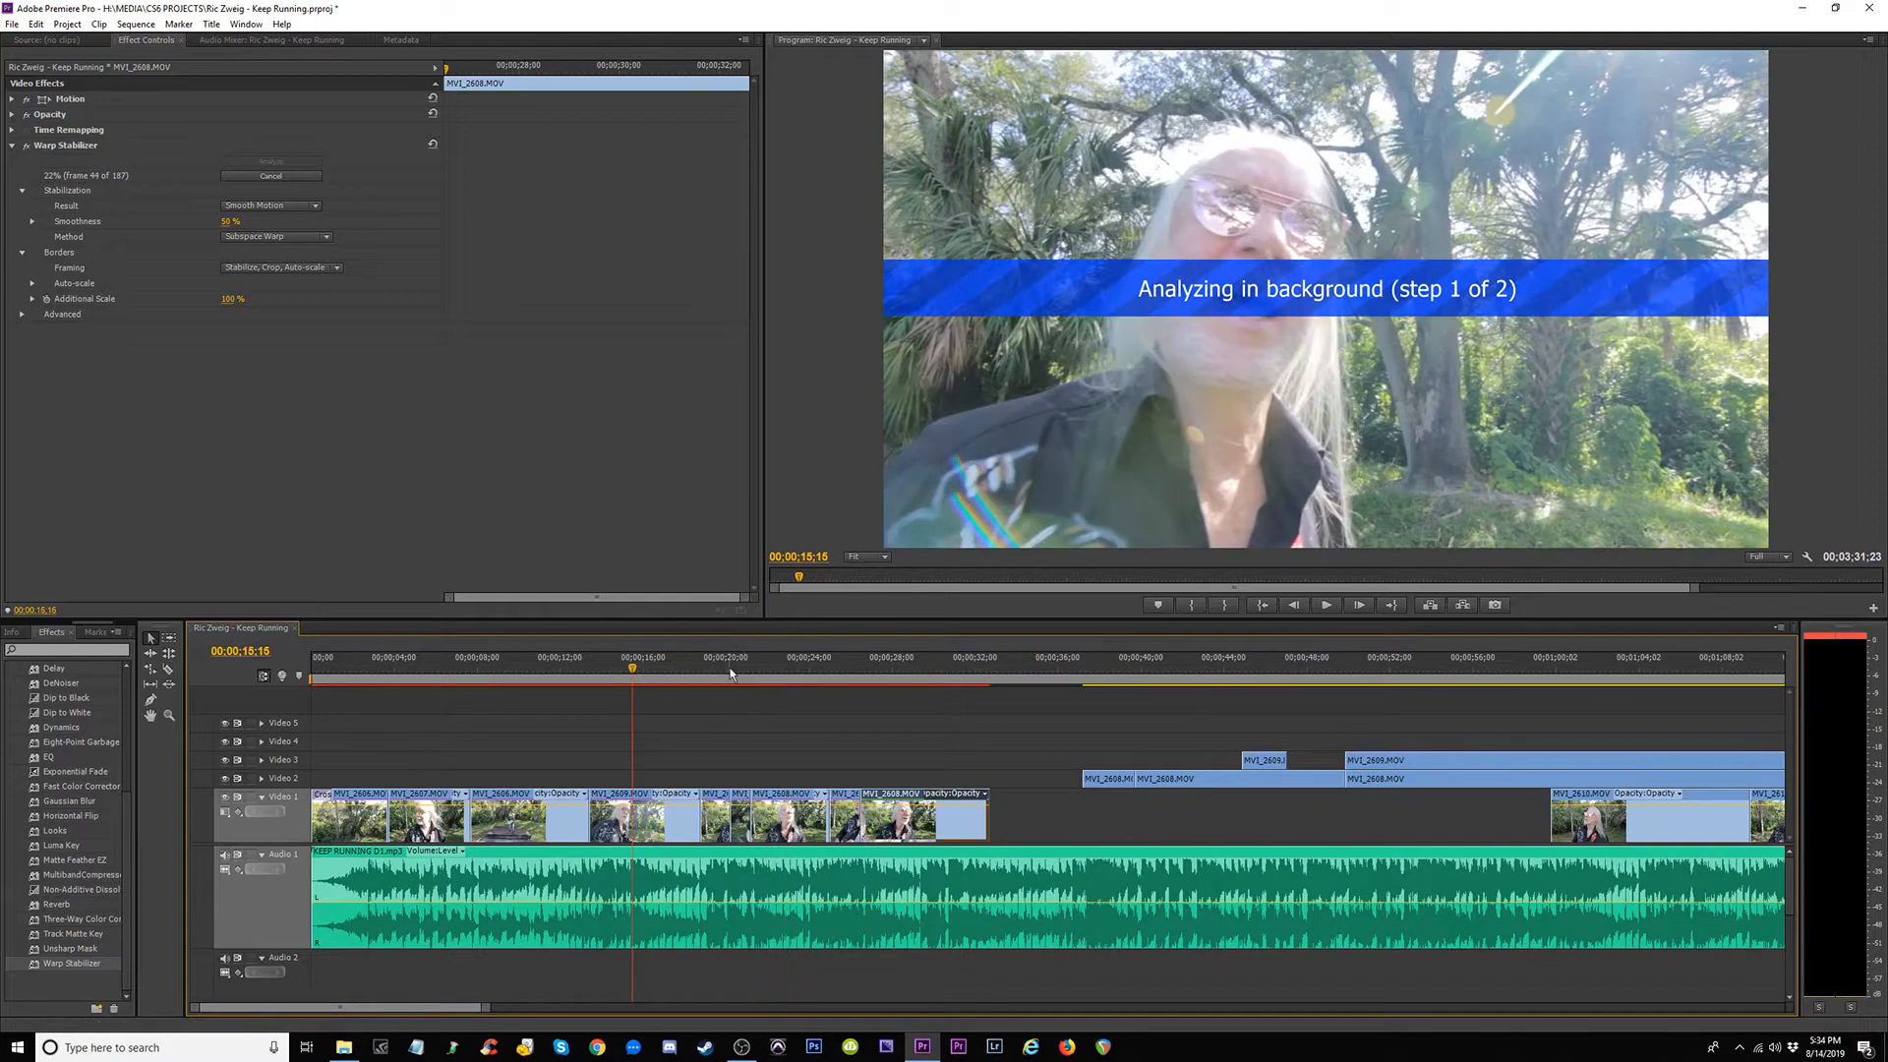
pyautogui.press('=')
pyautogui.press('=')
pyautogui.press('-')
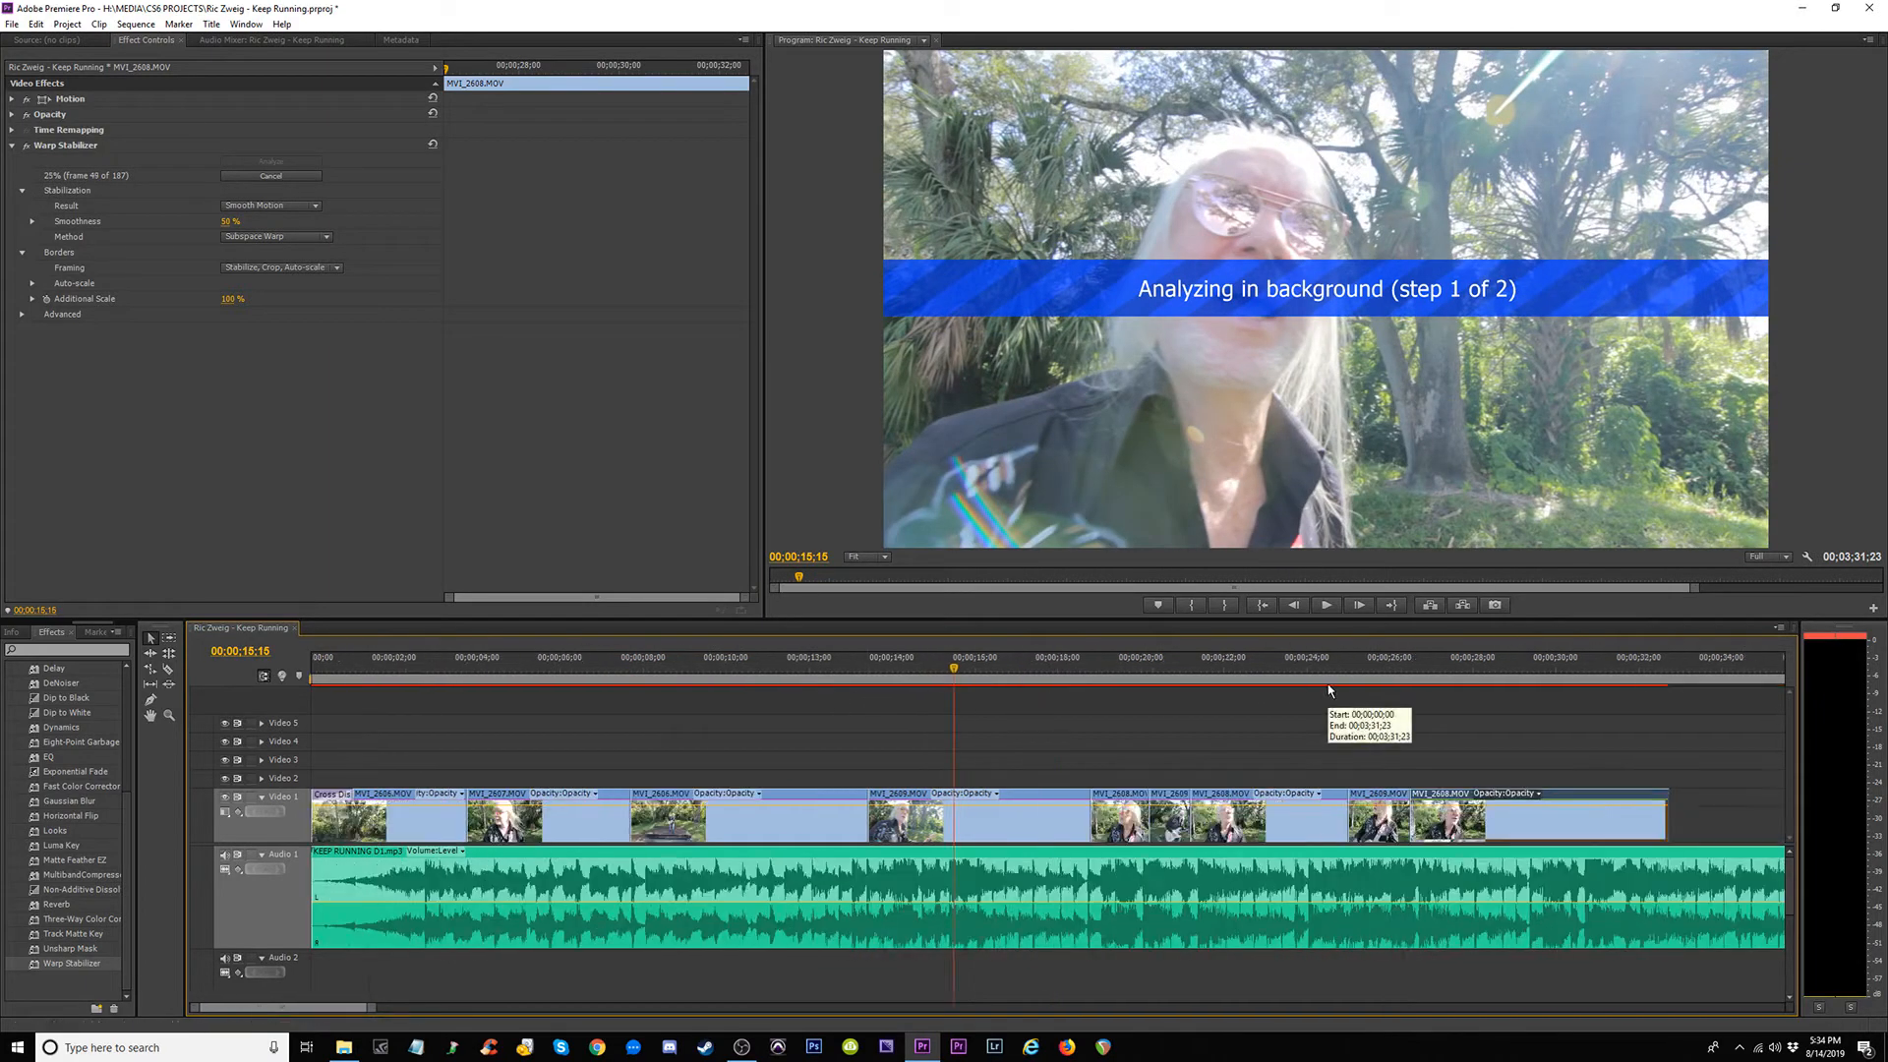
pyautogui.click(1106, 668)
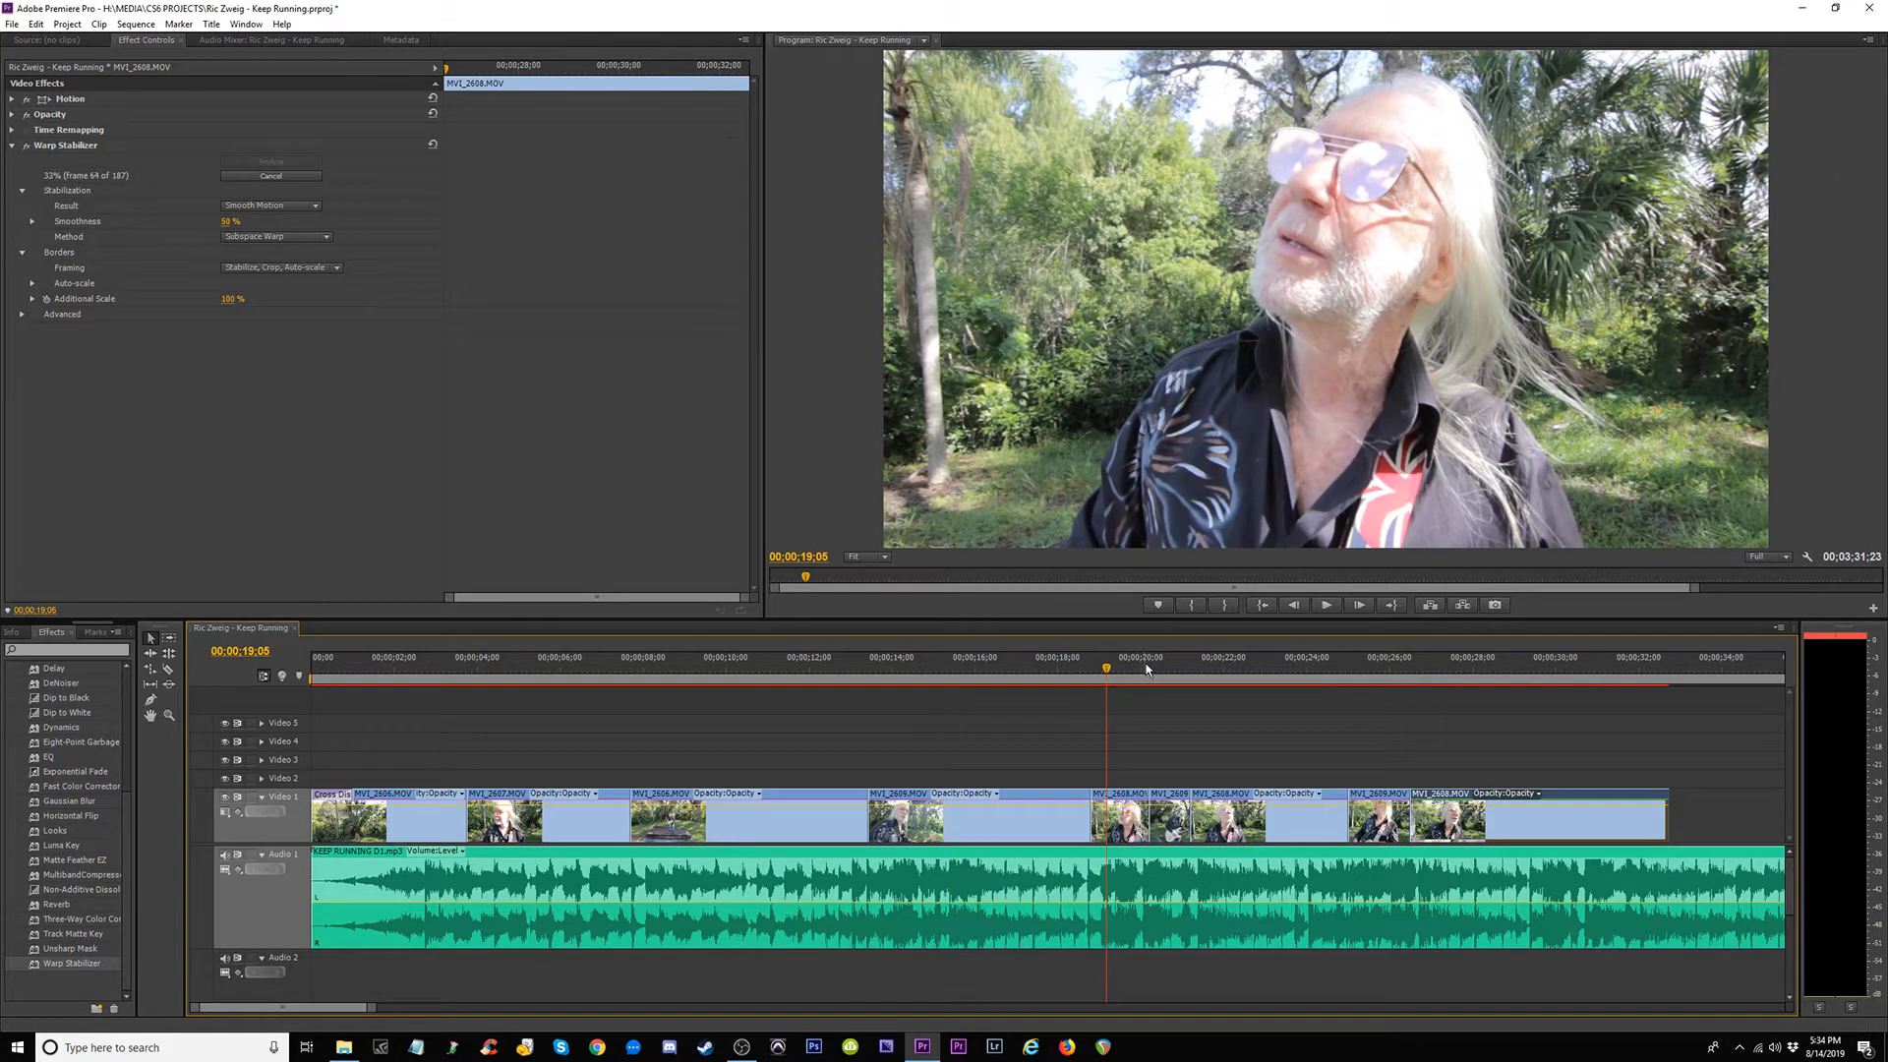
# Set the system volume to 82 and review the Video 1 cuts from about 00;00;18;07 to 00;00;25;11.
pyautogui.press('XF86AudioLowerVolume')
pyautogui.press('XF86AudioLowerVolume')
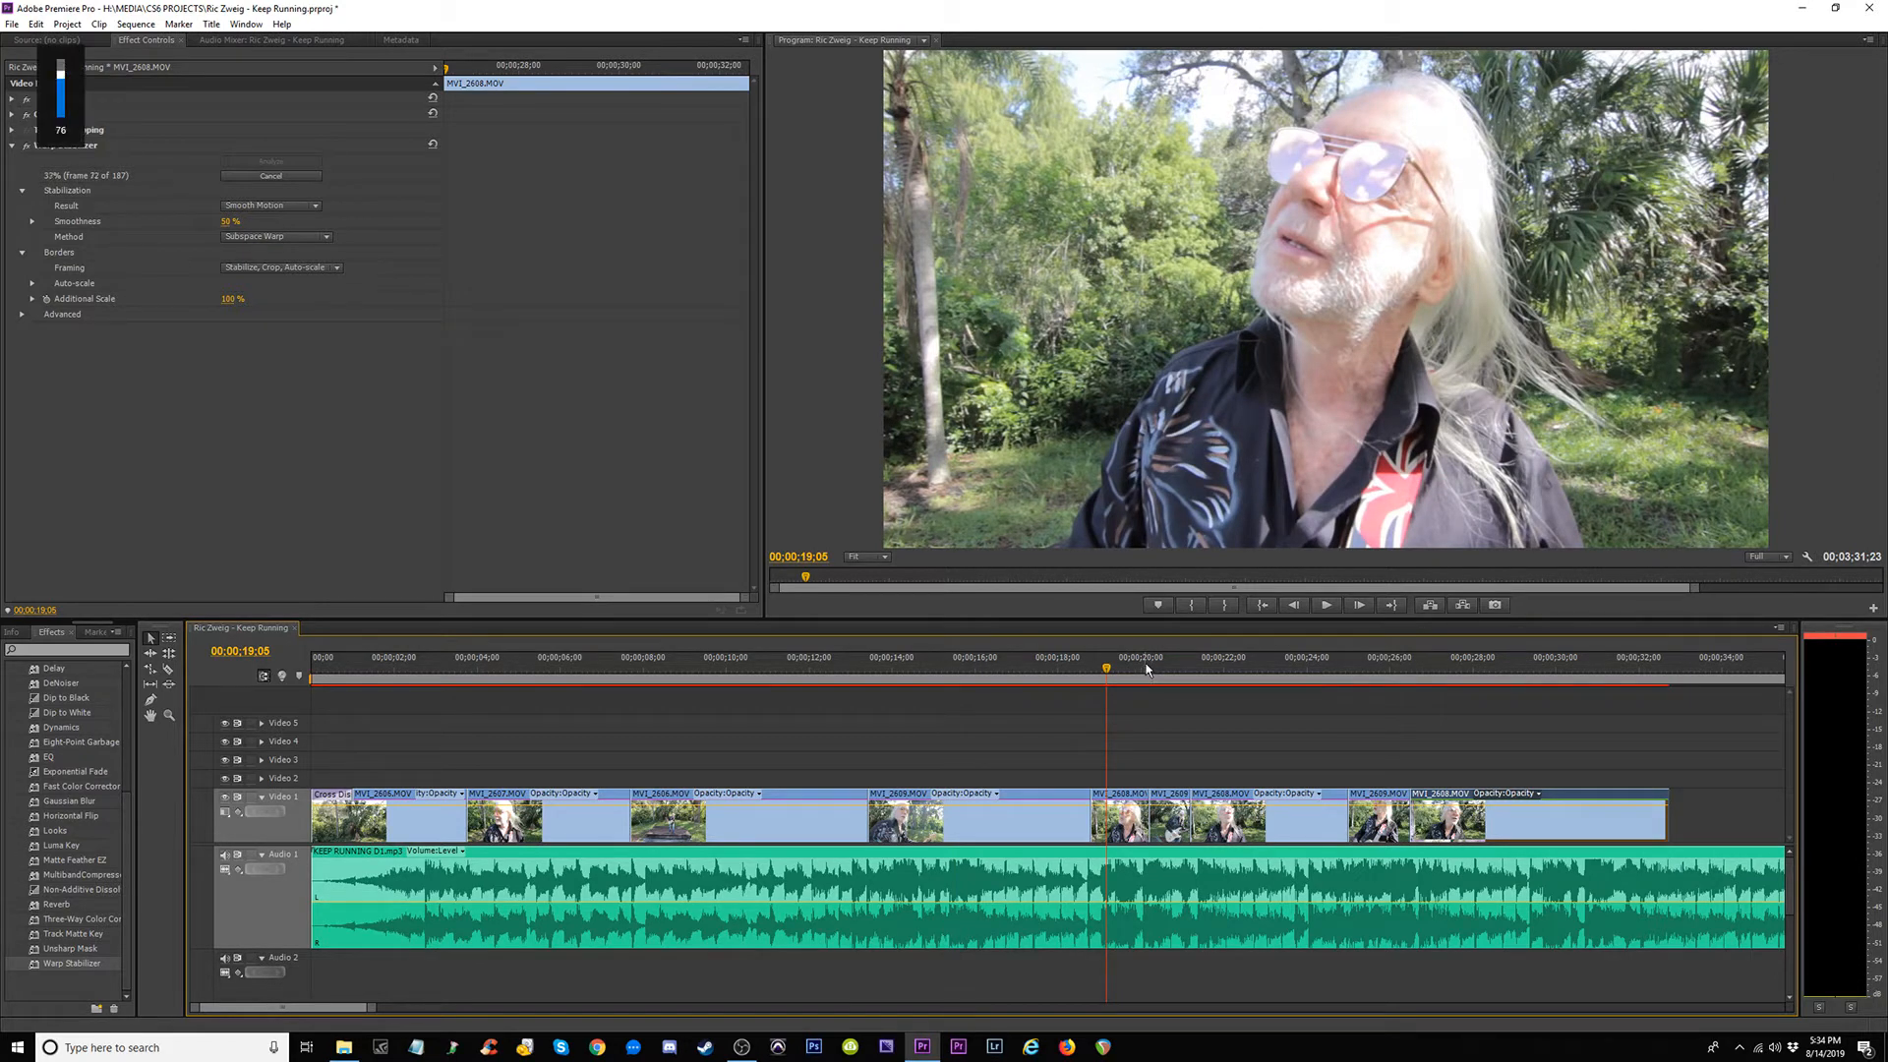
pyautogui.click(1074, 664)
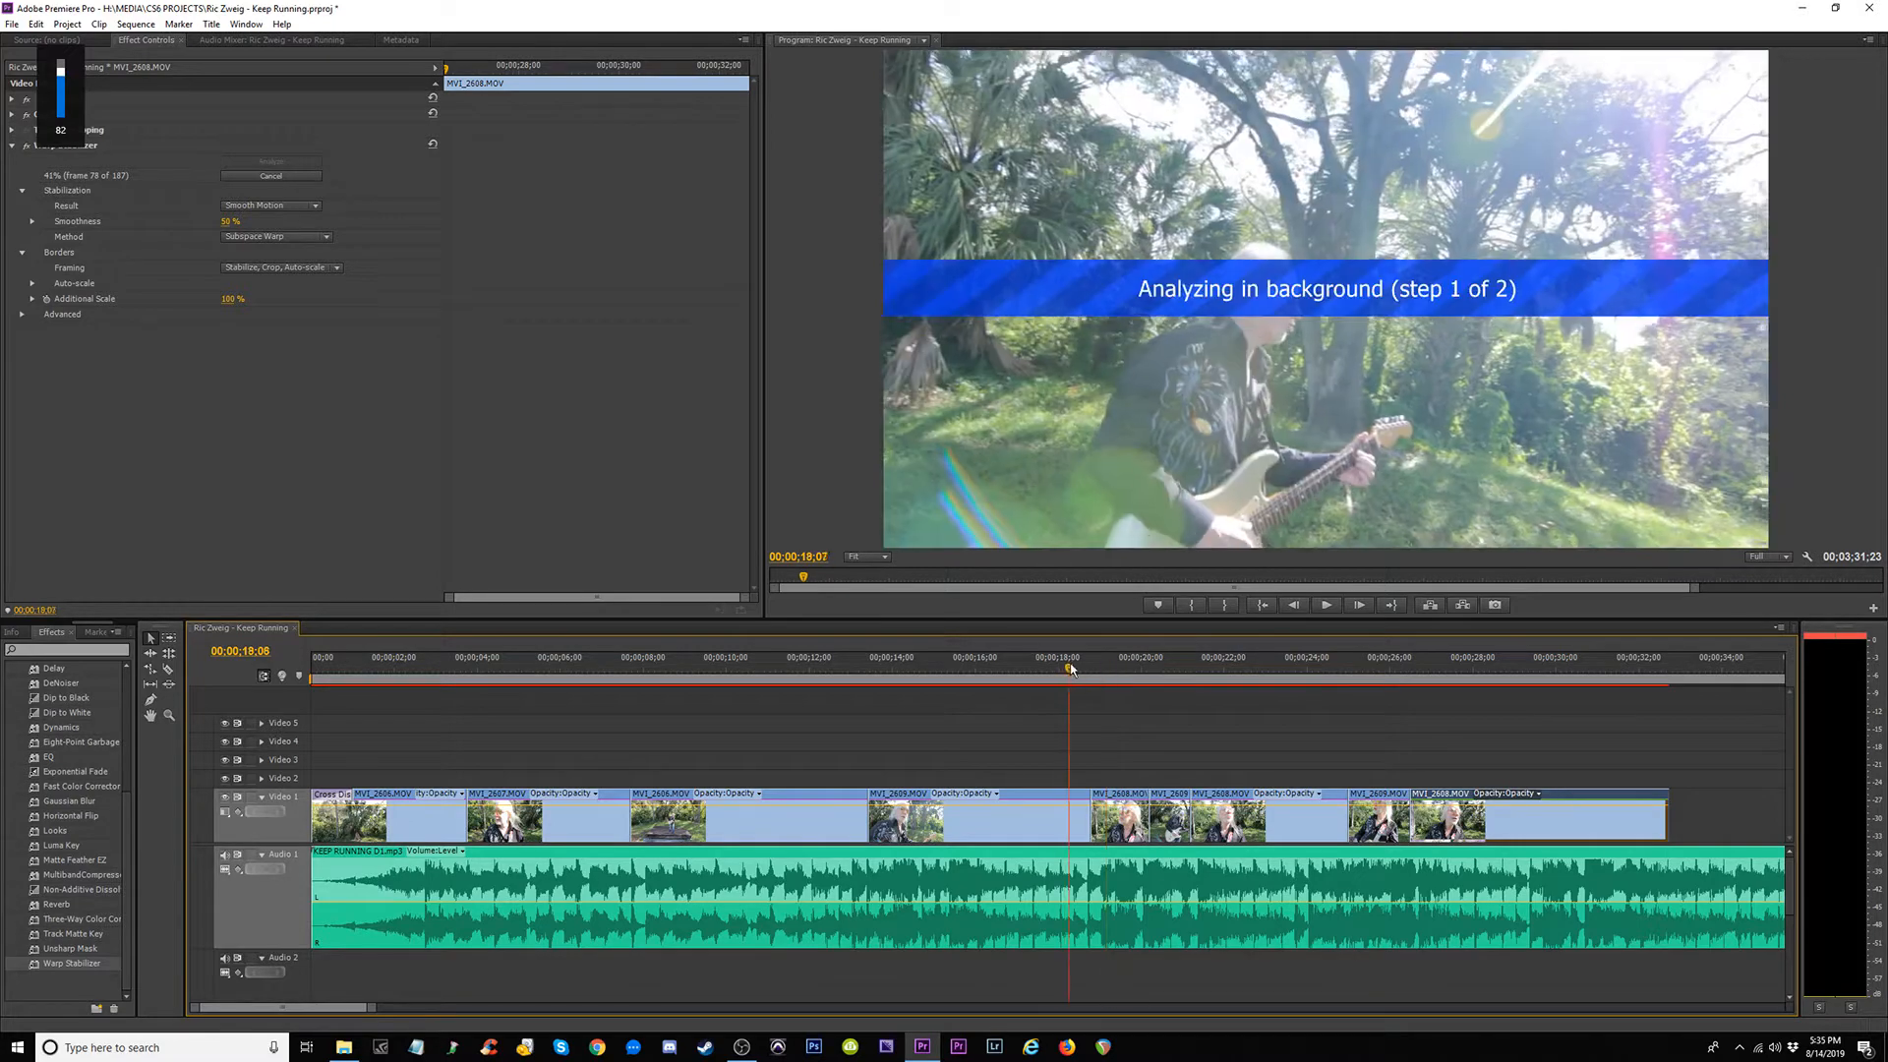
pyautogui.moveTo(1105, 665); pyautogui.dragTo(1212, 708)
pyautogui.press('=')
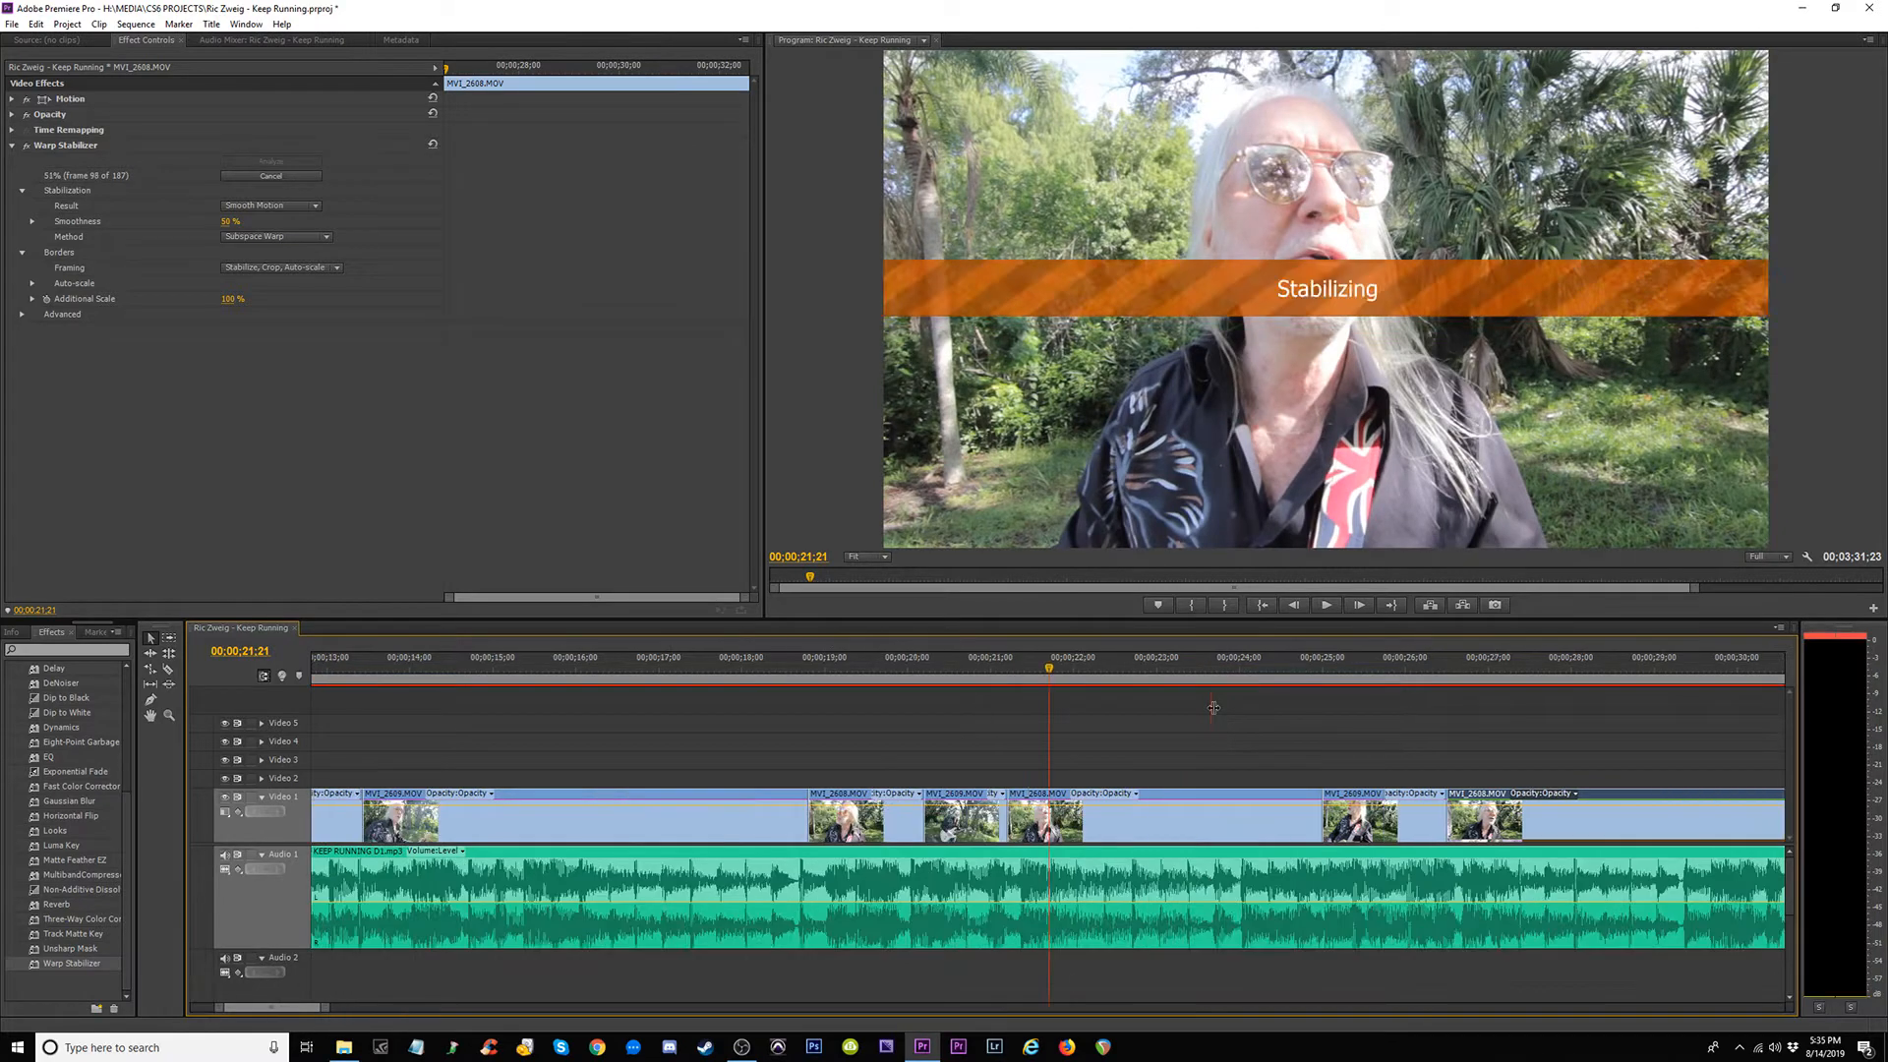
pyautogui.moveTo(956, 676); pyautogui.dragTo(1350, 725)
pyautogui.press('space')
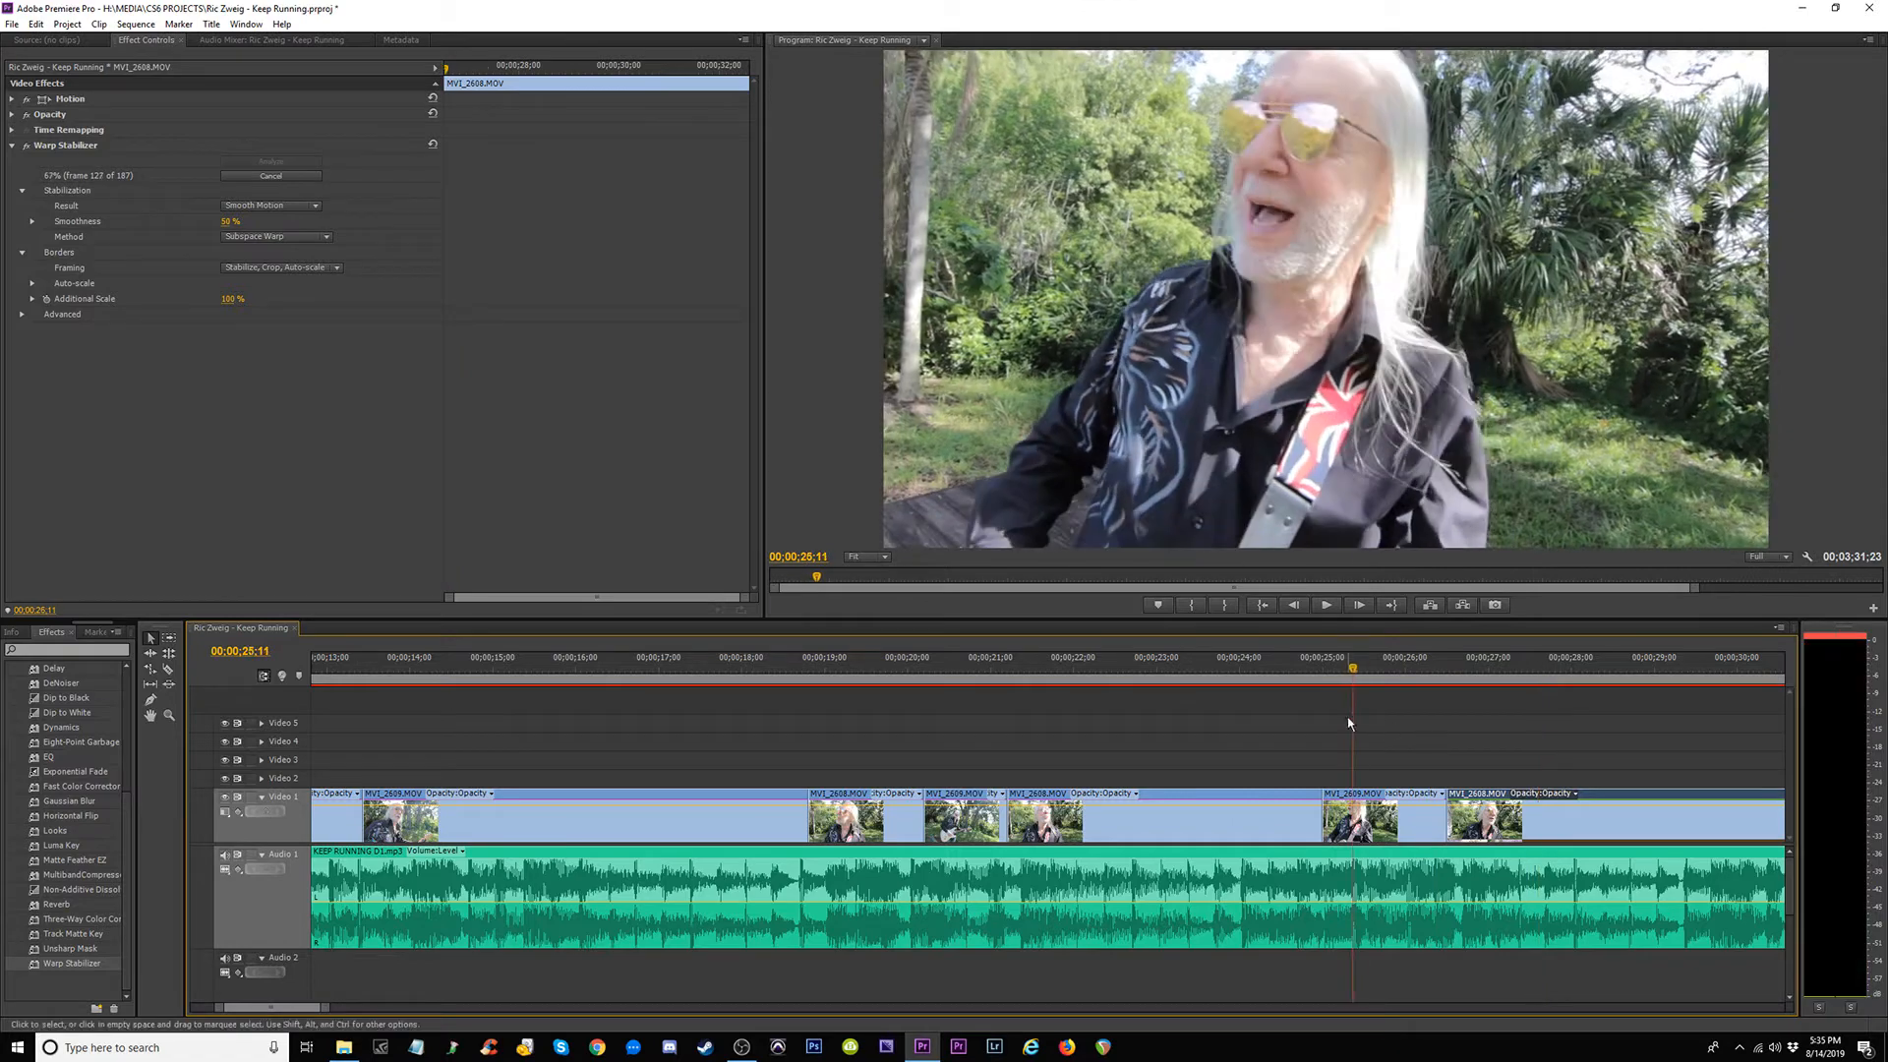
# Review the stabilized edit from 00;00;12;28 and play on past the end of the last MVI_2608 clip near 00;00;33.
pyautogui.press('-')
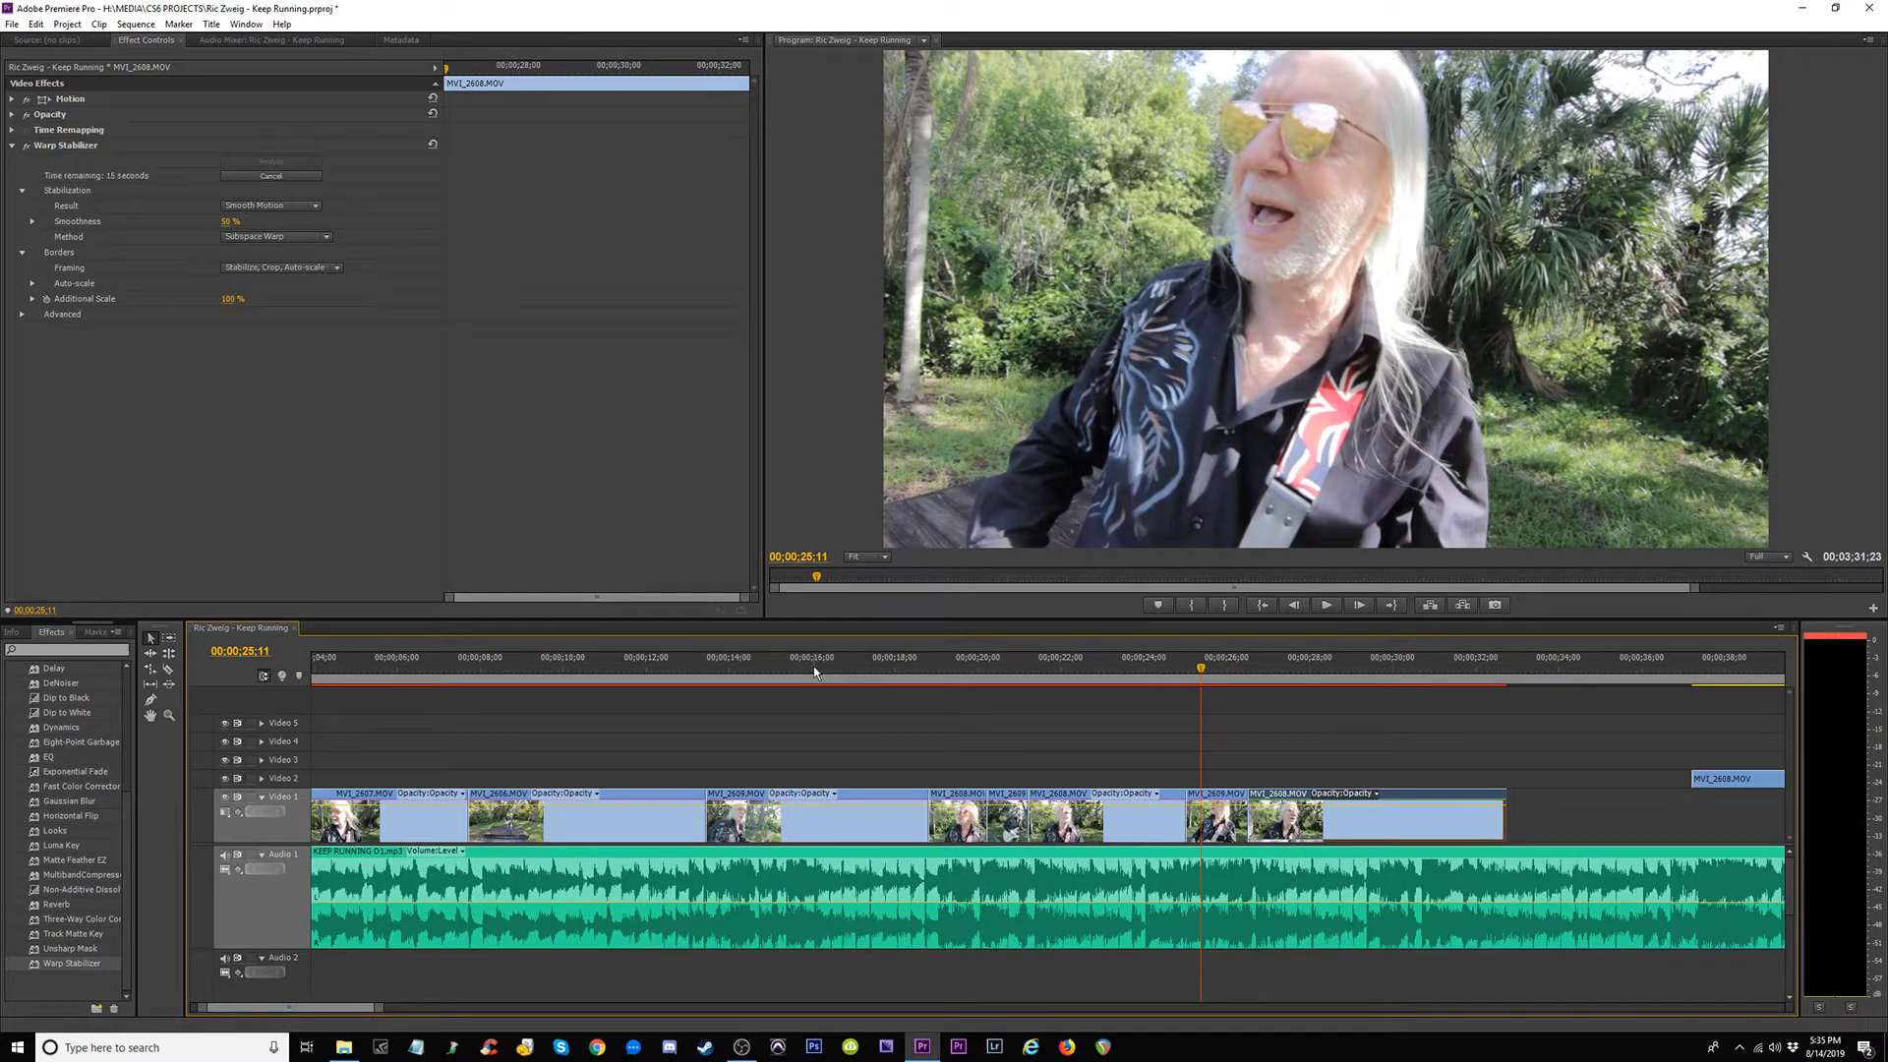
pyautogui.click(686, 670)
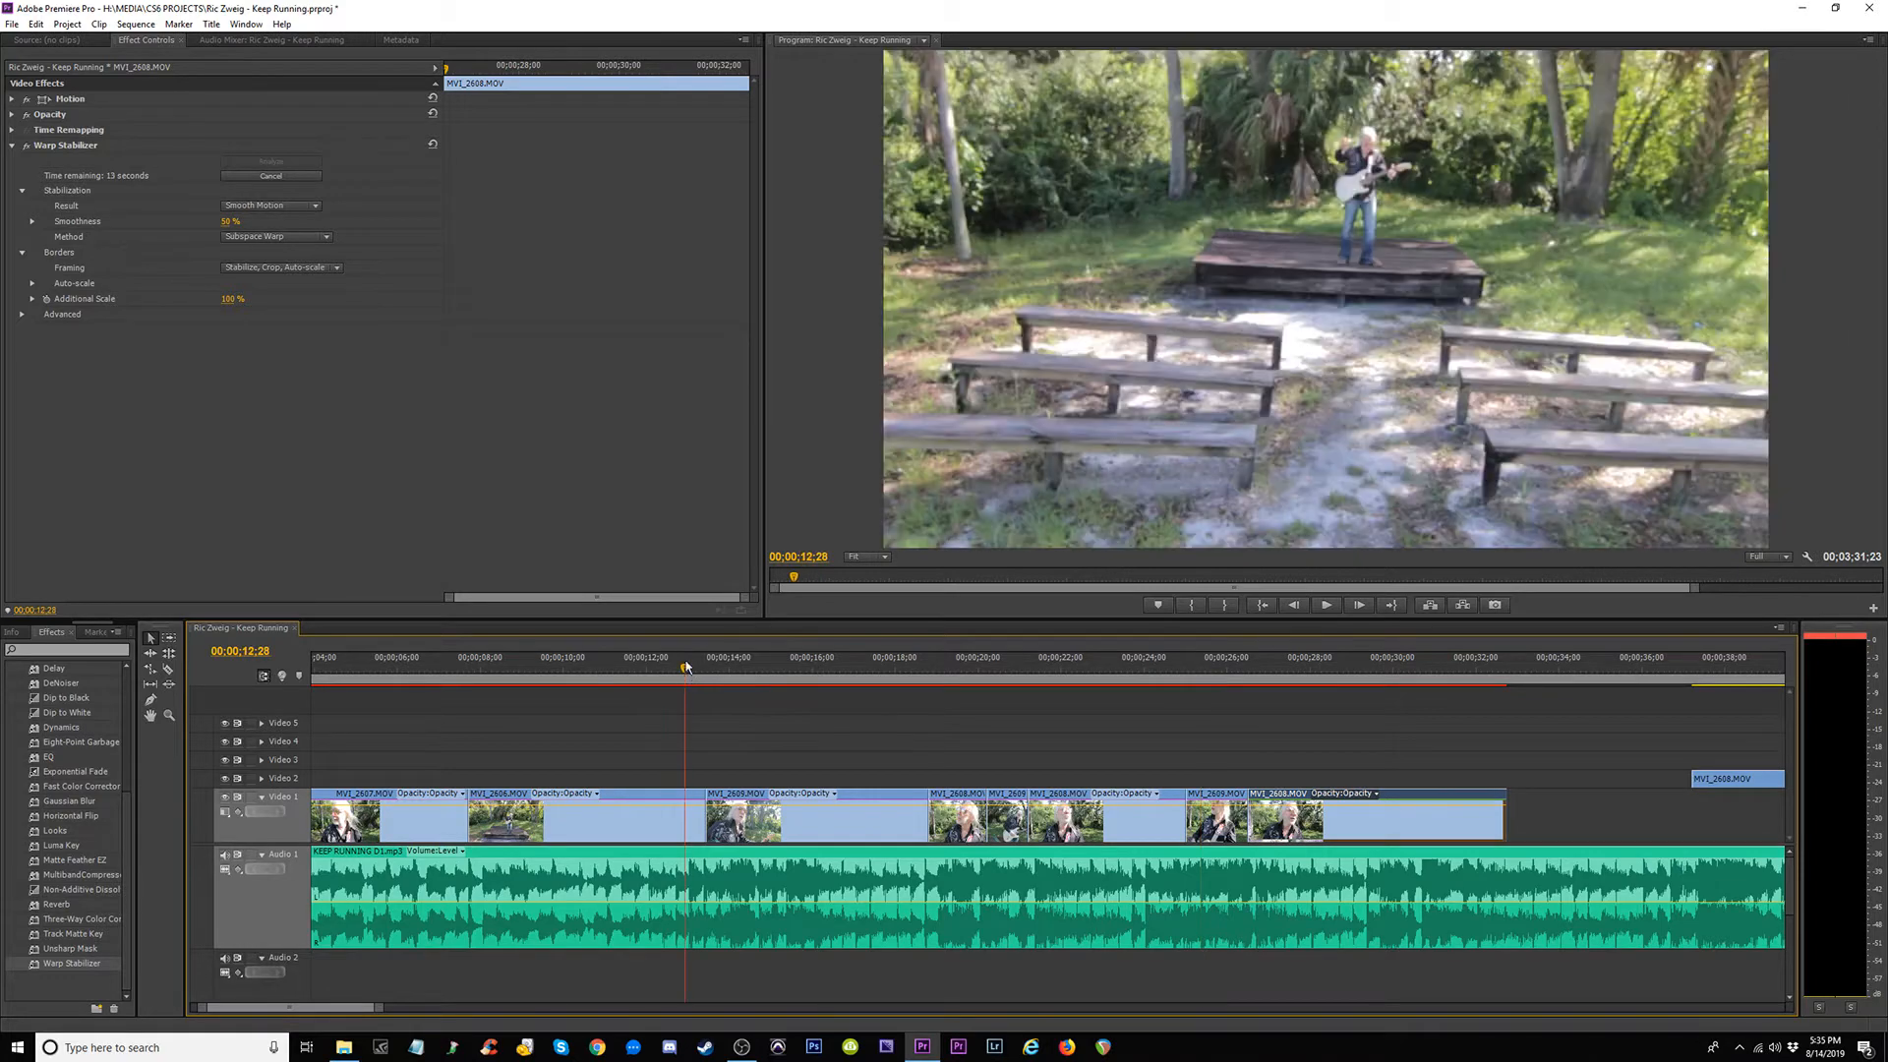
pyautogui.moveTo(687, 668); pyautogui.dragTo(1030, 685)
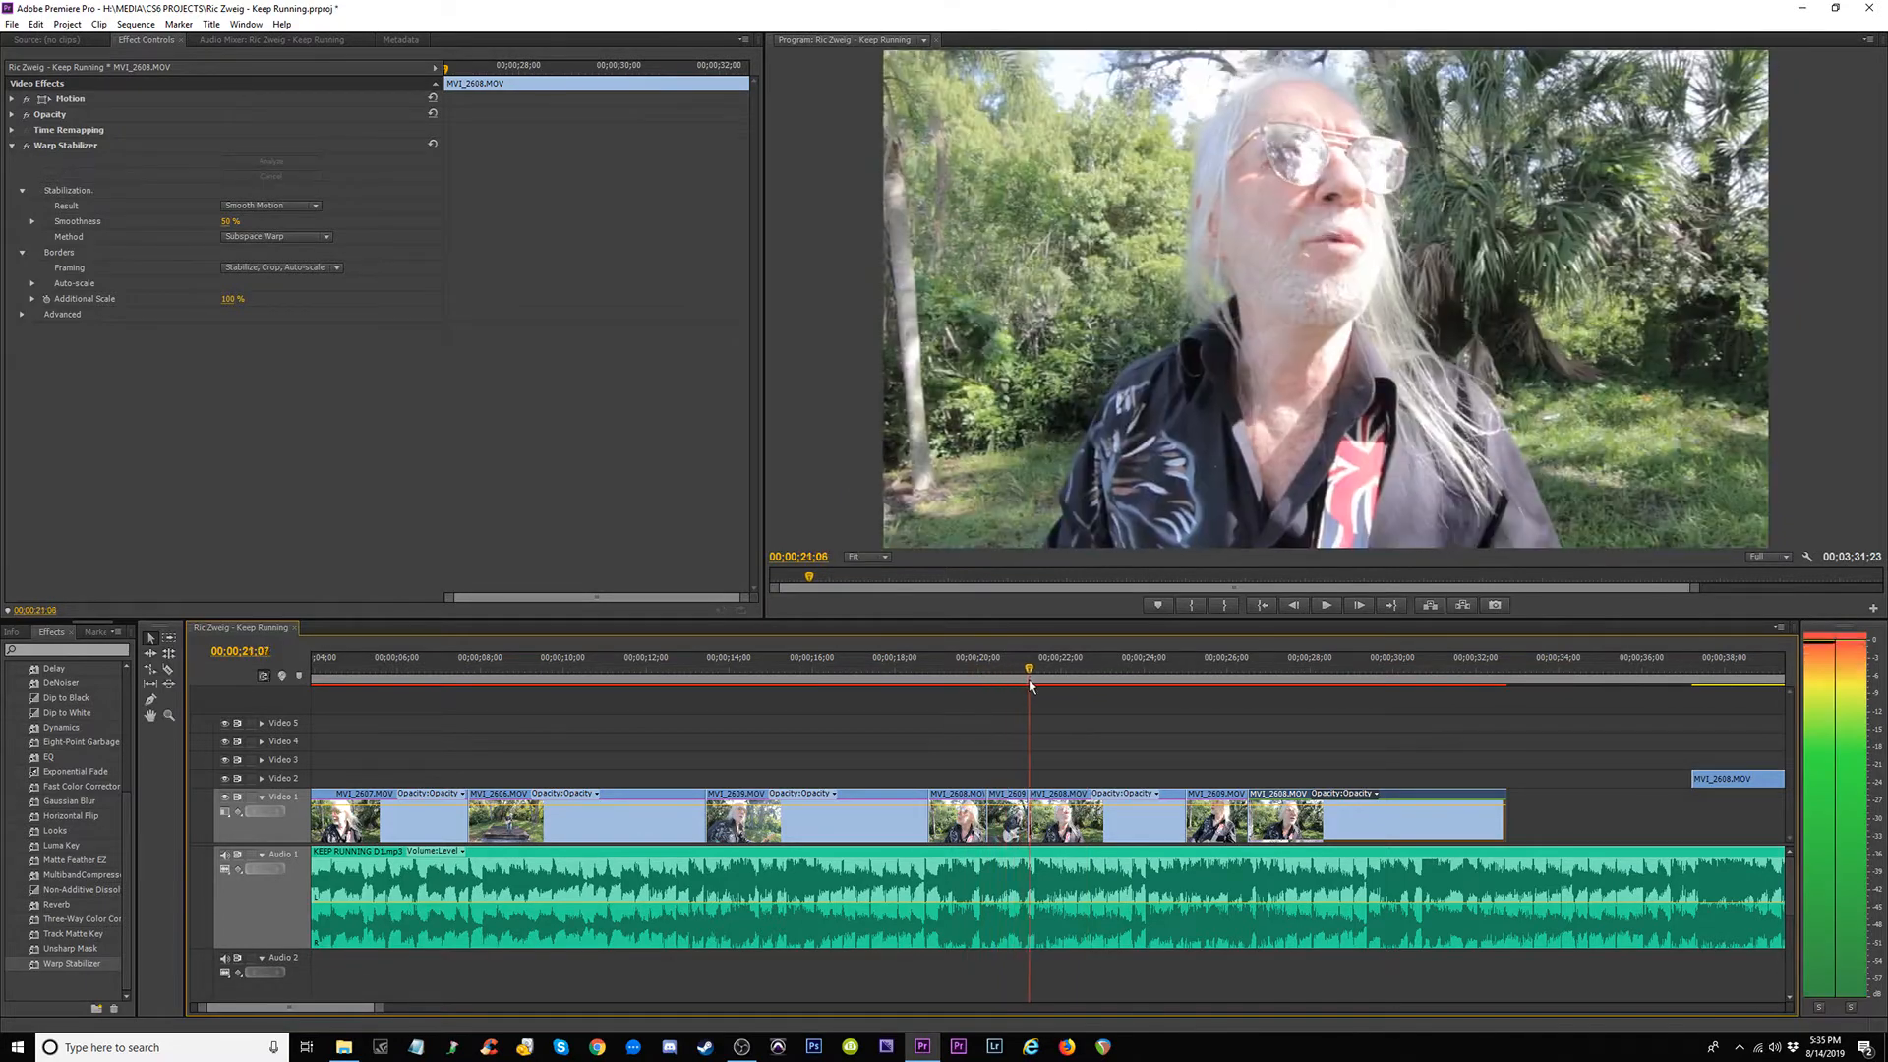
pyautogui.press('space')
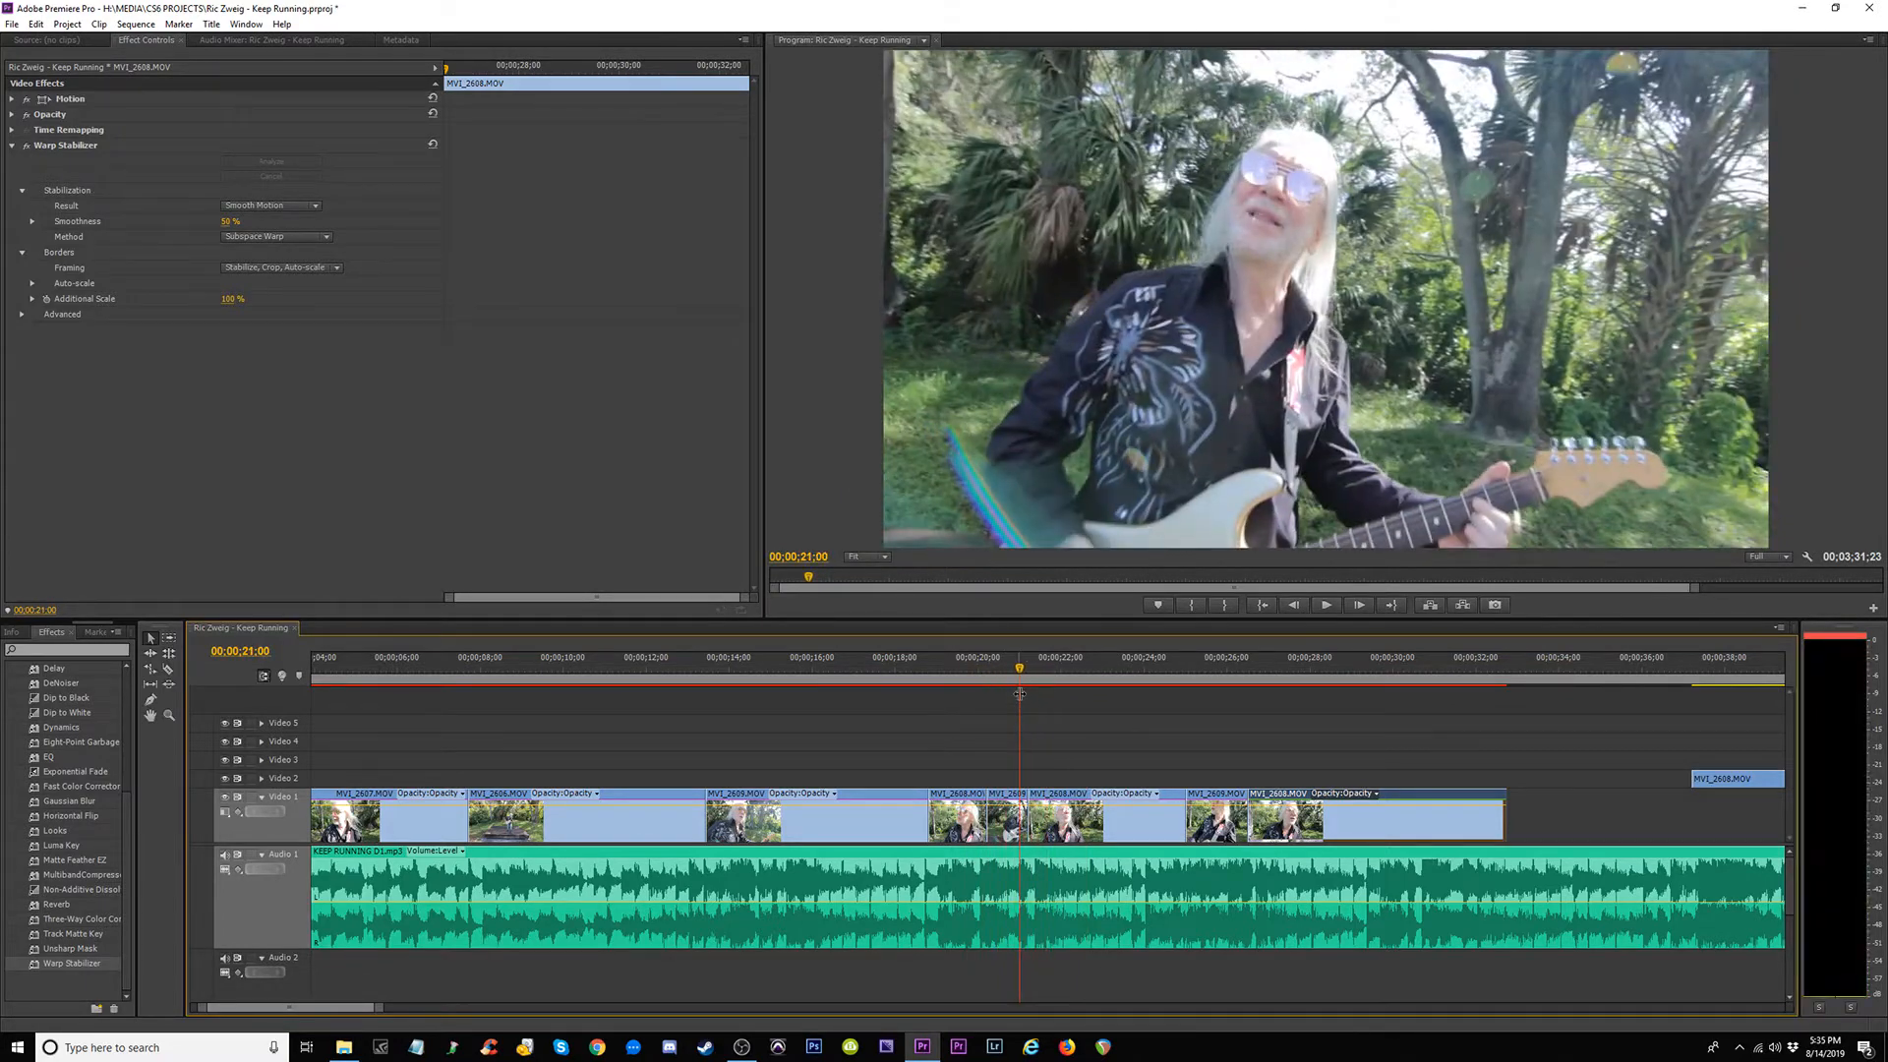
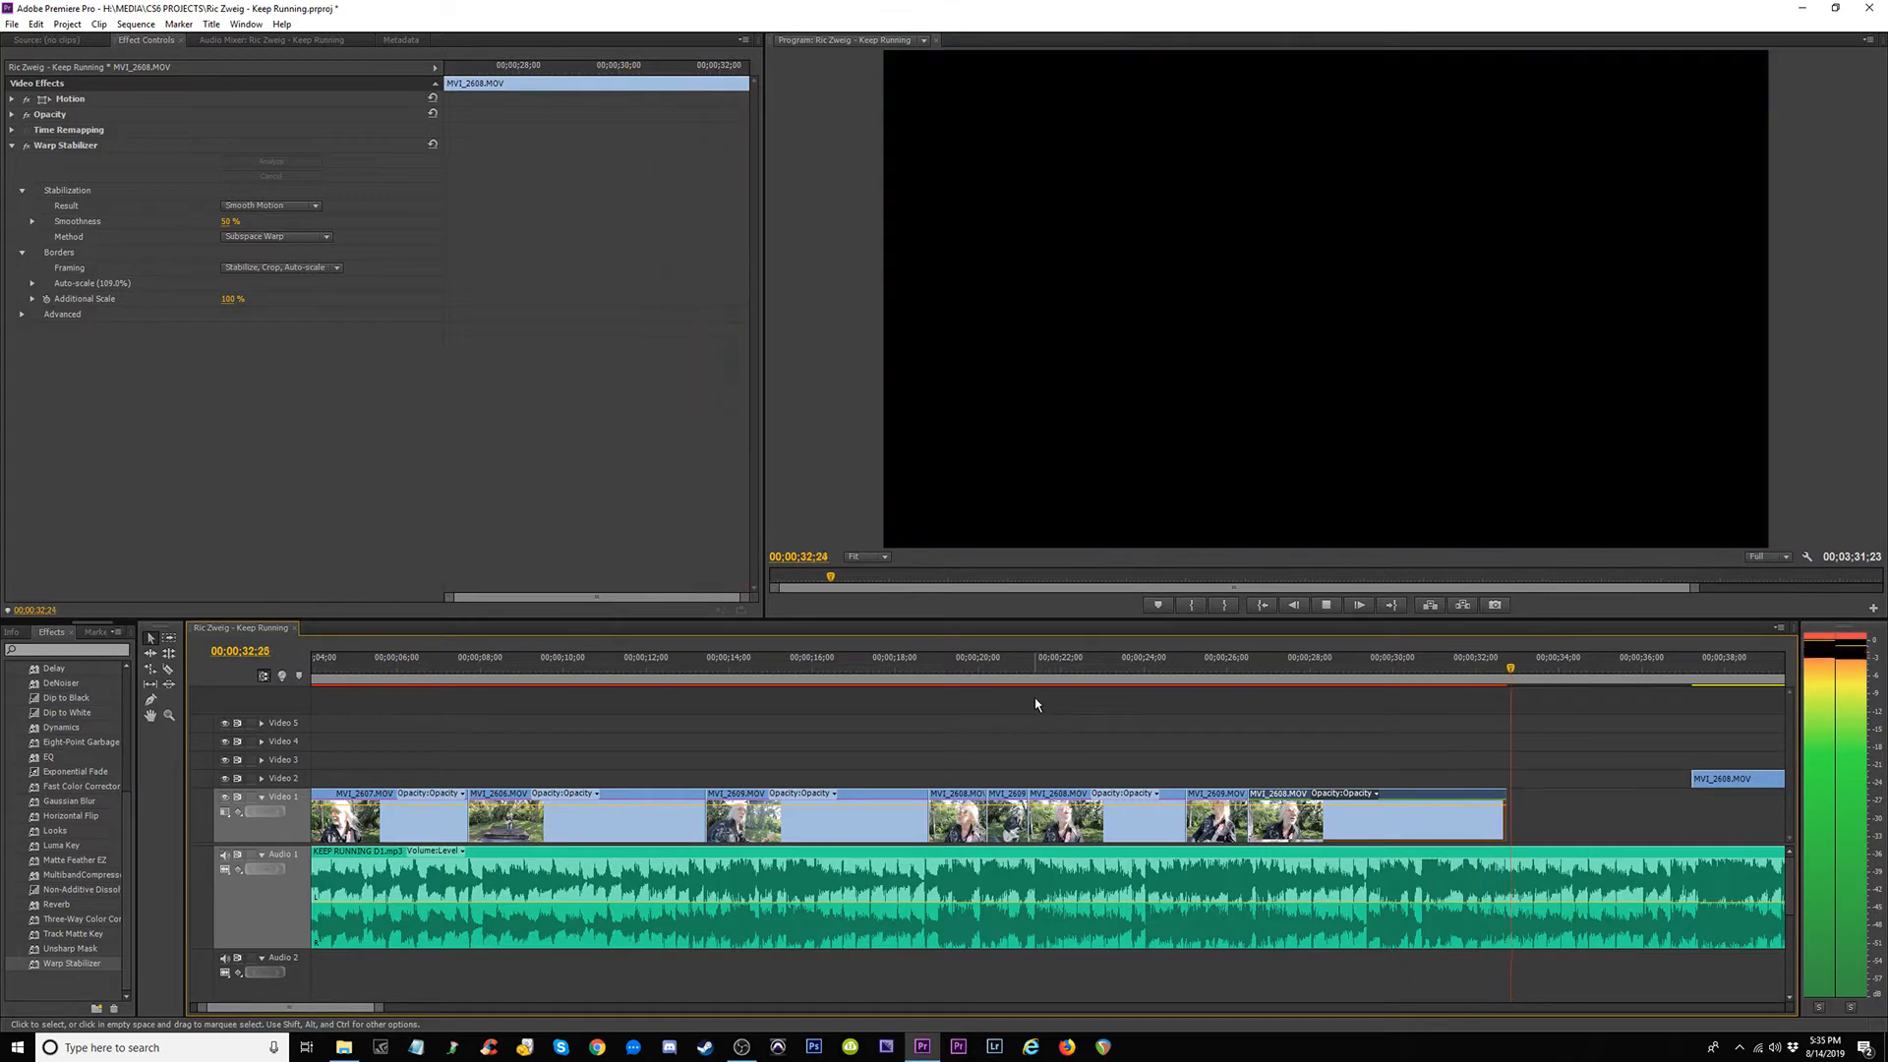
# Move the short MVI_2608 clip near 00;00;37 from Video 2 to Video 1, extend the preceding MVI_2608 up to it and play.
pyautogui.press('-')
pyautogui.press('-')
pyautogui.press('-')
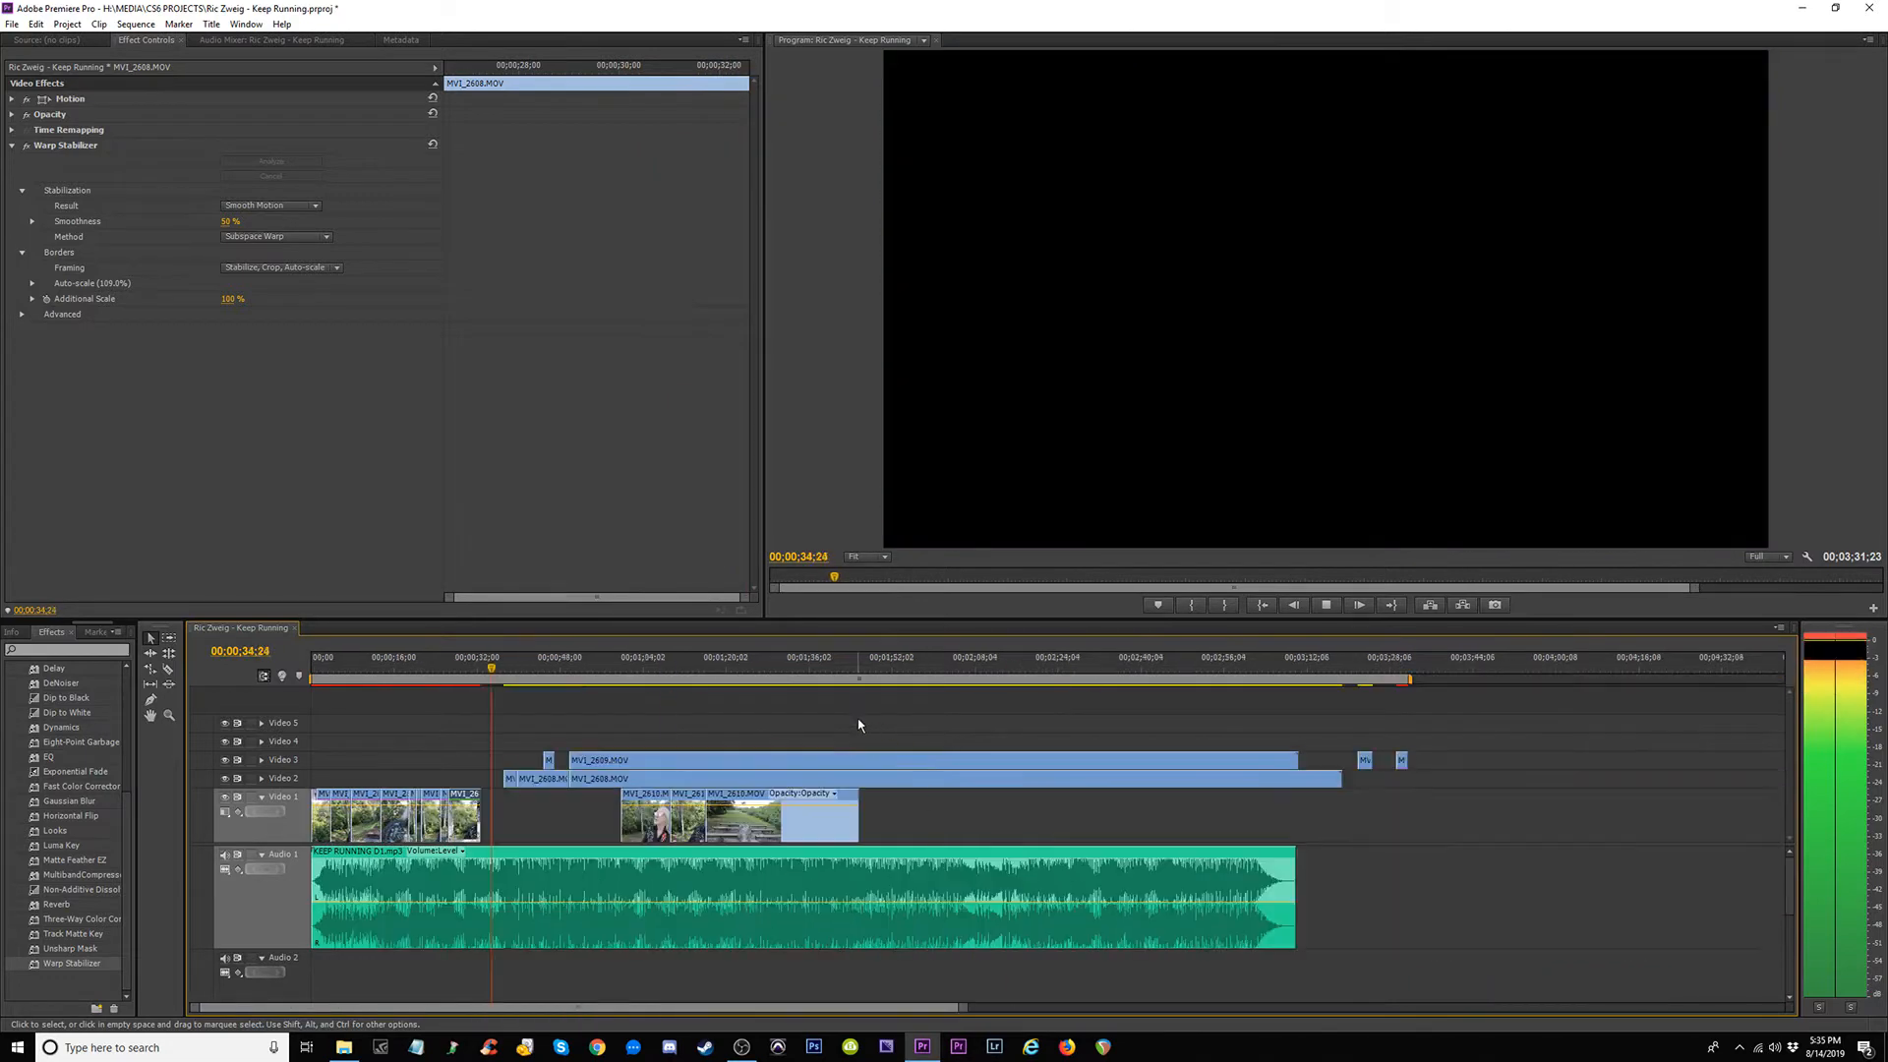
pyautogui.press('=')
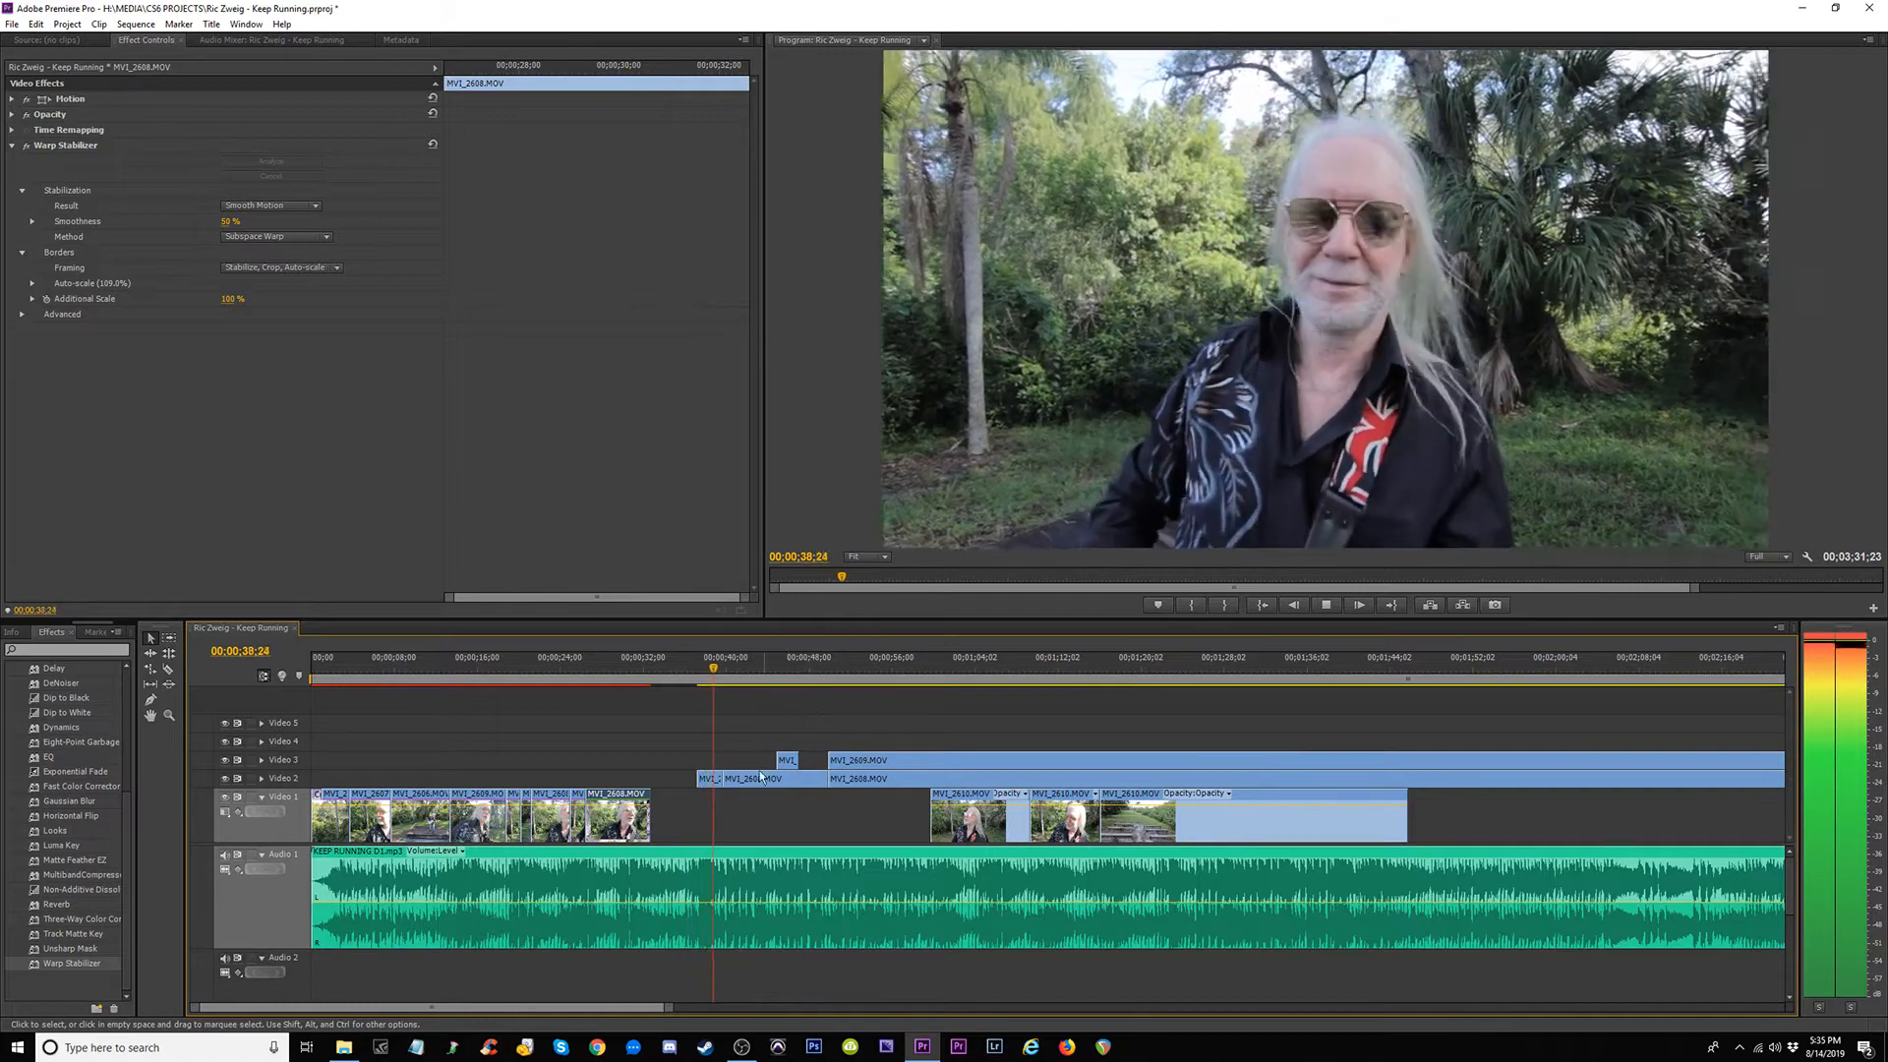
pyautogui.moveTo(708, 778)
pyautogui.mouseDown()
pyautogui.moveTo(708, 810)
pyautogui.moveTo(691, 792)
pyautogui.mouseUp()
pyautogui.click(652, 670)
pyautogui.press('space')
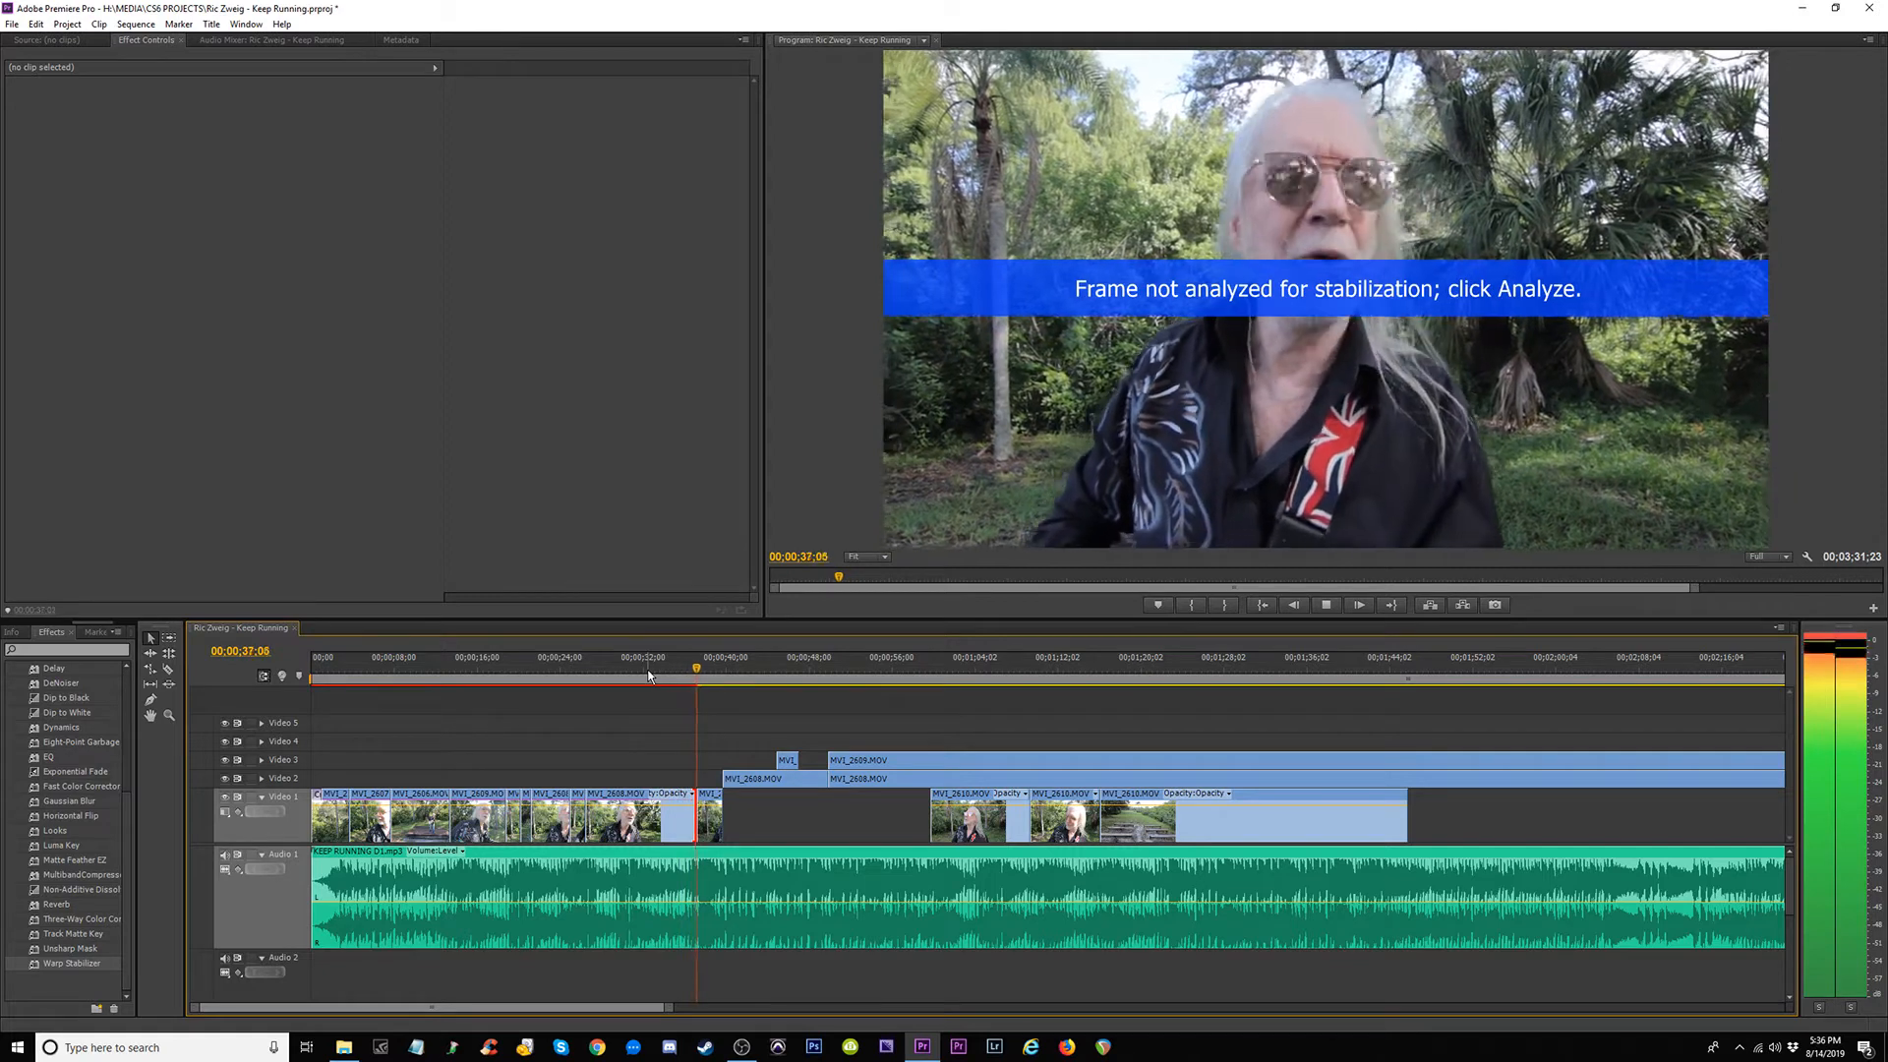
# Look over the leftover Video 3 clips past the song's end and the cuts up to about 00;00;47, and save the project.
pyautogui.click(637, 677)
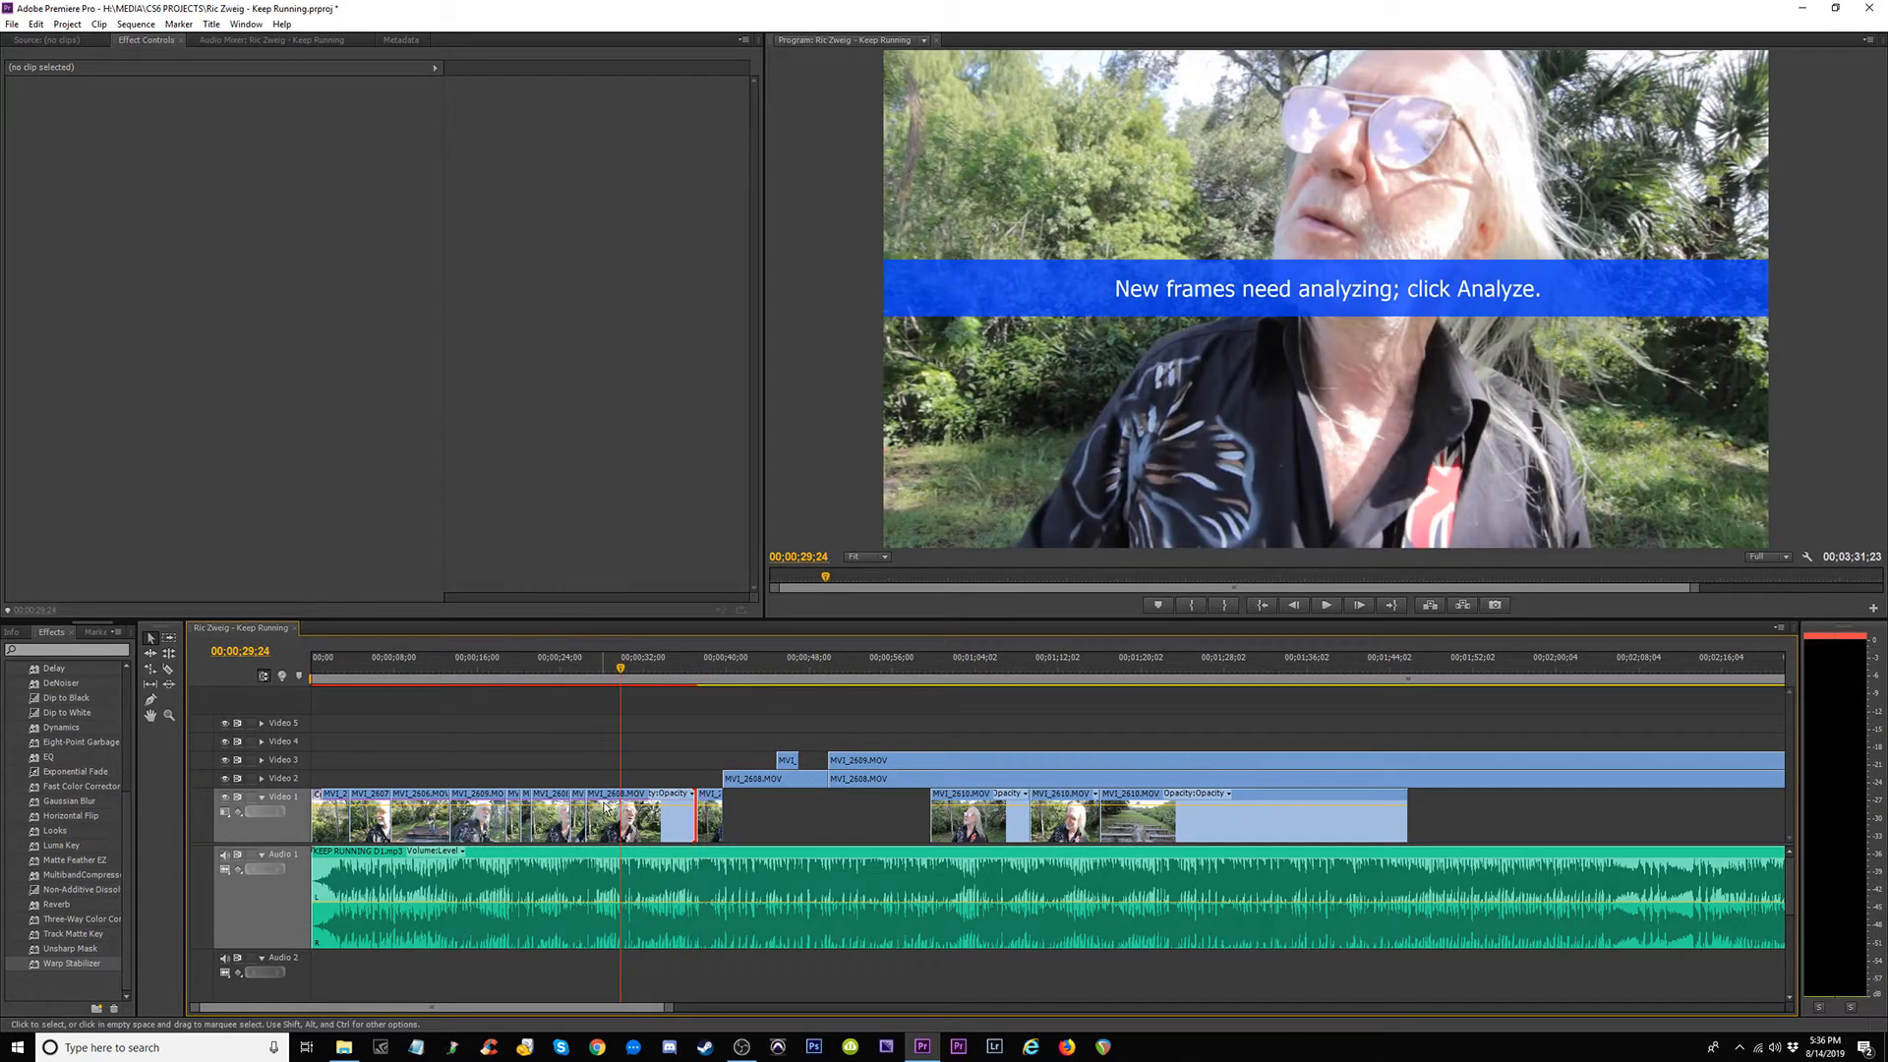
pyautogui.press('-')
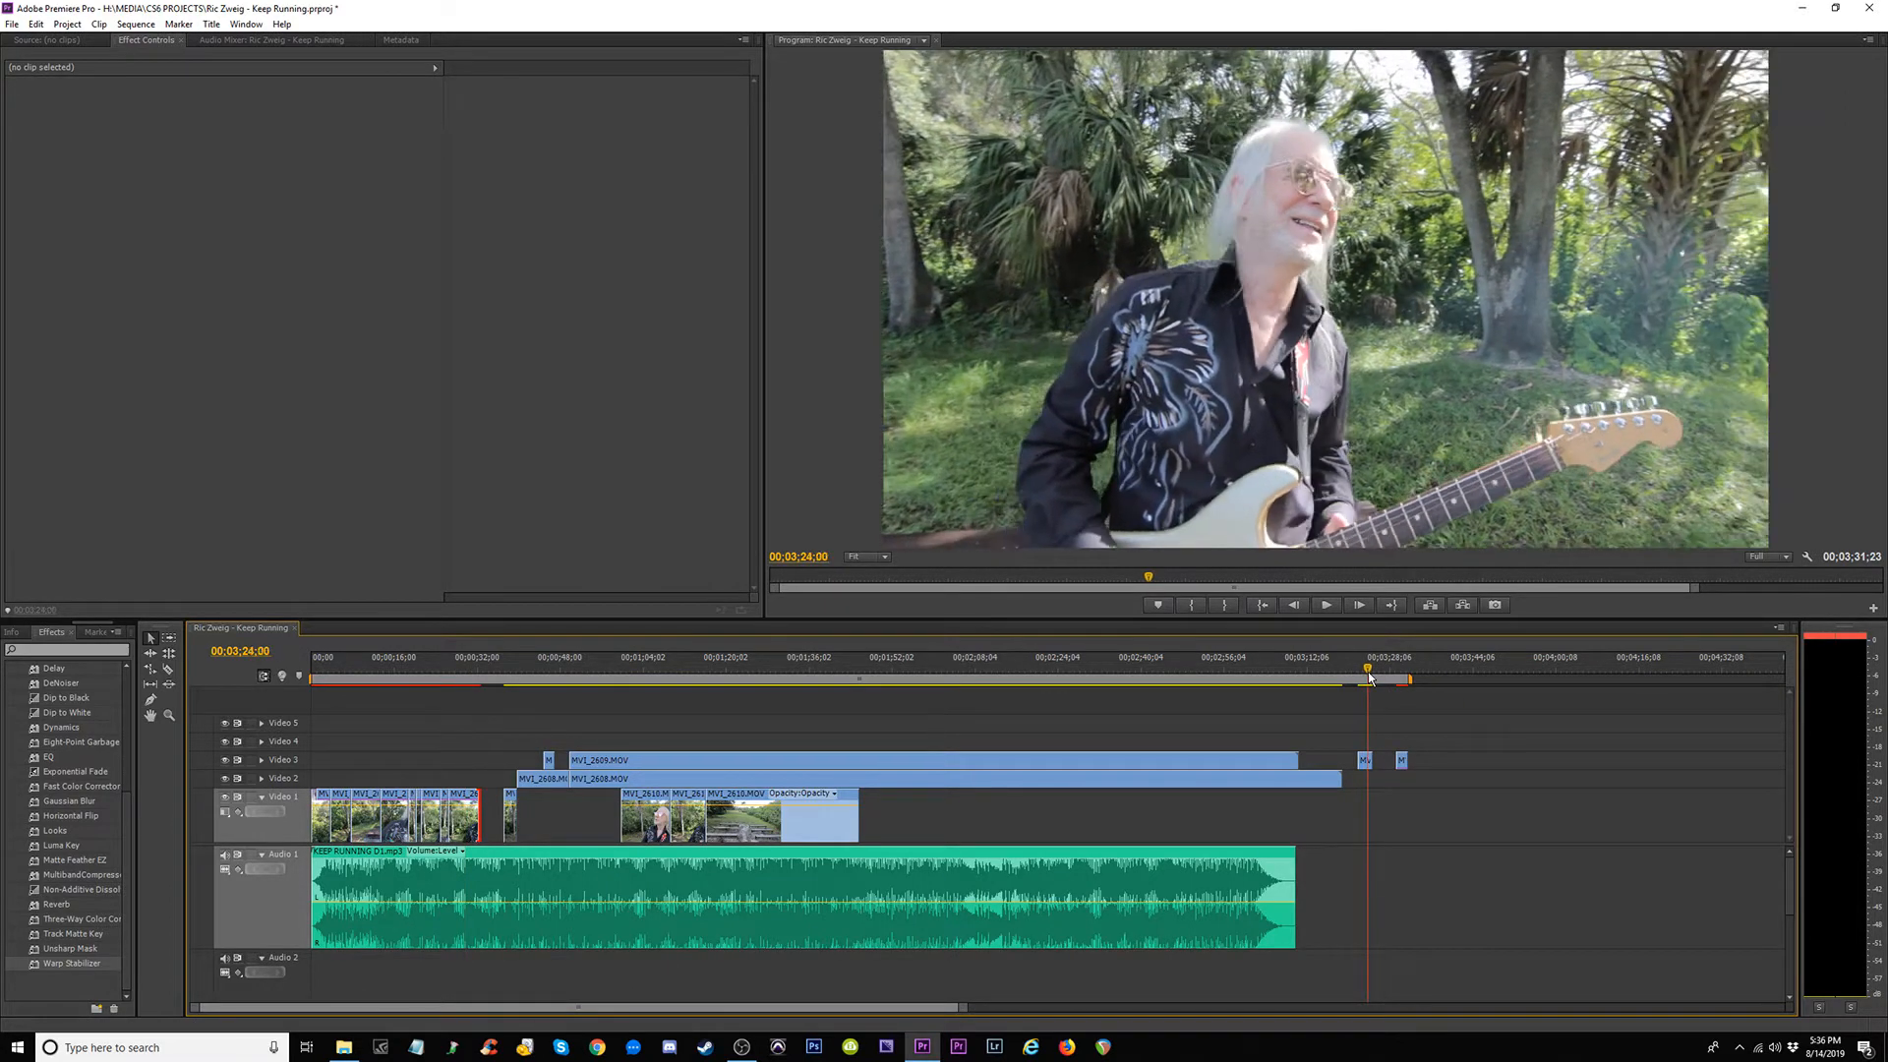
pyautogui.moveTo(1369, 674); pyautogui.dragTo(1384, 680)
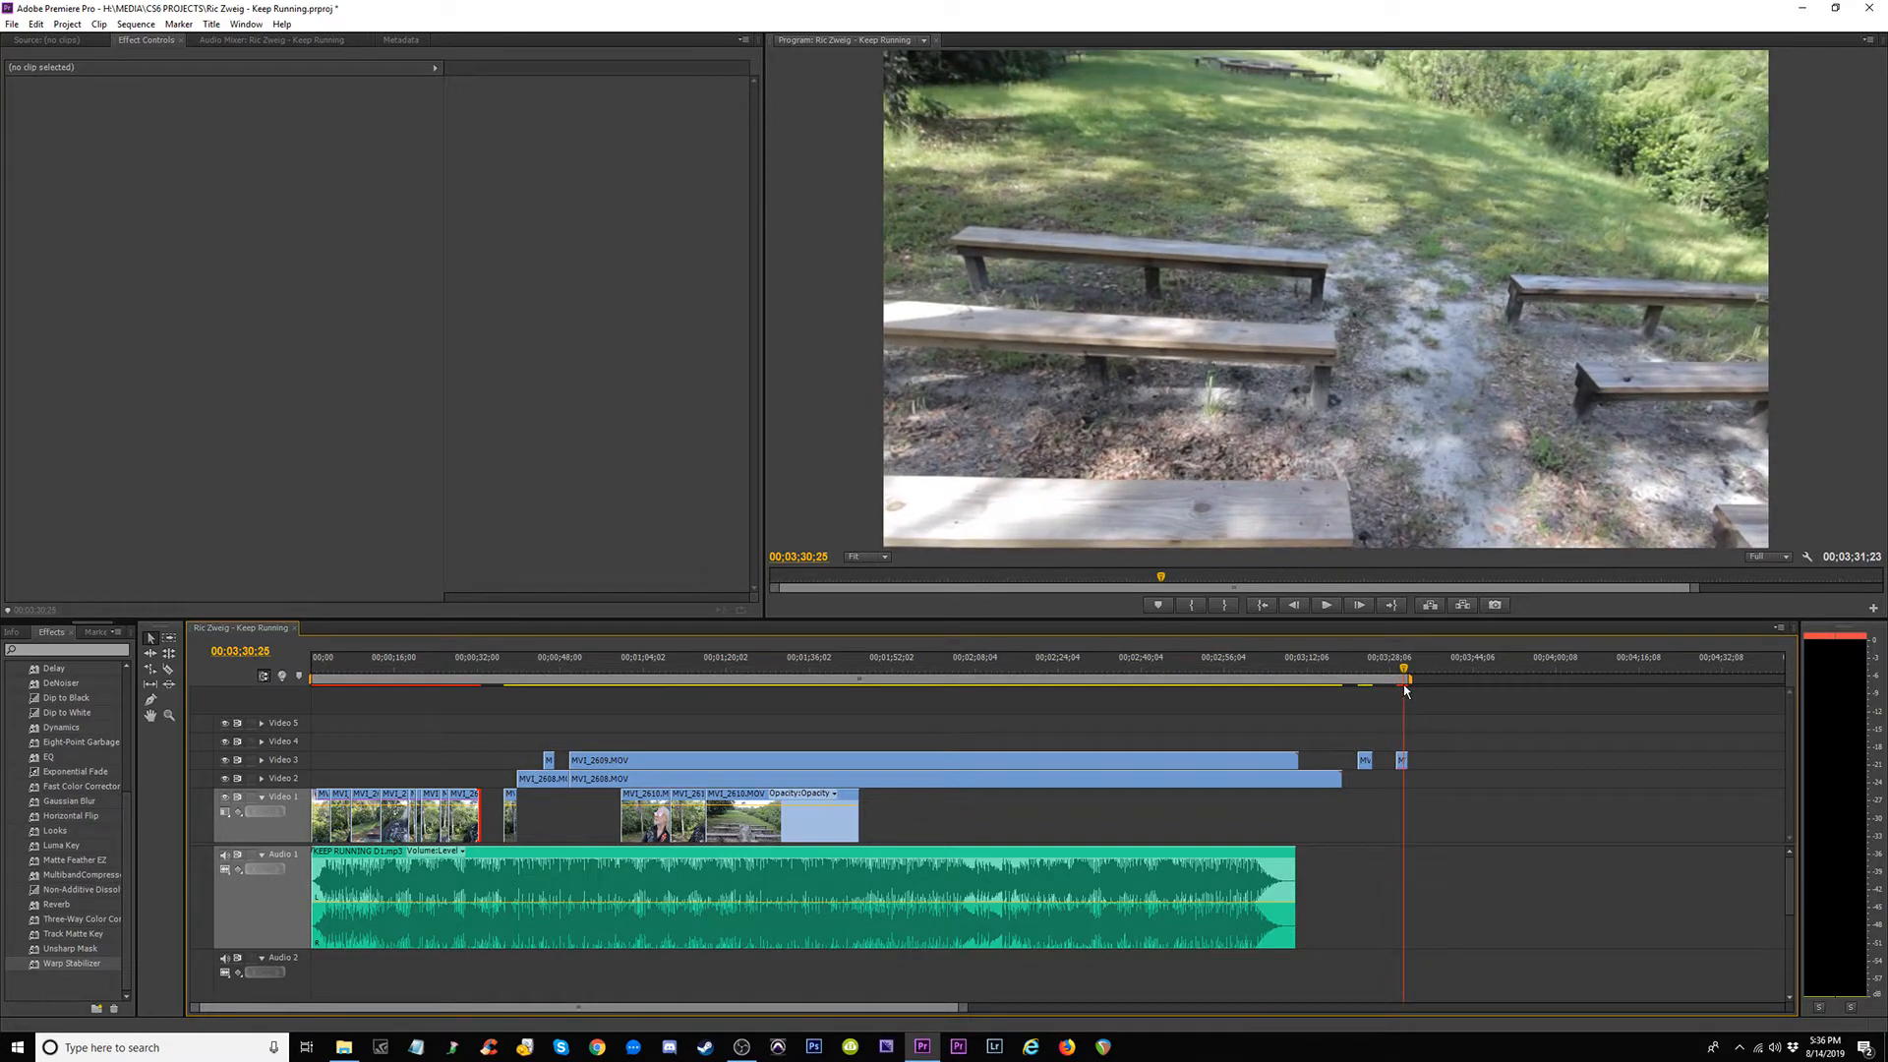
pyautogui.moveTo(787, 695); pyautogui.dragTo(473, 695)
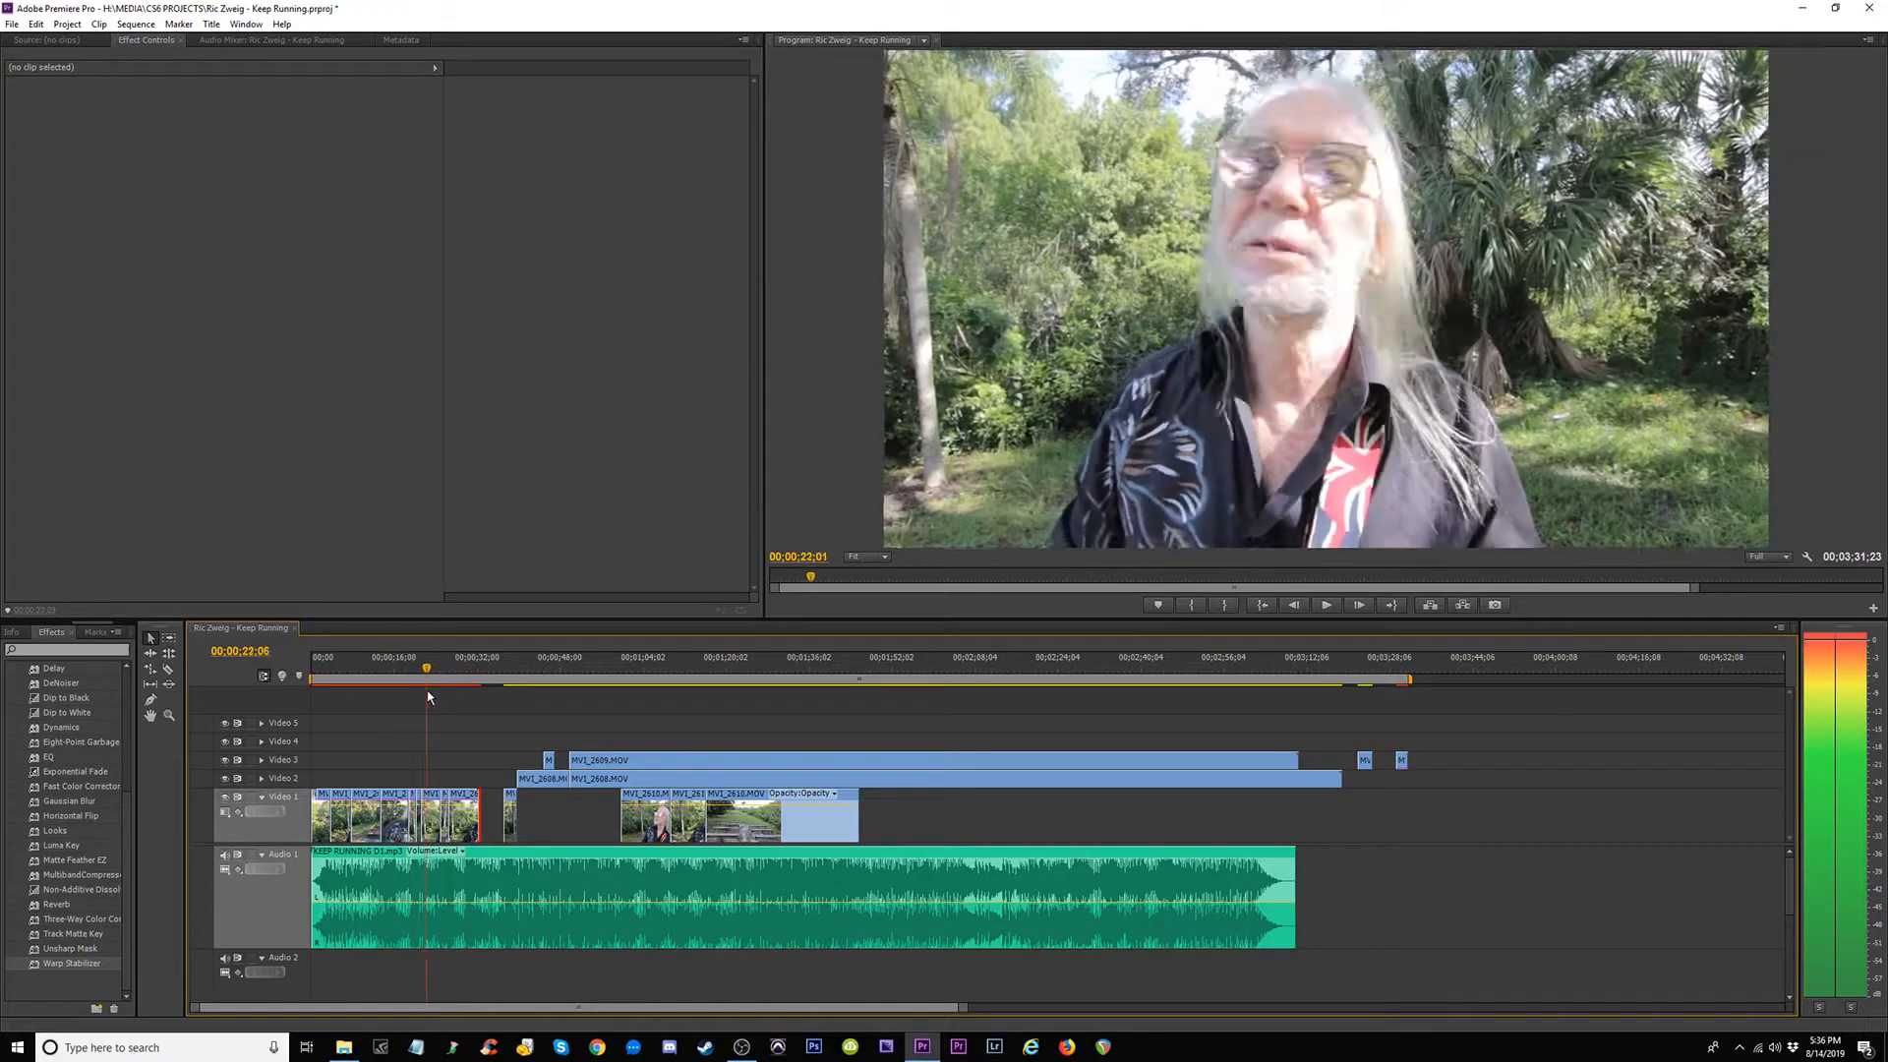
pyautogui.moveTo(437, 697); pyautogui.dragTo(352, 705)
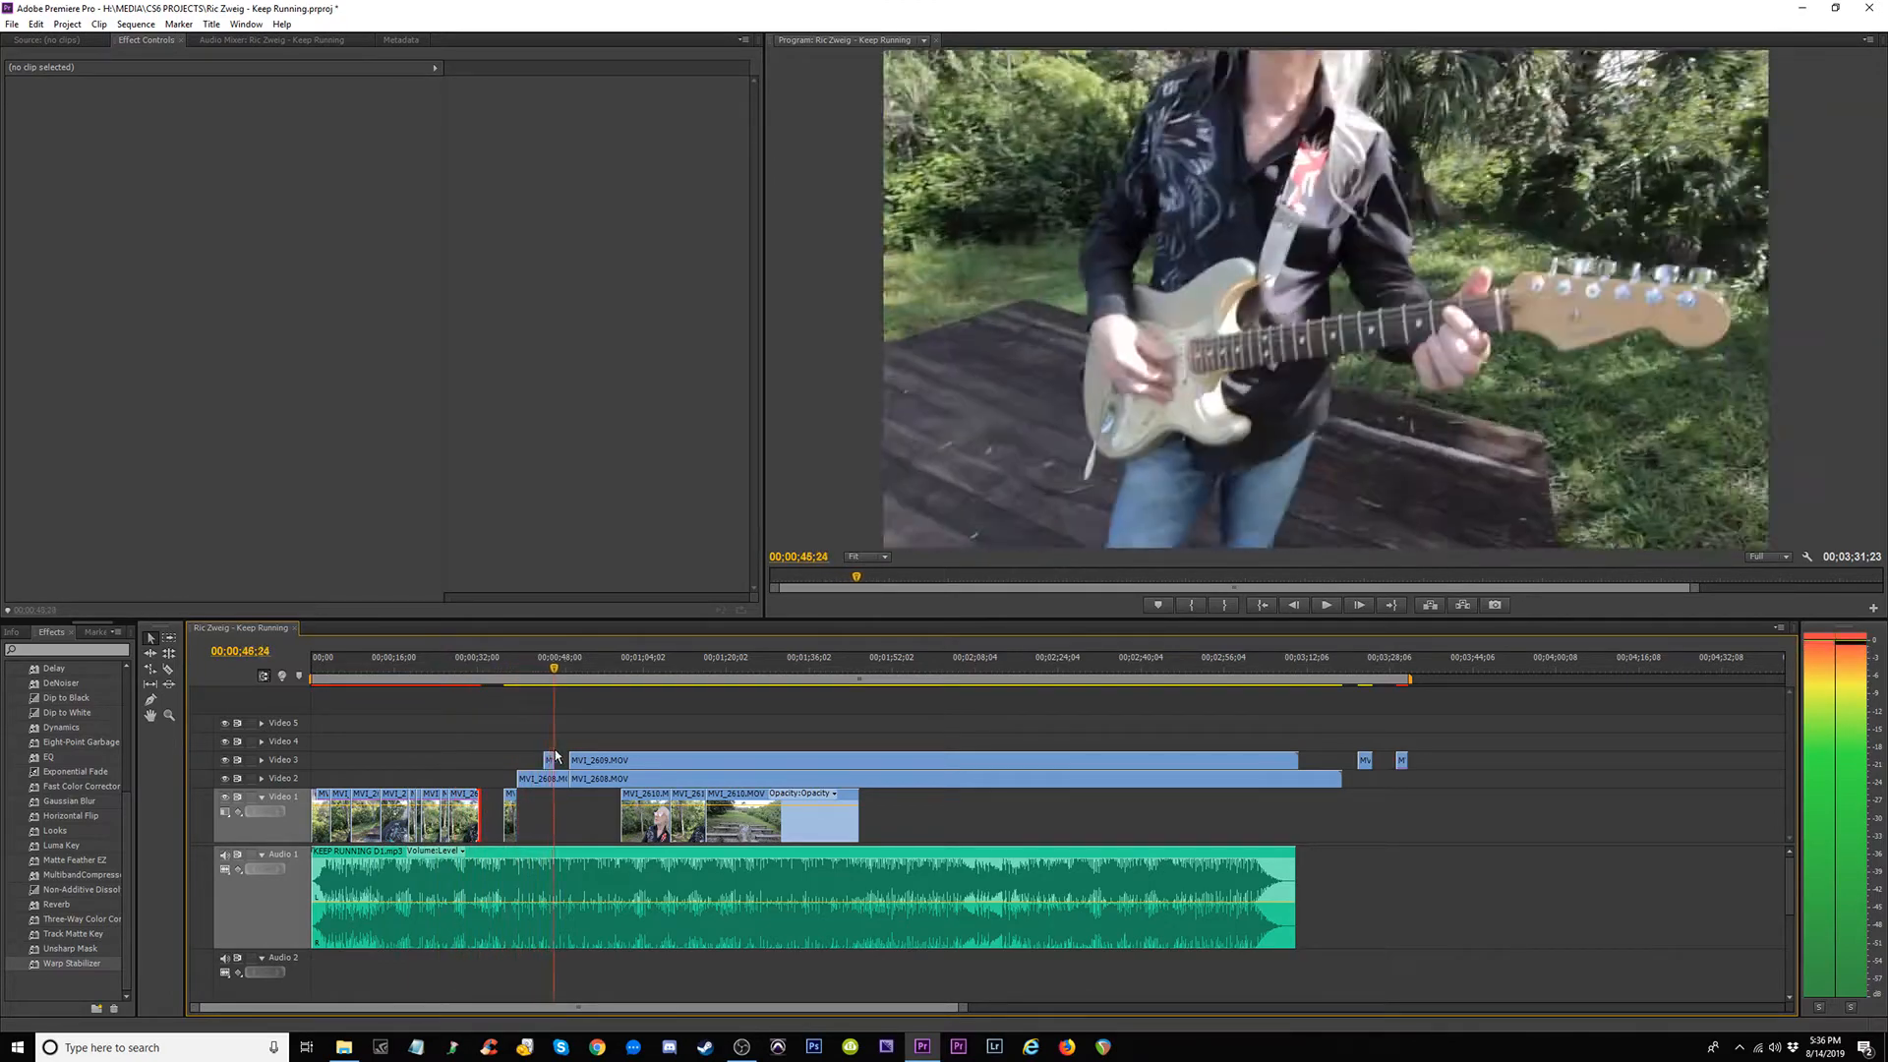
pyautogui.hotkey('ctrl', 's')
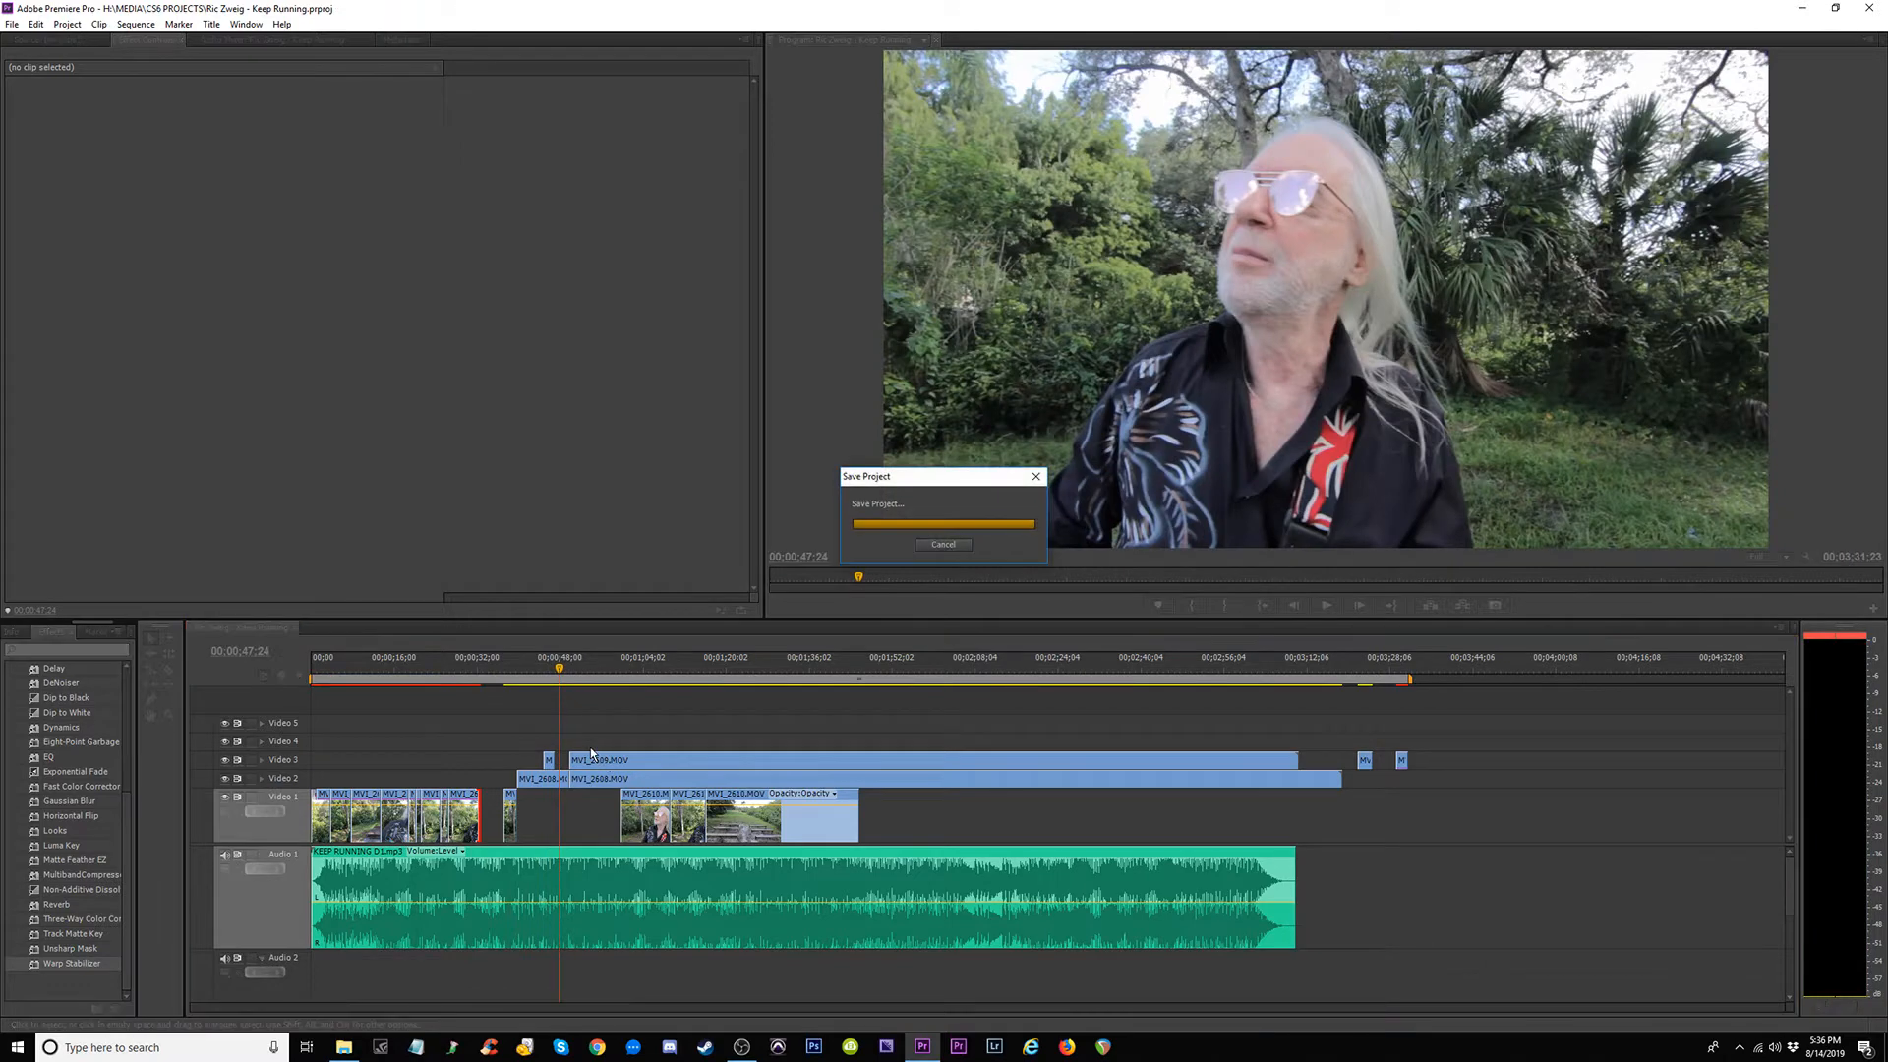
# Play the edit full screen from the start of the sequence with the system volume raised.
pyautogui.press('Home')
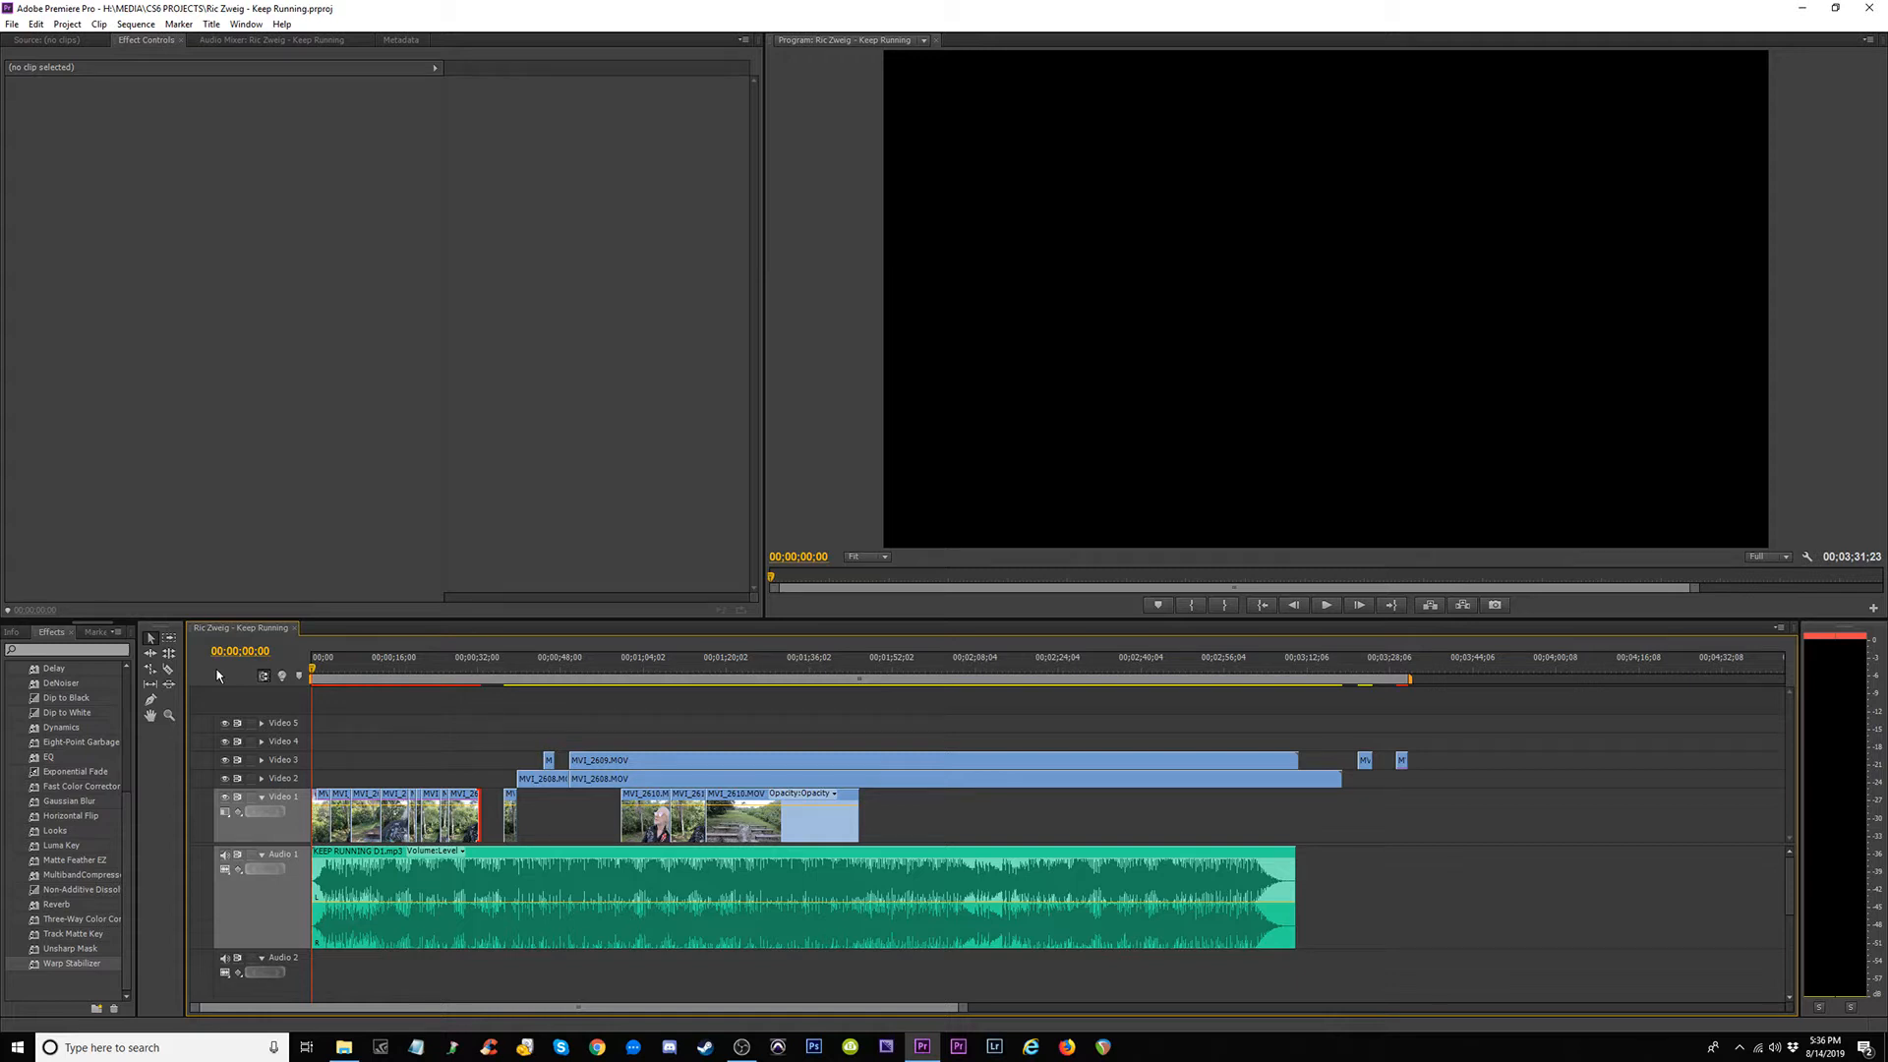
pyautogui.hotkey('ctrl', '`')
pyautogui.press('space')
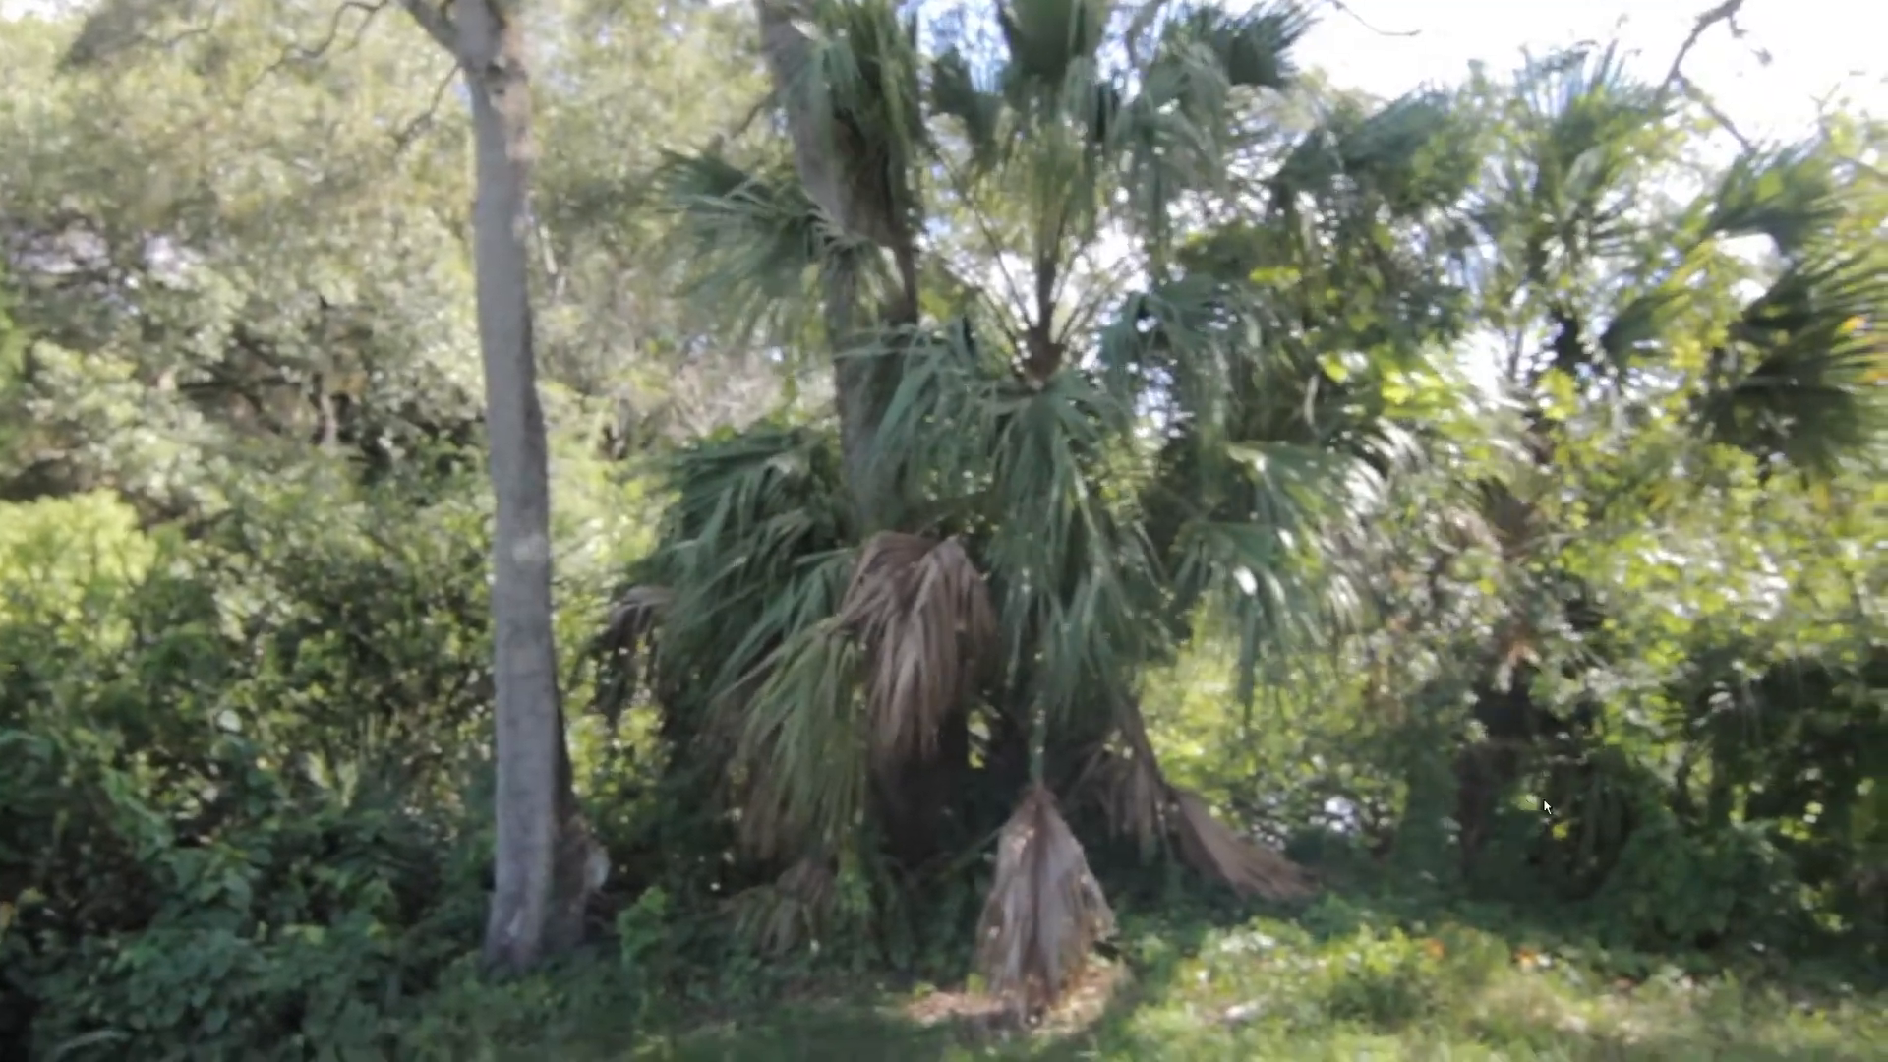
pyautogui.press('XF86AudioRaiseVolume')
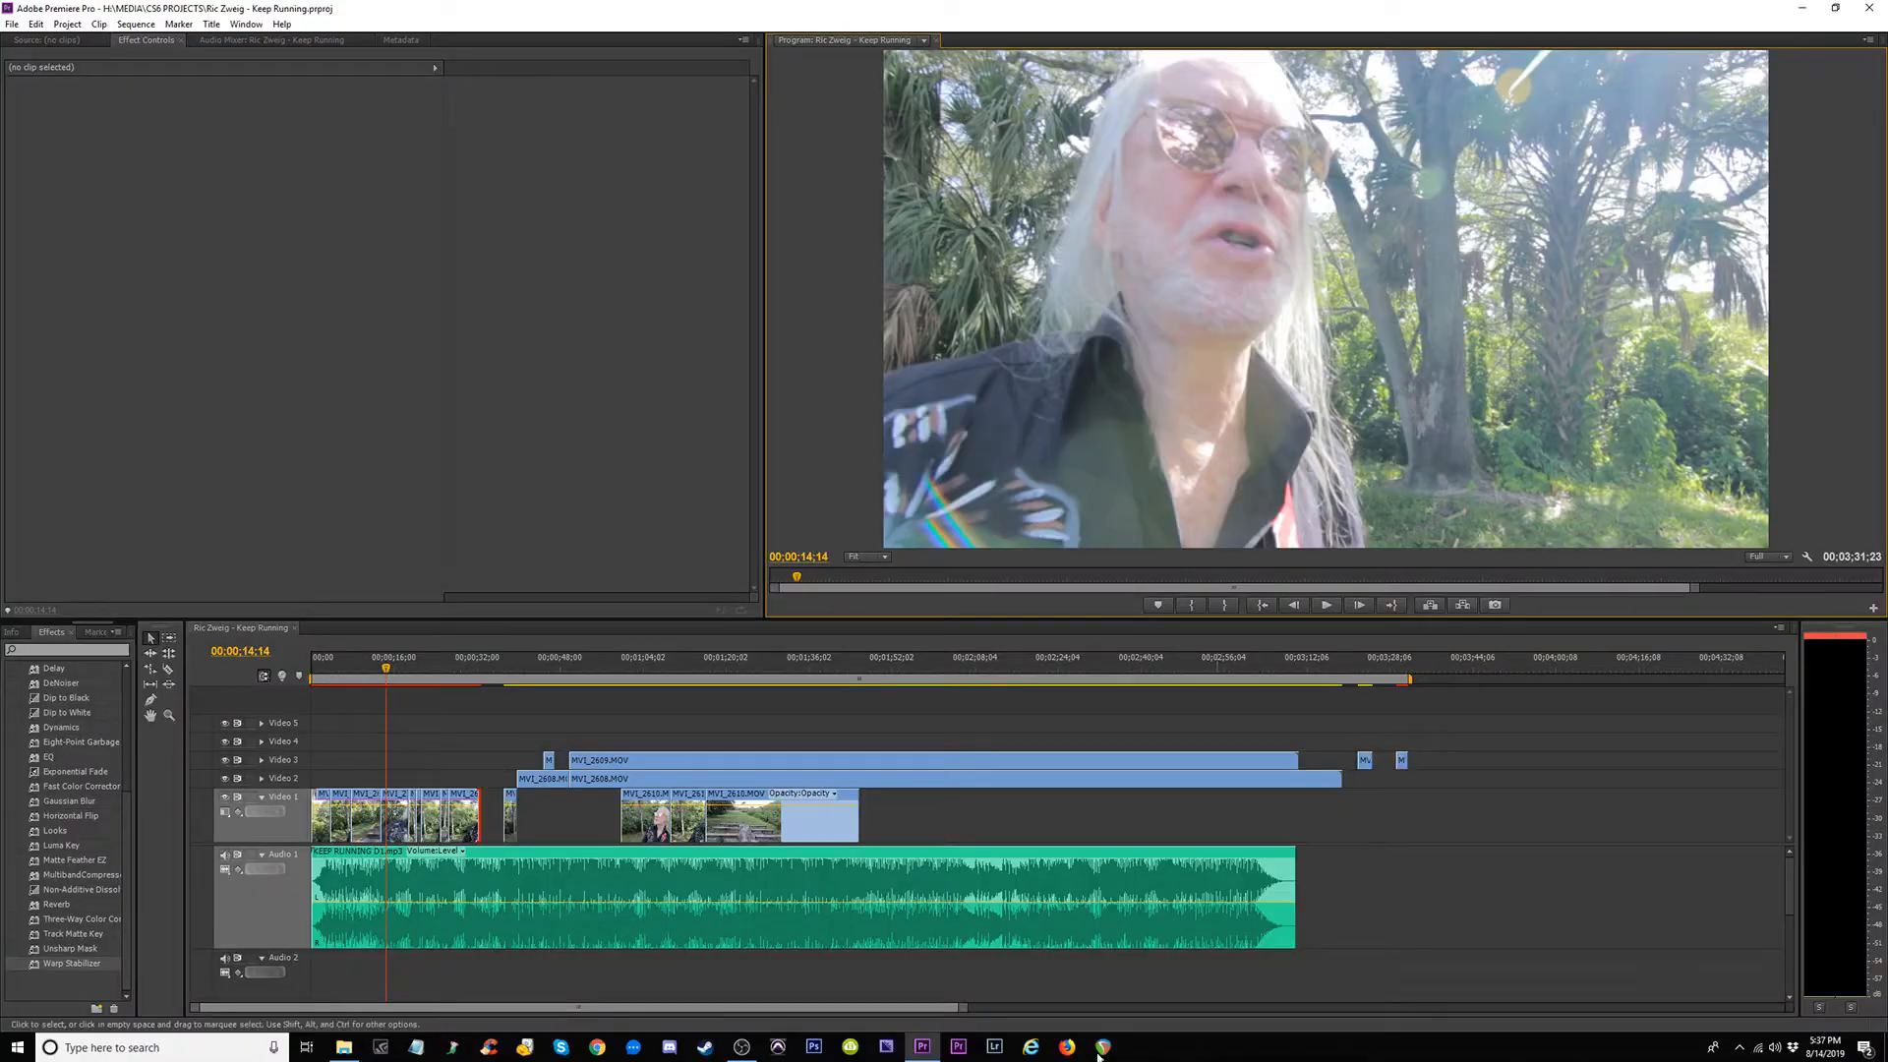
# Review the MVI_2606 clip near 00;00;08, move it from Video 1 to Video 3 and extend its end to about 00;00;16.
pyautogui.click(392, 669)
pyautogui.press('=')
pyautogui.press('=')
pyautogui.click(532, 667)
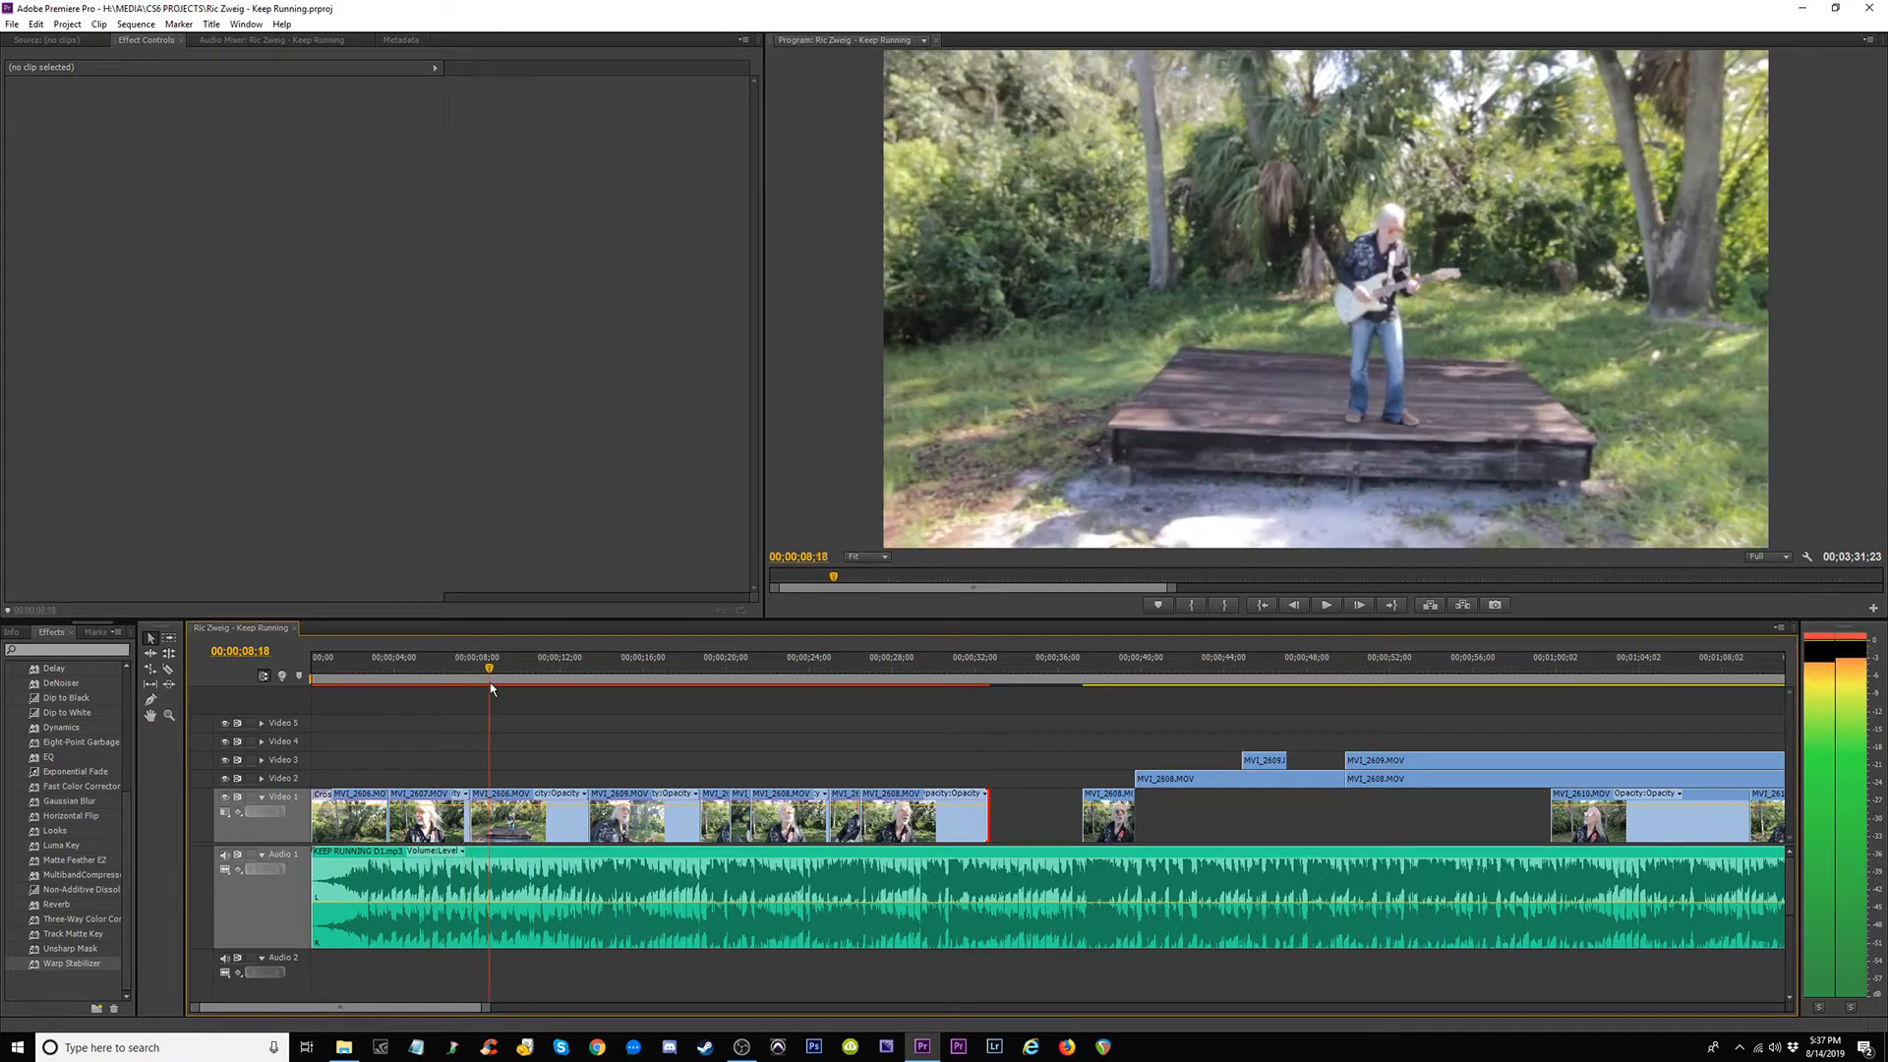
pyautogui.moveTo(384, 692); pyautogui.dragTo(523, 728)
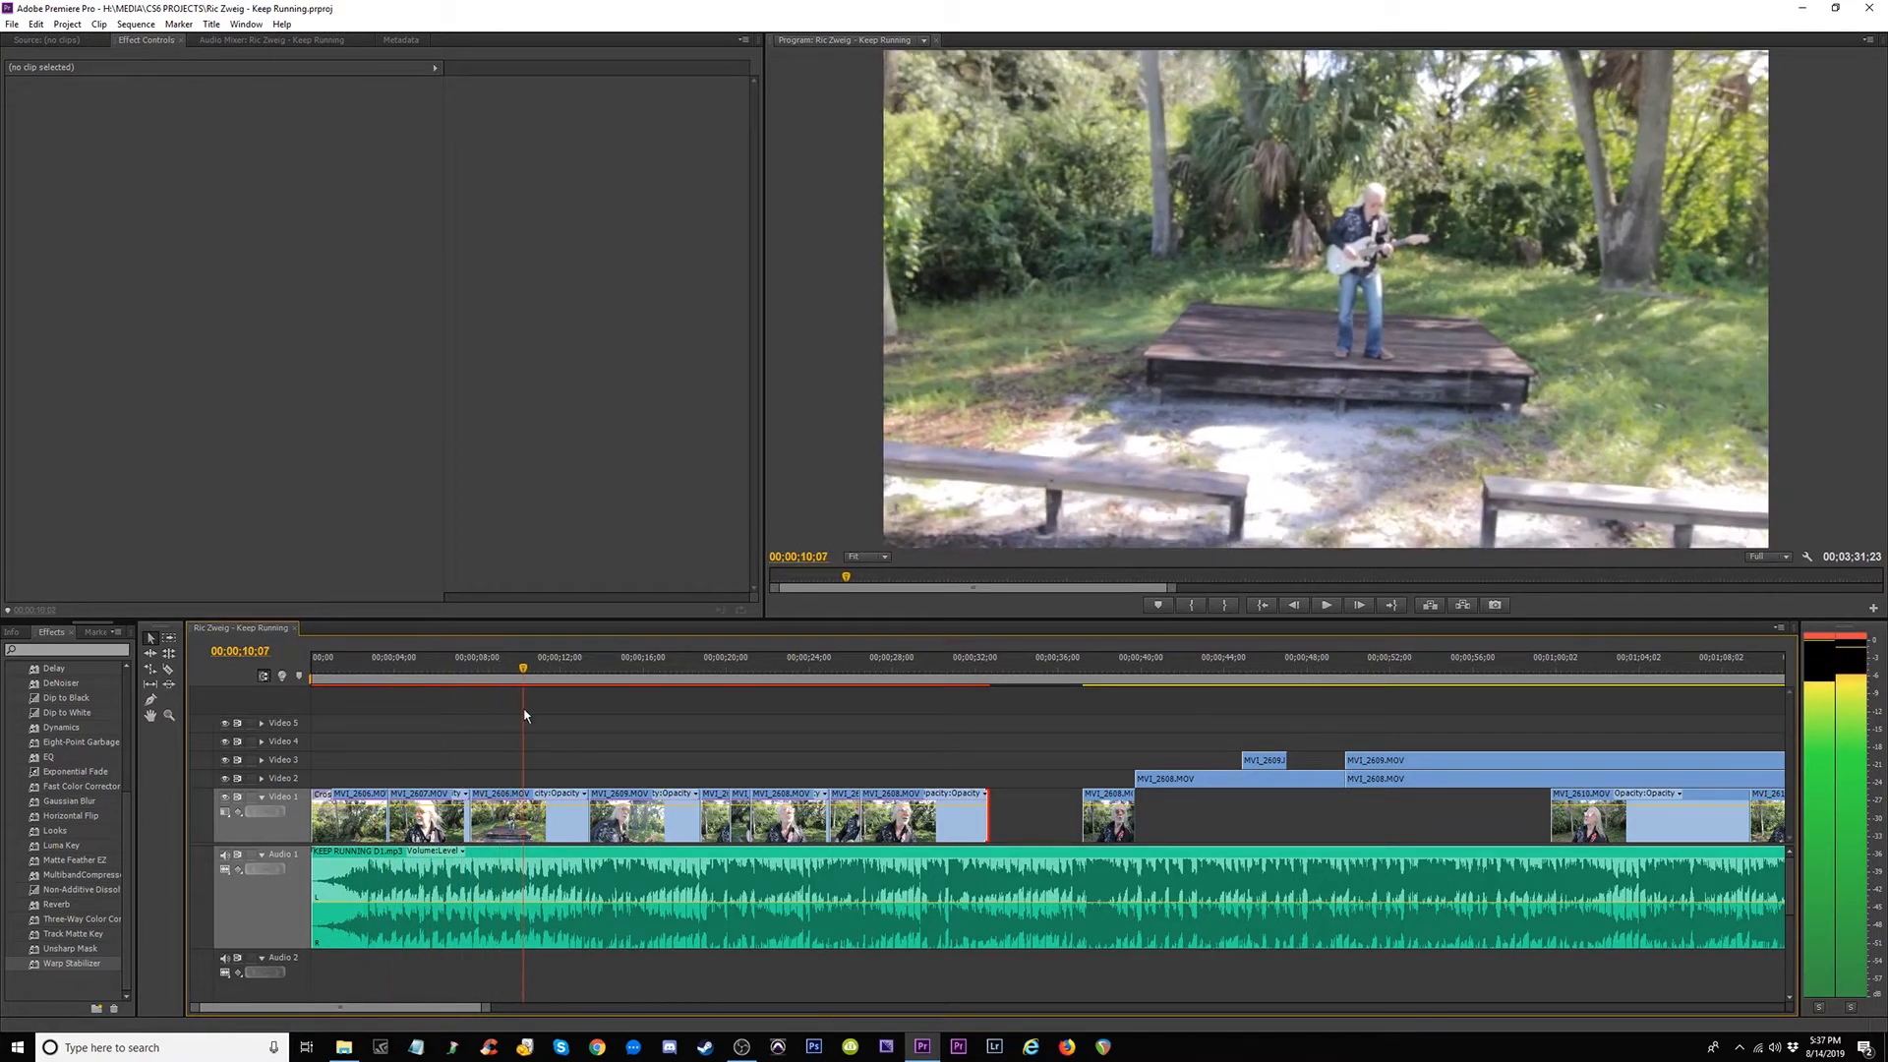
pyautogui.moveTo(489, 790); pyautogui.dragTo(535, 768)
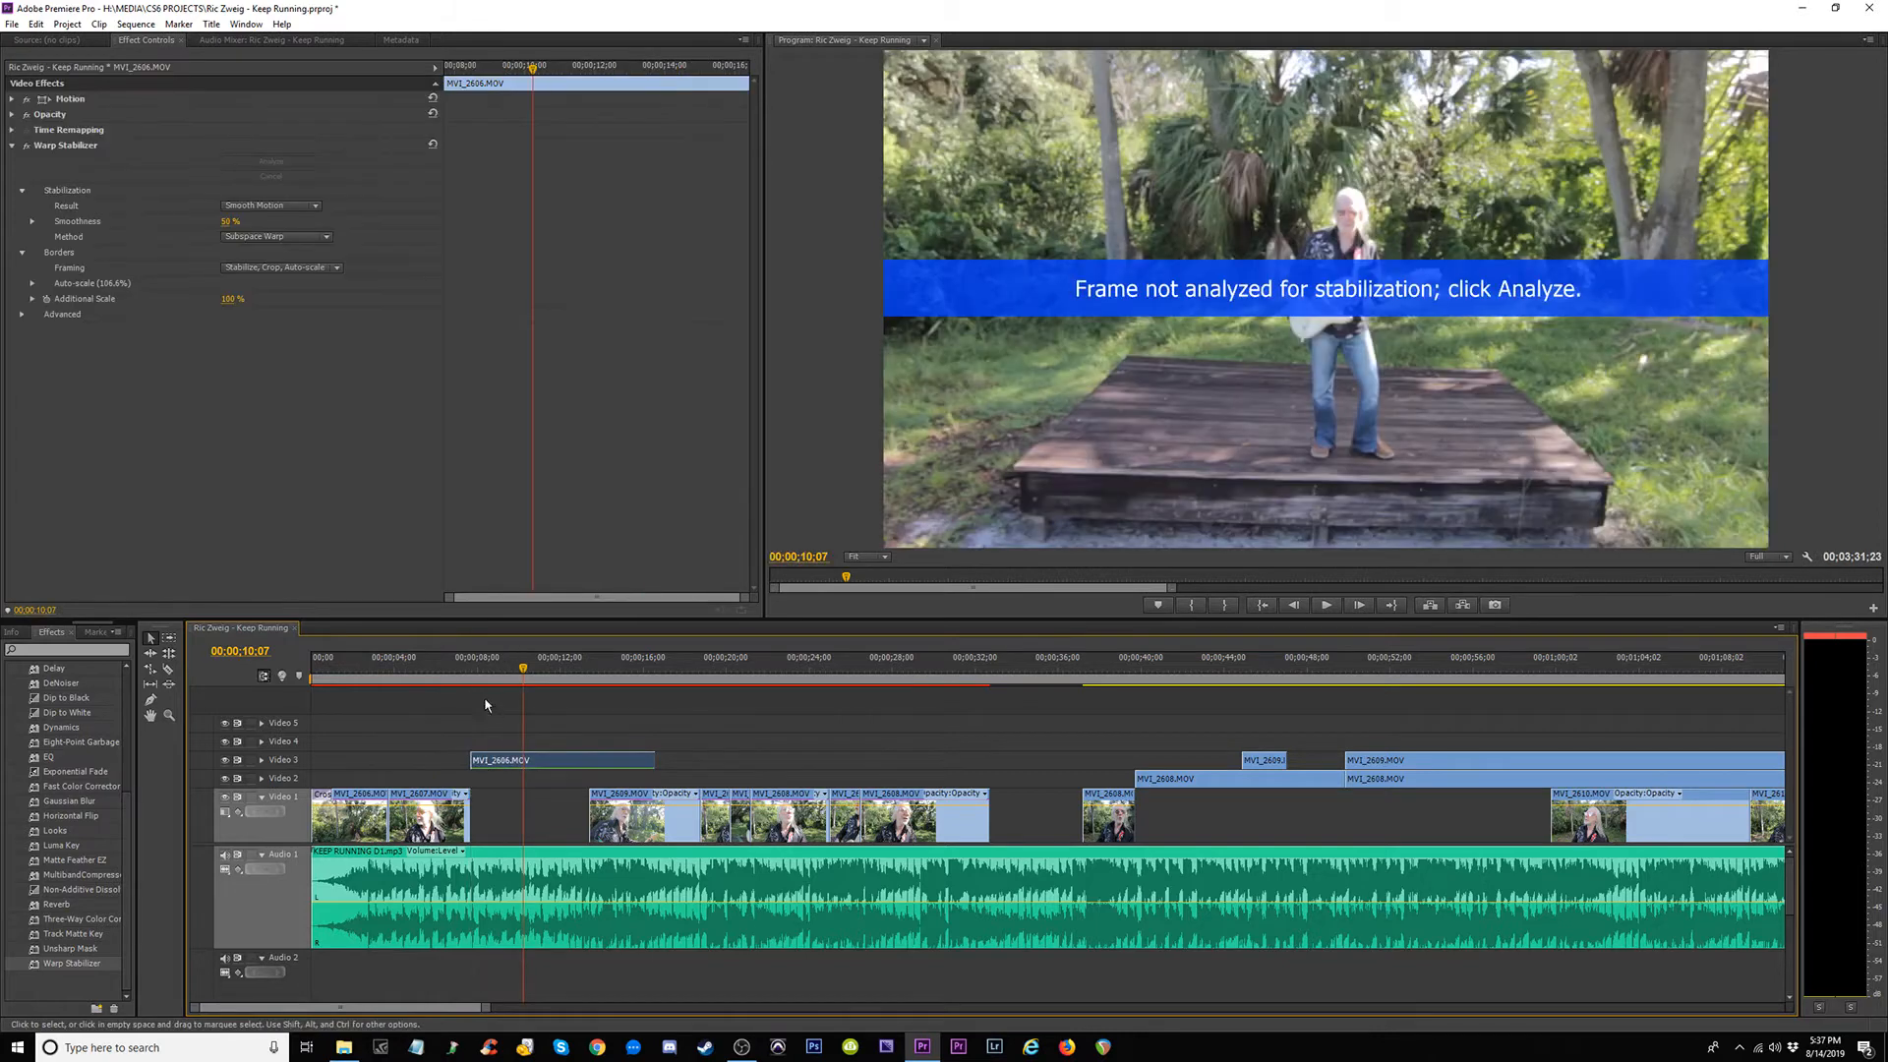
# Split the extended MVI_2606 on Video 3 where the MVI_2609 clip on Video 1 begins, near 00;00;13.
pyautogui.moveTo(535, 672); pyautogui.dragTo(650, 676)
pyautogui.press('c')
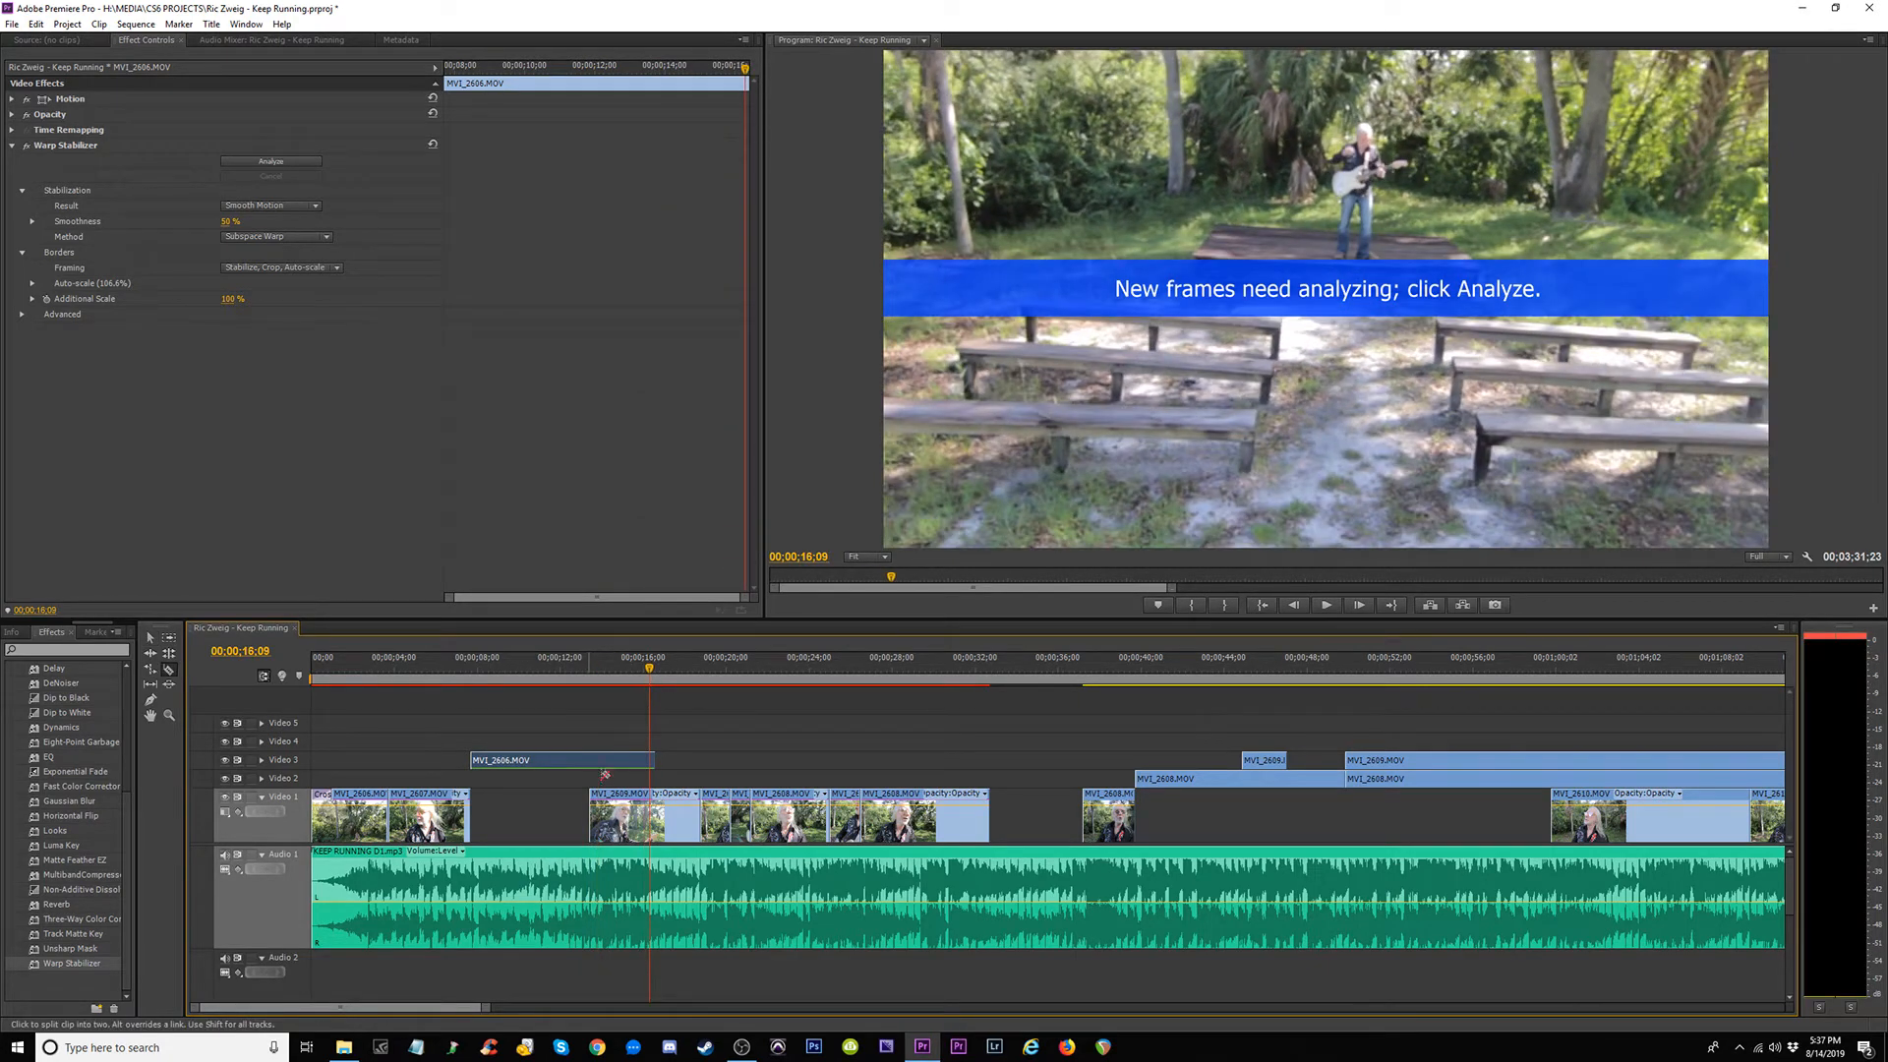
pyautogui.click(590, 767)
pyautogui.press('v')
# Move the cut-off MVI_2606 piece to Video 2 over the gap near 00;00;33, extend it to the MVI_2608 clip near 00;00;37 and play.
pyautogui.moveTo(629, 765); pyautogui.dragTo(993, 779)
pyautogui.moveTo(994, 673); pyautogui.dragTo(1041, 689)
pyautogui.moveTo(1055, 779); pyautogui.dragTo(1083, 777)
pyautogui.press('space')
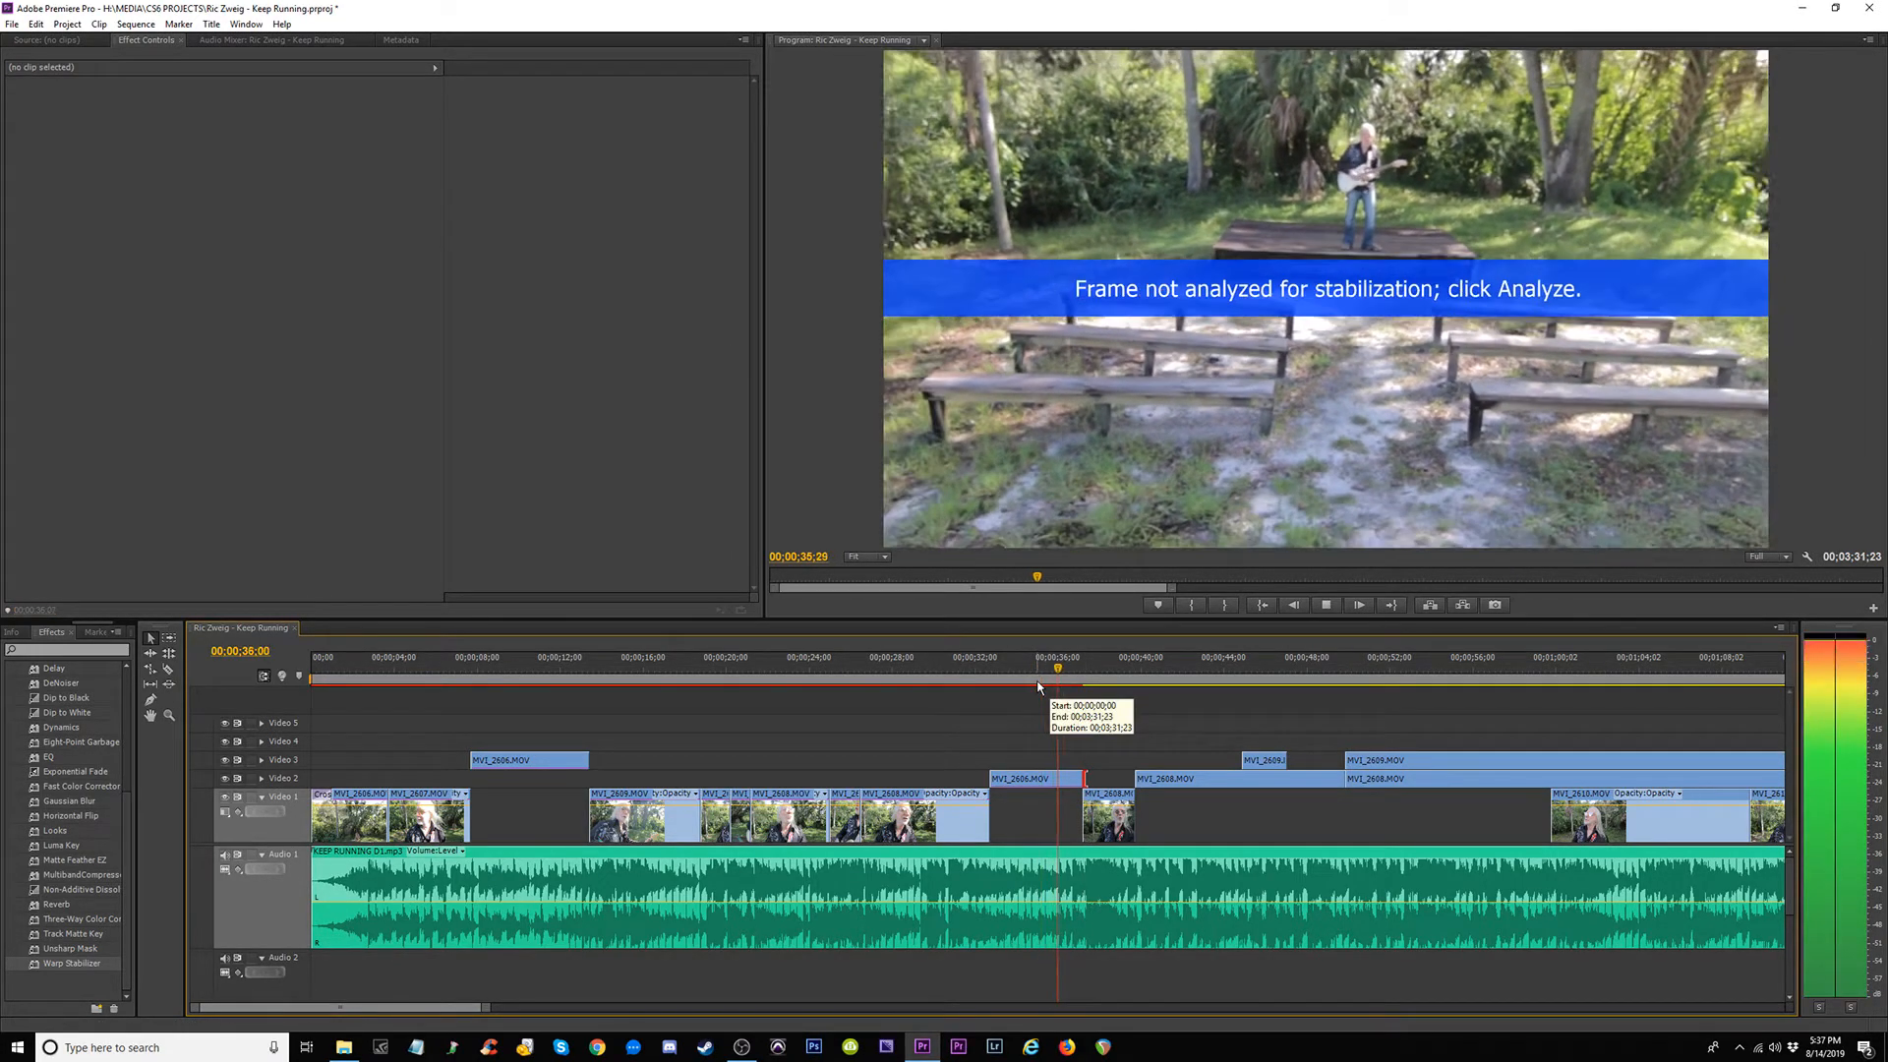
pyautogui.press('space')
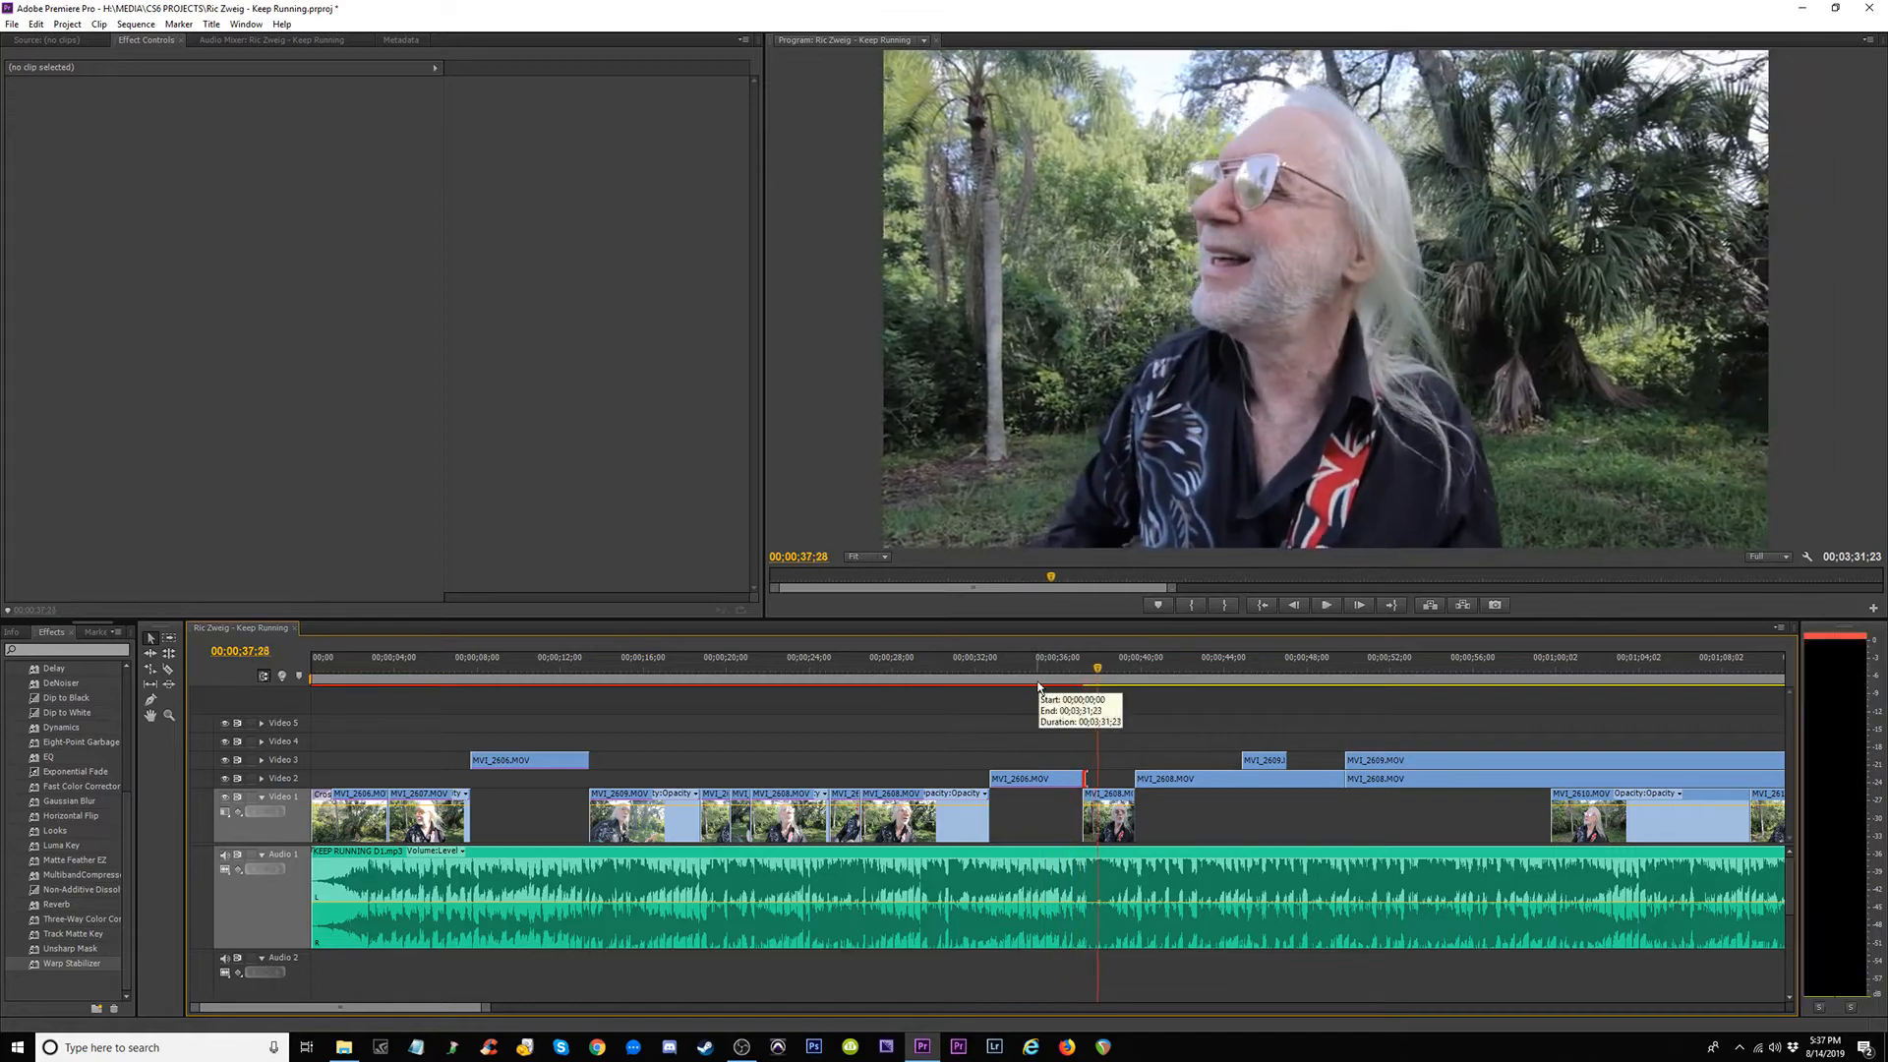
# Move the gap-filling MVI_2606 clip down to Video 1 and start its Warp Stabilizer analysis.
pyautogui.click(1040, 676)
pyautogui.click(1038, 779)
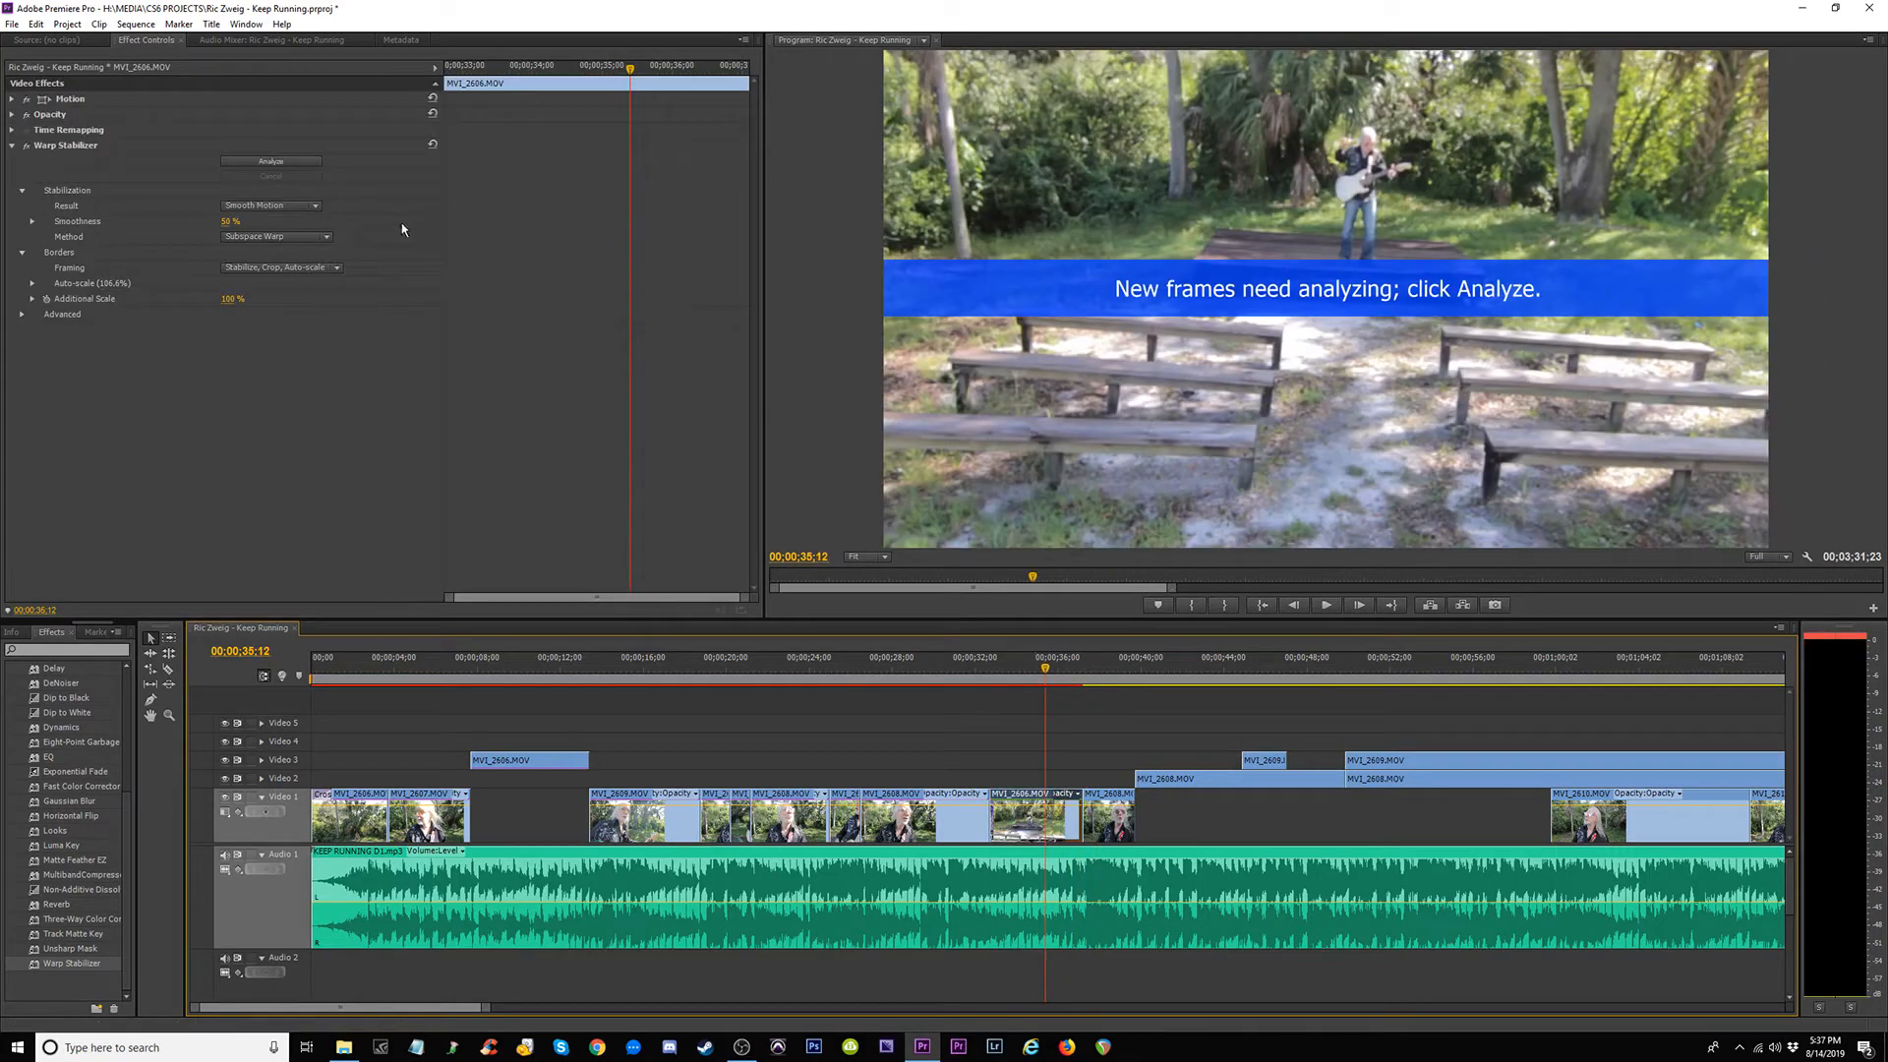
pyautogui.click(271, 160)
# Review the MVI_2606 clip near 00;00;08, move it back from Video 3 to Video 1 and start its Warp Stabilizer analysis.
pyautogui.moveTo(499, 675)
pyautogui.mouseDown()
pyautogui.moveTo(552, 677)
pyautogui.moveTo(477, 681)
pyautogui.mouseUp()
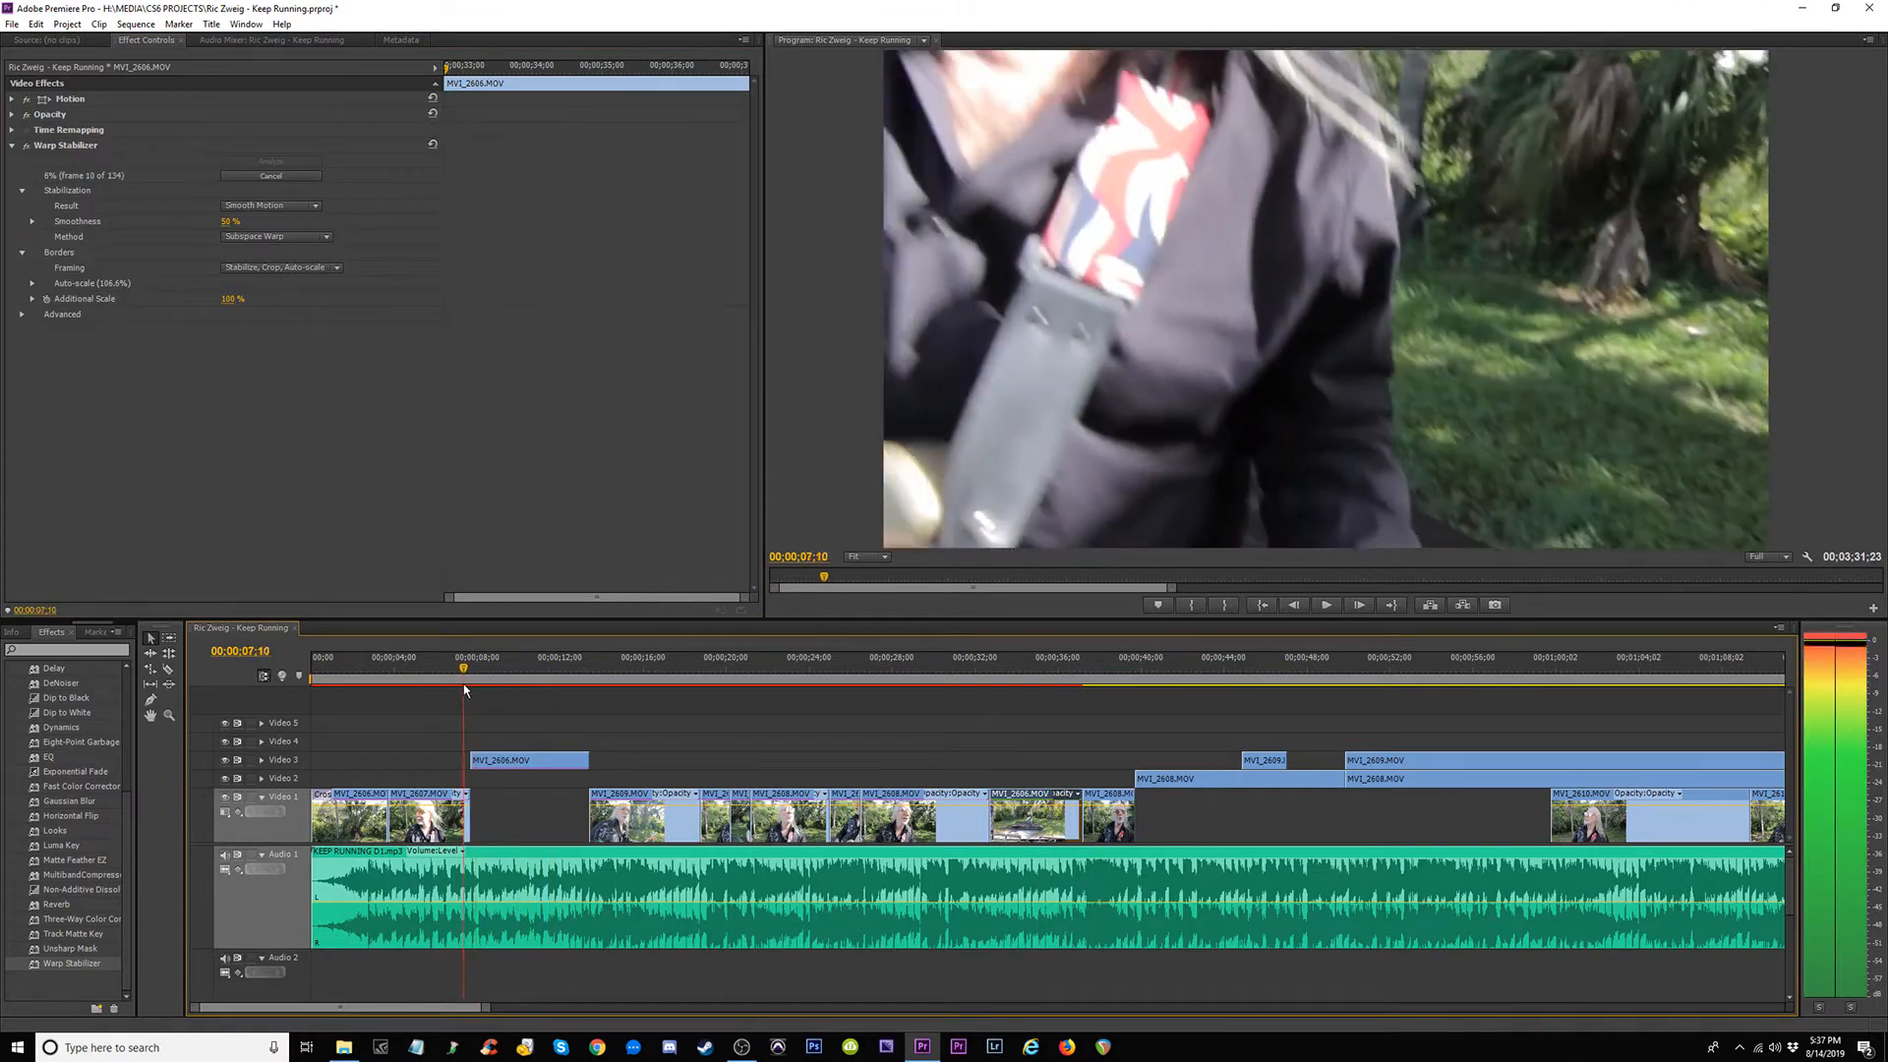
pyautogui.press('space')
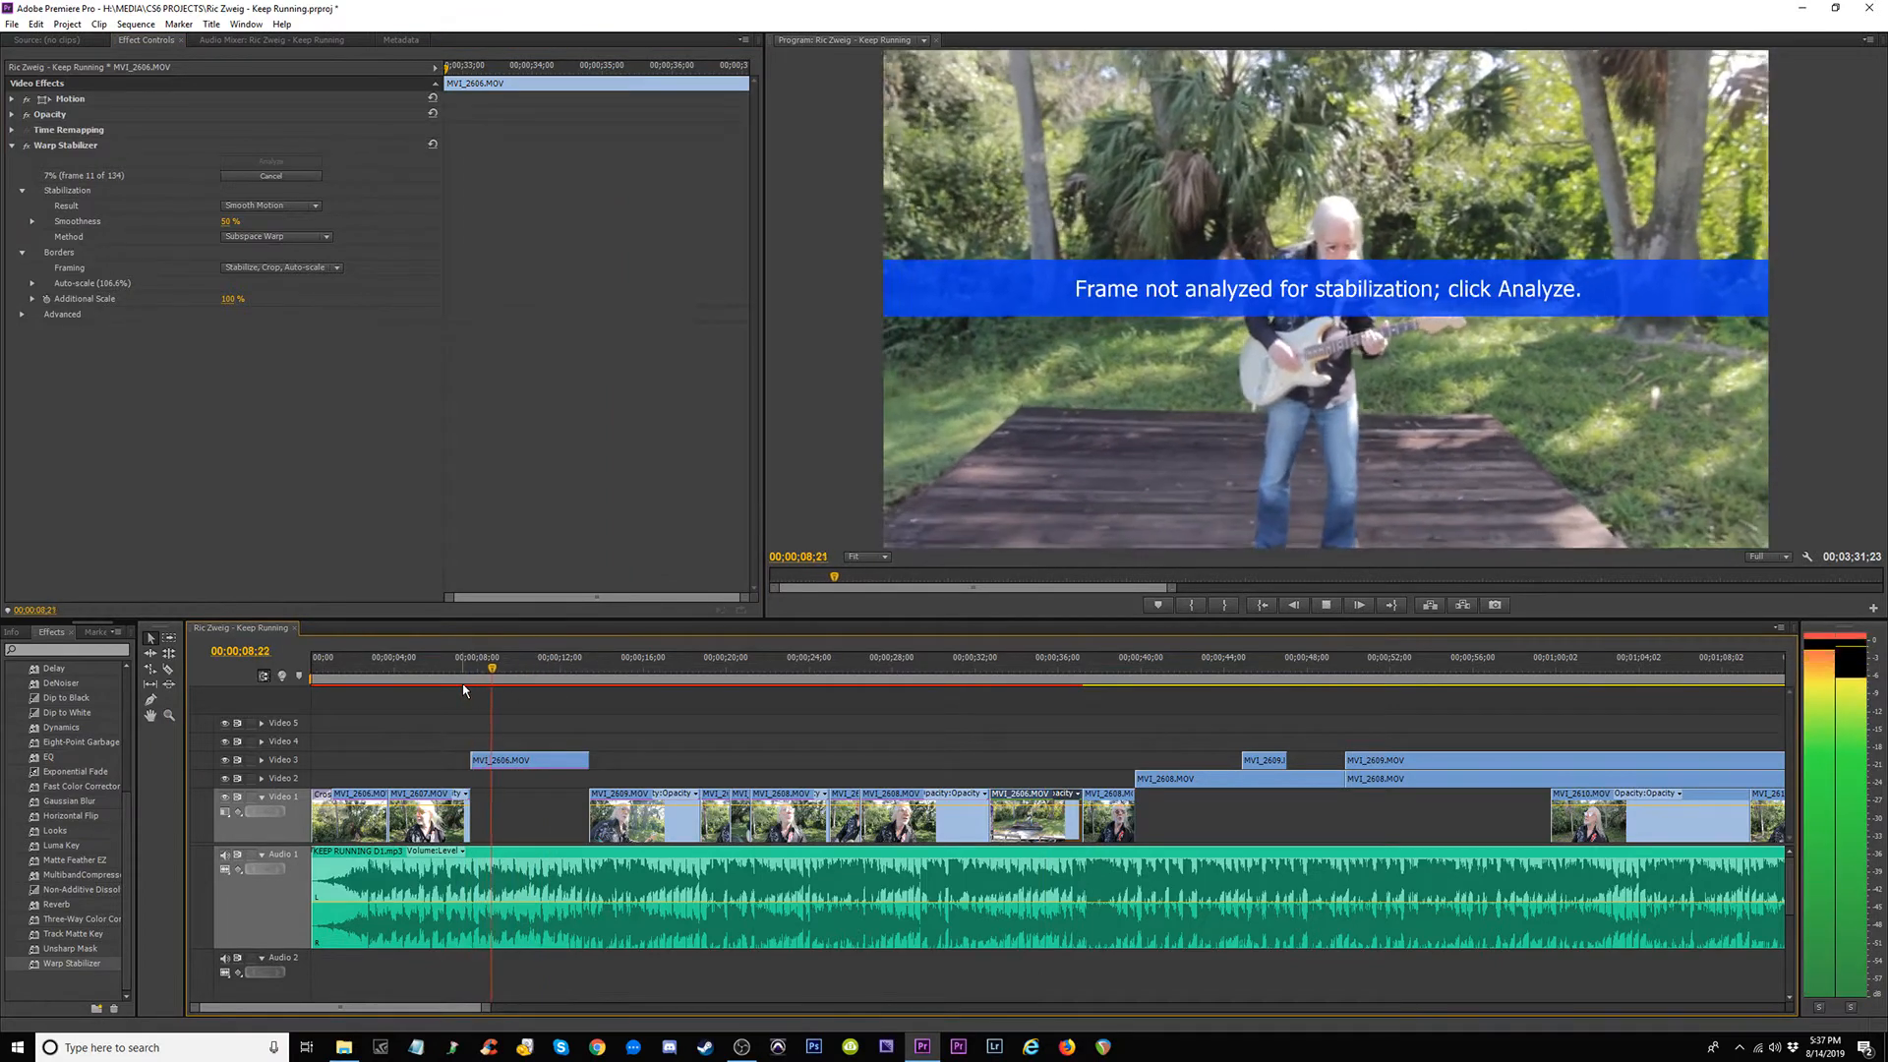
pyautogui.moveTo(528, 675); pyautogui.dragTo(596, 676)
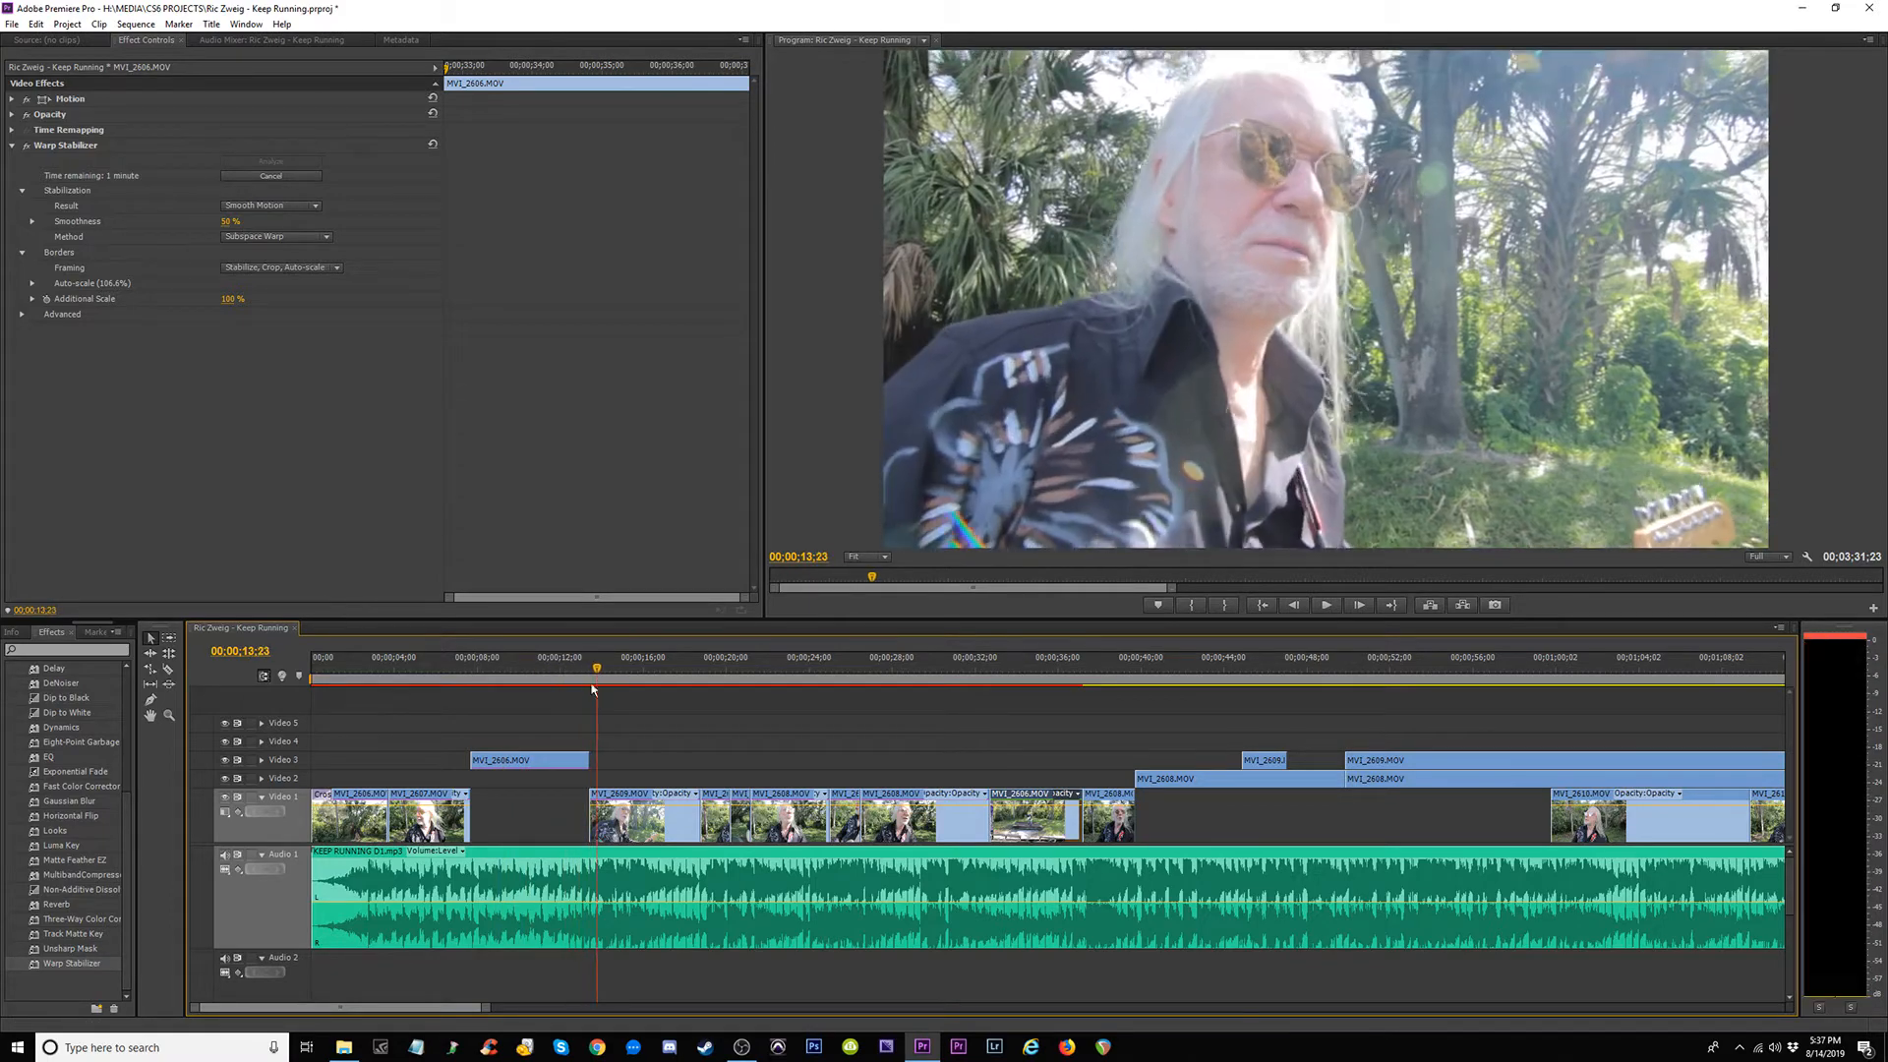
pyautogui.moveTo(529, 760); pyautogui.dragTo(531, 814)
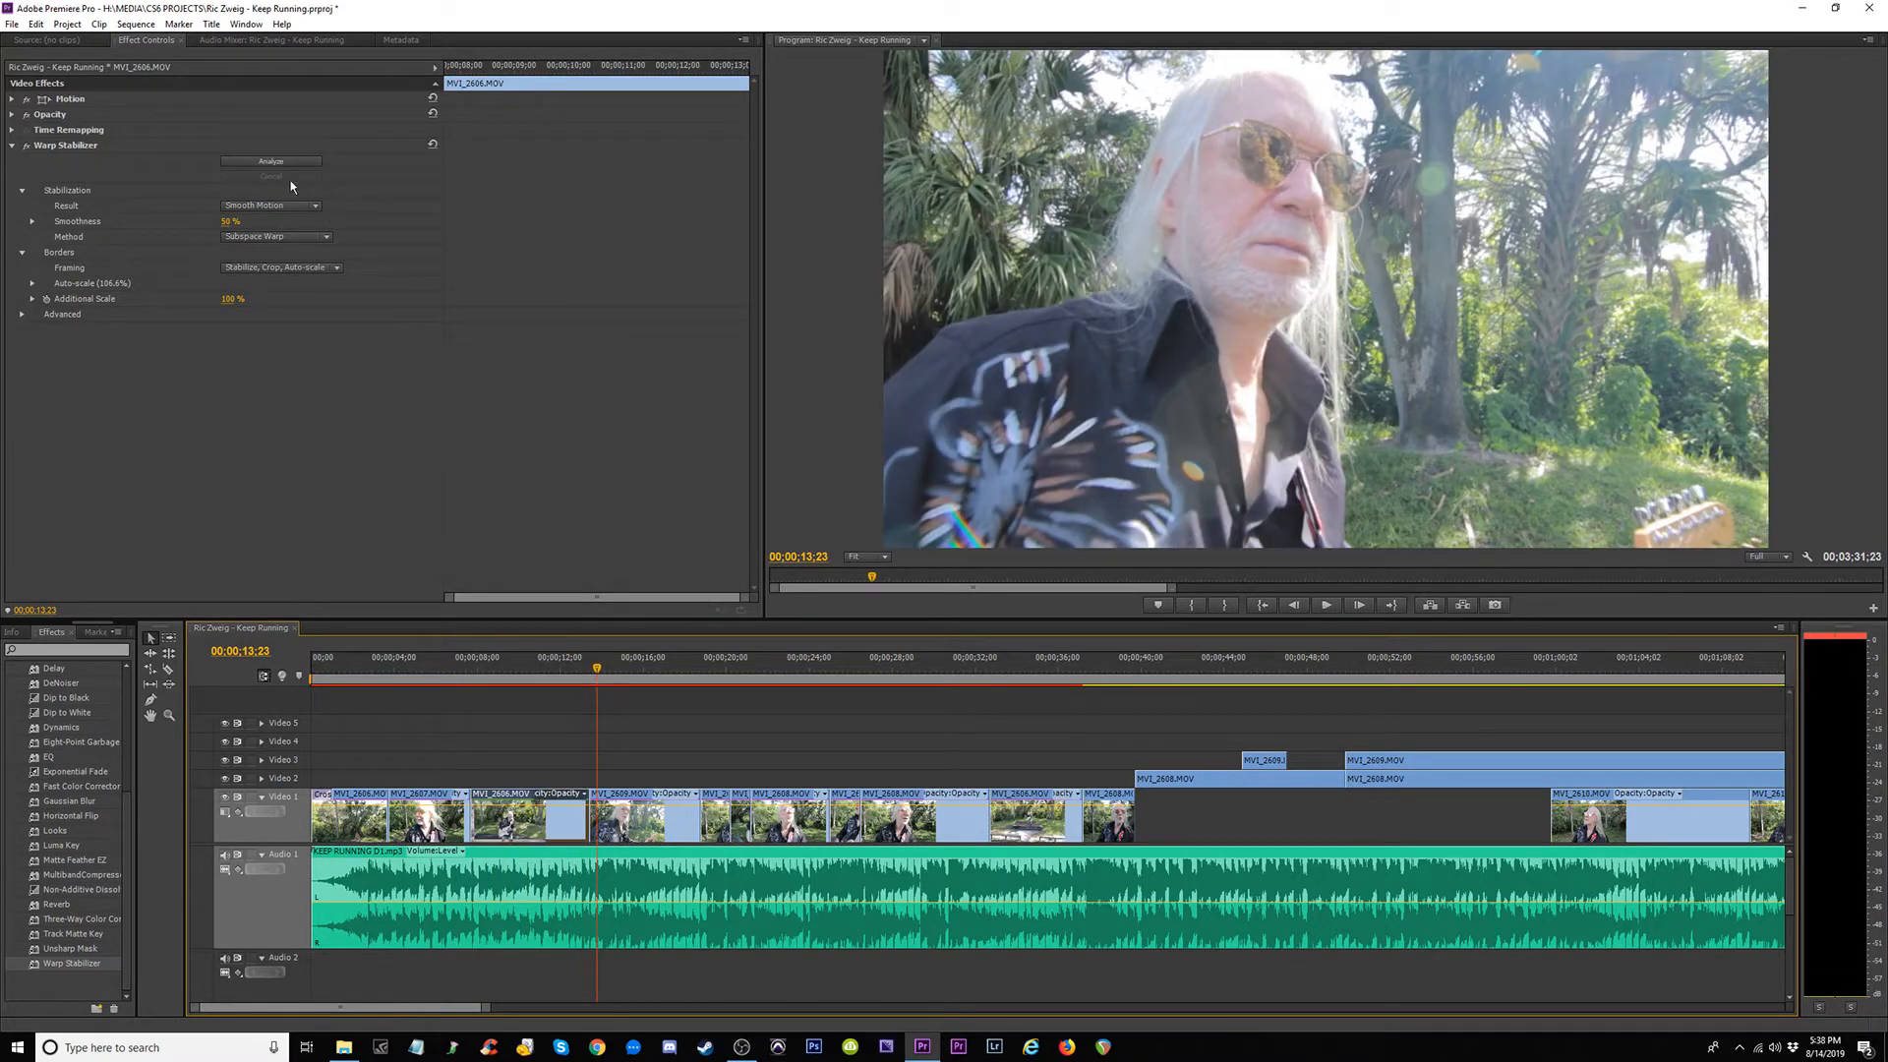
pyautogui.click(267, 164)
# Move the opening MVI_2606 clip to Video 2, extend it over the start of MVI_2607 and review playback to about 00;00;08.
pyautogui.moveTo(354, 671)
pyautogui.mouseDown()
pyautogui.moveTo(317, 676)
pyautogui.moveTo(373, 697)
pyautogui.mouseUp()
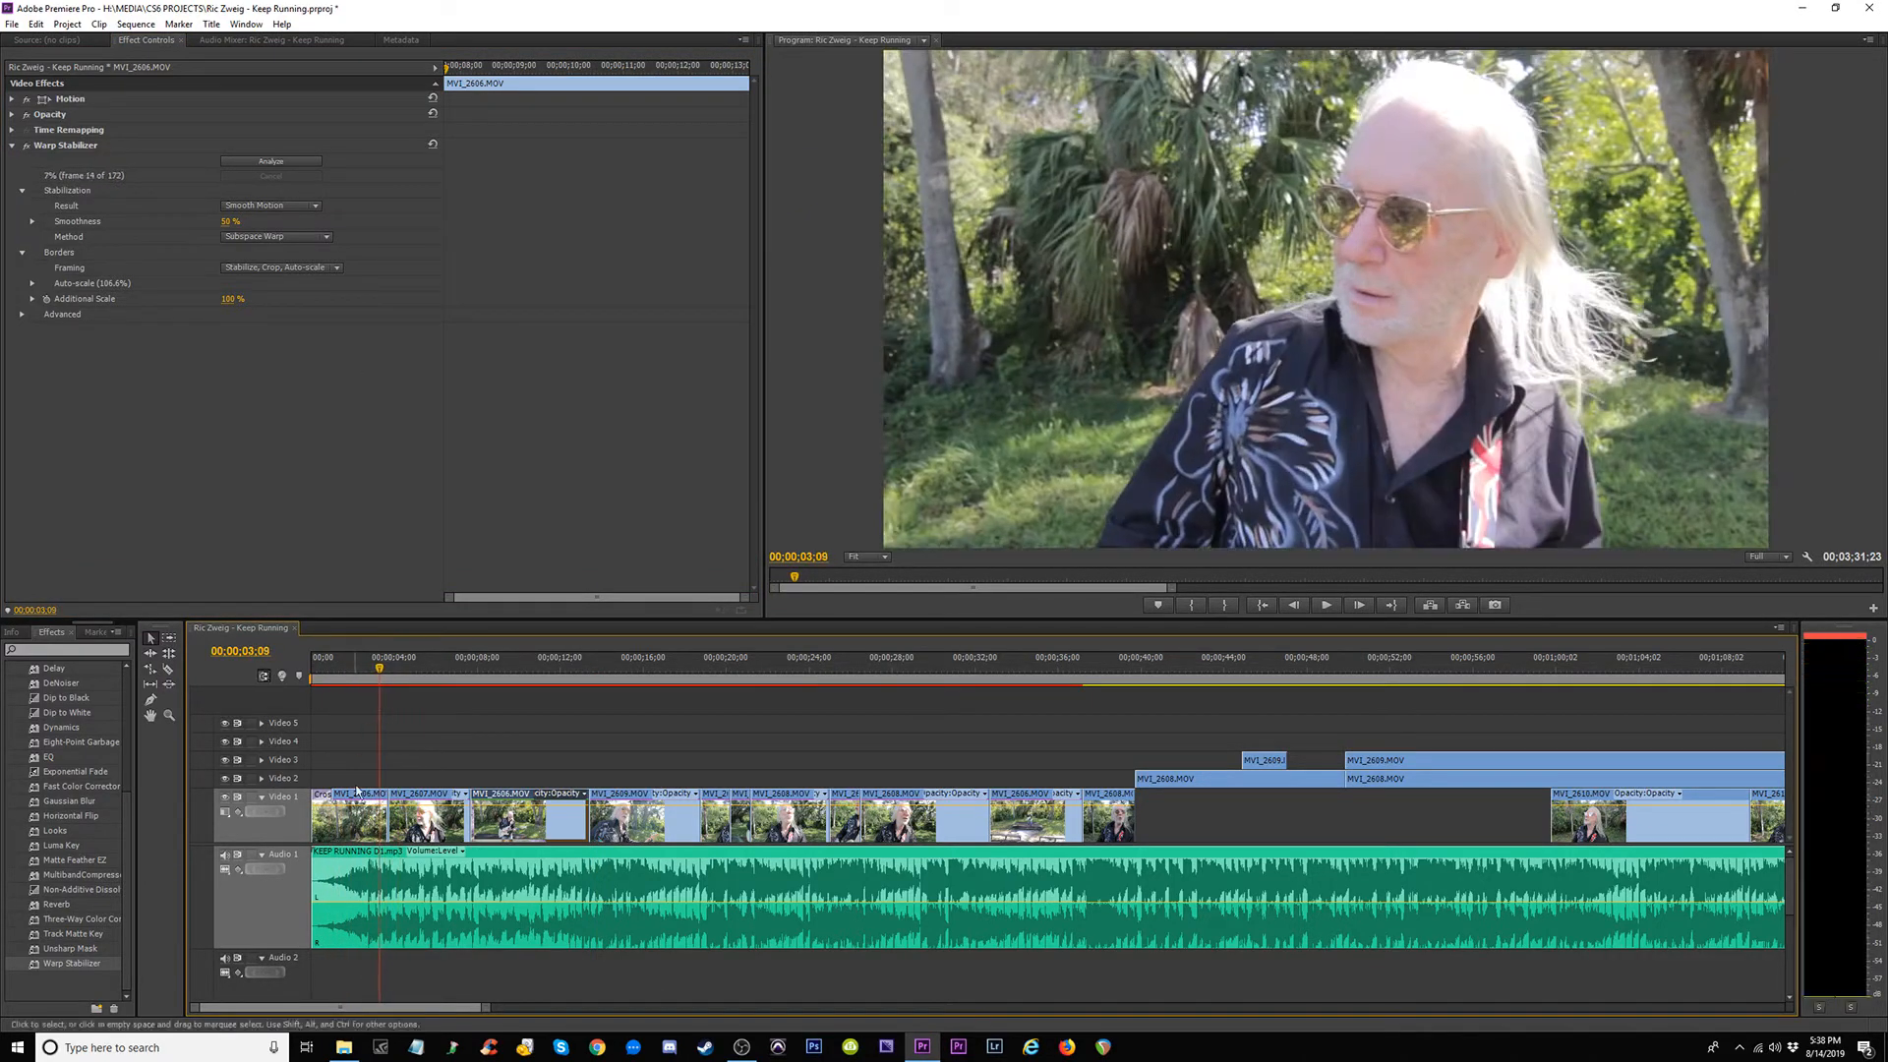
pyautogui.moveTo(360, 798); pyautogui.dragTo(395, 778)
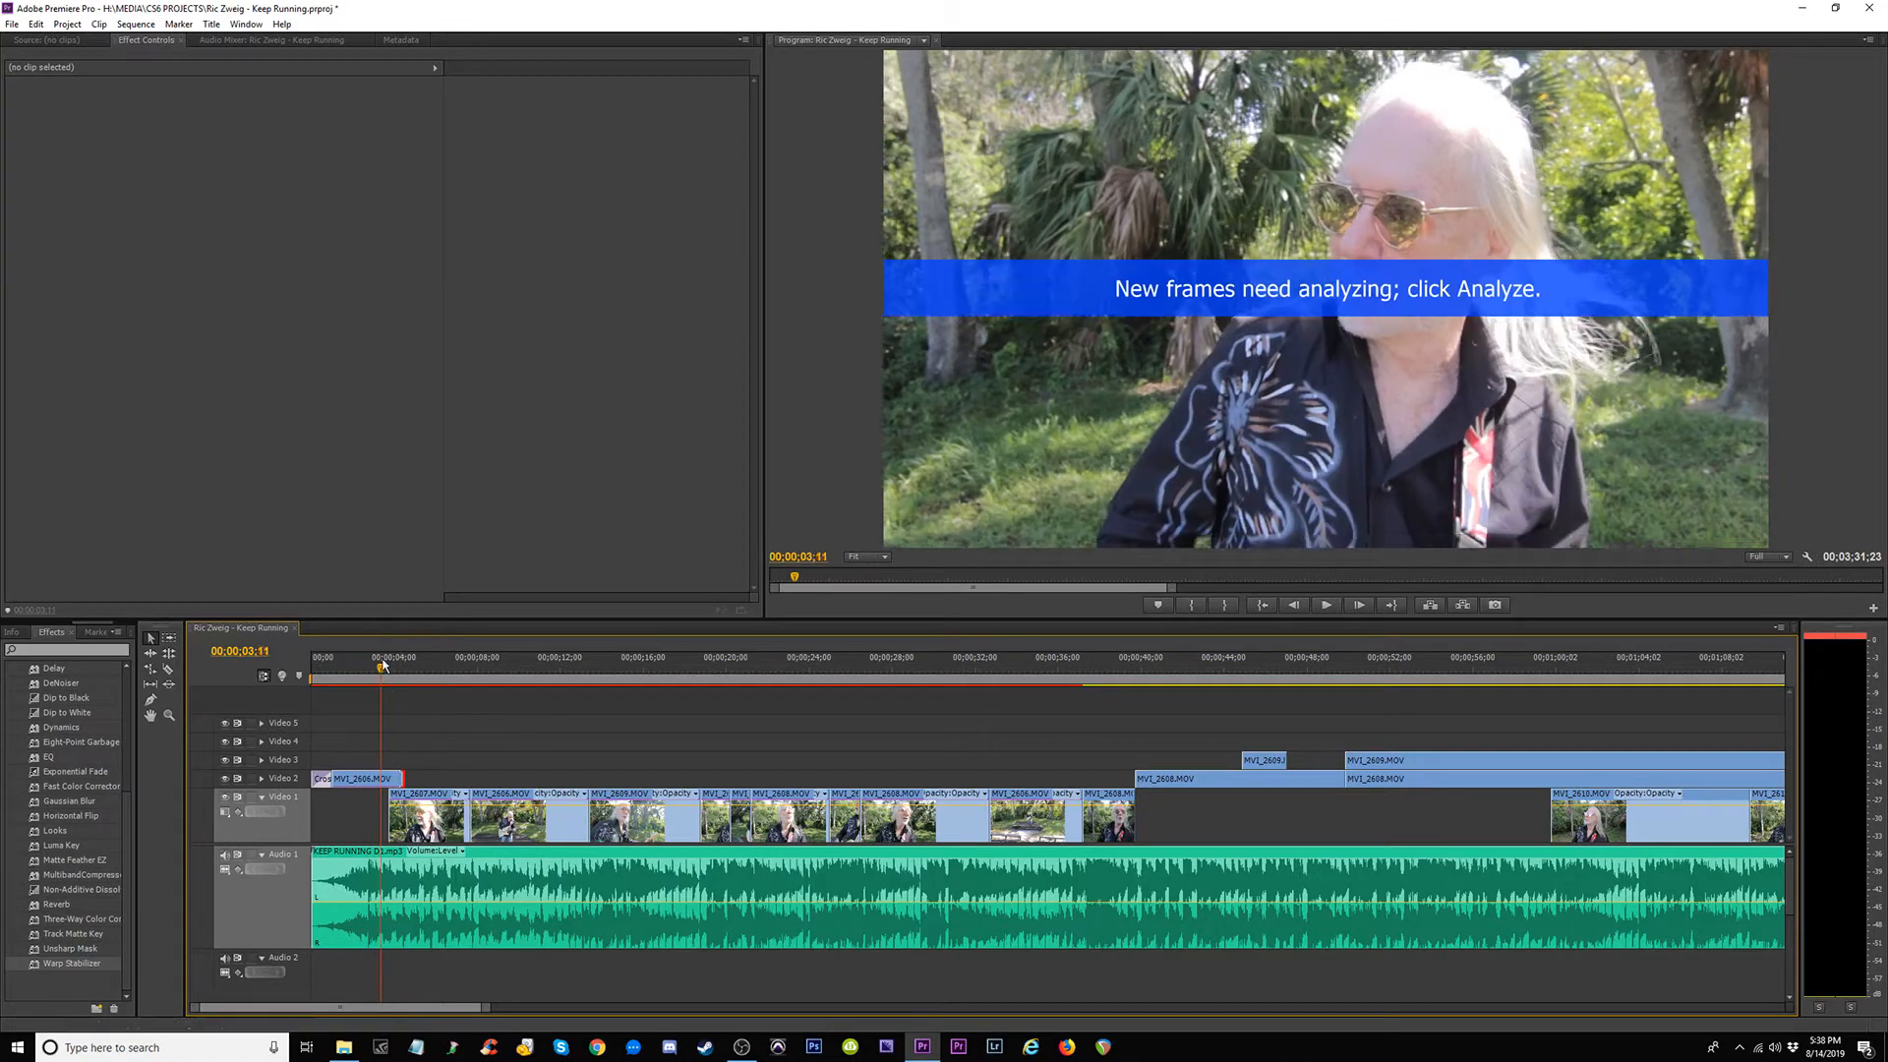
pyautogui.press('space')
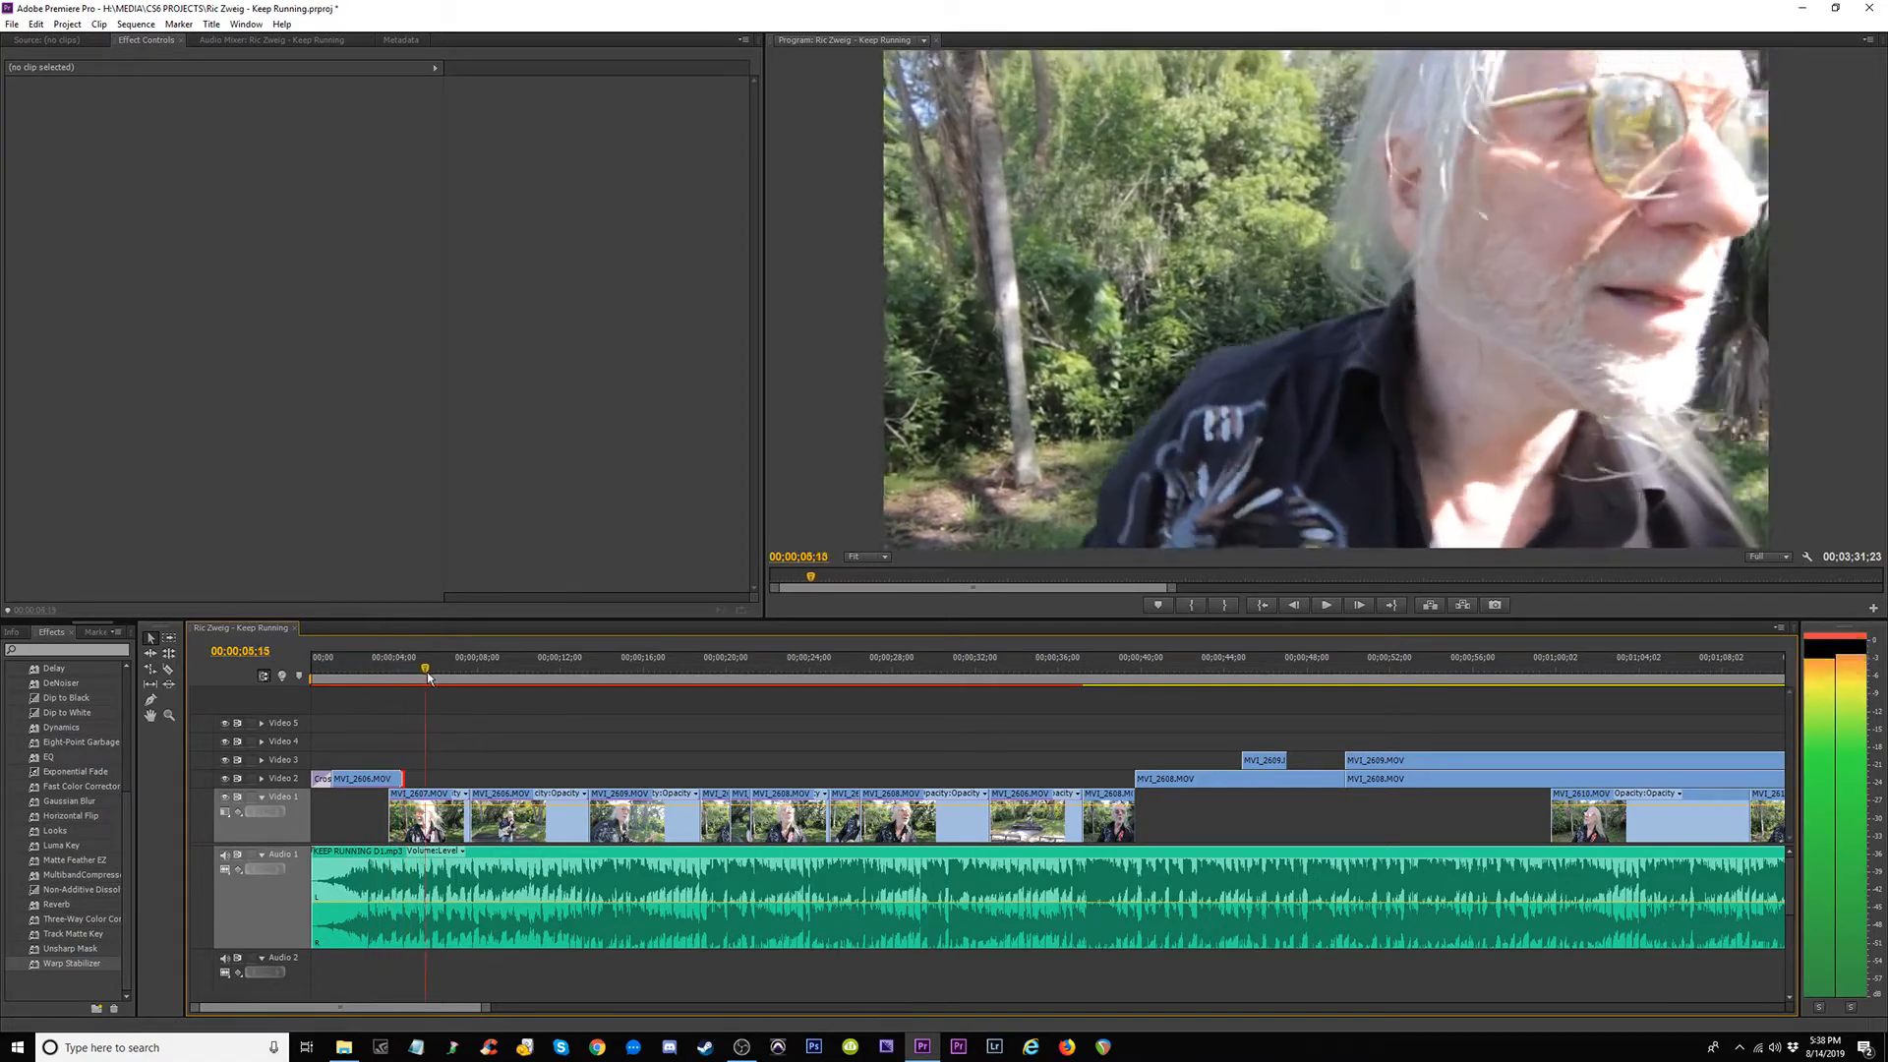
pyautogui.moveTo(456, 676); pyautogui.dragTo(475, 688)
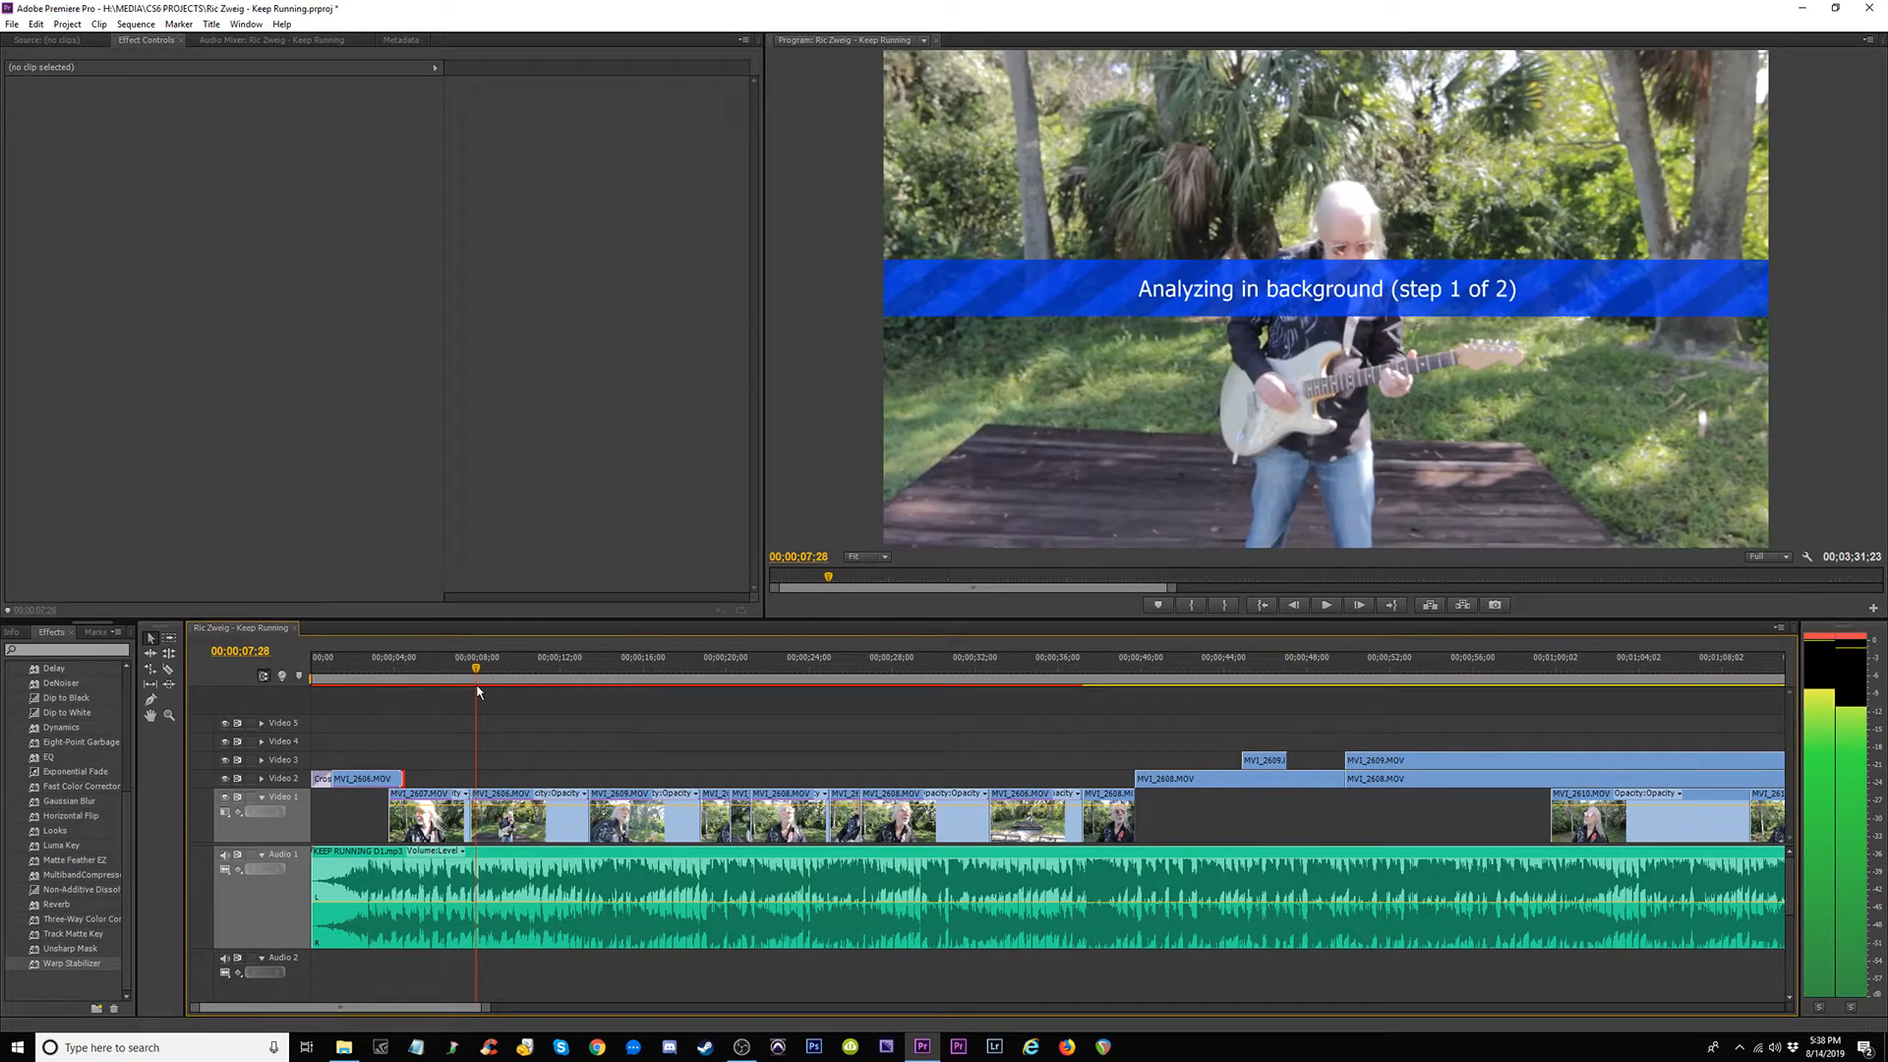
# Move the second clip, MVI_2607.MOV, from Video 1 to Video 2 directly after the first clip and save the project.
pyautogui.moveTo(395, 795); pyautogui.dragTo(488, 774)
pyautogui.click(468, 679)
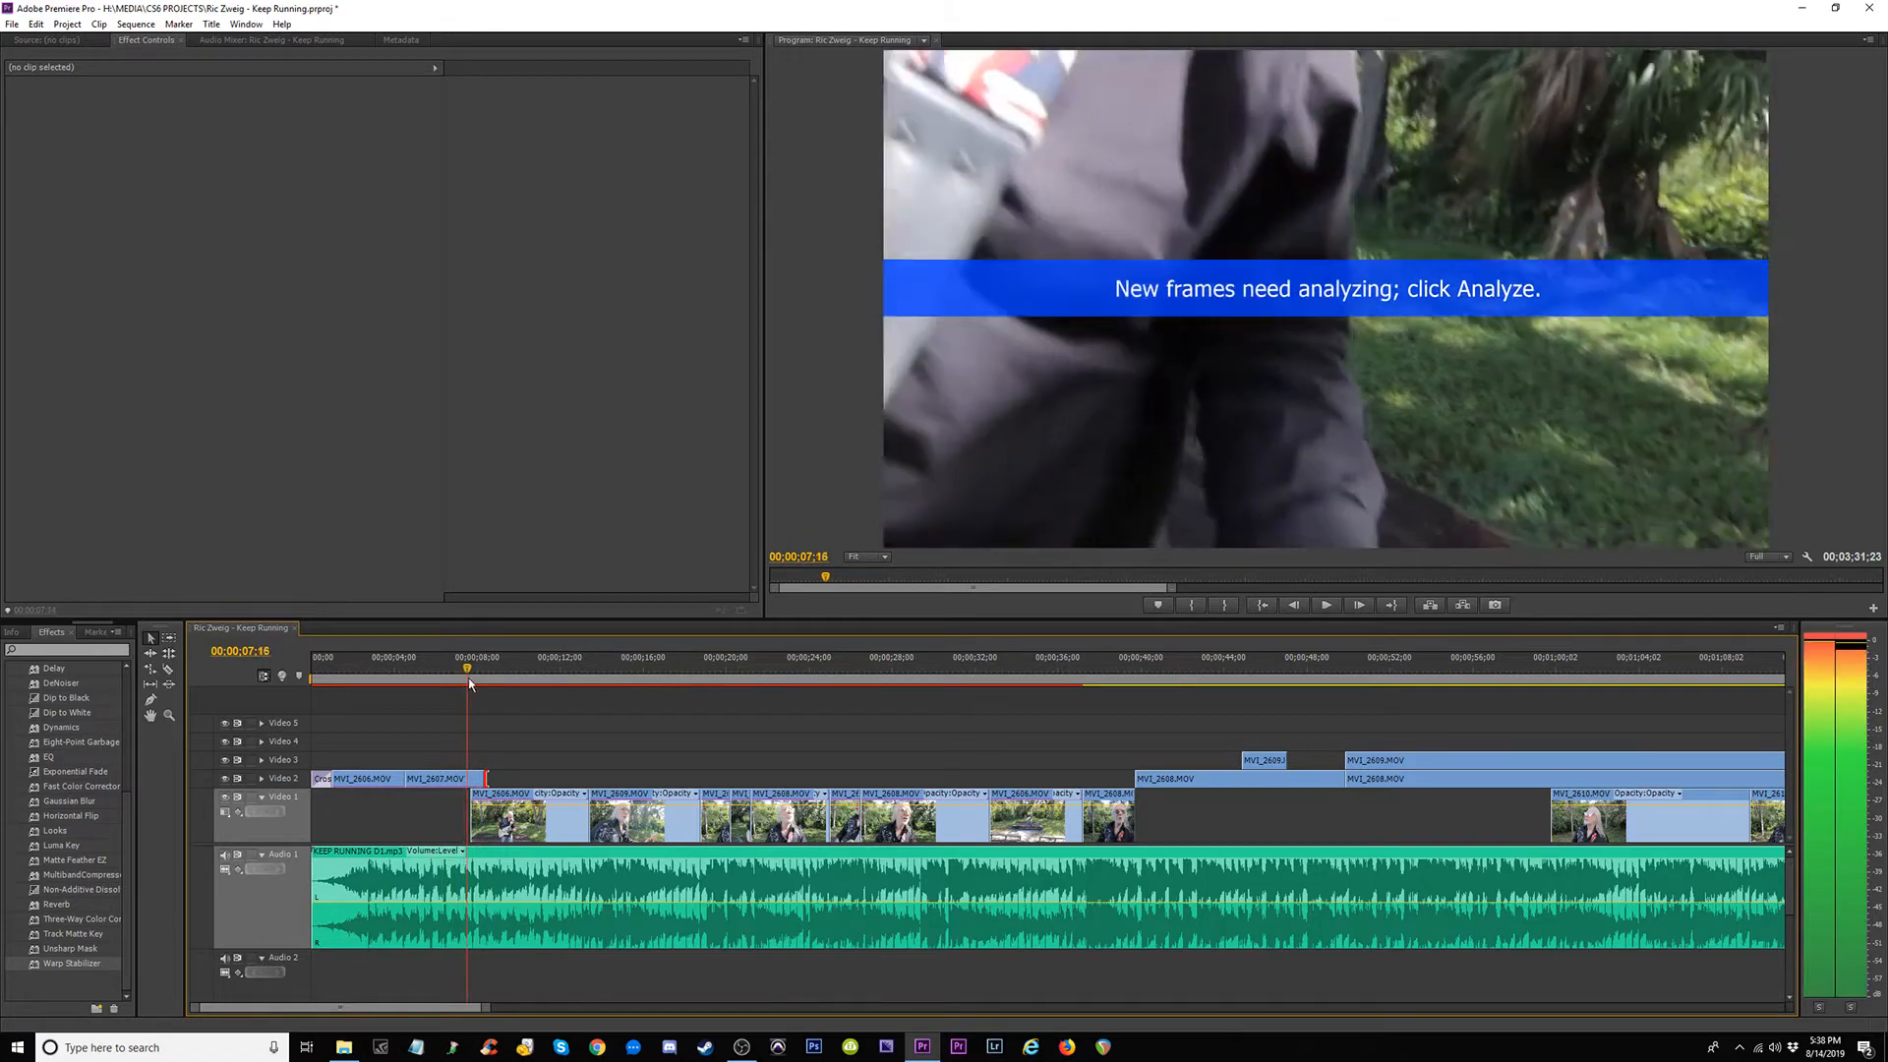
pyautogui.moveTo(469, 683); pyautogui.dragTo(369, 794)
pyautogui.hotkey('ctrl', 's')
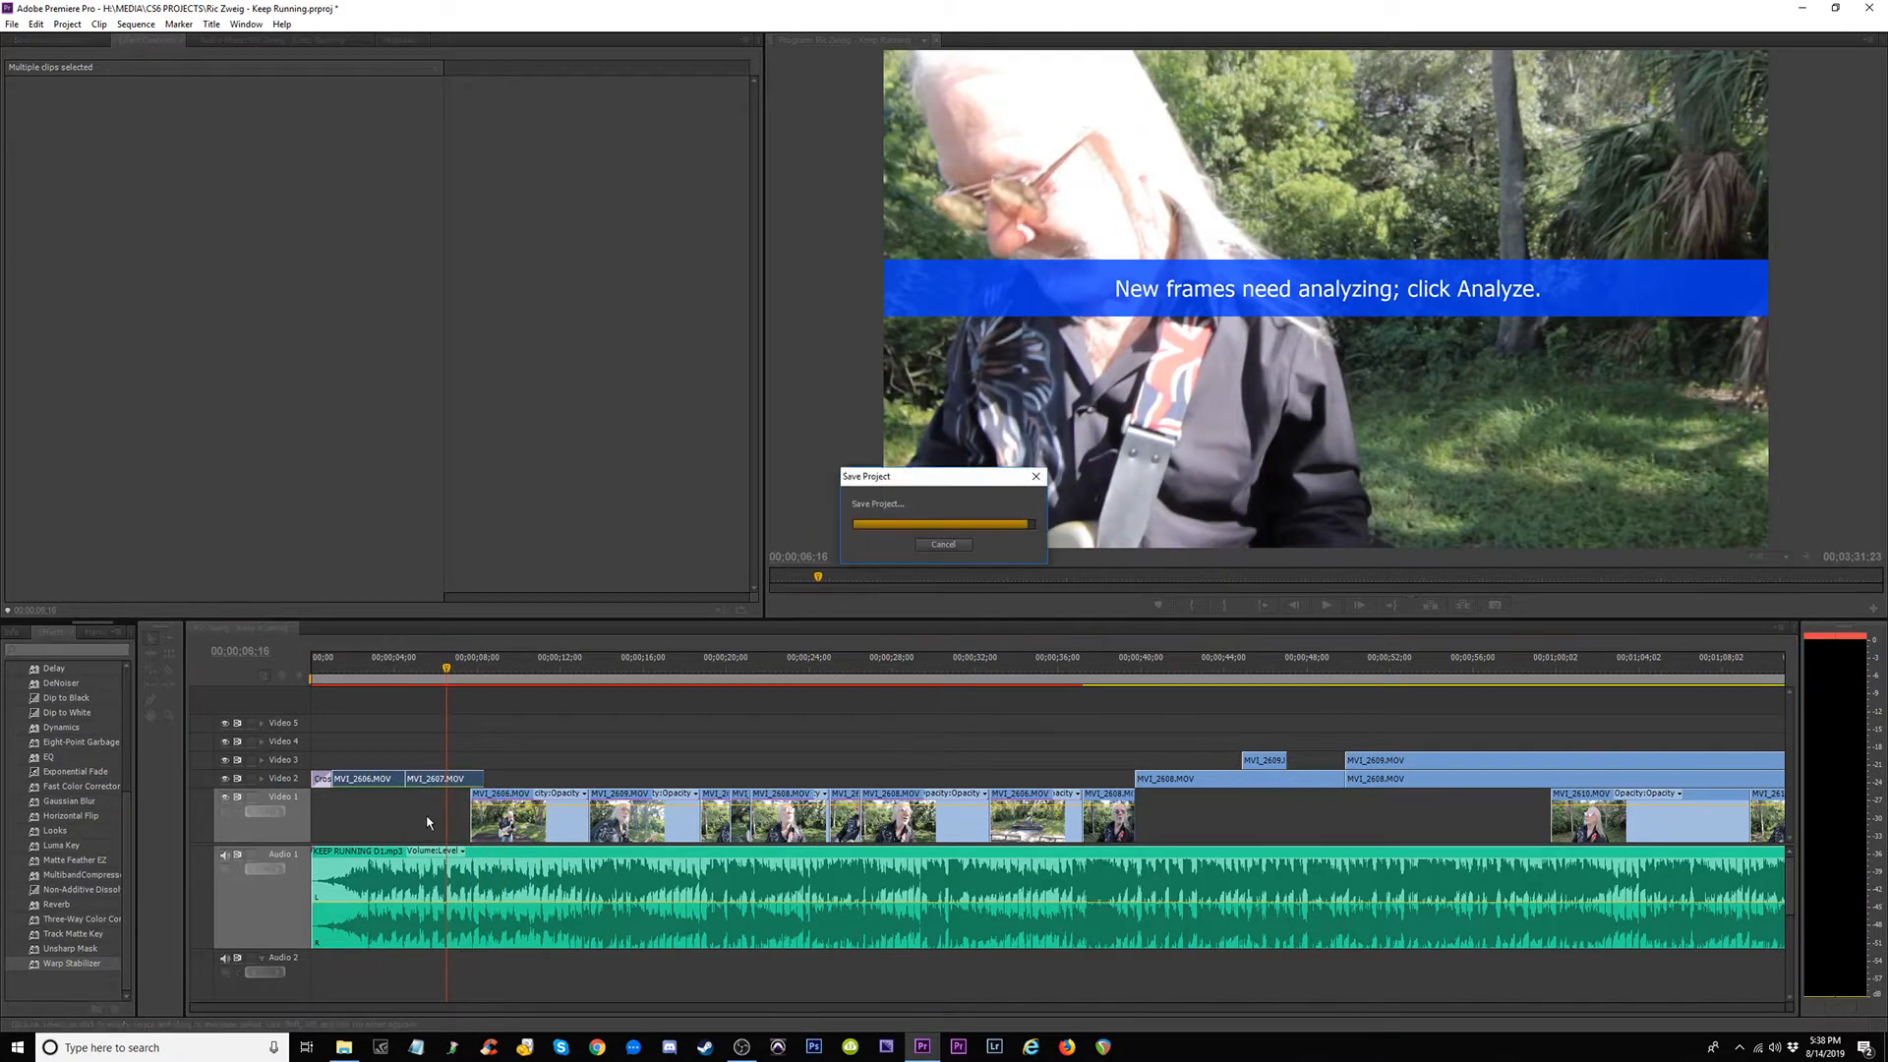
# Place the third clip, MVI_2606.MOV, directly after MVI_2607.MOV on Video 2, and move all three opening clips down to Video 1.
pyautogui.moveTo(452, 675); pyautogui.dragTo(505, 676)
pyautogui.moveTo(510, 812); pyautogui.dragTo(526, 779)
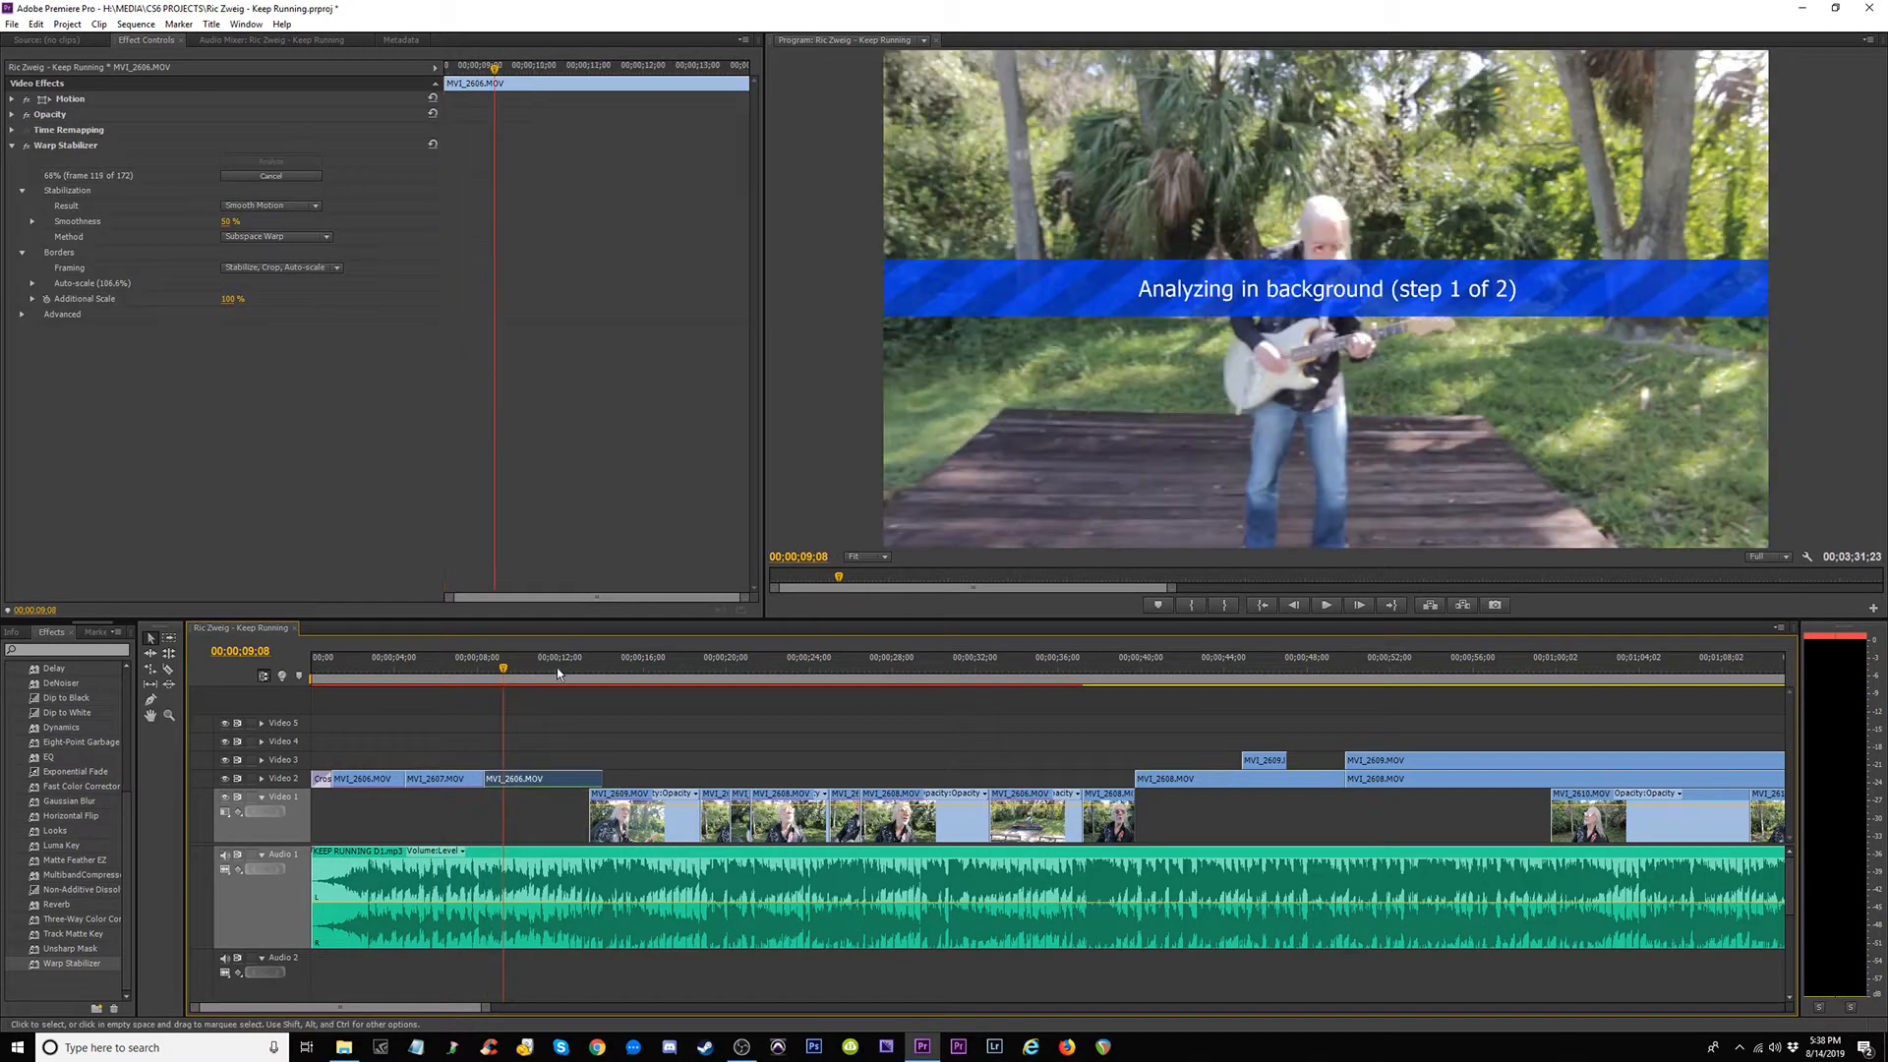
pyautogui.click(582, 672)
pyautogui.press('space')
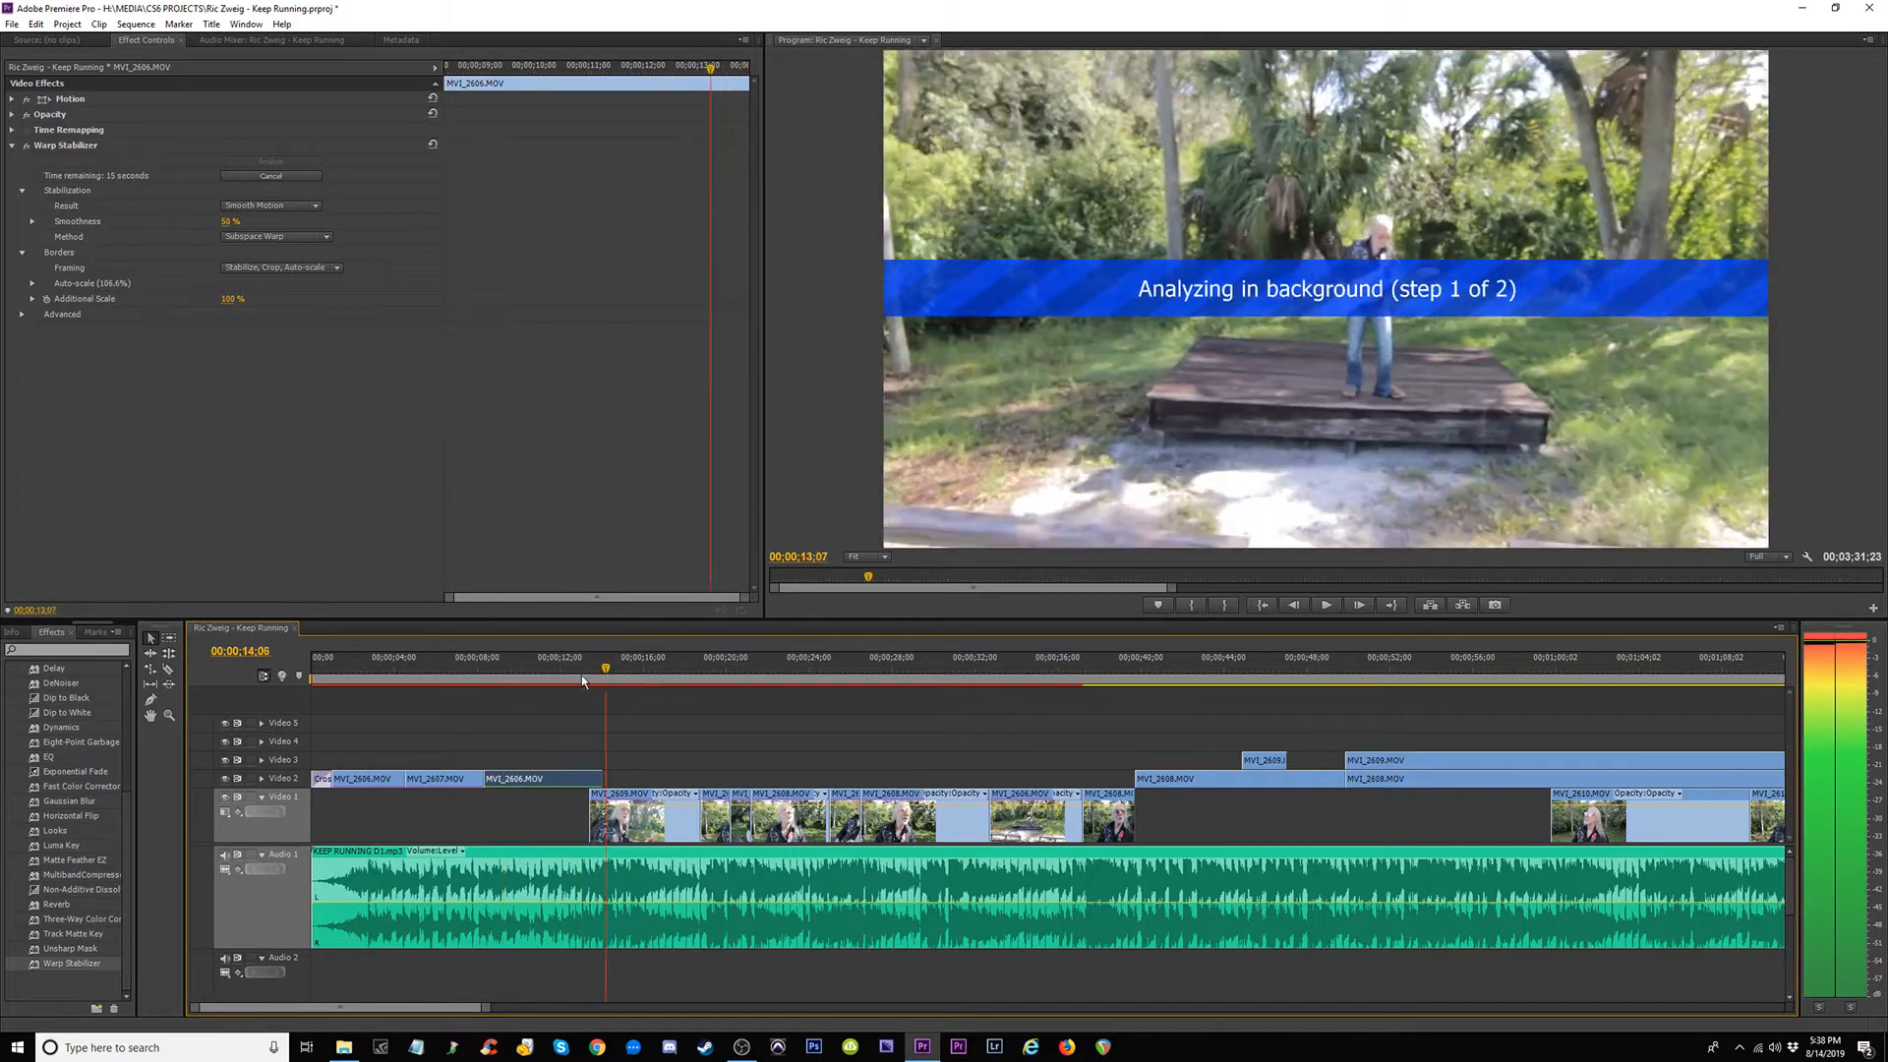
pyautogui.press('space')
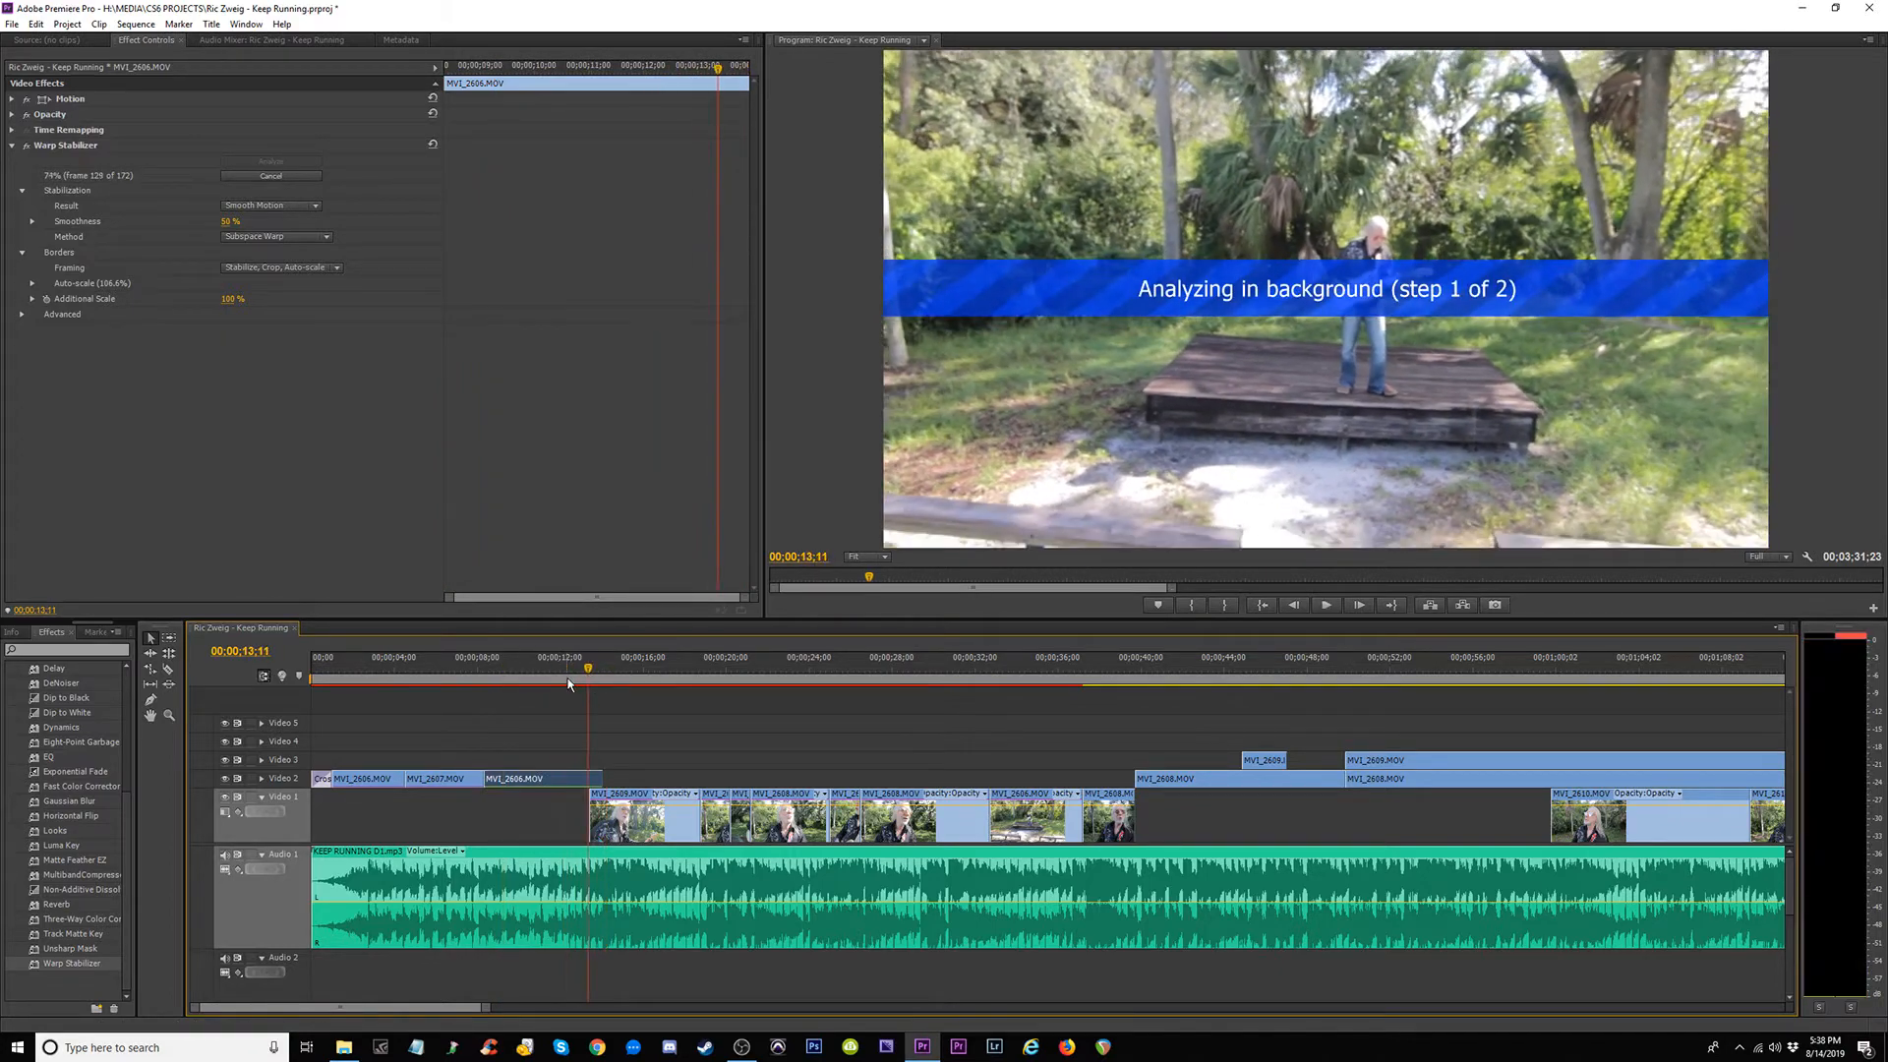
pyautogui.moveTo(603, 777); pyautogui.dragTo(379, 708)
pyautogui.moveTo(433, 782); pyautogui.dragTo(433, 817)
# Run the Warp Stabilizer analysis again on the first three Video 1 clips, MVI_2606.MOV, MVI_2607.MOV and MVI_2606.MOV.
pyautogui.click(368, 672)
pyautogui.click(358, 816)
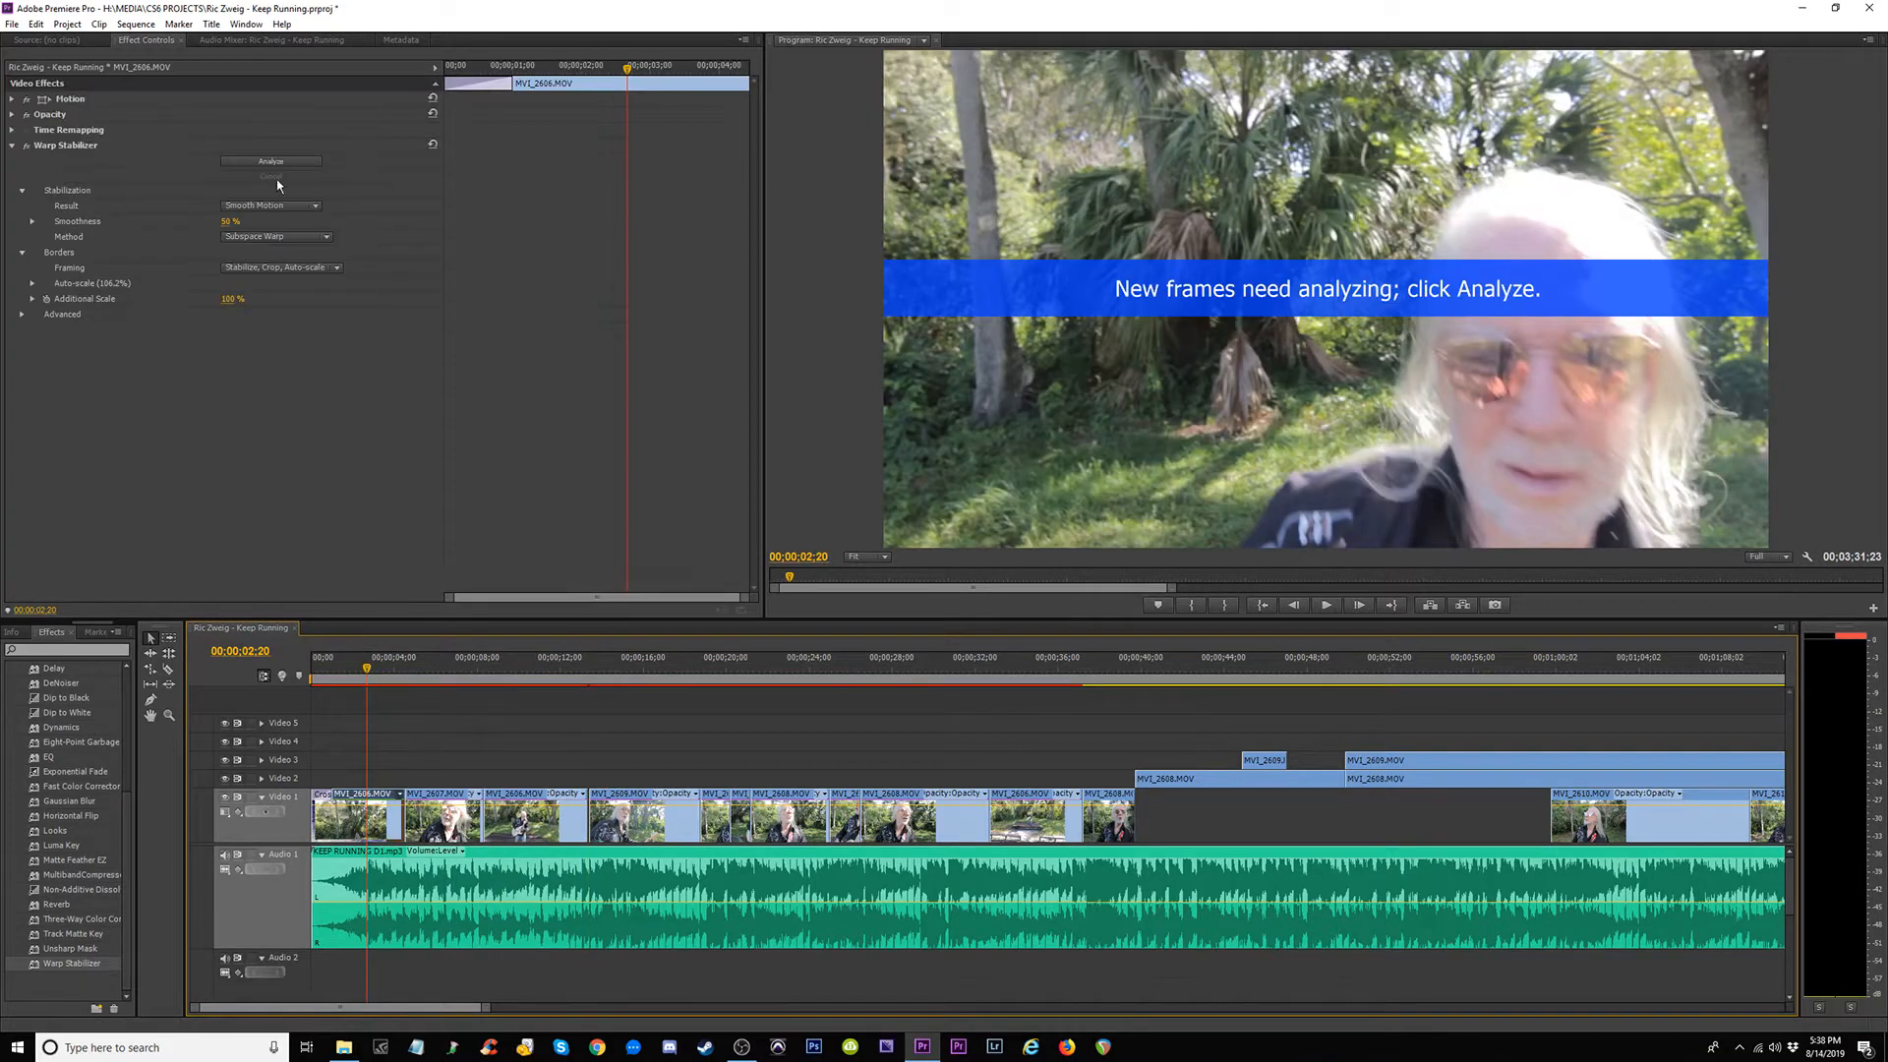
pyautogui.click(265, 163)
pyautogui.click(442, 816)
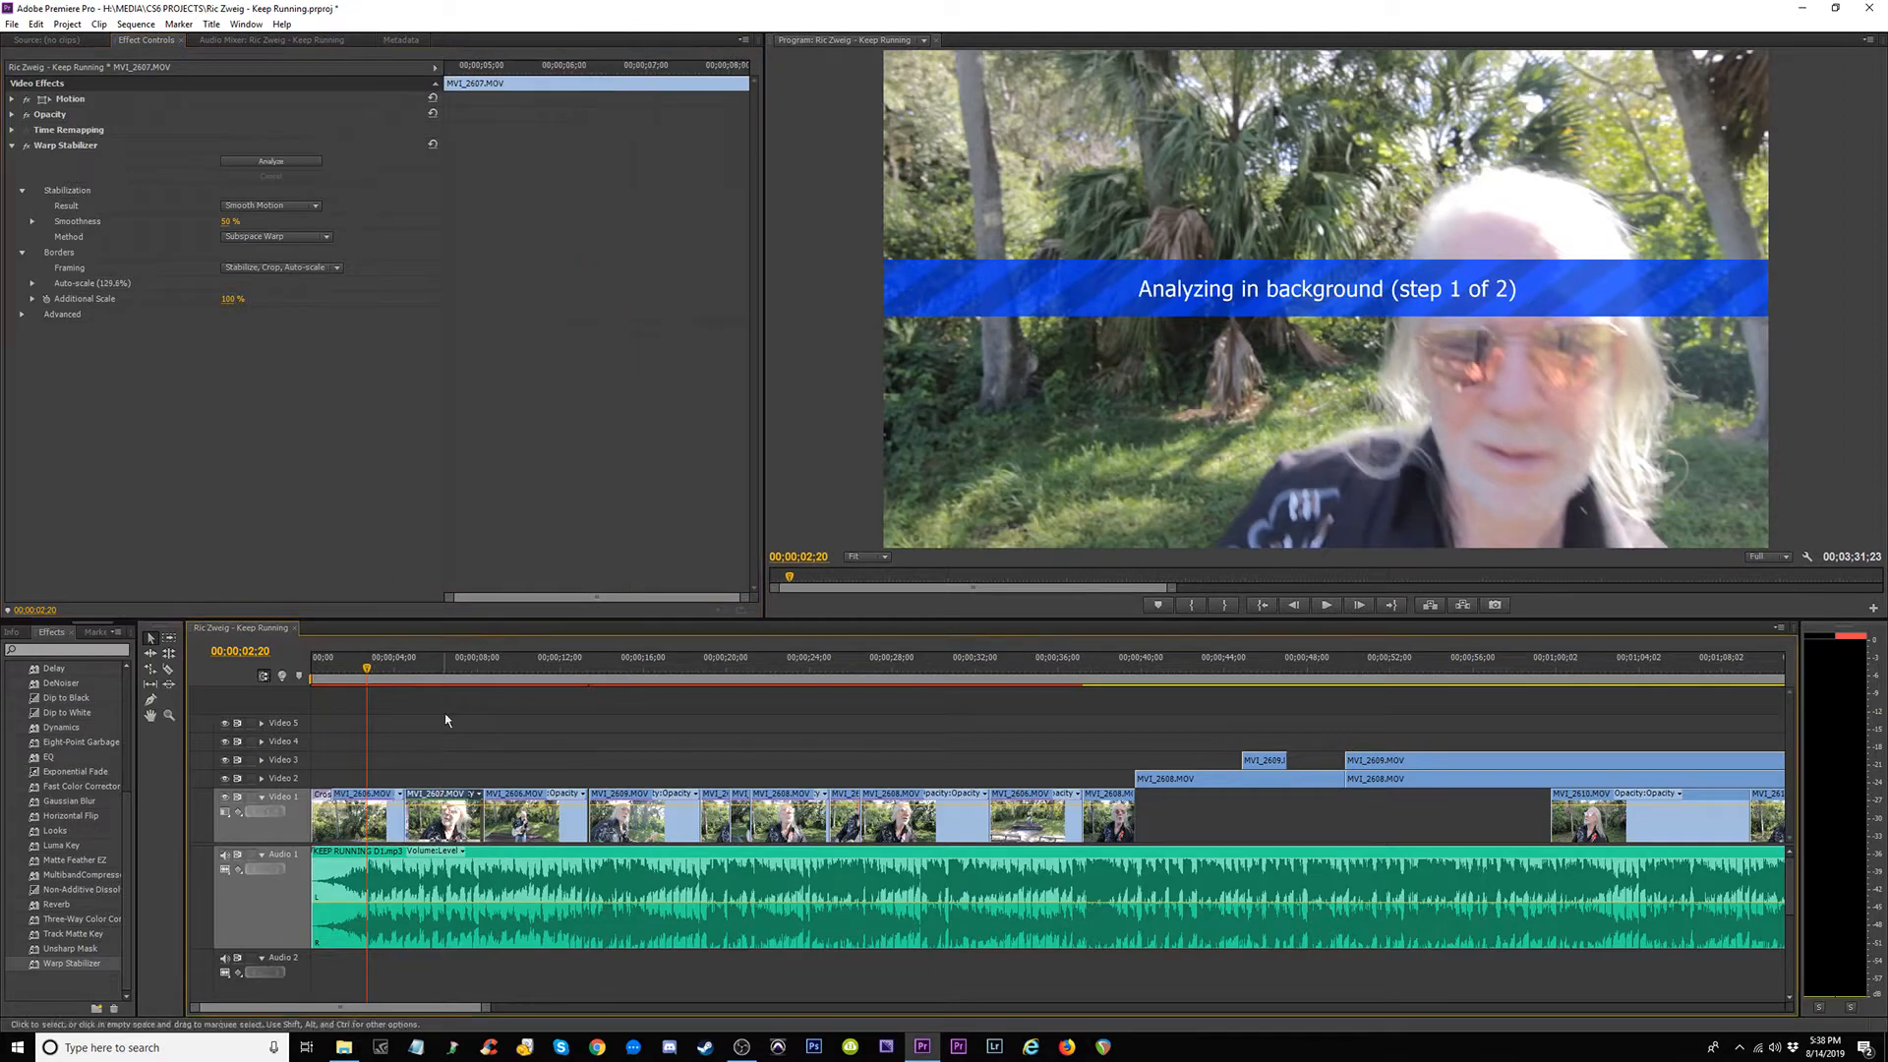
pyautogui.click(283, 160)
pyautogui.click(540, 821)
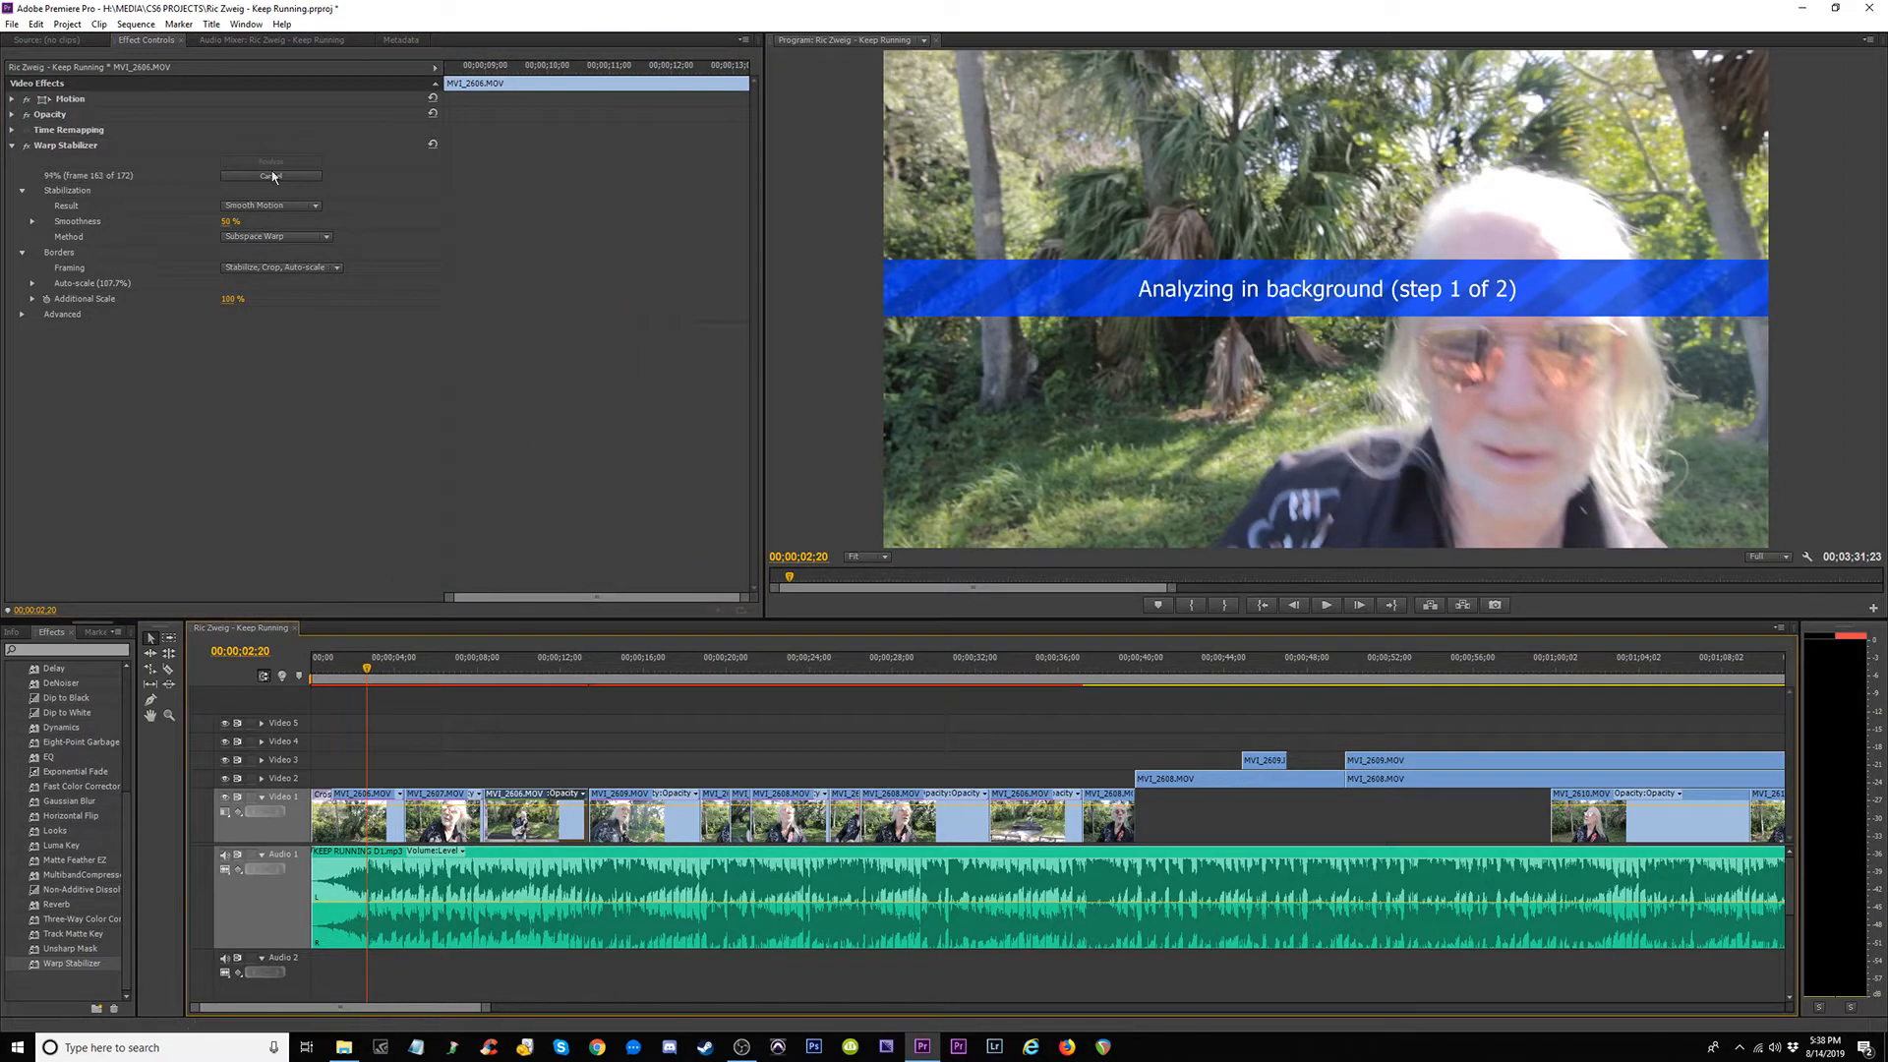
pyautogui.moveTo(461, 673); pyautogui.dragTo(538, 675)
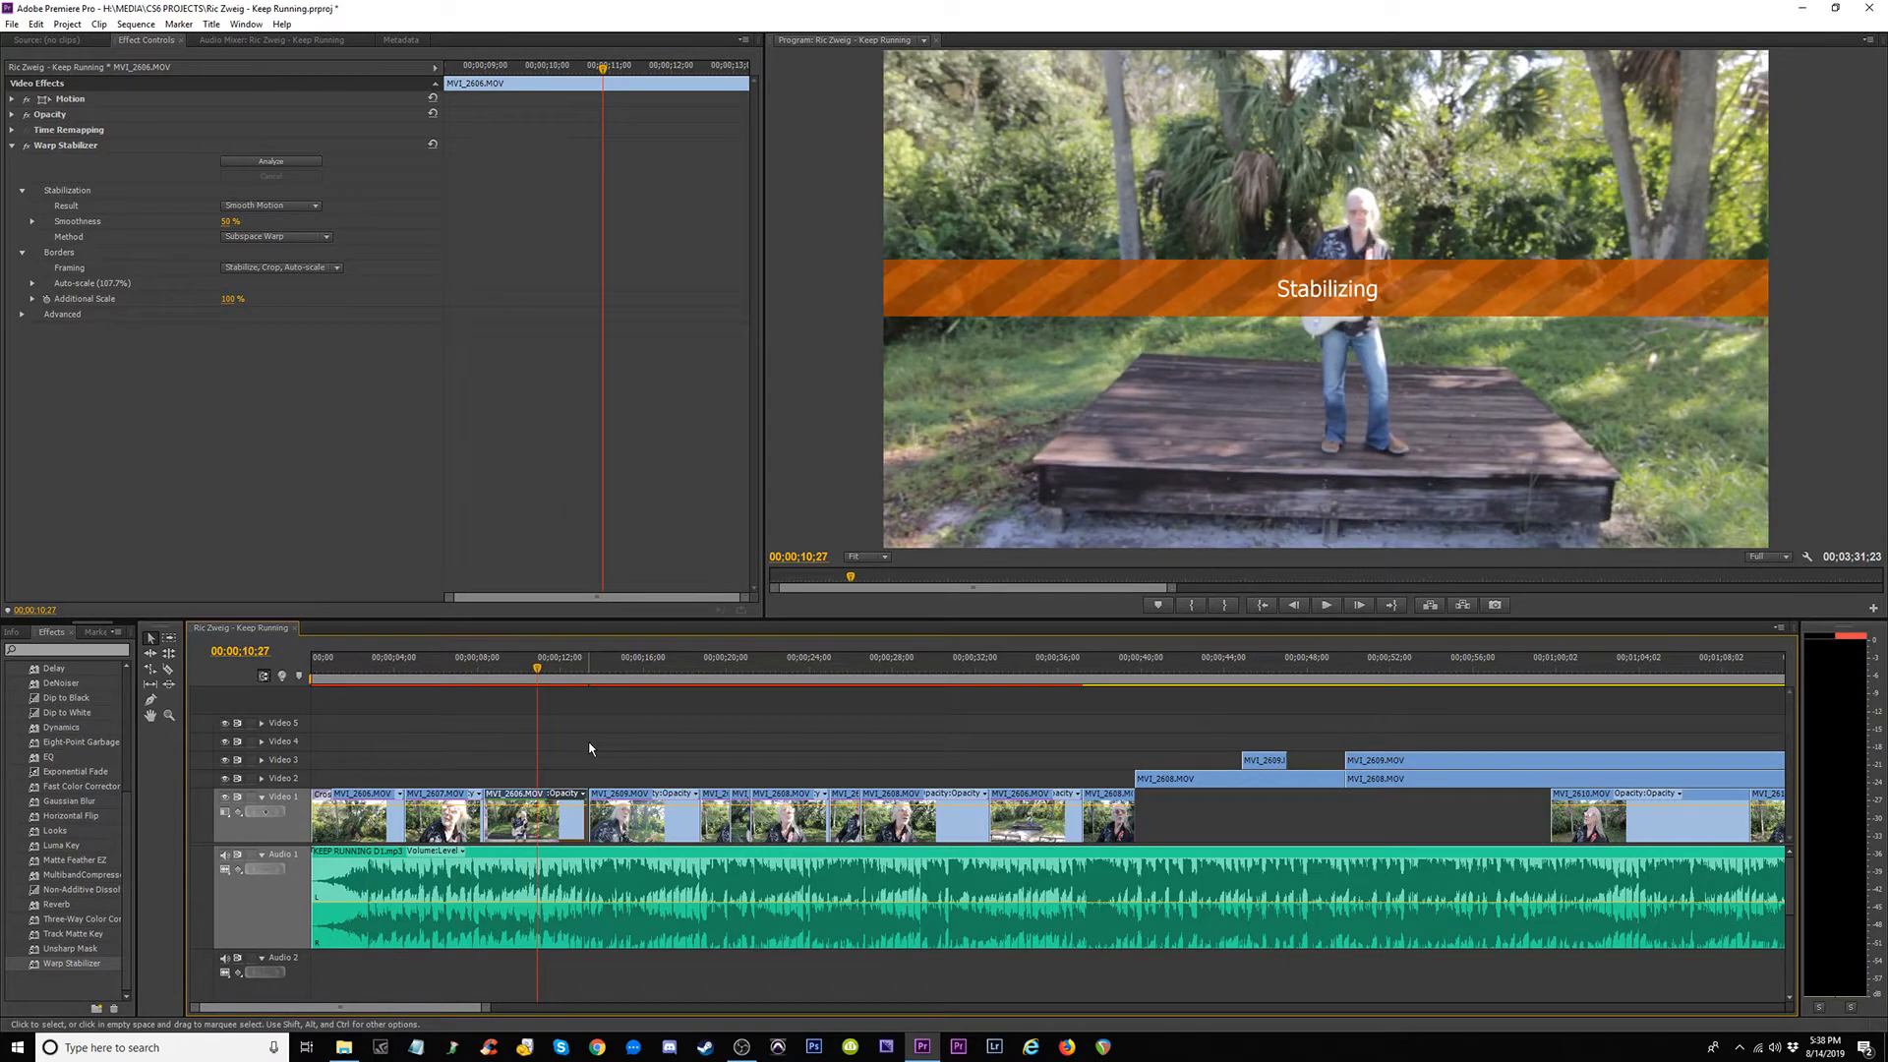
pyautogui.click(272, 161)
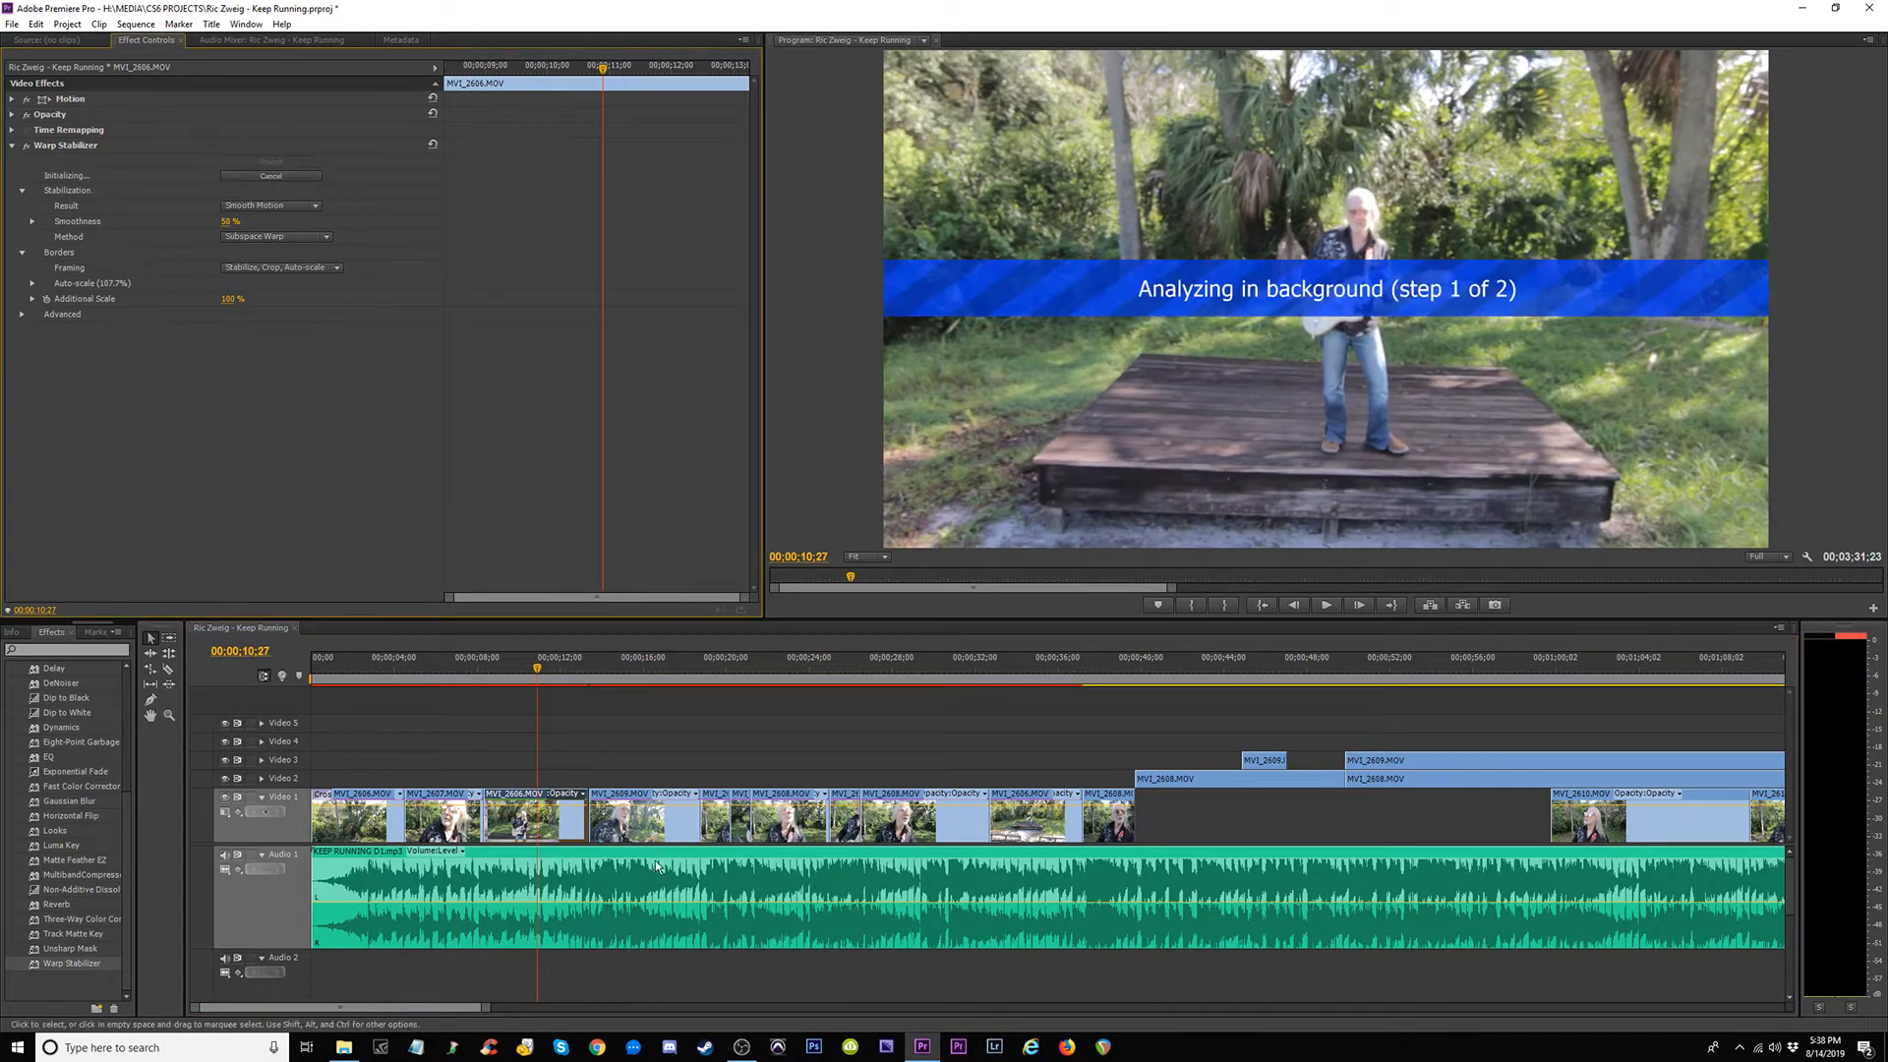
# Preview the edit from the fourth clip to about 33 seconds, return to the sequence start and save the project.
pyautogui.moveTo(621, 675); pyautogui.dragTo(615, 678)
pyautogui.moveTo(676, 683); pyautogui.dragTo(854, 706)
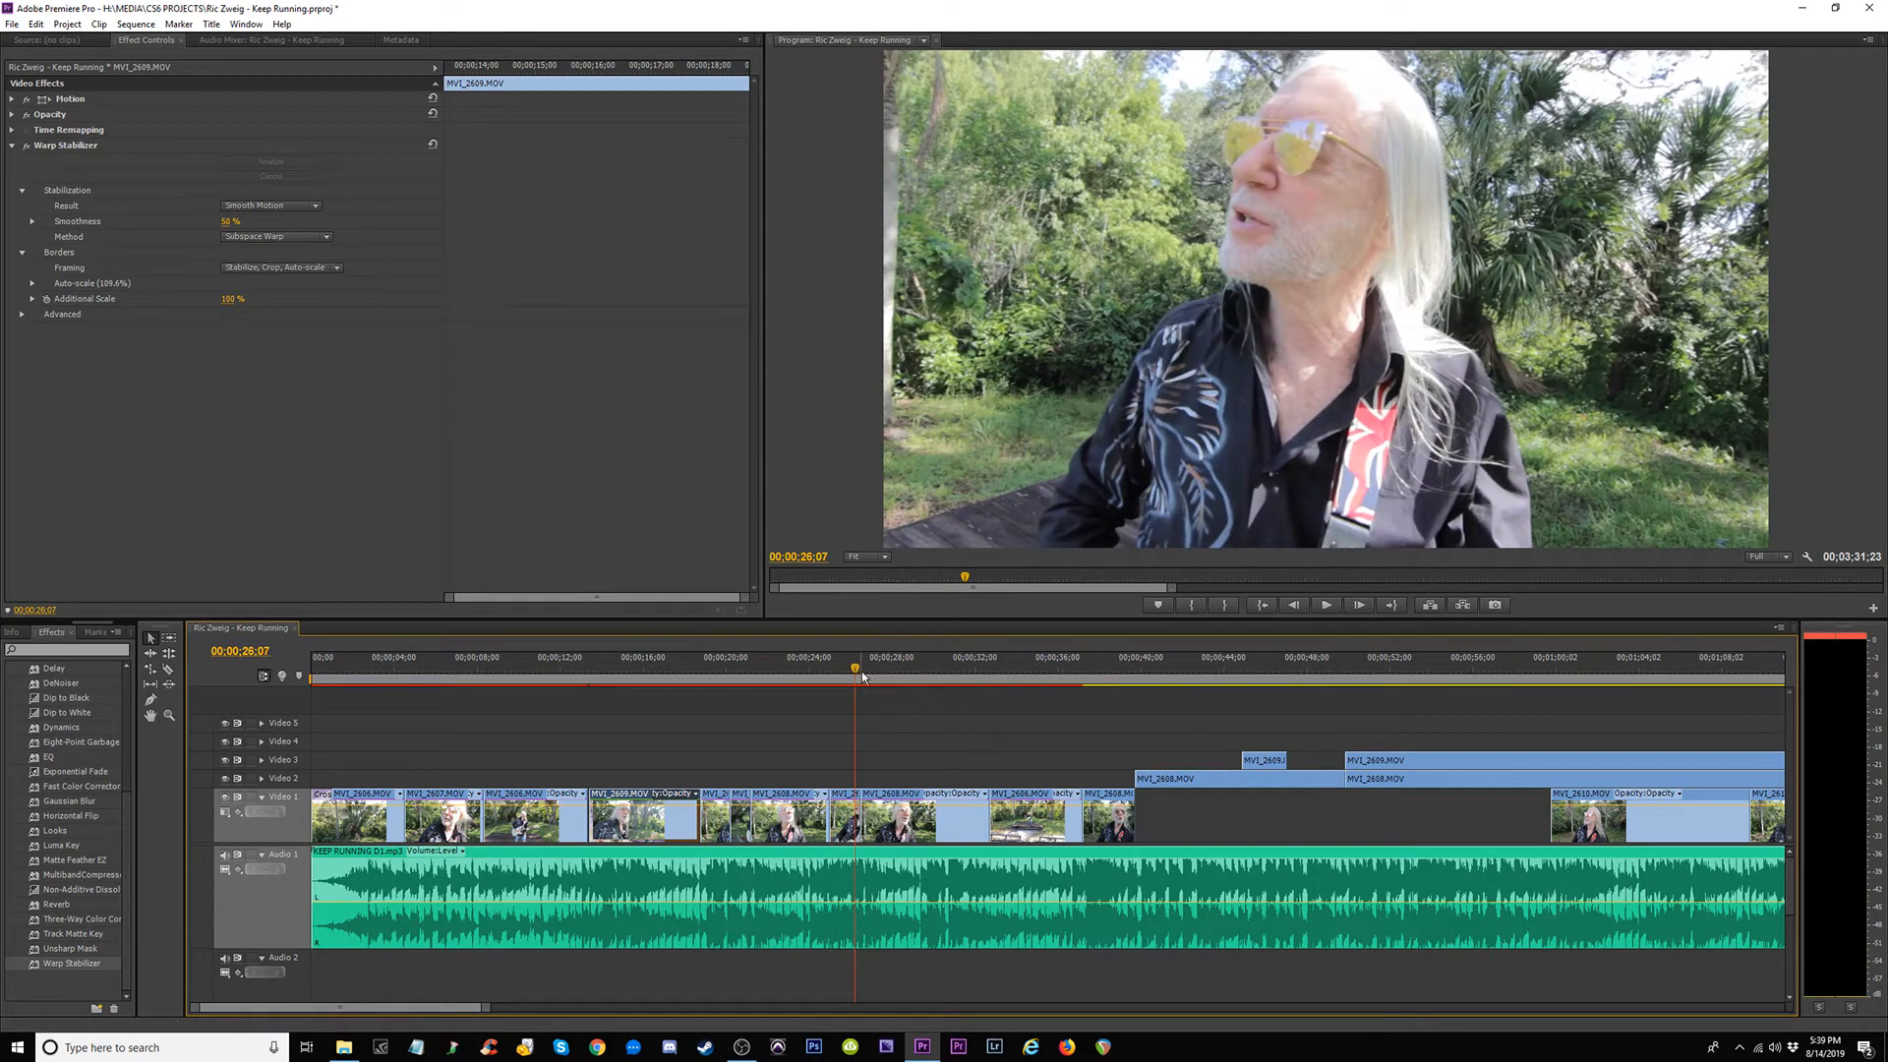
pyautogui.press('space')
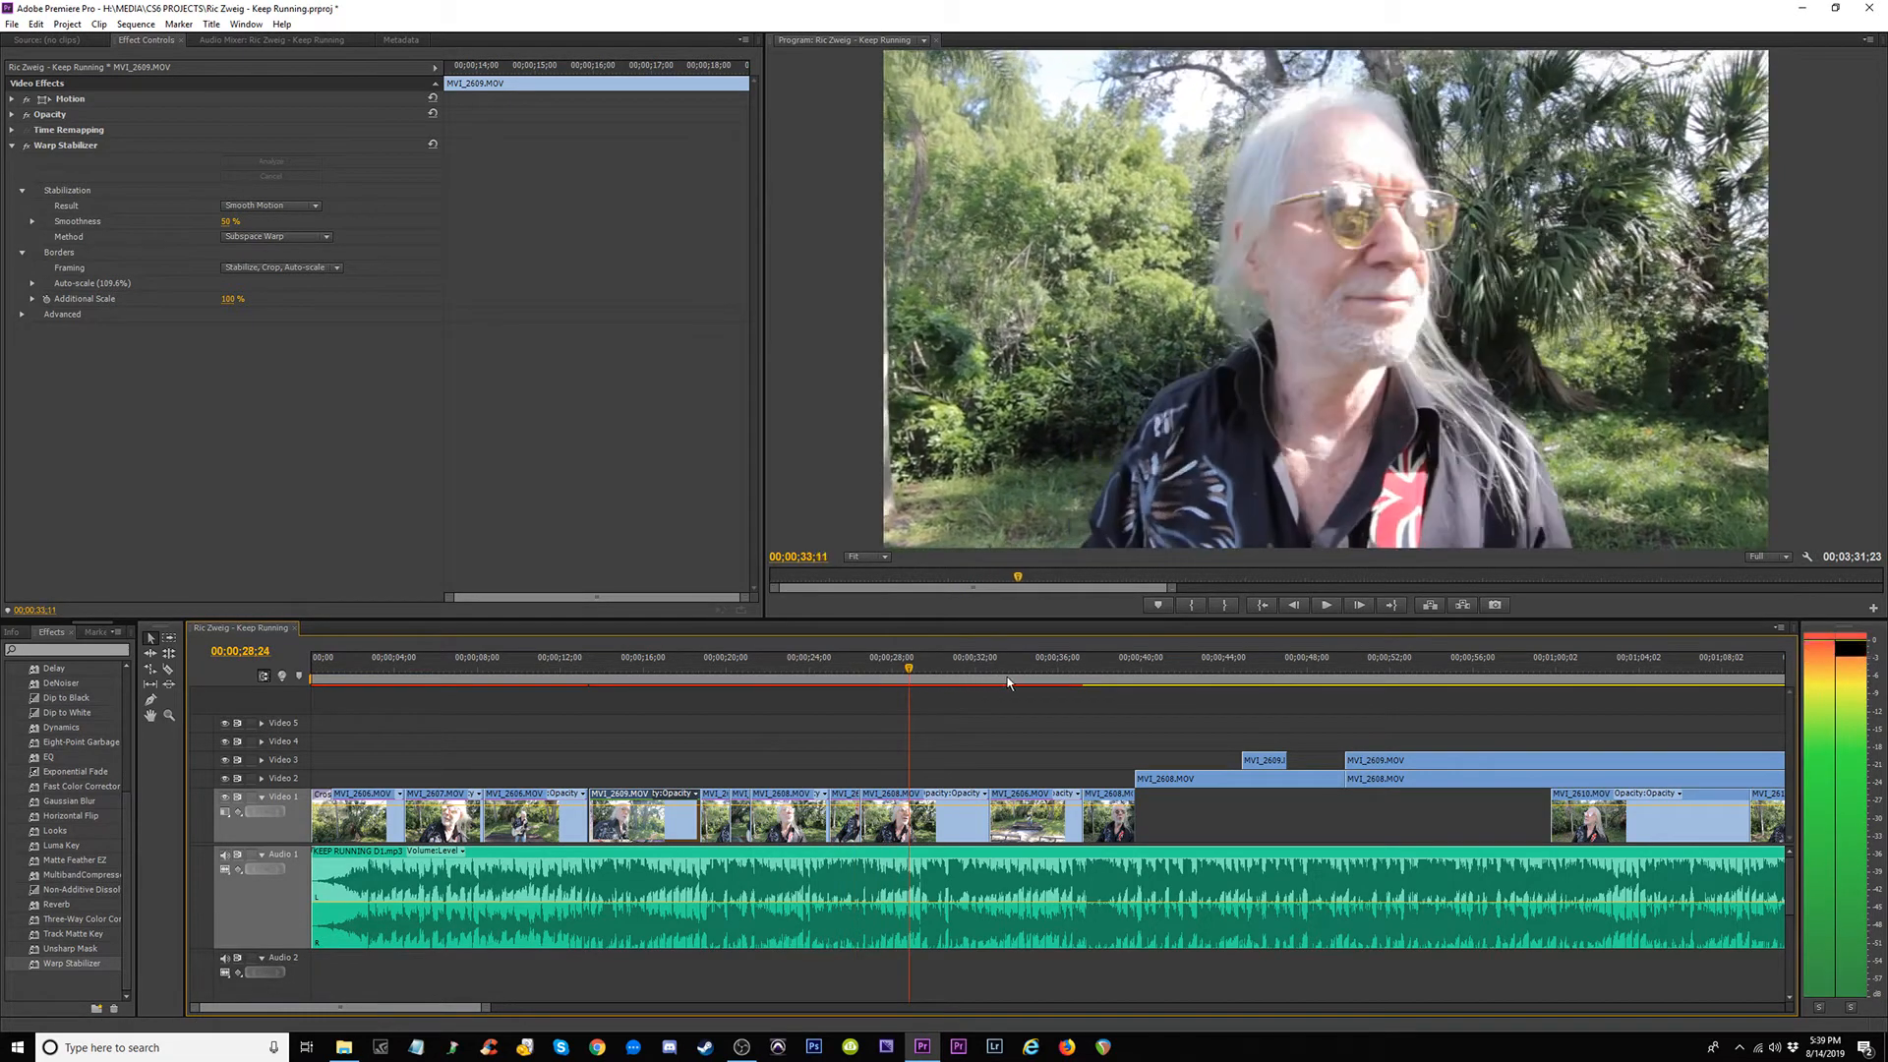
pyautogui.moveTo(1008, 683); pyautogui.dragTo(266, 687)
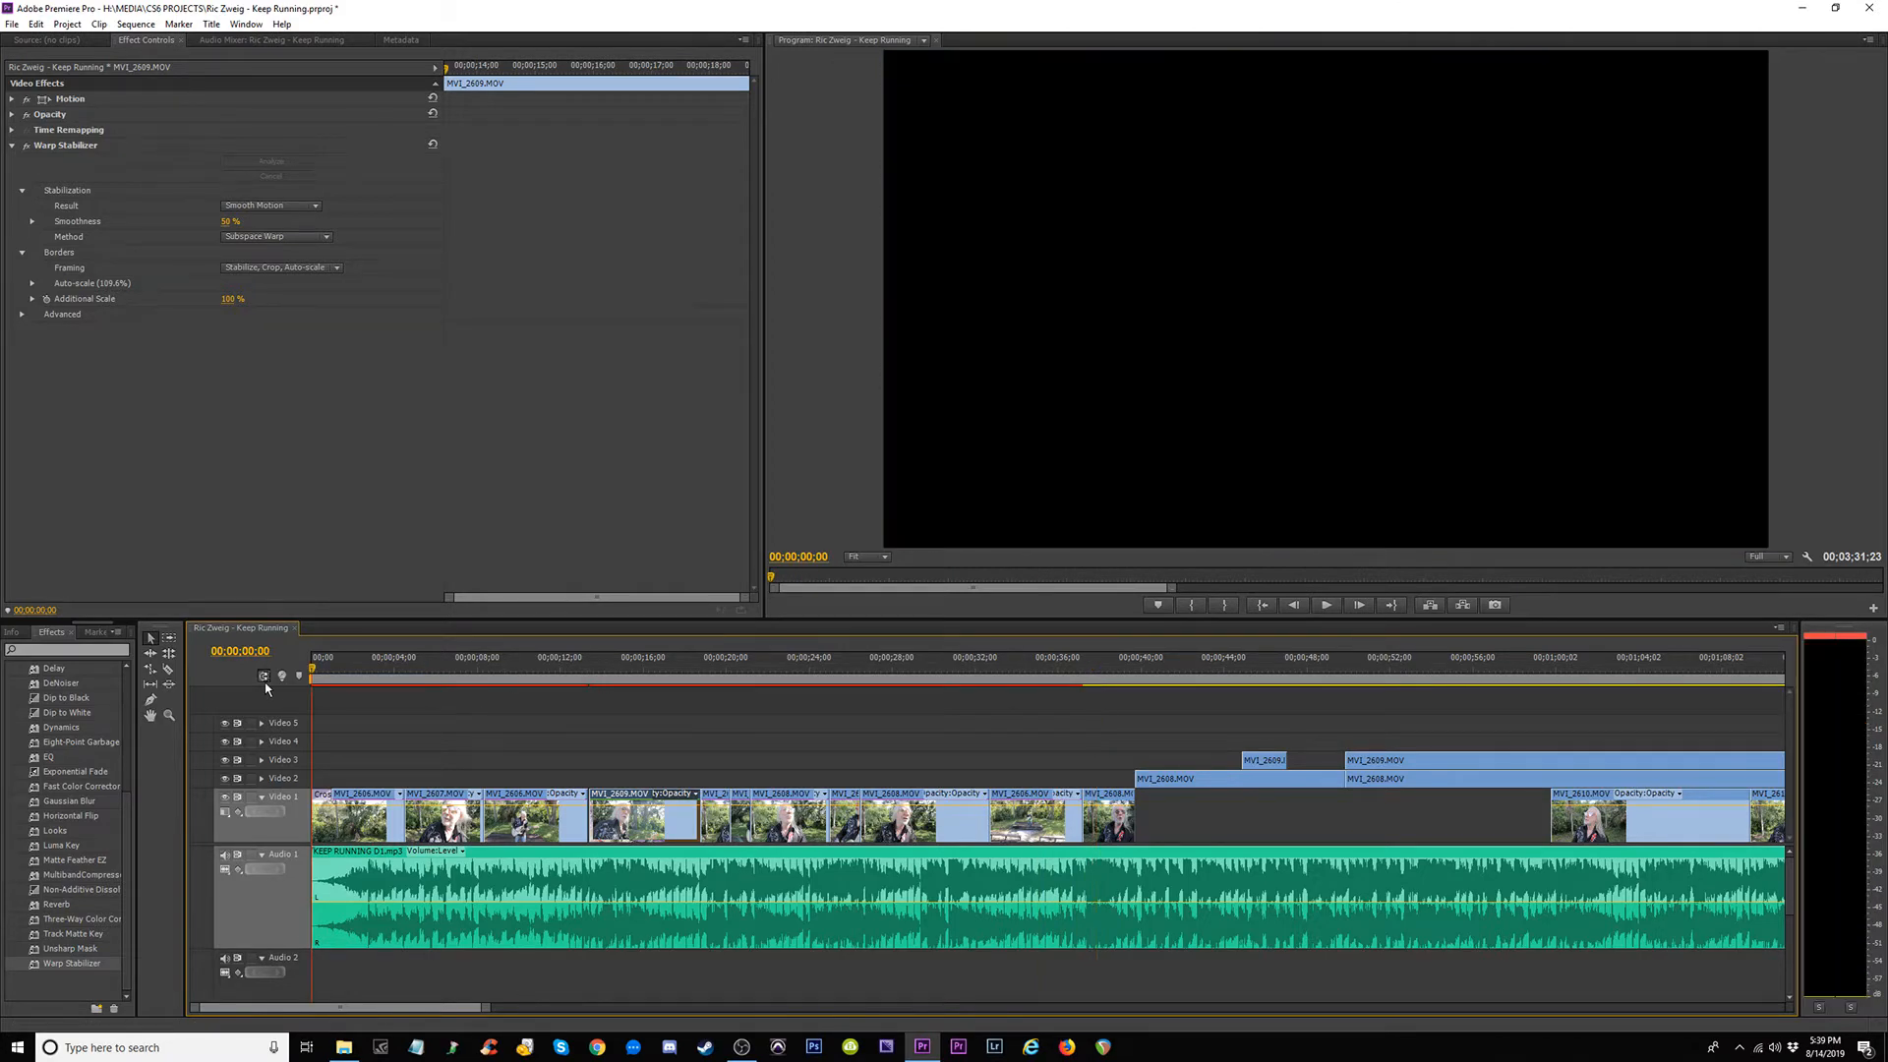
pyautogui.hotkey('ctrl', 's')
# Check the Warp Stabilizer analysis of the first clip at about 2 seconds.
pyautogui.click(351, 674)
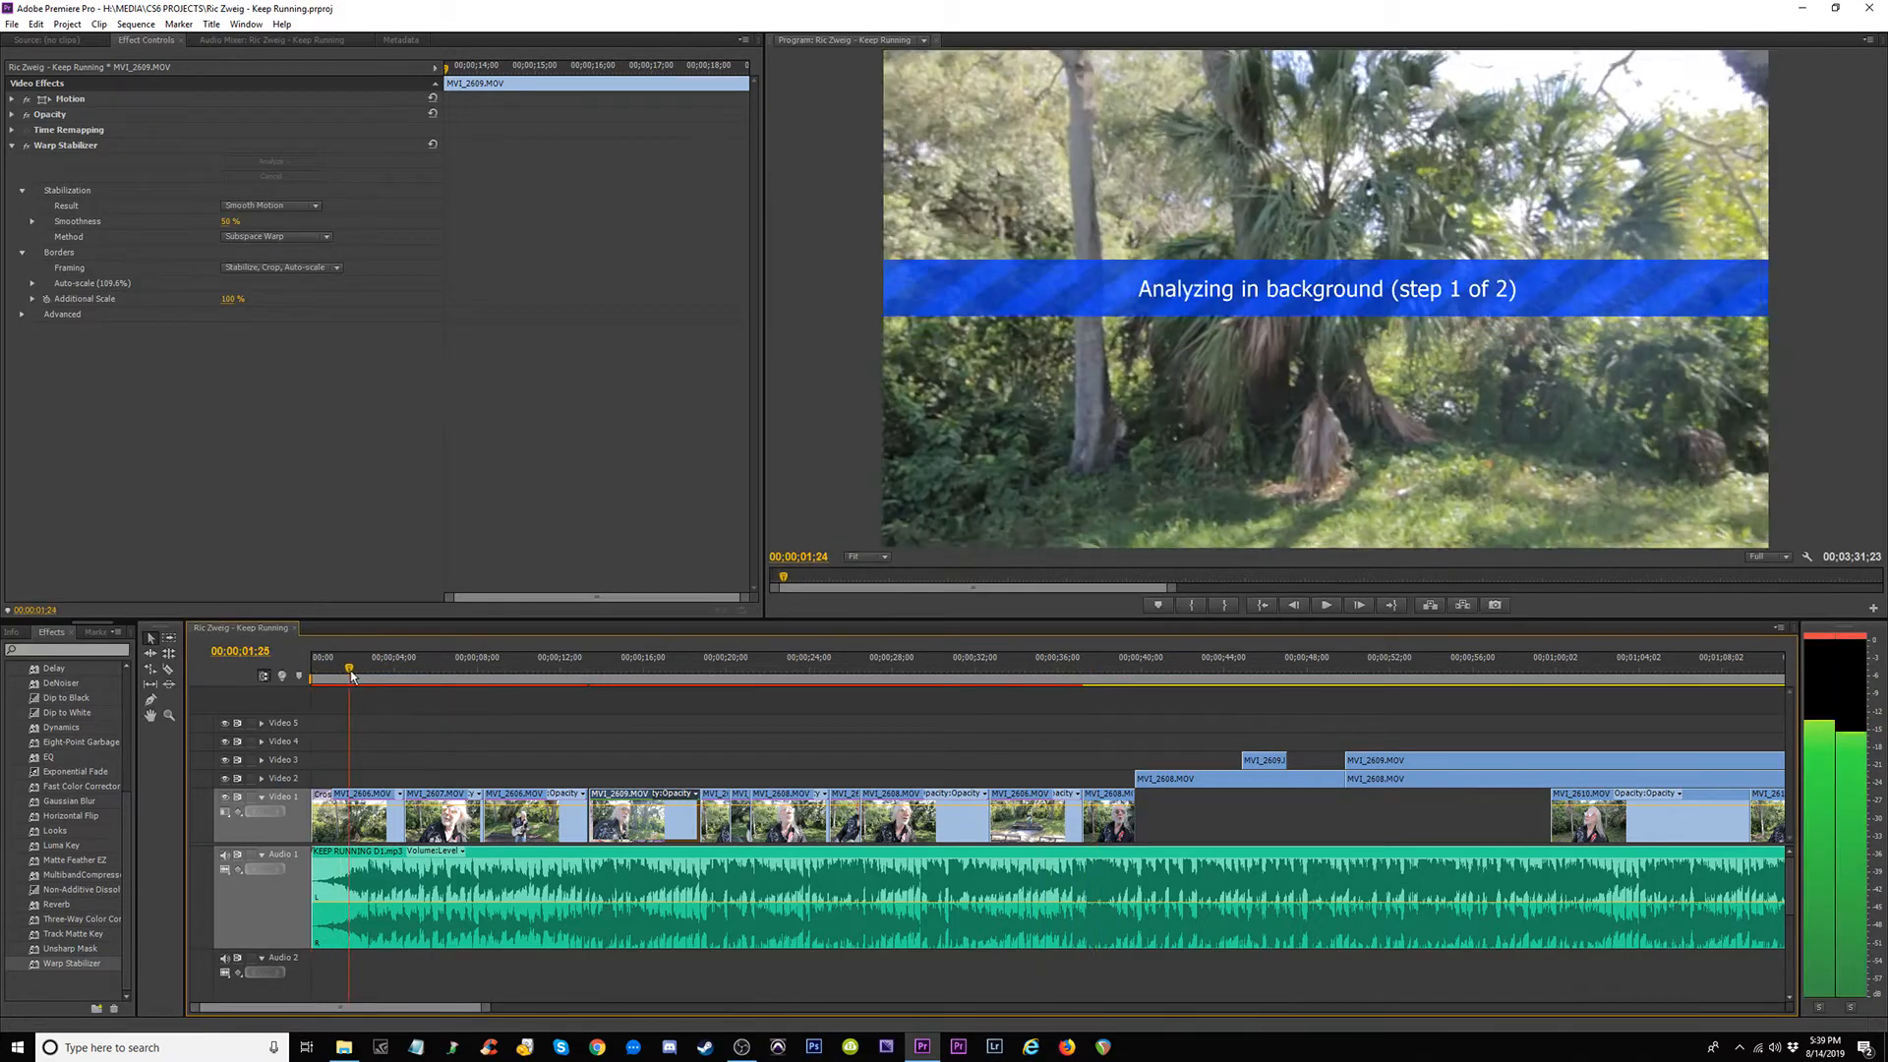
pyautogui.moveTo(351, 675); pyautogui.dragTo(361, 677)
pyautogui.click(360, 839)
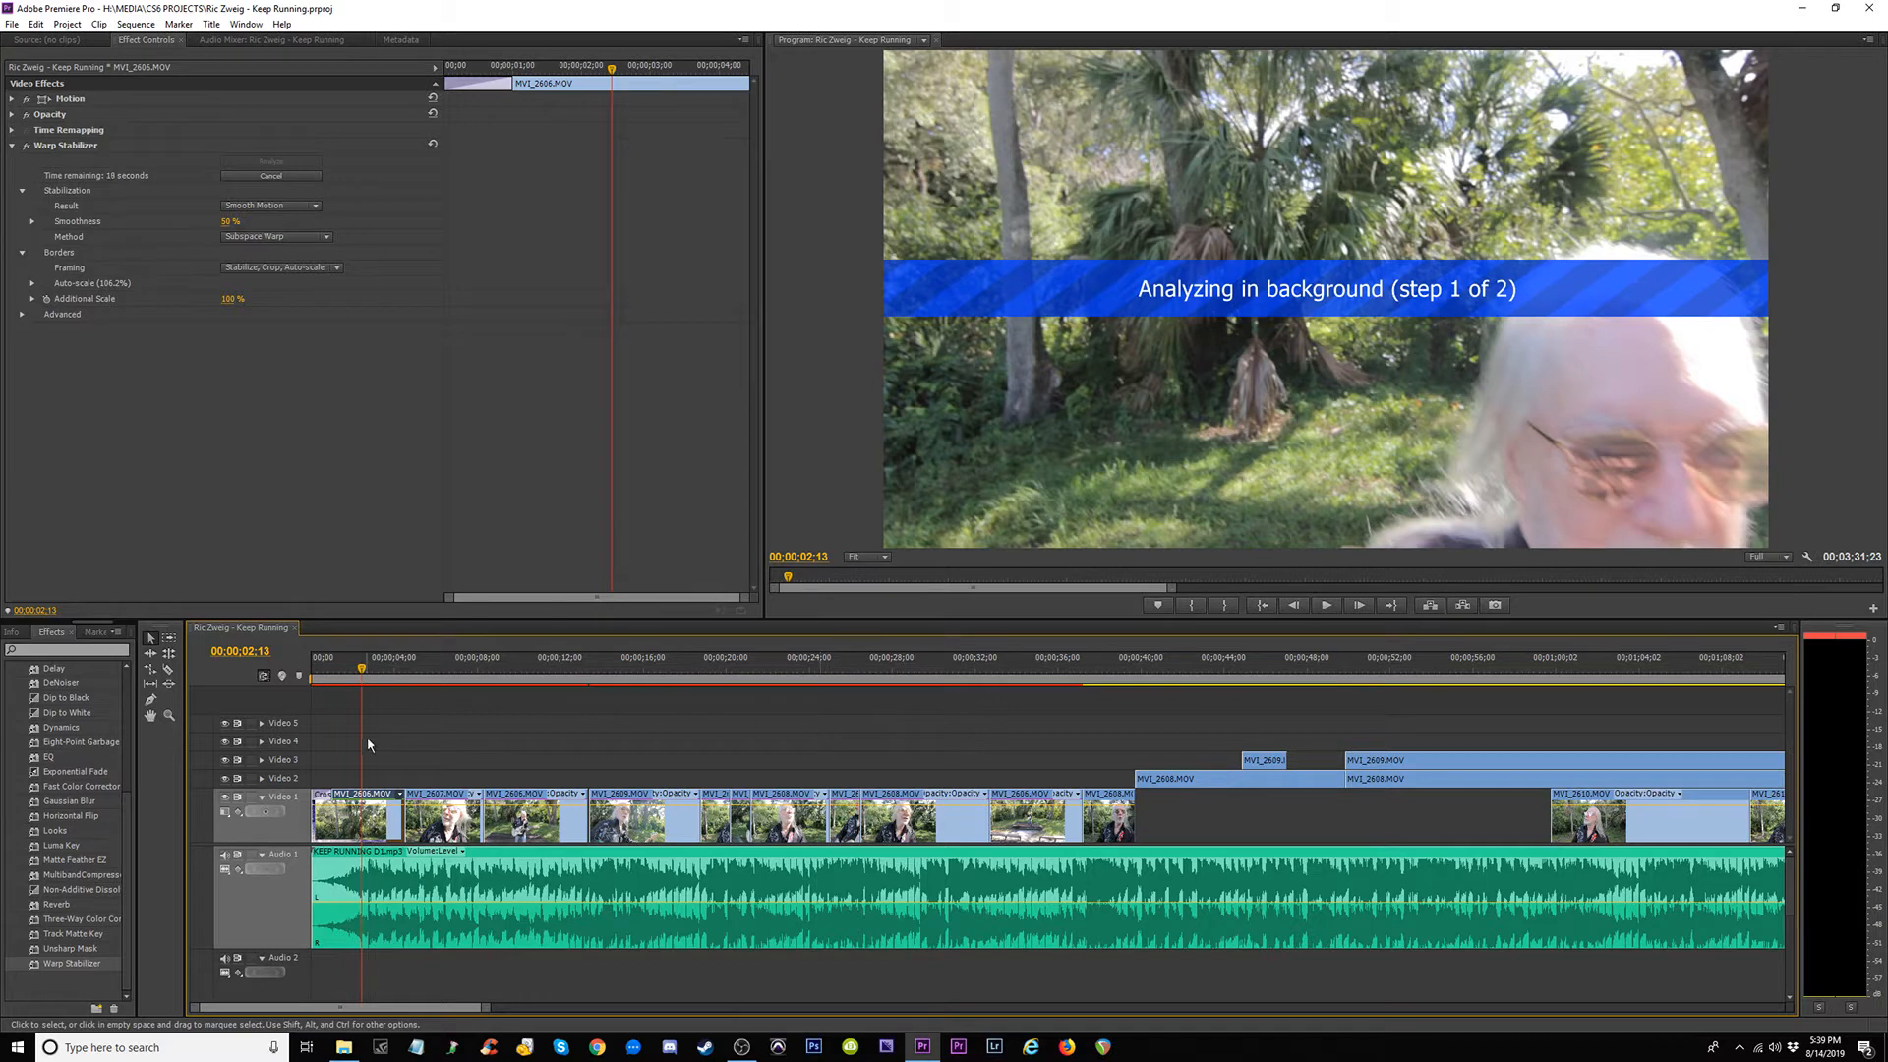
# Widen the panel group that holds the project items, media browser and effects.
pyautogui.click(68, 946)
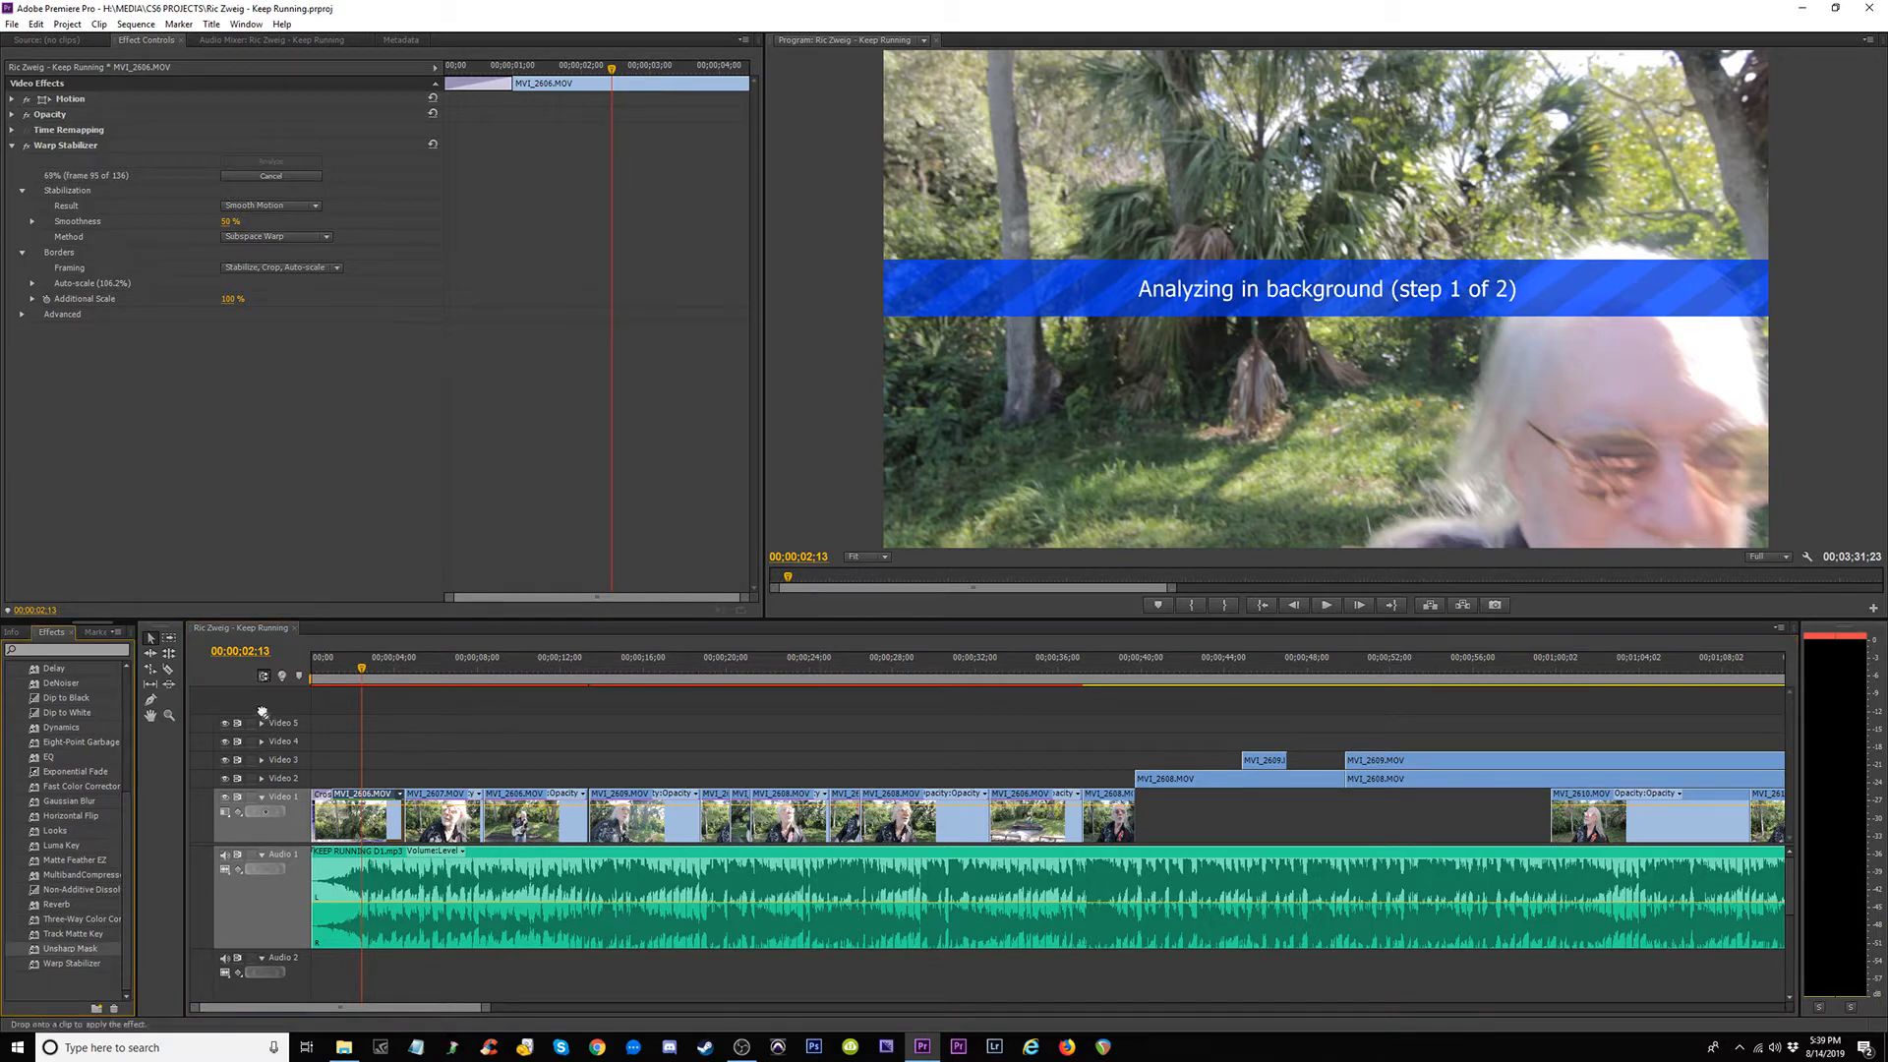
pyautogui.moveTo(88, 621); pyautogui.dragTo(25, 621)
pyautogui.click(39, 632)
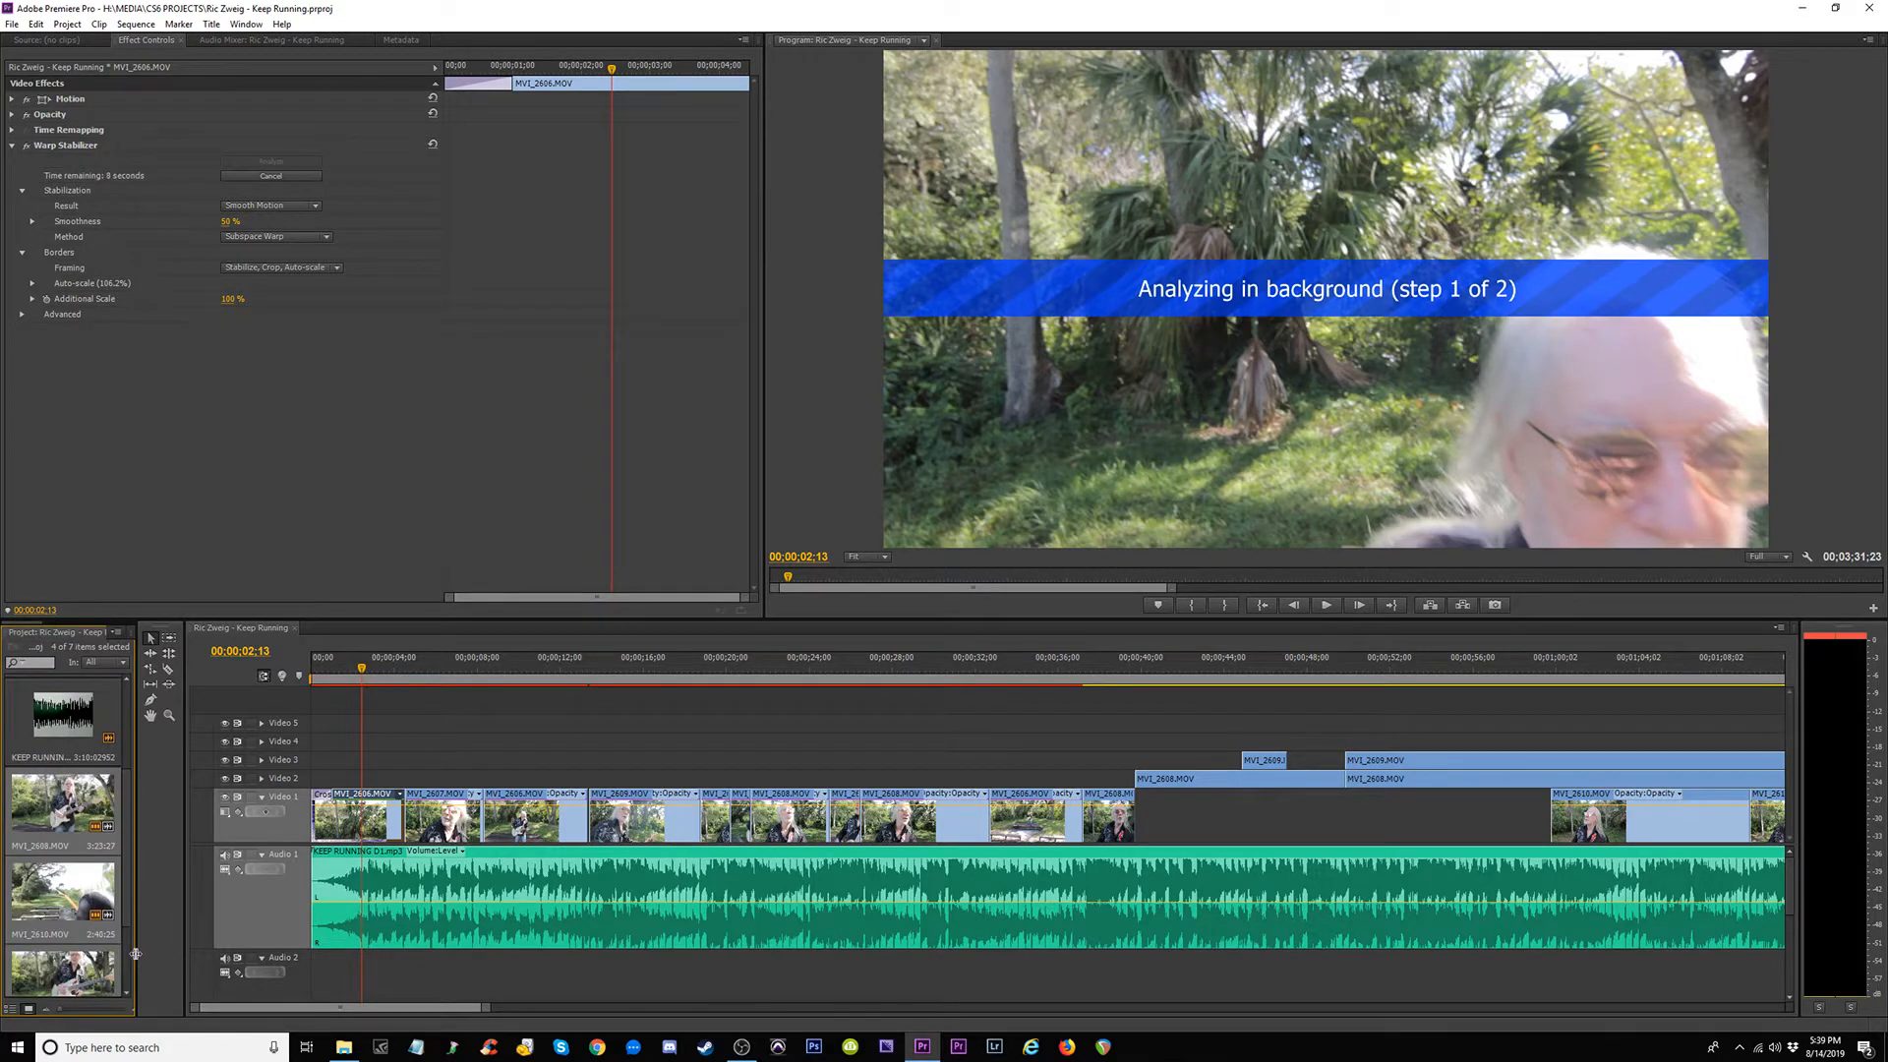
pyautogui.moveTo(137, 956); pyautogui.dragTo(216, 950)
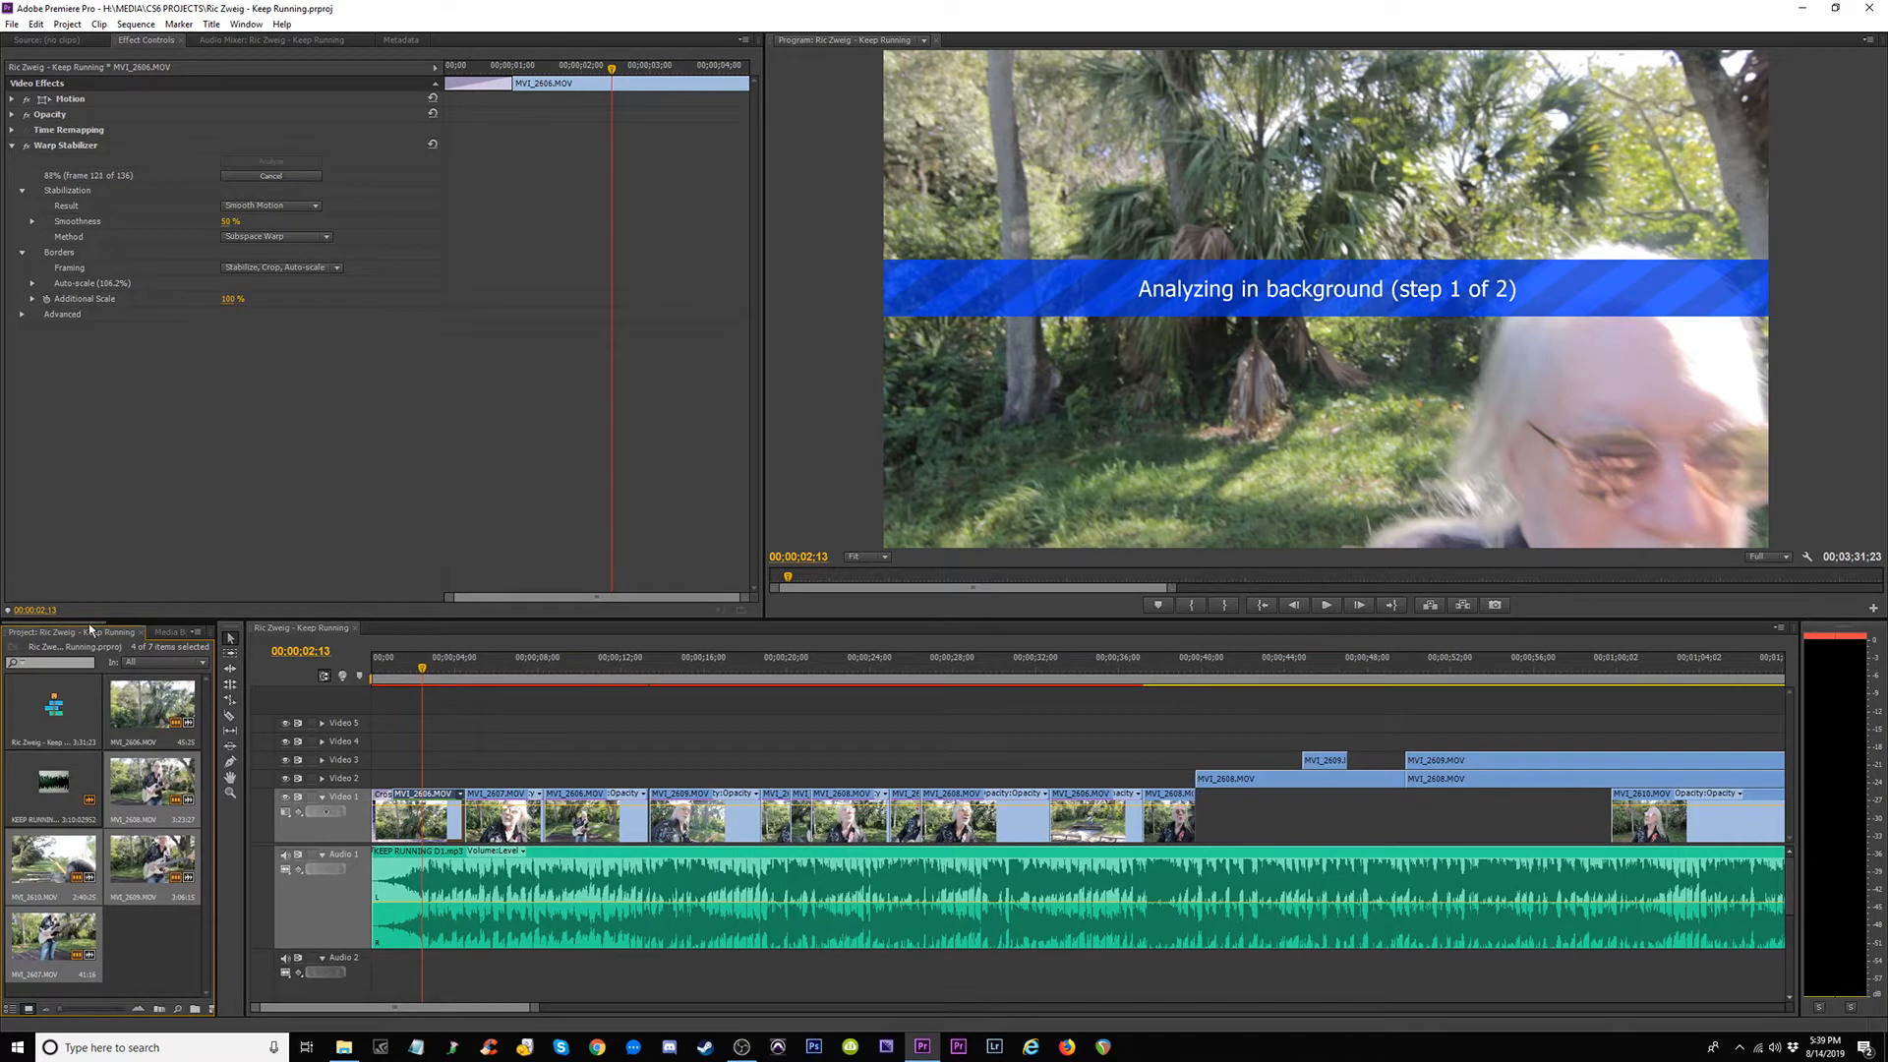
pyautogui.moveTo(108, 619); pyautogui.dragTo(110, 619)
pyautogui.scroll(-1, 80, 627)
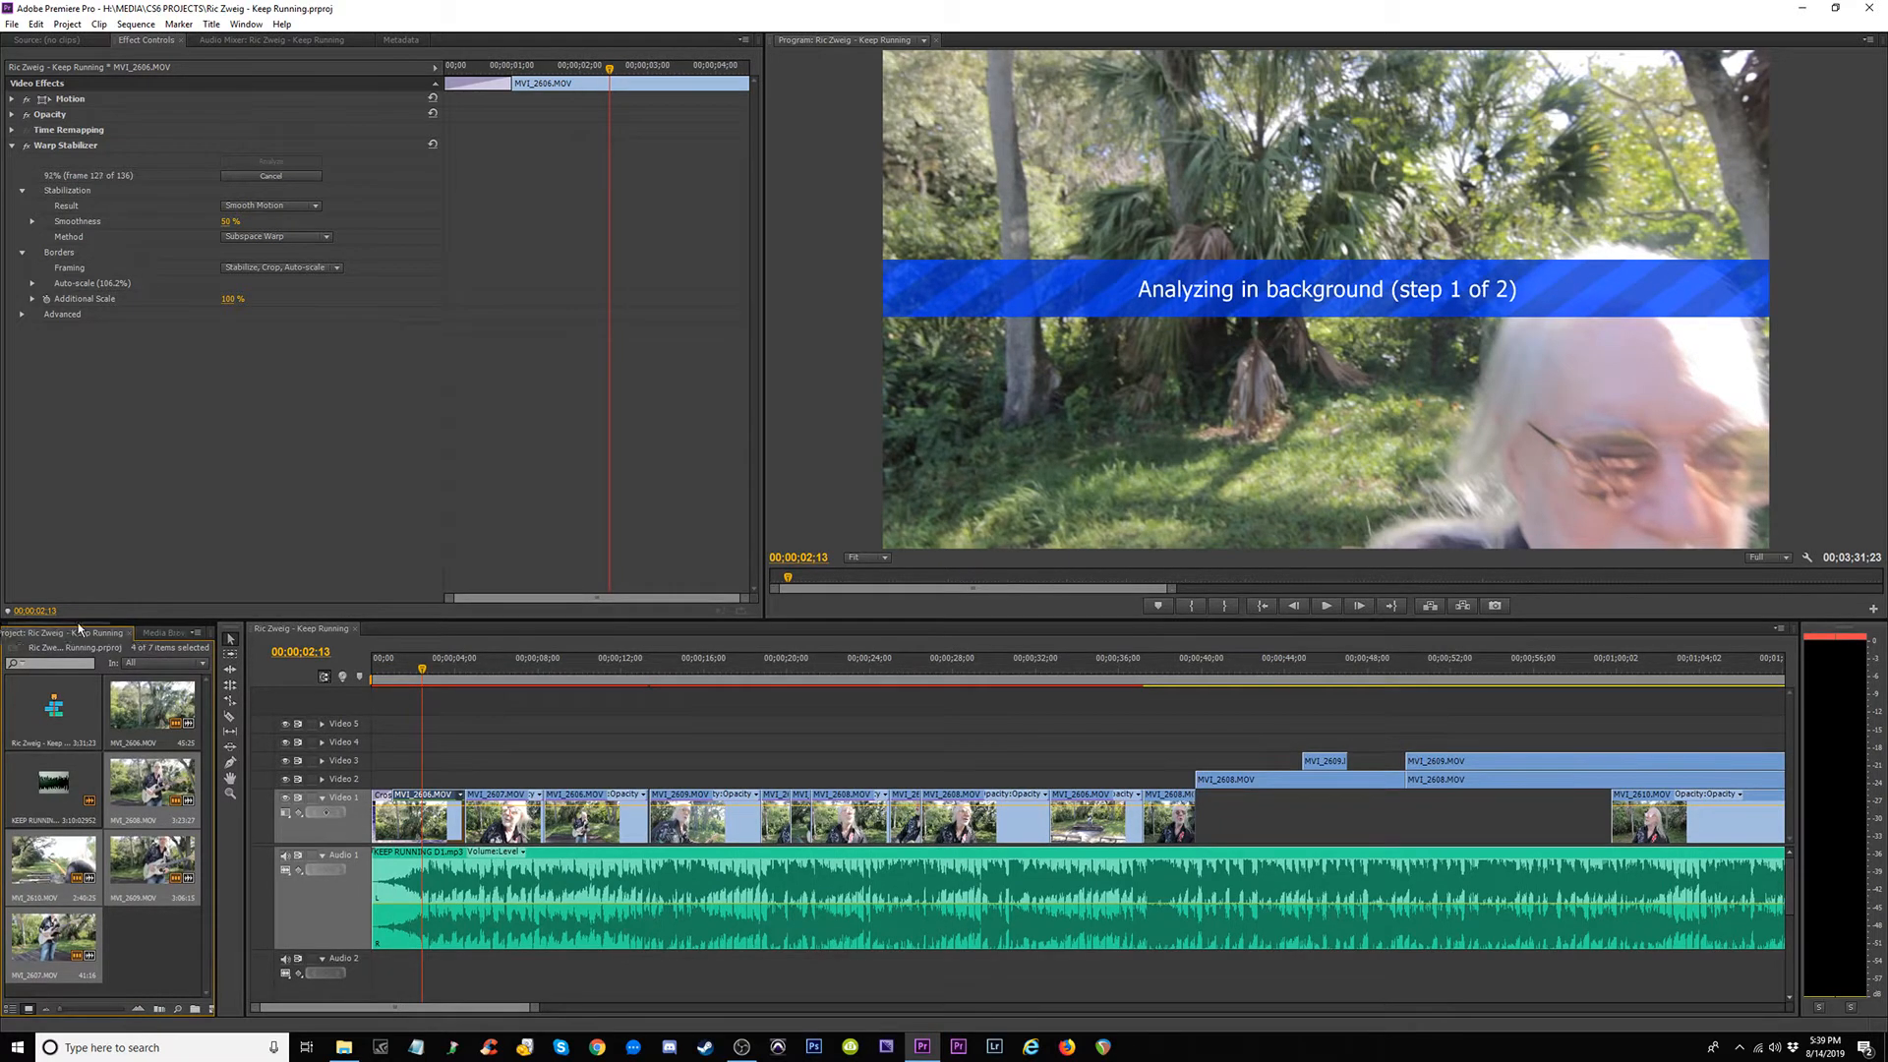
pyautogui.scroll(-3, 78, 629)
pyautogui.click(123, 633)
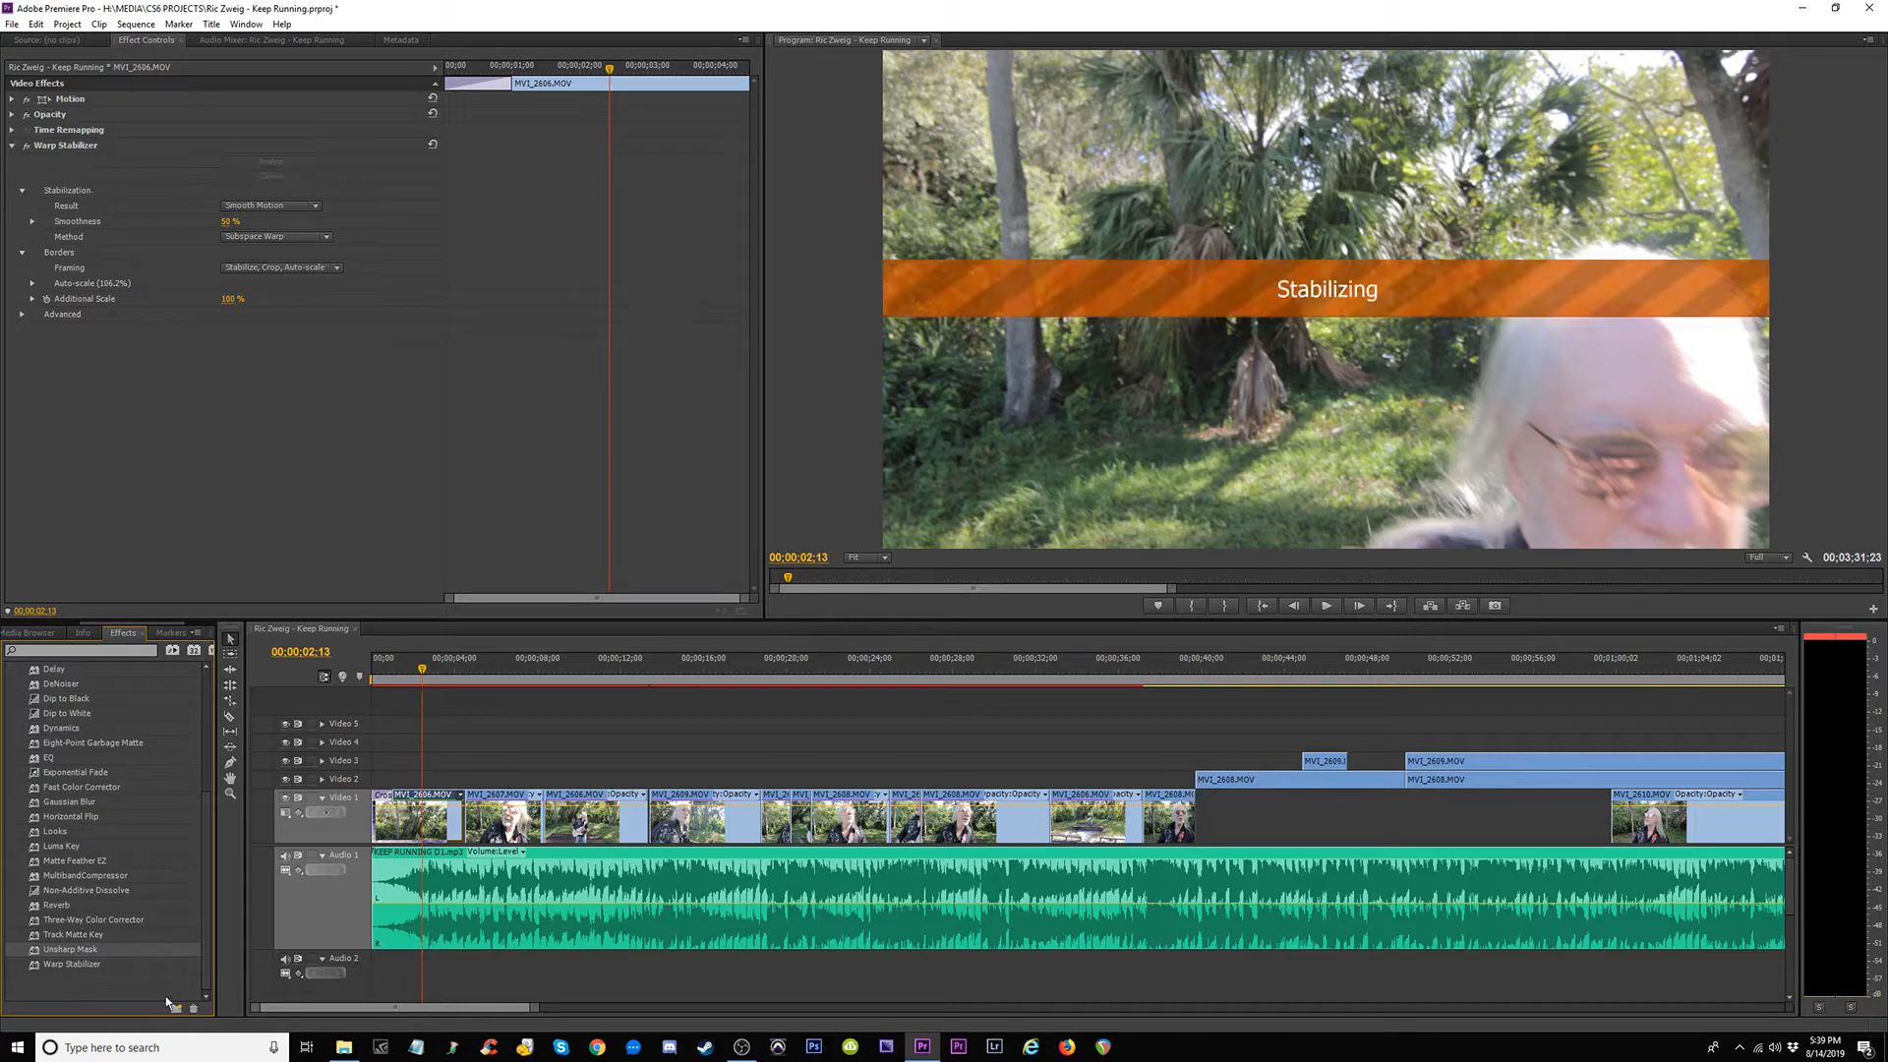
pyautogui.click(39, 633)
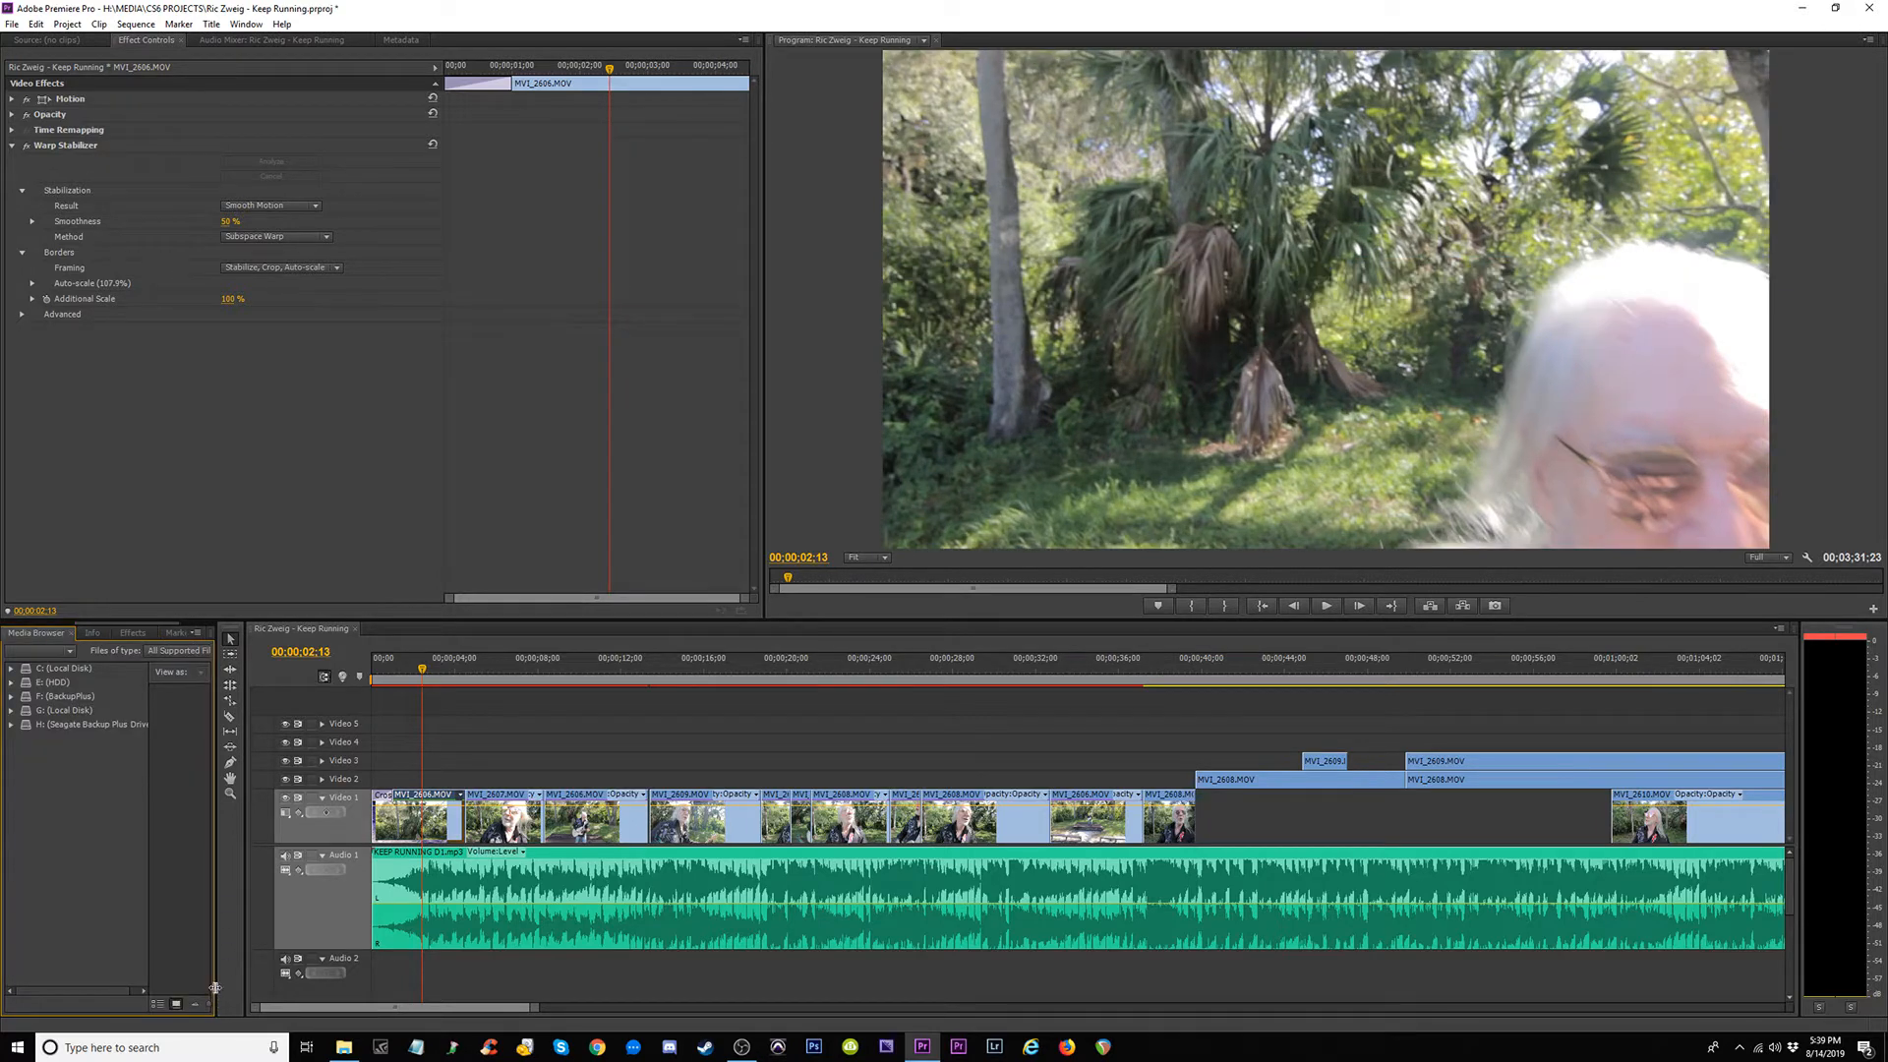
pyautogui.moveTo(214, 988); pyautogui.dragTo(253, 987)
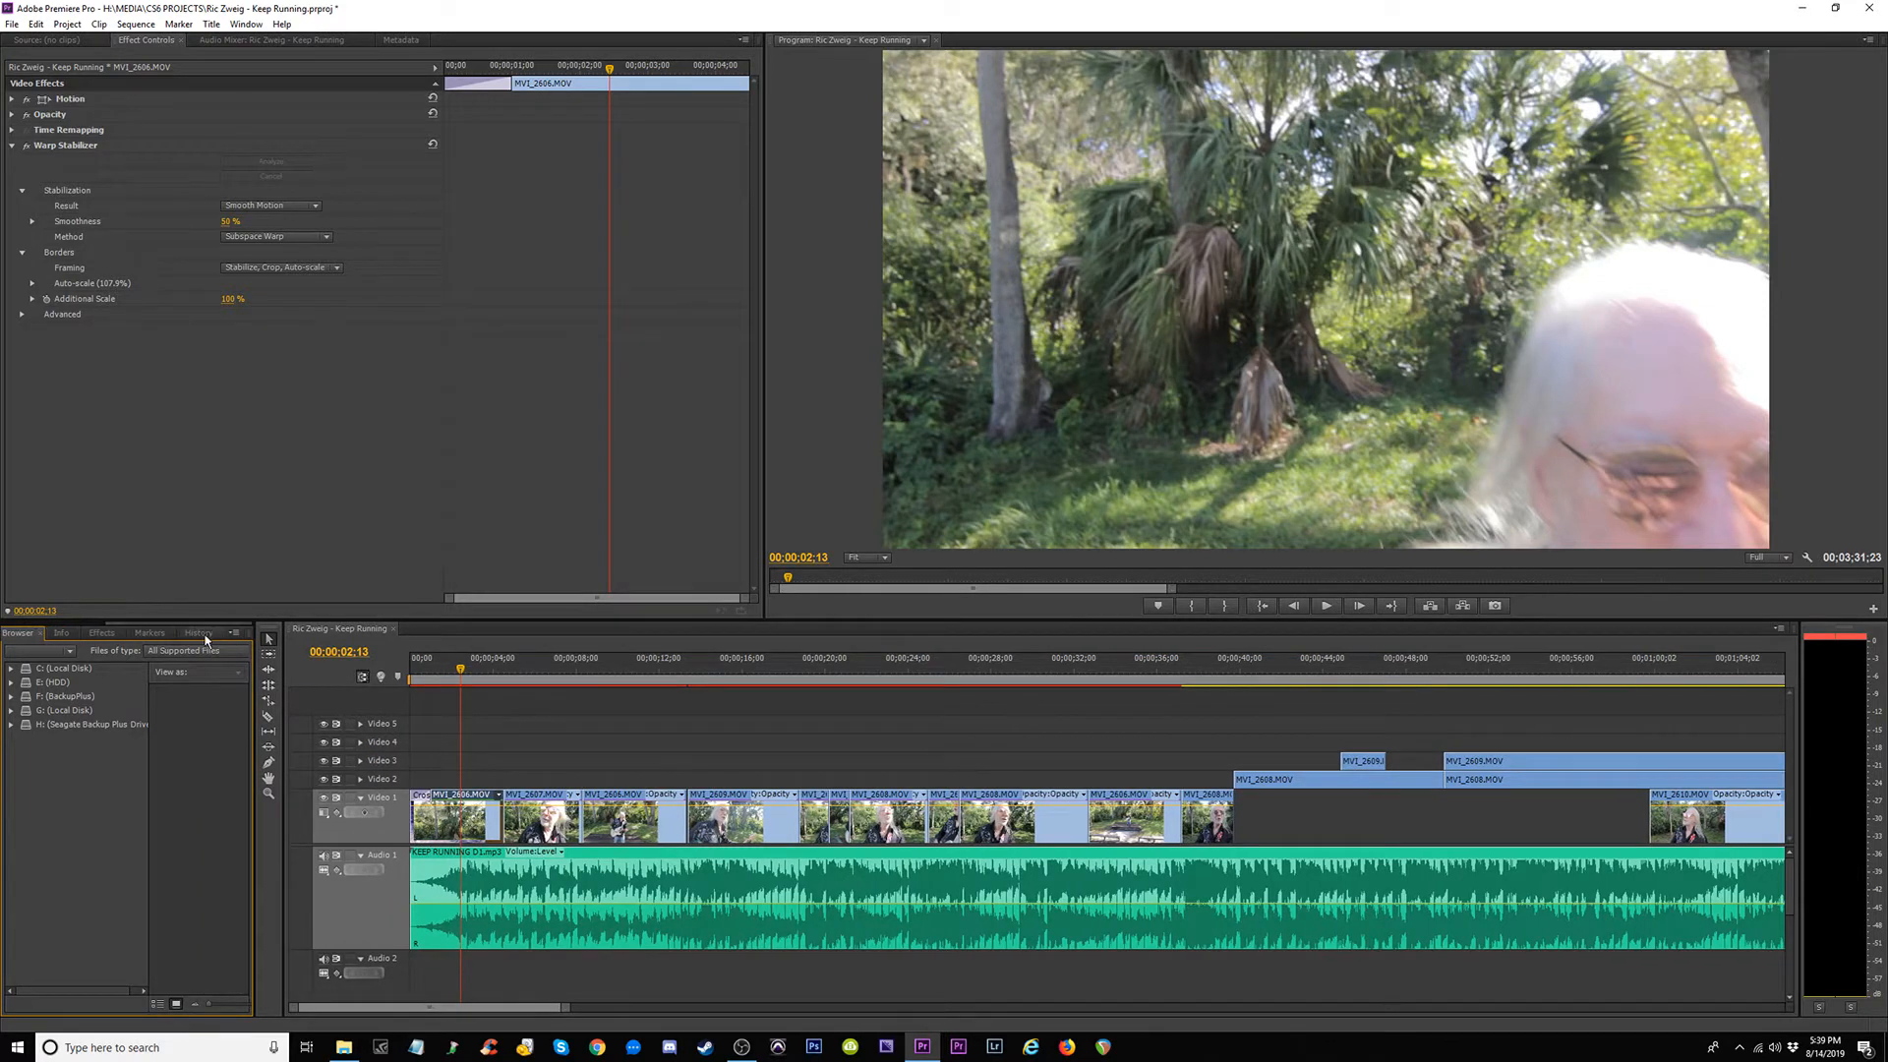
# Create a new adjustment layer among the project items.
pyautogui.click(206, 635)
pyautogui.click(101, 633)
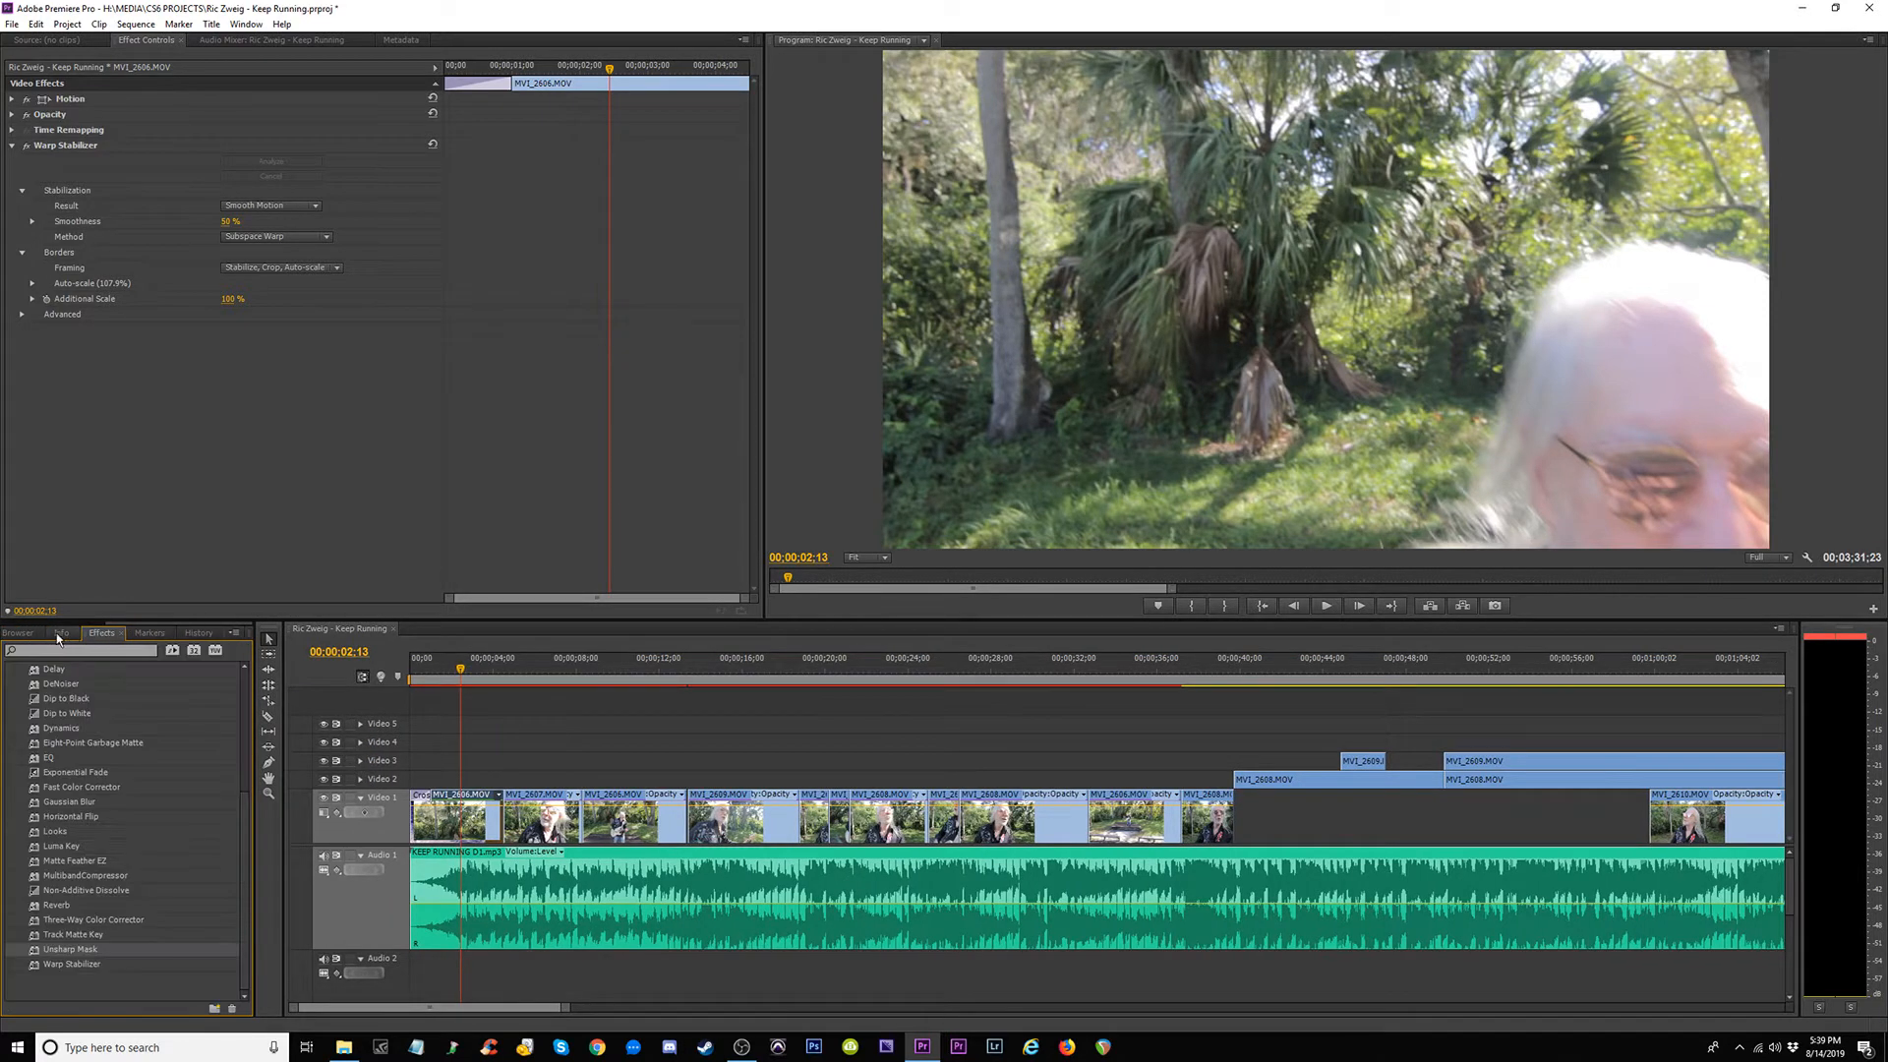
pyautogui.click(62, 634)
pyautogui.click(22, 634)
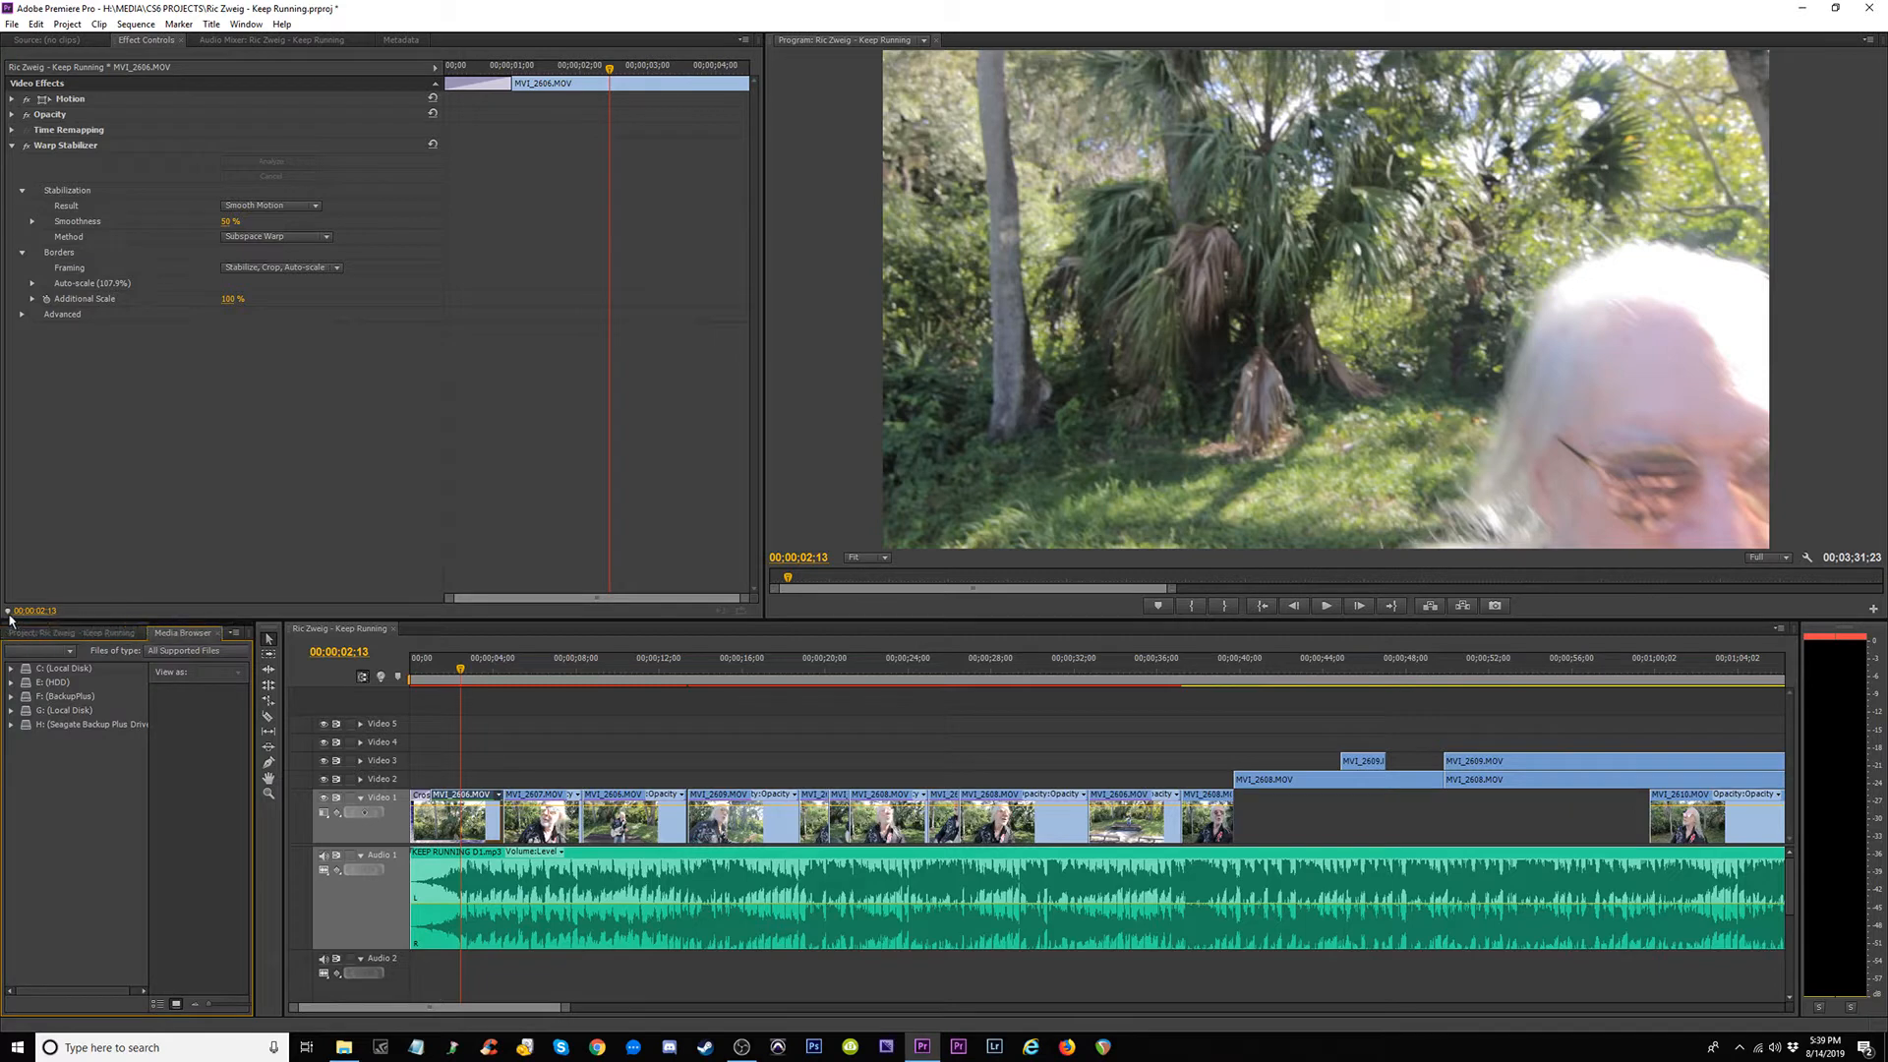
pyautogui.click(88, 632)
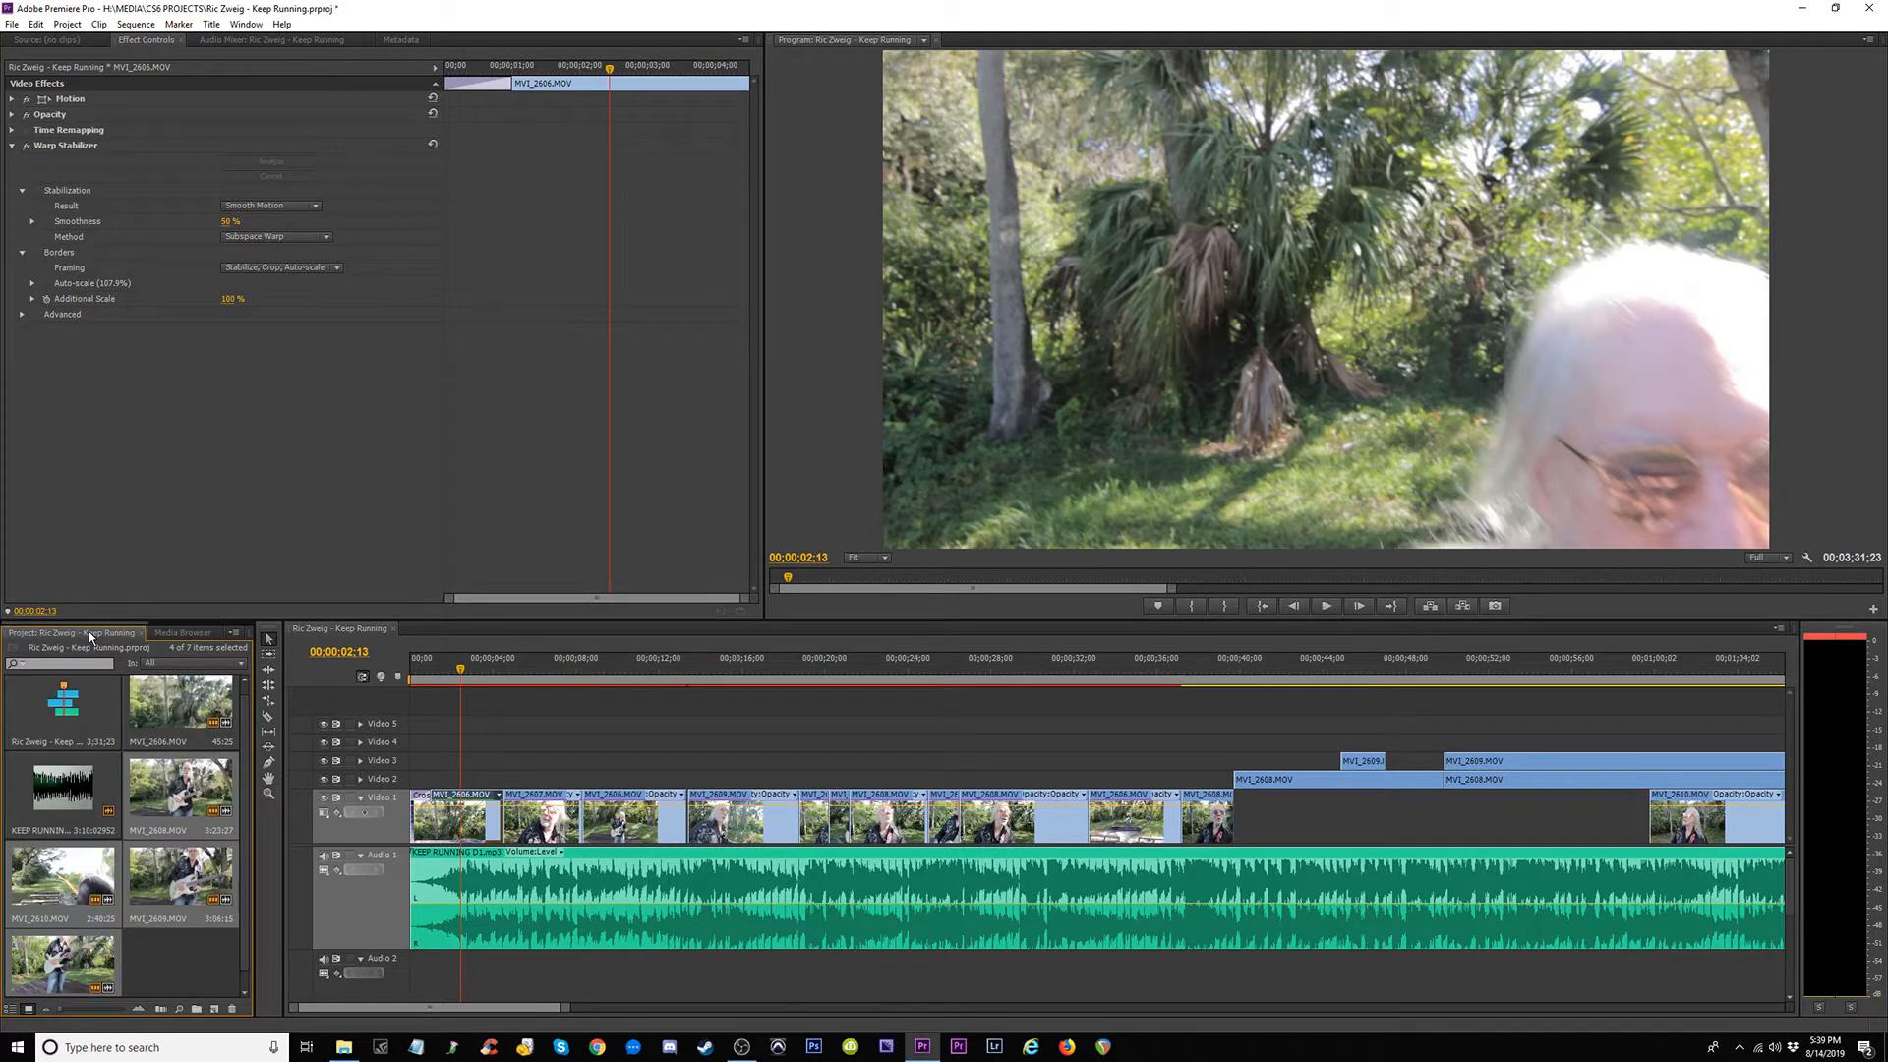
pyautogui.click(213, 1010)
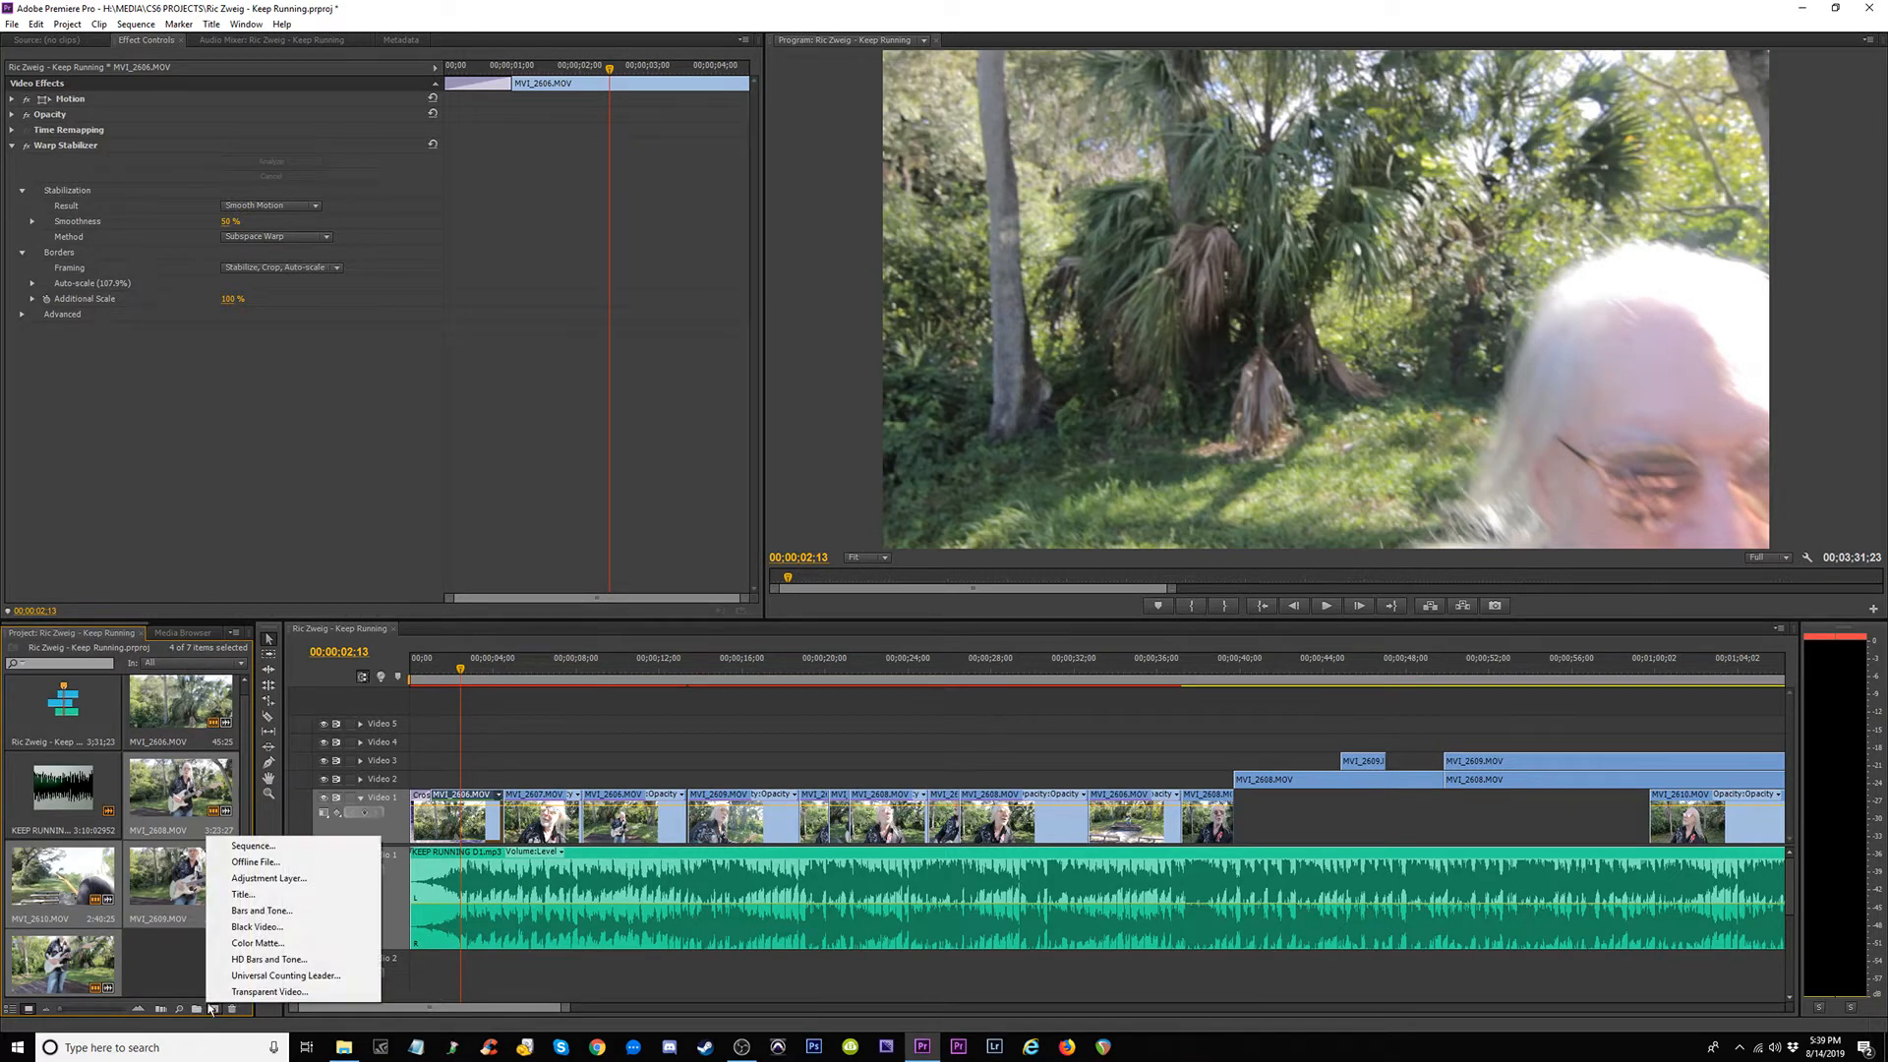
pyautogui.click(288, 879)
pyautogui.click(969, 575)
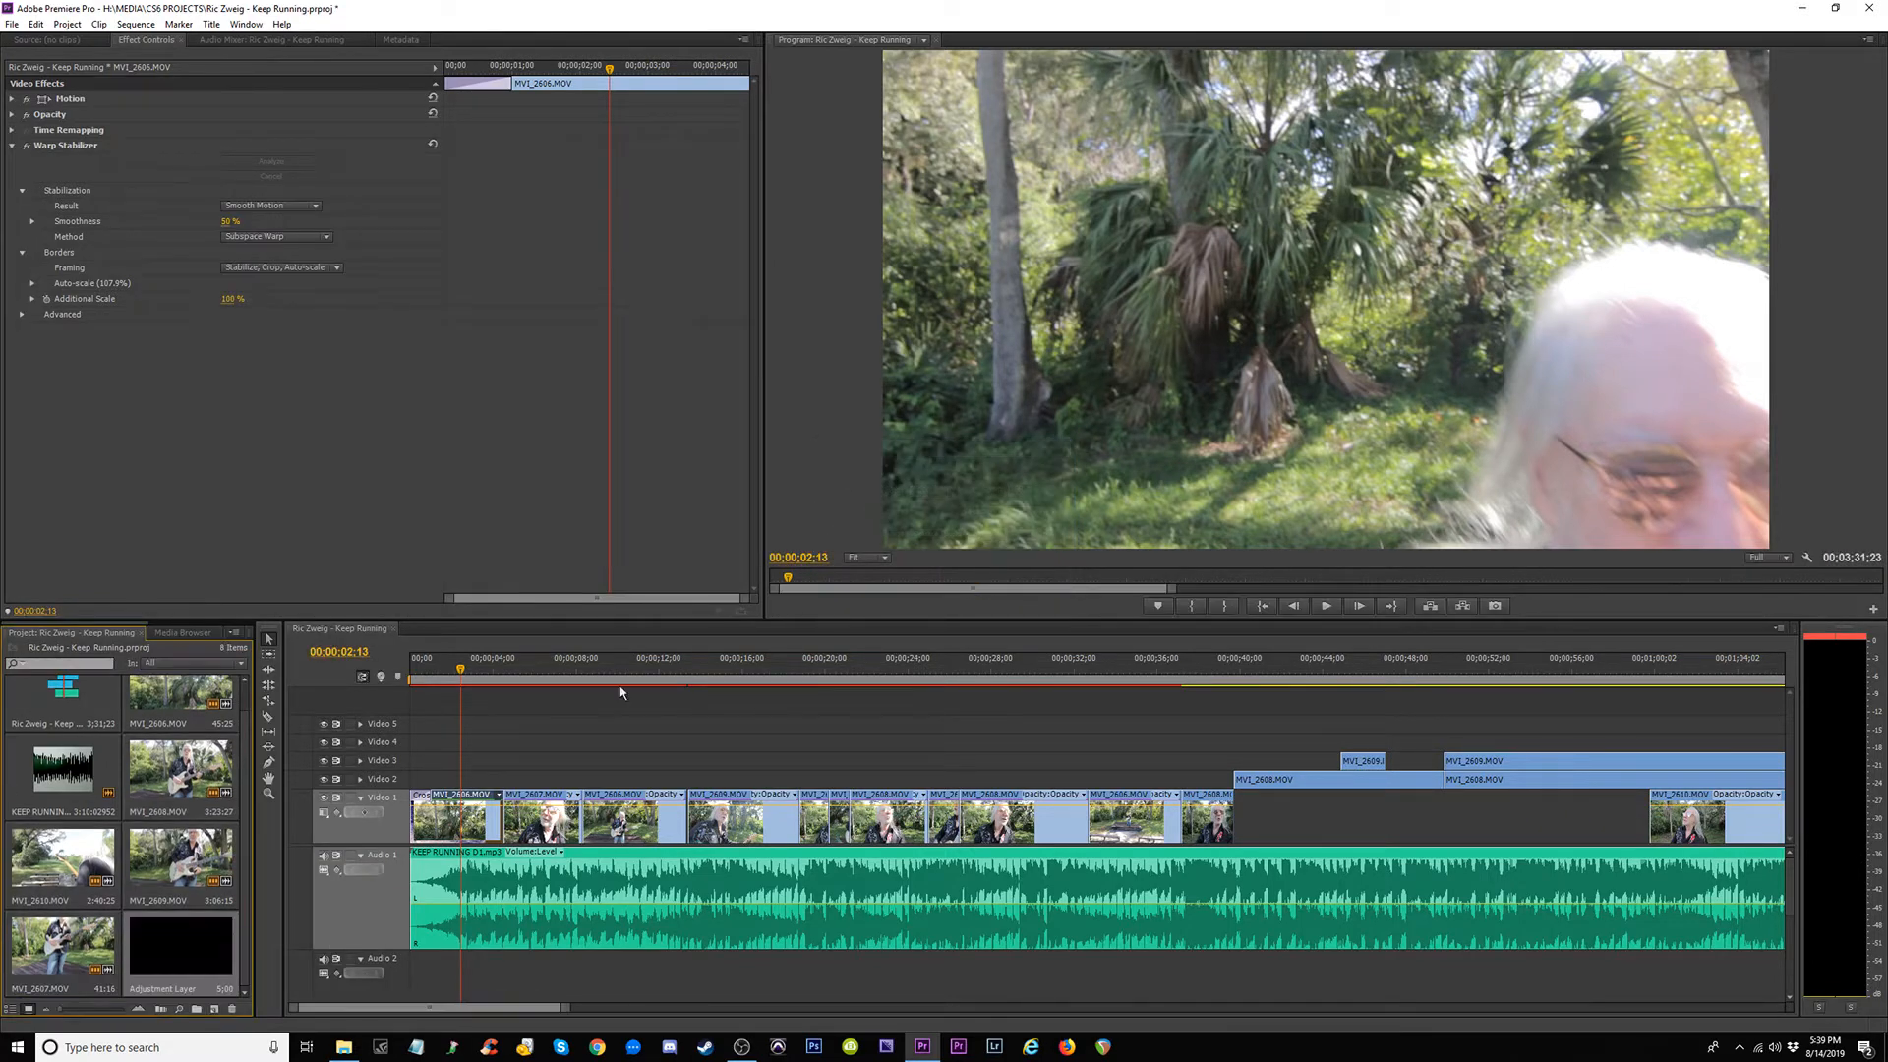
# Place the adjustment layer on Video 6, spanning from the sequence start to the gap on Video 1 near 40 seconds.
pyautogui.moveTo(169, 960); pyautogui.dragTo(1223, 736)
pyautogui.moveTo(1005, 750); pyautogui.dragTo(983, 710)
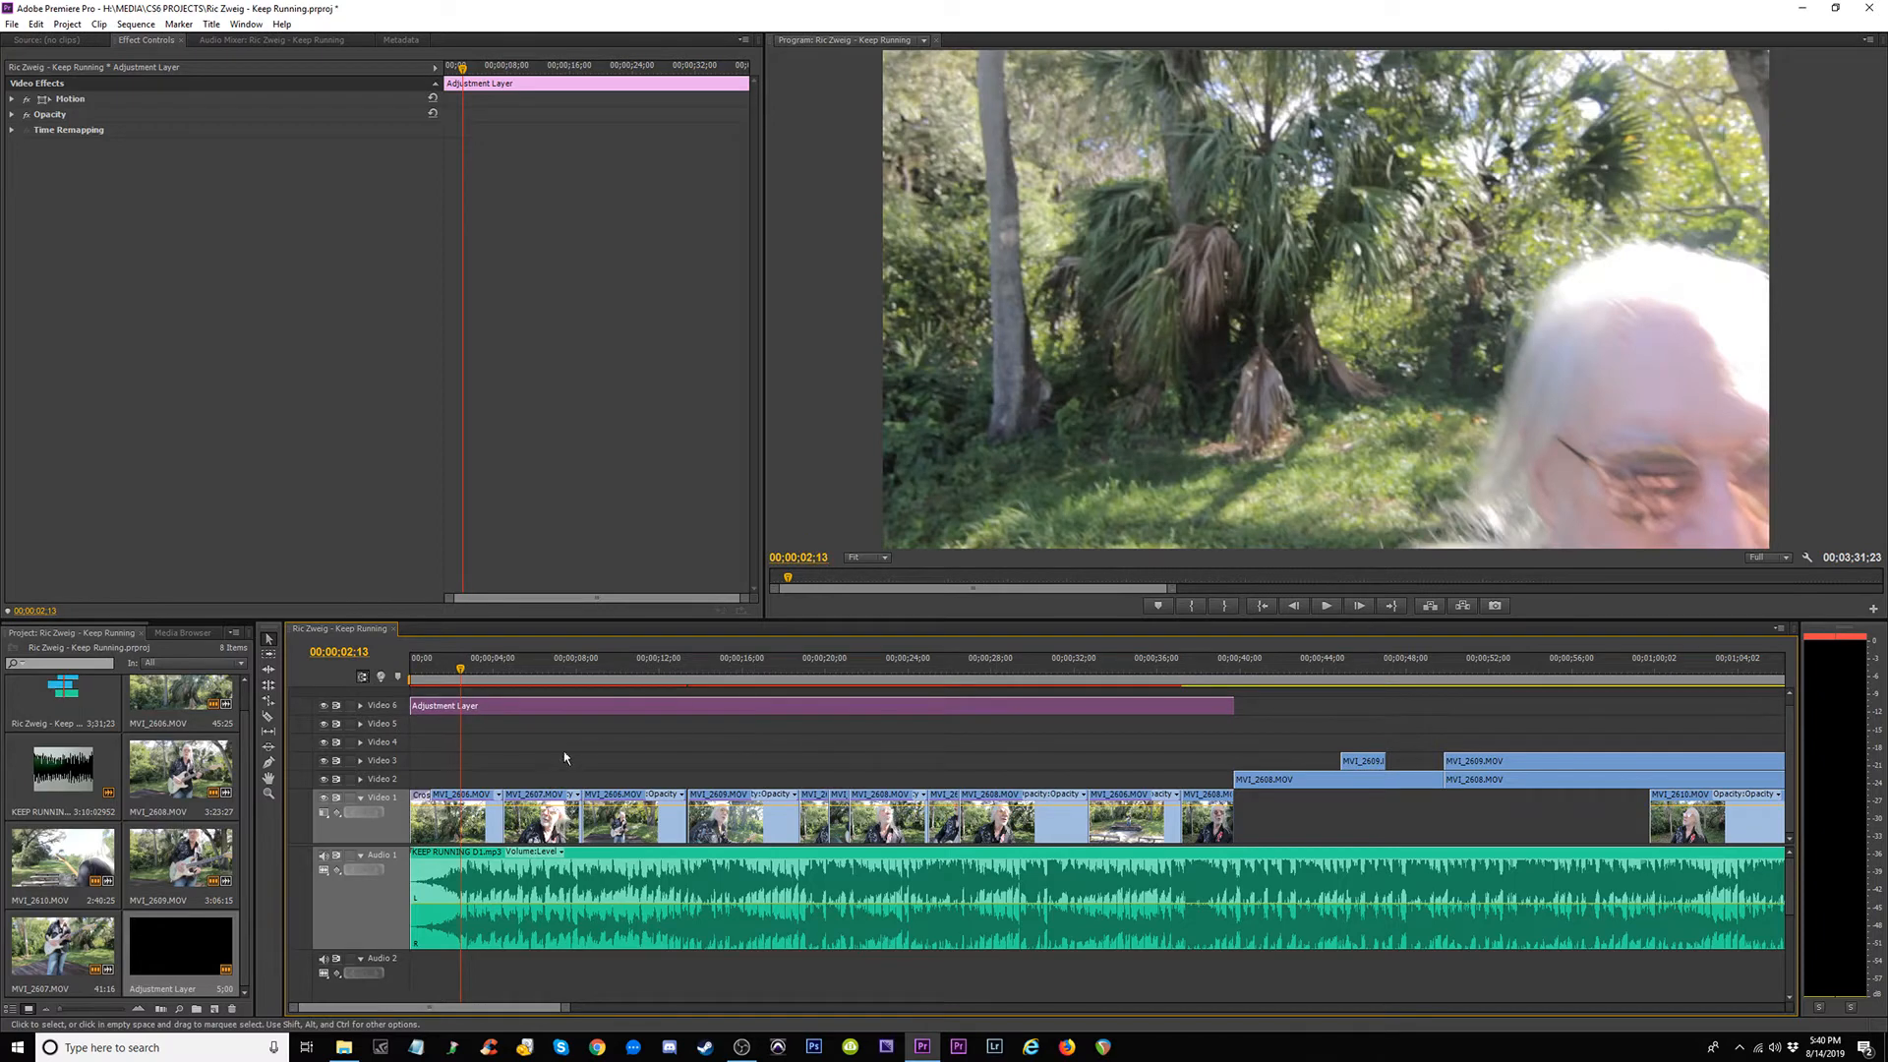
pyautogui.click(545, 675)
pyautogui.click(617, 671)
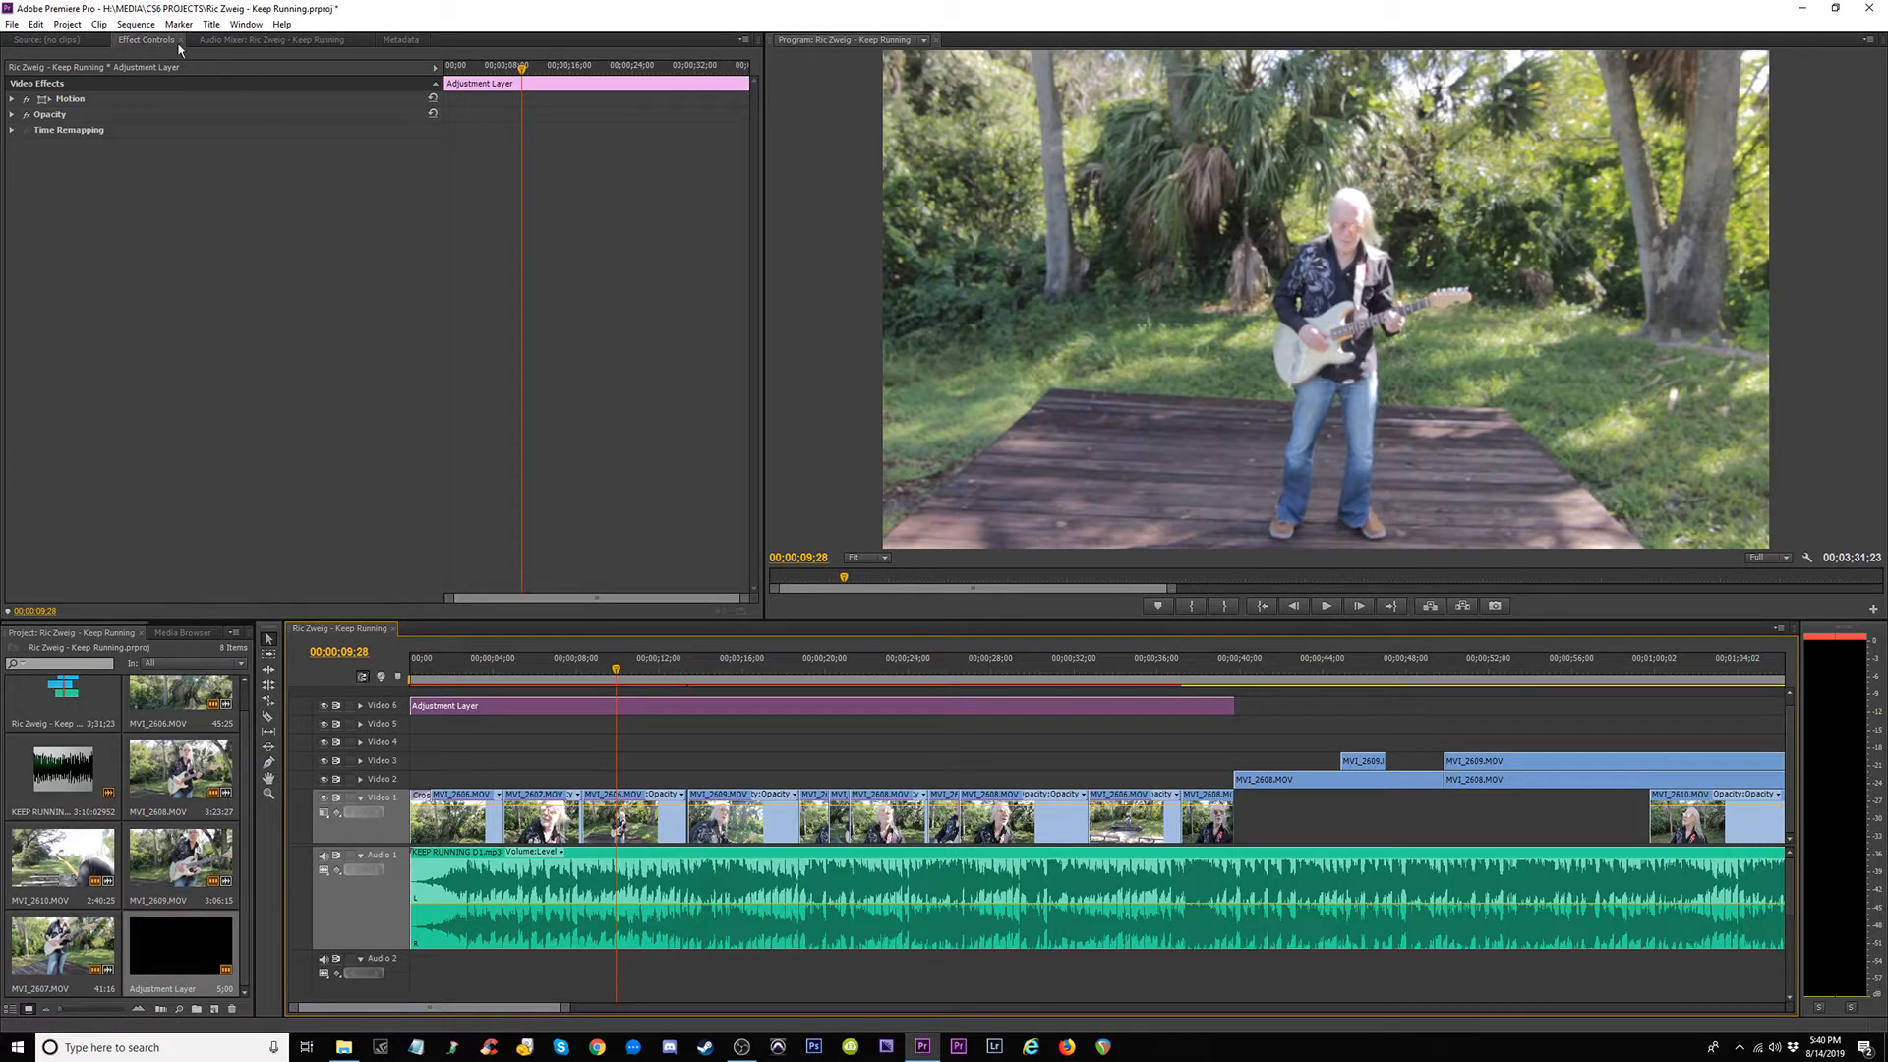
# Enlarge the project panel group in height and width, and show the list of effects in it.
pyautogui.moveTo(101, 617); pyautogui.dragTo(101, 568)
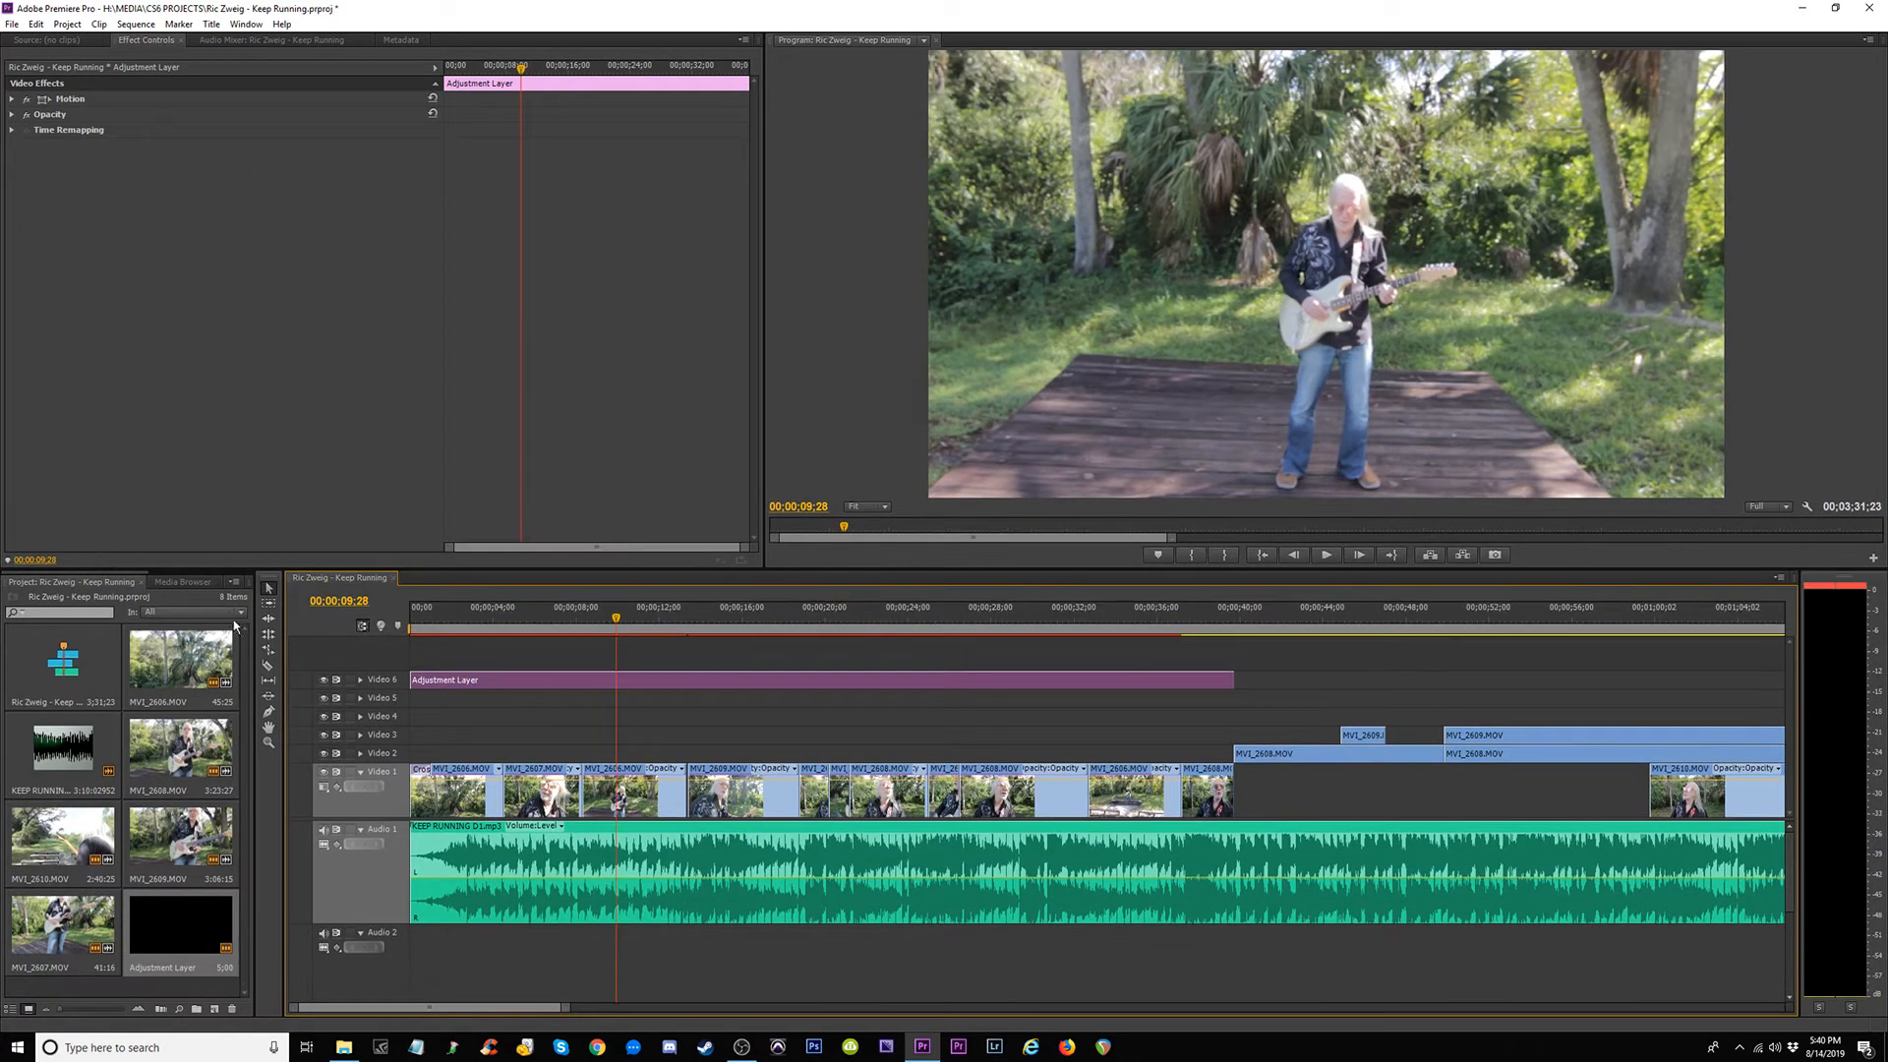
pyautogui.moveTo(255, 633); pyautogui.dragTo(291, 630)
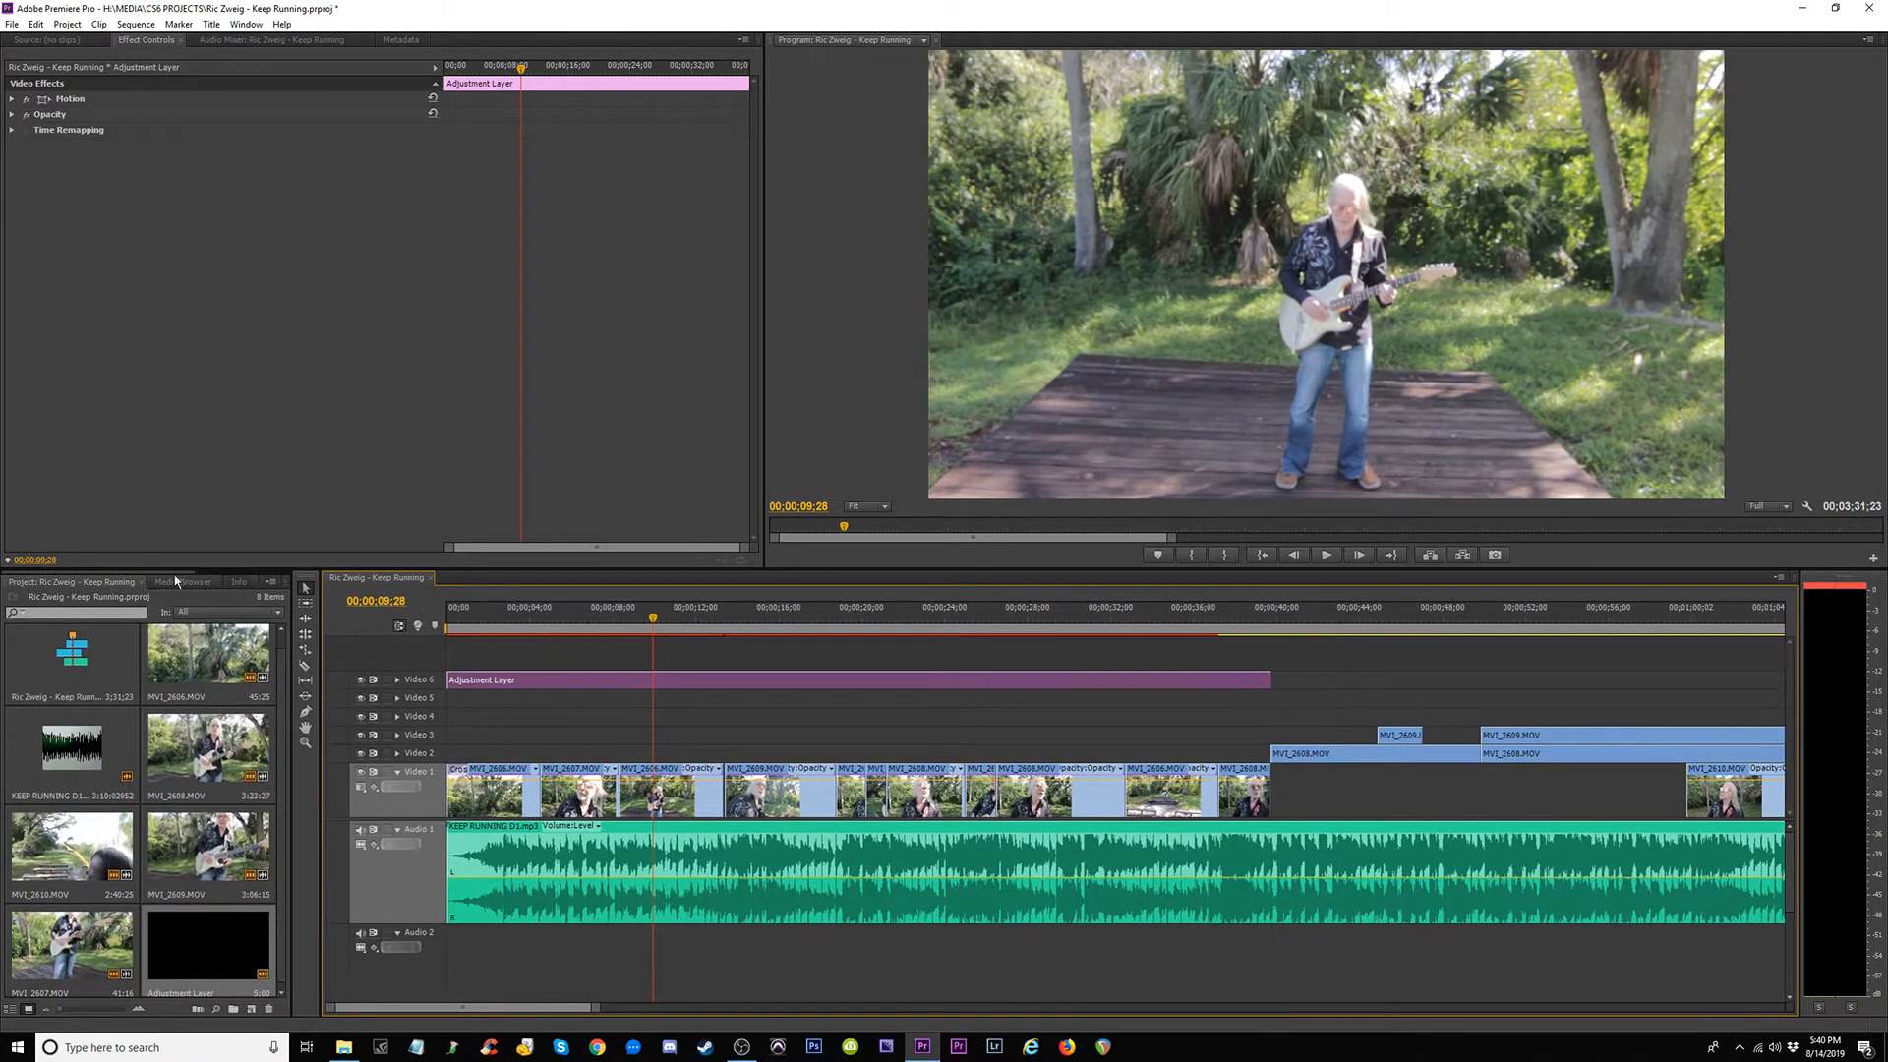
pyautogui.moveTo(181, 568); pyautogui.dragTo(270, 575)
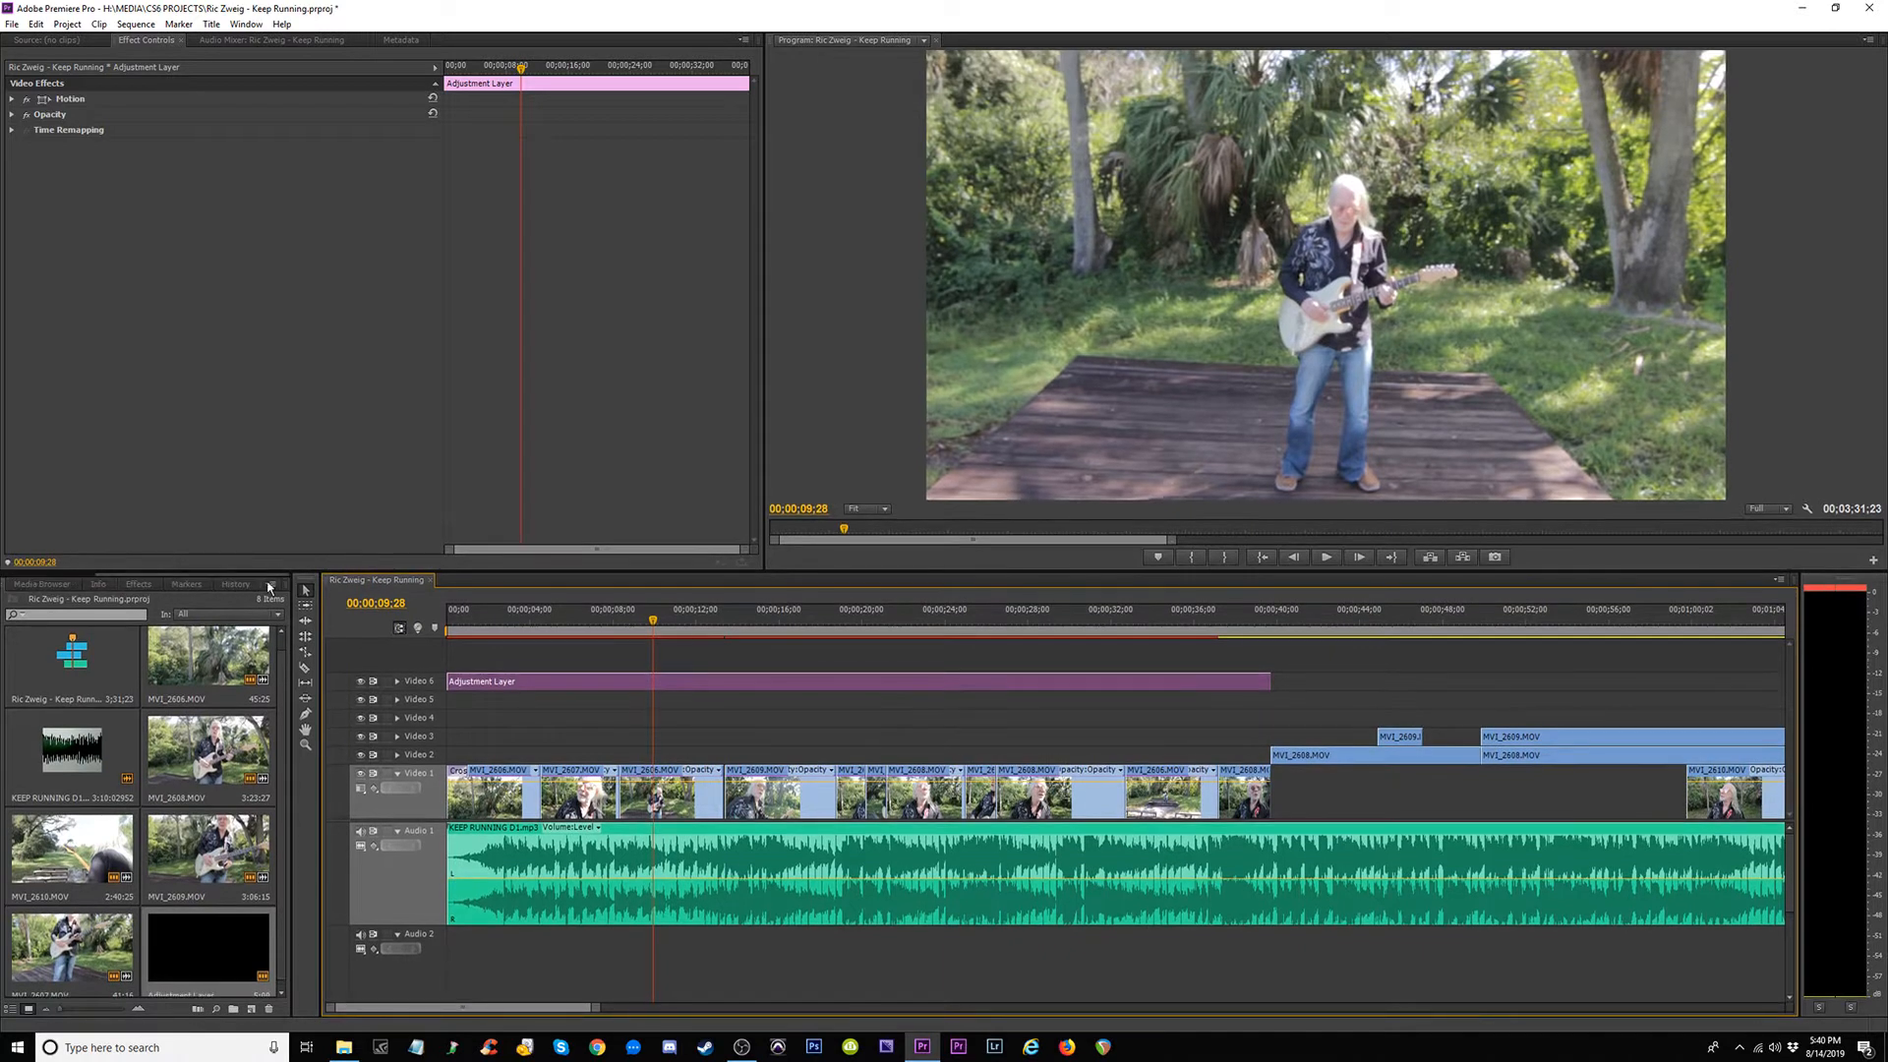
pyautogui.click(138, 585)
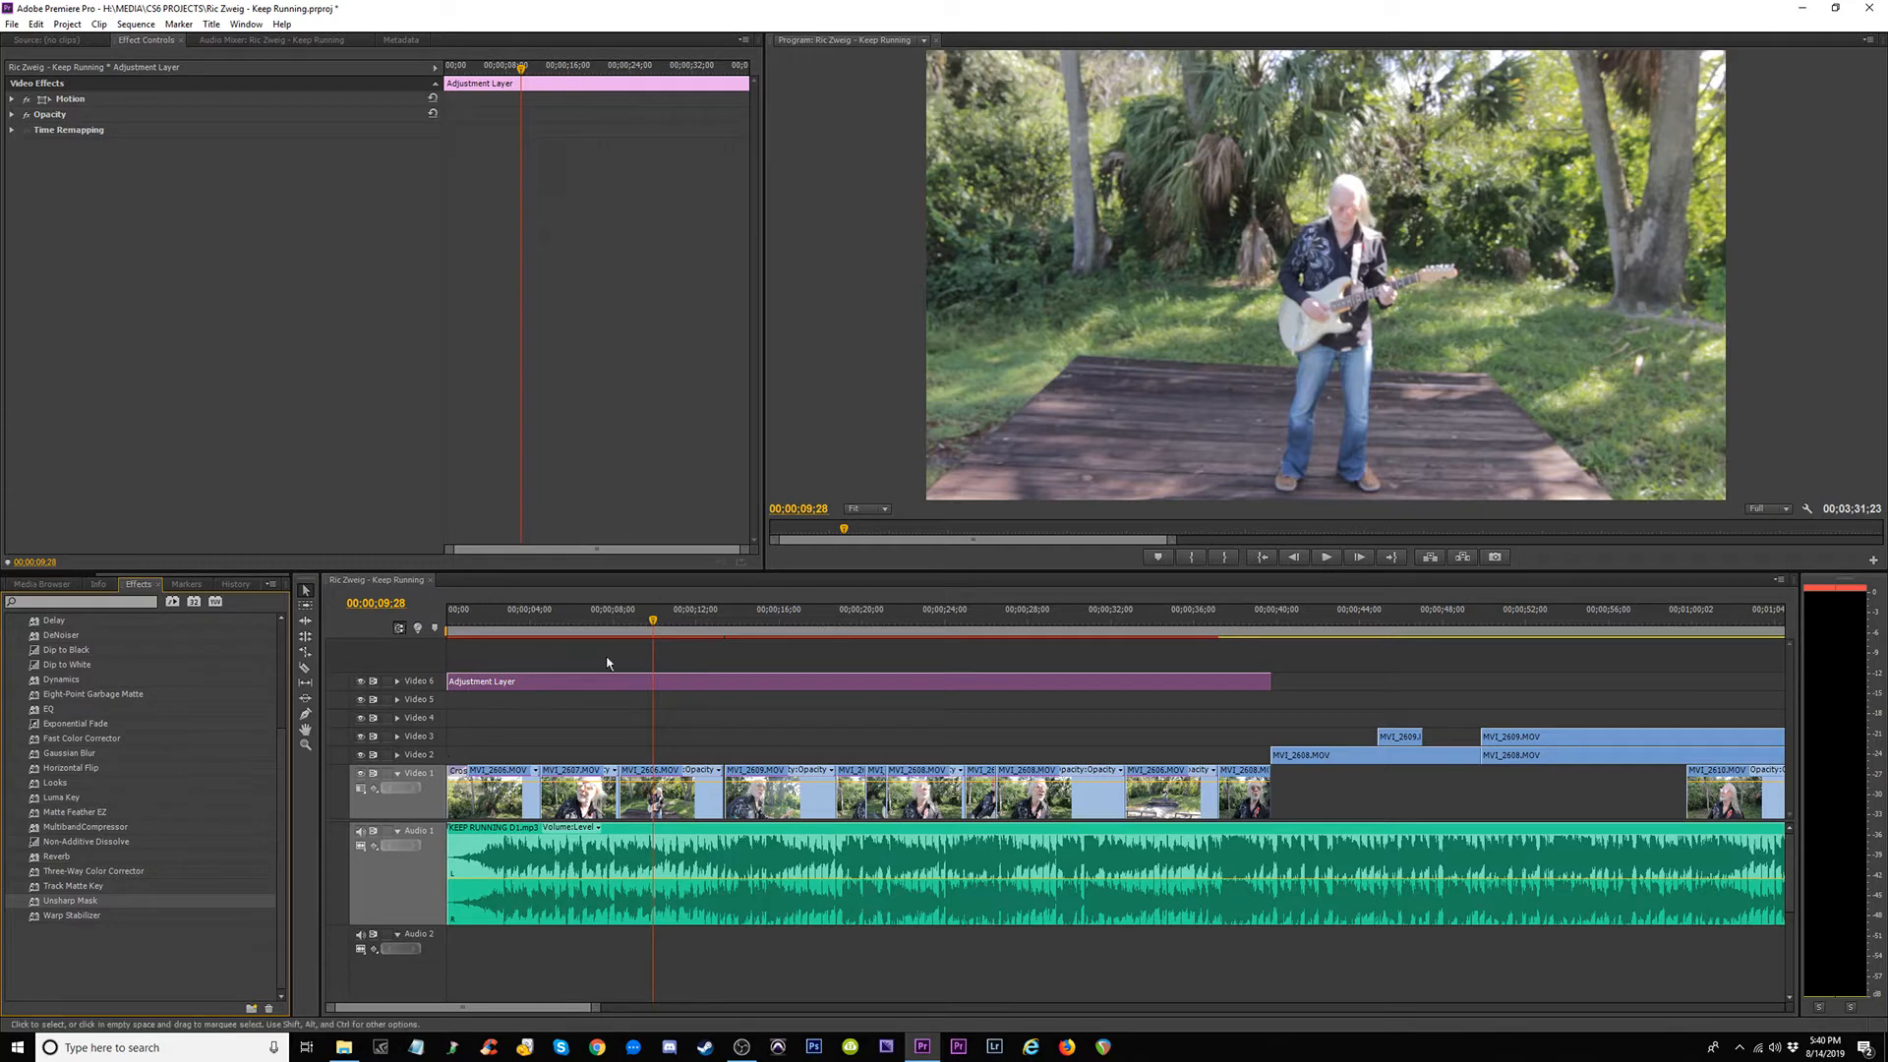
# Close the gap on Video 1 at about 13 seconds by extending the end of MVI_2606.MOV to the start of MVI_2609.MOV.
pyautogui.click(722, 622)
pyautogui.press('=')
pyautogui.press('=')
pyautogui.press('=')
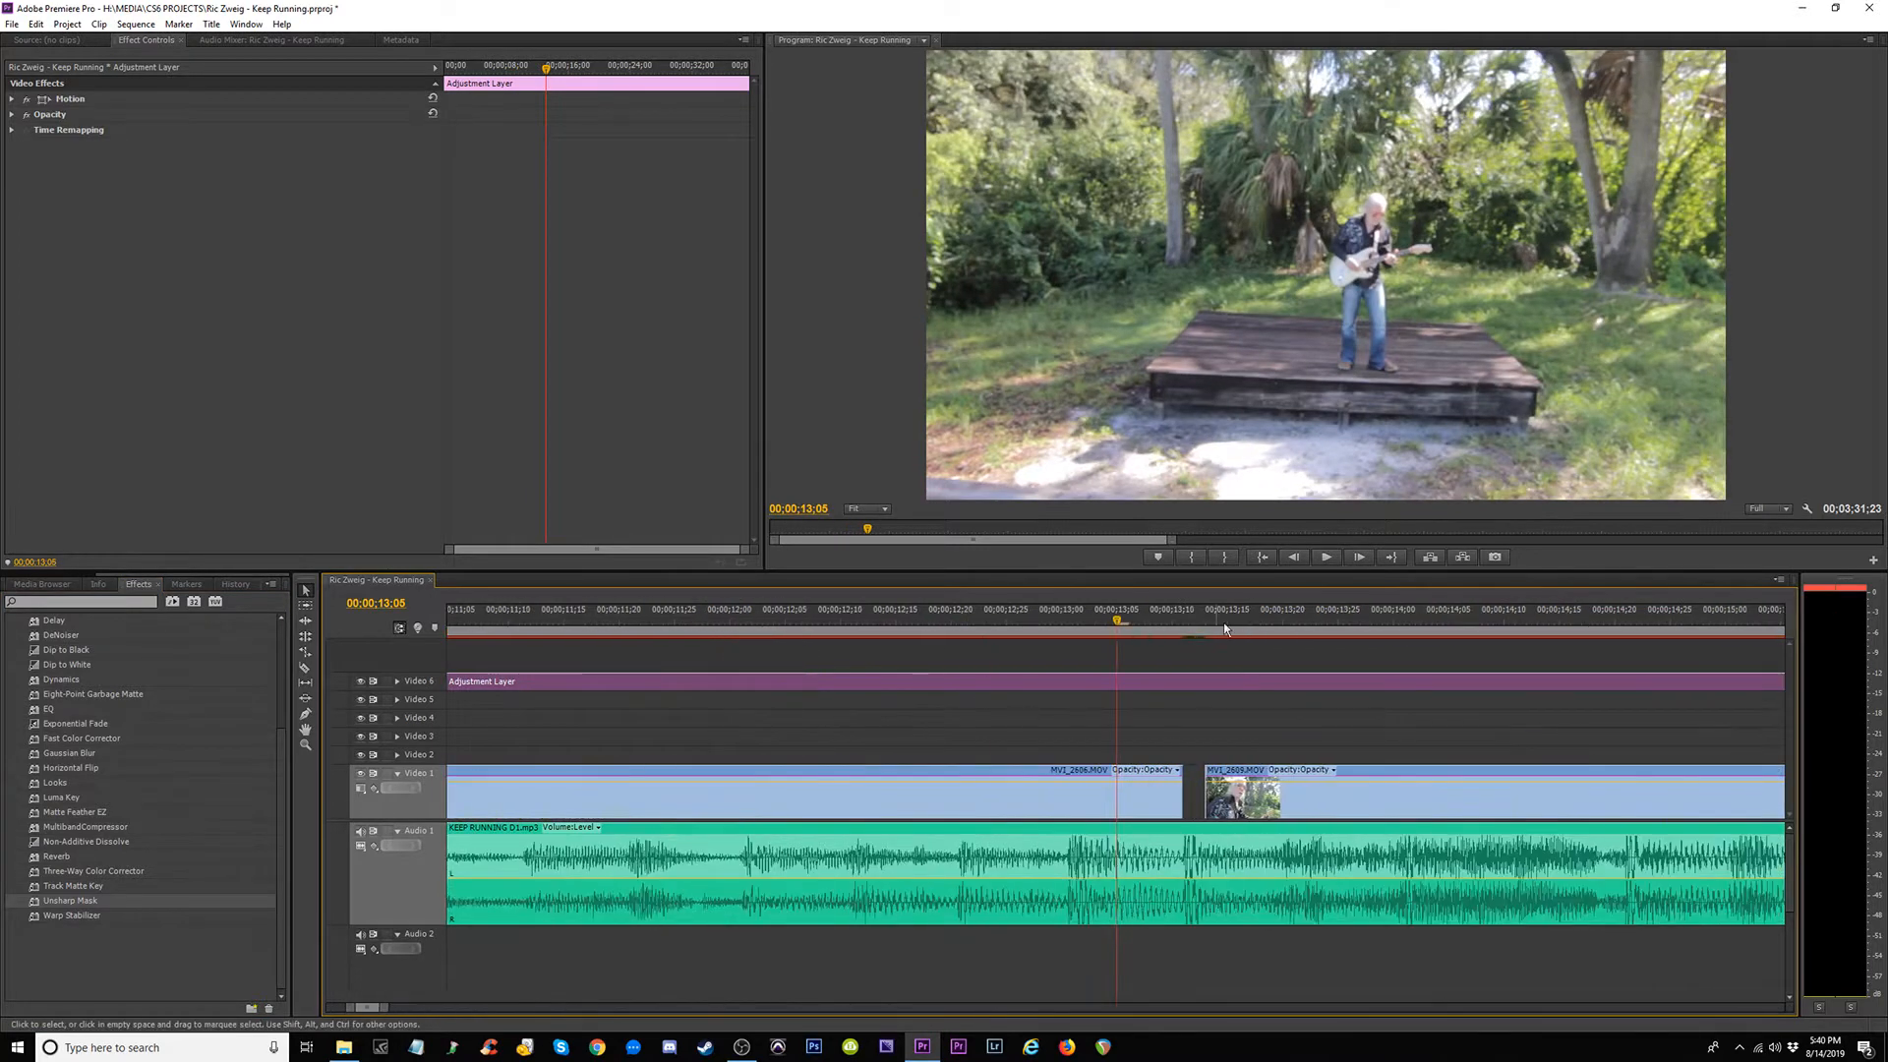
pyautogui.moveTo(1160, 640); pyautogui.dragTo(1250, 639)
pyautogui.moveTo(1186, 791); pyautogui.dragTo(1206, 791)
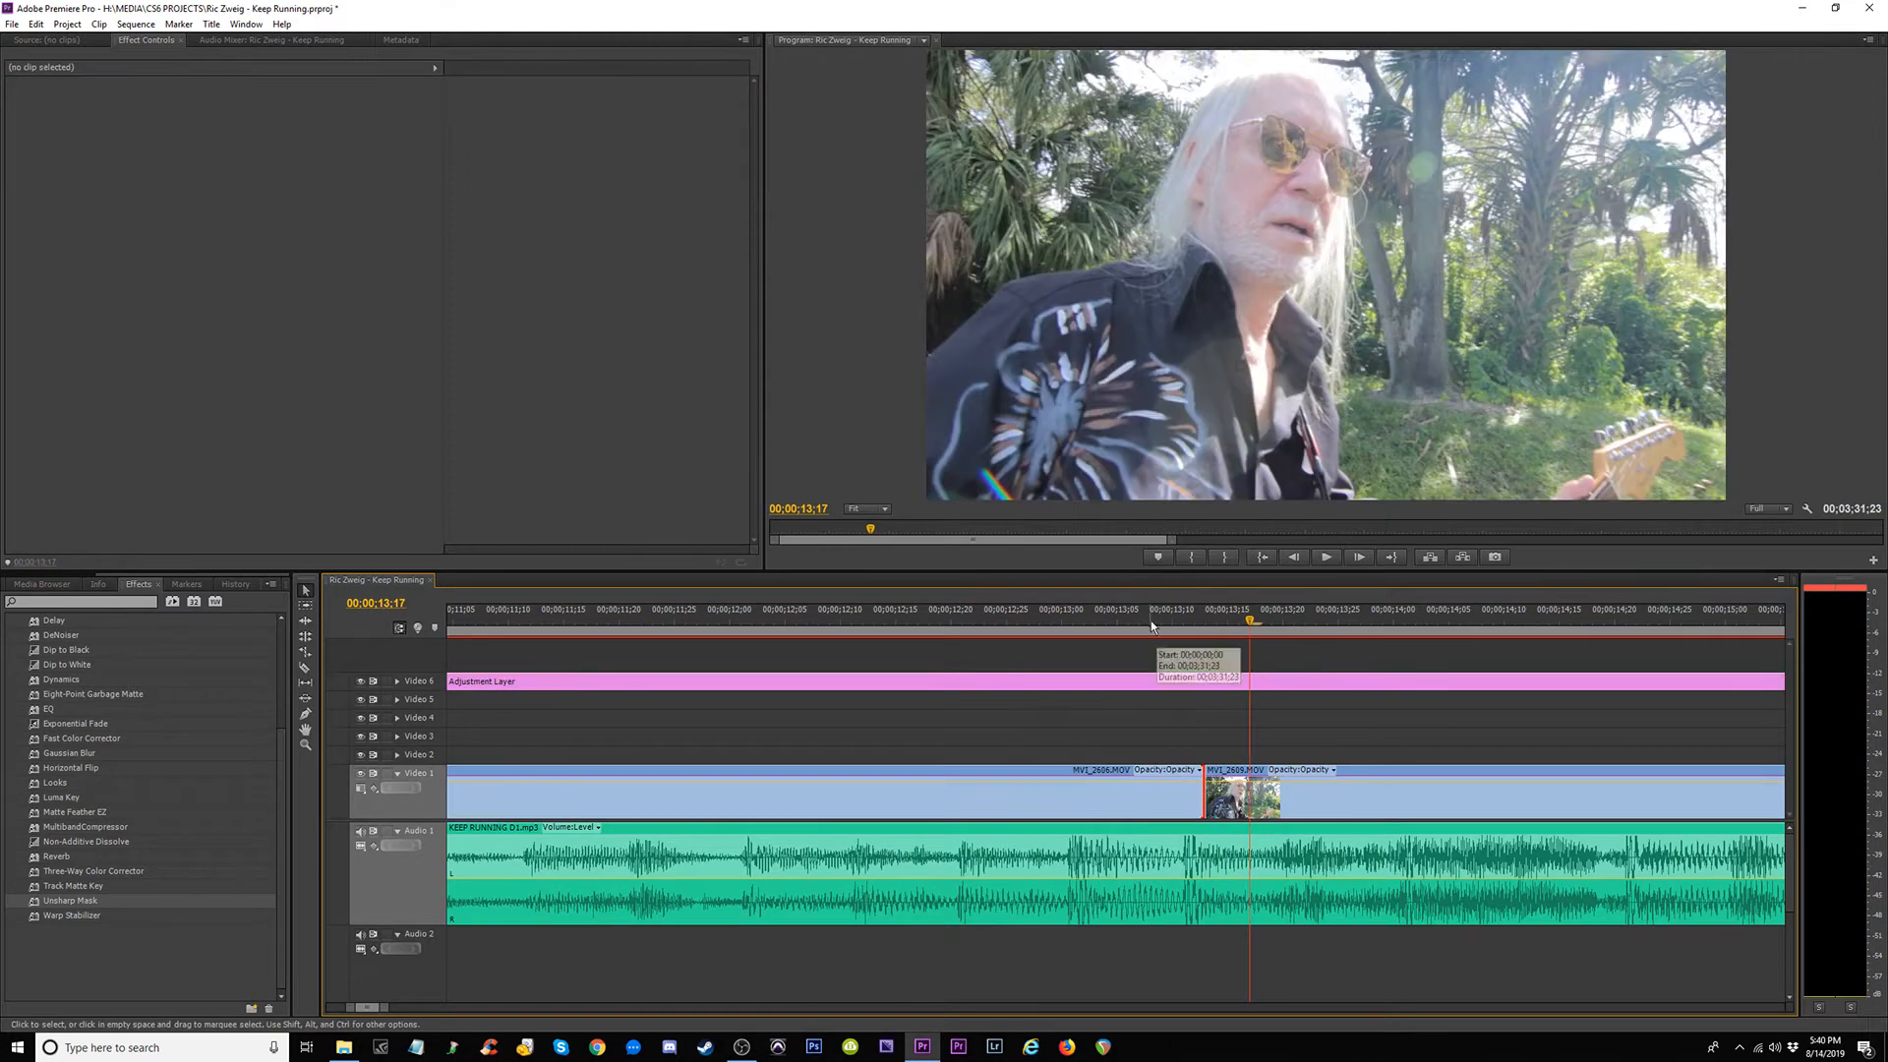
# Re-run the Warp Stabilizer analysis on the extended MVI_2606.MOV clip that ends near 13 seconds on Video 1.
pyautogui.moveTo(1166, 622)
pyautogui.mouseDown()
pyautogui.moveTo(1318, 623)
pyautogui.moveTo(1093, 623)
pyautogui.moveTo(1197, 627)
pyautogui.moveTo(1150, 639)
pyautogui.mouseUp()
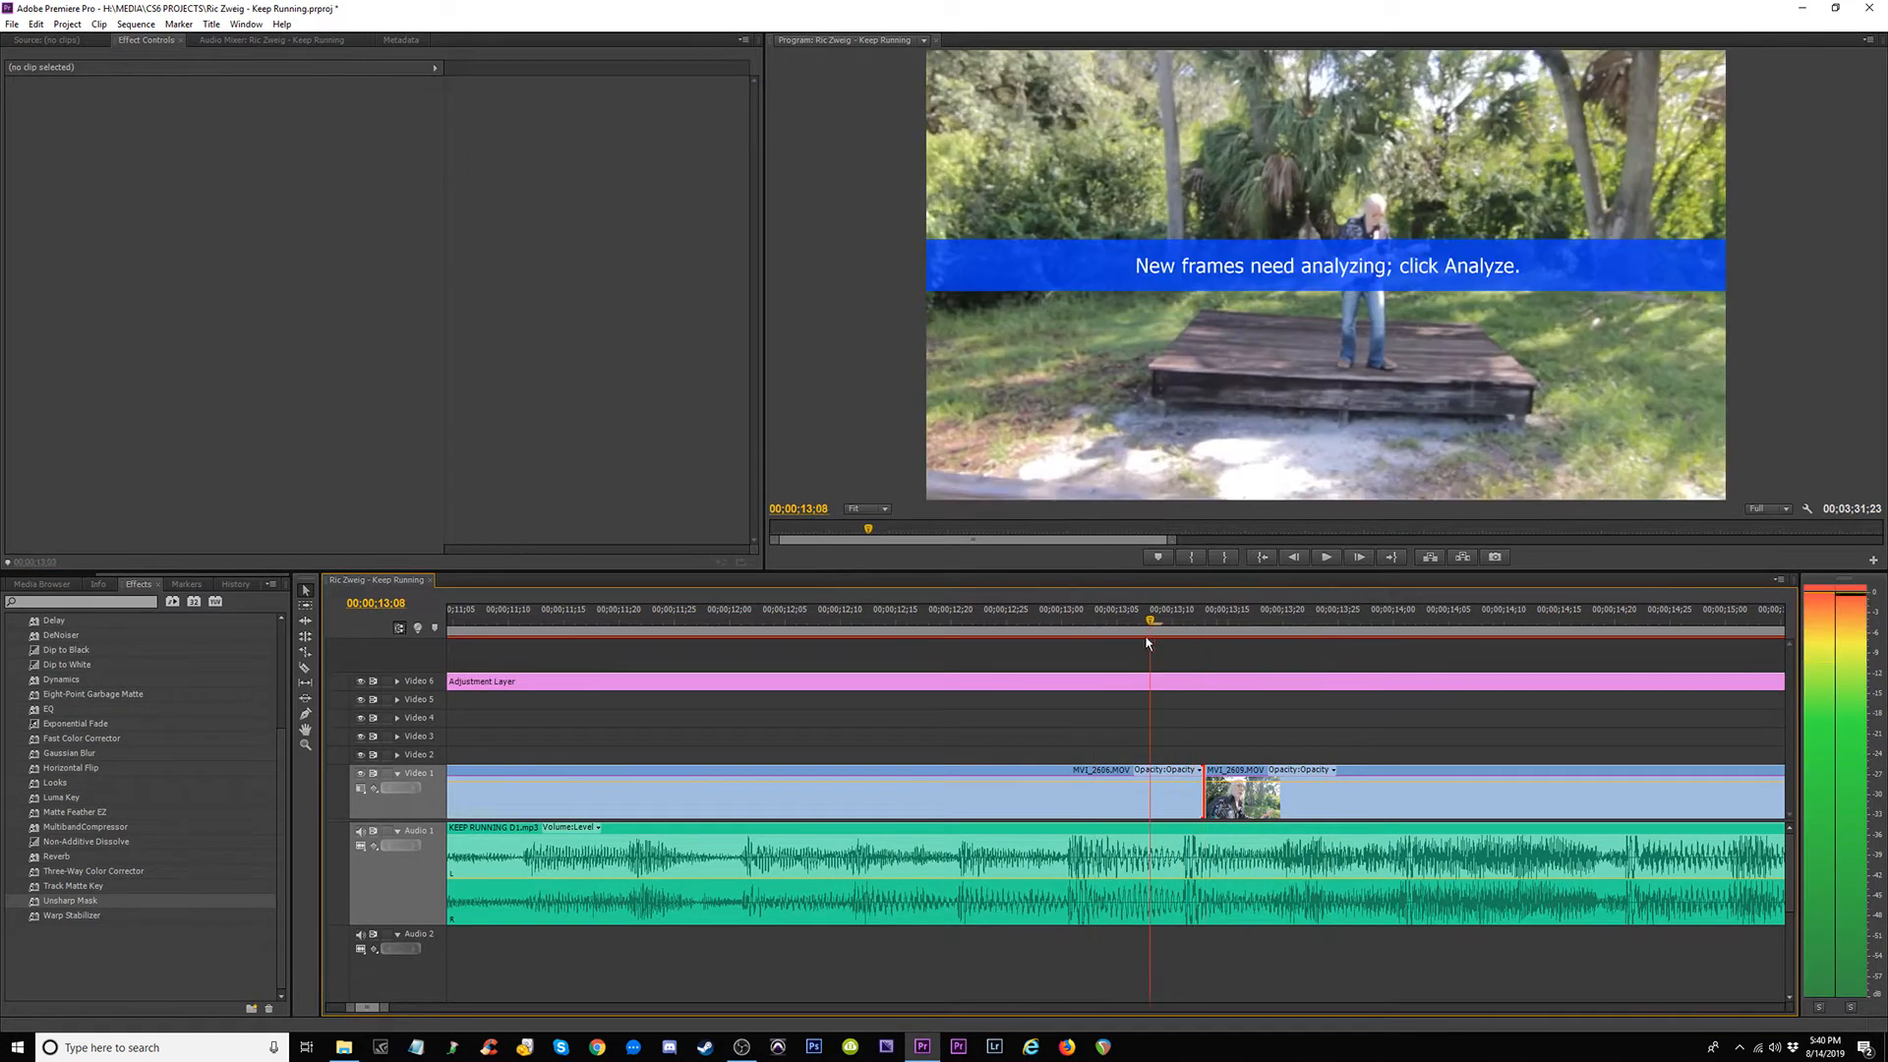
pyautogui.click(1109, 805)
pyautogui.press('-')
pyautogui.press('-')
pyautogui.press('-')
pyautogui.press('-')
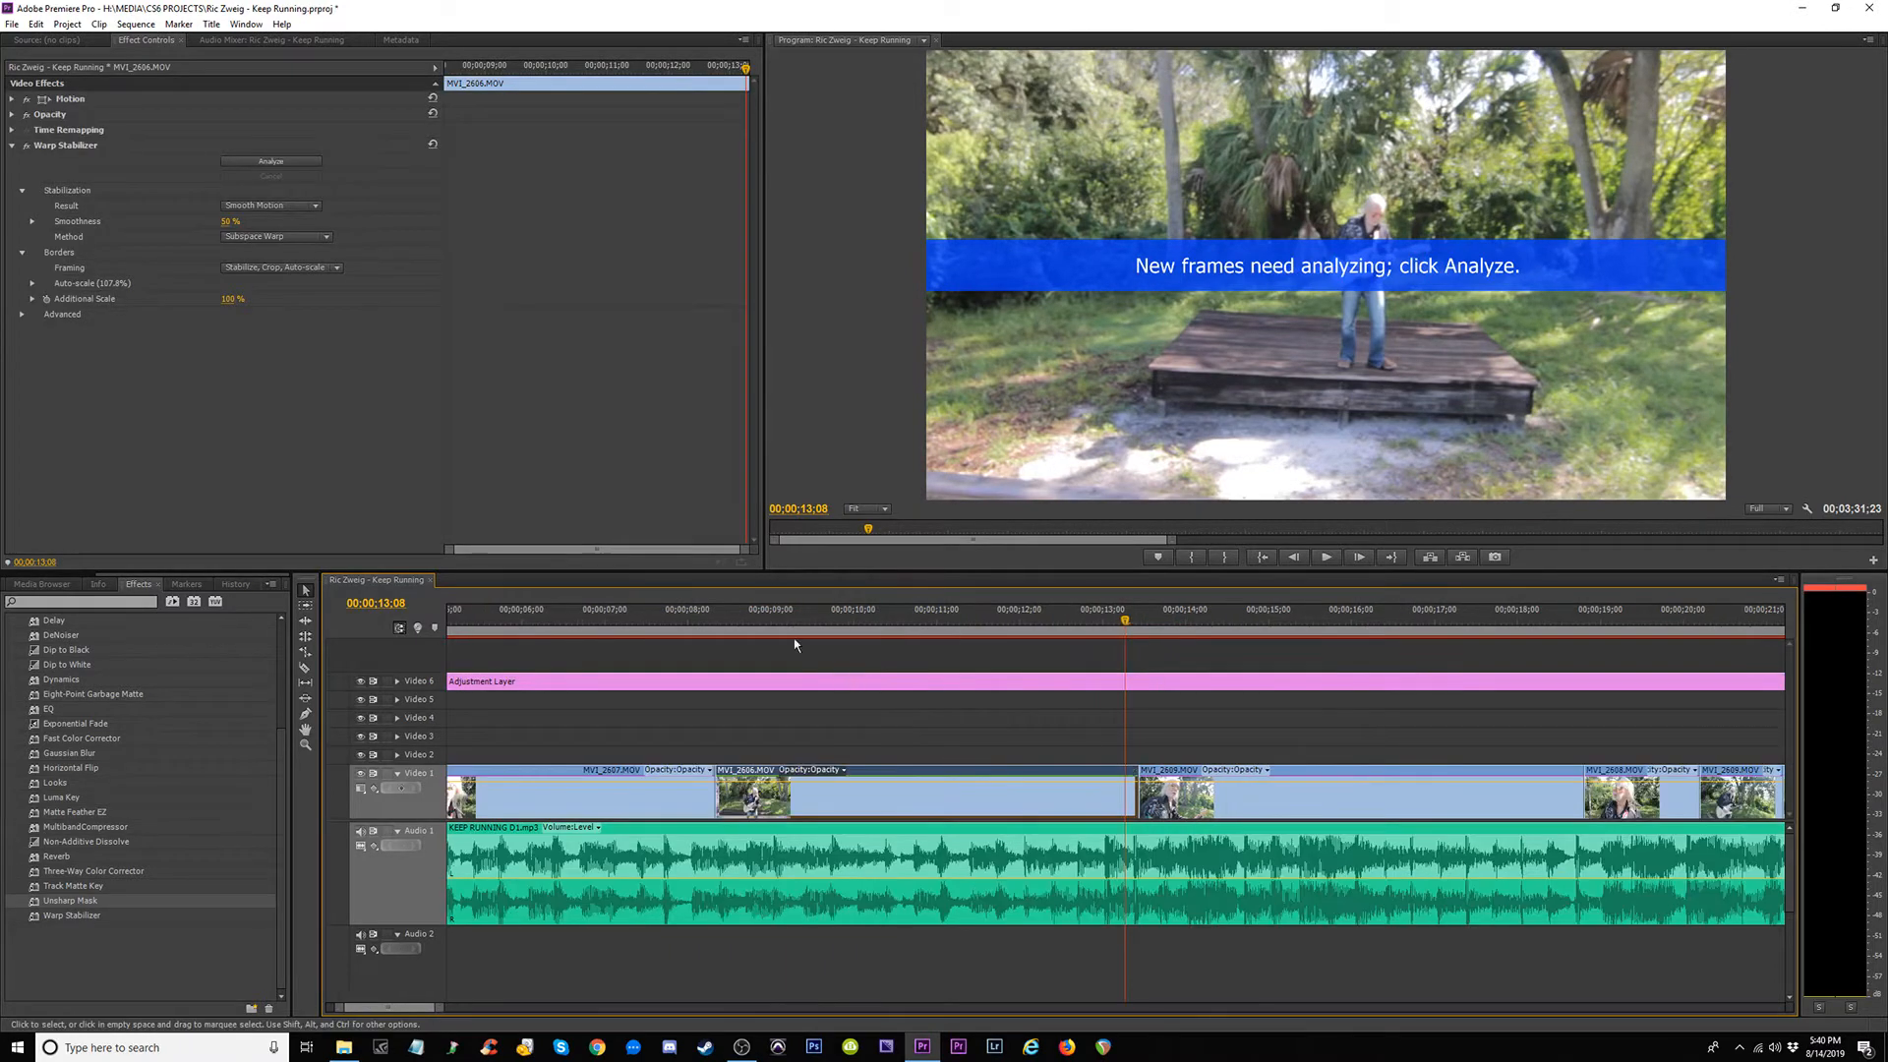
pyautogui.click(276, 163)
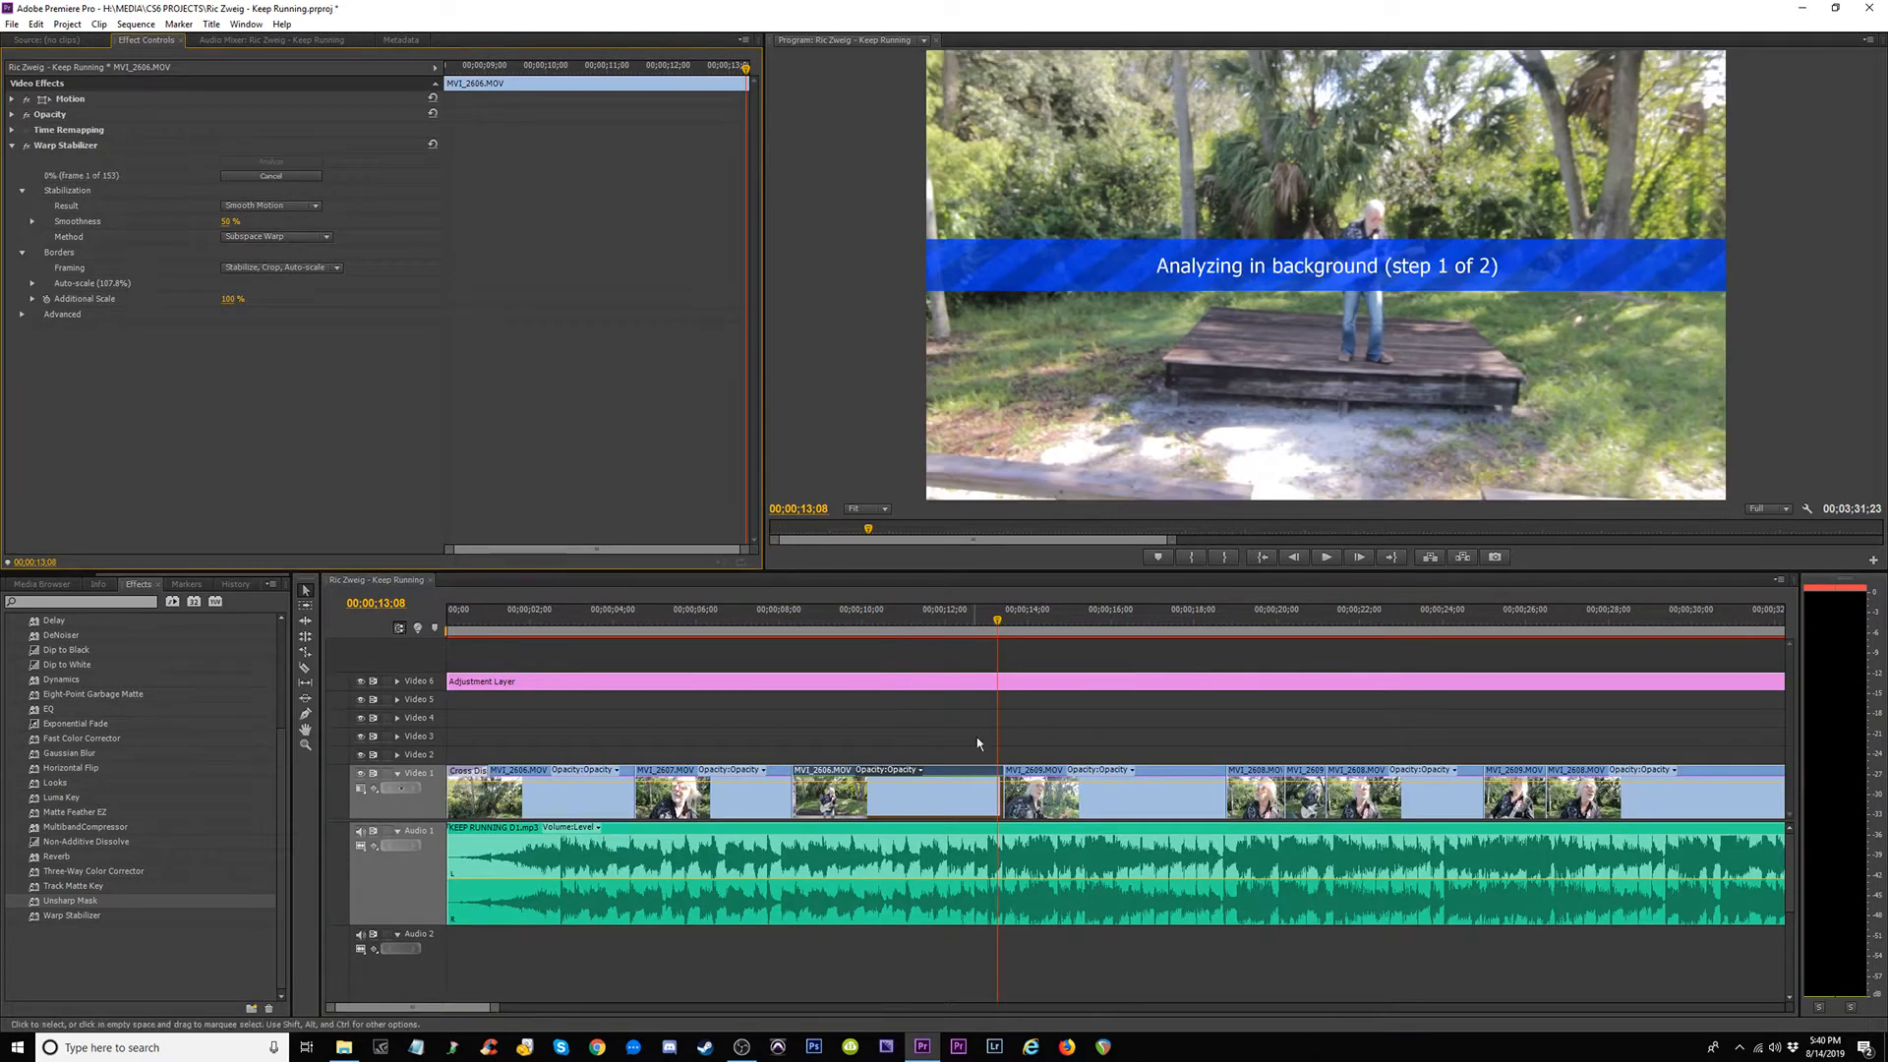
# Apply the Fast Color Corrector effect to the adjustment layer on Video 6.
pyautogui.click(1075, 623)
pyautogui.press('-')
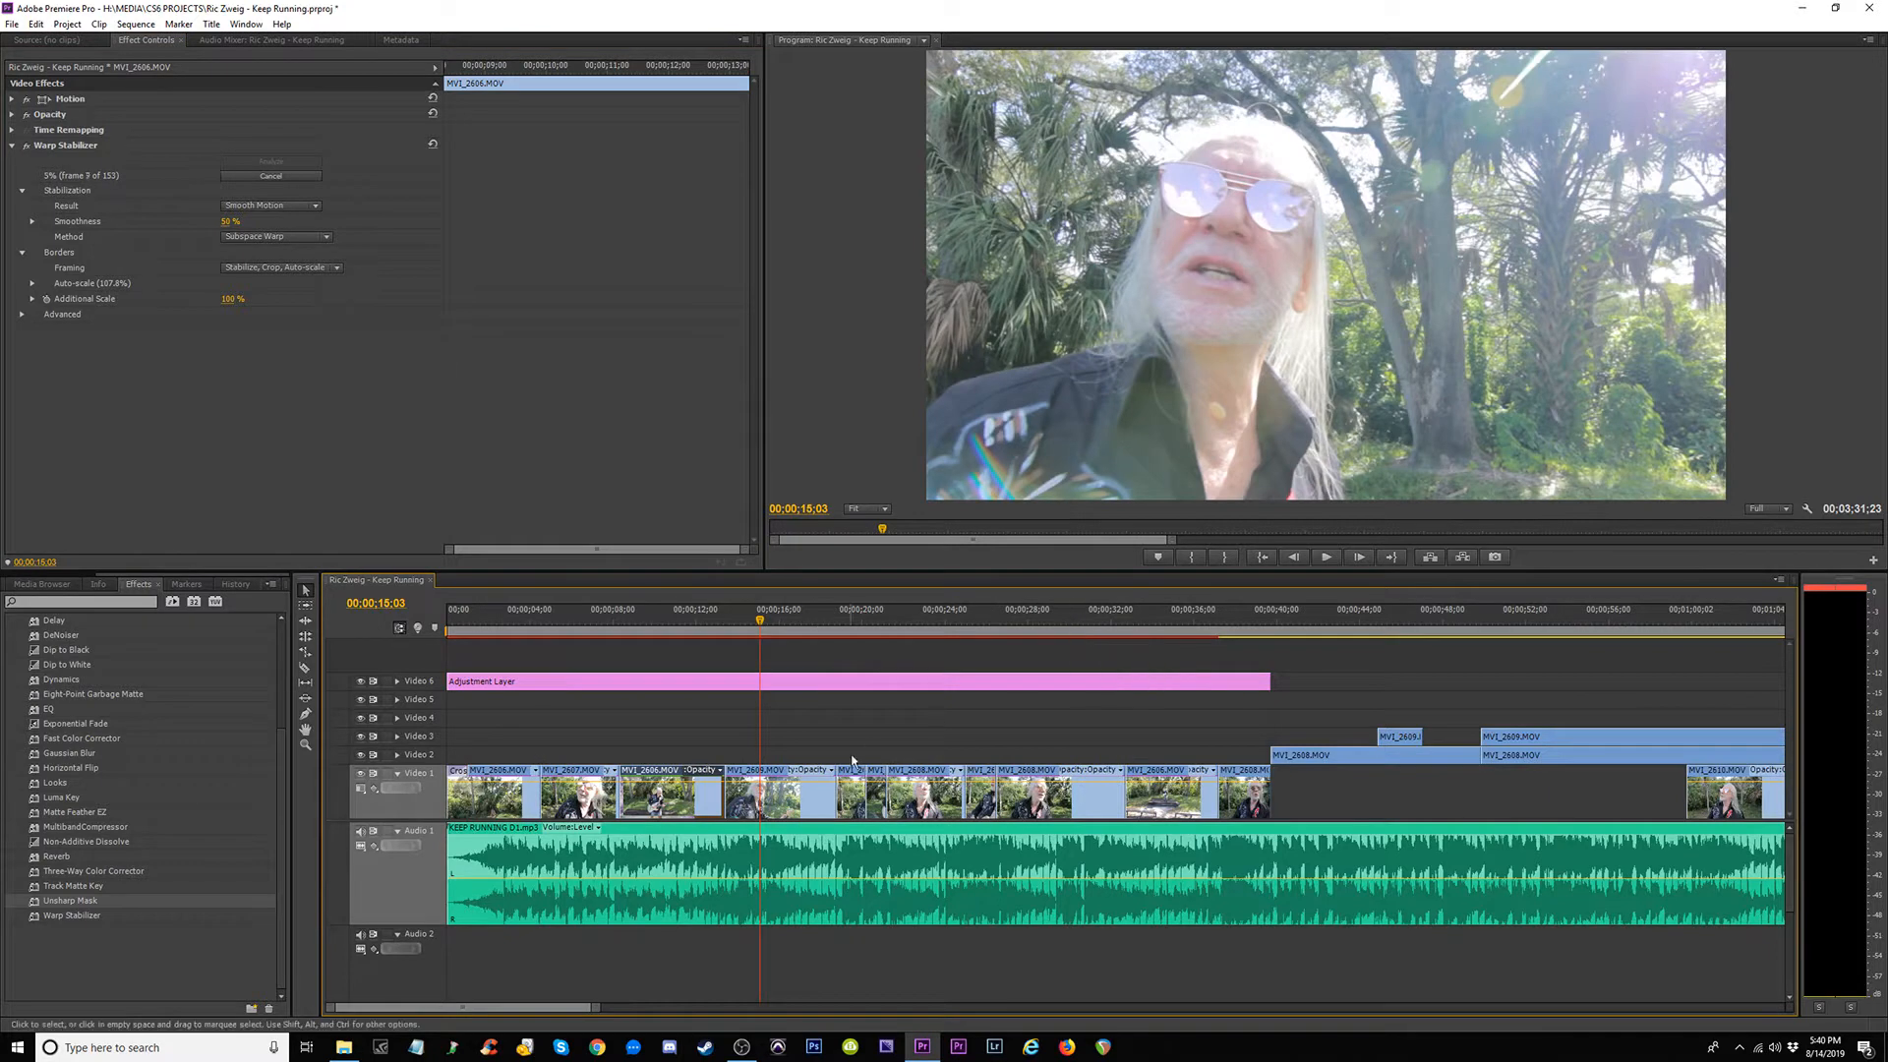
pyautogui.click(760, 686)
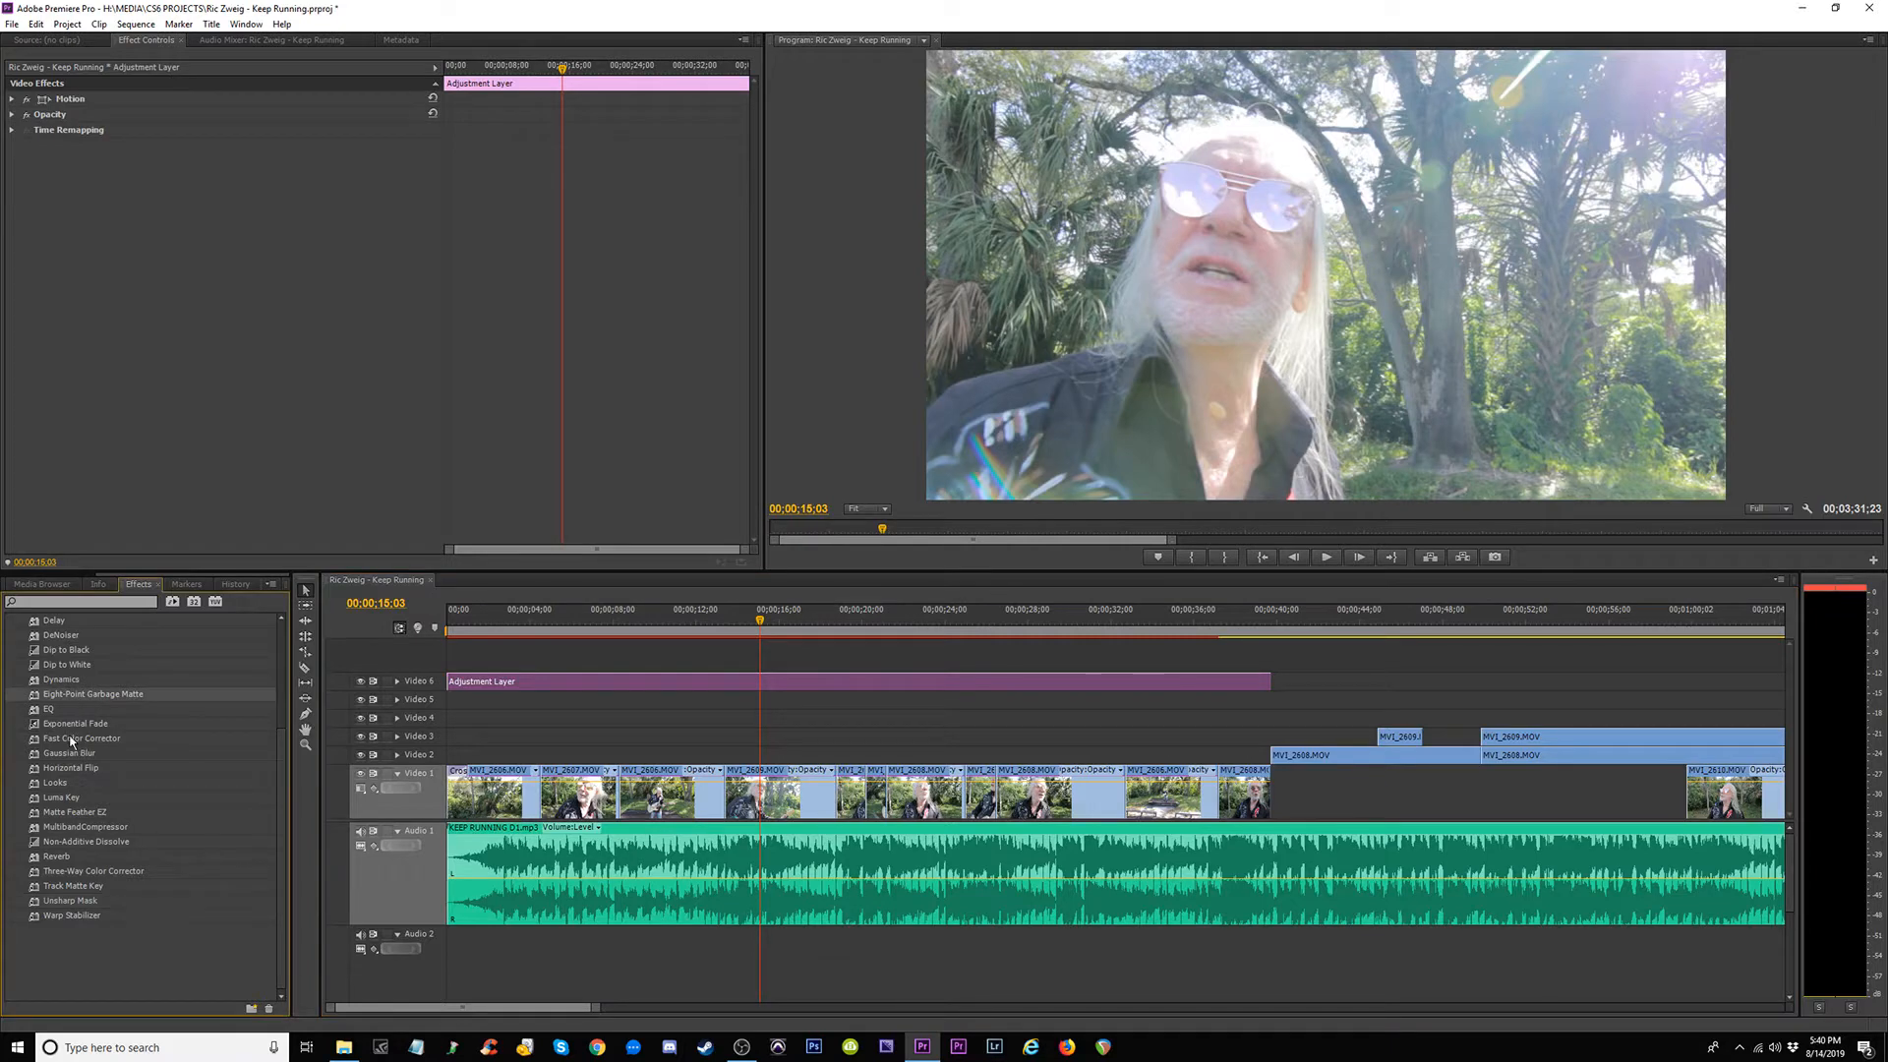
pyautogui.moveTo(73, 739); pyautogui.dragTo(812, 689)
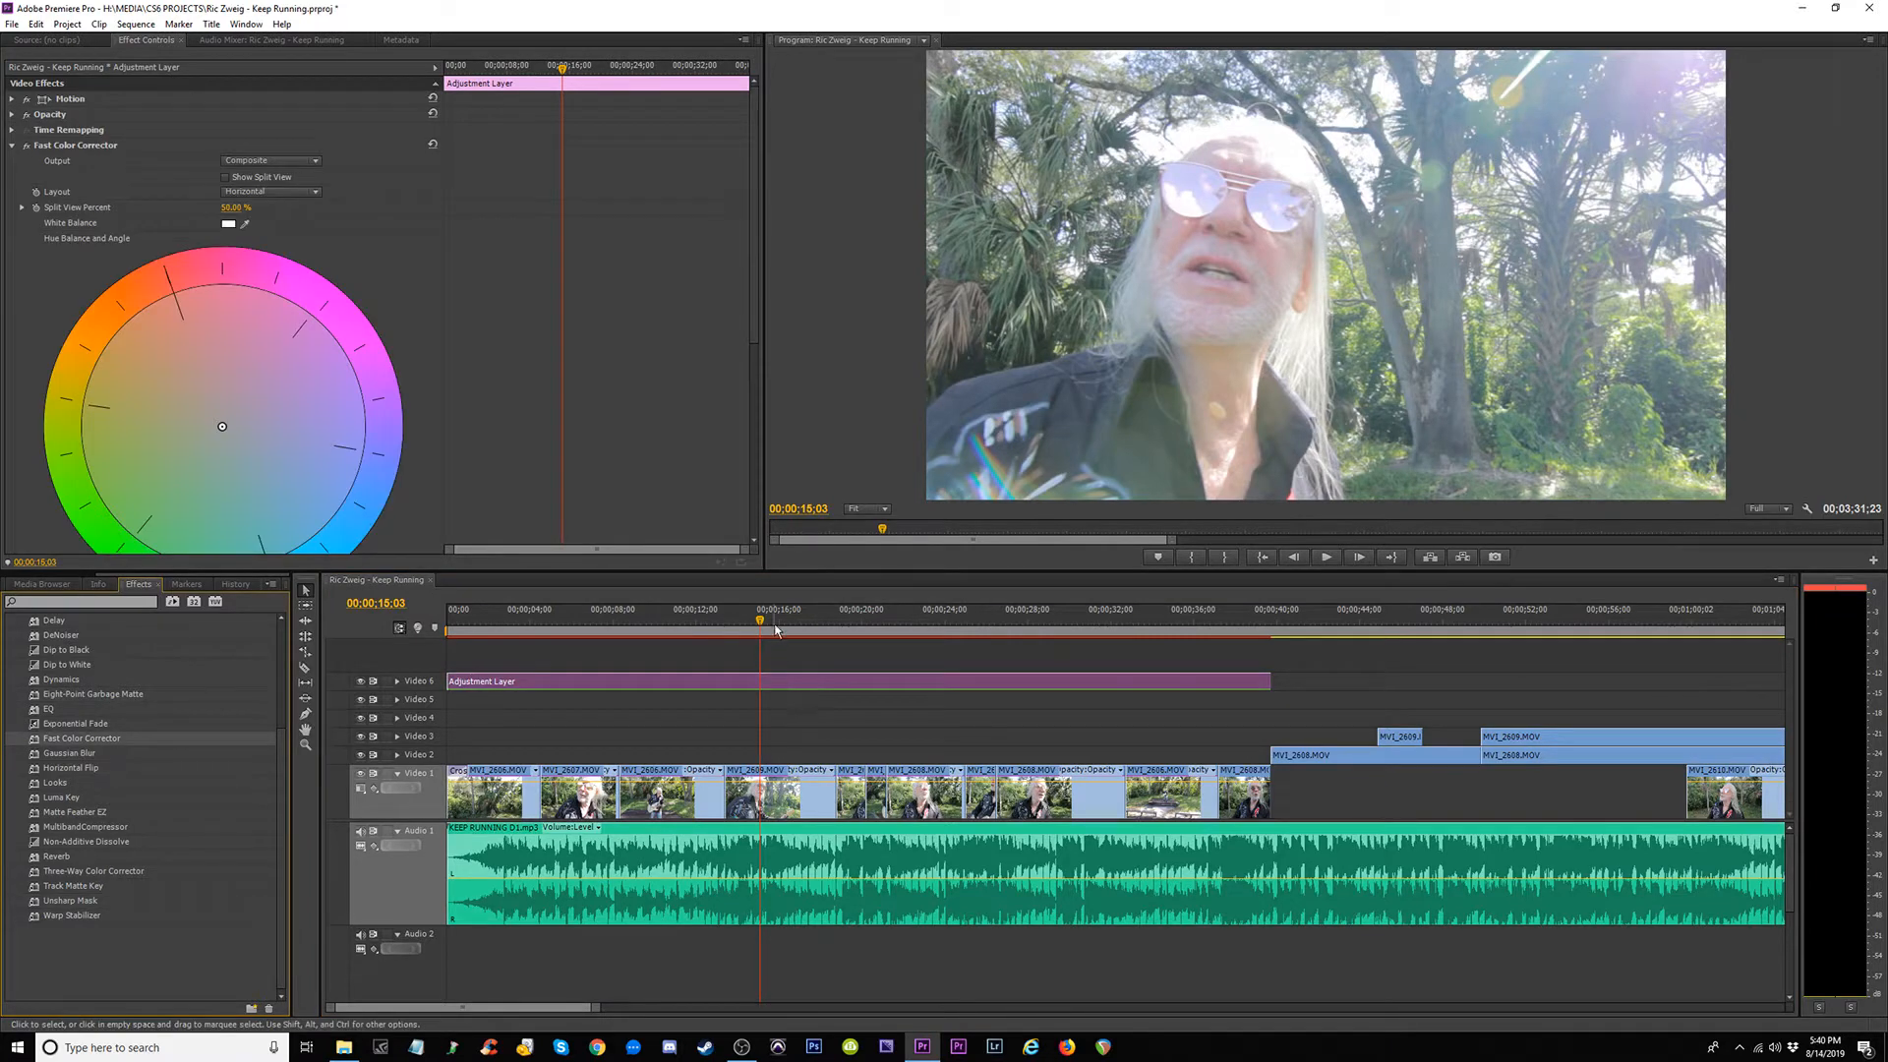
# Park the playhead on the close-up at about 31 seconds and add the Unsharp Mask effect to the adjustment layer.
pyautogui.moveTo(775, 620)
pyautogui.mouseDown()
pyautogui.moveTo(804, 623)
pyautogui.moveTo(766, 623)
pyautogui.mouseUp()
pyautogui.click(1045, 622)
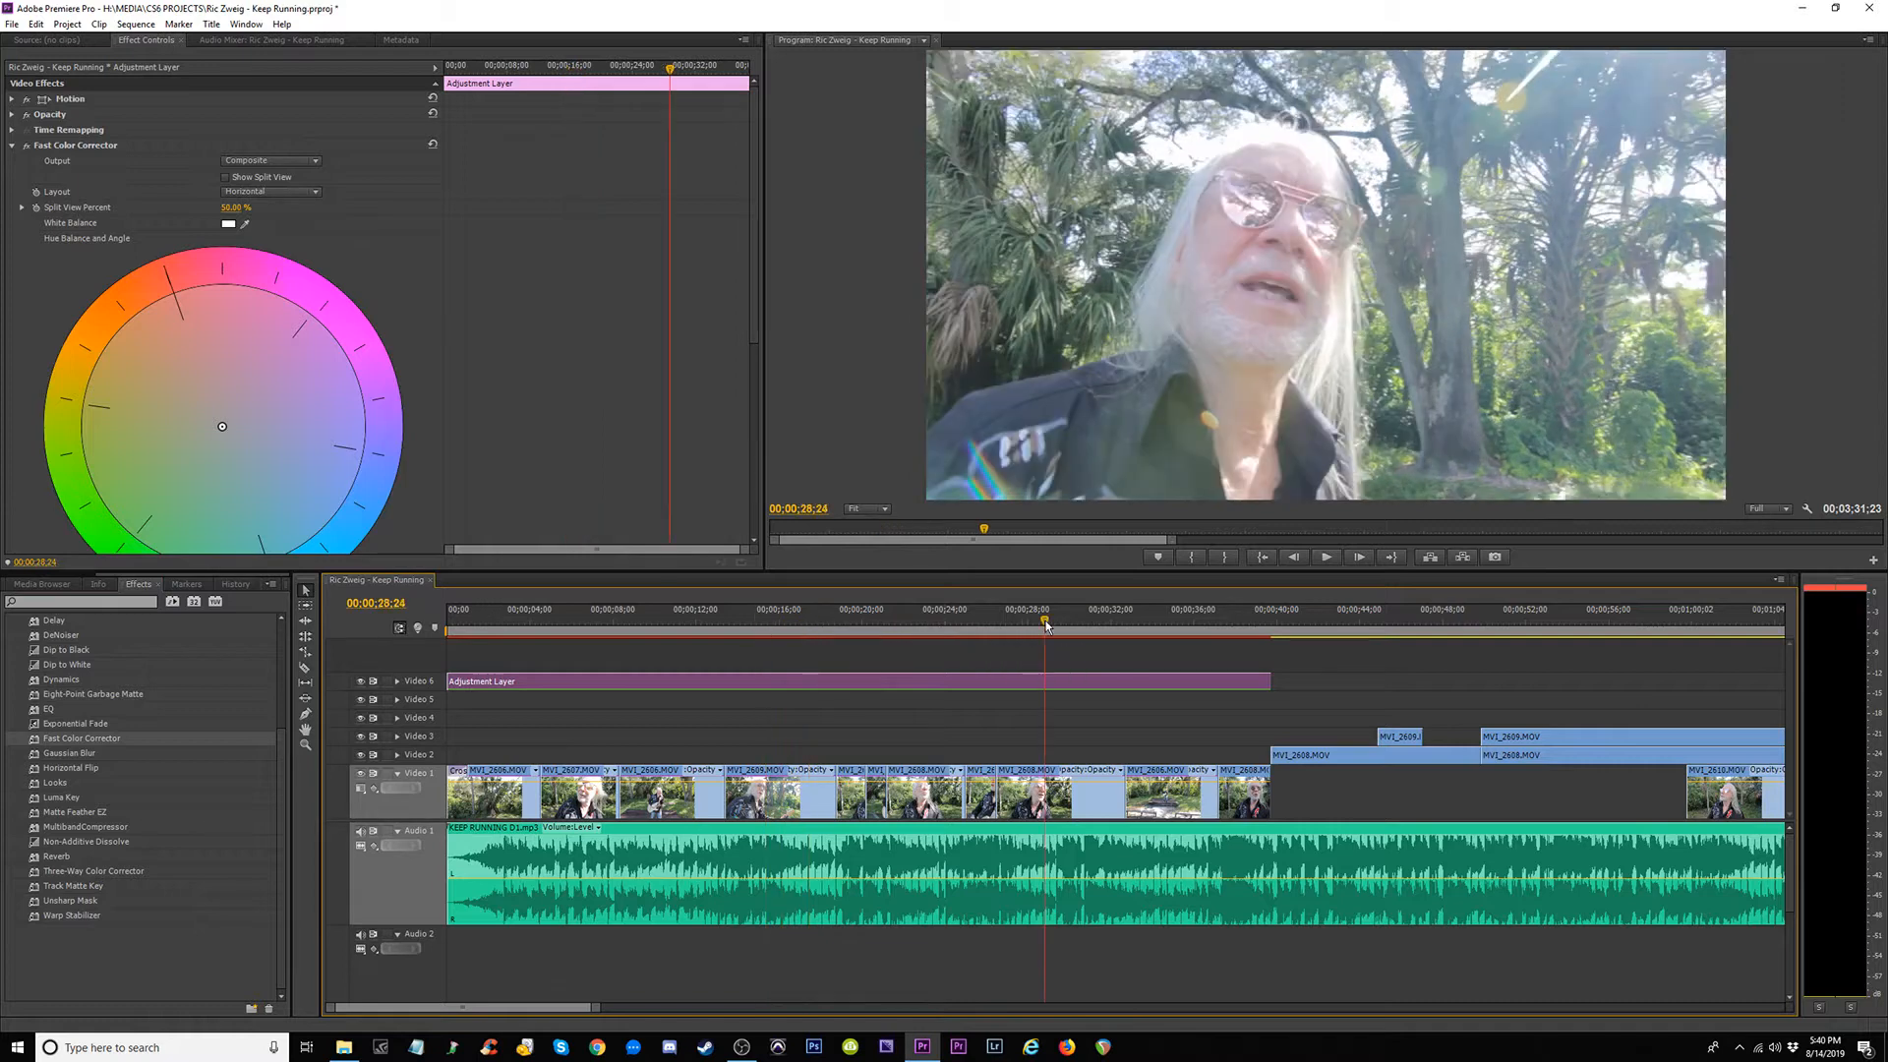
pyautogui.click(1033, 622)
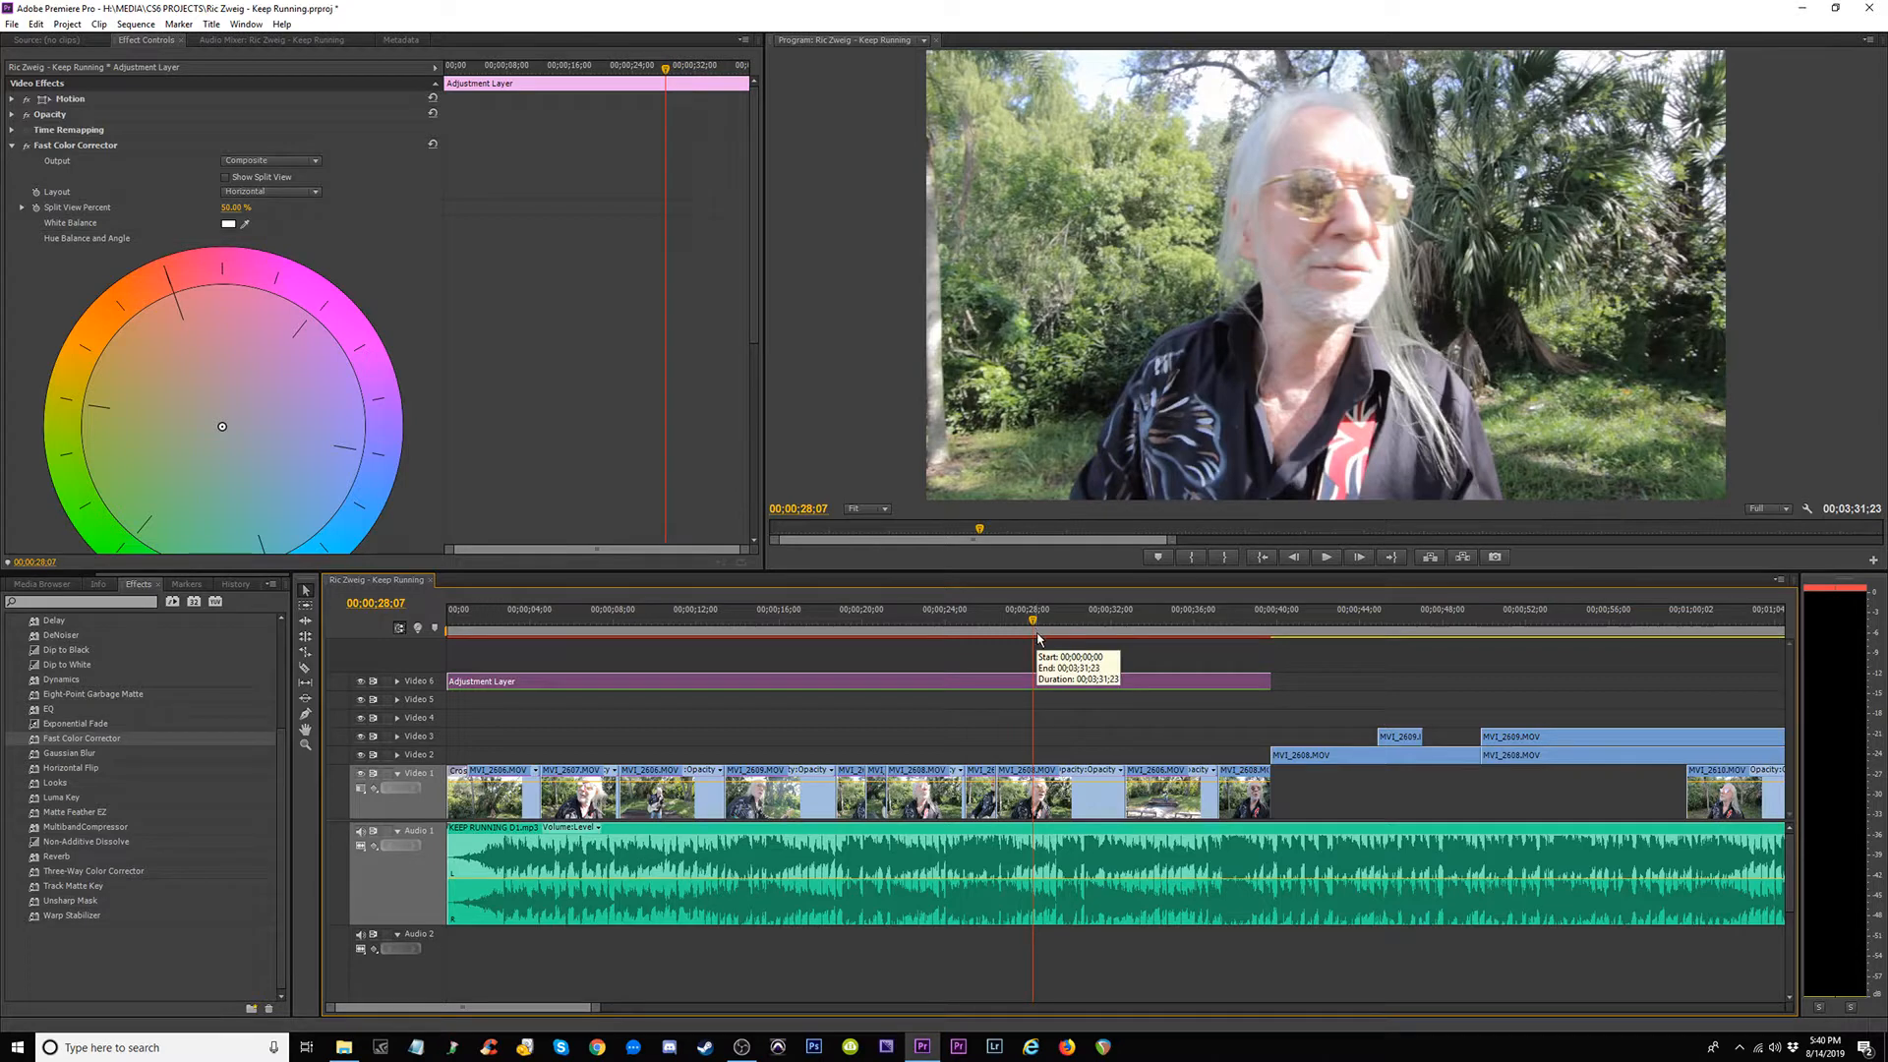
pyautogui.click(1056, 622)
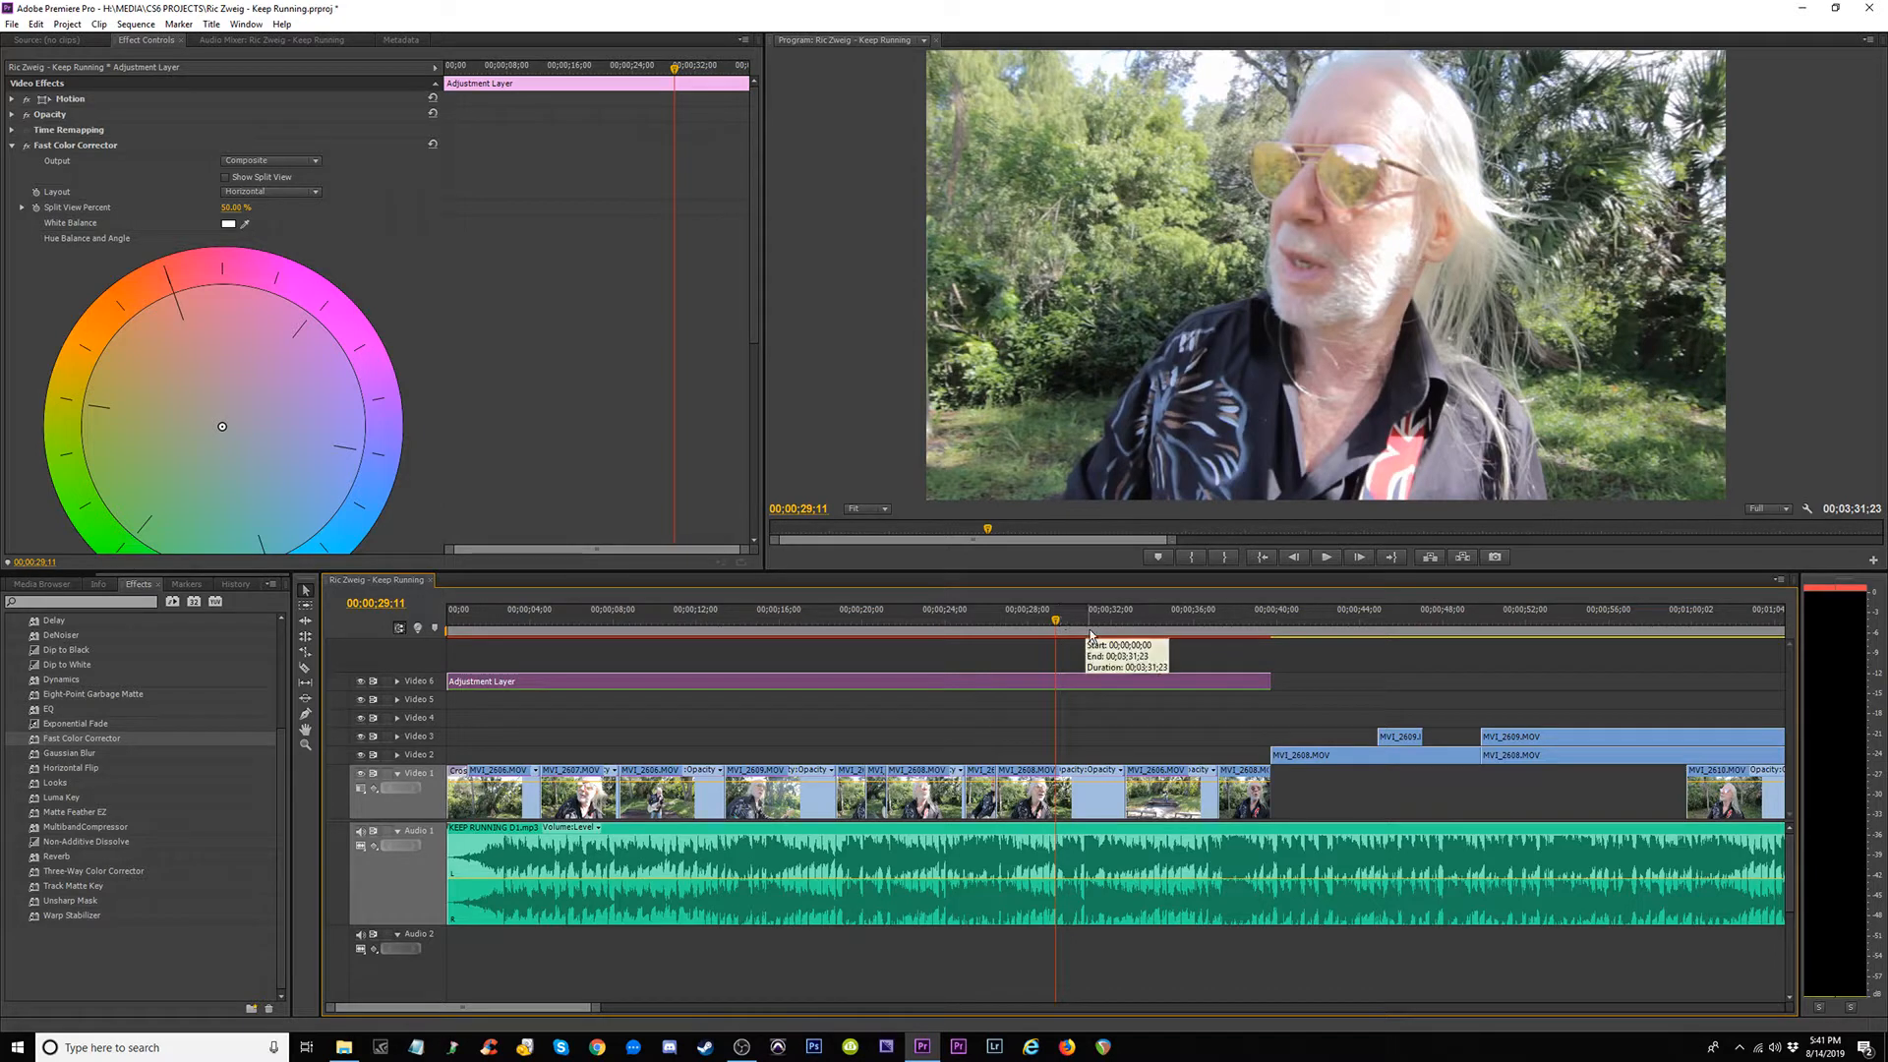
pyautogui.click(1070, 621)
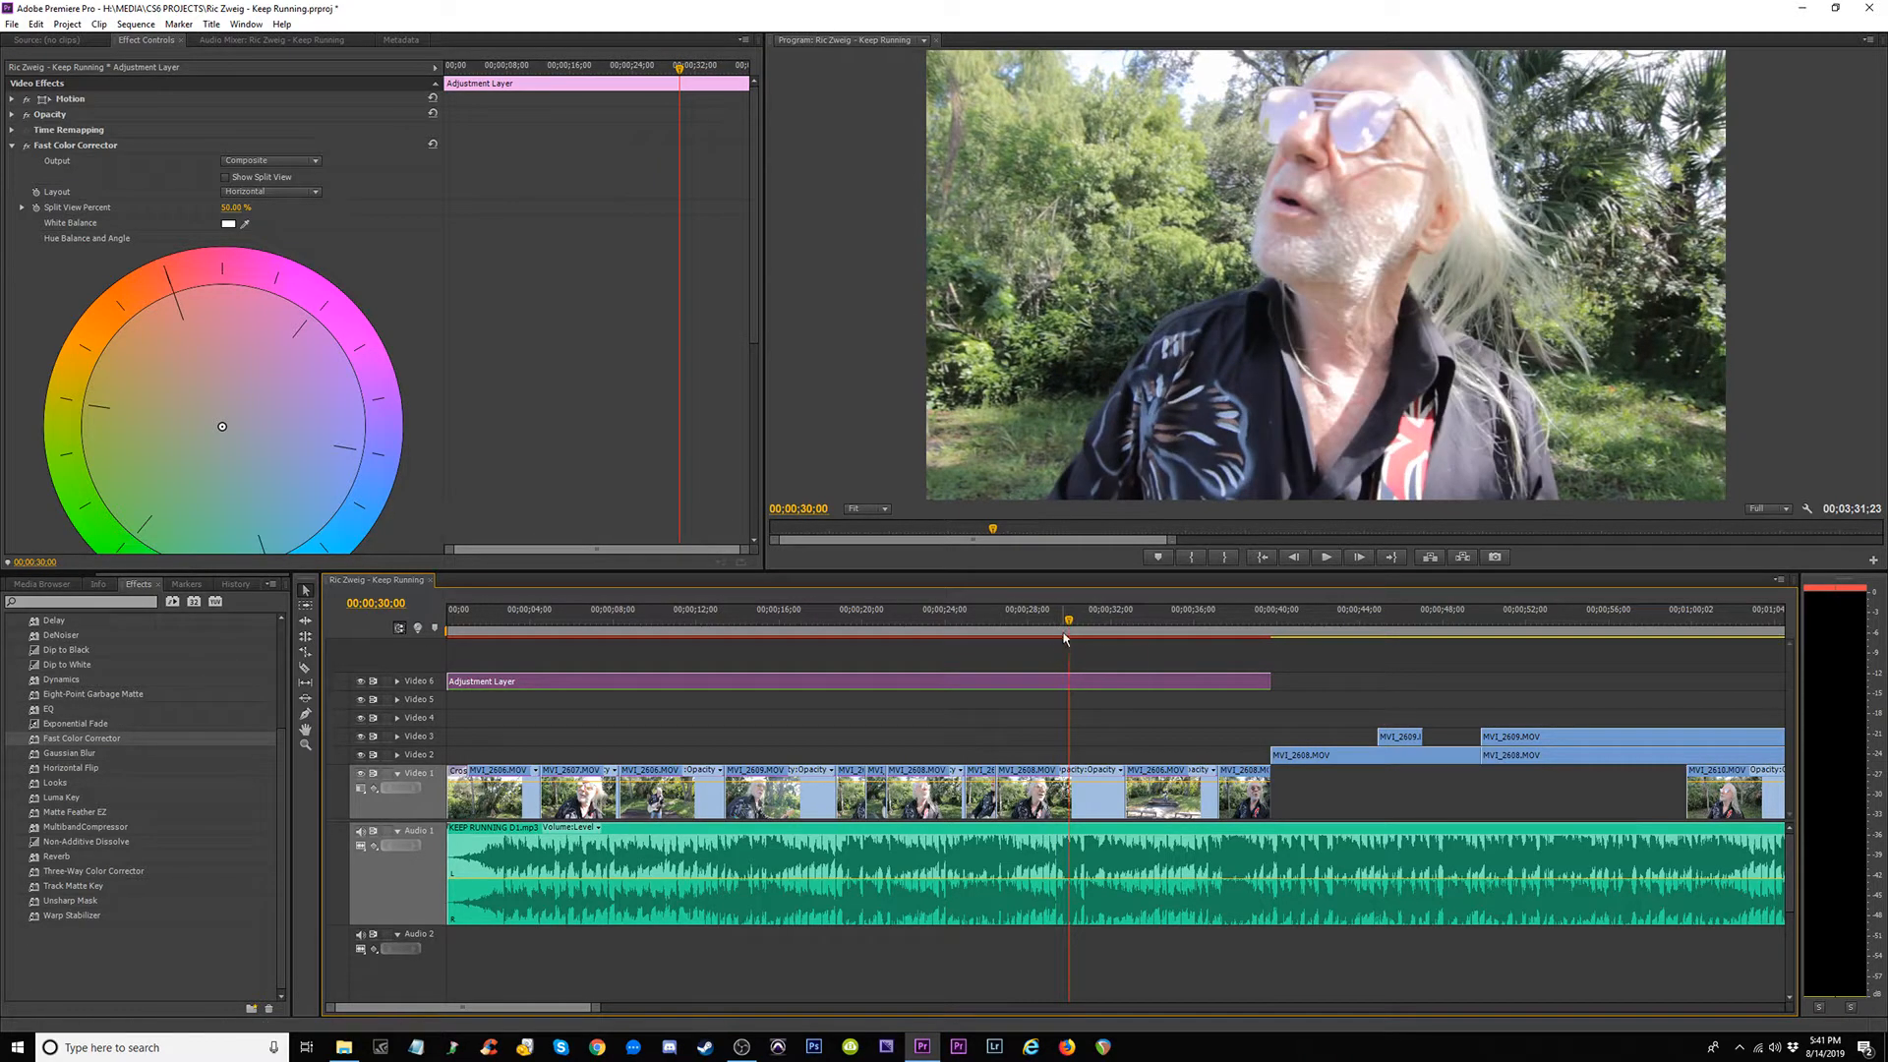
pyautogui.click(1064, 621)
pyautogui.moveTo(1064, 621); pyautogui.dragTo(1090, 623)
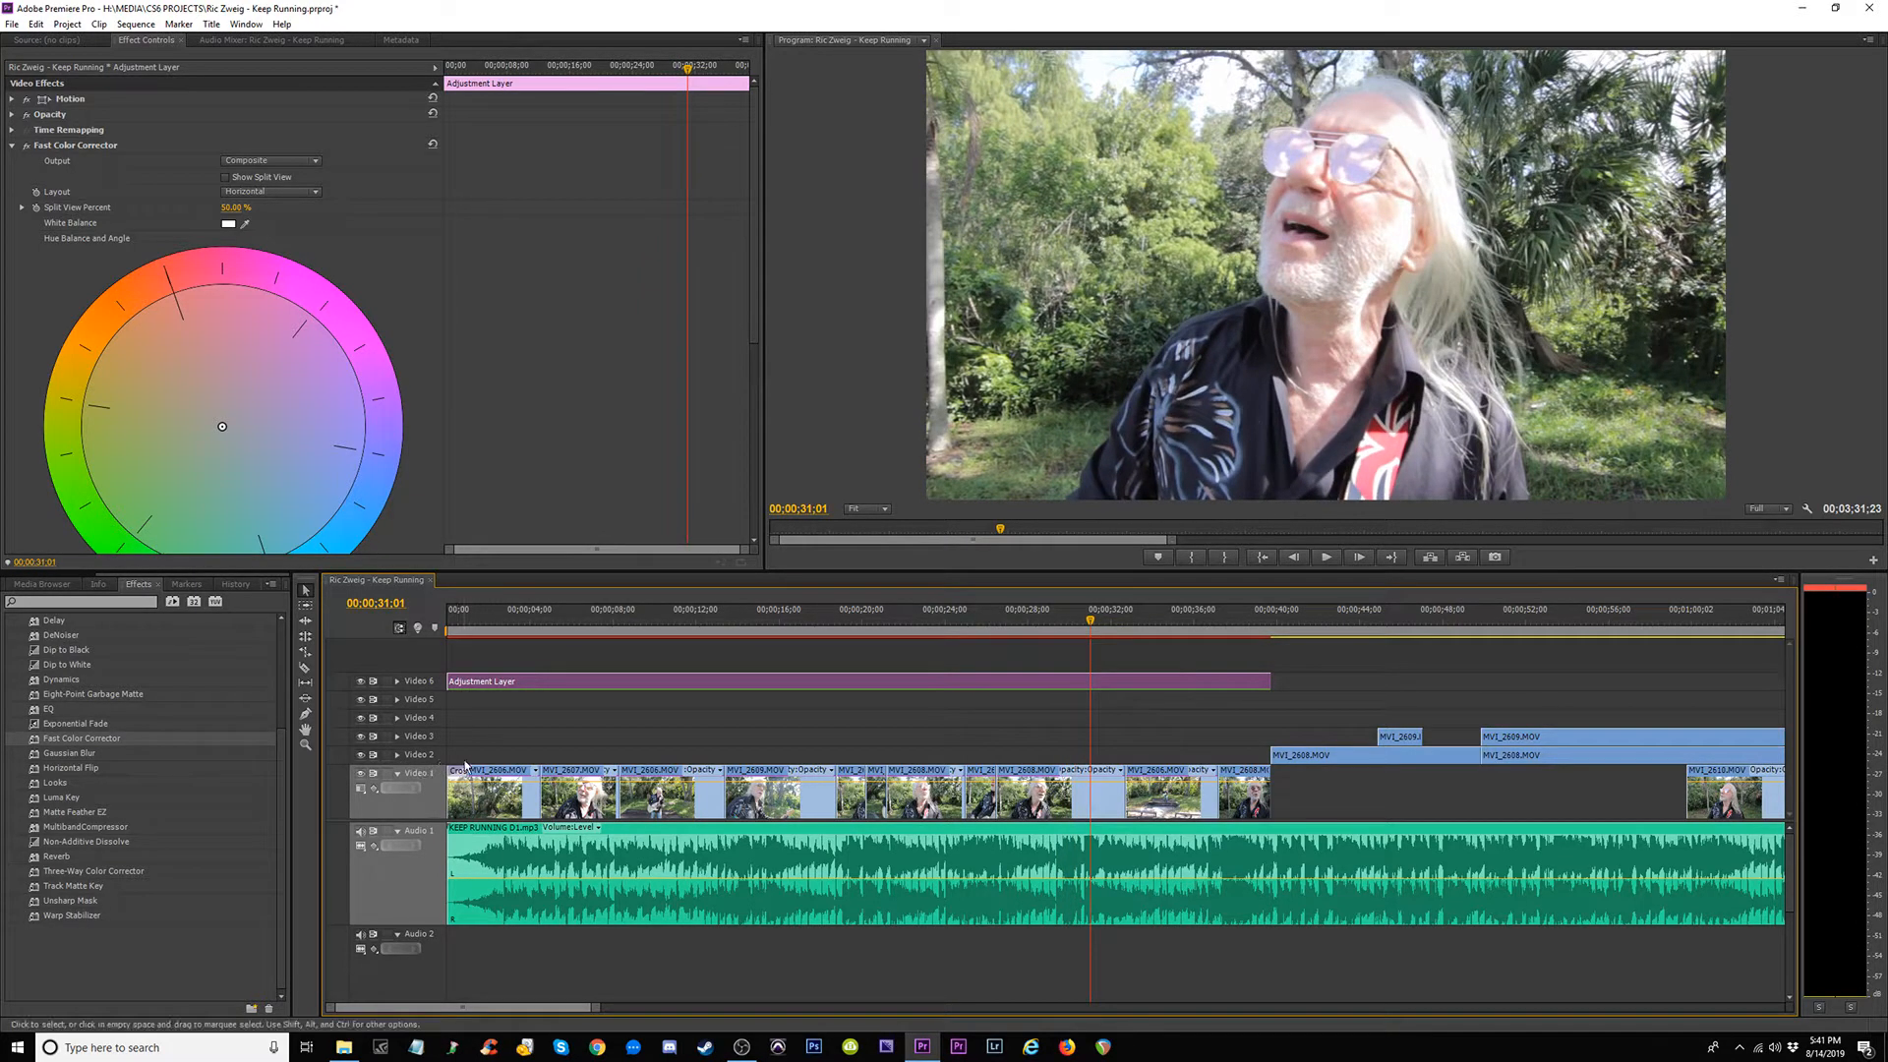
pyautogui.moveTo(104, 904); pyautogui.dragTo(1018, 692)
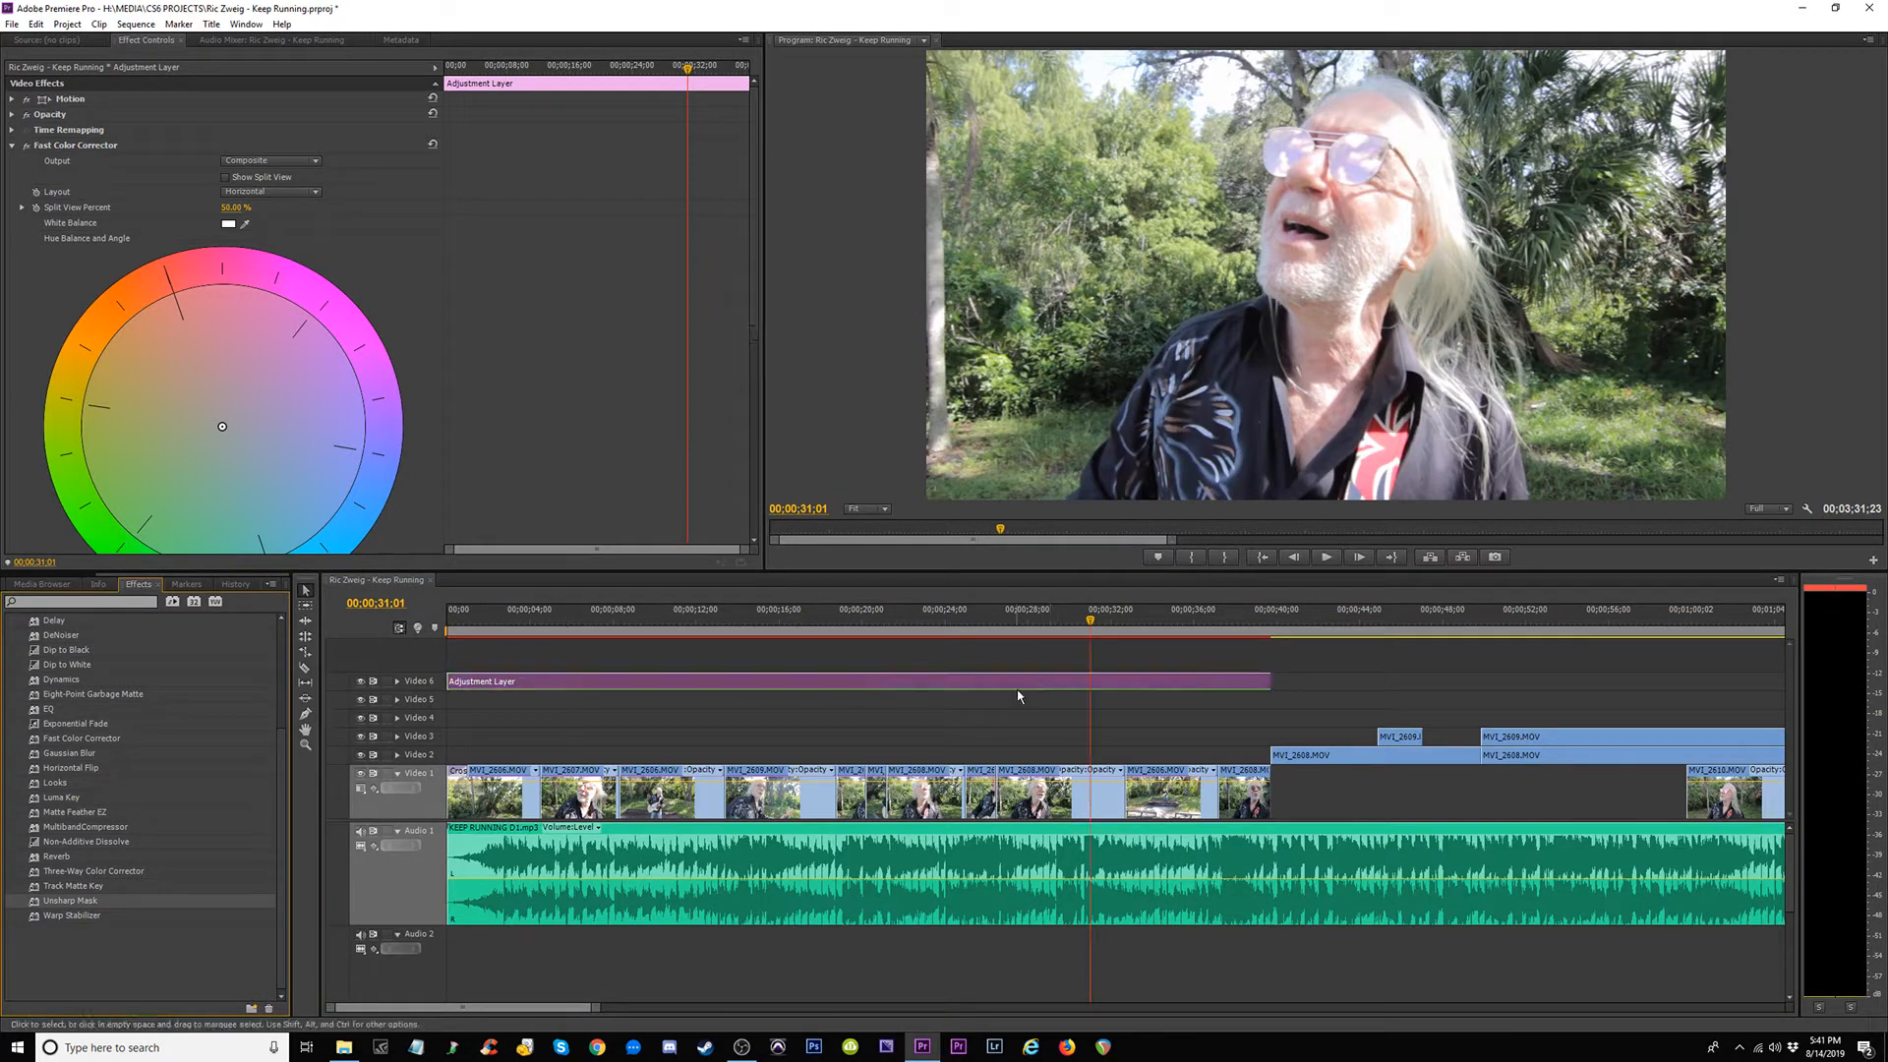
# Set the input black level of the adjustment layer's Fast Color Corrector to 12.
pyautogui.scroll(-8, 295, 324)
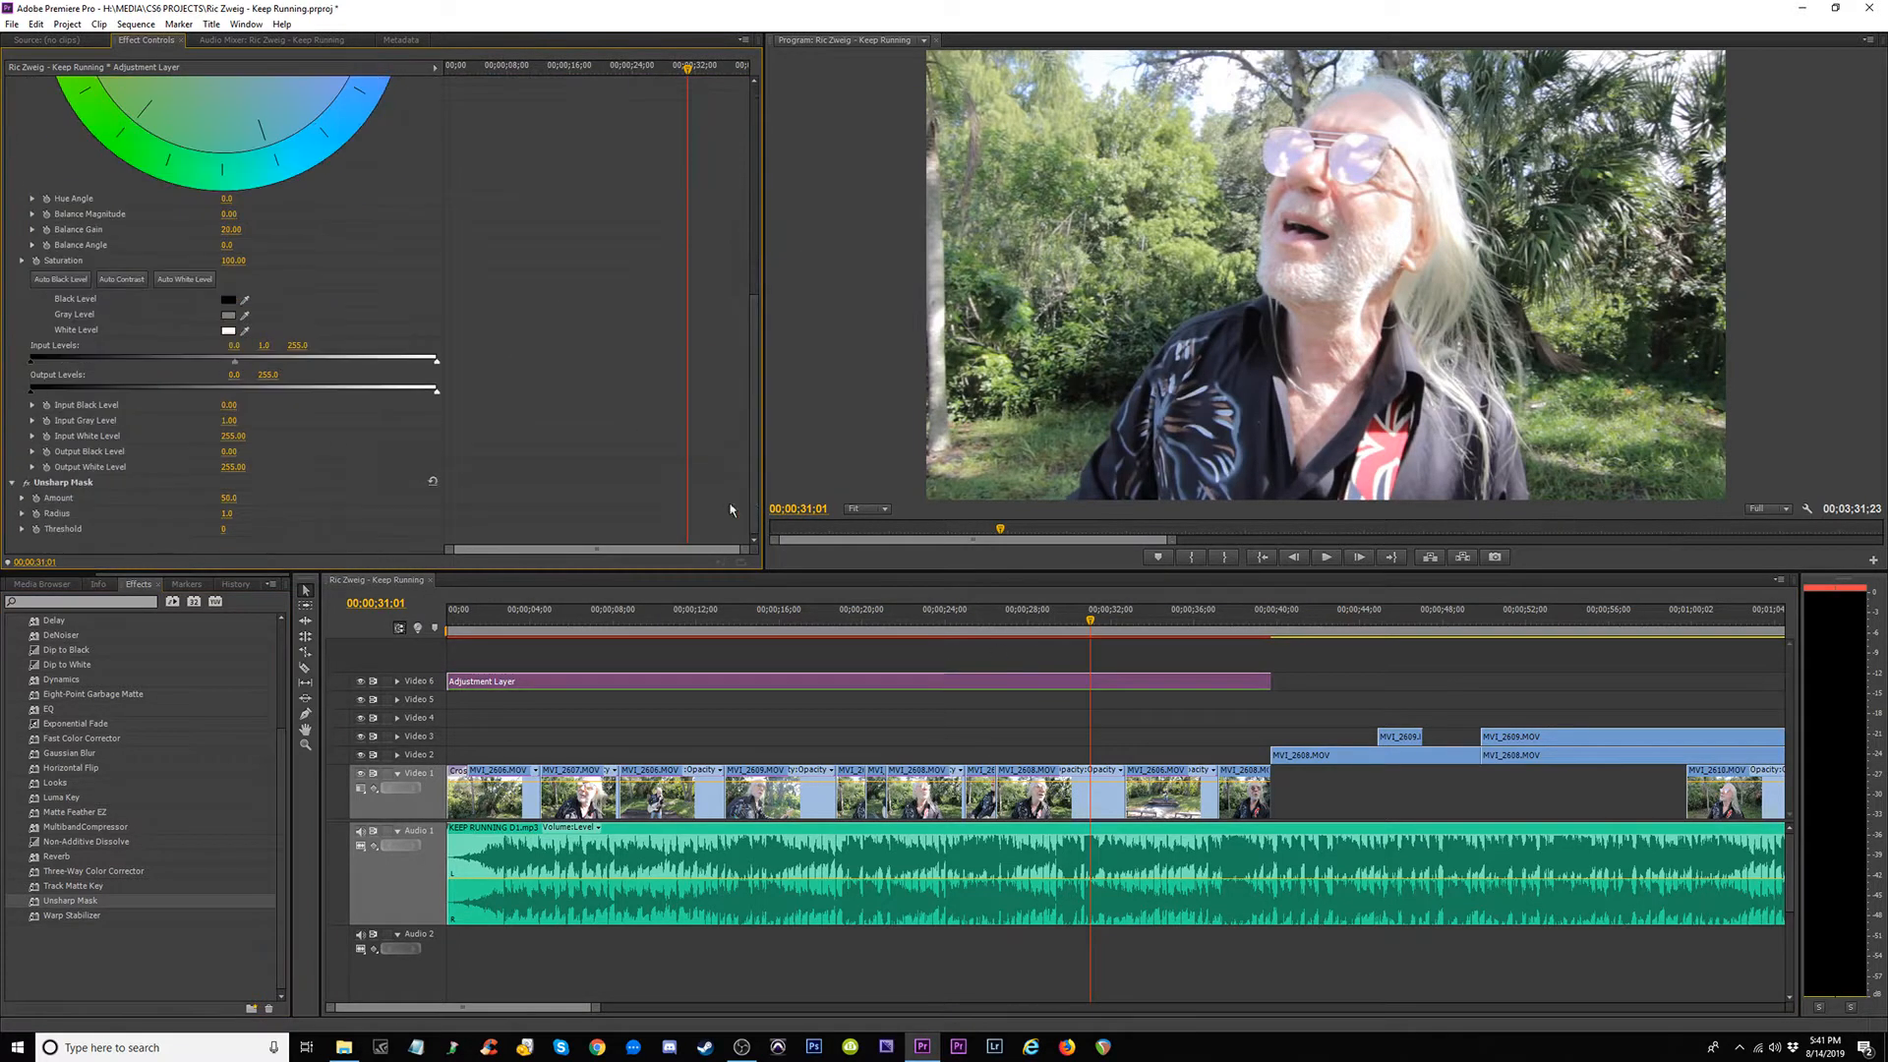
pyautogui.write('12')
pyautogui.press('Return')
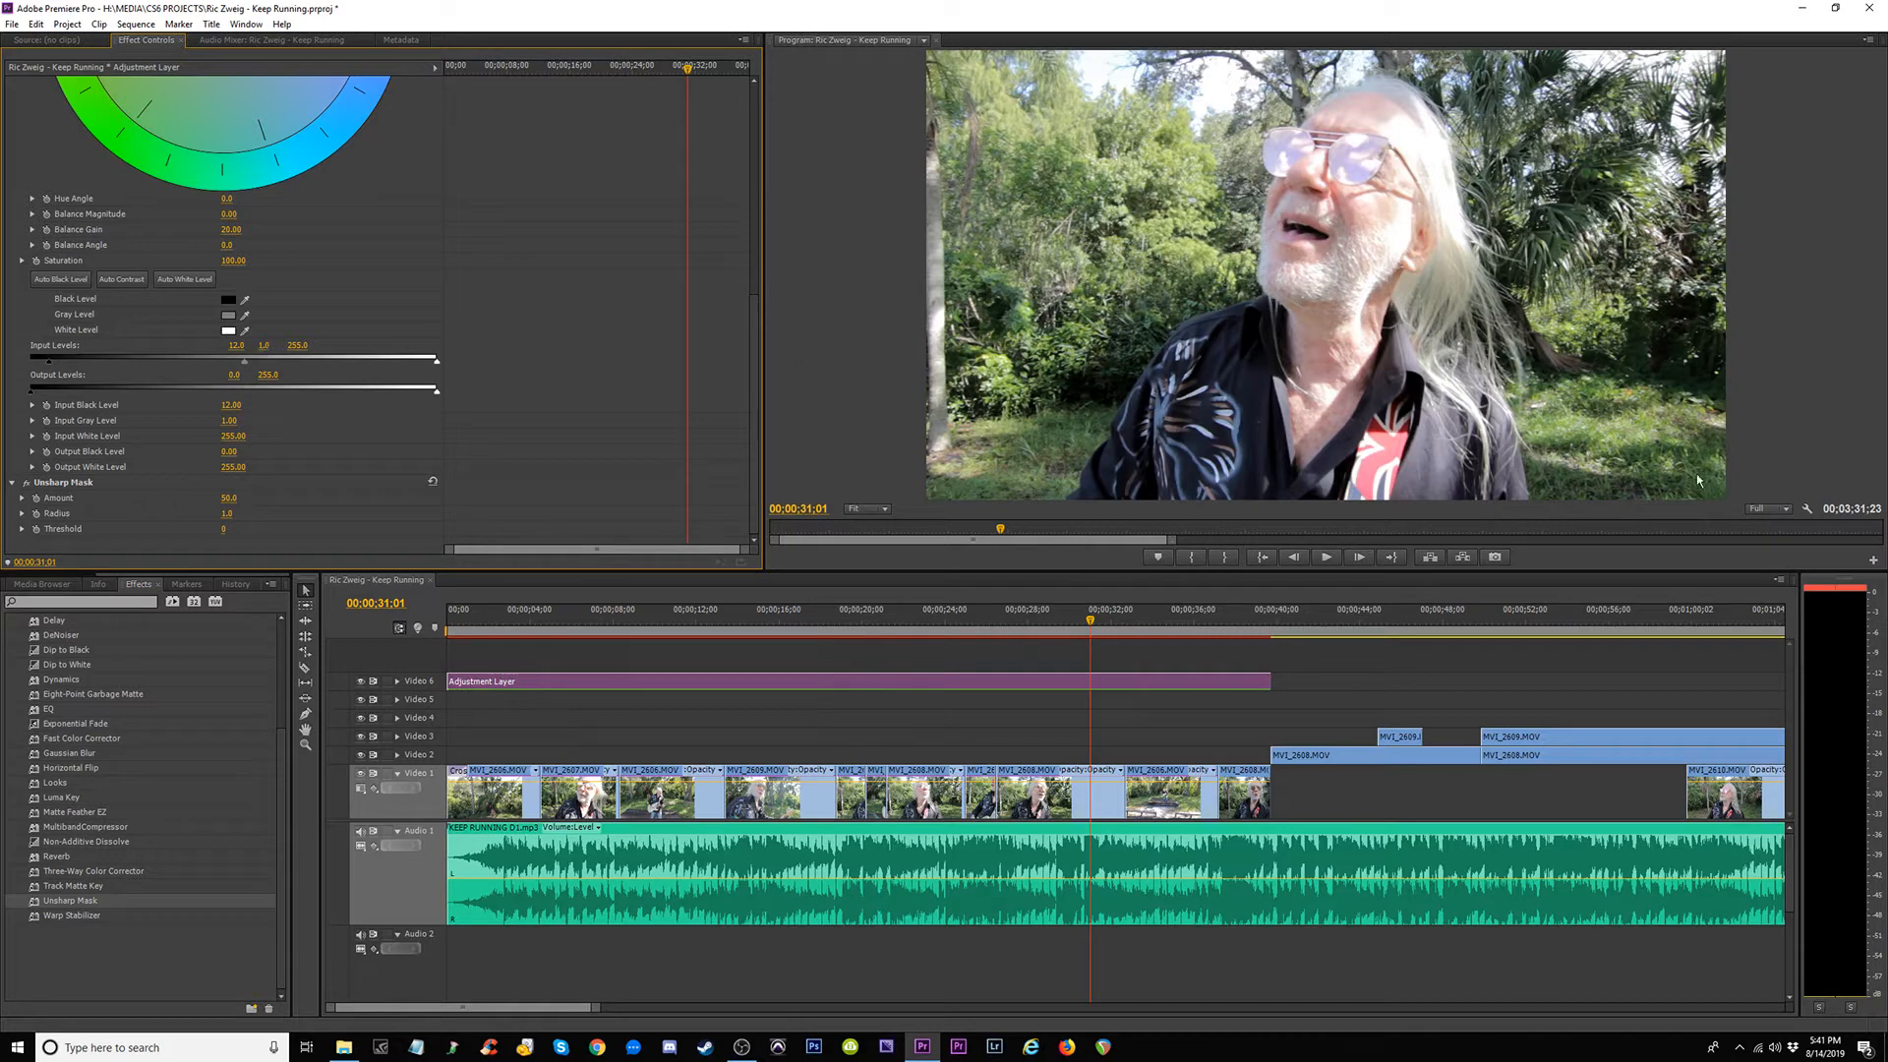
pyautogui.click(1838, 591)
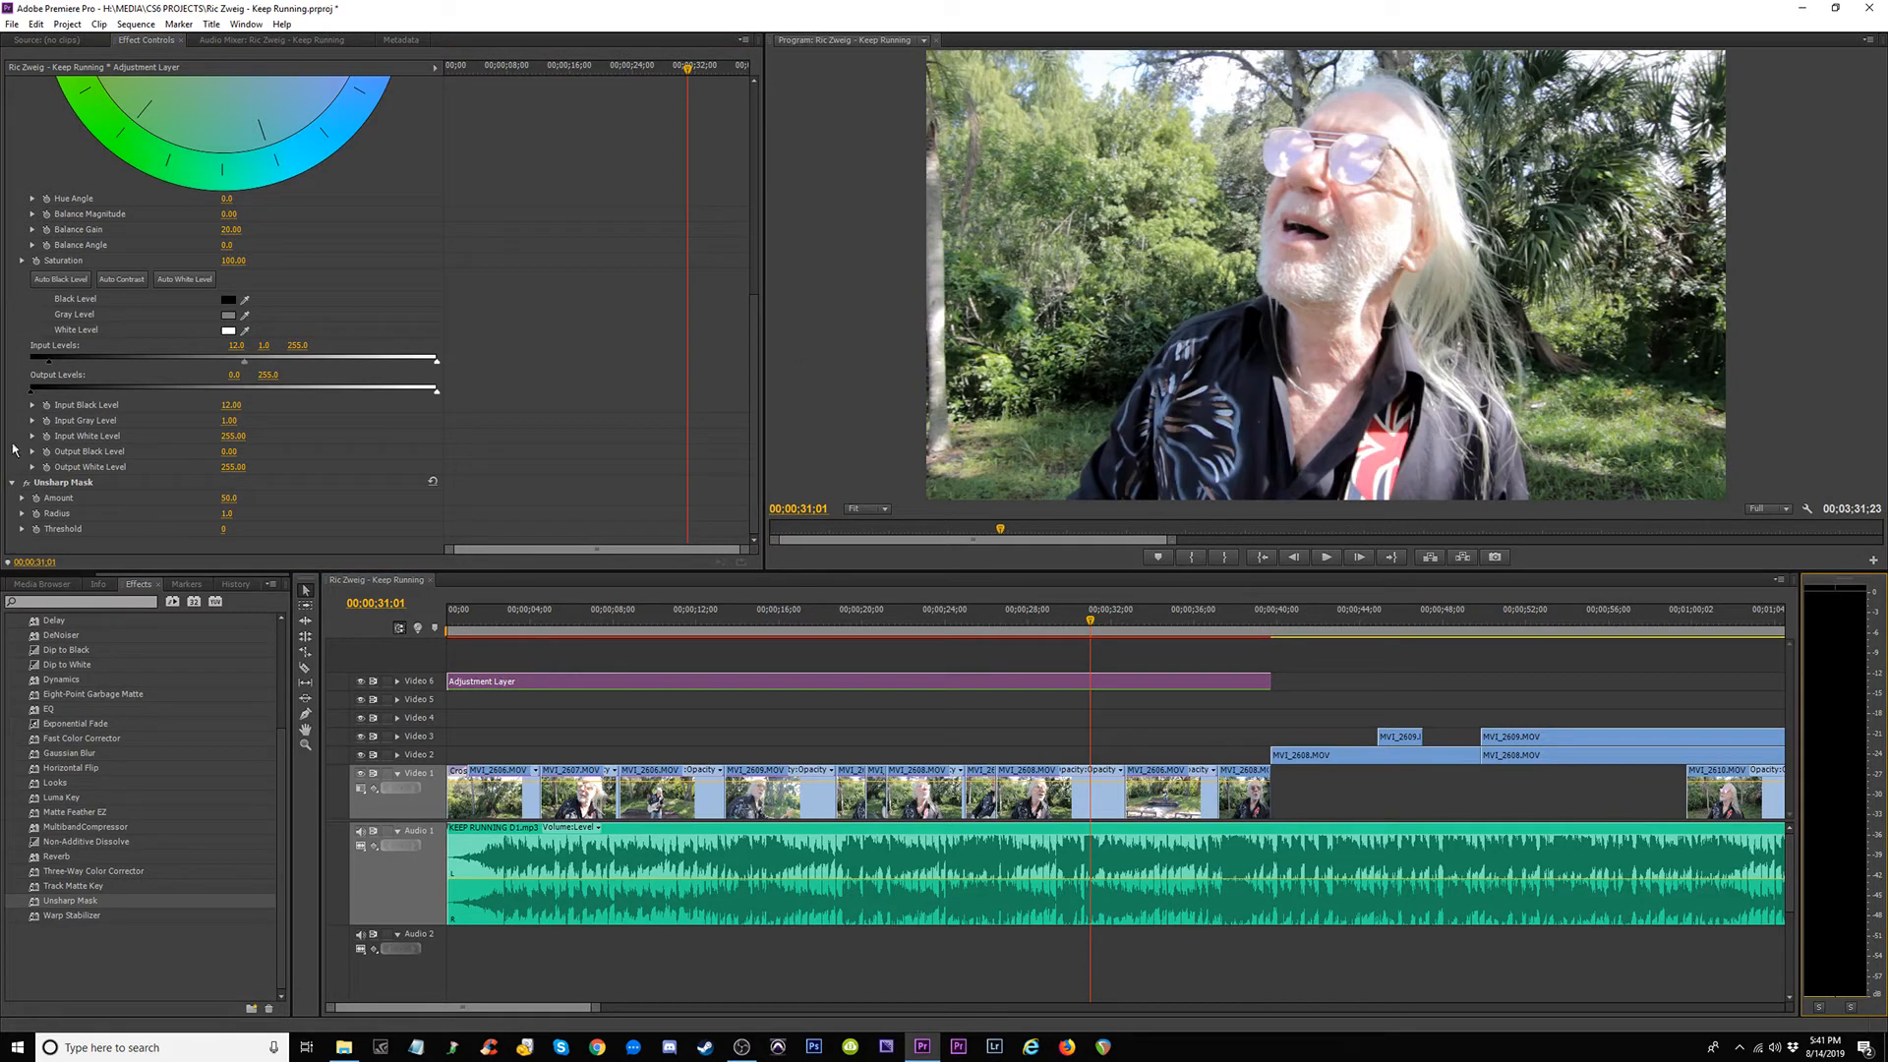
# Set the Fast Color Corrector's saturation to 130 and save the project.
pyautogui.scroll(2, 204, 280)
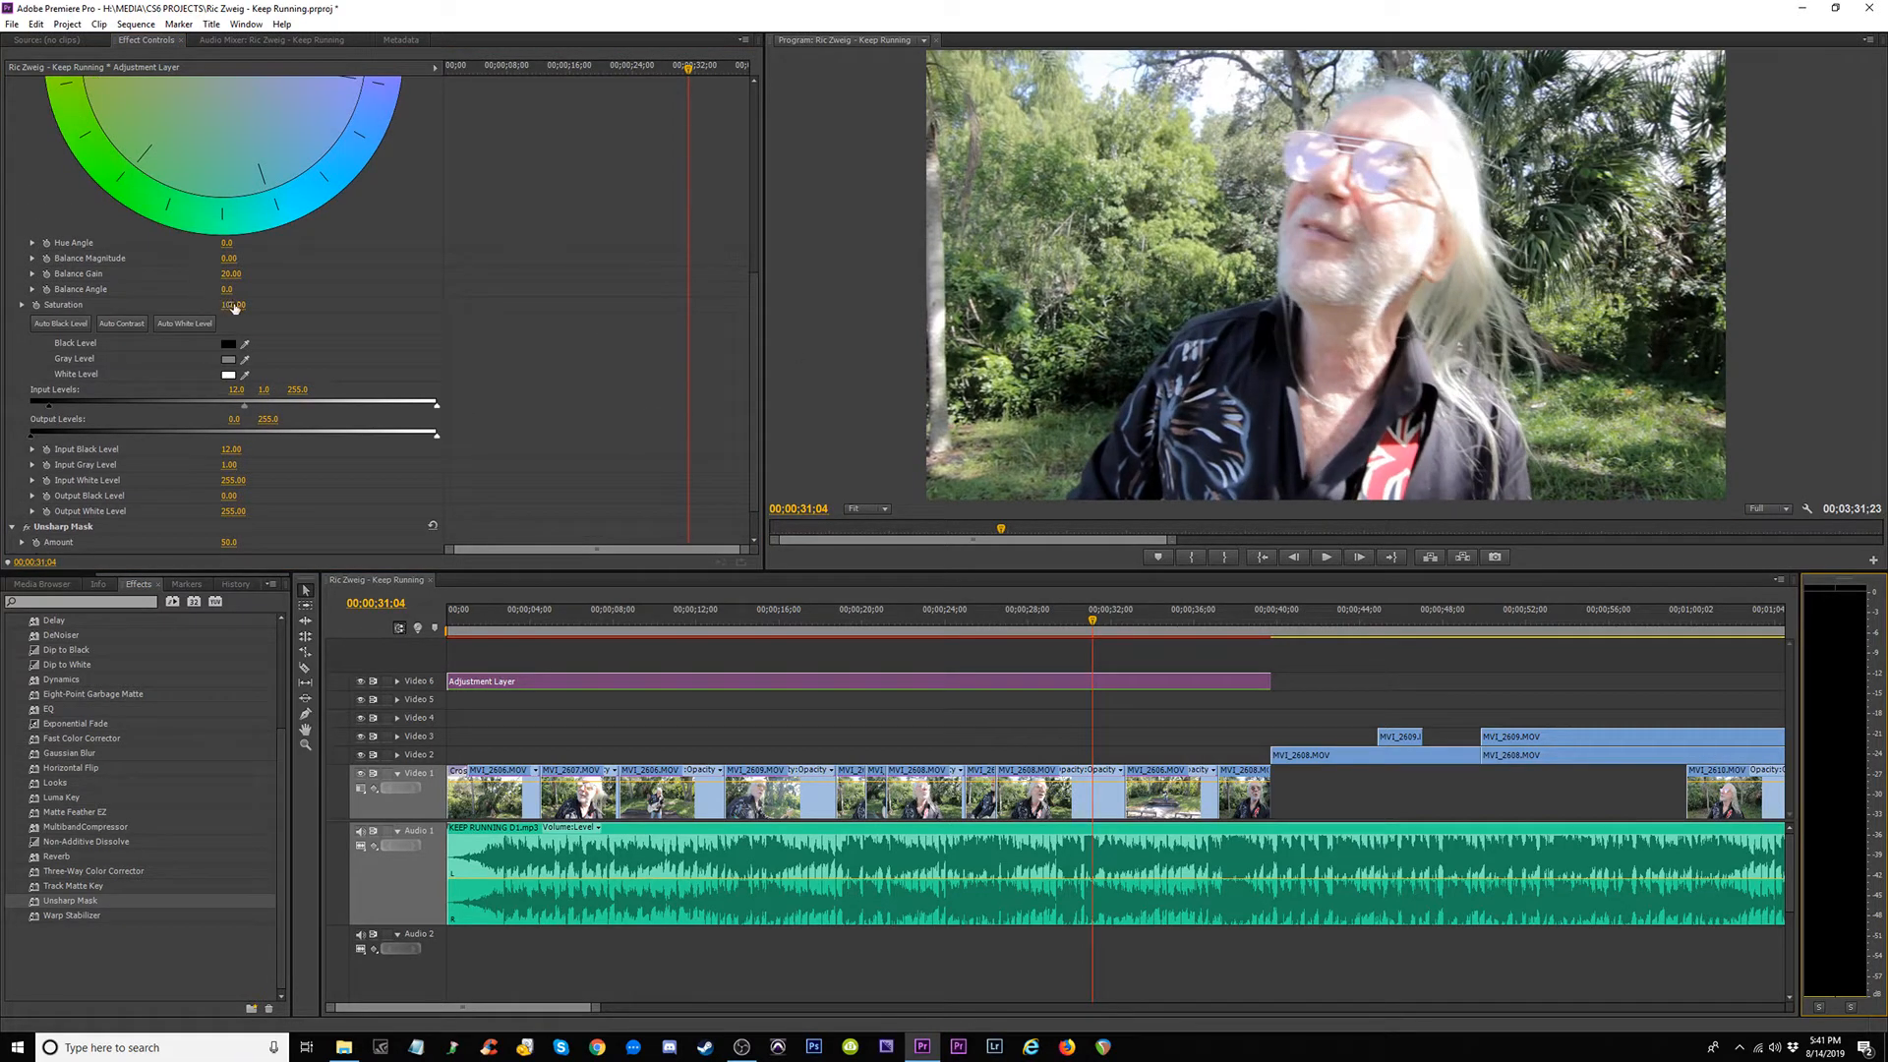
pyautogui.click(239, 304)
pyautogui.write('130')
pyautogui.press('Return')
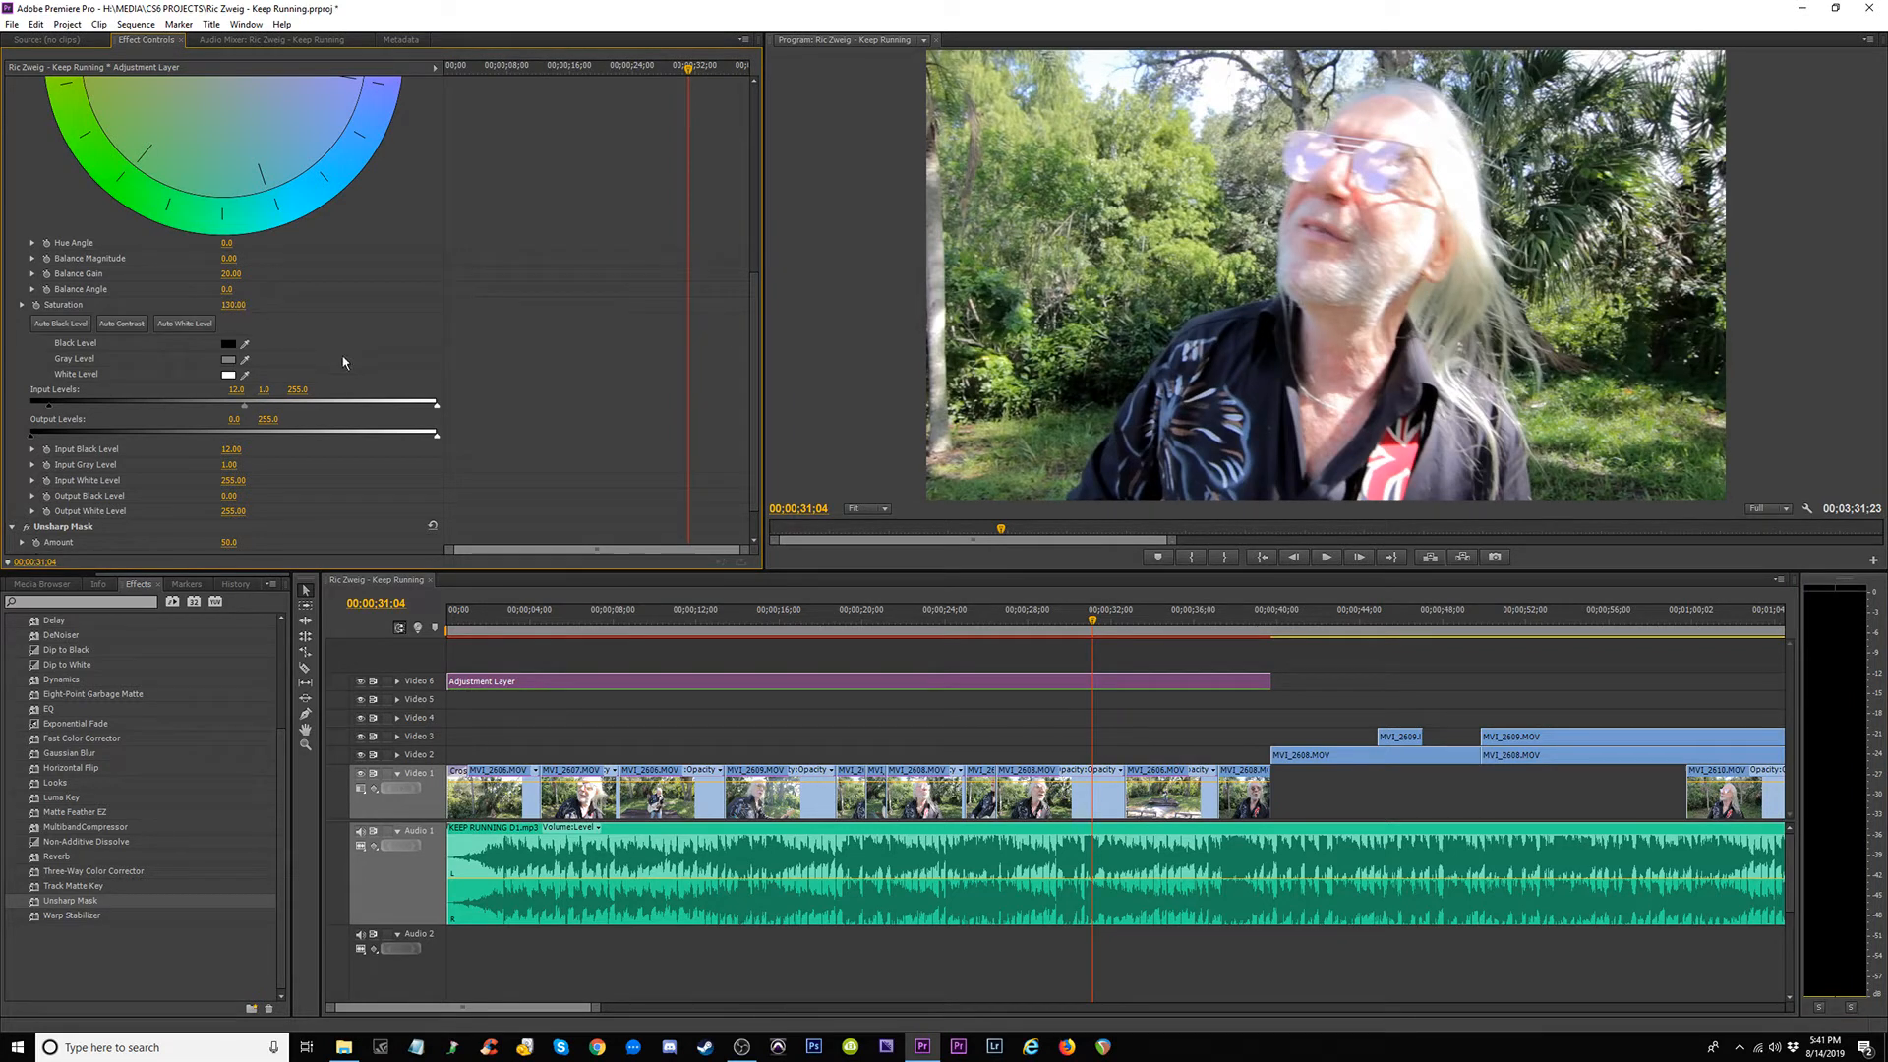
pyautogui.hotkey('ctrl', 's')
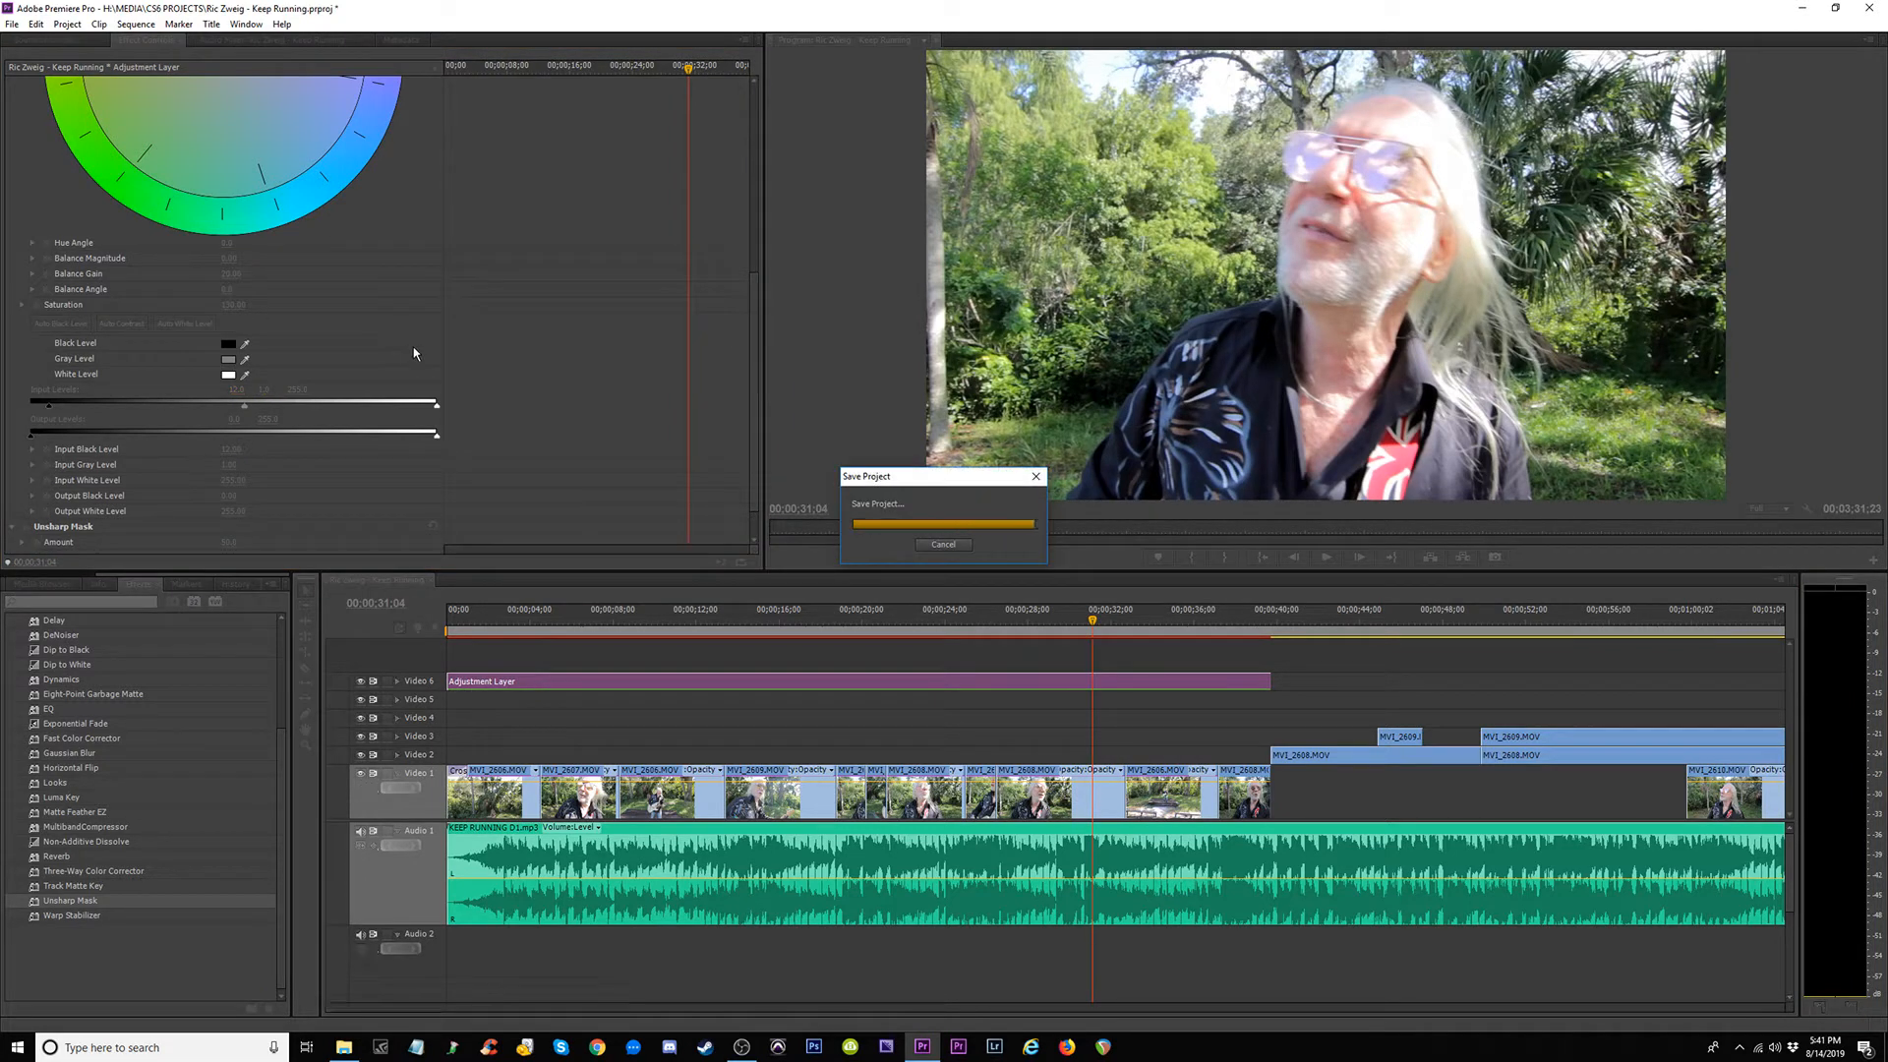
# Collapse the Fast Color Corrector settings, and set the Unsharp Mask's radius to 2 and its amount to 80.
pyautogui.scroll(1, 761, 357)
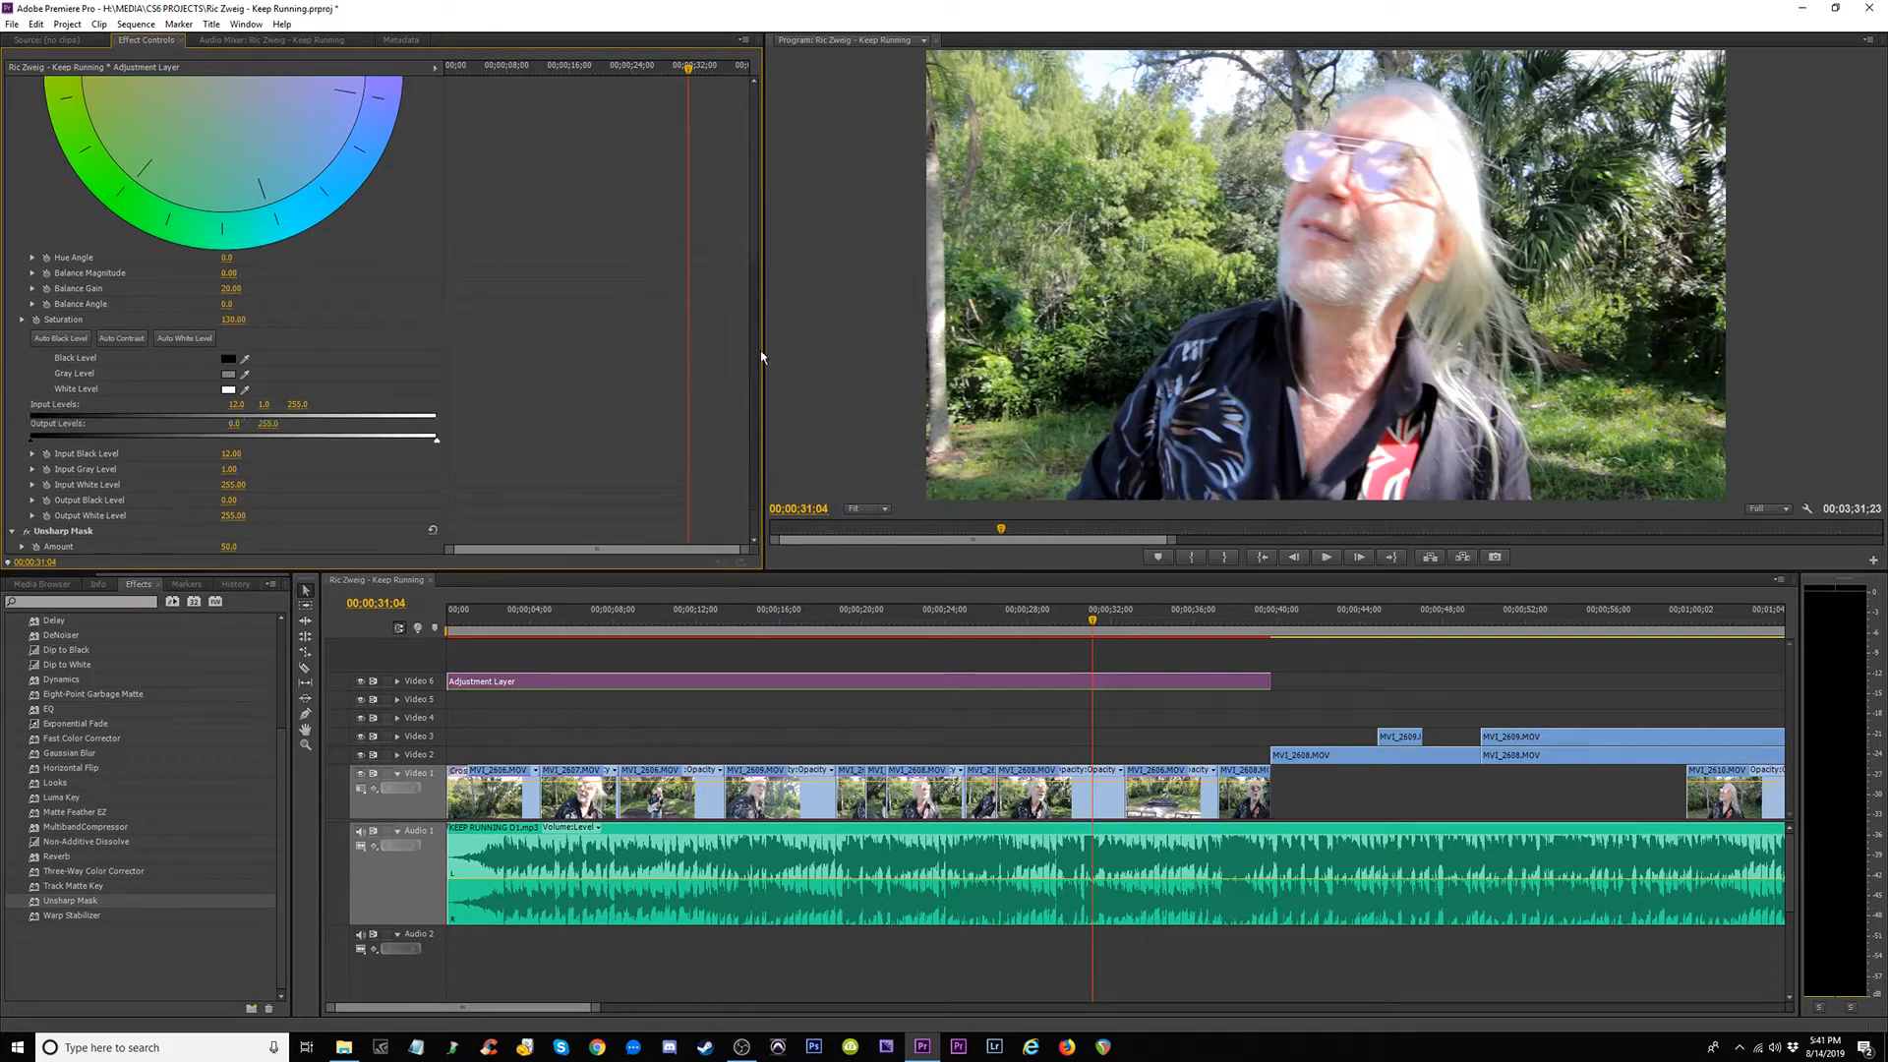
pyautogui.scroll(3, 762, 356)
pyautogui.click(13, 146)
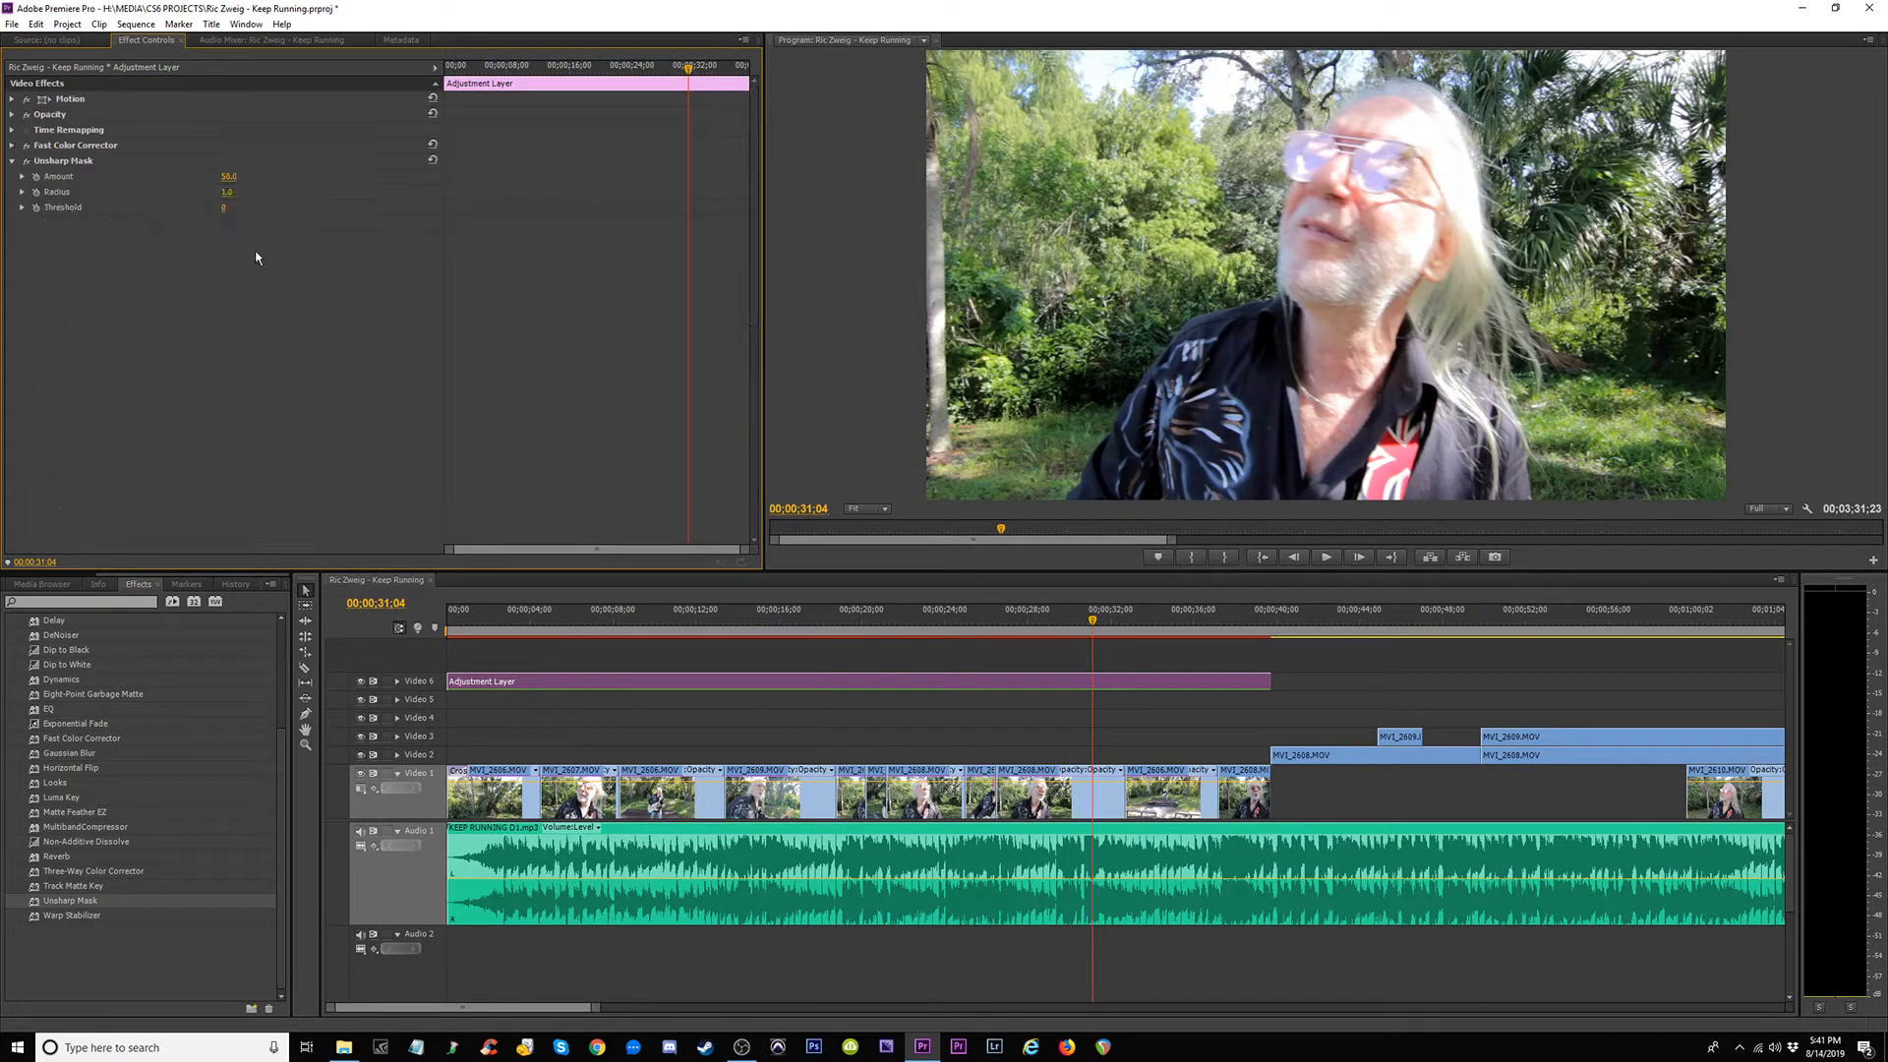
pyautogui.click(229, 192)
pyautogui.write('2')
pyautogui.press('Return')
pyautogui.click(229, 178)
pyautogui.write('80')
pyautogui.press('Return')
# Duplicate the Unsharp Mask effect on the adjustment layer.
pyautogui.click(62, 162)
pyautogui.click(68, 291)
pyautogui.hotkey('ctrl', 'v')
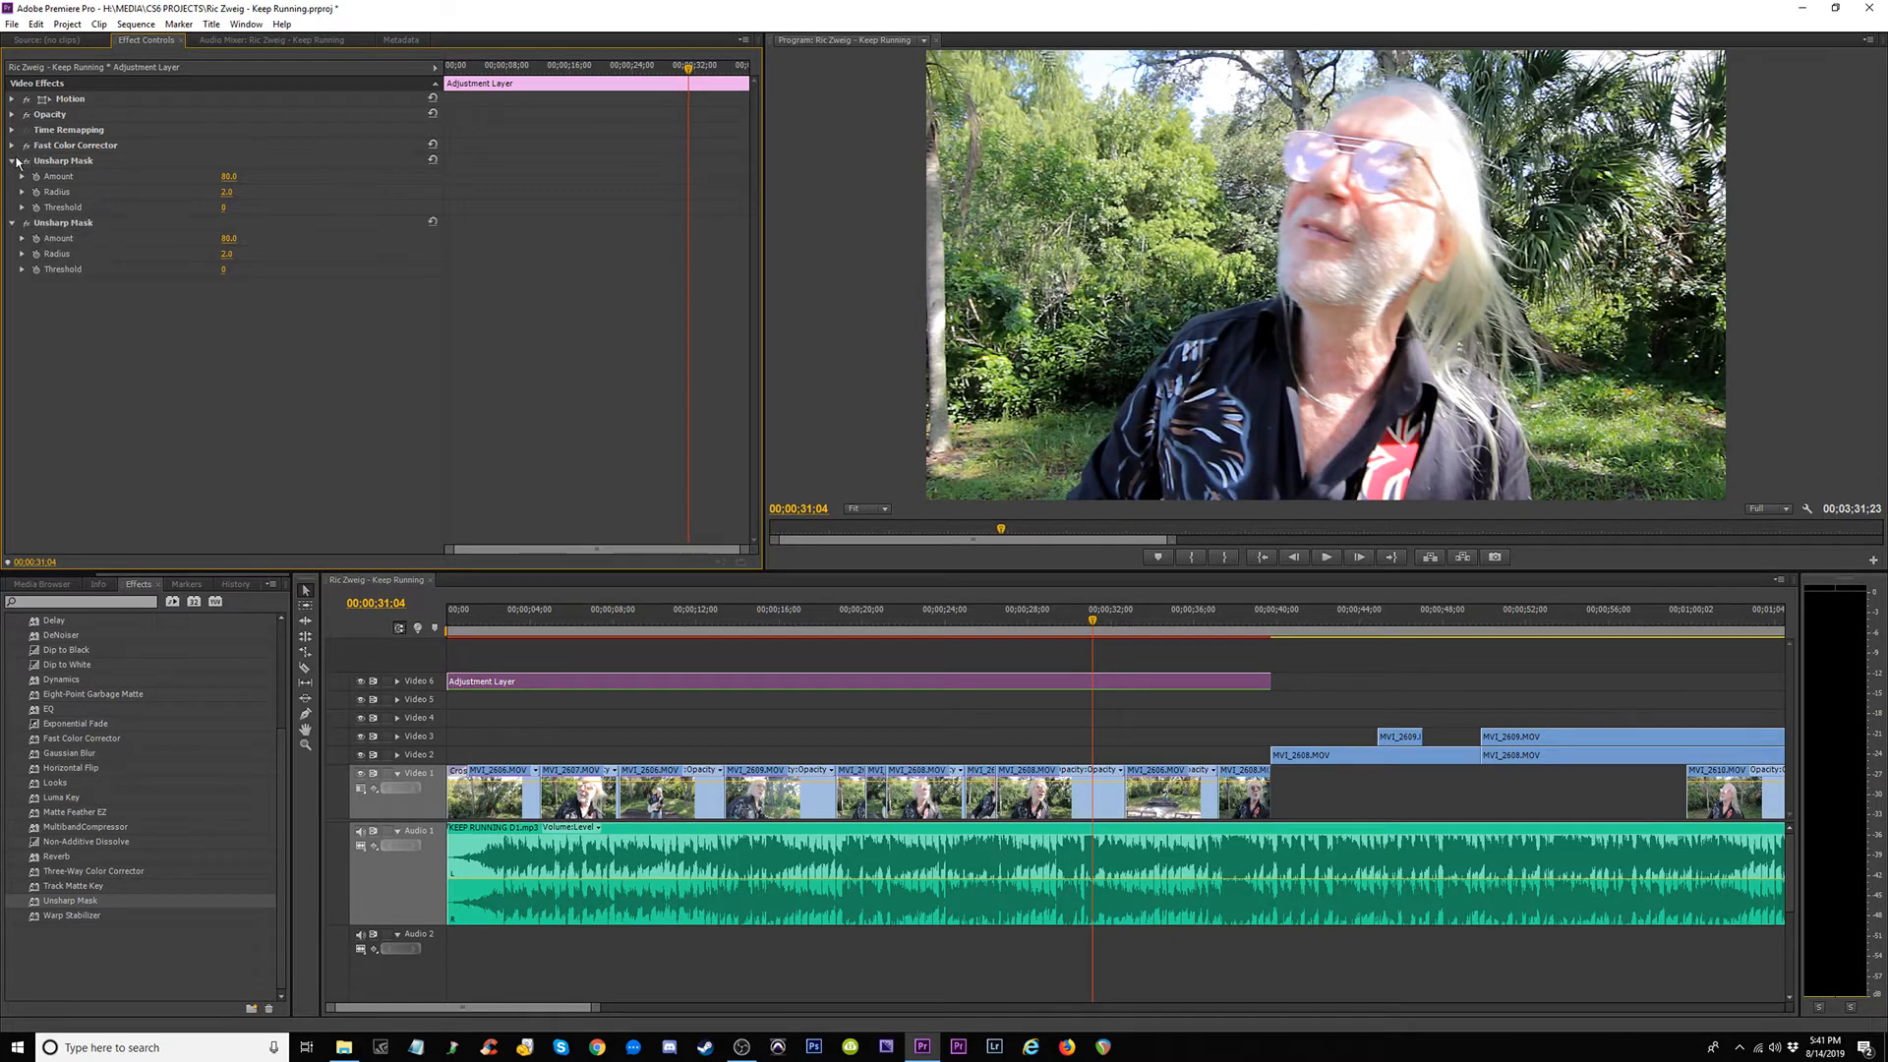
# Try an amount of 30 and a radius of 10 on the second Unsharp Mask, and check its effect near 28 seconds.
pyautogui.click(12, 160)
pyautogui.click(225, 193)
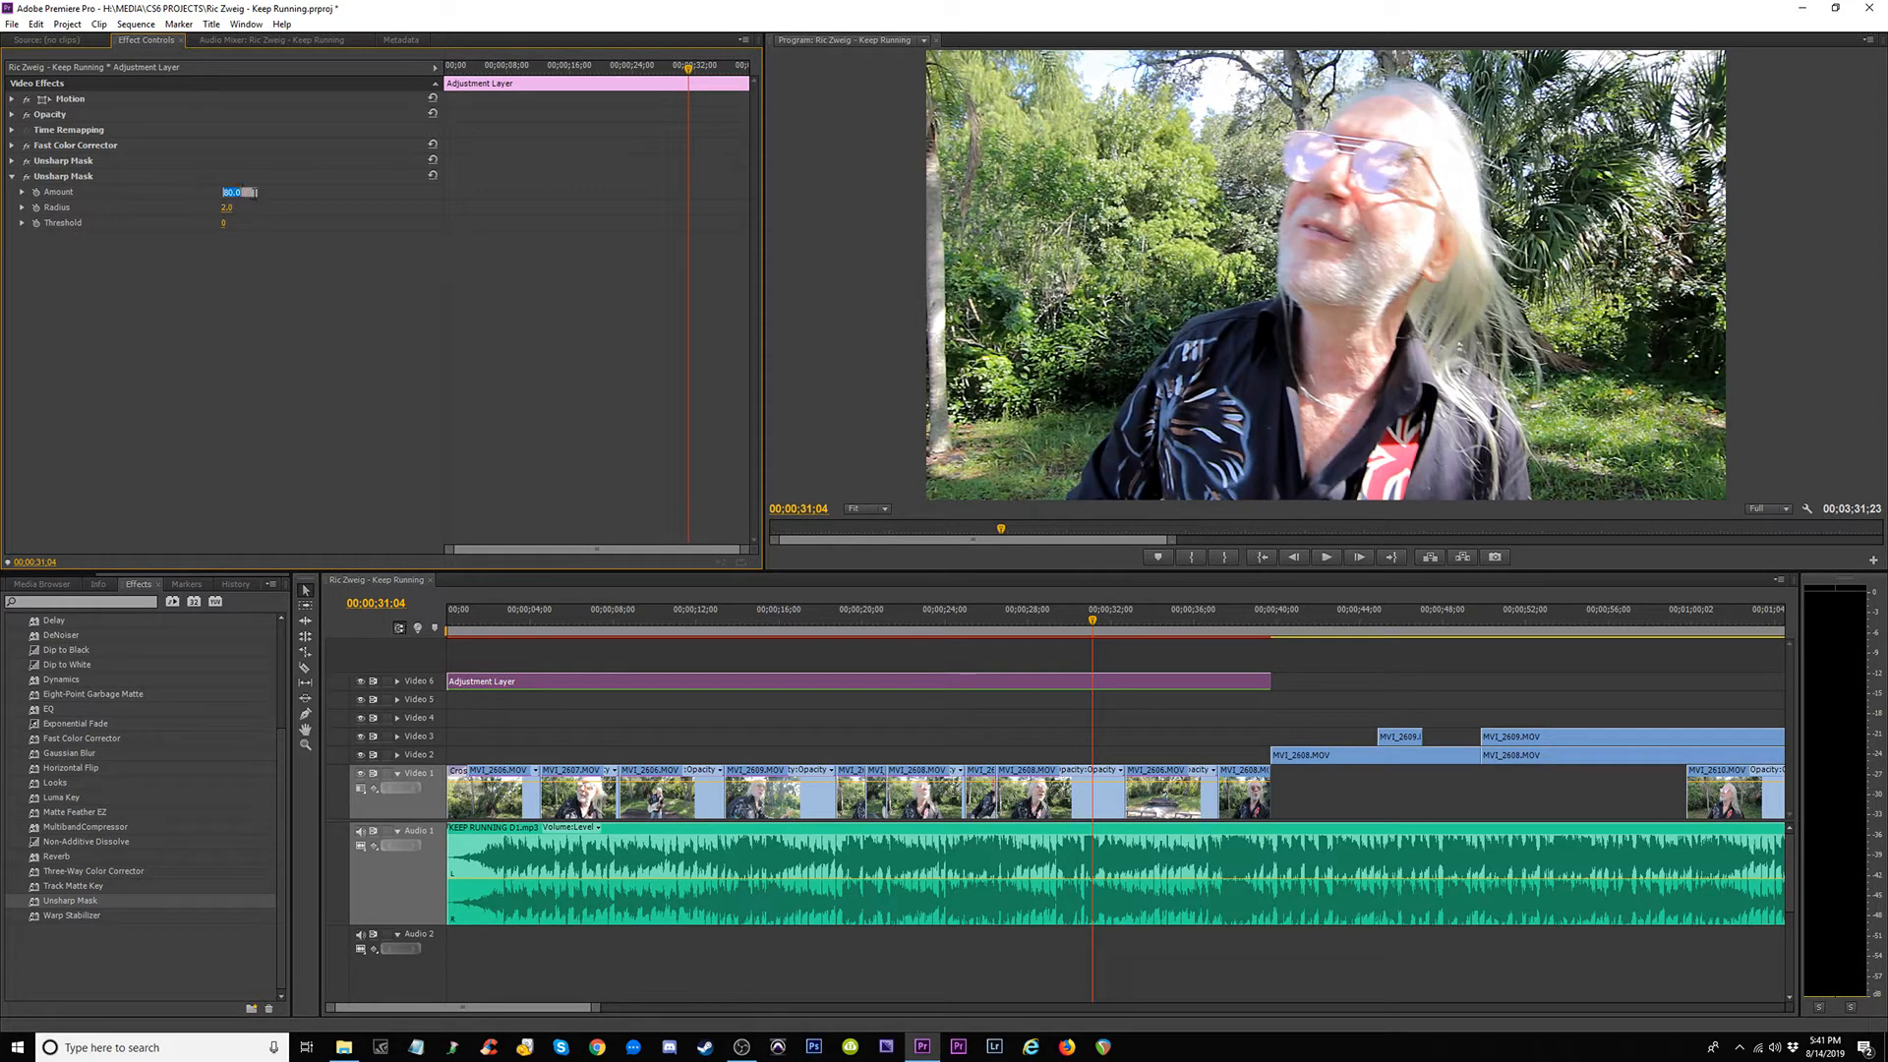
pyautogui.write('30')
pyautogui.click(227, 208)
pyautogui.press('Return')
pyautogui.click(1040, 621)
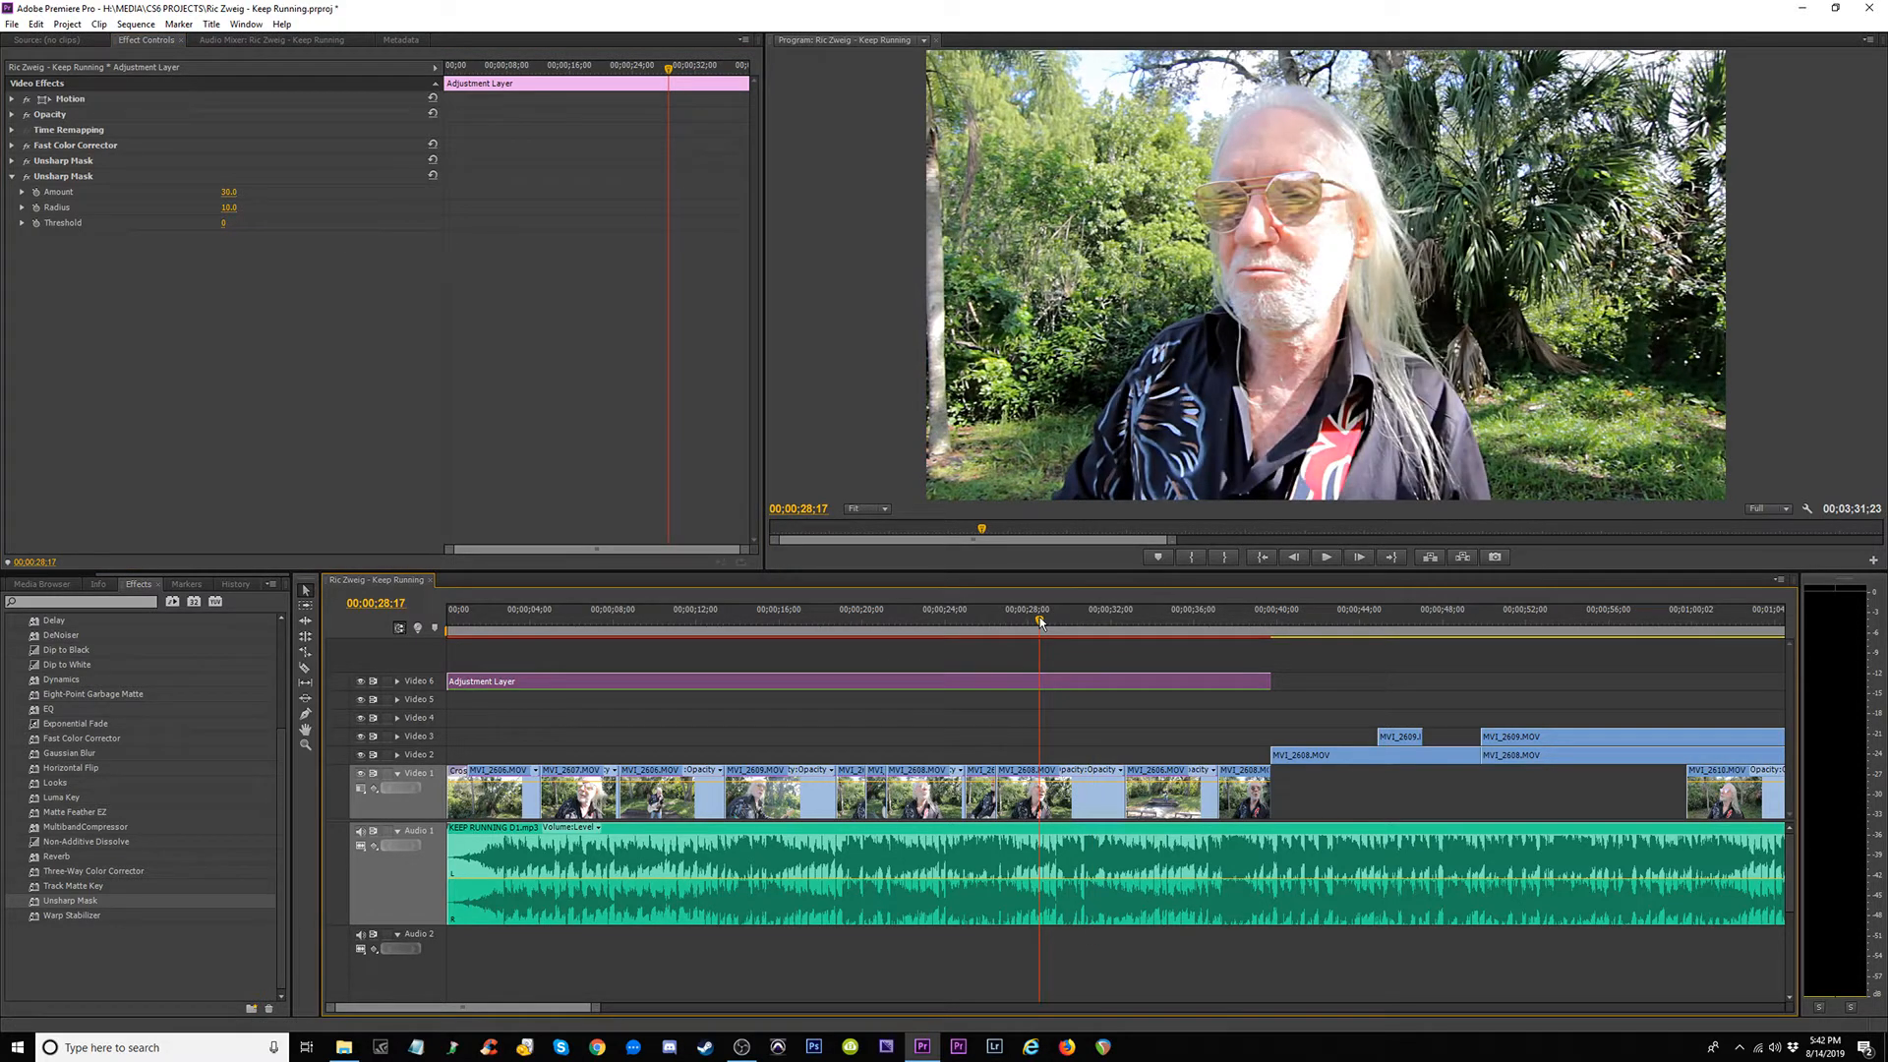
pyautogui.click(28, 177)
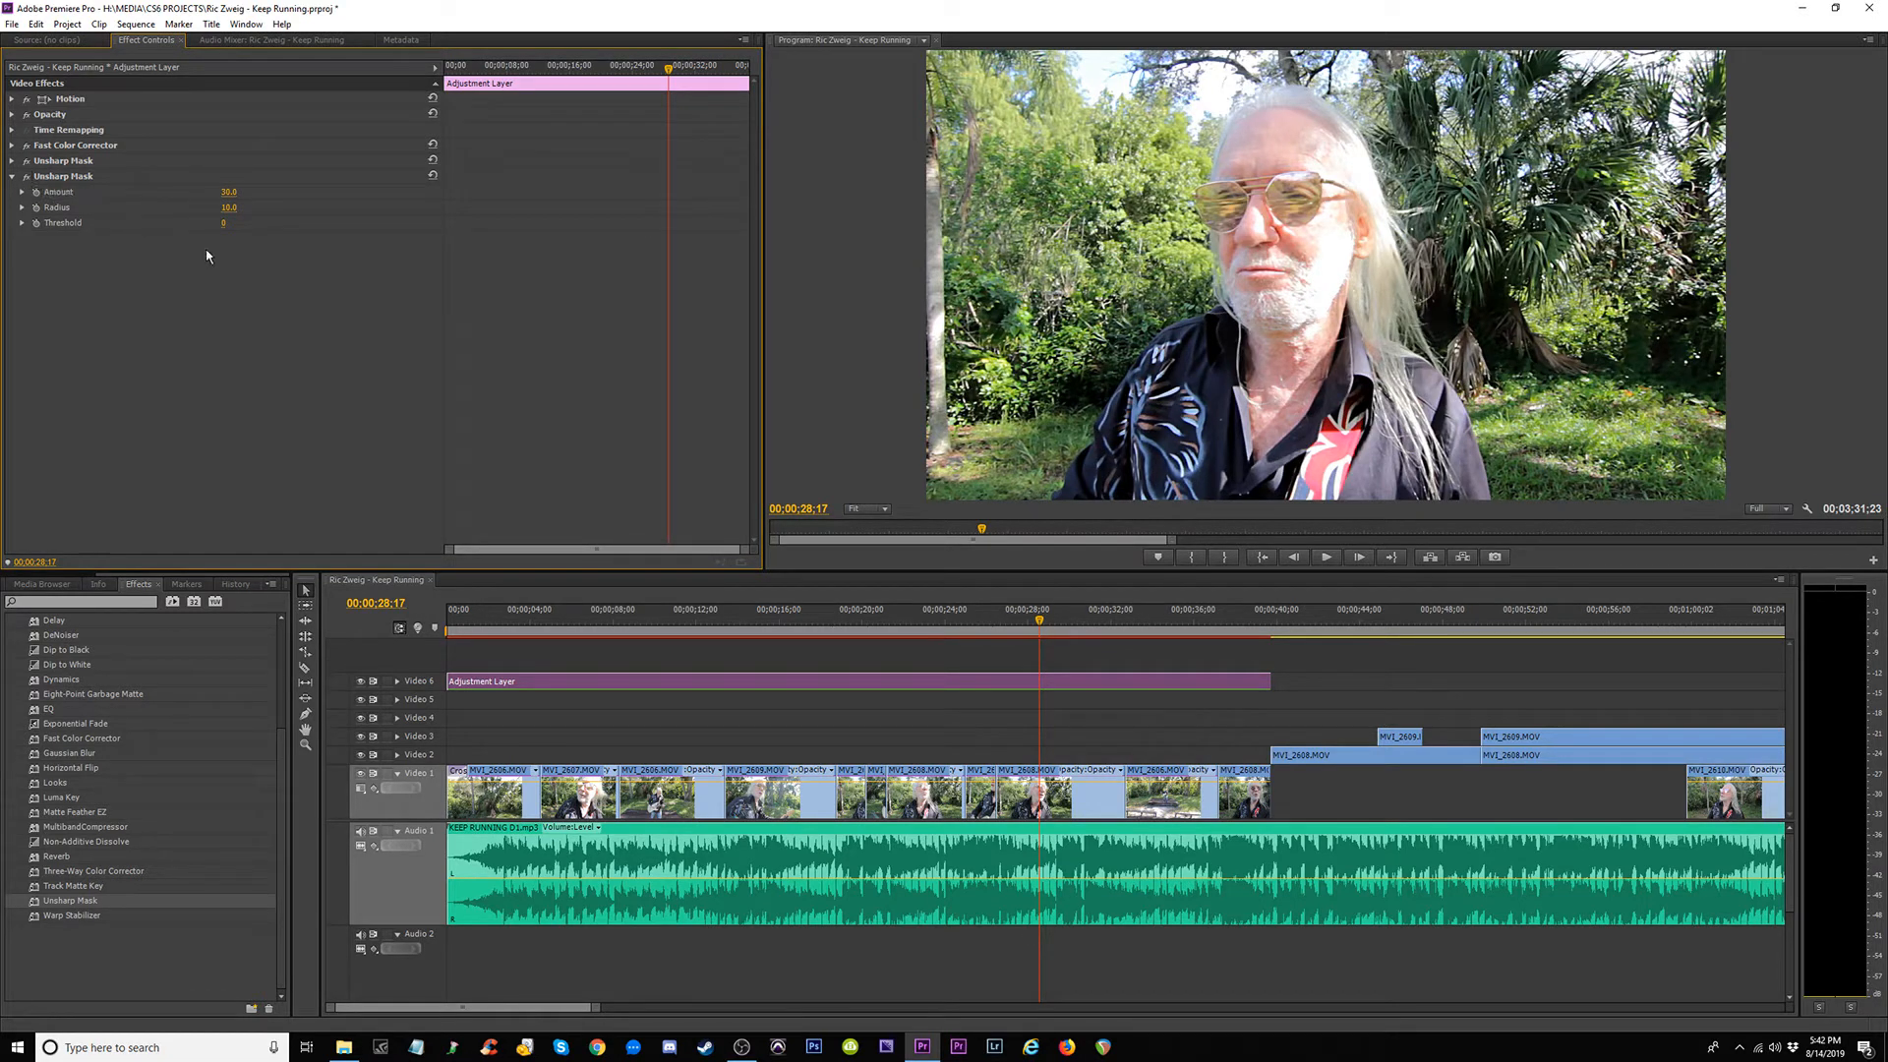
# Set the second Unsharp Mask's radius to 6 and its amount to 25.
pyautogui.click(234, 207)
pyautogui.write('6')
pyautogui.click(230, 192)
pyautogui.write('125')
pyautogui.press('Return')
# Set the first Unsharp Mask's amount to 75 and the second one's radius to 4.
pyautogui.click(11, 162)
pyautogui.click(244, 176)
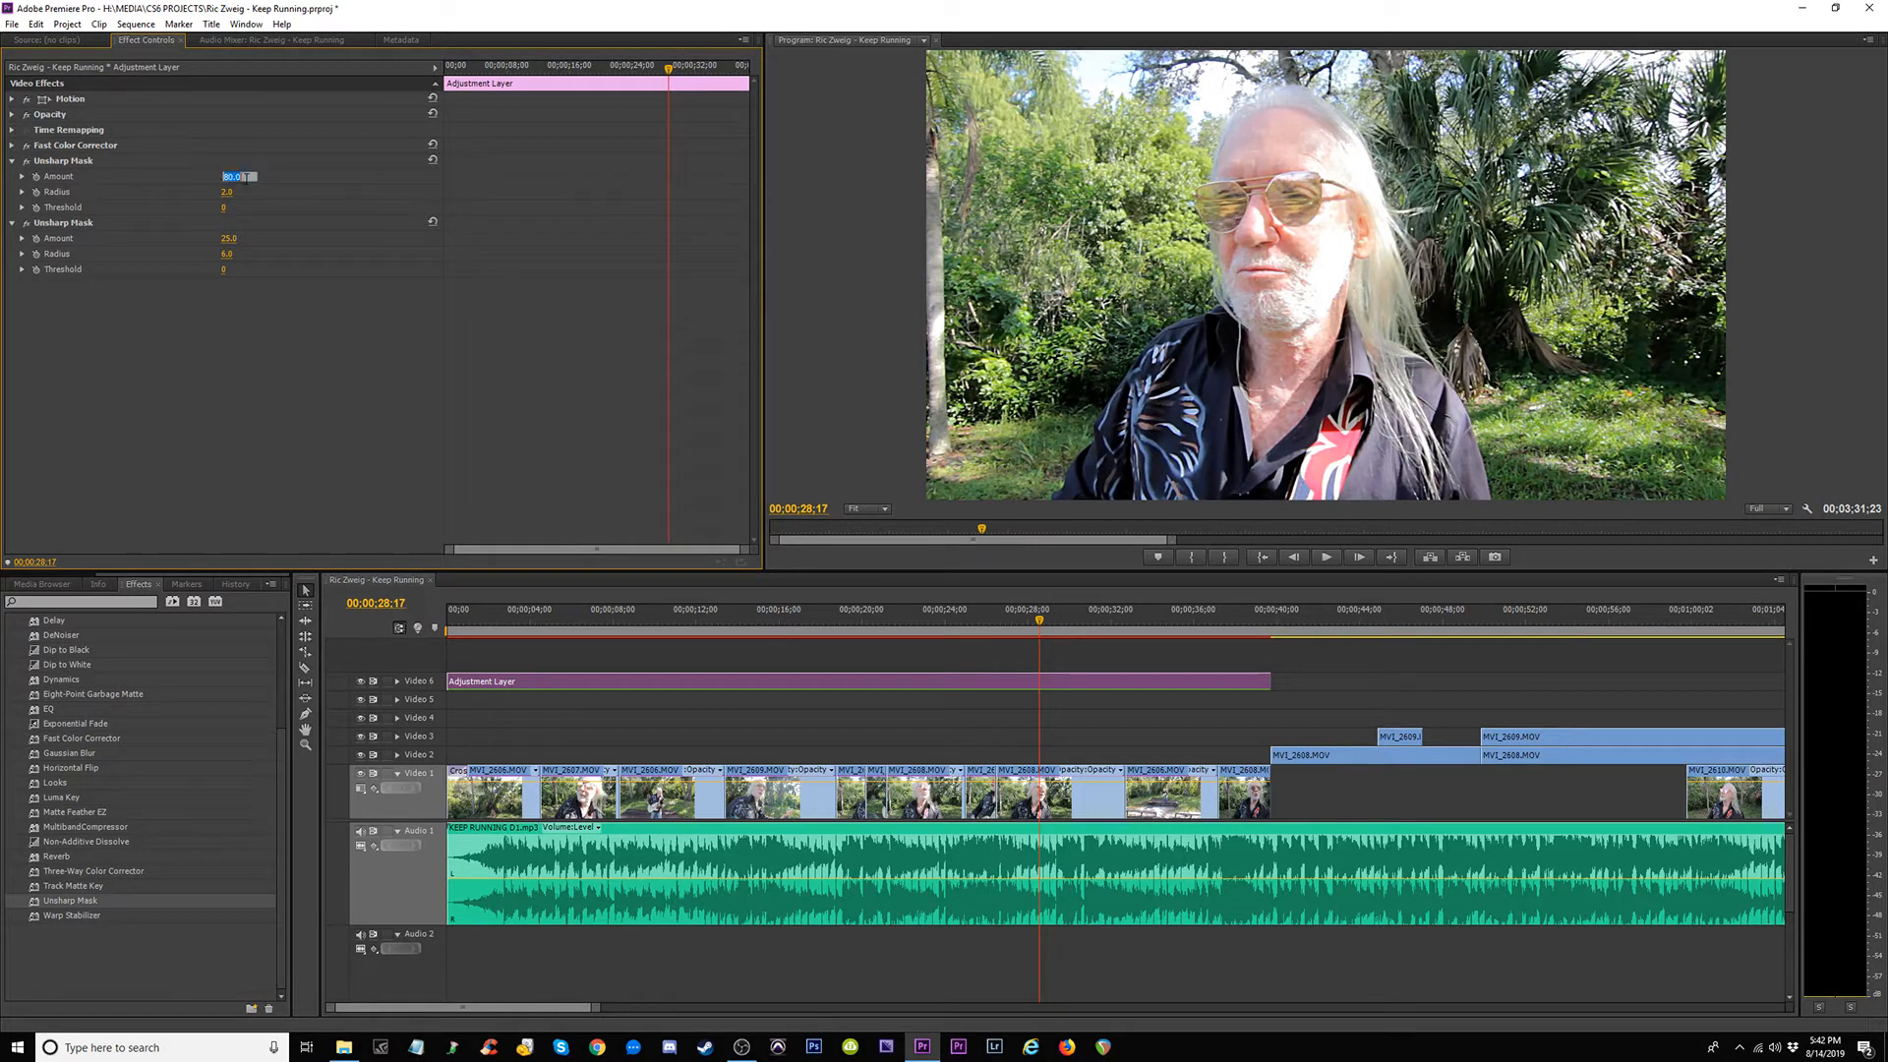
pyautogui.write('75')
pyautogui.press('Return')
pyautogui.click(227, 254)
pyautogui.write('4')
pyautogui.press('Return')
pyautogui.click(12, 161)
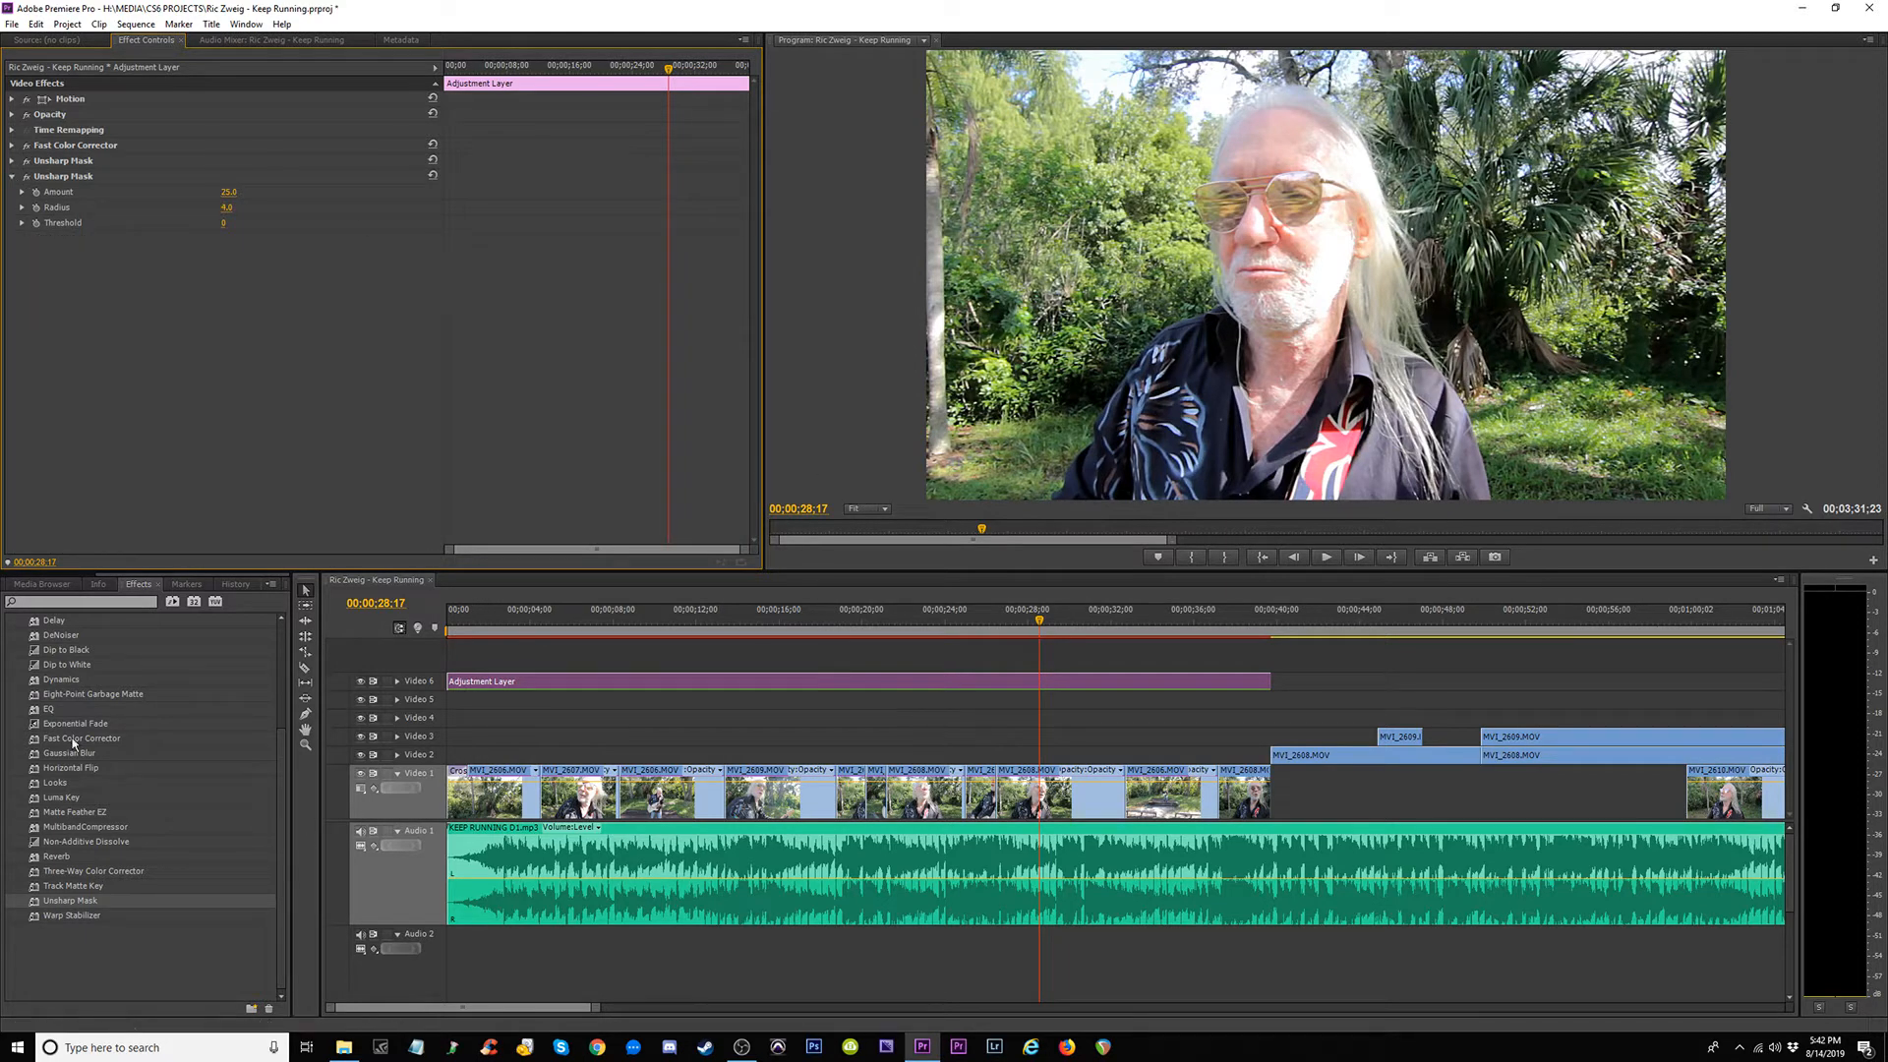
# Try the Looks effect with the Punch in the Dark preset on the adjustment layer, and delete the effect.
pyautogui.scroll(3, 59, 767)
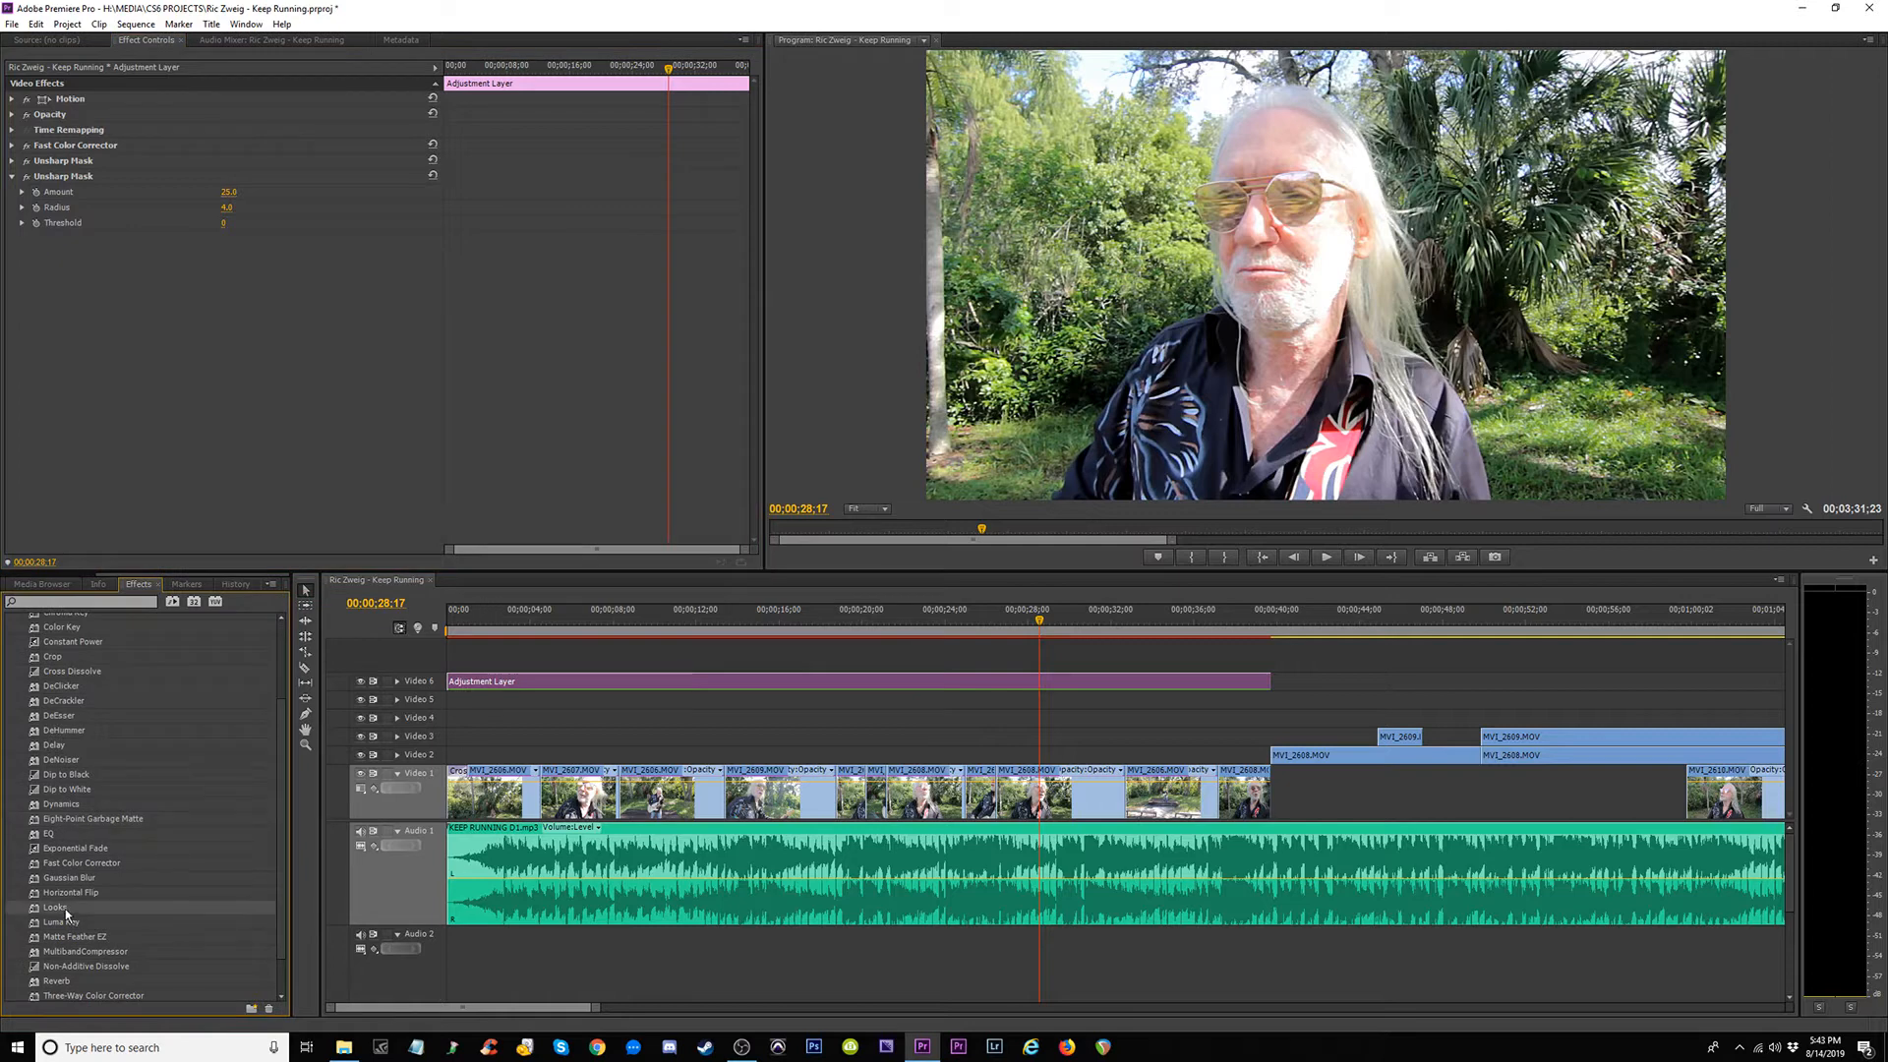
pyautogui.moveTo(65, 909); pyautogui.dragTo(443, 231)
pyautogui.click(21, 254)
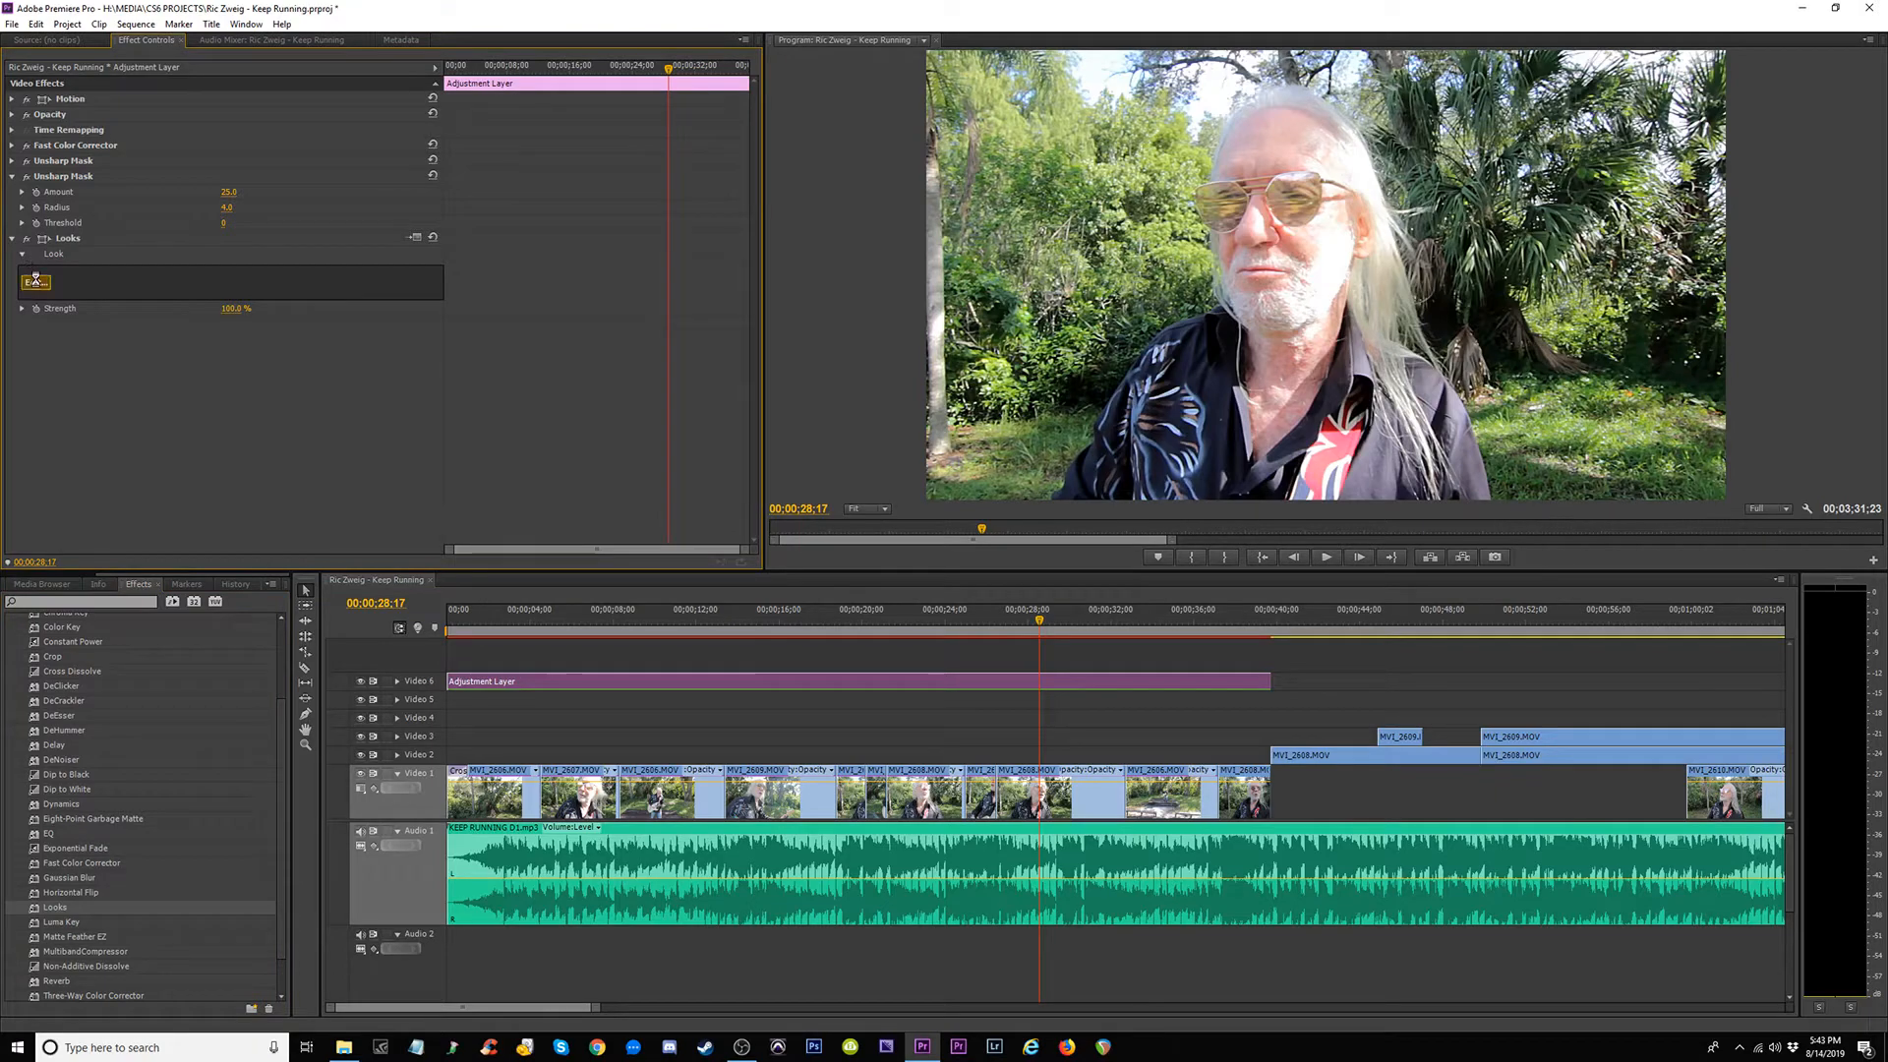
pyautogui.click(35, 281)
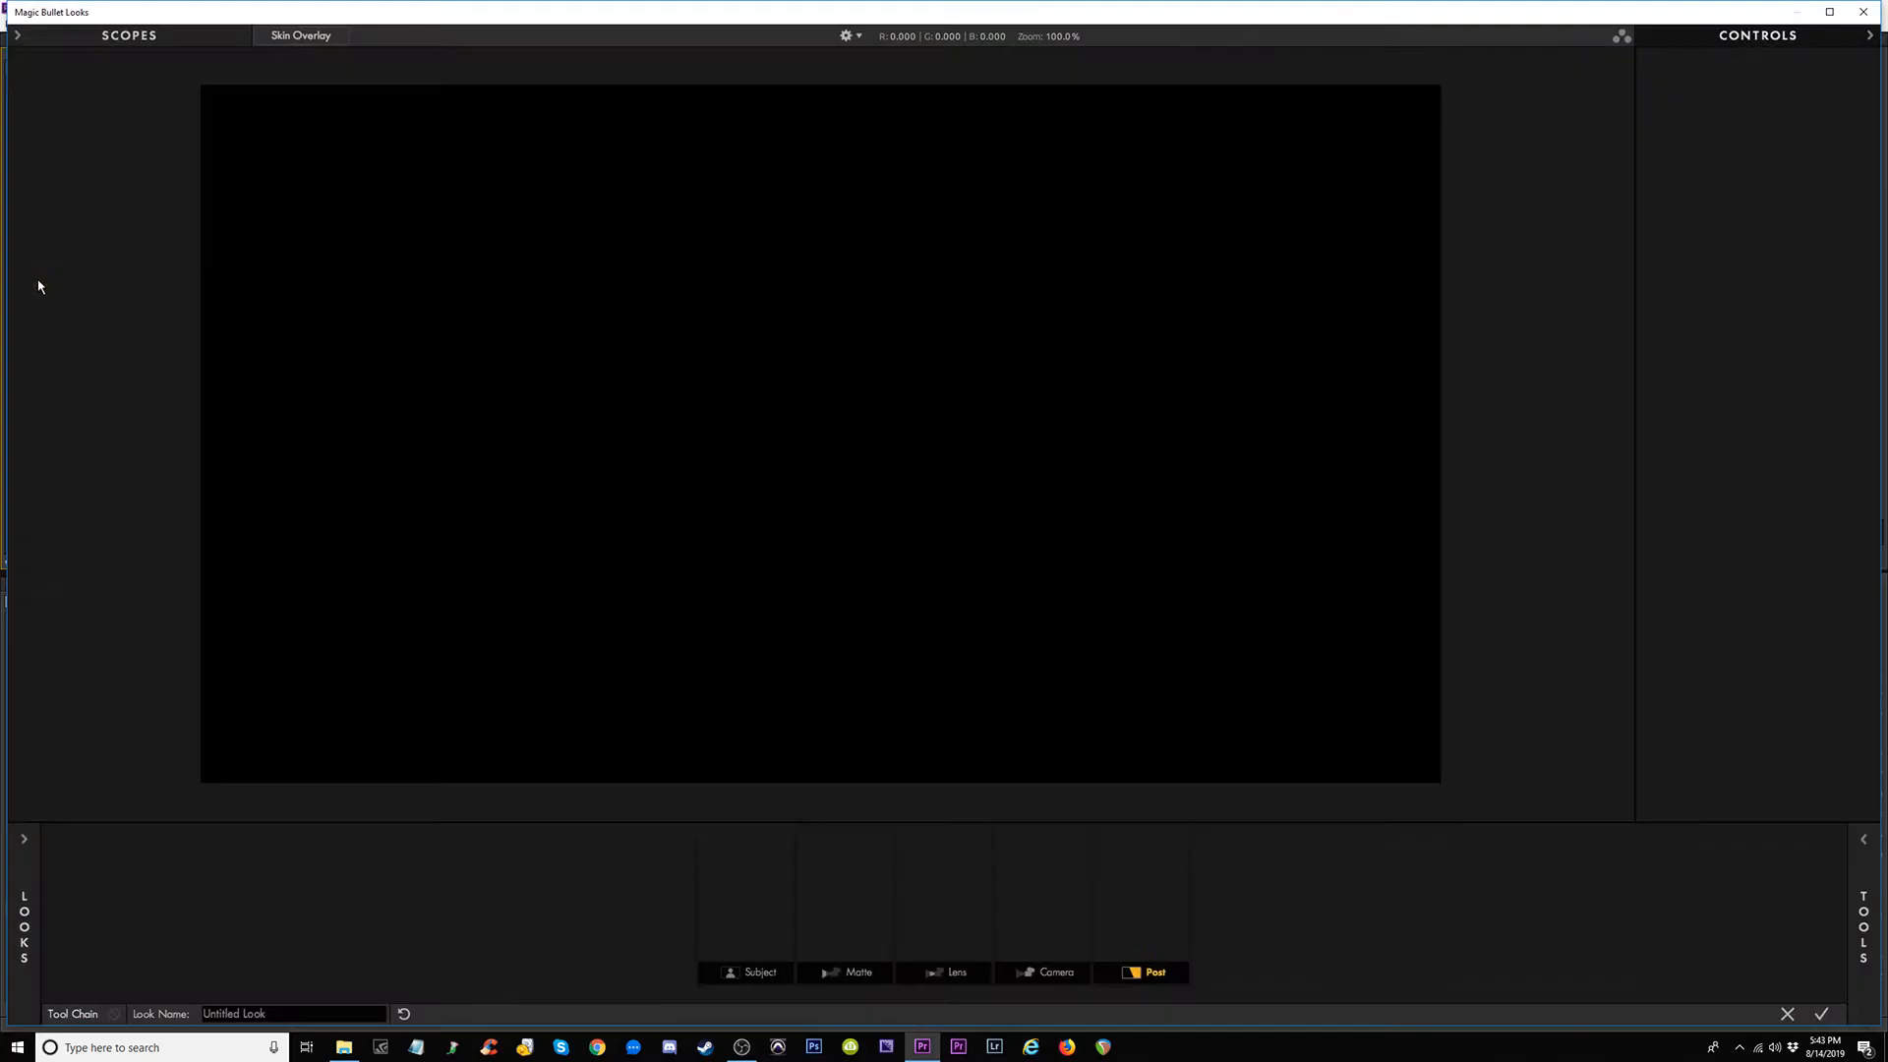
pyautogui.click(223, 317)
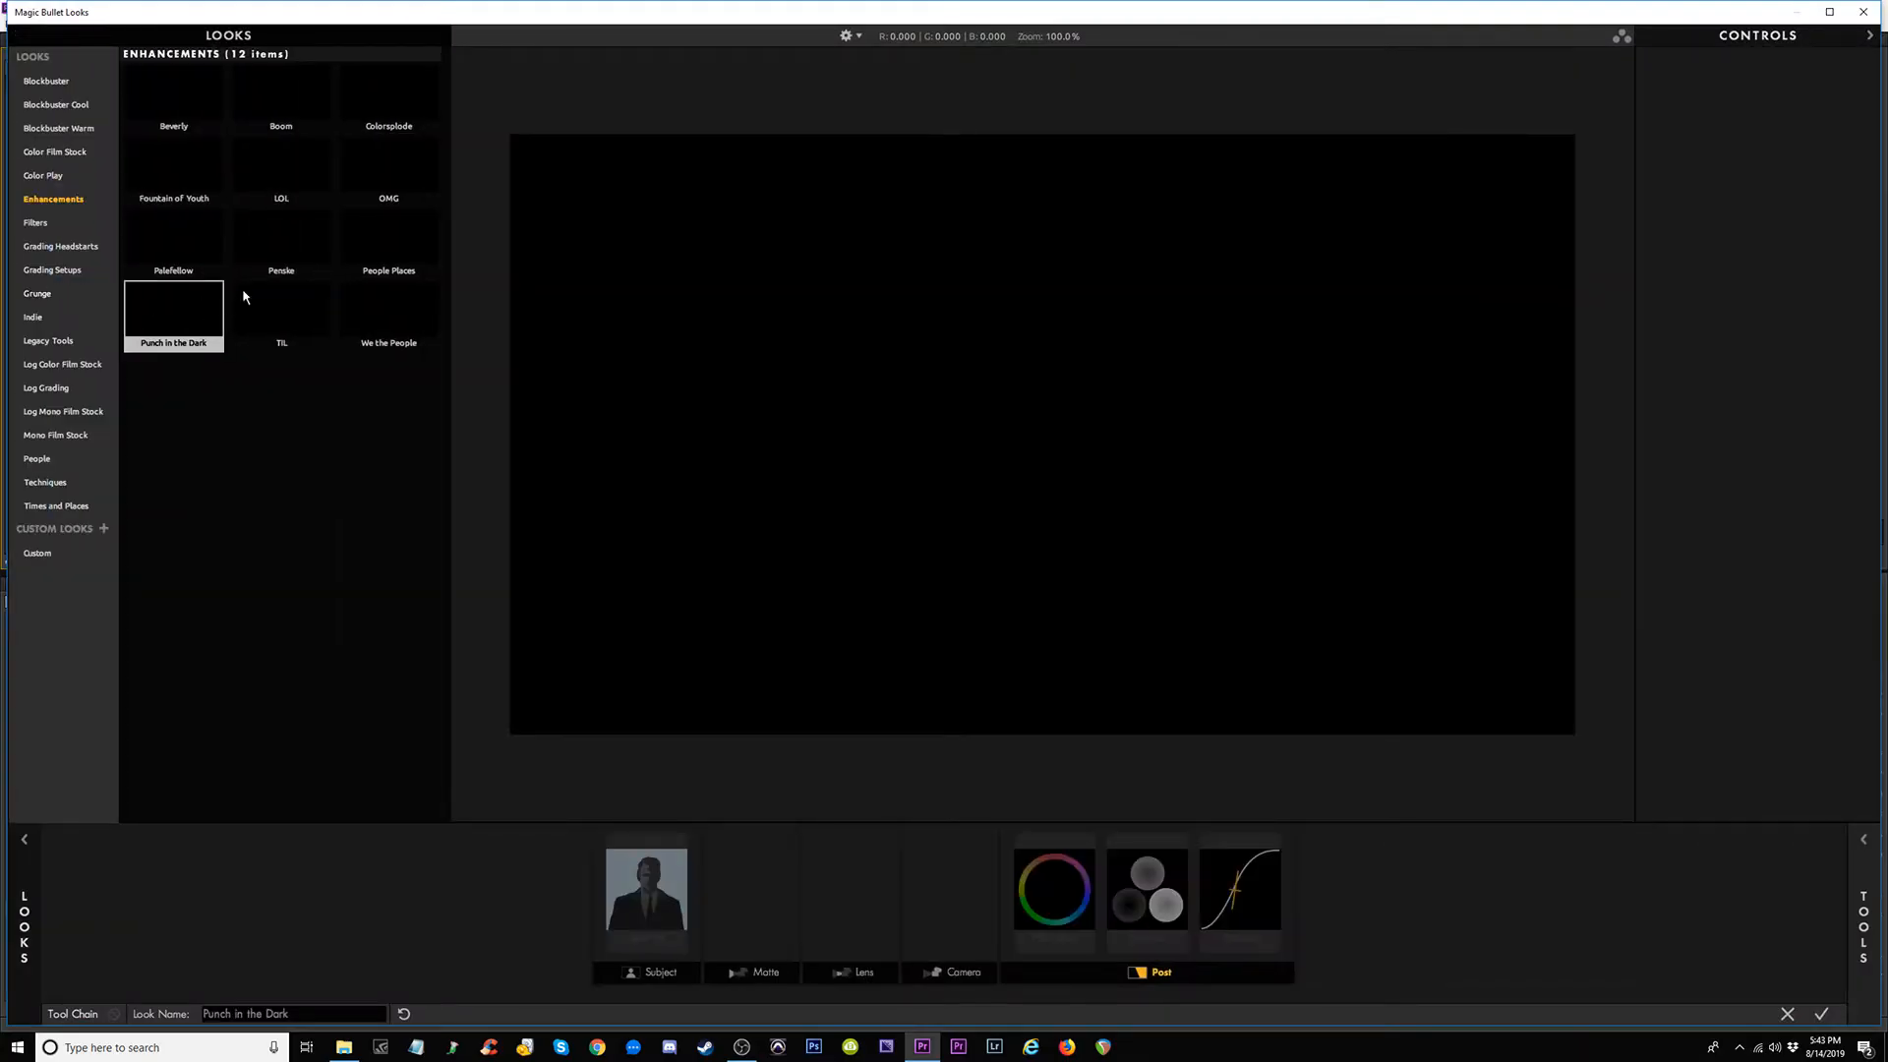
pyautogui.click(1822, 1014)
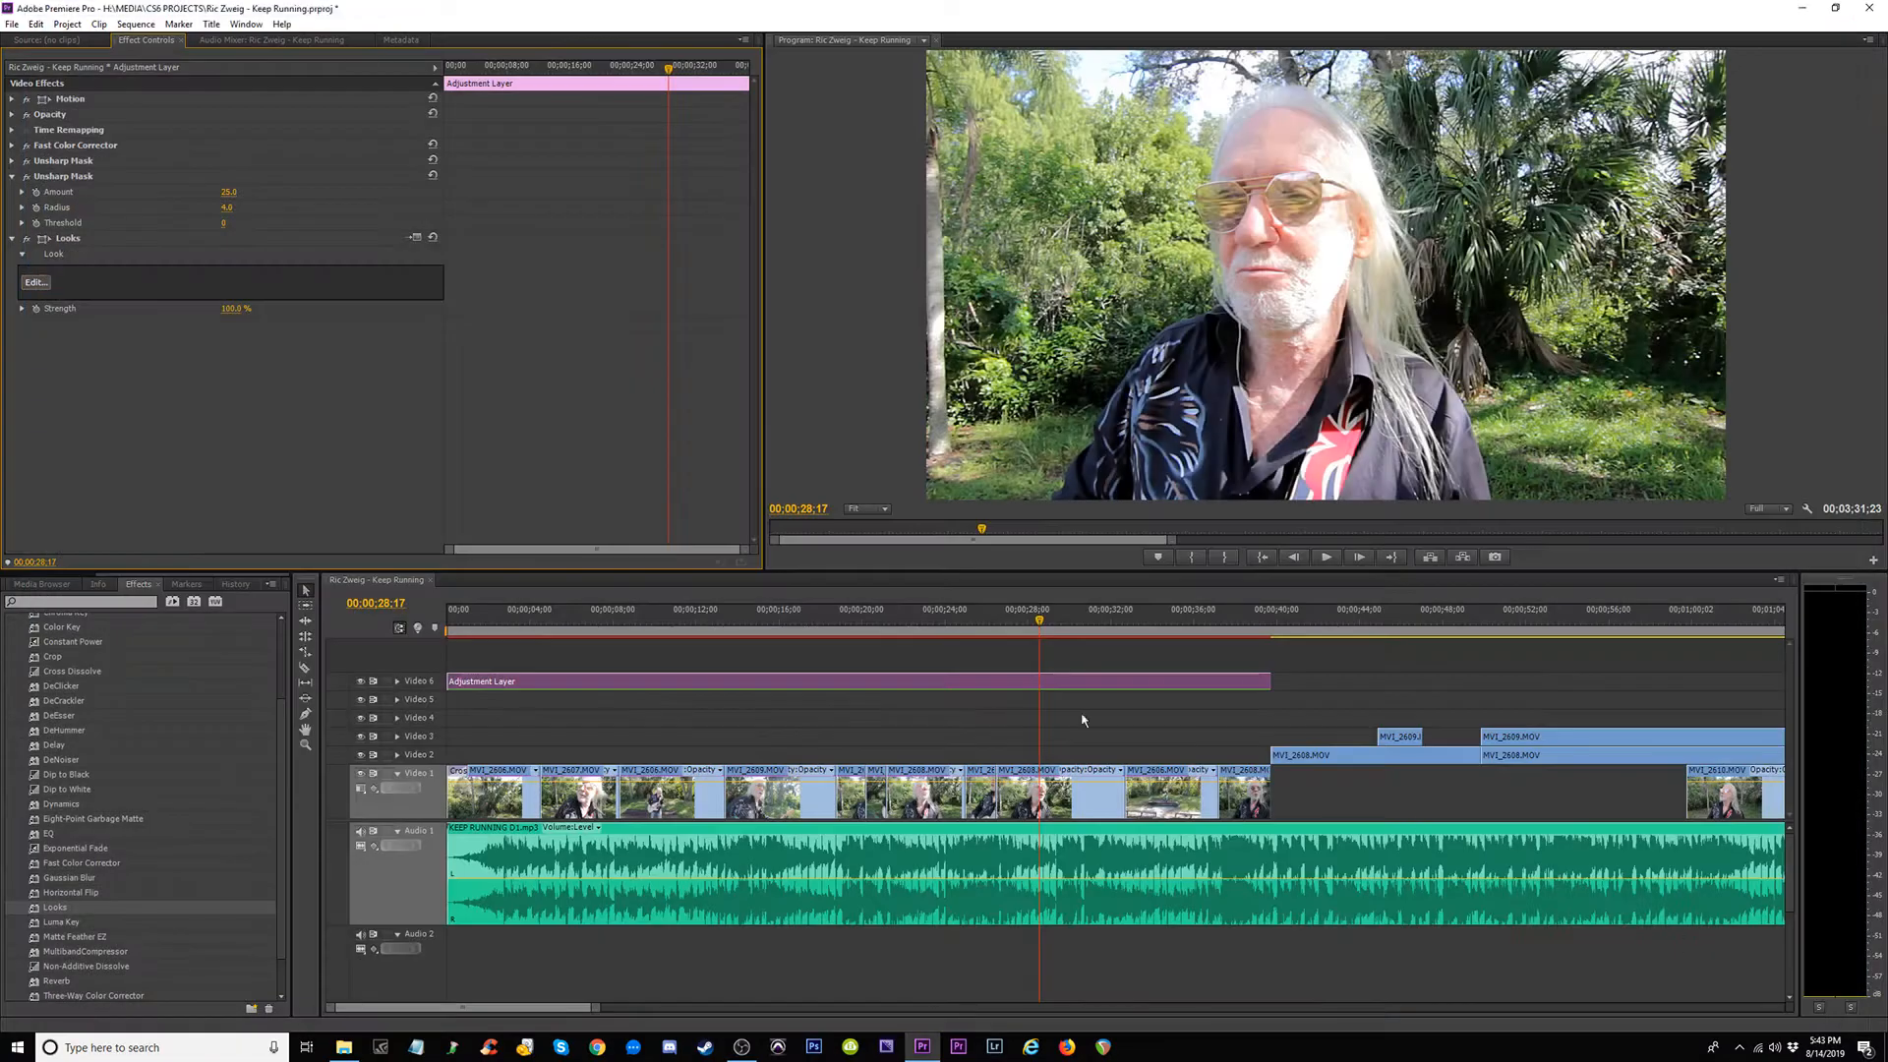
pyautogui.click(74, 239)
pyautogui.press('Delete')
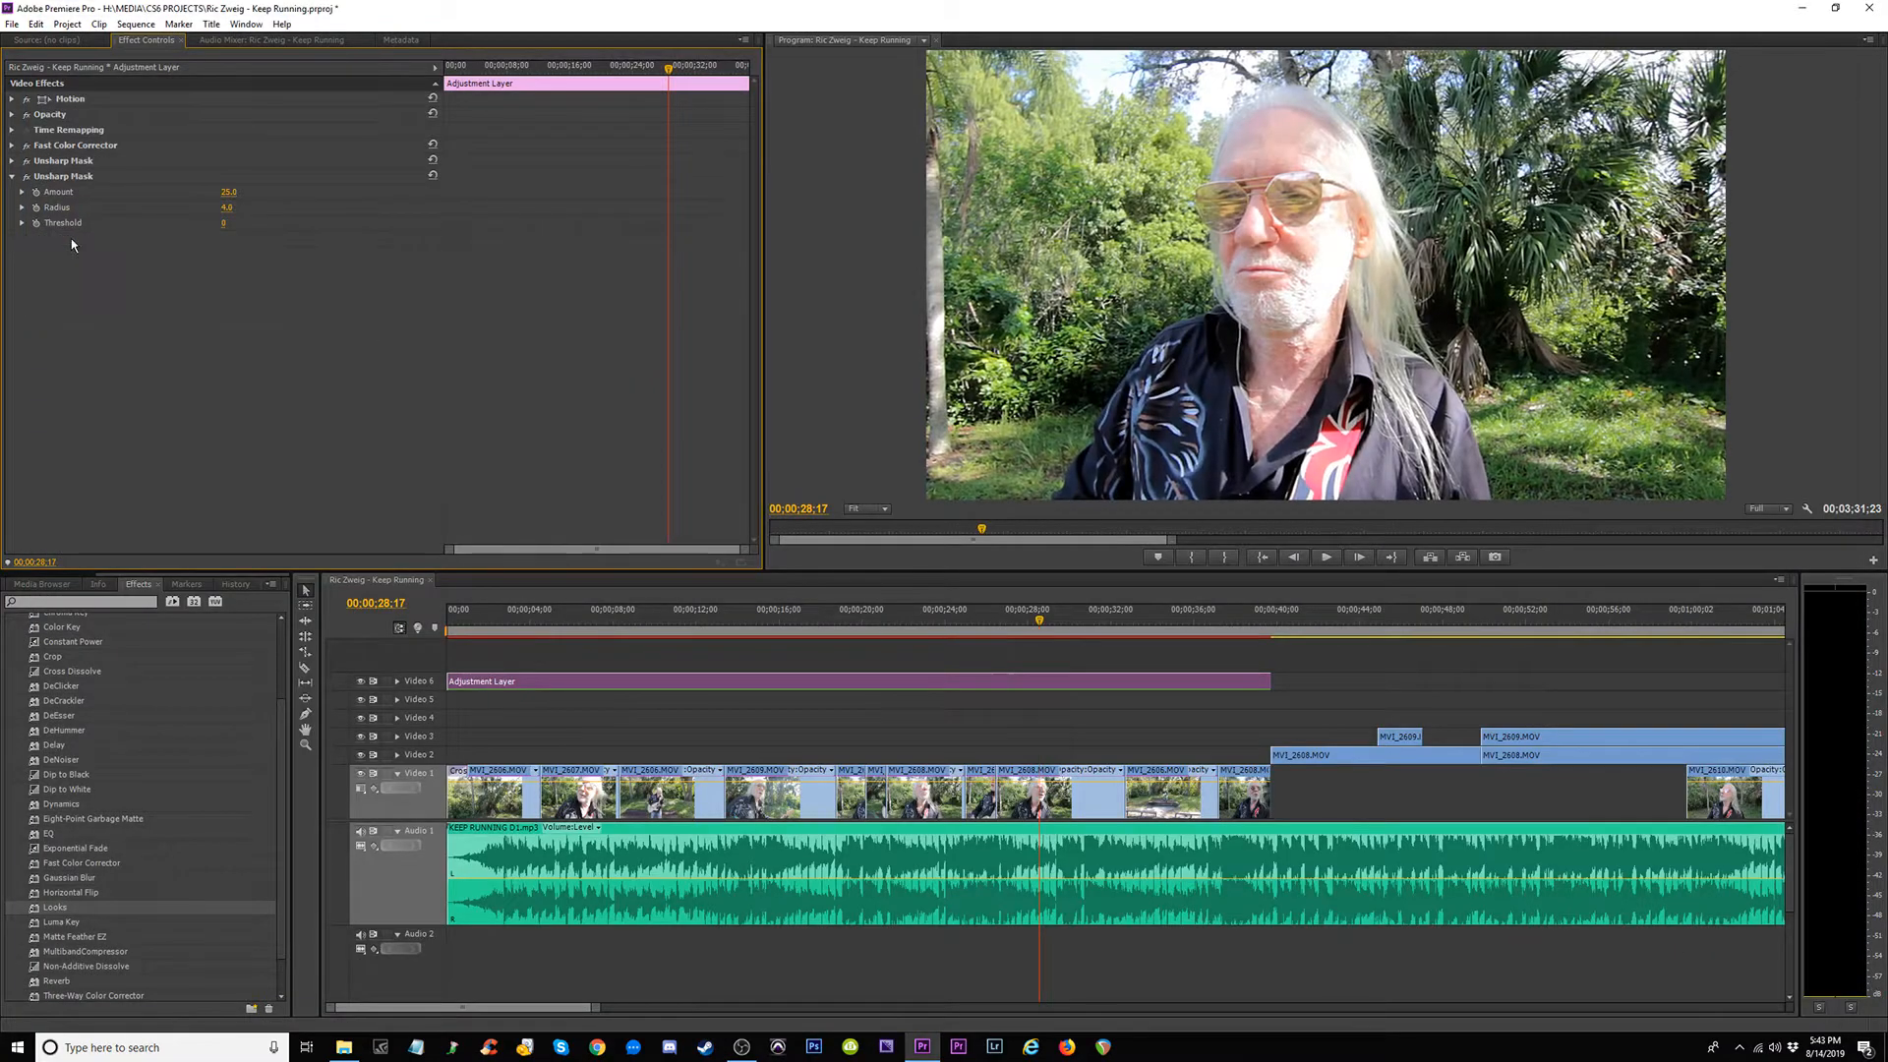
# Add the Looks effect to the MVI_2608.MOV clip near 28 seconds and open its look for editing.
pyautogui.click(1089, 810)
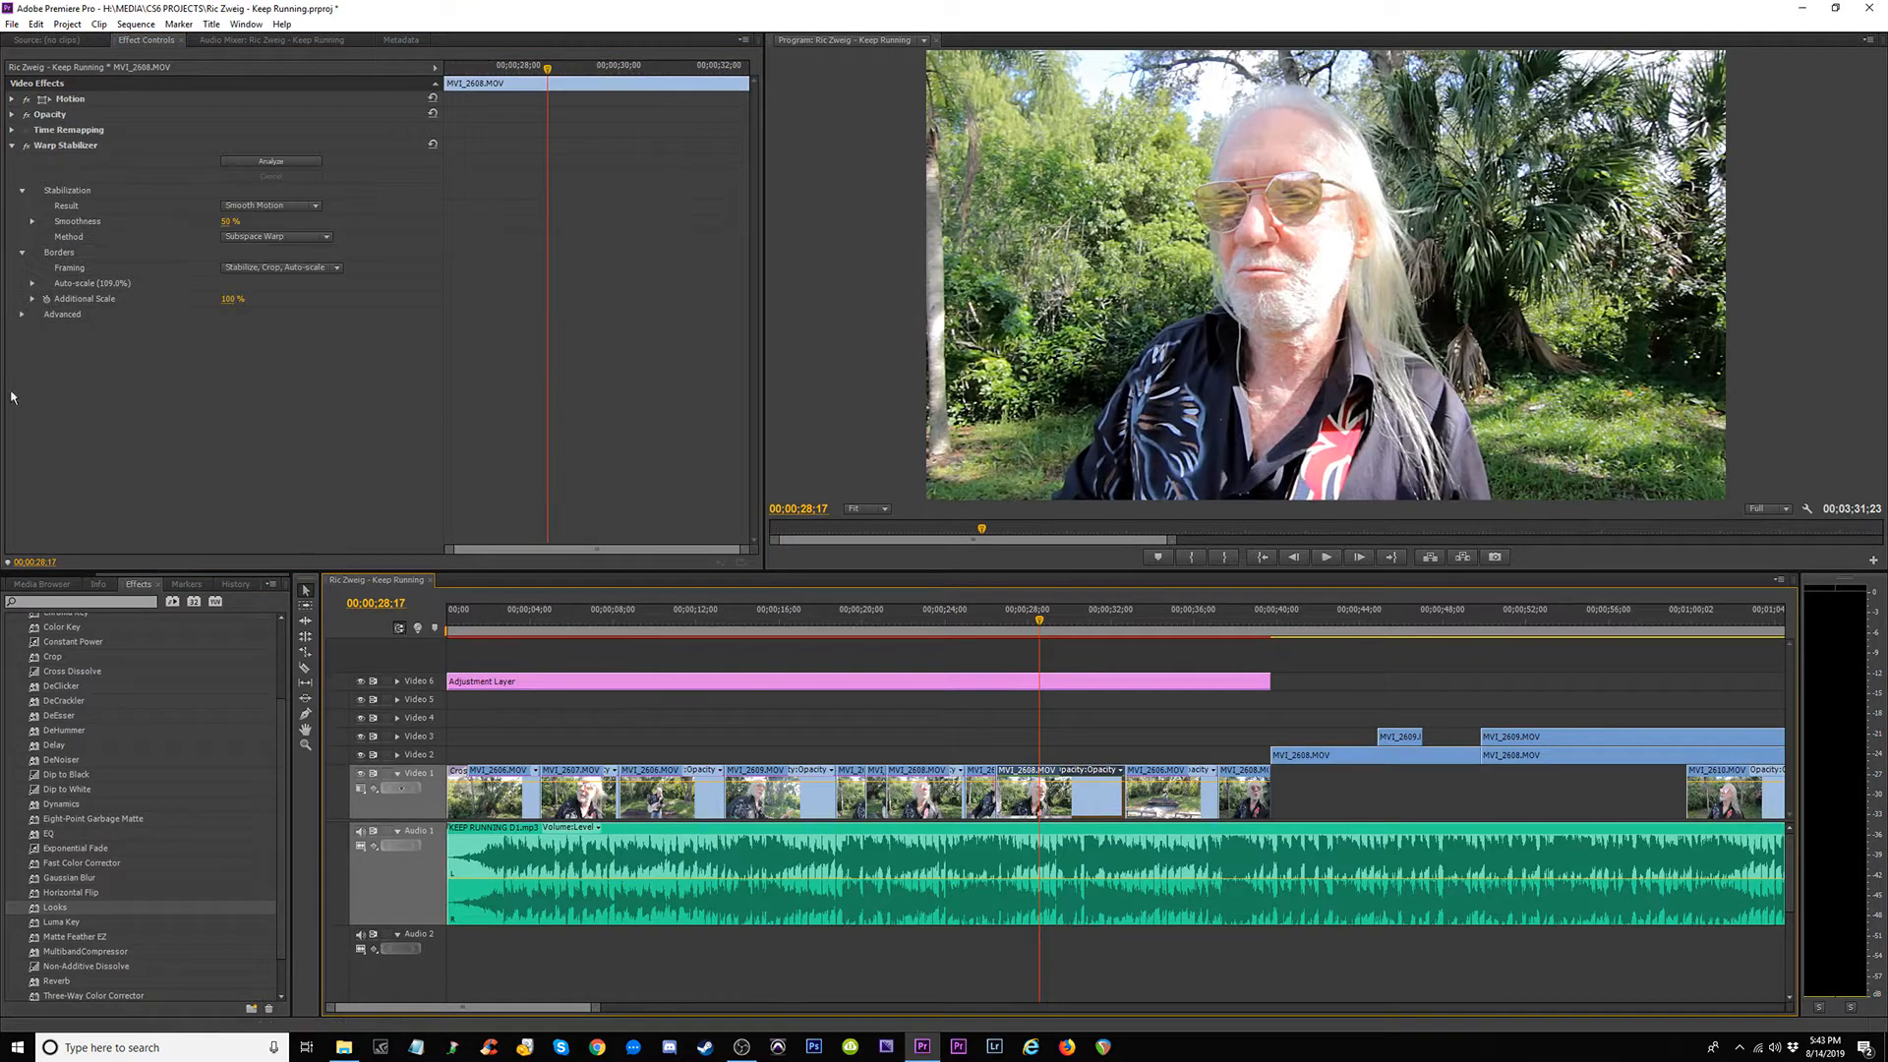
pyautogui.moveTo(98, 907); pyautogui.dragTo(1096, 777)
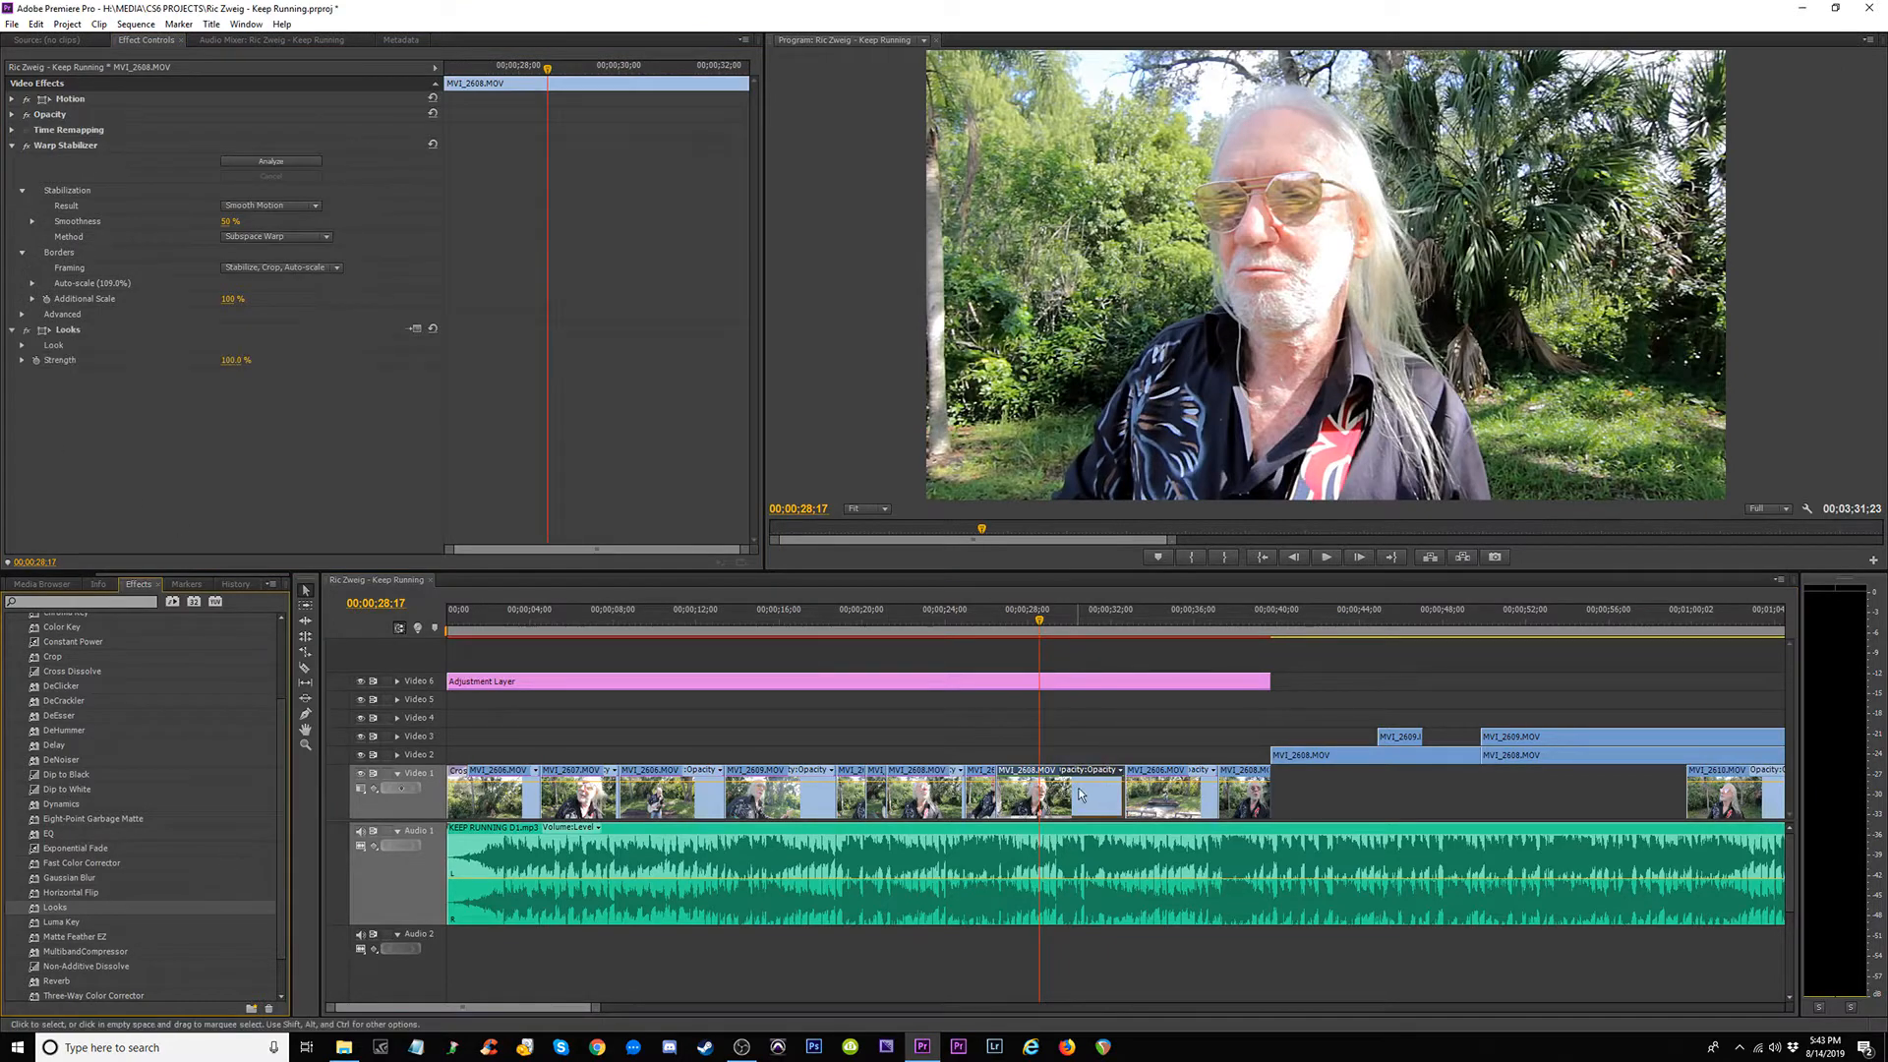
pyautogui.click(23, 345)
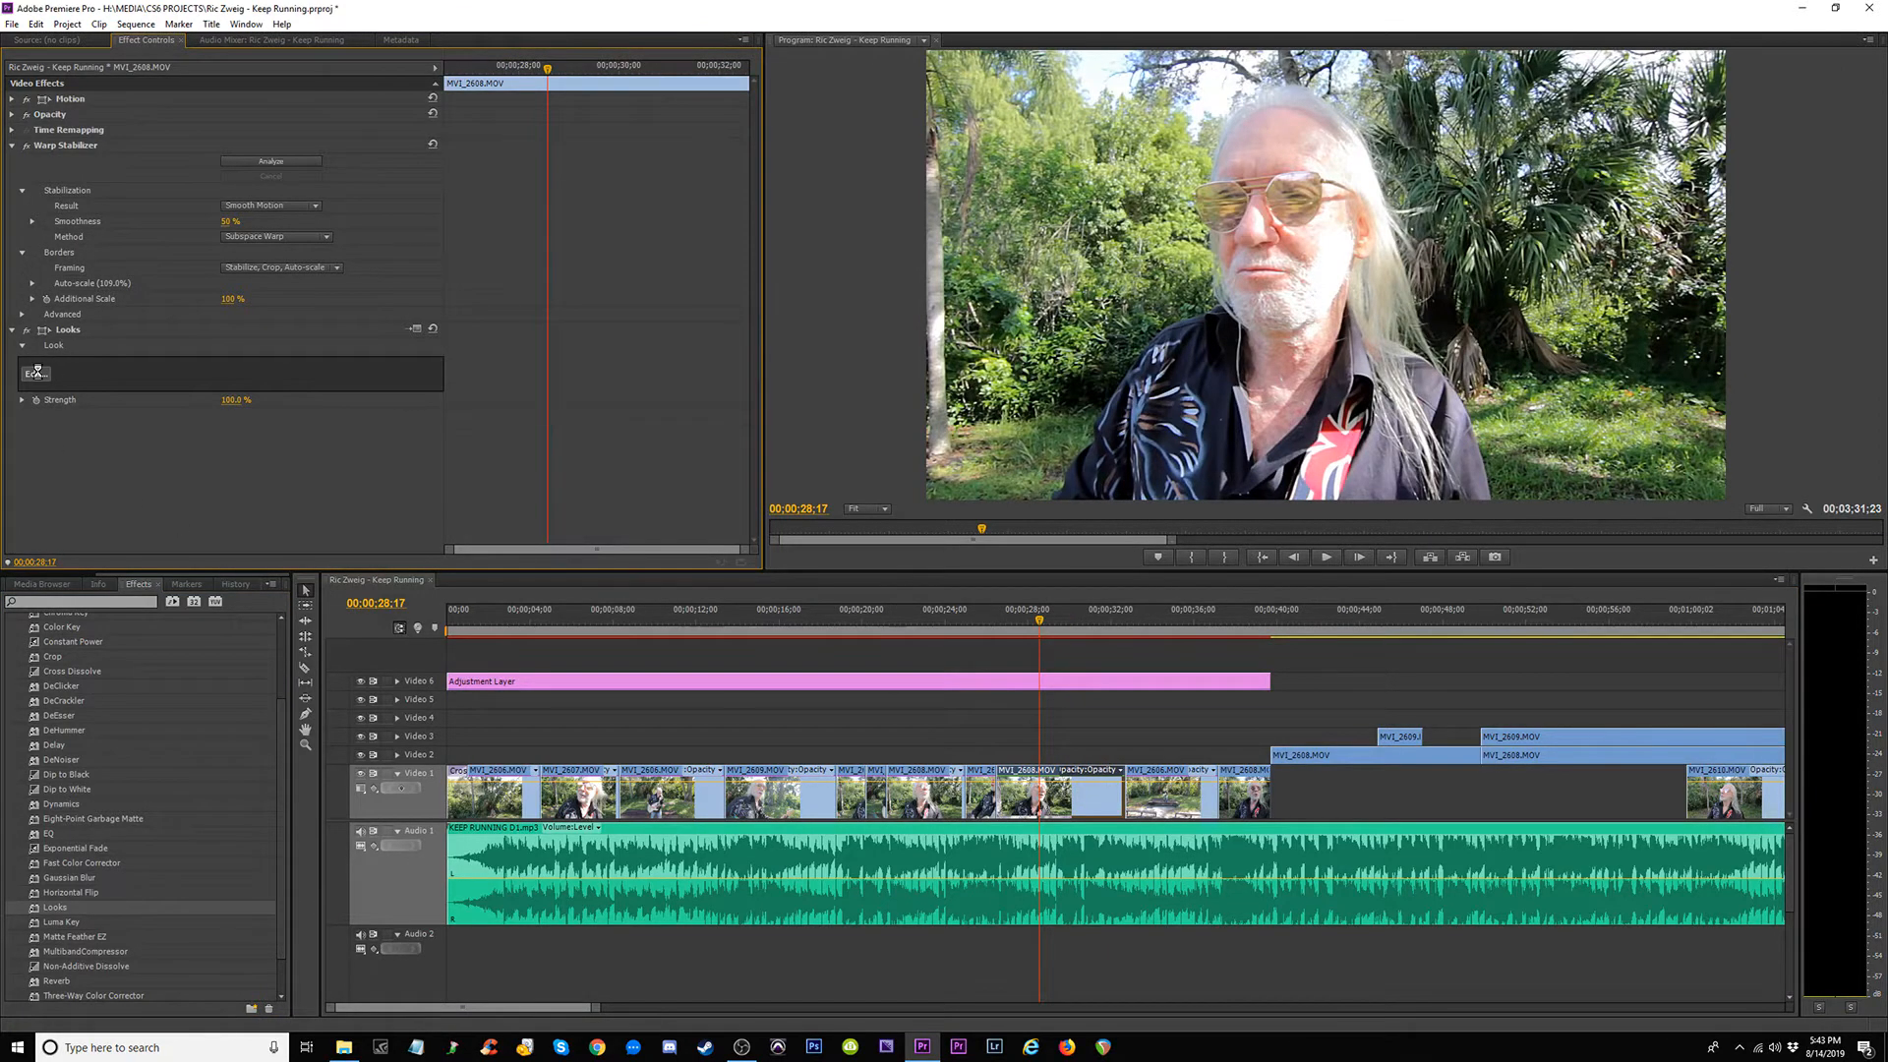
pyautogui.click(45, 371)
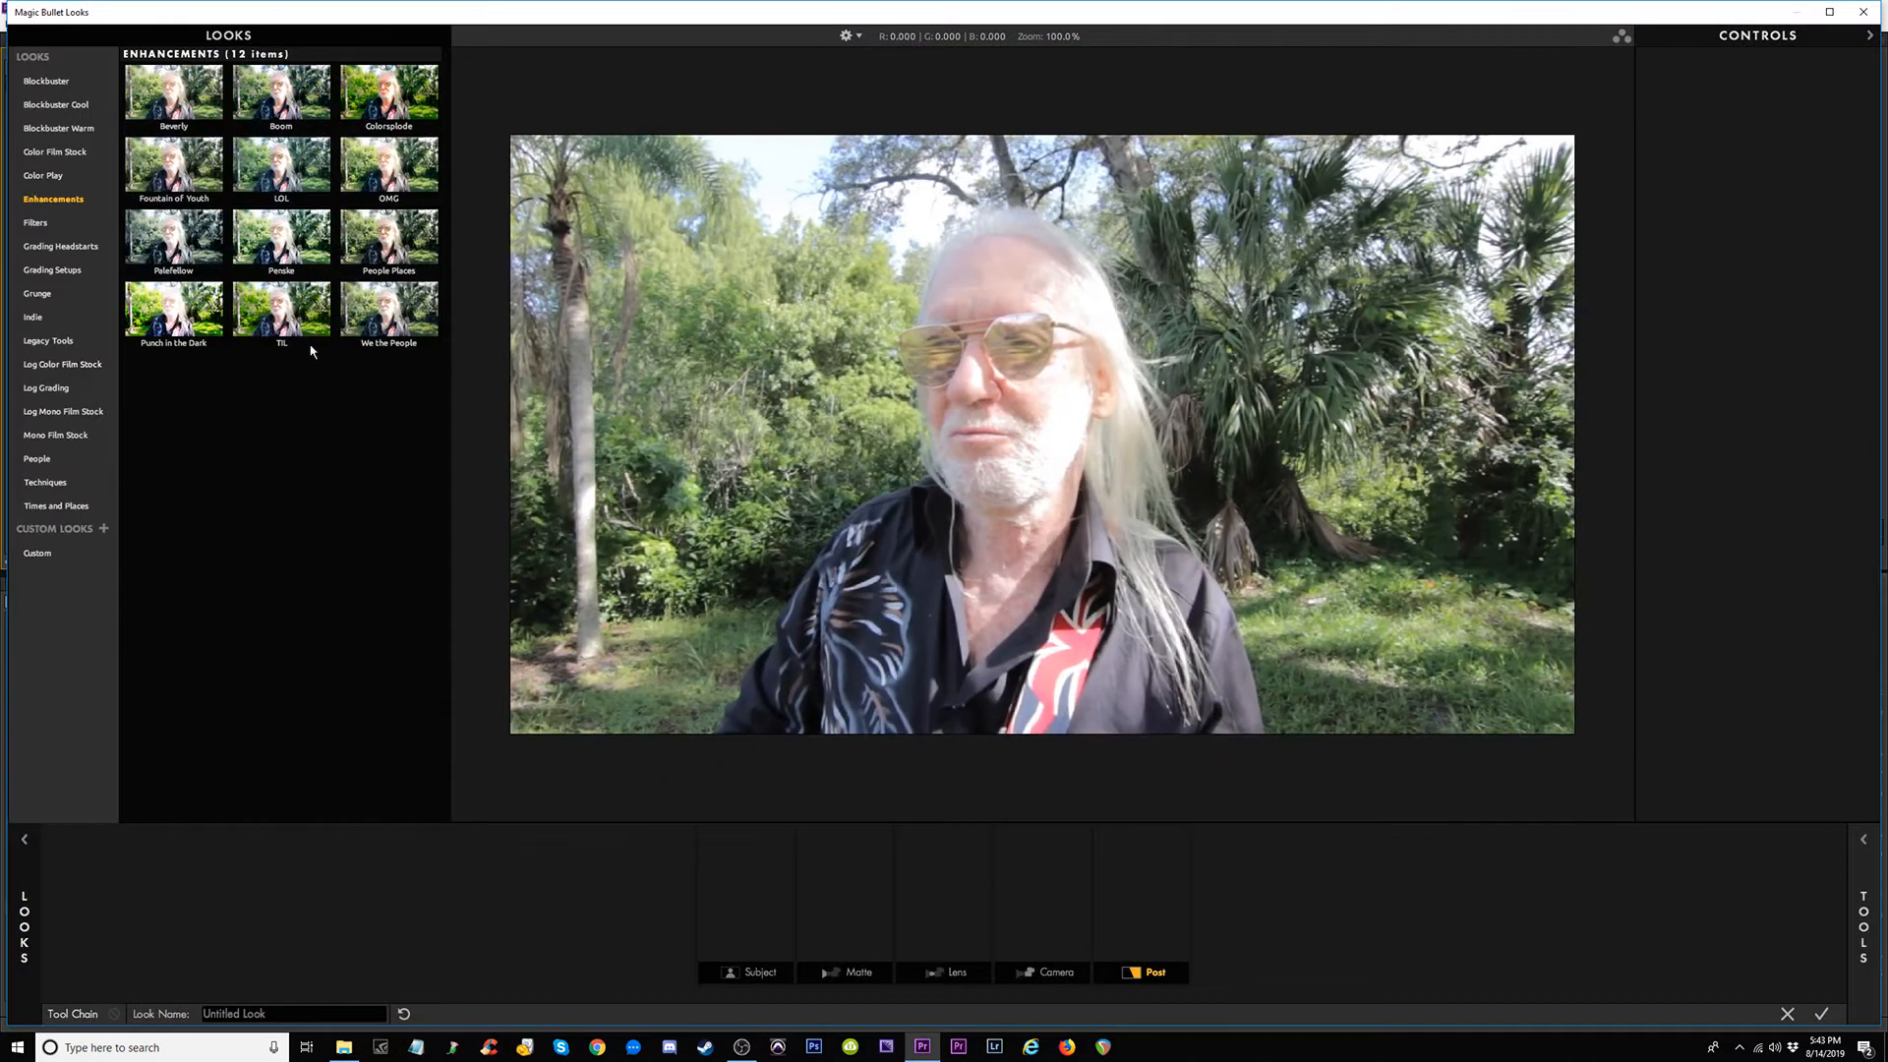
# Try the TIL, Penske, Palefellow, Fountain of Youth and Punch in the Dark looks from the Enhancements category.
pyautogui.click(287, 313)
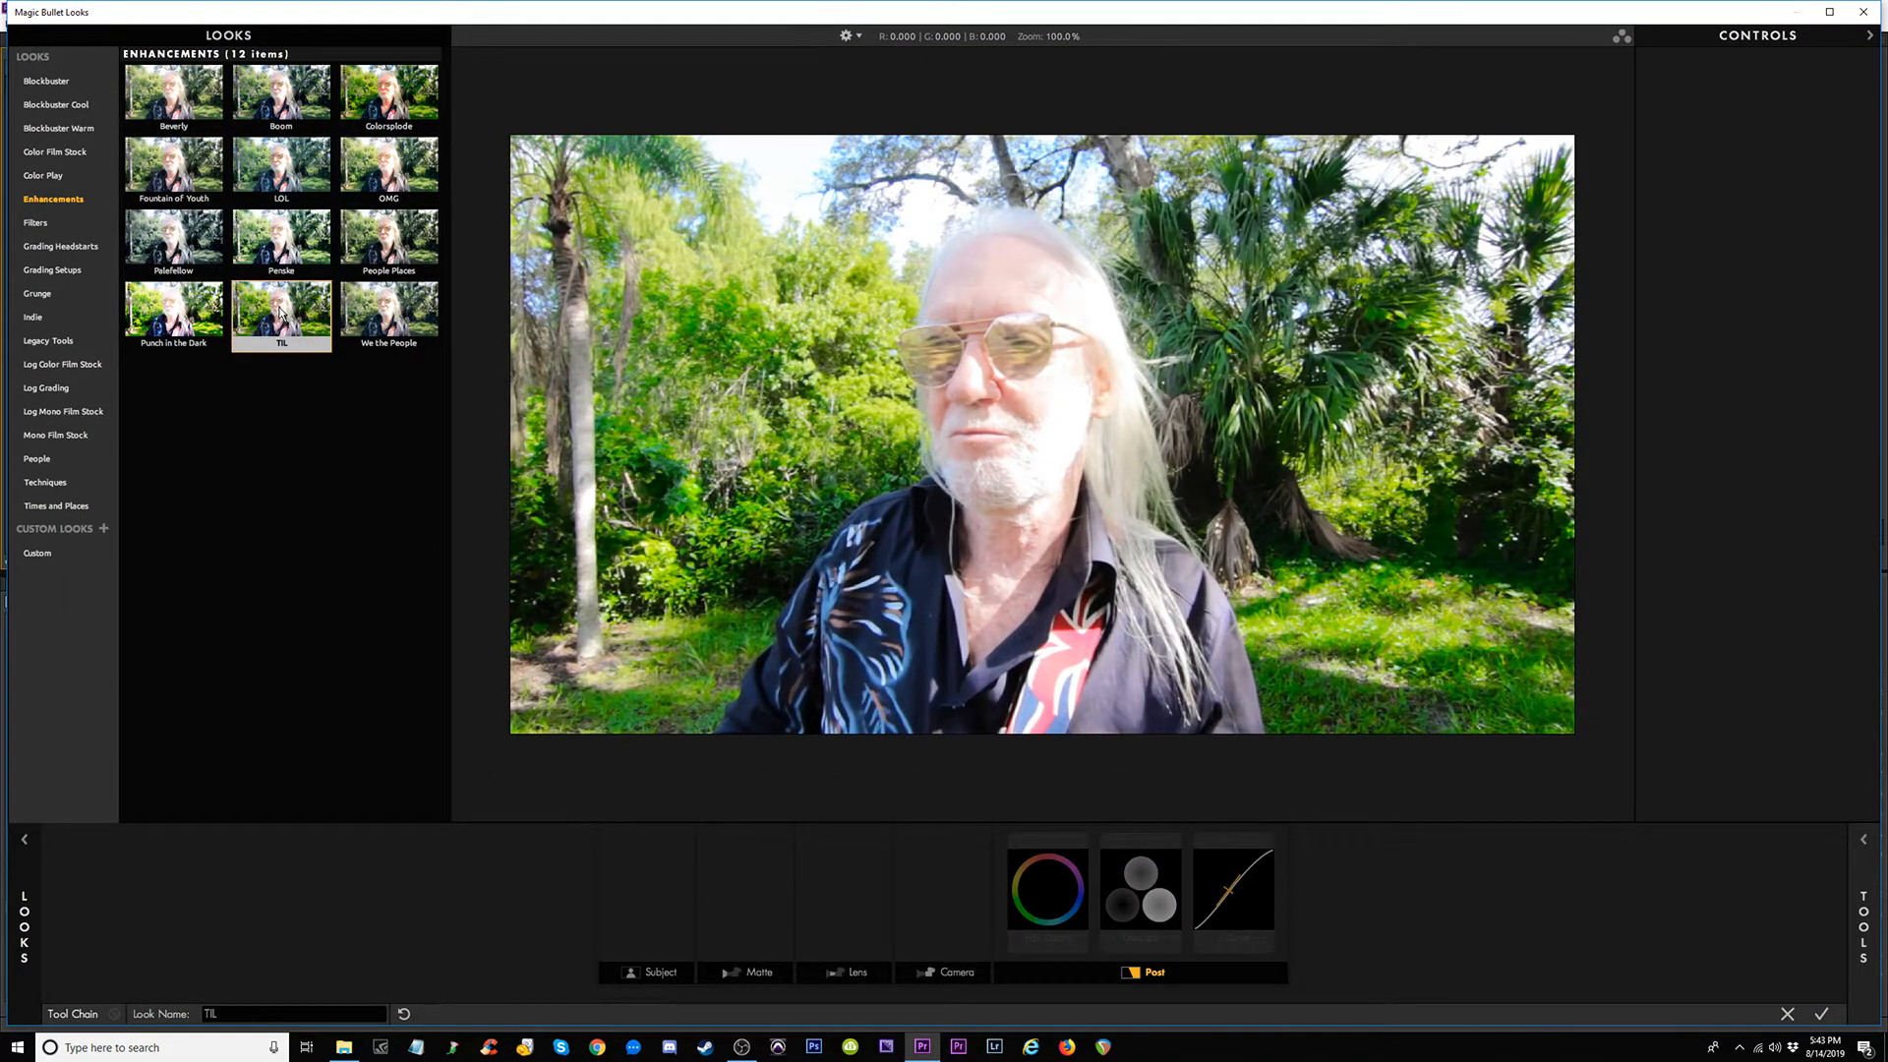
pyautogui.click(271, 242)
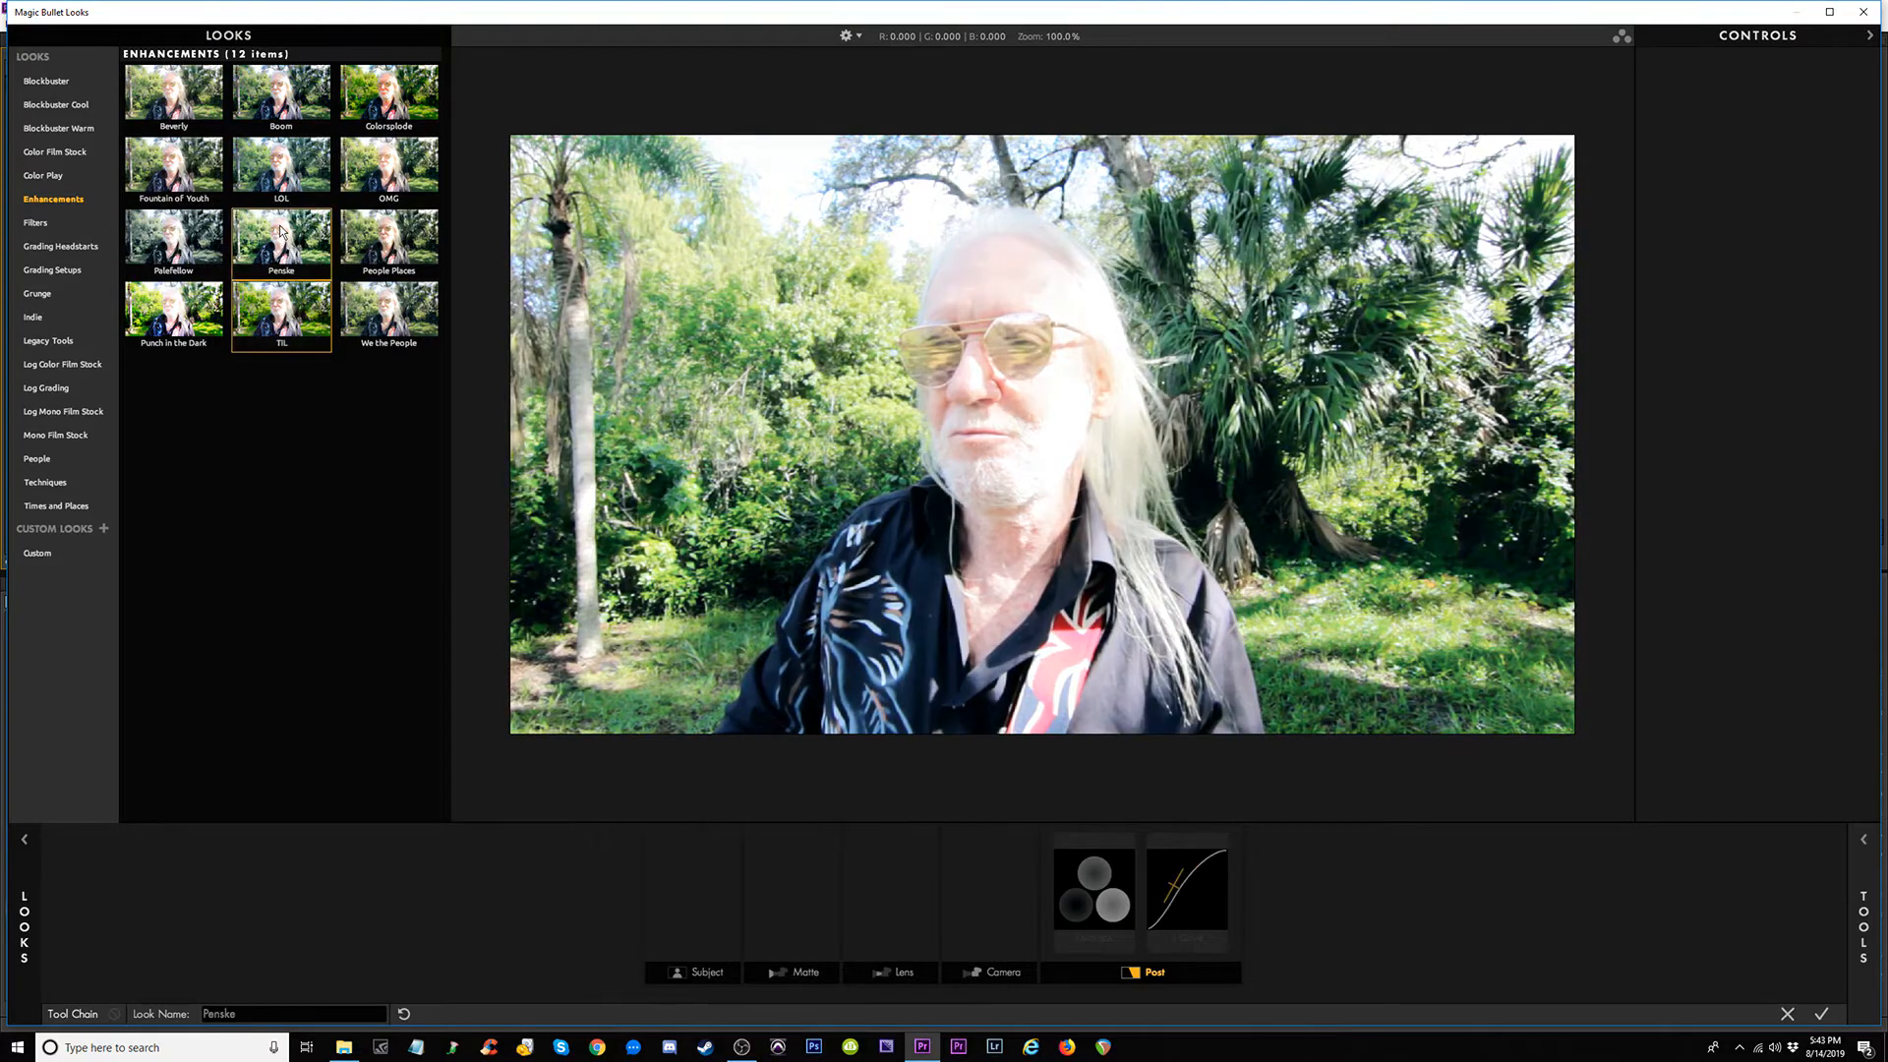
pyautogui.click(190, 238)
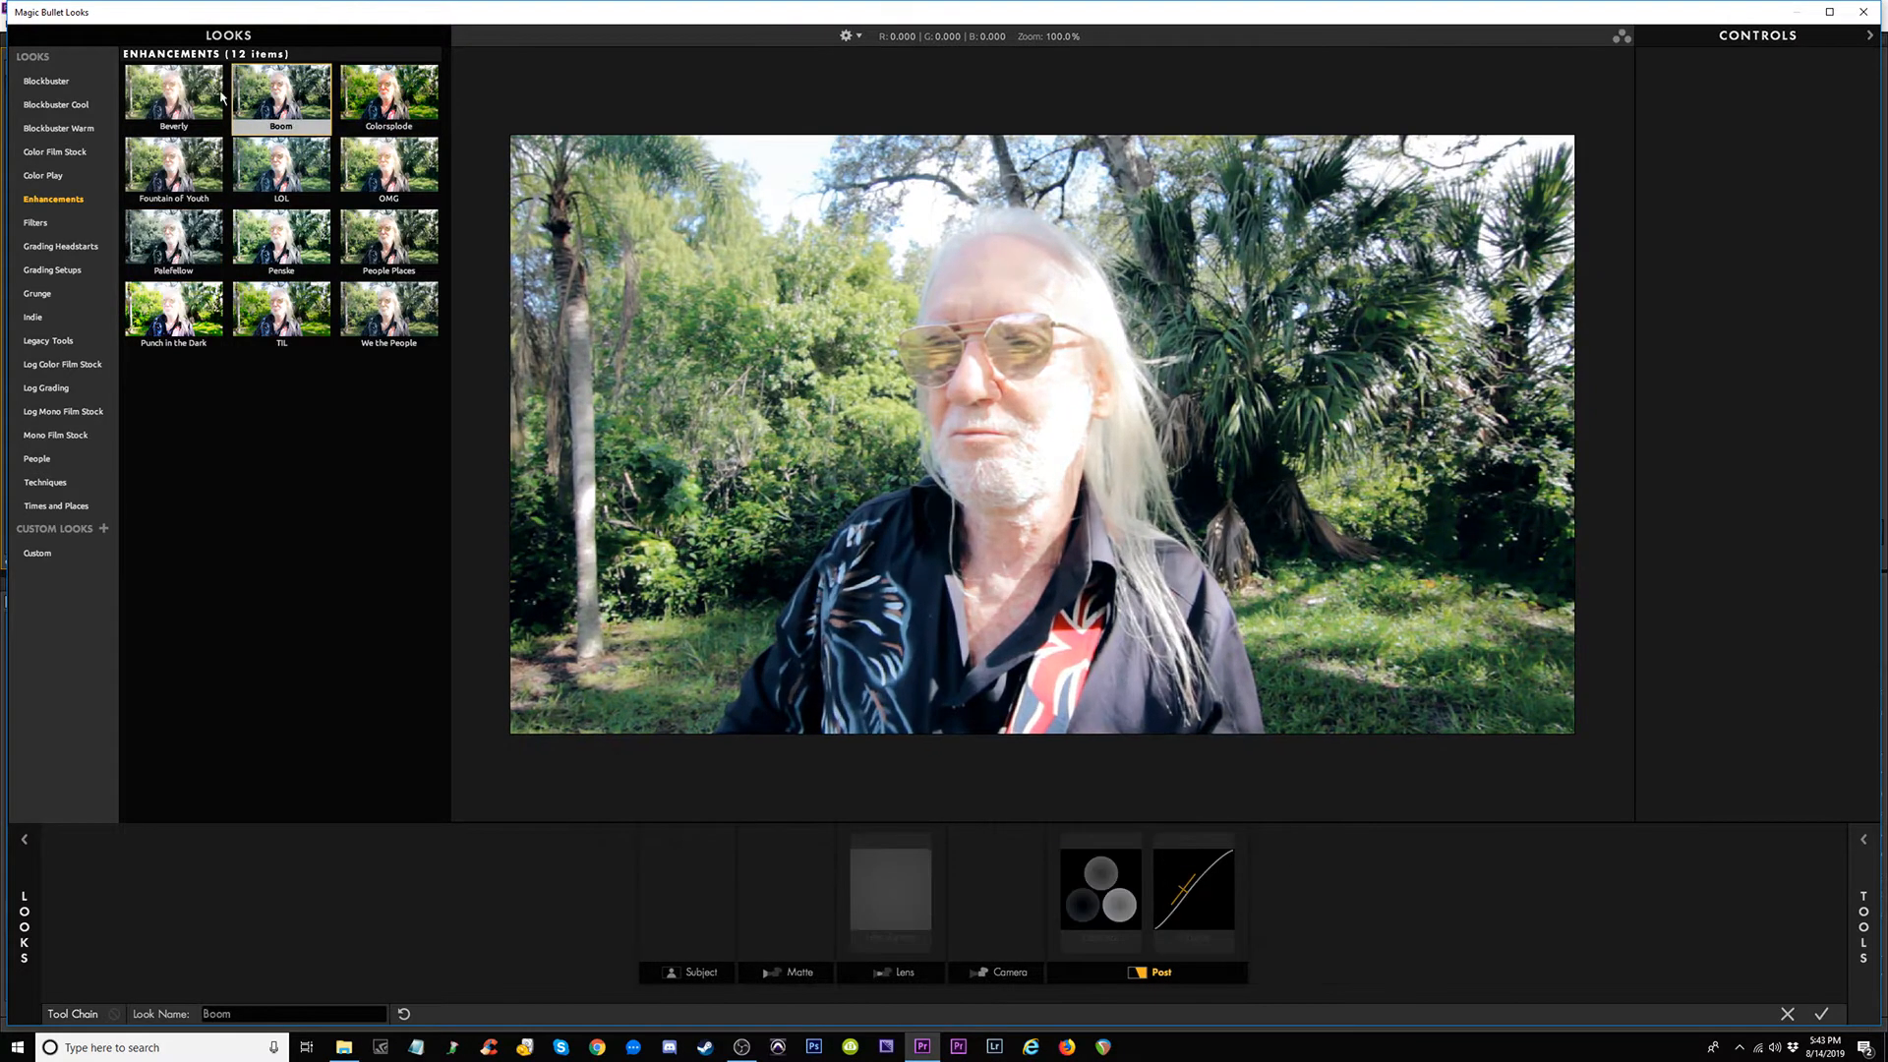
pyautogui.click(174, 167)
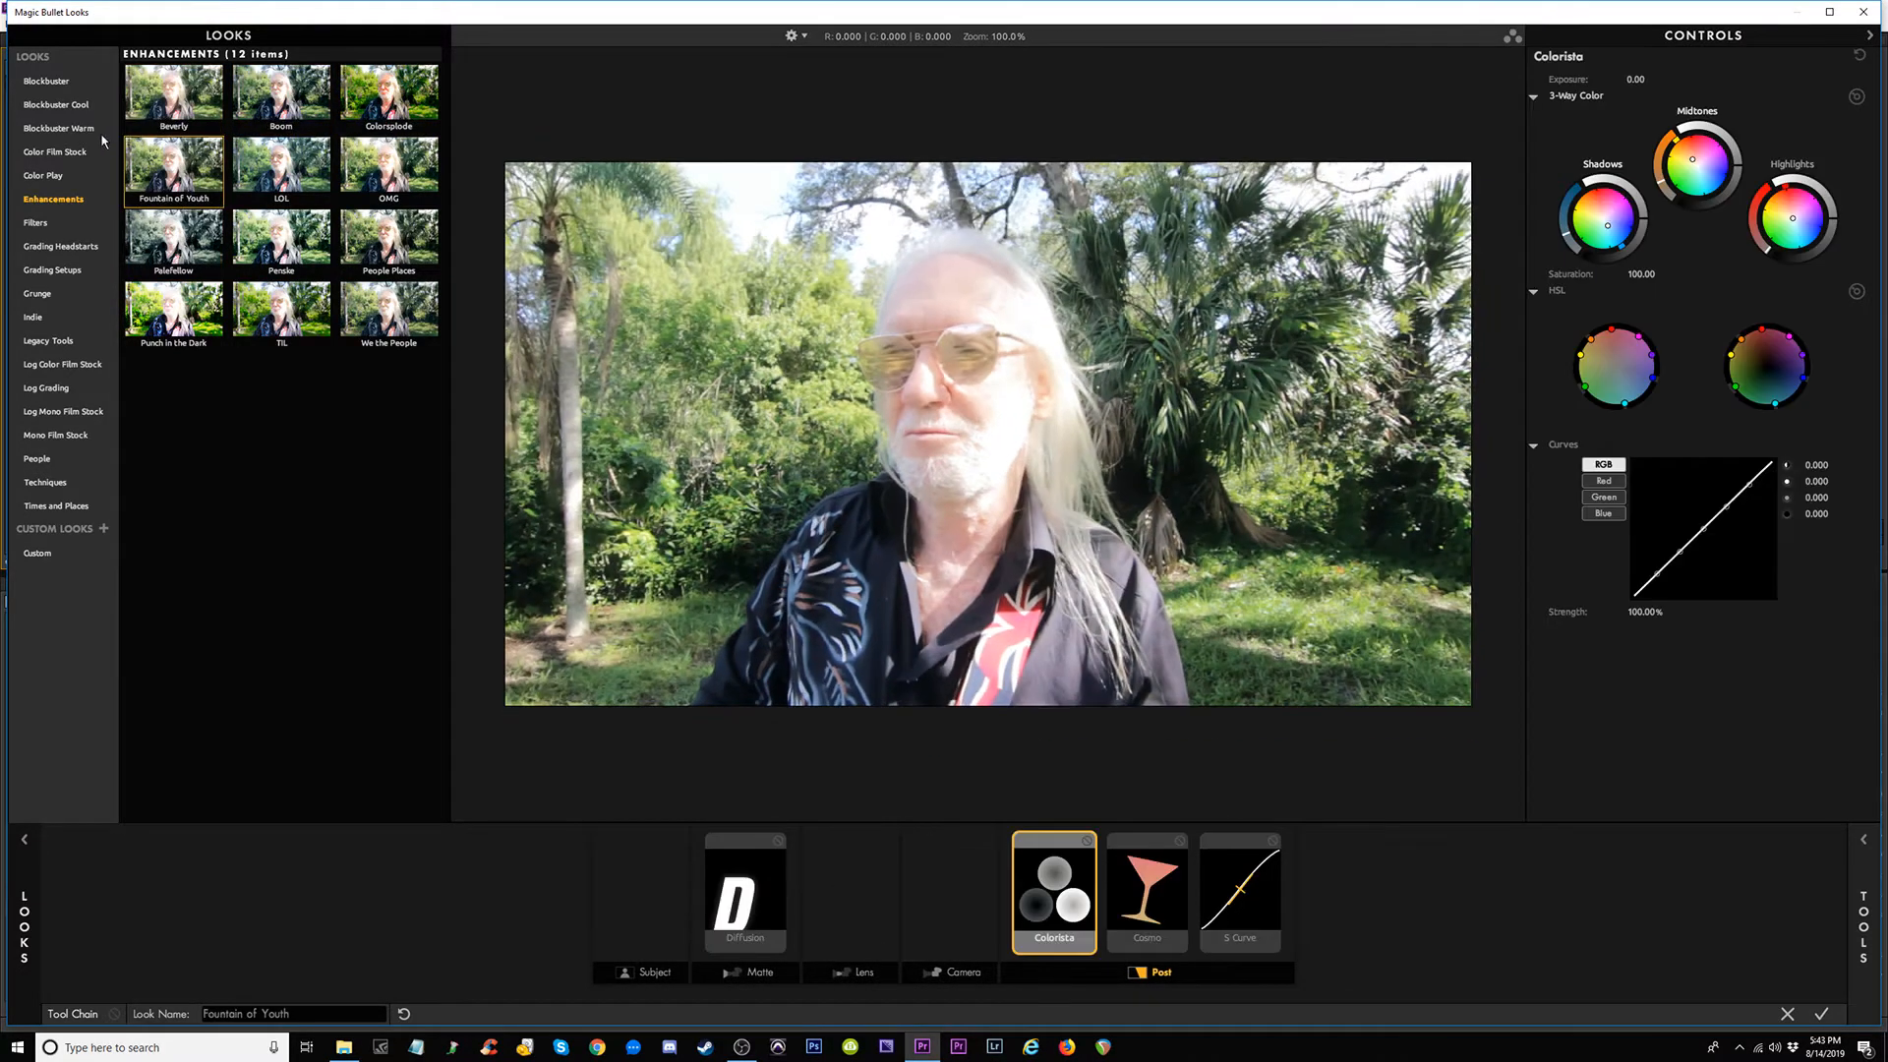
pyautogui.click(61, 87)
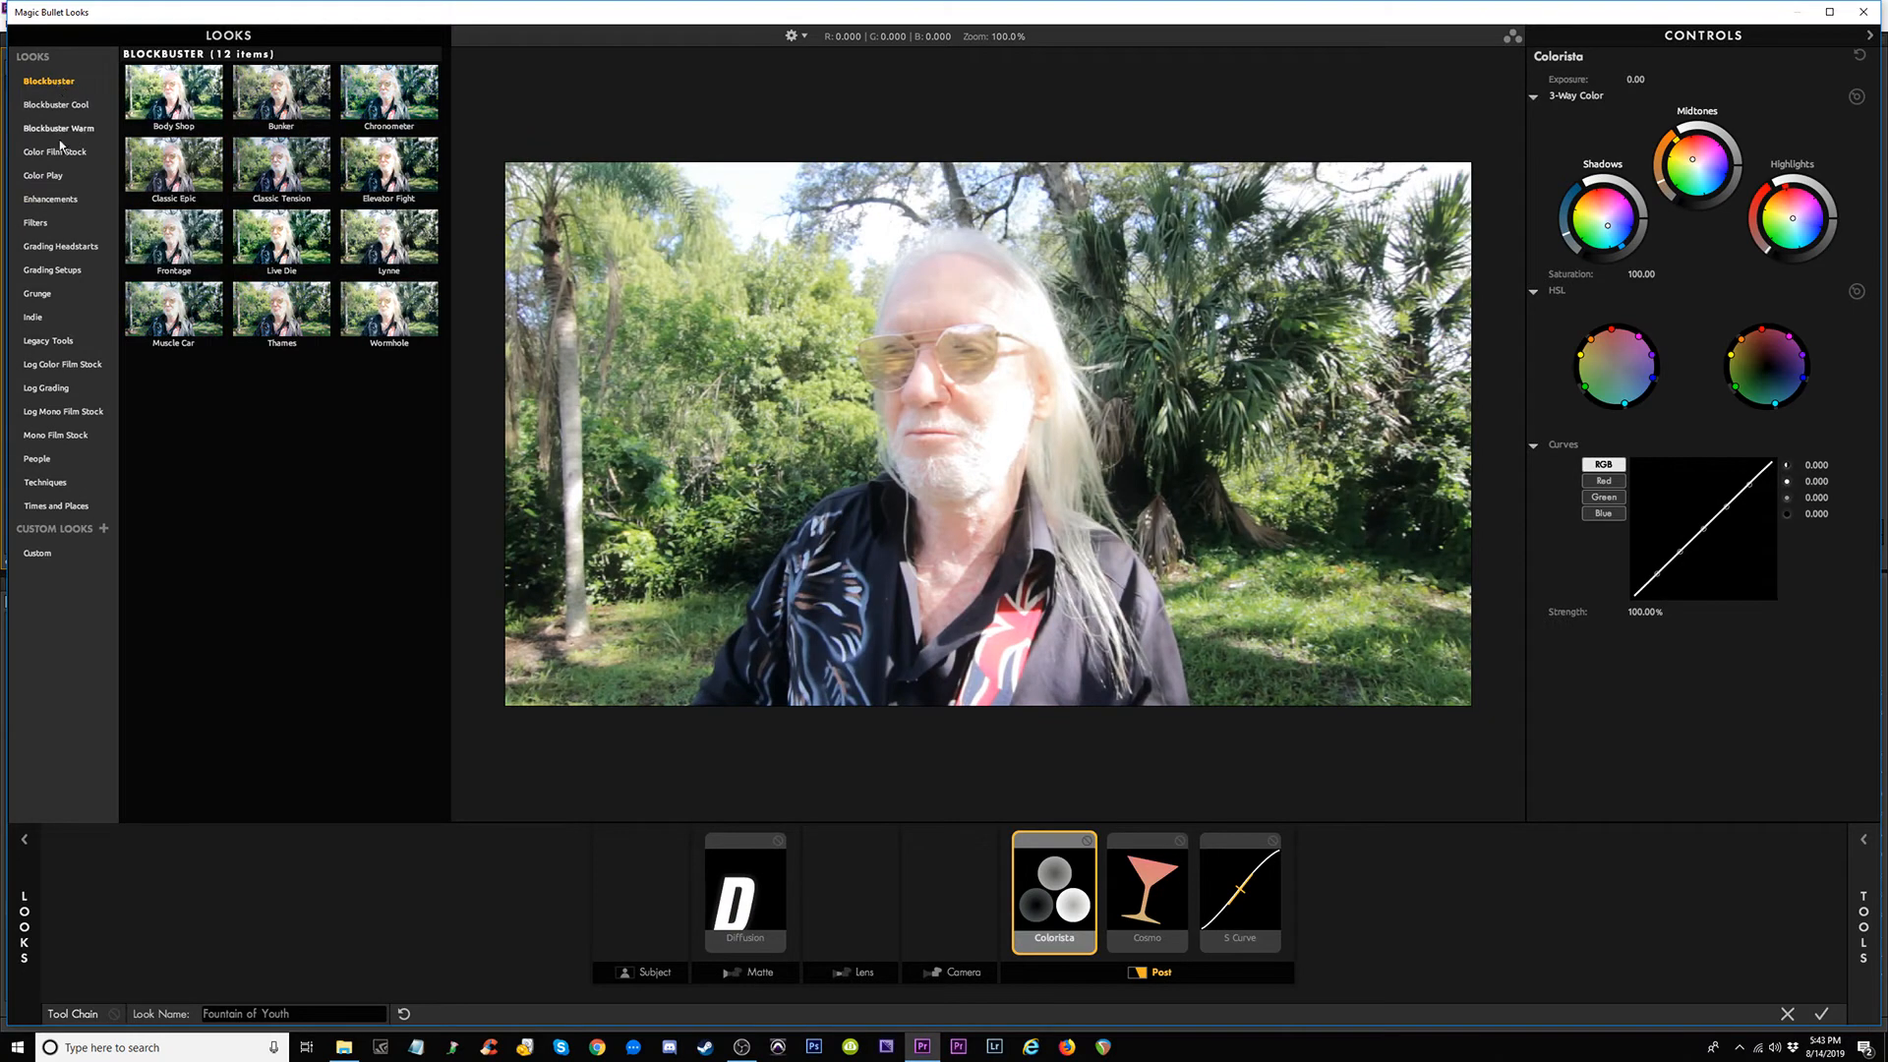
pyautogui.click(50, 201)
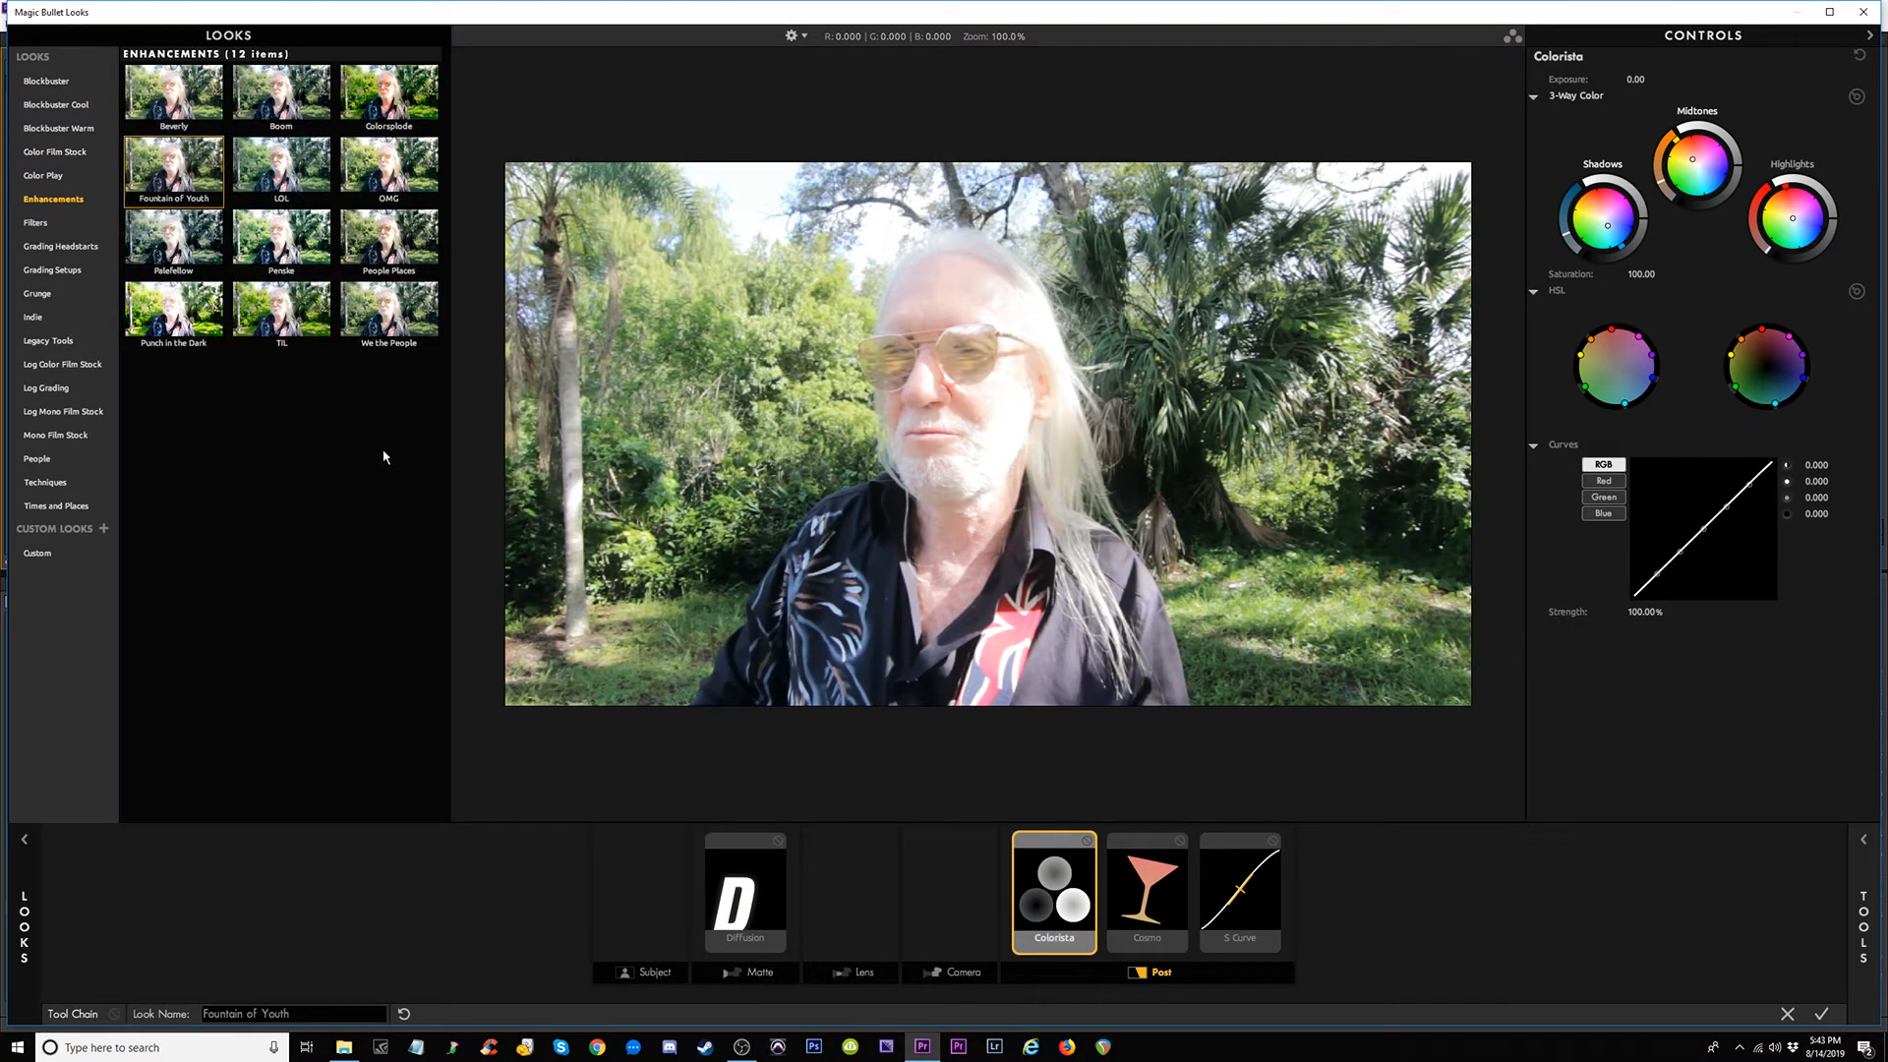
pyautogui.click(186, 326)
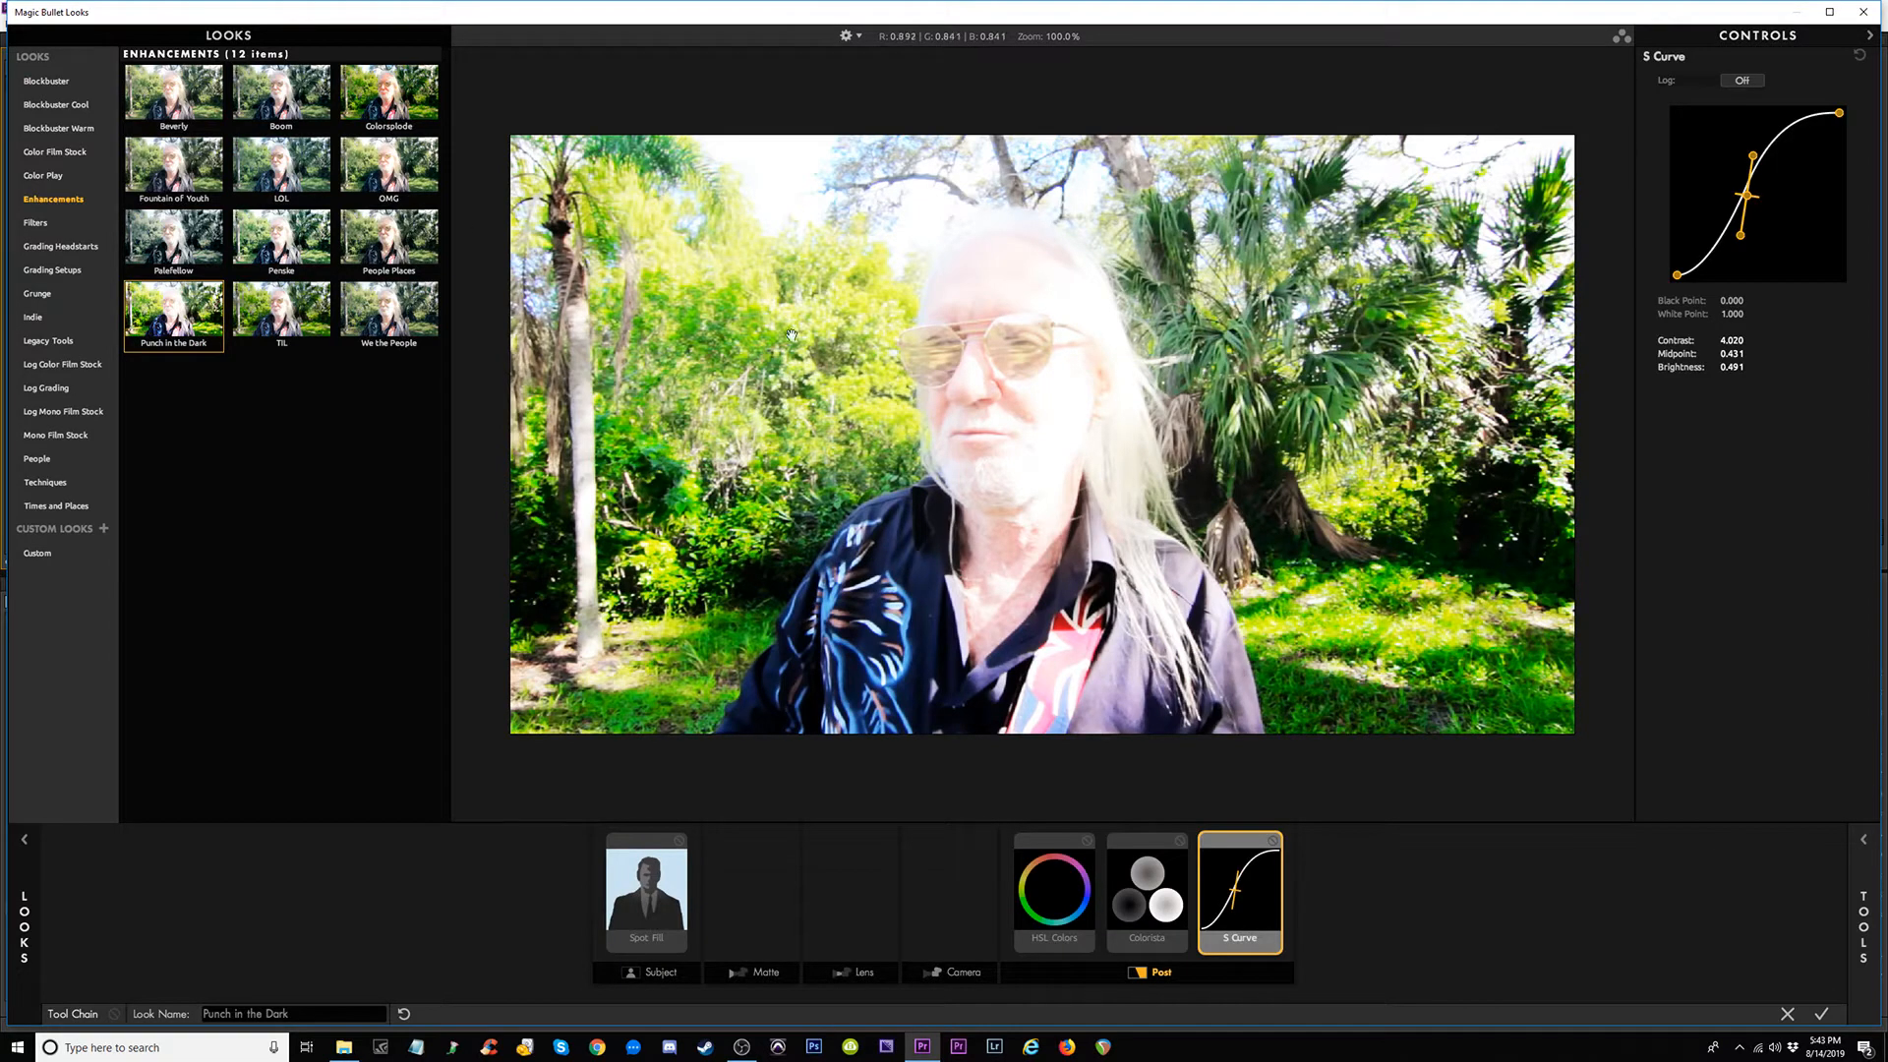
# Preview the Blockbuster looks Bunker, Lynne, Muscle Car, Wormhole and Body Shop on the clip.
pyautogui.click(48, 83)
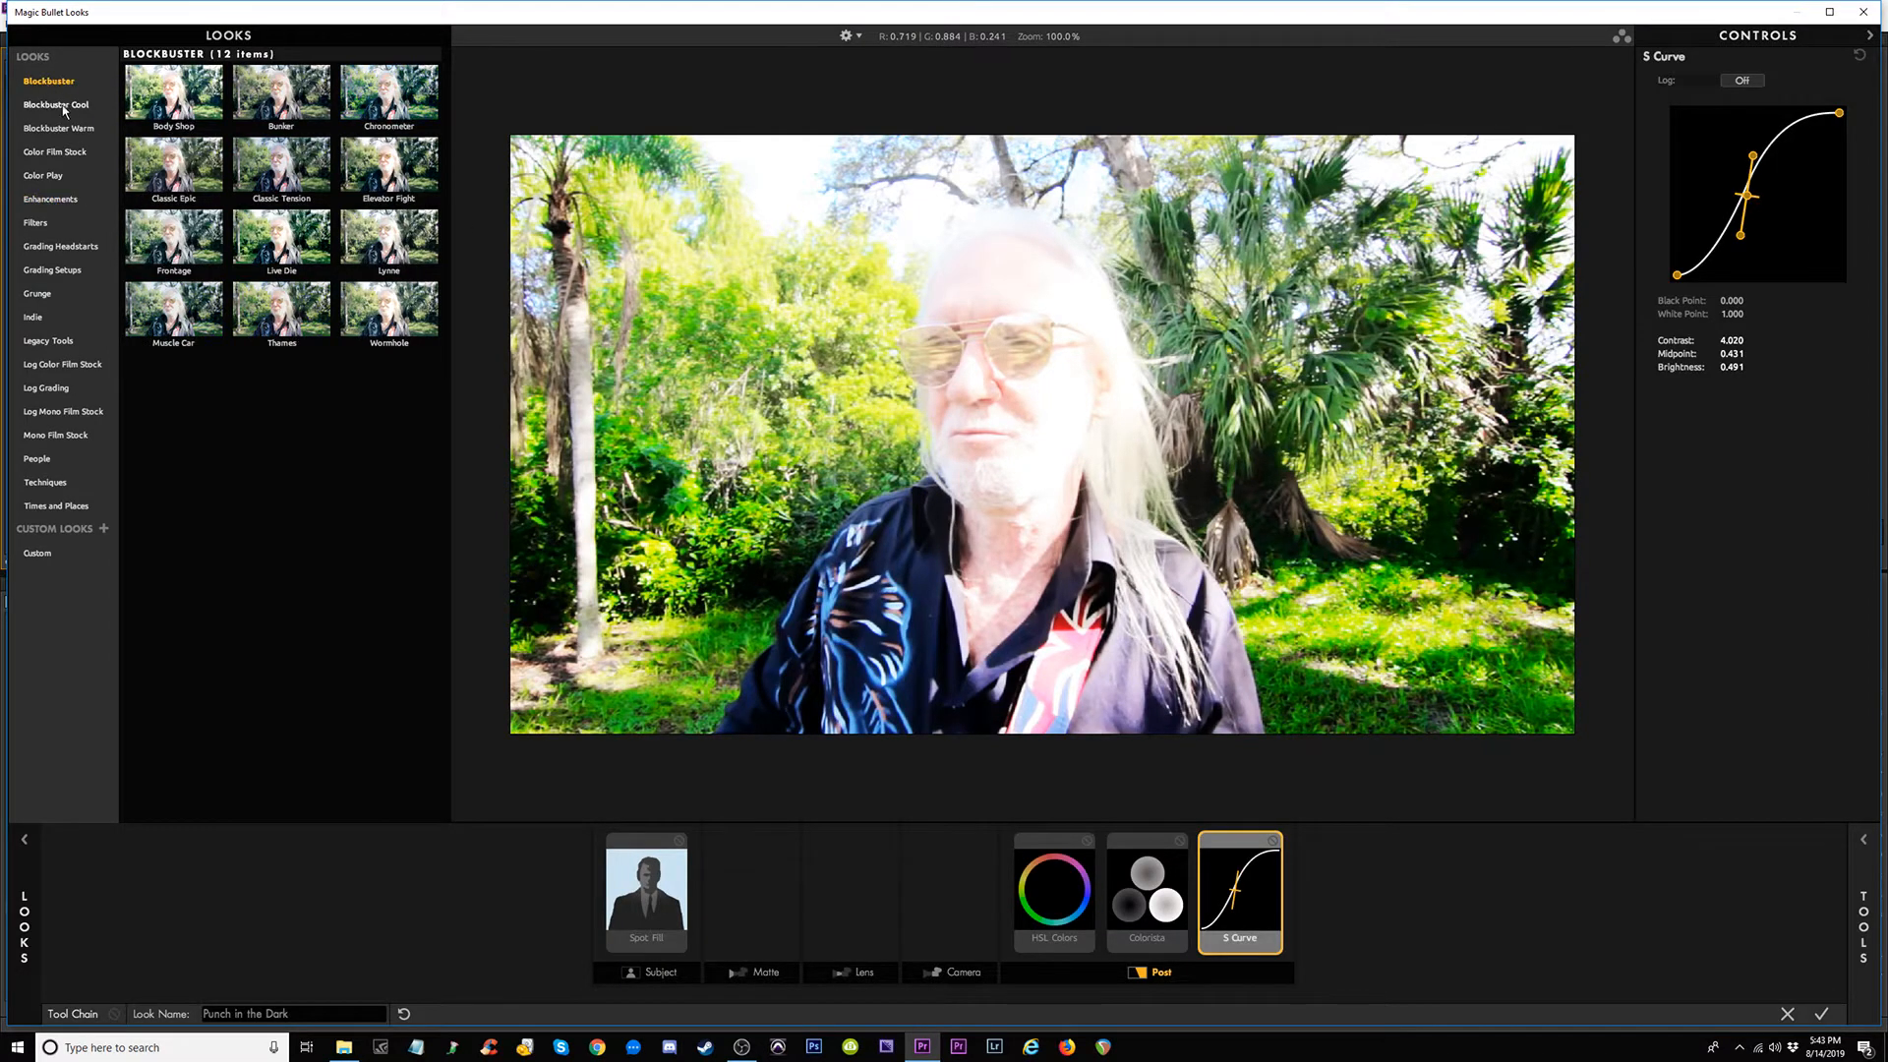
pyautogui.click(272, 111)
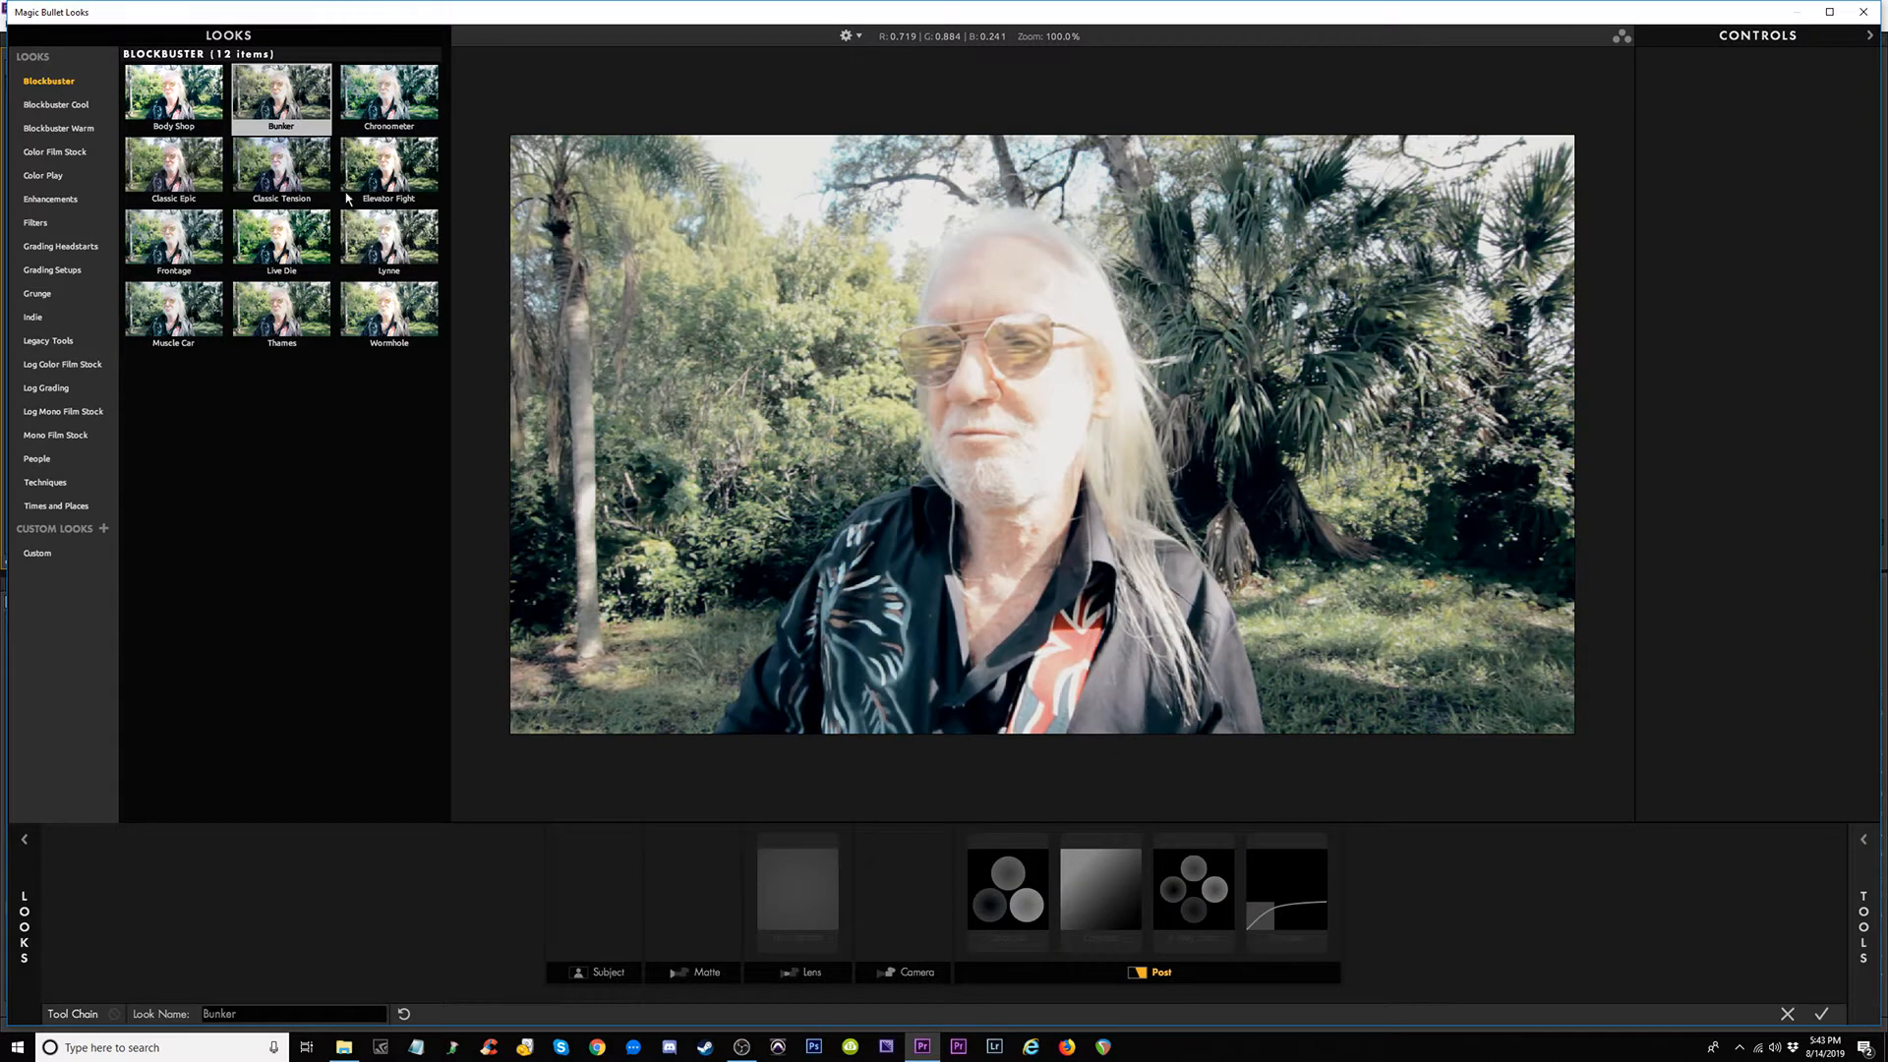
pyautogui.click(413, 254)
pyautogui.click(180, 317)
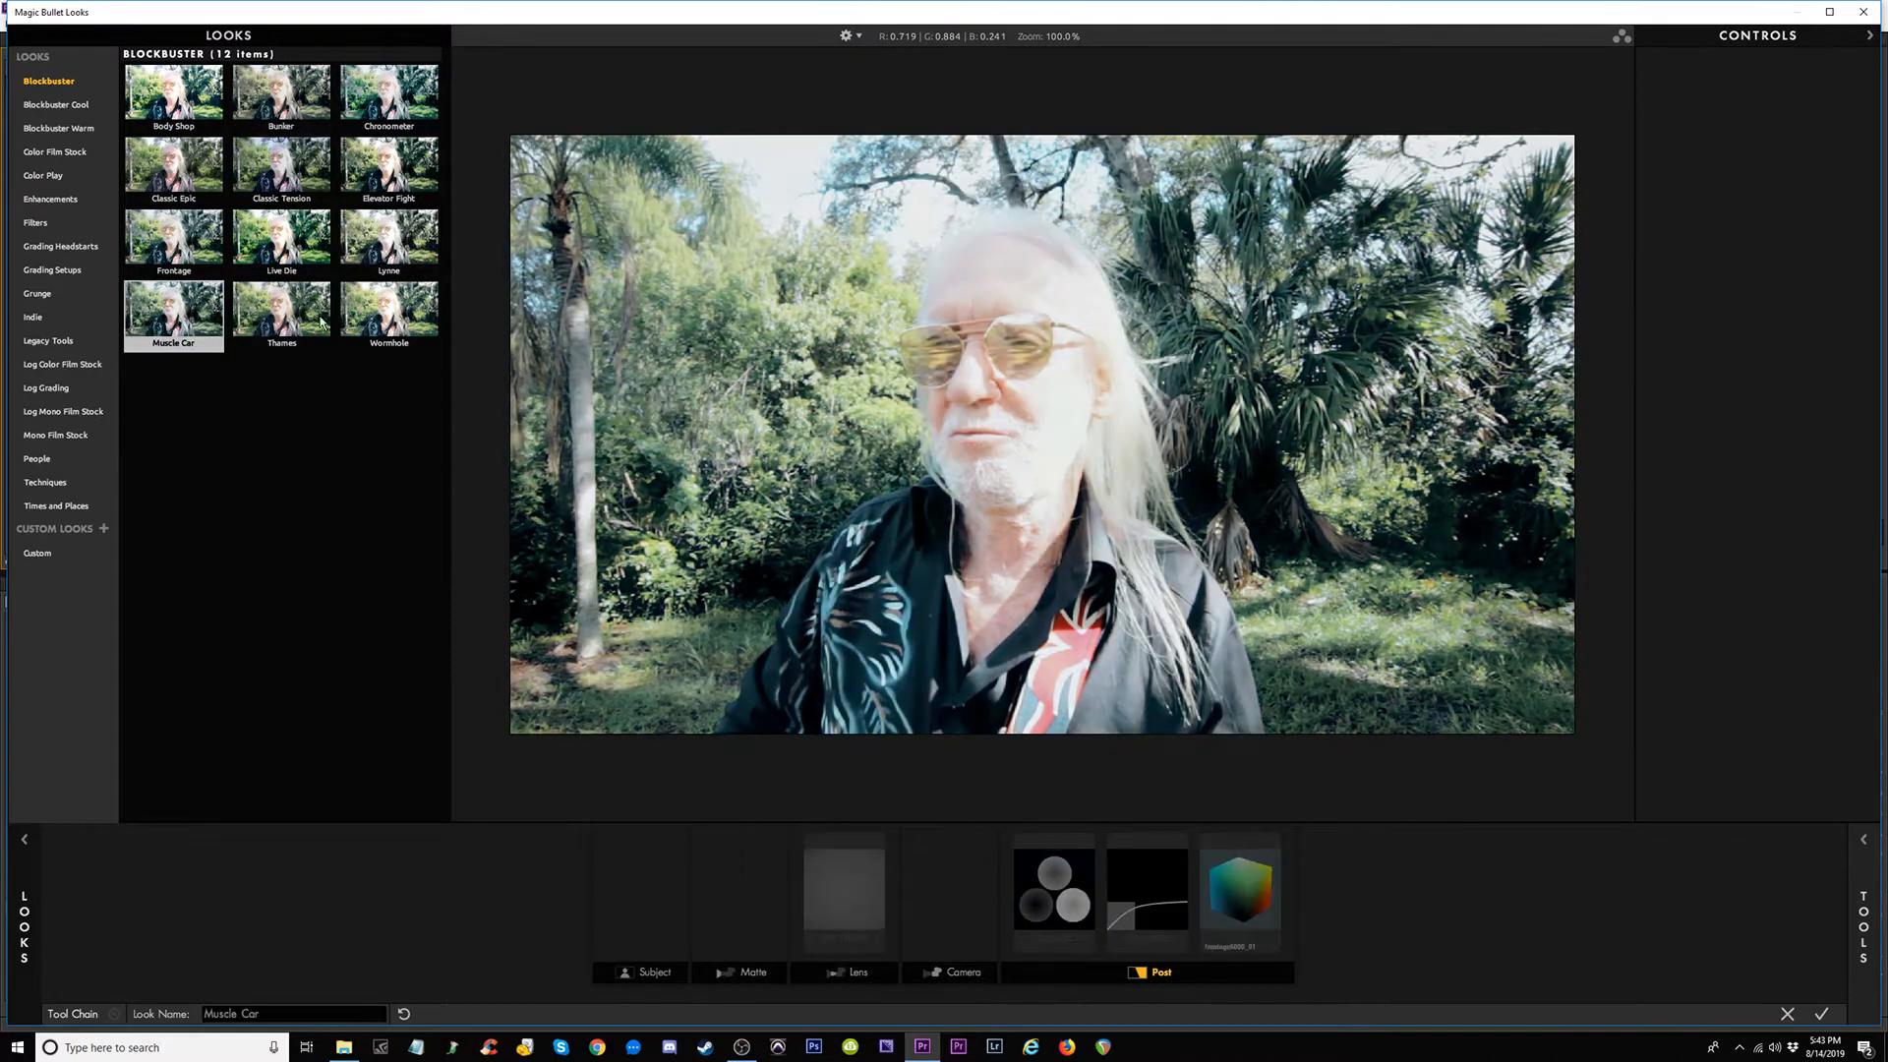
pyautogui.click(410, 321)
pyautogui.click(165, 133)
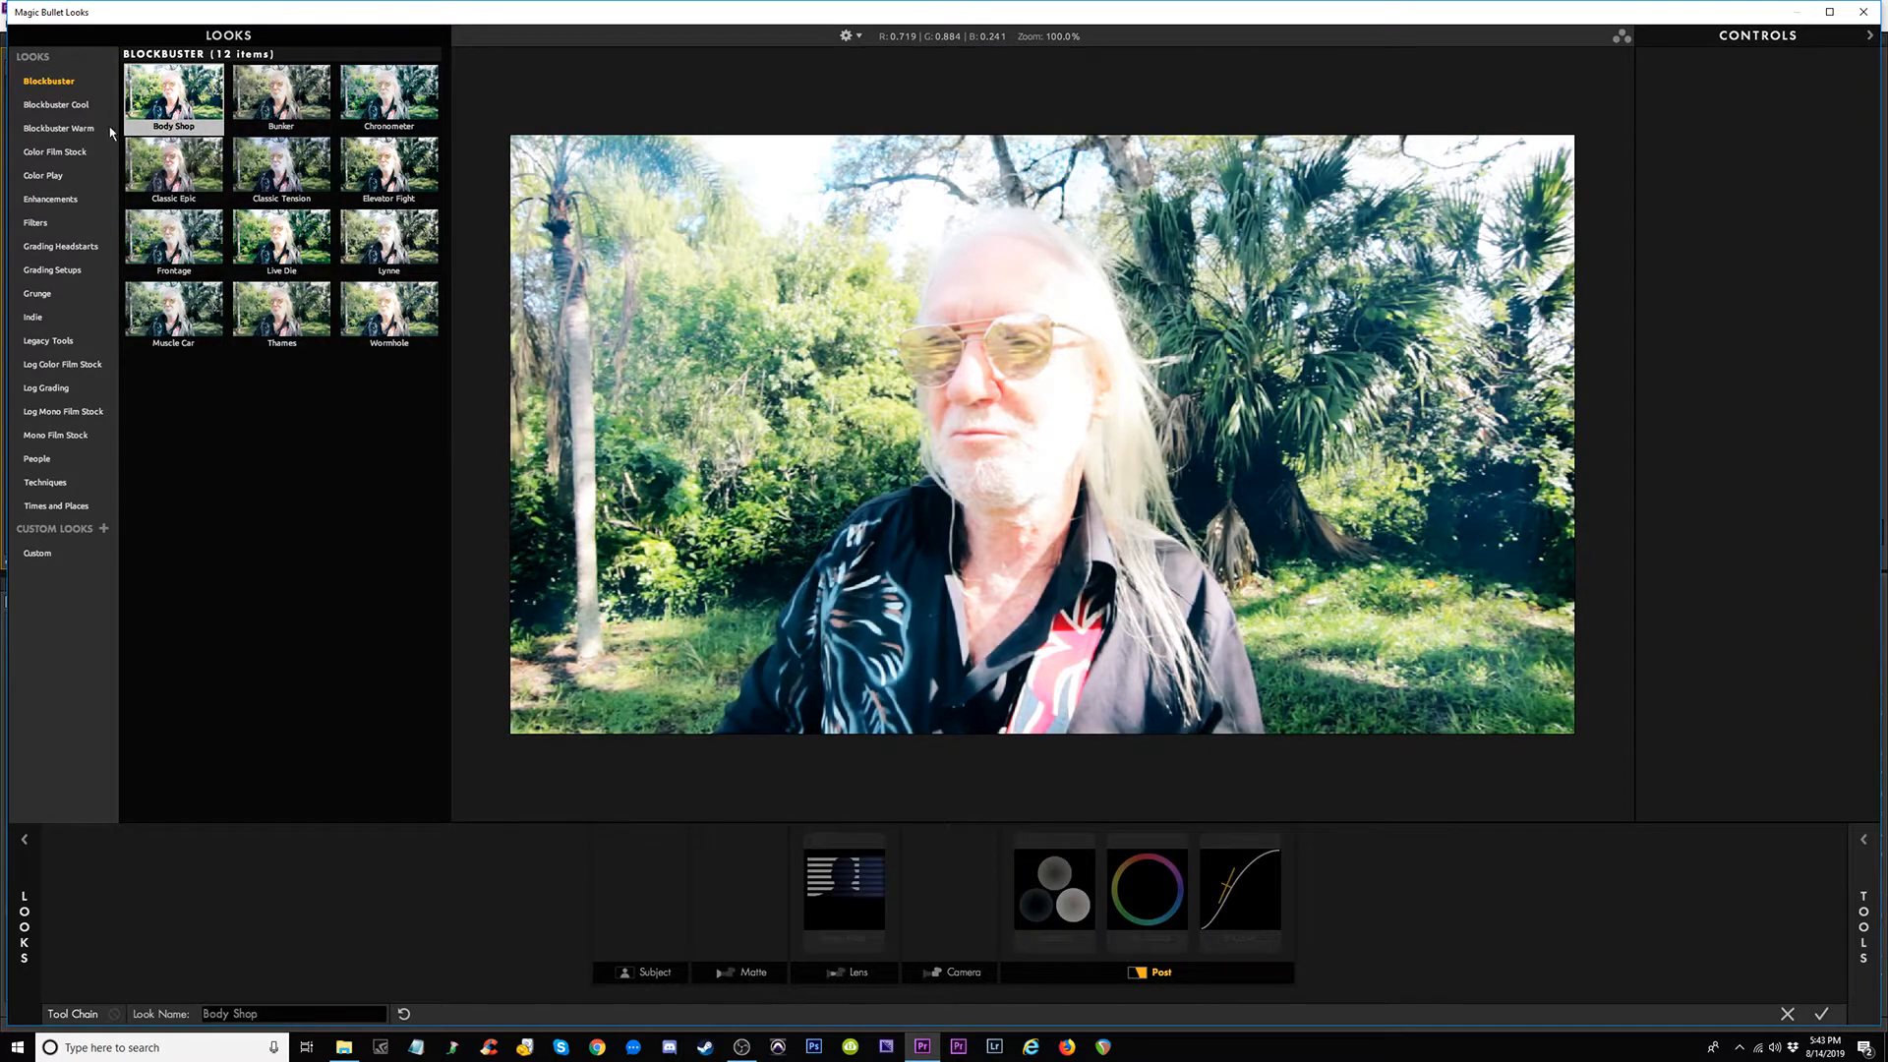
# Compare Amberchrome, Humungus and Siam in the Blockbuster Warm category and apply the Optimus look.
pyautogui.click(65, 130)
pyautogui.click(163, 106)
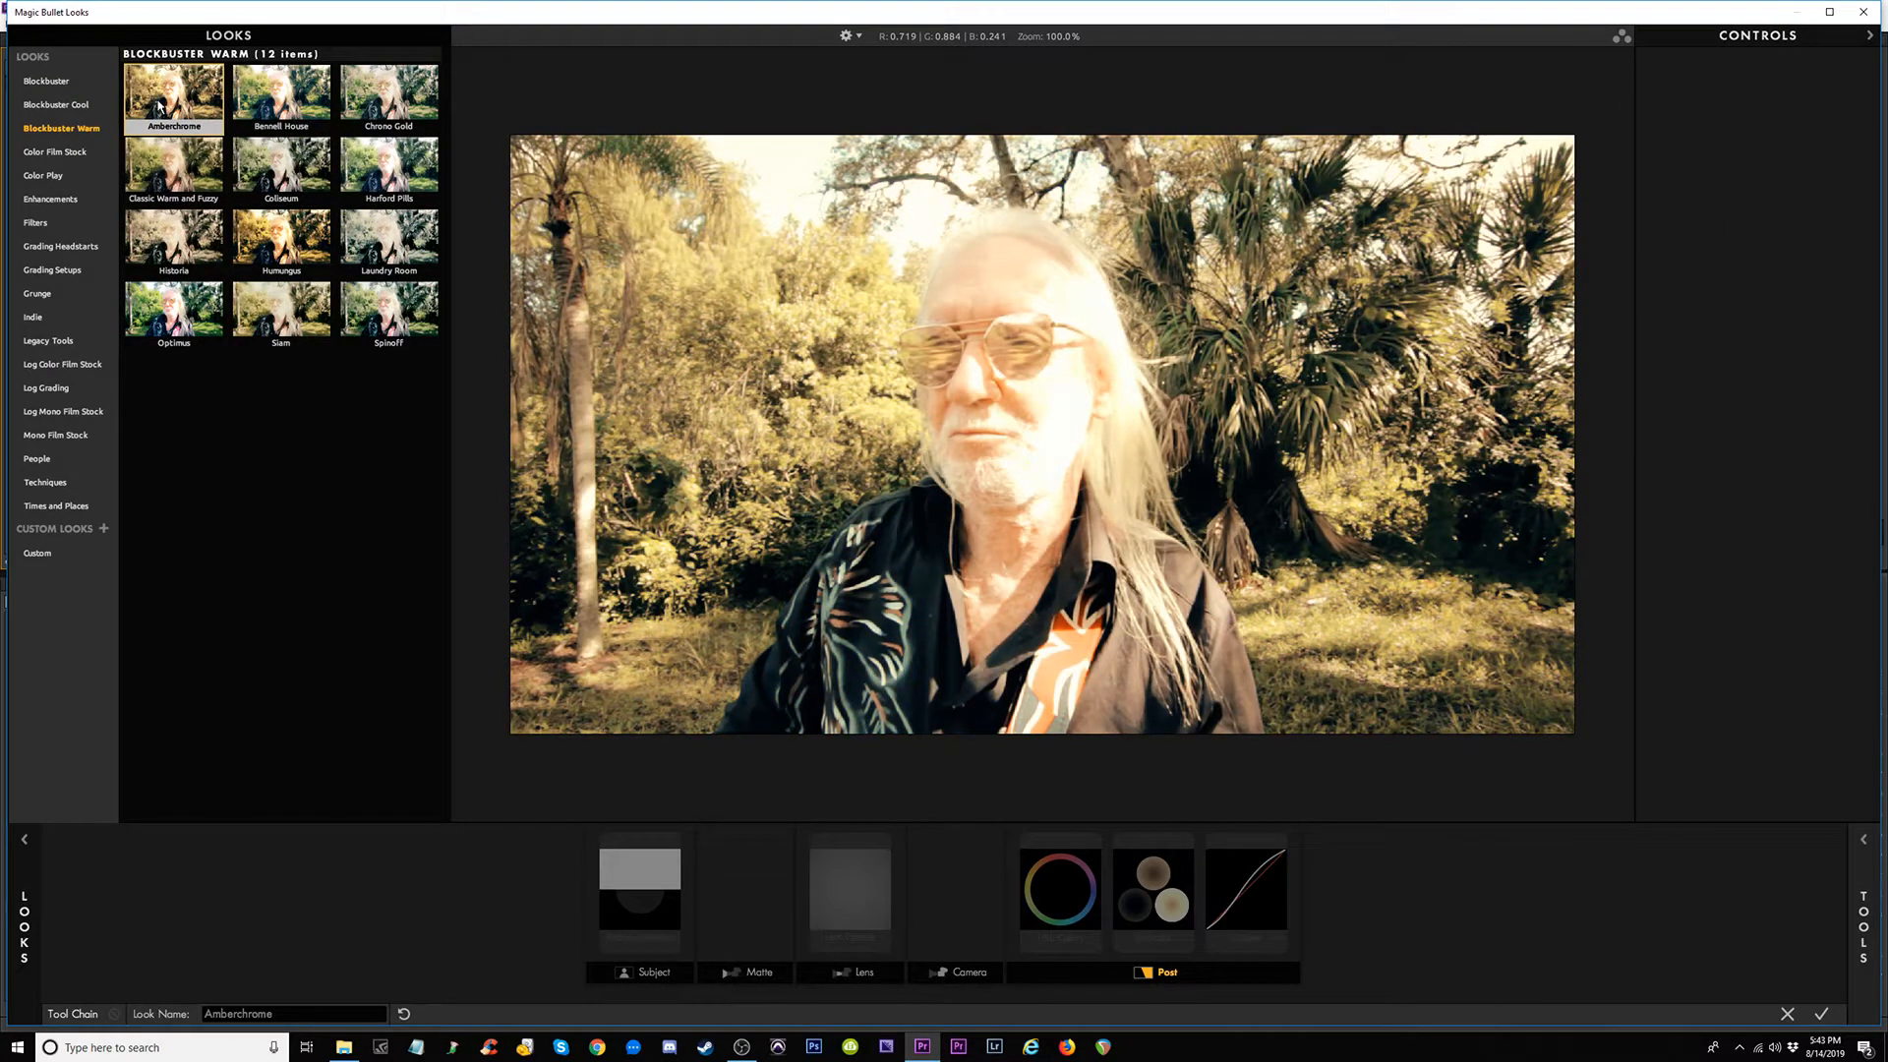
pyautogui.click(287, 244)
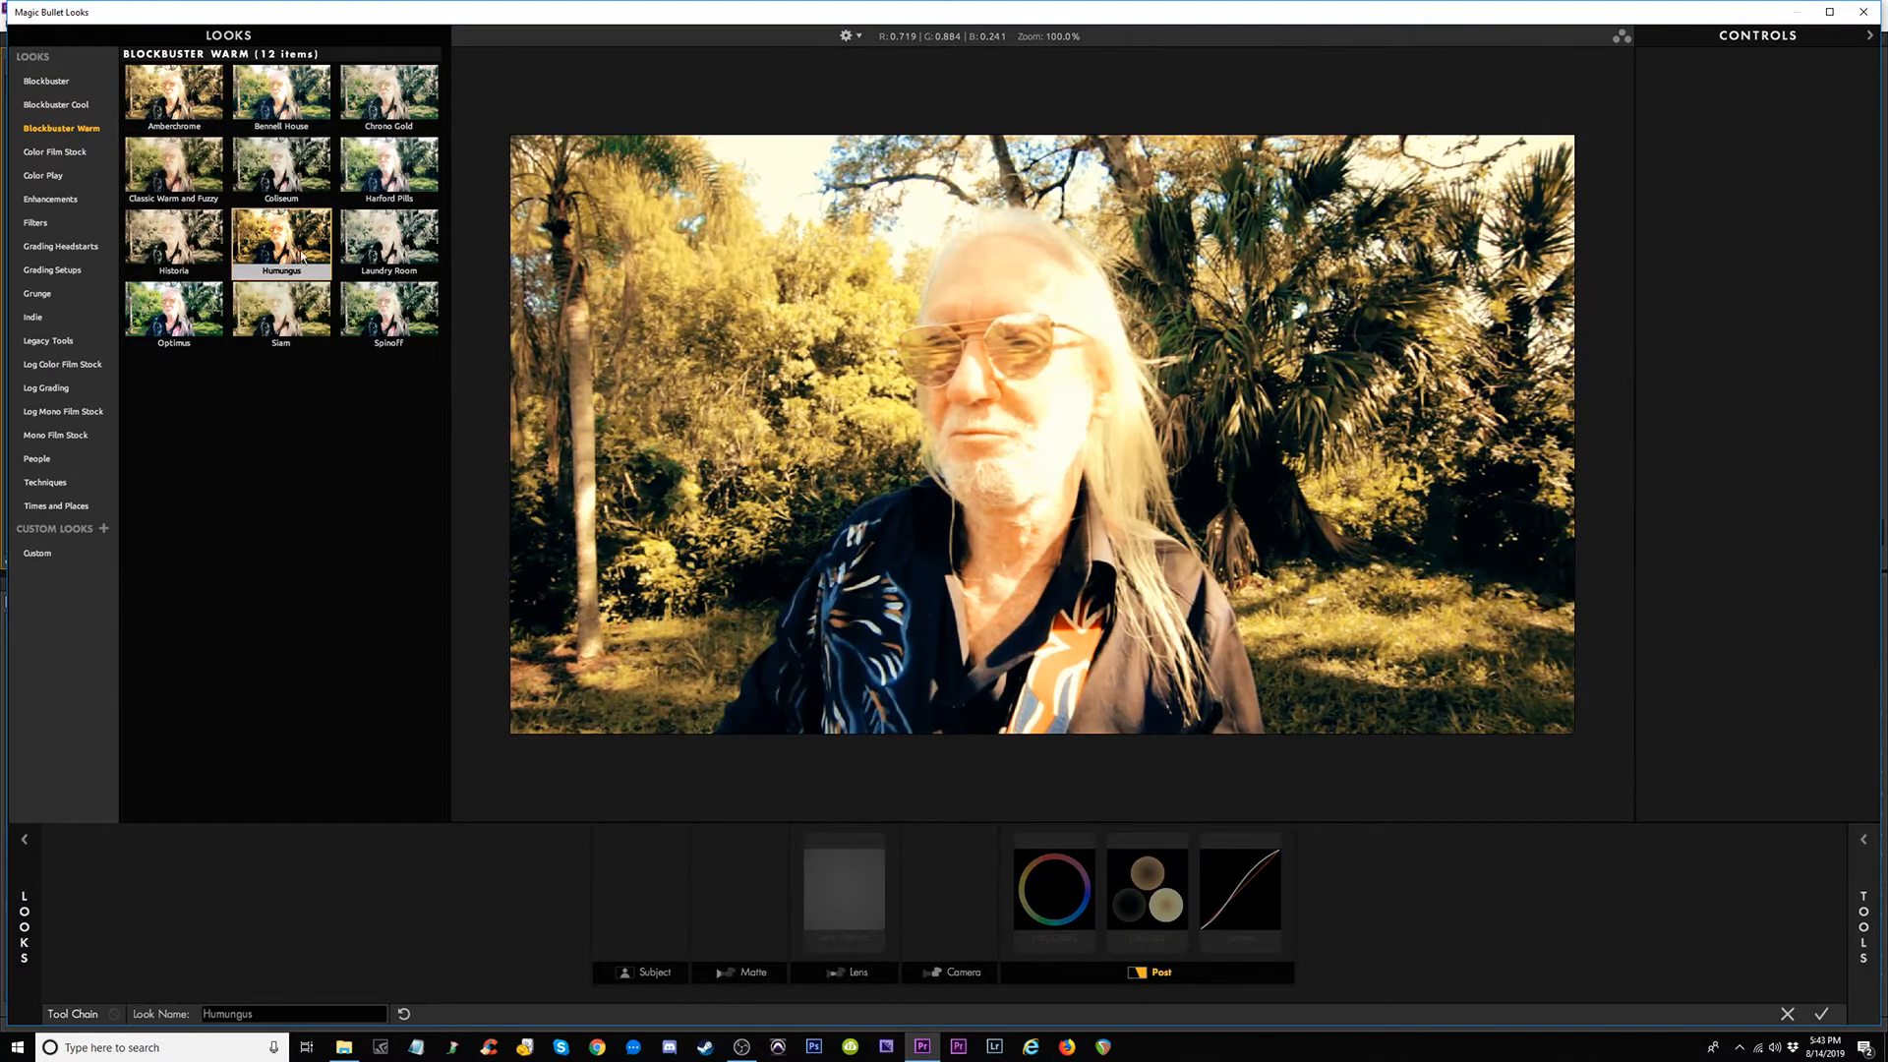
pyautogui.click(292, 325)
pyautogui.click(189, 305)
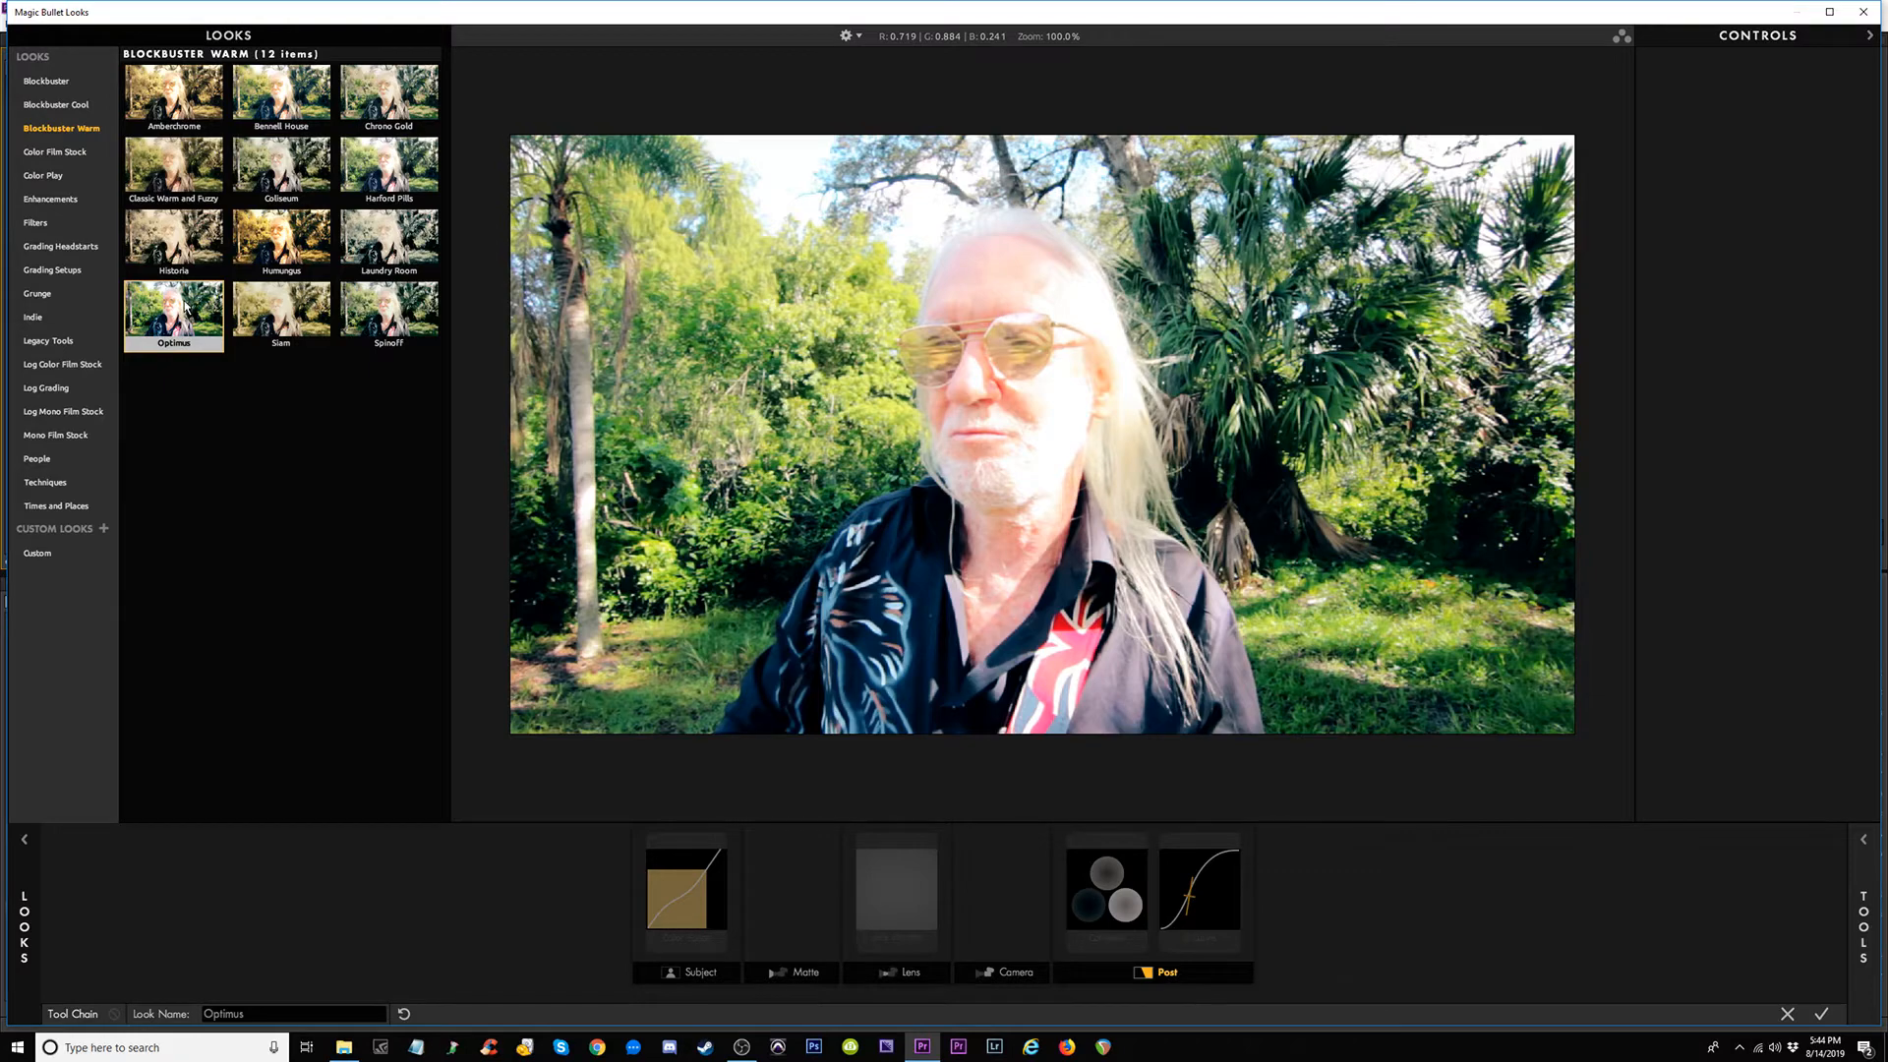
# Preview the Blockbuster Warm looks Chrono Gold, Bennell House, Amberchrome, Classic Warm and Fuzzy, Coliseum and Harford Pills.
pyautogui.click(368, 124)
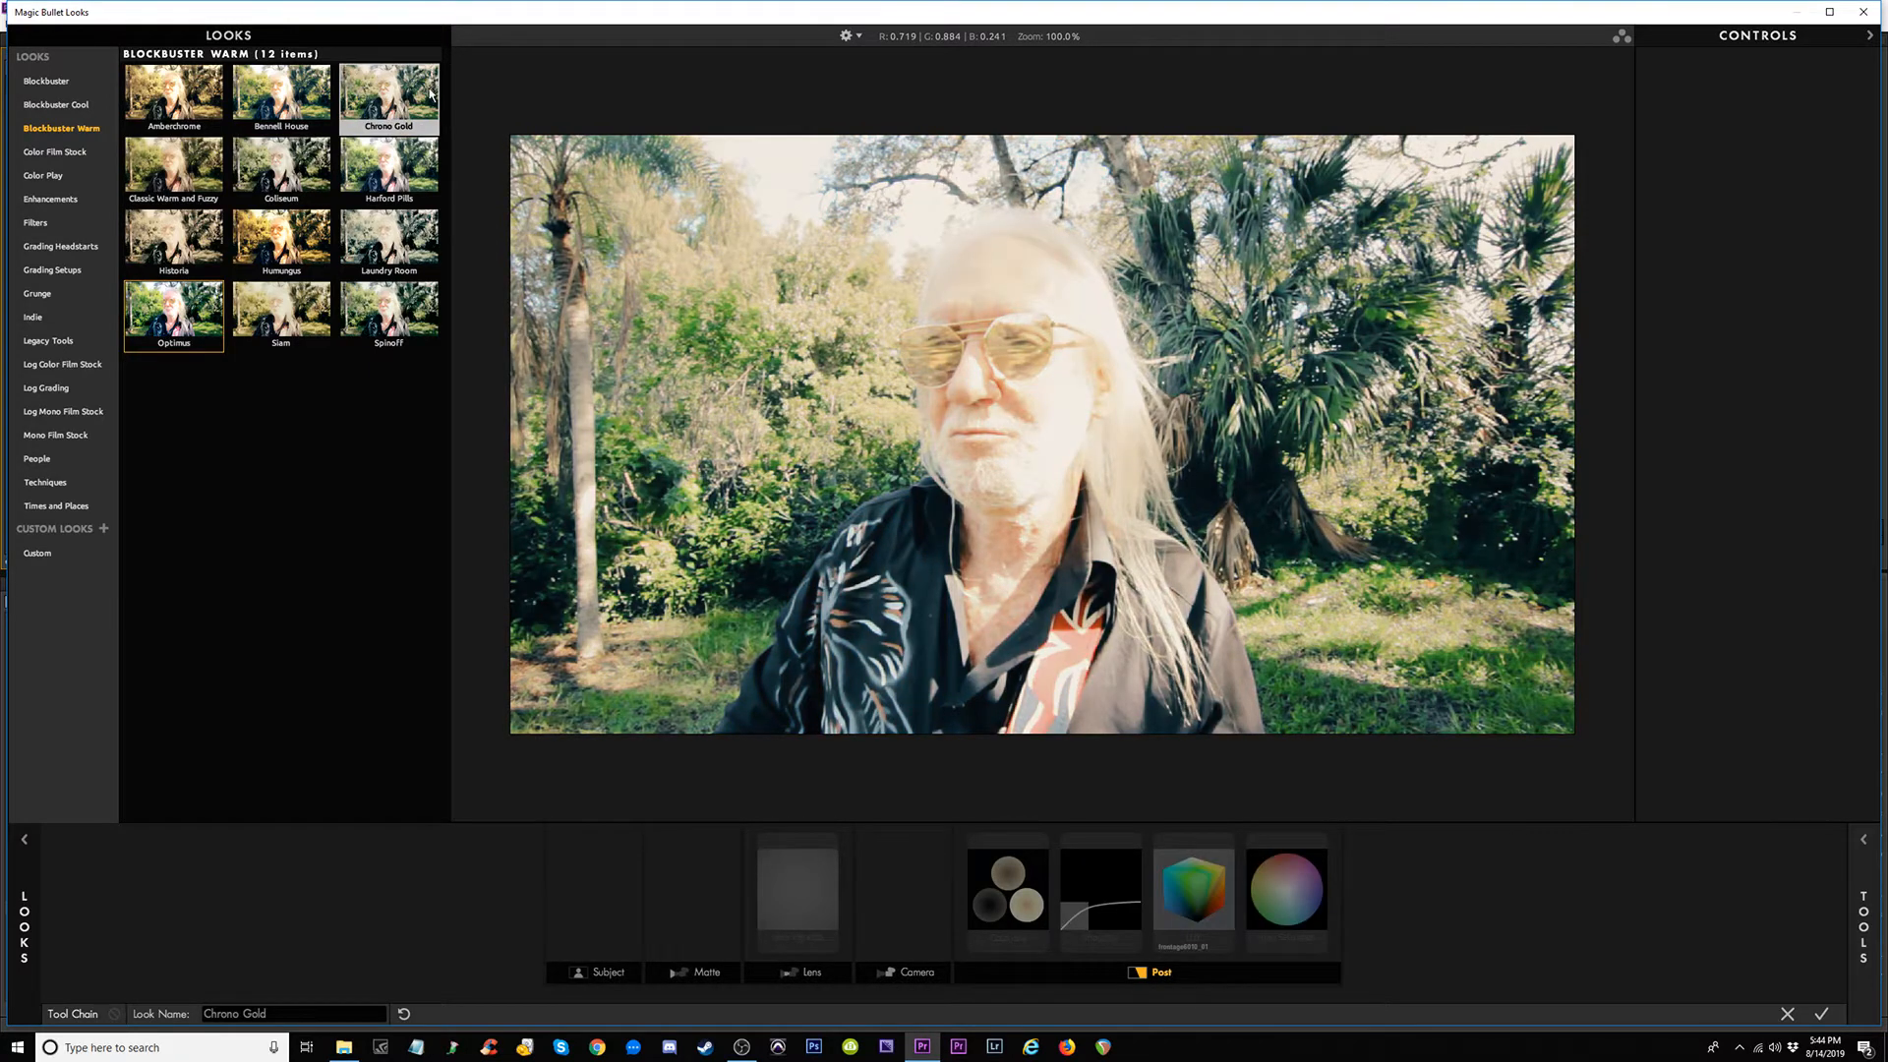
pyautogui.click(288, 93)
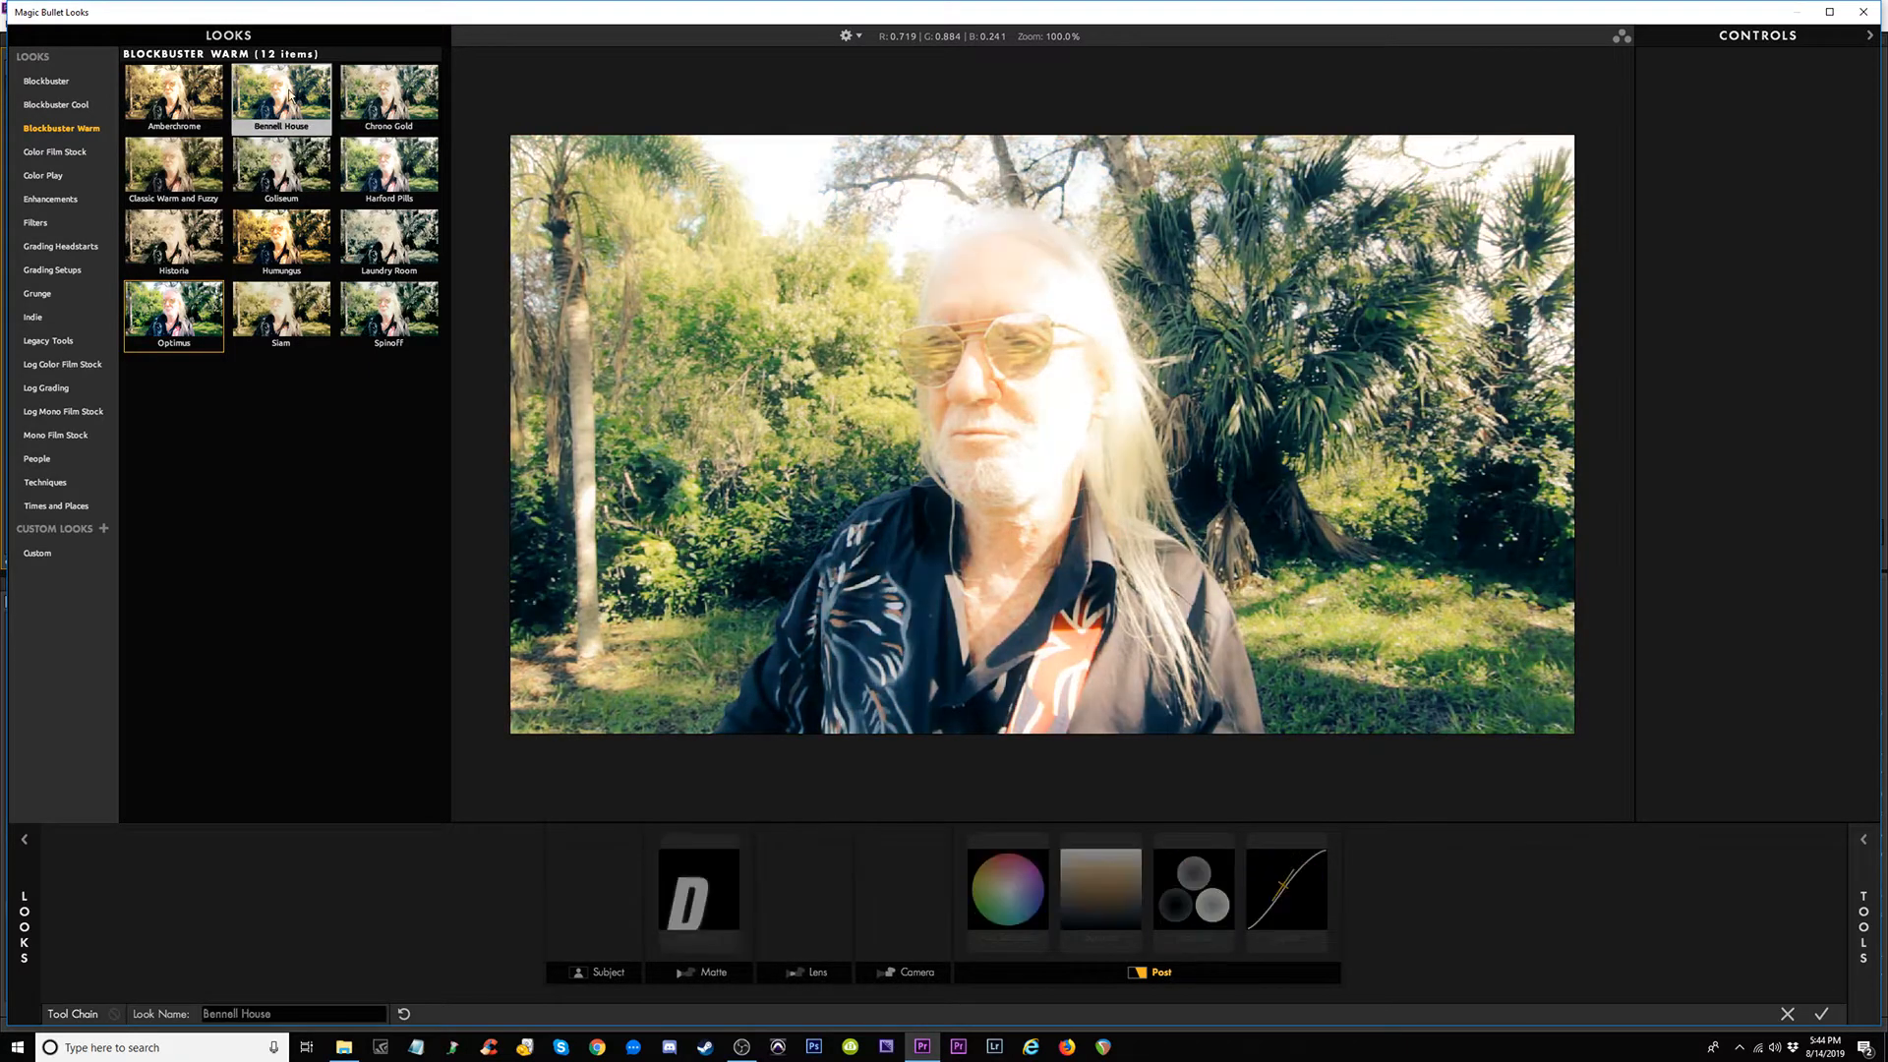
pyautogui.click(163, 102)
pyautogui.click(265, 113)
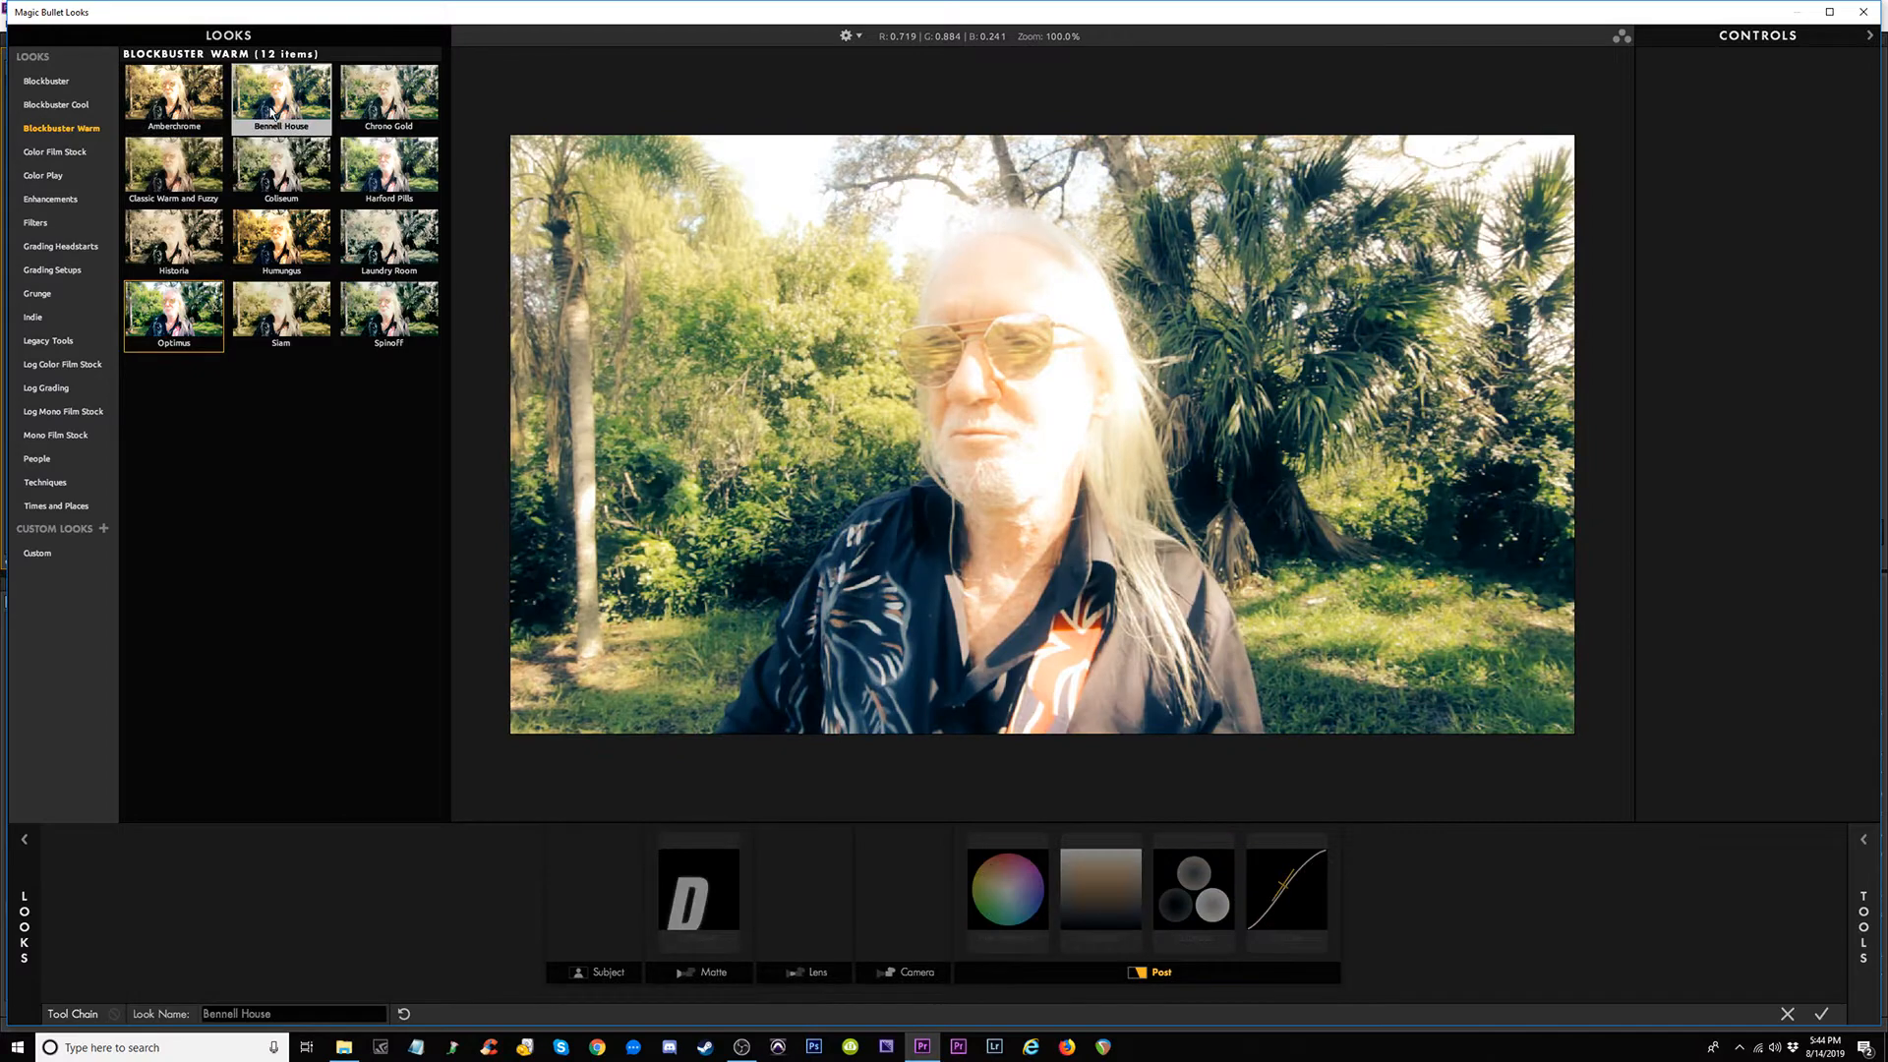
pyautogui.click(165, 192)
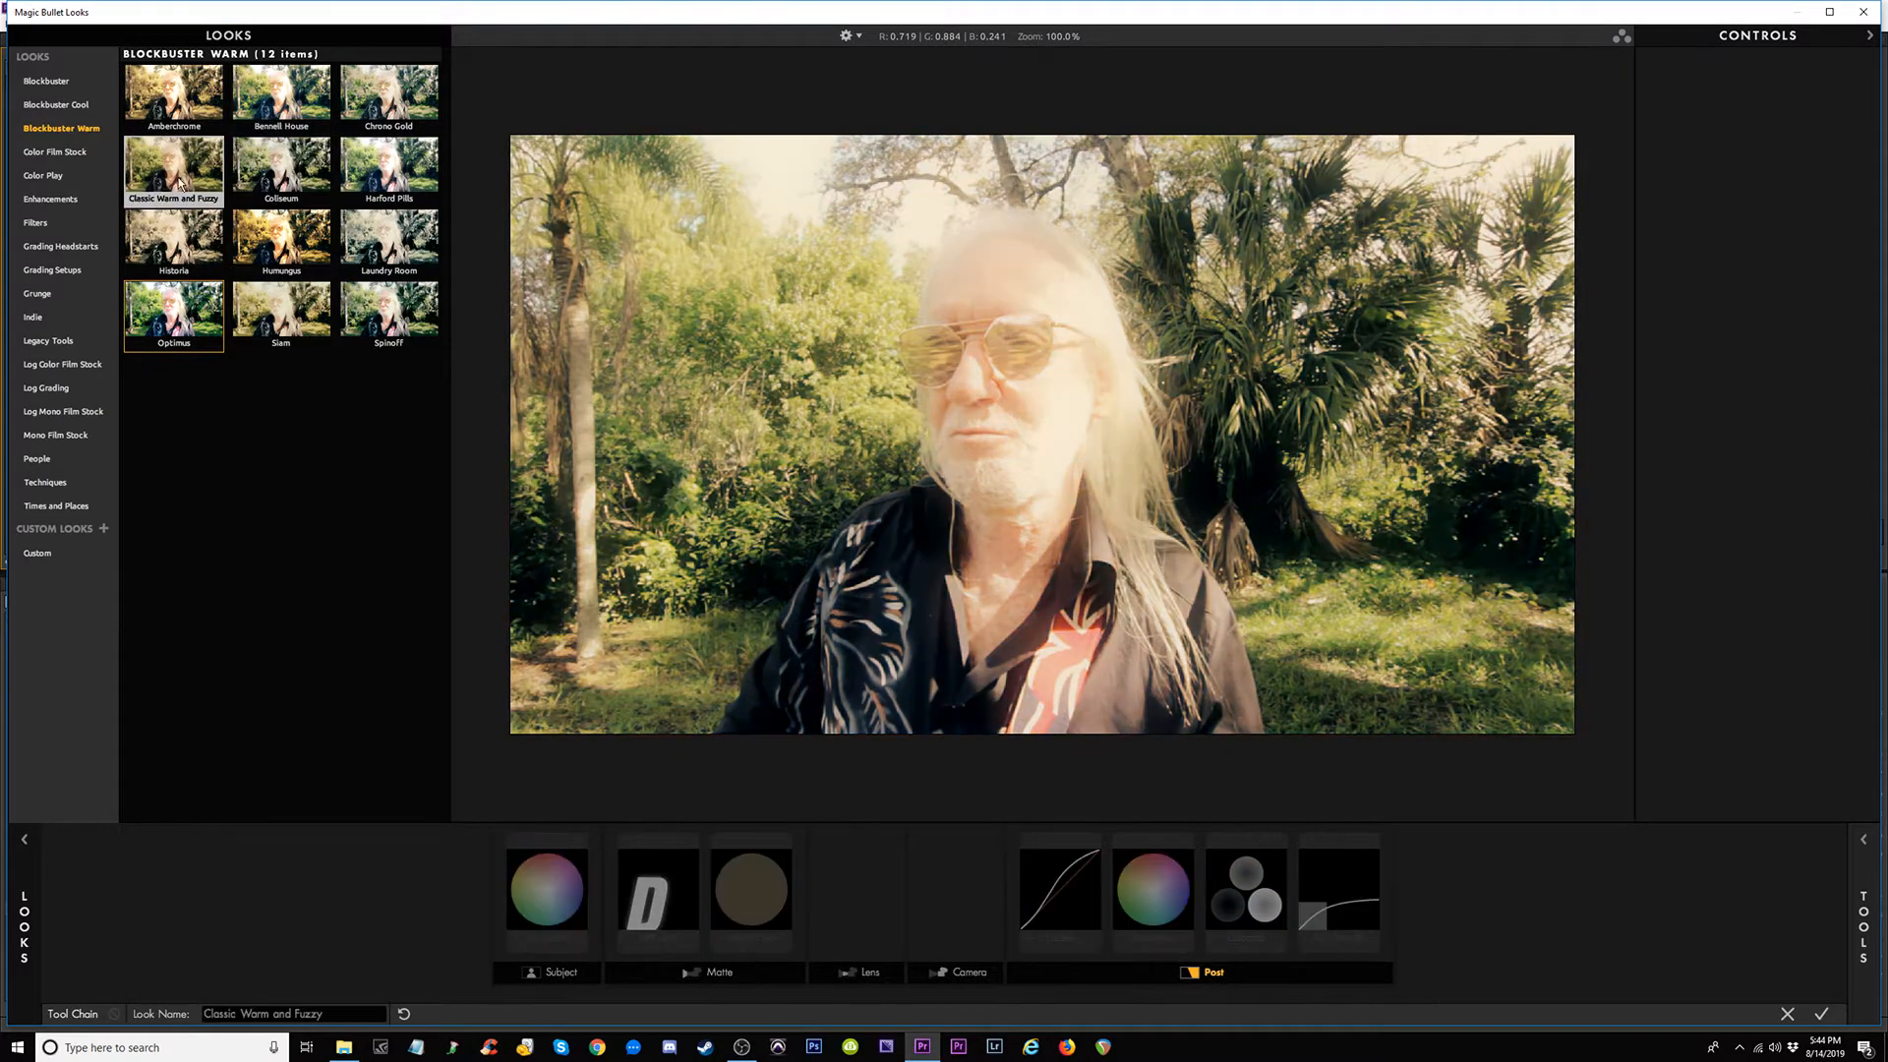
pyautogui.click(312, 185)
pyautogui.click(407, 187)
# Compare Laundry Room, Historia, Humungus, Siam and Spinoff, and choose the Optimus look again.
pyautogui.click(392, 261)
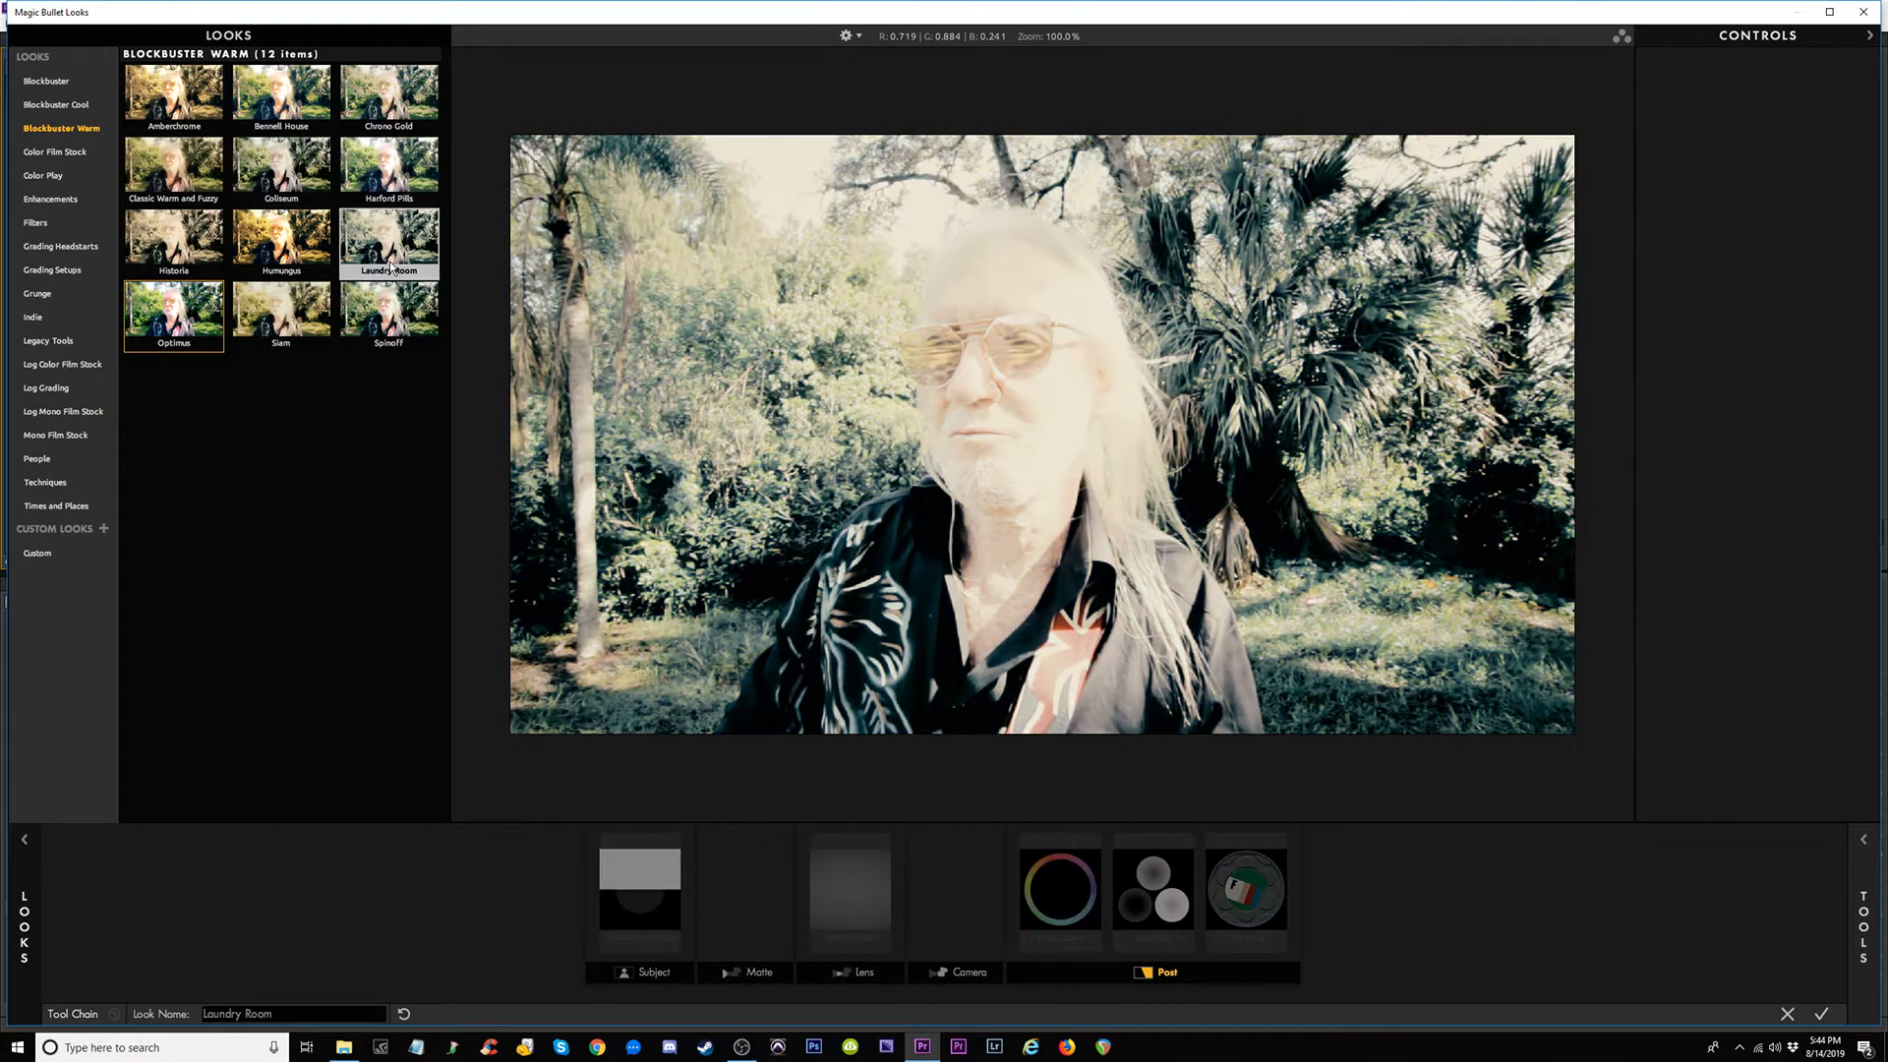
pyautogui.click(258, 256)
pyautogui.click(184, 246)
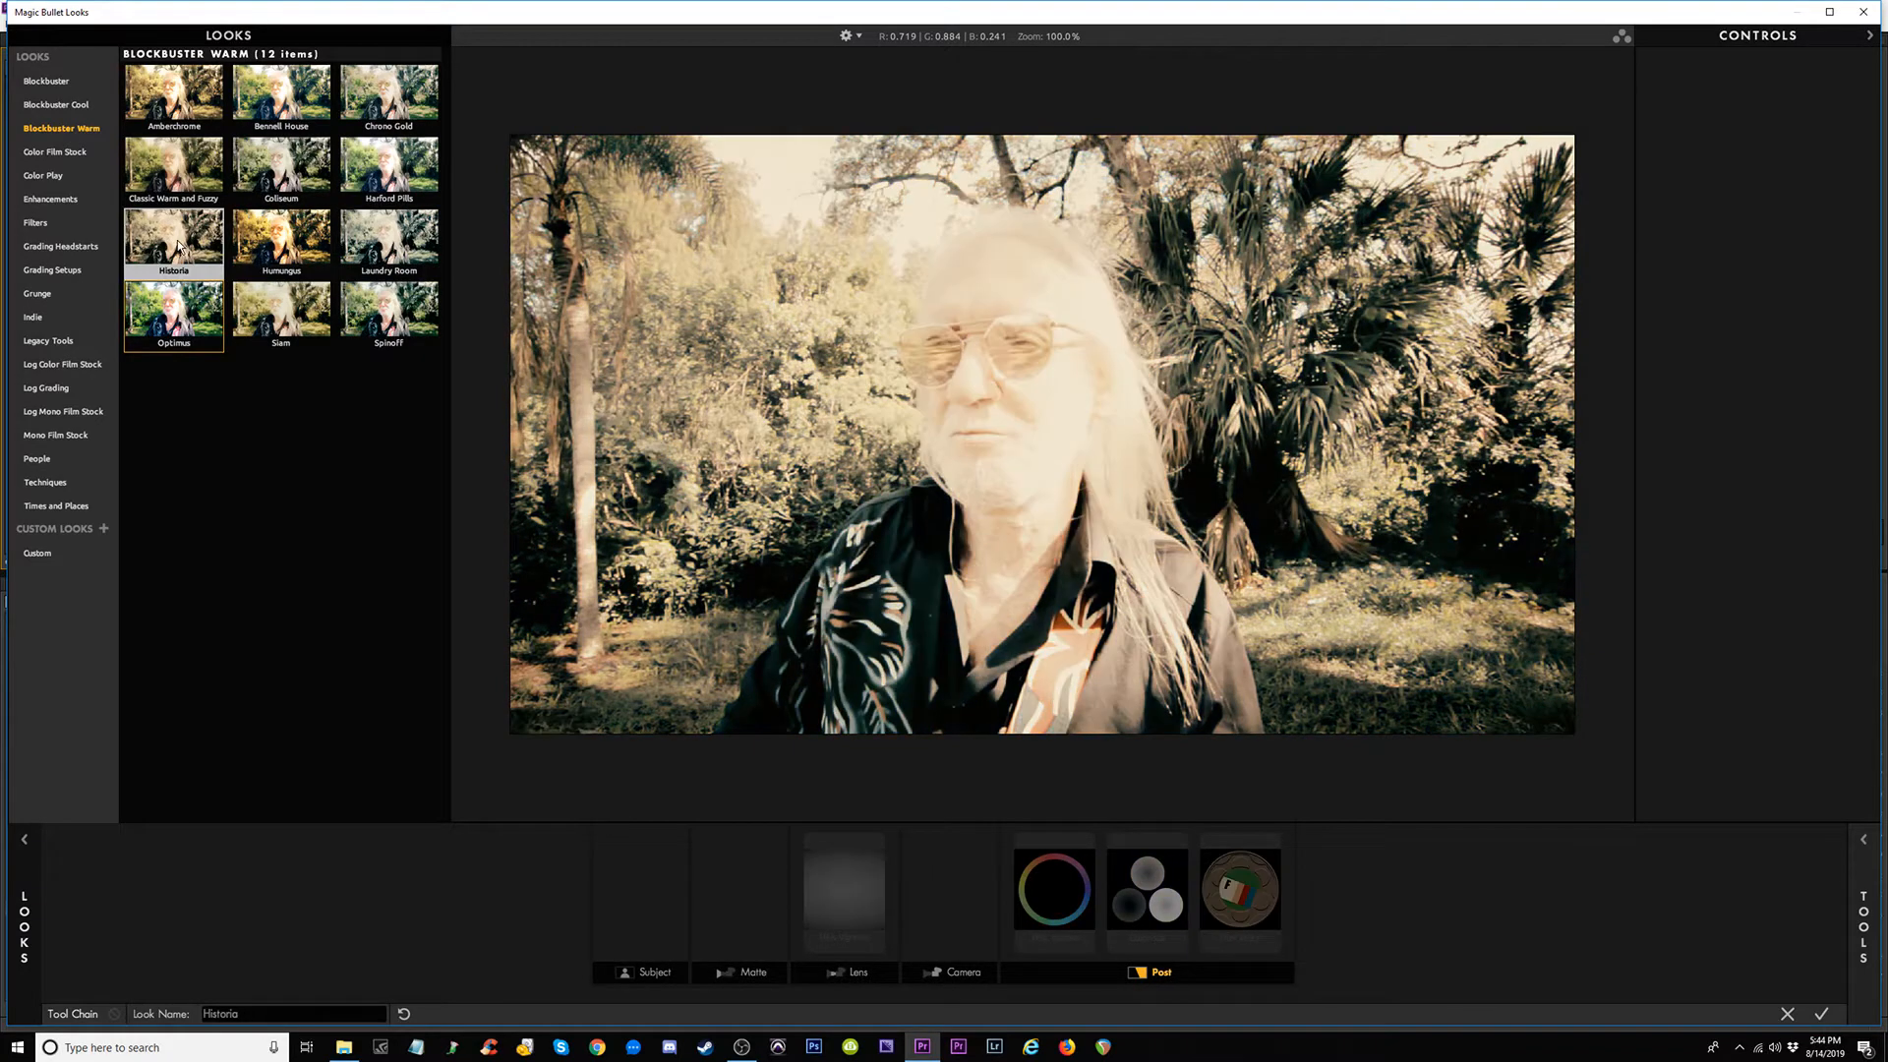
pyautogui.click(292, 246)
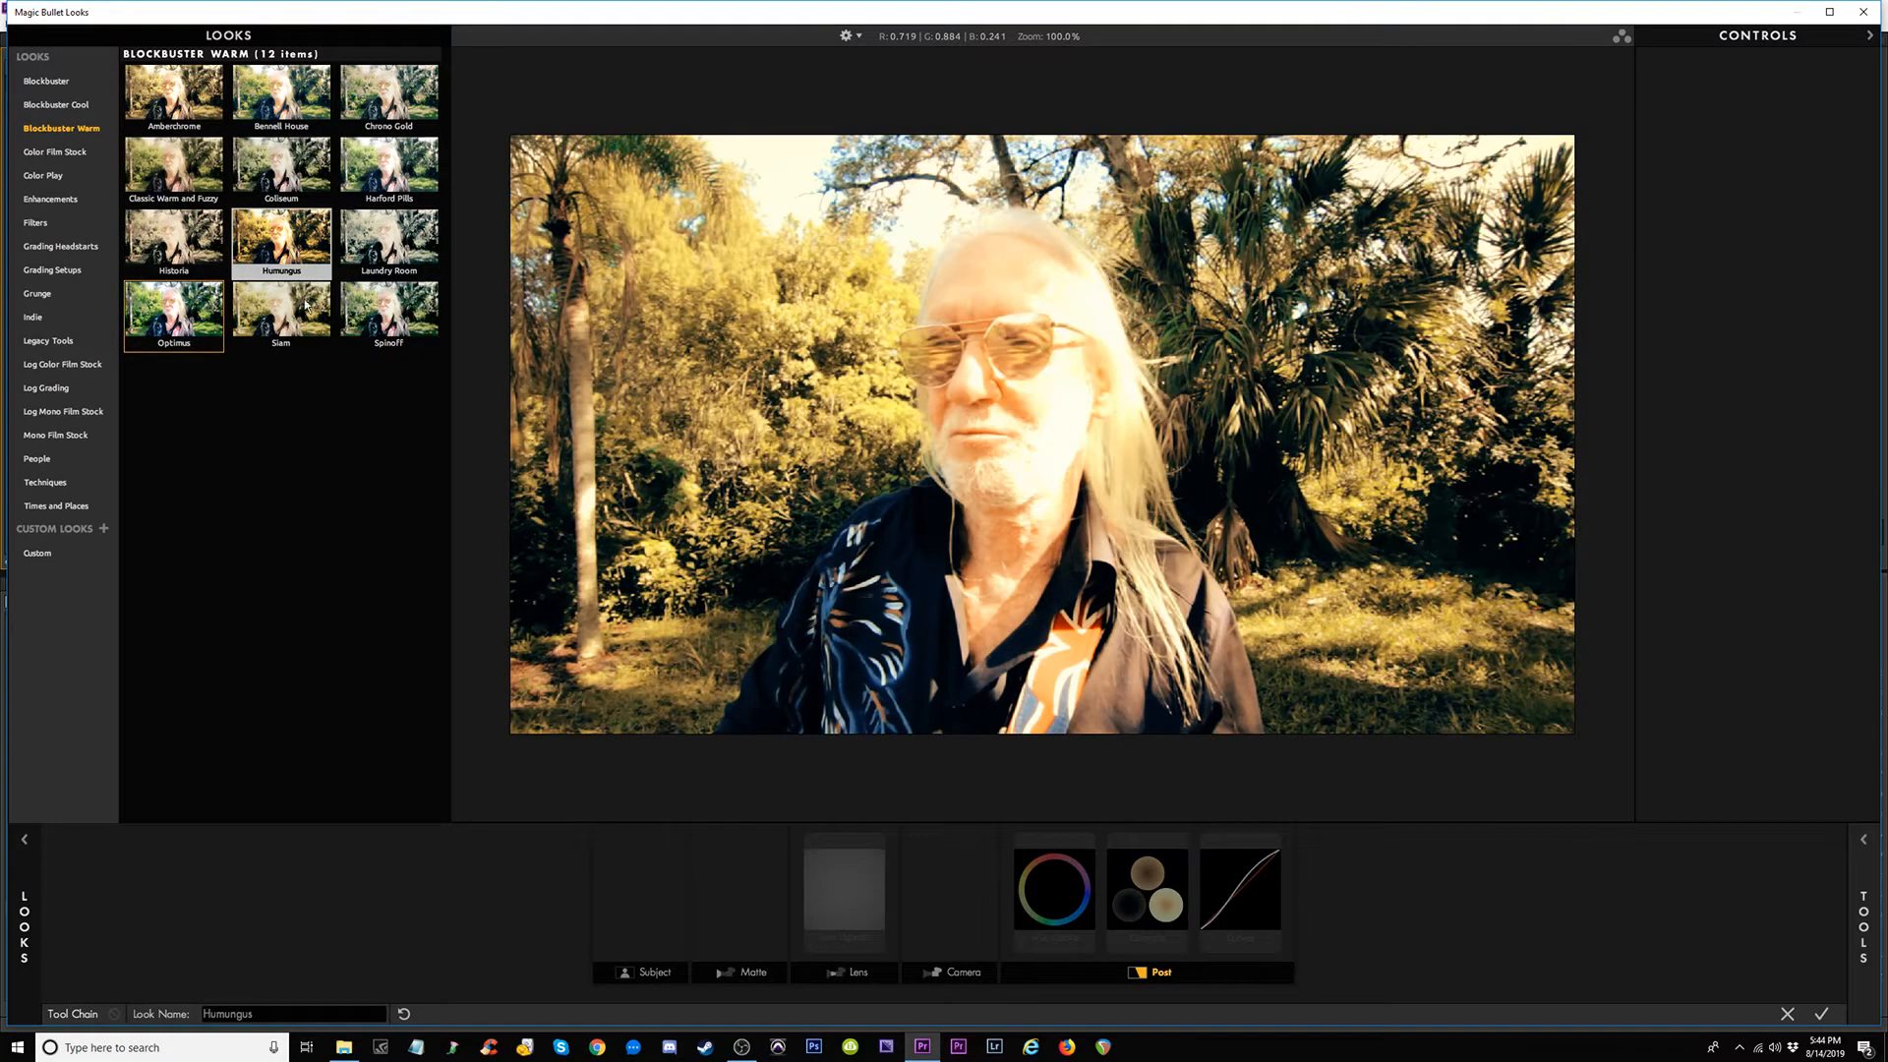
pyautogui.click(307, 309)
pyautogui.click(414, 320)
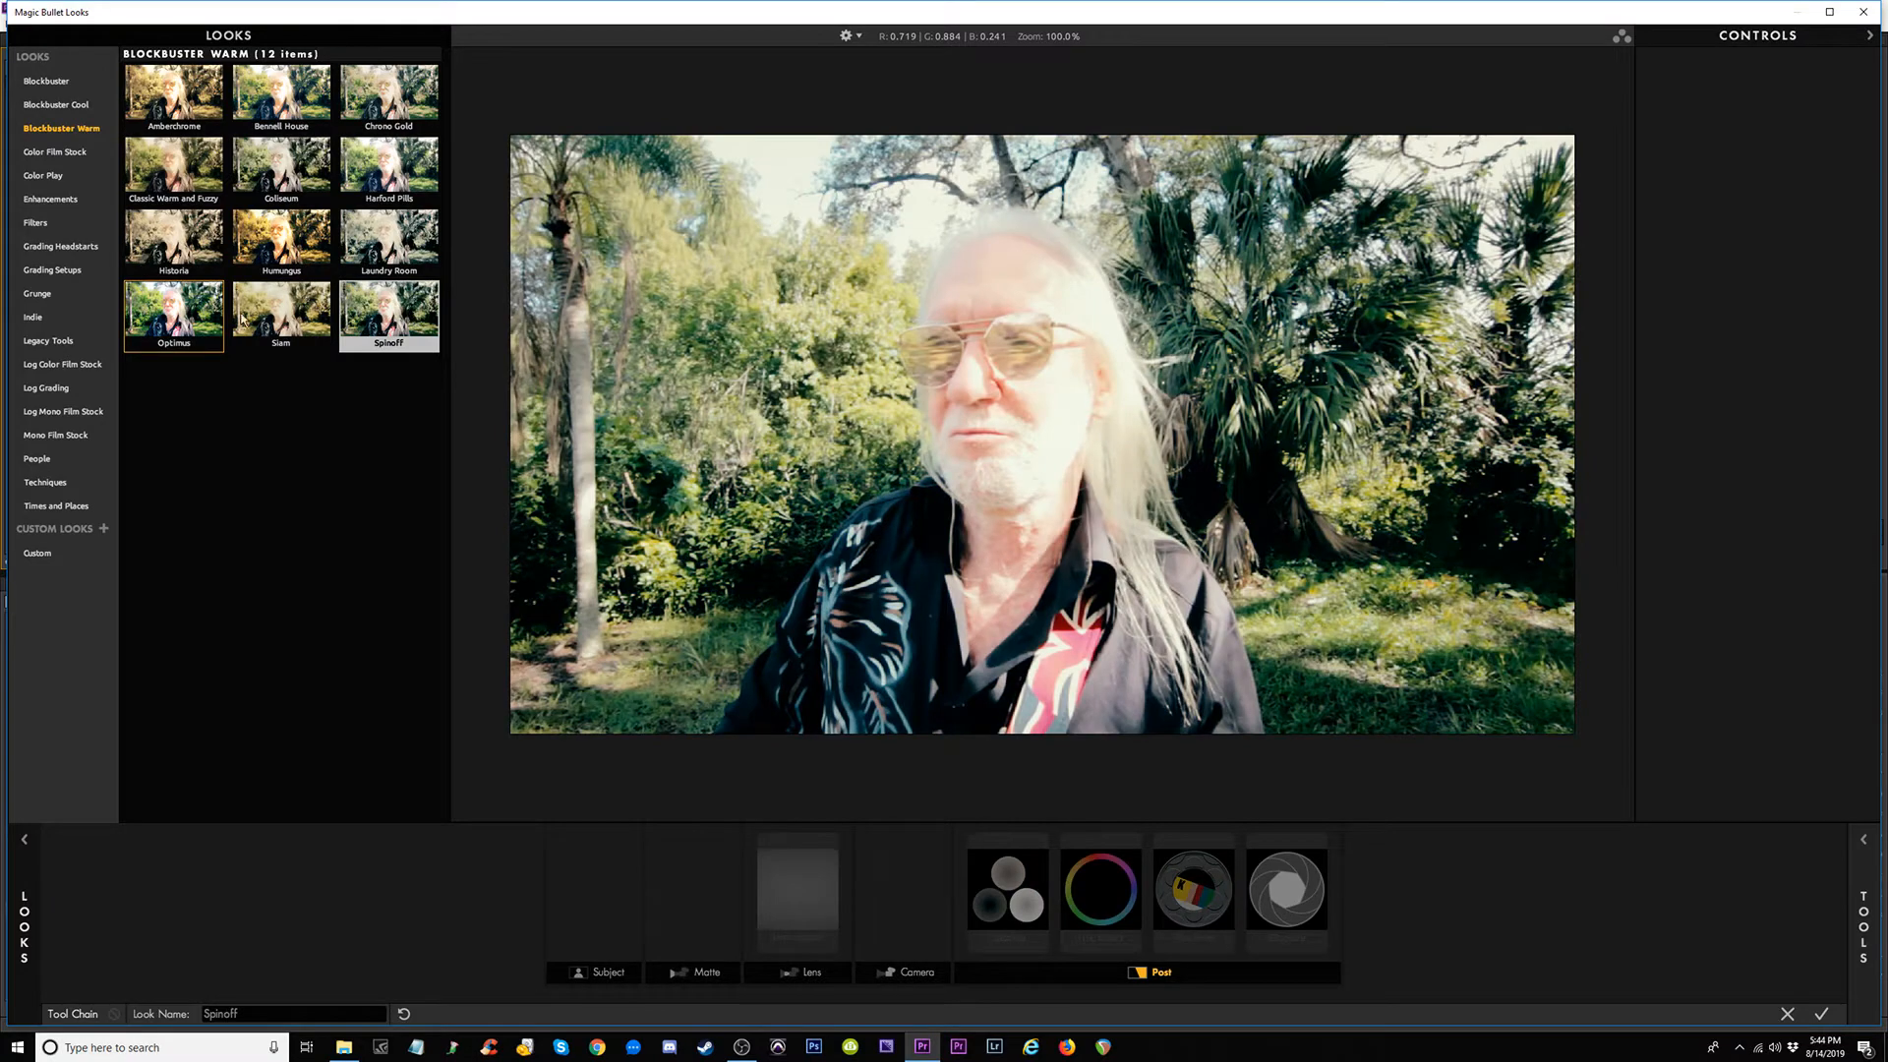
pyautogui.click(192, 320)
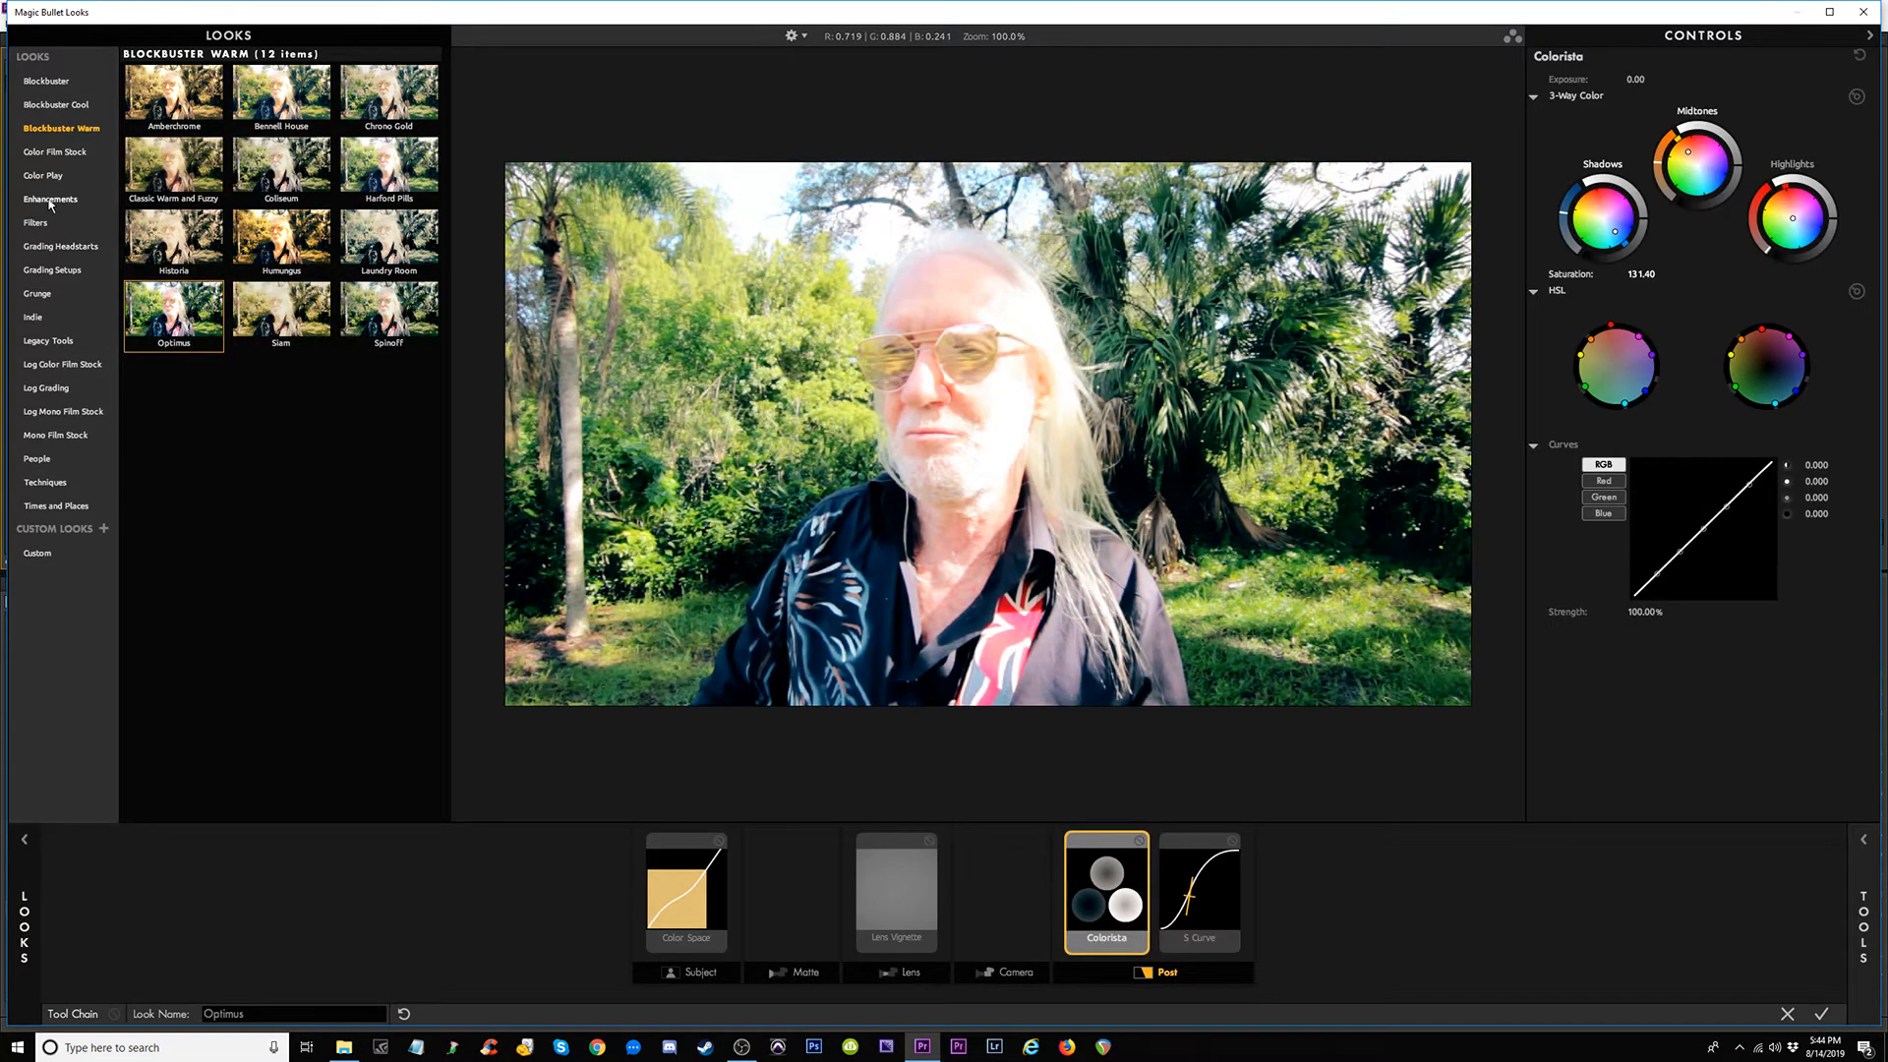
# Preview several Fujifilm, Kodak and Prolochrome looks from the Color Film Stock category on the clip.
pyautogui.click(55, 152)
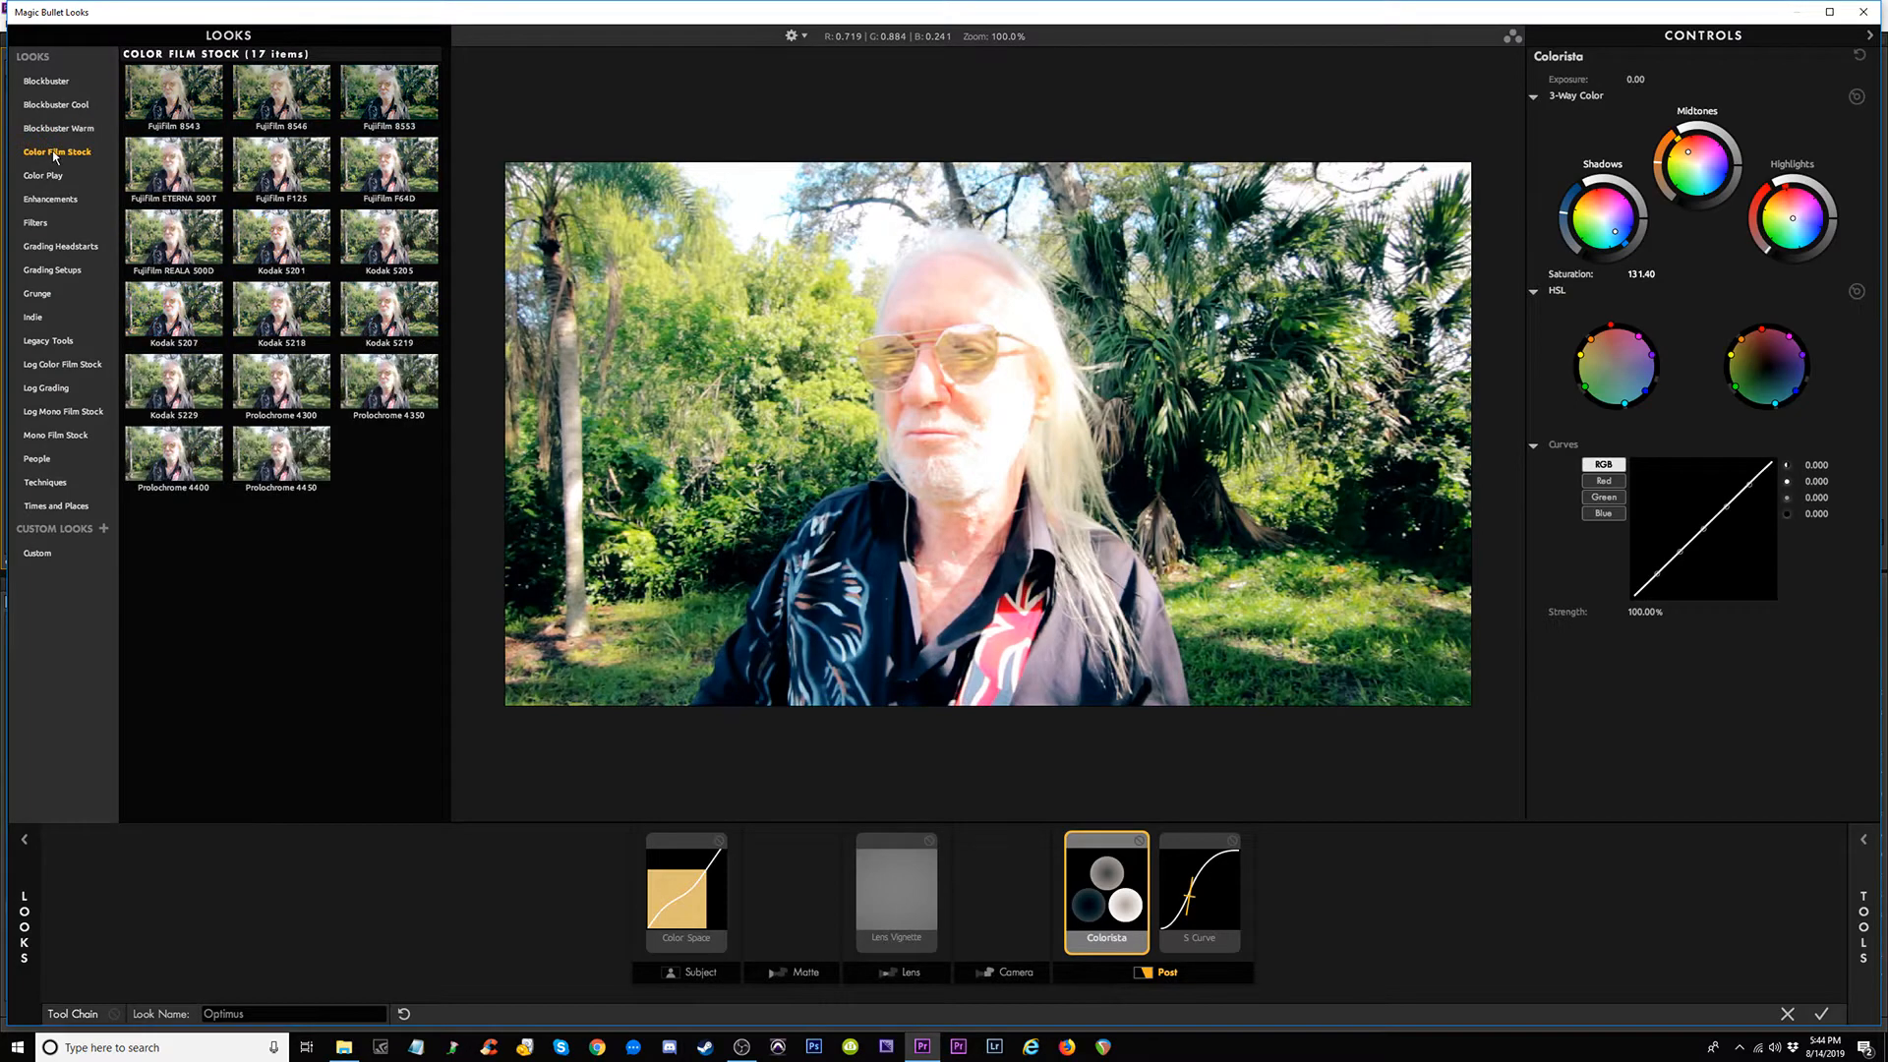
pyautogui.click(175, 96)
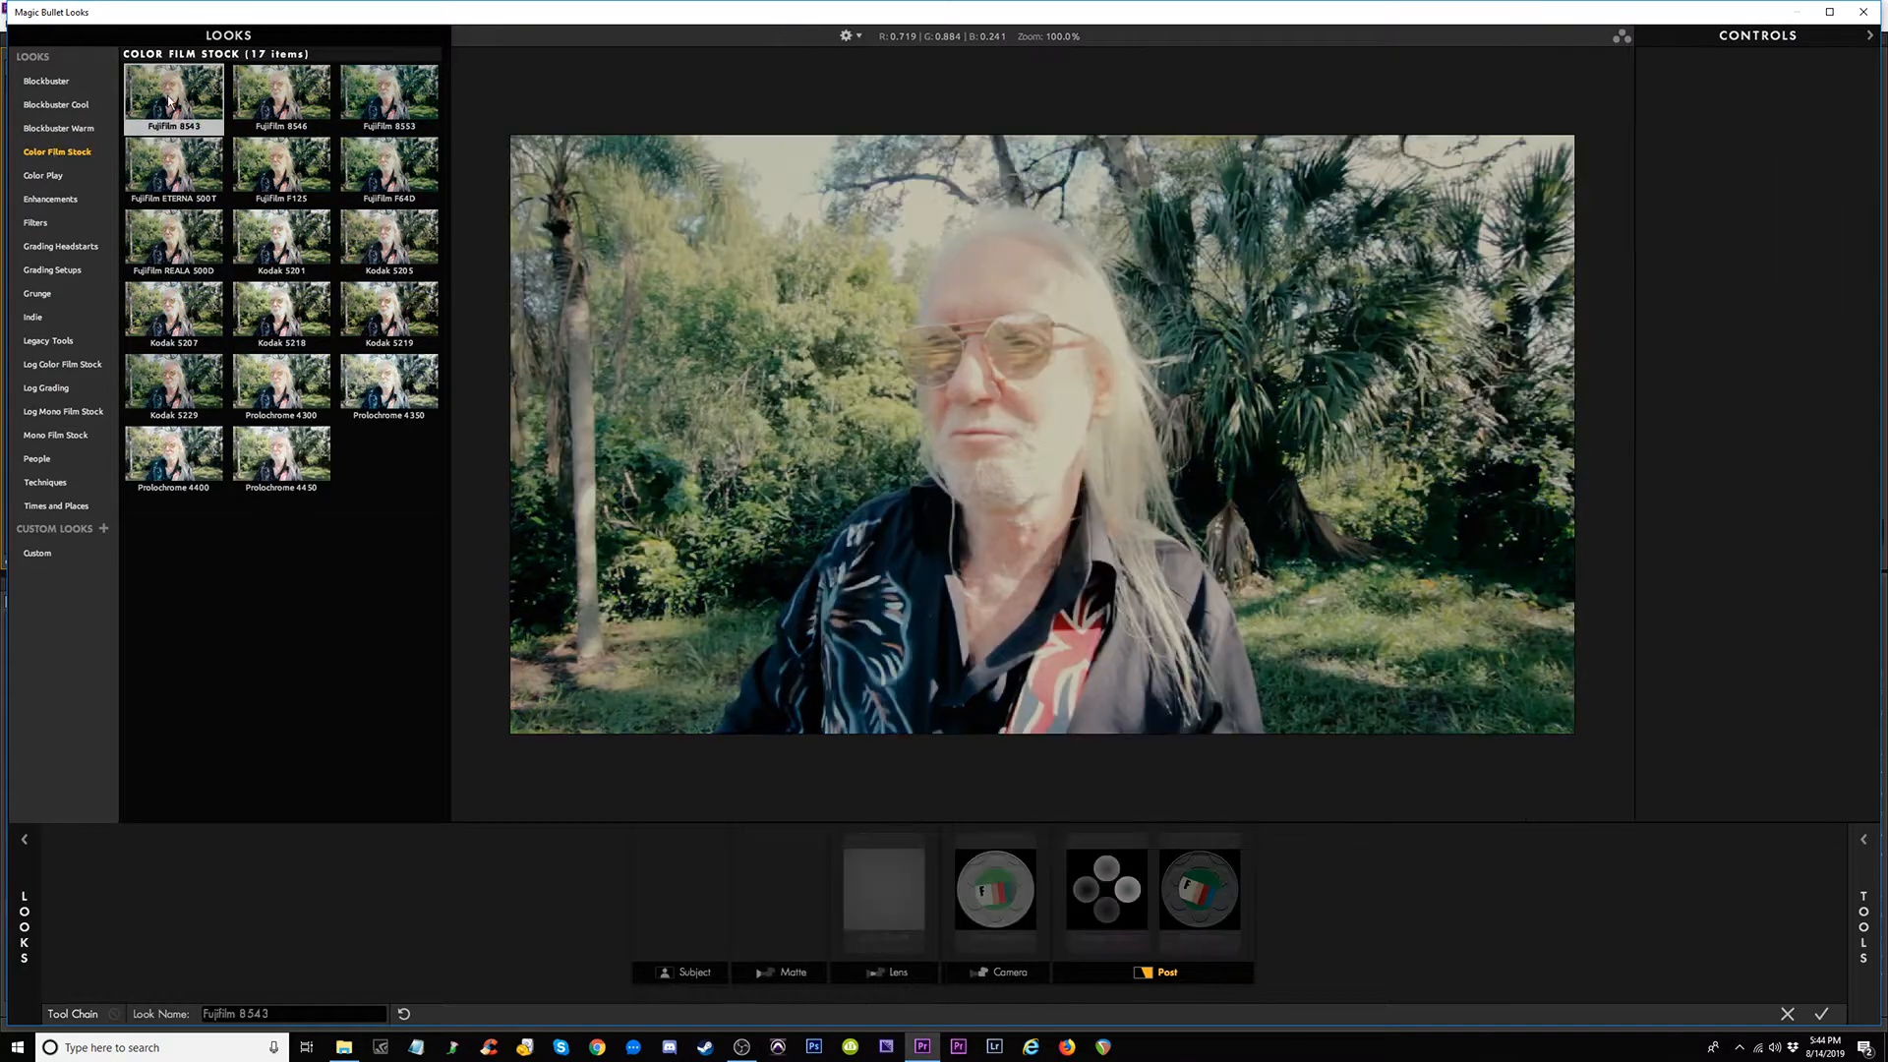
pyautogui.click(278, 97)
pyautogui.click(418, 102)
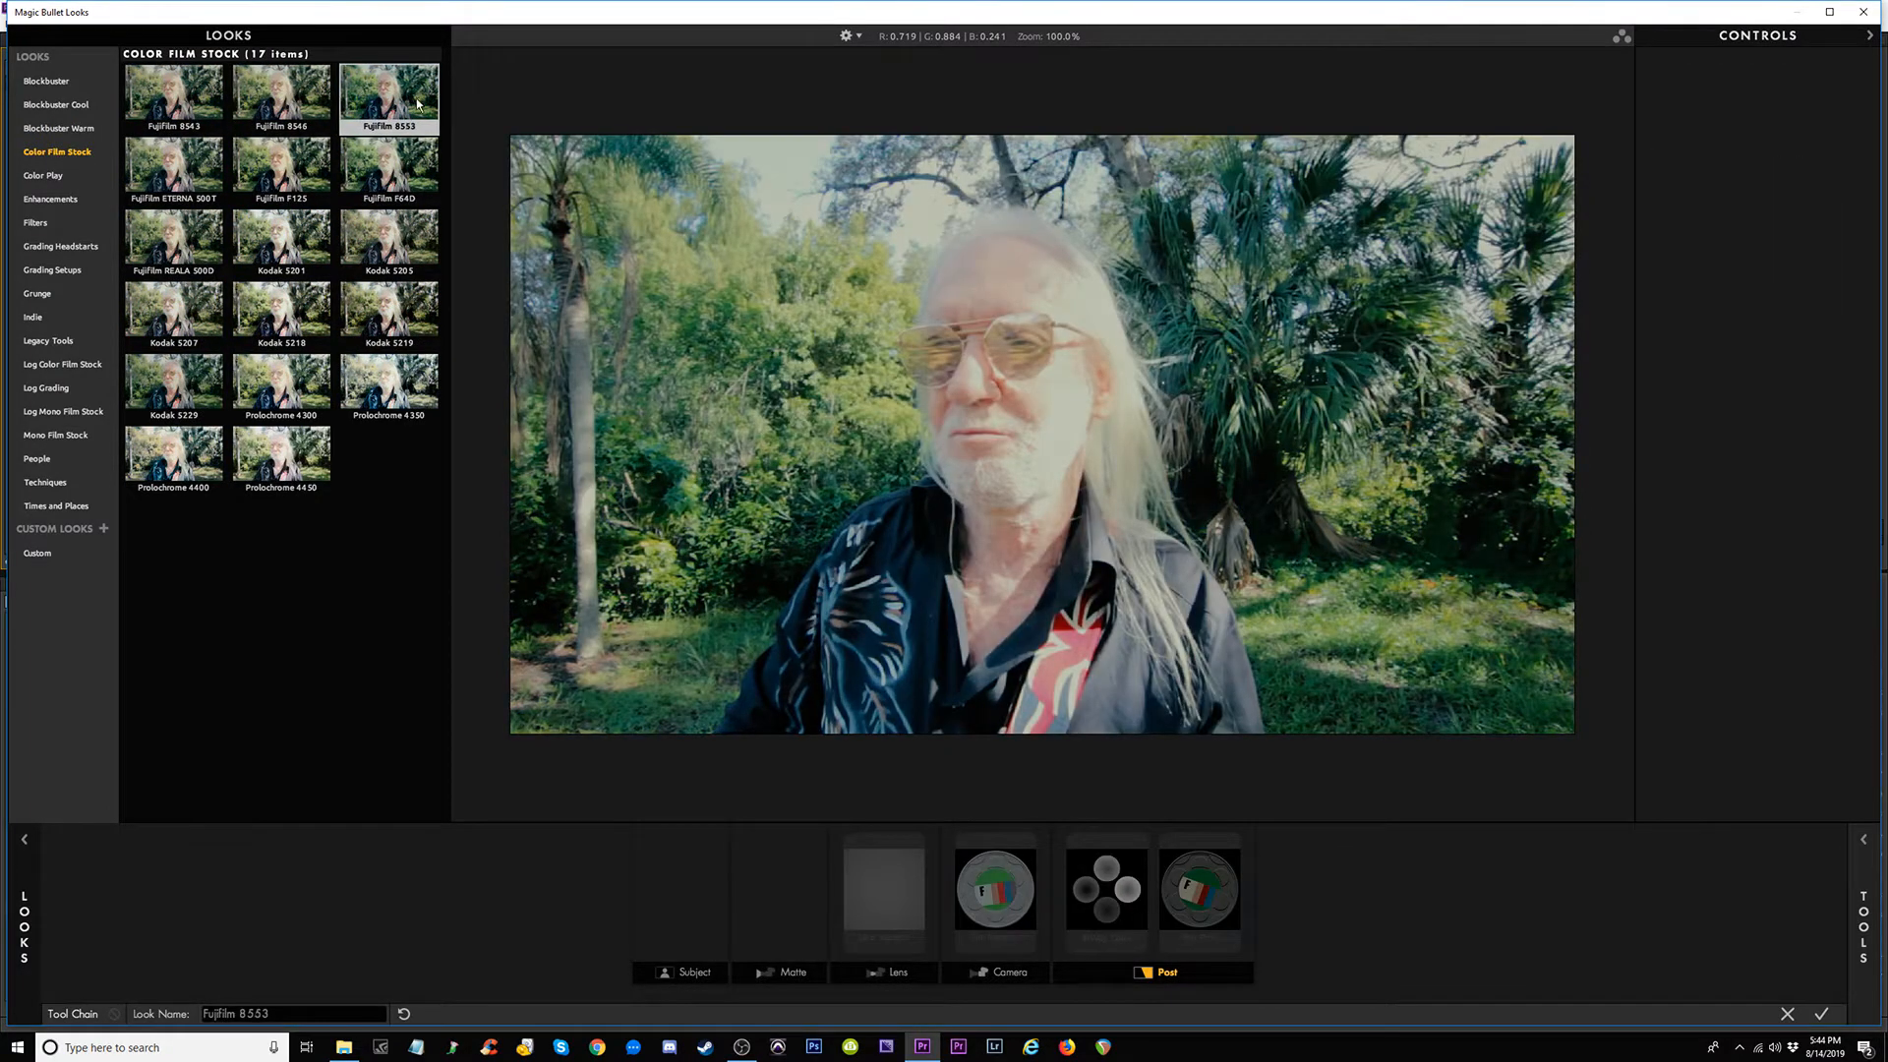
pyautogui.click(405, 197)
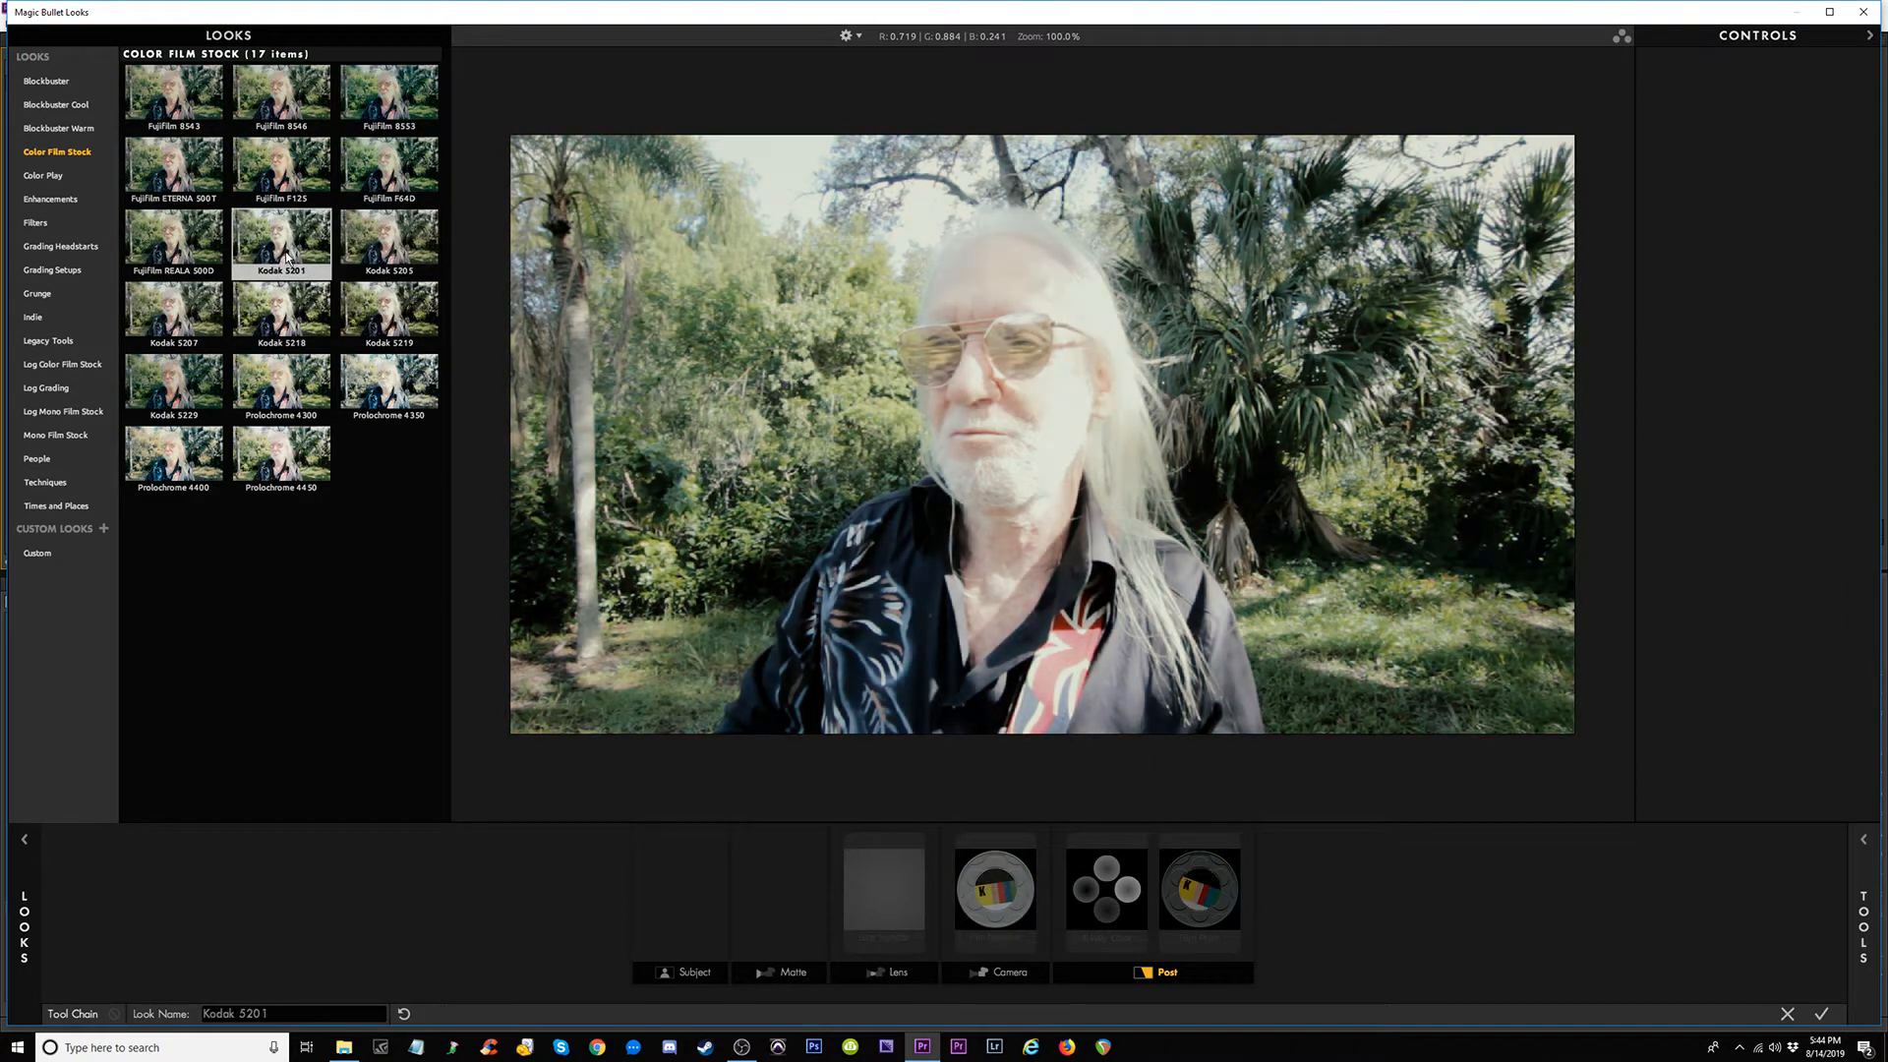
pyautogui.click(290, 327)
pyautogui.click(292, 405)
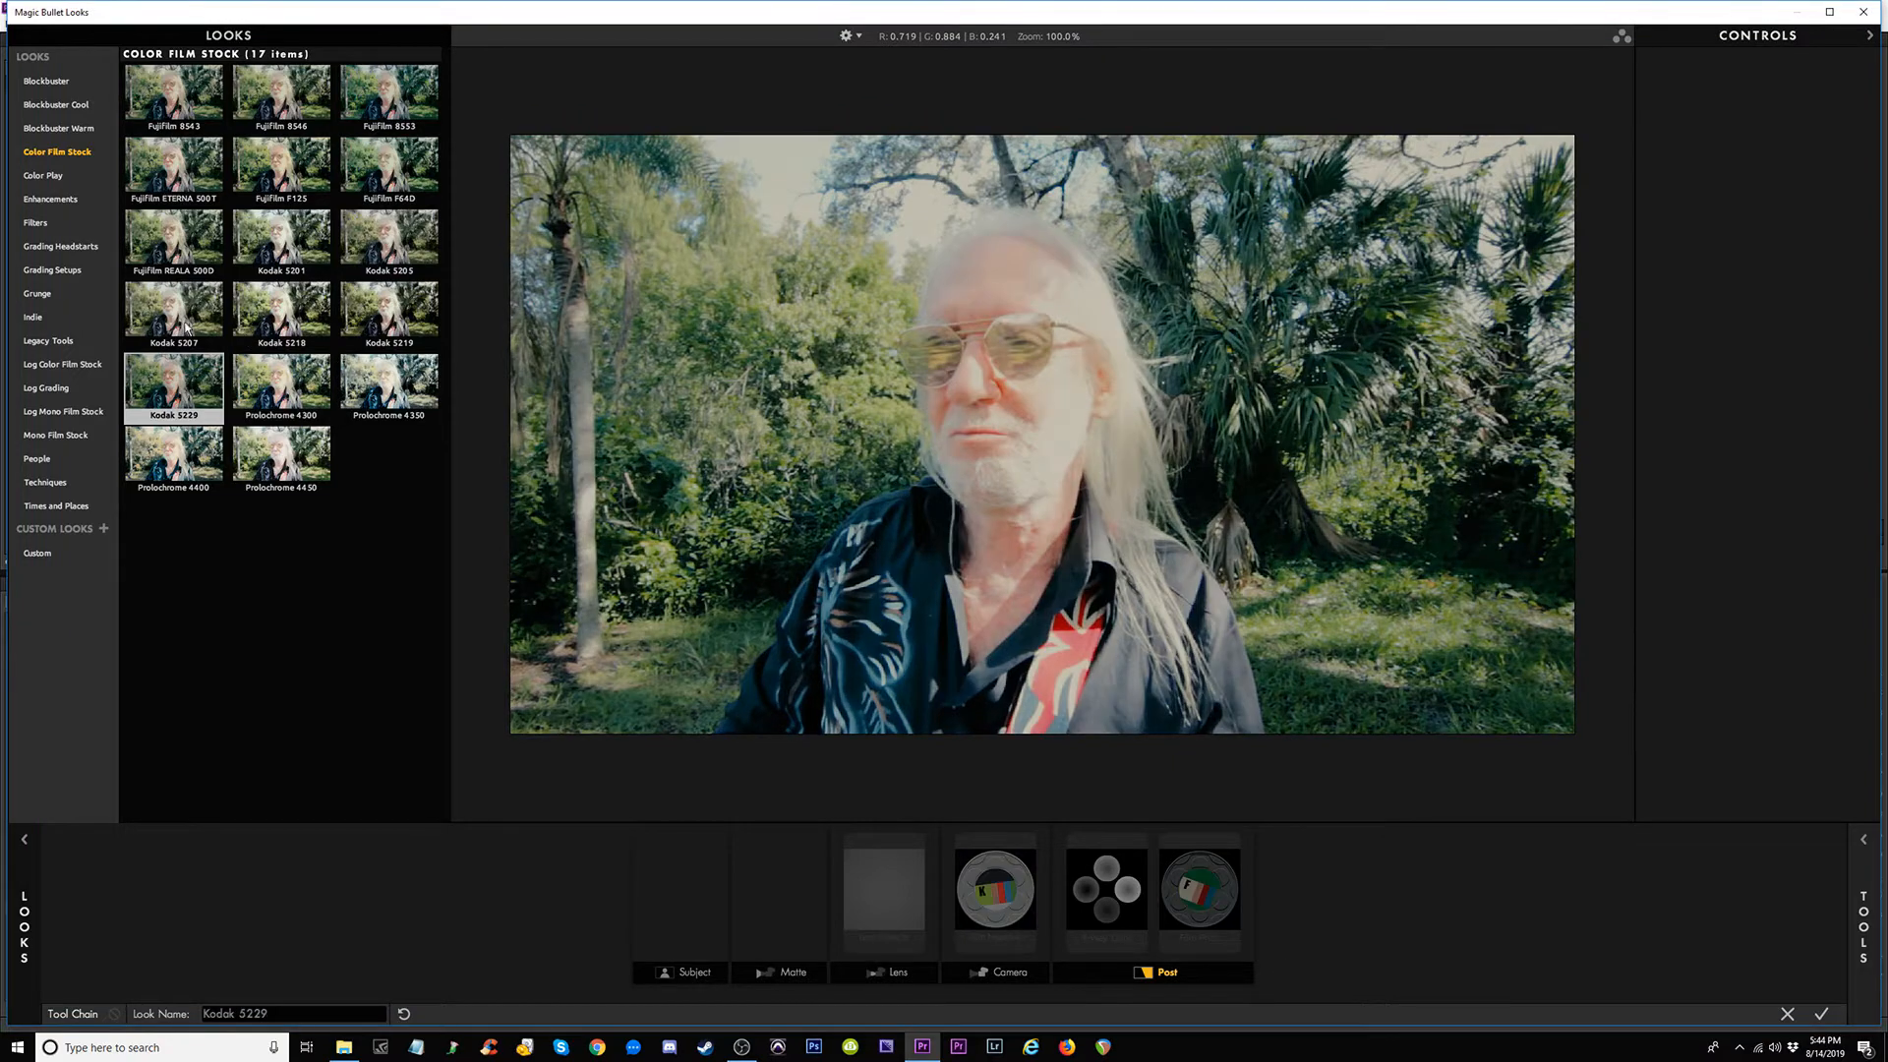
pyautogui.click(179, 236)
pyautogui.click(181, 172)
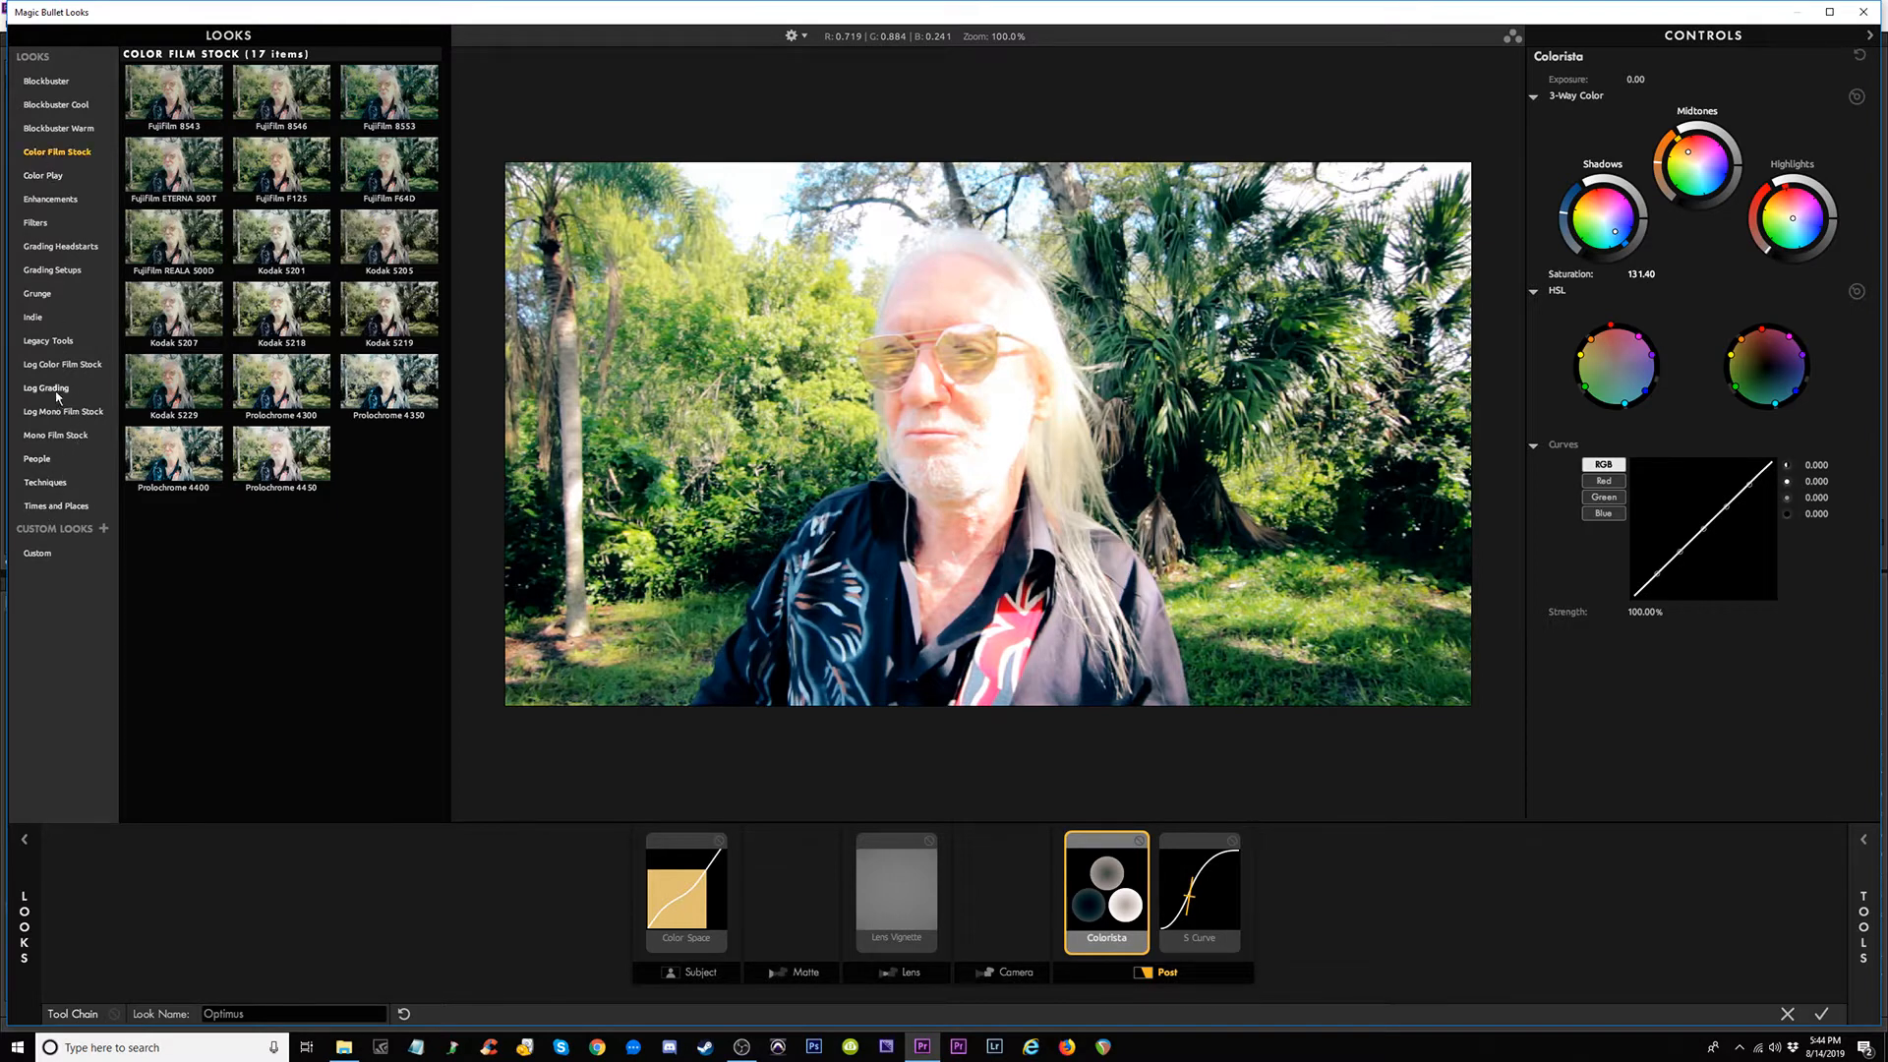
# Preview the Legacy Tools looks on the clip, including Ranged Saturation Tool, Color Reversal Tool, 3 Strip Process Tool and Classic Vignette.
pyautogui.click(50, 341)
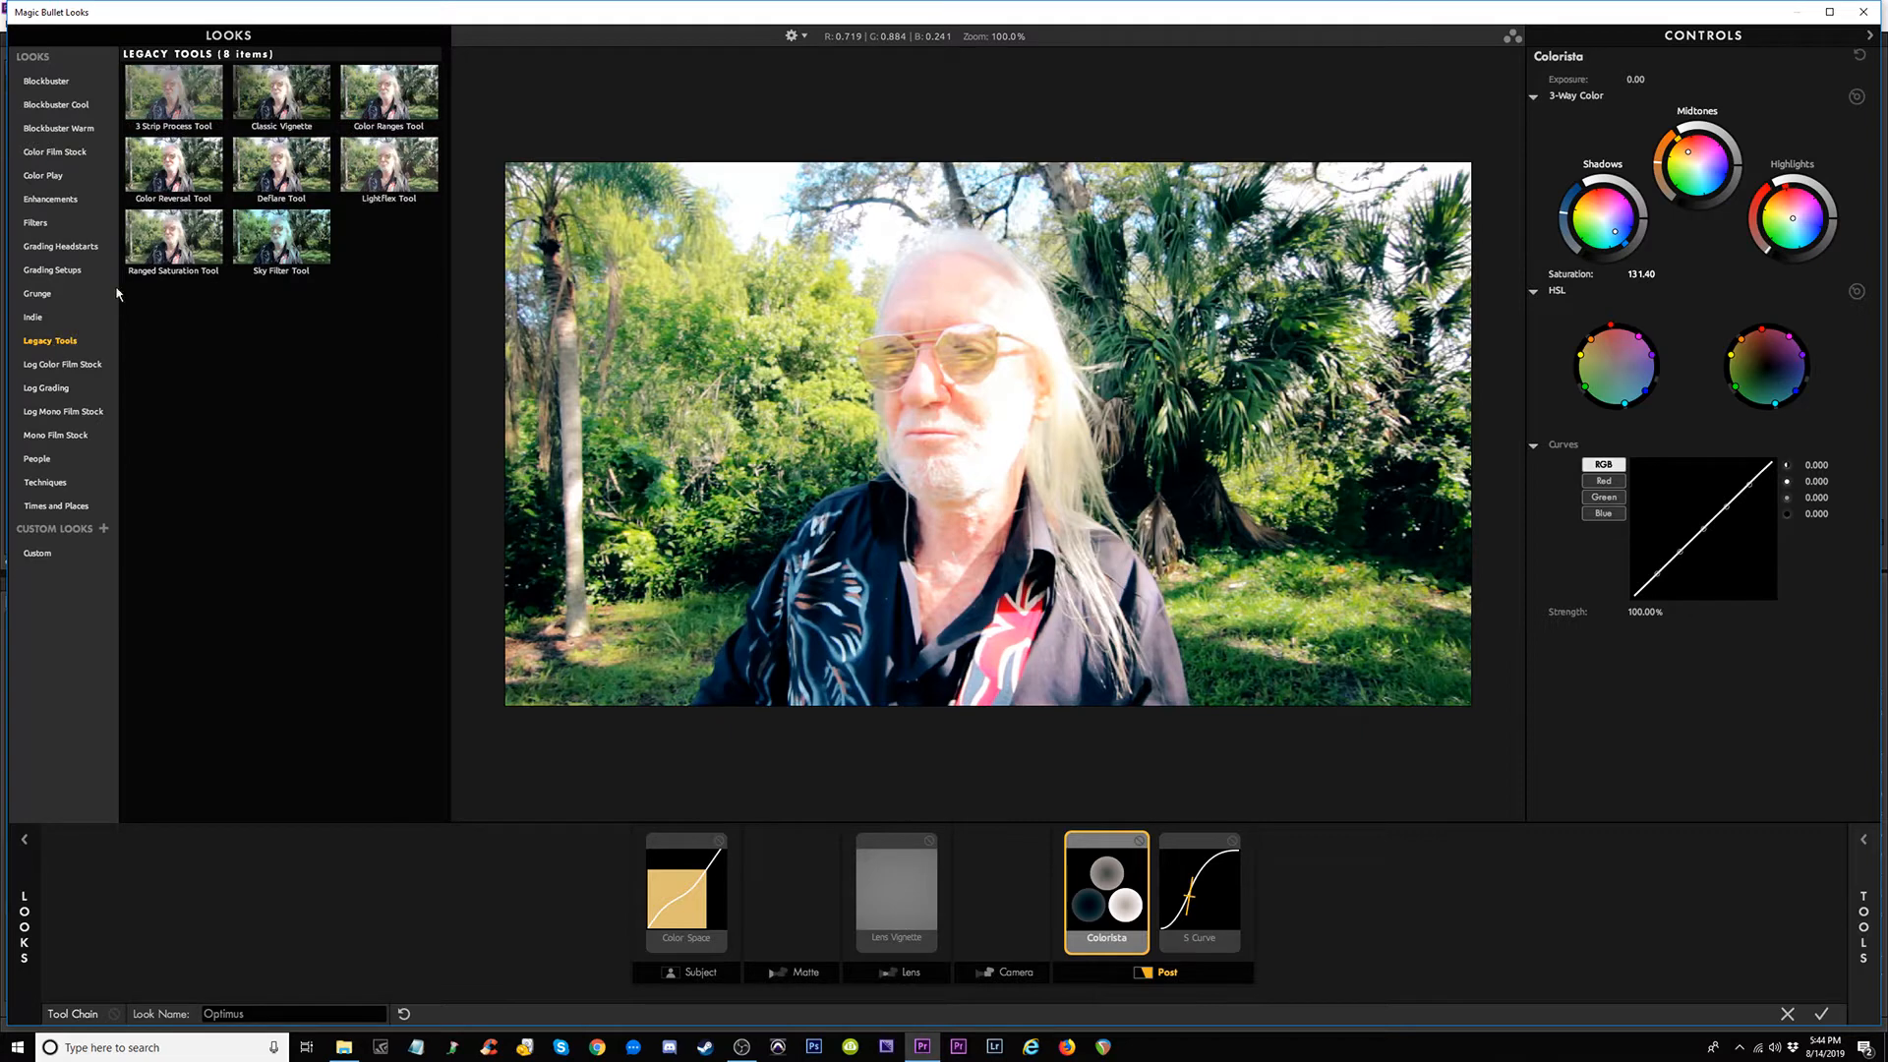
pyautogui.click(180, 253)
pyautogui.click(180, 177)
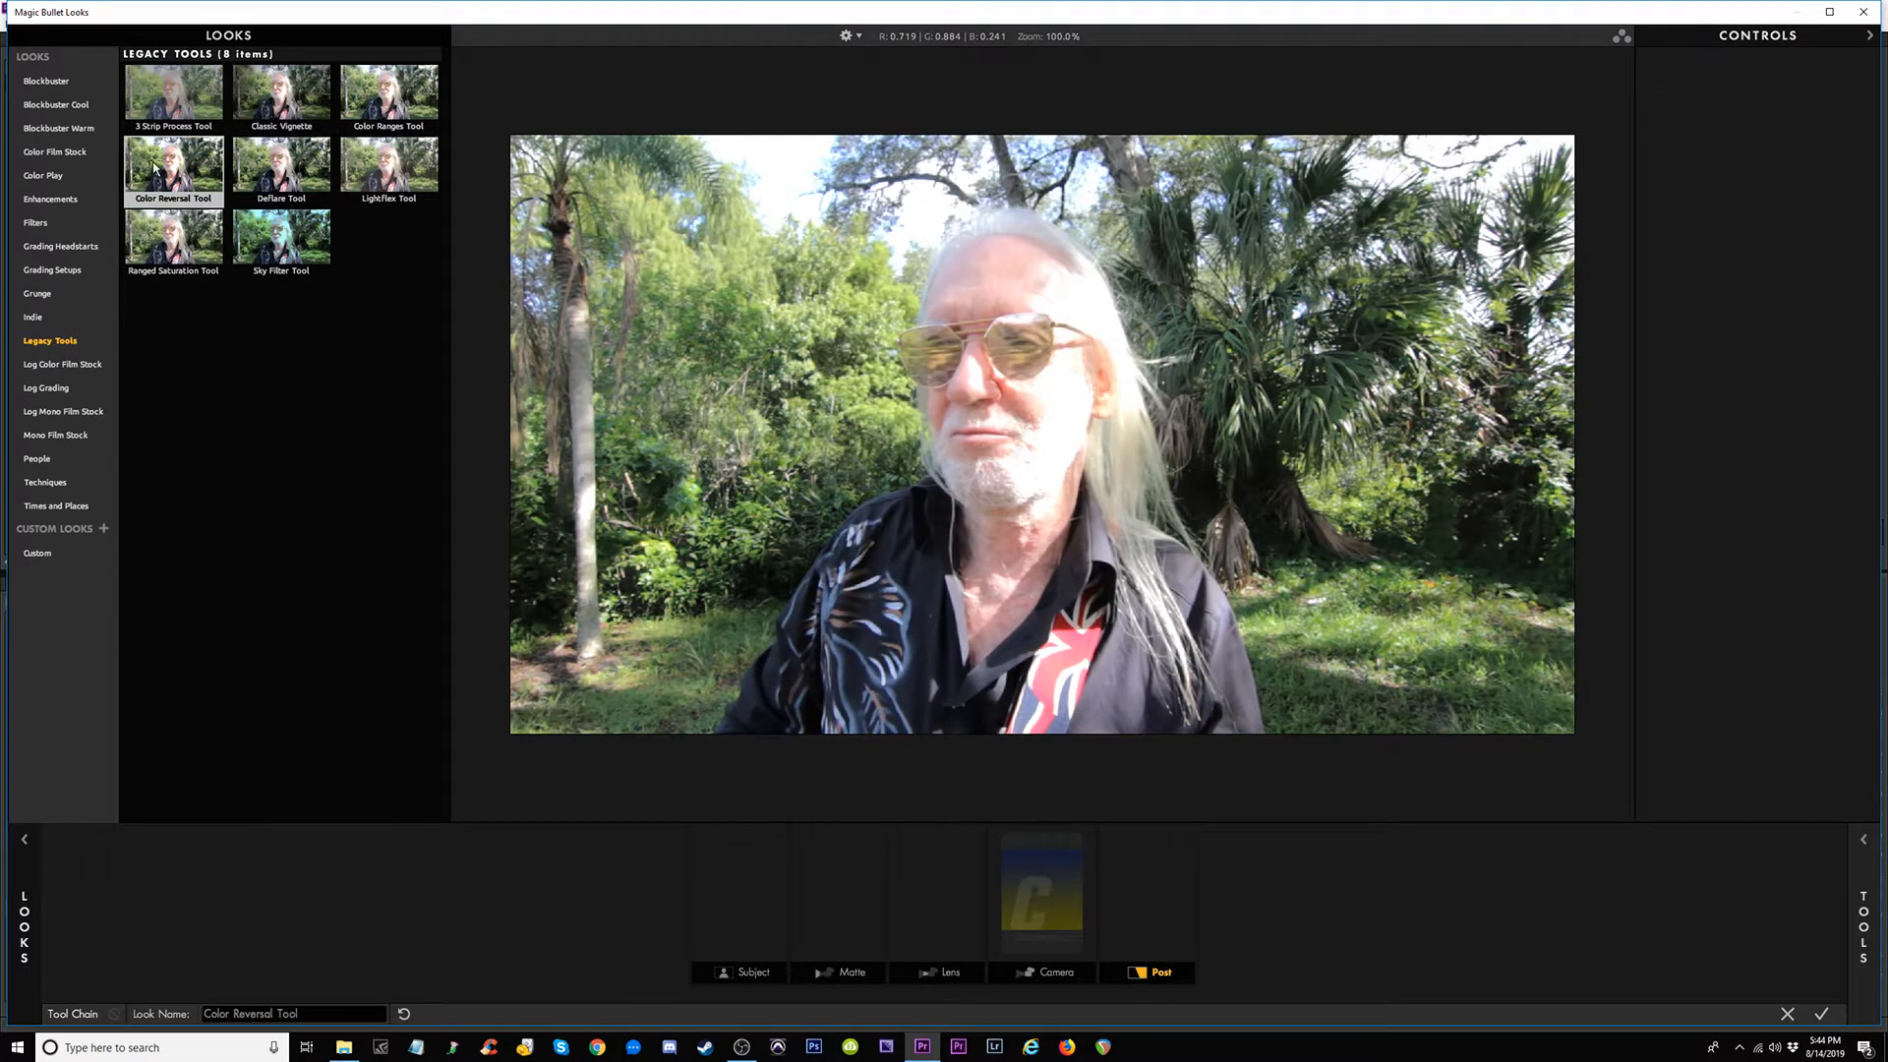
pyautogui.click(171, 98)
pyautogui.click(286, 169)
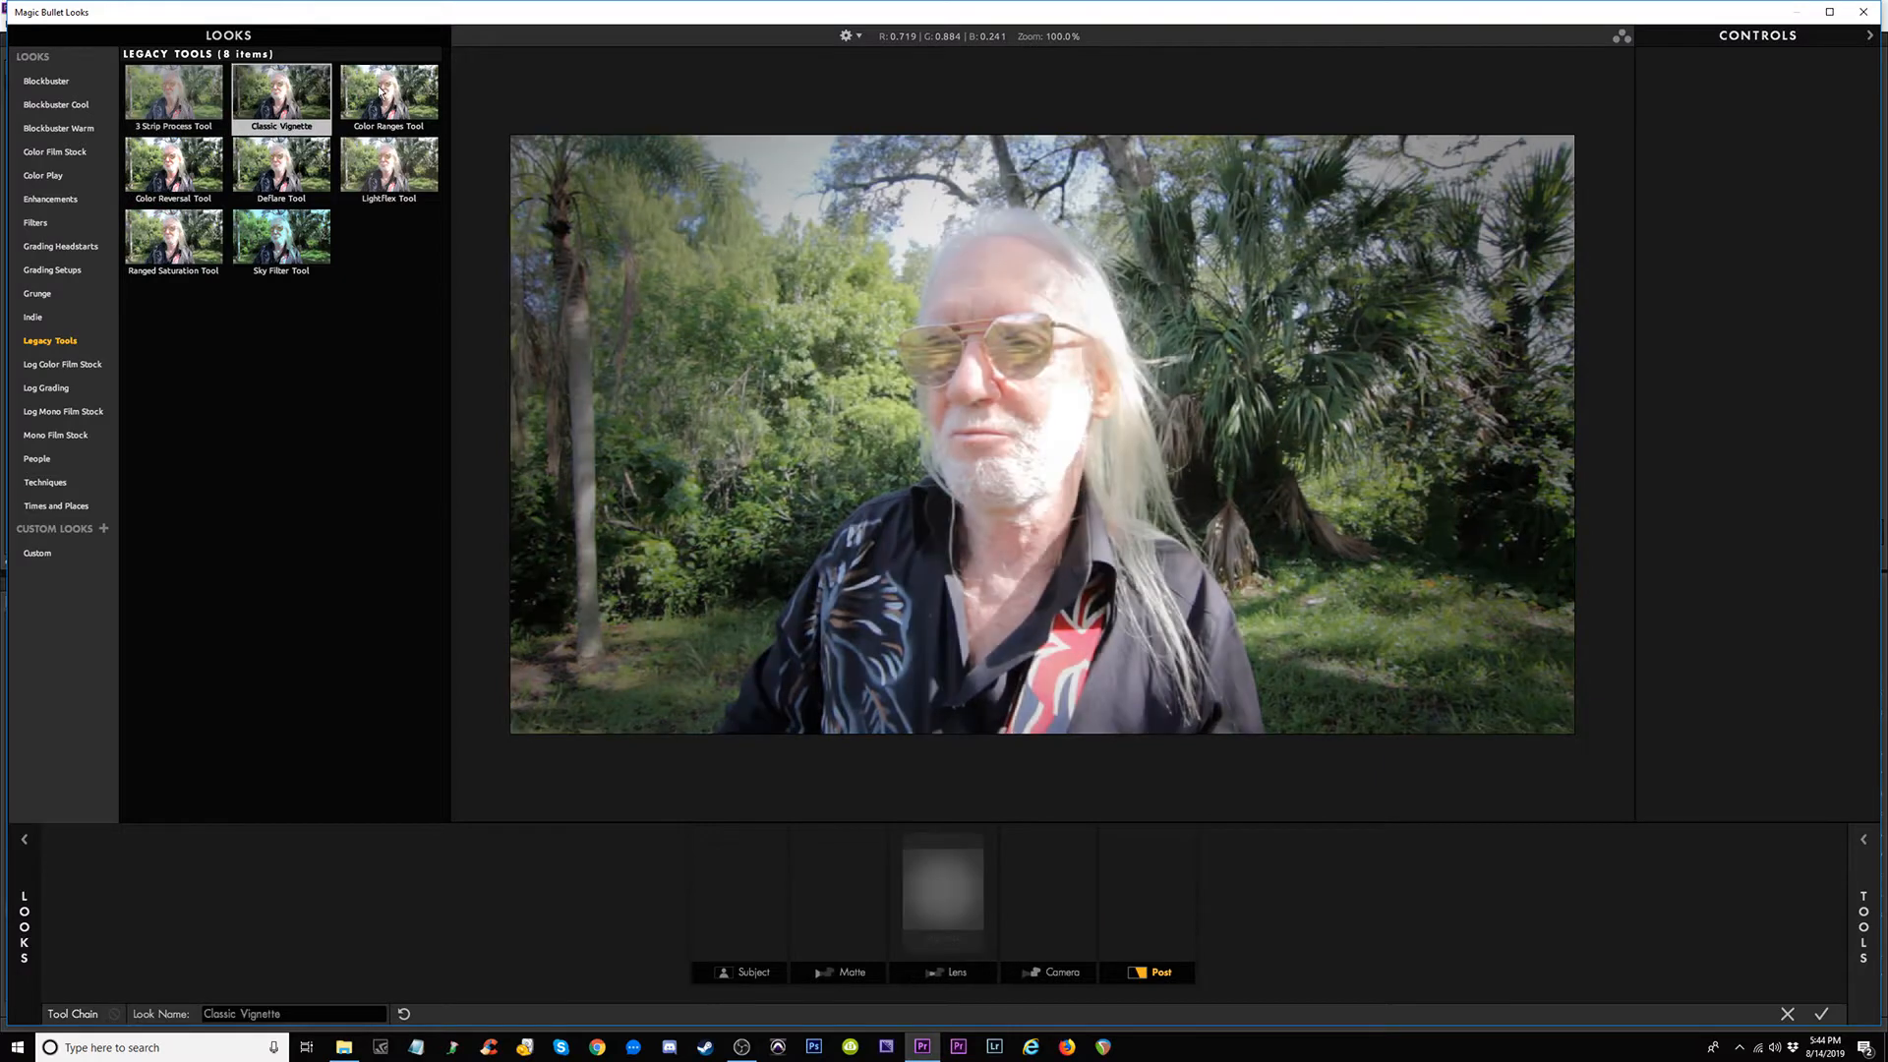
pyautogui.click(160, 165)
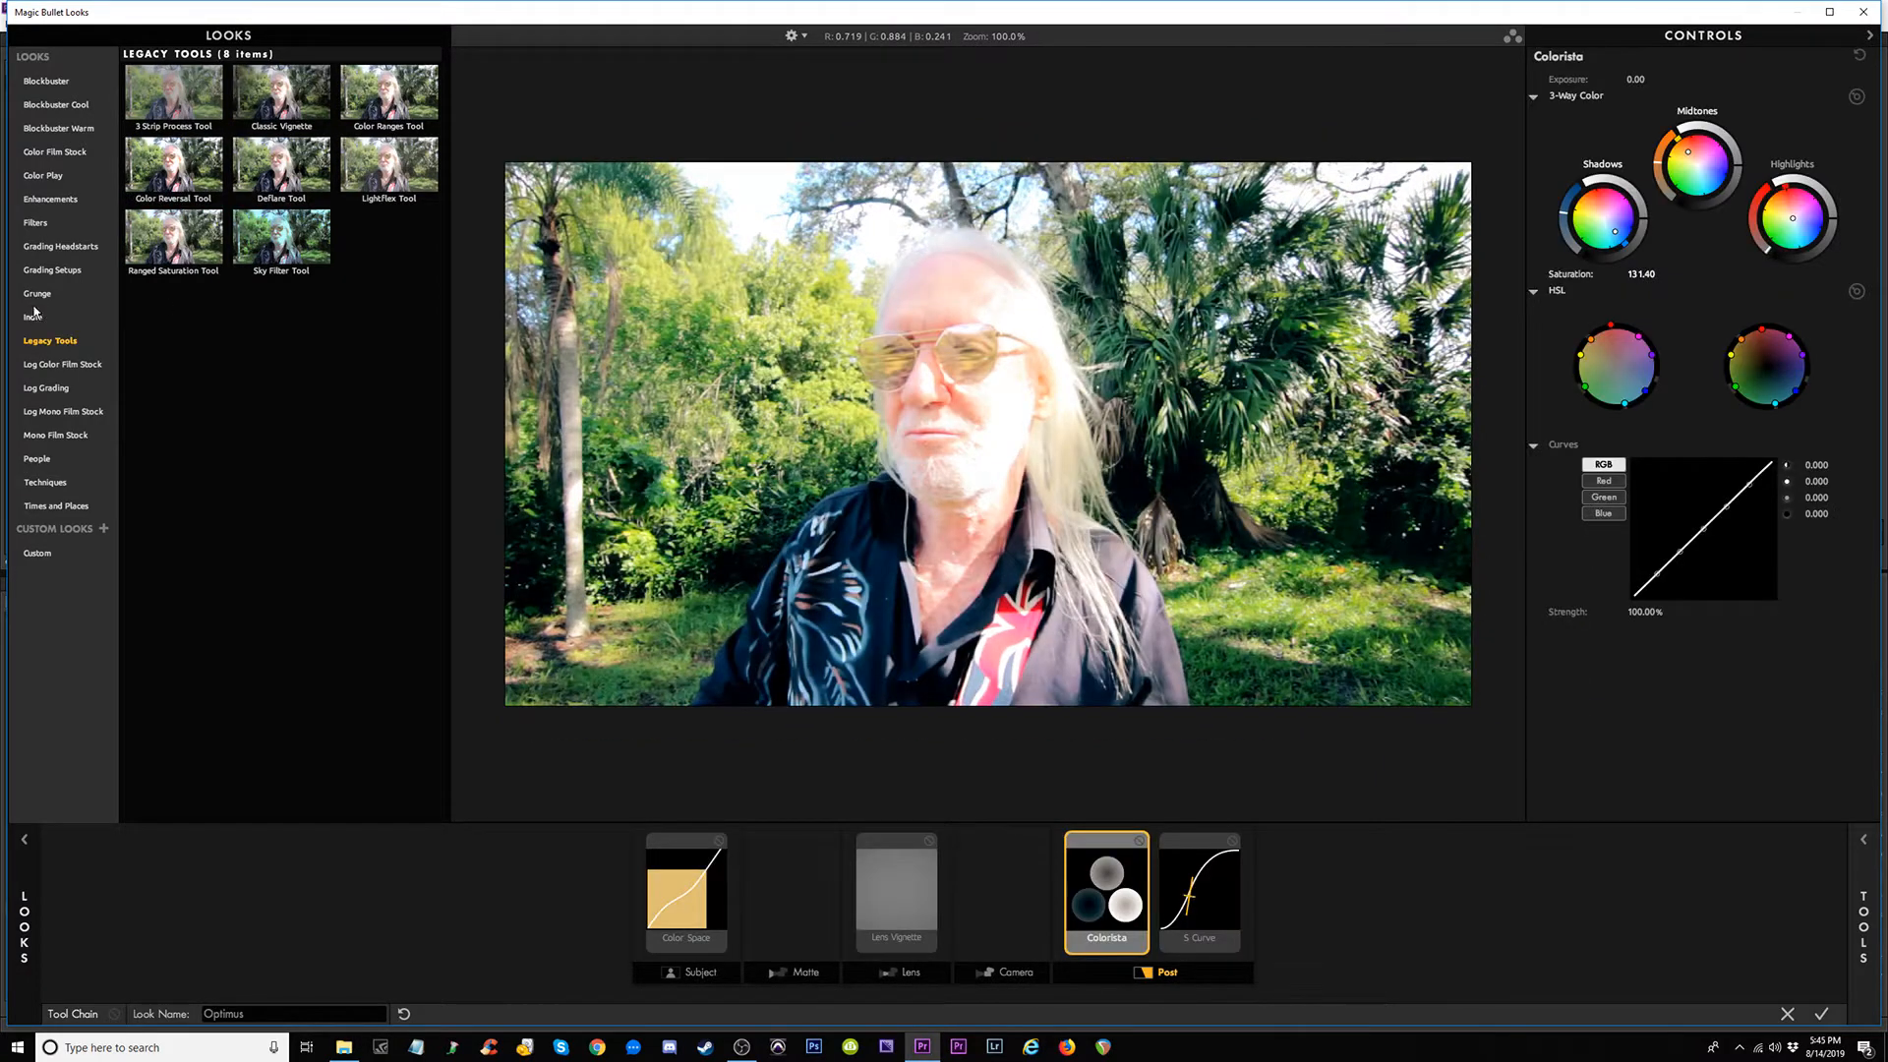
# Preview the Crossover look in the Grunge category and browse the Color Play, Enhancements and Filters looks.
pyautogui.click(37, 296)
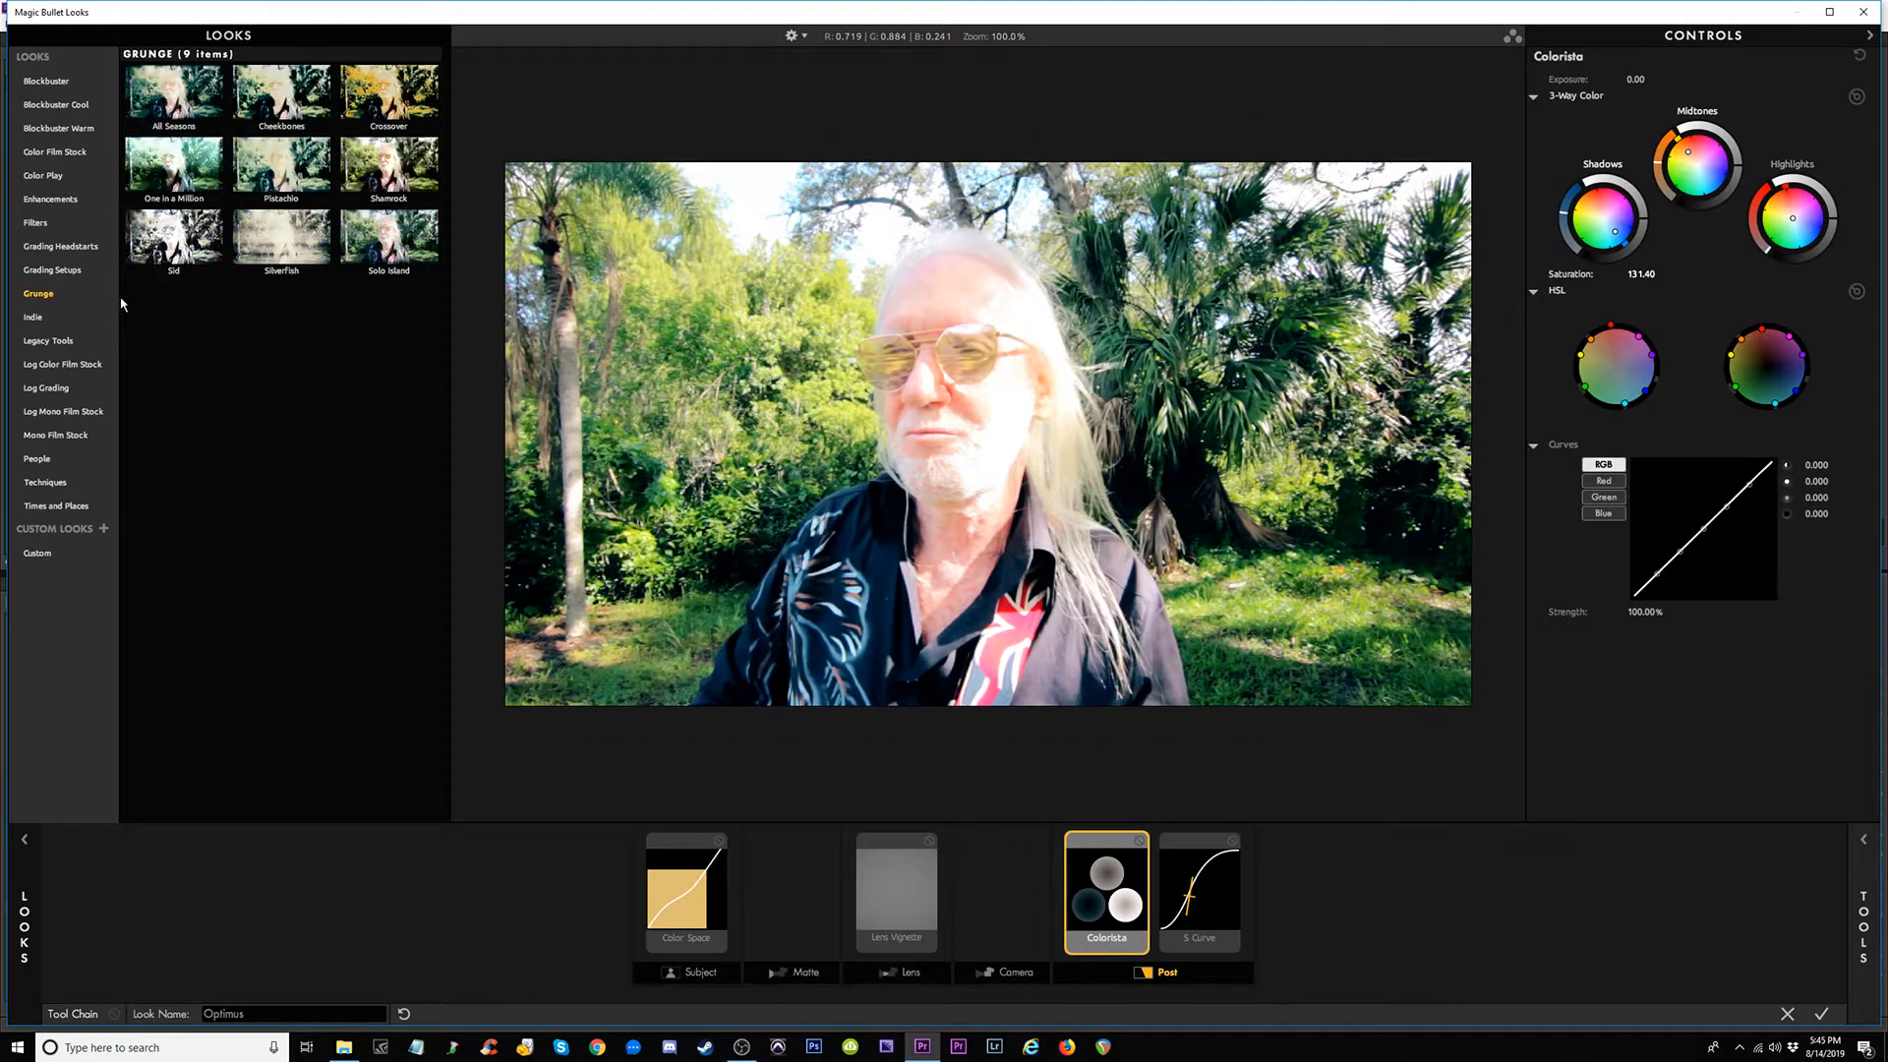
pyautogui.click(386, 91)
pyautogui.click(41, 177)
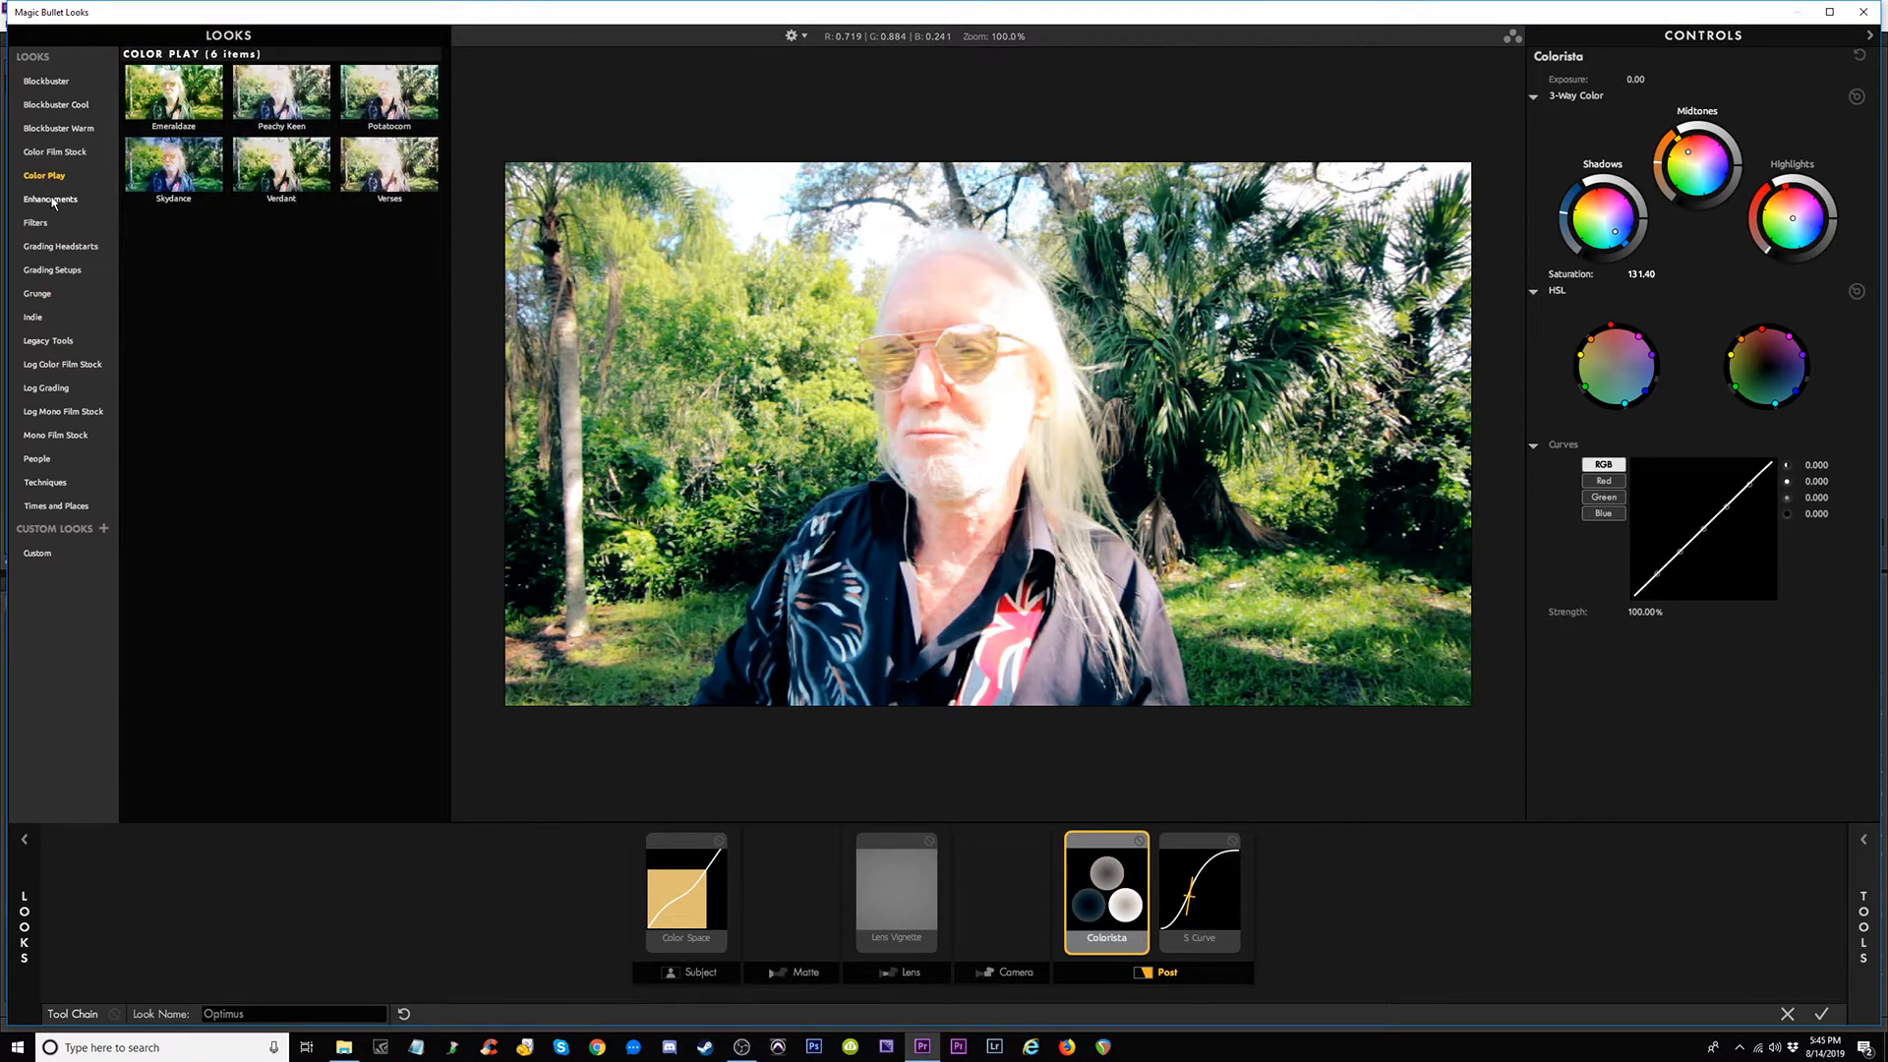
pyautogui.click(49, 199)
pyautogui.click(65, 221)
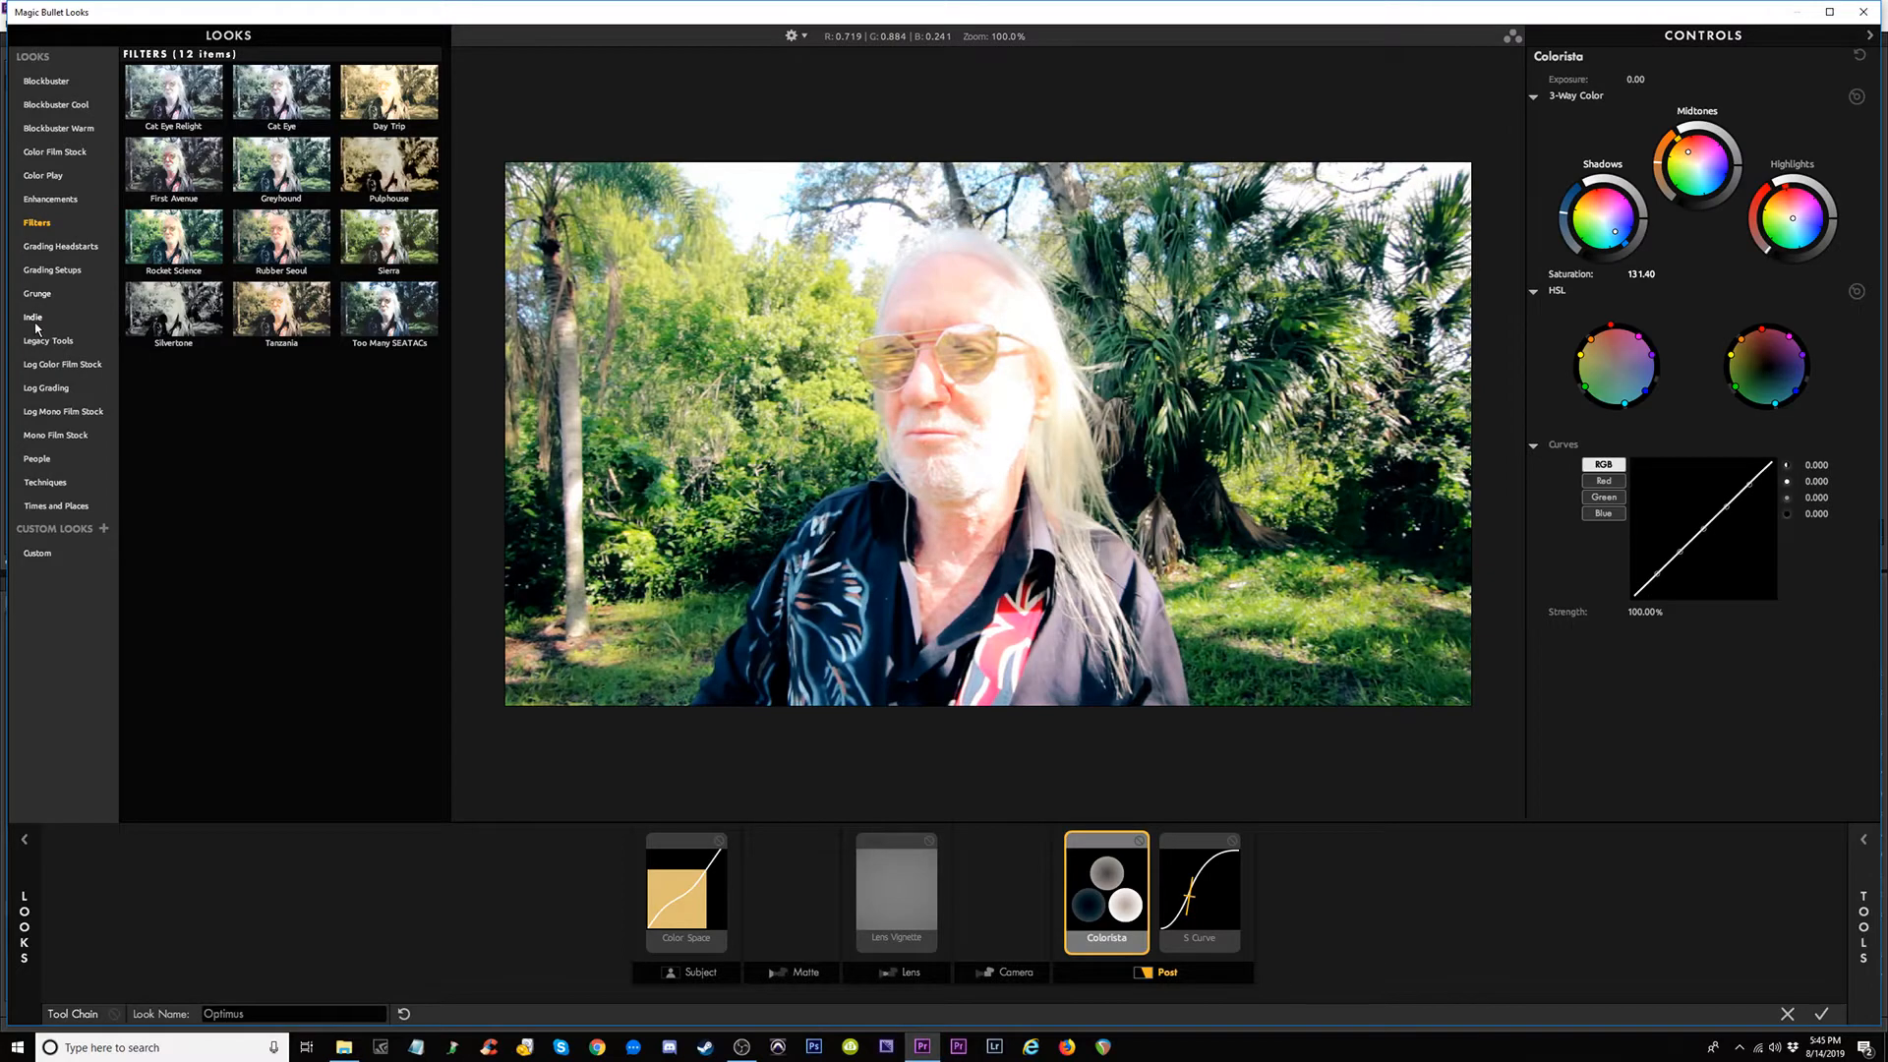
# Preview the People looks Spot Focus, Classic Skin Smoother, Classic Interview and People Pop on the clip.
pyautogui.click(37, 460)
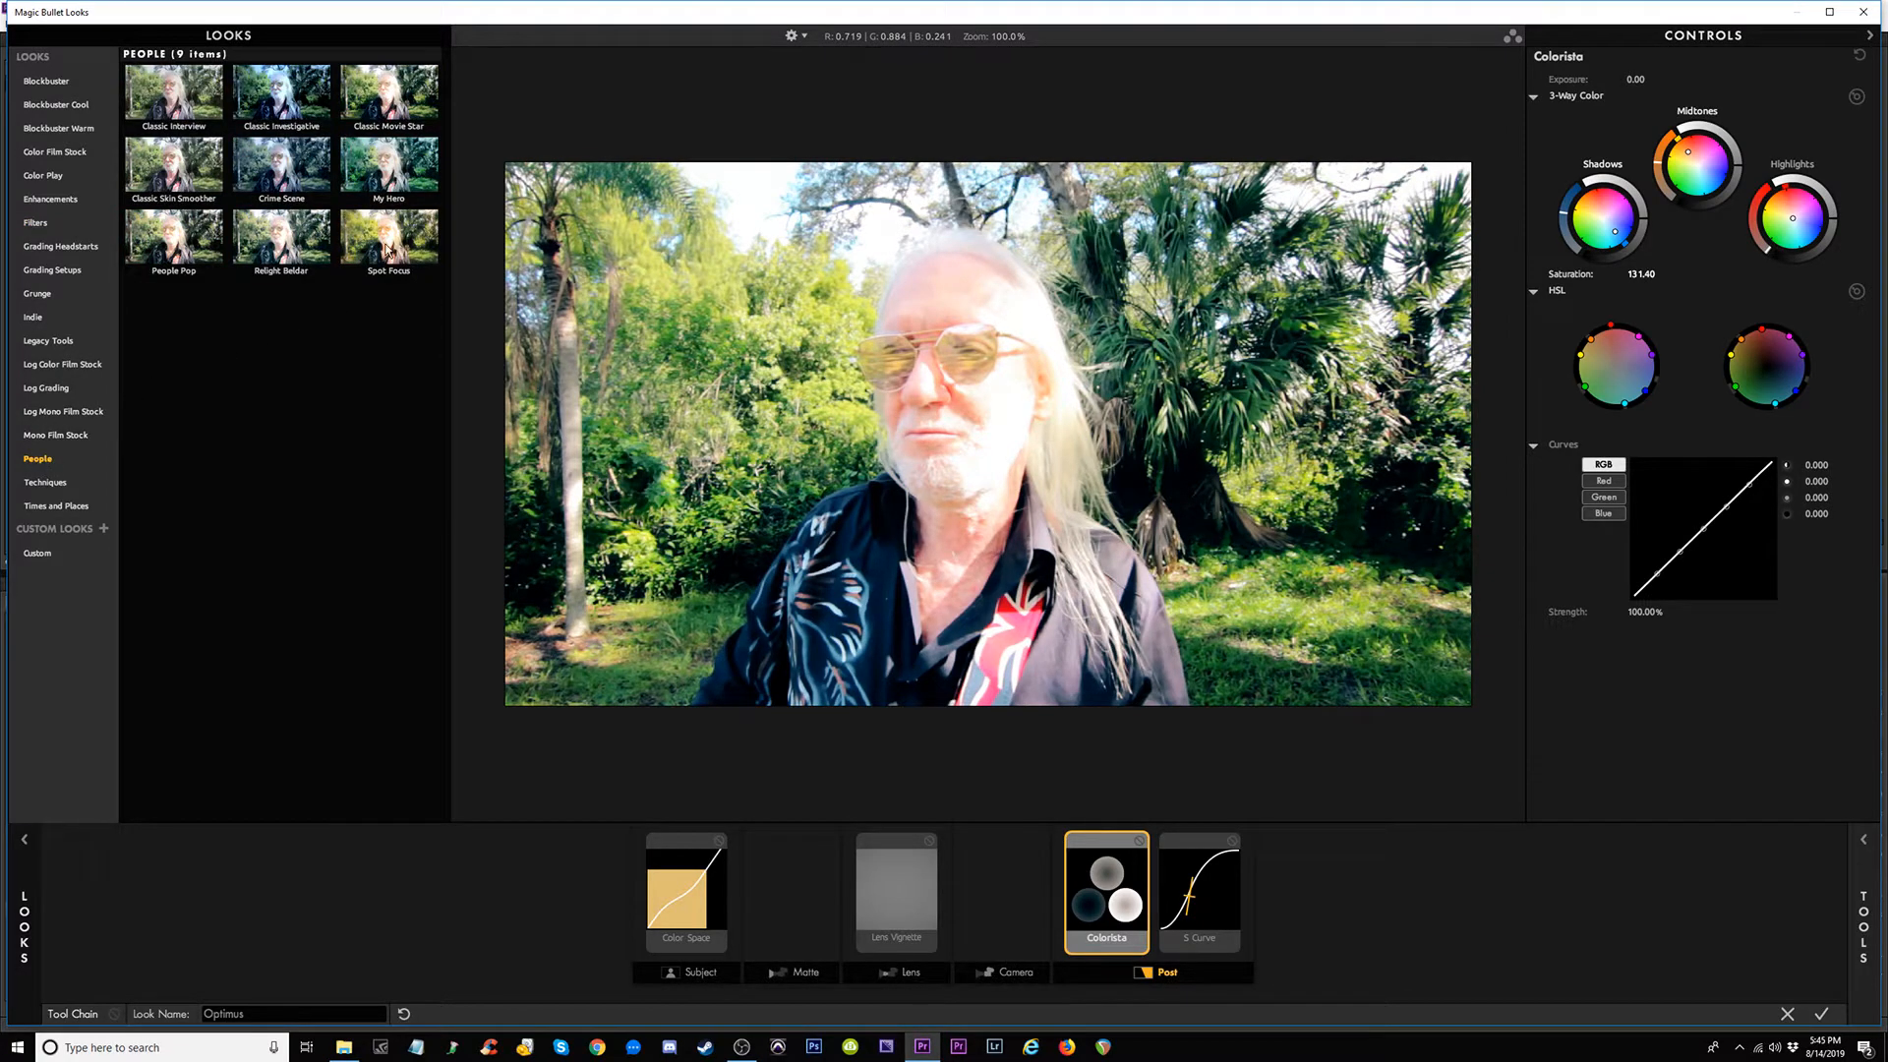
pyautogui.click(389, 250)
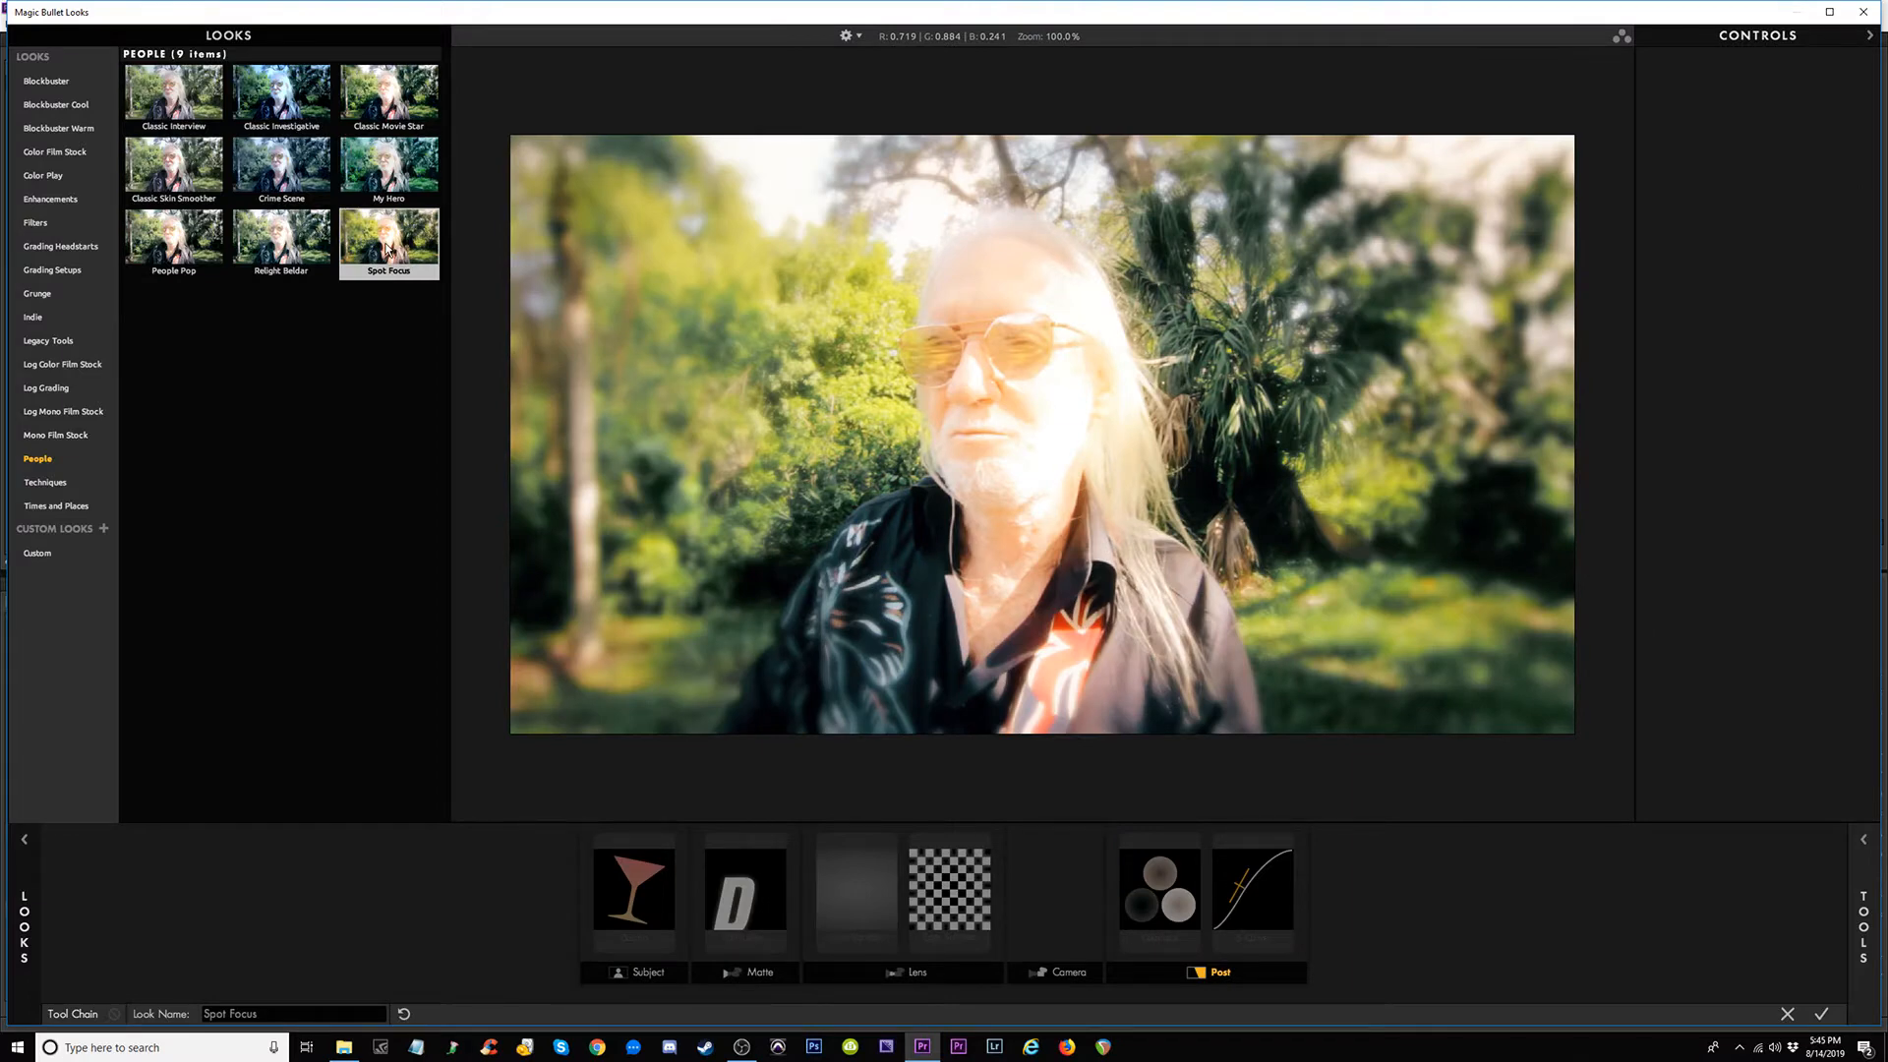
pyautogui.click(192, 182)
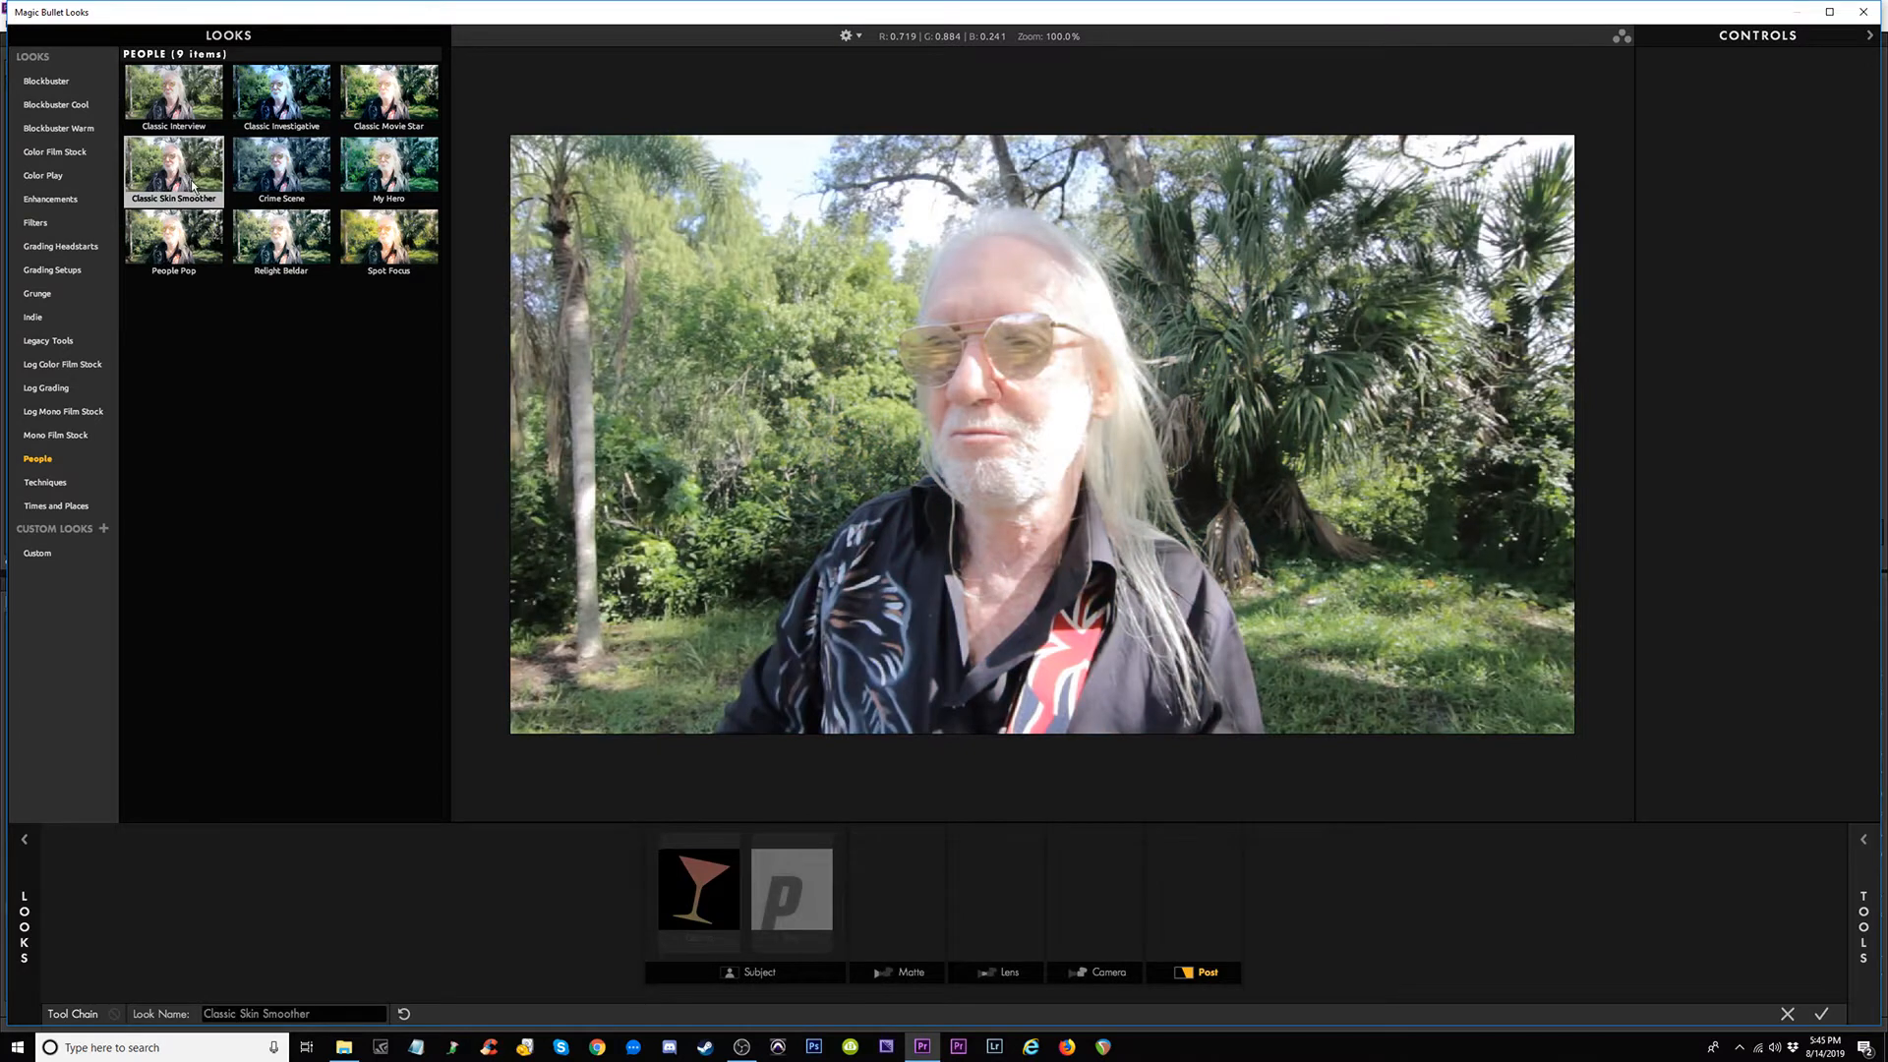
pyautogui.click(183, 108)
pyautogui.click(178, 199)
pyautogui.click(204, 106)
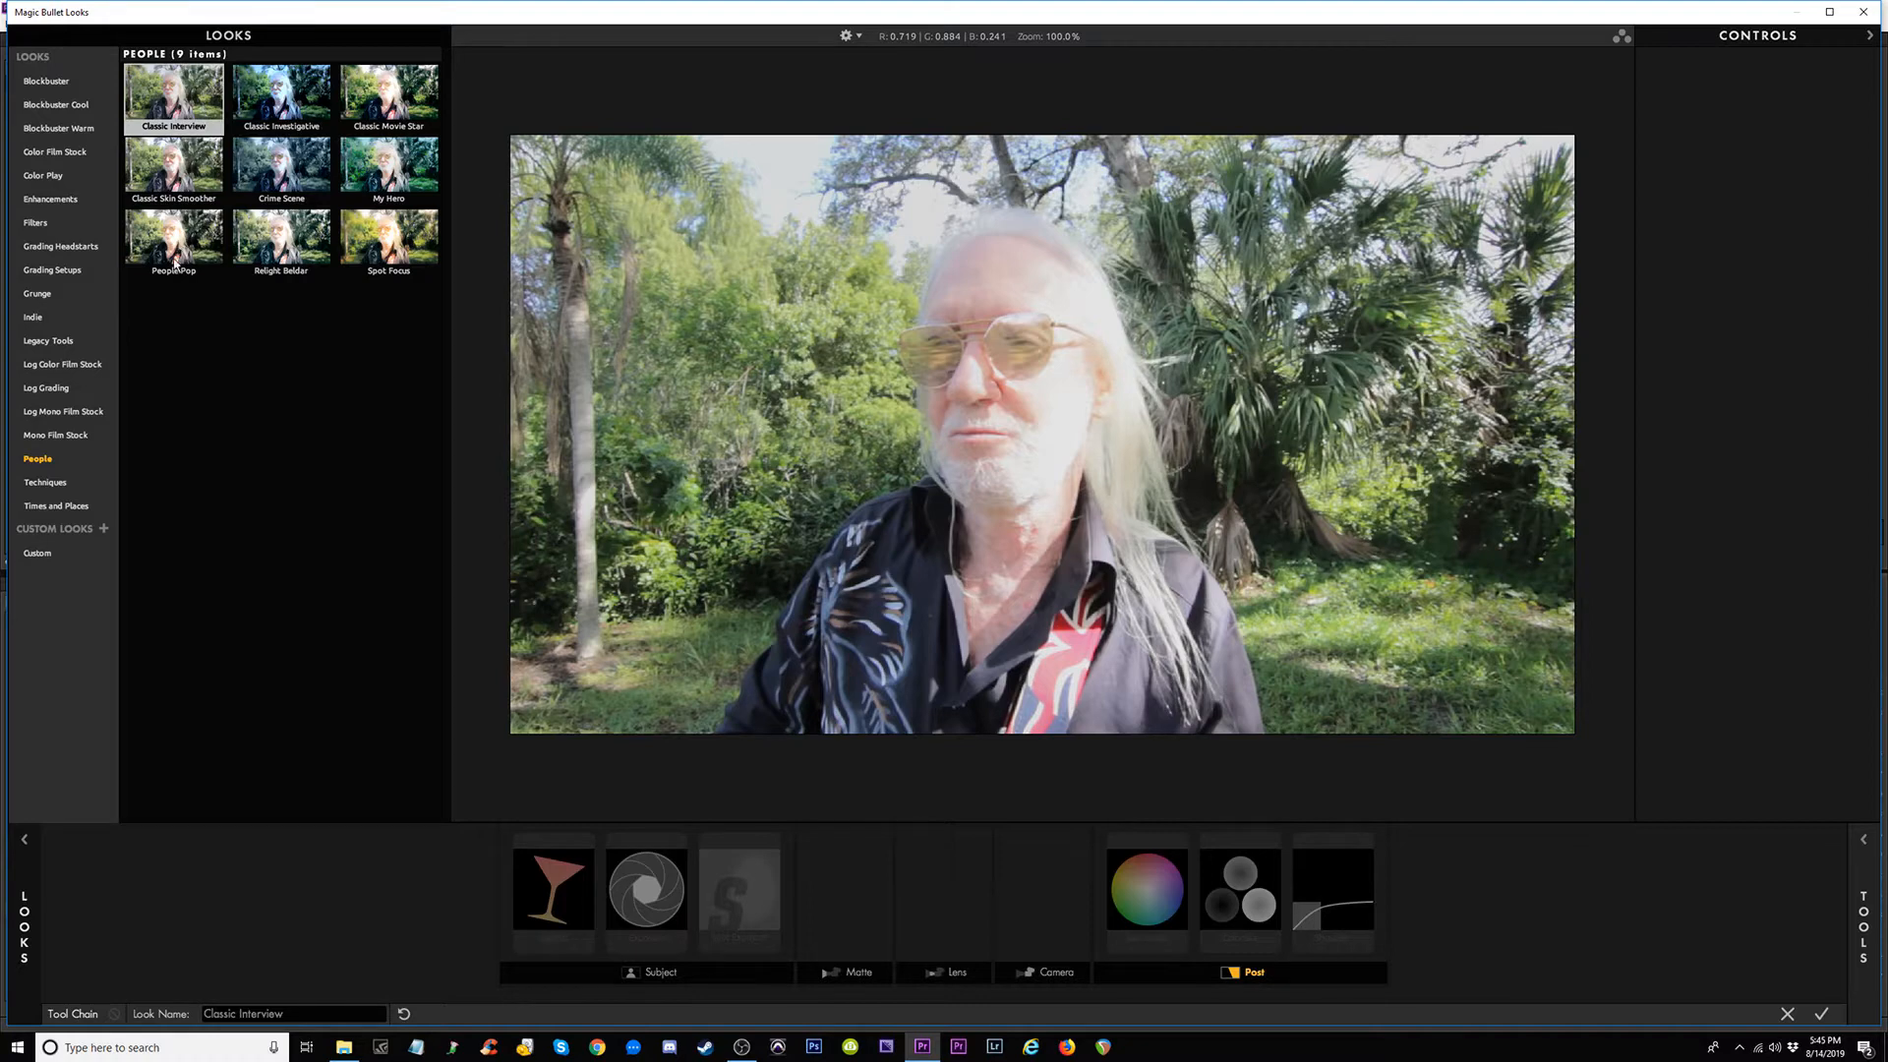
pyautogui.click(155, 239)
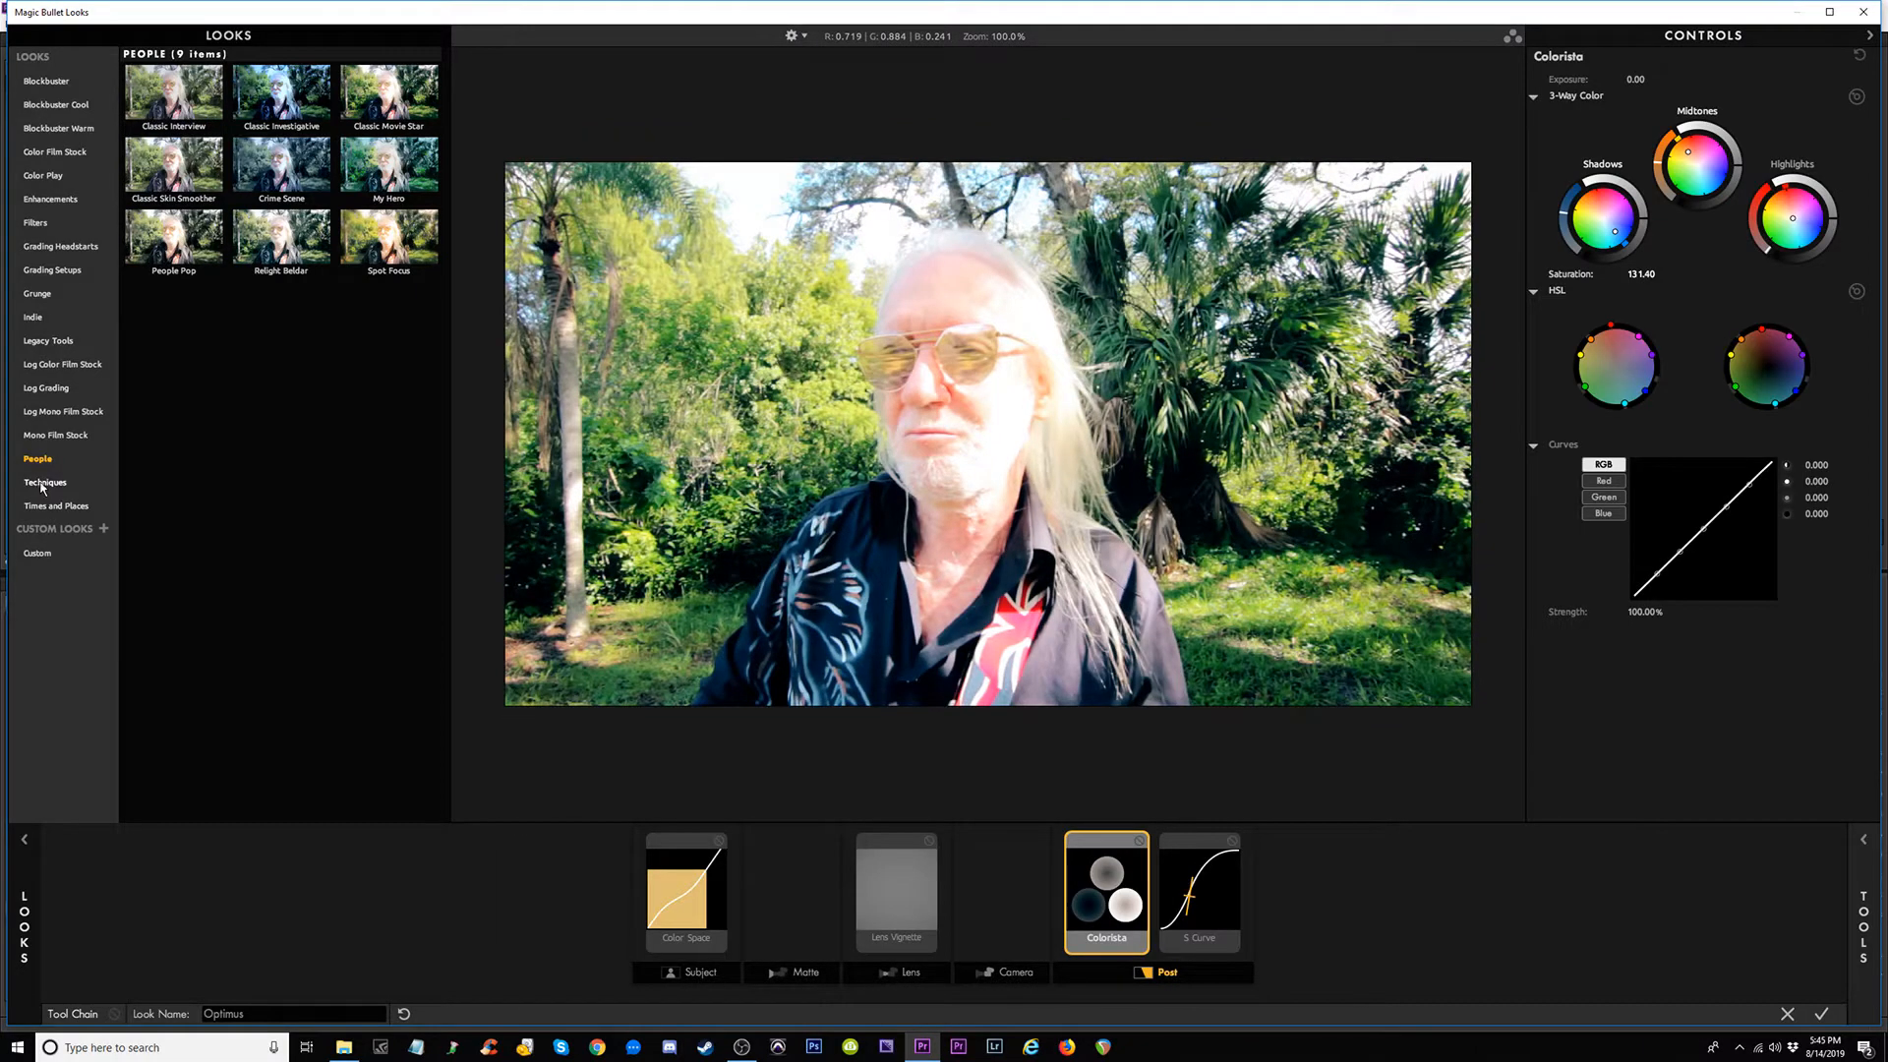
# Preview the Techniques looks Tone Mapping, Local Contrast, Impulsive 3 Way and Lowcon Hicon on the clip.
pyautogui.click(42, 483)
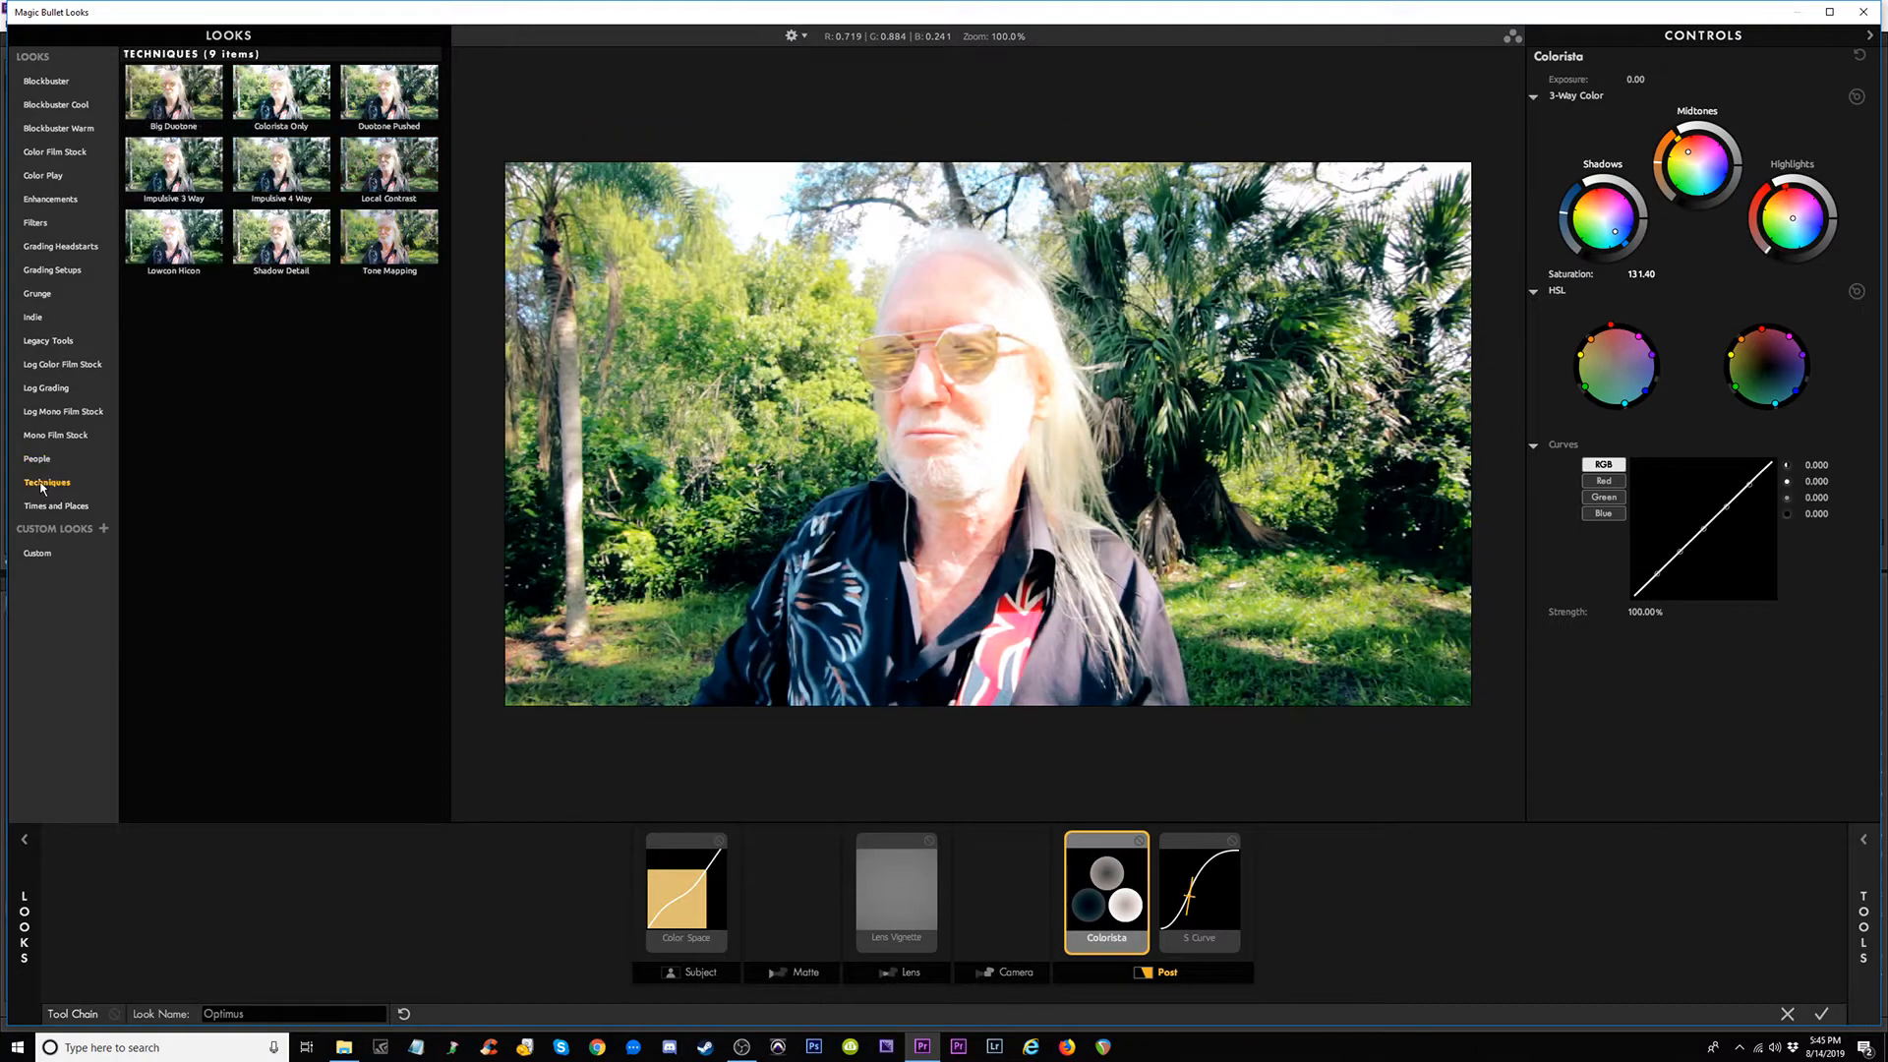
pyautogui.click(374, 239)
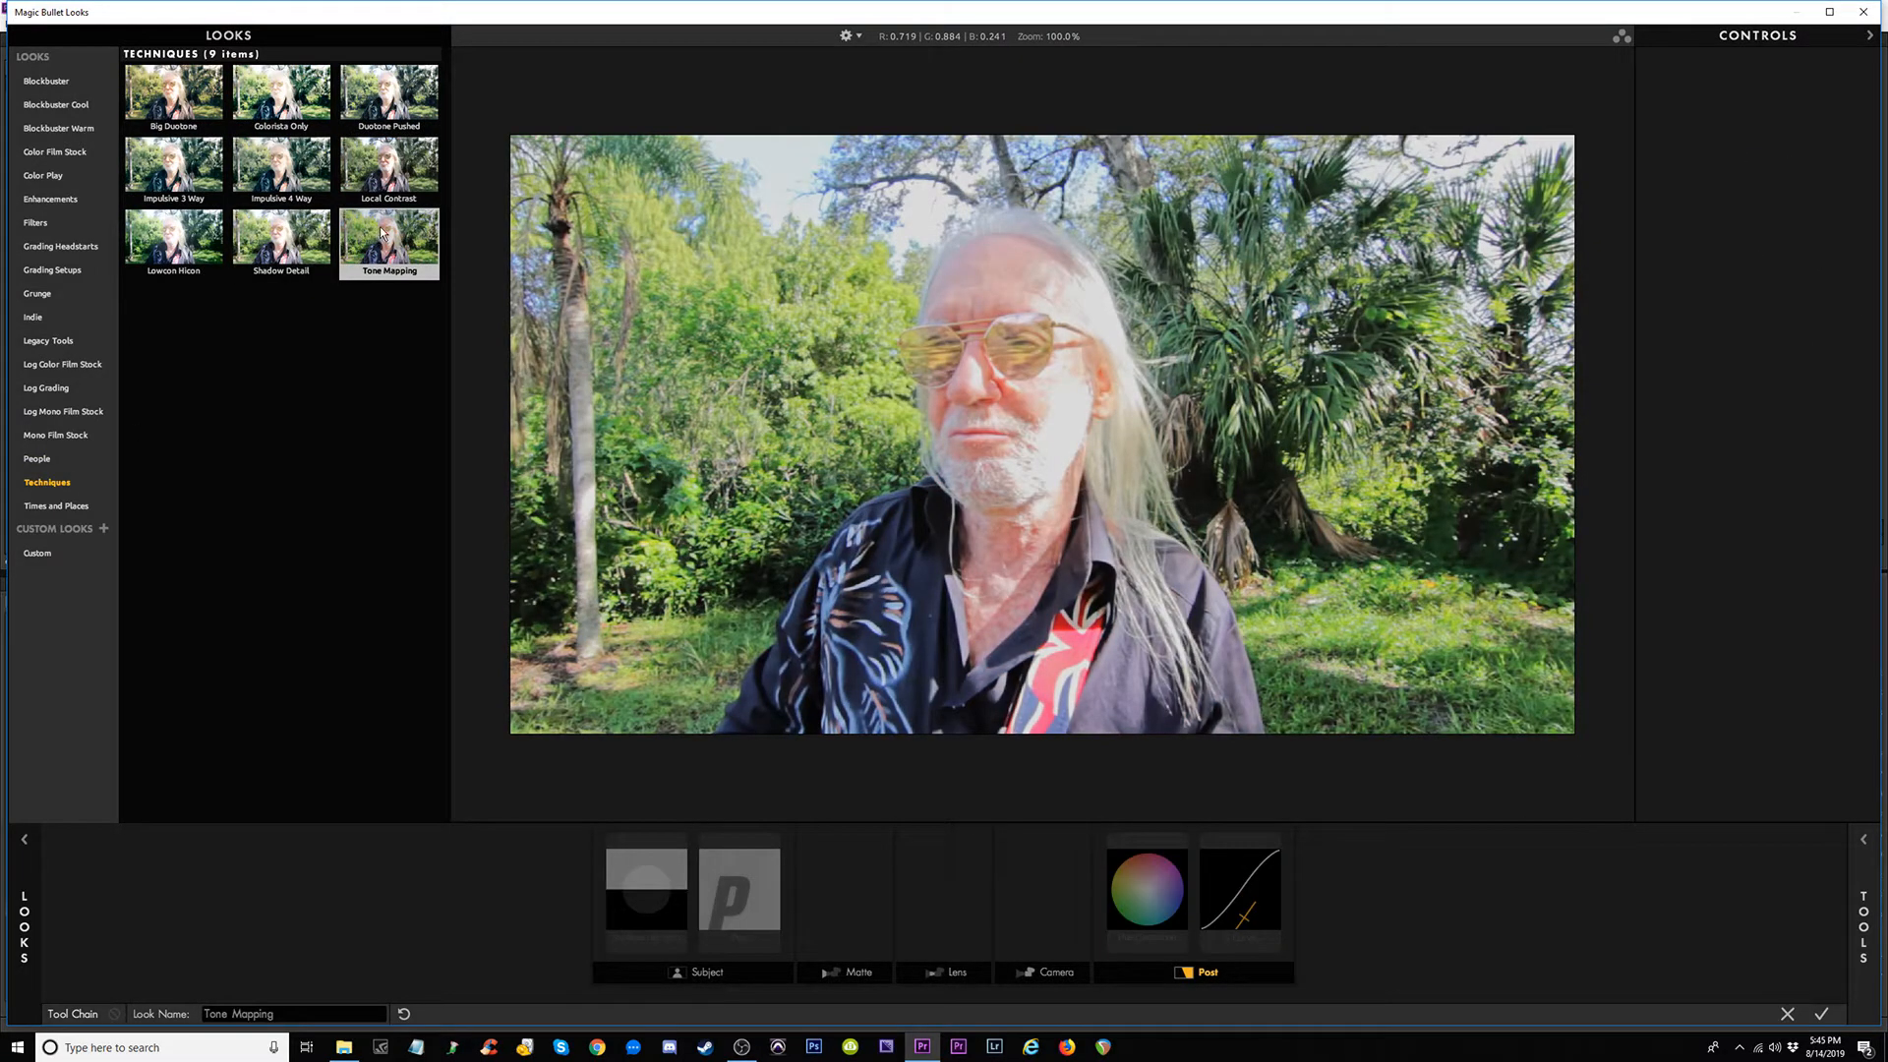
pyautogui.click(356, 167)
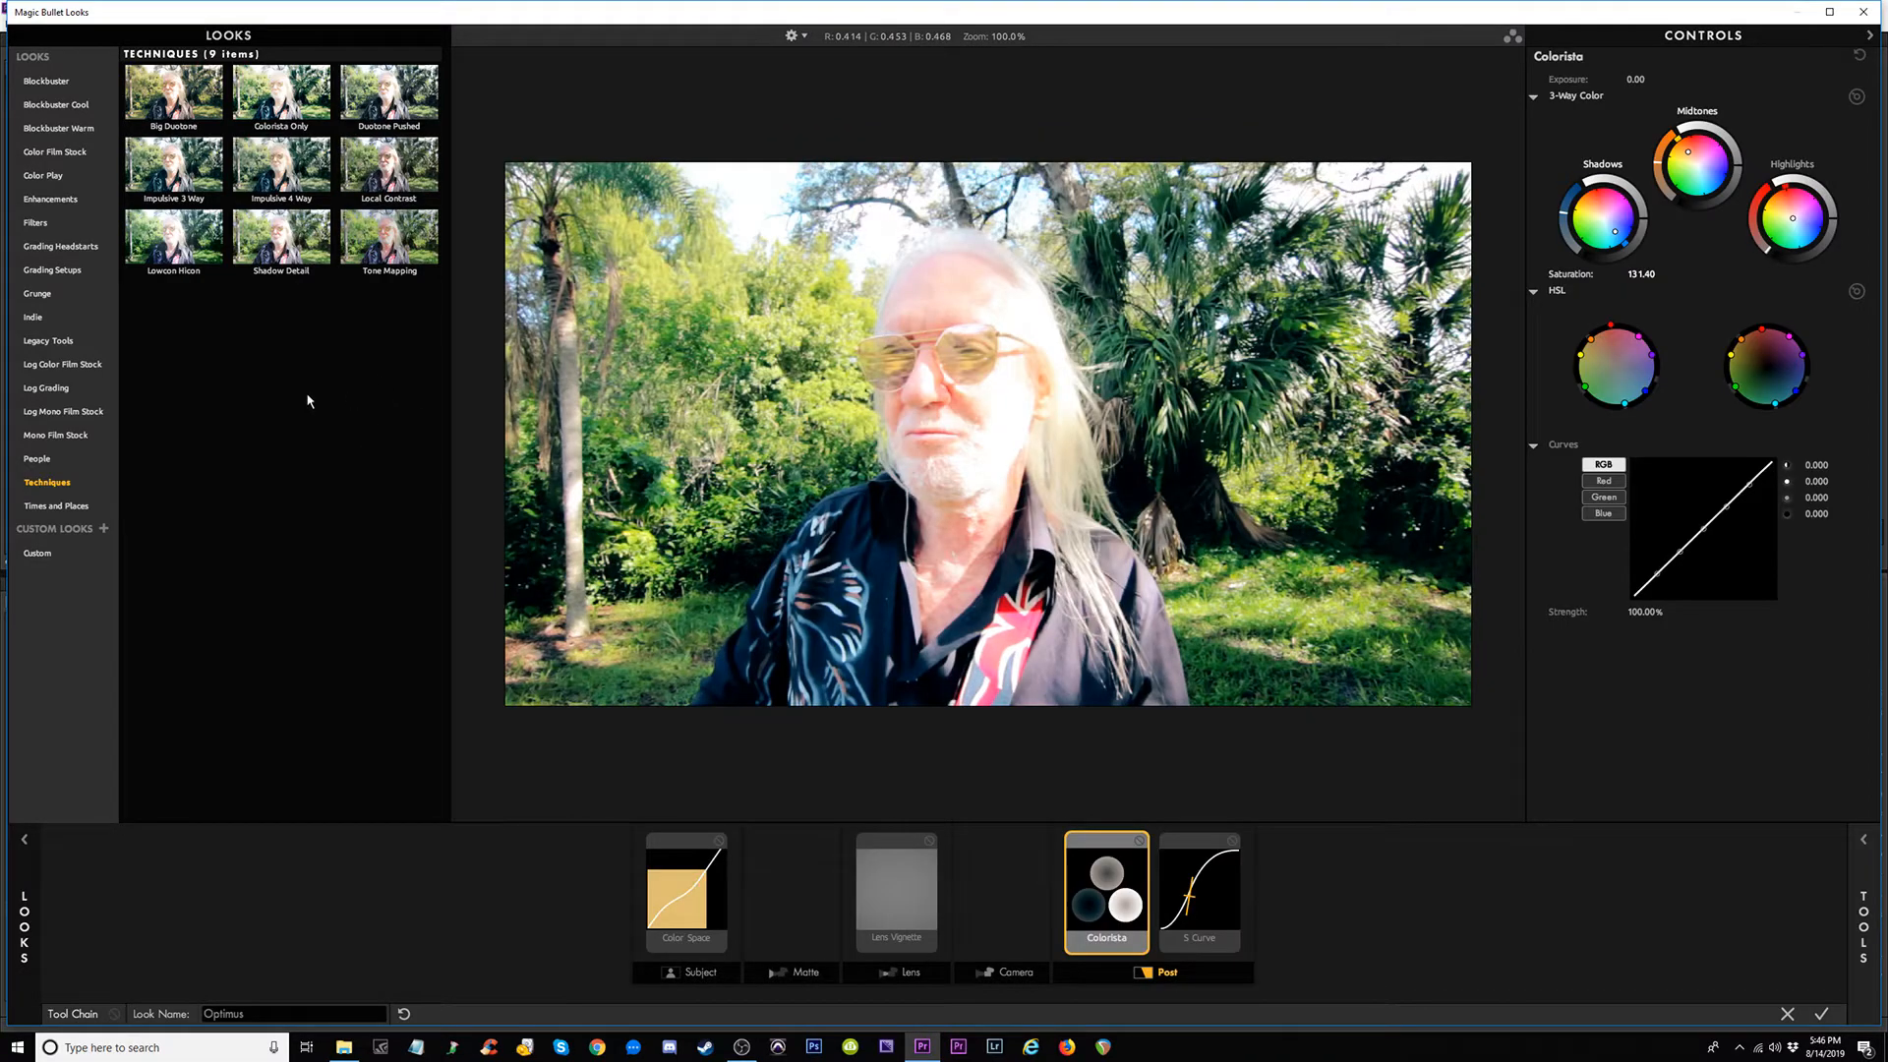
pyautogui.click(275, 165)
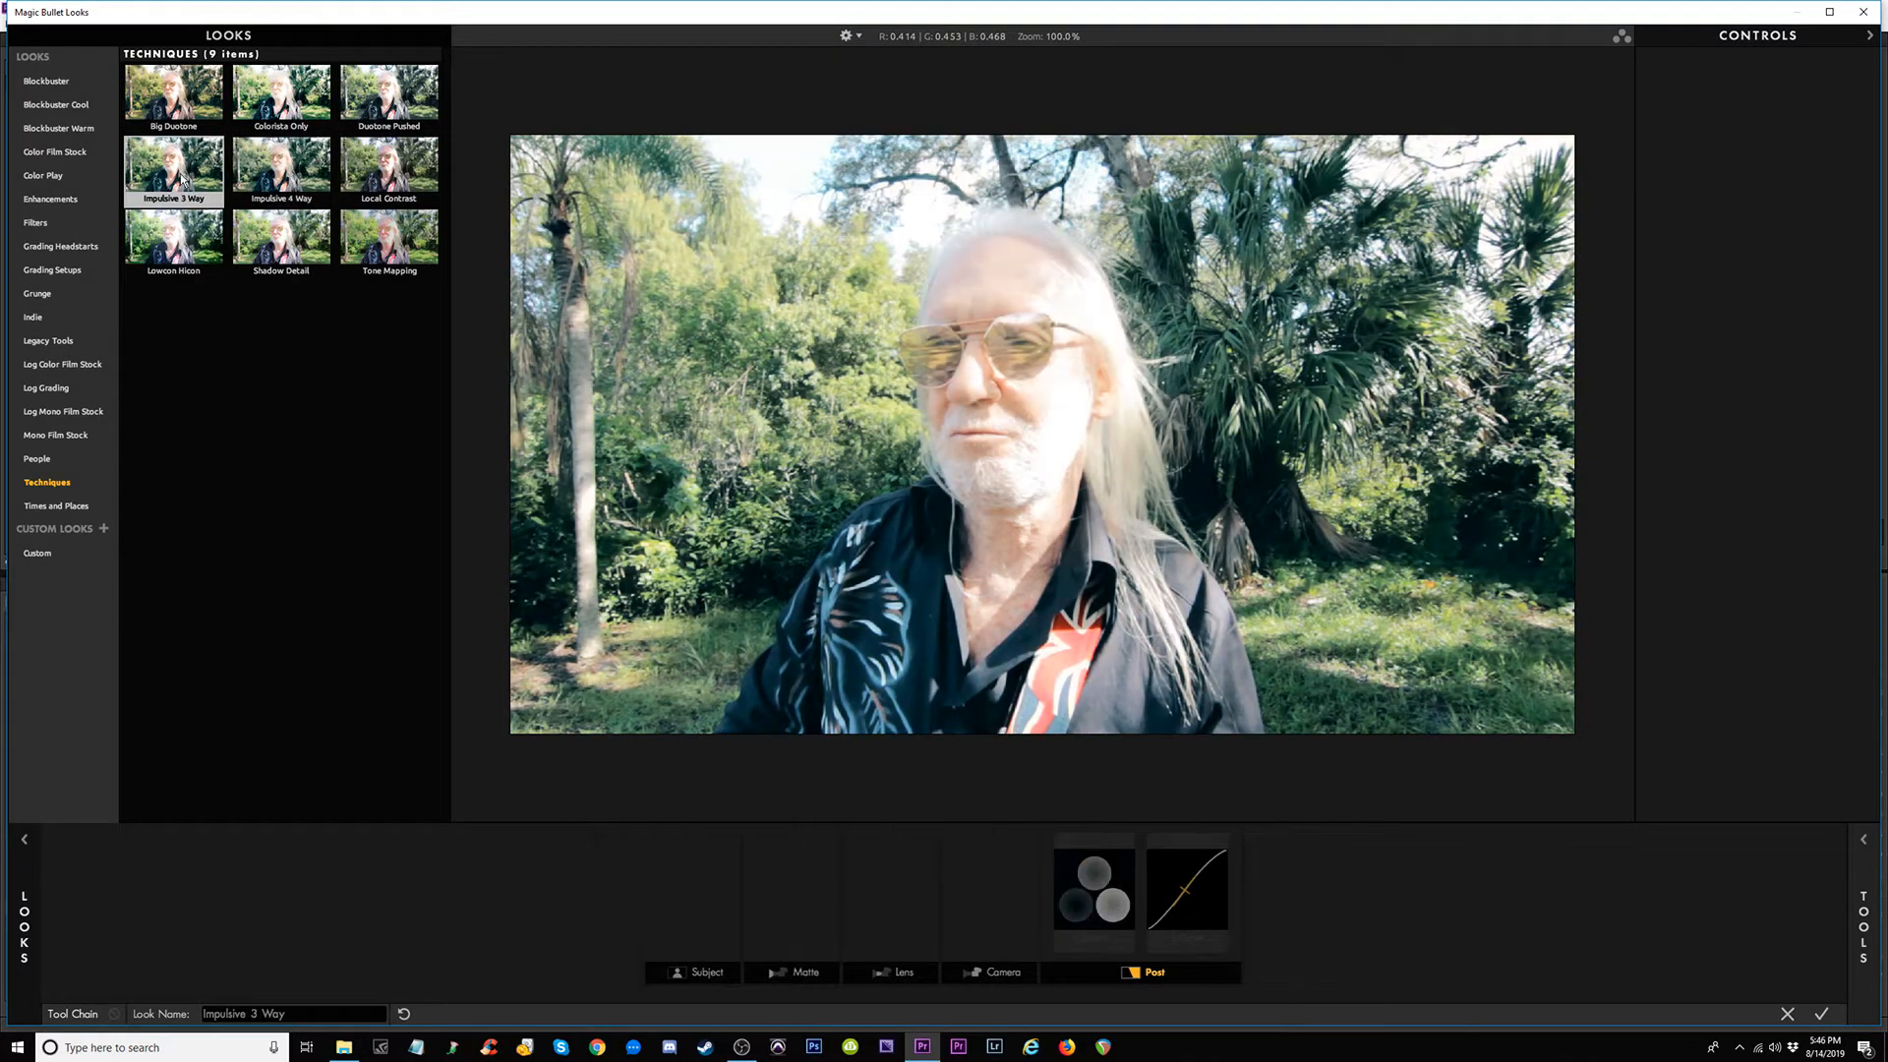
pyautogui.click(174, 281)
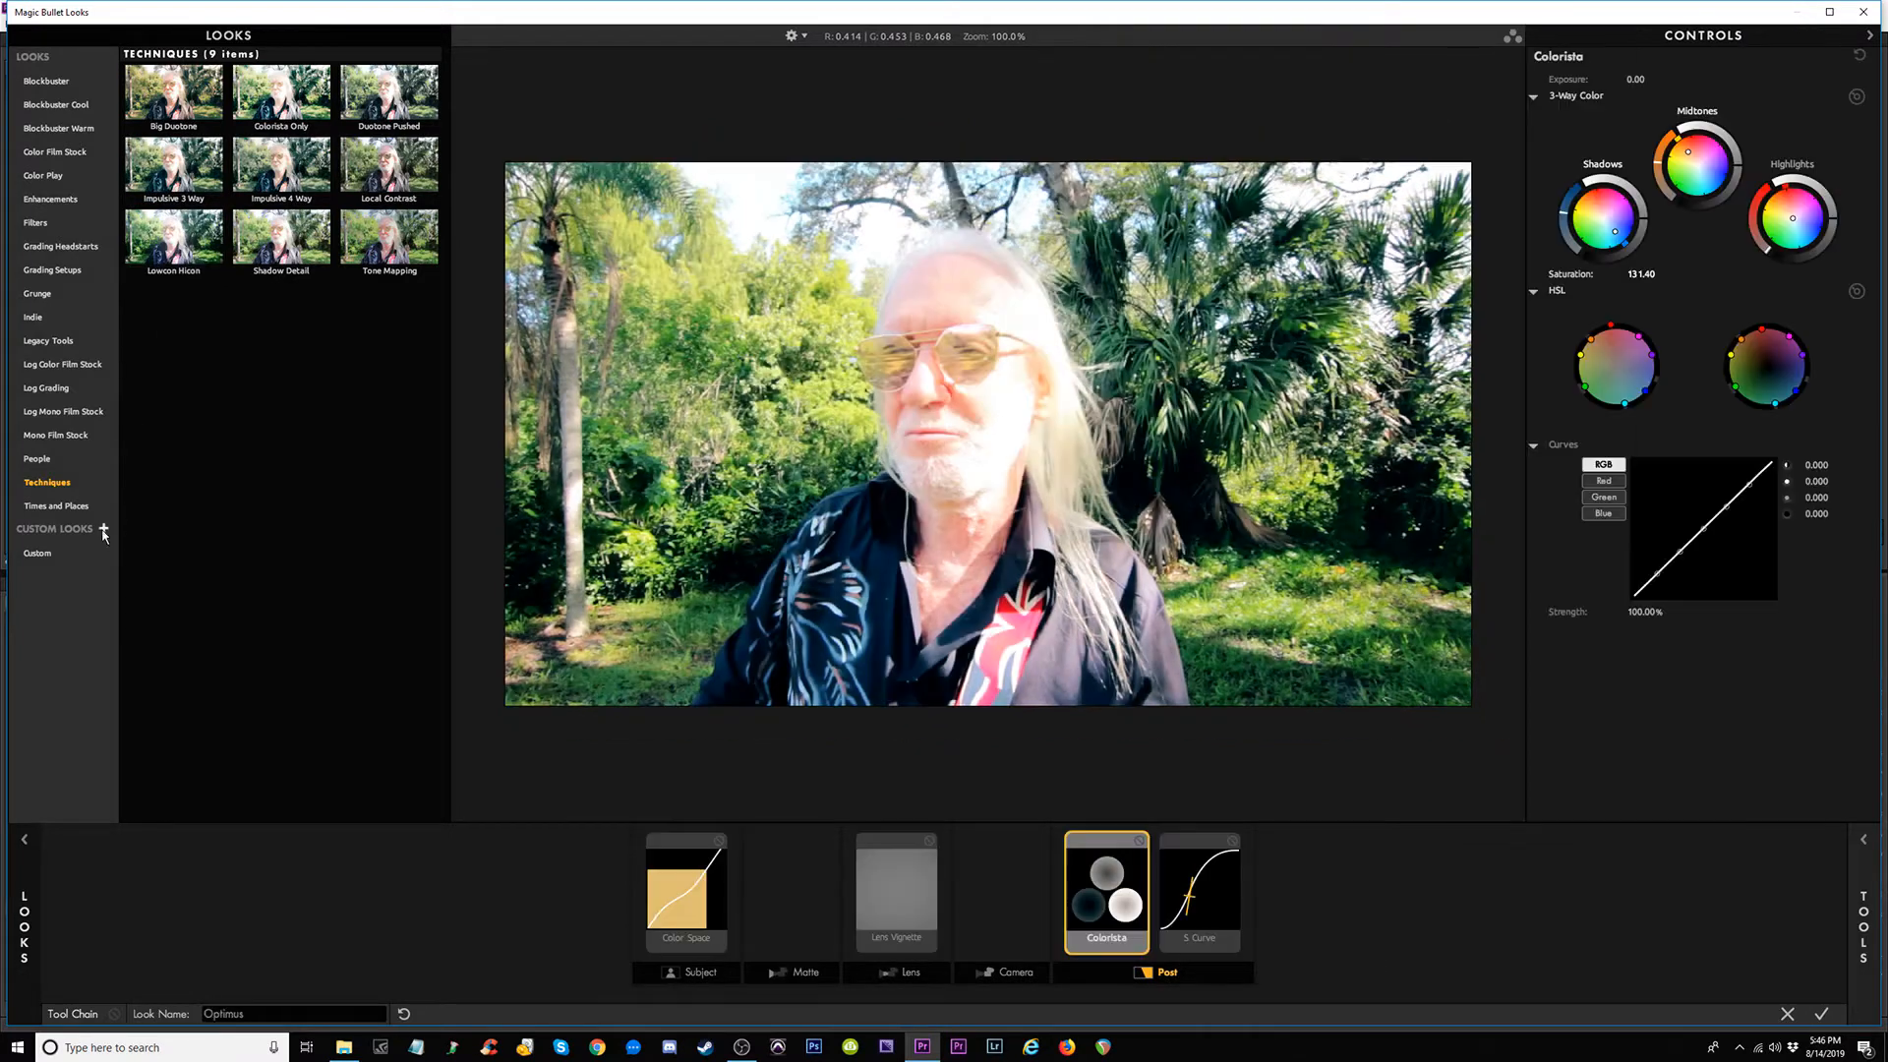
# Preview Rio, Tropical Sun, Marrakech and Classic Hot and Cold from the Times and Places category.
pyautogui.click(54, 506)
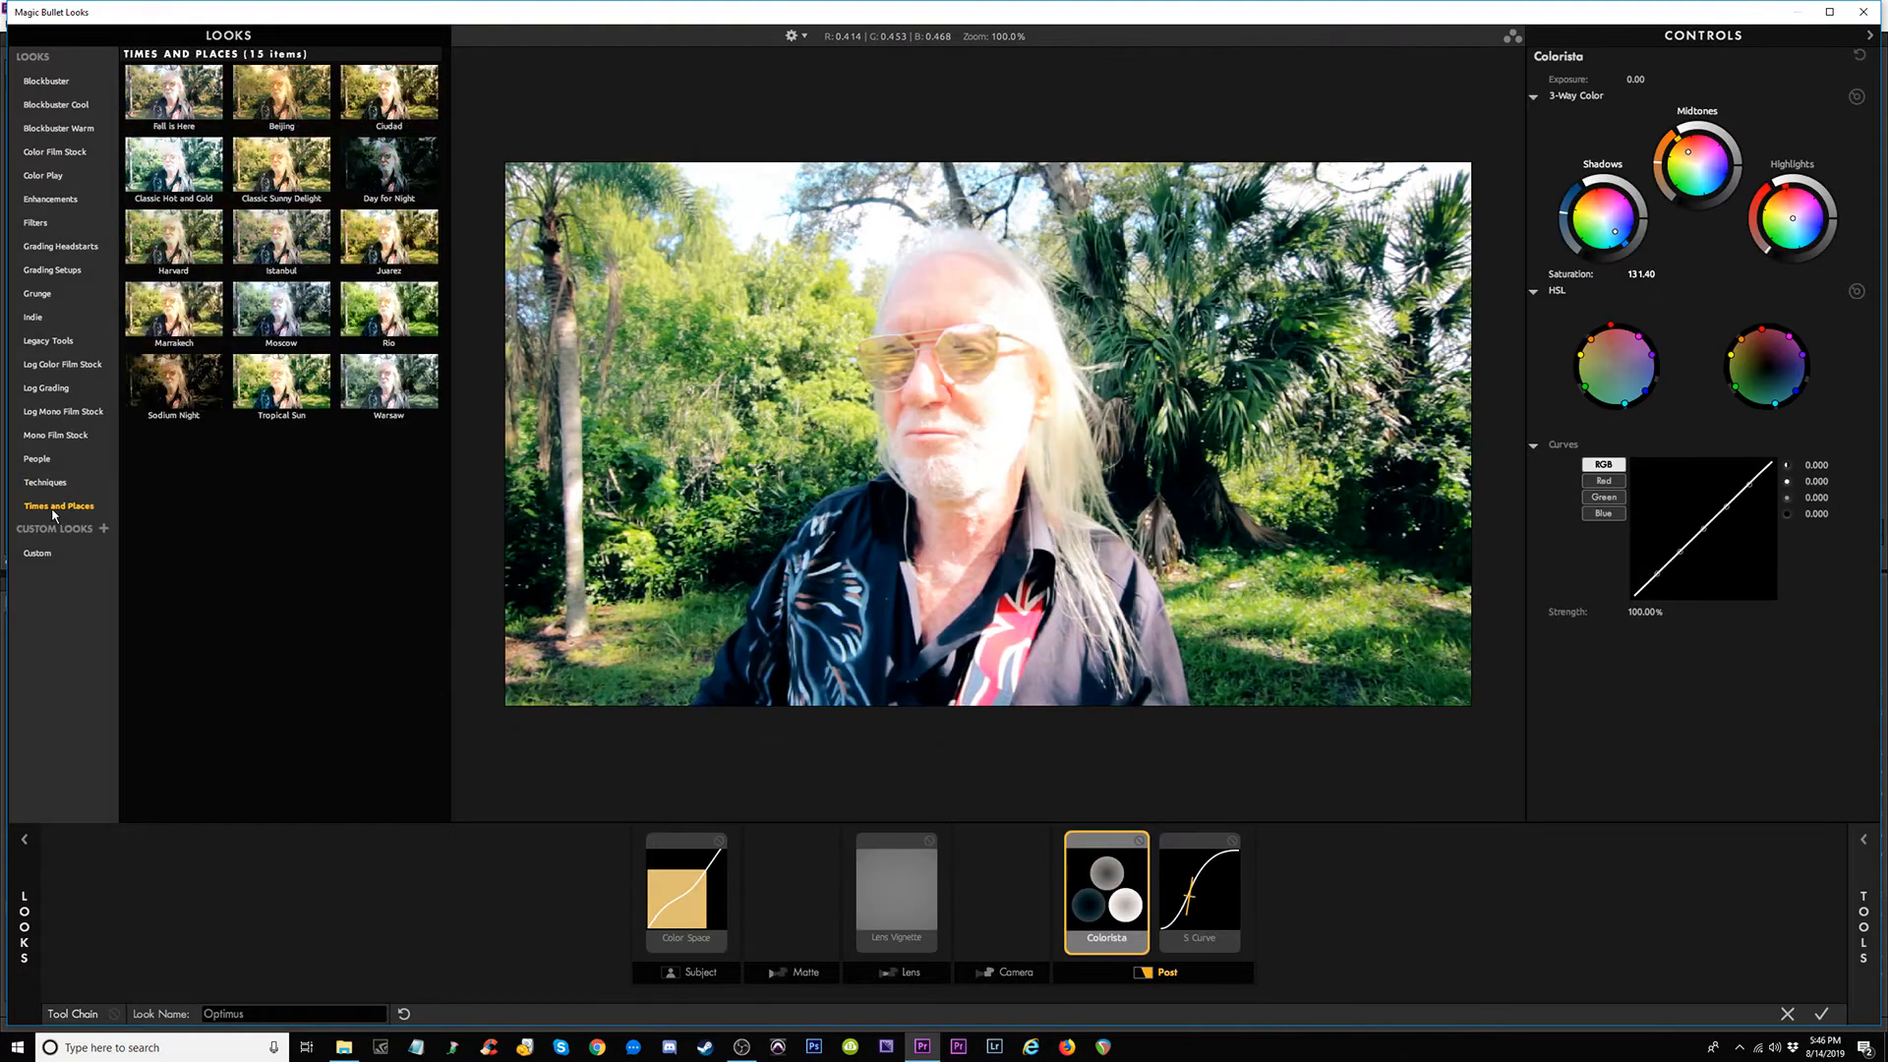
pyautogui.click(370, 329)
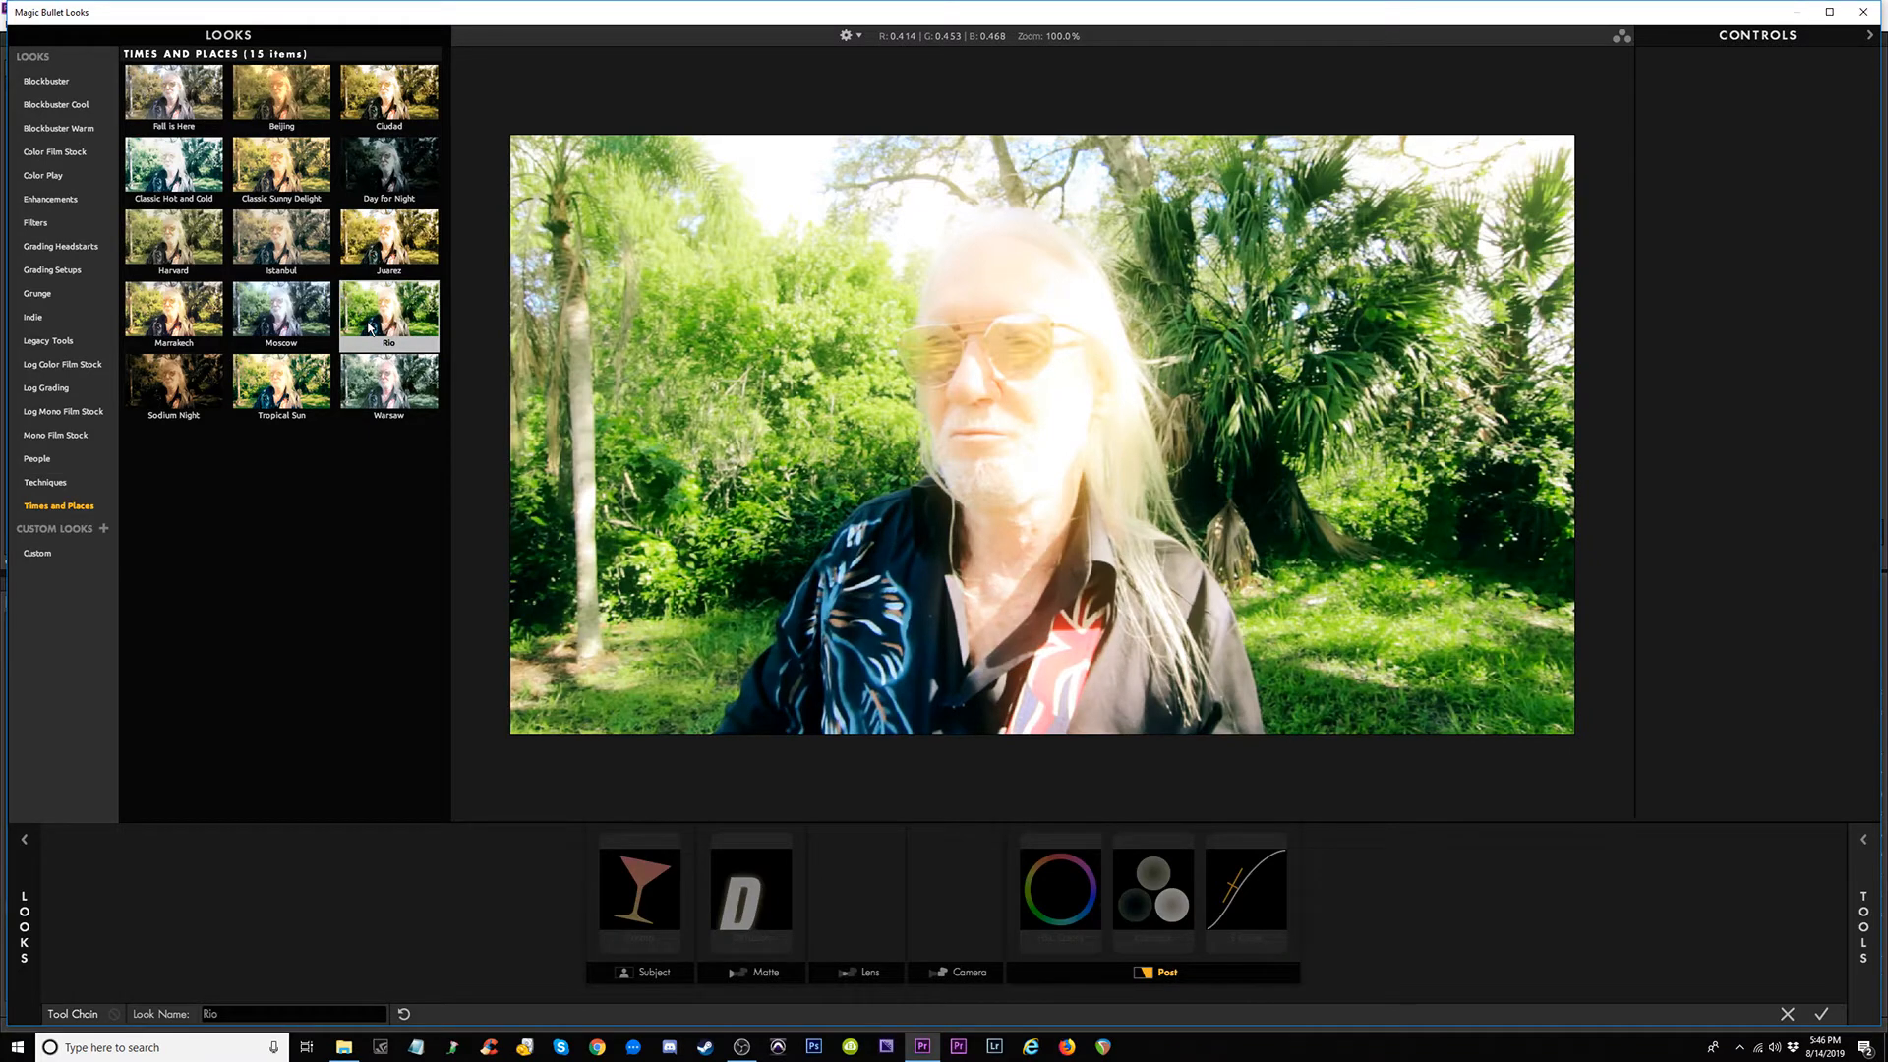
pyautogui.click(278, 398)
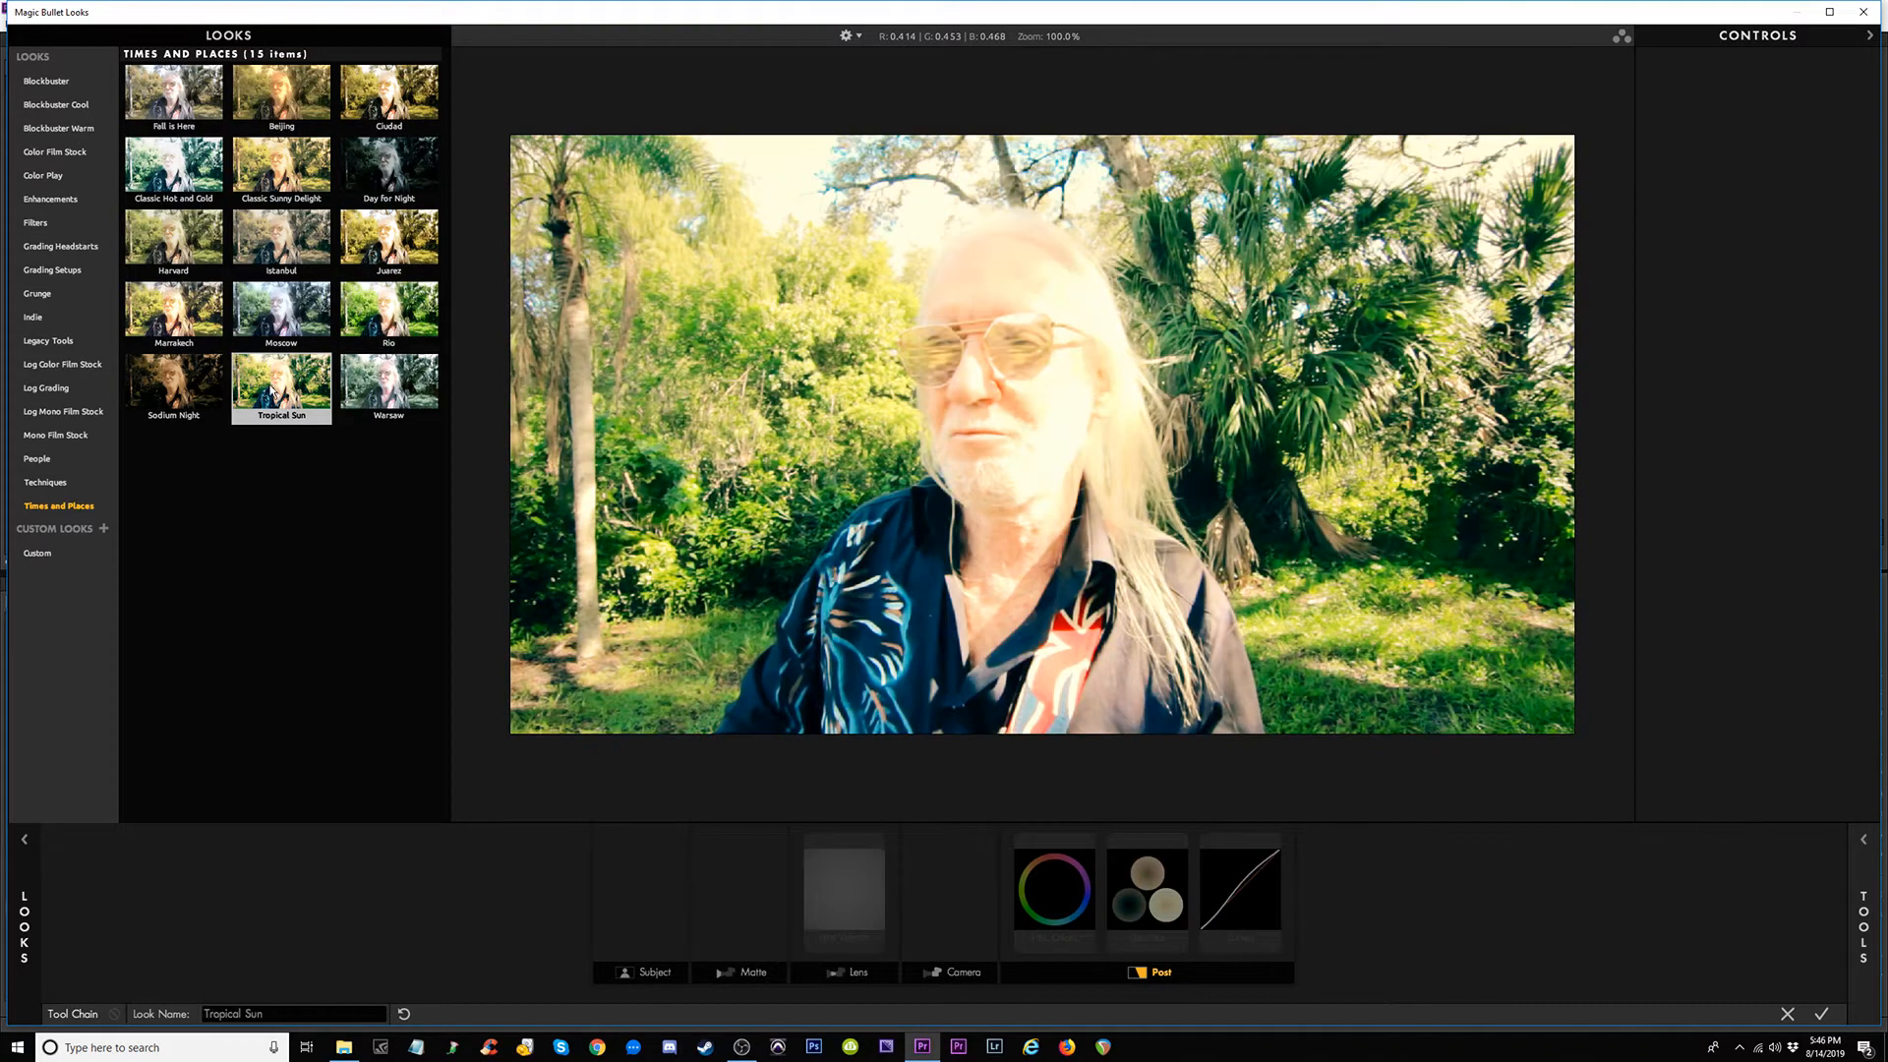
pyautogui.click(183, 319)
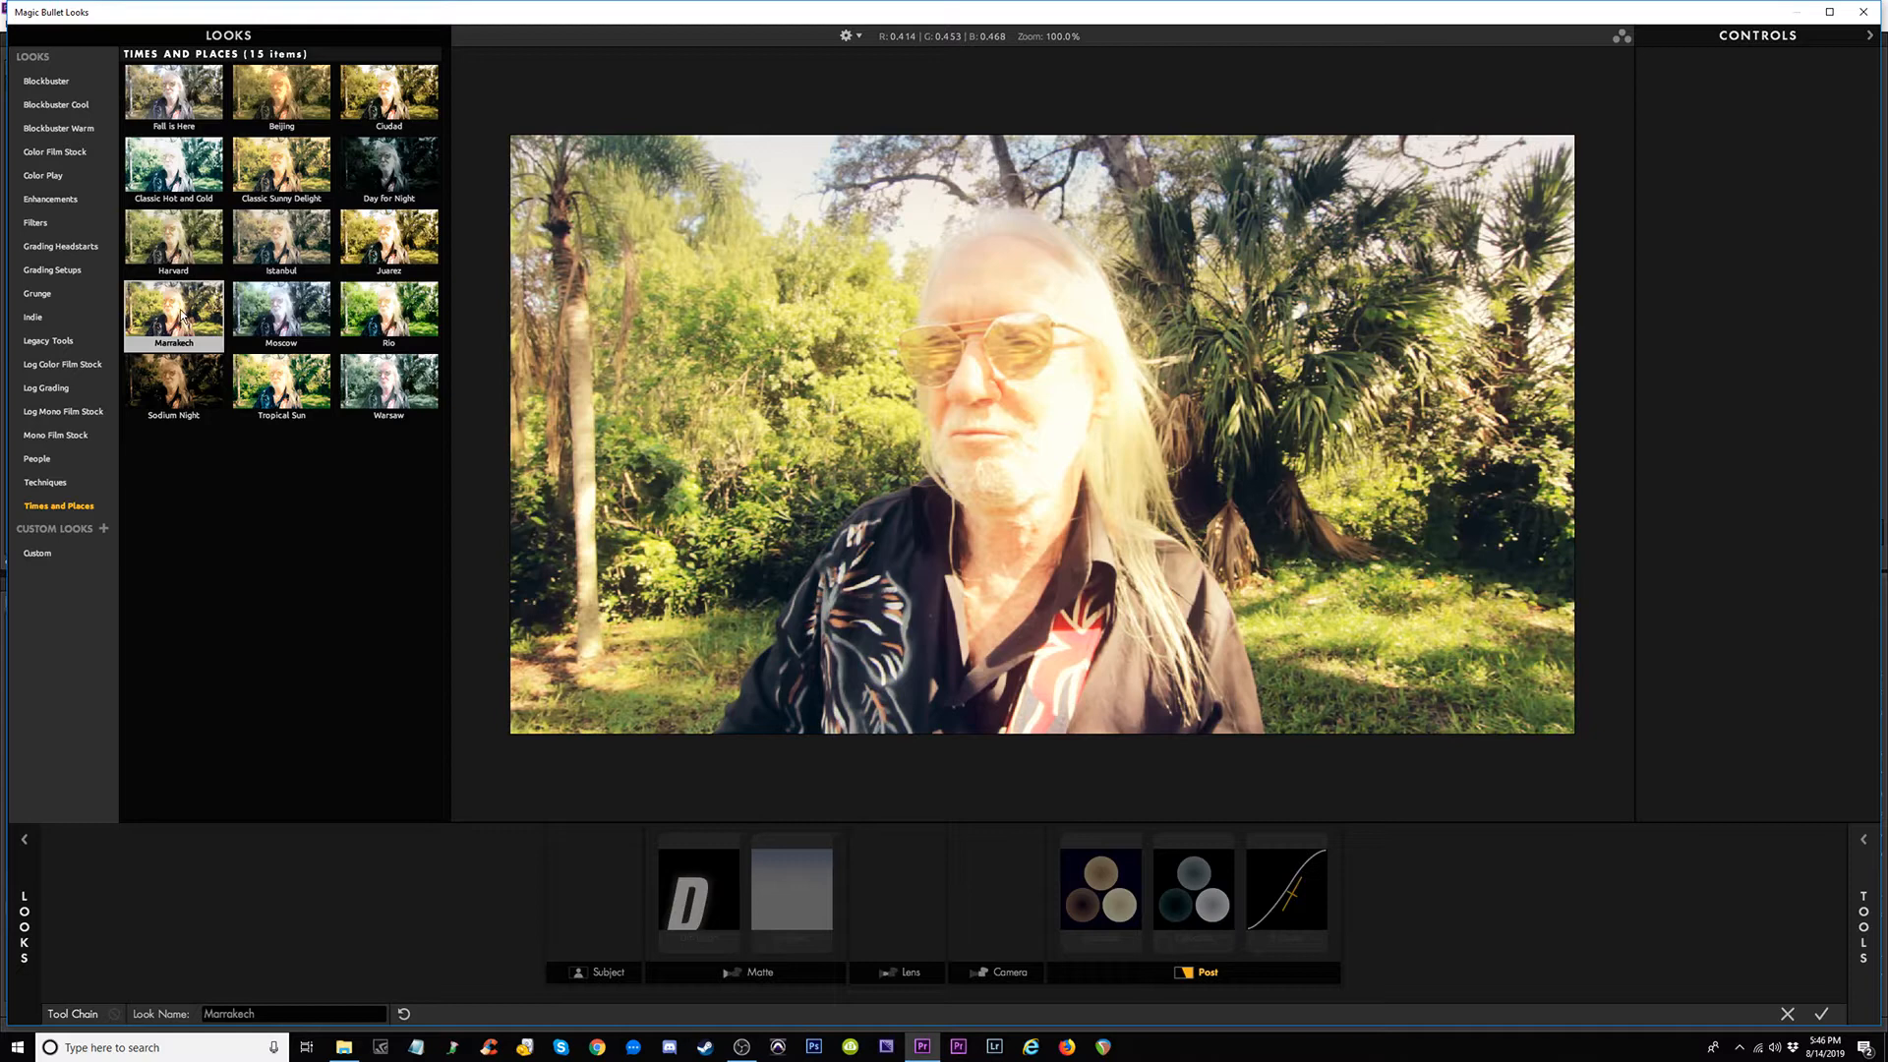
pyautogui.click(165, 175)
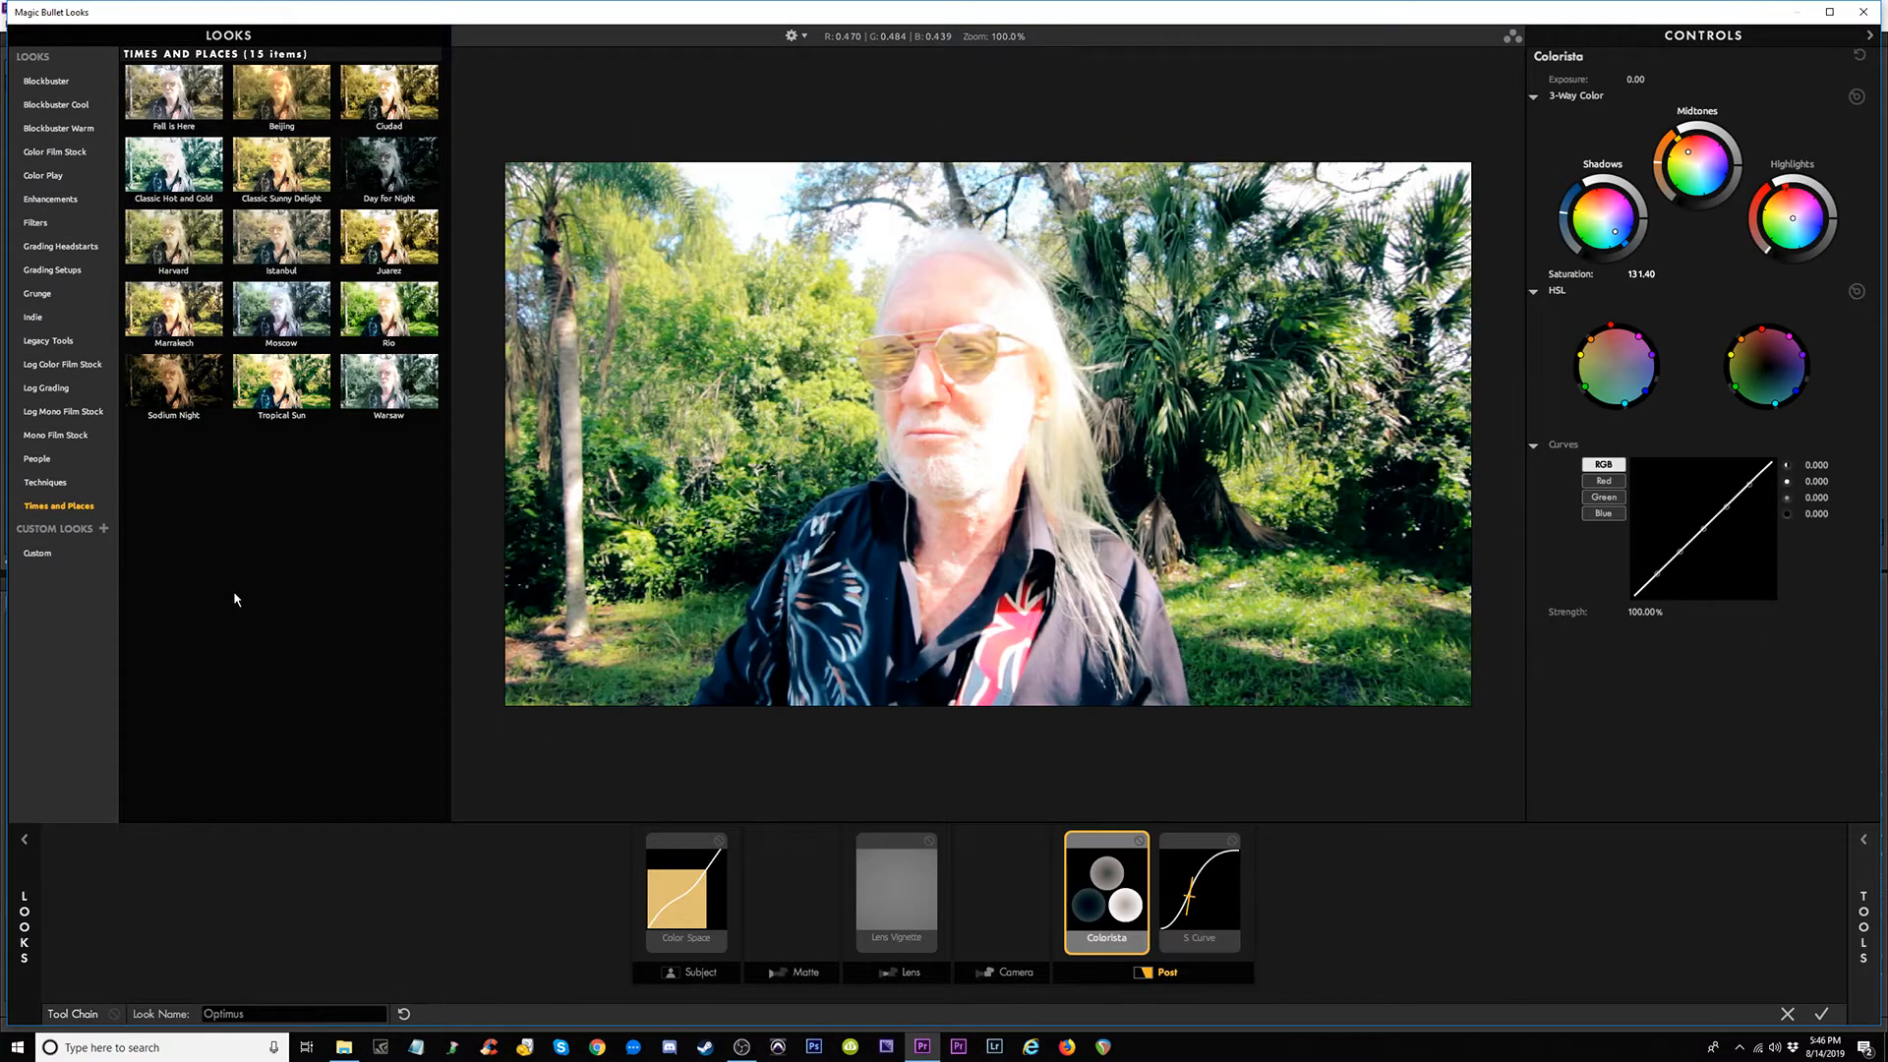
# Compare the Times and Places looks Ciudad, Beijing, Fall is Here and Marrakech on the clip.
pyautogui.click(371, 106)
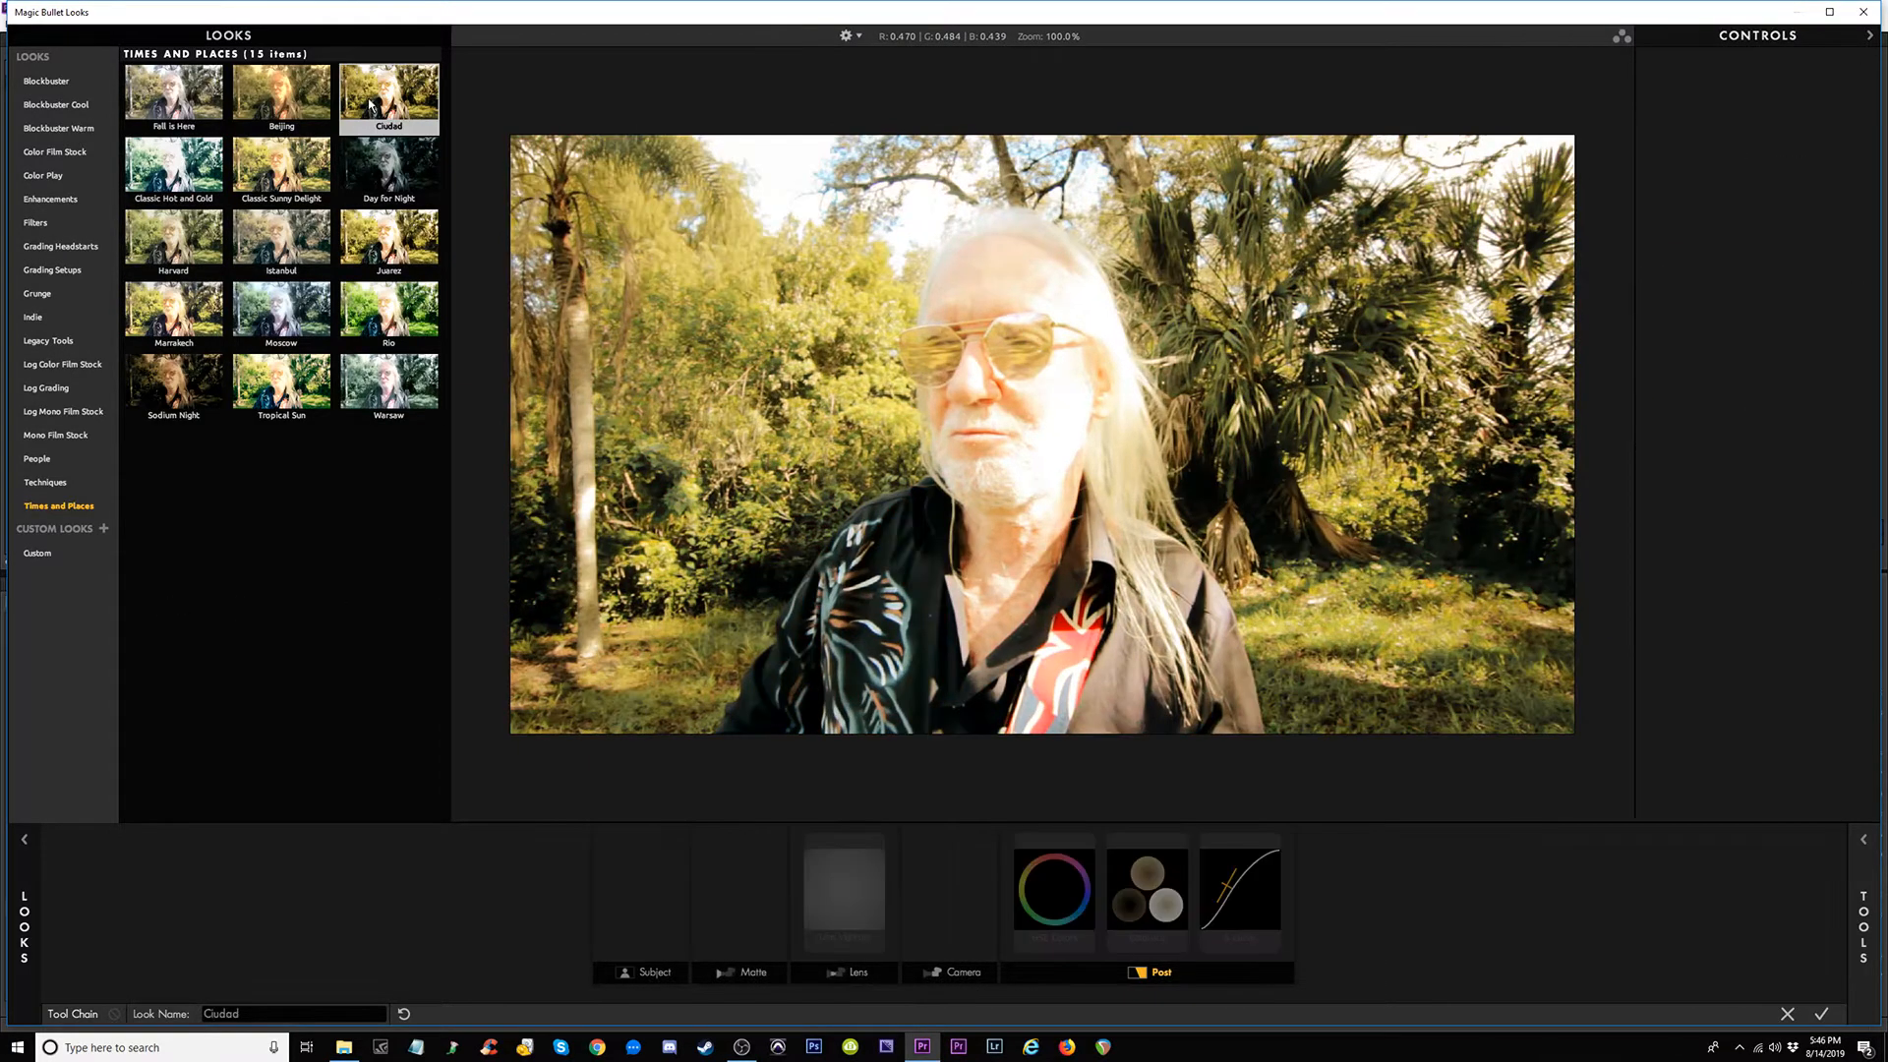
pyautogui.click(294, 110)
pyautogui.click(199, 101)
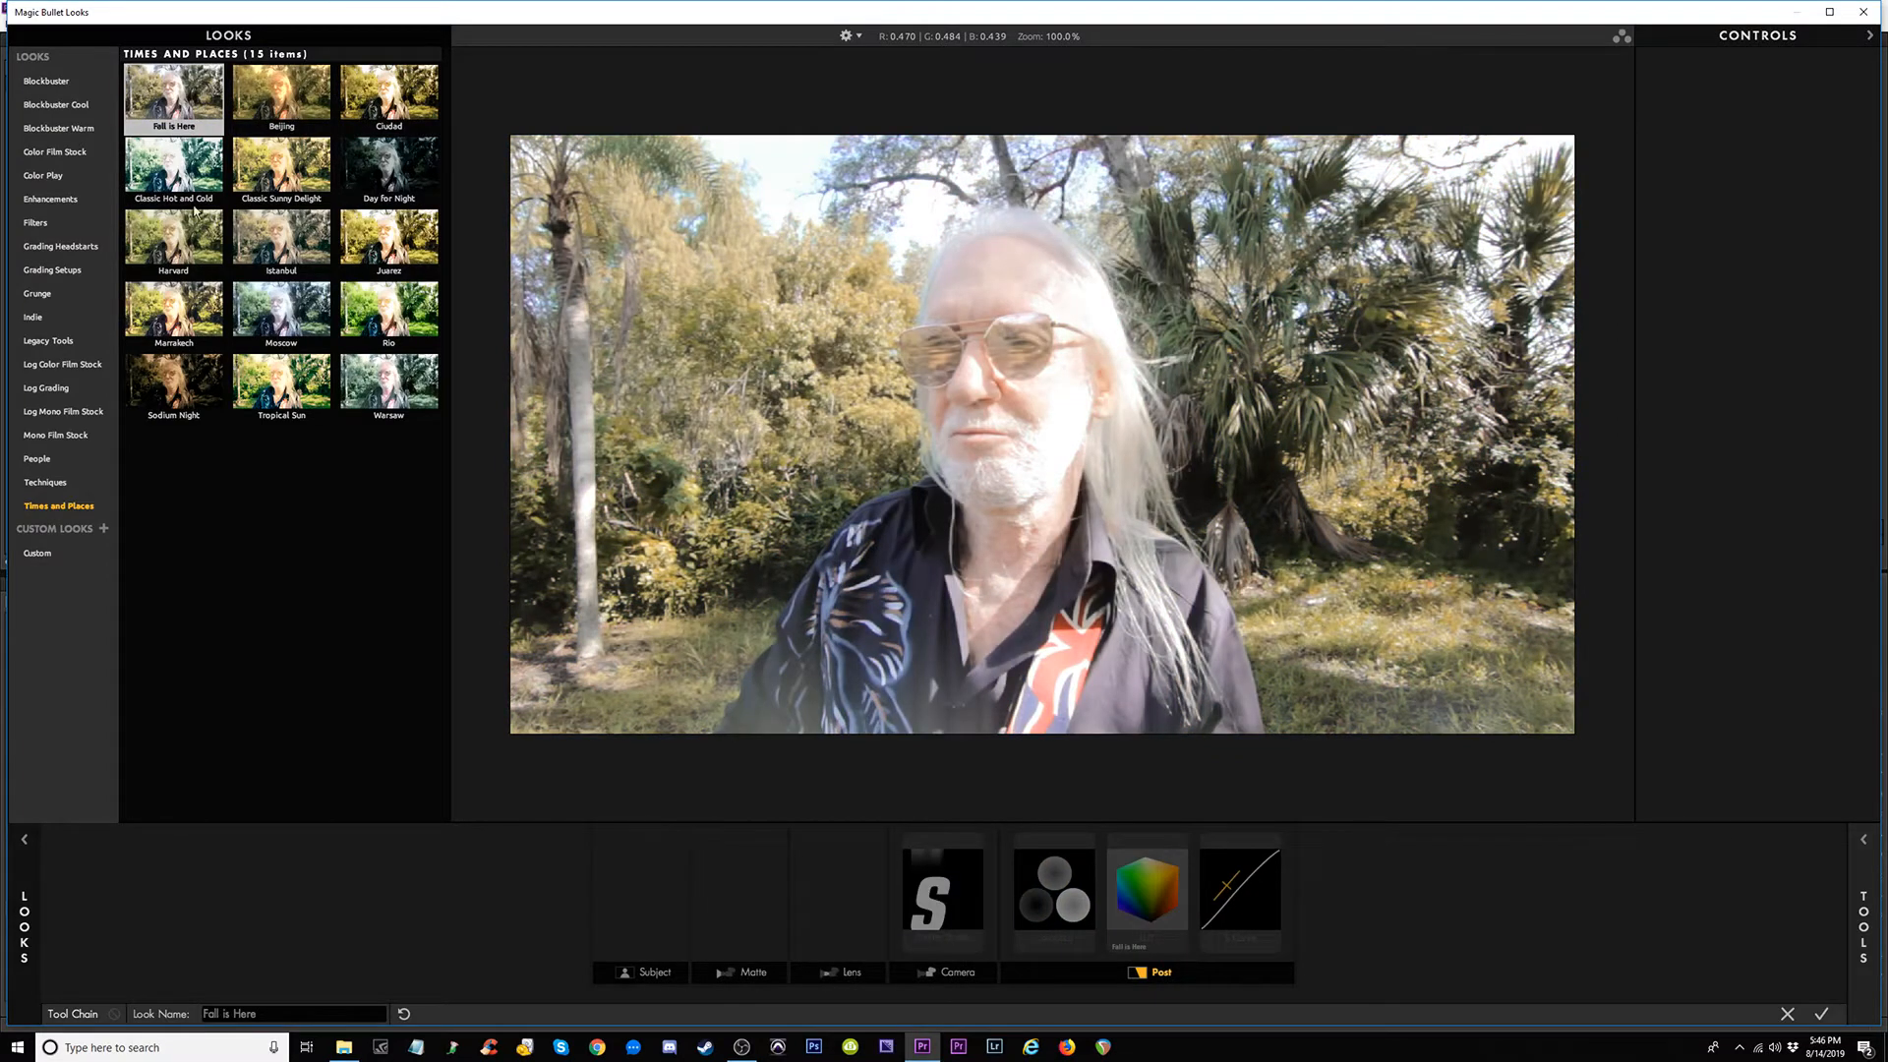
pyautogui.click(182, 308)
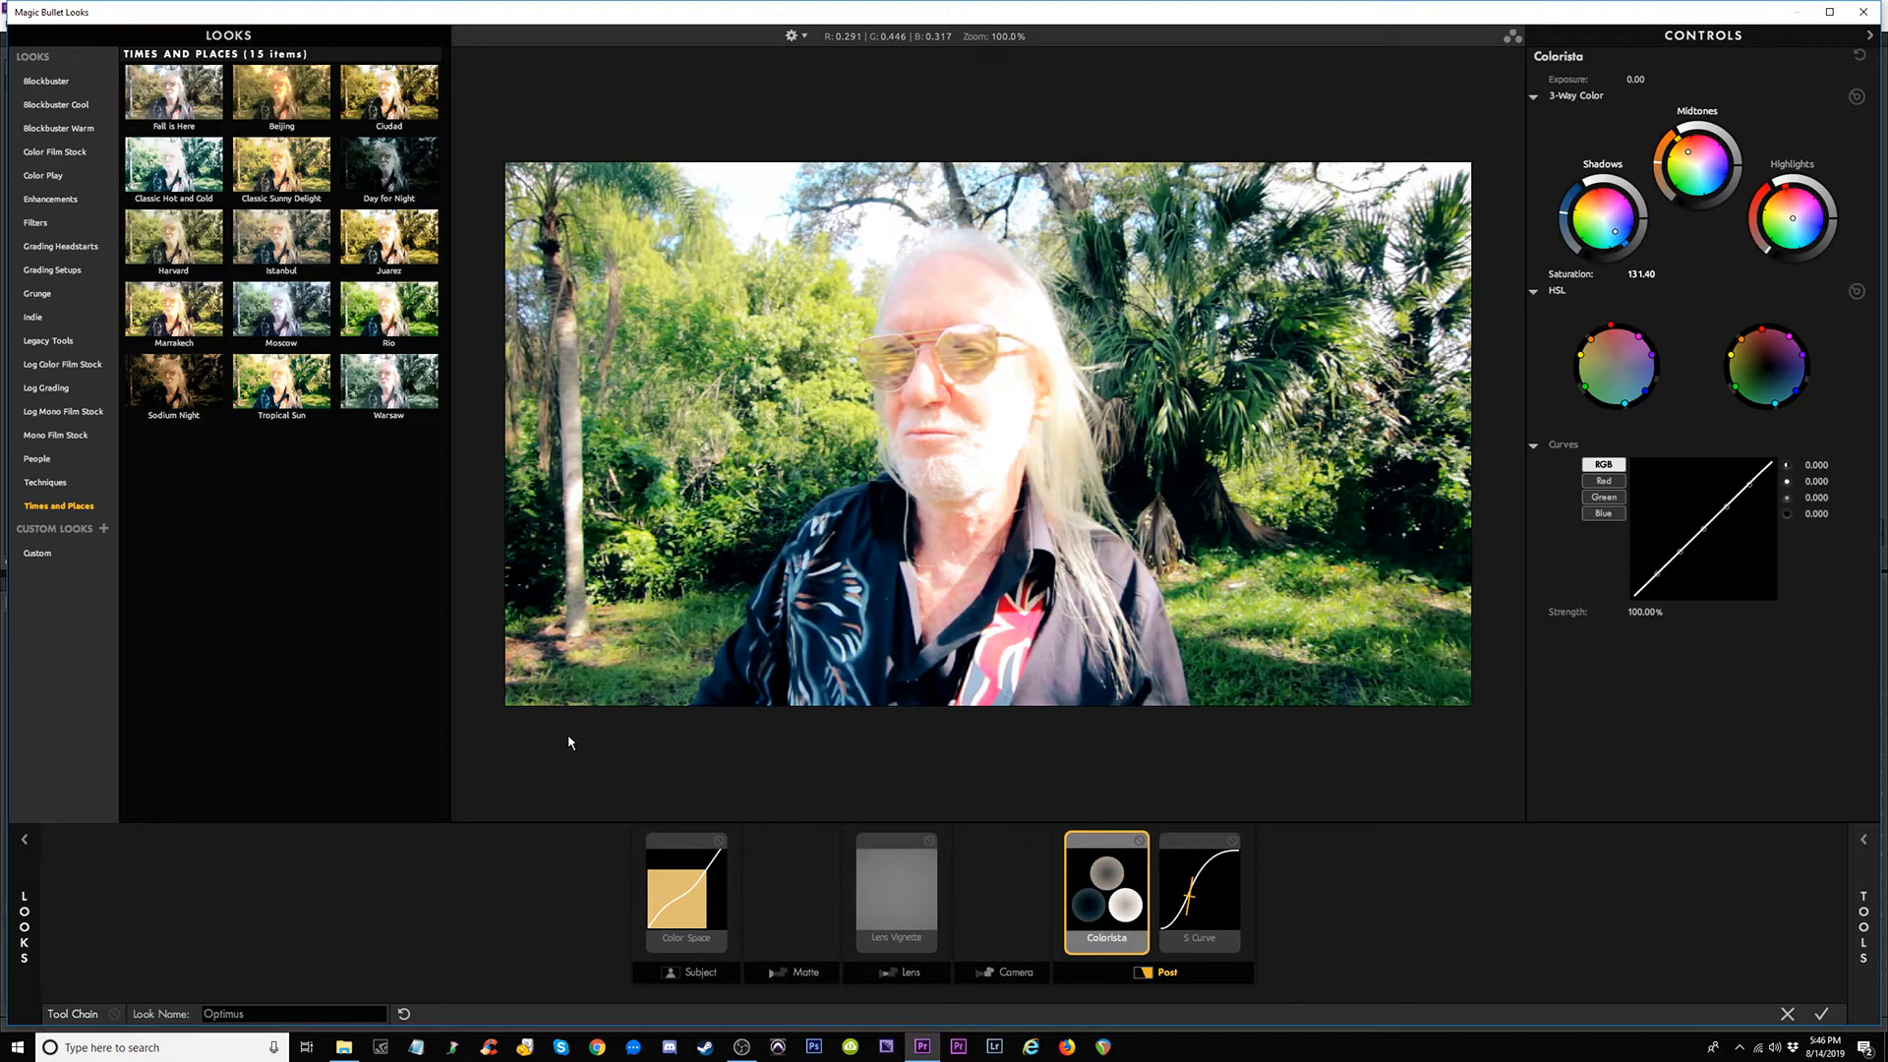
# Compare Tropical Sun with Marrakech, choose the Marrakech look and apply it to the MVI_2608.MOV clip.
pyautogui.click(301, 396)
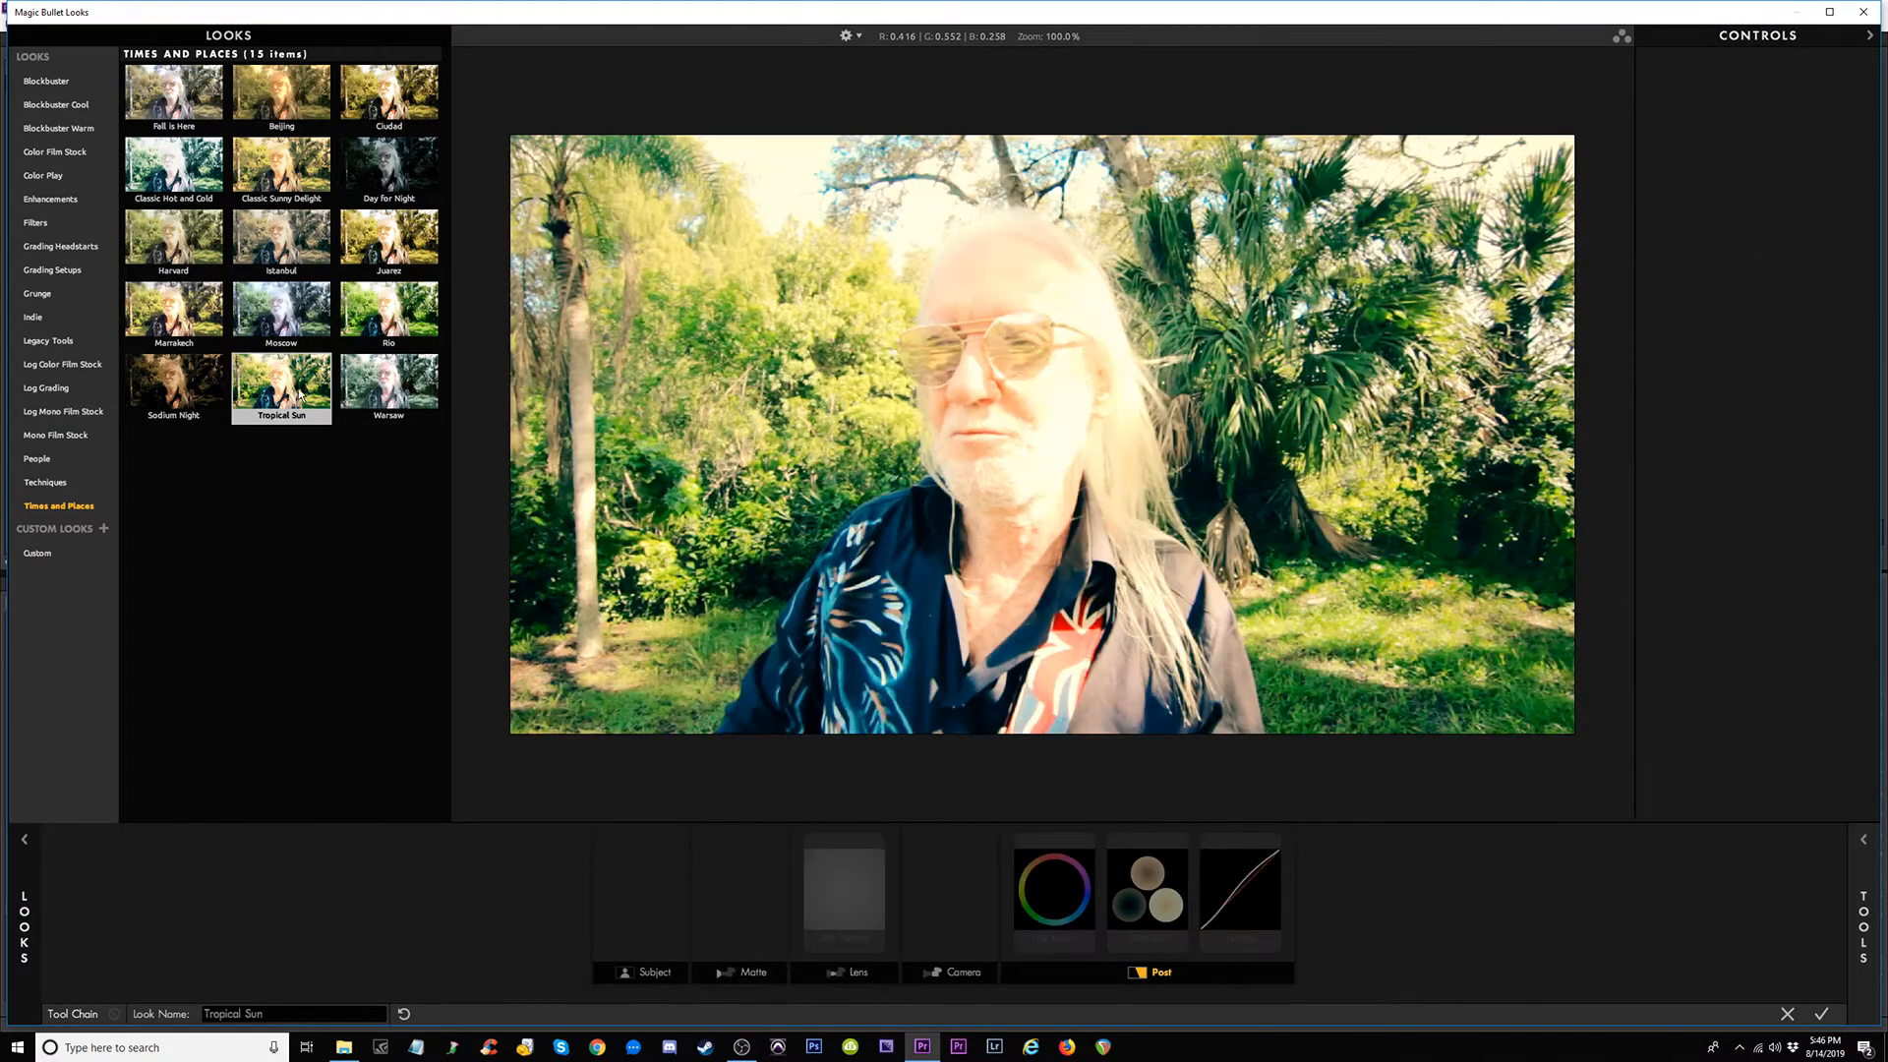
pyautogui.click(198, 317)
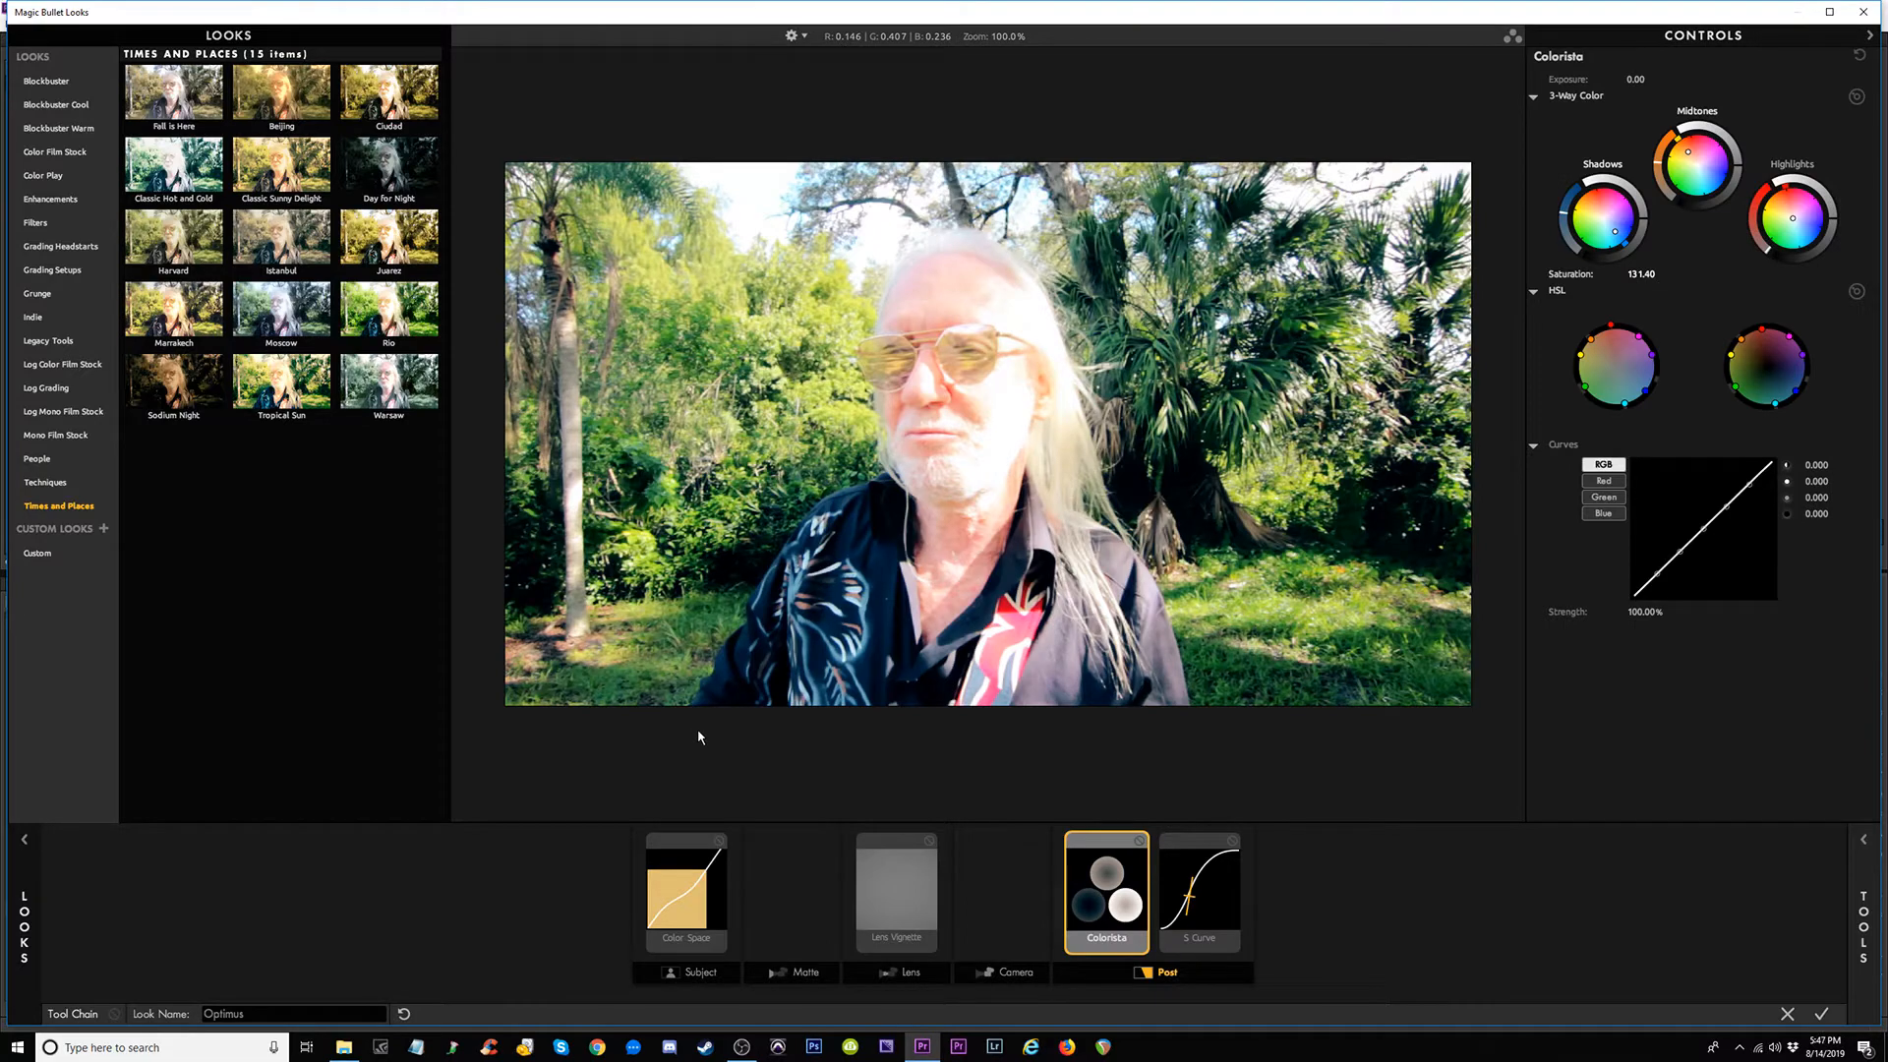
pyautogui.click(187, 322)
pyautogui.click(164, 307)
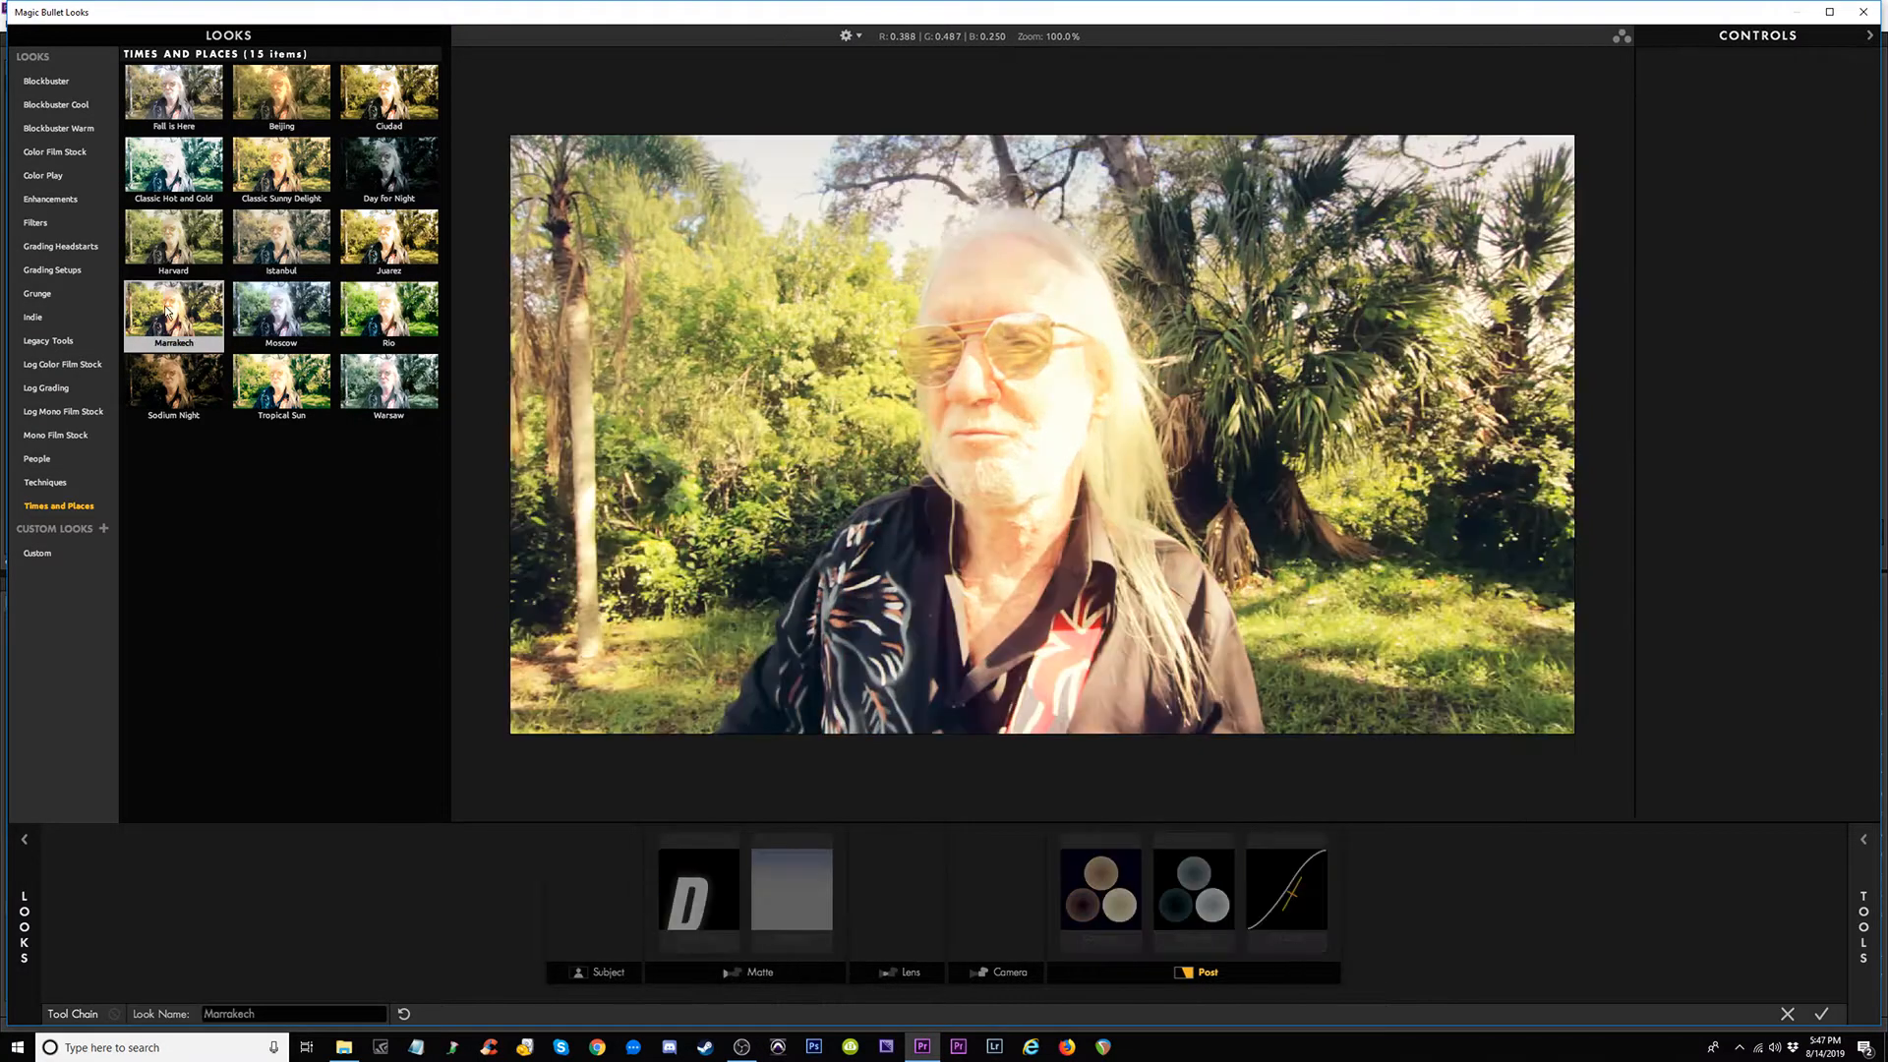
pyautogui.click(1100, 892)
pyautogui.click(1819, 1017)
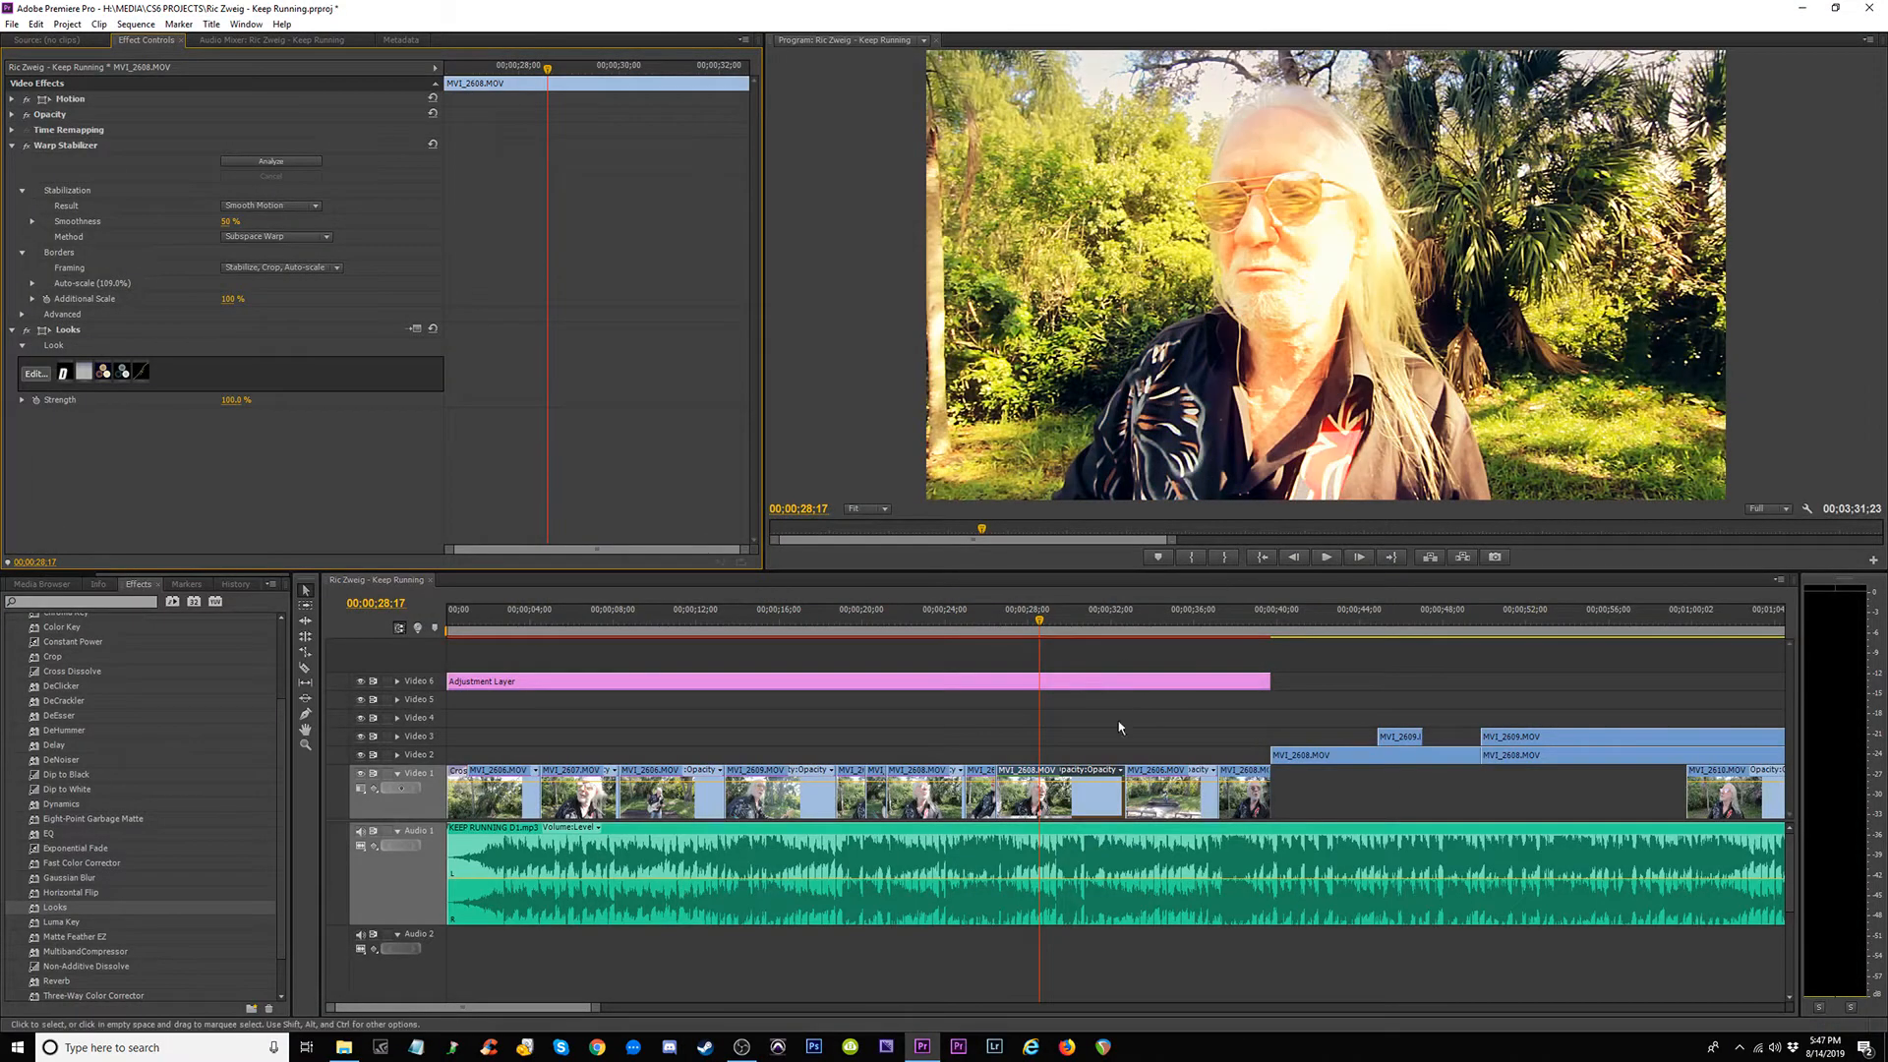
# Set the Strength of the clip's Looks effect to 50%.
pyautogui.click(233, 400)
pyautogui.write('50')
pyautogui.press('Return')
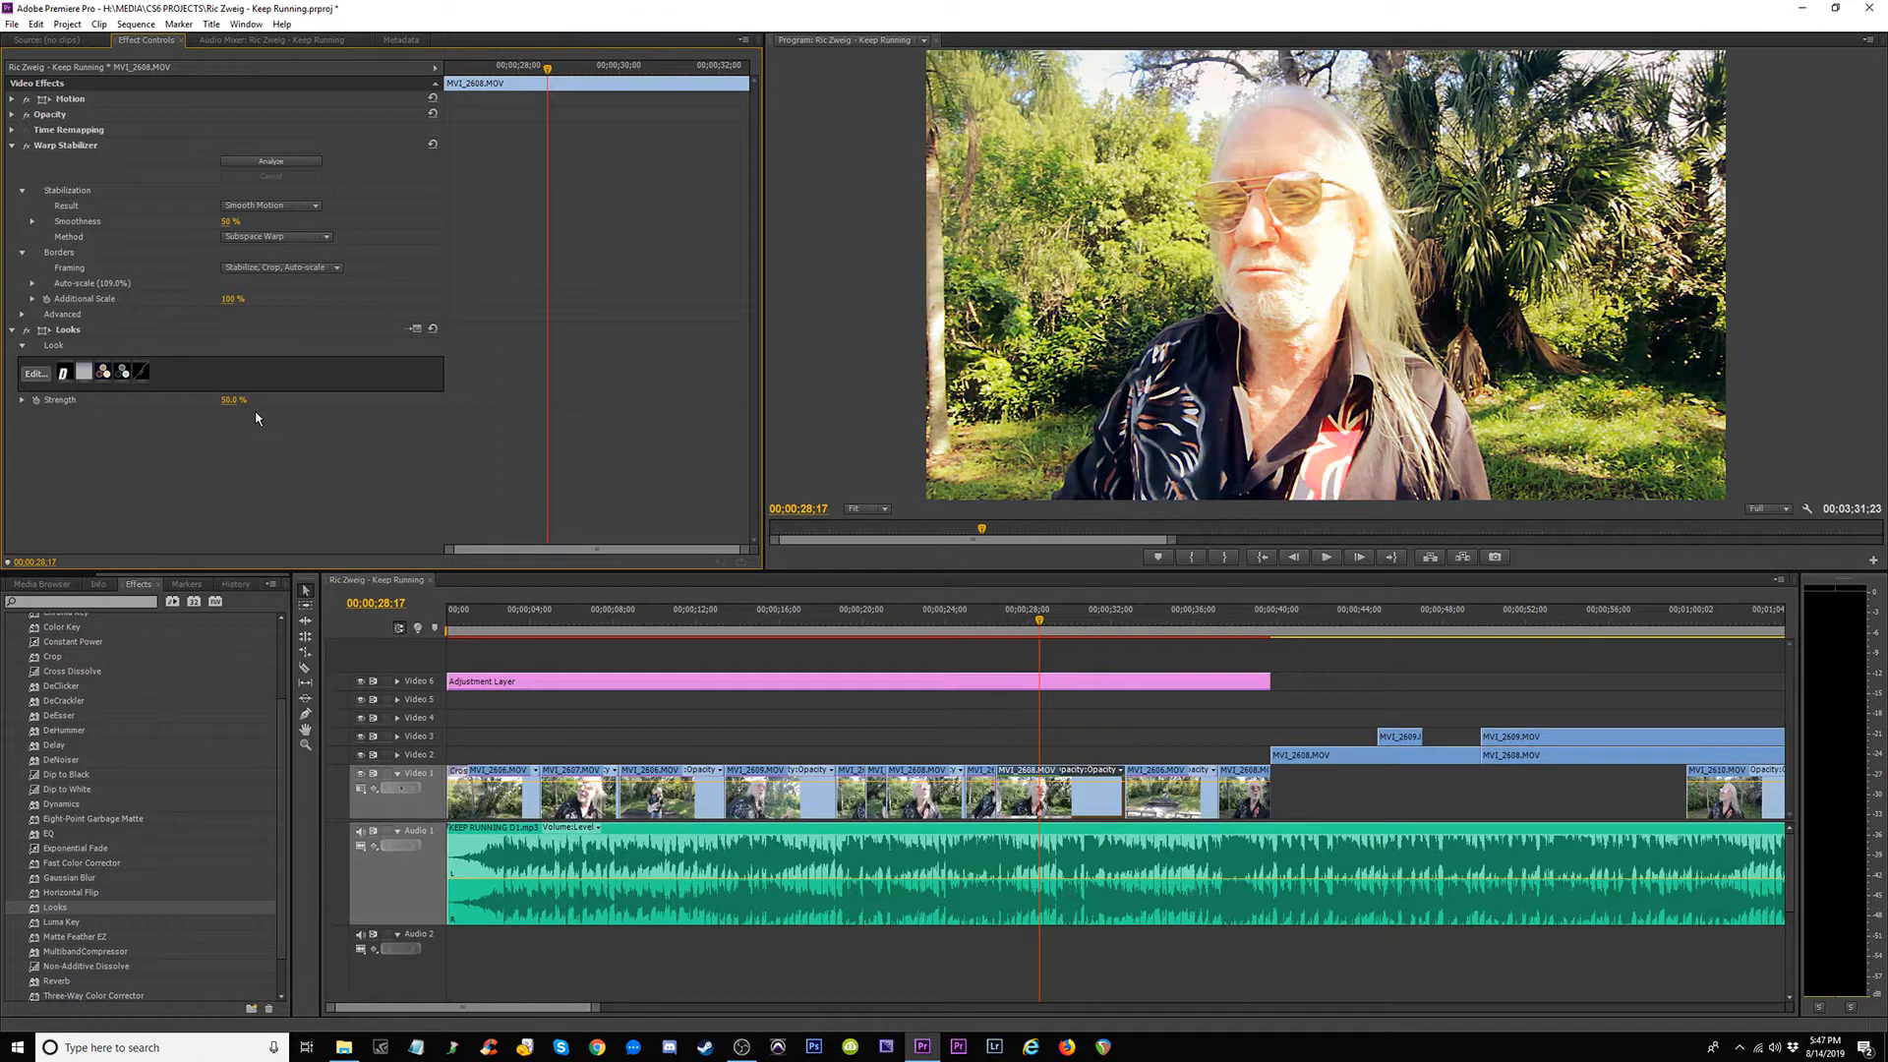
# Switch the Looks effect off and on repeatedly to compare the clip with and without the grade, leaving it enabled.
pyautogui.click(26, 331)
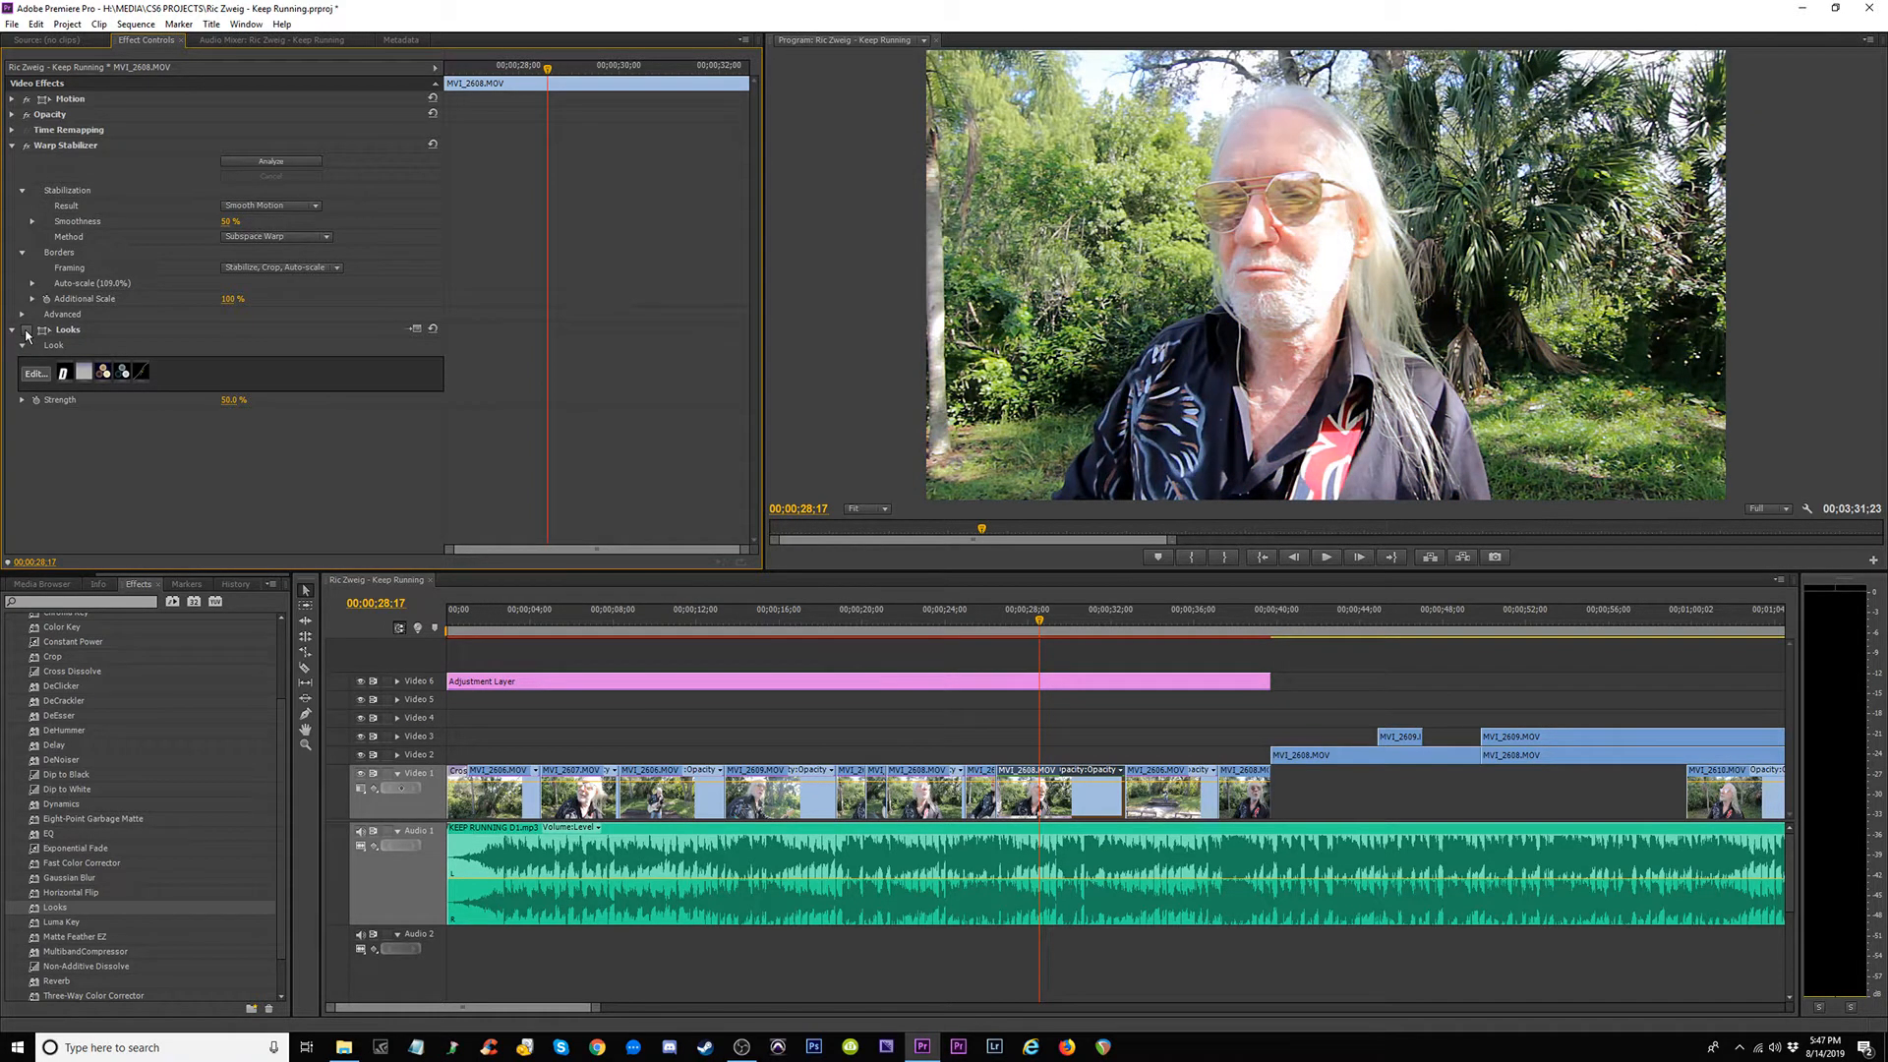
pyautogui.click(27, 330)
pyautogui.click(27, 330)
pyautogui.click(26, 330)
pyautogui.click(26, 330)
pyautogui.click(27, 330)
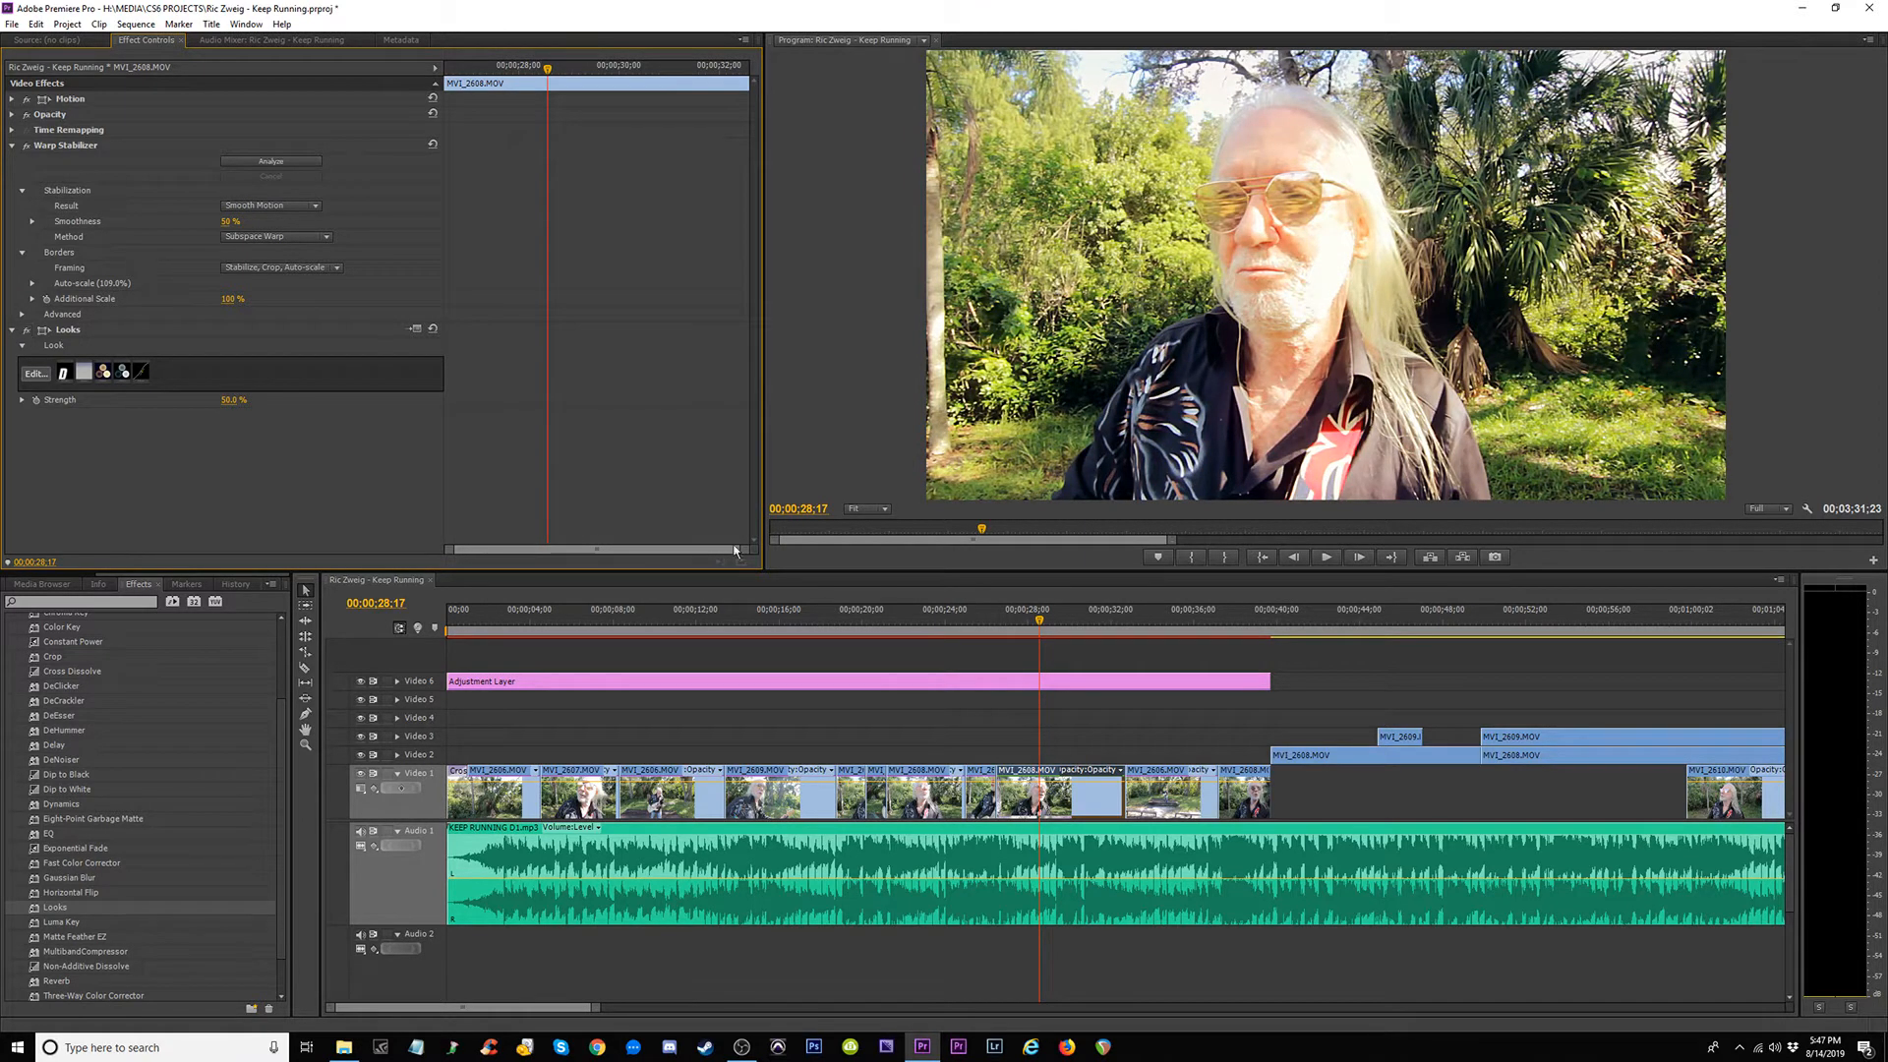
# Play back the graded MVI_2608.MOV clip in the sequence and save the project.
pyautogui.press('space')
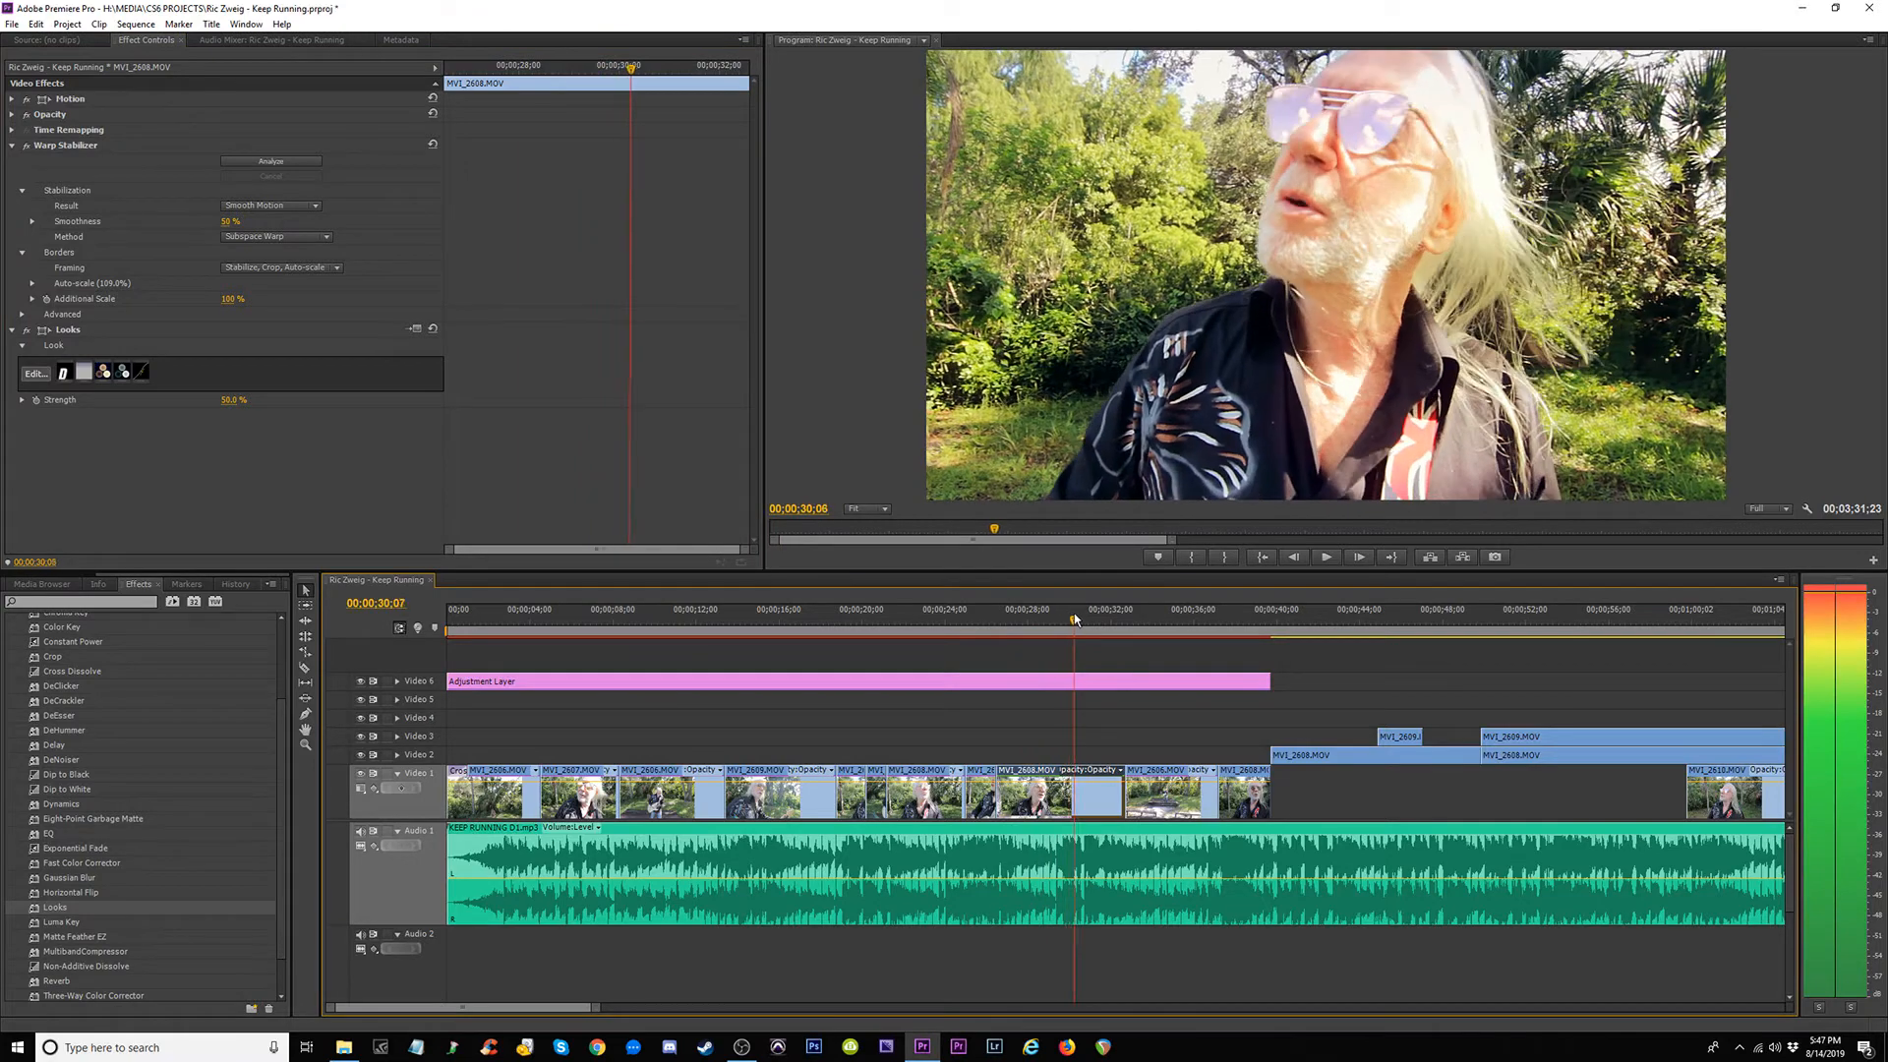
pyautogui.press('space')
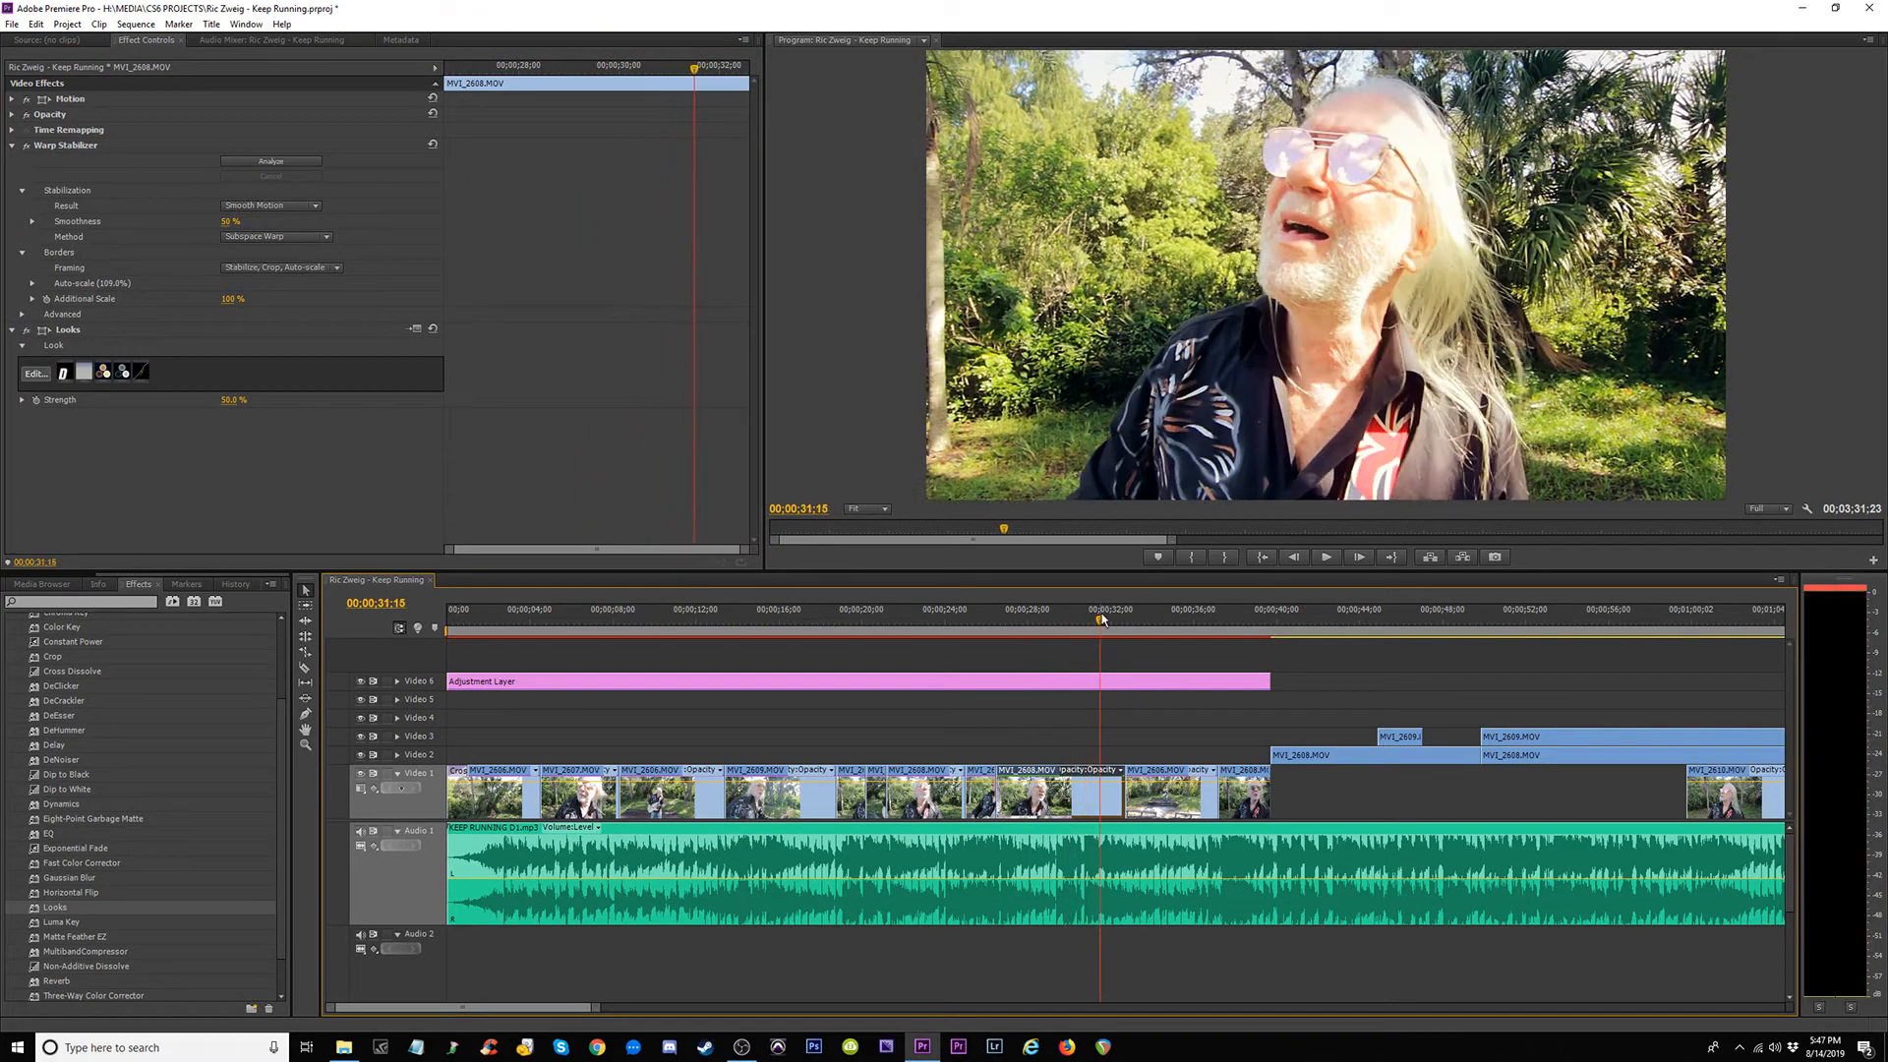
pyautogui.hotkey('ctrl', 's')
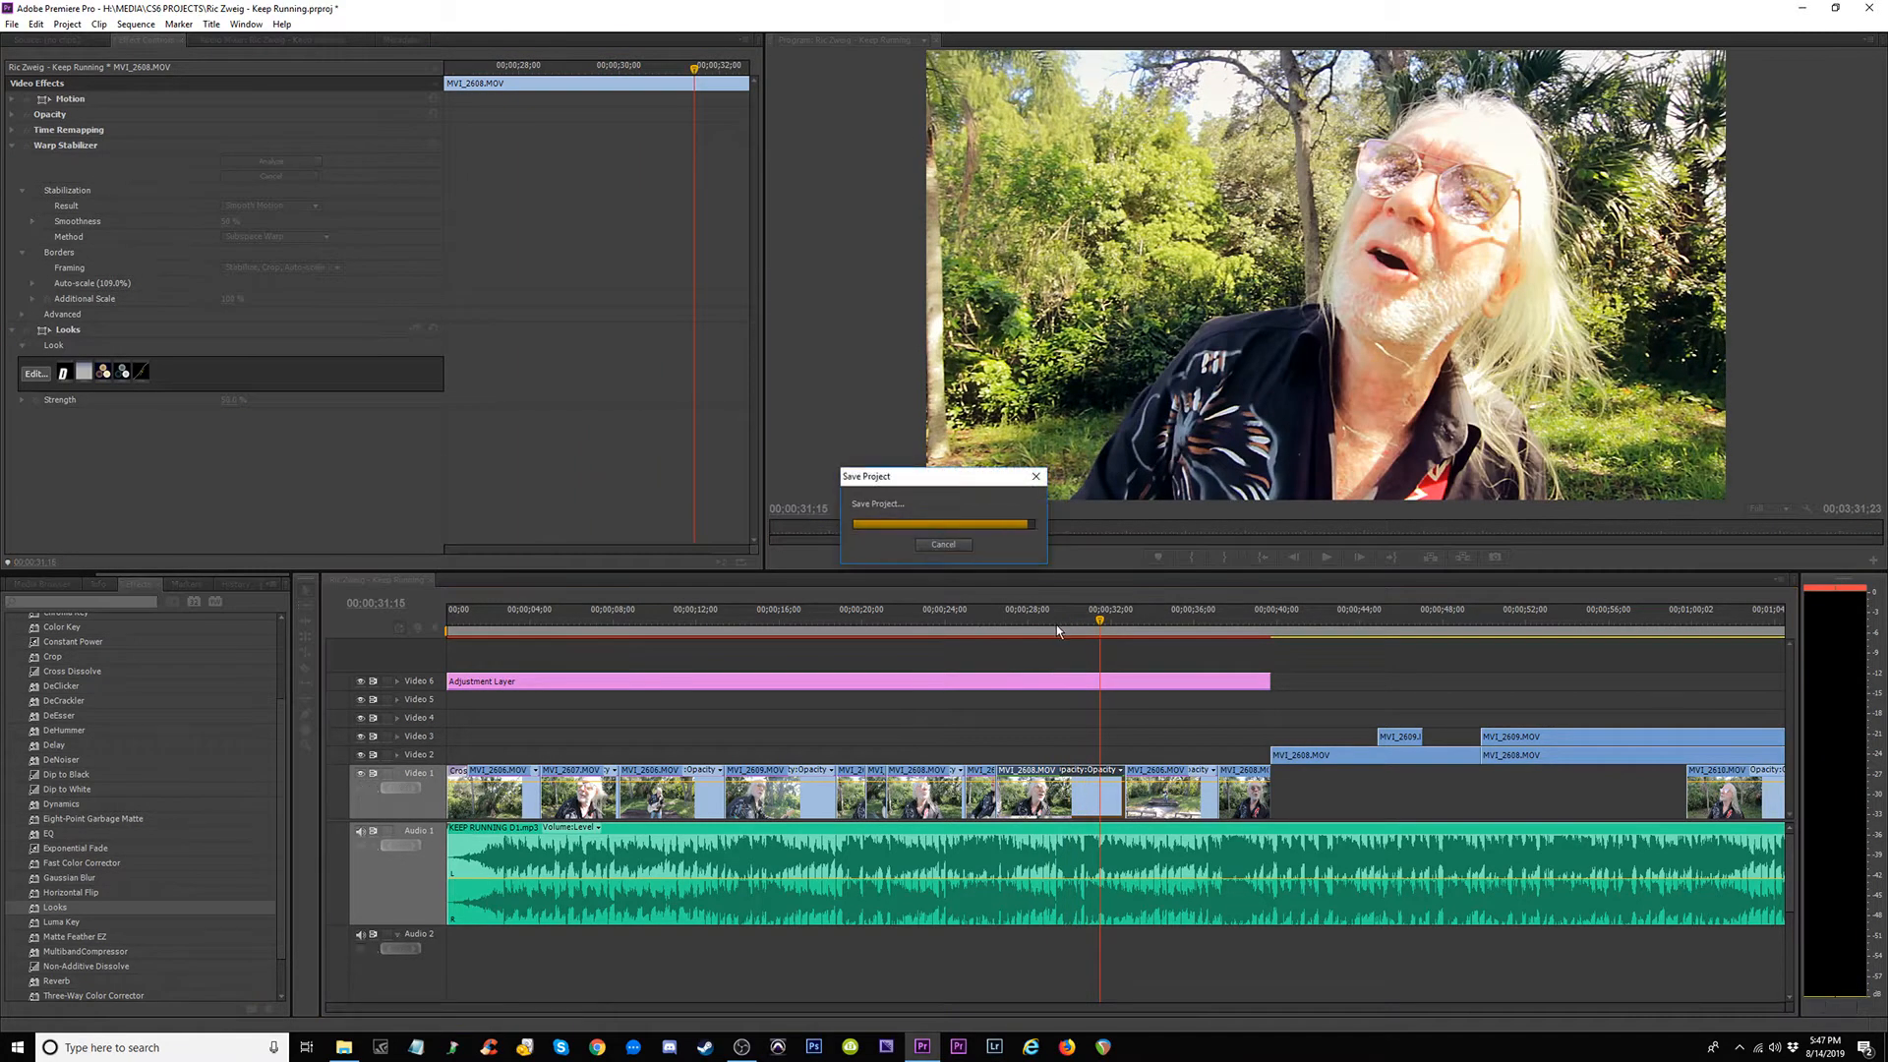
# Move the playhead to 00;00;28;26 and open the Marrakech look of the MVI_2608.MOV clip for editing in Magic Bullet Looks.
pyautogui.moveTo(1038, 628); pyautogui.dragTo(1048, 636)
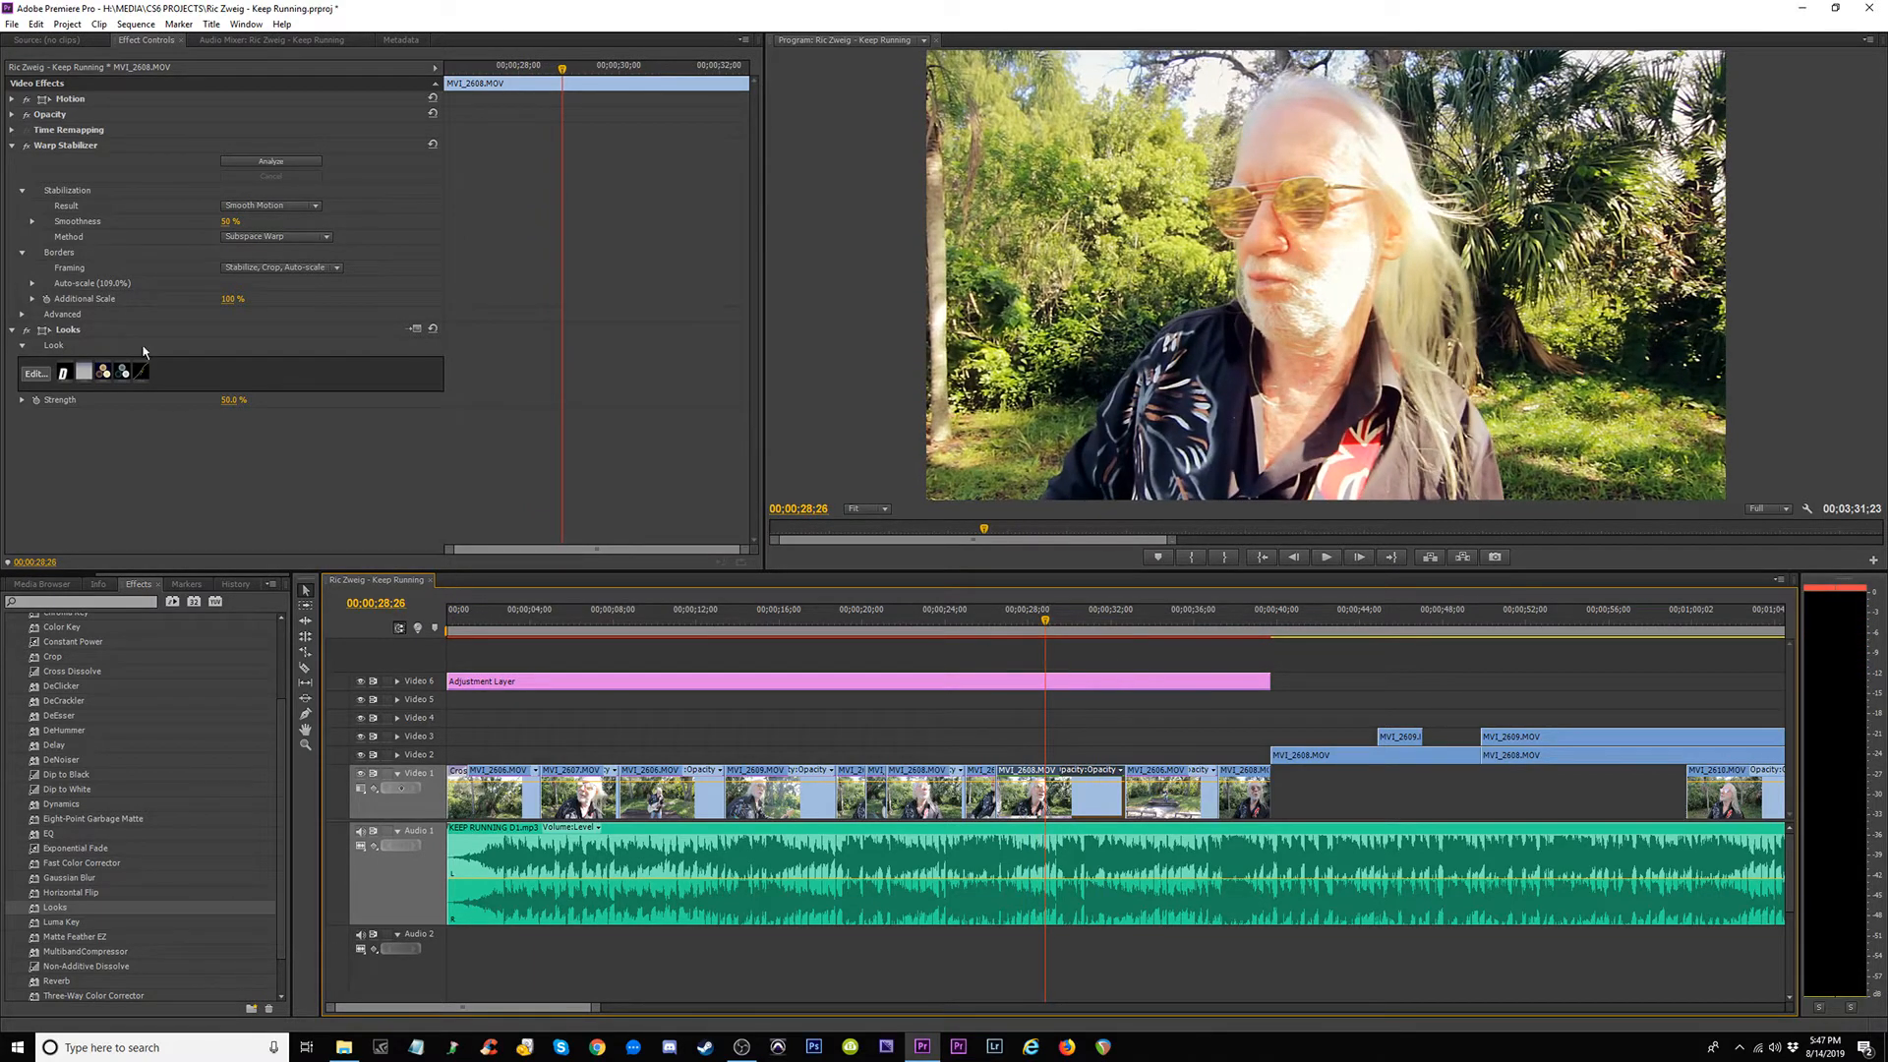
pyautogui.doubleClick(1074, 806)
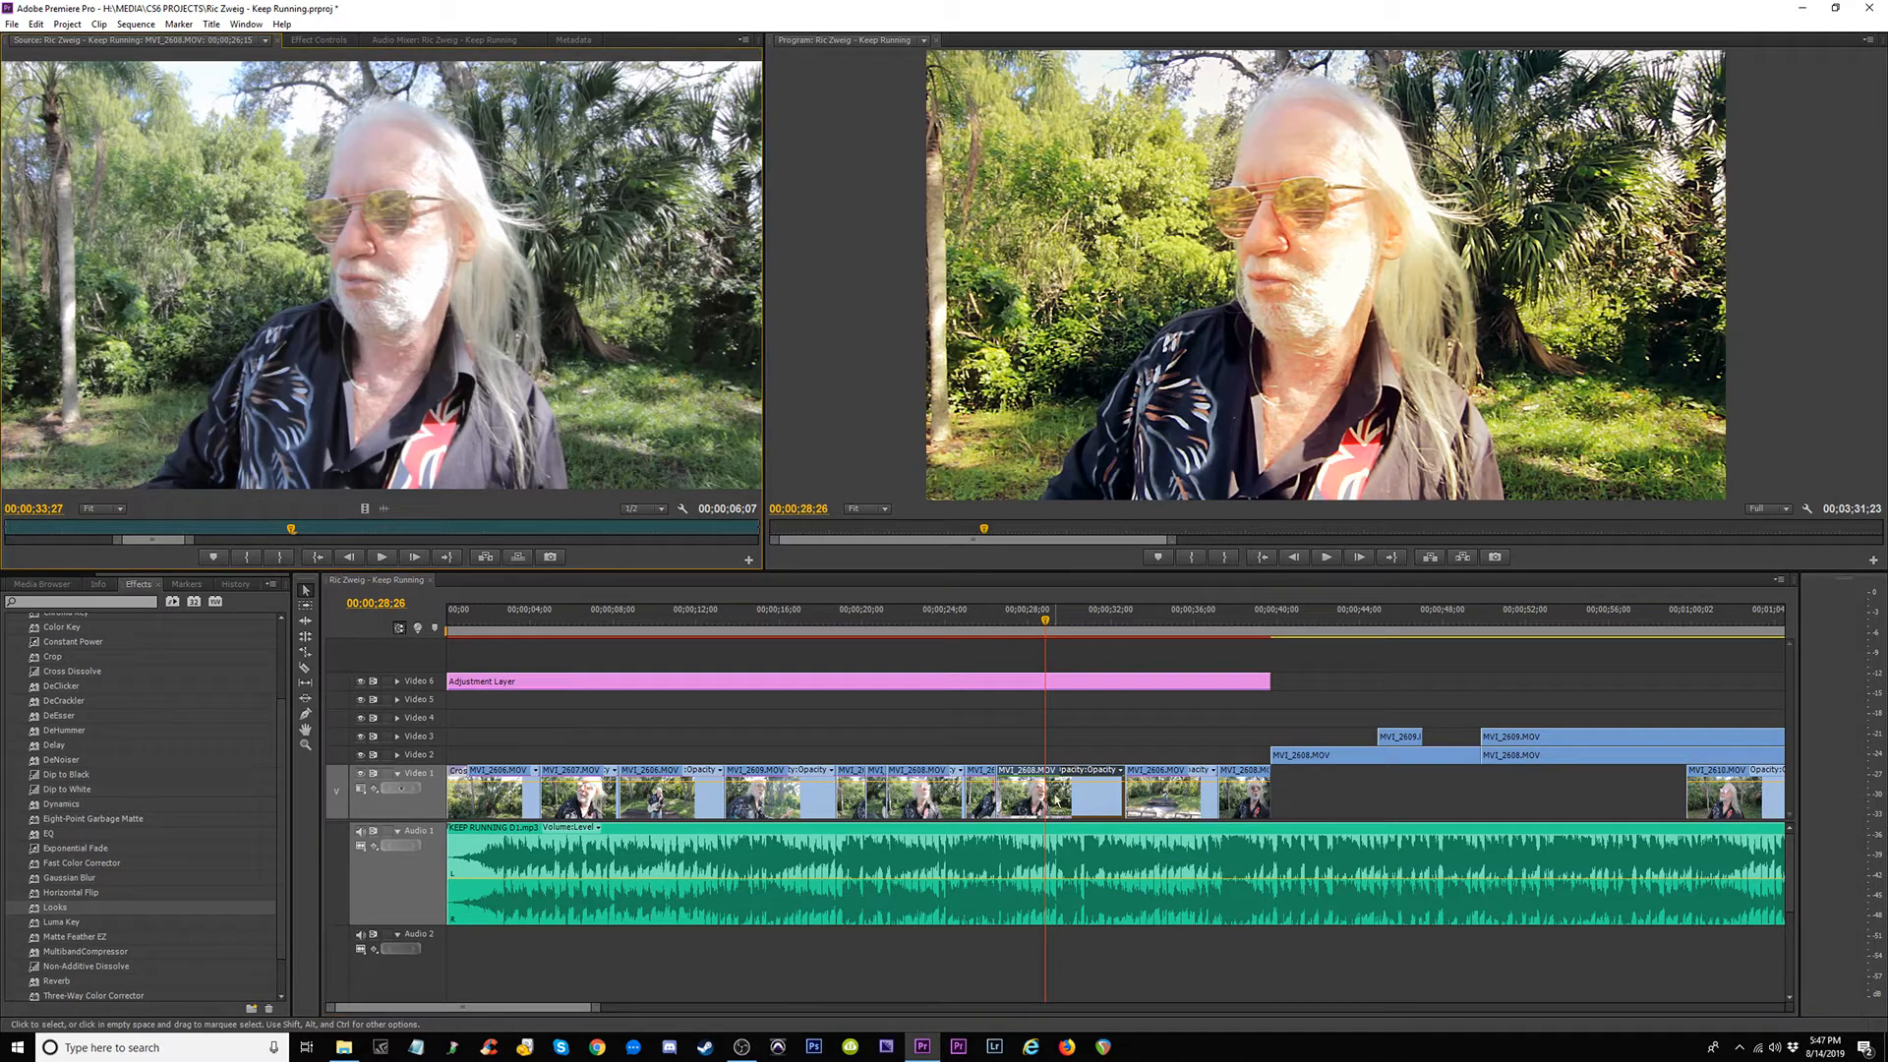
pyautogui.click(319, 40)
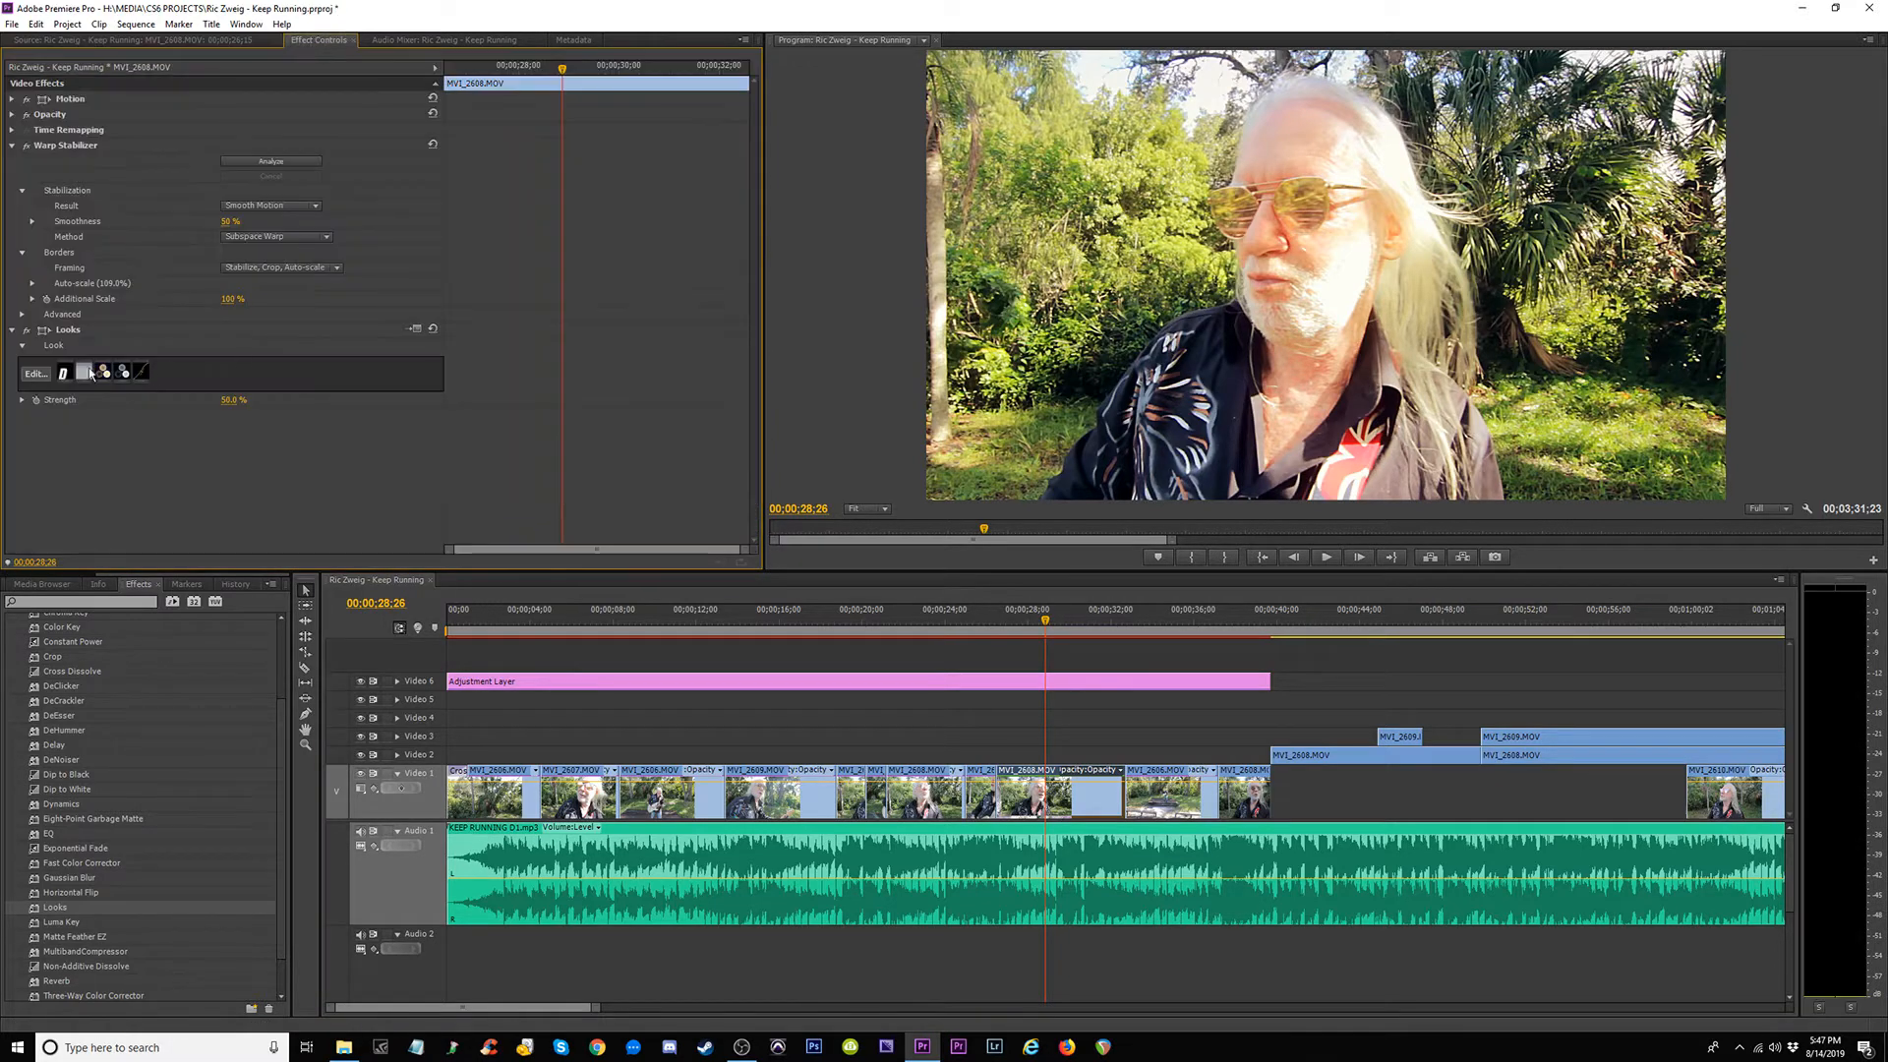
pyautogui.click(35, 374)
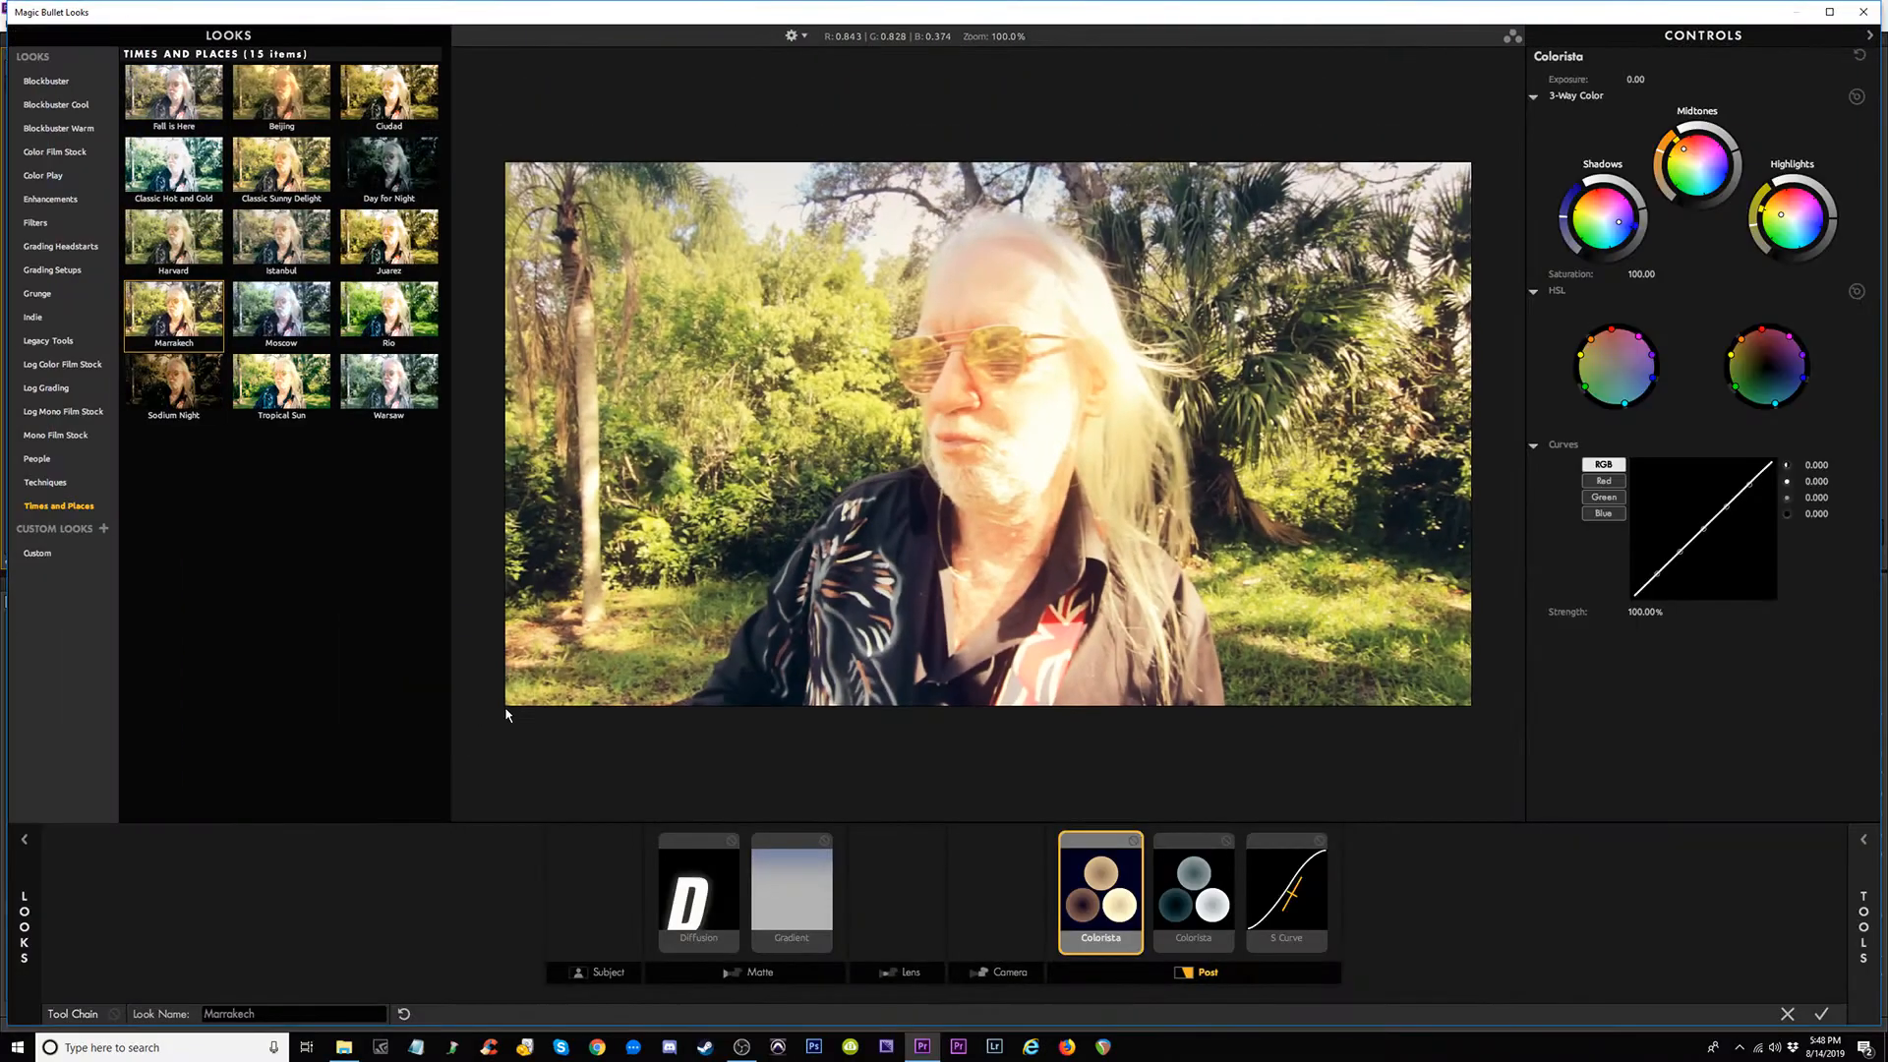
# Switch the look's Diffusion tool off and on repeatedly to compare its softening effect, leaving it disabled.
pyautogui.click(730, 843)
pyautogui.click(730, 842)
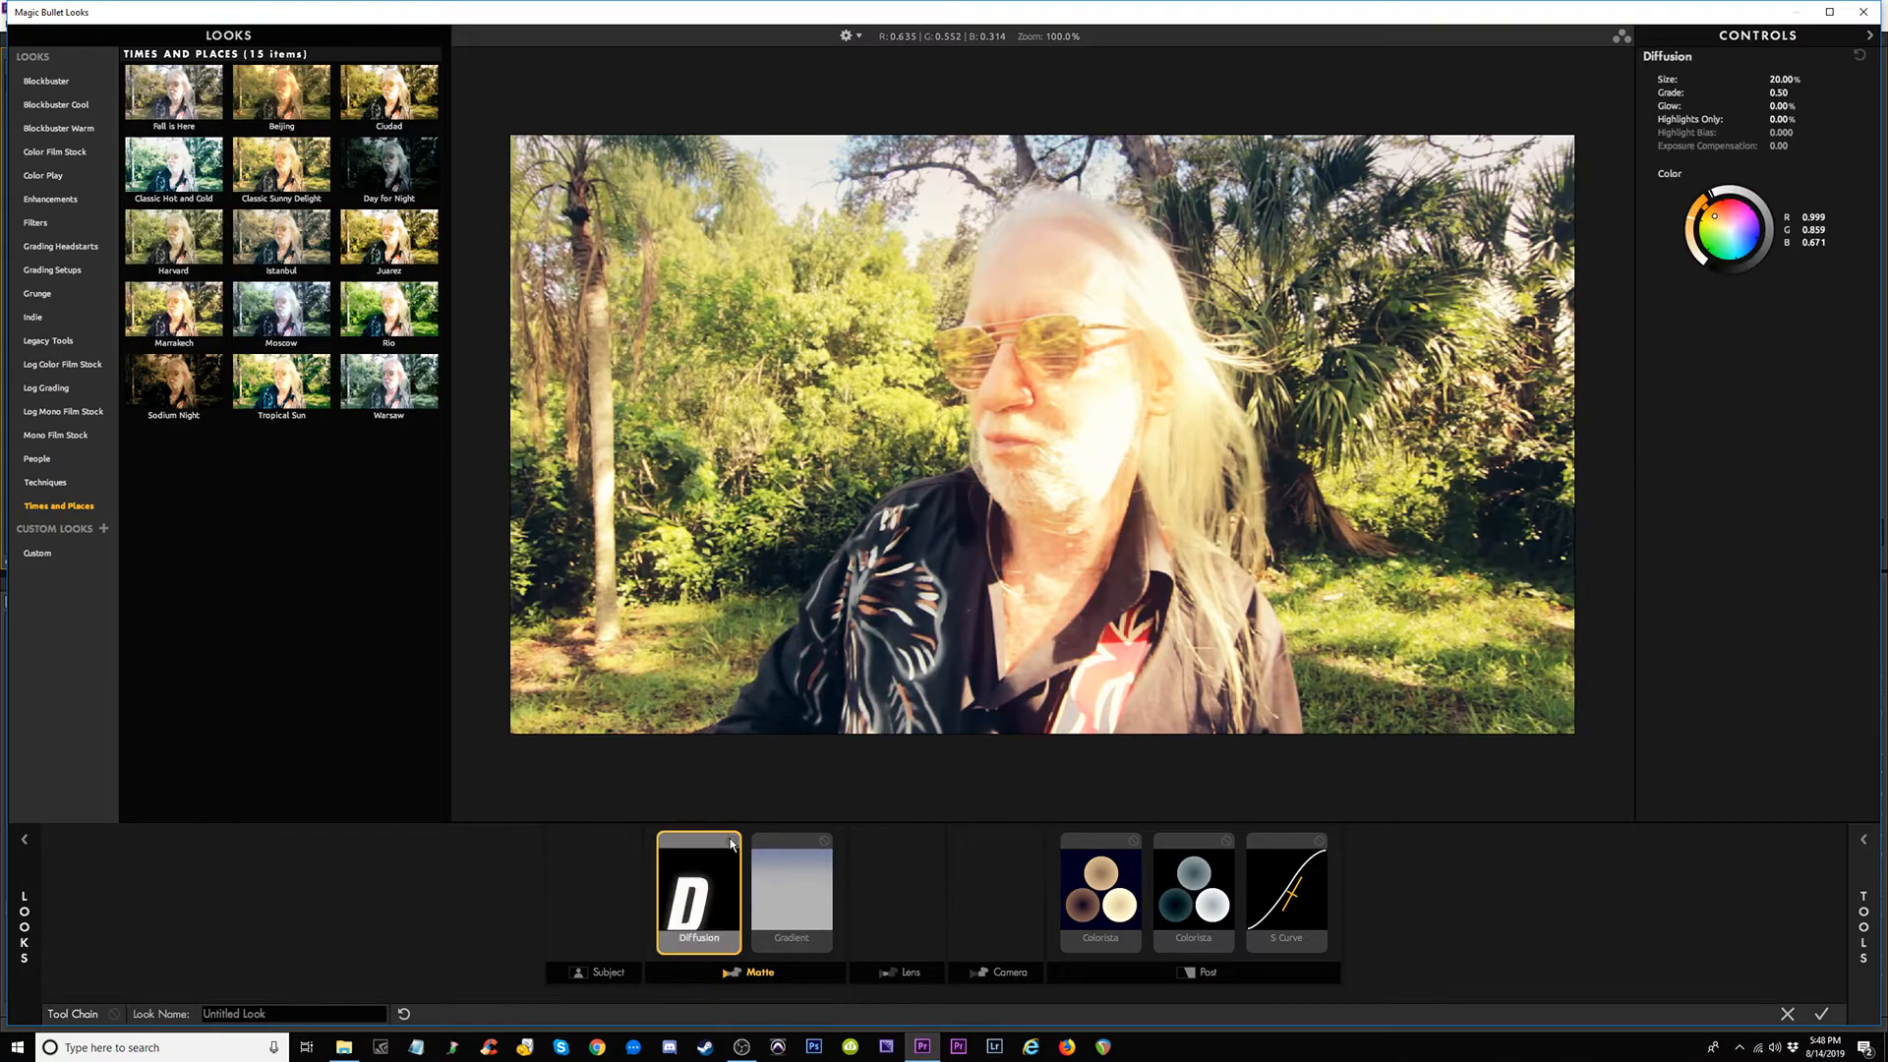
pyautogui.click(731, 843)
pyautogui.click(731, 842)
pyautogui.click(731, 843)
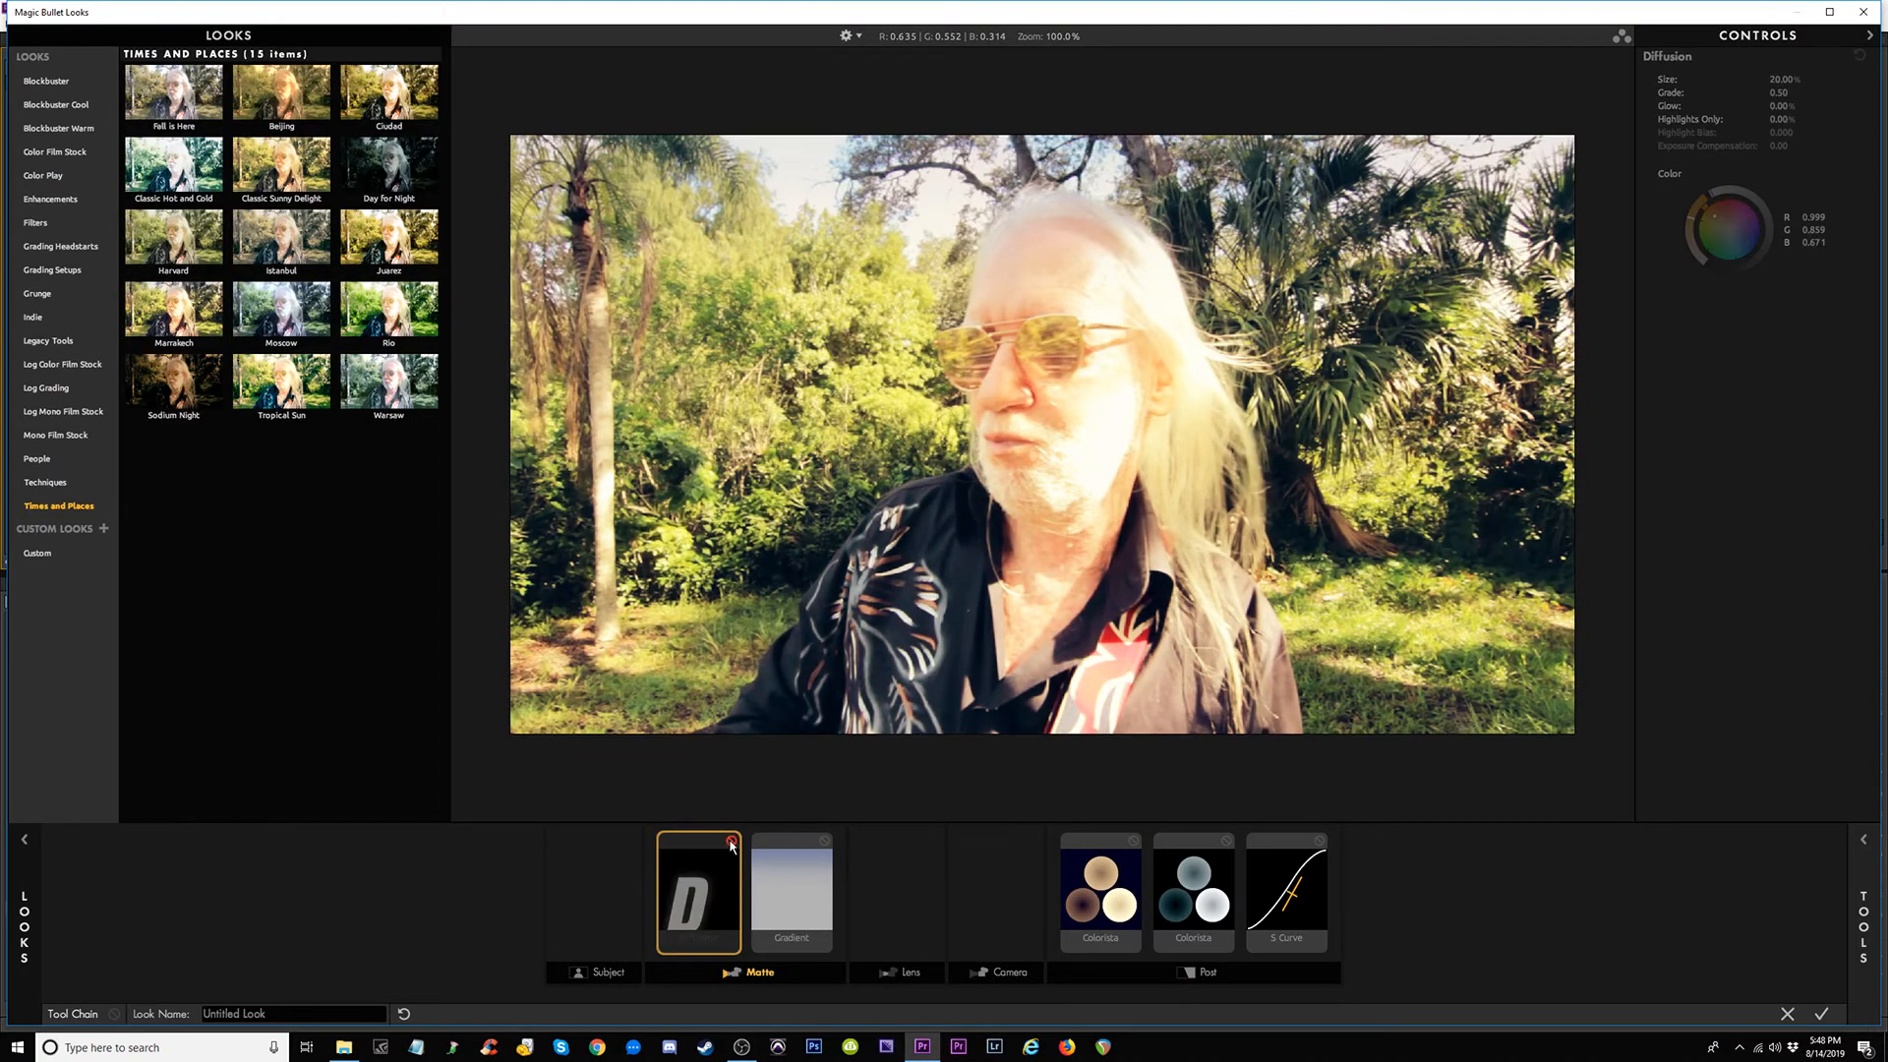
pyautogui.click(730, 842)
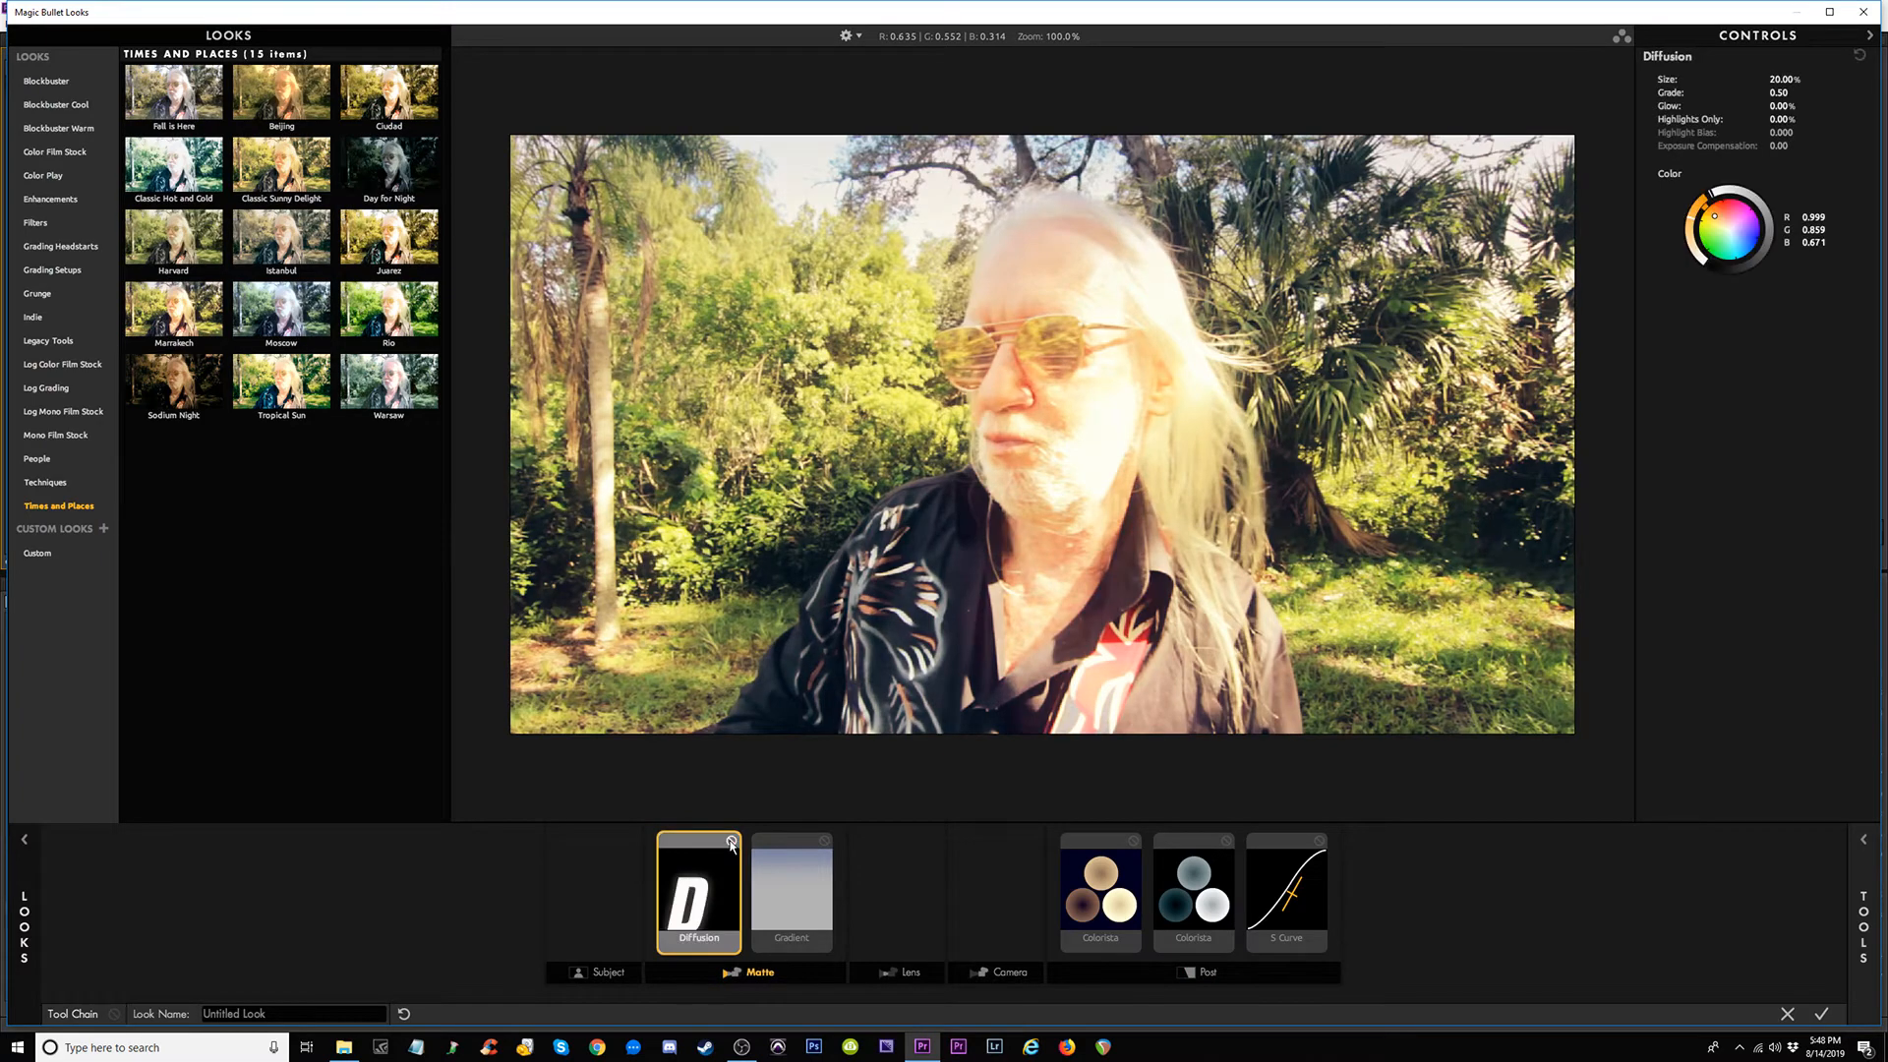
pyautogui.click(731, 843)
pyautogui.click(731, 843)
pyautogui.click(730, 842)
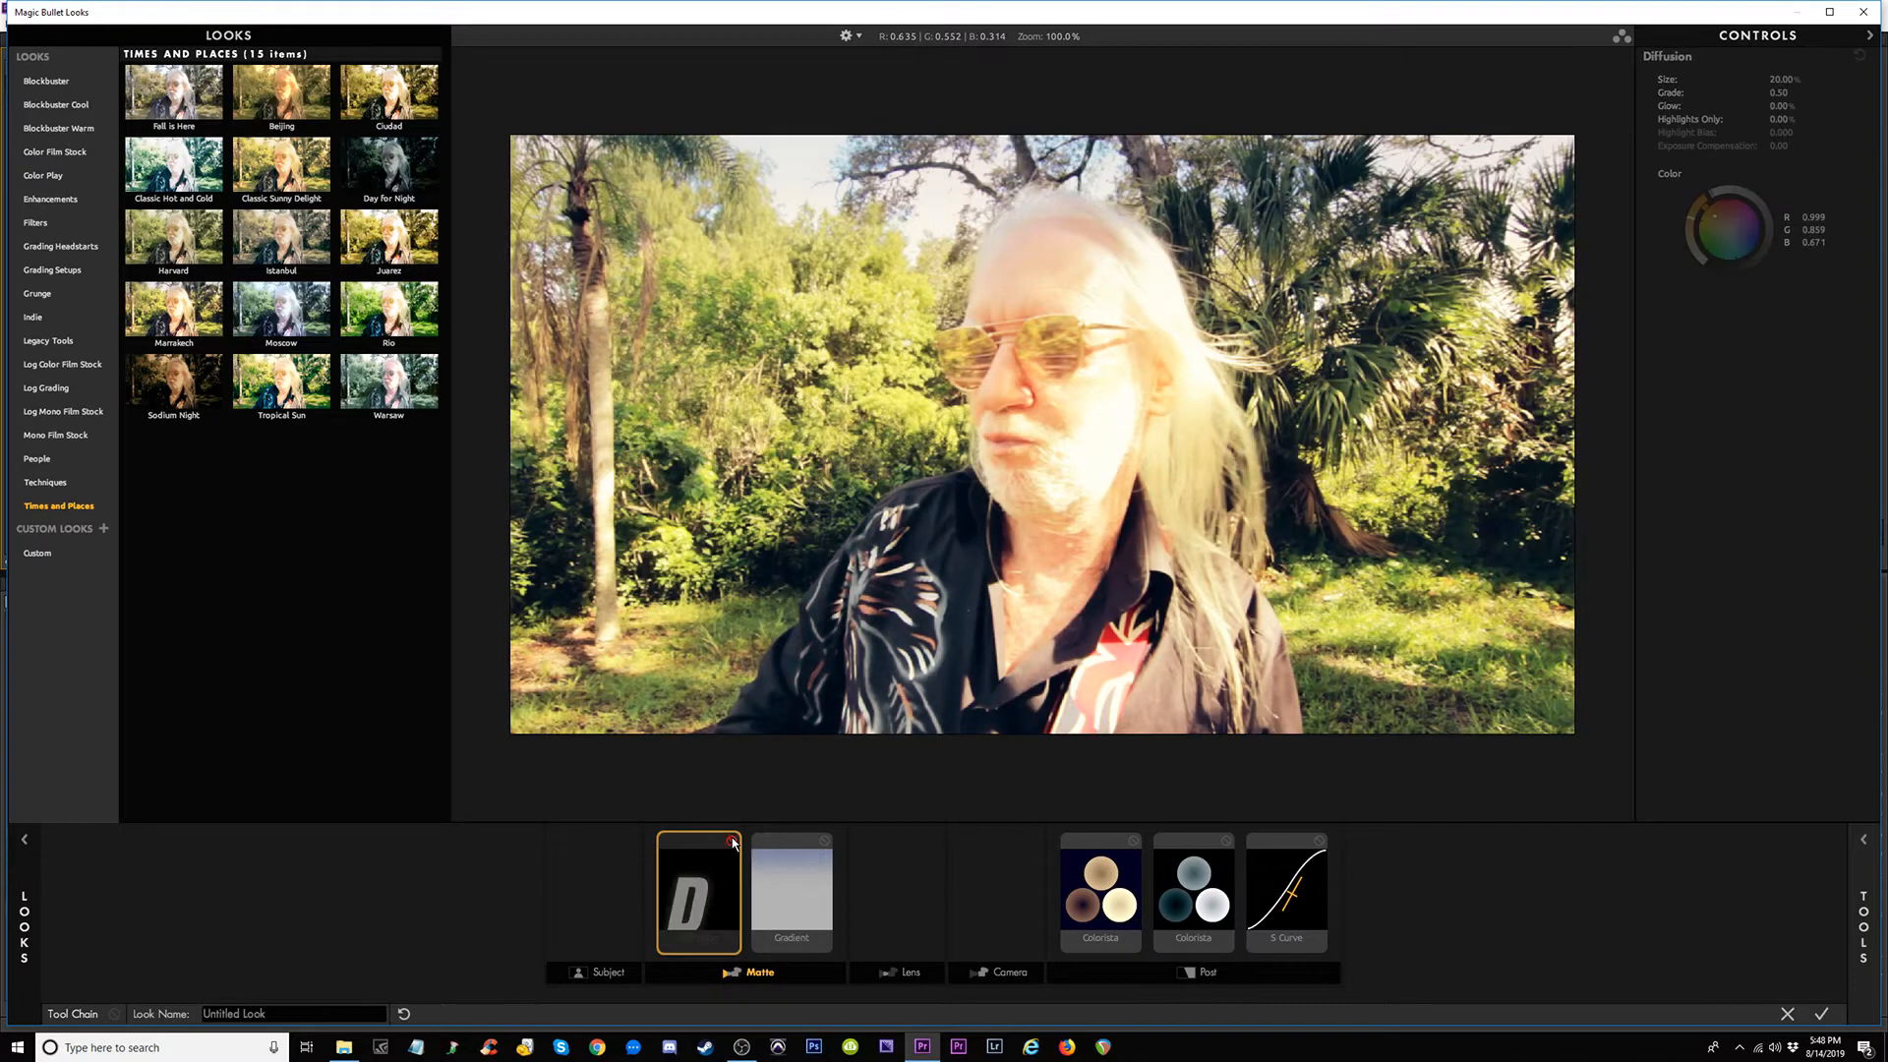
pyautogui.click(731, 841)
pyautogui.click(730, 842)
pyautogui.click(731, 842)
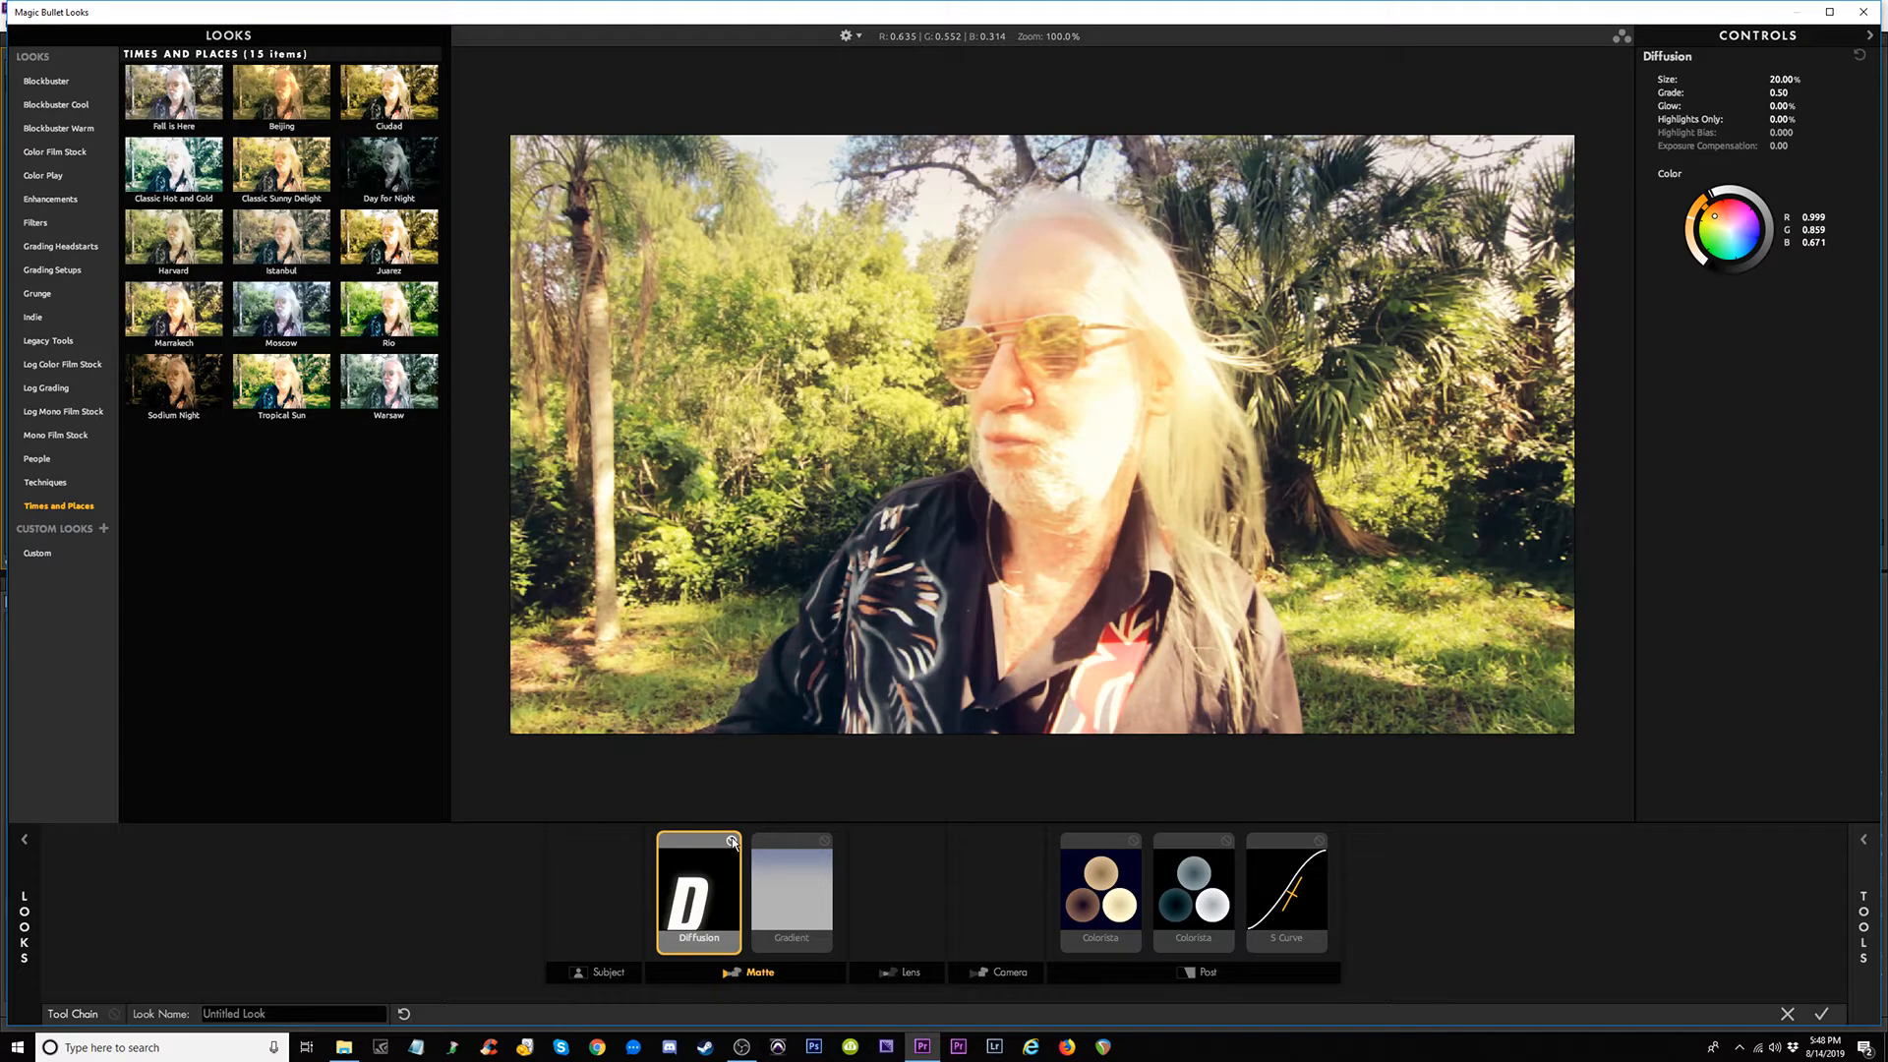
pyautogui.click(732, 842)
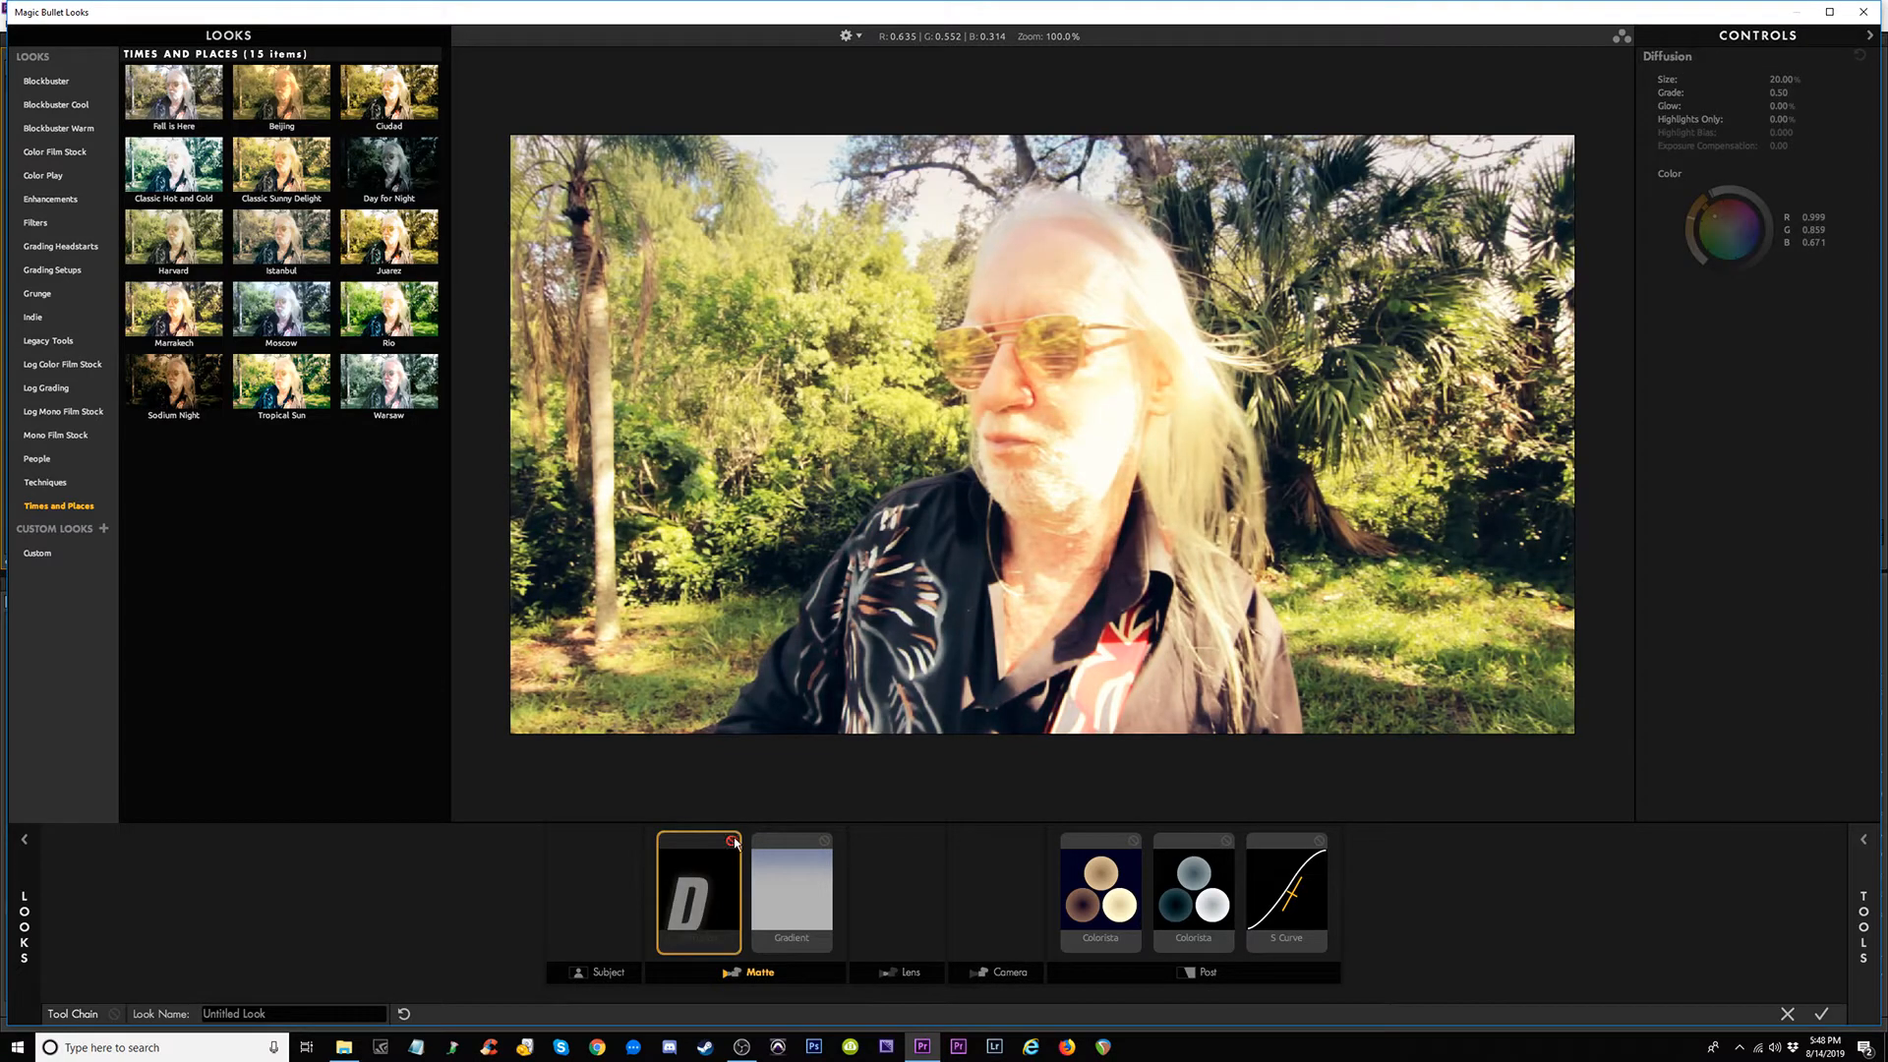
# Switch the Gradient tool off and on repeatedly to compare its effect on the sky, leaving it enabled.
pyautogui.click(825, 842)
pyautogui.click(825, 842)
pyautogui.click(825, 842)
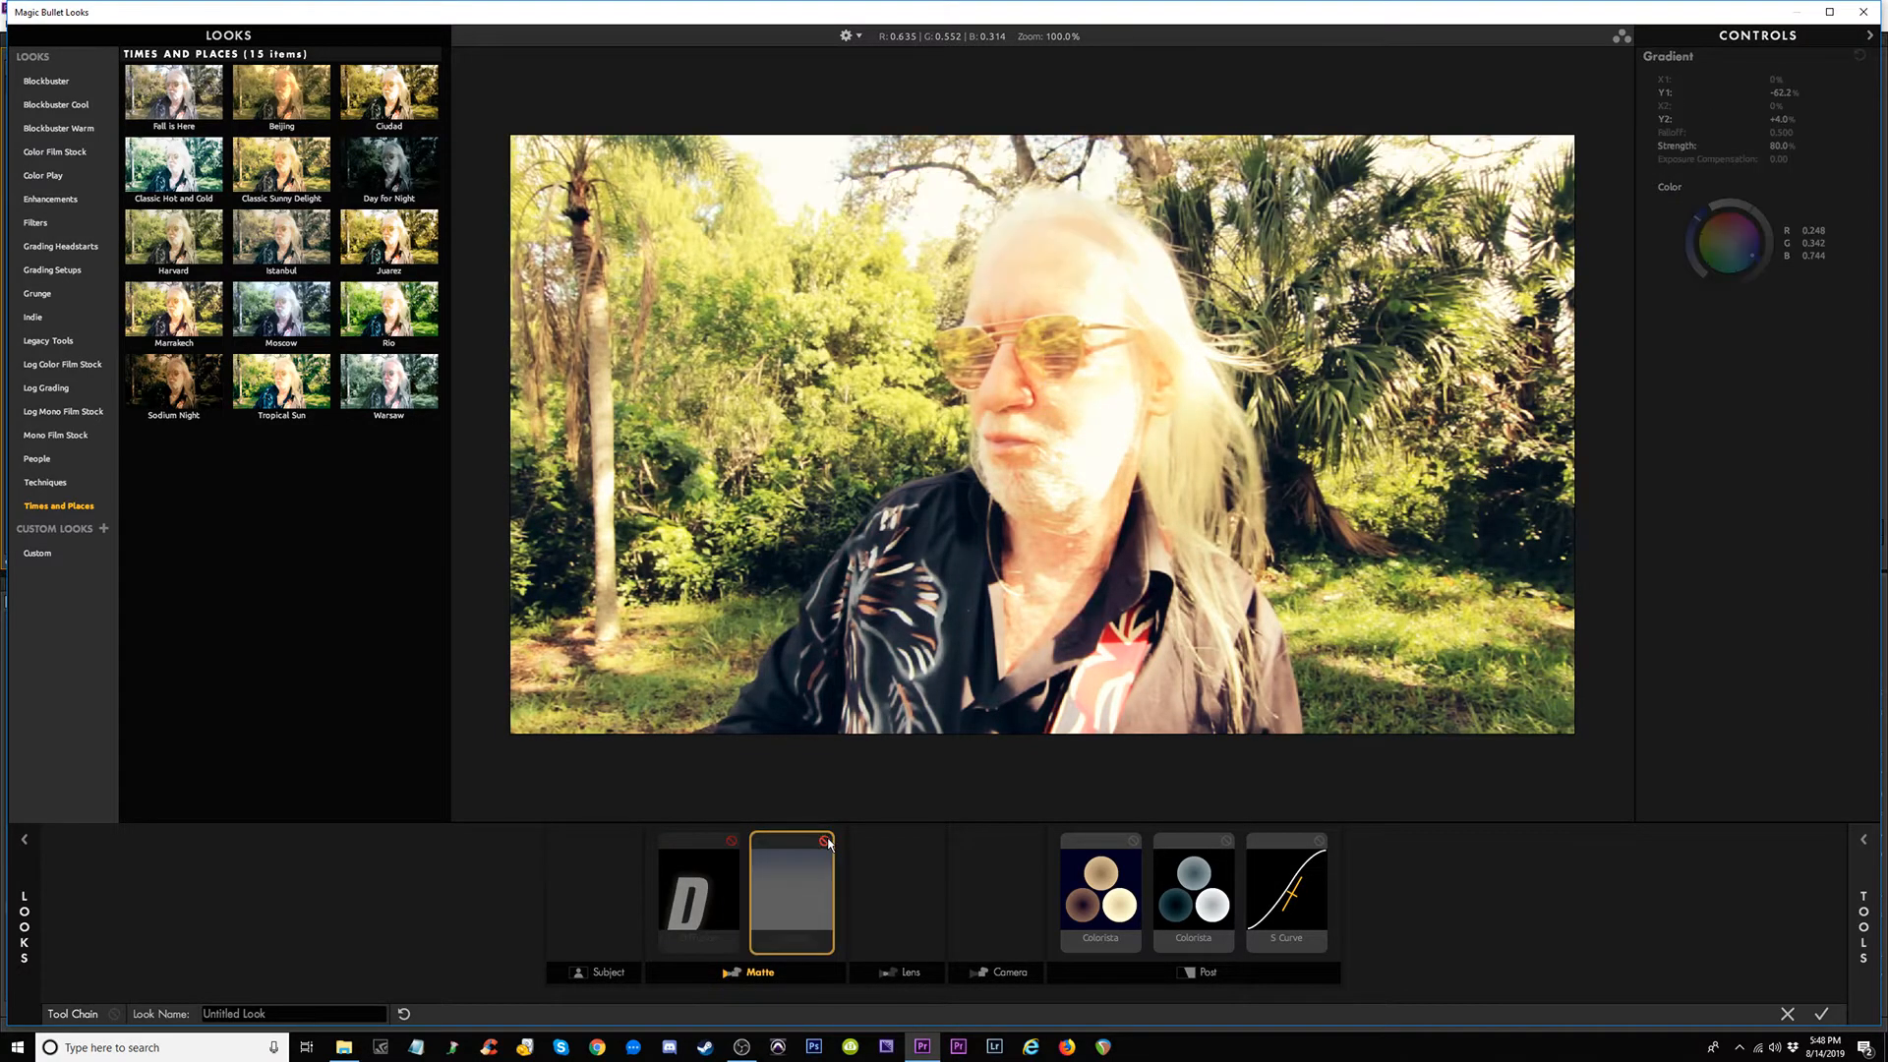
pyautogui.click(825, 842)
pyautogui.click(825, 842)
pyautogui.click(825, 841)
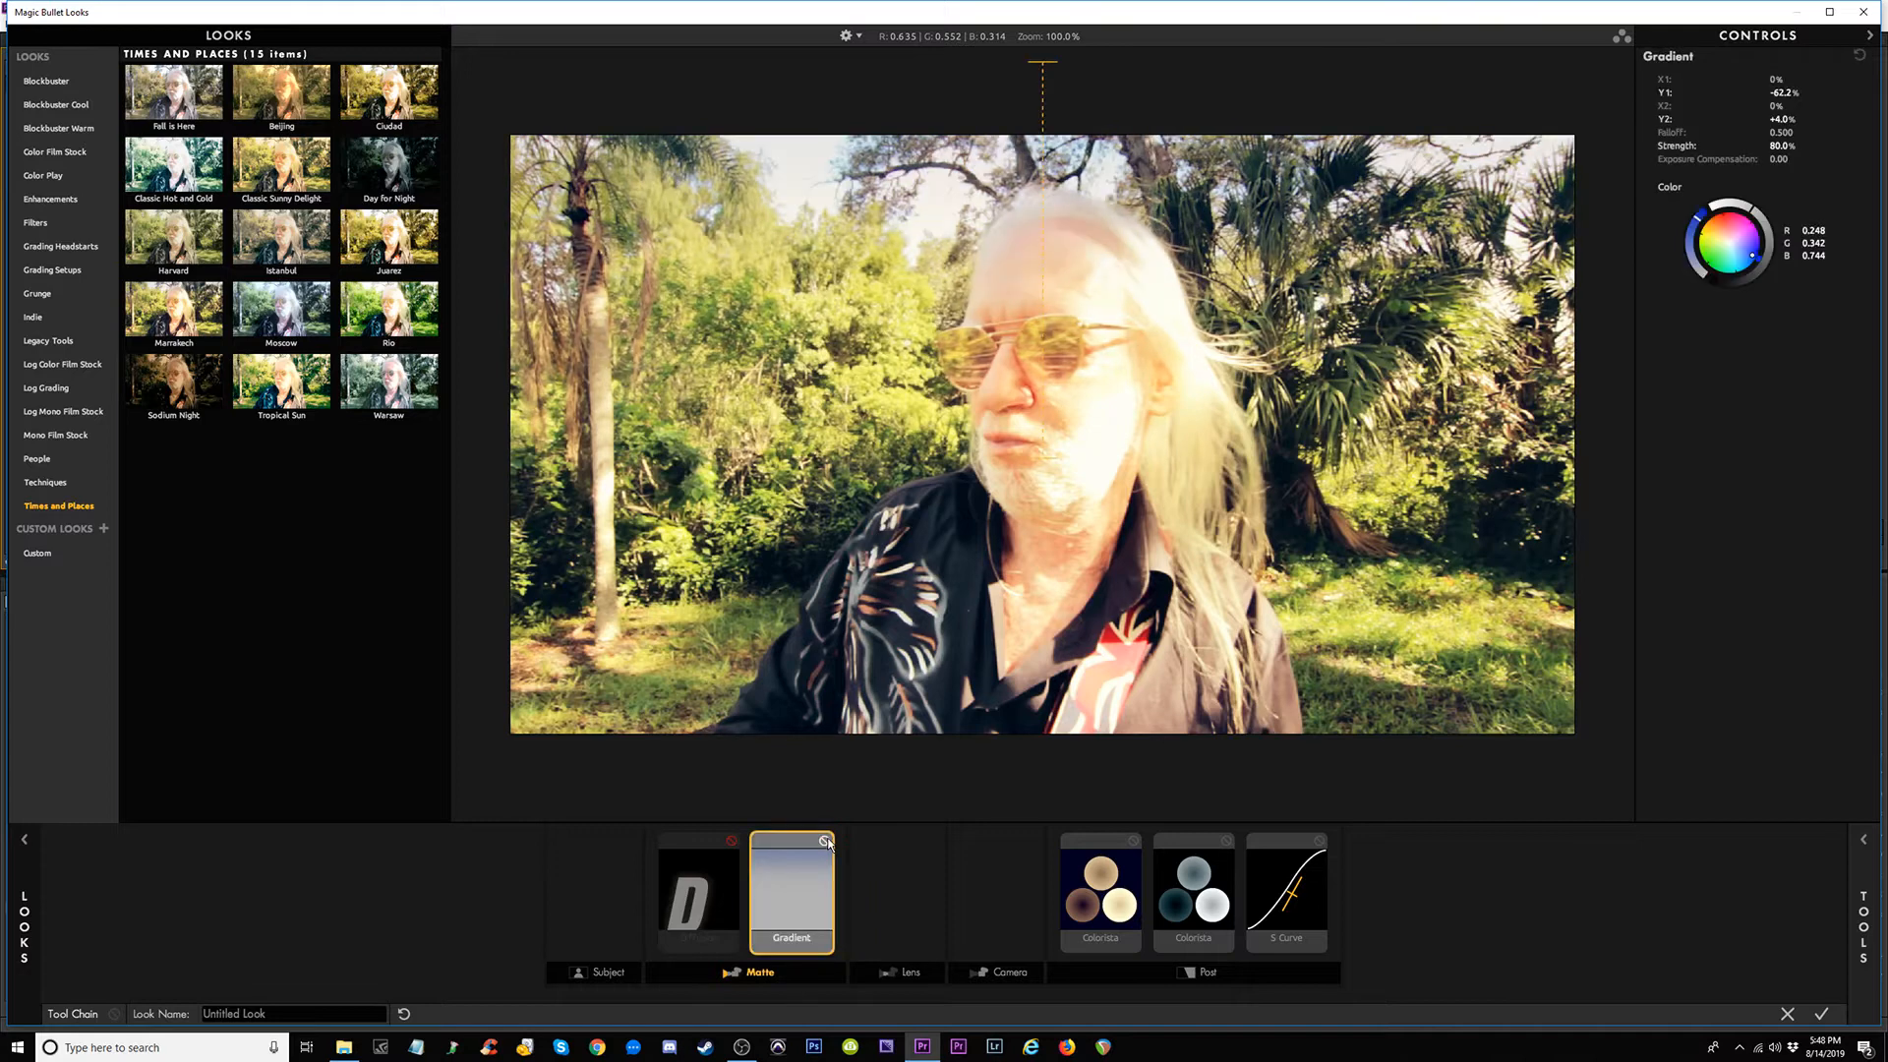
pyautogui.click(825, 841)
pyautogui.click(825, 841)
pyautogui.click(825, 842)
pyautogui.click(825, 842)
pyautogui.click(824, 841)
pyautogui.click(825, 842)
# Switch the first Colorista tool off and on repeatedly to compare its colour grade, leaving it enabled.
pyautogui.click(1134, 841)
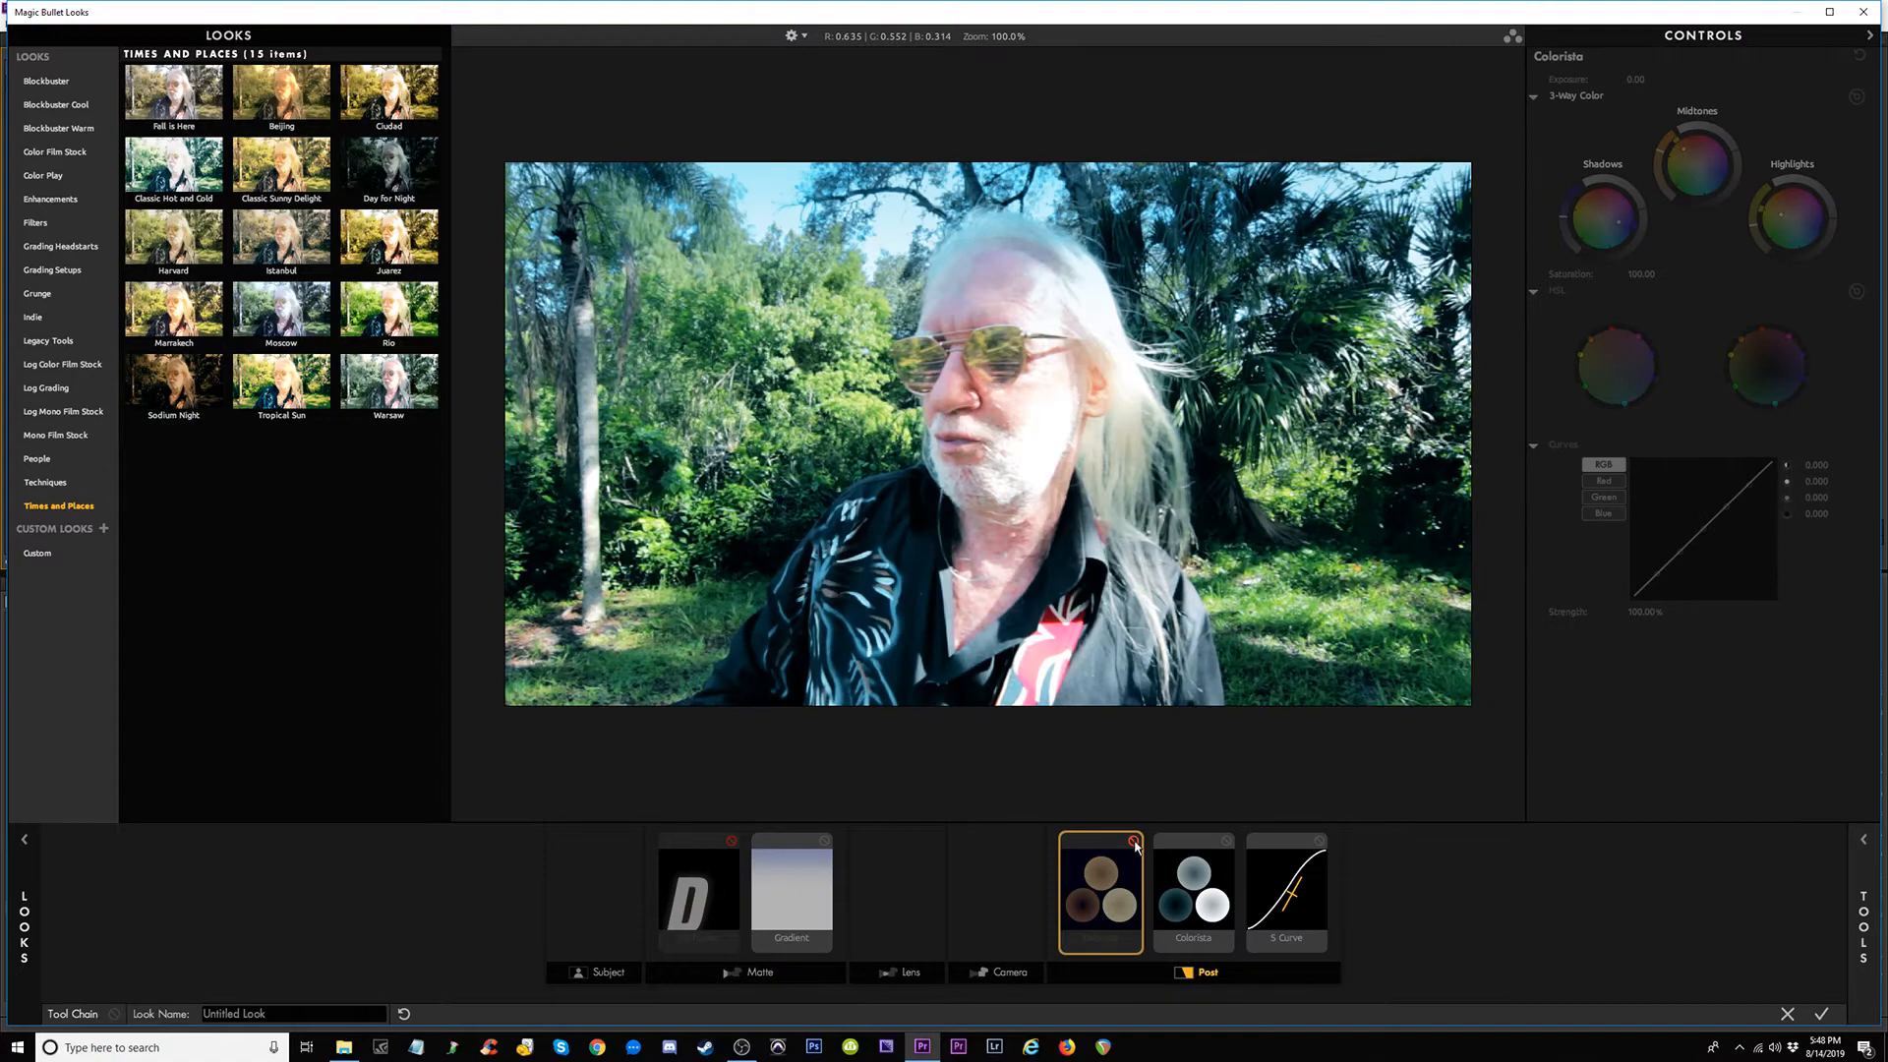
pyautogui.click(1134, 841)
pyautogui.click(1134, 841)
pyautogui.click(1134, 842)
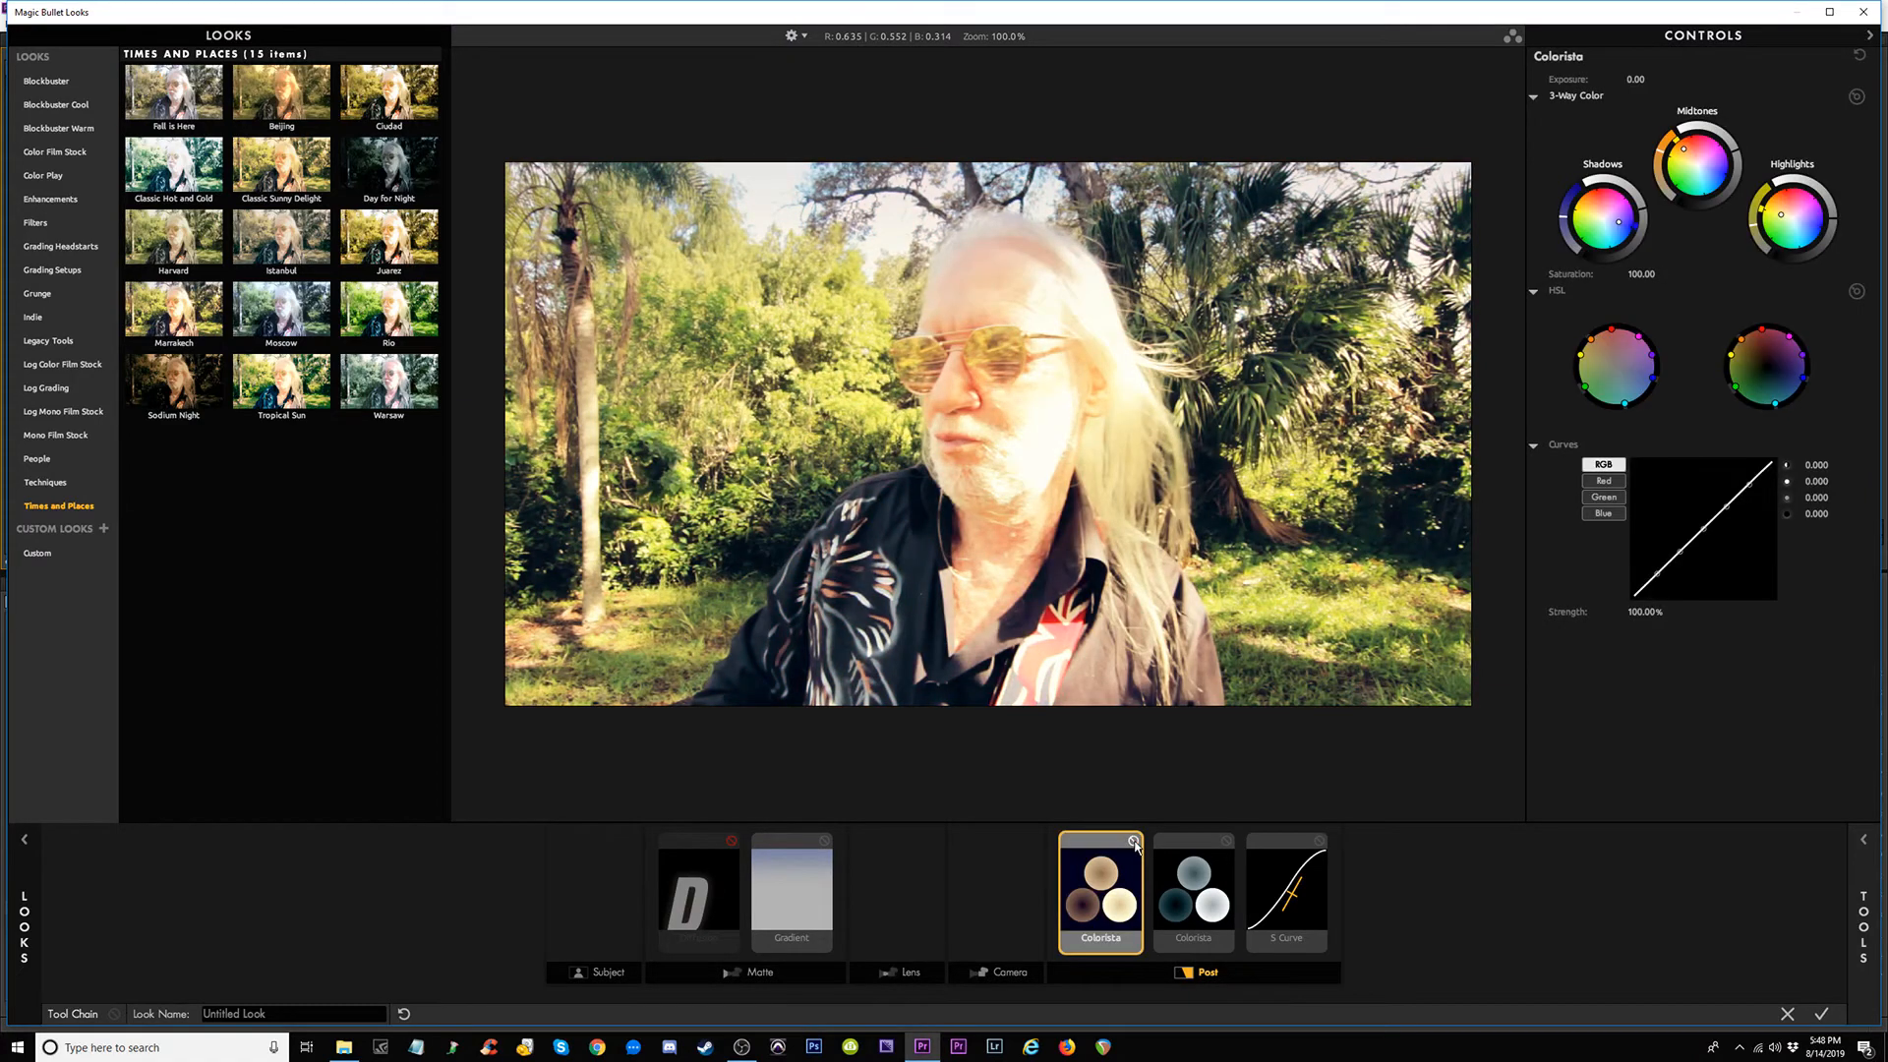
pyautogui.click(1134, 842)
pyautogui.click(1133, 841)
pyautogui.click(1134, 842)
pyautogui.click(1134, 841)
pyautogui.click(1133, 842)
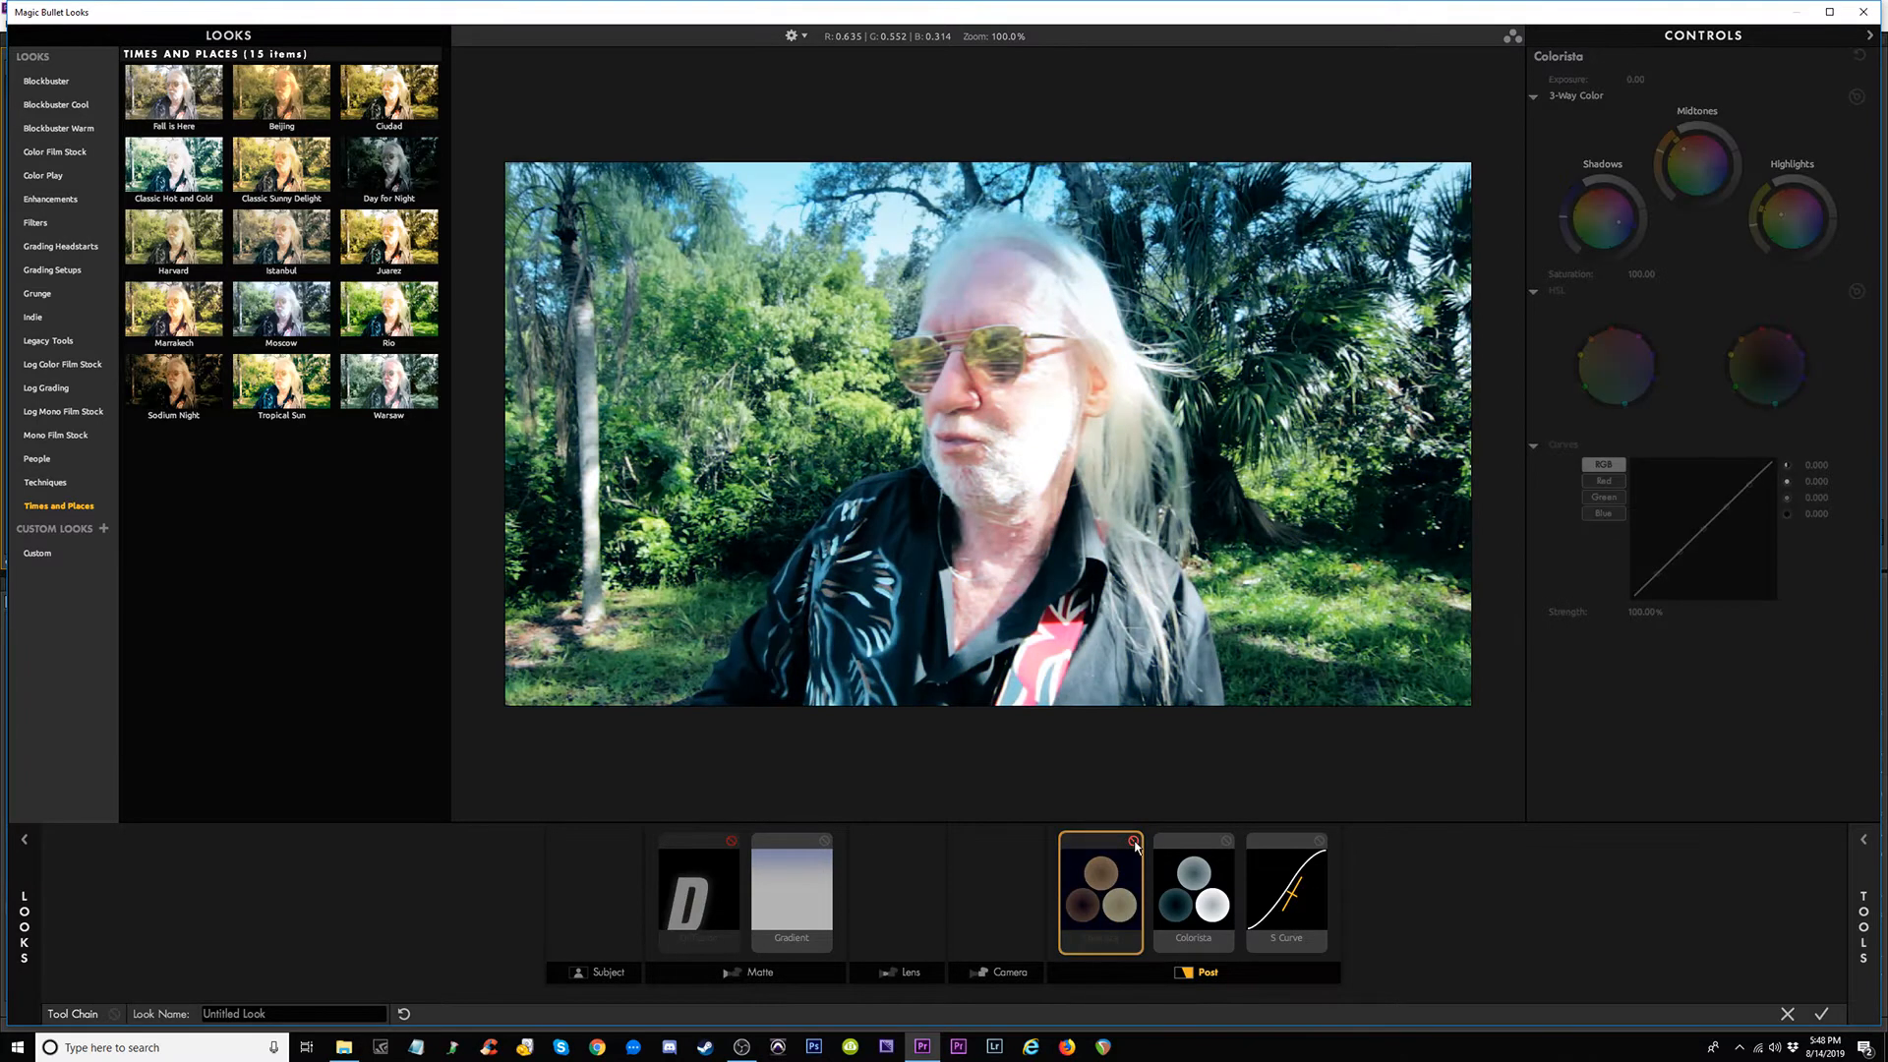
pyautogui.click(1134, 841)
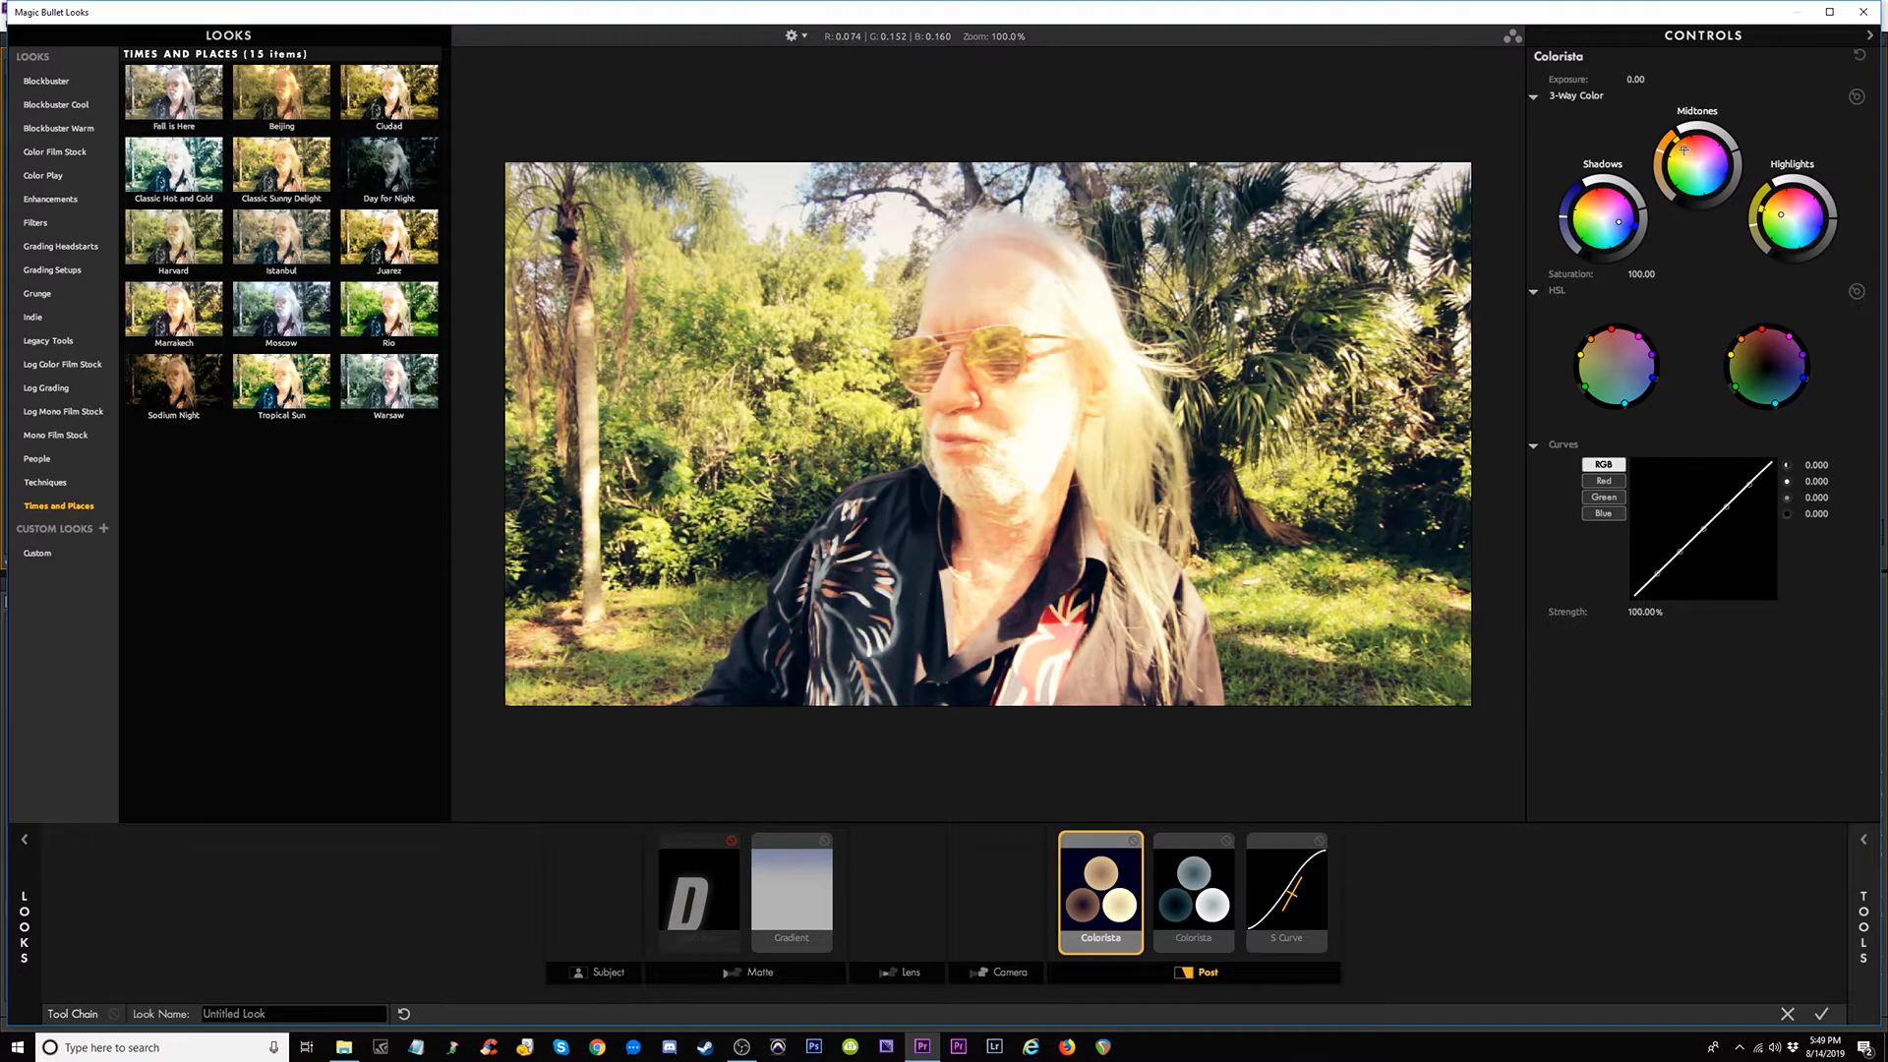
# Try shifting the first Colorista tool's Midtones colour and pulling down the upper part of its RGB curve, and revert both.
pyautogui.moveTo(1683, 149); pyautogui.dragTo(1683, 149)
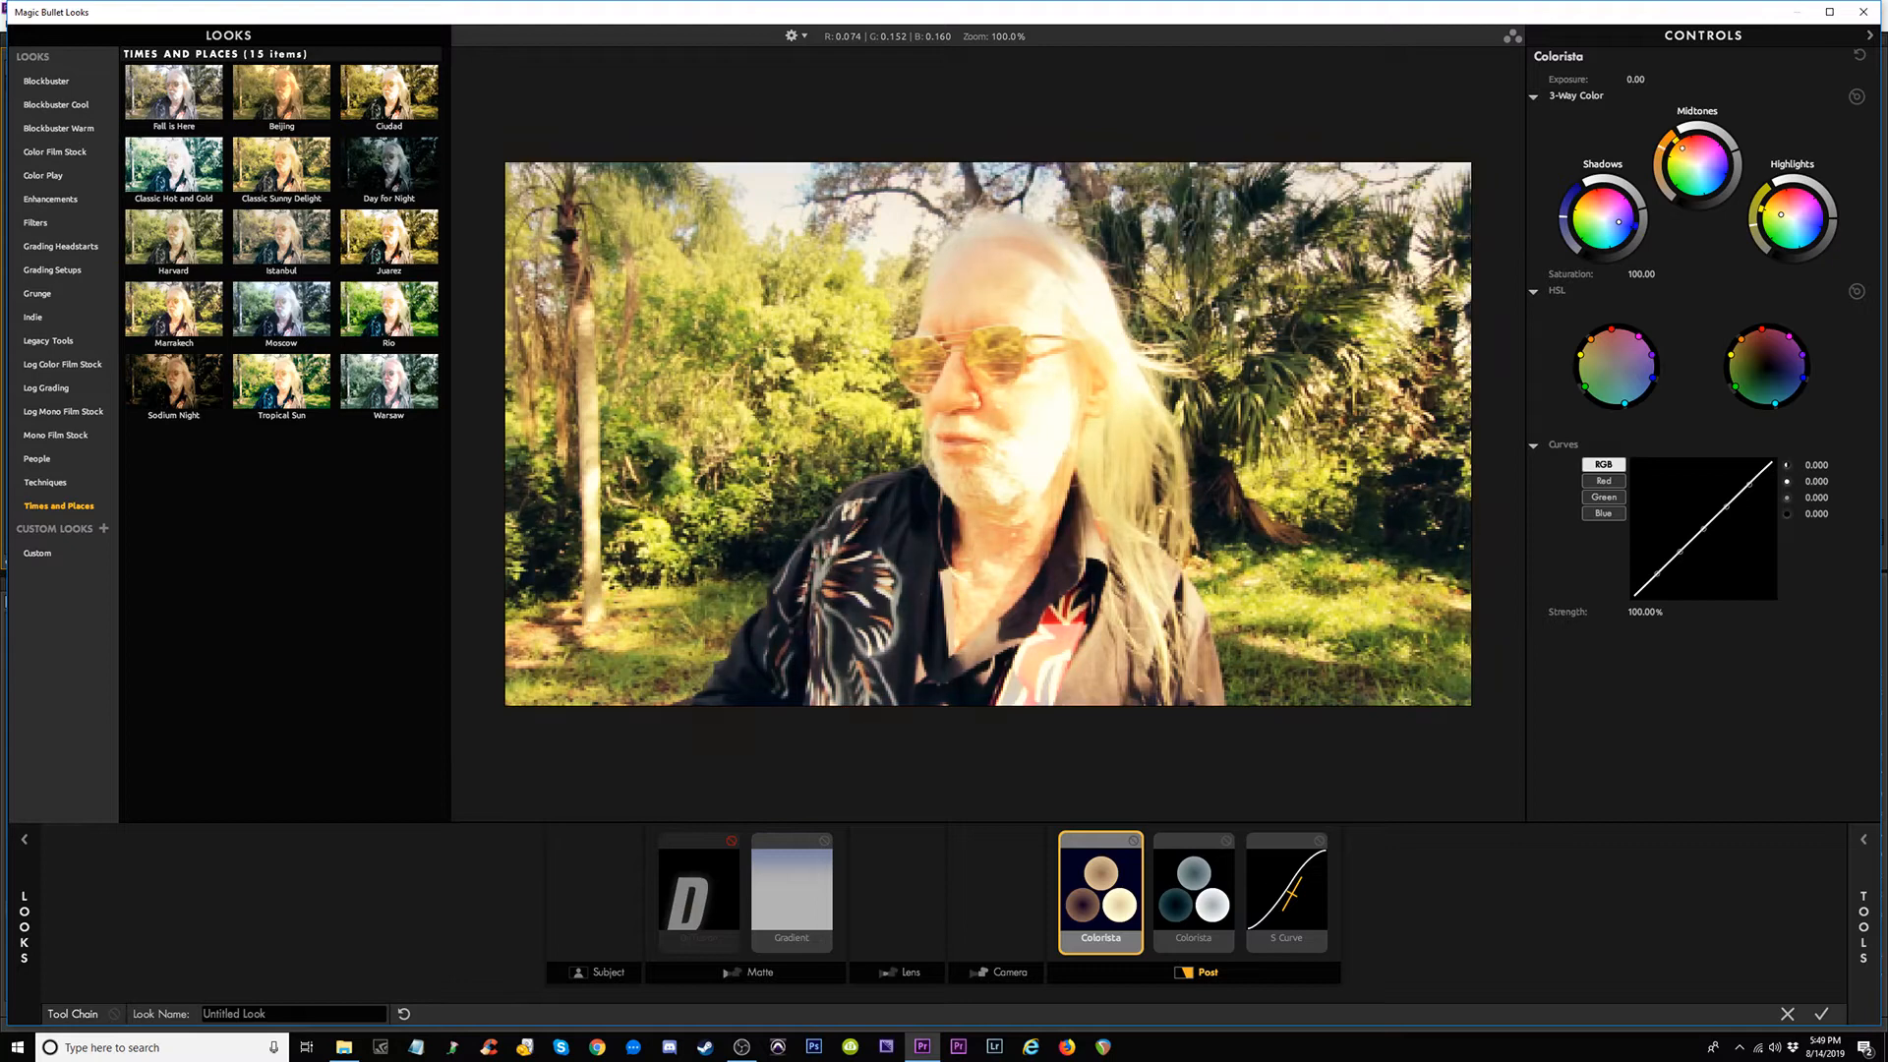
pyautogui.moveTo(1684, 150); pyautogui.dragTo(1686, 155)
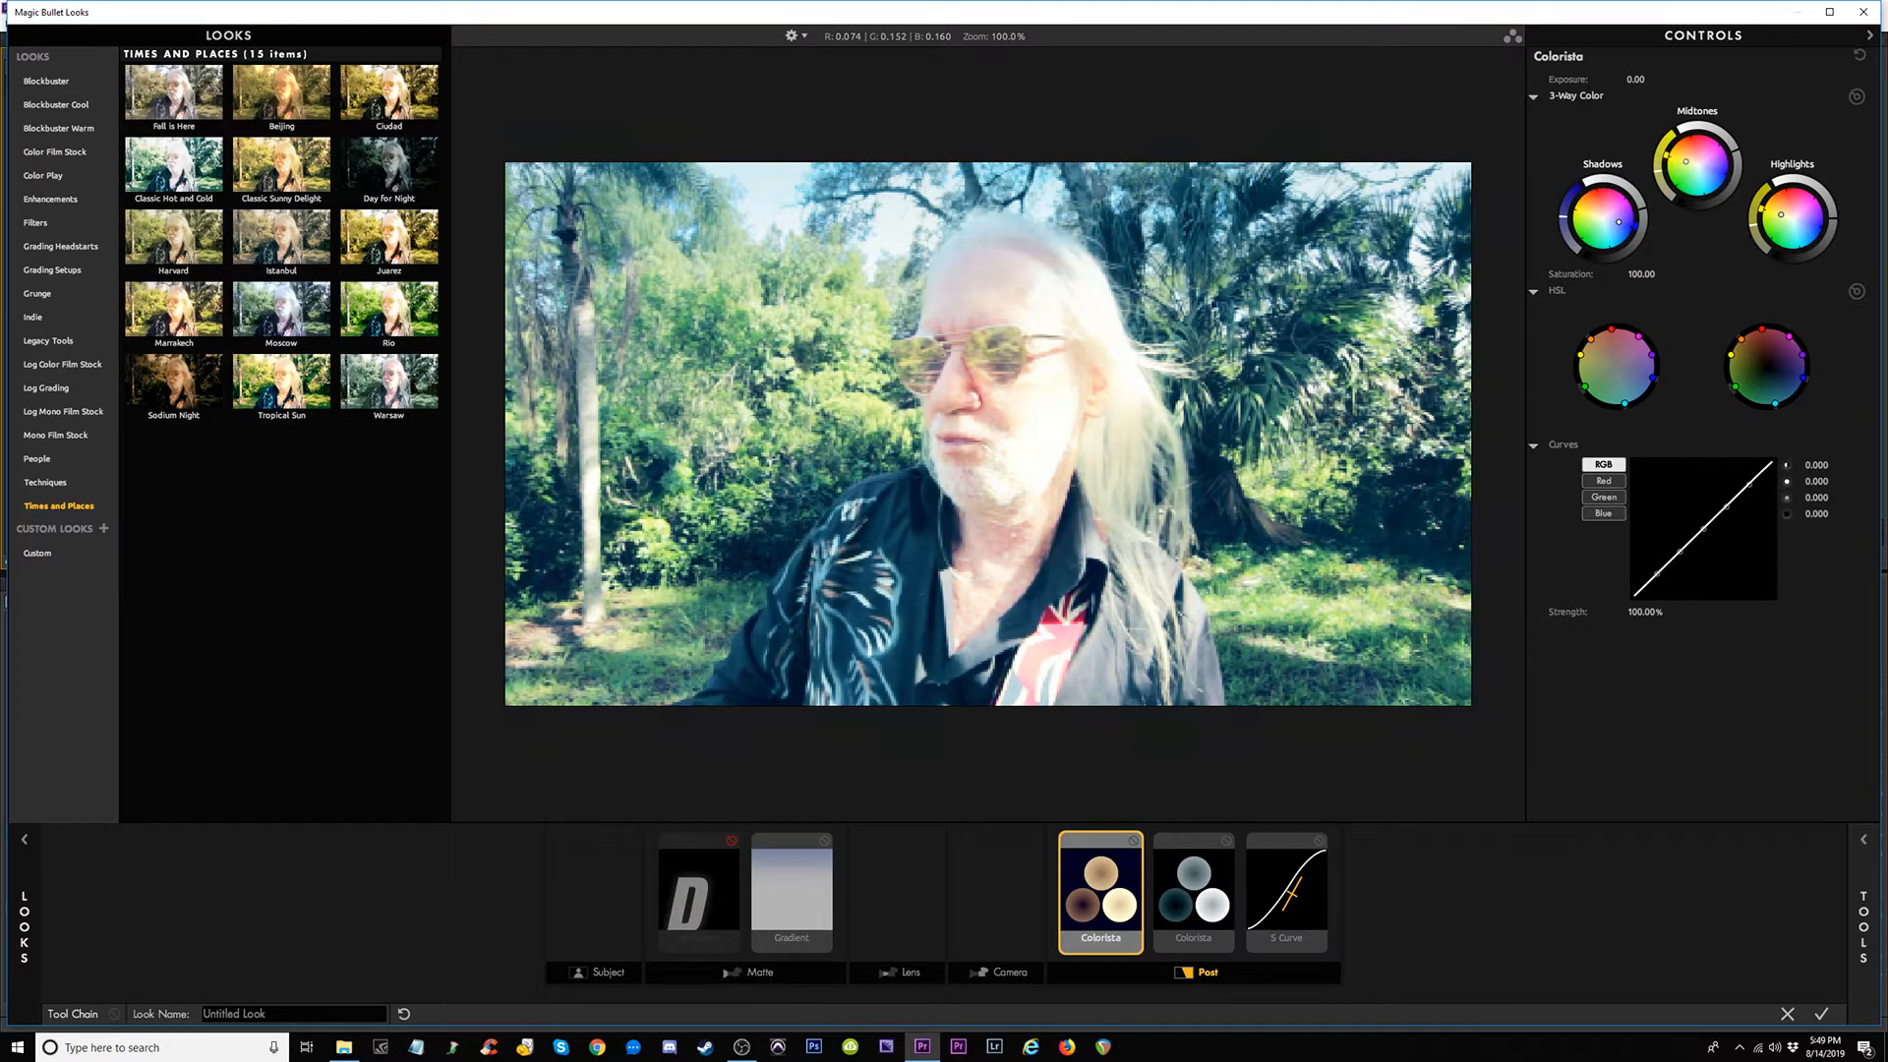
pyautogui.moveTo(1684, 164); pyautogui.dragTo(1686, 155)
pyautogui.moveTo(1687, 159); pyautogui.dragTo(1683, 148)
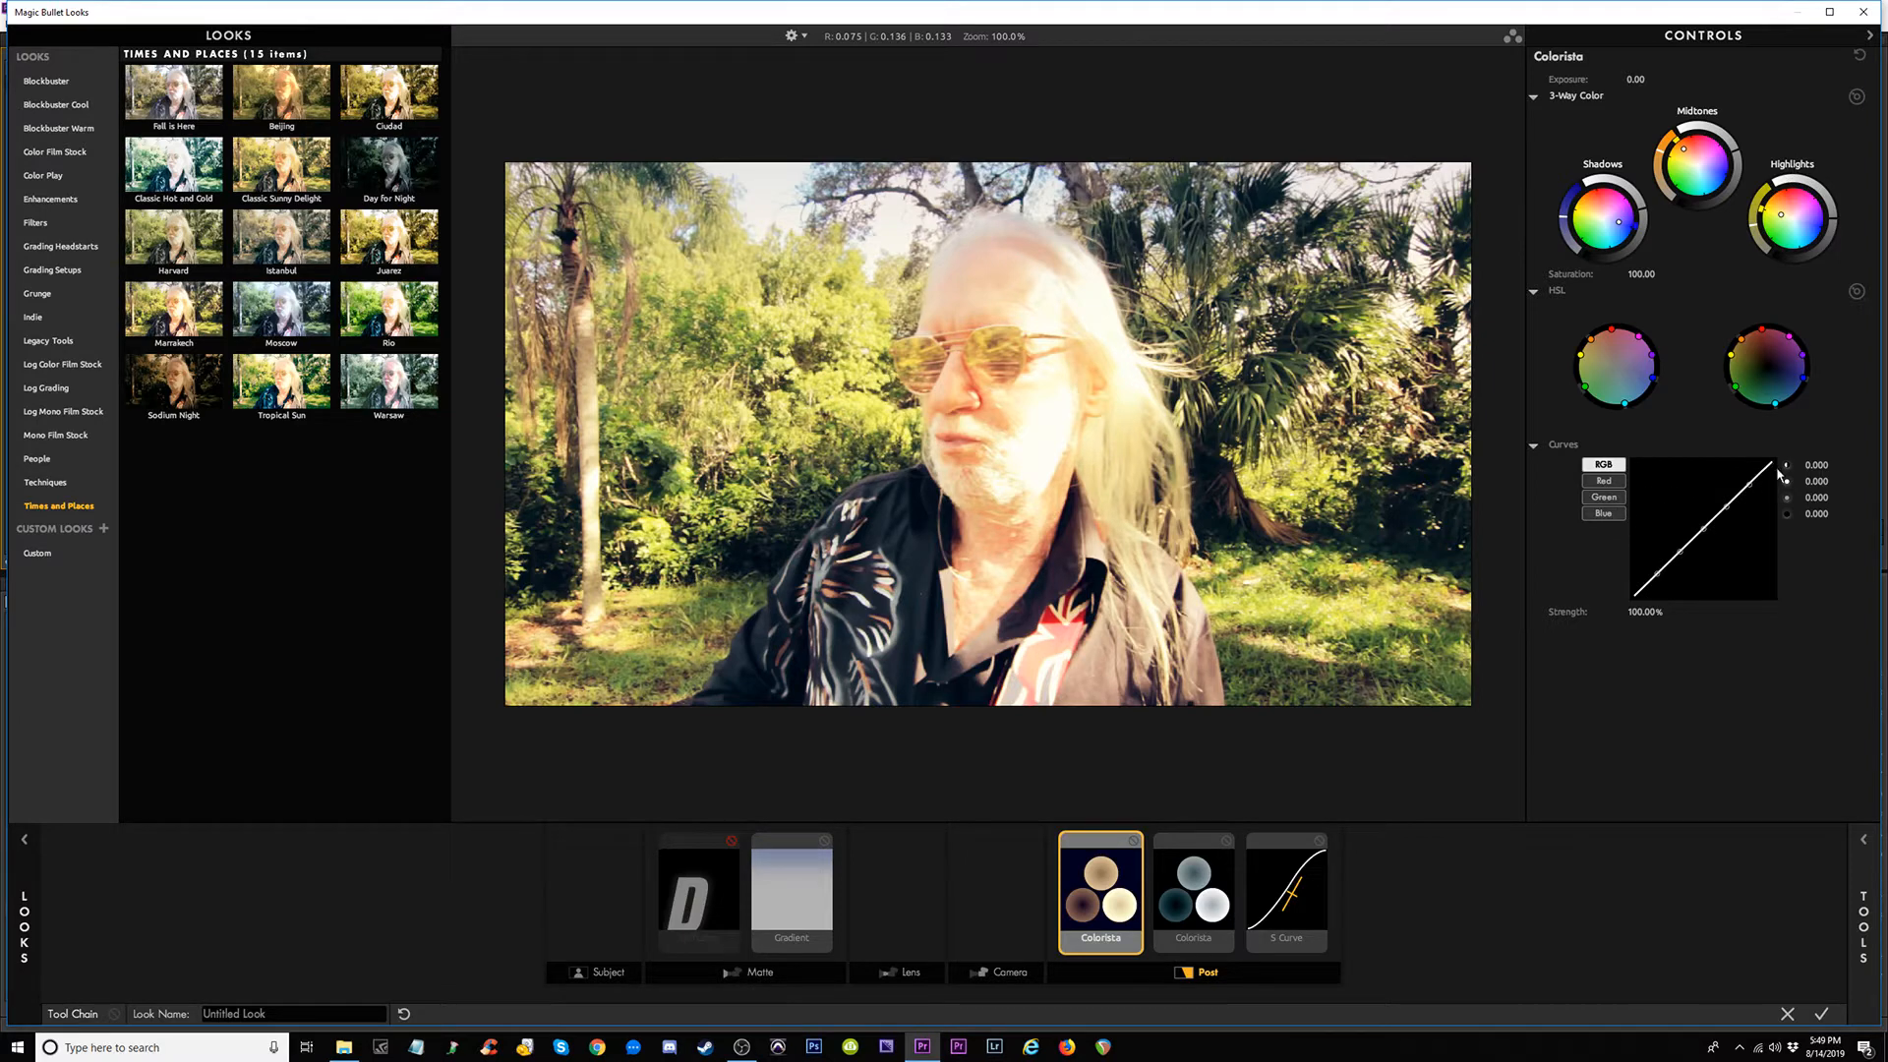
pyautogui.moveTo(1750, 486); pyautogui.dragTo(1749, 551)
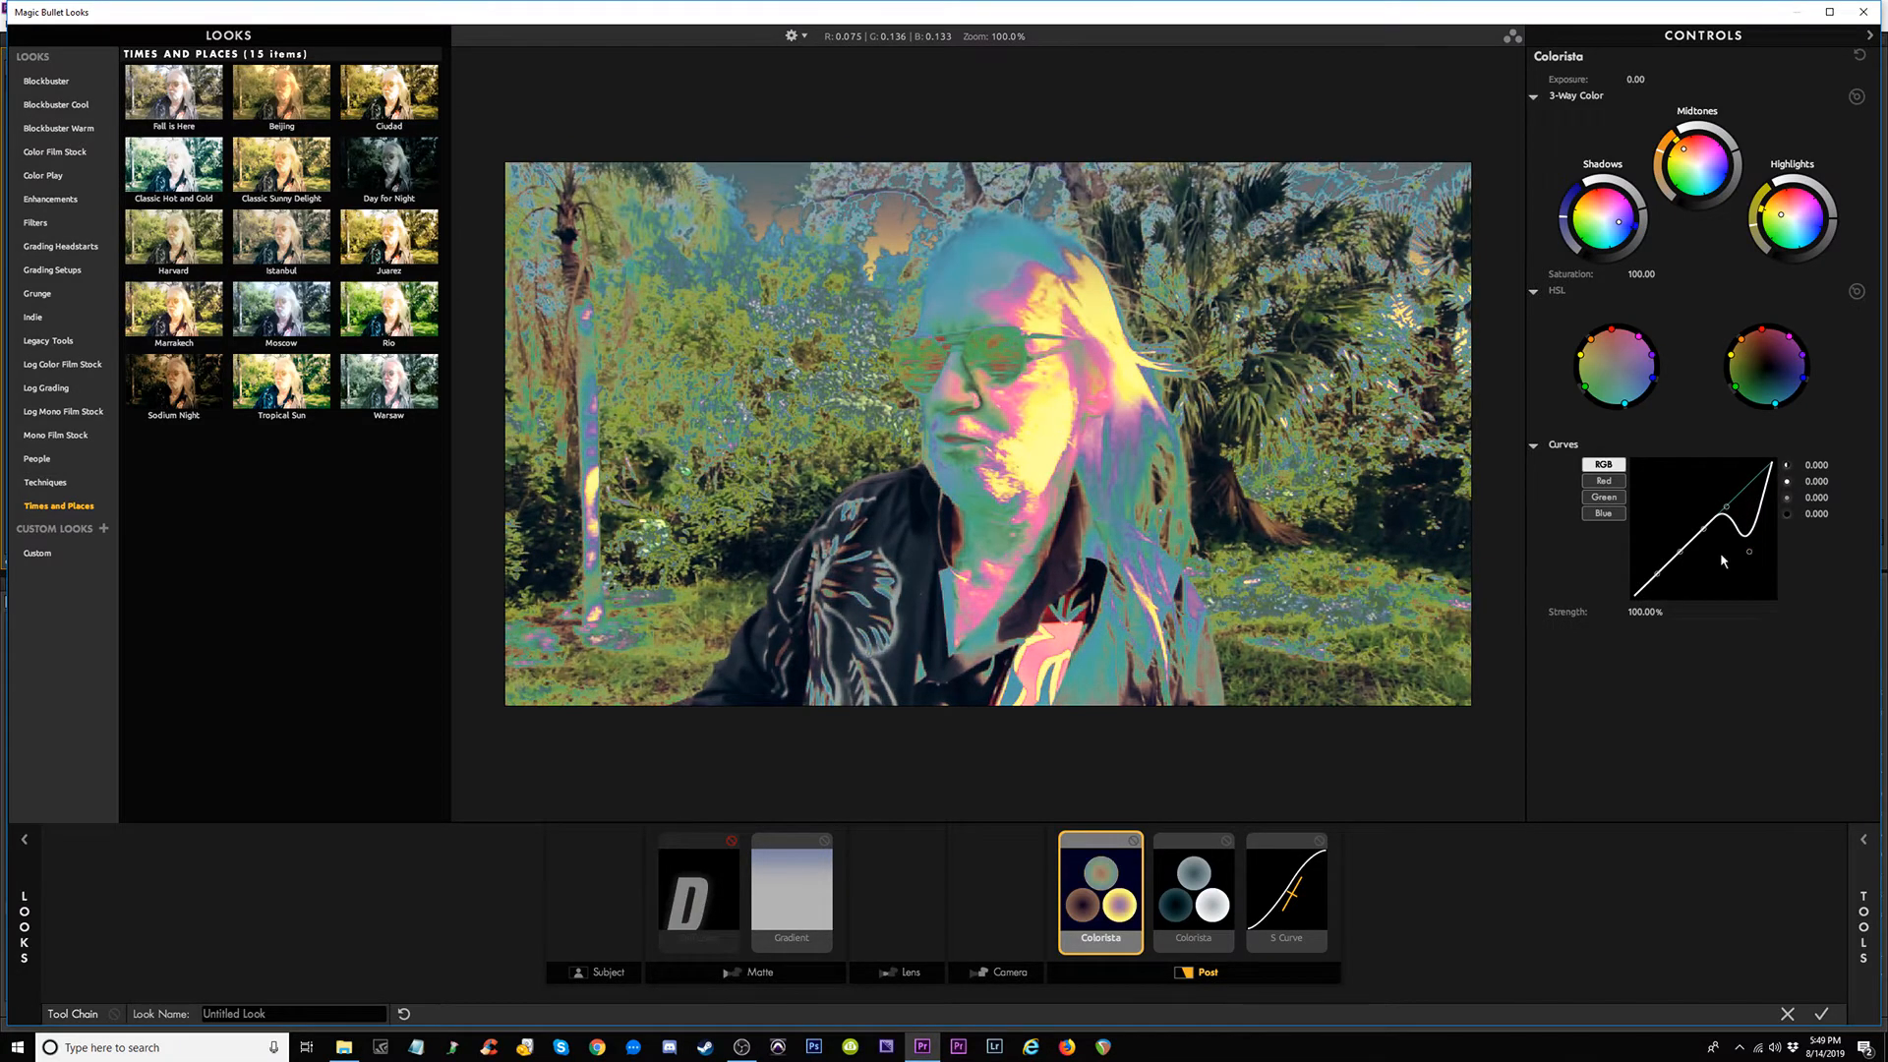
pyautogui.hotkey('ctrl', 'z')
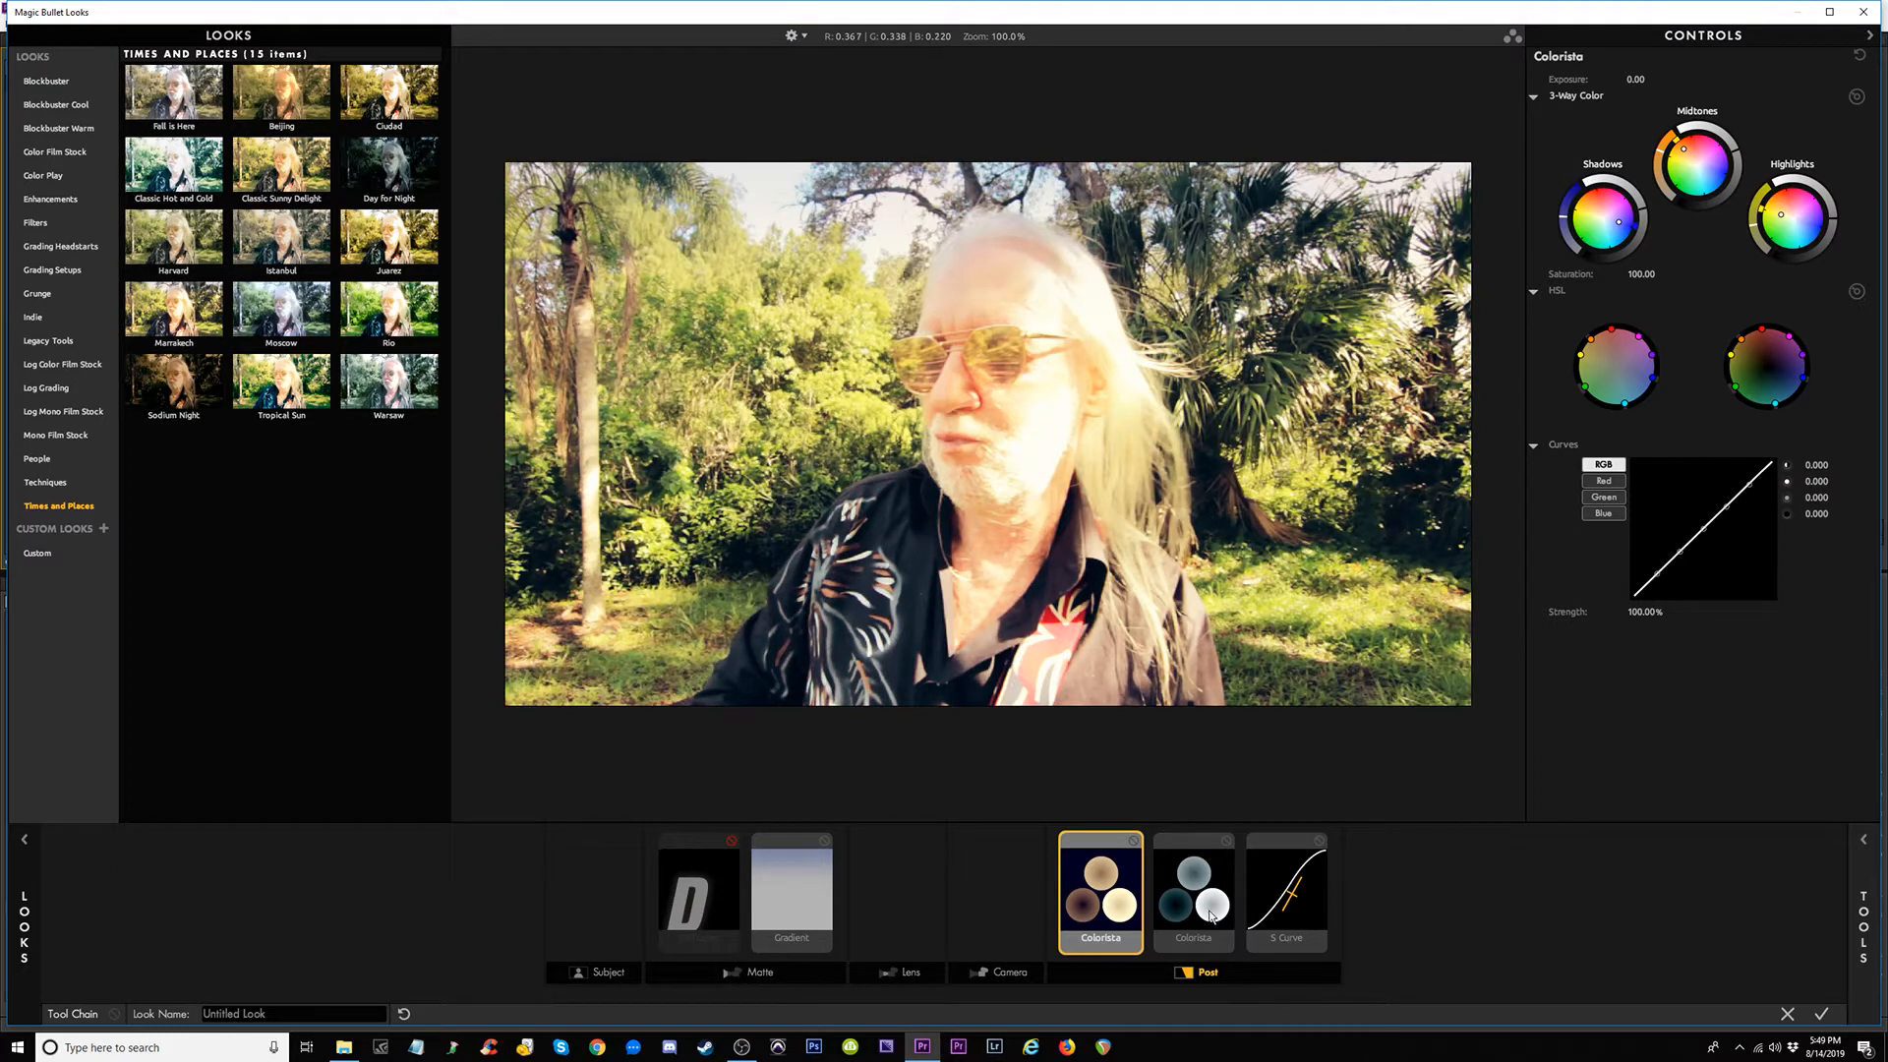
# Switch the second Colorista tool off and on to compare its effect on the image, leaving it enabled.
pyautogui.click(1227, 841)
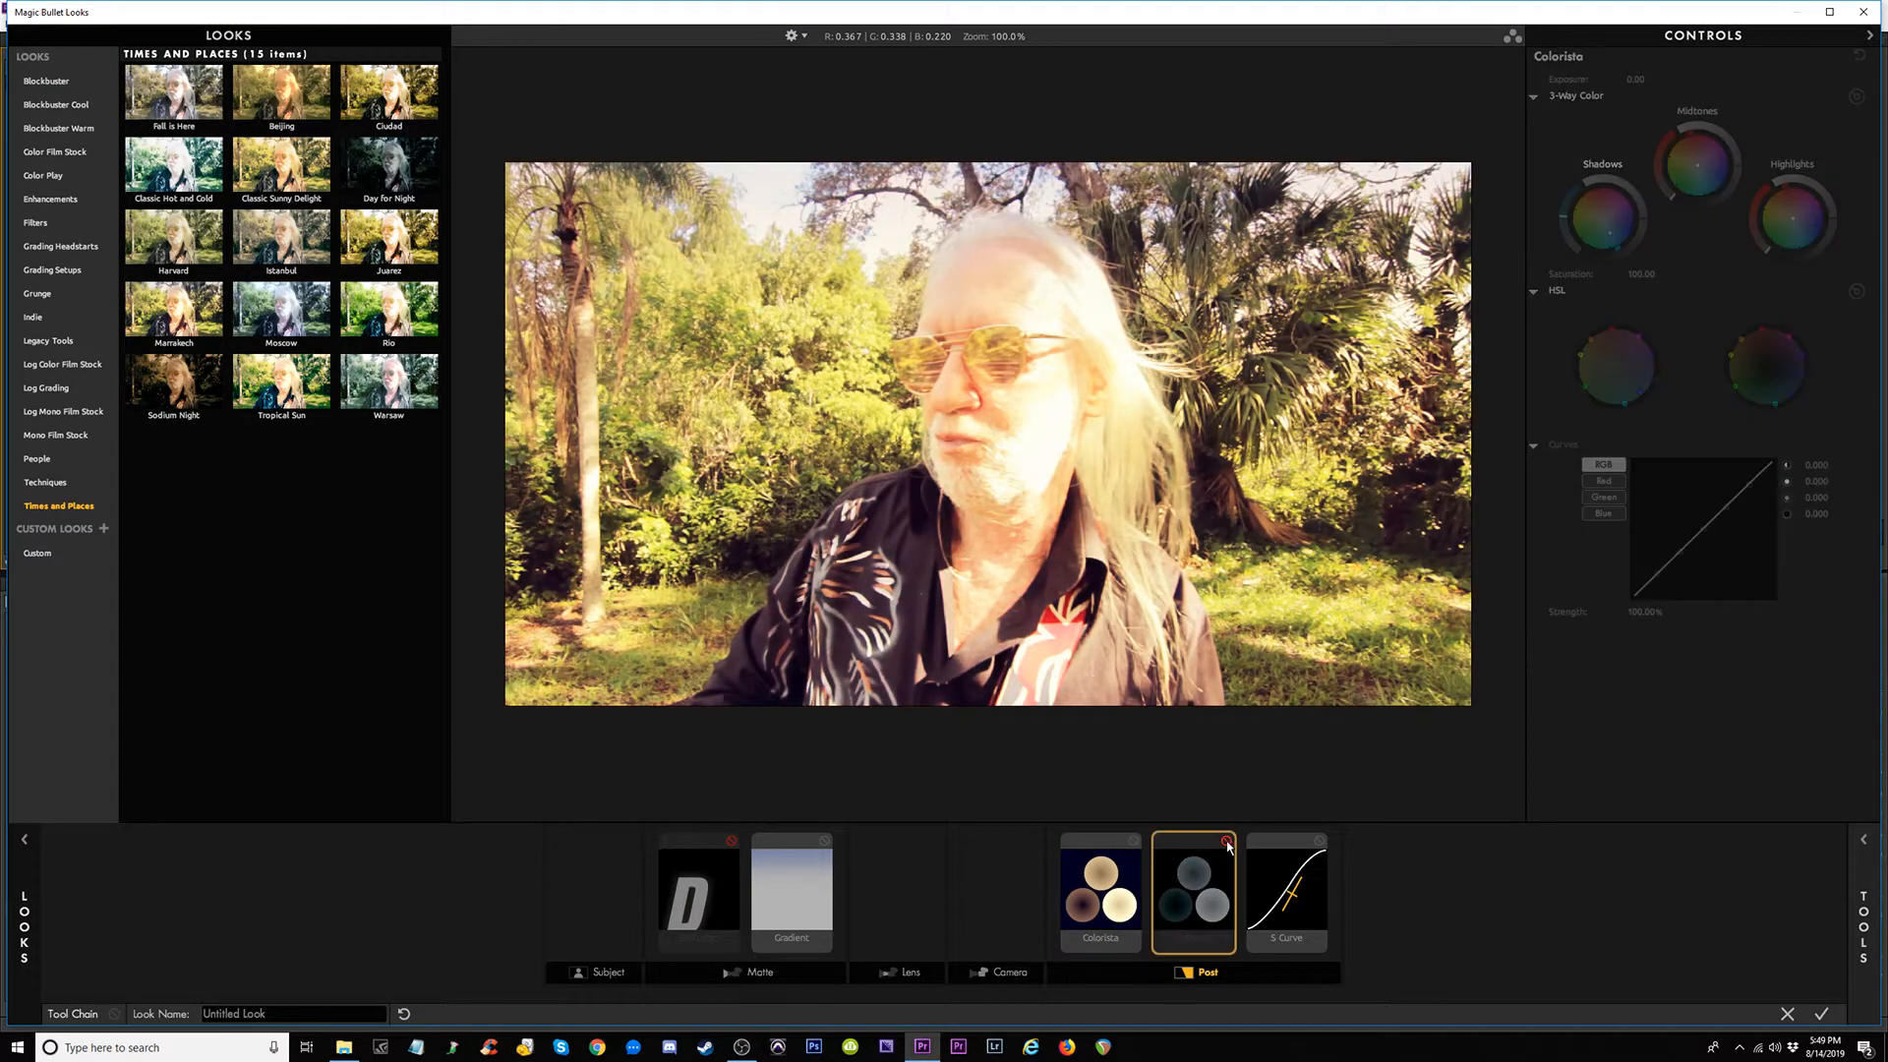
pyautogui.click(1227, 842)
pyautogui.click(1227, 841)
pyautogui.click(1228, 841)
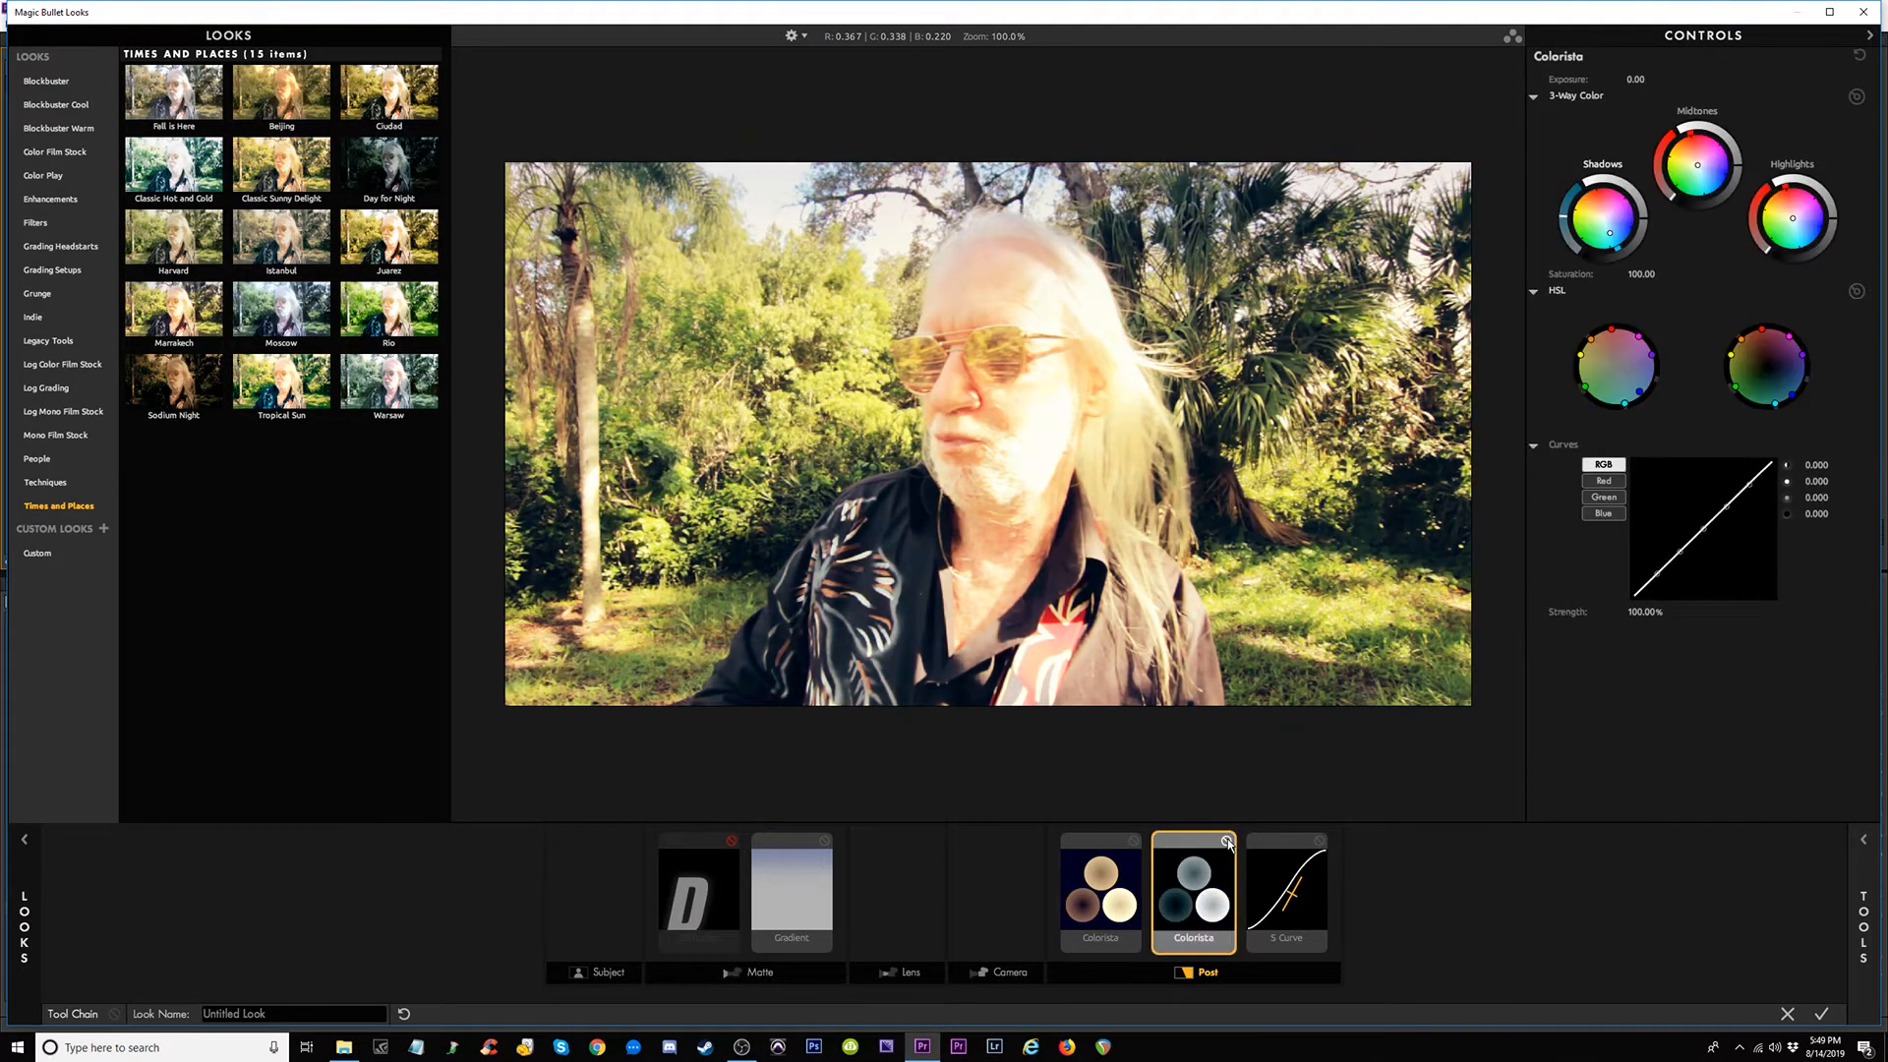
pyautogui.click(1227, 842)
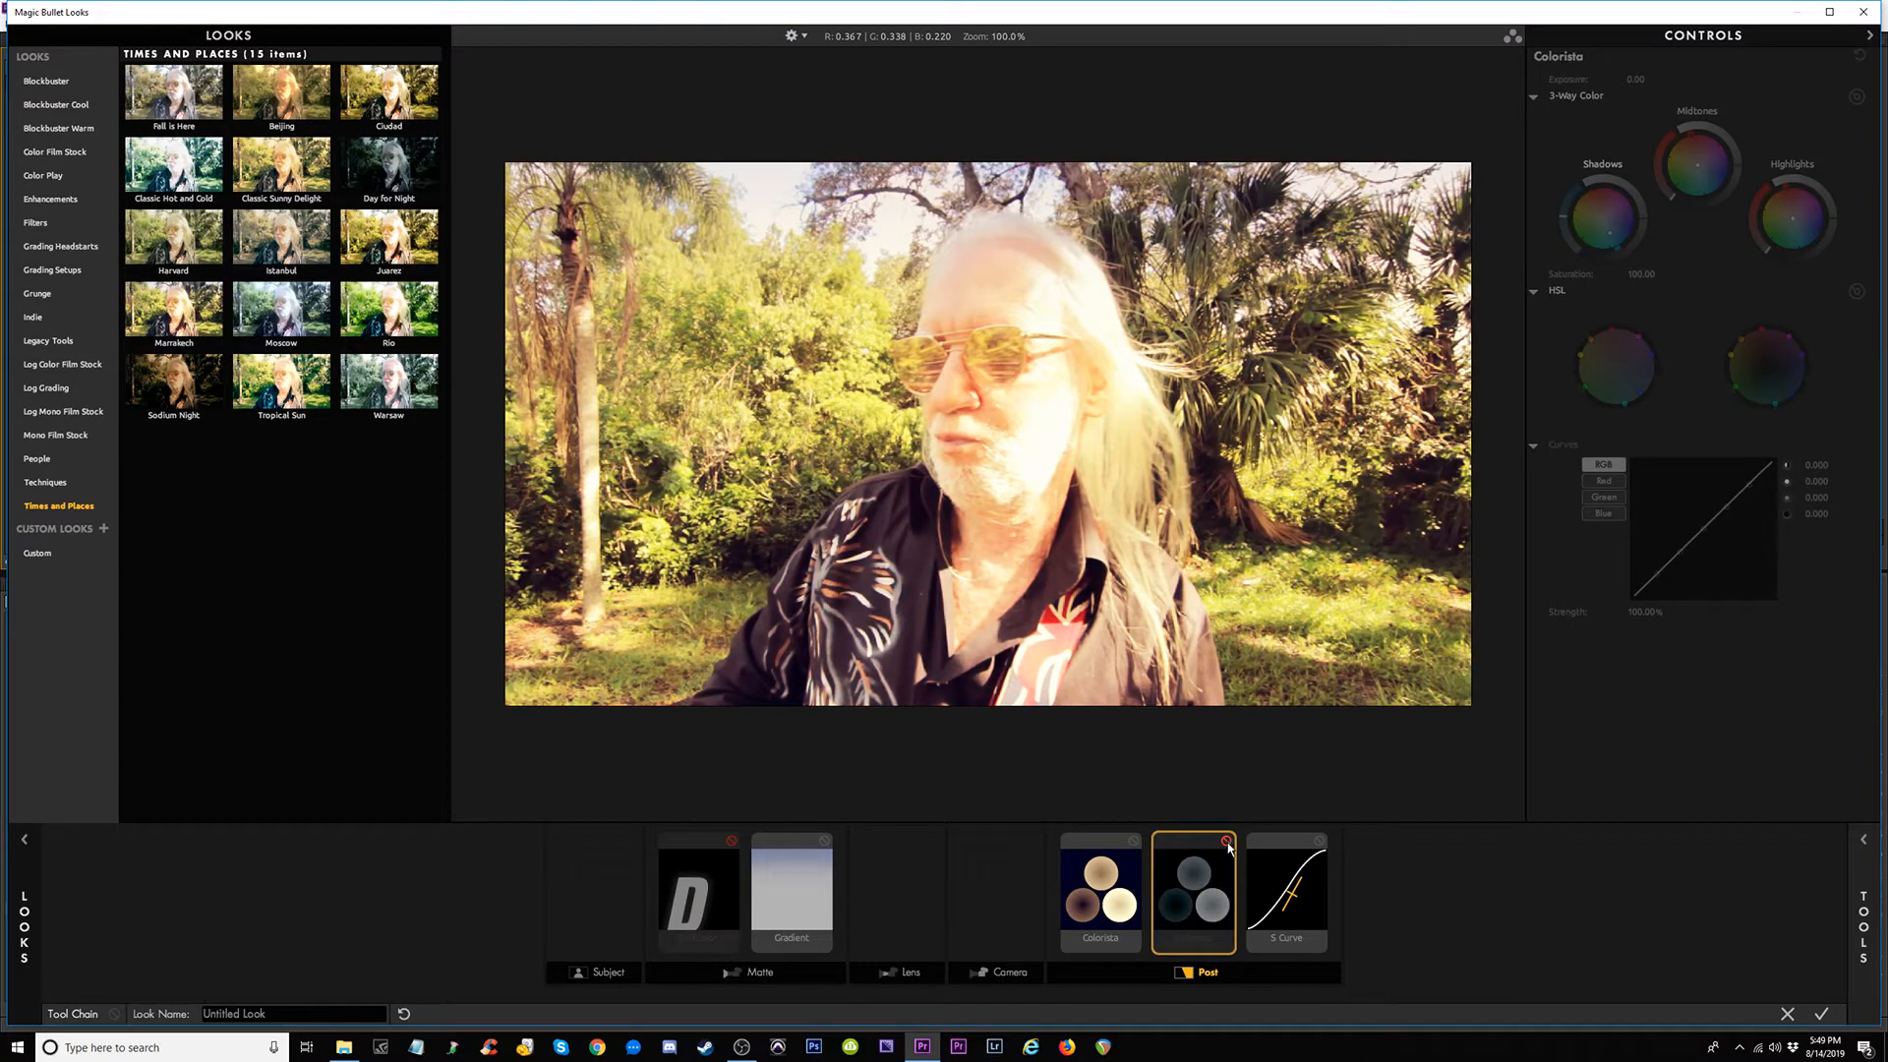
pyautogui.click(1228, 842)
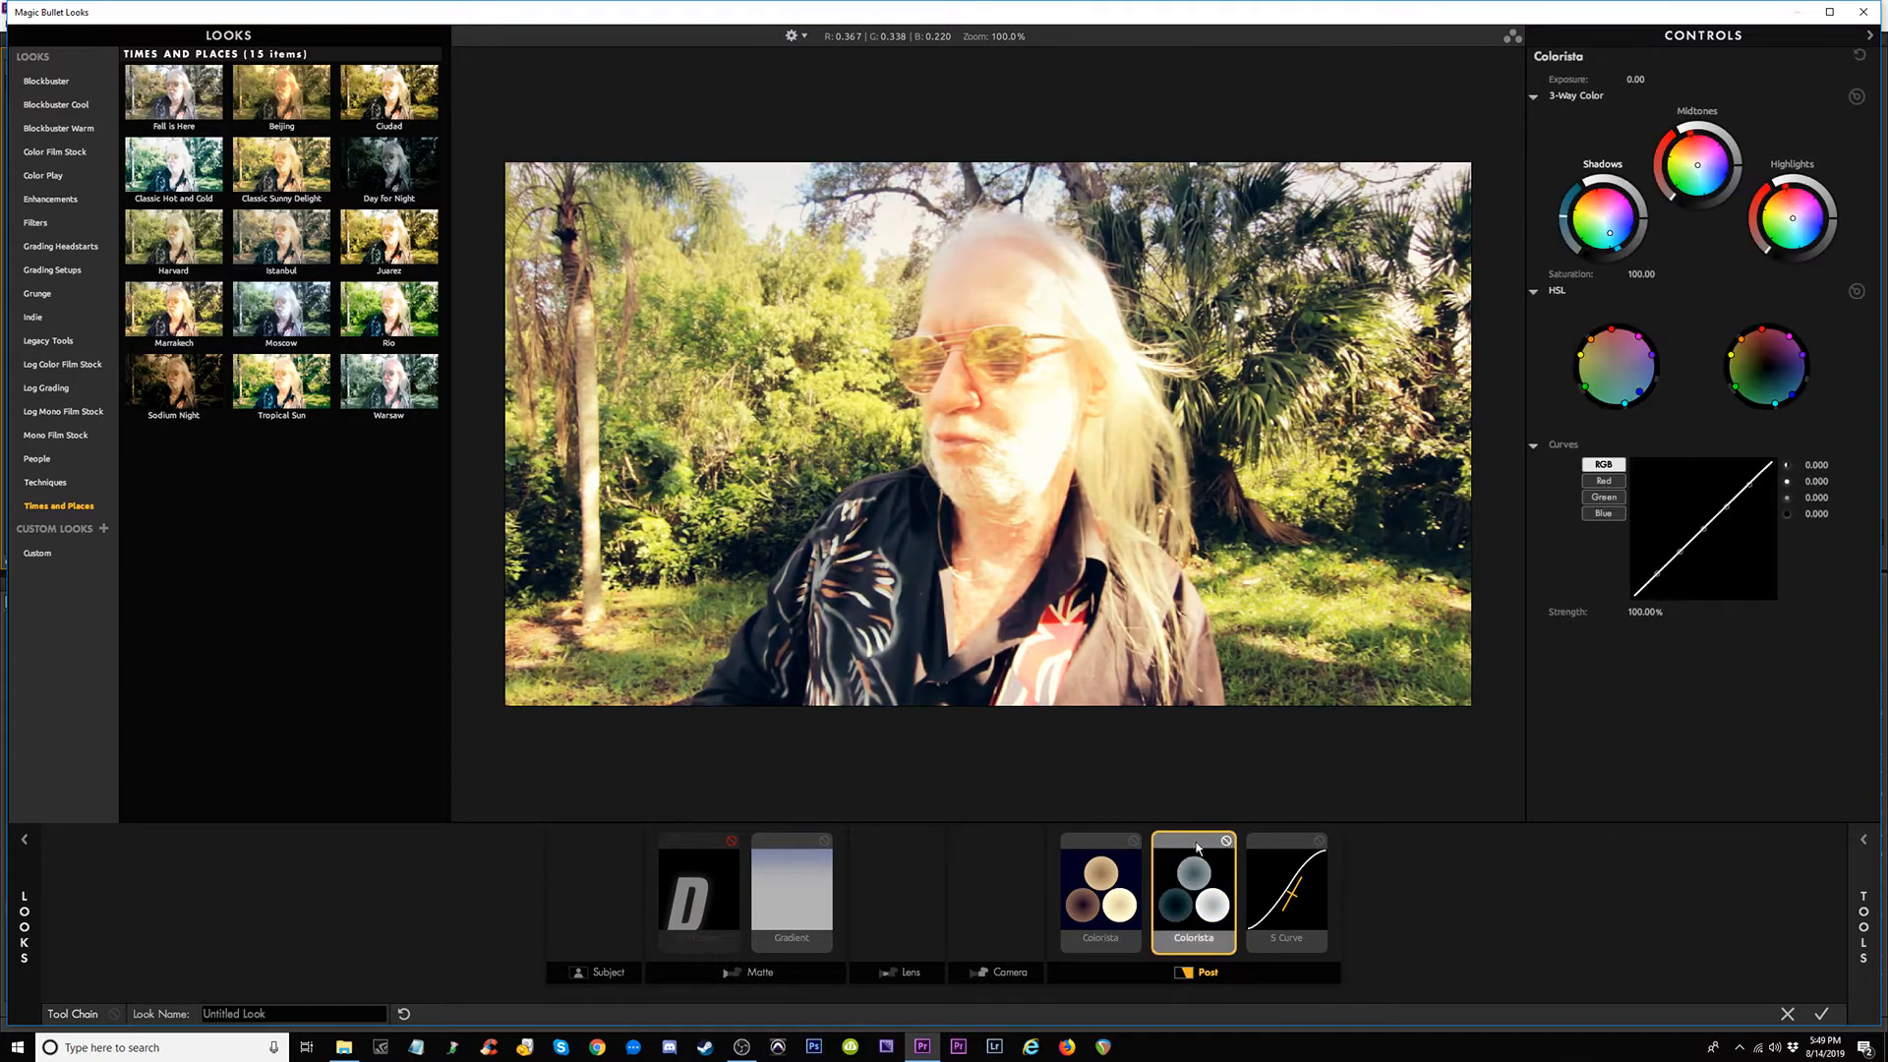
# Compare the image again with and without the first Colorista tool, leaving the tool enabled.
pyautogui.click(1133, 841)
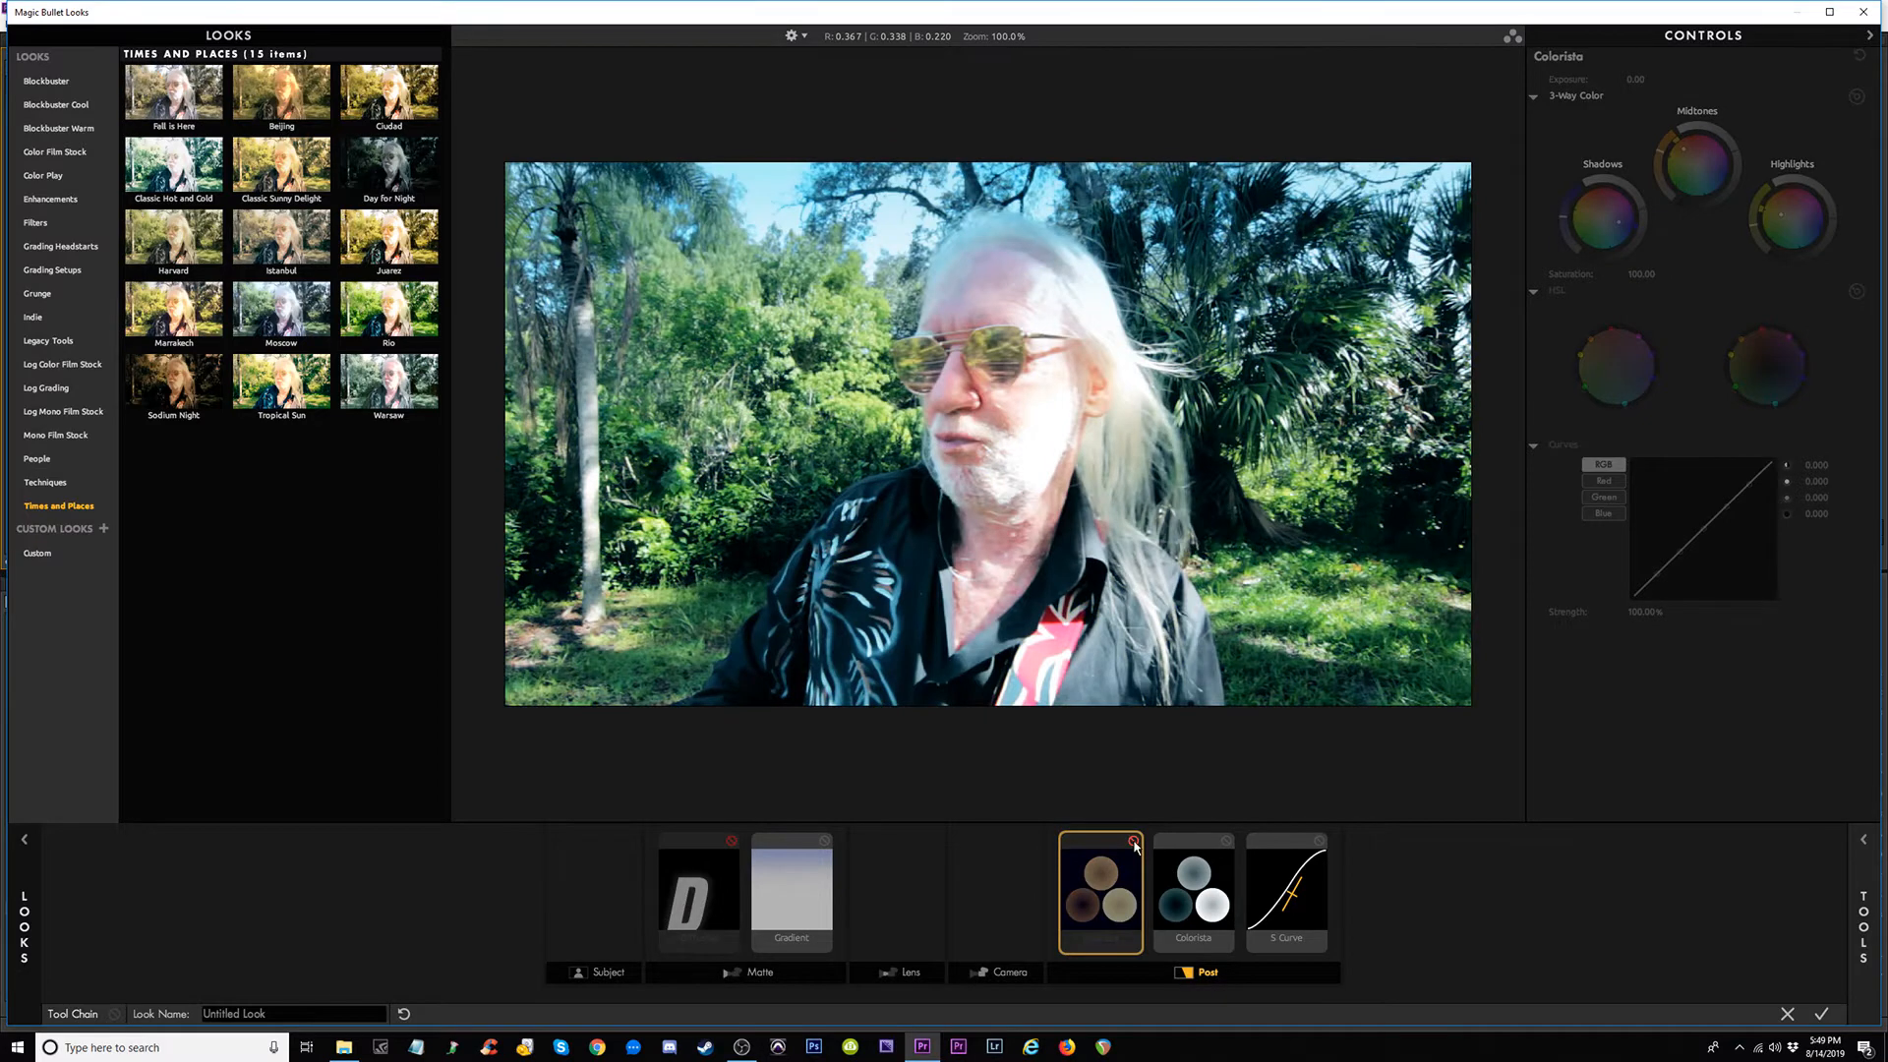
pyautogui.click(1134, 842)
pyautogui.click(1134, 842)
pyautogui.click(1134, 842)
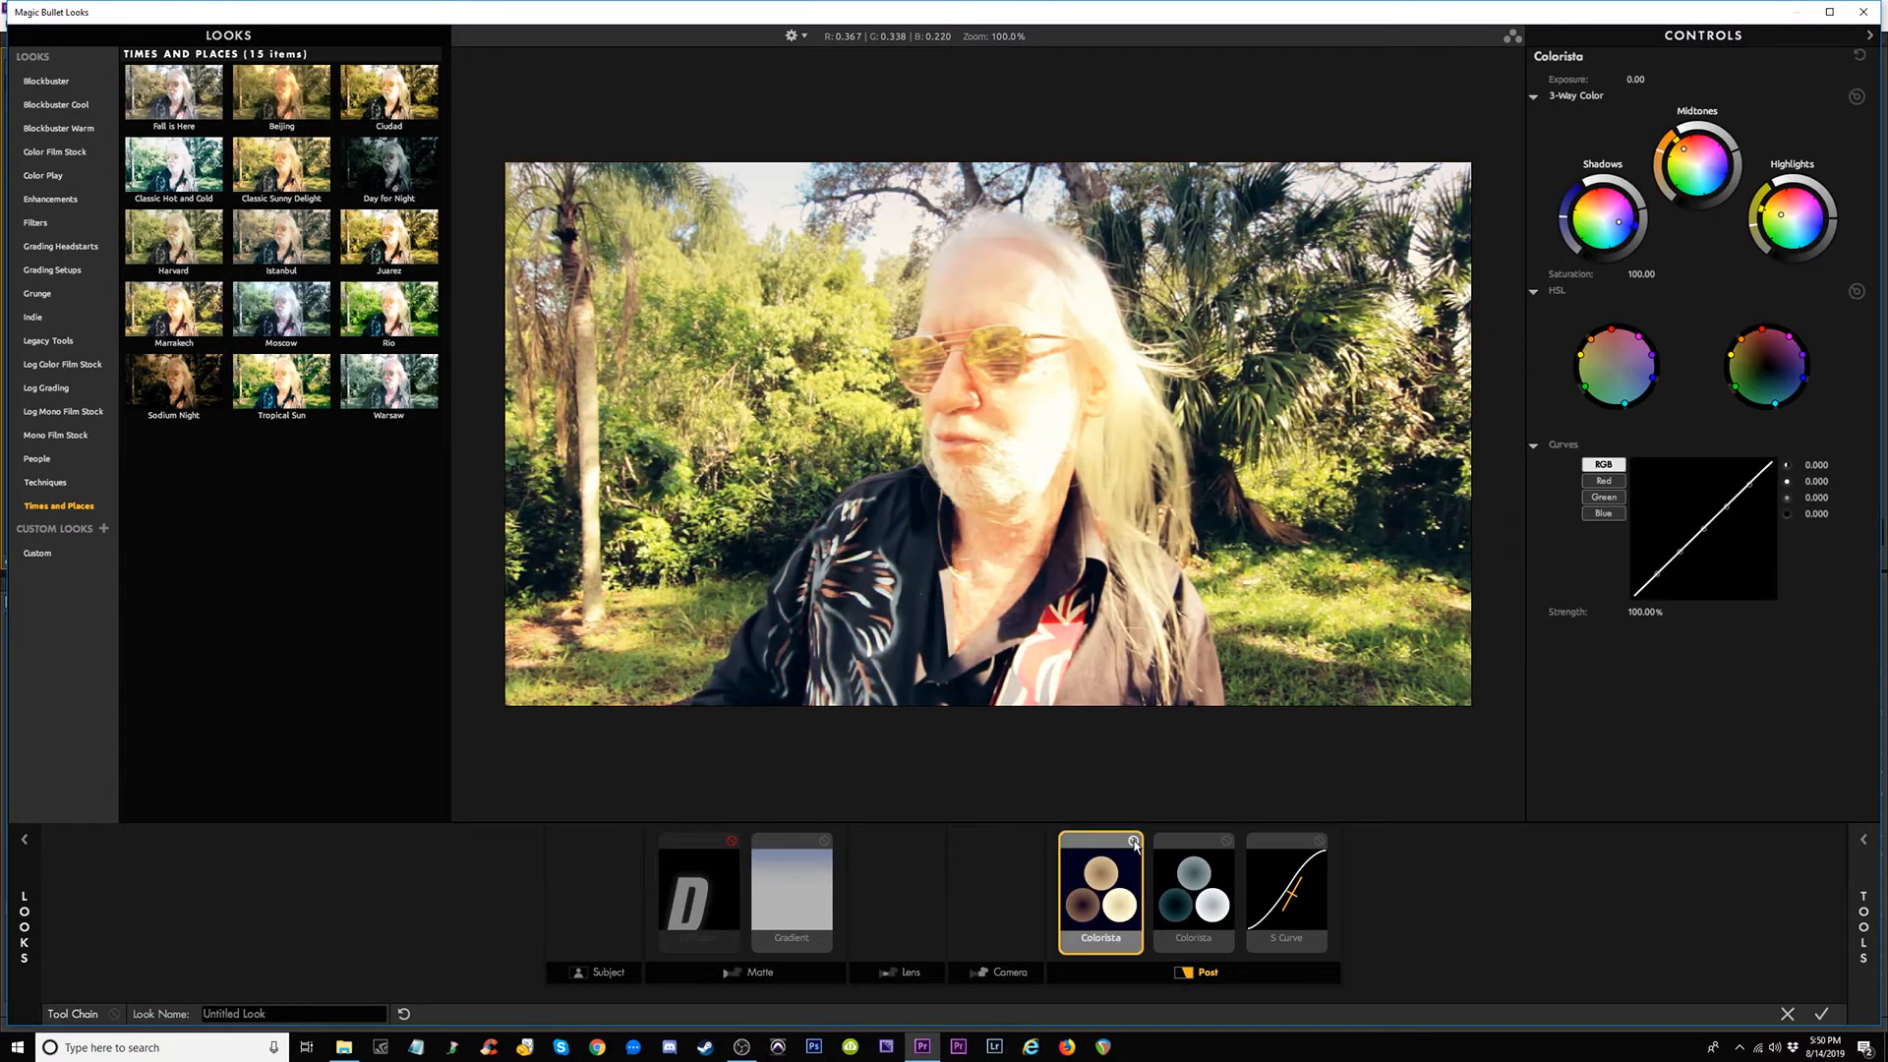
# Switch the S Curve tool off and on repeatedly to compare its contrast effect, leaving it enabled.
pyautogui.click(1319, 842)
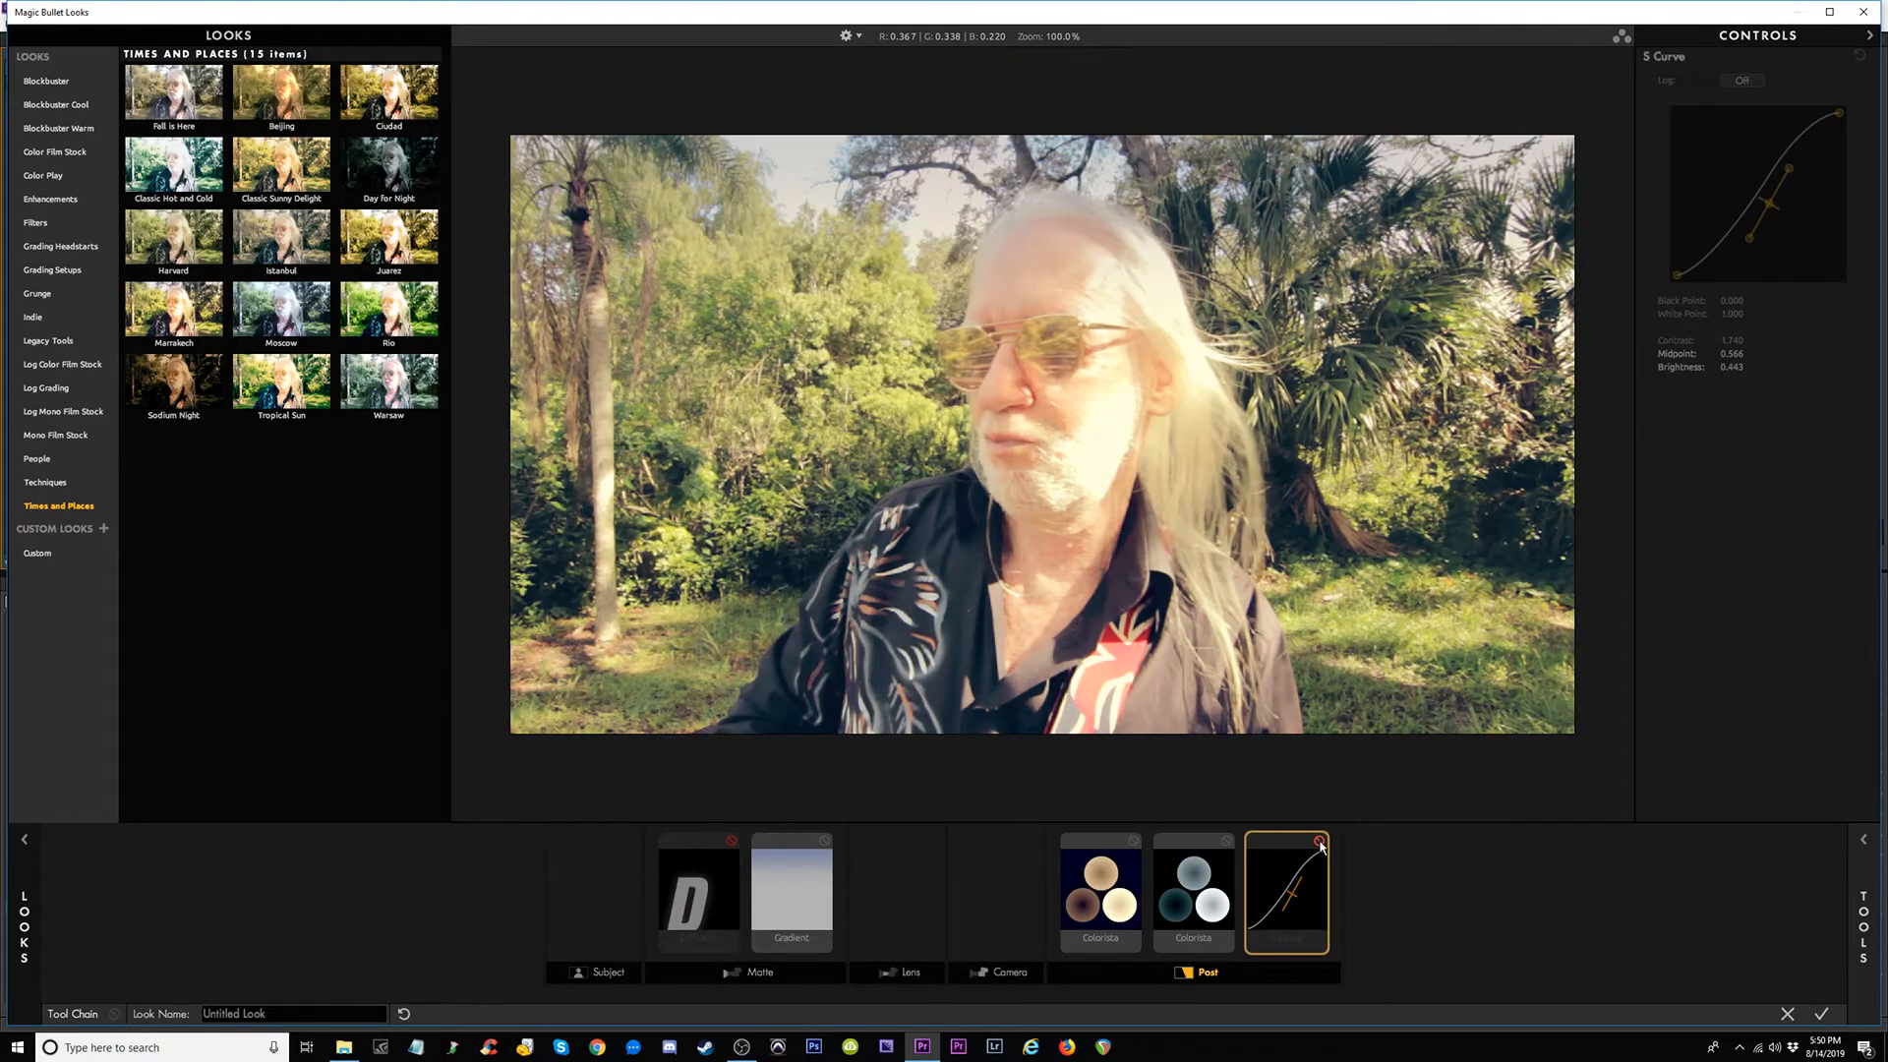
pyautogui.click(1320, 842)
pyautogui.click(1320, 841)
pyautogui.click(1320, 841)
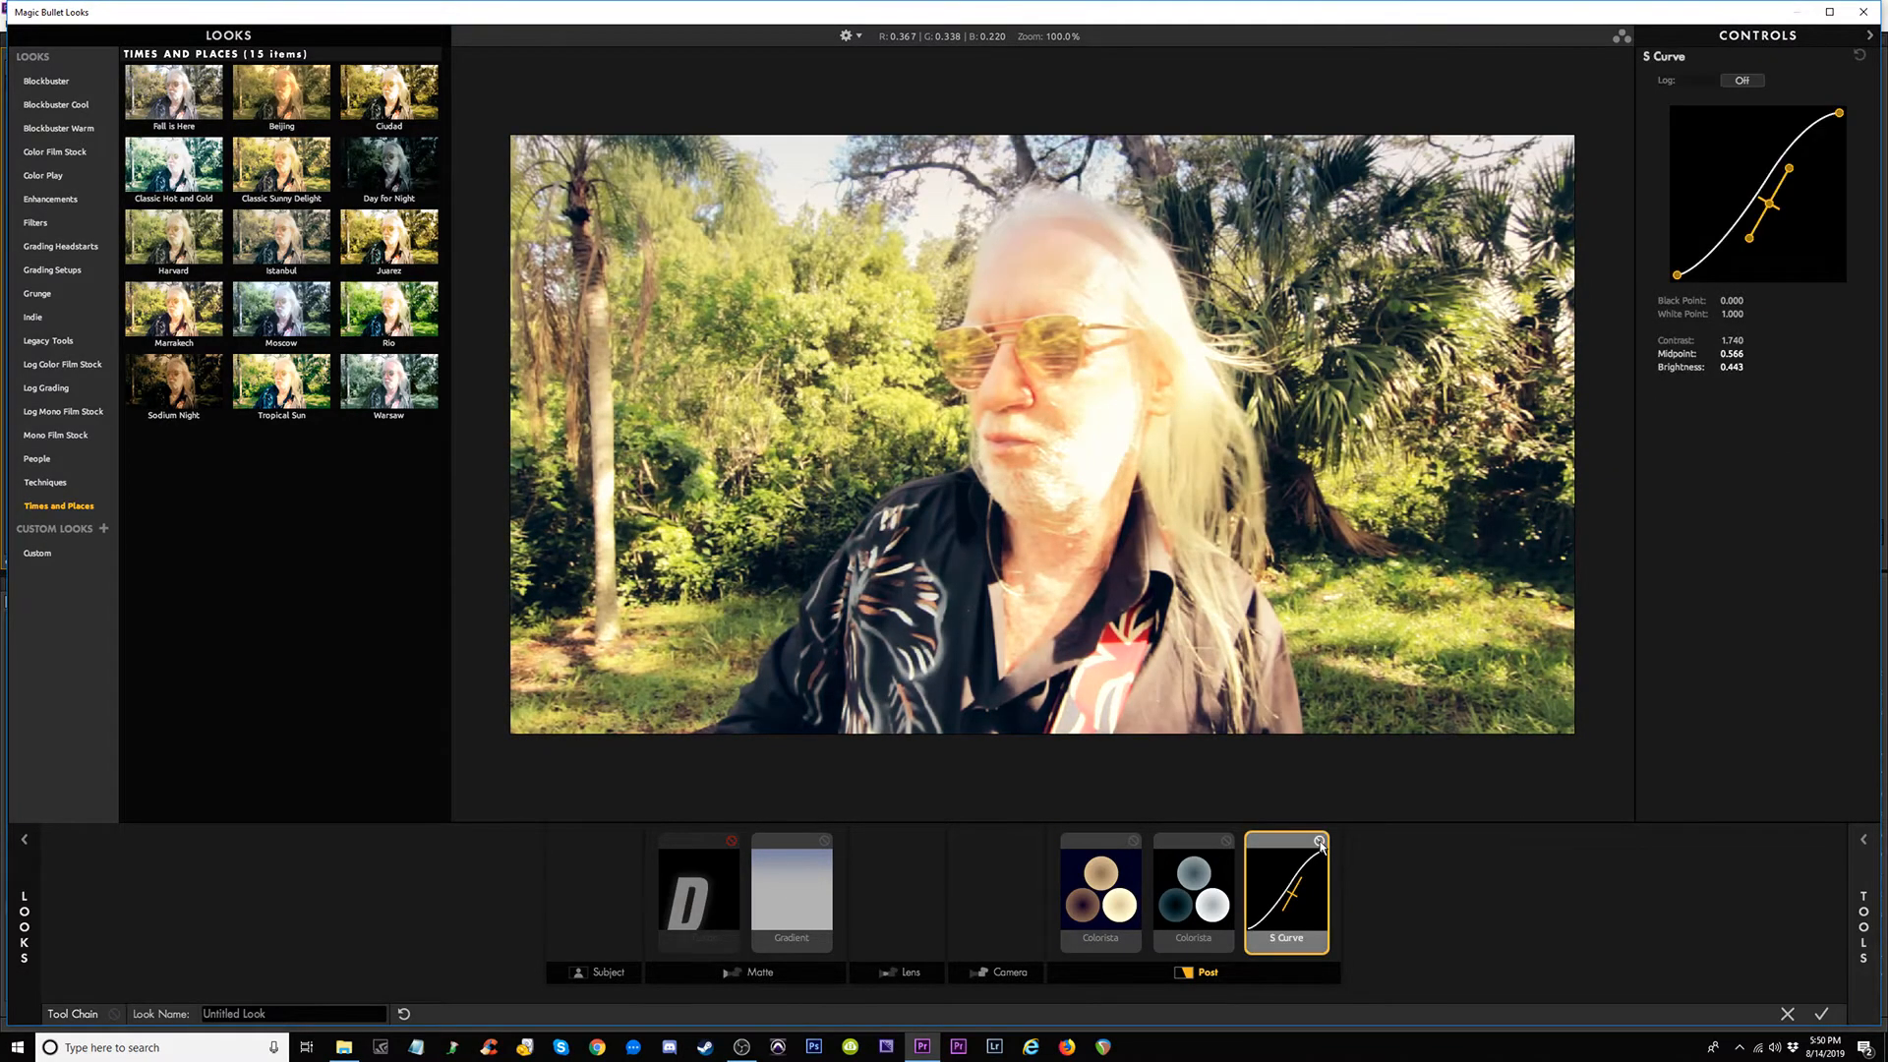
pyautogui.click(1319, 842)
pyautogui.click(1320, 841)
pyautogui.click(1320, 841)
pyautogui.click(1319, 841)
# Try S Curve contrast values of 2.214 and 0.000 and undo these contrast changes, keeping the S Curve tool enabled.
pyautogui.moveTo(1791, 176)
pyautogui.mouseDown()
pyautogui.moveTo(1771, 162)
pyautogui.moveTo(1785, 168)
pyautogui.mouseUp()
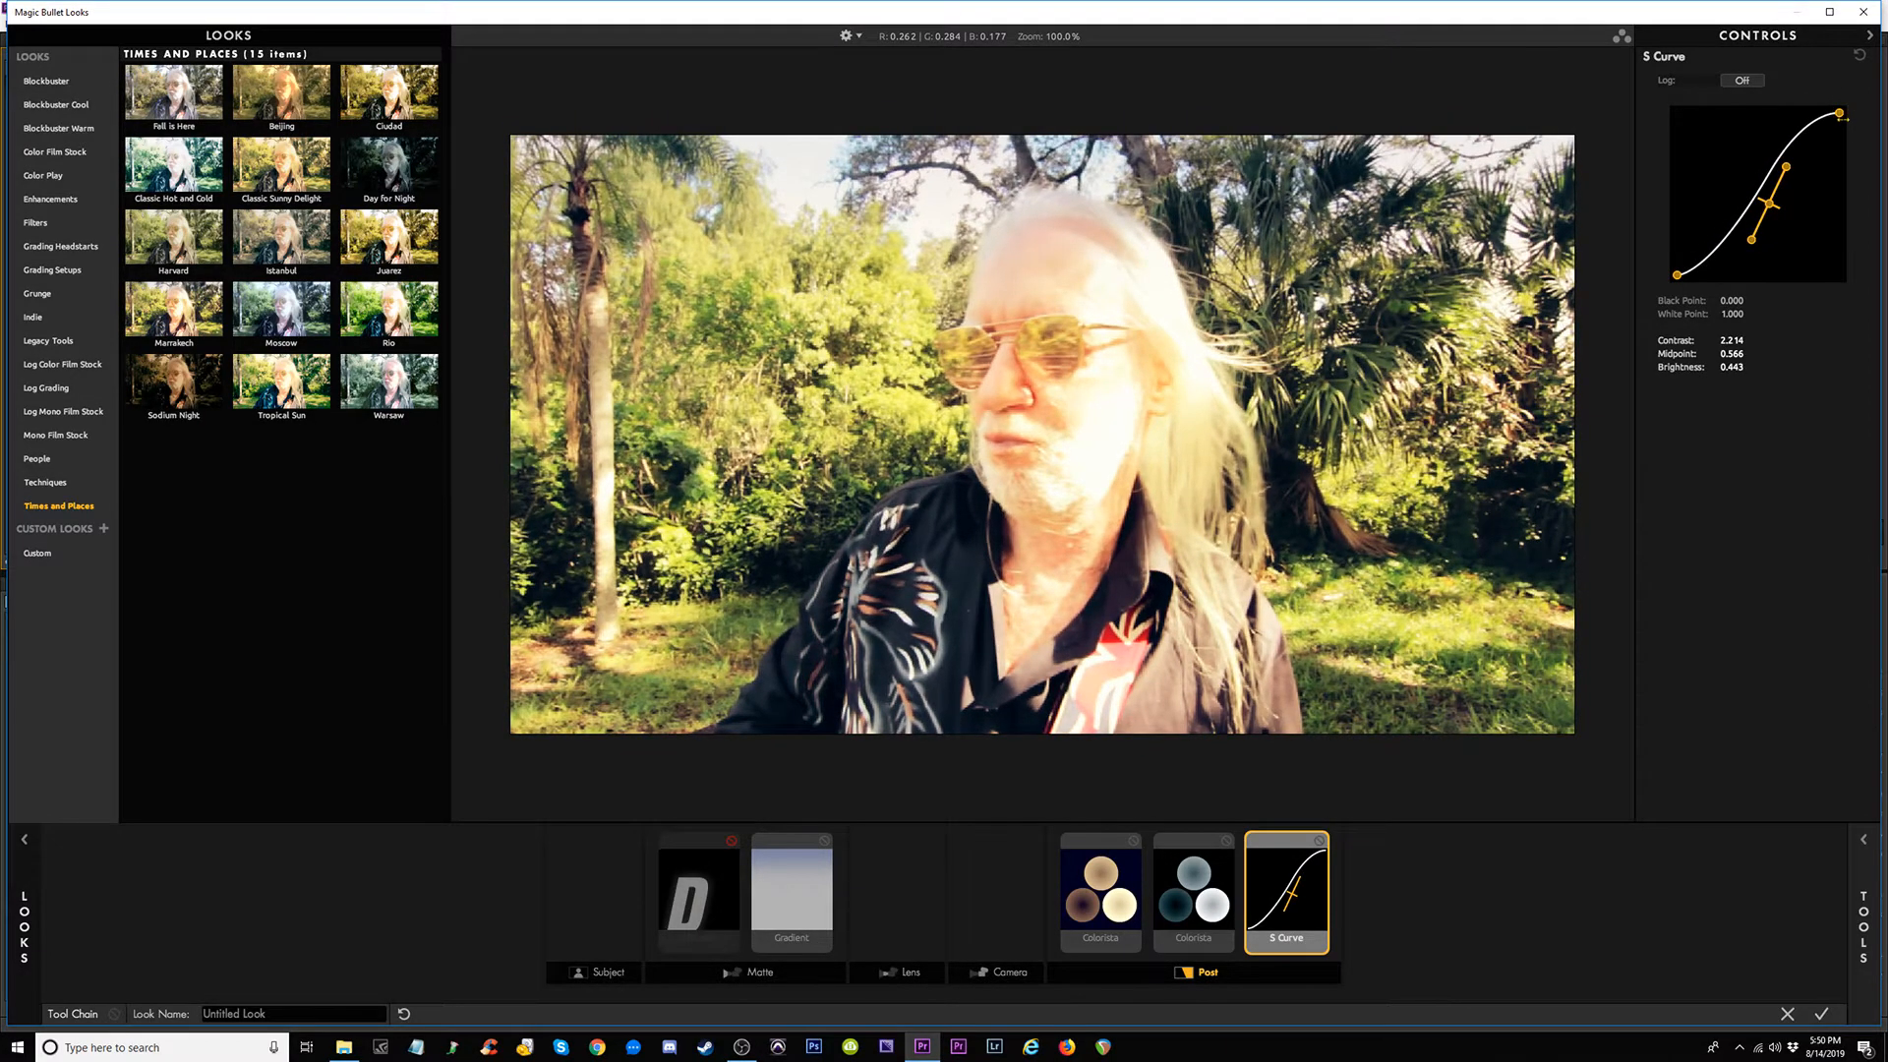
pyautogui.moveTo(1786, 167)
pyautogui.mouseDown()
pyautogui.moveTo(1758, 163)
pyautogui.moveTo(1796, 175)
pyautogui.mouseUp()
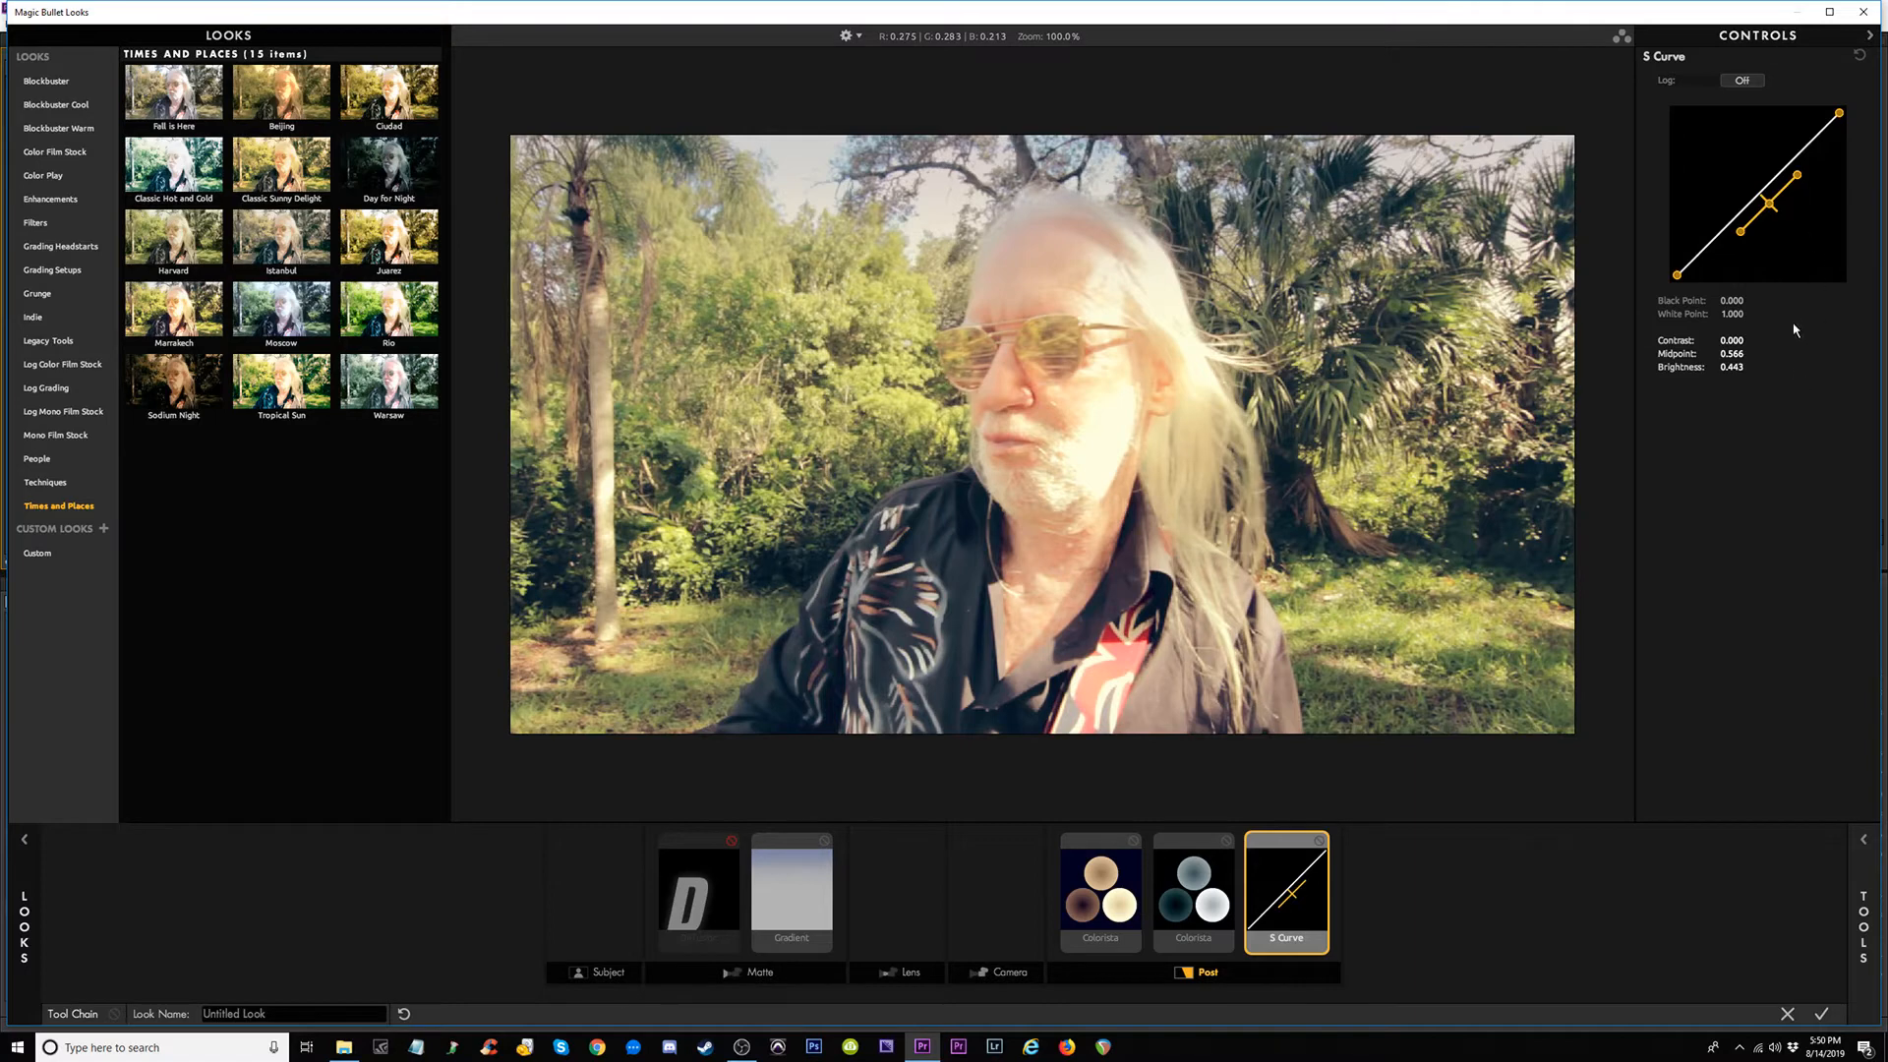
pyautogui.moveTo(1746, 201); pyautogui.dragTo(1767, 283)
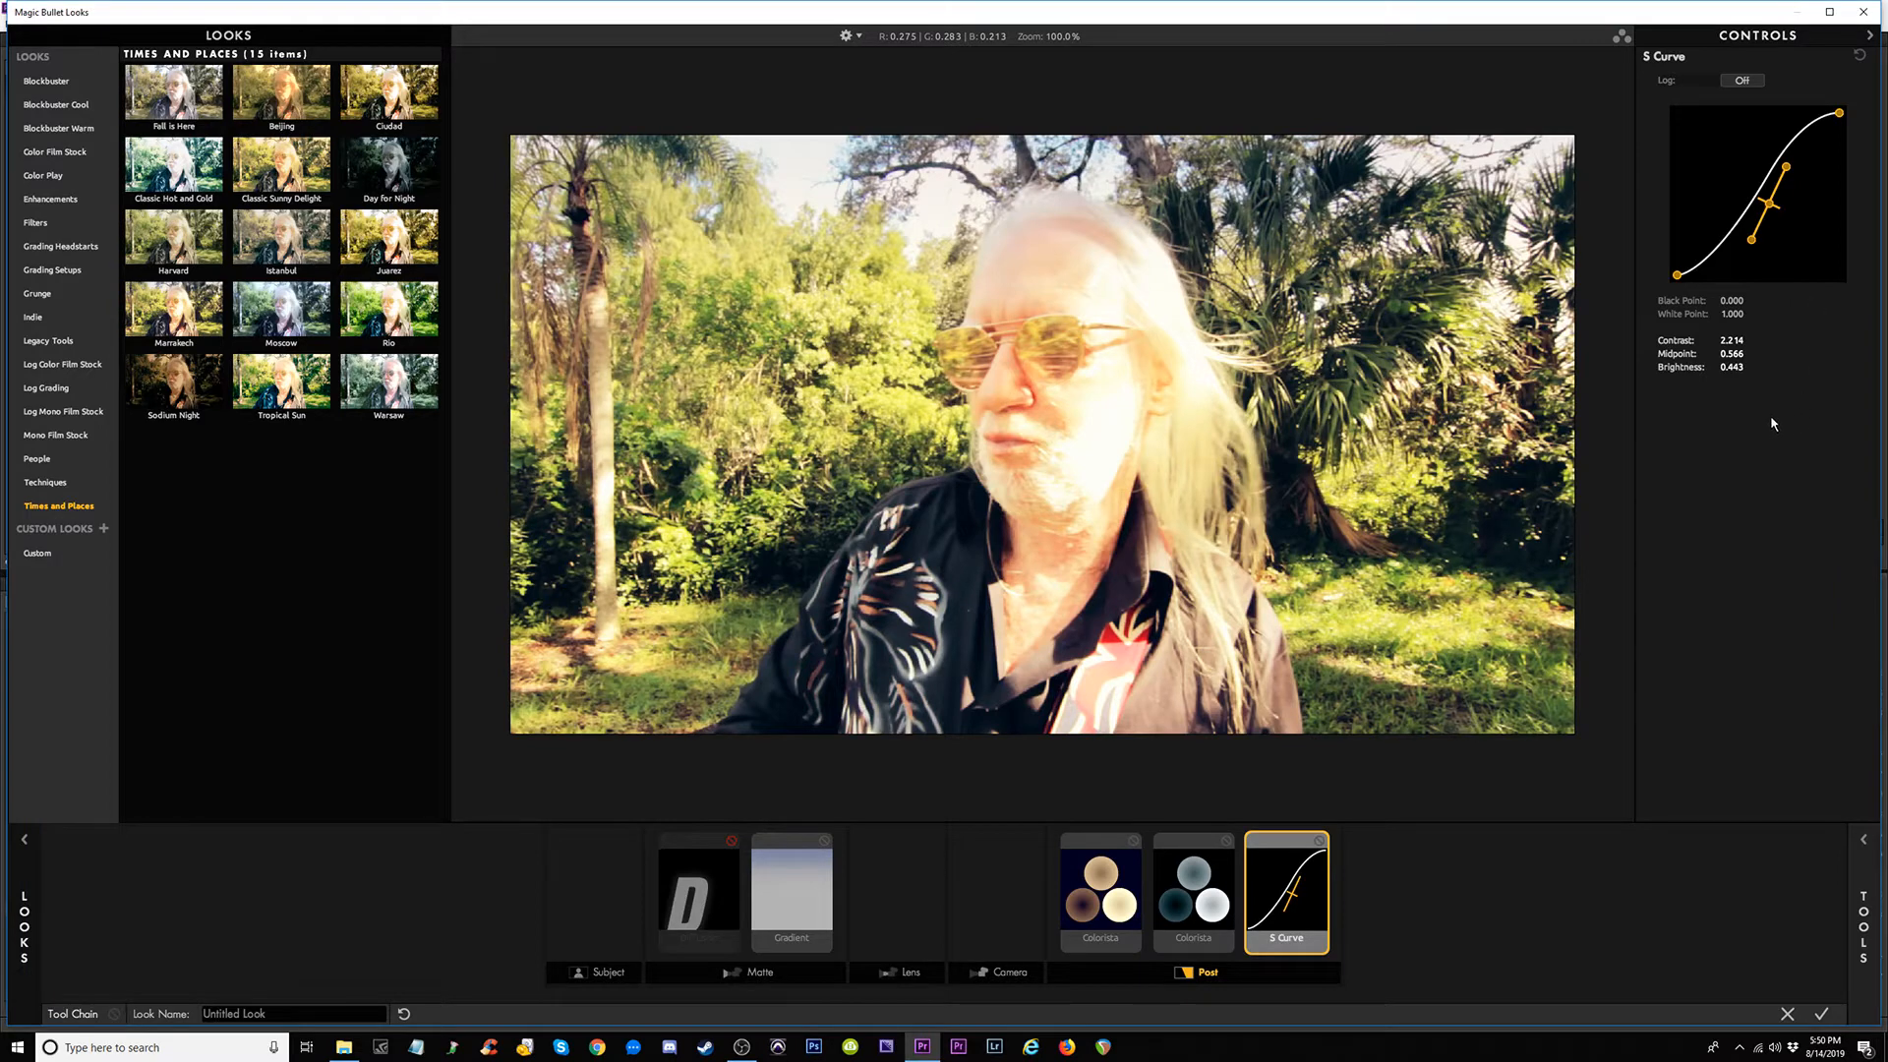
pyautogui.hotkey('ctrl', 'z')
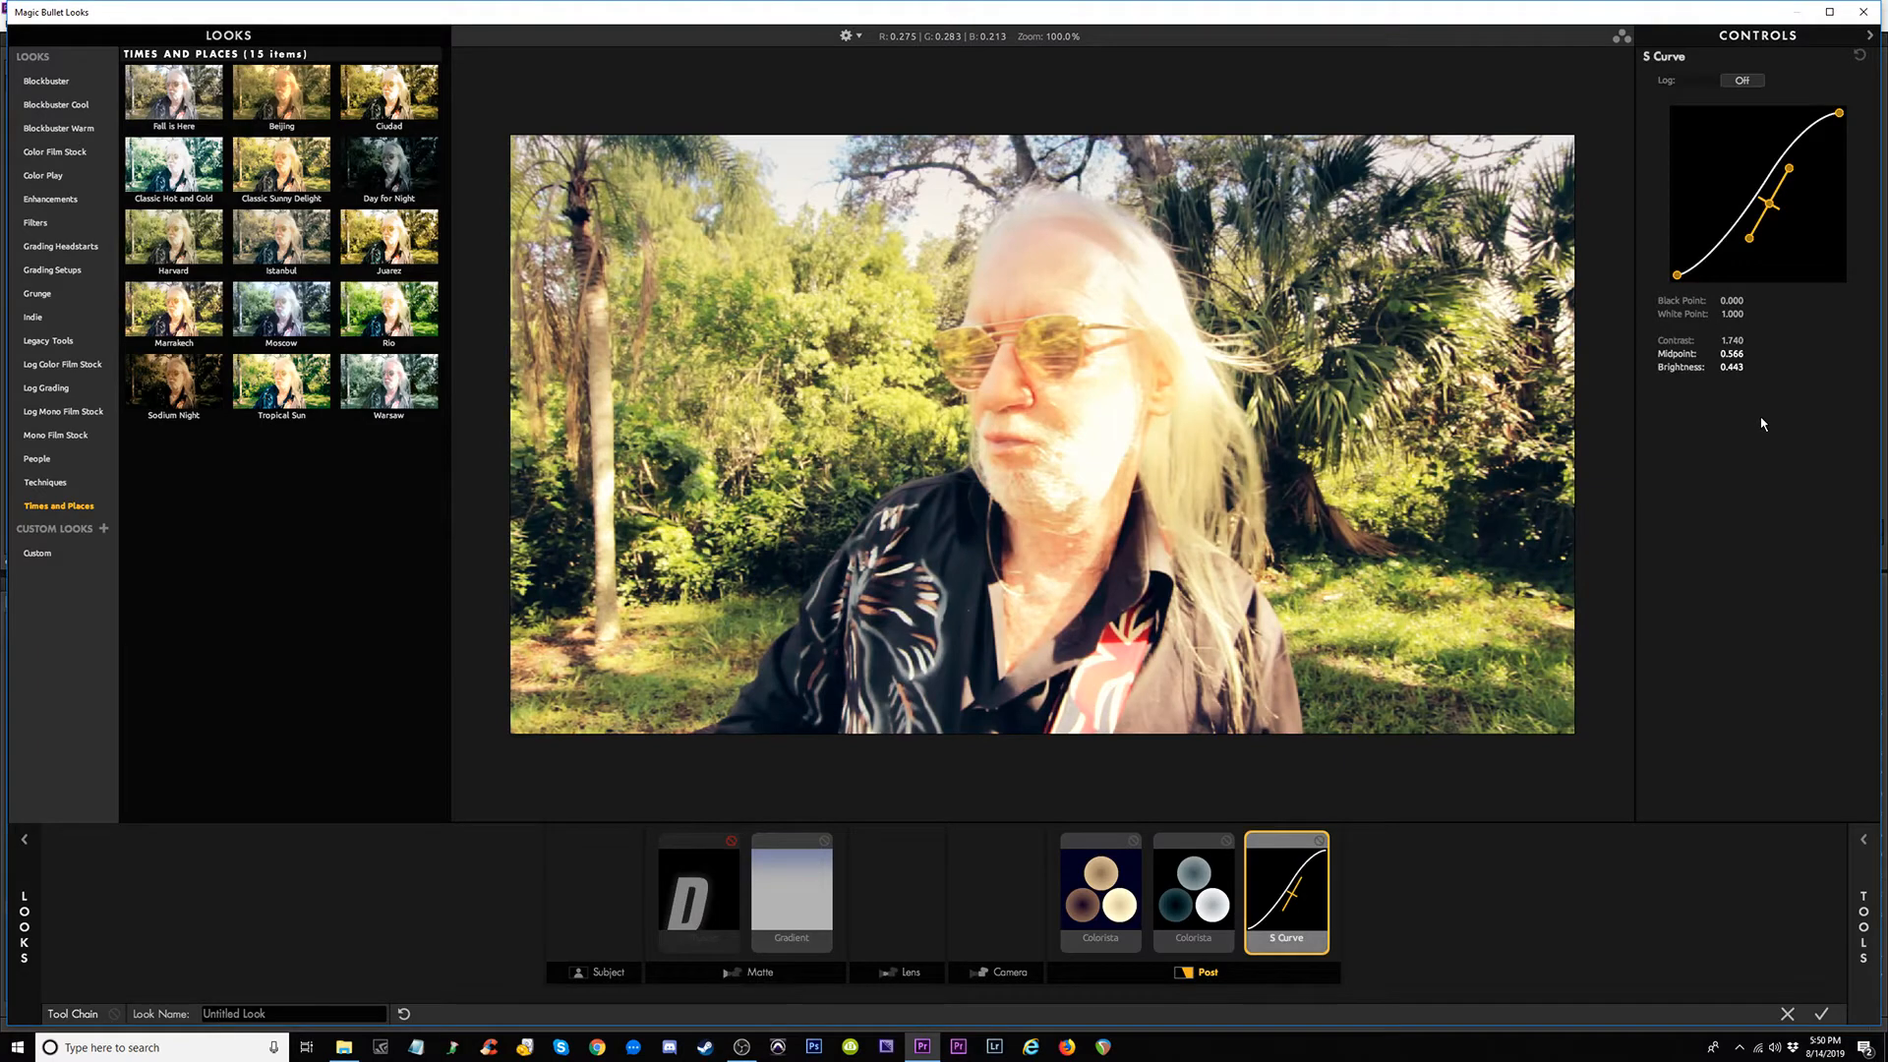
pyautogui.hotkey('ctrl', 'z')
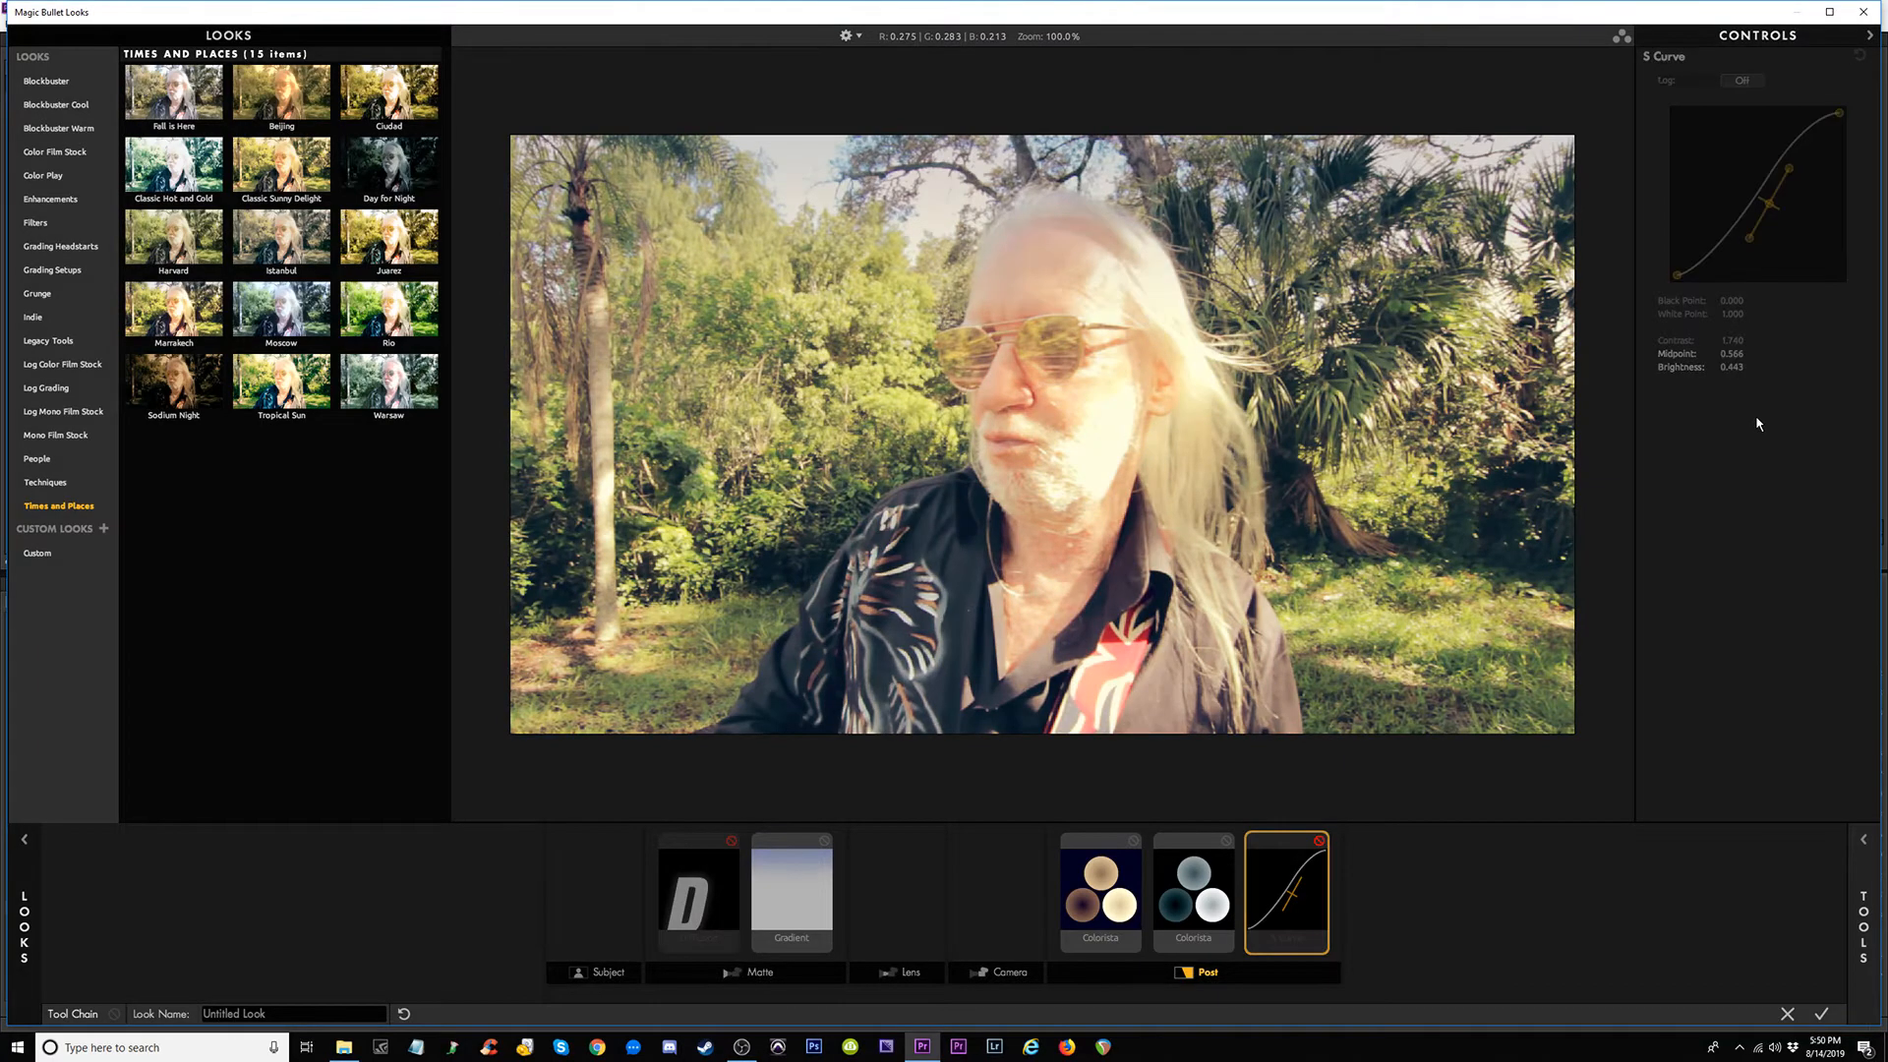
pyautogui.hotkey('ctrl', 'shift', 'z')
pyautogui.hotkey('ctrl', 'z')
pyautogui.hotkey('ctrl', 'shift', 'z')
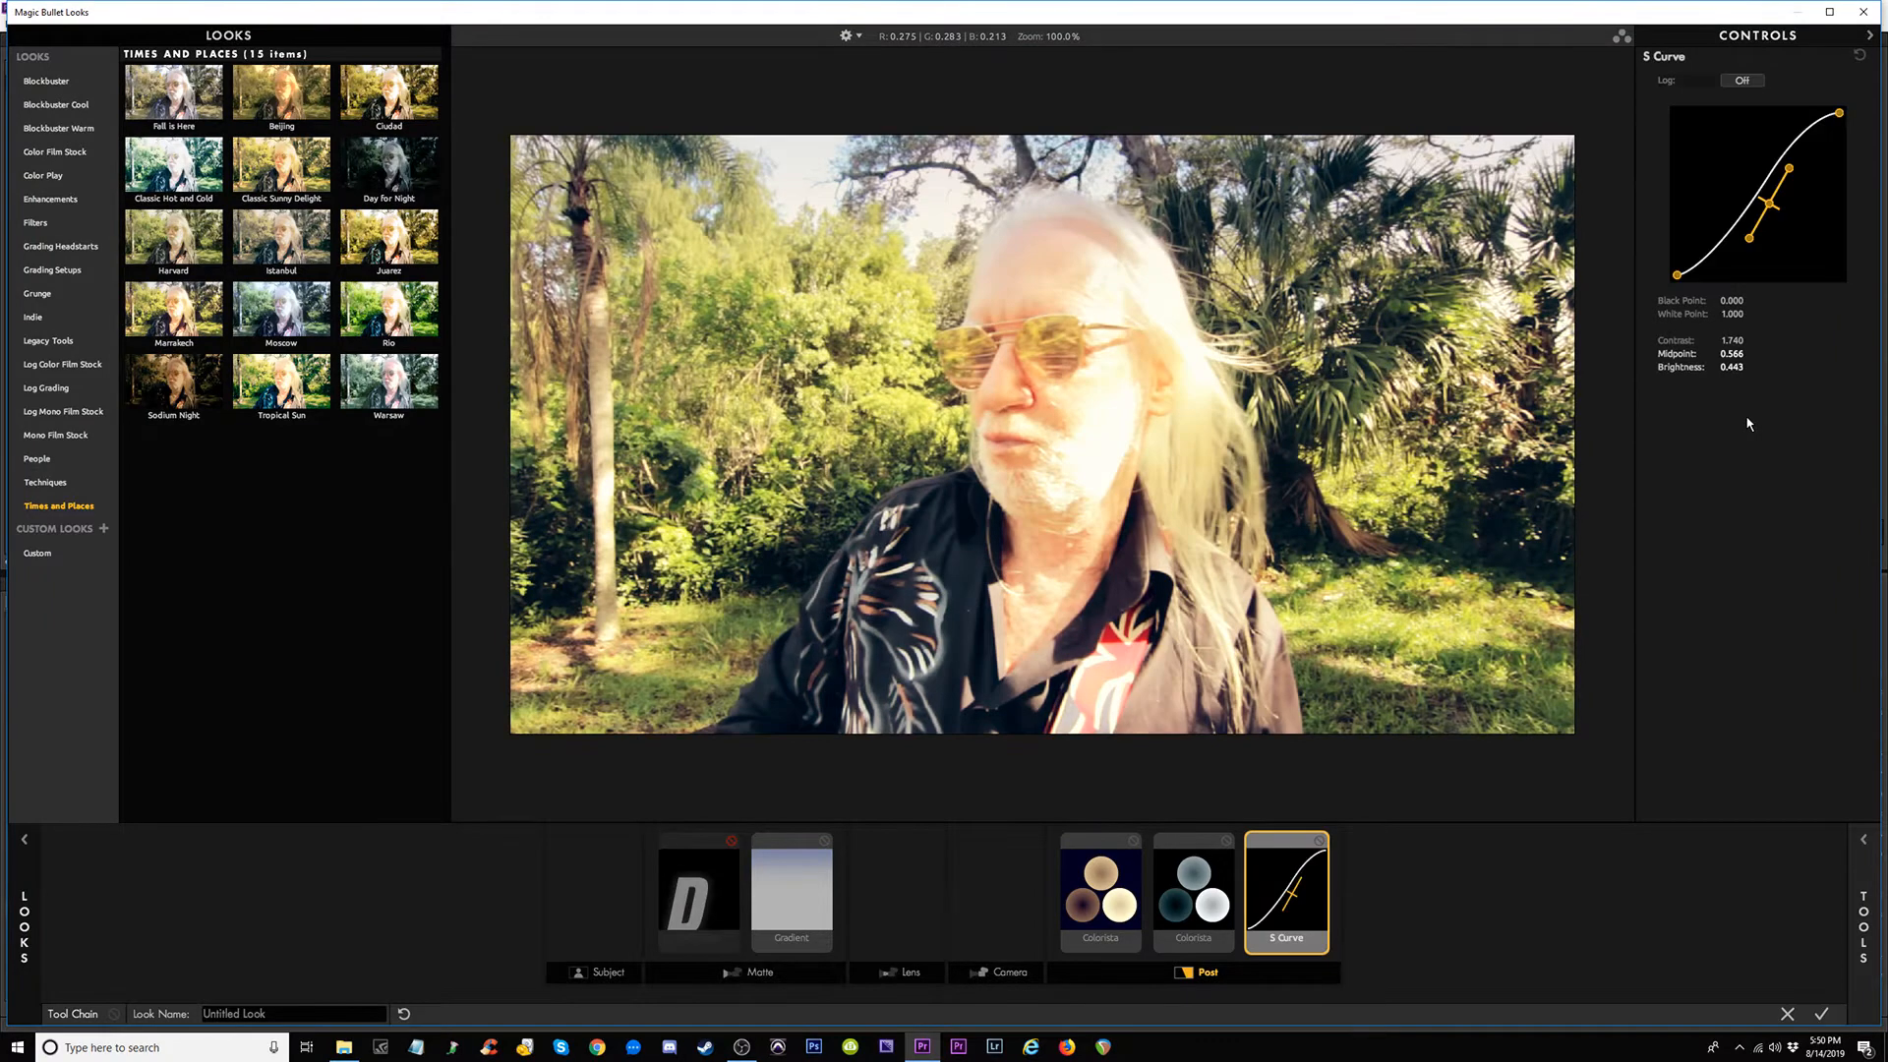
# Compare the image with and without the S Curve tool several more times, leaving the tool enabled.
pyautogui.hotkey('ctrl', 'z')
pyautogui.hotkey('ctrl', 'shift', 'z')
pyautogui.click(1197, 884)
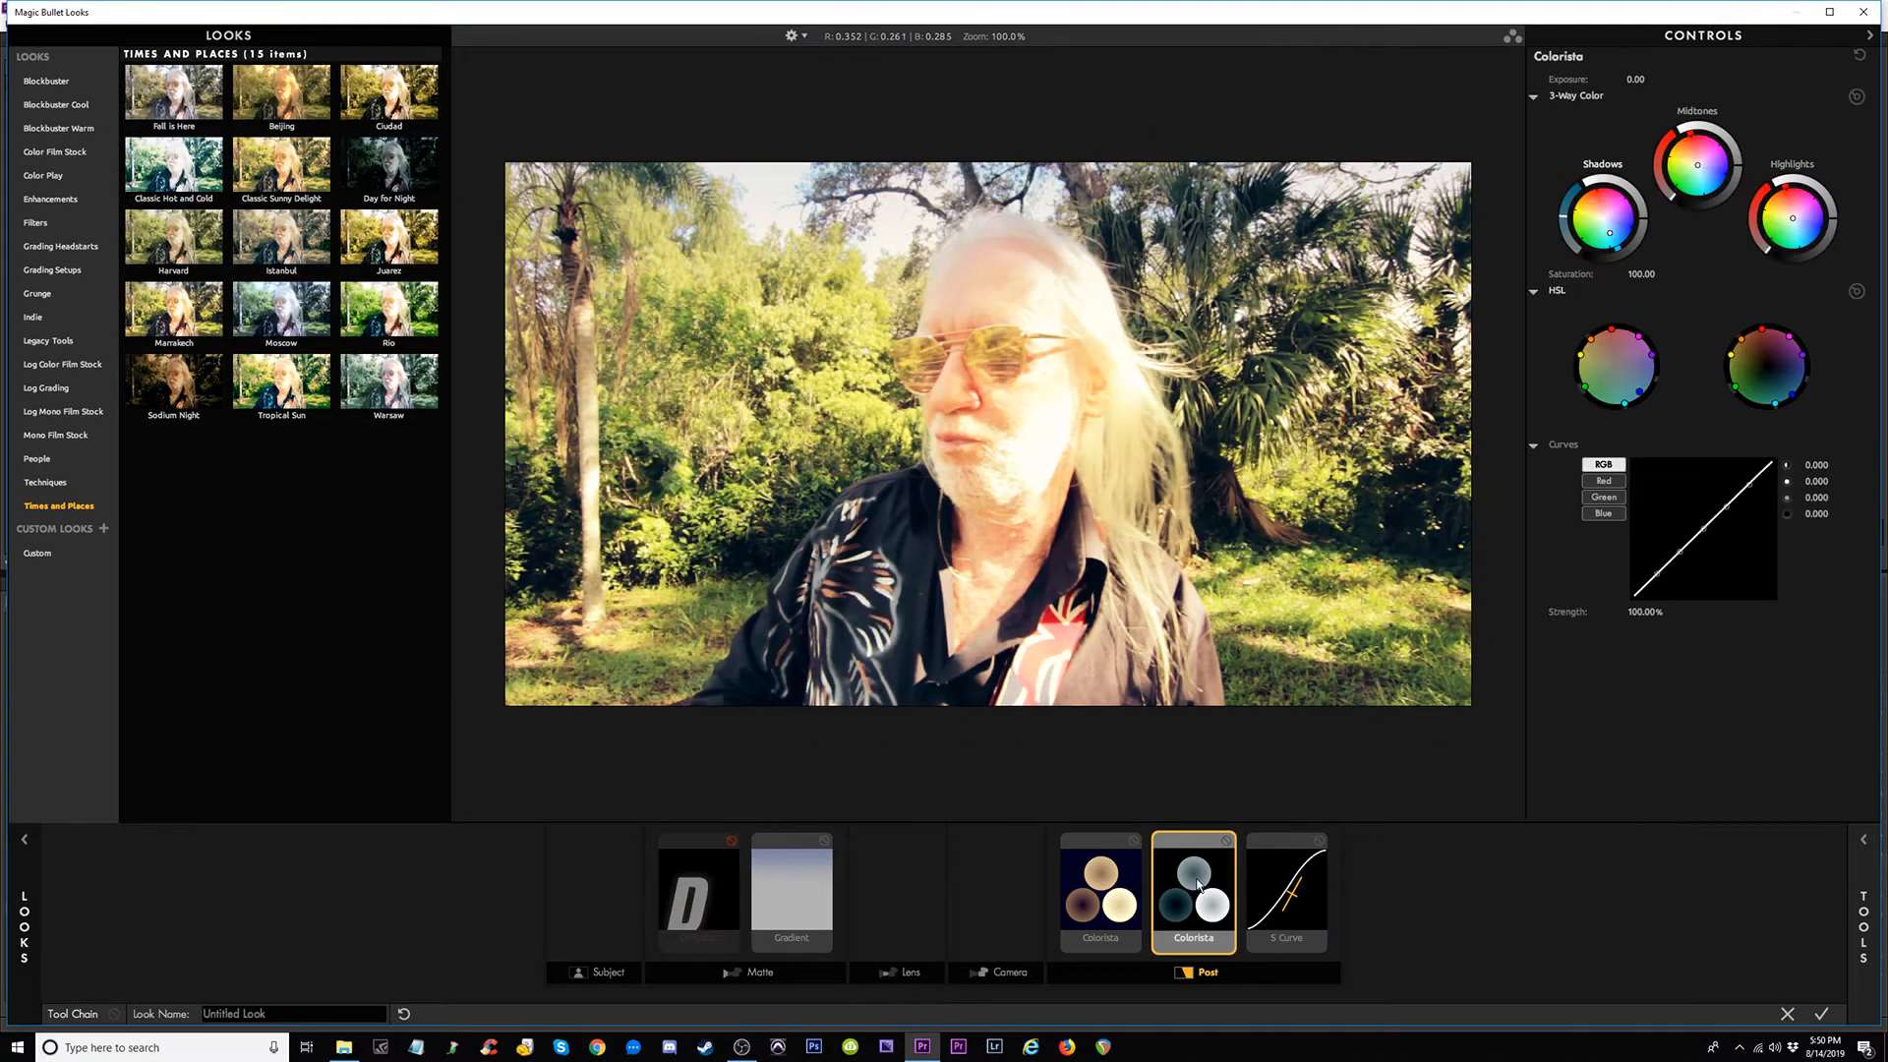
pyautogui.click(1280, 882)
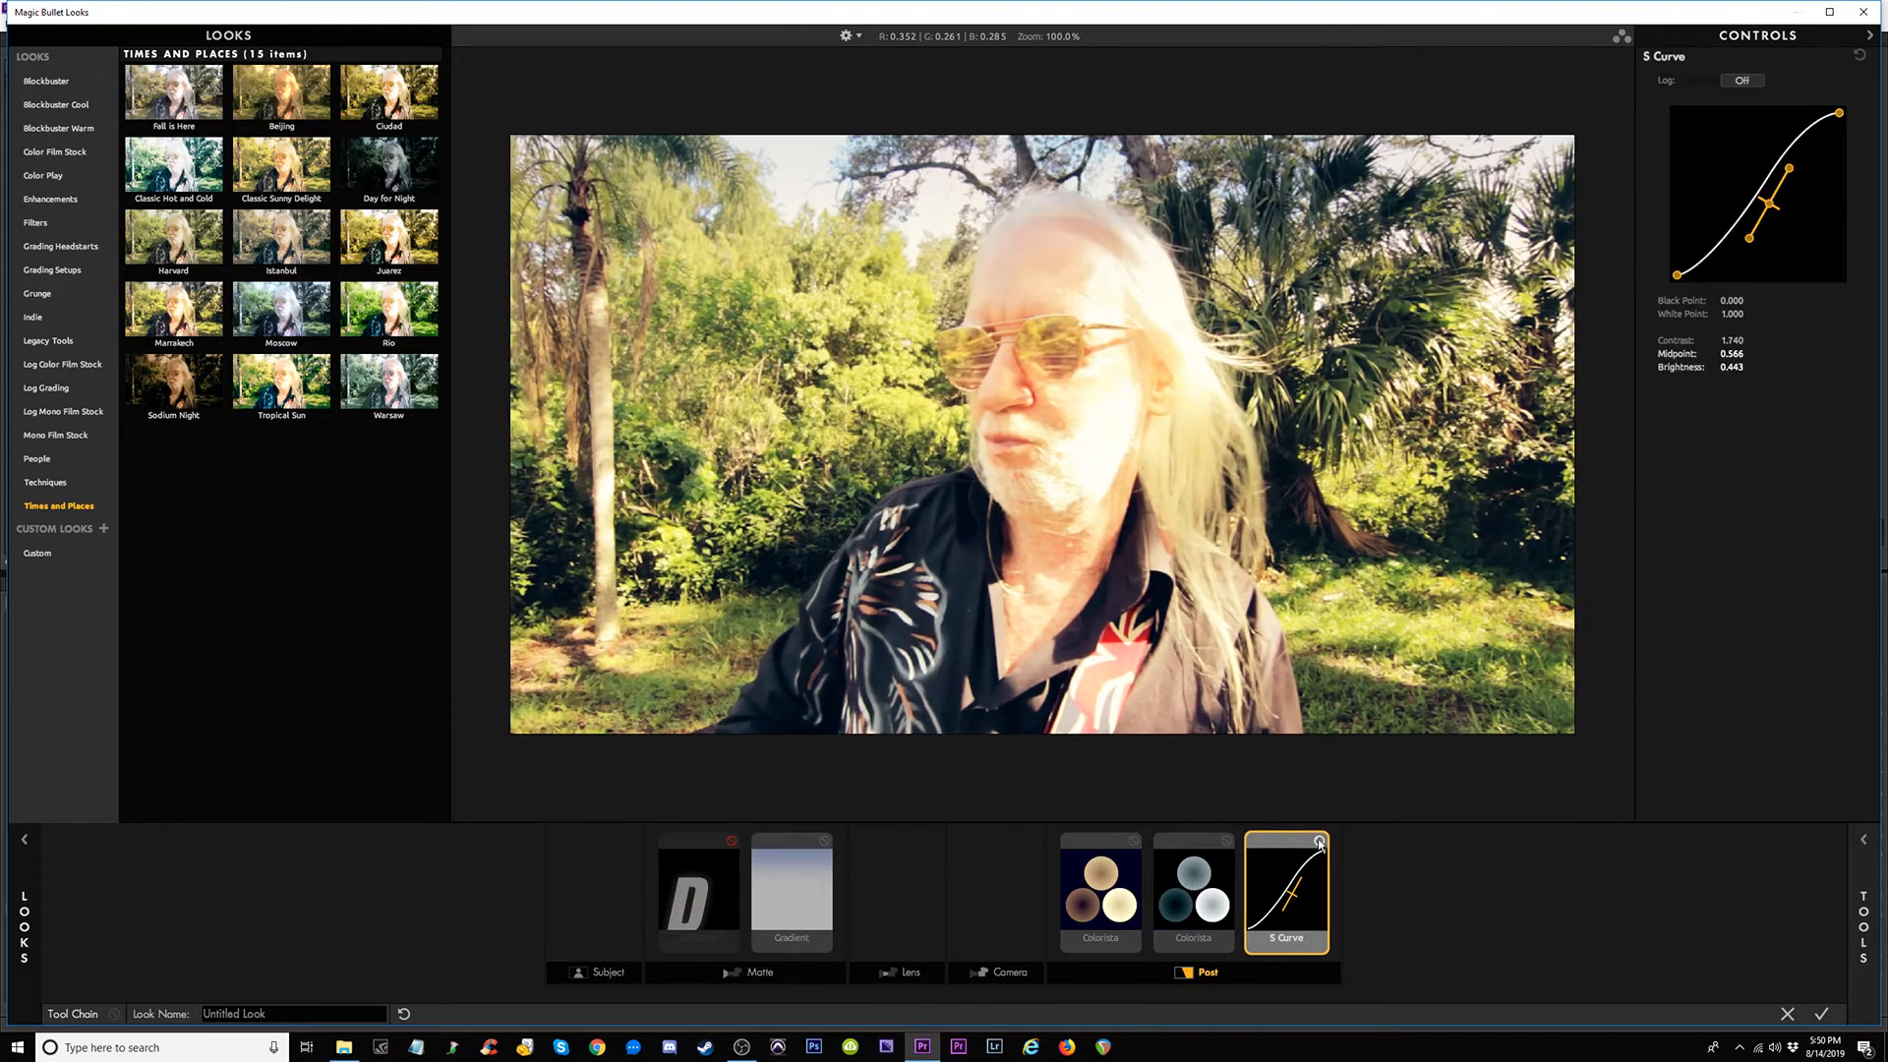
pyautogui.click(1319, 842)
pyautogui.click(1319, 841)
pyautogui.click(1320, 842)
pyautogui.click(1320, 842)
pyautogui.click(1319, 842)
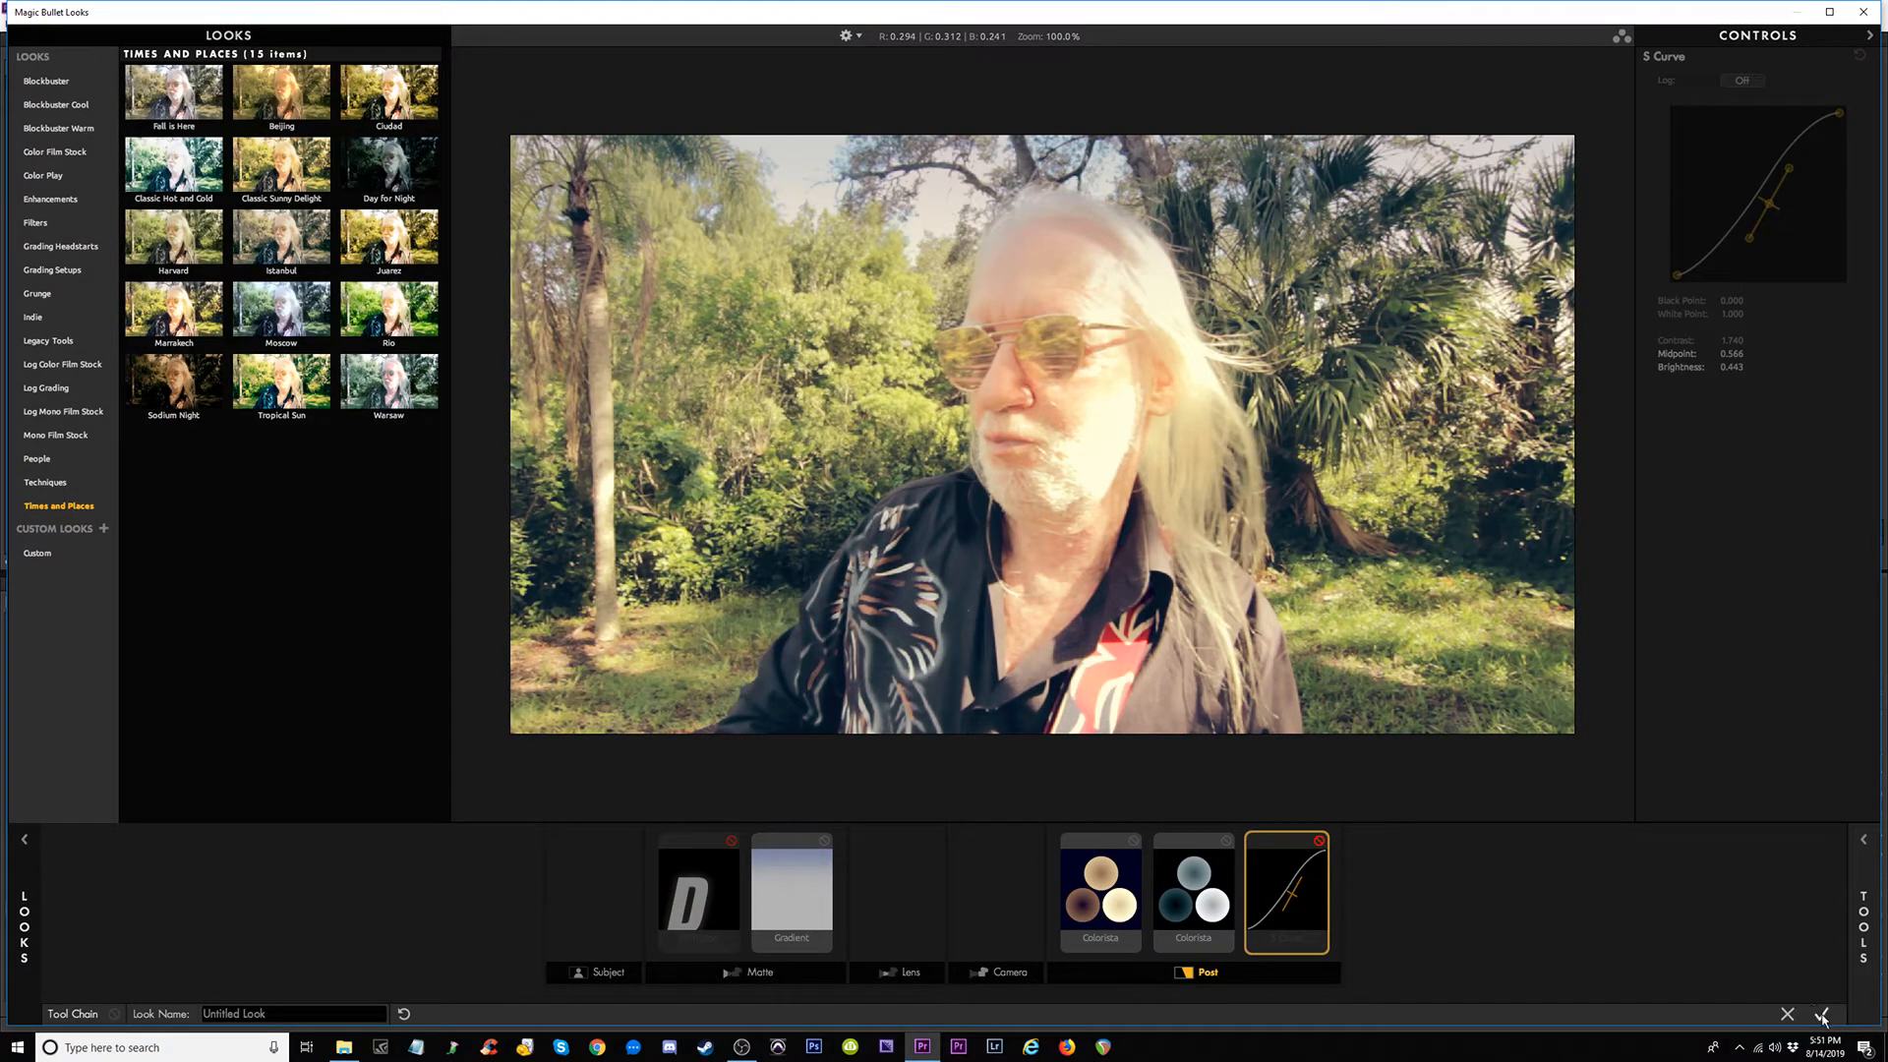
pyautogui.click(1319, 842)
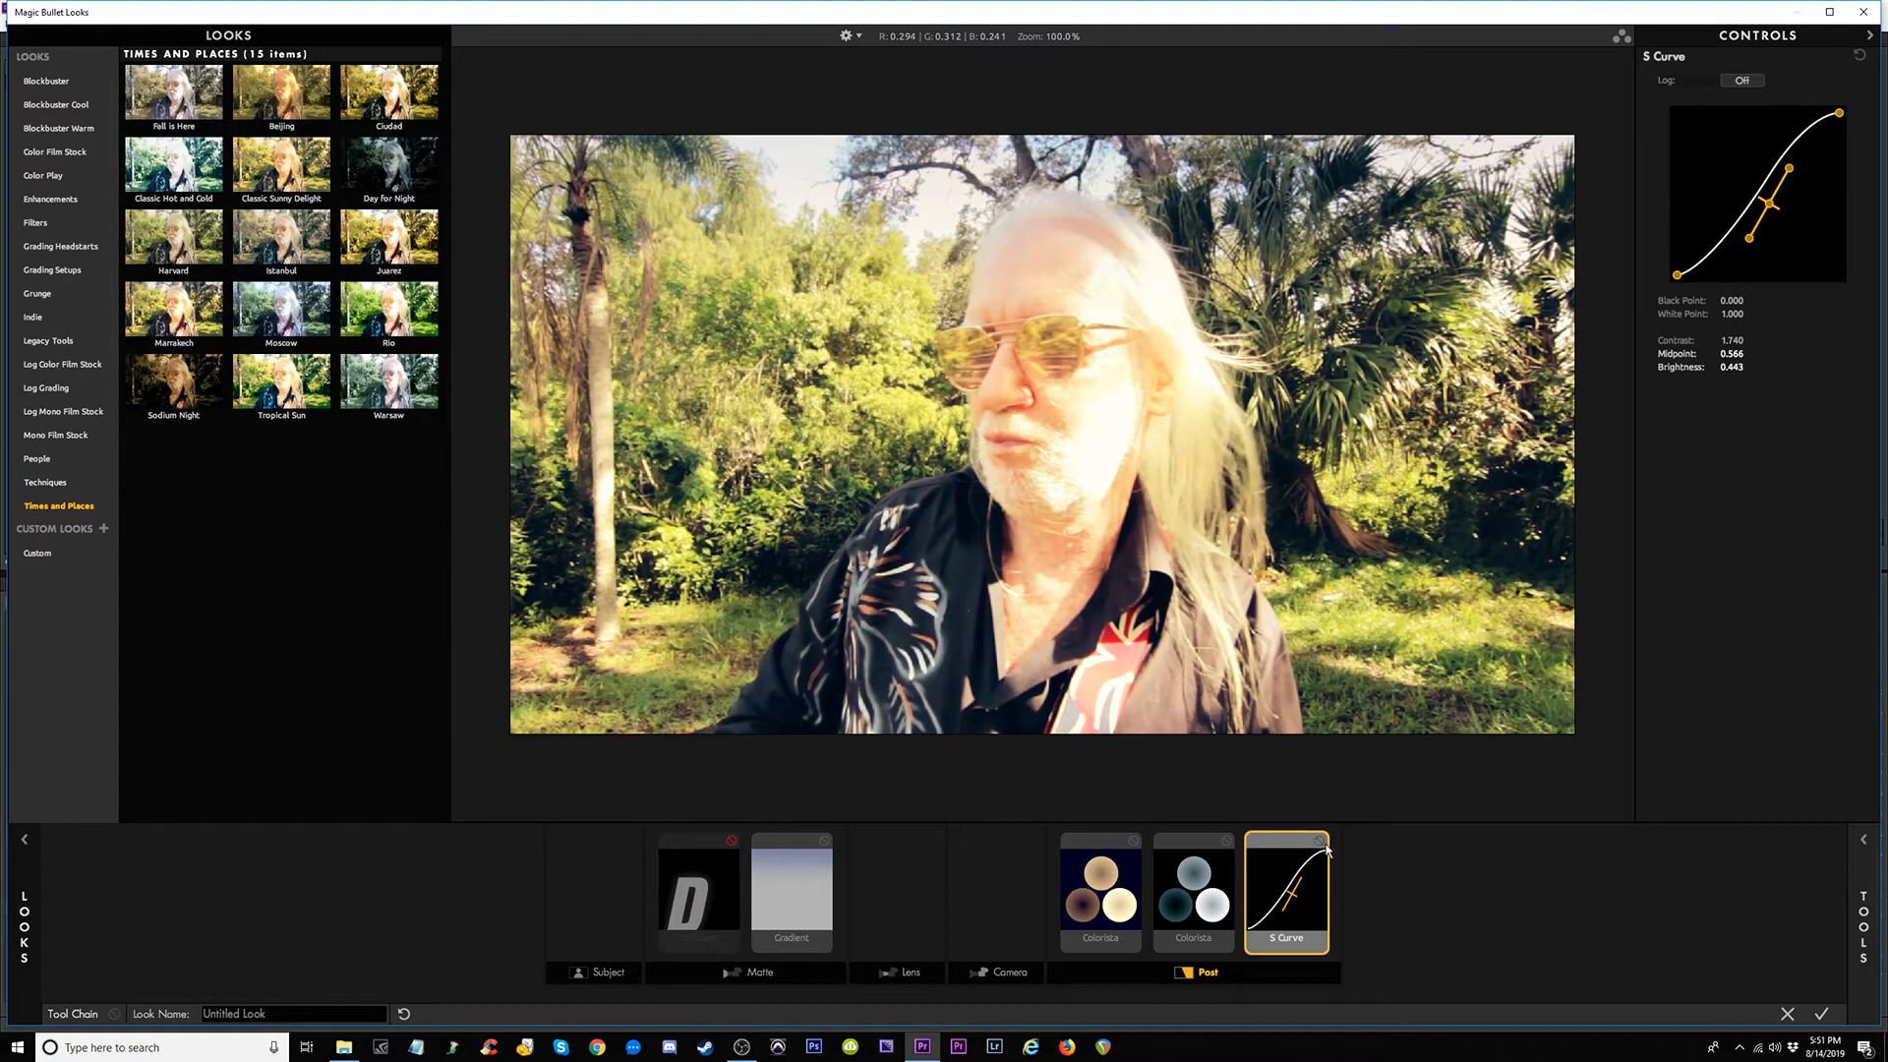
pyautogui.click(1320, 842)
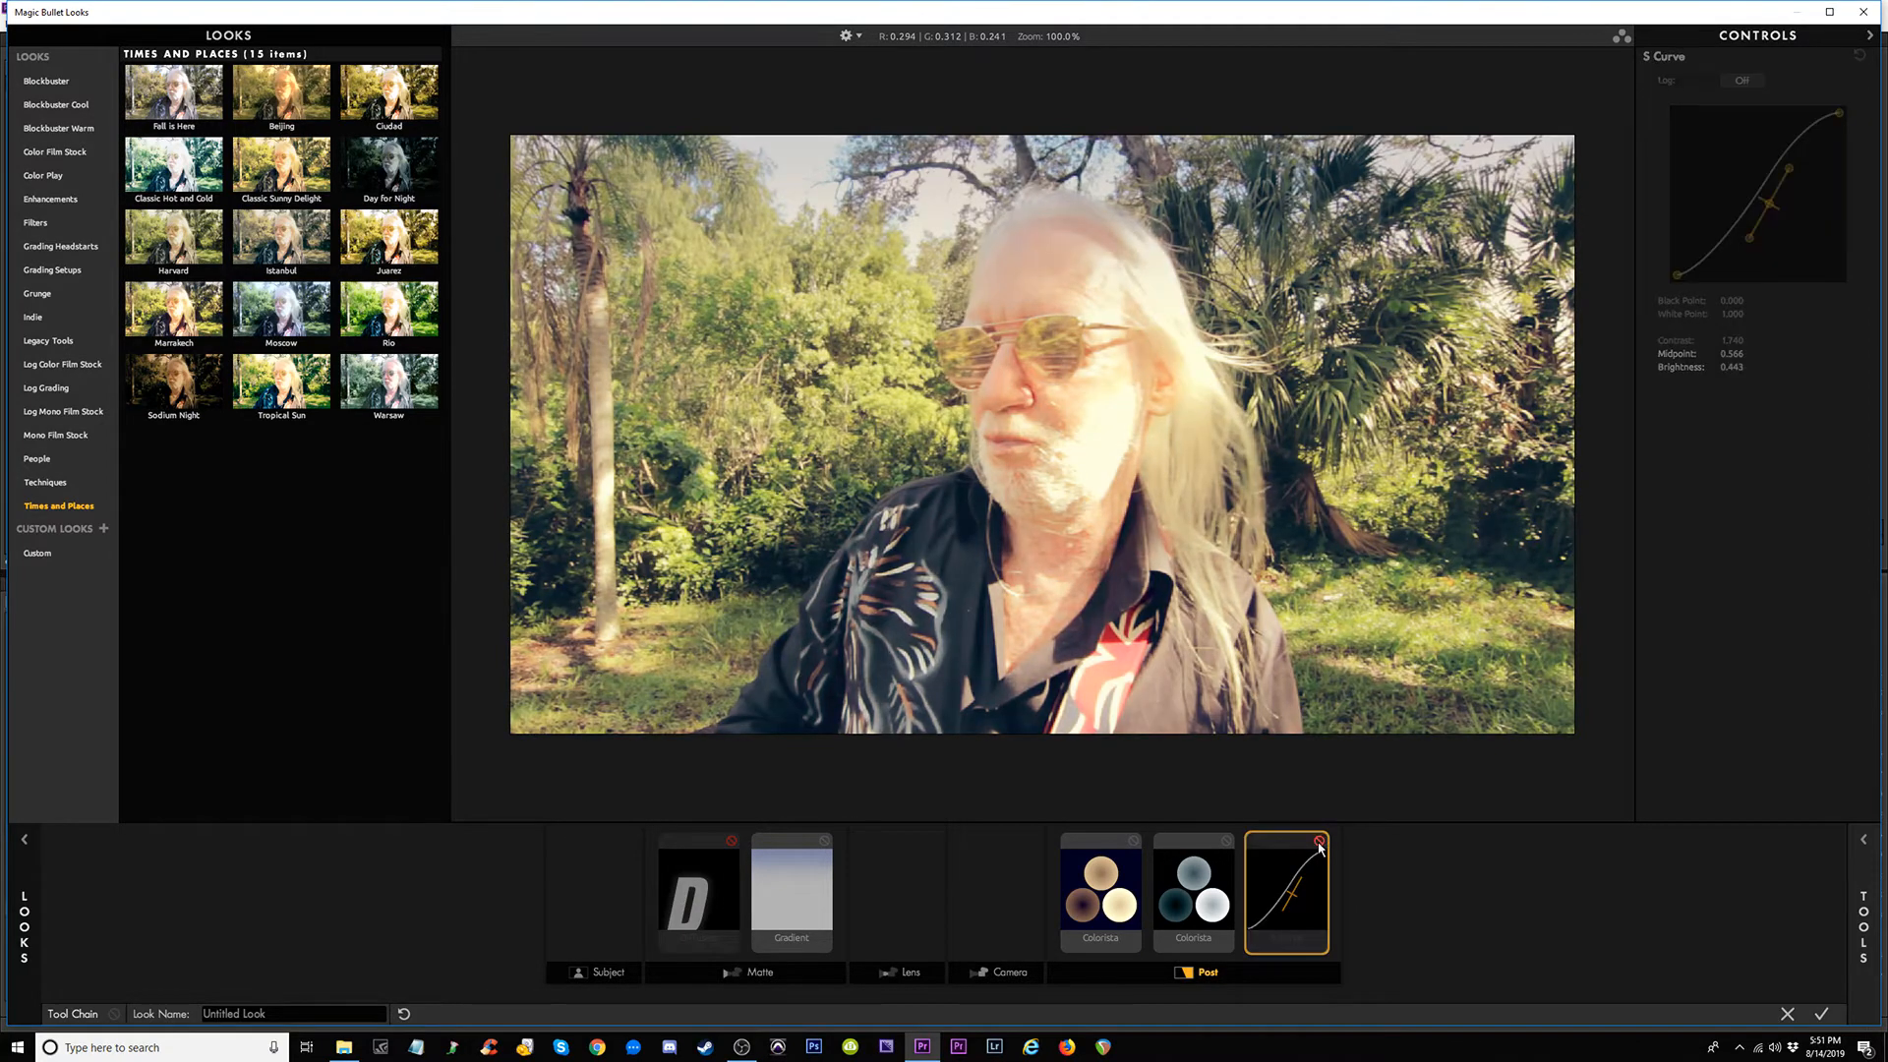
pyautogui.click(1319, 843)
pyautogui.click(1320, 843)
pyautogui.click(1320, 842)
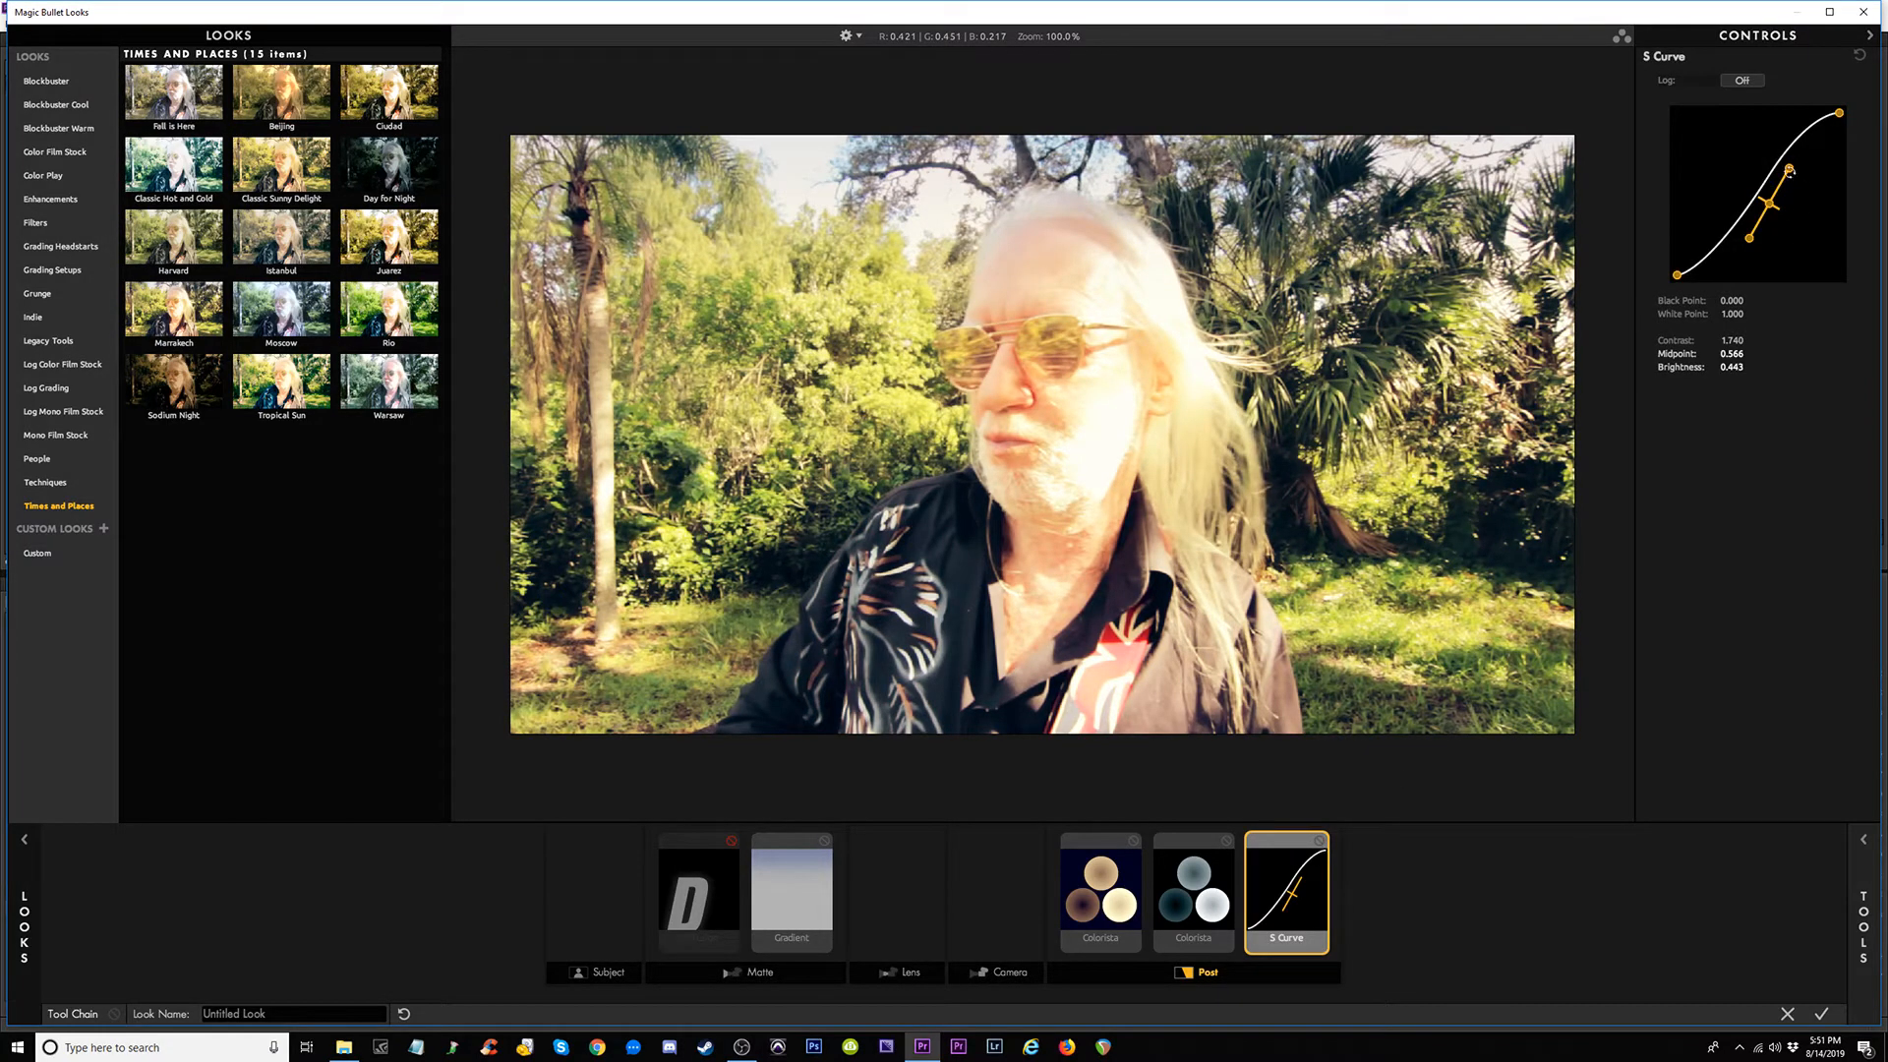
# Set the S Curve to contrast 0.000, black point 0.142, midpoint 0.619 and brightness 0.429.
pyautogui.moveTo(1790, 171); pyautogui.dragTo(1798, 175)
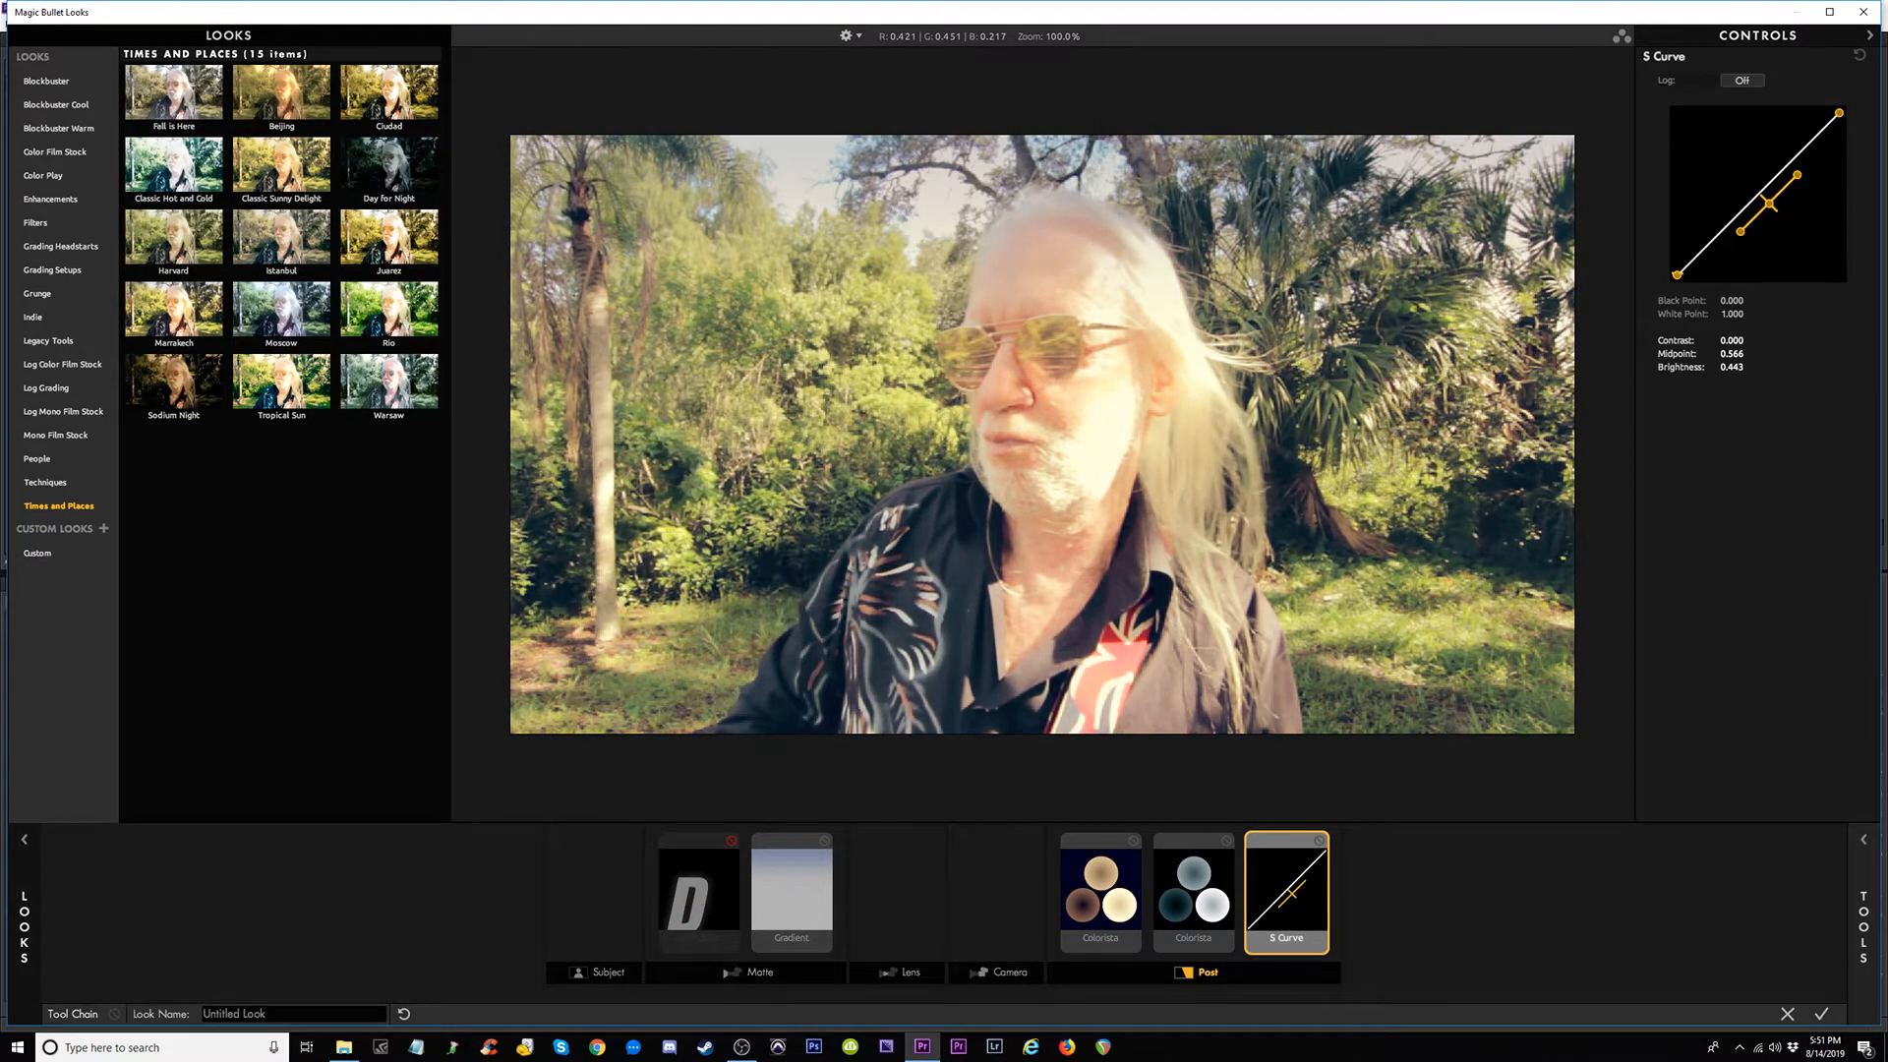
pyautogui.moveTo(1677, 274); pyautogui.dragTo(1699, 274)
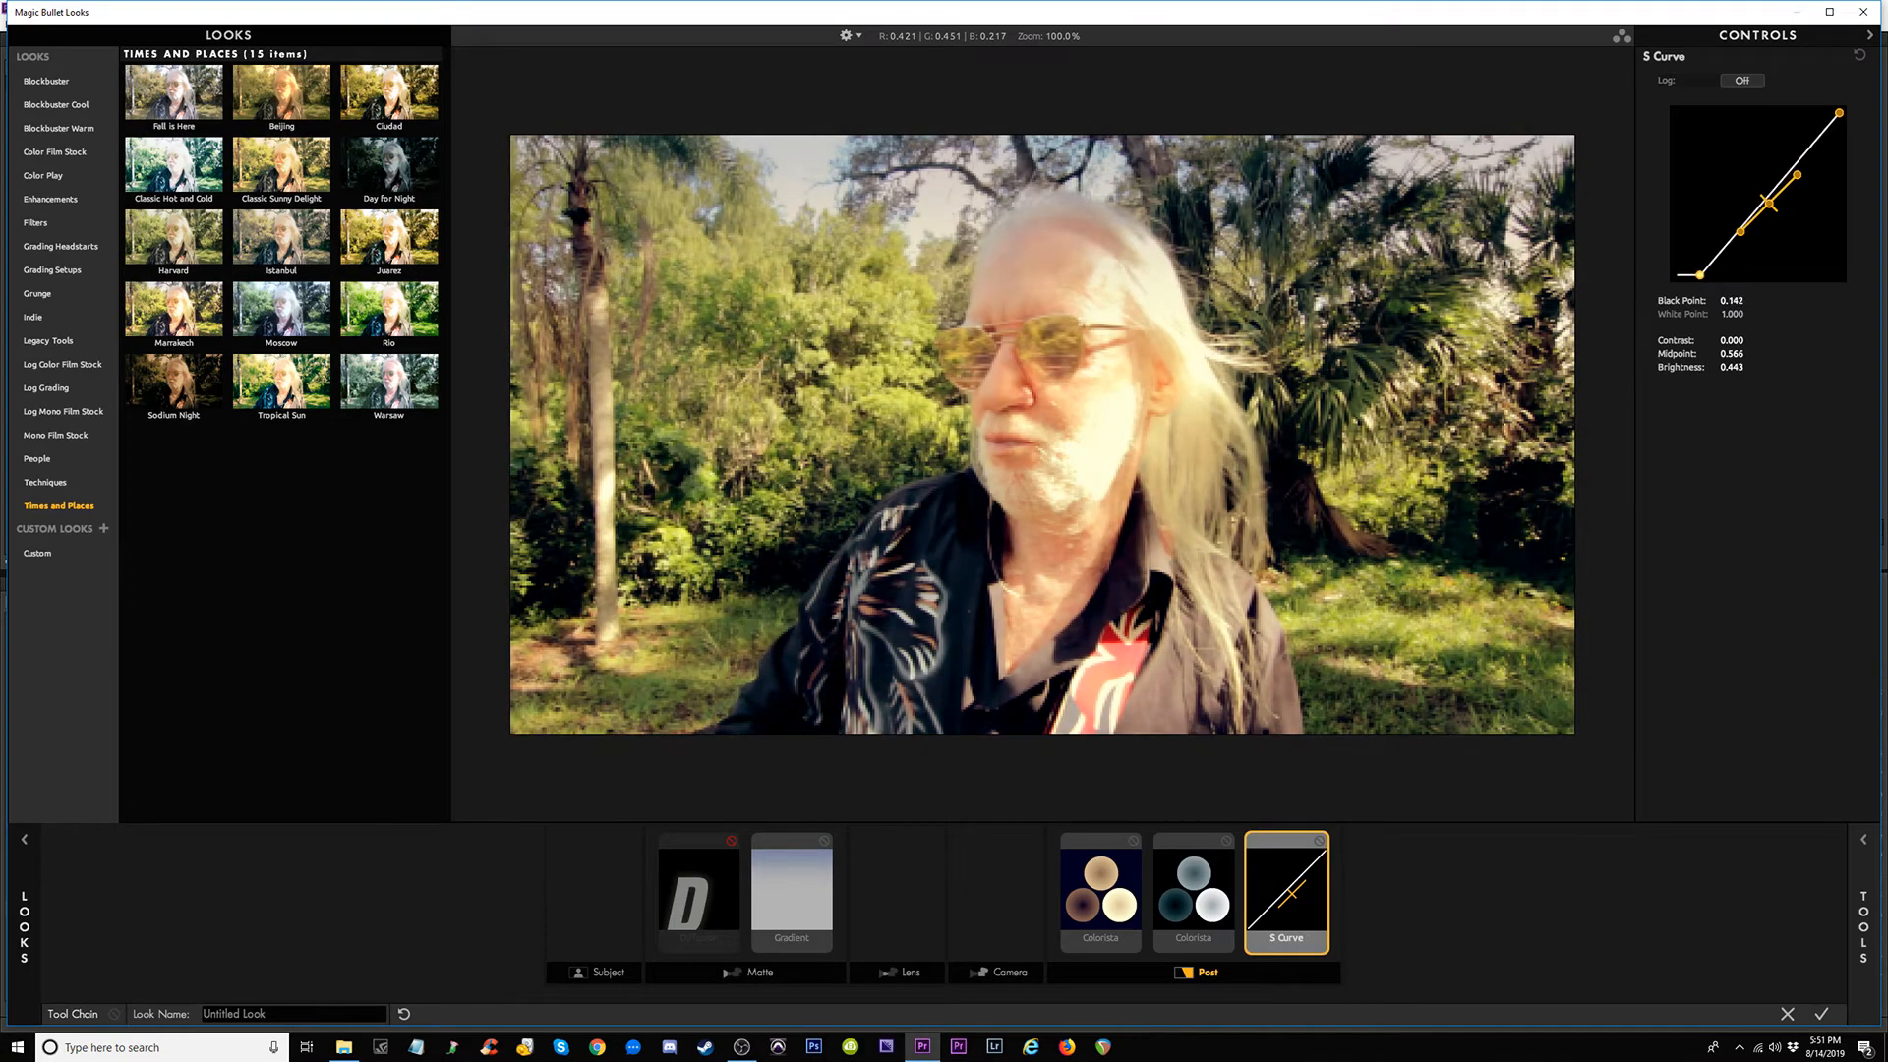
pyautogui.moveTo(1769, 204); pyautogui.dragTo(1807, 179)
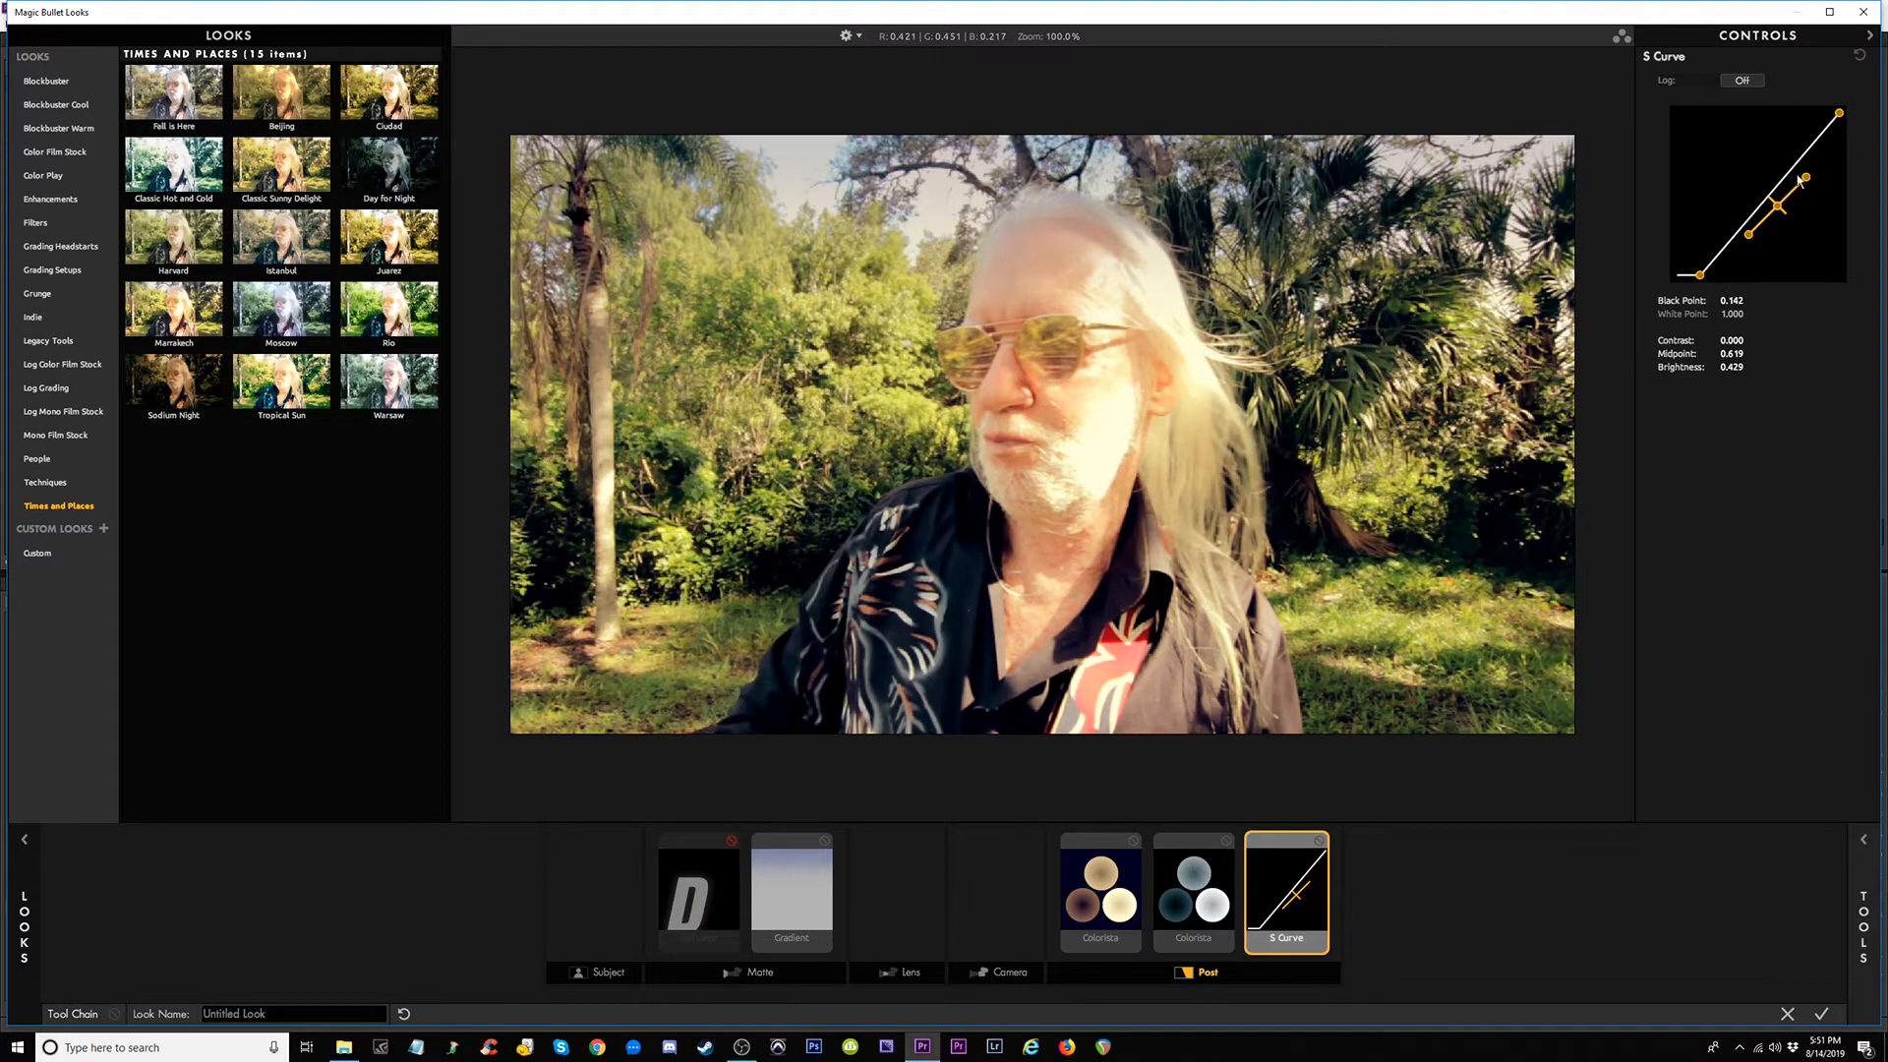
pyautogui.moveTo(1806, 178)
pyautogui.mouseDown()
pyautogui.moveTo(1787, 166)
pyautogui.moveTo(1807, 178)
pyautogui.mouseUp()
# Check the reshaped S Curve by switching it off and on, leave it enabled, and apply the finished look to the clip.
pyautogui.click(1319, 841)
pyautogui.click(1319, 842)
pyautogui.click(1318, 842)
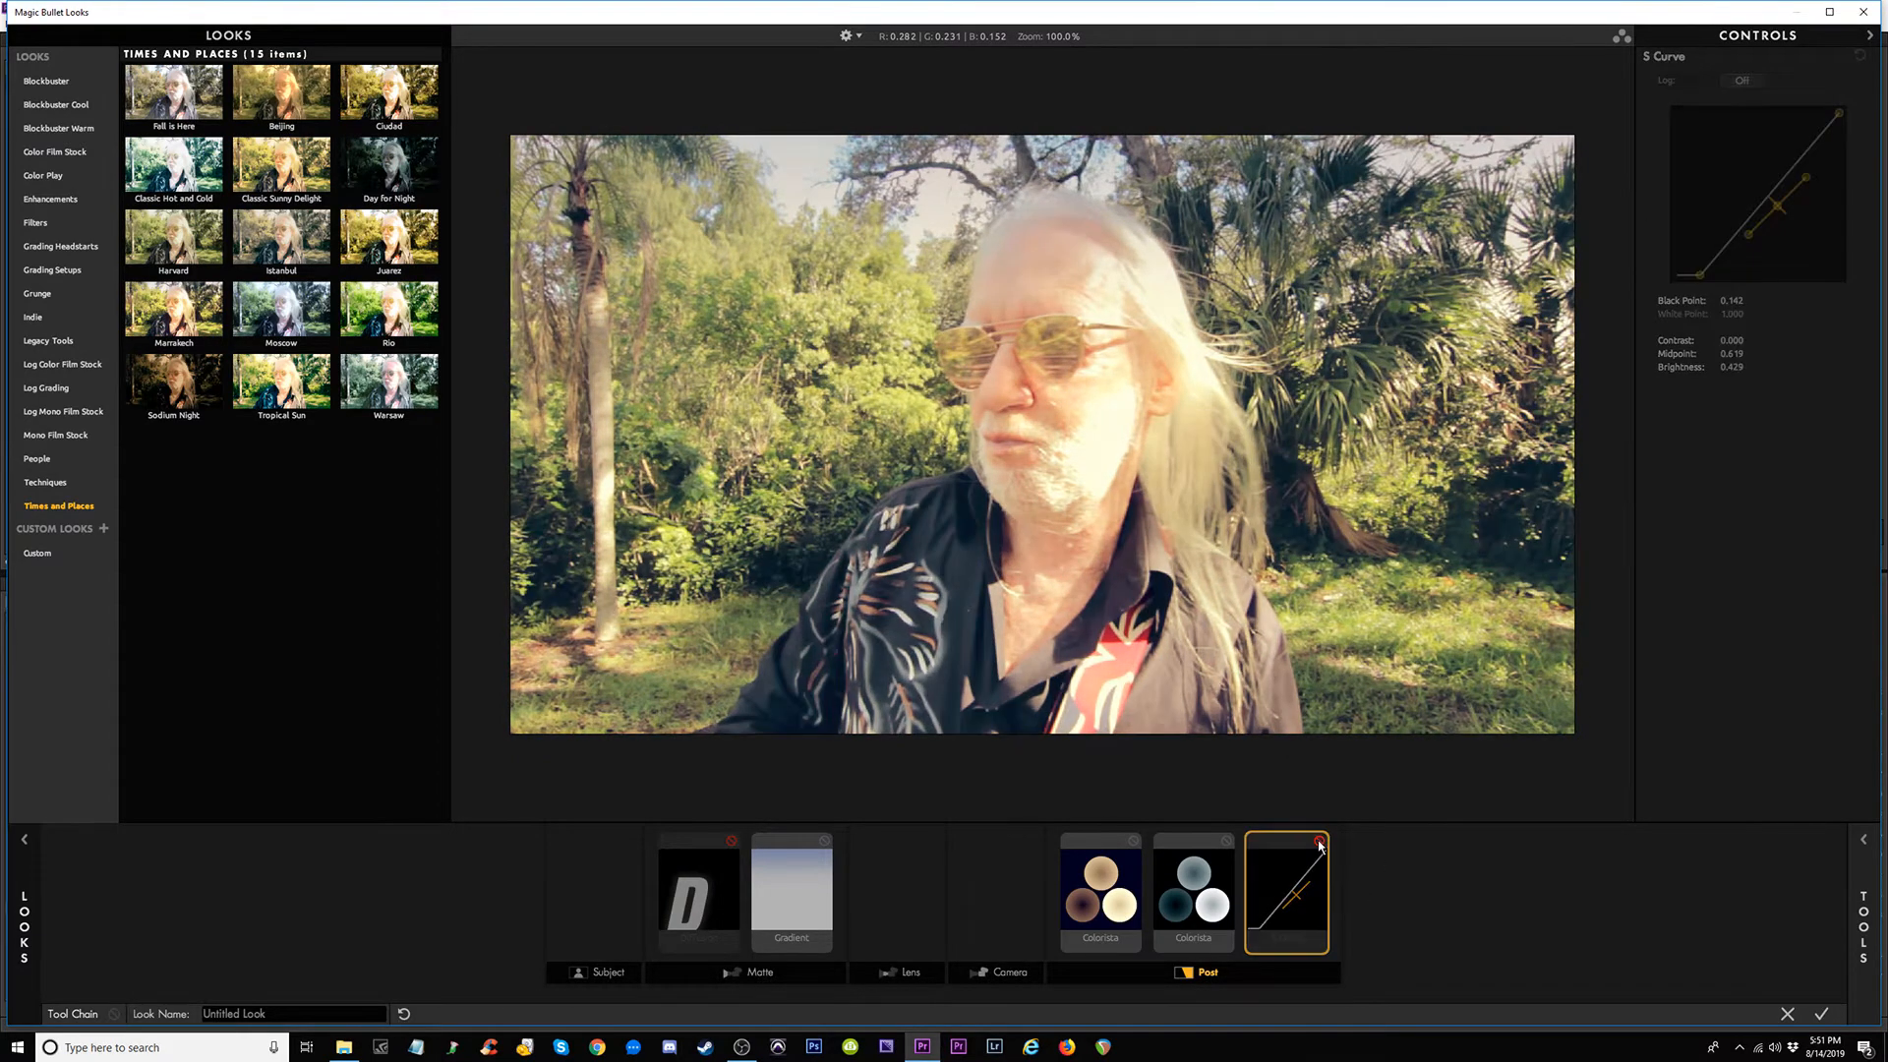
pyautogui.click(1318, 842)
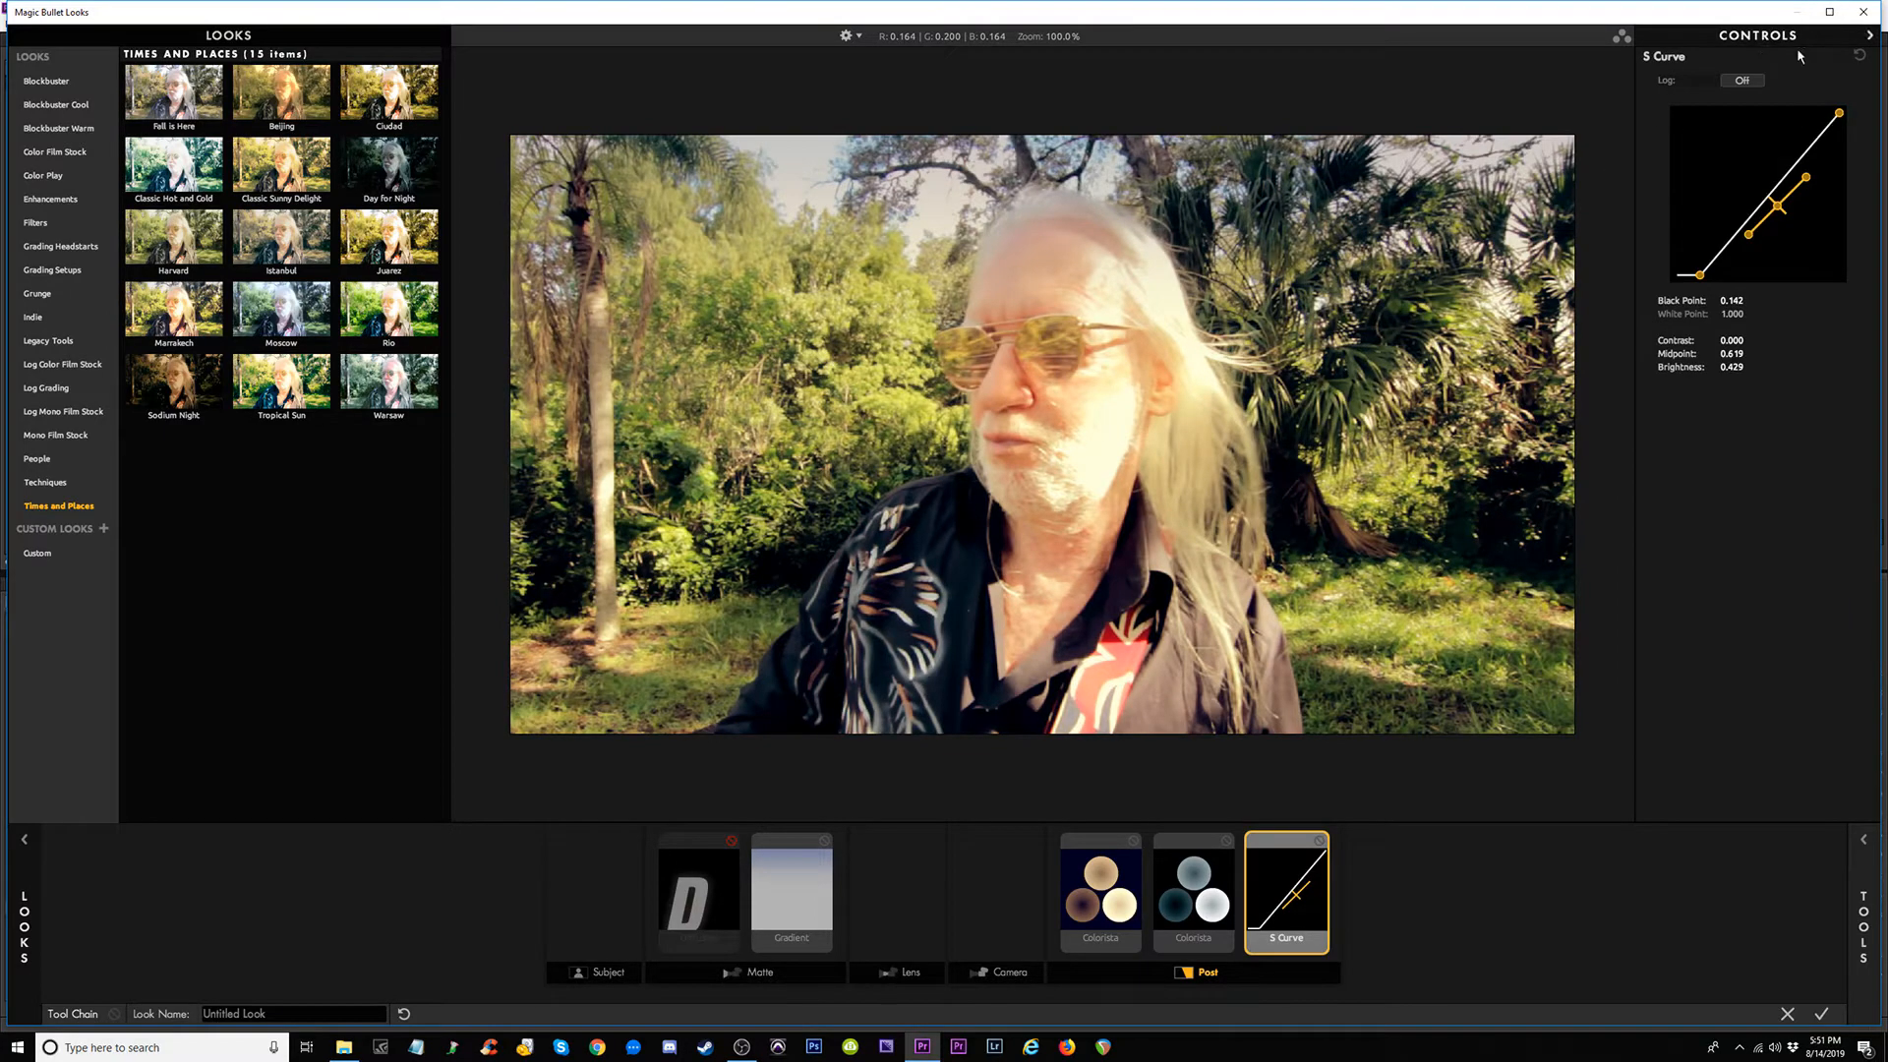
pyautogui.click(1821, 1013)
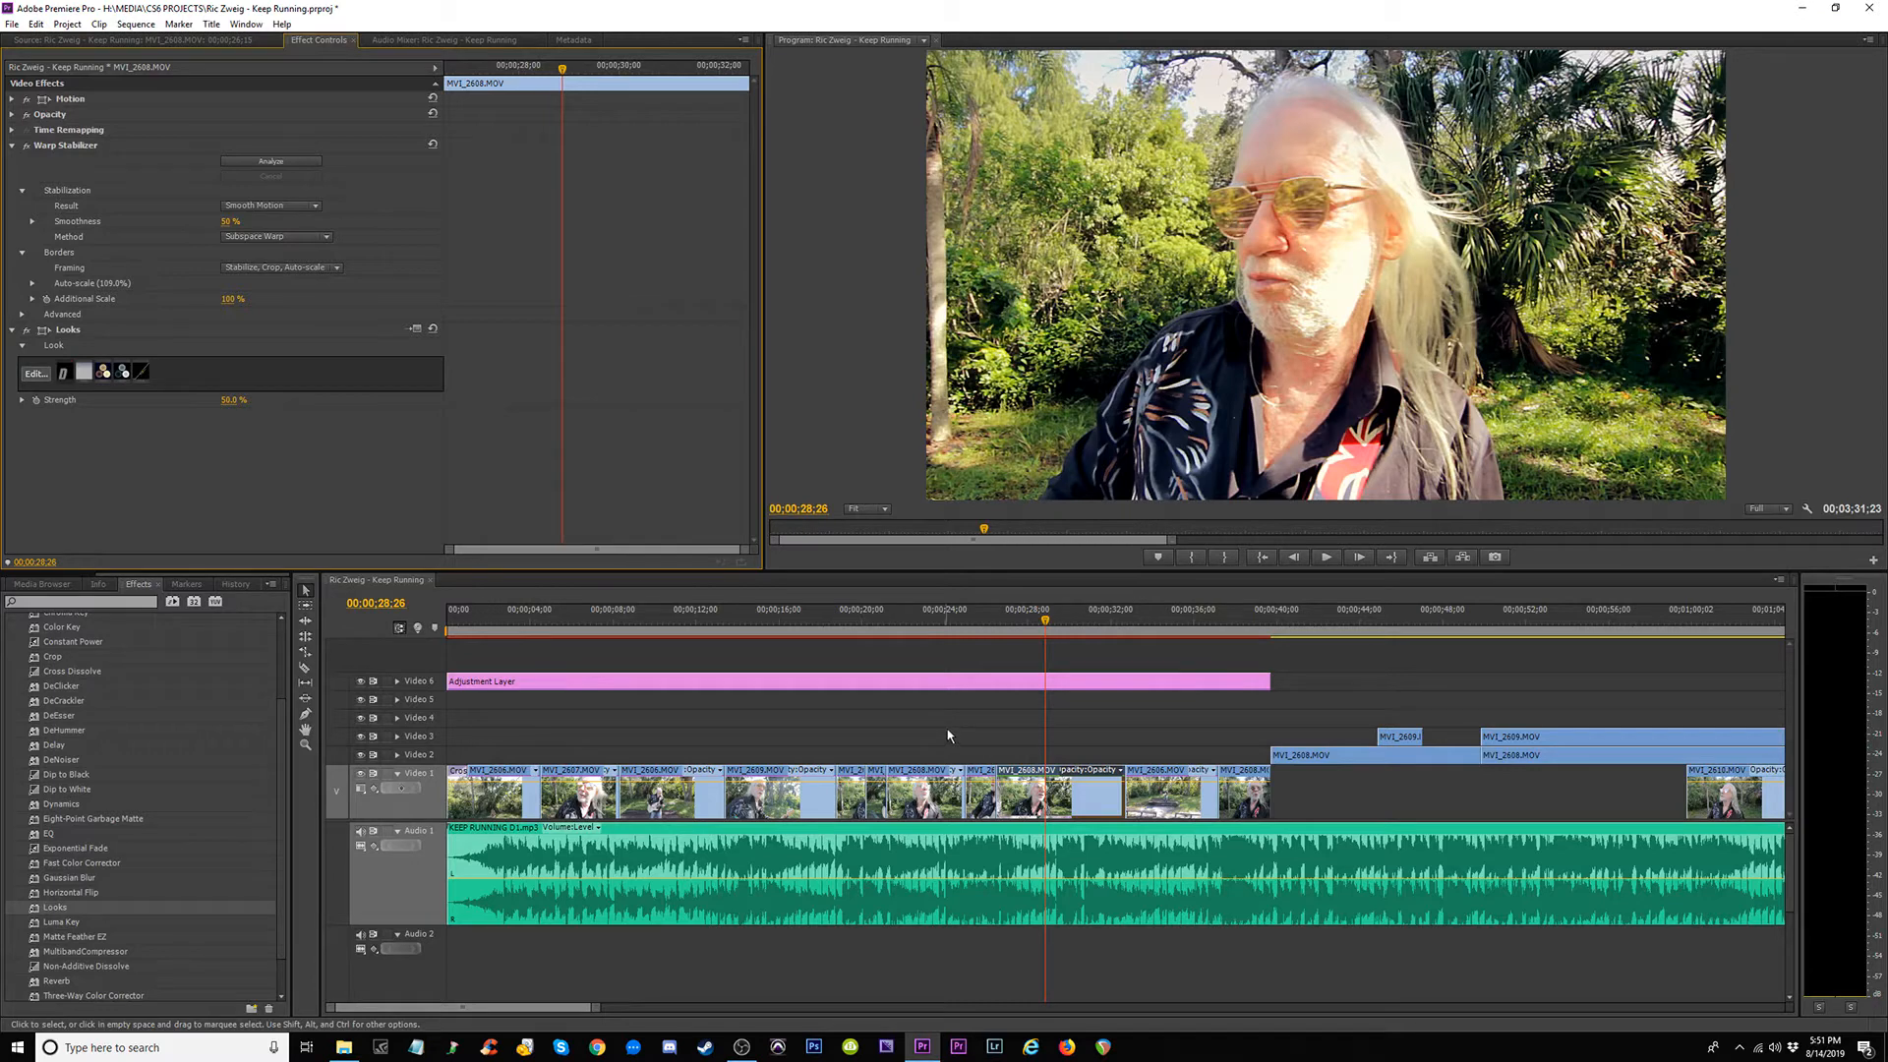
# Set the input black level of the adjustment layer's Fast Color Corrector to 20.
pyautogui.click(1023, 683)
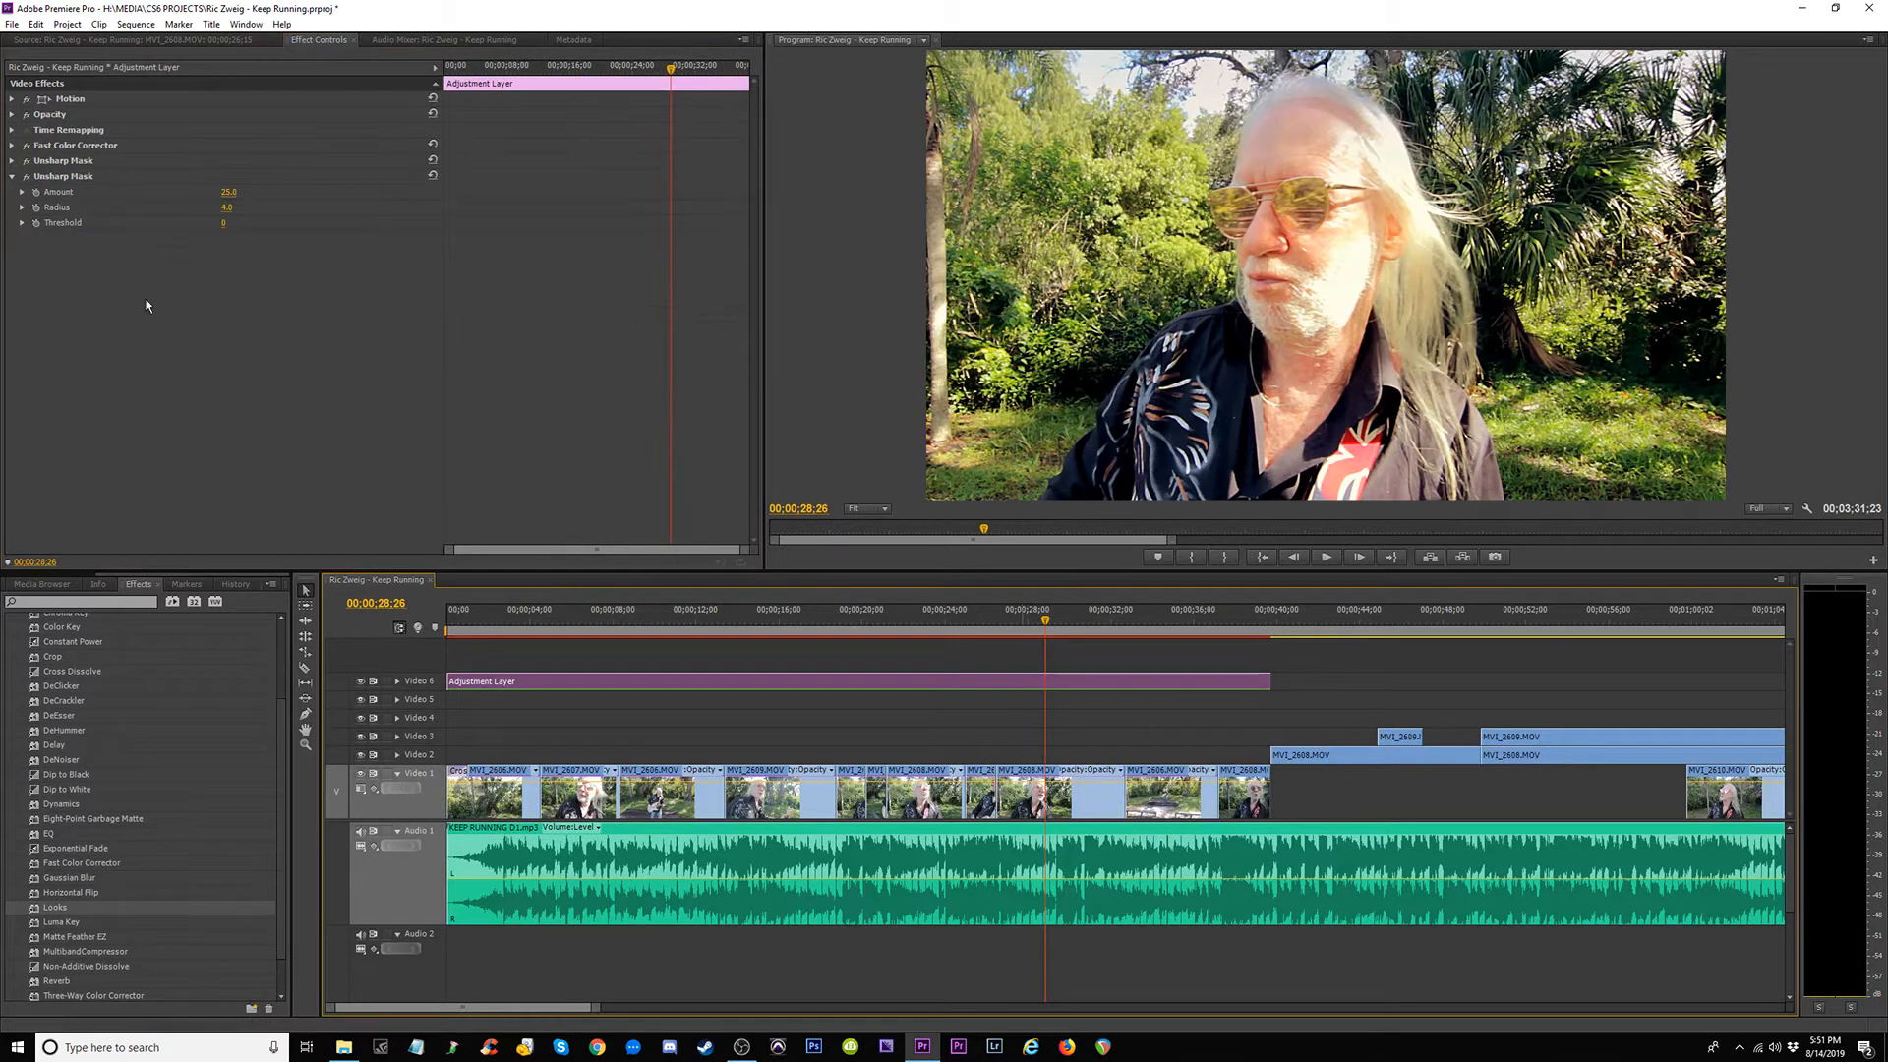
pyautogui.click(26, 145)
pyautogui.click(27, 145)
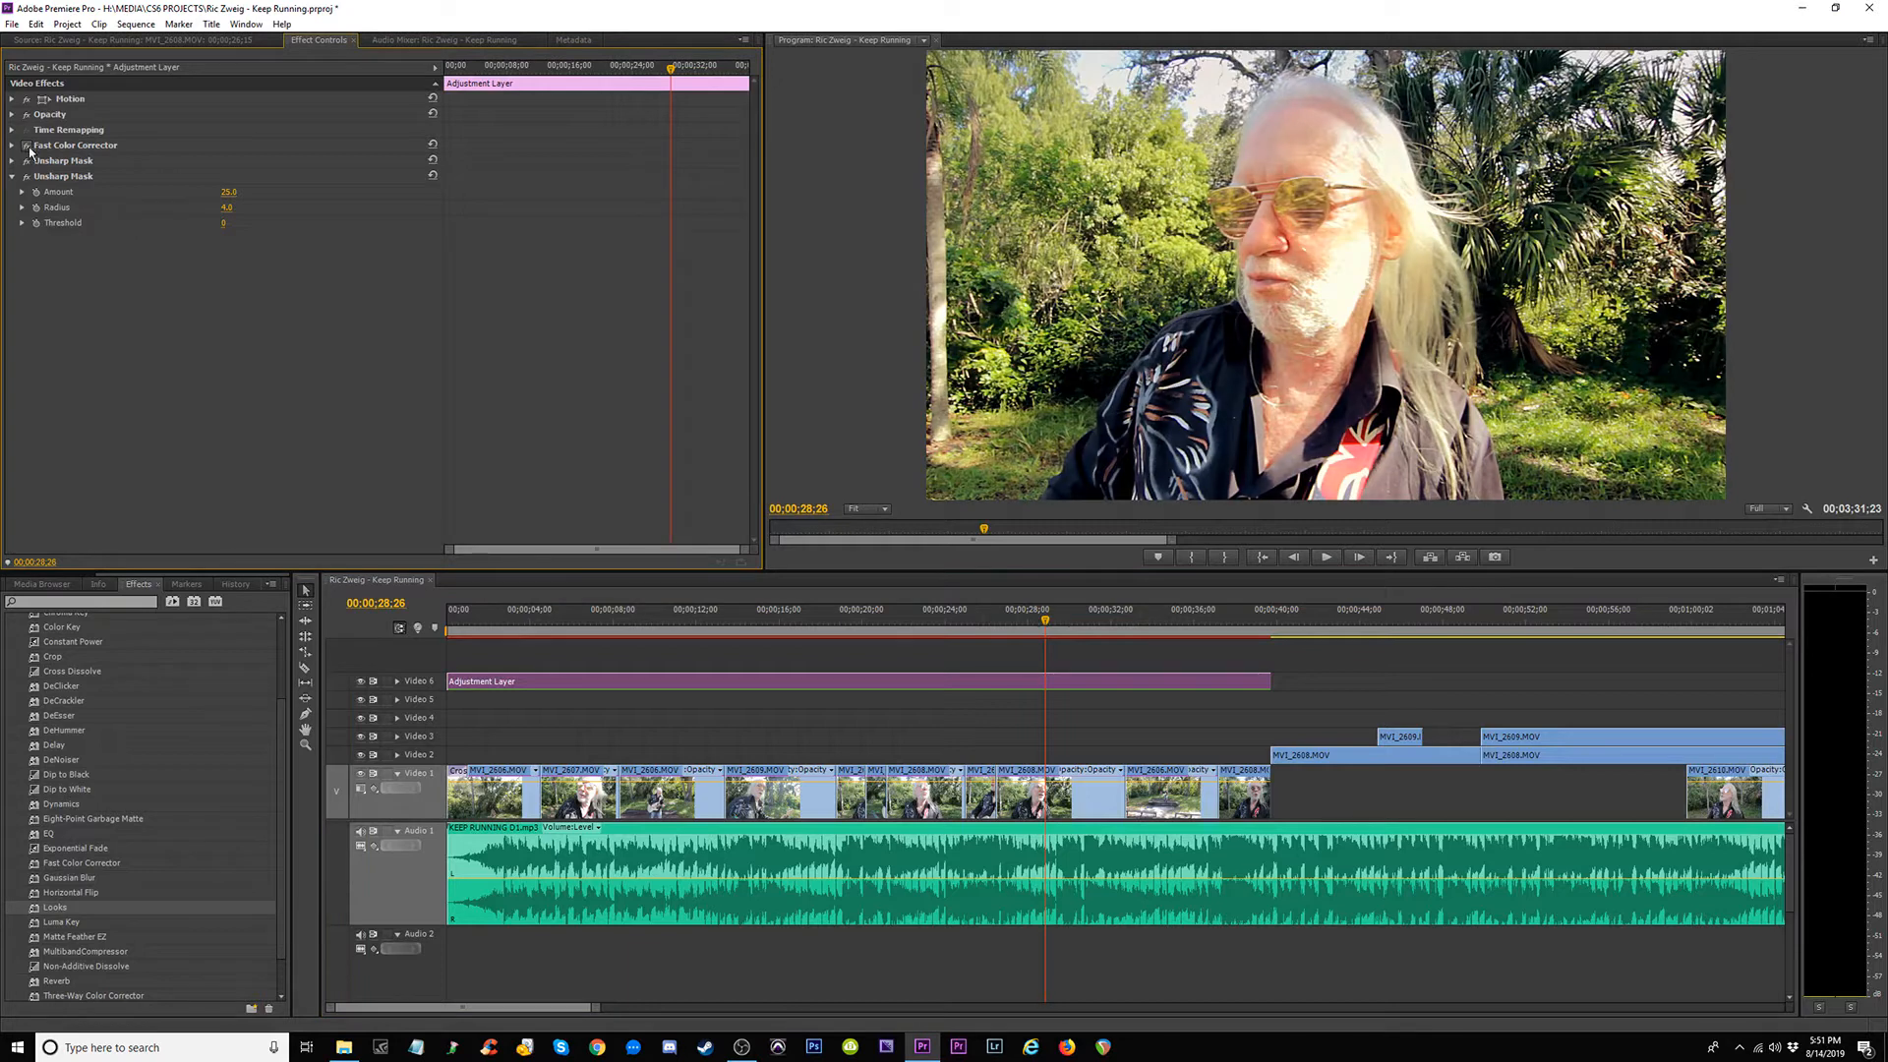
pyautogui.click(12, 145)
pyautogui.scroll(-1, 754, 292)
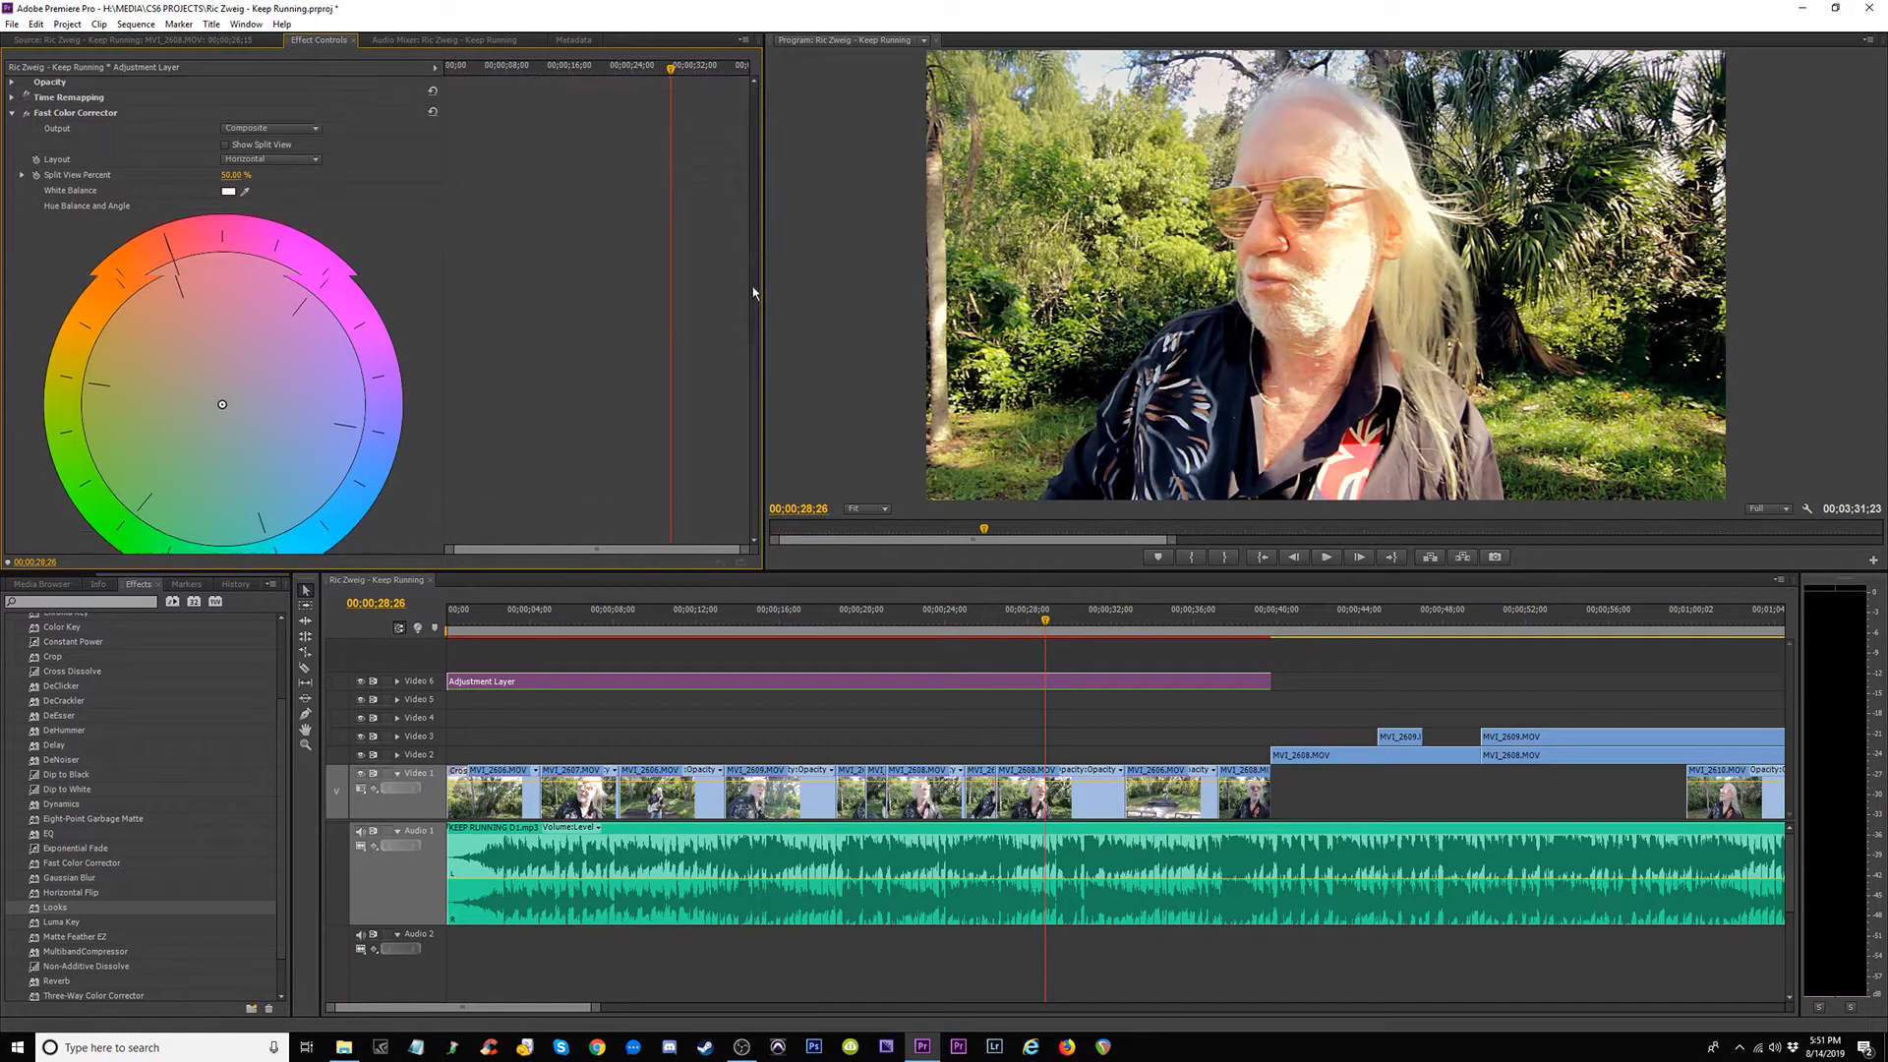
pyautogui.scroll(-10, 755, 292)
pyautogui.click(240, 331)
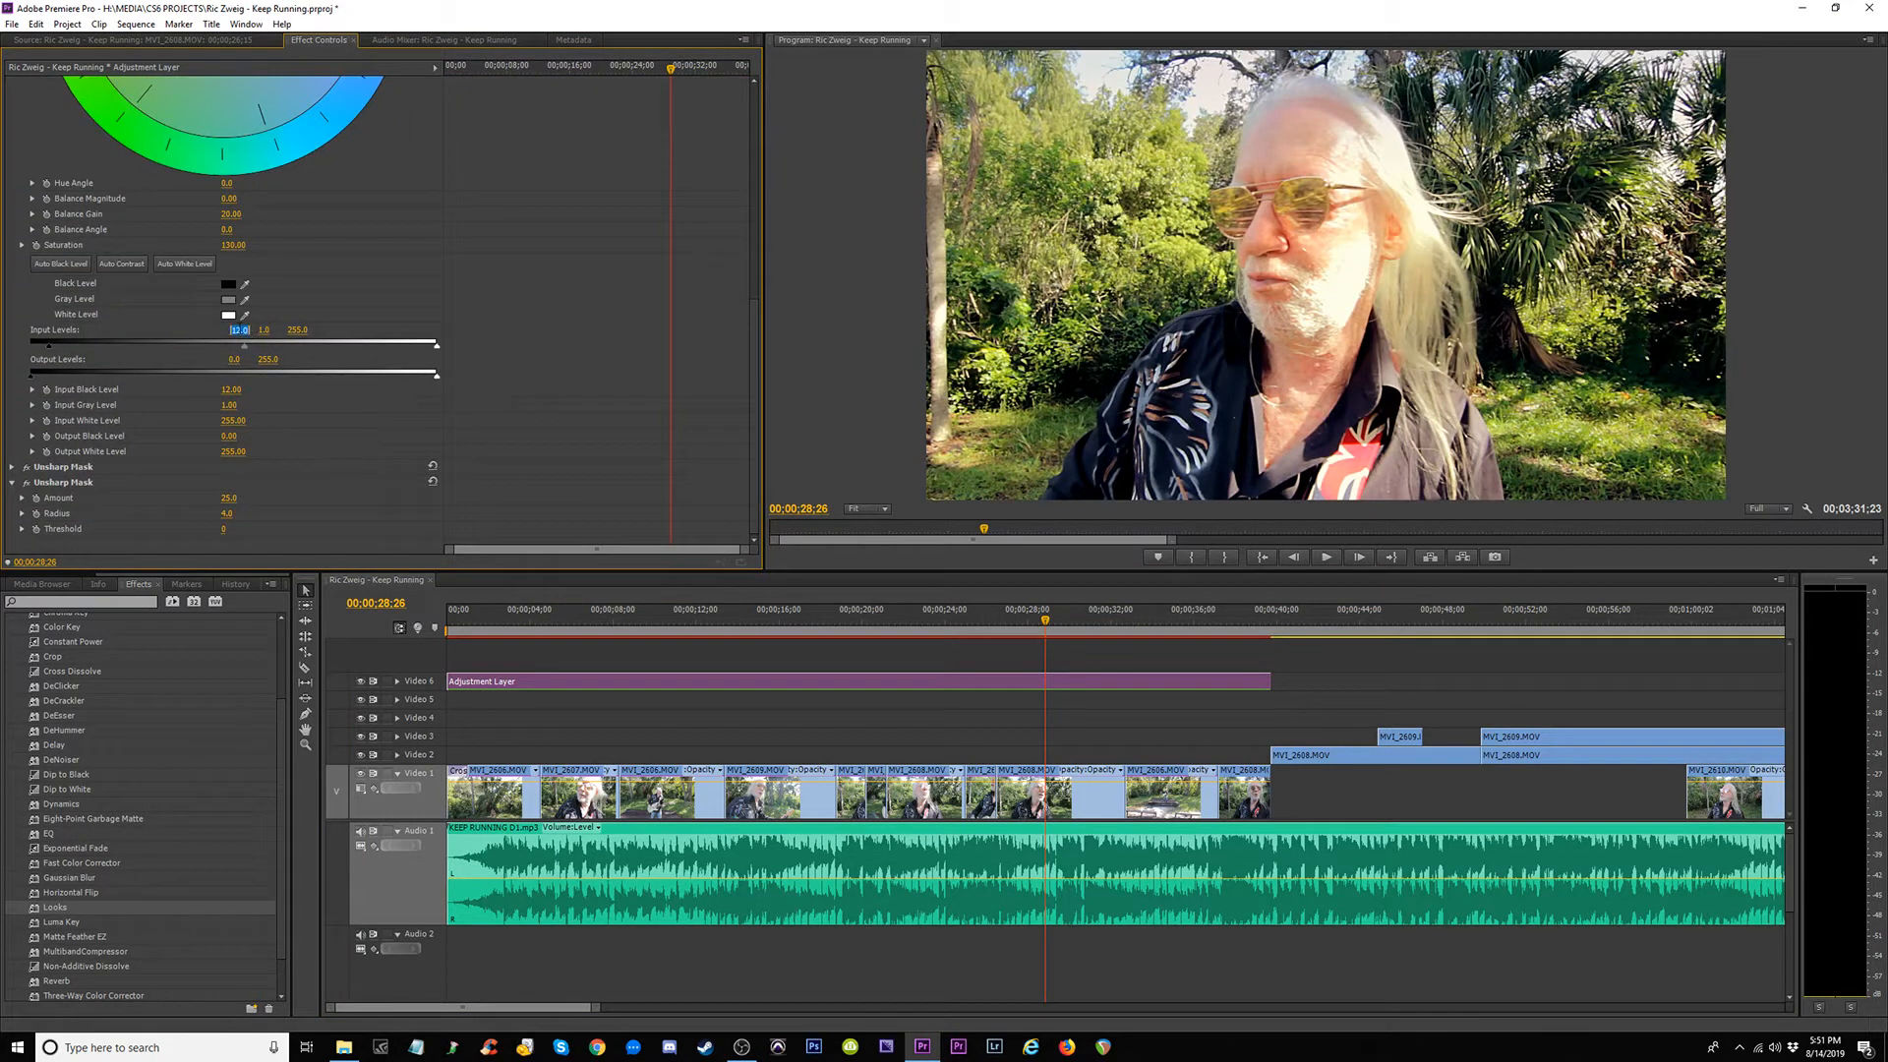
pyautogui.write('20')
pyautogui.press('Return')
# Preview the darkened footage around 00;00;29;11 and collapse the Fast Color Corrector settings.
pyautogui.click(1066, 622)
pyautogui.moveTo(1066, 622)
pyautogui.mouseDown()
pyautogui.moveTo(1115, 627)
pyautogui.moveTo(1056, 635)
pyautogui.mouseUp()
pyautogui.press('space')
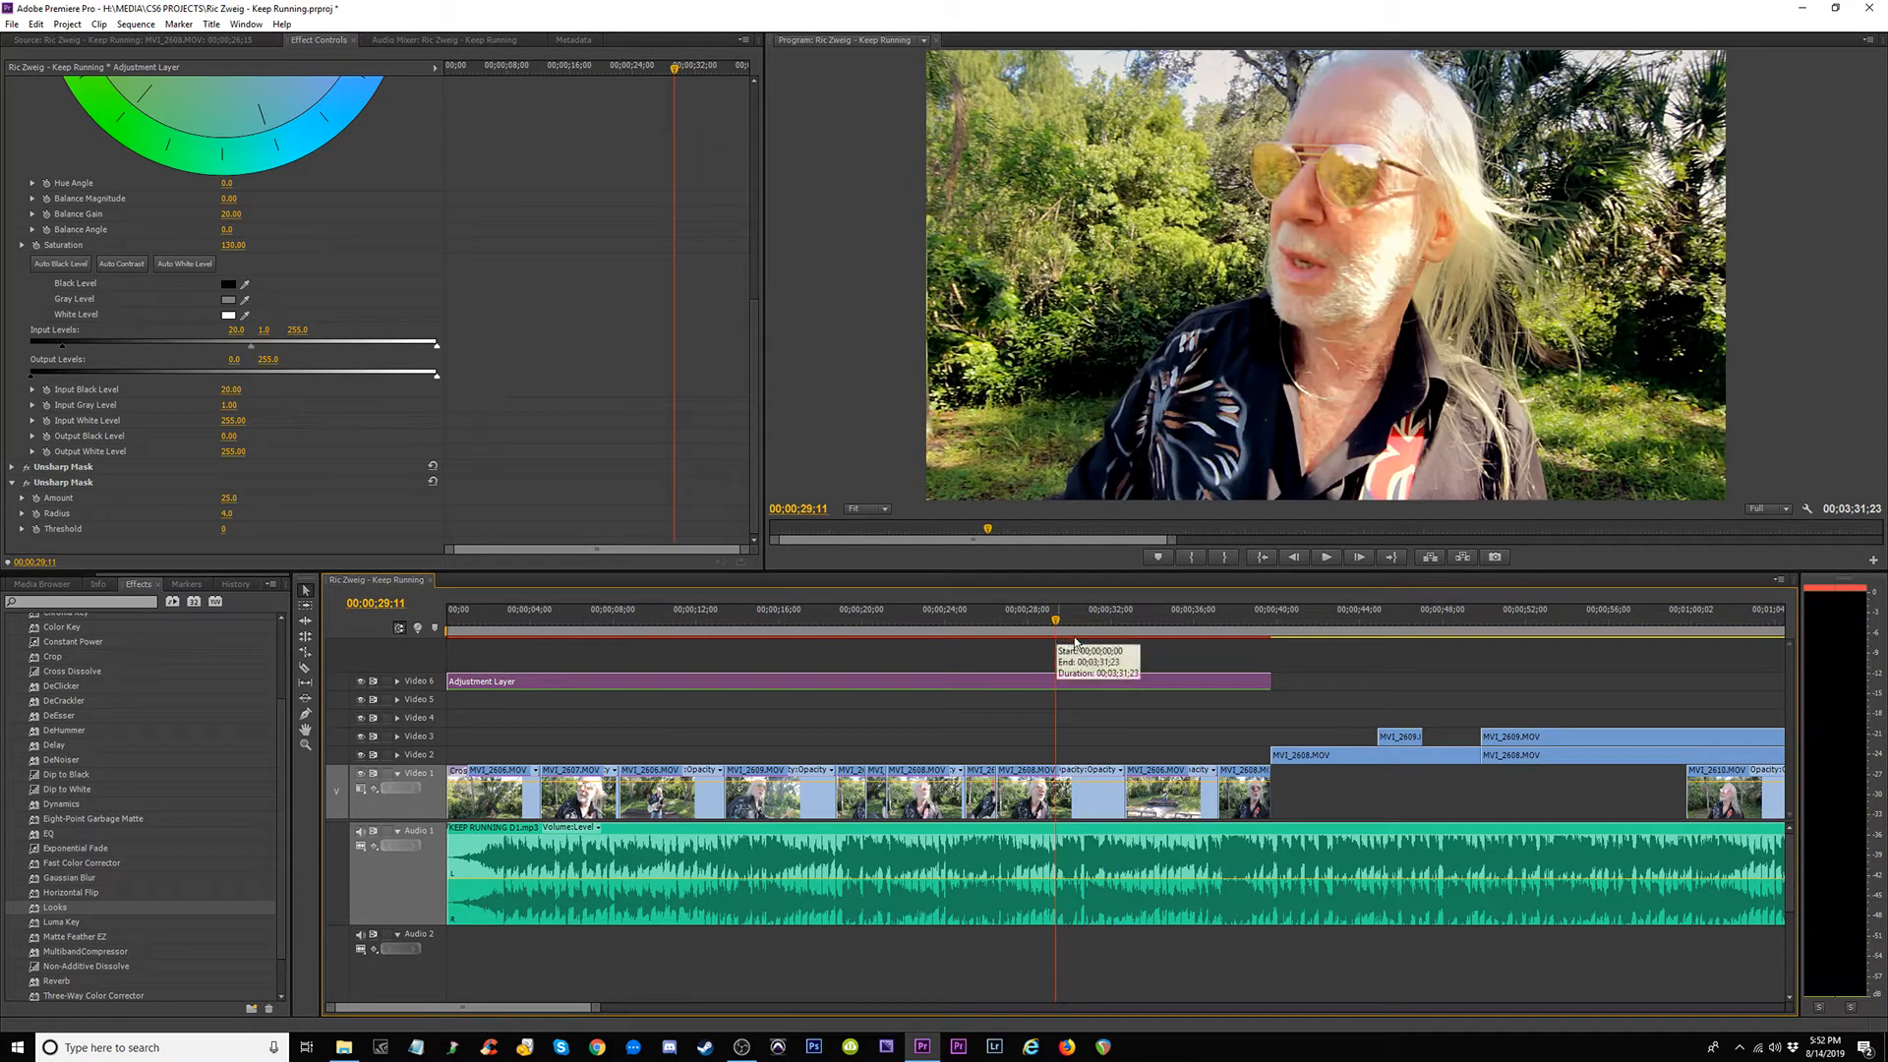
pyautogui.moveTo(757, 356); pyautogui.dragTo(749, 122)
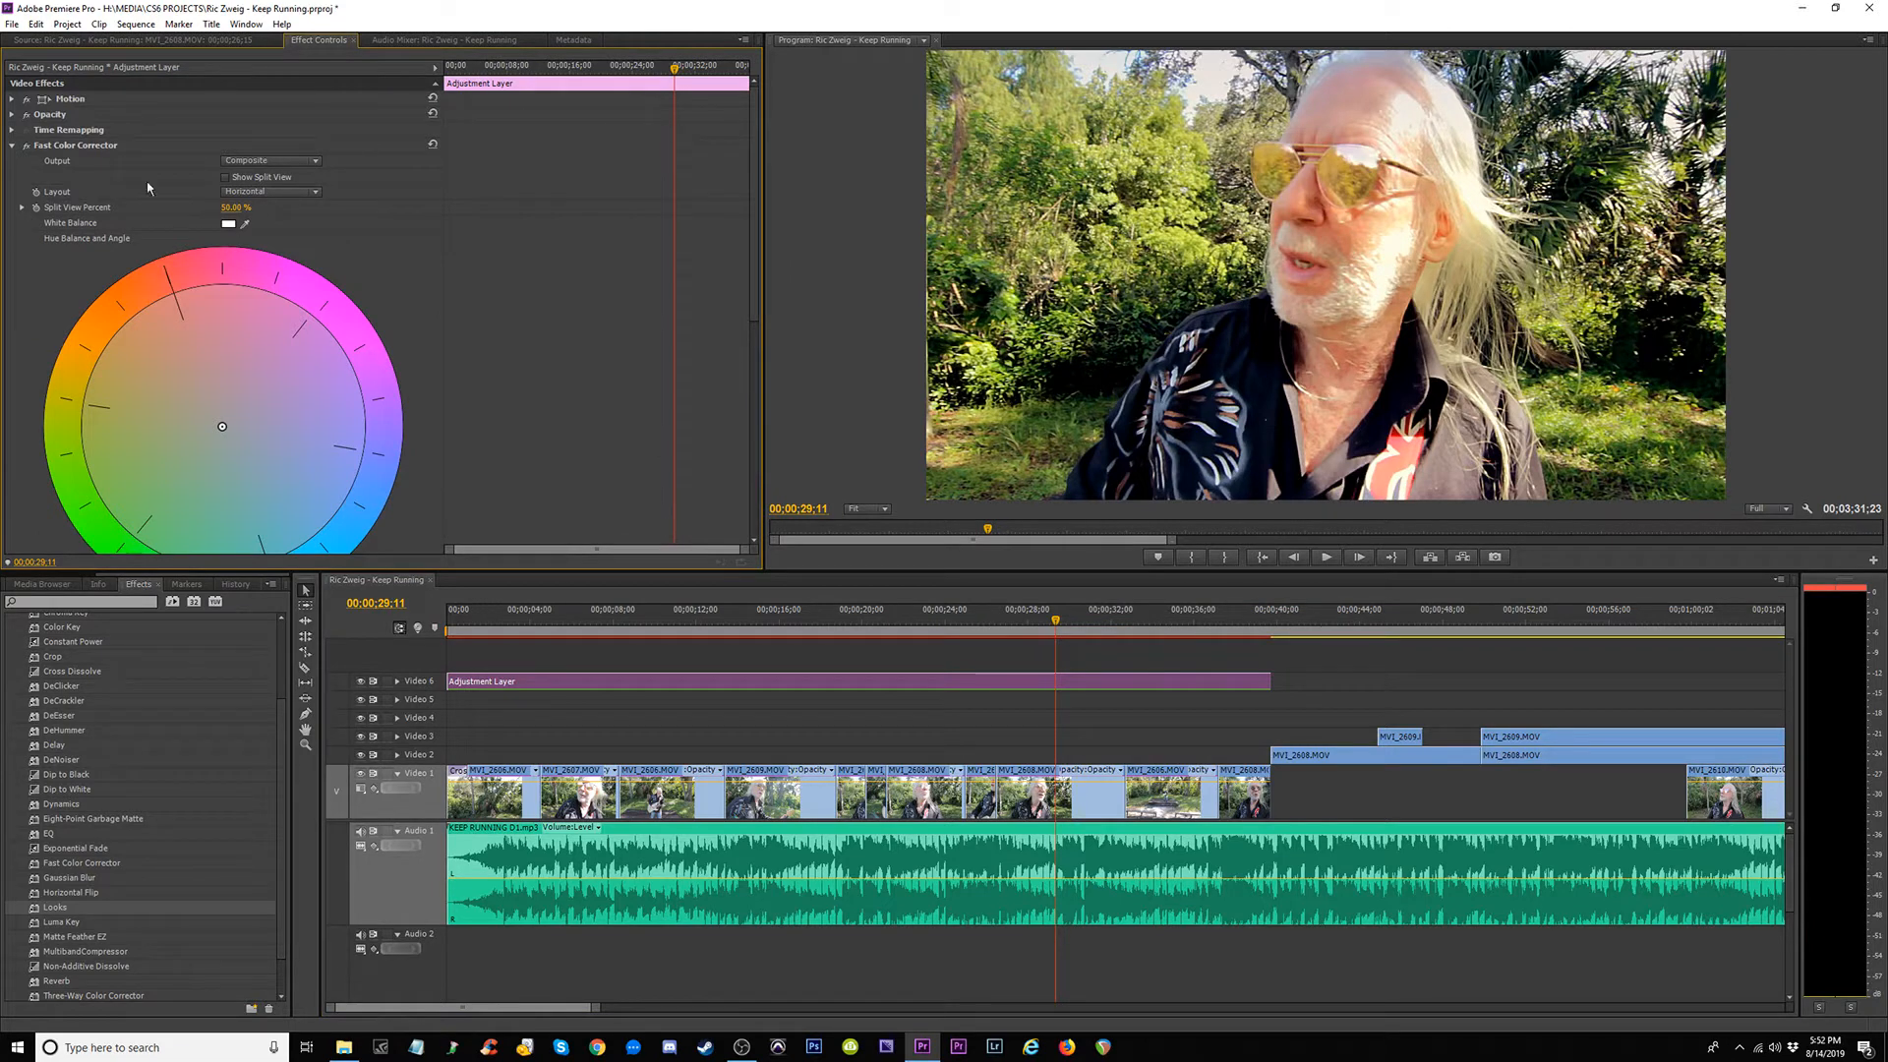
pyautogui.click(12, 145)
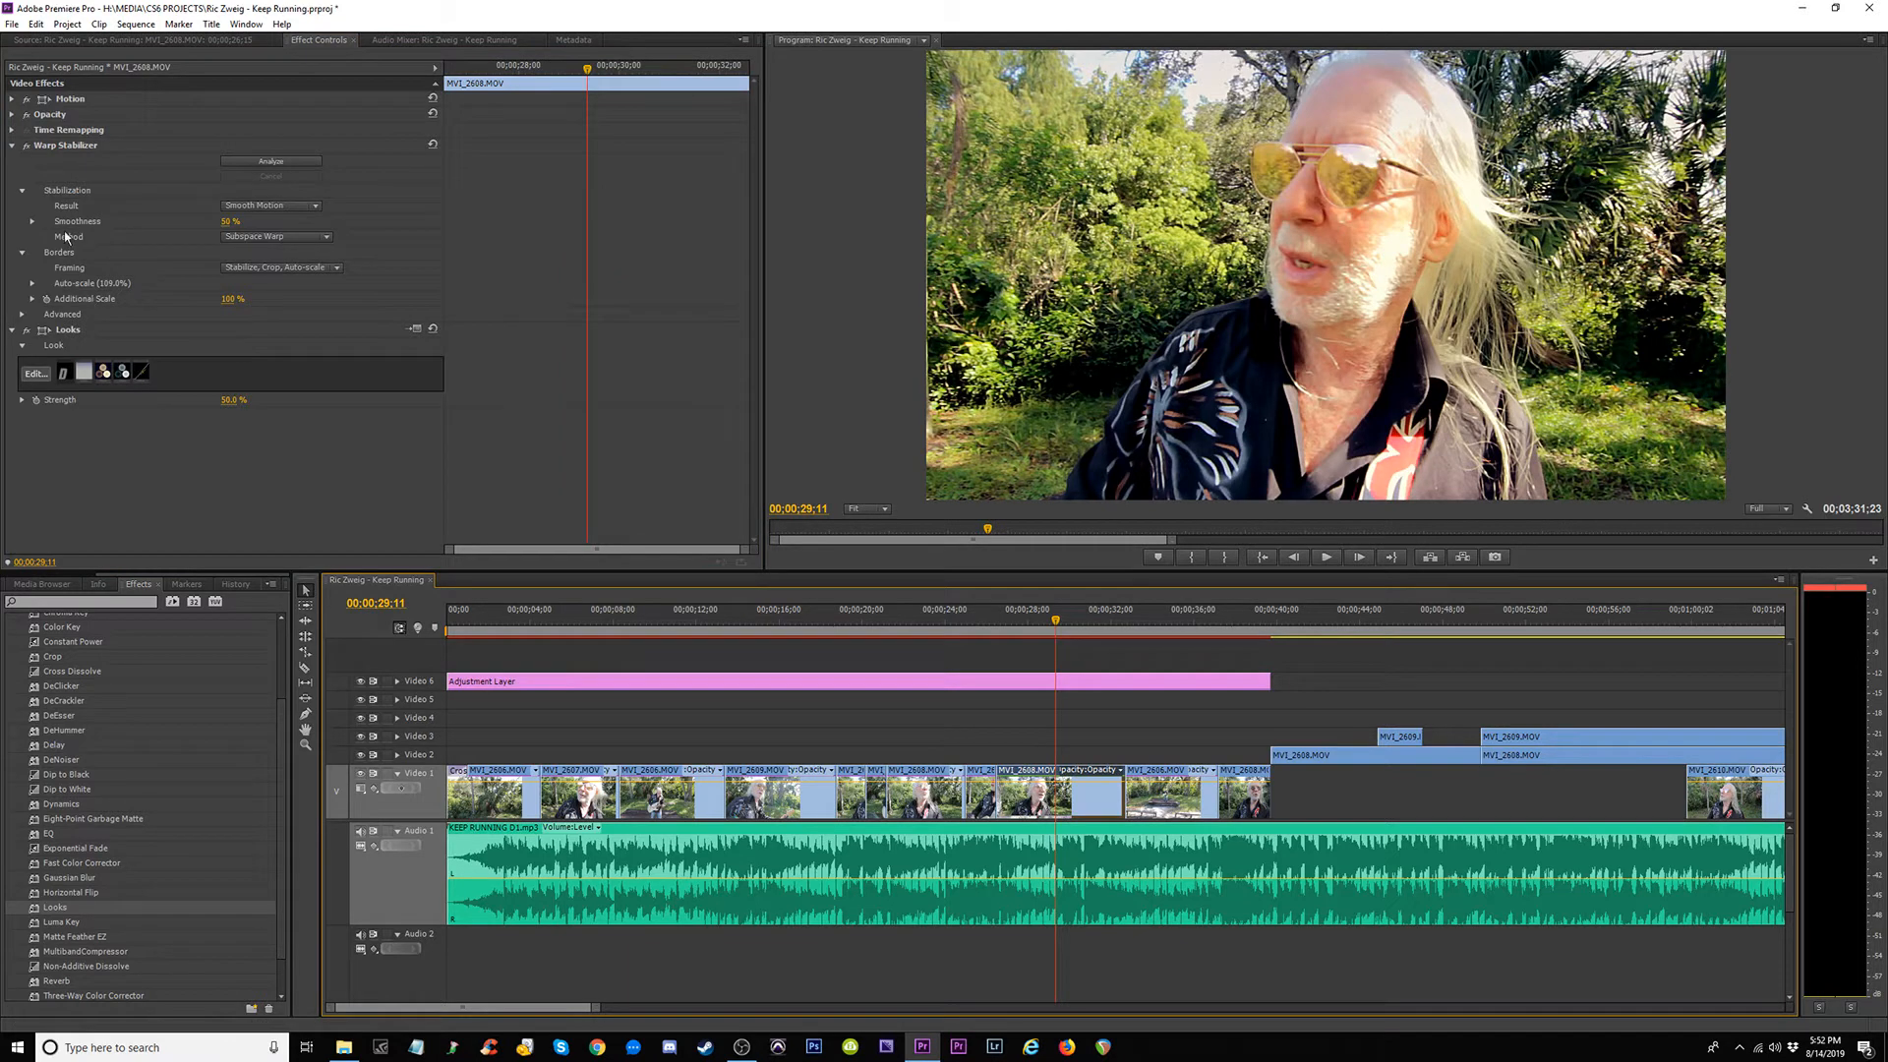
# Compare the MVI_2608.MOV clip at the playhead with and without its Looks effect, leaving the effect enabled.
pyautogui.click(12, 146)
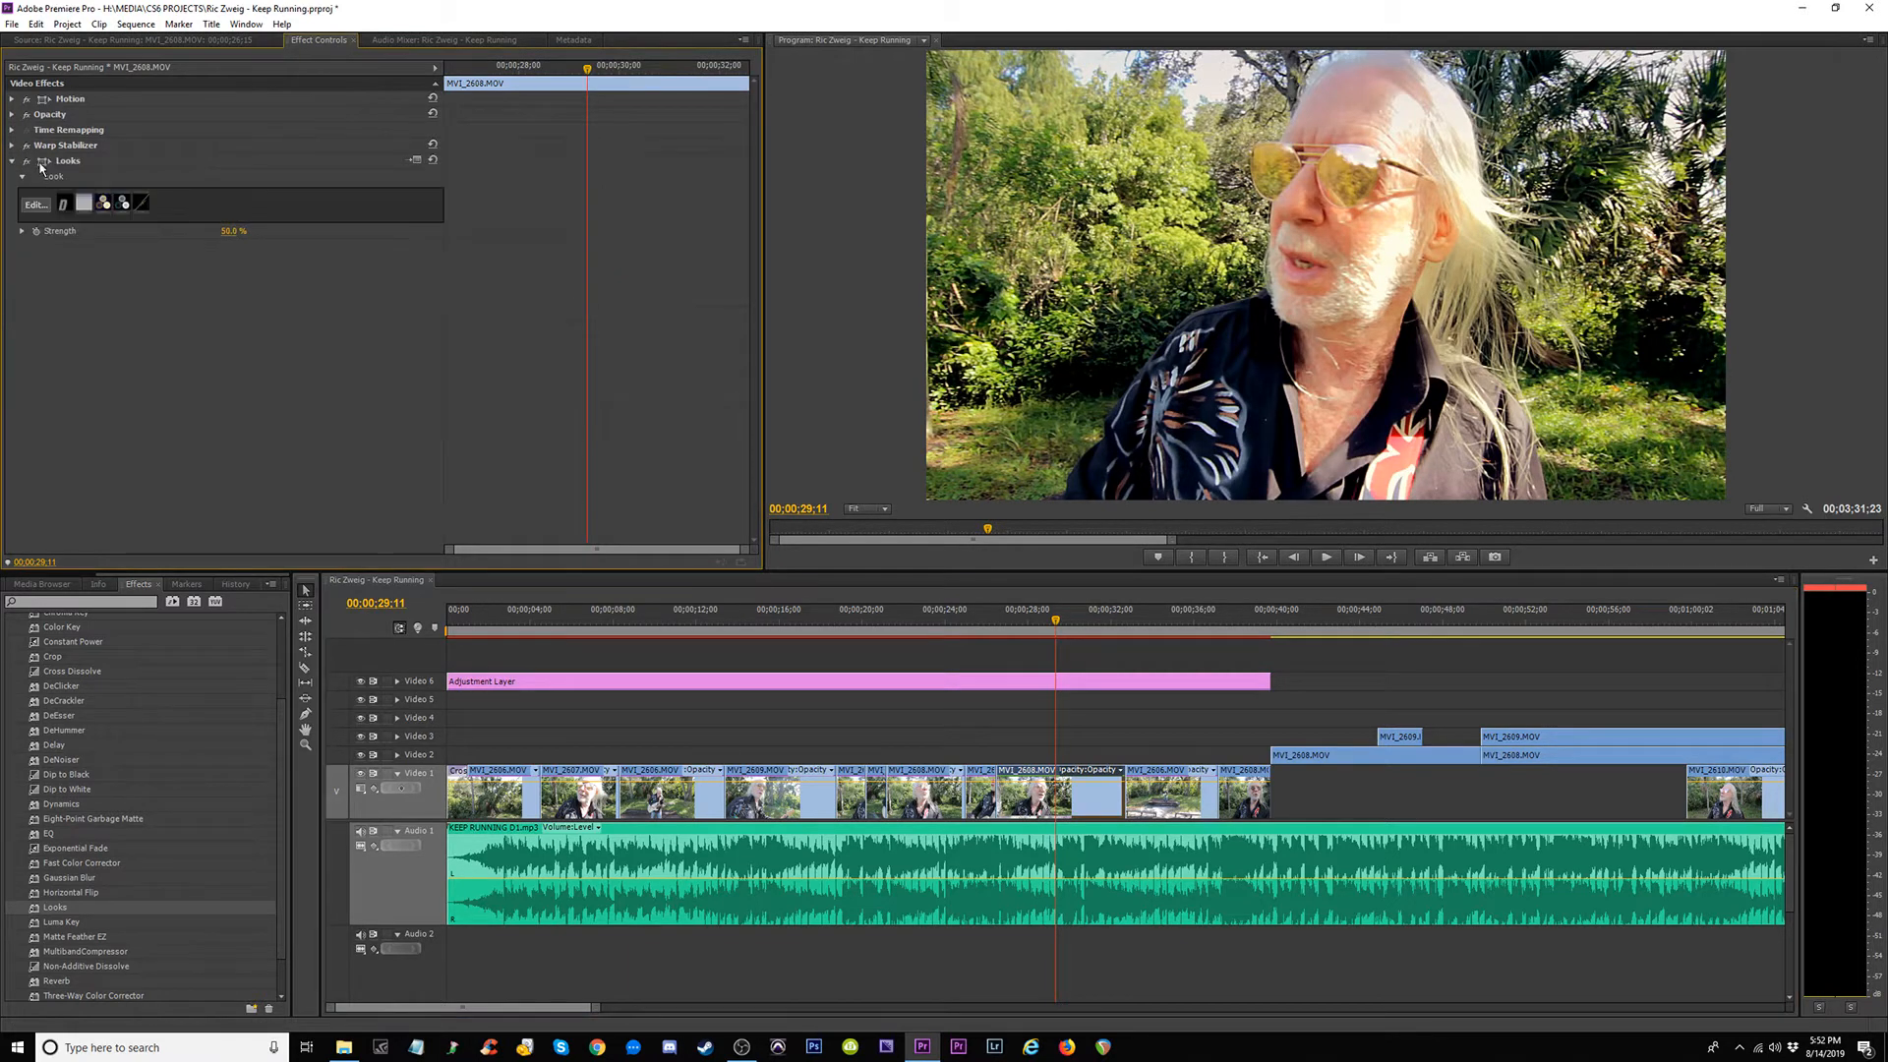
pyautogui.click(27, 162)
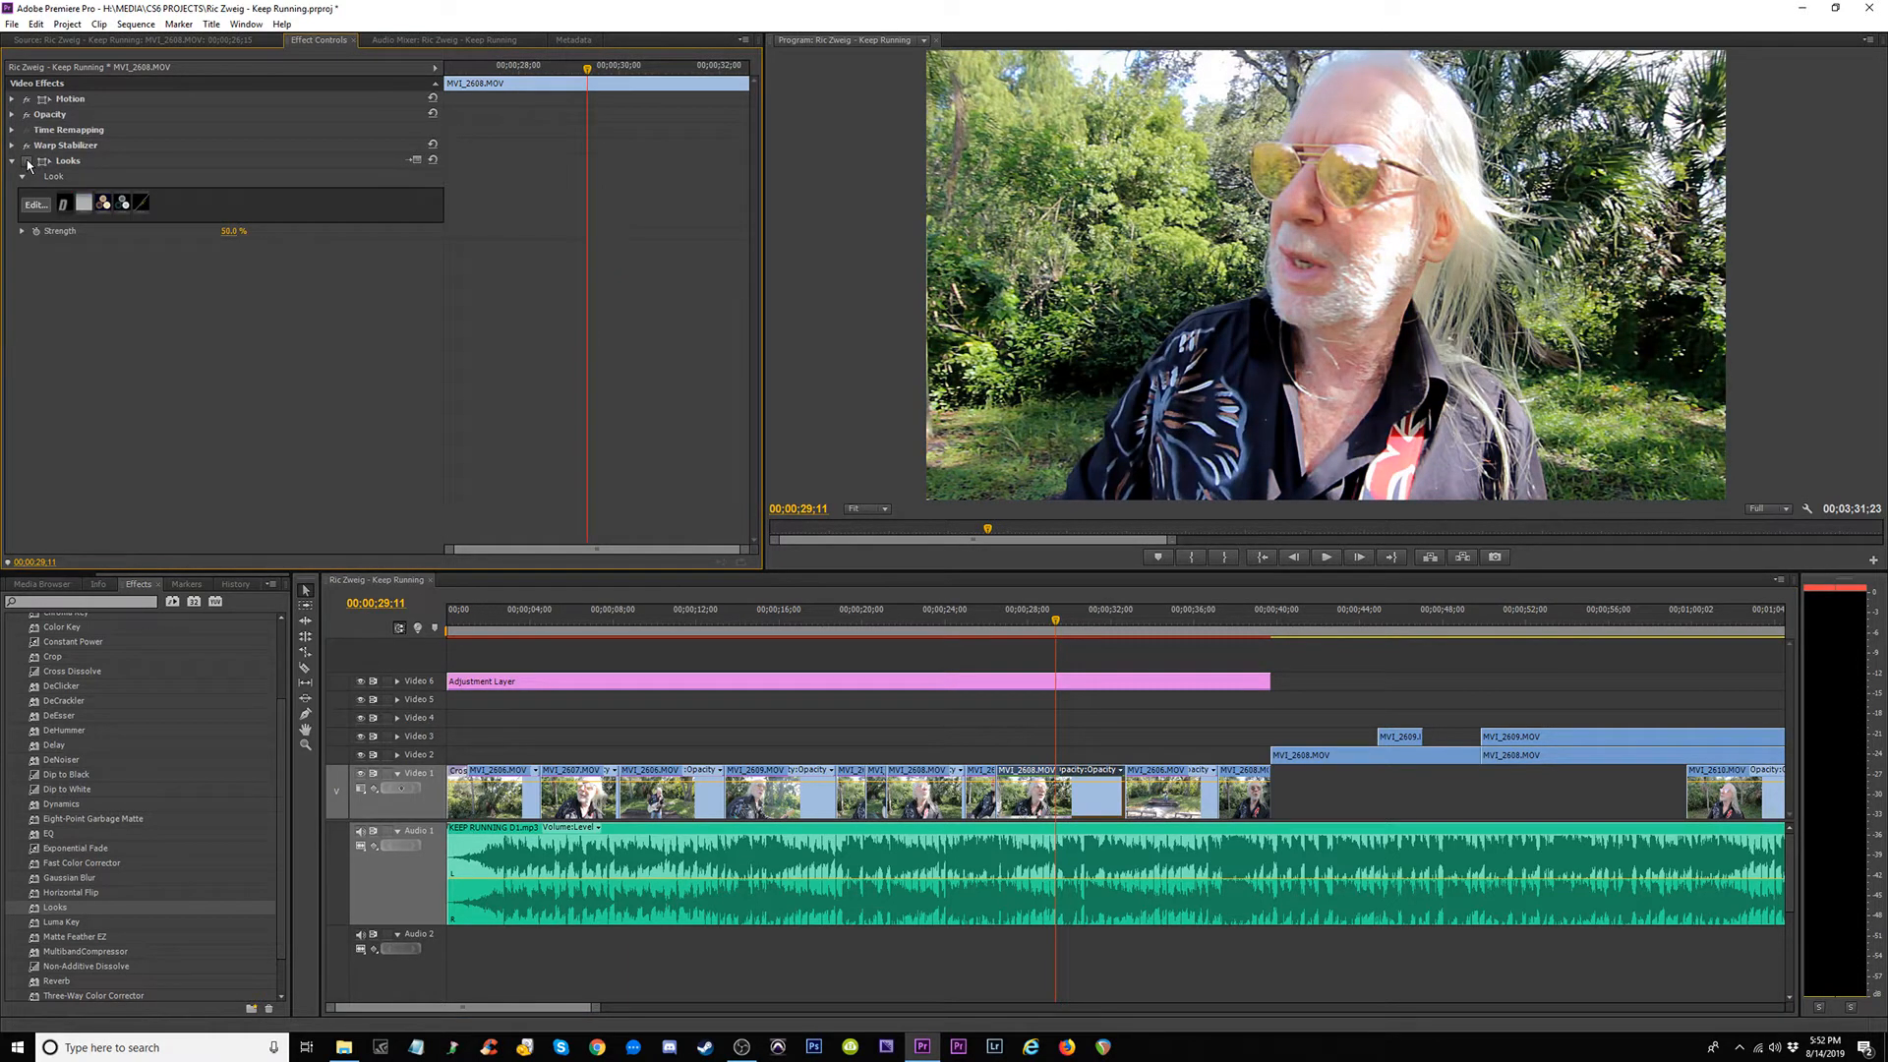
pyautogui.click(28, 162)
pyautogui.click(27, 161)
pyautogui.click(27, 161)
pyautogui.click(27, 161)
pyautogui.click(28, 161)
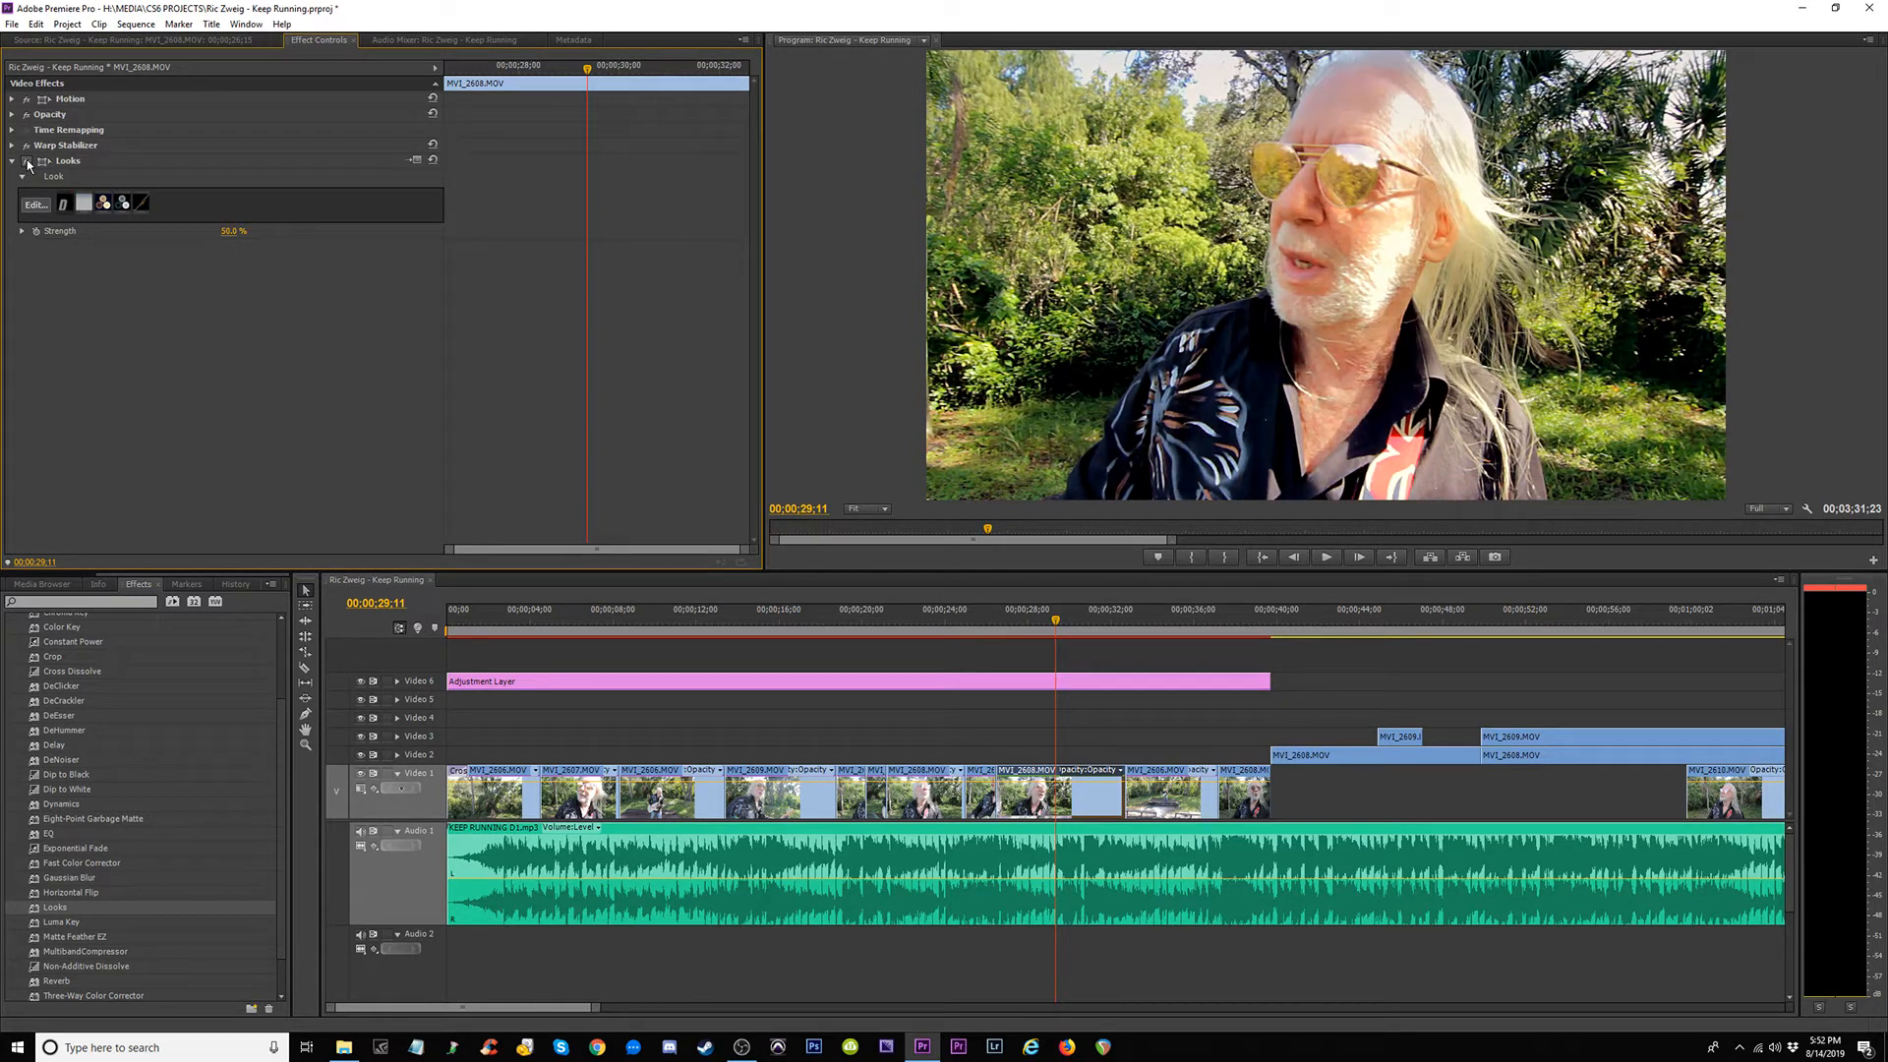
# Copy the Looks effect from the MVI_2608.MOV clip and paste it onto the adjustment layer.
pyautogui.click(77, 160)
pyautogui.rightClick(76, 160)
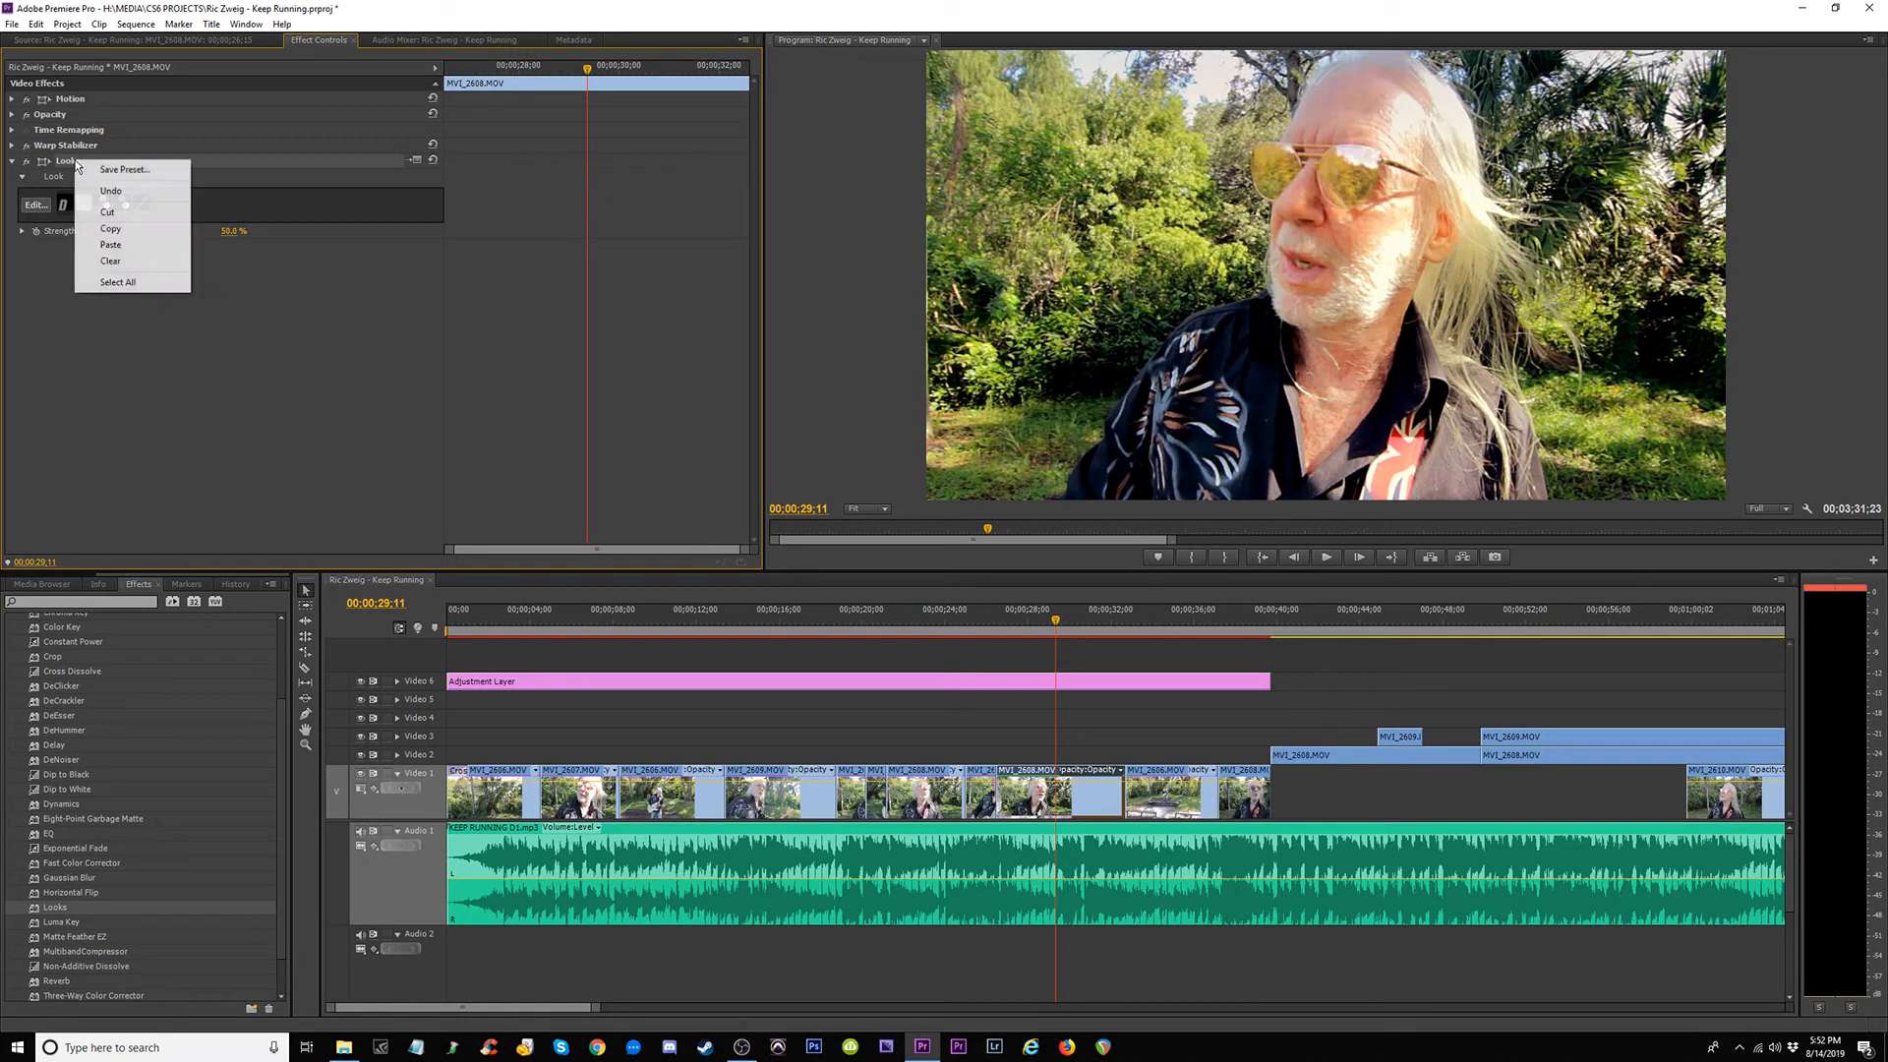
pyautogui.click(131, 231)
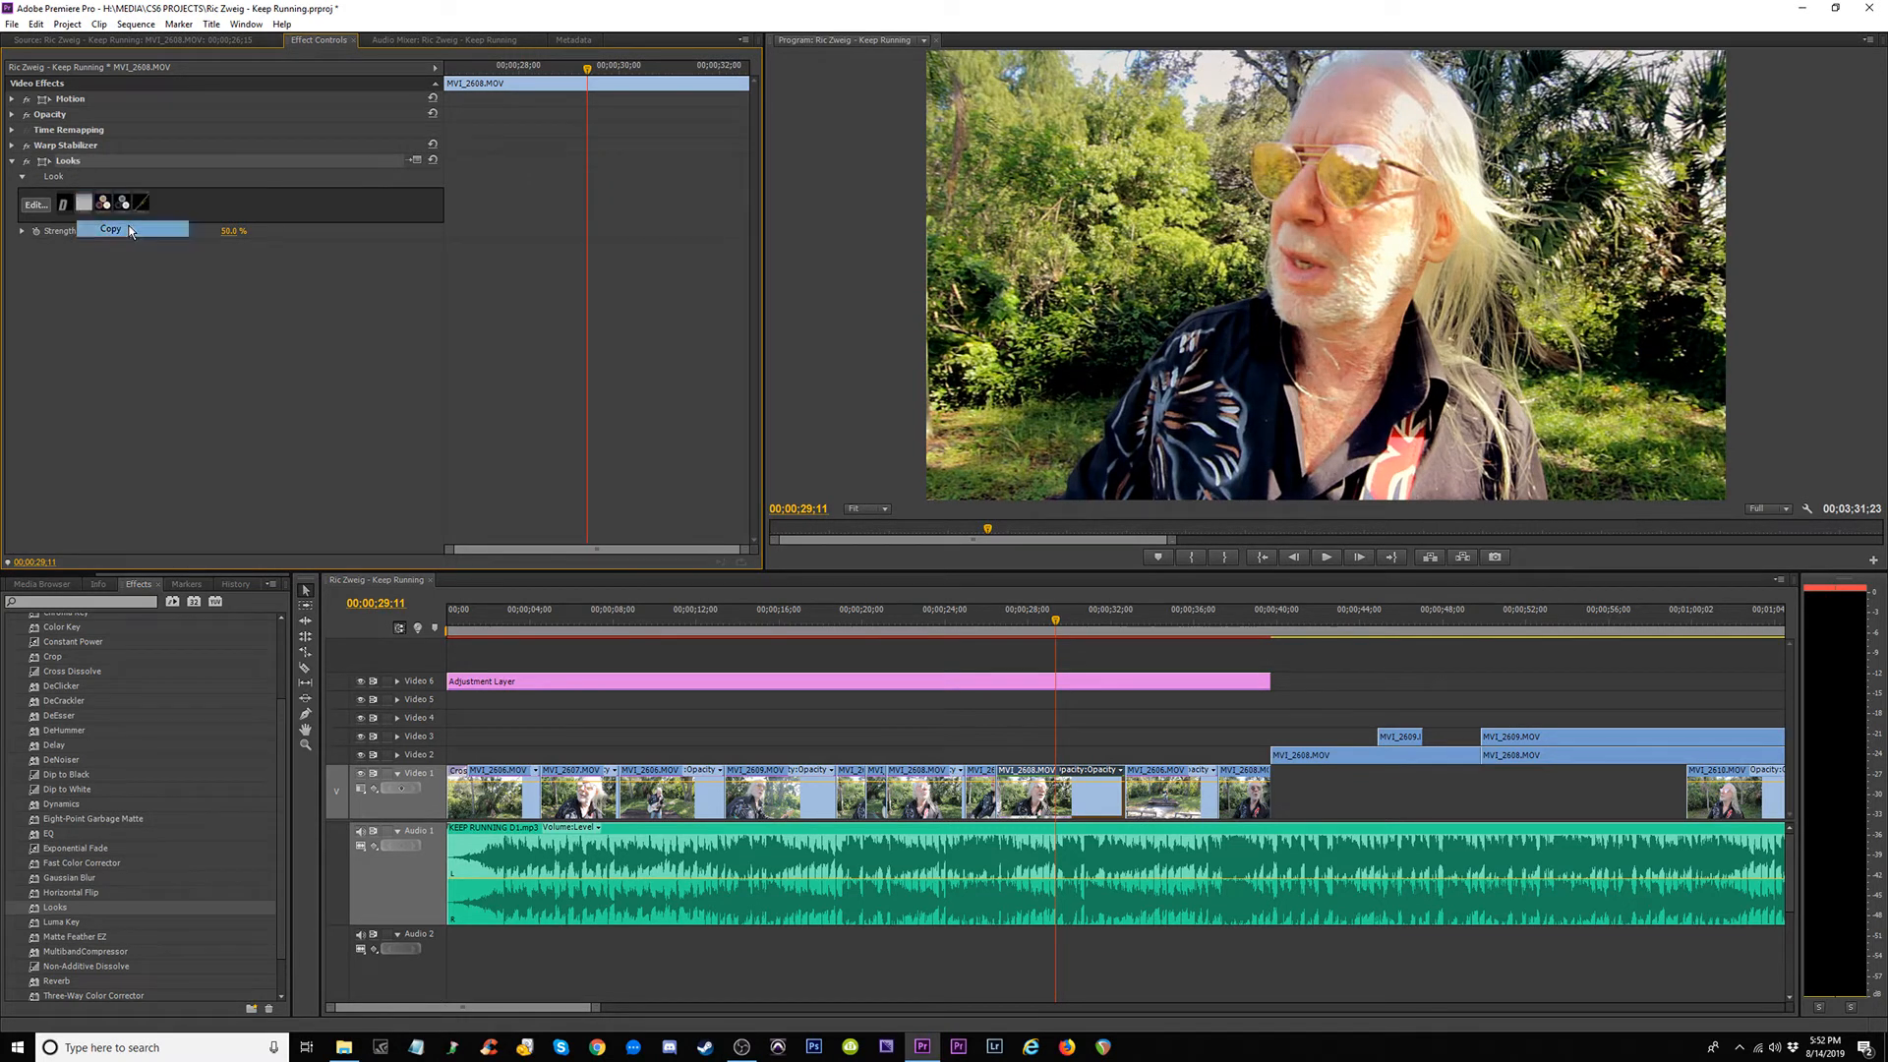
pyautogui.click(872, 681)
pyautogui.rightClick(120, 316)
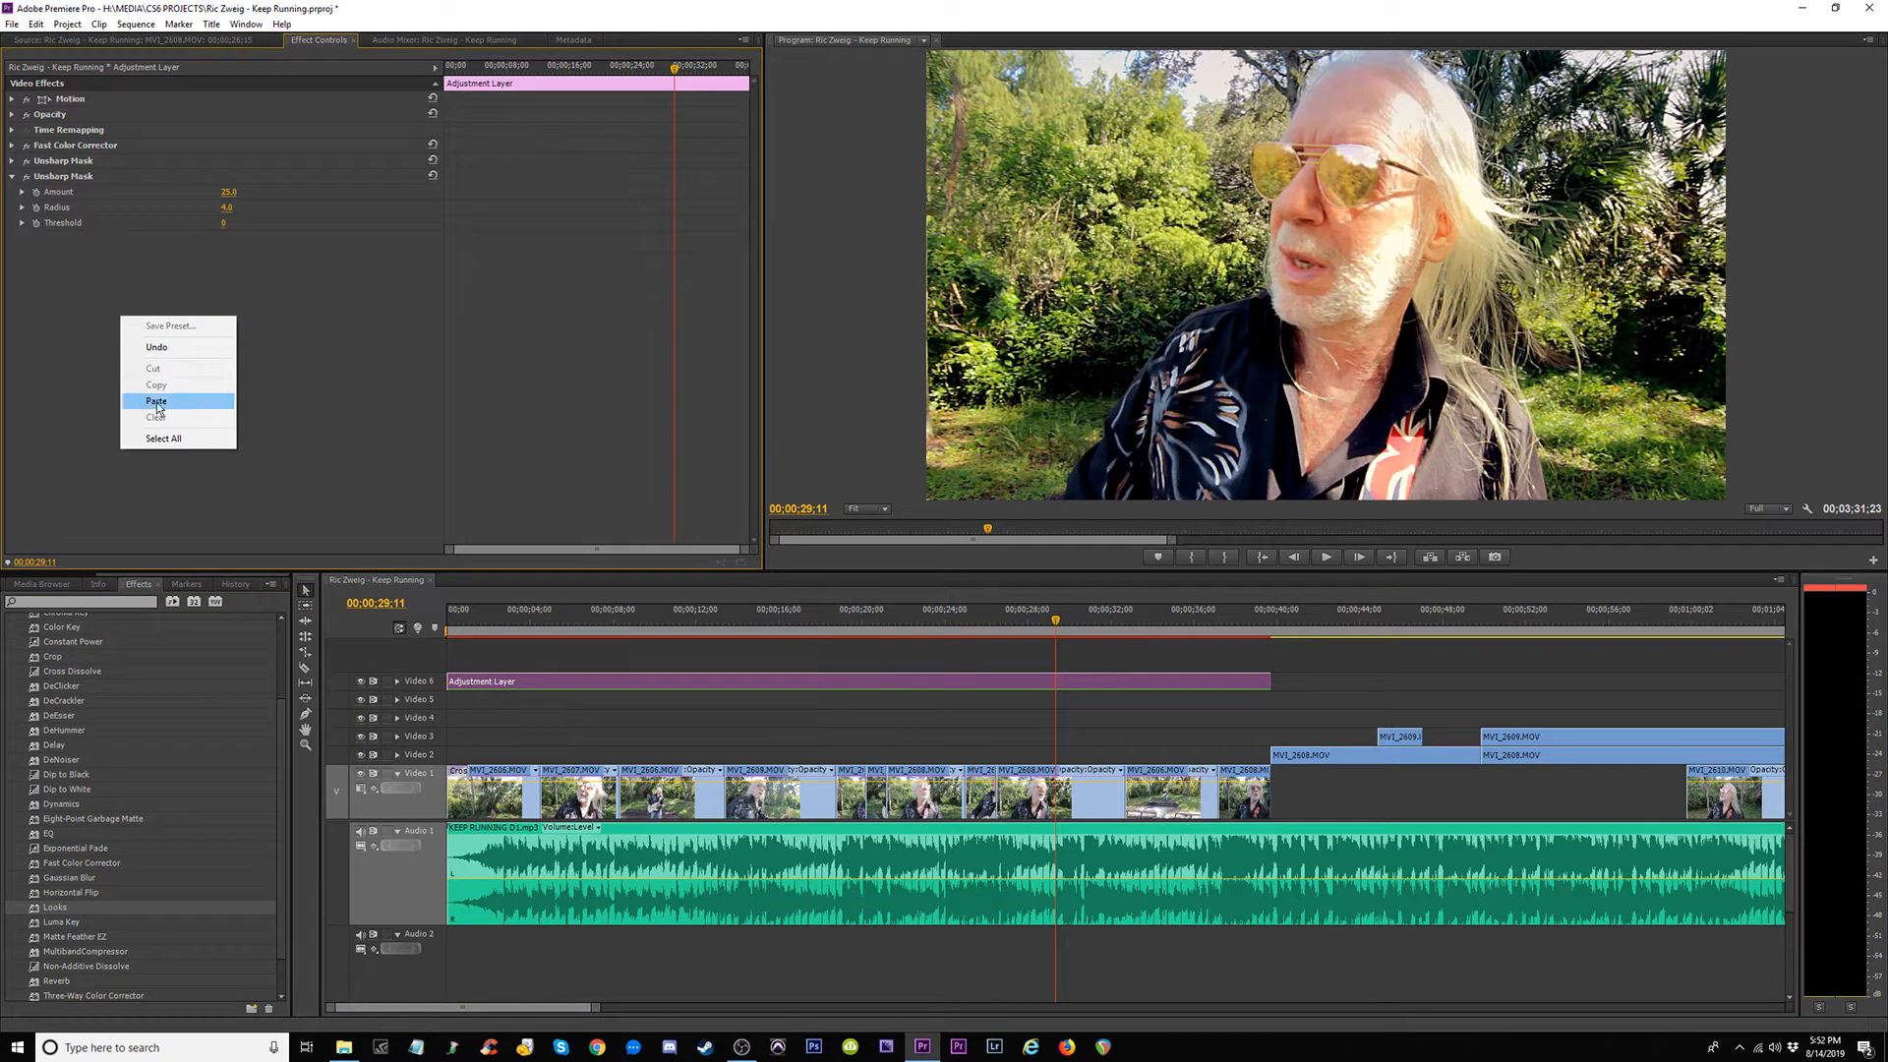
pyautogui.click(157, 401)
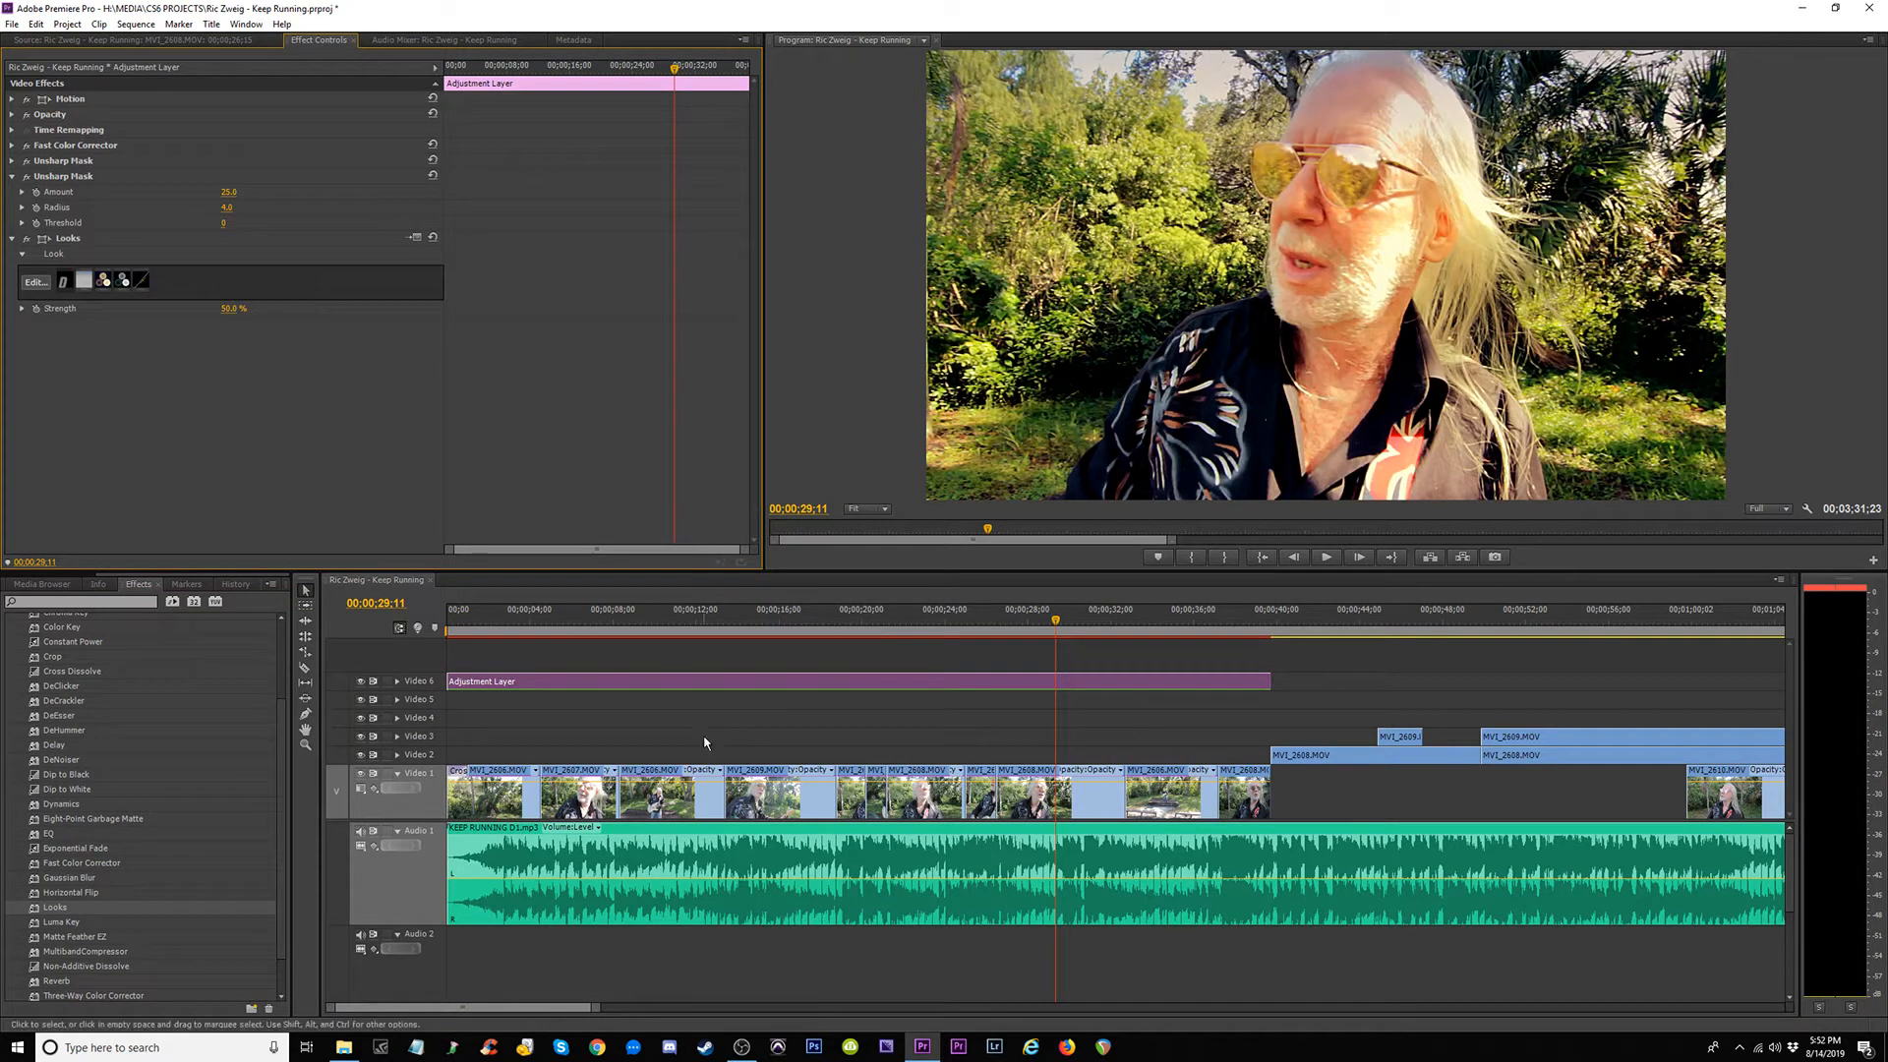
# Delete the Looks effect from the MVI_2608.MOV clip at the playhead.
pyautogui.click(1084, 800)
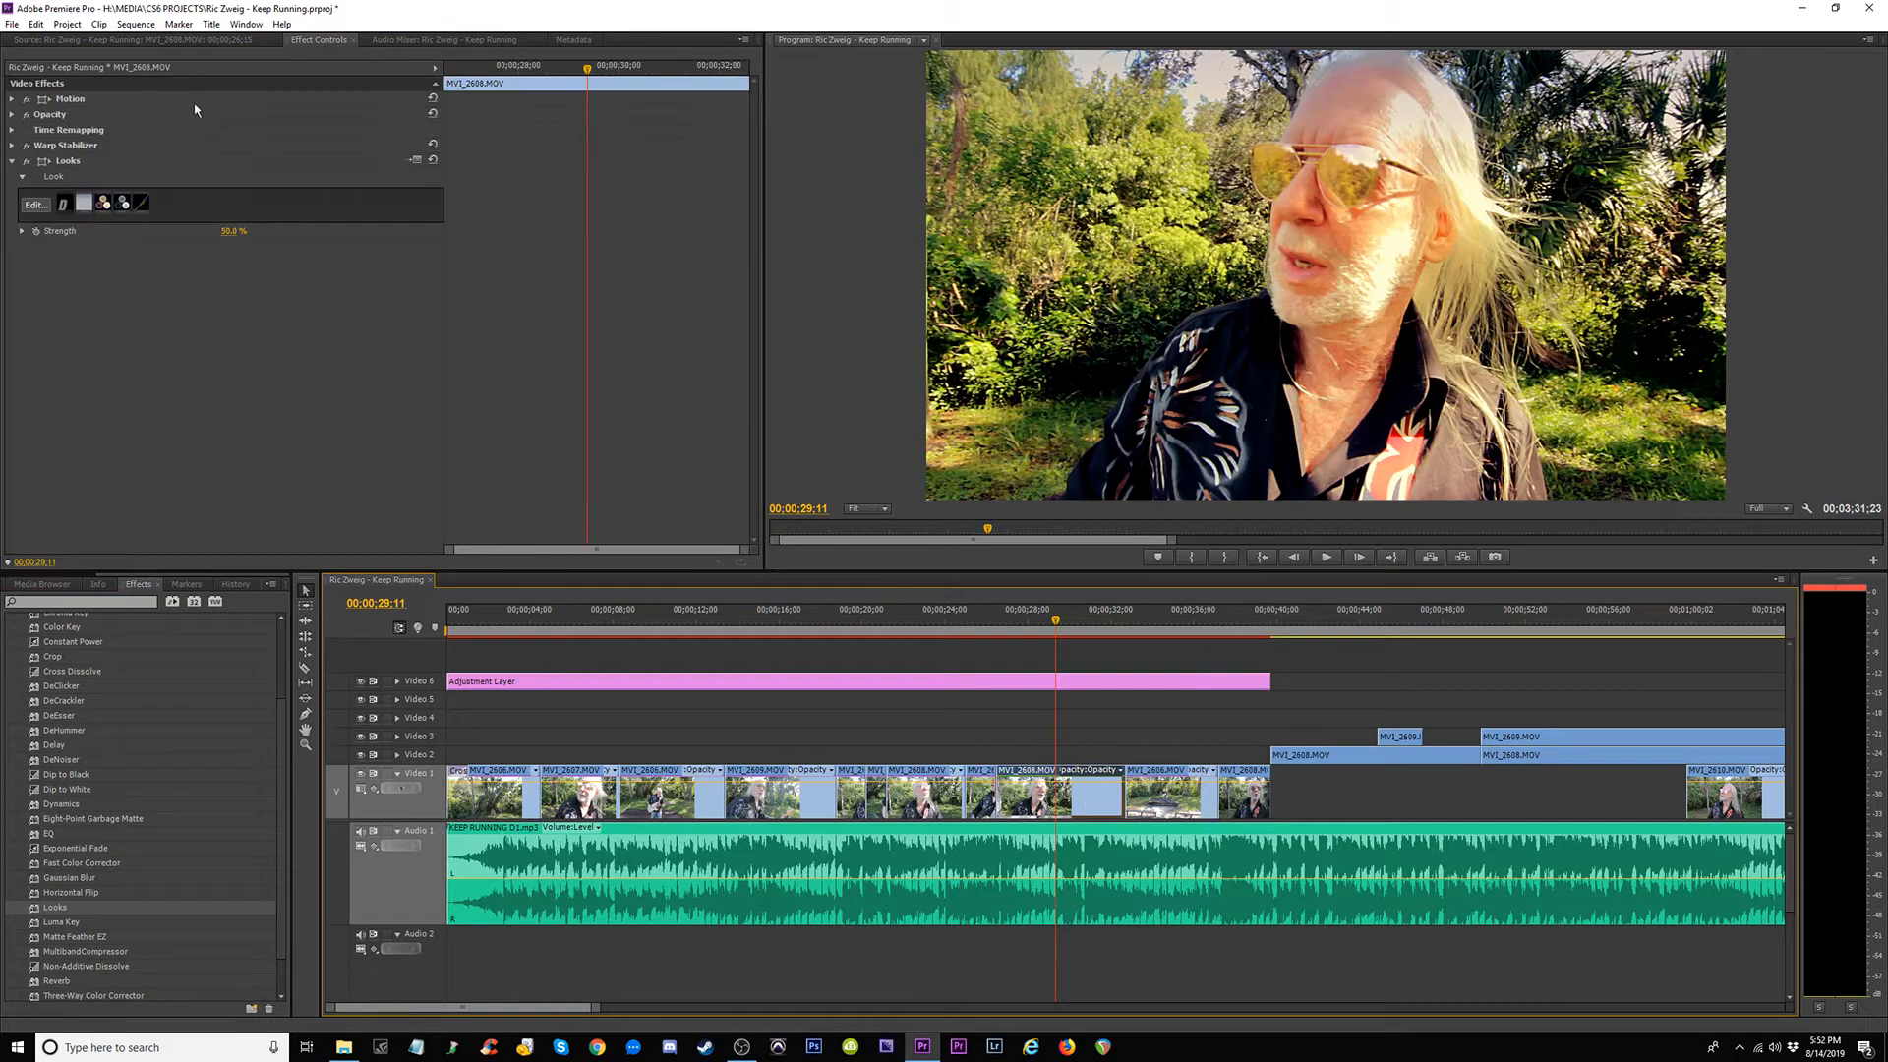
pyautogui.click(72, 160)
pyautogui.press('Delete')
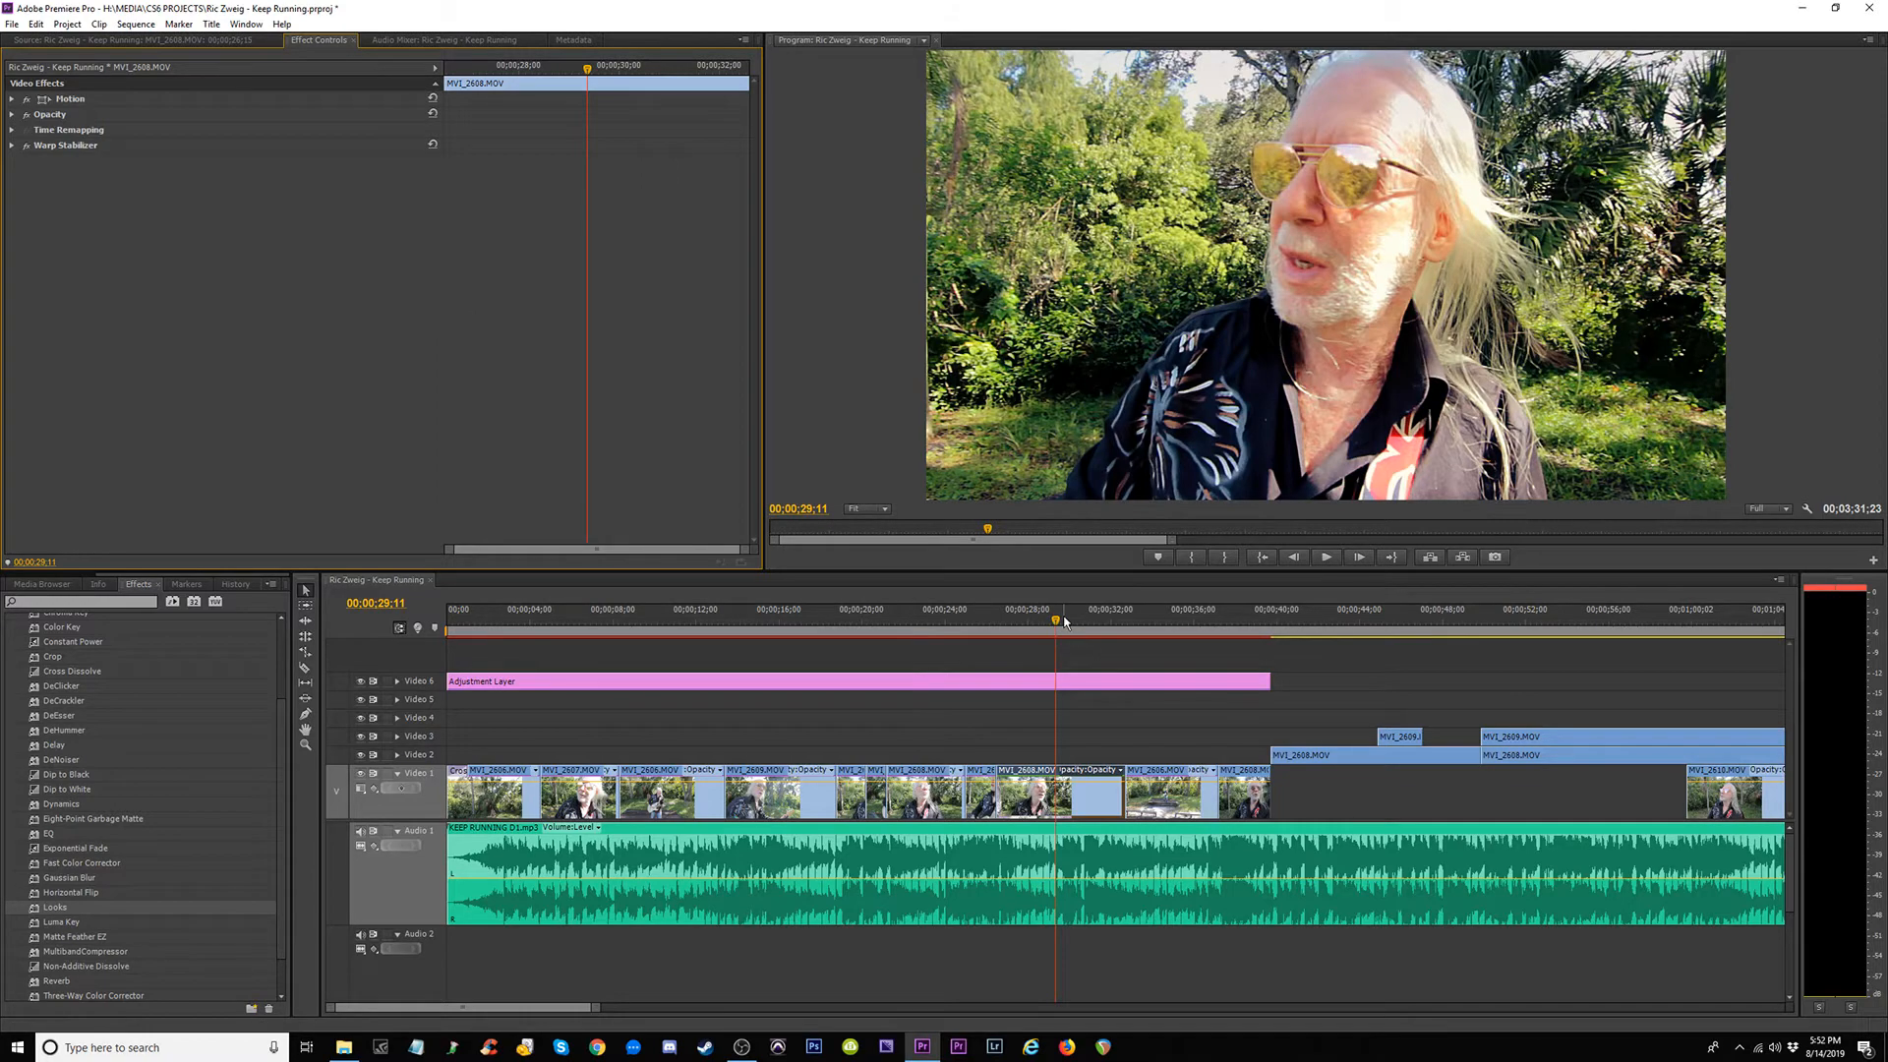
# Scrub past the graded clip, return the playhead to the start of the sequence and save the project.
pyautogui.moveTo(1065, 616); pyautogui.dragTo(1153, 628)
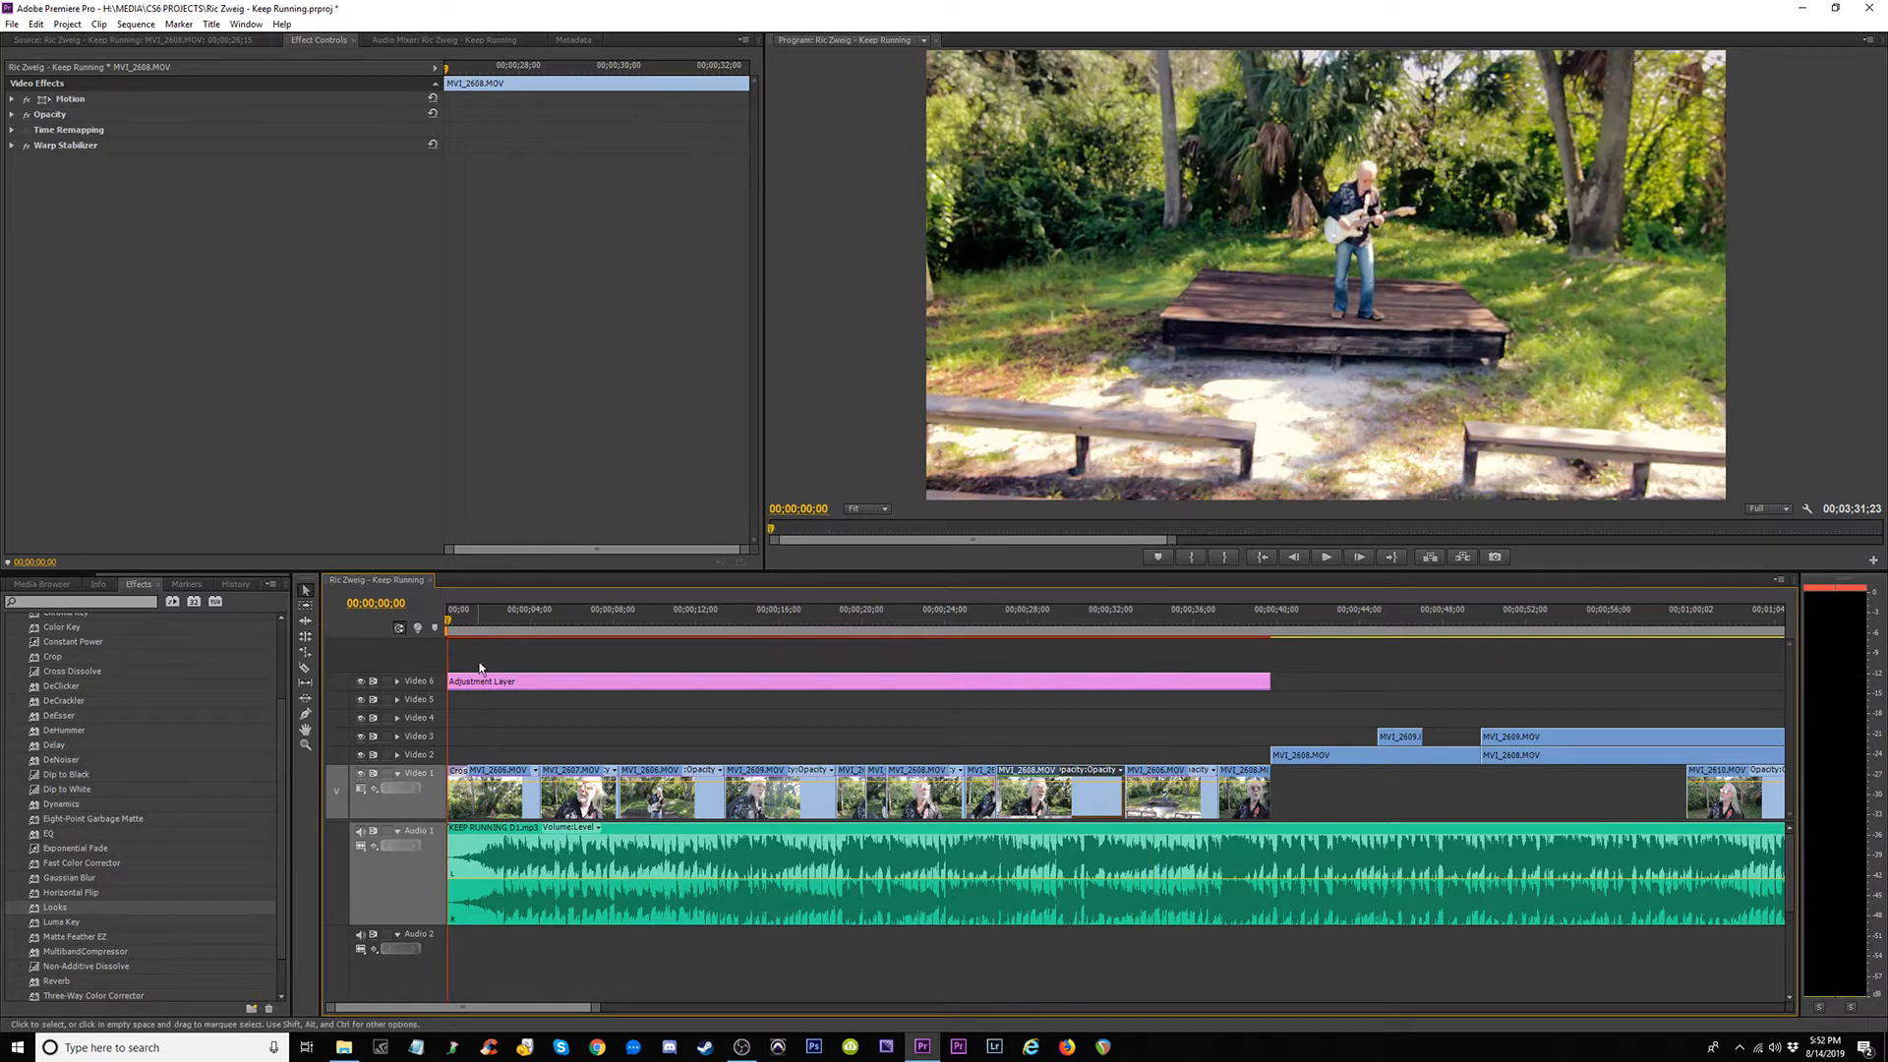
pyautogui.press('Home')
pyautogui.hotkey('ctrl', 's')
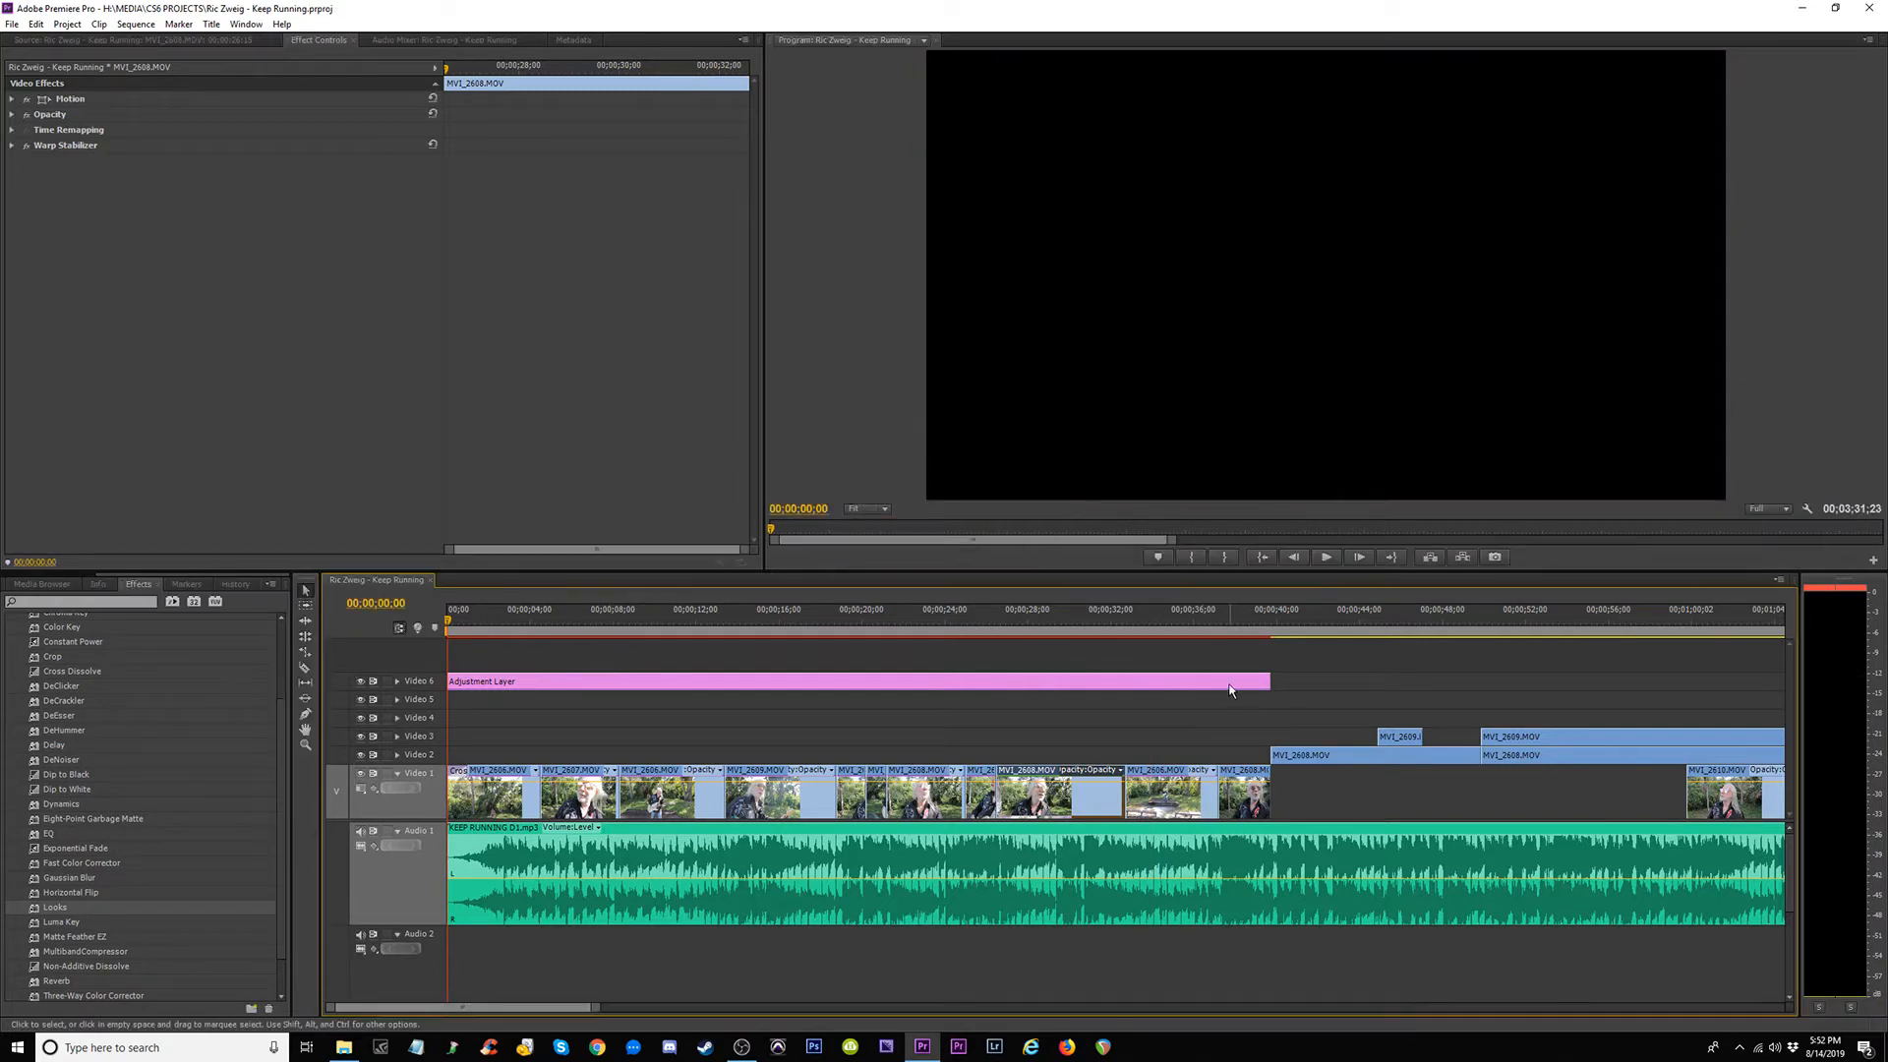
# Examine the remaining footage from the end of the adjustment layer through to the end of the song.
pyautogui.click(1271, 617)
pyautogui.press('-')
pyautogui.press('-')
pyautogui.press('-')
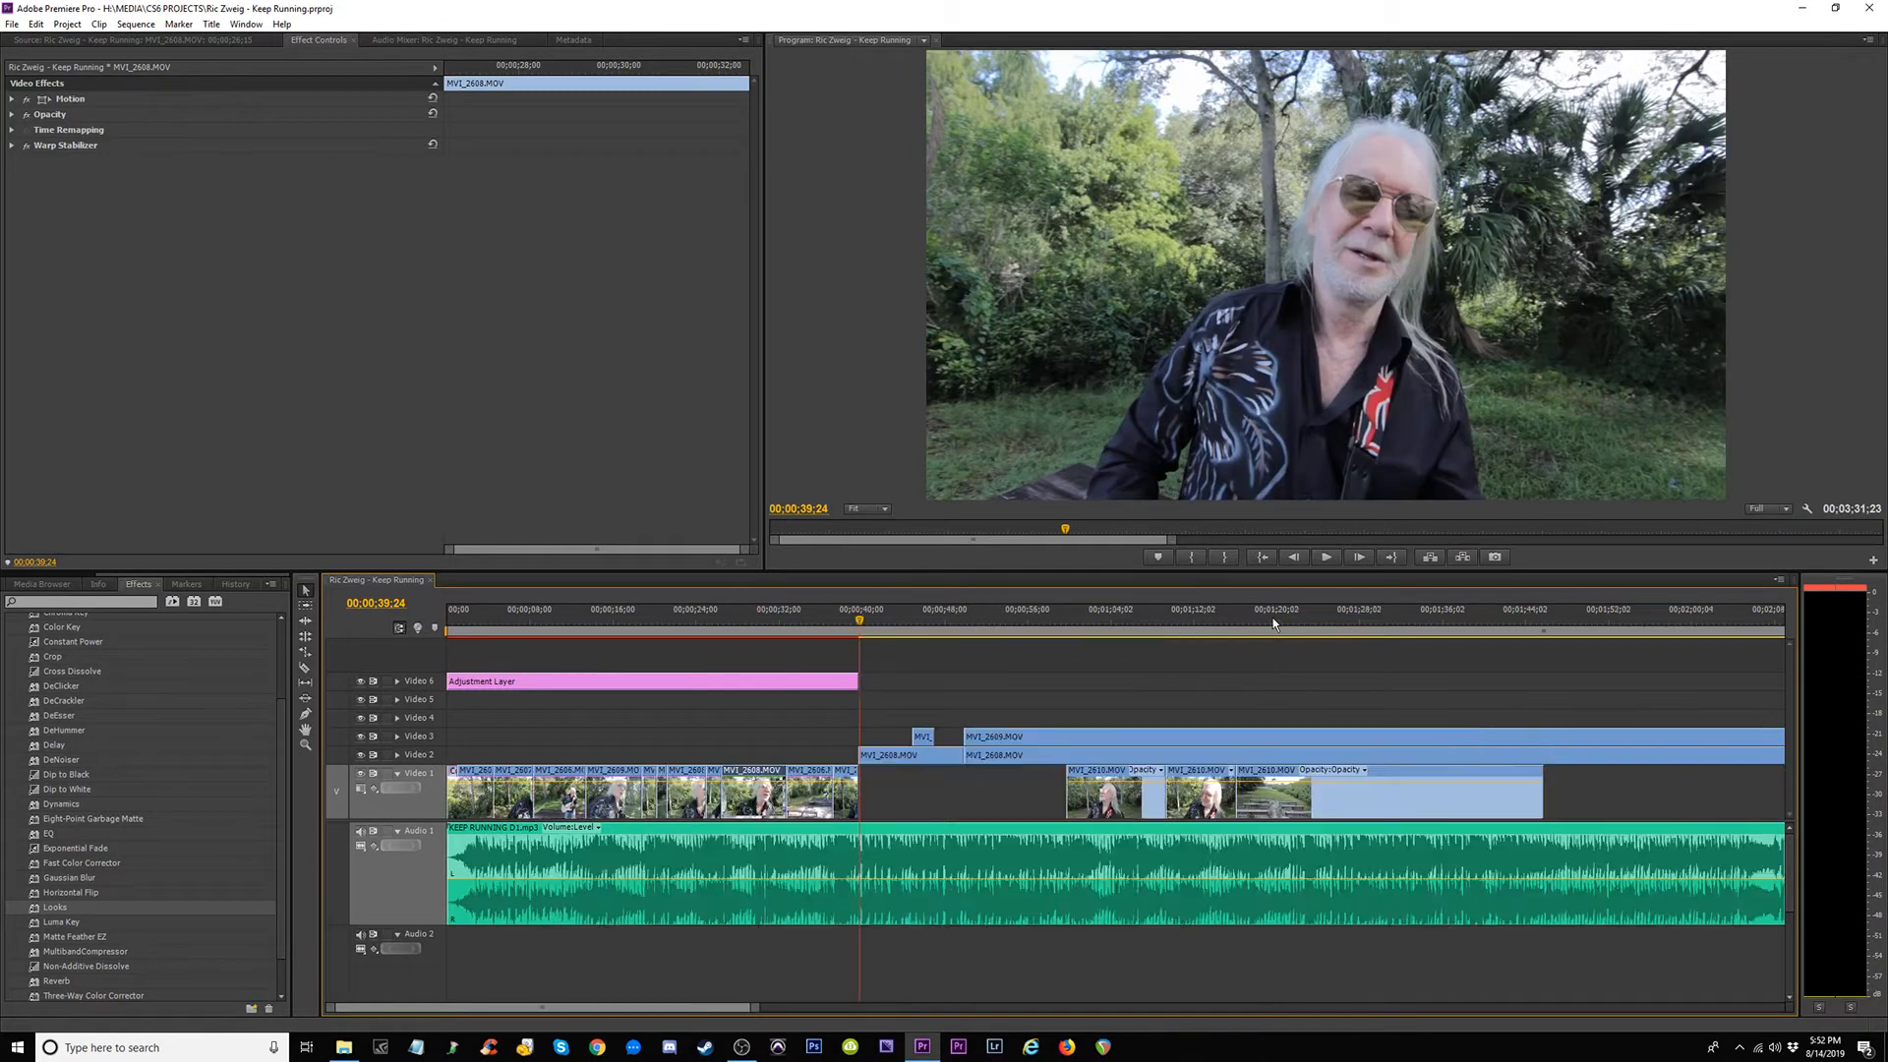
pyautogui.click(943, 617)
pyautogui.press('=')
pyautogui.press('=')
pyautogui.press('=')
pyautogui.press('=')
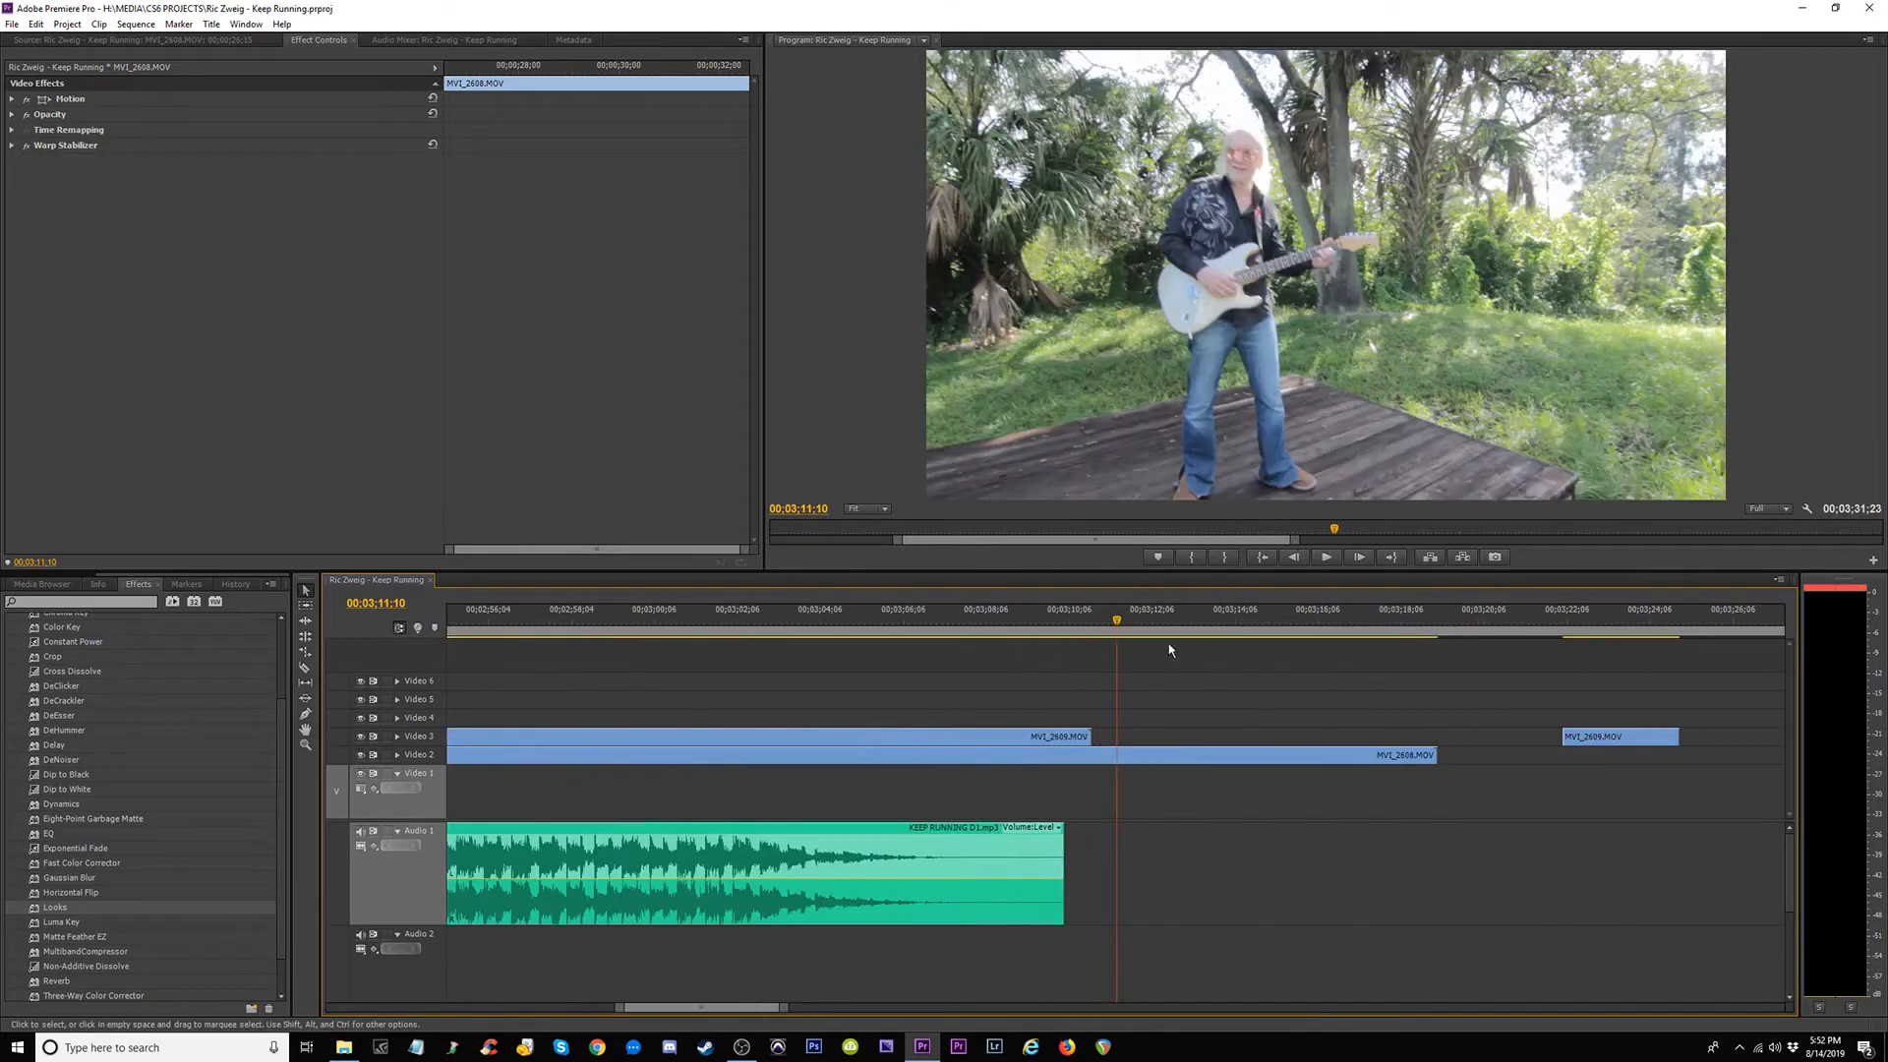
pyautogui.moveTo(885, 626); pyautogui.dragTo(1060, 626)
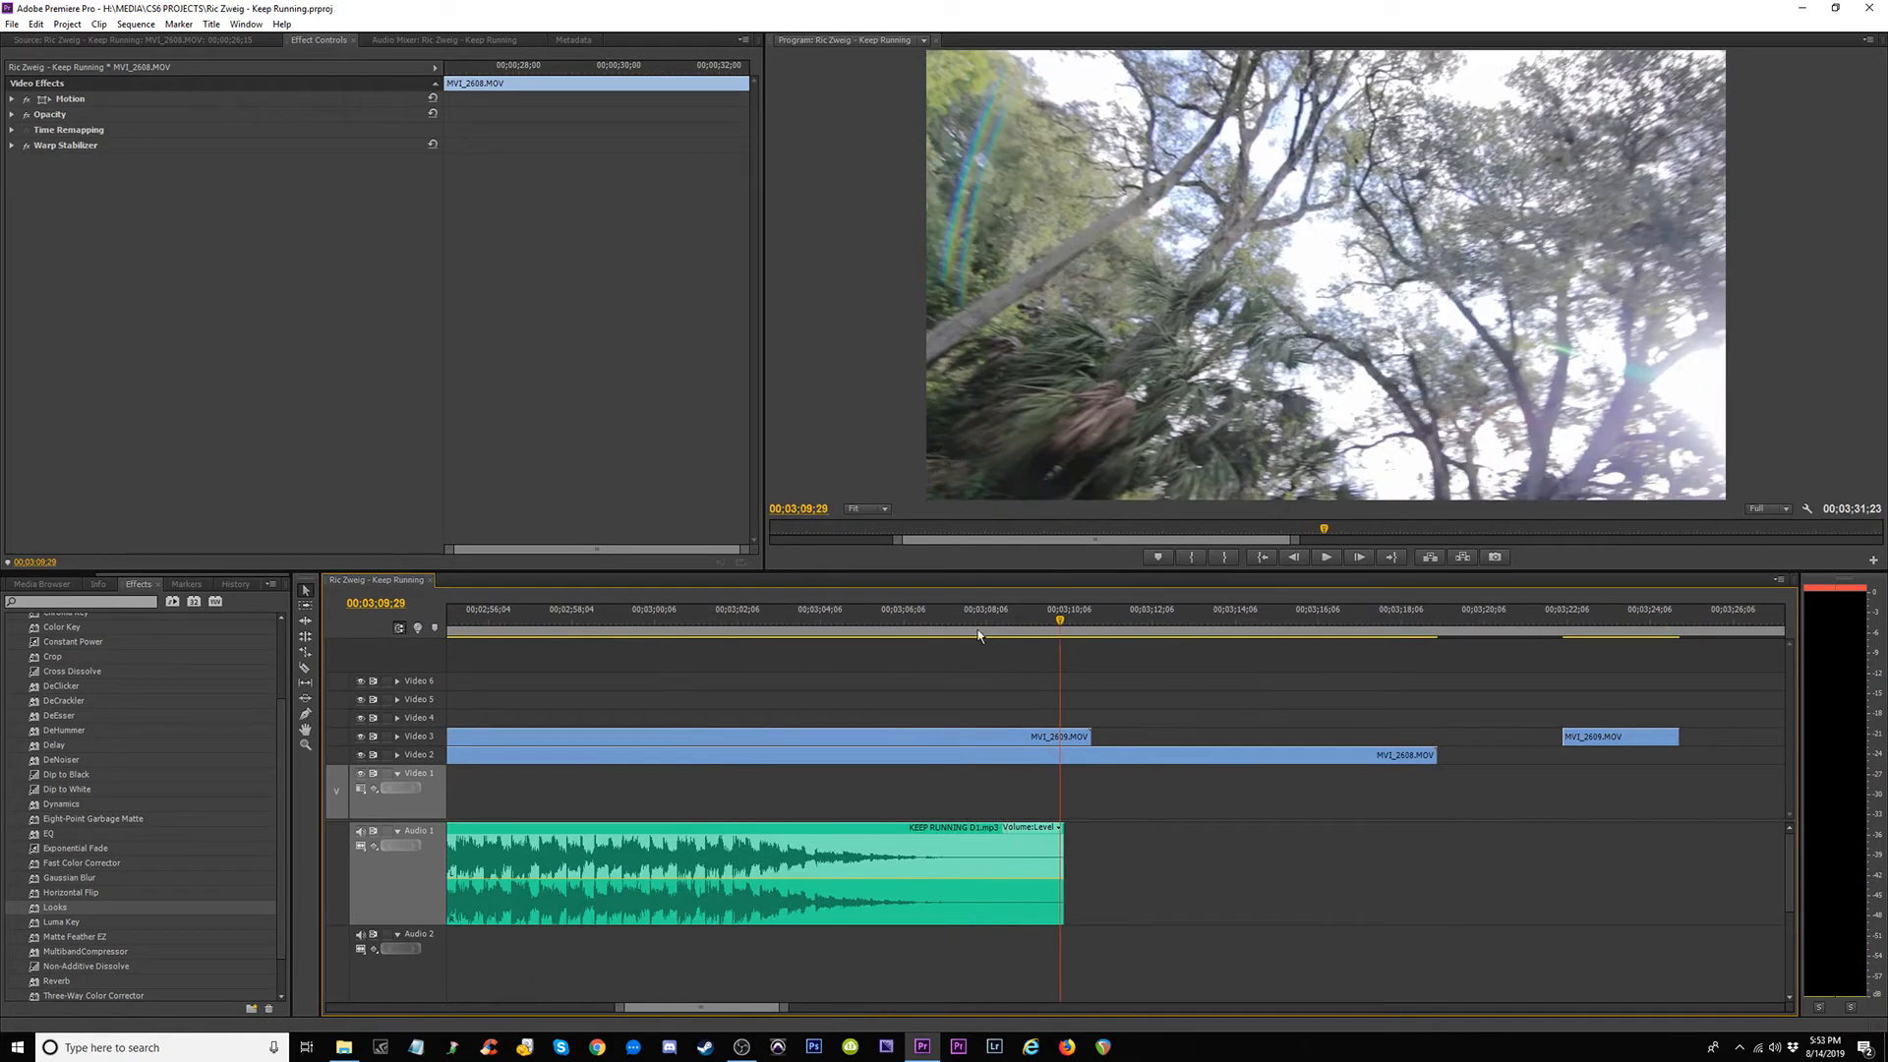
# Return the playhead to the start of the sequence with the whole song displayed in the timeline.
pyautogui.press('-')
pyautogui.press('-')
pyautogui.press('-')
pyautogui.press('-')
pyautogui.press('-')
pyautogui.moveTo(531, 617); pyautogui.dragTo(439, 617)
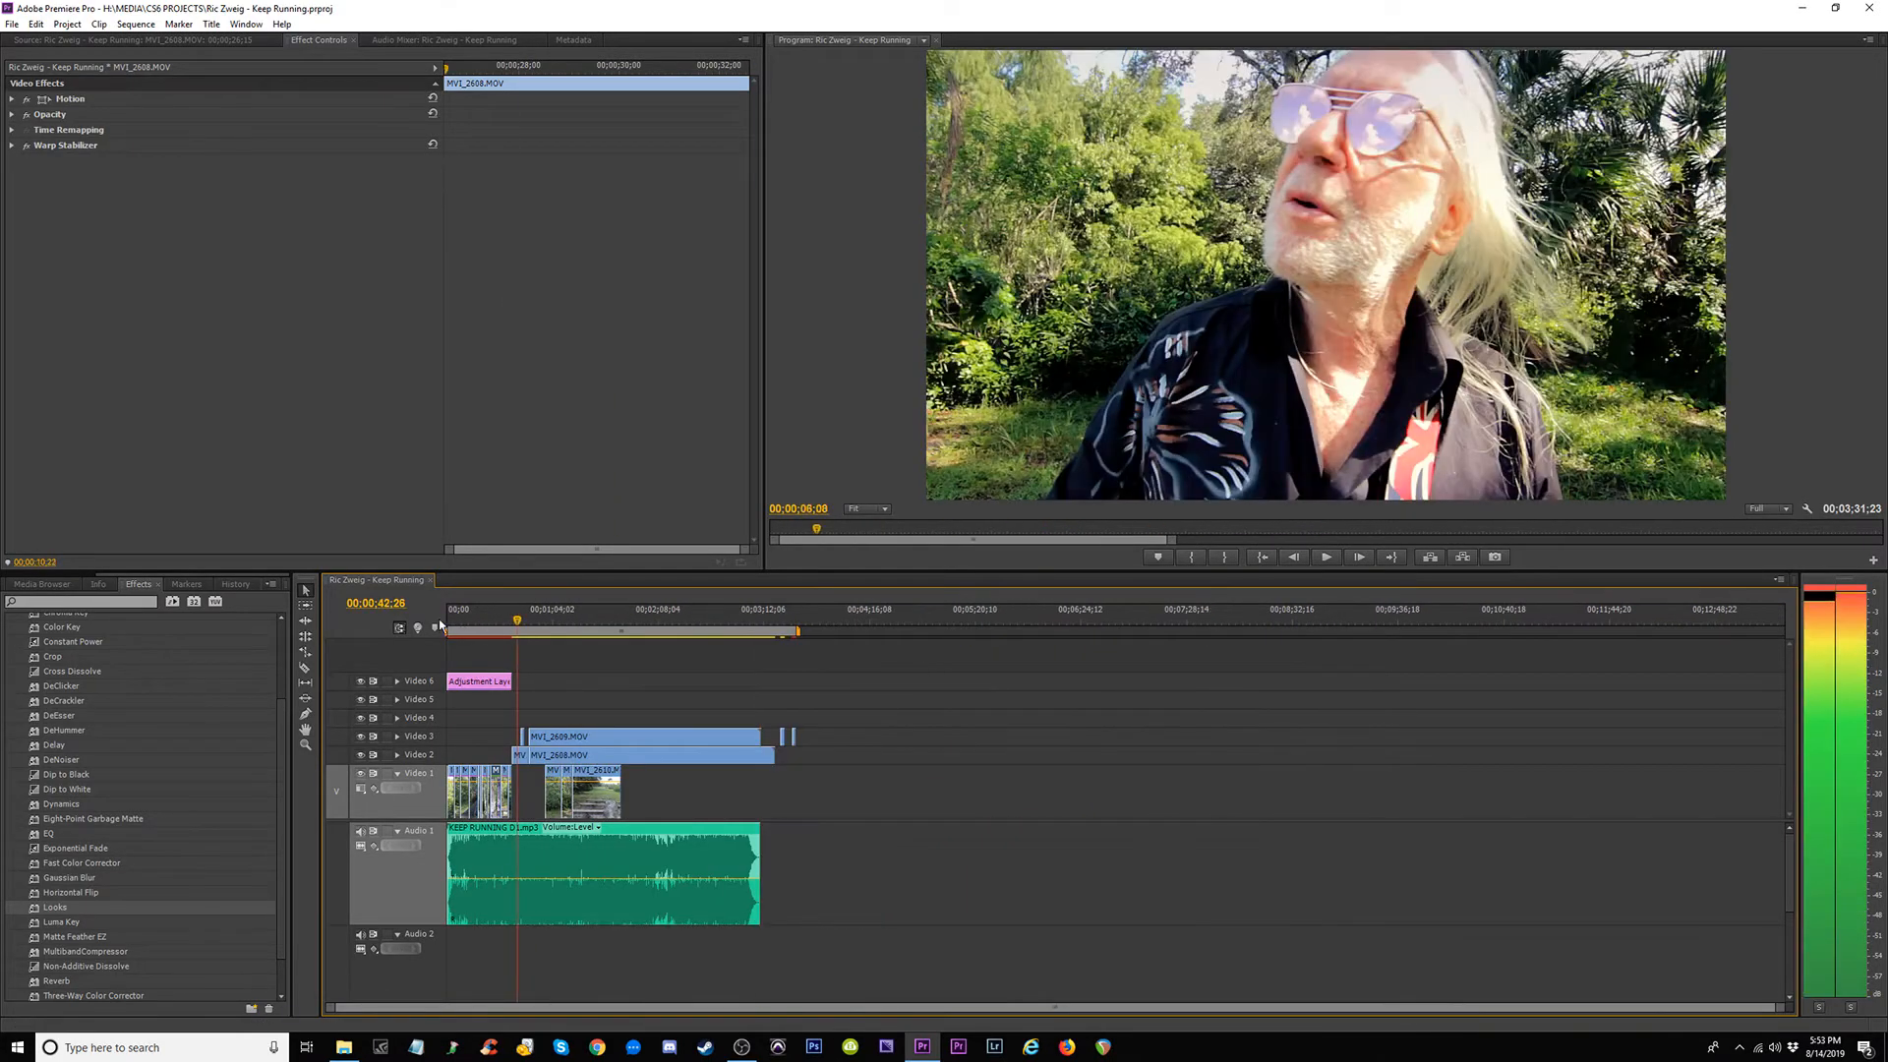
pyautogui.press('=')
pyautogui.press('=')
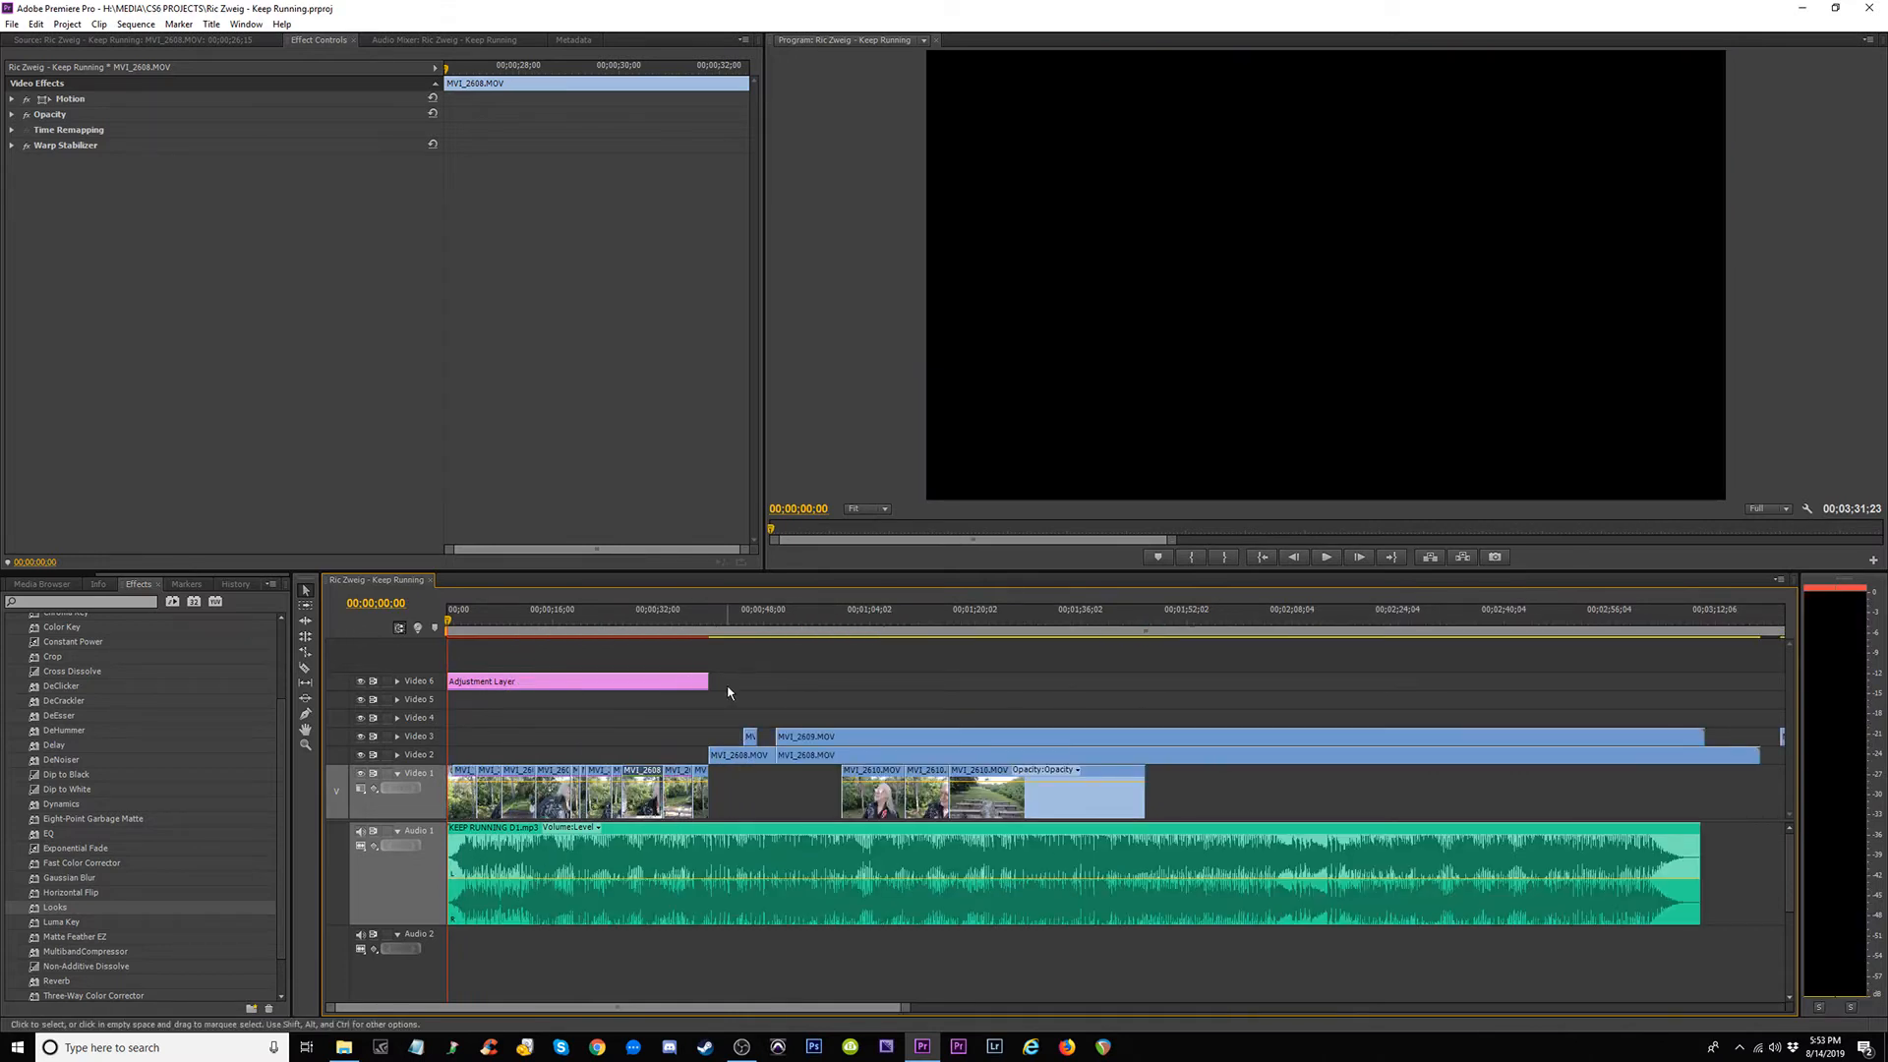
# Switch to OBS, raise the Desktop Audio level to its maximum and return to the Premiere Pro sequence.
pyautogui.press('-')
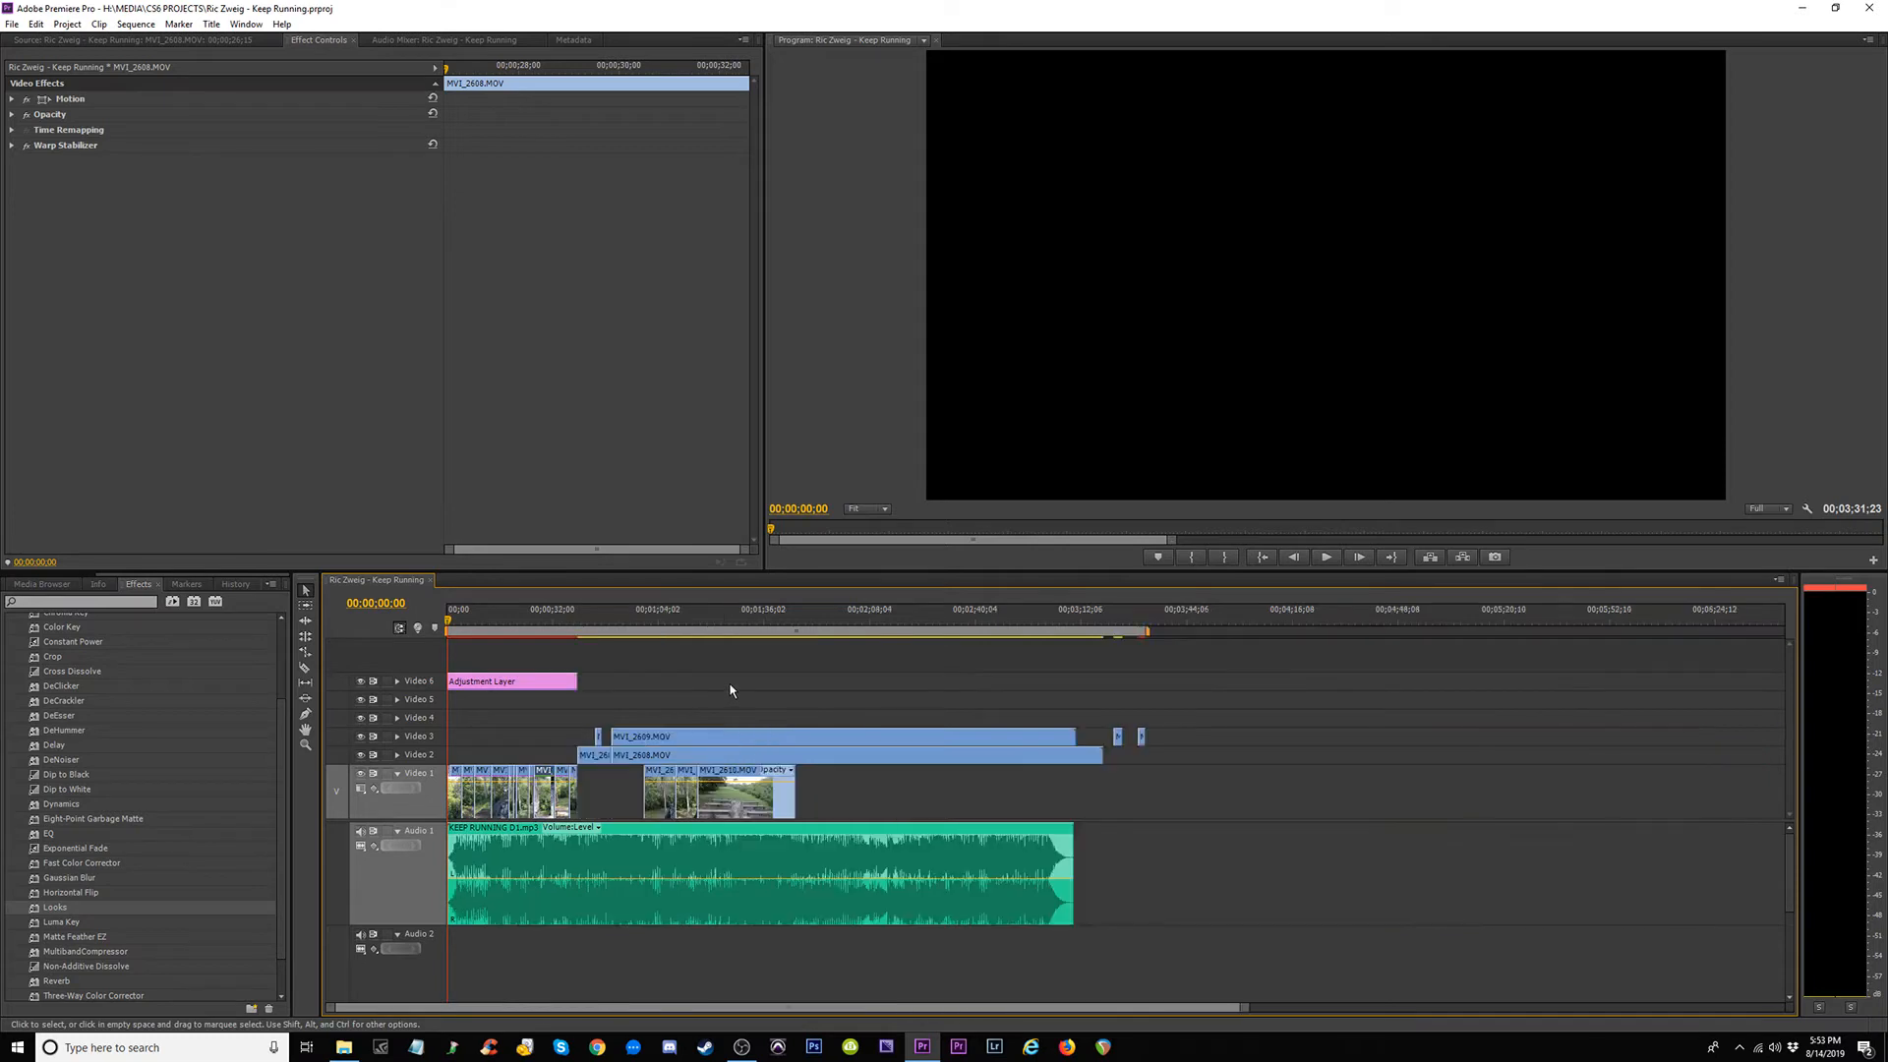
pyautogui.press('=')
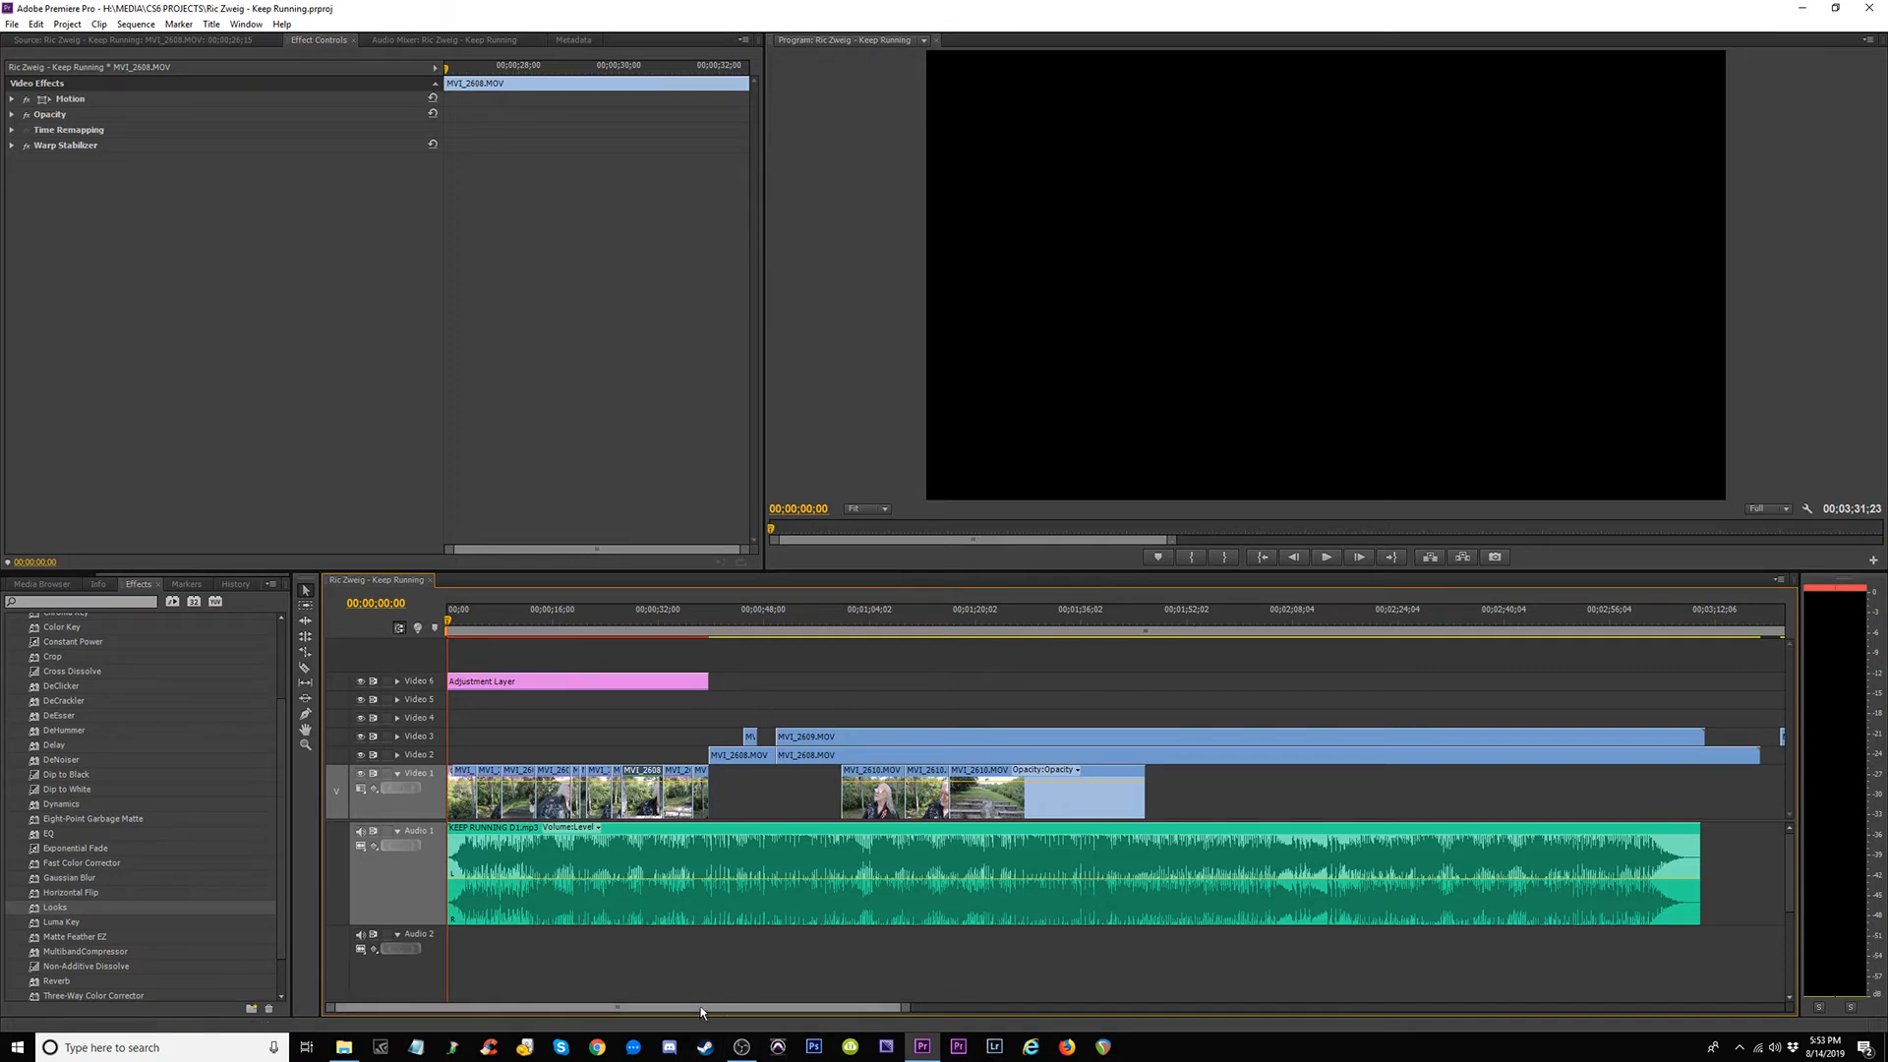
pyautogui.click(741, 1046)
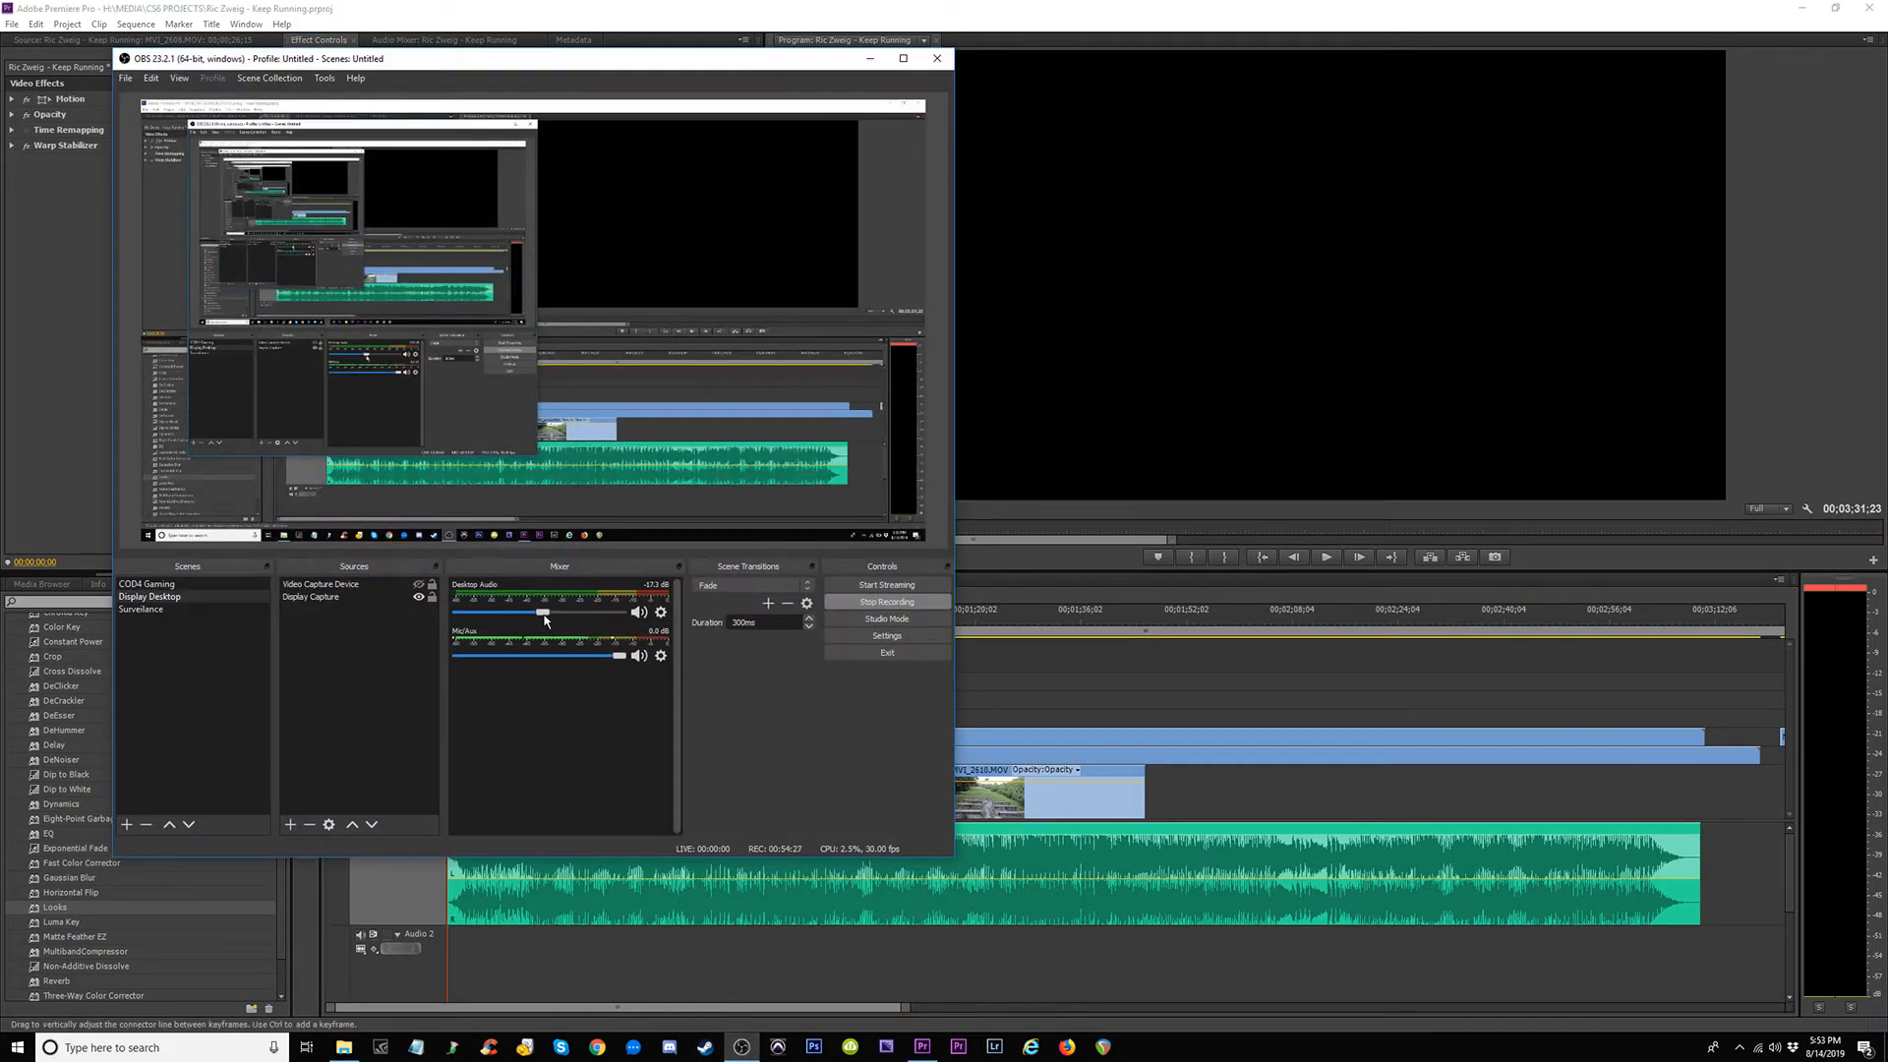
pyautogui.moveTo(542, 611); pyautogui.dragTo(619, 611)
pyautogui.click(1233, 672)
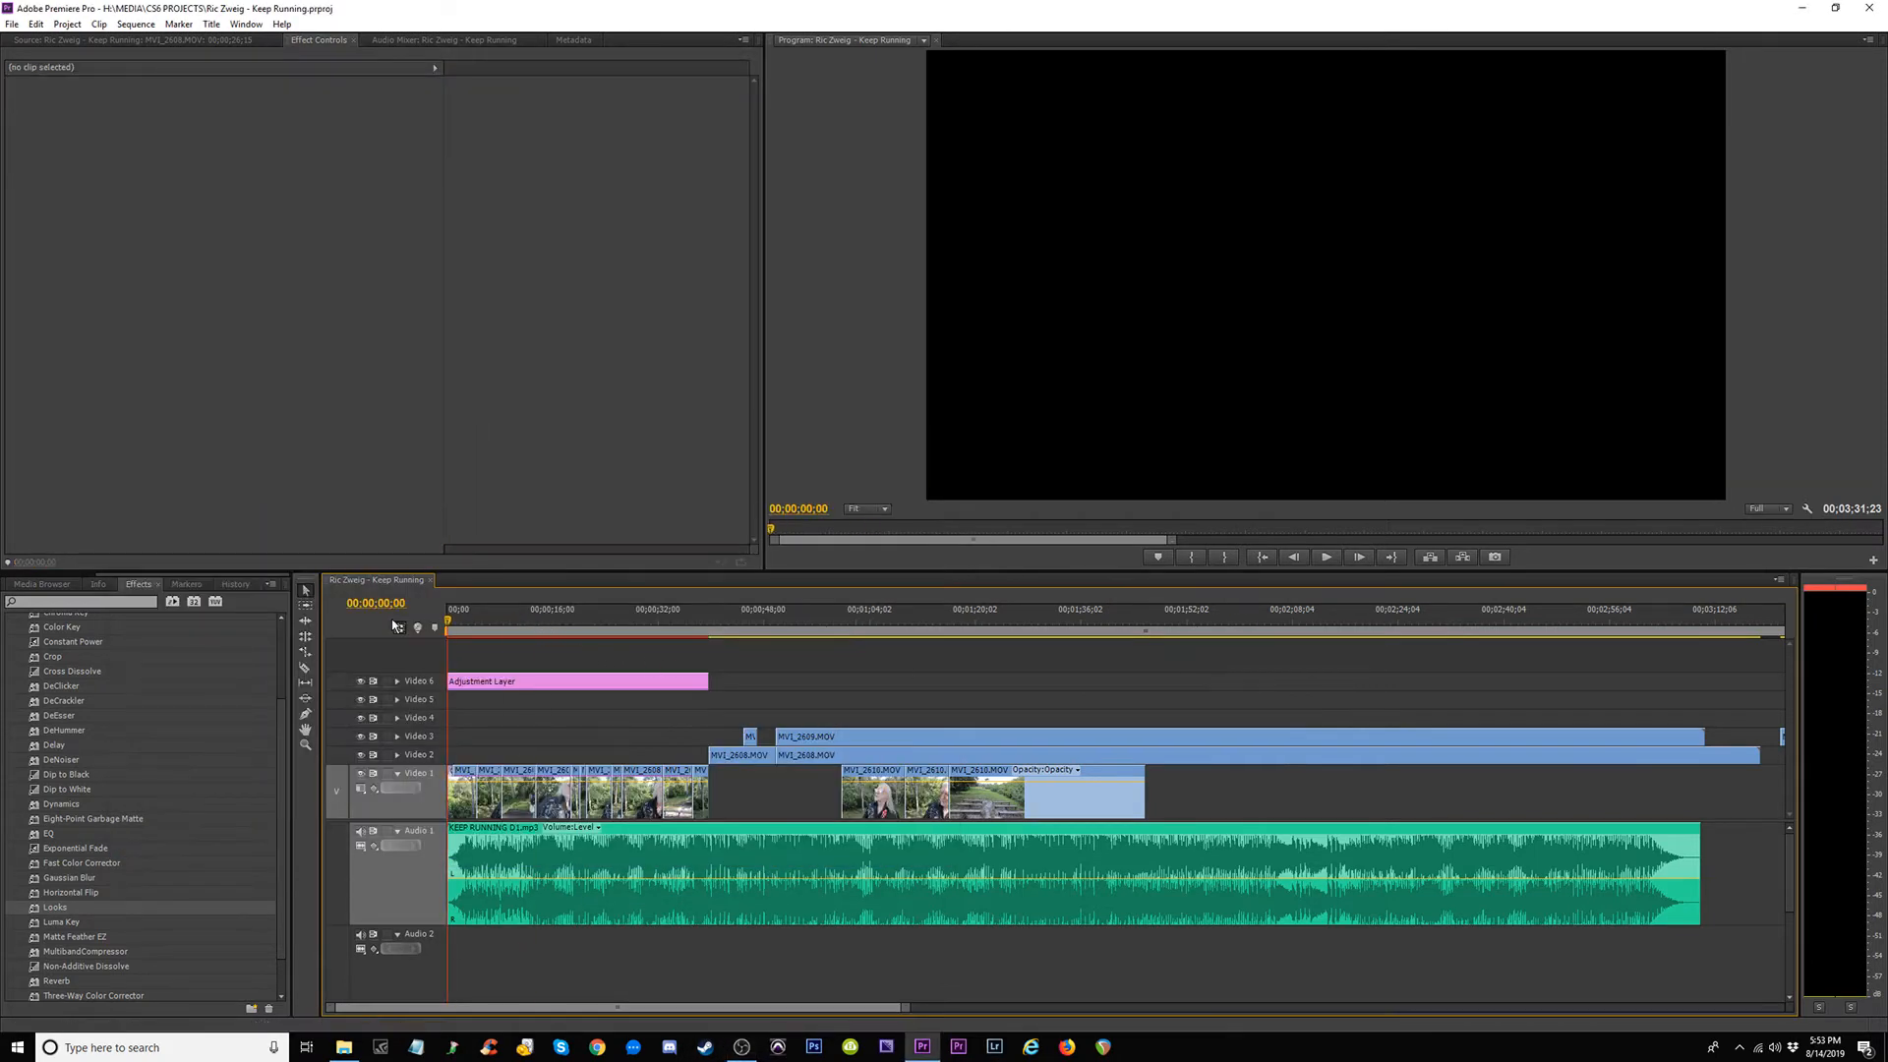
# Play the opening of the sequence full screen and return the playhead to the start.
pyautogui.hotkey('ctrl', '`')
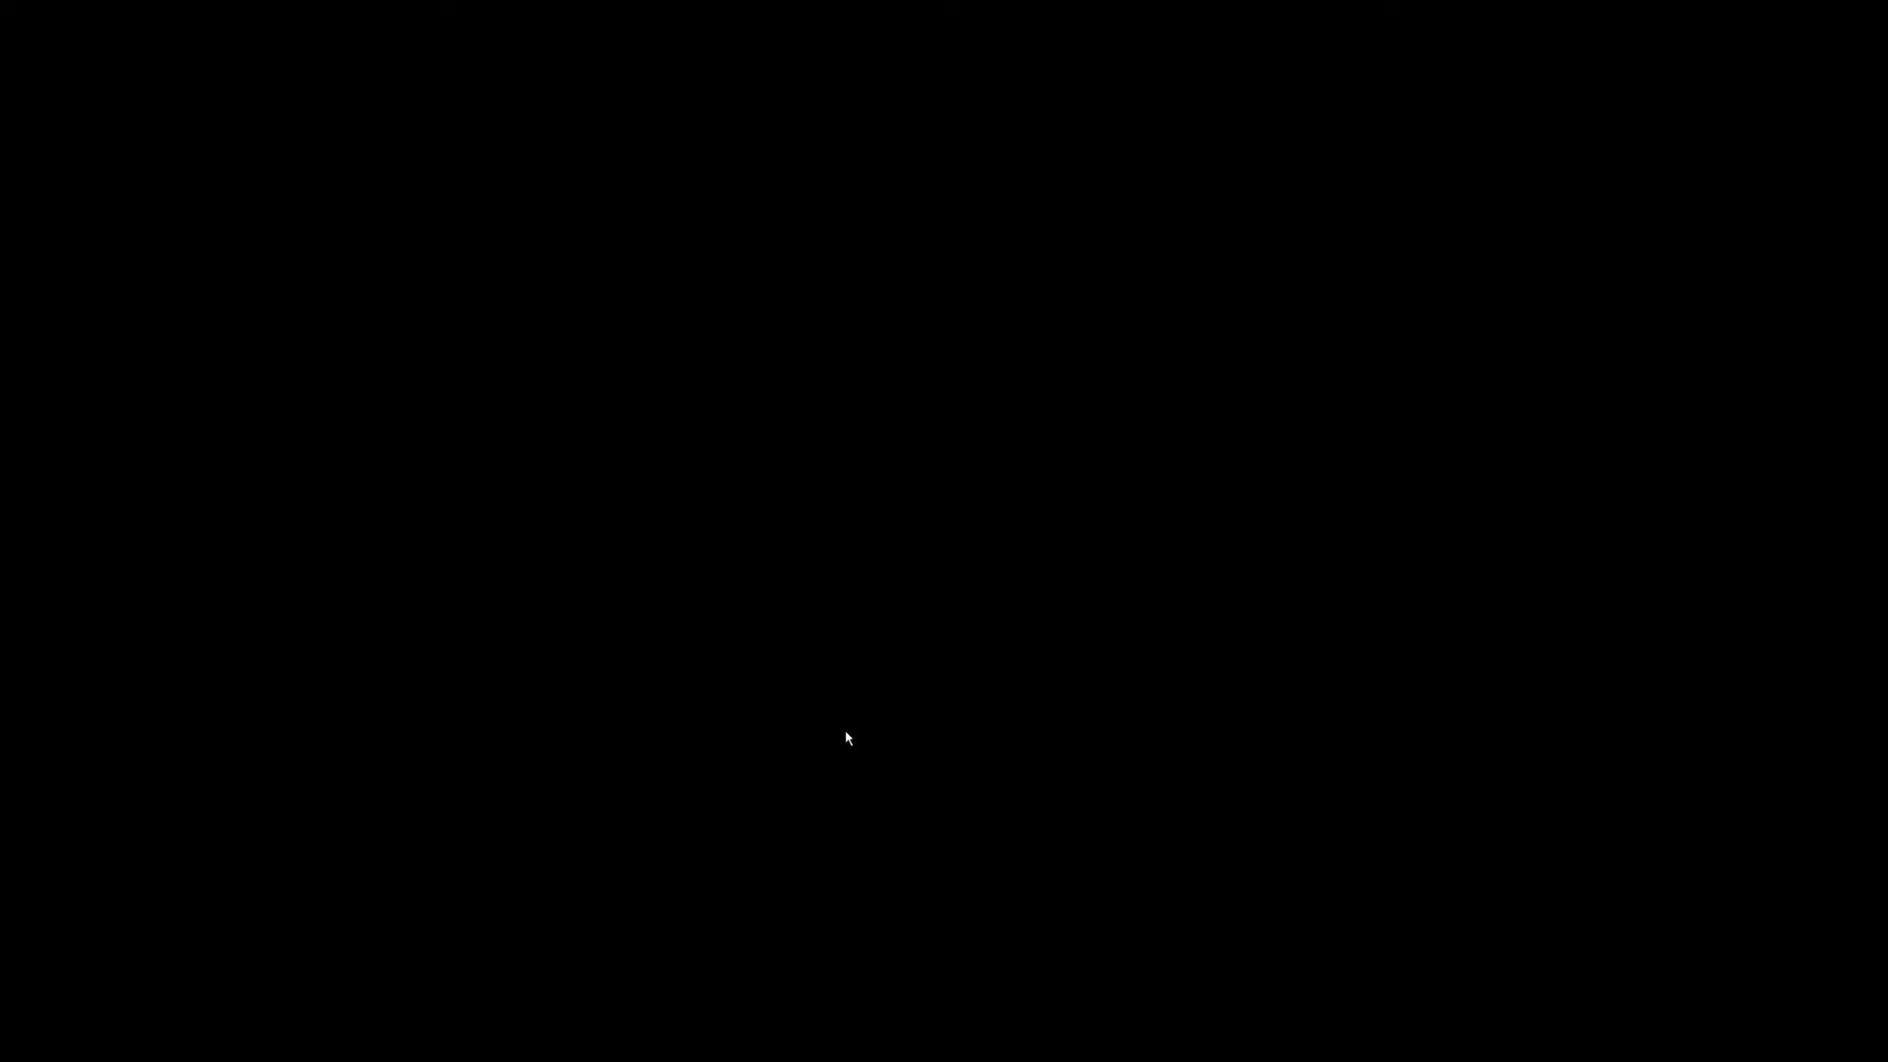
pyautogui.press('space')
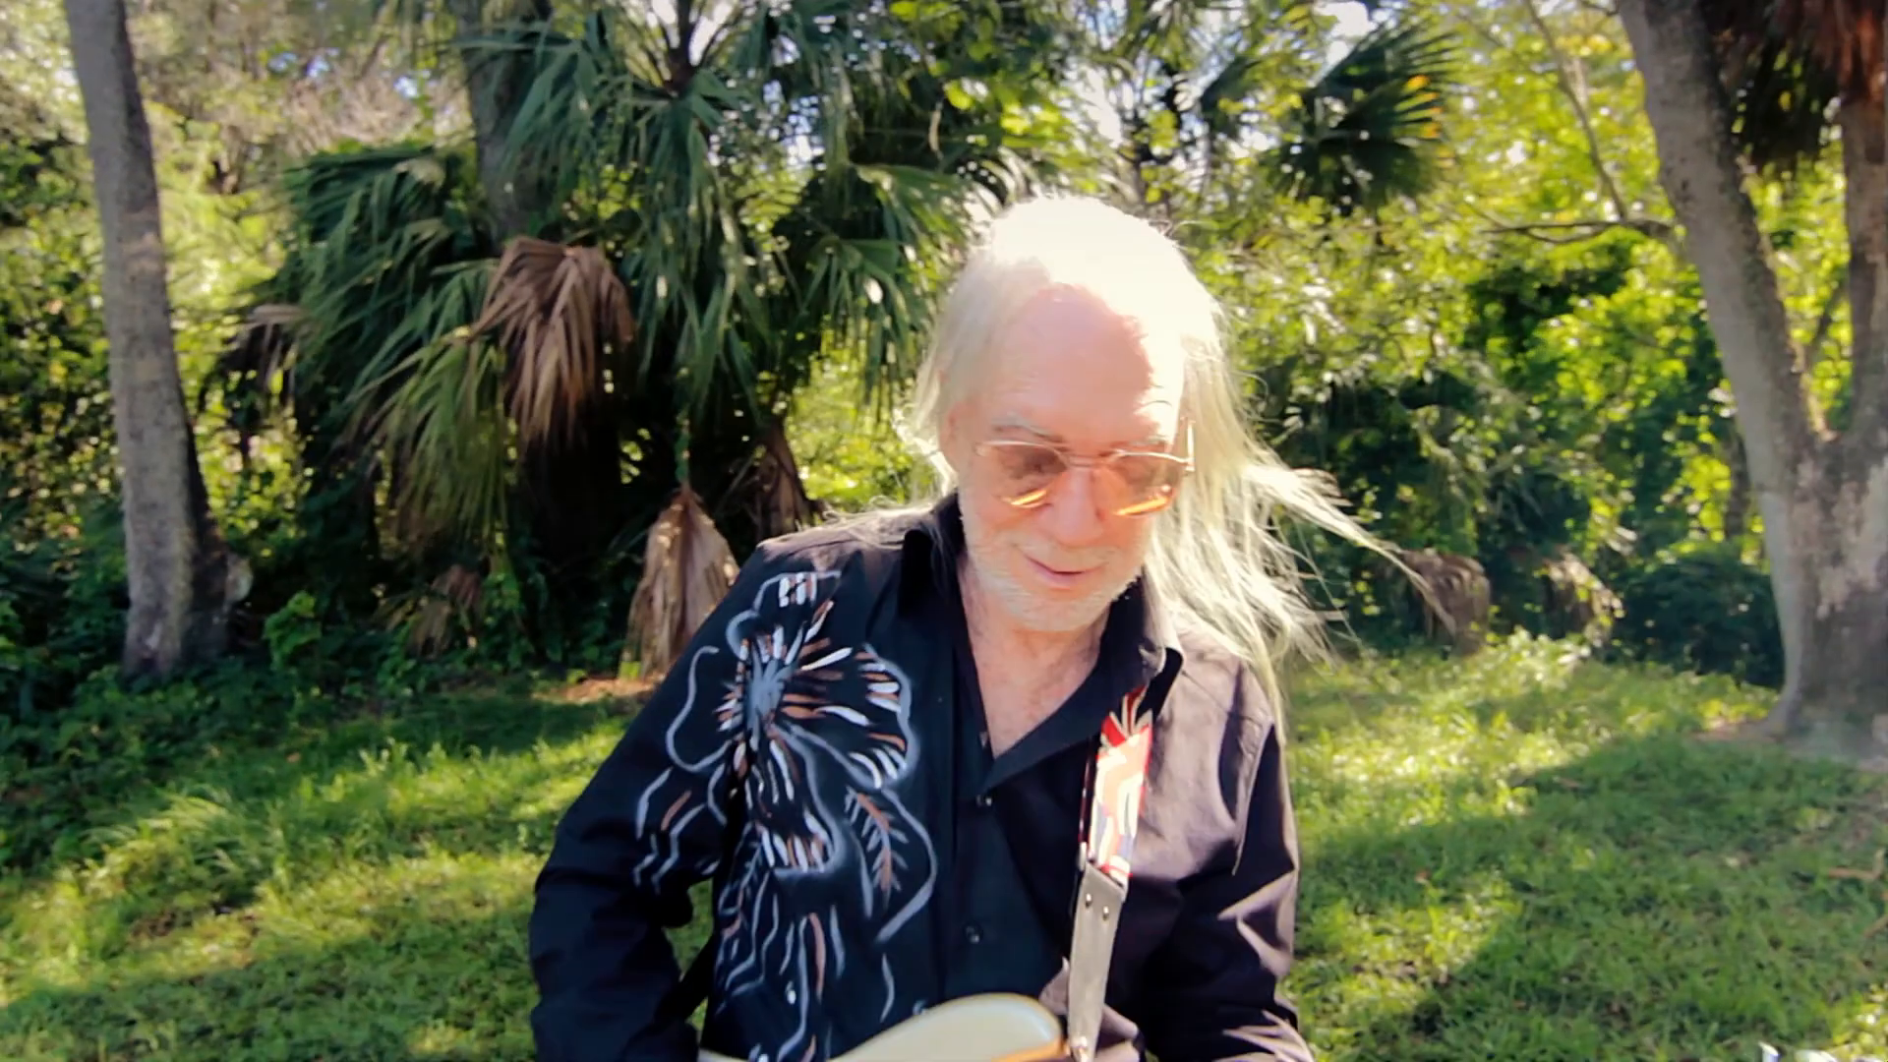
pyautogui.press('Escape')
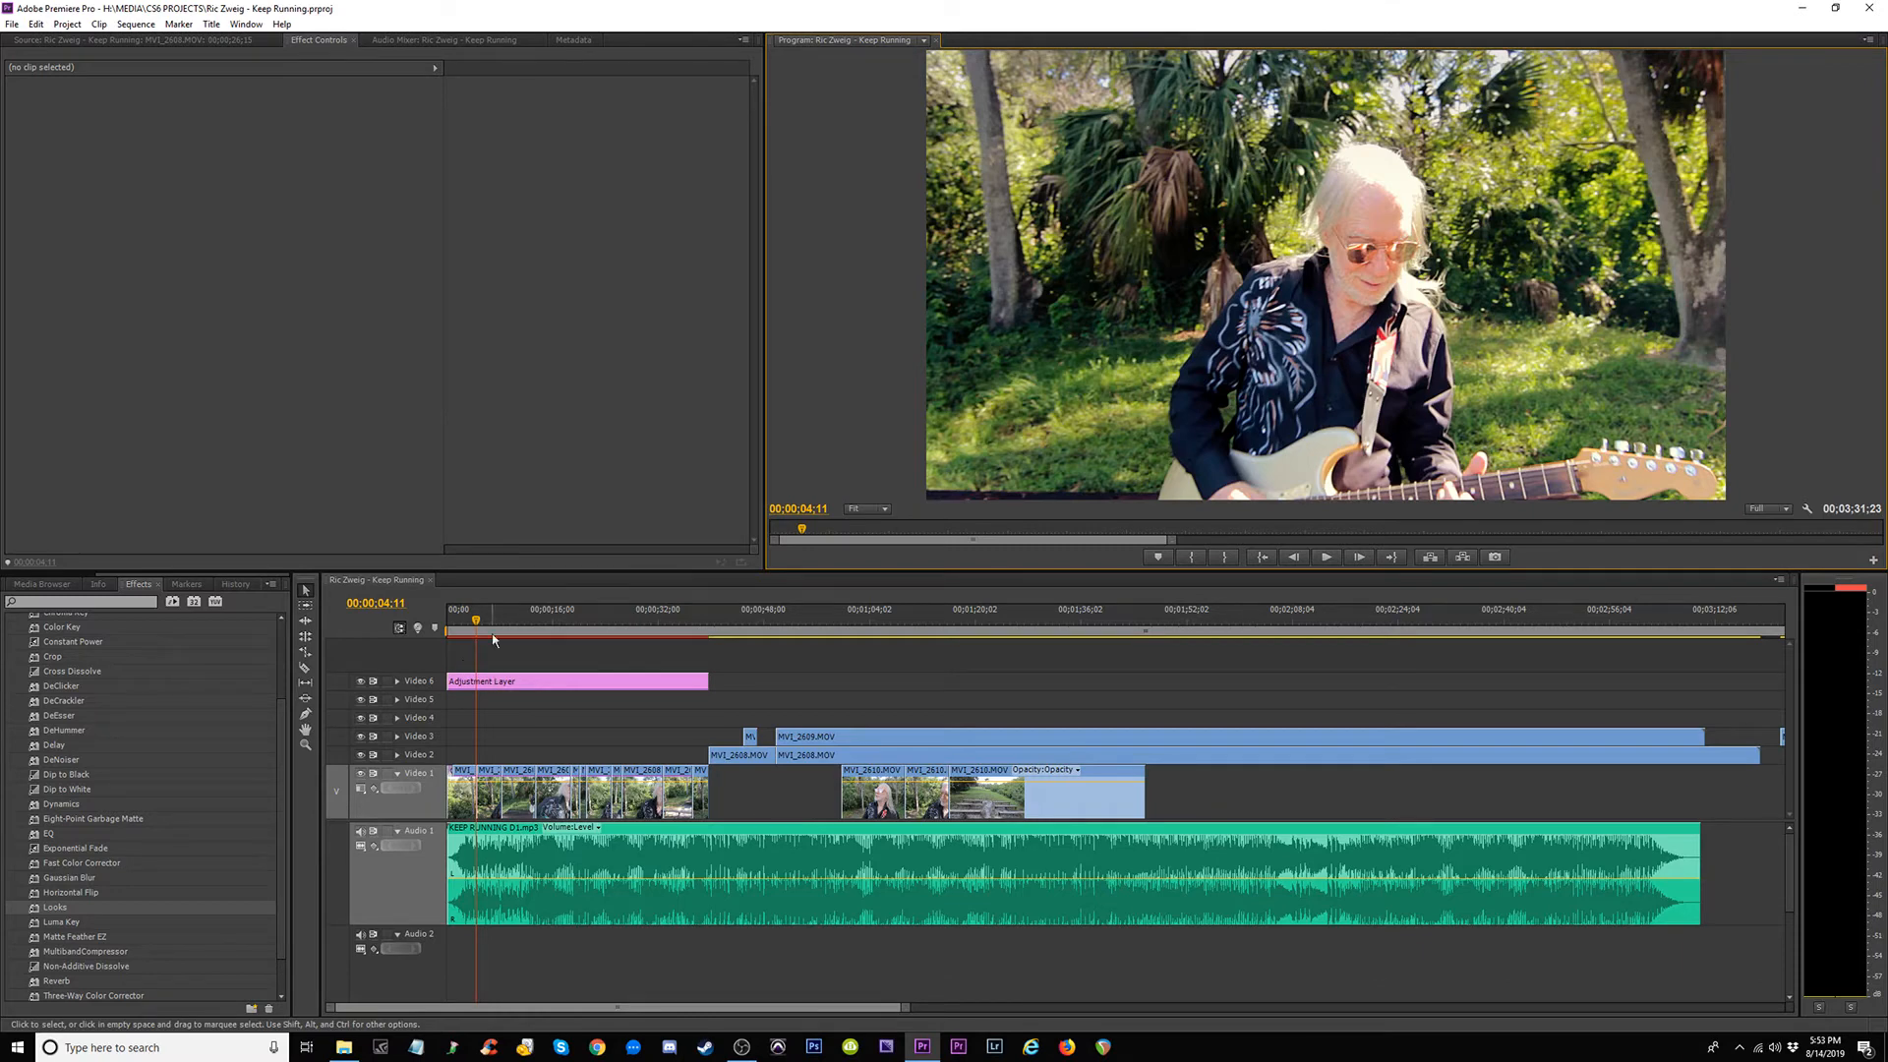
pyautogui.moveTo(484, 619); pyautogui.dragTo(413, 619)
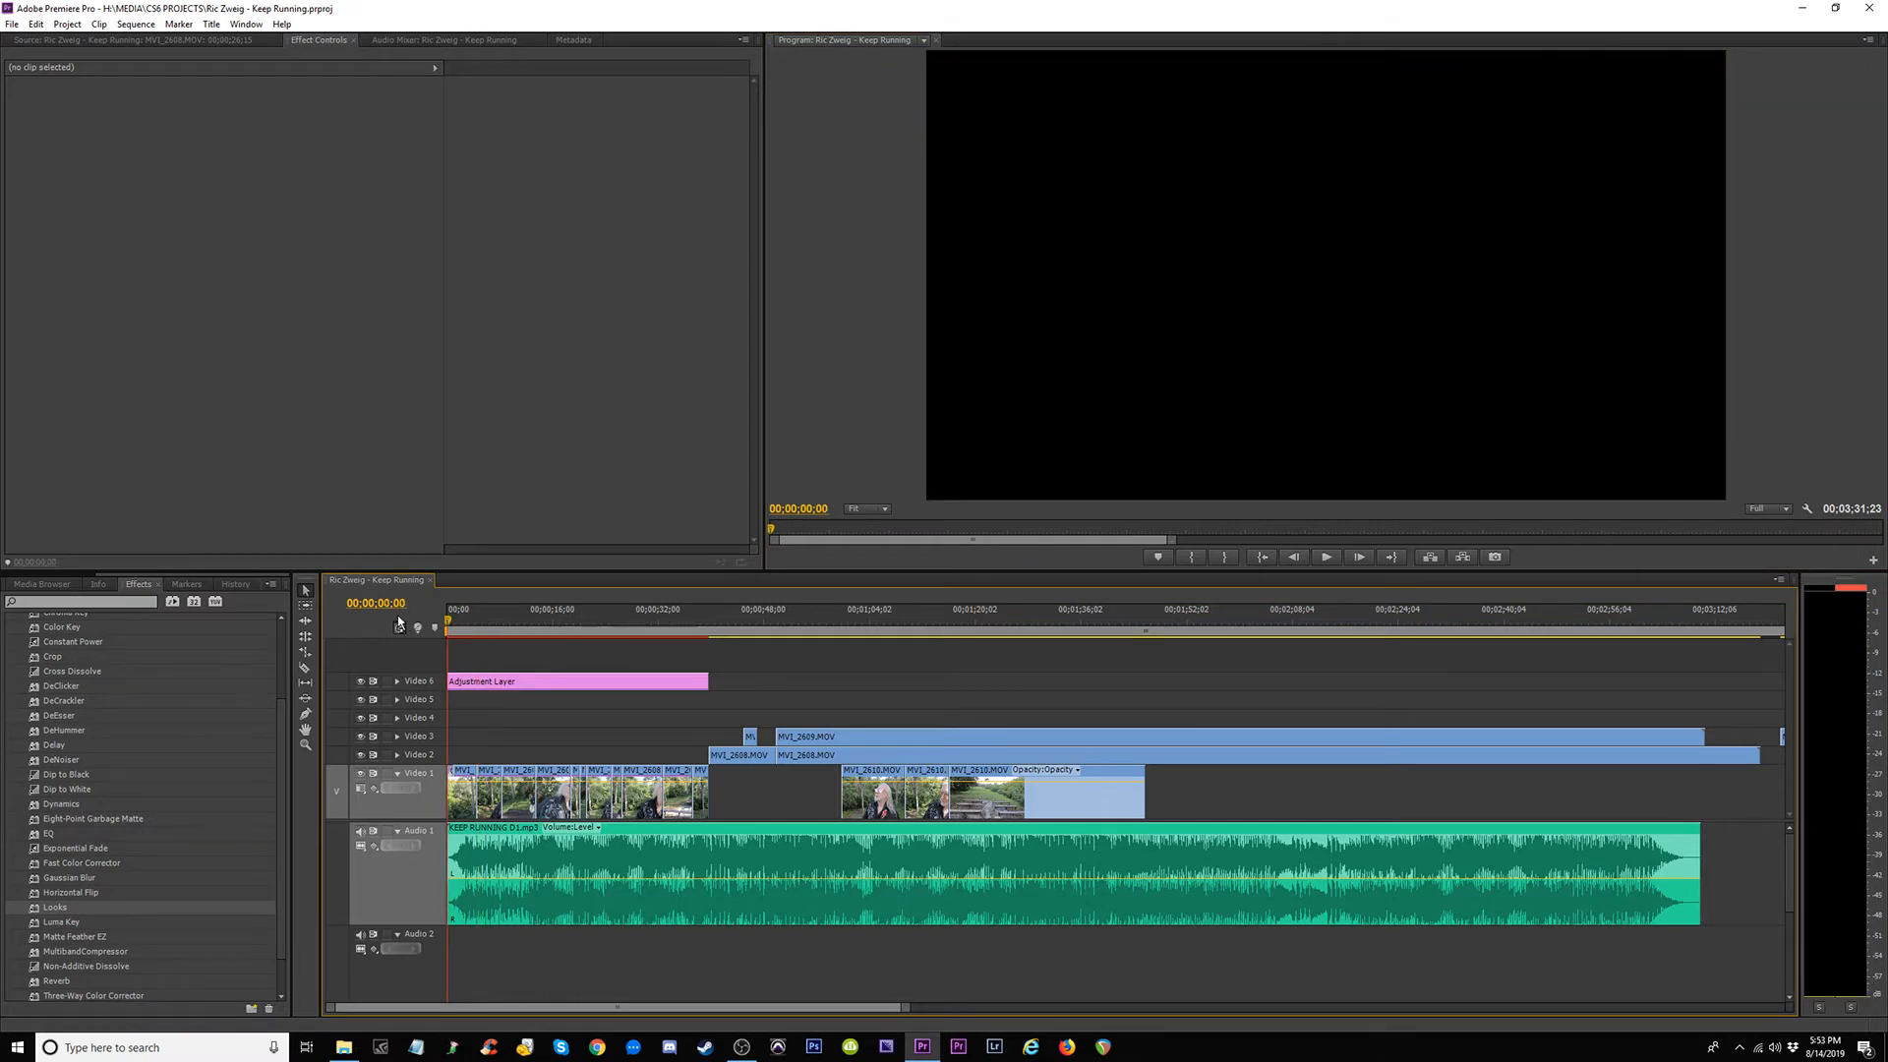
# Render the effects in the sequence's work area and return the playhead to the start of the sequence.
pyautogui.click(12, 23)
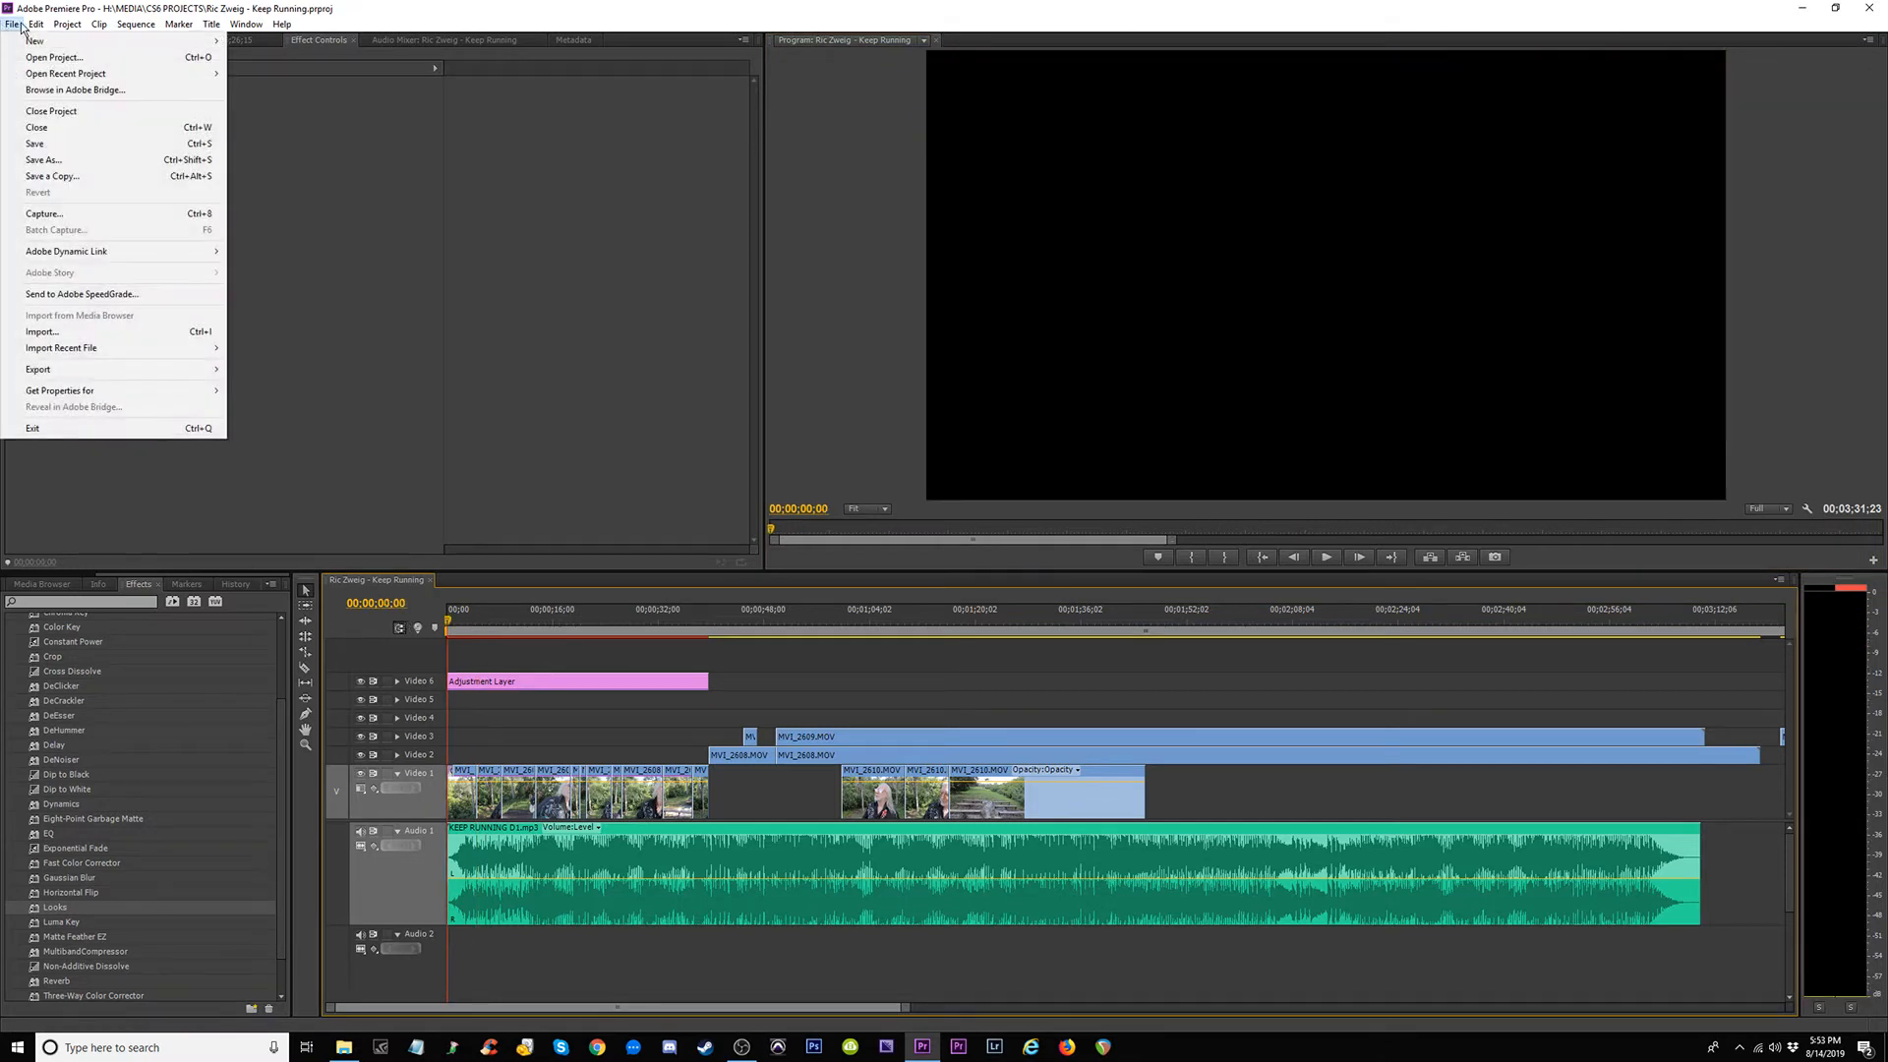
pyautogui.moveTo(35, 25)
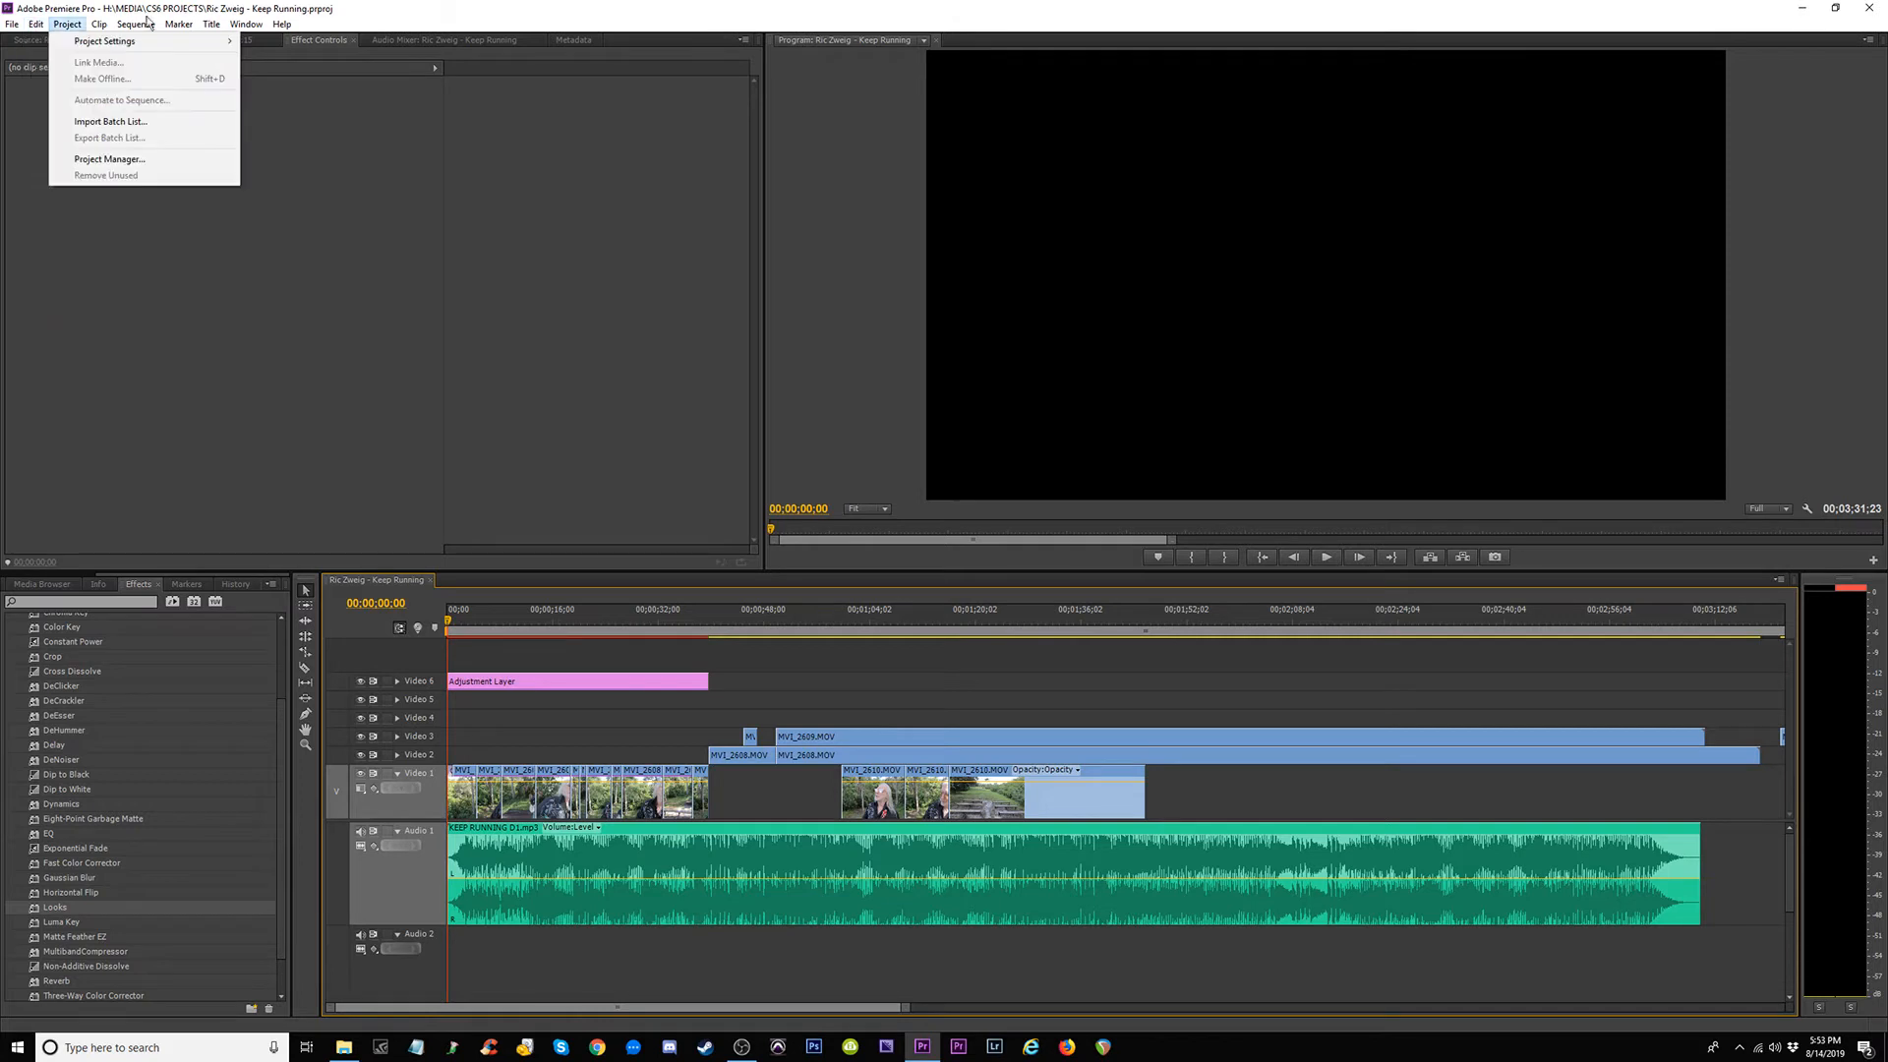
pyautogui.moveTo(129, 25)
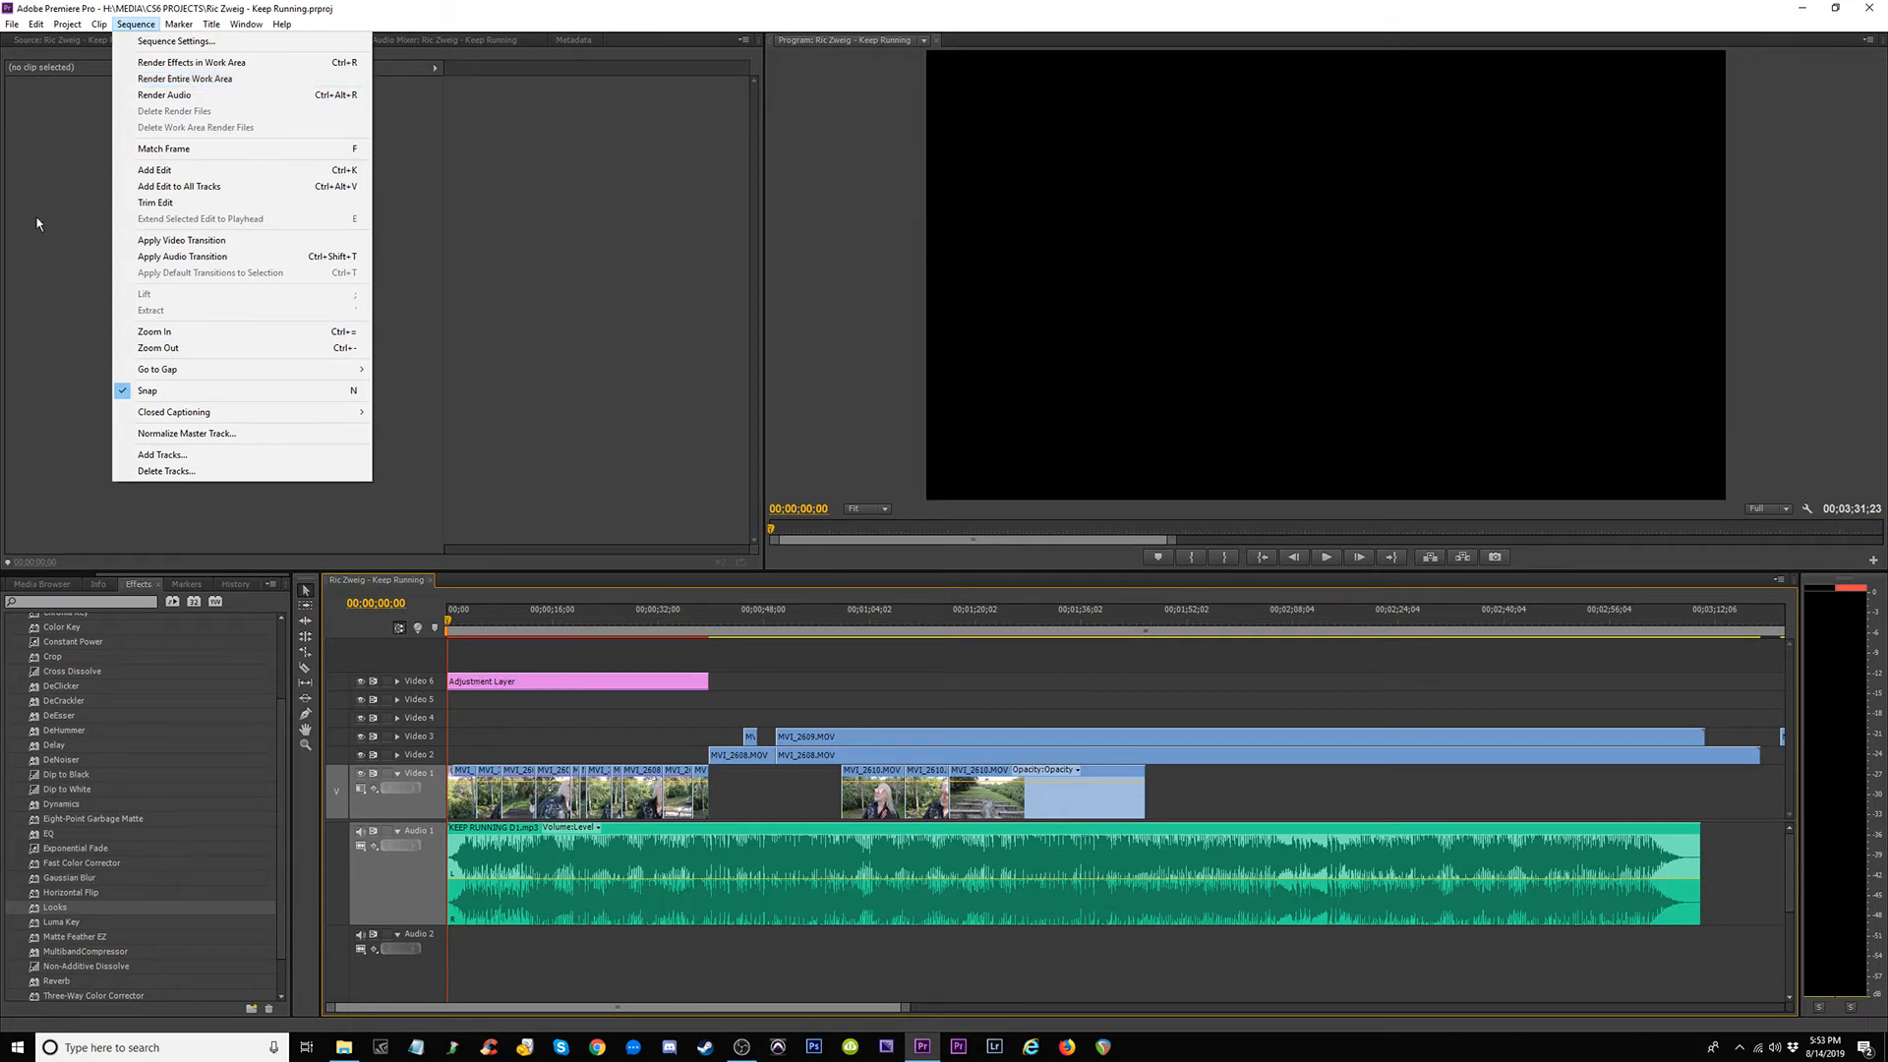
pyautogui.click(506, 622)
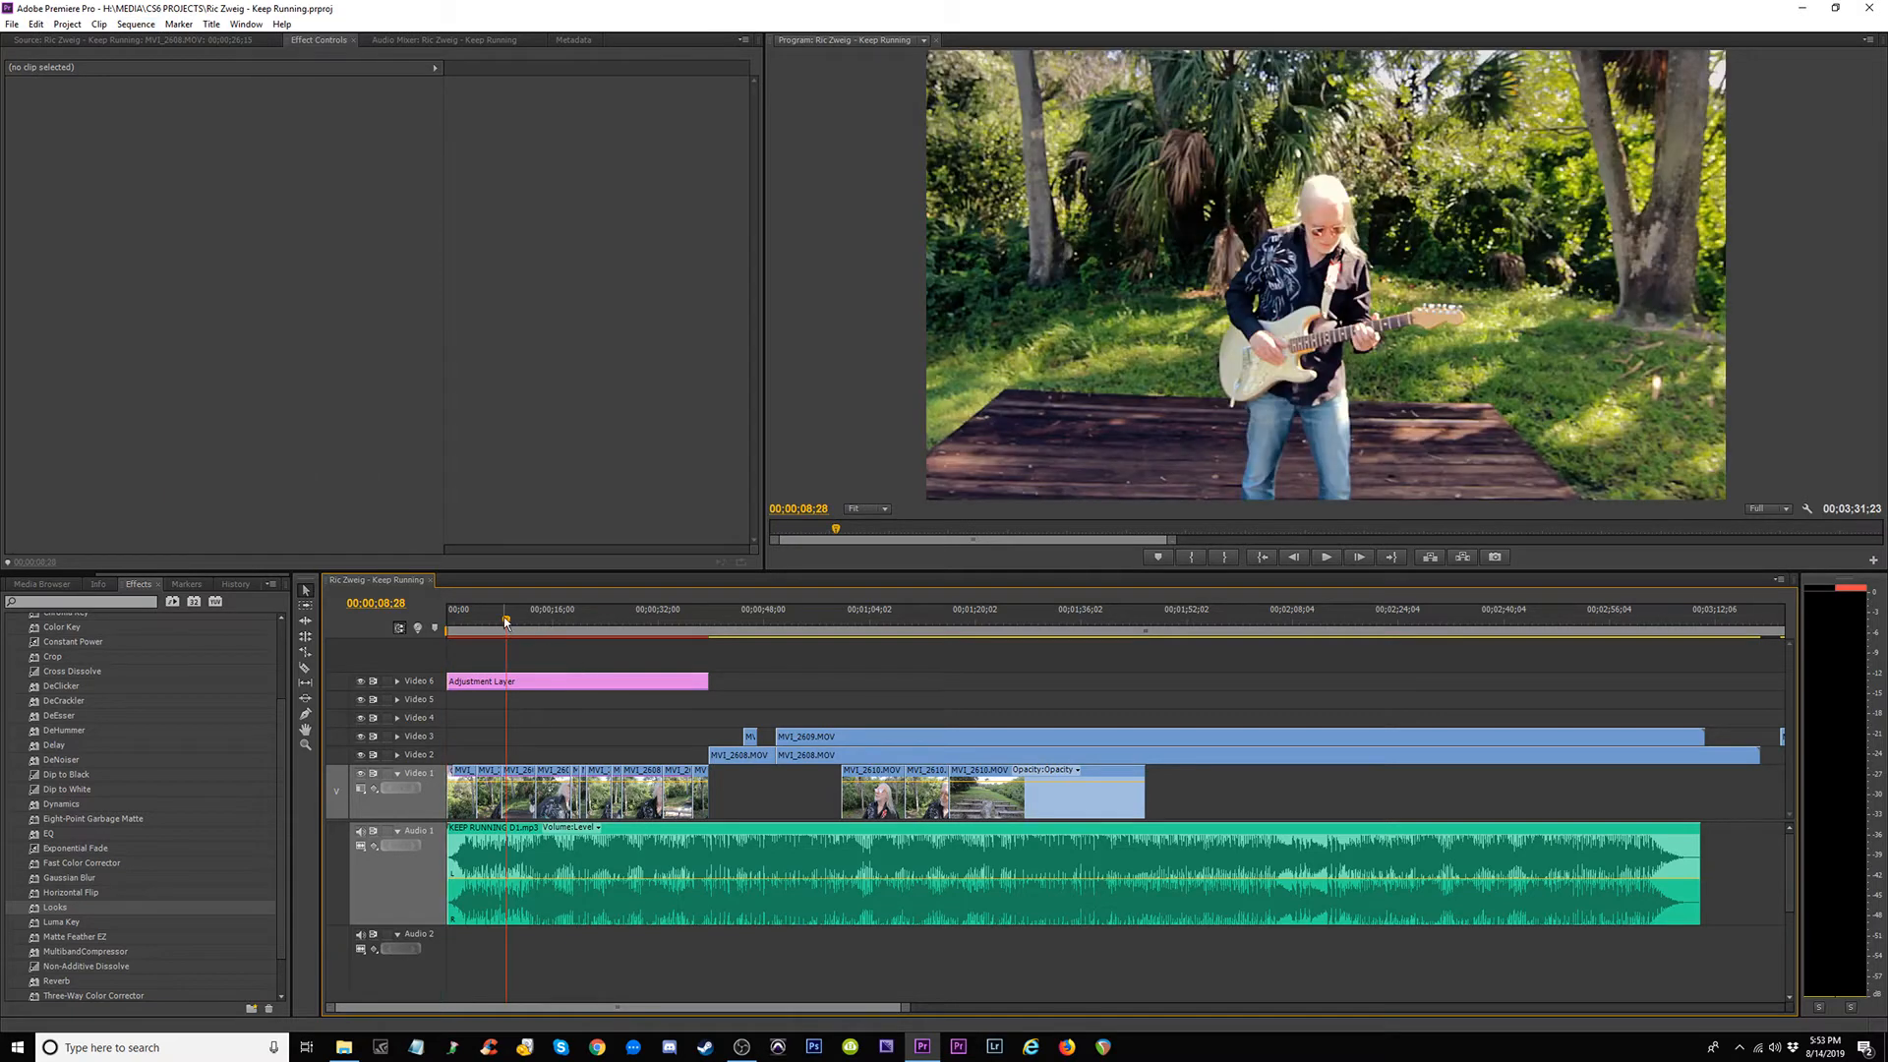
pyautogui.press('Return')
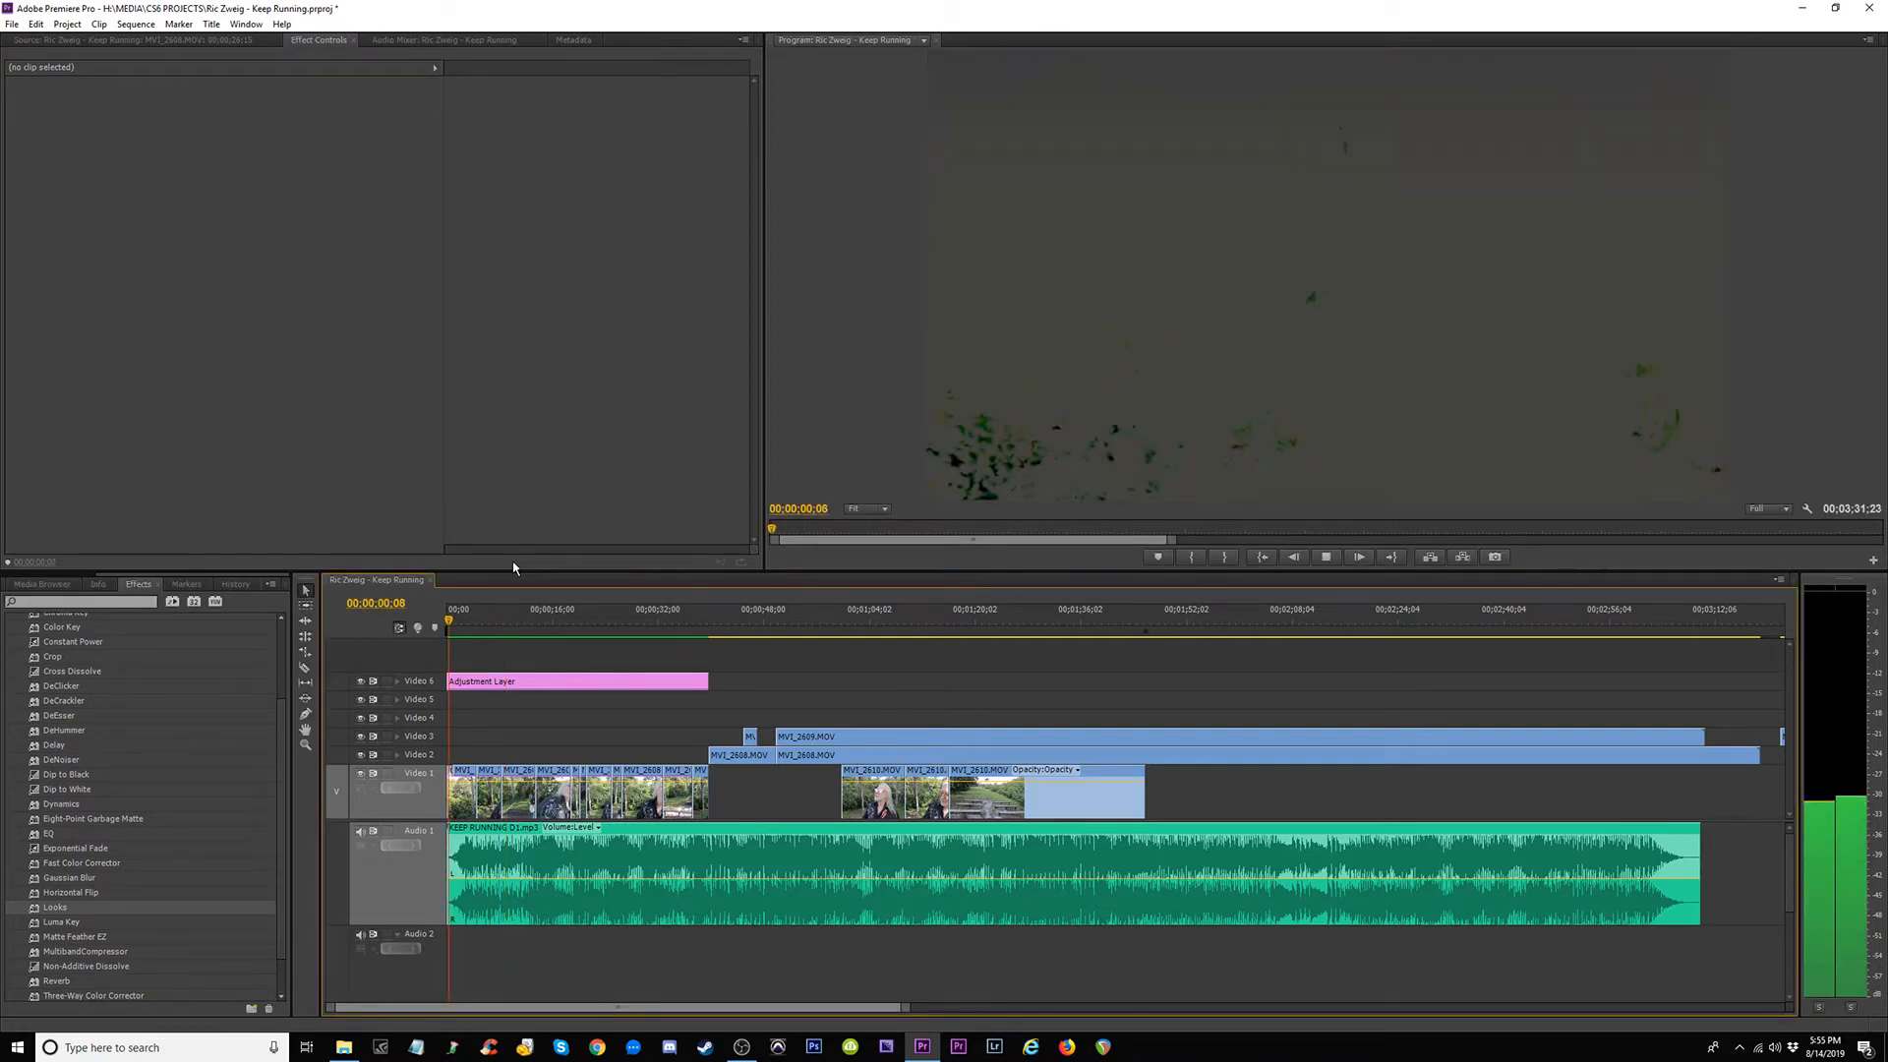
pyautogui.press('Home')
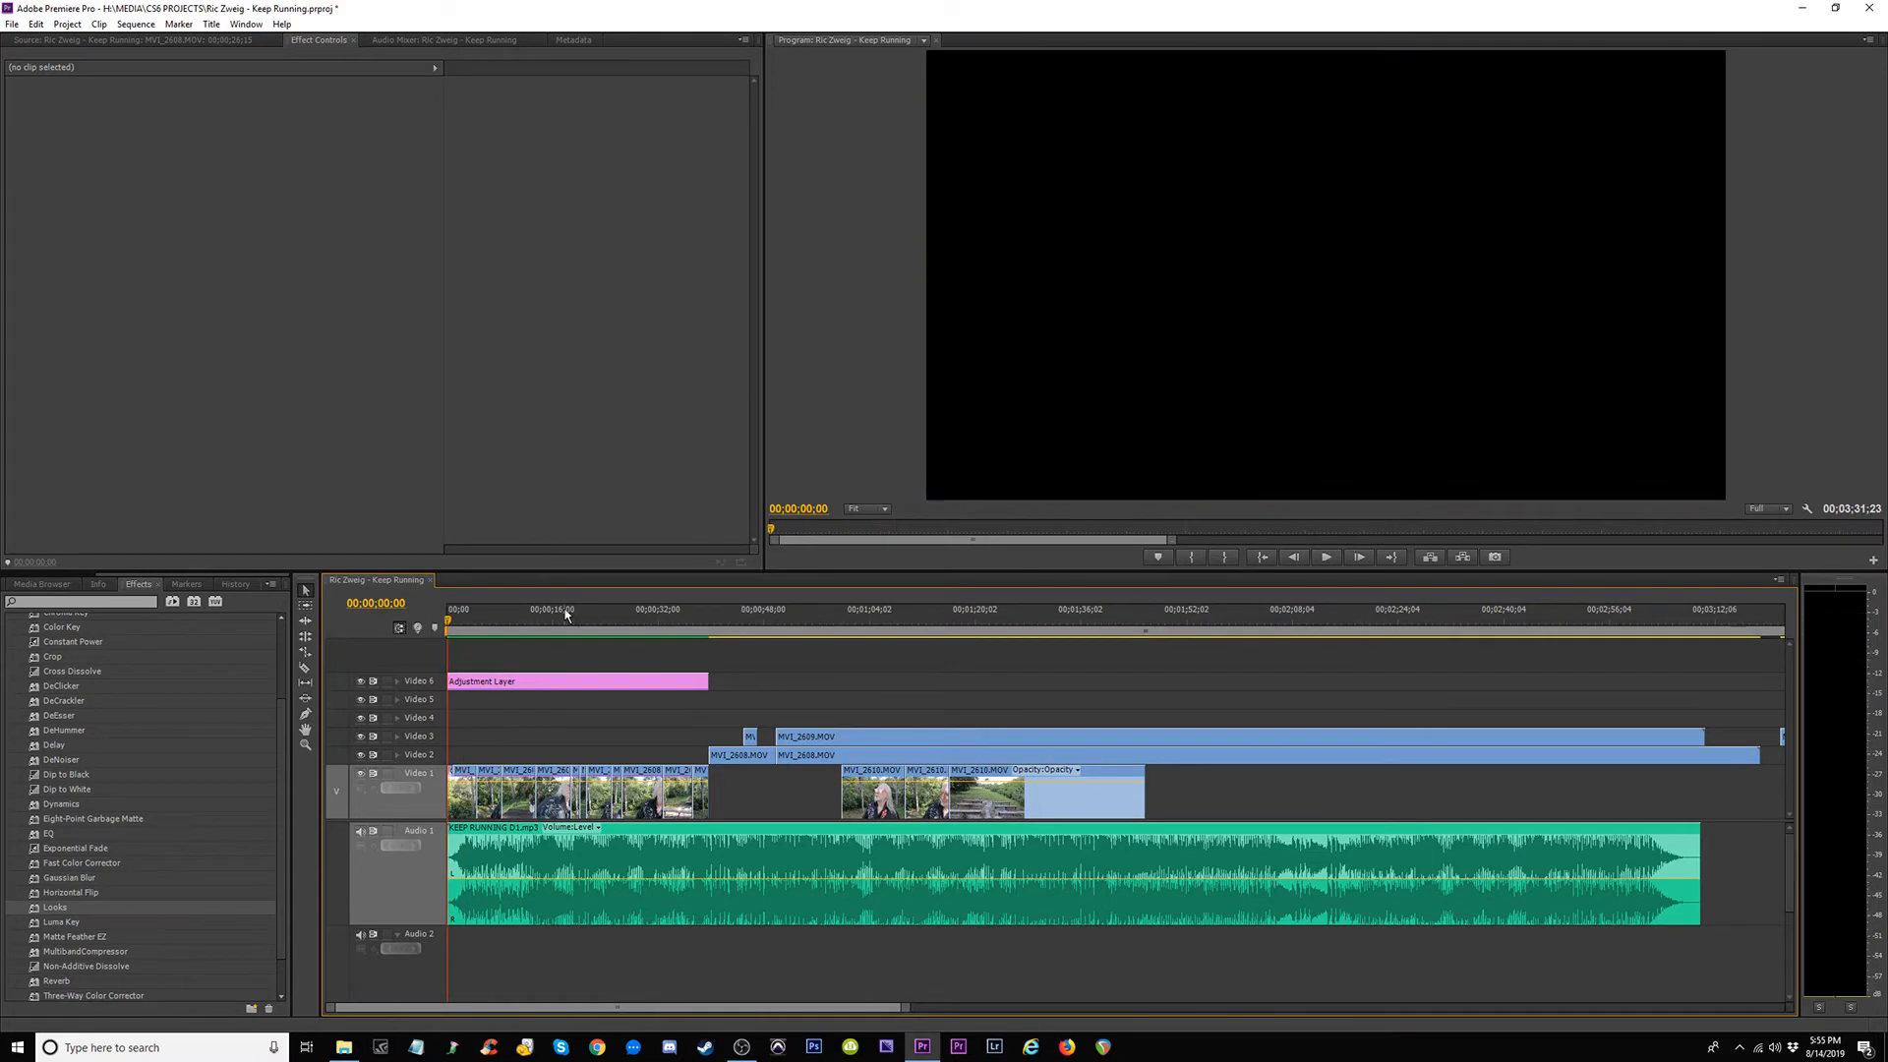
# Replace the Cross Dissolve at the start of the first Video 1 clip with a Dip to Black transition.
pyautogui.press('=')
pyautogui.press('=')
pyautogui.press('=')
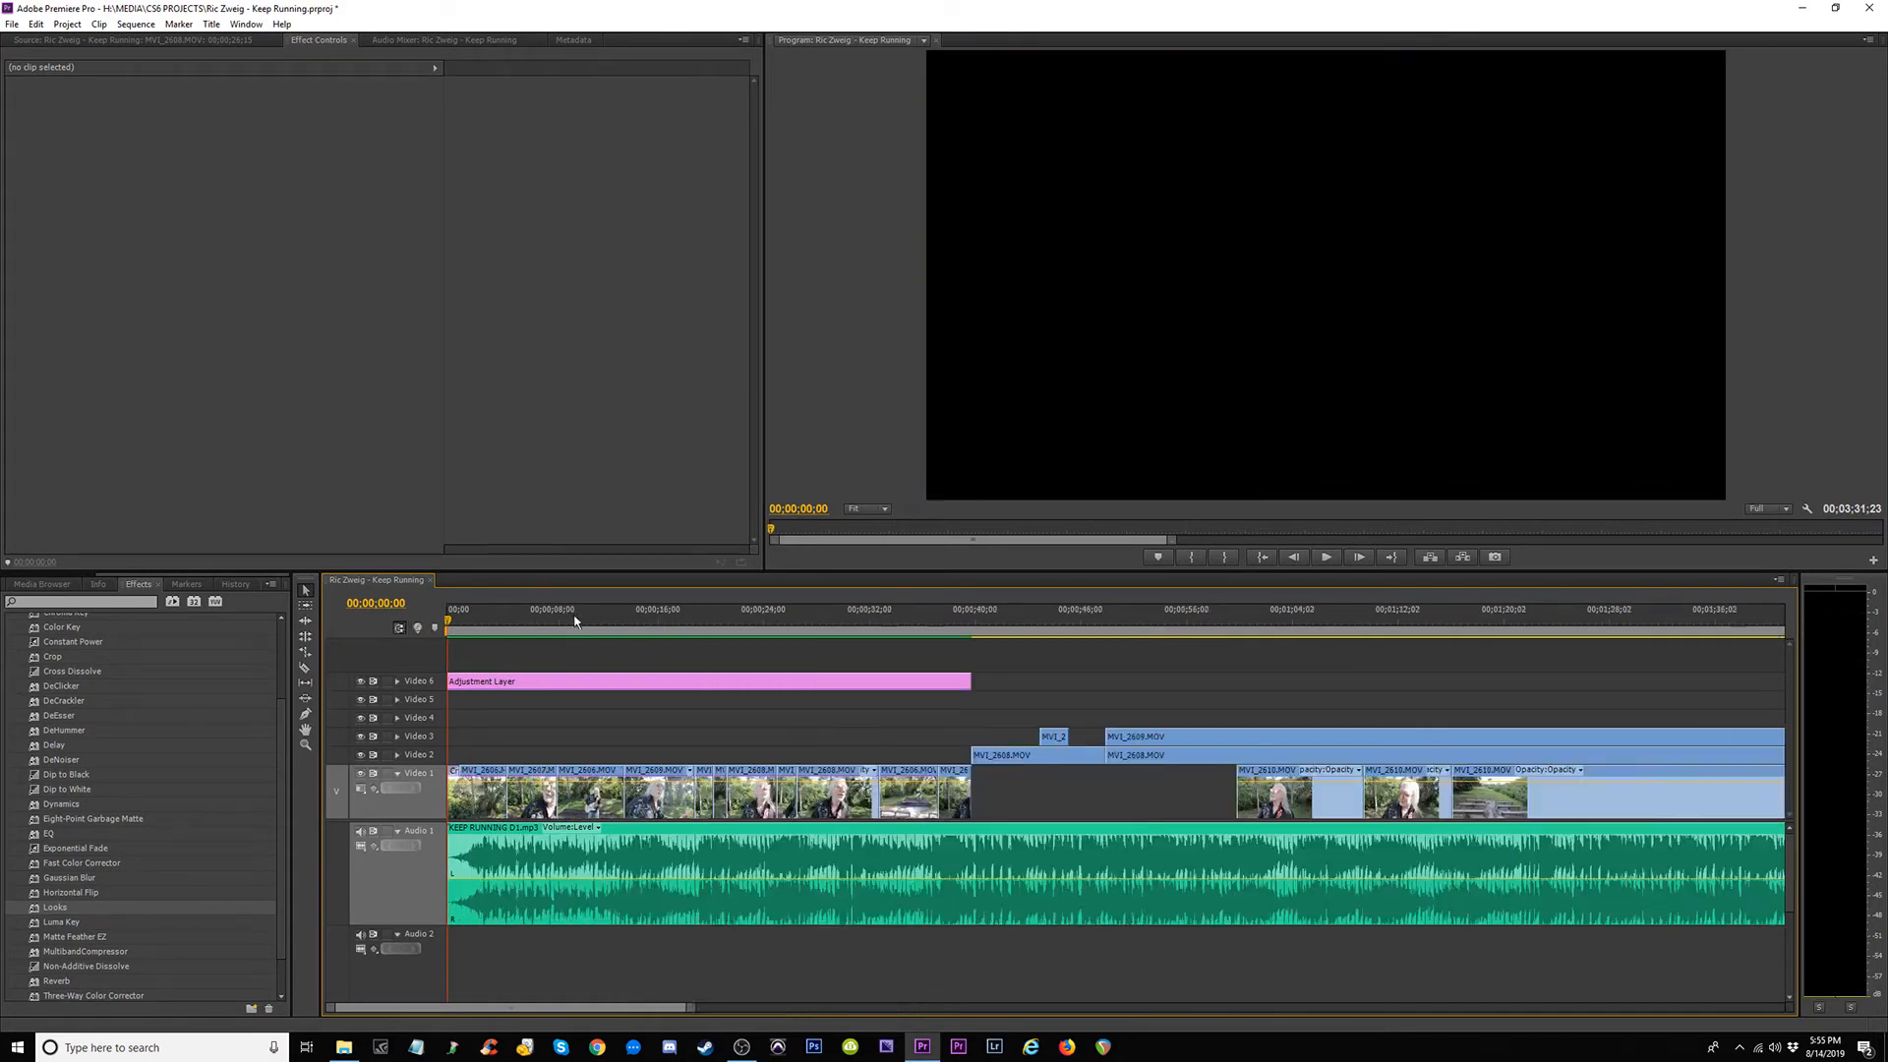
pyautogui.press('space')
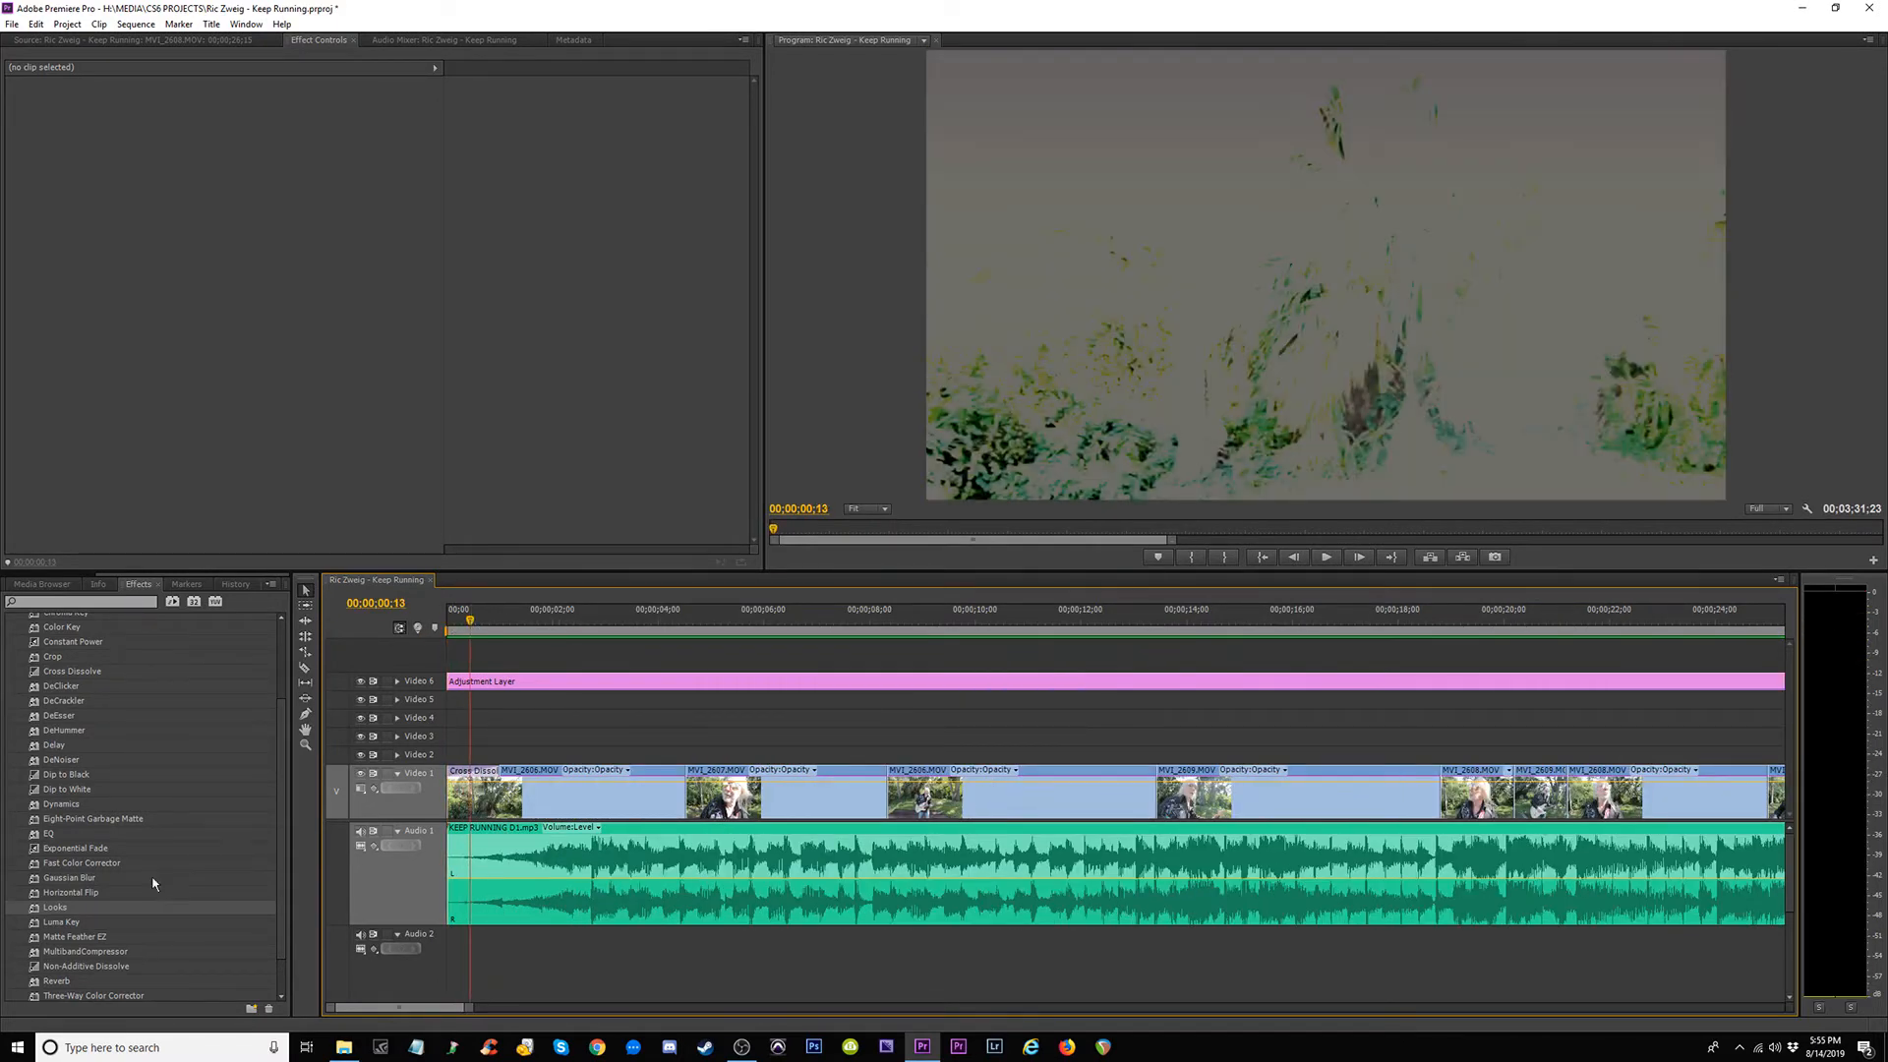
pyautogui.scroll(3, 105, 787)
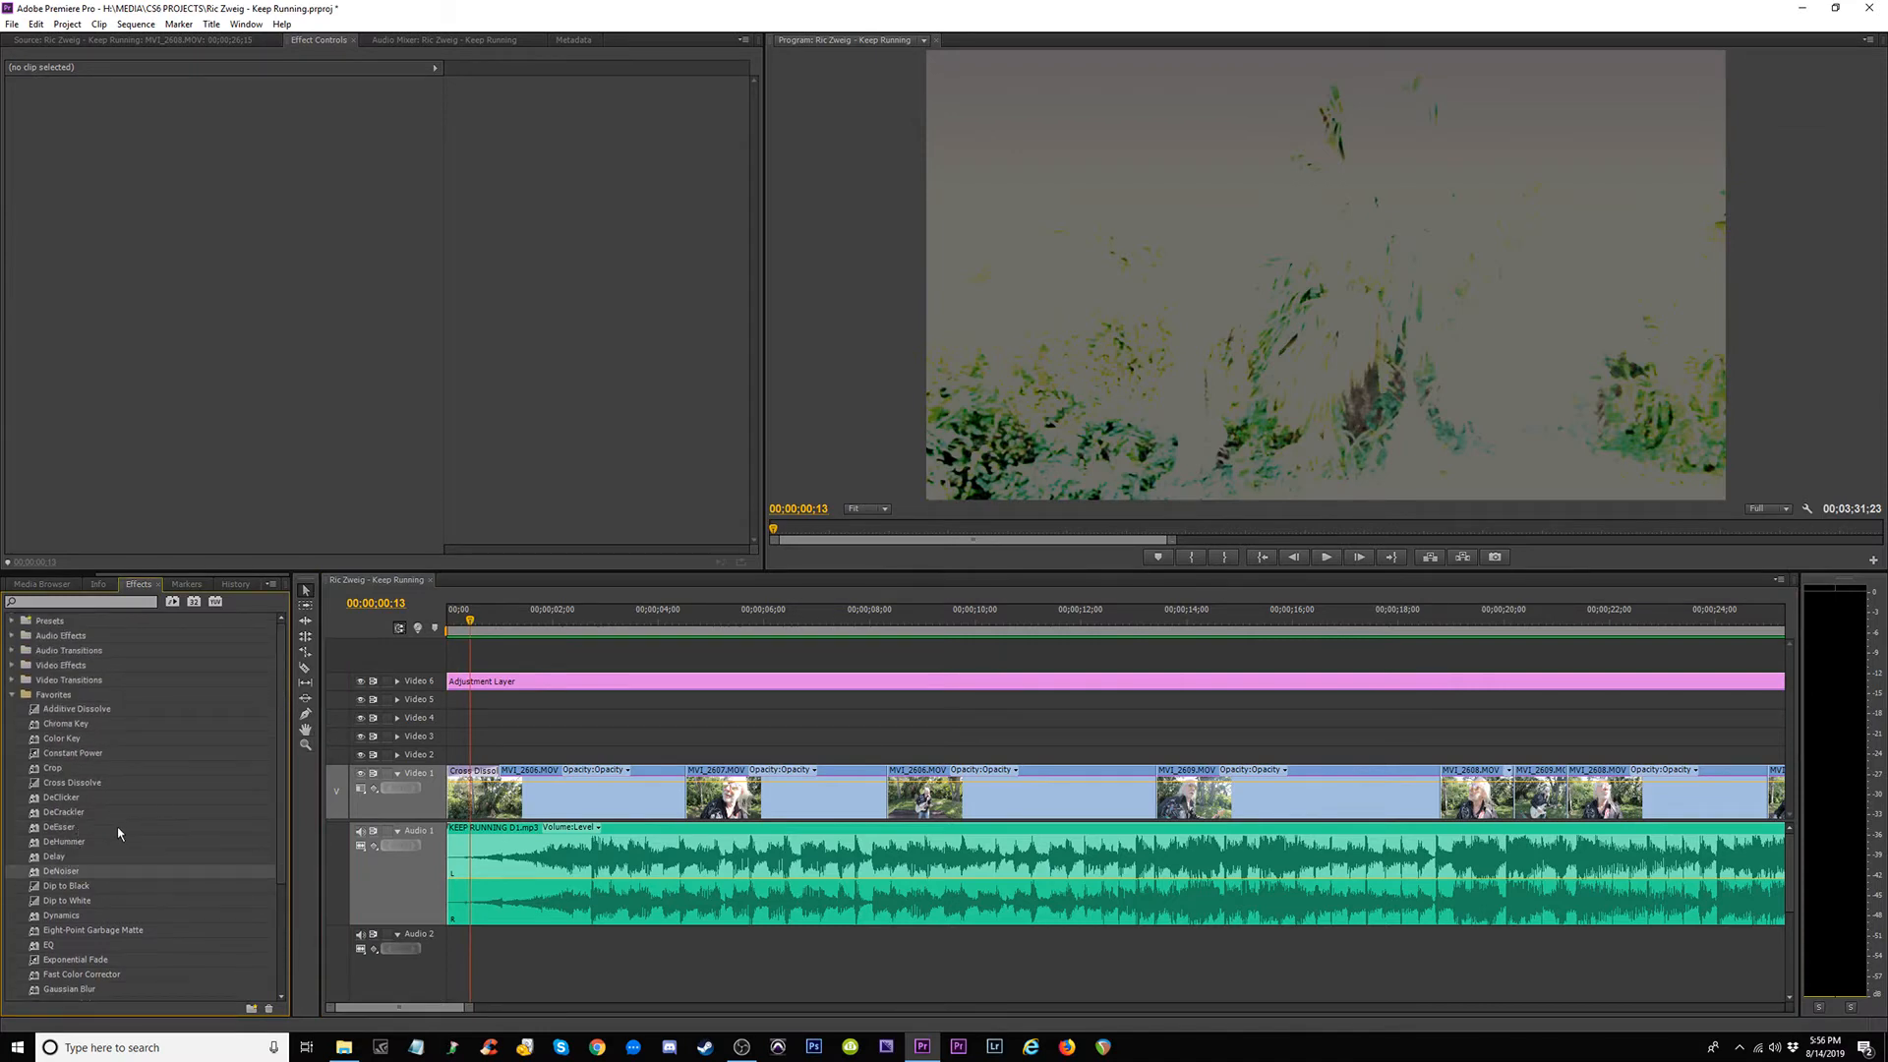
pyautogui.click(484, 686)
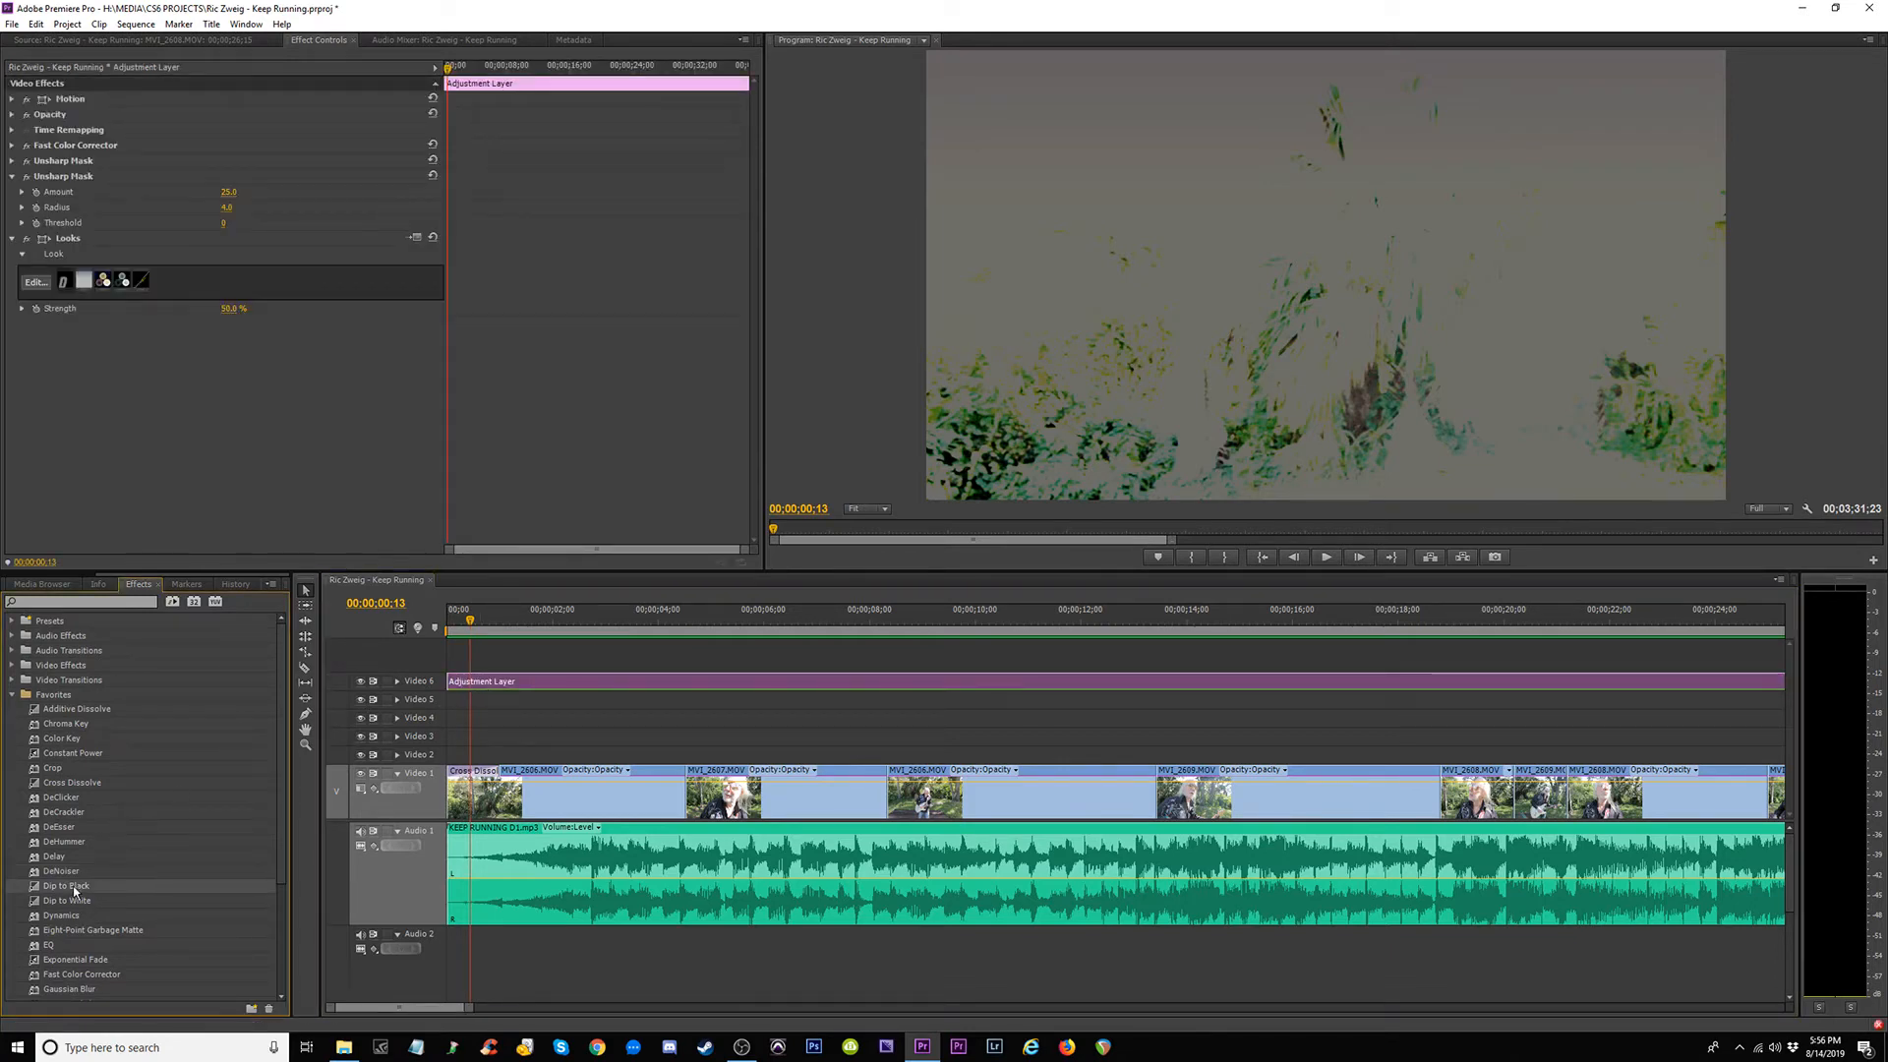
pyautogui.moveTo(71, 888); pyautogui.dragTo(478, 774)
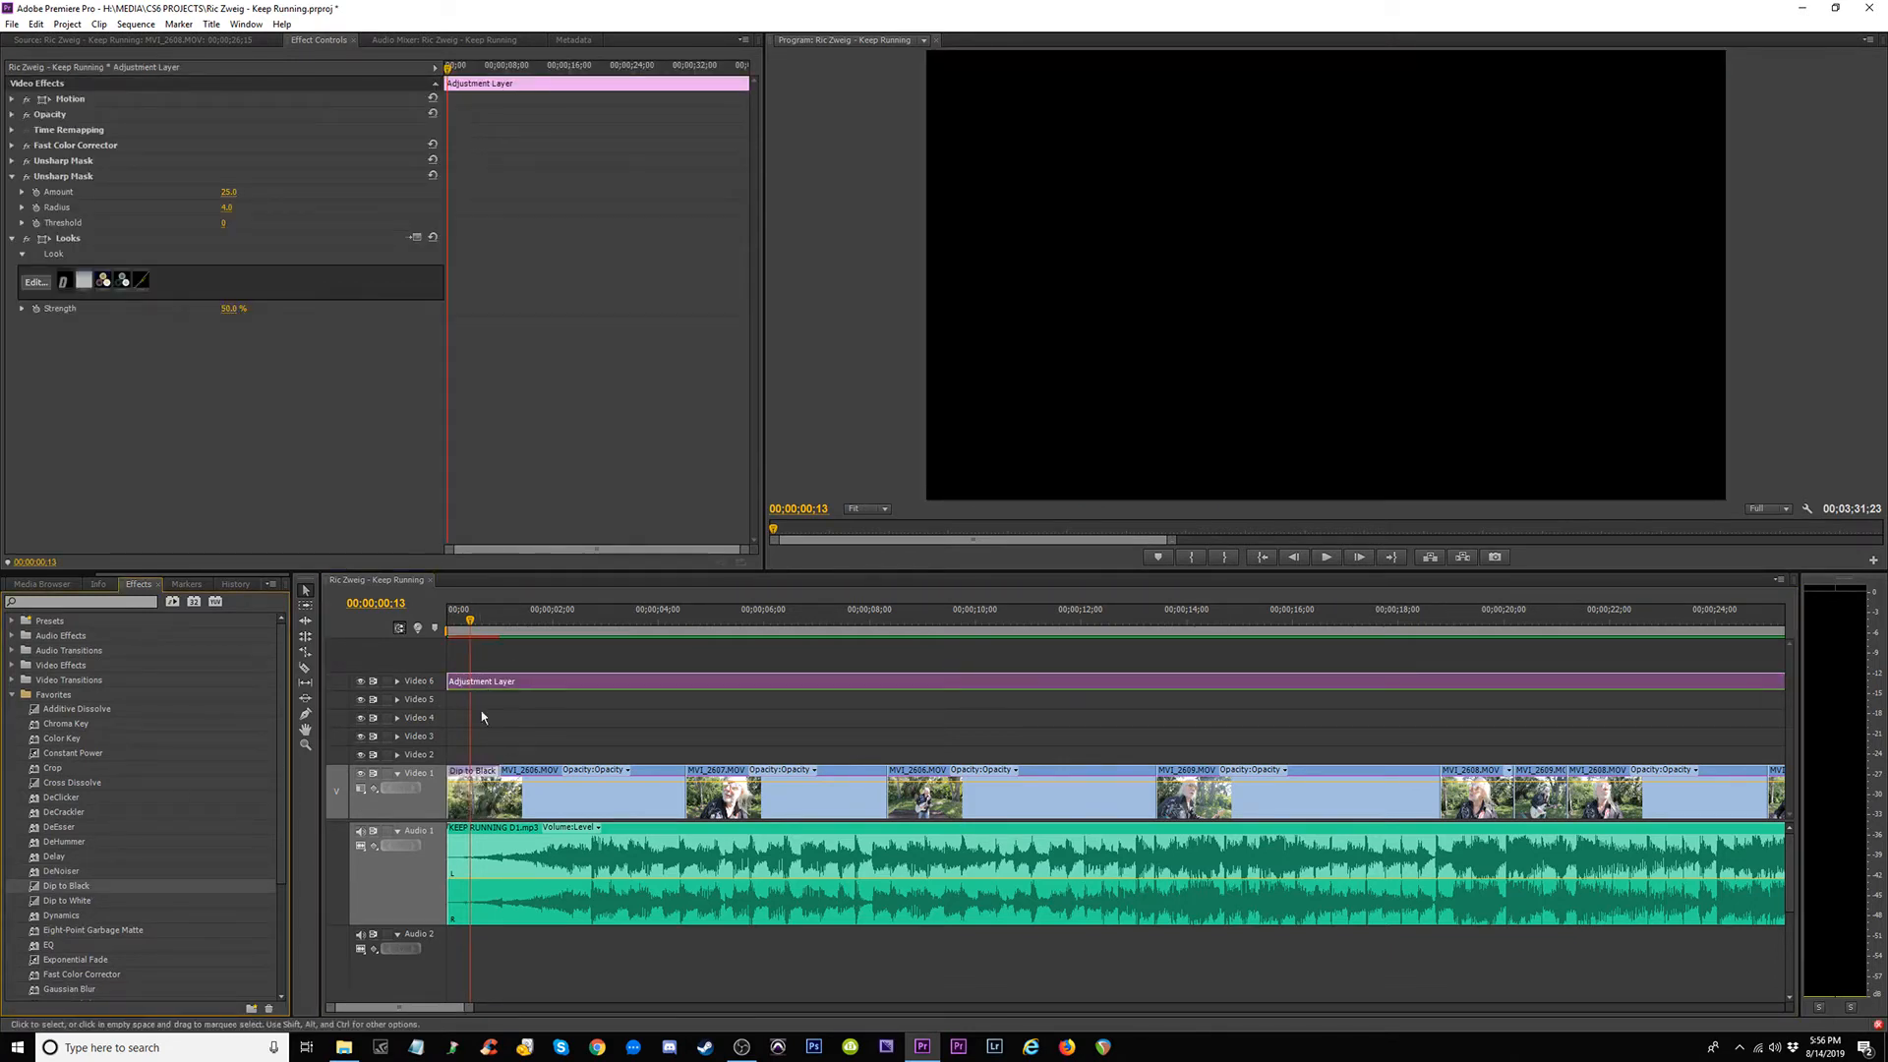
# Render the new opening transition and play the sequence full screen from the start.
pyautogui.click(481, 621)
pyautogui.moveTo(483, 620)
pyautogui.mouseDown()
pyautogui.moveTo(510, 621)
pyautogui.moveTo(461, 621)
pyautogui.moveTo(521, 622)
pyautogui.moveTo(490, 632)
pyautogui.mouseUp()
pyautogui.press('Return')
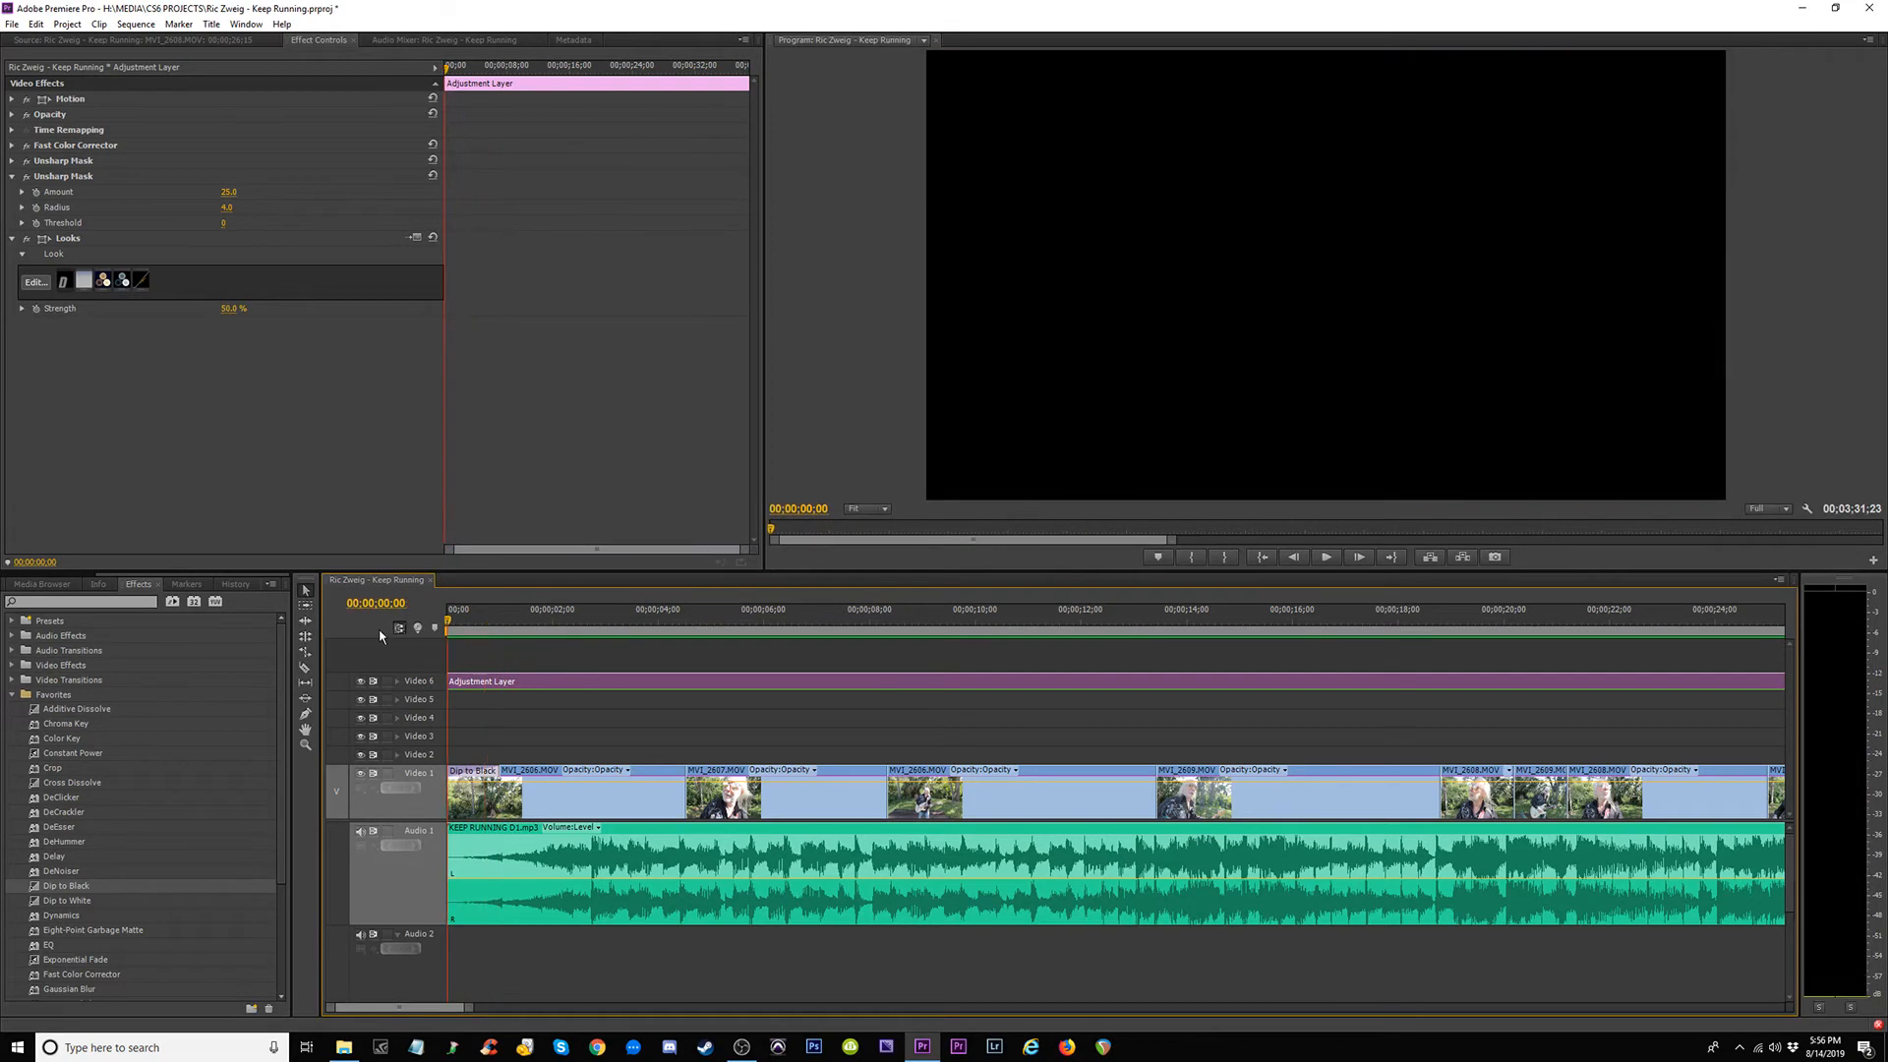
pyautogui.hotkey('ctrl', '`')
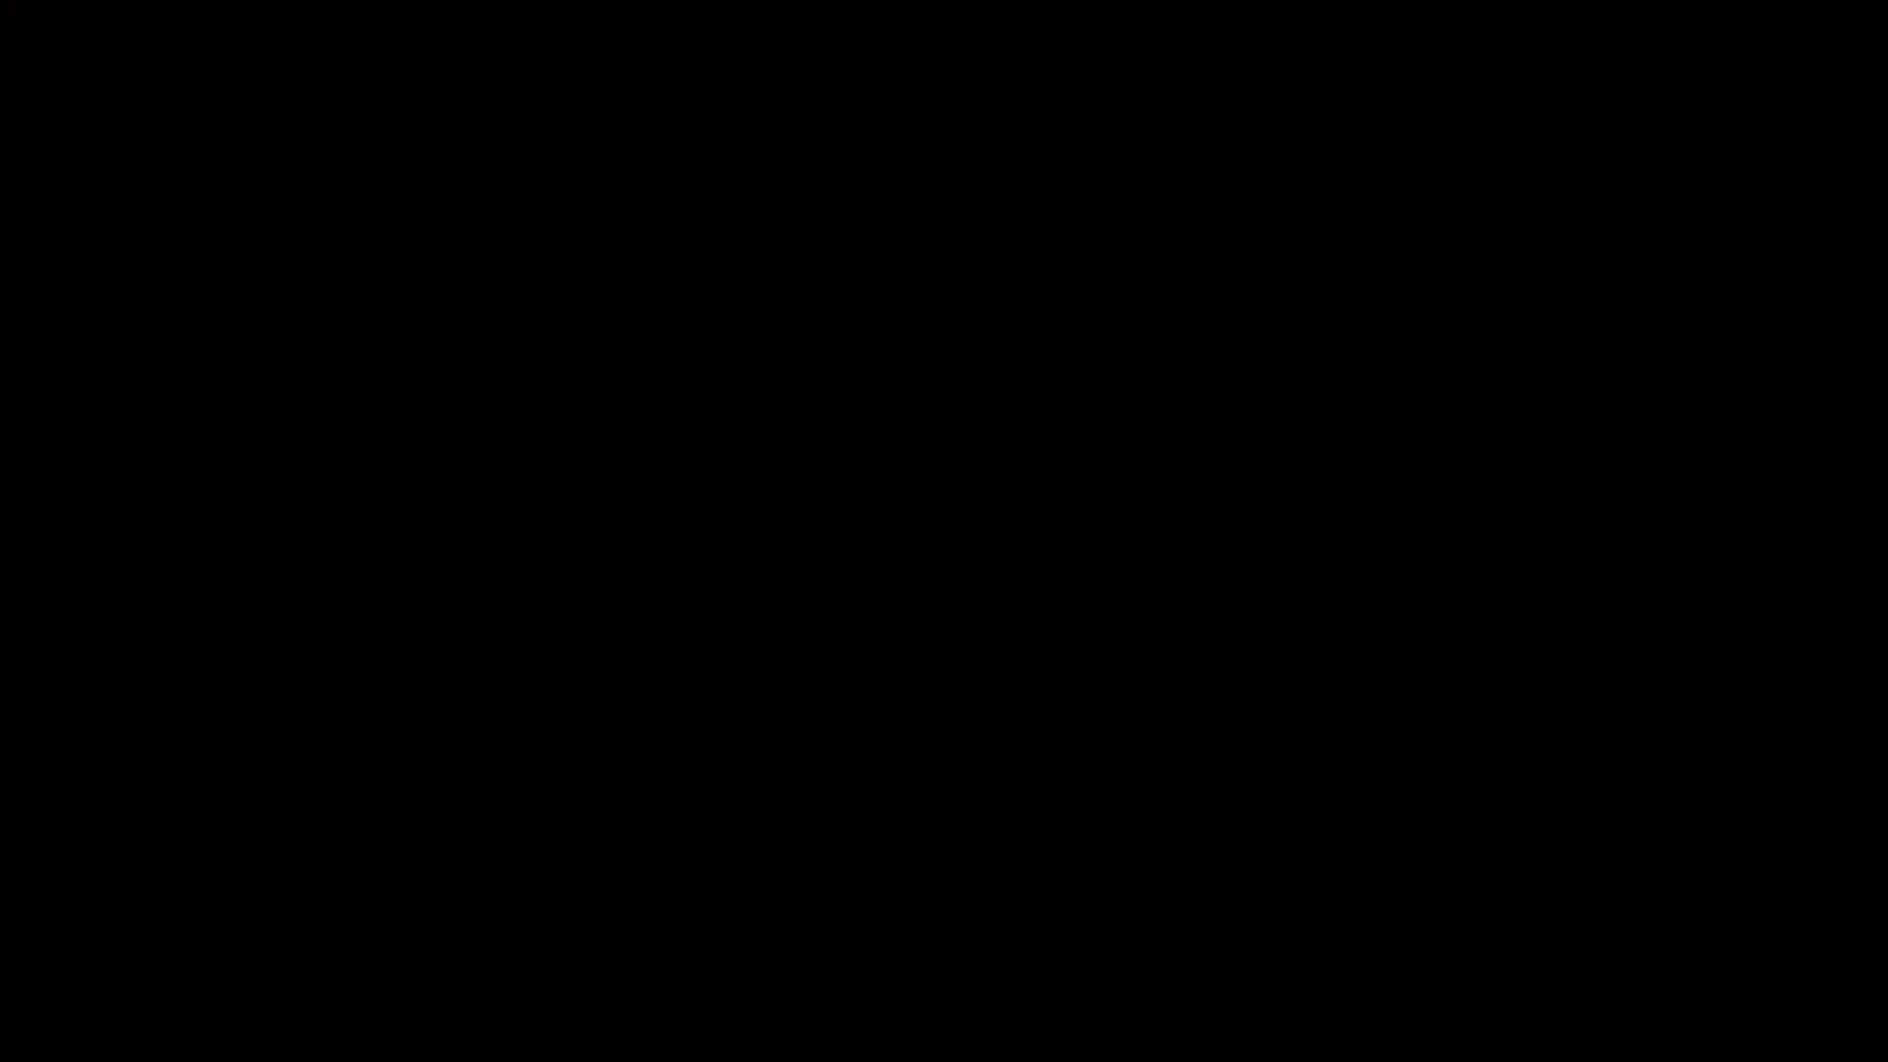
pyautogui.press('space')
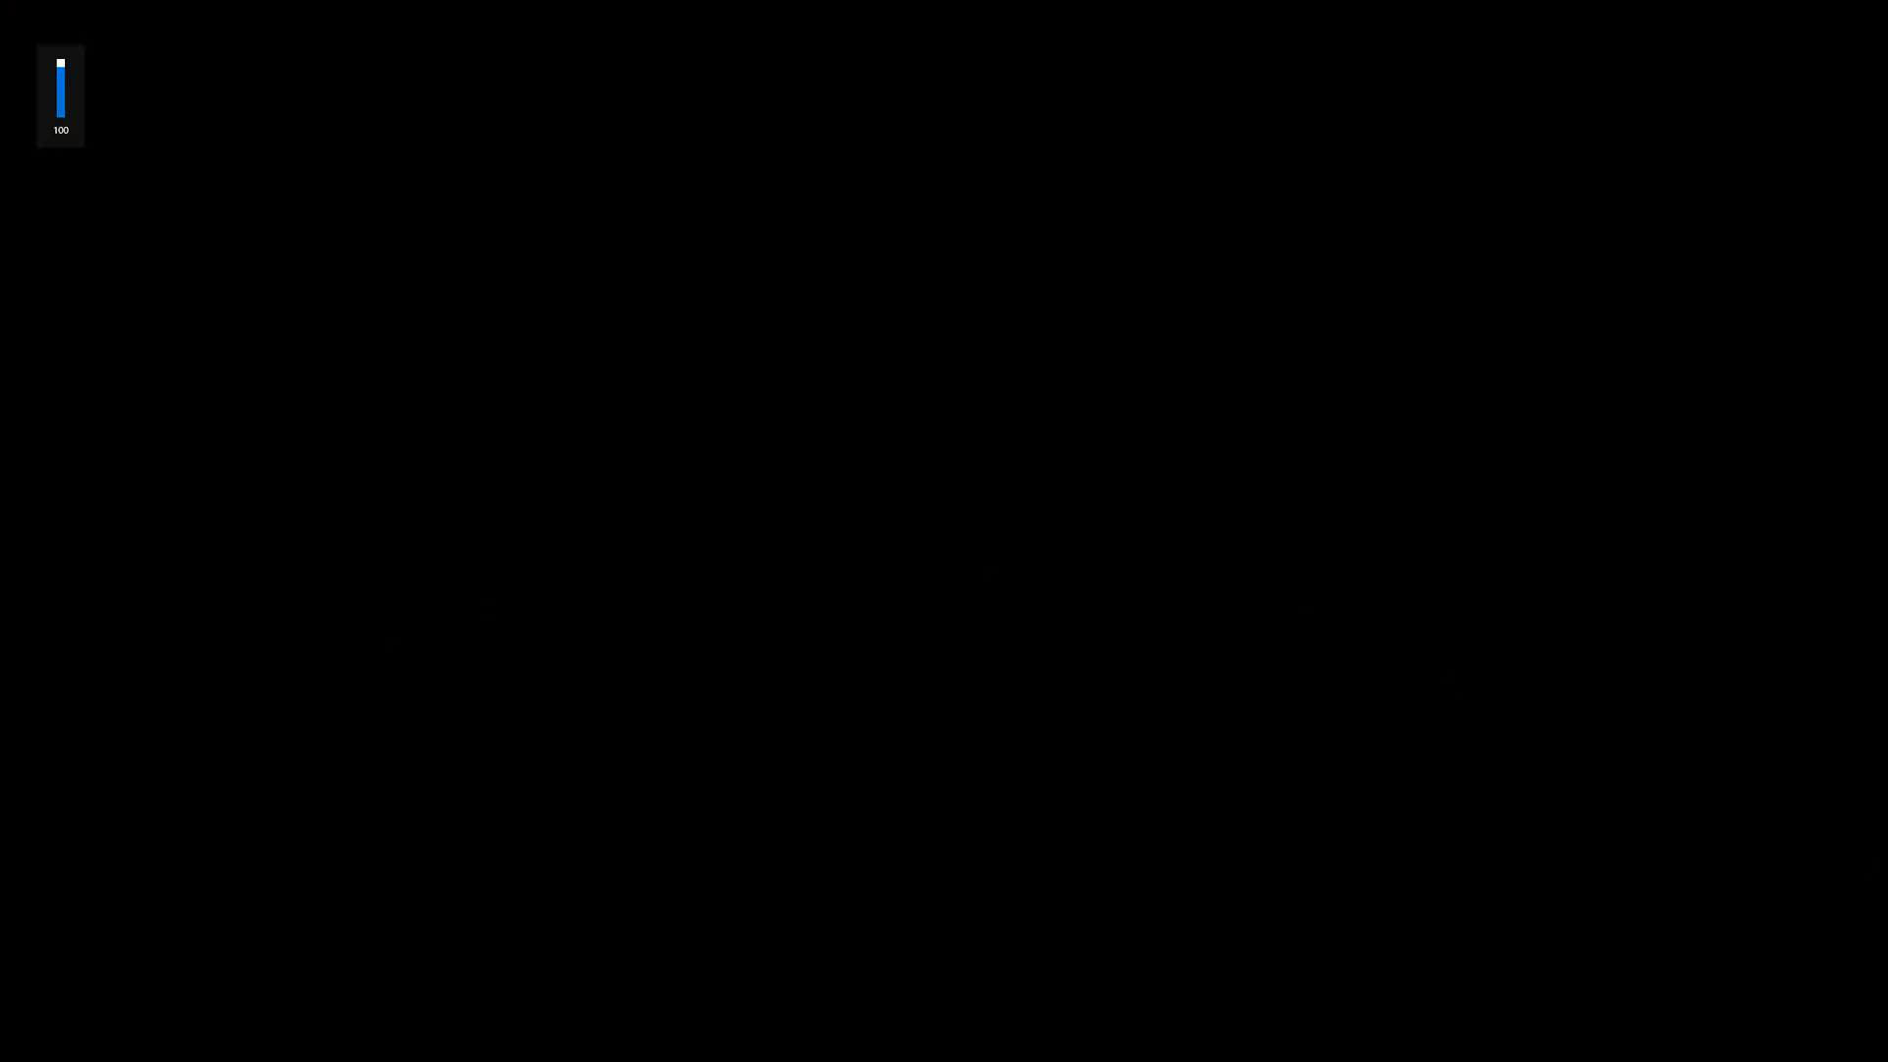
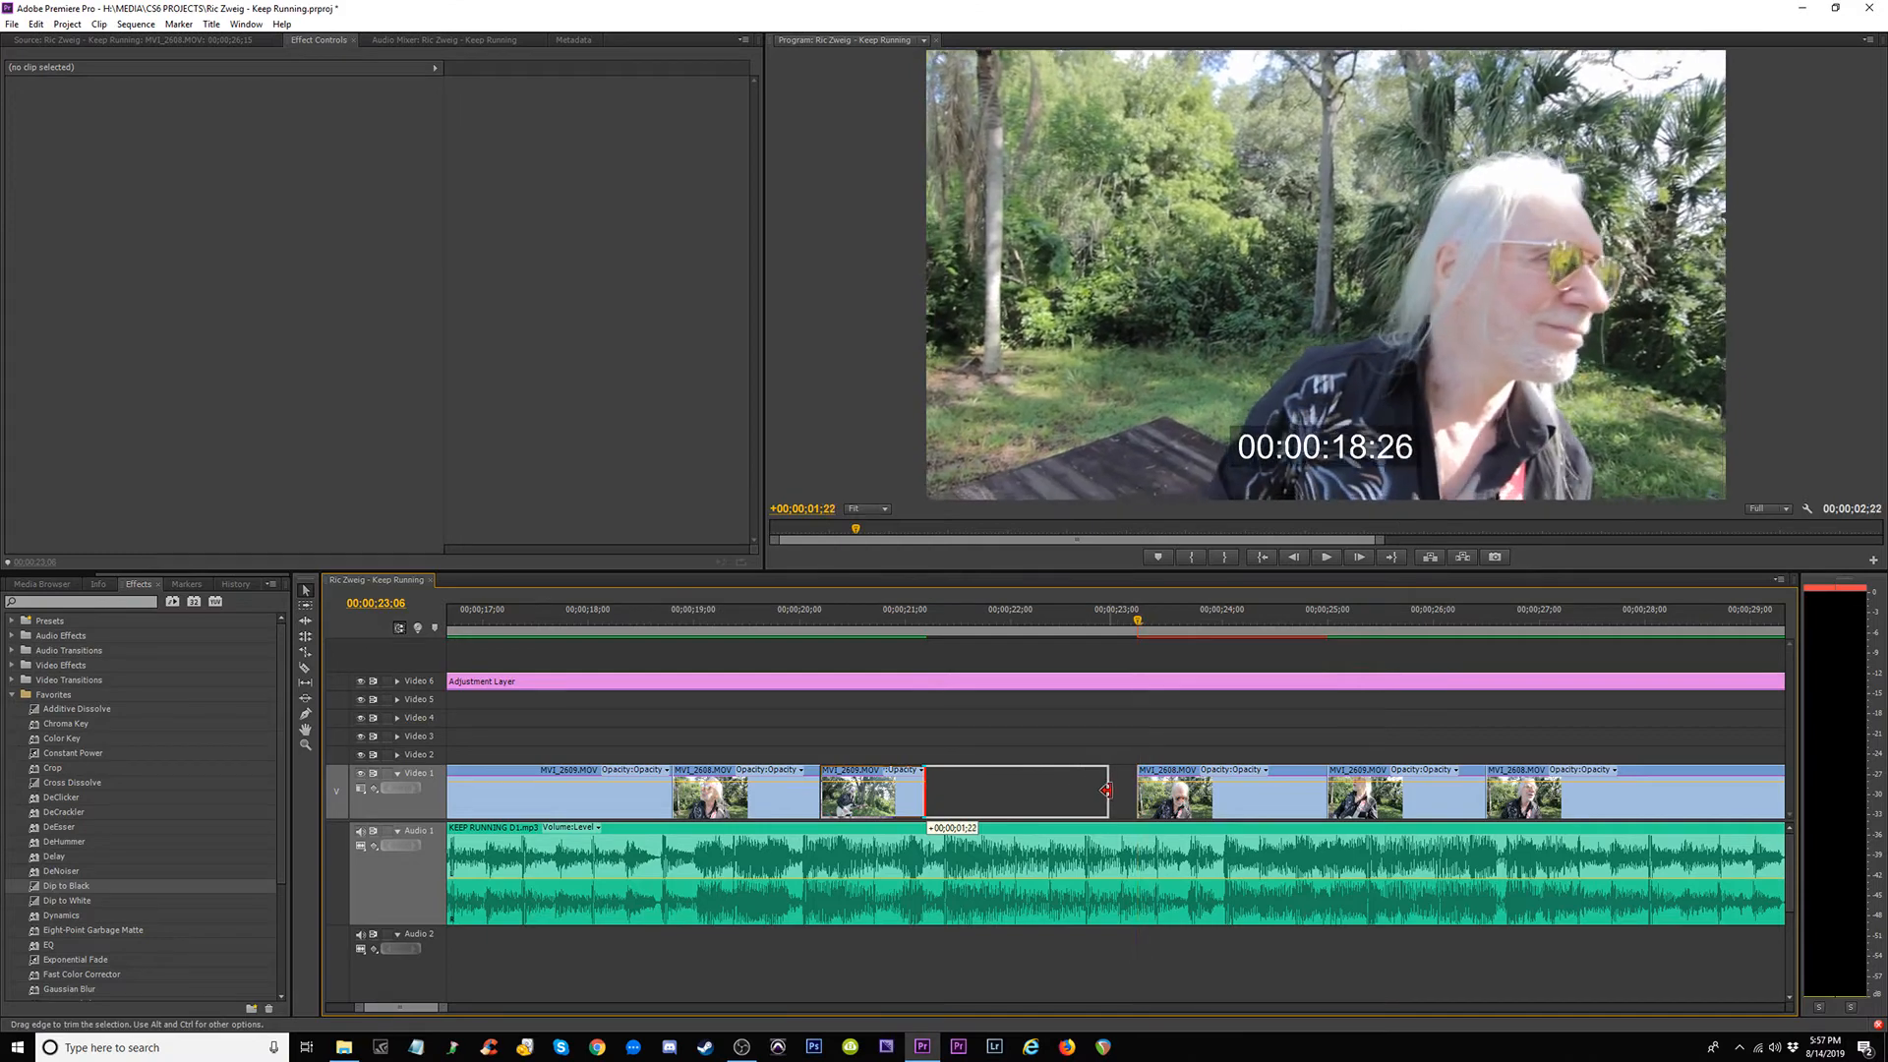
# Move the MVI_2608.MOV clip after the 23-second cut up to Video 3 and extend the preceding MVI_2609.MOV clip across the gap.
pyautogui.click(1095, 619)
pyautogui.press('space')
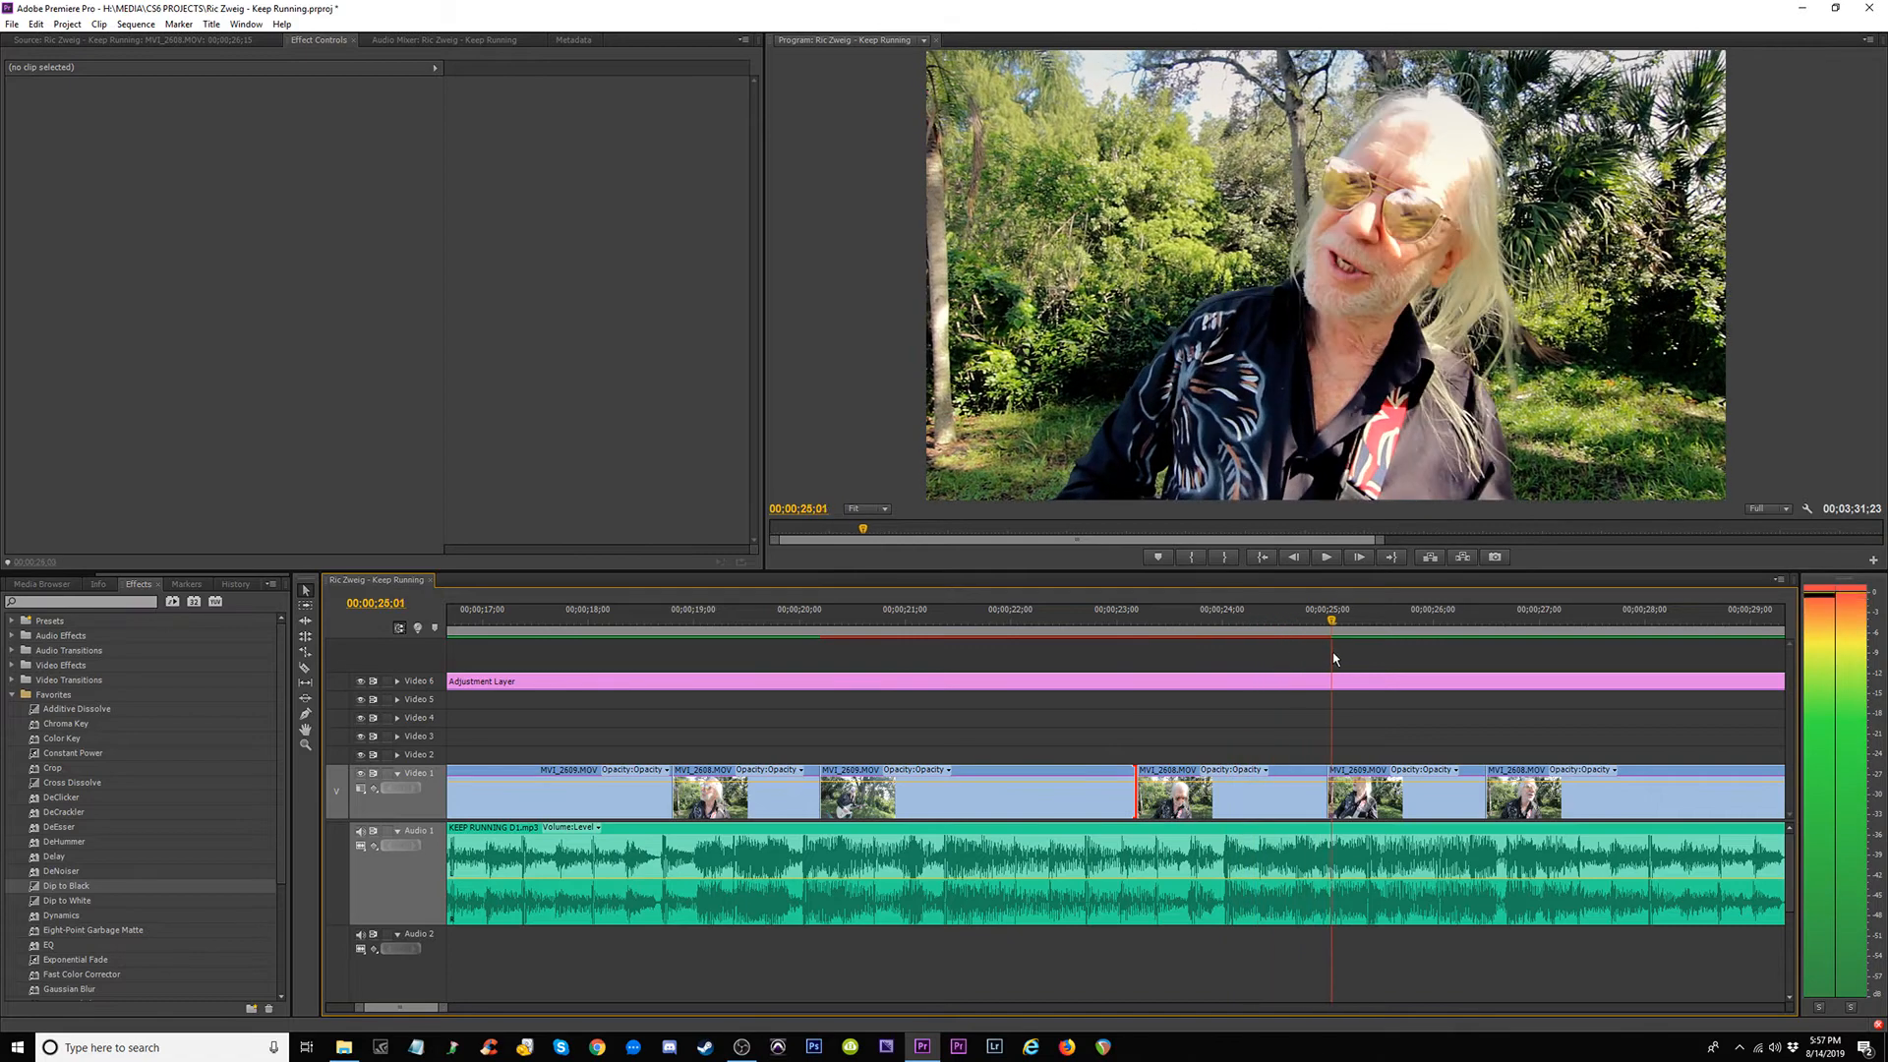
pyautogui.moveTo(1360, 657); pyautogui.dragTo(1280, 662)
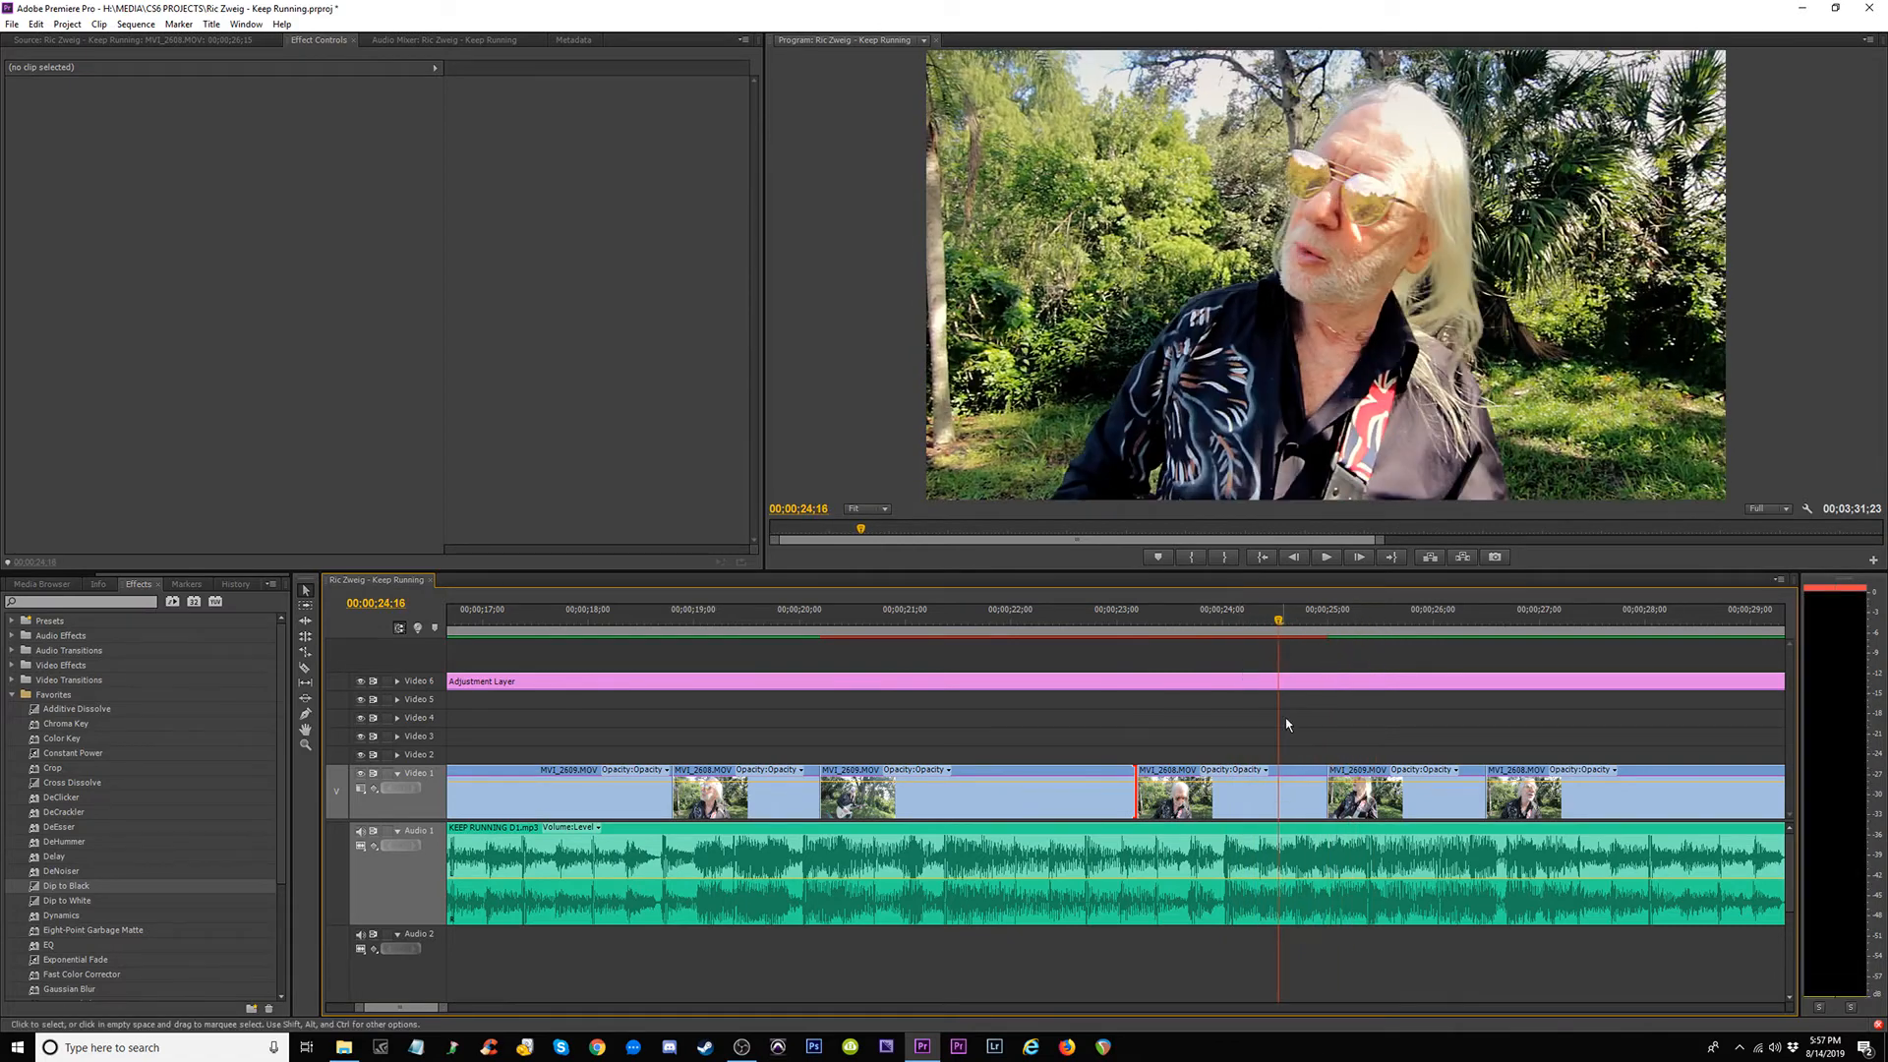
pyautogui.moveTo(1255, 815); pyautogui.dragTo(692, 739)
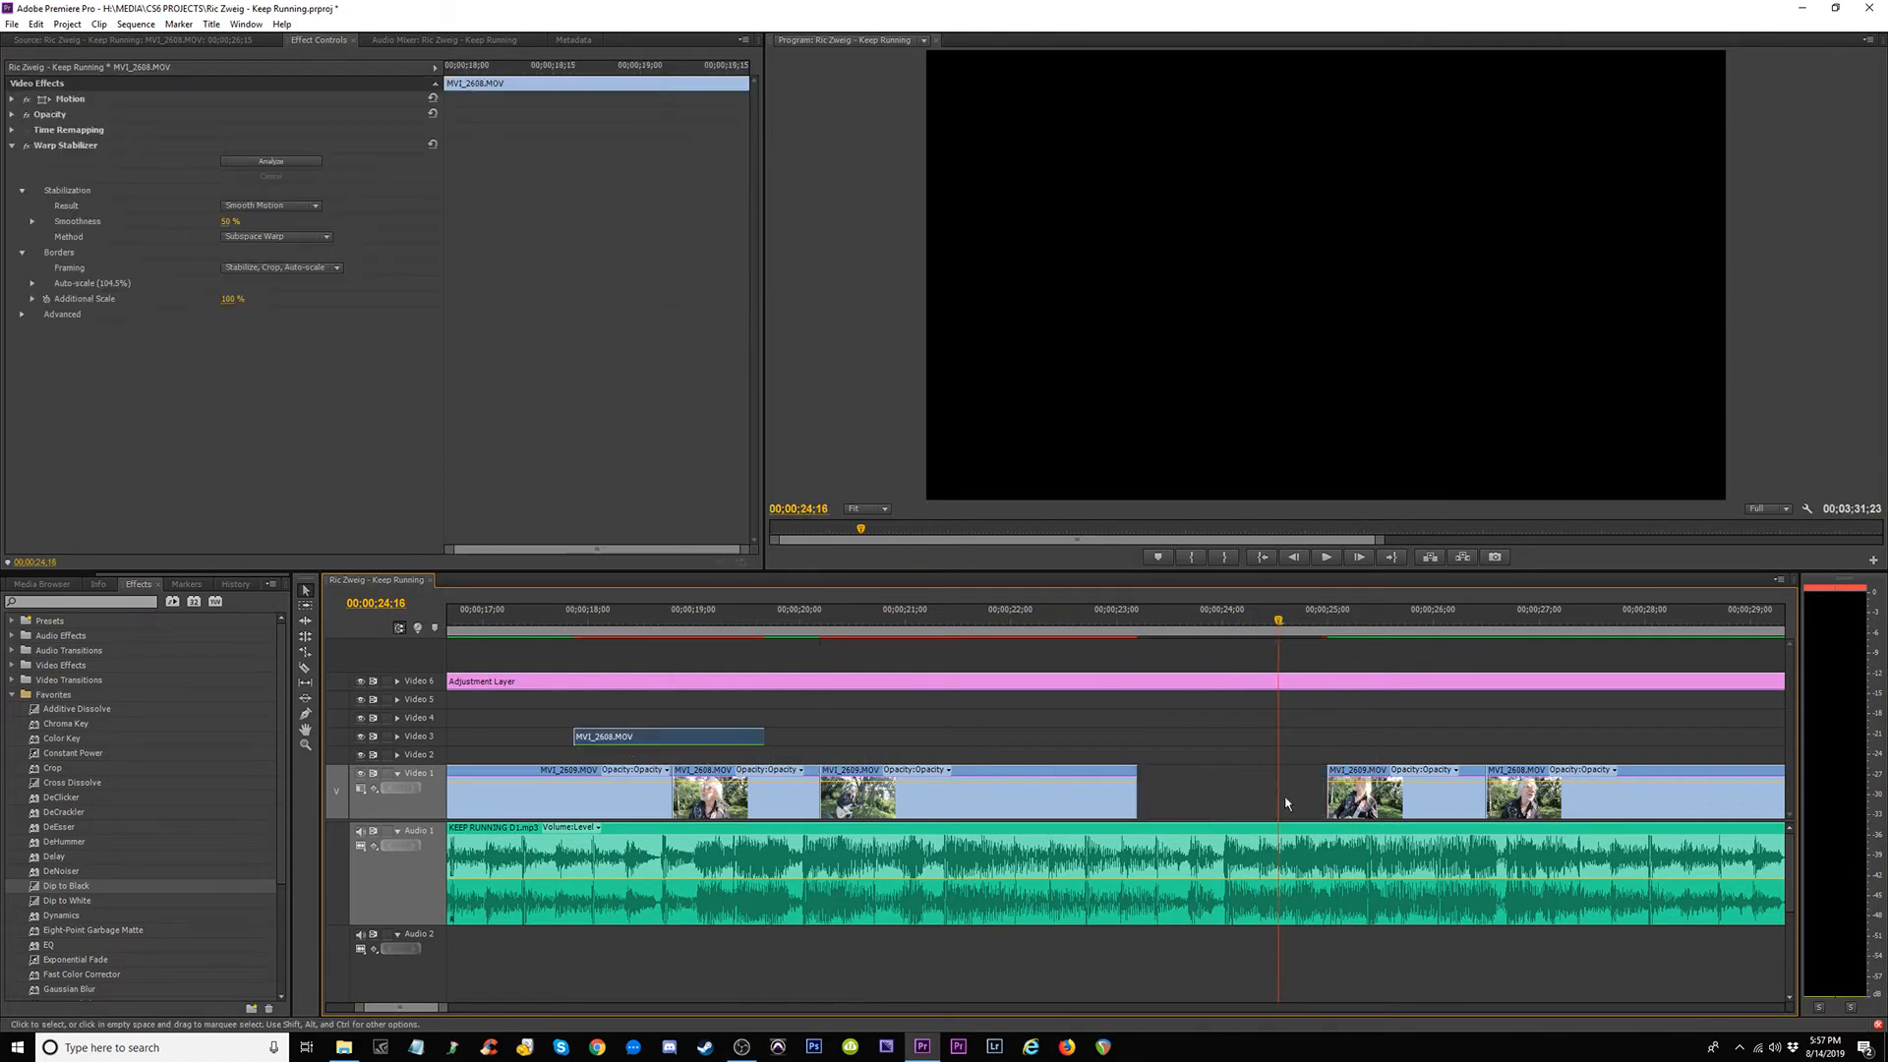
pyautogui.click(1169, 805)
pyautogui.moveTo(1169, 805); pyautogui.dragTo(1327, 806)
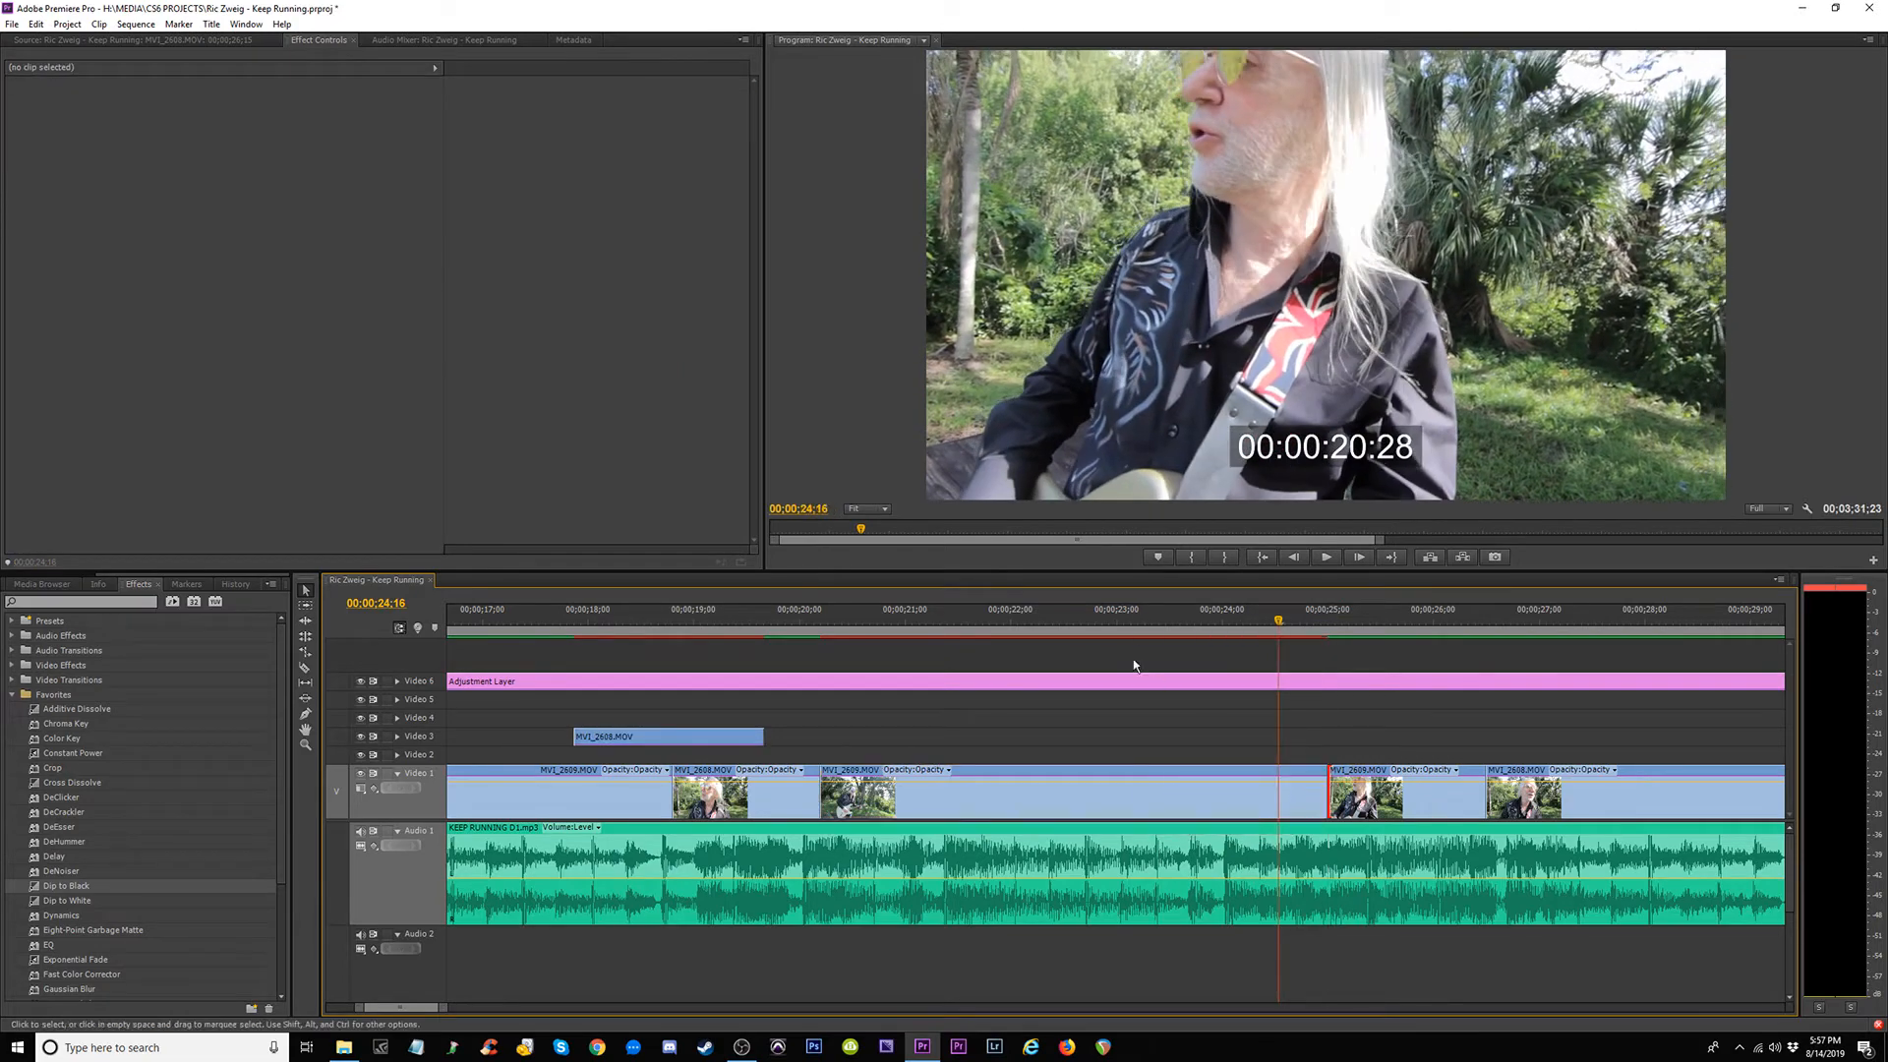
# Replace the short Video 1 clip at 25 seconds by extending MVI_2609.MOV to the next clip, and delete the MVI_2608.MOV clip on Video 3.
pyautogui.click(1157, 619)
pyautogui.moveTo(1156, 617); pyautogui.dragTo(1419, 747)
pyautogui.click(1380, 808)
pyautogui.press('Delete')
pyautogui.moveTo(1332, 802); pyautogui.dragTo(1487, 804)
pyautogui.click(683, 739)
pyautogui.press('Delete')
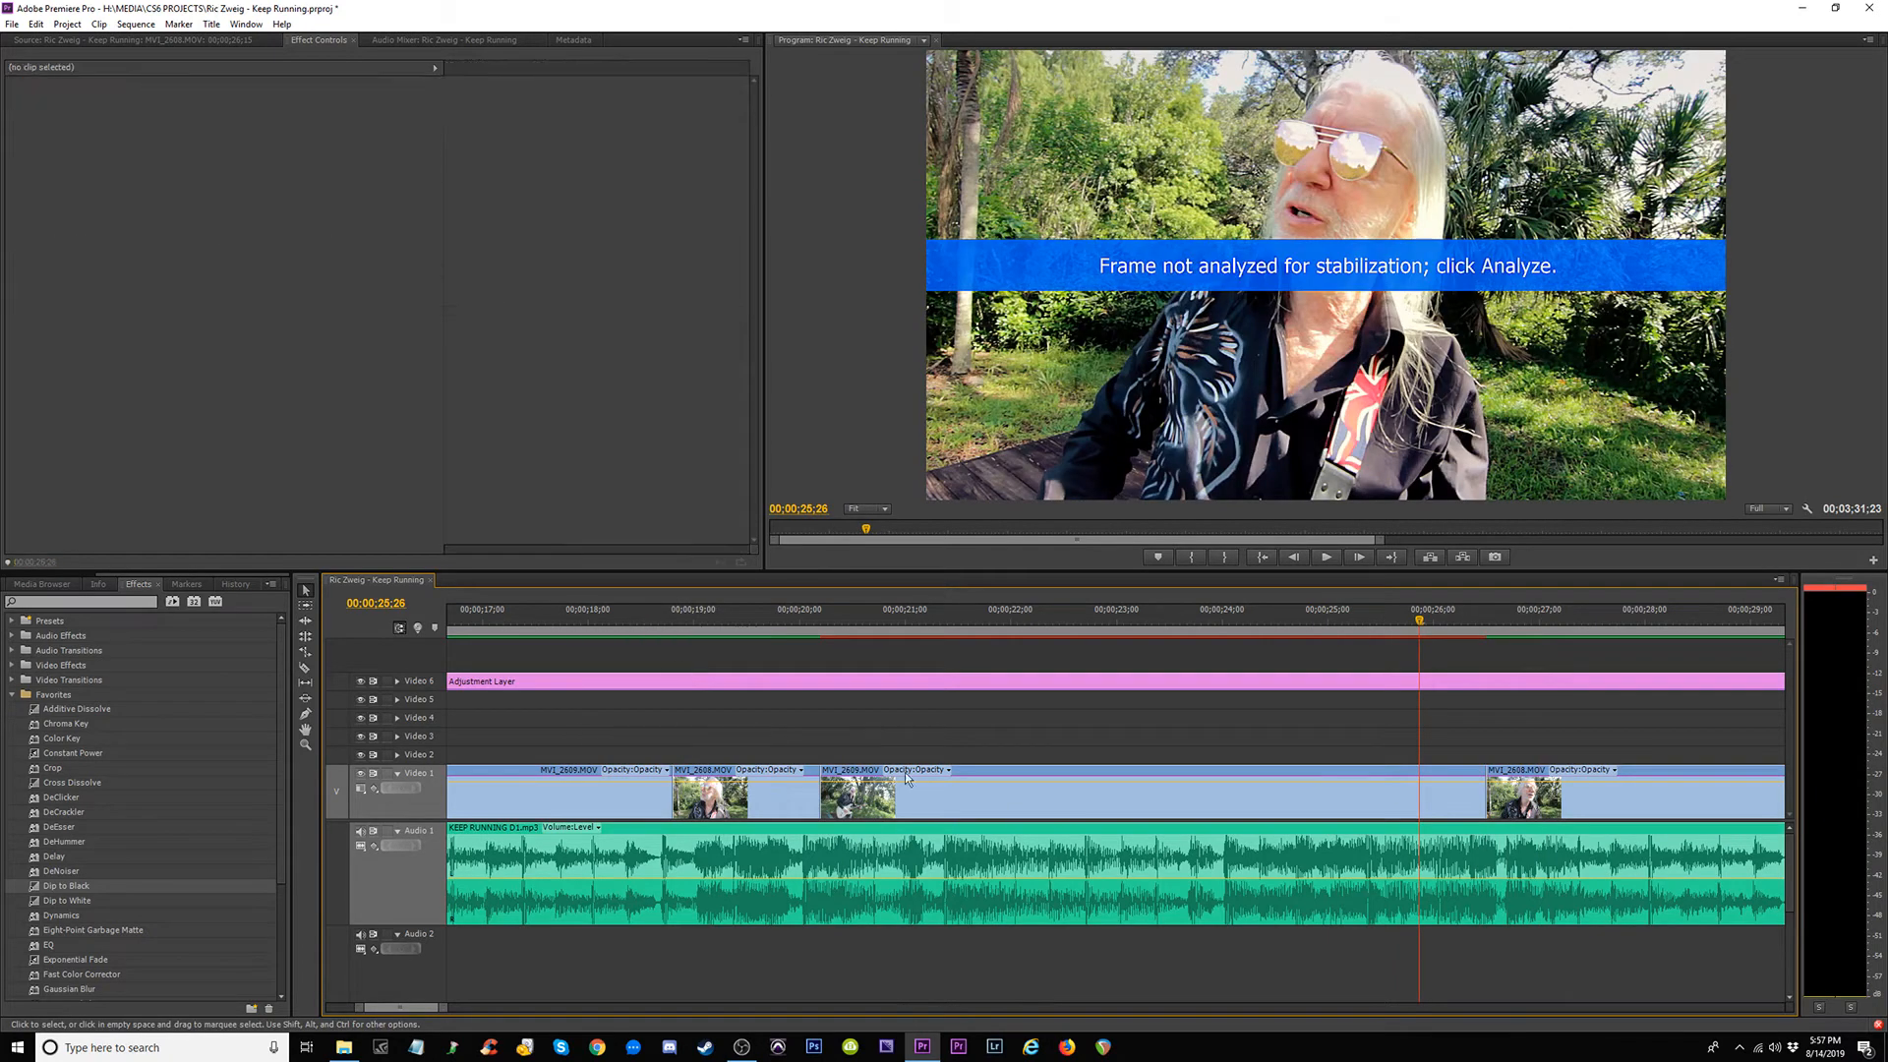
# Start a new Warp Stabilizer analysis of the extended MVI_2609.MOV clip.
pyautogui.click(1052, 794)
pyautogui.click(270, 160)
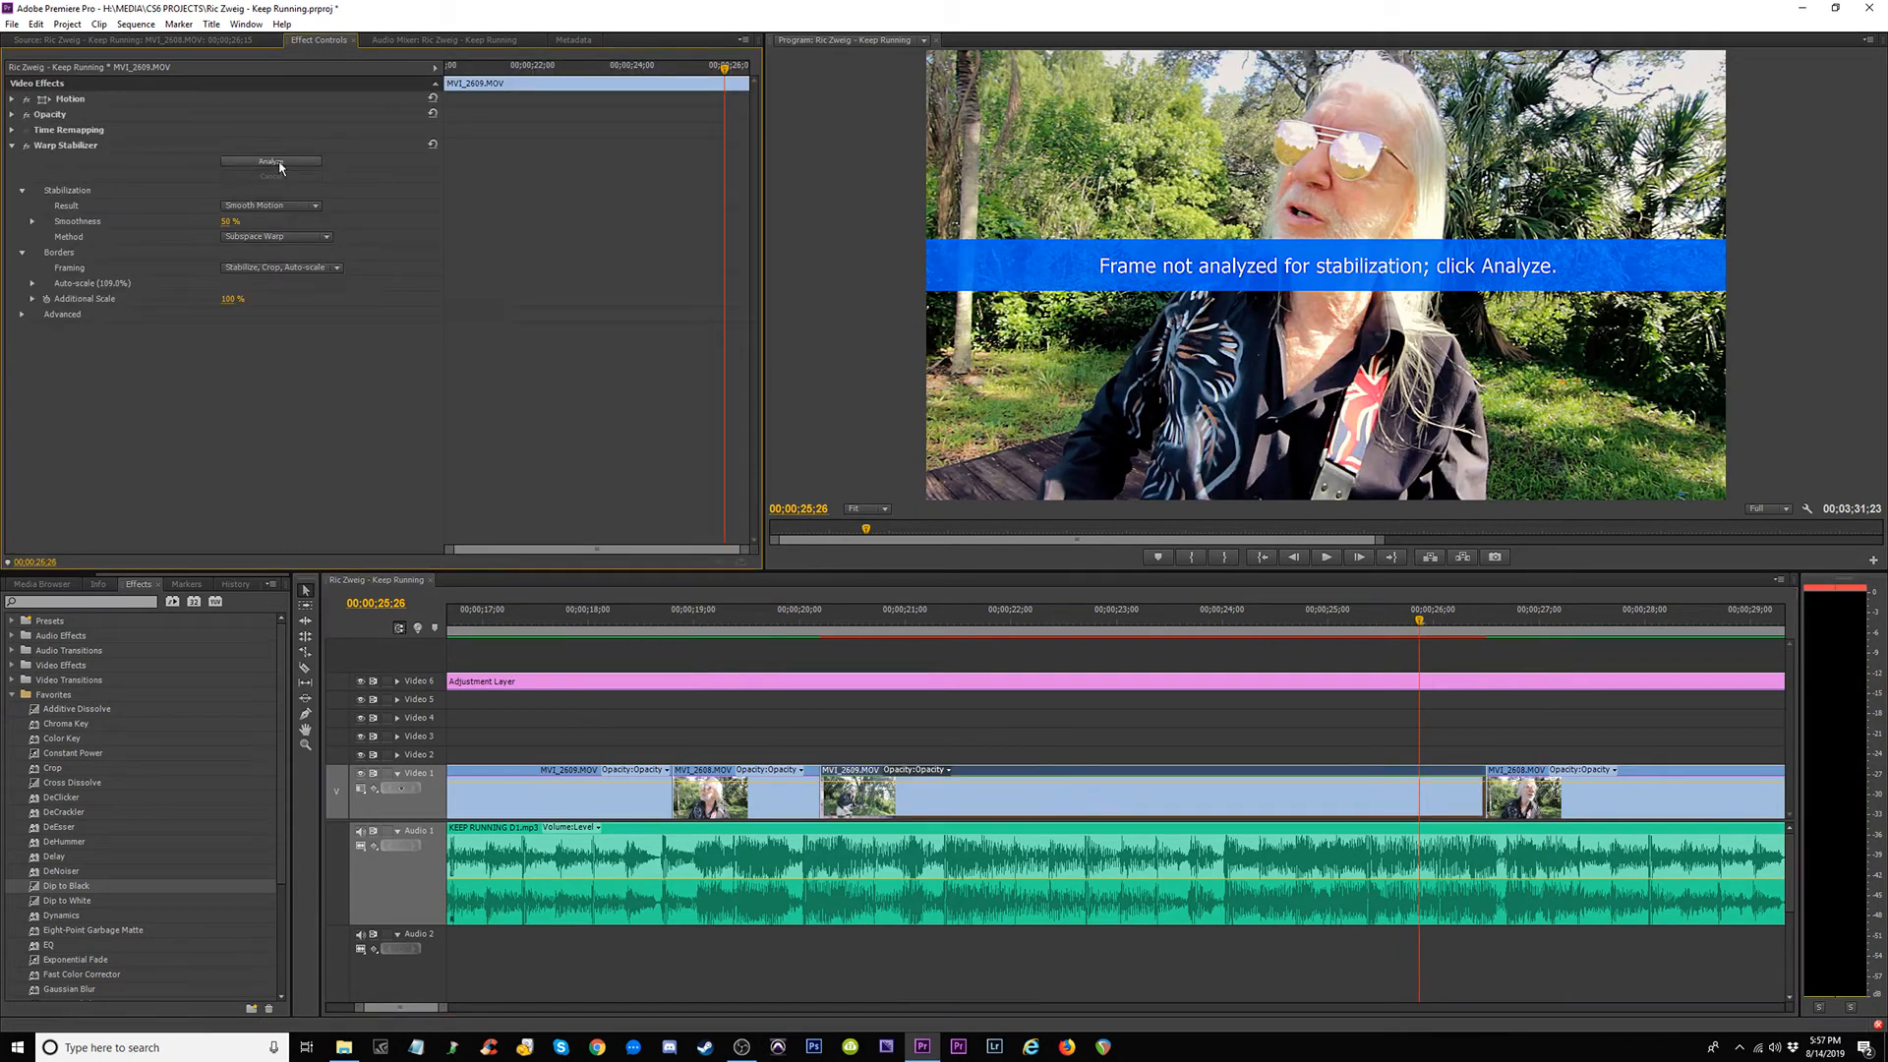
# Review the graded section from the opening clips through to about 34 seconds.
pyautogui.click(735, 618)
pyautogui.press('-')
pyautogui.press('-')
pyautogui.press('-')
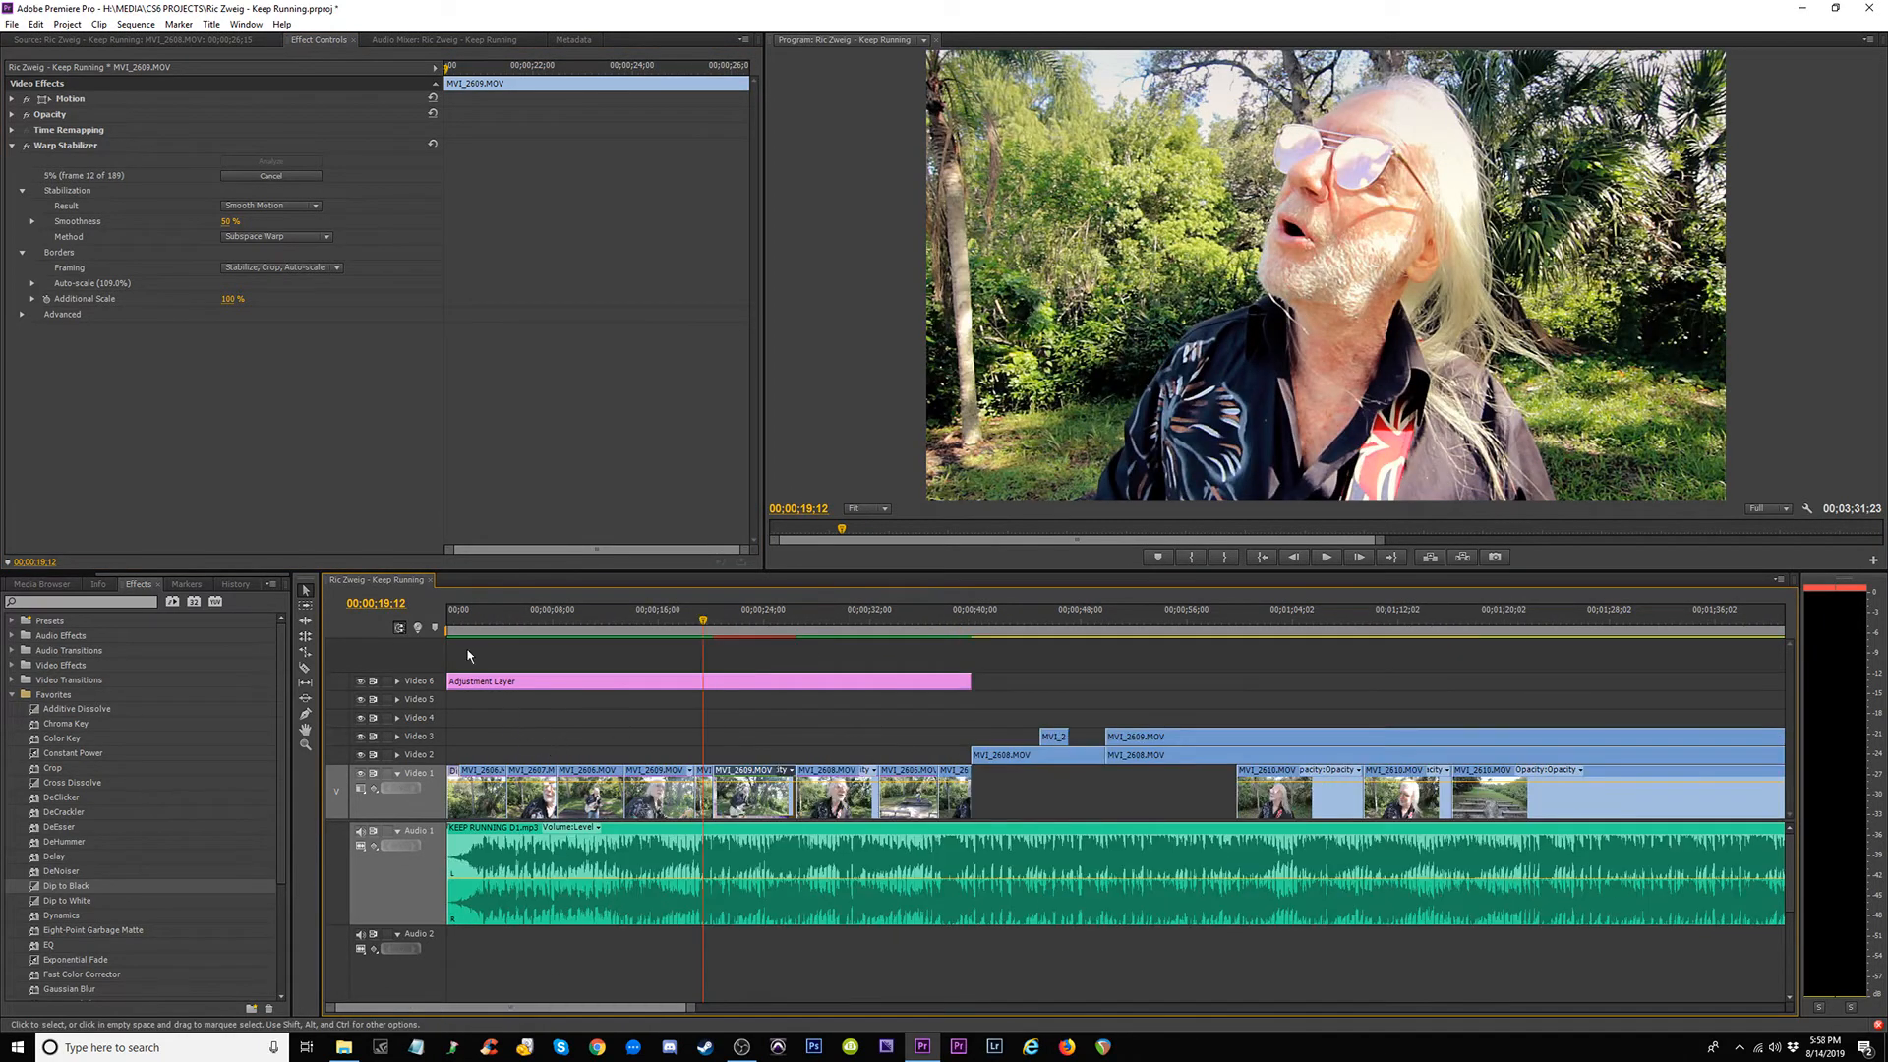
pyautogui.moveTo(464, 622); pyautogui.dragTo(612, 669)
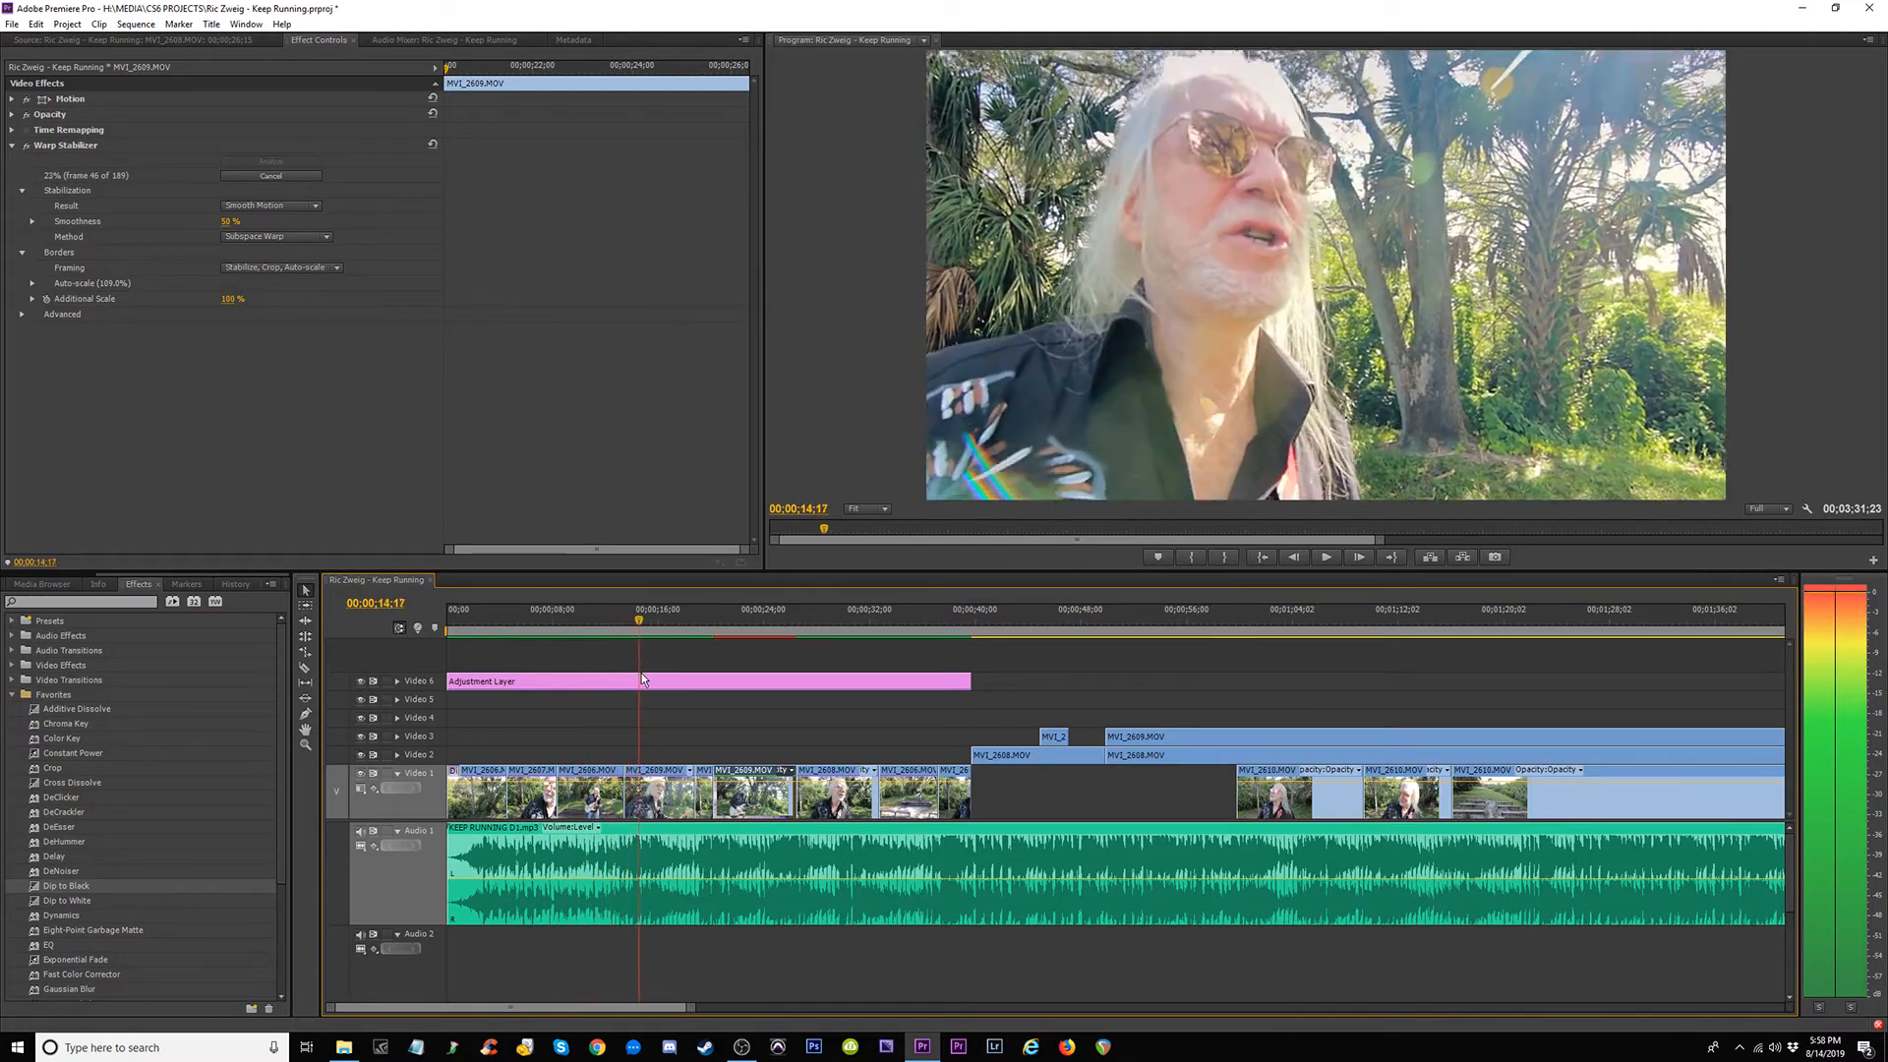
pyautogui.moveTo(686, 693); pyautogui.dragTo(706, 702)
pyautogui.press('space')
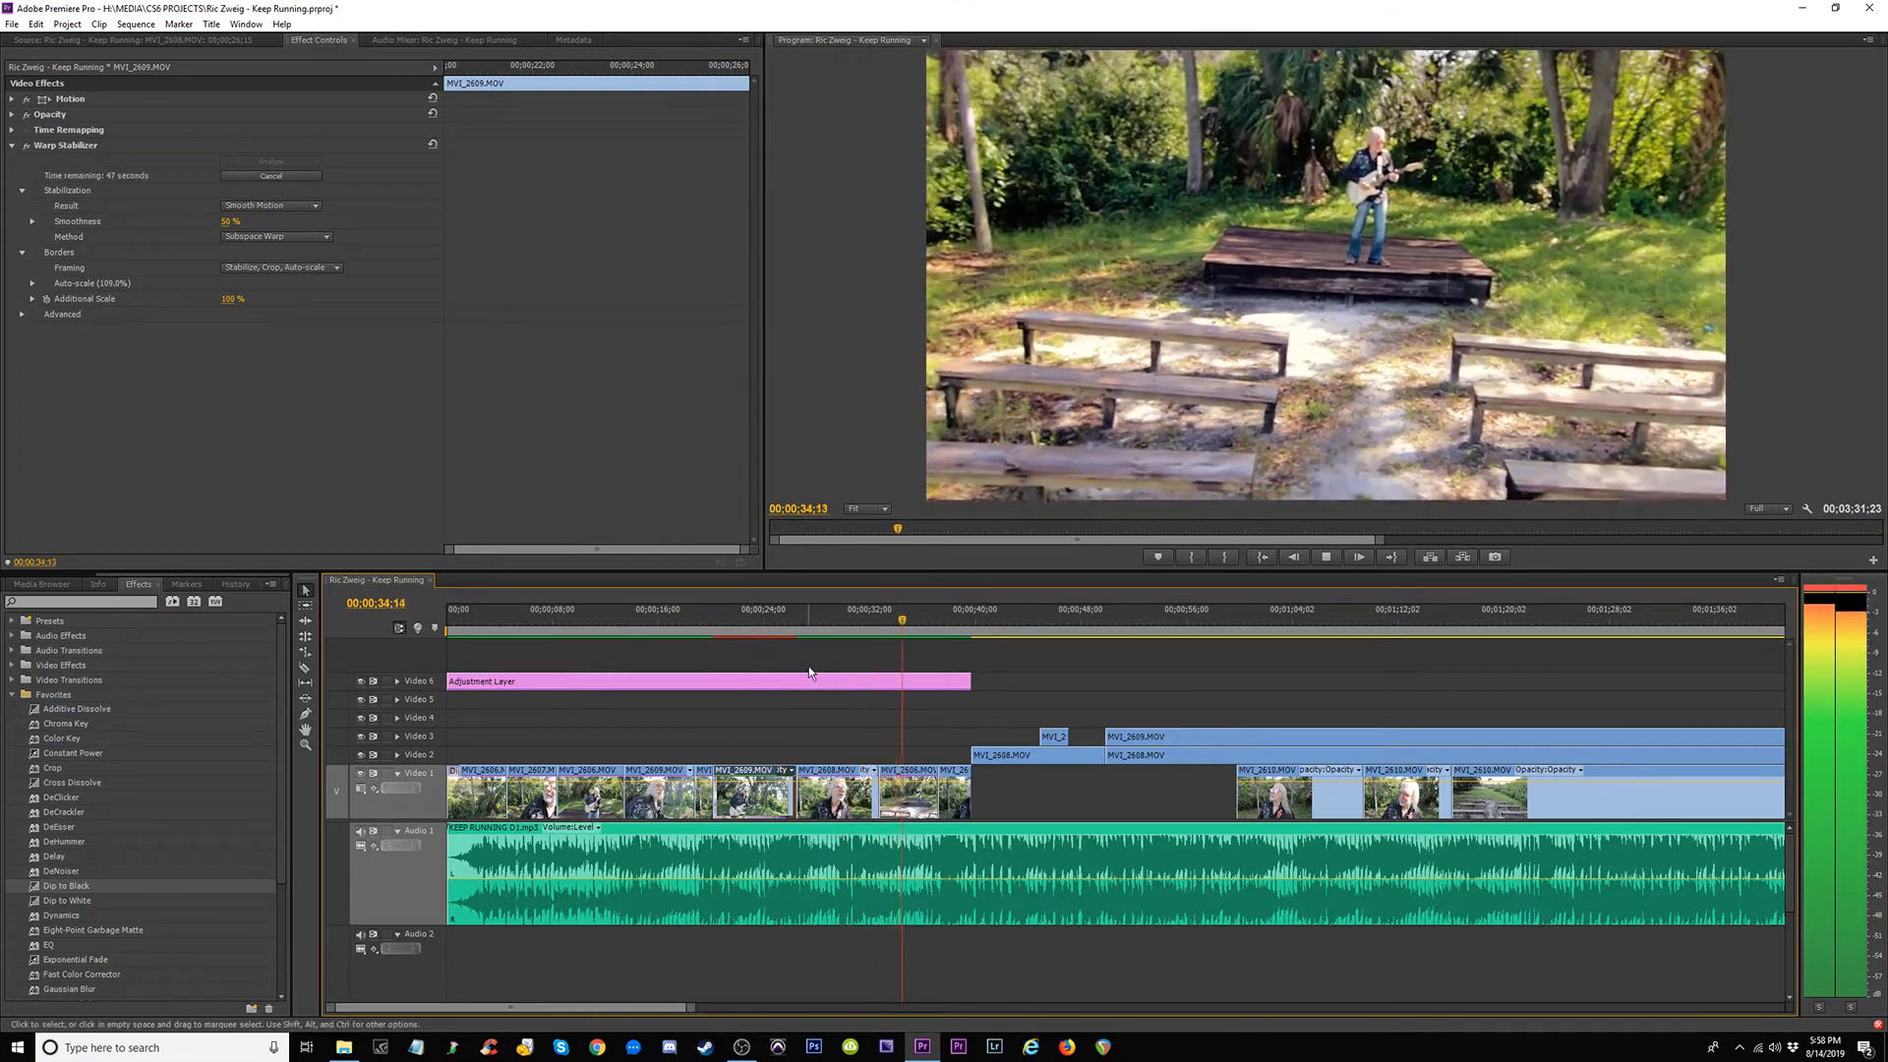
# Play the extended MVI_2609.MOV clip from about 21 seconds and stop at 00;00;24;26.
pyautogui.click(730, 611)
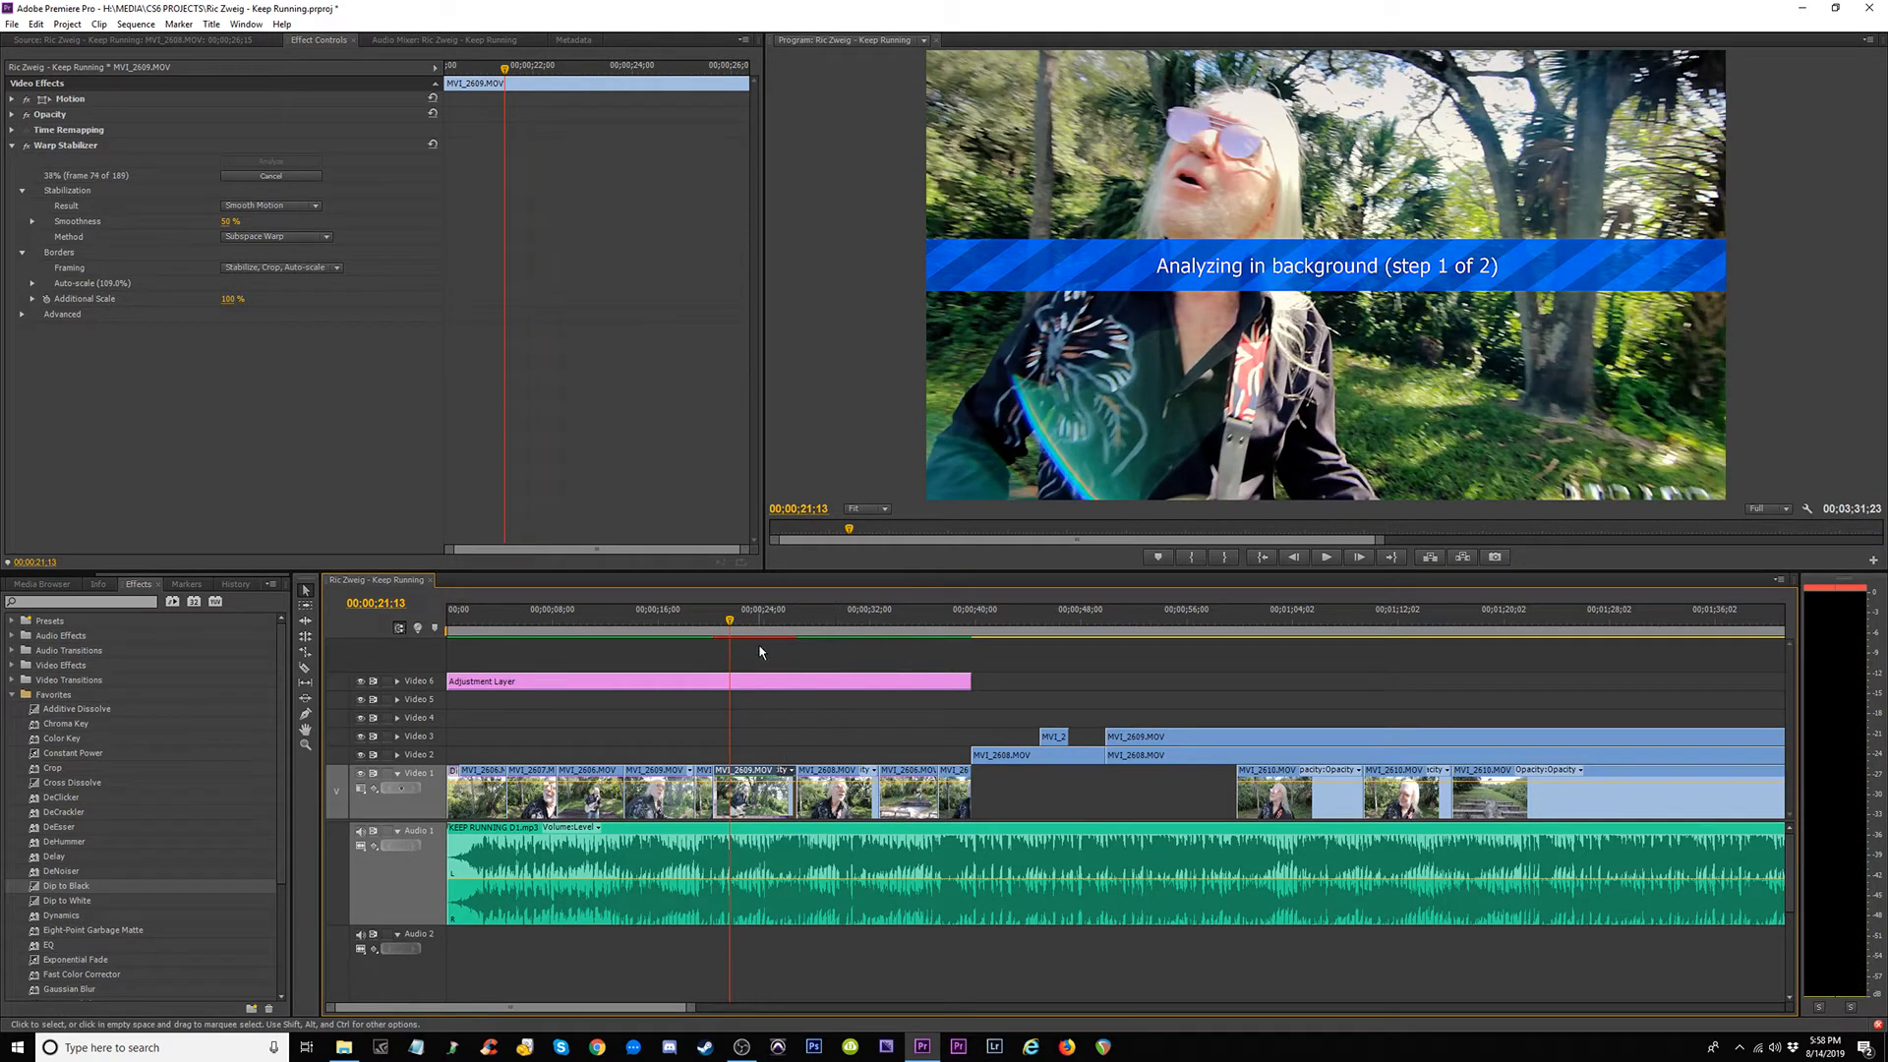
pyautogui.press('=')
pyautogui.press('=')
pyautogui.press('space')
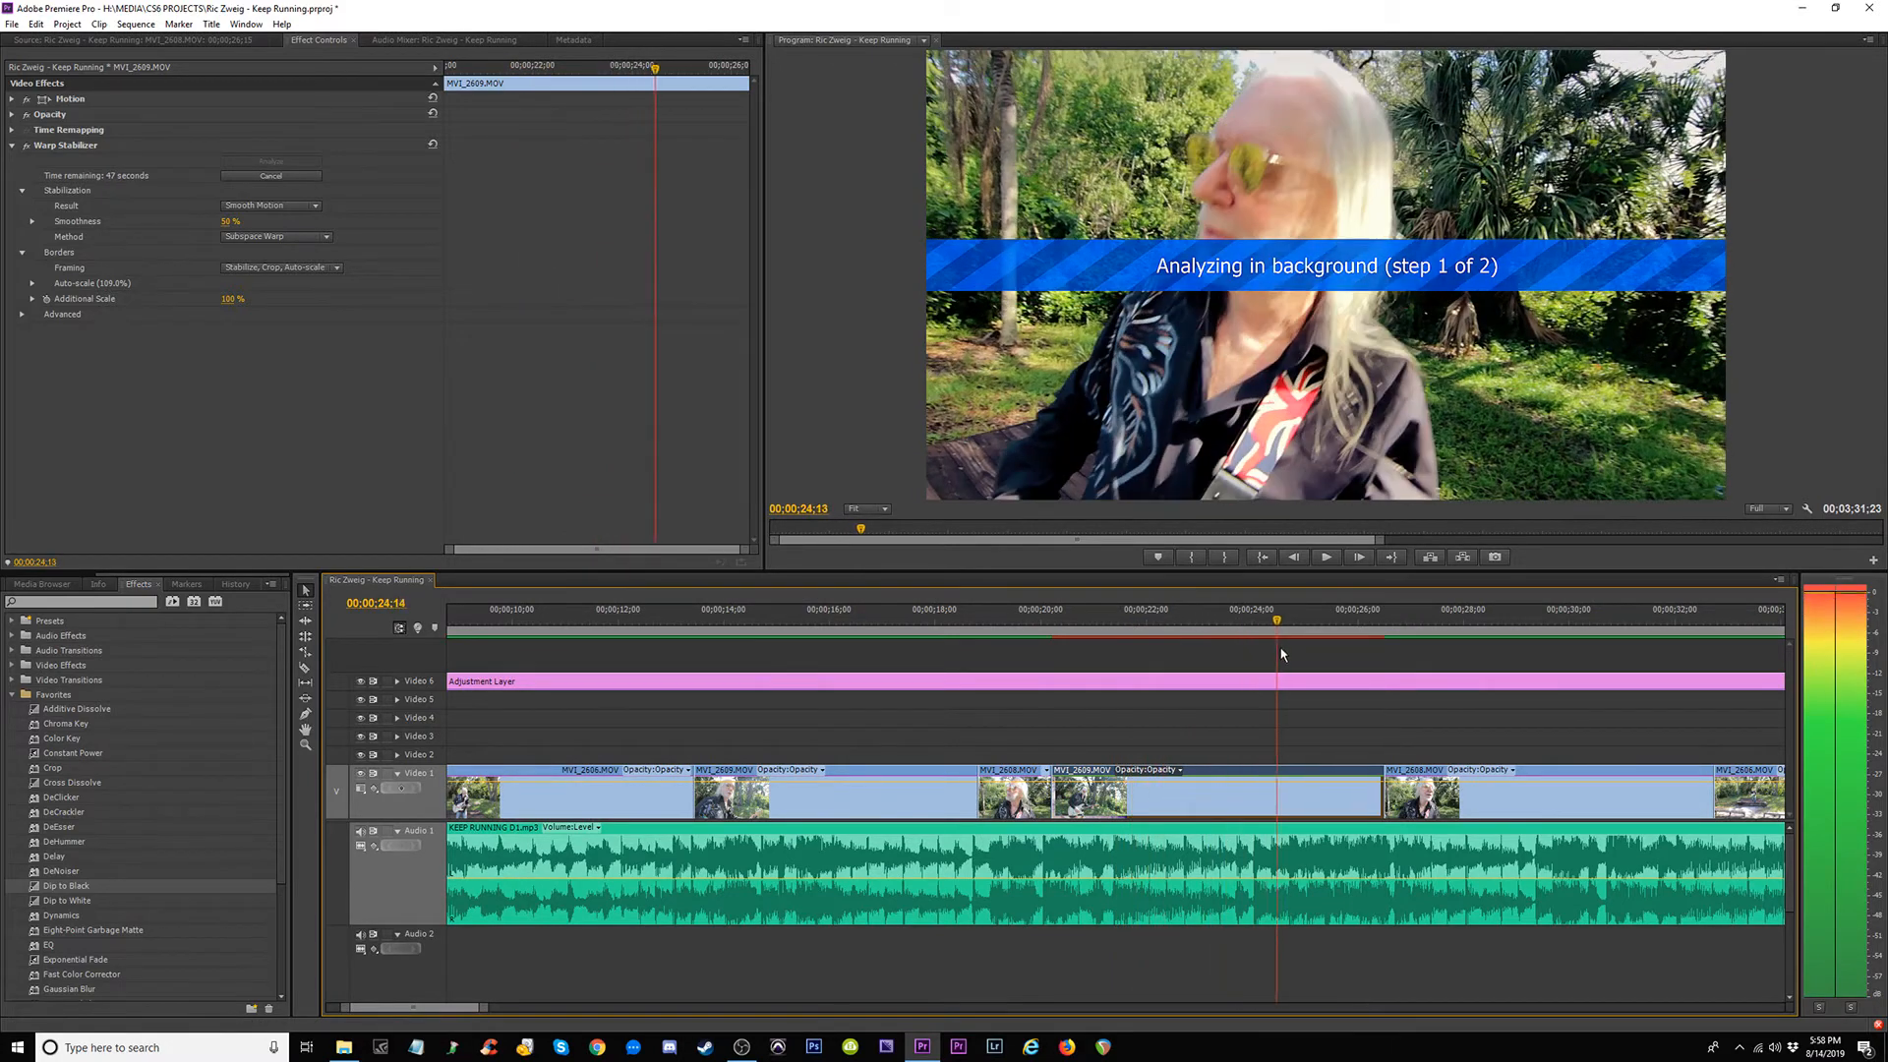
pyautogui.press('space')
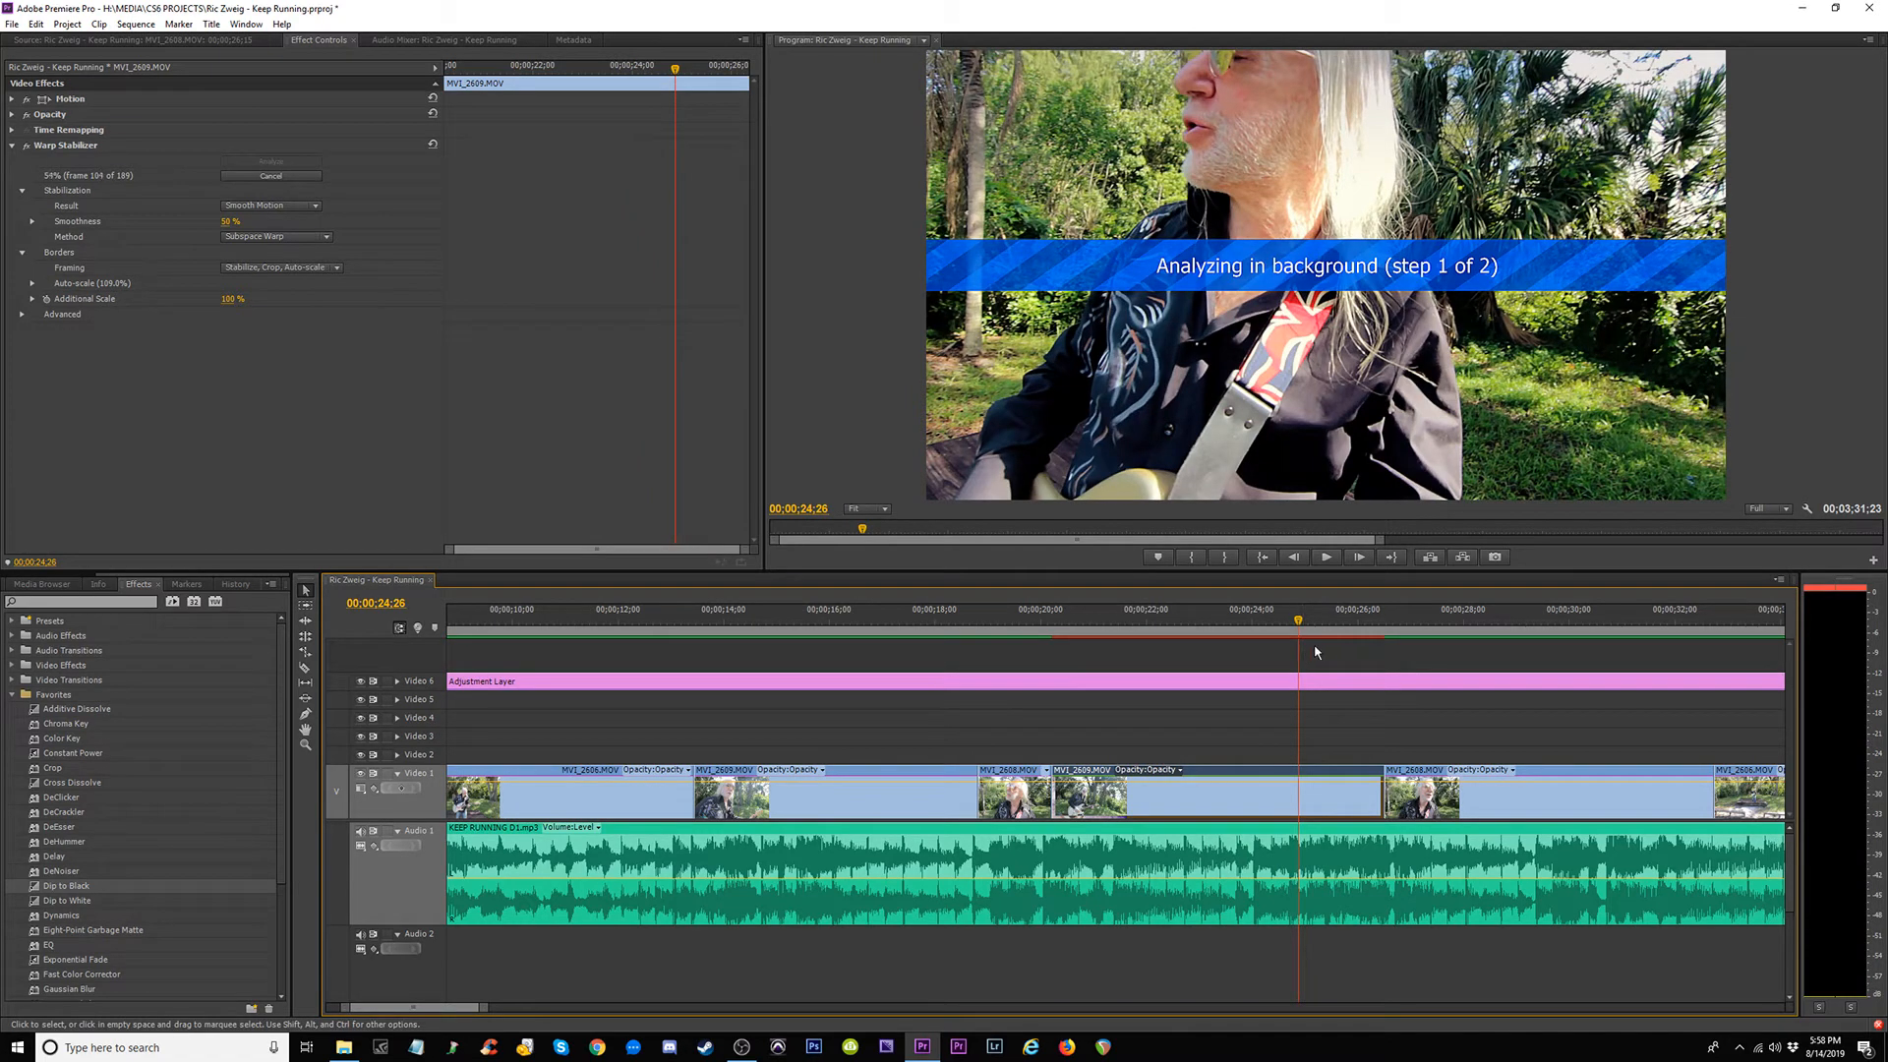
# Play and scrub through the extended MVI_2609.MOV clip between about 23 and 26 seconds during its stabilization analysis.
pyautogui.press('space')
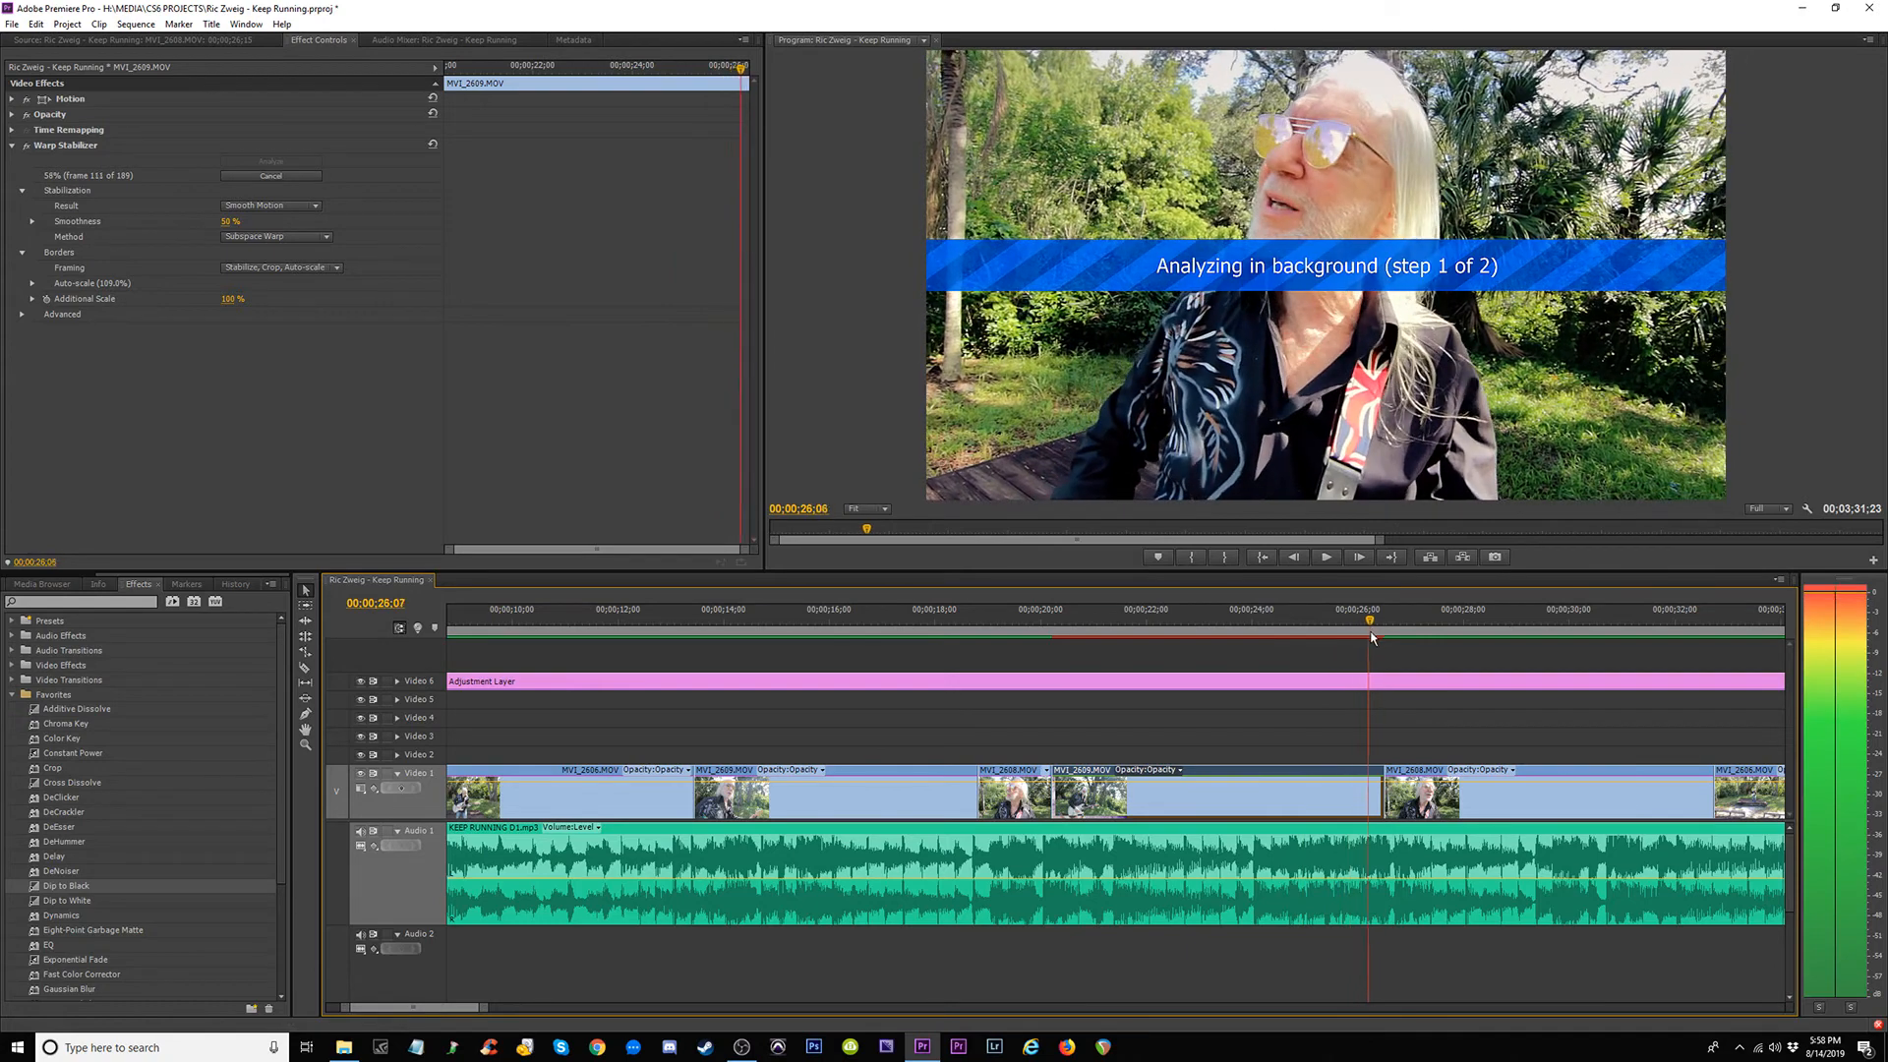
pyautogui.click(1199, 640)
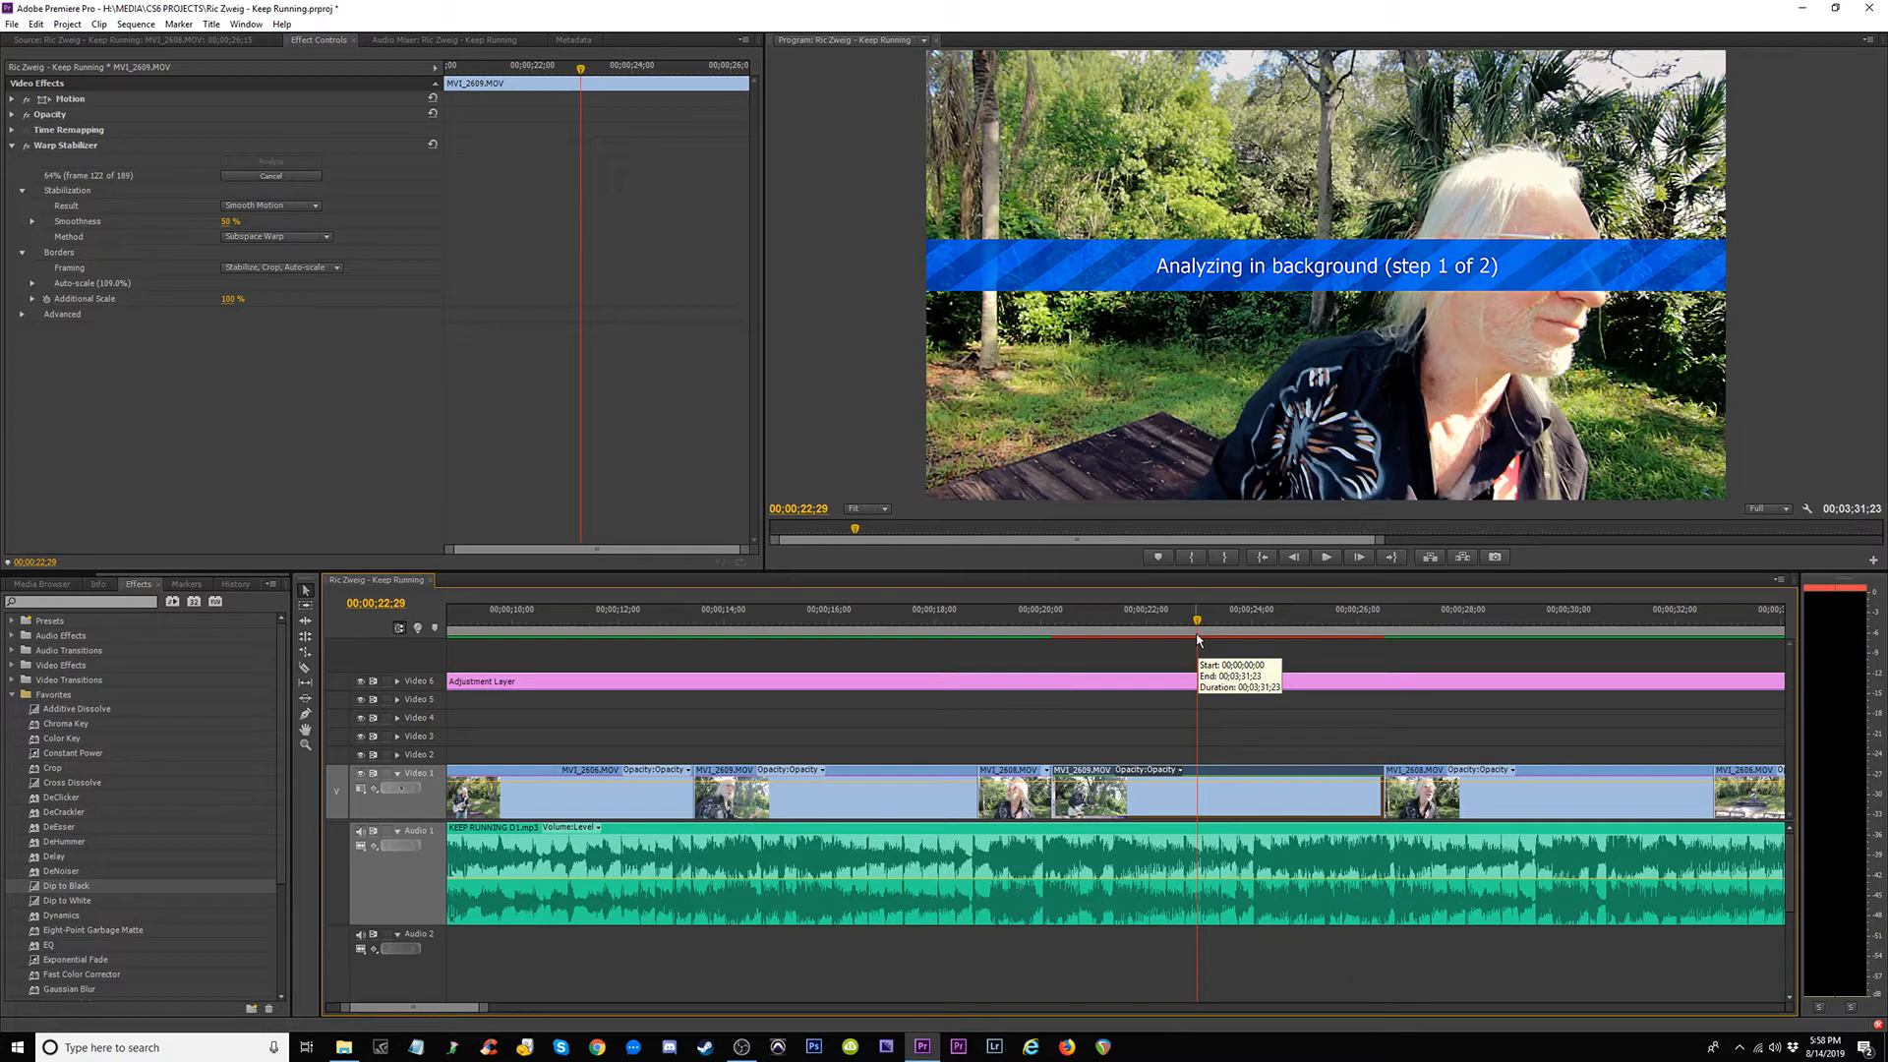
pyautogui.moveTo(1212, 616); pyautogui.dragTo(1253, 618)
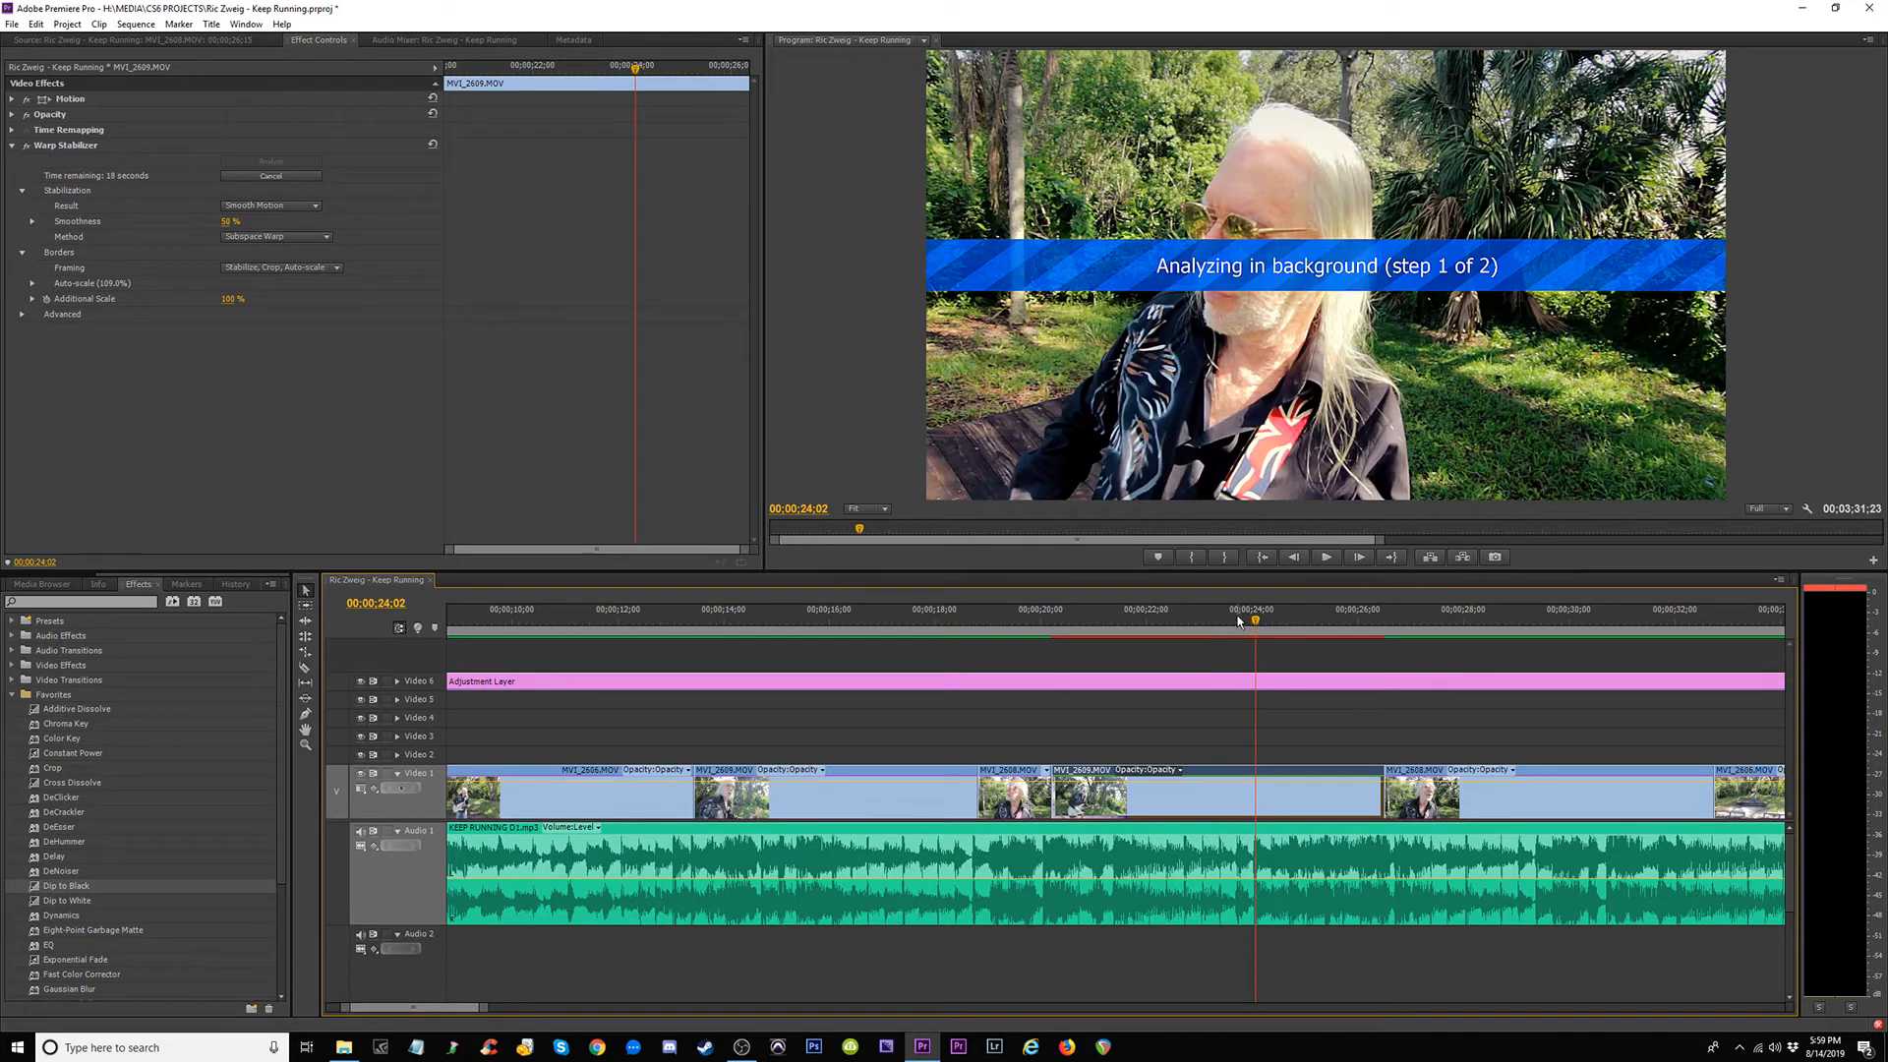
pyautogui.moveTo(1259, 615); pyautogui.dragTo(1296, 625)
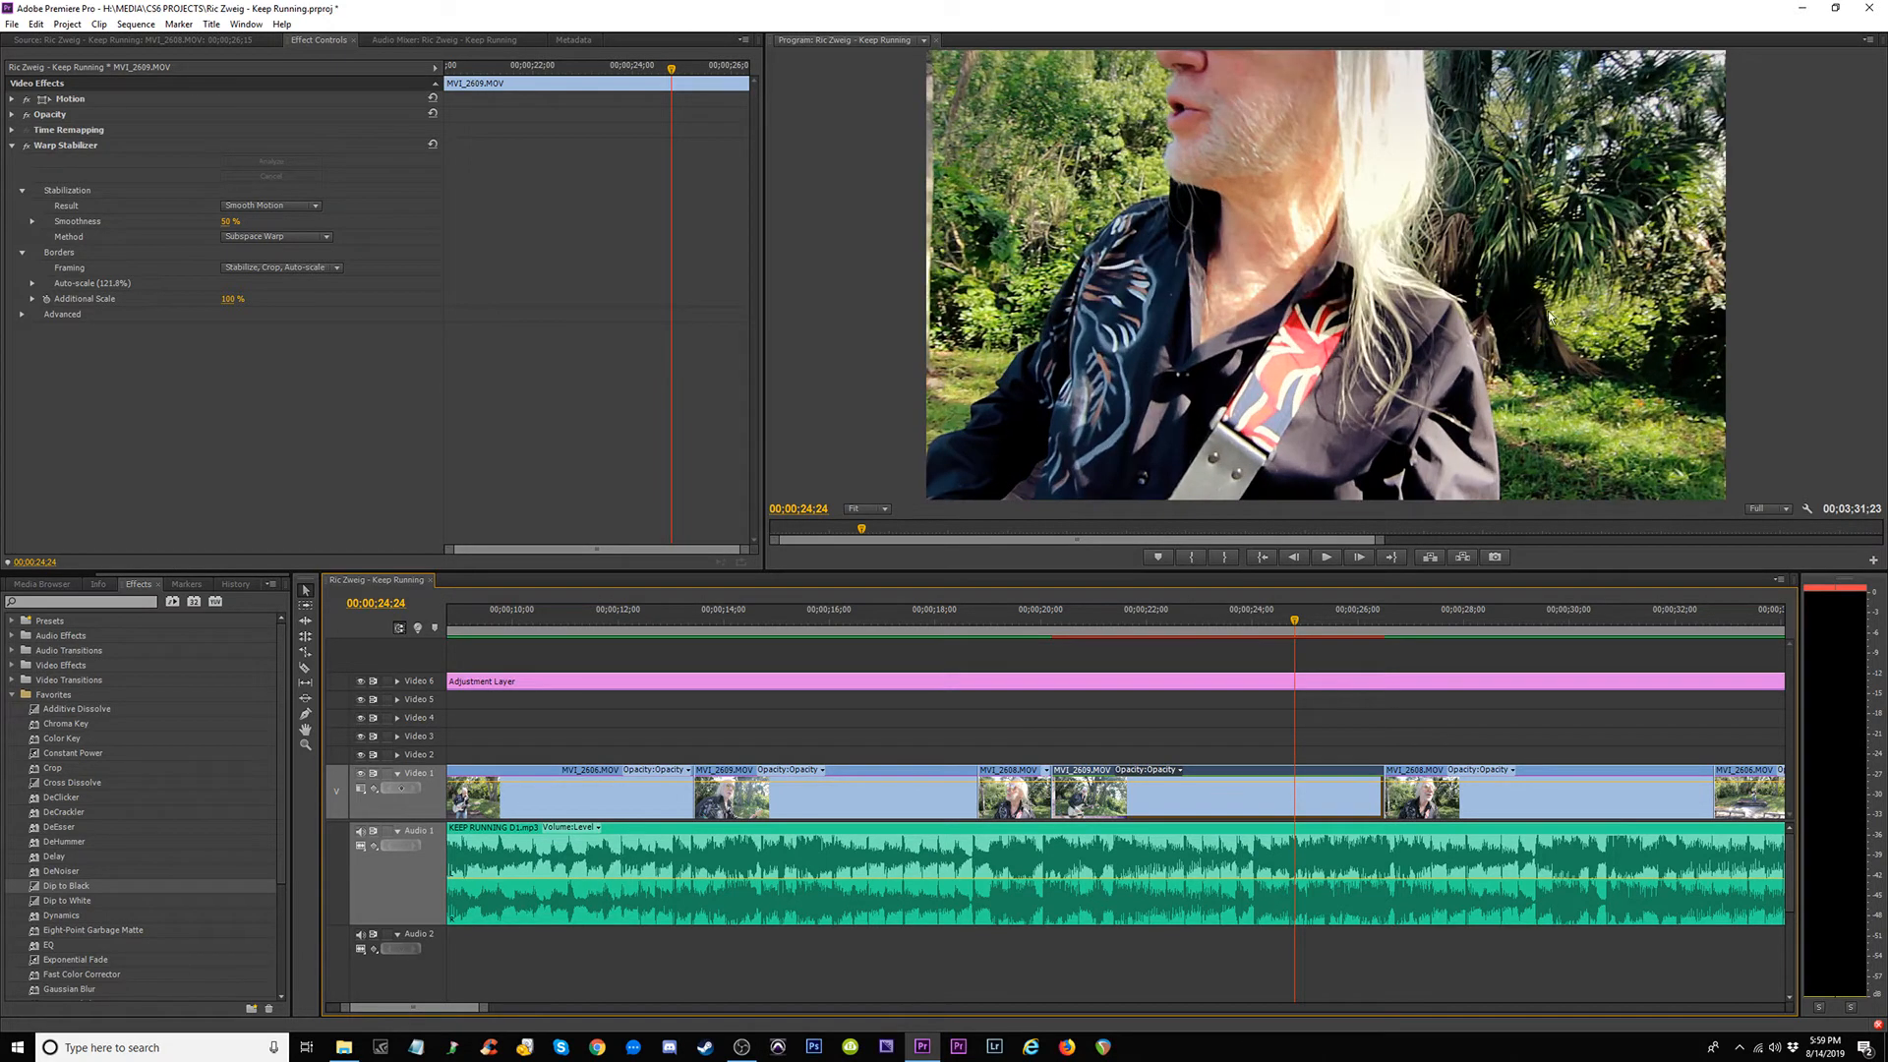
# Play the stabilized MVI_2609.MOV clip briefly and render the previews of the timeline's work area.
pyautogui.press('space')
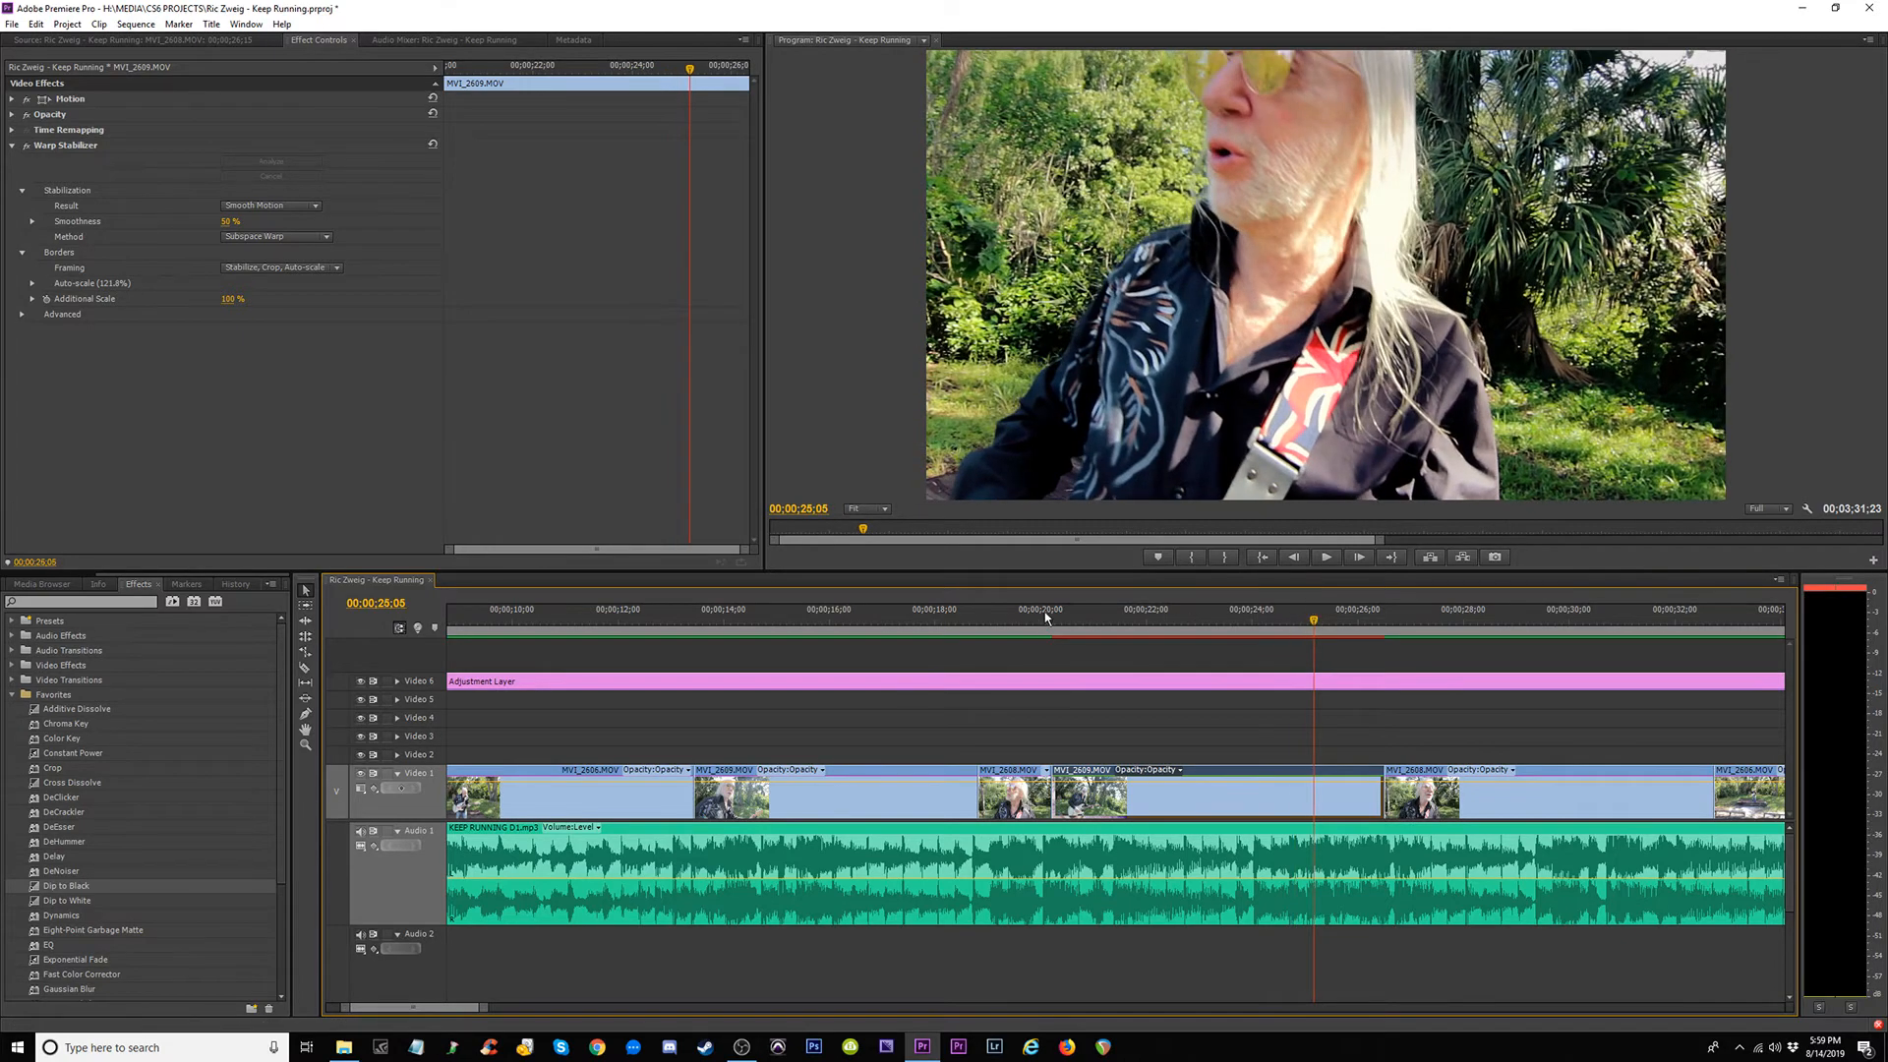
pyautogui.click(1036, 619)
pyautogui.press('Return')
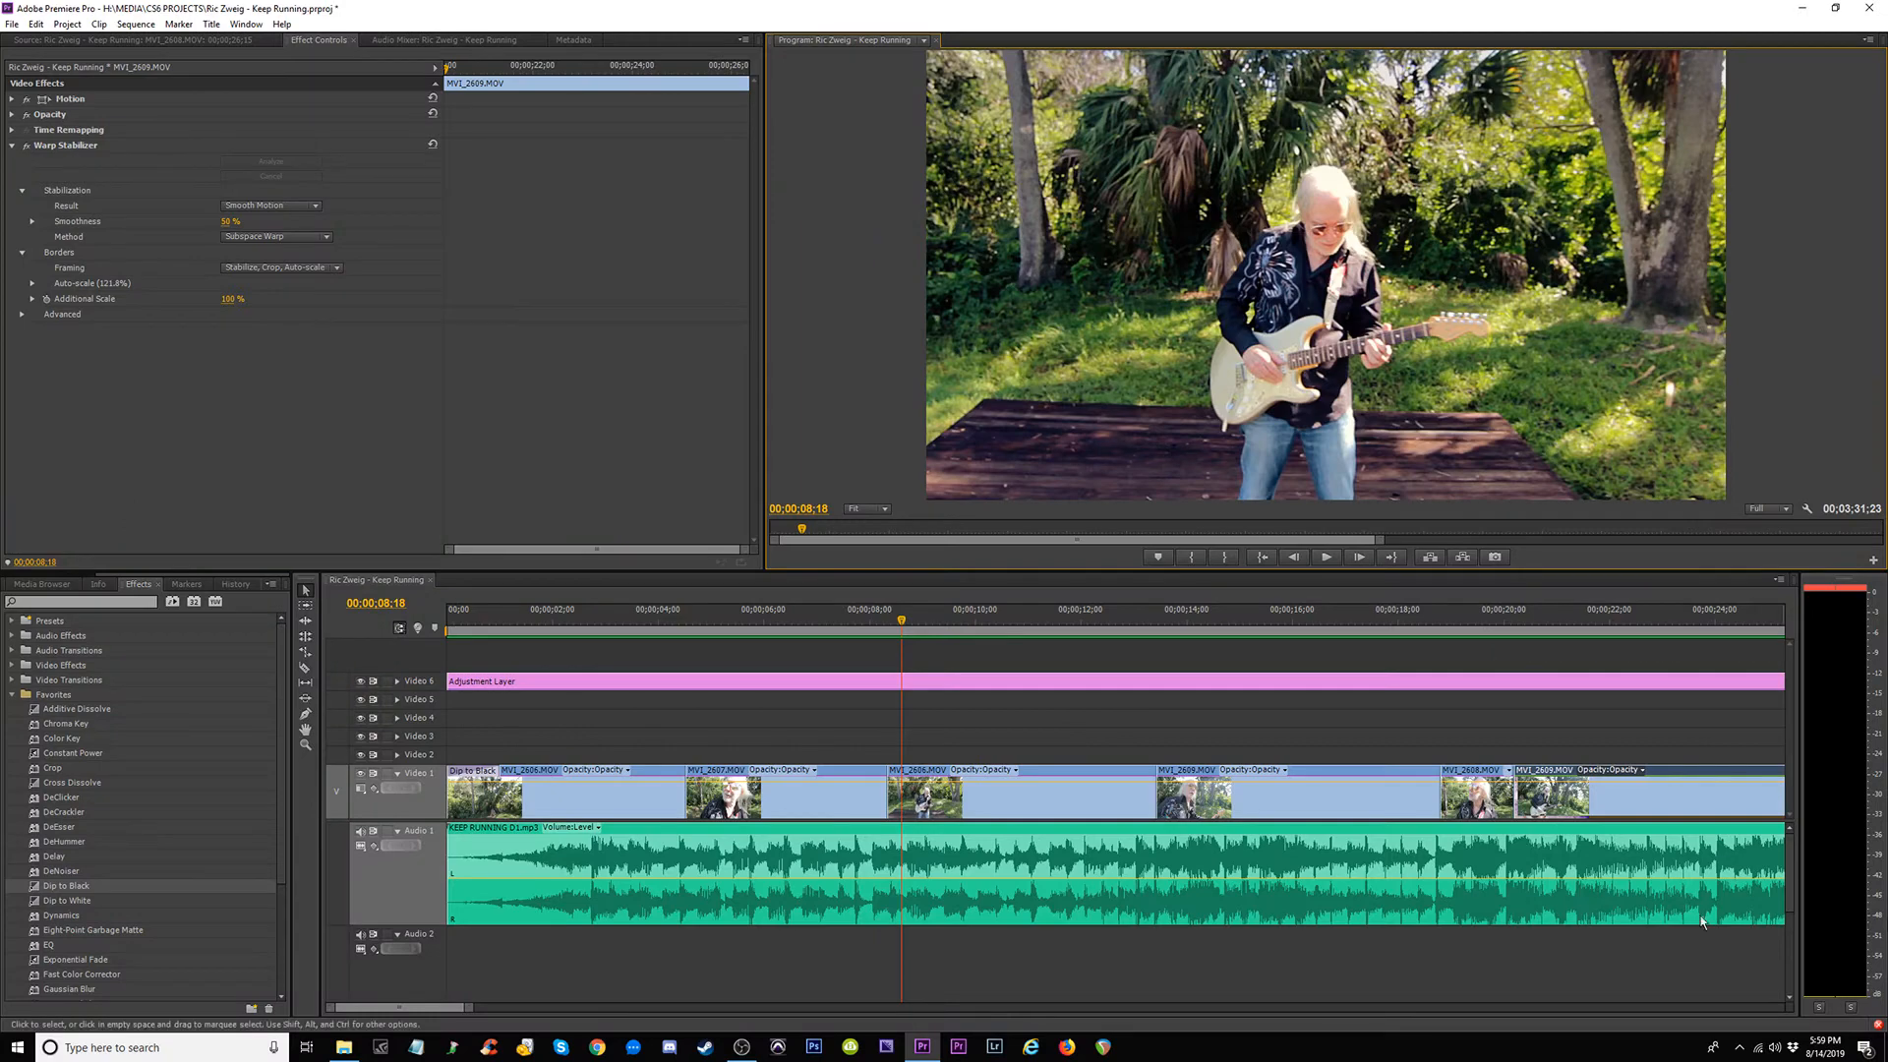
# Play the cut from the opening MVI_2606.MOV clip into MVI_2607.MOV and stop at 00;00;05;11.
pyautogui.click(684, 620)
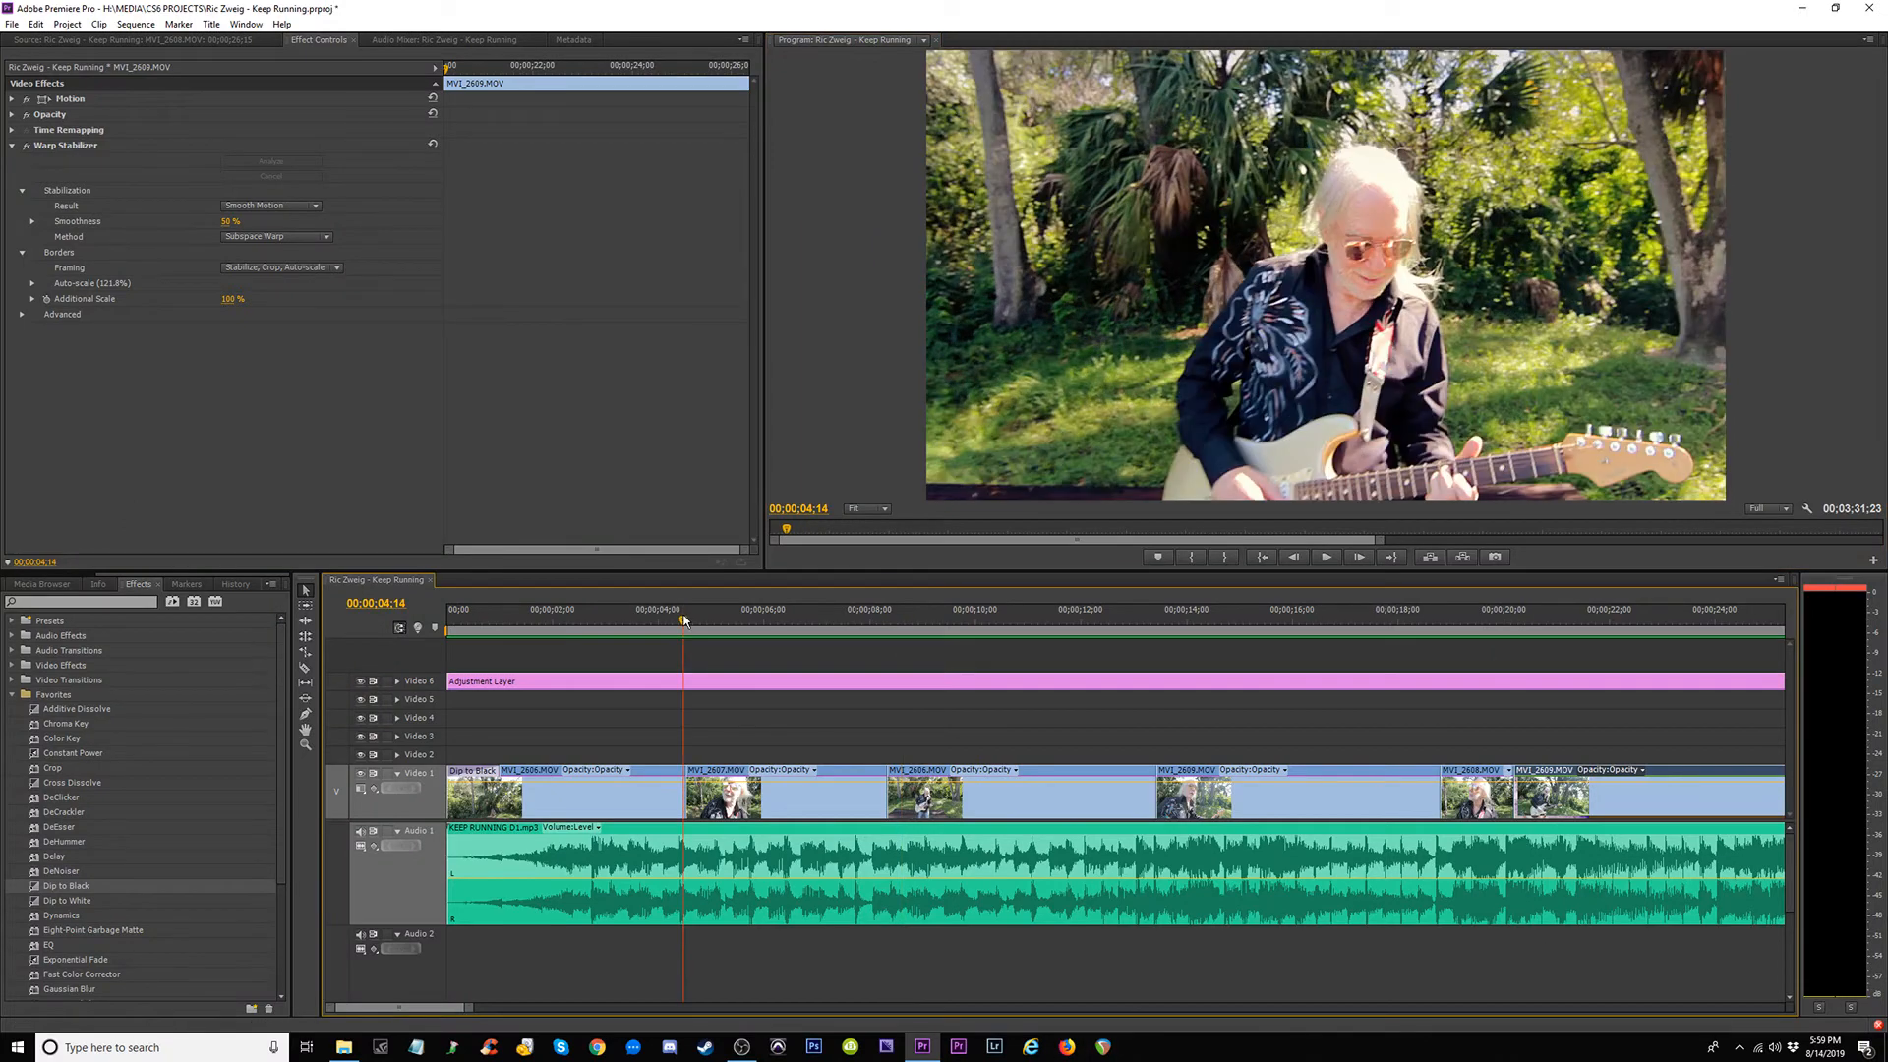
pyautogui.moveTo(676, 620); pyautogui.dragTo(438, 625)
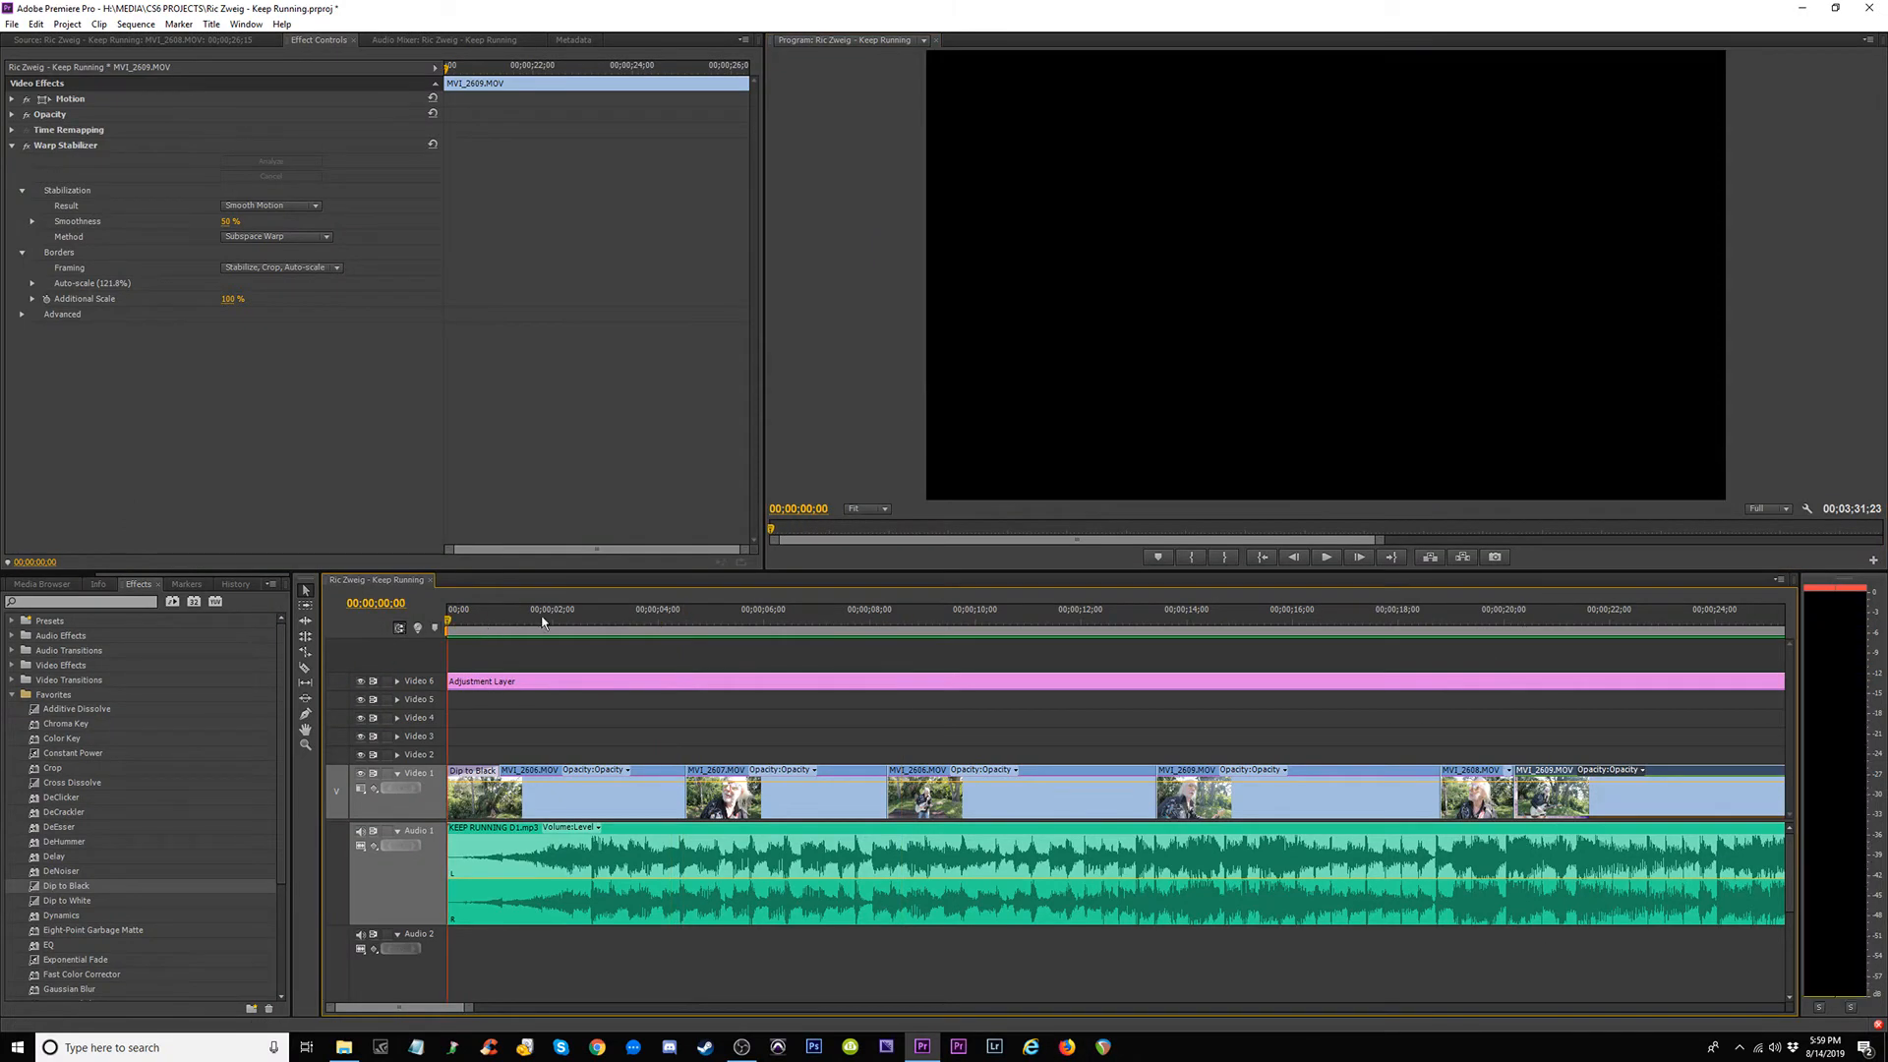
pyautogui.moveTo(612, 623); pyautogui.dragTo(662, 624)
pyautogui.press('space')
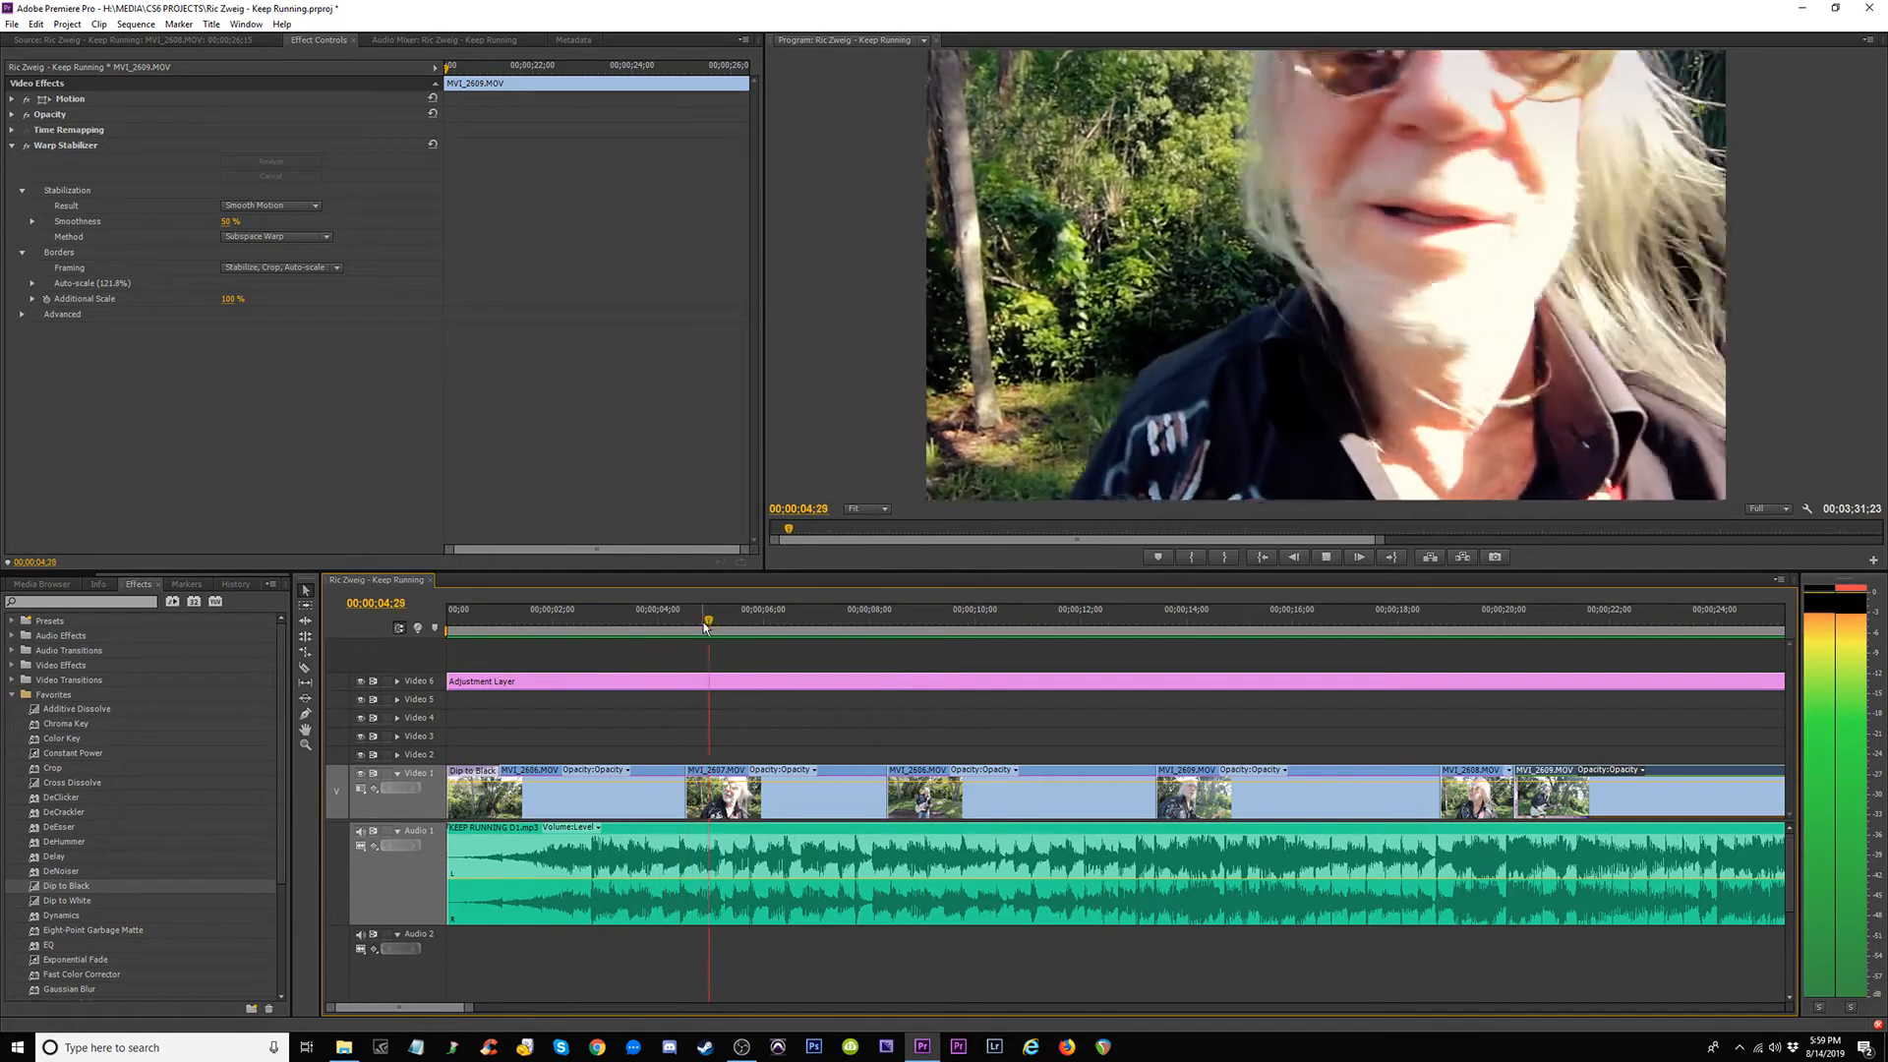
pyautogui.press('space')
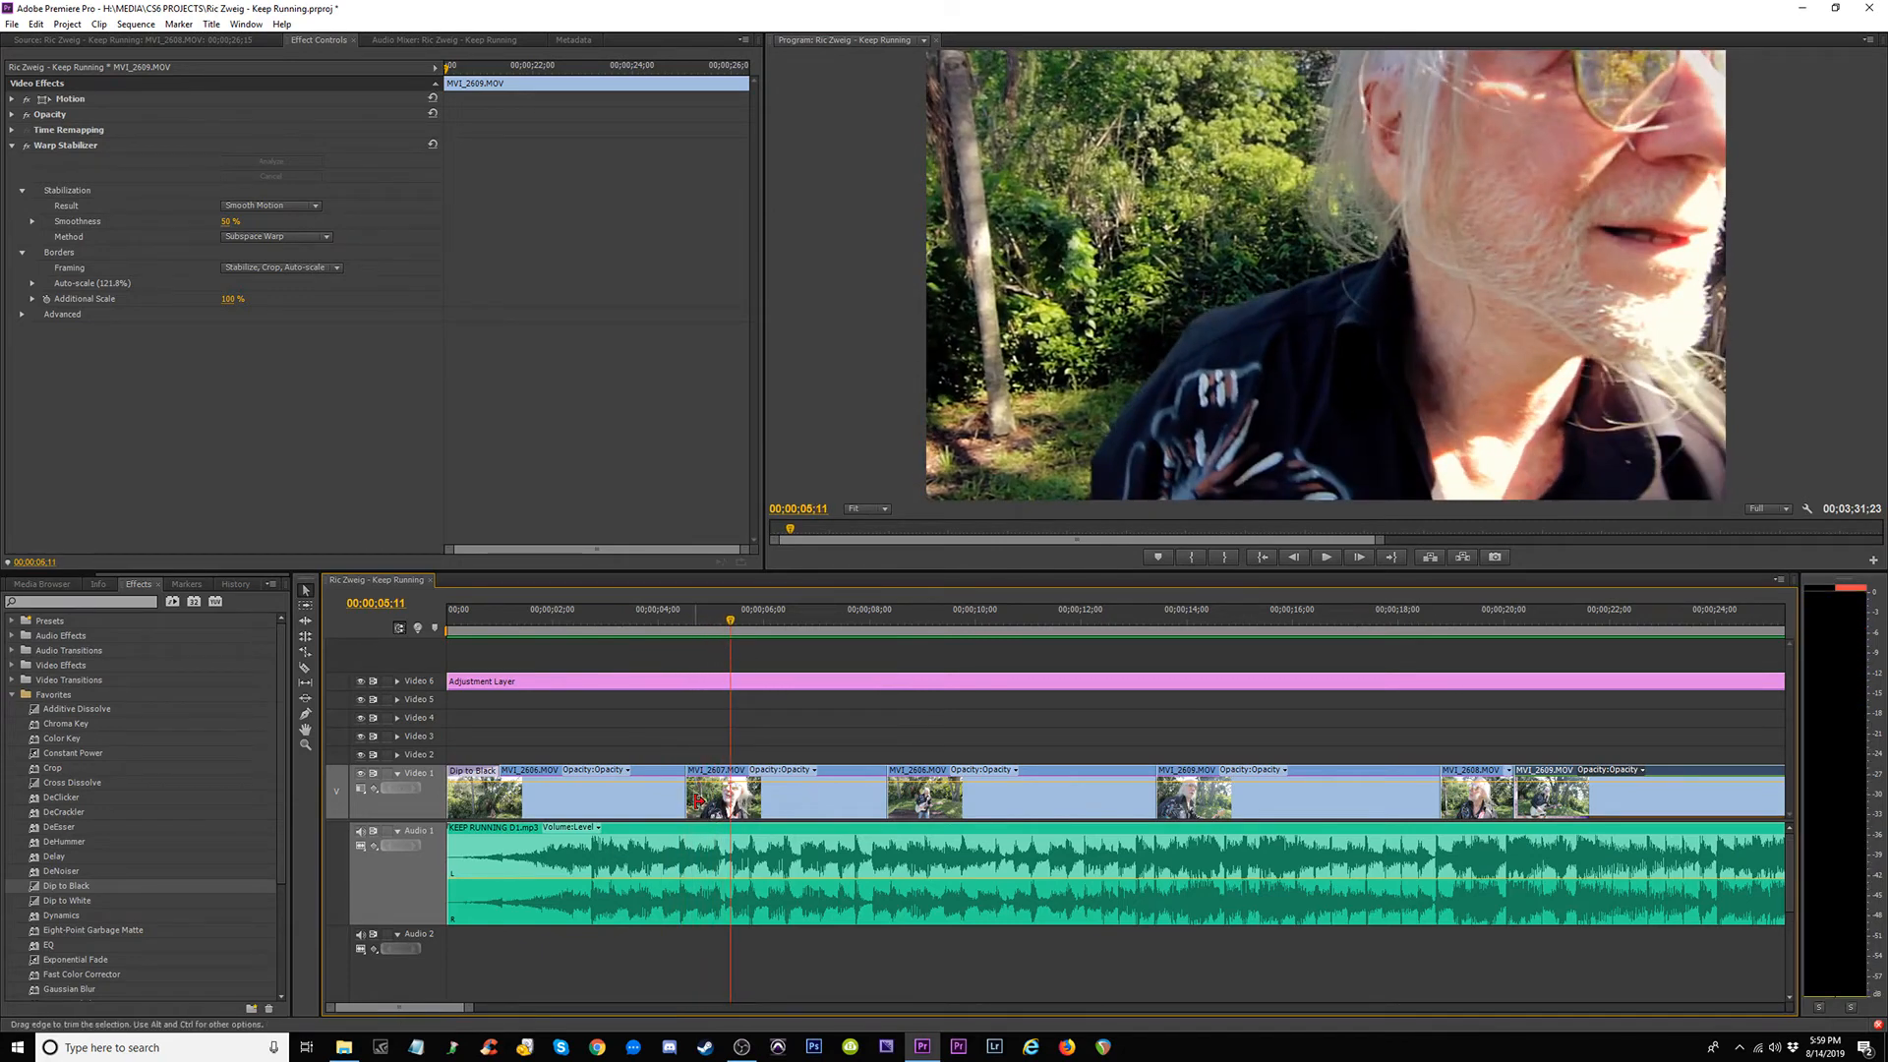
# Move MVI_2607.MOV up to Video 2 and extend the opening MVI_2606.MOV clip to 00;00;05;11.
pyautogui.moveTo(795, 799); pyautogui.dragTo(795, 755)
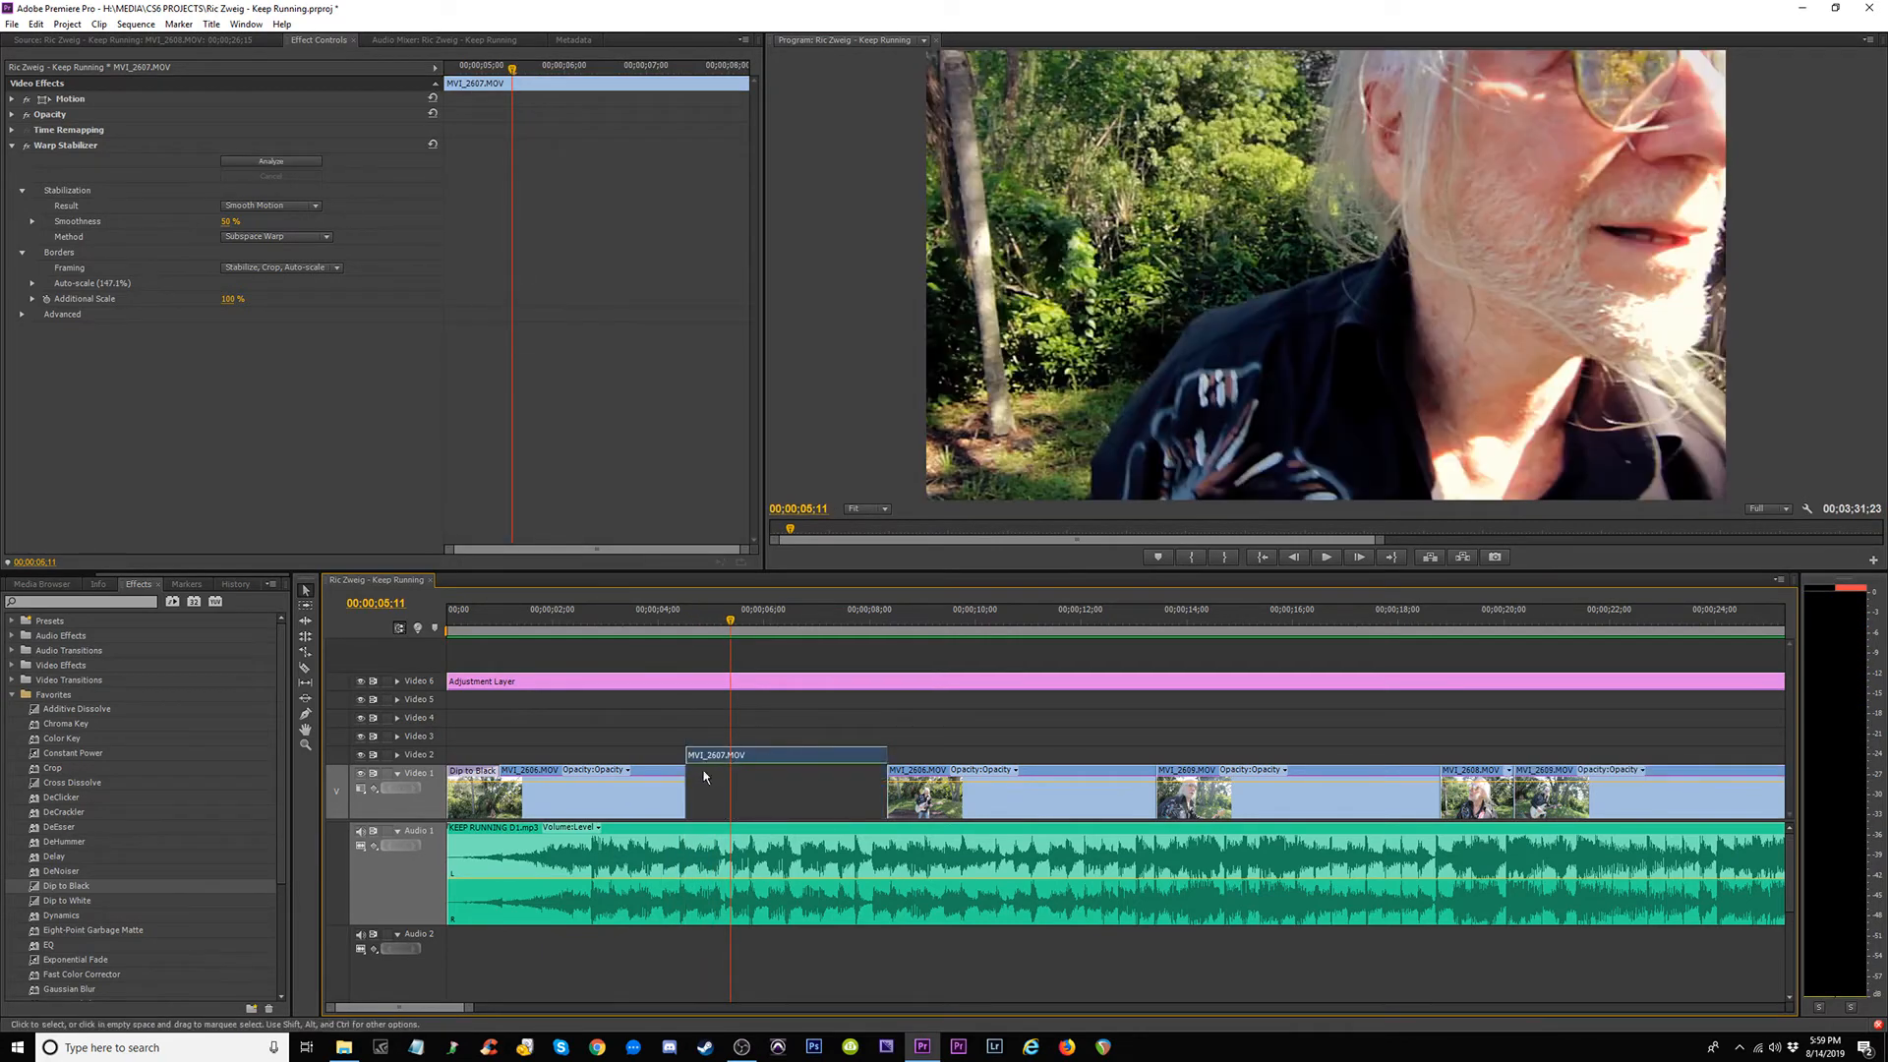
pyautogui.moveTo(689, 782); pyautogui.dragTo(732, 780)
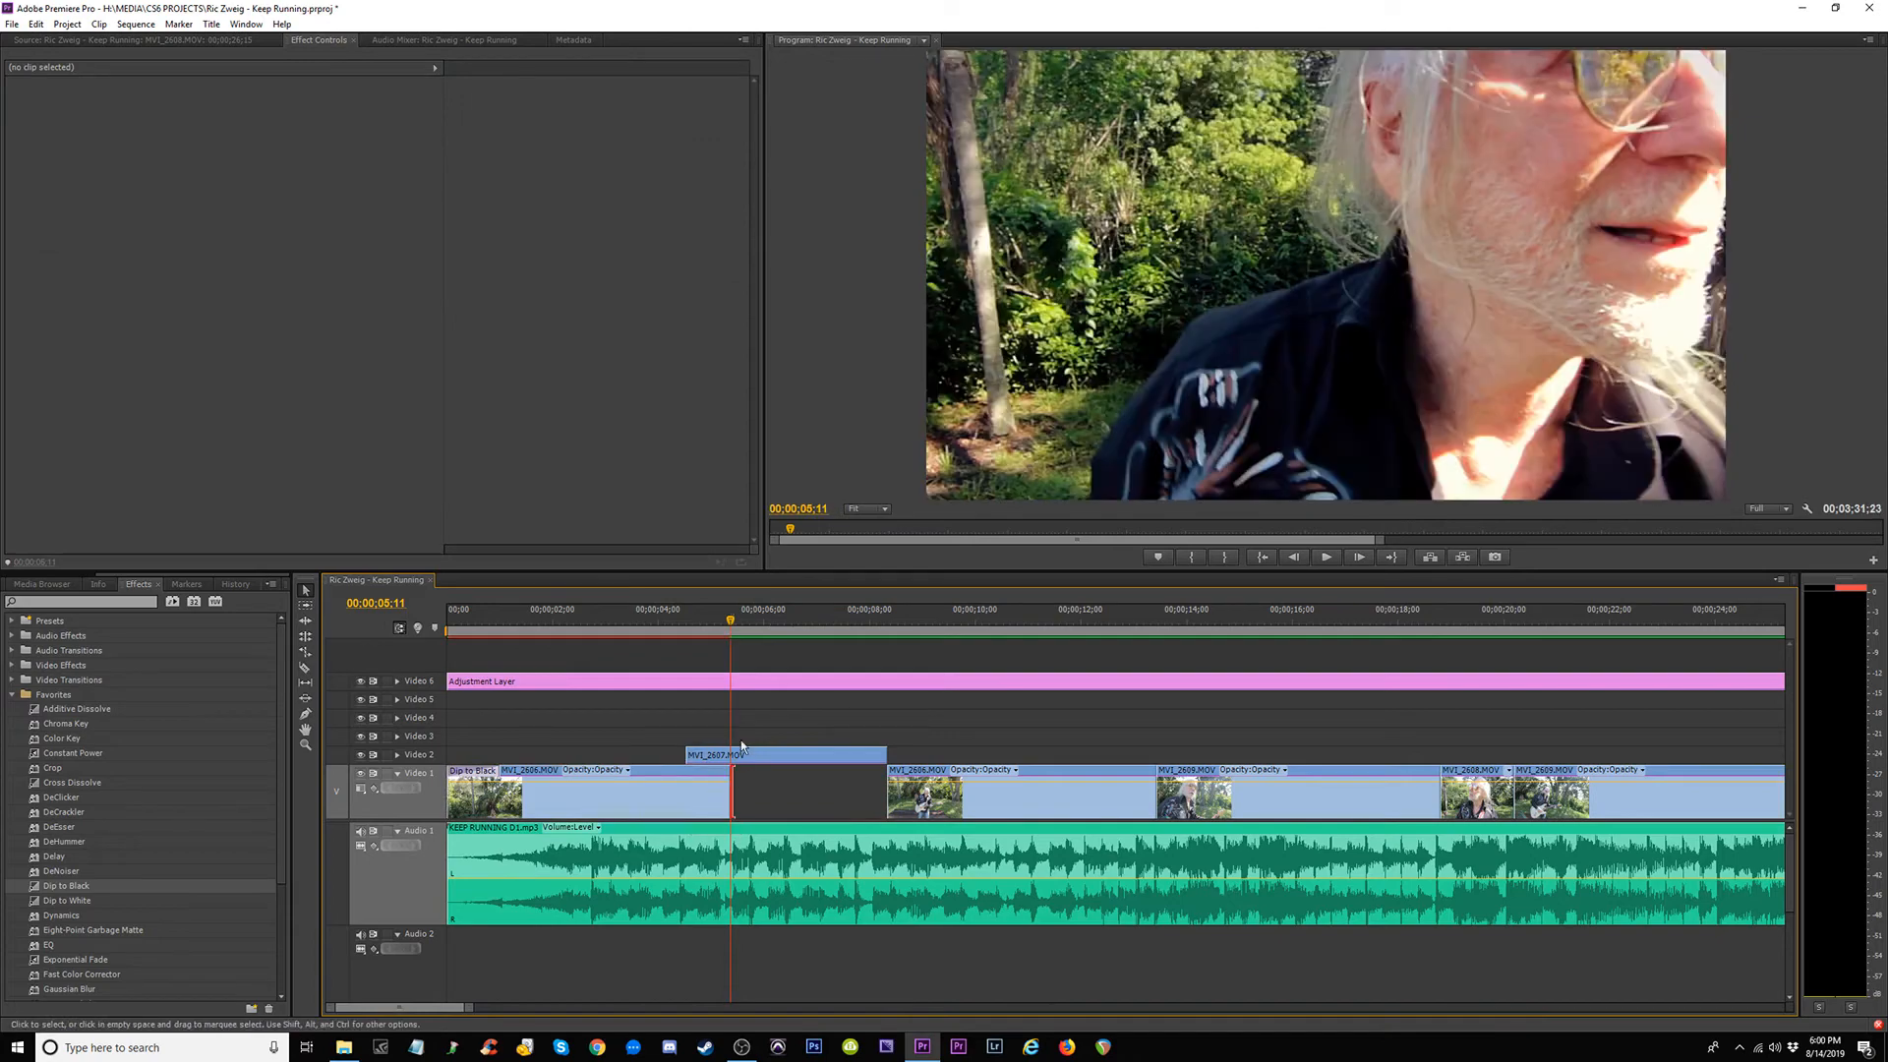
pyautogui.press('space')
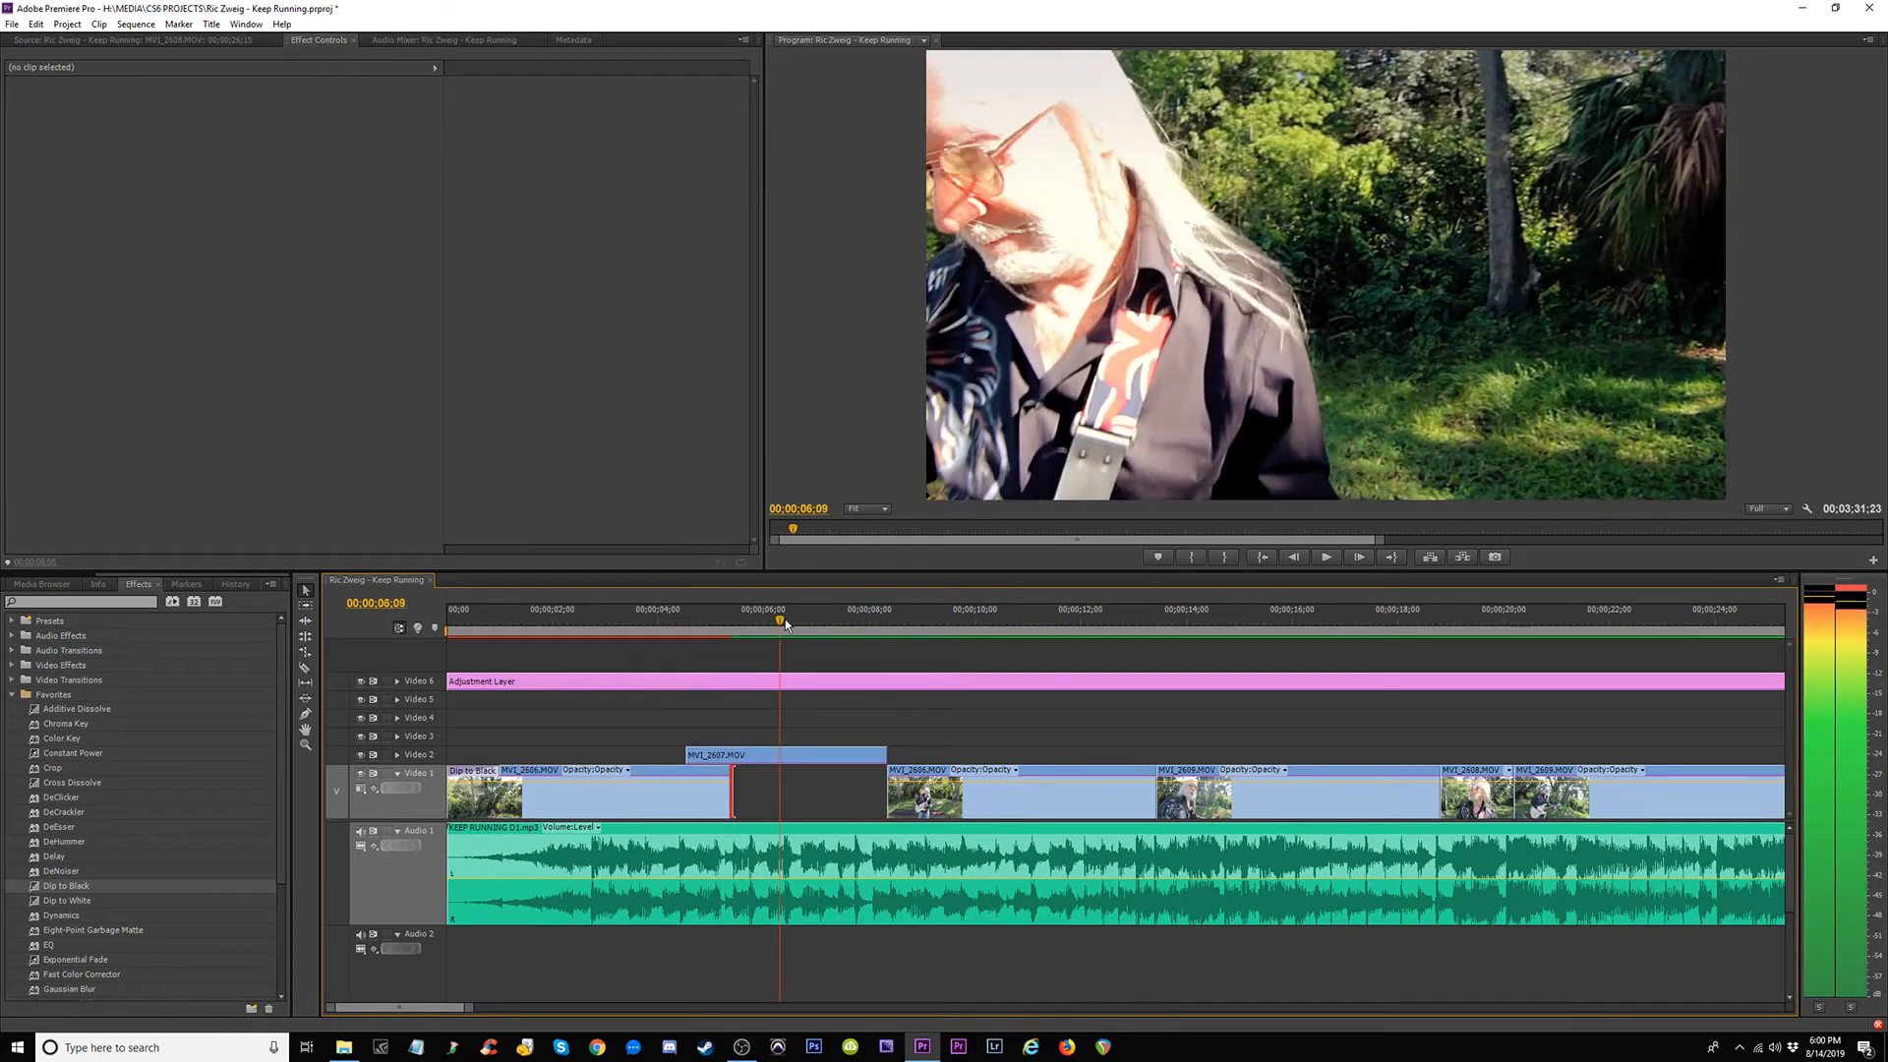
pyautogui.moveTo(832, 624); pyautogui.dragTo(943, 637)
# Shift MVI_2607.MOV and the second MVI_2606.MOV clip to follow the extended opening clip, fitting them before MVI_2609.MOV on Video 1.
pyautogui.moveTo(749, 753); pyautogui.dragTo(793, 754)
pyautogui.moveTo(963, 796); pyautogui.dragTo(1006, 760)
pyautogui.moveTo(1052, 617); pyautogui.dragTo(1262, 647)
pyautogui.moveTo(1200, 737); pyautogui.dragTo(1155, 737)
pyautogui.moveTo(840, 700); pyautogui.dragTo(804, 785)
pyautogui.click(1018, 790)
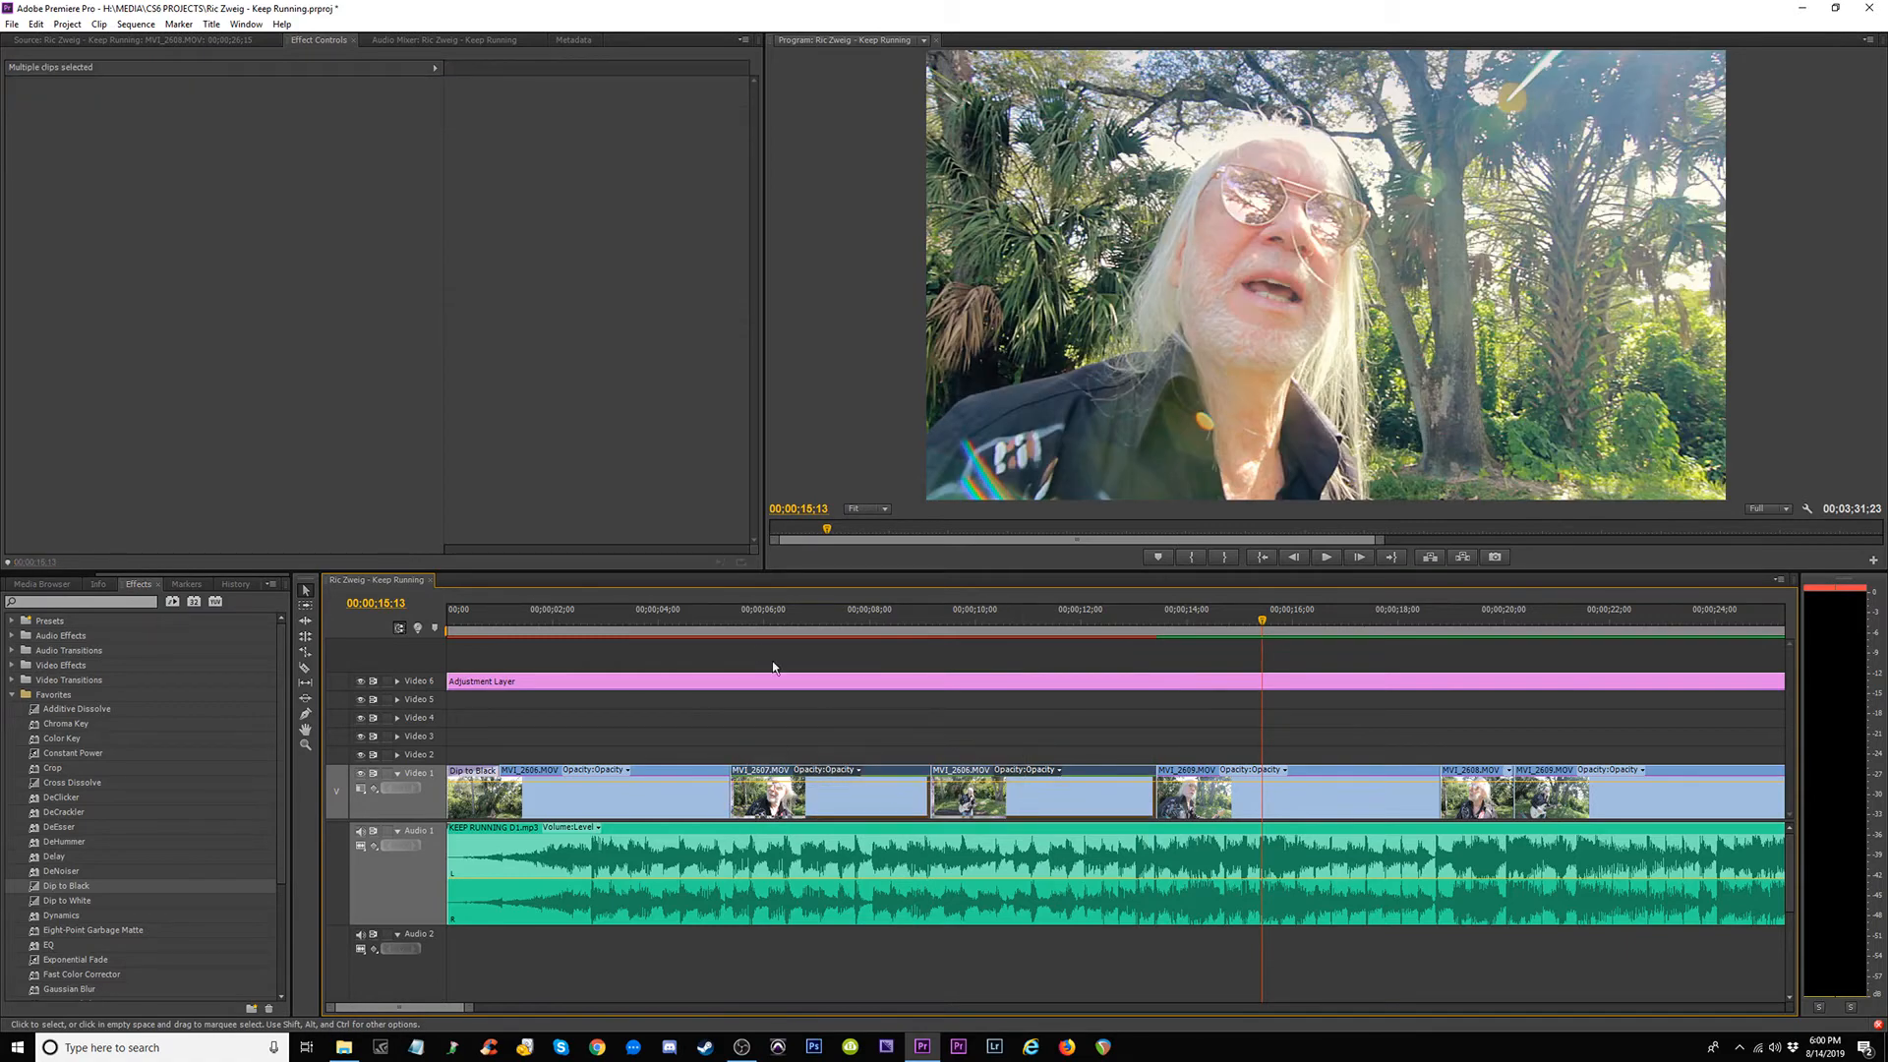
# Play the opening MVI_2606.MOV clip from about 4 seconds to check its new ending before MVI_2607.MOV.
pyautogui.moveTo(713, 629)
pyautogui.mouseDown()
pyautogui.moveTo(742, 630)
pyautogui.moveTo(686, 624)
pyautogui.mouseUp()
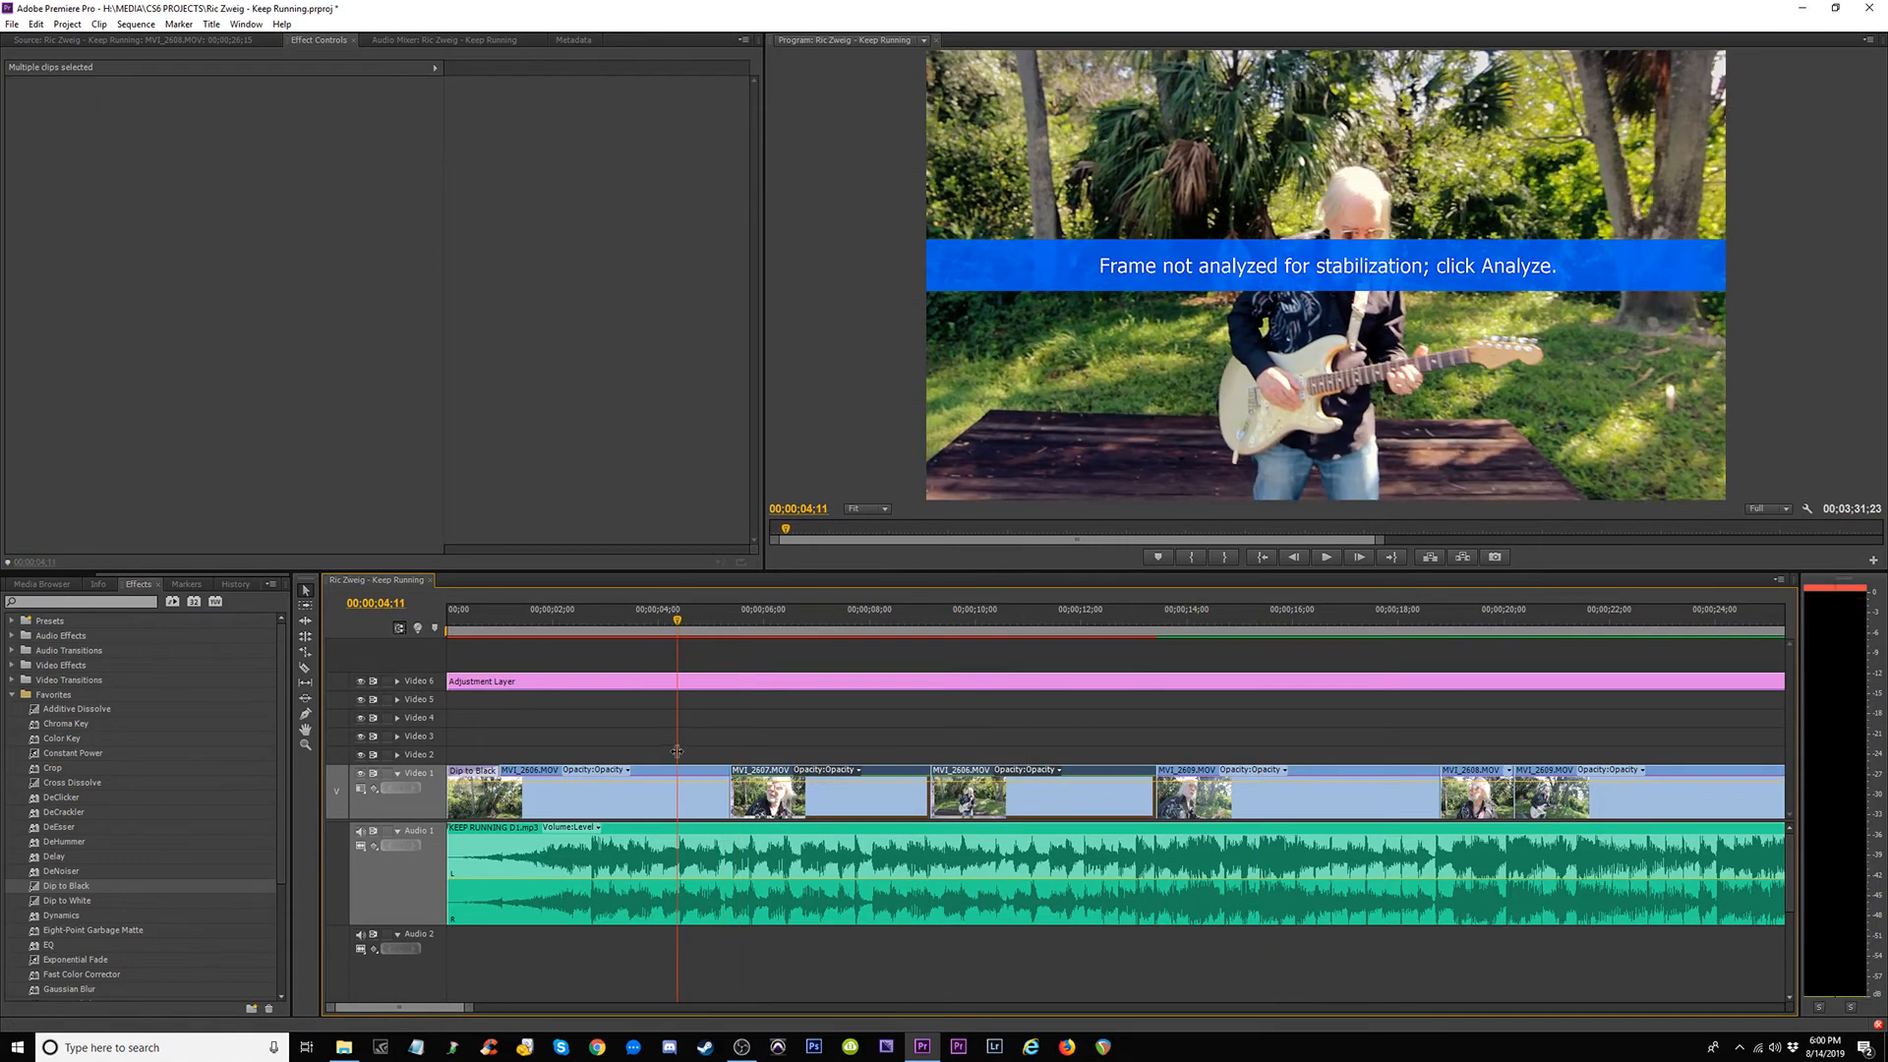
pyautogui.click(686, 811)
pyautogui.press('space')
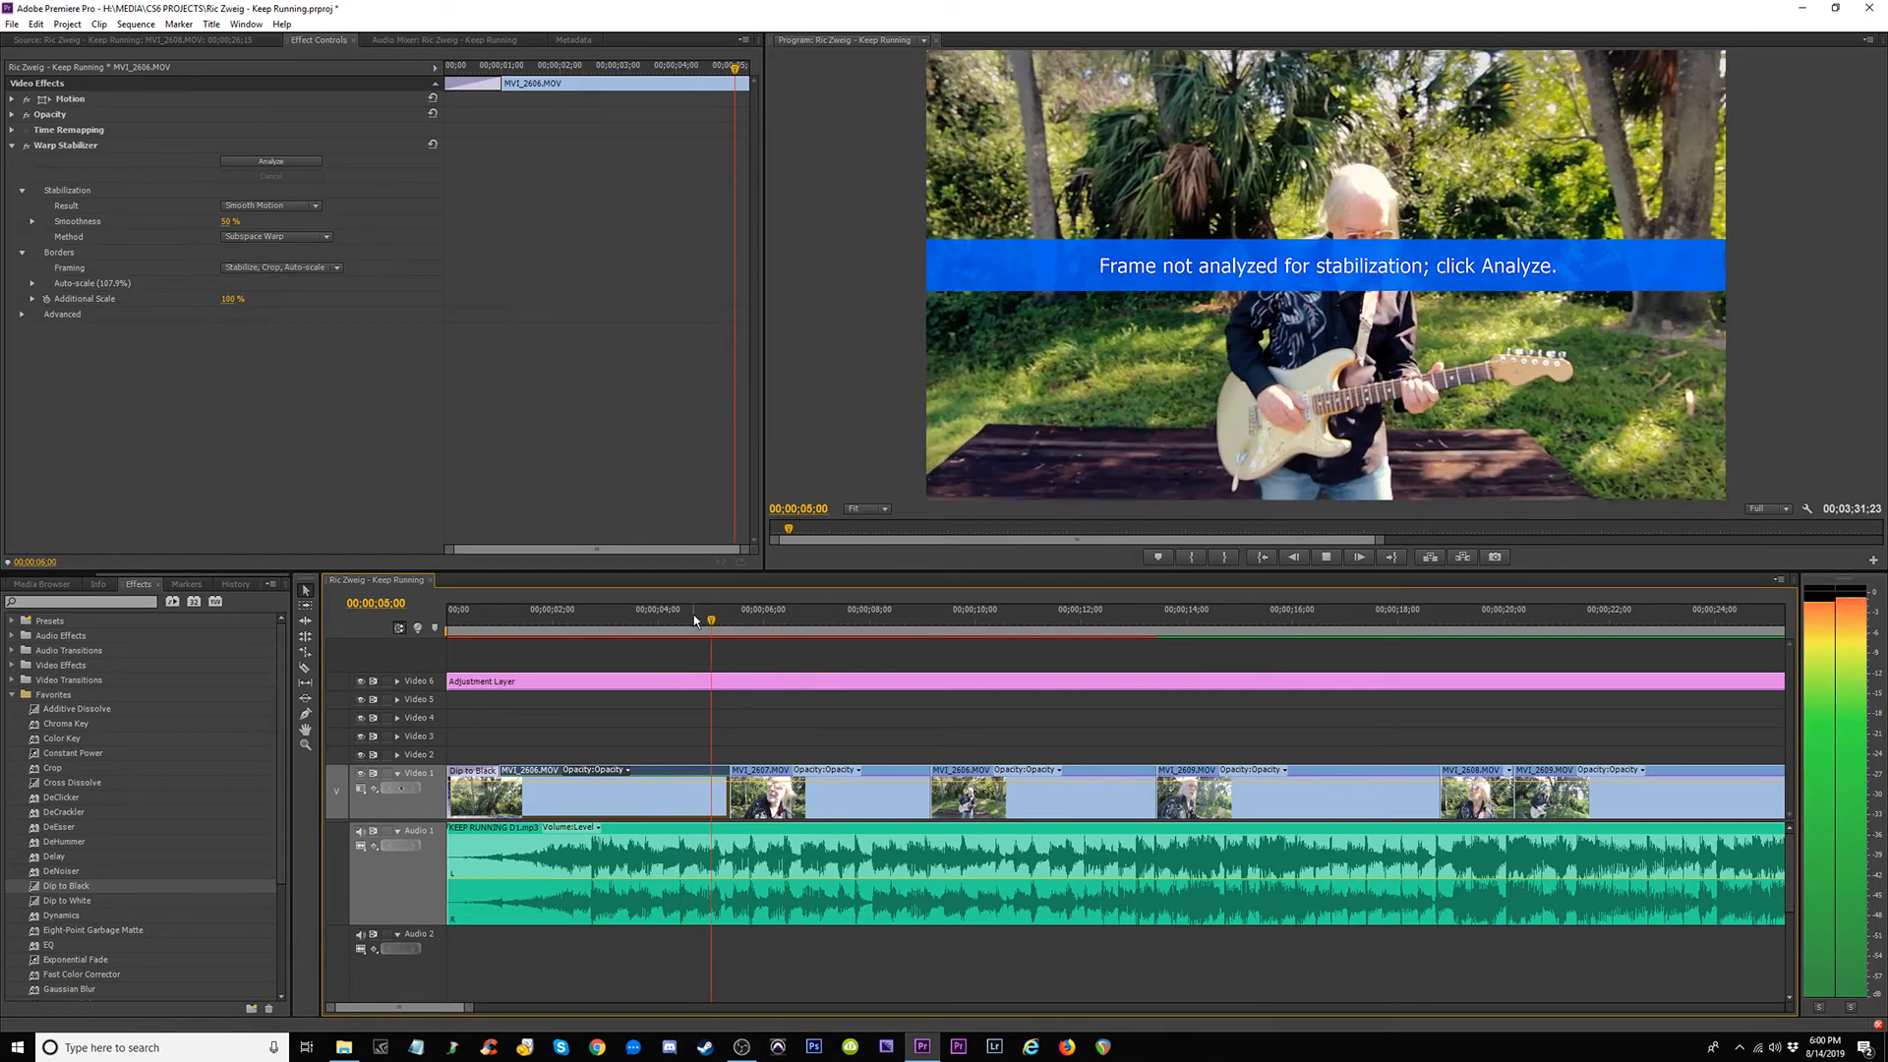
pyautogui.click(660, 620)
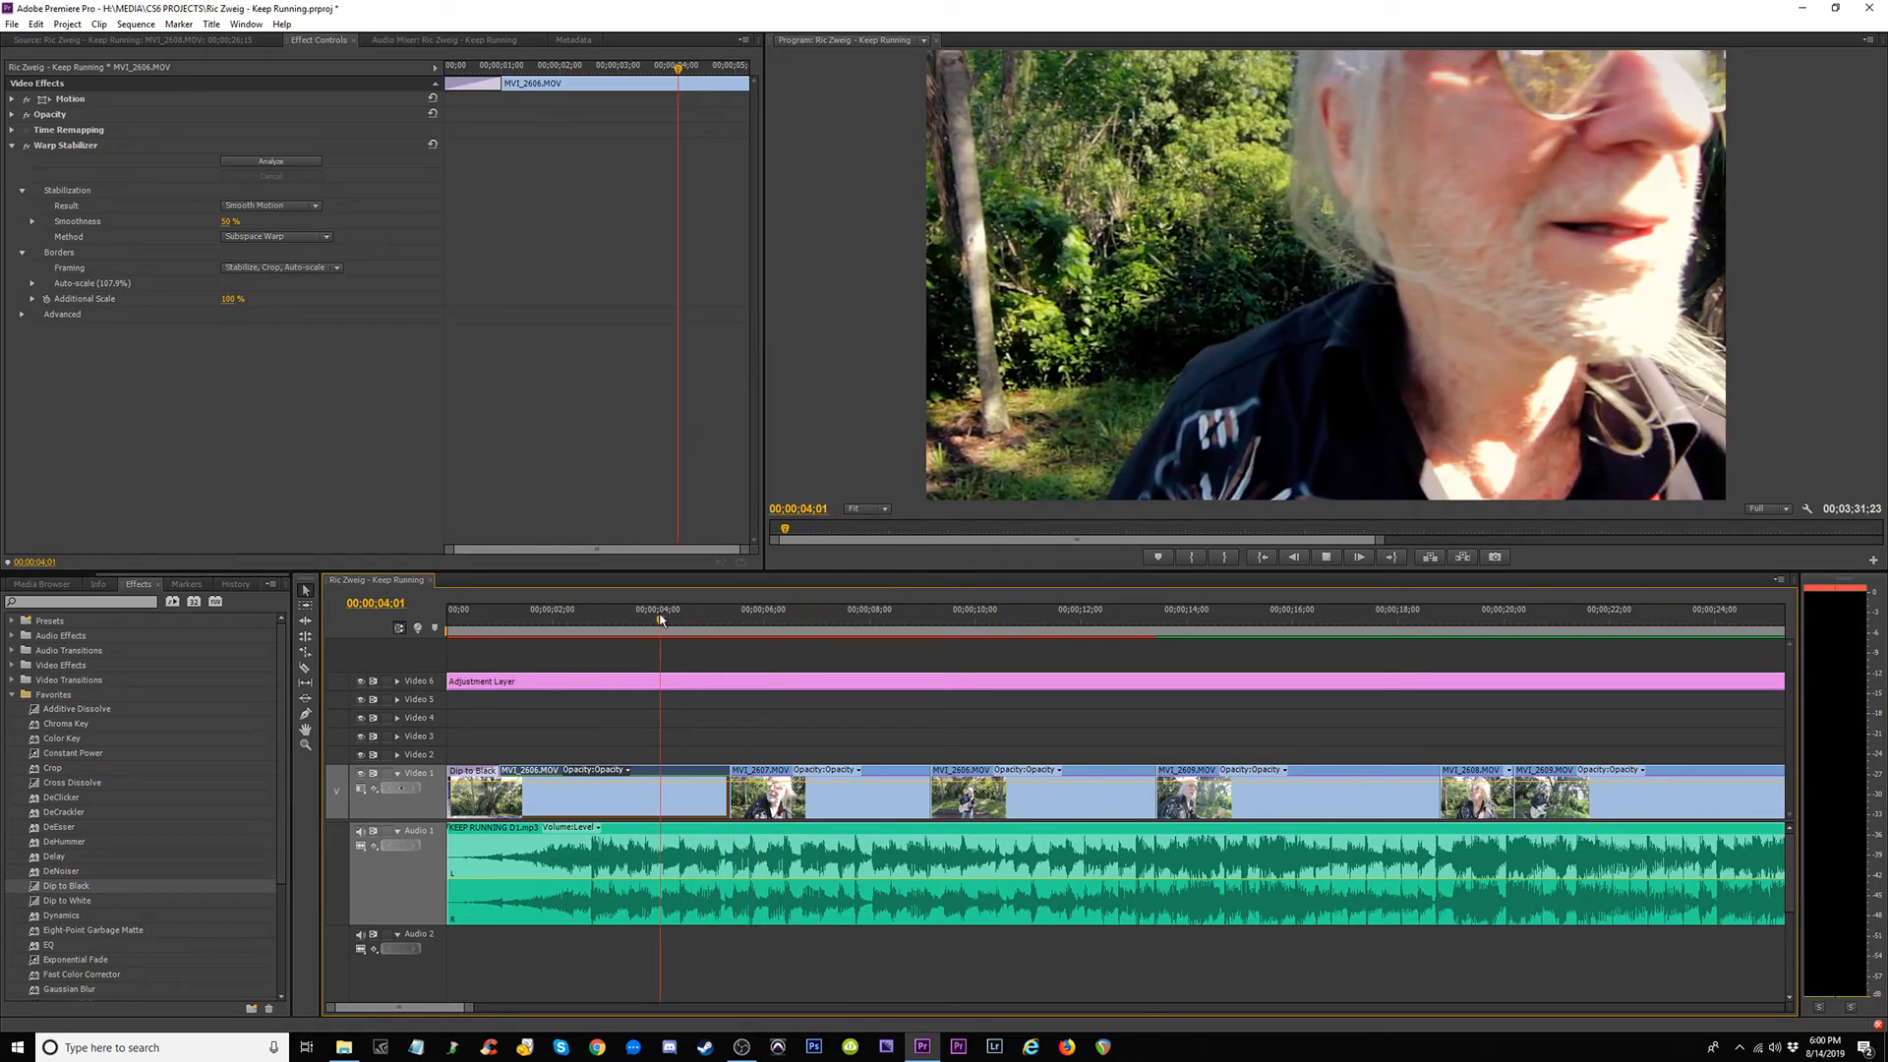
pyautogui.press('space')
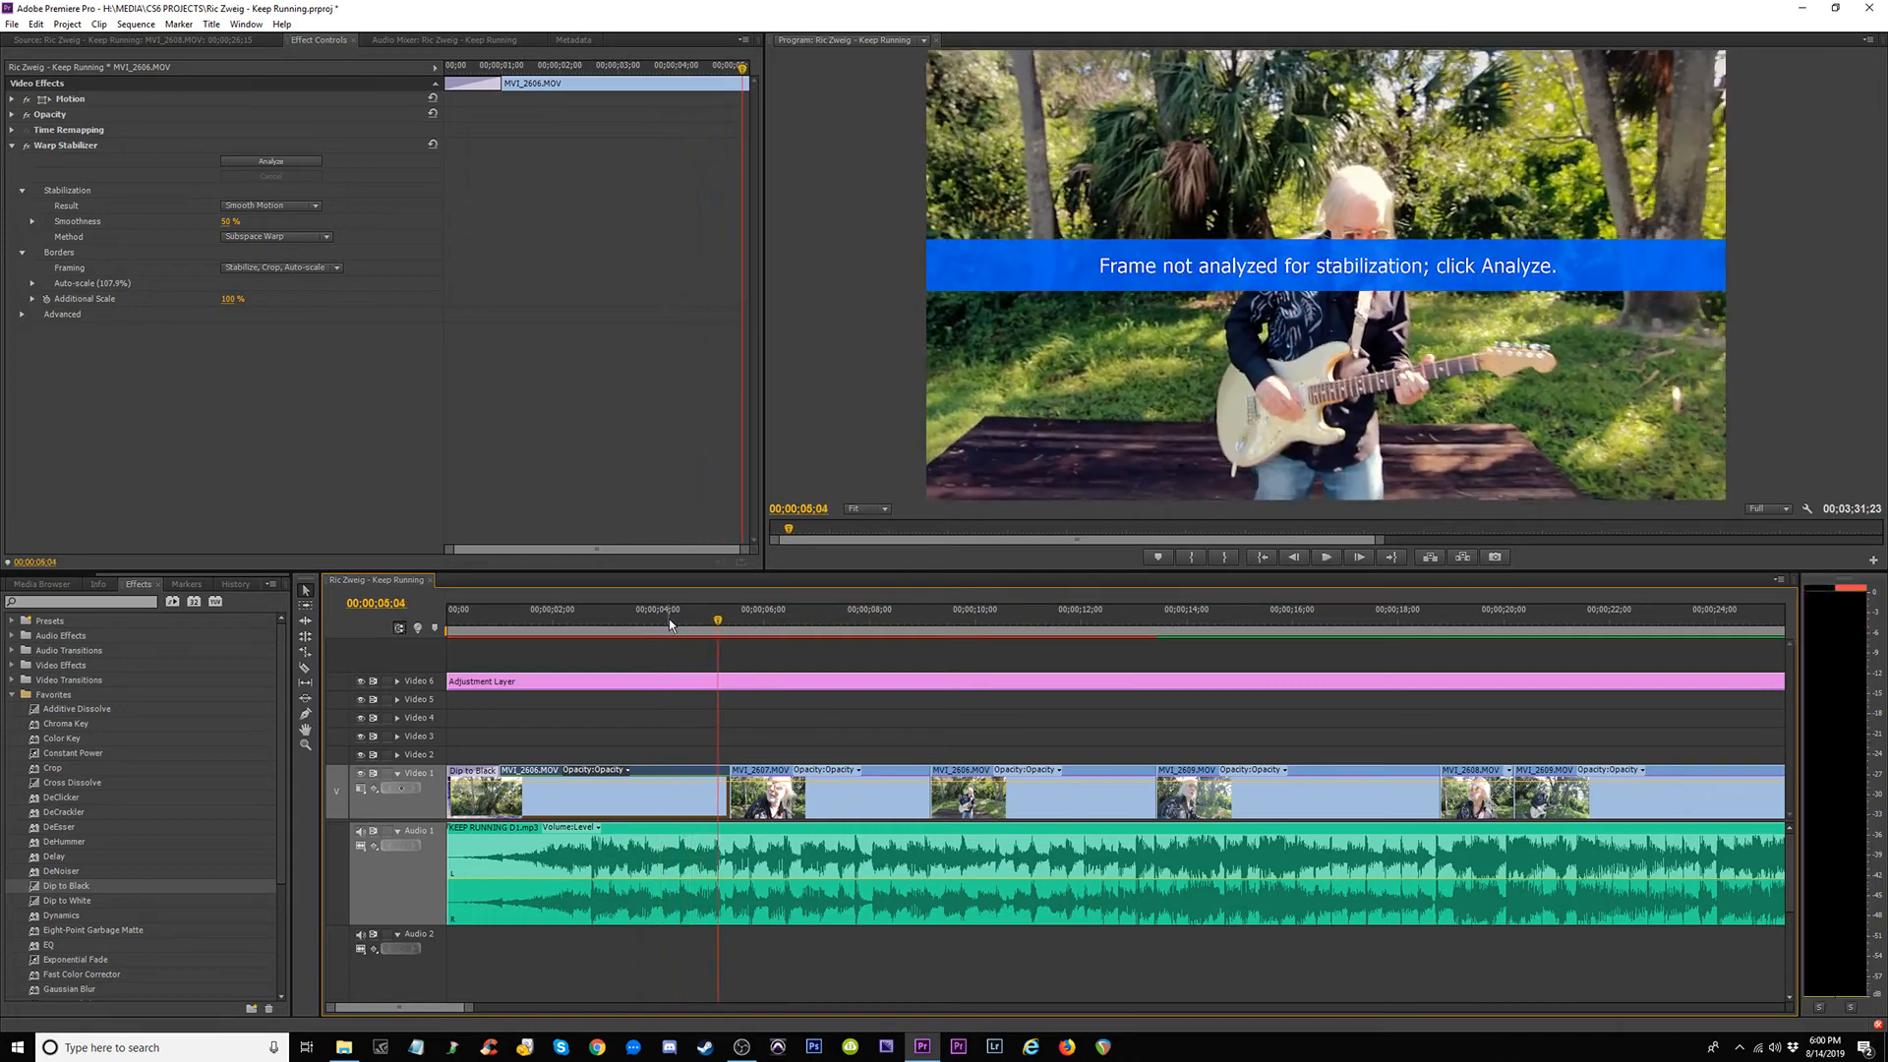
# Reposition the footage of the opening MVI_2606.MOV clip so it fills the span from the sequence start to MVI_2607.MOV.
pyautogui.moveTo(725, 804); pyautogui.dragTo(646, 812)
pyautogui.moveTo(462, 803); pyautogui.dragTo(448, 803)
pyautogui.moveTo(464, 619); pyautogui.dragTo(950, 728)
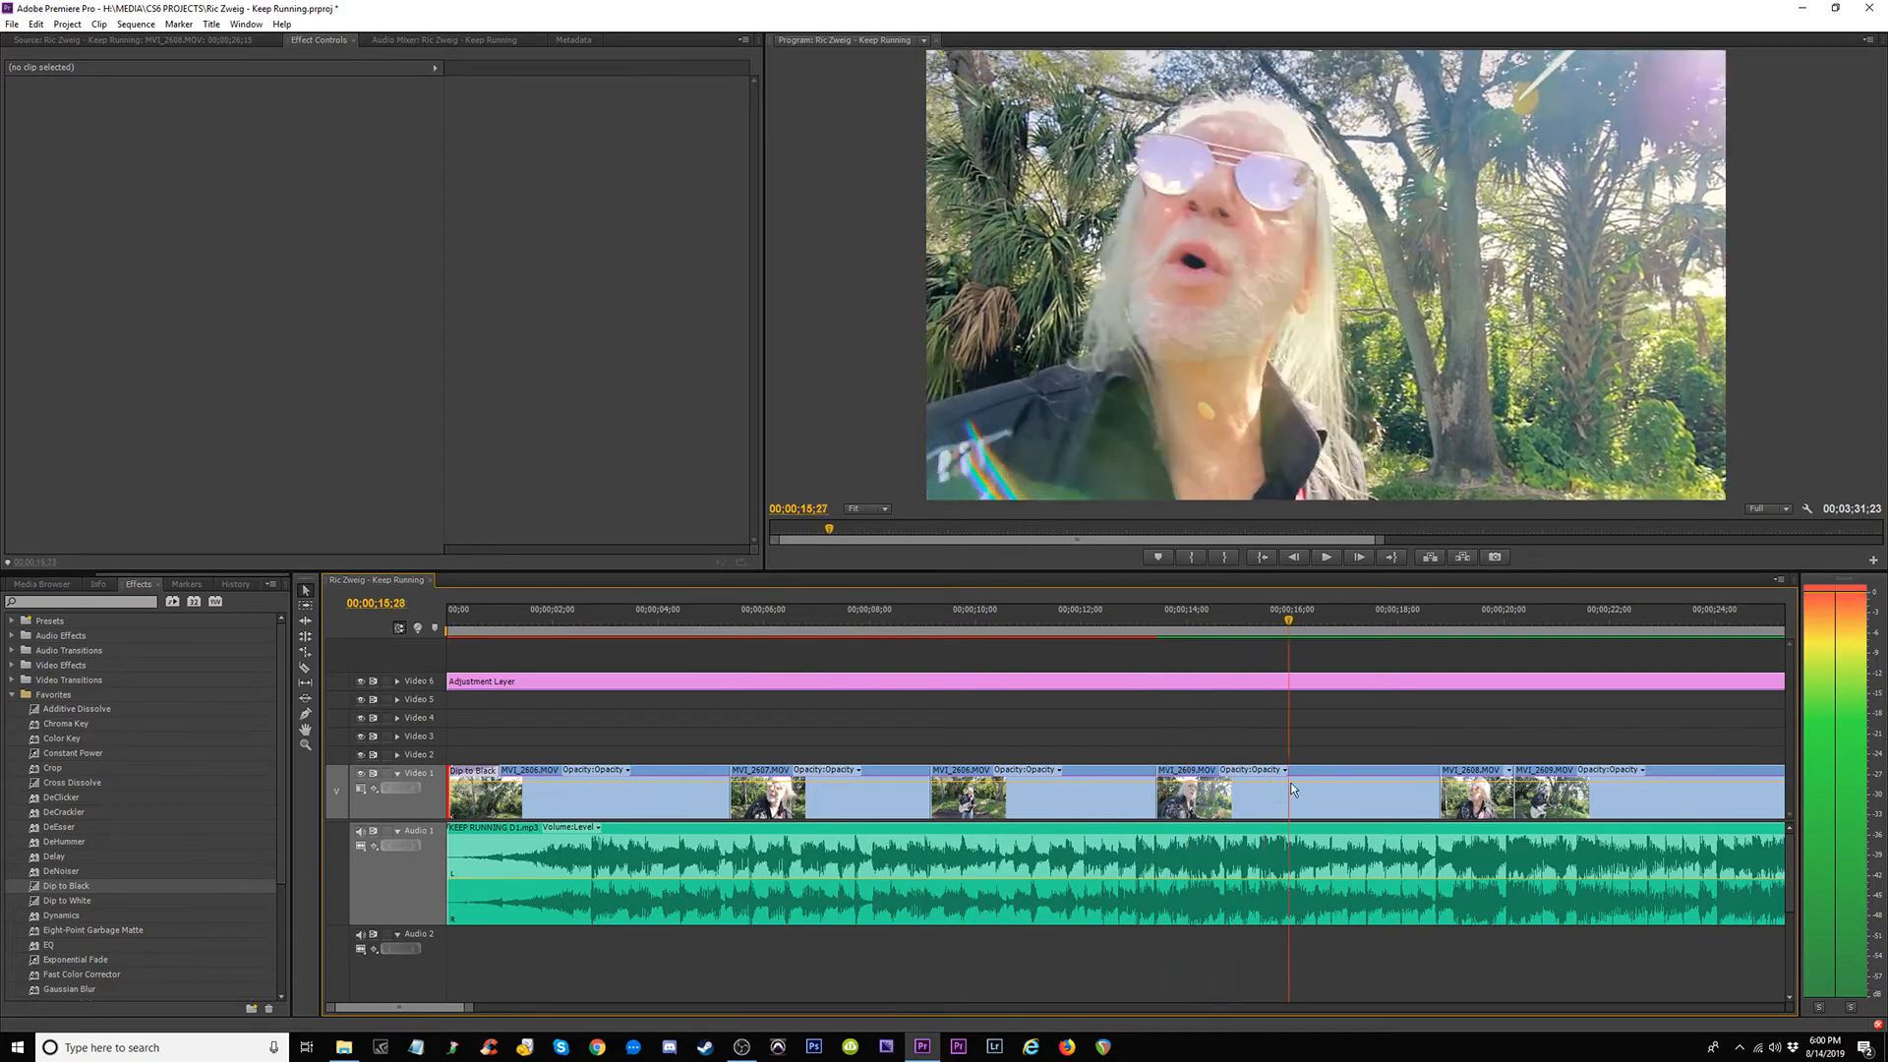
# Start a new Warp Stabilizer analysis of the opening MVI_2606.MOV clip.
pyautogui.moveTo(1027, 737); pyautogui.dragTo(663, 796)
pyautogui.click(662, 790)
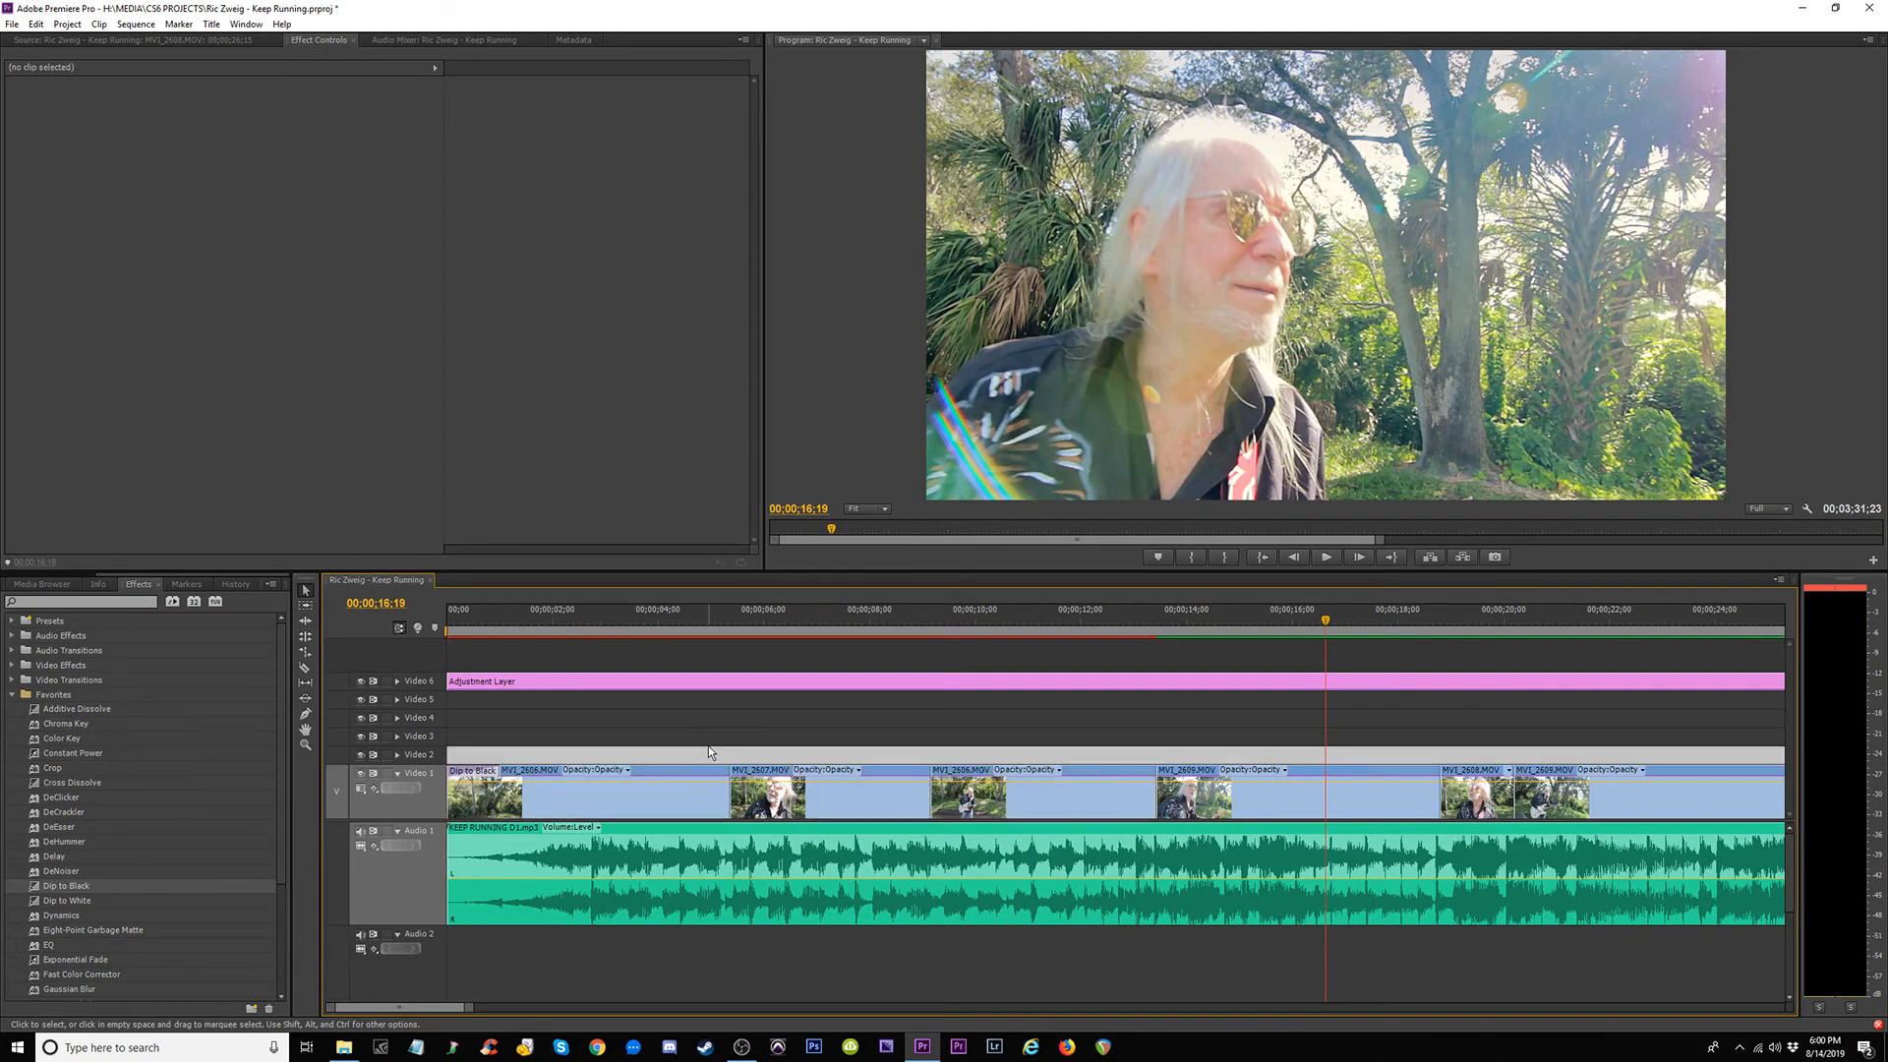
pyautogui.click(635, 619)
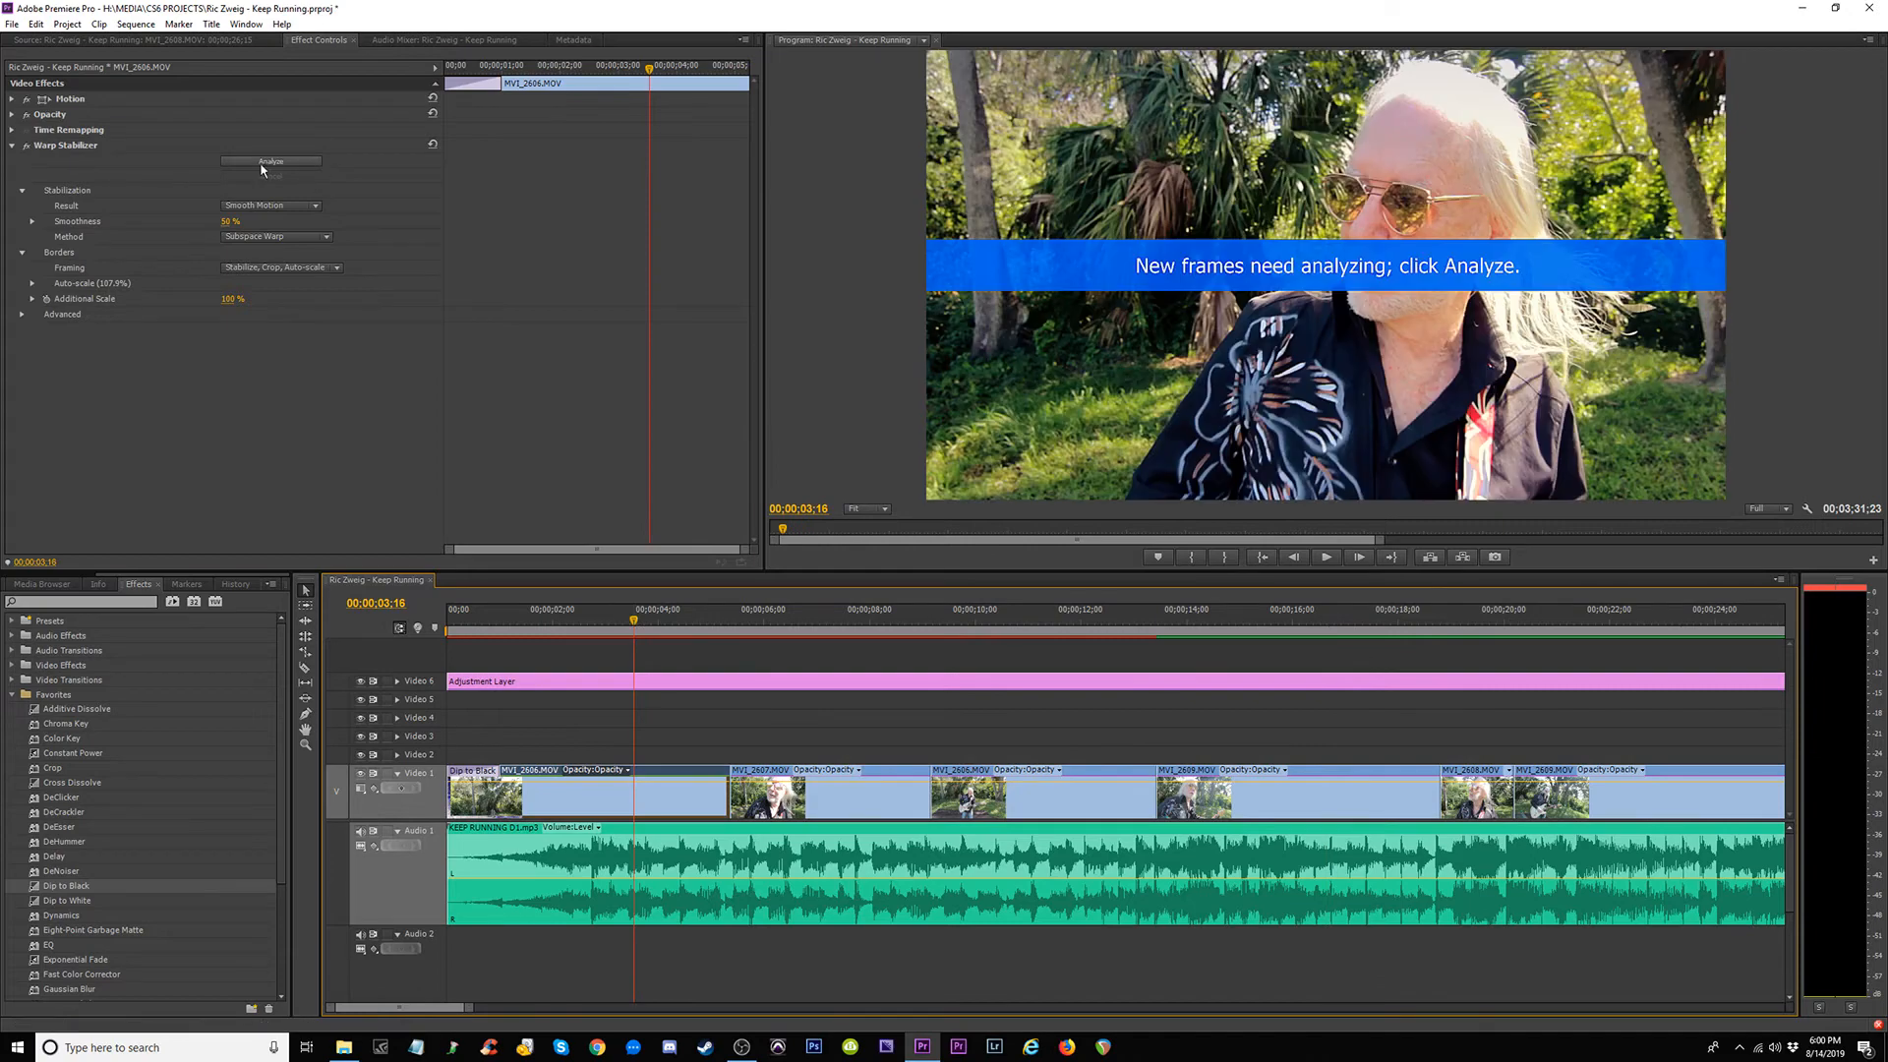
pyautogui.click(263, 162)
# Review the sequence from MVI_2607.MOV through to about 28 seconds, with more of the timeline shown.
pyautogui.click(812, 615)
pyautogui.click(838, 812)
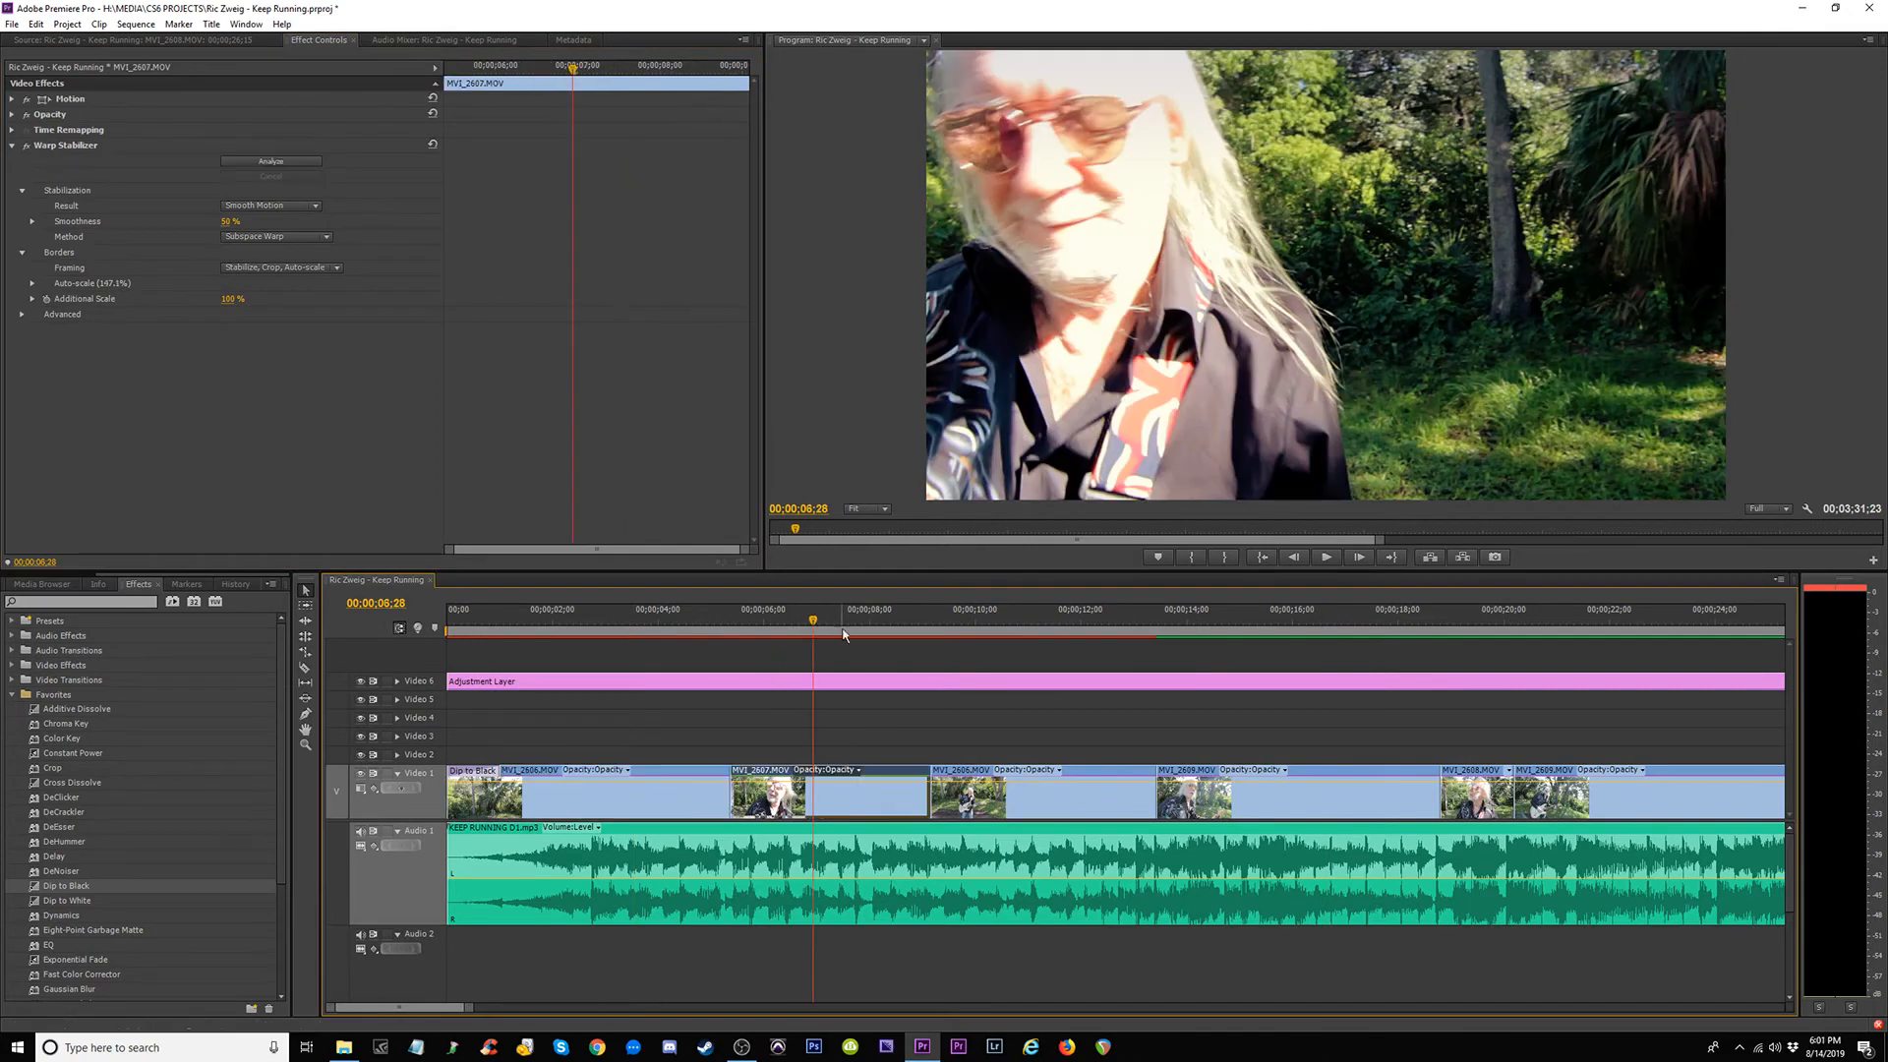
pyautogui.moveTo(838, 616); pyautogui.dragTo(1613, 713)
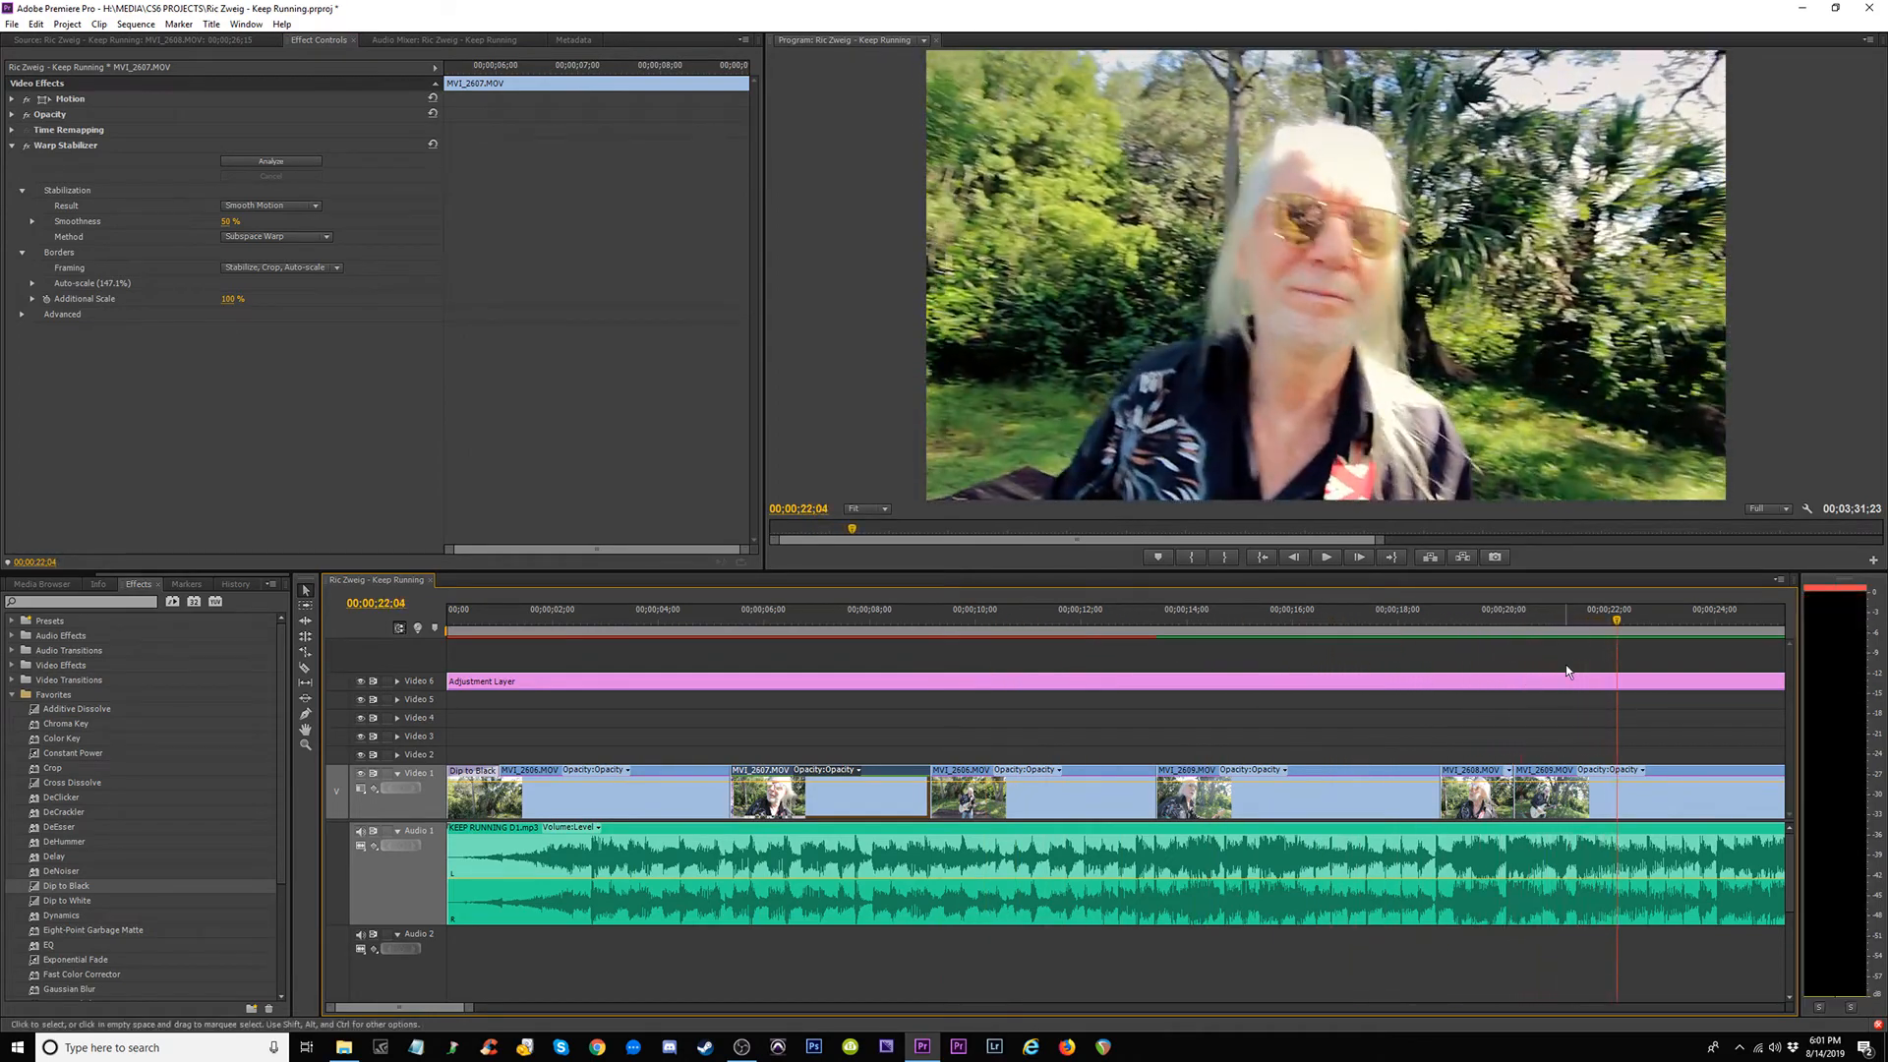
pyautogui.press('-')
pyautogui.press('-')
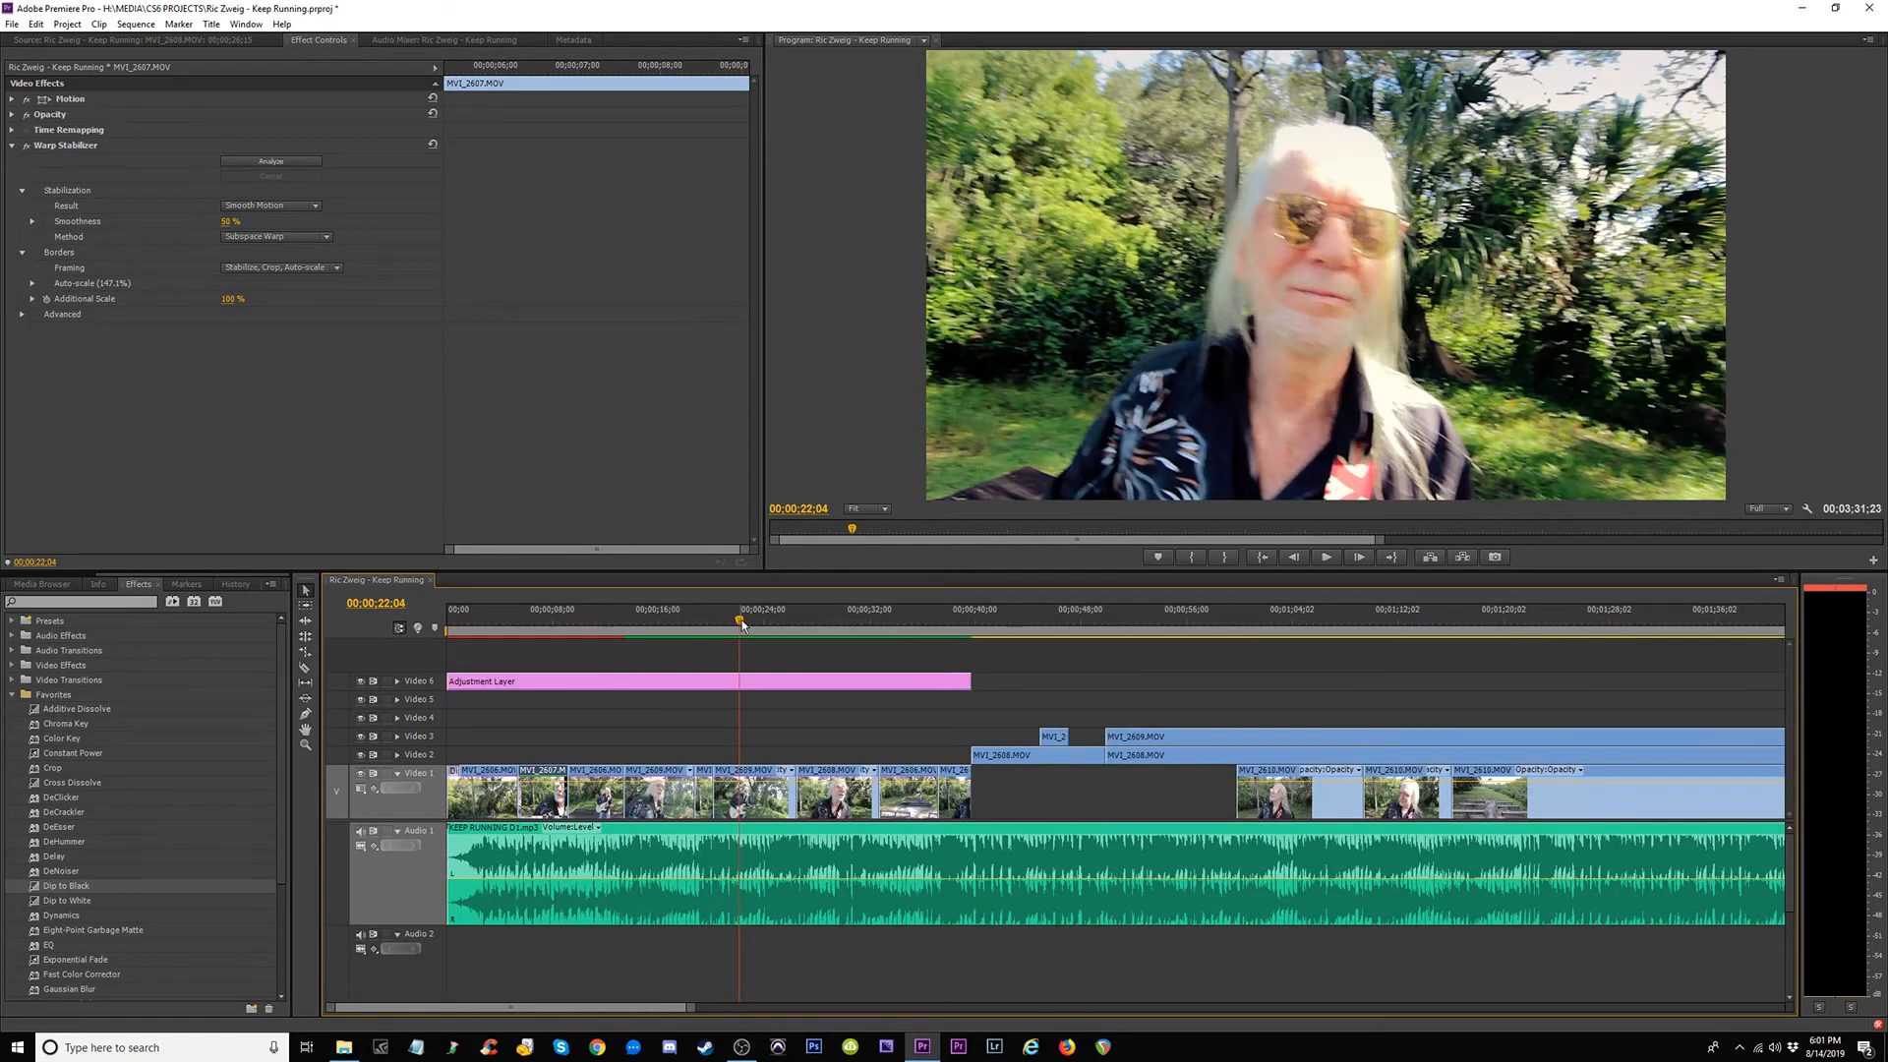
pyautogui.moveTo(737, 624); pyautogui.dragTo(817, 633)
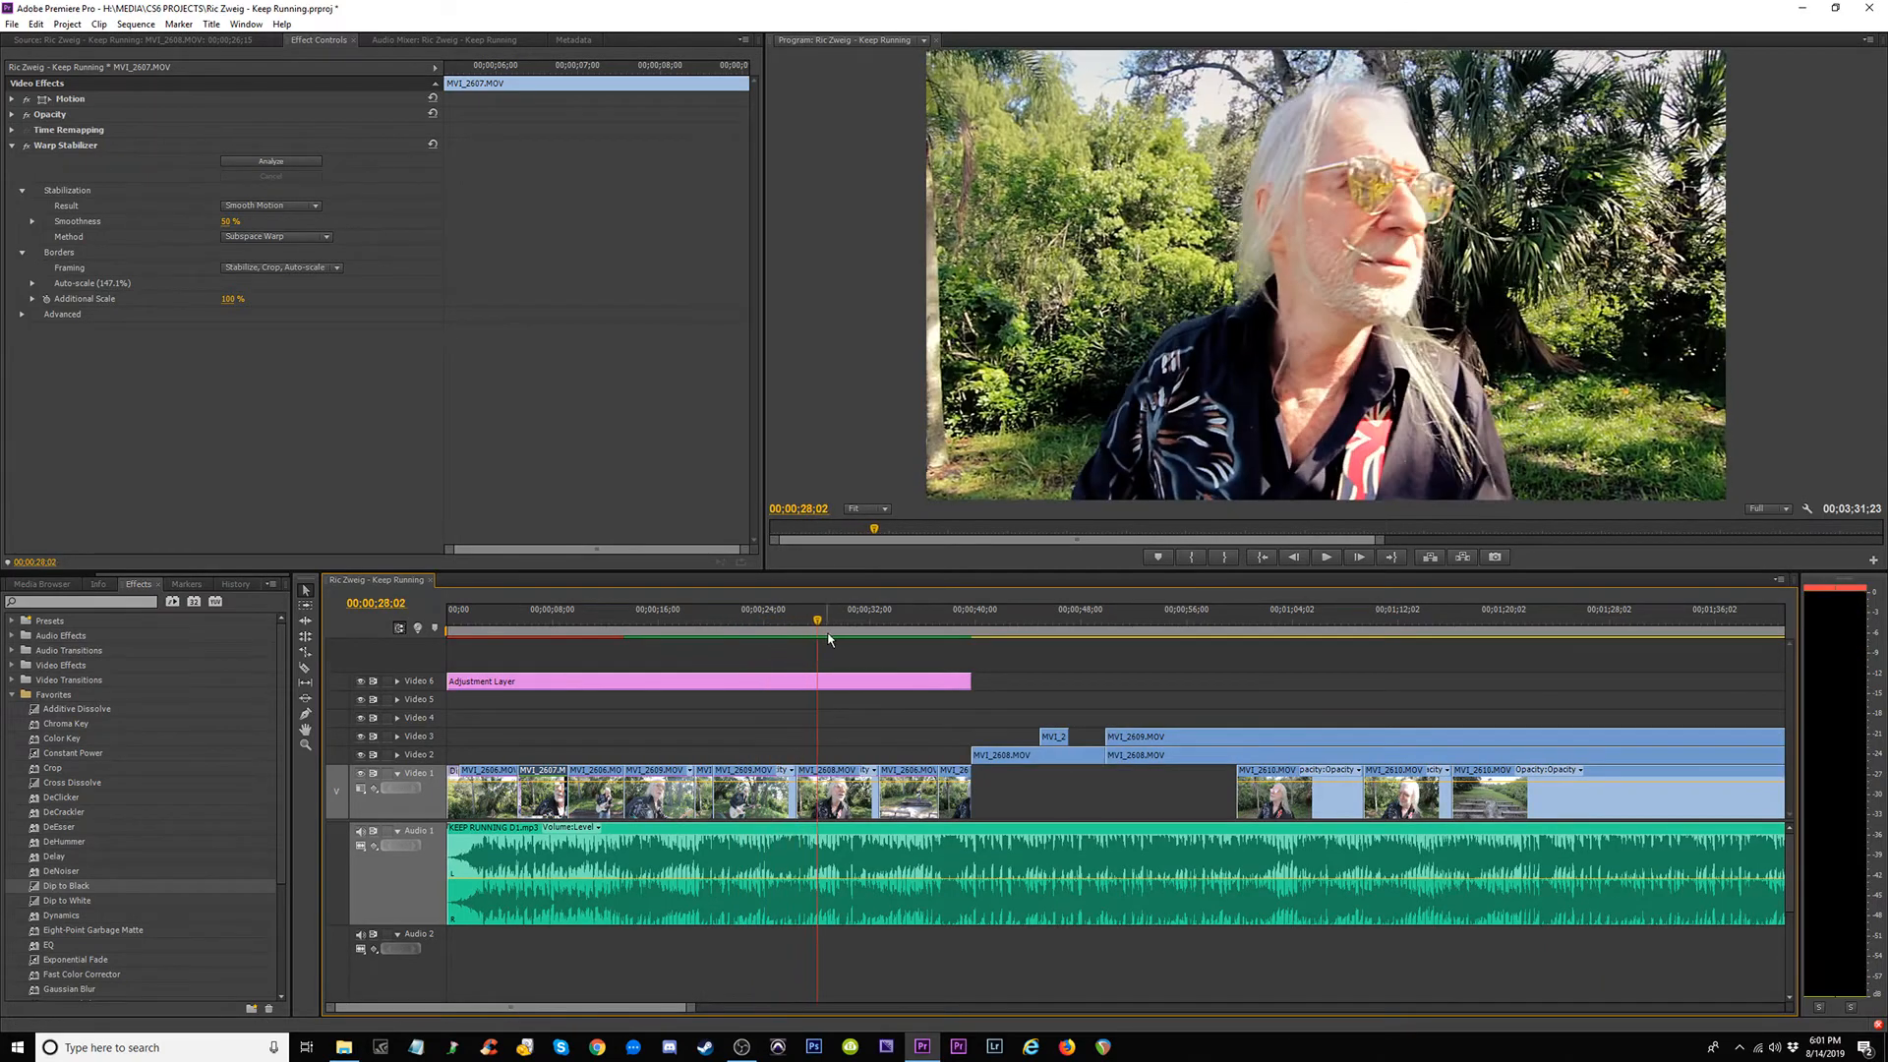
# Compare the footage at about 28 and 34 seconds with and without the Video 6 adjustment layer, leaving the layer's output on.
pyautogui.click(621, 680)
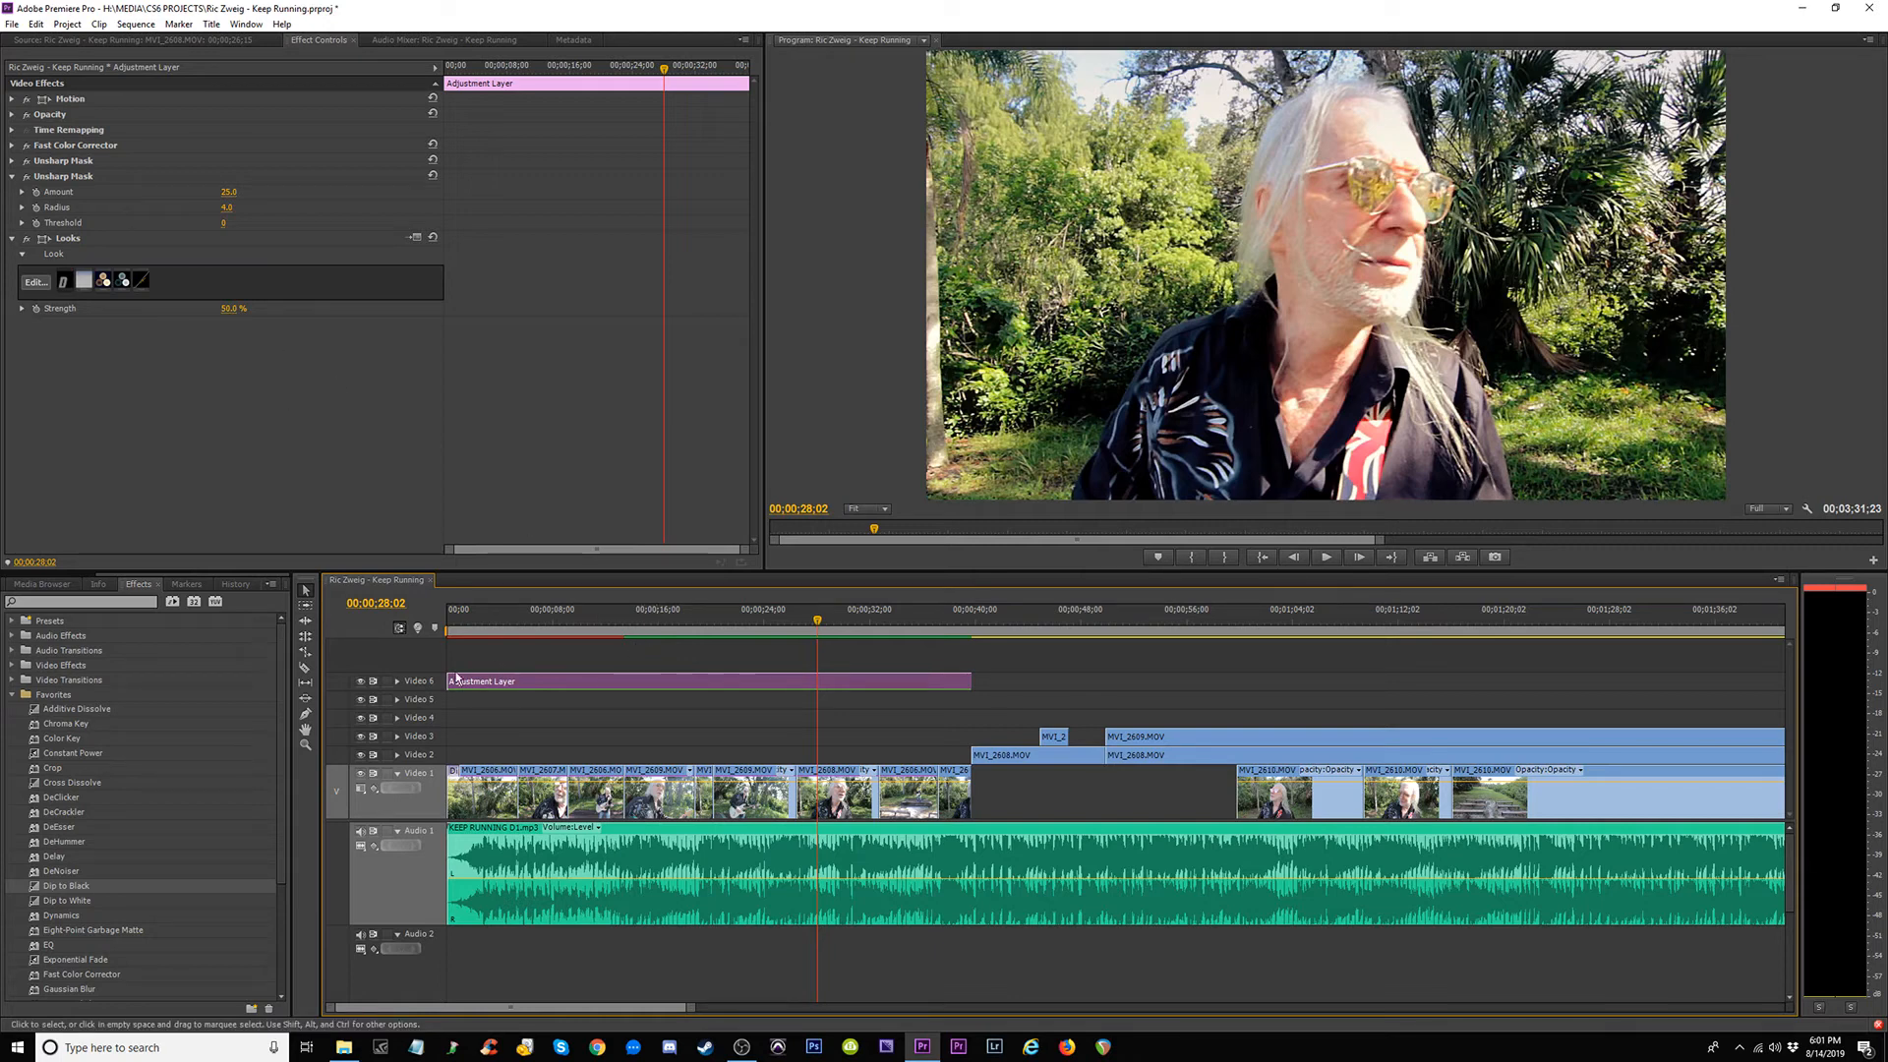
pyautogui.click(360, 682)
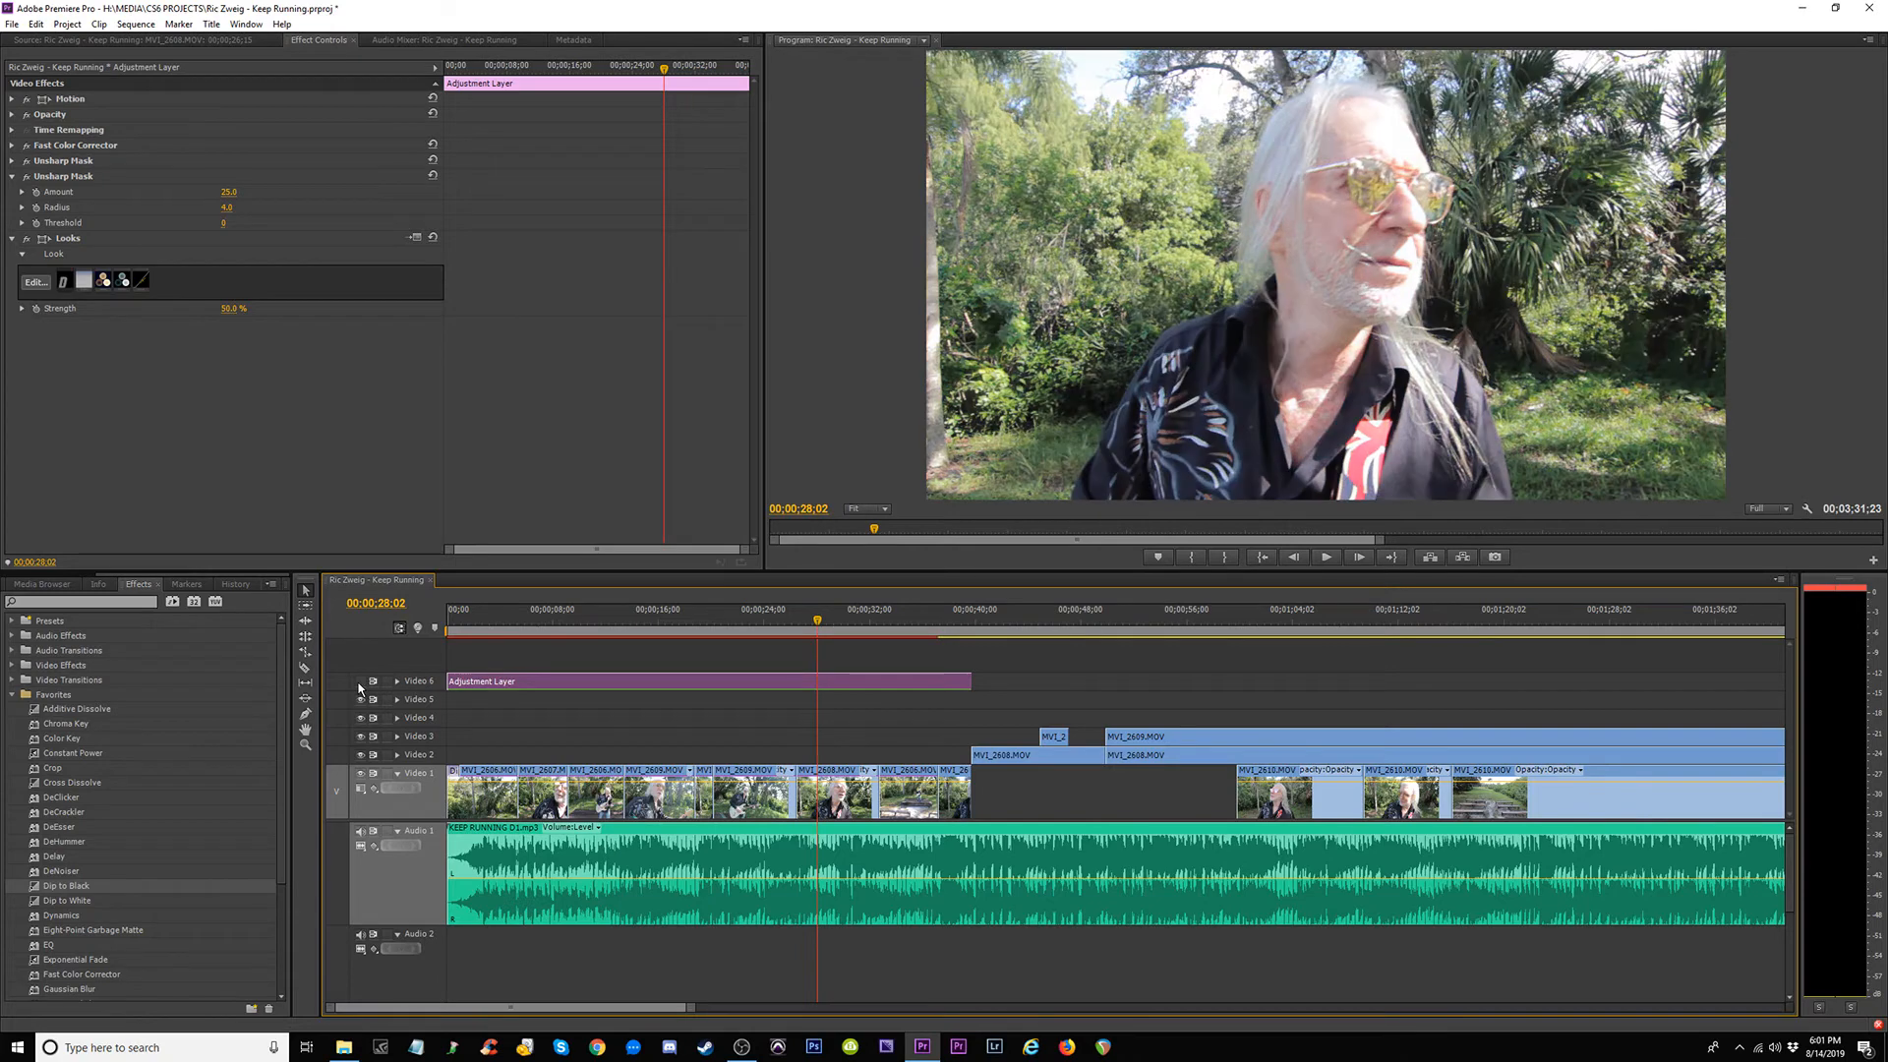
pyautogui.moveTo(858, 620); pyautogui.dragTo(901, 620)
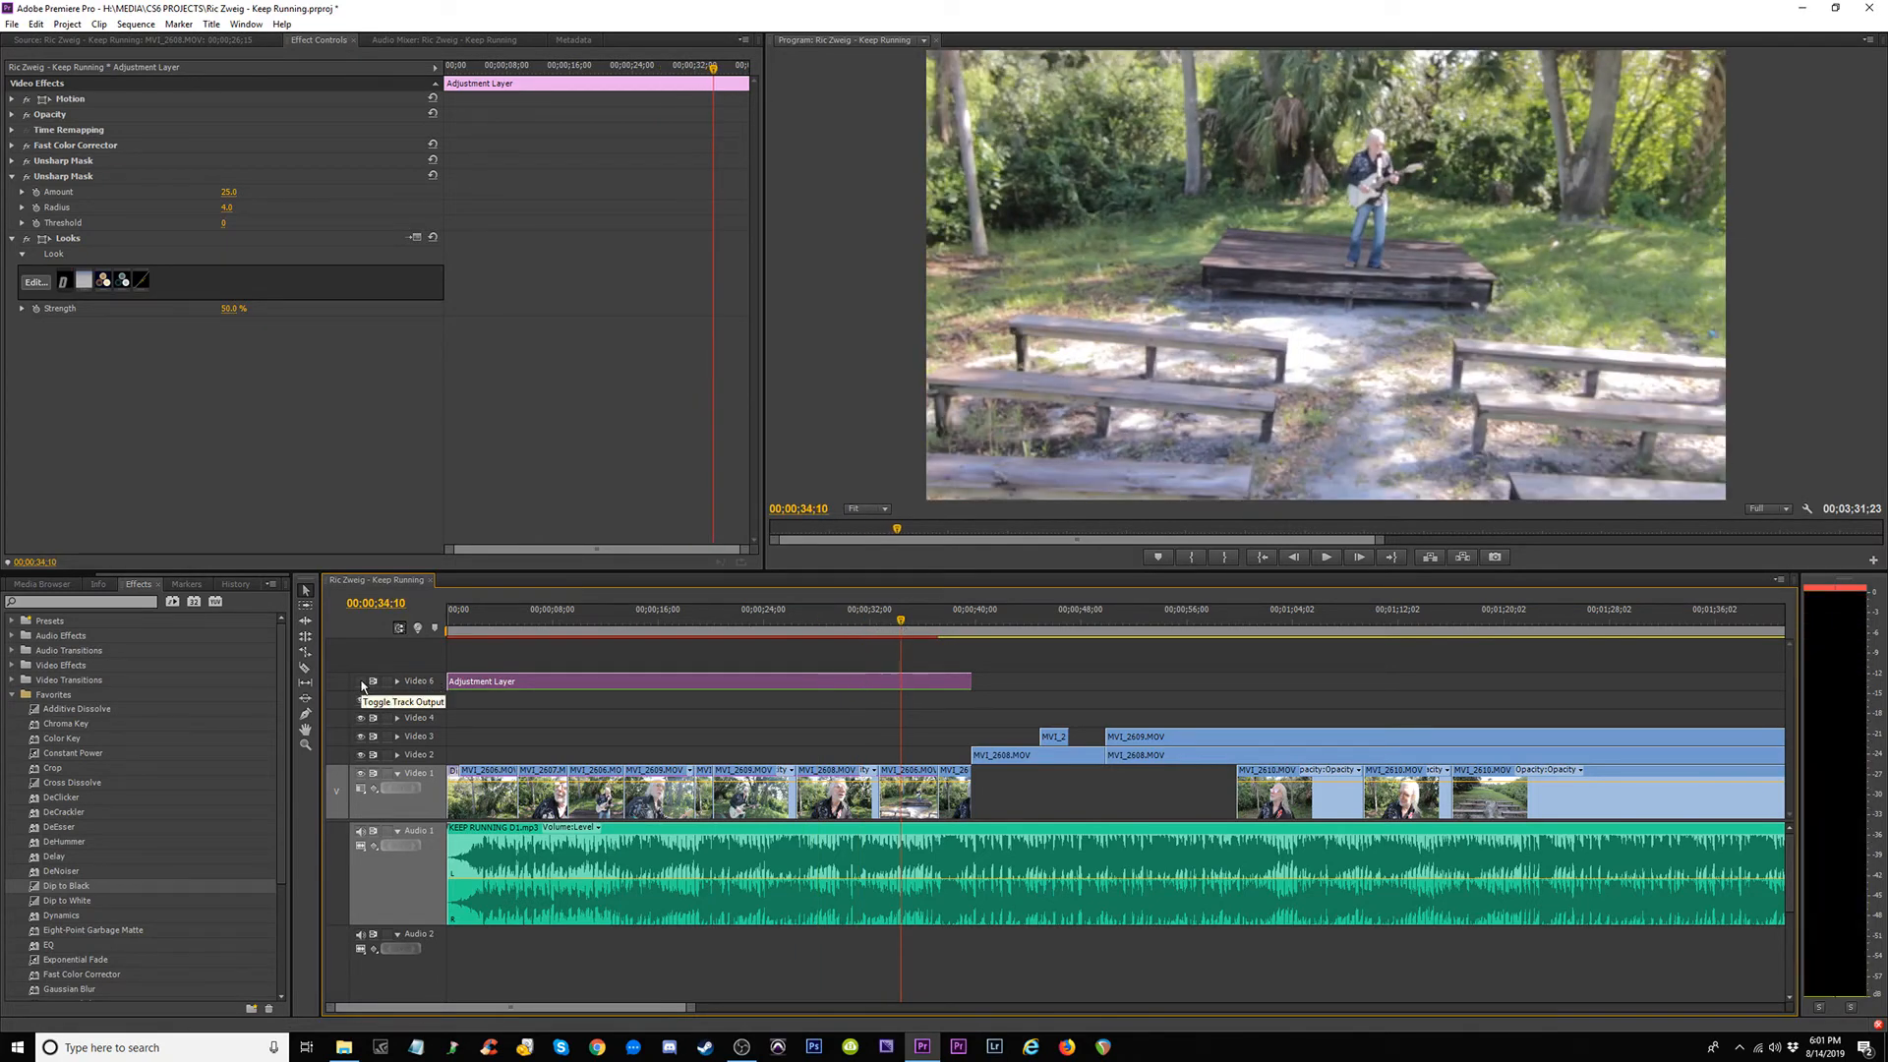
pyautogui.click(360, 683)
pyautogui.click(360, 682)
pyautogui.click(360, 682)
pyautogui.click(360, 683)
pyautogui.click(360, 683)
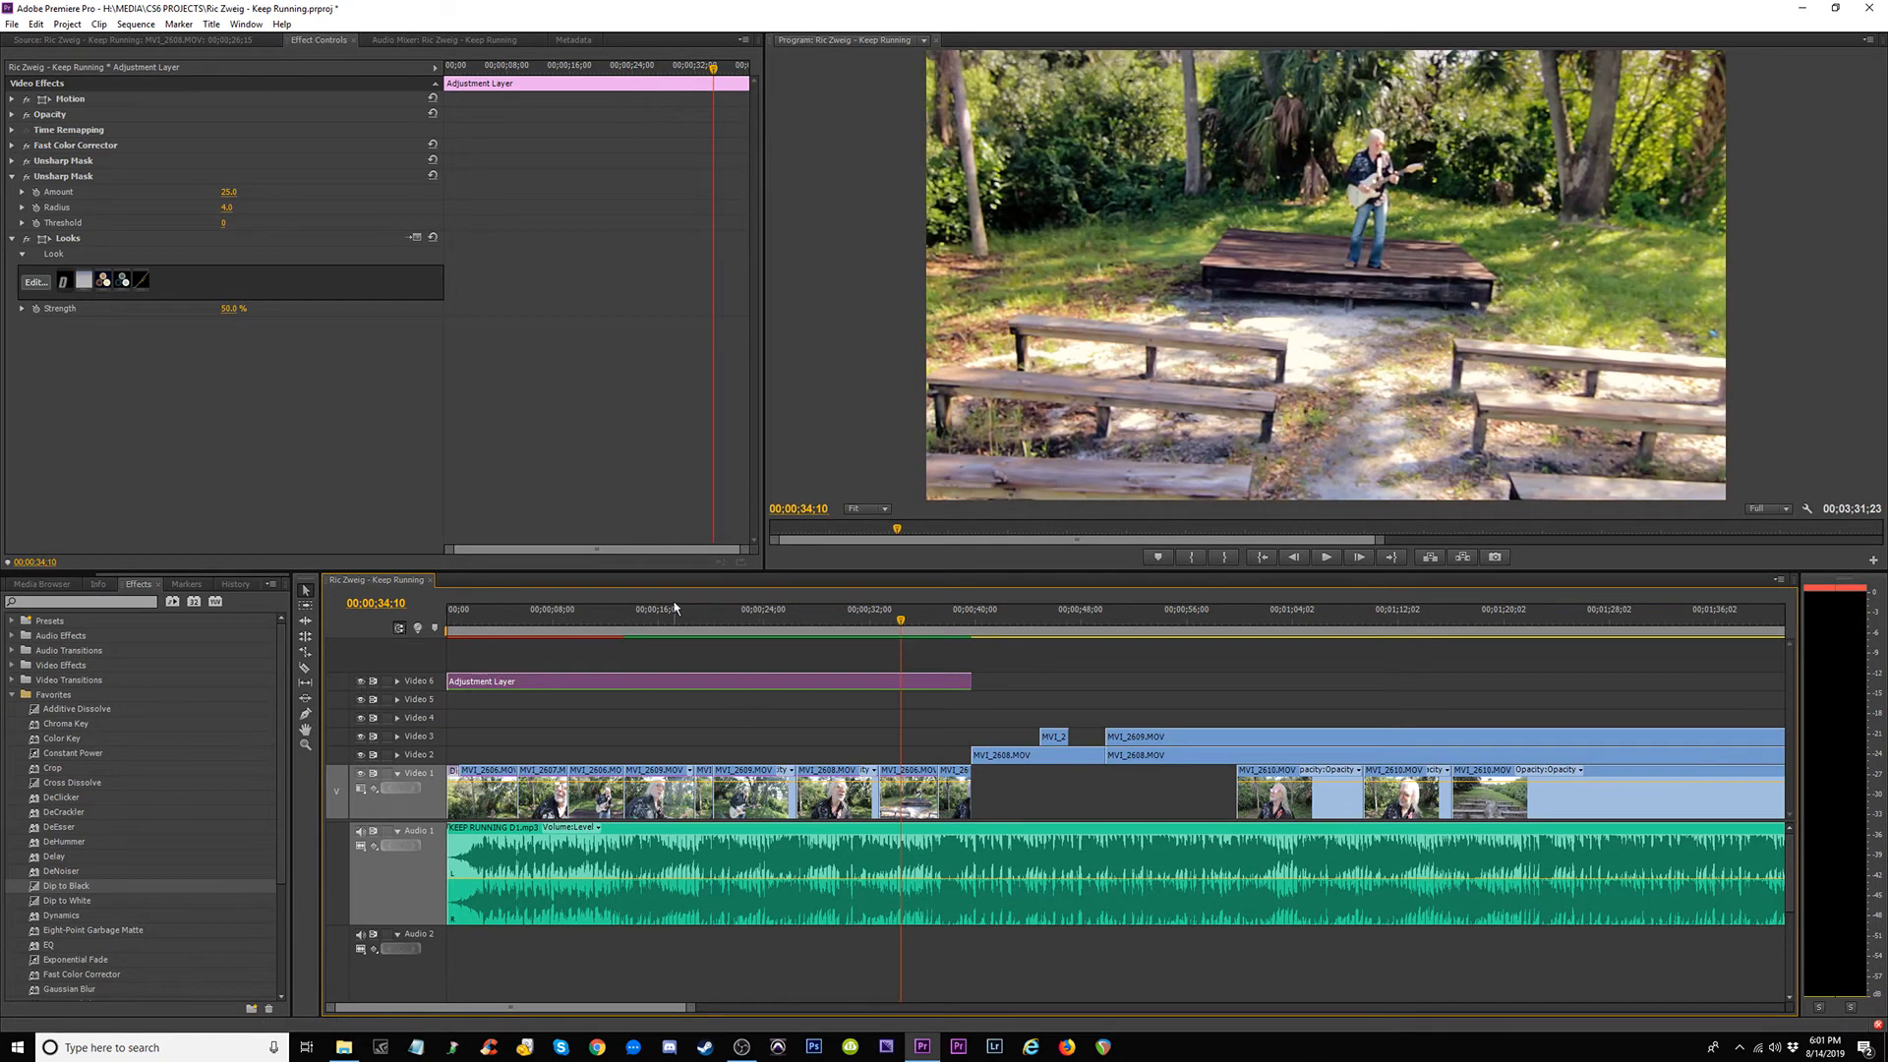
# Check the stabilized opening MVI_2606.MOV clip at about 3 seconds and render the work area previews.
pyautogui.moveTo(675, 608); pyautogui.dragTo(490, 629)
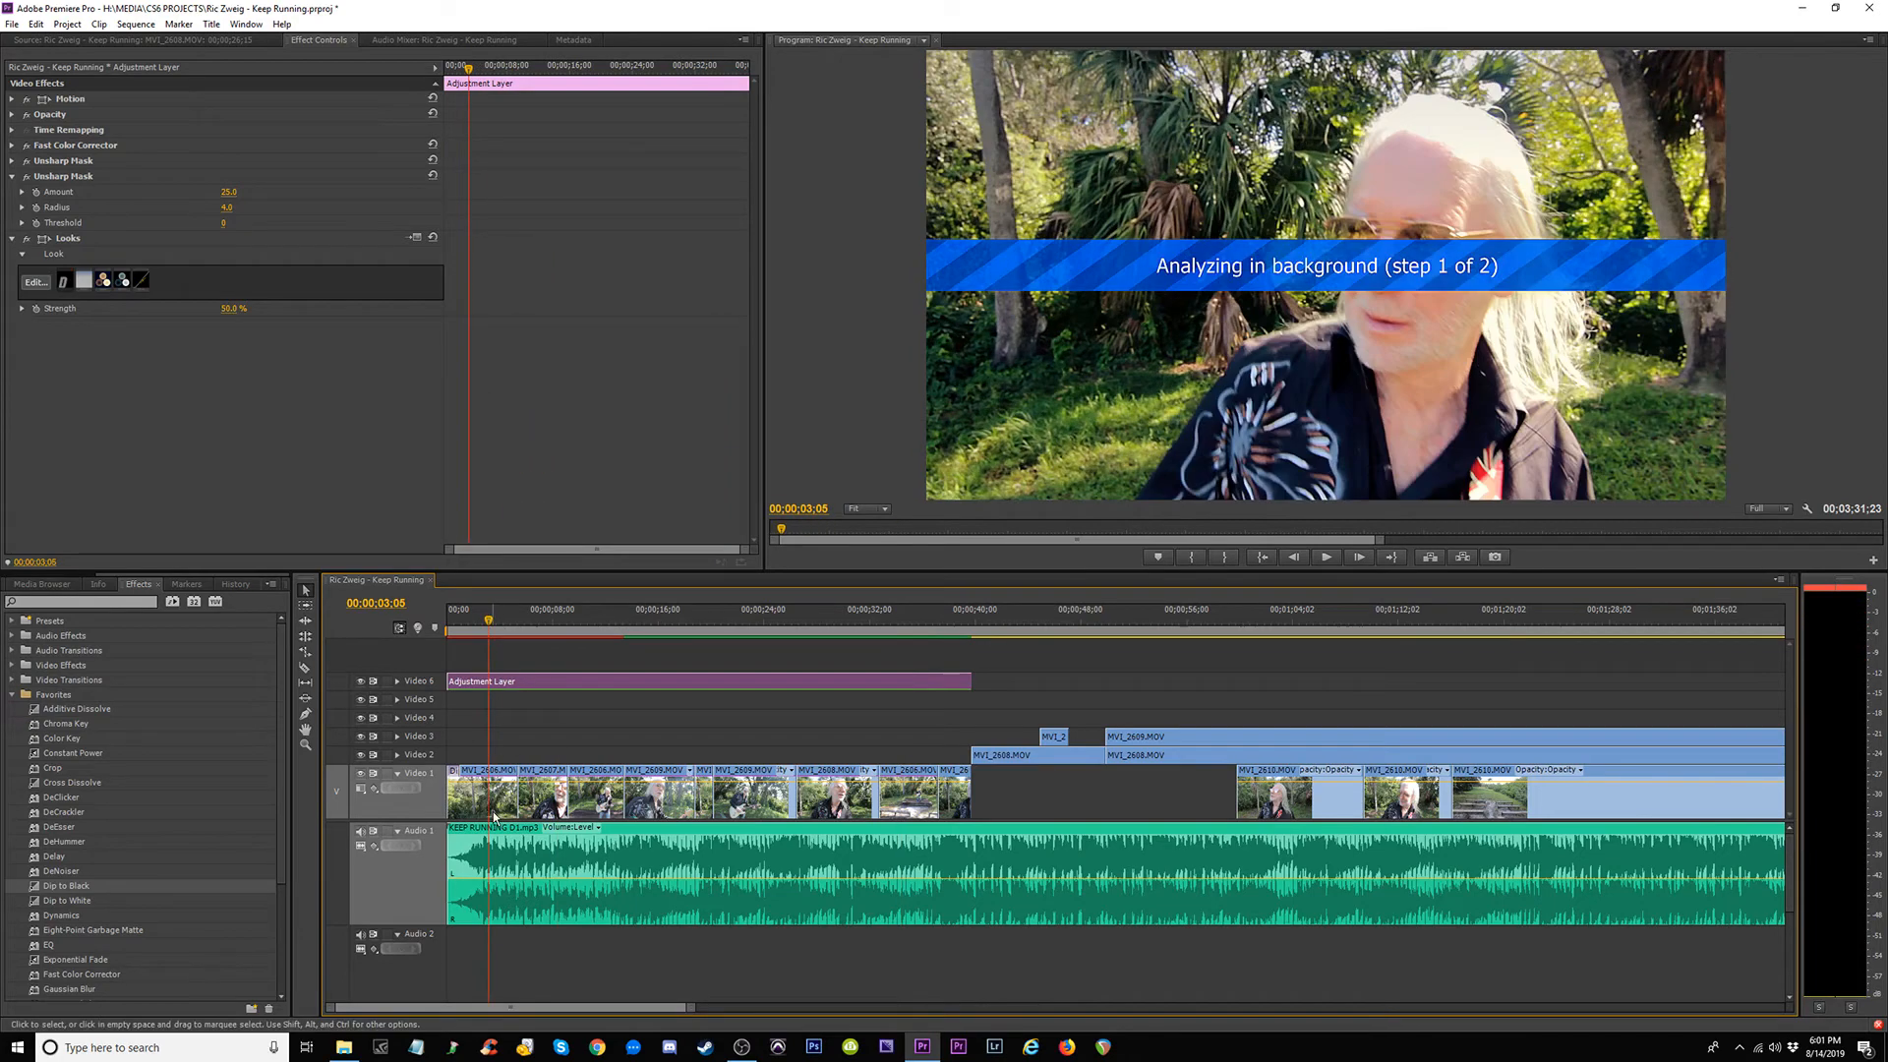
pyautogui.click(503, 791)
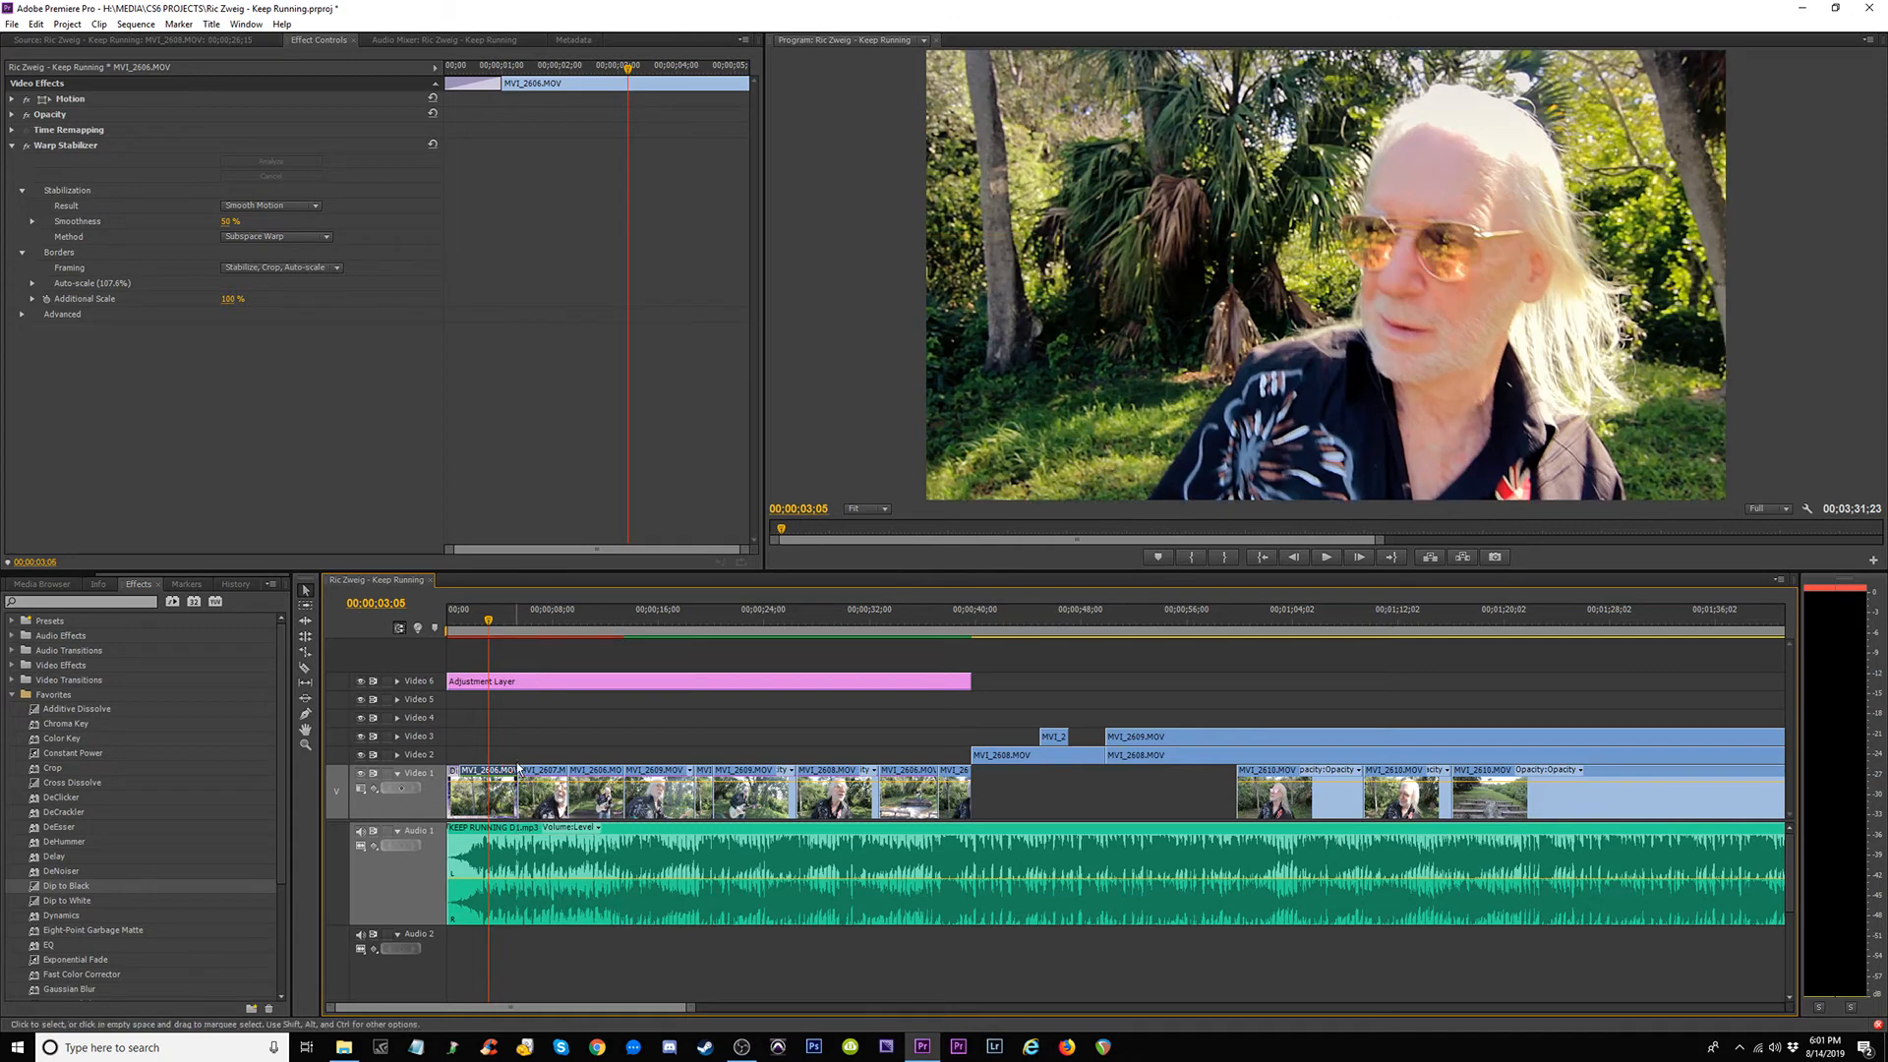
pyautogui.press('Return')
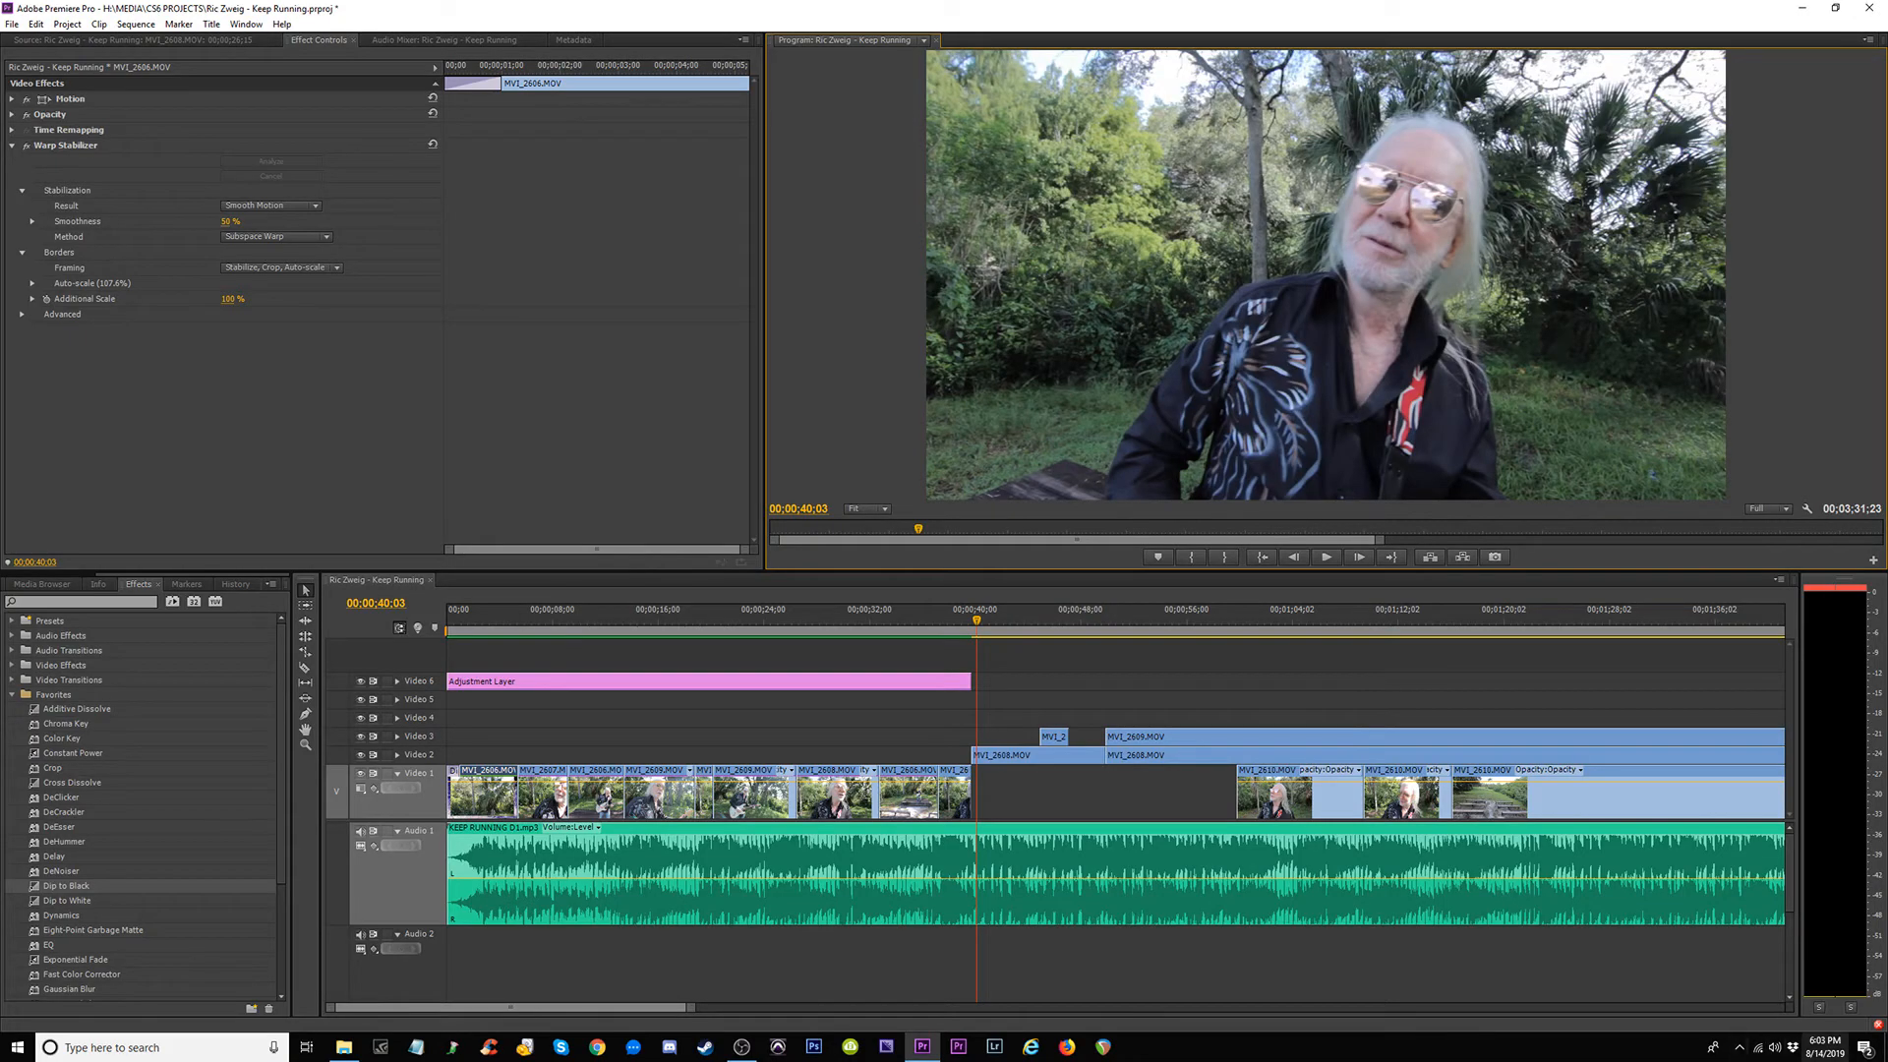
# Switch to OBS, lower the Desktop Audio level to about the middle of its range, and minimize OBS.
pyautogui.click(742, 1048)
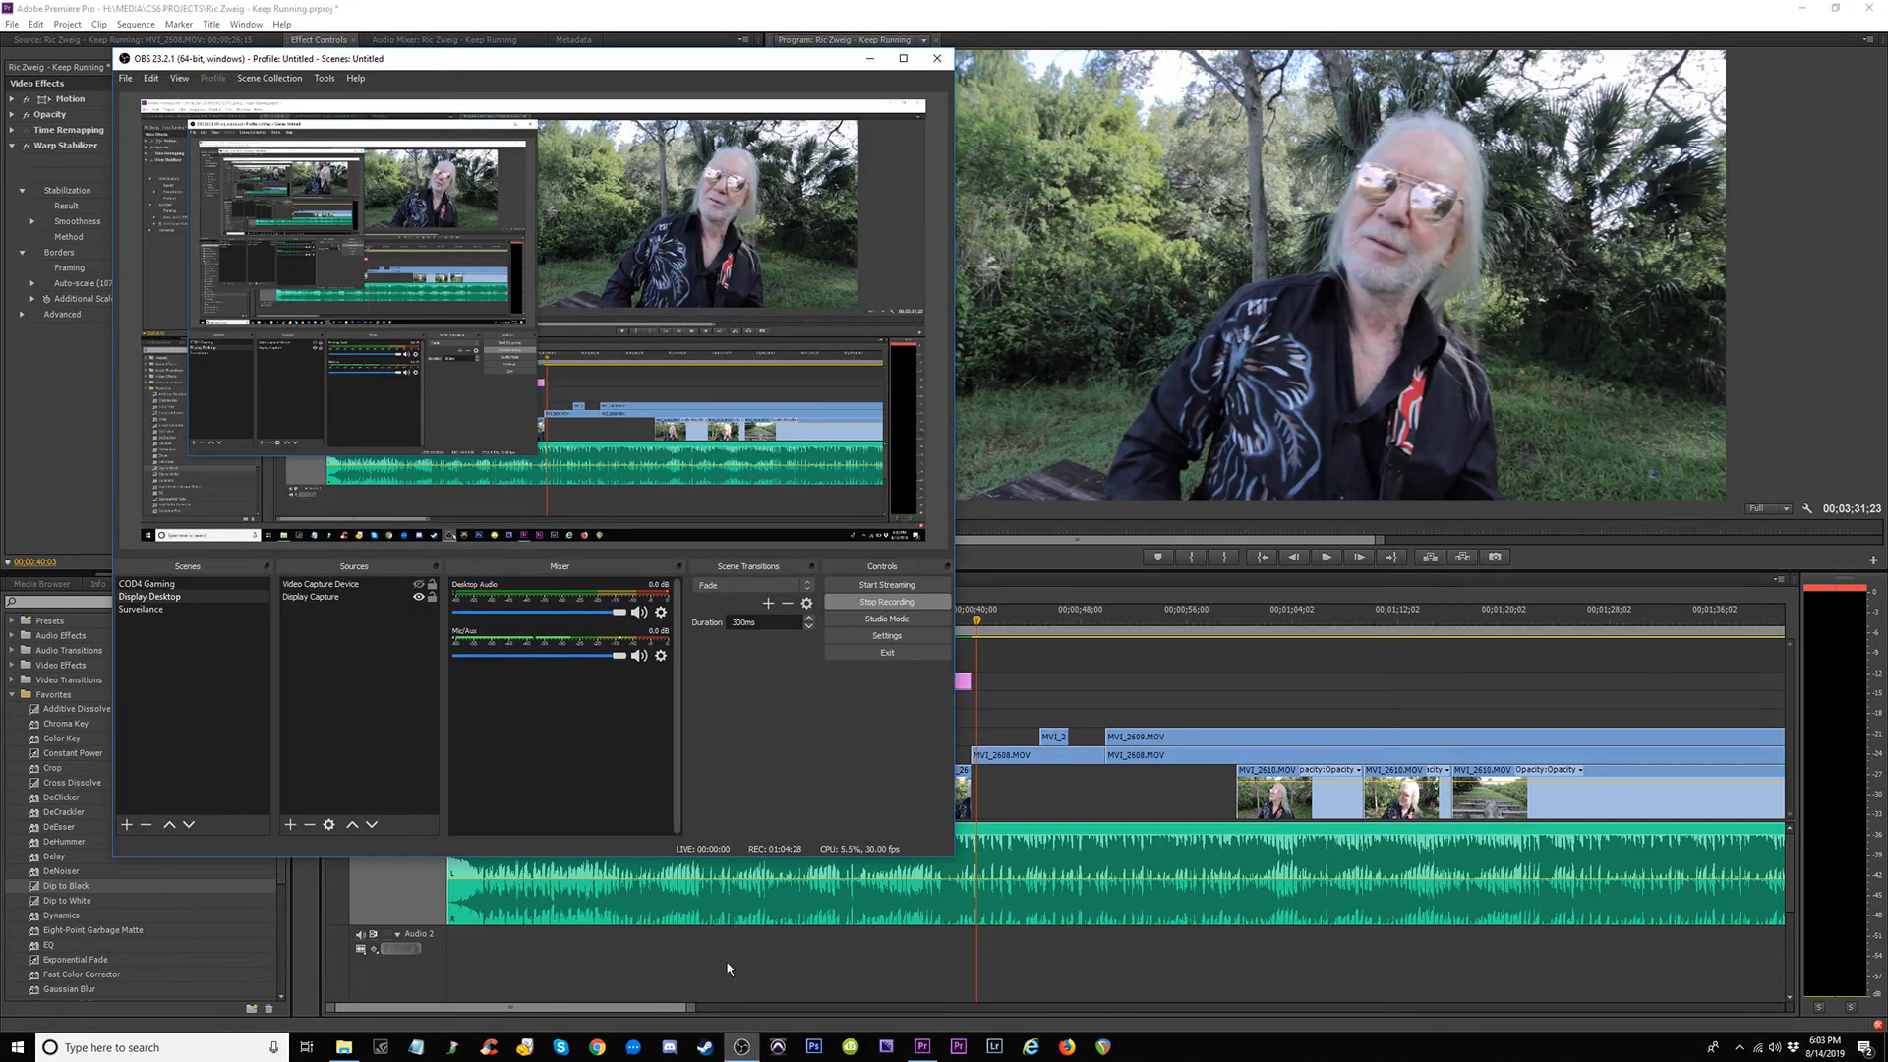
pyautogui.moveTo(544, 612); pyautogui.dragTo(536, 613)
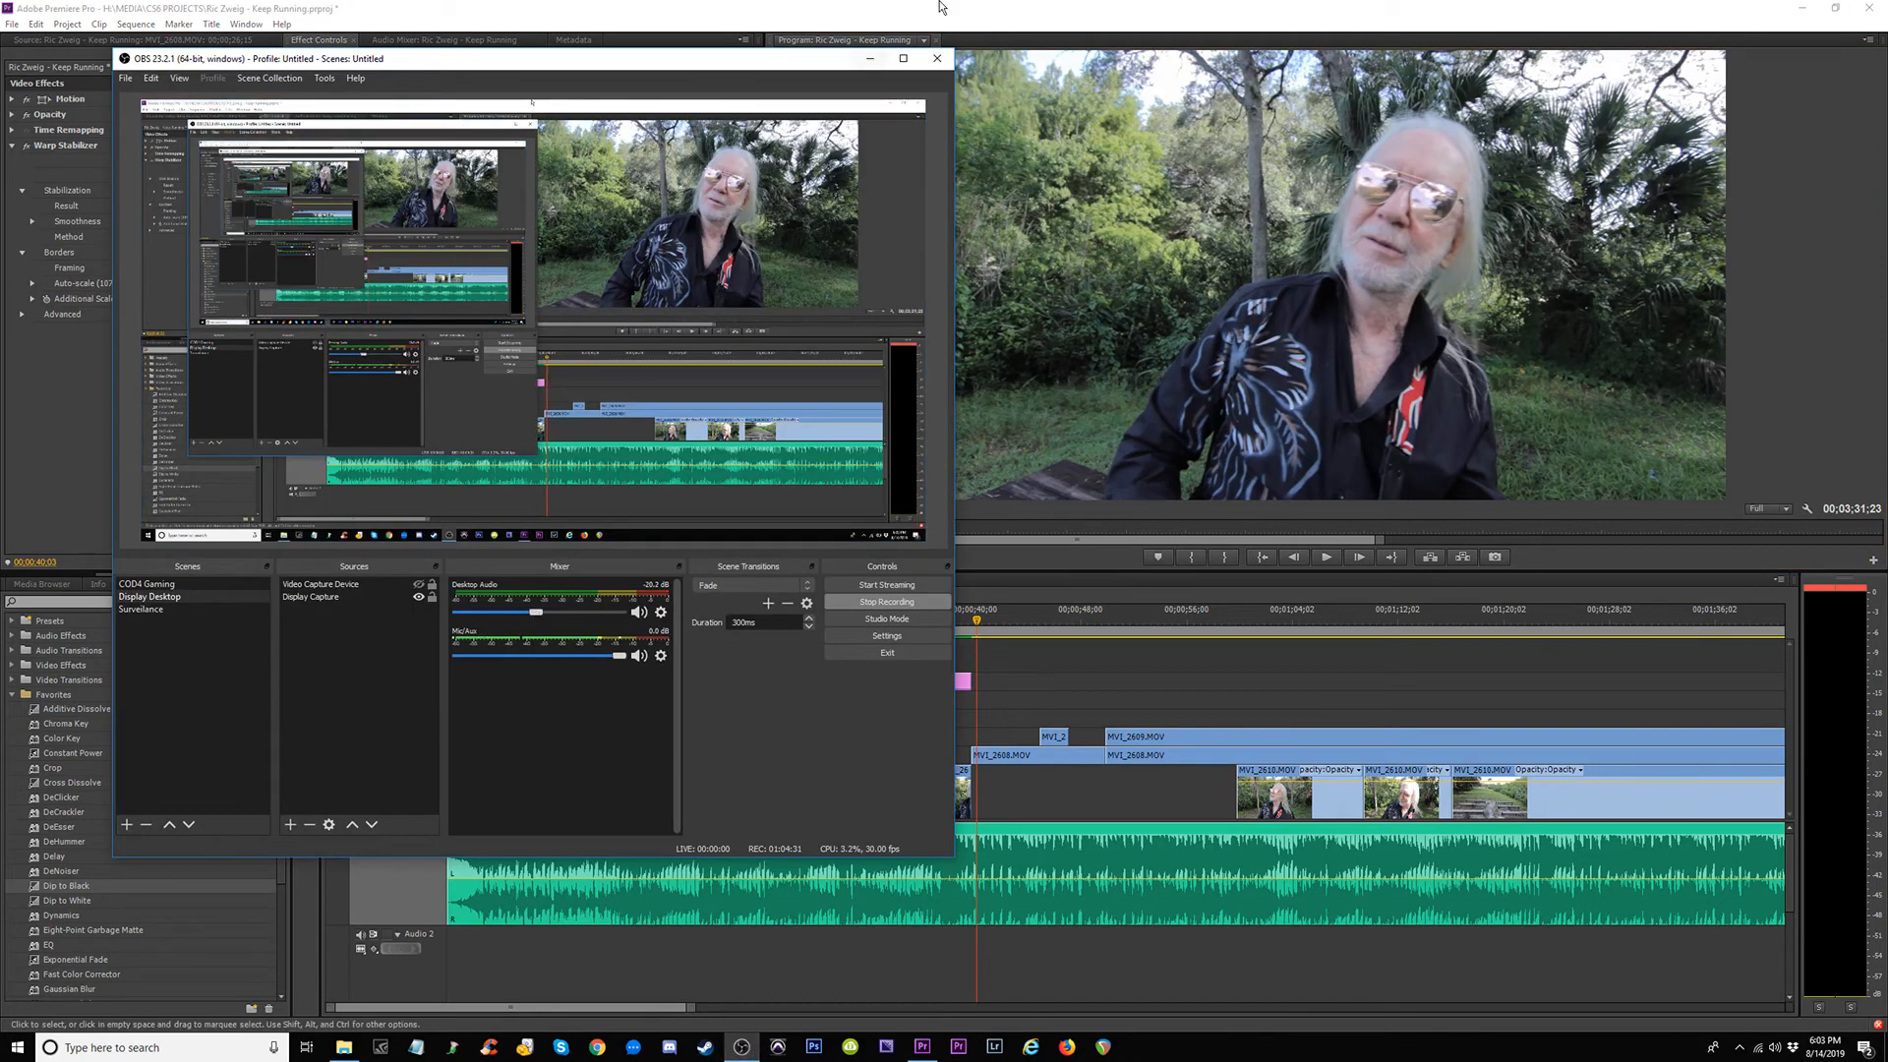
pyautogui.click(868, 61)
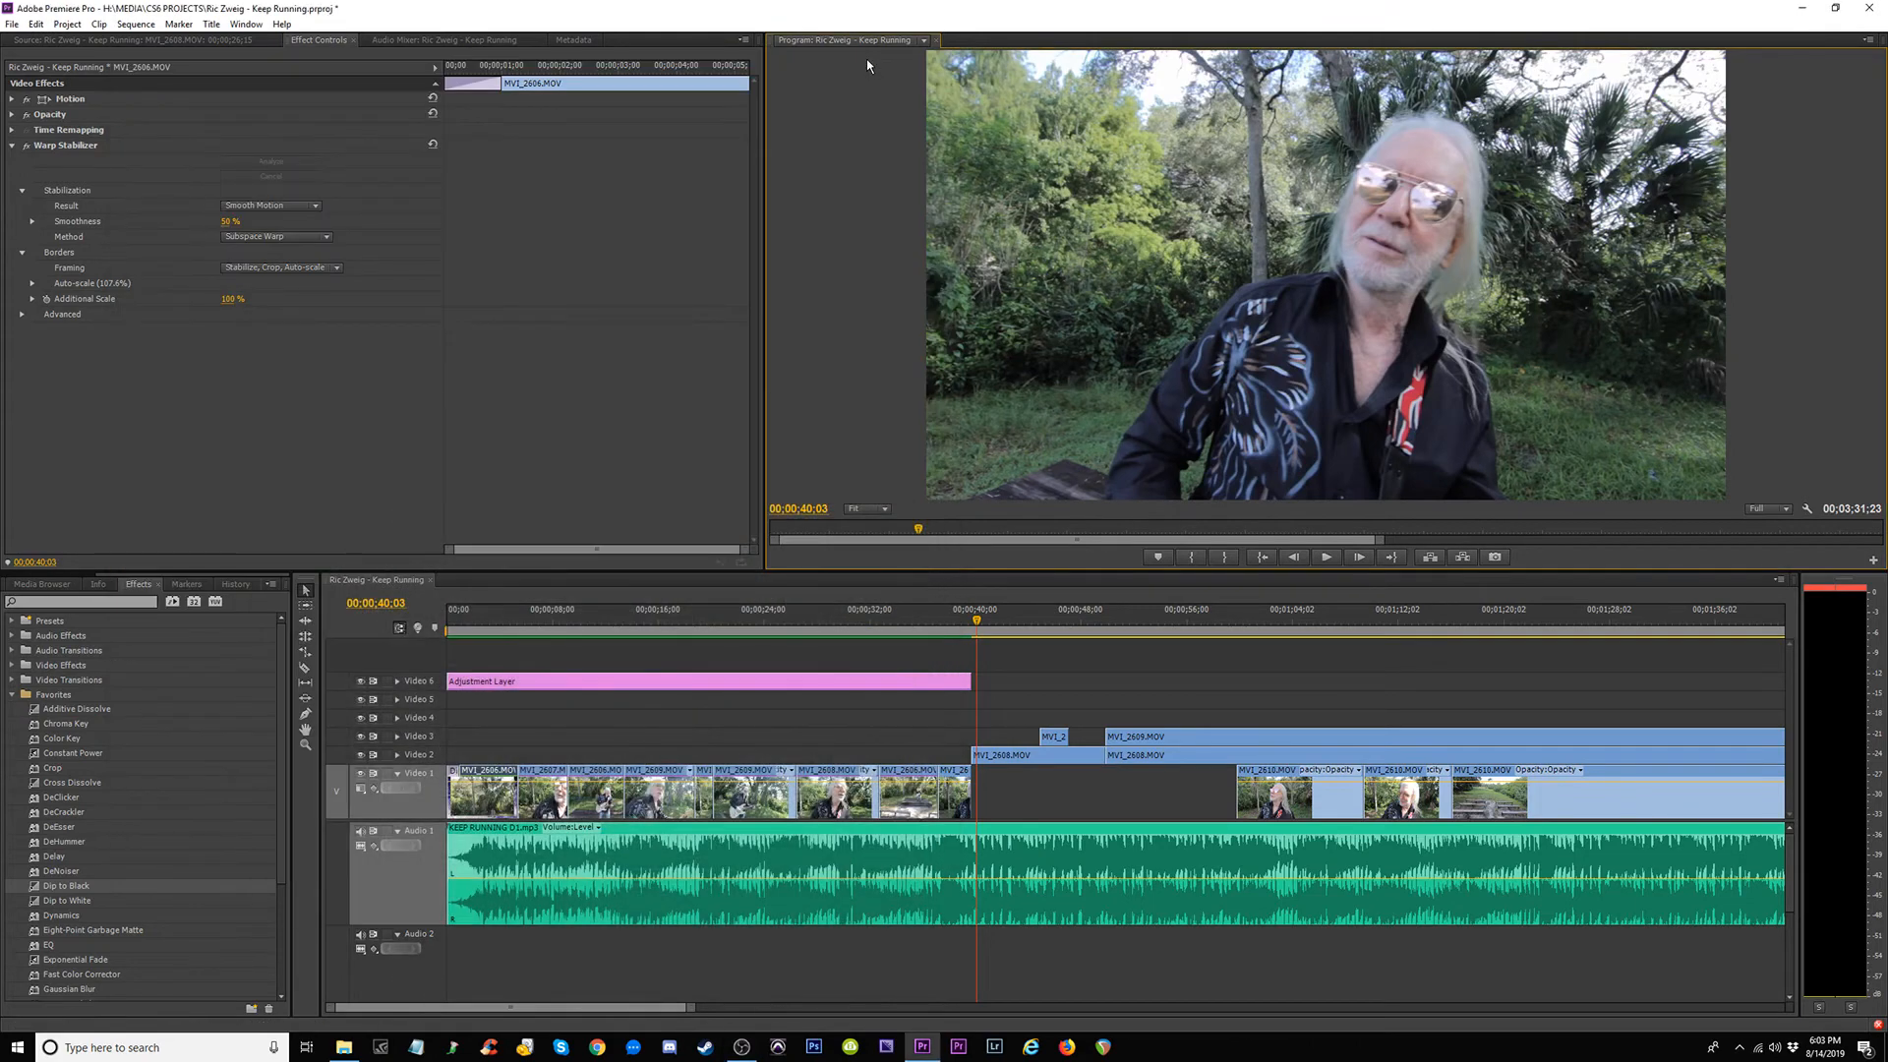
# Show the whole sequence in the timeline and move the adjustment layer from Video 6 down to Video 5.
pyautogui.click(976, 619)
pyautogui.press('-')
pyautogui.press('-')
pyautogui.press('=')
pyautogui.press('-')
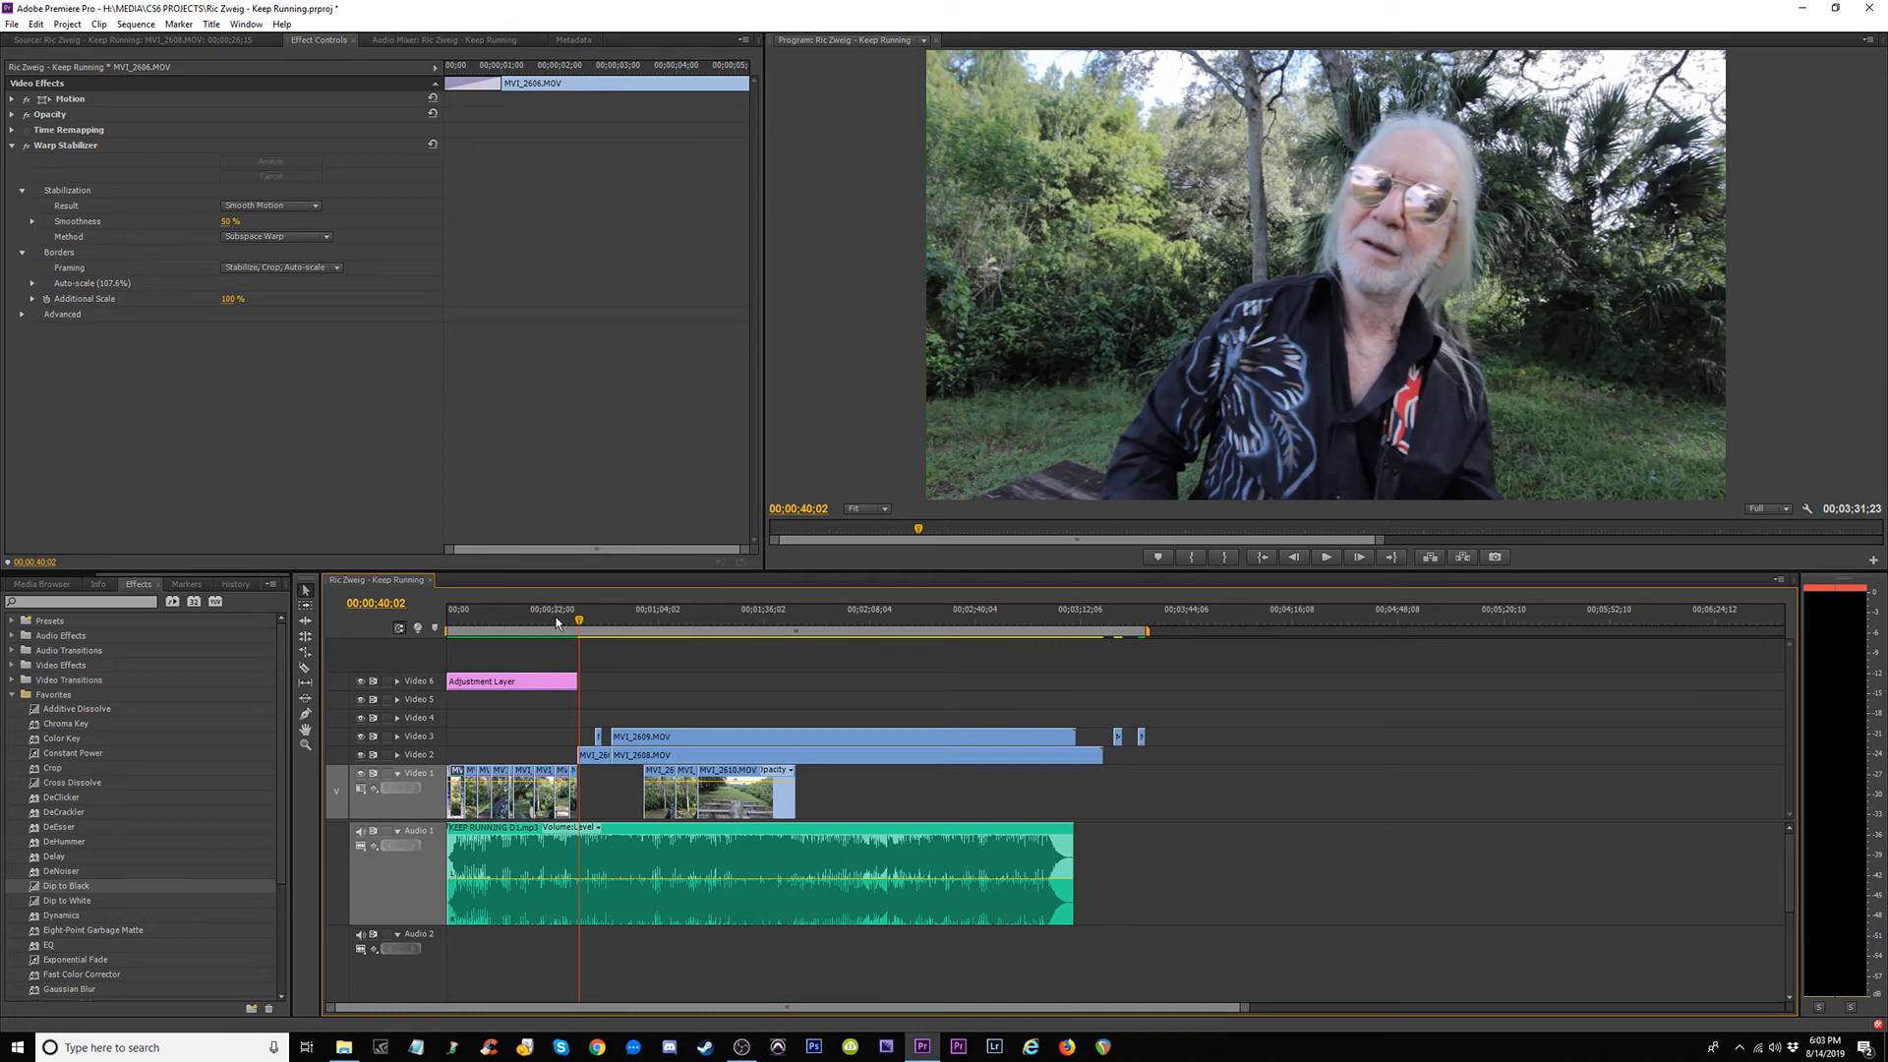
pyautogui.moveTo(540, 679); pyautogui.dragTo(528, 701)
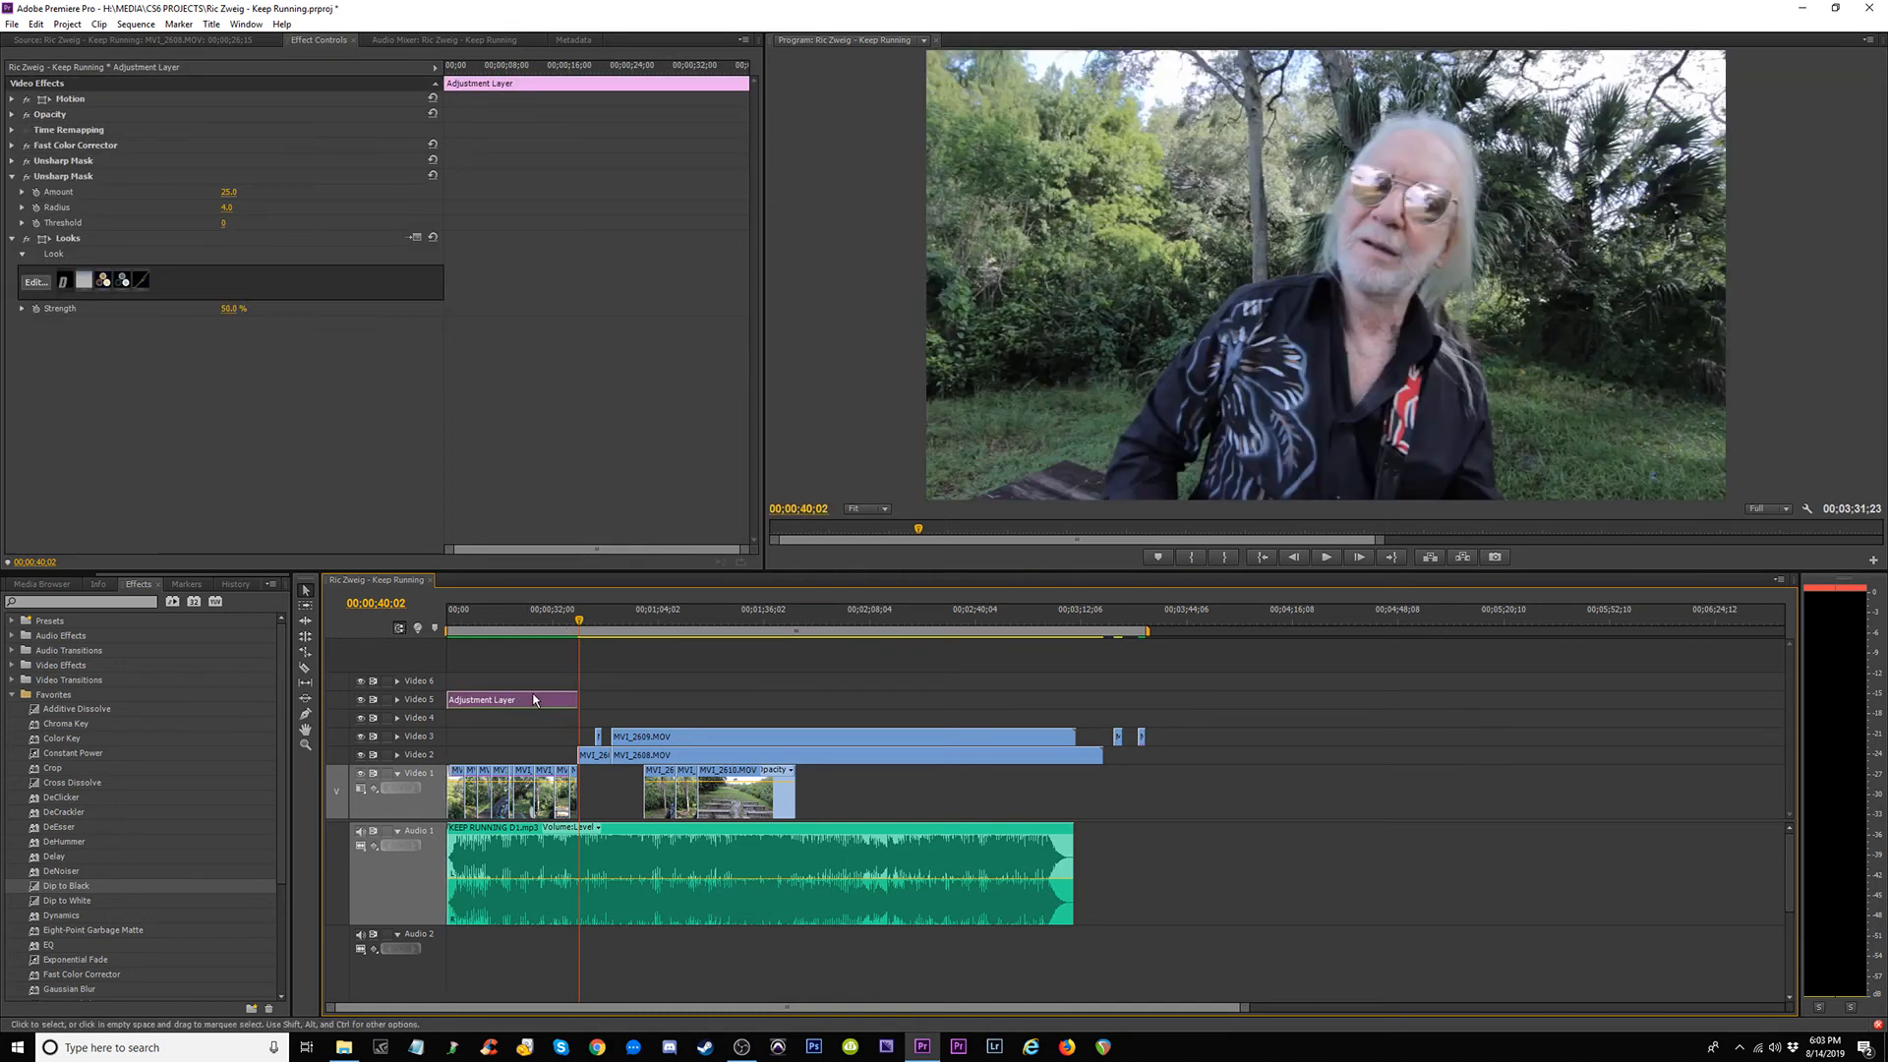
# Check the start of the sequence and the wide stage shot at about 2 minutes 4 seconds.
pyautogui.click(536, 625)
pyautogui.press('Home')
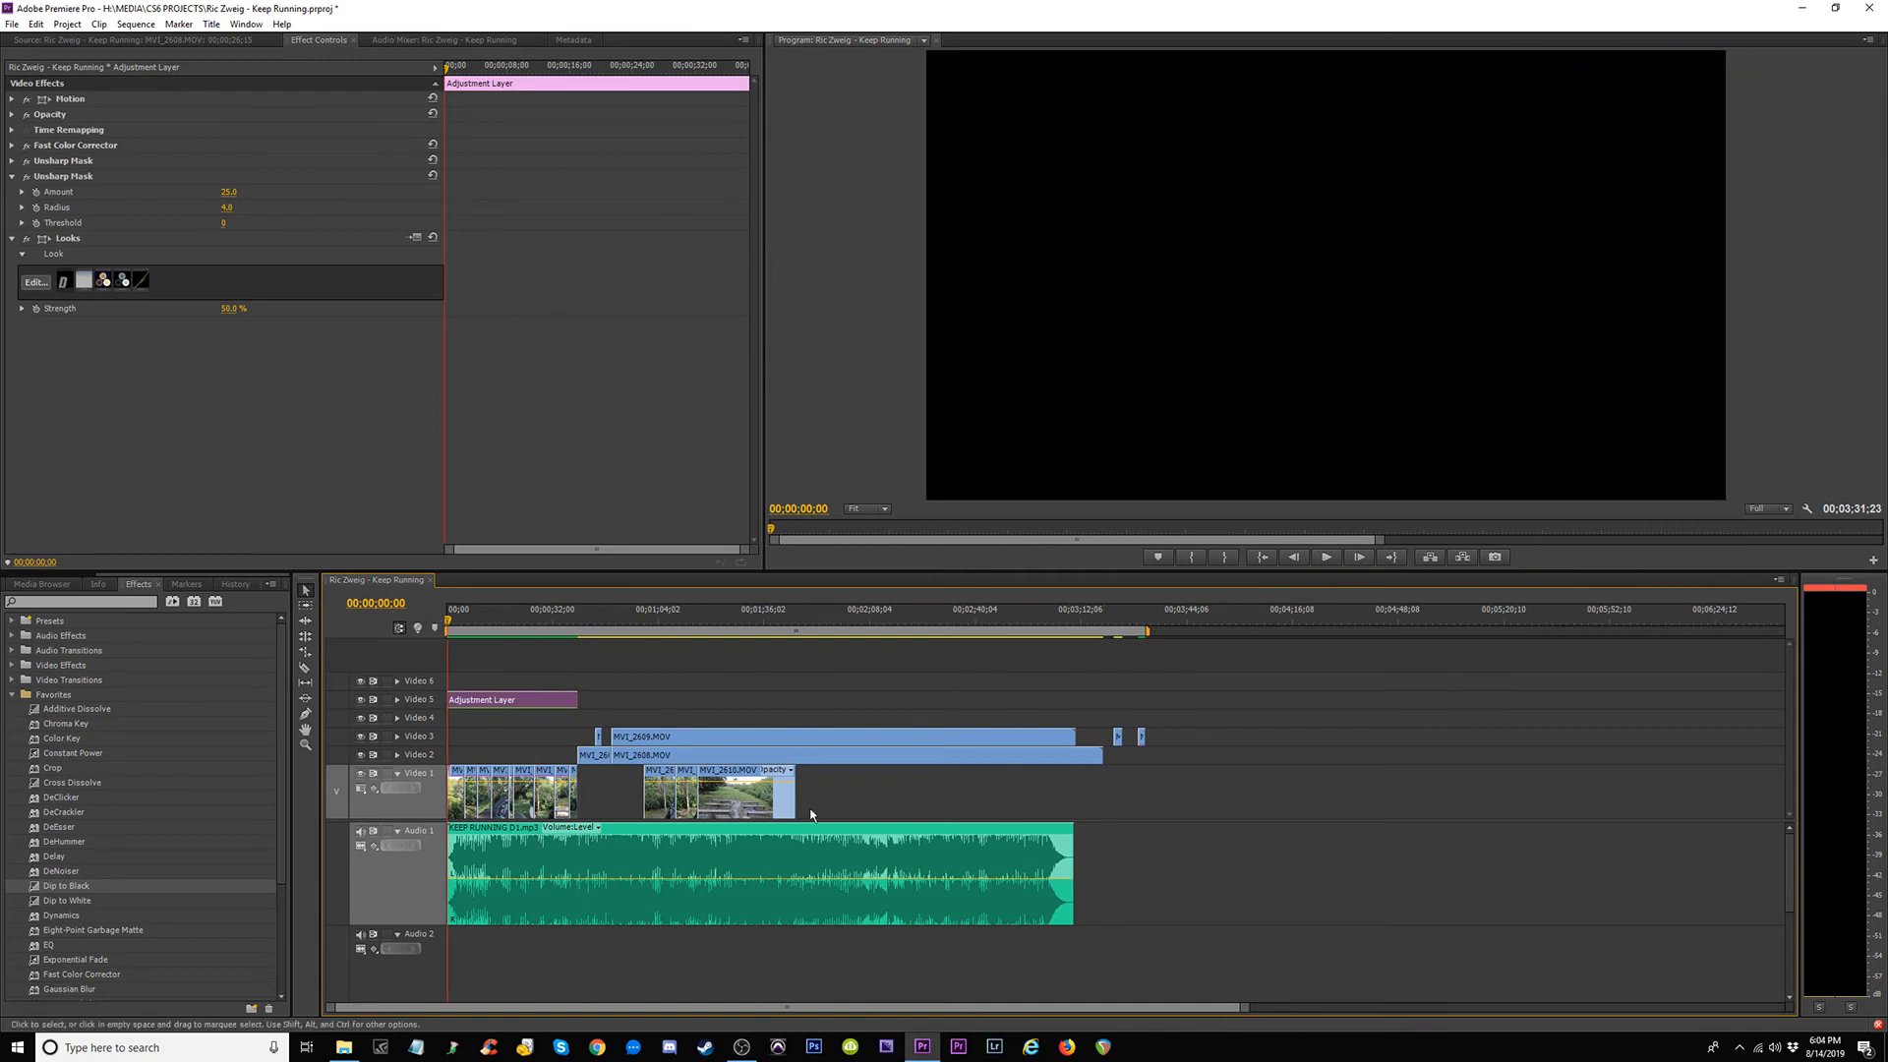
pyautogui.click(860, 622)
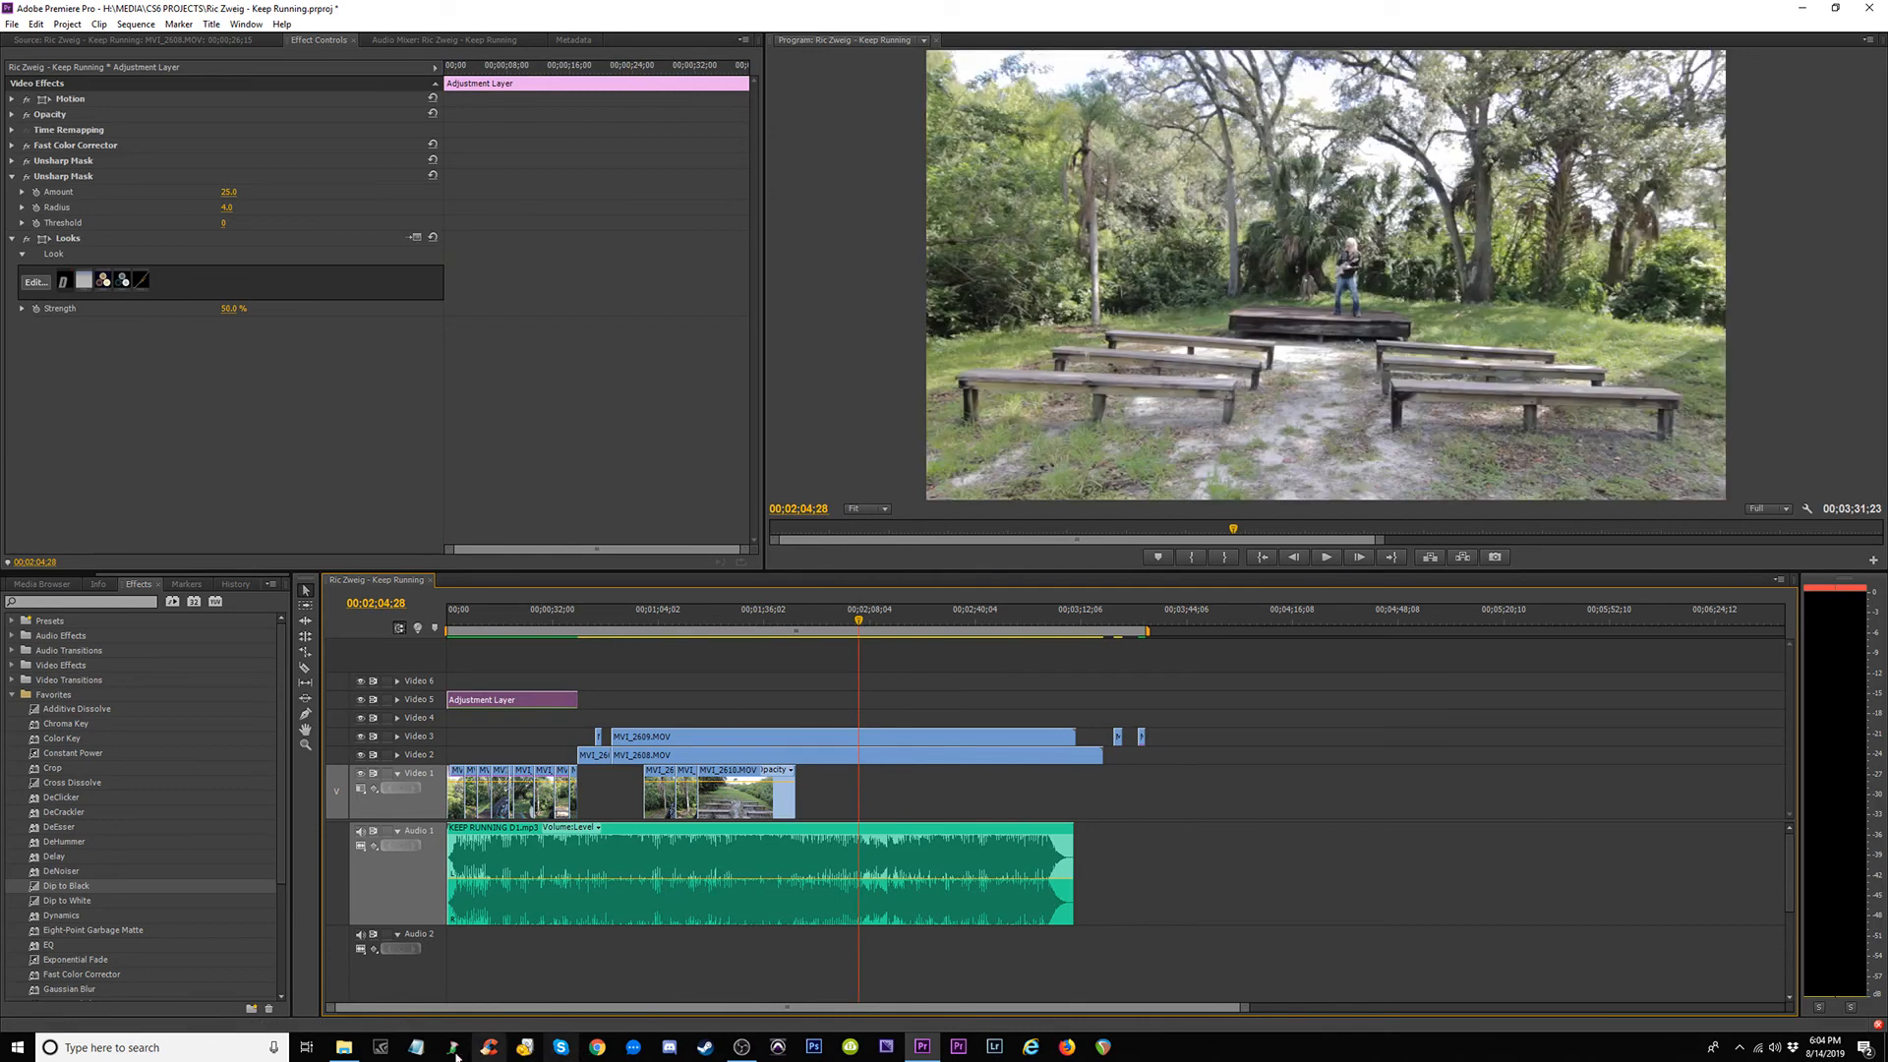
# Switch to File Explorer and preview the source clips in the Keep Running Muisc Video folder from MVI_2611.MOV through MVI_2621.MOV.
pyautogui.click(344, 1048)
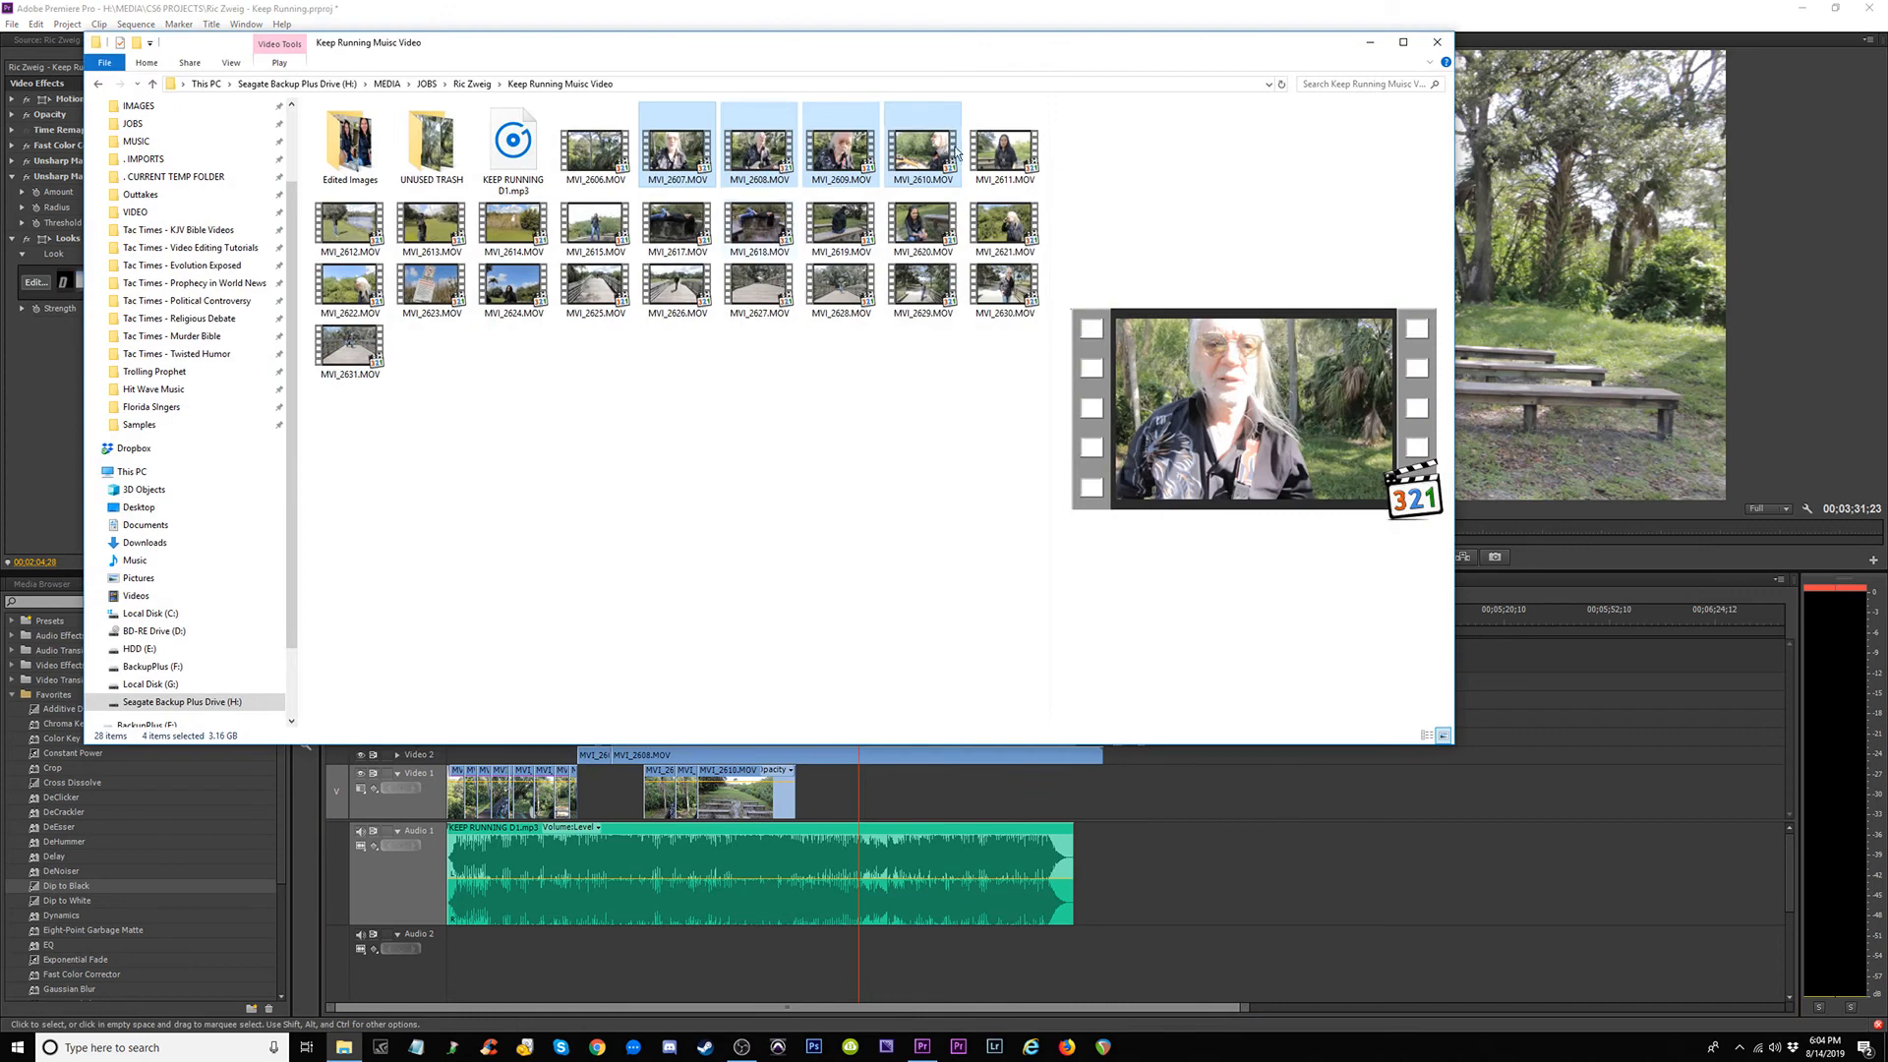
pyautogui.click(1013, 155)
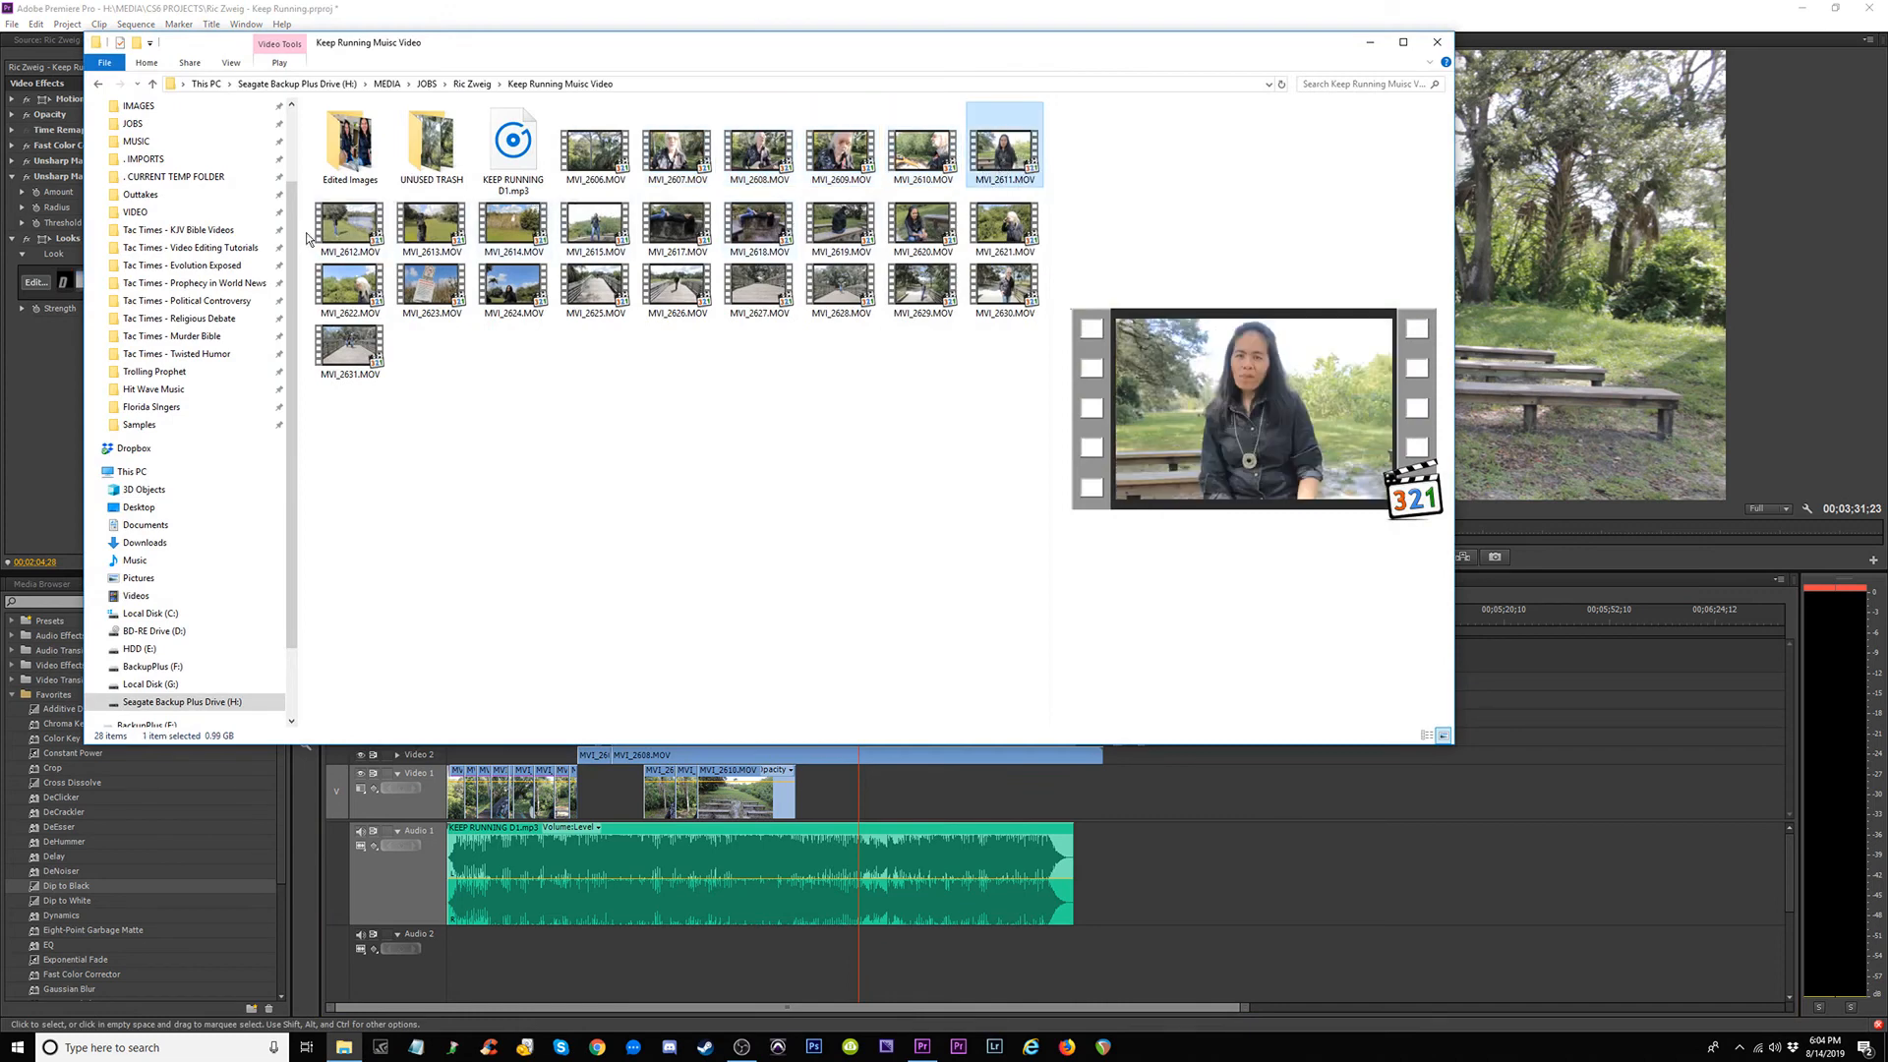
pyautogui.click(349, 225)
pyautogui.click(427, 230)
pyautogui.click(518, 231)
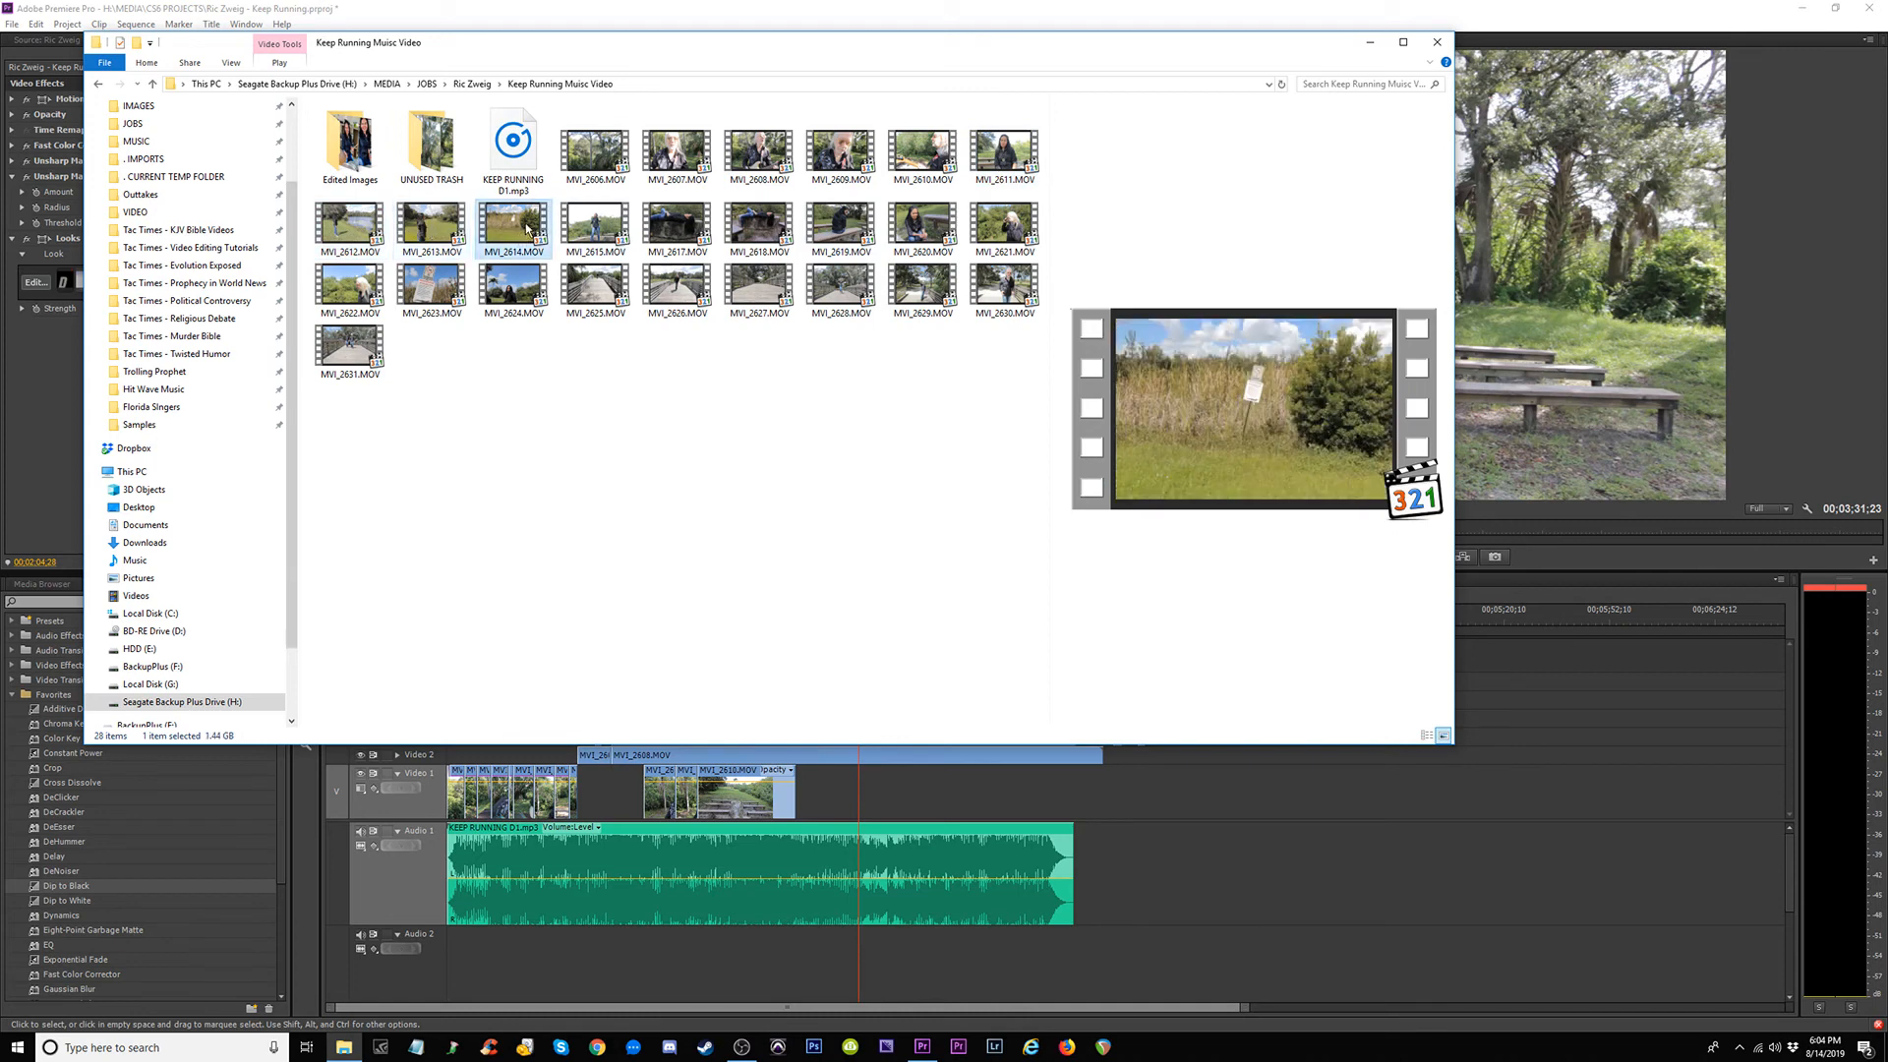
pyautogui.click(593, 225)
pyautogui.click(683, 239)
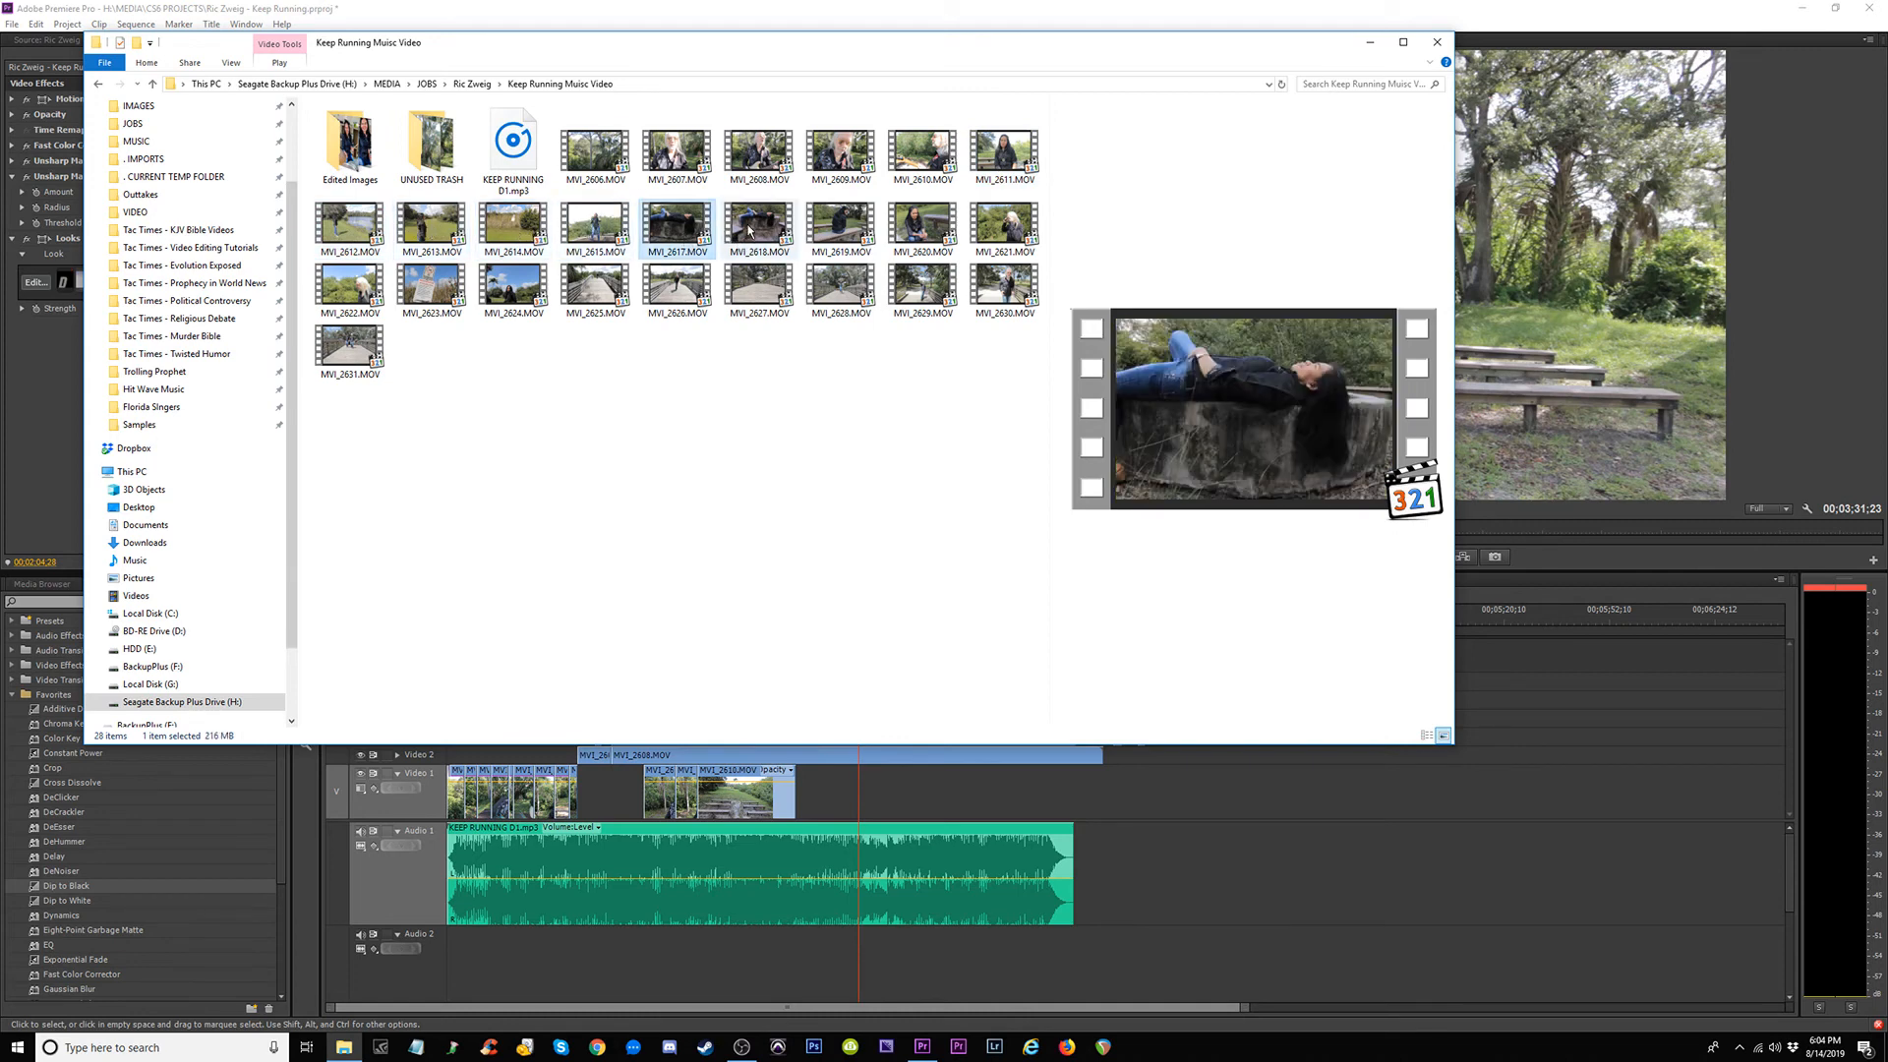
pyautogui.click(1003, 220)
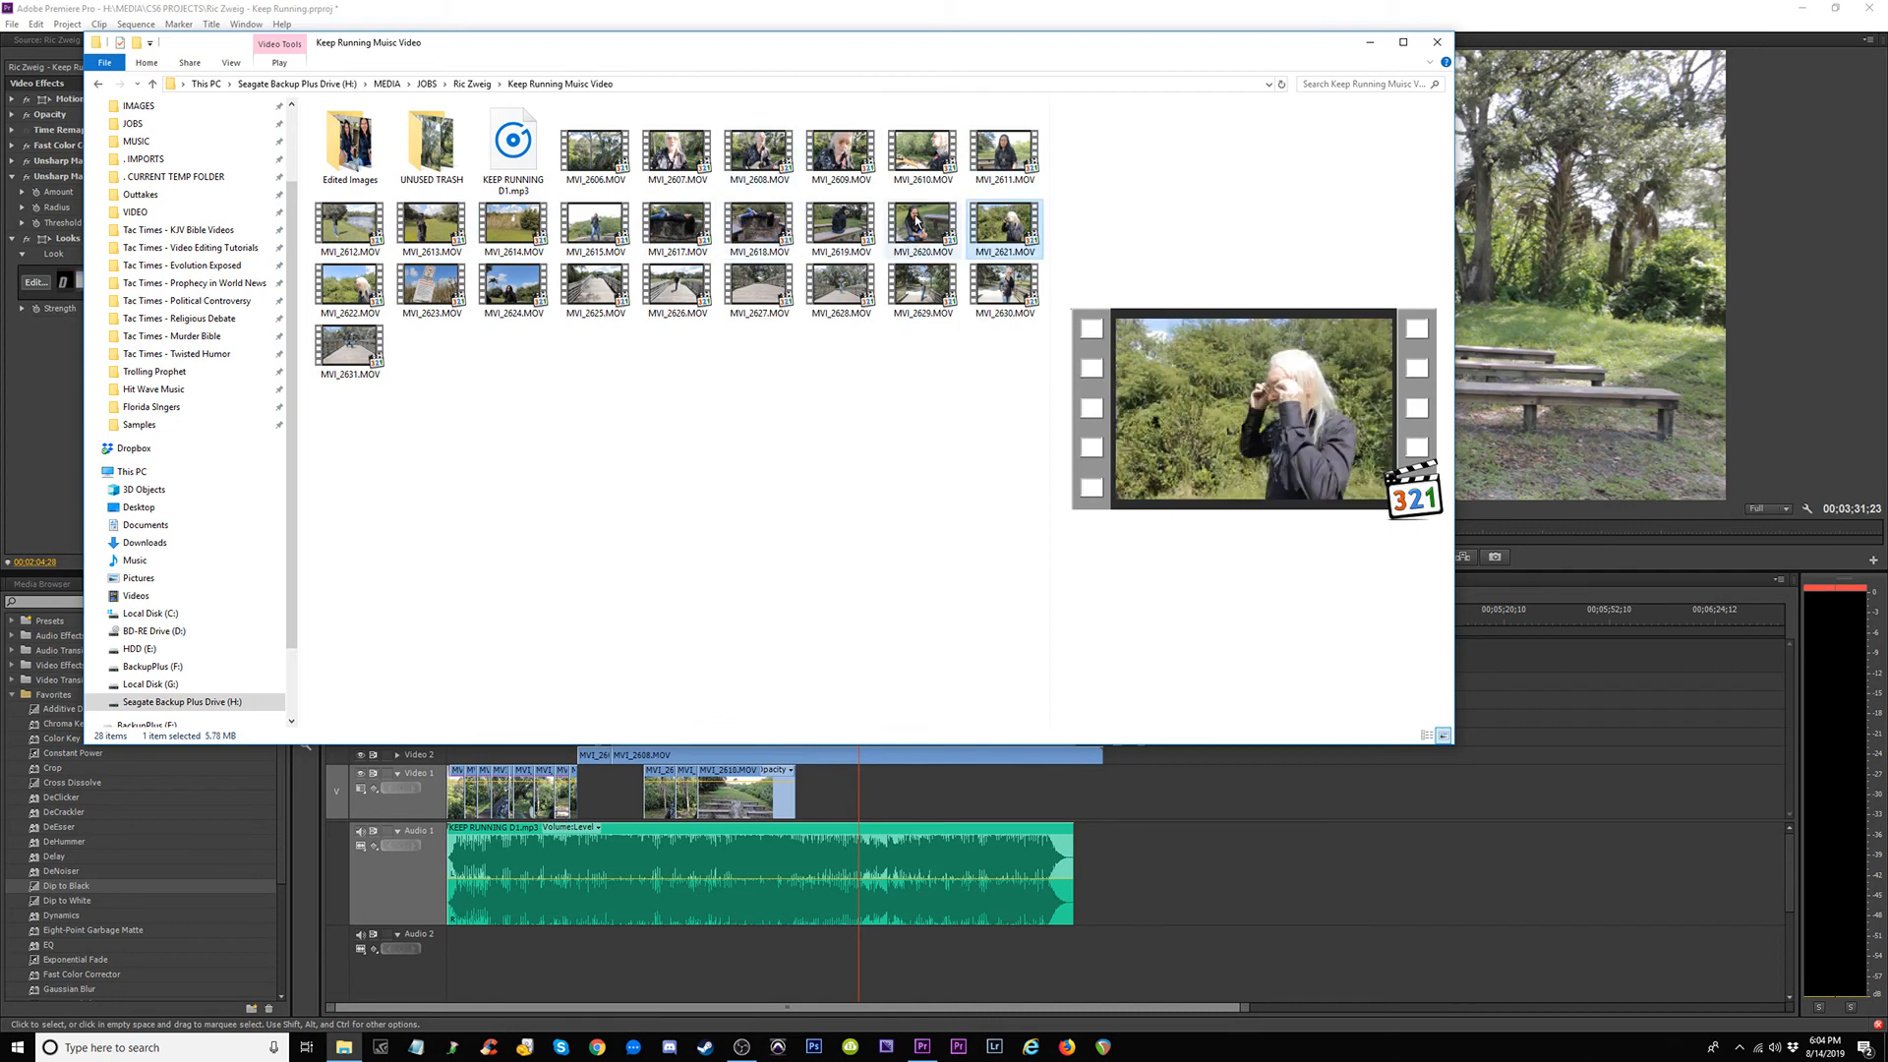
pyautogui.click(916, 220)
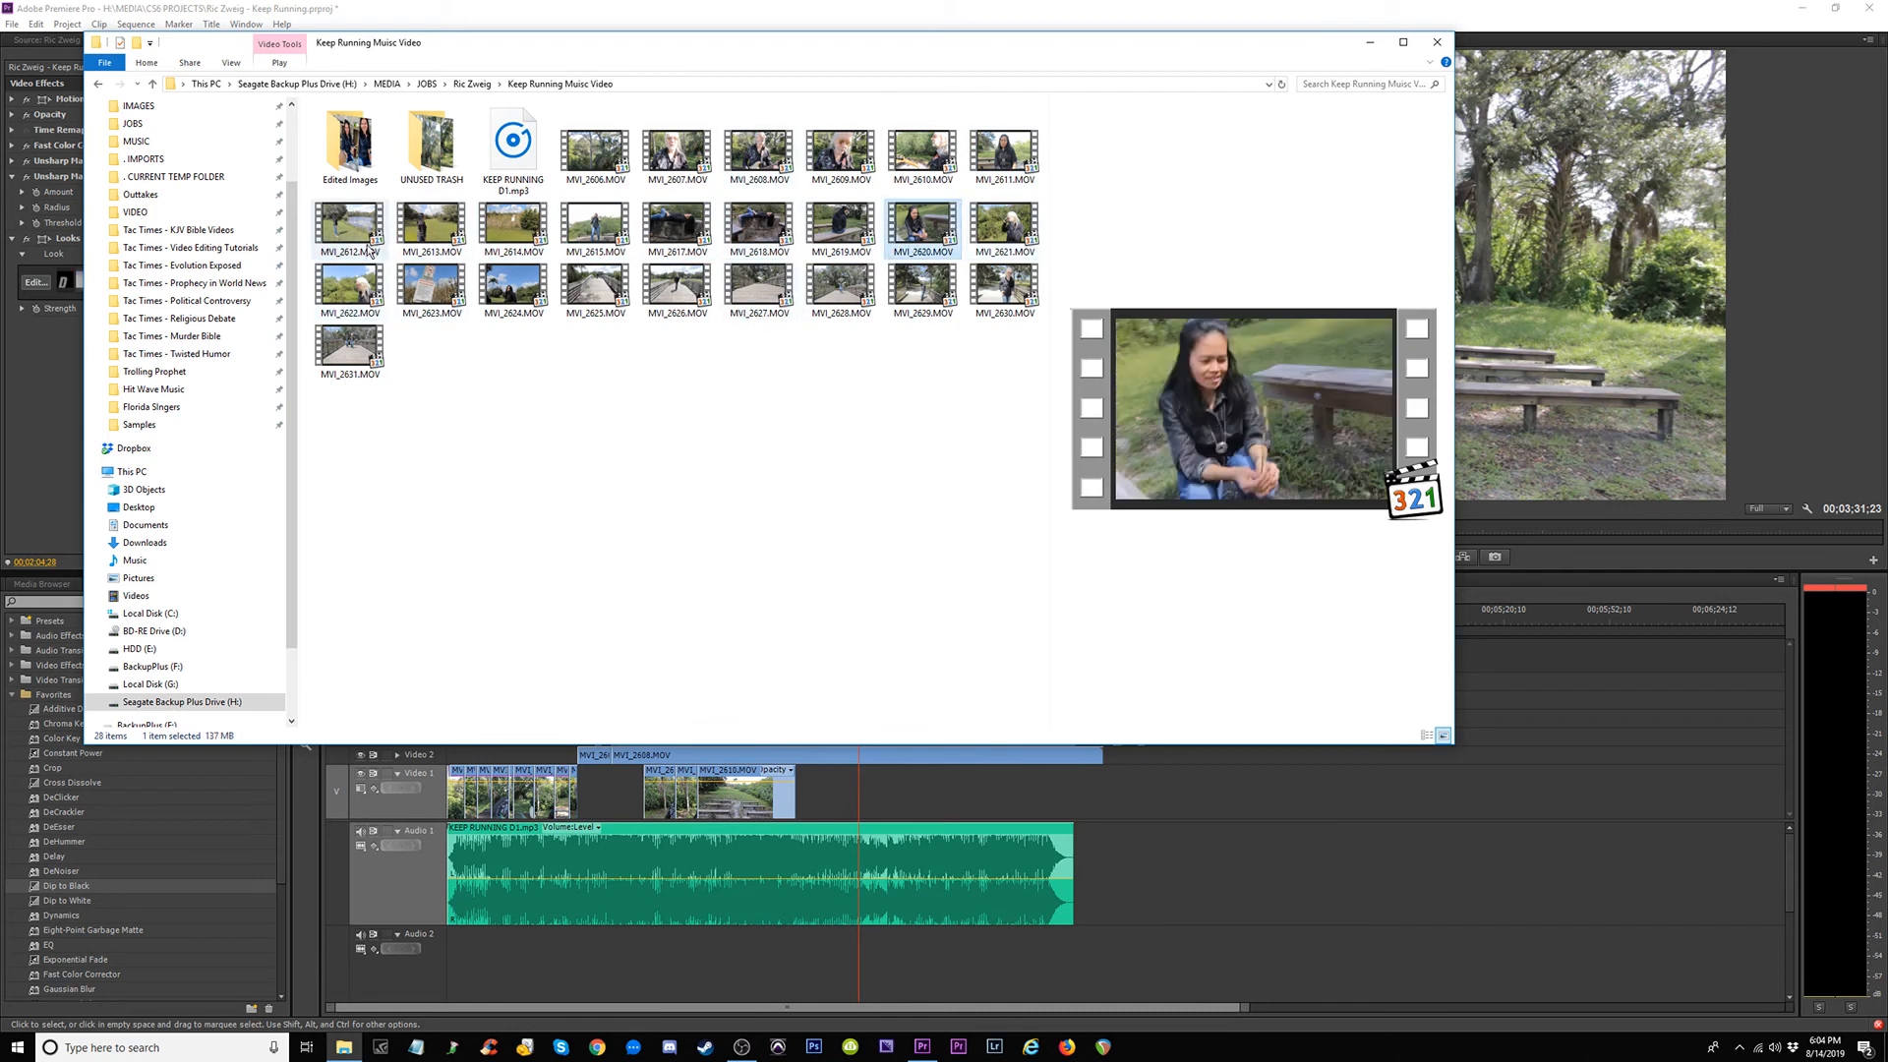
# Preview the remaining source clips in the folder, from MVI_2623.MOV through MVI_2631.MOV.
pyautogui.click(370, 250)
pyautogui.click(419, 292)
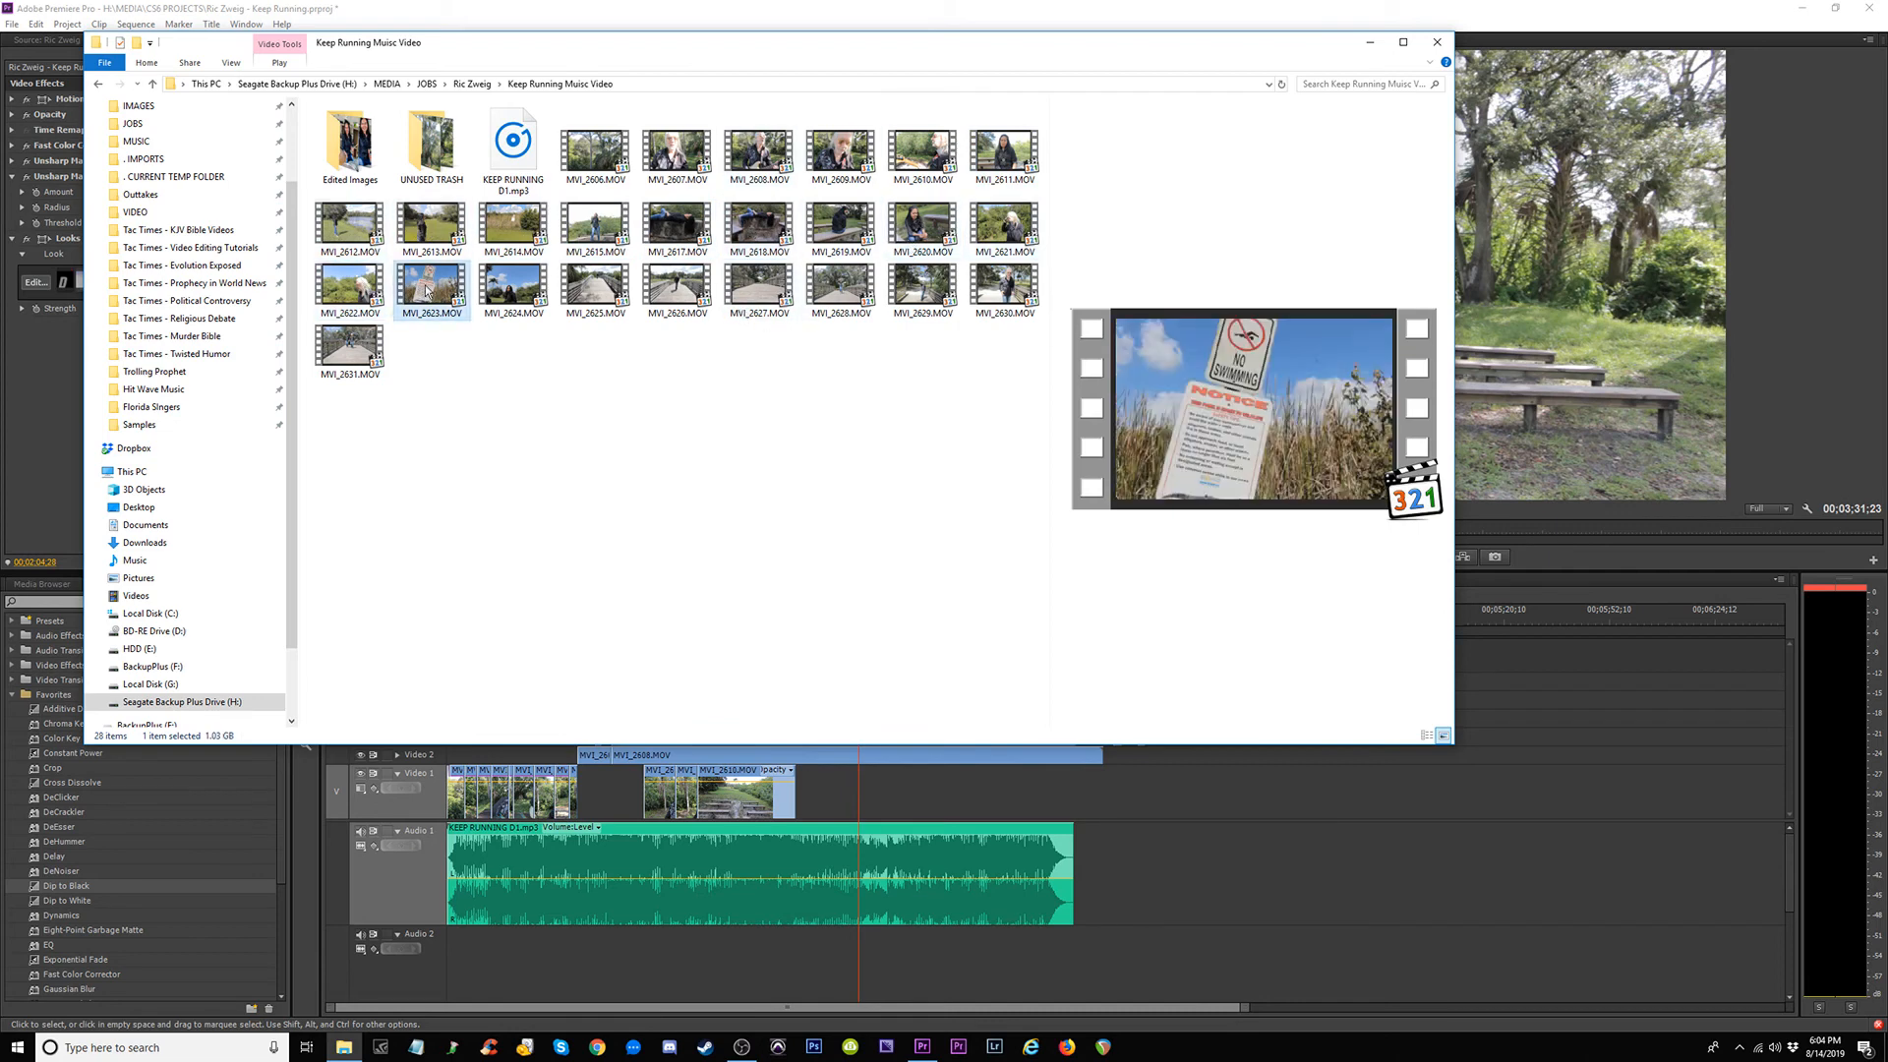
pyautogui.click(513, 292)
pyautogui.click(594, 288)
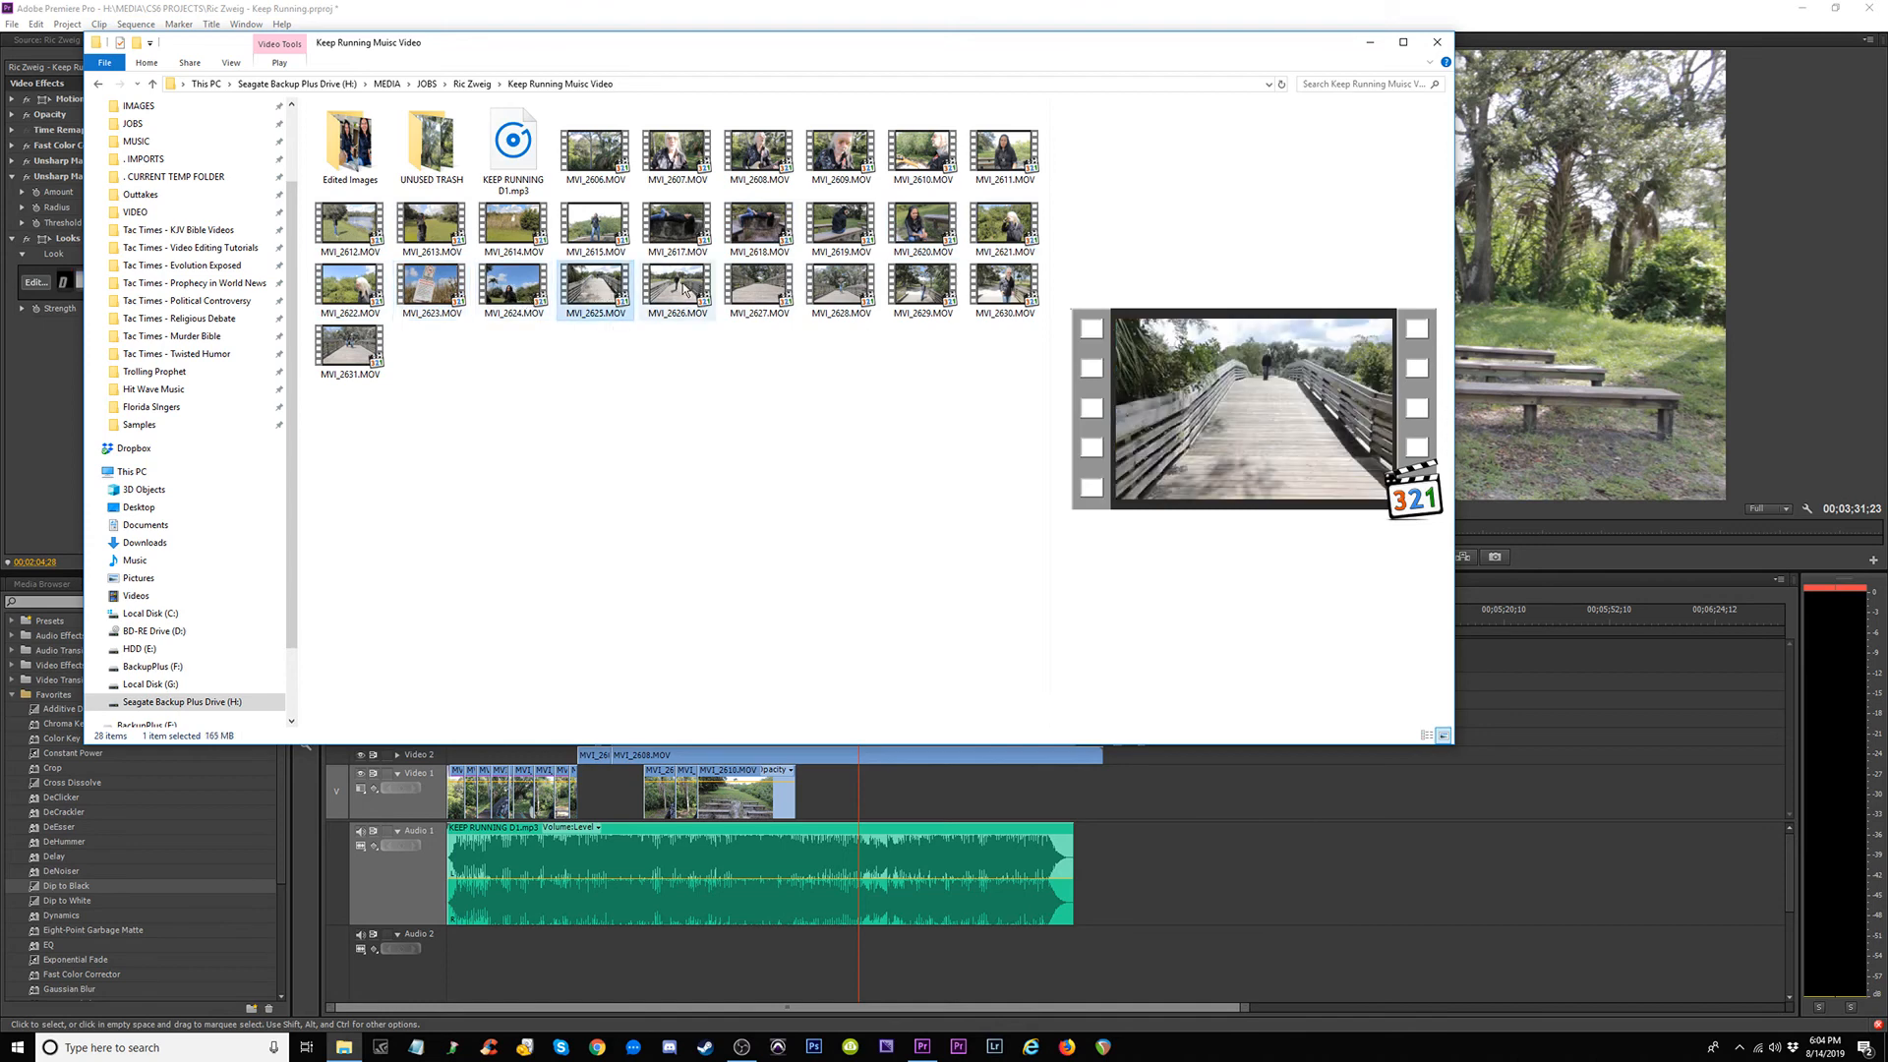
pyautogui.click(685, 289)
pyautogui.click(757, 288)
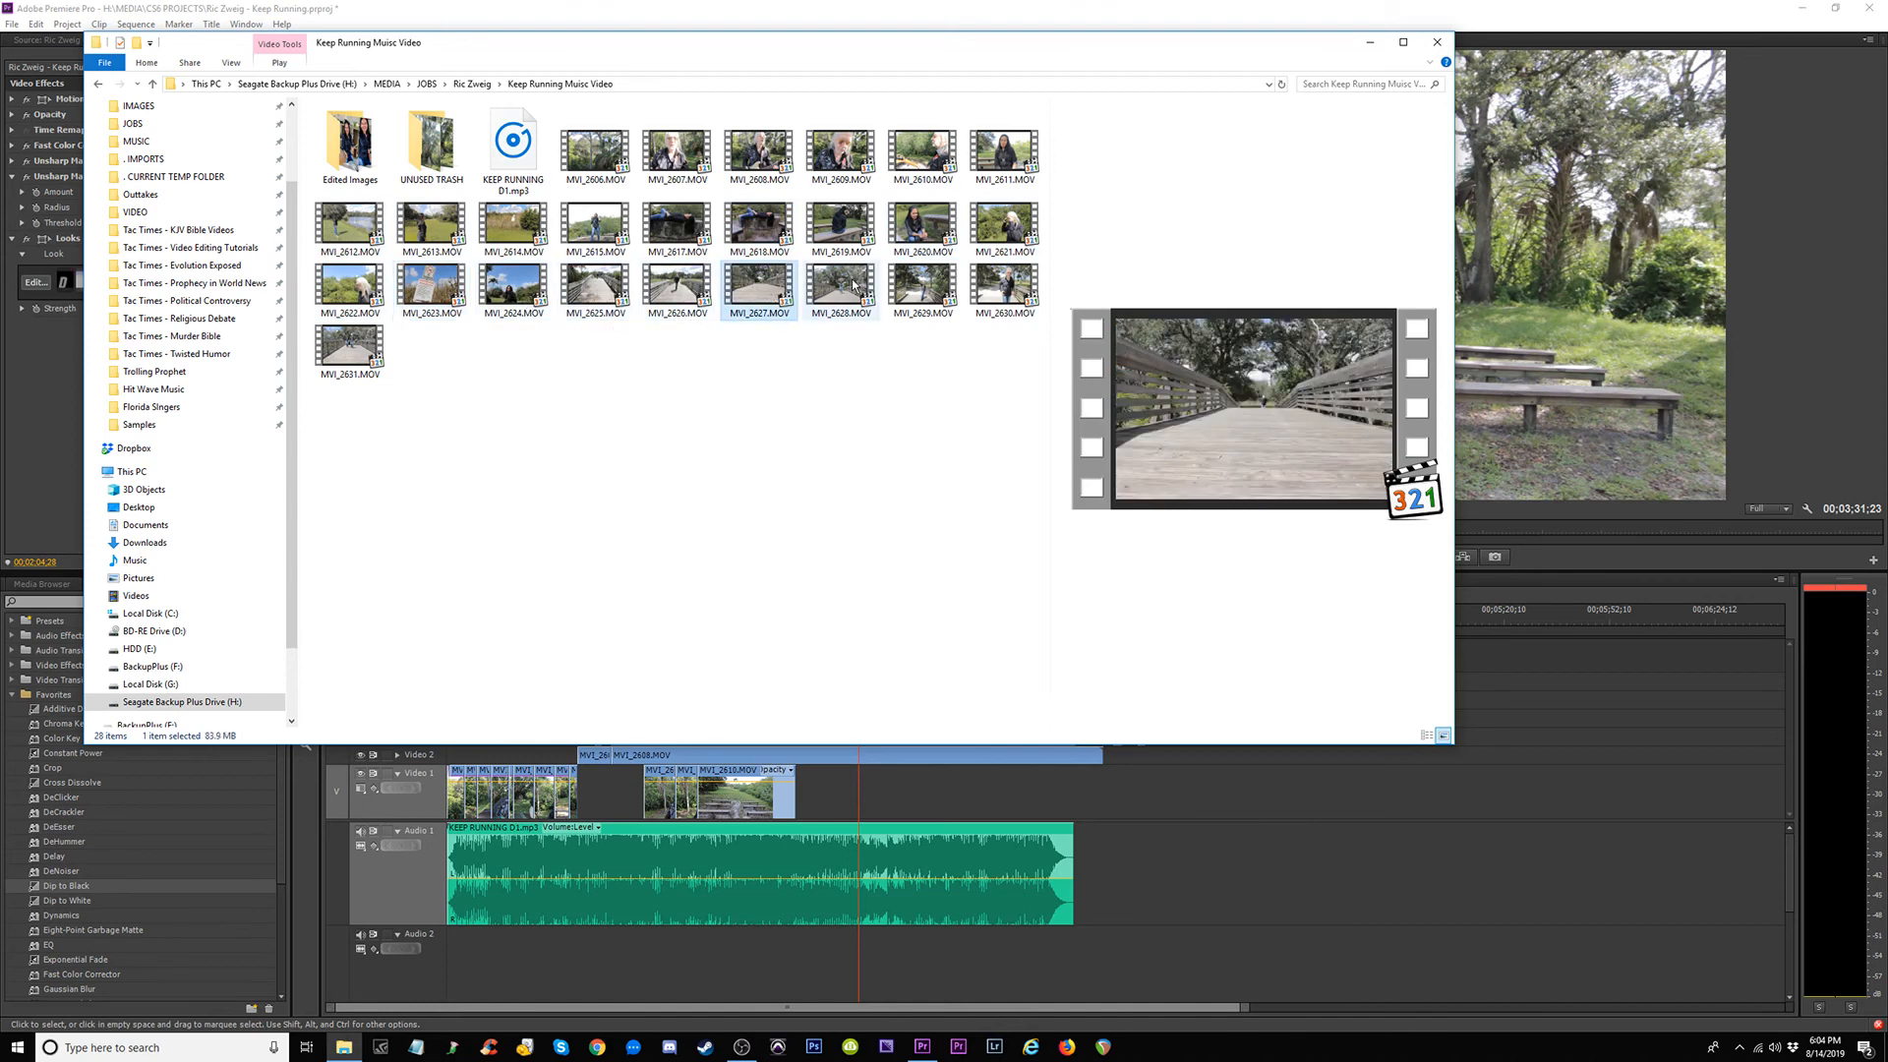
pyautogui.click(854, 287)
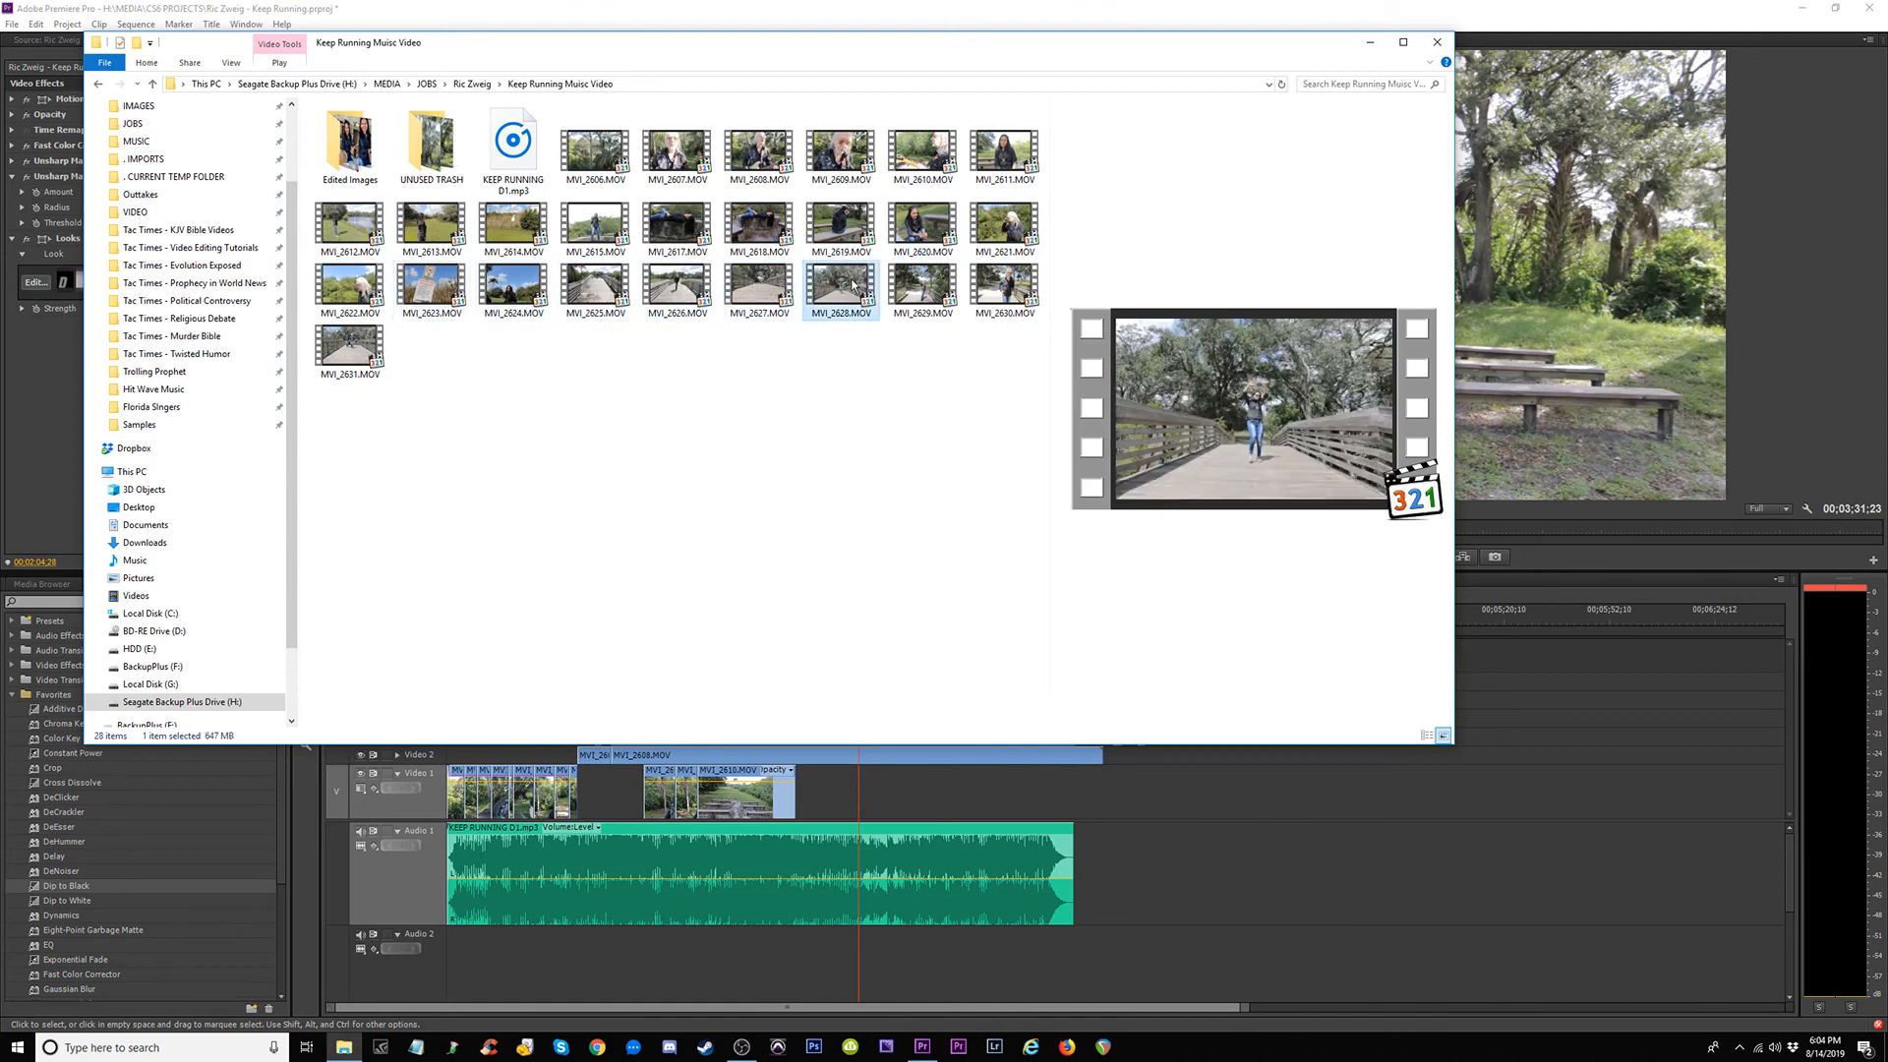
pyautogui.click(915, 290)
pyautogui.click(1003, 287)
pyautogui.click(350, 350)
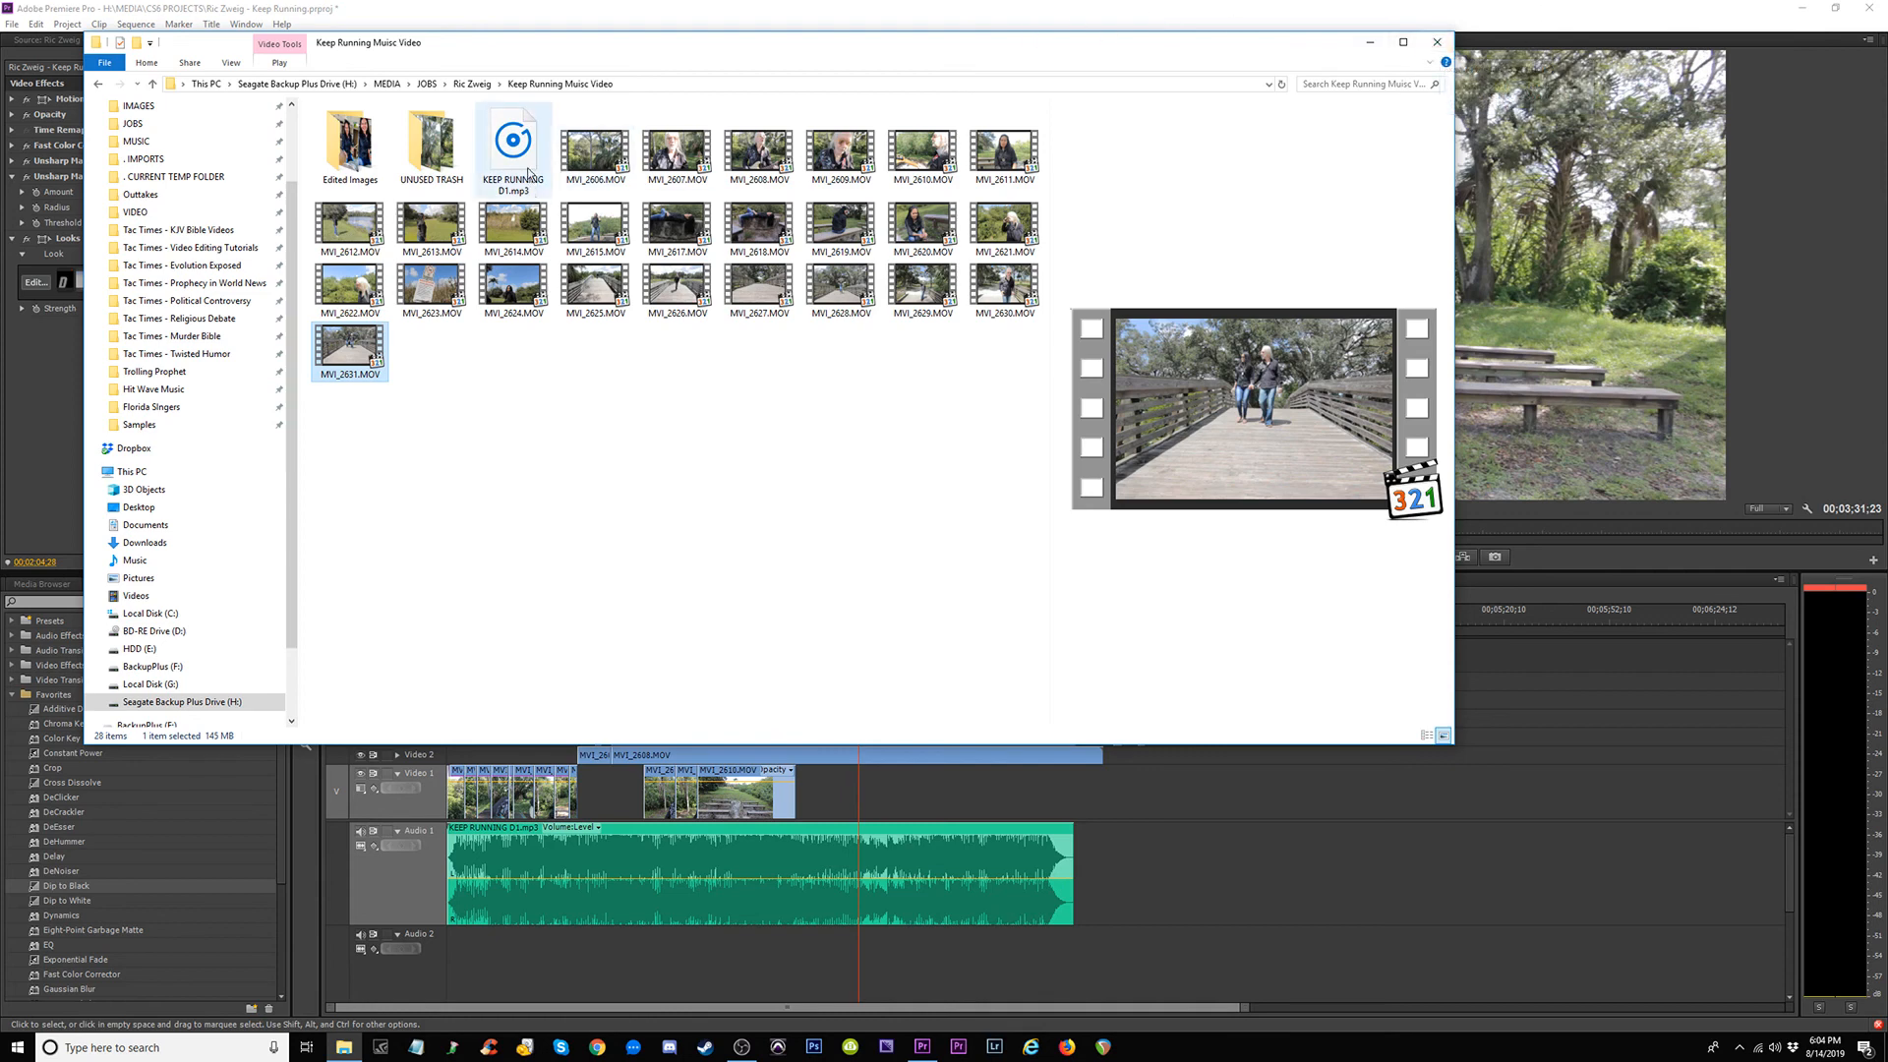
# Select MVI_2606.MOV through MVI_2610.MOV in the folder and close the File Explorer window.
pyautogui.click(595, 153)
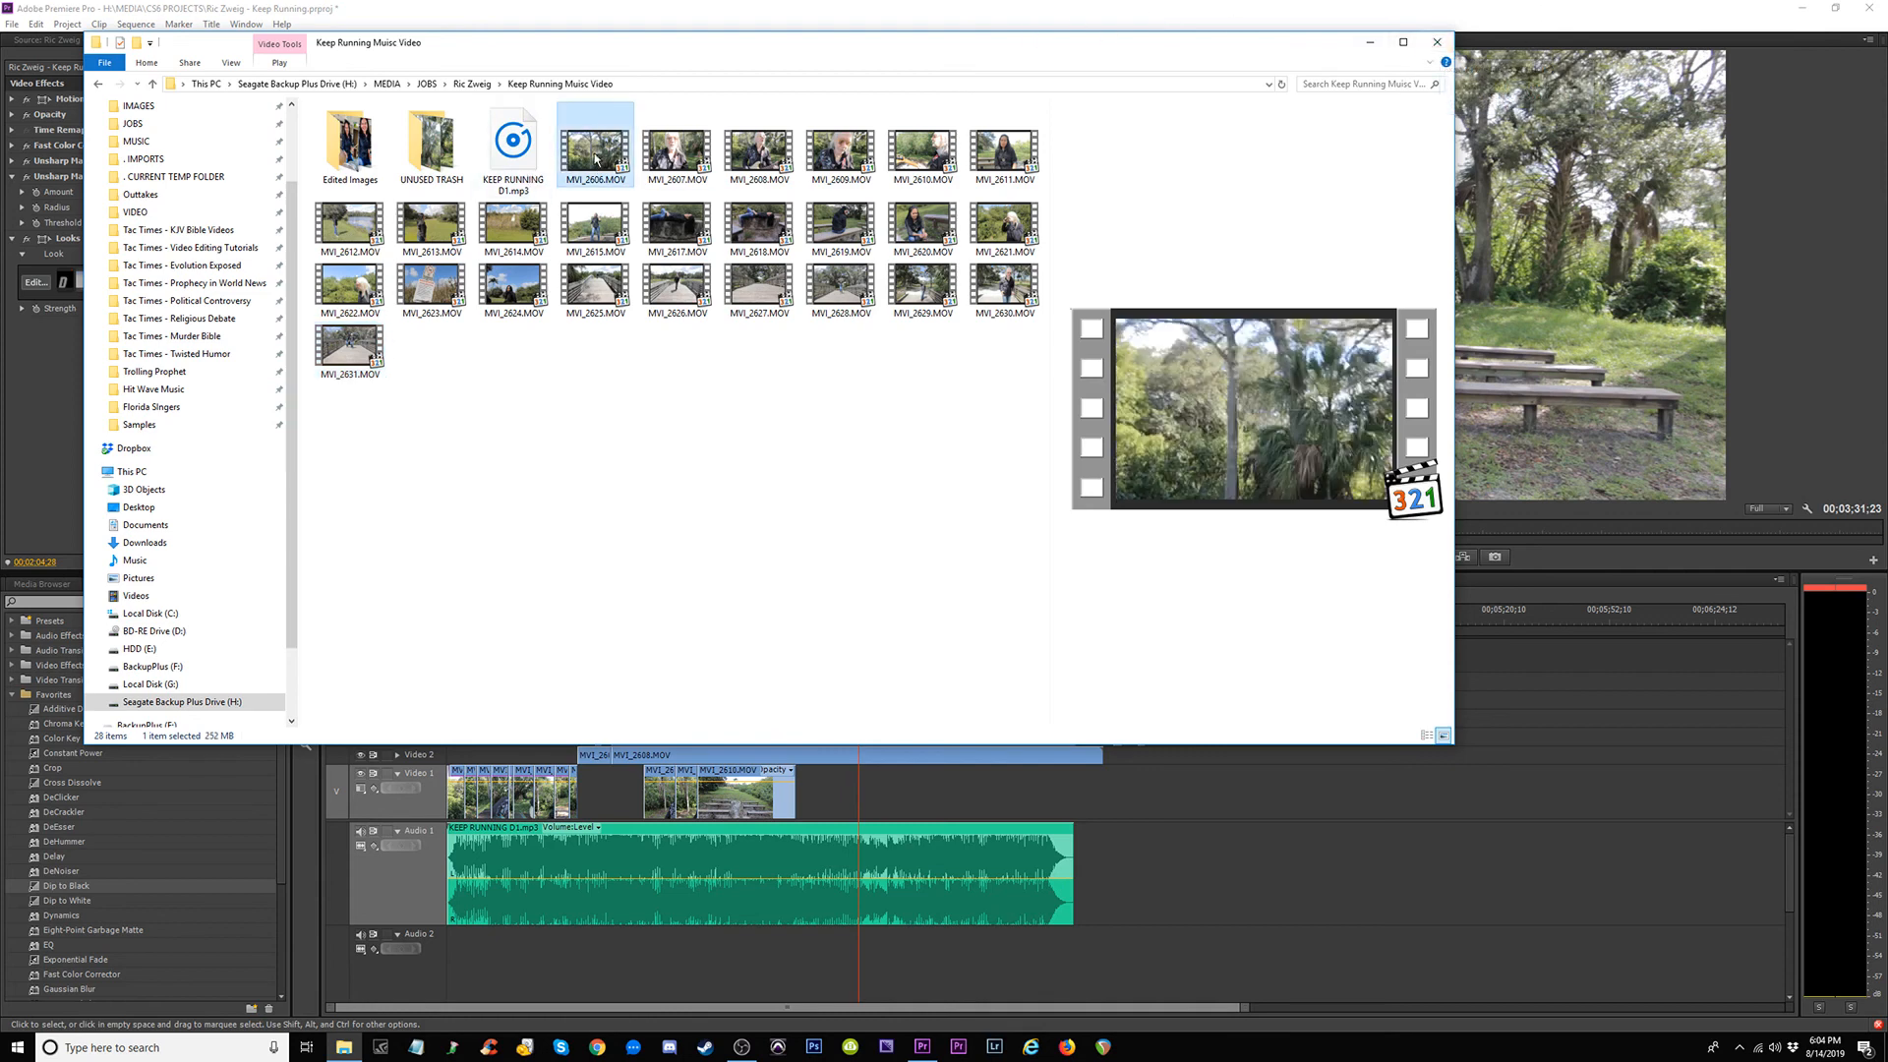
pyautogui.keyDown('shift'); pyautogui.click(922, 155); pyautogui.keyUp('shift')
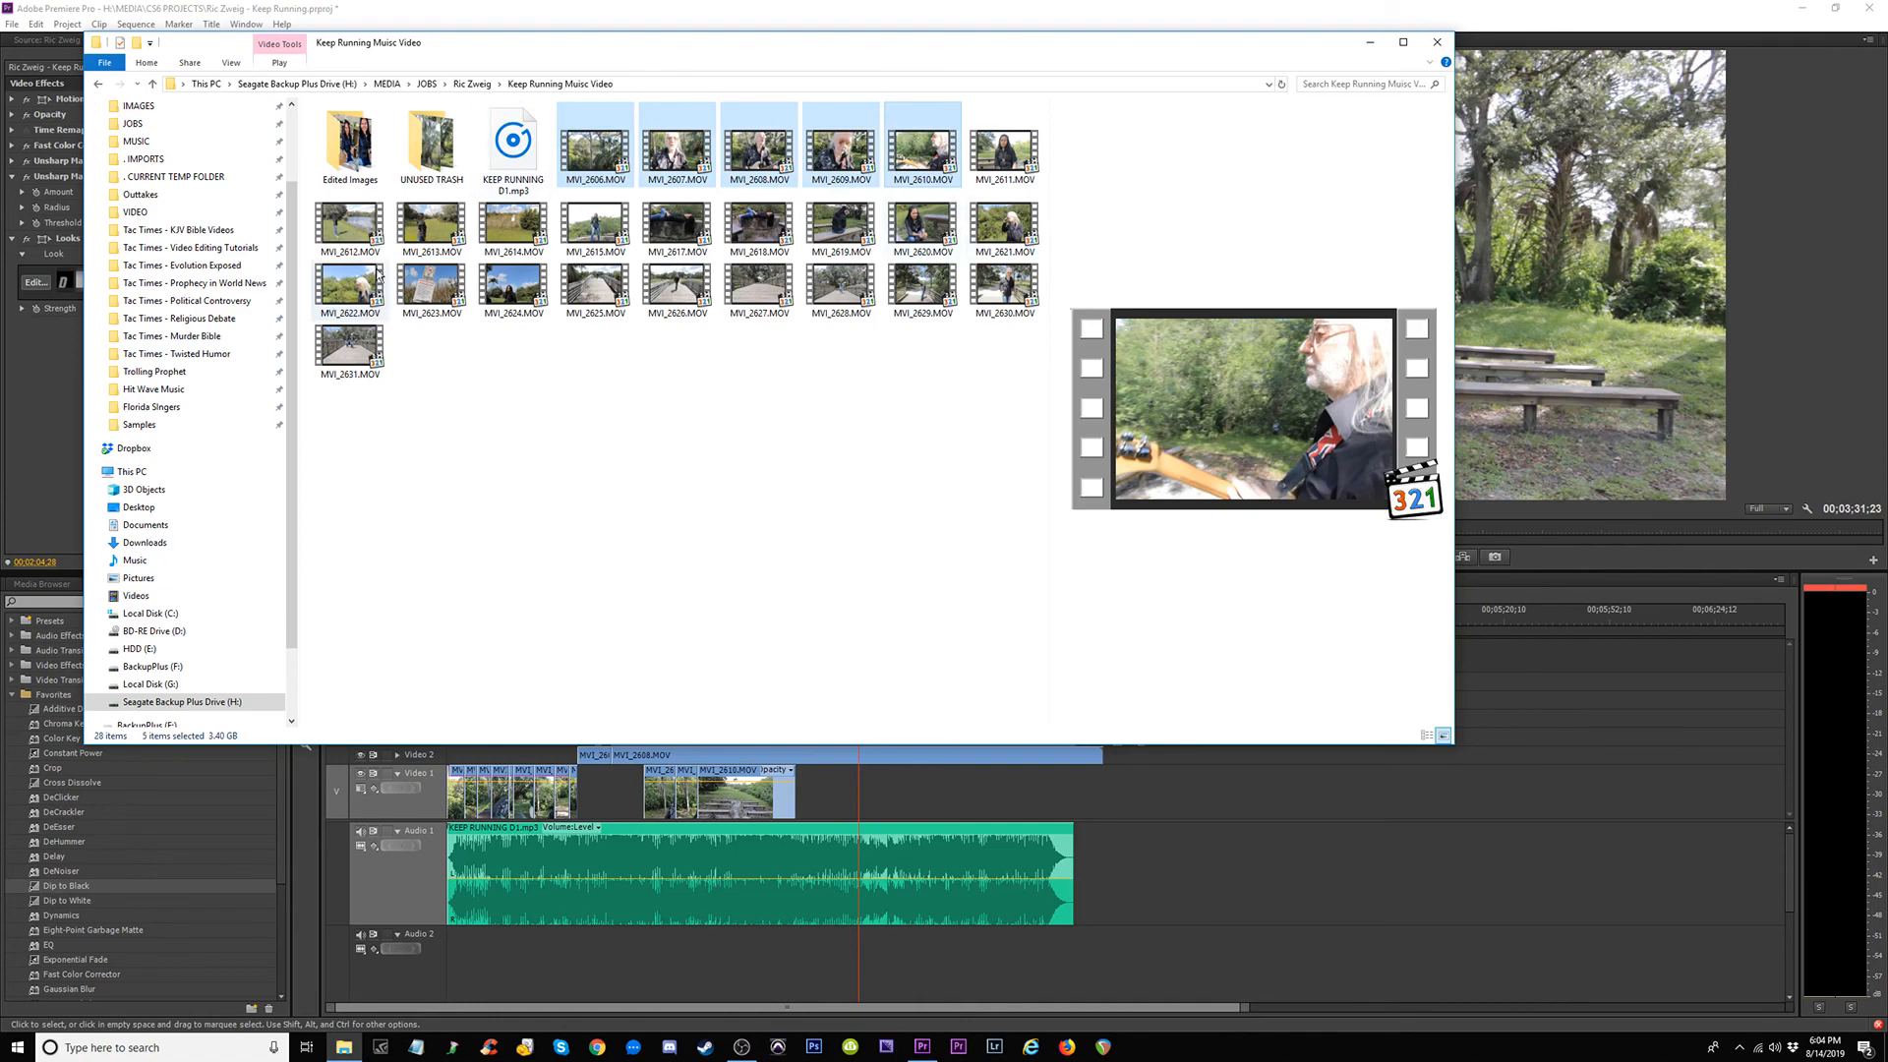
pyautogui.click(1437, 42)
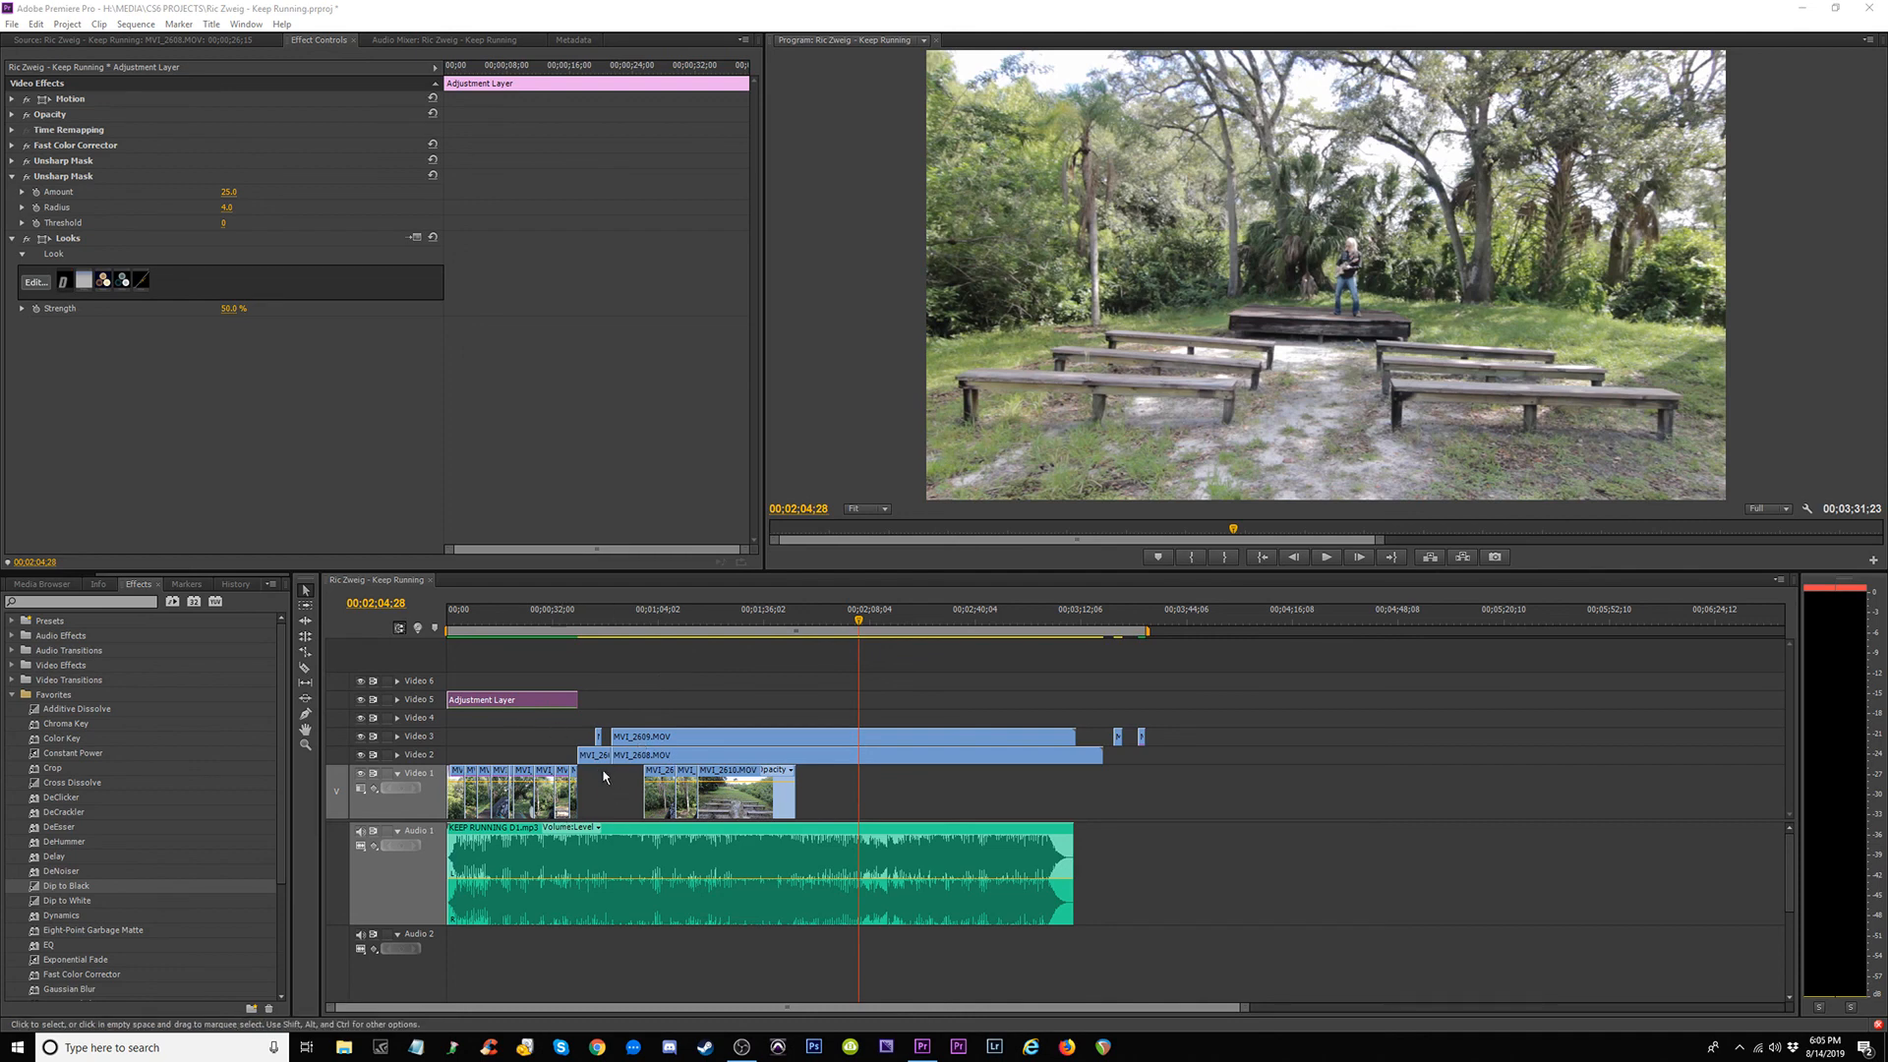
# Resize the workspace so the effects list is narrower and the timeline area is wider and taller.
pyautogui.click(1830, 590)
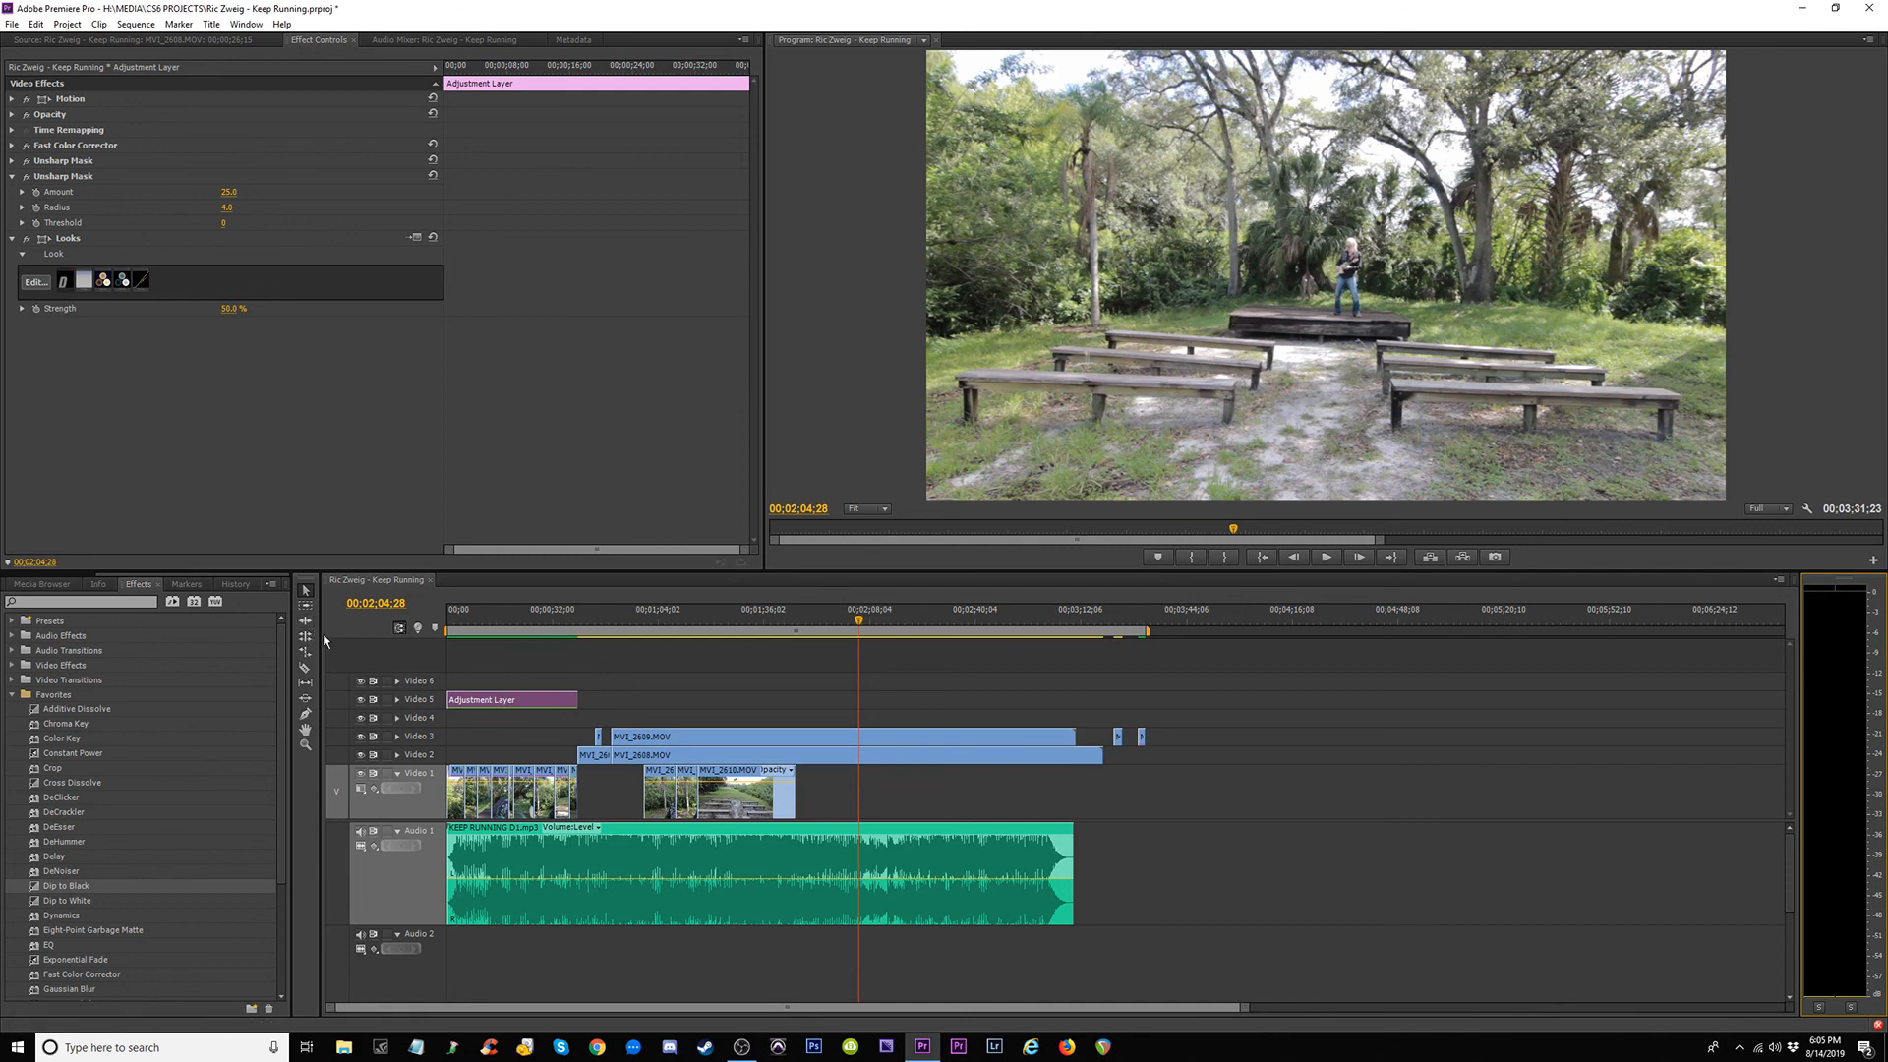
pyautogui.moveTo(321, 635); pyautogui.dragTo(292, 634)
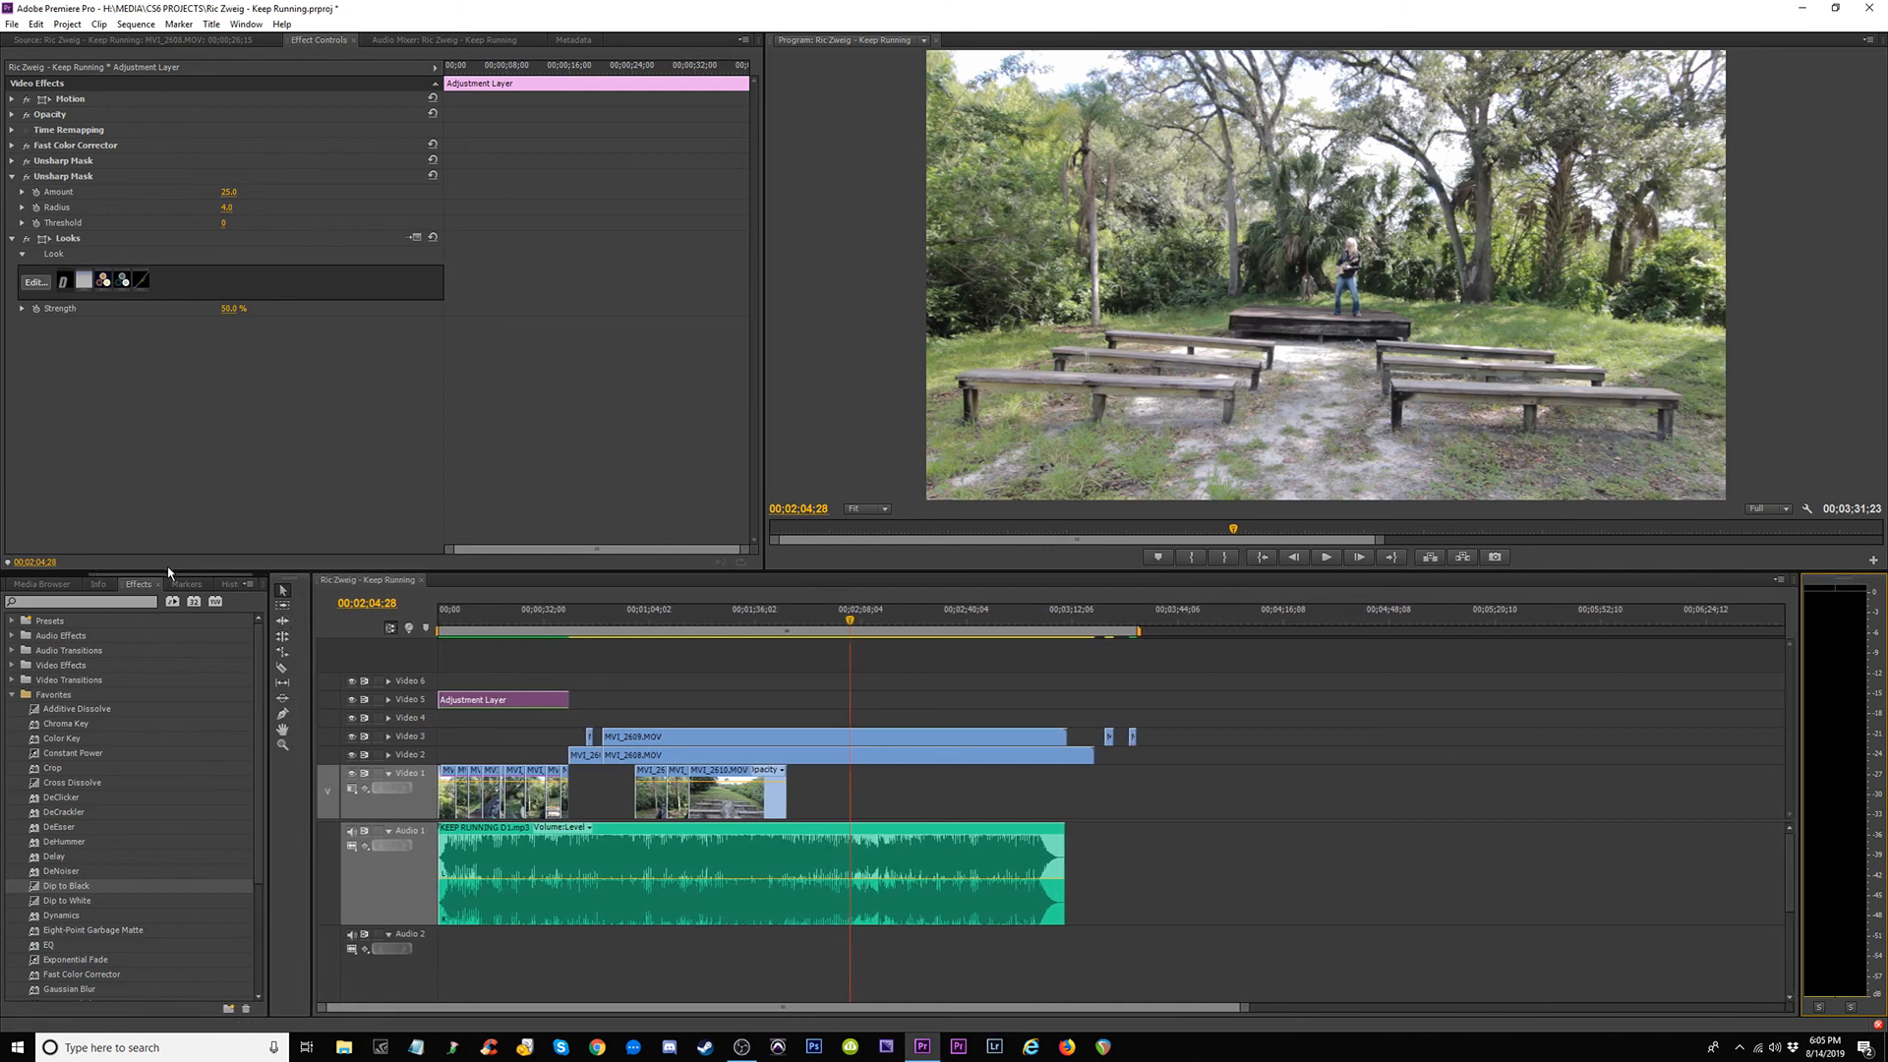
pyautogui.moveTo(171, 570); pyautogui.dragTo(175, 517)
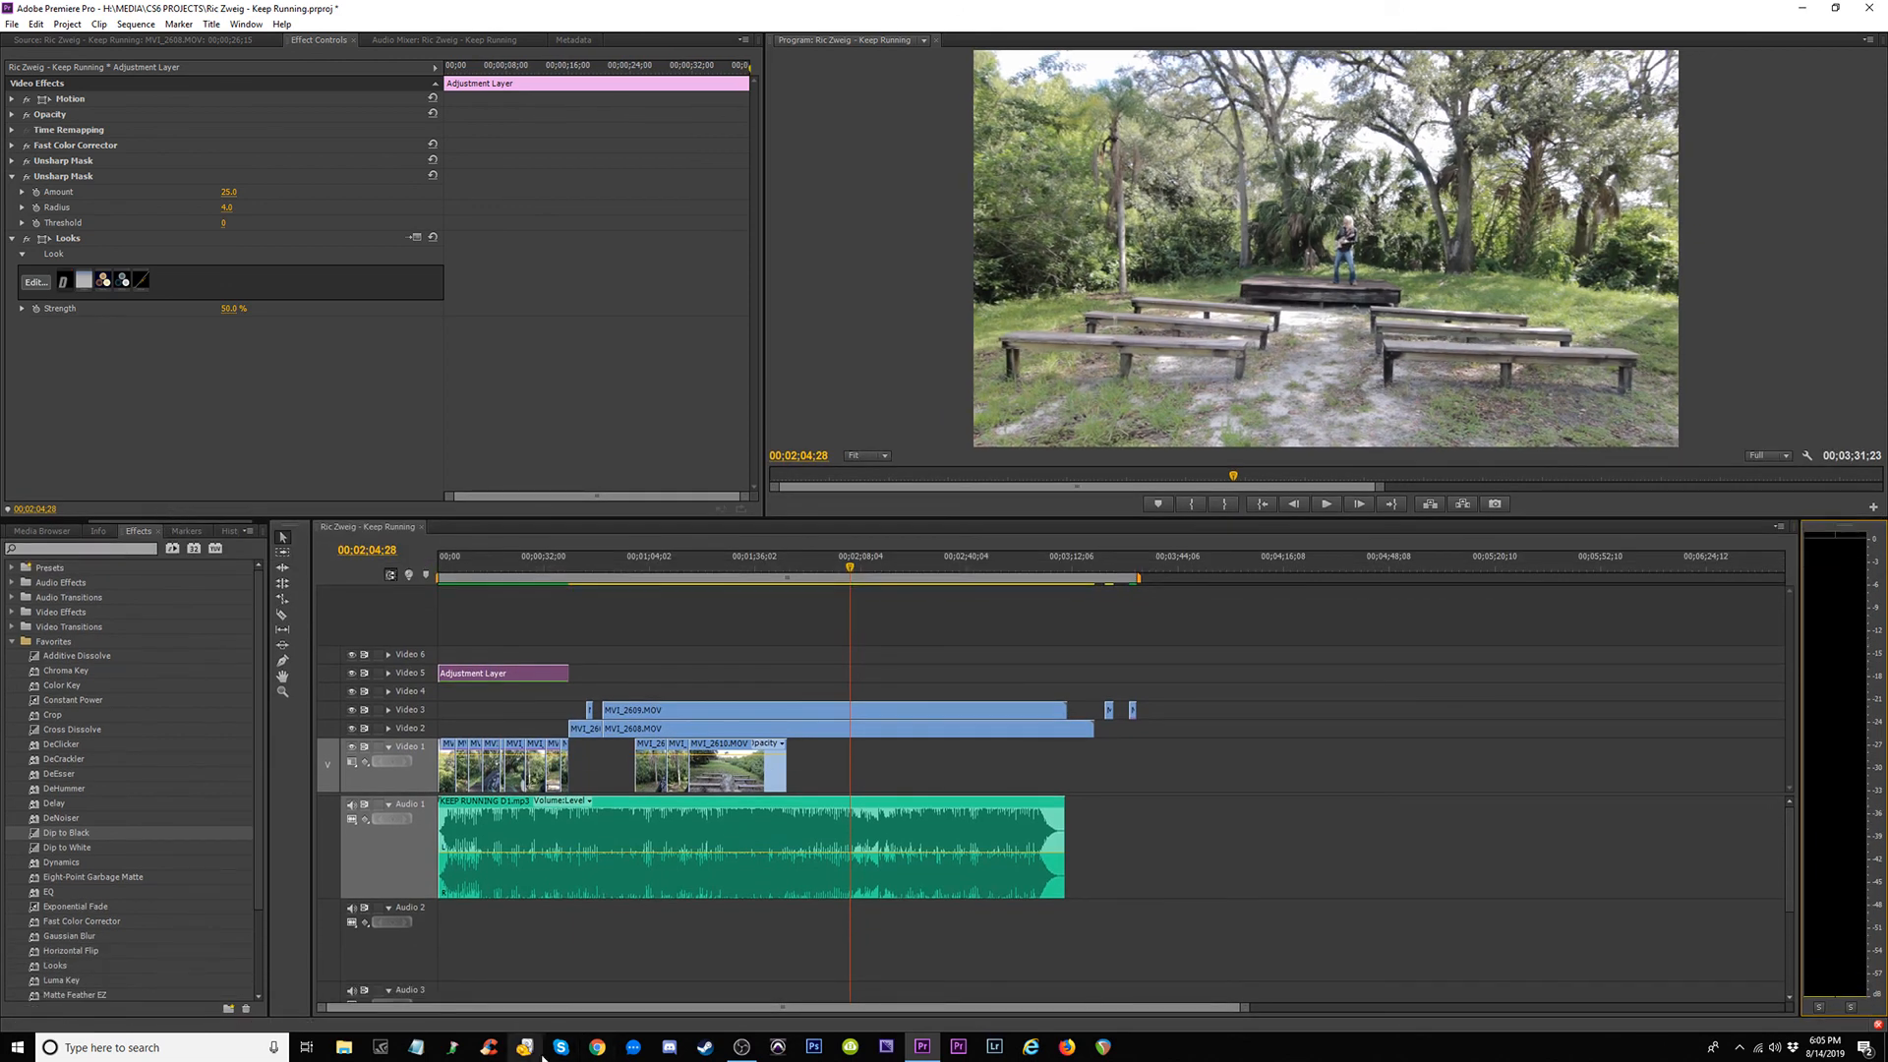
pyautogui.click(597, 1048)
pyautogui.rightClick(597, 1048)
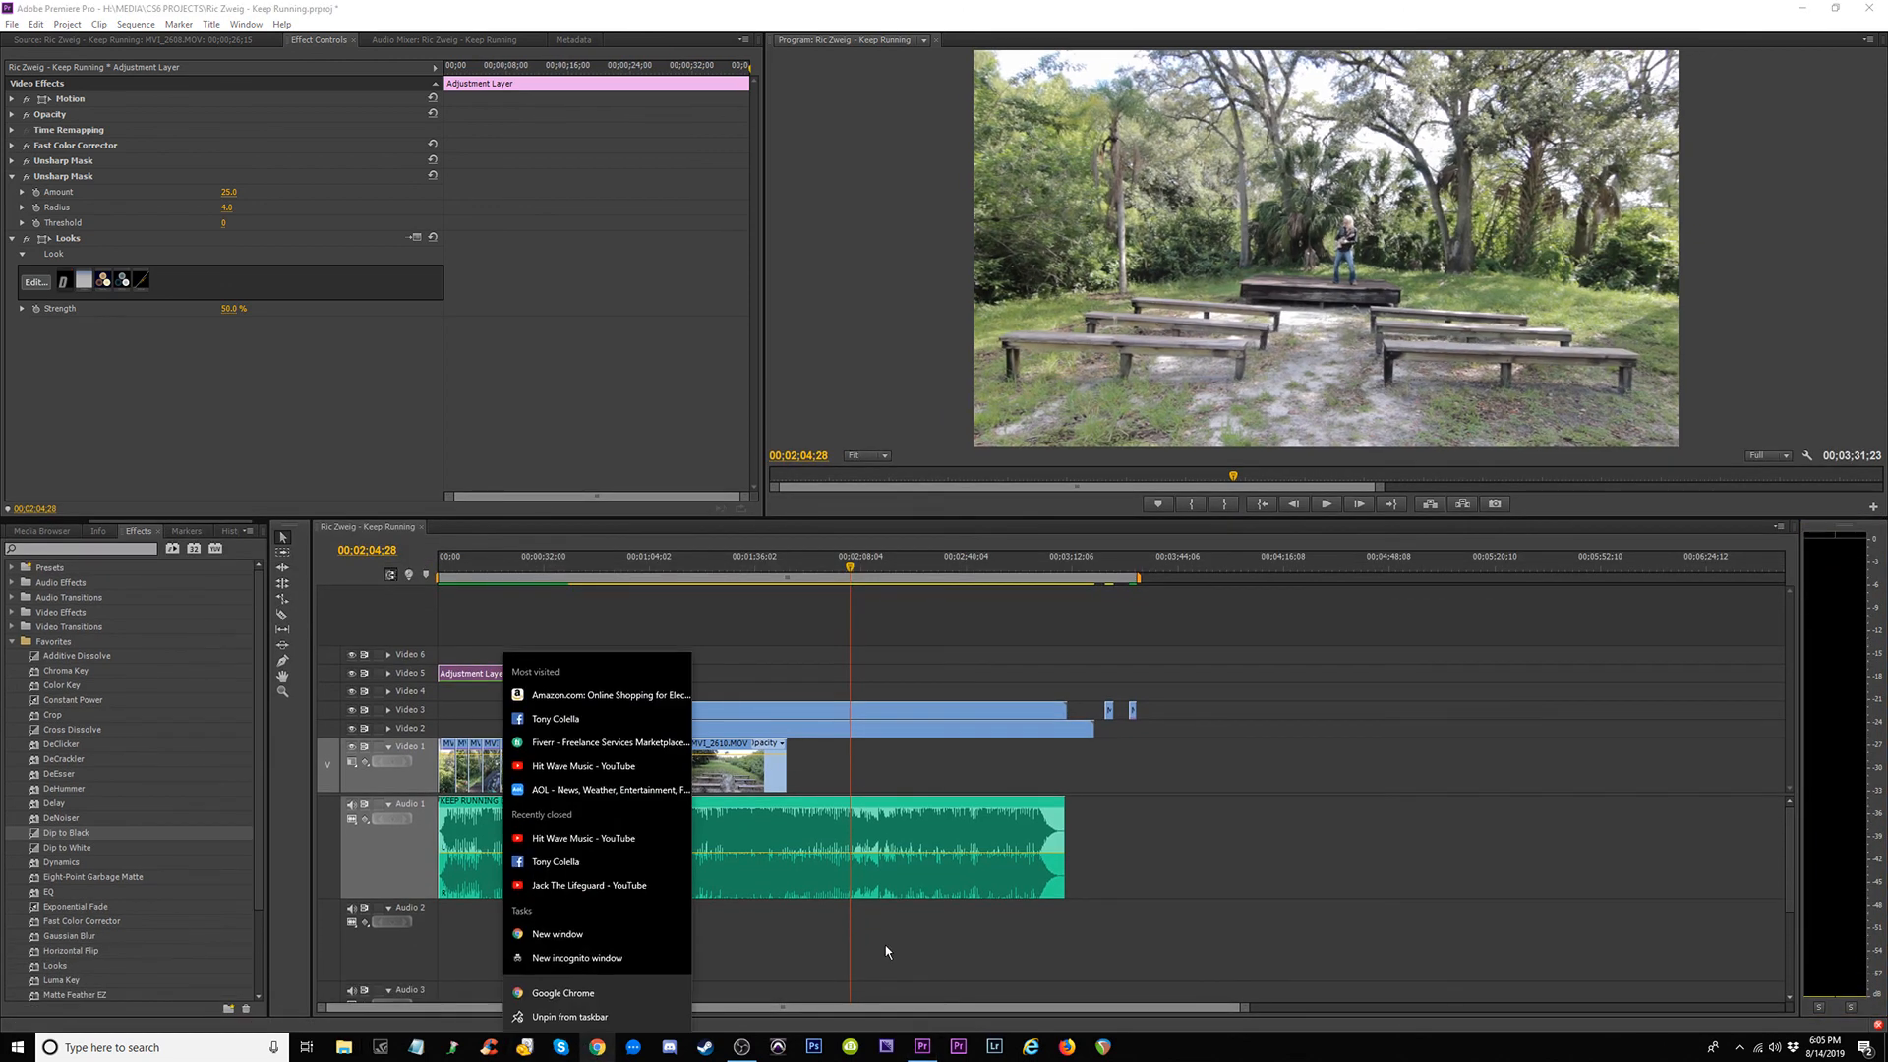
pyautogui.click(1308, 873)
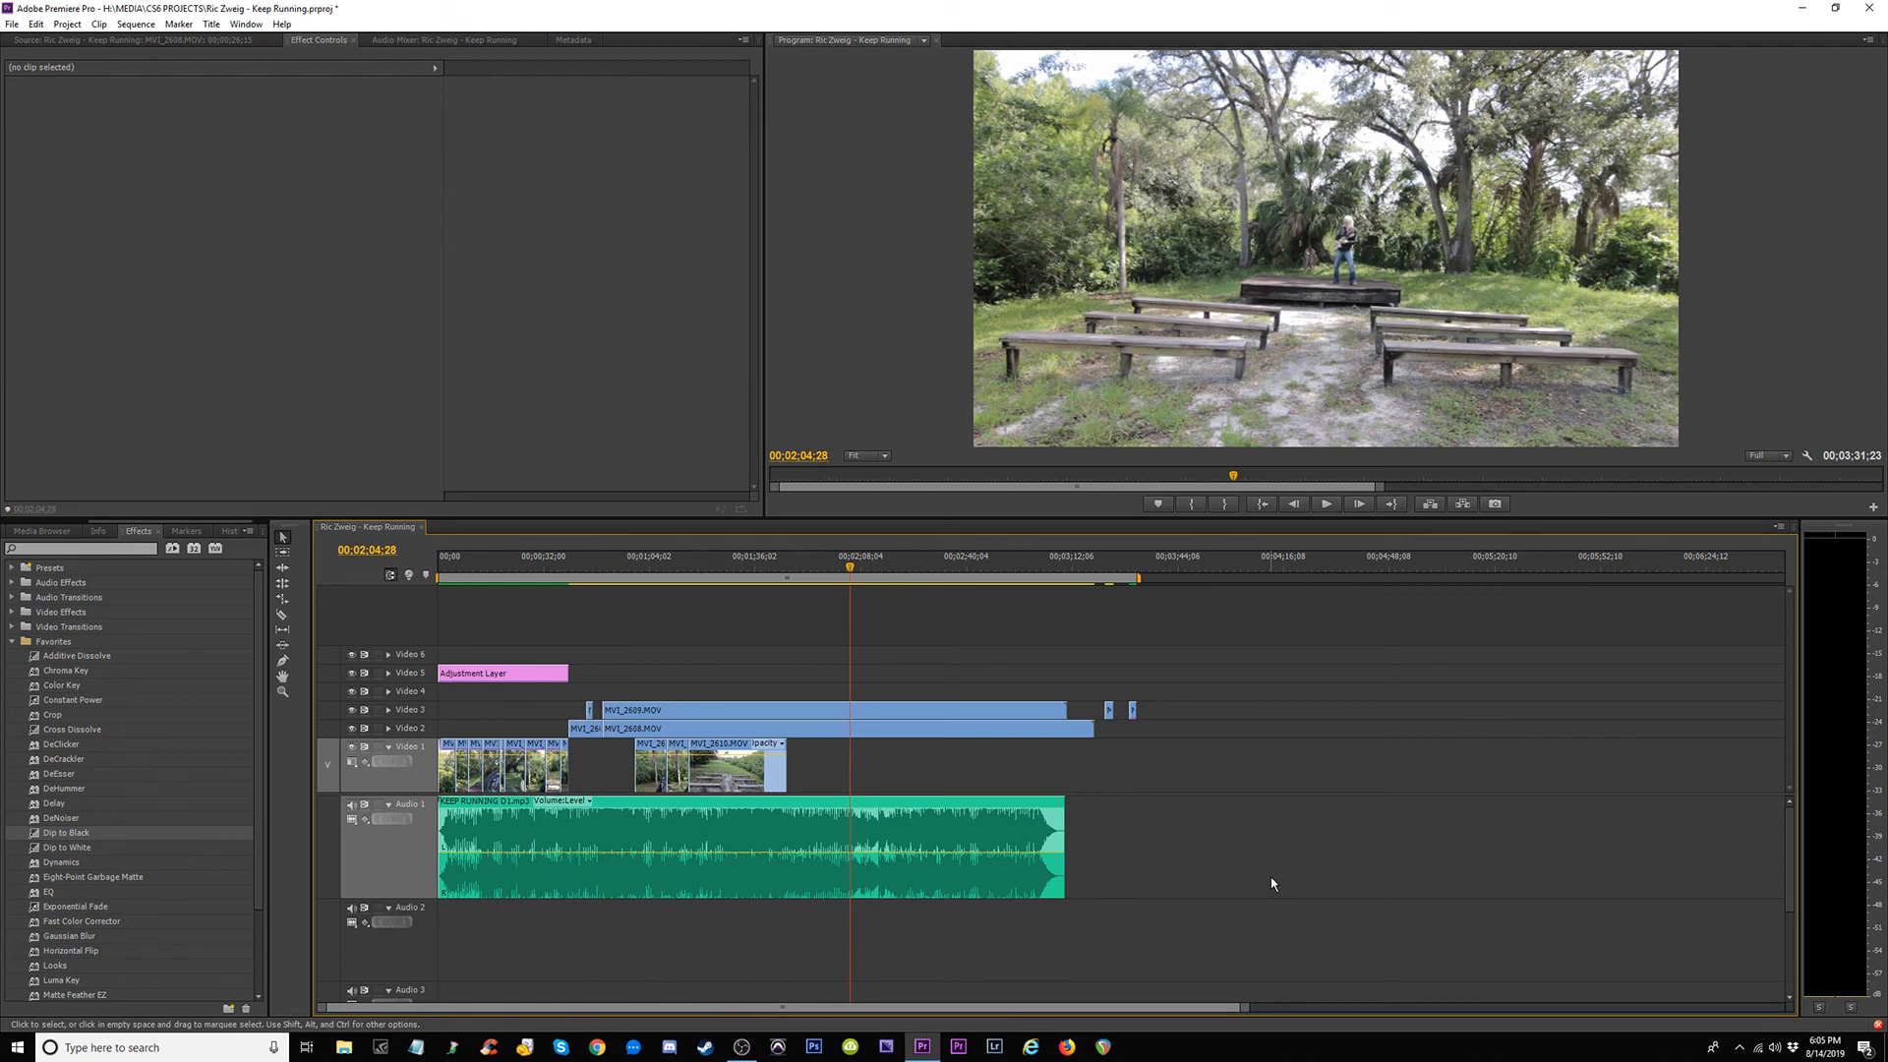